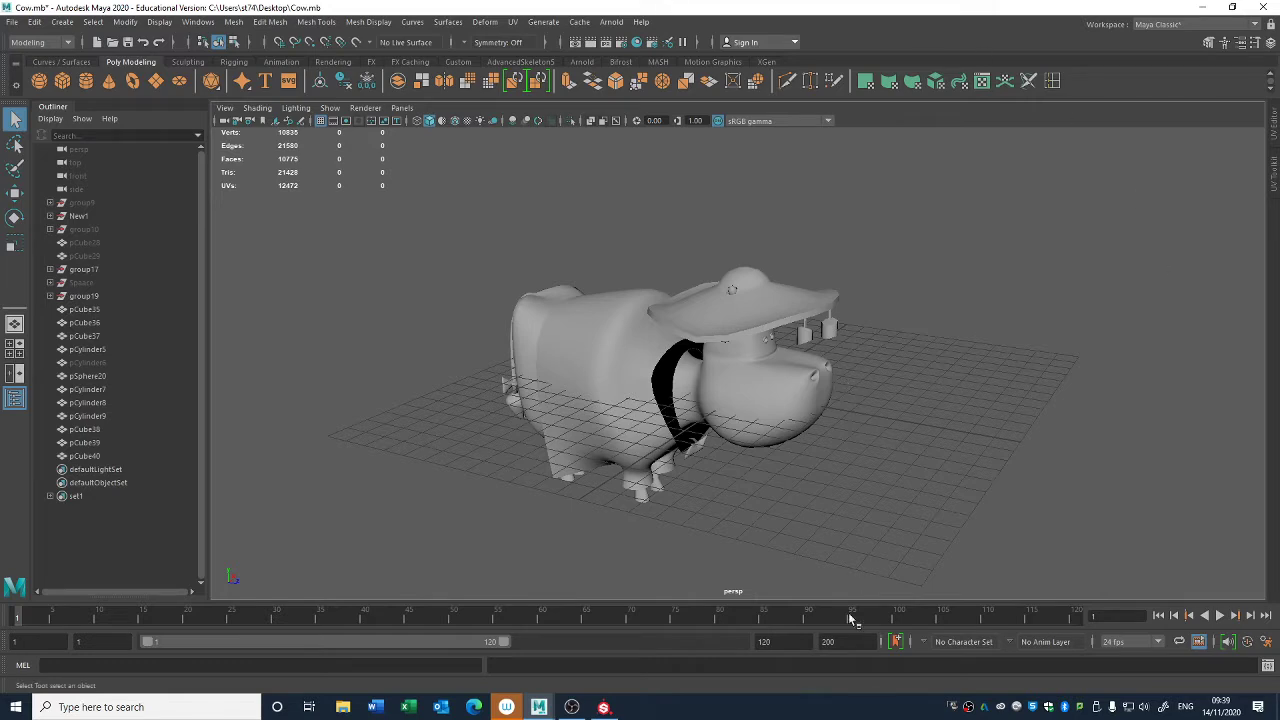
{"action": "left_click_drag", "start_coordinate": [743, 345], "coordinate": [839, 395], "text": "alt"}
{"action": "left_click_drag", "start_coordinate": [708, 316], "coordinate": [685, 436], "text": "alt"}
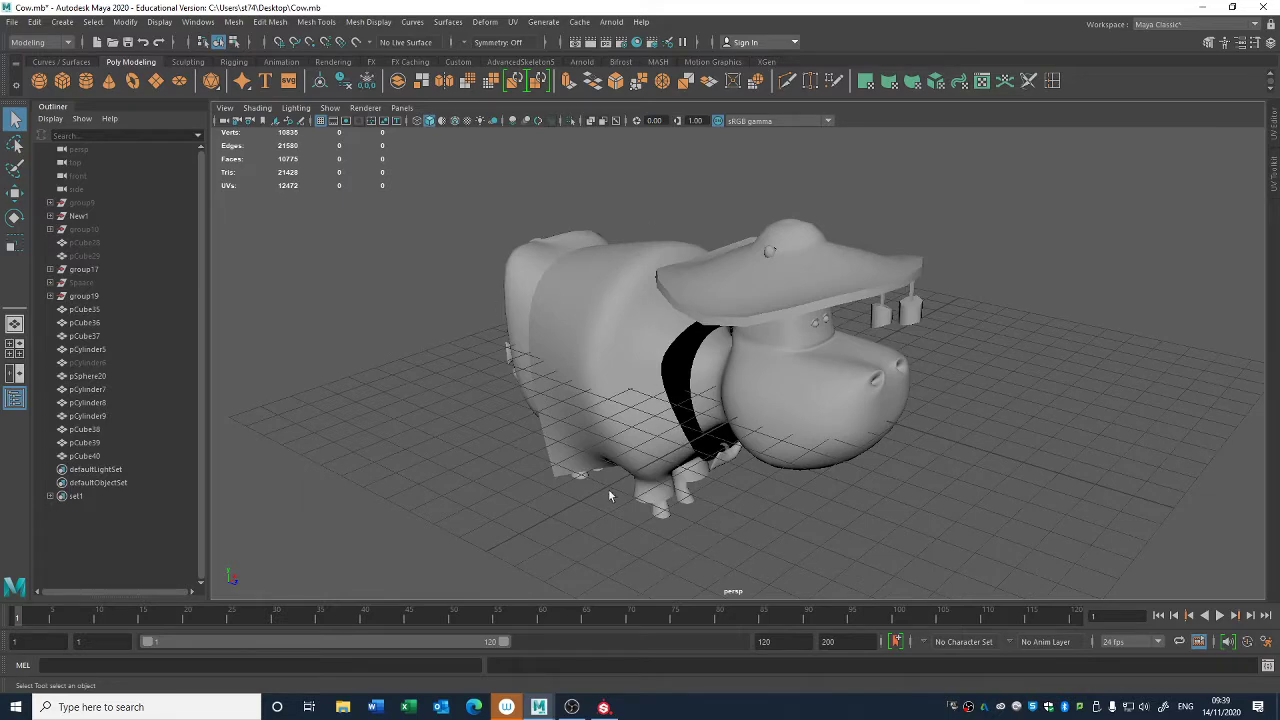
{"action": "left_click_drag", "start_coordinate": [335, 548], "coordinate": [1003, 171]}
{"action": "left_click", "coordinate": [1026, 274]}
{"action": "left_click_drag", "start_coordinate": [485, 540], "coordinate": [342, 609]}
{"action": "left_click", "coordinate": [974, 247]}
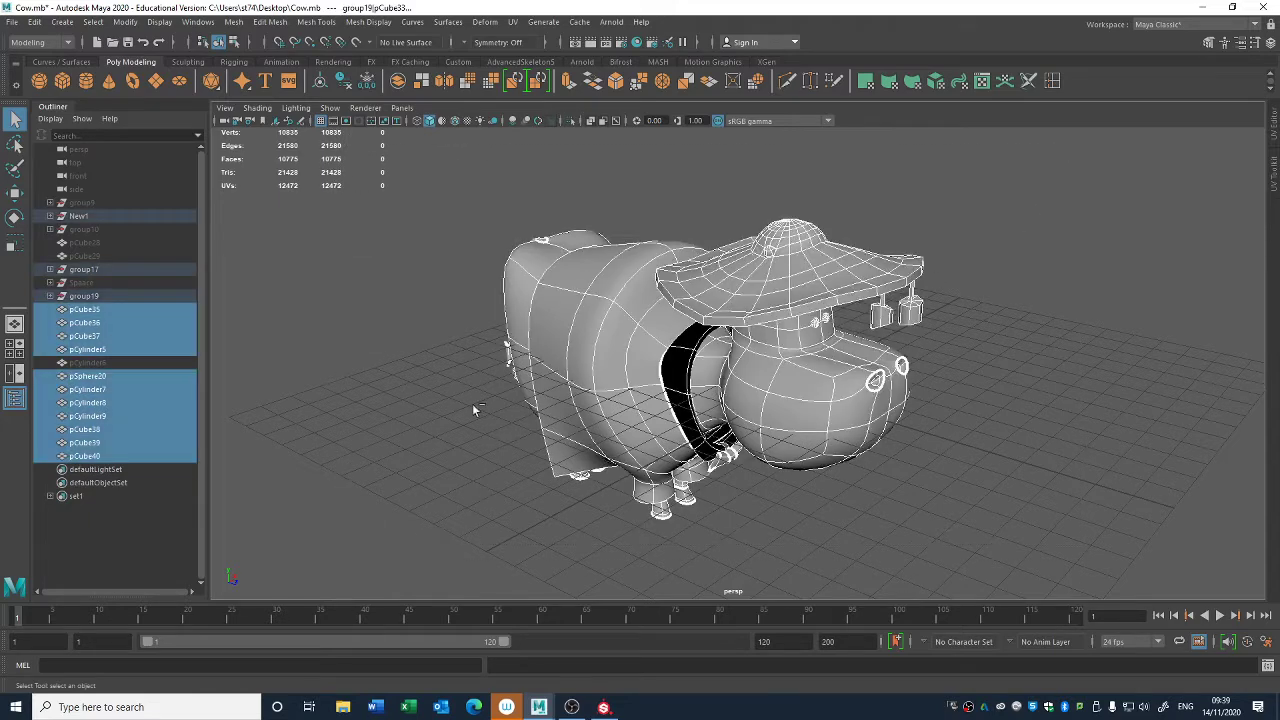
- Group all scene objects from group9 through pCube40 and name the group Model_Dev
{"action": "left_click", "coordinate": [90, 203]}
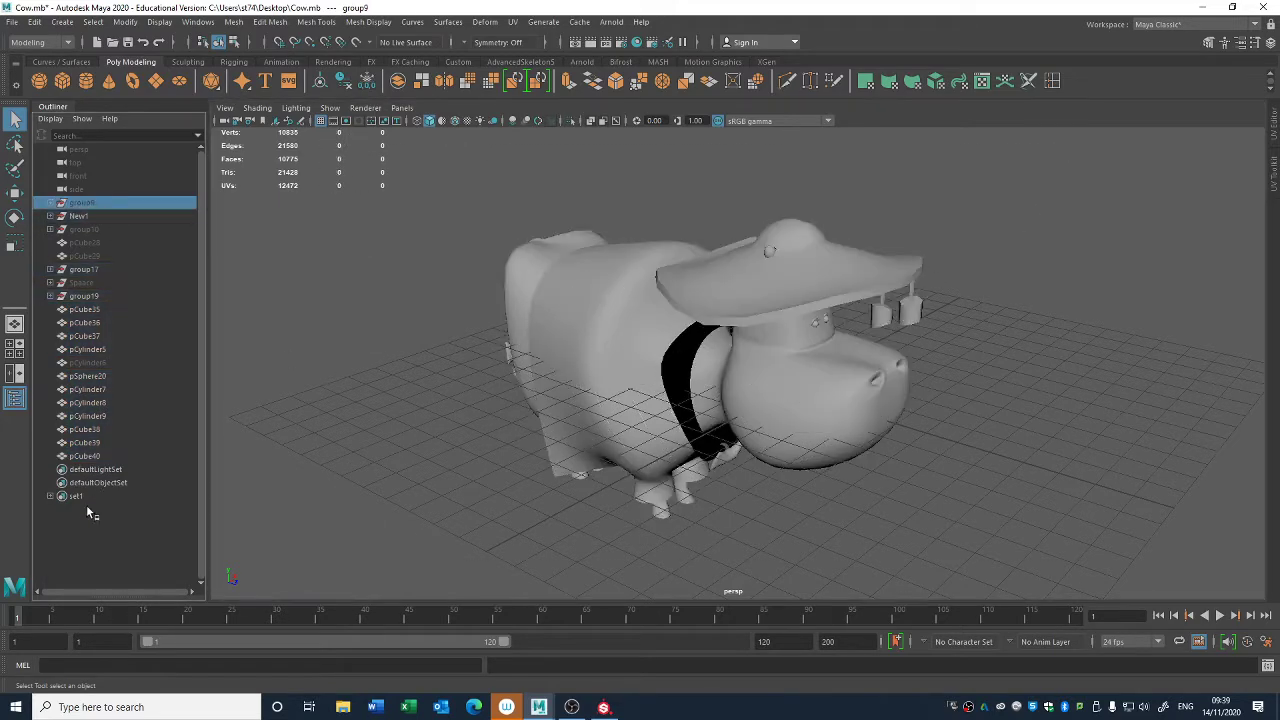
{"action": "left_click", "coordinate": [101, 456], "text": "shift"}
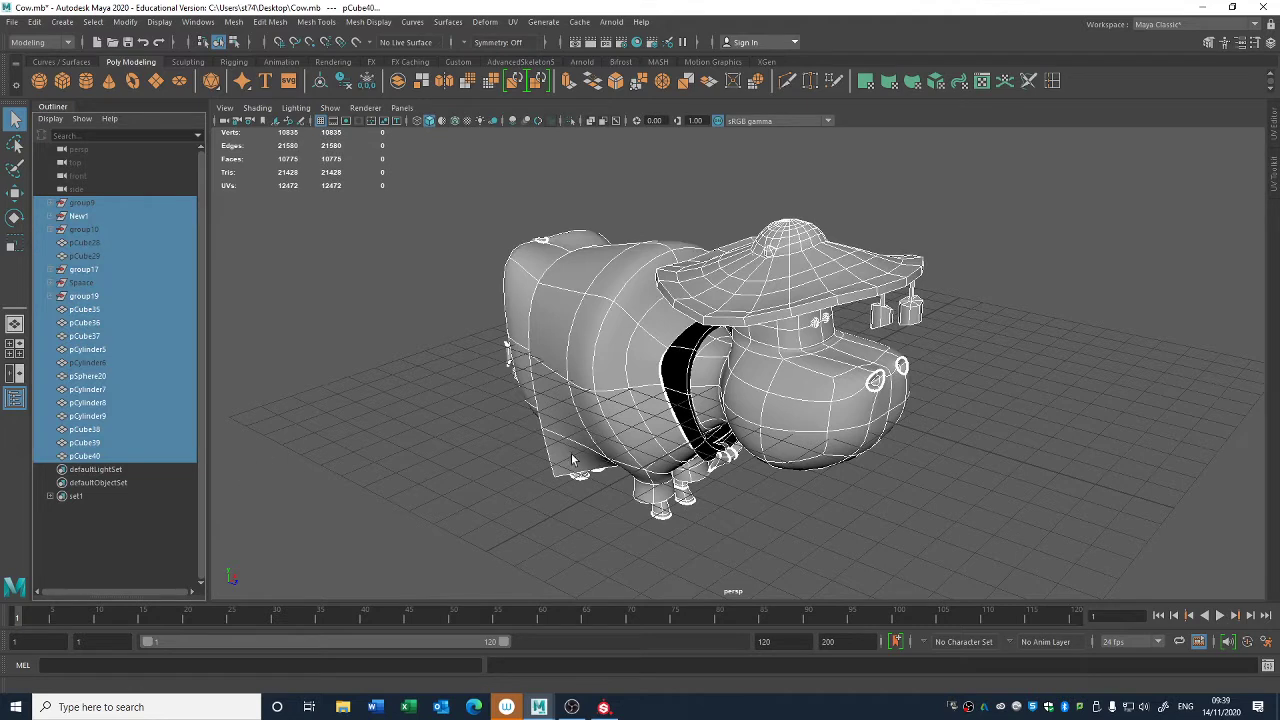
{"action": "key", "text": "ctrl+g"}
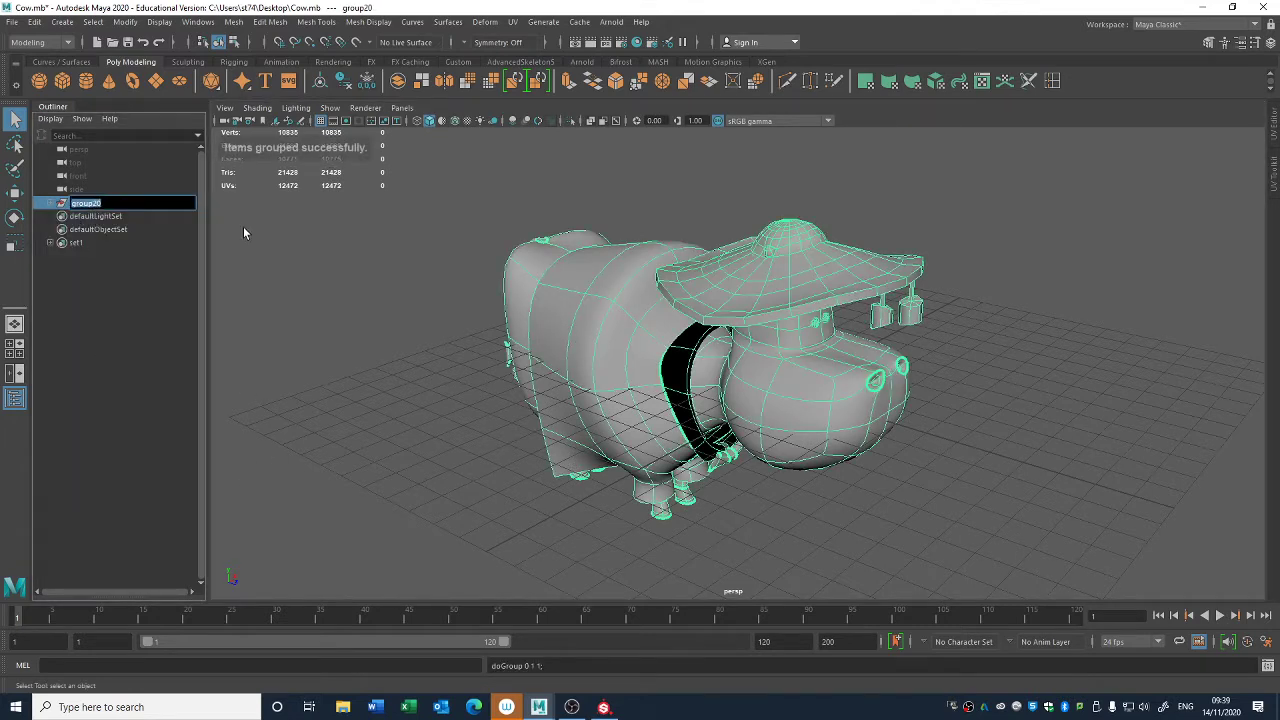
{"action": "type", "text": "M"}
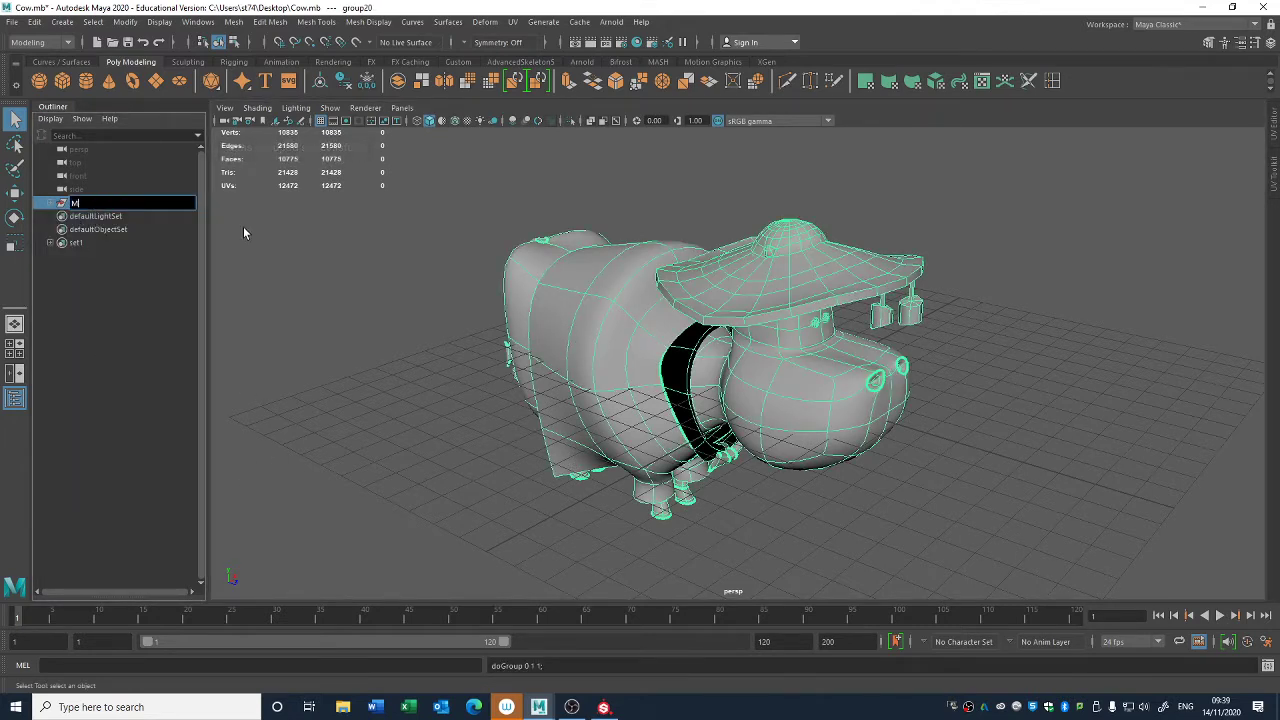
{"action": "type", "text": "odel_Dev"}
{"action": "key", "text": "Return"}
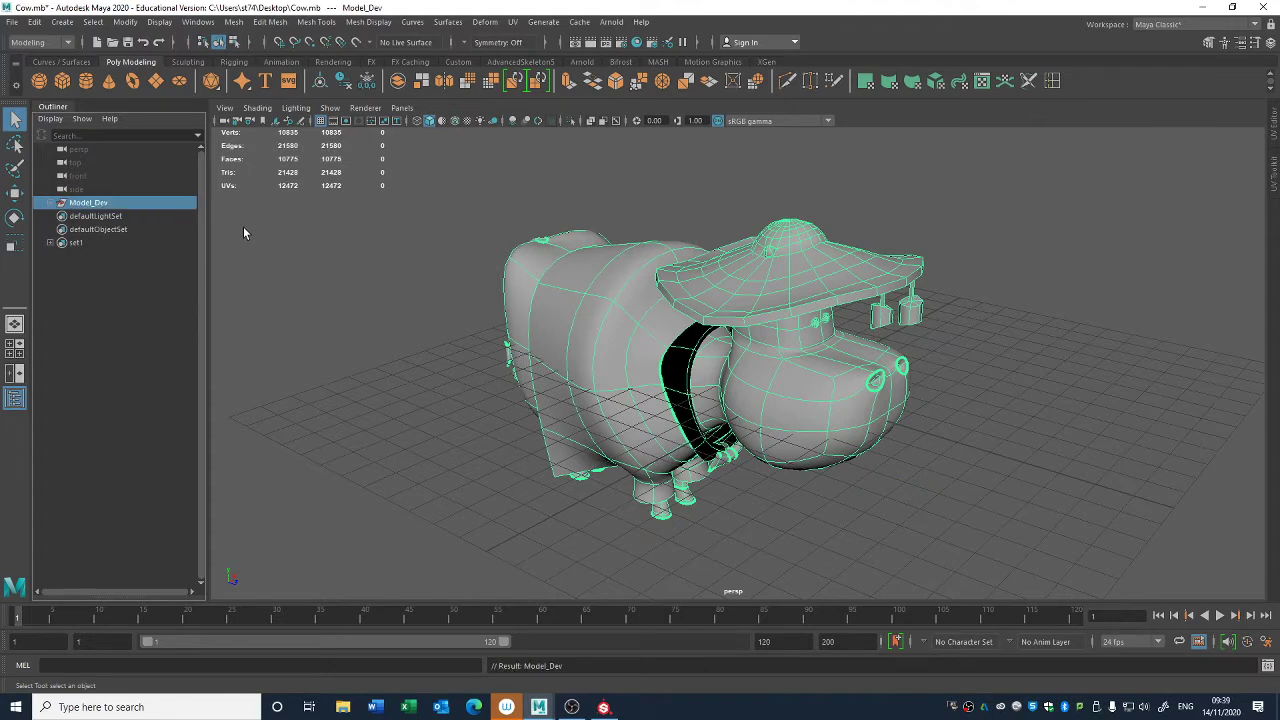
{"action": "left_click", "coordinate": [236, 287]}
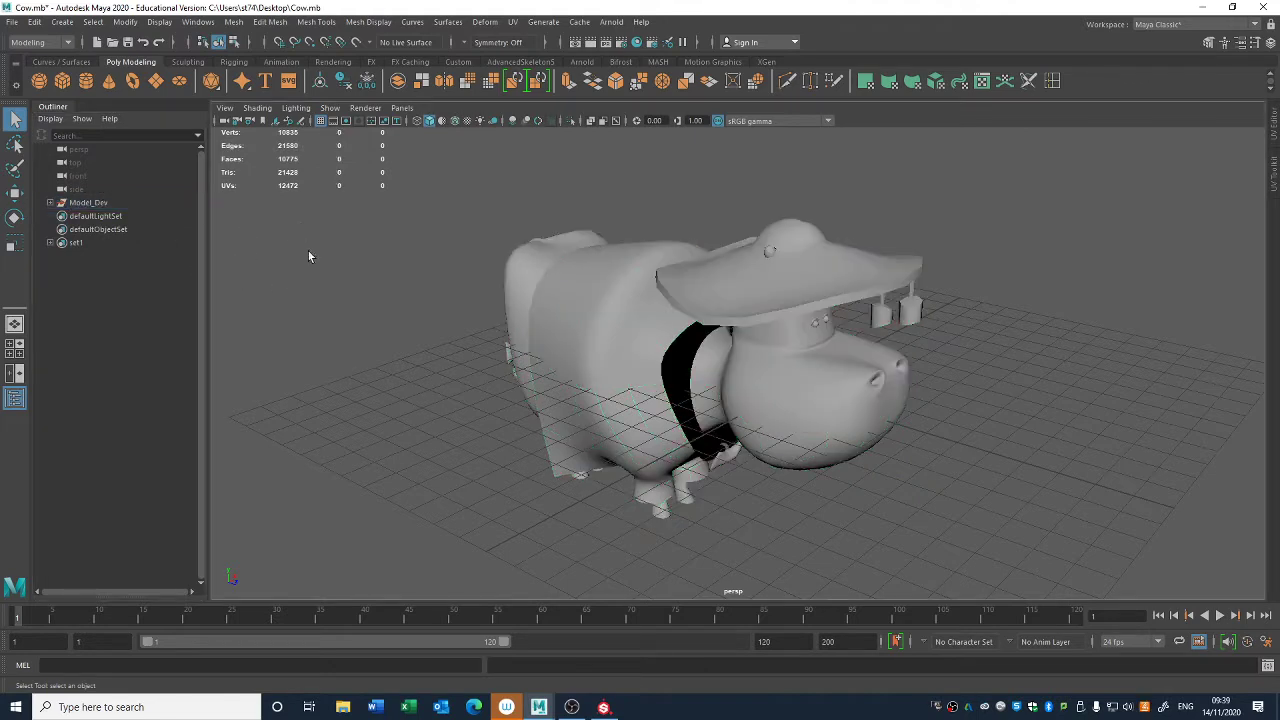
- Duplicate all visible cow meshes and unparent the copies from the Model_Dev group
{"action": "left_click", "coordinate": [843, 415]}
{"action": "left_click_drag", "start_coordinate": [457, 530], "coordinate": [922, 212]}
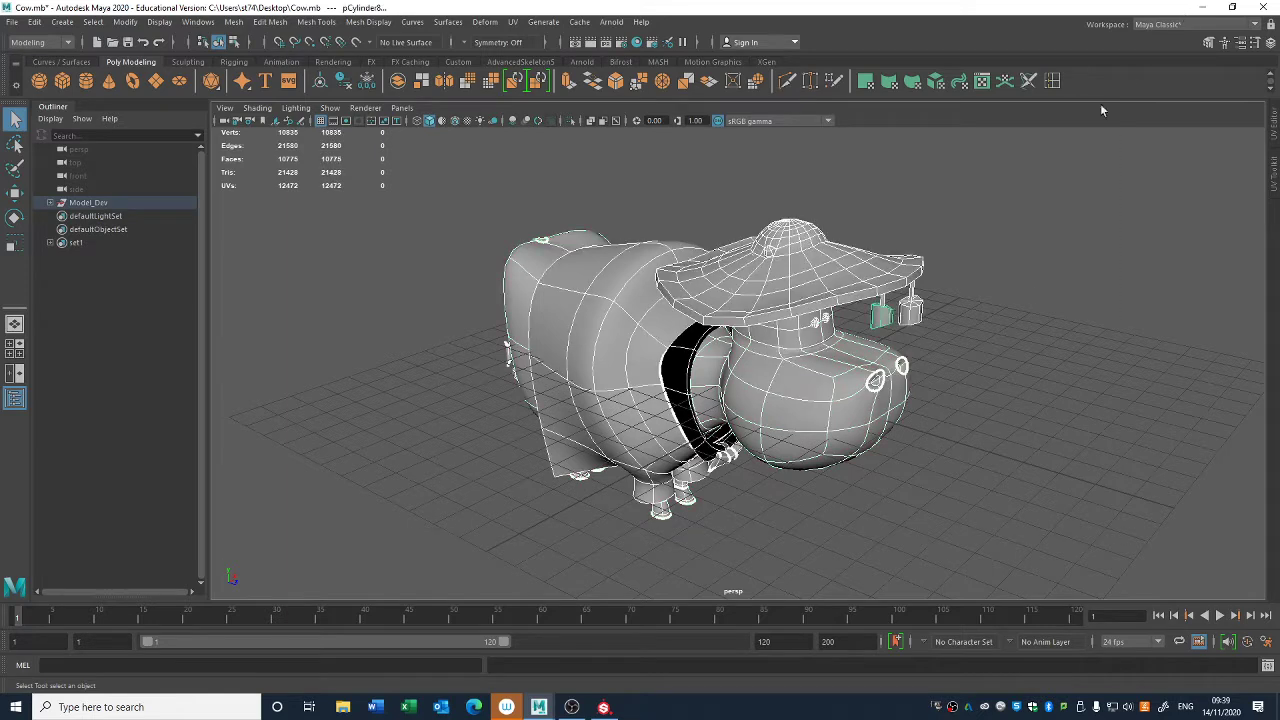
{"action": "key", "text": "ctrl+d"}
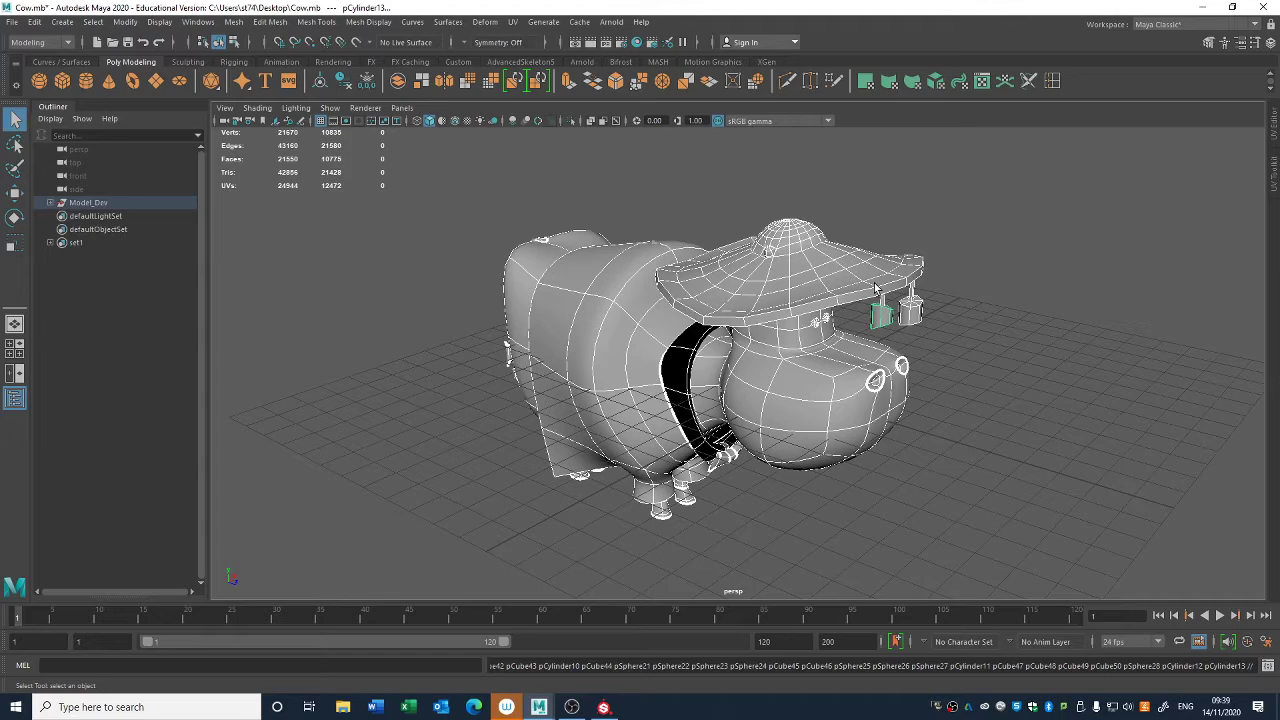
{"action": "key", "text": "shift+p"}
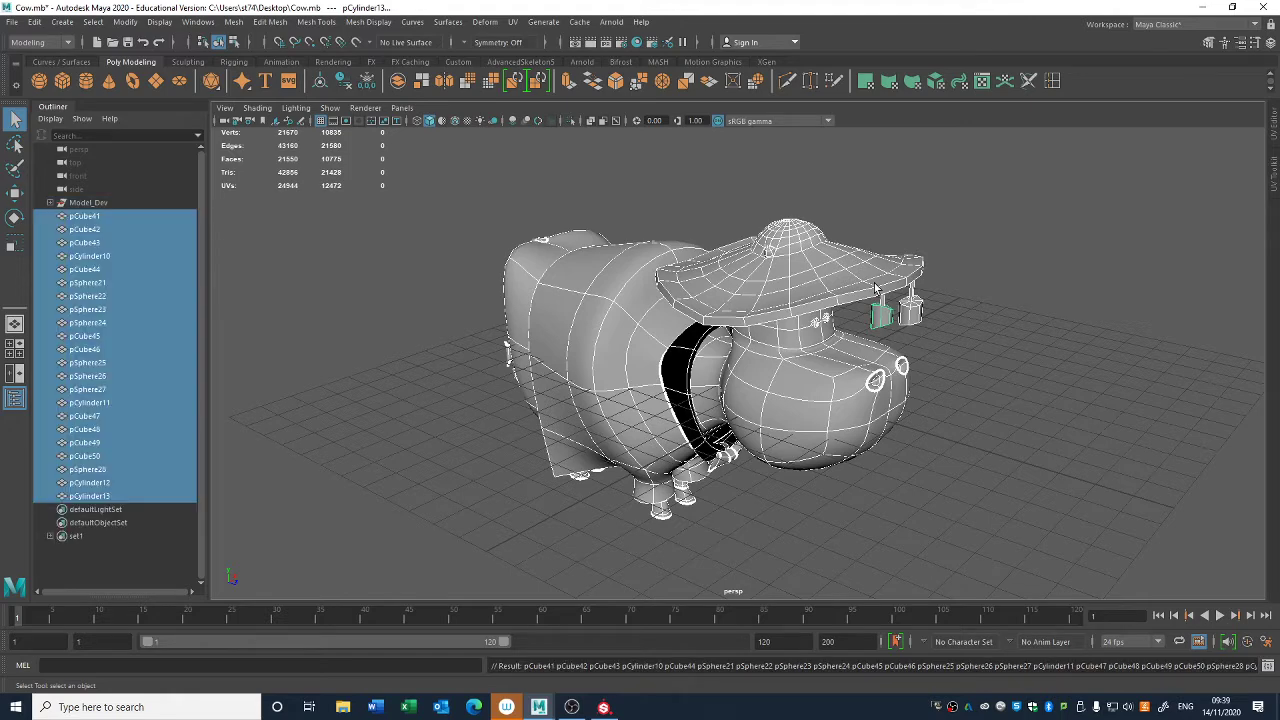
{"action": "left_click_drag", "start_coordinate": [812, 335], "coordinate": [183, 245], "text": "alt"}
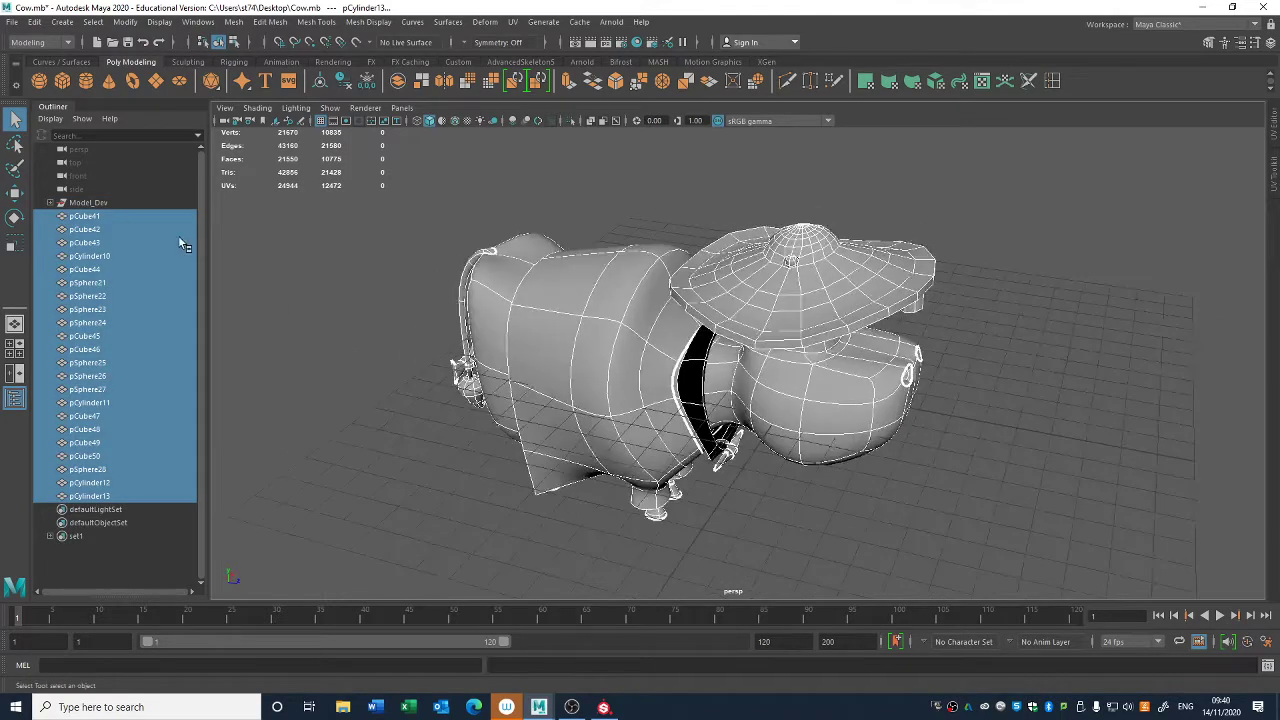
{"action": "left_click_drag", "start_coordinate": [352, 476], "coordinate": [703, 478], "text": "alt"}
{"action": "left_click", "coordinate": [394, 494]}
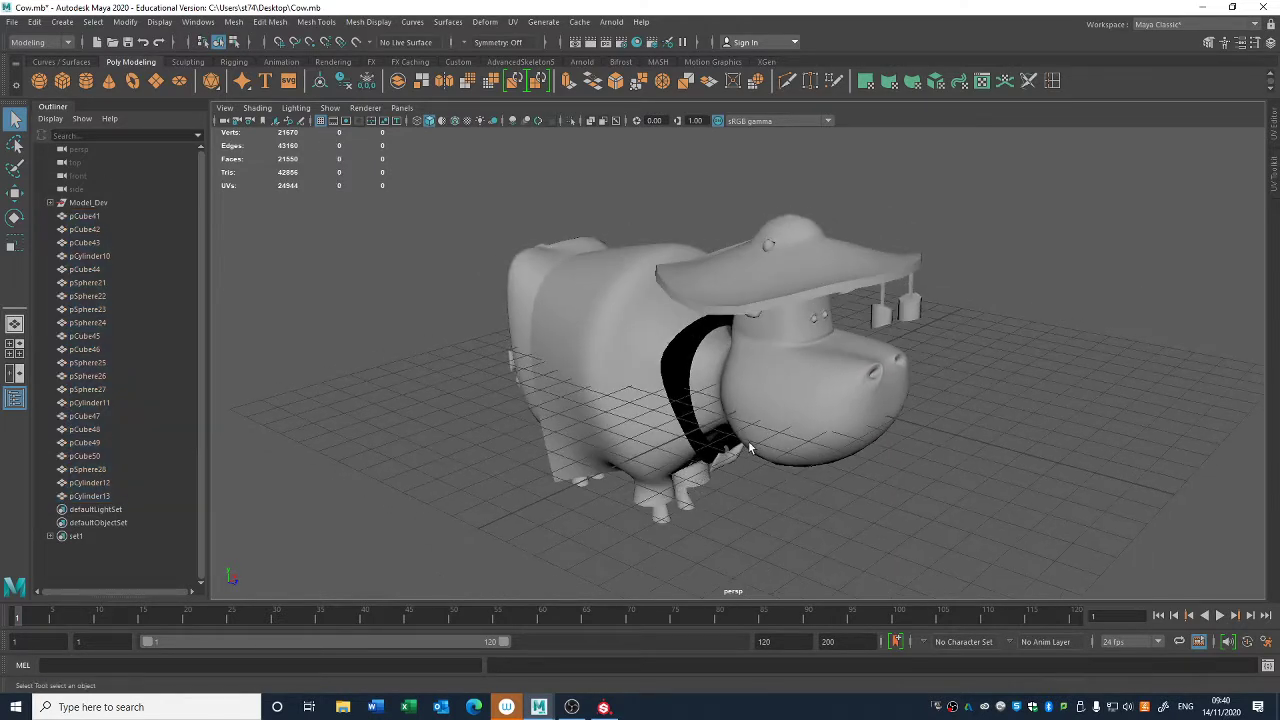
- Try to delete every visible mesh except the cow's body and the hat
{"action": "left_click", "coordinate": [770, 399]}
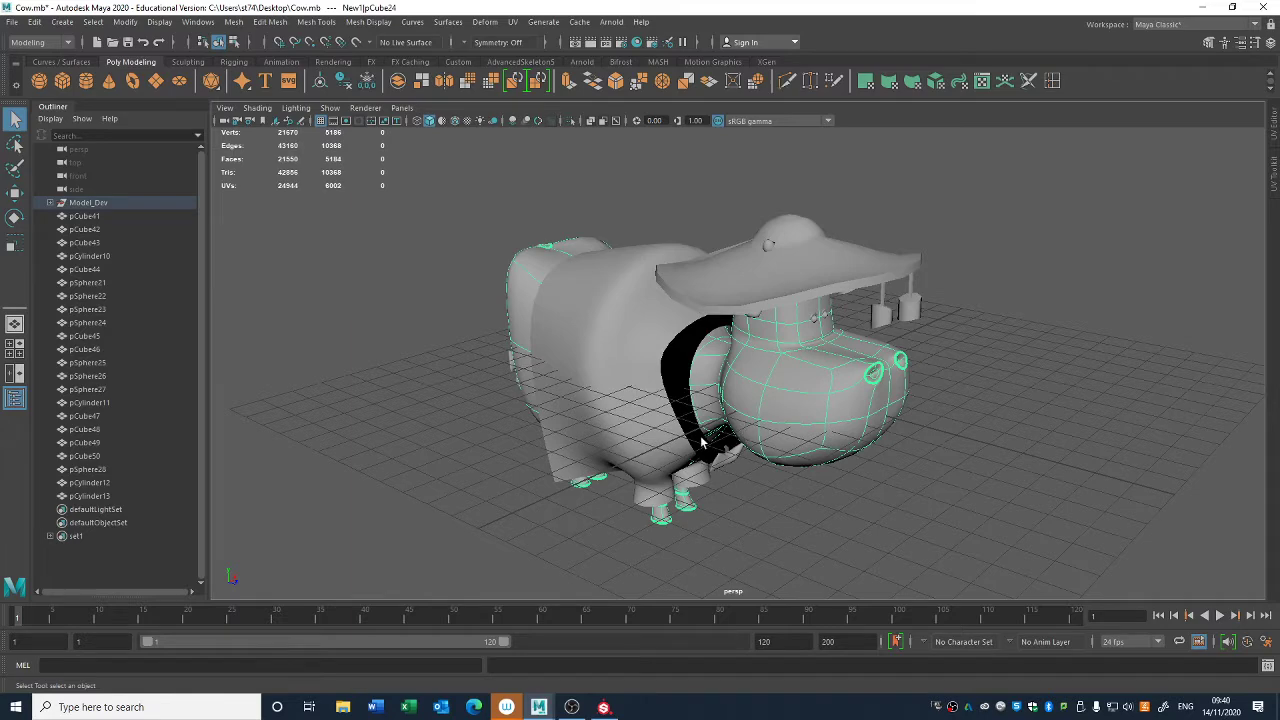
{"action": "left_click", "coordinate": [715, 277]}
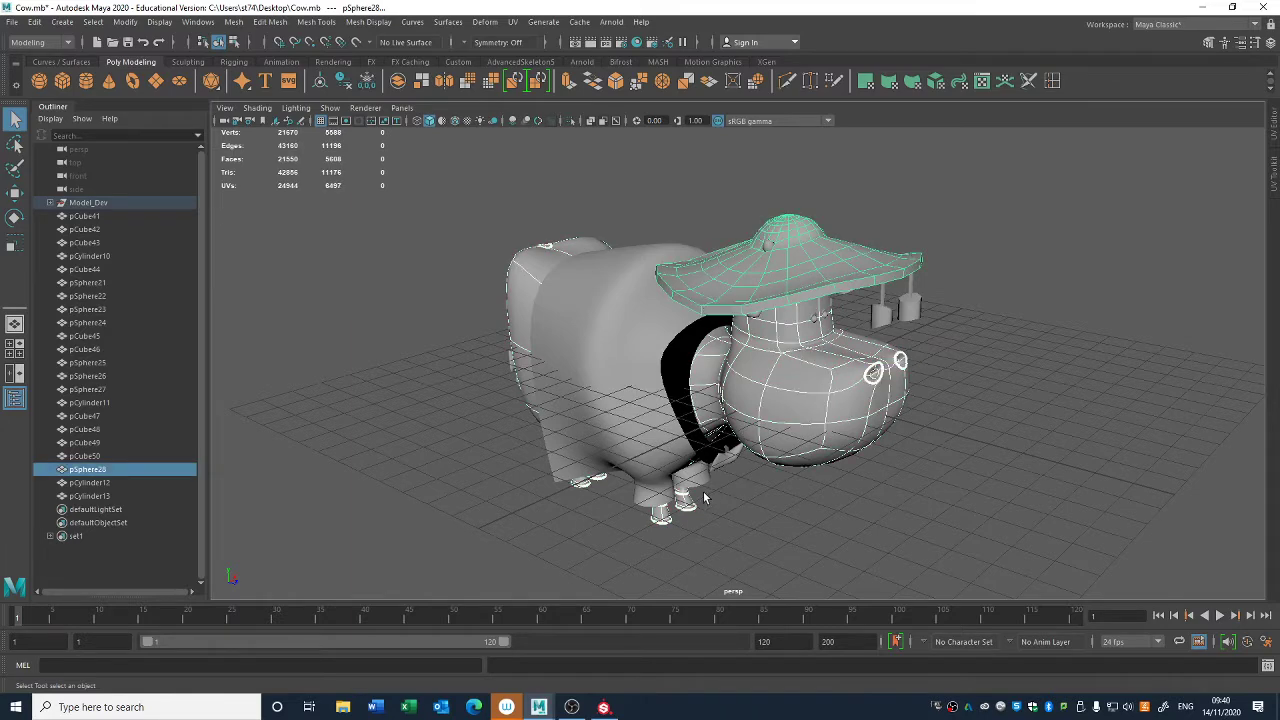
{"action": "left_click_drag", "start_coordinate": [704, 513], "coordinate": [690, 515], "text": "alt"}
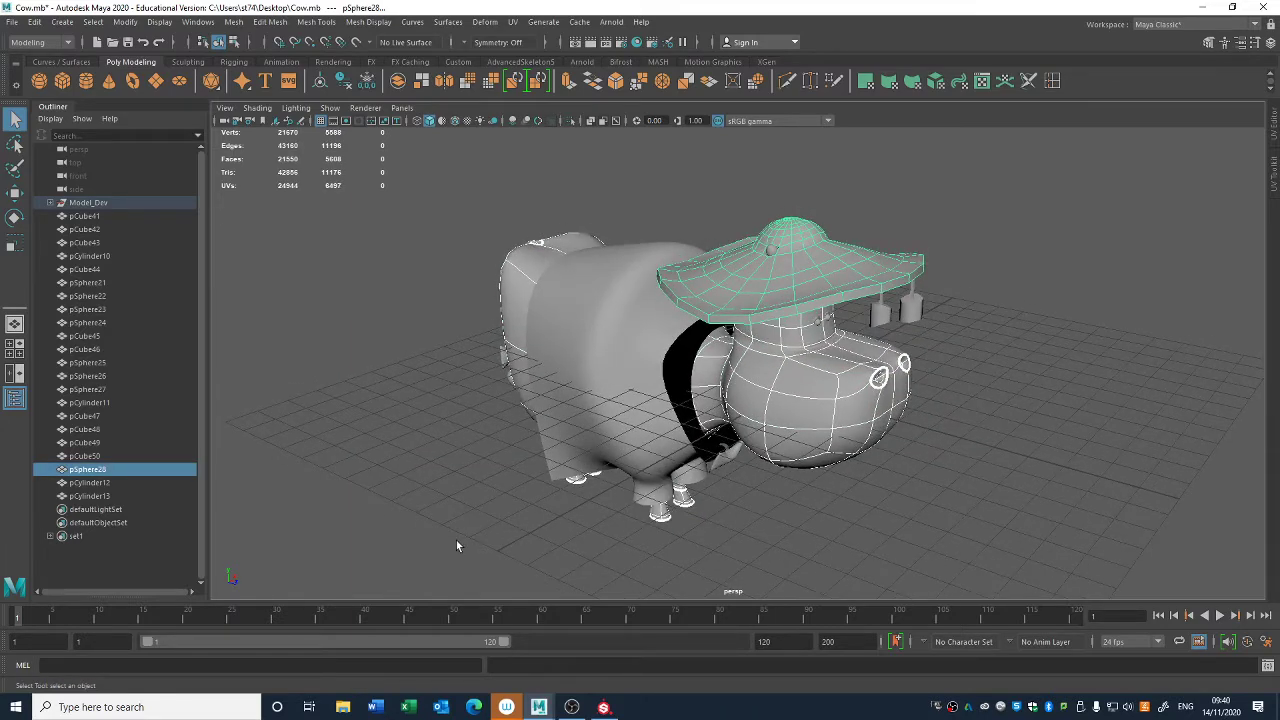
{"action": "left_click_drag", "start_coordinate": [456, 545], "coordinate": [1076, 112]}
{"action": "key", "text": "Delete"}
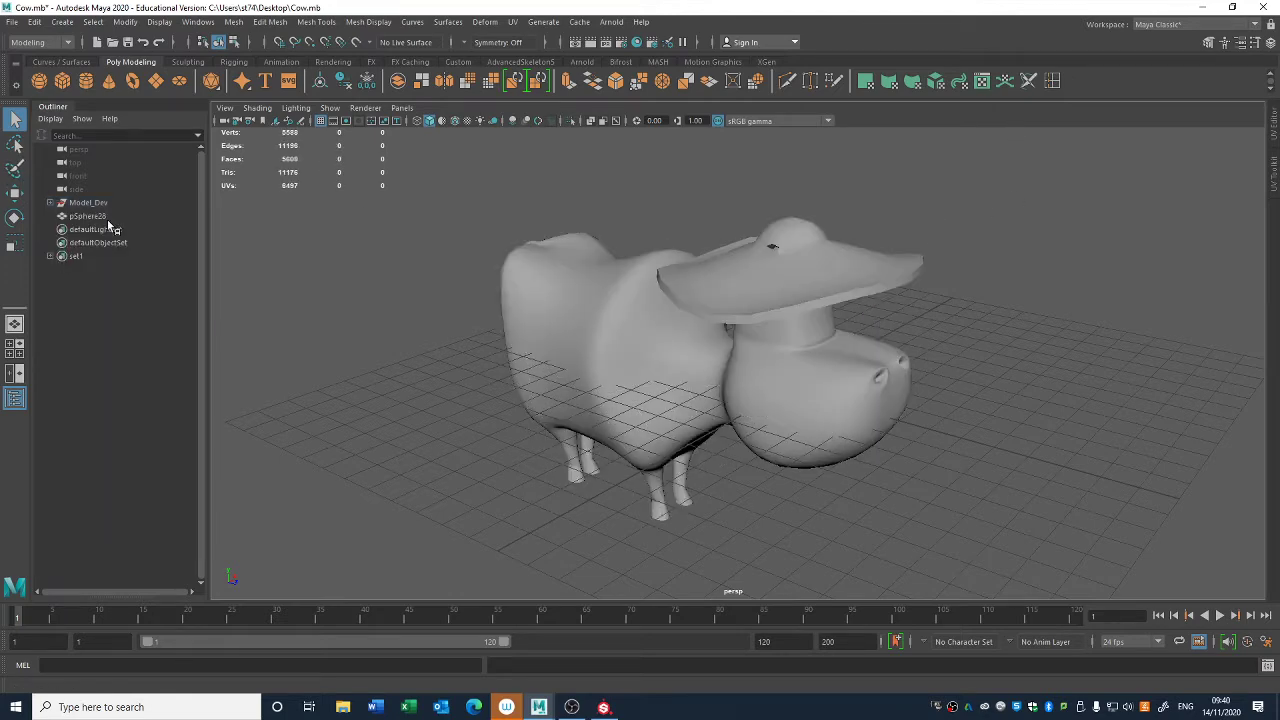
- Try moving the remaining cow body aside, undo the move, and duplicate the body
{"action": "left_click", "coordinate": [717, 305]}
{"action": "left_click", "coordinate": [533, 424]}
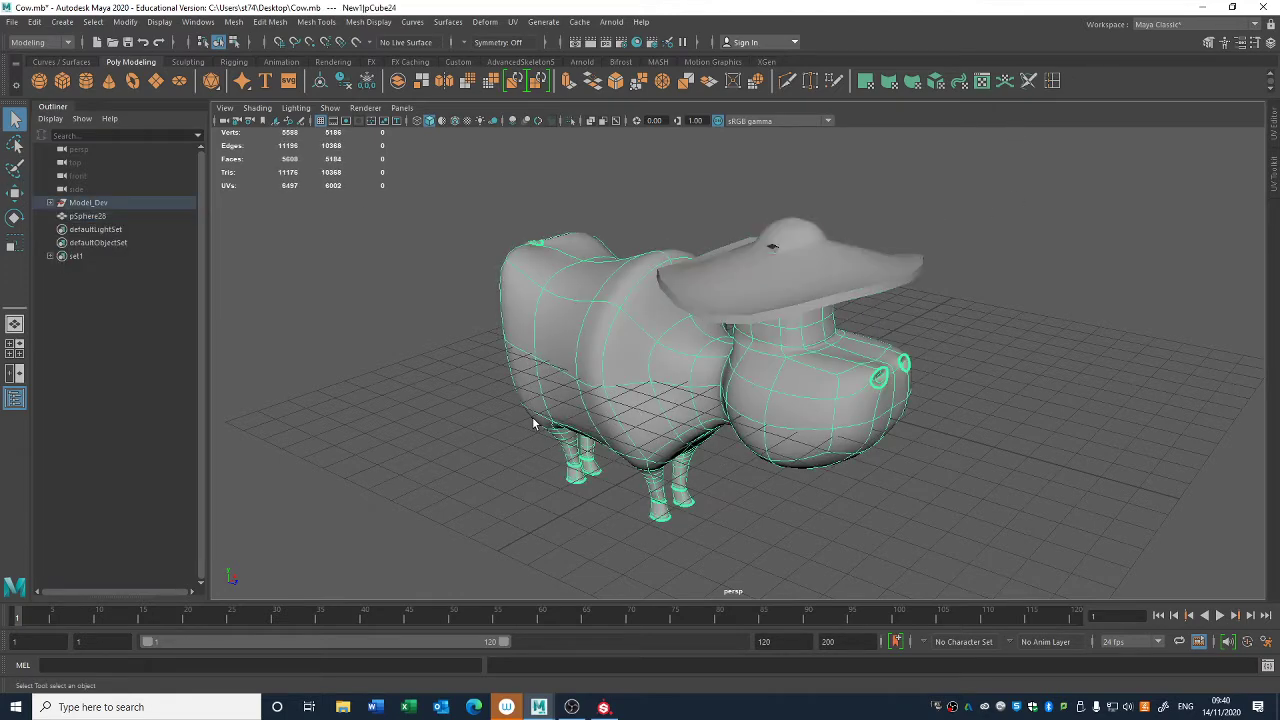
{"action": "key", "text": "w"}
{"action": "left_click_drag", "start_coordinate": [728, 358], "coordinate": [590, 387]}
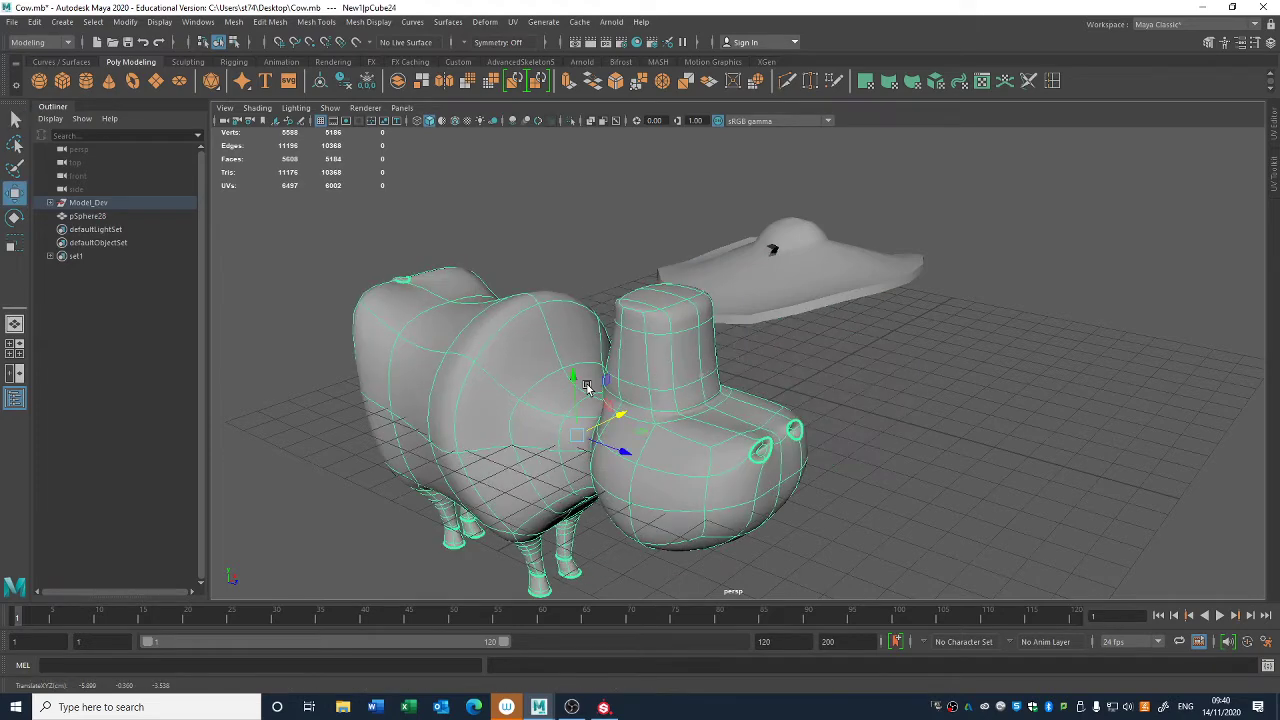
{"action": "key", "text": "ctrl+z"}
{"action": "key", "text": "ctrl+d"}
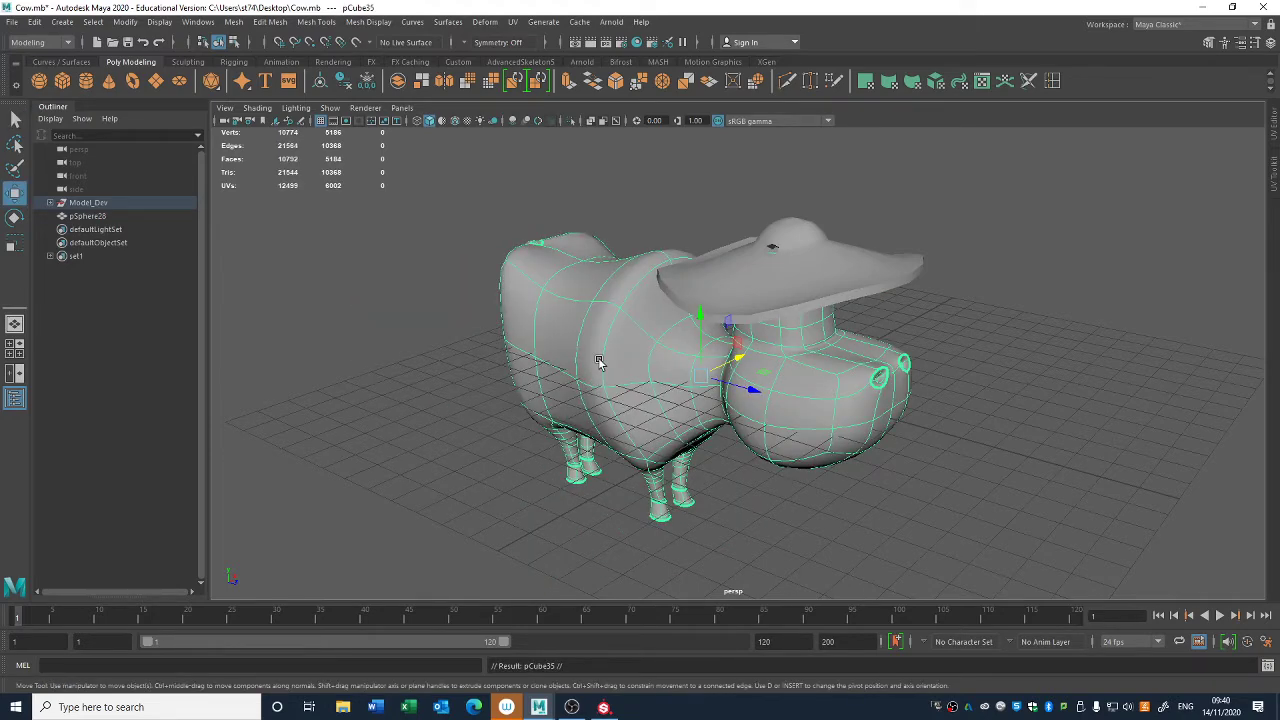
- Undo the body duplication and the deletion of the other cow meshes
{"action": "key", "text": "ctrl+z"}
{"action": "key", "text": "ctrl+z"}
{"action": "key", "text": "ctrl+z"}
{"action": "key", "text": "ctrl+z"}
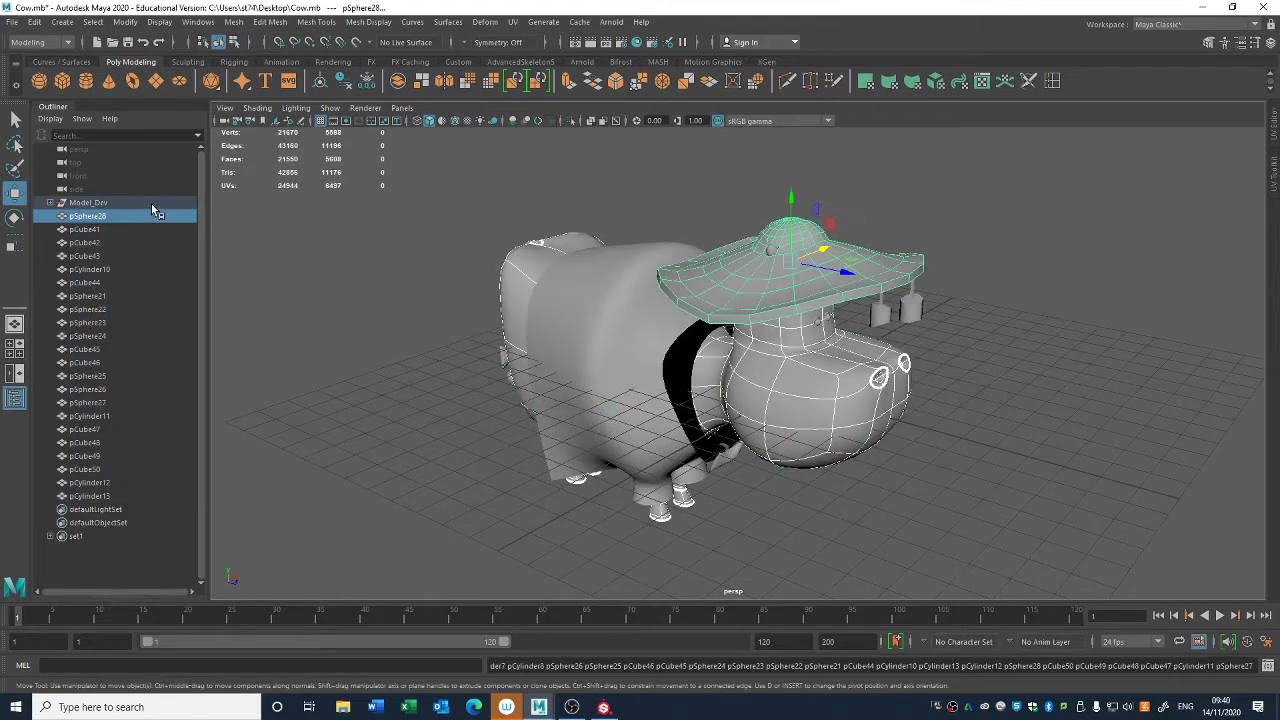
- Hide the Model_Dev group so that only the duplicated meshes are shown
{"action": "left_click", "coordinate": [152, 204]}
{"action": "key", "text": "h"}
{"action": "left_click", "coordinate": [916, 508]}
- Delete all duplicated meshes except the cow's body and the hat
{"action": "left_click", "coordinate": [848, 413]}
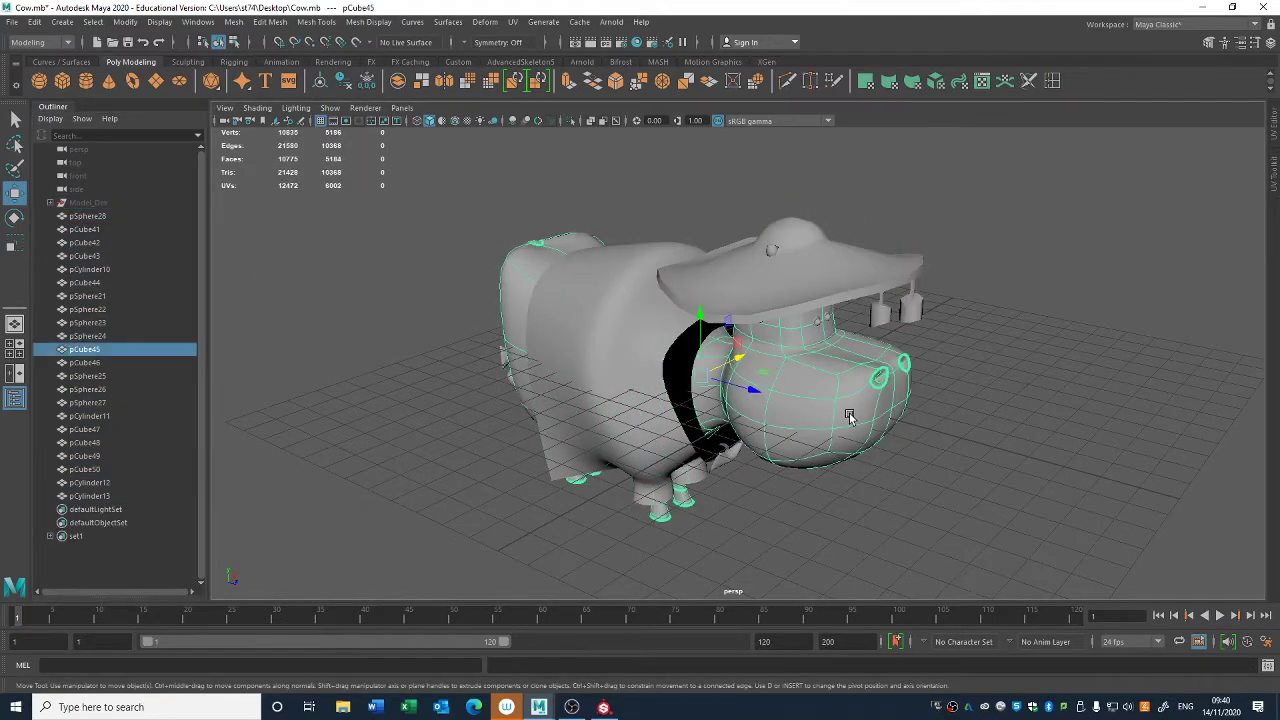
{"action": "left_click", "coordinate": [781, 299], "text": "shift"}
{"action": "left_click_drag", "start_coordinate": [391, 538], "coordinate": [1069, 194], "text": "shift"}
{"action": "key", "text": "Delete"}
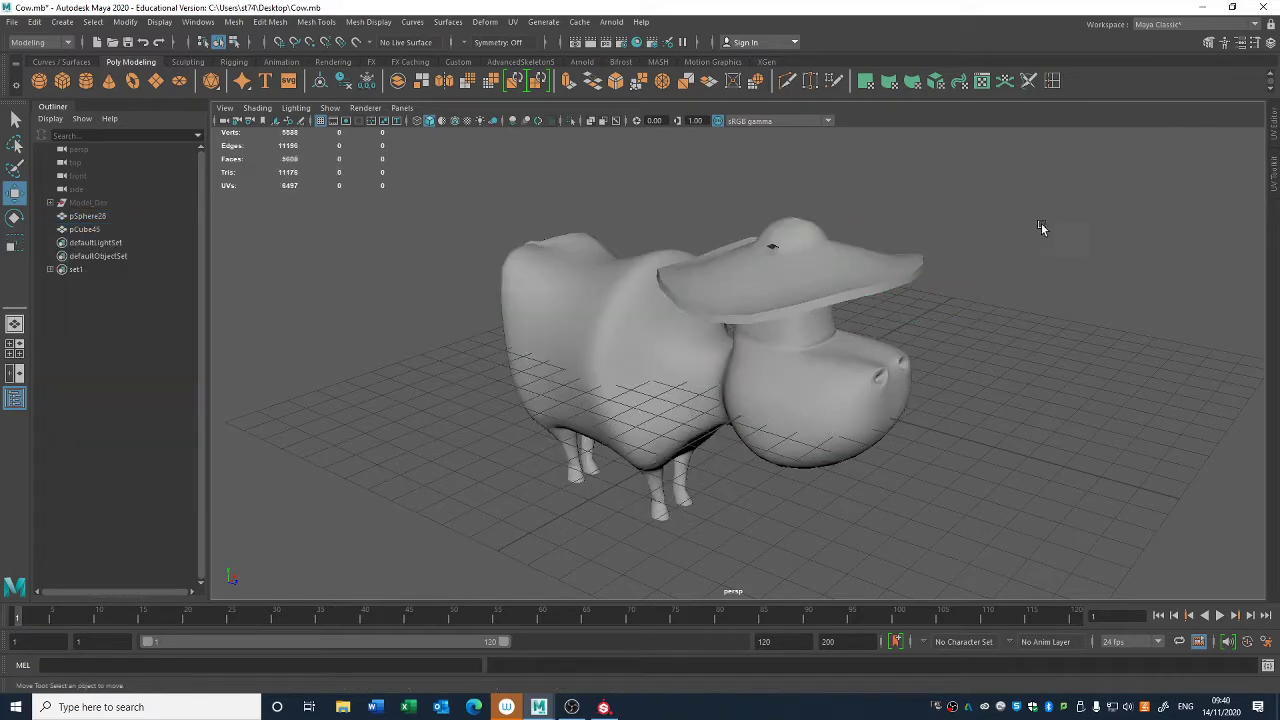
- Hide the duplicated hat and select the duplicated cow body
{"action": "left_click", "coordinate": [102, 218]}
{"action": "left_click", "coordinate": [634, 323]}
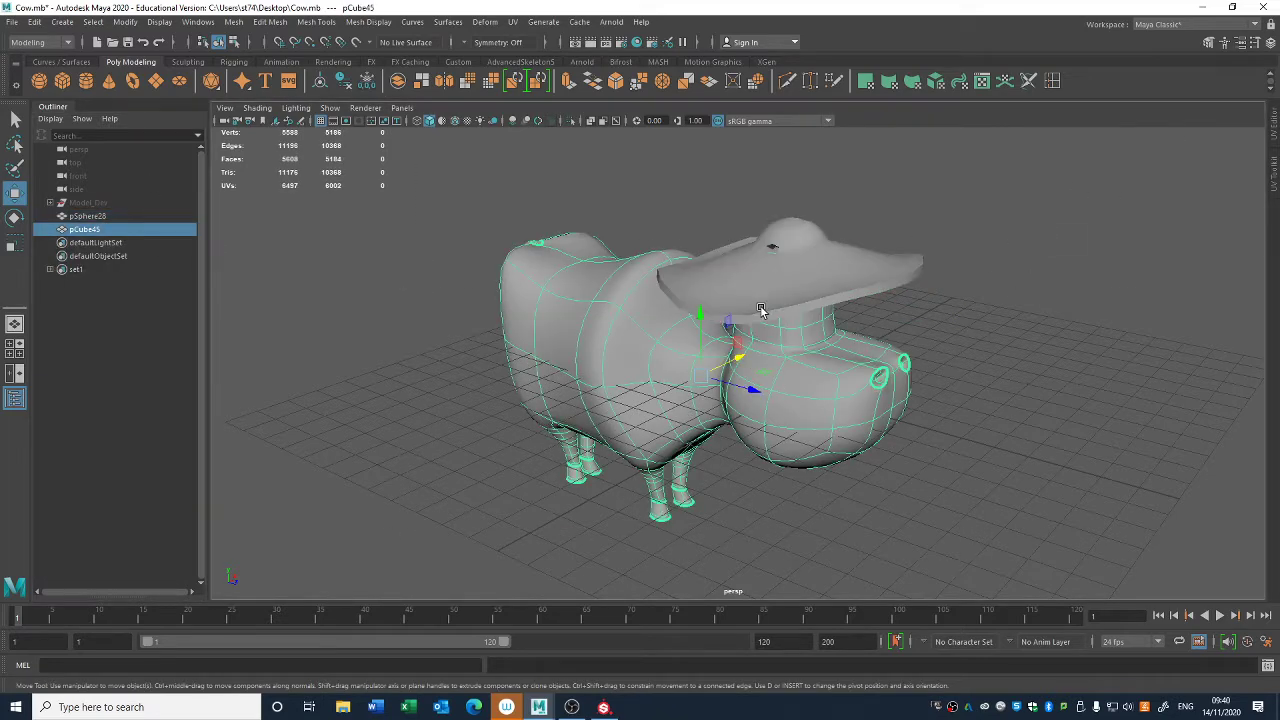
{"action": "left_click", "coordinate": [763, 300]}
{"action": "key", "text": "ctrl+h"}
{"action": "left_click", "coordinate": [745, 387]}
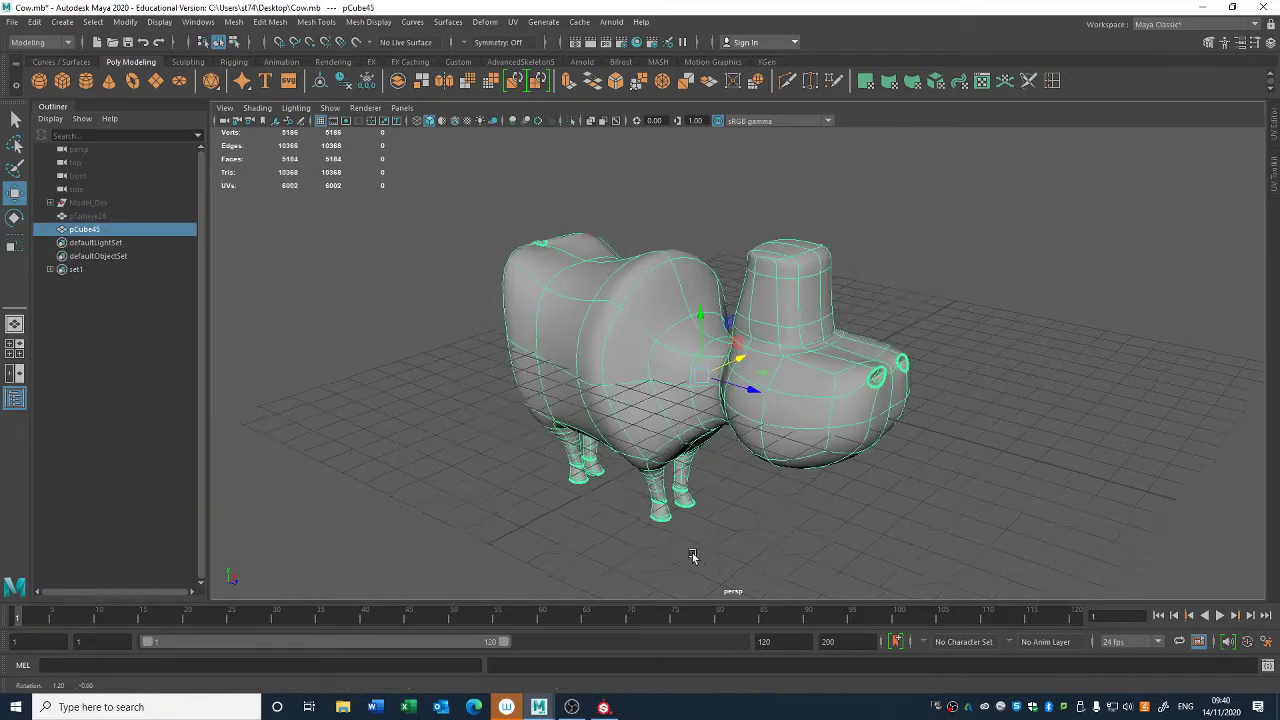
{"action": "left_click_drag", "start_coordinate": [580, 550], "coordinate": [808, 420], "text": "alt"}
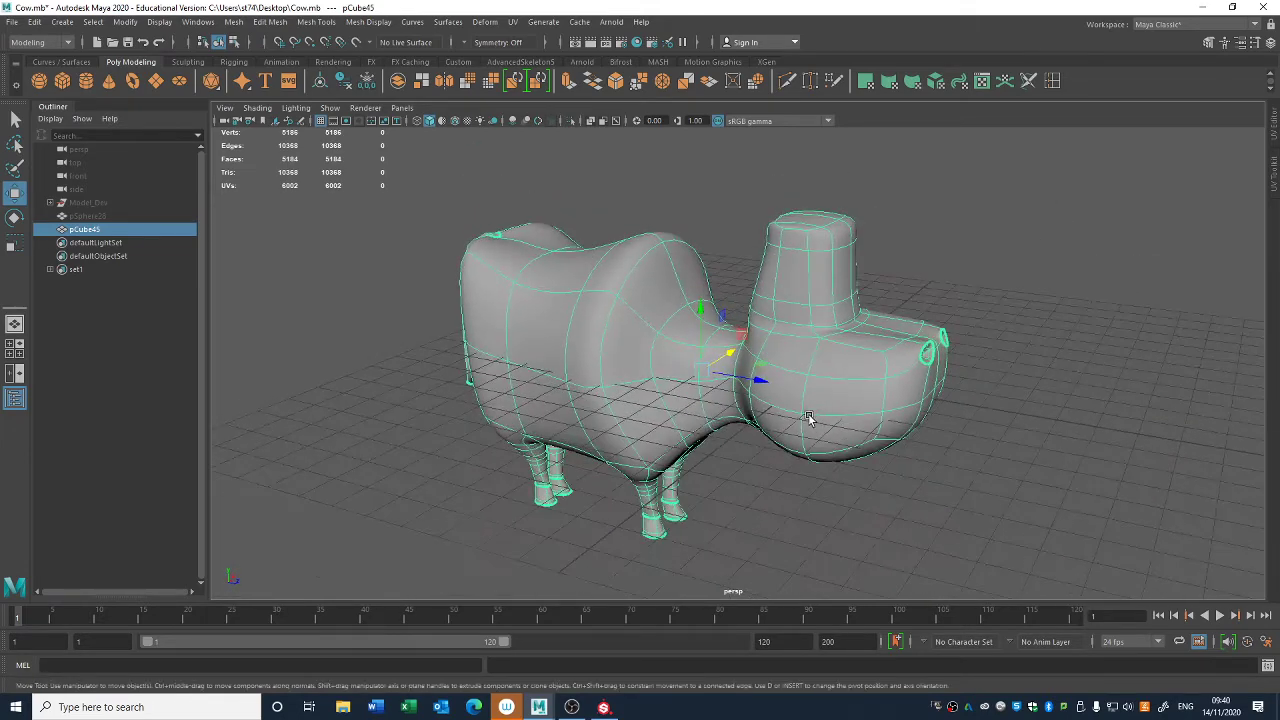
- Turn off the cow body's smooth preview and apply a mesh Smooth with 2 divisions
{"action": "key", "text": "q"}
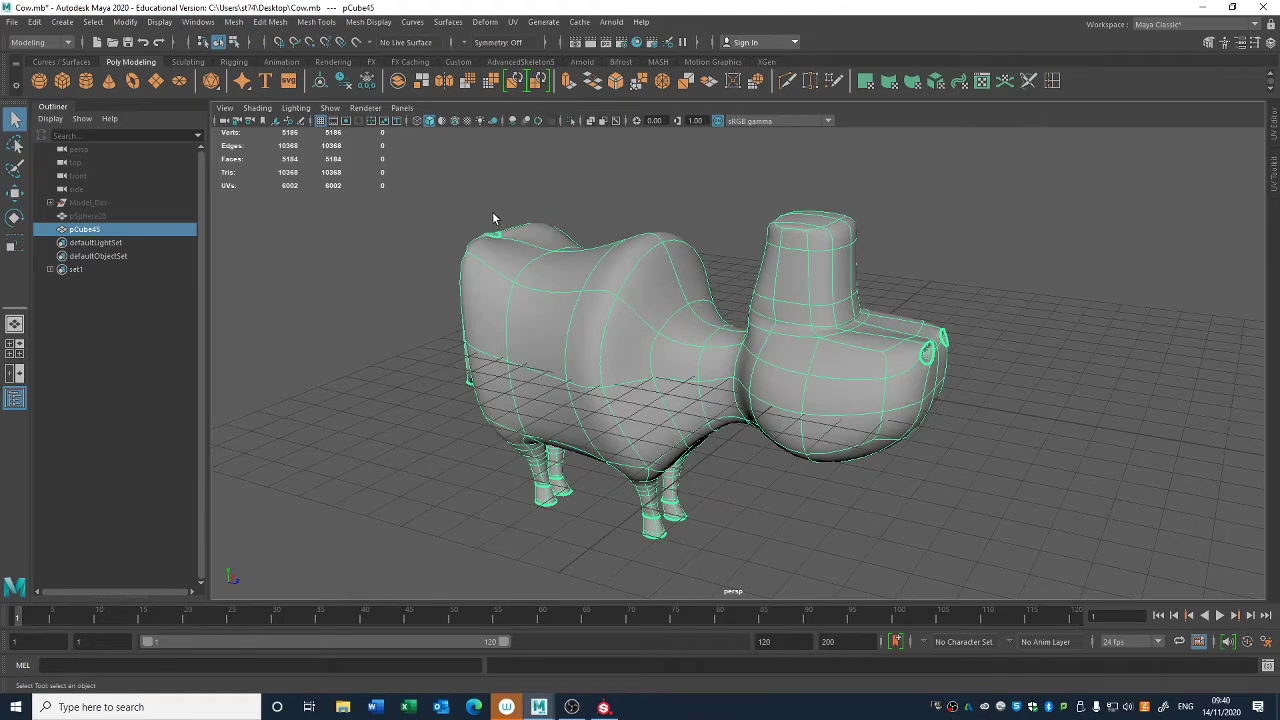
{"action": "key", "text": "ctrl+s"}
{"action": "key", "text": "1"}
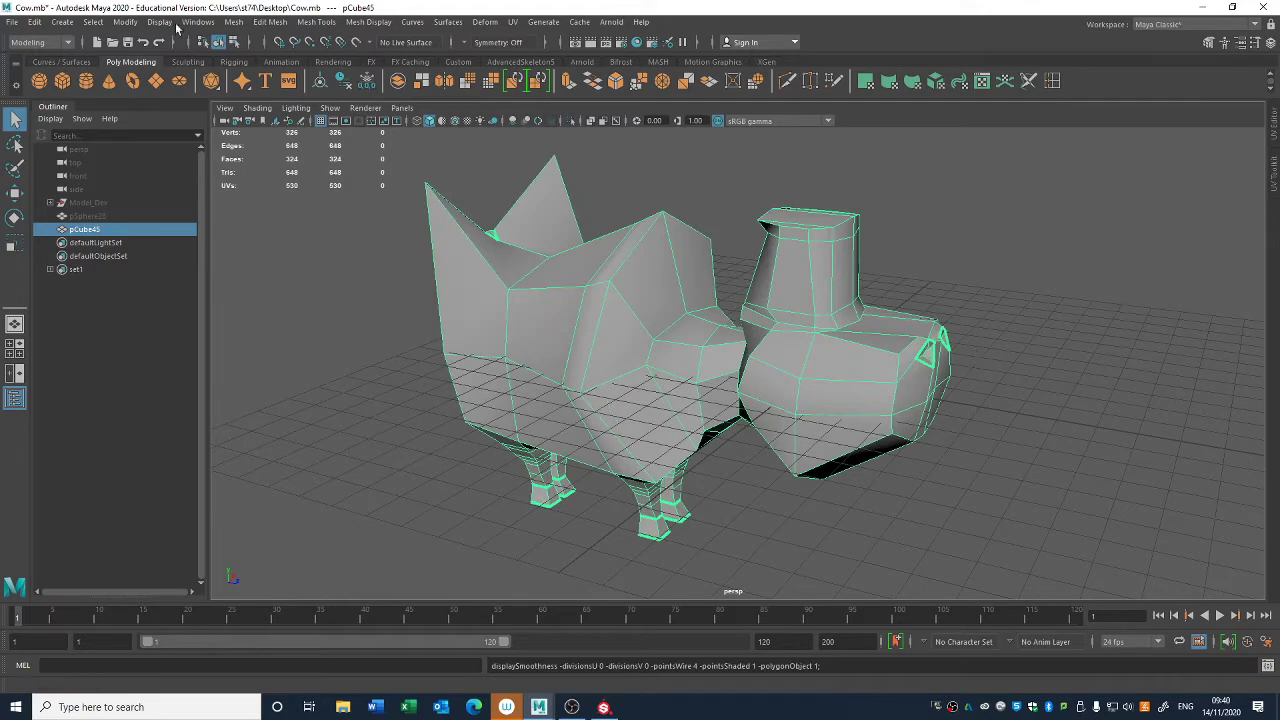
{"action": "left_click", "coordinate": [233, 21]}
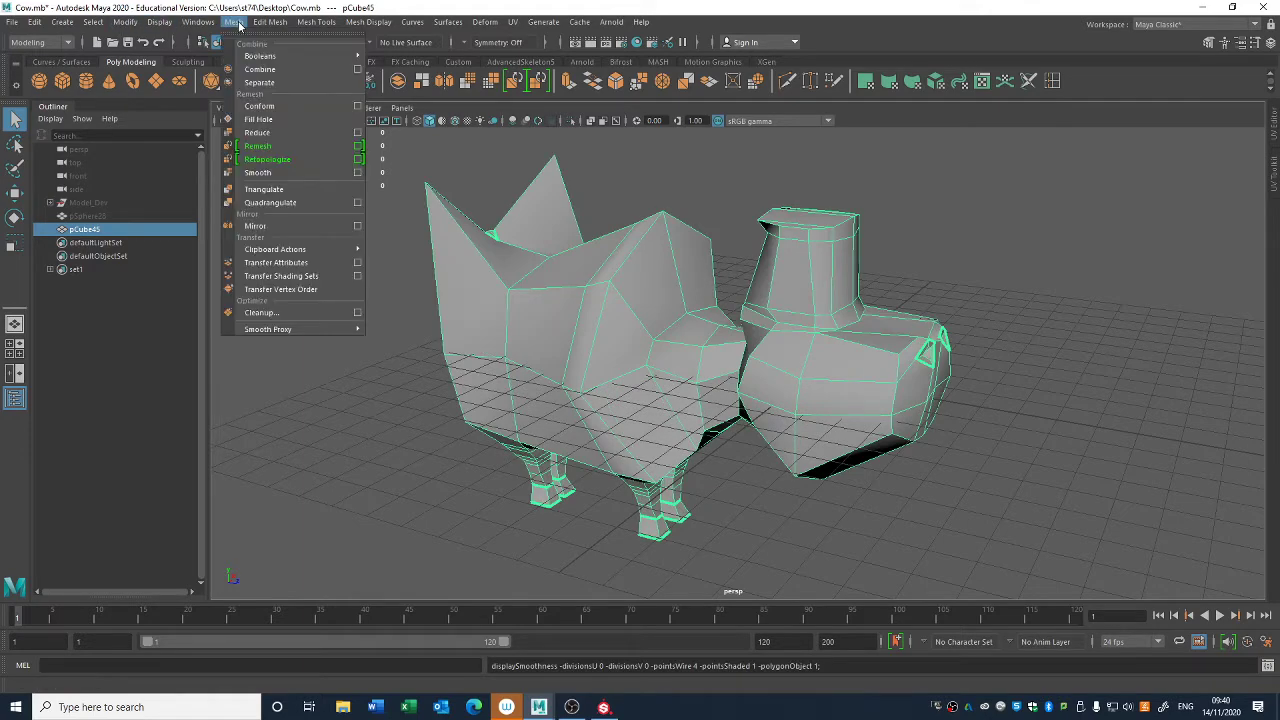
{"action": "left_click", "coordinate": [295, 174]}
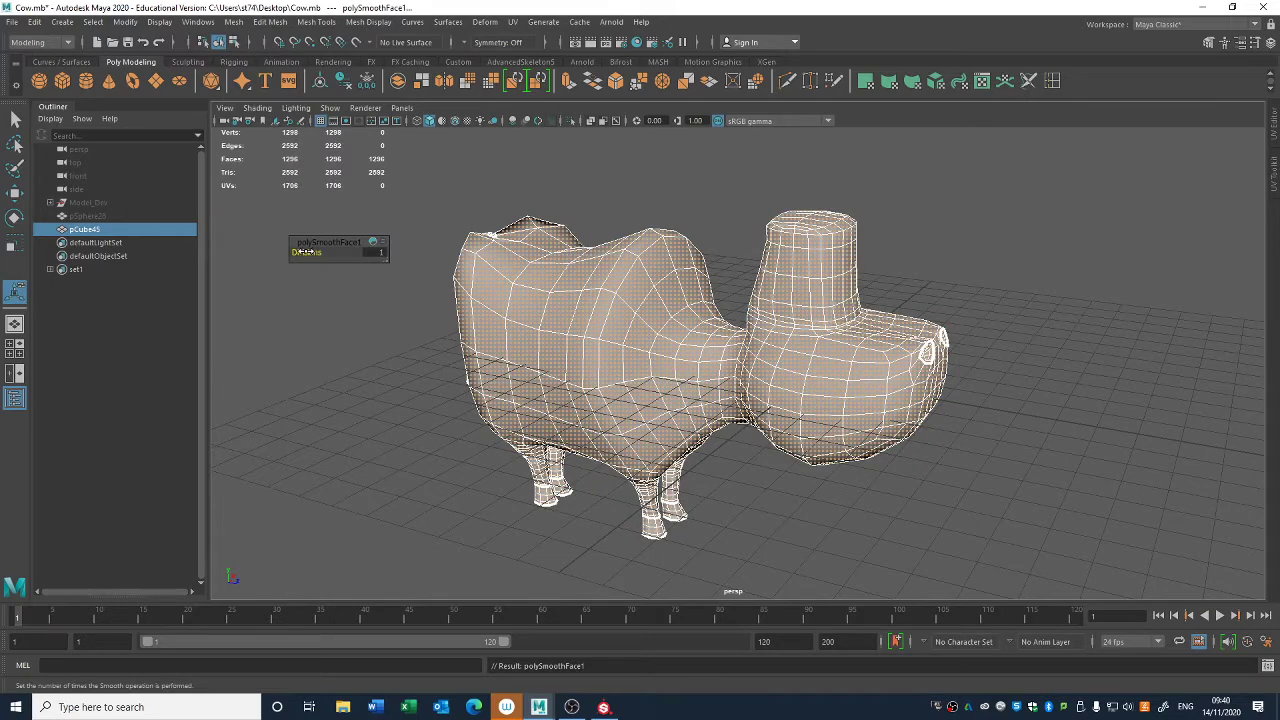
{"action": "left_click_drag", "start_coordinate": [305, 252], "coordinate": [318, 252]}
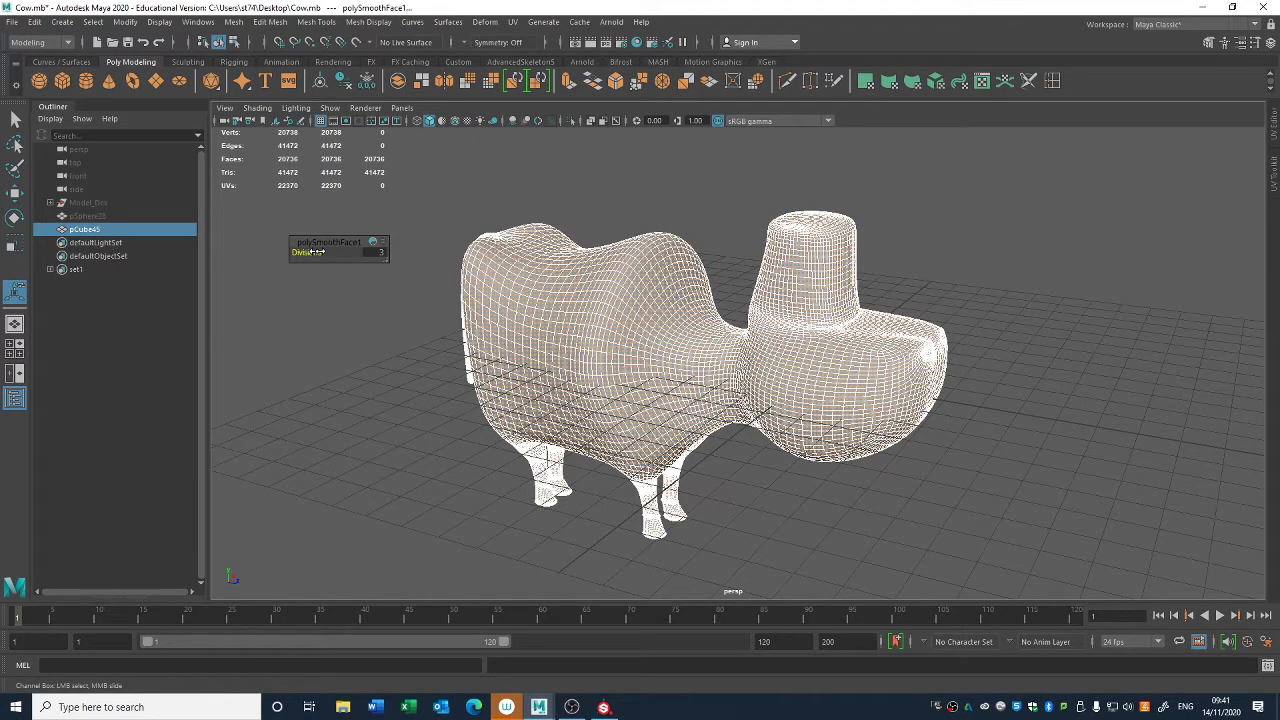
{"action": "left_click_drag", "start_coordinate": [316, 252], "coordinate": [310, 252]}
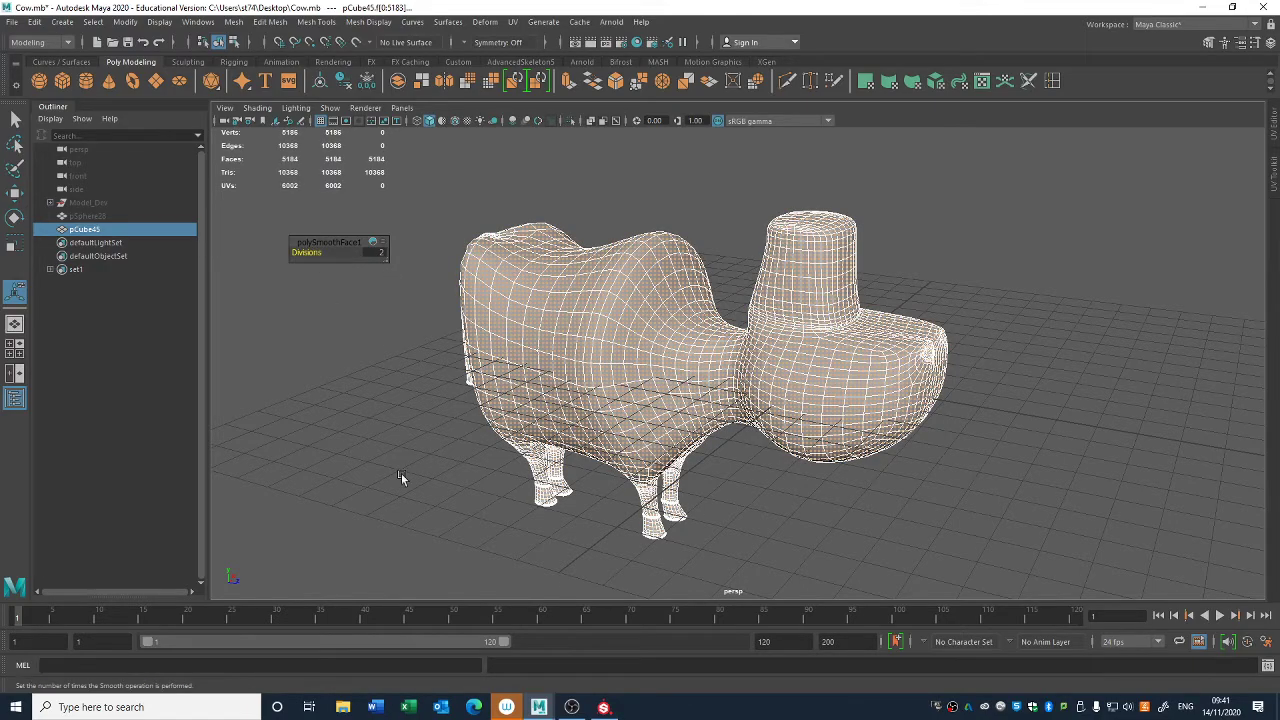
- Try 3 divisions for the cow body's Smooth operation, and return it to 2
{"action": "left_click_drag", "start_coordinate": [540, 394], "coordinate": [408, 271], "text": "alt"}
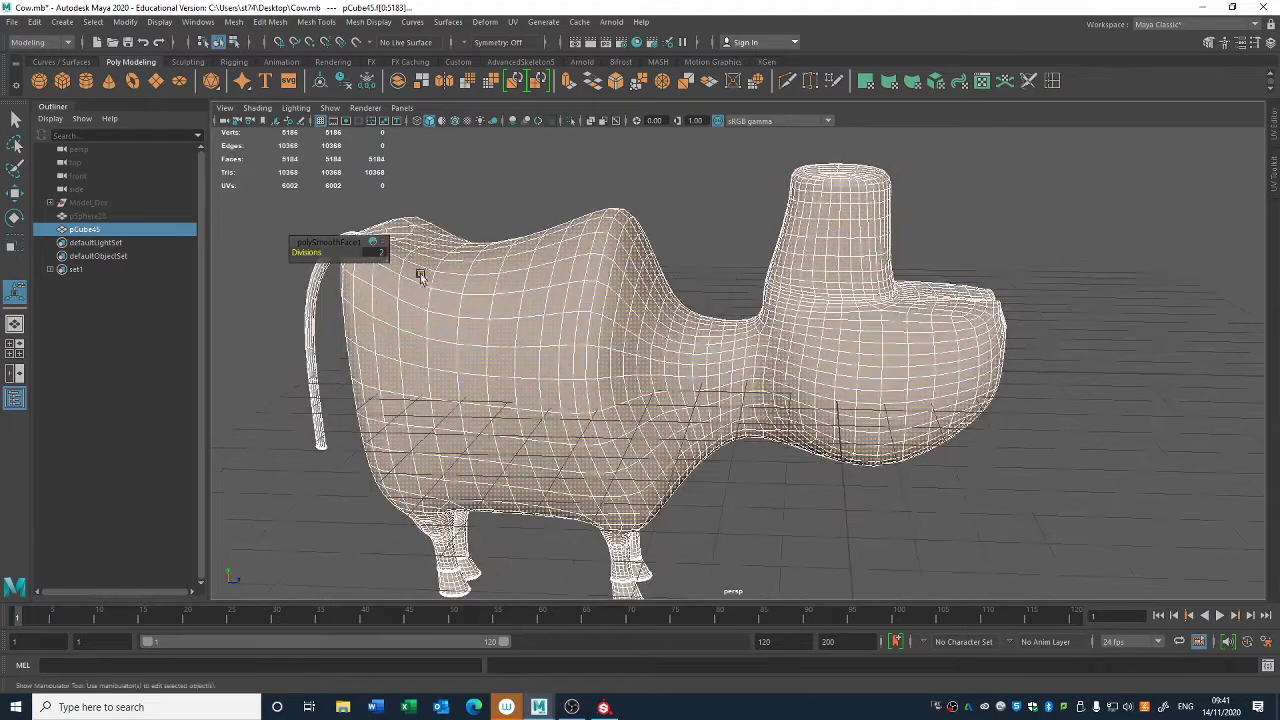
{"action": "left_click_drag", "start_coordinate": [302, 252], "coordinate": [310, 252]}
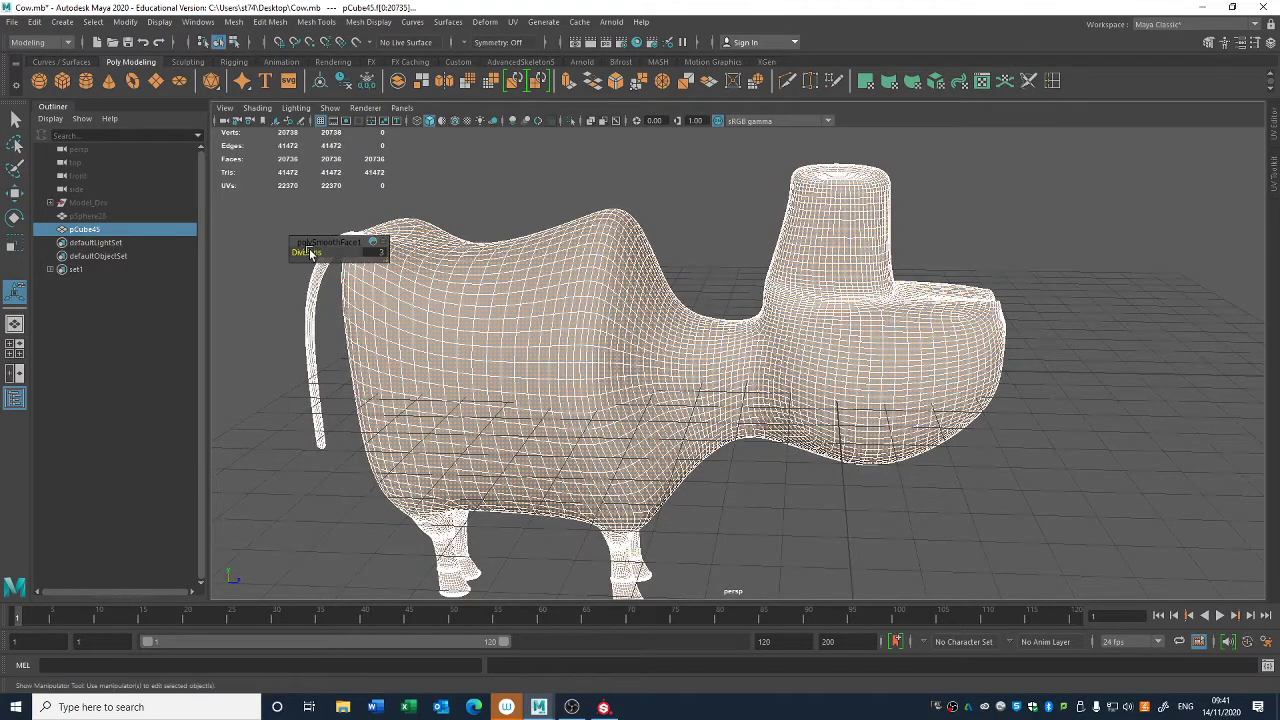
{"action": "middle_click_drag", "start_coordinate": [499, 267], "coordinate": [663, 286], "text": "alt"}
{"action": "left_click_drag", "start_coordinate": [300, 252], "coordinate": [294, 250]}
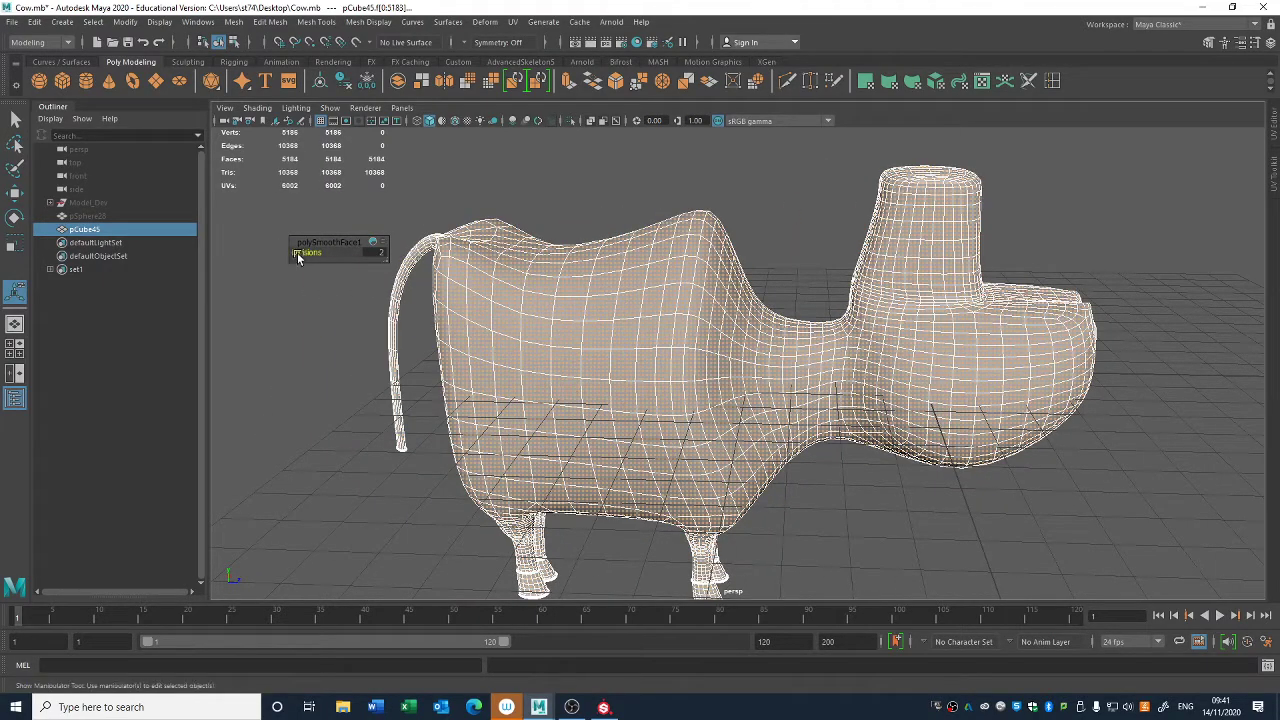
- Delete the construction history of the smoothed cow body
{"action": "left_click", "coordinate": [307, 307]}
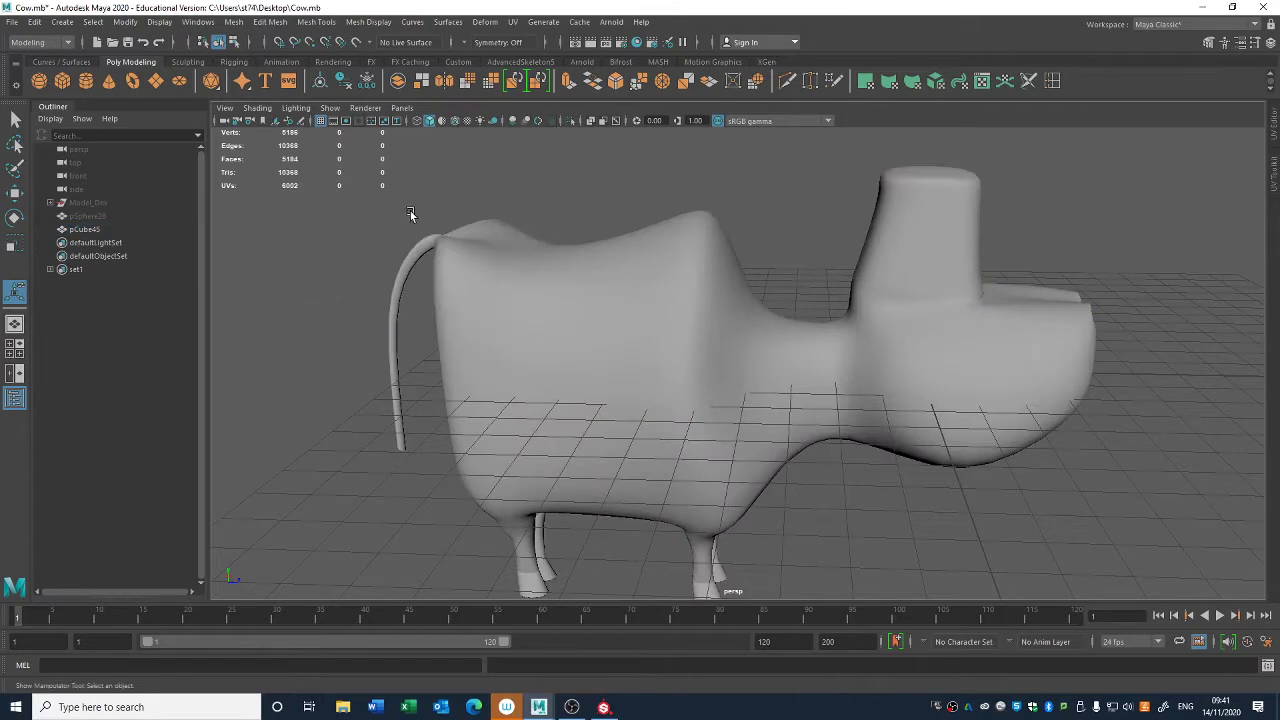
{"action": "left_click", "coordinate": [650, 368]}
{"action": "left_click", "coordinate": [34, 21]}
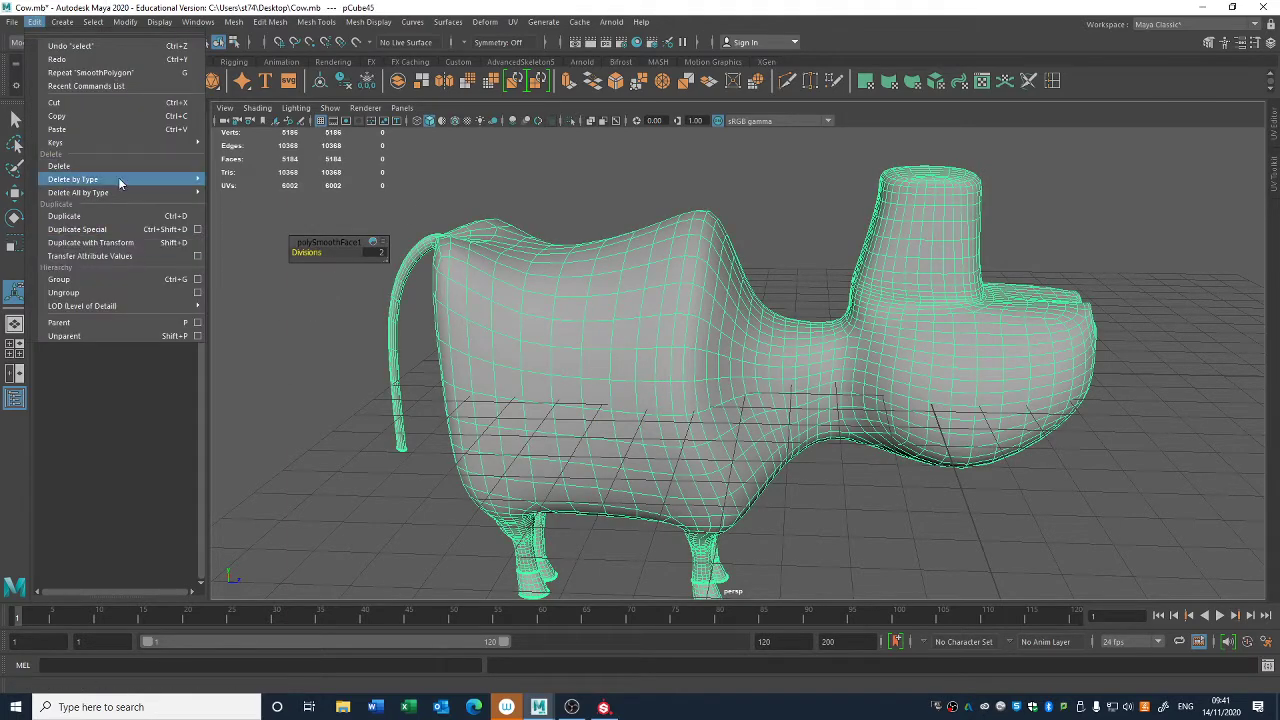
{"action": "mouse_move", "coordinate": [120, 181]}
{"action": "left_click", "coordinate": [234, 183]}
{"action": "left_click", "coordinate": [477, 575]}
- Examine the smoothed cow body's wireframe density around the head and where it meets the muzzle
{"action": "left_click_drag", "start_coordinate": [866, 474], "coordinate": [852, 367], "text": "alt"}
{"action": "key", "text": "q"}
{"action": "left_click", "coordinate": [855, 360]}
{"action": "left_click", "coordinate": [655, 409]}
{"action": "mouse_move", "coordinate": [655, 409]}
{"action": "left_mouse_down", "text": "alt"}
{"action": "mouse_move", "coordinate": [666, 400]}
{"action": "mouse_move", "coordinate": [634, 423]}
{"action": "mouse_move", "coordinate": [664, 419]}
{"action": "left_mouse_up", "text": "alt"}
{"action": "left_click", "coordinate": [668, 421]}
{"action": "mouse_move", "coordinate": [747, 445]}
{"action": "left_mouse_down", "text": "alt"}
{"action": "mouse_move", "coordinate": [743, 429]}
{"action": "mouse_move", "coordinate": [680, 486]}
{"action": "mouse_move", "coordinate": [551, 491]}
{"action": "mouse_move", "coordinate": [680, 489]}
{"action": "mouse_move", "coordinate": [729, 453]}
{"action": "left_mouse_up", "text": "alt"}
{"action": "scroll", "coordinate": [735, 454], "scroll_direction": "up", "scroll_amount": 5}
{"action": "left_click_drag", "start_coordinate": [802, 504], "coordinate": [814, 406], "text": "alt"}
{"action": "scroll", "coordinate": [806, 442], "scroll_direction": "up", "scroll_amount": 4}
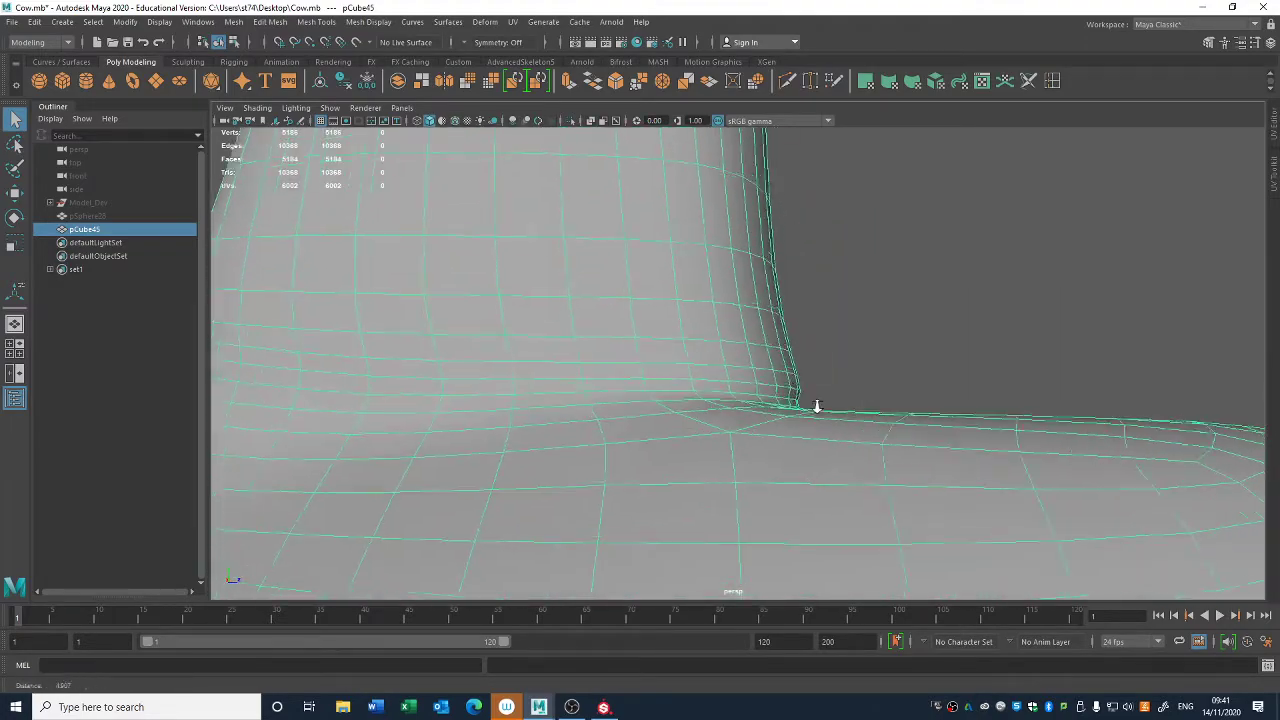
{"action": "scroll", "coordinate": [830, 430], "scroll_direction": "up", "scroll_amount": 2}
{"action": "scroll", "coordinate": [843, 443], "scroll_direction": "down", "scroll_amount": 5}
- Delete three alternate horizontal edge loops, including their vertices, around the cow's tall upper head
{"action": "left_click_drag", "start_coordinate": [675, 332], "coordinate": [669, 397], "text": "alt"}
{"action": "right_click_drag", "start_coordinate": [666, 340], "coordinate": [666, 376]}
{"action": "left_click_drag", "start_coordinate": [633, 405], "coordinate": [520, 440], "text": "alt"}
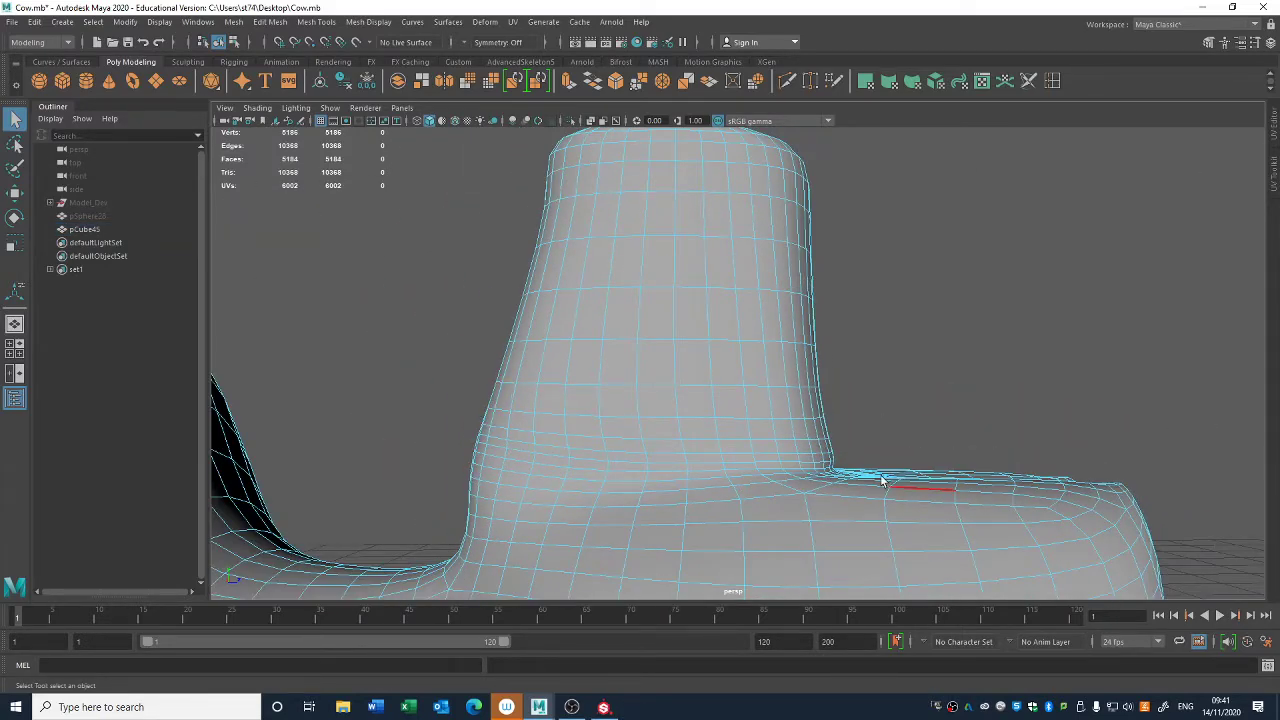
{"action": "double_click", "coordinate": [551, 386]}
{"action": "double_click", "coordinate": [596, 291], "text": "shift"}
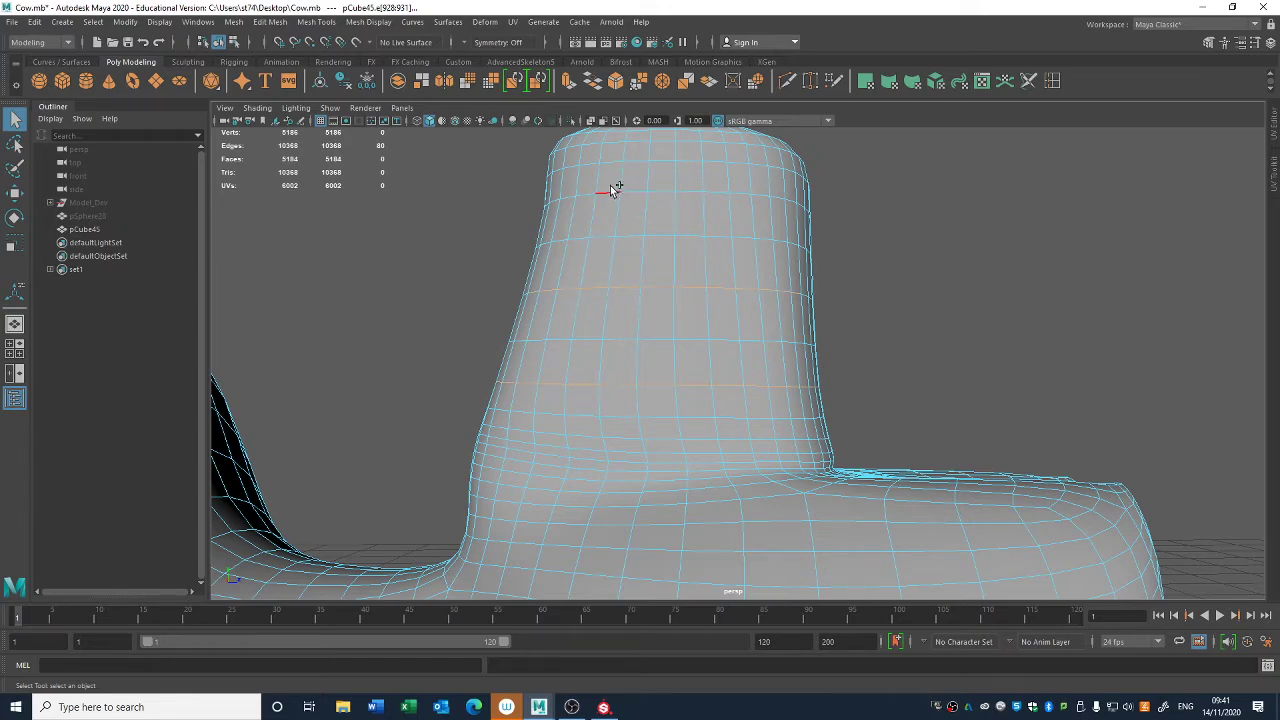
{"action": "left_click_drag", "start_coordinate": [613, 188], "coordinate": [643, 294], "text": "alt"}
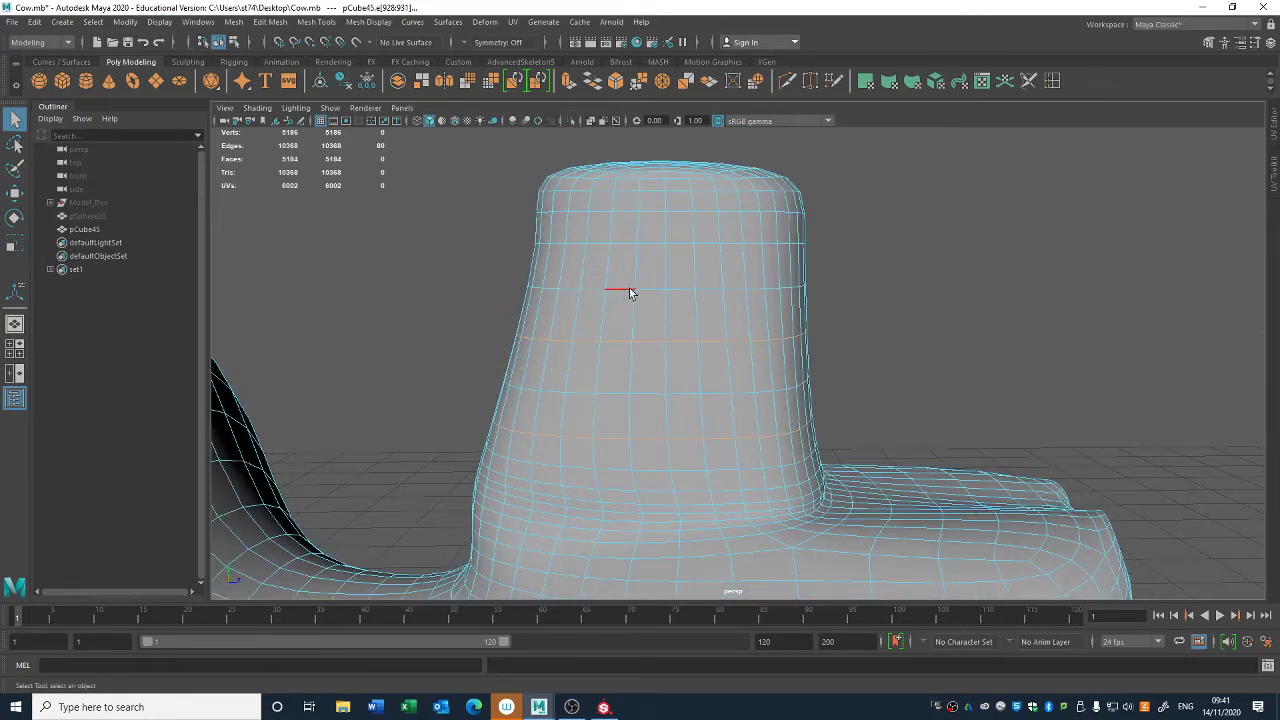
{"action": "double_click", "coordinate": [630, 291]}
{"action": "double_click", "coordinate": [621, 393], "text": "shift"}
{"action": "double_click", "coordinate": [617, 461], "text": "shift"}
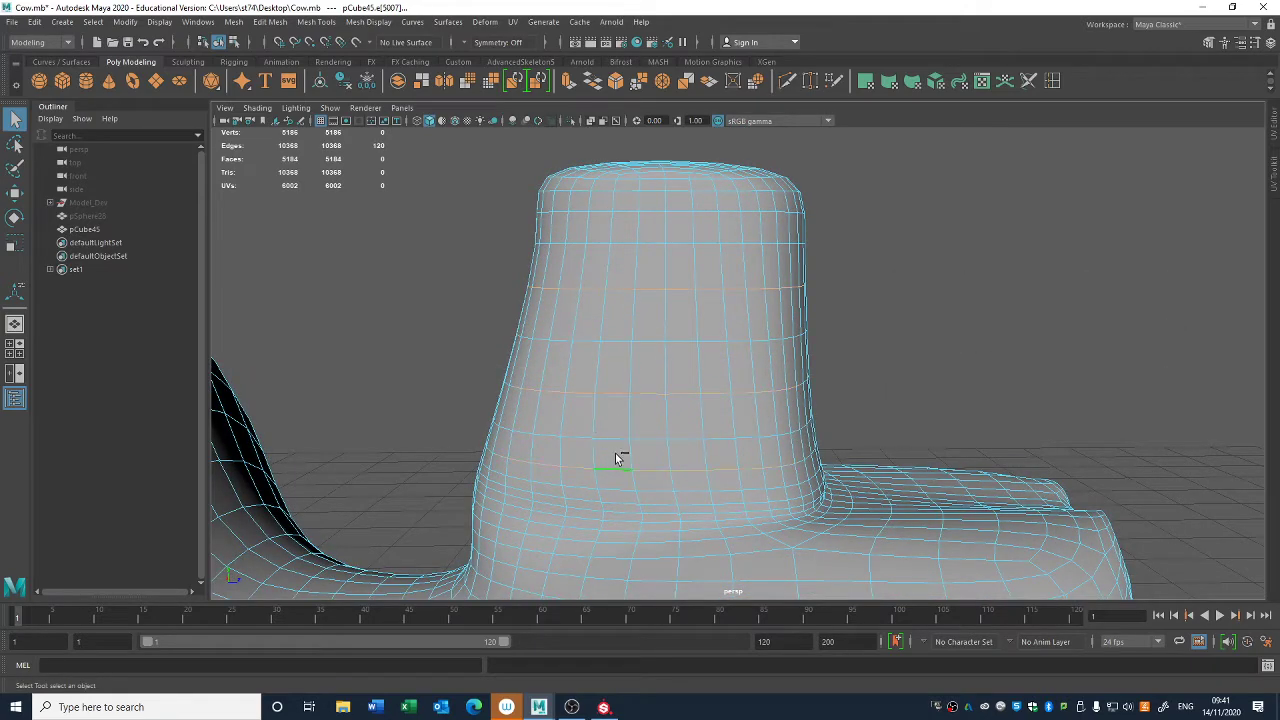
{"action": "key", "text": "ctrl+Delete"}
- Delete alternate vertical edge loops around the muzzle, picking their edges from the head's base towards the nose
{"action": "left_click_drag", "start_coordinate": [786, 442], "coordinate": [794, 409], "text": "alt"}
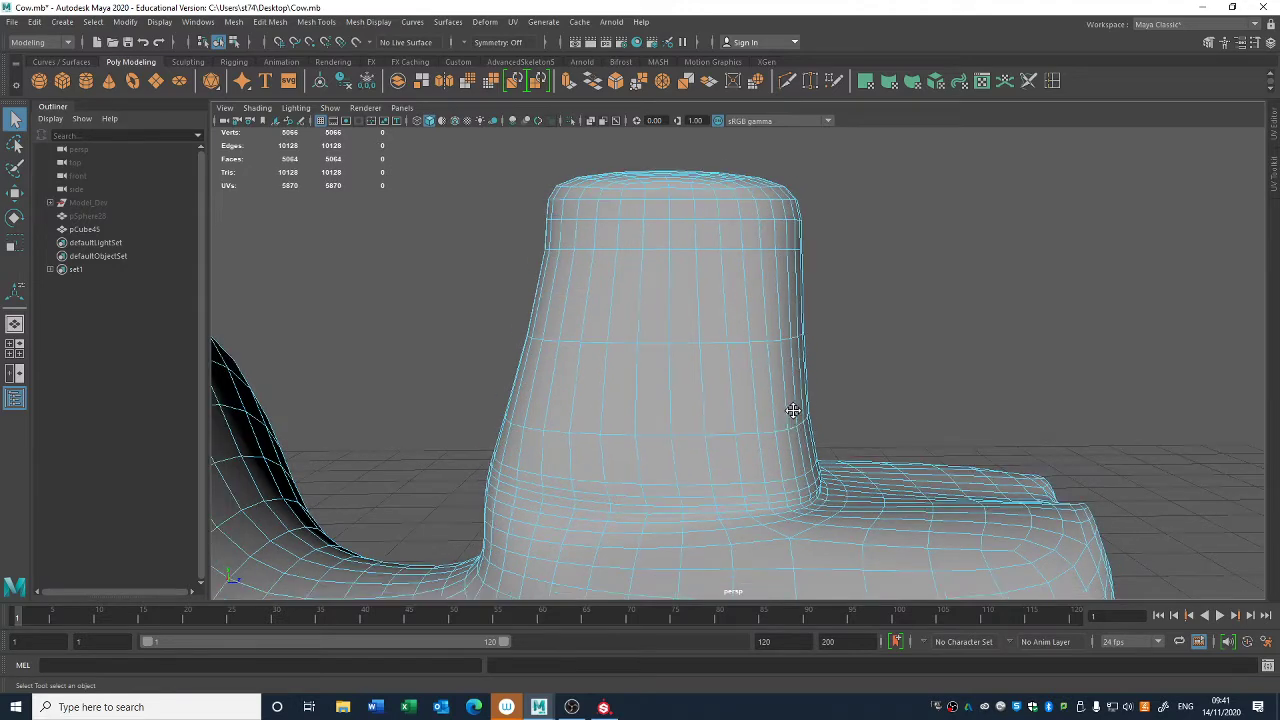
{"action": "middle_click_drag", "start_coordinate": [794, 409], "coordinate": [770, 290], "text": "alt"}
{"action": "right_click_drag", "start_coordinate": [770, 290], "coordinate": [830, 290], "text": "alt"}
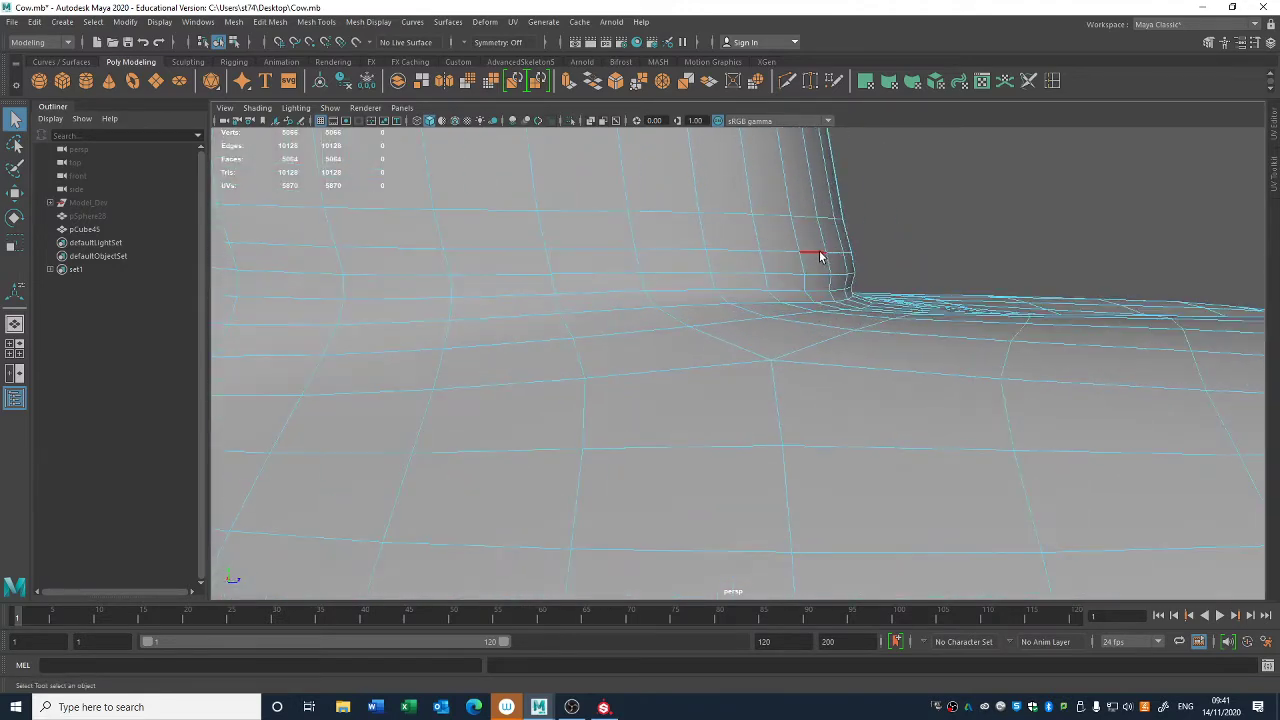
{"action": "left_click", "coordinate": [815, 257]}
{"action": "right_click_drag", "start_coordinate": [820, 290], "coordinate": [917, 377], "text": "alt"}
{"action": "middle_click_drag", "start_coordinate": [917, 377], "coordinate": [862, 448], "text": "alt"}
{"action": "left_click", "coordinate": [835, 327], "text": "shift"}
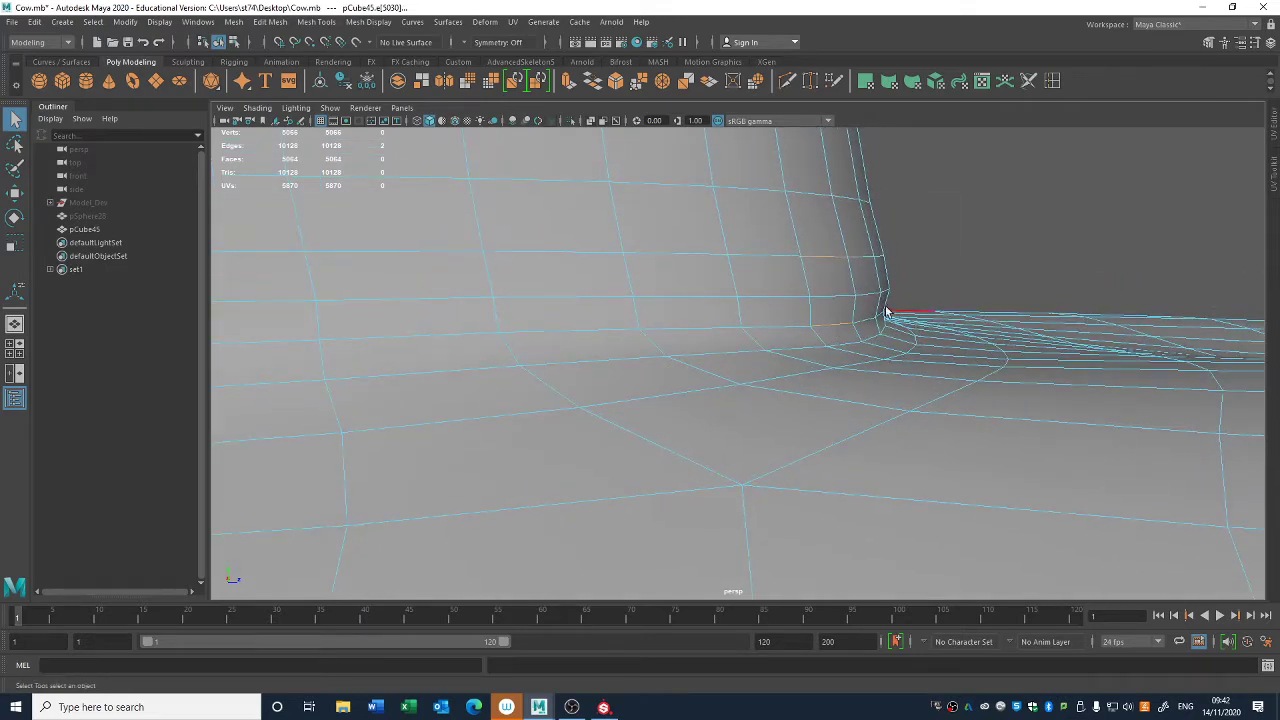
{"action": "right_click_drag", "start_coordinate": [840, 345], "coordinate": [843, 380], "text": "alt"}
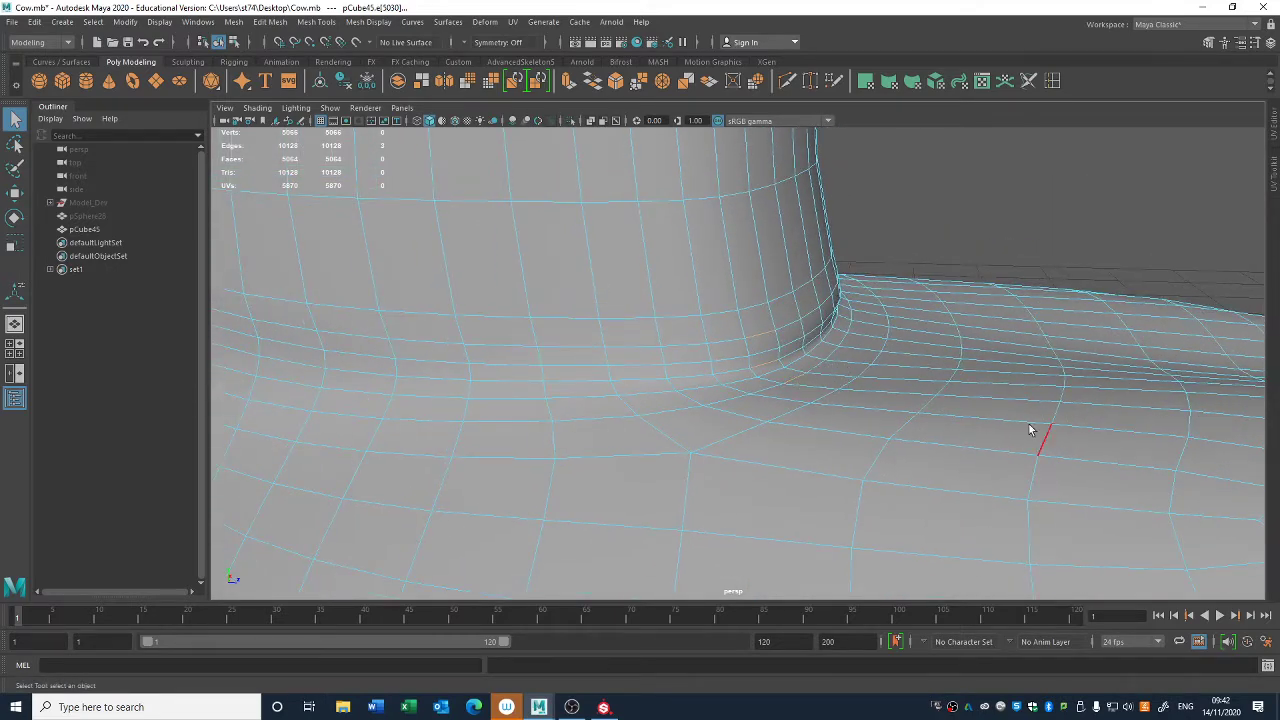
{"action": "left_click_drag", "start_coordinate": [903, 426], "coordinate": [783, 373], "text": "alt"}
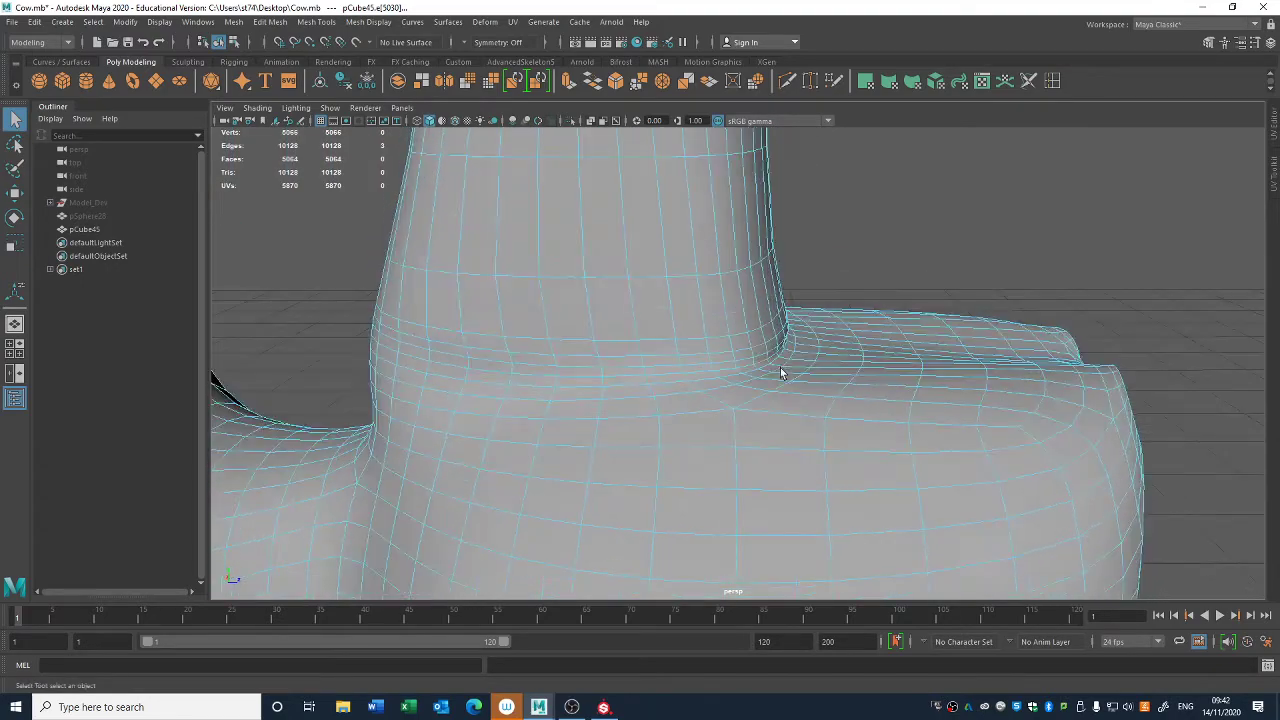
{"action": "left_click", "coordinate": [771, 382], "text": "shift"}
{"action": "right_click_drag", "start_coordinate": [771, 382], "coordinate": [855, 452], "text": "alt"}
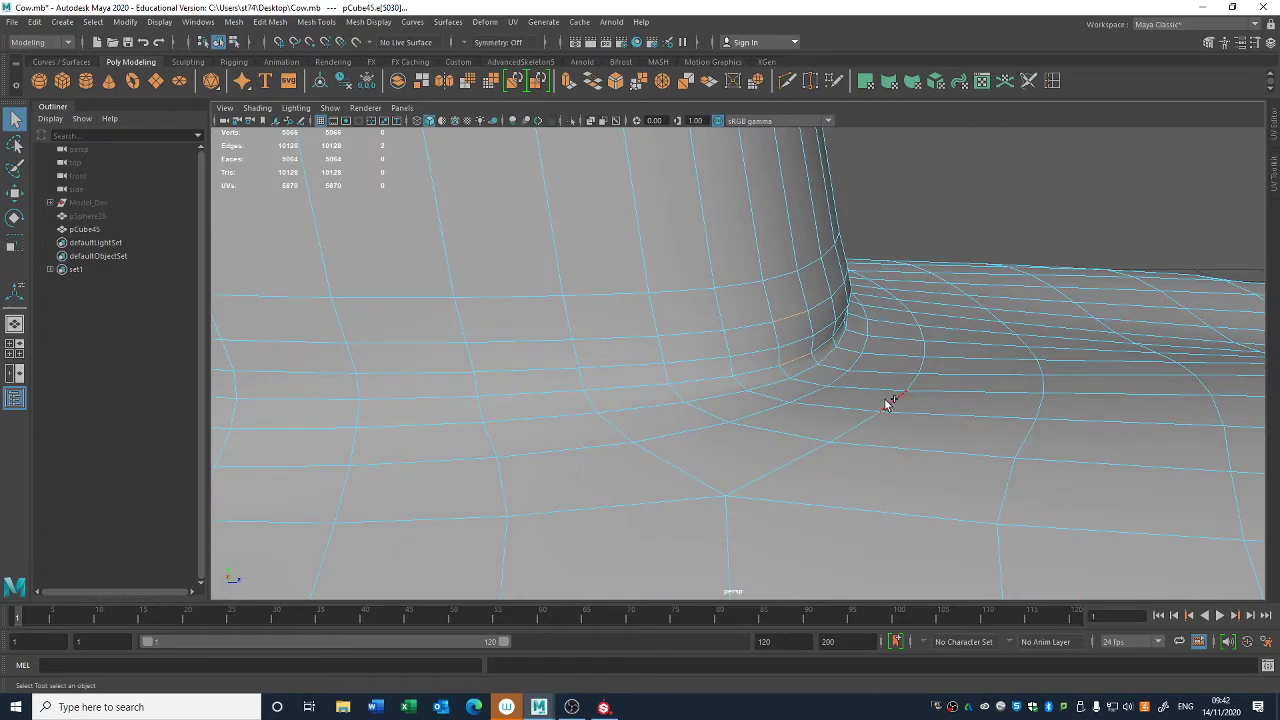
{"action": "left_click", "coordinate": [1000, 422], "text": "shift"}
{"action": "right_click_drag", "start_coordinate": [1000, 422], "coordinate": [798, 378], "text": "alt"}
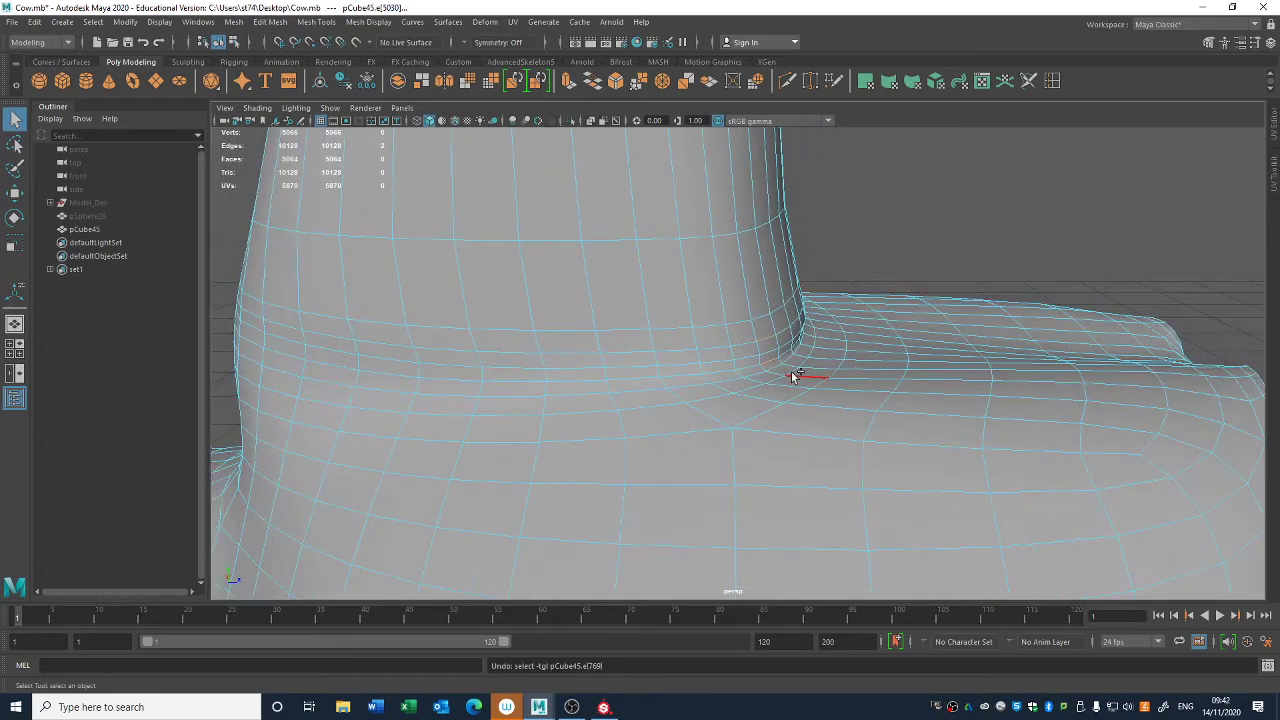
{"action": "left_click", "coordinate": [901, 386], "text": "shift"}
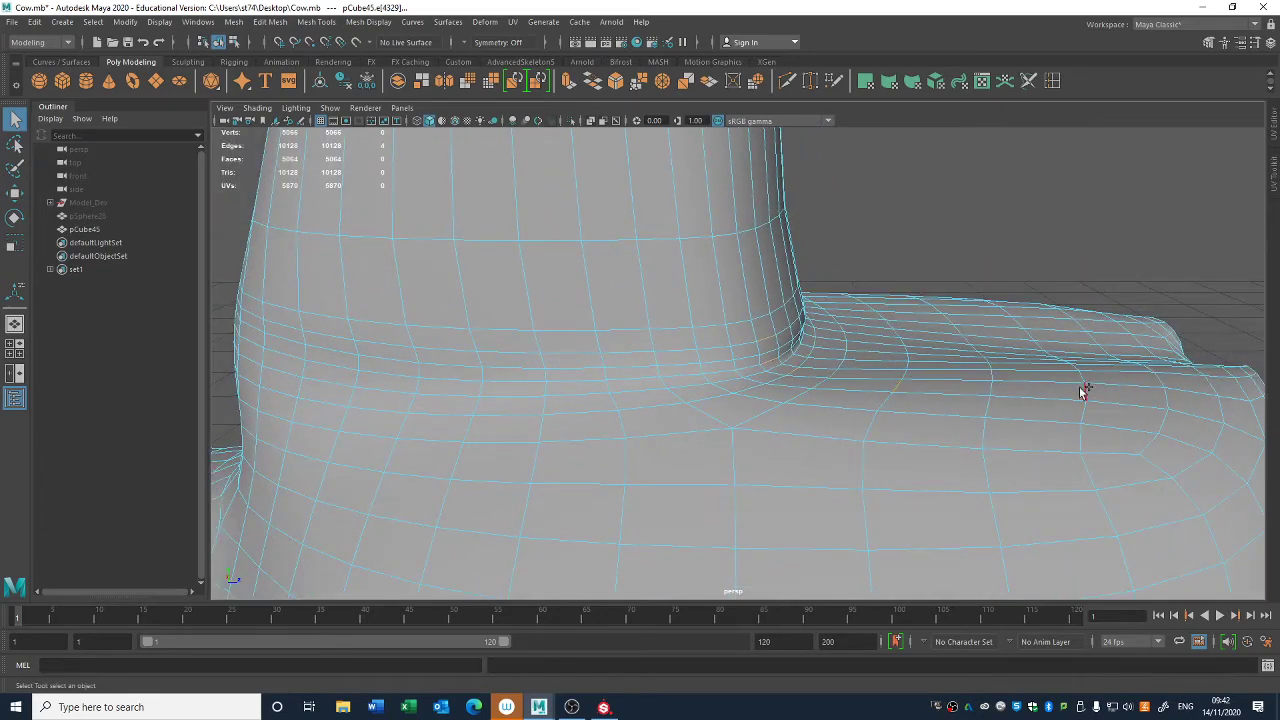
{"action": "left_click", "coordinate": [994, 391], "text": "shift"}
{"action": "left_click_drag", "start_coordinate": [994, 391], "coordinate": [689, 291], "text": "alt"}
{"action": "left_click_drag", "start_coordinate": [723, 349], "coordinate": [776, 344], "text": "alt"}
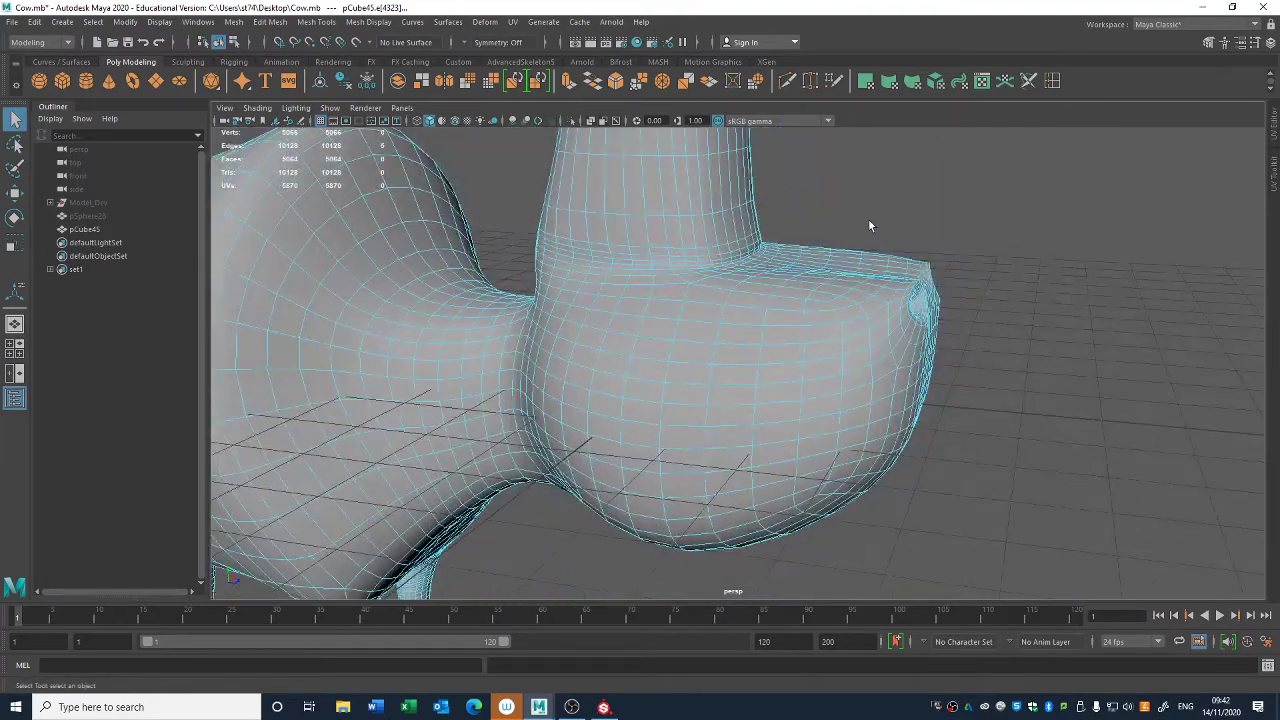
{"action": "right_click", "coordinate": [876, 178], "text": "ctrl"}
{"action": "right_click_drag", "start_coordinate": [876, 177], "coordinate": [985, 230], "text": "ctrl"}
{"action": "key", "text": "Delete"}
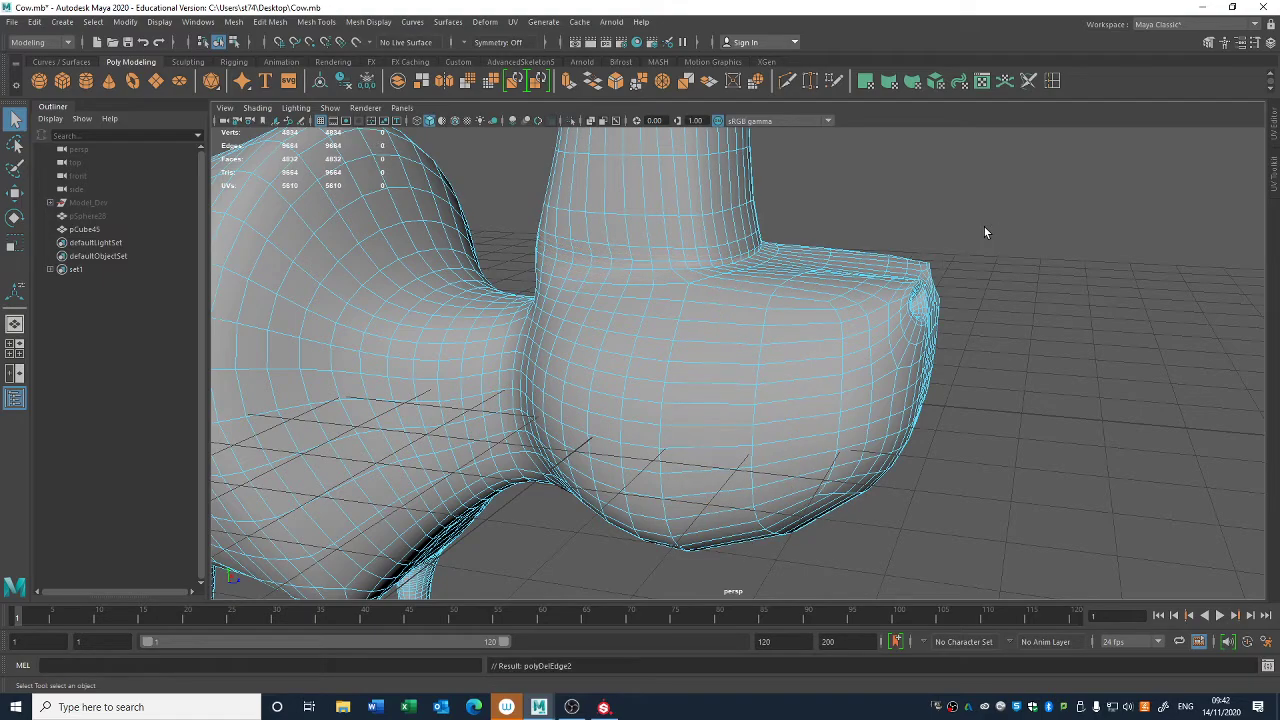
- Delete alternate vertical edge loops running down the upper head and the back of the jaw, including their vertices
{"action": "left_click_drag", "start_coordinate": [1006, 244], "coordinate": [747, 358], "text": "alt"}
{"action": "middle_click_drag", "start_coordinate": [747, 358], "coordinate": [731, 532], "text": "alt"}
{"action": "scroll", "coordinate": [784, 343], "scroll_direction": "up", "scroll_amount": 3}
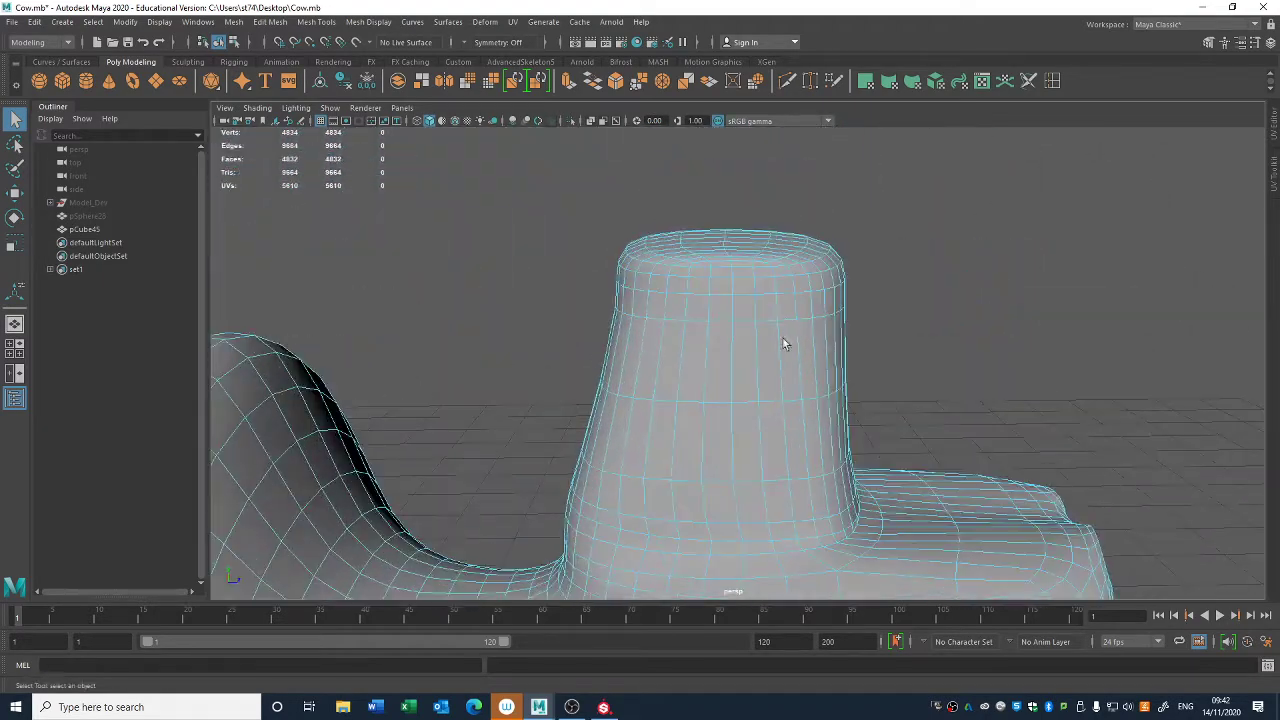
{"action": "scroll", "coordinate": [795, 322], "scroll_direction": "down", "scroll_amount": 3}
{"action": "middle_click_drag", "start_coordinate": [802, 428], "coordinate": [793, 300], "text": "alt"}
{"action": "left_click", "coordinate": [786, 400]}
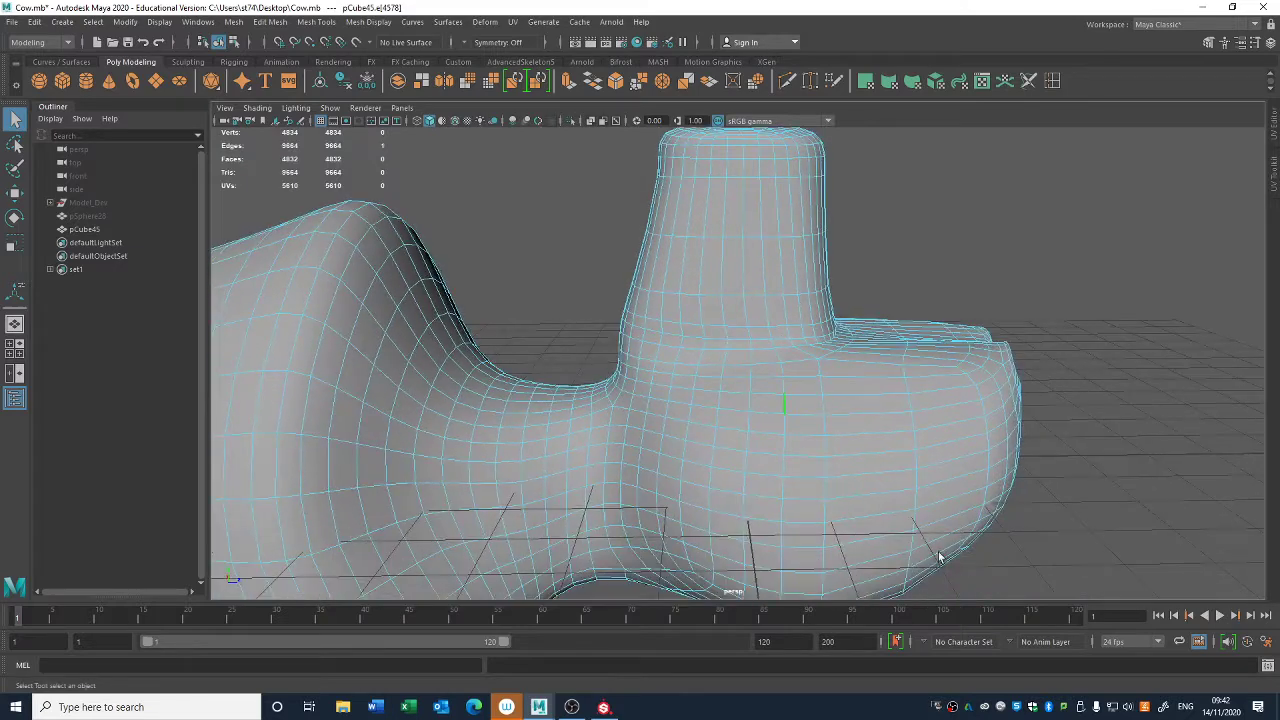
{"action": "middle_click_drag", "start_coordinate": [940, 557], "coordinate": [919, 449], "text": "alt"}
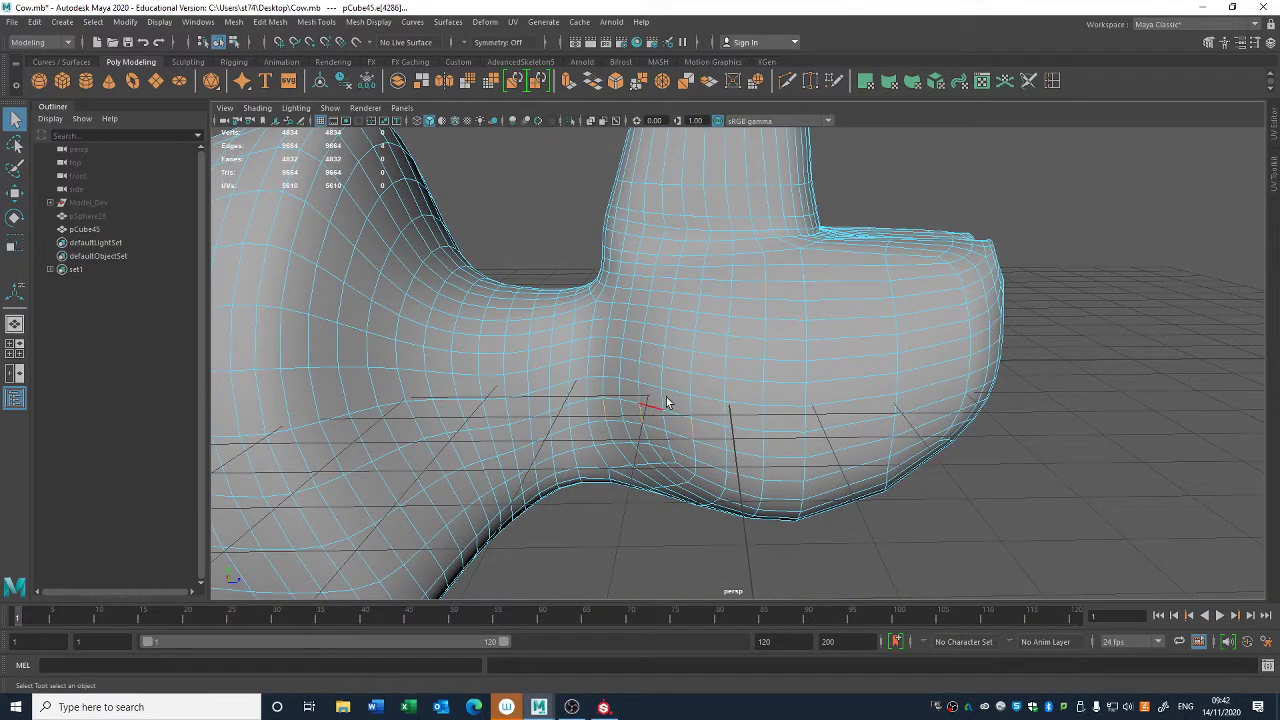
{"action": "right_click", "coordinate": [712, 360], "text": "shift"}
{"action": "right_click_drag", "start_coordinate": [747, 388], "coordinate": [802, 403], "text": "ctrl"}
{"action": "left_click_drag", "start_coordinate": [934, 471], "coordinate": [891, 434], "text": "alt"}
{"action": "scroll", "coordinate": [700, 326], "scroll_direction": "down", "scroll_amount": 5}
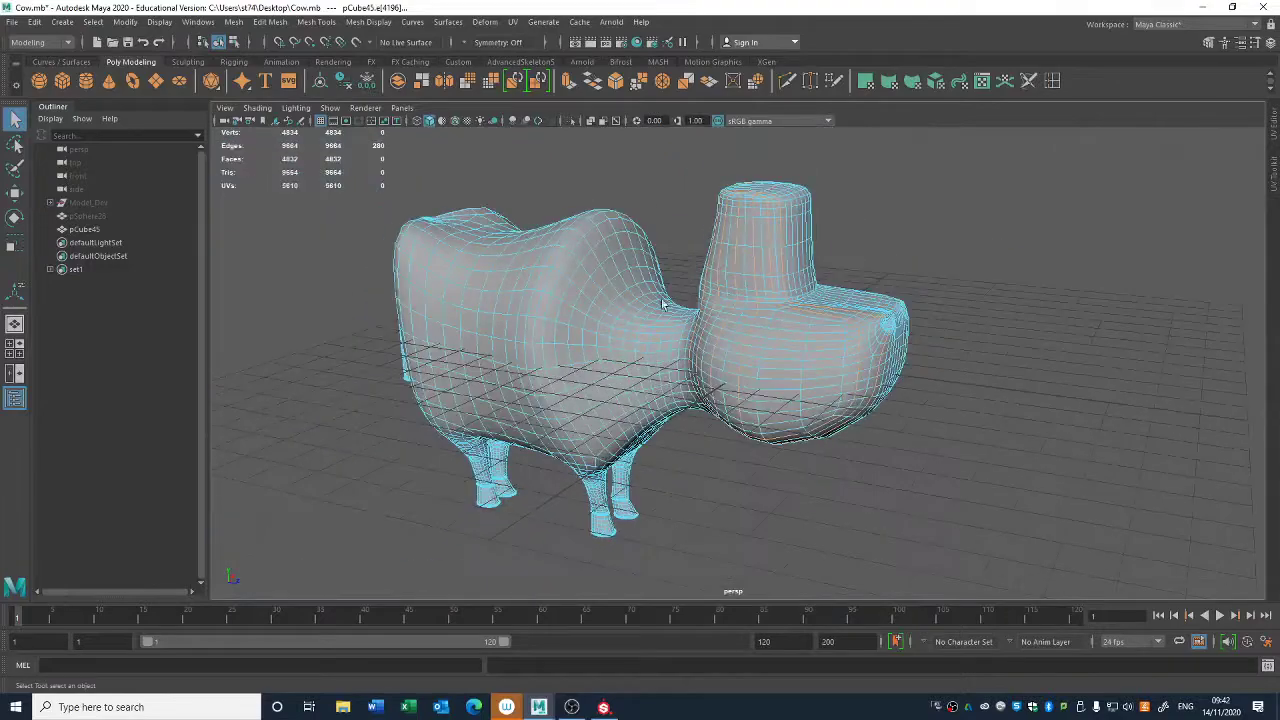
{"action": "key", "text": "ctrl+Delete"}
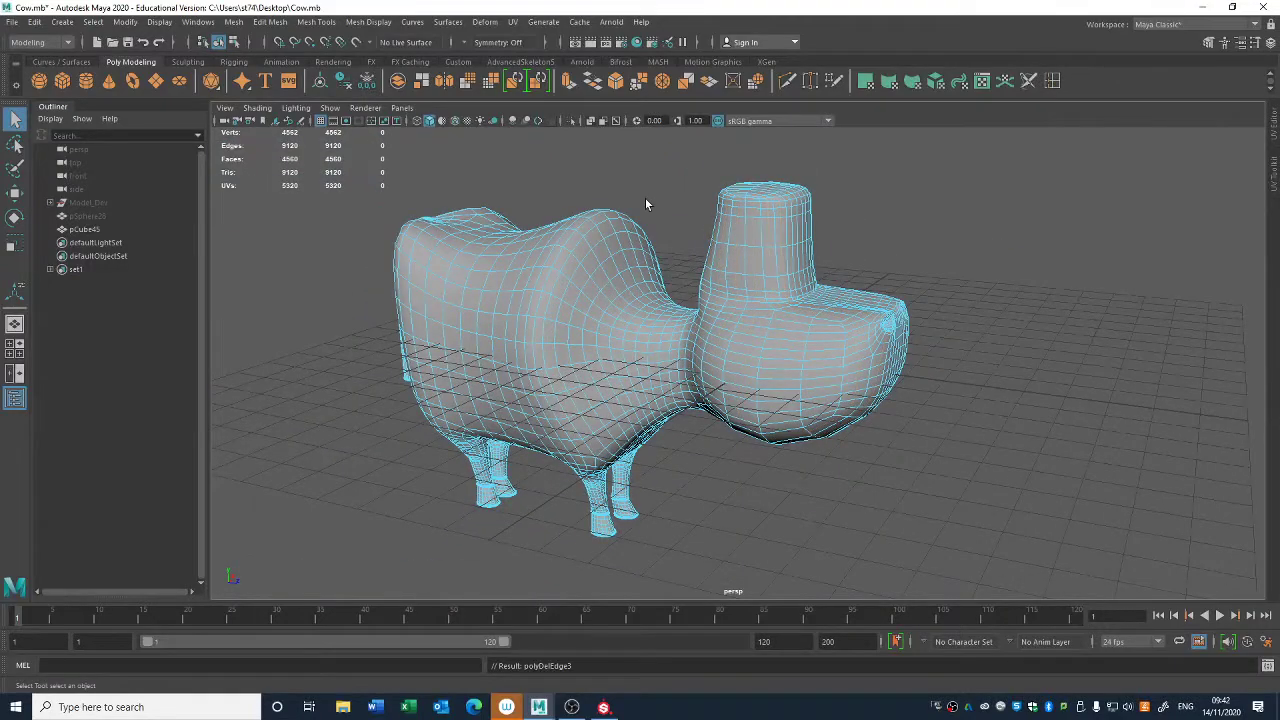
- Delete alternate lengthwise edge loops running along the sides of the muzzle and the cow's body
{"action": "middle_click_drag", "start_coordinate": [886, 272], "coordinate": [891, 554], "text": "alt"}
{"action": "scroll", "coordinate": [1005, 544], "scroll_direction": "up", "scroll_amount": 5}
{"action": "middle_click_drag", "start_coordinate": [1006, 551], "coordinate": [868, 287], "text": "alt"}
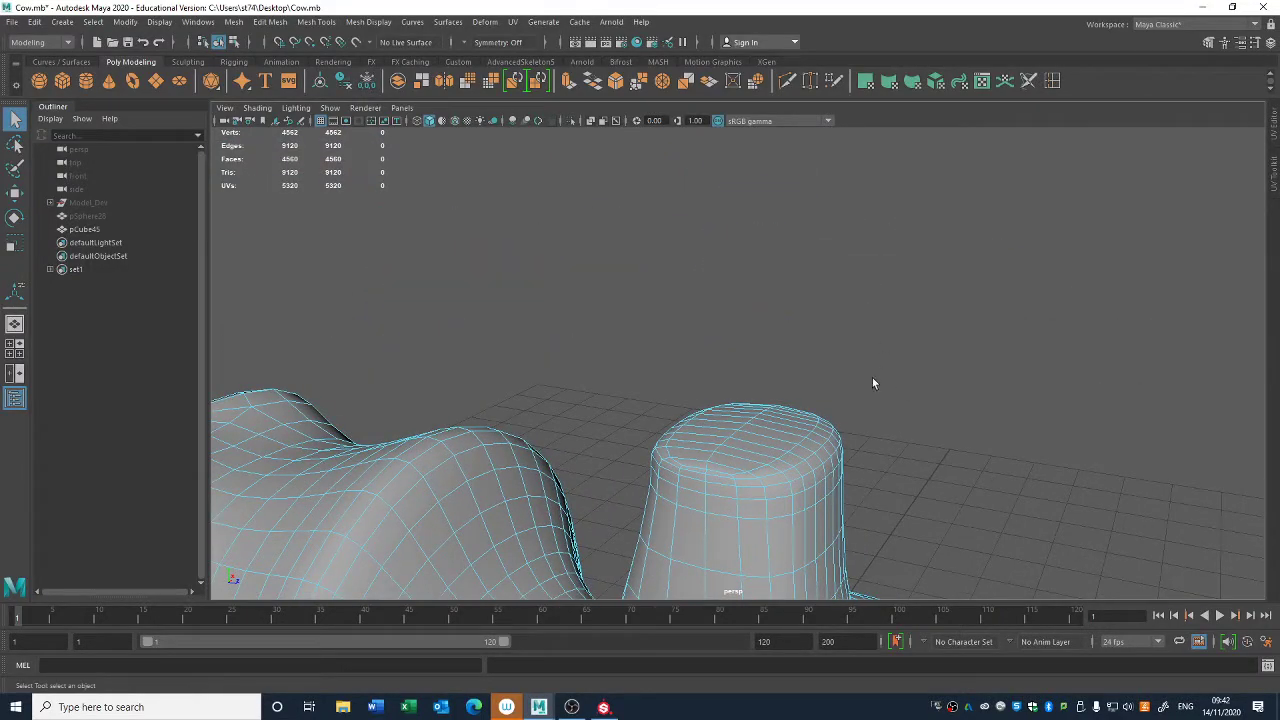
{"action": "left_click_drag", "start_coordinate": [872, 383], "coordinate": [617, 259], "text": "alt"}
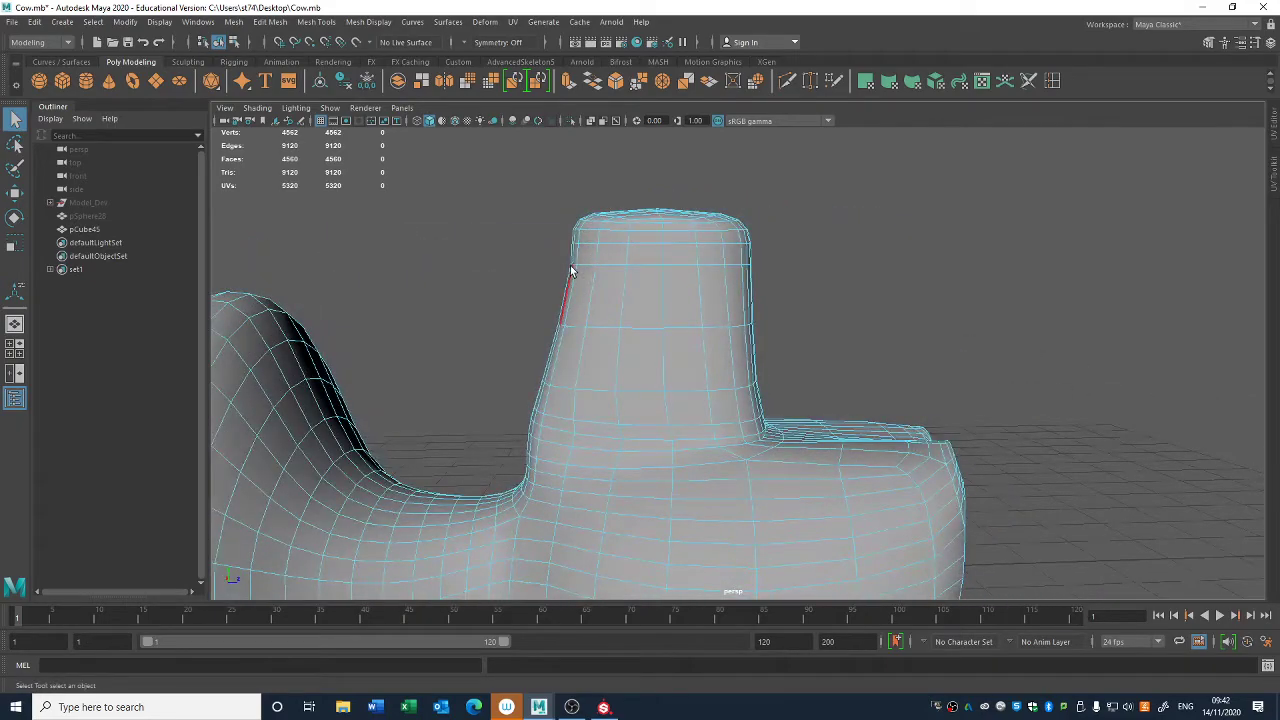
{"action": "left_click_drag", "start_coordinate": [669, 340], "coordinate": [573, 320], "text": "alt"}
{"action": "left_click_drag", "start_coordinate": [730, 333], "coordinate": [781, 330], "text": "alt"}
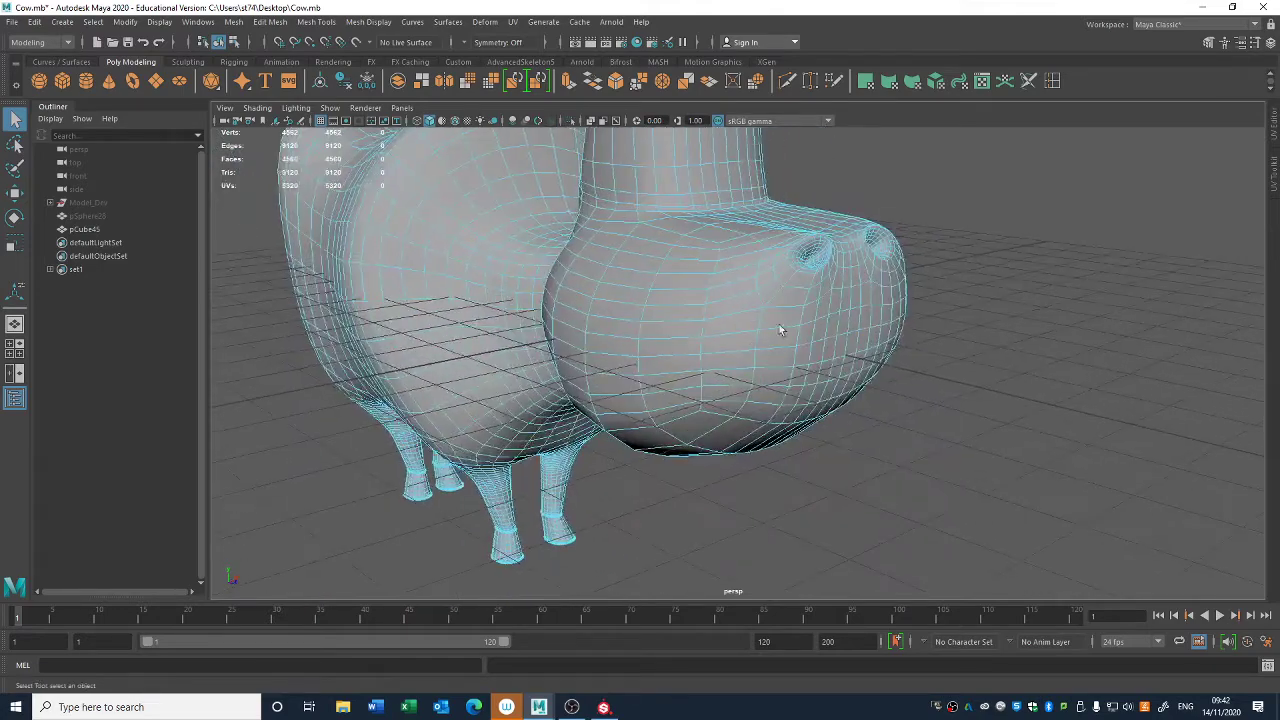
{"action": "left_click", "coordinate": [787, 366]}
{"action": "left_click", "coordinate": [768, 403], "text": "shift"}
{"action": "key", "text": "alt+shift"}
{"action": "left_click_drag", "start_coordinate": [811, 408], "coordinate": [857, 426], "text": "alt"}
{"action": "right_click_drag", "start_coordinate": [857, 426], "coordinate": [545, 285], "text": "alt"}
{"action": "left_click_drag", "start_coordinate": [545, 285], "coordinate": [709, 251], "text": "alt"}
{"action": "right_click_drag", "start_coordinate": [709, 248], "coordinate": [772, 279], "text": "ctrl"}
{"action": "left_click_drag", "start_coordinate": [772, 279], "coordinate": [674, 320], "text": "alt"}
{"action": "right_click_drag", "start_coordinate": [674, 320], "coordinate": [741, 340], "text": "alt"}
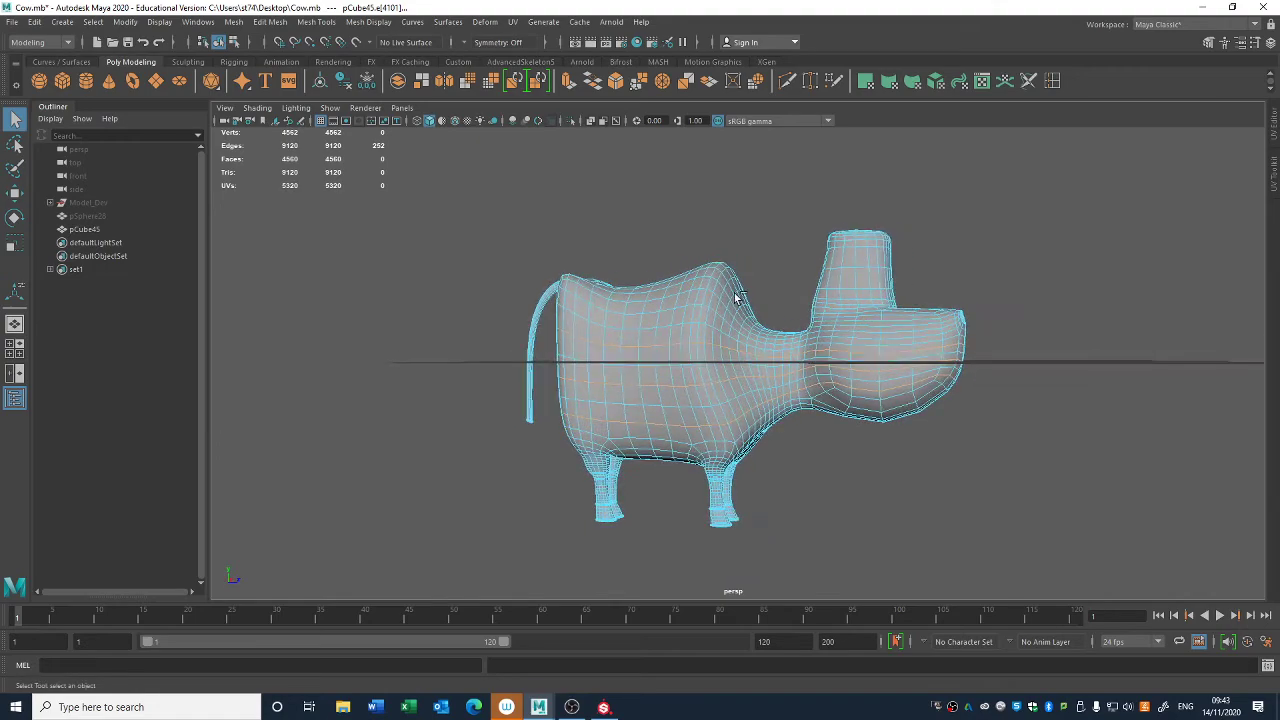
{"action": "key", "text": "Delete"}
- Compare the underside of the muzzle before and after the last edge loop deletion by undoing and redoing it
{"action": "left_click_drag", "start_coordinate": [841, 388], "coordinate": [709, 346], "text": "alt"}
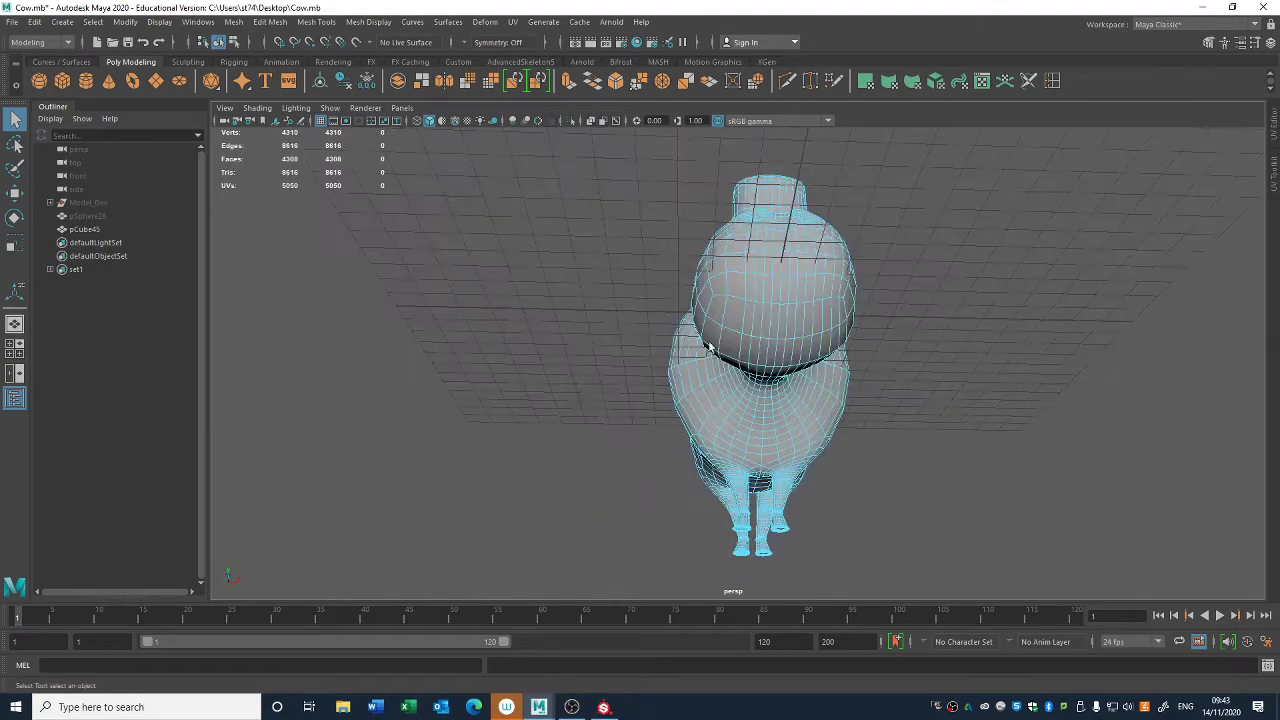
{"action": "right_click_drag", "start_coordinate": [709, 346], "coordinate": [746, 334], "text": "alt"}
{"action": "middle_click_drag", "start_coordinate": [746, 334], "coordinate": [703, 409], "text": "alt"}
{"action": "left_click_drag", "start_coordinate": [703, 409], "coordinate": [636, 407], "text": "alt"}
{"action": "key", "text": "ctrl+z"}
{"action": "key", "text": "shift+z"}
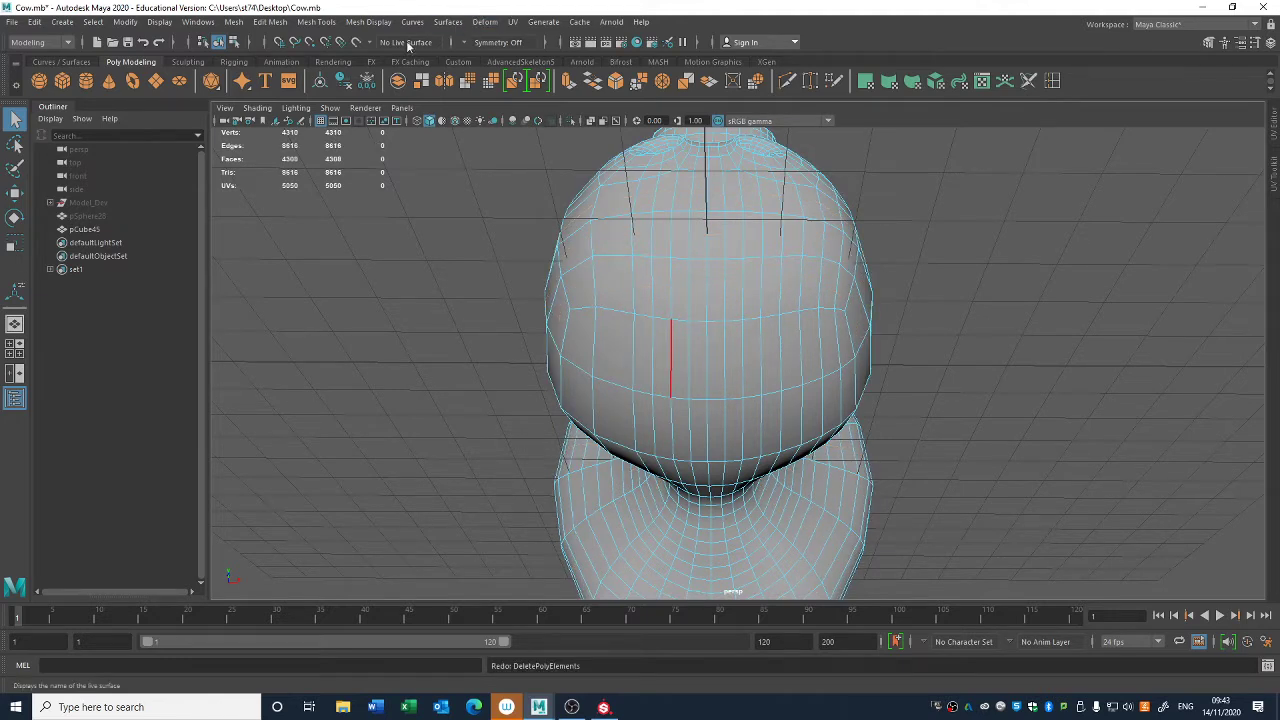
- Turn on World X symmetry and delete alternate mirrored edge loops near the outer sides of the muzzle's underside
{"action": "left_click", "coordinate": [467, 45]}
{"action": "left_click", "coordinate": [491, 90]}
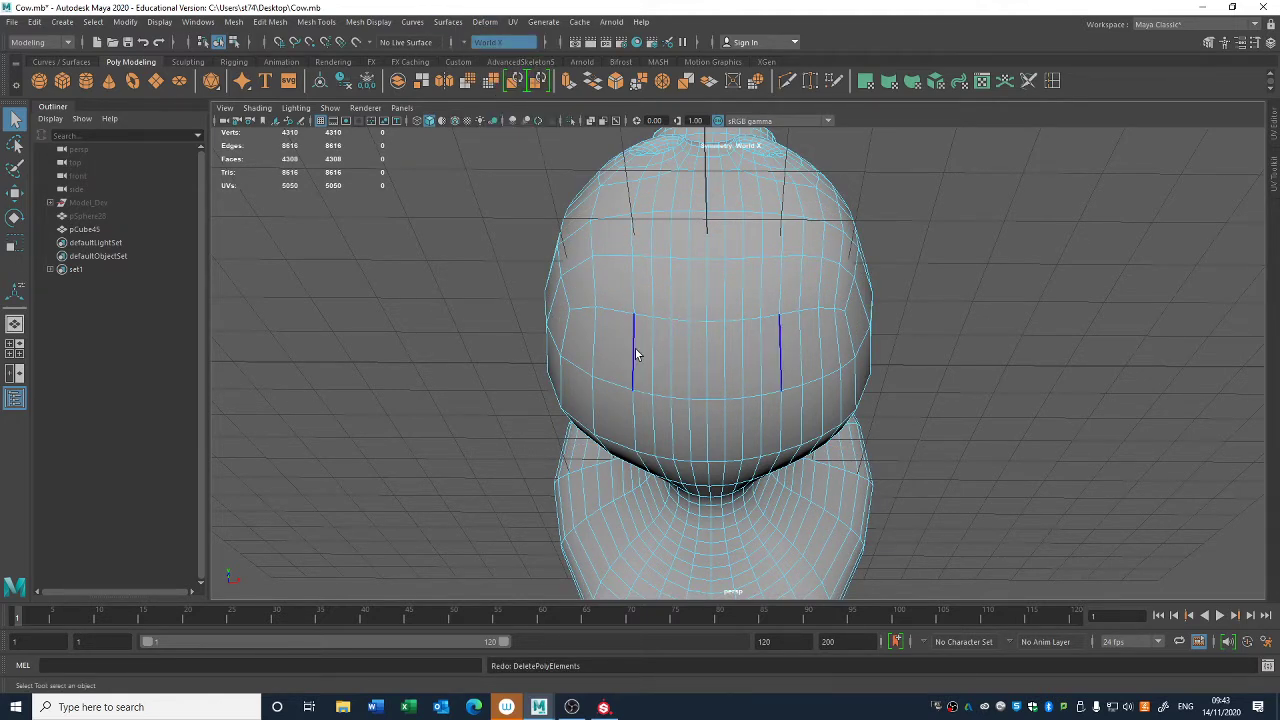
{"action": "left_click", "coordinate": [821, 350]}
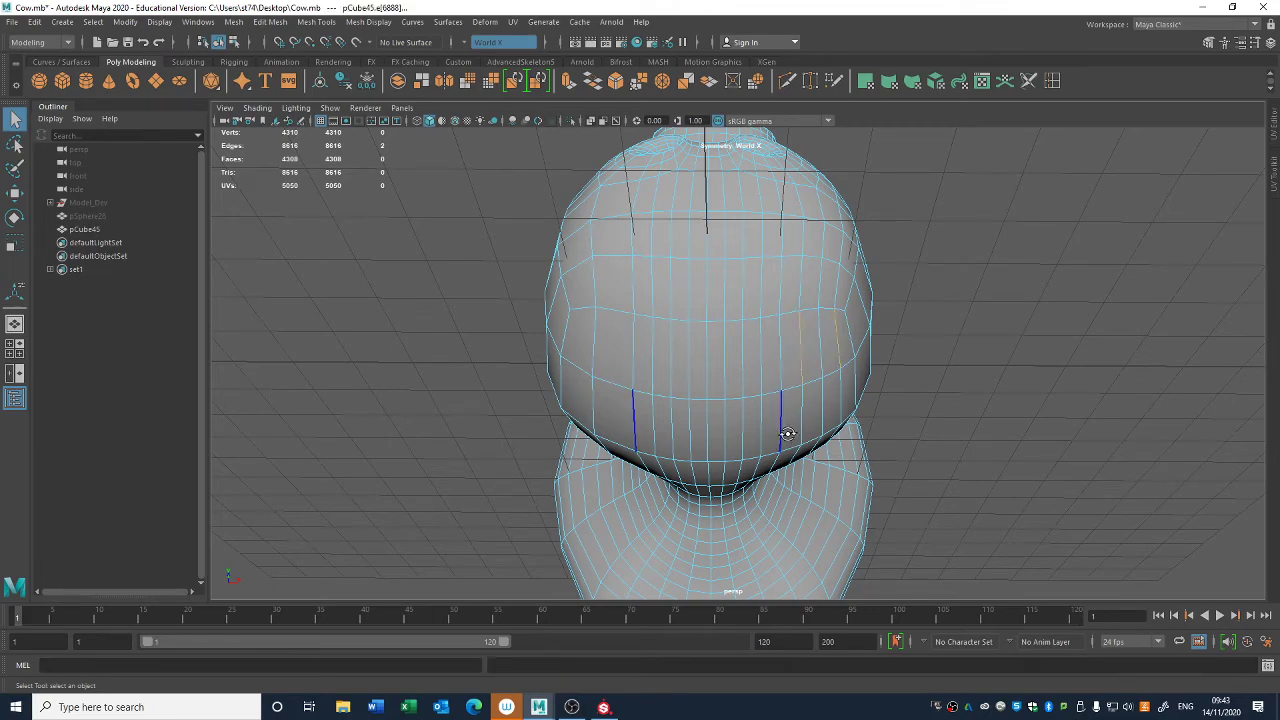
{"action": "mouse_move", "coordinate": [788, 434]}
{"action": "left_mouse_down", "text": "alt"}
{"action": "mouse_move", "coordinate": [820, 440]}
{"action": "mouse_move", "coordinate": [720, 437]}
{"action": "mouse_move", "coordinate": [812, 436]}
{"action": "left_mouse_up", "text": "alt"}
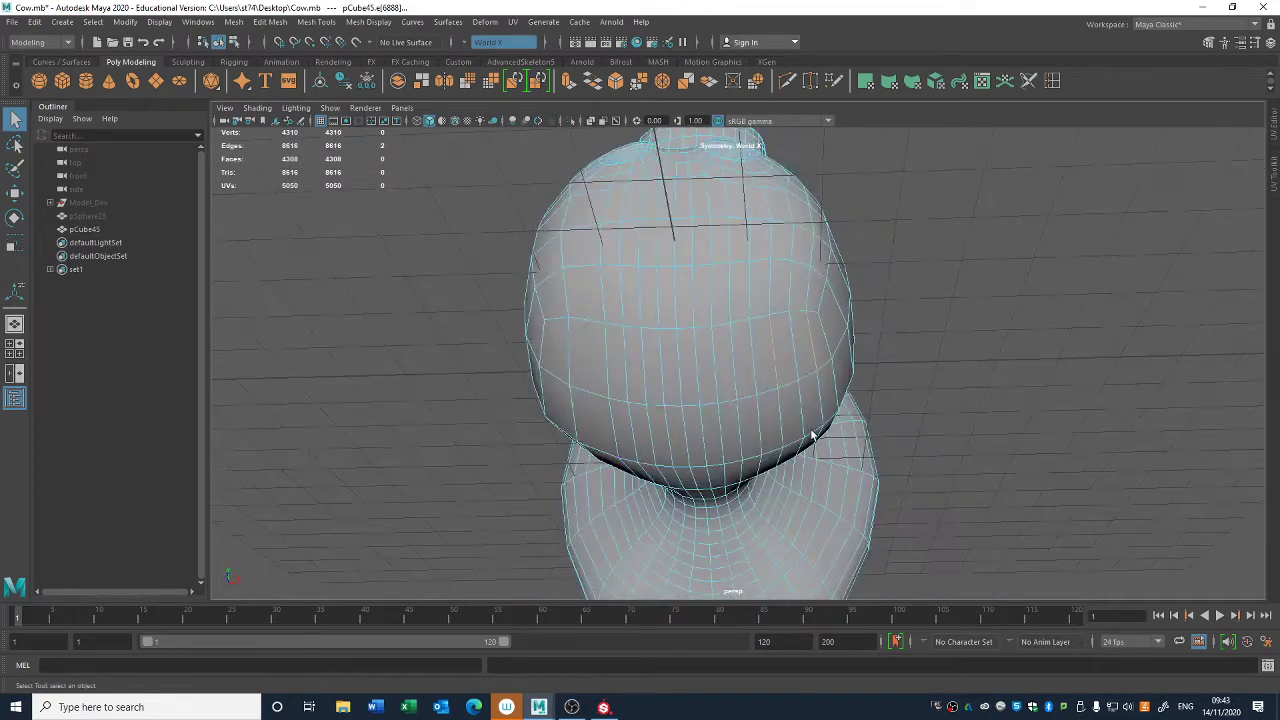
{"action": "right_click_drag", "start_coordinate": [943, 288], "coordinate": [1049, 289], "text": "shift"}
{"action": "key", "text": "Delete"}
- Try deleting alternate mirrored edge loops through the middle of the muzzle's underside, and undo the deletion
{"action": "left_click", "coordinate": [639, 295]}
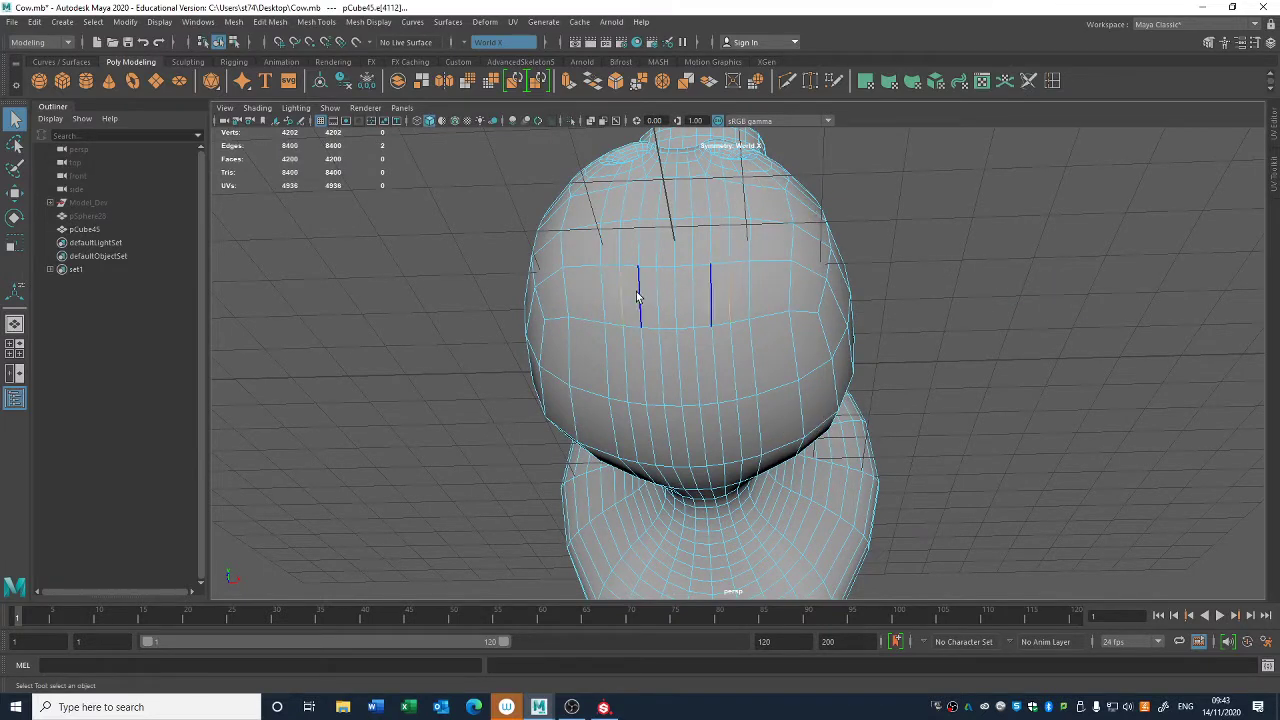
{"action": "right_click_drag", "start_coordinate": [900, 286], "coordinate": [996, 326], "text": "ctrl"}
{"action": "left_click_drag", "start_coordinate": [938, 360], "coordinate": [980, 424], "text": "alt"}
{"action": "key", "text": "Delete"}
{"action": "key", "text": "ctrl+z"}
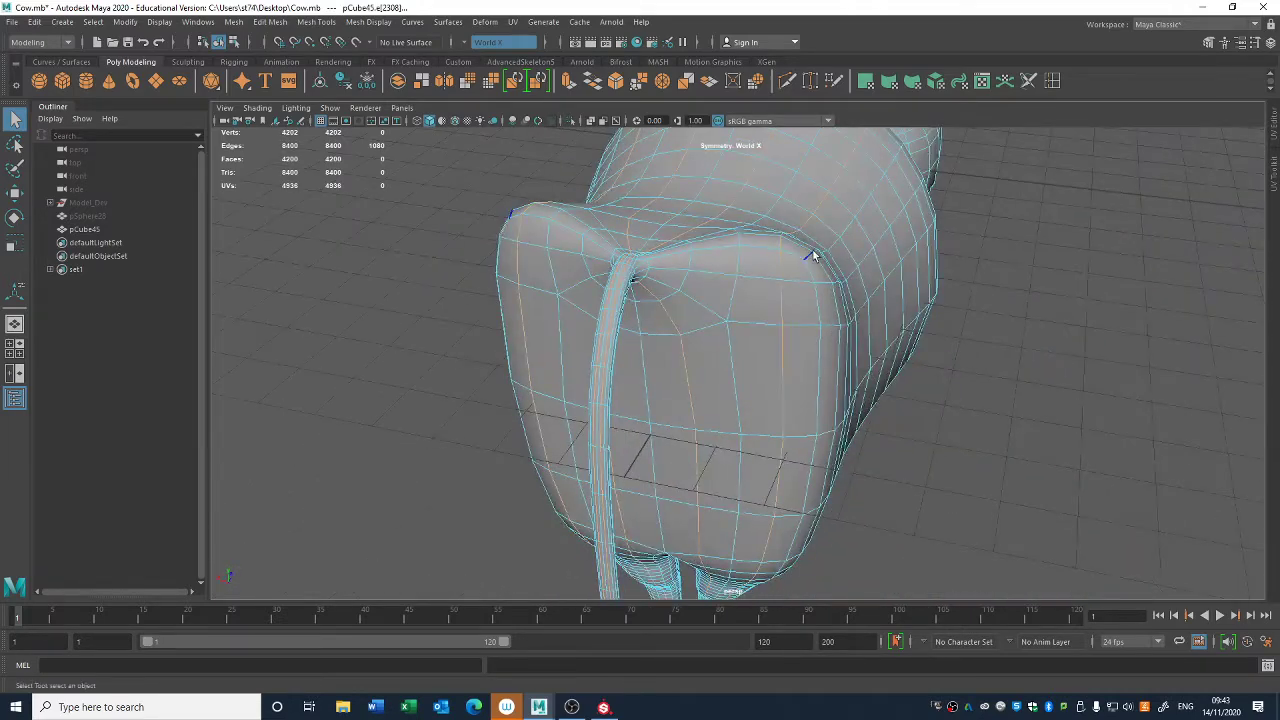
- Check the selected mirrored loops across the rump and muzzle, try deleting them again, and undo the deletion
{"action": "left_click_drag", "start_coordinate": [798, 283], "coordinate": [669, 287], "text": "alt"}
{"action": "middle_click_drag", "start_coordinate": [1010, 405], "coordinate": [600, 330], "text": "alt"}
{"action": "left_click_drag", "start_coordinate": [783, 388], "coordinate": [842, 394], "text": "alt"}
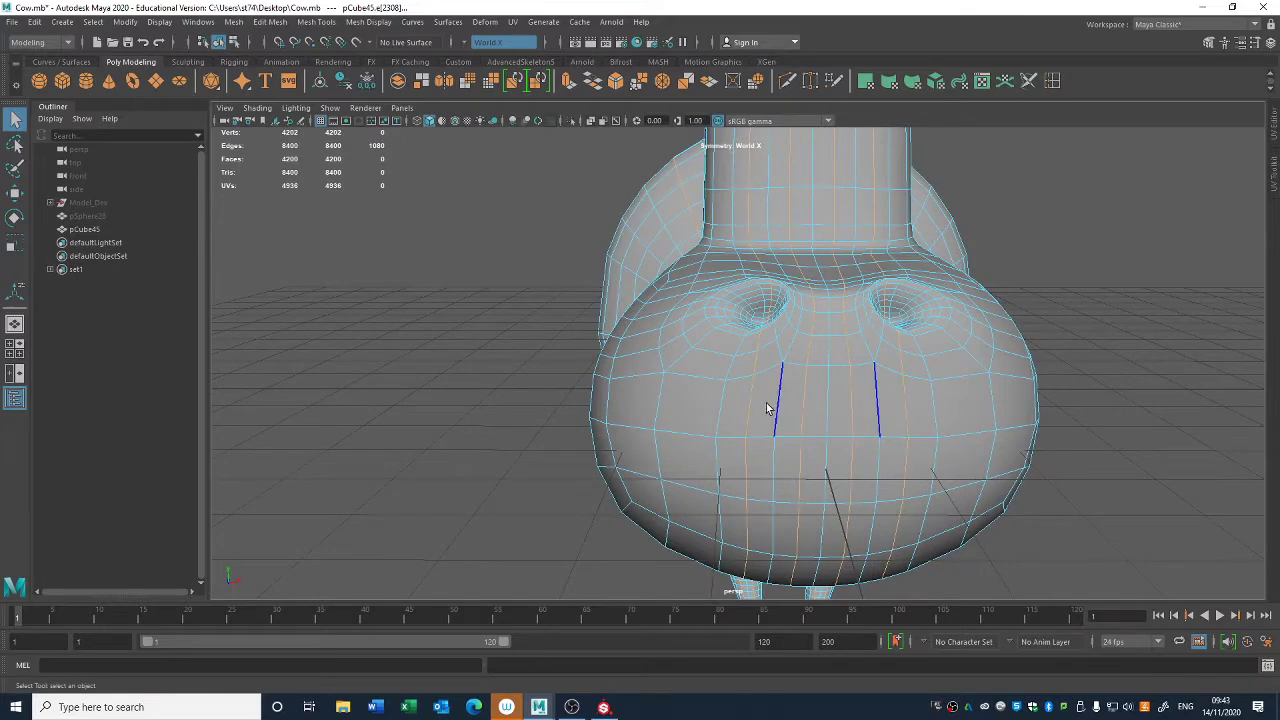
{"action": "left_click_drag", "start_coordinate": [740, 431], "coordinate": [747, 437], "text": "alt"}
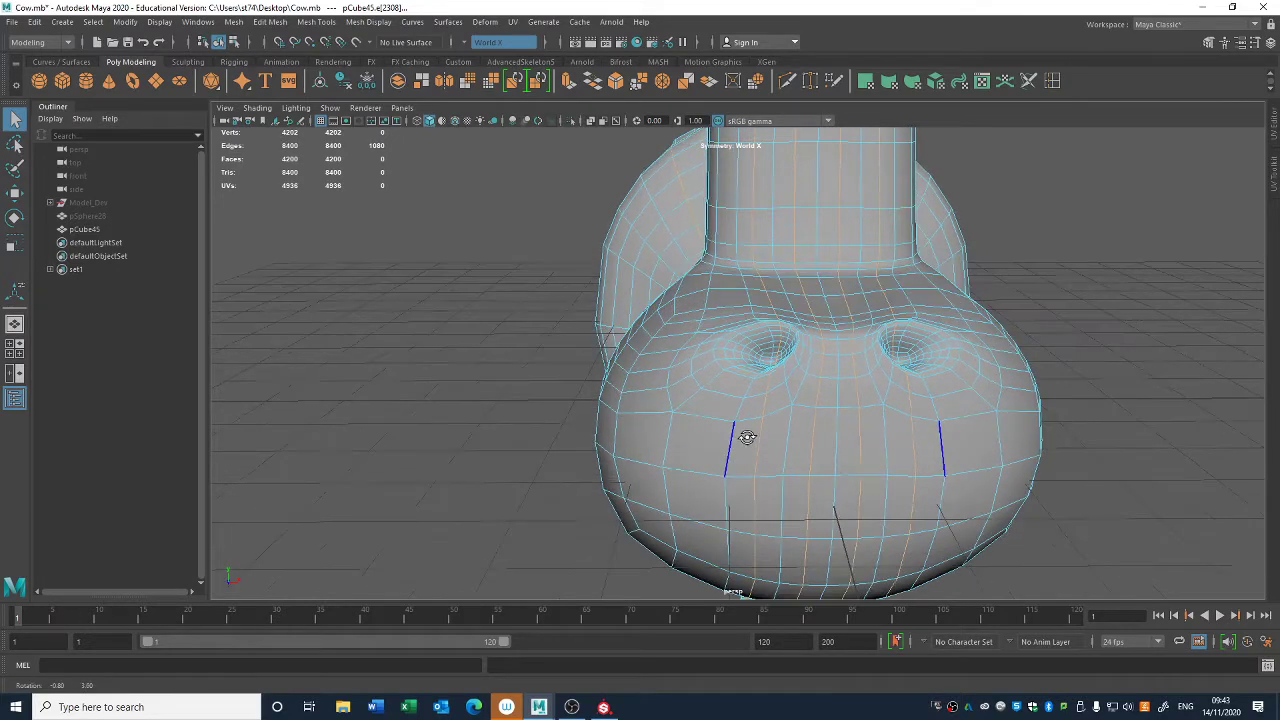
{"action": "right_click_drag", "start_coordinate": [427, 404], "coordinate": [536, 397], "text": "shift"}
{"action": "key", "text": "Delete"}
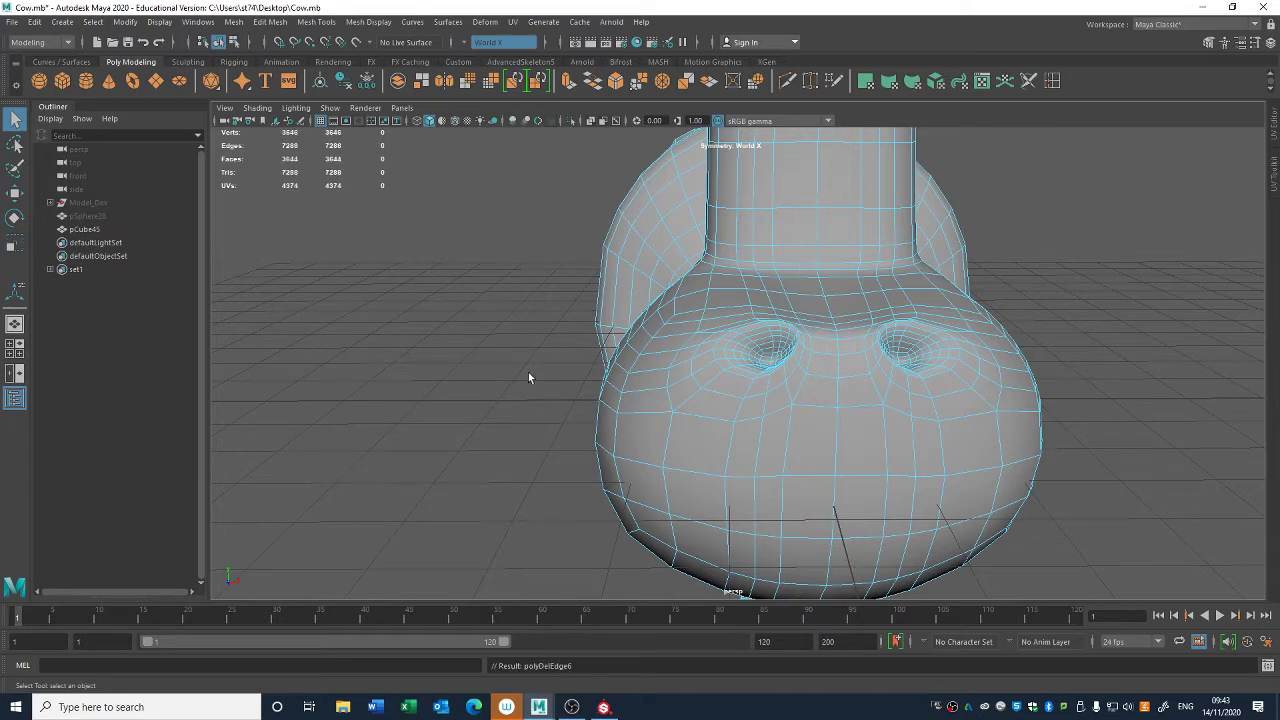
{"action": "left_click_drag", "start_coordinate": [528, 374], "coordinate": [928, 268], "text": "alt"}
{"action": "key", "text": "ctrl+z"}
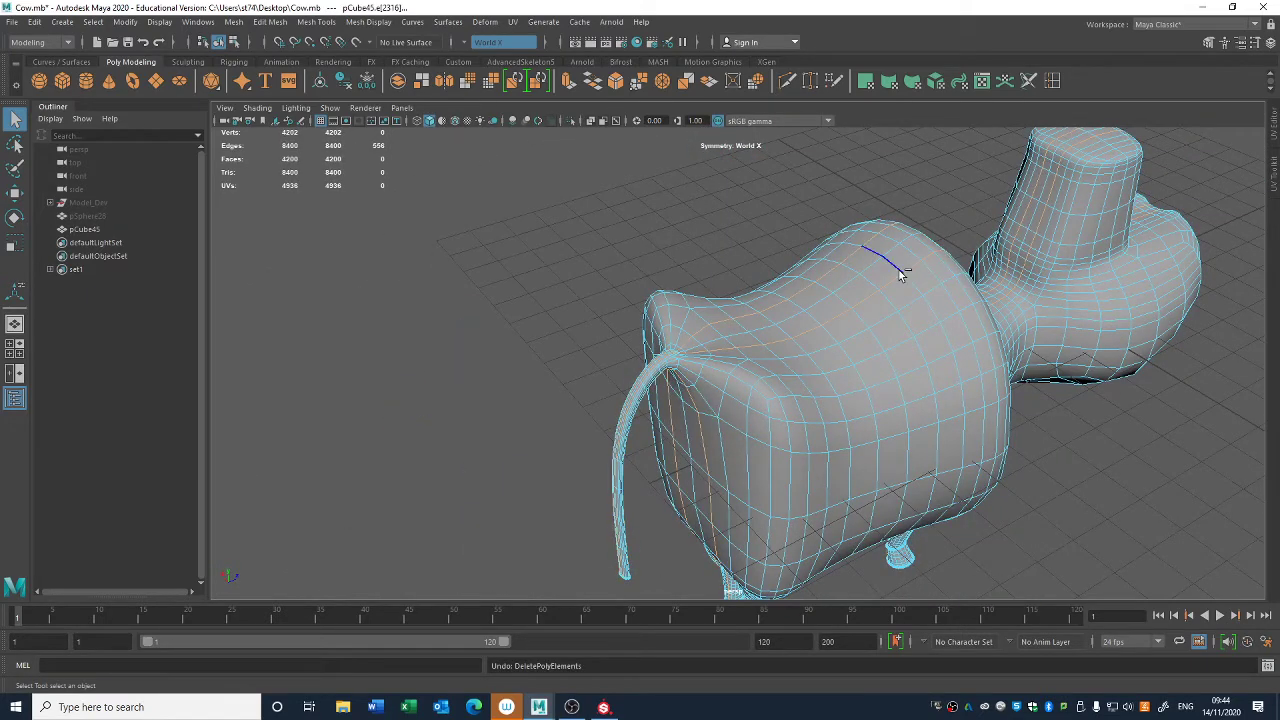
- Delete the selected mirrored loops across the rump and muzzle, and target weld a mirrored component pair on top of the rump
{"action": "key", "text": "Delete"}
{"action": "left_click_drag", "start_coordinate": [930, 560], "coordinate": [852, 433], "text": "alt"}
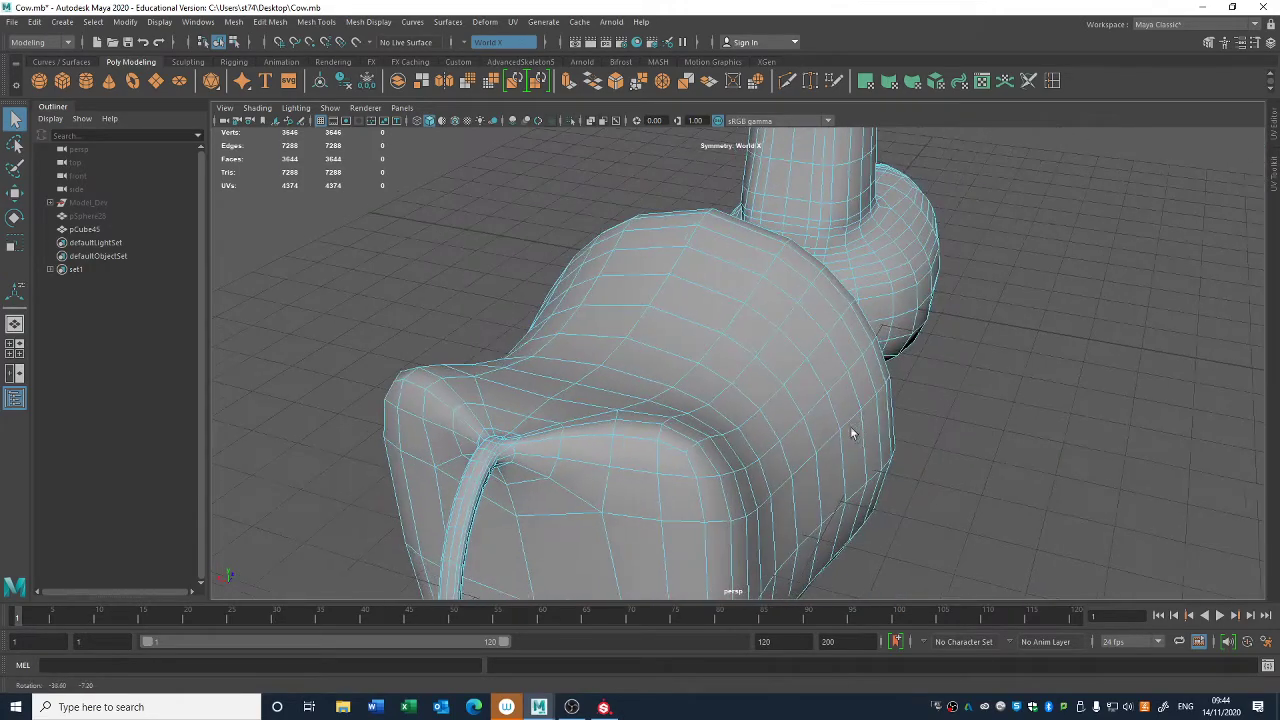
{"action": "left_click", "coordinate": [611, 450]}
{"action": "left_click_drag", "start_coordinate": [611, 450], "coordinate": [719, 529], "text": "alt"}
{"action": "left_click", "coordinate": [810, 82]}
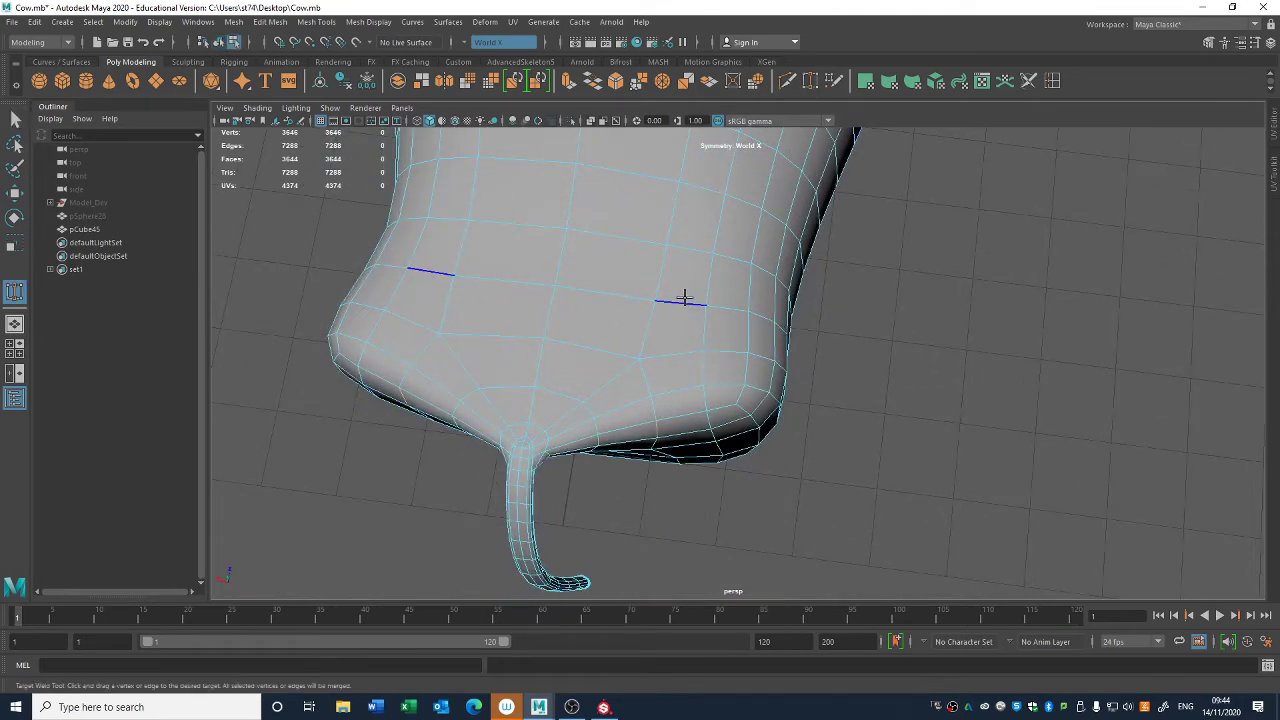
{"action": "right_click_drag", "start_coordinate": [677, 298], "coordinate": [645, 286]}
{"action": "left_click_drag", "start_coordinate": [893, 359], "coordinate": [796, 416], "text": "alt"}
- Target weld a mirrored vertex pair on the rear face of the rump beside the tail
{"action": "key", "text": "q"}
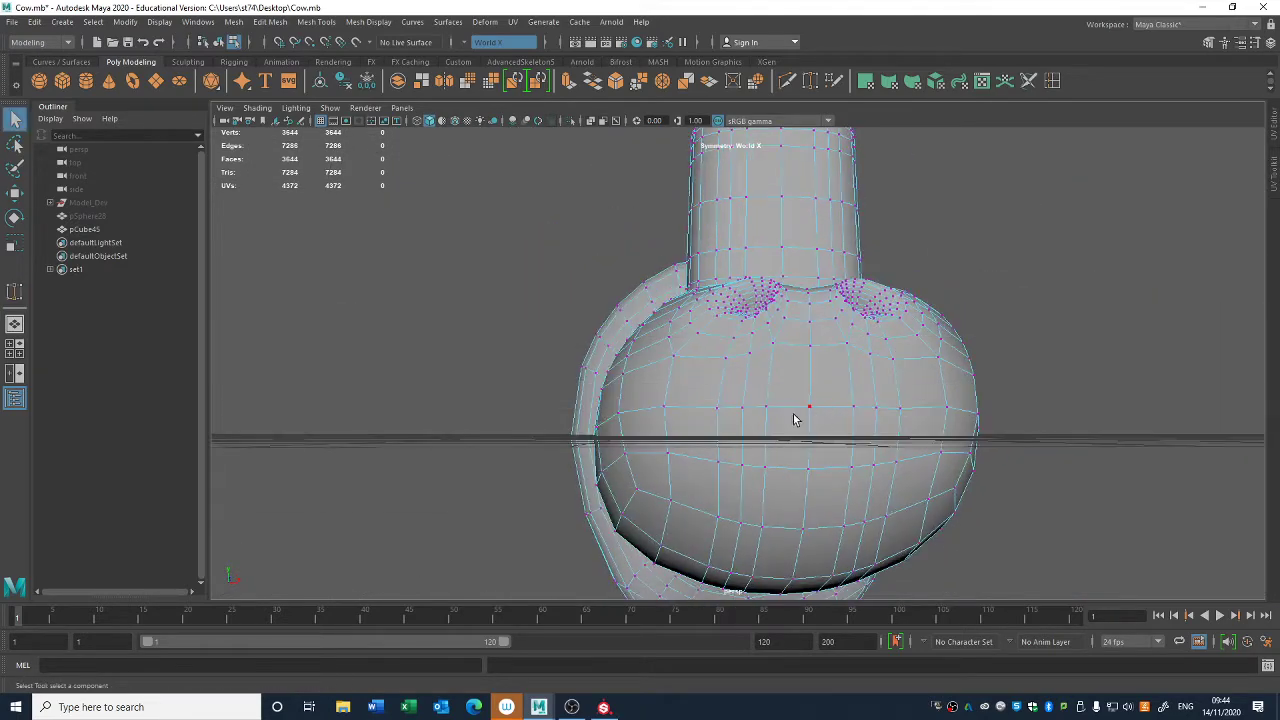
{"action": "right_click_drag", "start_coordinate": [794, 338], "coordinate": [799, 302]}
{"action": "left_click", "coordinate": [745, 384]}
{"action": "right_click_drag", "start_coordinate": [977, 208], "coordinate": [1100, 255], "text": "ctrl"}
{"action": "left_click_drag", "start_coordinate": [1054, 317], "coordinate": [756, 418], "text": "alt"}
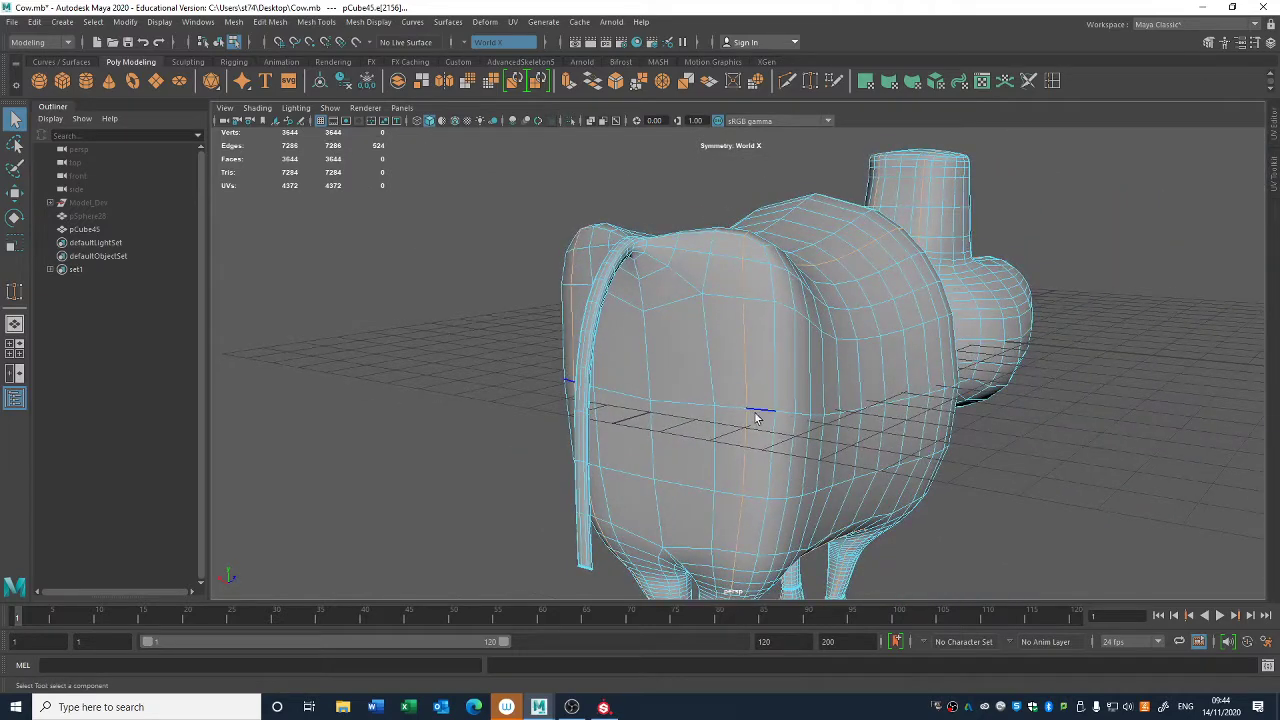
{"action": "left_click", "coordinate": [810, 83]}
{"action": "right_click_drag", "start_coordinate": [737, 337], "coordinate": [685, 340]}
{"action": "left_click_drag", "start_coordinate": [743, 409], "coordinate": [775, 400], "text": "alt"}
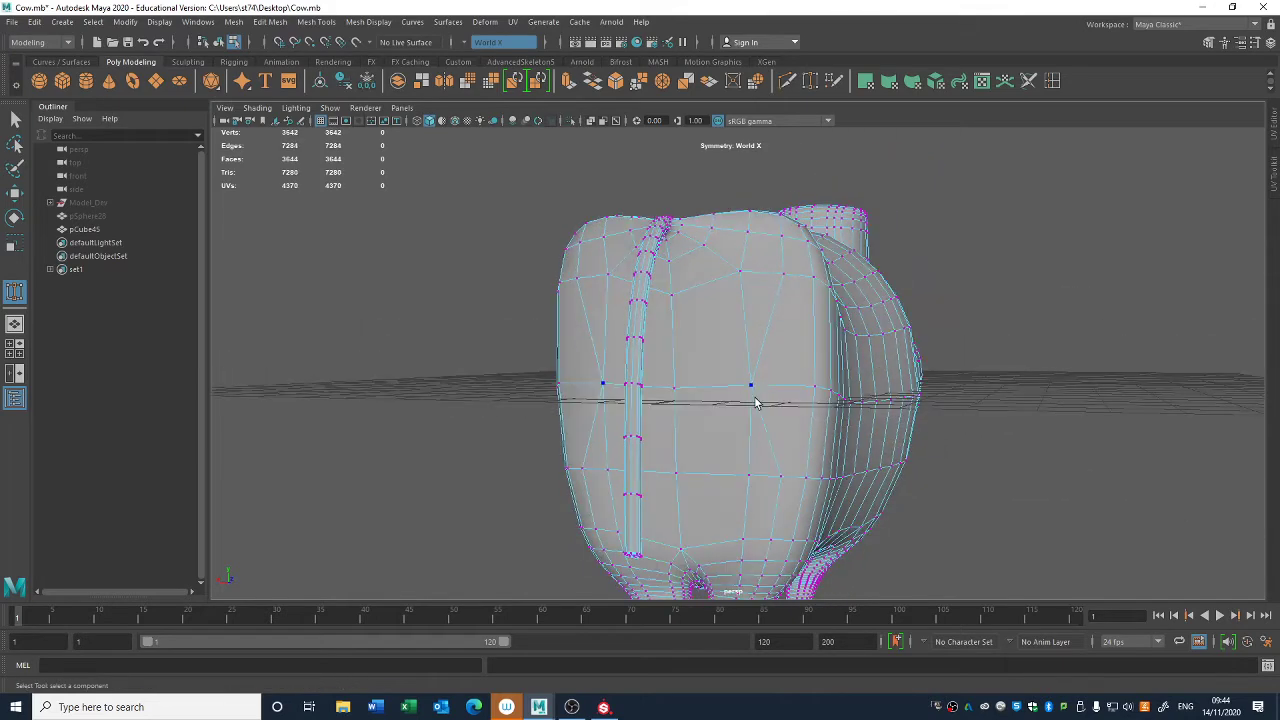
- Move the mirrored vertex pair halfway down the rear face of the rump outward, away from the tail
{"action": "key", "text": "q"}
{"action": "right_click_drag", "start_coordinate": [757, 337], "coordinate": [708, 340]}
{"action": "left_click", "coordinate": [754, 383]}
{"action": "key", "text": "w"}
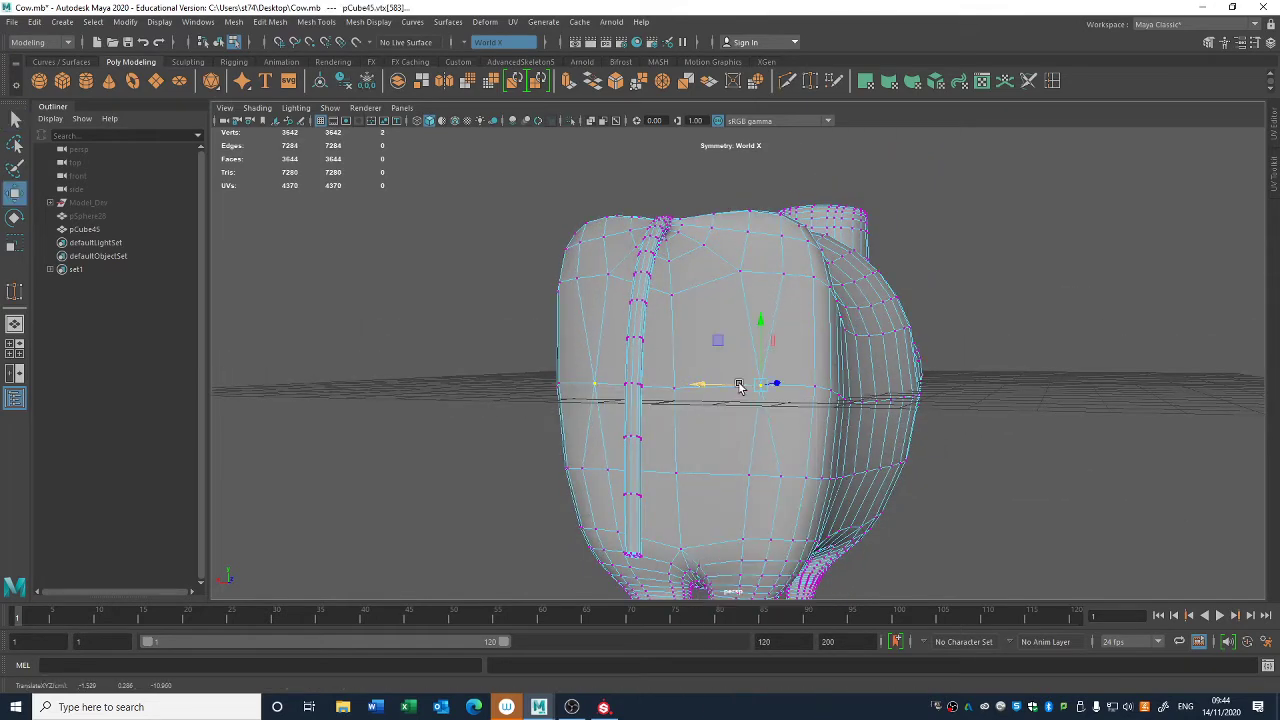
{"action": "left_click_drag", "start_coordinate": [737, 380], "coordinate": [754, 350], "text": "alt"}
- Select the next mirrored edge loops running along the back and down the muzzle, and delete them
{"action": "key", "text": "q"}
{"action": "right_click_drag", "start_coordinate": [786, 315], "coordinate": [794, 226]}
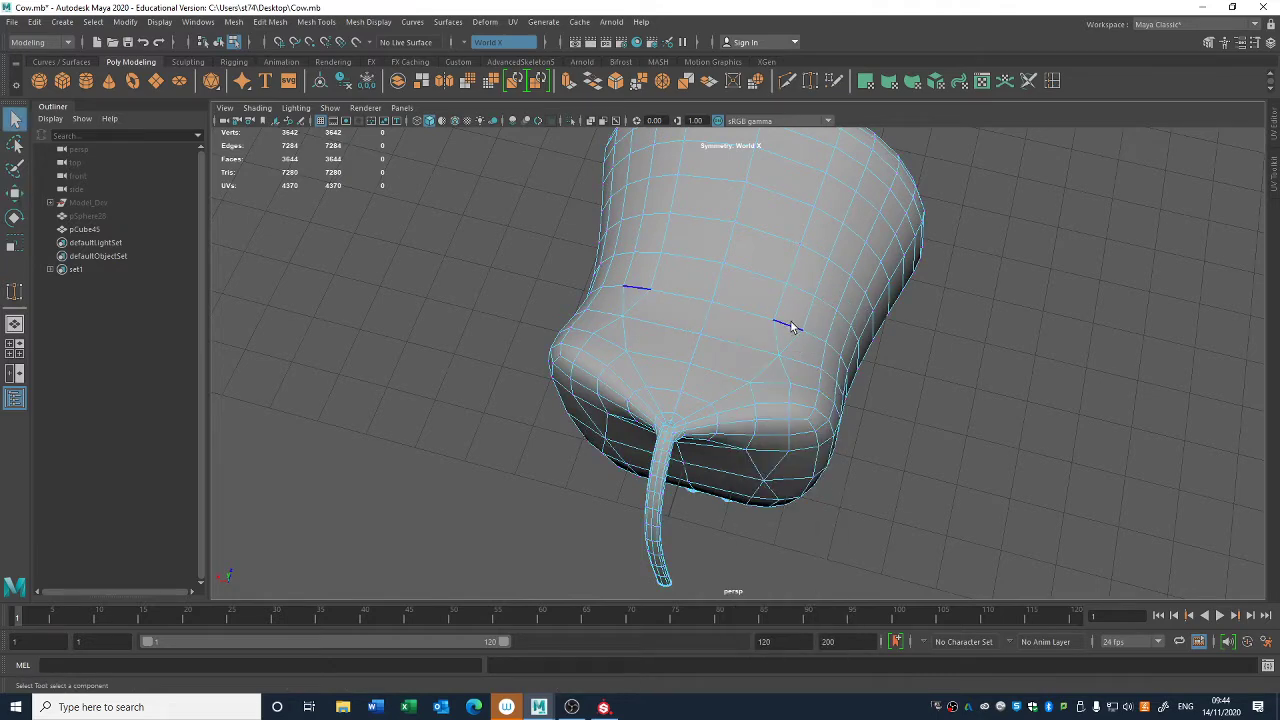
{"action": "left_click_drag", "start_coordinate": [826, 291], "coordinate": [670, 281], "text": "alt"}
{"action": "middle_click_drag", "start_coordinate": [729, 363], "coordinate": [746, 222], "text": "alt"}
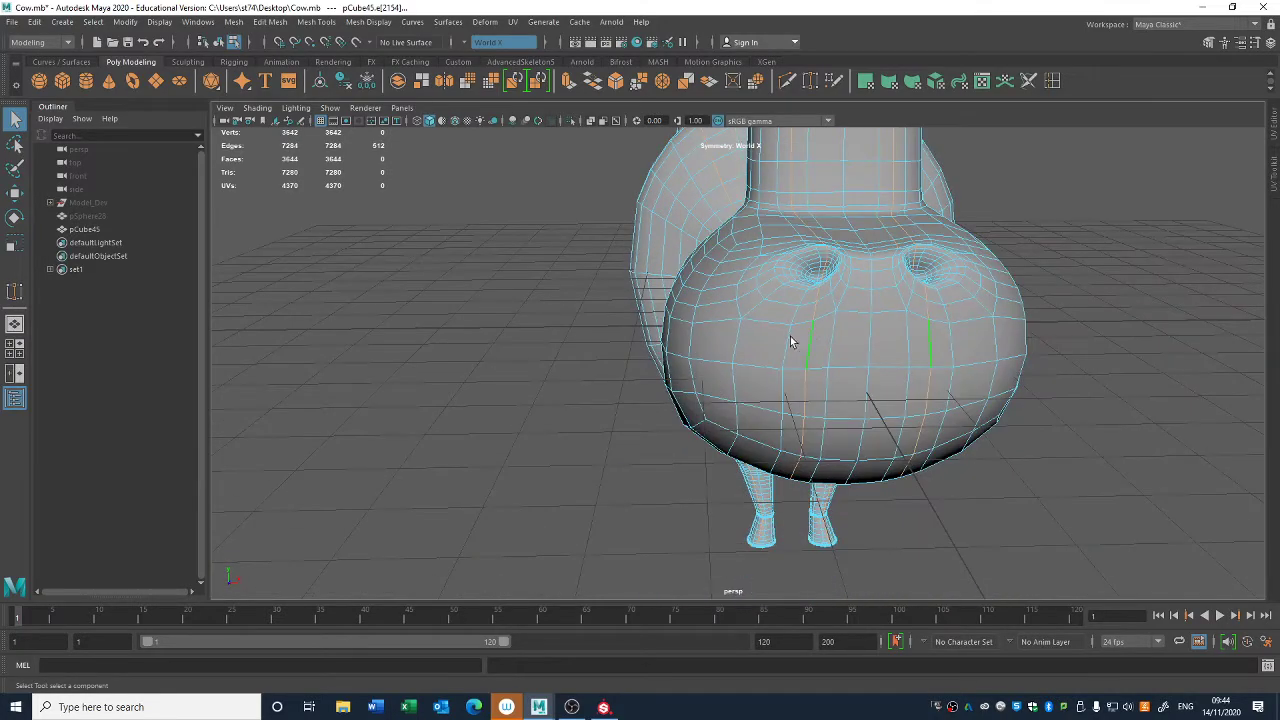
{"action": "left_click_drag", "start_coordinate": [790, 342], "coordinate": [786, 380], "text": "alt"}
{"action": "key", "text": "Delete"}
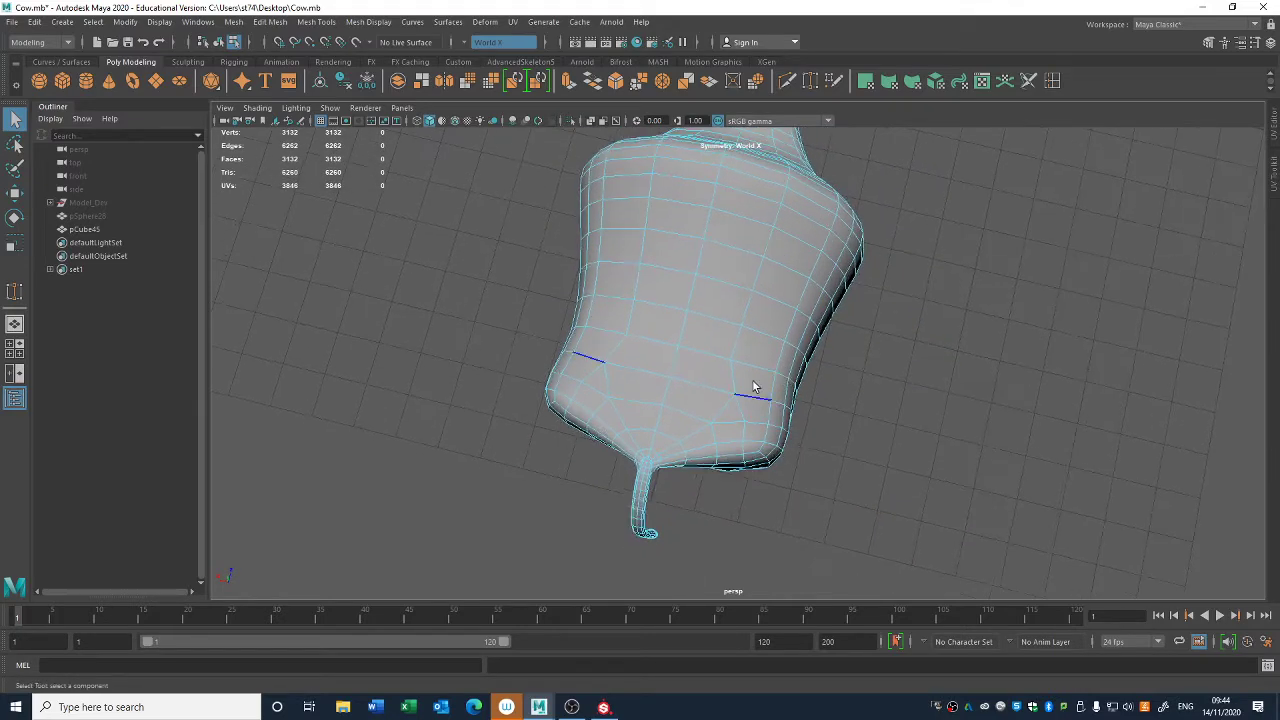
- Move the mirrored vertex pair on the back, just in front of the tail, inward along X
{"action": "right_click_drag", "start_coordinate": [753, 387], "coordinate": [702, 323]}
{"action": "left_click", "coordinate": [736, 395]}
{"action": "key", "text": "w"}
{"action": "left_click_drag", "start_coordinate": [704, 381], "coordinate": [690, 379]}
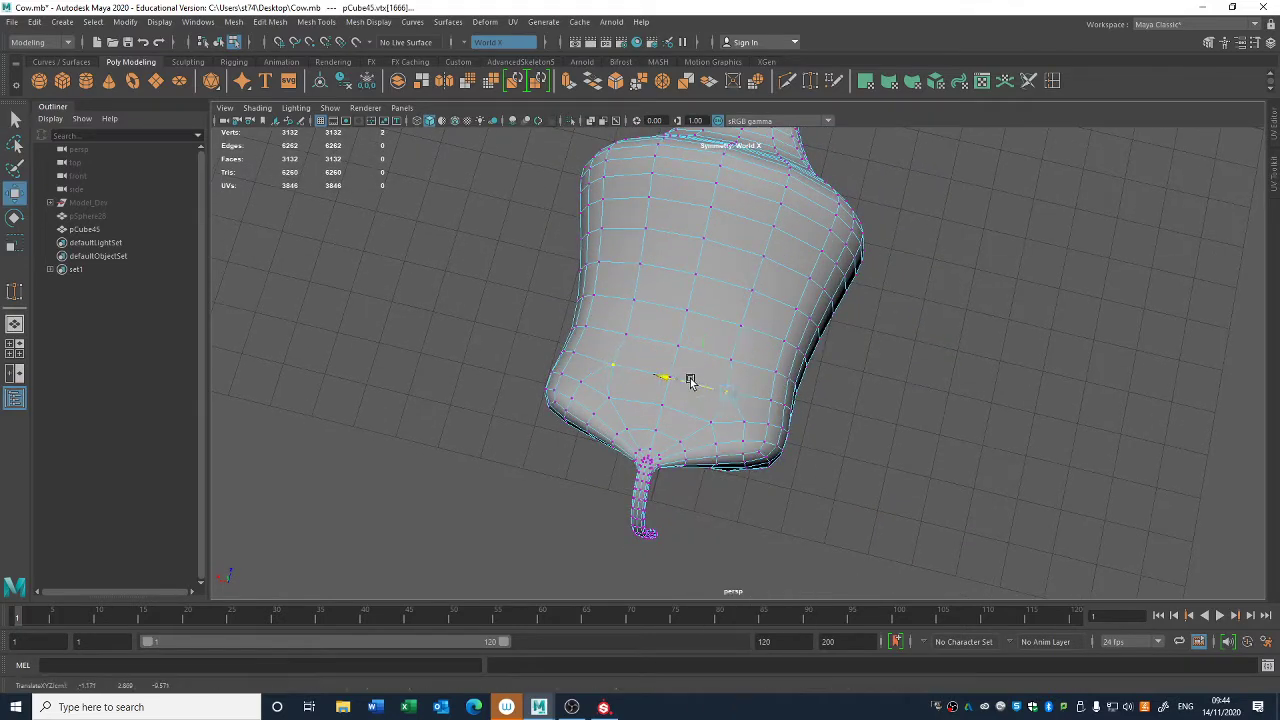
- Return to object selection and examine the whole cow body's edge flow from the side
{"action": "key", "text": "F8"}
{"action": "left_click", "coordinate": [850, 473]}
{"action": "left_click_drag", "start_coordinate": [850, 473], "coordinate": [651, 361], "text": "alt"}
{"action": "left_click", "coordinate": [616, 301]}
{"action": "left_click_drag", "start_coordinate": [616, 301], "coordinate": [814, 343], "text": "alt"}
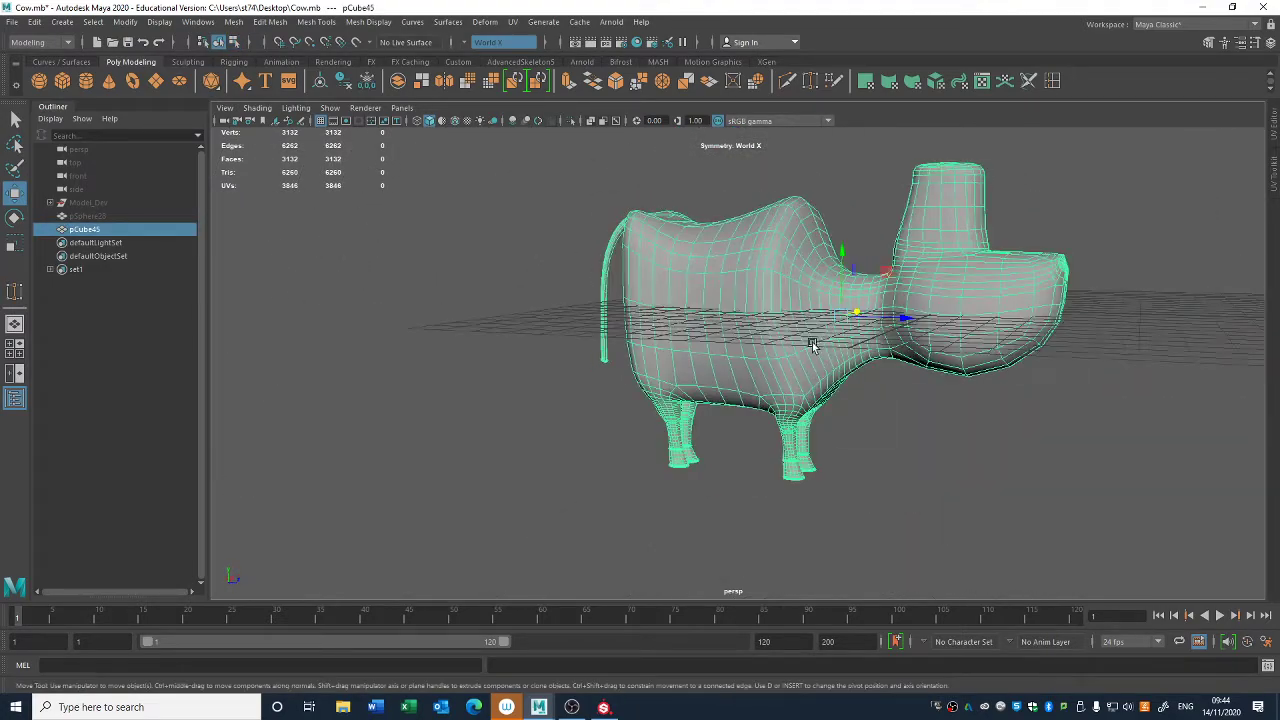
{"action": "right_click_drag", "start_coordinate": [829, 328], "coordinate": [997, 374], "text": "alt"}
{"action": "middle_click_drag", "start_coordinate": [997, 374], "coordinate": [990, 465], "text": "alt"}
{"action": "right_click_drag", "start_coordinate": [829, 270], "coordinate": [827, 230]}
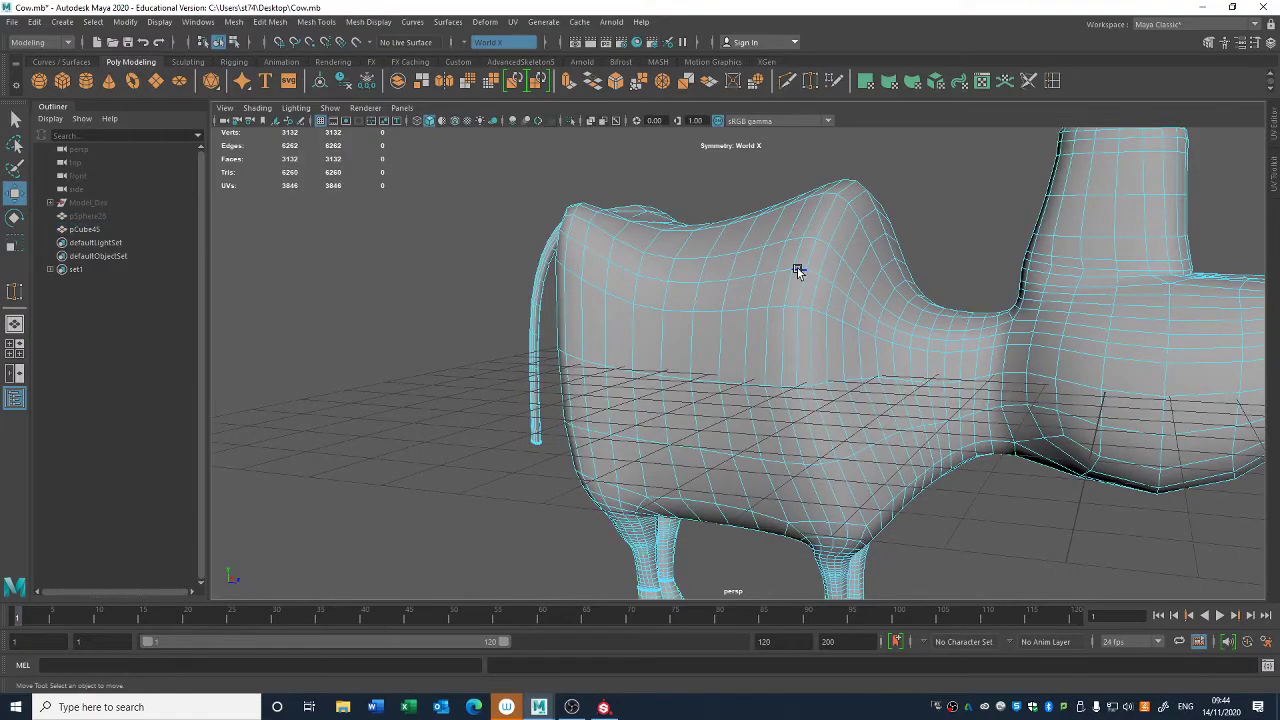
- Try deleting the mirrored edge loop running lengthwise along the flank and head, and undo the deletion
{"action": "double_click", "coordinate": [798, 271]}
{"action": "left_click_drag", "start_coordinate": [798, 271], "coordinate": [707, 244], "text": "alt"}
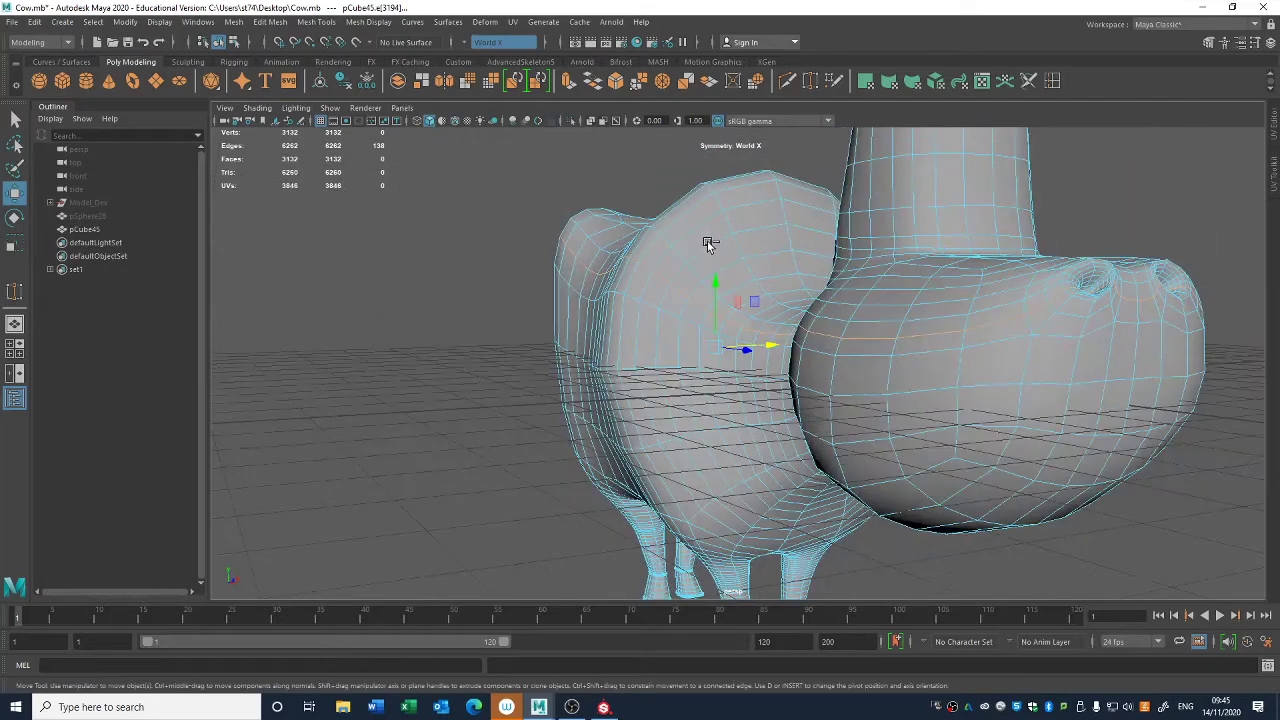
{"action": "key", "text": "Delete"}
{"action": "right_click_drag", "start_coordinate": [708, 244], "coordinate": [520, 168], "text": "alt"}
{"action": "left_click_drag", "start_coordinate": [520, 168], "coordinate": [568, 217], "text": "alt"}
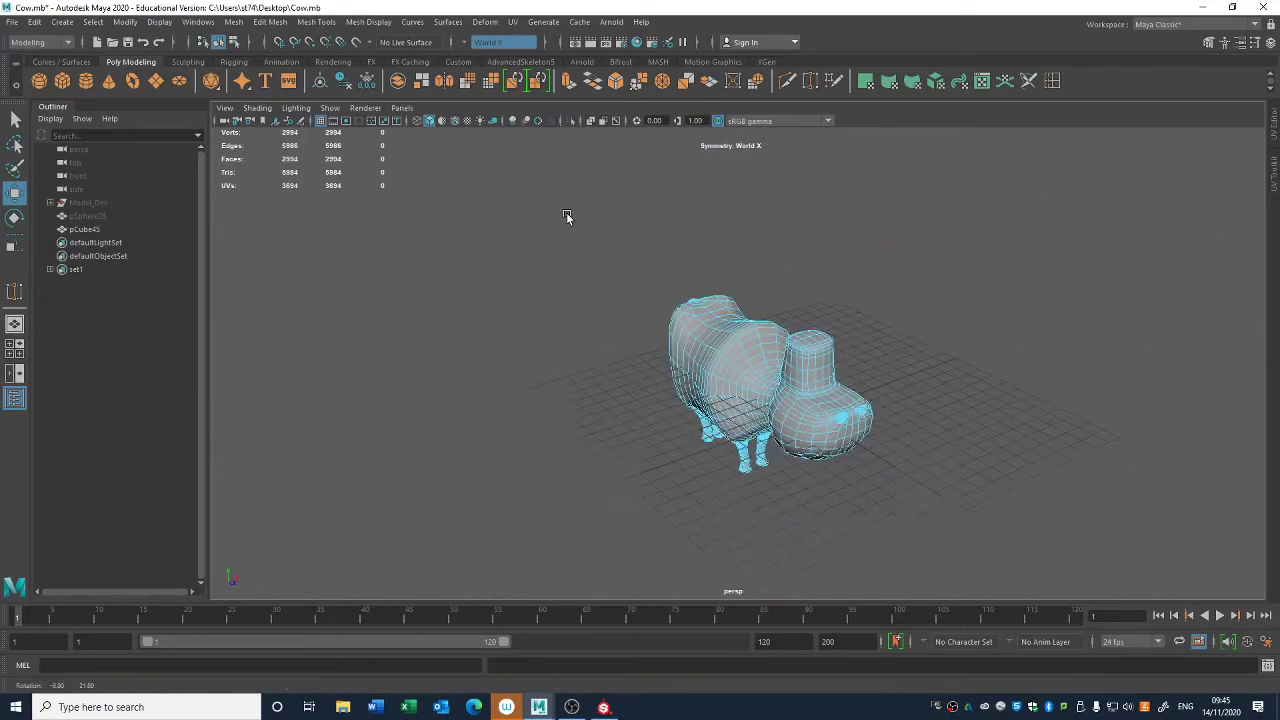
{"action": "key", "text": "ctrl+z"}
- Target weld mirrored vertex pairs on the upper hip and at the base of the tail
{"action": "right_click_drag", "start_coordinate": [554, 209], "coordinate": [639, 326], "text": "alt"}
{"action": "left_click_drag", "start_coordinate": [639, 326], "coordinate": [949, 280], "text": "alt"}
{"action": "left_click", "coordinate": [961, 257]}
{"action": "right_click_drag", "start_coordinate": [998, 345], "coordinate": [951, 322]}
{"action": "left_click", "coordinate": [811, 82]}
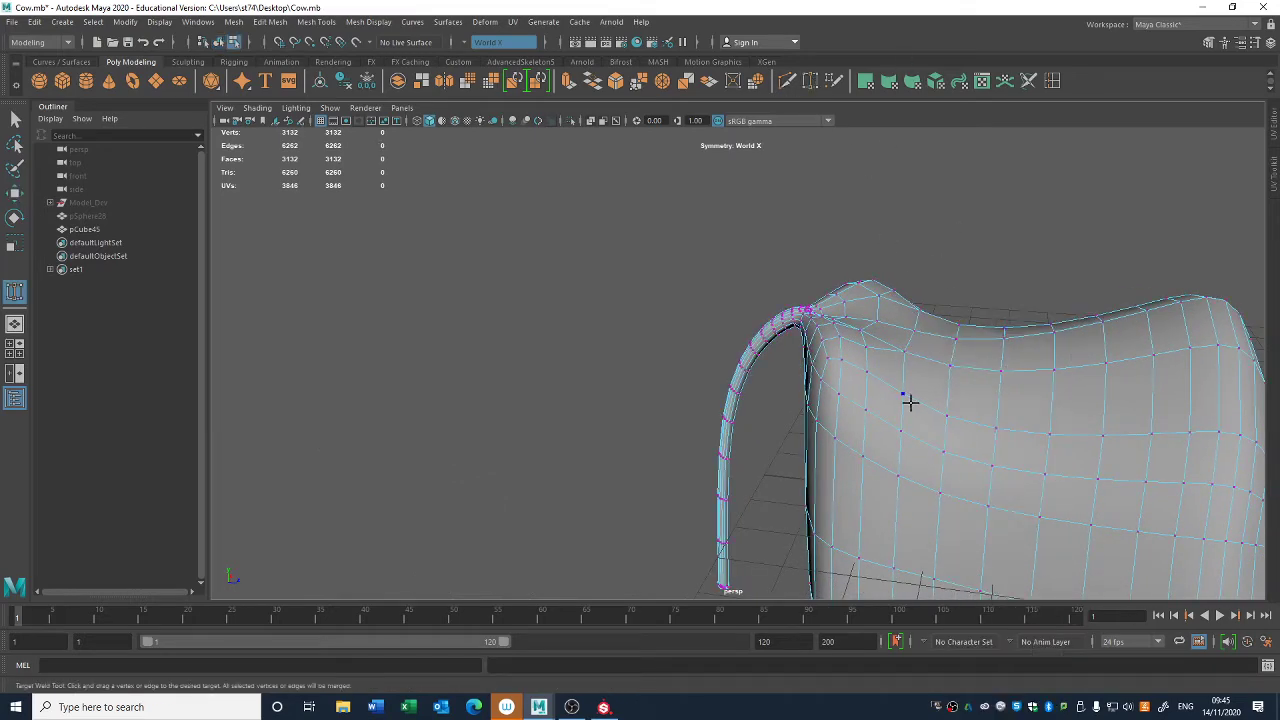
{"action": "left_click_drag", "start_coordinate": [777, 454], "coordinate": [832, 398], "text": "alt"}
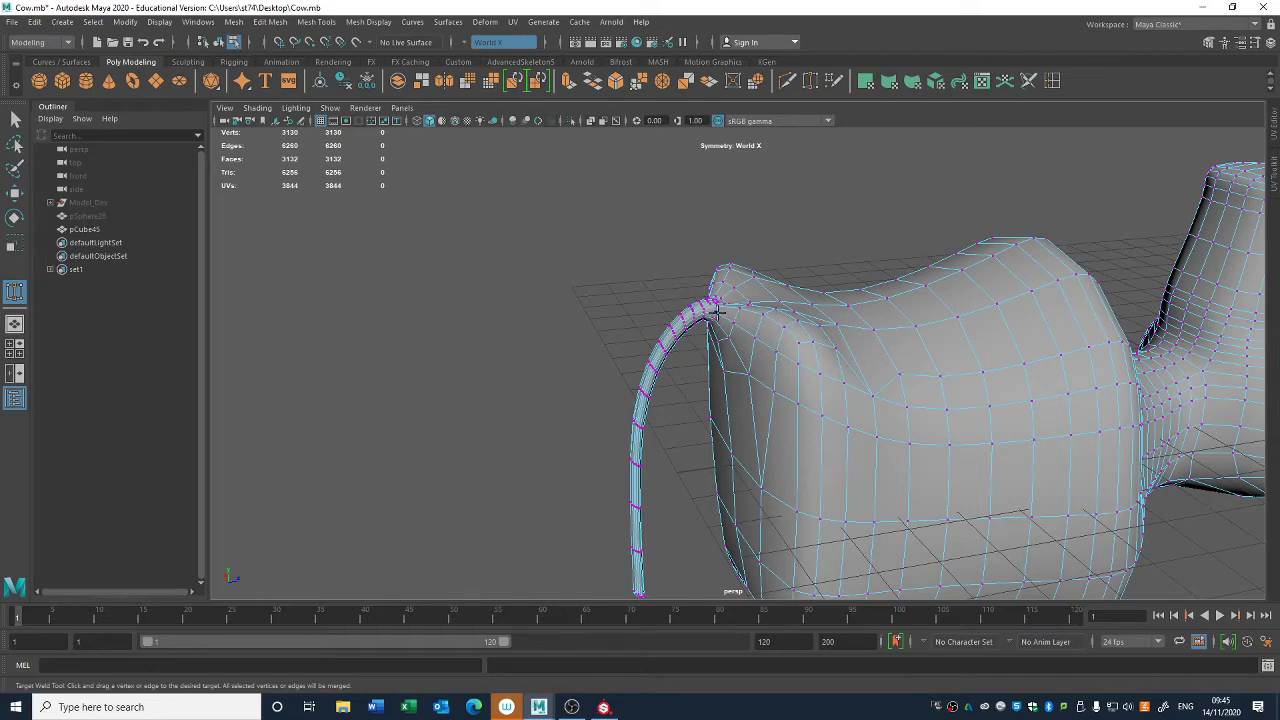
{"action": "scroll", "coordinate": [716, 312], "scroll_direction": "up", "scroll_amount": 5}
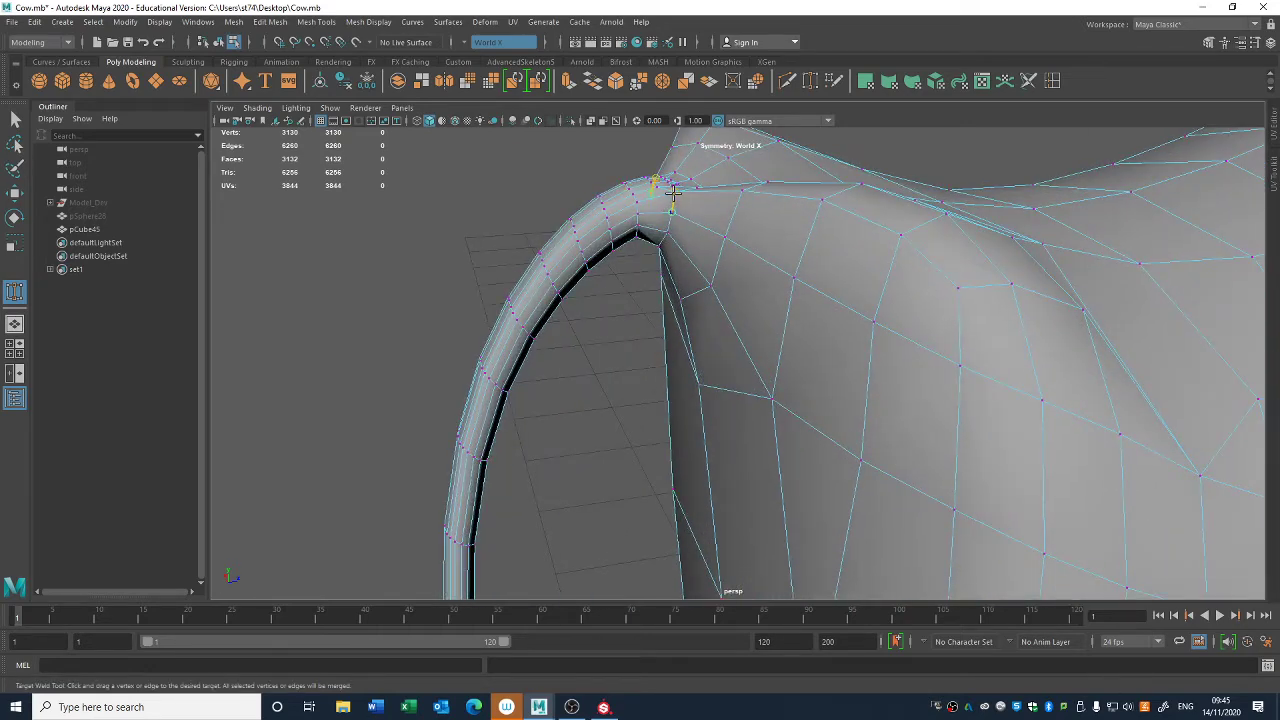
{"action": "right_click_drag", "start_coordinate": [765, 309], "coordinate": [634, 214], "text": "alt"}
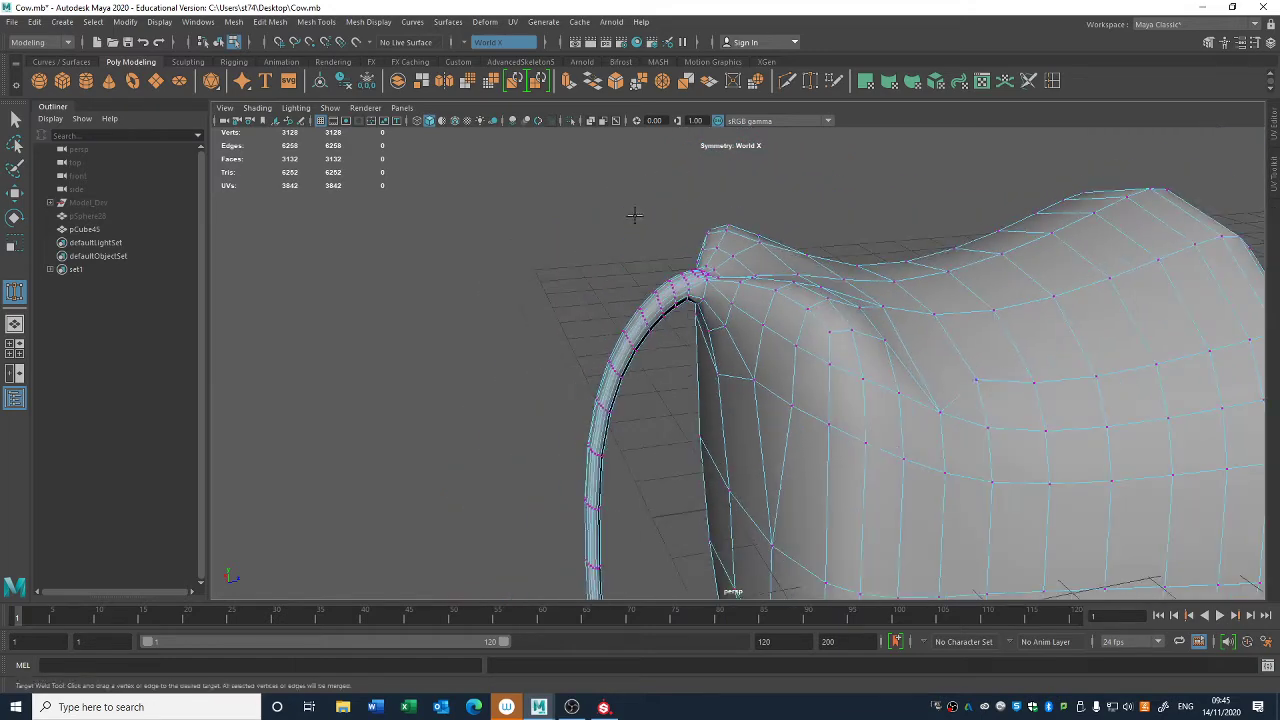
- Select the mirrored lengthwise edge loop along the upper flank and delete it
{"action": "key", "text": "q"}
{"action": "right_click_drag", "start_coordinate": [970, 339], "coordinate": [972, 302]}
{"action": "middle_click_drag", "start_coordinate": [1057, 406], "coordinate": [977, 398], "text": "alt"}
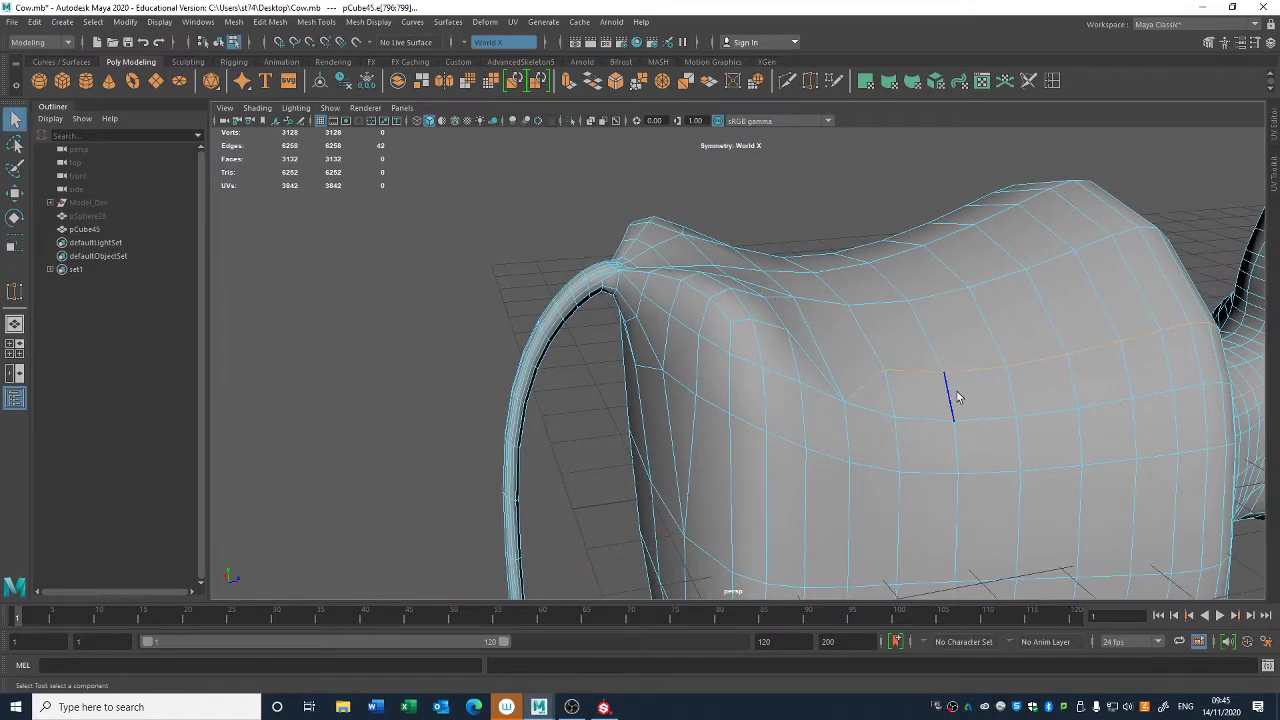
{"action": "left_click_drag", "start_coordinate": [958, 397], "coordinate": [929, 466], "text": "alt"}
{"action": "right_click_drag", "start_coordinate": [929, 466], "coordinate": [734, 371], "text": "alt"}
{"action": "middle_click_drag", "start_coordinate": [930, 432], "coordinate": [828, 369], "text": "alt"}
{"action": "left_click_drag", "start_coordinate": [828, 369], "coordinate": [850, 398], "text": "alt"}
{"action": "right_click_drag", "start_coordinate": [850, 398], "coordinate": [1086, 537], "text": "alt"}
{"action": "left_click_drag", "start_coordinate": [820, 440], "coordinate": [917, 446], "text": "alt"}
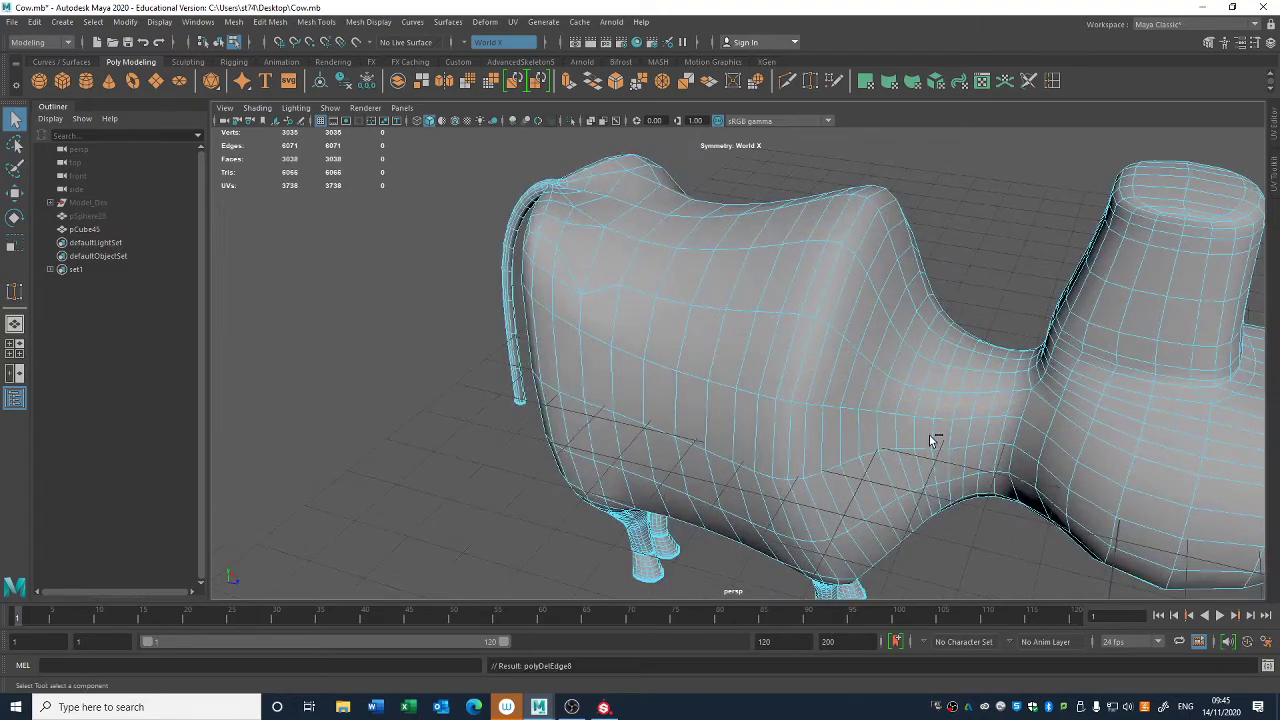
- Select the mirrored vertex pair on the upper hip and adjust its position vertically
{"action": "right_click_drag", "start_coordinate": [564, 260], "coordinate": [528, 258]}
{"action": "left_click", "coordinate": [580, 295]}
{"action": "left_click_drag", "start_coordinate": [580, 296], "coordinate": [514, 277], "text": "alt"}
{"action": "key", "text": "w"}
{"action": "left_click_drag", "start_coordinate": [598, 268], "coordinate": [814, 274], "text": "alt"}
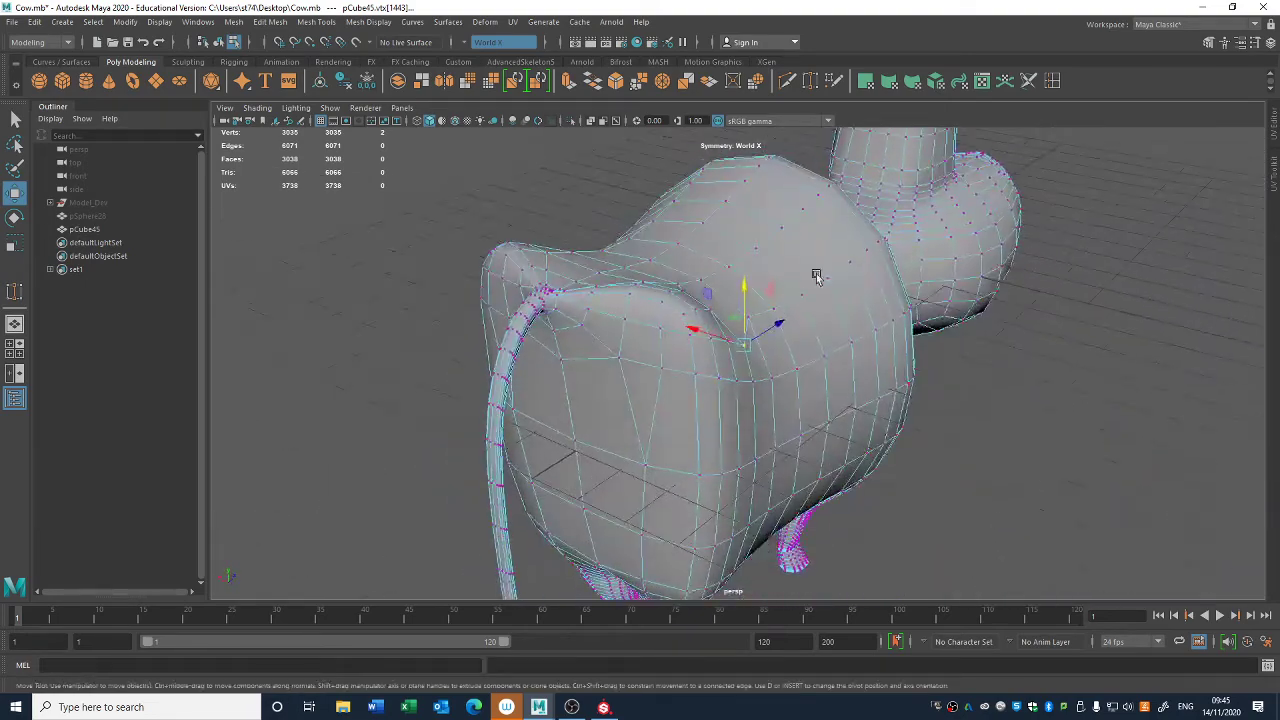
- Set the transform constraint to Surface and slide the mirrored hip vertices across the body to even out their spacing
{"action": "left_click", "coordinate": [1209, 42]}
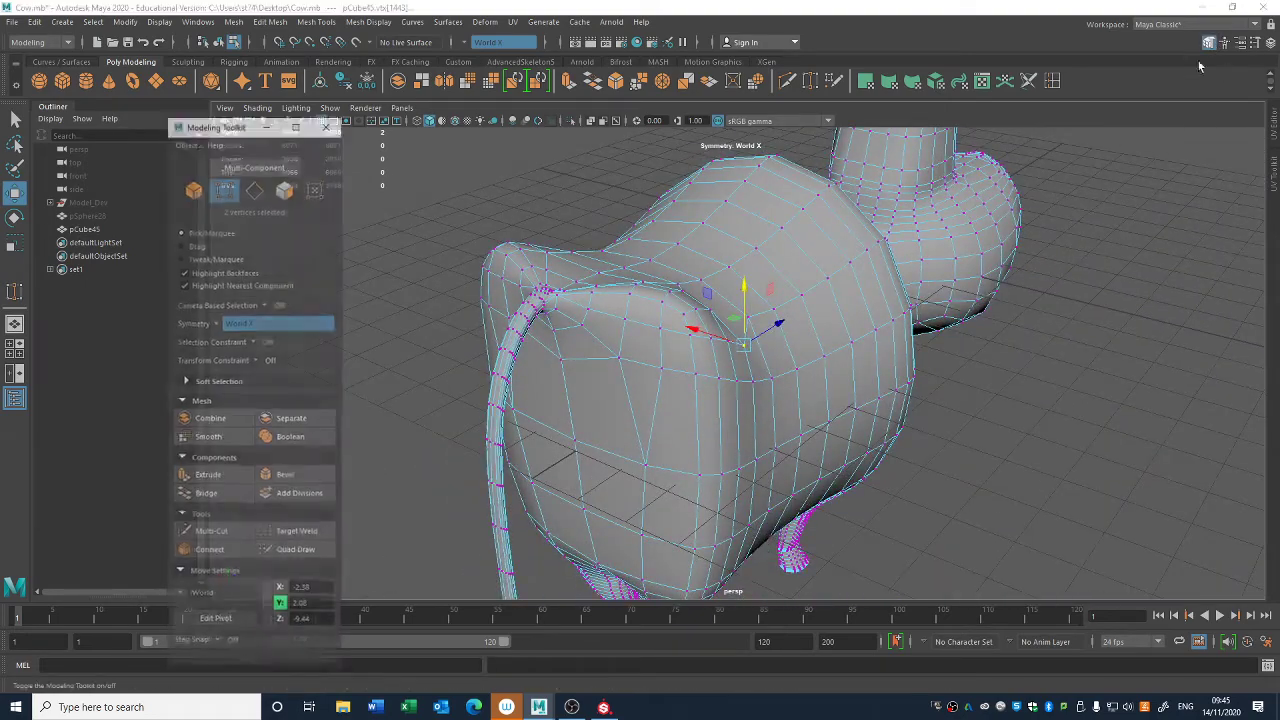
{"action": "left_click", "coordinate": [256, 360]}
{"action": "left_click", "coordinate": [325, 390]}
{"action": "left_click_drag", "start_coordinate": [795, 337], "coordinate": [623, 337], "text": "alt"}
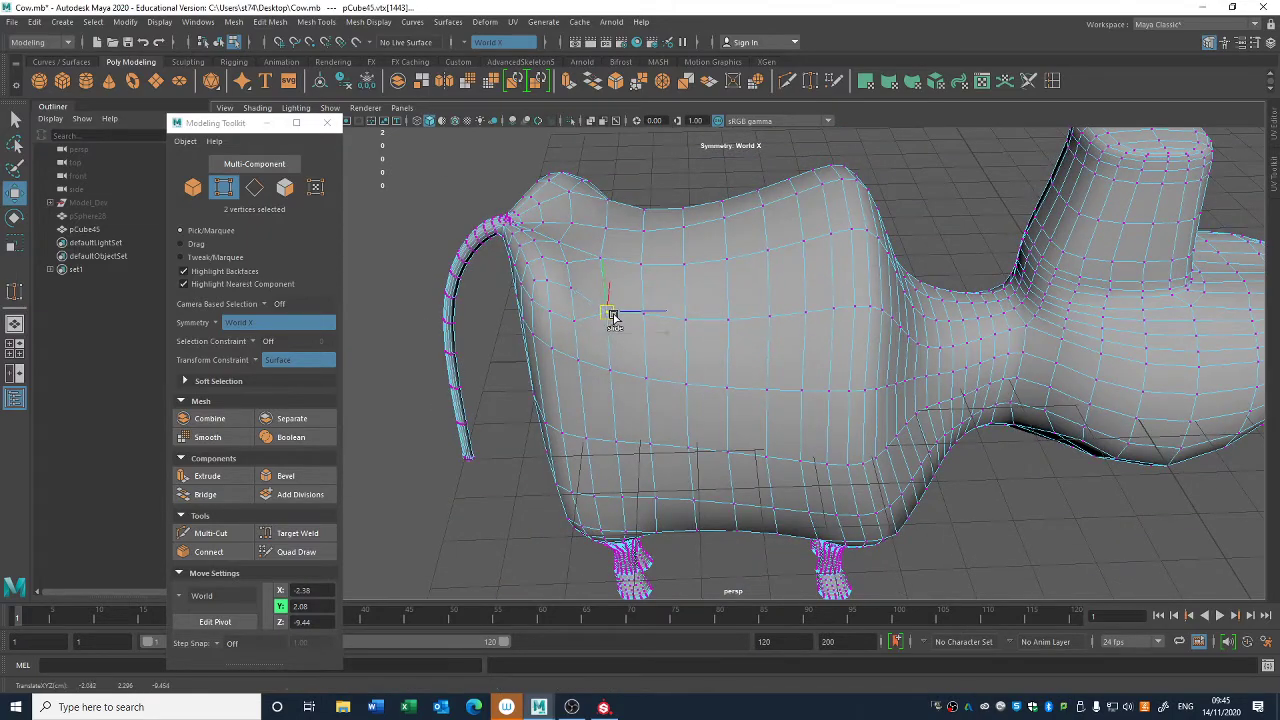
{"action": "right_click_drag", "start_coordinate": [611, 313], "coordinate": [677, 349], "text": "alt"}
{"action": "left_click_drag", "start_coordinate": [602, 346], "coordinate": [694, 294], "text": "alt"}
{"action": "middle_click_drag", "start_coordinate": [694, 294], "coordinate": [765, 381], "text": "alt"}
{"action": "right_click_drag", "start_coordinate": [765, 381], "coordinate": [905, 425], "text": "alt"}
{"action": "left_click_drag", "start_coordinate": [905, 425], "coordinate": [606, 329], "text": "alt"}
- Select a run of edges along the tail and collapse them
{"action": "key", "text": "q"}
{"action": "right_click_drag", "start_coordinate": [589, 277], "coordinate": [586, 244]}
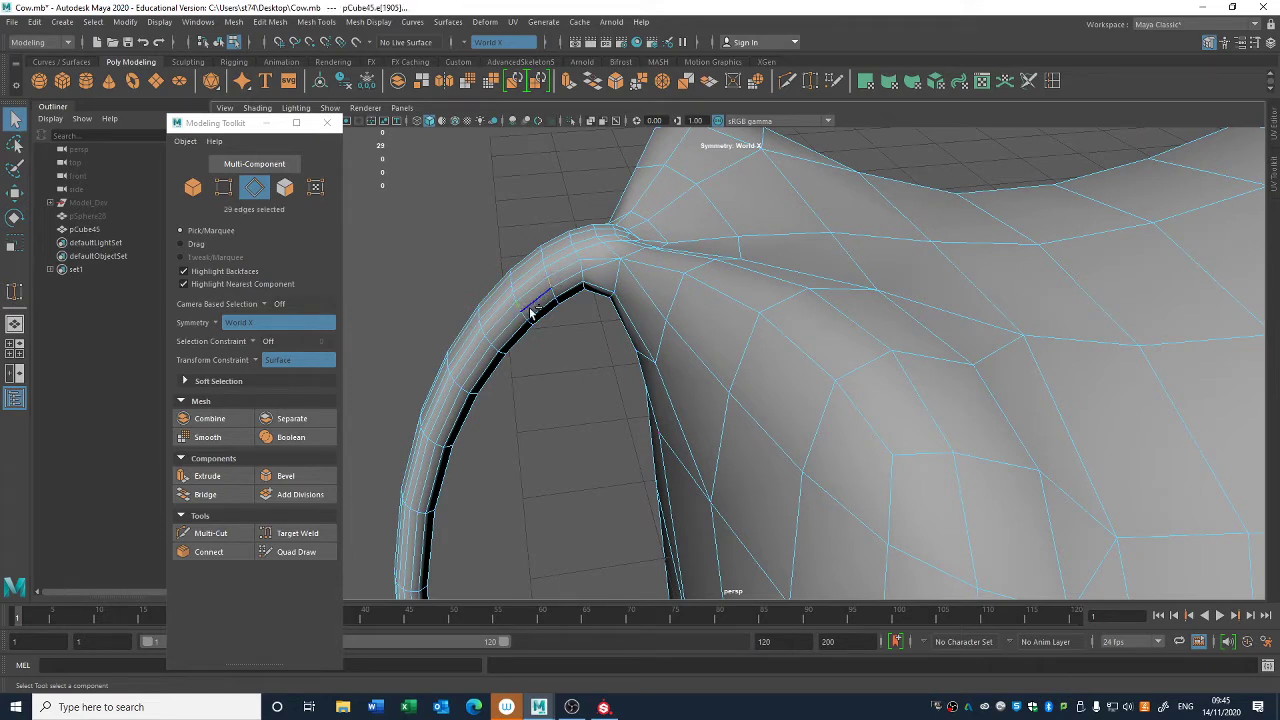
{"action": "left_click", "coordinate": [273, 21]}
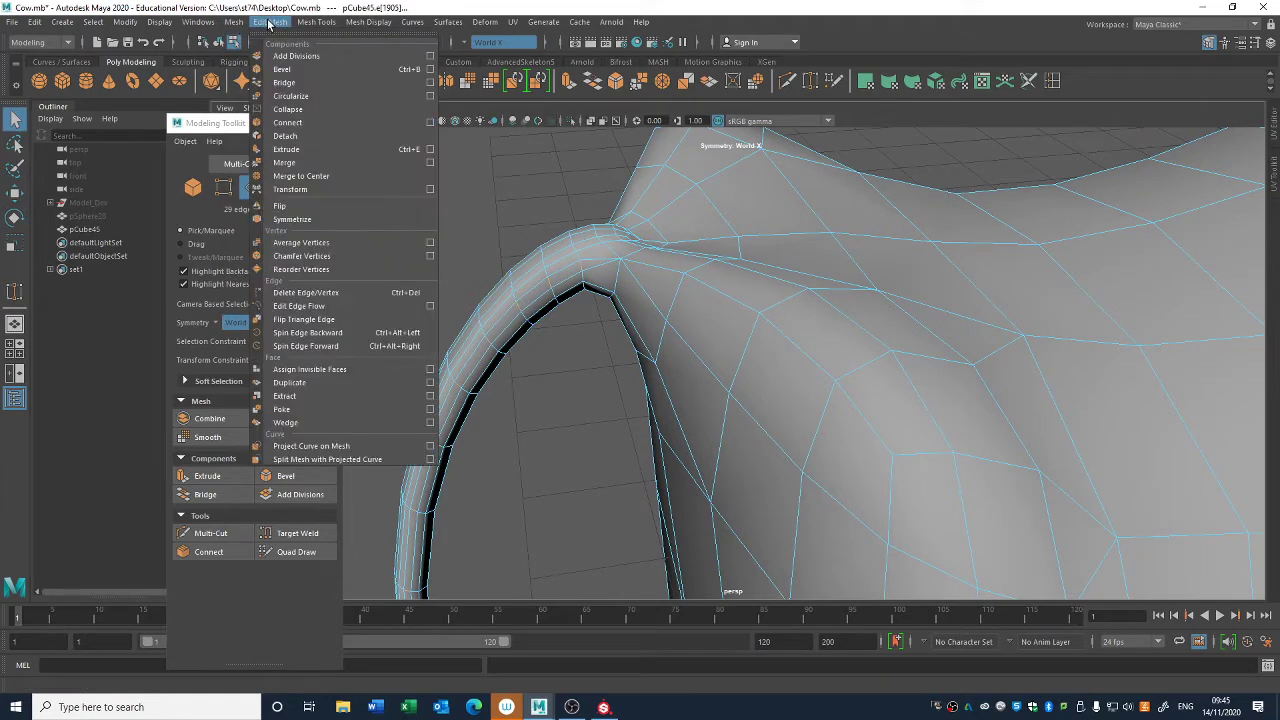
{"action": "left_click", "coordinate": [294, 111]}
{"action": "right_click_drag", "start_coordinate": [605, 279], "coordinate": [523, 299], "text": "alt"}
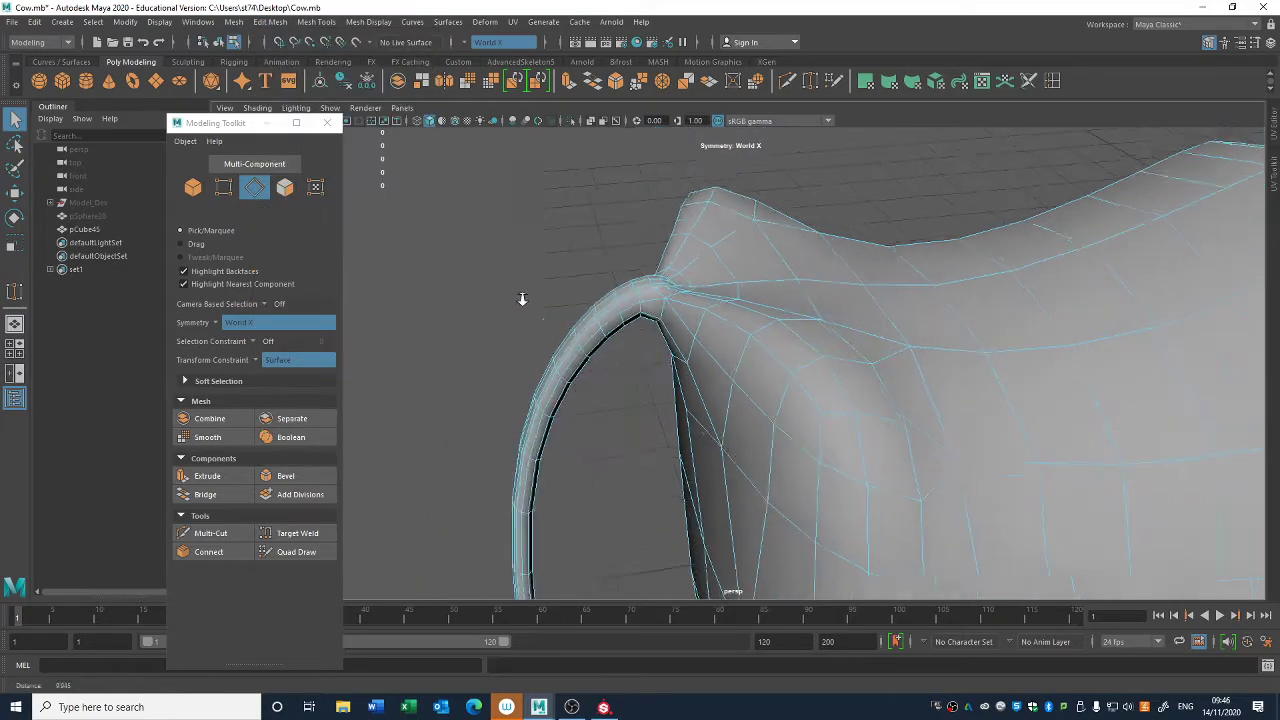
- Try deleting two alternate vertical edge loops around the torso, and undo the deletion
{"action": "left_click_drag", "start_coordinate": [523, 299], "coordinate": [829, 460], "text": "alt"}
{"action": "middle_click_drag", "start_coordinate": [829, 460], "coordinate": [603, 166], "text": "alt"}
{"action": "right_click_drag", "start_coordinate": [603, 166], "coordinate": [645, 300], "text": "alt"}
{"action": "left_click_drag", "start_coordinate": [645, 300], "coordinate": [632, 277], "text": "alt"}
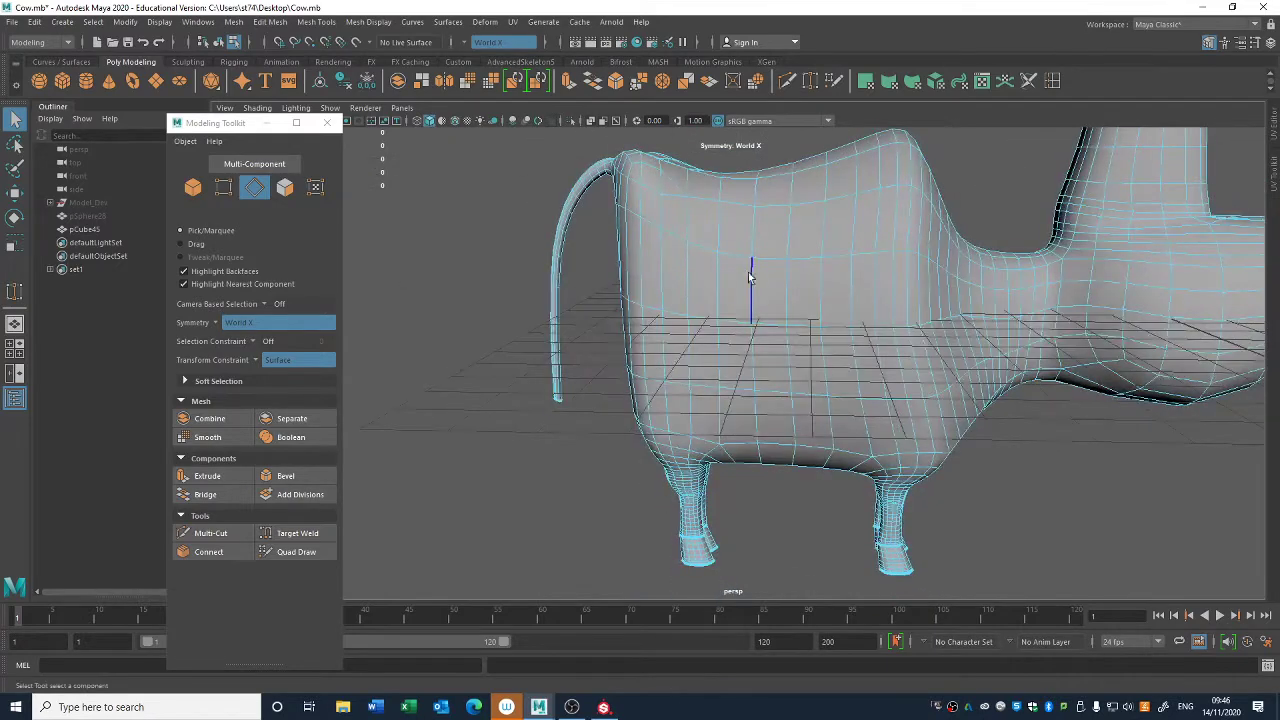
{"action": "double_click", "coordinate": [751, 279]}
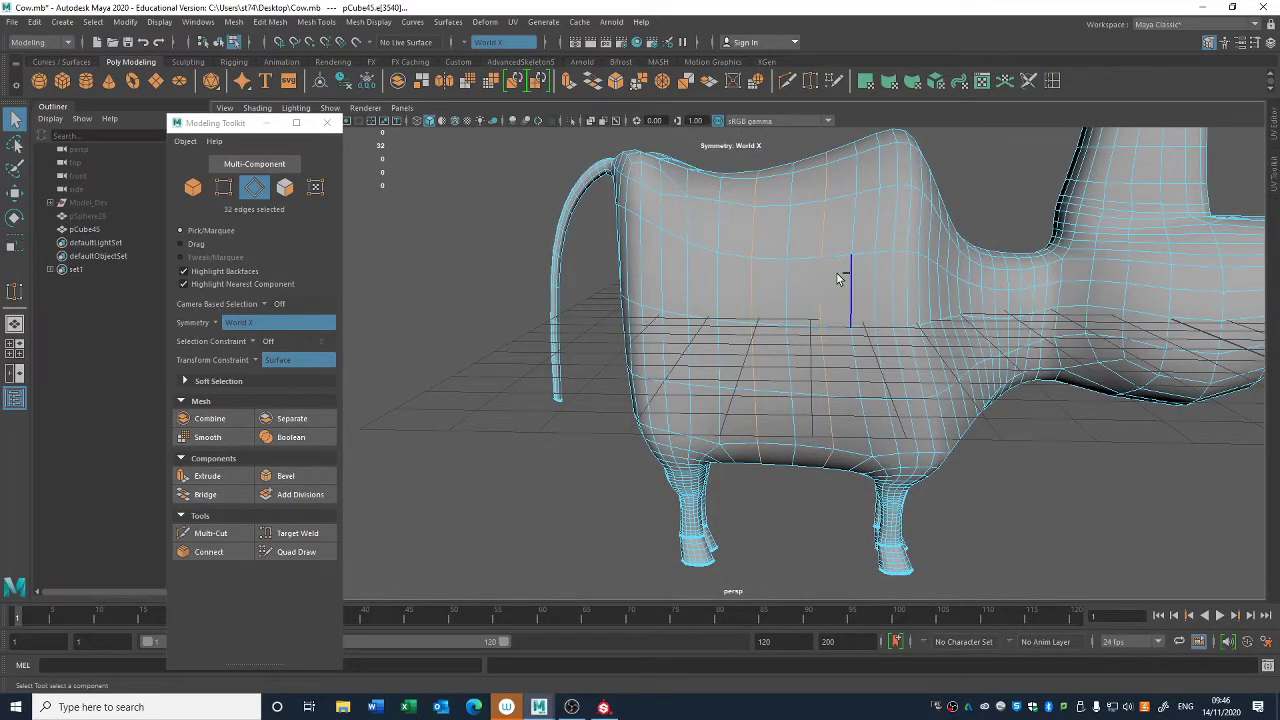
{"action": "key", "text": "Delete"}
{"action": "key", "text": "ctrl+z"}
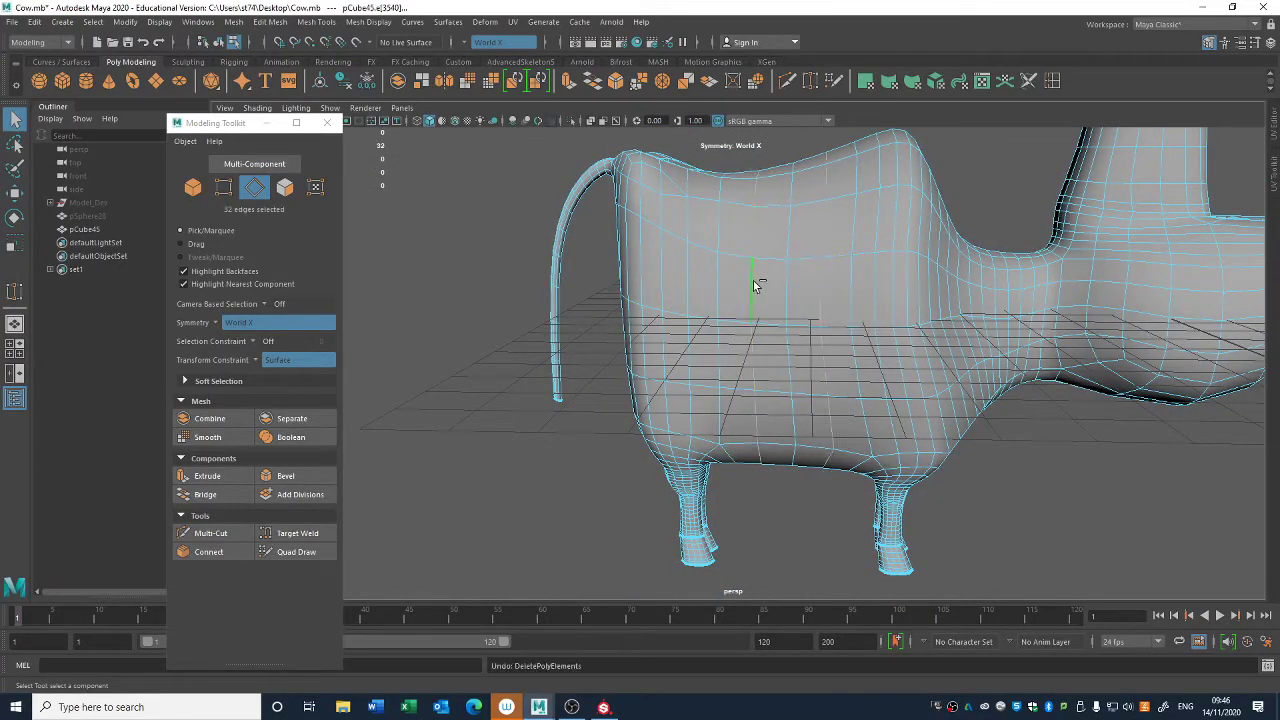
- Delete alternate vertical edge loops around the torso, and select the vertical loop near the hind leg
{"action": "scroll", "coordinate": [868, 260], "scroll_direction": "down", "scroll_amount": 3}
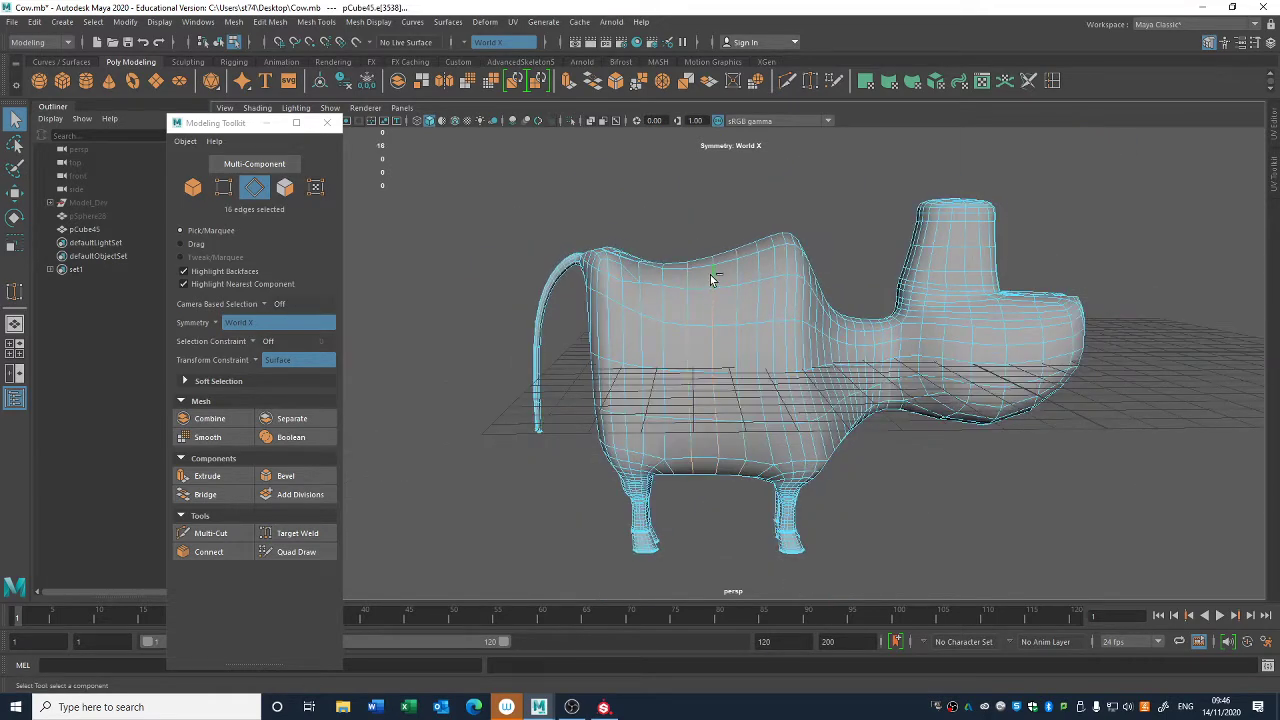
{"action": "key", "text": "Delete"}
{"action": "double_click", "coordinate": [641, 300]}
{"action": "left_click_drag", "start_coordinate": [648, 357], "coordinate": [673, 345], "text": "alt"}
{"action": "middle_click_drag", "start_coordinate": [674, 393], "coordinate": [651, 361], "text": "alt"}
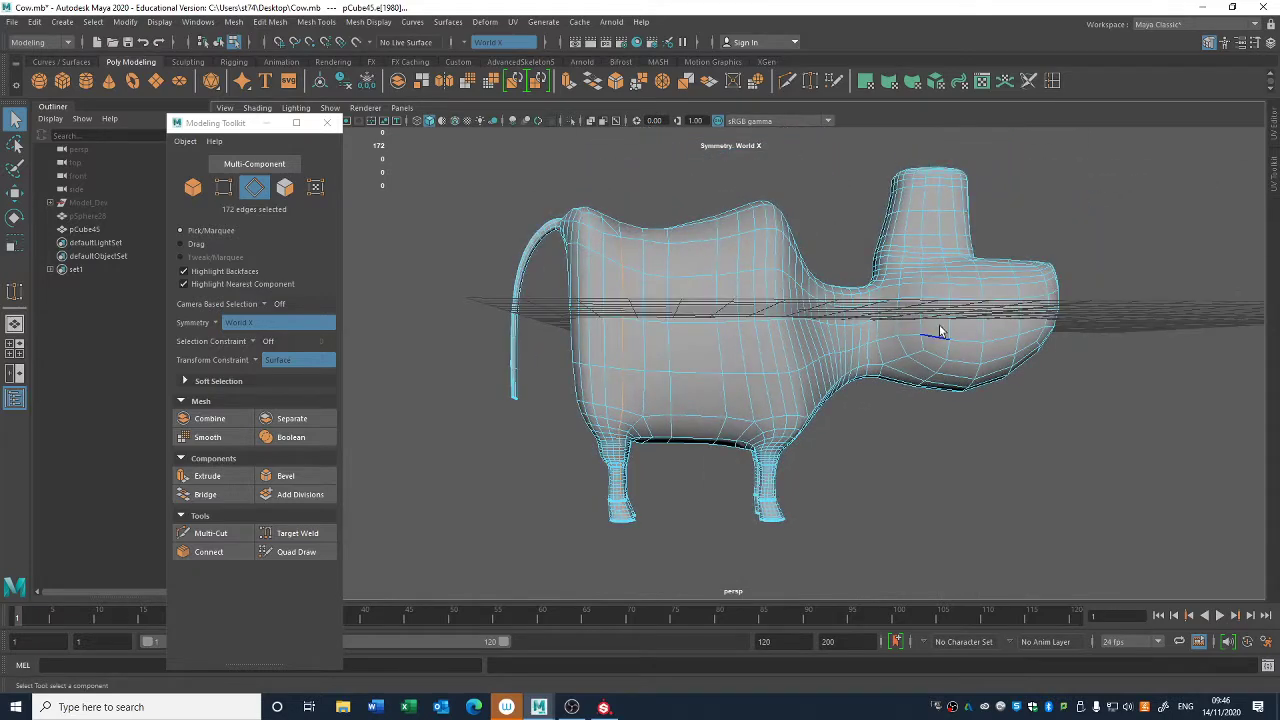
- Select alternate vertical edge loops around the neck and shoulder
{"action": "middle_click_drag", "start_coordinate": [876, 323], "coordinate": [730, 373], "text": "alt"}
{"action": "right_click_drag", "start_coordinate": [730, 373], "coordinate": [951, 503], "text": "alt"}
{"action": "left_click_drag", "start_coordinate": [668, 380], "coordinate": [700, 403], "text": "alt"}
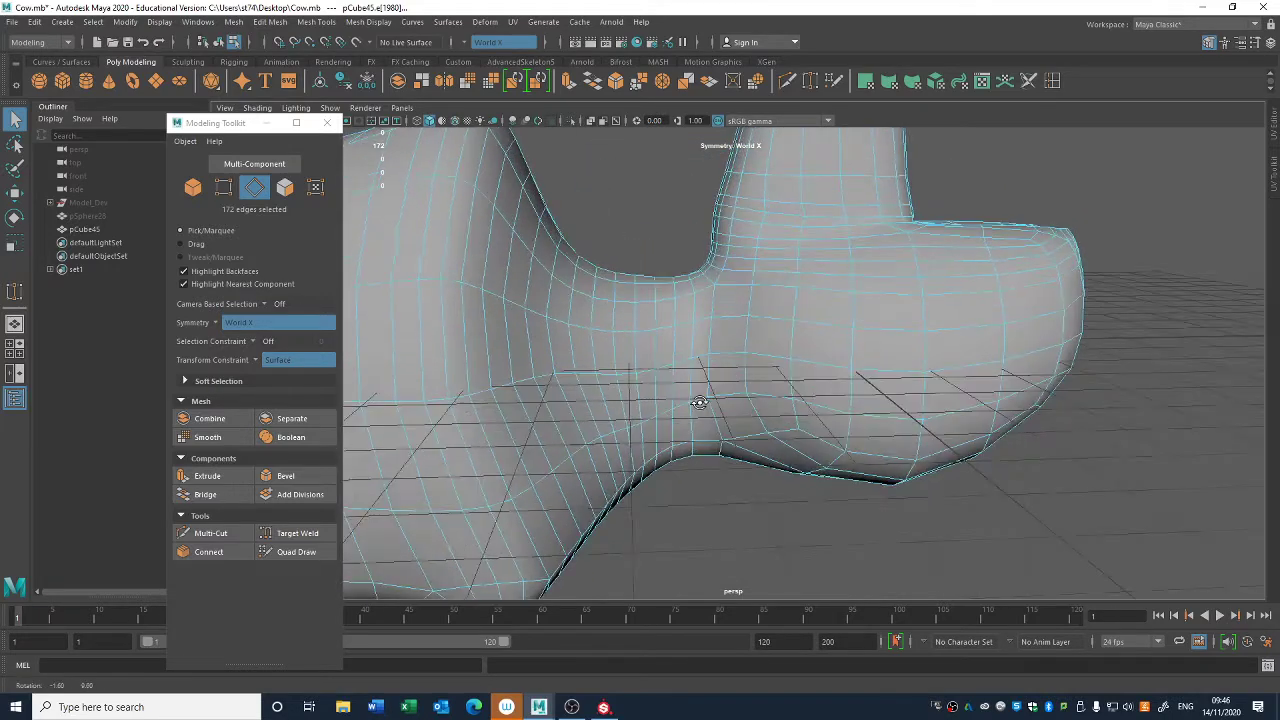
{"action": "left_click", "coordinate": [674, 313]}
{"action": "left_click_drag", "start_coordinate": [674, 313], "coordinate": [645, 316], "text": "alt"}
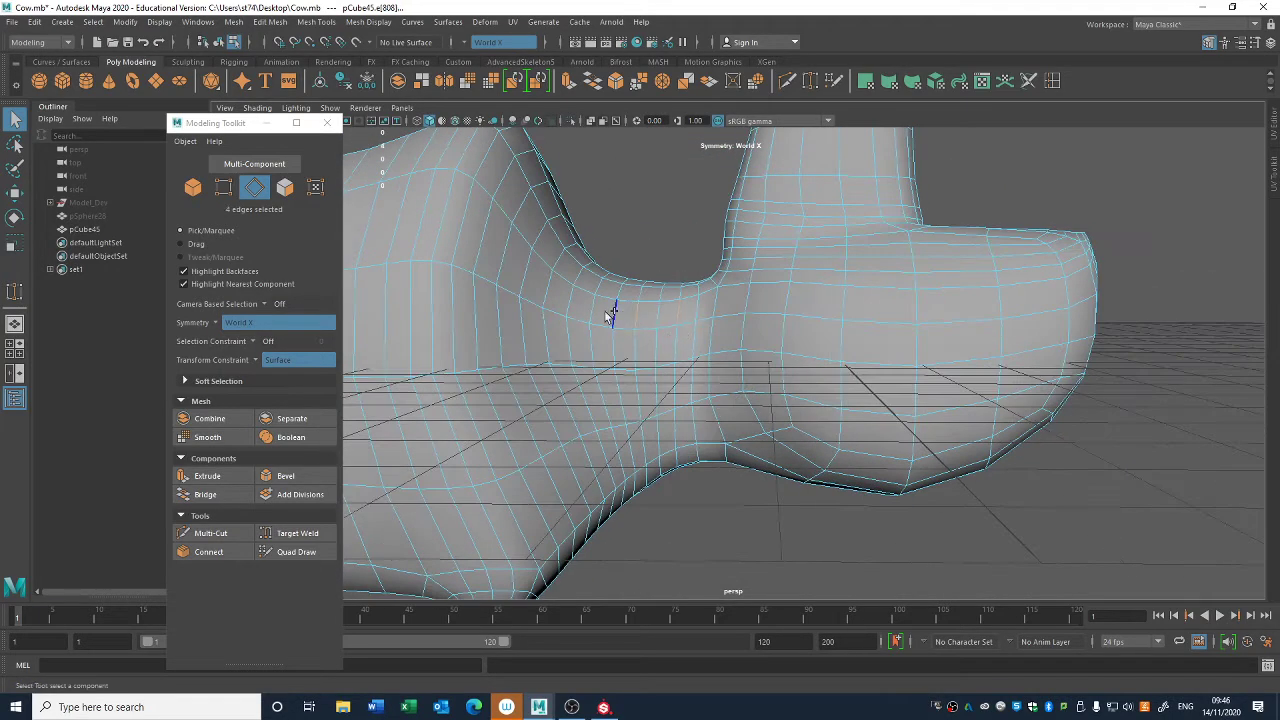
{"action": "left_click", "coordinate": [488, 255], "text": "shift"}
{"action": "right_click_drag", "start_coordinate": [660, 217], "coordinate": [794, 313], "text": "ctrl"}
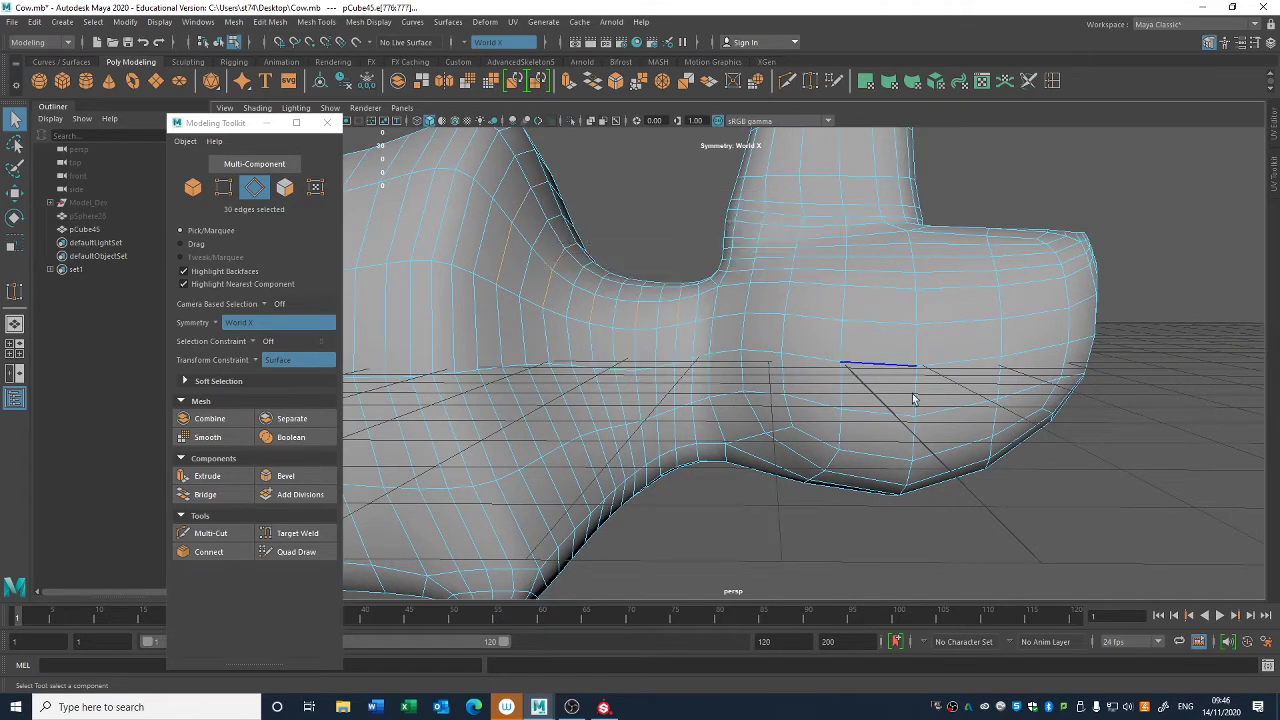
- Undo the last edge loop selection and turn symmetry off
{"action": "right_click_drag", "start_coordinate": [914, 397], "coordinate": [769, 354], "text": "alt"}
{"action": "right_click_drag", "start_coordinate": [634, 251], "coordinate": [743, 287], "text": "ctrl"}
{"action": "key", "text": "ctrl+z"}
{"action": "left_click", "coordinate": [503, 41]}
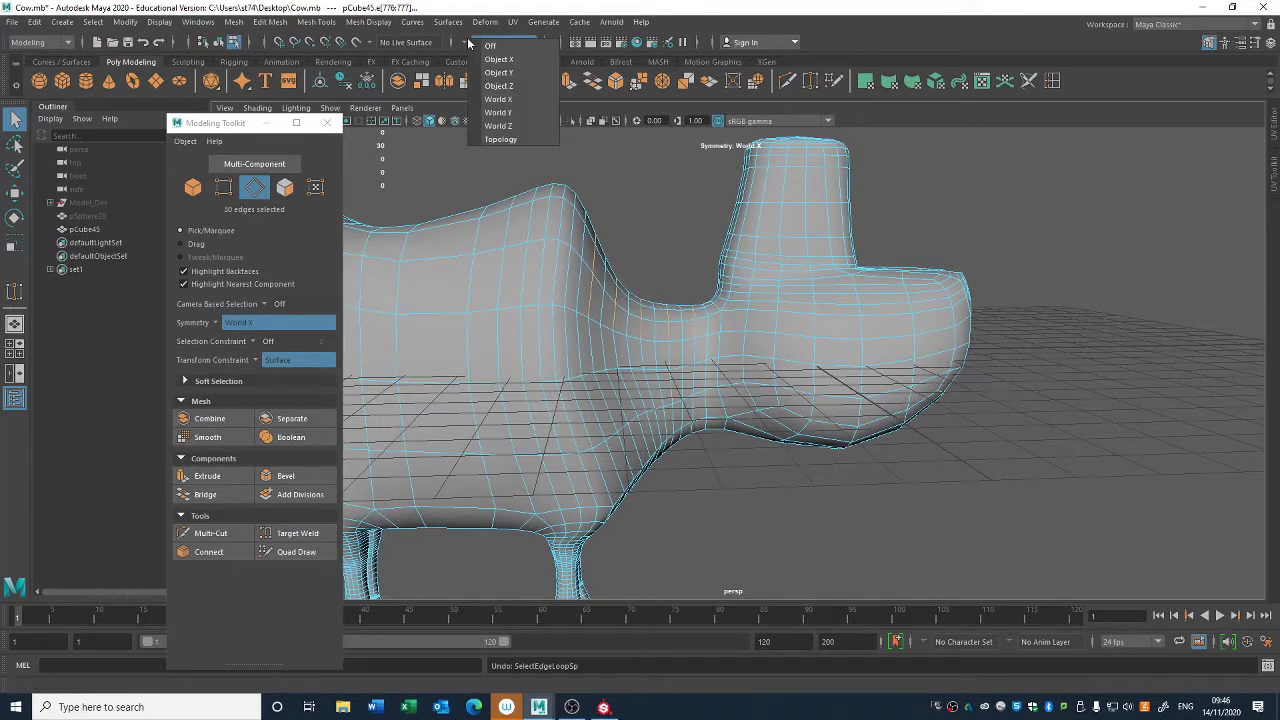
{"action": "left_click", "coordinate": [490, 47]}
- Select alternate vertical edge loops around the neck and shoulder with symmetry off, and delete them
{"action": "right_click_drag", "start_coordinate": [679, 229], "coordinate": [820, 282], "text": "ctrl"}
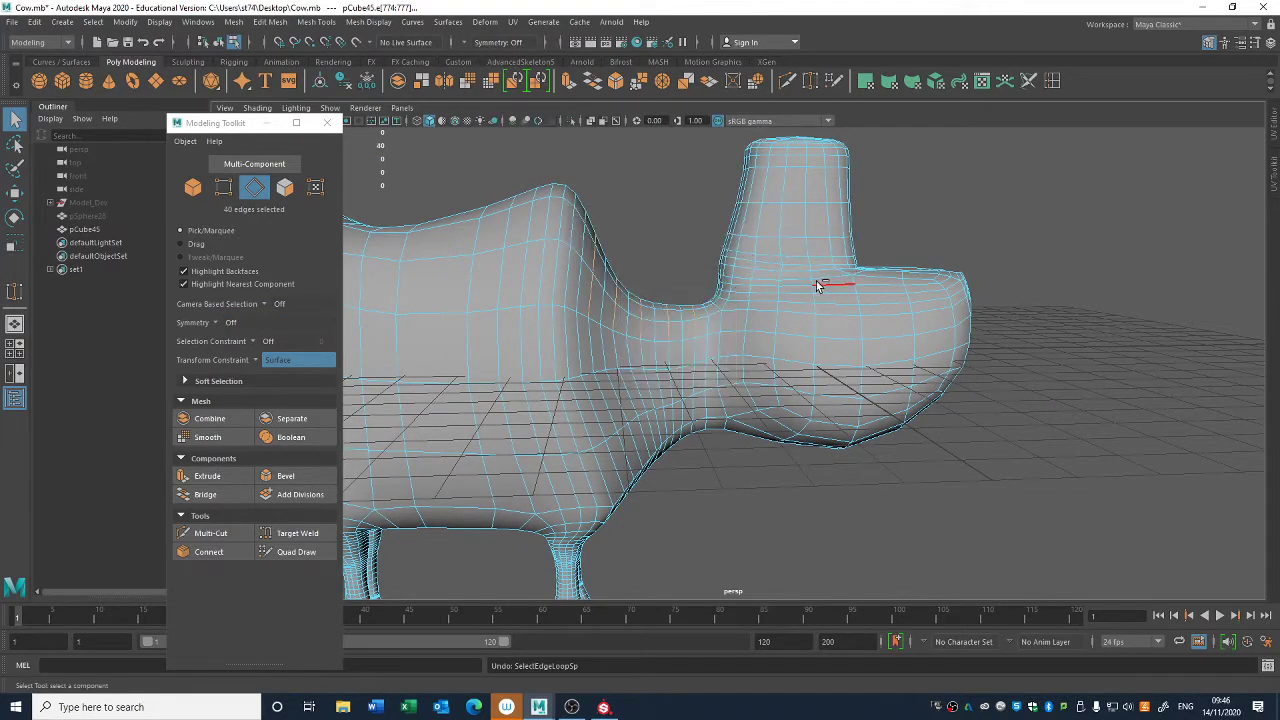
{"action": "left_click", "coordinate": [592, 305]}
{"action": "left_click", "coordinate": [628, 320], "text": "shift"}
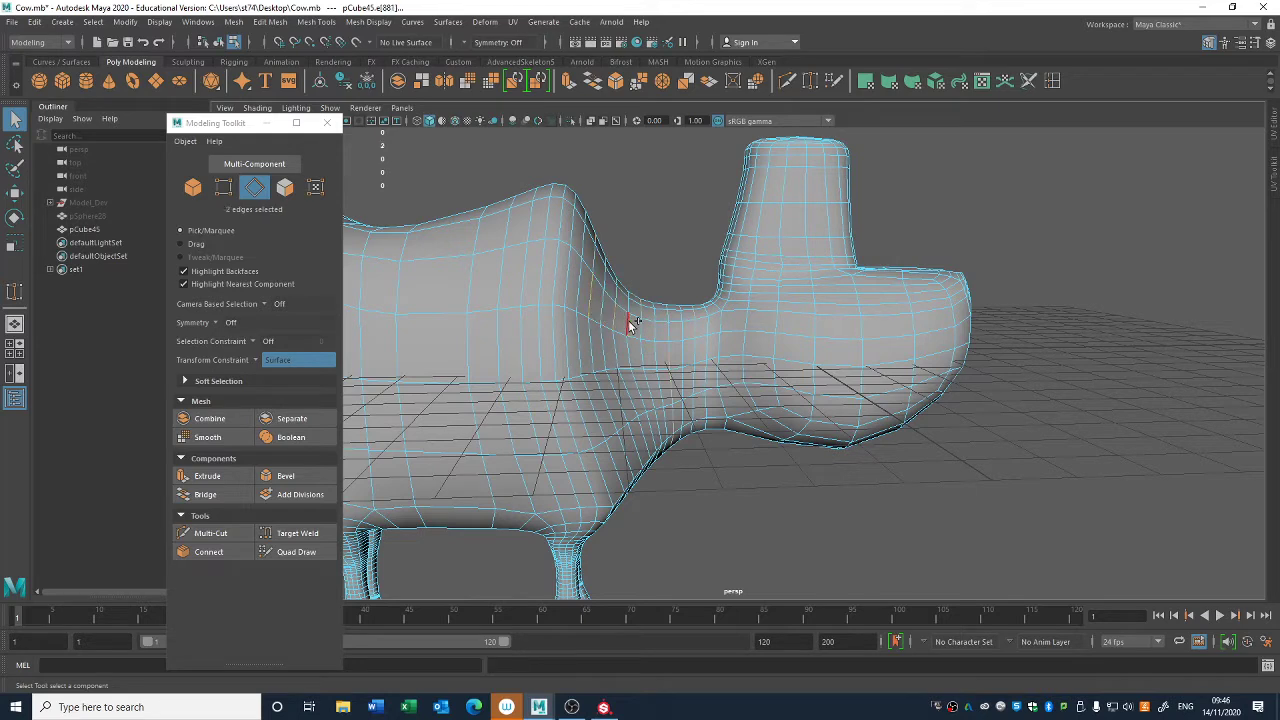
{"action": "right_click_drag", "start_coordinate": [665, 222], "coordinate": [655, 292], "text": "ctrl"}
{"action": "key", "text": "ctrl+Delete"}
- Delete the surplus vertical edge loop running around the shoulder above the front legs
{"action": "middle_click_drag", "start_coordinate": [652, 292], "coordinate": [764, 281], "text": "alt"}
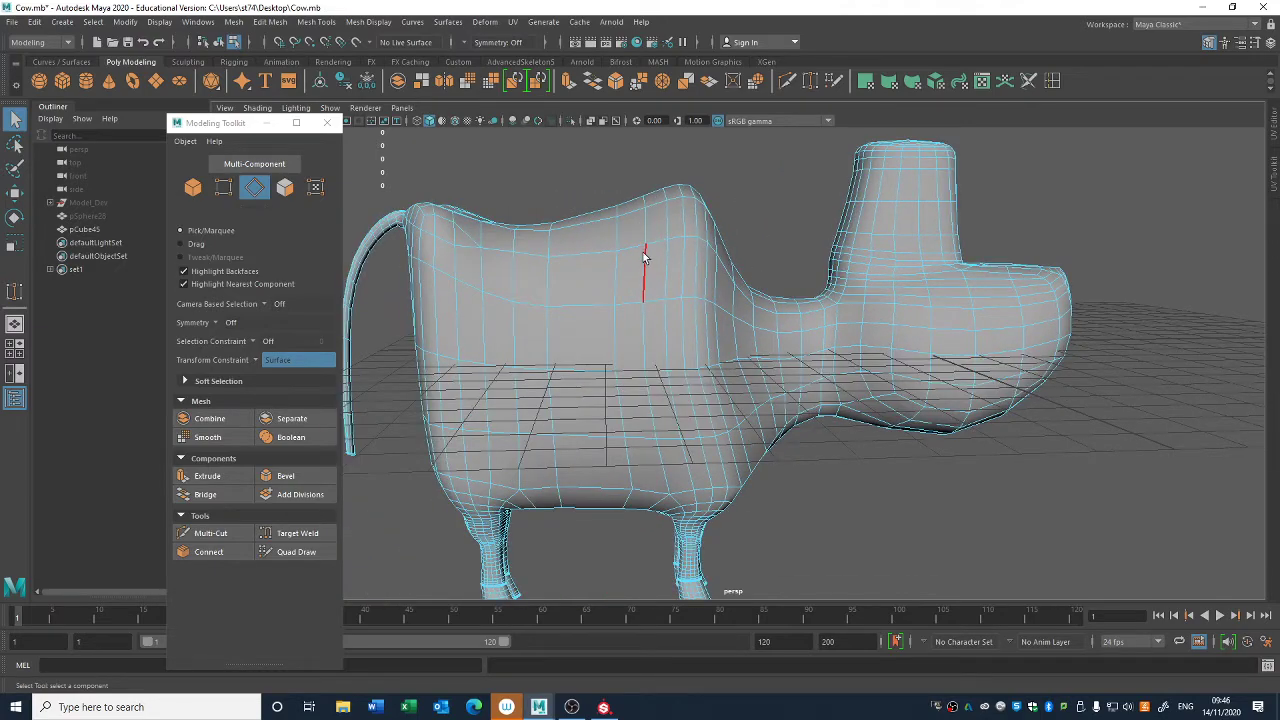
{"action": "double_click", "coordinate": [668, 262]}
{"action": "middle_click_drag", "start_coordinate": [771, 388], "coordinate": [726, 374], "text": "alt"}
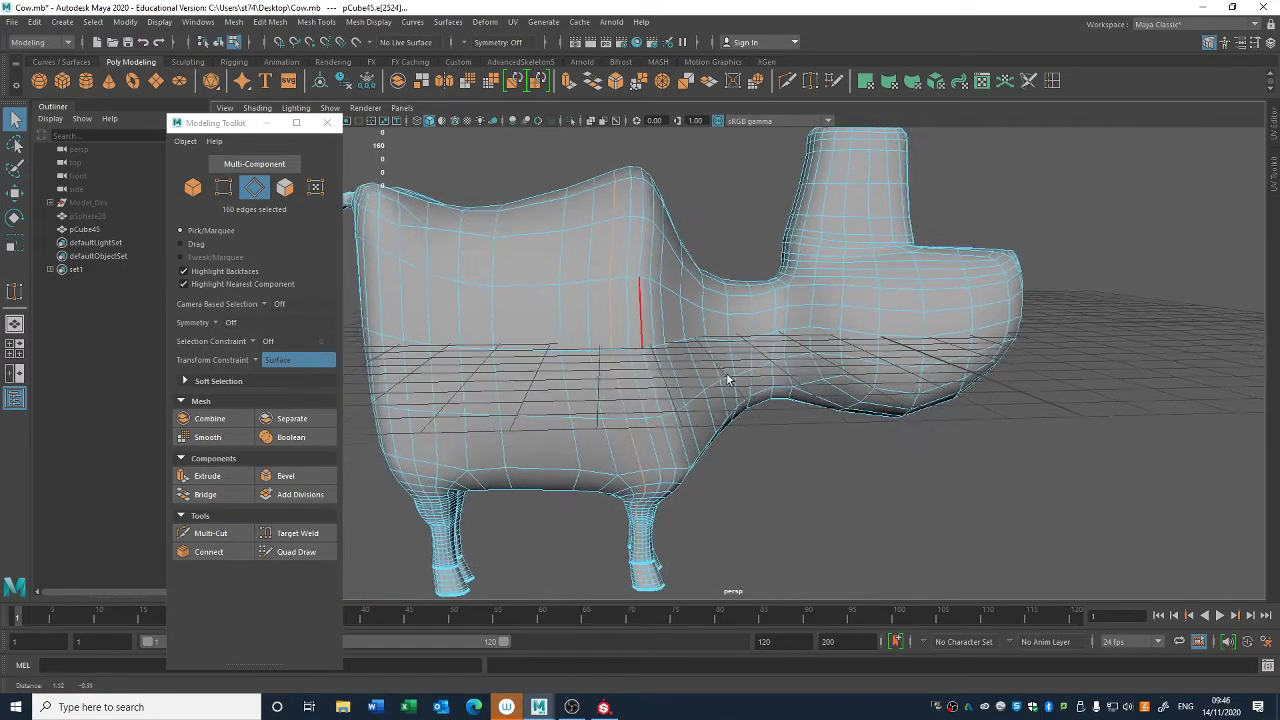
{"action": "key", "text": "ctrl+Delete"}
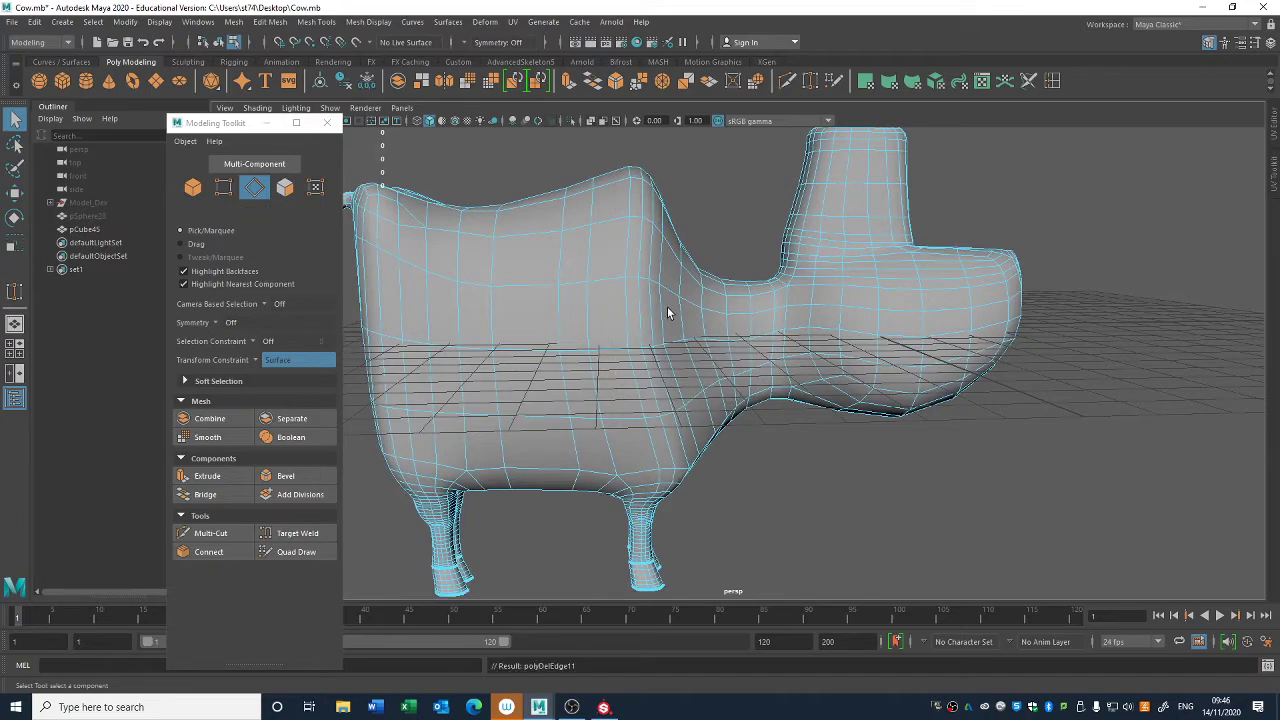
- Select alternate horizontal edges down the inner side of the upper front leg
{"action": "middle_click_drag", "start_coordinate": [668, 348], "coordinate": [797, 188], "text": "alt"}
{"action": "right_click_drag", "start_coordinate": [560, 365], "coordinate": [704, 375], "text": "alt"}
{"action": "middle_click_drag", "start_coordinate": [823, 345], "coordinate": [728, 371], "text": "alt"}
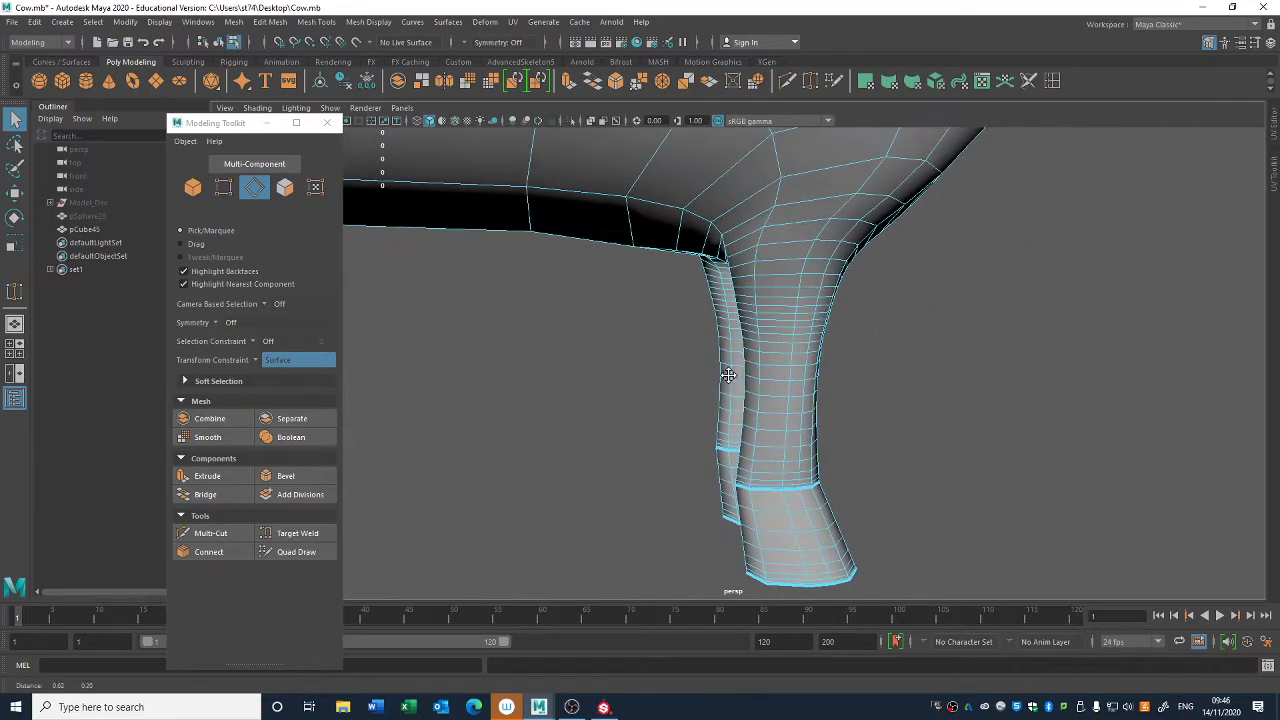
{"action": "left_click_drag", "start_coordinate": [793, 237], "coordinate": [775, 282], "text": "alt"}
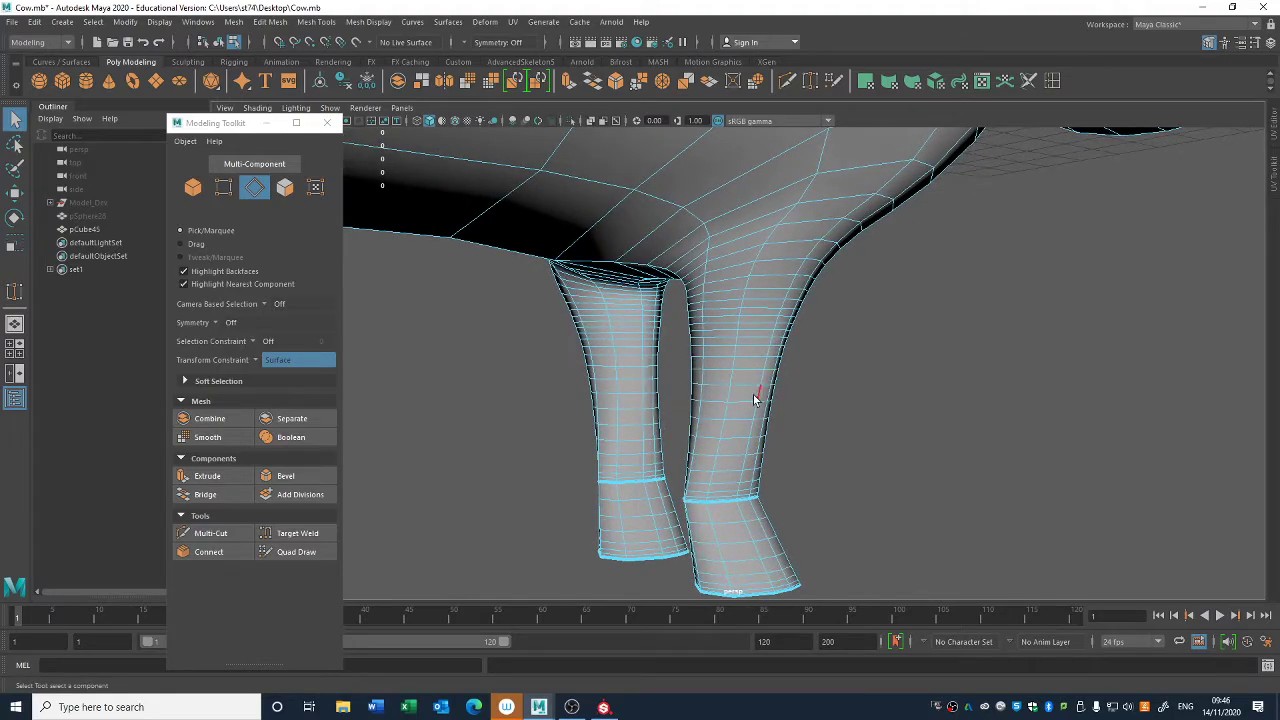
{"action": "left_click_drag", "start_coordinate": [755, 399], "coordinate": [658, 404], "text": "alt"}
{"action": "left_click_drag", "start_coordinate": [827, 355], "coordinate": [876, 366], "text": "alt"}
{"action": "left_click_drag", "start_coordinate": [757, 264], "coordinate": [881, 270], "text": "alt"}
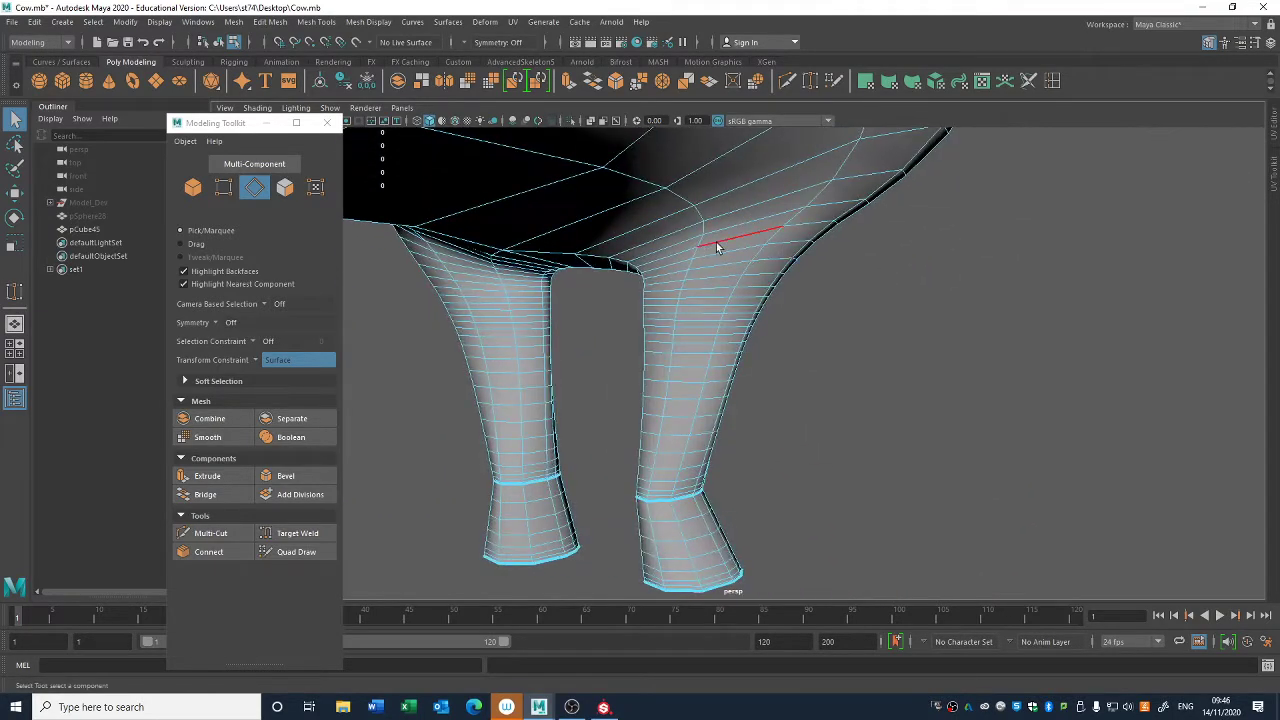
{"action": "left_click_drag", "start_coordinate": [749, 220], "coordinate": [958, 267], "text": "alt"}
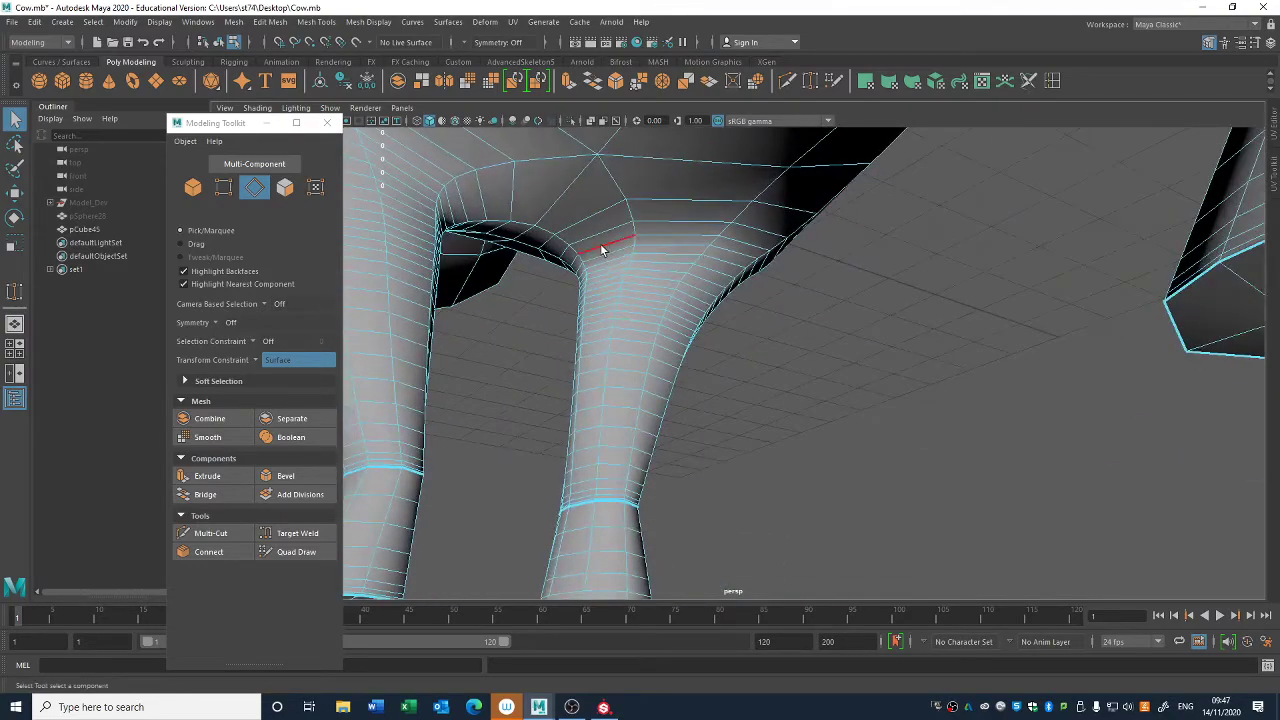
{"action": "left_click", "coordinate": [603, 254]}
{"action": "scroll", "coordinate": [580, 270], "scroll_direction": "up", "scroll_amount": 5}
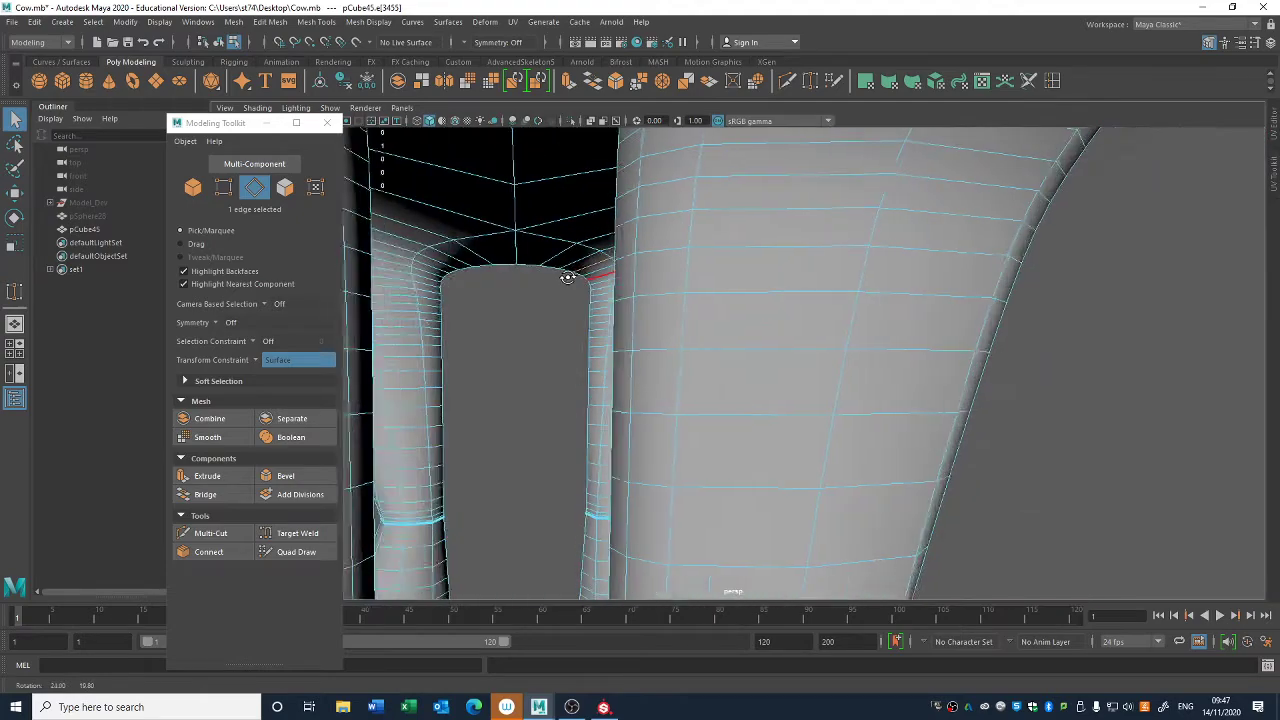
{"action": "left_click_drag", "start_coordinate": [547, 327], "coordinate": [798, 301], "text": "alt"}
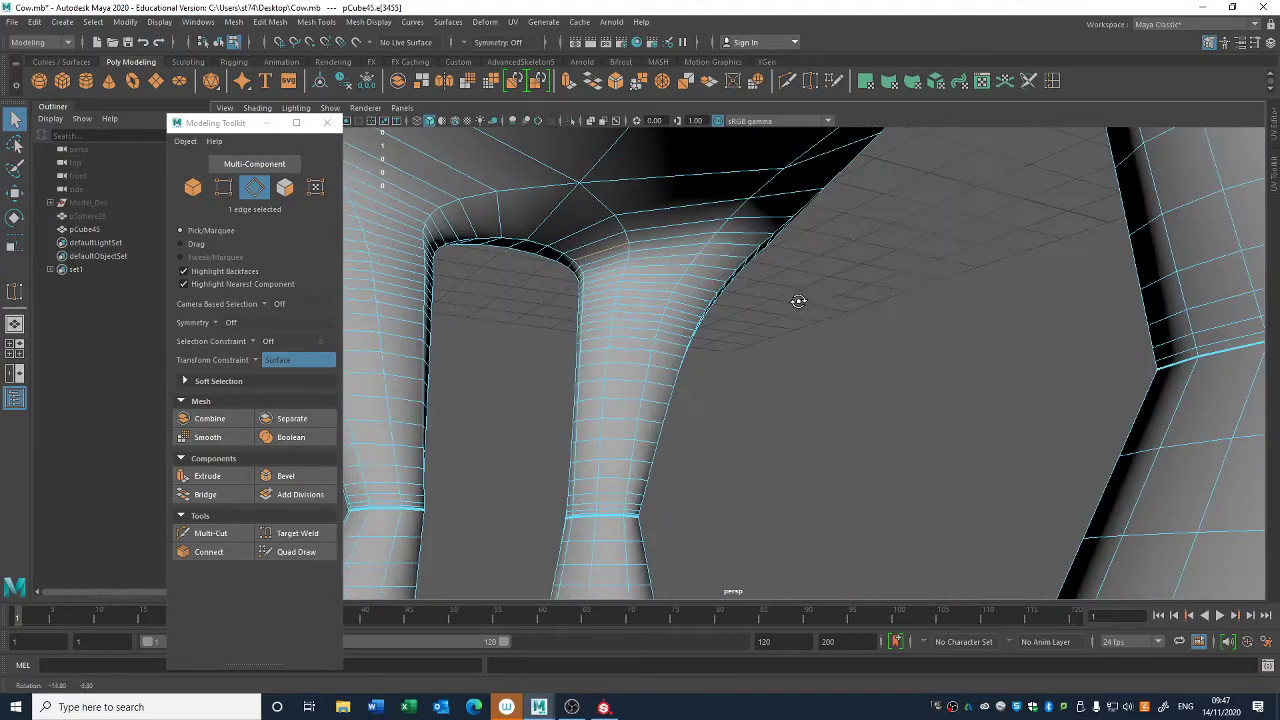
{"action": "left_click", "coordinate": [597, 304], "text": "shift"}
{"action": "left_click", "coordinate": [597, 316], "text": "shift"}
{"action": "left_click", "coordinate": [593, 334], "text": "shift"}
- Add alternate horizontal edges around the front ankle and down the hoof to the selection
{"action": "right_click_drag", "start_coordinate": [600, 510], "coordinate": [674, 554], "text": "alt"}
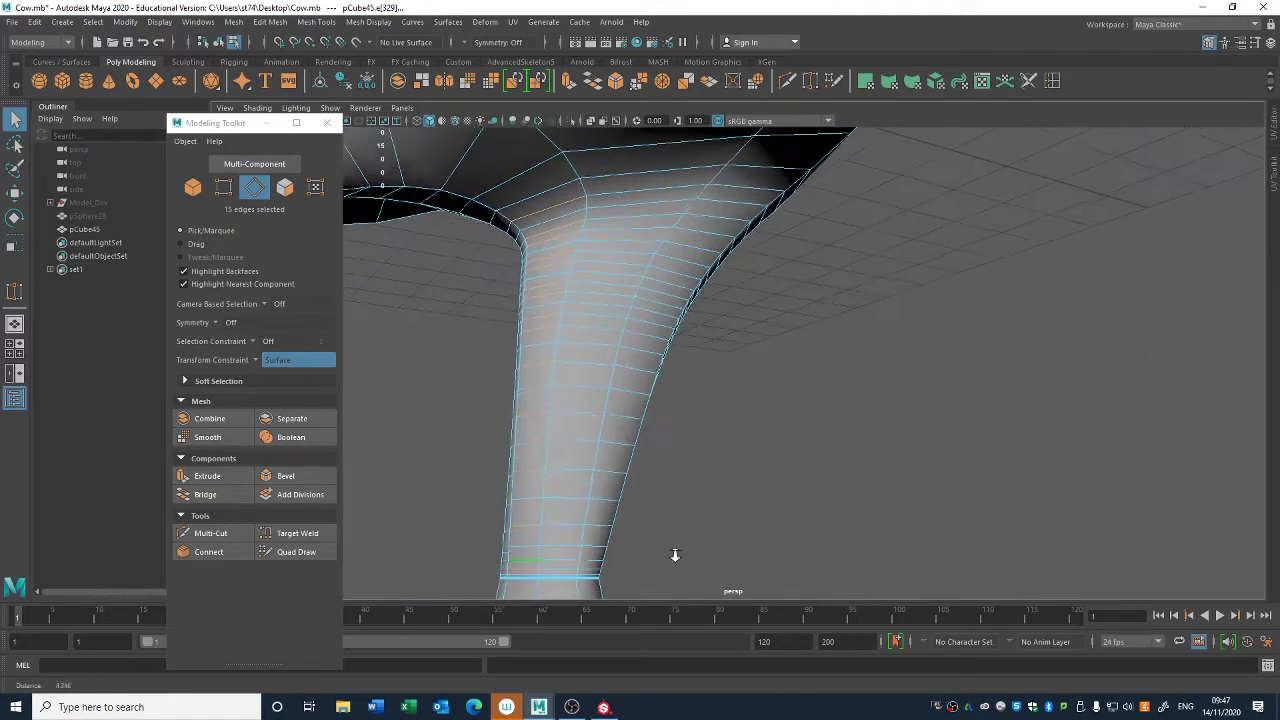
{"action": "middle_click_drag", "start_coordinate": [674, 554], "coordinate": [714, 386], "text": "alt"}
{"action": "right_click_drag", "start_coordinate": [714, 386], "coordinate": [797, 457], "text": "alt"}
{"action": "middle_click_drag", "start_coordinate": [570, 405], "coordinate": [680, 420], "text": "alt"}
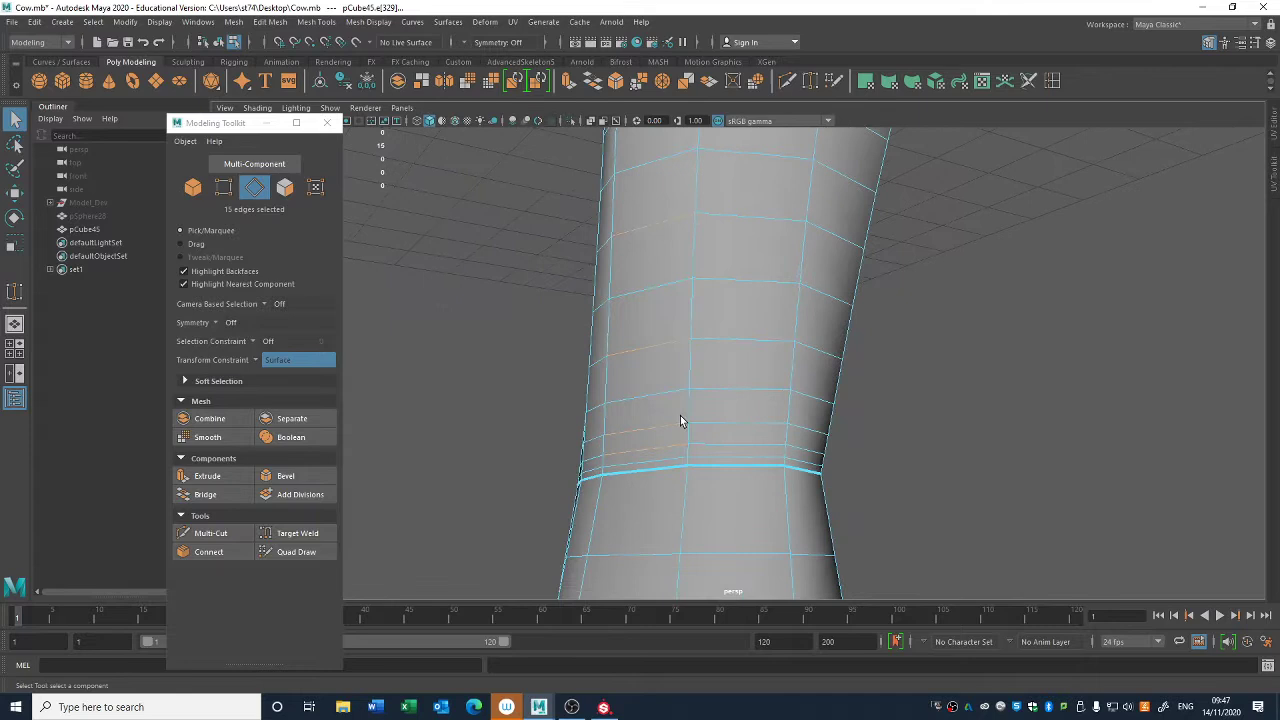
{"action": "left_click", "coordinate": [644, 466], "text": "ctrl"}
{"action": "right_click_drag", "start_coordinate": [805, 520], "coordinate": [668, 328], "text": "alt"}
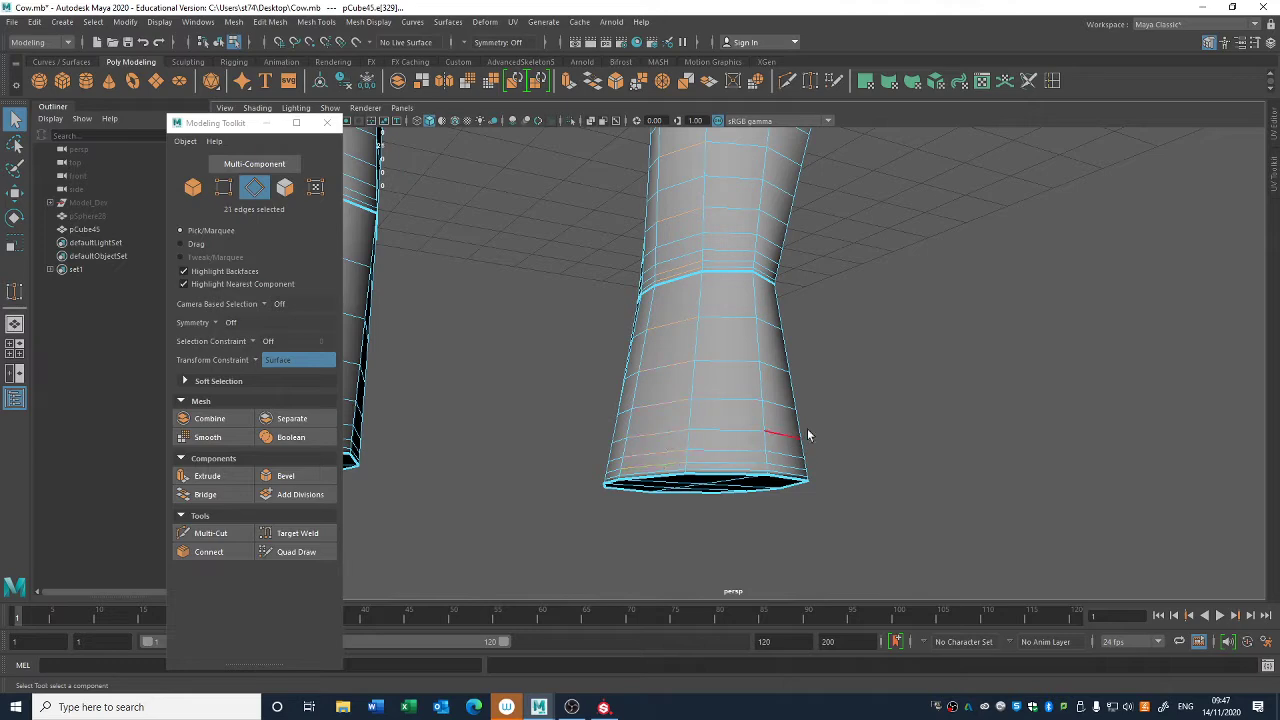
{"action": "left_click_drag", "start_coordinate": [809, 435], "coordinate": [621, 505], "text": "alt"}
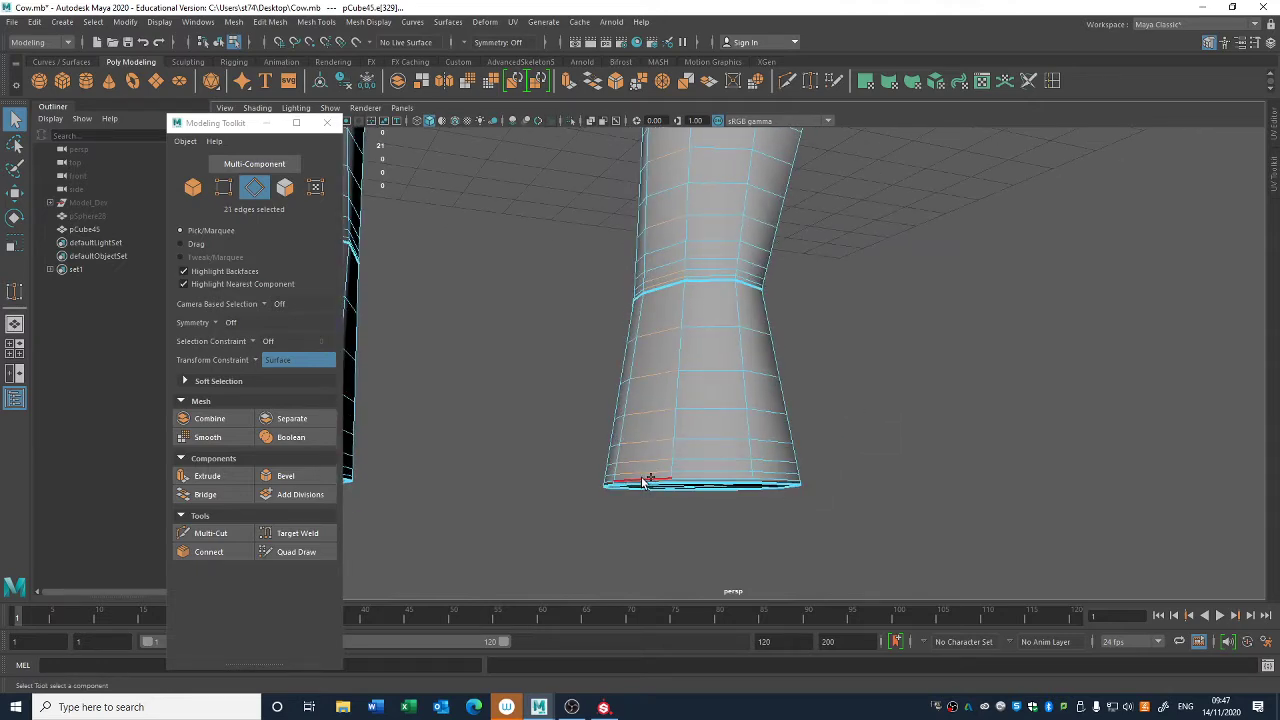
{"action": "left_click", "coordinate": [643, 483], "text": "shift"}
{"action": "mouse_move", "coordinate": [752, 485]}
{"action": "left_mouse_down", "text": "alt"}
{"action": "mouse_move", "coordinate": [811, 426]}
{"action": "mouse_move", "coordinate": [735, 483]}
{"action": "left_mouse_up", "text": "alt"}
{"action": "right_click_drag", "start_coordinate": [735, 483], "coordinate": [634, 394], "text": "alt"}
{"action": "left_click_drag", "start_coordinate": [634, 394], "coordinate": [690, 440], "text": "alt"}
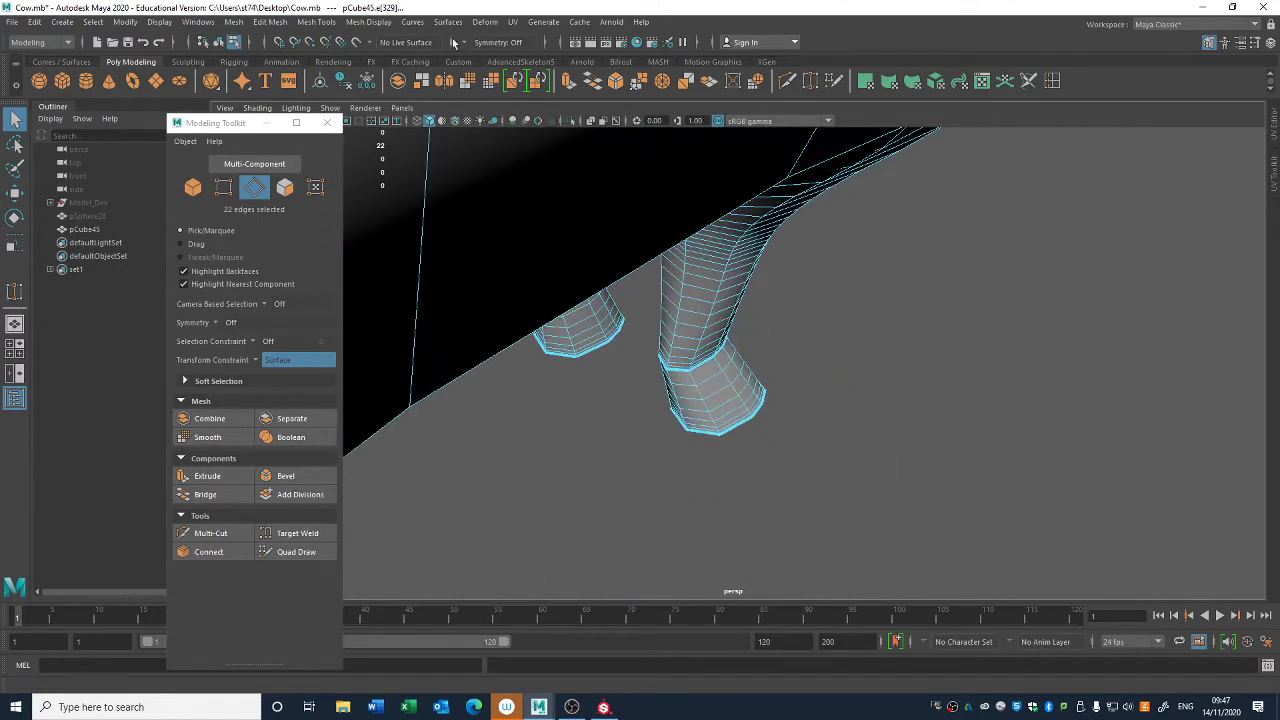
- Set symmetry to World X and delete the selected alternate horizontal edge loops from both front legs
{"action": "left_click", "coordinate": [463, 42]}
{"action": "left_click", "coordinate": [500, 103]}
{"action": "left_click_drag", "start_coordinate": [810, 382], "coordinate": [831, 266], "text": "alt"}
{"action": "right_click_drag", "start_coordinate": [839, 253], "coordinate": [806, 243], "text": "ctrl"}
{"action": "key", "text": "ctrl+Delete"}
{"action": "middle_click_drag", "start_coordinate": [806, 243], "coordinate": [777, 358], "text": "alt"}
{"action": "left_click", "coordinate": [854, 366]}
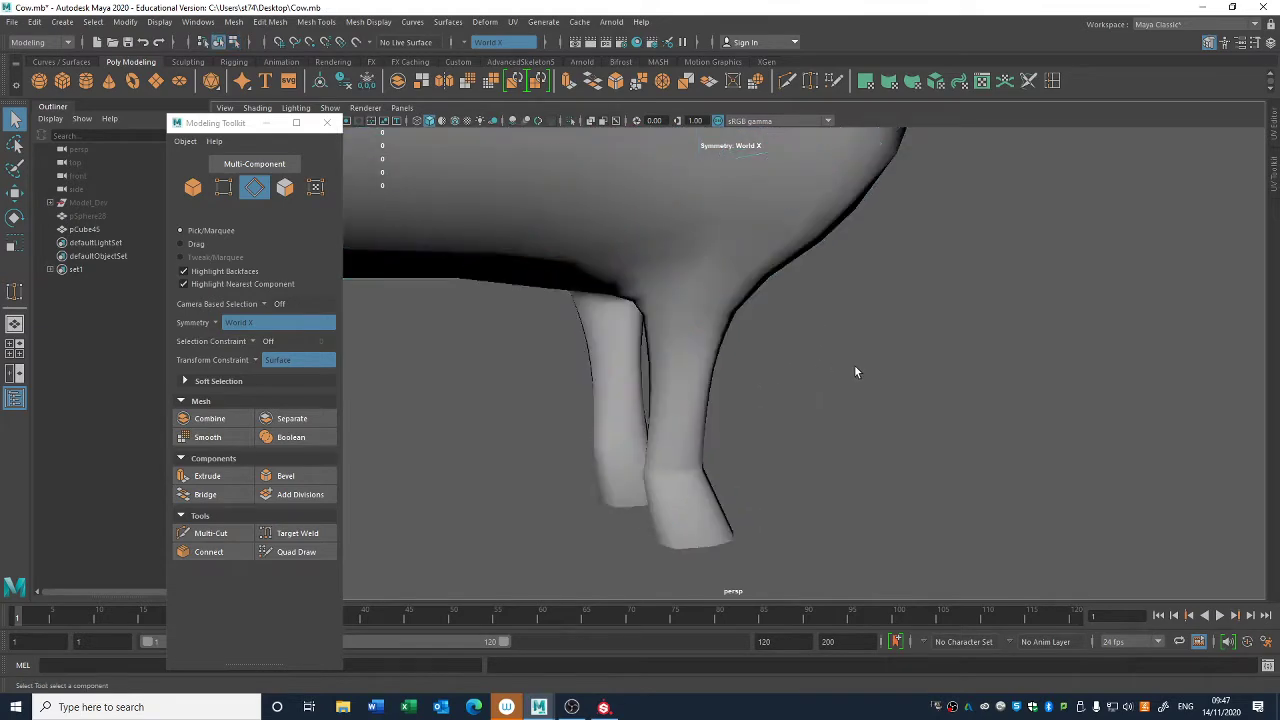
- Select alternate horizontal edges on the upper thigh of the hind legs with World X symmetry
{"action": "right_click_drag", "start_coordinate": [855, 372], "coordinate": [704, 308], "text": "alt"}
{"action": "left_click_drag", "start_coordinate": [704, 308], "coordinate": [634, 306], "text": "alt"}
{"action": "left_click", "coordinate": [646, 271]}
{"action": "middle_click_drag", "start_coordinate": [646, 271], "coordinate": [912, 282], "text": "alt"}
{"action": "right_click_drag", "start_coordinate": [705, 344], "coordinate": [780, 322], "text": "alt"}
{"action": "middle_click_drag", "start_coordinate": [637, 247], "coordinate": [688, 345], "text": "alt"}
{"action": "right_click_drag", "start_coordinate": [693, 262], "coordinate": [697, 212]}
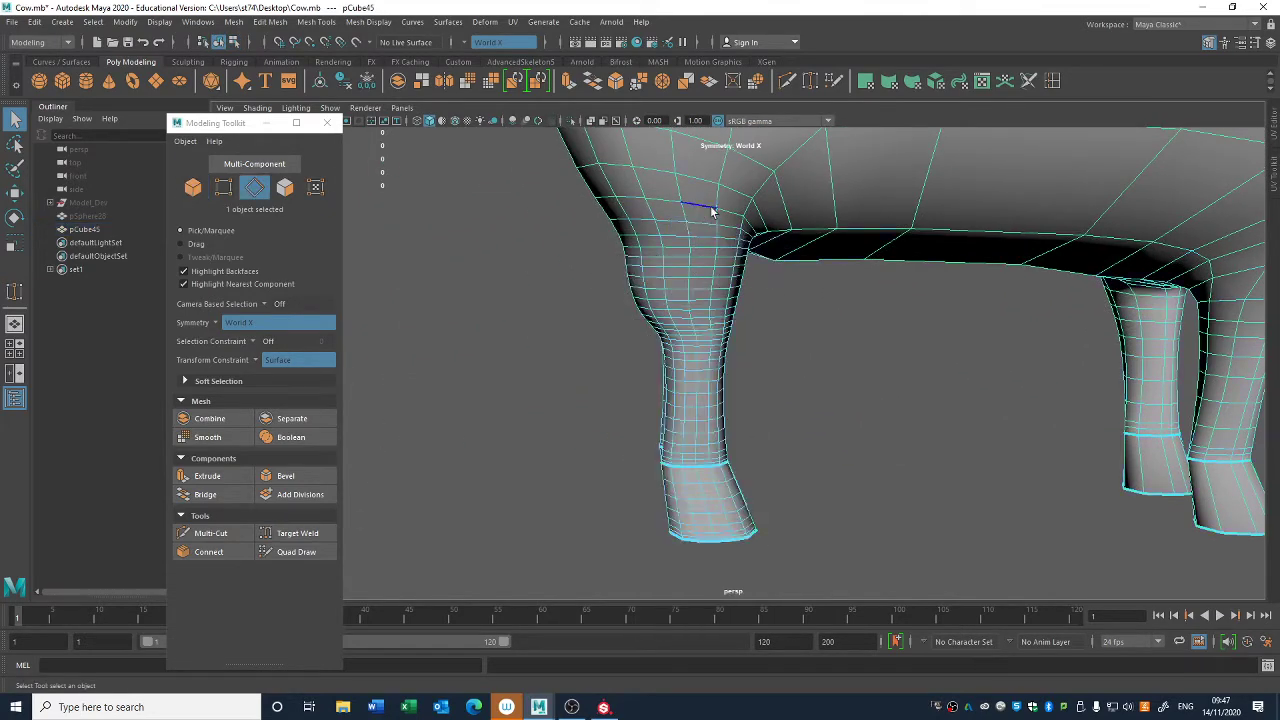
{"action": "left_click_drag", "start_coordinate": [712, 211], "coordinate": [630, 252], "text": "alt"}
{"action": "right_click_drag", "start_coordinate": [690, 280], "coordinate": [1071, 420], "text": "alt"}
{"action": "left_click_drag", "start_coordinate": [682, 262], "coordinate": [728, 318], "text": "alt"}
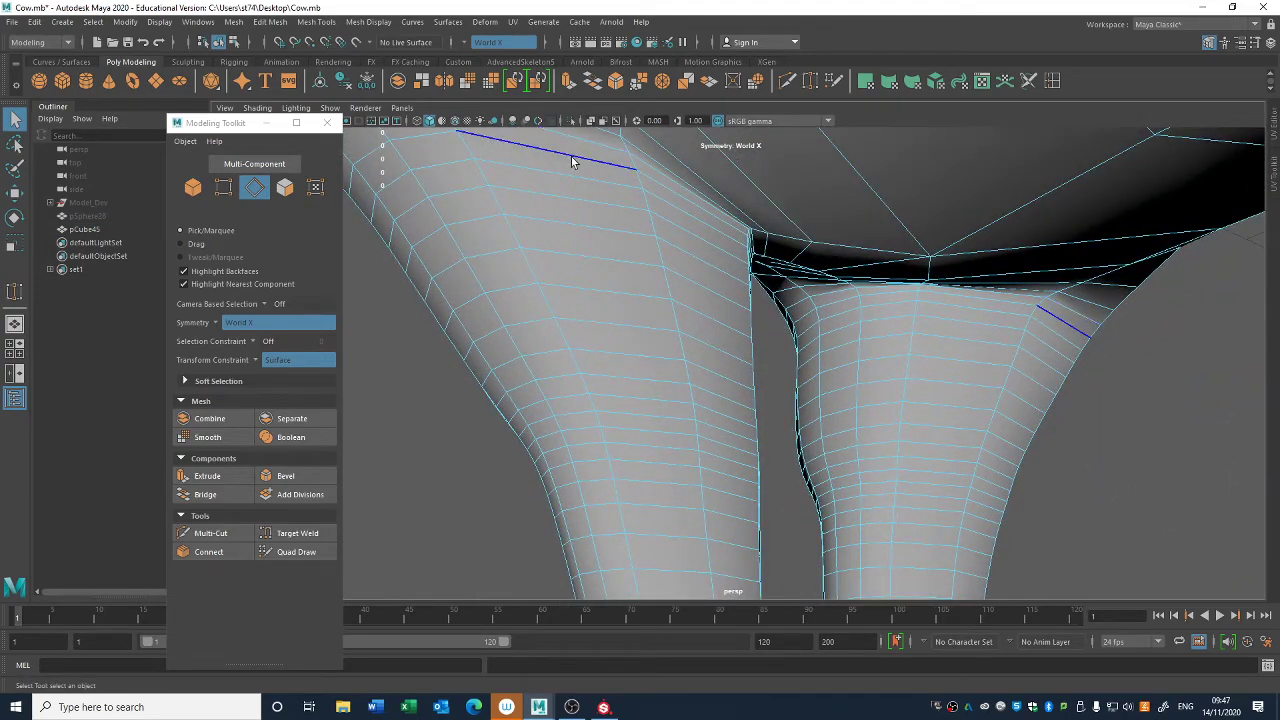
{"action": "left_click", "coordinate": [580, 157]}
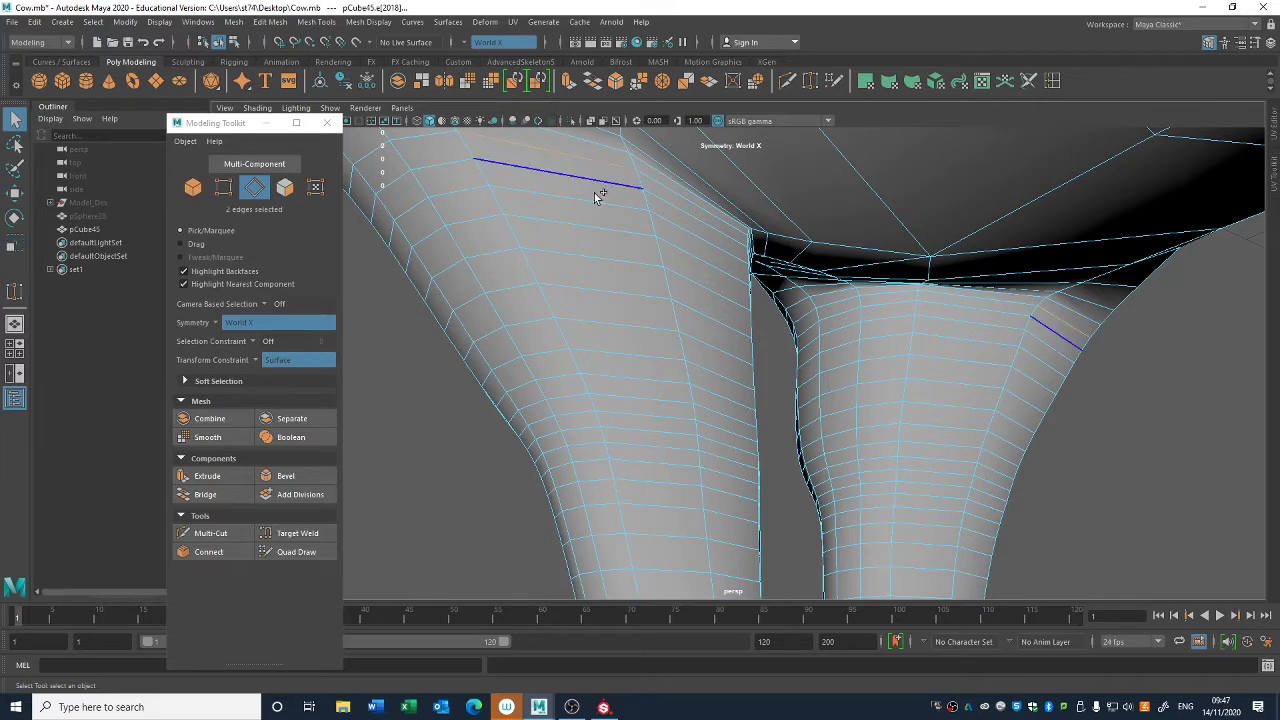
{"action": "left_click", "coordinate": [622, 322], "text": "shift"}
{"action": "left_click_drag", "start_coordinate": [608, 309], "coordinate": [649, 224], "text": "alt"}
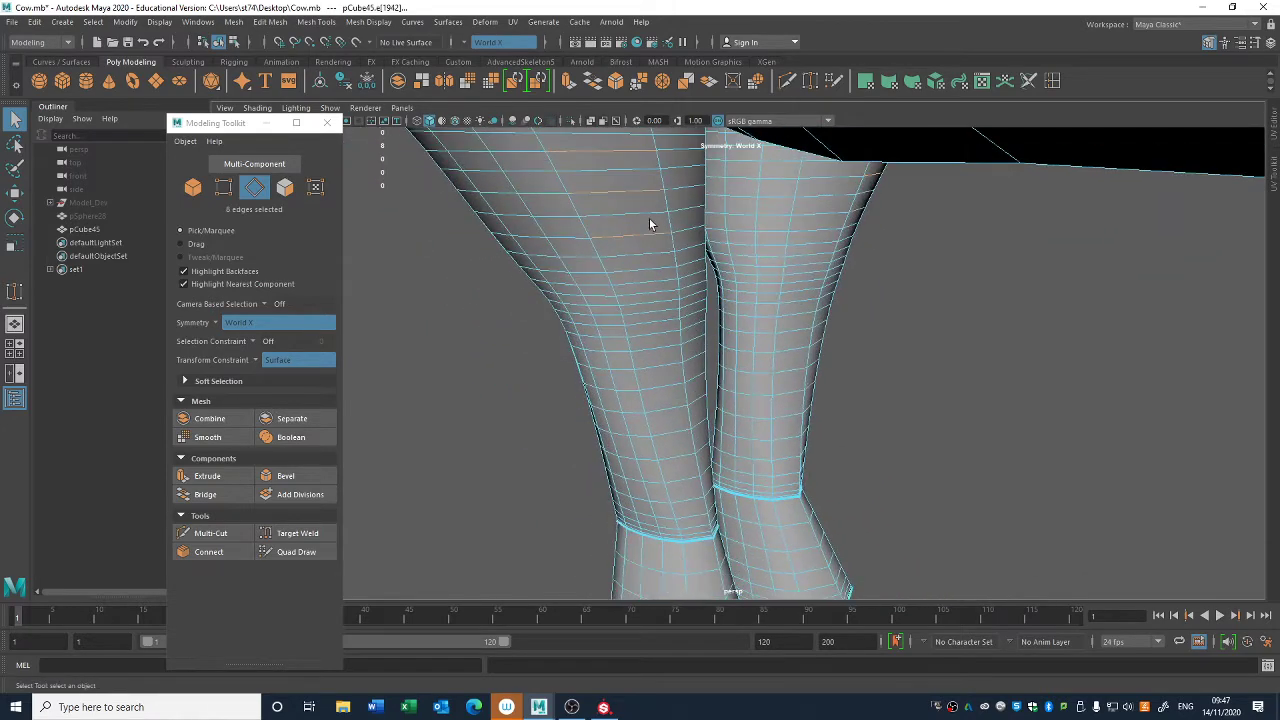
- Add alternate horizontal edges from the lower thigh down to the ankle of the hind legs to the selection
{"action": "left_click", "coordinate": [647, 269], "text": "shift"}
{"action": "left_click", "coordinate": [652, 296], "text": "shift"}
{"action": "left_click", "coordinate": [653, 305], "text": "shift"}
{"action": "left_click", "coordinate": [652, 322], "text": "shift"}
{"action": "left_click", "coordinate": [653, 330], "text": "shift"}
{"action": "left_click", "coordinate": [663, 369], "text": "shift"}
{"action": "left_click", "coordinate": [667, 403], "text": "shift"}
{"action": "left_click", "coordinate": [686, 445], "text": "shift"}
{"action": "left_click", "coordinate": [695, 530], "text": "shift"}
{"action": "left_click", "coordinate": [697, 534], "text": "shift"}
- Add alternate horizontal edges on the hind hooves, and delete the selected edge loops from both hind legs
{"action": "middle_click_drag", "start_coordinate": [697, 534], "coordinate": [692, 376], "text": "alt"}
{"action": "right_click_drag", "start_coordinate": [692, 376], "coordinate": [880, 380], "text": "alt"}
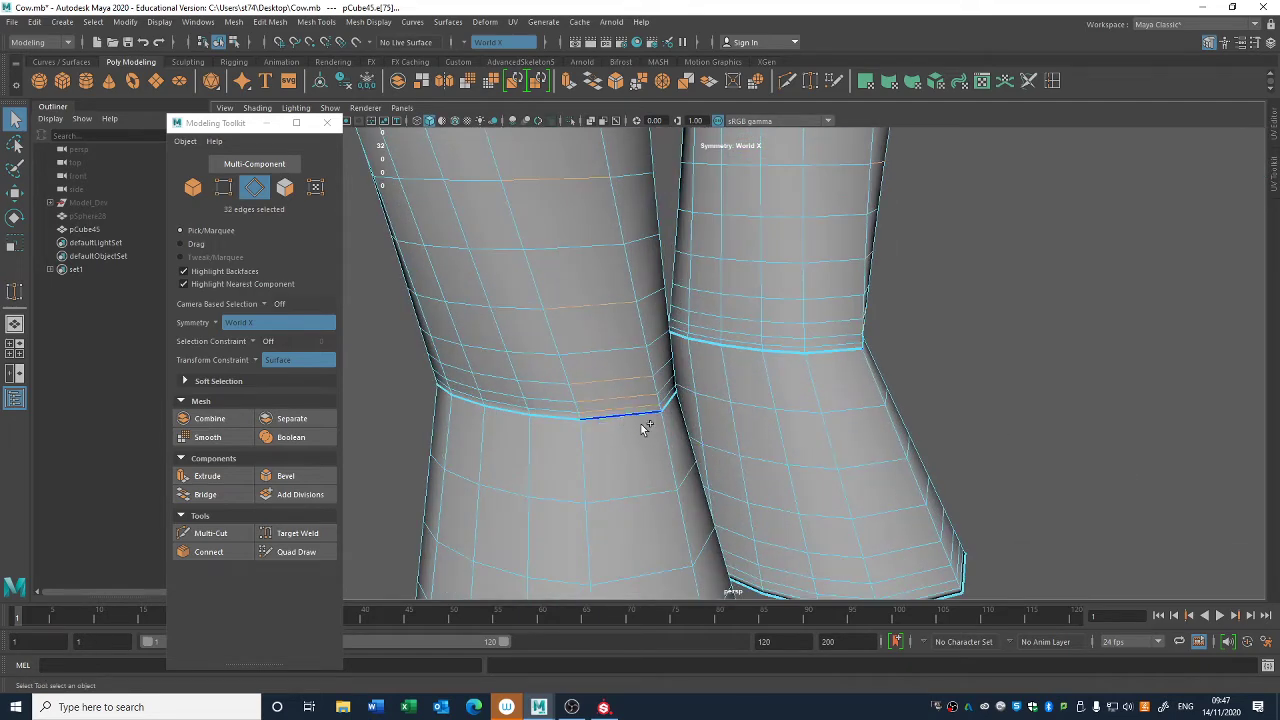
{"action": "right_click_drag", "start_coordinate": [736, 430], "coordinate": [644, 429], "text": "alt"}
{"action": "middle_click_drag", "start_coordinate": [644, 429], "coordinate": [625, 250], "text": "alt"}
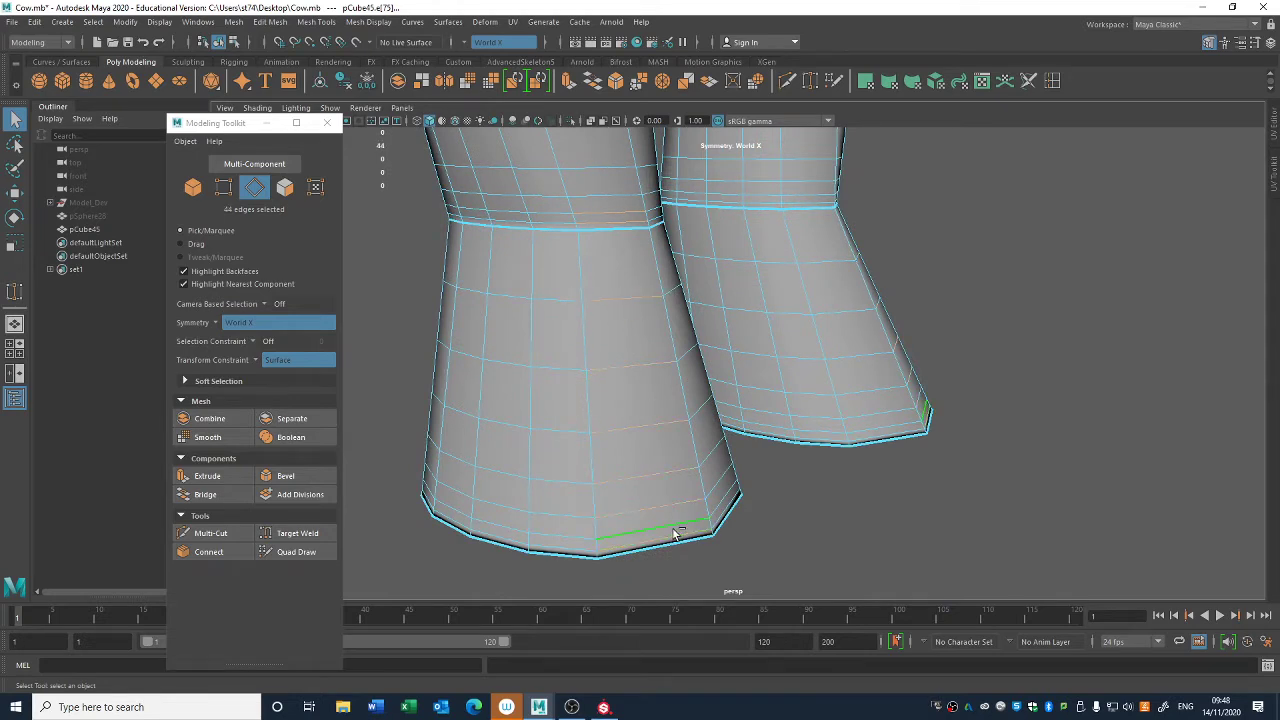
{"action": "right_click_drag", "start_coordinate": [1078, 378], "coordinate": [1154, 418], "text": "shift"}
{"action": "key", "text": "ctrl+Delete"}
- Close the Modeling Toolkit and select the whole cow body to check its overall edge density
{"action": "right_click_drag", "start_coordinate": [760, 300], "coordinate": [546, 209], "text": "alt"}
{"action": "left_click_drag", "start_coordinate": [688, 394], "coordinate": [829, 343], "text": "alt"}
{"action": "right_click_drag", "start_coordinate": [829, 343], "coordinate": [1037, 409], "text": "alt"}
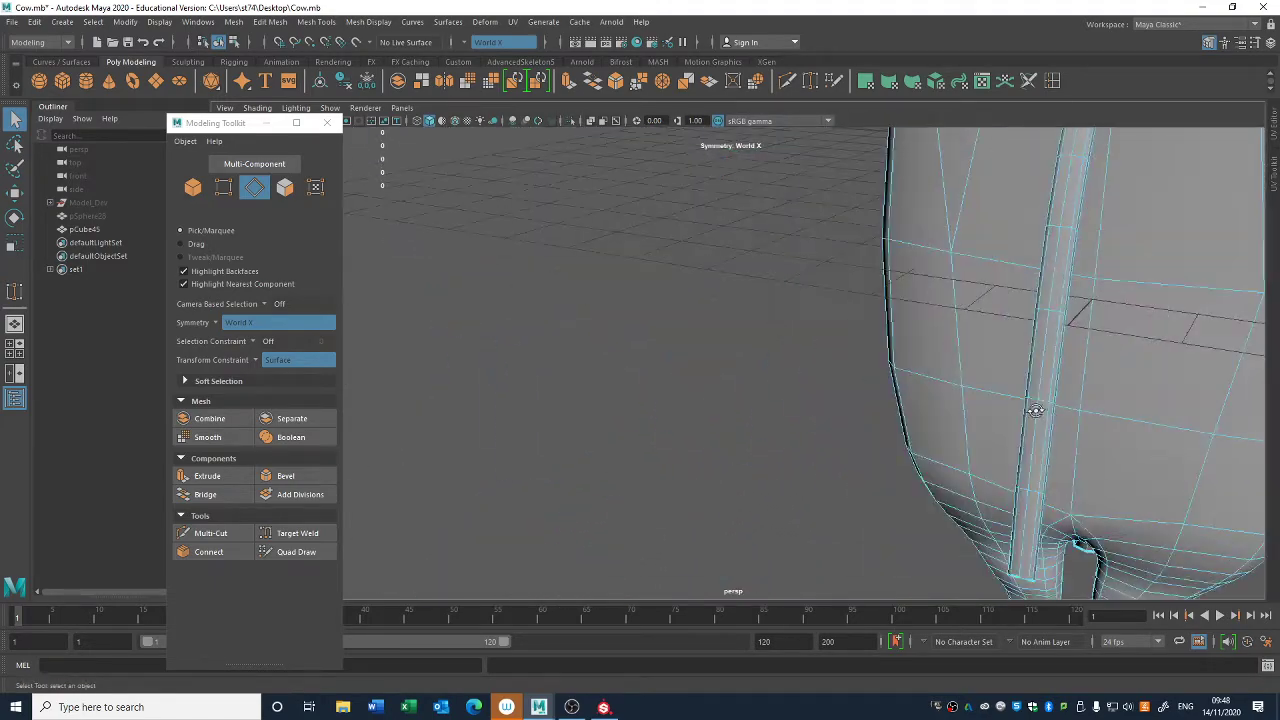
{"action": "left_click_drag", "start_coordinate": [1037, 409], "coordinate": [966, 426], "text": "alt"}
{"action": "key", "text": "a"}
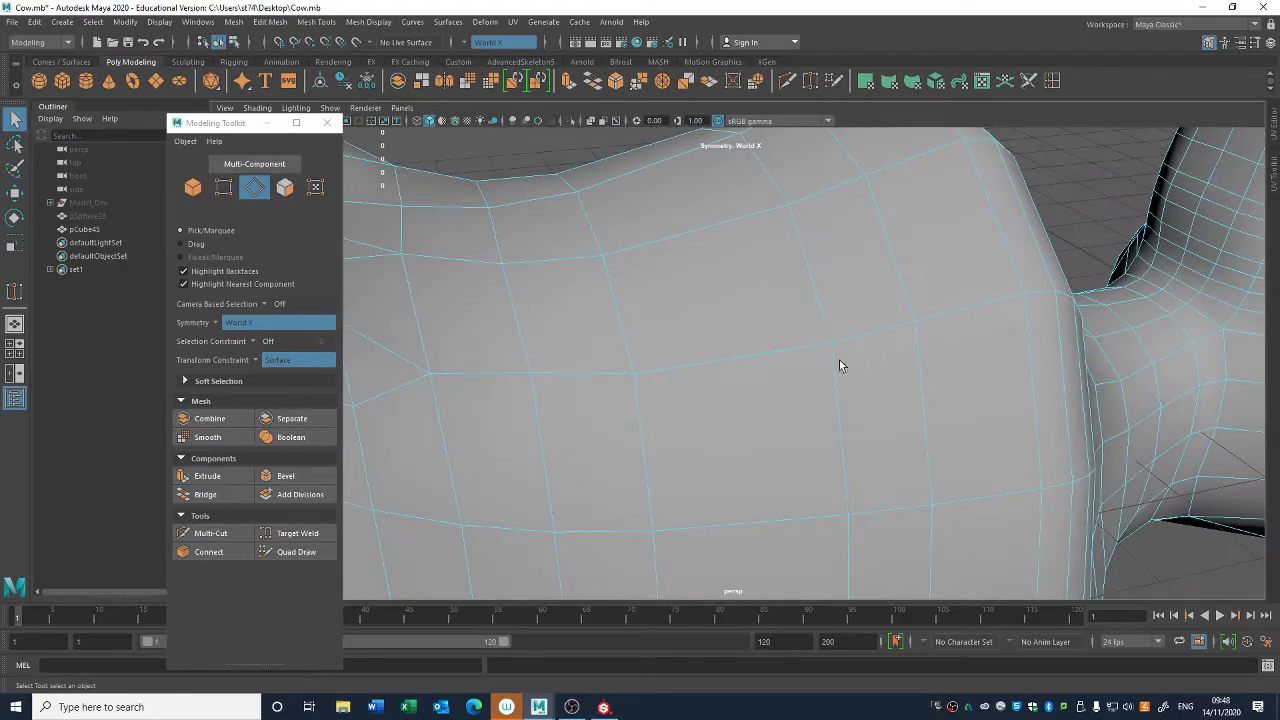
{"action": "left_click", "coordinate": [326, 122]}
{"action": "right_click_drag", "start_coordinate": [731, 290], "coordinate": [790, 266]}
{"action": "left_click_drag", "start_coordinate": [1115, 282], "coordinate": [1006, 306], "text": "alt"}
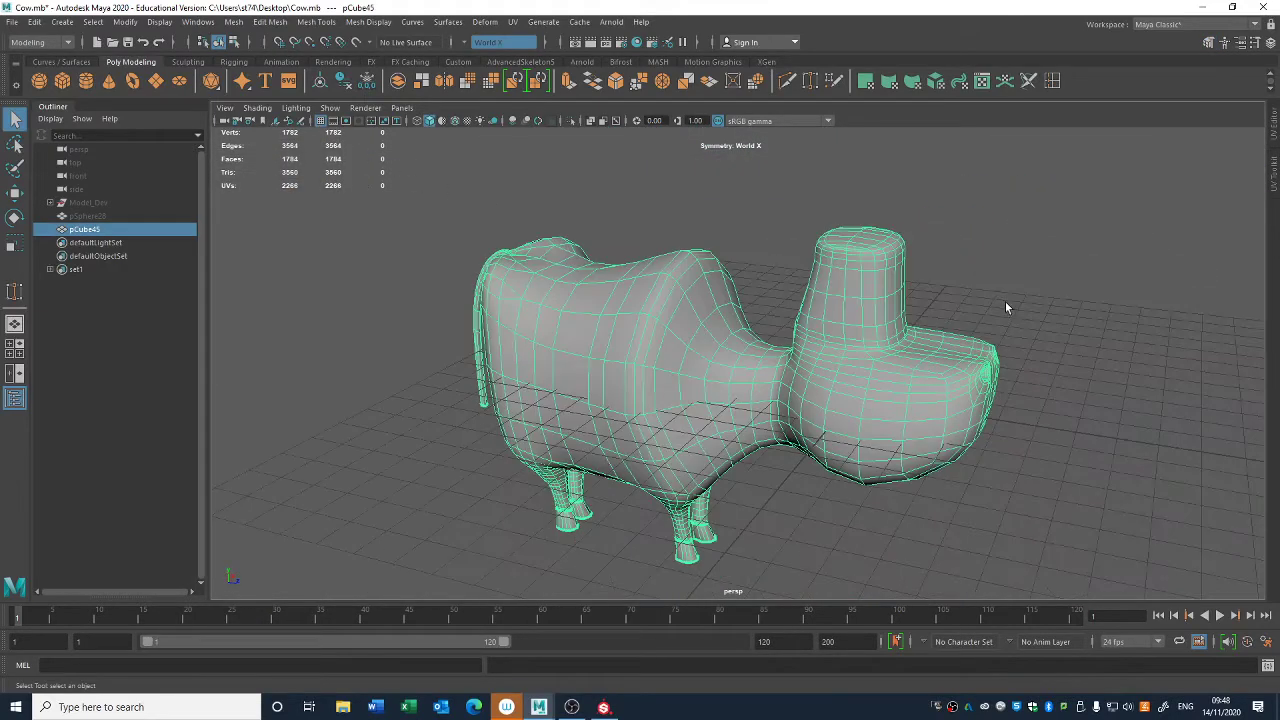
{"action": "middle_click_drag", "start_coordinate": [905, 333], "coordinate": [963, 277], "text": "alt"}
{"action": "left_click_drag", "start_coordinate": [978, 274], "coordinate": [951, 280], "text": "alt"}
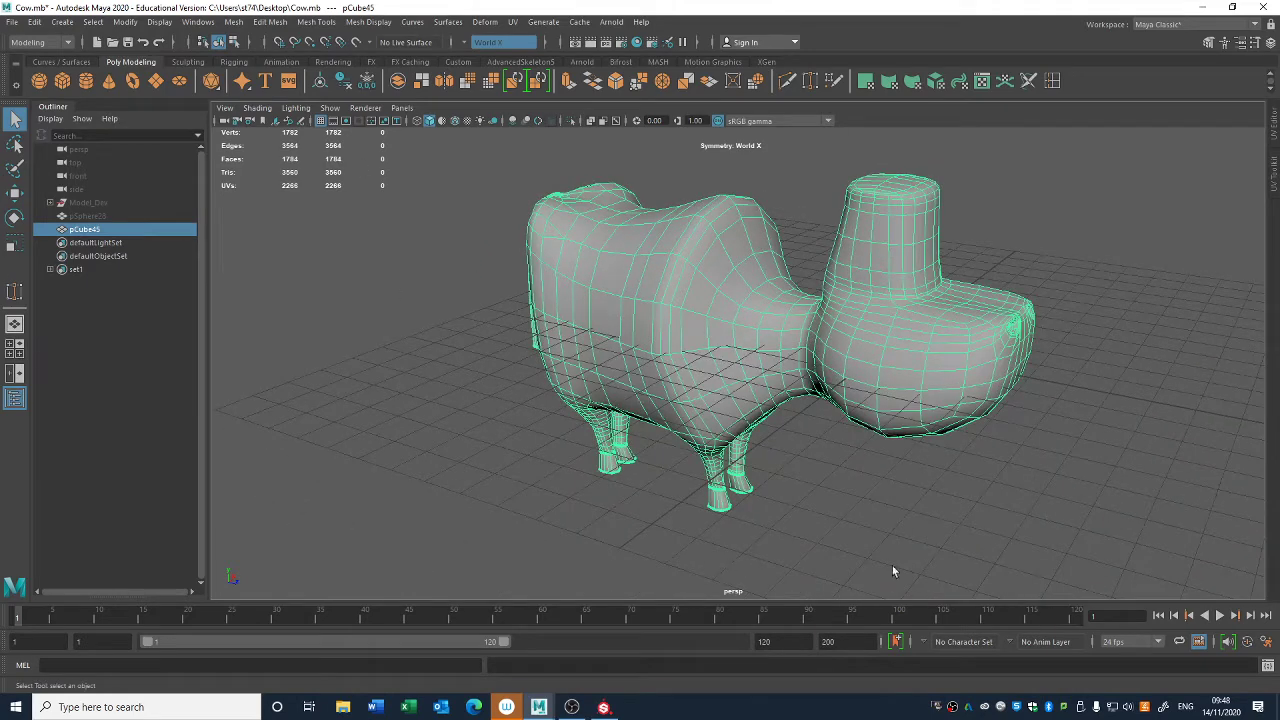
- Try deleting alternate edge loops inside both nostrils
{"action": "middle_click_drag", "start_coordinate": [816, 352], "coordinate": [716, 374], "text": "alt"}
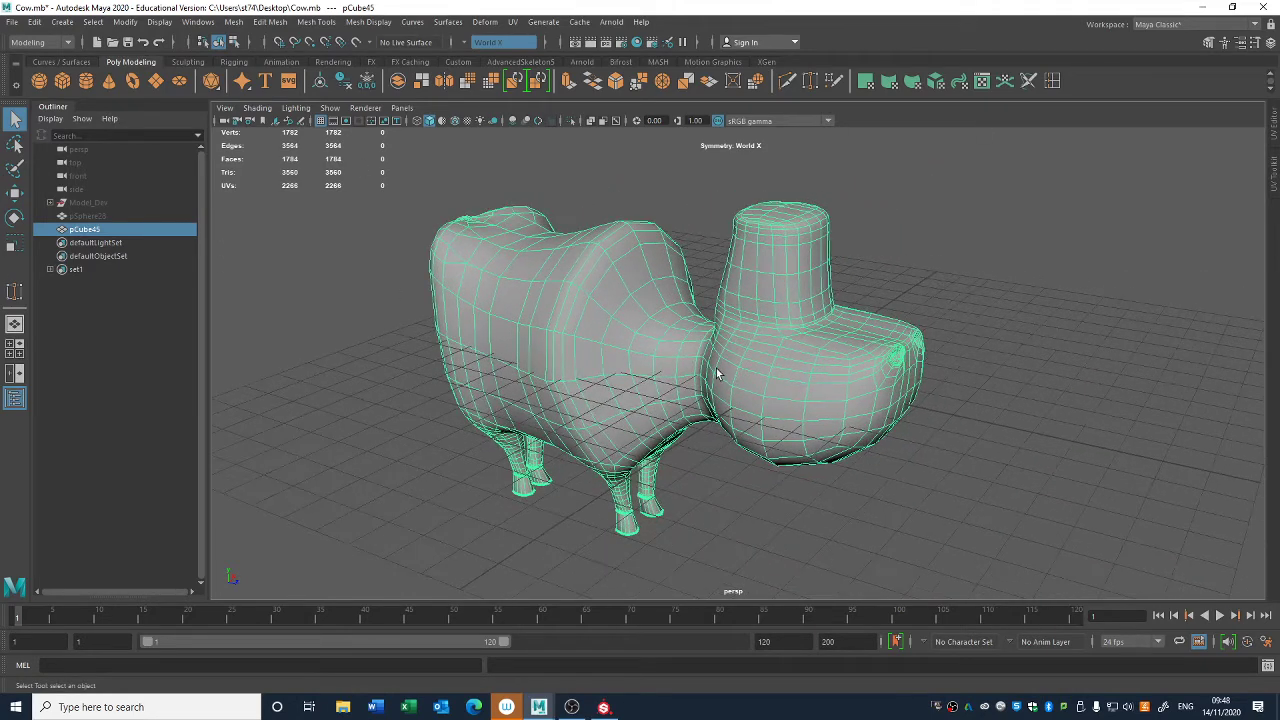
{"action": "left_click_drag", "start_coordinate": [682, 361], "coordinate": [622, 346], "text": "alt"}
{"action": "right_click_drag", "start_coordinate": [622, 346], "coordinate": [695, 328], "text": "alt"}
{"action": "left_click_drag", "start_coordinate": [695, 328], "coordinate": [692, 337], "text": "alt"}
{"action": "right_click_drag", "start_coordinate": [669, 283], "coordinate": [689, 210]}
{"action": "left_click_drag", "start_coordinate": [722, 243], "coordinate": [710, 273], "text": "alt"}
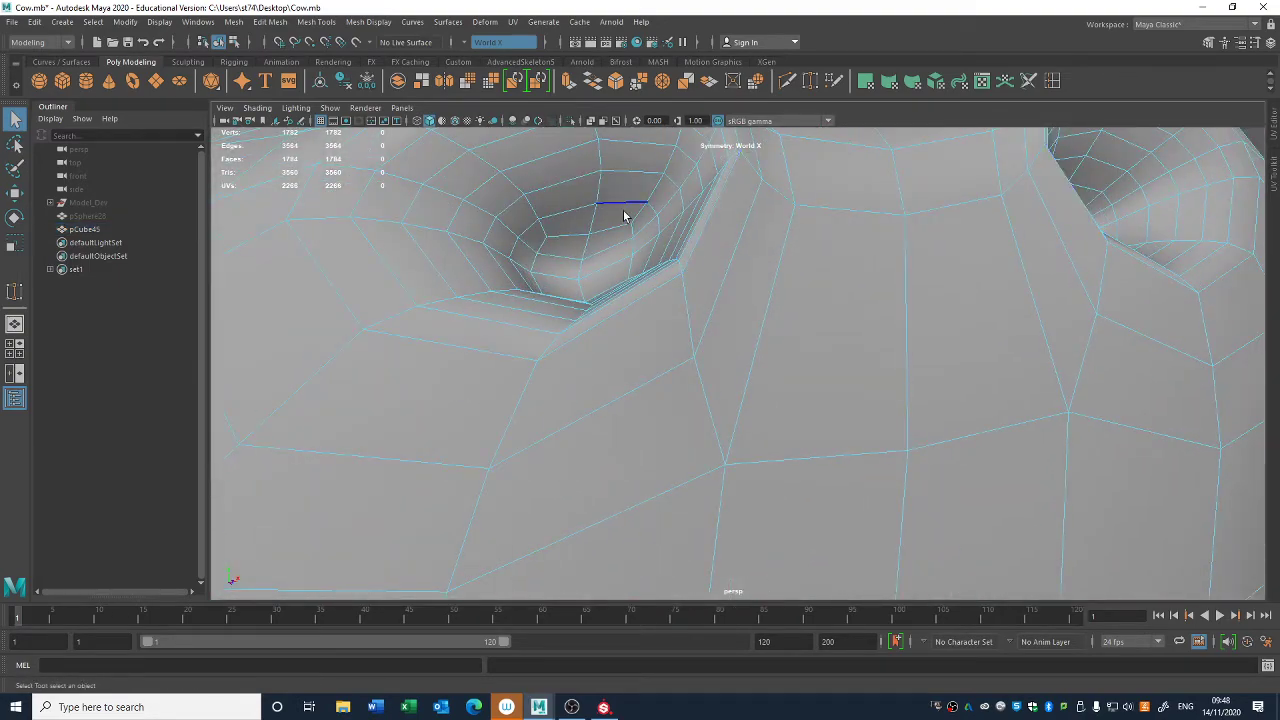
{"action": "left_click_drag", "start_coordinate": [624, 216], "coordinate": [690, 228], "text": "alt"}
{"action": "left_click", "coordinate": [700, 239]}
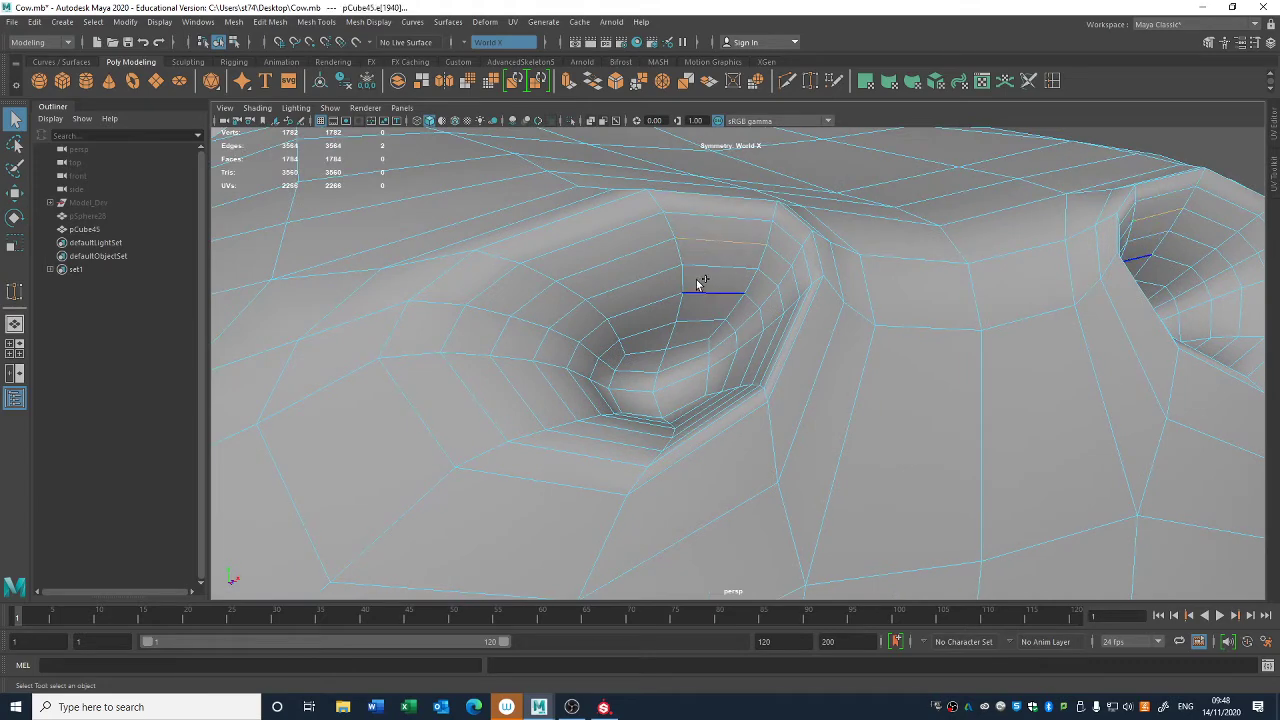
{"action": "left_click", "coordinate": [700, 325], "text": "shift"}
{"action": "right_click_drag", "start_coordinate": [843, 257], "coordinate": [934, 309], "text": "ctrl"}
{"action": "key", "text": "ctrl+Delete"}
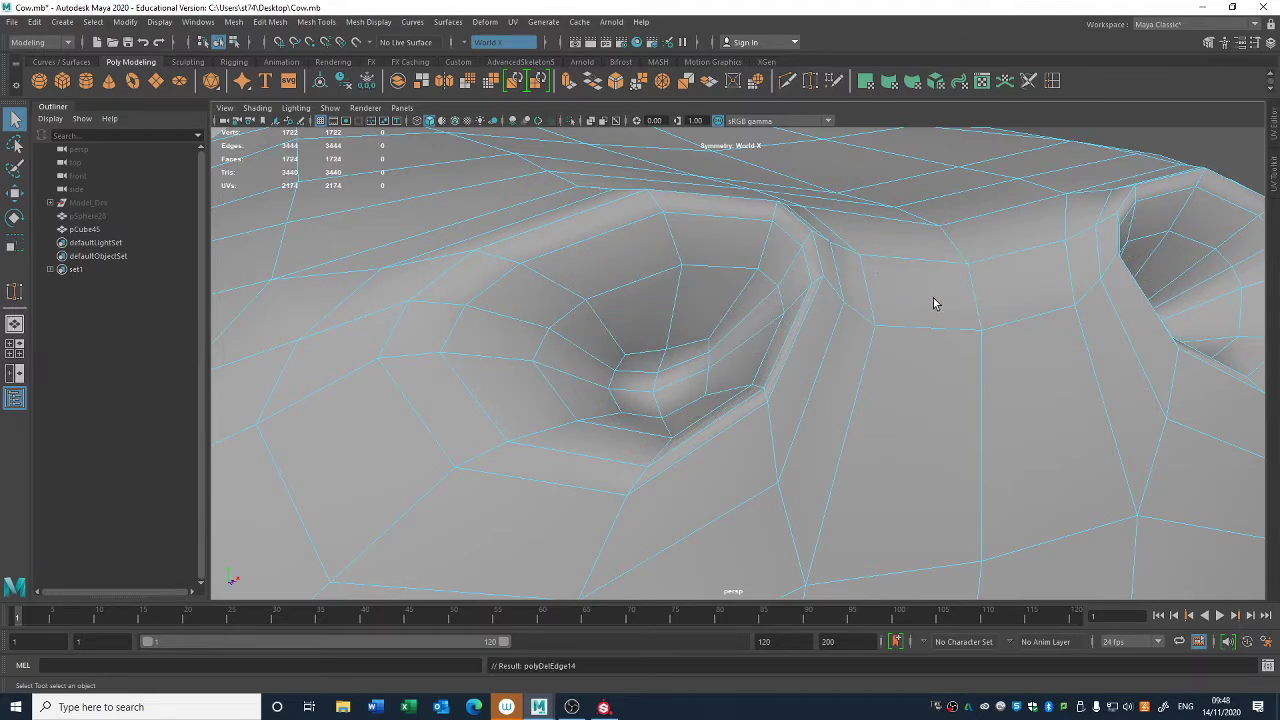
- Check the shape of the nostrils on the unselected model, and undo the edge loop deletion inside them
{"action": "left_click", "coordinate": [937, 364]}
{"action": "right_click_drag", "start_coordinate": [937, 365], "coordinate": [771, 300], "text": "alt"}
{"action": "mouse_move", "coordinate": [705, 296]}
{"action": "left_mouse_down", "text": "alt"}
{"action": "mouse_move", "coordinate": [737, 329]}
{"action": "mouse_move", "coordinate": [709, 311]}
{"action": "left_mouse_up", "text": "alt"}
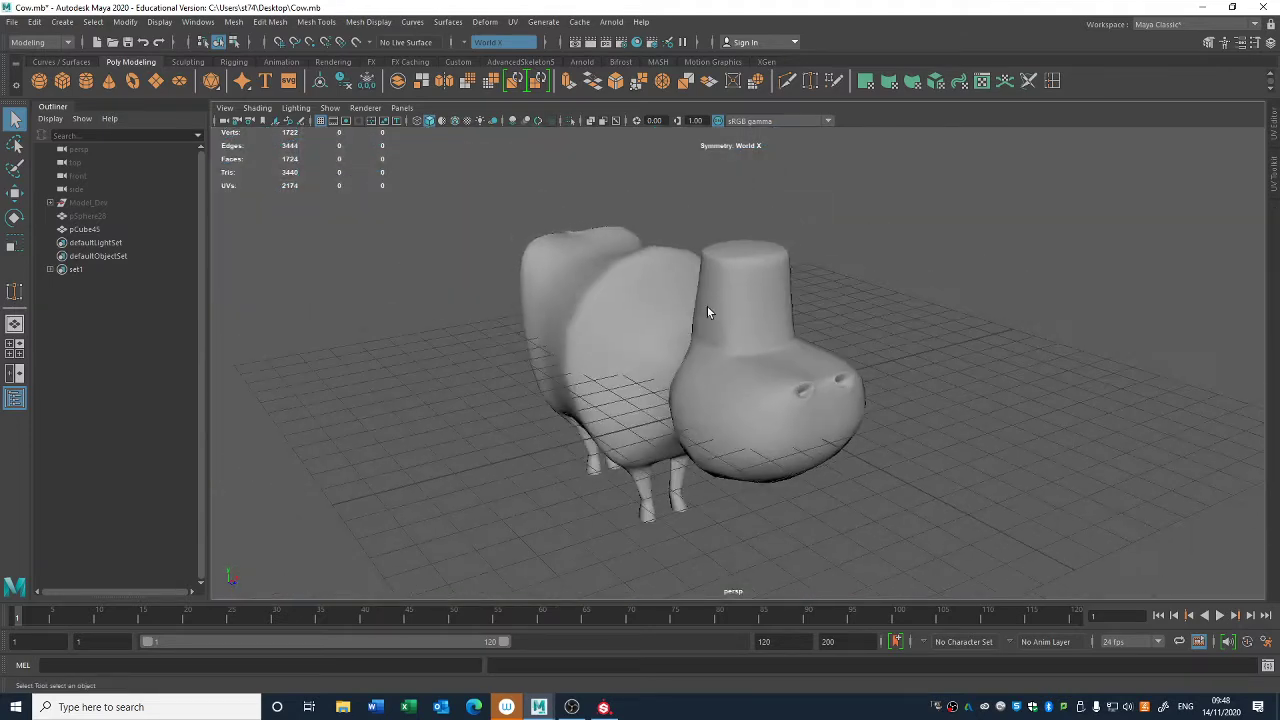
{"action": "right_click_drag", "start_coordinate": [709, 311], "coordinate": [866, 363], "text": "alt"}
{"action": "left_click_drag", "start_coordinate": [868, 363], "coordinate": [866, 364], "text": "alt"}
{"action": "key", "text": "ctrl+z"}
{"action": "key", "text": "ctrl+z"}
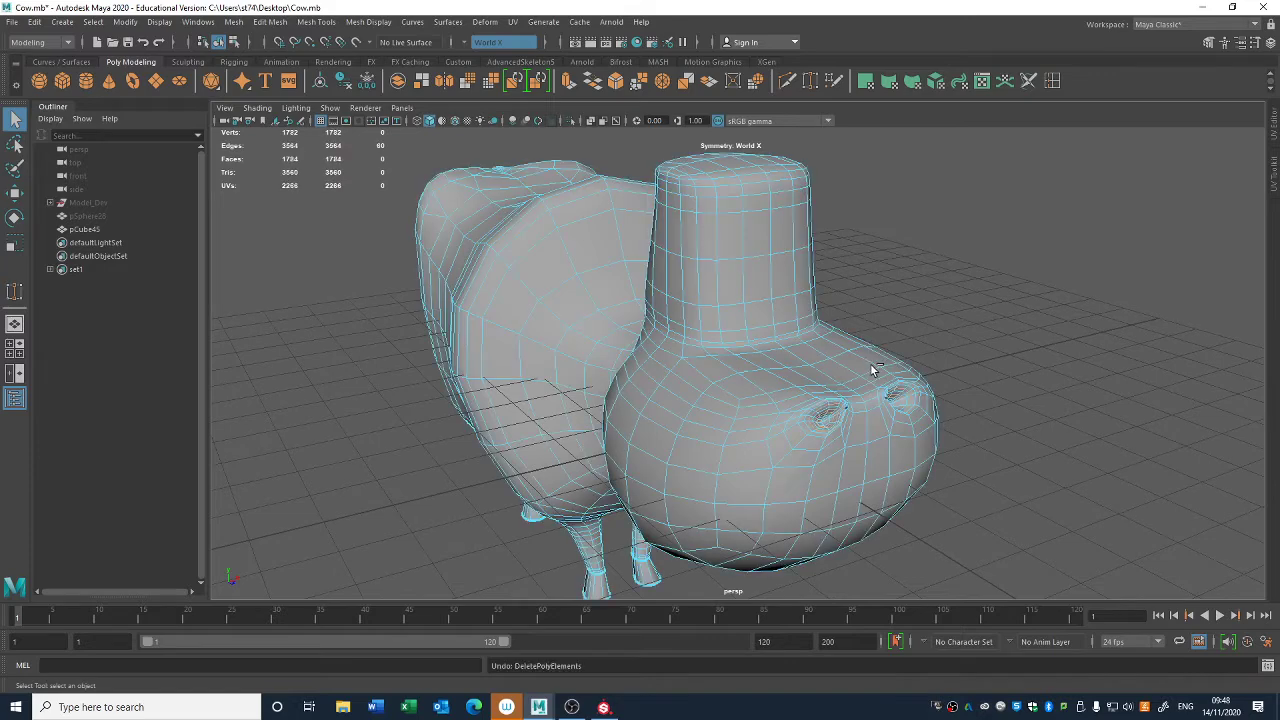
- Select alternate edge loops inside both nostrils of the cow body, delete them, and check the overall mesh
{"action": "left_click", "coordinate": [869, 366]}
{"action": "middle_click_drag", "start_coordinate": [867, 367], "coordinate": [750, 306], "text": "alt"}
{"action": "right_click_drag", "start_coordinate": [750, 306], "coordinate": [952, 436], "text": "alt"}
{"action": "left_click", "coordinate": [609, 309]}
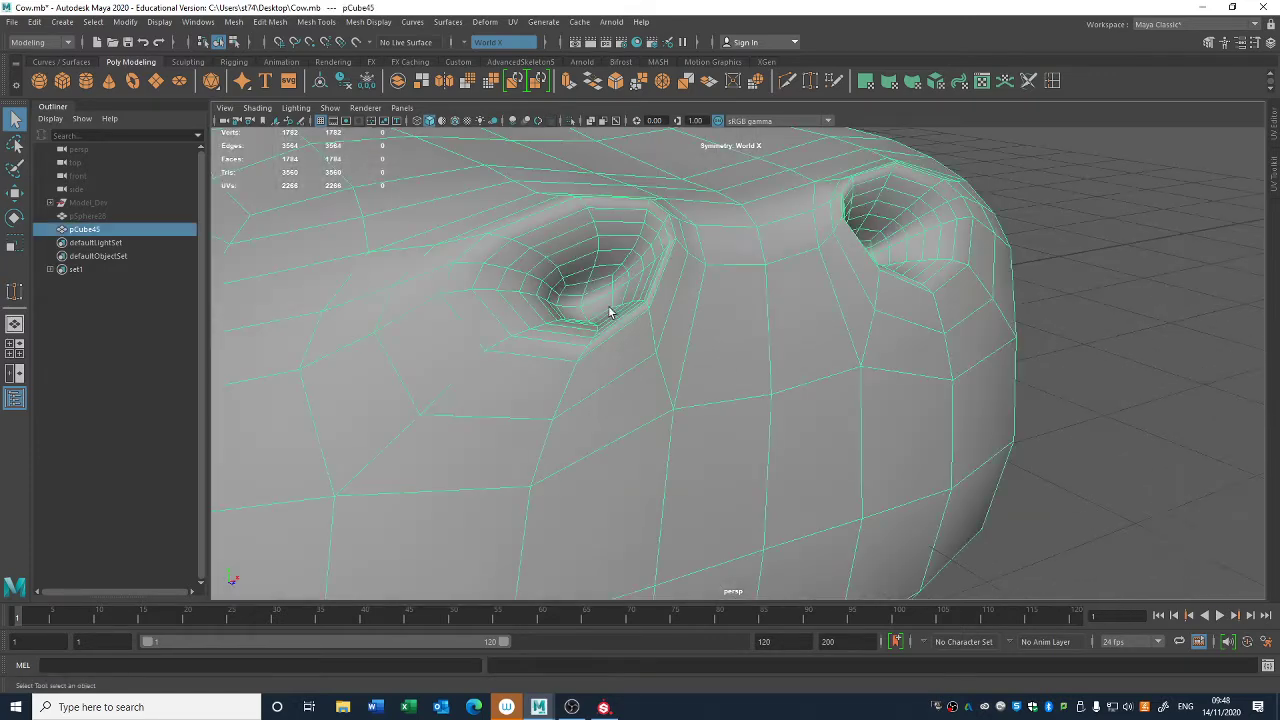
{"action": "right_click_drag", "start_coordinate": [597, 294], "coordinate": [605, 260]}
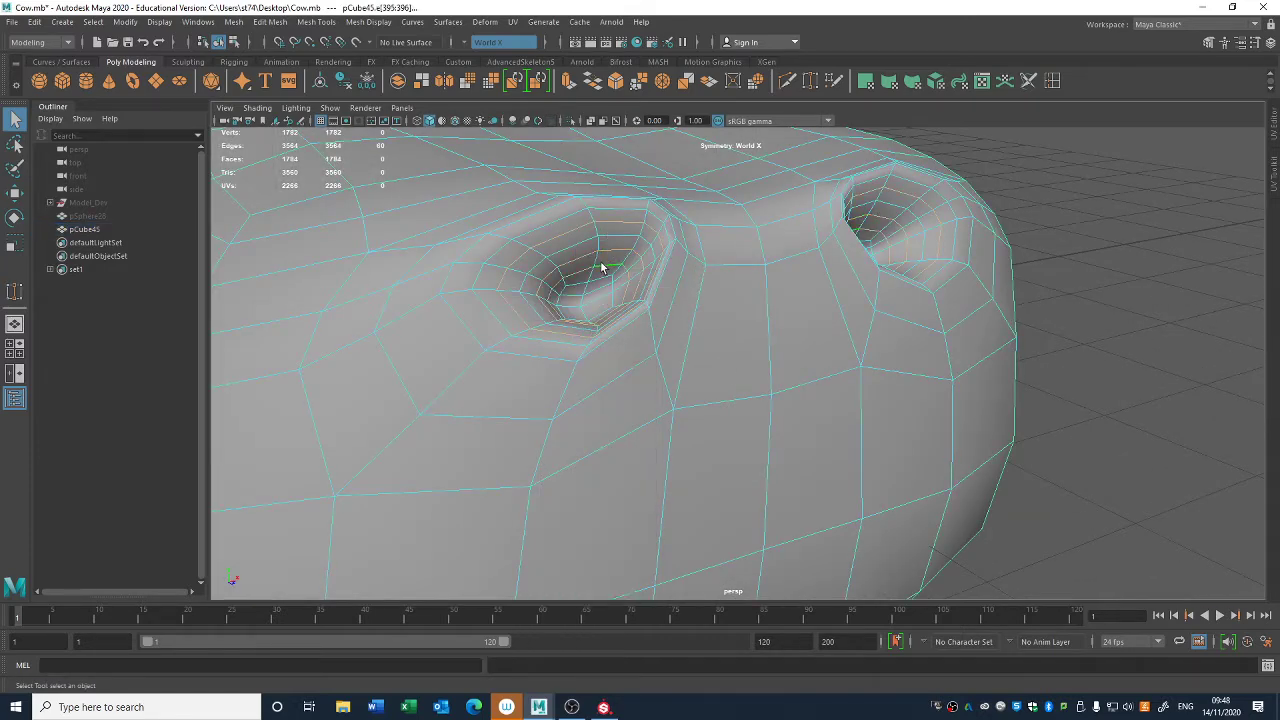
{"action": "left_click", "coordinate": [611, 250]}
{"action": "left_click", "coordinate": [616, 223], "text": "shift"}
{"action": "right_click_drag", "start_coordinate": [686, 264], "coordinate": [667, 362], "text": "ctrl"}
{"action": "key", "text": "ctrl+Delete"}
{"action": "left_click", "coordinate": [793, 309]}
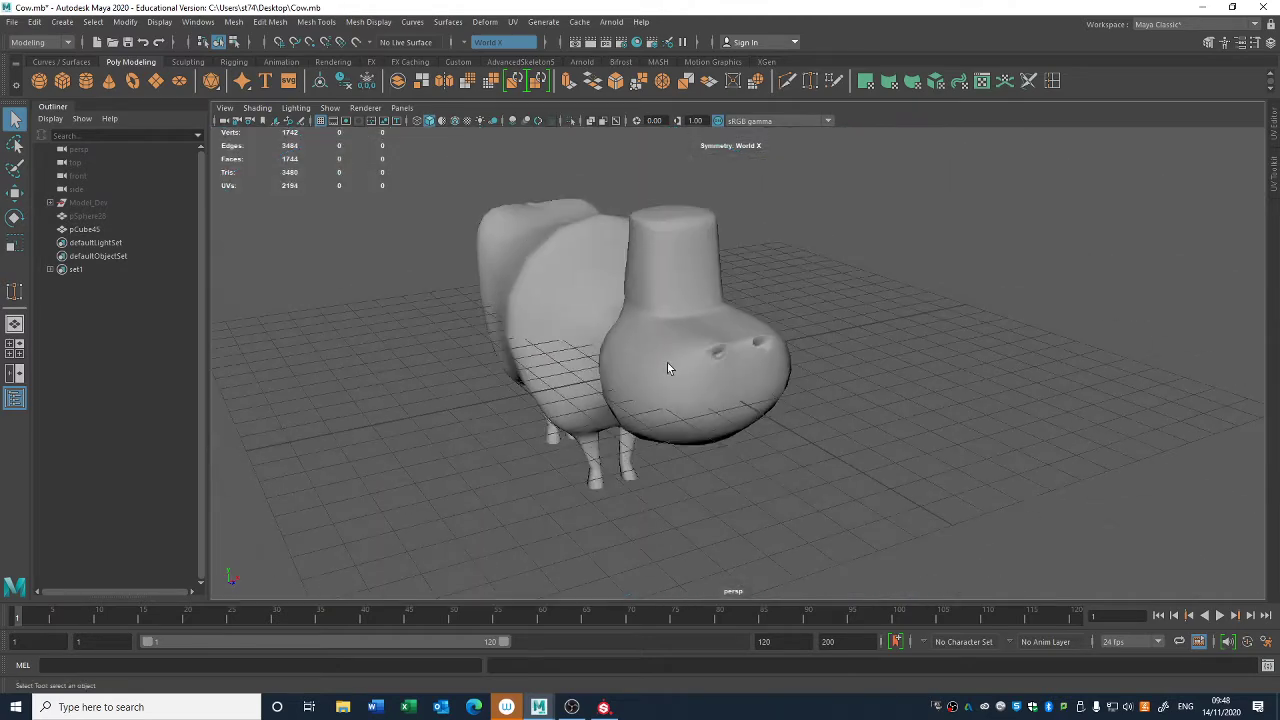
{"action": "left_click", "coordinate": [673, 340]}
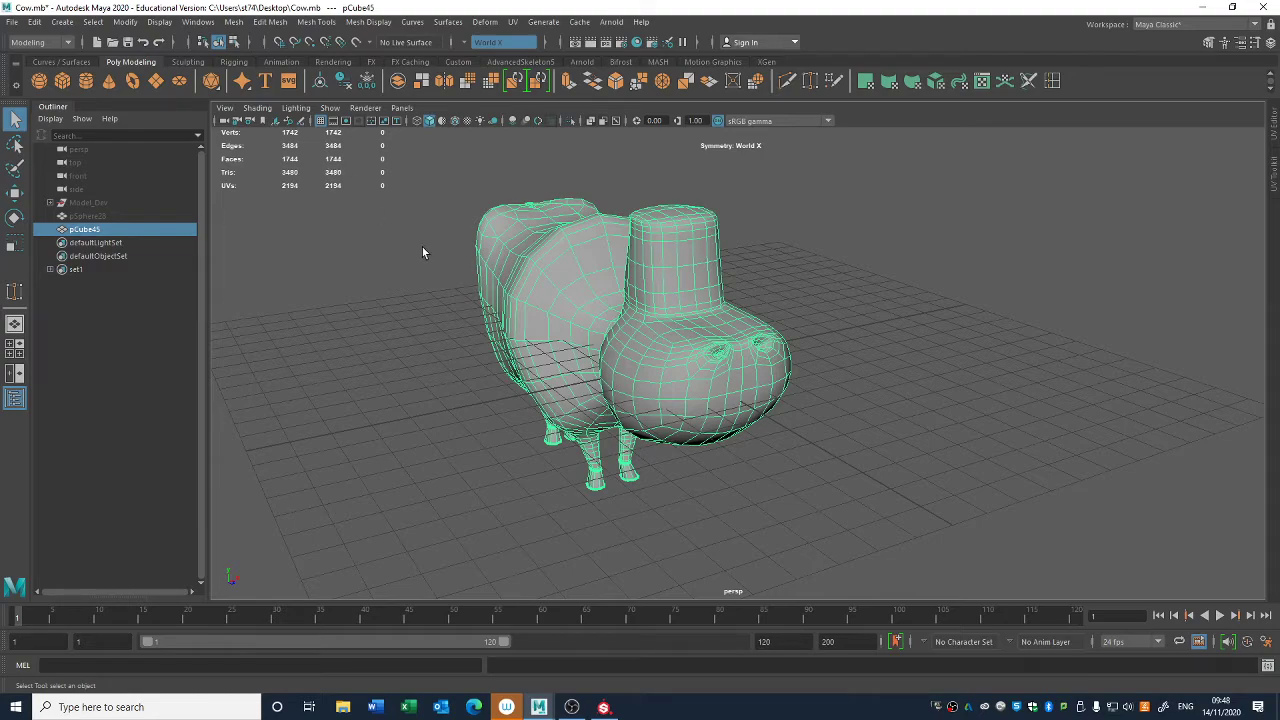
{"action": "left_click_drag", "start_coordinate": [423, 253], "coordinate": [433, 316], "text": "alt"}
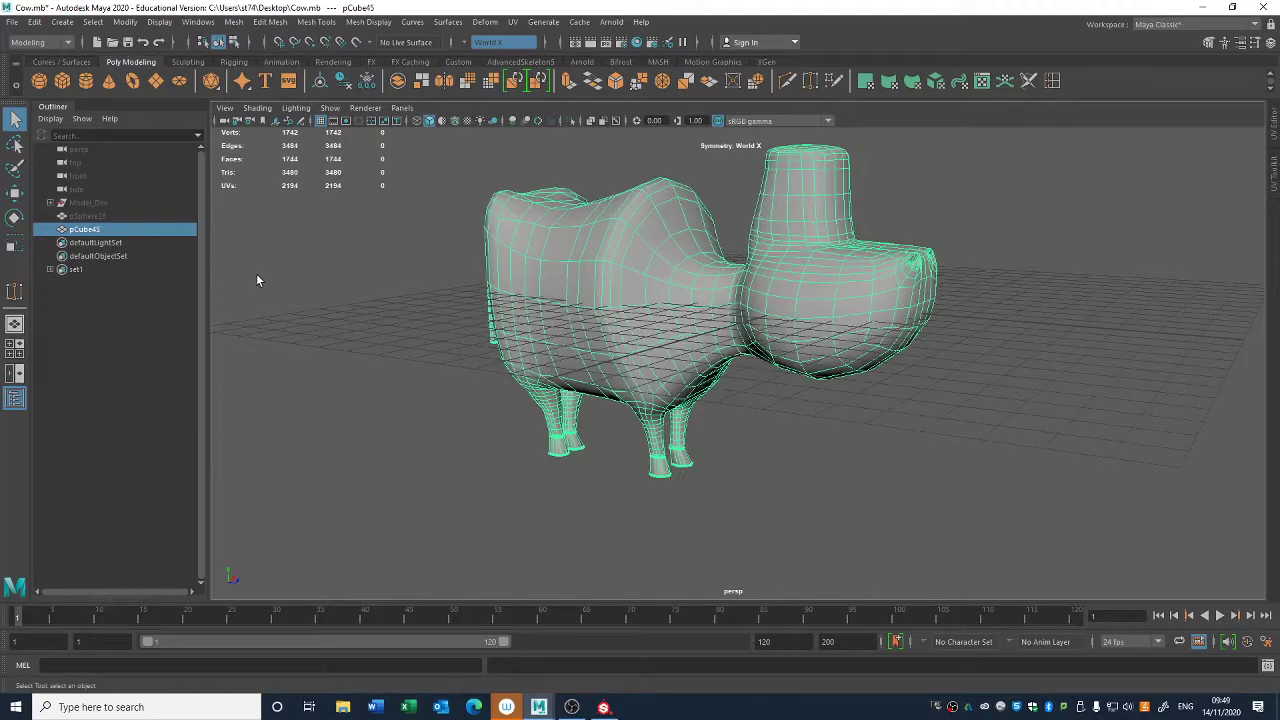
- Unhide the hat, examine how it sits on the cow's head from below and the side, and hide it
{"action": "key", "text": "Up"}
{"action": "key", "text": "h"}
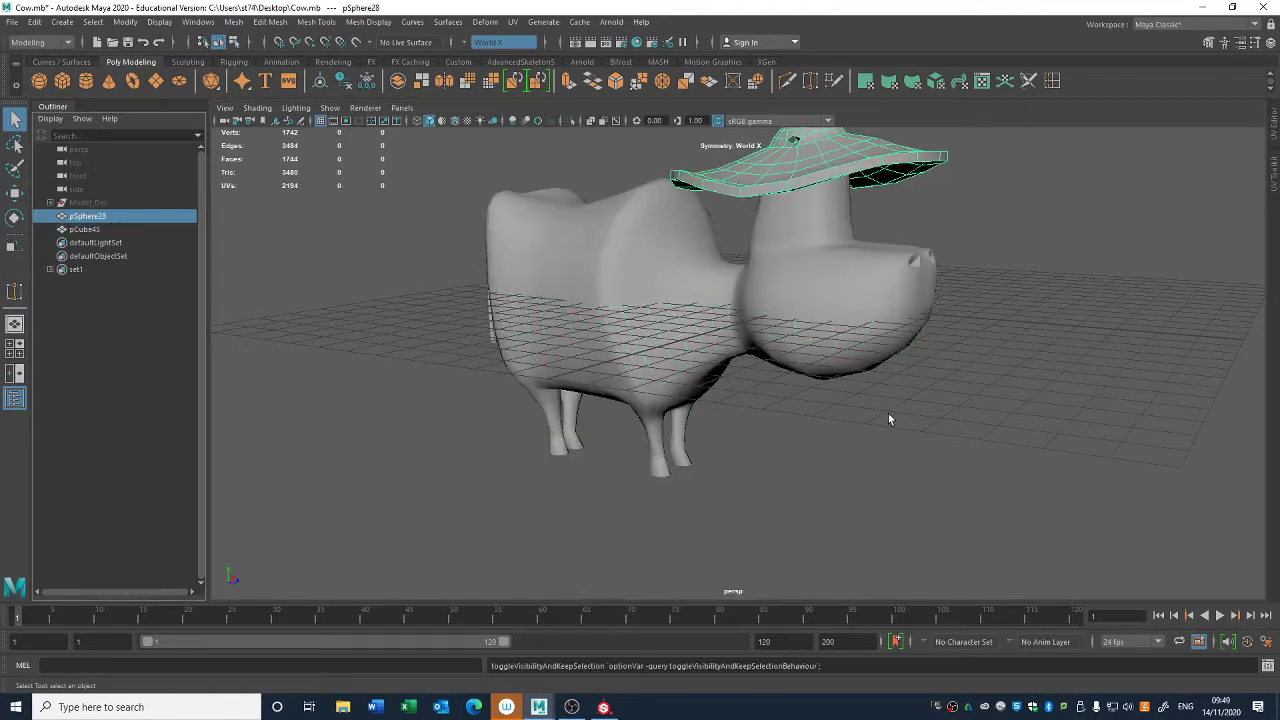
{"action": "left_click_drag", "start_coordinate": [889, 420], "coordinate": [616, 297], "text": "alt"}
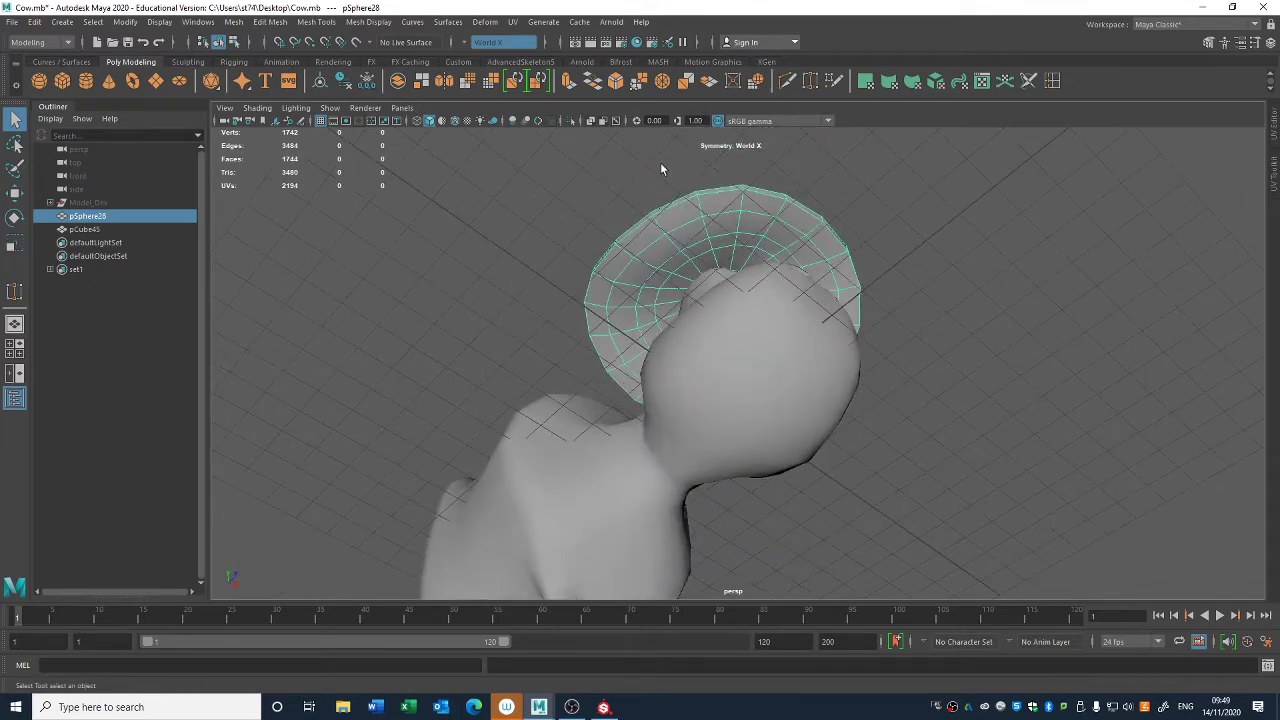
{"action": "left_click_drag", "start_coordinate": [686, 254], "coordinate": [745, 258], "text": "alt"}
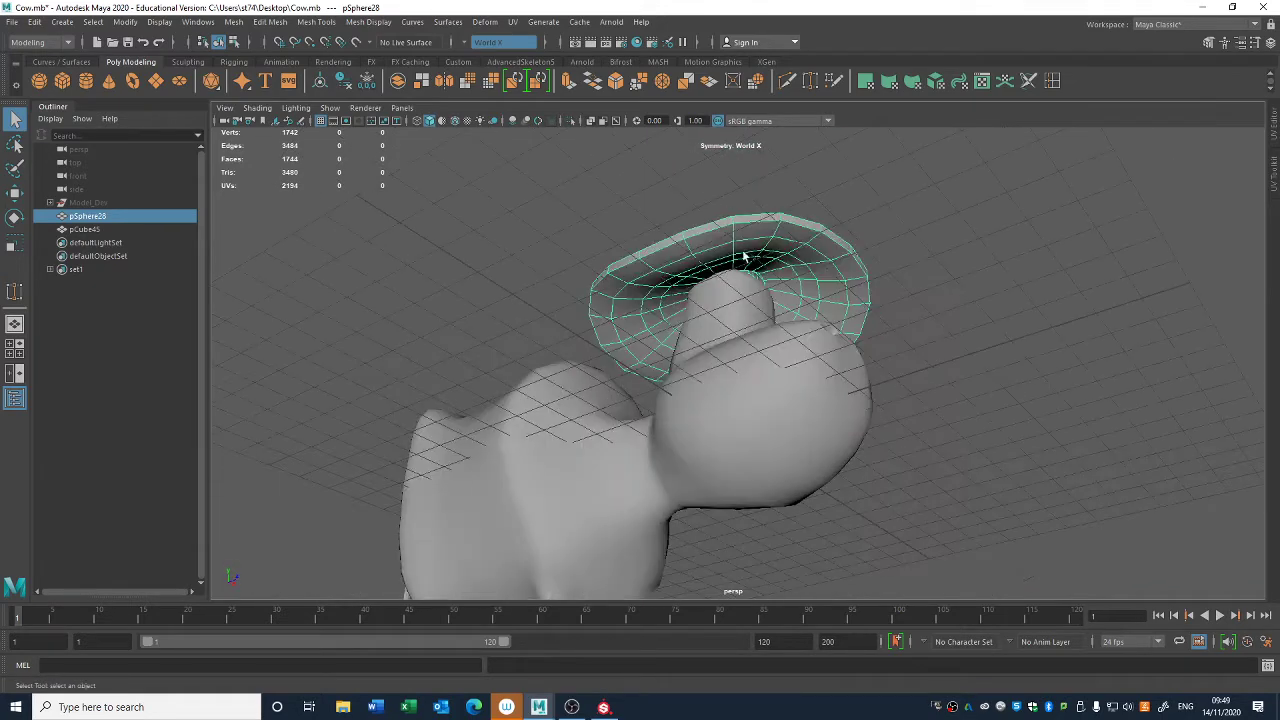
{"action": "left_click_drag", "start_coordinate": [830, 307], "coordinate": [757, 325], "text": "alt"}
{"action": "key", "text": "e"}
{"action": "left_click", "coordinate": [824, 298]}
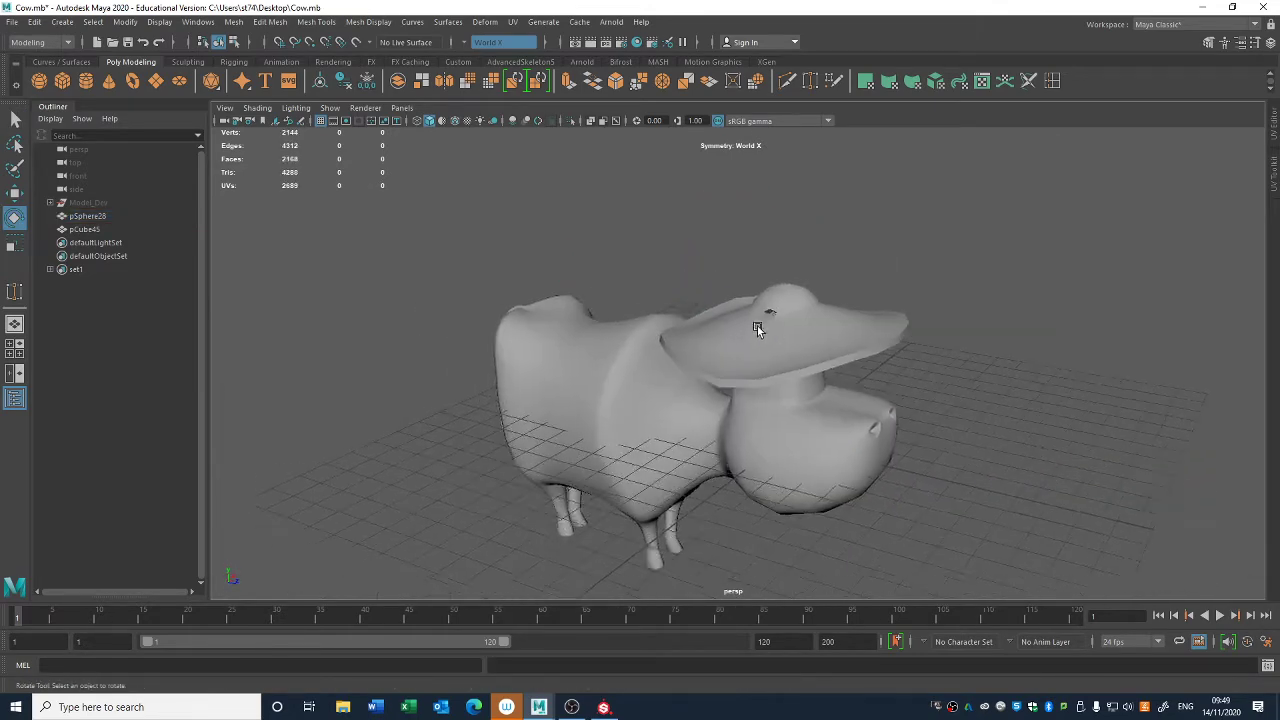
{"action": "scroll", "coordinate": [766, 338], "scroll_direction": "up", "scroll_amount": 5}
{"action": "scroll", "coordinate": [882, 308], "scroll_direction": "down", "scroll_amount": 6}
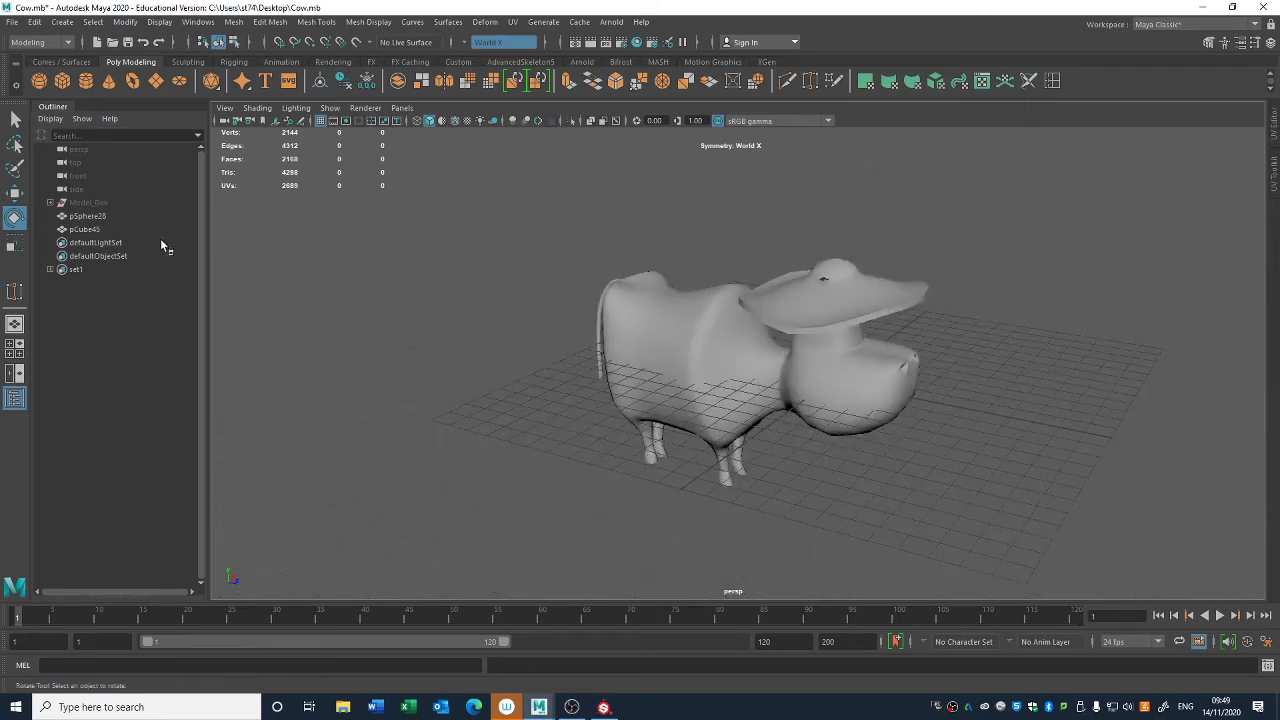
{"action": "left_click", "coordinate": [150, 229]}
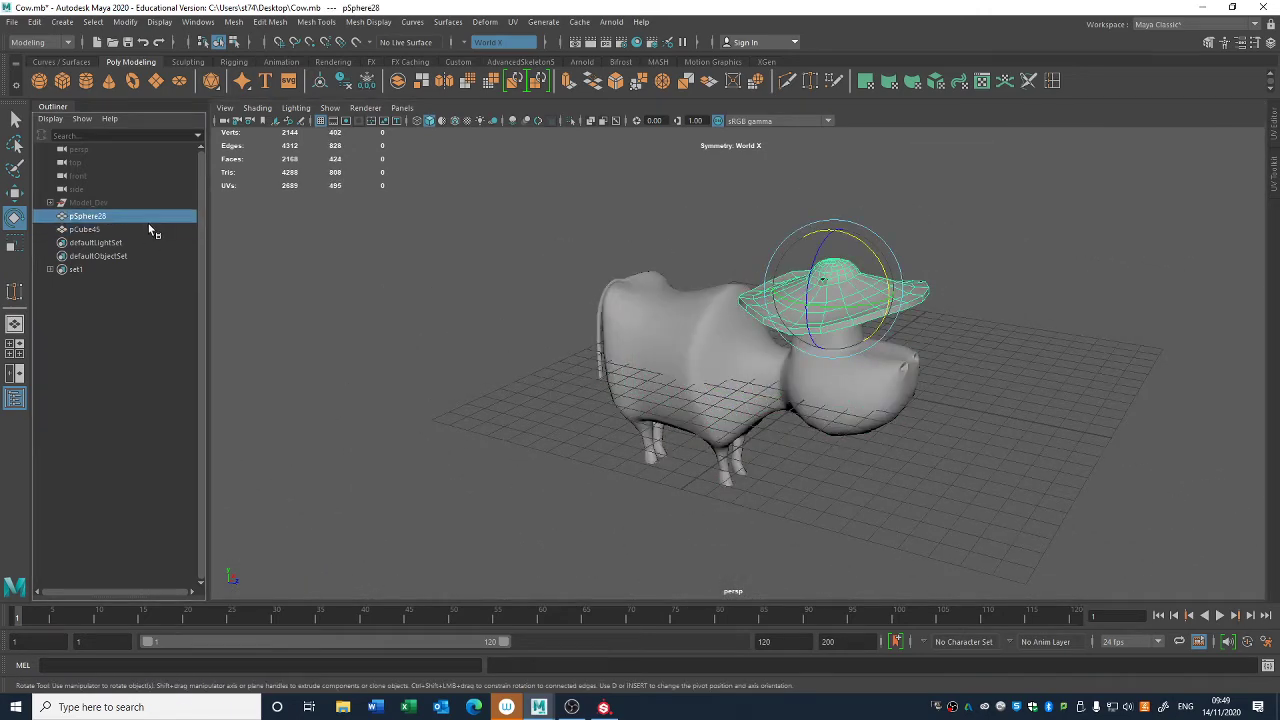
{"action": "key", "text": "ctrl+h"}
{"action": "left_click_drag", "start_coordinate": [563, 346], "coordinate": [602, 324], "text": "alt"}
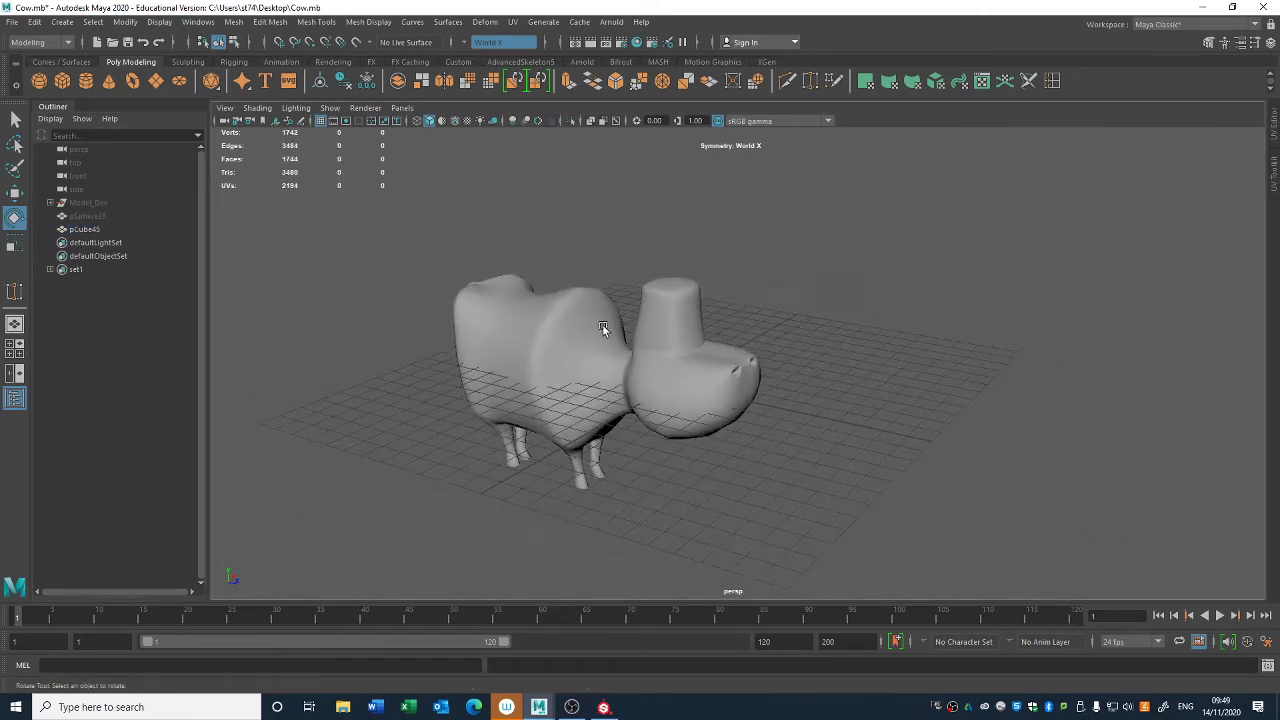
- Open the UV Editor, widen it beside the viewport, and select the cow body to display its UVs
{"action": "left_click", "coordinate": [513, 22]}
{"action": "left_click", "coordinate": [532, 42]}
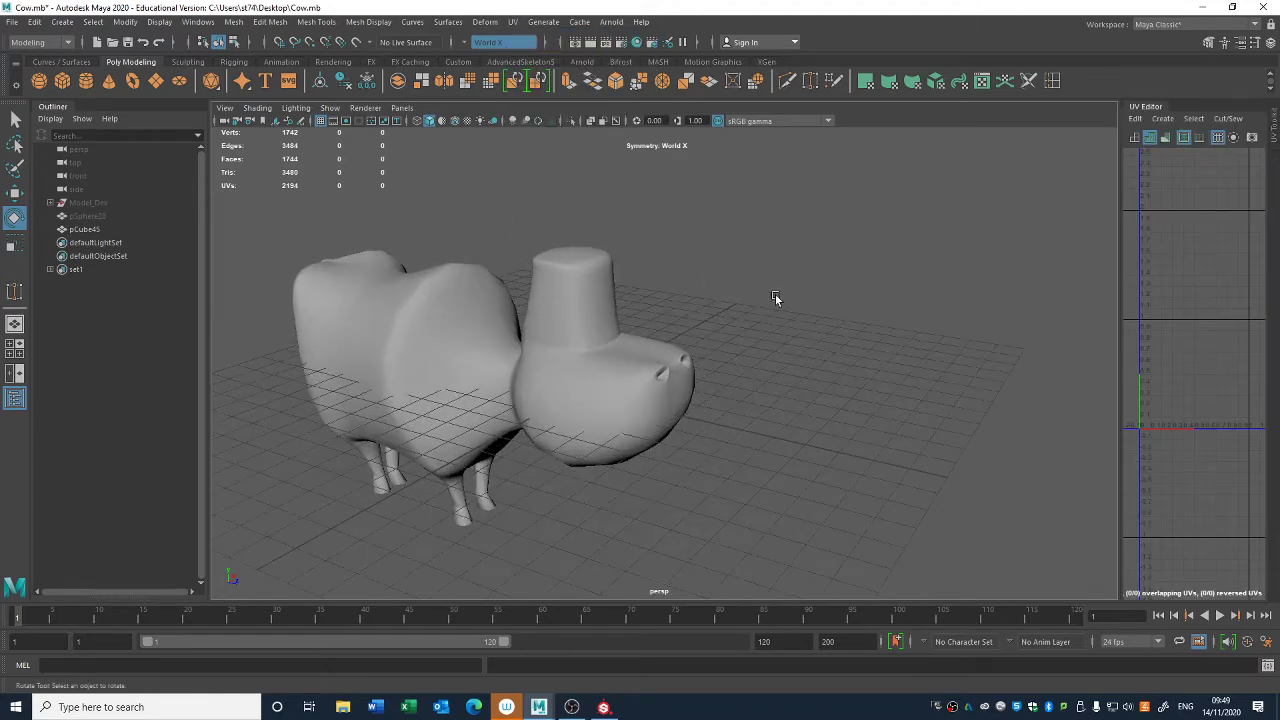
{"action": "left_click_drag", "start_coordinate": [1122, 363], "coordinate": [779, 352]}
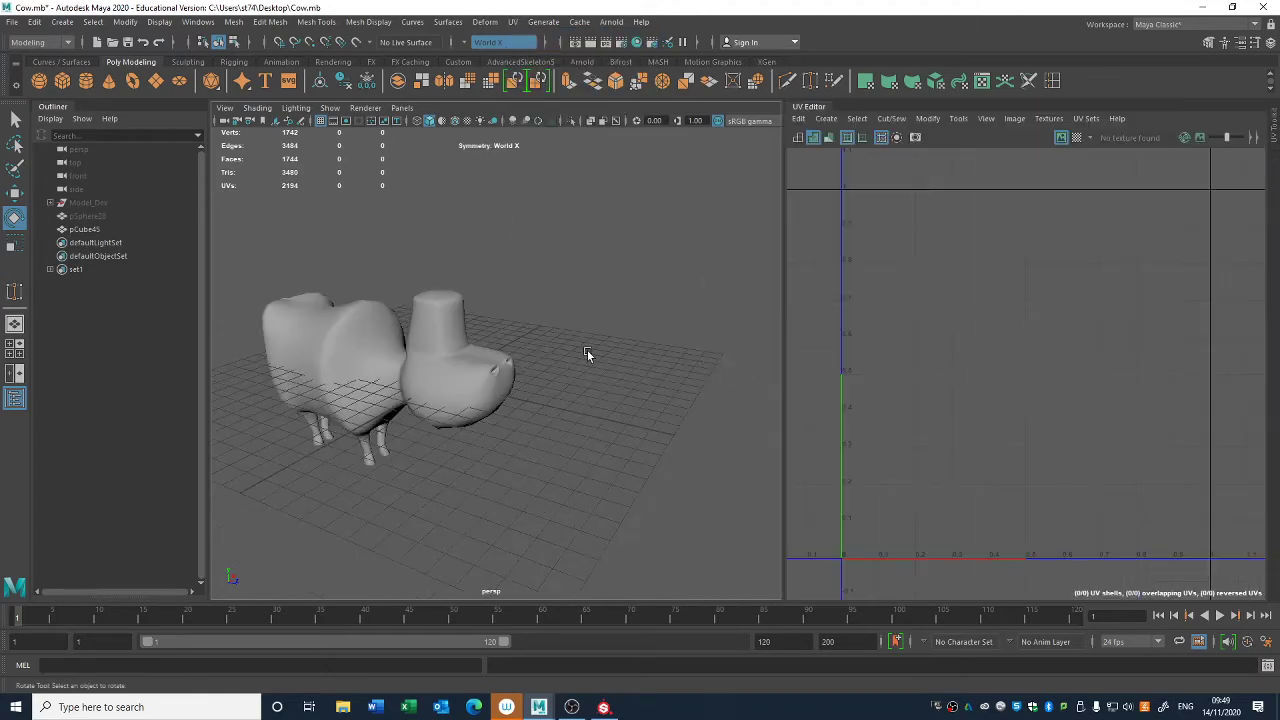
{"action": "key", "text": "q"}
{"action": "left_click_drag", "start_coordinate": [587, 350], "coordinate": [604, 345], "text": "alt"}
{"action": "left_click", "coordinate": [550, 295]}
{"action": "right_click_drag", "start_coordinate": [377, 240], "coordinate": [523, 273], "text": "alt"}
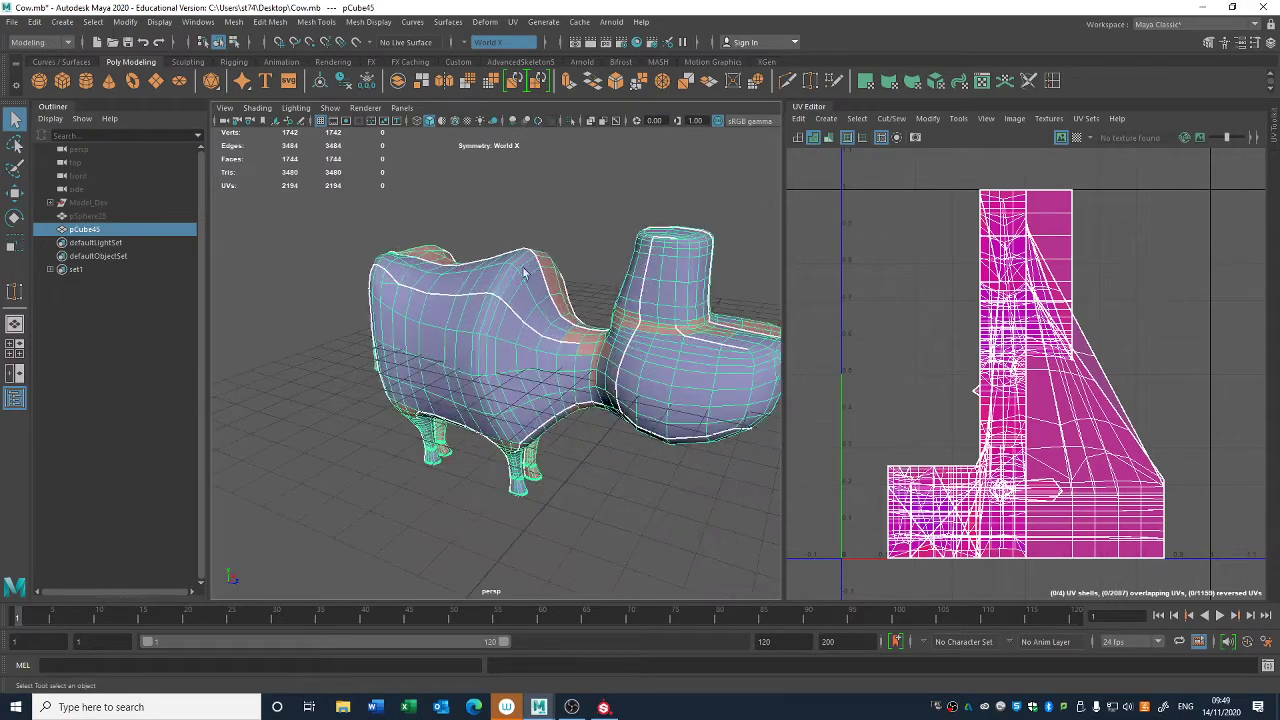
- Create a camera-based UV projection for the entire cow body from an angled side view
{"action": "left_click", "coordinate": [513, 22]}
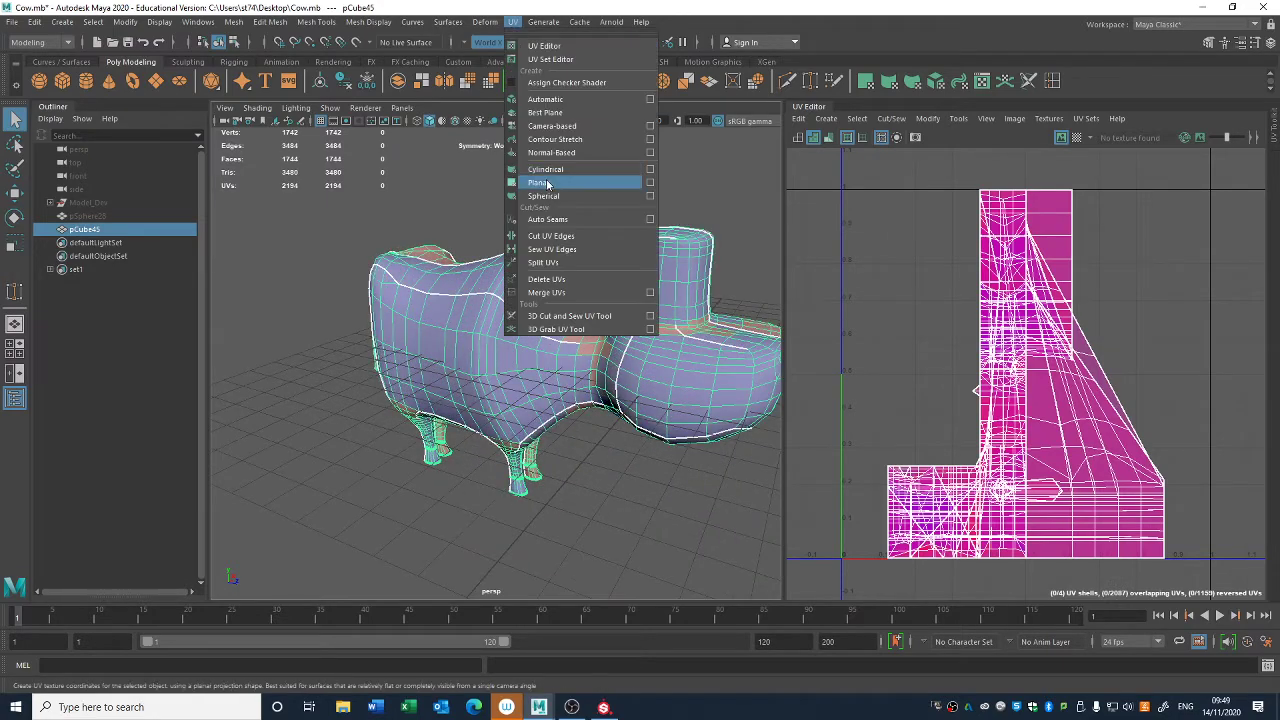
{"action": "left_click", "coordinate": [540, 182]}
{"action": "left_click", "coordinate": [512, 22]}
{"action": "left_click", "coordinate": [552, 126]}
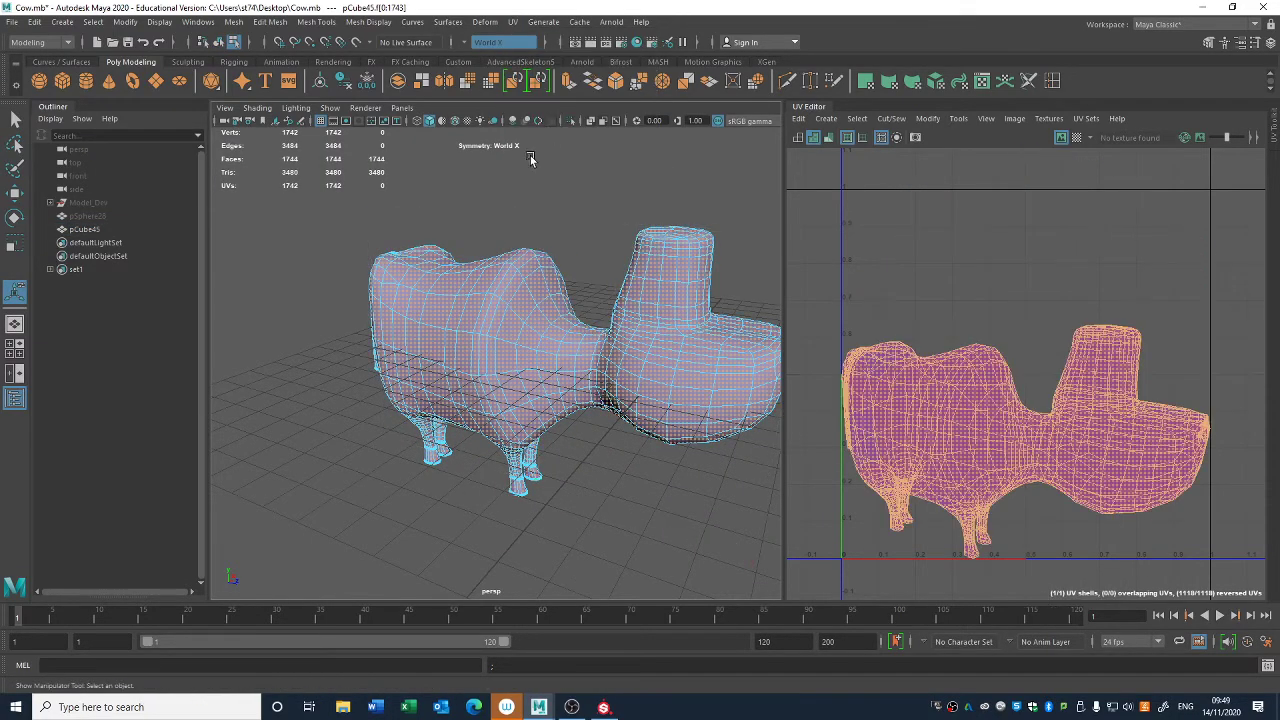
- Cut the cow's UVs along the edge loops where all four legs join the torso
{"action": "left_click_drag", "start_coordinate": [563, 274], "coordinate": [645, 232], "text": "alt"}
{"action": "left_click_drag", "start_coordinate": [590, 352], "coordinate": [580, 380], "text": "alt"}
{"action": "middle_click_drag", "start_coordinate": [580, 380], "coordinate": [635, 305], "text": "alt"}
{"action": "right_click_drag", "start_coordinate": [635, 305], "coordinate": [795, 455], "text": "alt"}
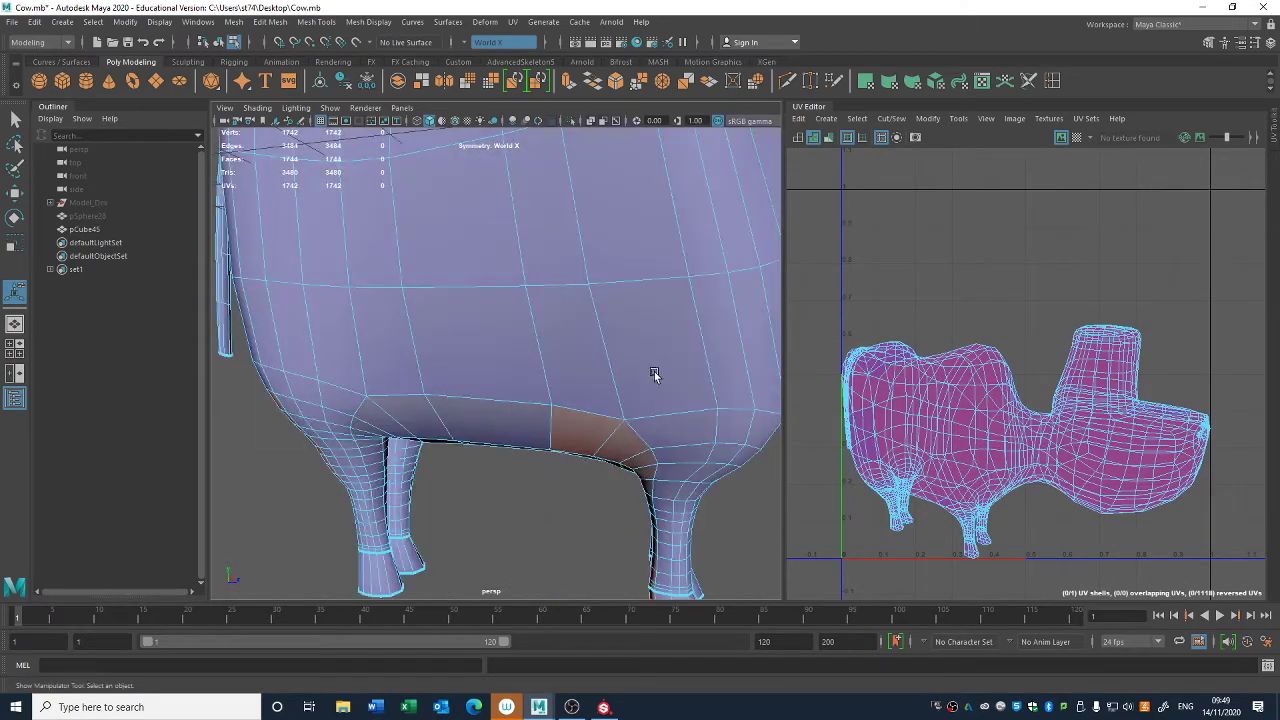
{"action": "left_click_drag", "start_coordinate": [655, 372], "coordinate": [628, 398], "text": "alt"}
{"action": "right_click_drag", "start_coordinate": [628, 398], "coordinate": [557, 377], "text": "alt"}
{"action": "middle_click_drag", "start_coordinate": [557, 377], "coordinate": [550, 325], "text": "alt"}
{"action": "key", "text": "q"}
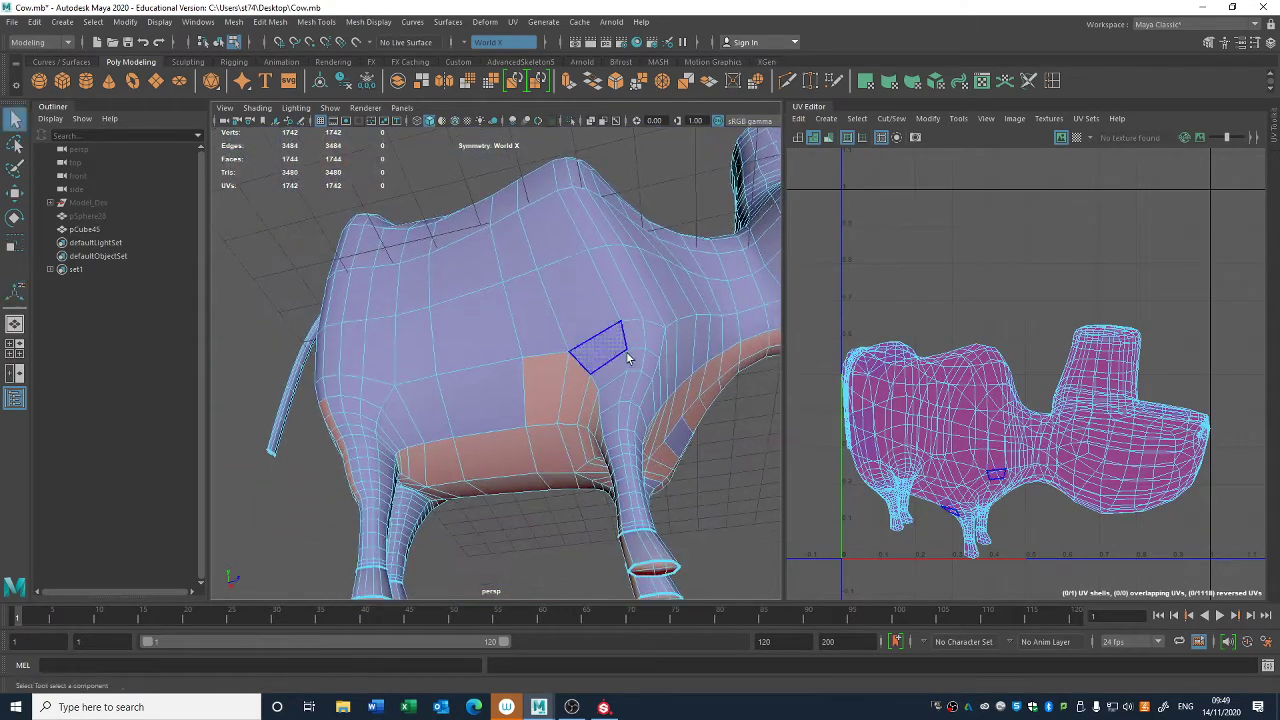
{"action": "right_click_drag", "start_coordinate": [629, 339], "coordinate": [630, 305]}
{"action": "left_click_drag", "start_coordinate": [616, 389], "coordinate": [528, 283], "text": "alt"}
{"action": "left_click_drag", "start_coordinate": [613, 347], "coordinate": [523, 366], "text": "alt"}
- Move the torso and head UV shell up, away from the leg shells
{"action": "middle_click_drag", "start_coordinate": [1081, 401], "coordinate": [1132, 352], "text": "alt"}
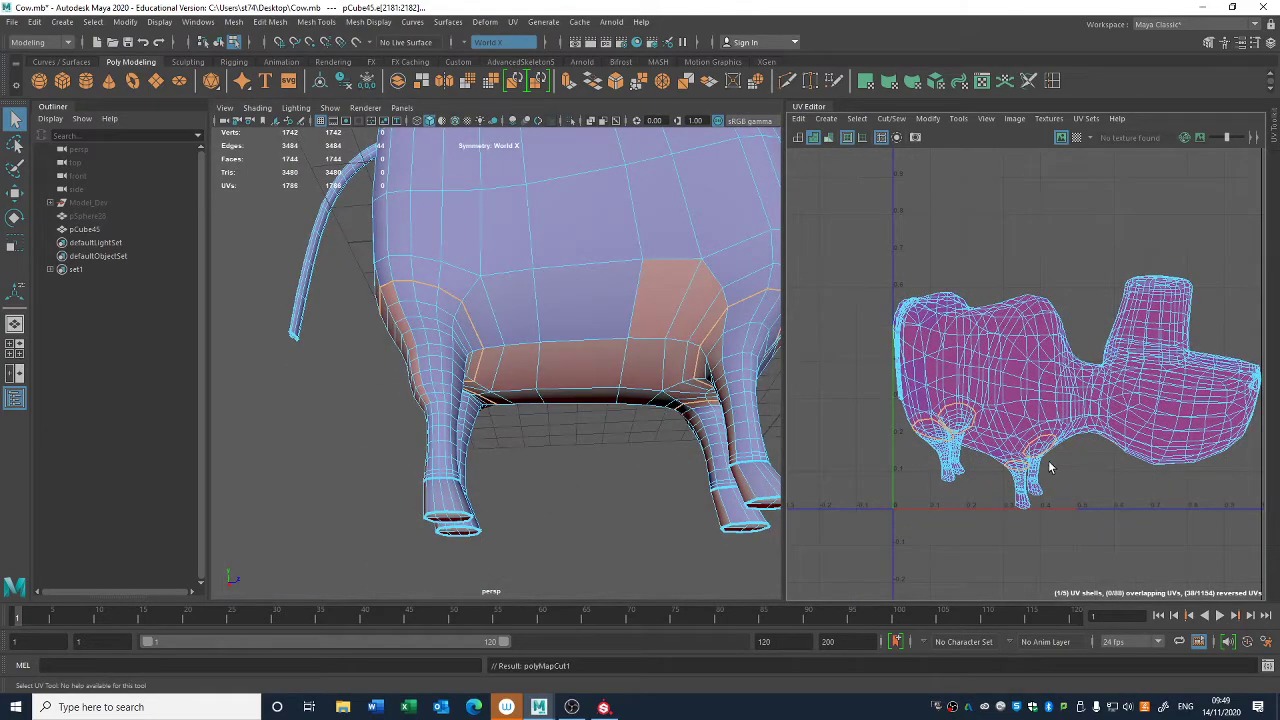
{"action": "scroll", "coordinate": [1042, 457], "scroll_direction": "down", "scroll_amount": 3}
{"action": "right_click_drag", "start_coordinate": [1015, 386], "coordinate": [975, 356]}
{"action": "left_click", "coordinate": [1020, 388]}
{"action": "key", "text": "w"}
{"action": "left_click_drag", "start_coordinate": [1064, 400], "coordinate": [1079, 322]}
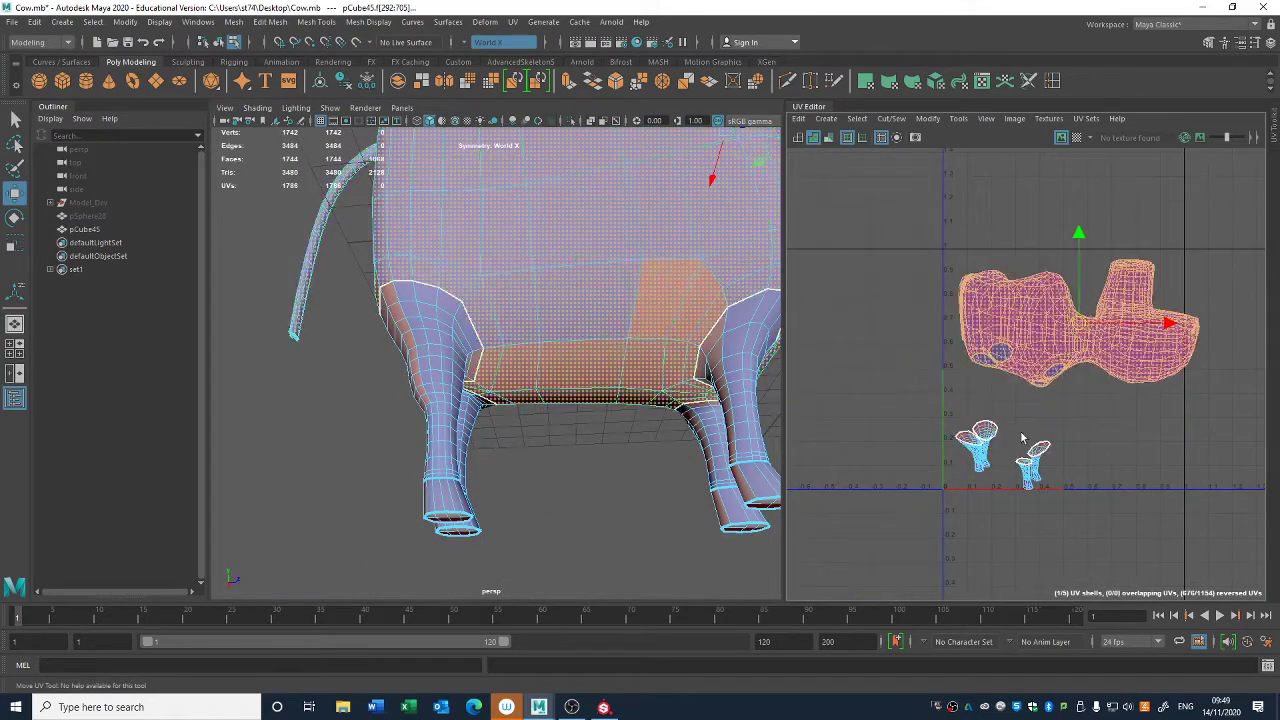
- Cut the UVs along the outer edge loops of the soles on all four hooves
{"action": "right_click_drag", "start_coordinate": [560, 412], "coordinate": [557, 460], "text": "alt"}
{"action": "left_click_drag", "start_coordinate": [557, 460], "coordinate": [494, 394], "text": "alt"}
{"action": "right_click_drag", "start_coordinate": [494, 394], "coordinate": [655, 537], "text": "alt"}
{"action": "middle_click_drag", "start_coordinate": [655, 537], "coordinate": [576, 222], "text": "alt"}
{"action": "scroll", "coordinate": [570, 235], "scroll_direction": "down", "scroll_amount": 3}
{"action": "right_click_drag", "start_coordinate": [531, 340], "coordinate": [546, 264]}
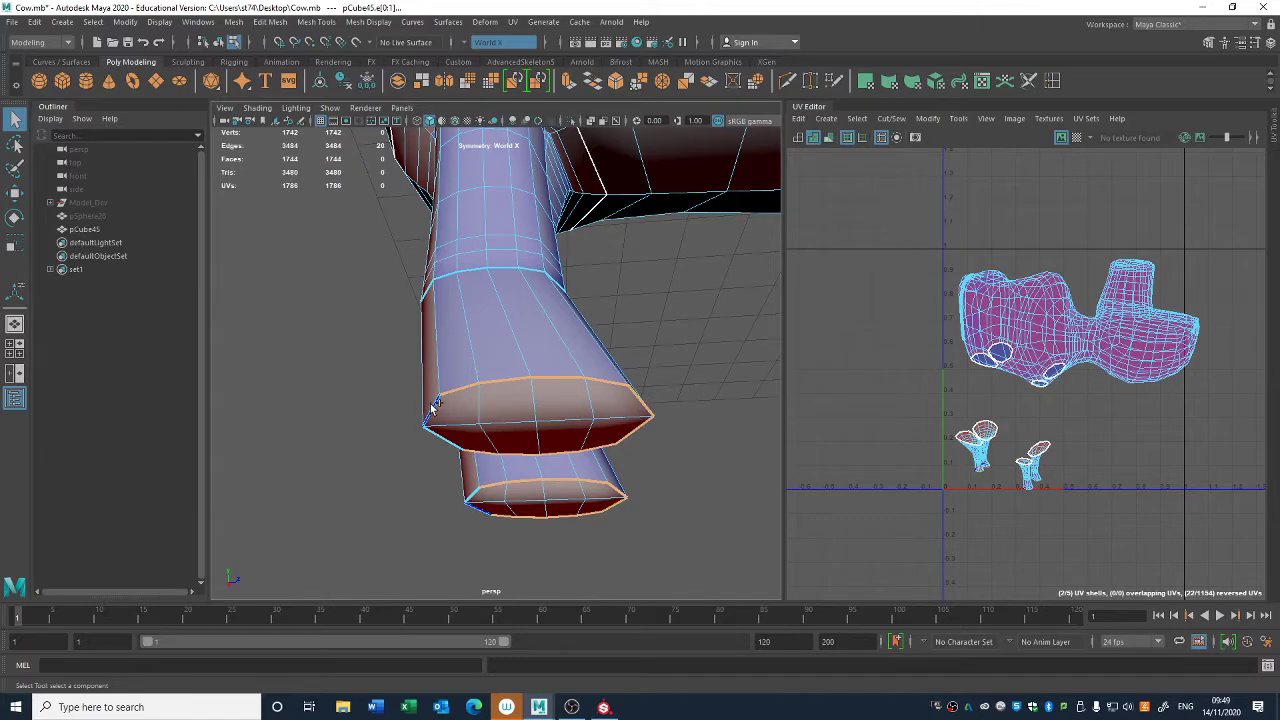
{"action": "middle_click_drag", "start_coordinate": [677, 476], "coordinate": [418, 410], "text": "alt"}
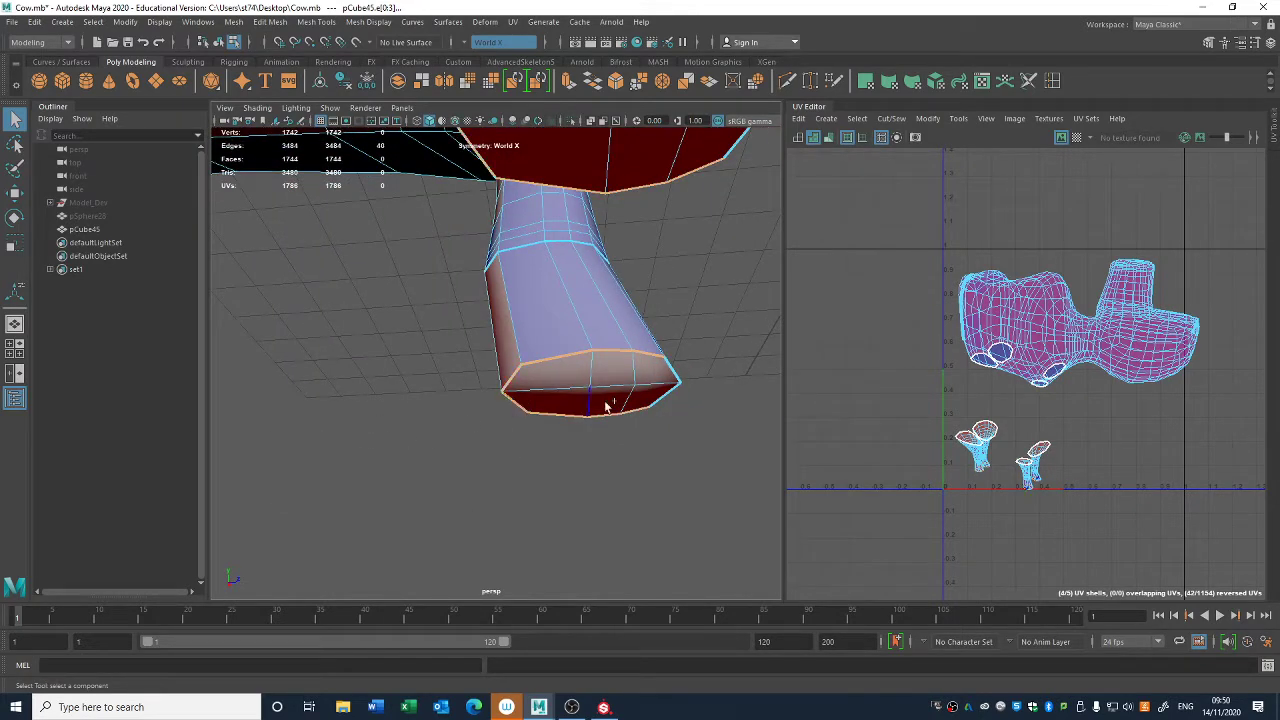
{"action": "double_click", "coordinate": [658, 405], "text": "shift"}
{"action": "scroll", "coordinate": [618, 396], "scroll_direction": "down", "scroll_amount": 4}
- Move the hind and front leg UV shells up, clear of the separated hoof sole shells
{"action": "middle_click_drag", "start_coordinate": [1043, 460], "coordinate": [1147, 500], "text": "alt"}
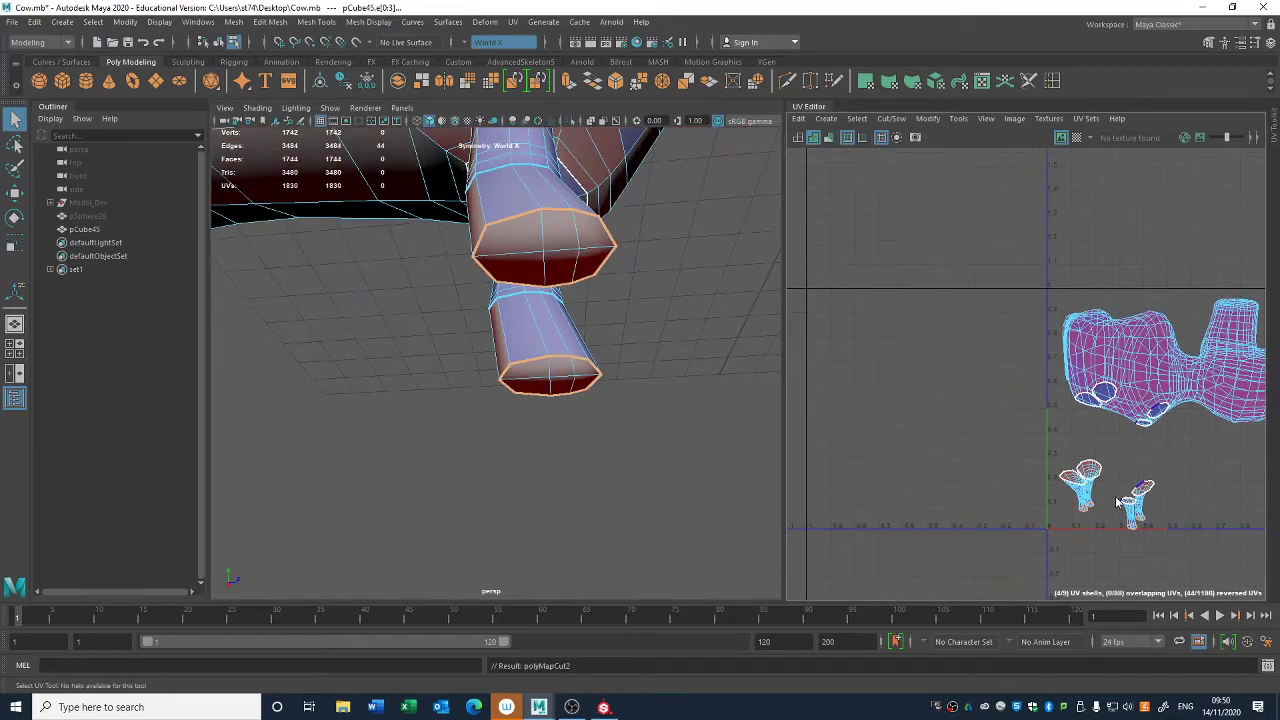
{"action": "left_click", "coordinate": [1115, 496]}
{"action": "left_click_drag", "start_coordinate": [1072, 468], "coordinate": [1064, 431]}
{"action": "left_click", "coordinate": [1136, 504]}
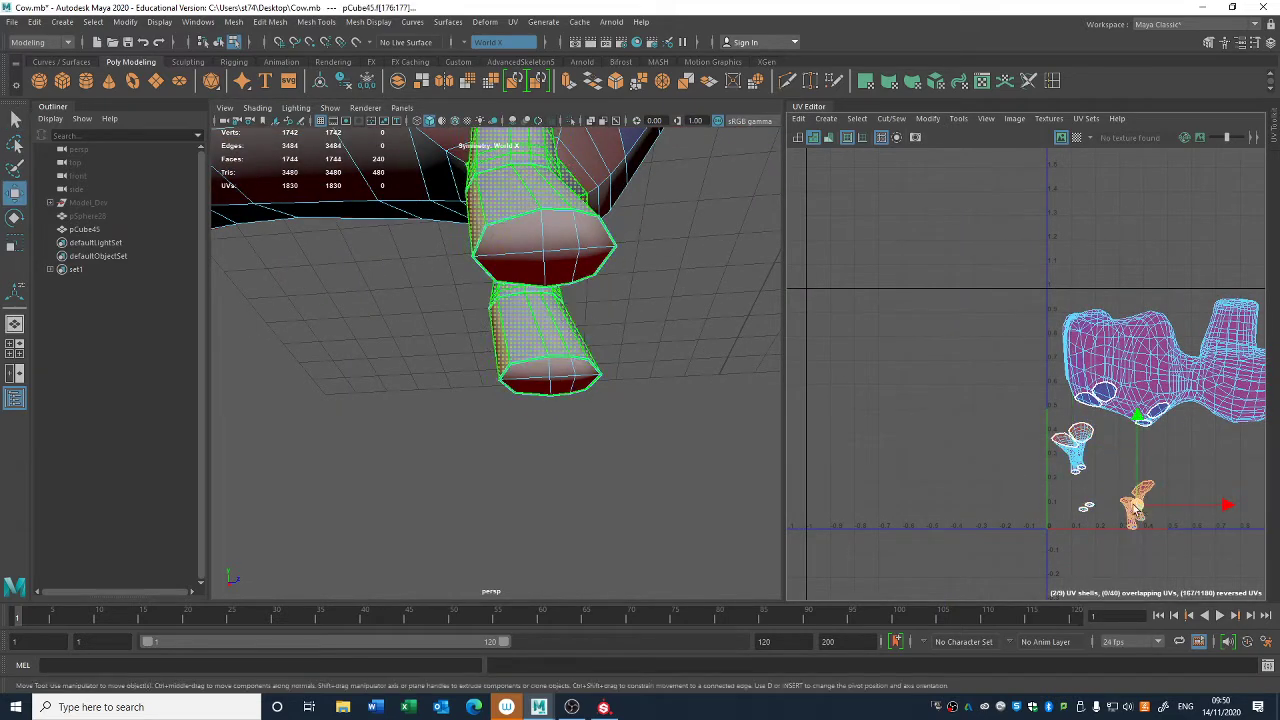
{"action": "left_click_drag", "start_coordinate": [1137, 505], "coordinate": [1133, 479]}
{"action": "left_click", "coordinate": [956, 508]}
- Select the ring of edges where the tail meets the rump and cut the UVs along it
{"action": "scroll", "coordinate": [383, 333], "scroll_direction": "down", "scroll_amount": 5}
{"action": "left_click_drag", "start_coordinate": [383, 333], "coordinate": [514, 424], "text": "alt"}
{"action": "middle_click_drag", "start_coordinate": [514, 424], "coordinate": [455, 529], "text": "alt"}
{"action": "scroll", "coordinate": [498, 383], "scroll_direction": "up", "scroll_amount": 5}
{"action": "left_click_drag", "start_coordinate": [498, 383], "coordinate": [411, 408], "text": "alt"}
{"action": "right_click_drag", "start_coordinate": [411, 408], "coordinate": [411, 308]}
{"action": "double_click", "coordinate": [428, 413]}
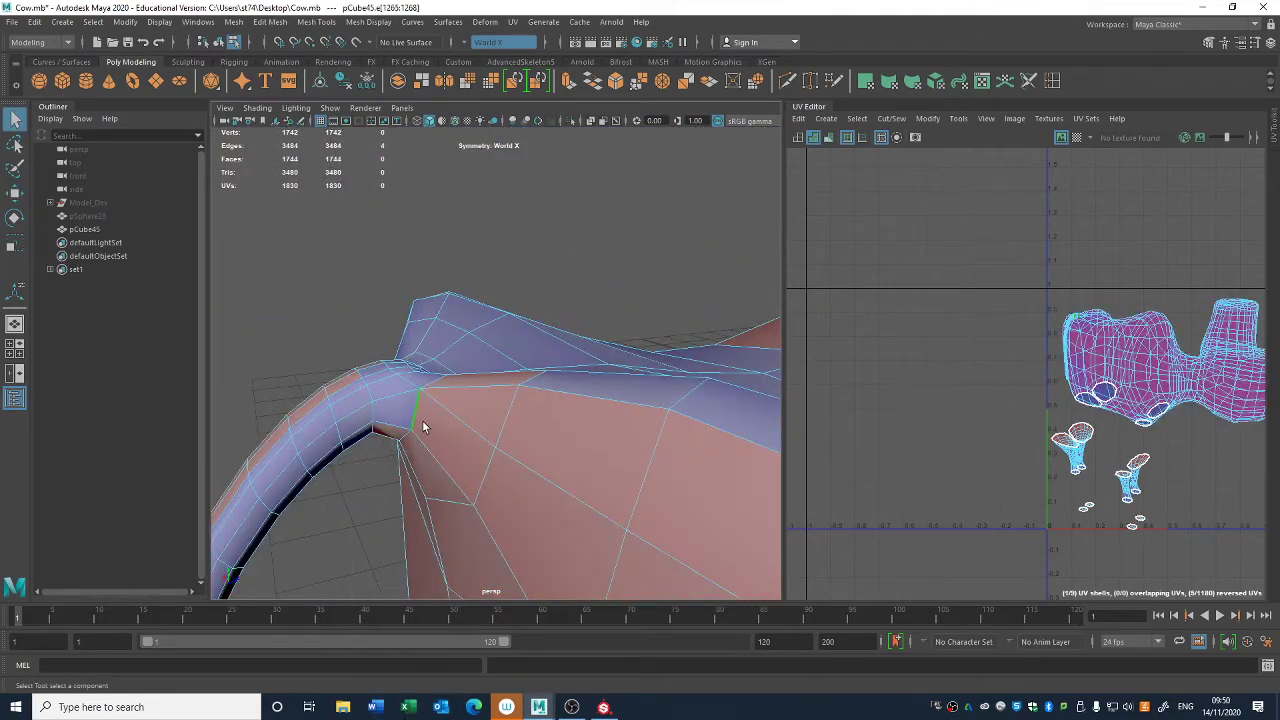
{"action": "left_click_drag", "start_coordinate": [423, 421], "coordinate": [435, 398], "text": "alt"}
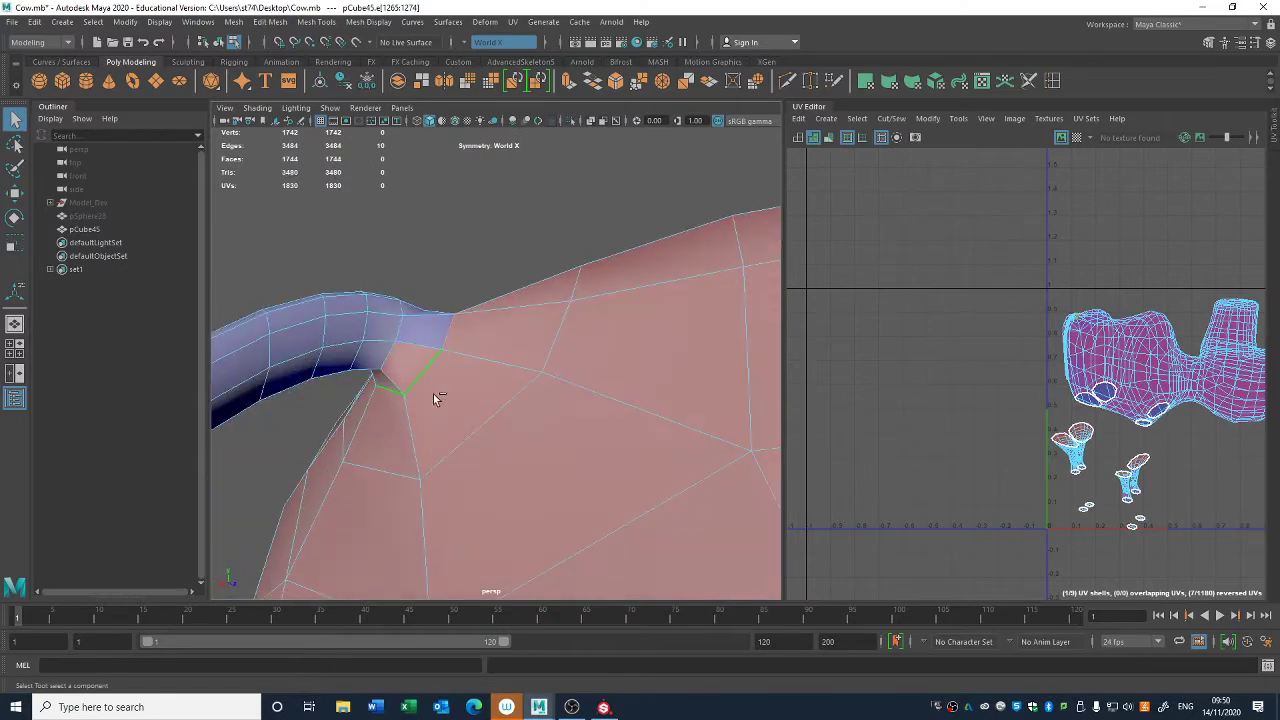
{"action": "scroll", "coordinate": [944, 338], "scroll_direction": "down", "scroll_amount": 1}
- Move the tail's UV shell out to the left of the body shell and deselect it
{"action": "right_click_drag", "start_coordinate": [1017, 349], "coordinate": [966, 329]}
{"action": "left_click", "coordinate": [1057, 336]}
{"action": "left_click", "coordinate": [1057, 336]}
{"action": "key", "text": "w"}
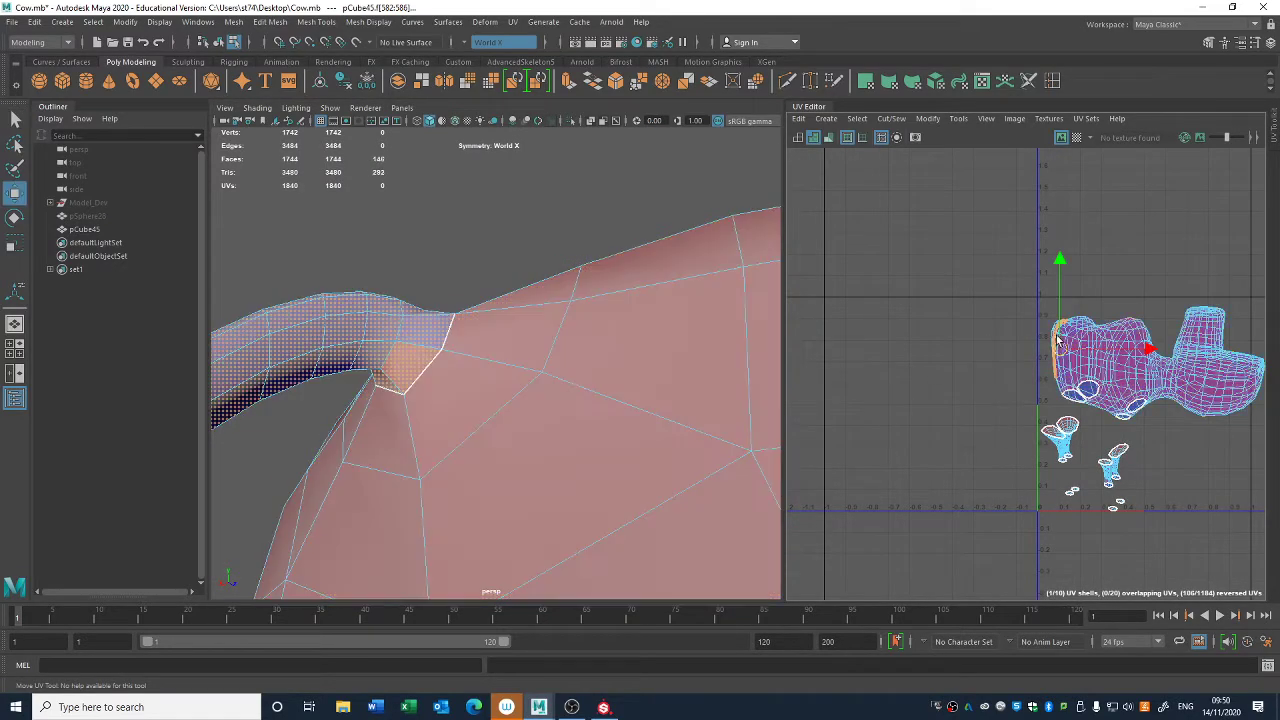
{"action": "left_click_drag", "start_coordinate": [932, 331], "coordinate": [943, 331]}
{"action": "left_click", "coordinate": [904, 399]}
- Select the edge loop around the cap at the tail's tip and cut the UVs along it
{"action": "left_click_drag", "start_coordinate": [243, 370], "coordinate": [763, 228], "text": "alt"}
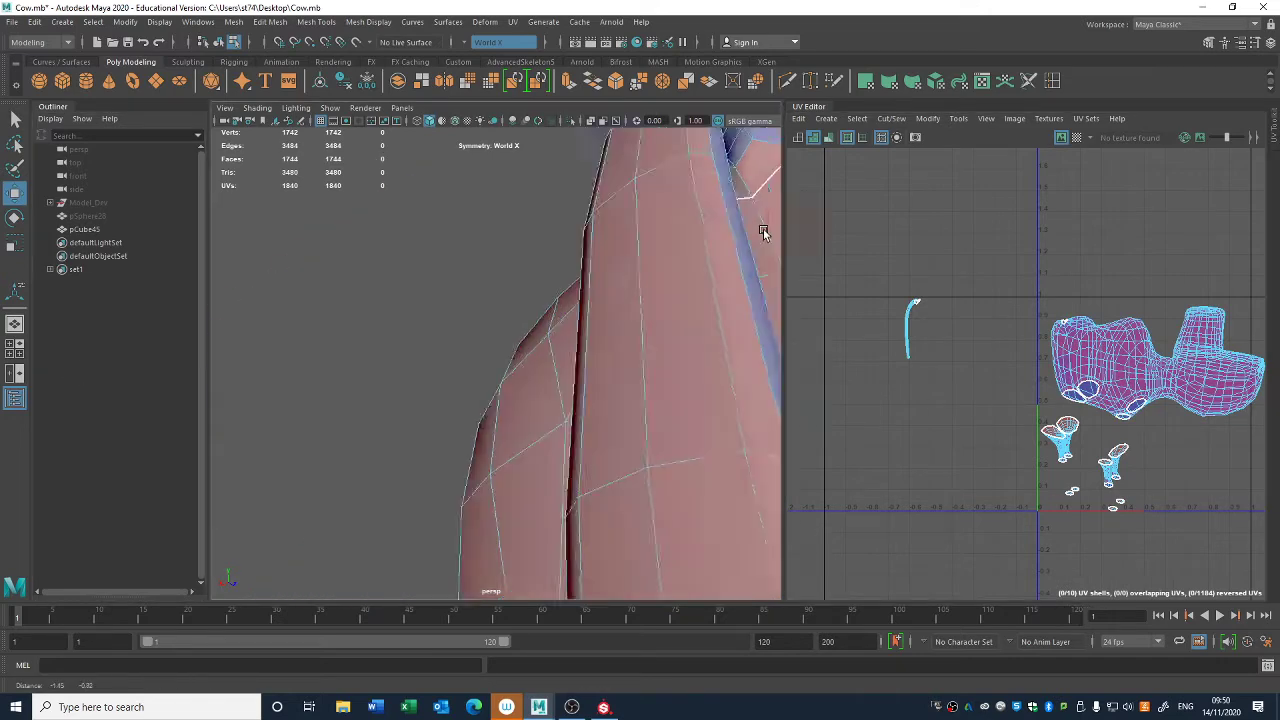
{"action": "scroll", "coordinate": [545, 363], "scroll_direction": "down", "scroll_amount": 5}
{"action": "middle_click_drag", "start_coordinate": [545, 363], "coordinate": [466, 12], "text": "alt"}
{"action": "right_click_drag", "start_coordinate": [360, 256], "coordinate": [359, 221]}
{"action": "left_click_drag", "start_coordinate": [370, 238], "coordinate": [418, 283], "text": "alt"}
{"action": "left_click", "coordinate": [685, 378]}
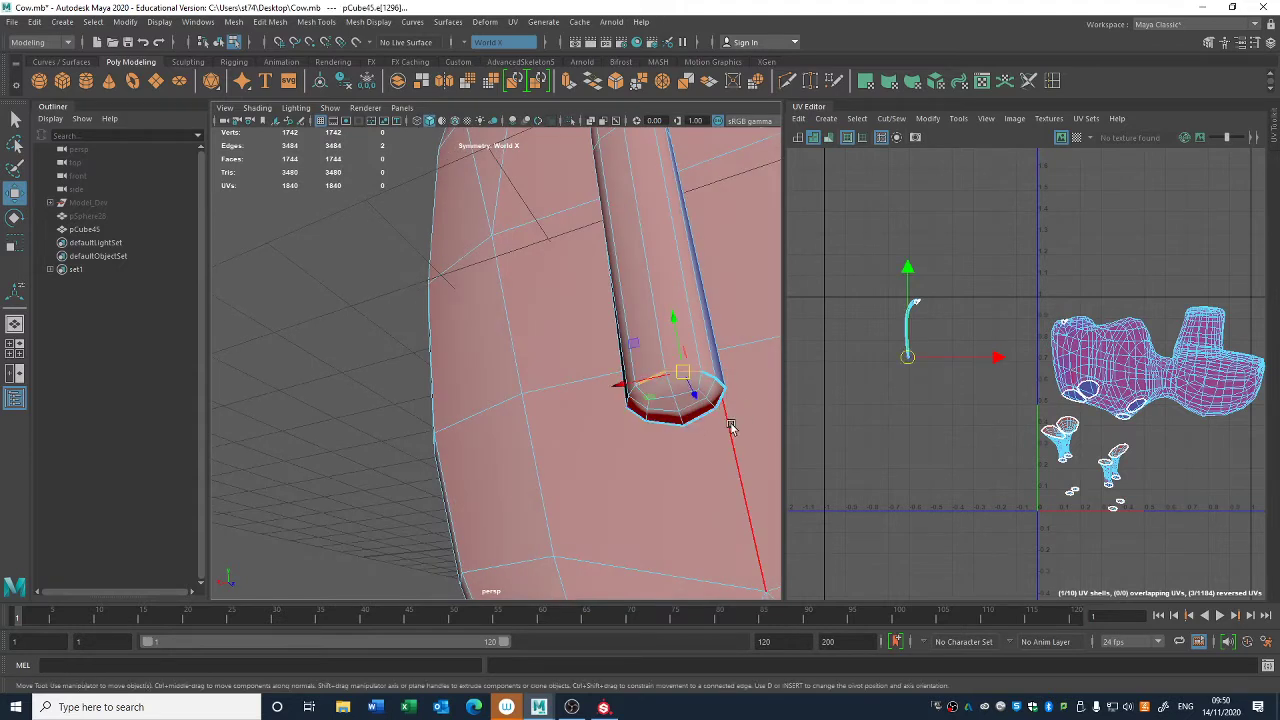
{"action": "key", "text": "q"}
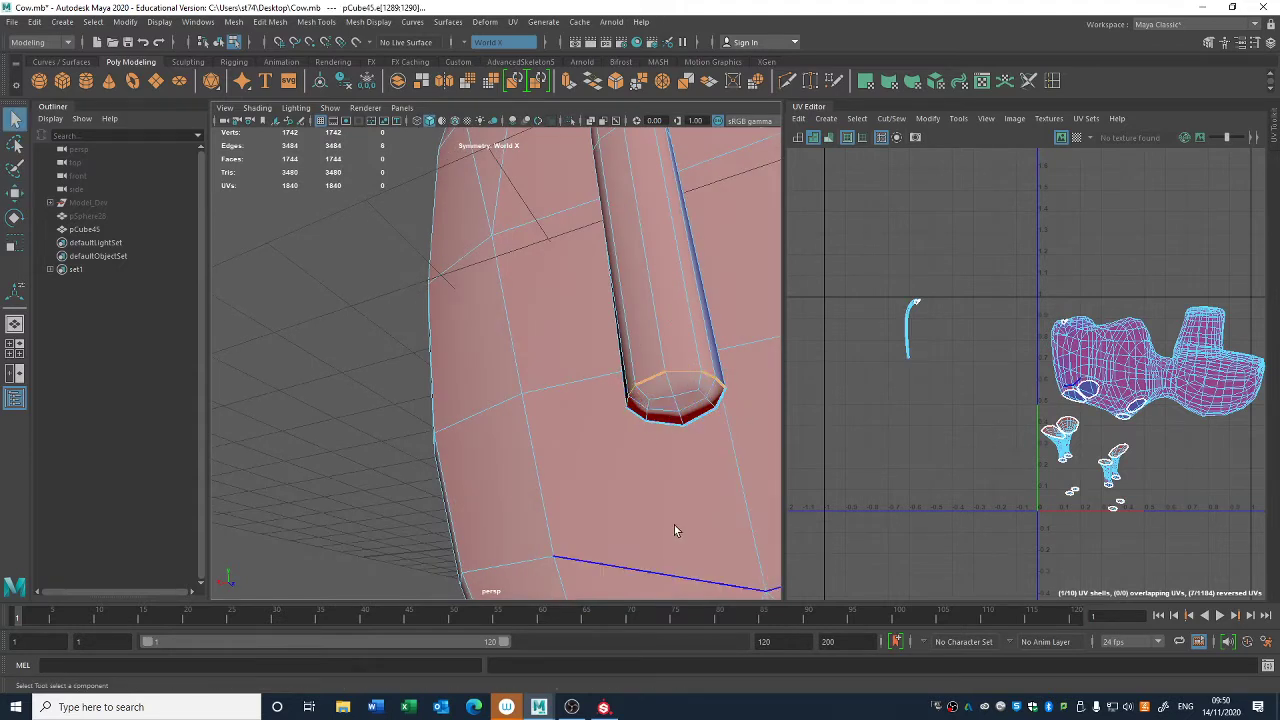
{"action": "middle_click_drag", "start_coordinate": [1092, 399], "coordinate": [1060, 397], "text": "alt"}
{"action": "key", "text": "ctrl+d"}
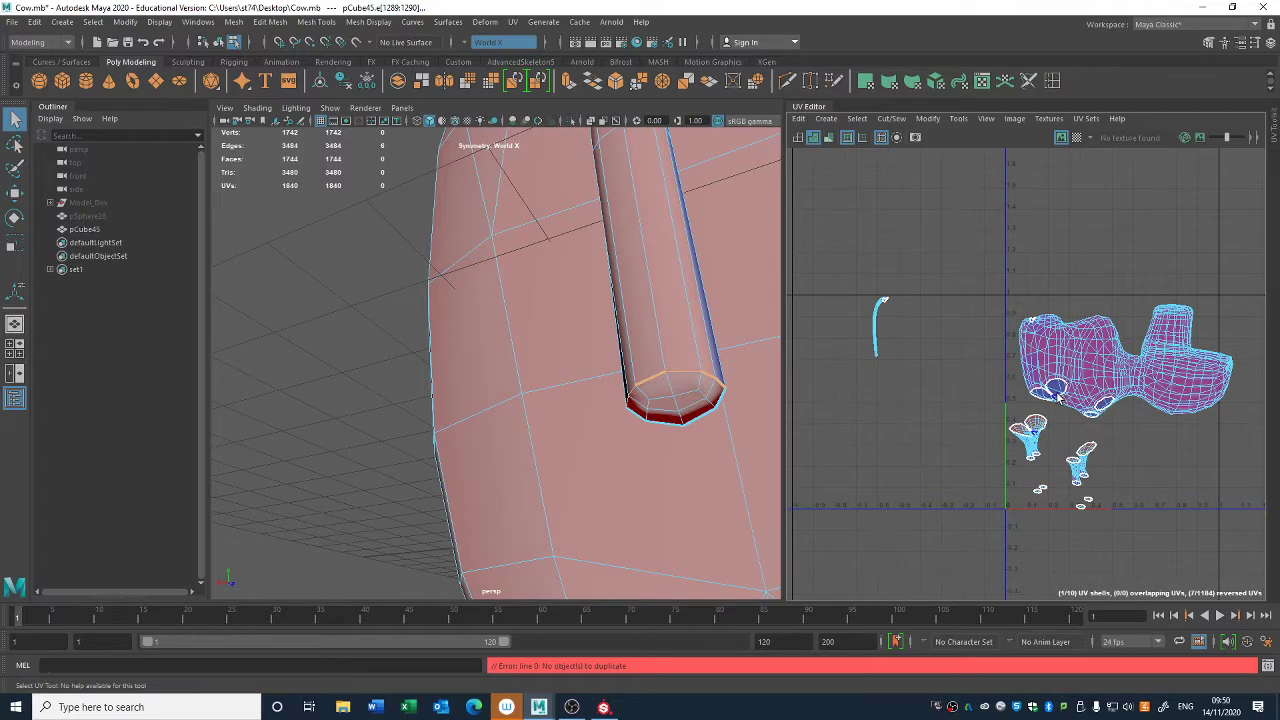
{"action": "key", "text": "ctrl+x"}
- Return the cow body to object mode and examine the neck and head for further UV seams
{"action": "left_click_drag", "start_coordinate": [694, 418], "coordinate": [641, 414], "text": "alt"}
{"action": "right_click_drag", "start_coordinate": [641, 414], "coordinate": [670, 388]}
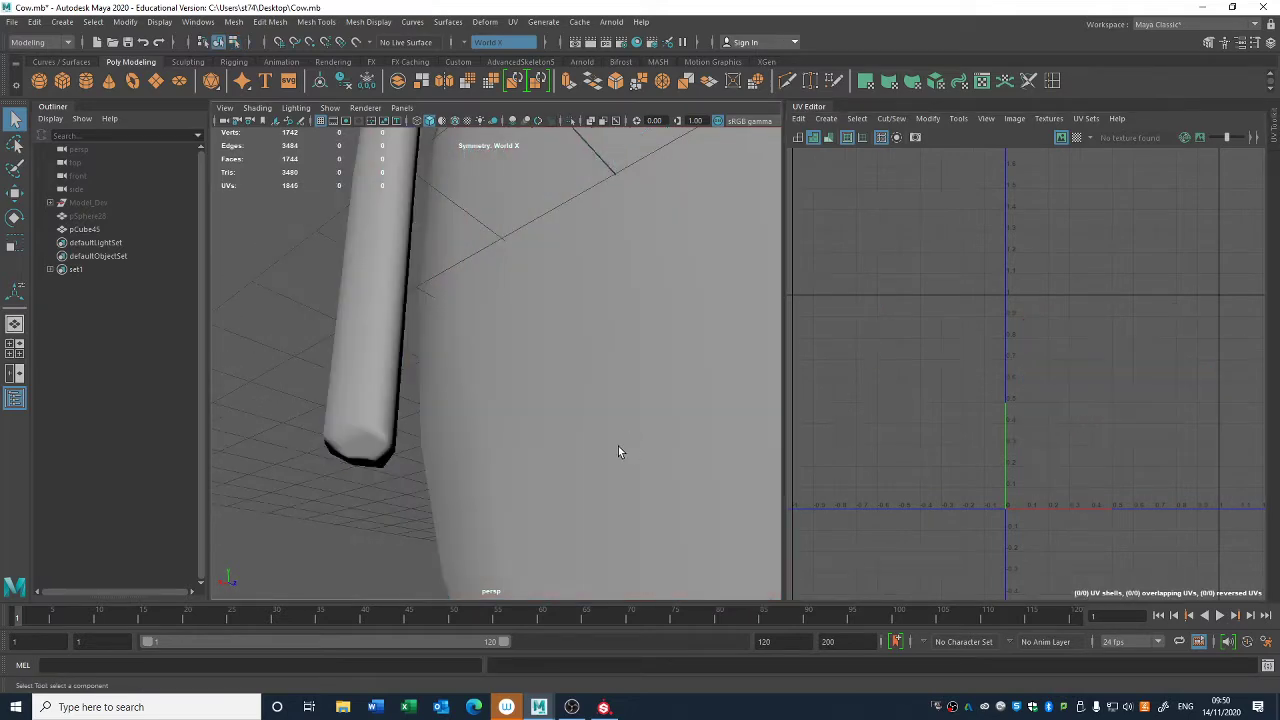
{"action": "left_click", "coordinate": [375, 407]}
{"action": "right_click", "coordinate": [381, 427]}
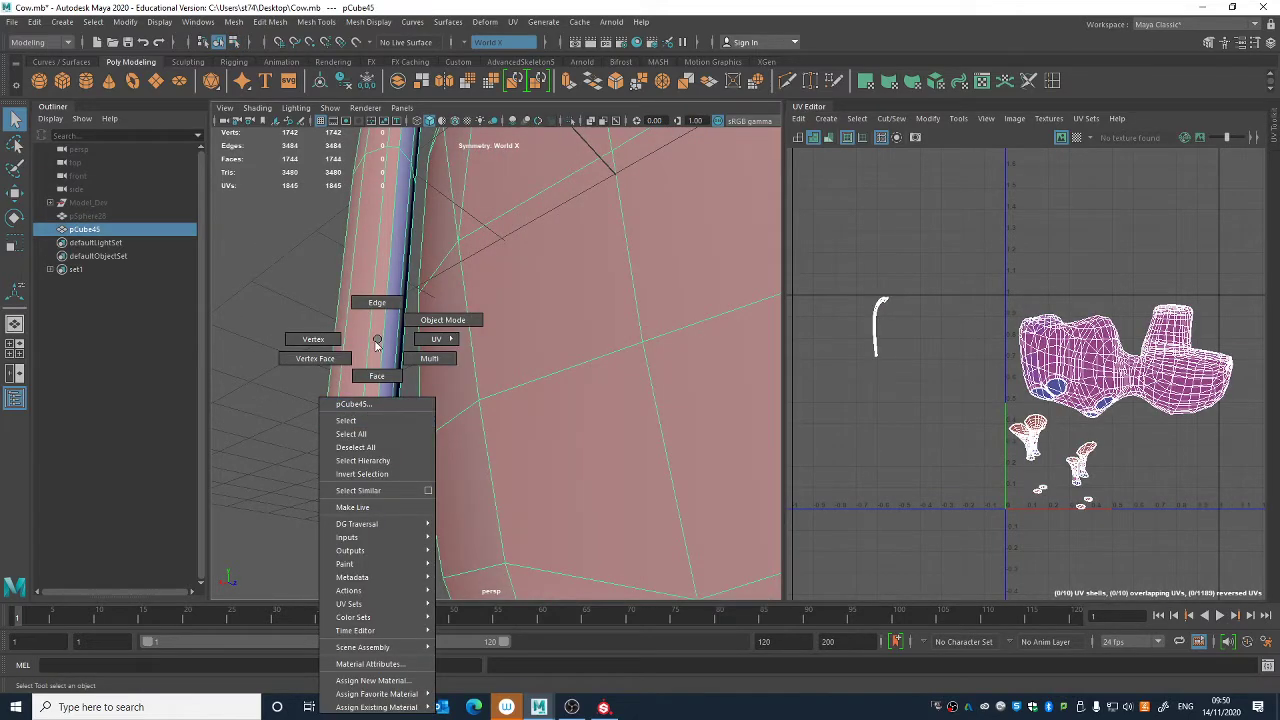
{"action": "right_click_drag", "start_coordinate": [377, 340], "coordinate": [443, 320]}
{"action": "scroll", "coordinate": [390, 326], "scroll_direction": "down", "scroll_amount": 5}
{"action": "left_click", "coordinate": [332, 331]}
{"action": "left_click_drag", "start_coordinate": [480, 426], "coordinate": [608, 425], "text": "alt"}
{"action": "left_click", "coordinate": [558, 407]}
{"action": "middle_click_drag", "start_coordinate": [608, 425], "coordinate": [326, 368], "text": "alt"}
{"action": "mouse_move", "coordinate": [566, 372]}
{"action": "left_mouse_down", "text": "alt"}
{"action": "mouse_move", "coordinate": [551, 374]}
{"action": "mouse_move", "coordinate": [585, 366]}
{"action": "left_mouse_up", "text": "alt"}
{"action": "middle_click_drag", "start_coordinate": [585, 366], "coordinate": [483, 357], "text": "alt"}
{"action": "mouse_move", "coordinate": [483, 357]}
{"action": "left_mouse_down", "text": "alt"}
{"action": "mouse_move", "coordinate": [486, 409]}
{"action": "mouse_move", "coordinate": [495, 369]}
{"action": "left_mouse_up", "text": "alt"}
{"action": "right_click_drag", "start_coordinate": [506, 352], "coordinate": [507, 272]}
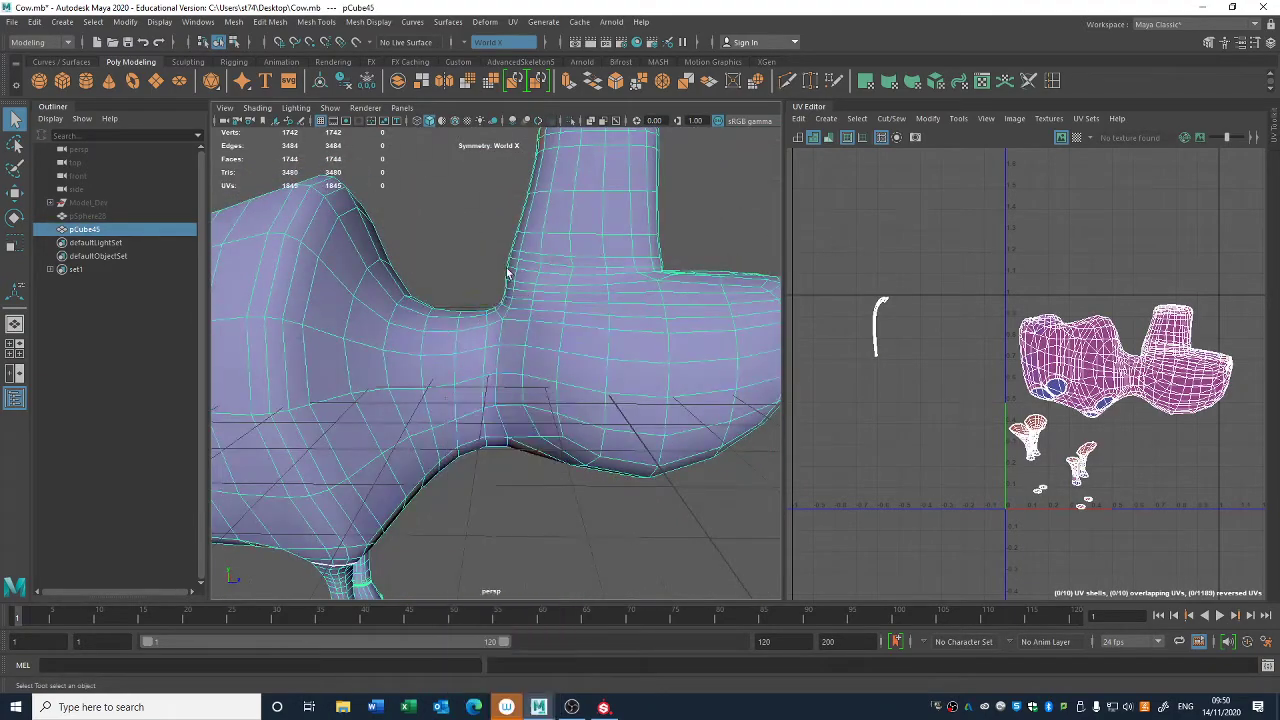
{"action": "left_click", "coordinate": [495, 388]}
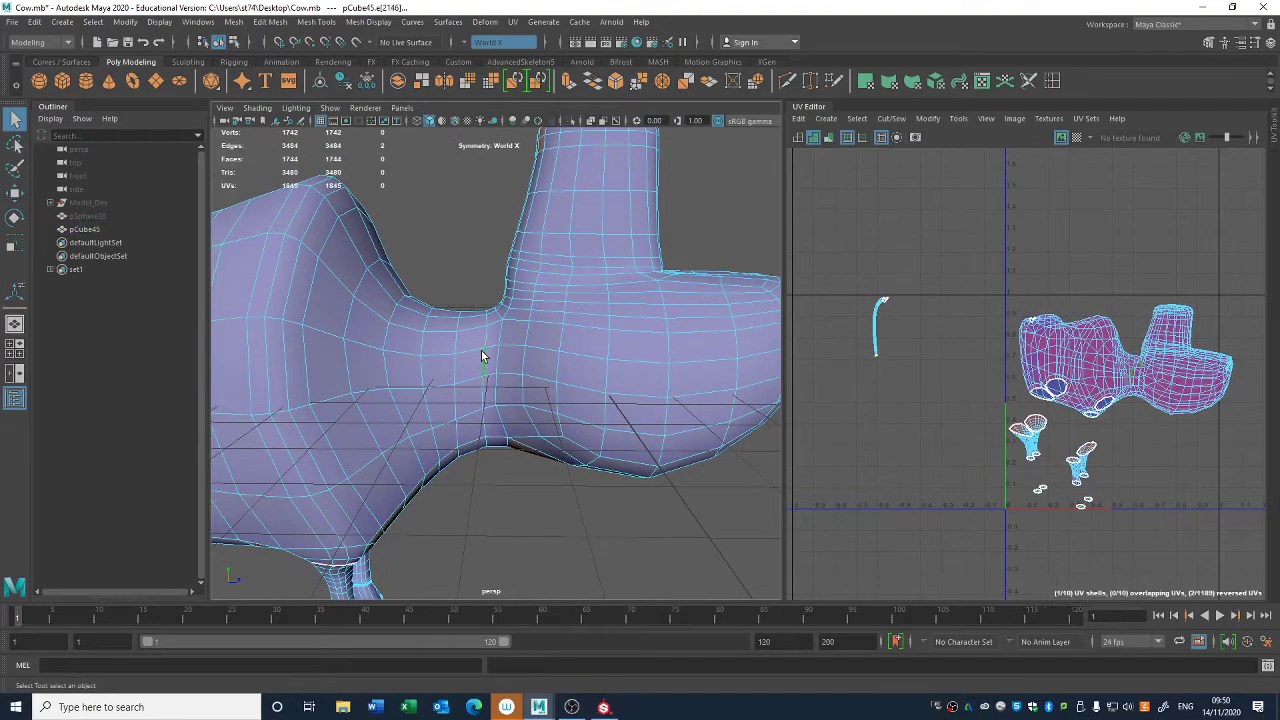
{"action": "mouse_move", "coordinate": [509, 408]}
{"action": "left_mouse_down", "text": "alt"}
{"action": "mouse_move", "coordinate": [504, 344]}
{"action": "mouse_move", "coordinate": [511, 393]}
{"action": "left_mouse_up", "text": "alt"}
{"action": "middle_click_drag", "start_coordinate": [1176, 473], "coordinate": [1161, 494], "text": "alt"}
{"action": "key", "text": "shift+x"}
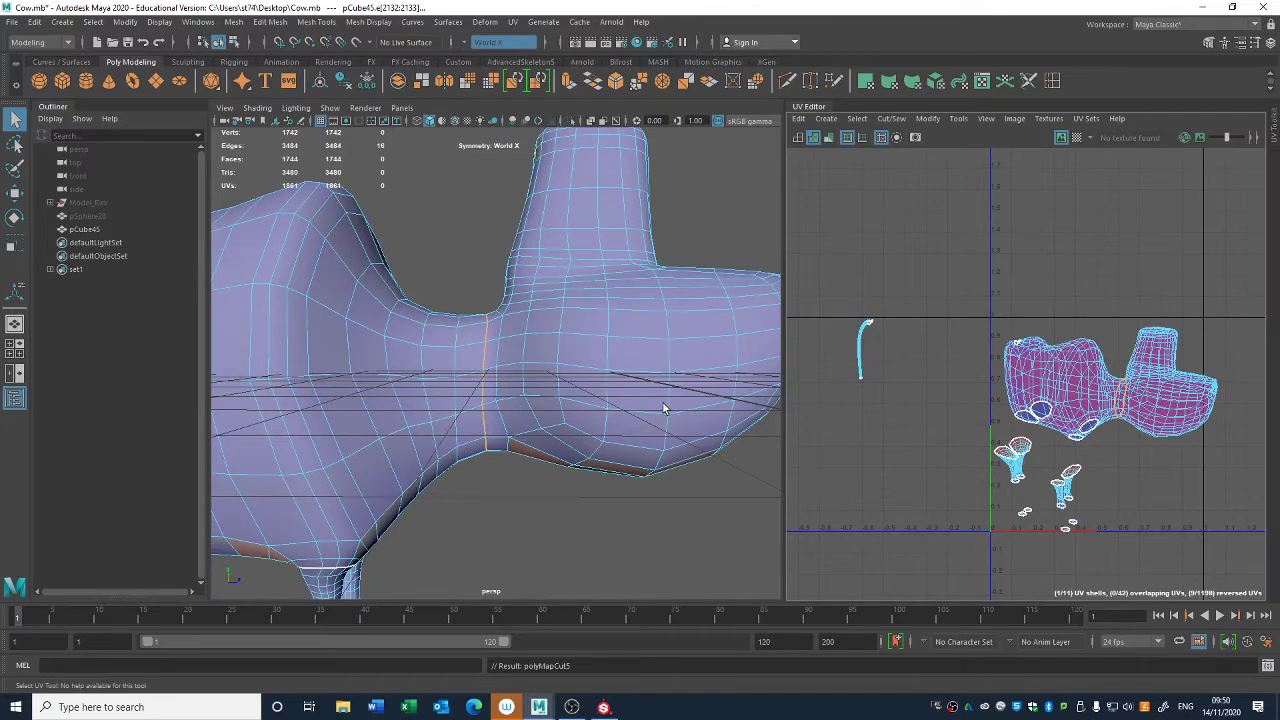
{"action": "key", "text": "ctrl+z"}
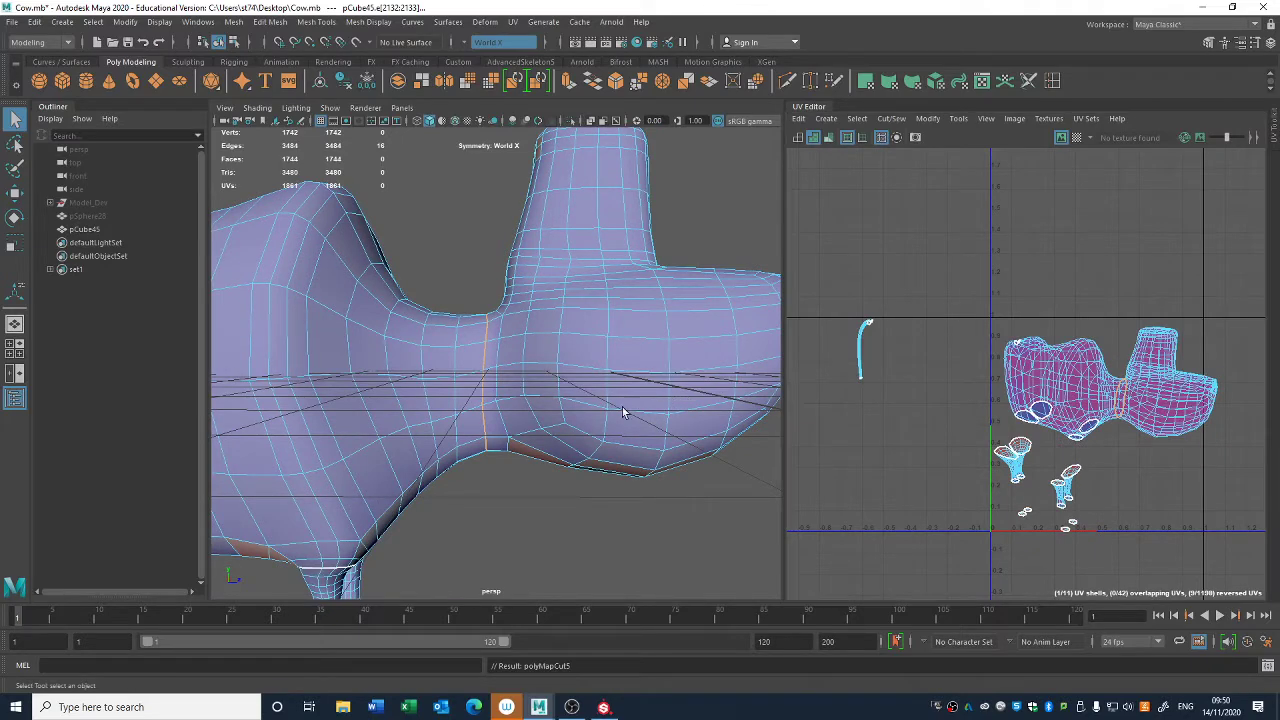
- Select the edge loop around the neck just behind the head and cut the UVs along it
{"action": "left_click_drag", "start_coordinate": [522, 428], "coordinate": [521, 388], "text": "alt"}
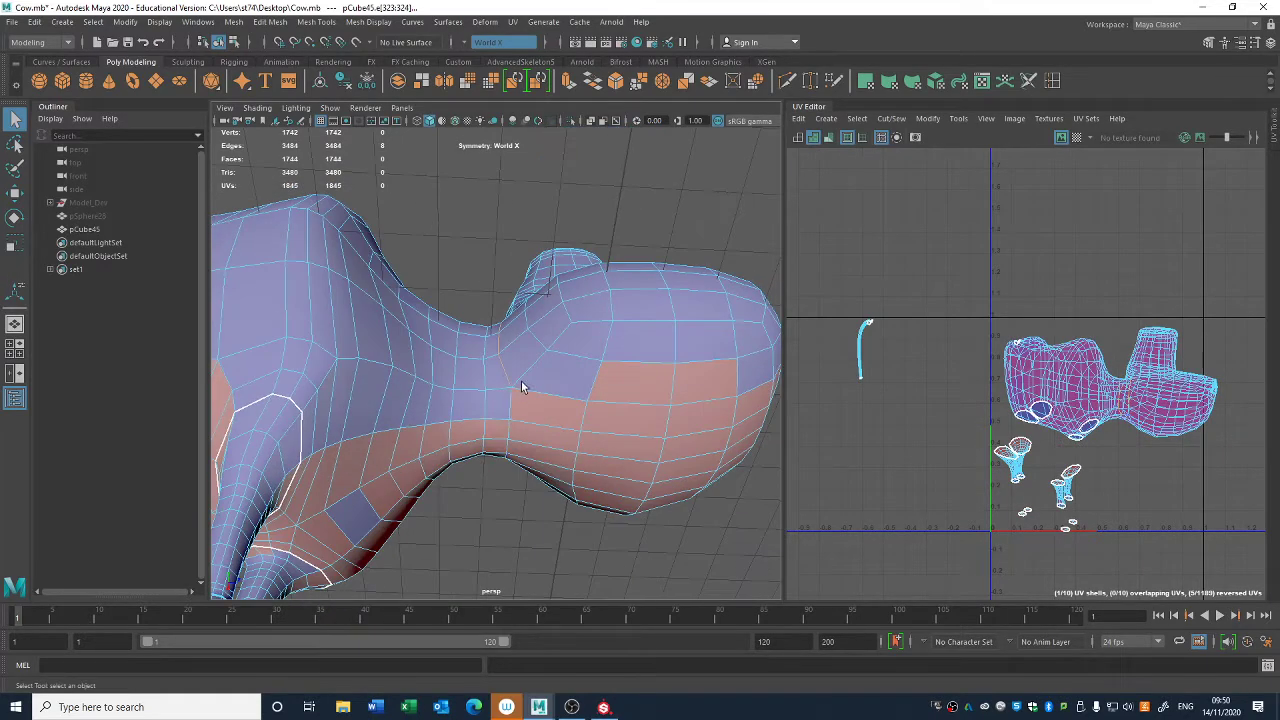
{"action": "left_click_drag", "start_coordinate": [536, 339], "coordinate": [548, 378], "text": "alt"}
{"action": "left_click", "coordinate": [497, 336], "text": "shift"}
{"action": "middle_click_drag", "start_coordinate": [1052, 455], "coordinate": [998, 464], "text": "alt"}
{"action": "left_click_drag", "start_coordinate": [682, 422], "coordinate": [720, 402], "text": "alt"}
- Move the torso's UV shell clear of the head shell, and shift the hind-leg shells slightly closer to the torso shell
{"action": "right_click", "coordinate": [1022, 444]}
{"action": "right_click_drag", "start_coordinate": [1022, 444], "coordinate": [963, 420]}
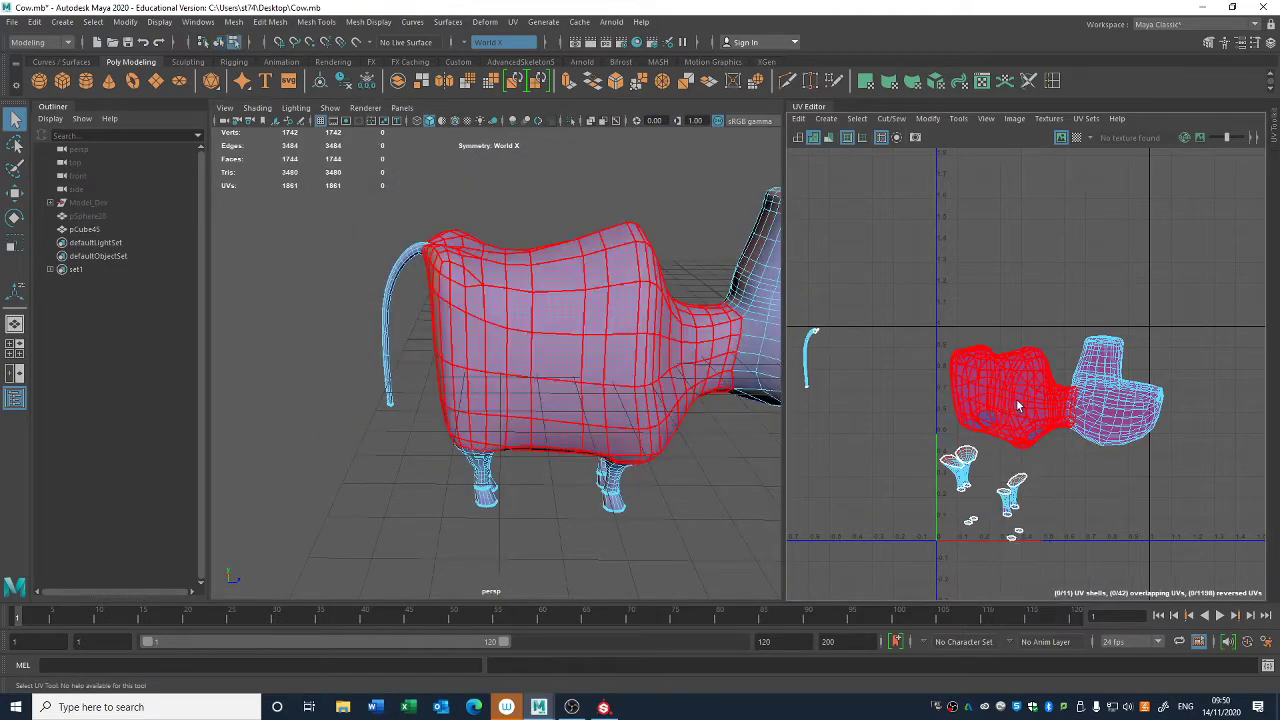
{"action": "left_click", "coordinate": [1016, 402]}
{"action": "key", "text": "w"}
{"action": "left_click_drag", "start_coordinate": [1016, 402], "coordinate": [968, 370]}
{"action": "left_click", "coordinate": [957, 474]}
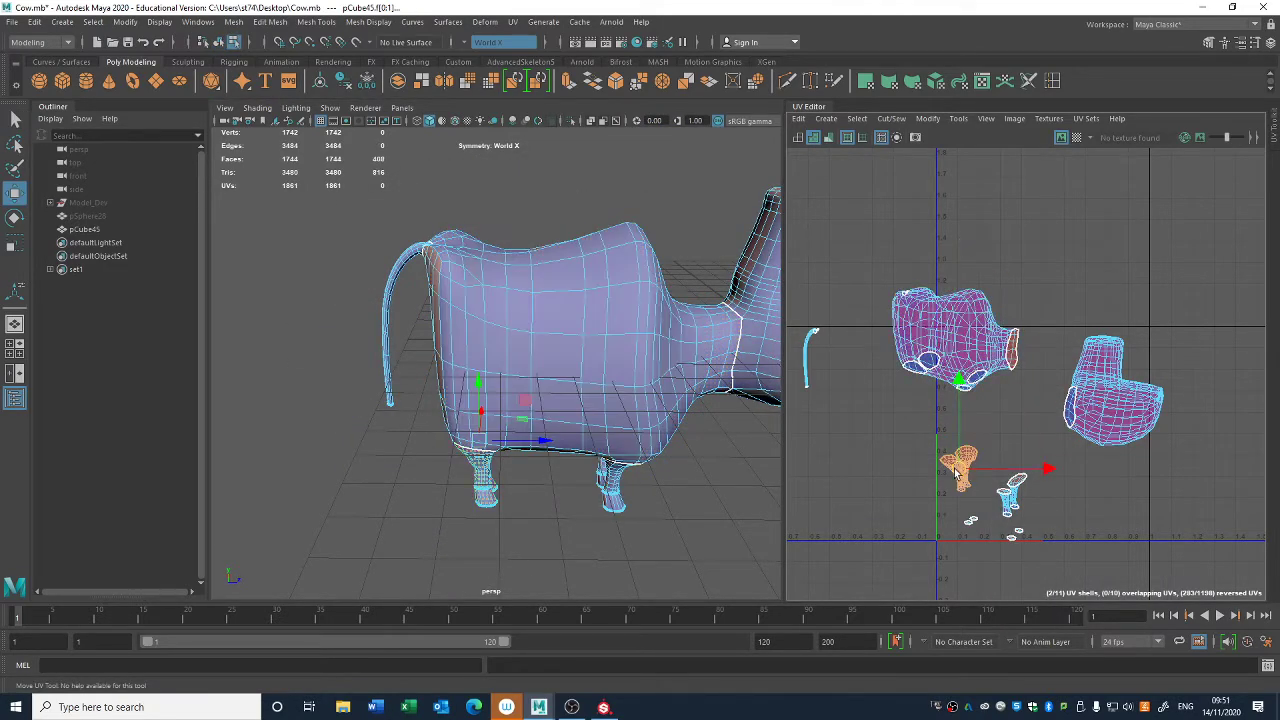
{"action": "left_click", "coordinate": [953, 498]}
- Select the line of edges running down the inner side of both hind legs to the soles and cut the UVs along it
{"action": "middle_click_drag", "start_coordinate": [512, 472], "coordinate": [530, 372], "text": "alt"}
{"action": "scroll", "coordinate": [537, 371], "scroll_direction": "up", "scroll_amount": 5}
{"action": "left_click_drag", "start_coordinate": [537, 371], "coordinate": [912, 288], "text": "alt"}
{"action": "left_click_drag", "start_coordinate": [368, 376], "coordinate": [573, 345], "text": "alt"}
{"action": "key", "text": "q"}
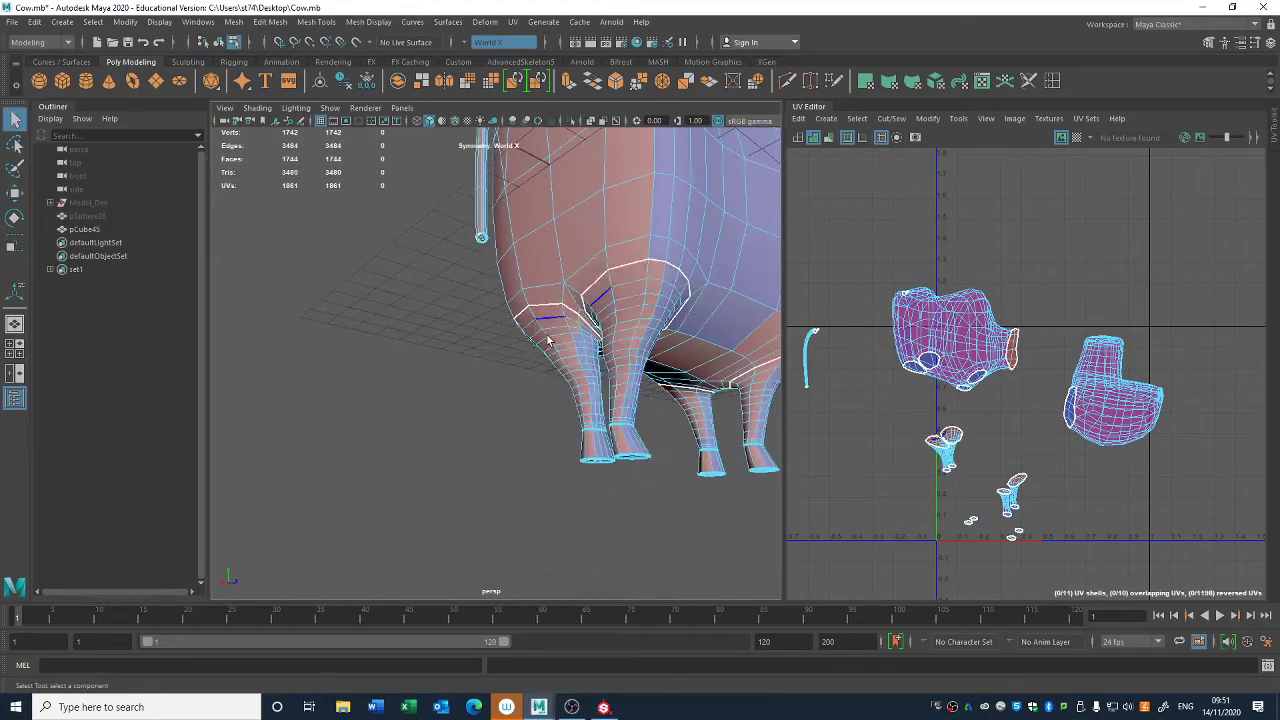
{"action": "right_click_drag", "start_coordinate": [548, 340], "coordinate": [713, 486], "text": "alt"}
{"action": "left_click_drag", "start_coordinate": [713, 486], "coordinate": [620, 474], "text": "alt"}
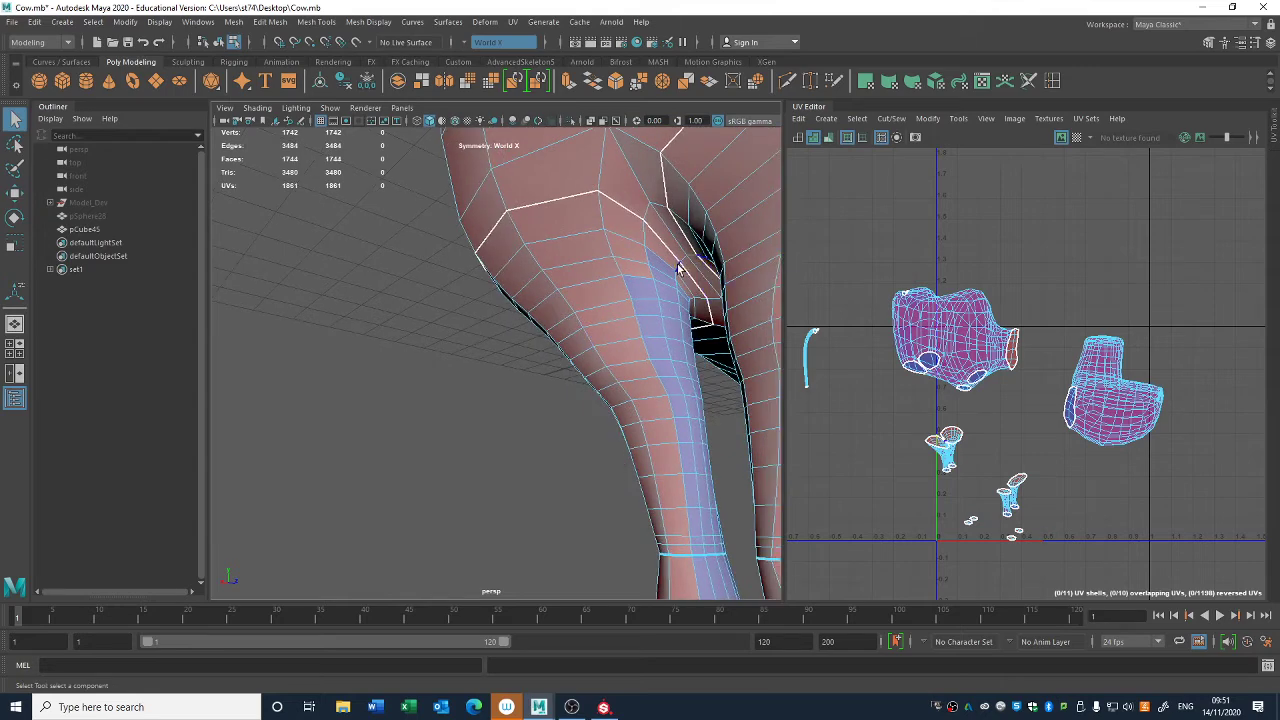
{"action": "middle_click_drag", "start_coordinate": [706, 406], "coordinate": [603, 306], "text": "alt"}
{"action": "left_click", "coordinate": [592, 437]}
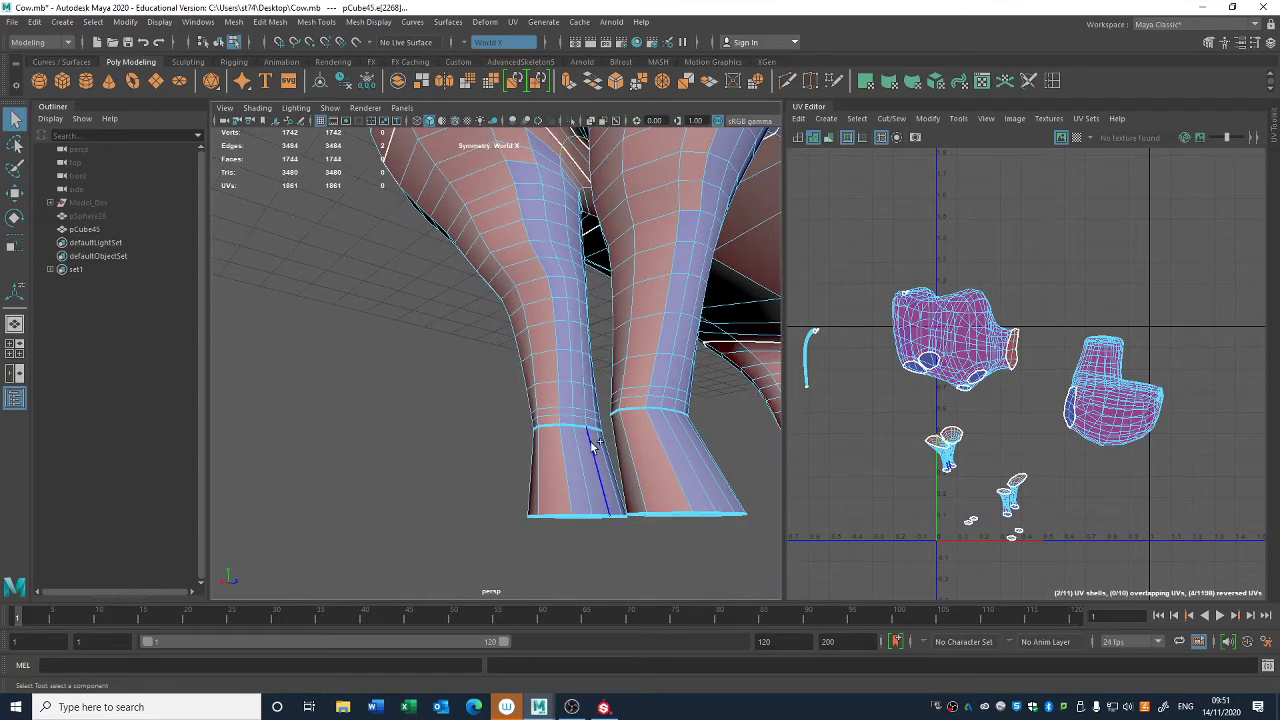
{"action": "left_click_drag", "start_coordinate": [591, 447], "coordinate": [720, 460], "text": "alt"}
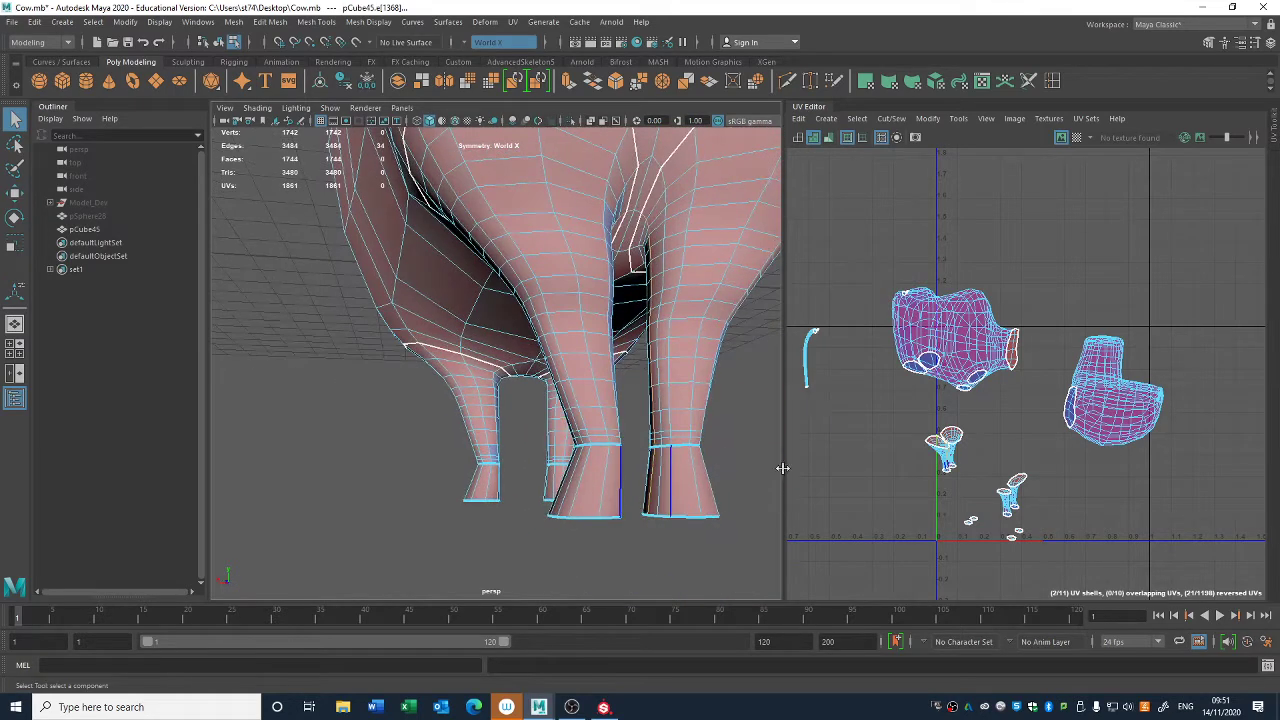
{"action": "right_click", "coordinate": [958, 477]}
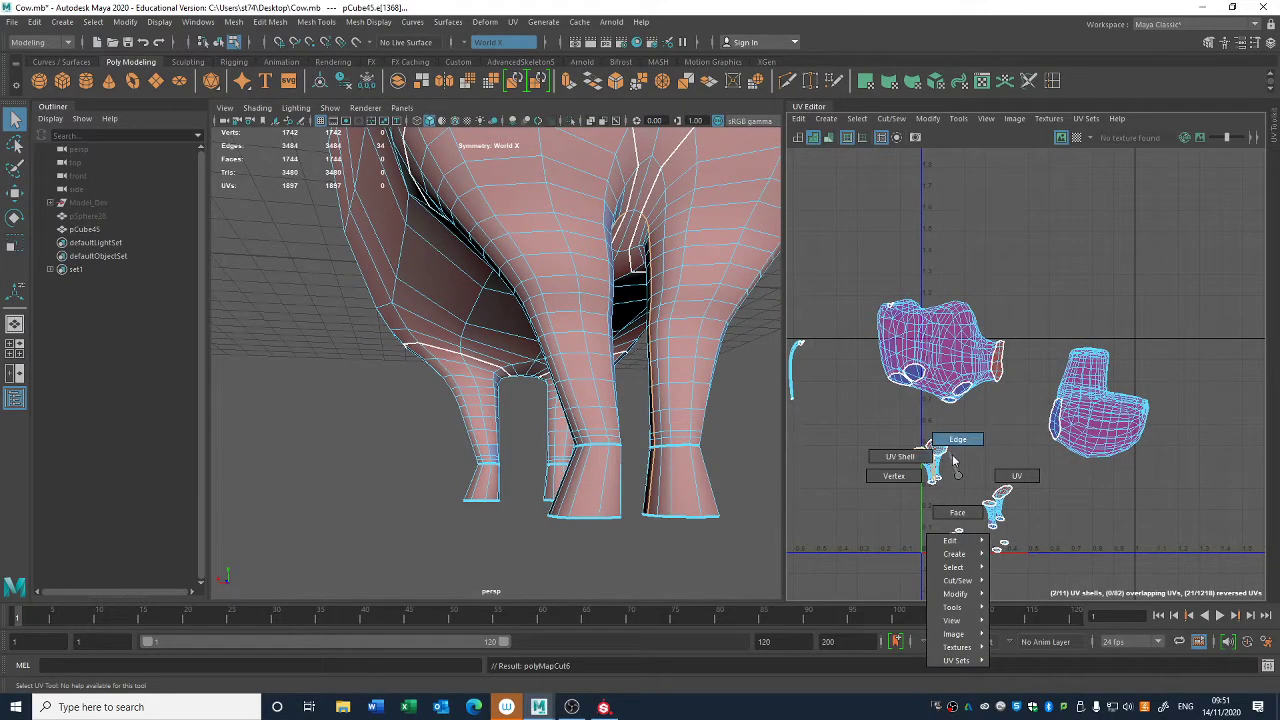
{"action": "right_click_drag", "start_coordinate": [953, 460], "coordinate": [958, 453]}
- Select the line of edges down the inner side of both front legs and cut the UVs along it
{"action": "left_click_drag", "start_coordinate": [767, 452], "coordinate": [590, 405], "text": "alt"}
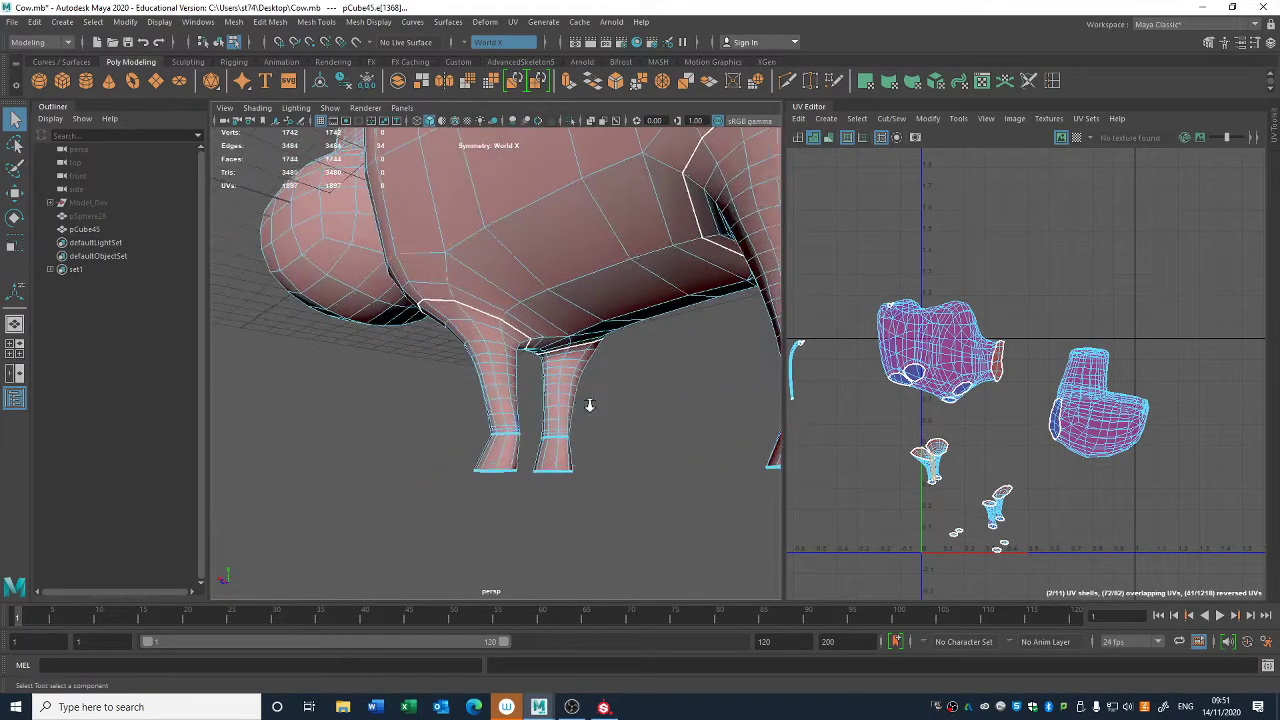
{"action": "scroll", "coordinate": [590, 405], "scroll_direction": "up", "scroll_amount": 3}
{"action": "right_click_drag", "start_coordinate": [603, 358], "coordinate": [601, 346]}
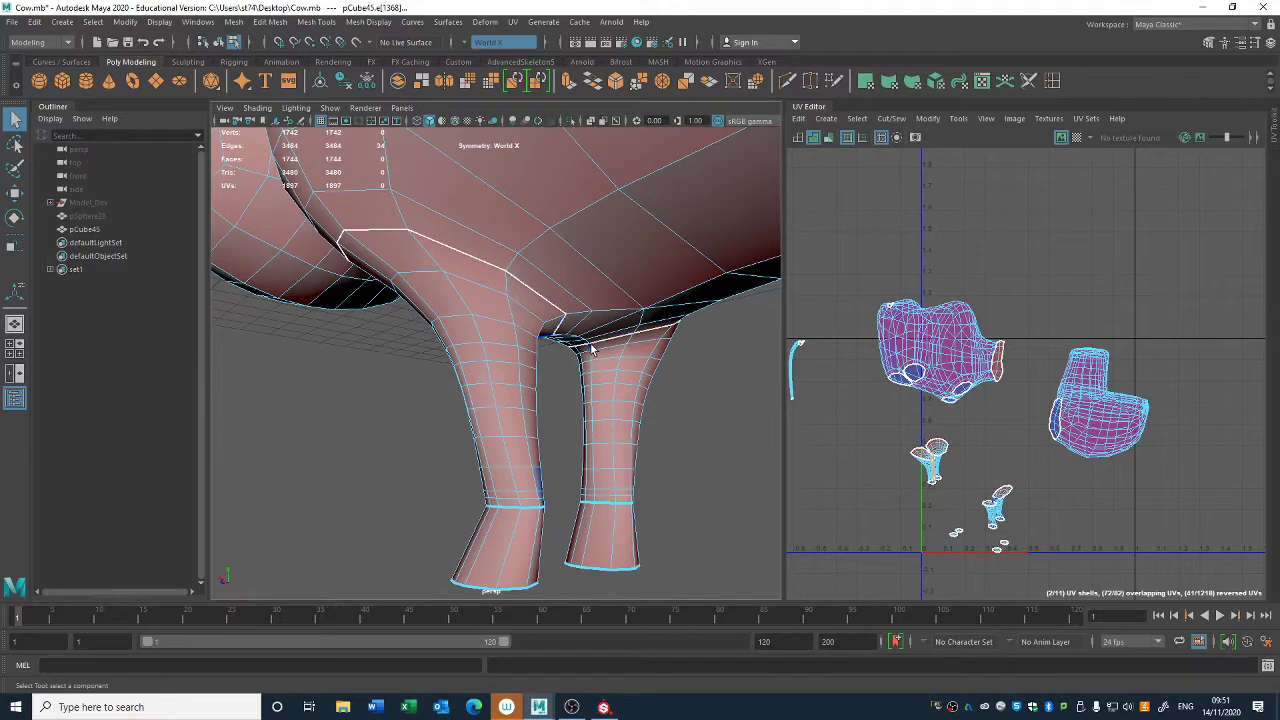
{"action": "middle_click_drag", "start_coordinate": [1038, 413], "coordinate": [1009, 390], "text": "alt"}
- Select the UV shells of the hind and front legs, unfold them and clear the selection
{"action": "scroll", "coordinate": [690, 400], "scroll_direction": "down", "scroll_amount": 5}
{"action": "left_click_drag", "start_coordinate": [680, 395], "coordinate": [475, 328], "text": "alt"}
{"action": "middle_click_drag", "start_coordinate": [555, 323], "coordinate": [541, 343], "text": "alt"}
{"action": "left_click", "coordinate": [801, 392]}
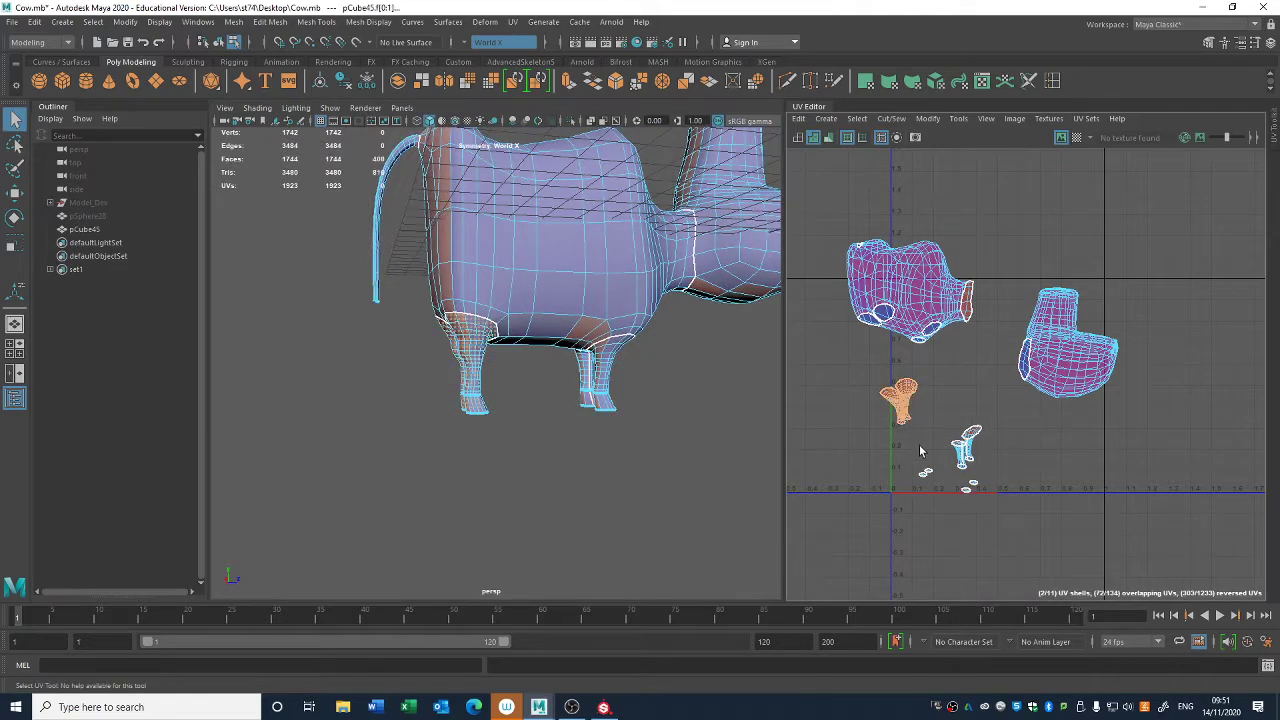
{"action": "left_click", "coordinate": [965, 447], "text": "shift"}
{"action": "key", "text": "ctrl+u"}
{"action": "left_click", "coordinate": [811, 385]}
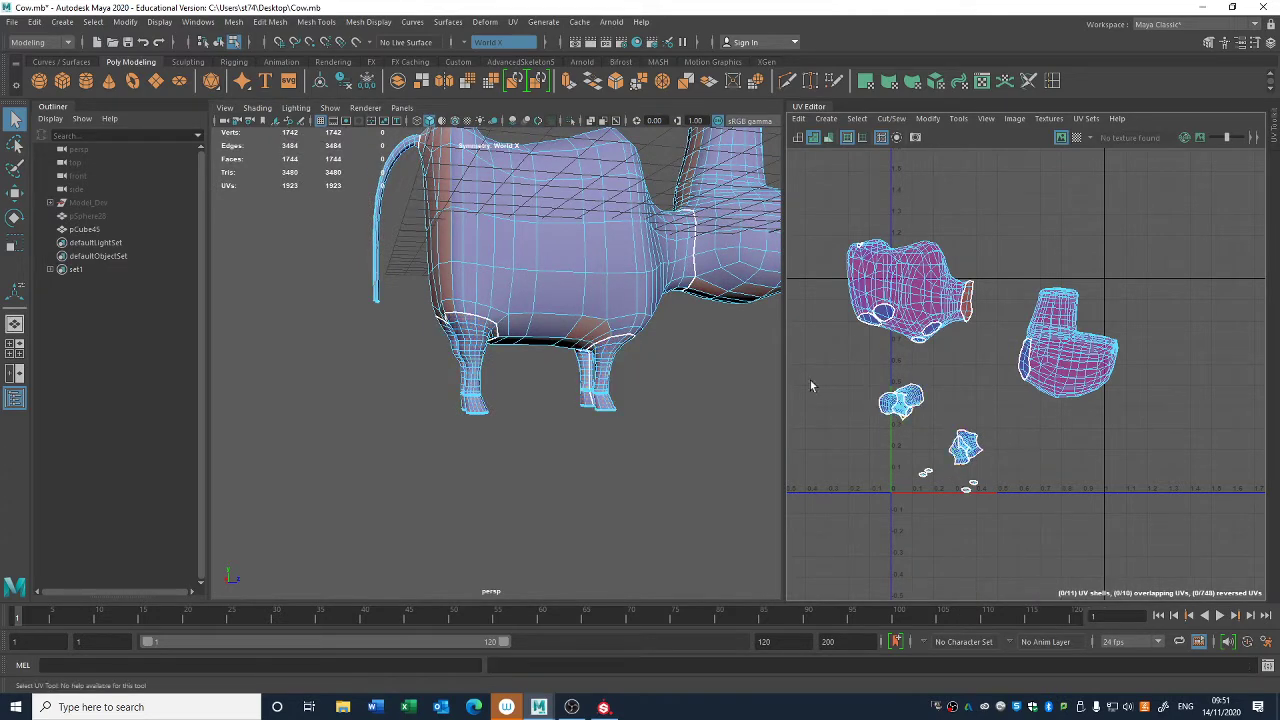
- Return the cow body to object mode, freeze its transformations and delete its construction history
{"action": "right_click_drag", "start_coordinate": [812, 385], "coordinate": [1076, 523], "text": "alt"}
{"action": "middle_click_drag", "start_coordinate": [1076, 523], "coordinate": [988, 471], "text": "alt"}
{"action": "left_click", "coordinate": [962, 383]}
{"action": "right_click_drag", "start_coordinate": [462, 240], "coordinate": [485, 208]}
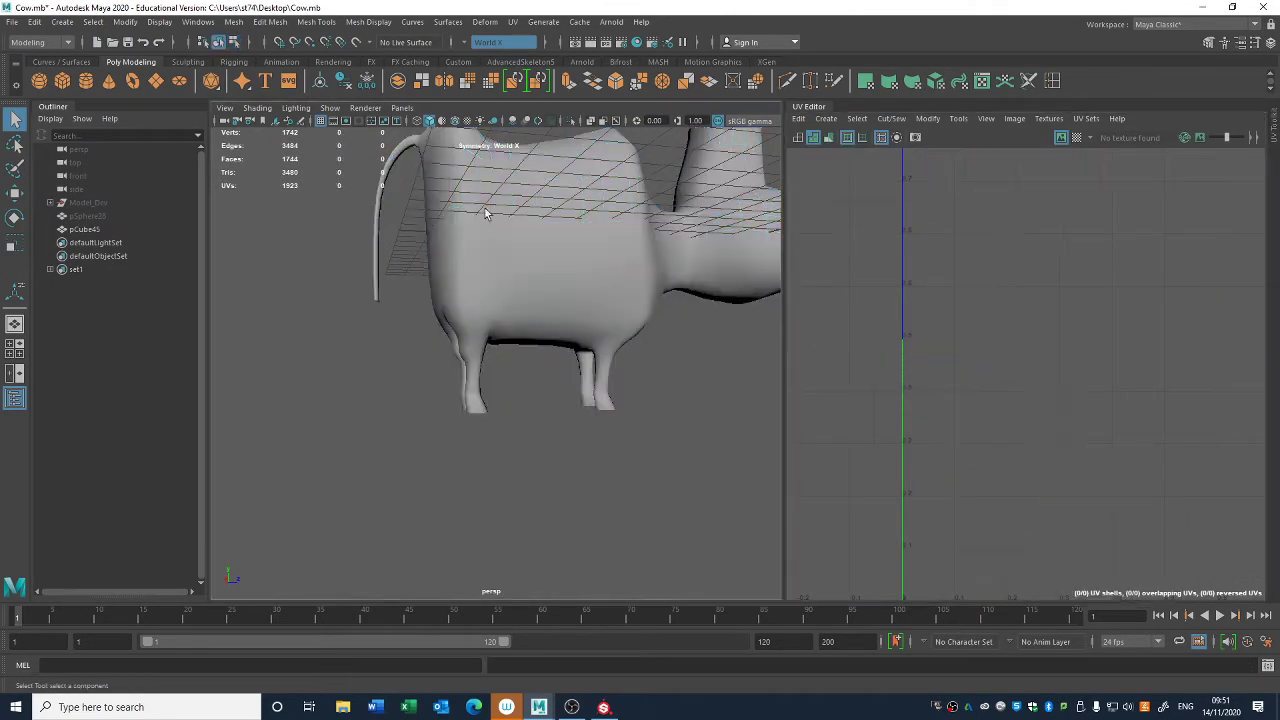
{"action": "left_click", "coordinate": [485, 208]}
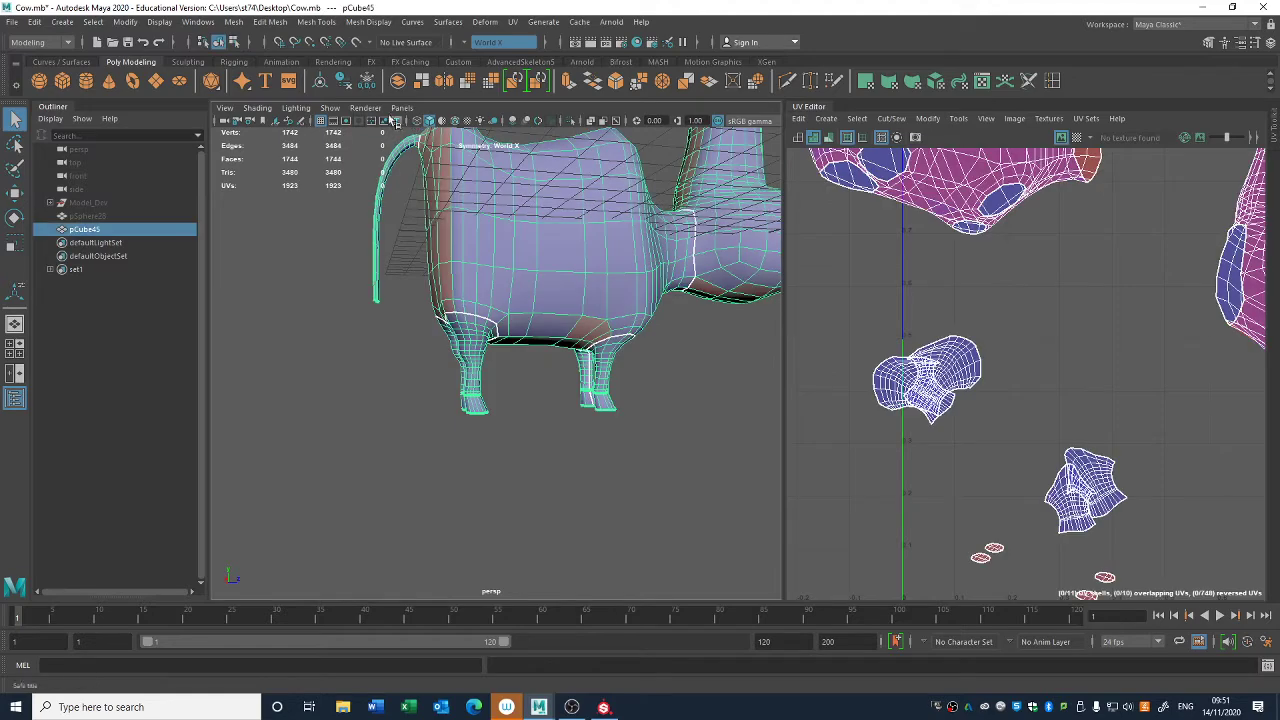
{"action": "left_click", "coordinate": [342, 82]}
- Unfold the four small hoof-sole UV shells below the leg shells and deselect them
{"action": "right_click_drag", "start_coordinate": [1098, 402], "coordinate": [1040, 384]}
{"action": "left_click_drag", "start_coordinate": [870, 311], "coordinate": [1172, 508]}
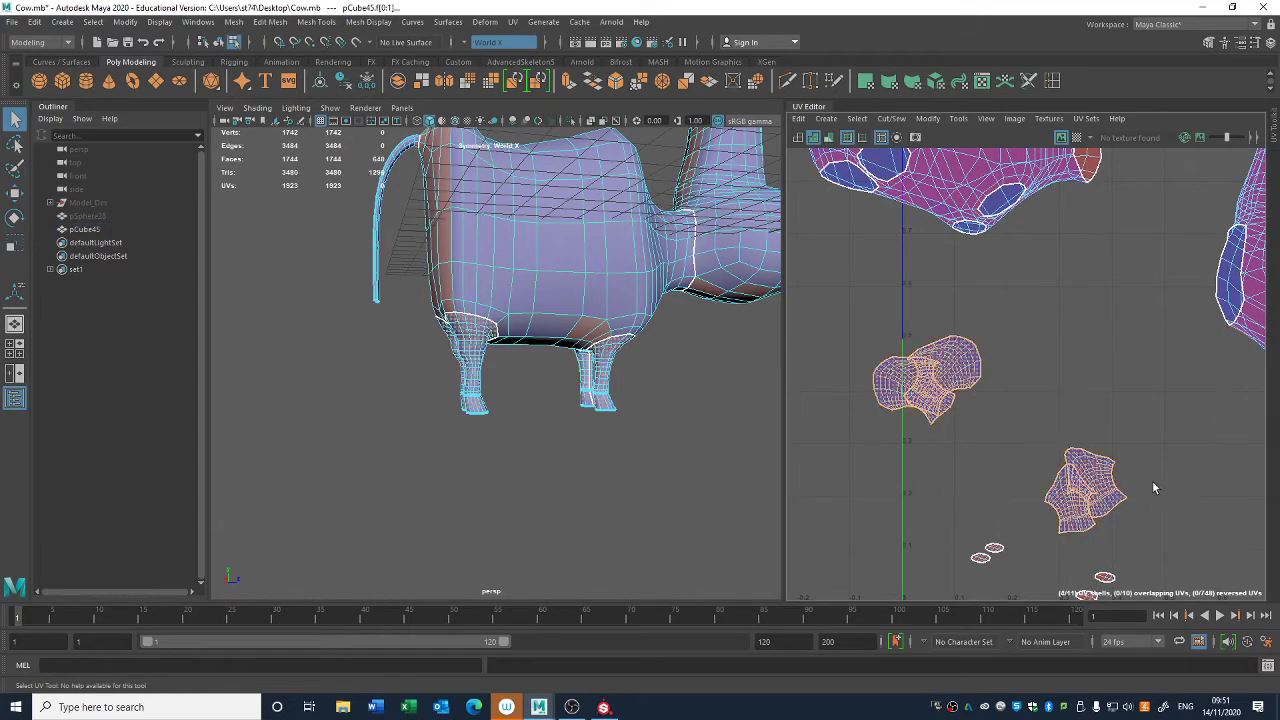
{"action": "left_click", "coordinate": [1127, 366]}
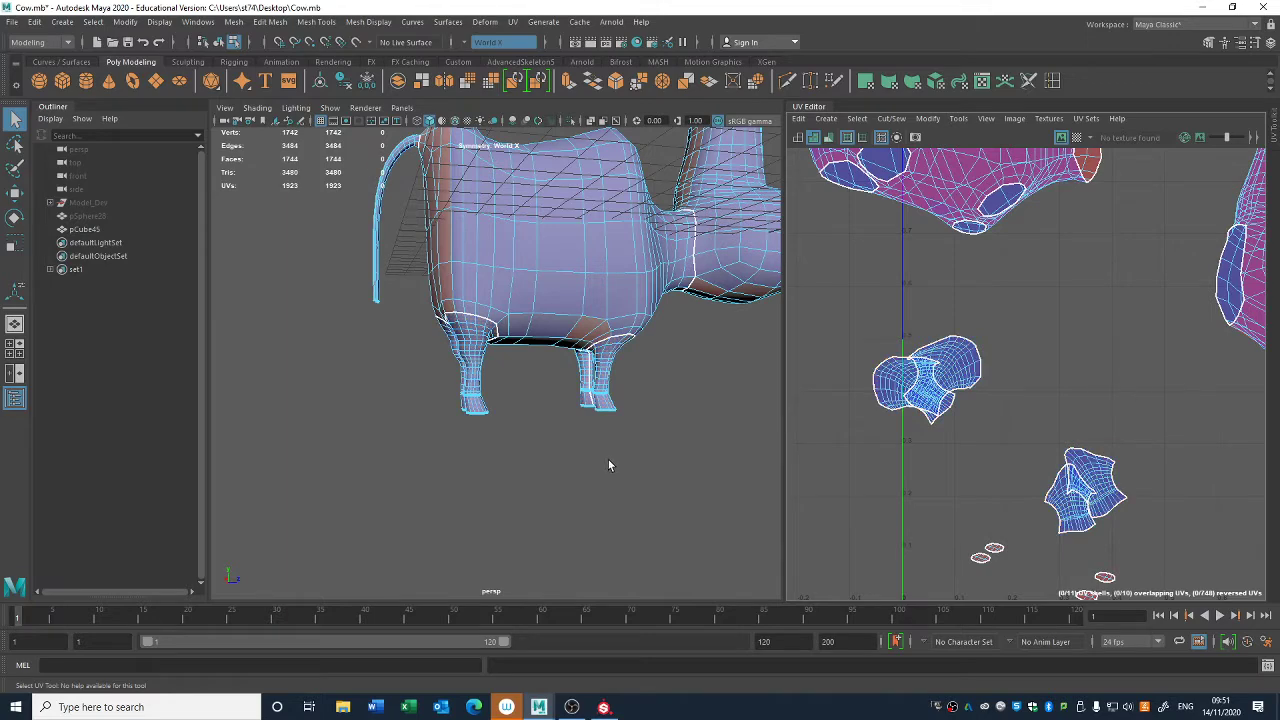
{"action": "middle_click_drag", "start_coordinate": [1002, 501], "coordinate": [930, 376], "text": "alt"}
{"action": "left_click_drag", "start_coordinate": [862, 488], "coordinate": [1250, 420]}
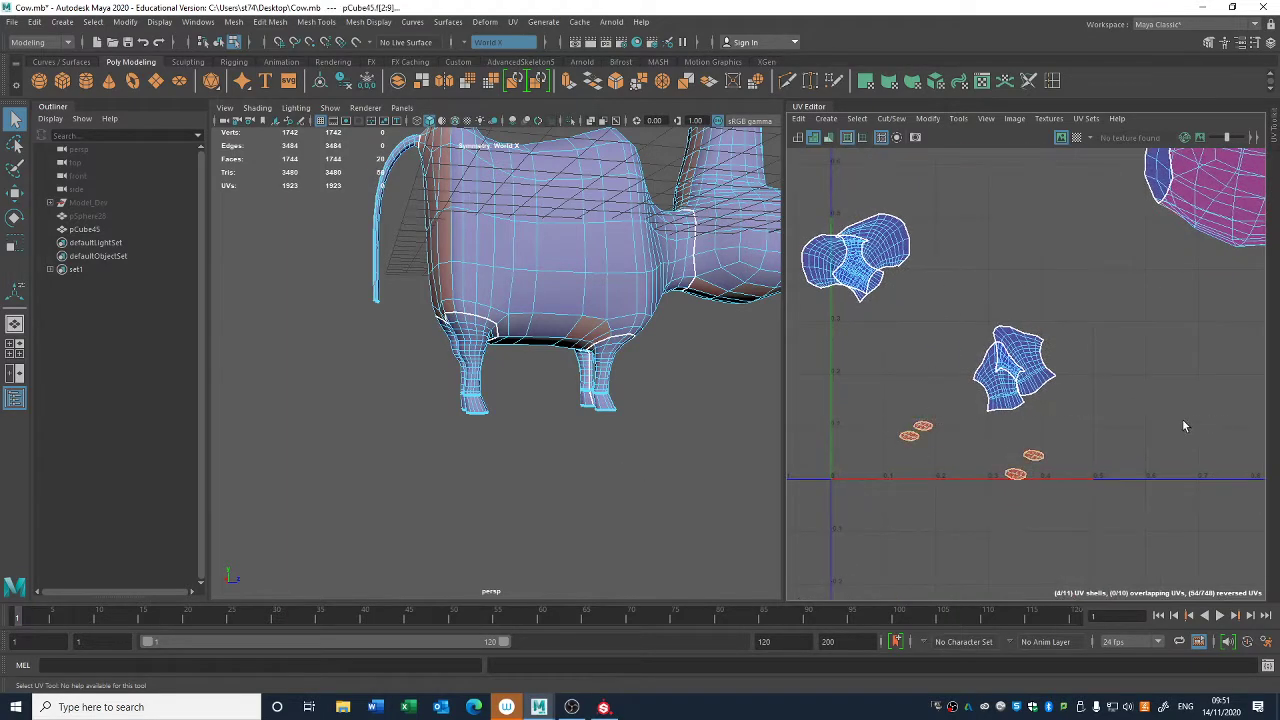
{"action": "key", "text": "g"}
{"action": "left_click", "coordinate": [1158, 389]}
{"action": "scroll", "coordinate": [1132, 312], "scroll_direction": "down", "scroll_amount": 3}
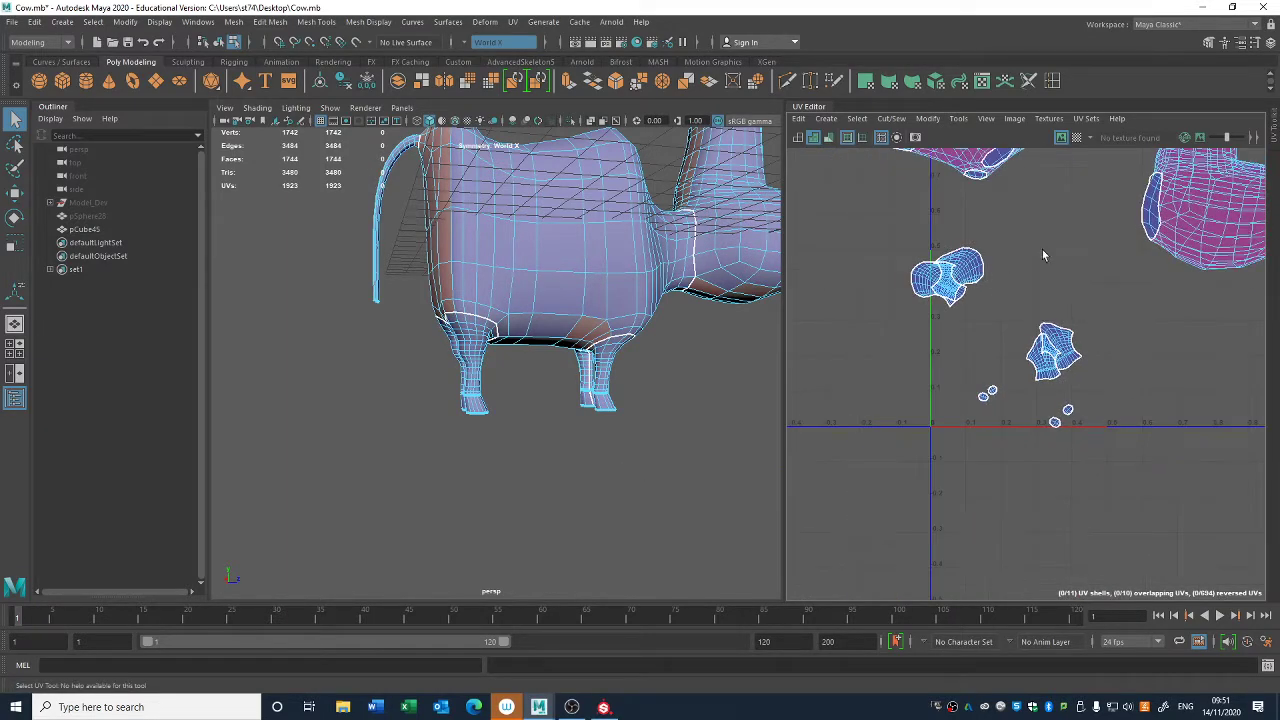
- Select the line of edges along the underside of the tail from rump to tip and cut the UVs along it
{"action": "middle_click_drag", "start_coordinate": [1042, 250], "coordinate": [864, 429], "text": "alt"}
{"action": "left_click", "coordinate": [1018, 389]}
{"action": "left_click_drag", "start_coordinate": [654, 323], "coordinate": [563, 318], "text": "alt"}
{"action": "middle_click_drag", "start_coordinate": [929, 374], "coordinate": [1274, 411], "text": "alt"}
{"action": "left_click", "coordinate": [884, 347]}
{"action": "scroll", "coordinate": [577, 390], "scroll_direction": "up", "scroll_amount": 5}
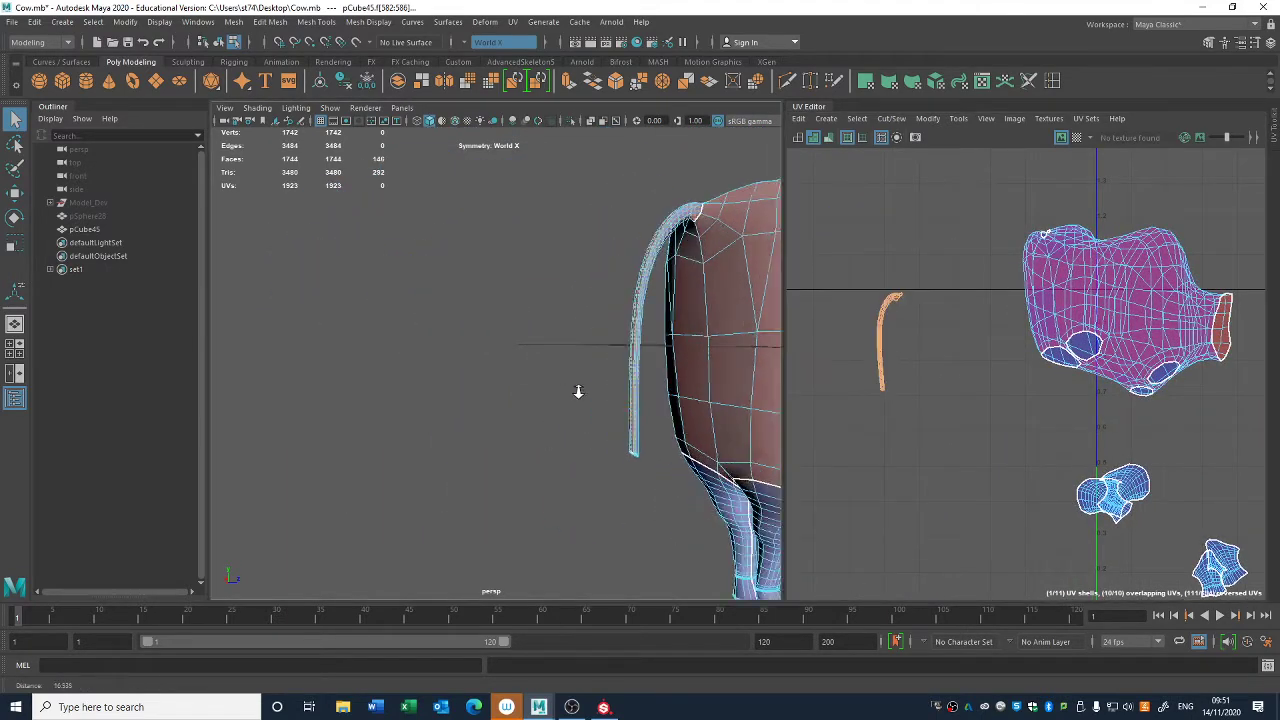
{"action": "left_click_drag", "start_coordinate": [545, 430], "coordinate": [453, 318], "text": "alt"}
{"action": "scroll", "coordinate": [446, 294], "scroll_direction": "up", "scroll_amount": 4}
{"action": "right_click_drag", "start_coordinate": [441, 270], "coordinate": [440, 200]}
{"action": "left_click_drag", "start_coordinate": [427, 258], "coordinate": [551, 206], "text": "alt"}
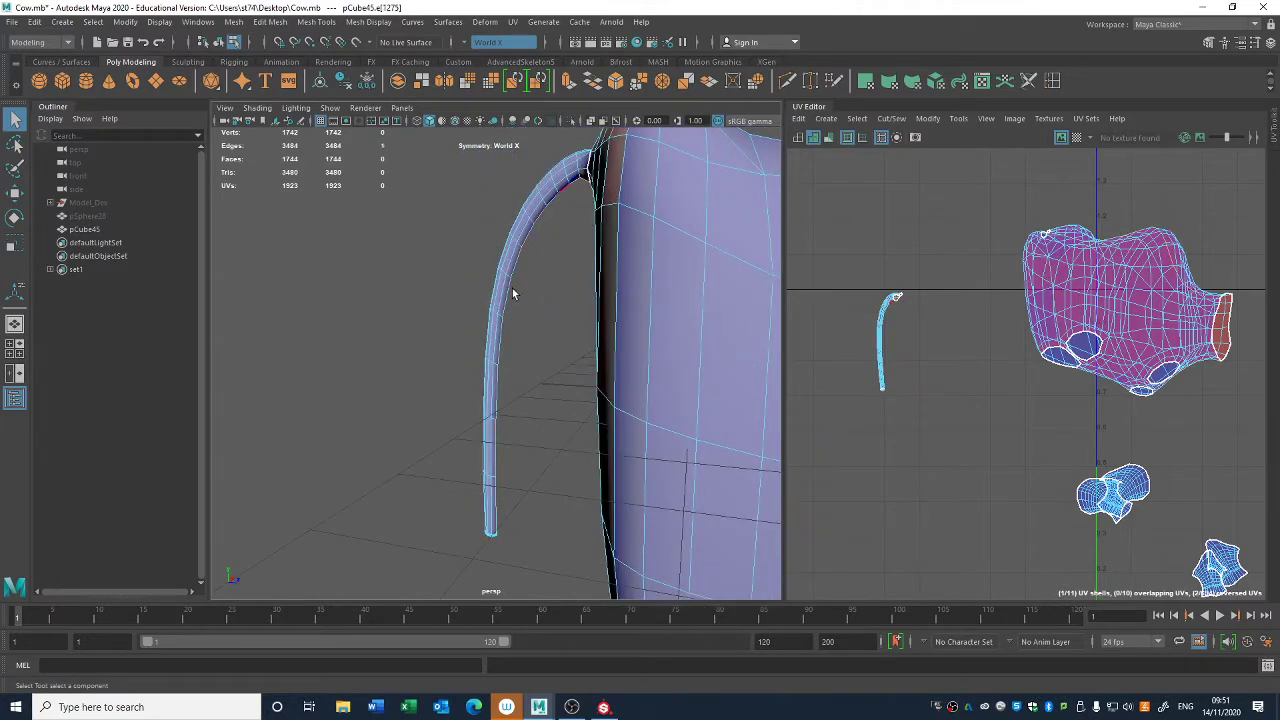
{"action": "left_click_drag", "start_coordinate": [512, 293], "coordinate": [453, 322], "text": "alt"}
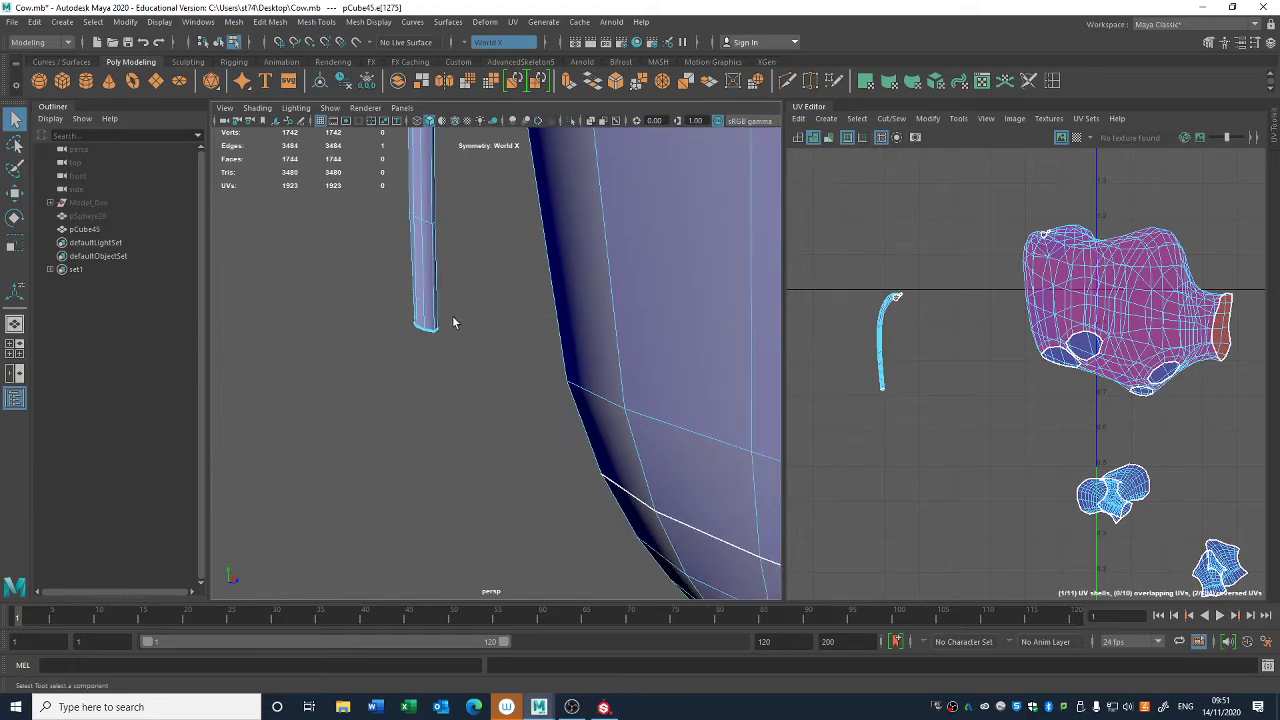
{"action": "scroll", "coordinate": [450, 318], "scroll_direction": "down", "scroll_amount": 5}
{"action": "middle_click_drag", "start_coordinate": [466, 263], "coordinate": [526, 376], "text": "alt"}
{"action": "left_click_drag", "start_coordinate": [526, 376], "coordinate": [572, 364], "text": "alt"}
{"action": "middle_click_drag", "start_coordinate": [1073, 425], "coordinate": [1120, 397], "text": "alt"}
{"action": "key", "text": "shift+x"}
- Select the tail's UV shell, unfold it, adjust its scale and clear the selection
{"action": "right_click_drag", "start_coordinate": [943, 308], "coordinate": [966, 332]}
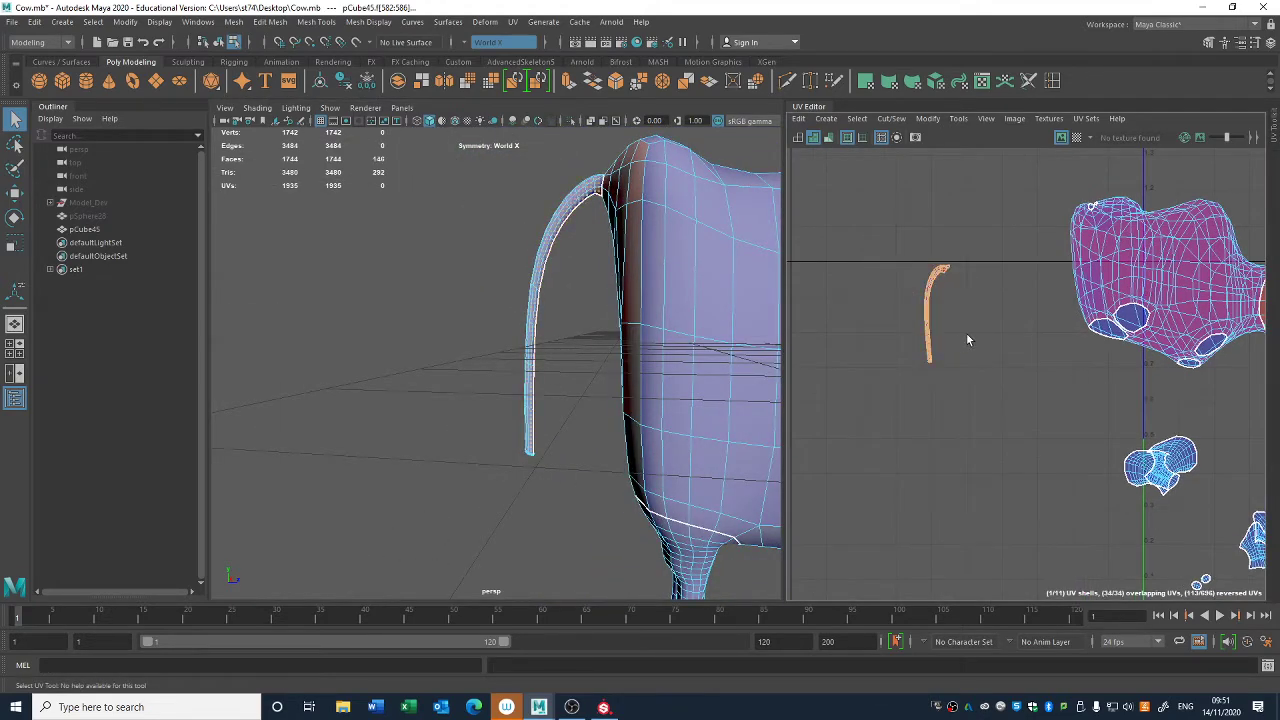
{"action": "key", "text": "ctrl+u"}
{"action": "key", "text": "r"}
{"action": "left_click_drag", "start_coordinate": [930, 305], "coordinate": [933, 337]}
{"action": "key", "text": "w"}
{"action": "left_click", "coordinate": [991, 442]}
{"action": "scroll", "coordinate": [991, 442], "scroll_direction": "down", "scroll_amount": 4}
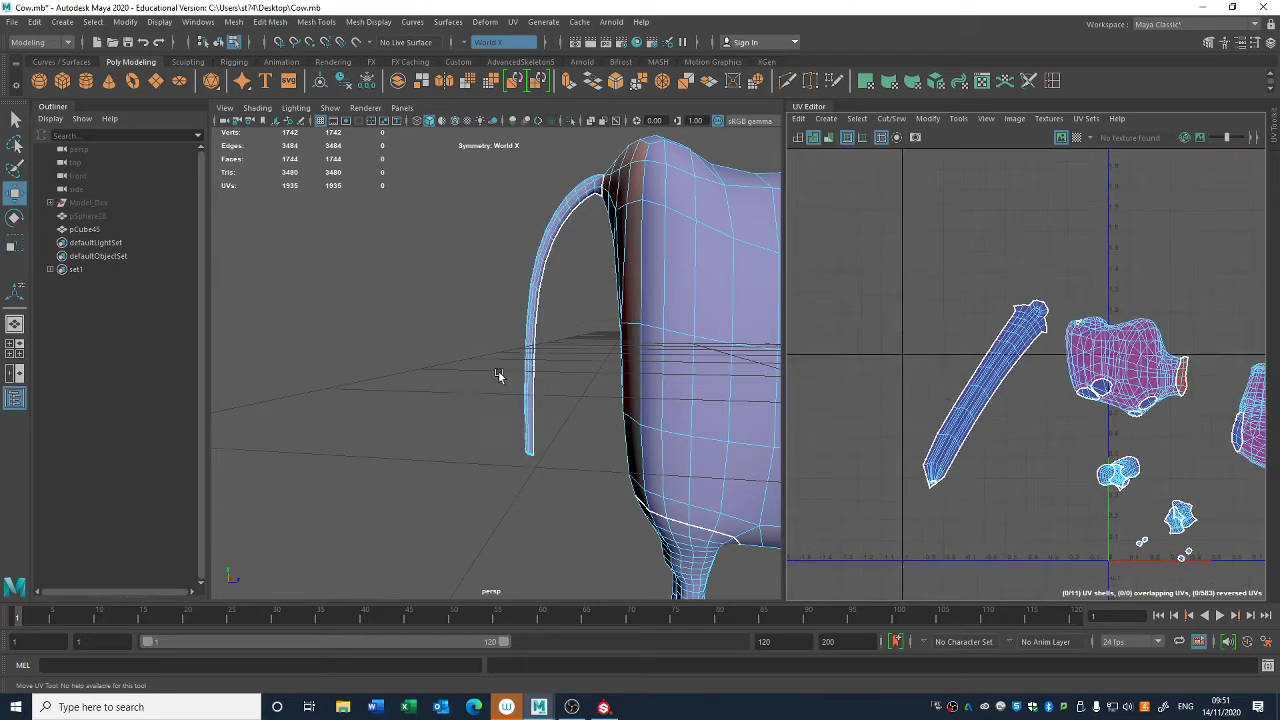
- Examine the torso shell from below and behind, and select an edge beneath the tail to start the torso's seam
{"action": "scroll", "coordinate": [500, 374], "scroll_direction": "down", "scroll_amount": 3}
{"action": "left_click_drag", "start_coordinate": [570, 374], "coordinate": [566, 295], "text": "alt"}
{"action": "left_click", "coordinate": [566, 295]}
{"action": "middle_click_drag", "start_coordinate": [631, 341], "coordinate": [491, 286], "text": "alt"}
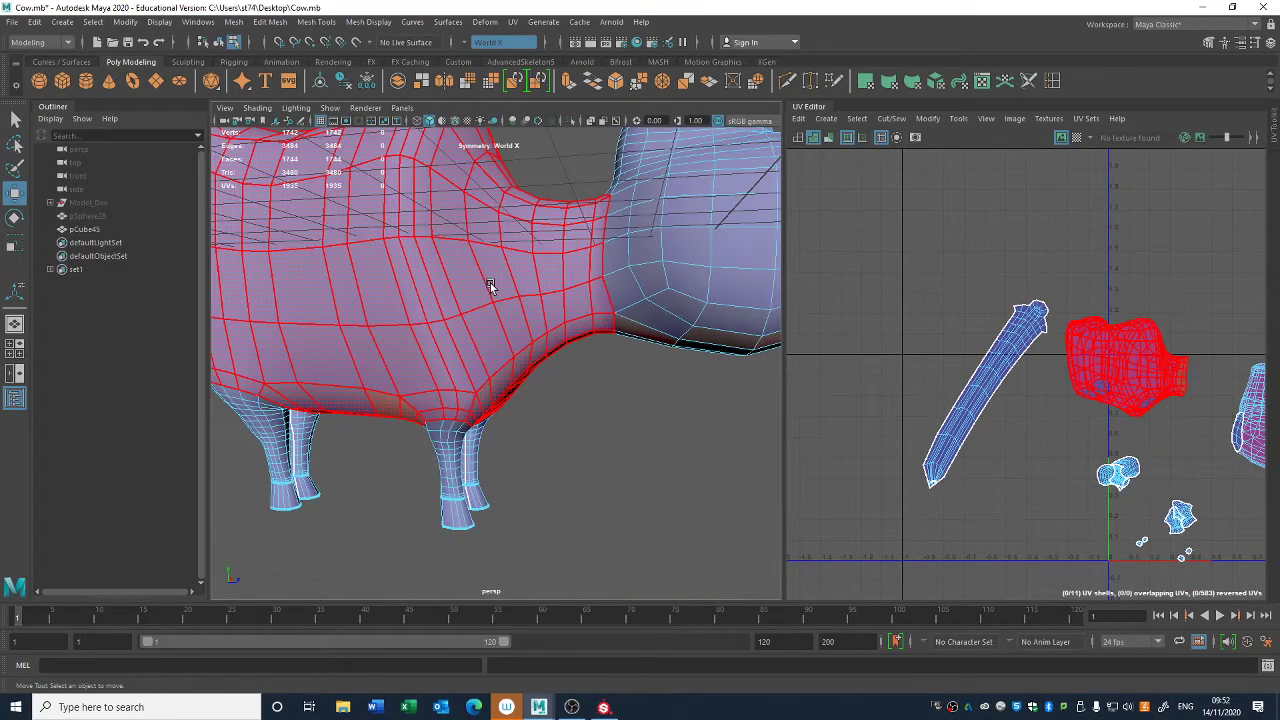
{"action": "left_click", "coordinate": [491, 286]}
{"action": "left_click_drag", "start_coordinate": [625, 400], "coordinate": [603, 354], "text": "alt"}
{"action": "middle_click_drag", "start_coordinate": [475, 285], "coordinate": [609, 395], "text": "alt"}
{"action": "left_click_drag", "start_coordinate": [609, 395], "coordinate": [623, 250], "text": "alt"}
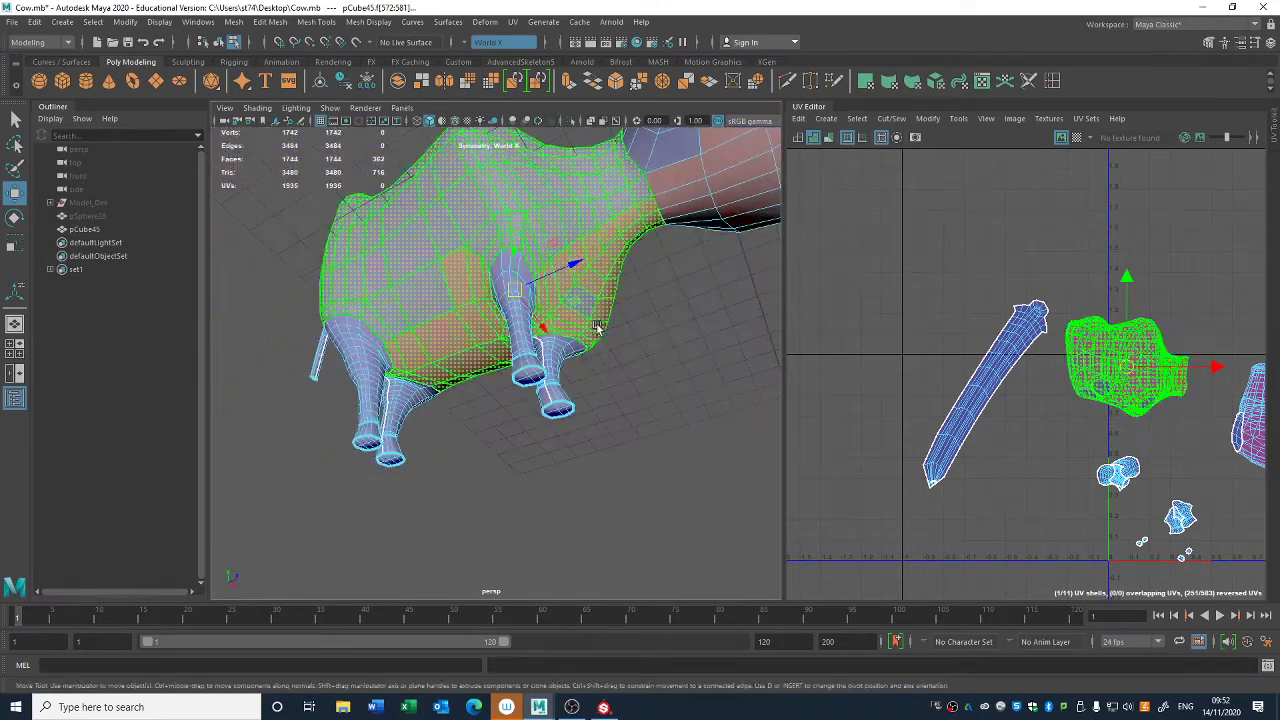
{"action": "right_click_drag", "start_coordinate": [623, 250], "coordinate": [648, 220]}
{"action": "left_click_drag", "start_coordinate": [540, 288], "coordinate": [595, 334], "text": "alt"}
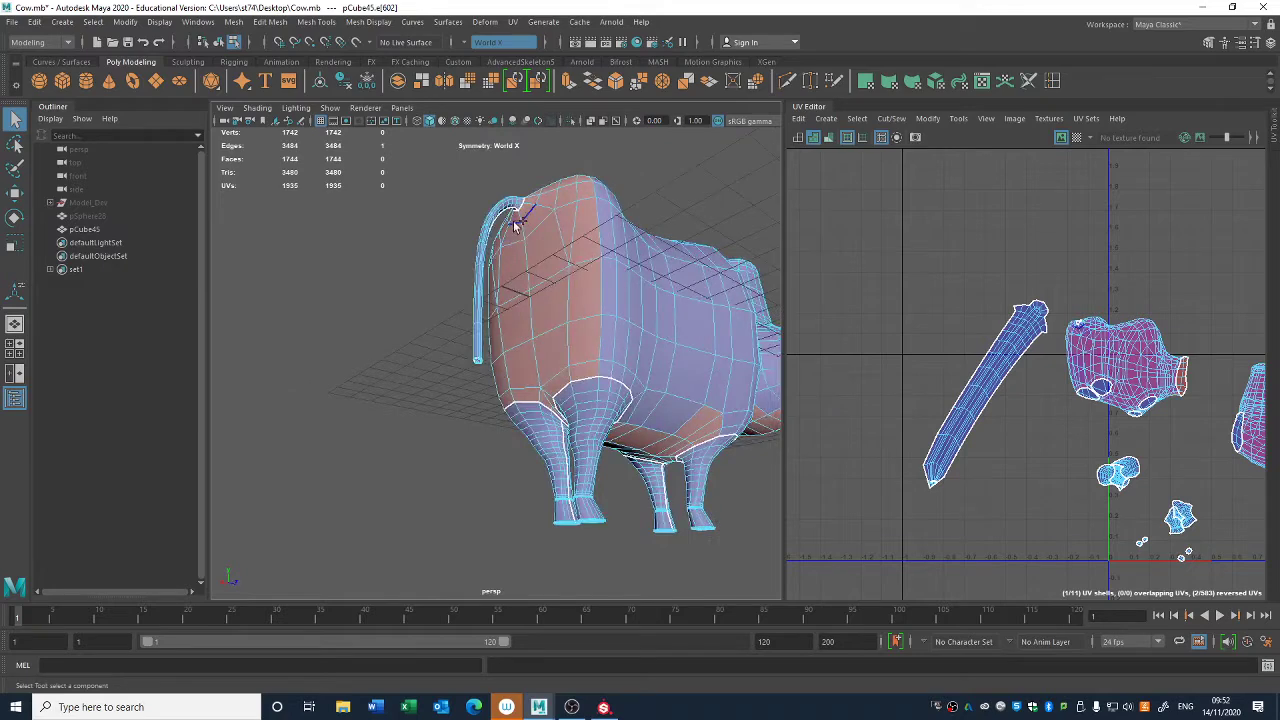
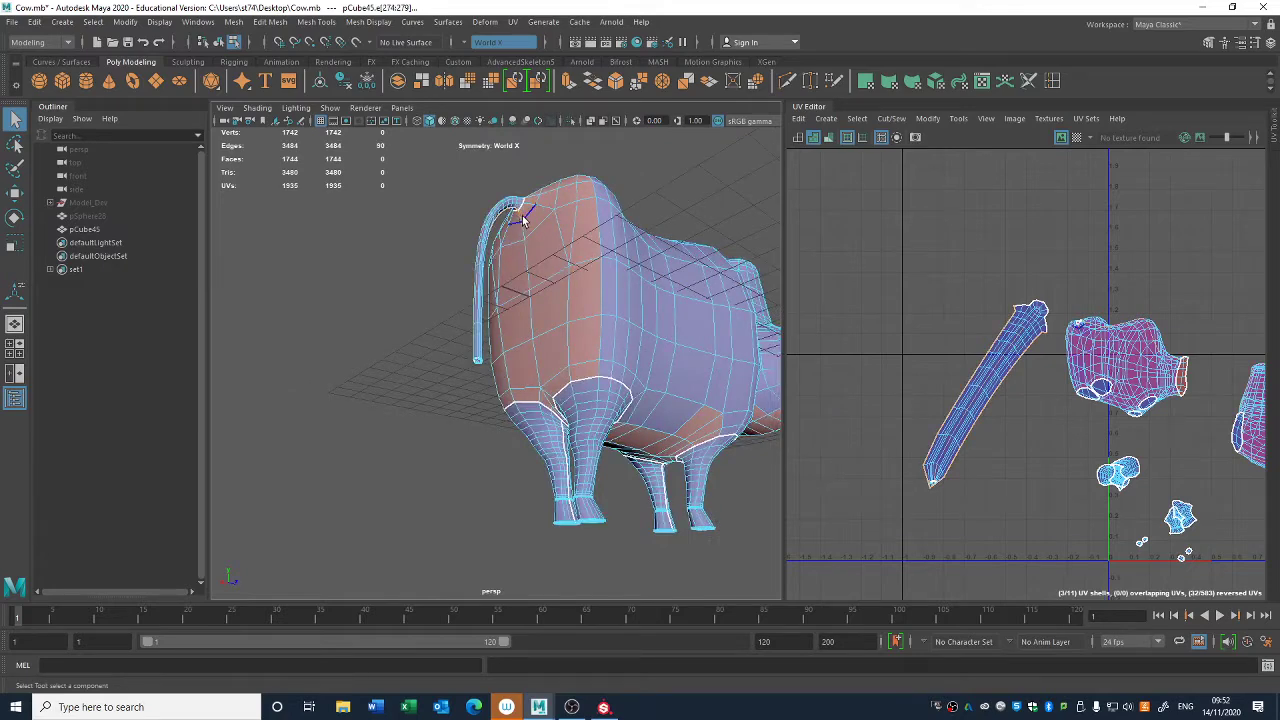
- Select the midline edges from beneath the tail along the belly to the neck and cut the torso's UVs along them
{"action": "left_click_drag", "start_coordinate": [592, 357], "coordinate": [626, 428], "text": "alt"}
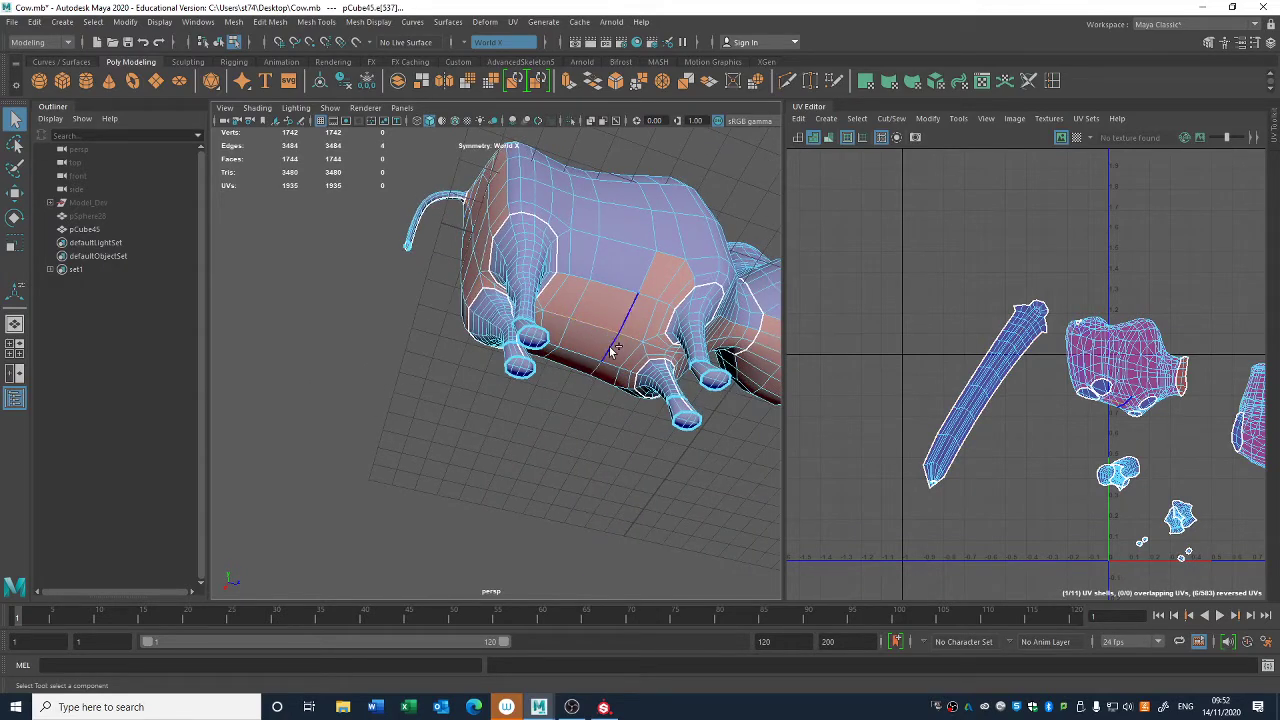
{"action": "left_click_drag", "start_coordinate": [614, 350], "coordinate": [597, 310], "text": "alt"}
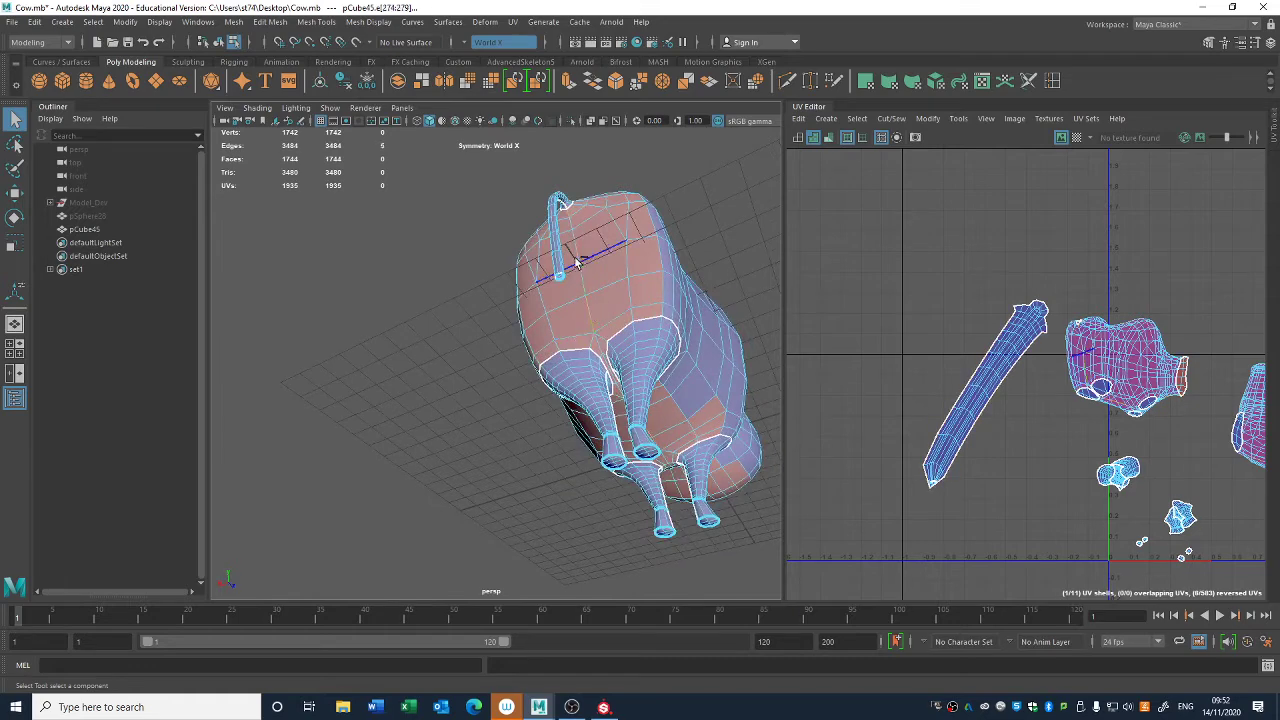
{"action": "left_click", "coordinate": [595, 333]}
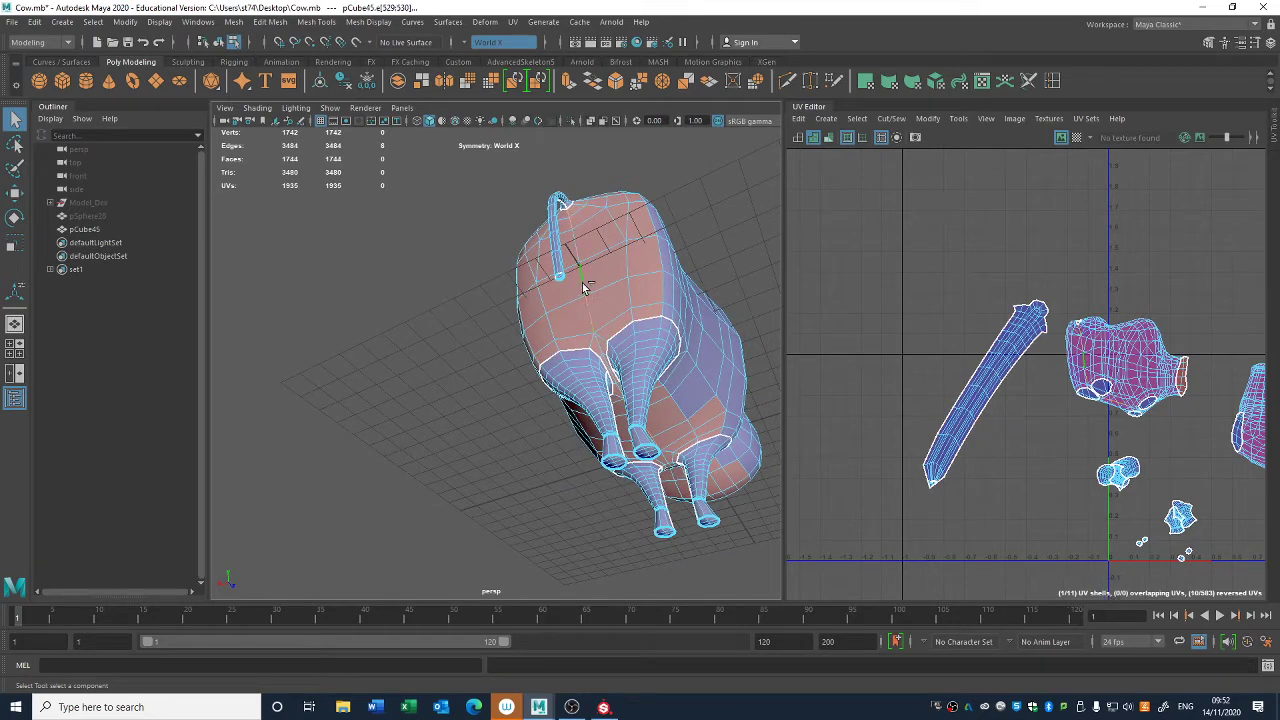
{"action": "left_click_drag", "start_coordinate": [618, 352], "coordinate": [440, 338], "text": "alt"}
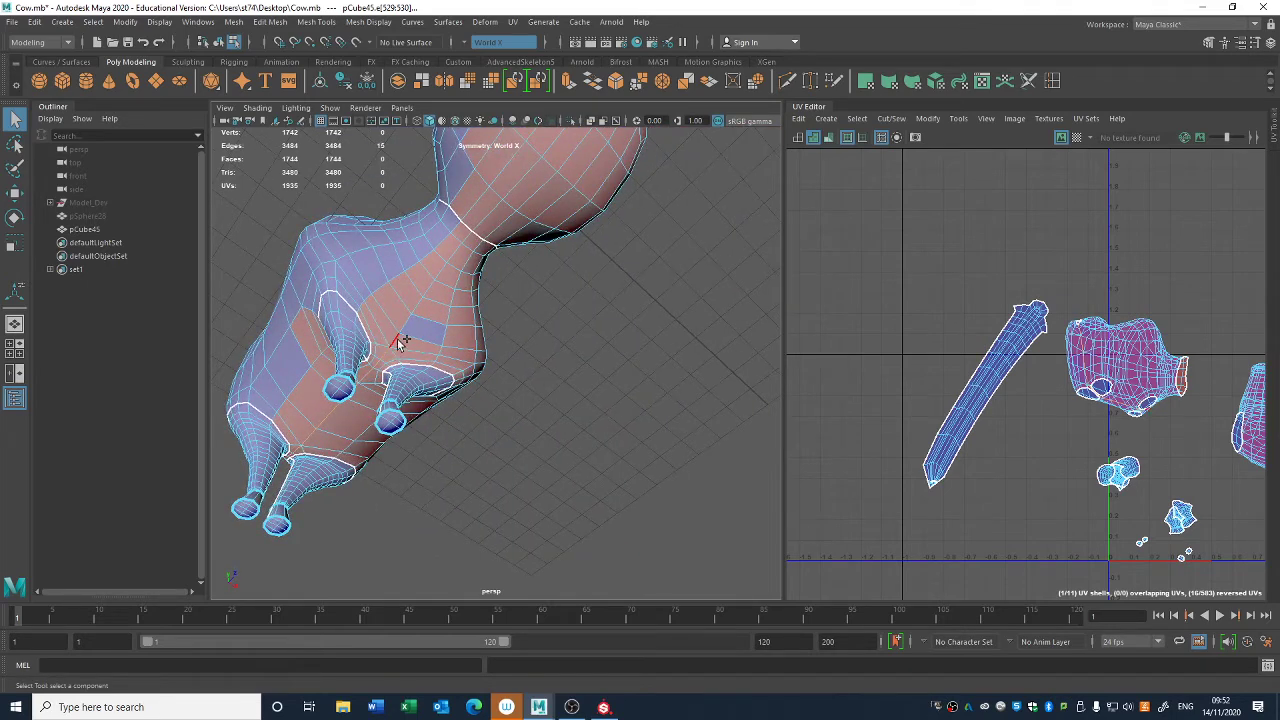
{"action": "middle_click_drag", "start_coordinate": [1064, 445], "coordinate": [855, 365], "text": "alt"}
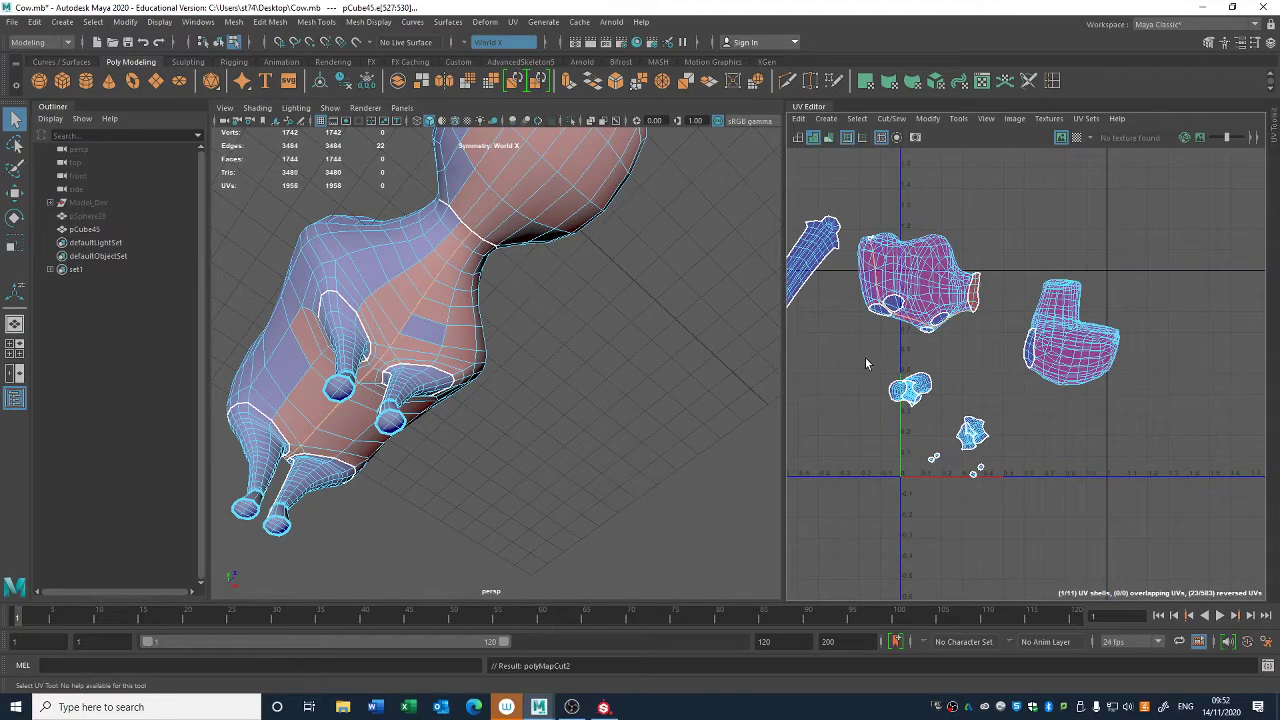
- Select the torso's UV shell, unfold it and clear the selection
{"action": "right_click_drag", "start_coordinate": [939, 310], "coordinate": [904, 291]}
{"action": "left_click", "coordinate": [921, 296]}
{"action": "key", "text": "ctrl+u"}
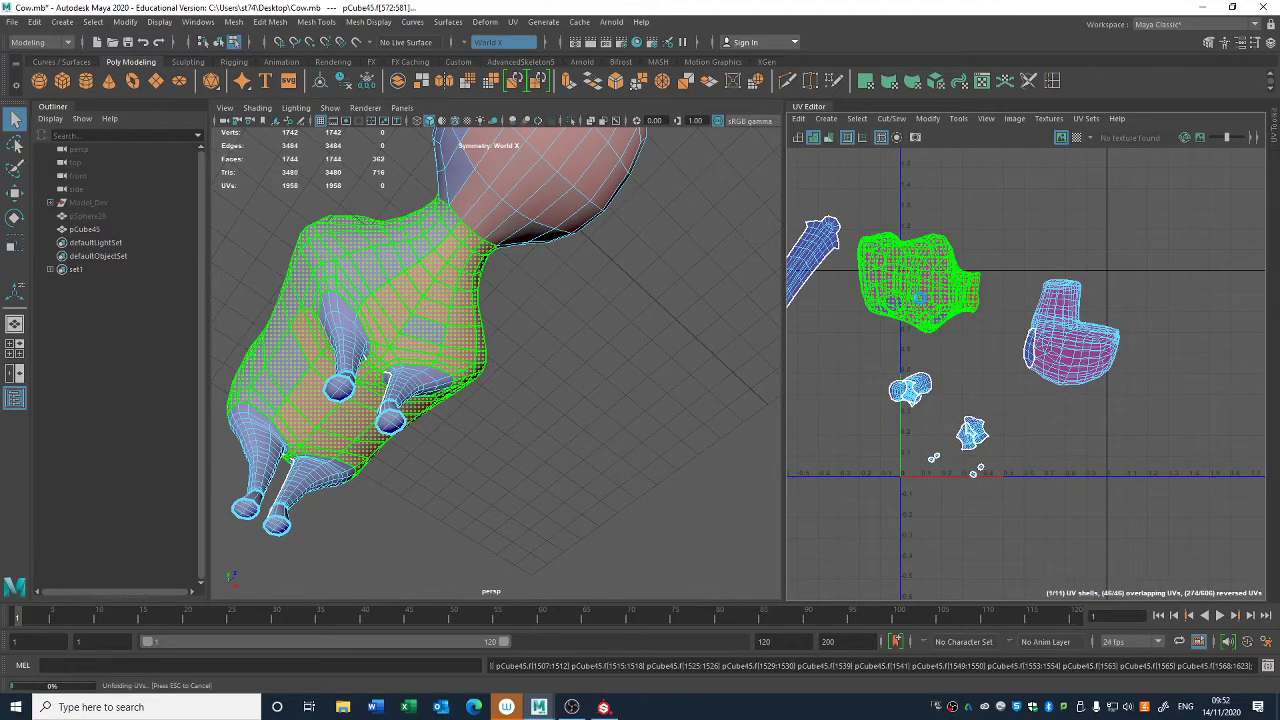
{"action": "left_click", "coordinate": [957, 345]}
{"action": "right_click_drag", "start_coordinate": [958, 346], "coordinate": [1146, 523], "text": "alt"}
{"action": "middle_click_drag", "start_coordinate": [991, 405], "coordinate": [977, 367], "text": "alt"}
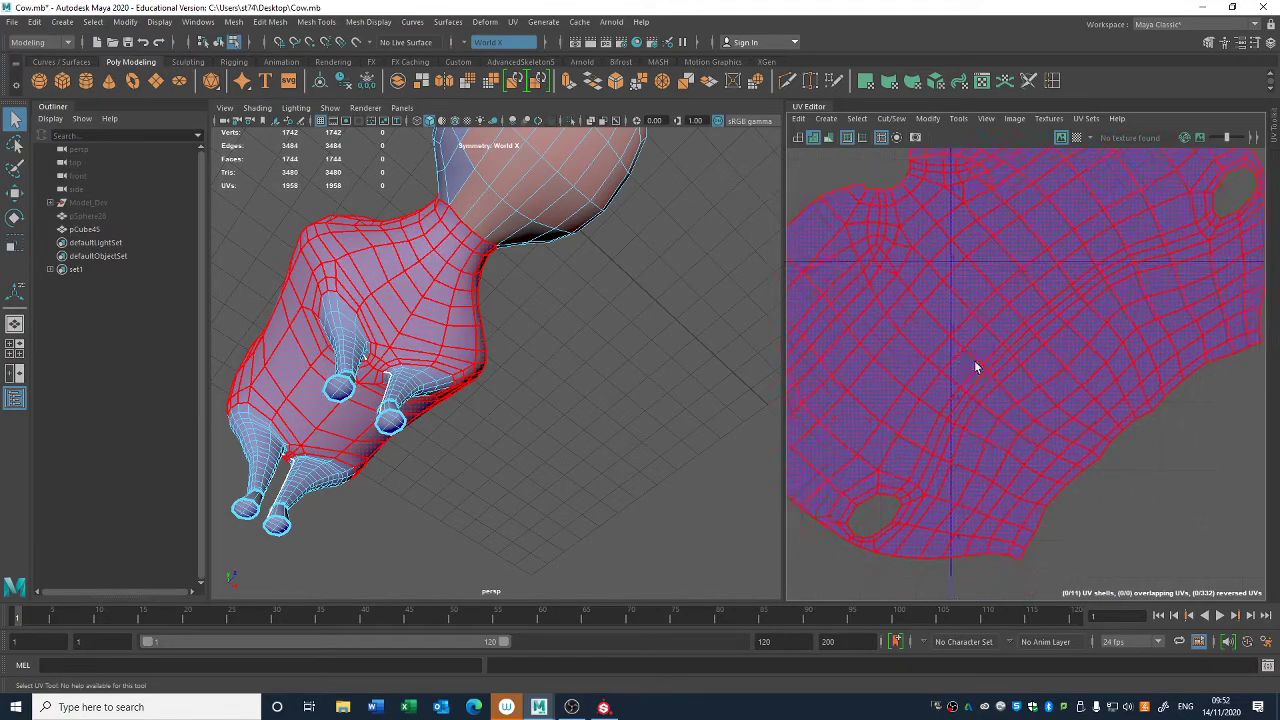
{"action": "scroll", "coordinate": [1040, 370], "scroll_direction": "down", "scroll_amount": 2}
- Turn on UV distortion shading and examine the torso for stretched and compressed areas
{"action": "left_click", "coordinate": [830, 138]}
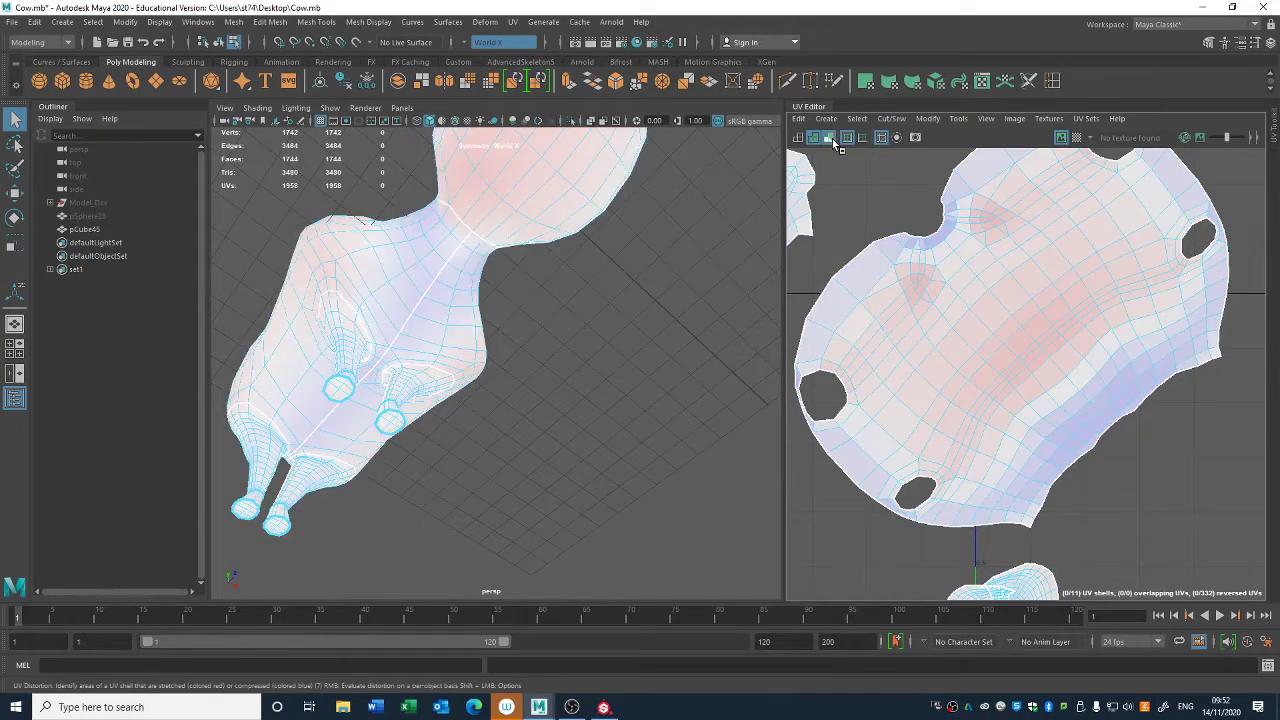
{"action": "left_click_drag", "start_coordinate": [458, 347], "coordinate": [594, 468], "text": "alt"}
{"action": "left_click_drag", "start_coordinate": [565, 481], "coordinate": [589, 496], "text": "alt"}
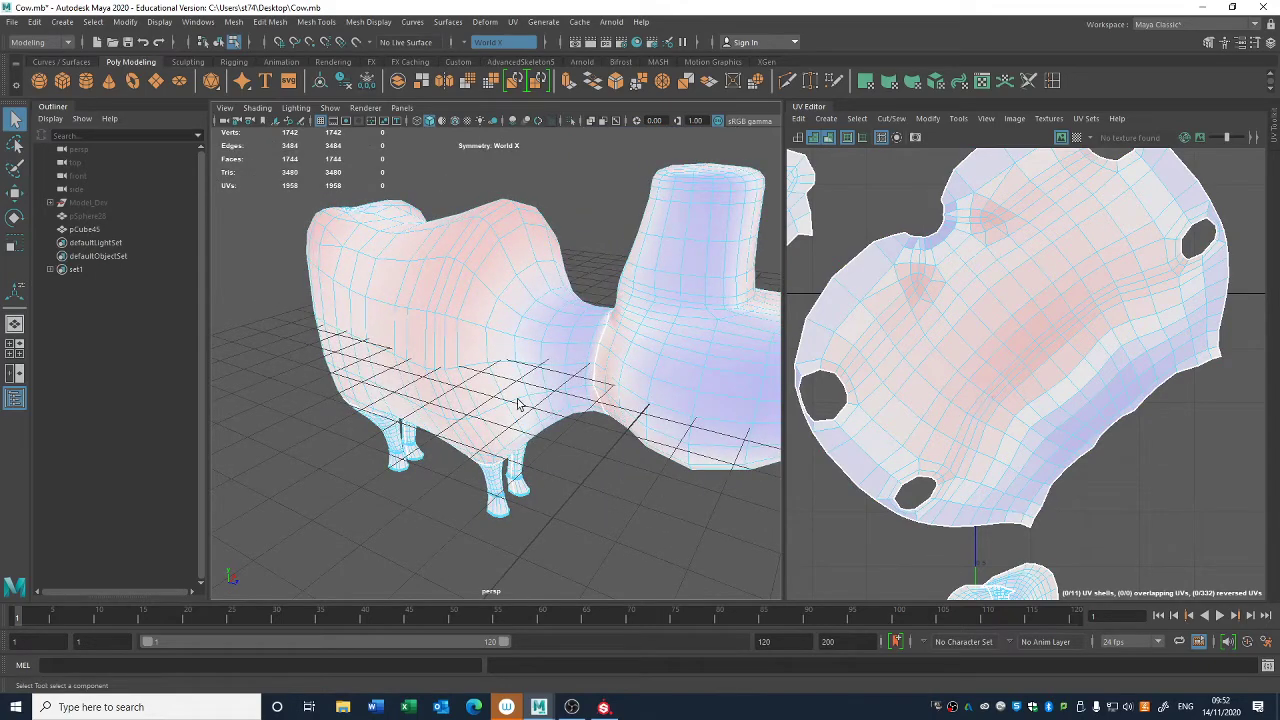
- Try cutting a seam from the shoulder hump down the flank to each front leg opening, and undo it
{"action": "left_click_drag", "start_coordinate": [518, 404], "coordinate": [520, 367], "text": "alt"}
{"action": "right_click_drag", "start_coordinate": [440, 328], "coordinate": [436, 275]}
{"action": "left_click_drag", "start_coordinate": [426, 315], "coordinate": [488, 318], "text": "alt"}
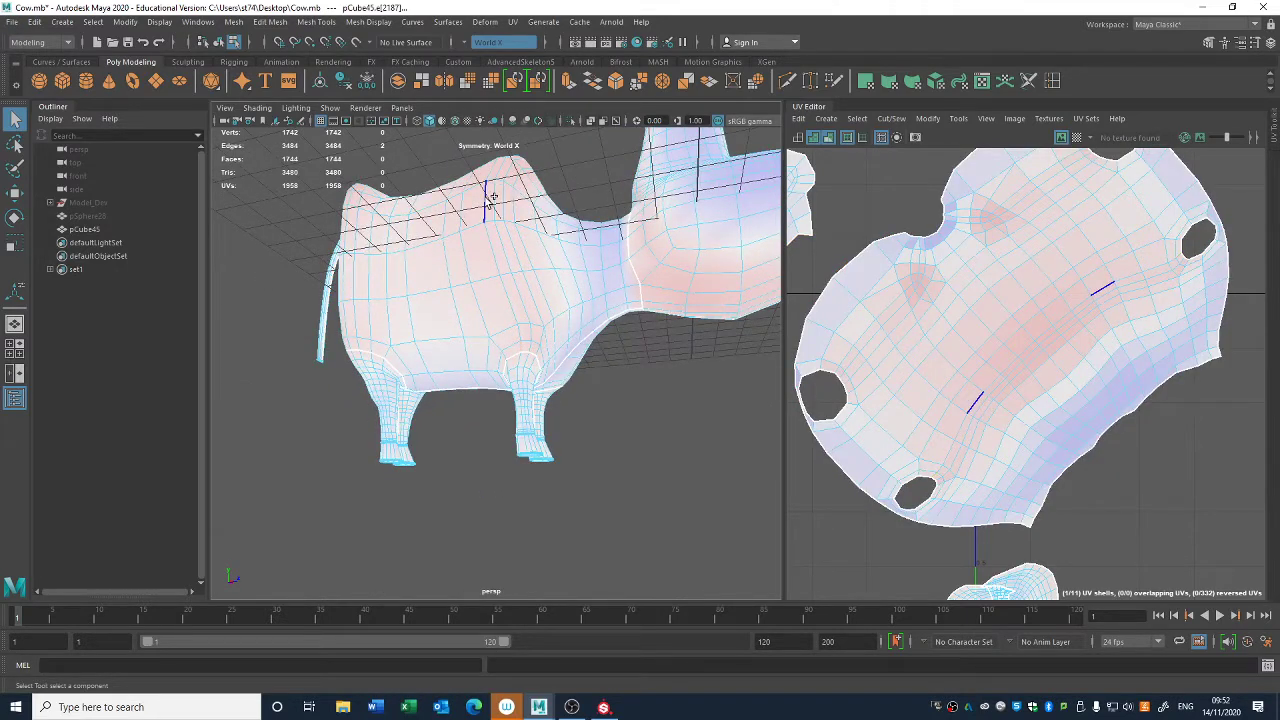
{"action": "middle_click_drag", "start_coordinate": [1033, 367], "coordinate": [1021, 381], "text": "alt"}
{"action": "right_click_drag", "start_coordinate": [1071, 377], "coordinate": [1026, 352]}
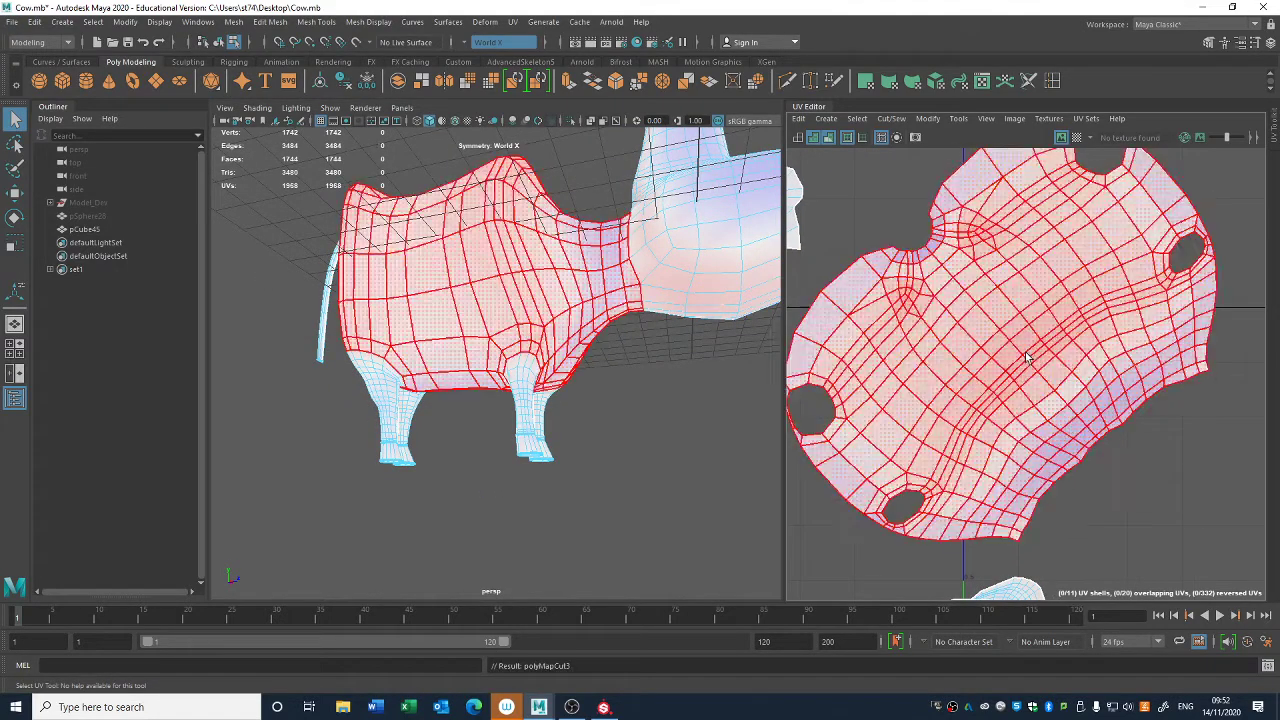
{"action": "left_click", "coordinate": [1030, 360]}
{"action": "key", "text": "ctrl+z"}
{"action": "key", "text": "ctrl+z"}
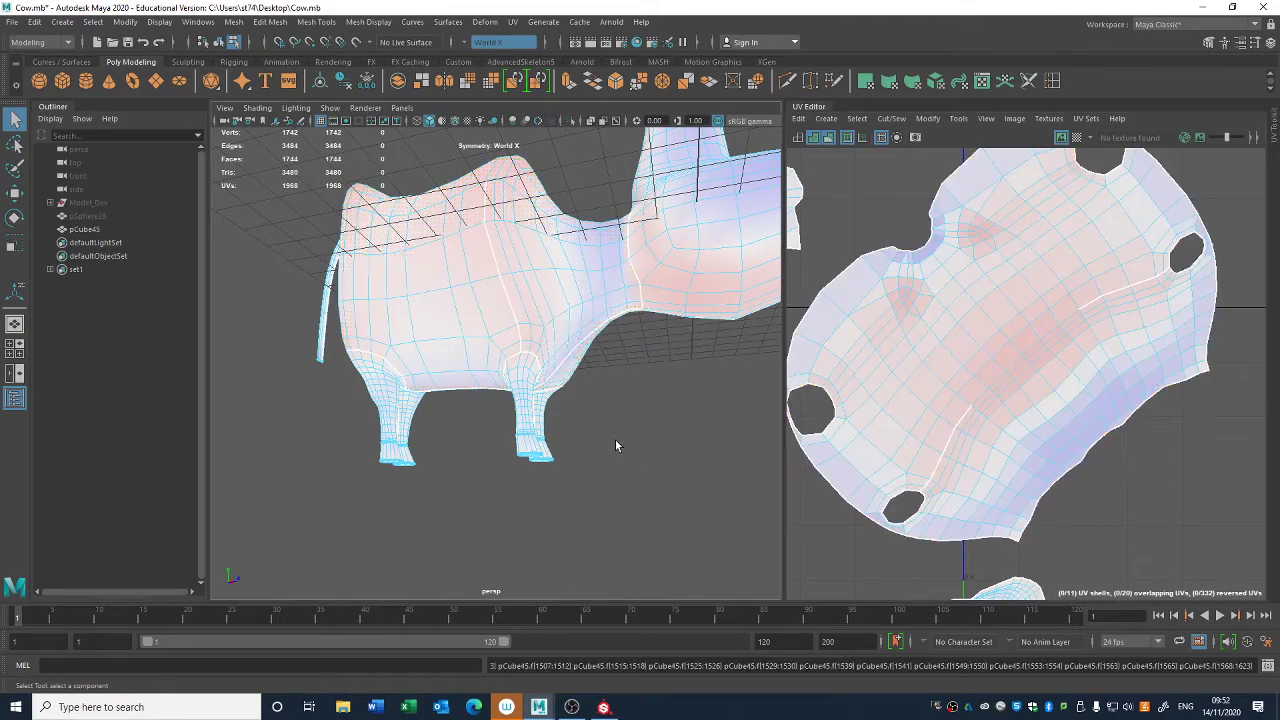
- Select the short edges linking the belly seam to the front and hind leg openings and cut the UVs there
{"action": "scroll", "coordinate": [545, 420], "scroll_direction": "up", "scroll_amount": 3}
{"action": "left_click_drag", "start_coordinate": [518, 414], "coordinate": [480, 389], "text": "alt"}
{"action": "scroll", "coordinate": [482, 386], "scroll_direction": "up", "scroll_amount": 6}
{"action": "right_click", "coordinate": [498, 240]}
{"action": "right_click_drag", "start_coordinate": [499, 238], "coordinate": [480, 207]}
{"action": "scroll", "coordinate": [475, 211], "scroll_direction": "down", "scroll_amount": 4}
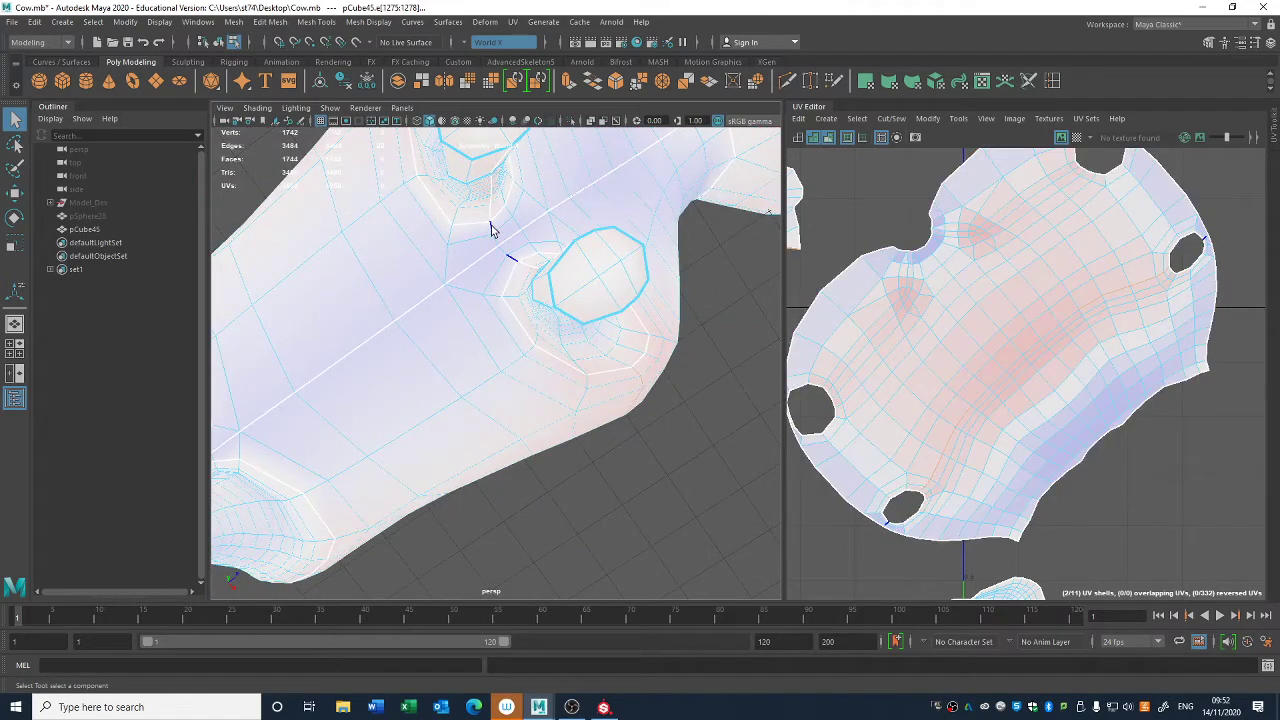
{"action": "middle_click_drag", "start_coordinate": [333, 391], "coordinate": [463, 331], "text": "alt"}
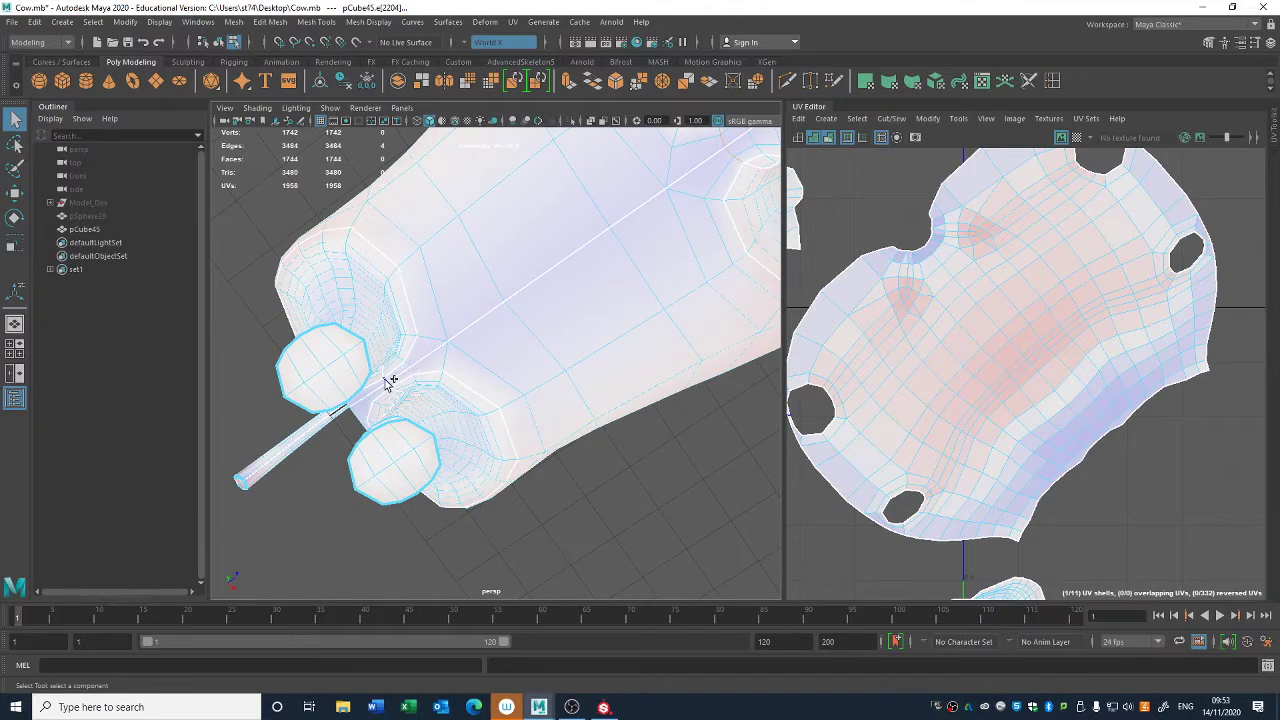
{"action": "middle_click_drag", "start_coordinate": [985, 435], "coordinate": [955, 450], "text": "alt"}
{"action": "right_click_drag", "start_coordinate": [1026, 389], "coordinate": [980, 374]}
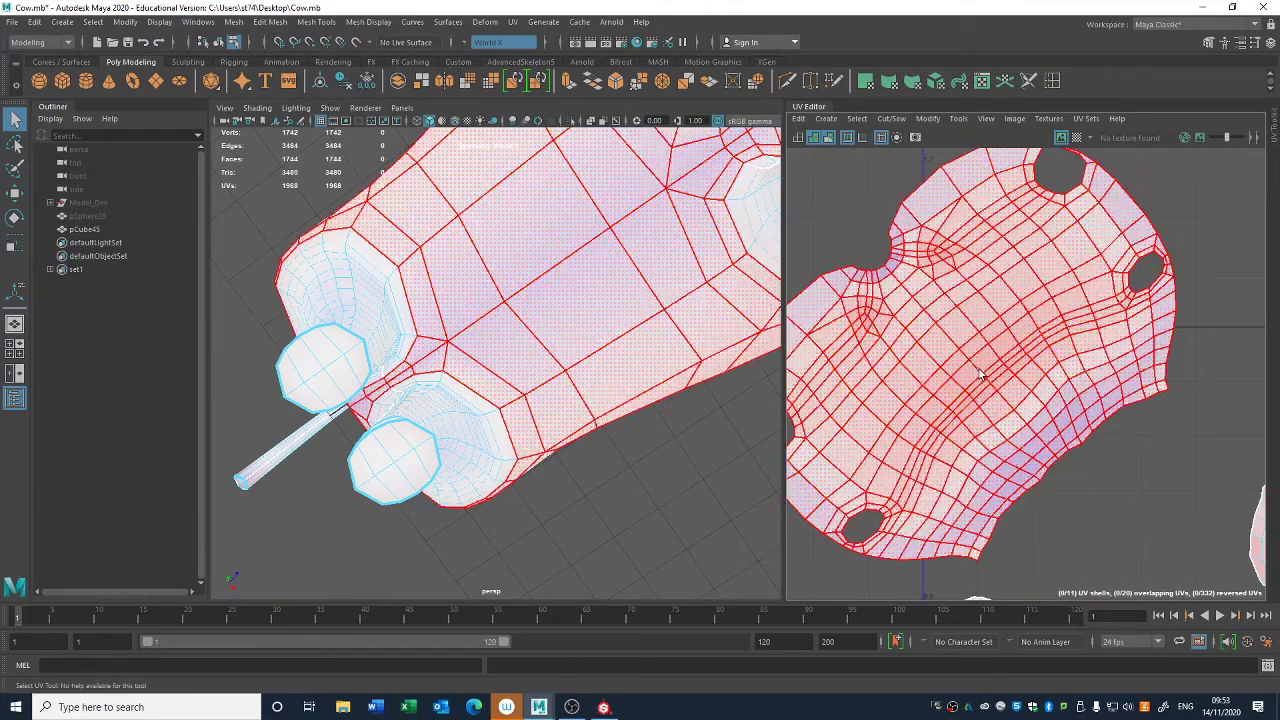
- Unfold the torso shell again with its opened leg holes and check the narrow strips along its edge
{"action": "left_click", "coordinate": [978, 374]}
{"action": "key", "text": "ctrl+u"}
{"action": "left_click", "coordinate": [1120, 505]}
{"action": "right_click_drag", "start_coordinate": [1120, 505], "coordinate": [1053, 435], "text": "alt"}
{"action": "middle_click_drag", "start_coordinate": [1053, 435], "coordinate": [1115, 395], "text": "alt"}
{"action": "middle_click_drag", "start_coordinate": [930, 449], "coordinate": [894, 344], "text": "alt"}
{"action": "right_click_drag", "start_coordinate": [923, 402], "coordinate": [926, 362], "text": "alt"}
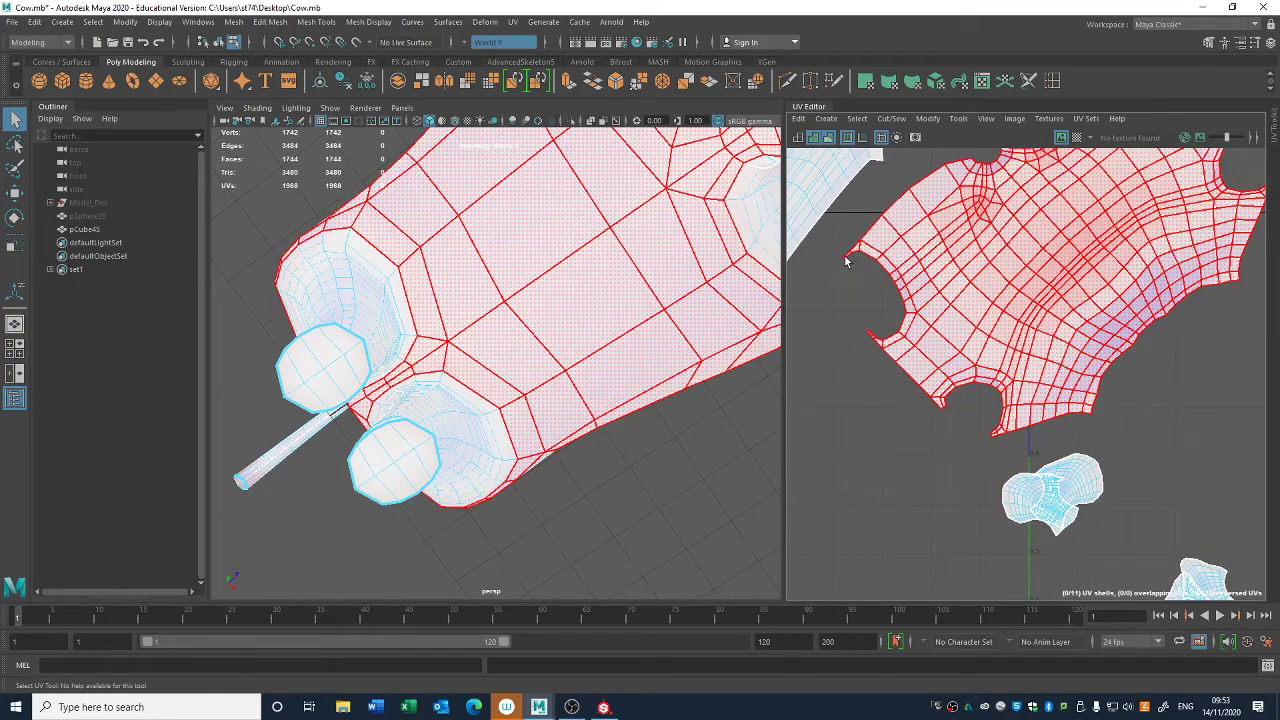
- Turn off distortion shading and cut the UVs along the edges enclosing the small patch between the hind legs
{"action": "right_click_drag", "start_coordinate": [427, 328], "coordinate": [428, 296]}
{"action": "mouse_move", "coordinate": [442, 331]}
{"action": "left_mouse_down", "text": "alt"}
{"action": "mouse_move", "coordinate": [509, 297]}
{"action": "mouse_move", "coordinate": [444, 338]}
{"action": "mouse_move", "coordinate": [495, 367]}
{"action": "mouse_move", "coordinate": [467, 290]}
{"action": "left_mouse_up", "text": "alt"}
{"action": "left_click", "coordinate": [828, 141]}
{"action": "left_click", "coordinate": [481, 299]}
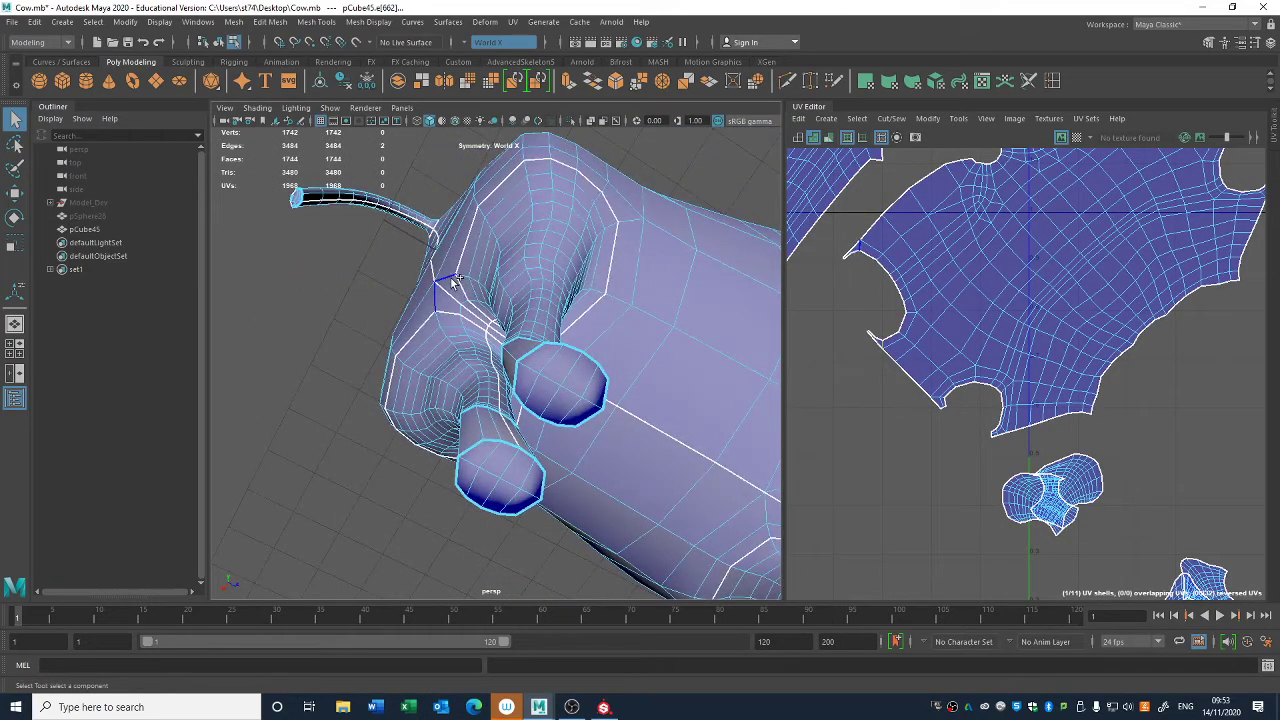
{"action": "left_click_drag", "start_coordinate": [545, 340], "coordinate": [485, 318], "text": "alt"}
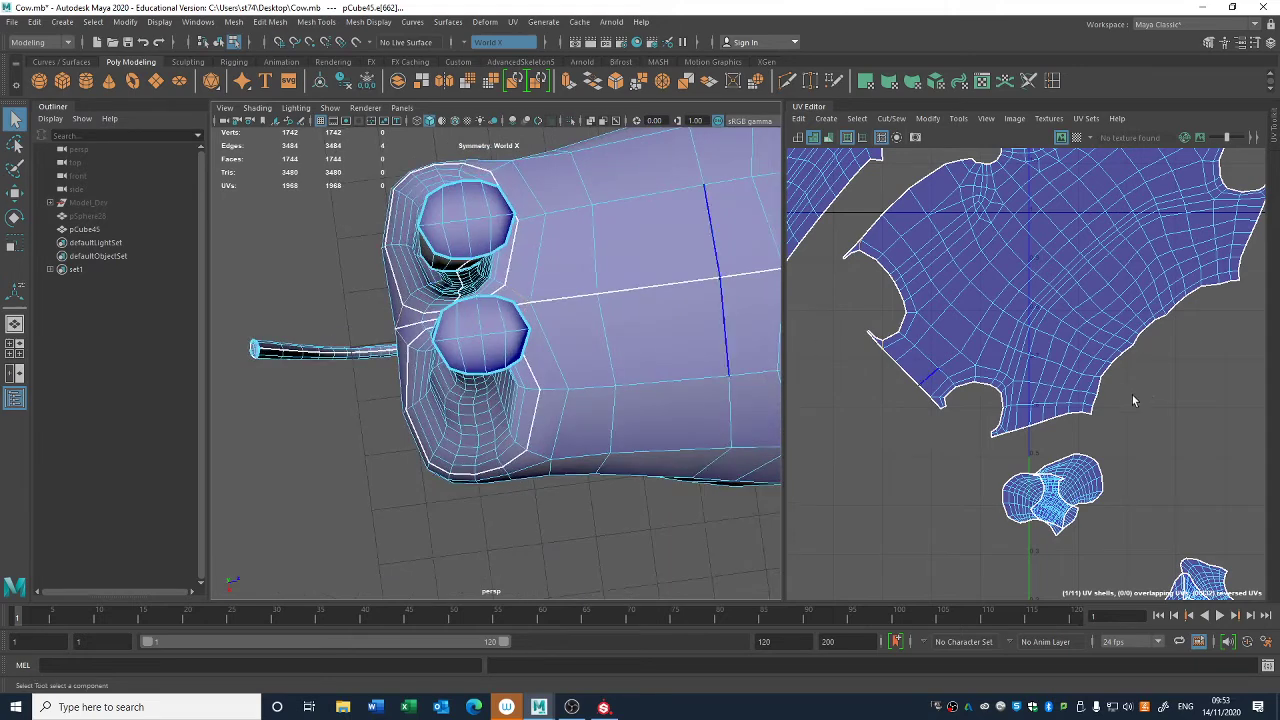
{"action": "middle_click_drag", "start_coordinate": [1066, 391], "coordinate": [1017, 403], "text": "alt"}
{"action": "key", "text": "shift+x"}
- Select the edges in front of and behind the small patch between the front legs and cut the UVs along them
{"action": "middle_click_drag", "start_coordinate": [576, 324], "coordinate": [440, 360], "text": "alt"}
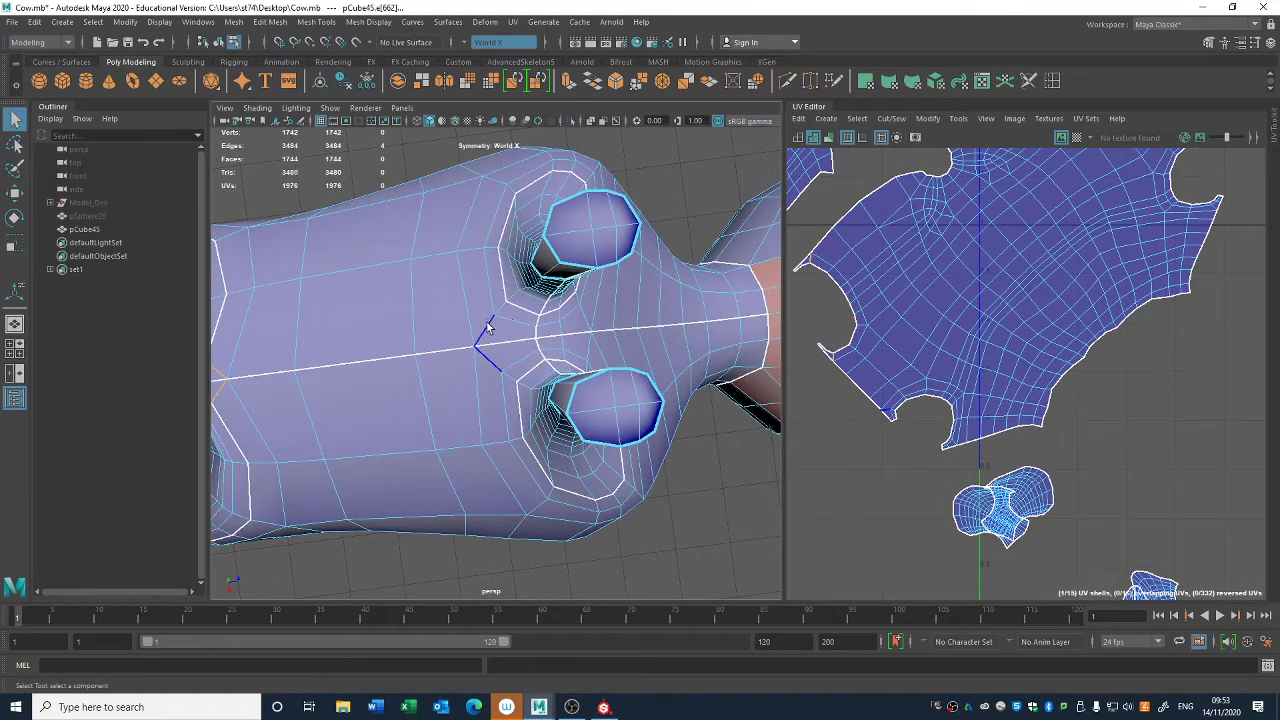
{"action": "left_click_drag", "start_coordinate": [583, 346], "coordinate": [550, 345], "text": "alt"}
{"action": "left_click", "coordinate": [591, 317], "text": "shift"}
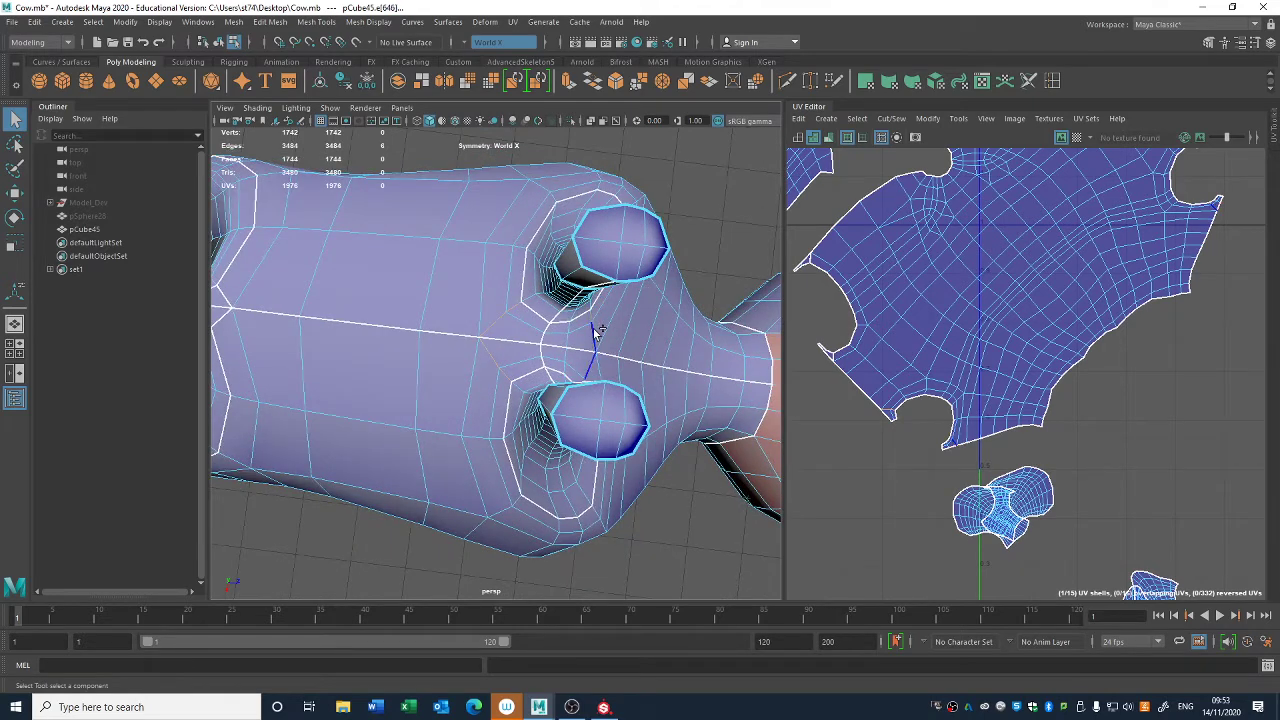
{"action": "left_click", "coordinate": [595, 338], "text": "shift"}
{"action": "middle_click_drag", "start_coordinate": [855, 431], "coordinate": [886, 449], "text": "alt"}
{"action": "key", "text": "shift+x"}
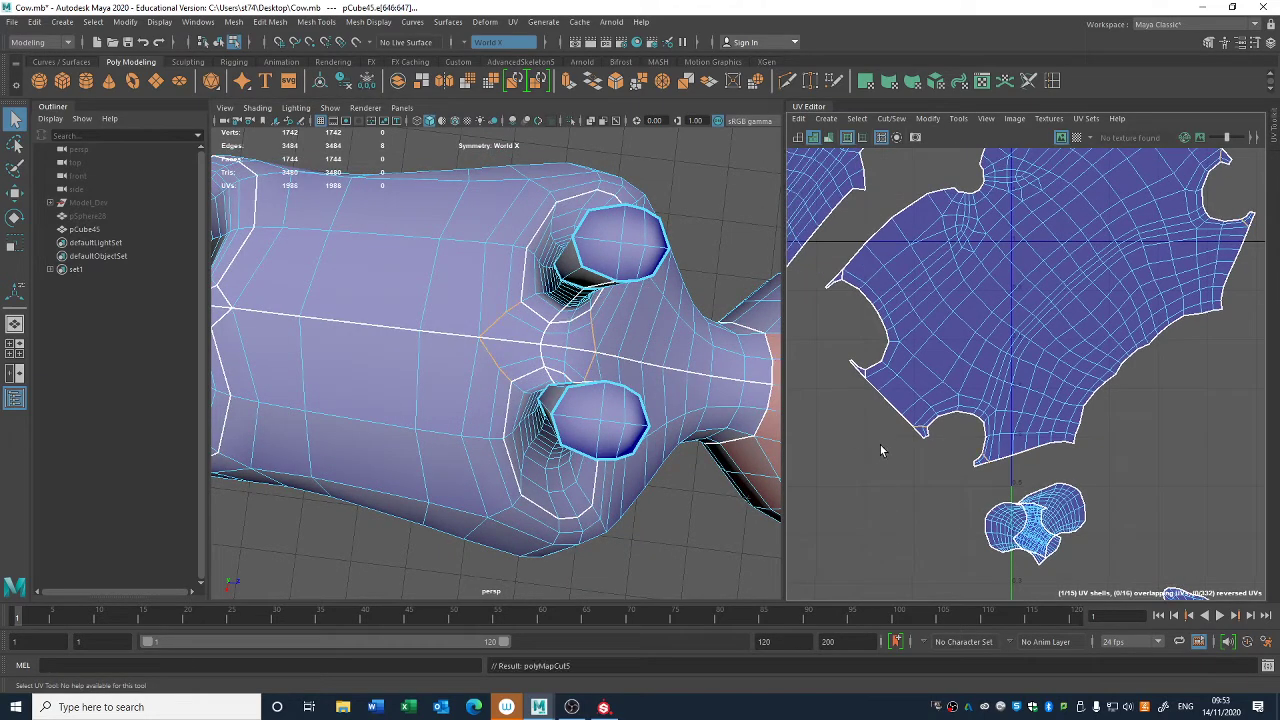
- Sew the small patches between the front legs and between the hind legs onto the adjoining leg shells
{"action": "left_click", "coordinate": [547, 332]}
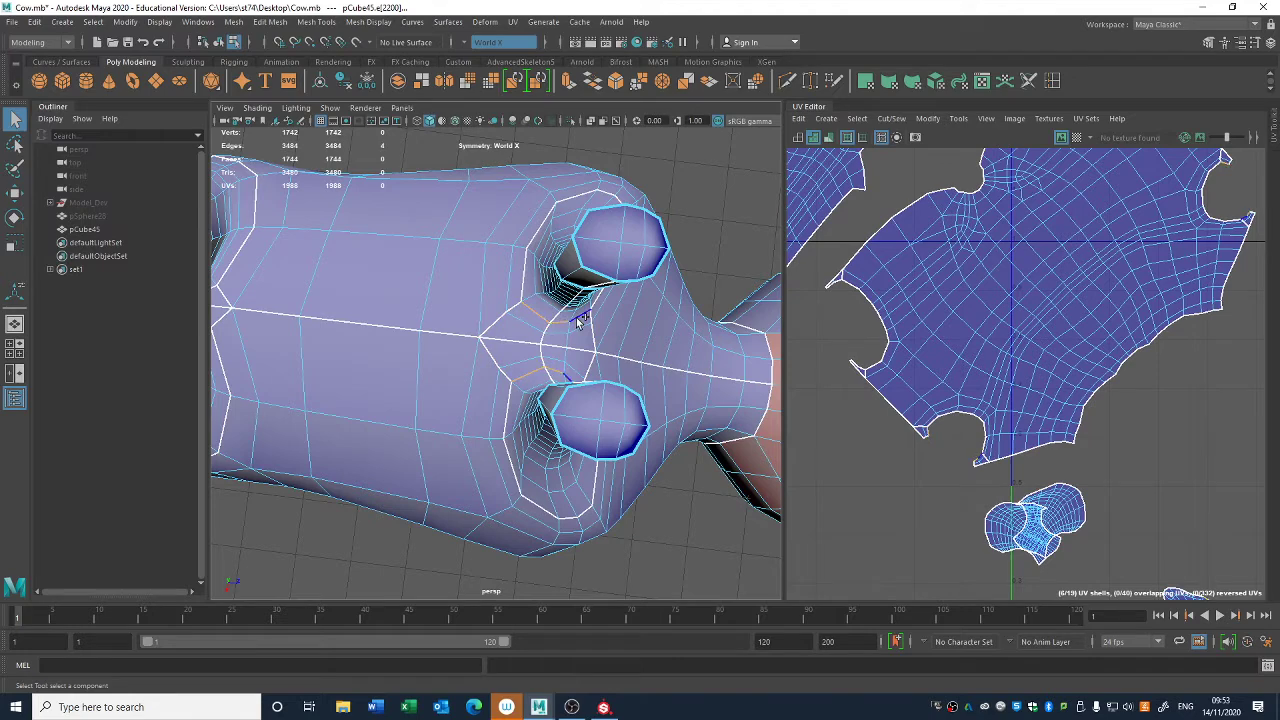
{"action": "left_click", "coordinate": [577, 319], "text": "shift"}
{"action": "middle_click_drag", "start_coordinate": [885, 432], "coordinate": [925, 446], "text": "alt"}
{"action": "key", "text": "shift+s"}
{"action": "middle_click_drag", "start_coordinate": [400, 386], "coordinate": [665, 408], "text": "alt"}
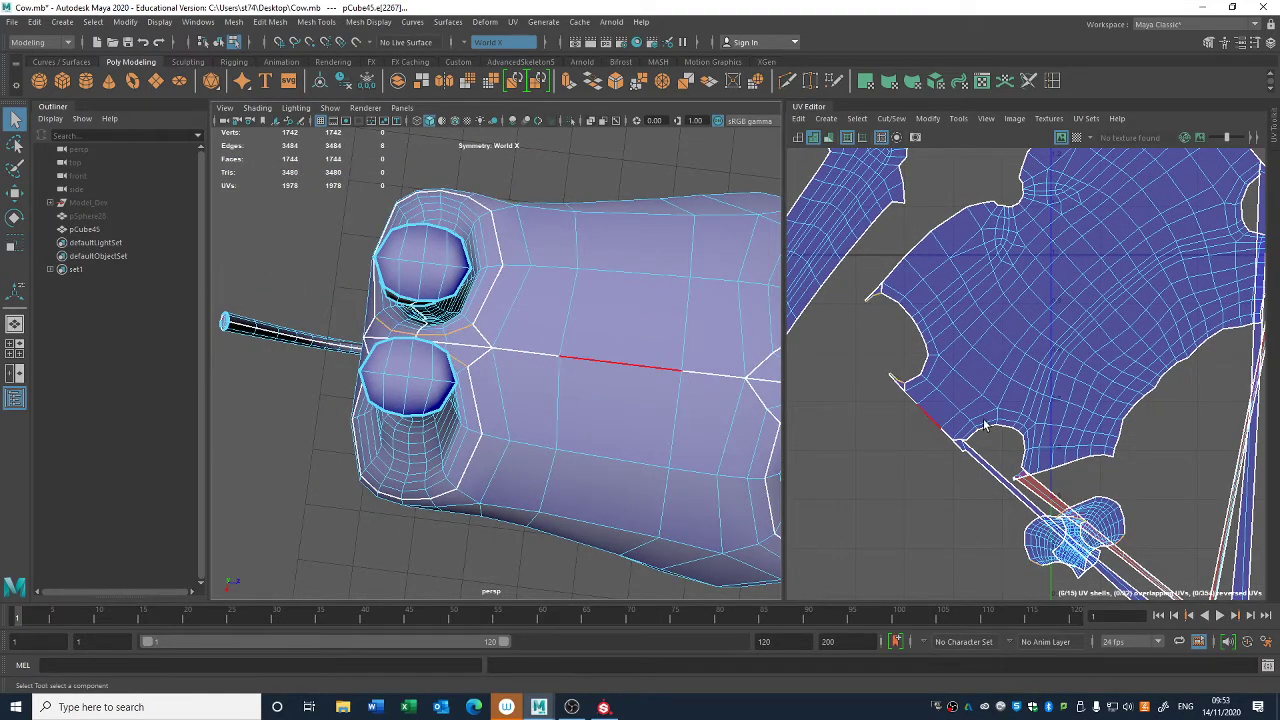
{"action": "middle_click_drag", "start_coordinate": [985, 425], "coordinate": [912, 423], "text": "alt"}
{"action": "key", "text": "shift+s"}
- Select the torso and leg UV shells and unfold them with their newly sewn patches
{"action": "right_click_drag", "start_coordinate": [1046, 359], "coordinate": [992, 341]}
{"action": "scroll", "coordinate": [1115, 469], "scroll_direction": "down", "scroll_amount": 4}
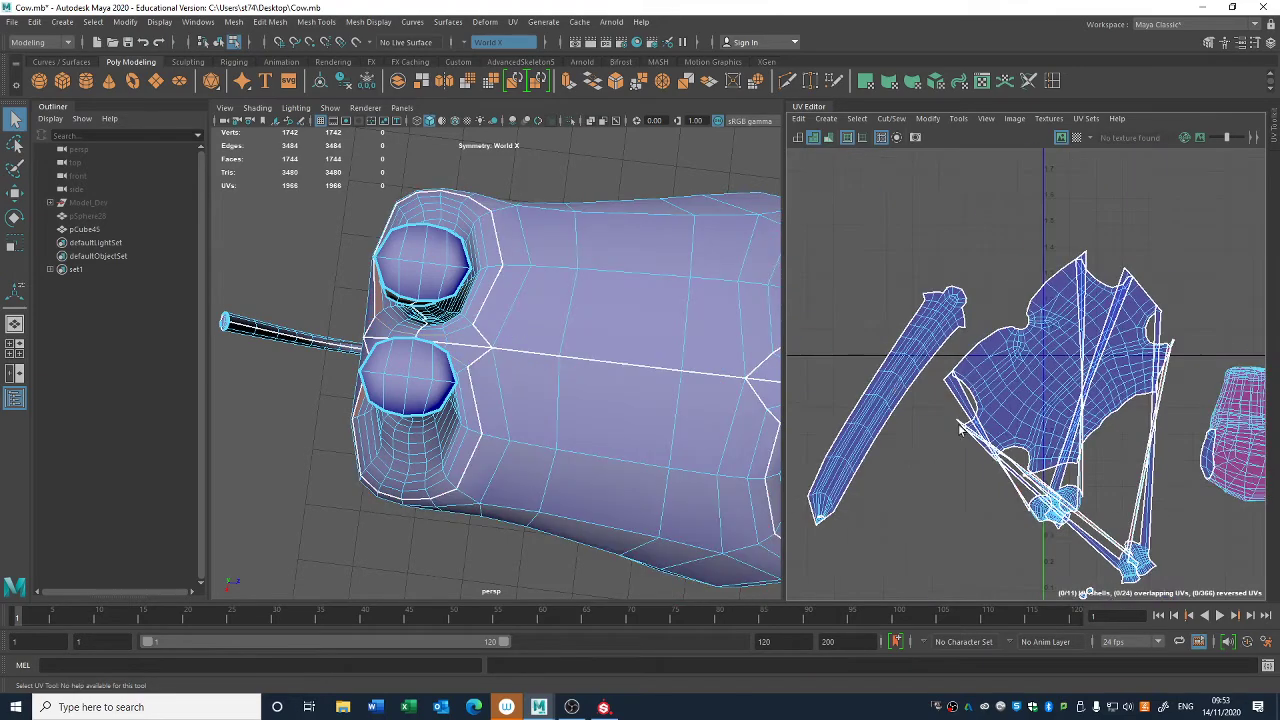
{"action": "middle_click_drag", "start_coordinate": [1045, 568], "coordinate": [963, 474], "text": "alt"}
{"action": "left_click", "coordinate": [1067, 420]}
{"action": "key", "text": "ctrl+u"}
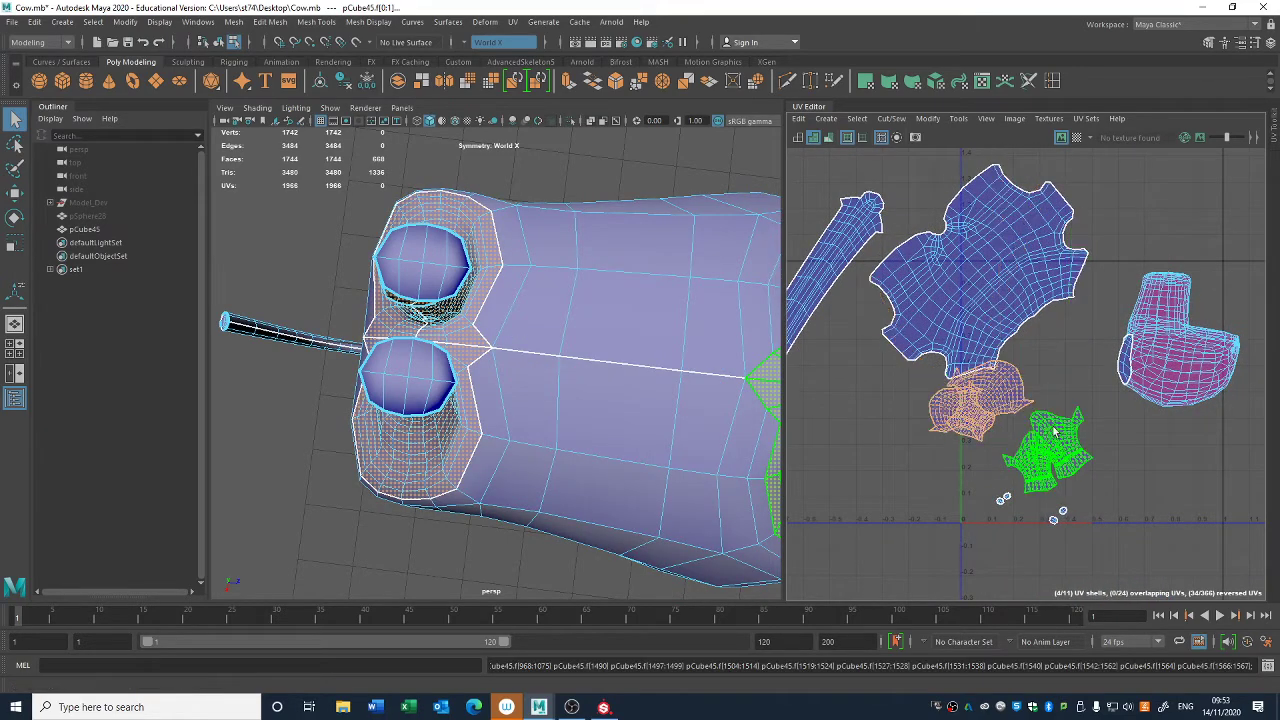
- Move the front-leg and hind-leg UV shells away from the torso shell so they lie clear beneath the tail shell
{"action": "left_click", "coordinate": [1058, 448]}
{"action": "key", "text": "e"}
{"action": "key", "text": "w"}
{"action": "left_click_drag", "start_coordinate": [1046, 454], "coordinate": [787, 489]}
{"action": "left_click", "coordinate": [954, 432]}
{"action": "left_click_drag", "start_coordinate": [980, 402], "coordinate": [904, 492]}
- Turn on UV distortion shading and examine the unfolded torso for remaining stretching along its flank
{"action": "left_click", "coordinate": [940, 333]}
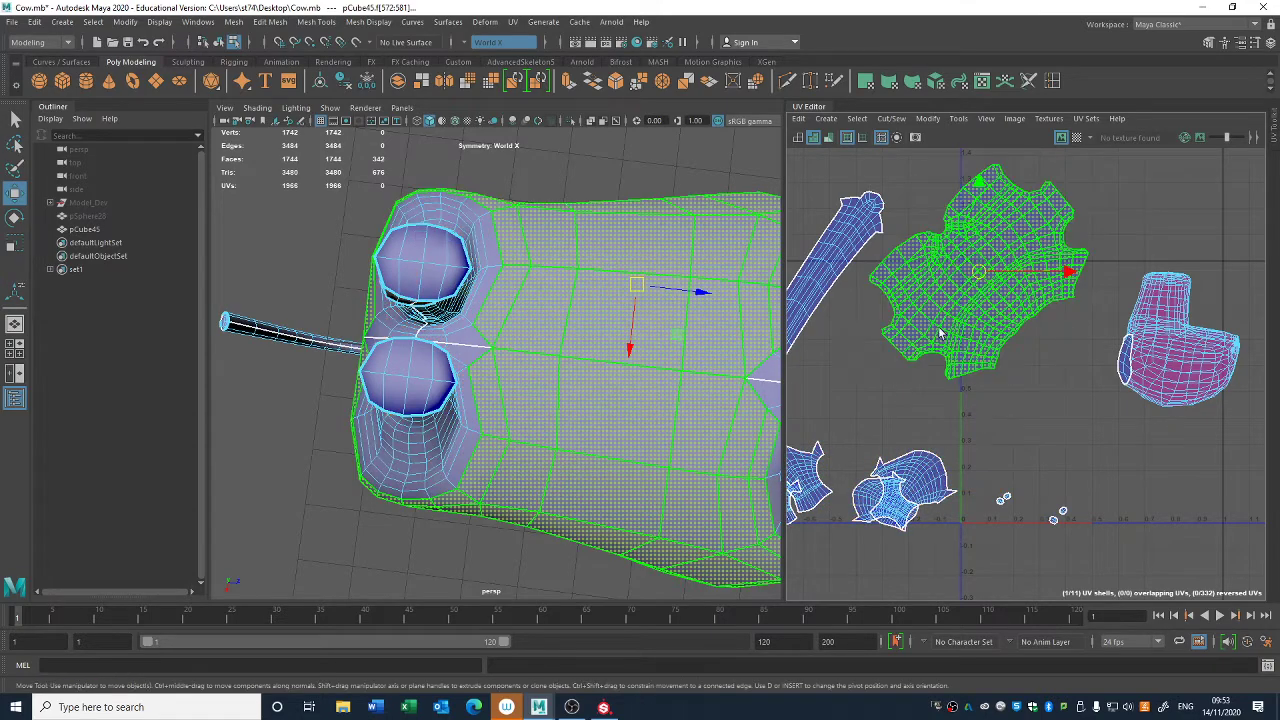
{"action": "left_click", "coordinate": [1025, 387]}
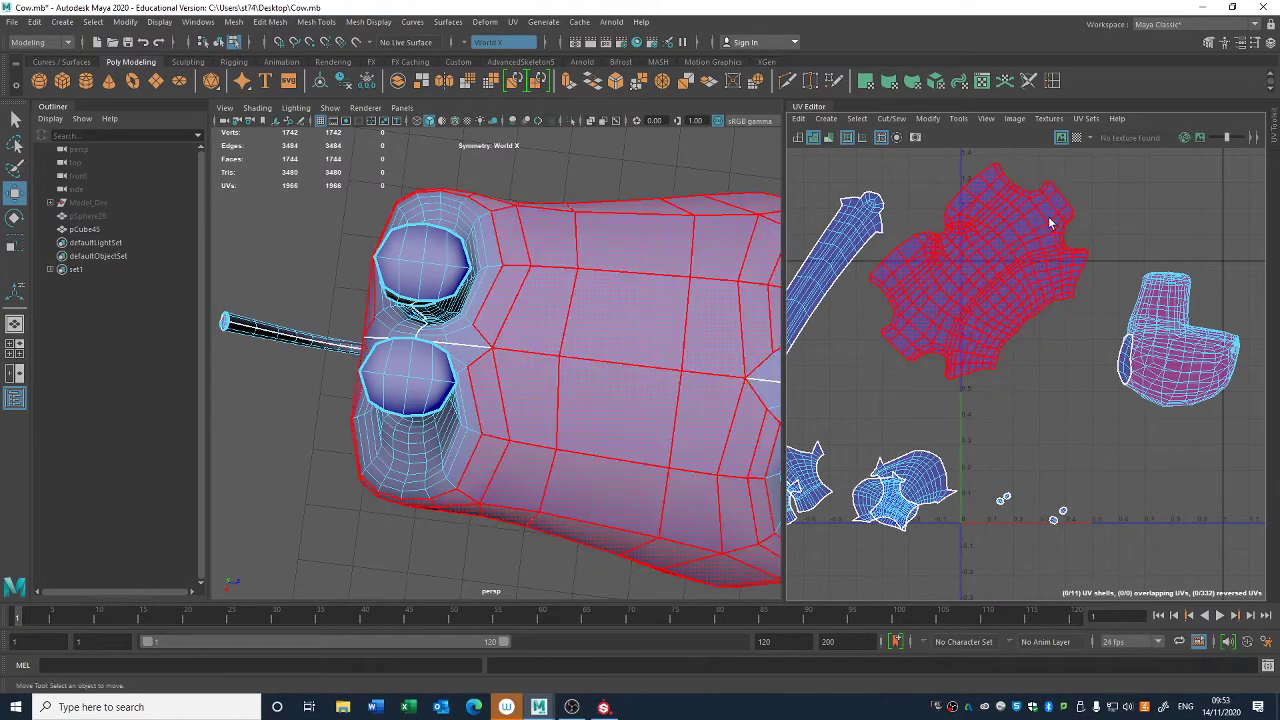
{"action": "left_click_drag", "start_coordinate": [623, 426], "coordinate": [605, 473], "text": "alt"}
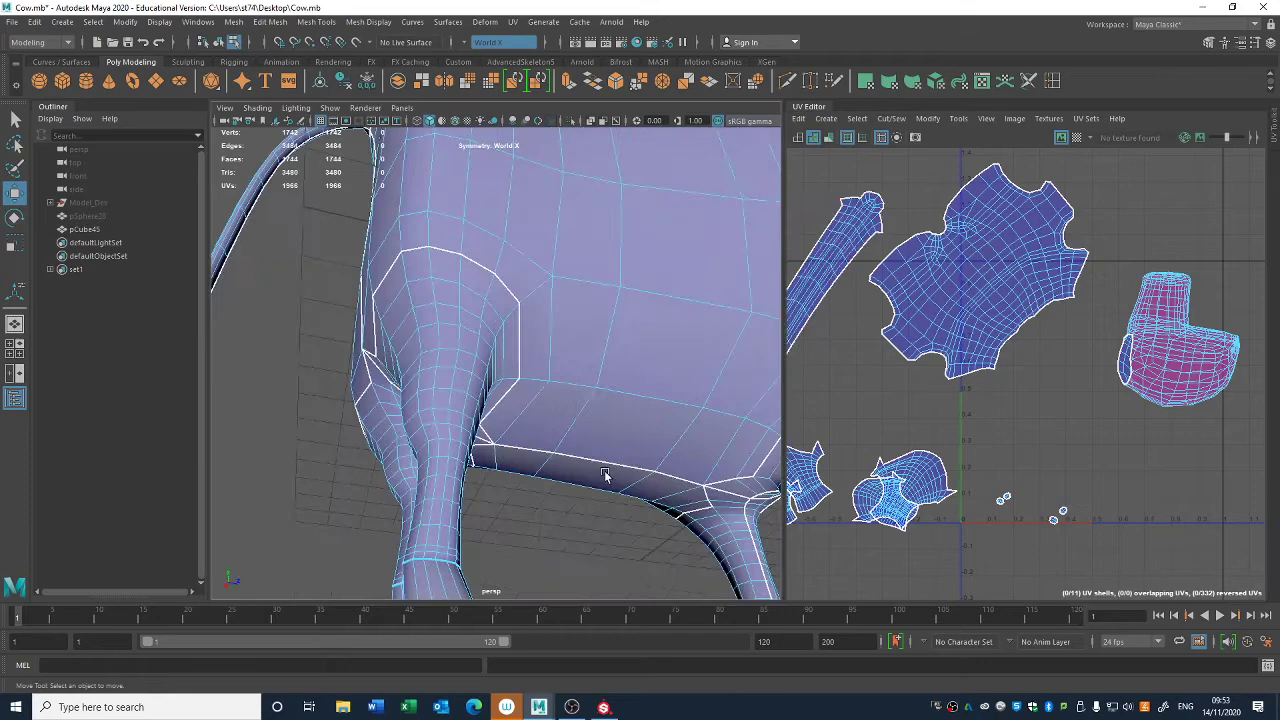
{"action": "left_click", "coordinate": [836, 139]}
{"action": "left_click", "coordinate": [1006, 262]}
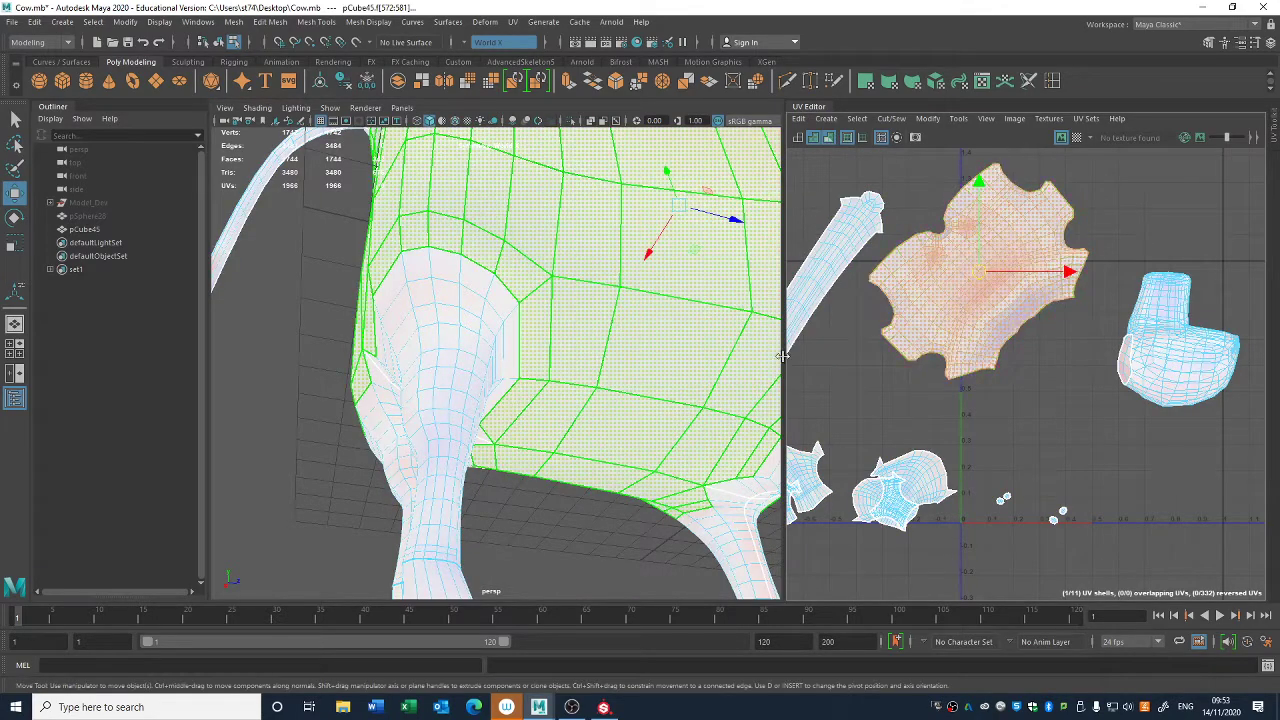
{"action": "scroll", "coordinate": [730, 335], "scroll_direction": "down", "scroll_amount": 3}
{"action": "mouse_move", "coordinate": [712, 322]}
{"action": "left_mouse_down", "text": "alt"}
{"action": "mouse_move", "coordinate": [692, 337]}
{"action": "mouse_move", "coordinate": [722, 352]}
{"action": "left_mouse_up", "text": "alt"}
{"action": "middle_click_drag", "start_coordinate": [722, 352], "coordinate": [638, 416], "text": "alt"}
{"action": "scroll", "coordinate": [596, 268], "scroll_direction": "down", "scroll_amount": 4}
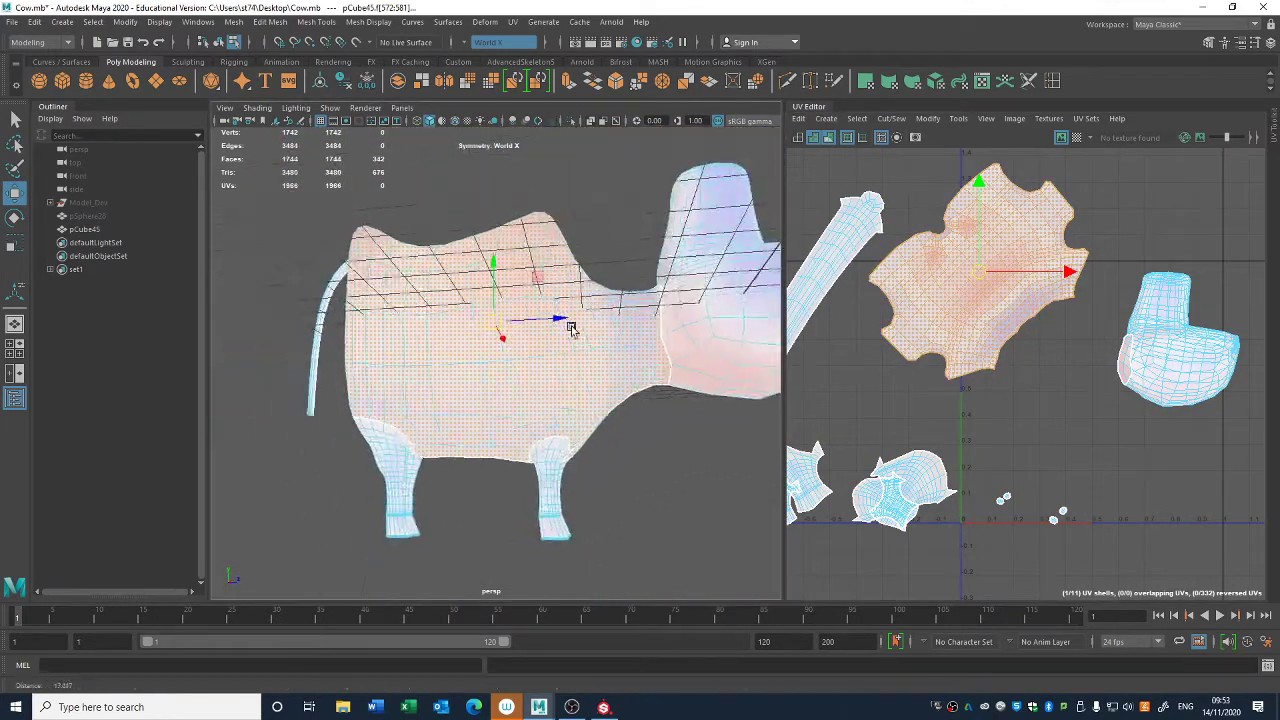
{"action": "left_click_drag", "start_coordinate": [572, 328], "coordinate": [613, 403], "text": "alt"}
- Select the edges running from the tail base onto the rump on both sides and cut the UVs along them
{"action": "key", "text": "q"}
{"action": "right_click_drag", "start_coordinate": [337, 328], "coordinate": [329, 264]}
{"action": "scroll", "coordinate": [345, 290], "scroll_direction": "up", "scroll_amount": 3}
{"action": "left_click_drag", "start_coordinate": [365, 305], "coordinate": [447, 344], "text": "alt"}
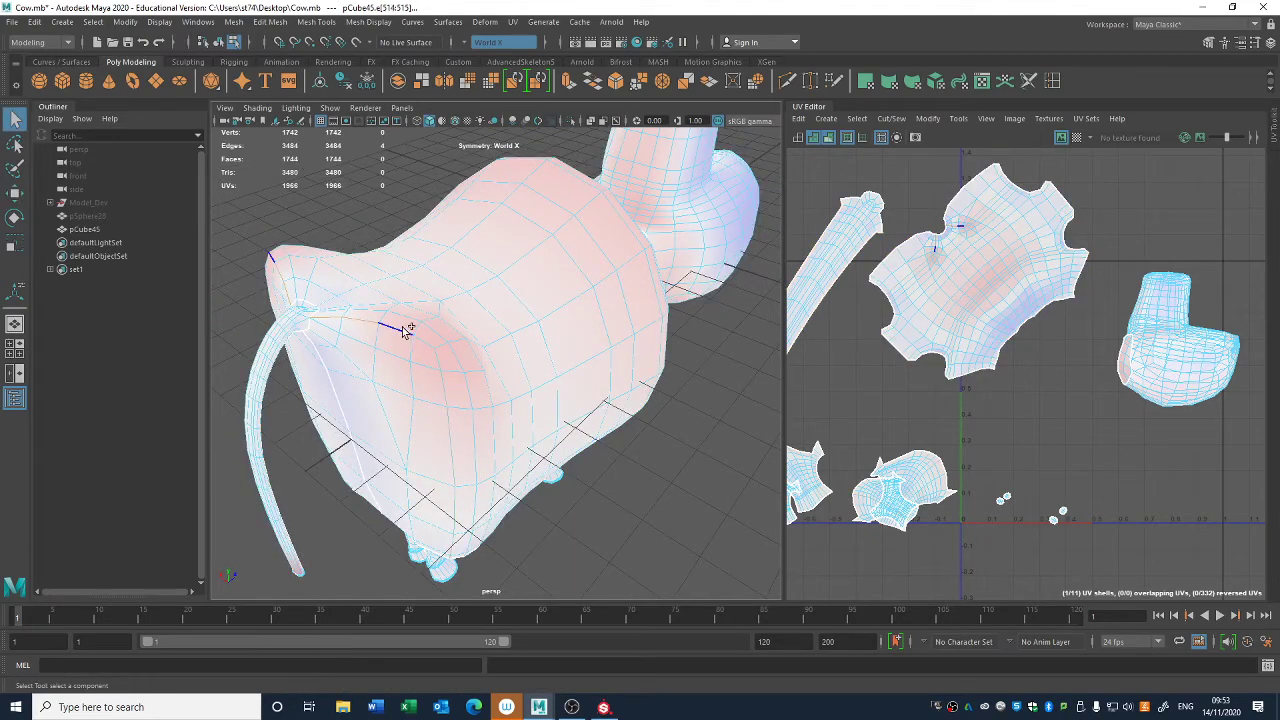
{"action": "left_click_drag", "start_coordinate": [422, 342], "coordinate": [575, 372], "text": "alt"}
{"action": "left_click", "coordinate": [602, 365]}
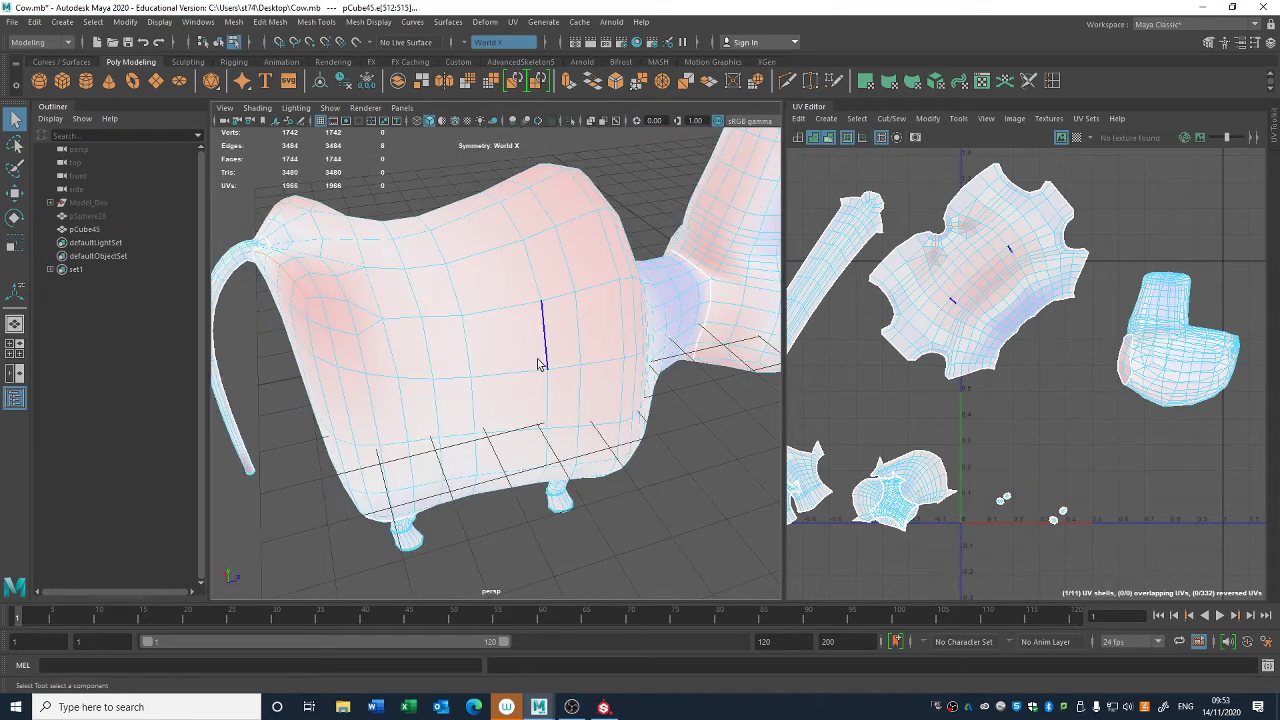
{"action": "middle_click_drag", "start_coordinate": [860, 418], "coordinate": [910, 421], "text": "alt"}
- Select the line of edges down each side of the shoulder hump and cut the torso's UVs along it
{"action": "left_click_drag", "start_coordinate": [663, 400], "coordinate": [548, 262], "text": "alt"}
{"action": "left_click", "coordinate": [552, 228]}
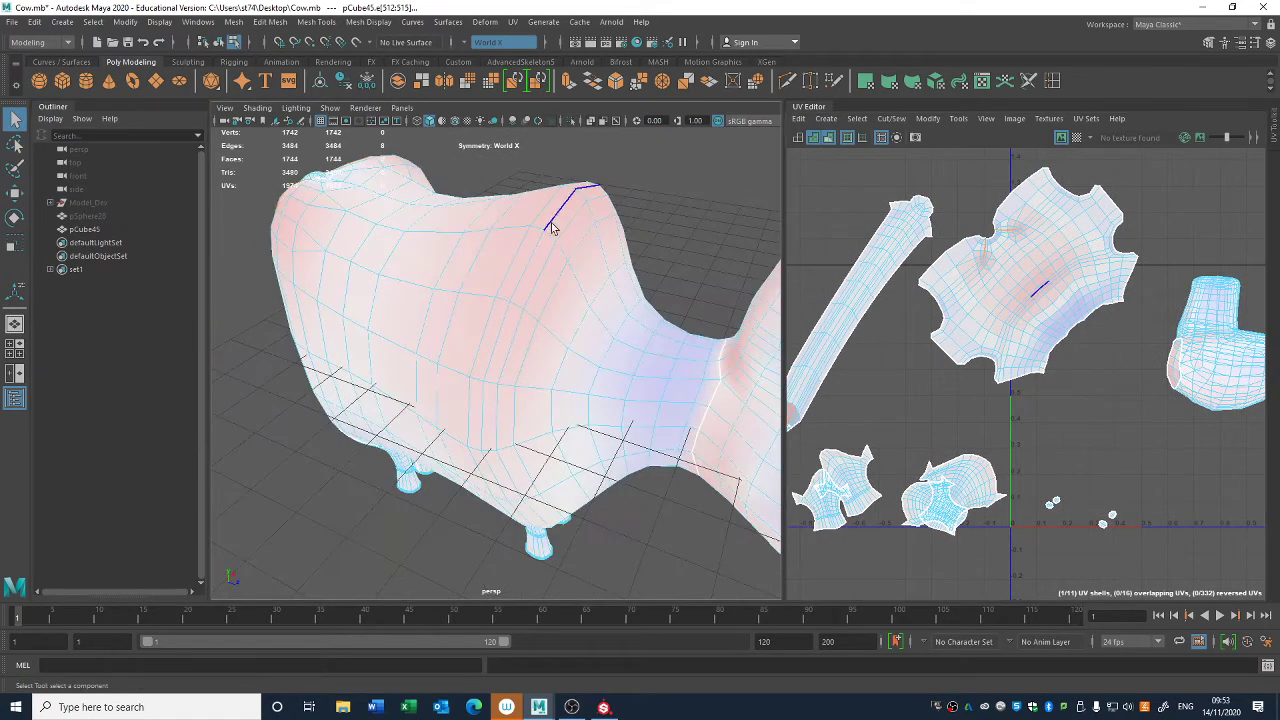
{"action": "left_click", "coordinate": [536, 226]}
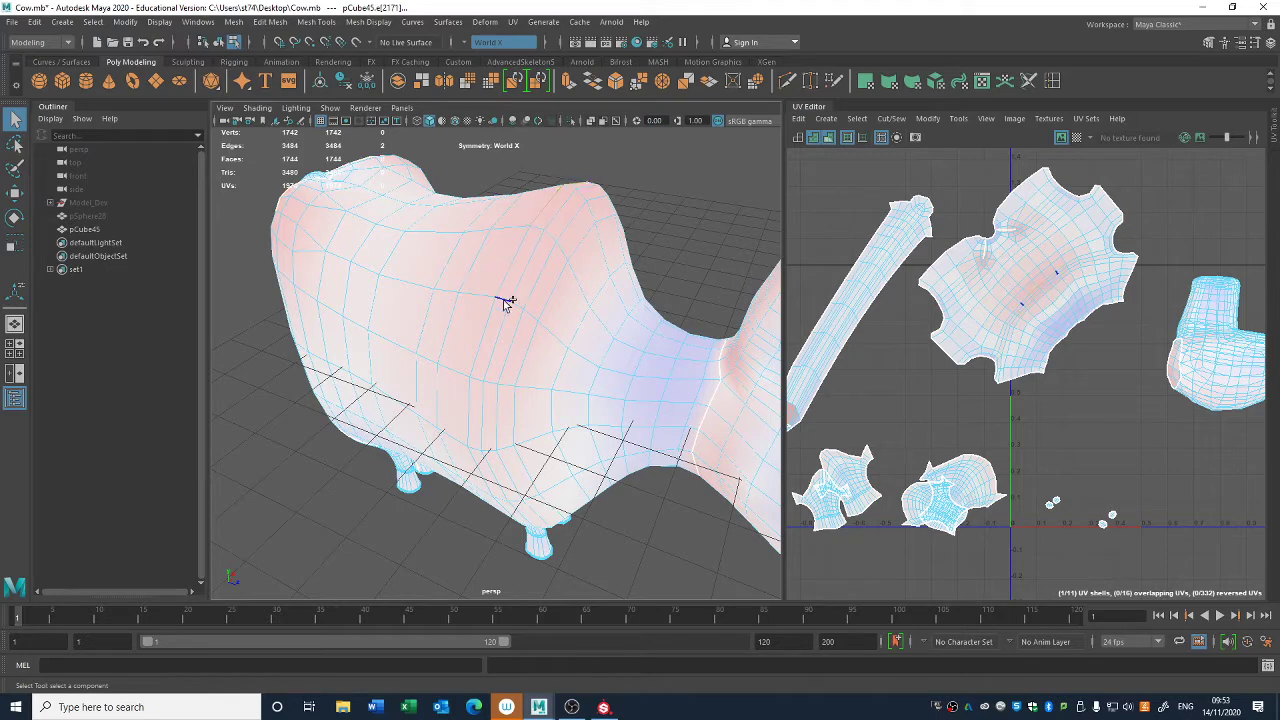
{"action": "middle_click_drag", "start_coordinate": [1023, 410], "coordinate": [1058, 401], "text": "alt"}
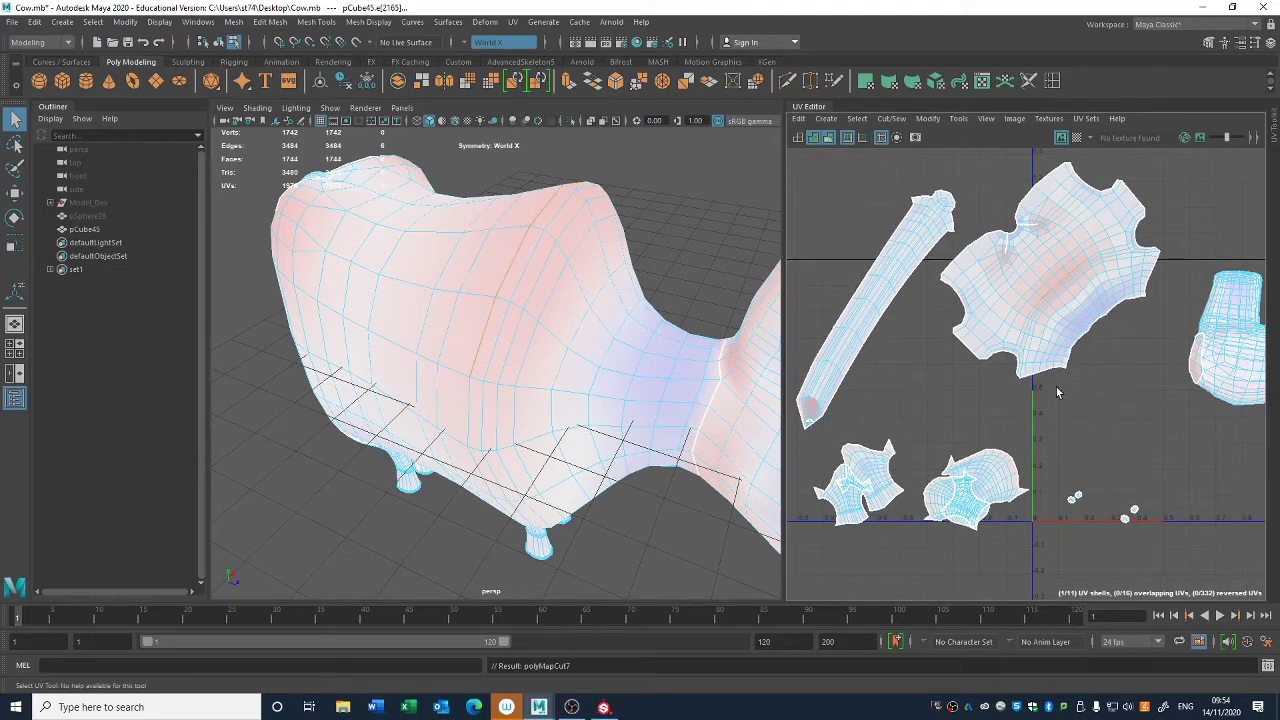
- Undo the last shoulder cut and cut the torso's UVs along the edge line running down each flank behind the shoulder hump
{"action": "key", "text": "ctrl+z"}
{"action": "left_click_drag", "start_coordinate": [632, 449], "coordinate": [632, 412], "text": "alt"}
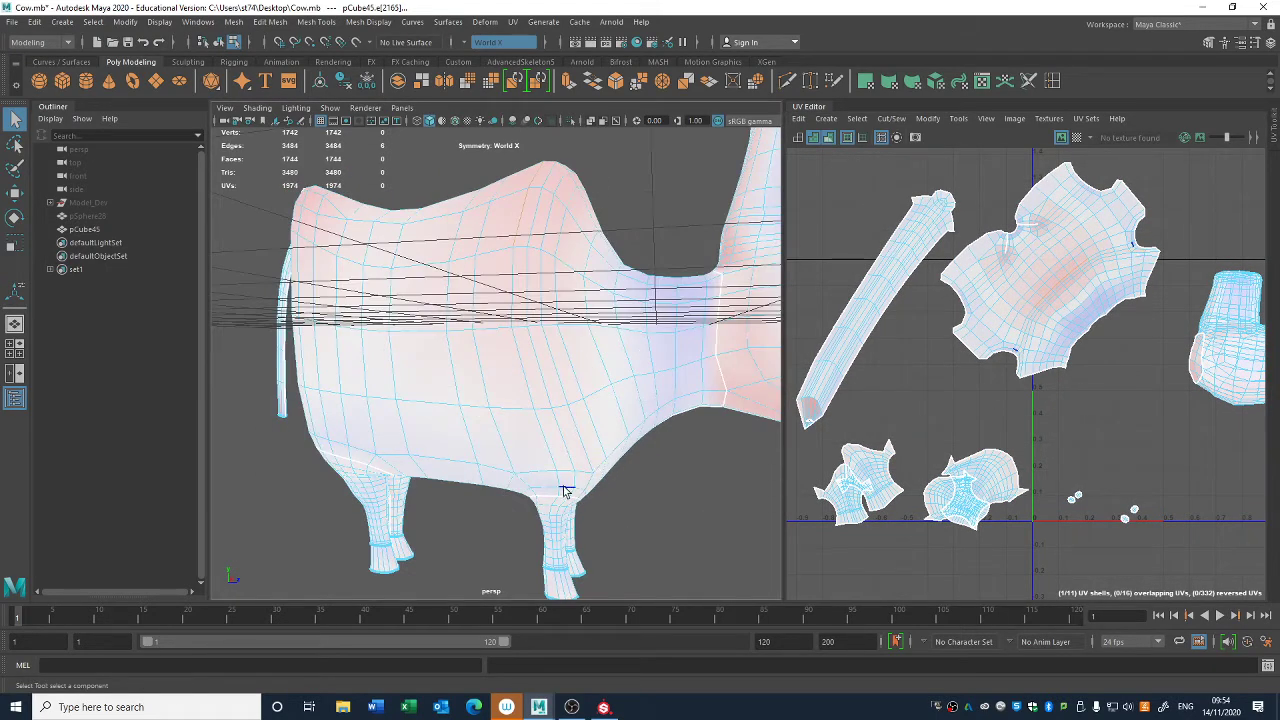
{"action": "left_click_drag", "start_coordinate": [557, 495], "coordinate": [512, 293], "text": "alt"}
{"action": "left_click", "coordinate": [512, 293]}
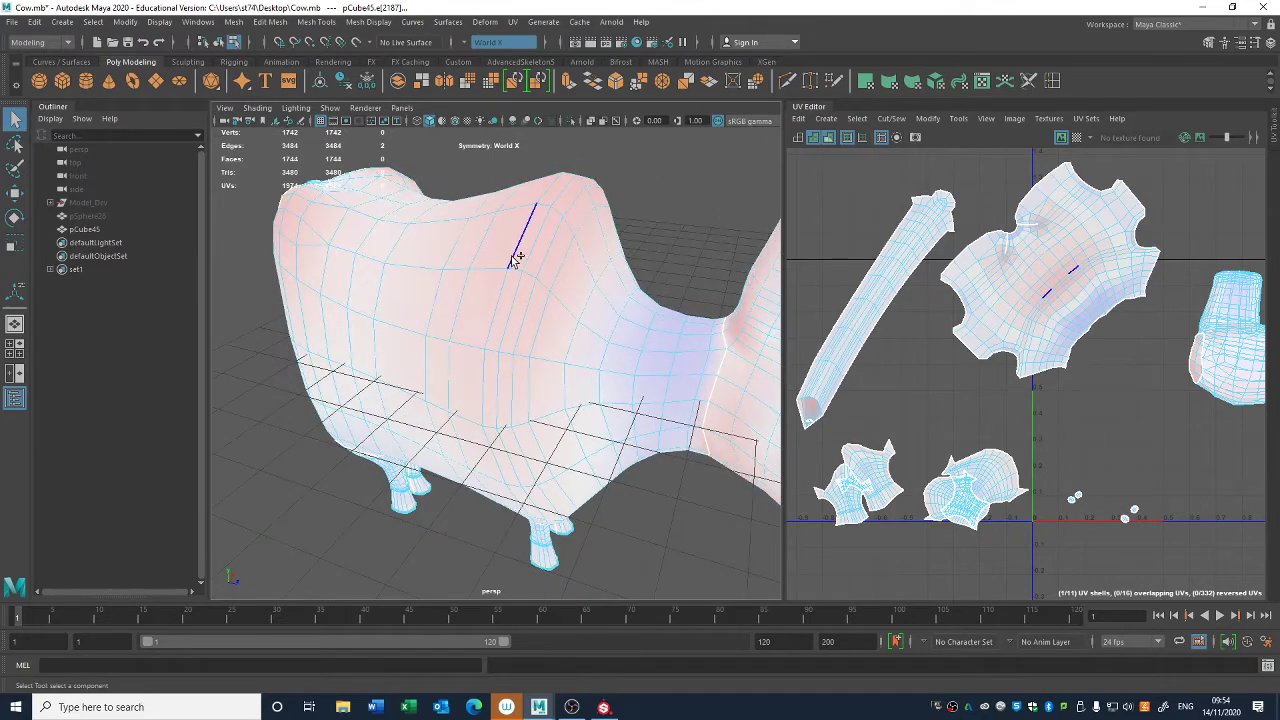
{"action": "middle_click_drag", "start_coordinate": [933, 414], "coordinate": [929, 423], "text": "alt"}
{"action": "key", "text": "shift+x"}
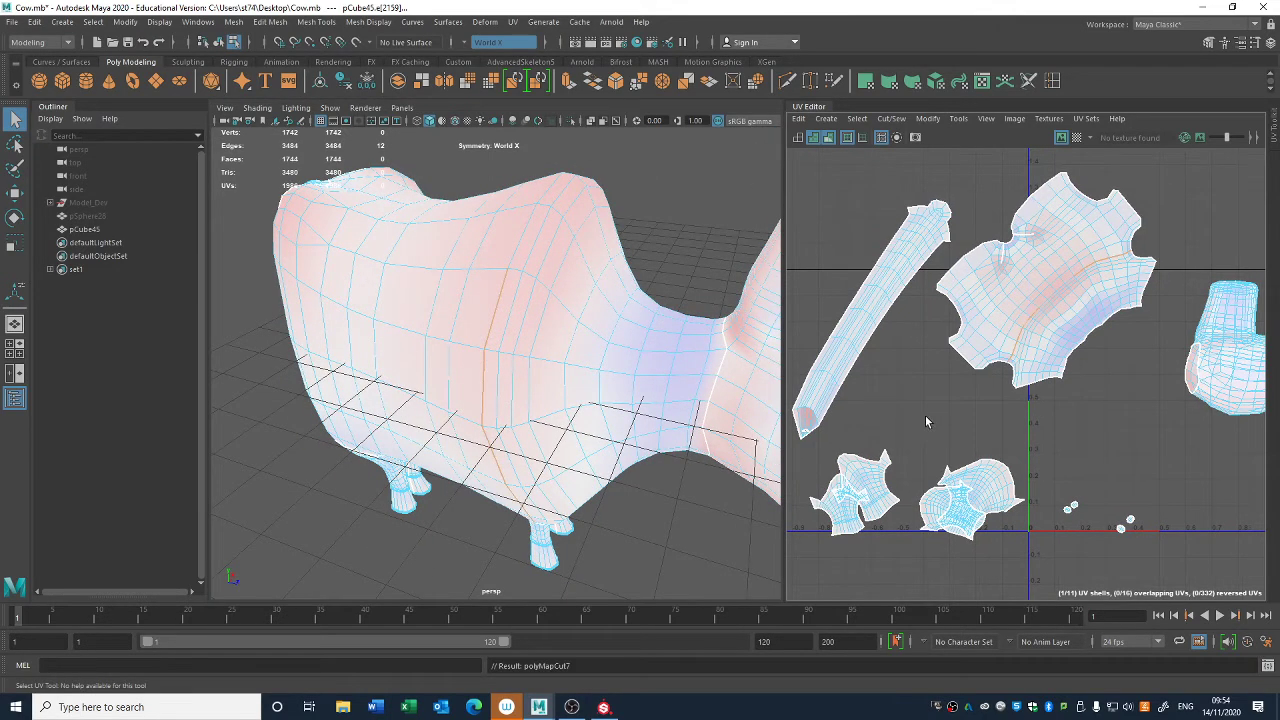
- Unfold the whole torso UV shell with the new shoulder seams
{"action": "right_click_drag", "start_coordinate": [1073, 317], "coordinate": [1036, 299]}
{"action": "left_click", "coordinate": [1037, 298]}
{"action": "key", "text": "ctrl+u"}
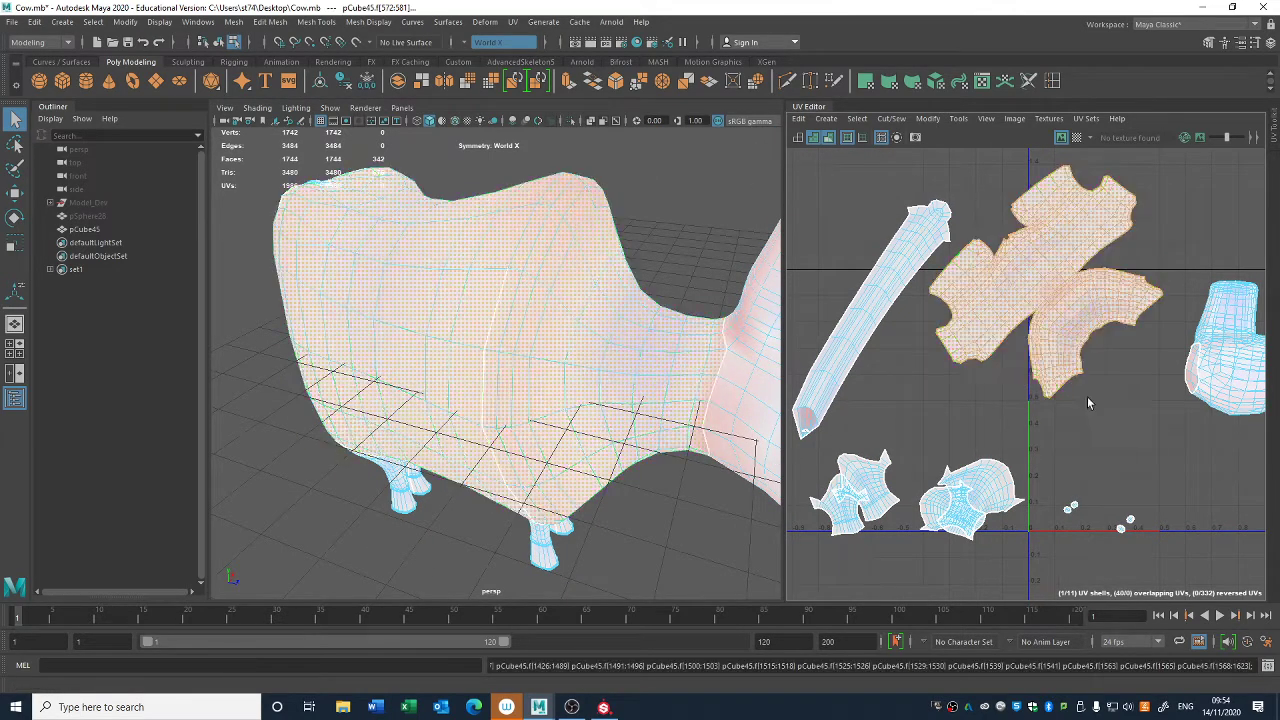
{"action": "left_click", "coordinate": [1096, 396]}
- Cut the edges still joining the neck section to the torso across the back, and unfold the separated UVs
{"action": "scroll", "coordinate": [1098, 397], "scroll_direction": "up", "scroll_amount": 4}
{"action": "middle_click_drag", "start_coordinate": [1098, 400], "coordinate": [1118, 552], "text": "alt"}
{"action": "left_click", "coordinate": [1005, 338]}
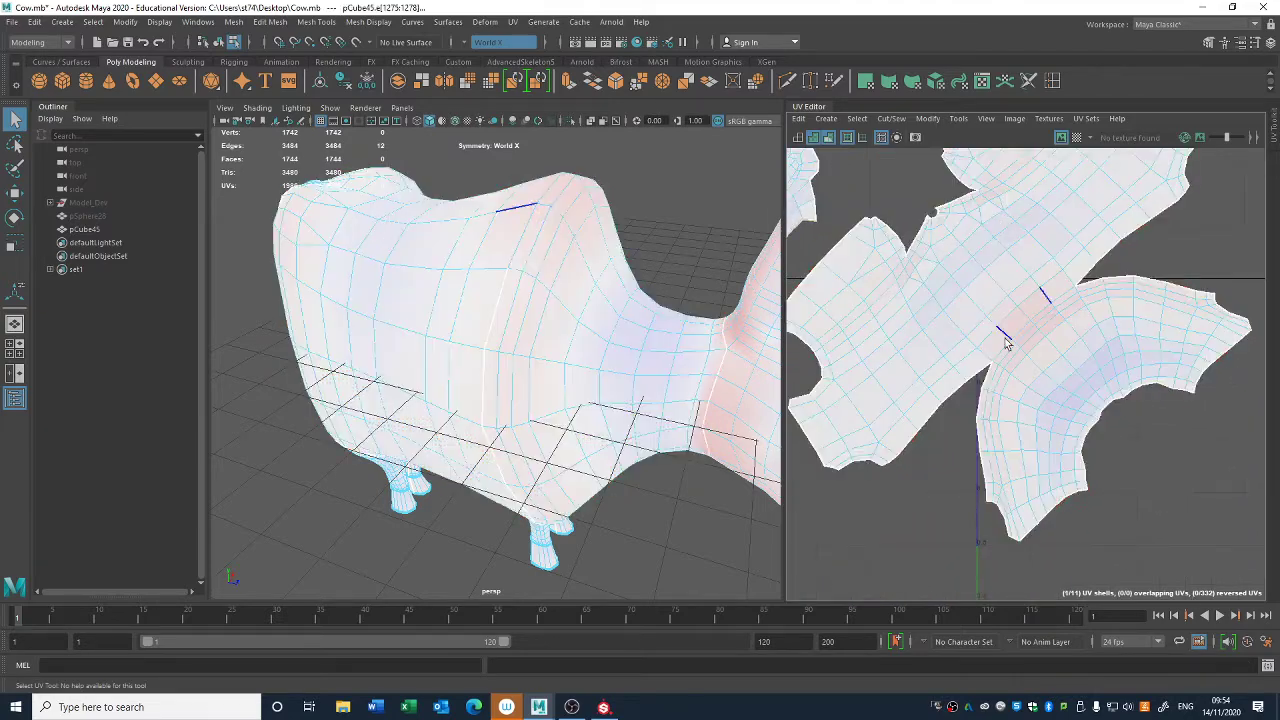
{"action": "key", "text": "shift+x"}
{"action": "right_click_drag", "start_coordinate": [1040, 358], "coordinate": [1032, 347]}
{"action": "left_click", "coordinate": [1032, 347]}
{"action": "key", "text": "ctrl+u"}
{"action": "left_click", "coordinate": [1102, 461]}
- Move the neck-and-chest UV shell down so it lies clear beneath the torso shell
{"action": "left_click", "coordinate": [1044, 423]}
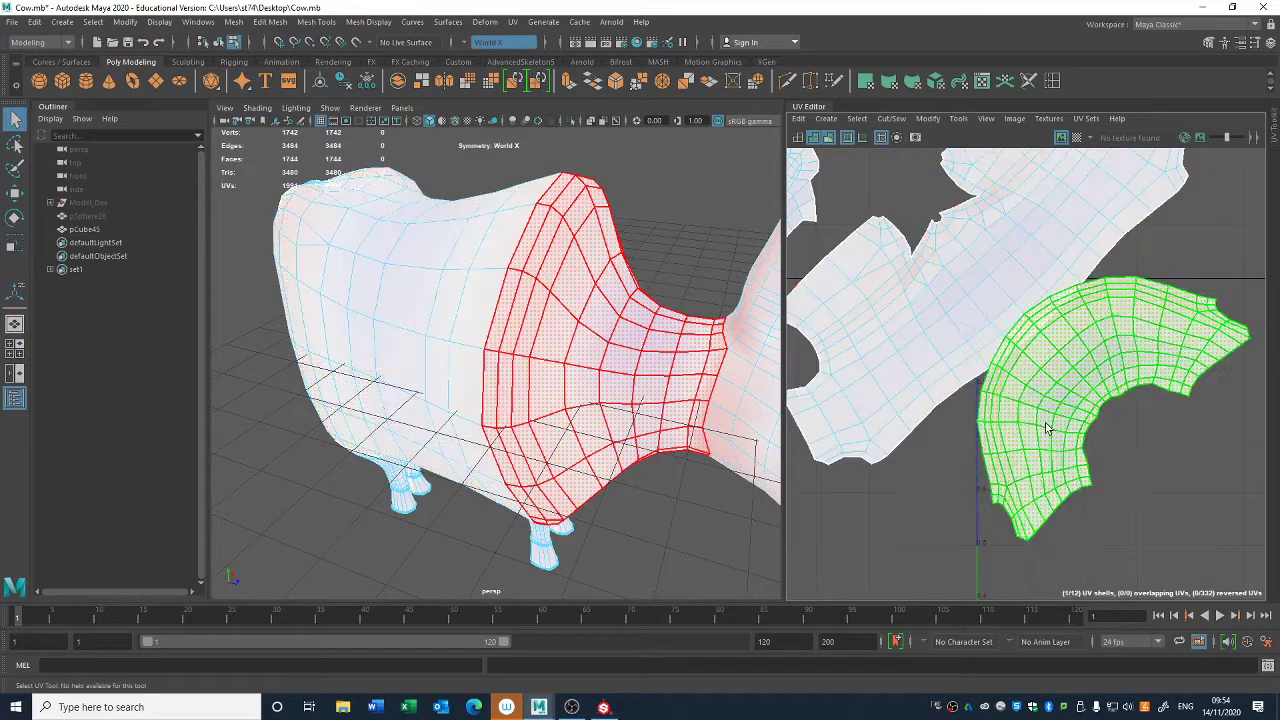
{"action": "scroll", "coordinate": [1044, 420], "scroll_direction": "down", "scroll_amount": 3}
{"action": "middle_click_drag", "start_coordinate": [1024, 401], "coordinate": [1062, 453], "text": "alt"}
{"action": "middle_click_drag", "start_coordinate": [1183, 490], "coordinate": [1152, 438], "text": "alt"}
{"action": "key", "text": "w"}
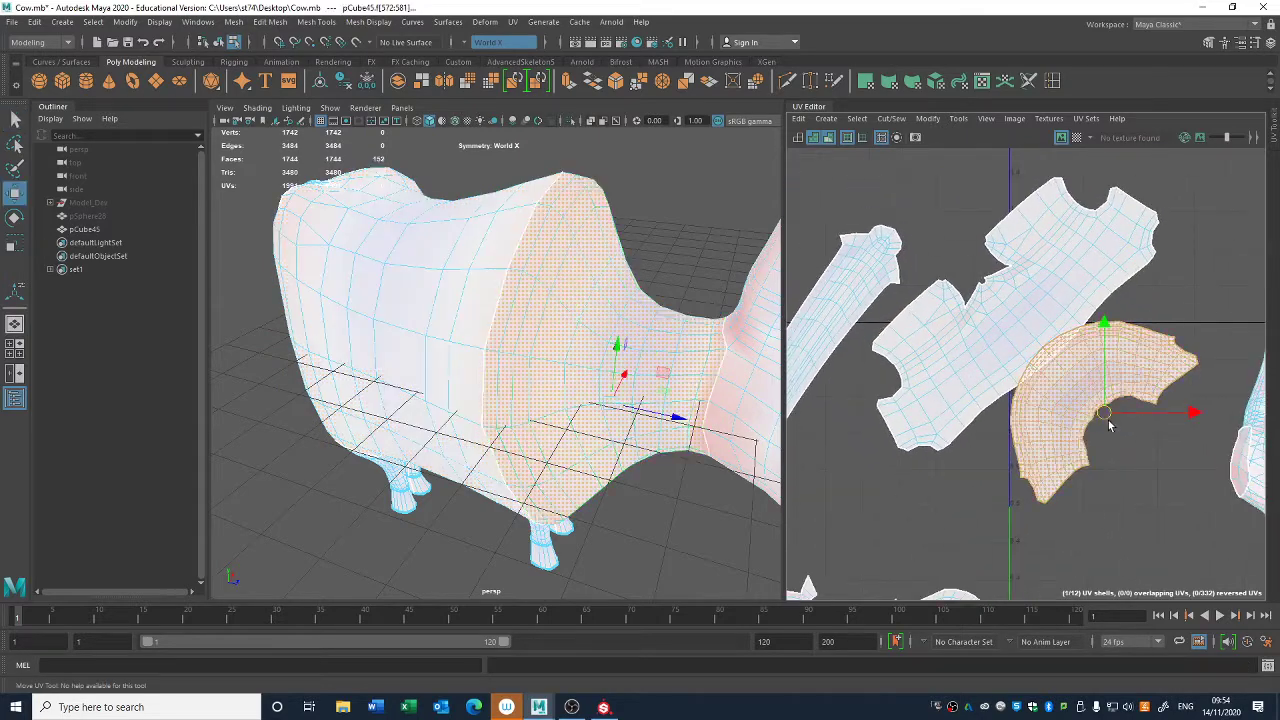
{"action": "left_click_drag", "start_coordinate": [1106, 419], "coordinate": [1106, 488]}
{"action": "left_click", "coordinate": [1141, 331]}
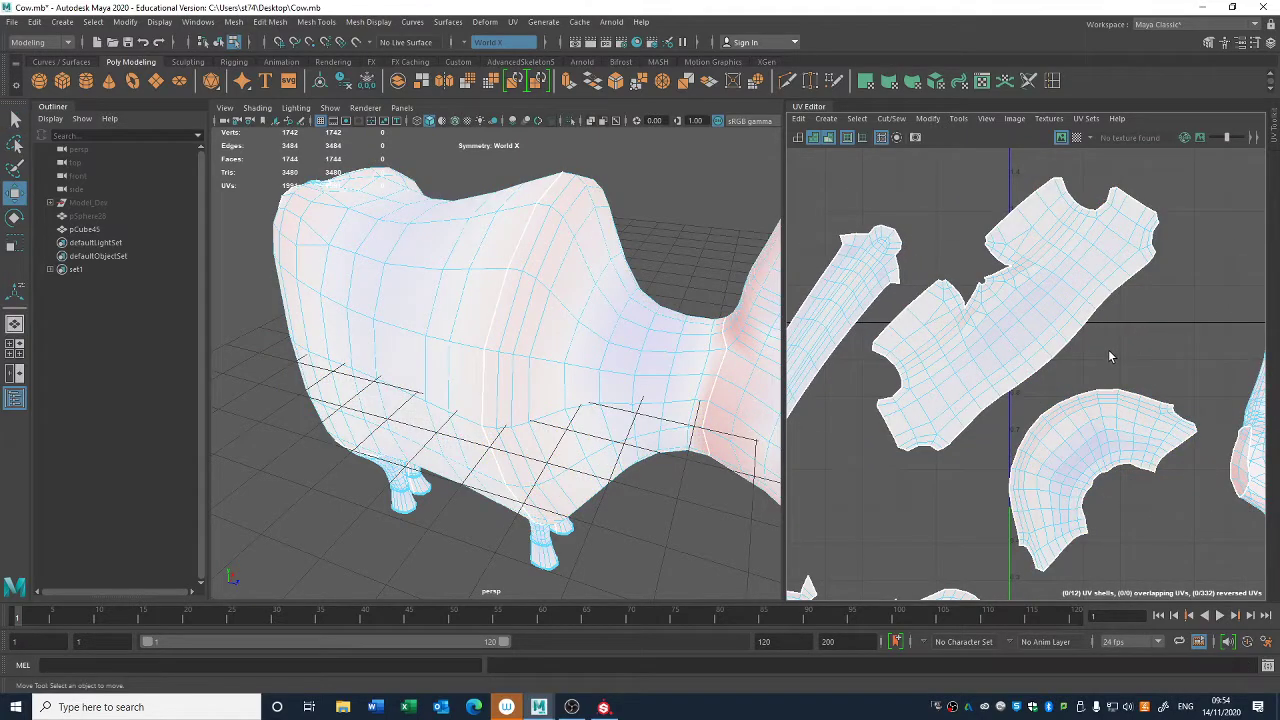
- Select the edges around the closed end of the tail and cut the tail shell's UVs along them
{"action": "right_click_drag", "start_coordinate": [646, 480], "coordinate": [560, 380], "text": "alt"}
{"action": "left_click_drag", "start_coordinate": [560, 380], "coordinate": [450, 280], "text": "alt"}
{"action": "right_click_drag", "start_coordinate": [450, 280], "coordinate": [508, 331], "text": "alt"}
{"action": "left_click_drag", "start_coordinate": [508, 331], "coordinate": [538, 347], "text": "alt"}
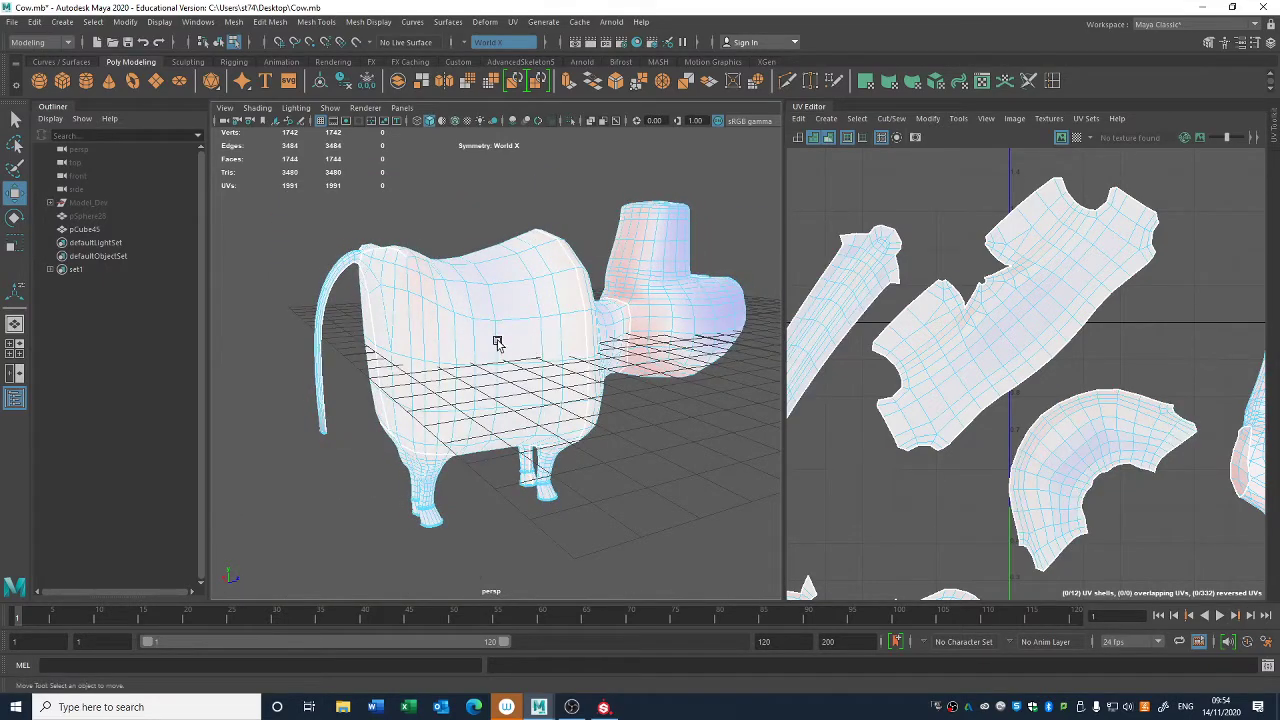
{"action": "left_click_drag", "start_coordinate": [620, 393], "coordinate": [707, 416], "text": "alt"}
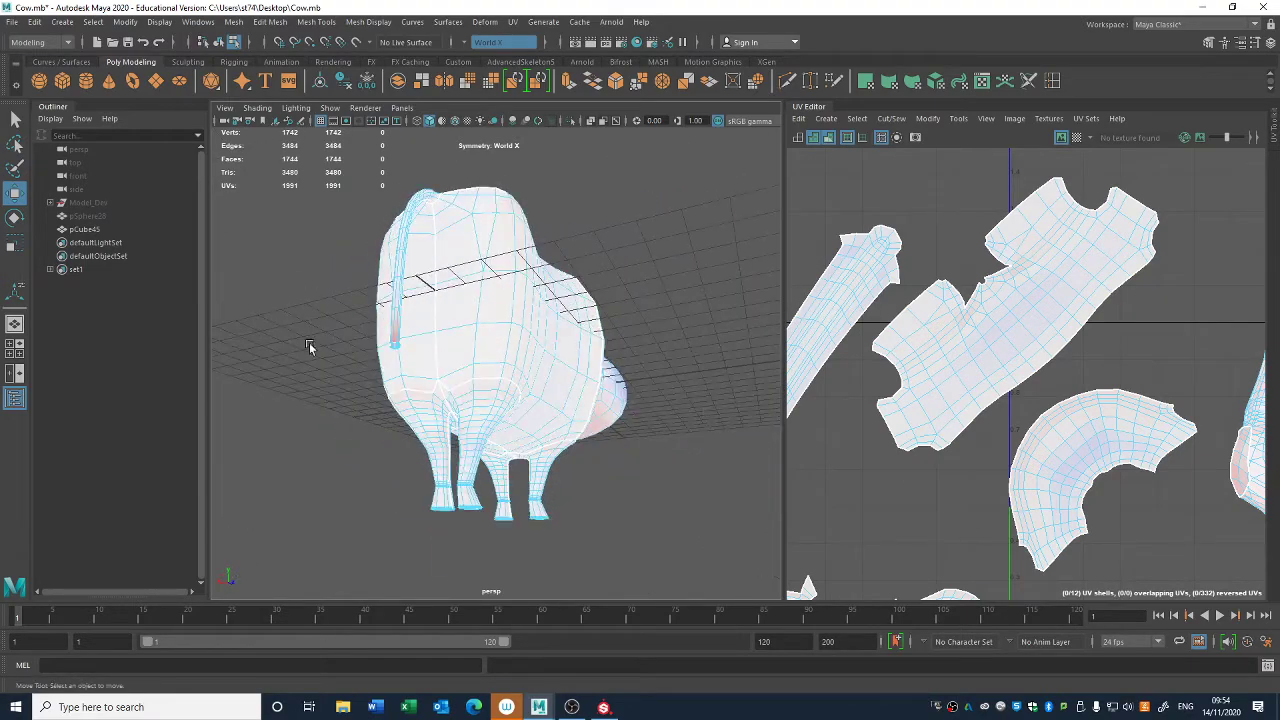
{"action": "left_click", "coordinate": [400, 345]}
{"action": "middle_click_drag", "start_coordinate": [915, 477], "coordinate": [1077, 457], "text": "alt"}
{"action": "middle_click_drag", "start_coordinate": [887, 508], "coordinate": [968, 446], "text": "alt"}
{"action": "scroll", "coordinate": [968, 446], "scroll_direction": "up", "scroll_amount": 5}
{"action": "middle_click_drag", "start_coordinate": [860, 541], "coordinate": [978, 484], "text": "alt"}
{"action": "scroll", "coordinate": [978, 484], "scroll_direction": "up", "scroll_amount": 2}
{"action": "right_click_drag", "start_coordinate": [978, 484], "coordinate": [1003, 492], "text": "alt"}
{"action": "right_click_drag", "start_coordinate": [968, 417], "coordinate": [966, 345]}
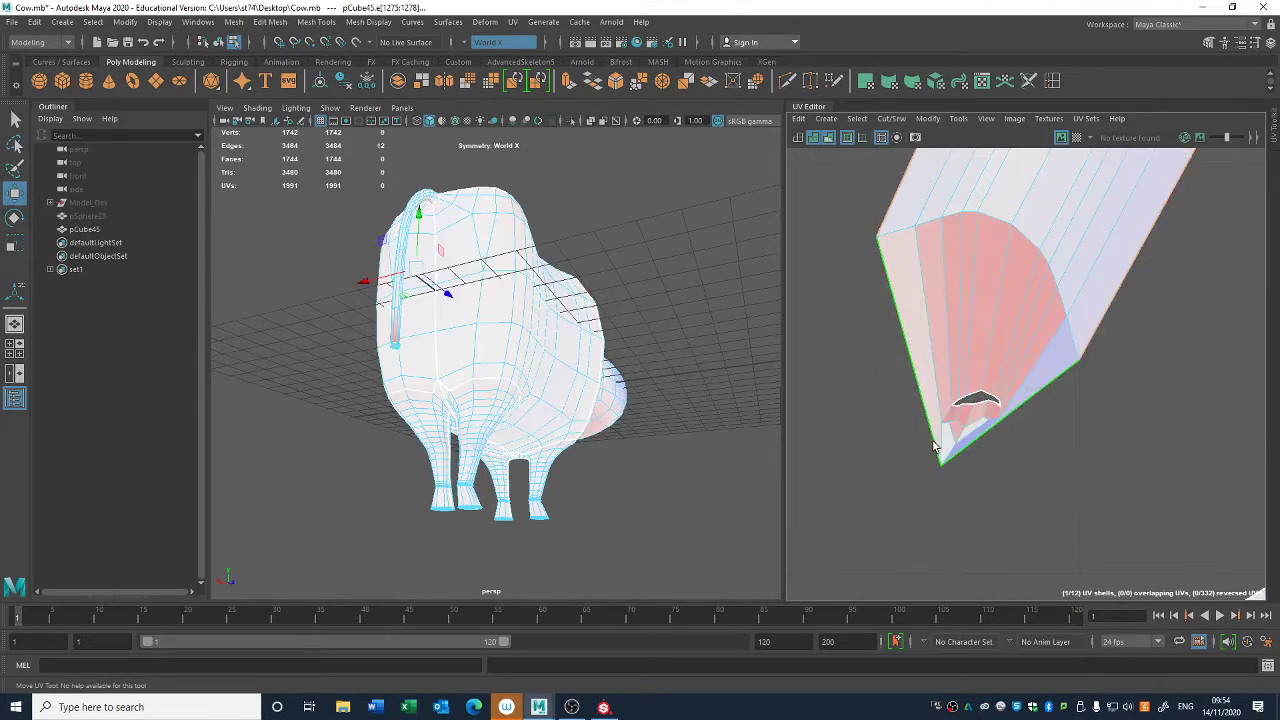
{"action": "left_click", "coordinate": [1004, 414]}
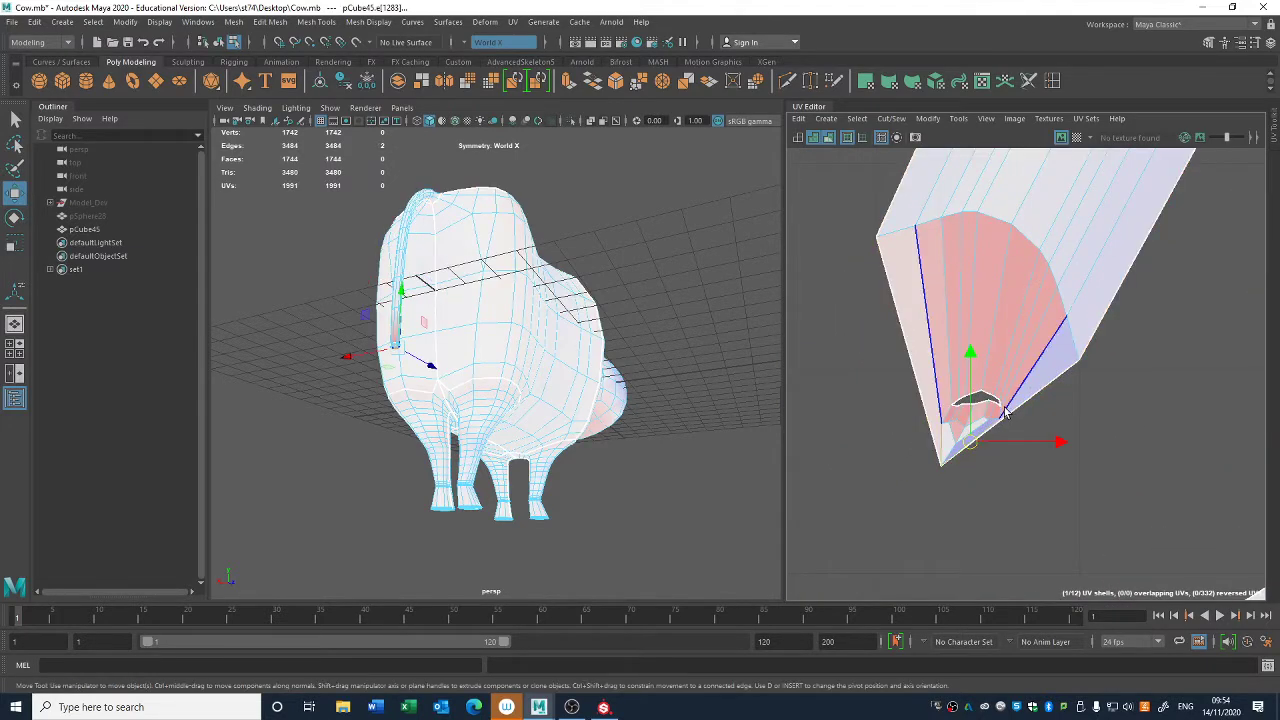
{"action": "key", "text": "shift+x"}
- Select the tail shell together with its separated tip and unfold them
{"action": "right_click_drag", "start_coordinate": [980, 449], "coordinate": [936, 431]}
{"action": "left_click_drag", "start_coordinate": [945, 445], "coordinate": [1069, 384]}
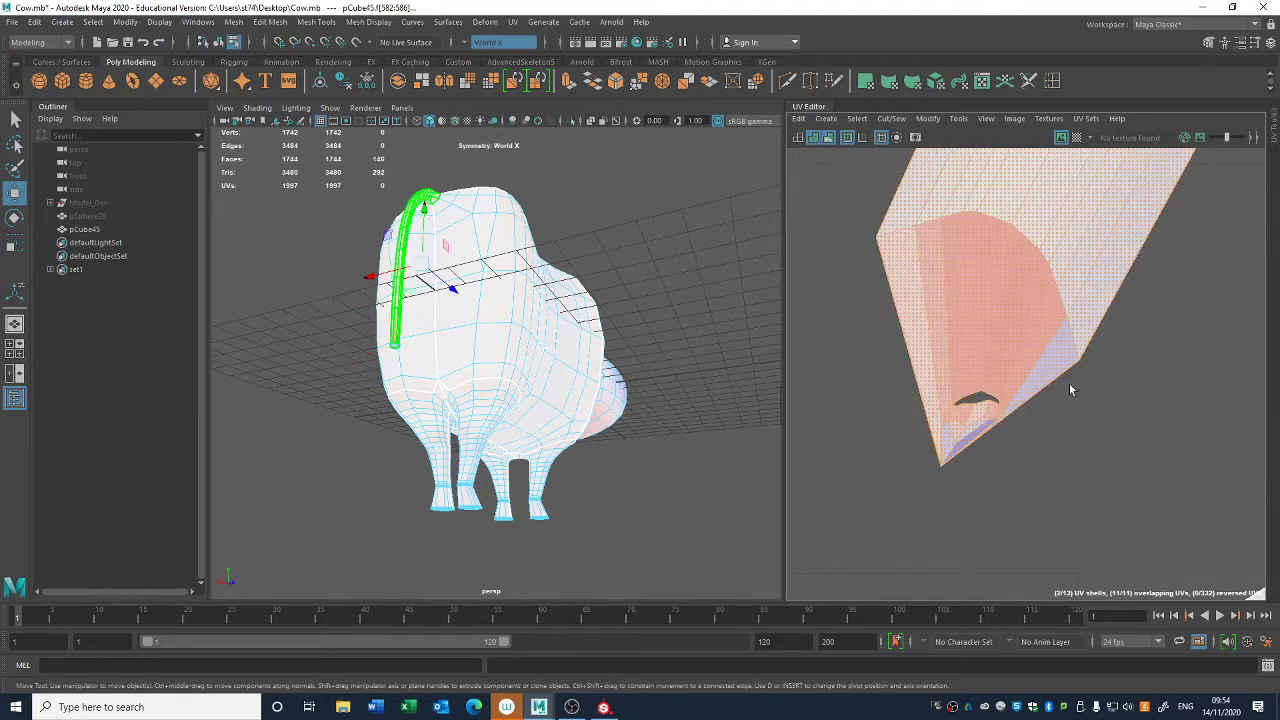
{"action": "key", "text": "ctrl+u"}
{"action": "left_click", "coordinate": [1061, 428]}
- Examine the unfolded tail, neck and leg UV shells for remaining distortion
{"action": "right_click_drag", "start_coordinate": [1130, 500], "coordinate": [1030, 330], "text": "alt"}
{"action": "middle_click_drag", "start_coordinate": [1040, 300], "coordinate": [718, 394], "text": "alt"}
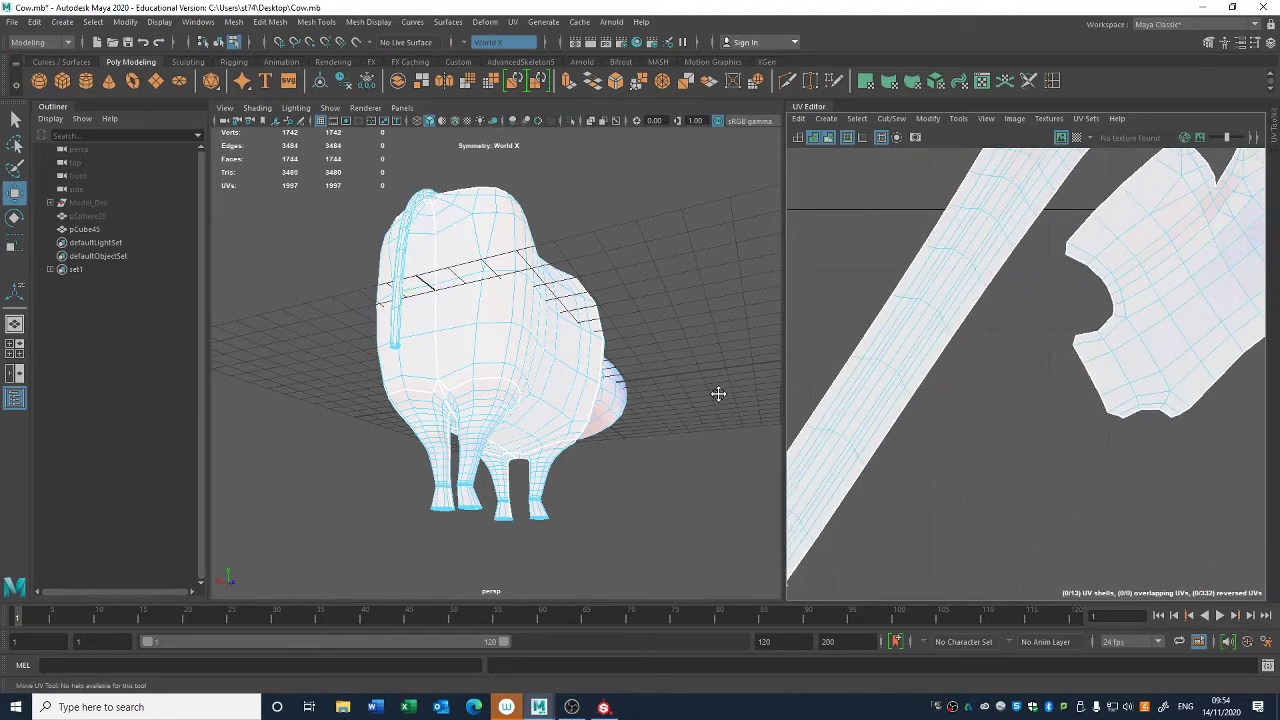
{"action": "middle_click_drag", "start_coordinate": [1040, 435], "coordinate": [964, 576], "text": "alt"}
{"action": "right_click_drag", "start_coordinate": [964, 576], "coordinate": [912, 445], "text": "alt"}
{"action": "middle_click_drag", "start_coordinate": [1059, 515], "coordinate": [829, 346], "text": "alt"}
{"action": "right_click_drag", "start_coordinate": [829, 346], "coordinate": [803, 333], "text": "alt"}
{"action": "middle_click_drag", "start_coordinate": [1022, 433], "coordinate": [1221, 295], "text": "alt"}
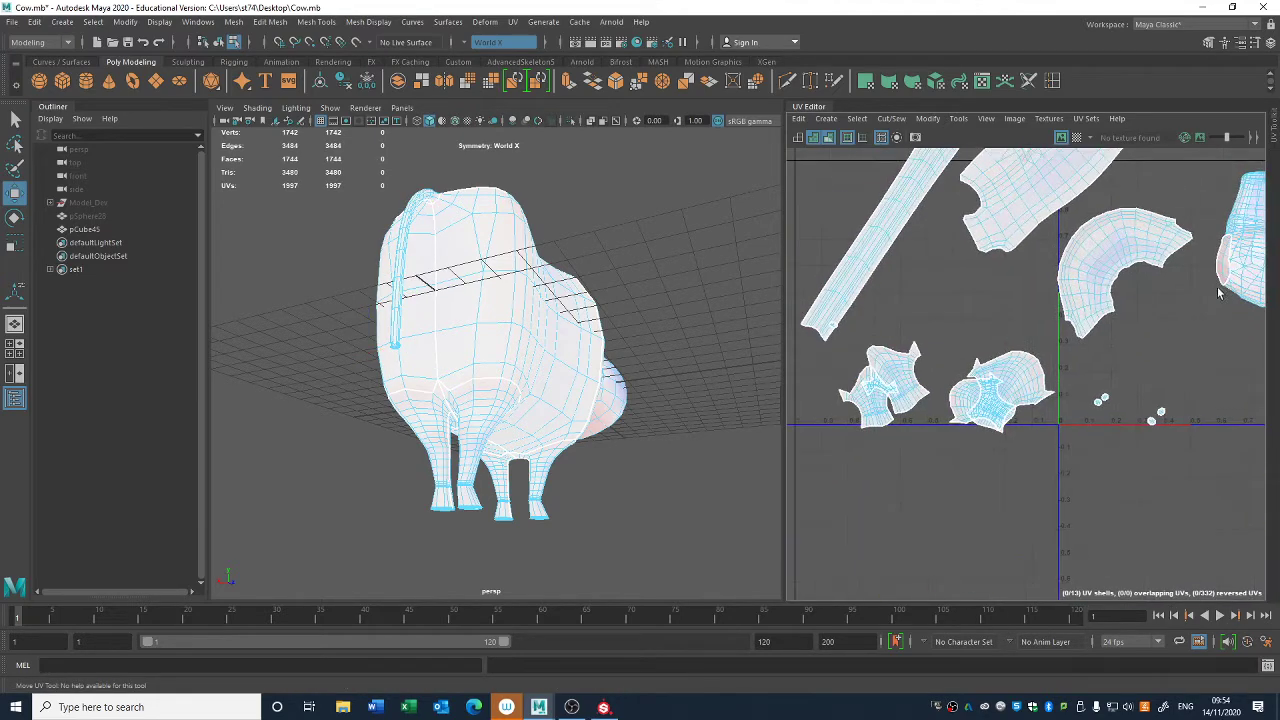
{"action": "right_click_drag", "start_coordinate": [945, 408], "coordinate": [876, 400]}
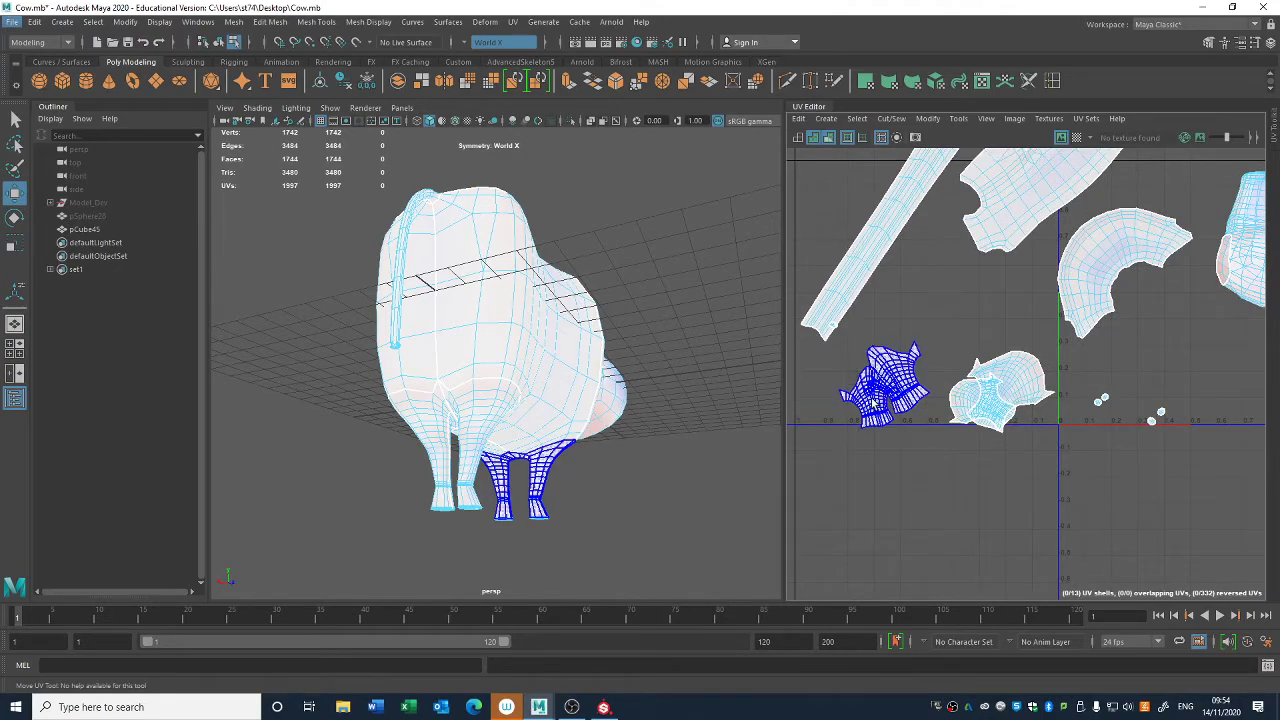
- Select the line of edges from the neck seam up the back of the head and cut the UVs along it
{"action": "middle_click_drag", "start_coordinate": [1162, 337], "coordinate": [767, 415], "text": "alt"}
{"action": "left_click", "coordinate": [872, 345]}
{"action": "right_click_drag", "start_coordinate": [447, 342], "coordinate": [543, 411], "text": "alt"}
{"action": "left_click_drag", "start_coordinate": [543, 411], "coordinate": [468, 380], "text": "alt"}
{"action": "key", "text": "q"}
{"action": "right_click_drag", "start_coordinate": [468, 380], "coordinate": [468, 345]}
{"action": "left_click", "coordinate": [479, 396]}
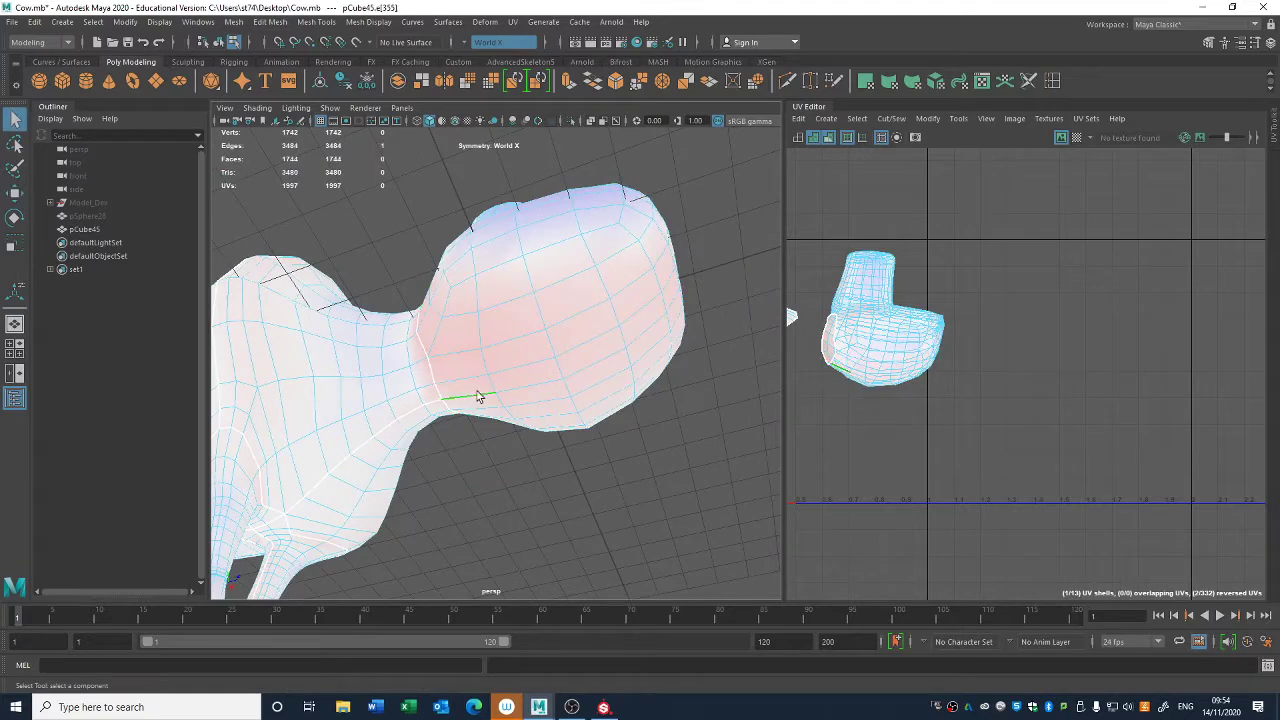
{"action": "double_click", "coordinate": [645, 330], "text": "shift"}
{"action": "middle_click_drag", "start_coordinate": [943, 395], "coordinate": [943, 424], "text": "alt"}
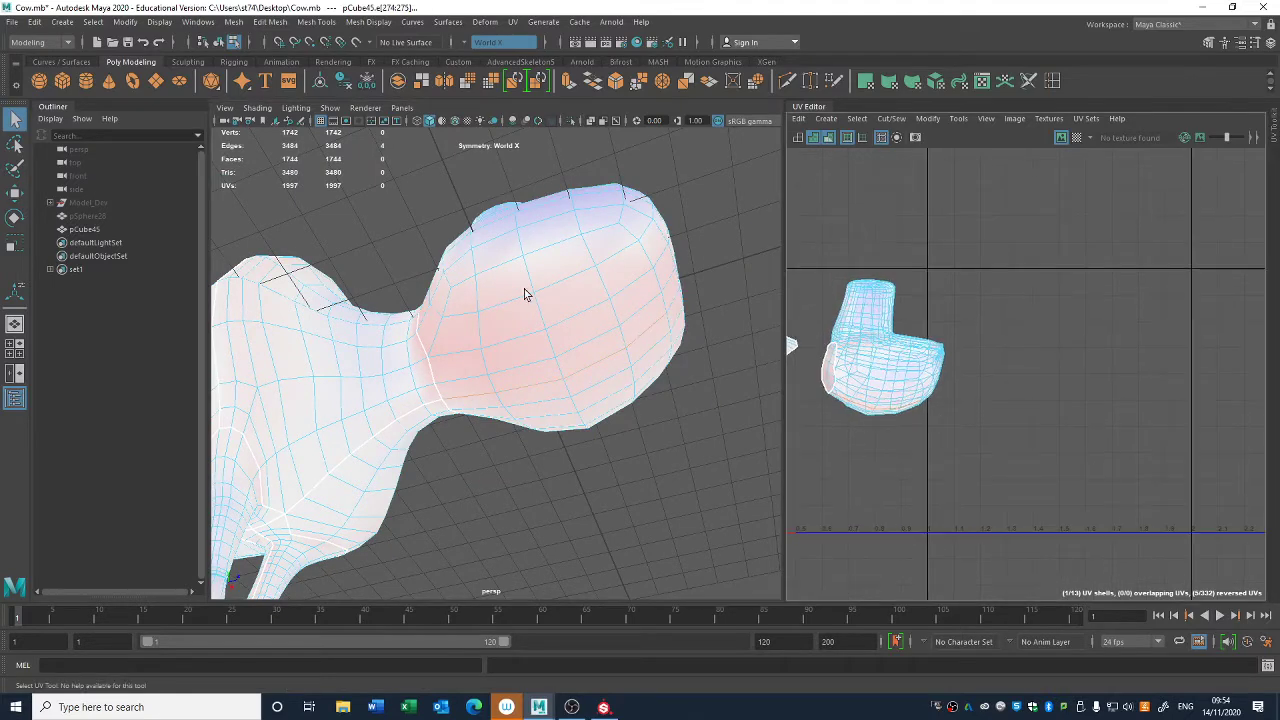
{"action": "left_click_drag", "start_coordinate": [526, 294], "coordinate": [573, 378], "text": "alt"}
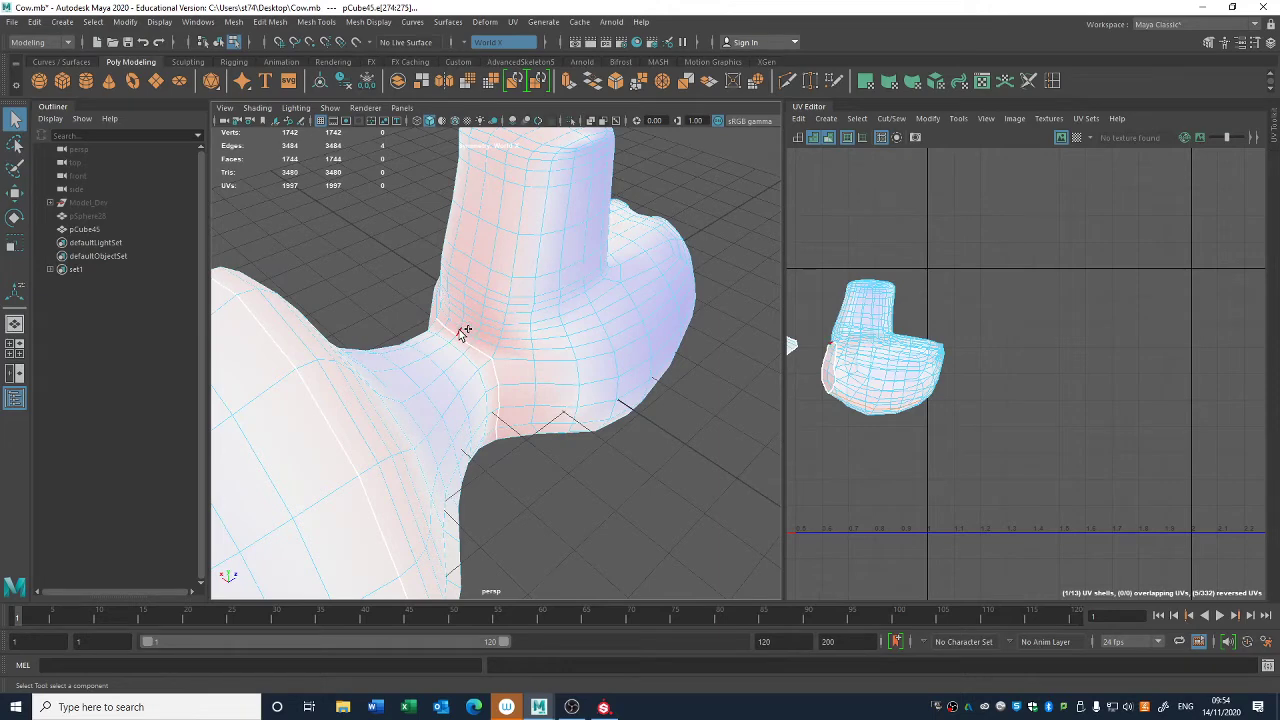
{"action": "middle_click_drag", "start_coordinate": [493, 290], "coordinate": [484, 357], "text": "alt"}
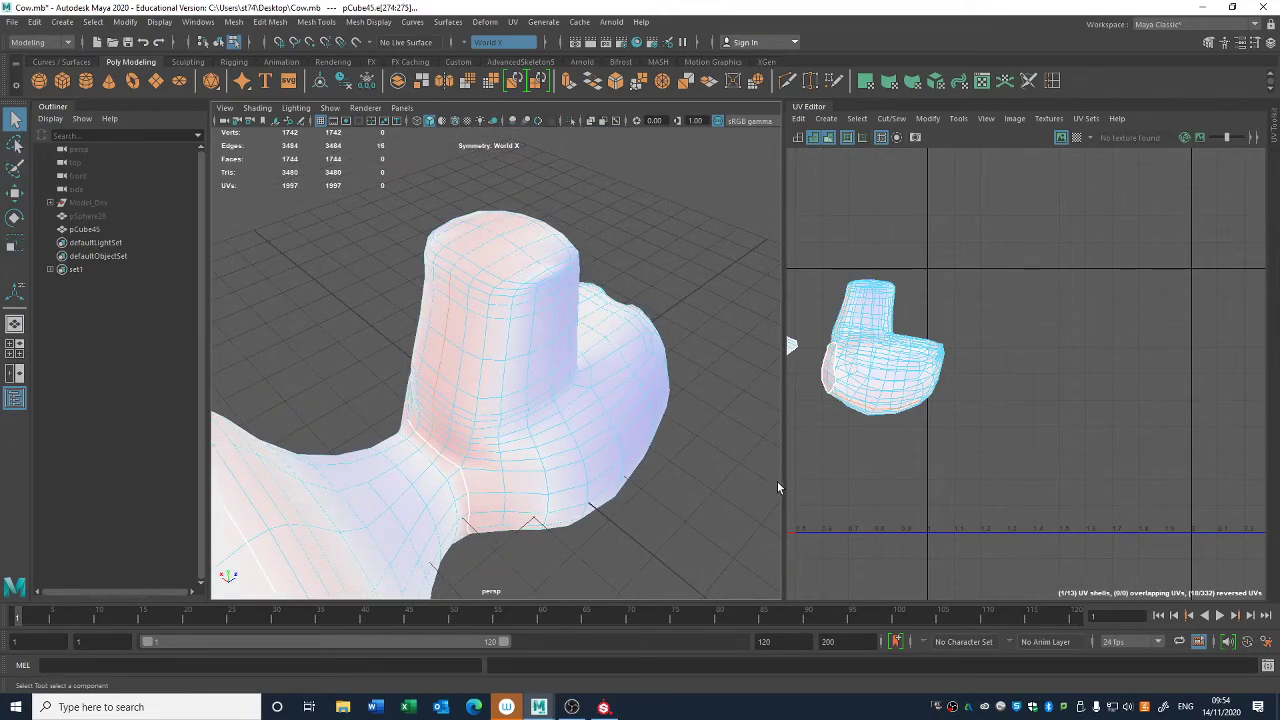
{"action": "middle_click_drag", "start_coordinate": [959, 476], "coordinate": [972, 460], "text": "alt"}
- Unfold the head's UV shell and check its distortion shading
{"action": "left_click", "coordinate": [937, 383]}
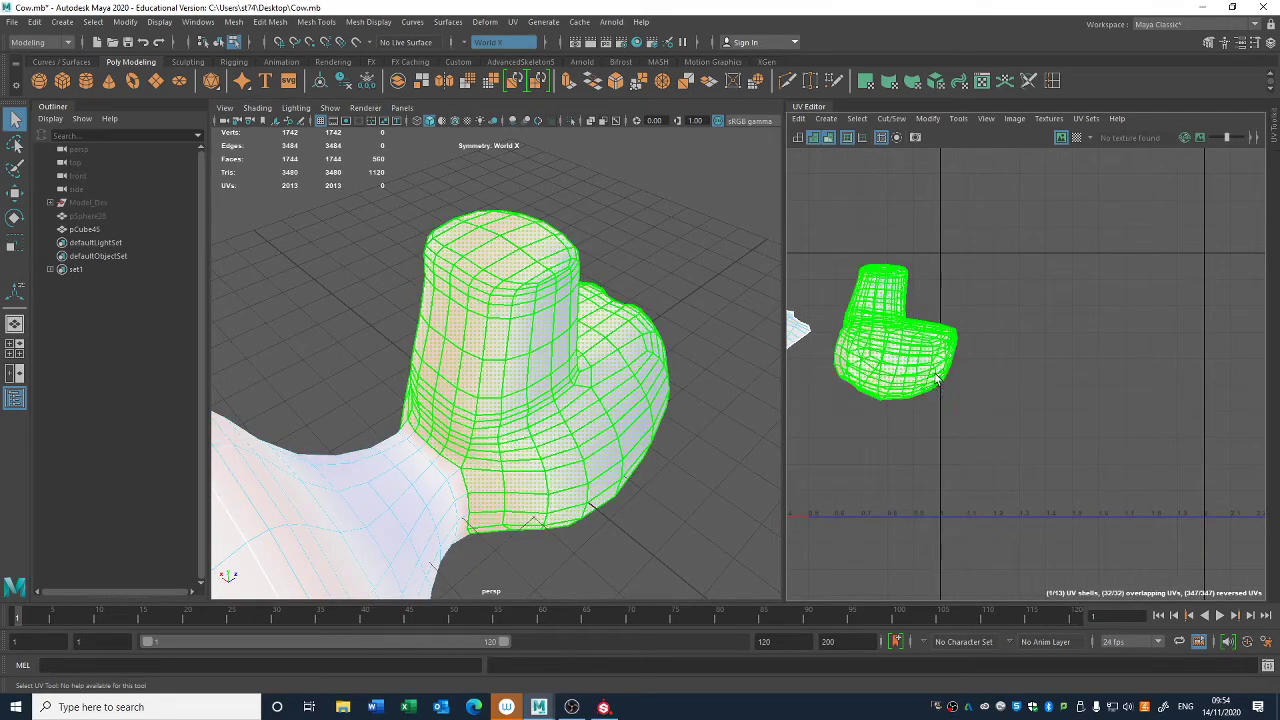
{"action": "key", "text": "ctrl+u"}
{"action": "left_click", "coordinate": [957, 476]}
{"action": "right_click_drag", "start_coordinate": [958, 478], "coordinate": [1160, 662], "text": "alt"}
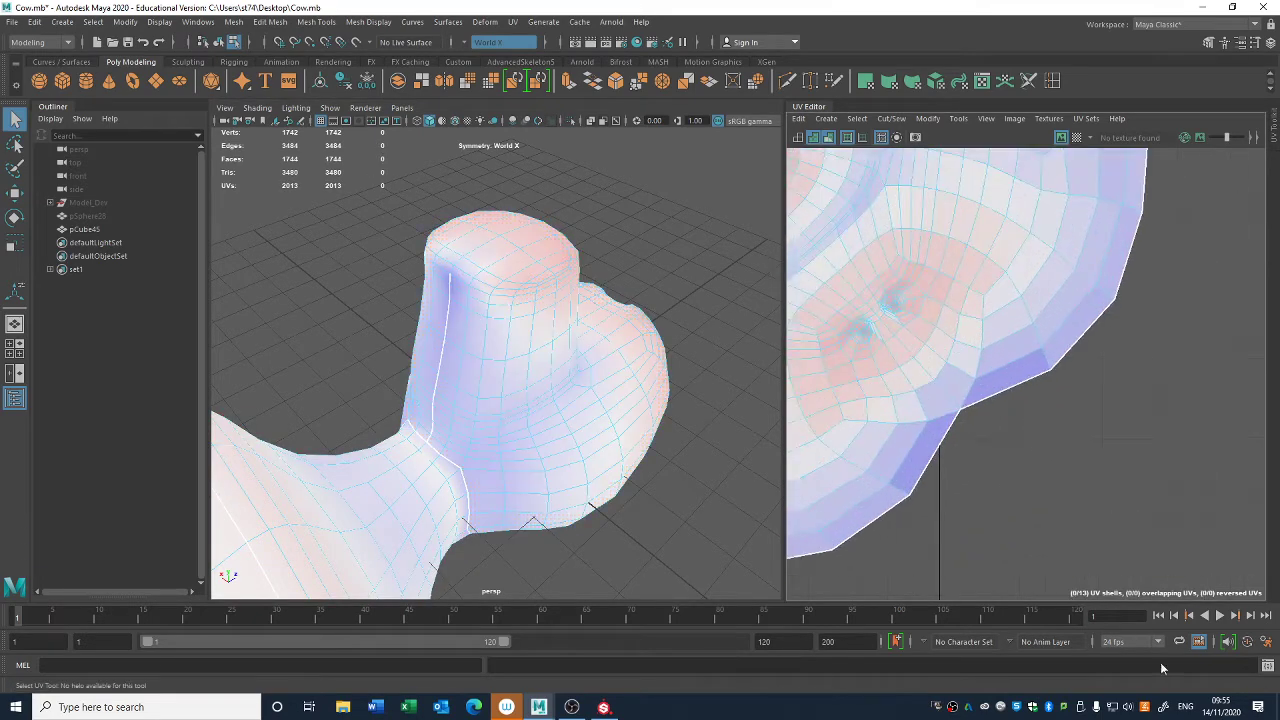
{"action": "middle_click_drag", "start_coordinate": [1002, 475], "coordinate": [1206, 548], "text": "alt"}
{"action": "scroll", "coordinate": [935, 414], "scroll_direction": "down", "scroll_amount": 2}
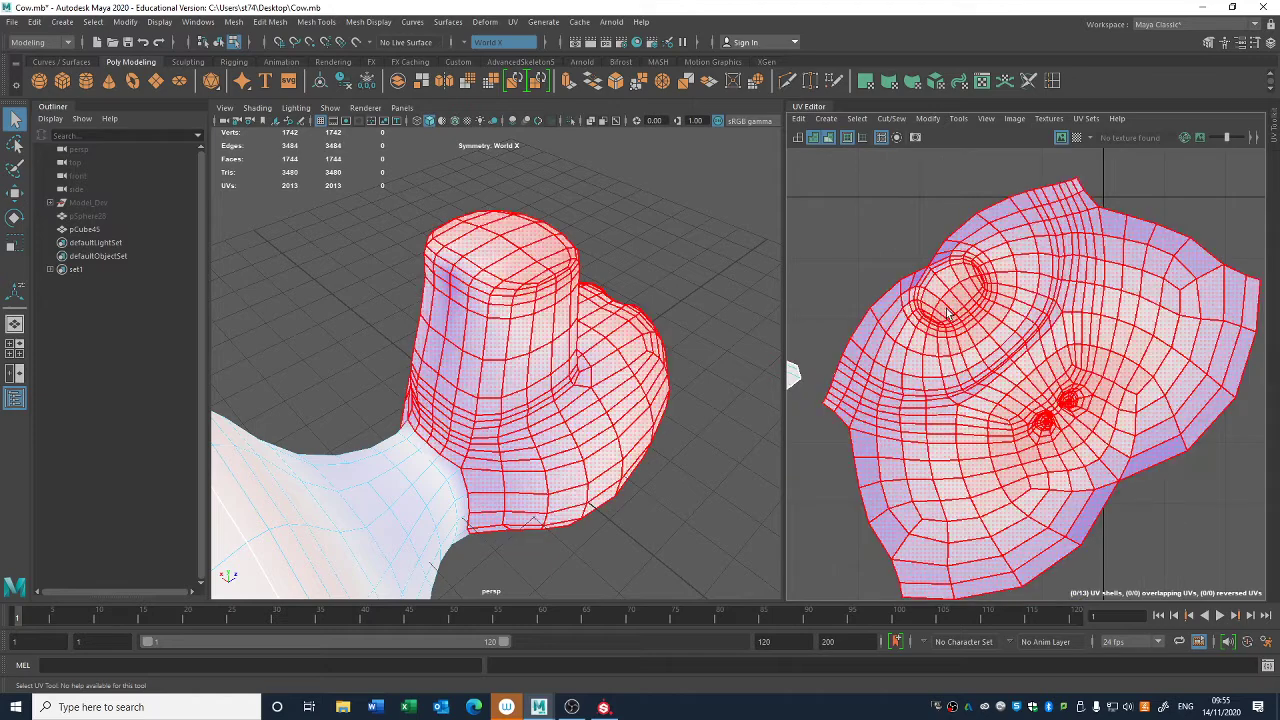
- Cut the head's UVs along the edge loop just below the rim of its flat top
{"action": "right_click_drag", "start_coordinate": [946, 335], "coordinate": [931, 262]}
{"action": "scroll", "coordinate": [931, 262], "scroll_direction": "up", "scroll_amount": 4}
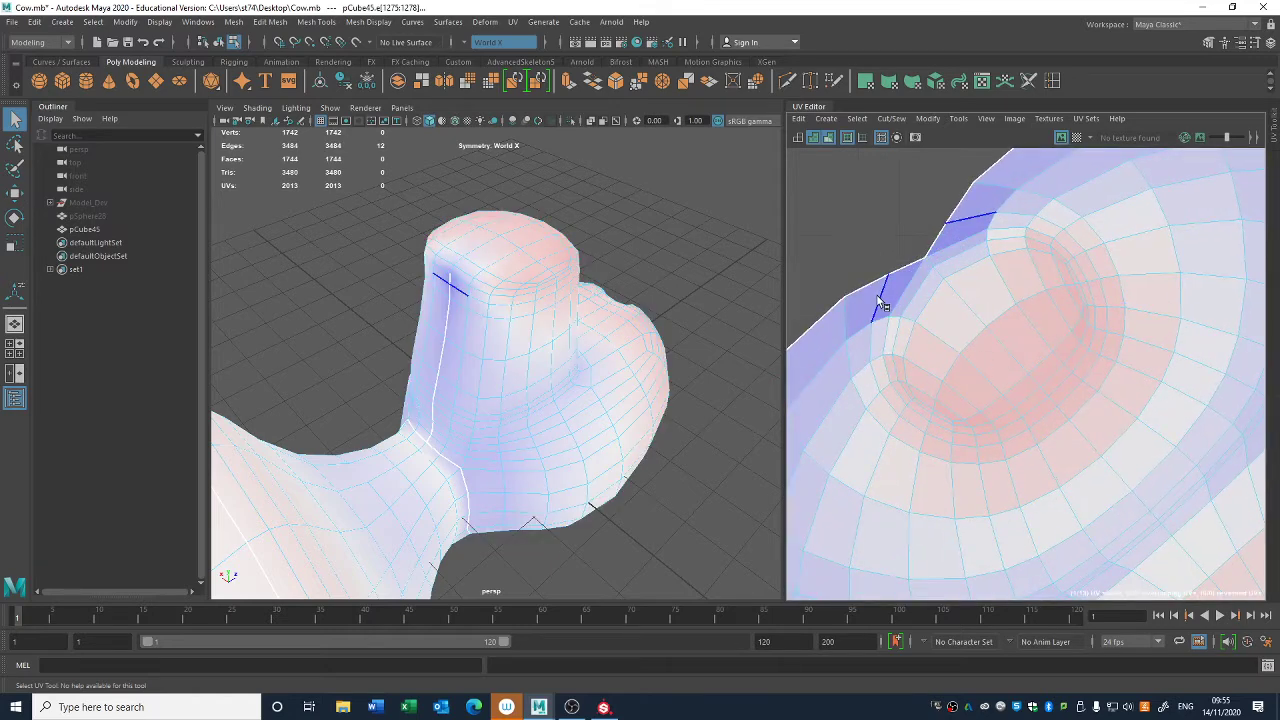
{"action": "left_click", "coordinate": [922, 423]}
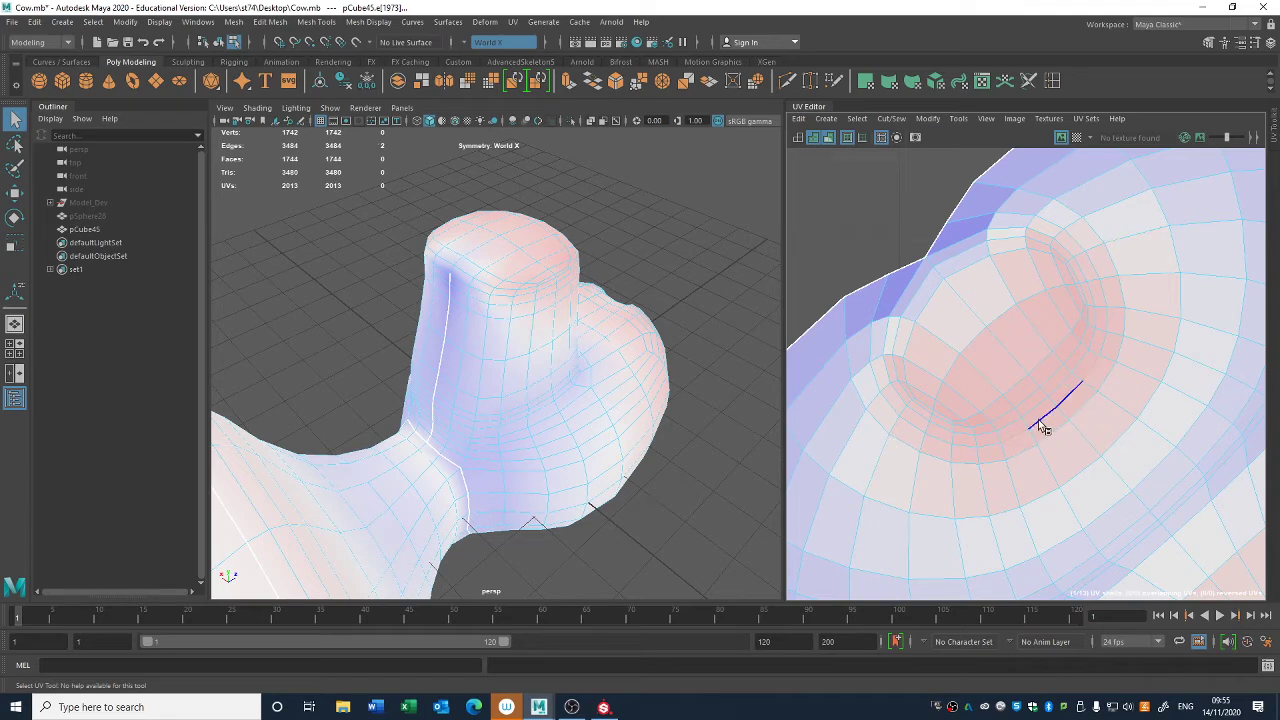
{"action": "left_click", "coordinate": [877, 318]}
{"action": "double_click", "coordinate": [877, 310]}
{"action": "key", "text": "shift+x"}
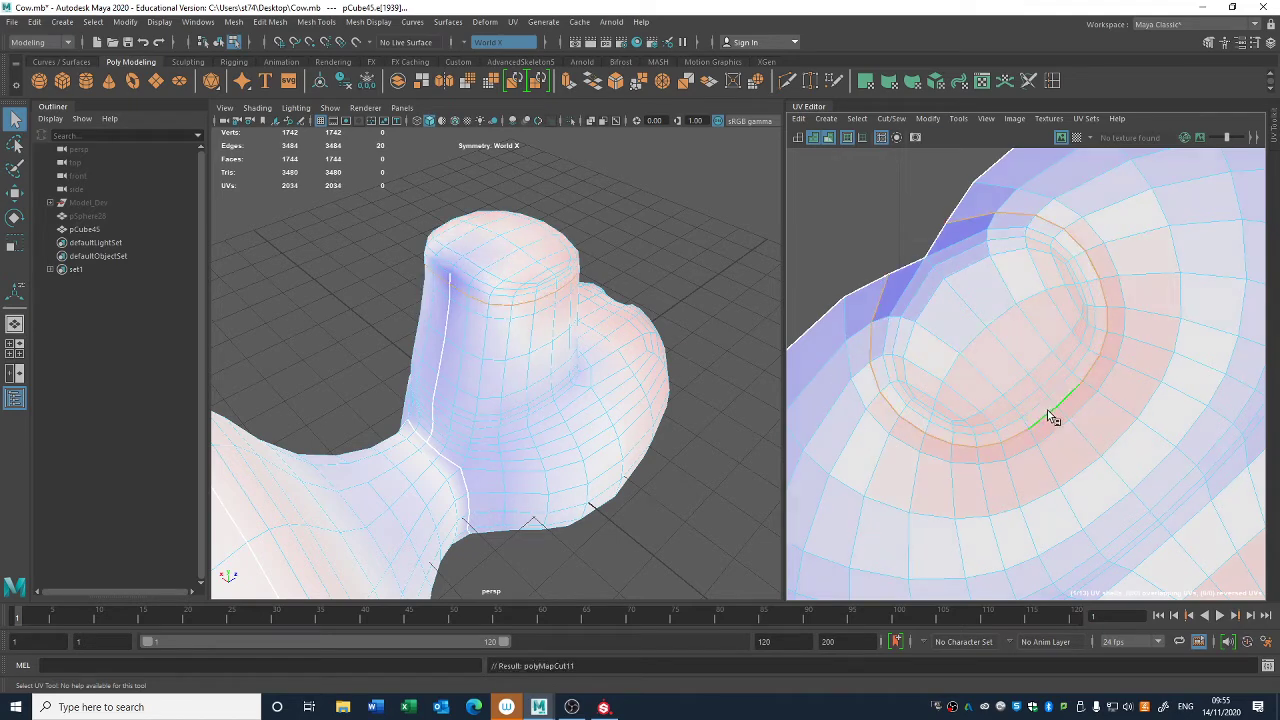
- Move the head-top UV shell clear of the head shell and sew the short split in its border
{"action": "scroll", "coordinate": [1070, 453], "scroll_direction": "down", "scroll_amount": 3}
{"action": "left_click", "coordinate": [1043, 422]}
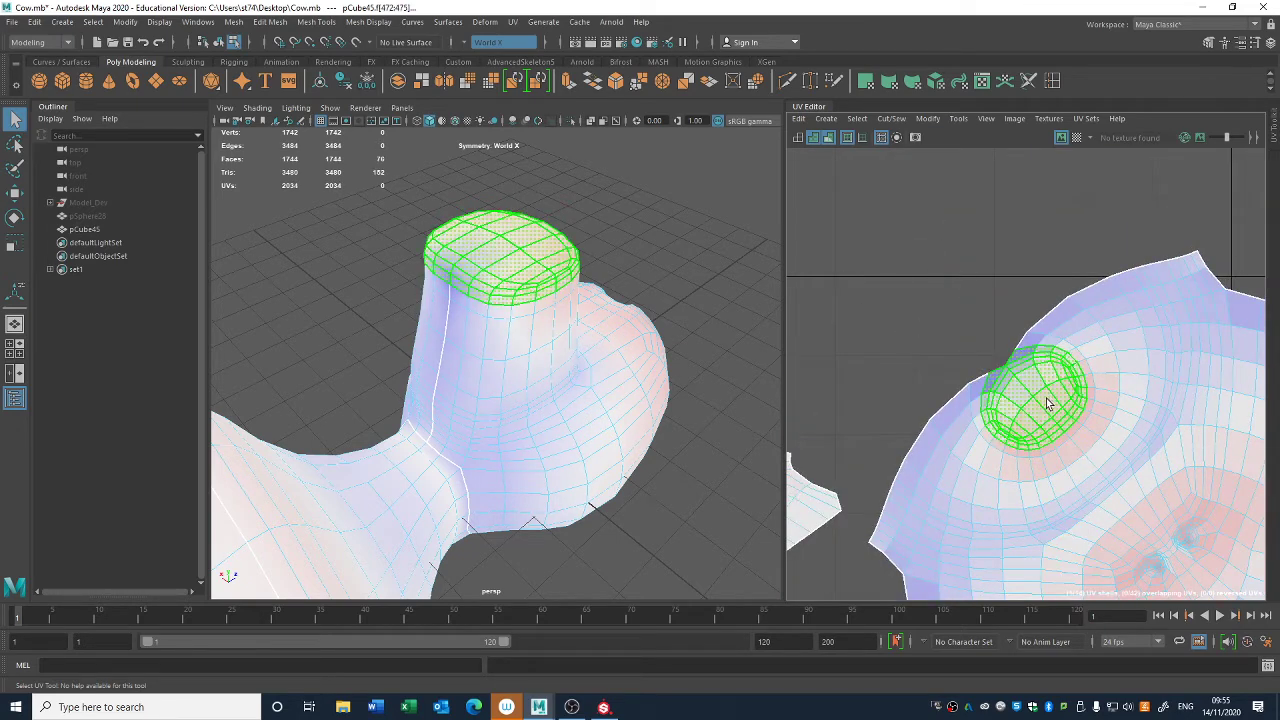
{"action": "key", "text": "w"}
{"action": "left_click_drag", "start_coordinate": [1040, 405], "coordinate": [922, 292]}
{"action": "right_click_drag", "start_coordinate": [905, 265], "coordinate": [901, 222]}
{"action": "left_click", "coordinate": [889, 252]}
{"action": "key", "text": "shift+s"}
- Unfold the round head-top shell and the remaining head shell
{"action": "right_click_drag", "start_coordinate": [1071, 352], "coordinate": [1040, 322]}
{"action": "left_click", "coordinate": [1147, 355]}
{"action": "key", "text": "ctrl+u"}
{"action": "right_click_drag", "start_coordinate": [1126, 428], "coordinate": [1052, 426], "text": "alt"}
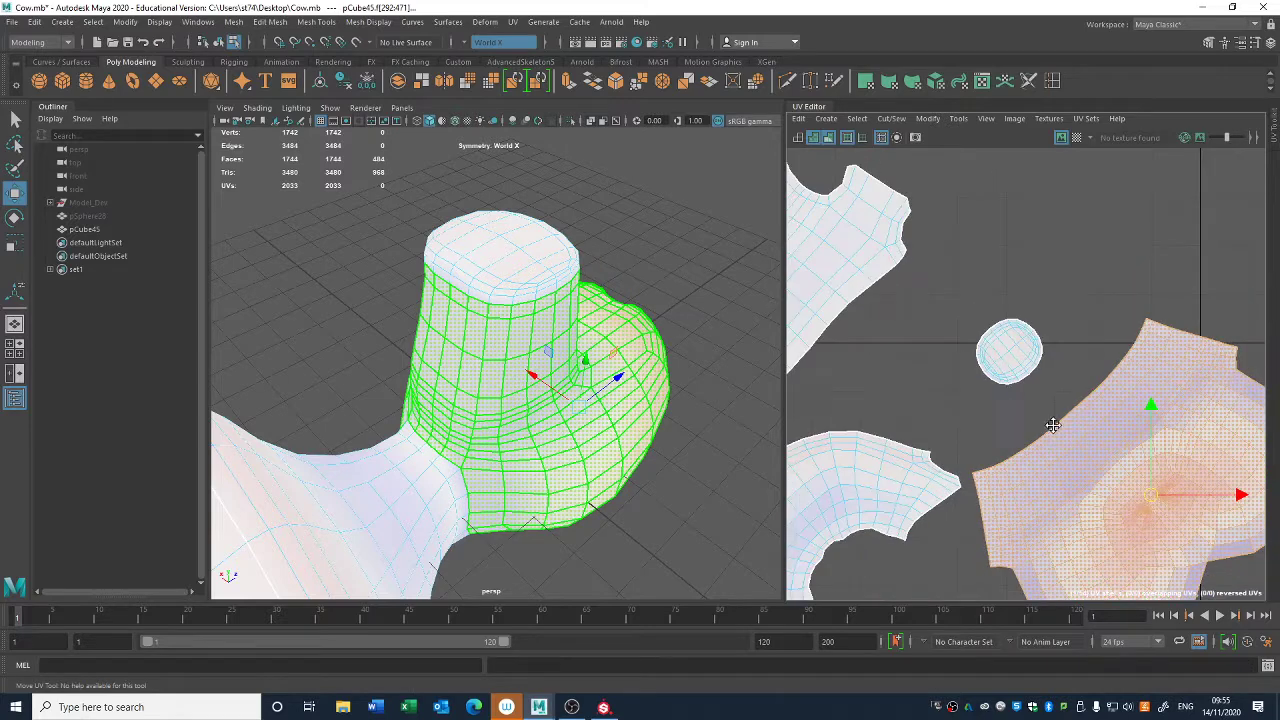
{"action": "middle_click_drag", "start_coordinate": [1052, 426], "coordinate": [910, 291], "text": "alt"}
- Cut the head's UVs along the centre-line edges from under the chin up between the nostrils
{"action": "key", "text": "F8"}
{"action": "left_click", "coordinate": [1031, 434]}
{"action": "left_click", "coordinate": [634, 440]}
{"action": "left_click_drag", "start_coordinate": [634, 440], "coordinate": [464, 394], "text": "alt"}
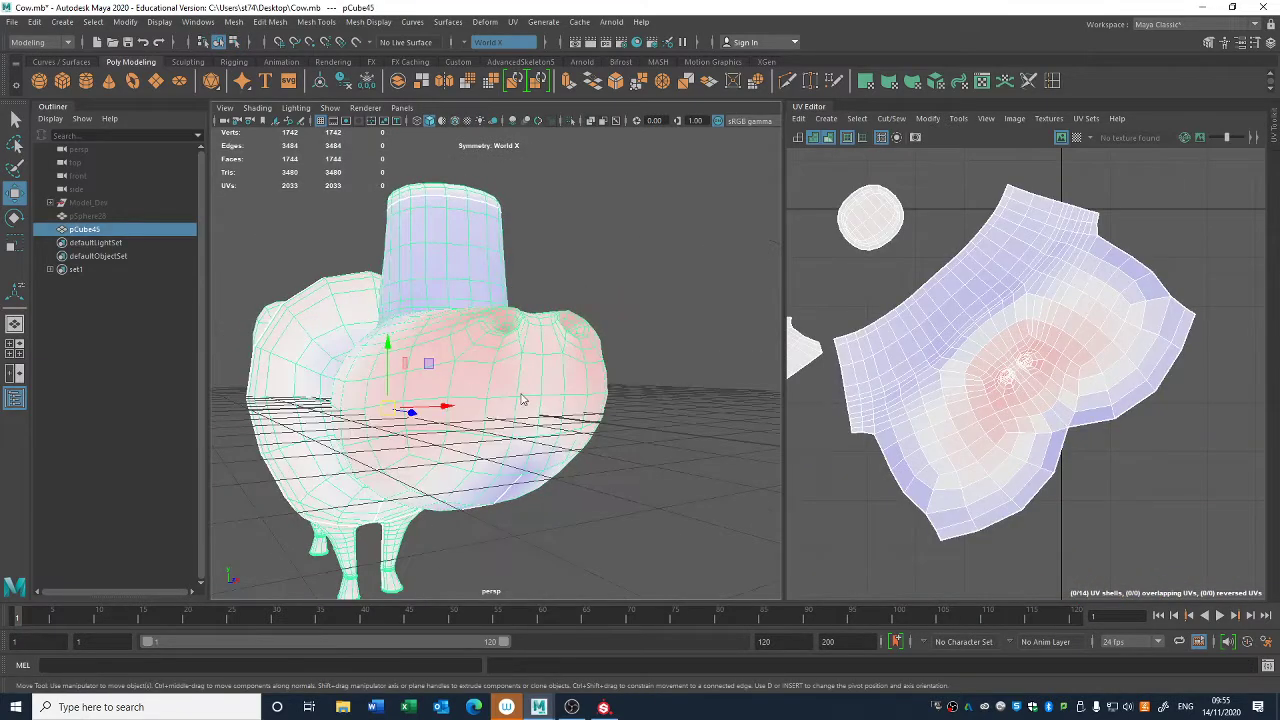
{"action": "right_click_drag", "start_coordinate": [522, 398], "coordinate": [517, 320]}
{"action": "key", "text": "q"}
{"action": "left_click_drag", "start_coordinate": [565, 416], "coordinate": [541, 432], "text": "alt"}
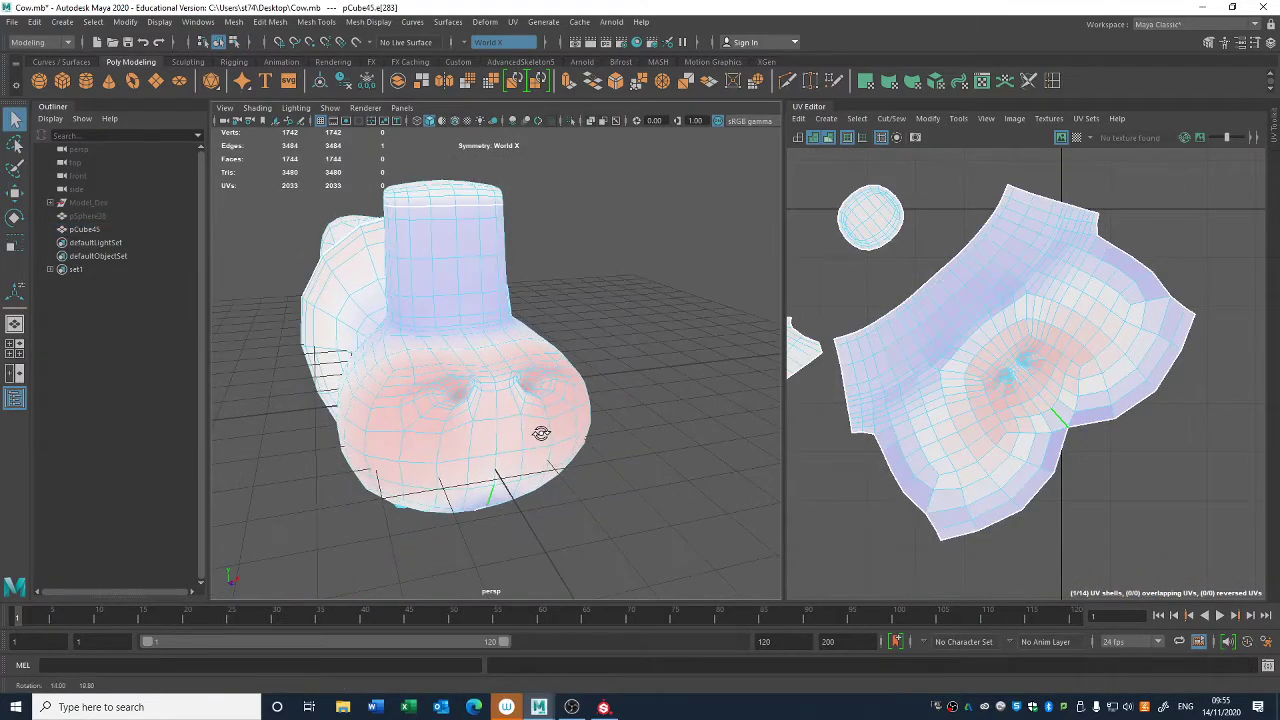
{"action": "left_click_drag", "start_coordinate": [690, 484], "coordinate": [776, 463], "text": "alt"}
{"action": "middle_click_drag", "start_coordinate": [1018, 480], "coordinate": [1045, 478], "text": "alt"}
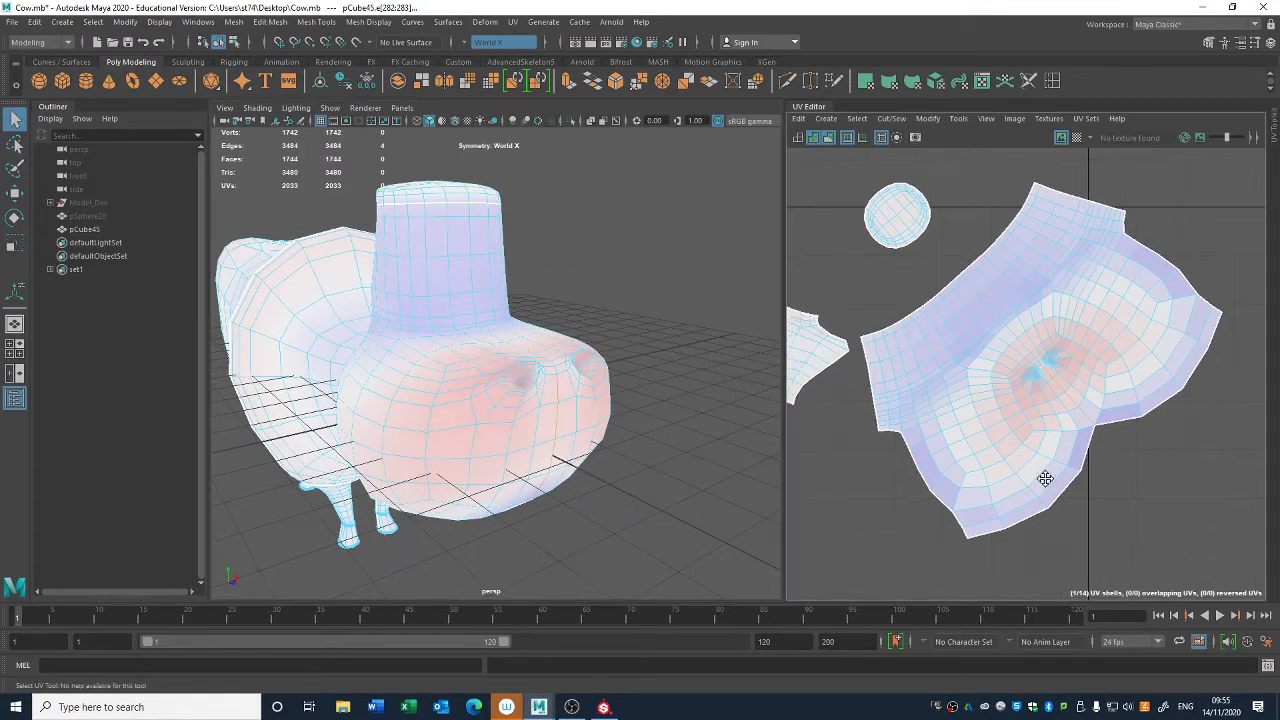
- Unfold the head shell again with the new muzzle seam
{"action": "right_click_drag", "start_coordinate": [1100, 427], "coordinate": [1054, 409]}
{"action": "left_click", "coordinate": [1052, 408]}
{"action": "key", "text": "ctrl+u"}
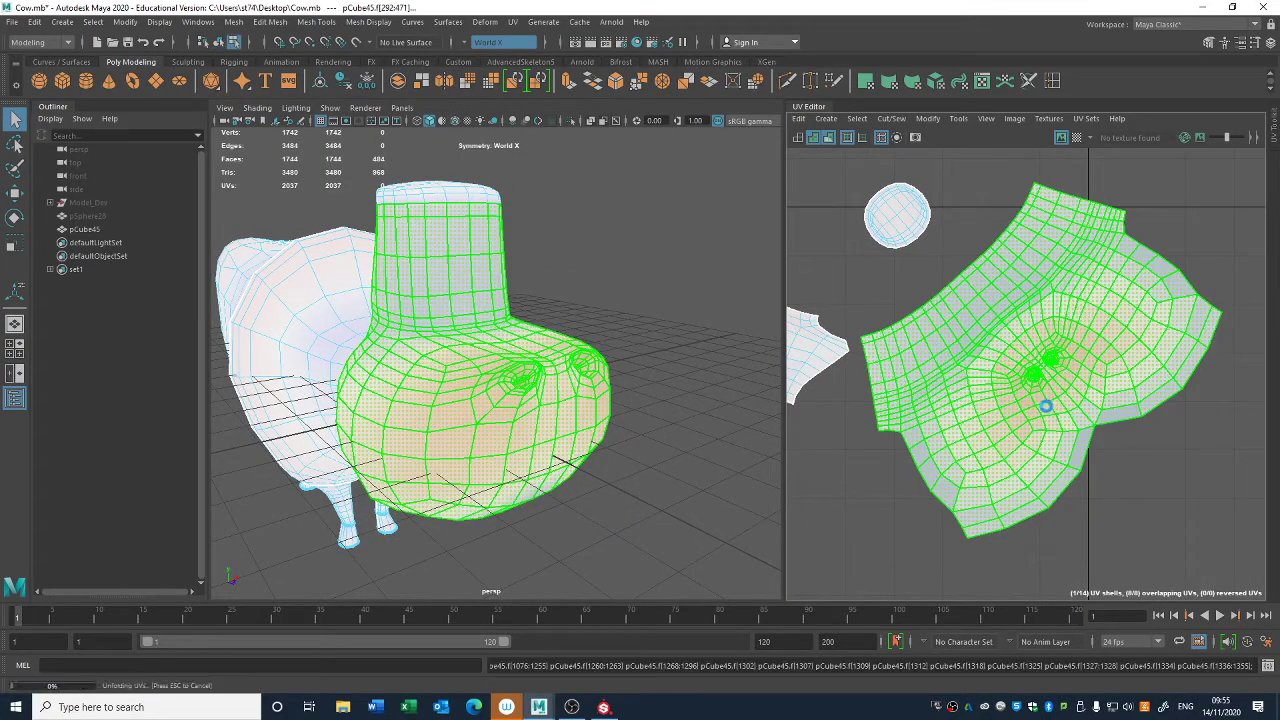
{"action": "left_click", "coordinate": [1074, 514]}
- Try cutting the head's UVs along an edge loop around each nostril, with World X symmetry
{"action": "left_click_drag", "start_coordinate": [457, 457], "coordinate": [519, 348], "text": "alt"}
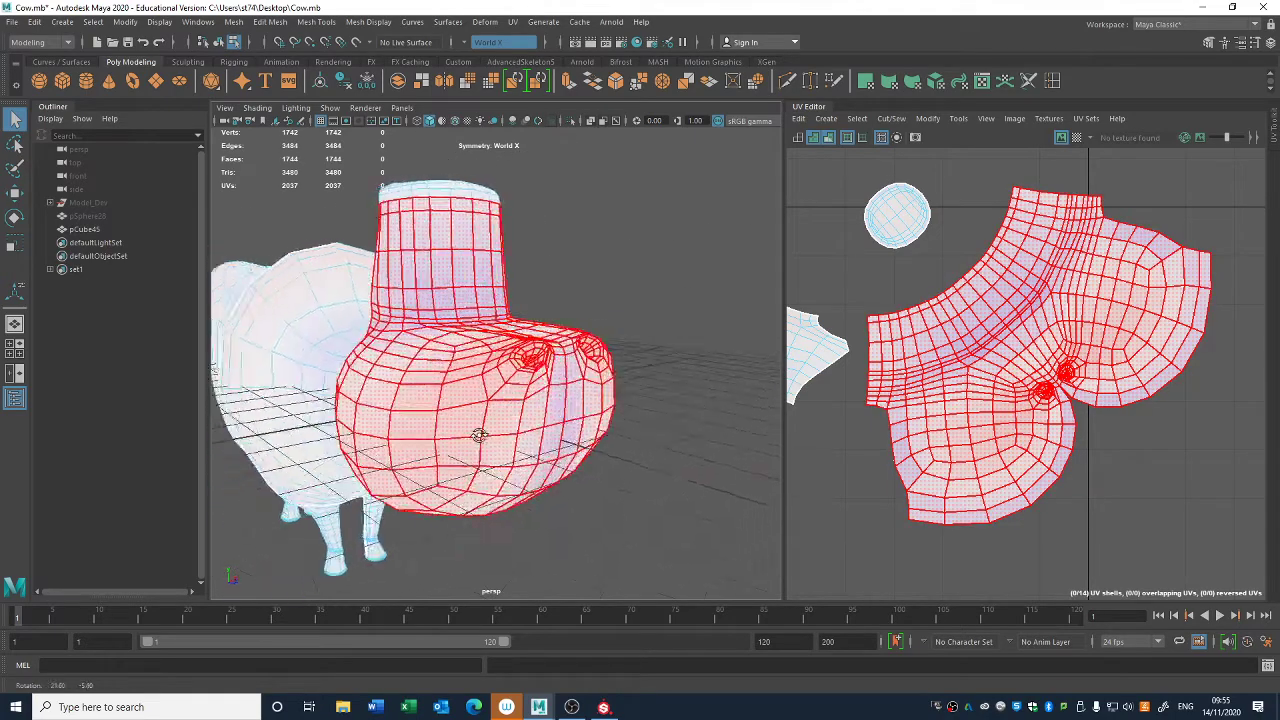
{"action": "mouse_move", "coordinate": [480, 434]}
{"action": "right_mouse_down", "text": "alt"}
{"action": "mouse_move", "coordinate": [622, 500]}
{"action": "mouse_move", "coordinate": [540, 428]}
{"action": "mouse_move", "coordinate": [480, 410]}
{"action": "right_mouse_up", "text": "alt"}
{"action": "key", "text": "F8"}
{"action": "left_click", "coordinate": [759, 426]}
{"action": "left_click_drag", "start_coordinate": [740, 426], "coordinate": [650, 425], "text": "alt"}
{"action": "right_click_drag", "start_coordinate": [650, 425], "coordinate": [500, 400], "text": "alt"}
{"action": "left_click", "coordinate": [498, 400]}
{"action": "left_click_drag", "start_coordinate": [635, 461], "coordinate": [466, 448], "text": "alt"}
{"action": "right_click_drag", "start_coordinate": [466, 448], "coordinate": [562, 482], "text": "alt"}
{"action": "left_click_drag", "start_coordinate": [562, 482], "coordinate": [536, 480], "text": "alt"}
{"action": "right_click_drag", "start_coordinate": [543, 337], "coordinate": [533, 302]}
{"action": "right_click_drag", "start_coordinate": [495, 420], "coordinate": [640, 471], "text": "alt"}
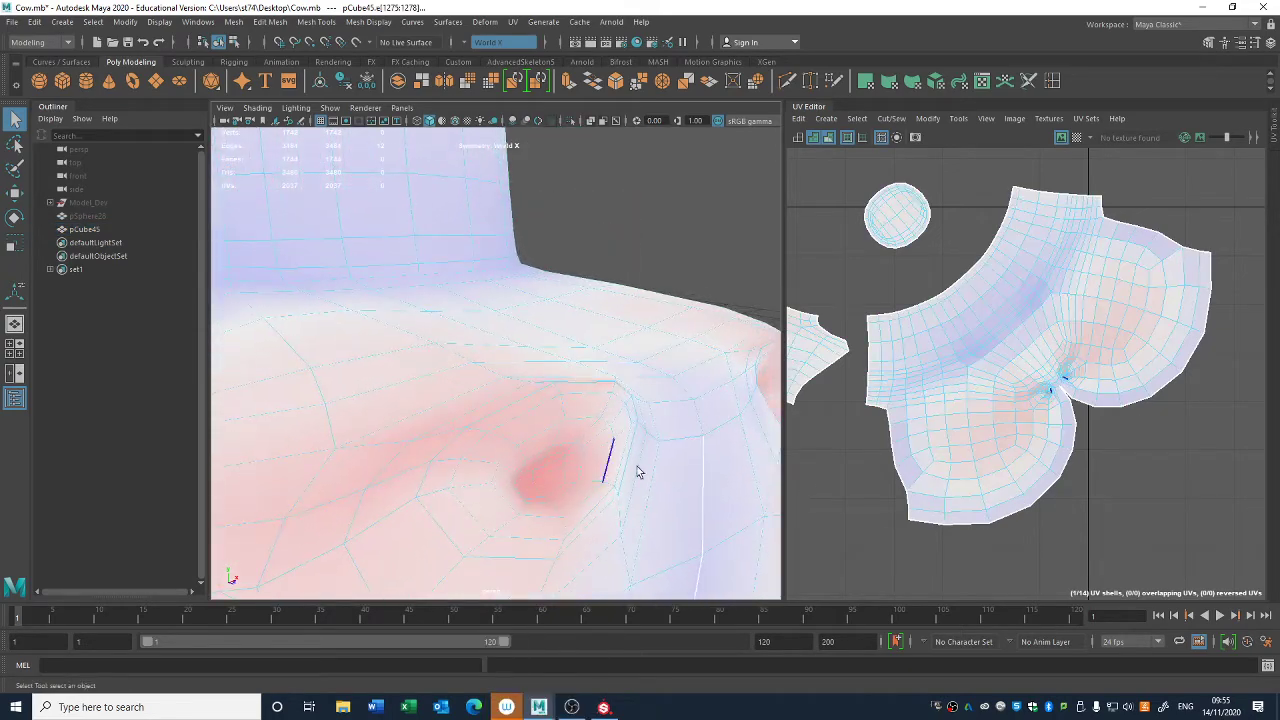
{"action": "middle_click_drag", "start_coordinate": [984, 512], "coordinate": [1000, 489], "text": "alt"}
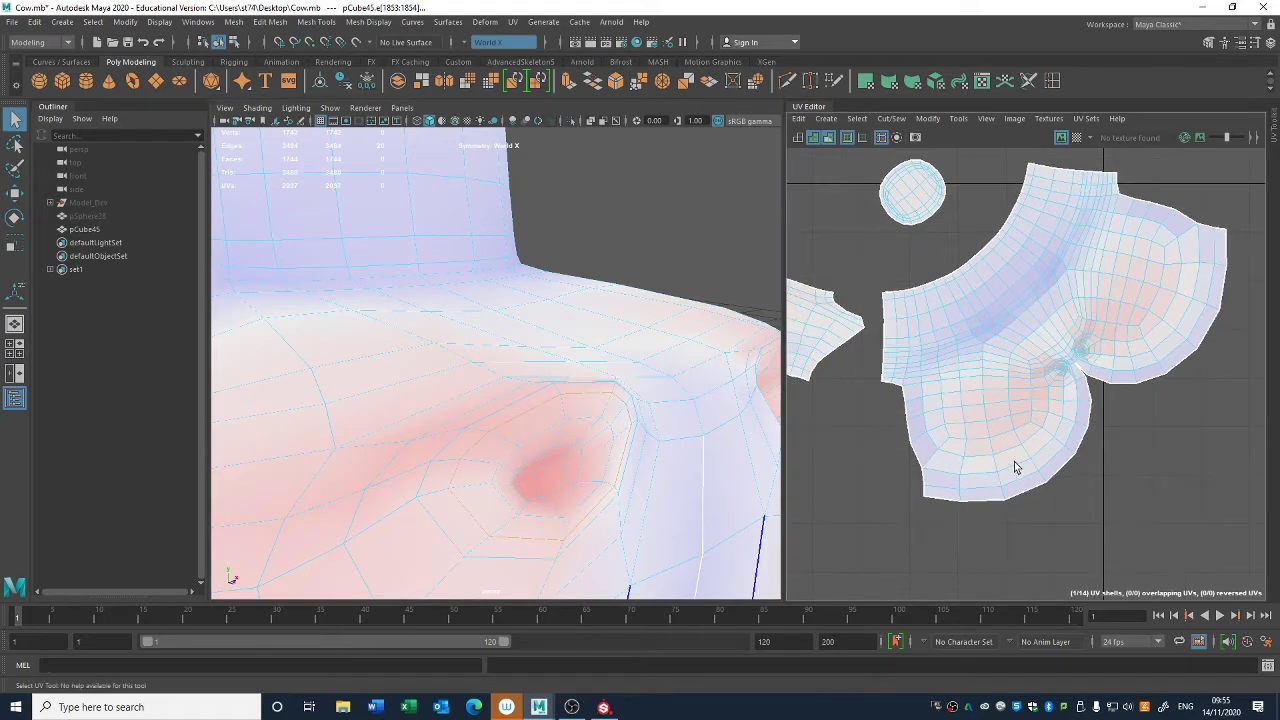
{"action": "key", "text": "shift+x"}
- Move the two separated nostril shells out of the head shell to empty UV space
{"action": "right_click_drag", "start_coordinate": [1062, 354], "coordinate": [1022, 345]}
{"action": "left_click", "coordinate": [1060, 369]}
{"action": "key", "text": "w"}
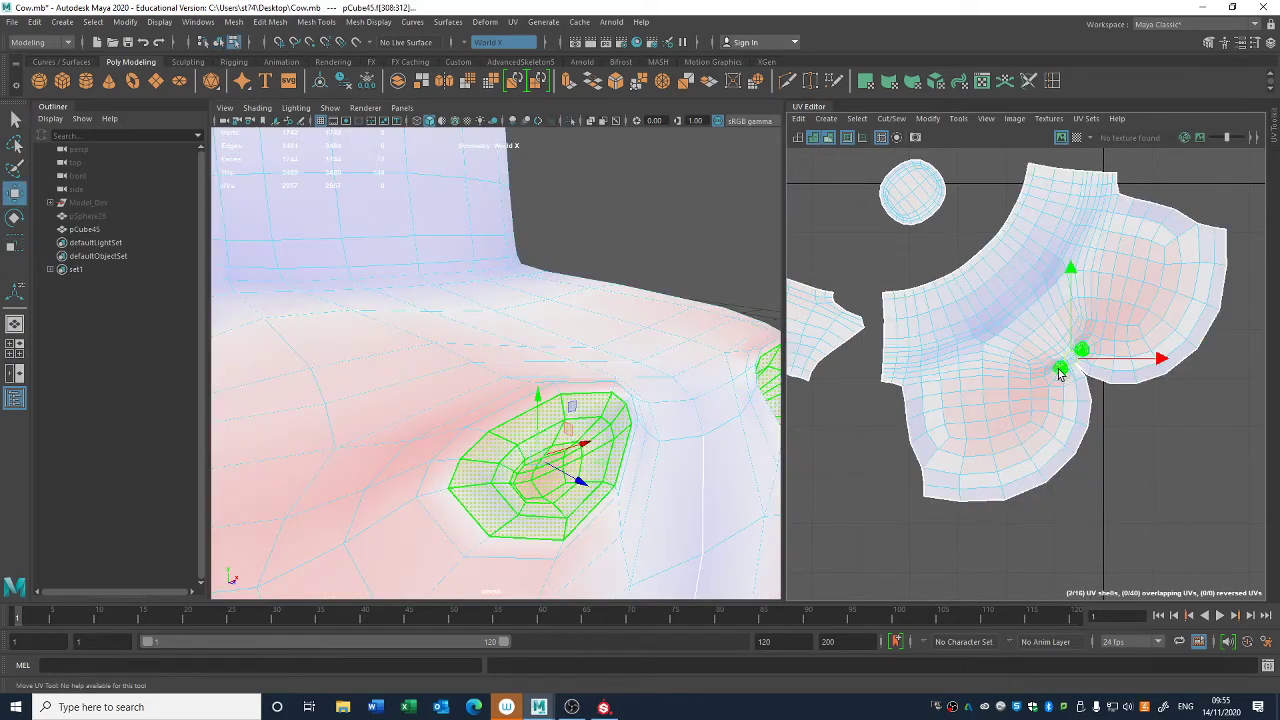
{"action": "left_click_drag", "start_coordinate": [1071, 359], "coordinate": [1251, 463]}
- Unfold the head shell without the nostrils and place the two nostril shells nearer to it
{"action": "left_click", "coordinate": [1058, 433]}
{"action": "key", "text": "ctrl+u"}
{"action": "key", "text": "ctrl+u"}
{"action": "left_click_drag", "start_coordinate": [1217, 511], "coordinate": [1151, 441]}
{"action": "left_click", "coordinate": [1137, 520]}
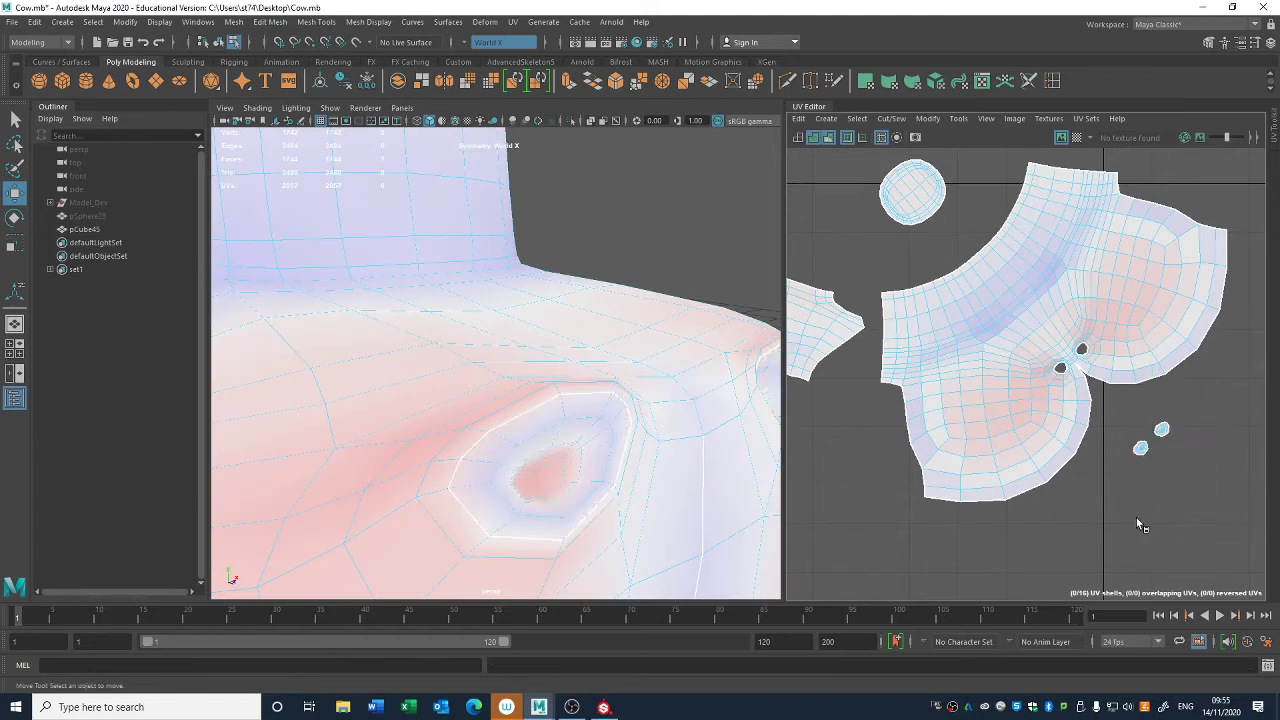
- Undo the nostril seam cuts, the shell moves and the head unfold that followed them
{"action": "key", "text": "ctrl+z"}
{"action": "key", "text": "ctrl+z"}
{"action": "key", "text": "ctrl+z"}
{"action": "key", "text": "ctrl+z"}
{"action": "key", "text": "ctrl+z"}
{"action": "key", "text": "ctrl+z"}
{"action": "key", "text": "ctrl+z"}
{"action": "key", "text": "ctrl+z"}
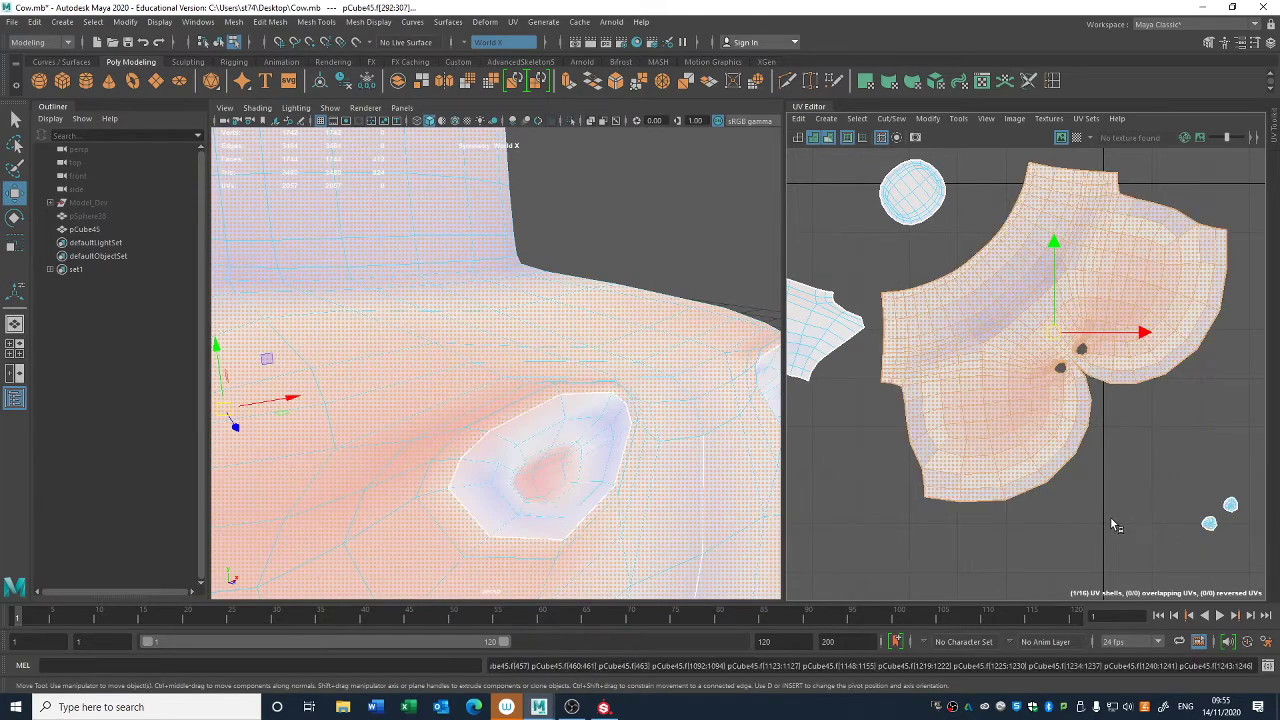
{"action": "key", "text": "ctrl+z"}
{"action": "key", "text": "ctrl+z"}
{"action": "key", "text": "ctrl+z"}
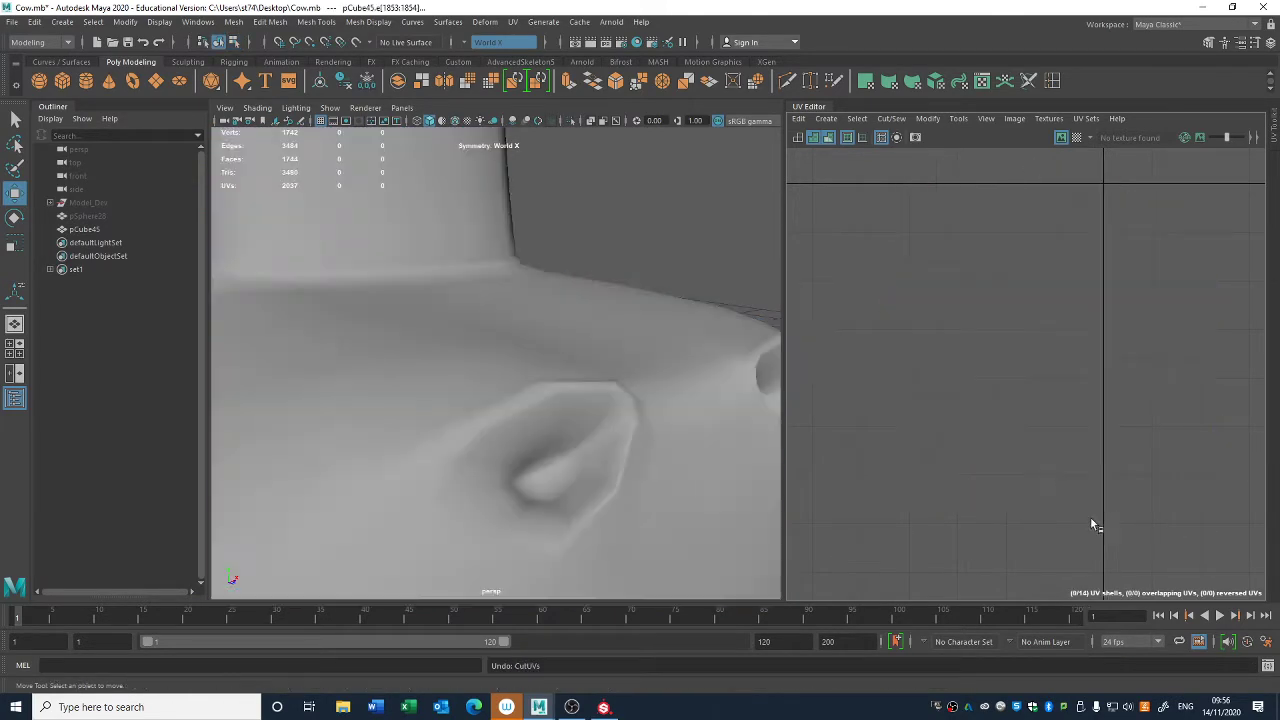
{"action": "key", "text": "ctrl+z"}
{"action": "key", "text": "ctrl+z"}
{"action": "key", "text": "ctrl+z"}
{"action": "key", "text": "ctrl+z"}
{"action": "key", "text": "ctrl+z"}
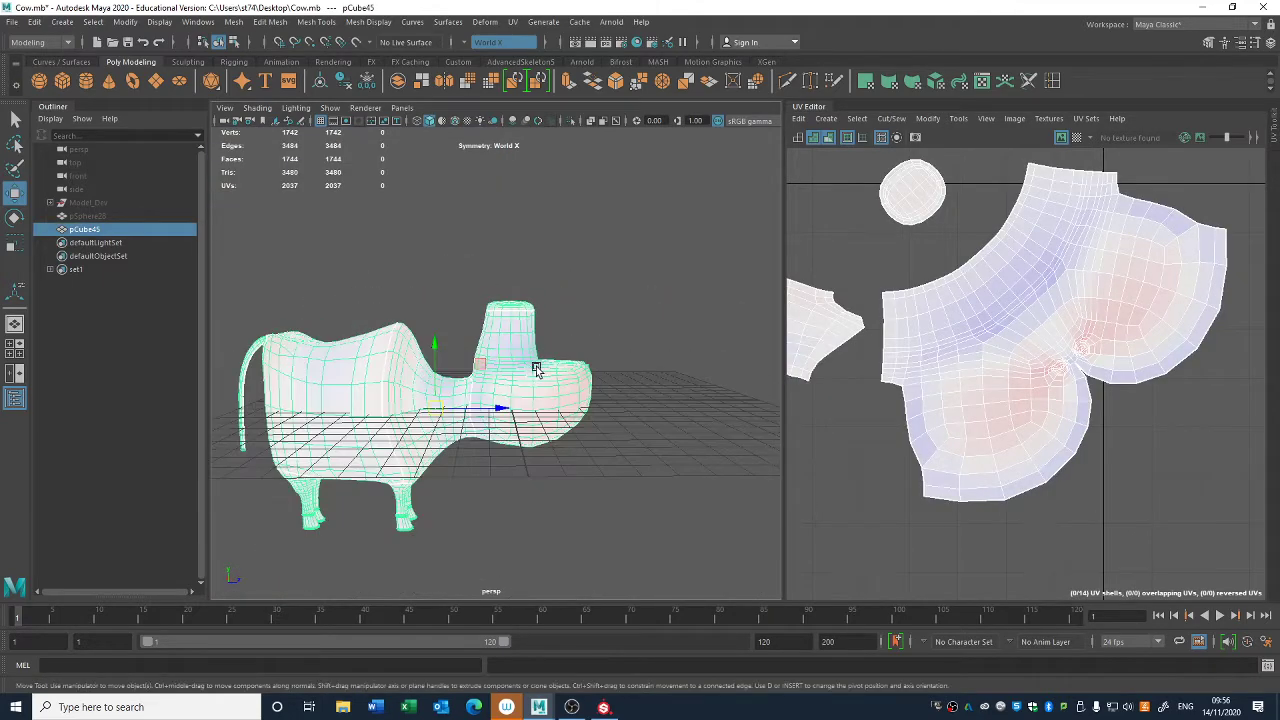
- Turn symmetry off and select all of the cow's UV shells
{"action": "middle_click_drag", "start_coordinate": [1001, 332], "coordinate": [1096, 312], "text": "alt"}
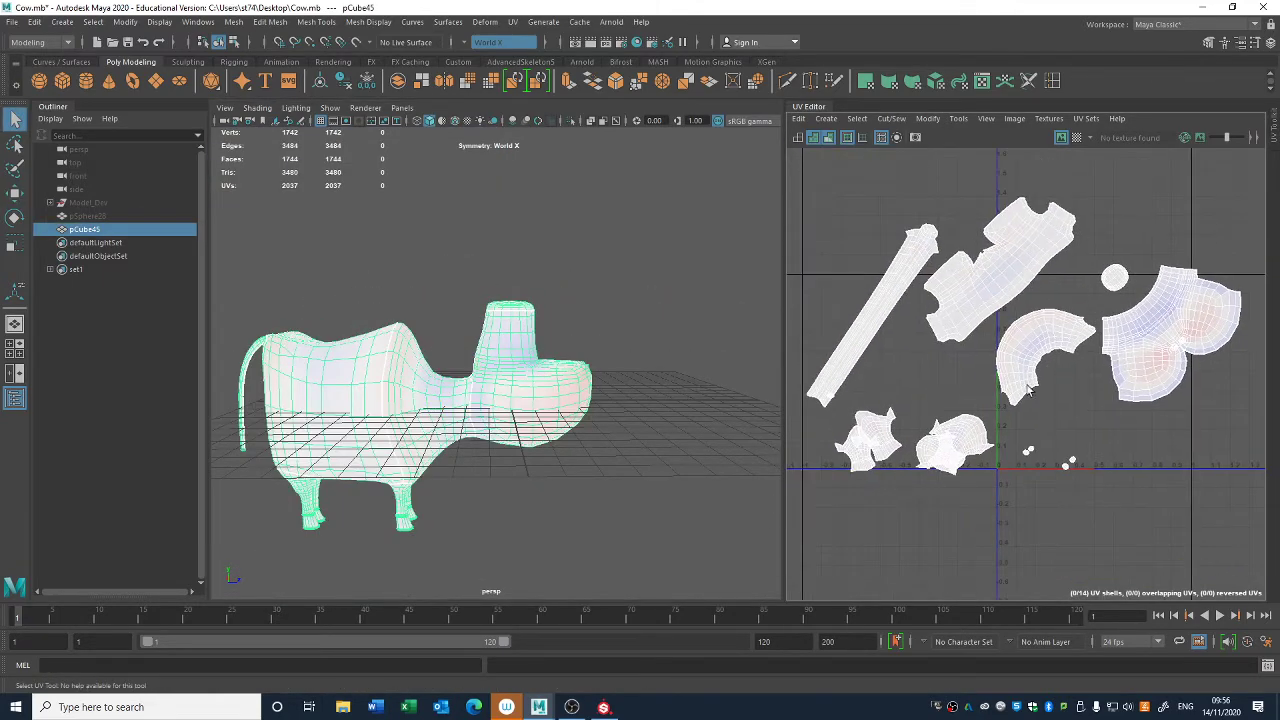
{"action": "right_click_drag", "start_coordinate": [1008, 394], "coordinate": [969, 372]}
{"action": "left_click", "coordinate": [987, 358]}
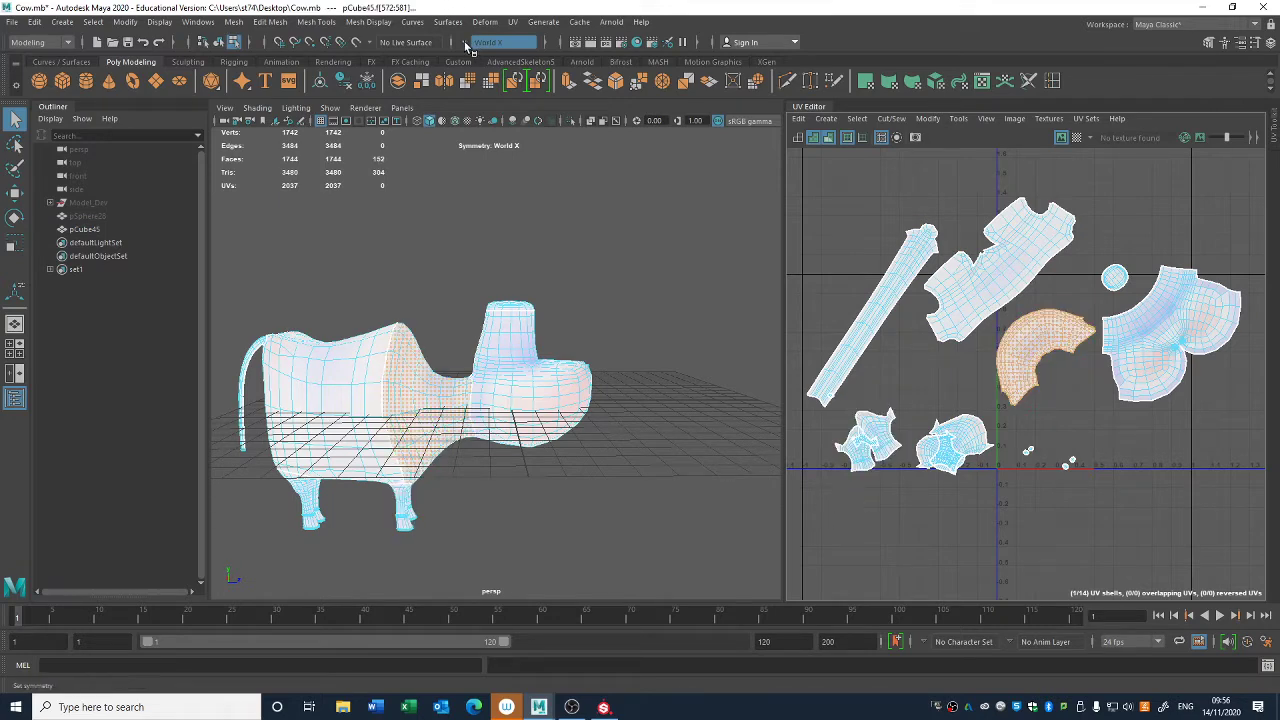
{"action": "left_click", "coordinate": [503, 42]}
{"action": "left_click", "coordinate": [500, 50]}
{"action": "left_click_drag", "start_coordinate": [858, 527], "coordinate": [1201, 174]}
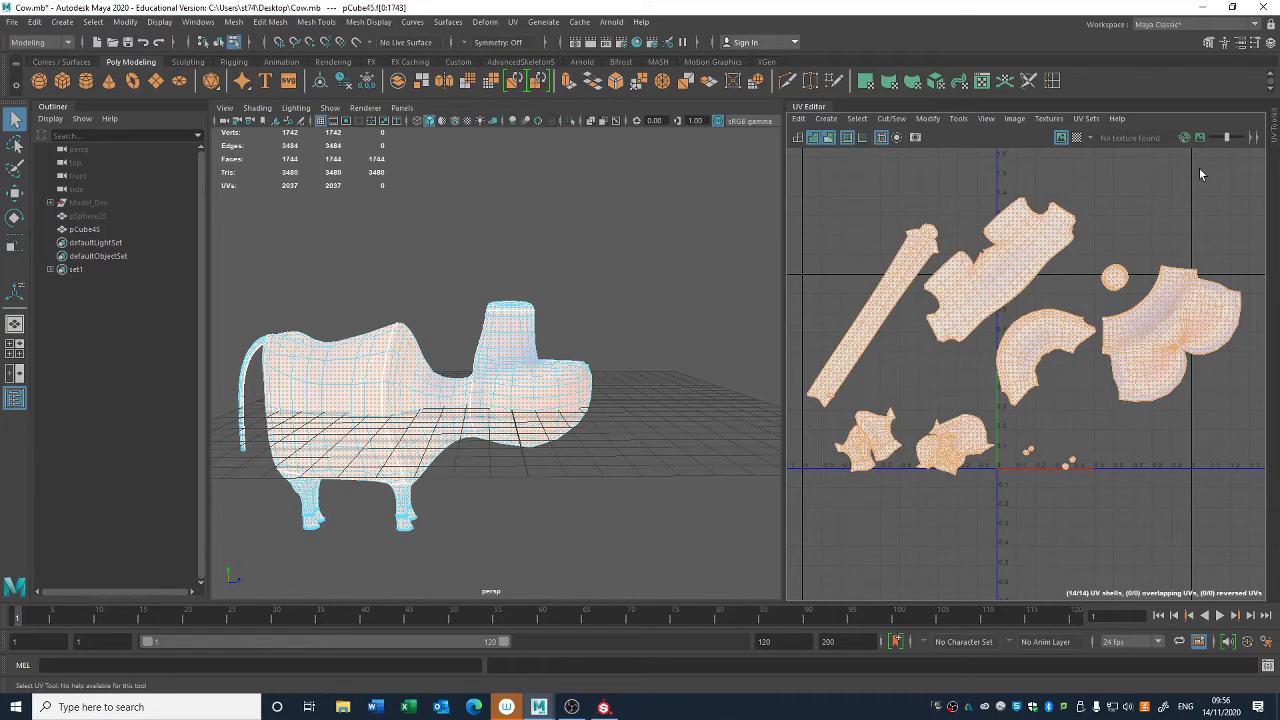
- Lay out all selected UV shells with packing resolution 256, texture map size 2048, and shell and tile padding of 2 pixels
{"action": "left_click_drag", "start_coordinate": [440, 509], "coordinate": [760, 372], "text": "alt"}
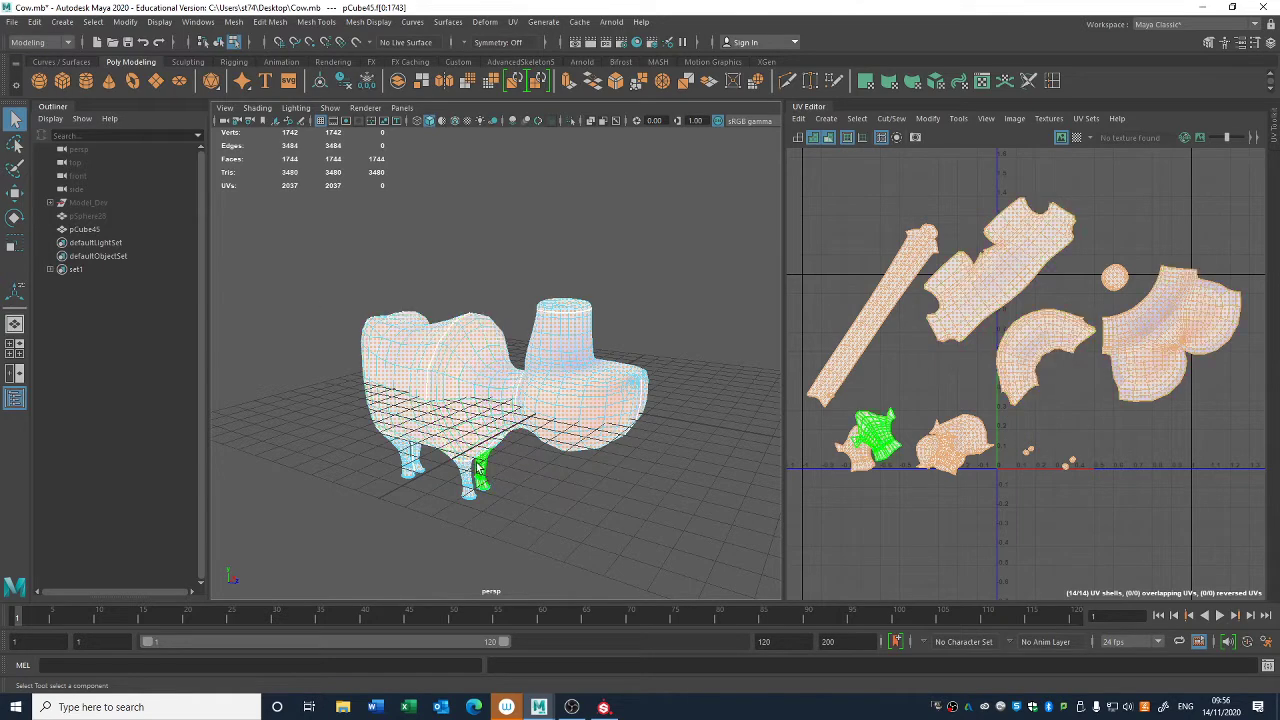
{"action": "left_click", "coordinate": [921, 119]}
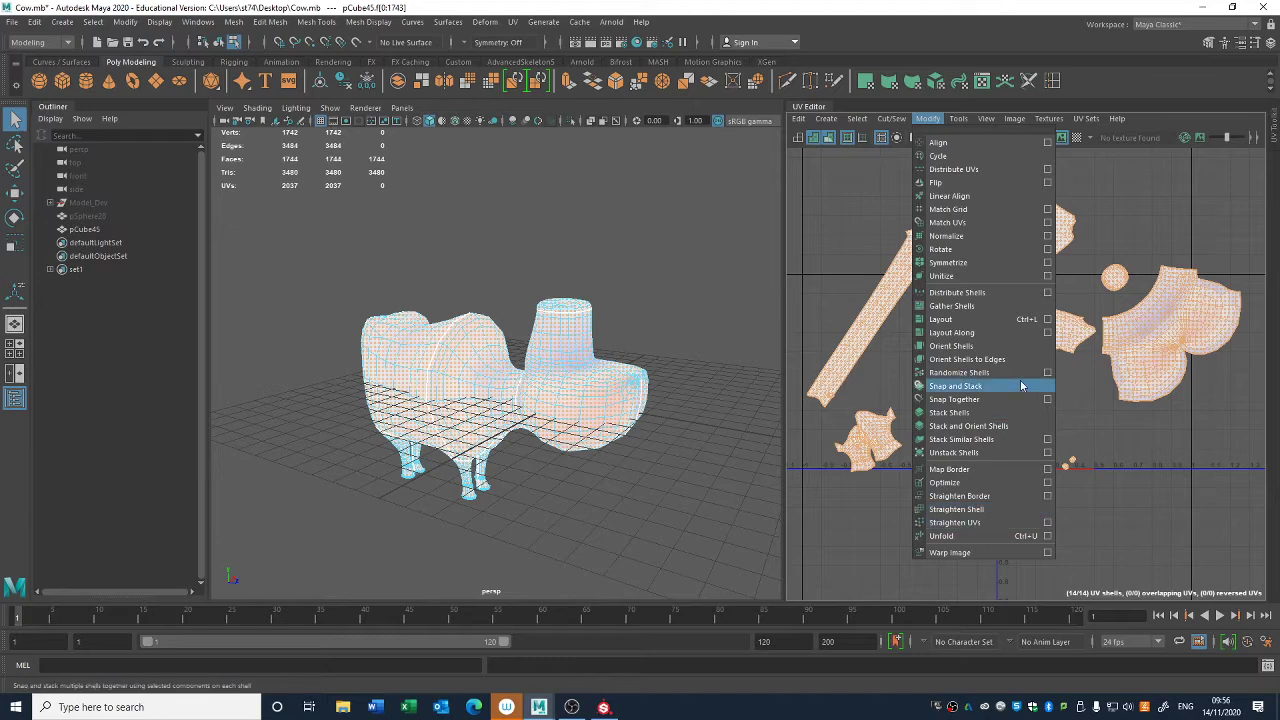
{"action": "left_click", "coordinate": [1047, 319]}
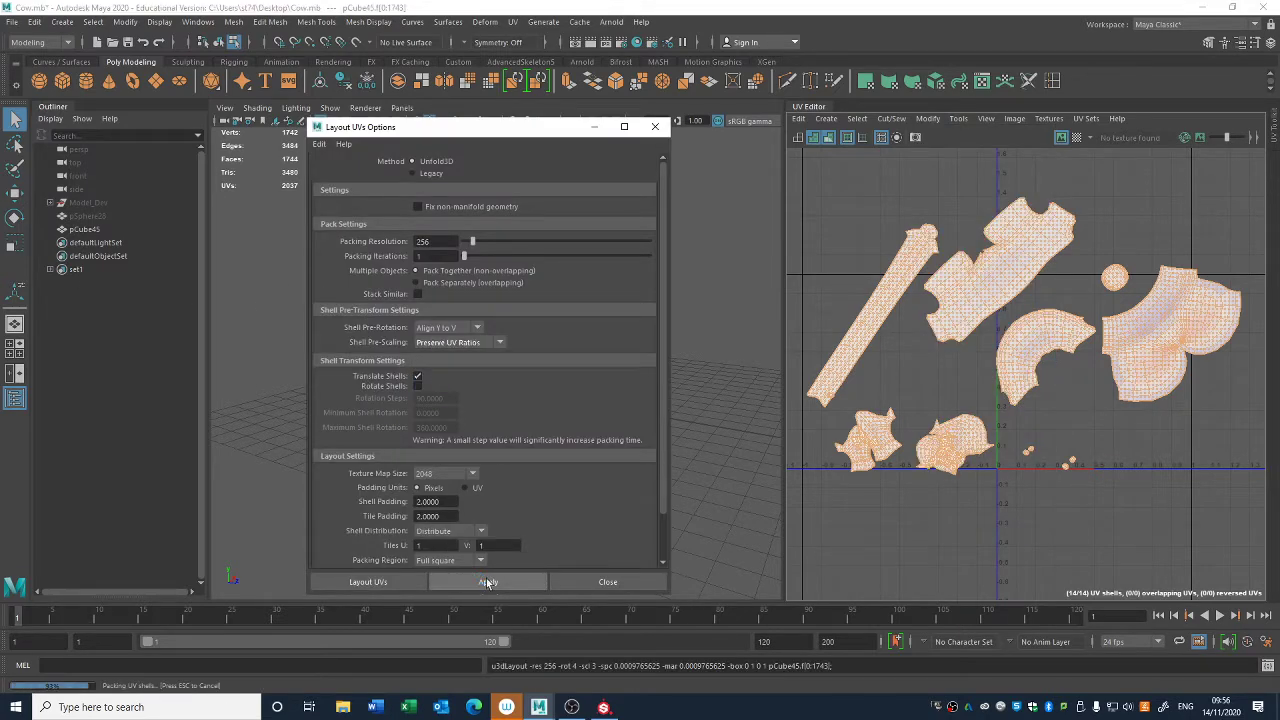
{"action": "left_click", "coordinate": [609, 582]}
- Widen the UV Editor and examine the packed shells within the 0–1 tile
{"action": "scroll", "coordinate": [899, 472], "scroll_direction": "up", "scroll_amount": 5}
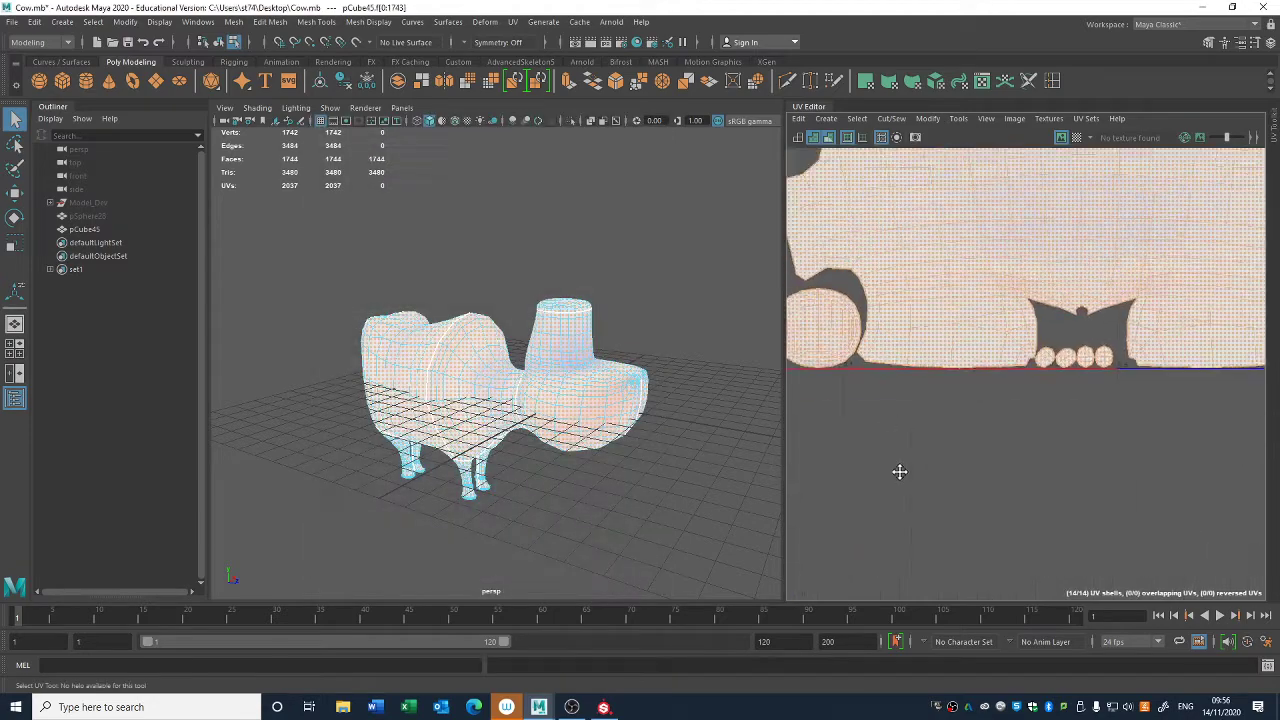
{"action": "scroll", "coordinate": [899, 472], "scroll_direction": "down", "scroll_amount": 2}
{"action": "left_click_drag", "start_coordinate": [783, 463], "coordinate": [382, 446]}
{"action": "scroll", "coordinate": [660, 397], "scroll_direction": "down", "scroll_amount": 4}
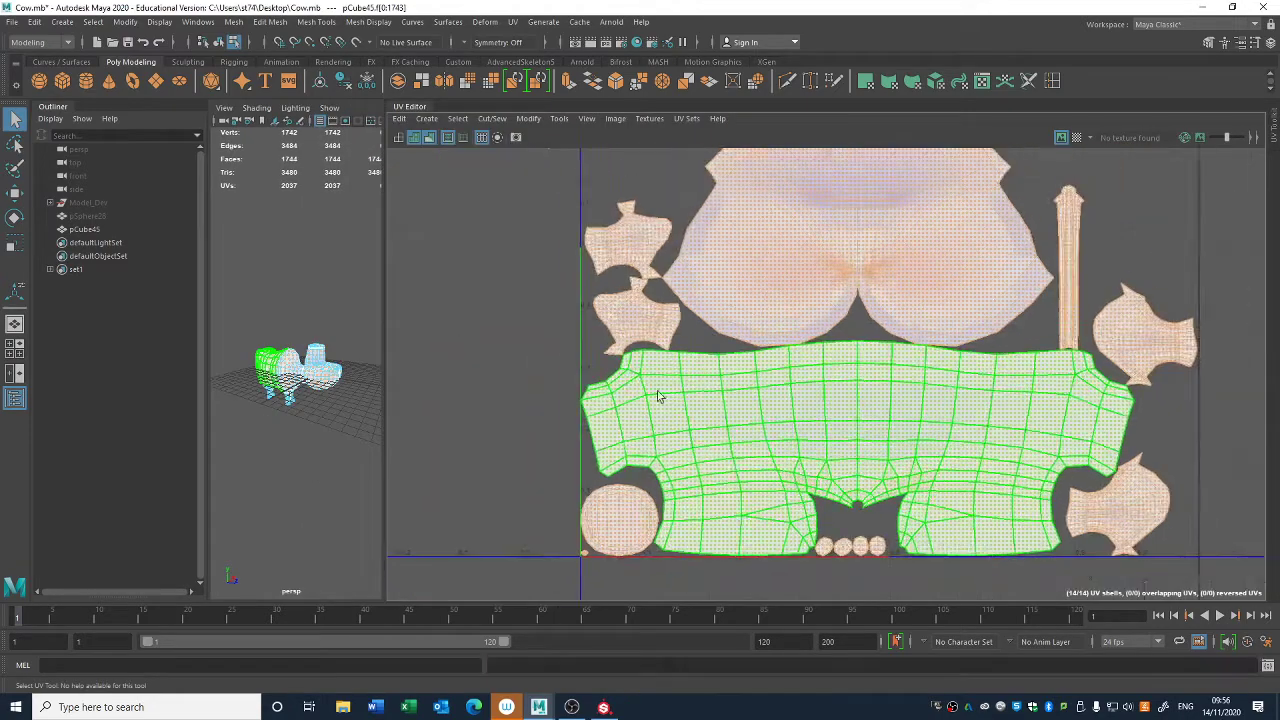
{"action": "middle_click_drag", "start_coordinate": [796, 360], "coordinate": [787, 475], "text": "alt"}
{"action": "right_click_drag", "start_coordinate": [787, 475], "coordinate": [667, 357], "text": "alt"}
{"action": "middle_click_drag", "start_coordinate": [667, 357], "coordinate": [650, 288], "text": "alt"}
{"action": "left_click", "coordinate": [642, 285]}
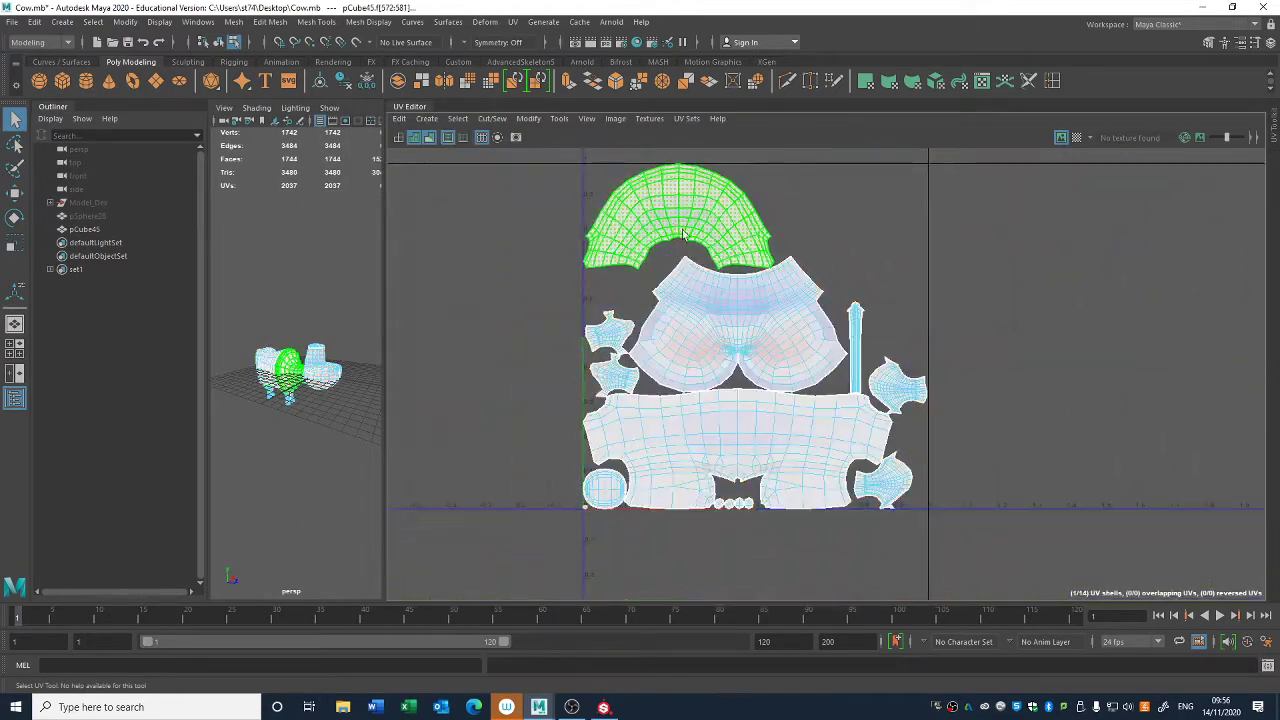
- Move the tail shell and the two leg shells near it out of the 0–1 tile
{"action": "left_click", "coordinate": [745, 325]}
{"action": "key", "text": "w"}
{"action": "left_click", "coordinate": [913, 322]}
{"action": "left_click", "coordinate": [856, 350]}
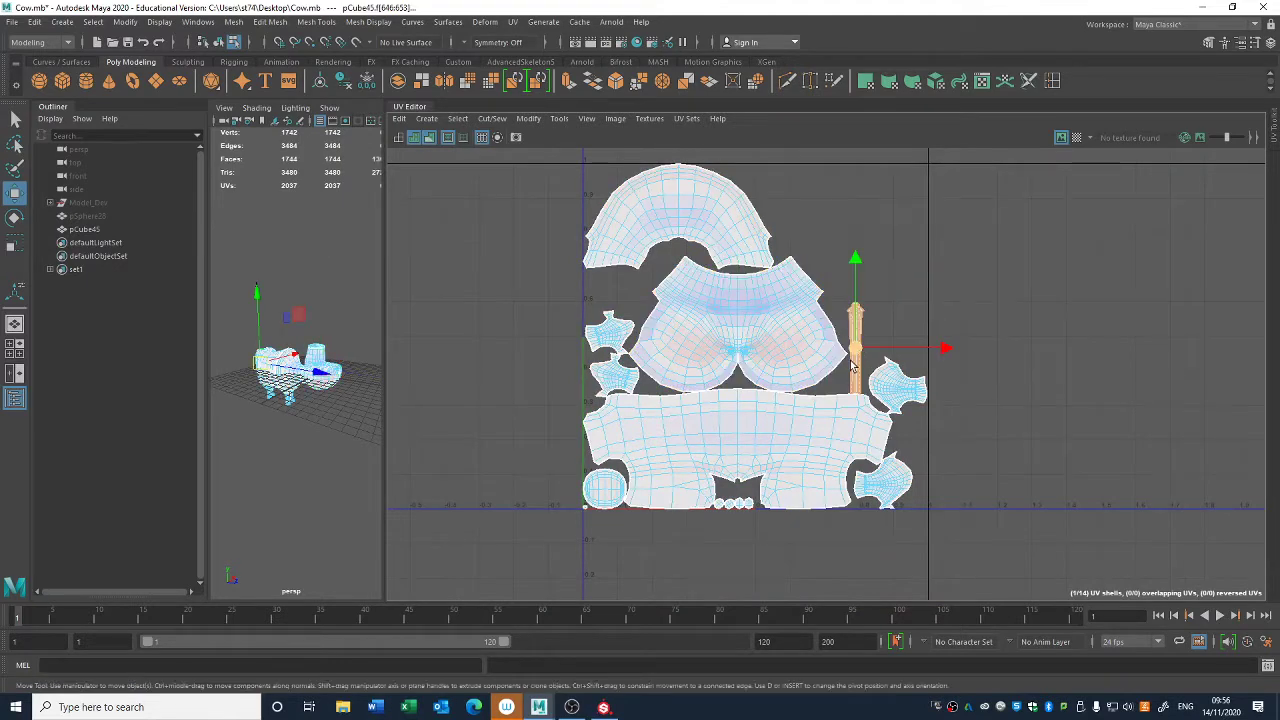
{"action": "left_click_drag", "start_coordinate": [856, 350], "coordinate": [1092, 290]}
{"action": "left_click", "coordinate": [906, 395]}
{"action": "left_click_drag", "start_coordinate": [906, 395], "coordinate": [1060, 381]}
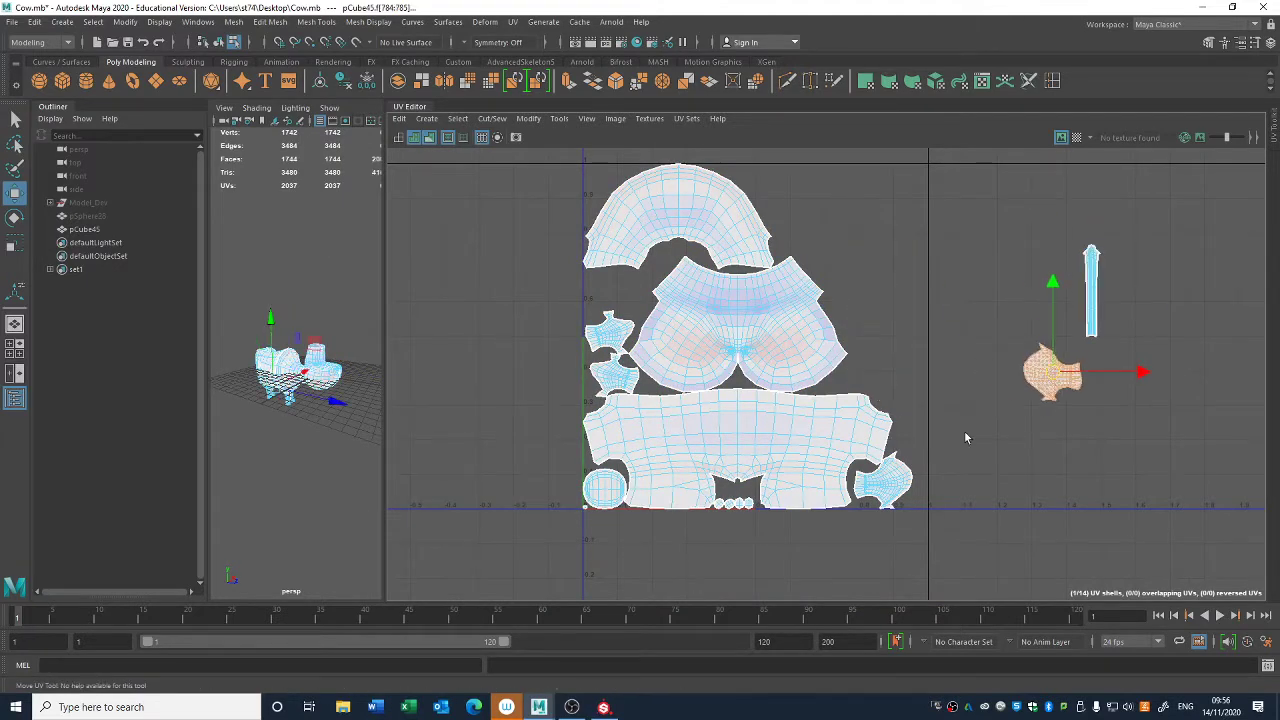
{"action": "left_click", "coordinate": [882, 480]}
{"action": "left_click_drag", "start_coordinate": [882, 480], "coordinate": [1028, 443]}
- Rotate the two relocated leg shells upright with their narrow ends pointing down
{"action": "key", "text": "e"}
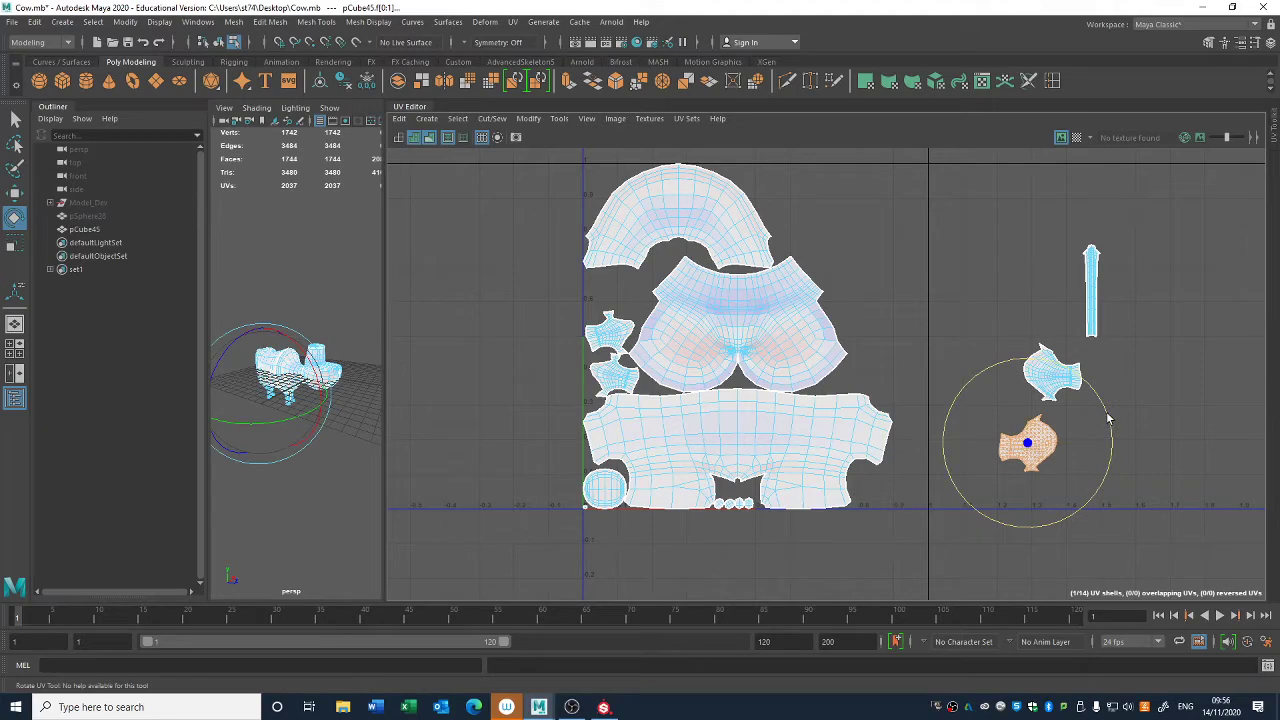
{"action": "left_click_drag", "start_coordinate": [1108, 420], "coordinate": [1036, 380]}
{"action": "left_click", "coordinate": [1048, 368]}
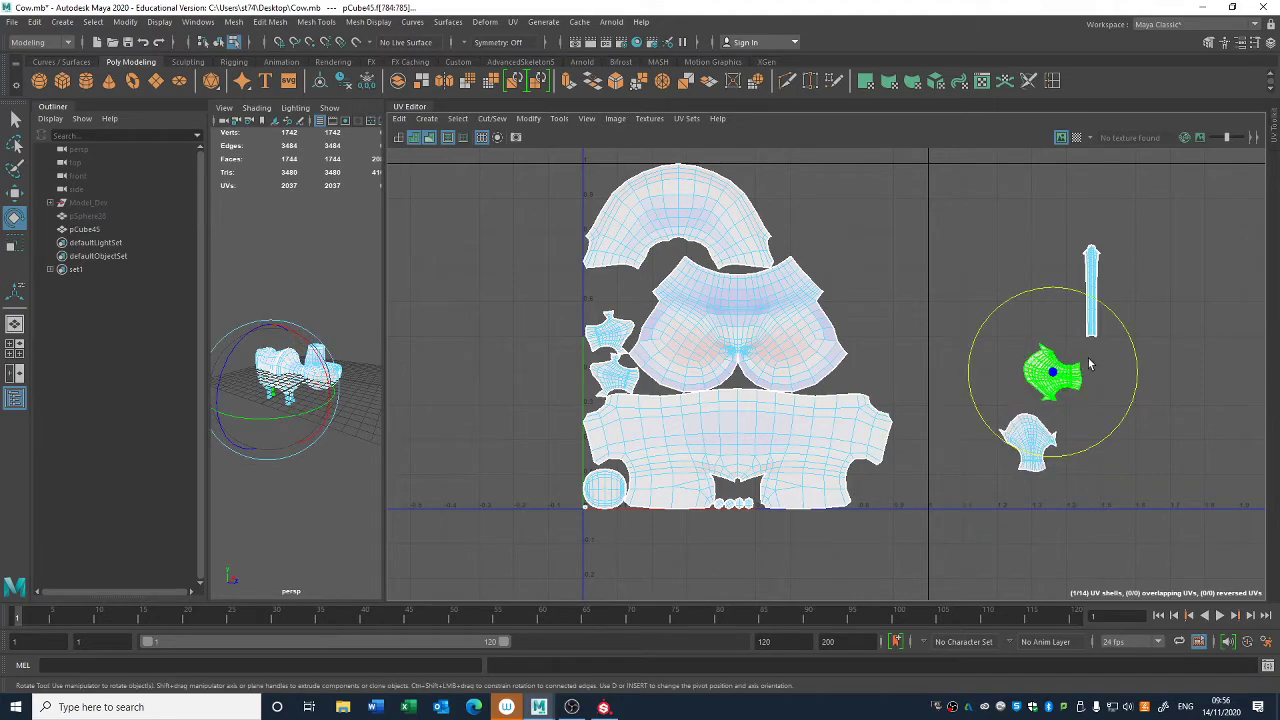
- Rotate the remaining two leg shells upright and place them beside the other leg shells outside the tile
{"action": "left_click", "coordinate": [612, 372]}
{"action": "key", "text": "w"}
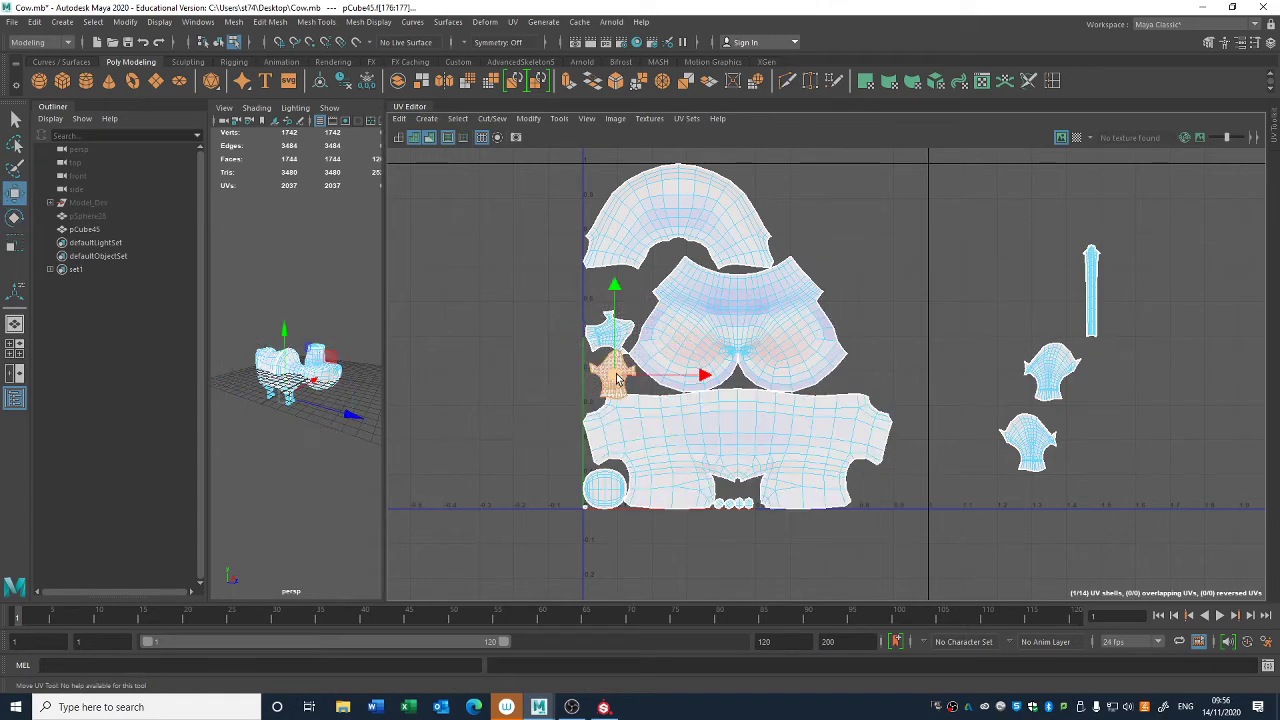
{"action": "left_click_drag", "start_coordinate": [610, 374], "coordinate": [1003, 390]}
{"action": "key", "text": "ctrl+z"}
{"action": "key", "text": "e"}
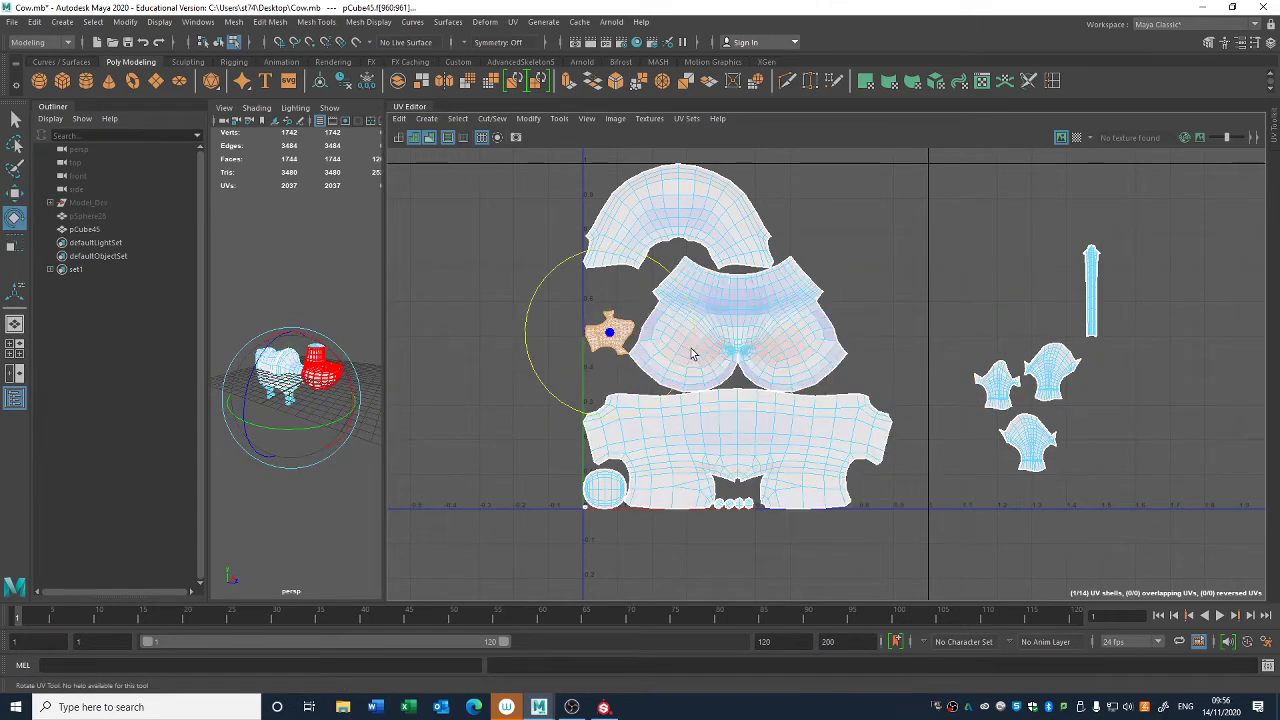
{"action": "left_click_drag", "start_coordinate": [660, 262], "coordinate": [658, 261]}
{"action": "key", "text": "w"}
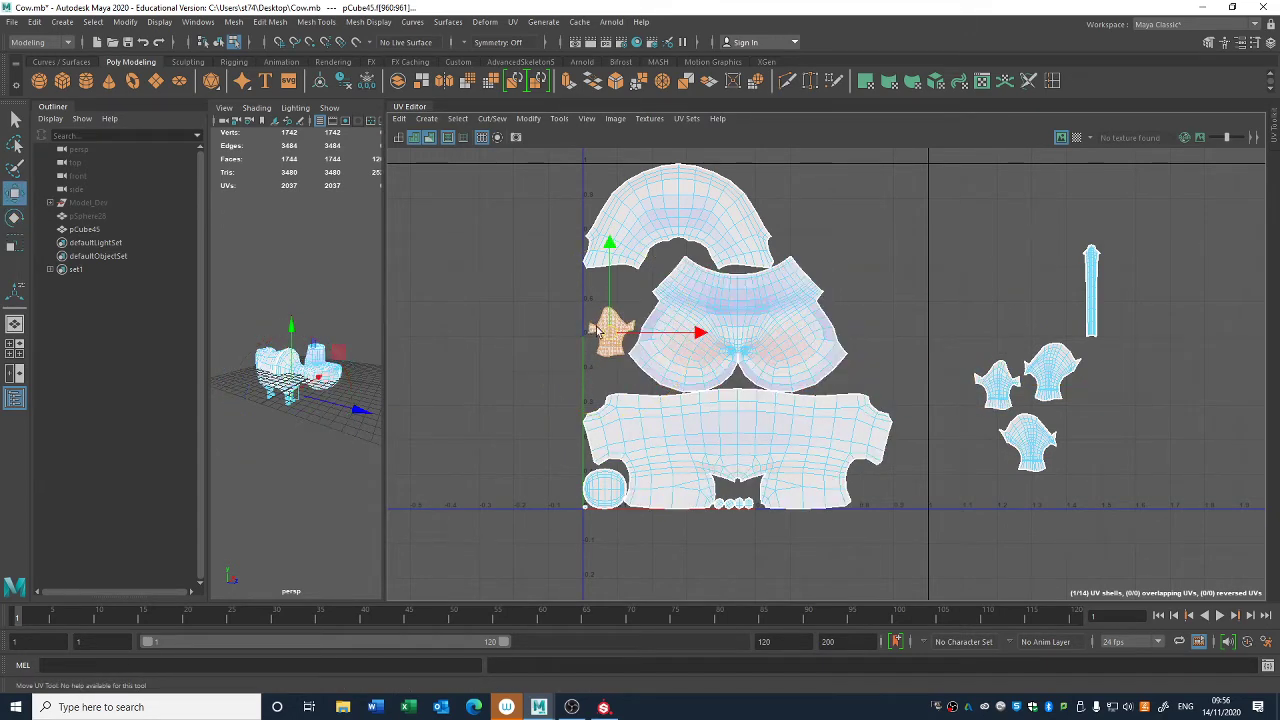
{"action": "left_click_drag", "start_coordinate": [610, 332], "coordinate": [1092, 412]}
- Move the round head-top shell, the four small round shells and the tiny shell at the UV origin out of the 0–1 tile
{"action": "left_click", "coordinate": [719, 503]}
{"action": "left_click", "coordinate": [616, 494]}
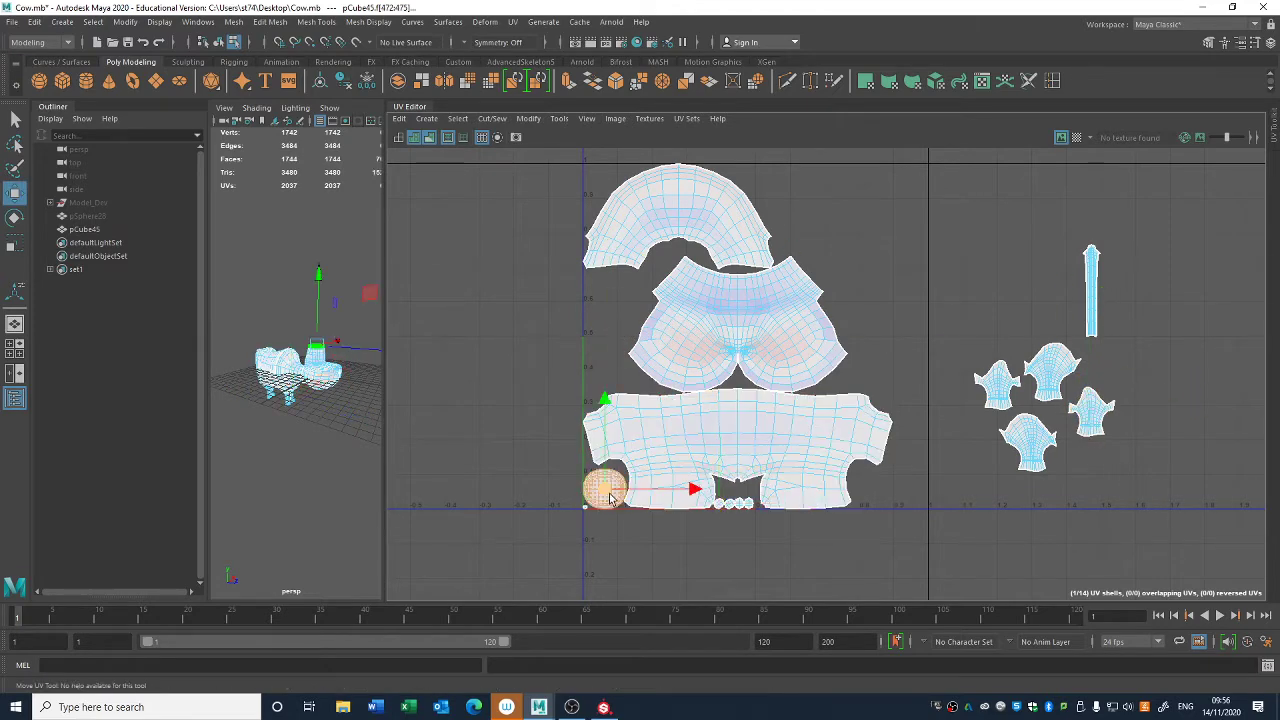
{"action": "left_click_drag", "start_coordinate": [646, 492], "coordinate": [701, 572]}
{"action": "key", "text": "f"}
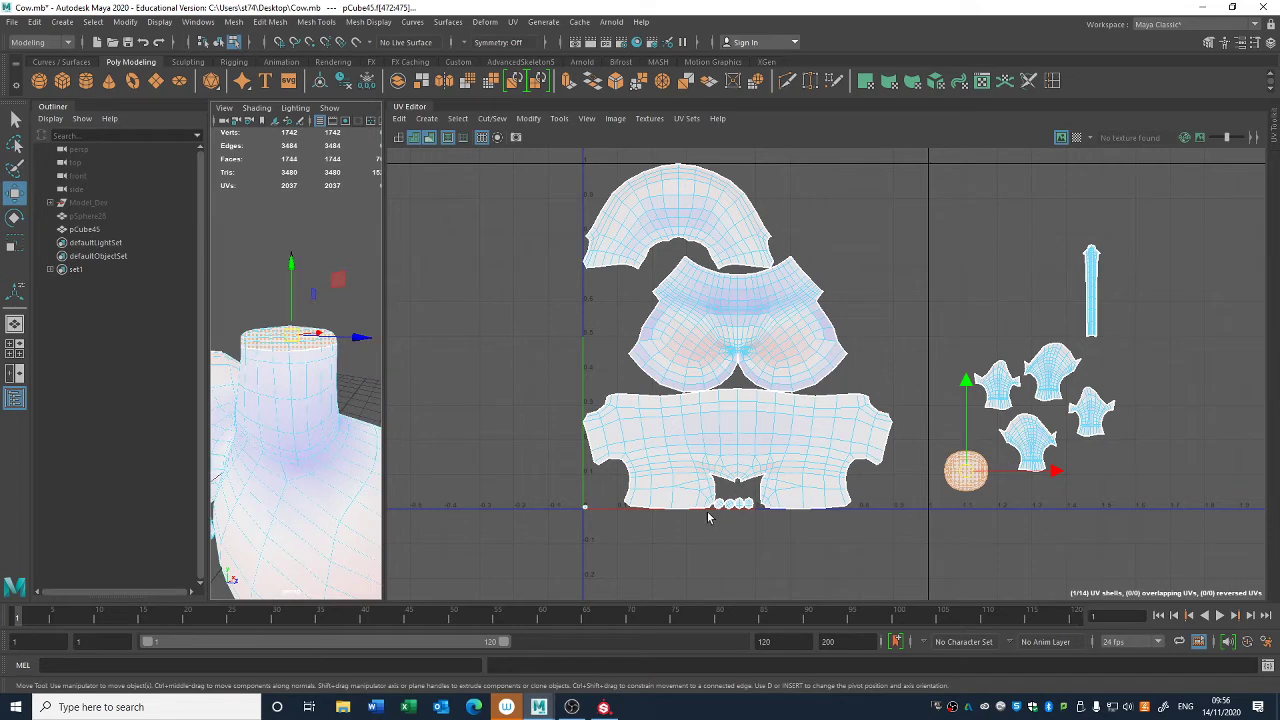
{"action": "left_click_drag", "start_coordinate": [720, 512], "coordinate": [745, 504]}
{"action": "left_click_drag", "start_coordinate": [937, 433], "coordinate": [965, 433]}
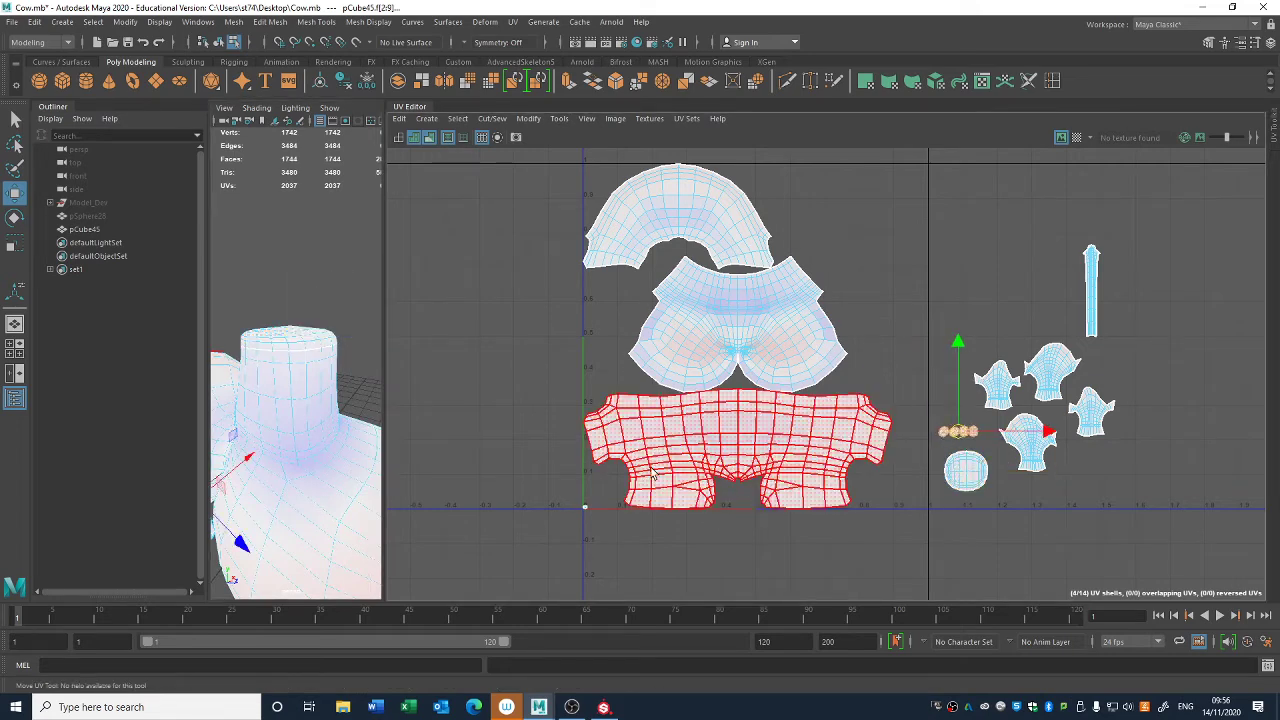
{"action": "left_click", "coordinate": [589, 508]}
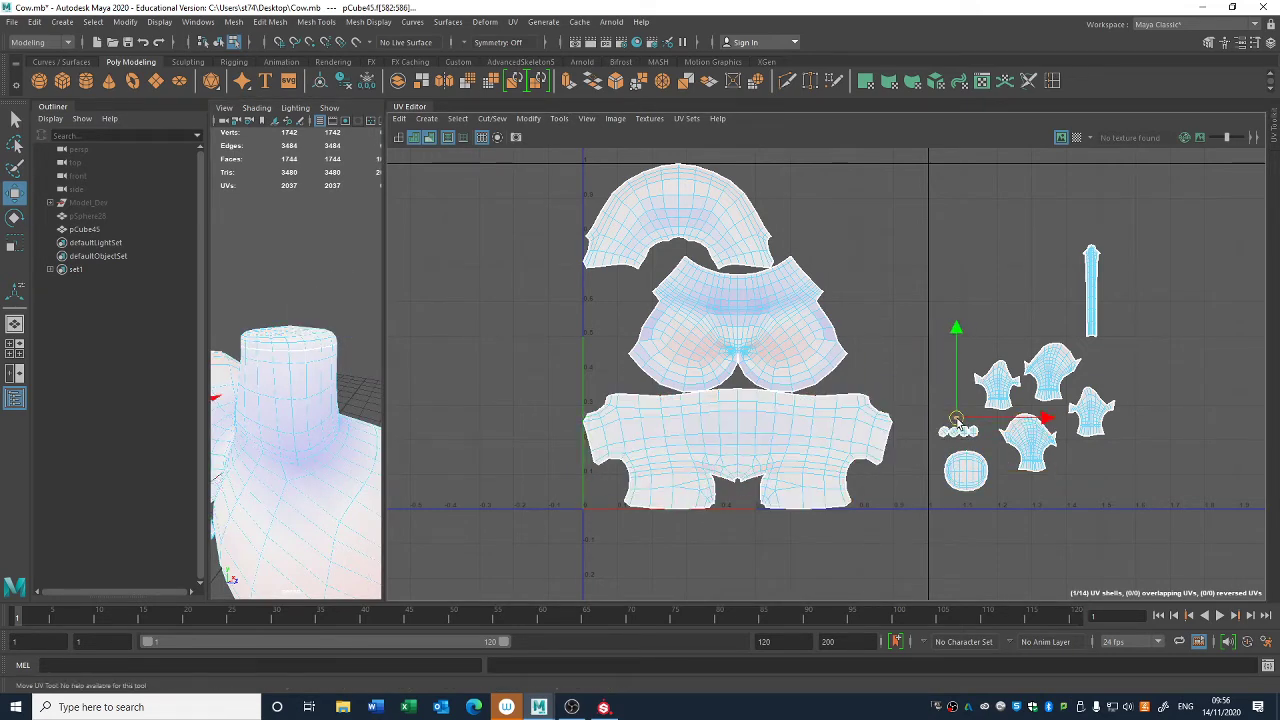
- Move the head shell into the tile's upper-right corner and place the neck shell below it, rotated 180 degrees
{"action": "left_click", "coordinate": [737, 330]}
{"action": "left_click_drag", "start_coordinate": [743, 329], "coordinate": [820, 243]}
{"action": "left_click", "coordinate": [680, 217]}
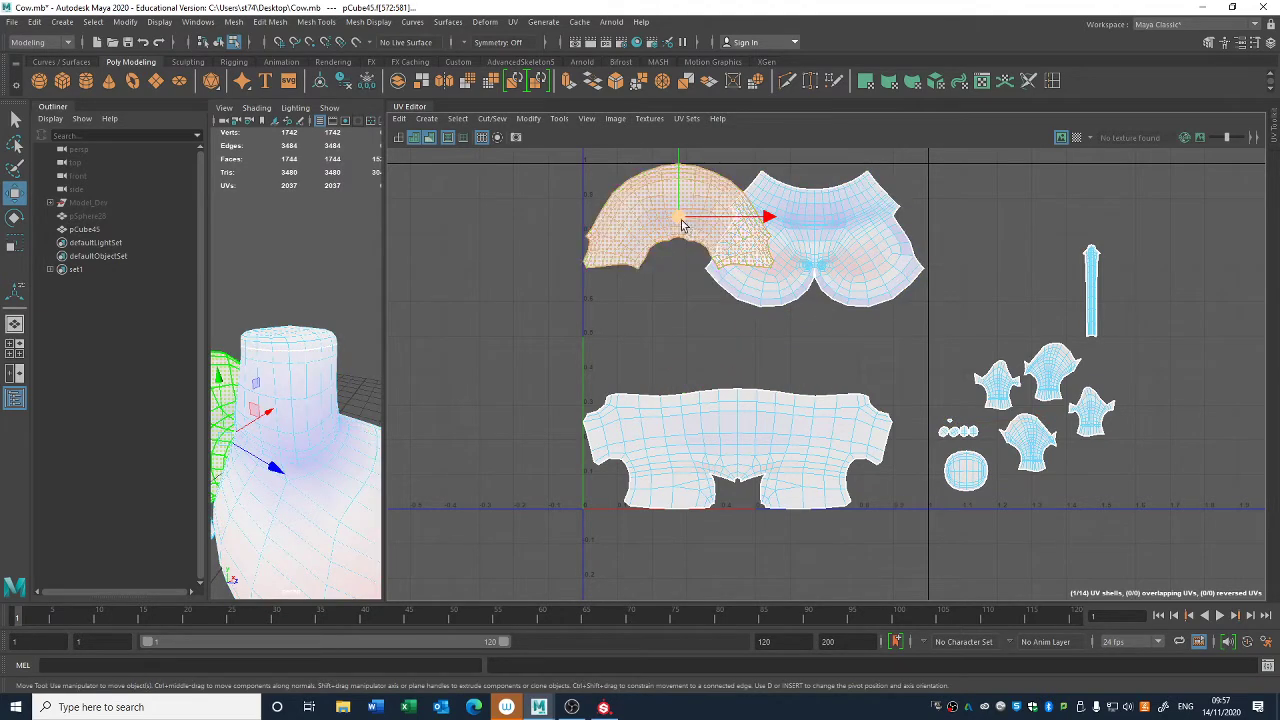
{"action": "left_click_drag", "start_coordinate": [680, 217], "coordinate": [830, 372]}
{"action": "key", "text": "e"}
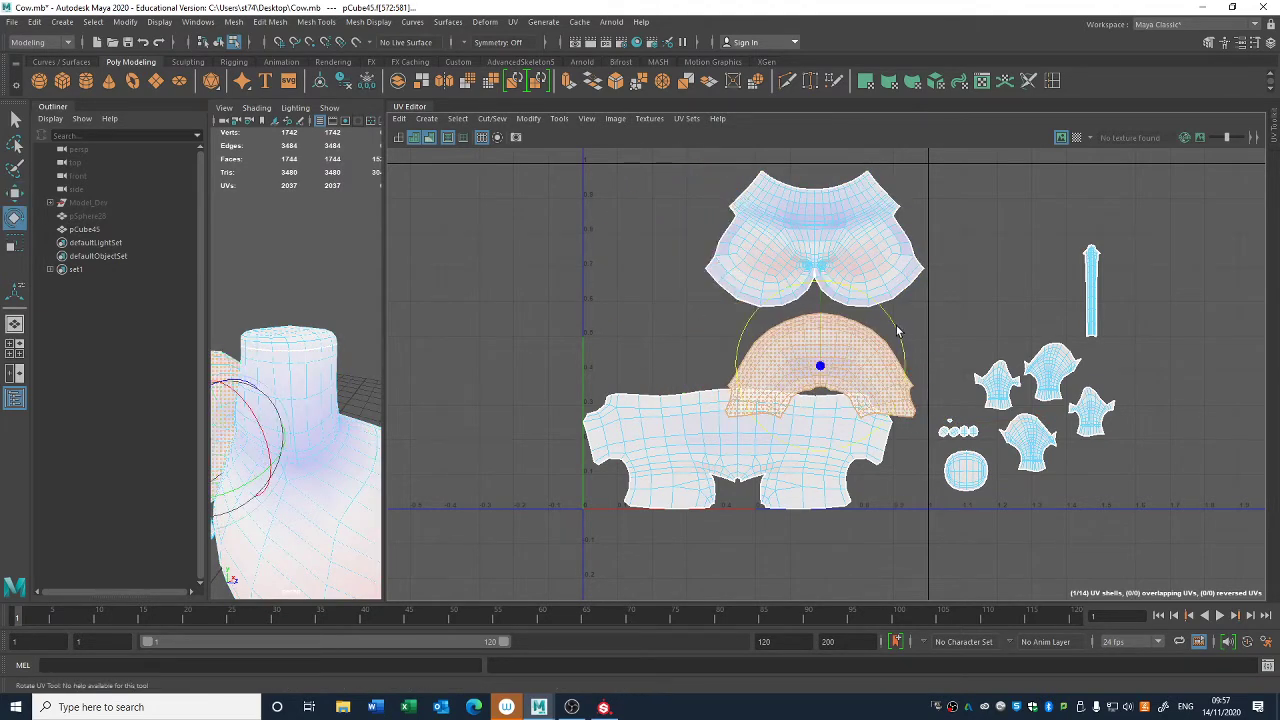
{"action": "left_click_drag", "start_coordinate": [897, 331], "coordinate": [740, 415]}
{"action": "key", "text": "w"}
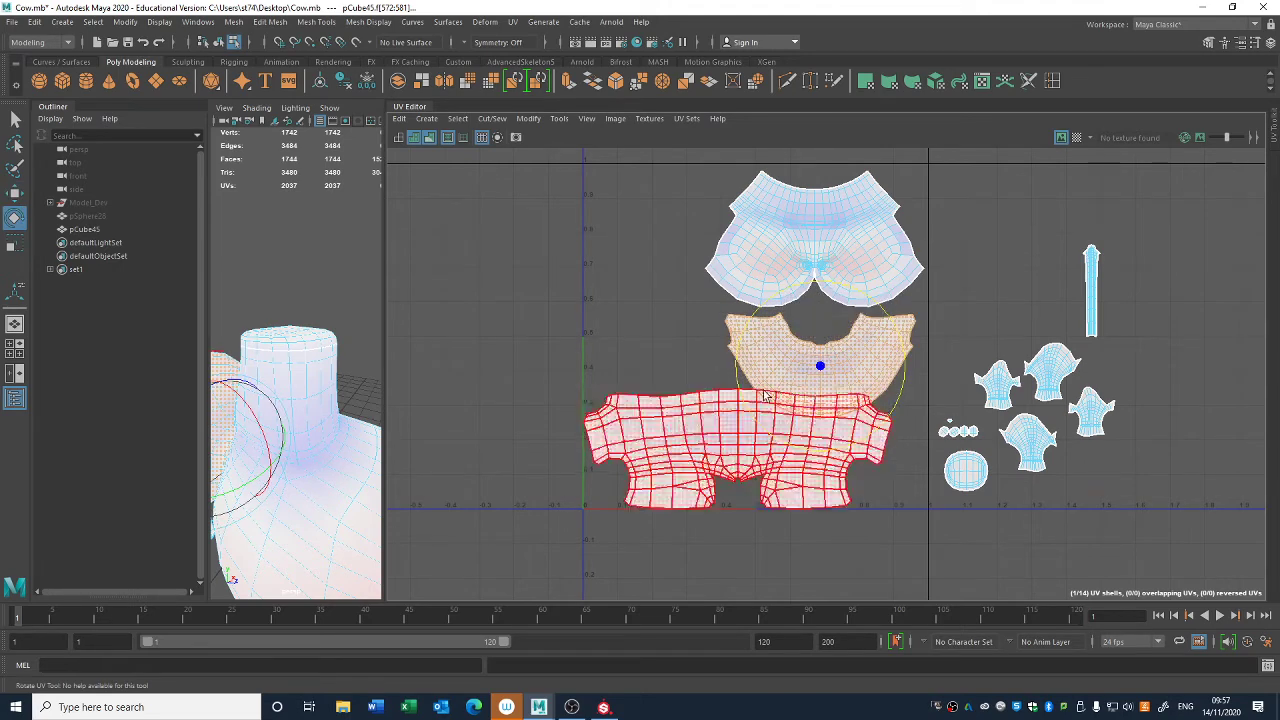
- Nudge the torso shell inward from the tile's lower-left corner and move the neck shell above its left half
{"action": "left_click", "coordinate": [745, 448]}
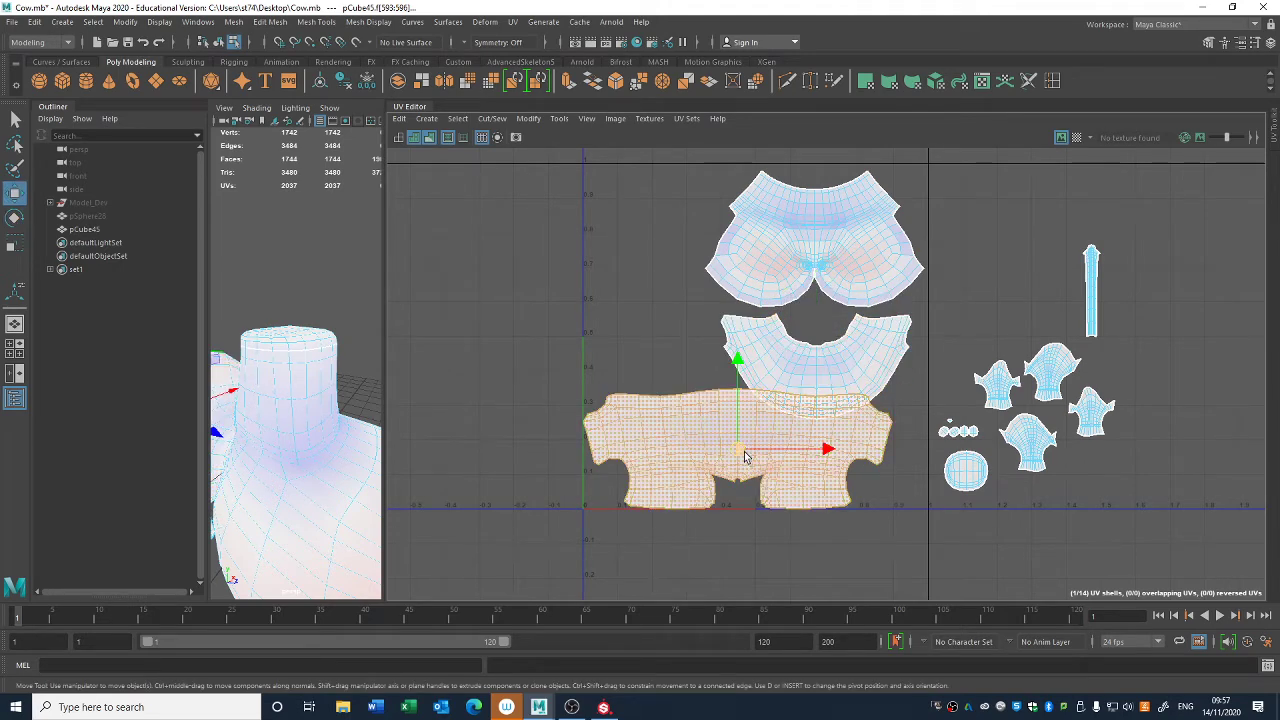
{"action": "scroll", "coordinate": [682, 420], "scroll_direction": "down", "scroll_amount": 1}
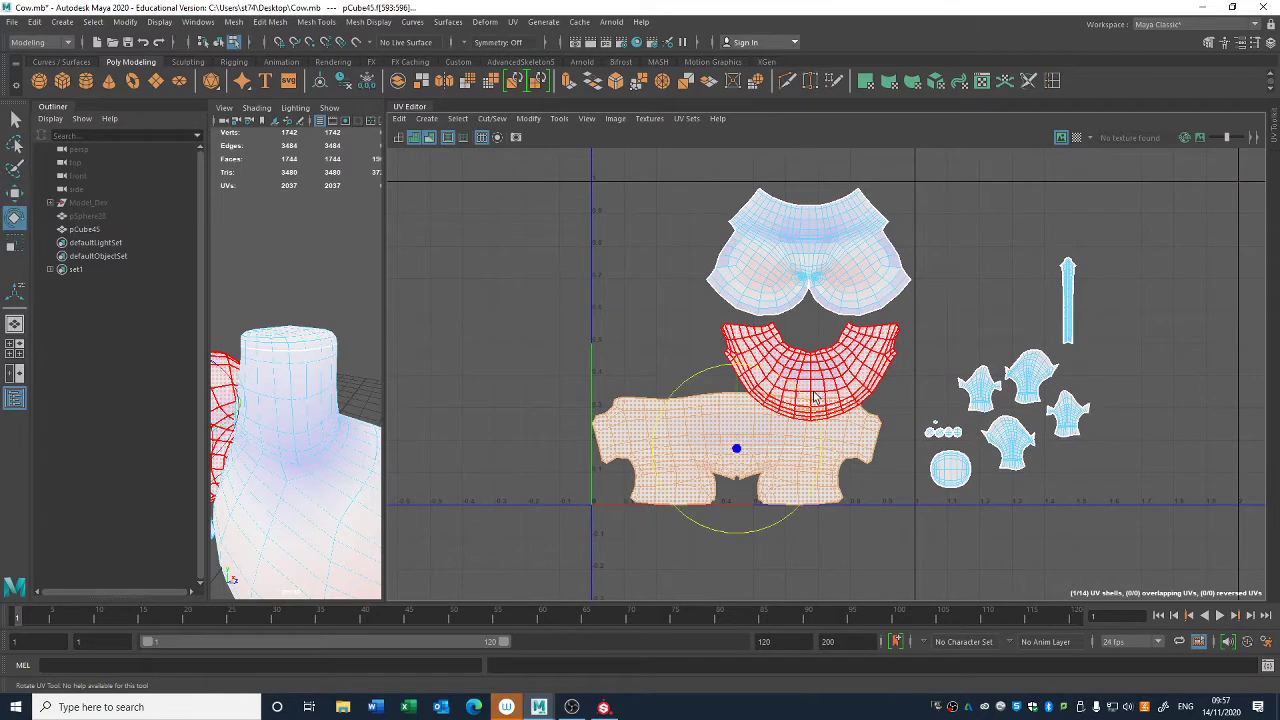
{"action": "key", "text": "w"}
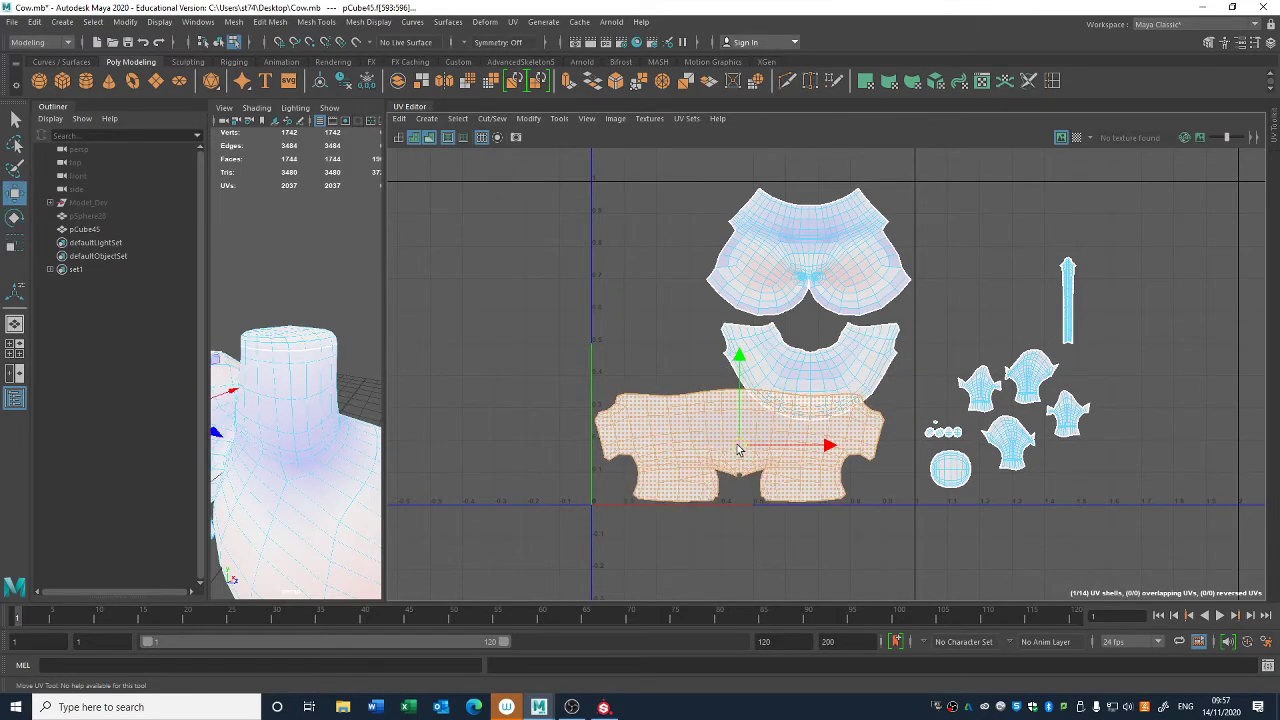
{"action": "left_click", "coordinate": [810, 365]}
{"action": "left_click_drag", "start_coordinate": [810, 365], "coordinate": [688, 338]}
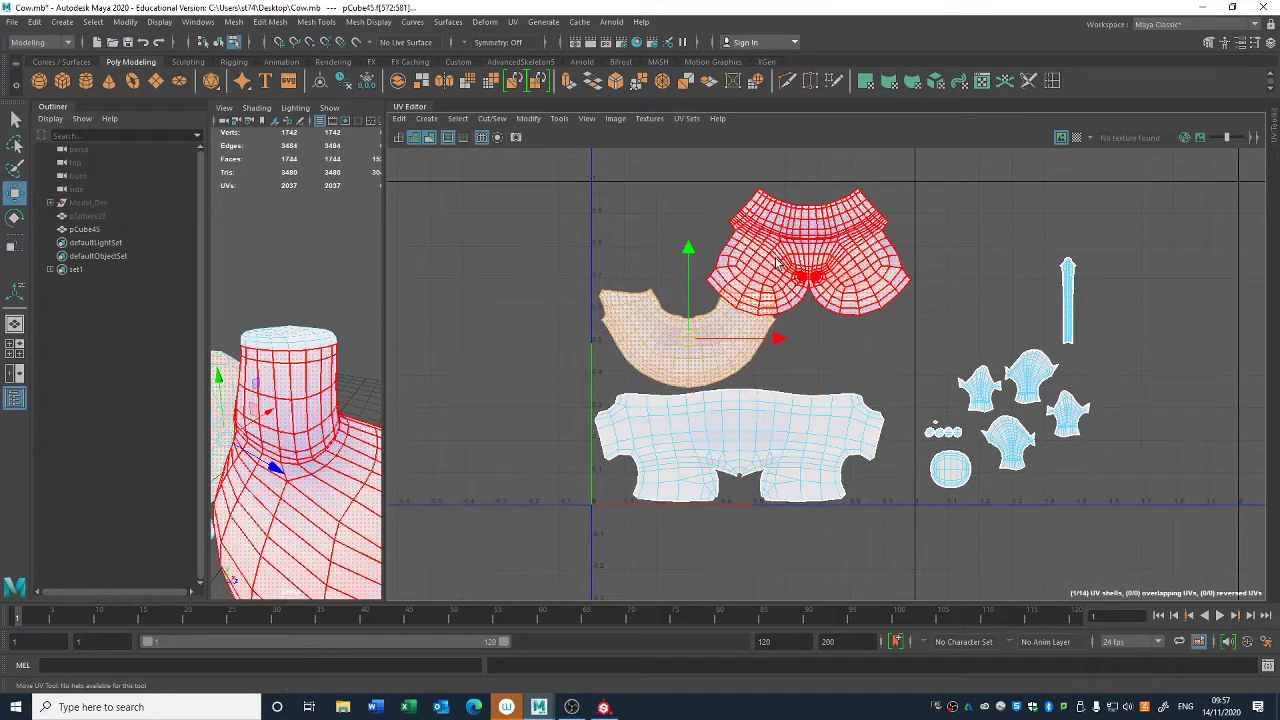
- Move the neck shell to the tile's lower-right corner and the torso shell up to the tile's top edge, shifting the head shell left
{"action": "left_click", "coordinate": [777, 263]}
{"action": "left_click_drag", "start_coordinate": [803, 260], "coordinate": [683, 256]}
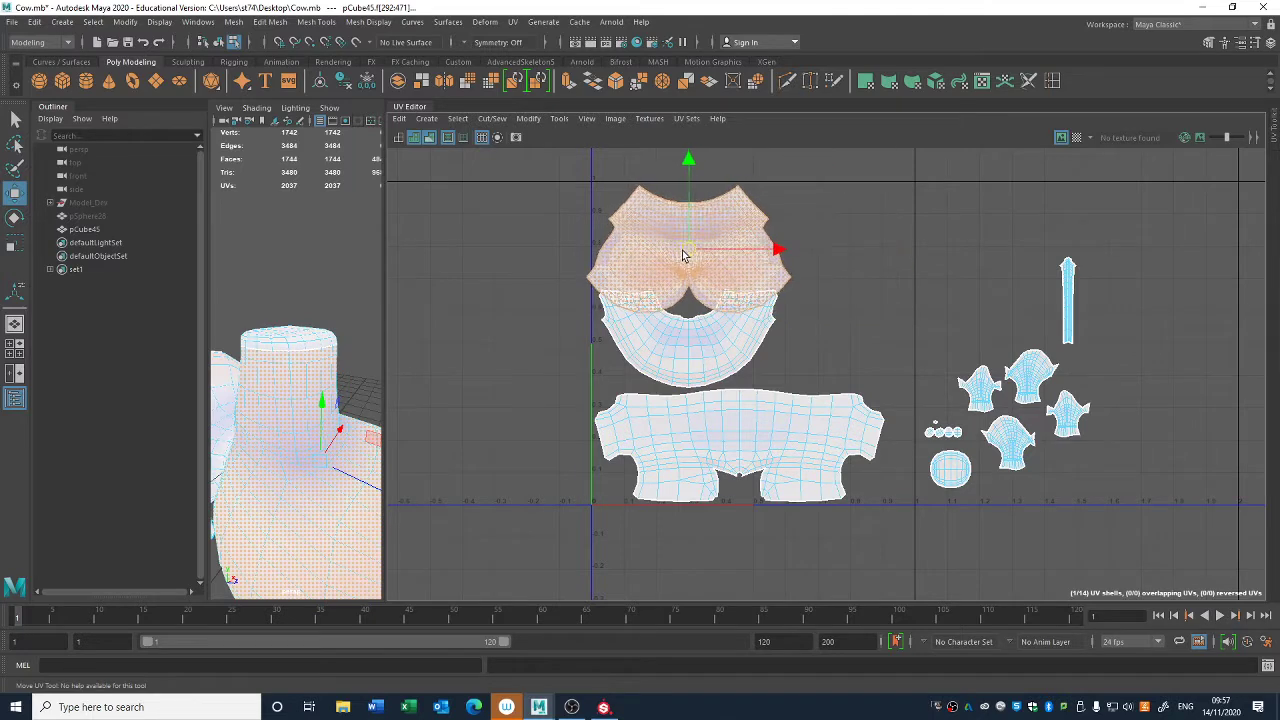
{"action": "left_click", "coordinate": [686, 345]}
{"action": "left_click_drag", "start_coordinate": [686, 345], "coordinate": [812, 447]}
{"action": "left_click", "coordinate": [712, 442]}
{"action": "left_click_drag", "start_coordinate": [745, 395], "coordinate": [745, 201]}
- Place the head shell below the torso shell and nudge the neck shell slightly right
{"action": "left_click", "coordinate": [722, 288]}
{"action": "left_click_drag", "start_coordinate": [705, 252], "coordinate": [717, 363]}
{"action": "left_click_drag", "start_coordinate": [712, 270], "coordinate": [709, 390]}
{"action": "left_click", "coordinate": [825, 493]}
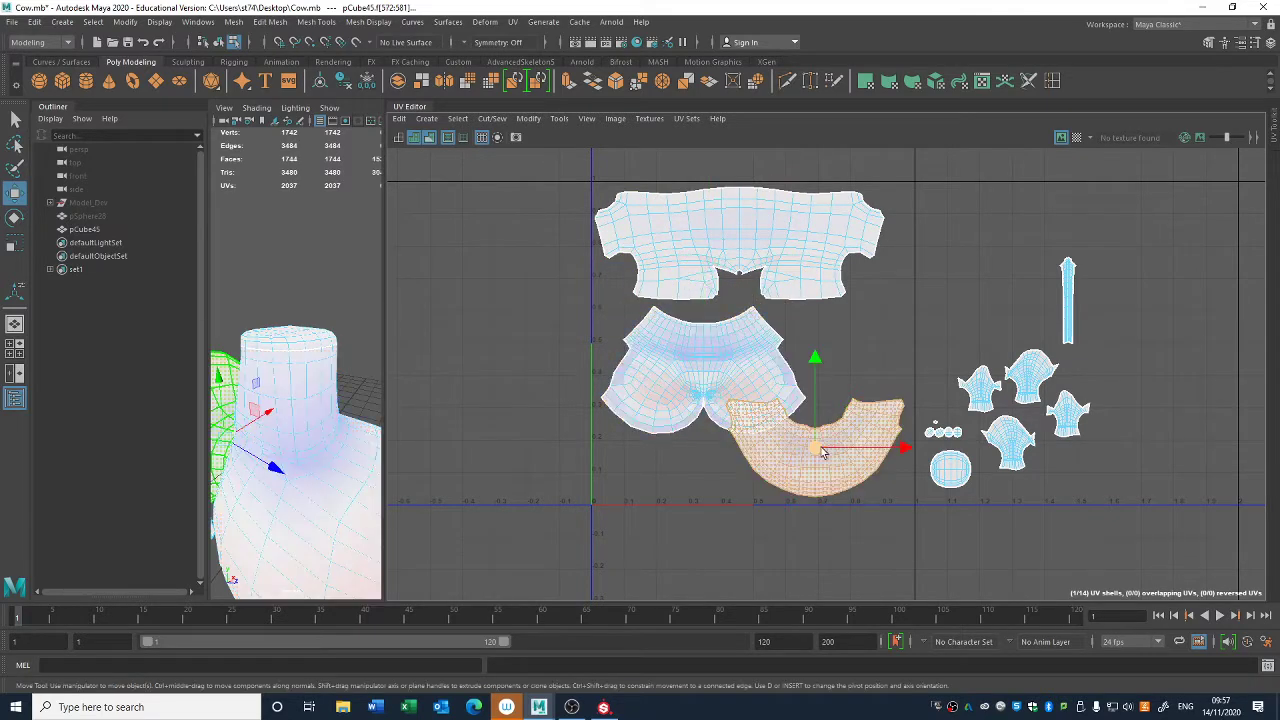
{"action": "left_click_drag", "start_coordinate": [818, 449], "coordinate": [825, 448]}
- Identify the shells on the cow, raise the head shell clear of the neck shell, and move the torso shell up and right
{"action": "left_click_drag", "start_coordinate": [283, 418], "coordinate": [272, 350], "text": "alt"}
{"action": "left_click", "coordinate": [282, 437]}
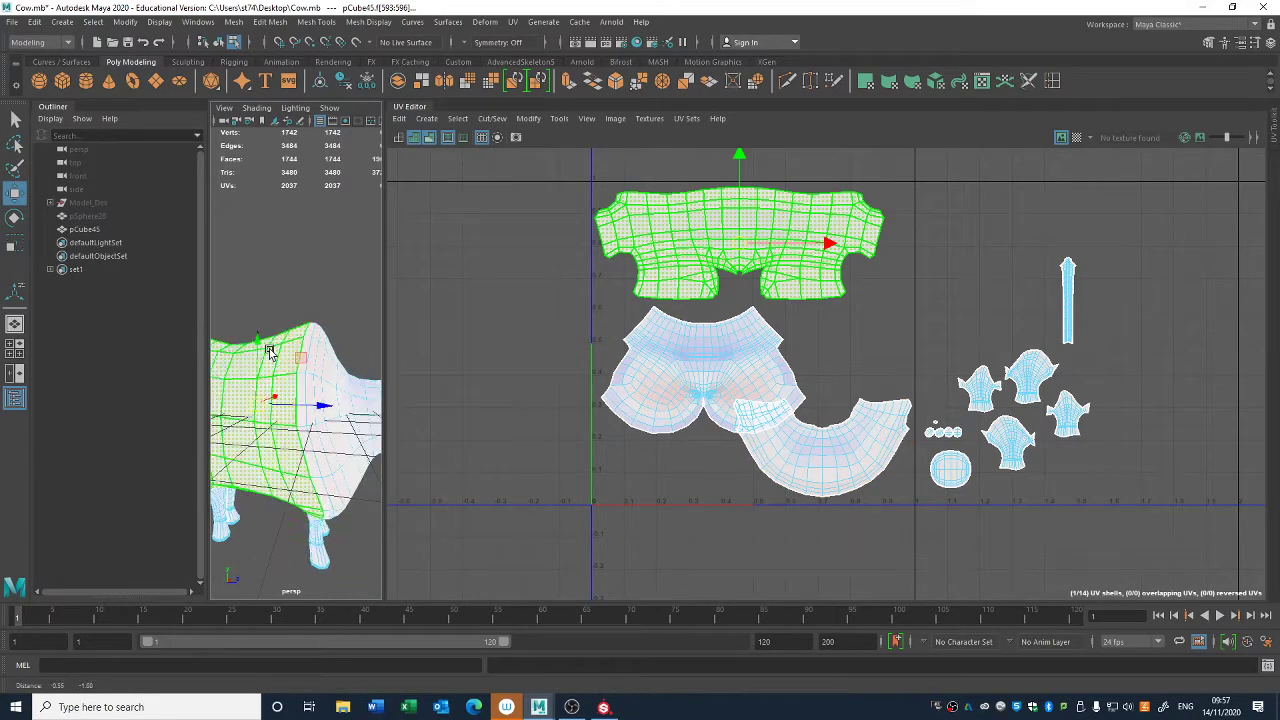
{"action": "left_click", "coordinate": [544, 345]}
{"action": "left_click", "coordinate": [722, 366]}
{"action": "left_click", "coordinate": [855, 440]}
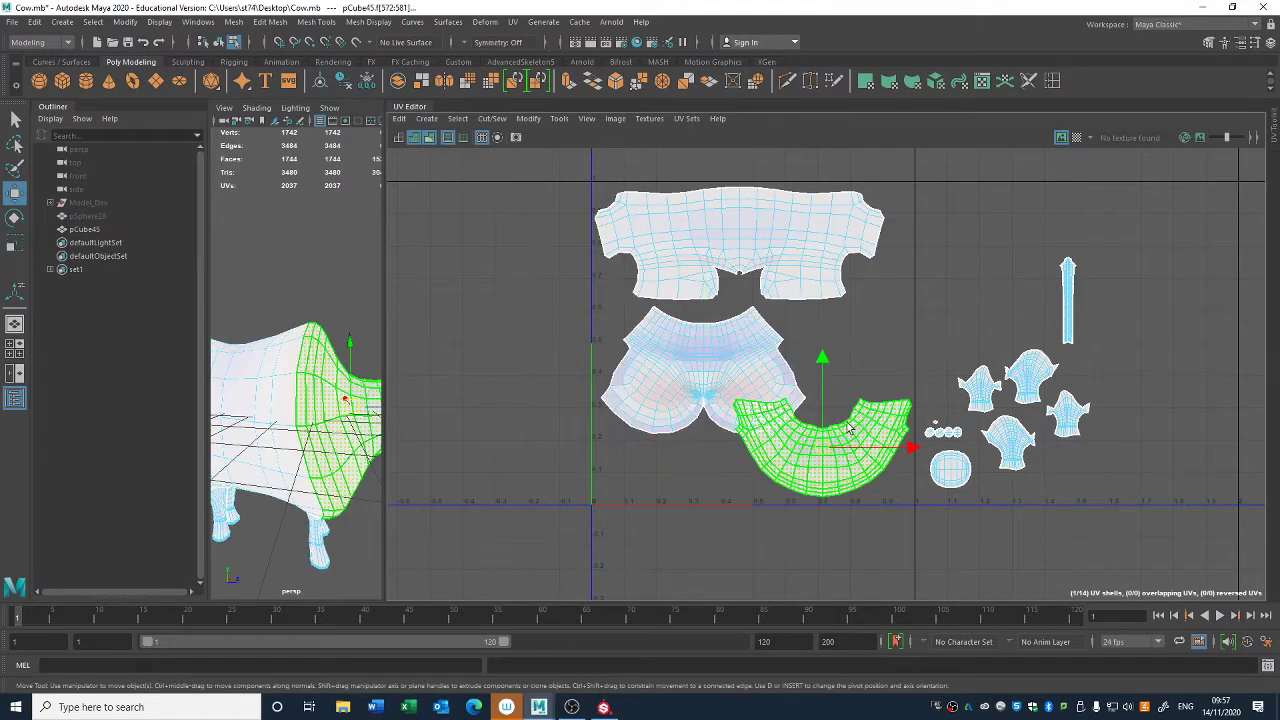
{"action": "left_click", "coordinate": [705, 375]}
{"action": "left_click_drag", "start_coordinate": [705, 375], "coordinate": [713, 347]}
{"action": "left_click", "coordinate": [755, 260]}
{"action": "left_click_drag", "start_coordinate": [755, 260], "coordinate": [791, 228]}
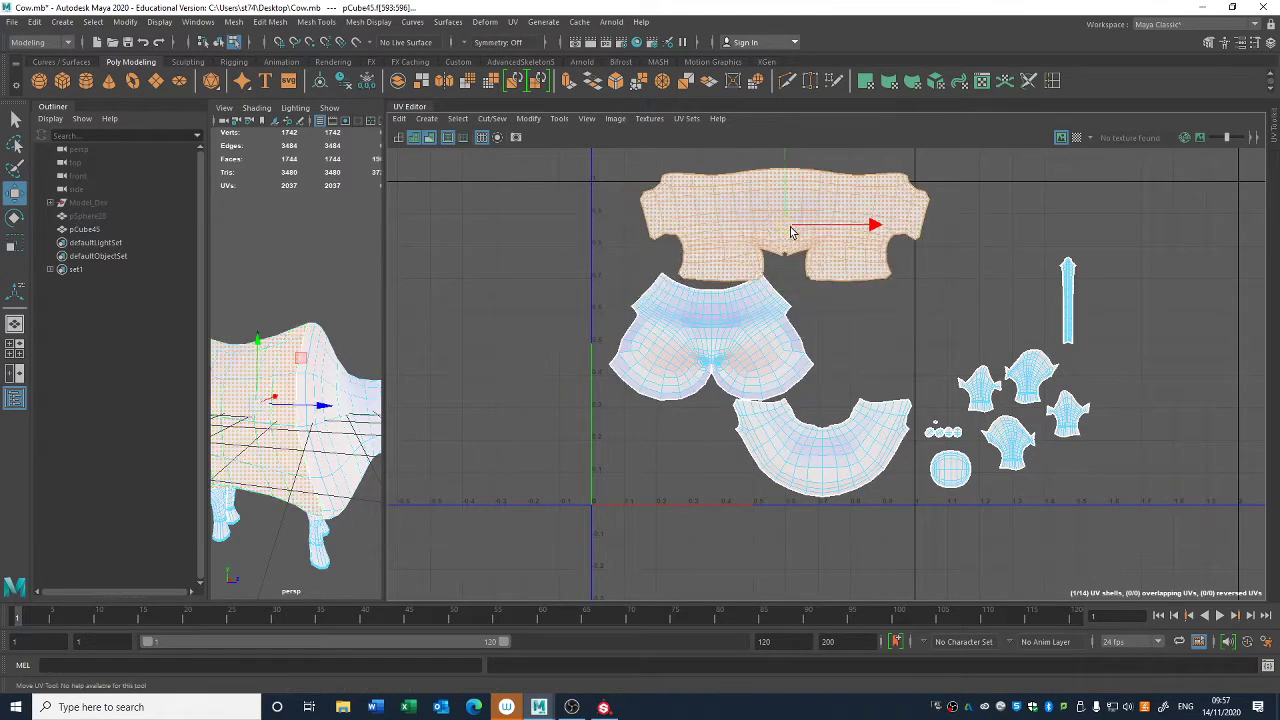
- Select all the UV shells and lay them out automatically in the 0–1 tile
{"action": "left_click", "coordinate": [911, 346]}
{"action": "left_click_drag", "start_coordinate": [628, 486], "coordinate": [1165, 170]}
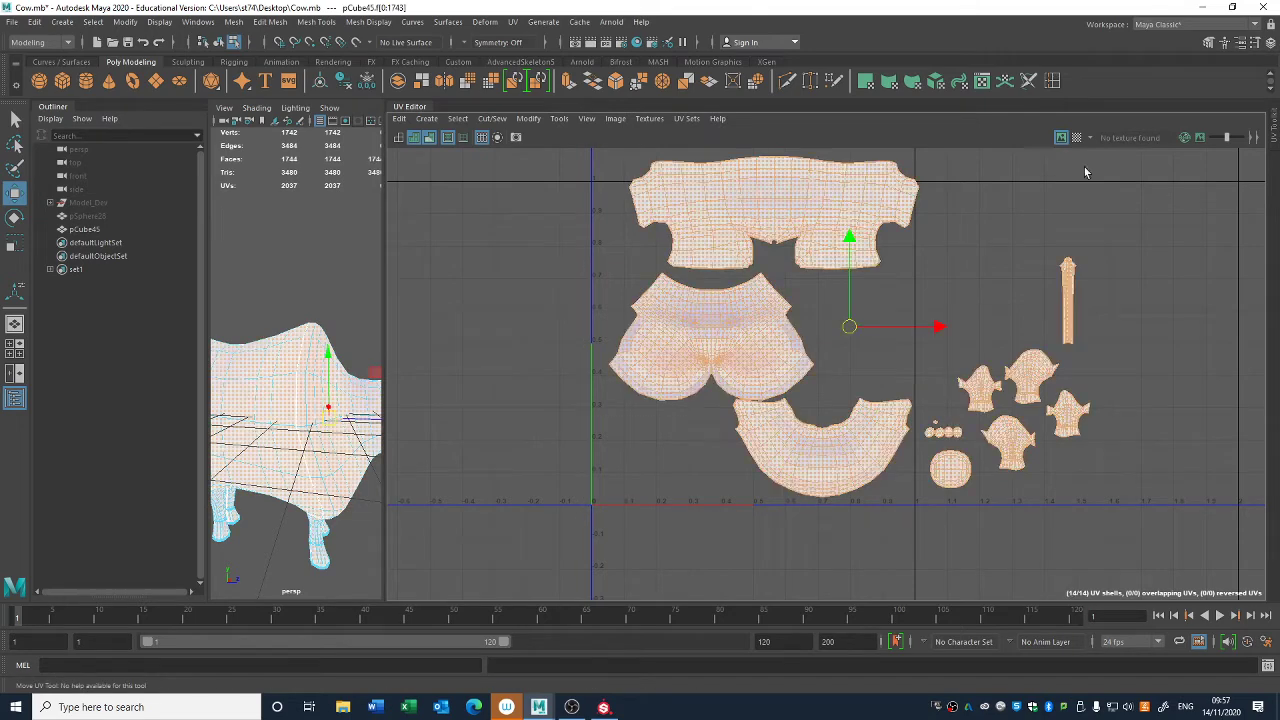
{"action": "key", "text": "ctrl+l"}
{"action": "left_click", "coordinate": [936, 261]}
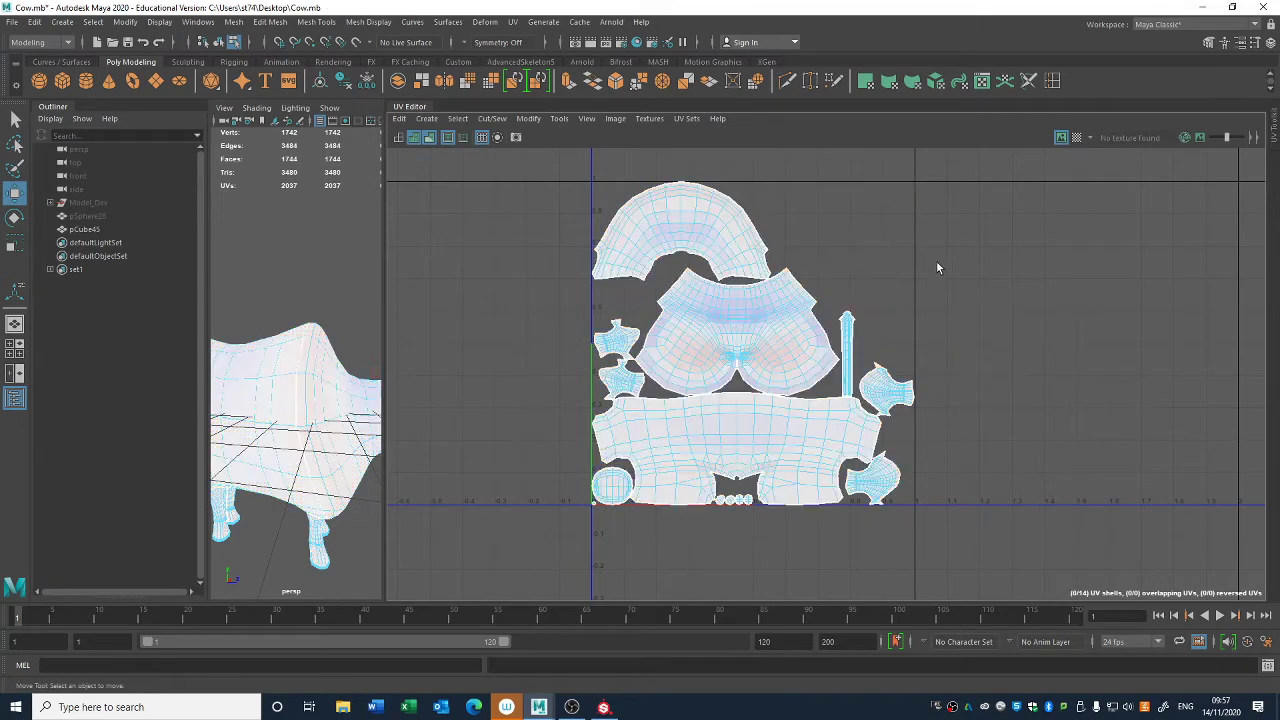
- Rotate the upper right leg shell upright and move it to the empty area beside the arched neck shell
{"action": "right_click_drag", "start_coordinate": [731, 252], "coordinate": [800, 333], "text": "alt"}
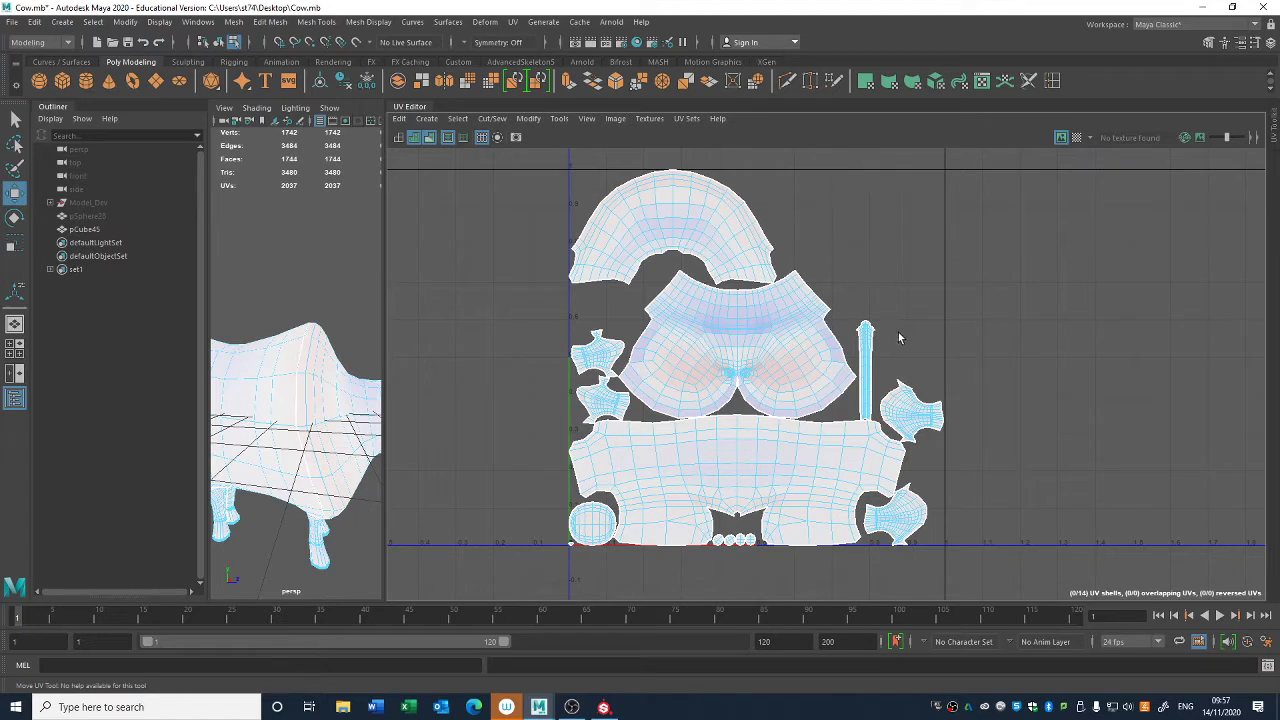
{"action": "left_click", "coordinate": [918, 392]}
{"action": "key", "text": "e"}
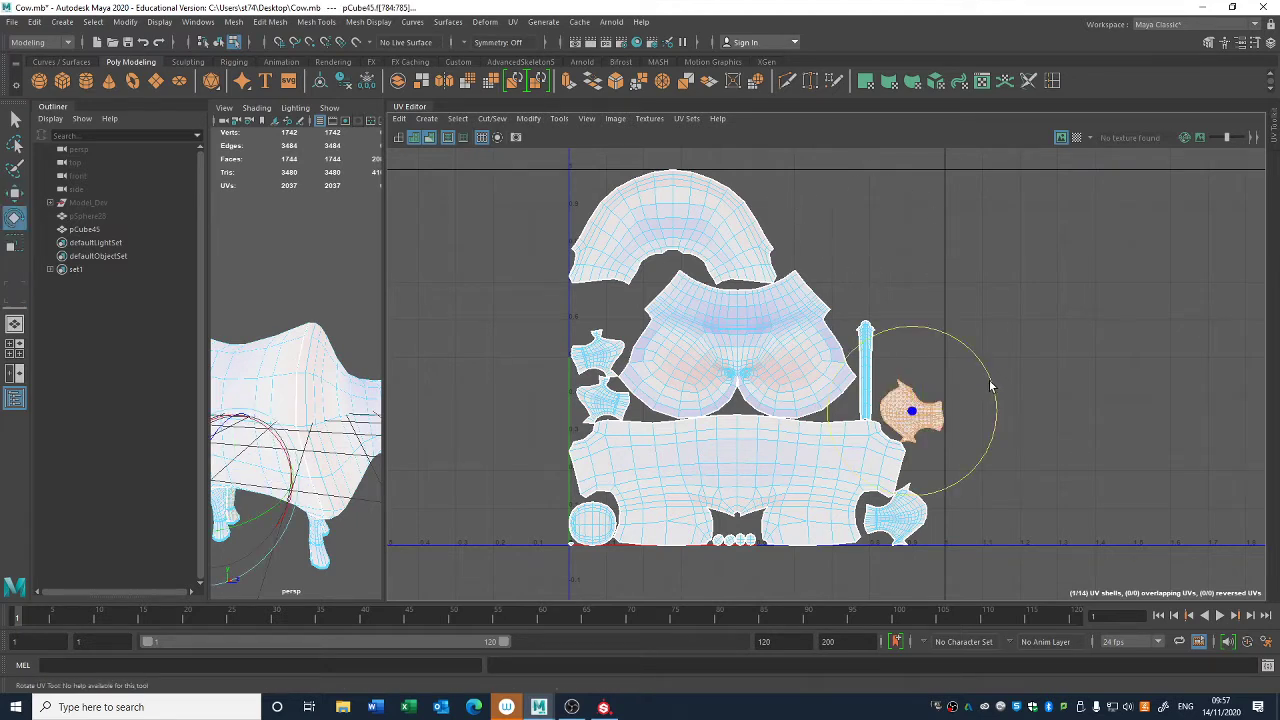
{"action": "left_click_drag", "start_coordinate": [990, 385], "coordinate": [947, 474]}
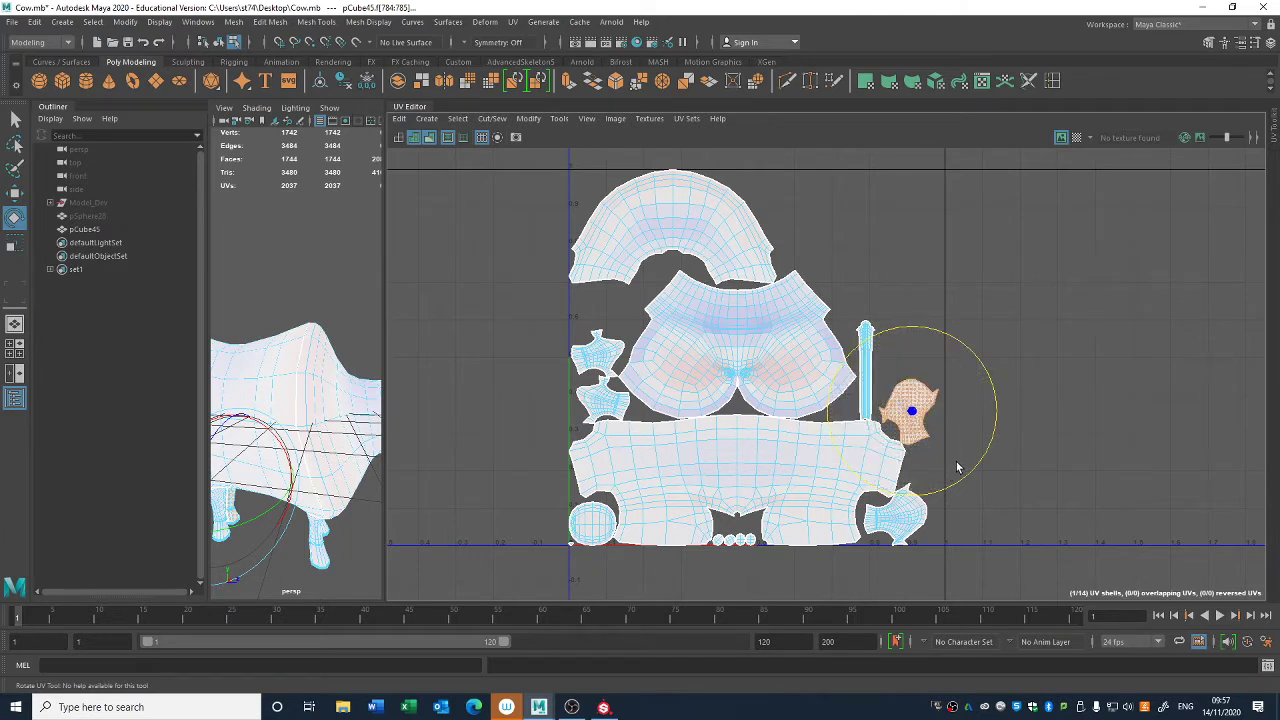
{"action": "key", "text": "w"}
{"action": "left_click_drag", "start_coordinate": [912, 418], "coordinate": [812, 220]}
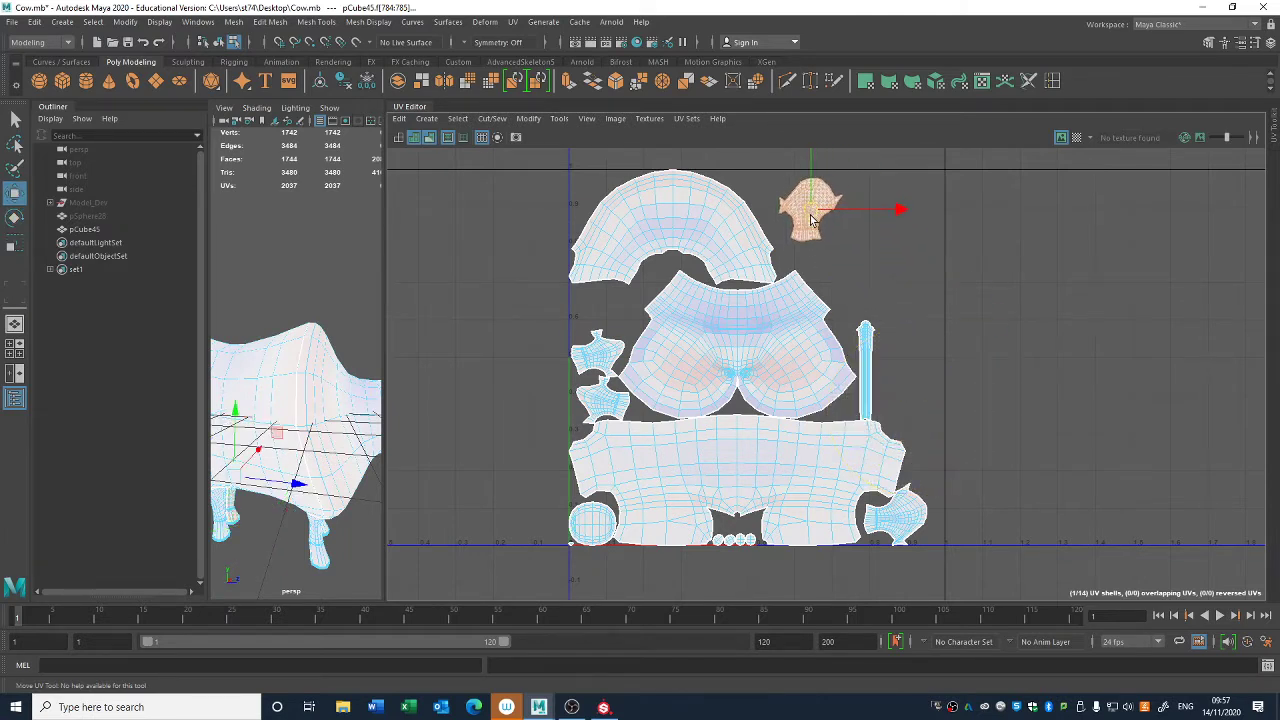
- Rotate the lower right leg shell upright and place it diagonally below the first leg shell
{"action": "left_click", "coordinate": [912, 537]}
{"action": "key", "text": "e"}
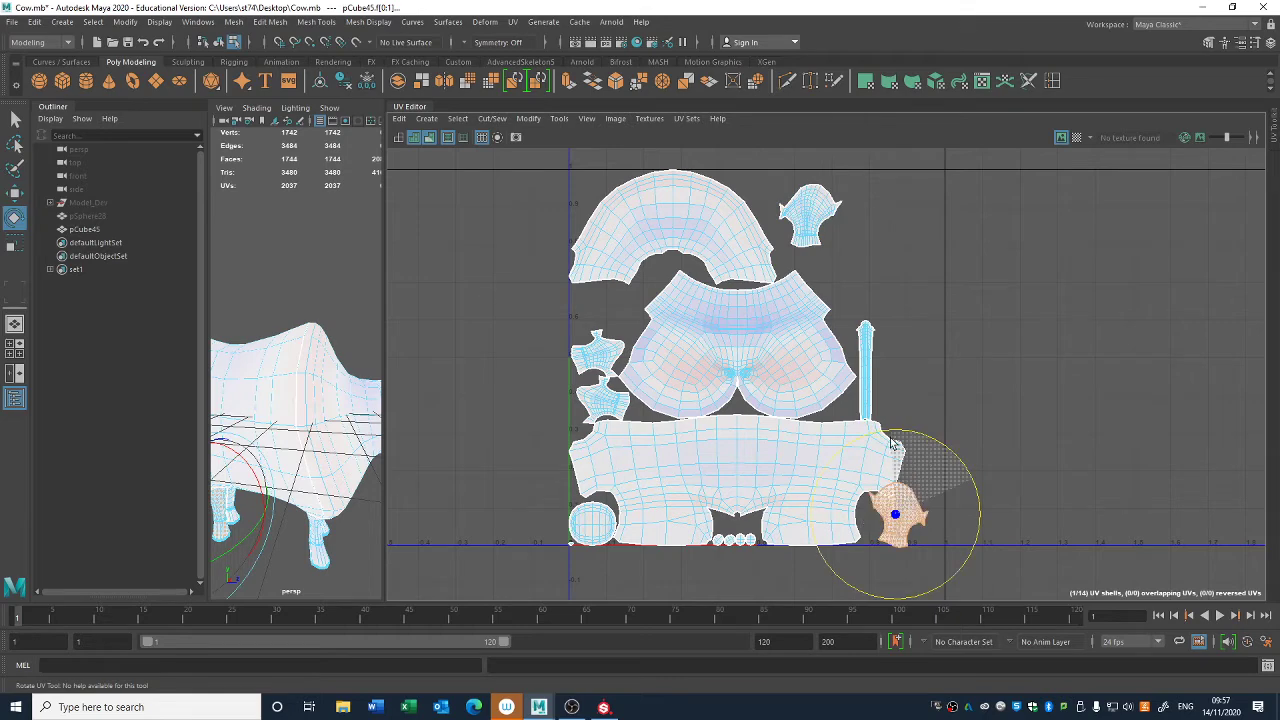
{"action": "key", "text": "w"}
{"action": "left_click_drag", "start_coordinate": [896, 512], "coordinate": [870, 237]}
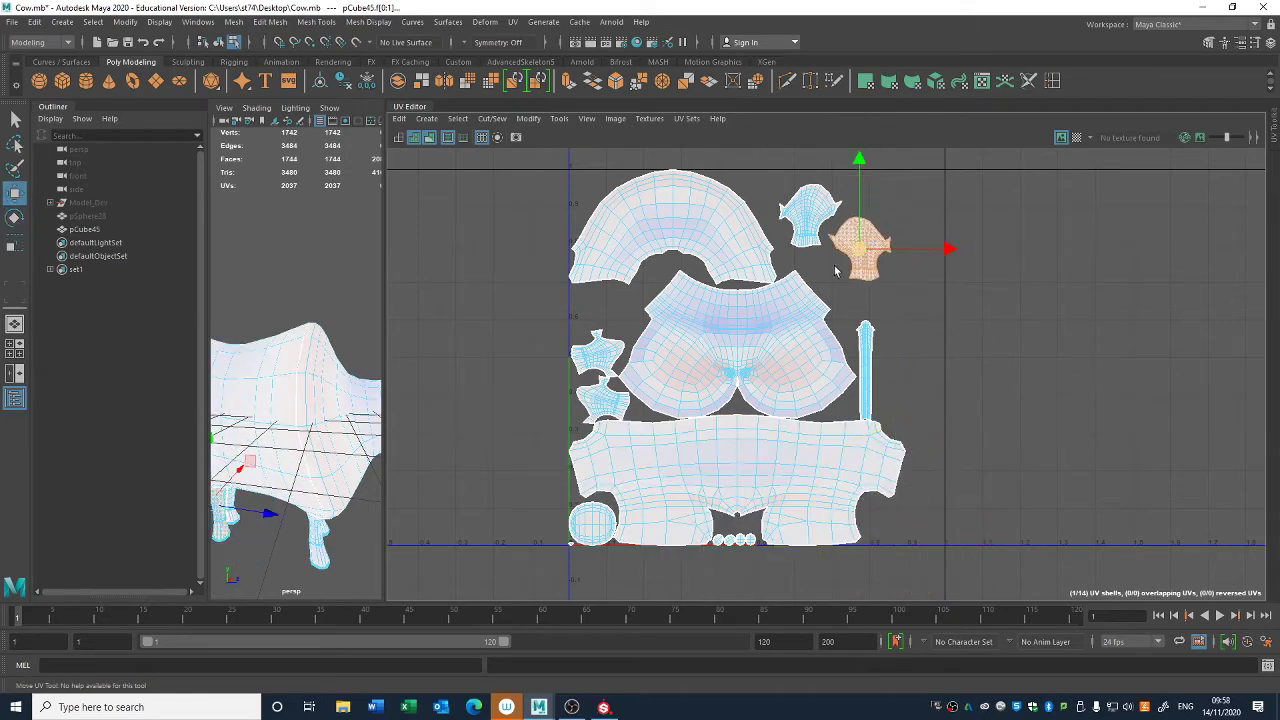
- Rotate the upper of the two left leg shells upright and place it next in the diagonal row of leg shells
{"action": "left_click", "coordinate": [598, 352]}
{"action": "key", "text": "e"}
{"action": "left_click_drag", "start_coordinate": [675, 332], "coordinate": [599, 278]}
{"action": "key", "text": "w"}
{"action": "left_click_drag", "start_coordinate": [599, 352], "coordinate": [778, 287]}
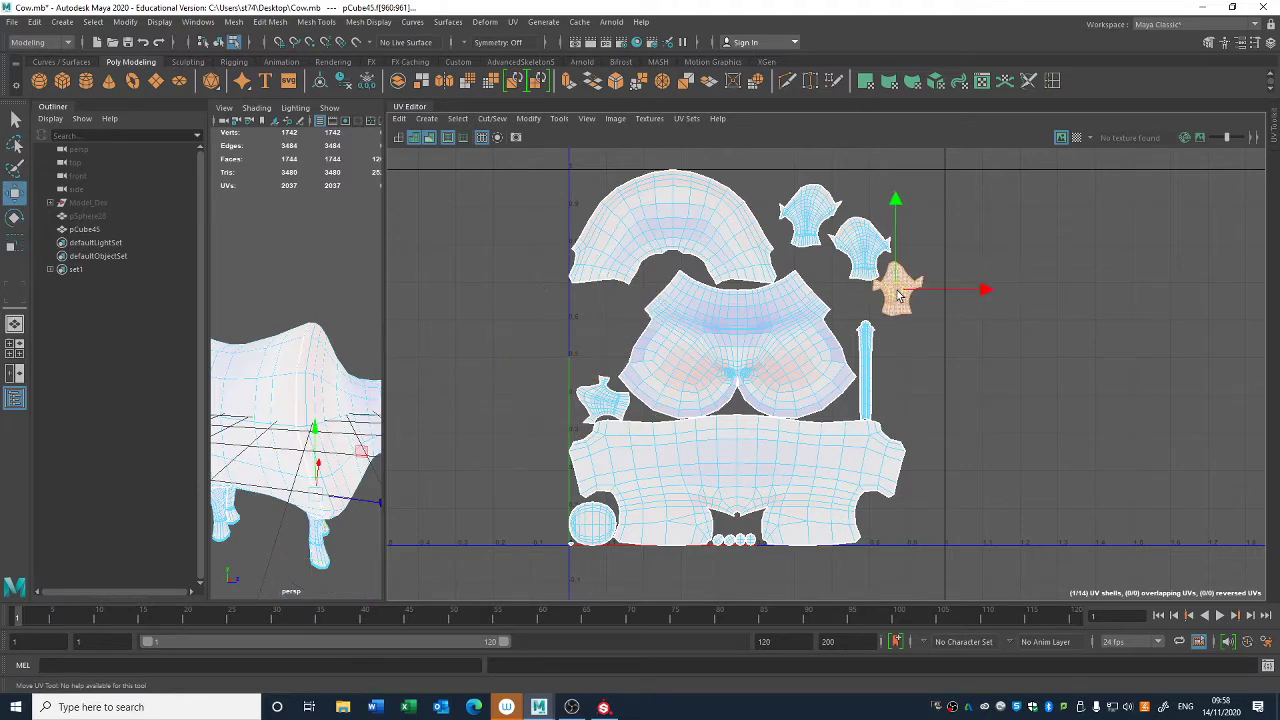
- Rotate the last leg shell upright and place it beside the narrow strip shell, below the other legs
{"action": "left_click", "coordinate": [600, 400]}
{"action": "key", "text": "e"}
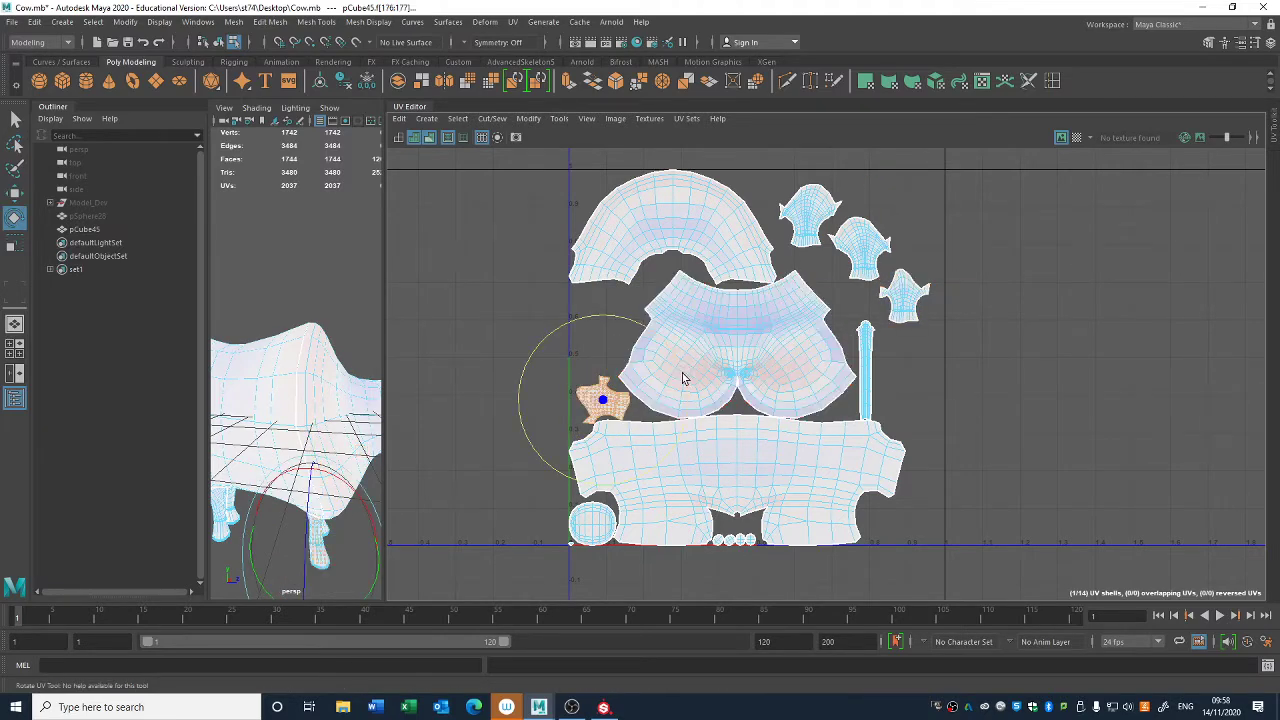
{"action": "key", "text": "w"}
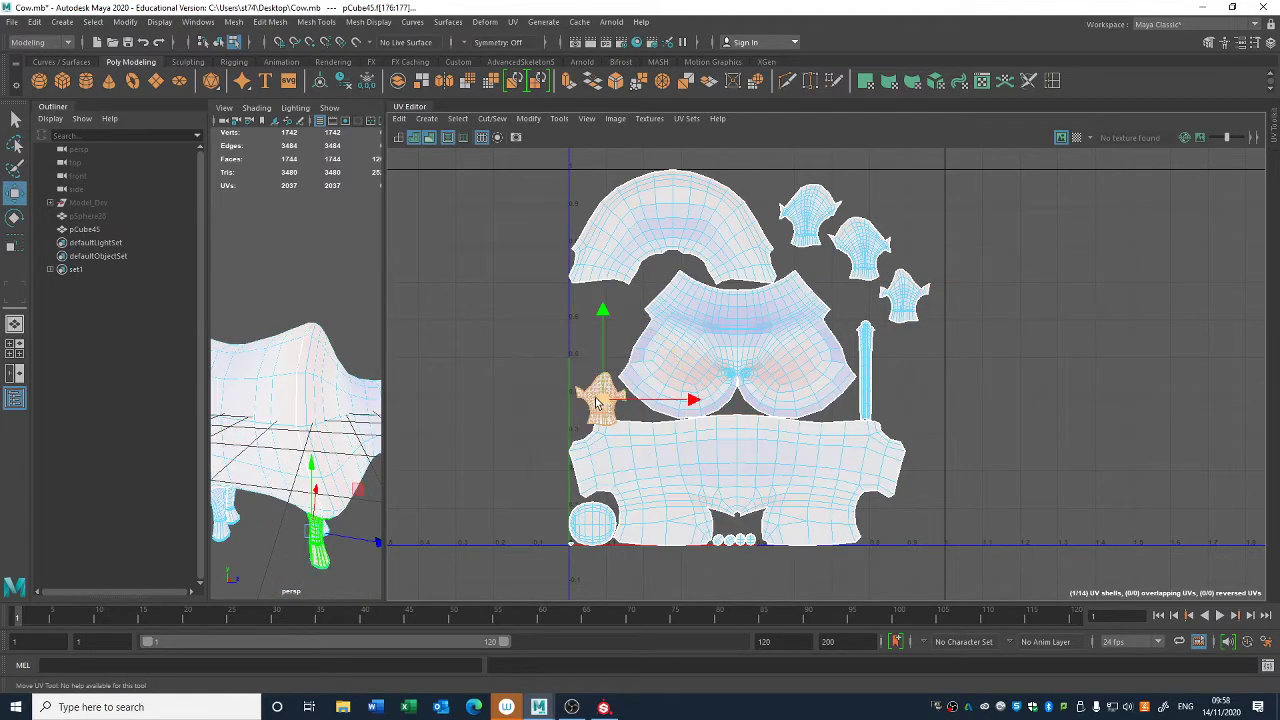
{"action": "left_click_drag", "start_coordinate": [604, 398], "coordinate": [907, 367]}
- Examine the spacing between the torso, head, leg and strip shells up close
{"action": "right_click_drag", "start_coordinate": [705, 428], "coordinate": [1231, 694], "text": "alt"}
{"action": "right_click_drag", "start_coordinate": [1010, 515], "coordinate": [535, 325], "text": "alt"}
{"action": "middle_click_drag", "start_coordinate": [1000, 470], "coordinate": [846, 306], "text": "alt"}
{"action": "right_click_drag", "start_coordinate": [650, 445], "coordinate": [1180, 670], "text": "alt"}
{"action": "middle_click_drag", "start_coordinate": [998, 444], "coordinate": [814, 674], "text": "alt"}
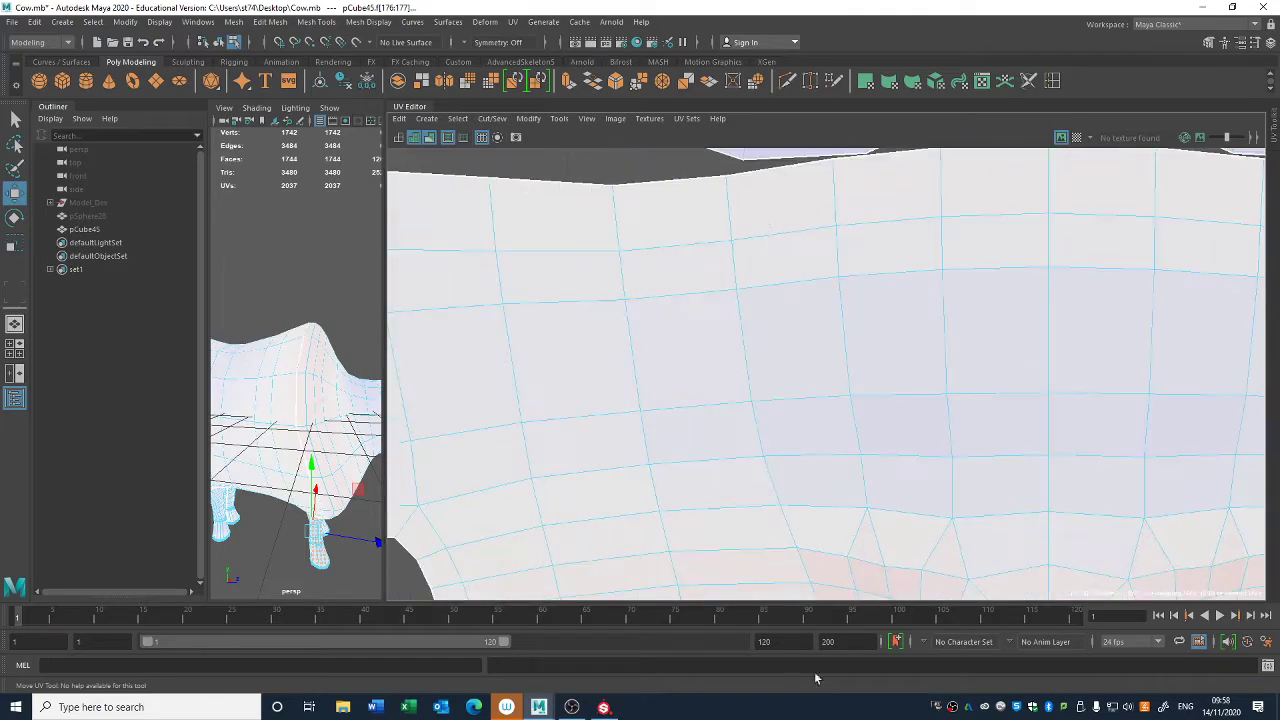
{"action": "middle_click_drag", "start_coordinate": [776, 214], "coordinate": [686, 430], "text": "alt"}
{"action": "right_click_drag", "start_coordinate": [738, 366], "coordinate": [882, 375], "text": "alt"}
{"action": "middle_click_drag", "start_coordinate": [880, 375], "coordinate": [572, 440], "text": "alt"}
{"action": "right_click_drag", "start_coordinate": [601, 451], "coordinate": [700, 288], "text": "alt"}
{"action": "left_click", "coordinate": [717, 288]}
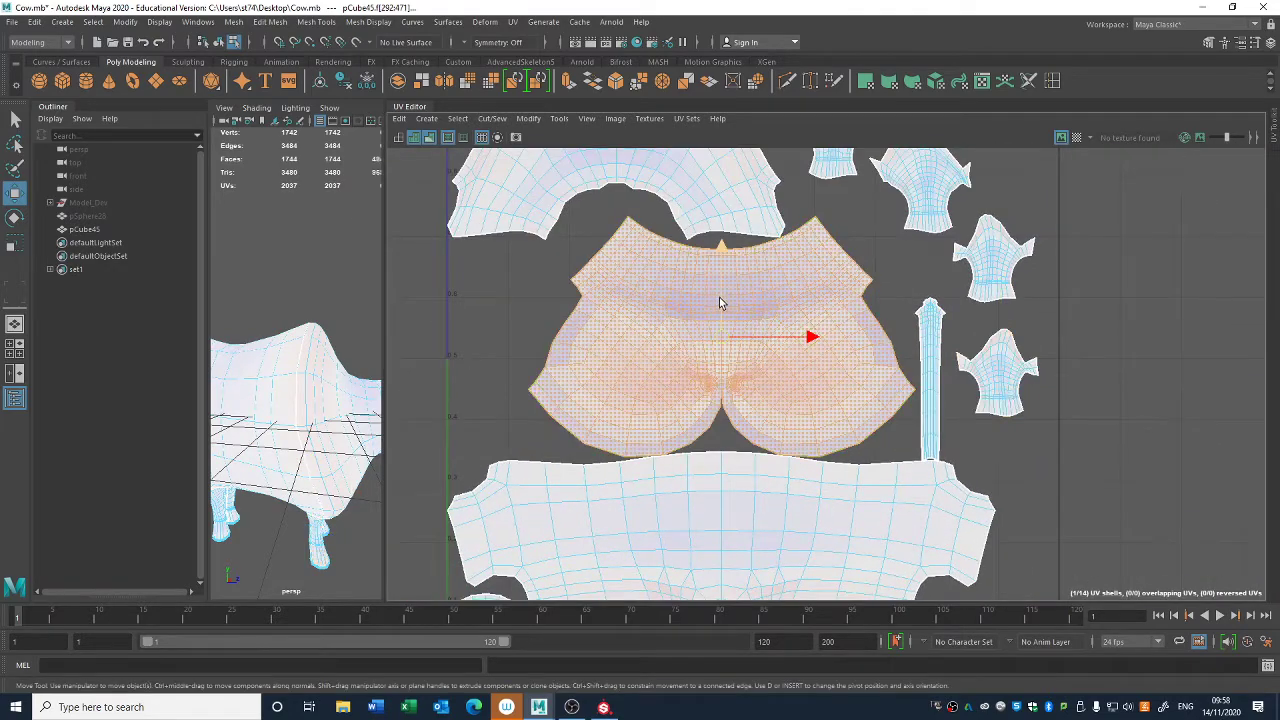
{"action": "middle_click_drag", "start_coordinate": [683, 208], "coordinate": [736, 382], "text": "alt"}
{"action": "right_click_drag", "start_coordinate": [736, 382], "coordinate": [798, 338], "text": "alt"}
{"action": "left_click", "coordinate": [1120, 578]}
{"action": "middle_click_drag", "start_coordinate": [882, 404], "coordinate": [1042, 354], "text": "alt"}
{"action": "right_click_drag", "start_coordinate": [546, 417], "coordinate": [1186, 623], "text": "alt"}
{"action": "right_click_drag", "start_coordinate": [1014, 537], "coordinate": [897, 347], "text": "alt"}
{"action": "middle_click_drag", "start_coordinate": [897, 347], "coordinate": [605, 252], "text": "alt"}
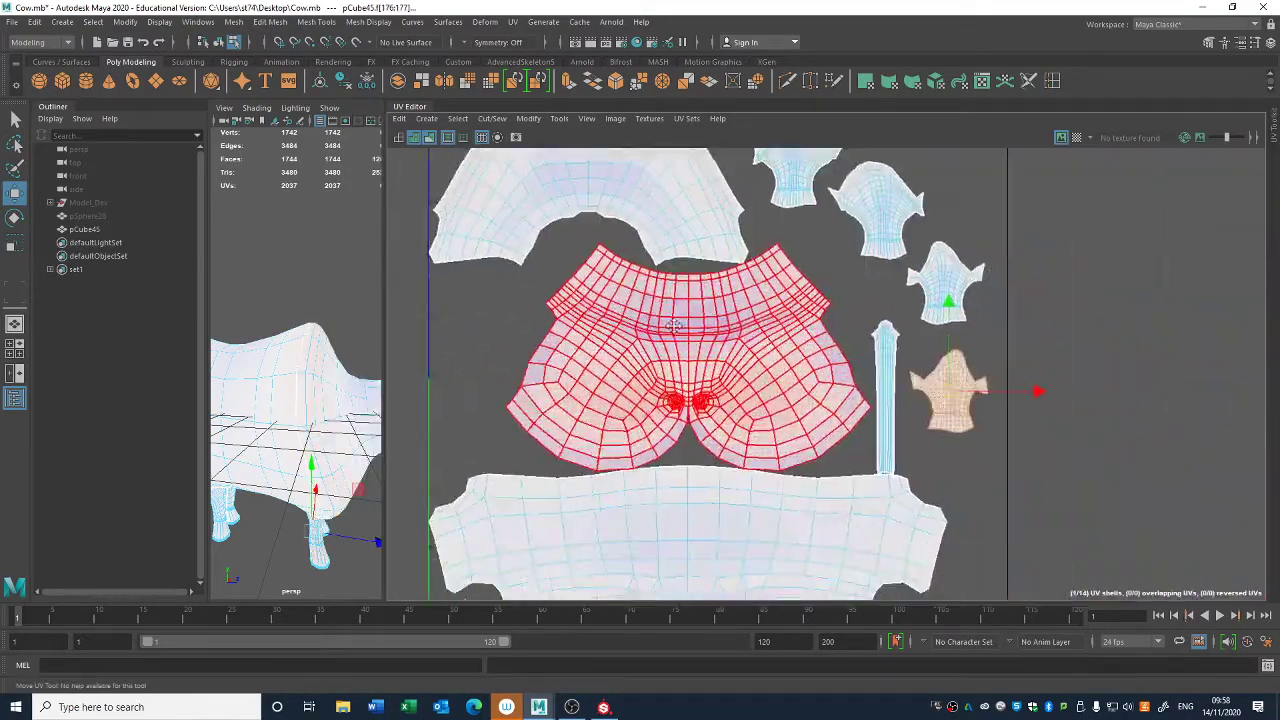
{"action": "middle_click_drag", "start_coordinate": [957, 400], "coordinate": [826, 340], "text": "alt"}
{"action": "right_click_drag", "start_coordinate": [826, 340], "coordinate": [792, 358], "text": "alt"}
{"action": "middle_click_drag", "start_coordinate": [792, 358], "coordinate": [849, 356], "text": "alt"}
{"action": "left_click", "coordinate": [833, 361]}
- Select the four small round shells and nudge them up into the gap between the torso shell's lower flaps
{"action": "left_click_drag", "start_coordinate": [829, 321], "coordinate": [829, 315]}
{"action": "middle_click_drag", "start_coordinate": [641, 457], "coordinate": [656, 372], "text": "alt"}
{"action": "left_click_drag", "start_coordinate": [697, 470], "coordinate": [680, 470]}
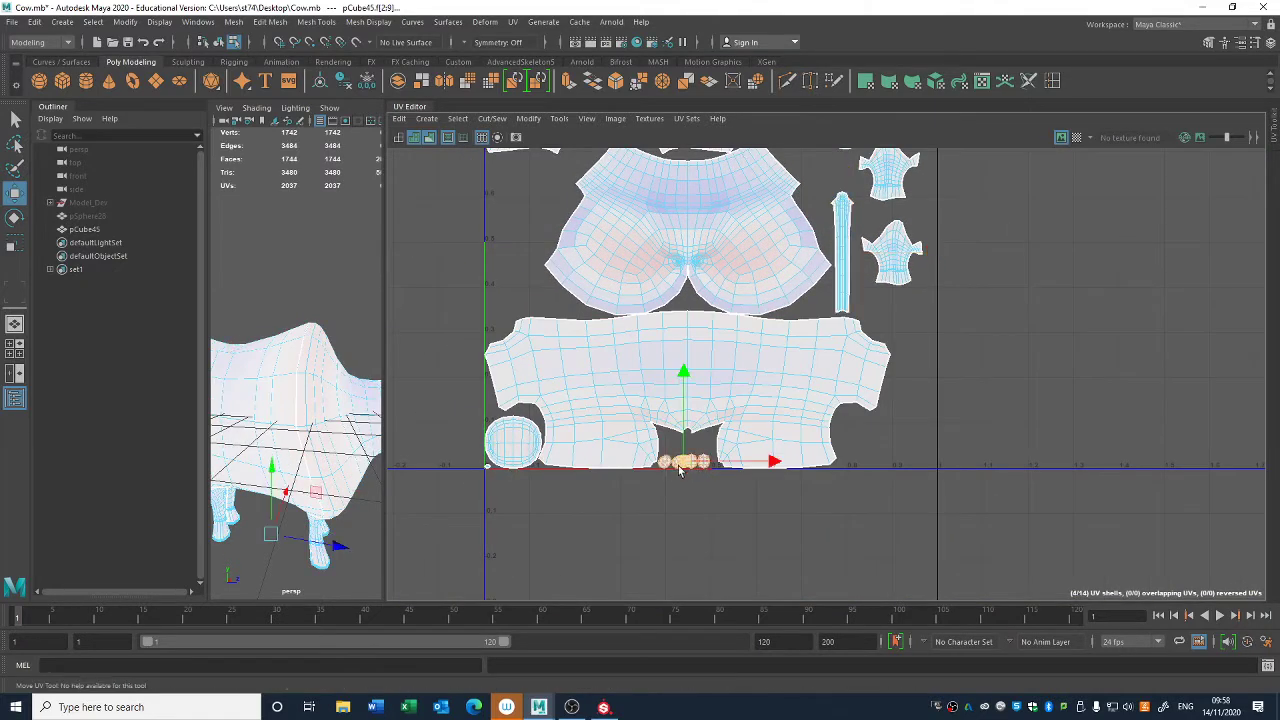
- Move the round head-top shell beside the head shell, and the tiny shell from the UV origin to the strip shell's base
{"action": "left_click", "coordinate": [512, 455]}
{"action": "left_click_drag", "start_coordinate": [512, 450], "coordinate": [525, 211]}
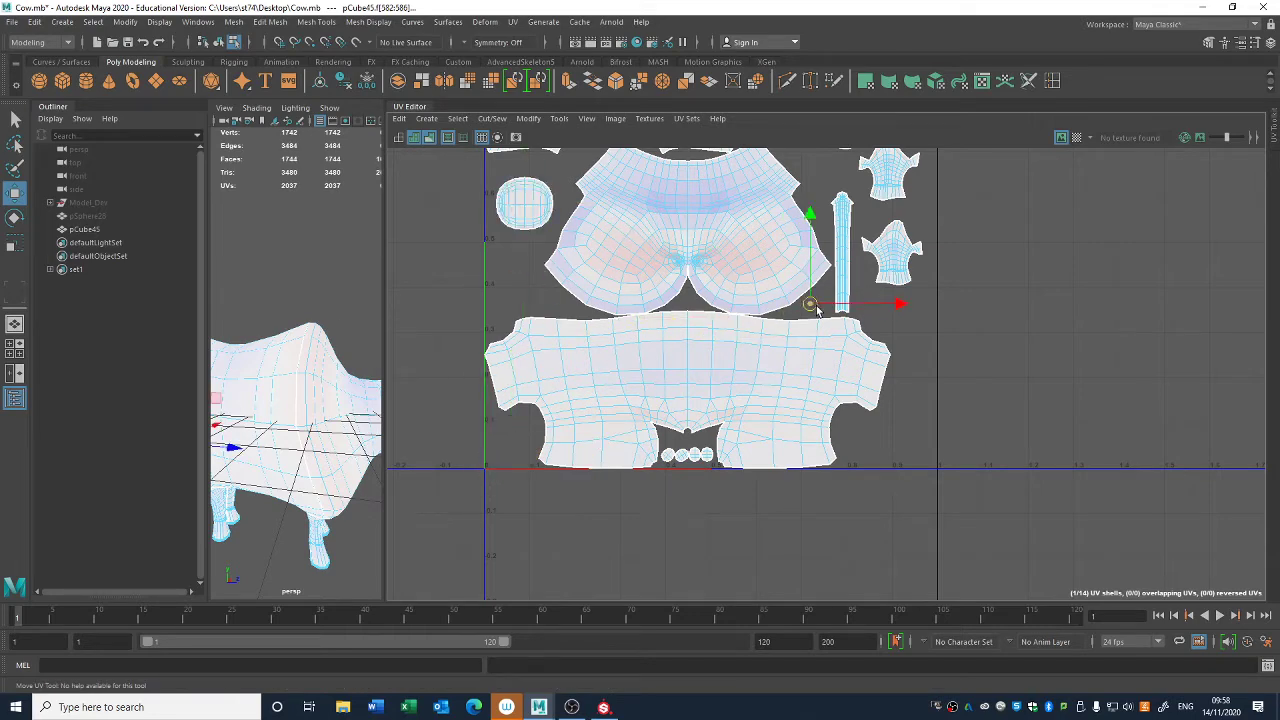
{"action": "left_click", "coordinate": [1010, 432]}
{"action": "scroll", "coordinate": [1003, 426], "scroll_direction": "down", "scroll_amount": 1}
{"action": "middle_click_drag", "start_coordinate": [766, 343], "coordinate": [774, 429], "text": "alt"}
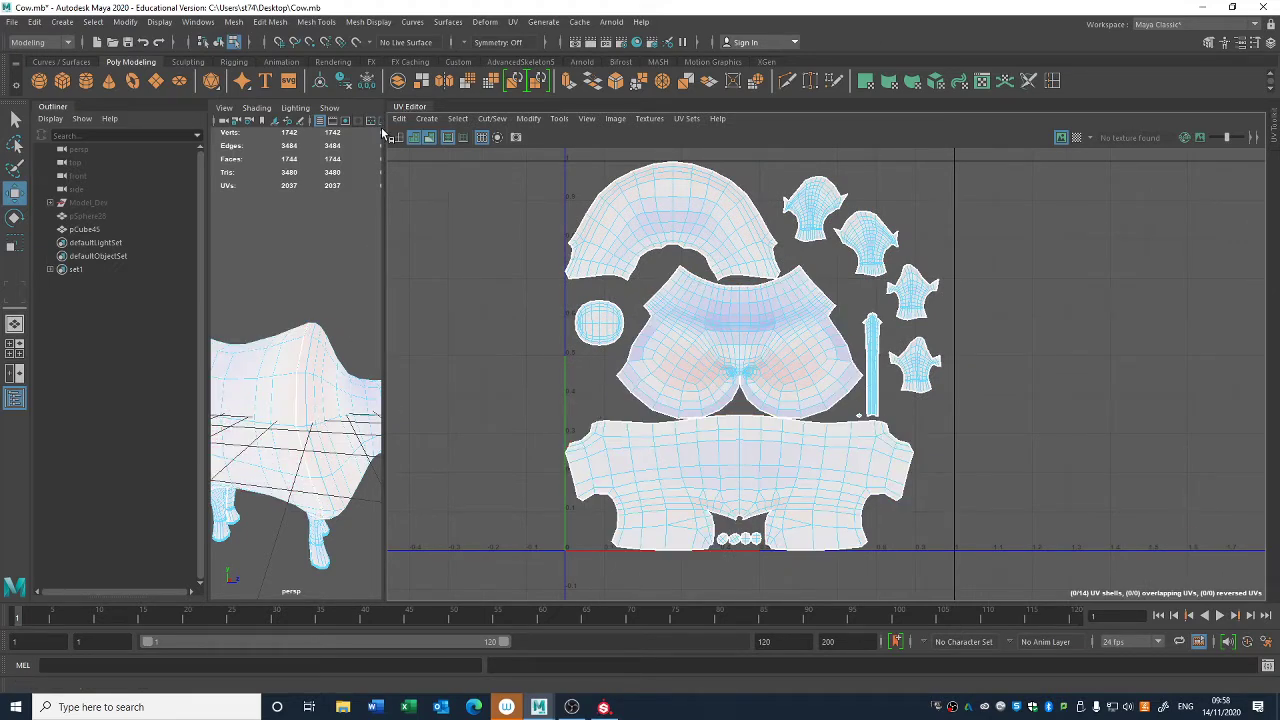
- Enlarge the perspective view and show the hidden hat pSphere28 on the cow's head, keeping it selected
{"action": "left_click_drag", "start_coordinate": [383, 129], "coordinate": [929, 210]}
{"action": "left_click", "coordinate": [91, 218]}
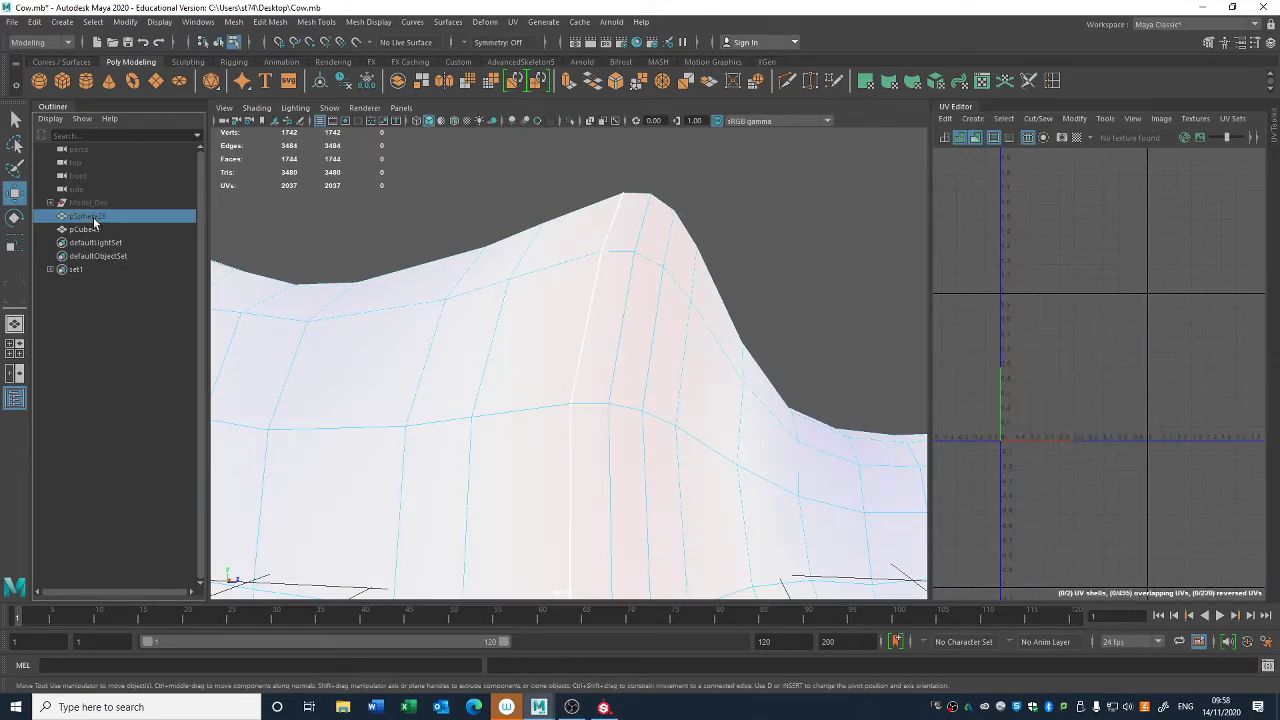
{"action": "scroll", "coordinate": [425, 288], "scroll_direction": "down", "scroll_amount": 8}
{"action": "mouse_move", "coordinate": [611, 377]}
{"action": "left_mouse_down", "text": "alt"}
{"action": "mouse_move", "coordinate": [633, 347]}
{"action": "mouse_move", "coordinate": [686, 363]}
{"action": "mouse_move", "coordinate": [594, 374]}
{"action": "mouse_move", "coordinate": [606, 389]}
{"action": "mouse_move", "coordinate": [626, 379]}
{"action": "left_mouse_up", "text": "alt"}
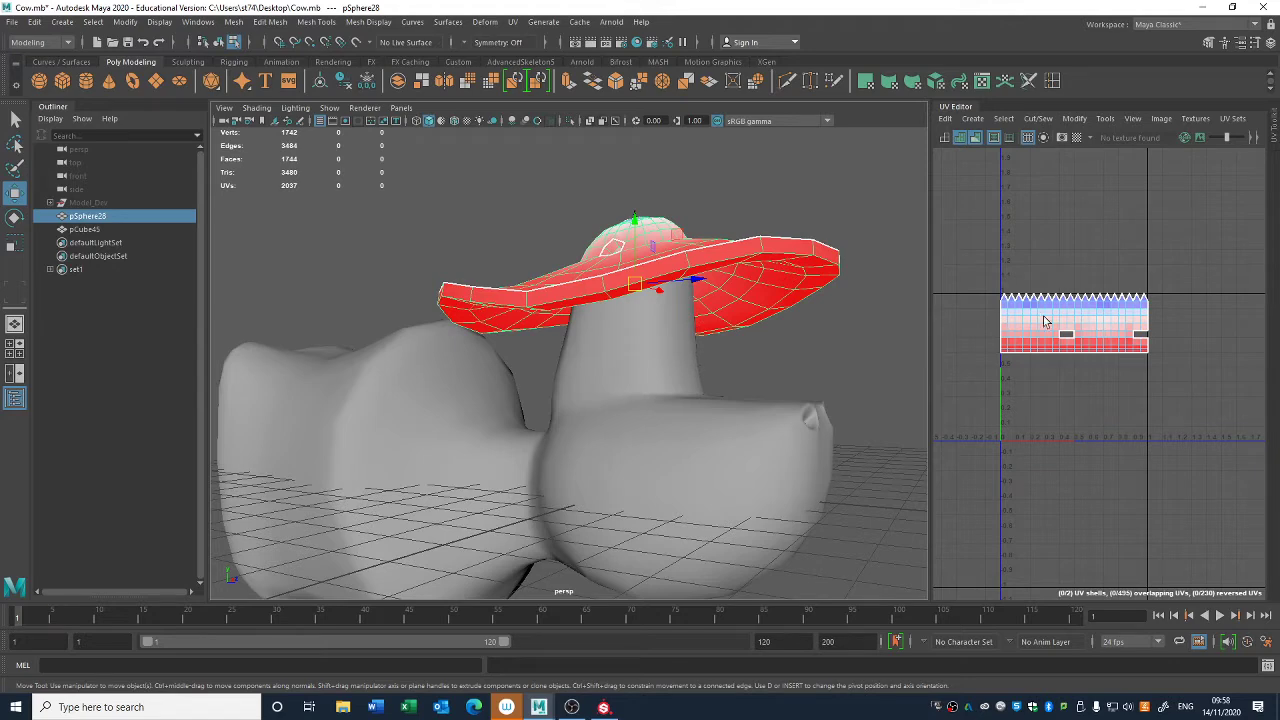
{"action": "scroll", "coordinate": [657, 403], "scroll_direction": "down", "scroll_amount": 5}
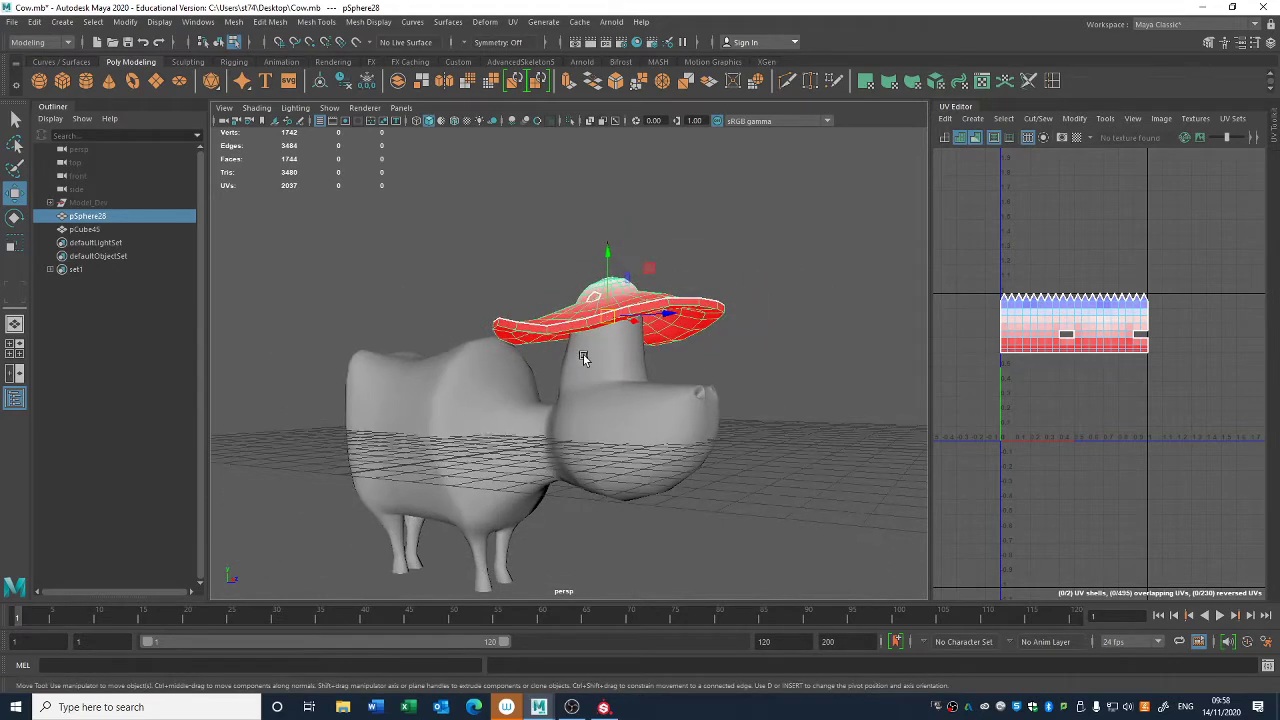
{"action": "scroll", "coordinate": [543, 285], "scroll_direction": "up", "scroll_amount": 3}
{"action": "left_click_drag", "start_coordinate": [543, 285], "coordinate": [580, 313], "text": "alt"}
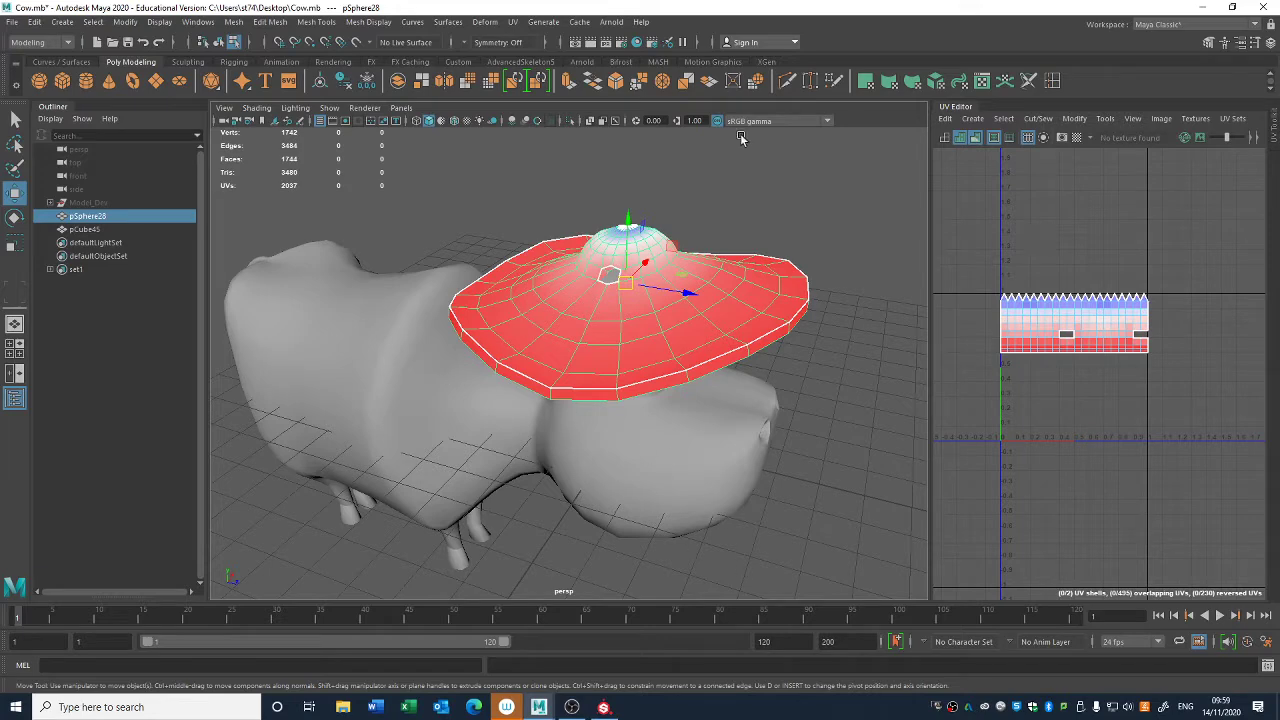
{"action": "left_click_drag", "start_coordinate": [565, 260], "coordinate": [630, 276], "text": "alt"}
- Try a planar projection on the hat and replace it with a camera-based UV projection from the current view
{"action": "left_click", "coordinate": [512, 22]}
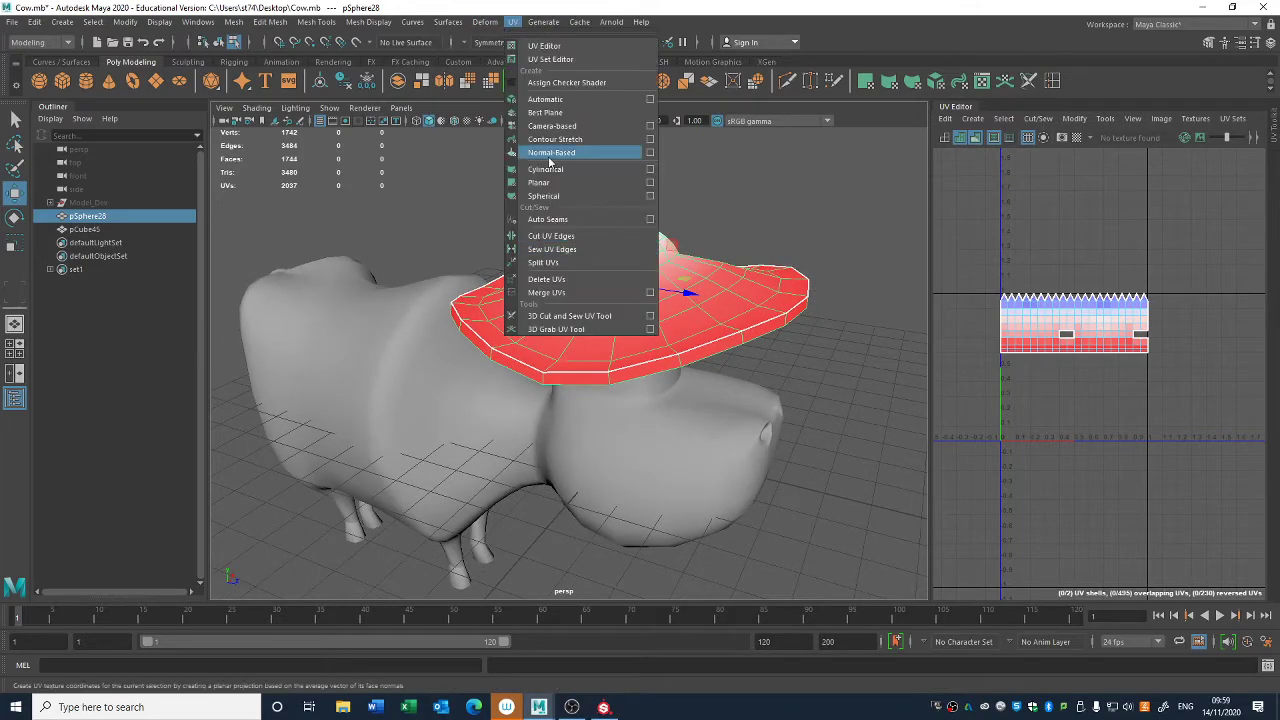
{"action": "left_click", "coordinate": [539, 182]}
{"action": "left_click", "coordinate": [512, 22]}
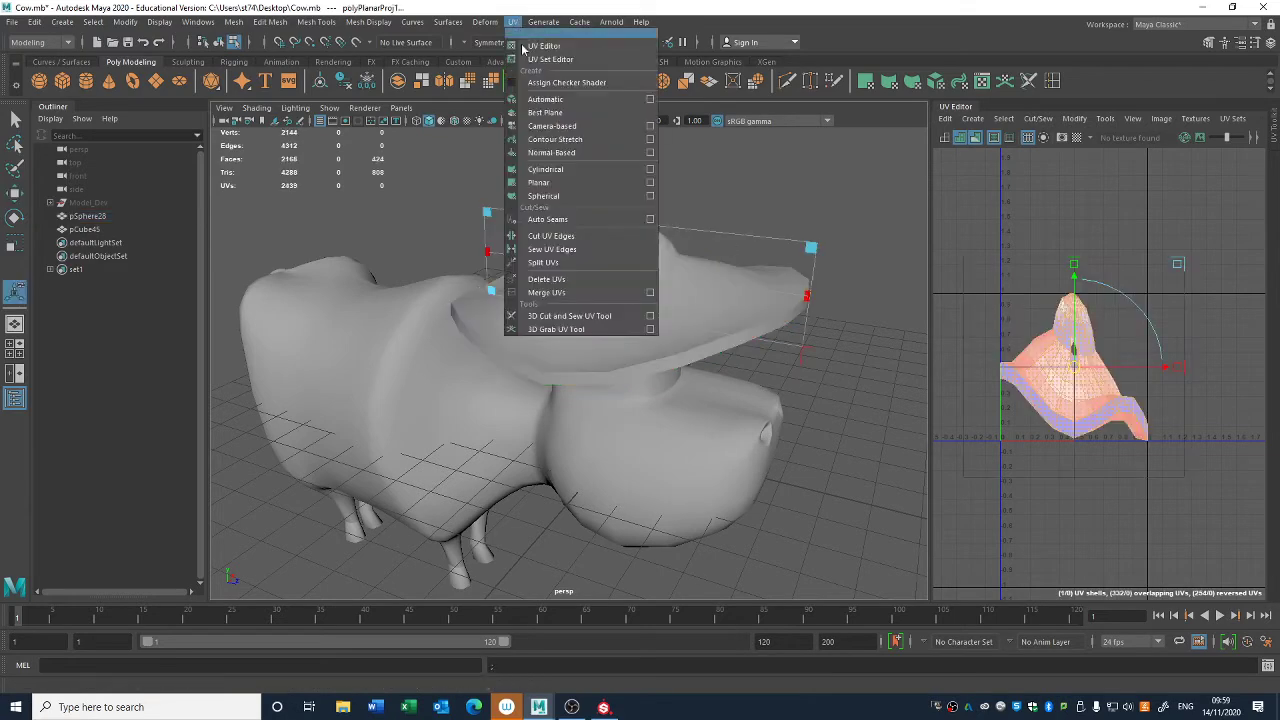
{"action": "left_click", "coordinate": [558, 139]}
{"action": "left_click_drag", "start_coordinate": [666, 335], "coordinate": [670, 325], "text": "alt"}
{"action": "key", "text": "q"}
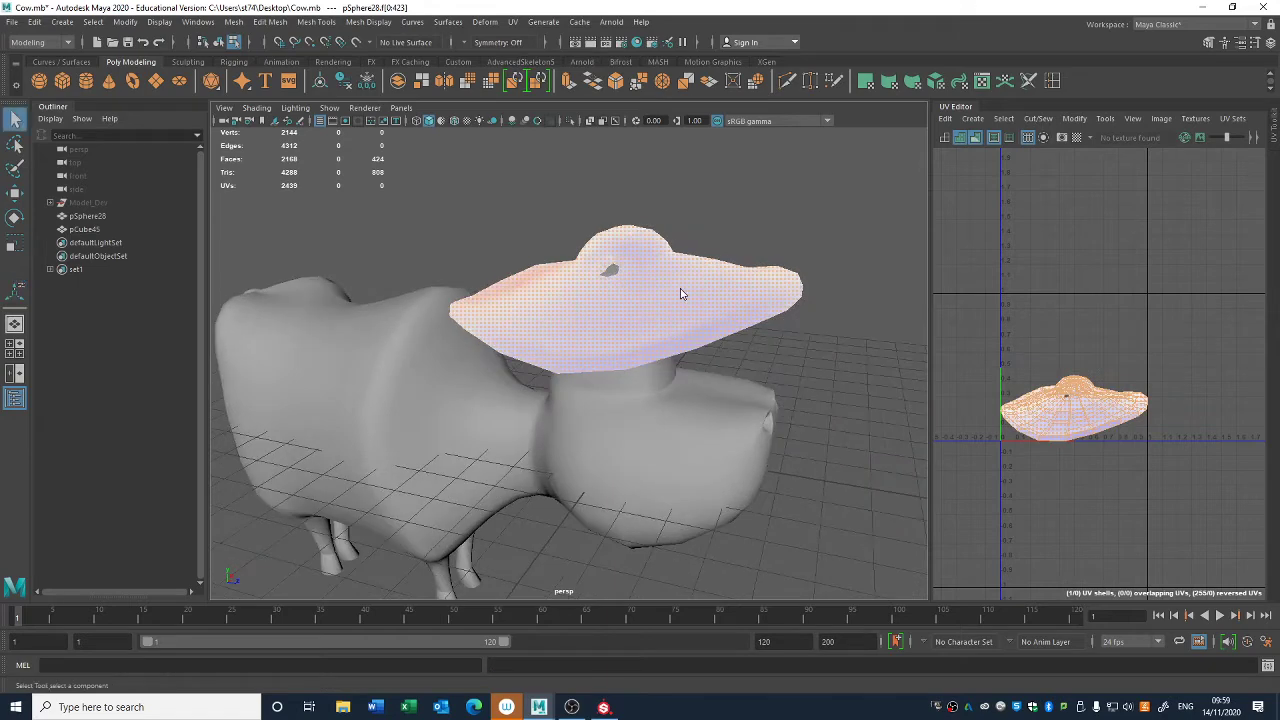
- Cut the hat's UVs along the two edge loops bordering the brim's rim and along edges beside the ear holes
{"action": "right_click_drag", "start_coordinate": [681, 300], "coordinate": [670, 264]}
{"action": "scroll", "coordinate": [674, 275], "scroll_direction": "up", "scroll_amount": 3}
{"action": "double_click", "coordinate": [700, 356]}
{"action": "double_click", "coordinate": [703, 356], "text": "shift"}
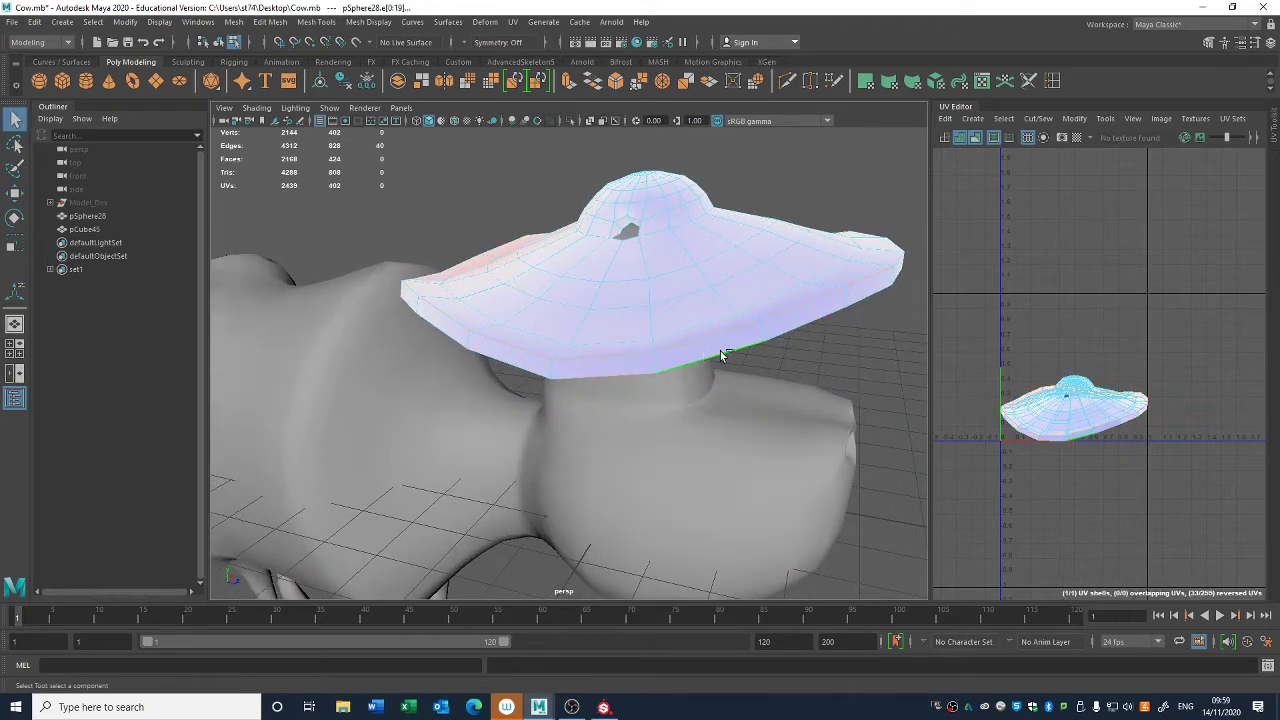
{"action": "left_click", "coordinate": [630, 220], "text": "shift"}
{"action": "left_click", "coordinate": [628, 229], "text": "shift"}
{"action": "left_click_drag", "start_coordinate": [800, 252], "coordinate": [634, 291], "text": "alt"}
{"action": "left_click", "coordinate": [686, 272], "text": "shift"}
{"action": "left_click", "coordinate": [688, 270], "text": "shift"}
{"action": "left_click", "coordinate": [588, 291], "text": "shift"}
{"action": "middle_click_drag", "start_coordinate": [1156, 433], "coordinate": [1144, 404], "text": "alt"}
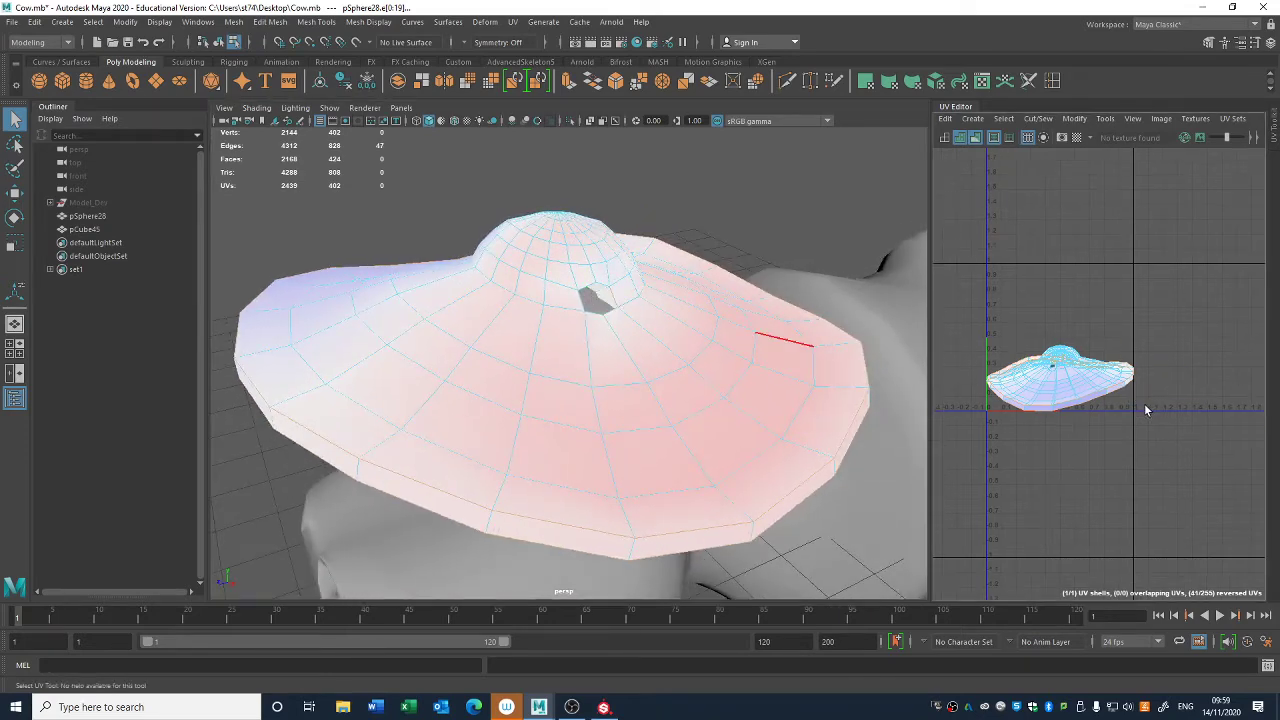
{"action": "key", "text": "shift+x"}
- Move the hat's main shell off the rim shell, out past the right side of the 0–1 tile
{"action": "scroll", "coordinate": [1069, 343], "scroll_direction": "up", "scroll_amount": 3}
{"action": "right_click_drag", "start_coordinate": [1104, 403], "coordinate": [1068, 388]}
{"action": "left_click", "coordinate": [1068, 400]}
{"action": "key", "text": "w"}
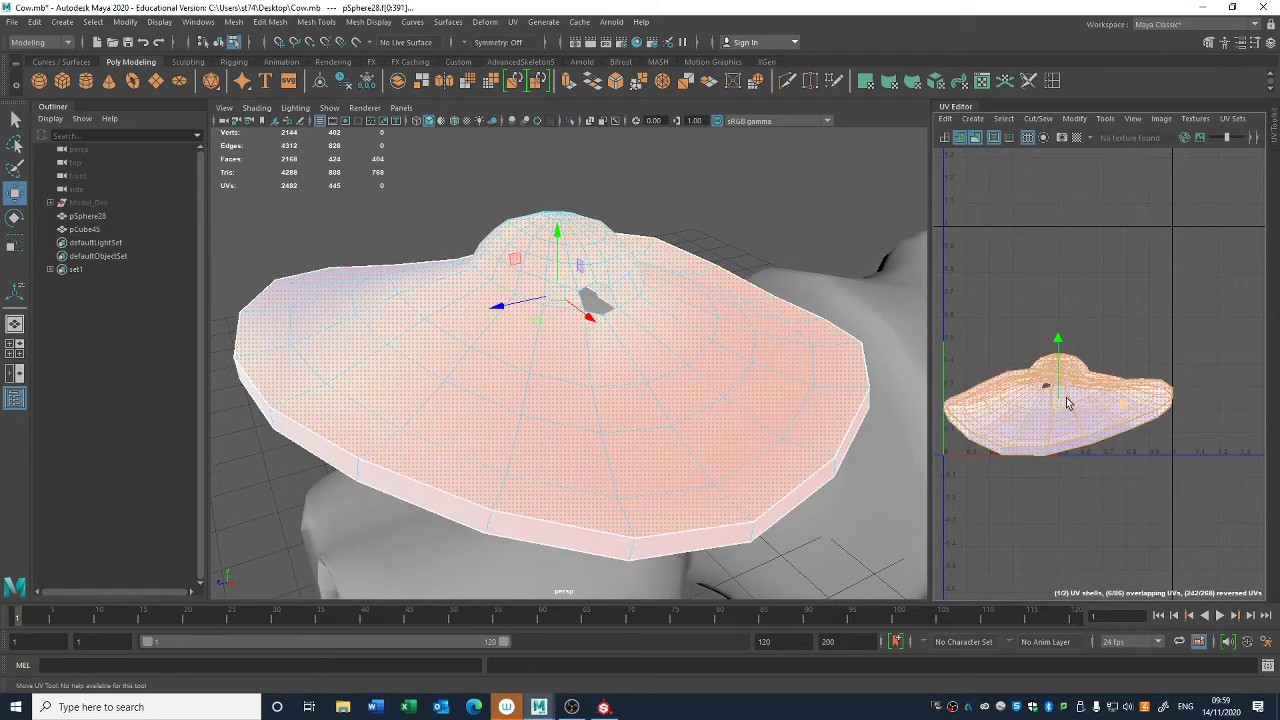
{"action": "left_click_drag", "start_coordinate": [1067, 402], "coordinate": [1272, 370]}
- Return to object selection and hide the cow body pCube45
{"action": "scroll", "coordinate": [594, 286], "scroll_direction": "up", "scroll_amount": 2}
{"action": "right_click_drag", "start_coordinate": [594, 286], "coordinate": [672, 222]}
{"action": "left_click", "coordinate": [690, 200]}
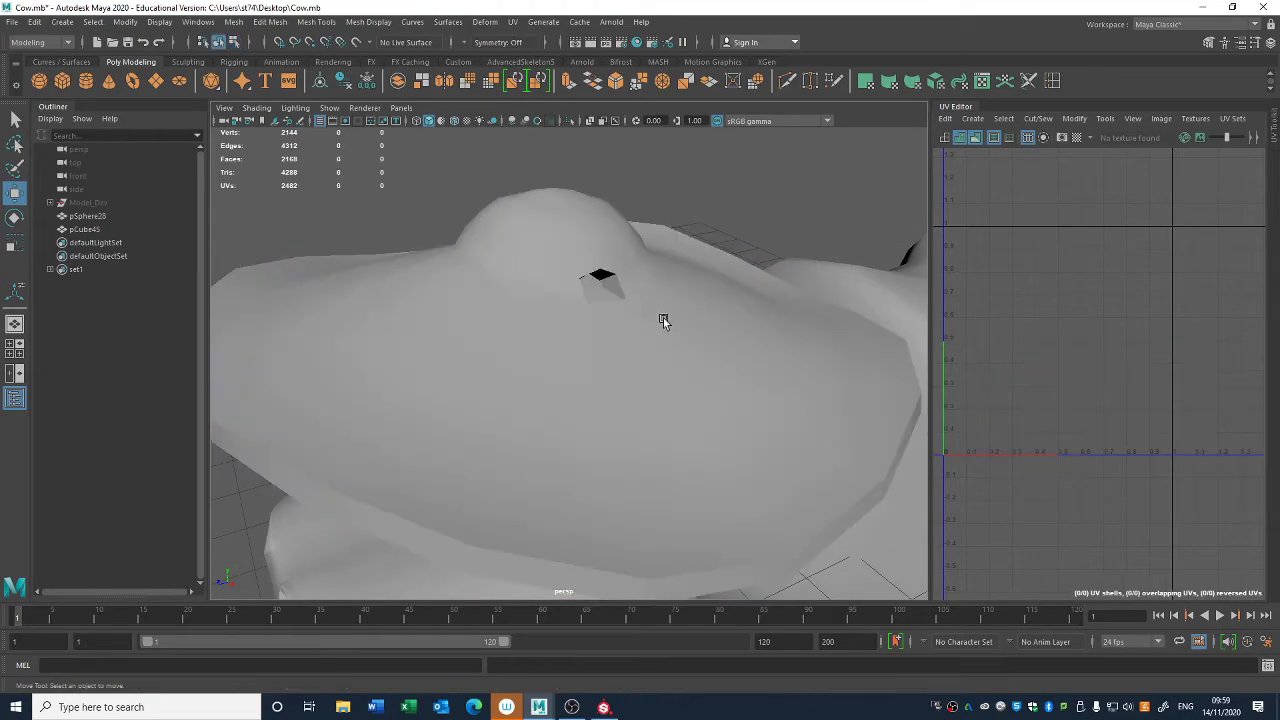
{"action": "left_click", "coordinate": [298, 567]}
{"action": "key", "text": "h"}
- Switch the hat to edge selection and start selecting the edges around one of the crown's ear holes
{"action": "left_click_drag", "start_coordinate": [564, 547], "coordinate": [658, 376], "text": "alt"}
{"action": "left_click", "coordinate": [662, 376]}
{"action": "scroll", "coordinate": [700, 372], "scroll_direction": "up", "scroll_amount": 4}
{"action": "middle_click_drag", "start_coordinate": [745, 372], "coordinate": [655, 507], "text": "alt"}
{"action": "right_click_drag", "start_coordinate": [840, 198], "coordinate": [840, 165]}
{"action": "key", "text": "q"}
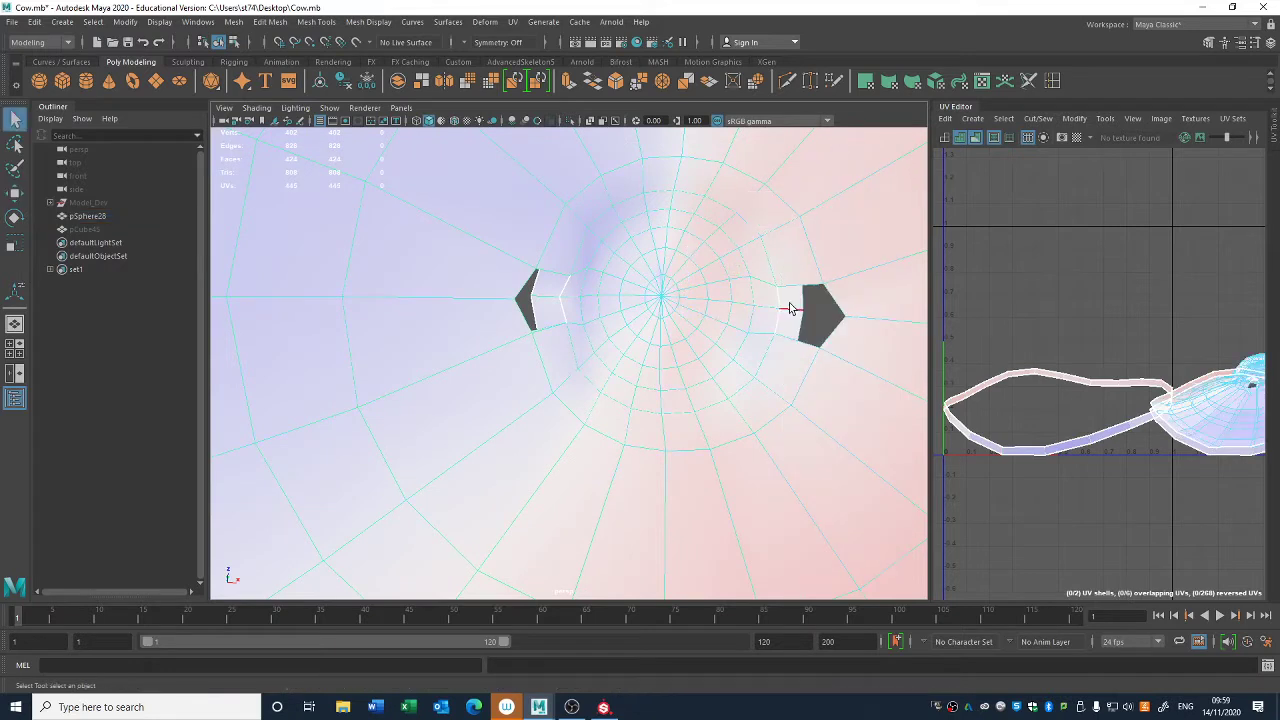
{"action": "left_click", "coordinate": [806, 285]}
{"action": "left_click", "coordinate": [833, 303], "text": "shift"}
{"action": "left_click", "coordinate": [811, 346], "text": "shift"}
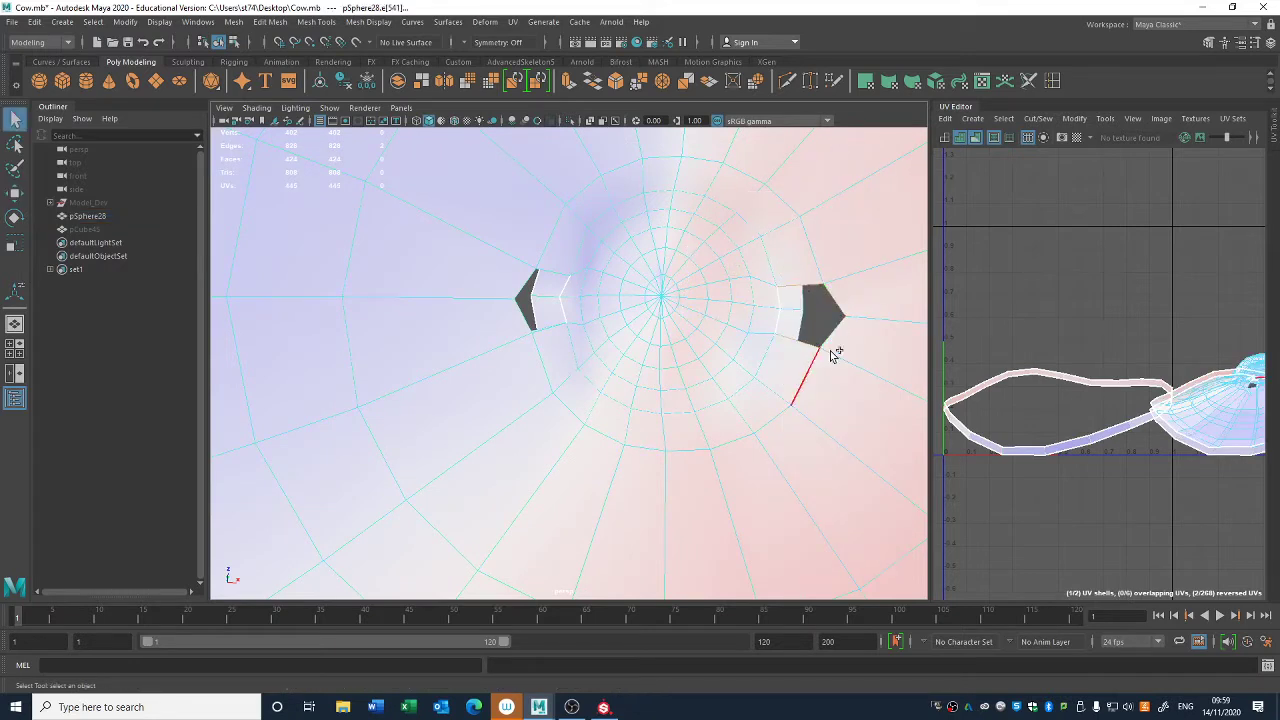
{"action": "left_click", "coordinate": [835, 334], "text": "shift"}
- Add the edges framing the opposite ear hole on the crown to the selection
{"action": "left_click", "coordinate": [545, 275], "text": "shift"}
{"action": "left_click", "coordinate": [564, 292], "text": "shift"}
{"action": "left_click", "coordinate": [551, 326], "text": "shift"}
{"action": "left_click", "coordinate": [534, 320], "text": "shift"}
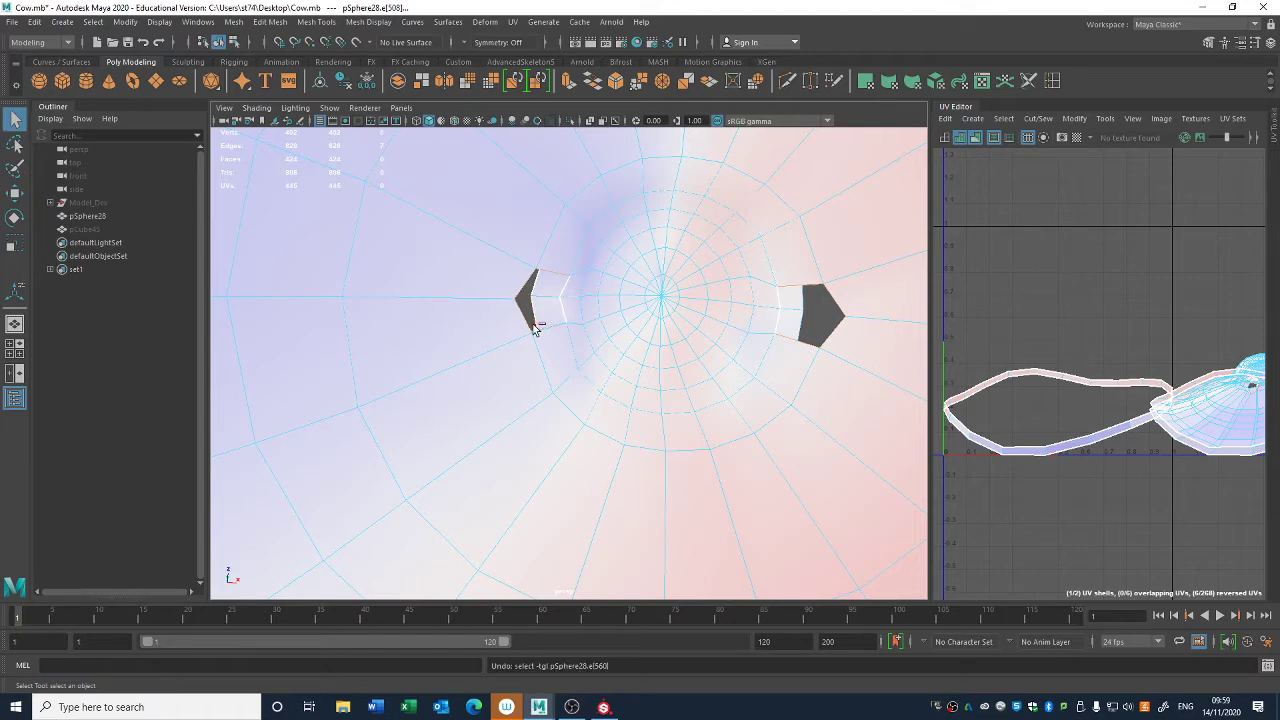
{"action": "left_click_drag", "start_coordinate": [543, 334], "coordinate": [571, 255], "text": "alt"}
{"action": "mouse_move", "coordinate": [621, 334]}
{"action": "left_mouse_down", "text": "alt"}
{"action": "mouse_move", "coordinate": [546, 329]}
{"action": "mouse_move", "coordinate": [597, 326]}
{"action": "left_mouse_up", "text": "alt"}
{"action": "left_click", "coordinate": [454, 429], "text": "shift"}
{"action": "left_click", "coordinate": [707, 436], "text": "shift"}
{"action": "left_click", "coordinate": [632, 547], "text": "shift"}
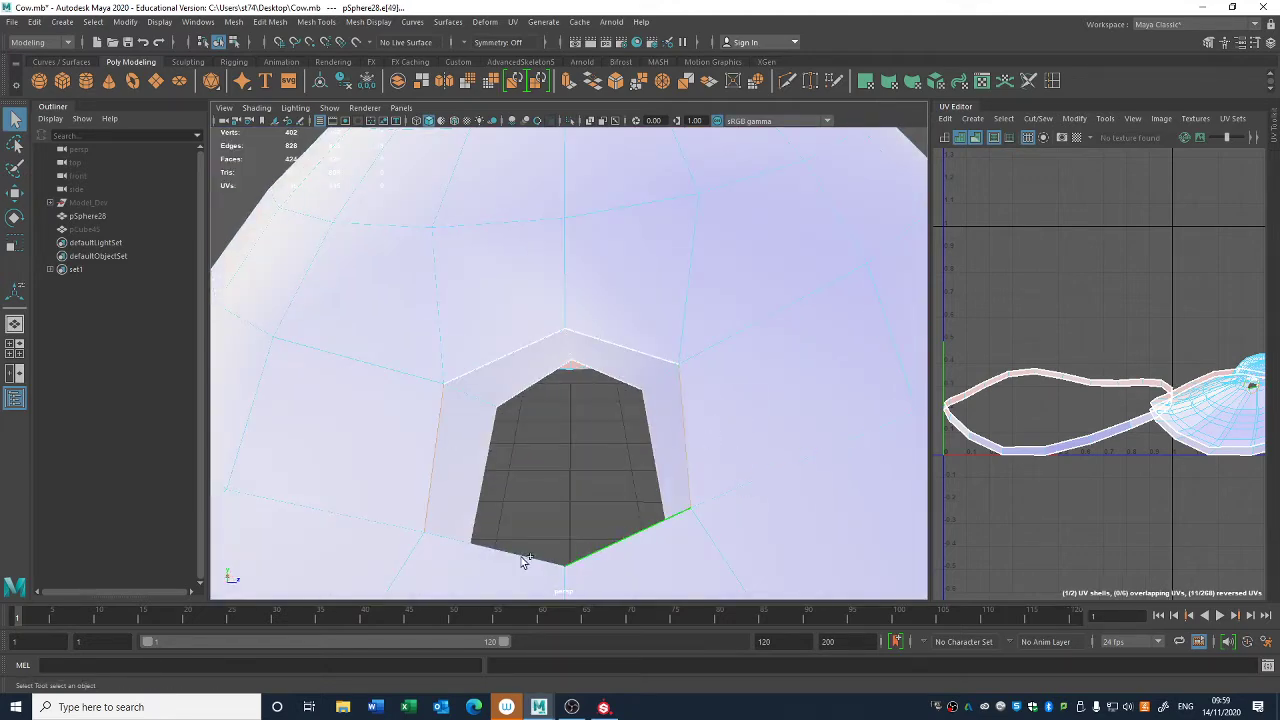
{"action": "left_click", "coordinate": [467, 558], "text": "shift"}
- Complete the edge selection around the first ear hole, including its short inner corner edges
{"action": "left_click_drag", "start_coordinate": [294, 377], "coordinate": [446, 401], "text": "alt"}
{"action": "left_click", "coordinate": [286, 374], "text": "shift"}
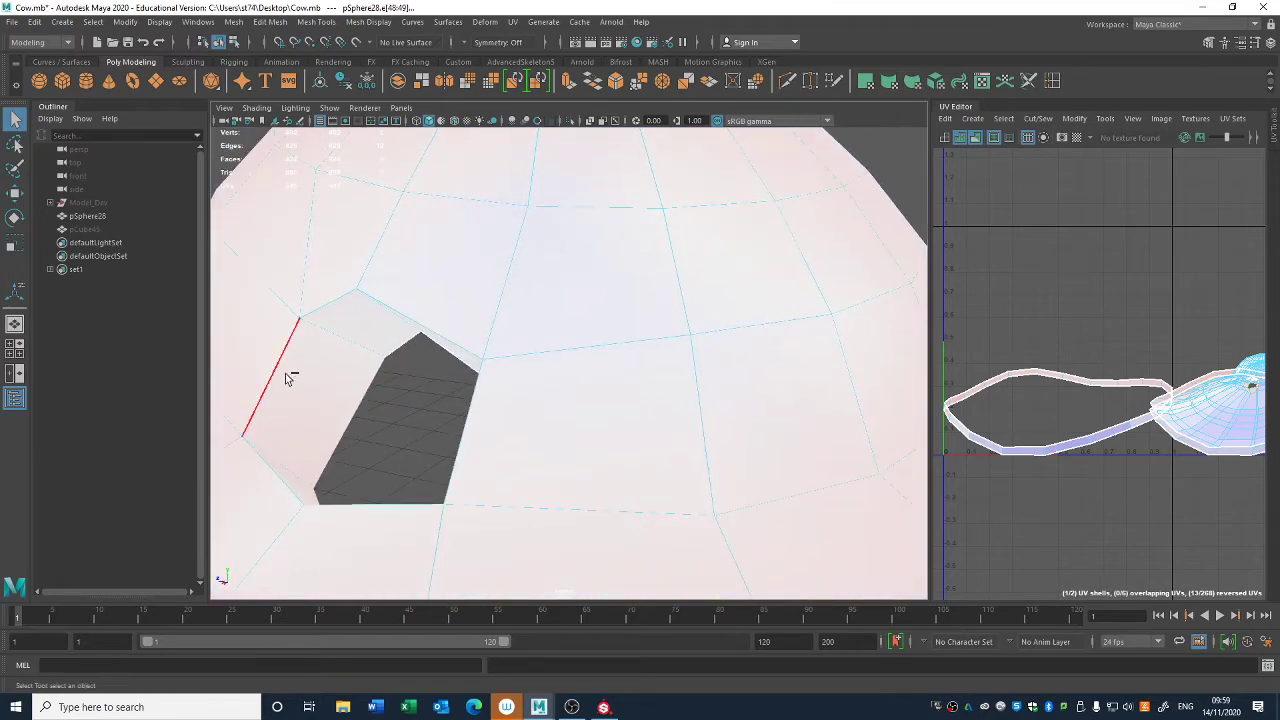
{"action": "left_click", "coordinate": [324, 296], "text": "shift"}
{"action": "left_click", "coordinate": [444, 288], "text": "shift"}
{"action": "left_click", "coordinate": [475, 422], "text": "shift"}
{"action": "left_click", "coordinate": [404, 507], "text": "shift"}
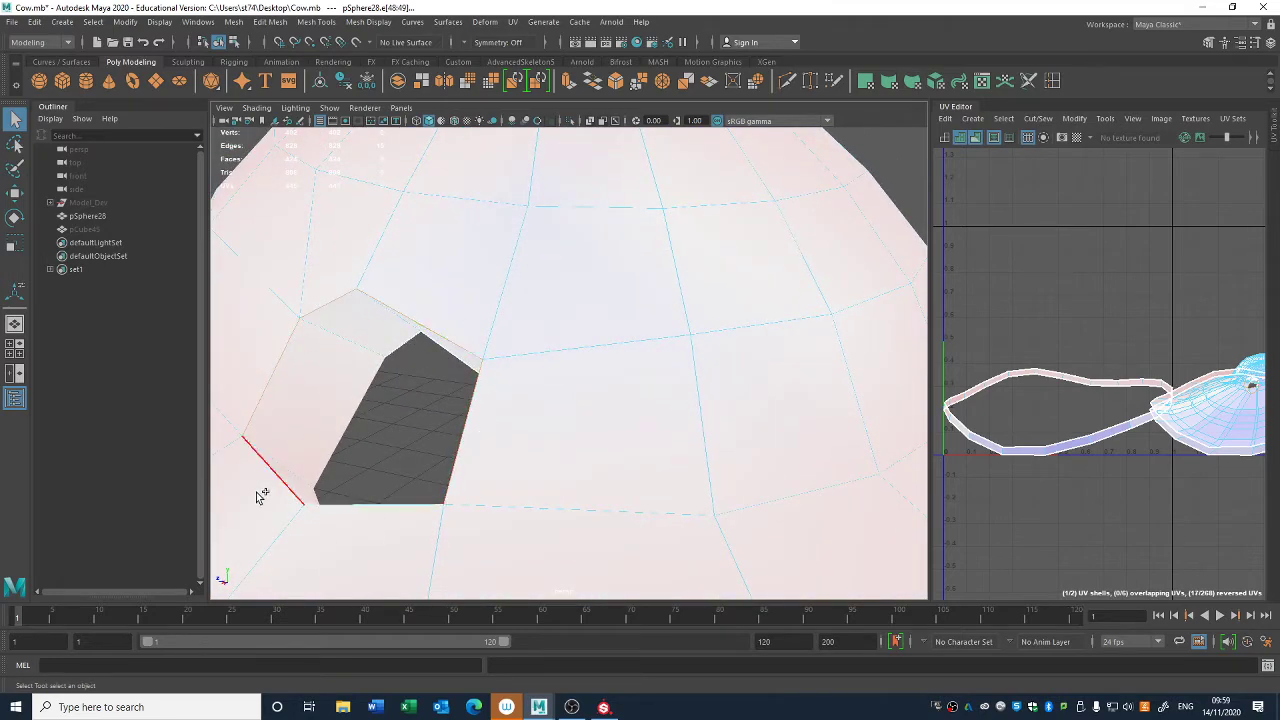
{"action": "left_click", "coordinate": [259, 495], "text": "shift"}
{"action": "left_click_drag", "start_coordinate": [354, 397], "coordinate": [306, 438], "text": "alt"}
{"action": "left_click", "coordinate": [312, 442], "text": "shift"}
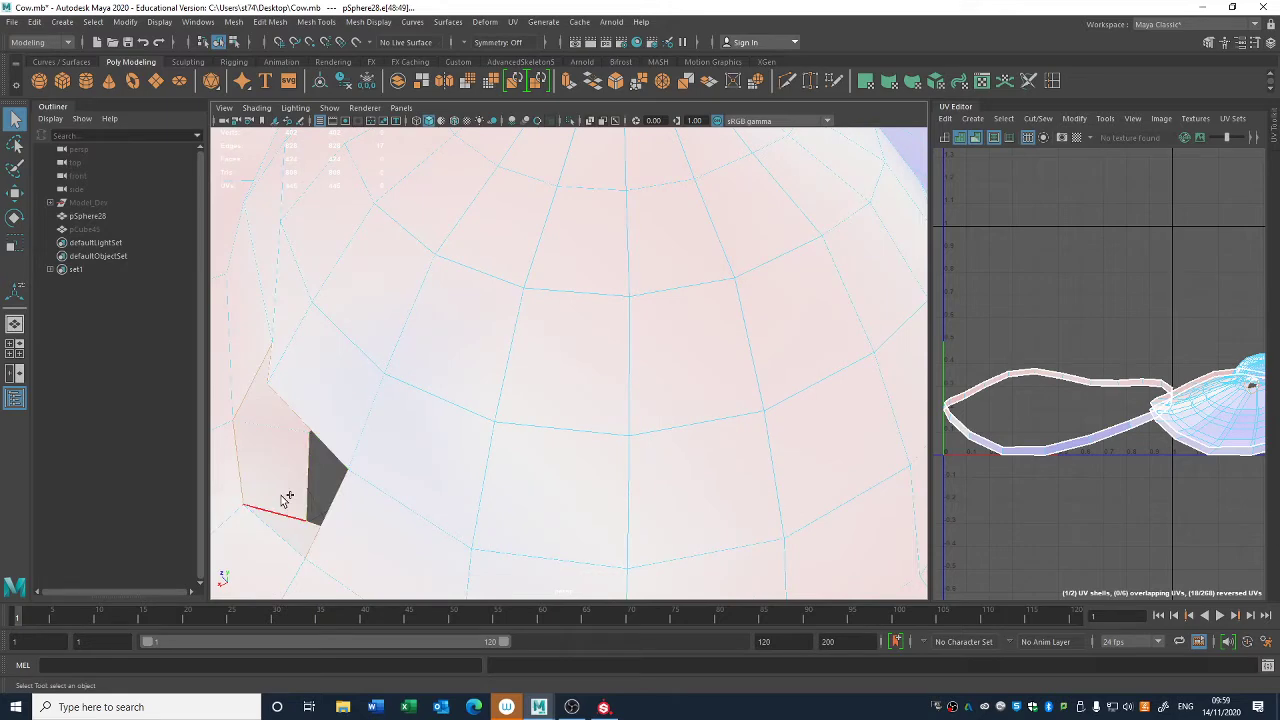
{"action": "left_click", "coordinate": [284, 536], "text": "shift"}
- Cut the hat's UVs along the selected ear-hole edges and switch to UV shell selection
{"action": "left_click_drag", "start_coordinate": [489, 413], "coordinate": [523, 314], "text": "alt"}
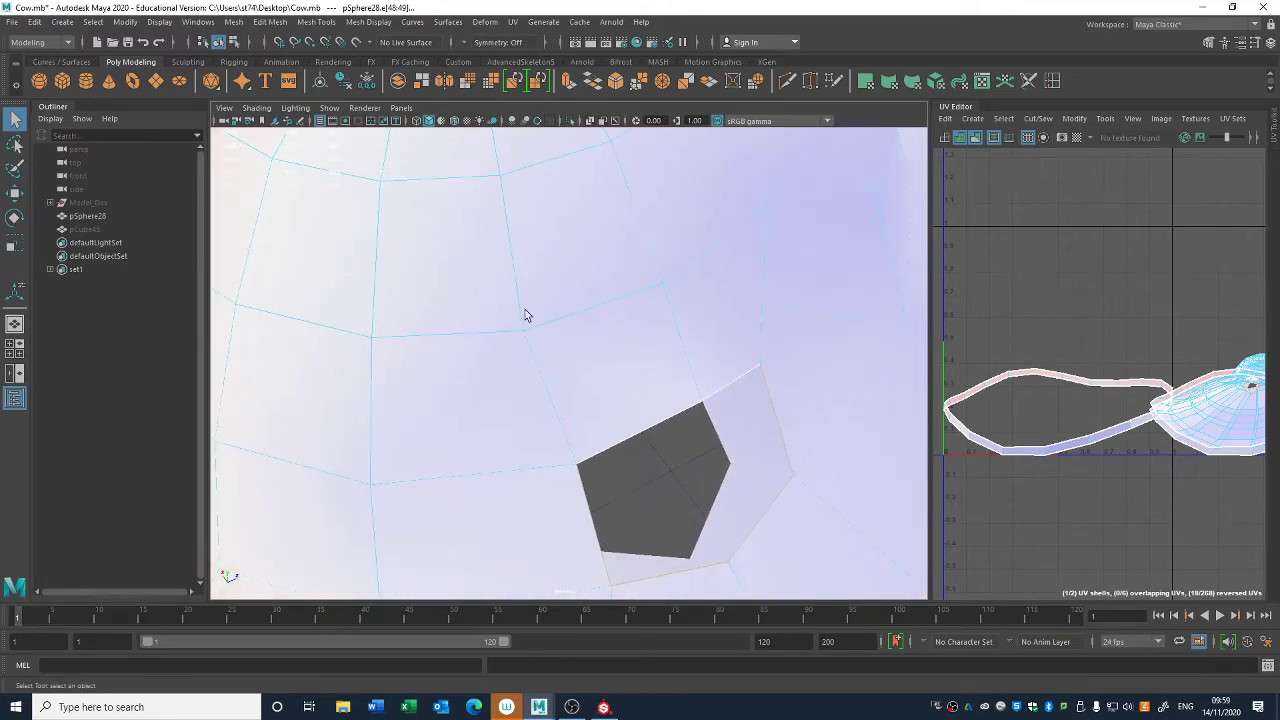
{"action": "left_click_drag", "start_coordinate": [851, 568], "coordinate": [797, 480], "text": "alt"}
{"action": "scroll", "coordinate": [1194, 443], "scroll_direction": "down", "scroll_amount": 2}
{"action": "middle_click_drag", "start_coordinate": [1190, 442], "coordinate": [1082, 417], "text": "alt"}
{"action": "key", "text": "shift+x"}
{"action": "right_click_drag", "start_coordinate": [1152, 406], "coordinate": [1124, 459]}
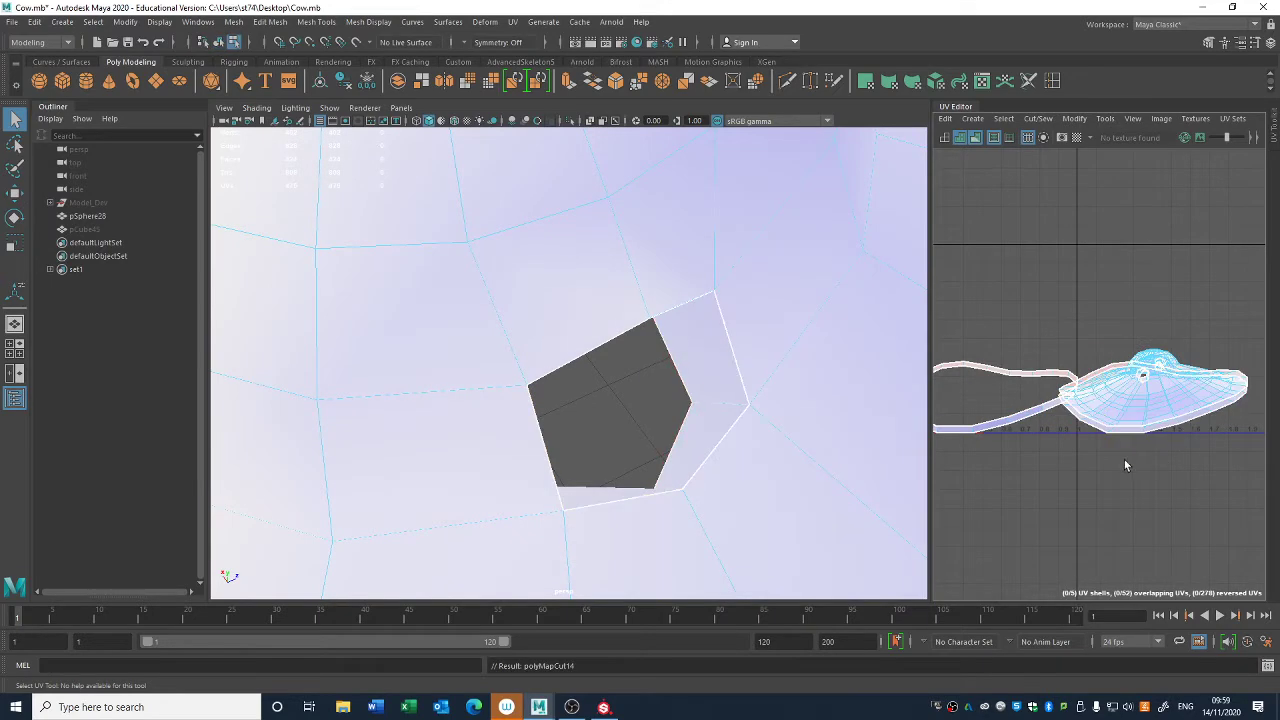
- Move the hat's main shell up past the tile's top edge and separate the remaining small shells from it
{"action": "left_click", "coordinate": [1147, 397]}
{"action": "key", "text": "w"}
{"action": "left_click_drag", "start_coordinate": [1147, 396], "coordinate": [1095, 228]}
{"action": "left_click", "coordinate": [1154, 389]}
{"action": "middle_click_drag", "start_coordinate": [1154, 389], "coordinate": [1214, 406], "text": "alt"}
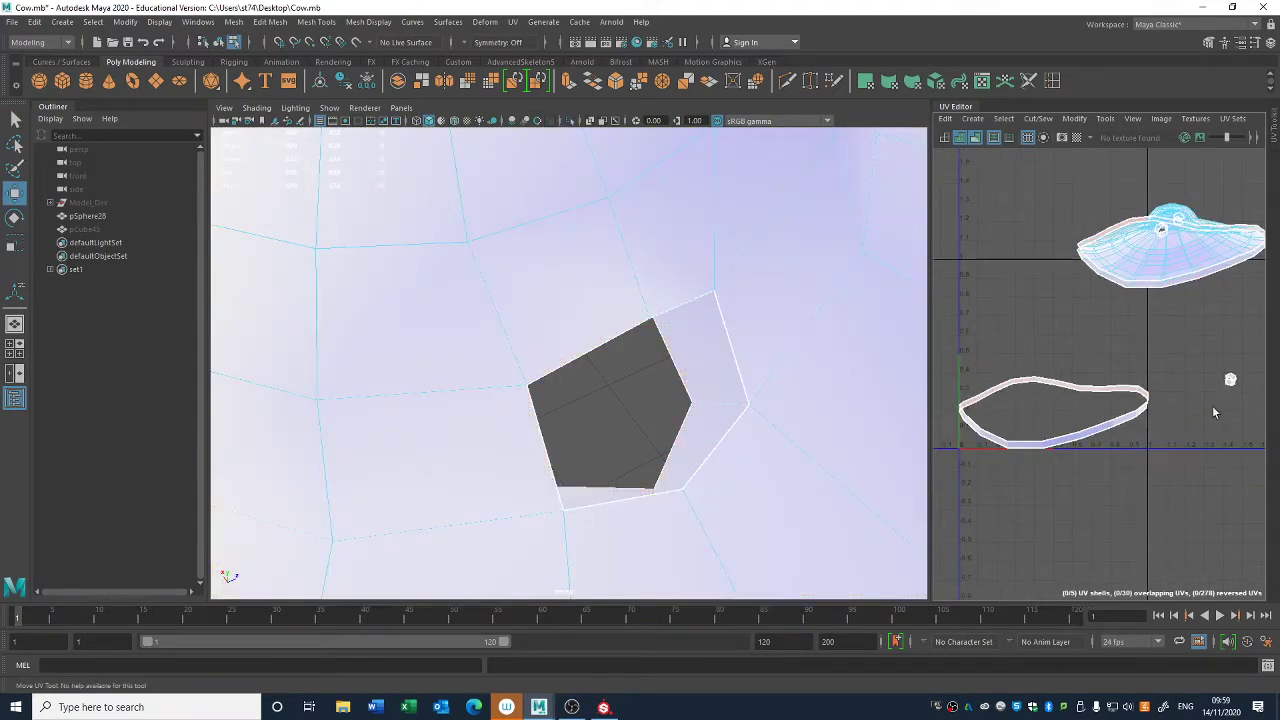
- Select the rim shell's lower edge loop and sew it to the matching border of the main hat shell
{"action": "right_click_drag", "start_coordinate": [1167, 333], "coordinate": [1168, 296]}
{"action": "left_click", "coordinate": [1126, 428]}
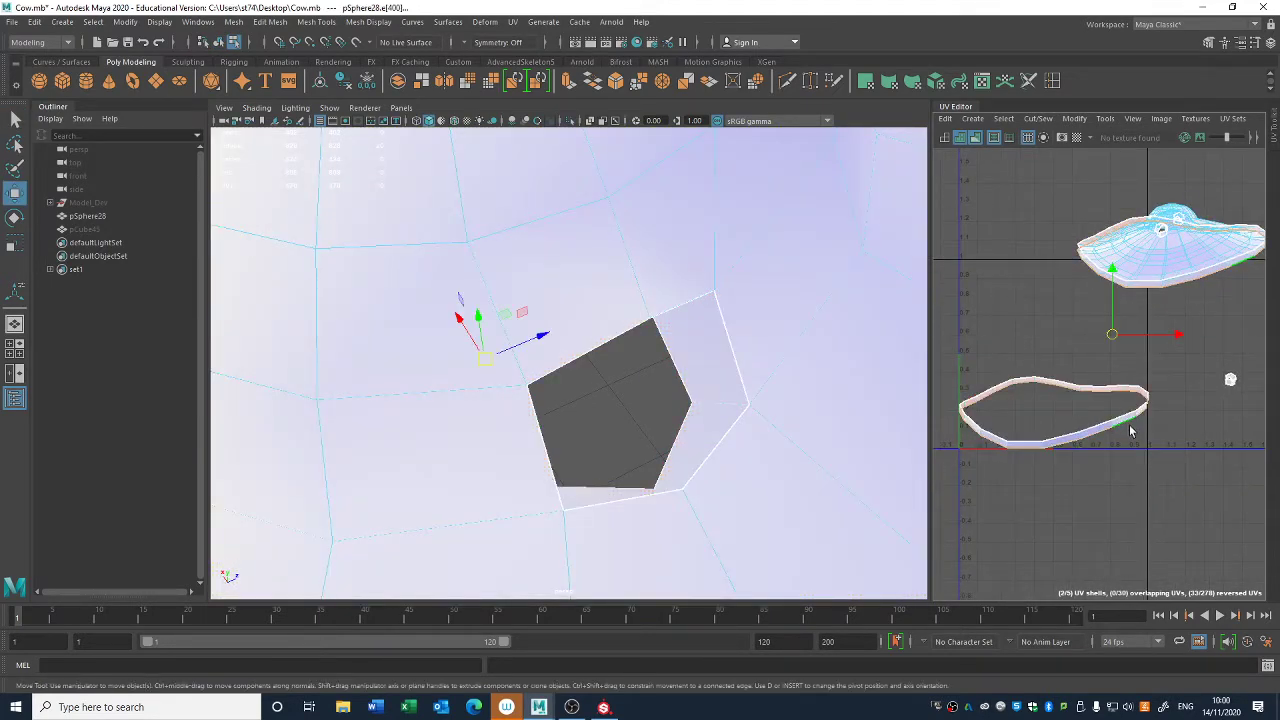
{"action": "key", "text": "shift+x"}
{"action": "key", "text": "shift+s"}
- Select all of the hat's UV shells, unfold them, and widen the UV Editor over the perspective view
{"action": "right_click_drag", "start_coordinate": [1154, 275], "coordinate": [1112, 256]}
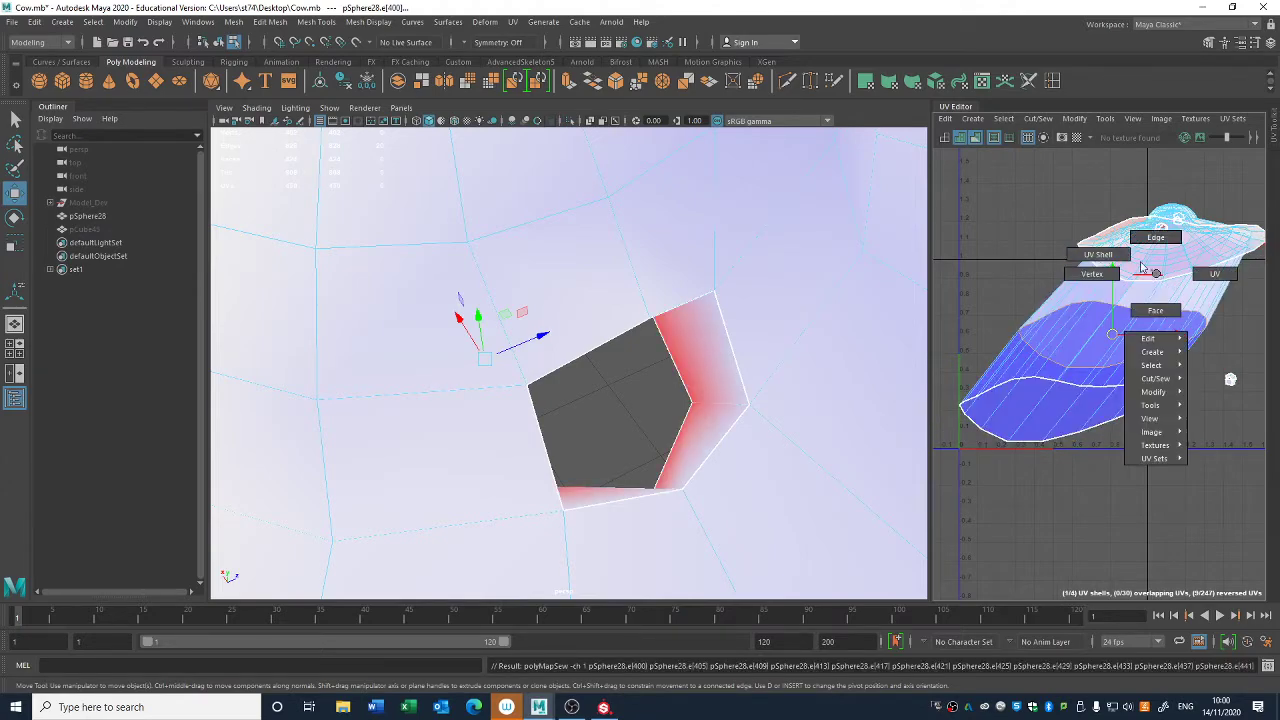
{"action": "scroll", "coordinate": [1152, 297], "scroll_direction": "down", "scroll_amount": 1}
{"action": "left_click_drag", "start_coordinate": [1056, 241], "coordinate": [1232, 416]}
{"action": "key", "text": "ctrl+u"}
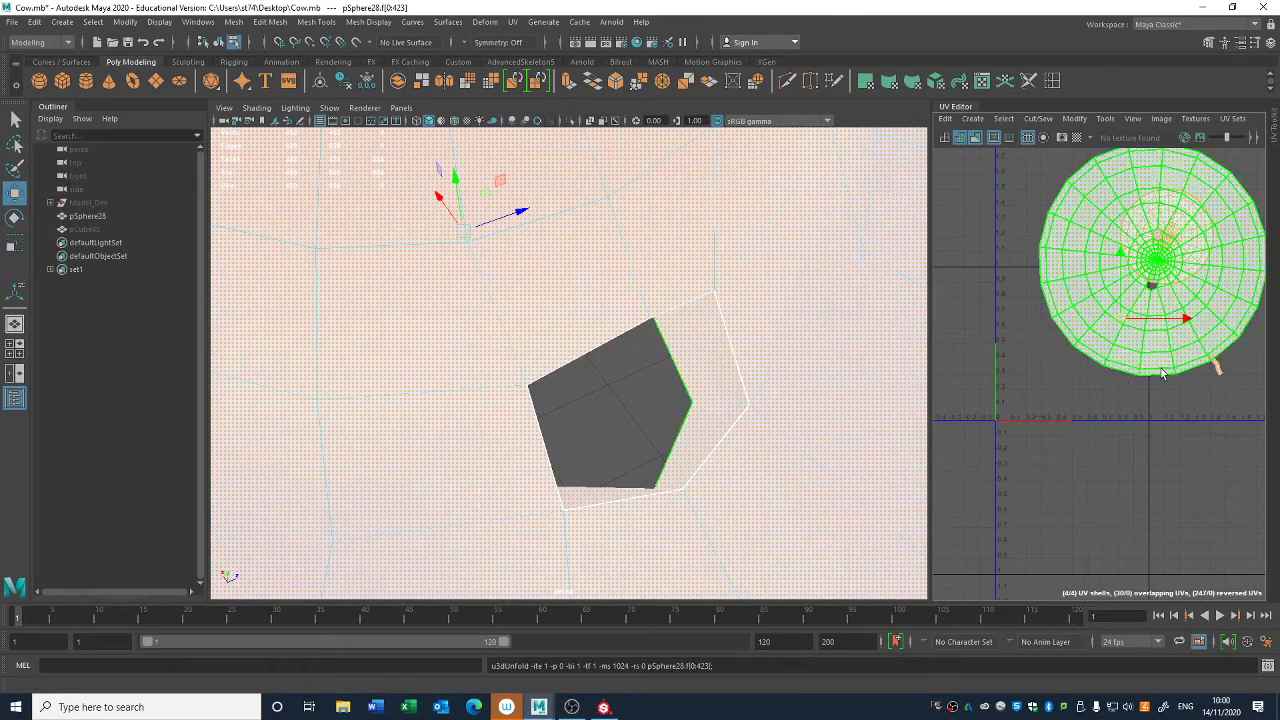
{"action": "left_click", "coordinate": [1147, 389]}
{"action": "left_click_drag", "start_coordinate": [1070, 477], "coordinate": [1250, 270]}
{"action": "middle_click_drag", "start_coordinate": [1141, 310], "coordinate": [1079, 351], "text": "alt"}
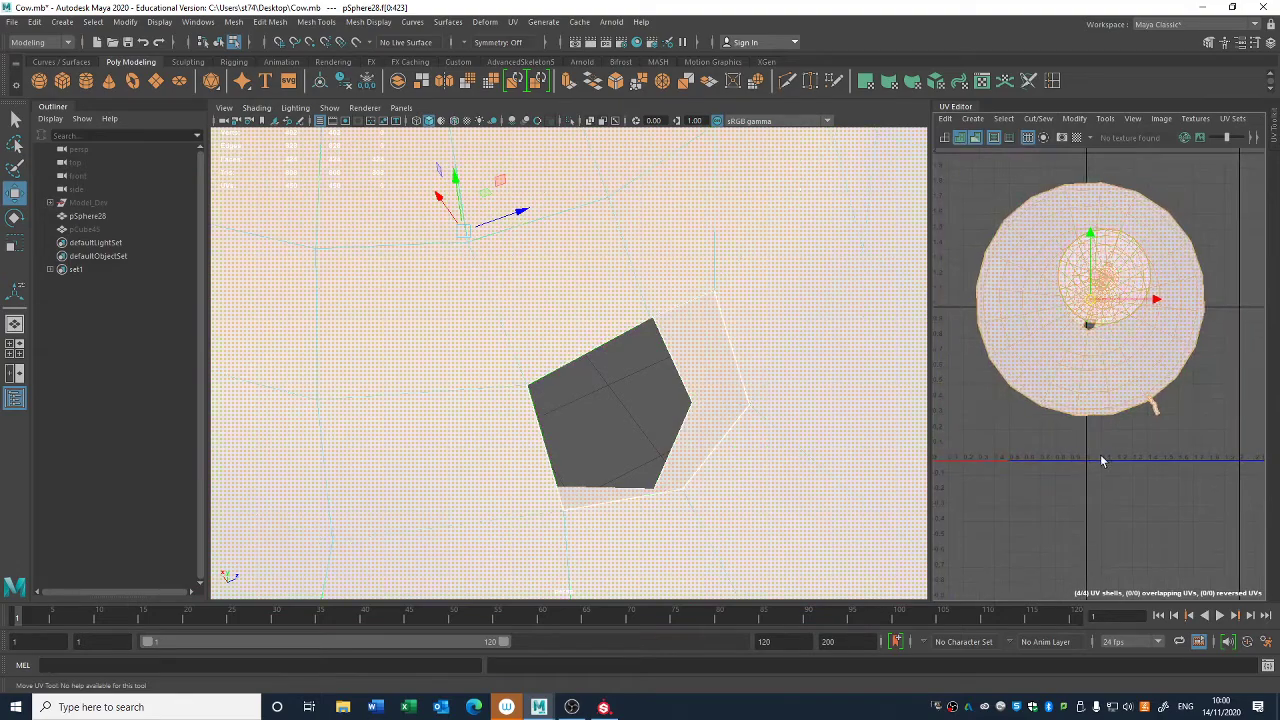
{"action": "left_click_drag", "start_coordinate": [932, 184], "coordinate": [424, 184]}
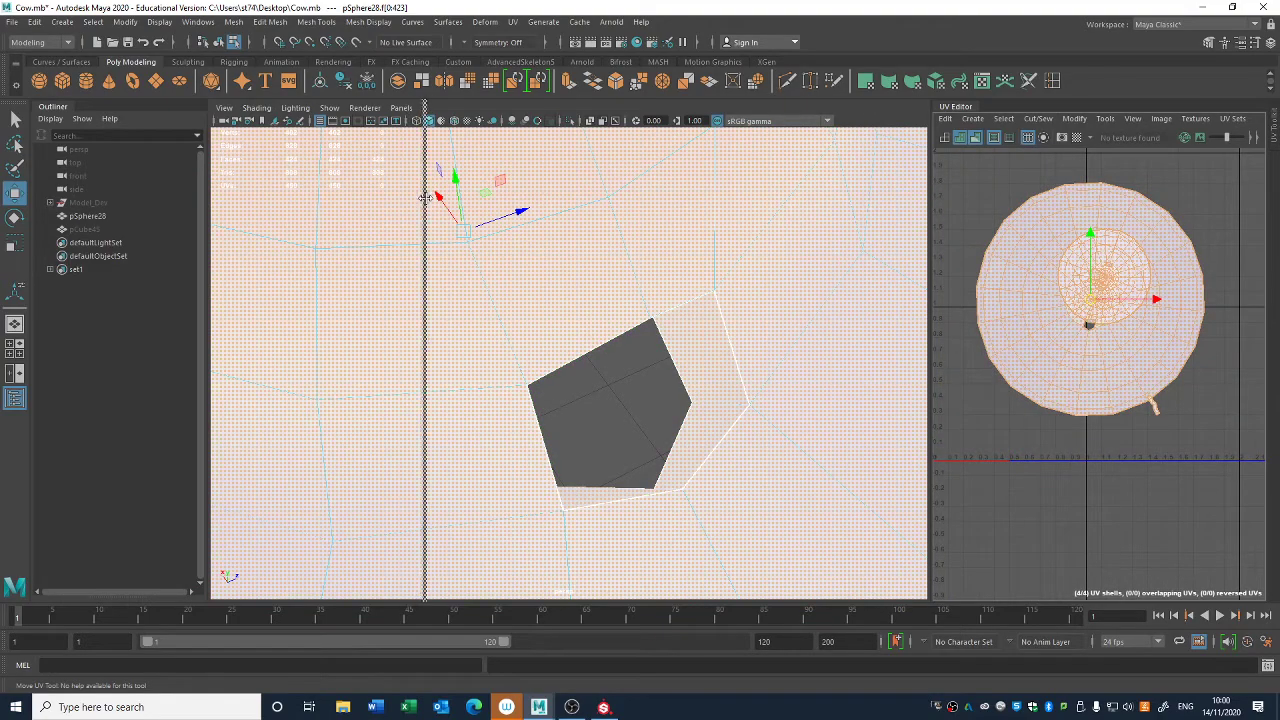
{"action": "middle_click_drag", "start_coordinate": [912, 324], "coordinate": [826, 473], "text": "alt"}
{"action": "left_click", "coordinate": [1085, 415]}
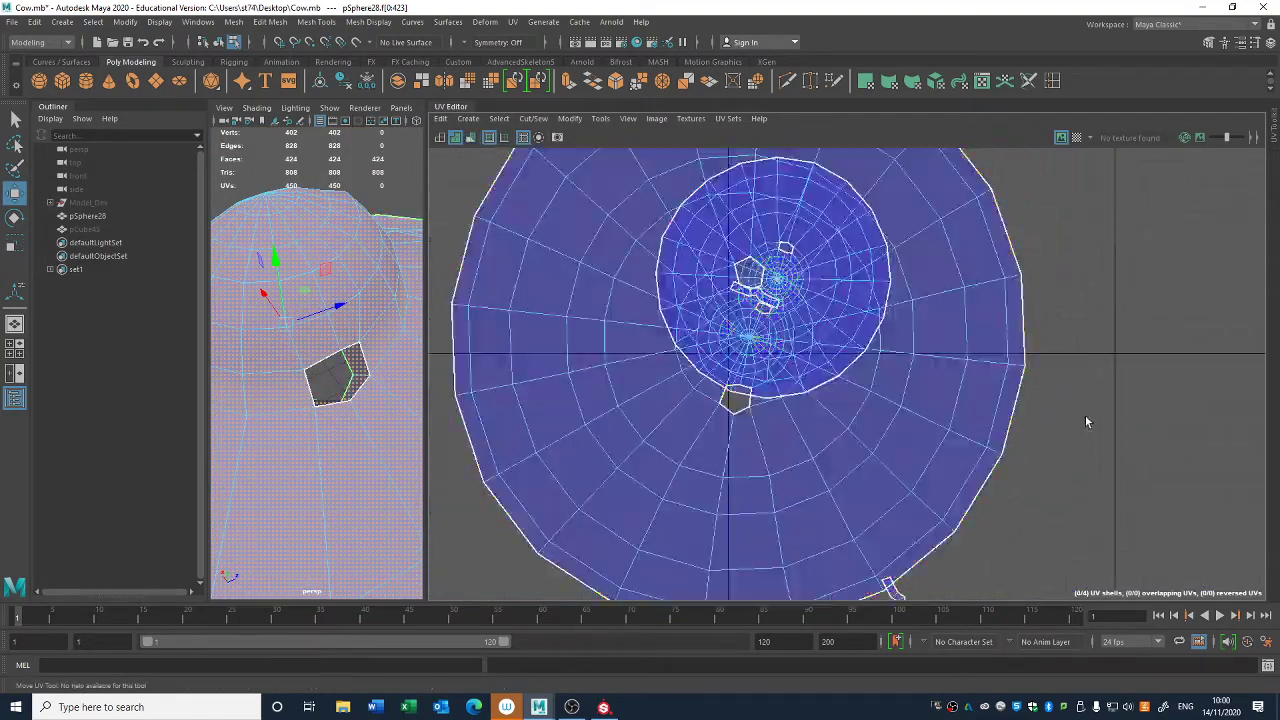
- Pull one disc-shaped shell off the overlapping shells, and run an automatic layout on all of the hat's shells
{"action": "left_click", "coordinate": [806, 303]}
{"action": "left_click_drag", "start_coordinate": [774, 277], "coordinate": [1254, 436]}
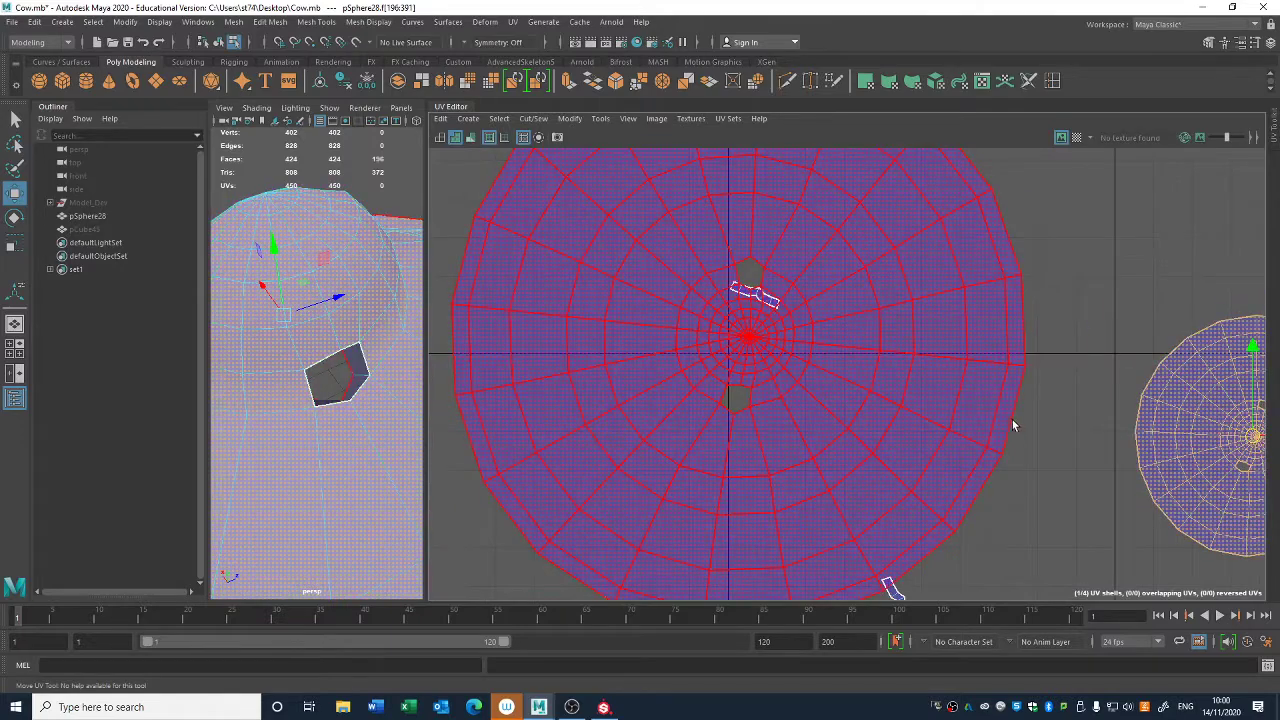
{"action": "scroll", "coordinate": [1014, 423], "scroll_direction": "down", "scroll_amount": 3}
{"action": "left_click", "coordinate": [684, 365]}
{"action": "key", "text": "ctrl+l"}
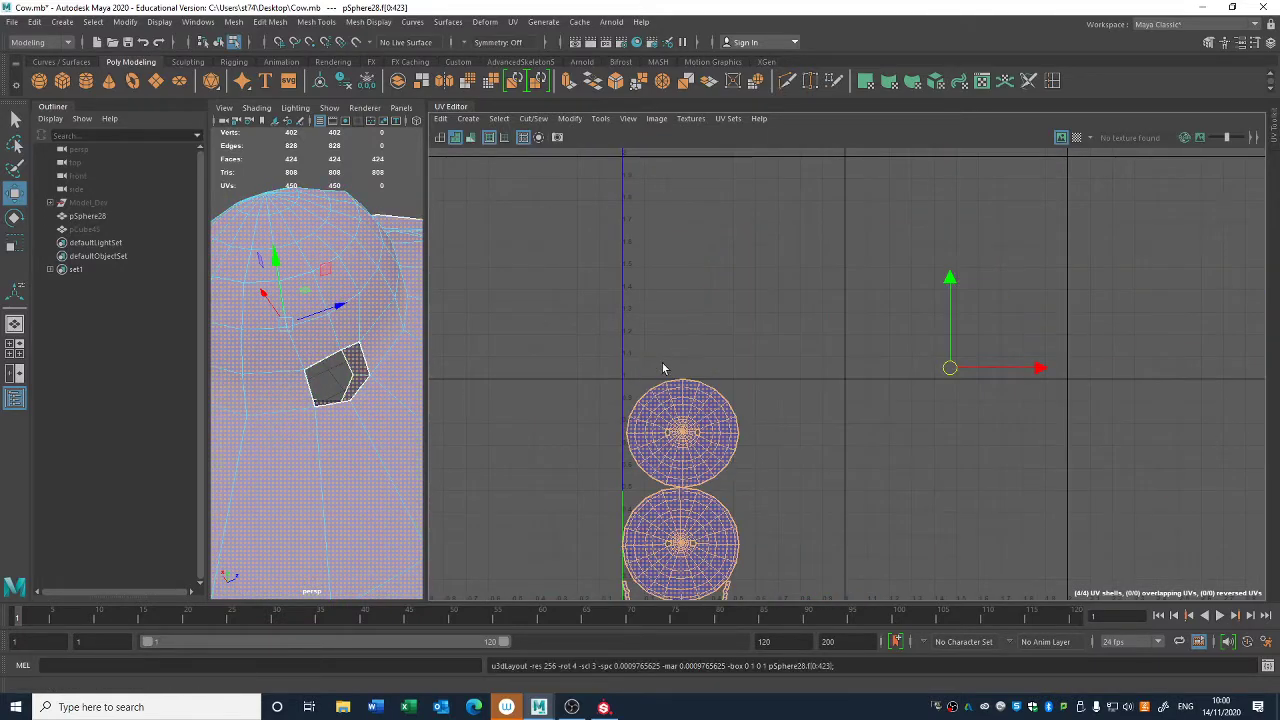
- Move the lower disc and both ear-hole strips to the tile's lower right, and shift the other disc slightly inward
{"action": "left_click", "coordinate": [814, 467]}
{"action": "scroll", "coordinate": [814, 467], "scroll_direction": "up", "scroll_amount": 3}
{"action": "middle_click_drag", "start_coordinate": [814, 467], "coordinate": [951, 319], "text": "alt"}
{"action": "left_click", "coordinate": [713, 466]}
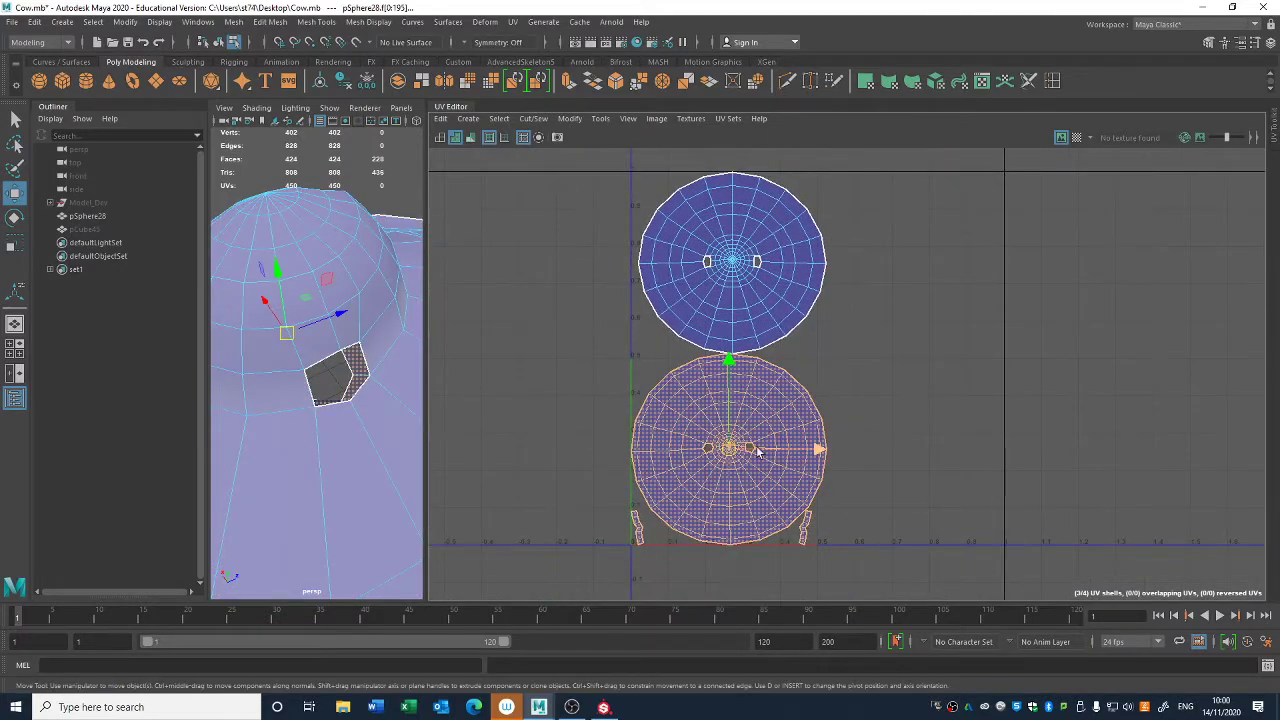
{"action": "left_click_drag", "start_coordinate": [754, 447], "coordinate": [916, 430]}
{"action": "left_click", "coordinate": [751, 280]}
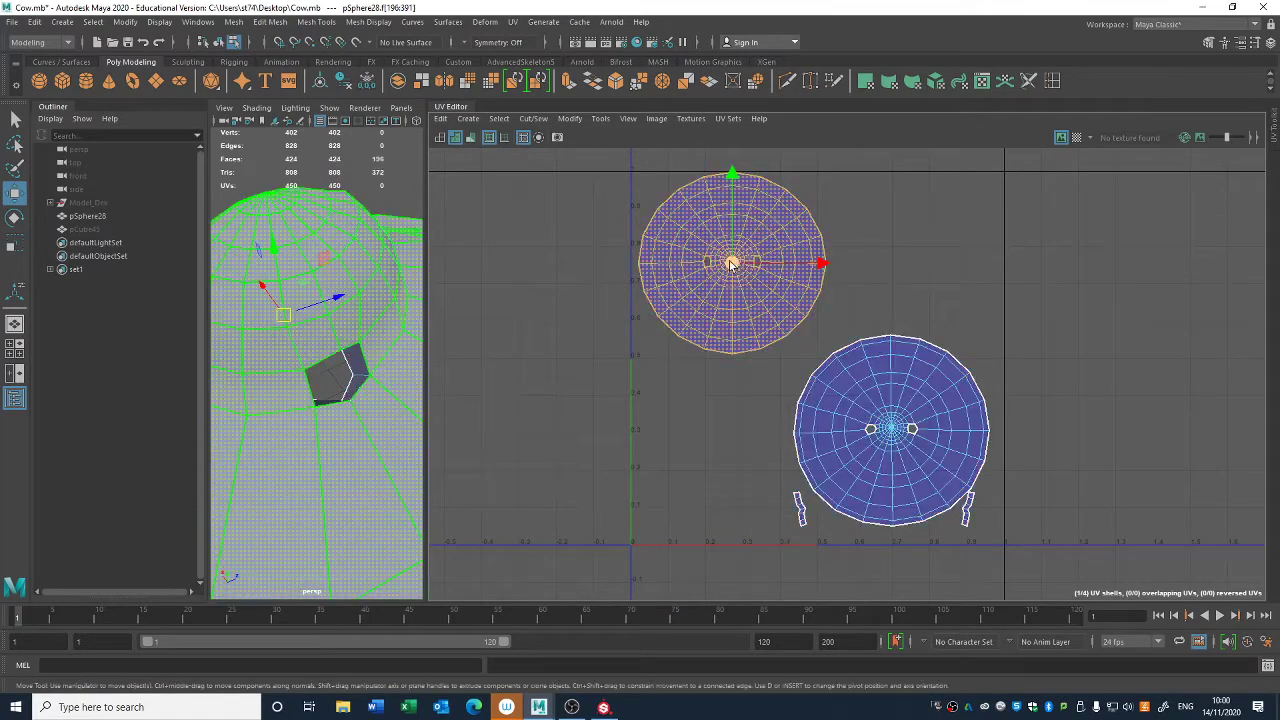
{"action": "left_click_drag", "start_coordinate": [732, 263], "coordinate": [747, 289]}
- Scale all hat shells up slightly and nudge them to fit diagonally inside the 0–1 tile
{"action": "left_click_drag", "start_coordinate": [684, 545], "coordinate": [1112, 177]}
{"action": "key", "text": "r"}
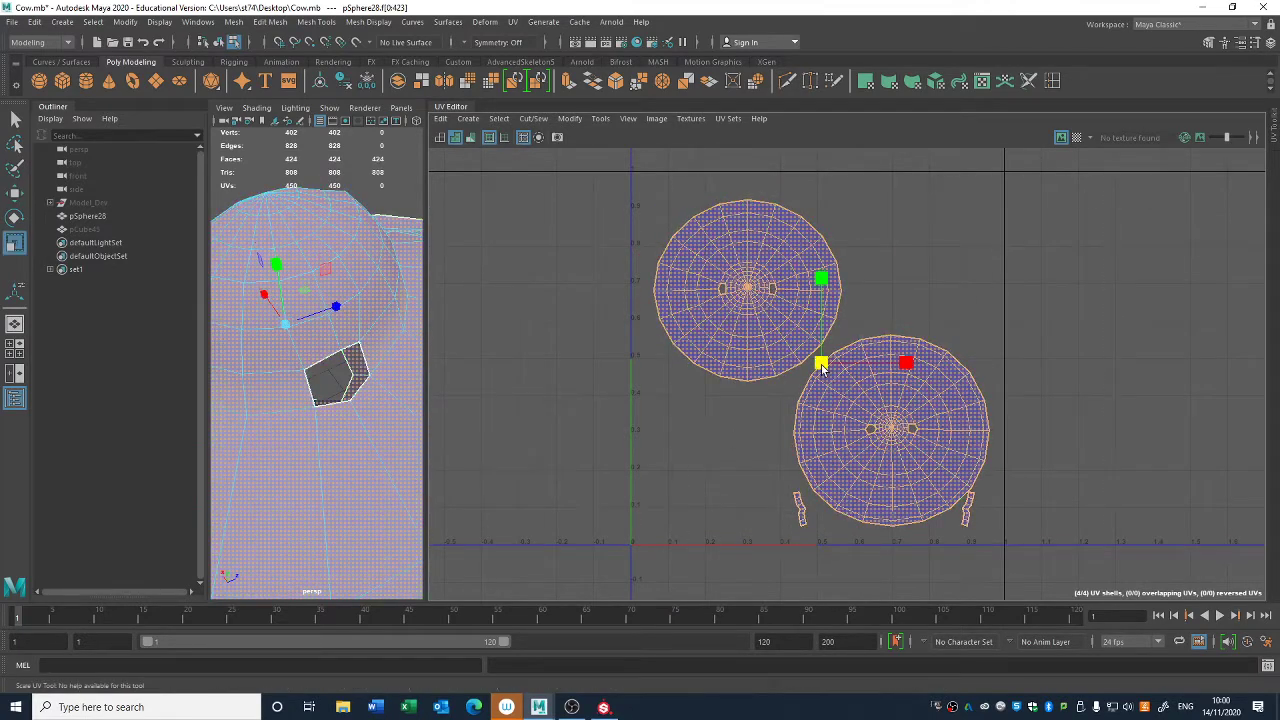
{"action": "left_click_drag", "start_coordinate": [822, 363], "coordinate": [826, 364]}
{"action": "key", "text": "w"}
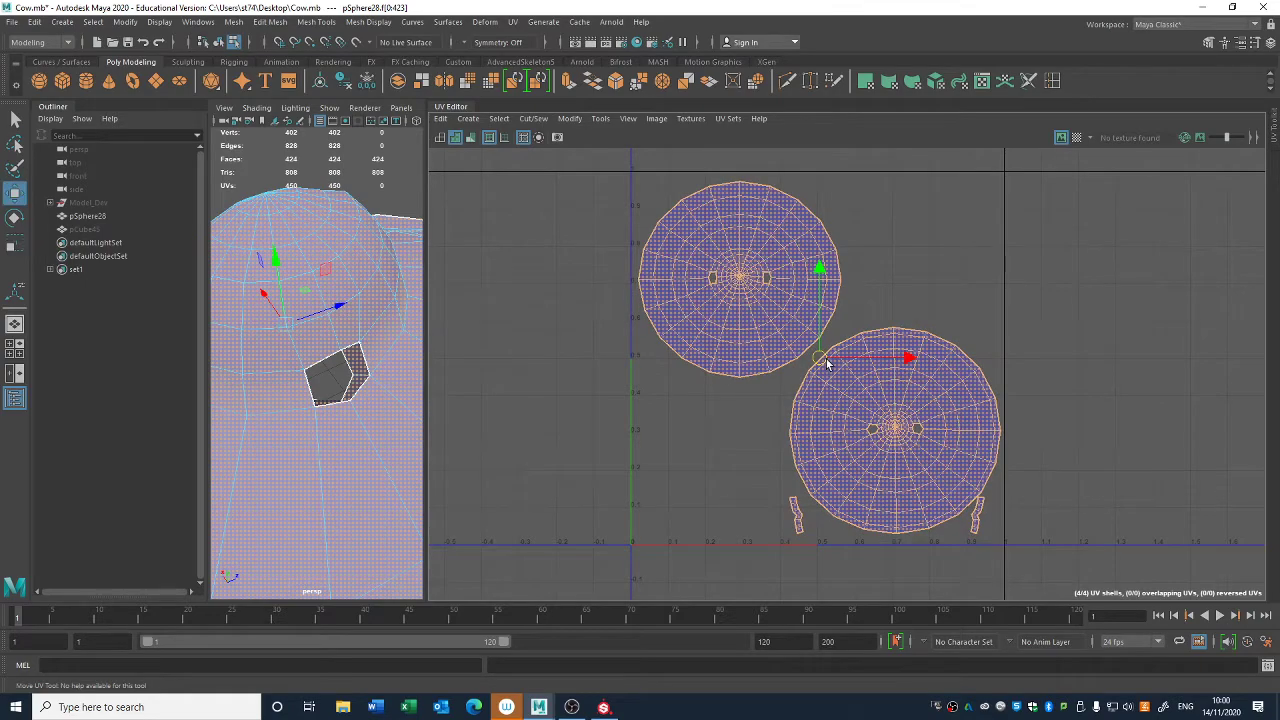
{"action": "left_click", "coordinate": [767, 452]}
{"action": "left_click", "coordinate": [722, 274]}
{"action": "left_click_drag", "start_coordinate": [740, 277], "coordinate": [747, 281]}
{"action": "left_click_drag", "start_coordinate": [720, 542], "coordinate": [980, 376]}
{"action": "left_click_drag", "start_coordinate": [826, 364], "coordinate": [816, 362]}
{"action": "key", "text": "r"}
{"action": "left_click", "coordinate": [1105, 347]}
{"action": "scroll", "coordinate": [1105, 347], "scroll_direction": "down", "scroll_amount": 2}
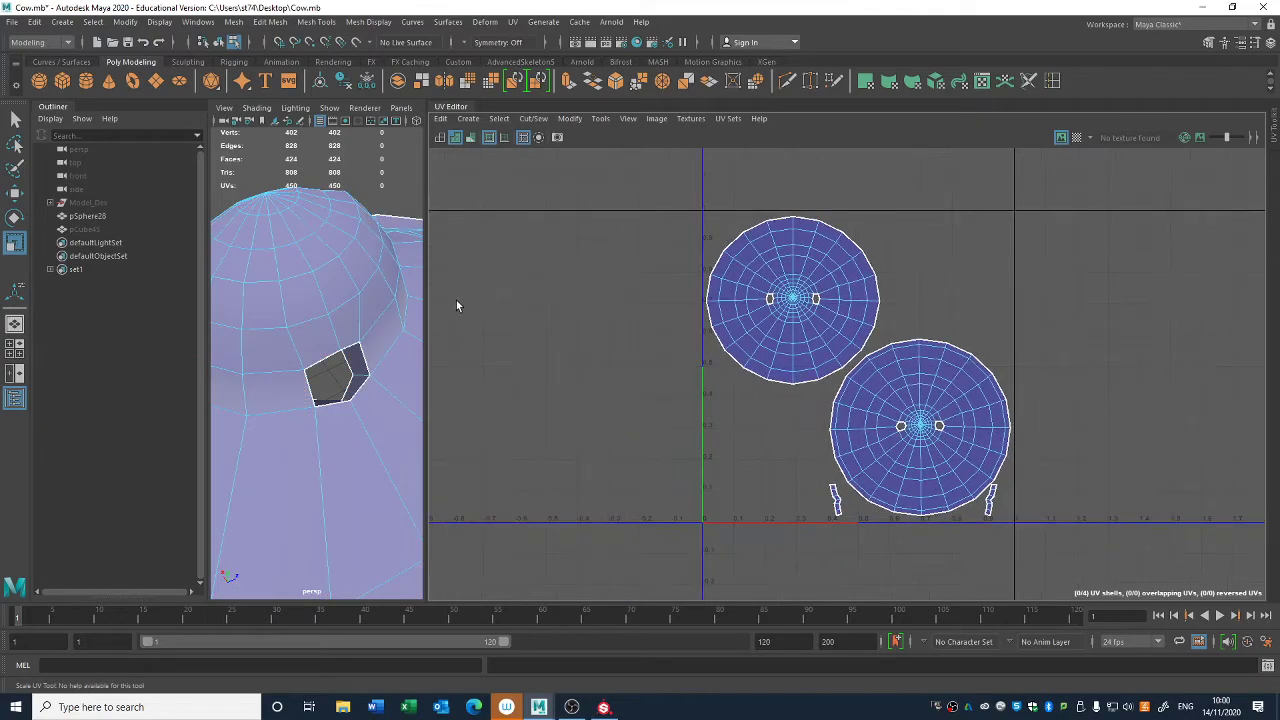
- Collapse the UV Editor to enlarge the perspective view and unhide the cow body pCube45
{"action": "left_click", "coordinate": [459, 108]}
{"action": "scroll", "coordinate": [766, 340], "scroll_direction": "down", "scroll_amount": 12}
{"action": "right_click_drag", "start_coordinate": [797, 420], "coordinate": [837, 392]}
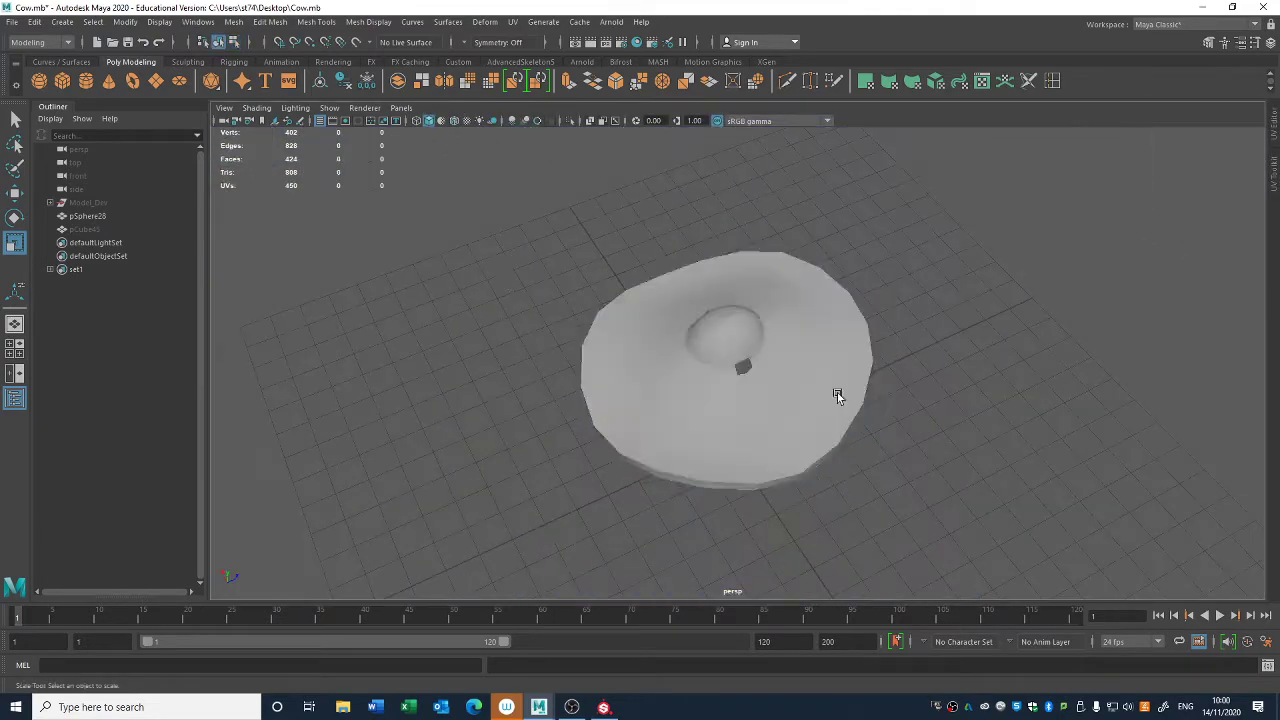
{"action": "left_click_drag", "start_coordinate": [837, 392], "coordinate": [790, 310], "text": "alt"}
{"action": "left_click", "coordinate": [84, 230]}
{"action": "key", "text": "h"}
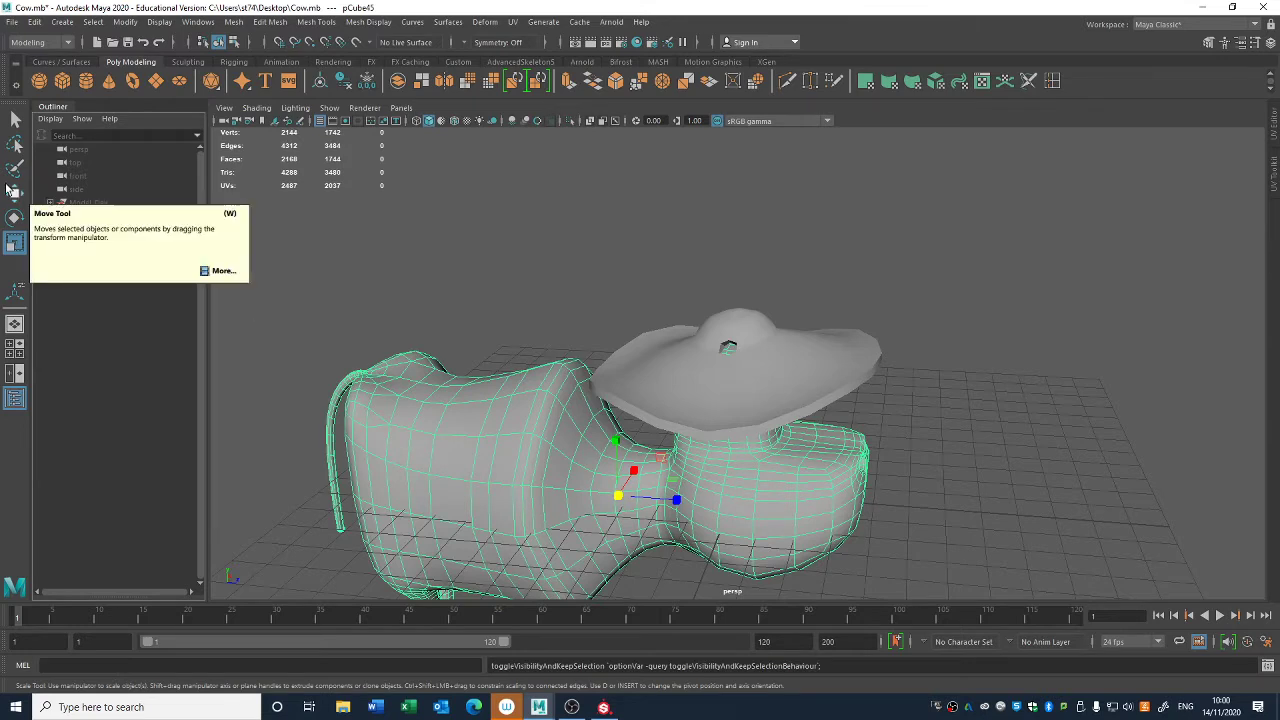
- Name the cow body mesh Body_UV and the hat mesh pSphere28 hat_UV
{"action": "left_click", "coordinate": [108, 217]}
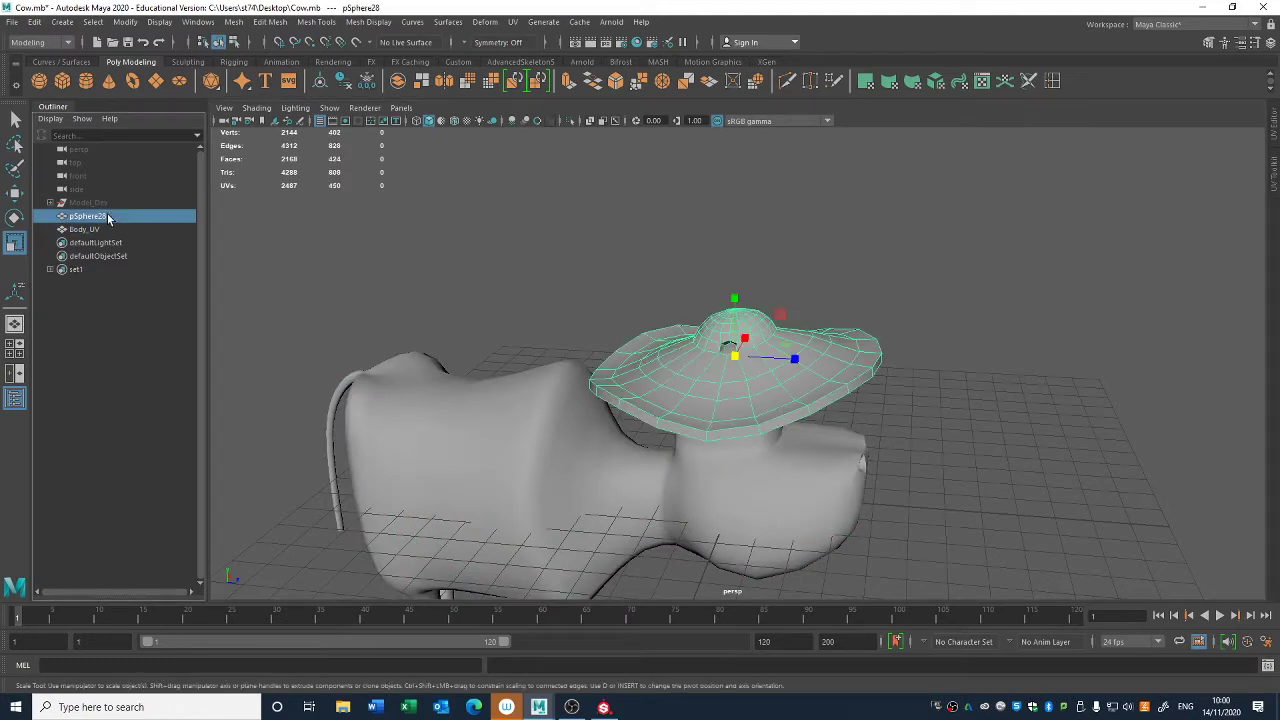
{"action": "double_click", "coordinate": [108, 217]}
{"action": "type", "text": "ha"}
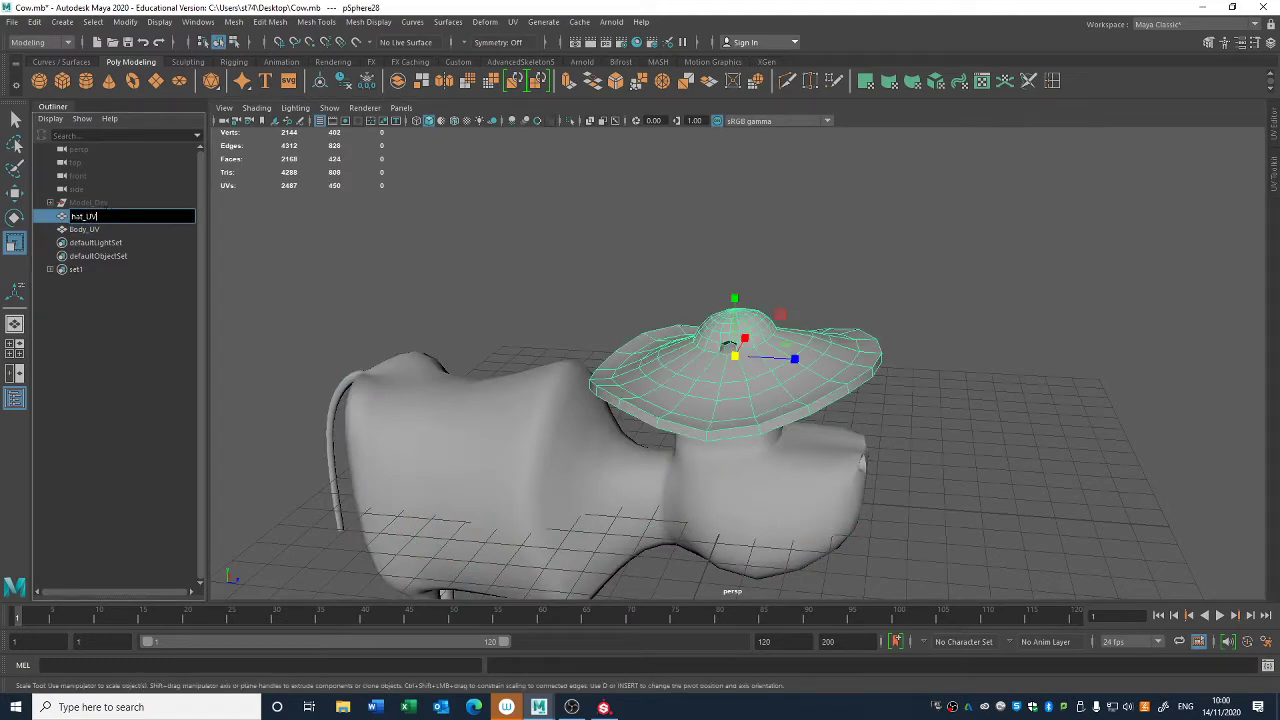
{"action": "type", "text": "t_UV"}
{"action": "key", "text": "Return"}
- Group hat_UV and Body_UV together and name the group UVd
{"action": "left_click", "coordinate": [132, 229], "text": "shift"}
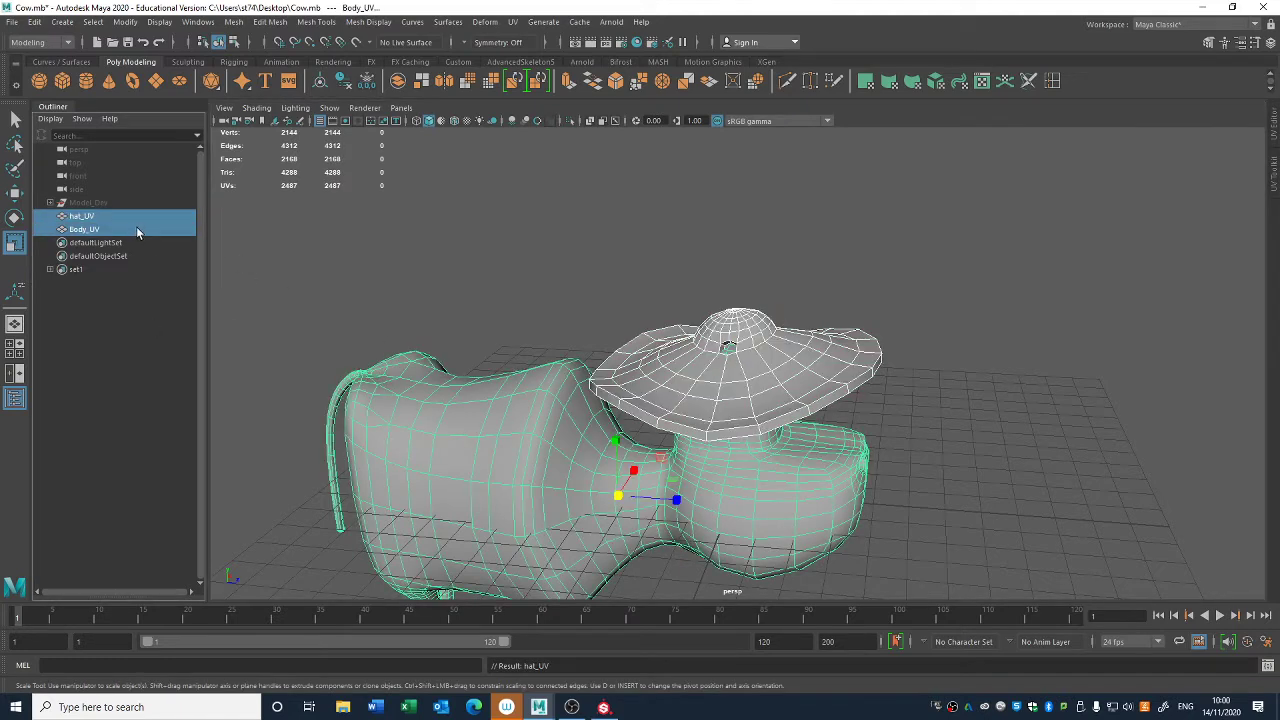
{"action": "key", "text": "ctrl+g"}
{"action": "double_click", "coordinate": [65, 217]}
{"action": "type", "text": "UVd"}
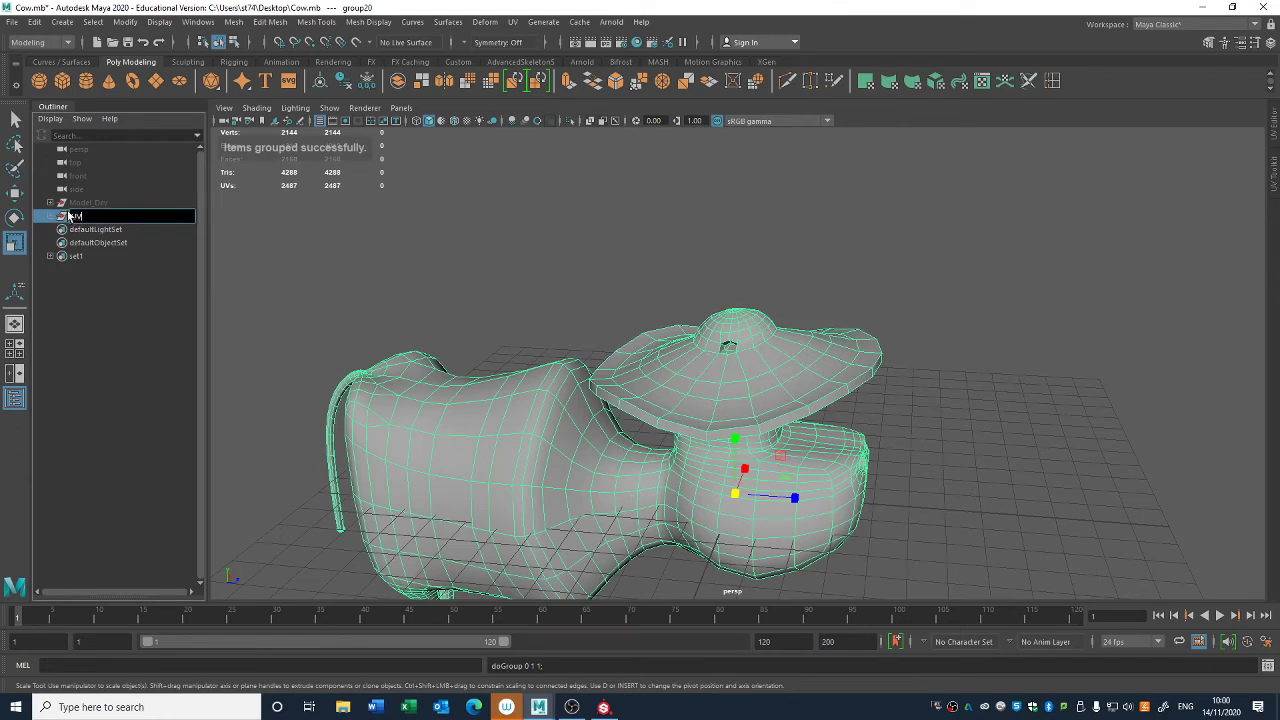
{"action": "key", "text": "Return"}
{"action": "scroll", "coordinate": [694, 377], "scroll_direction": "down", "scroll_amount": 4}
{"action": "mouse_move", "coordinate": [694, 377]}
{"action": "left_mouse_down", "text": "alt"}
{"action": "mouse_move", "coordinate": [671, 363]}
{"action": "mouse_move", "coordinate": [684, 392]}
{"action": "left_mouse_up", "text": "alt"}
{"action": "middle_click_drag", "start_coordinate": [684, 392], "coordinate": [683, 323], "text": "alt"}
{"action": "left_click", "coordinate": [243, 216]}
- Duplicate the UVd group and hide the original
{"action": "left_click", "coordinate": [76, 218]}
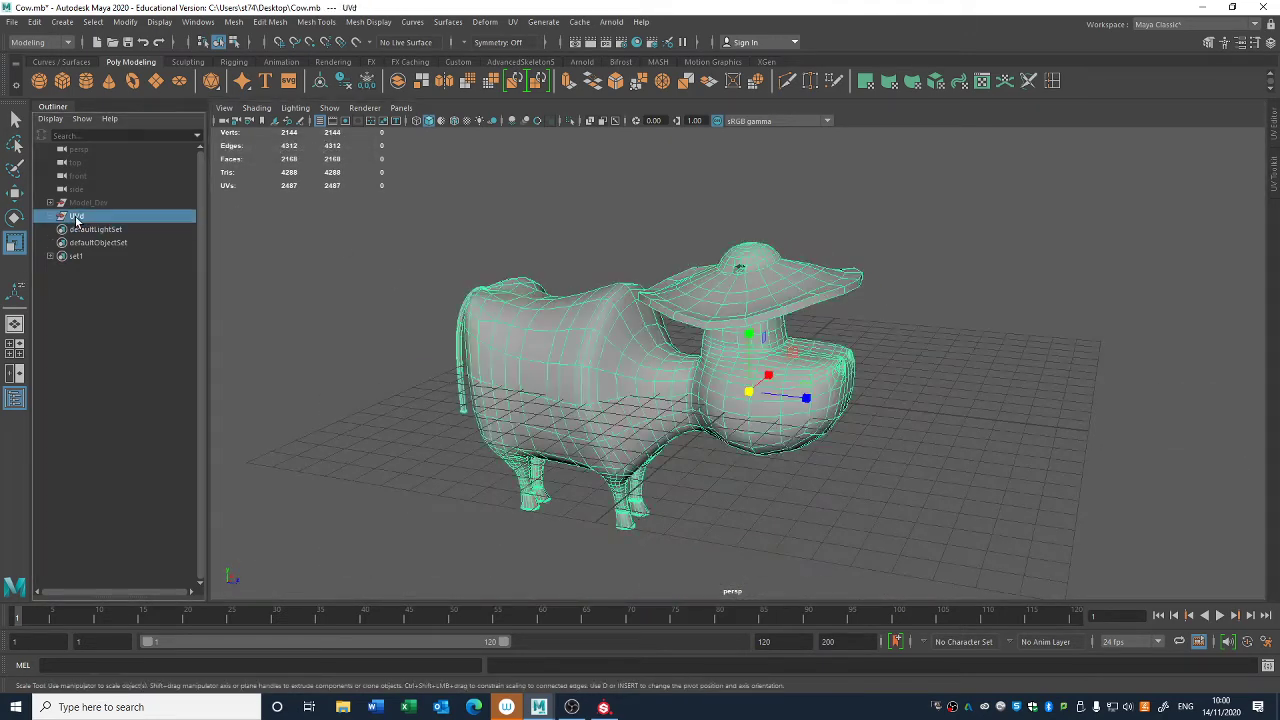
{"action": "key", "text": "ctrl+d"}
{"action": "left_click", "coordinate": [78, 217]}
{"action": "key", "text": "h"}
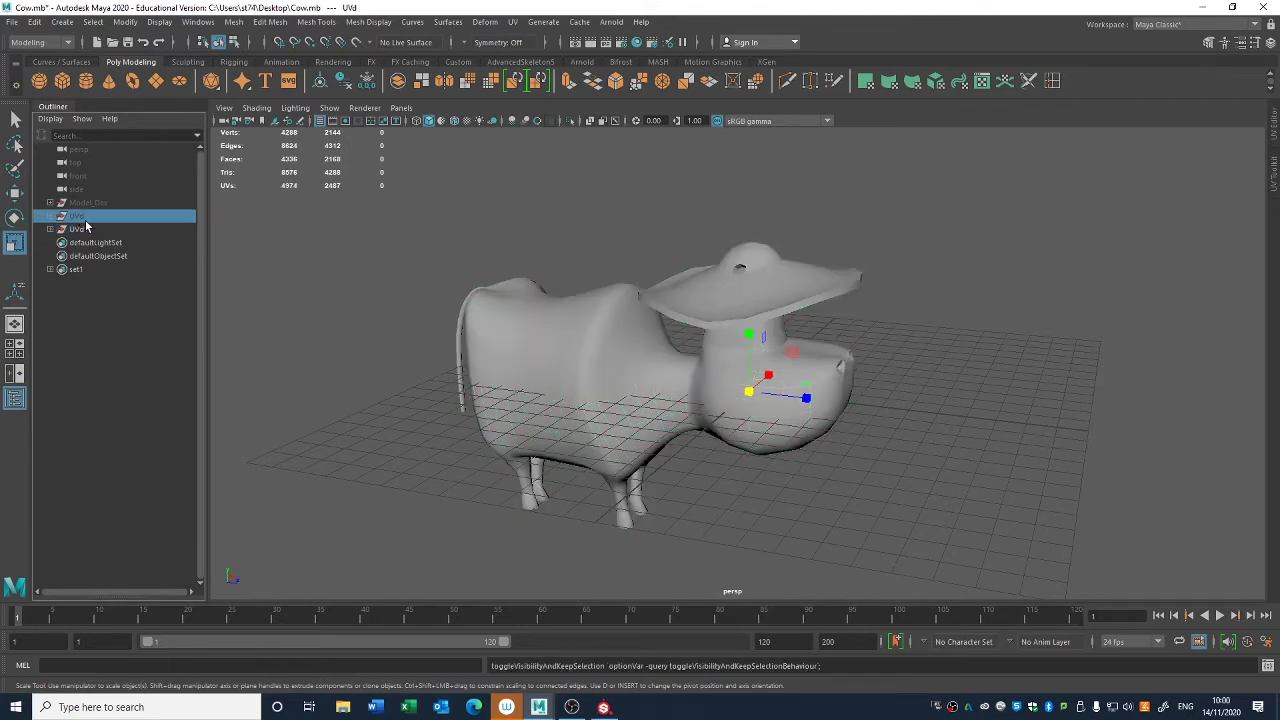
- Rename the duplicated group Substance and clear the selection
{"action": "double_click", "coordinate": [85, 231]}
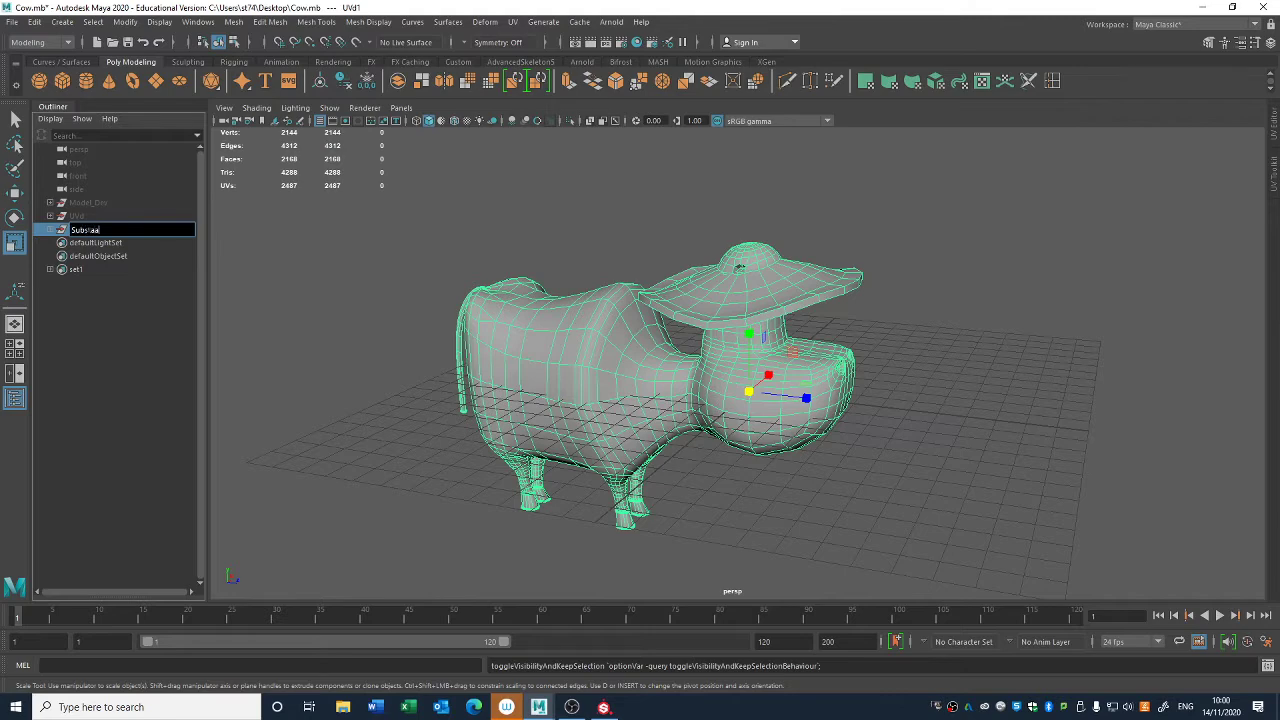
{"action": "type", "text": "Substance"}
{"action": "key", "text": "Return"}
{"action": "left_click", "coordinate": [896, 396]}
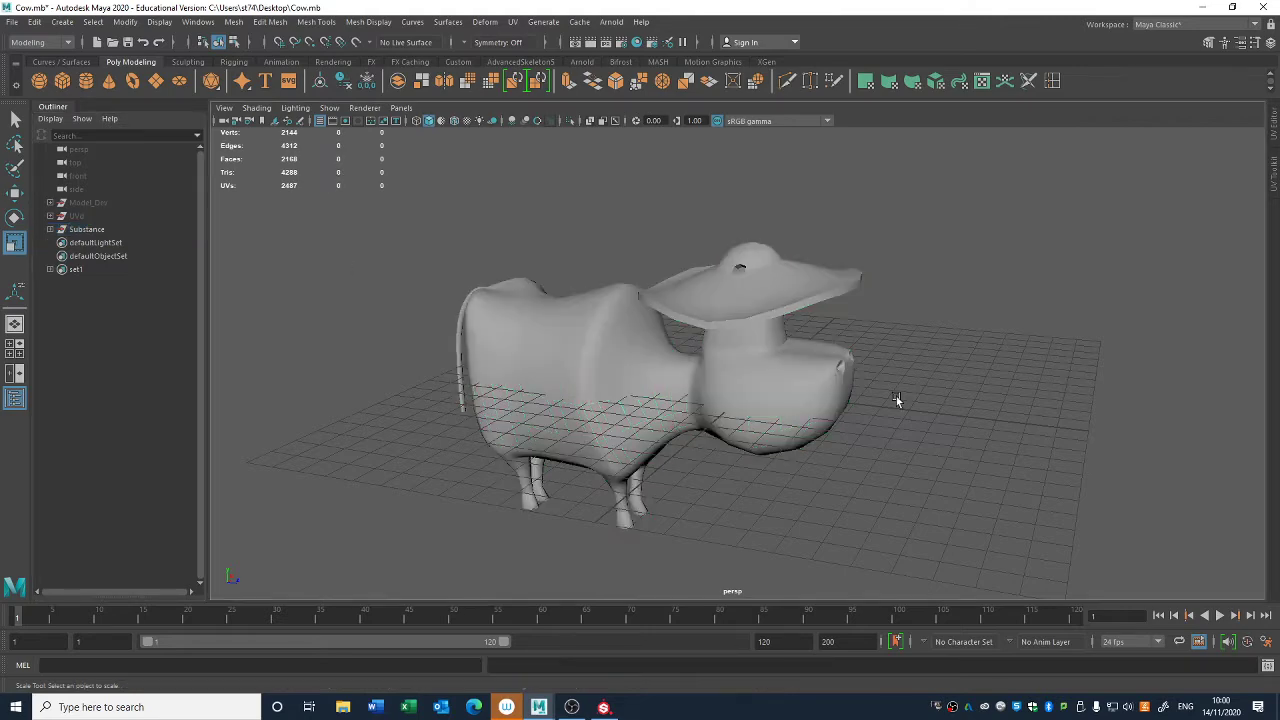
- Select the hat and body meshes in the Substance group, delete their construction history and freeze their transformations
{"action": "left_click_drag", "start_coordinate": [896, 396], "coordinate": [530, 483], "text": "alt"}
{"action": "left_click", "coordinate": [852, 257]}
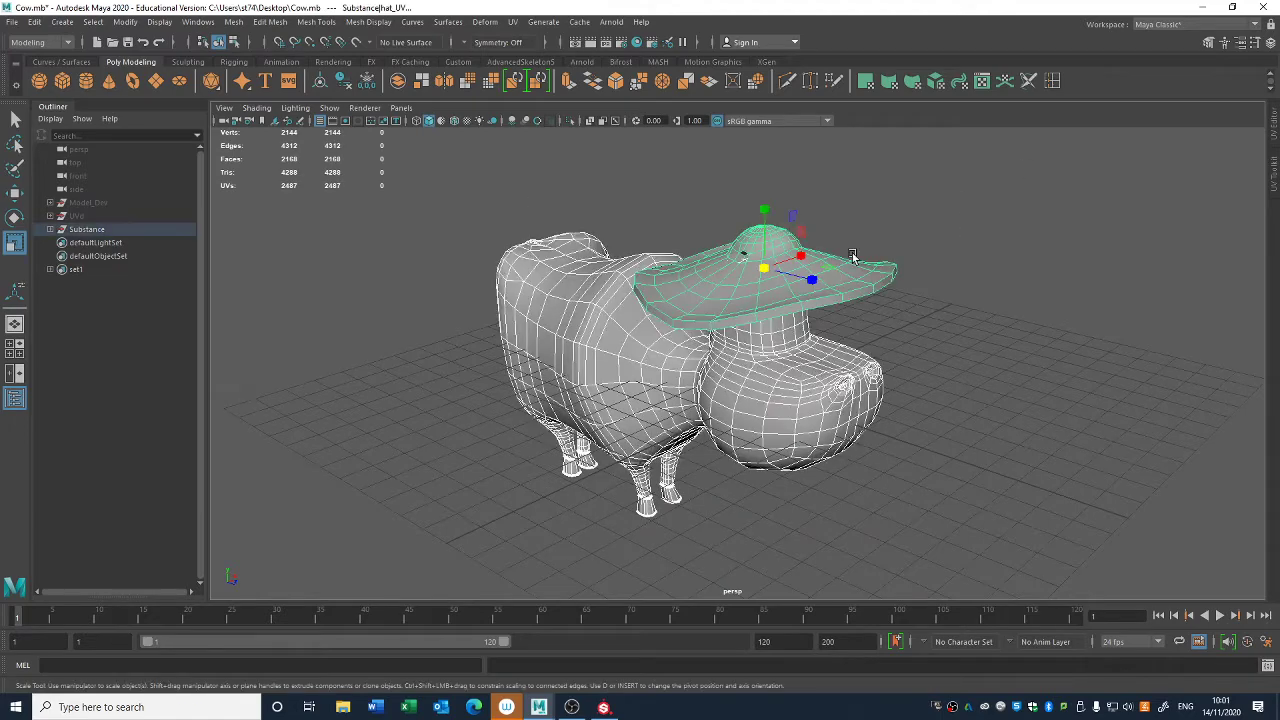
{"action": "left_click", "coordinate": [368, 84]}
{"action": "left_click_drag", "start_coordinate": [427, 308], "coordinate": [461, 265], "text": "alt"}
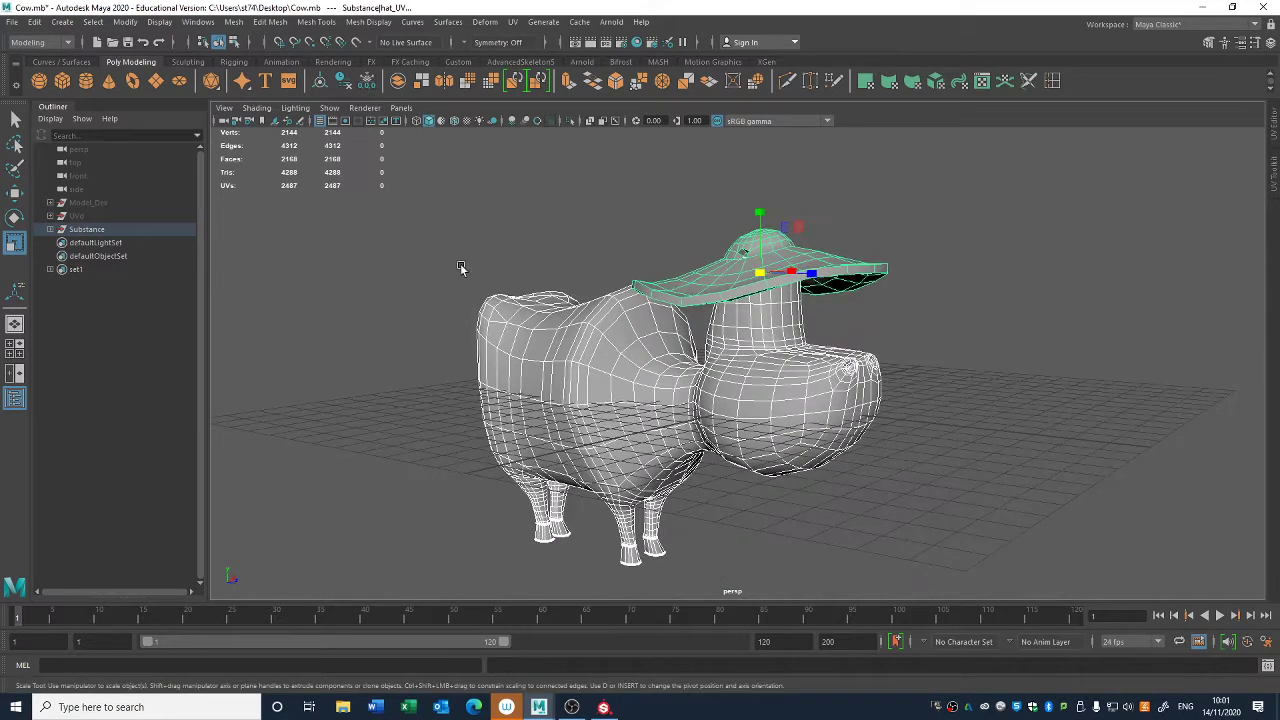
- Clear the selection, expand the Substance group and unhide the Model_Dev group
{"action": "key", "text": "q"}
{"action": "left_click", "coordinate": [884, 549]}
{"action": "left_click", "coordinate": [51, 230]}
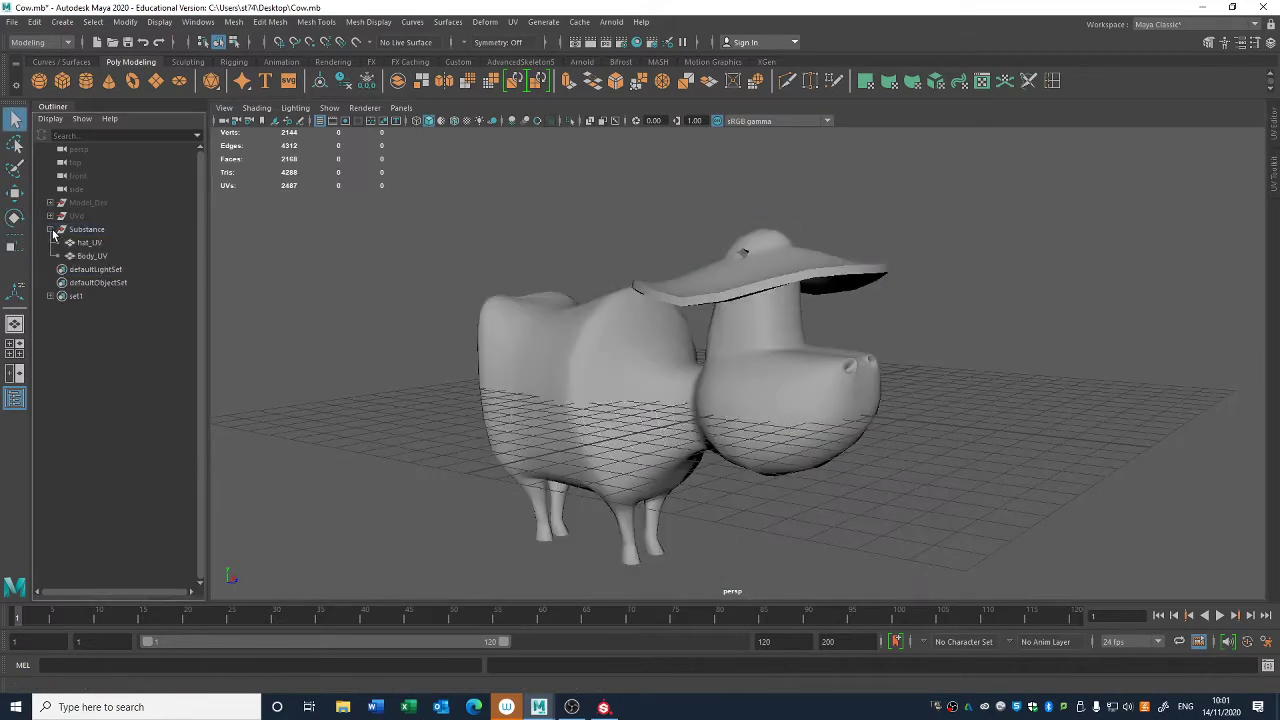
{"action": "left_click", "coordinate": [50, 203]}
{"action": "left_click", "coordinate": [50, 203]}
{"action": "left_click", "coordinate": [87, 204]}
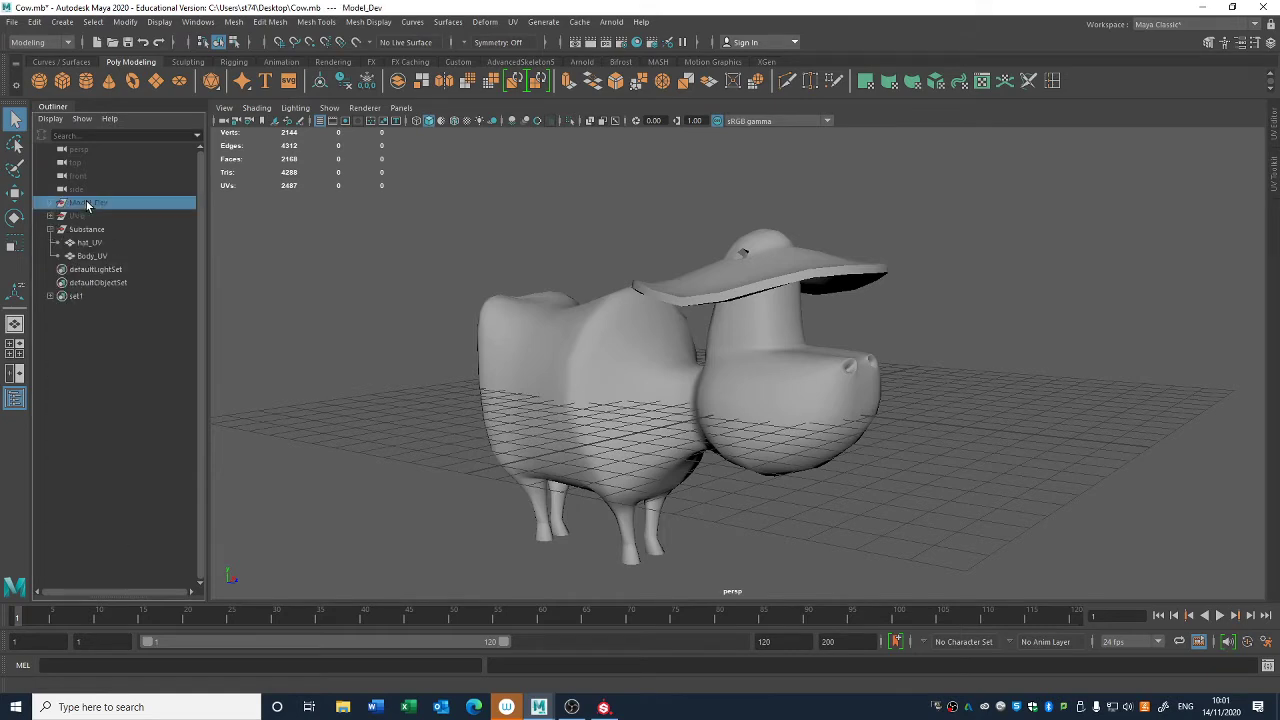
{"action": "left_click", "coordinate": [845, 368]}
{"action": "key", "text": "ctrl+d"}
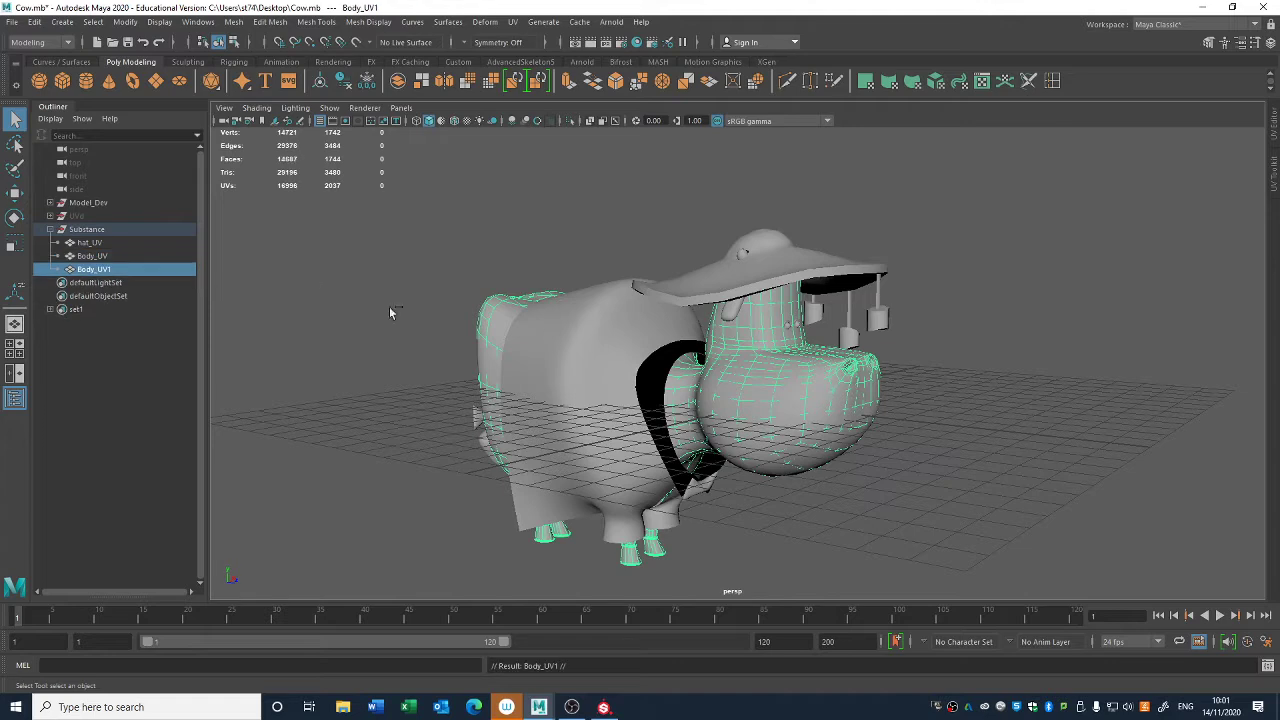
{"action": "key", "text": "ctrl+z"}
- Duplicate the original cow body mesh from Model_Dev and hide the Model_Dev group again
{"action": "left_click_drag", "start_coordinate": [902, 451], "coordinate": [865, 424]}
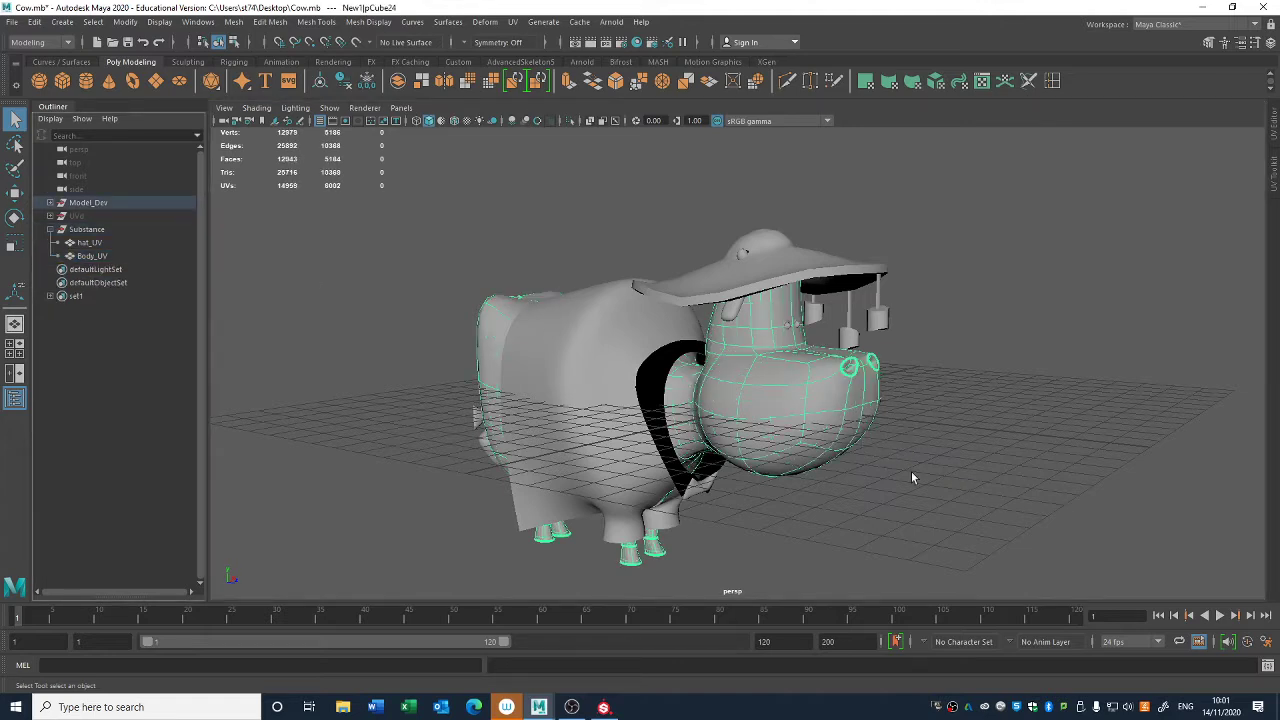
{"action": "key", "text": "ctrl+d"}
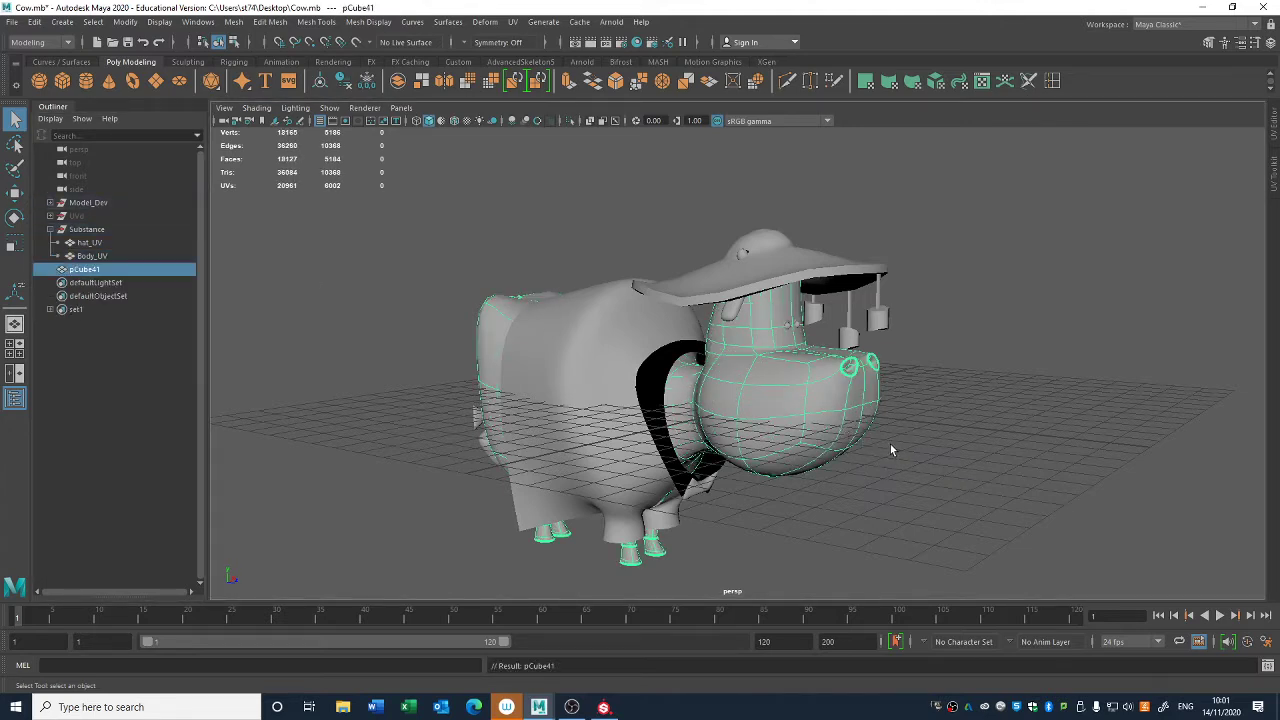
{"action": "left_click", "coordinate": [82, 203]}
{"action": "key", "text": "h"}
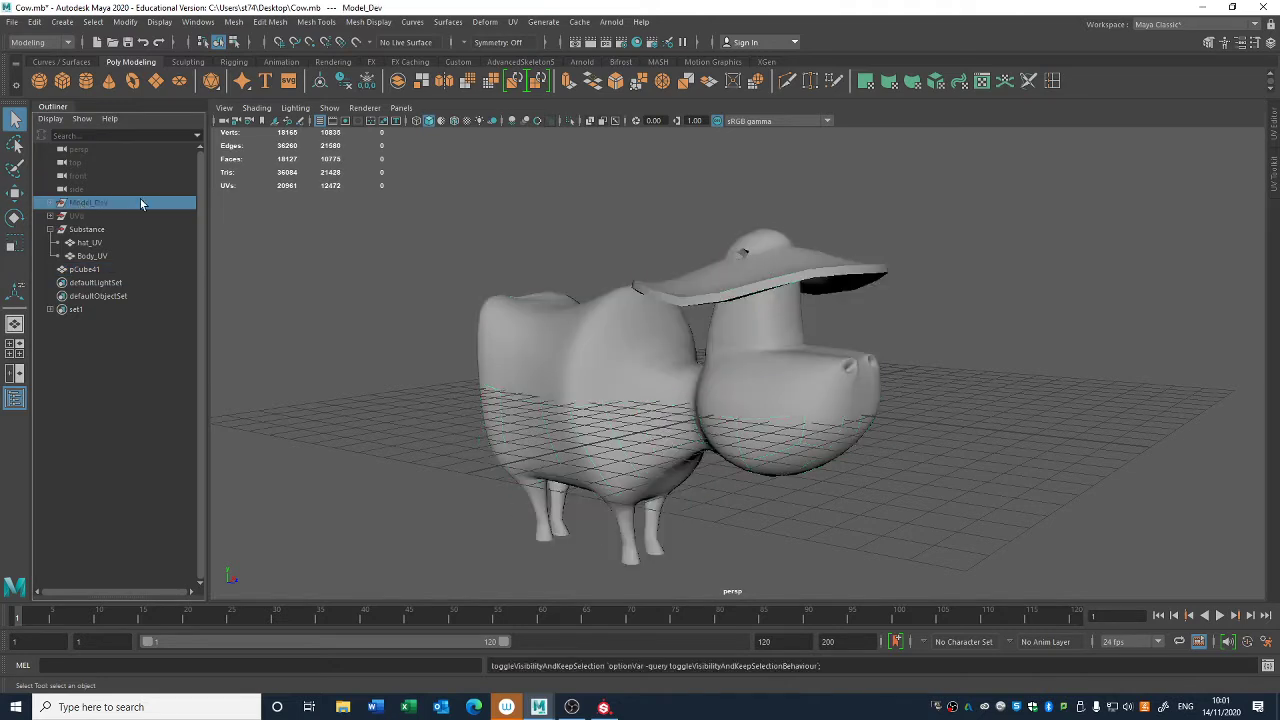
- Rename the hat_UV mesh in the Substance group as Hat_low
{"action": "left_click", "coordinate": [99, 268]}
{"action": "left_click", "coordinate": [90, 243]}
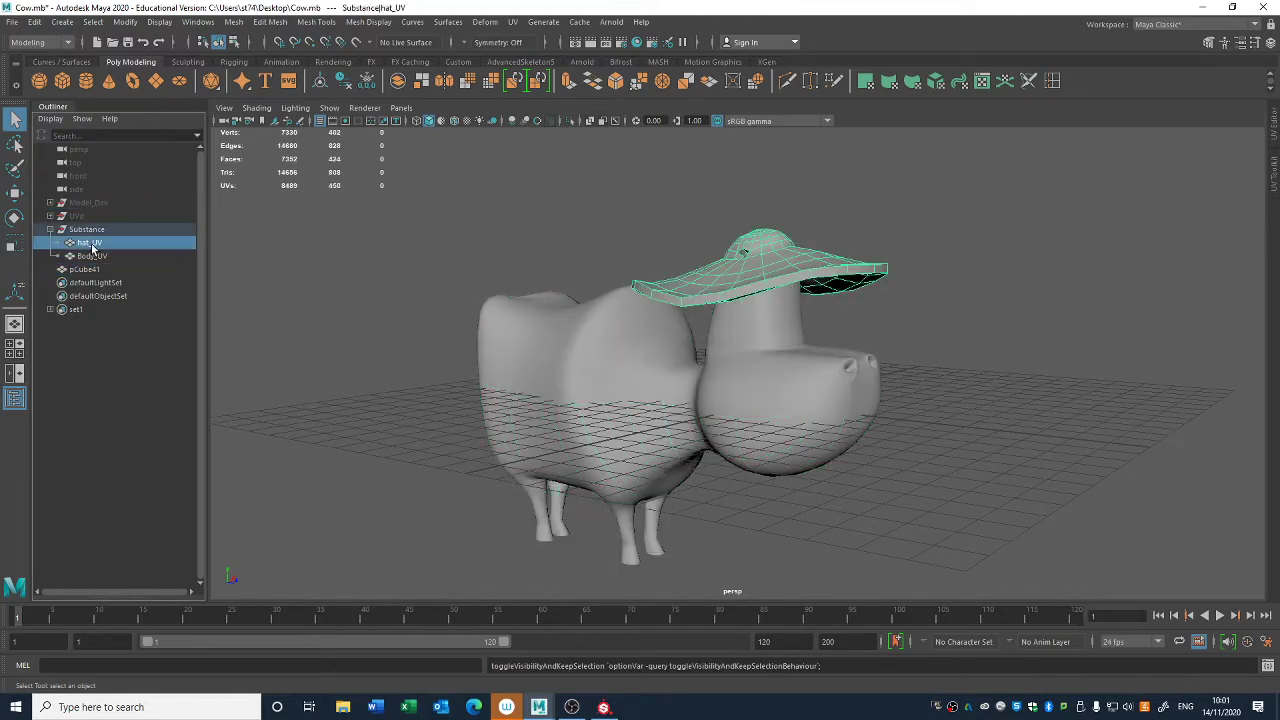
{"action": "double_click", "coordinate": [90, 244]}
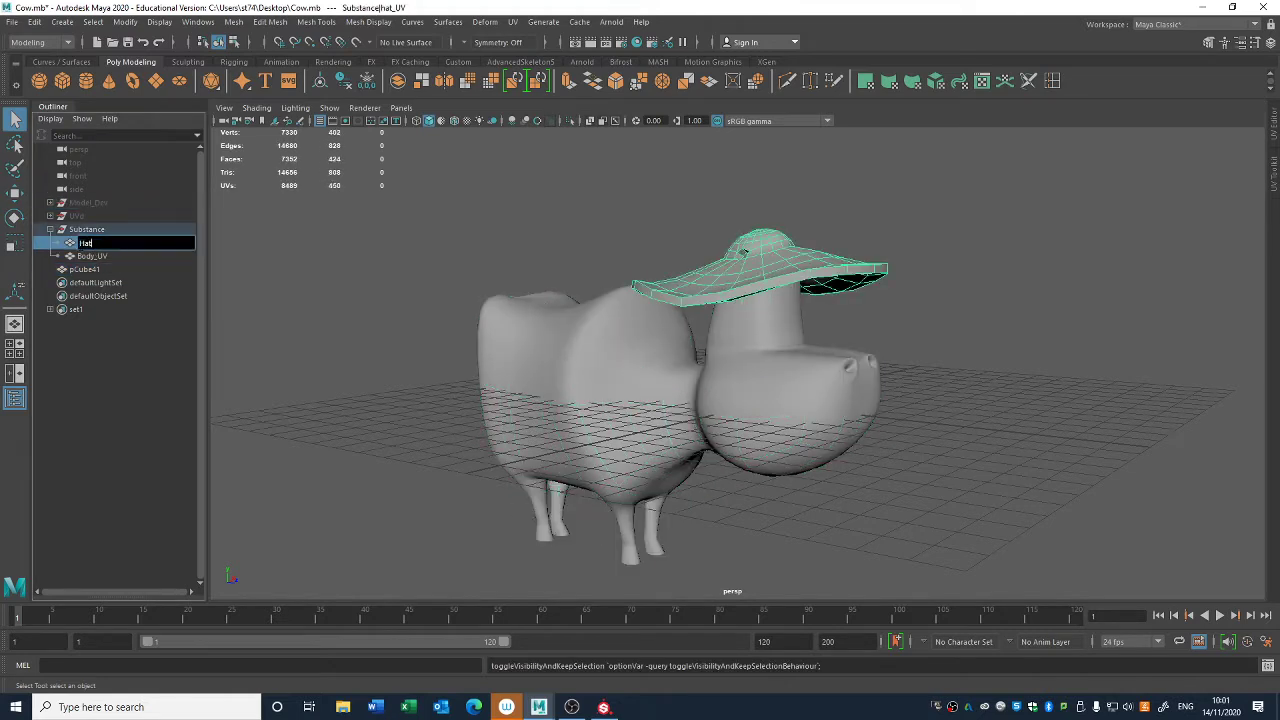
{"action": "type", "text": "Hat_low"}
{"action": "key", "text": "Return"}
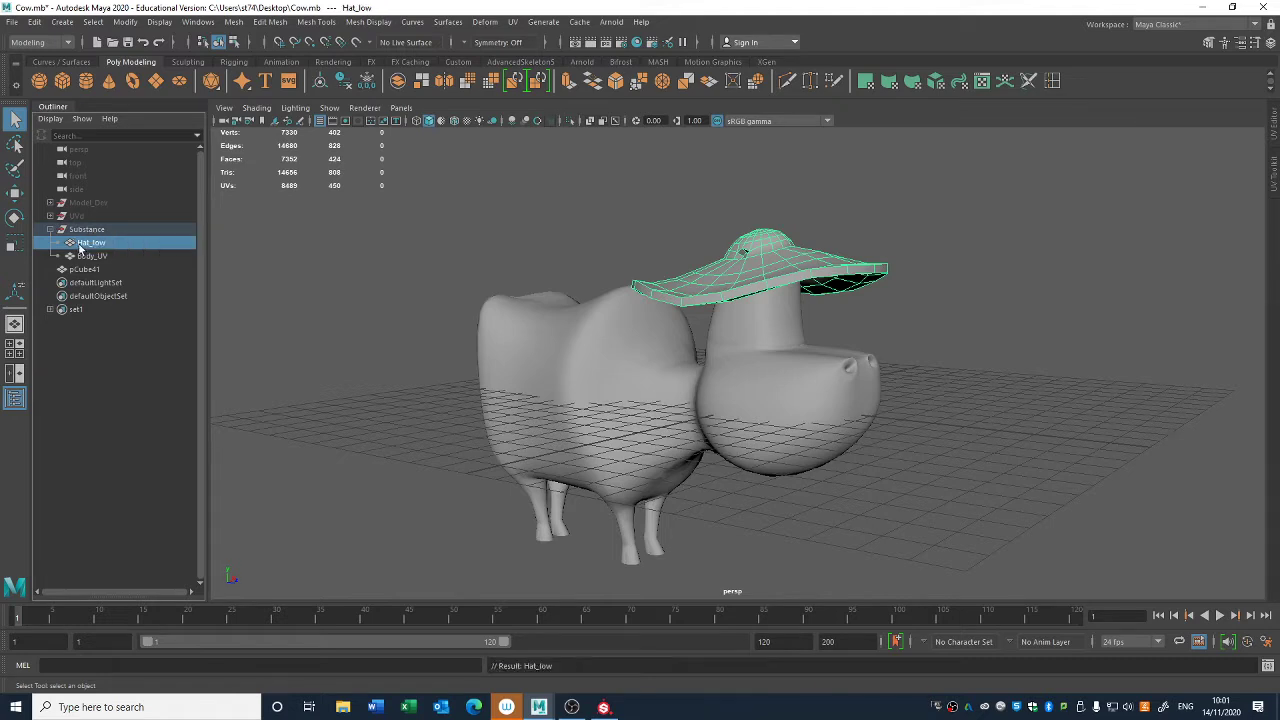
- Rename the Body_UV mesh in the Substance group as Body_low
{"action": "double_click", "coordinate": [96, 259]}
{"action": "type", "text": "B"}
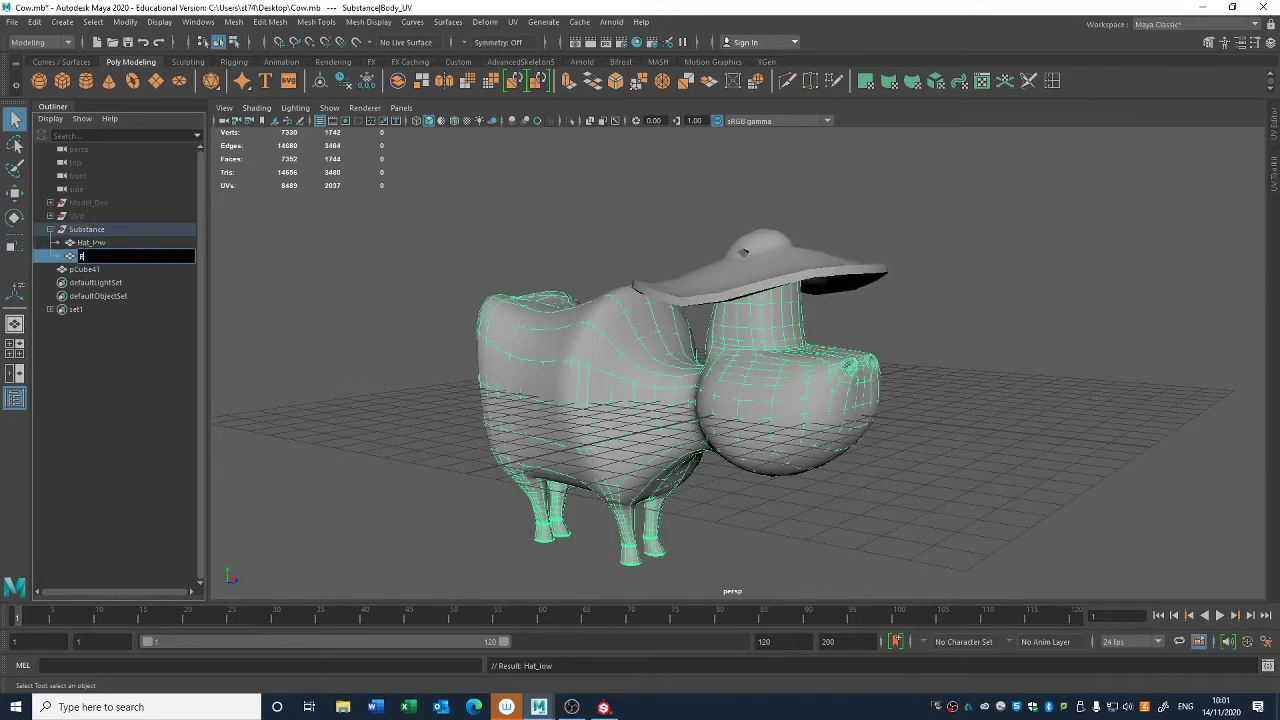
{"action": "type", "text": "ody_low"}
{"action": "key", "text": "Return"}
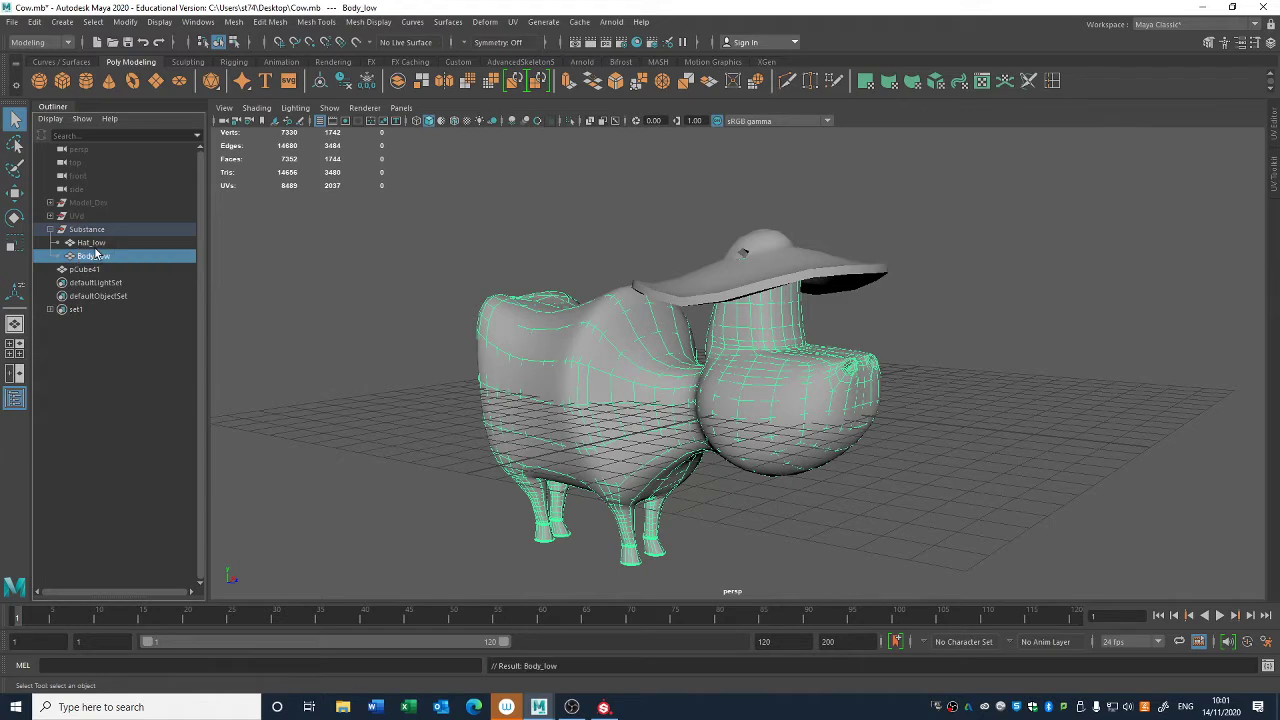
- Rename the duplicated original body mesh, pCube41, as Body_high
{"action": "left_click", "coordinate": [84, 270]}
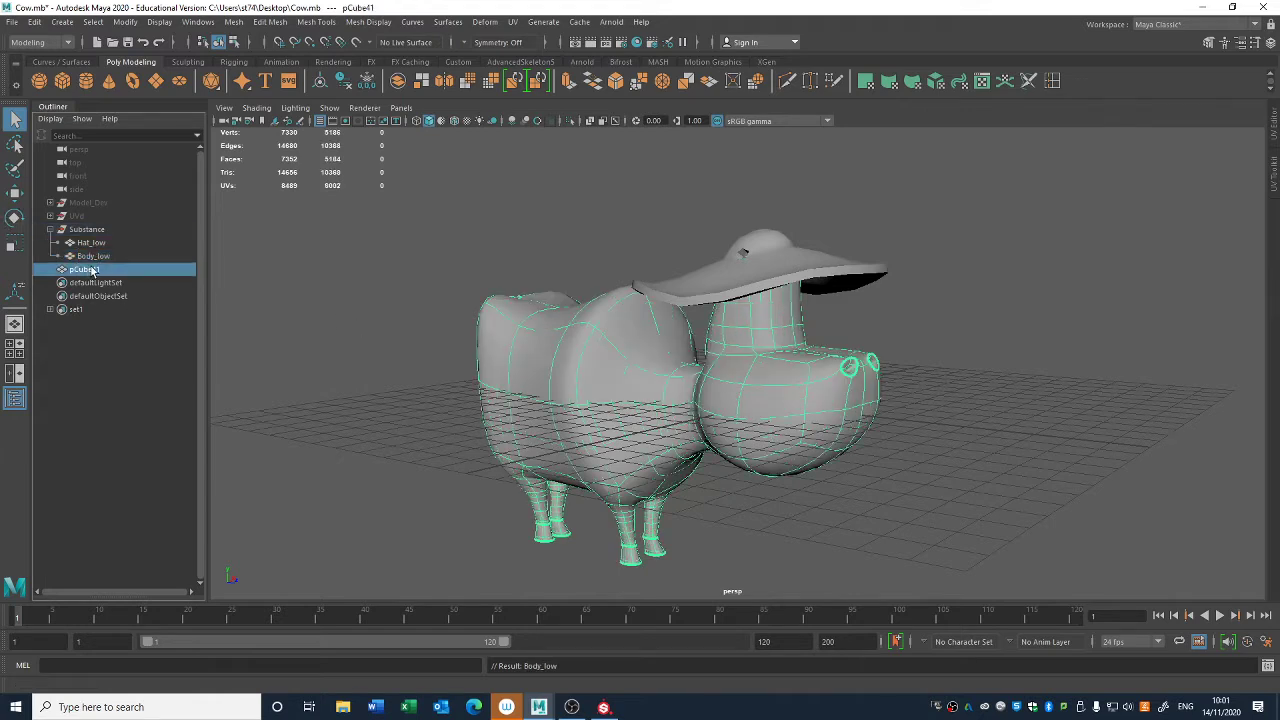
{"action": "double_click", "coordinate": [86, 270]}
{"action": "type", "text": "Body_h"}
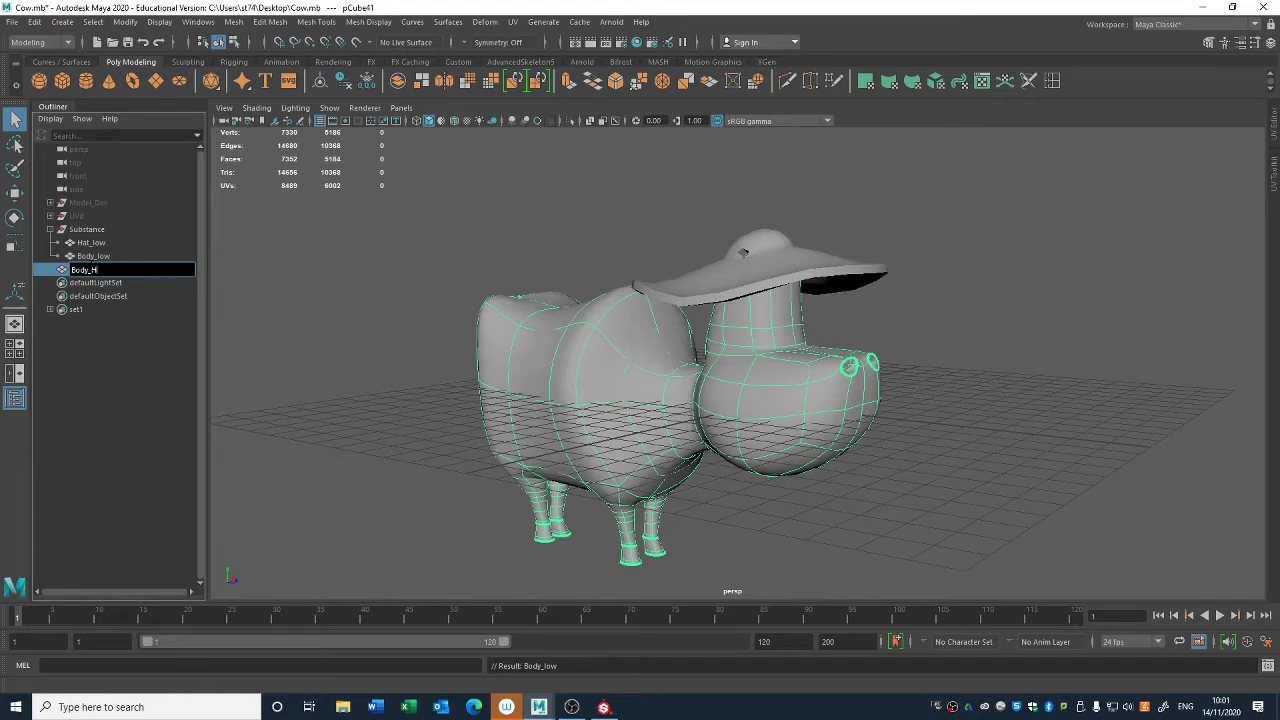
{"action": "type", "text": "igh"}
{"action": "key", "text": "Return"}
- Turn off the smooth preview on Body_high and apply Smooth to the mesh with 4 divisions
{"action": "key", "text": "1"}
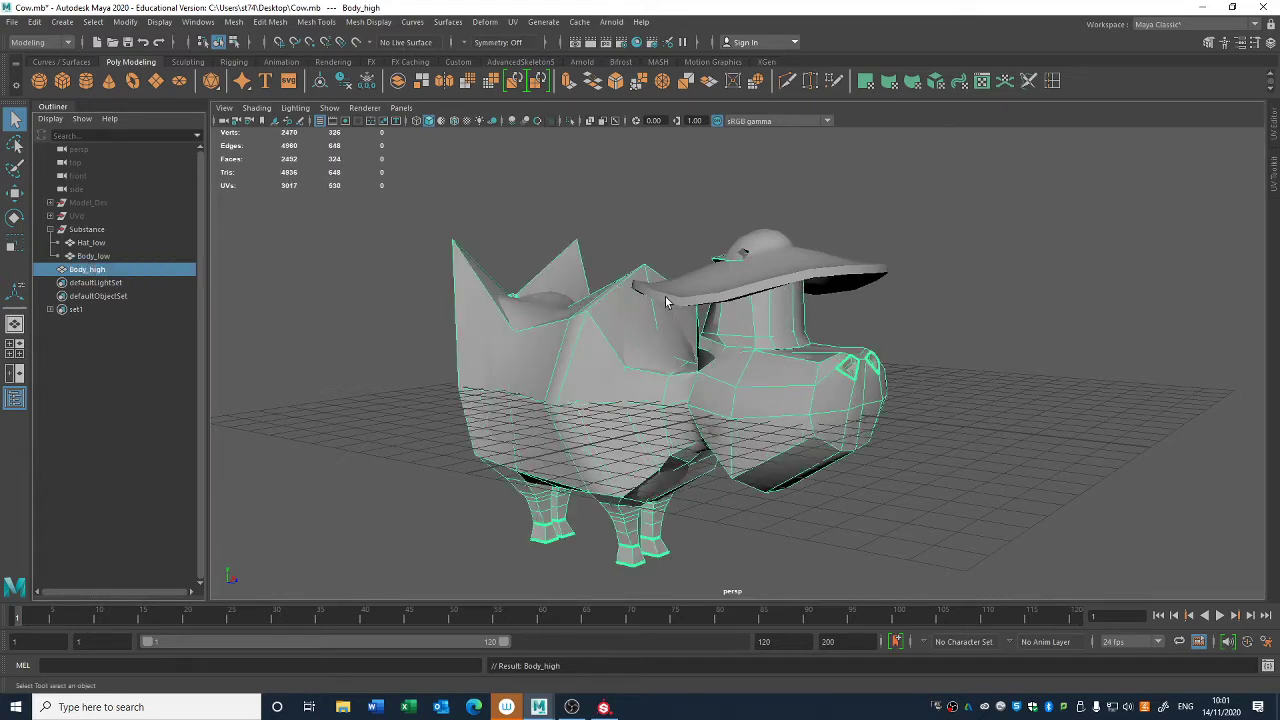
{"action": "left_click", "coordinate": [124, 24]}
{"action": "mouse_move", "coordinate": [233, 22]}
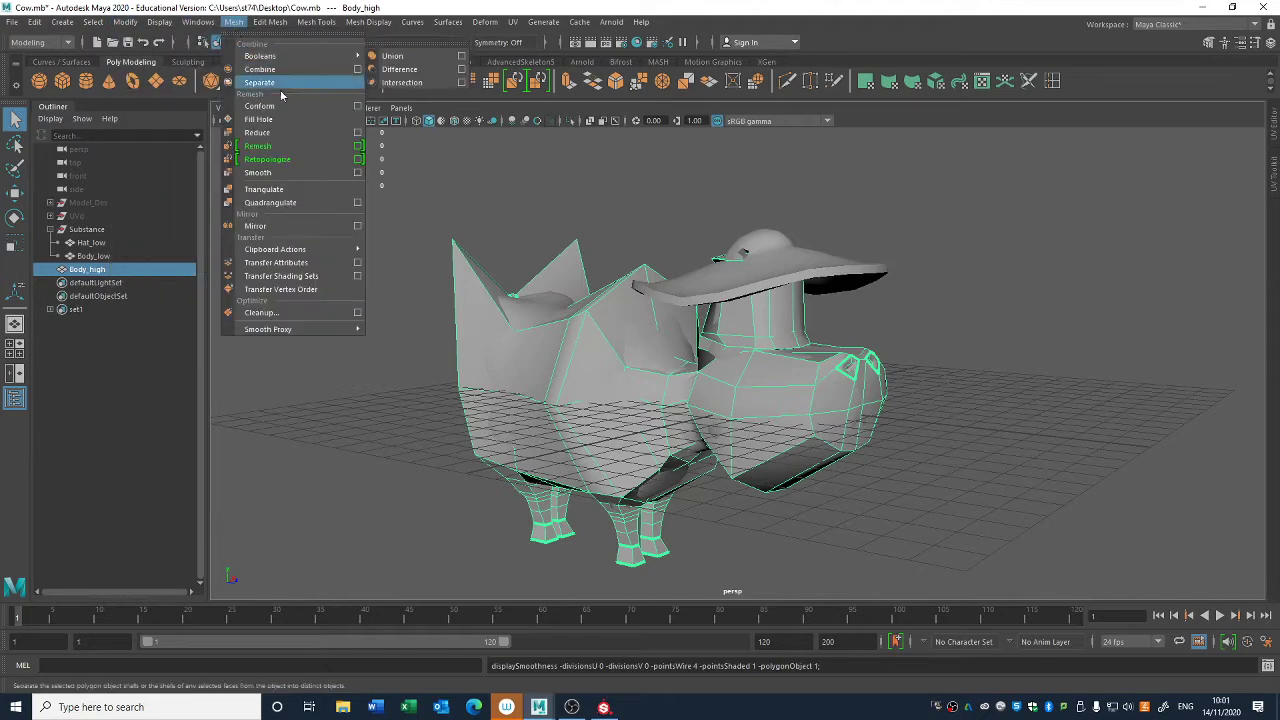
{"action": "left_click", "coordinate": [258, 173]}
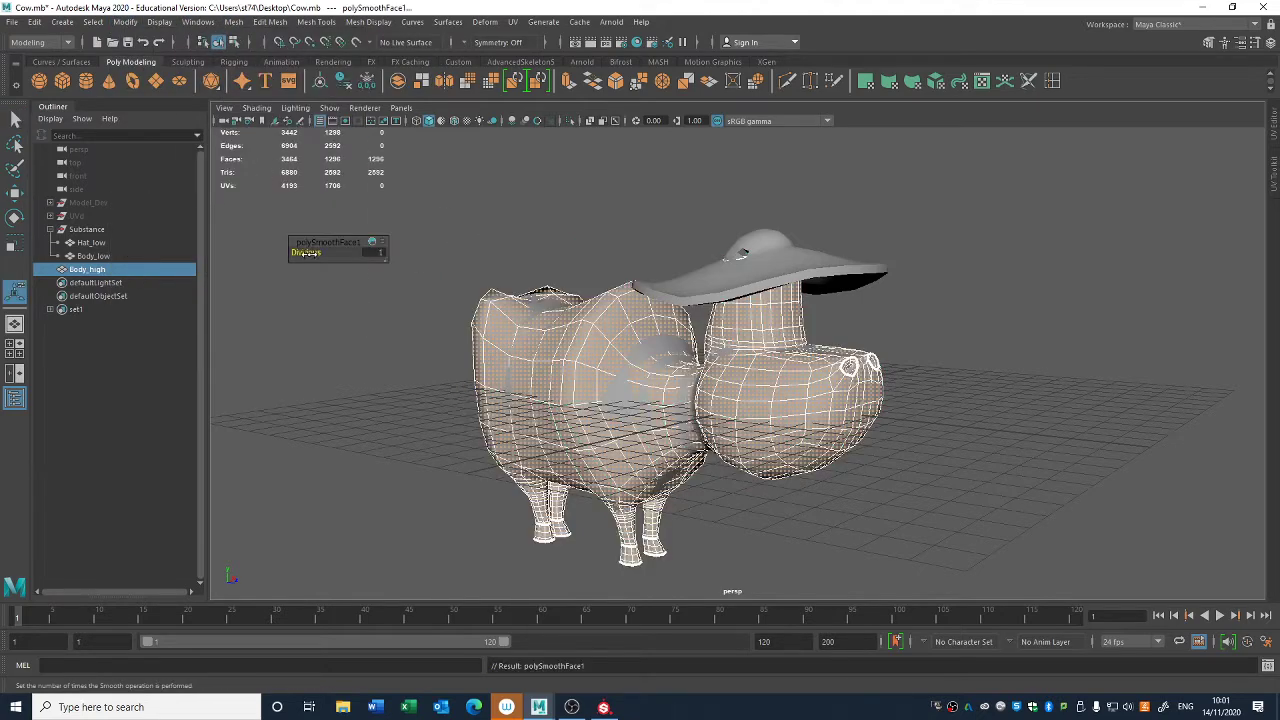
{"action": "left_click_drag", "start_coordinate": [310, 254], "coordinate": [331, 254]}
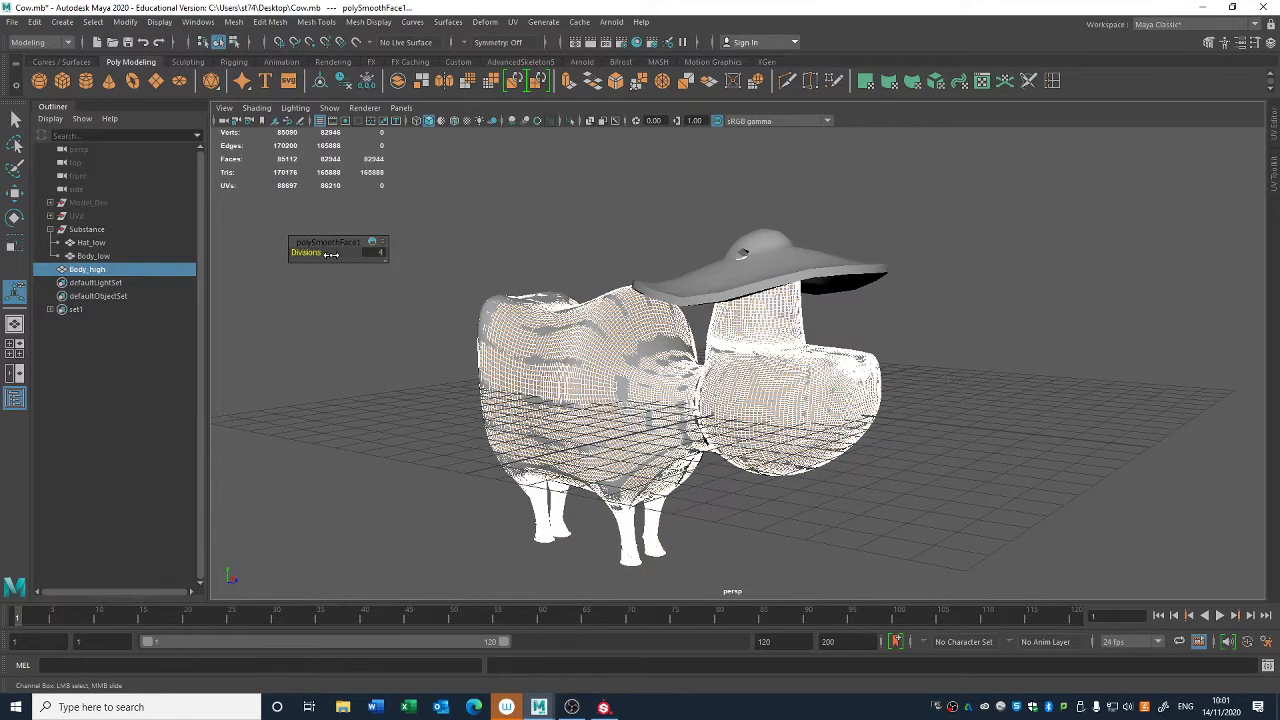
{"action": "left_click", "coordinate": [378, 358]}
- Move Body_high into the Substance group and compare it with Body_low
{"action": "left_click", "coordinate": [100, 270]}
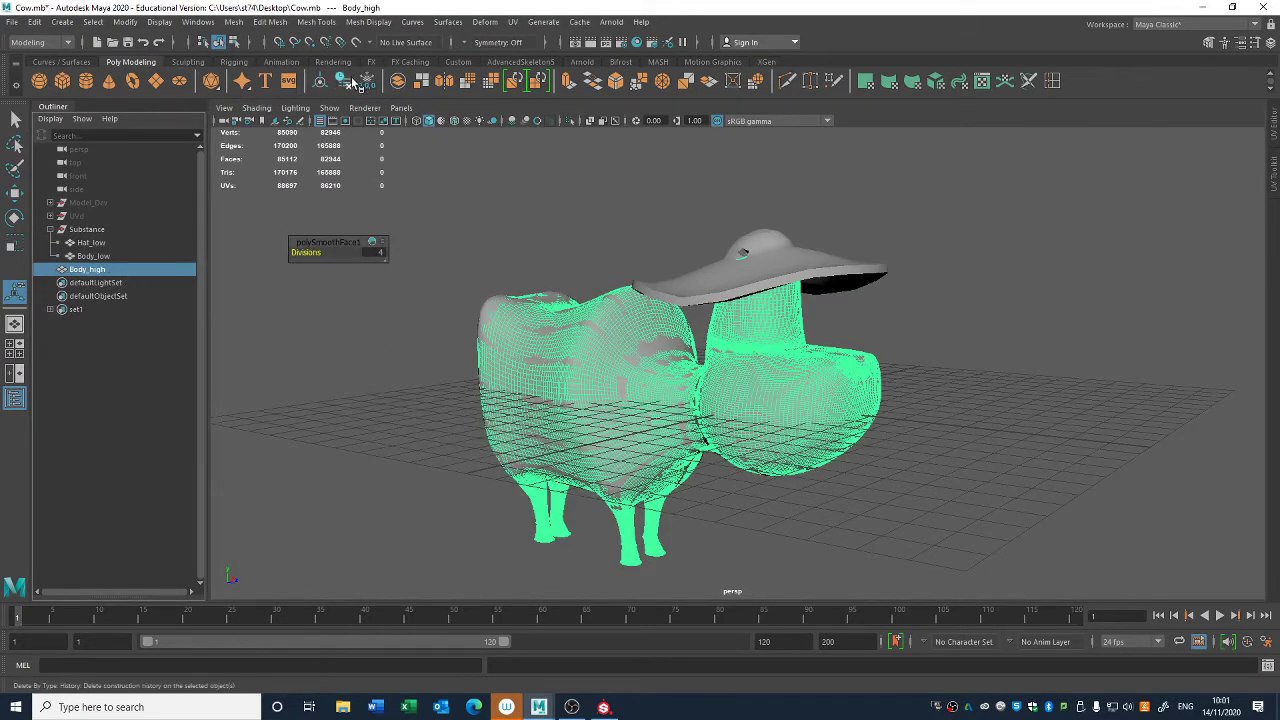
{"action": "middle_click_drag", "start_coordinate": [111, 233], "coordinate": [110, 235]}
{"action": "left_click", "coordinate": [101, 257]}
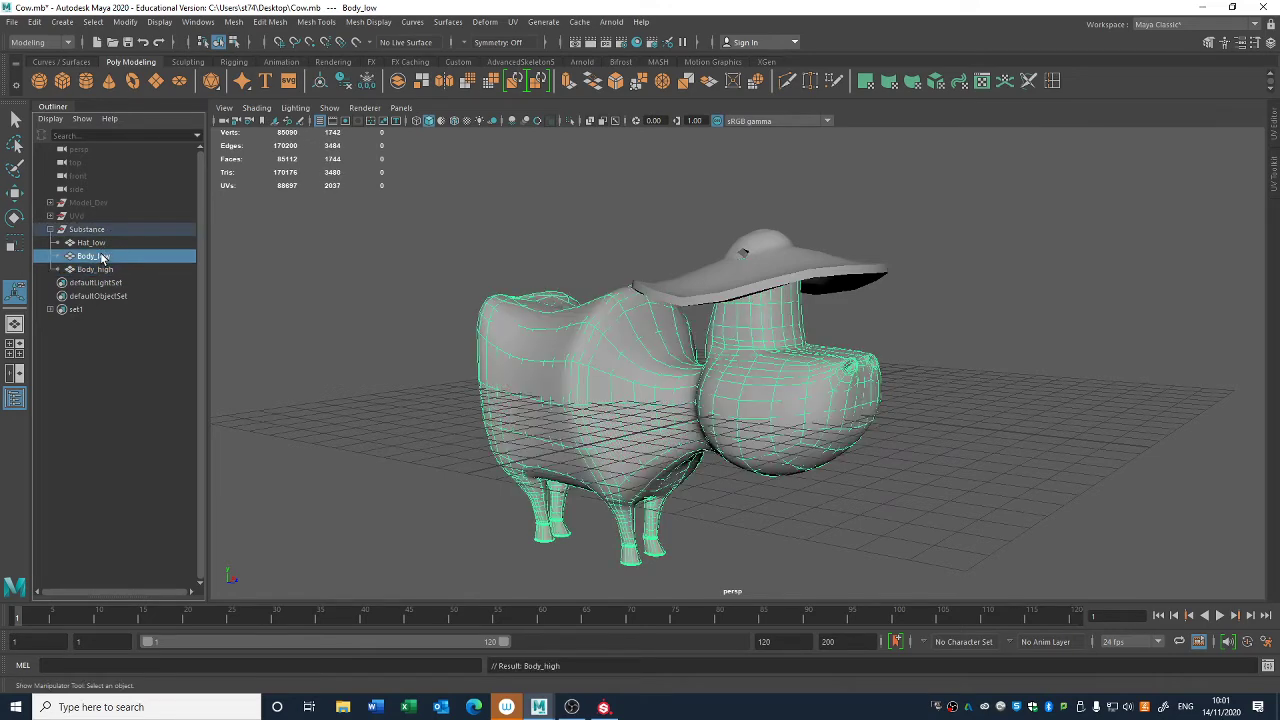
{"action": "left_click", "coordinate": [101, 274]}
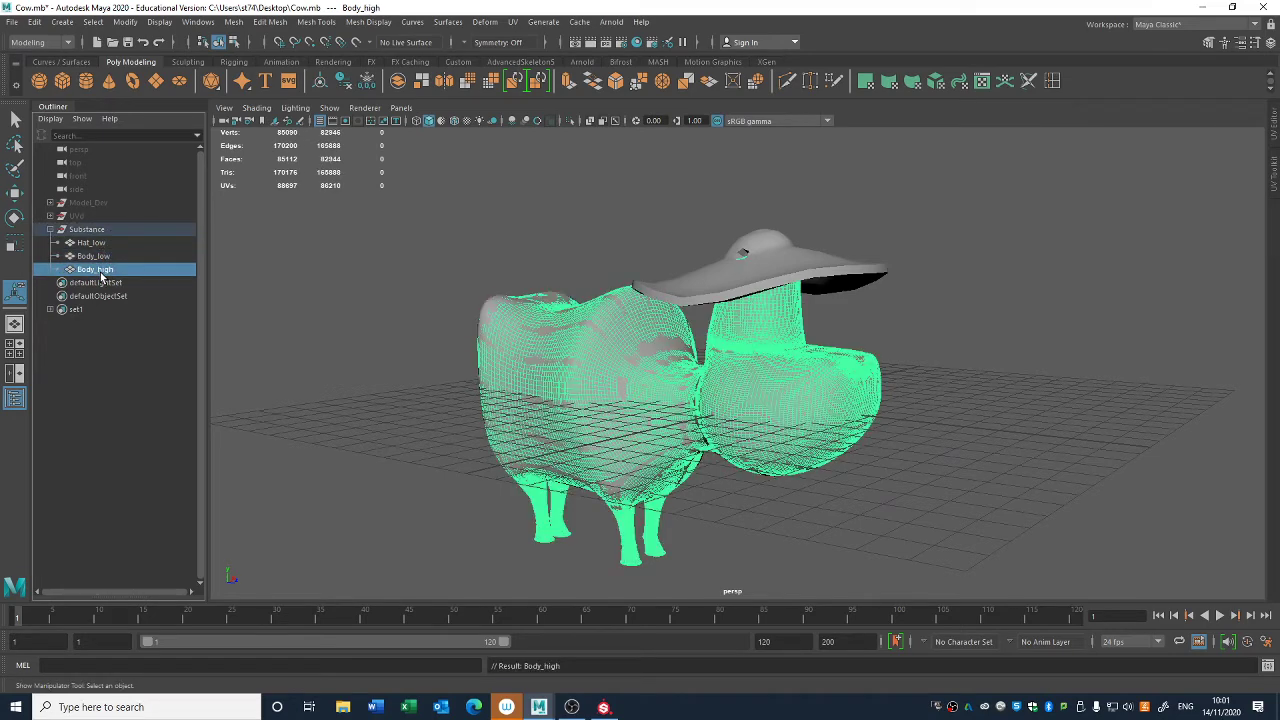
{"action": "left_click", "coordinate": [377, 404]}
{"action": "left_click_drag", "start_coordinate": [655, 315], "coordinate": [677, 350], "text": "alt"}
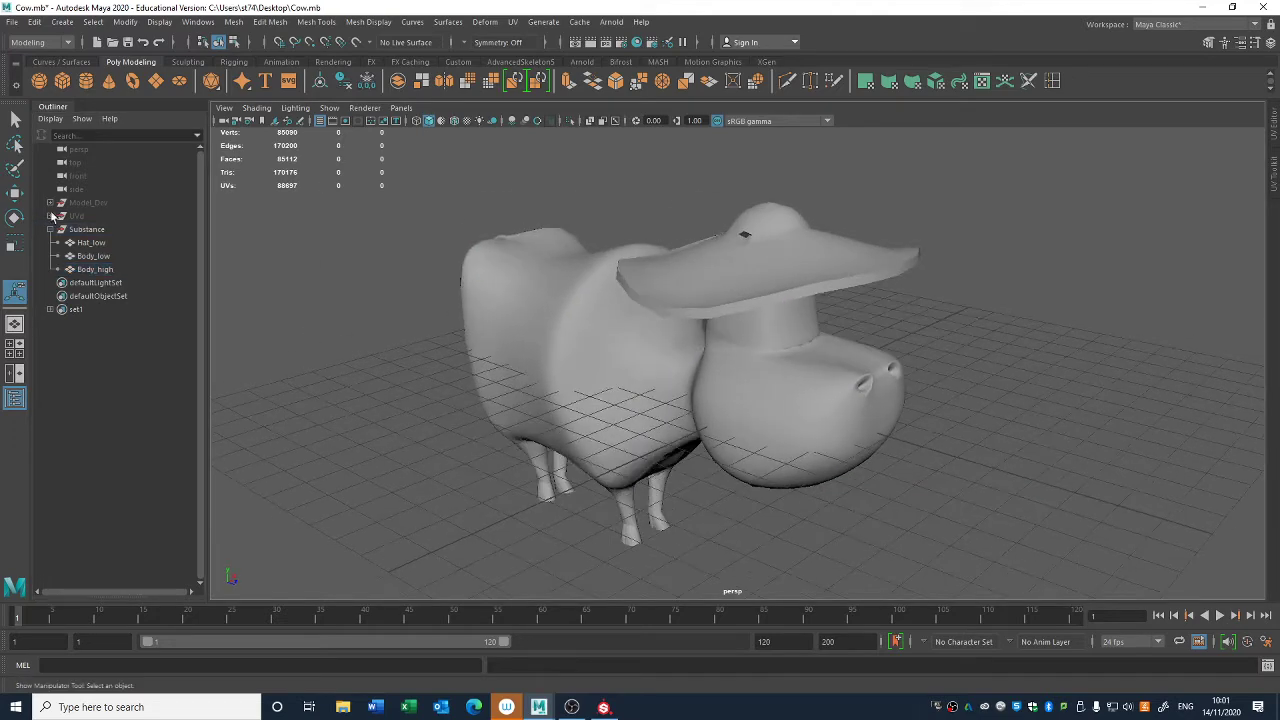
- Hide Body_high and select the Body_low mesh
{"action": "left_click", "coordinate": [105, 271]}
{"action": "key", "text": "ctrl+h"}
{"action": "left_click", "coordinate": [592, 454]}
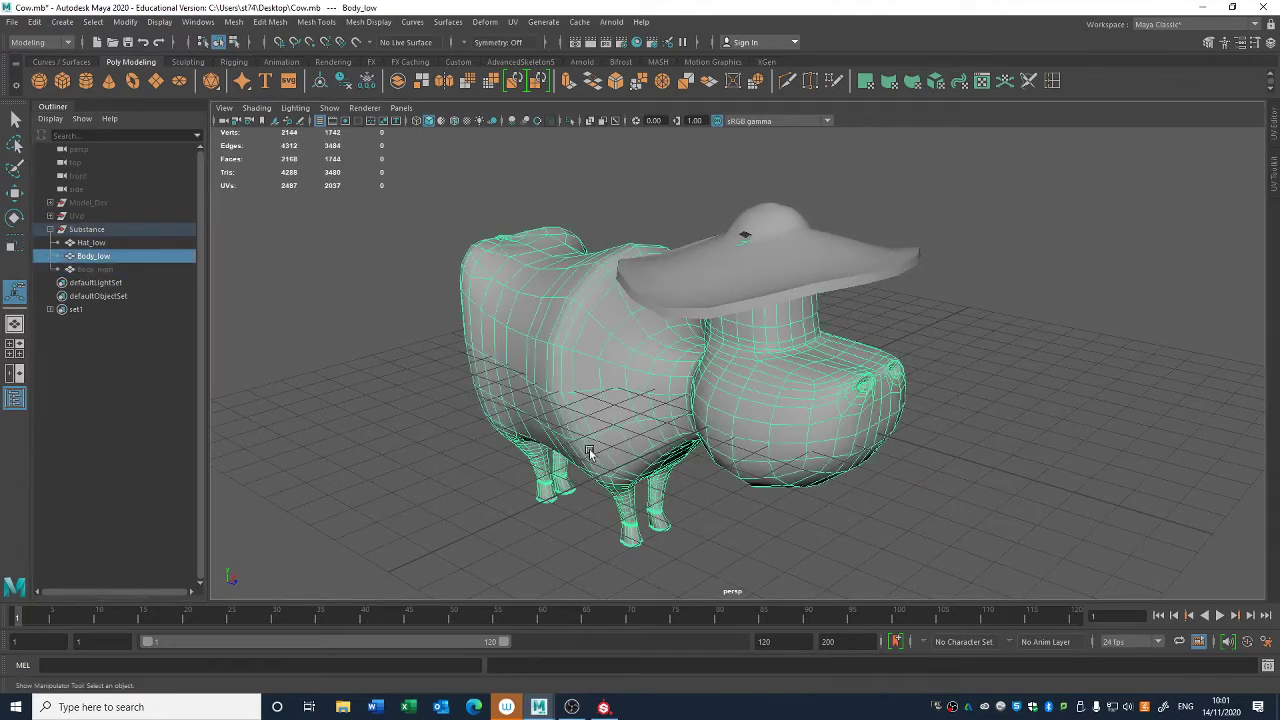
{"action": "left_click_drag", "start_coordinate": [756, 434], "coordinate": [535, 416], "text": "alt"}
{"action": "left_click_drag", "start_coordinate": [580, 486], "coordinate": [563, 334], "text": "alt"}
{"action": "right_click", "coordinate": [563, 335]}
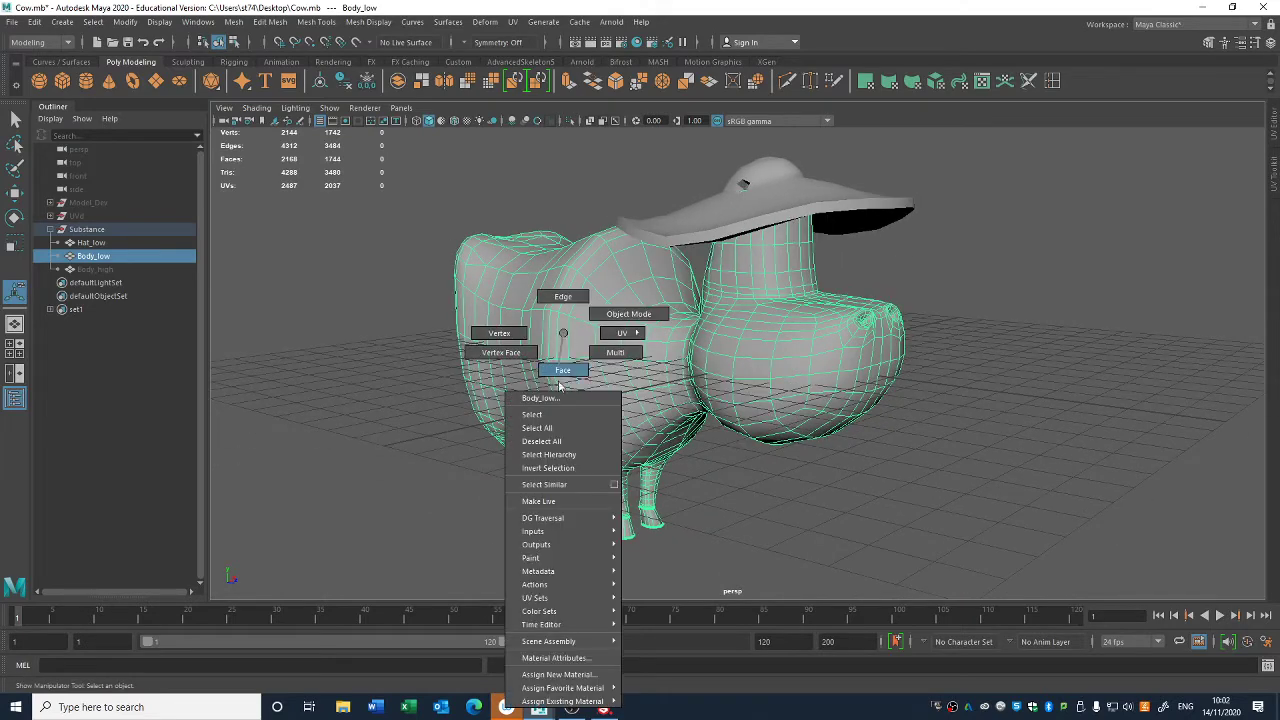
{"action": "mouse_move", "coordinate": [560, 703]}
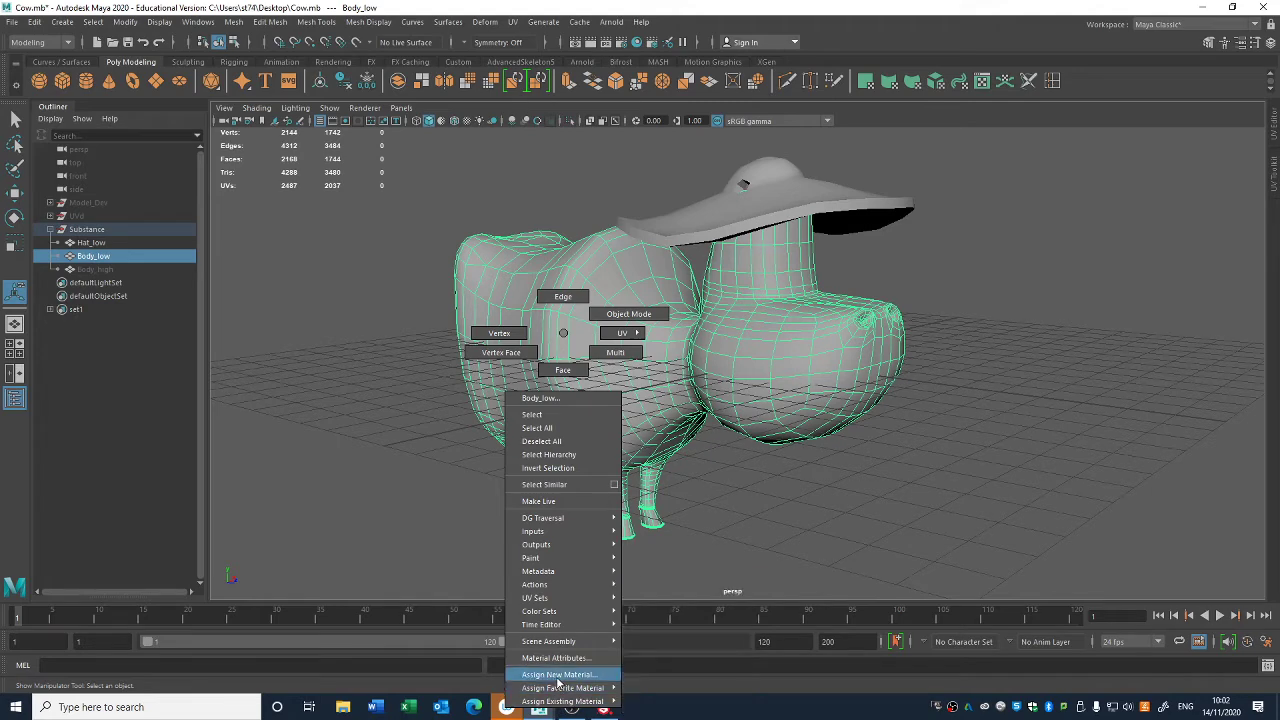
{"action": "left_click", "coordinate": [557, 676]}
{"action": "left_click_drag", "start_coordinate": [510, 238], "coordinate": [357, 176]}
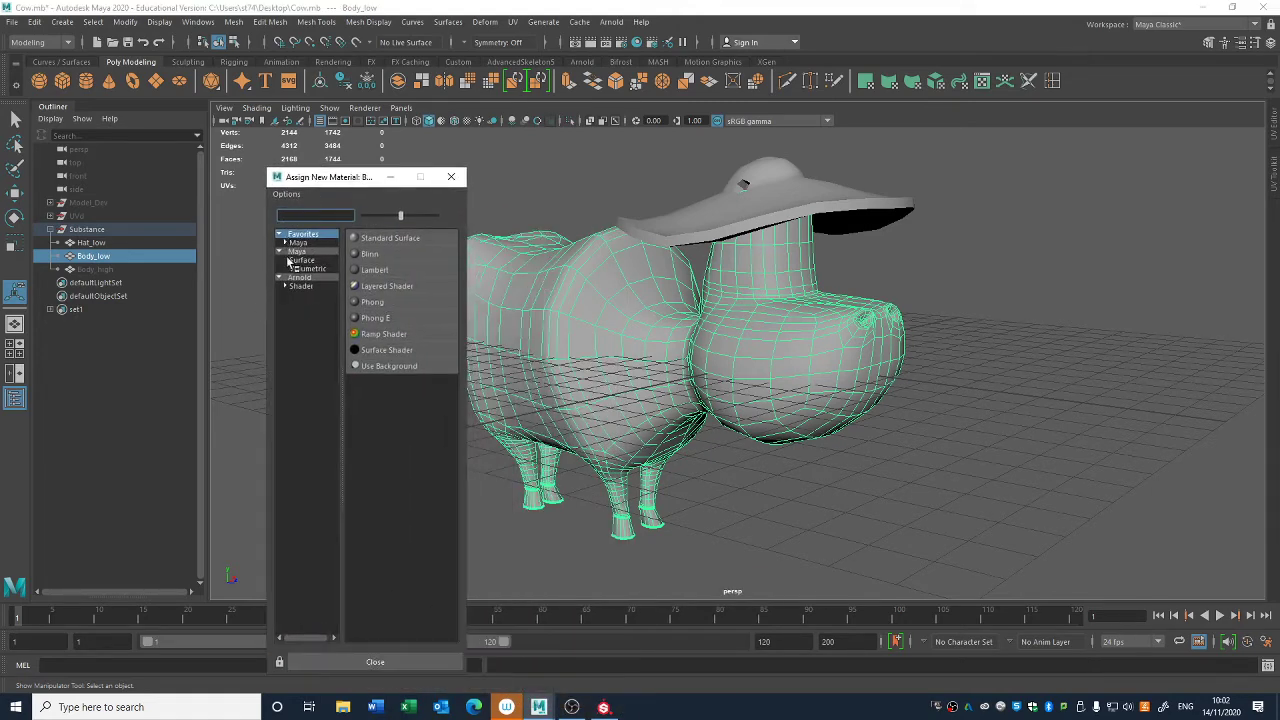
{"action": "left_click", "coordinate": [302, 286]}
{"action": "left_click", "coordinate": [313, 260]}
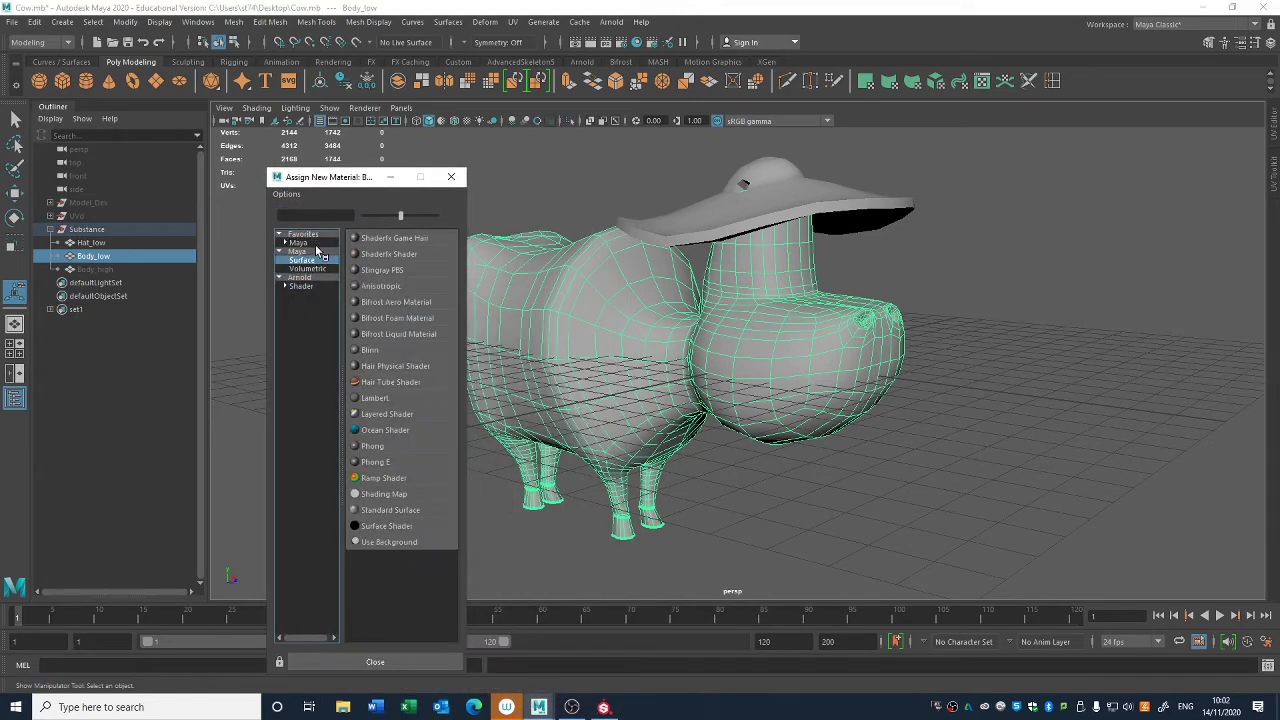
{"action": "left_click", "coordinate": [315, 243]}
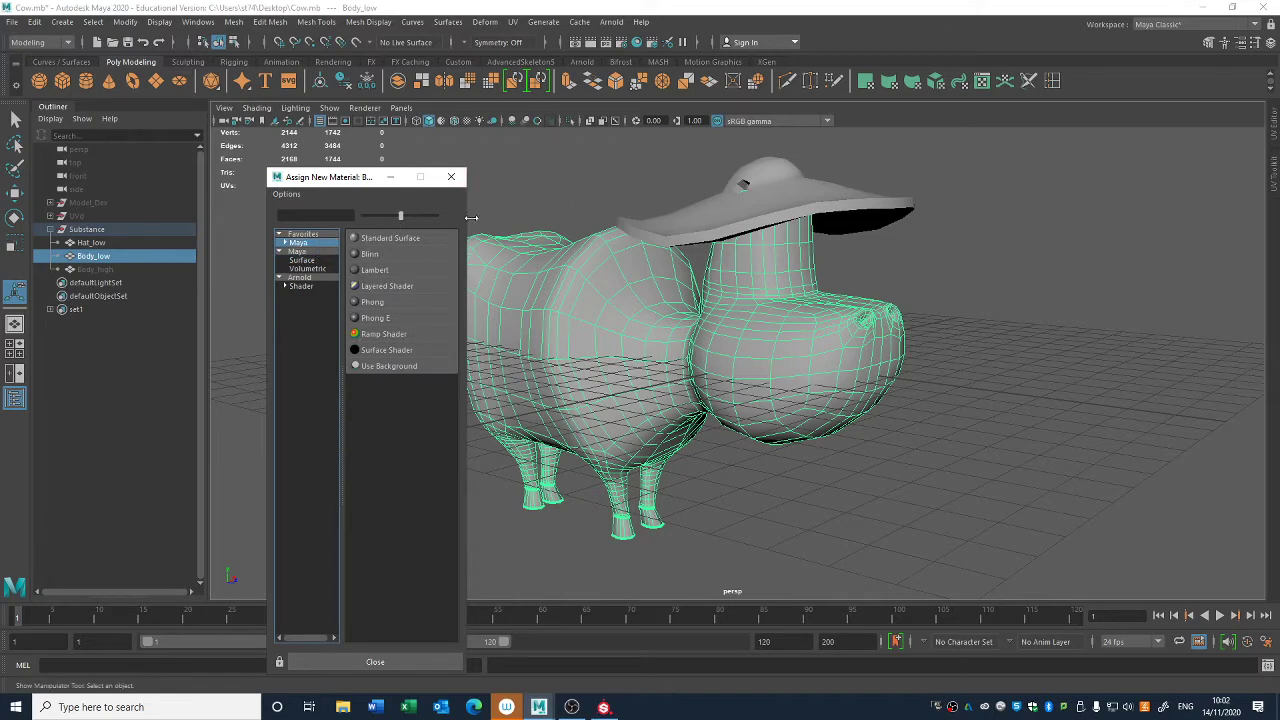
{"action": "left_click", "coordinate": [451, 177]}
- Assign a new Lambert material to Body_low and move its attribute window clear of the model
{"action": "right_click", "coordinate": [535, 257]}
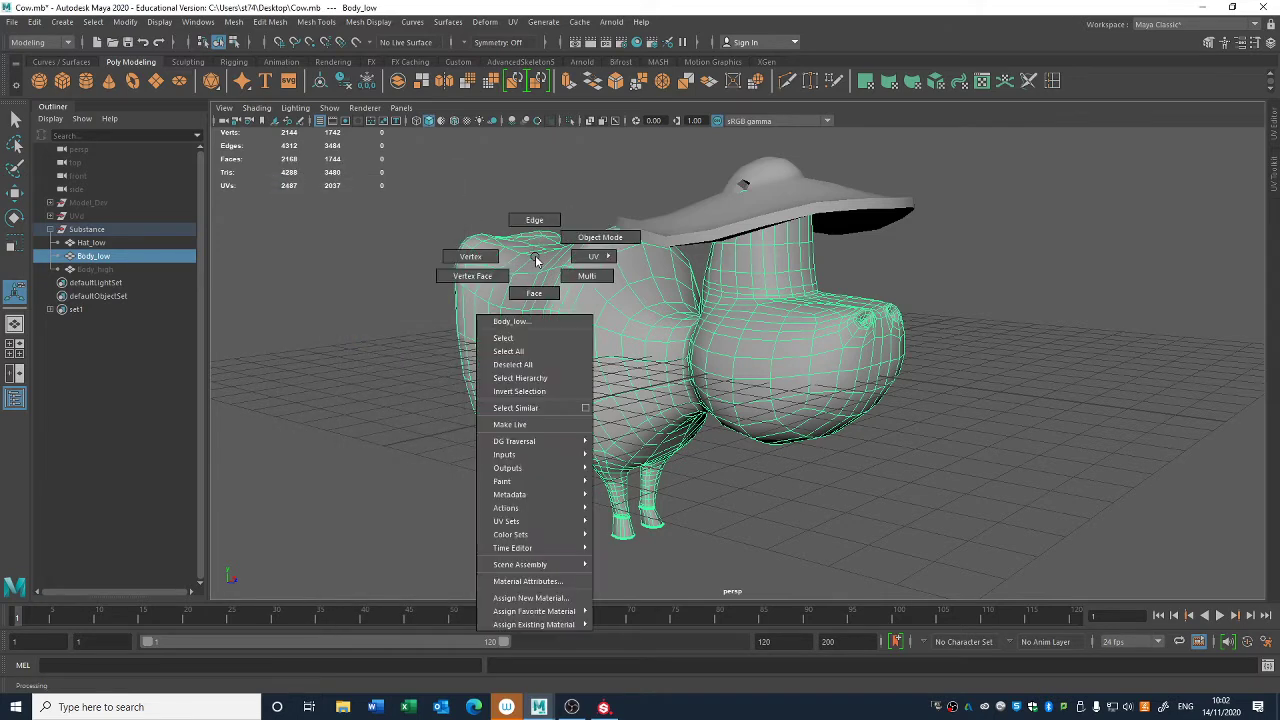
{"action": "mouse_move", "coordinate": [556, 624]}
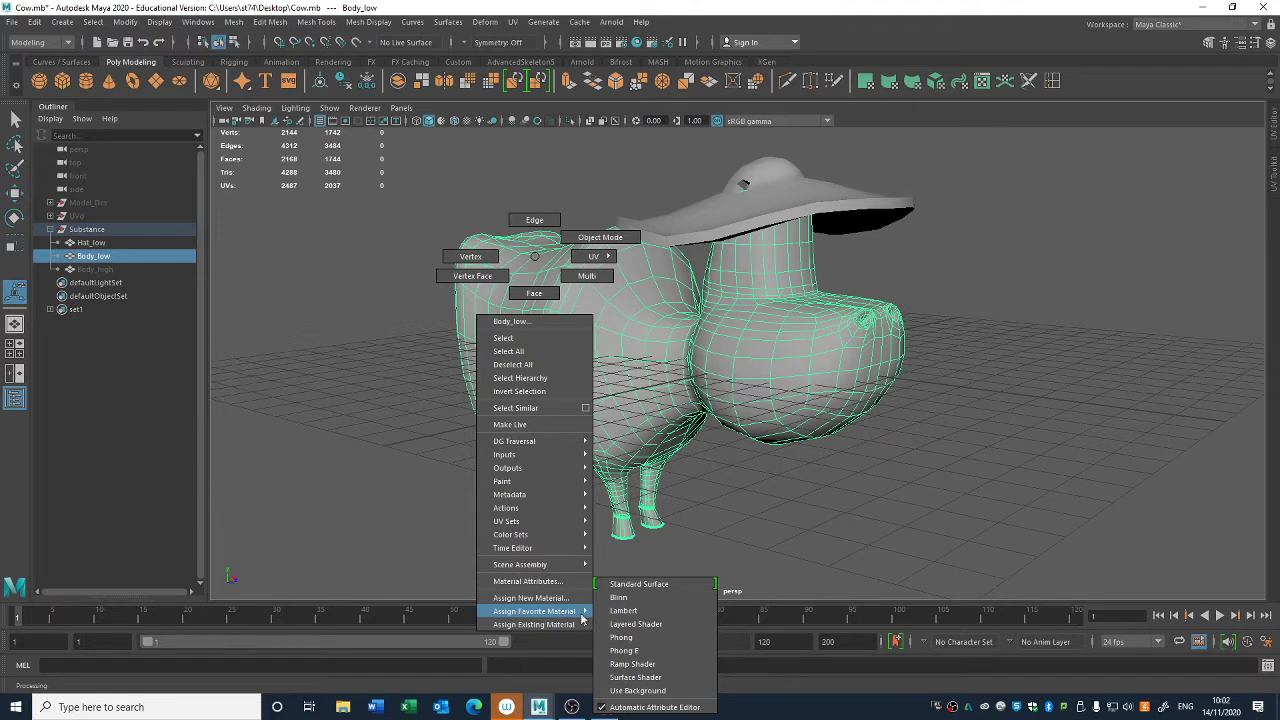
{"action": "left_click", "coordinate": [655, 614]}
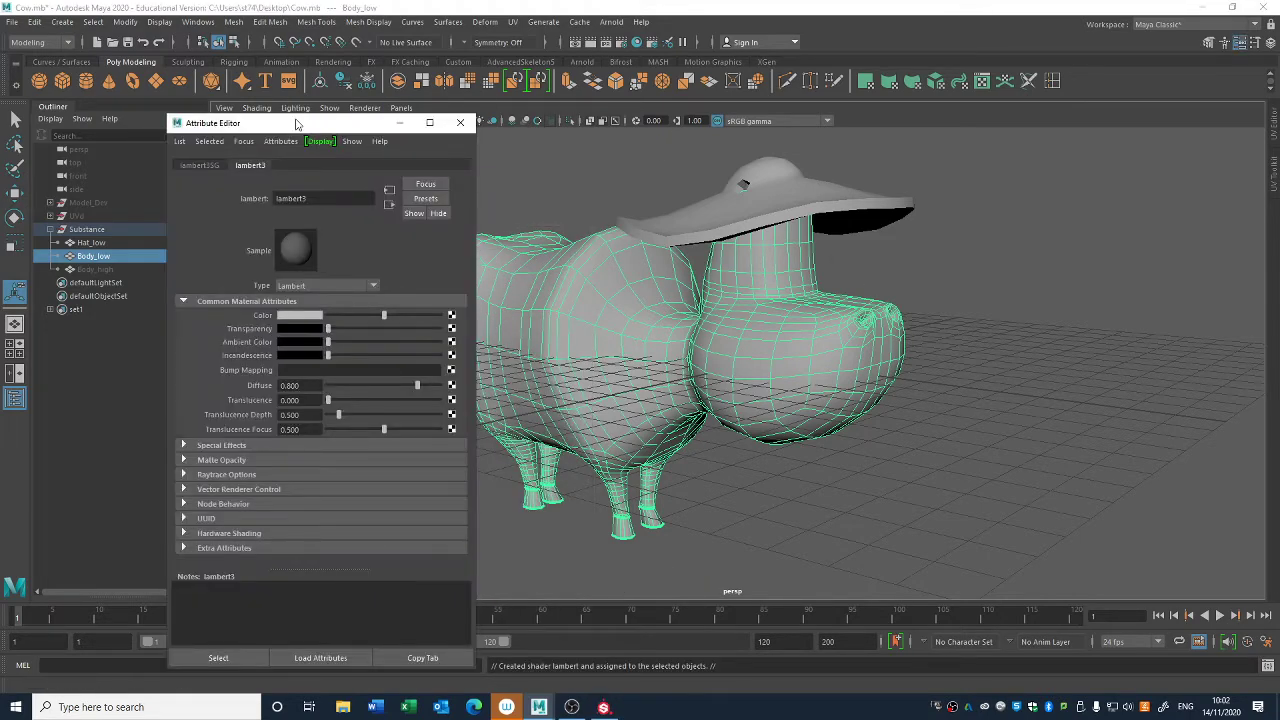
{"action": "left_click_drag", "start_coordinate": [305, 123], "coordinate": [241, 112]}
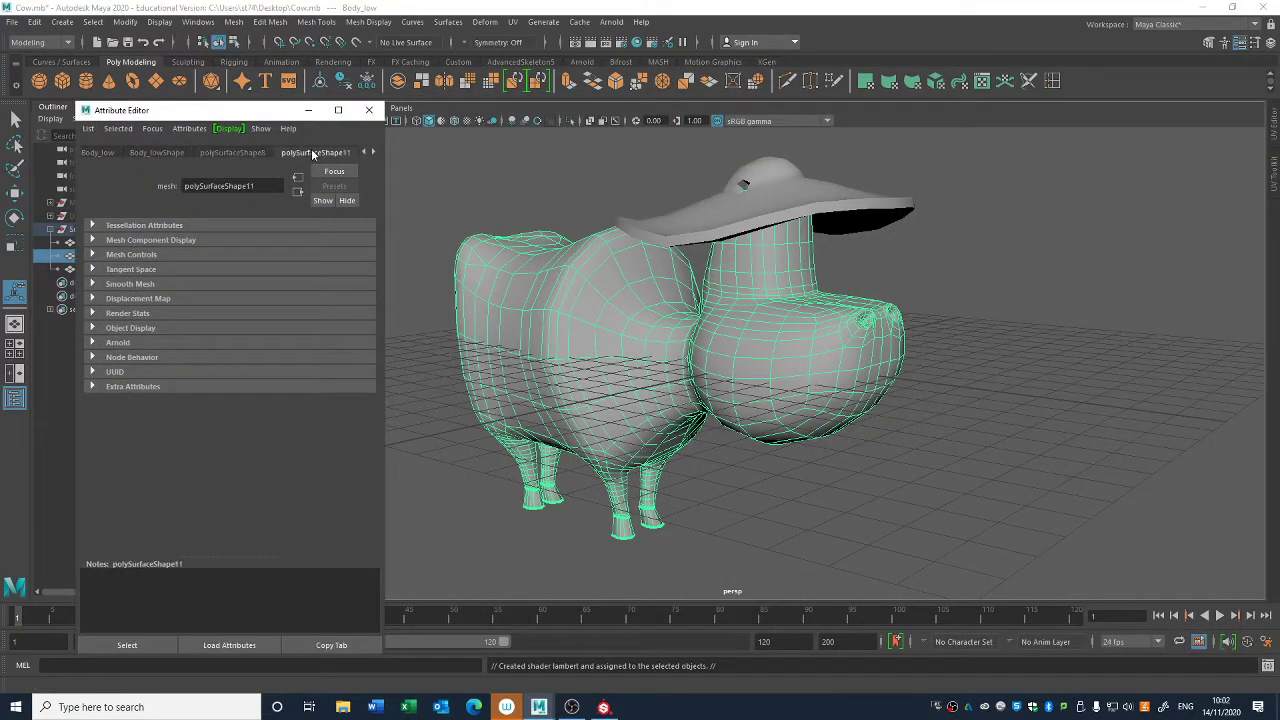
- Set the color of Body_low's new Lambert material to red and adjust its brightness
{"action": "left_click", "coordinate": [95, 154]}
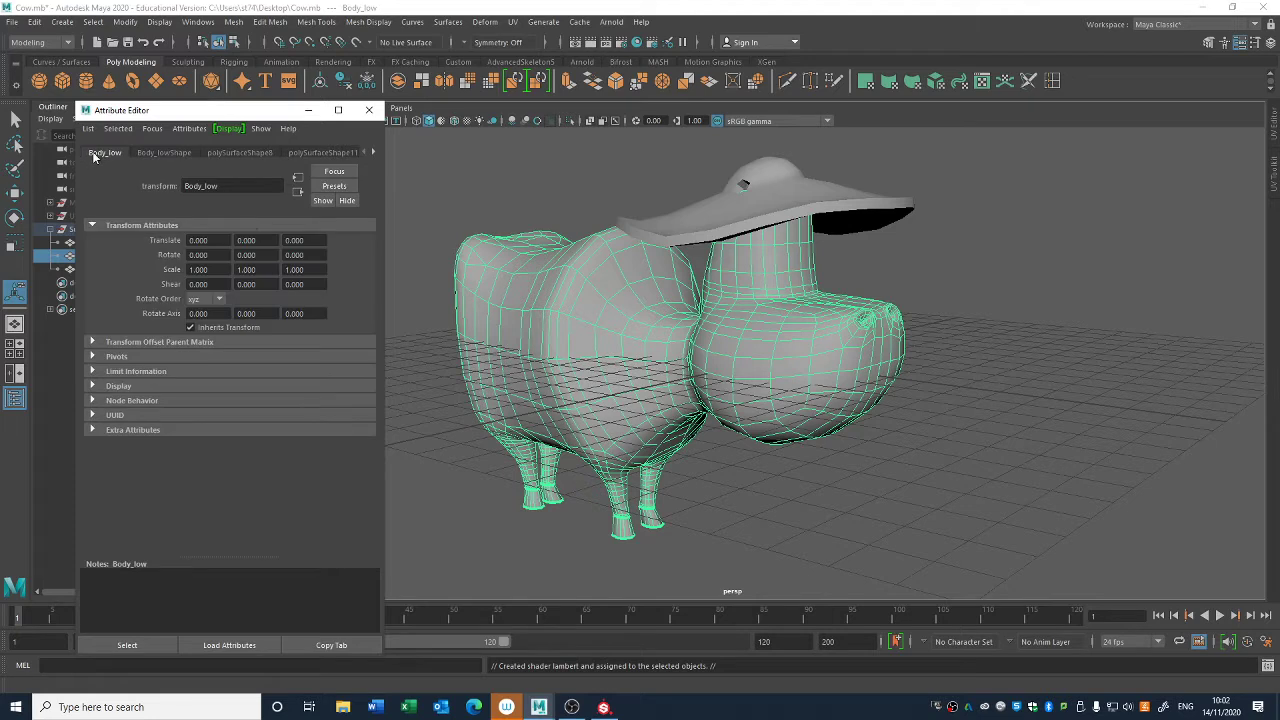
{"action": "left_click", "coordinate": [374, 152]}
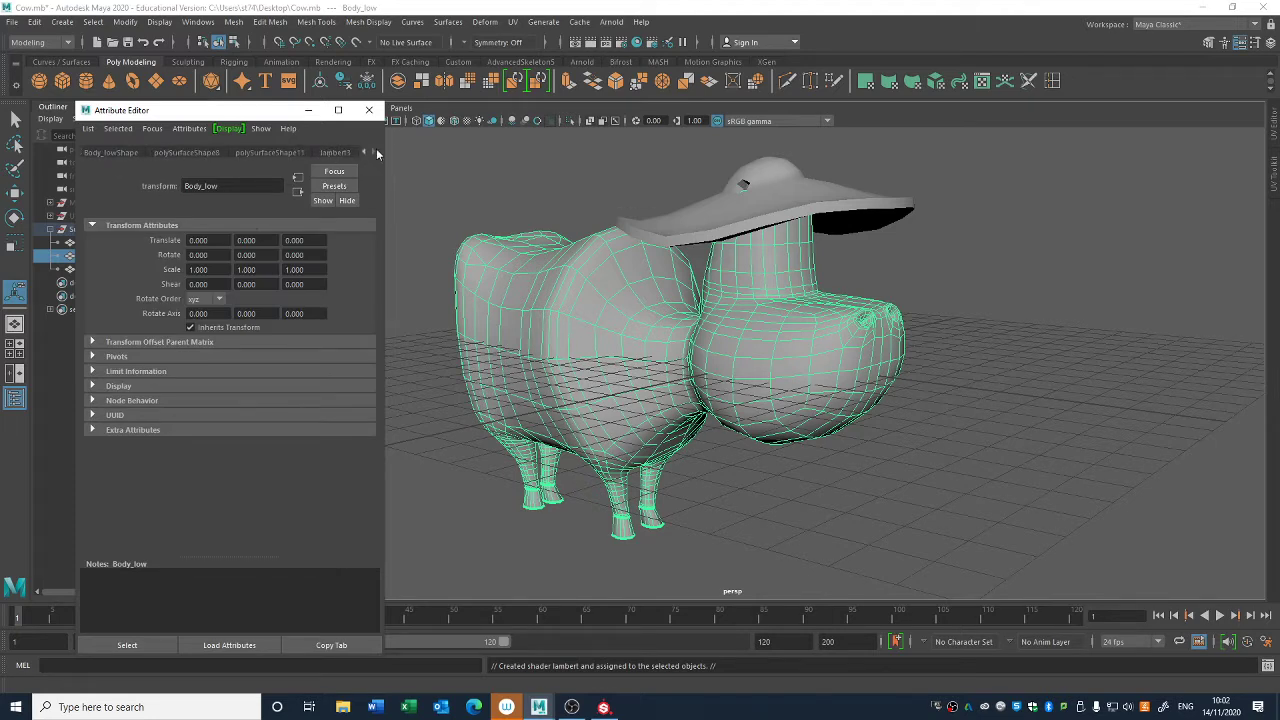
{"action": "left_click", "coordinate": [365, 152]}
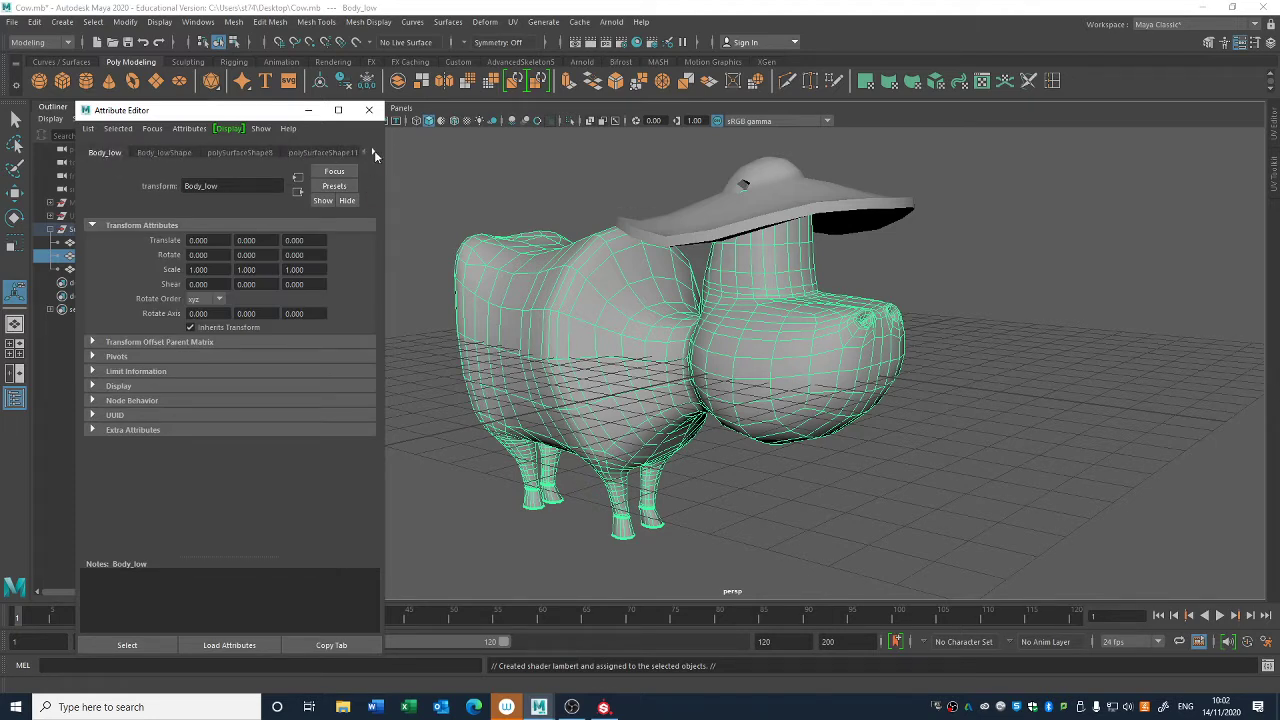
{"action": "left_click", "coordinate": [374, 151]}
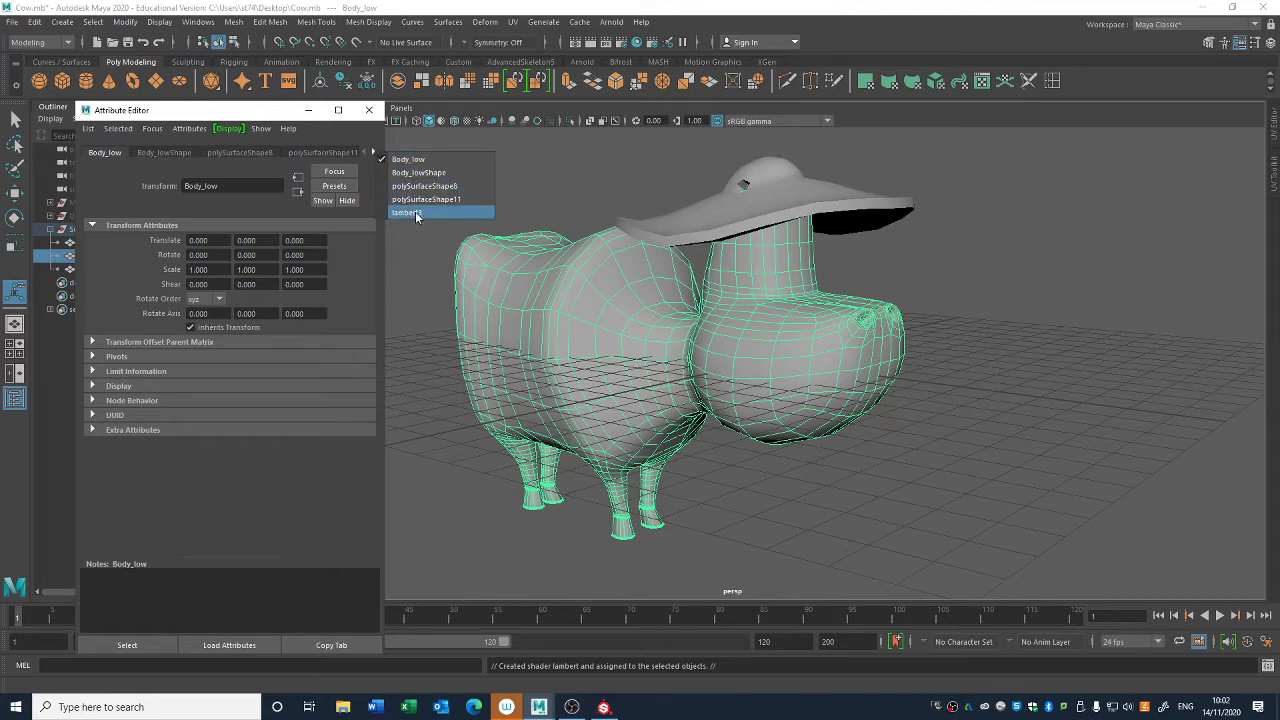
{"action": "left_click", "coordinate": [416, 213]}
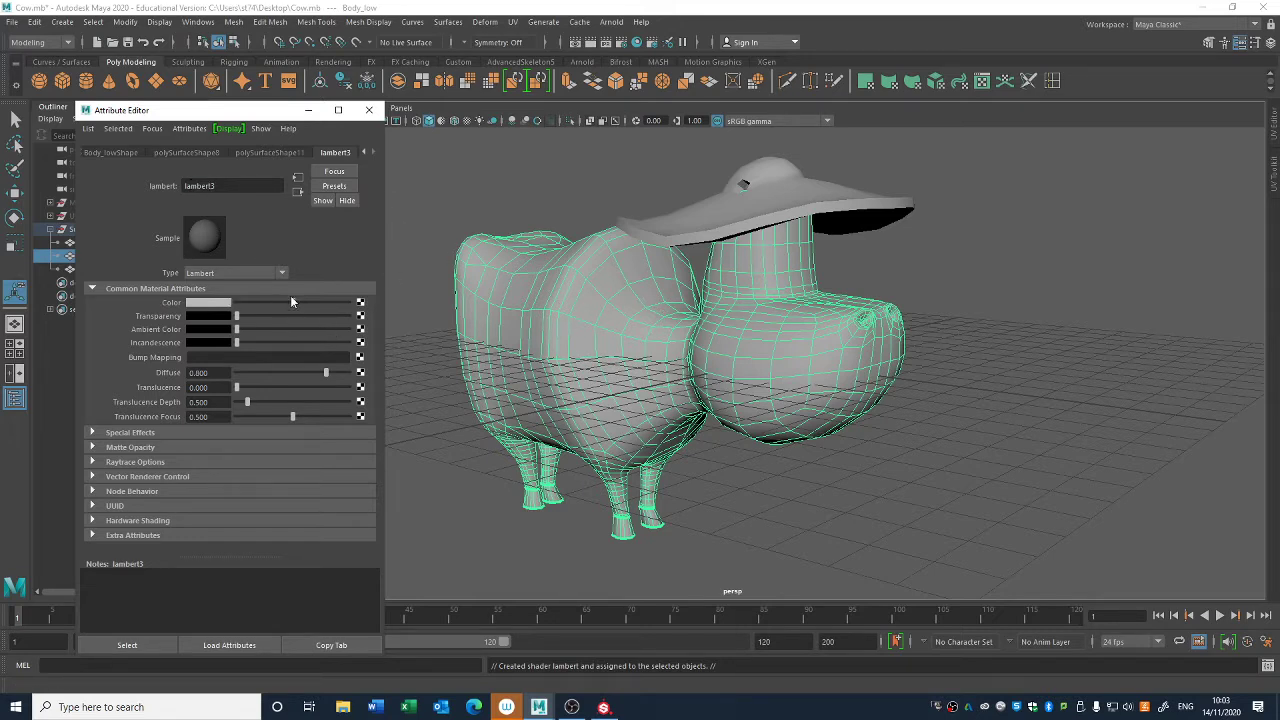
{"action": "mouse_move", "coordinate": [291, 302]}
{"action": "left_mouse_down"}
{"action": "mouse_move", "coordinate": [312, 303]}
{"action": "mouse_move", "coordinate": [265, 303]}
{"action": "mouse_move", "coordinate": [301, 302]}
{"action": "mouse_move", "coordinate": [333, 320]}
{"action": "mouse_move", "coordinate": [321, 327]}
{"action": "mouse_move", "coordinate": [340, 316]}
{"action": "left_mouse_up"}
{"action": "left_click", "coordinate": [208, 302]}
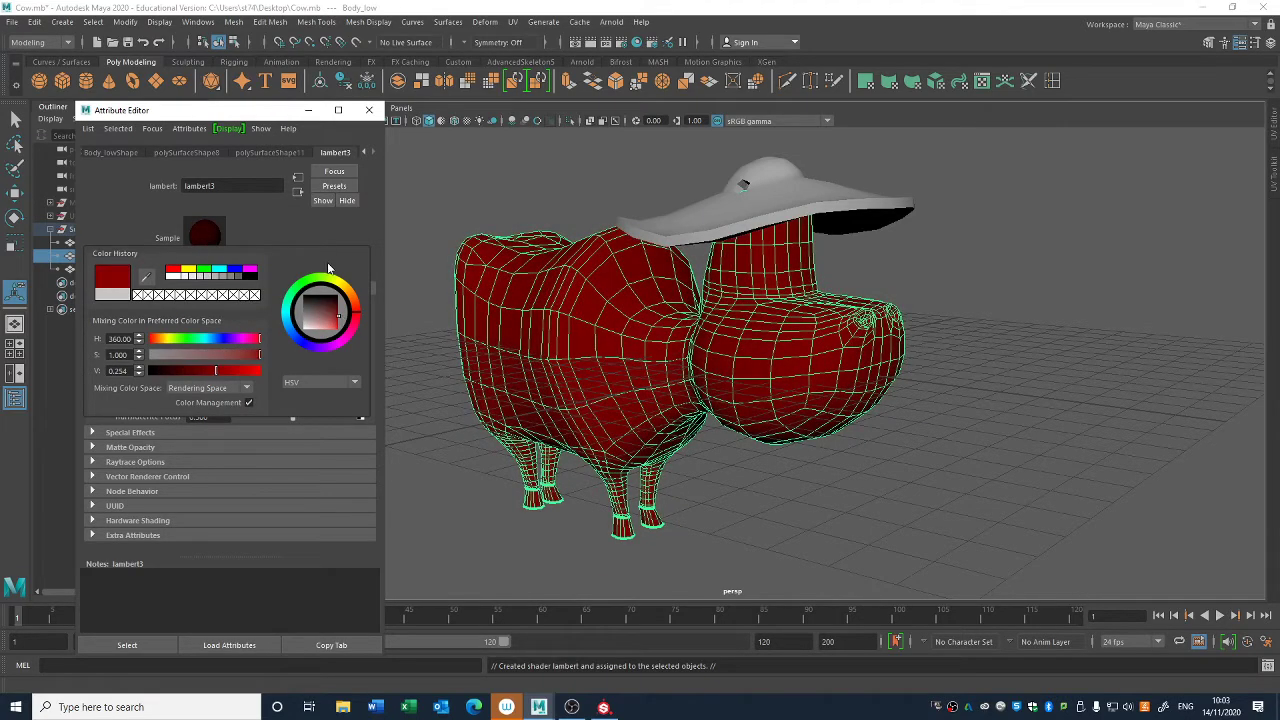
{"action": "left_click_drag", "start_coordinate": [266, 302], "coordinate": [290, 303]}
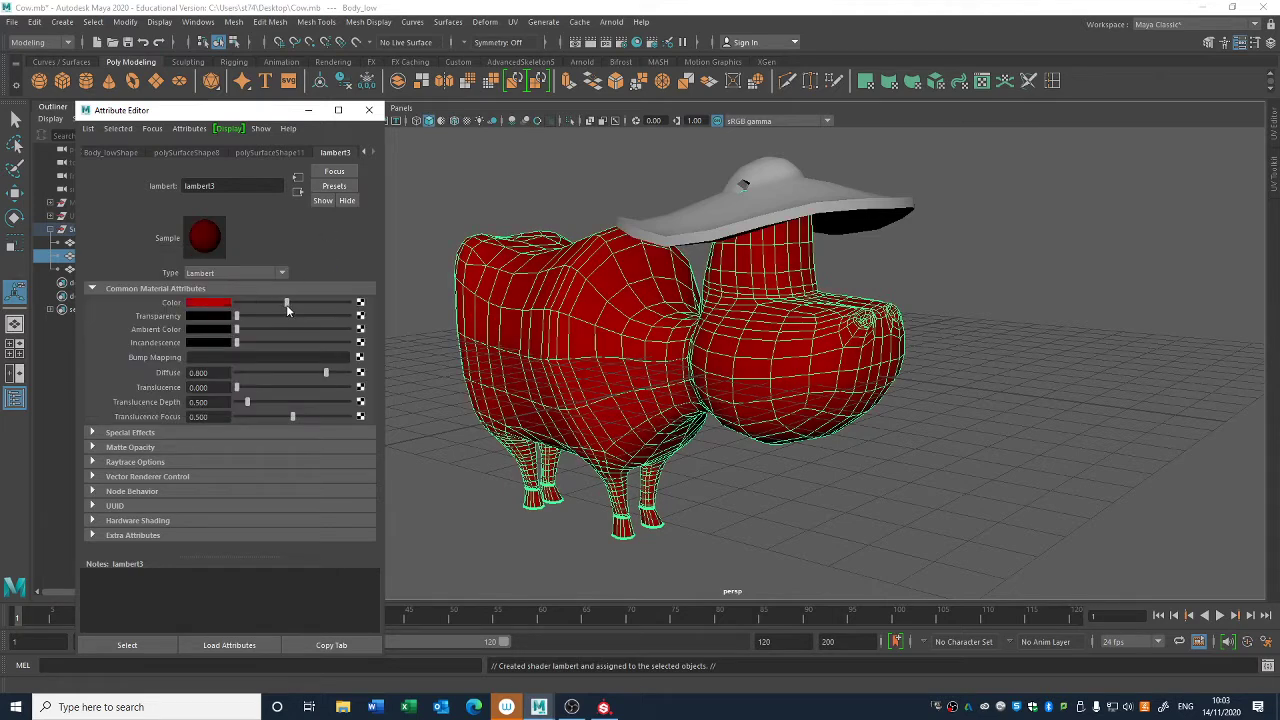
- Rename Body_low's material to M_Cow_Body and close its attributes
{"action": "left_click_drag", "start_coordinate": [223, 185], "coordinate": [154, 185]}
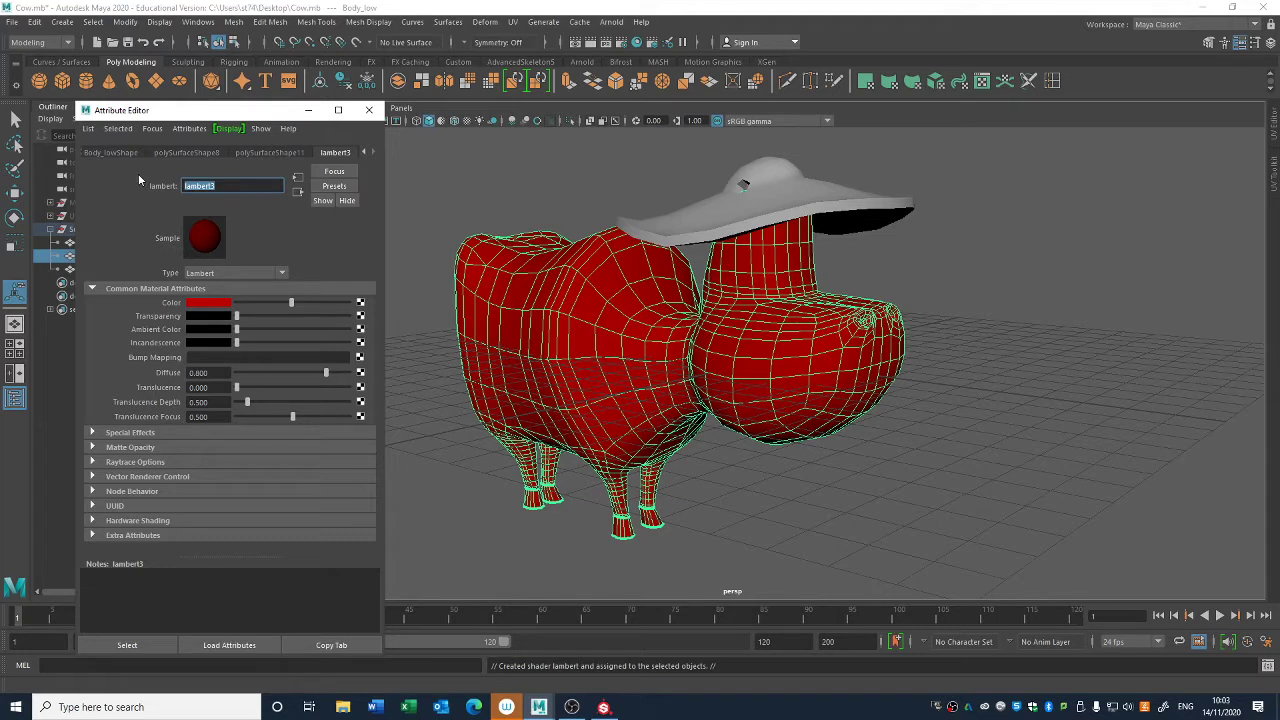
{"action": "type", "text": "Cow_Body"}
{"action": "key", "text": "Home"}
{"action": "type", "text": "M_"}
{"action": "key", "text": "Return"}
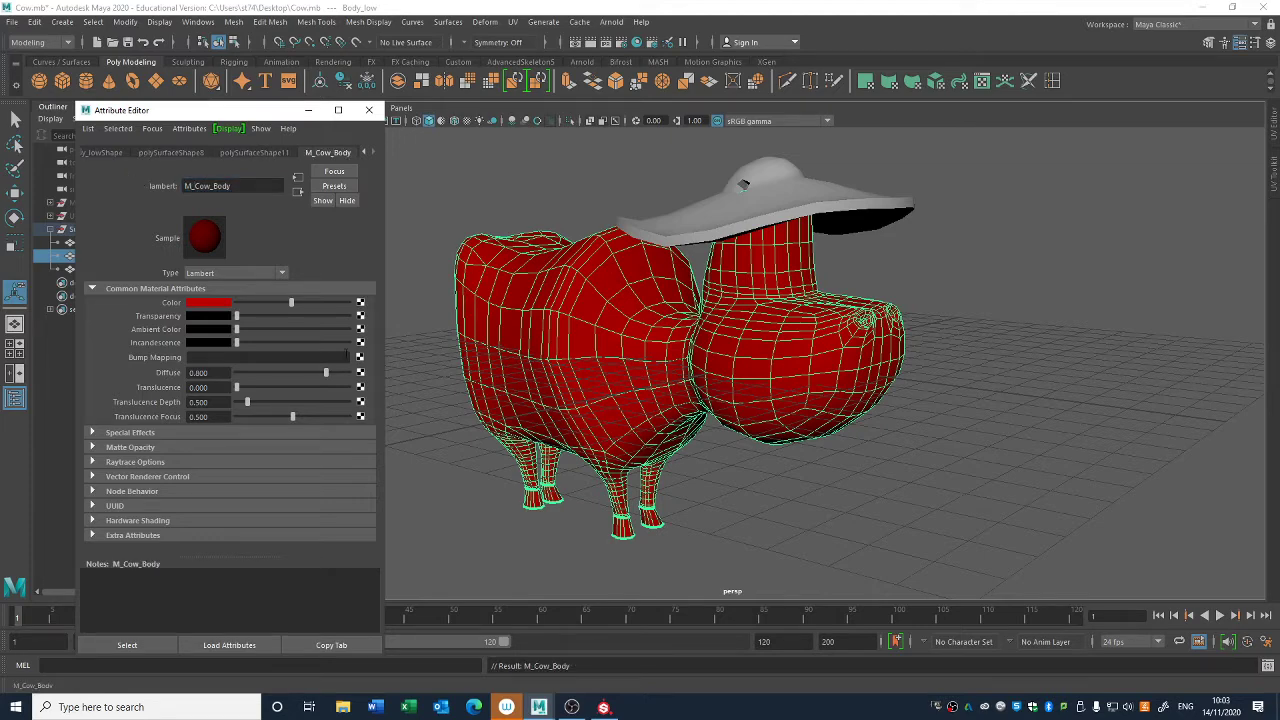
{"action": "left_click", "coordinate": [369, 110]}
- Assign a new Lambert material to Hat_low and name it M_Cow_Hat
{"action": "left_click", "coordinate": [678, 210]}
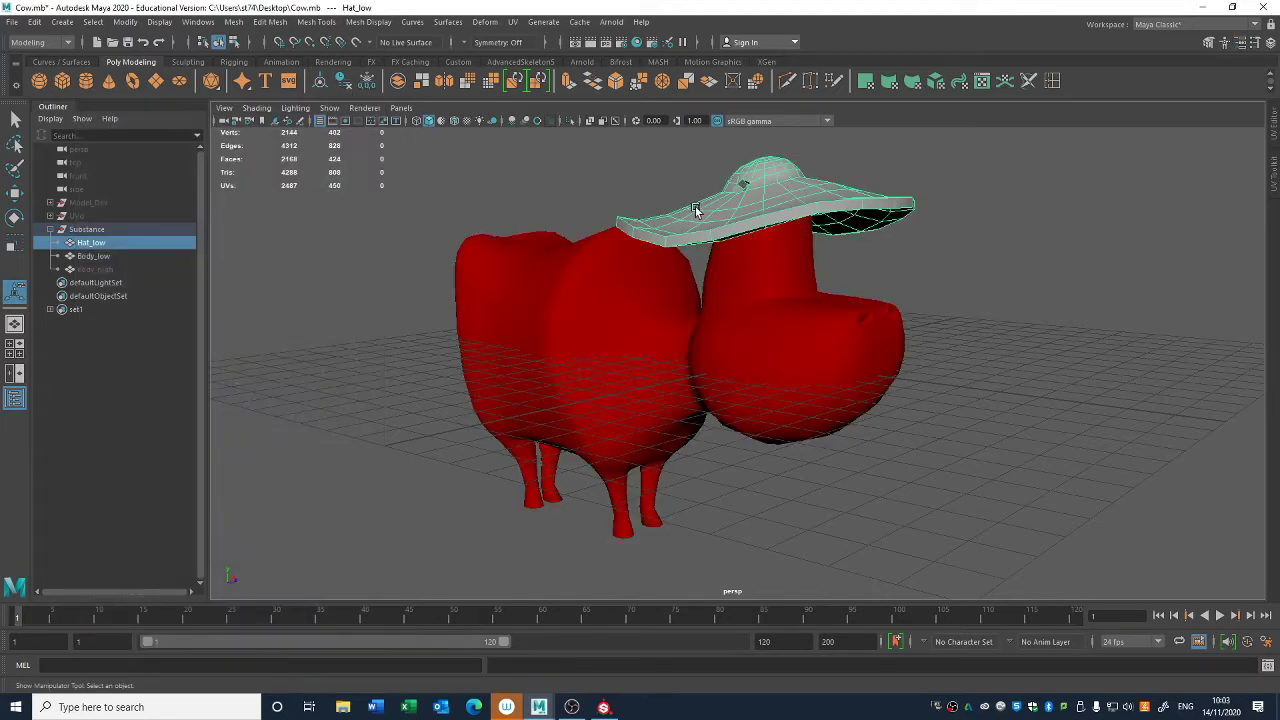
{"action": "right_click", "coordinate": [702, 211]}
{"action": "mouse_move", "coordinate": [728, 572]}
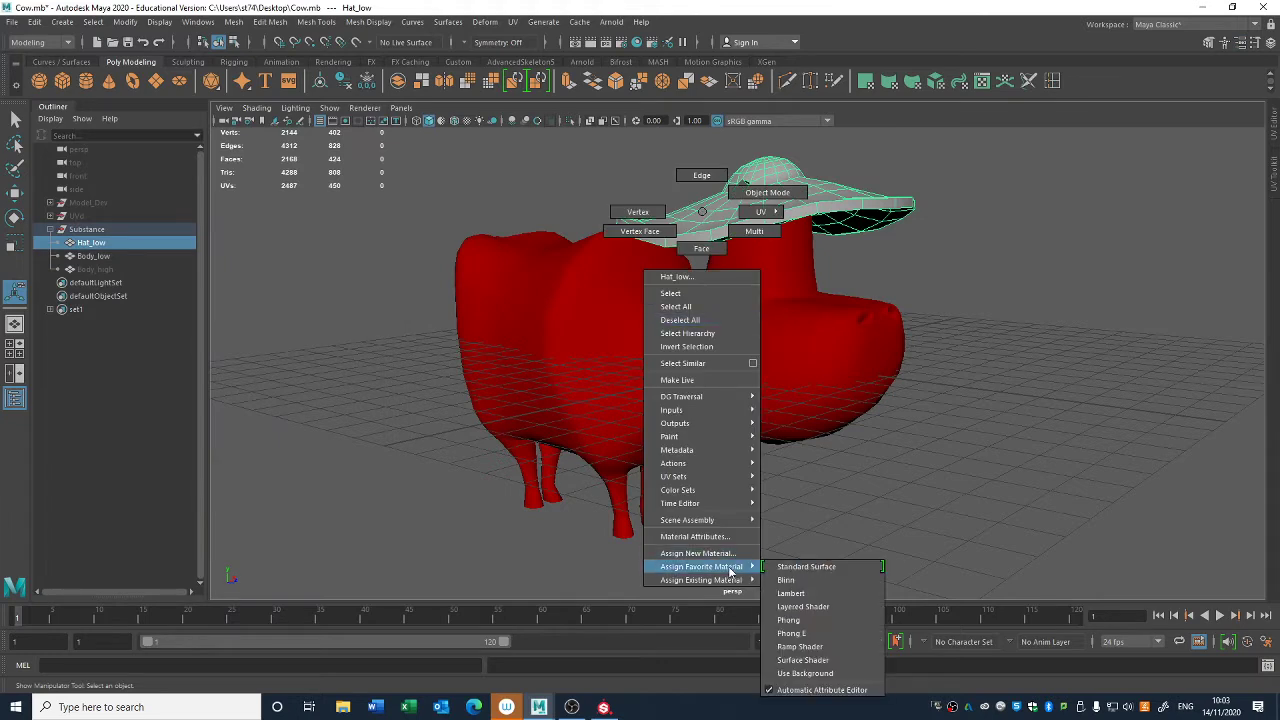
{"action": "left_click", "coordinate": [791, 593]}
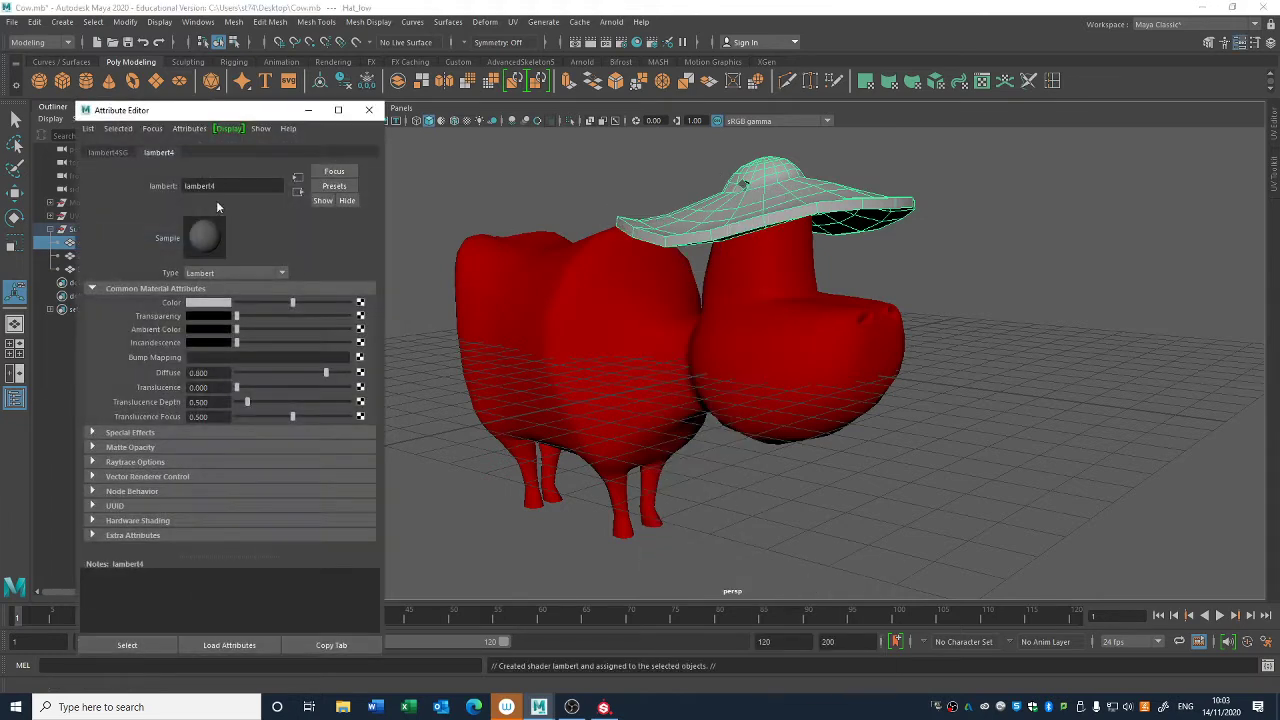
{"action": "left_click_drag", "start_coordinate": [235, 186], "coordinate": [66, 178]}
{"action": "type", "text": "M_Cow_Hat"}
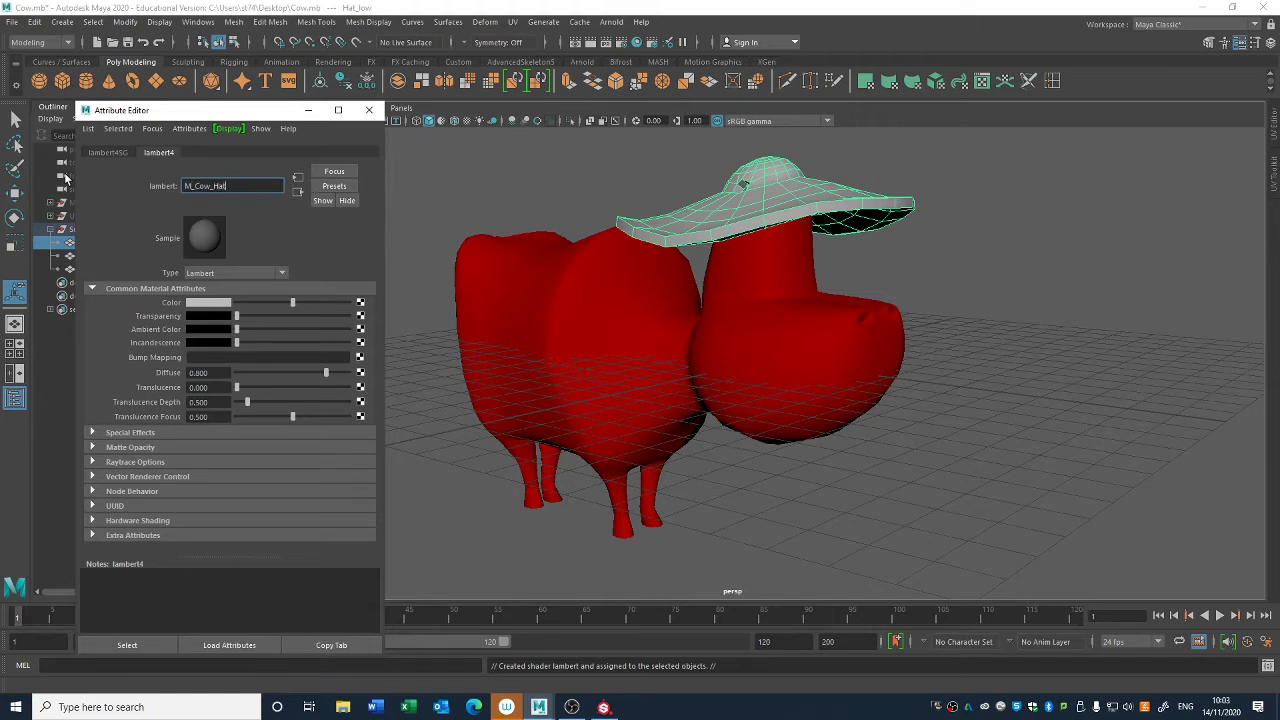
{"action": "key", "text": "Return"}
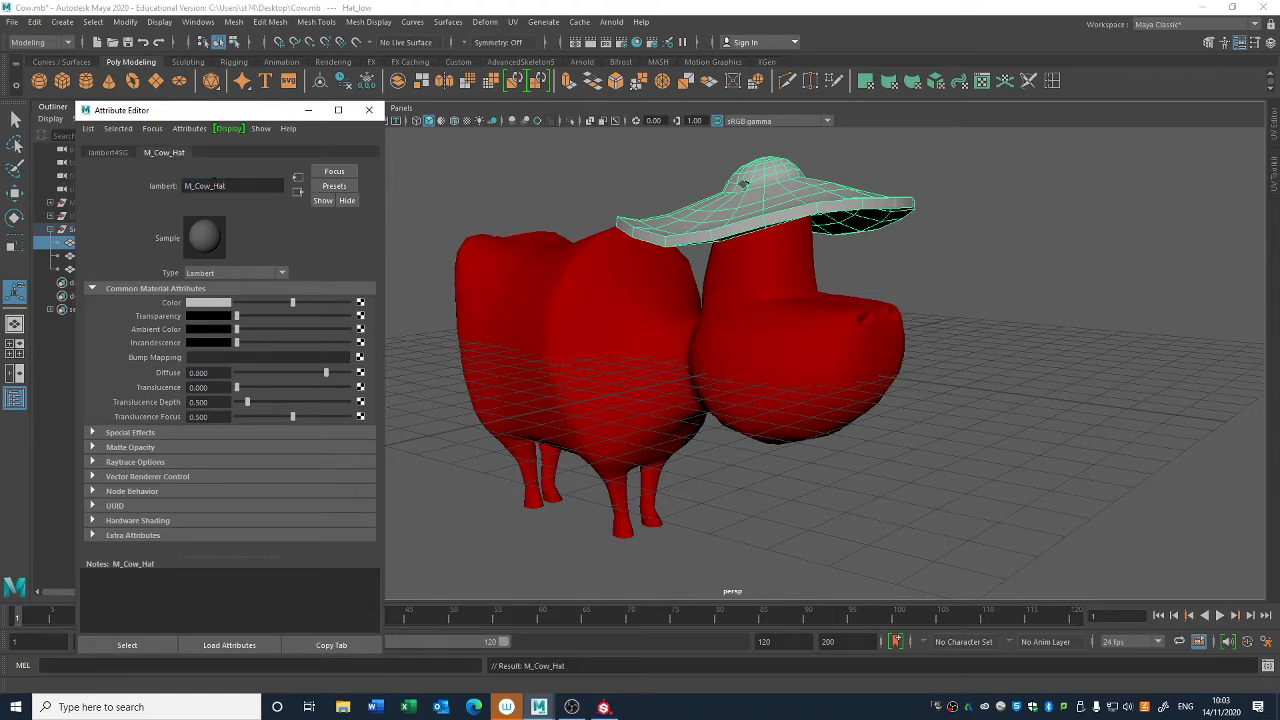
- Rename the hat's material to M_Cow_Clothes
{"action": "left_click_drag", "start_coordinate": [213, 186], "coordinate": [287, 191]}
{"action": "type", "text": "Clothes"}
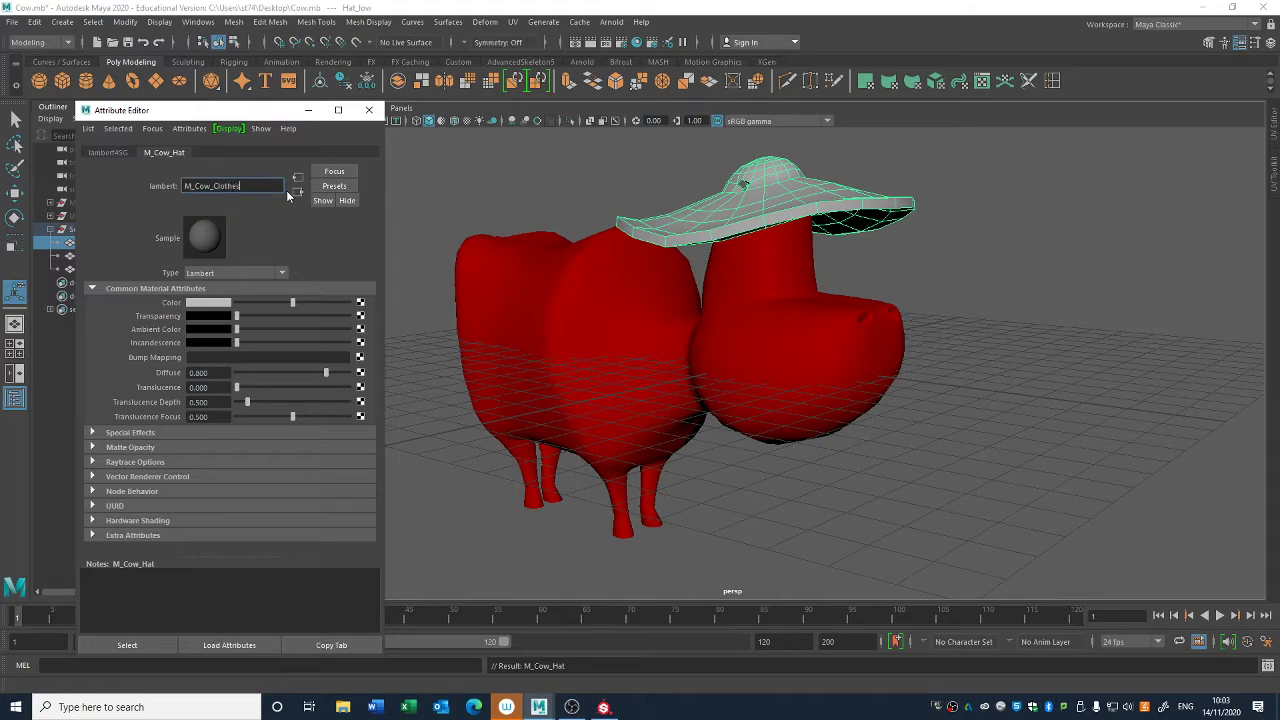
{"action": "key", "text": "Return"}
- Compare the material names of the cow's body and hat, ending with the hat selected
{"action": "left_click", "coordinate": [548, 274]}
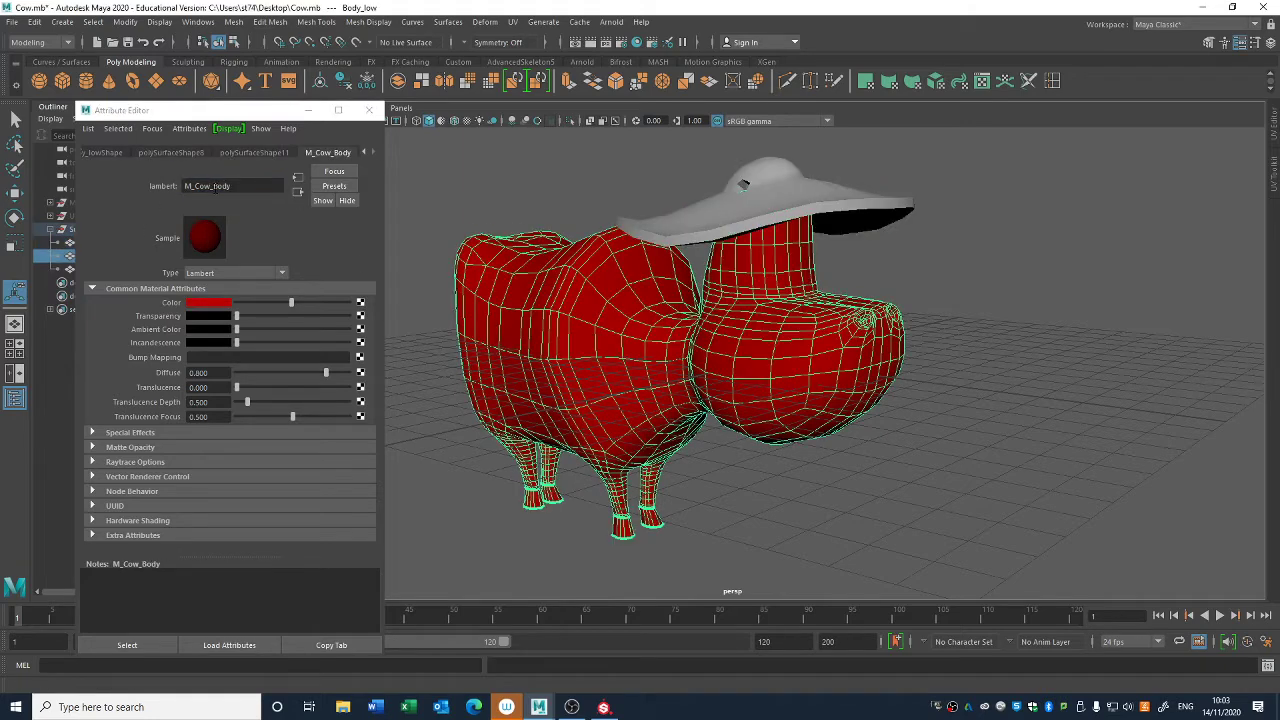
{"action": "left_click_drag", "start_coordinate": [214, 187], "coordinate": [273, 188]}
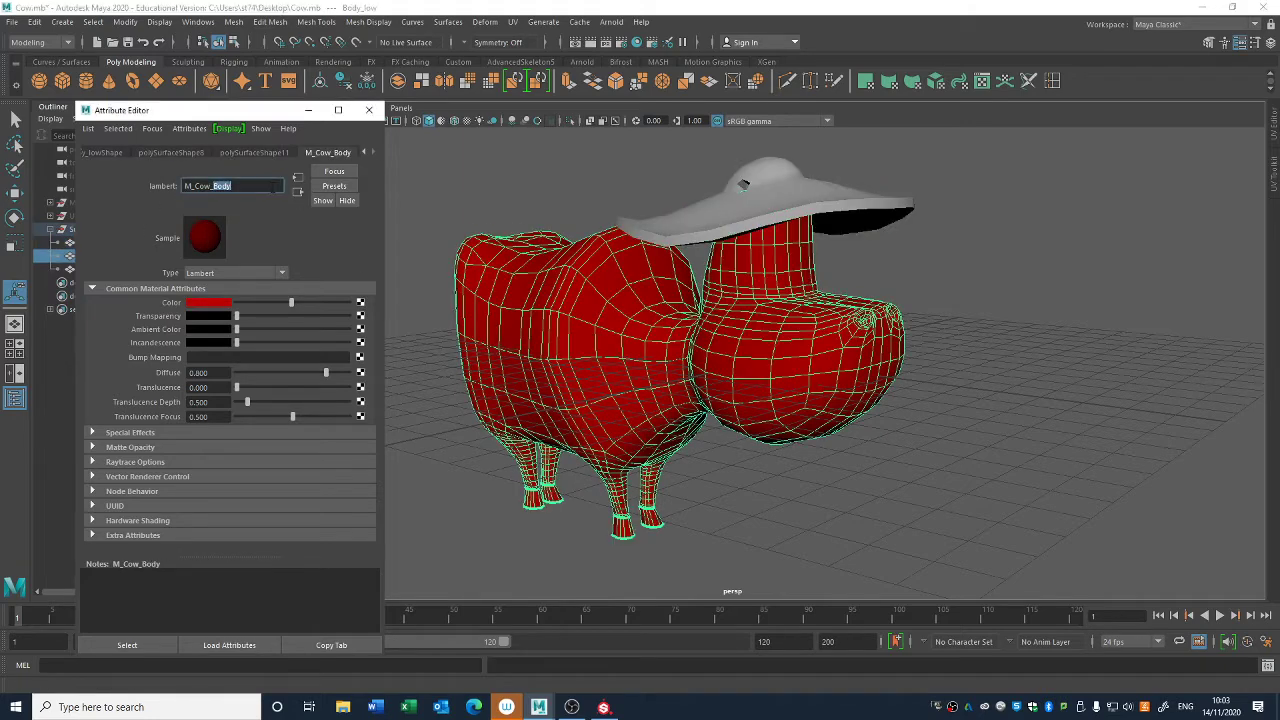
{"action": "left_click", "coordinate": [679, 214]}
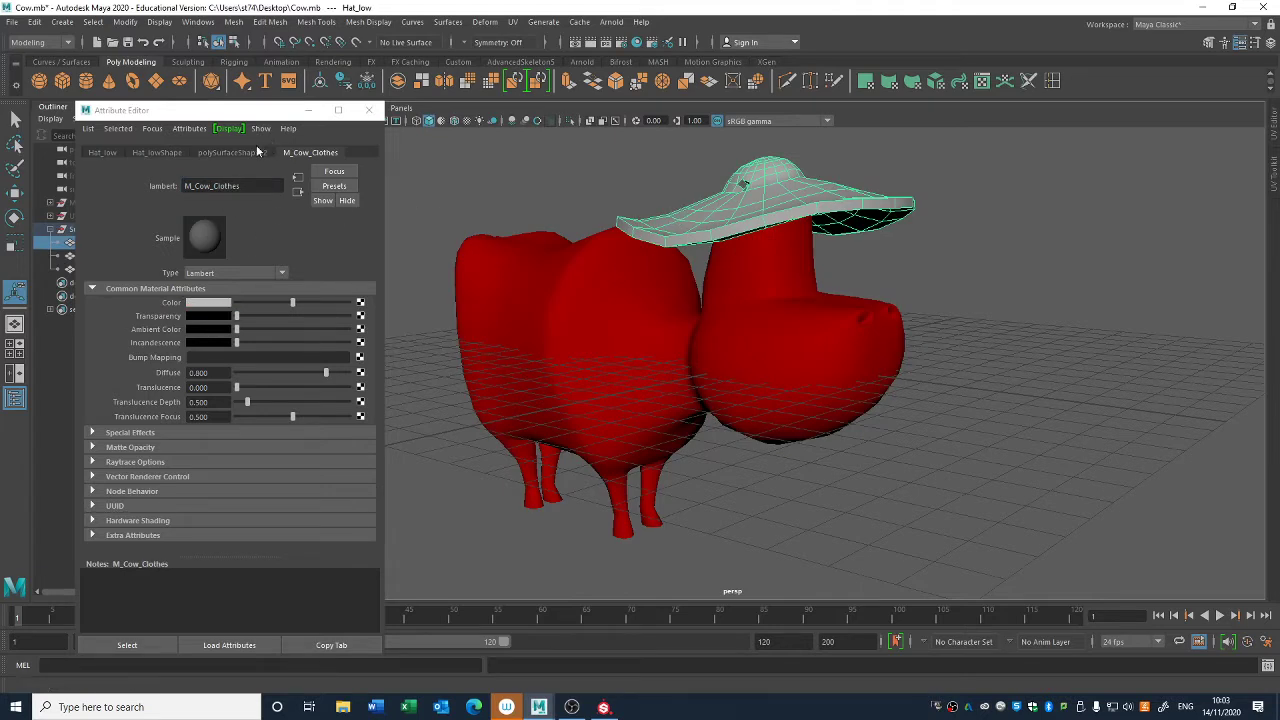
- Set the color of the M_Cow_Clothes material to turquoise and close its attributes
{"action": "left_click", "coordinate": [221, 308]}
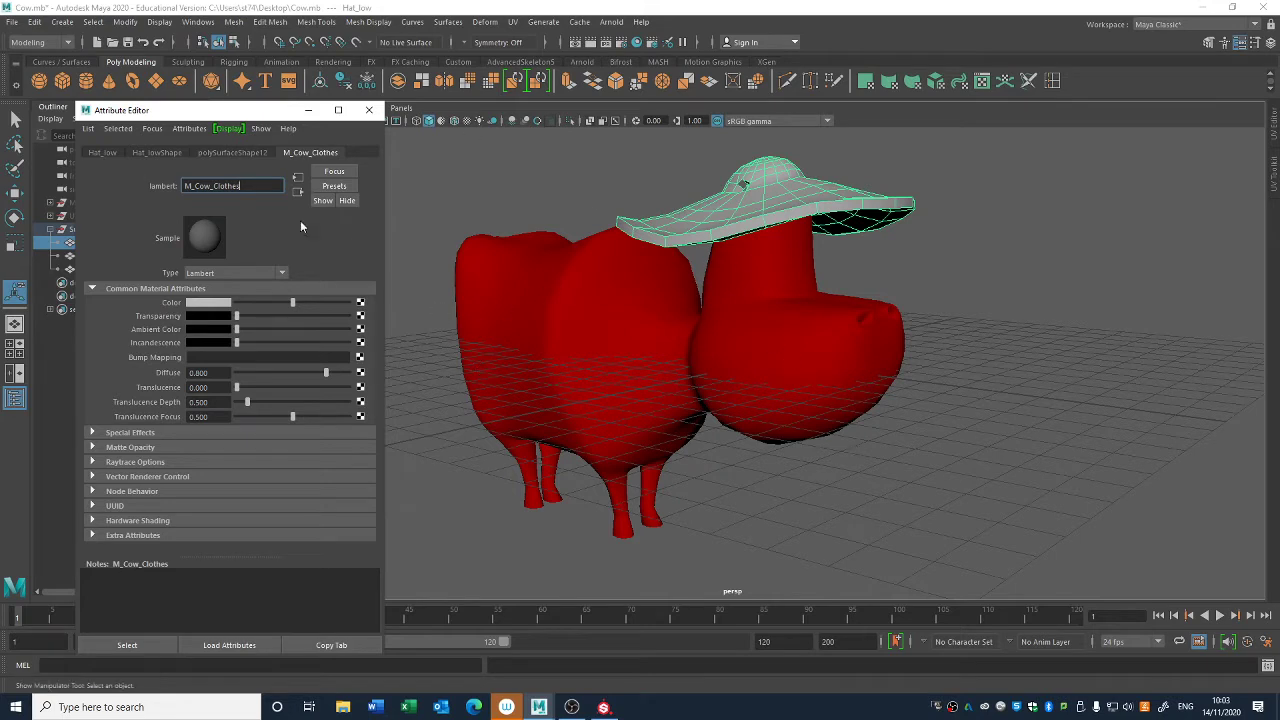
{"action": "left_click", "coordinate": [256, 186]}
{"action": "left_click", "coordinate": [227, 305]}
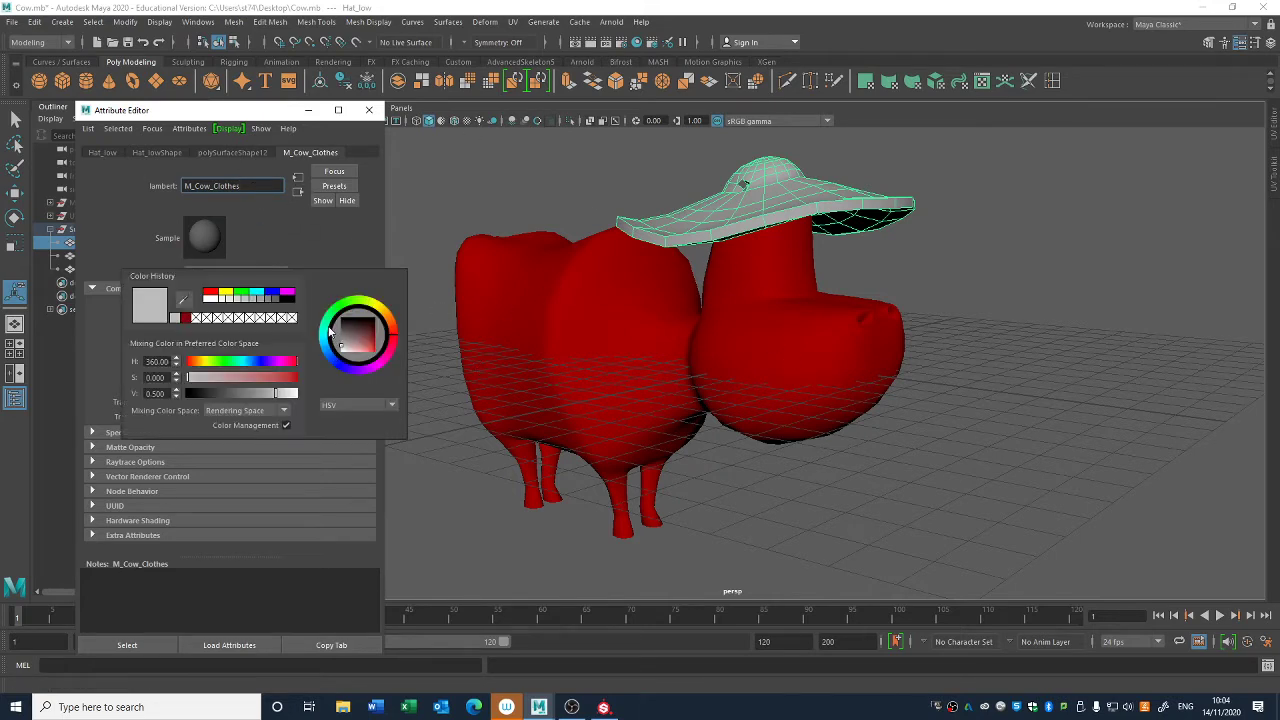
{"action": "left_click", "coordinate": [384, 360]}
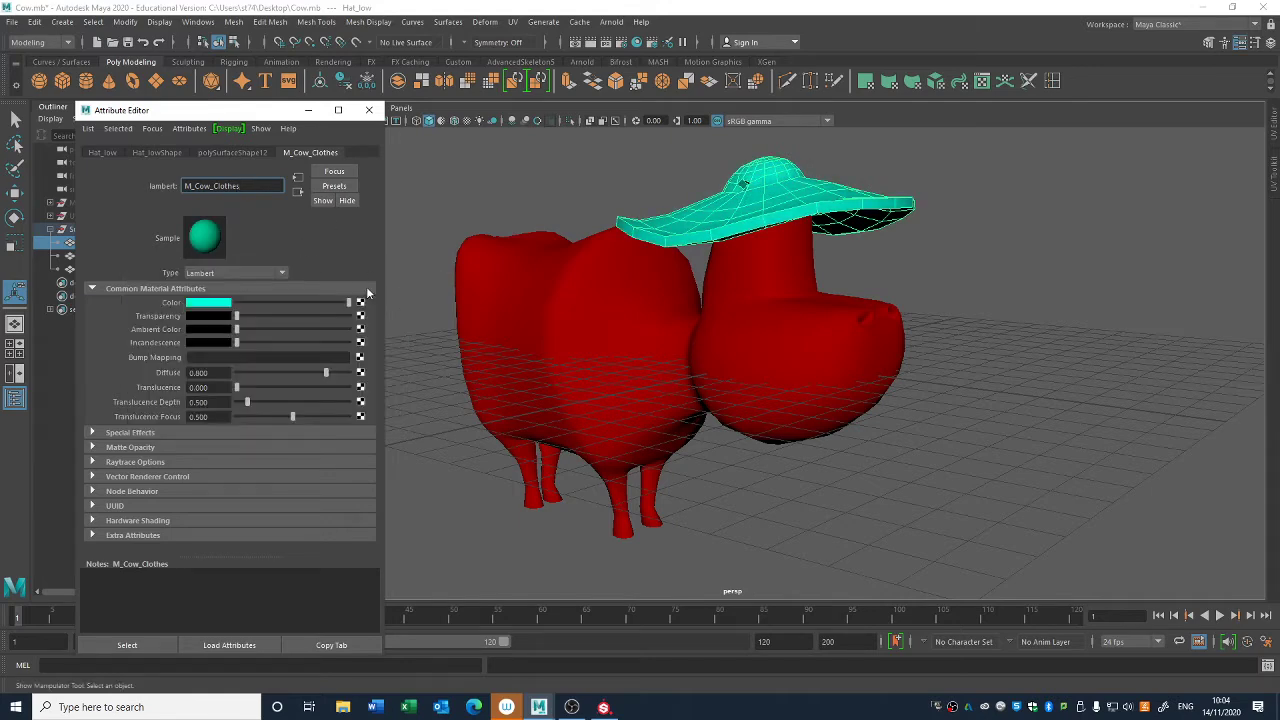
{"action": "left_click", "coordinate": [369, 110]}
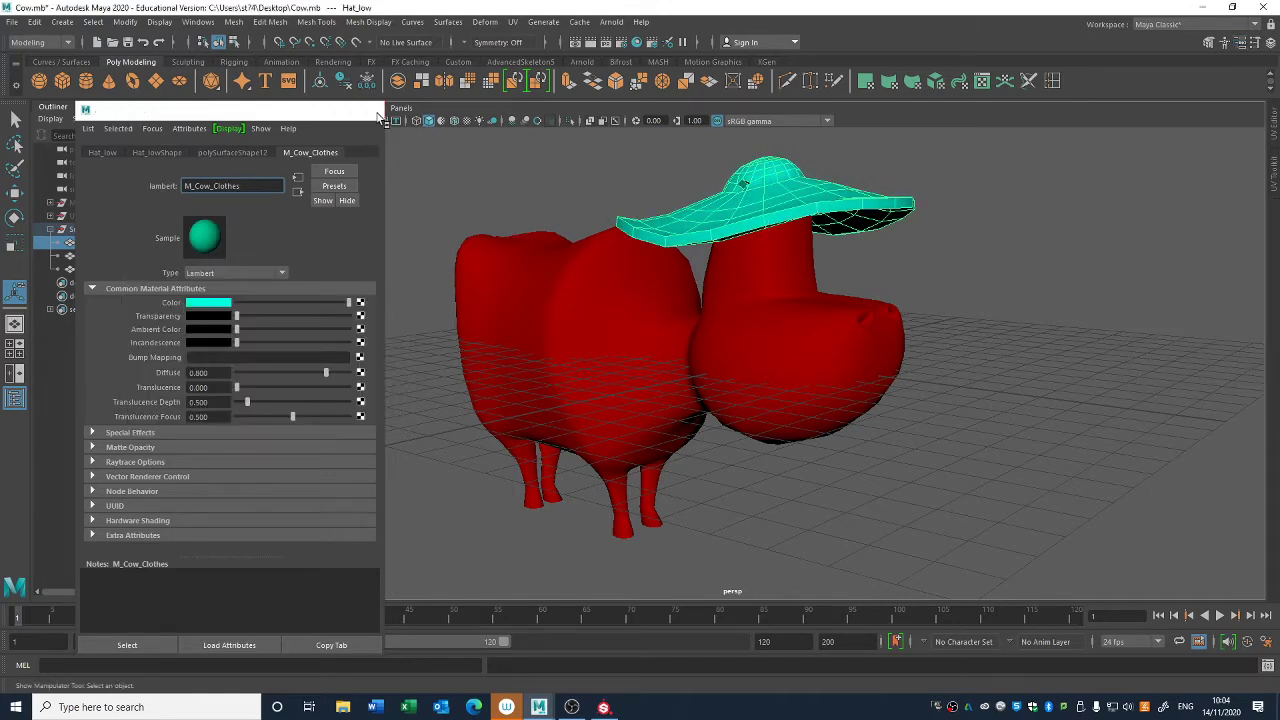
- Select the hat and body together to review their two materials, and clear the selection
{"action": "left_click", "coordinate": [863, 431]}
{"action": "scroll", "coordinate": [863, 431], "scroll_direction": "down", "scroll_amount": 5}
{"action": "left_click_drag", "start_coordinate": [863, 431], "coordinate": [713, 400], "text": "alt"}
{"action": "left_click_drag", "start_coordinate": [936, 164], "coordinate": [500, 547]}
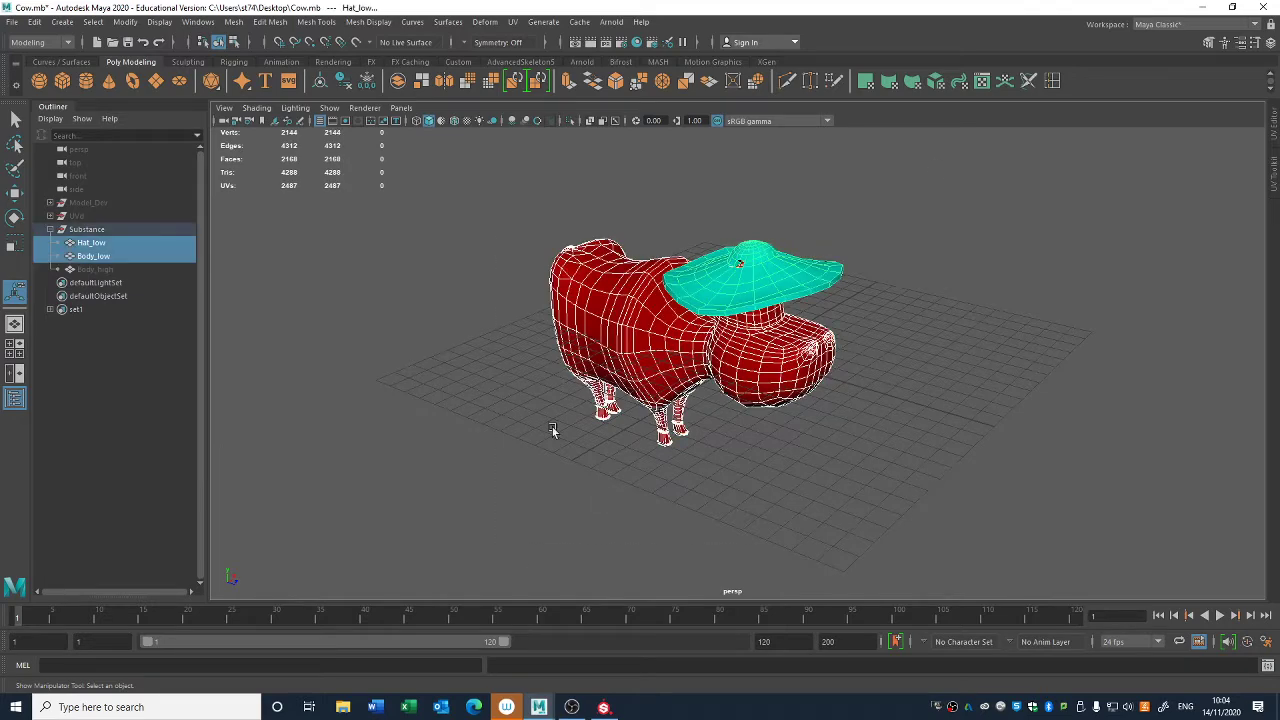
{"action": "left_click", "coordinate": [553, 430]}
{"action": "left_click_drag", "start_coordinate": [437, 495], "coordinate": [985, 148]}
{"action": "left_click", "coordinate": [872, 285]}
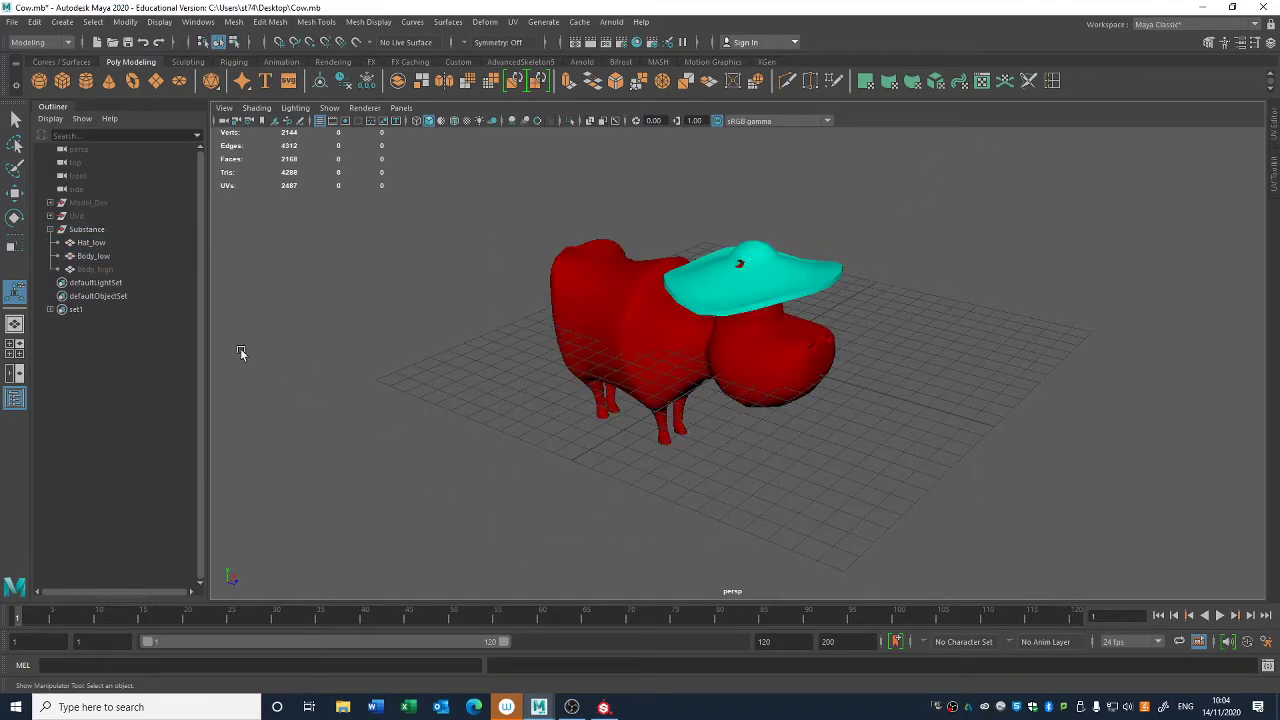
- Show Body_high over the low-poly meshes and select Hat_low and Body_low for comparison
{"action": "left_click", "coordinate": [95, 269]}
{"action": "key", "text": "shift+h"}
{"action": "left_click", "coordinate": [712, 516]}
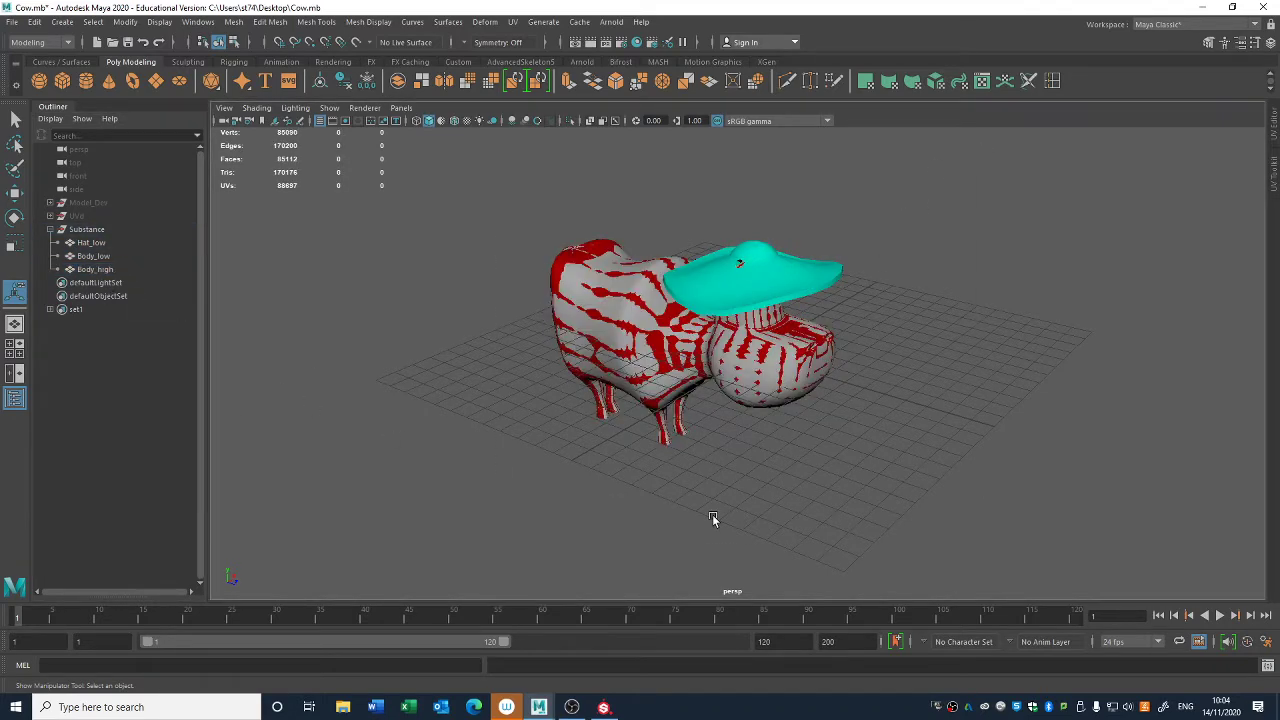
{"action": "scroll", "coordinate": [705, 522], "scroll_direction": "up", "scroll_amount": 3}
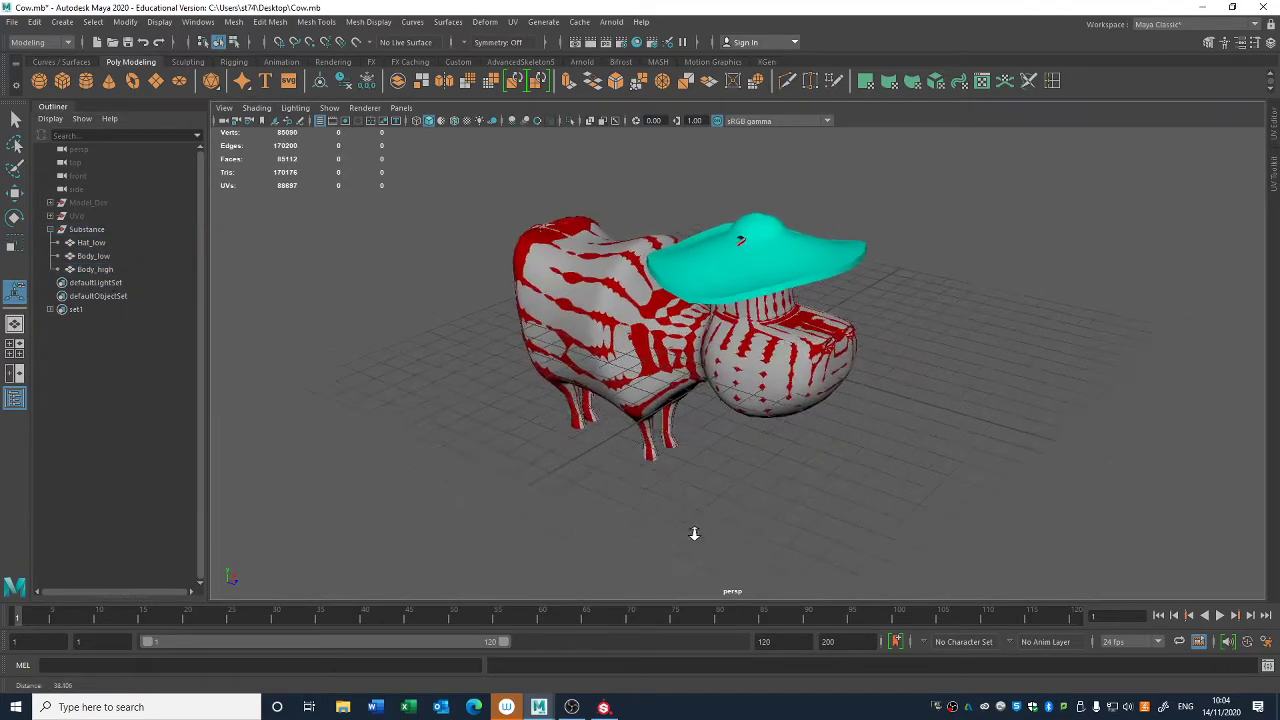
{"action": "left_click", "coordinate": [96, 243]}
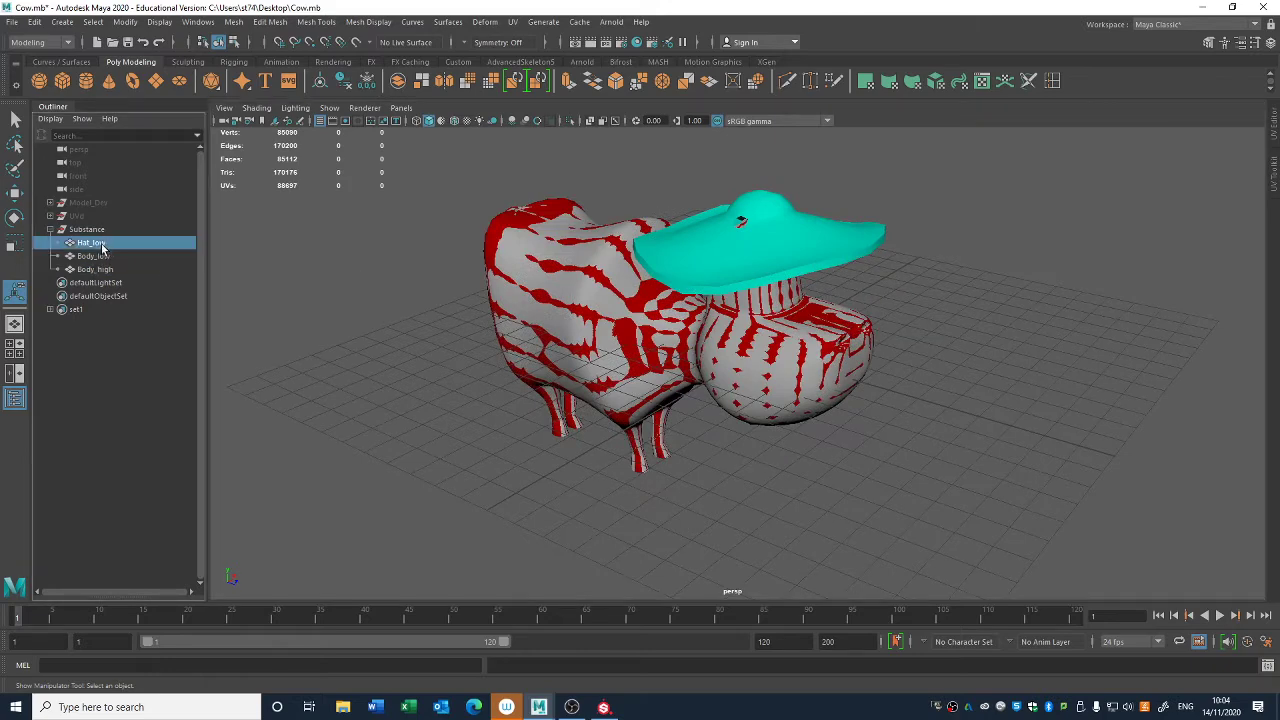
{"action": "left_click", "coordinate": [97, 257], "text": "shift"}
{"action": "left_click_drag", "start_coordinate": [650, 460], "coordinate": [644, 431], "text": "alt"}
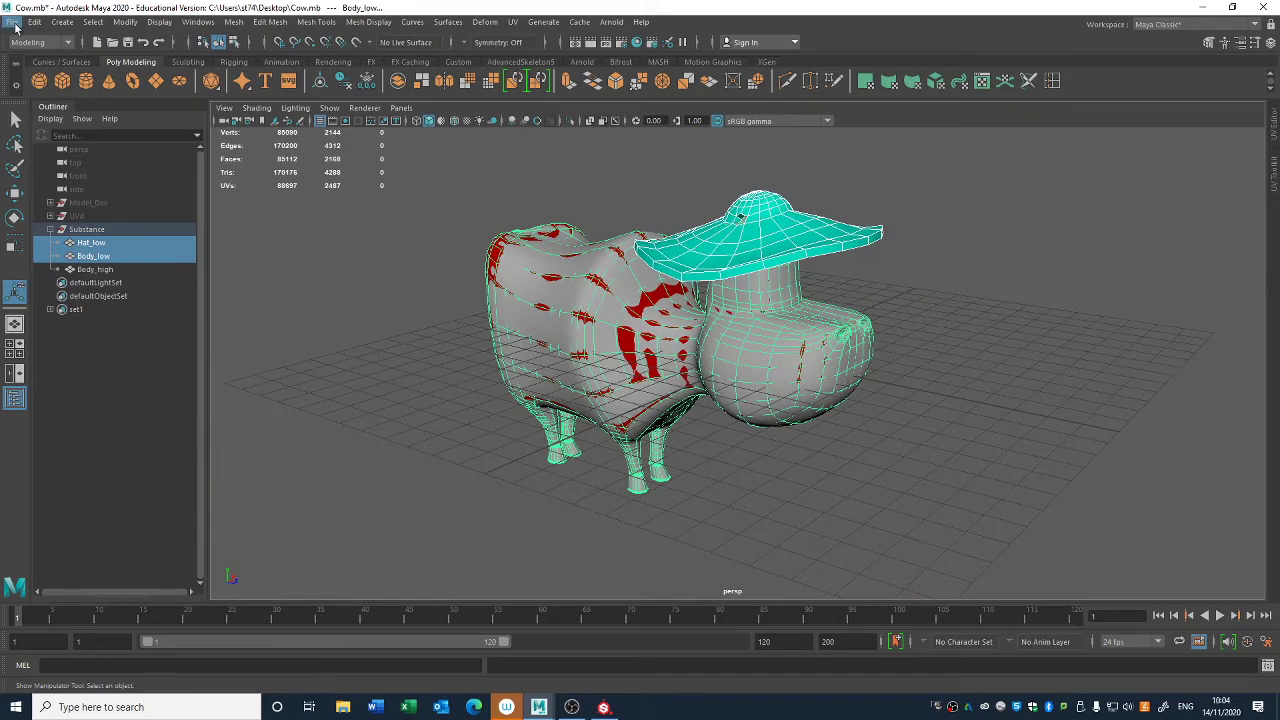
- Hide Body_high and freeze the transformations of Hat_low and Body_low
{"action": "left_click", "coordinate": [100, 271]}
{"action": "key", "text": "h"}
{"action": "left_click_drag", "start_coordinate": [112, 245], "coordinate": [113, 256]}
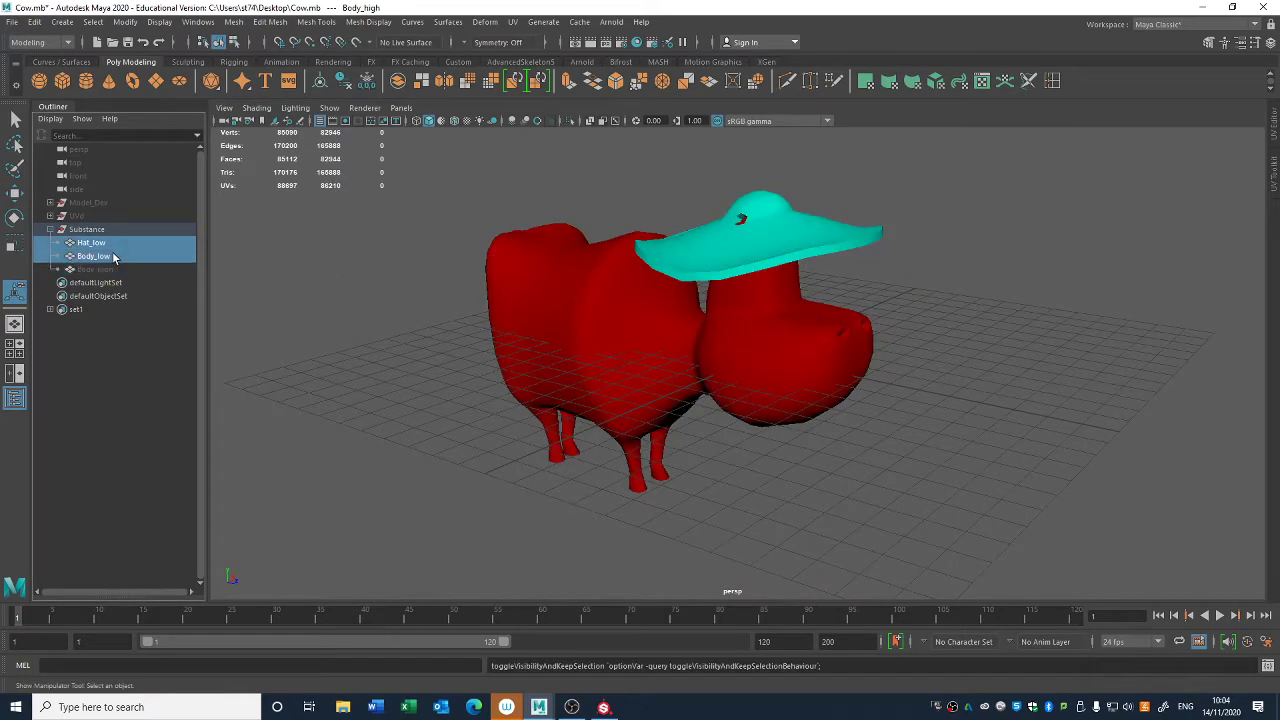
{"action": "left_click", "coordinate": [343, 82]}
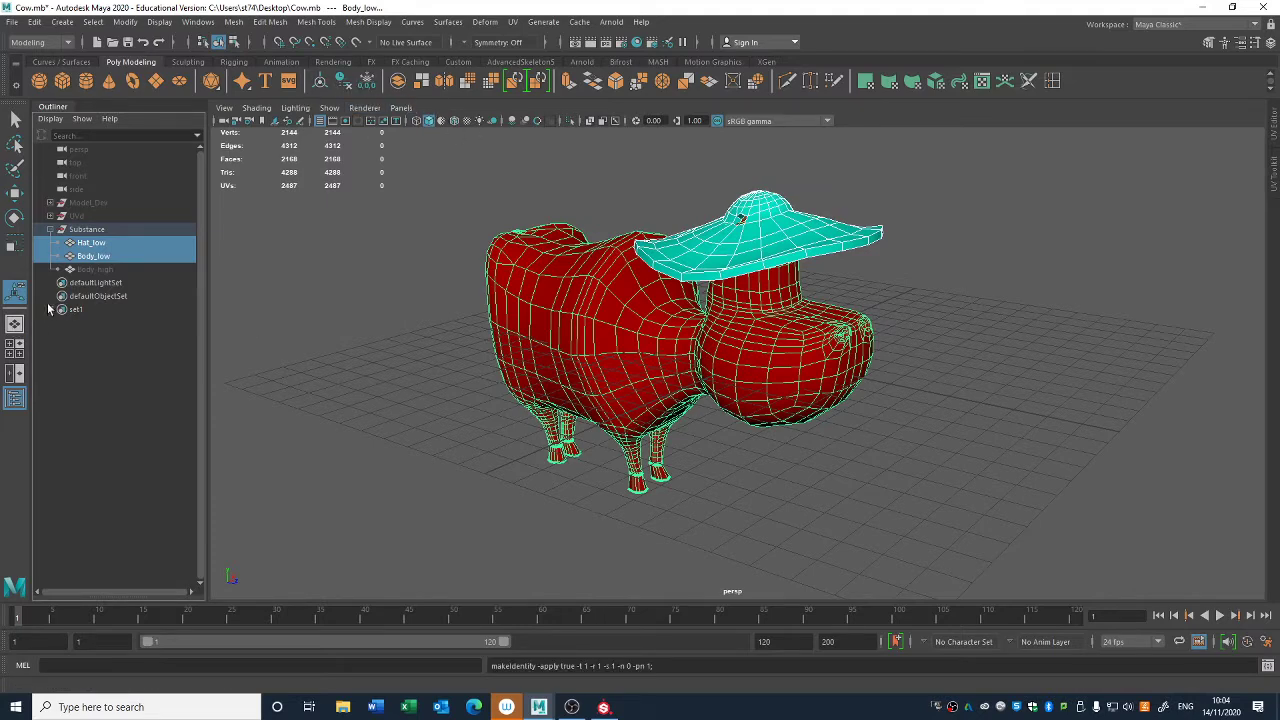
- Show Body_high once more and hide it again
{"action": "left_click", "coordinate": [113, 271]}
{"action": "key", "text": "h"}
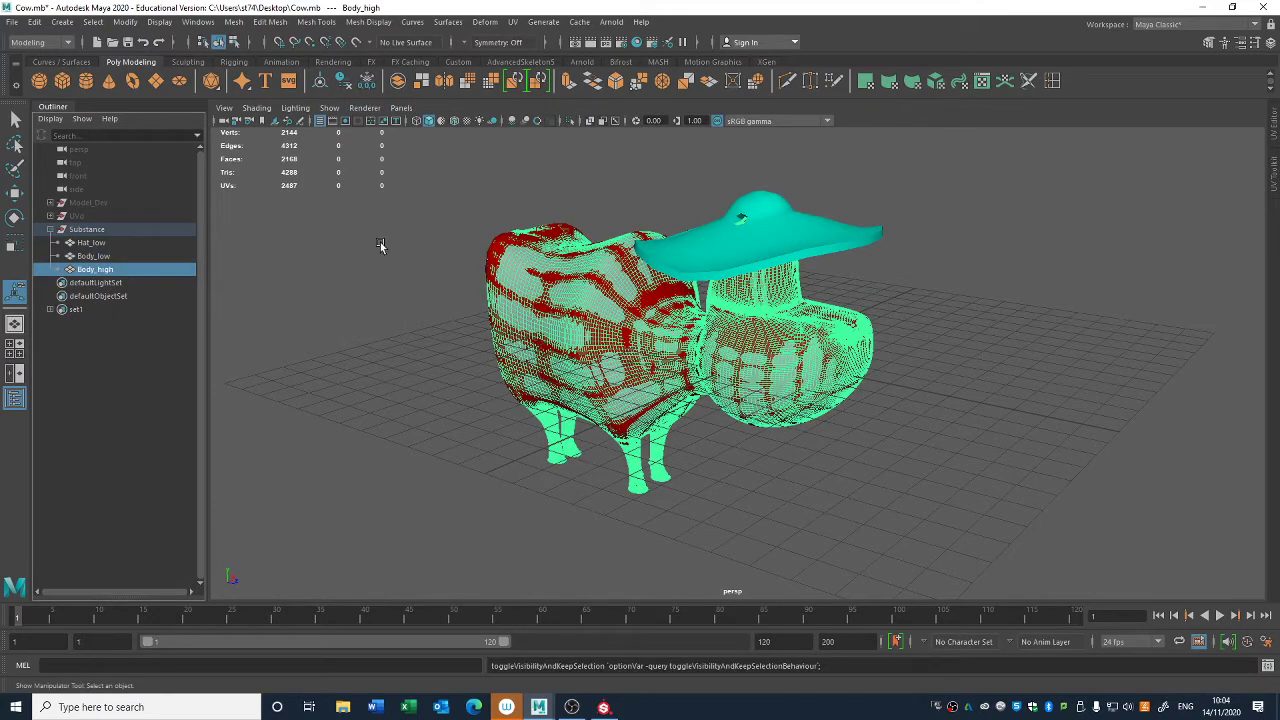
{"action": "key", "text": "h"}
- Select Hat_low and Body_low and set up an export of the selection in FBX format
{"action": "left_click_drag", "start_coordinate": [136, 245], "coordinate": [124, 257]}
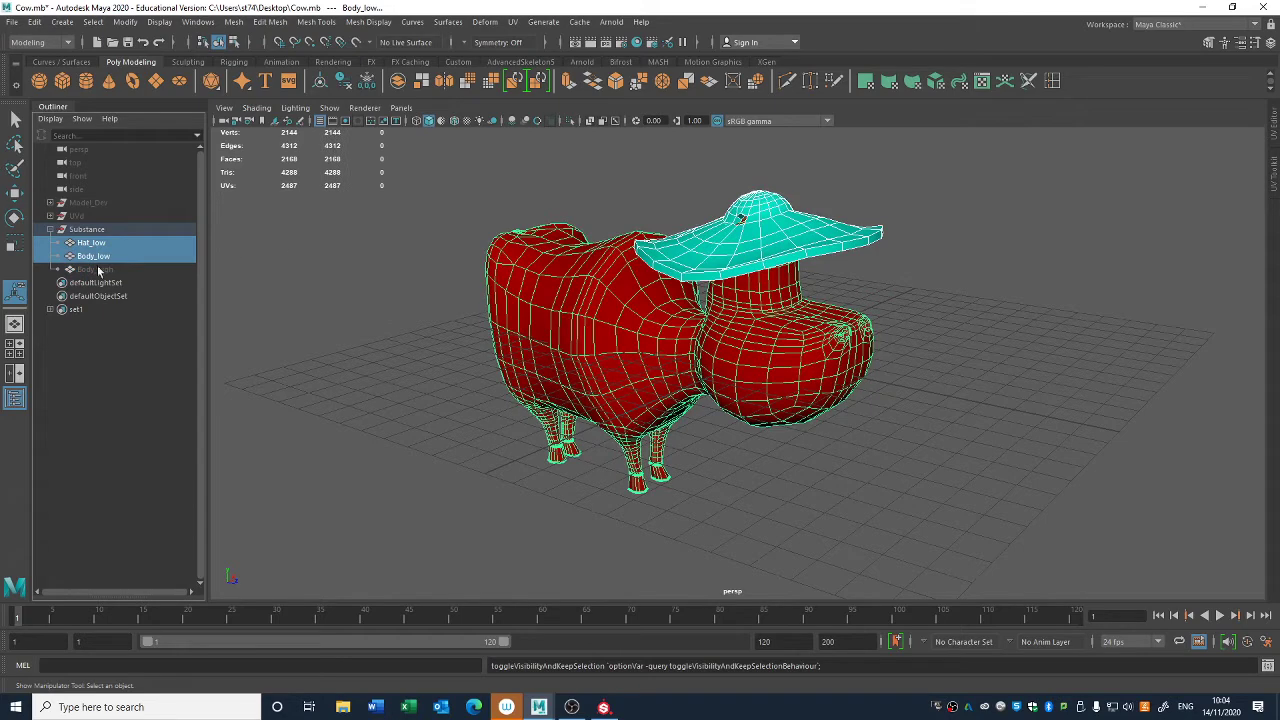
{"action": "left_click", "coordinate": [14, 21]}
{"action": "left_click", "coordinate": [96, 197]}
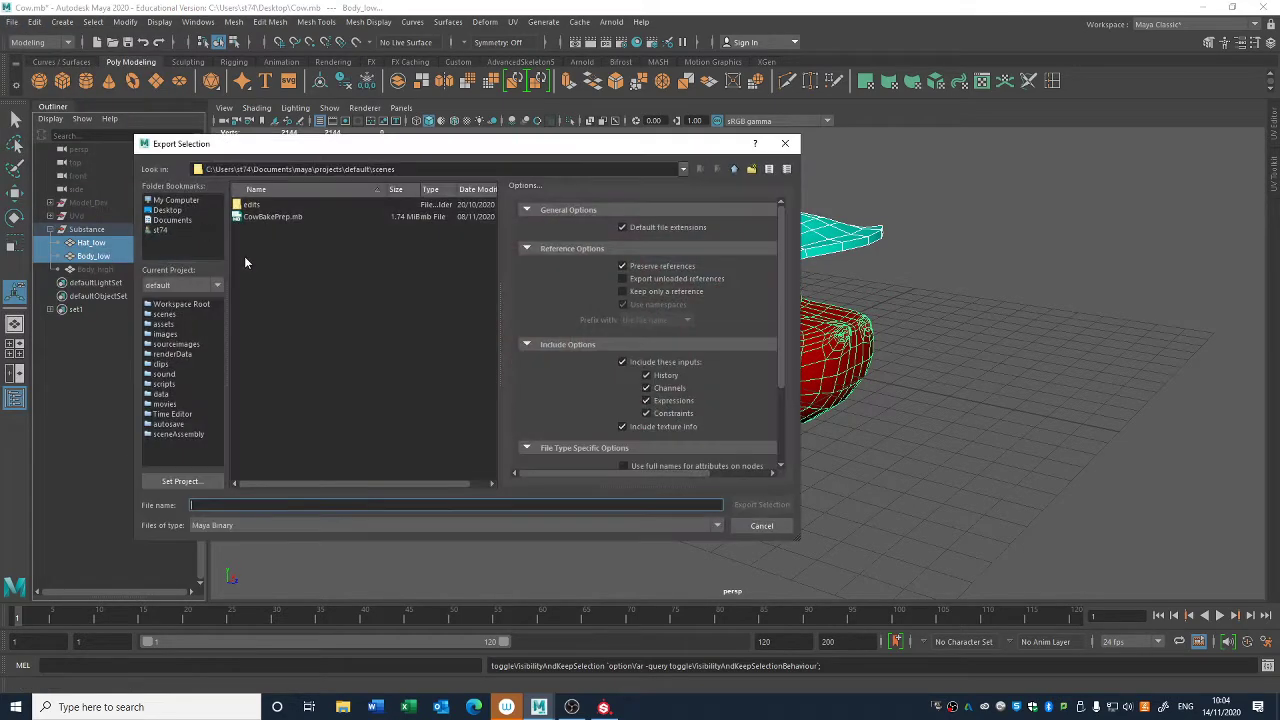
{"action": "left_click", "coordinate": [296, 525]}
{"action": "scroll", "coordinate": [238, 600], "scroll_direction": "down", "scroll_amount": 3}
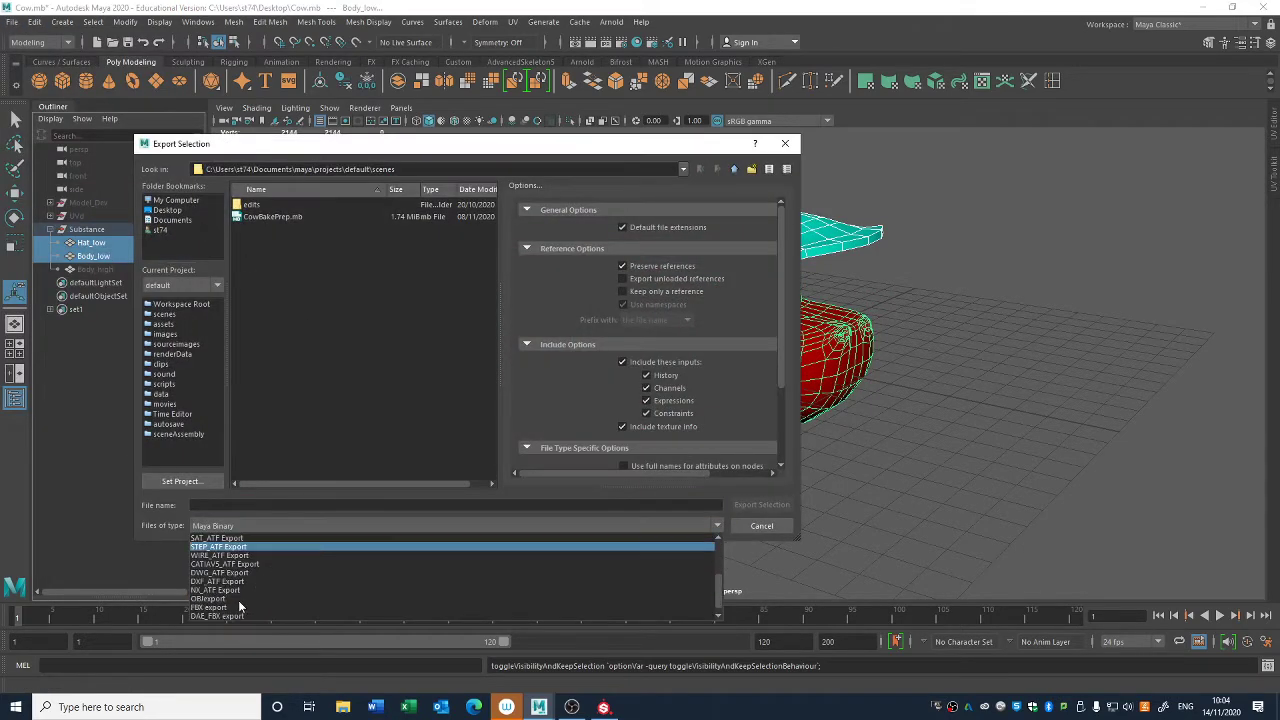
{"action": "left_click", "coordinate": [215, 607]}
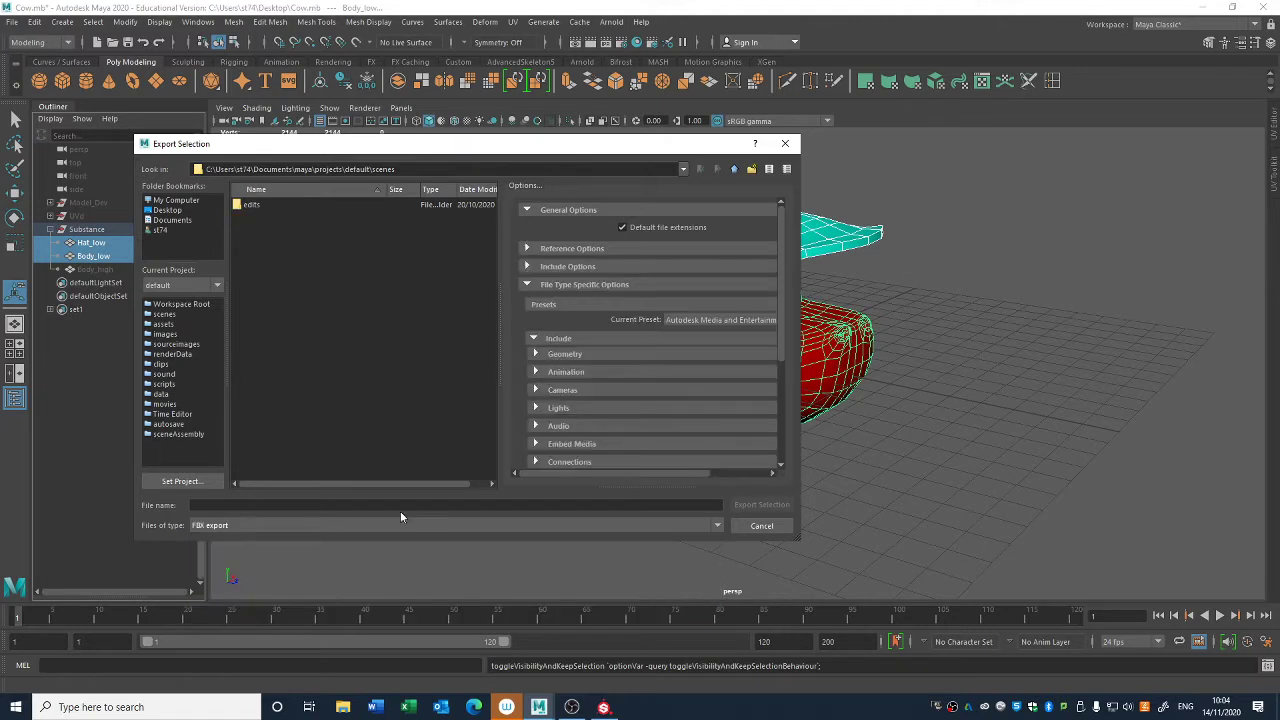
- Enable Smoothing Groups and Tangents and Binormals and disable Smooth Mesh in the FBX geometry export options
{"action": "left_click", "coordinate": [580, 355]}
{"action": "scroll", "coordinate": [652, 348], "scroll_direction": "down", "scroll_amount": 1}
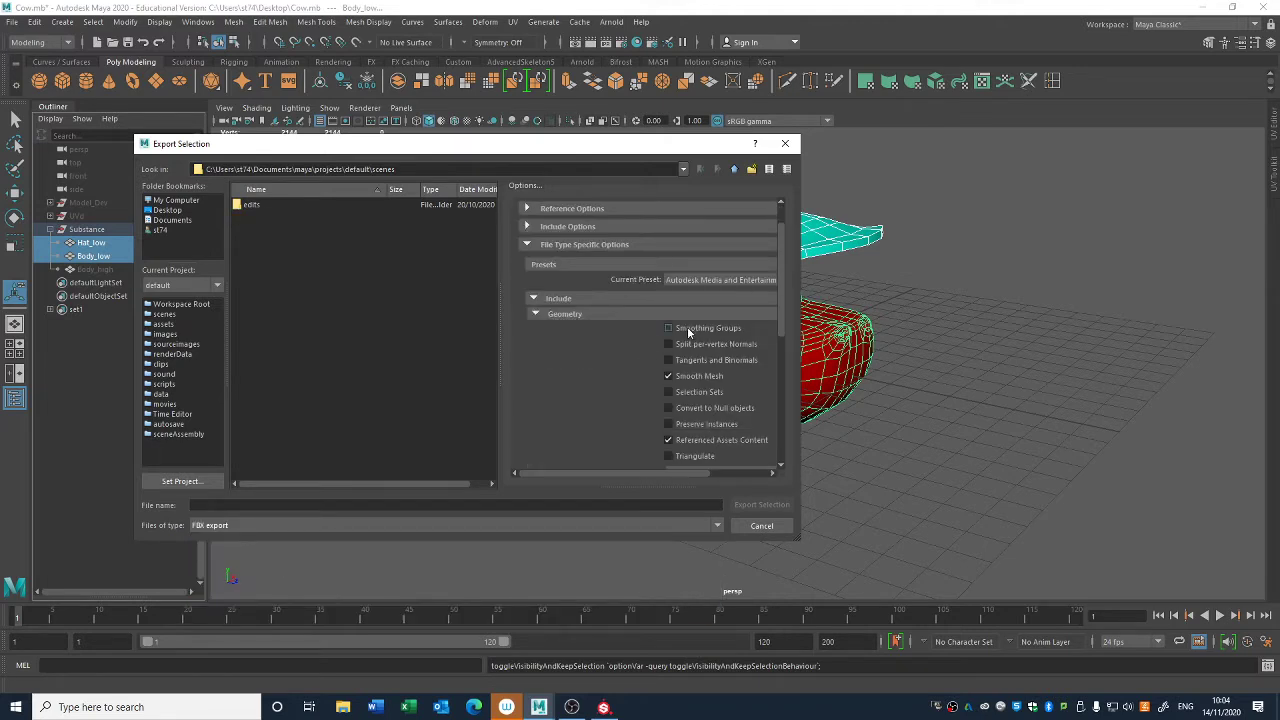
{"action": "left_click", "coordinate": [688, 327]}
{"action": "scroll", "coordinate": [724, 380], "scroll_direction": "down", "scroll_amount": 6}
- Review the Animation, Cameras, Lights, Audio and Embed Media settings in the FBX export options
{"action": "left_click", "coordinate": [565, 251]}
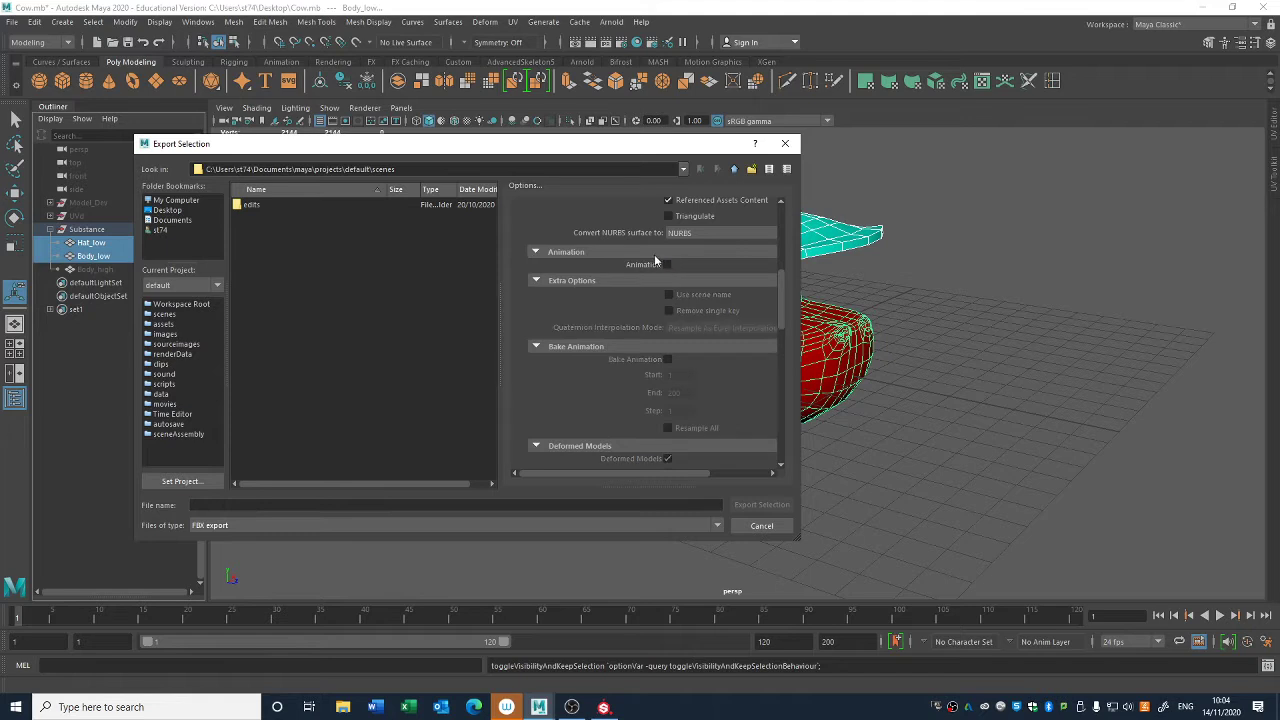
{"action": "left_click", "coordinate": [650, 253]}
{"action": "left_click", "coordinate": [602, 269]}
{"action": "left_click", "coordinate": [662, 269]}
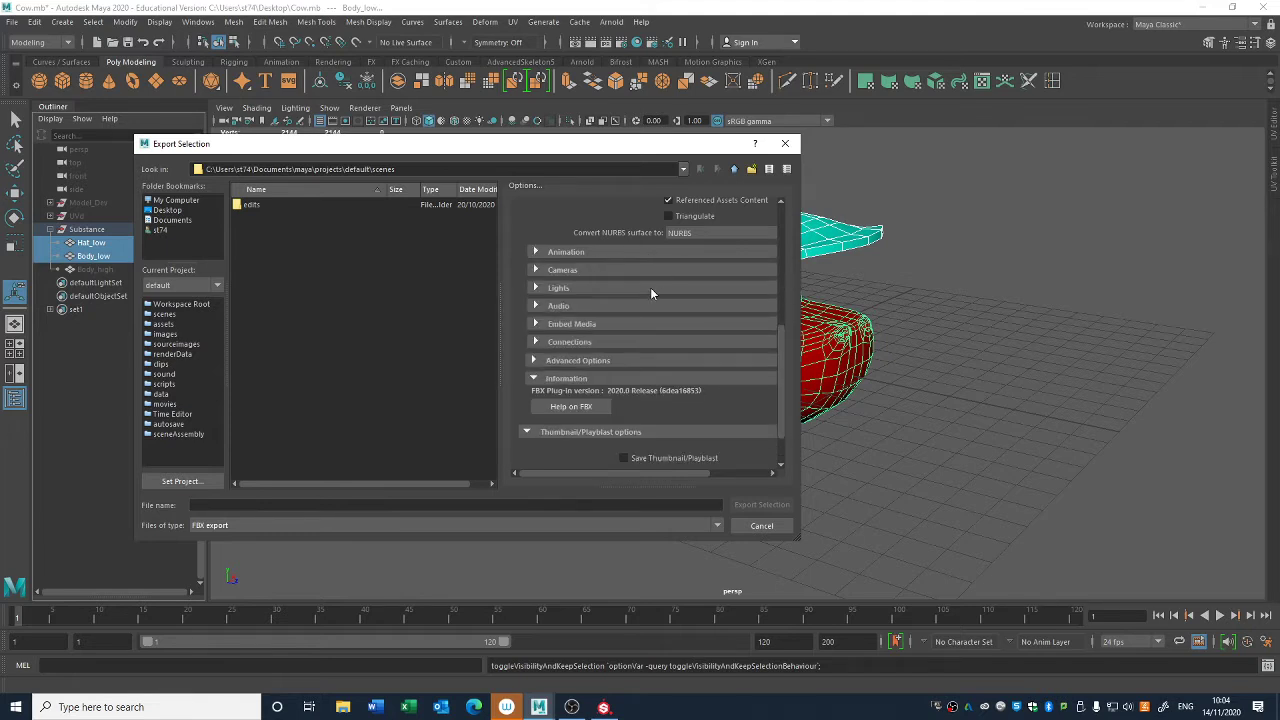
{"action": "left_click", "coordinate": [652, 288]}
{"action": "left_click", "coordinate": [665, 289]}
{"action": "left_click", "coordinate": [663, 307]}
{"action": "left_click", "coordinate": [664, 306]}
{"action": "left_click", "coordinate": [662, 323]}
{"action": "left_click", "coordinate": [660, 323]}
- Export the low-poly selection to the Desktop with the file name Cow For Substance
{"action": "left_click", "coordinate": [168, 210]}
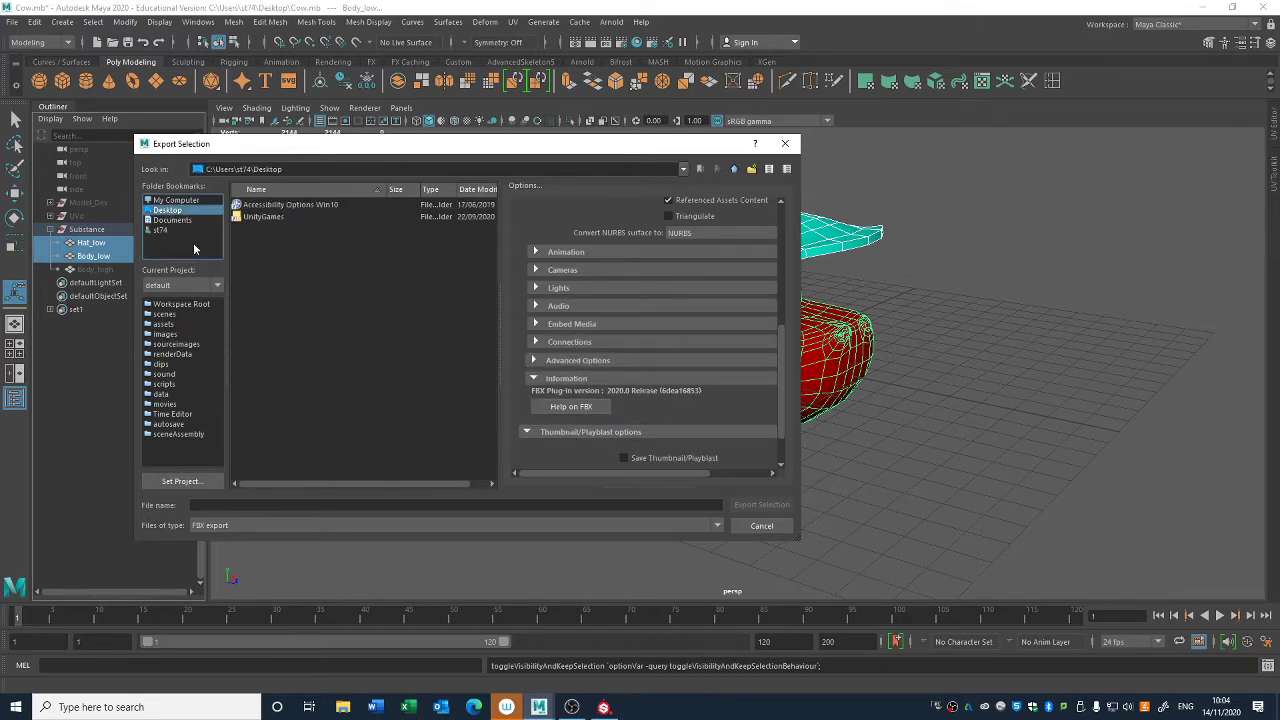
{"action": "left_click", "coordinate": [303, 504]}
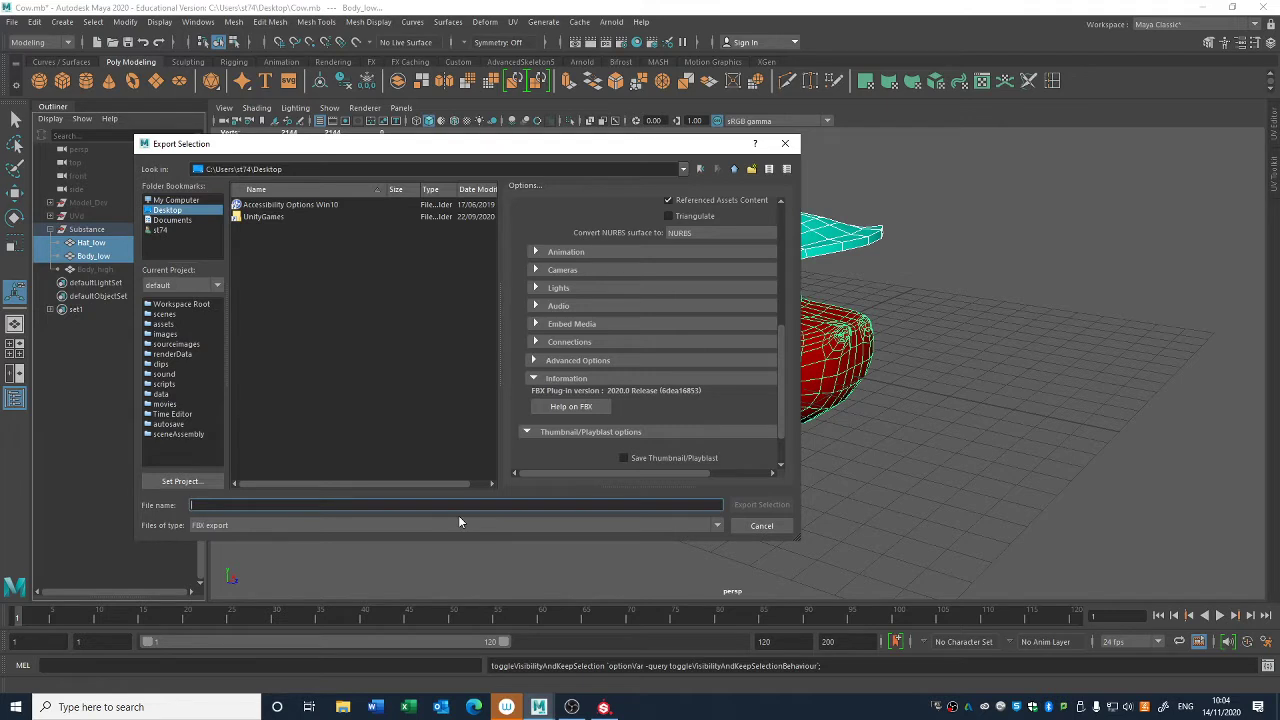
{"action": "type", "text": "Cow For"}
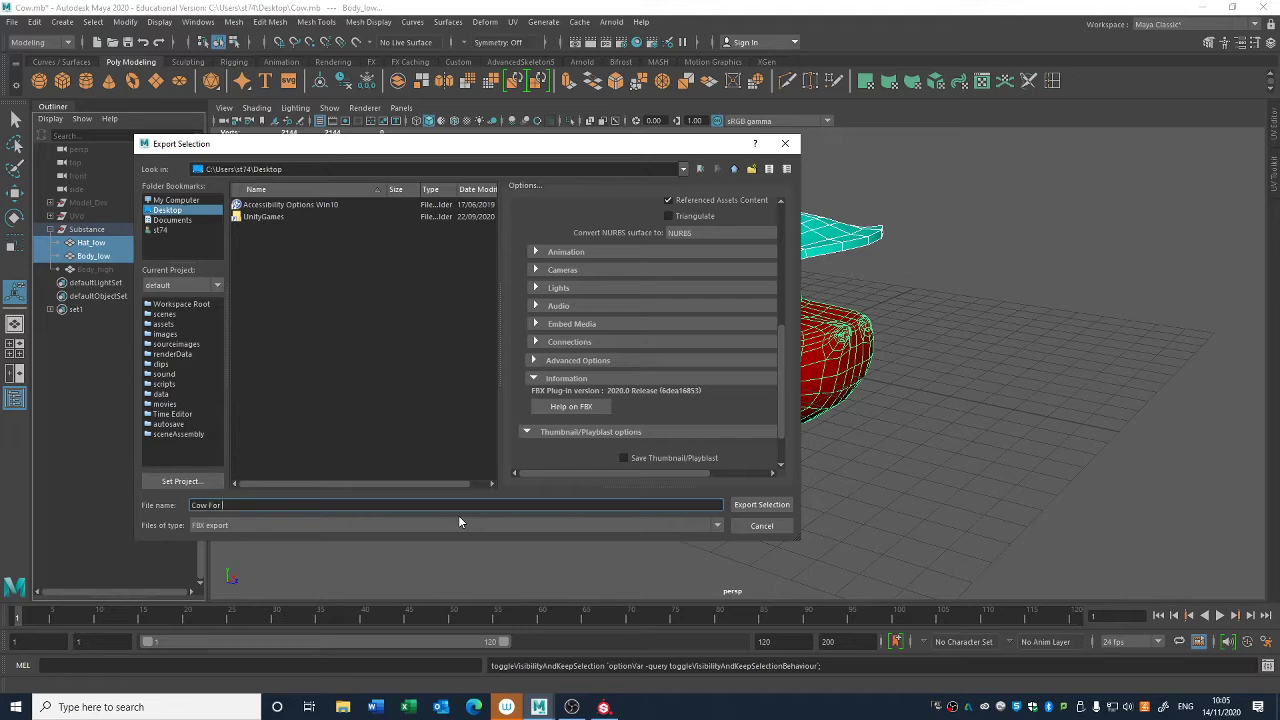
{"action": "type", "text": " Substance"}
{"action": "key", "text": "Return"}
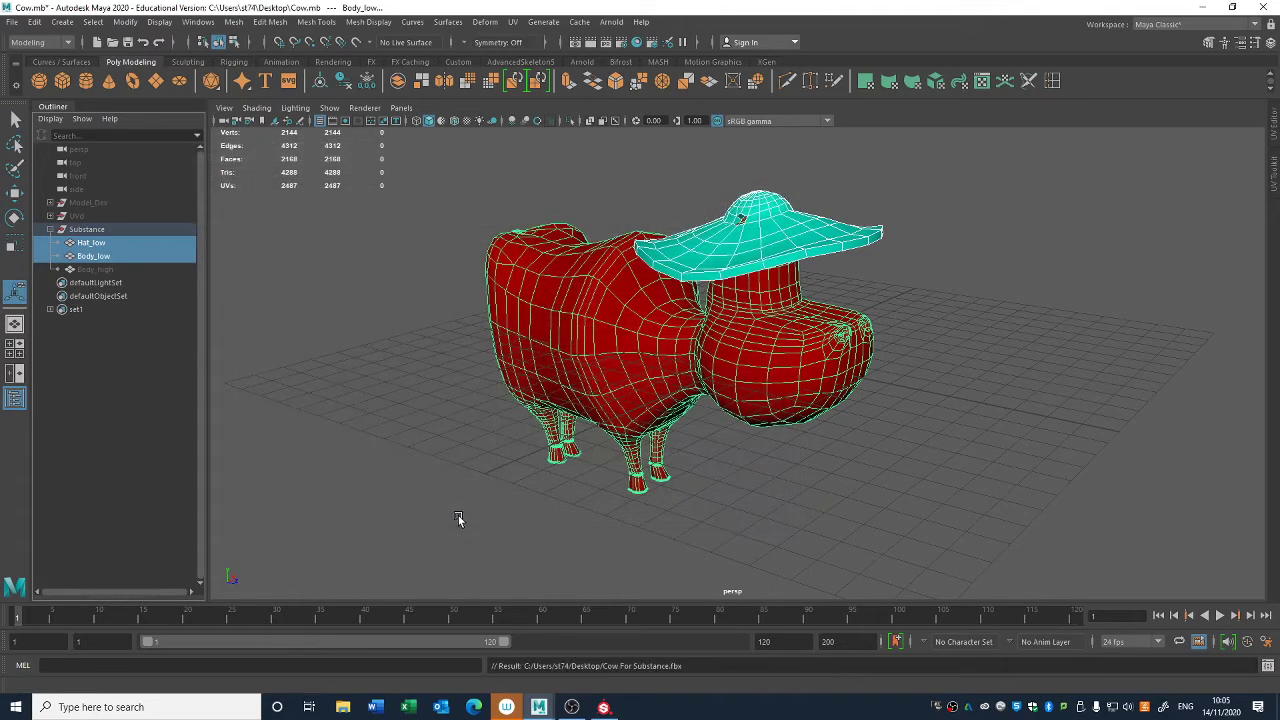
- Show Body_high and export it as an FBX file named Cow_Body_high on the Desktop
{"action": "left_click", "coordinate": [95, 270]}
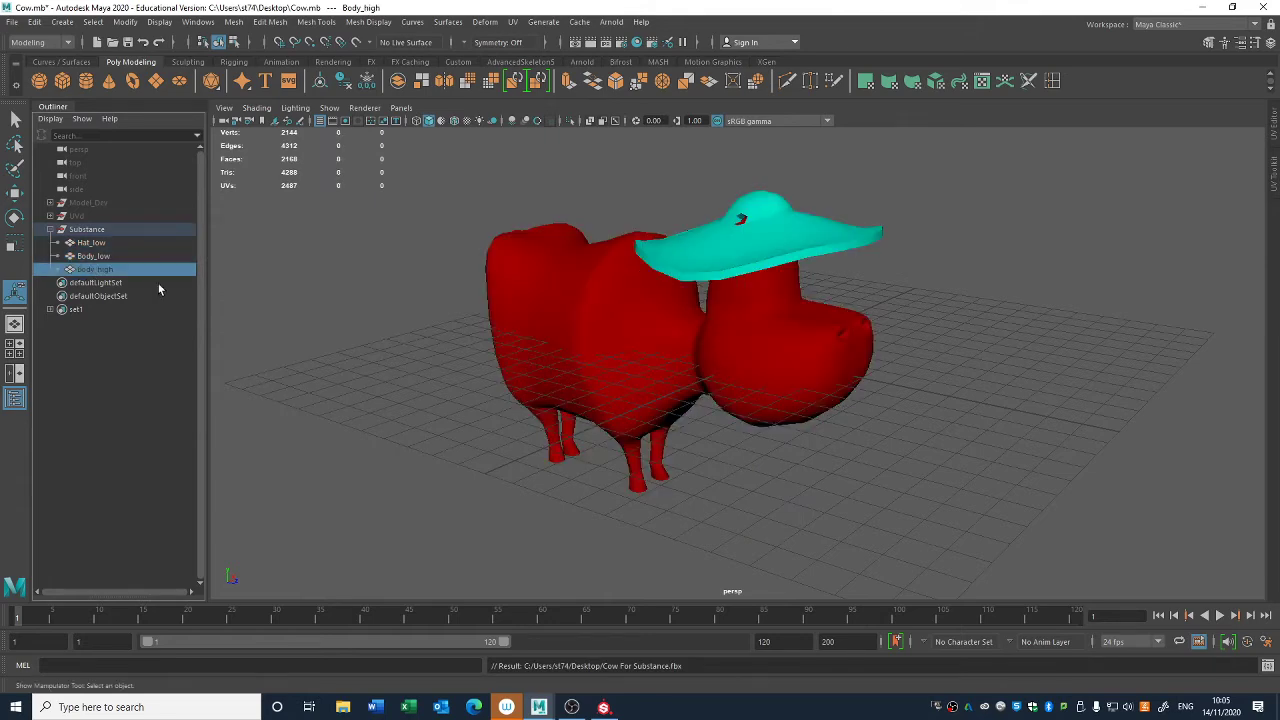
{"action": "key", "text": "h"}
{"action": "left_click", "coordinate": [10, 21]}
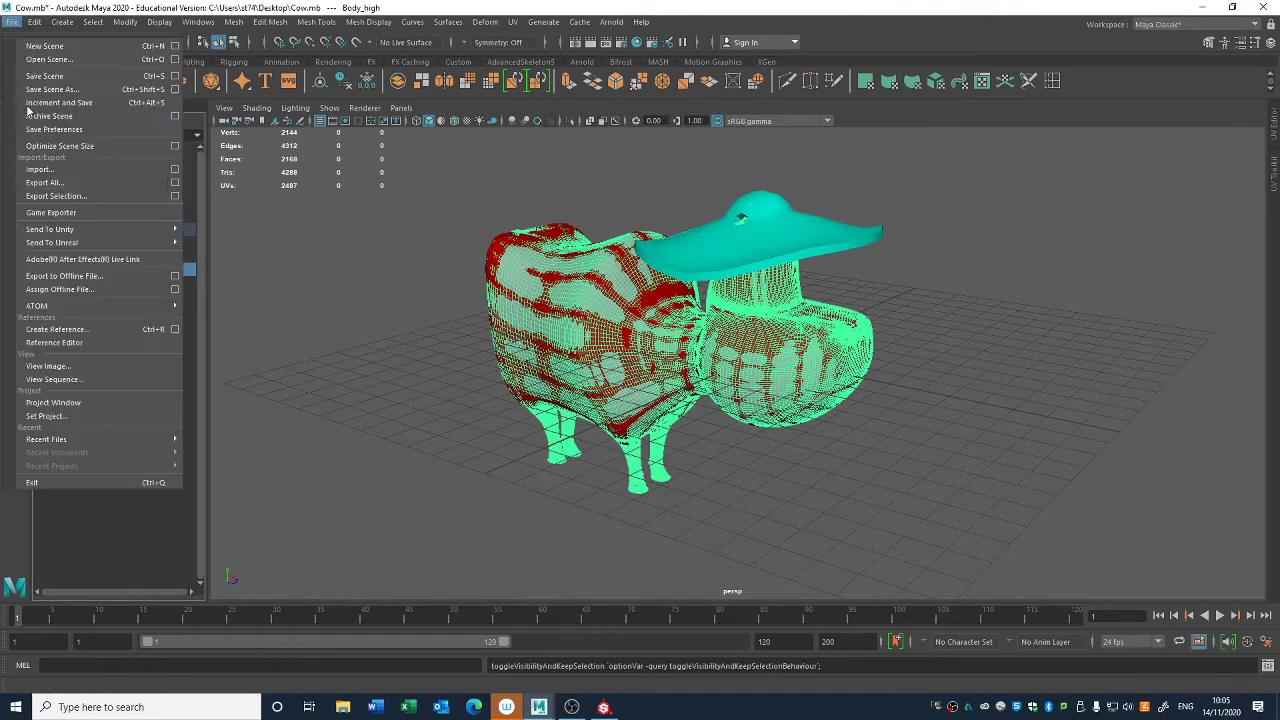
{"action": "left_click", "coordinate": [58, 196]}
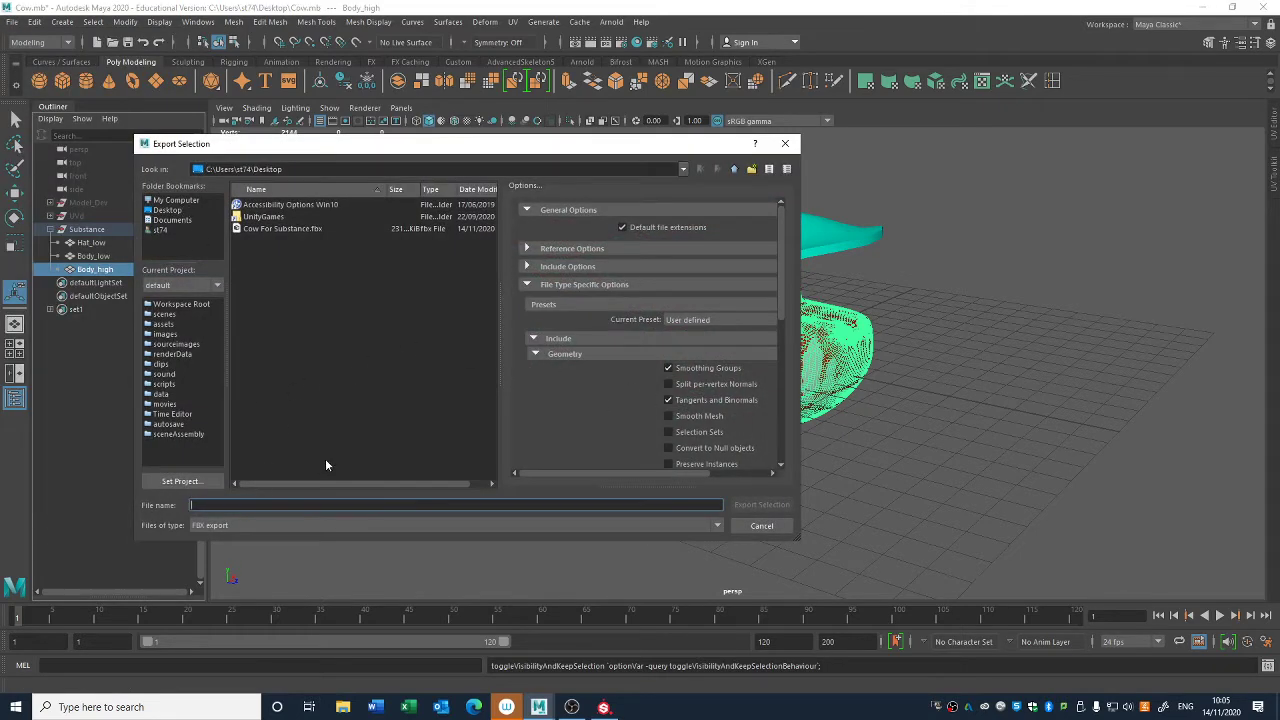
{"action": "type", "text": "Cow_Body"}
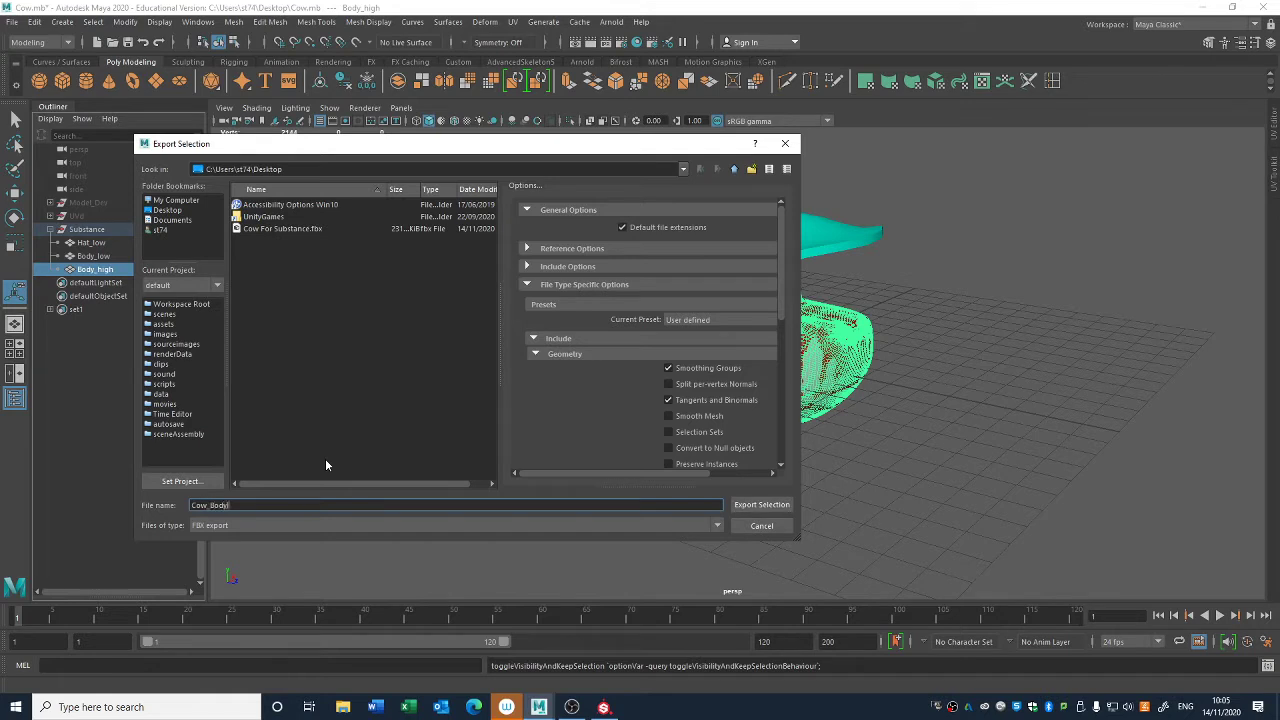
{"action": "type", "text": "_high"}
{"action": "left_click", "coordinate": [762, 504]}
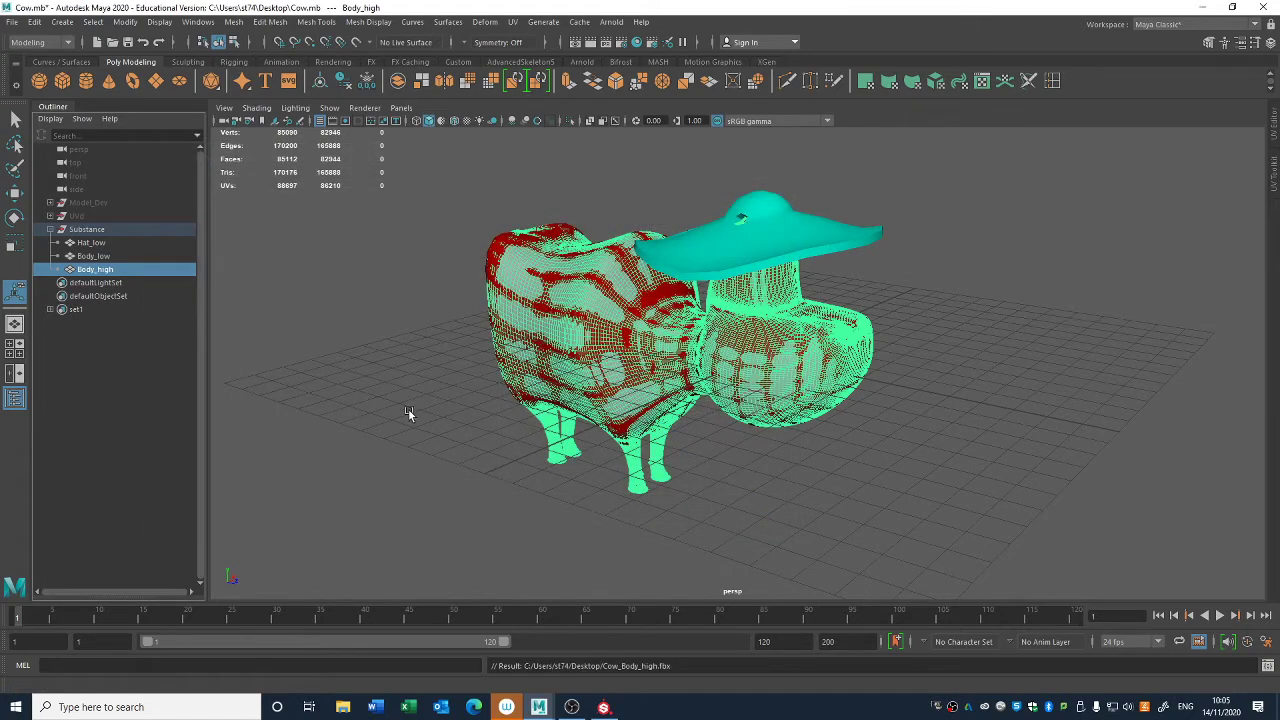
- Reselect Body_high and freeze its transformations
{"action": "left_click", "coordinate": [382, 430]}
{"action": "left_click", "coordinate": [104, 270]}
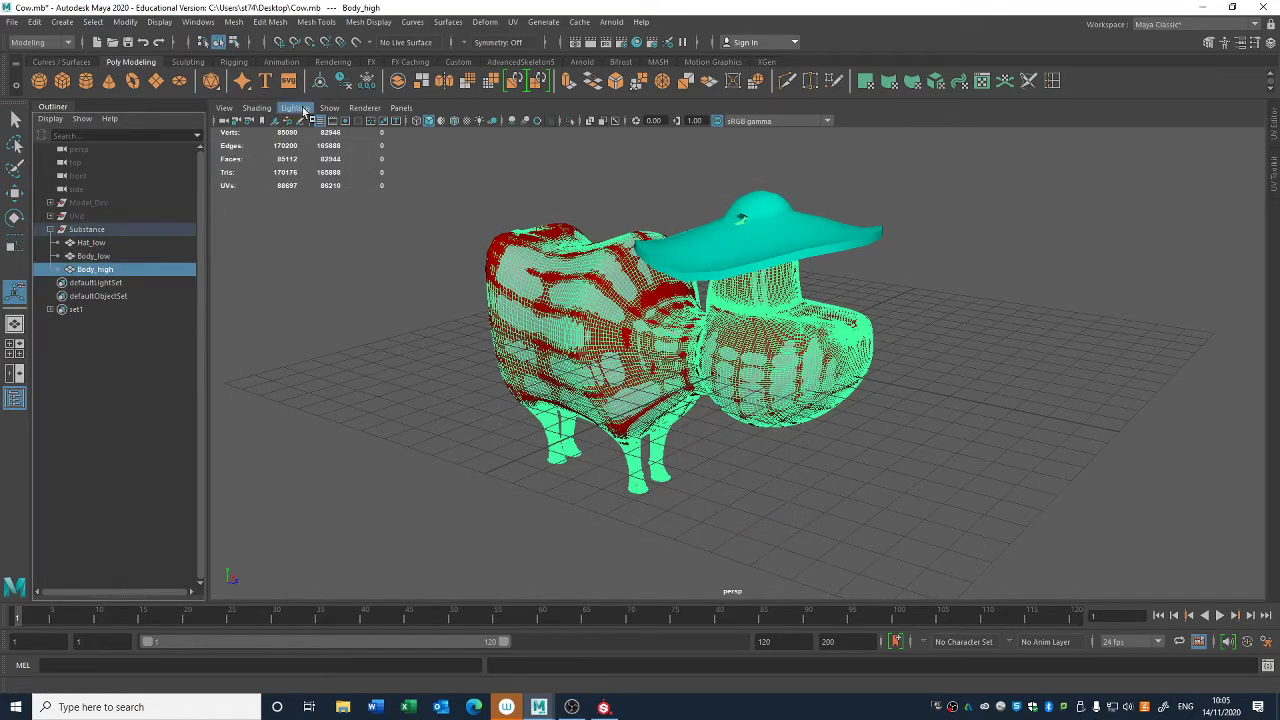
{"action": "left_click", "coordinate": [366, 81]}
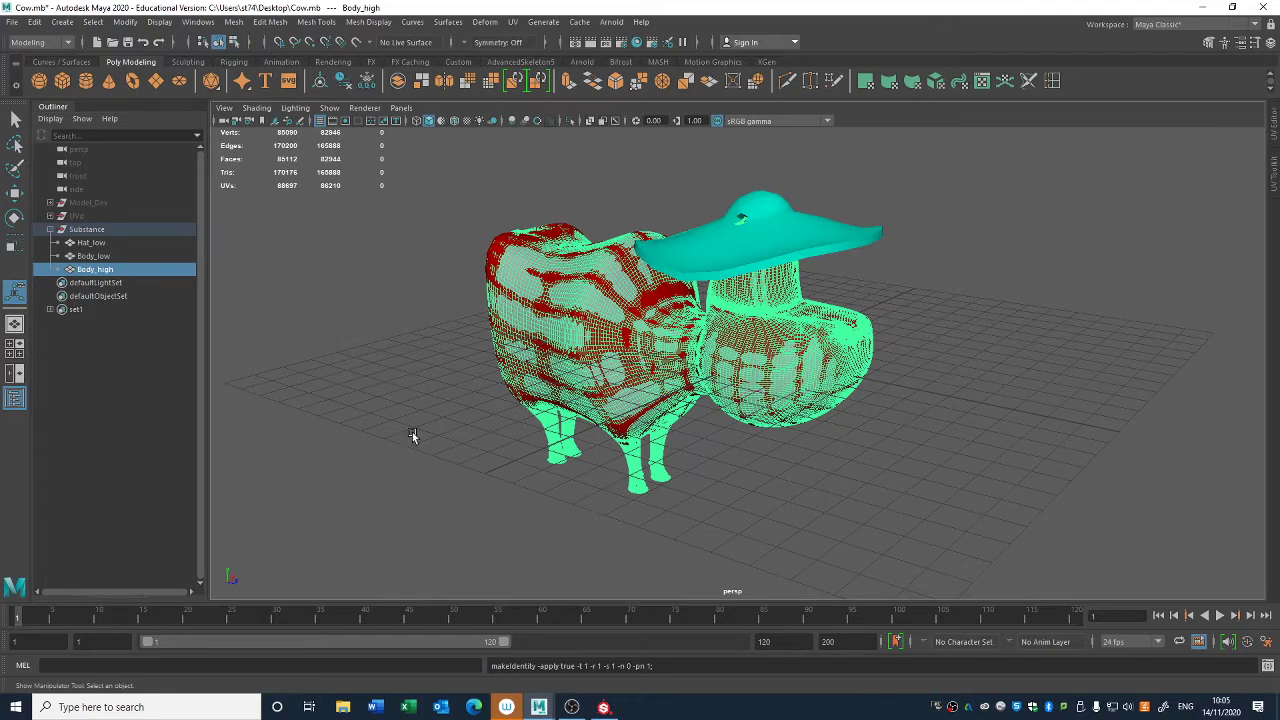
- Export Body_high again, replacing the existing Cow_Body_high.fbx, and clear the selection
{"action": "left_click", "coordinate": [12, 22]}
{"action": "left_click", "coordinate": [66, 200]}
{"action": "double_click", "coordinate": [287, 240]}
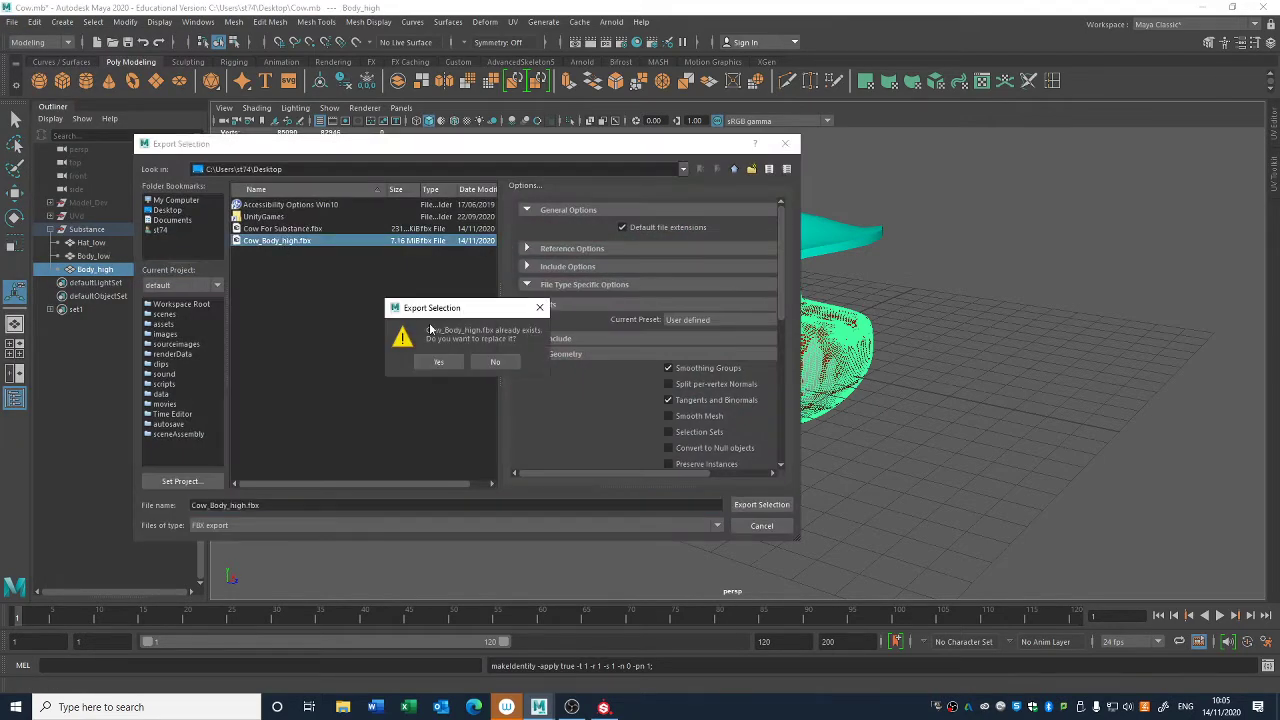
{"action": "left_click", "coordinate": [436, 359]}
{"action": "left_click", "coordinate": [460, 458]}
{"action": "key", "text": "t"}
{"action": "scroll", "coordinate": [868, 519], "scroll_direction": "down", "scroll_amount": 2}
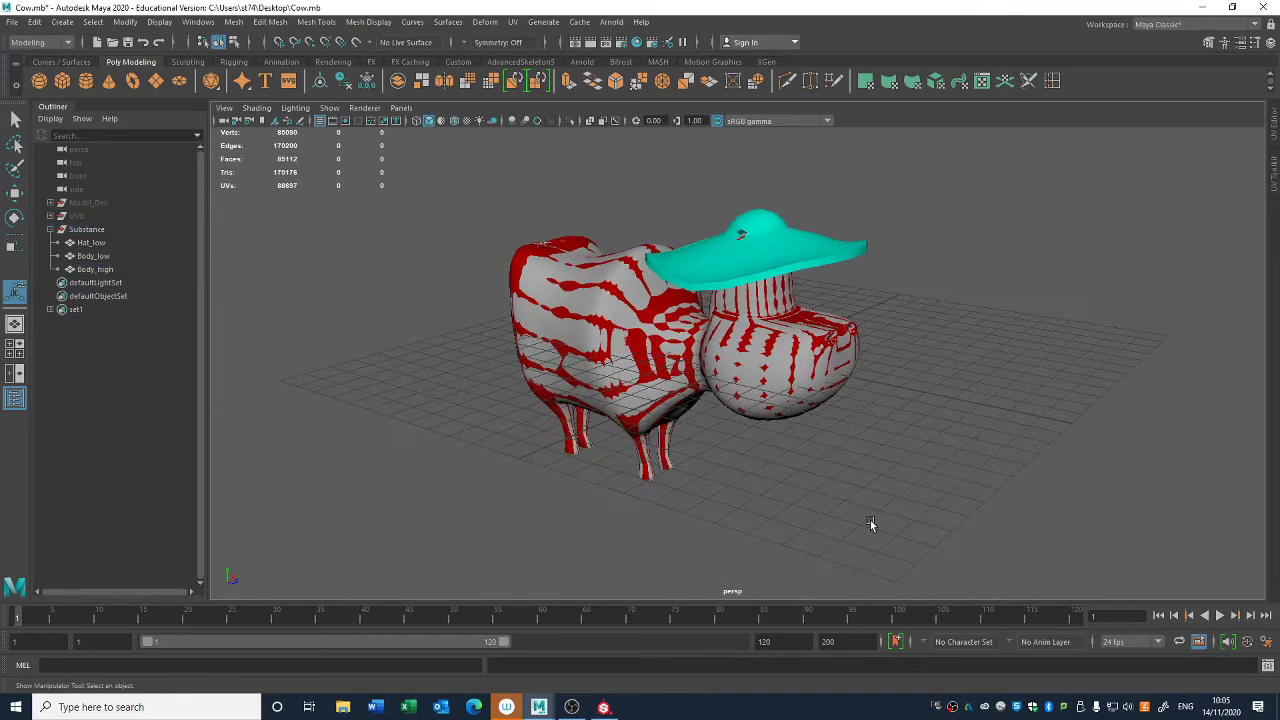
{"action": "left_click_drag", "start_coordinate": [870, 520], "coordinate": [871, 522], "text": "alt"}
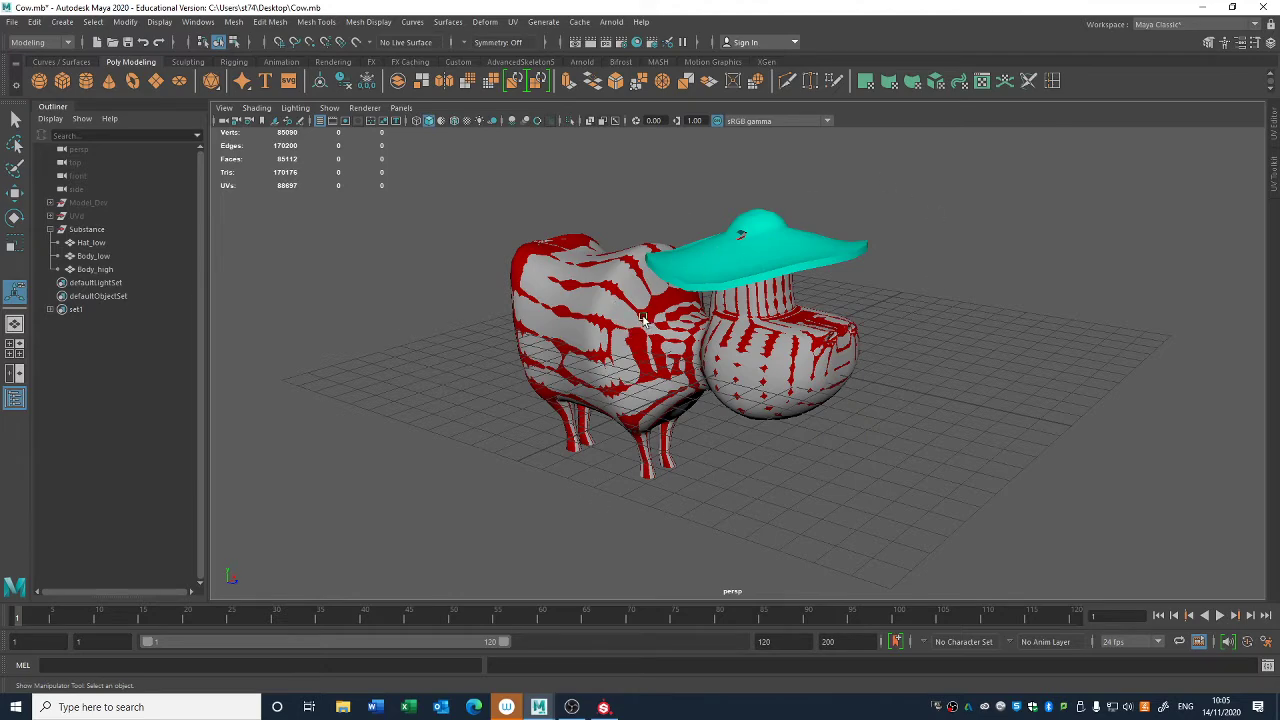
- Switch to Substance Painter and start a new project with the Non-PBR - Specular Glossiness template
{"action": "left_click", "coordinate": [605, 706]}
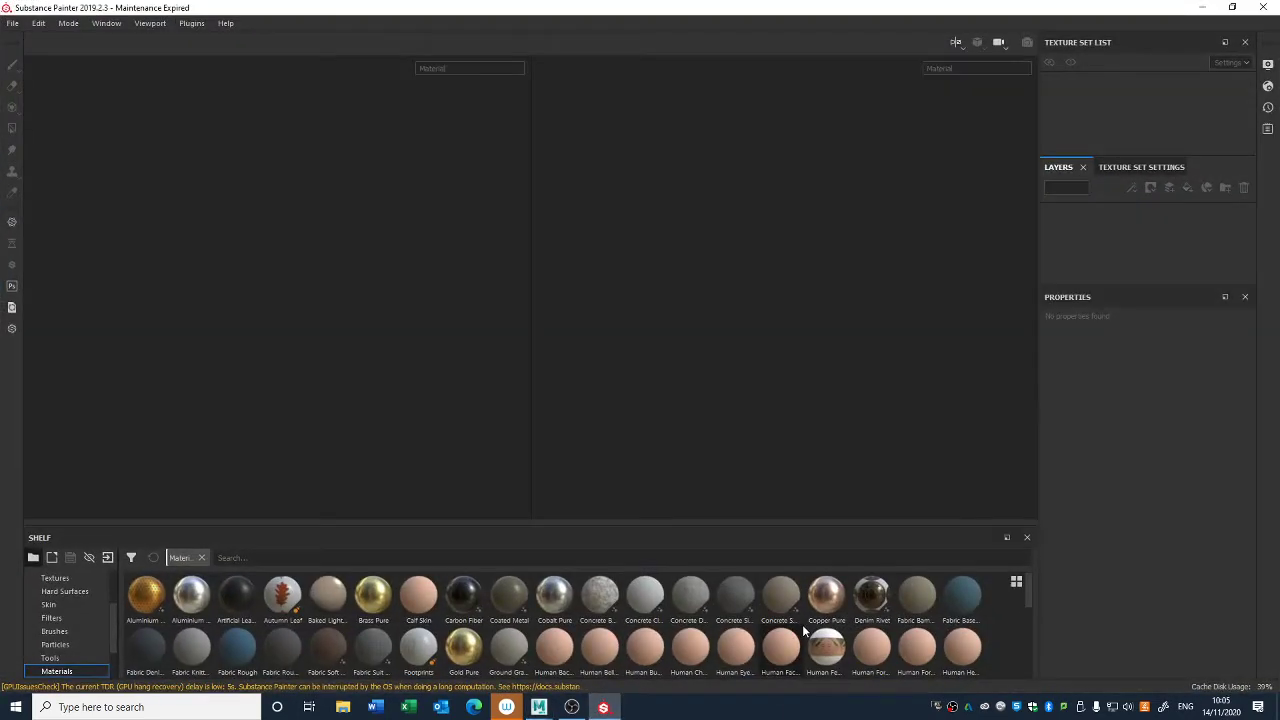
{"action": "left_click", "coordinate": [12, 23]}
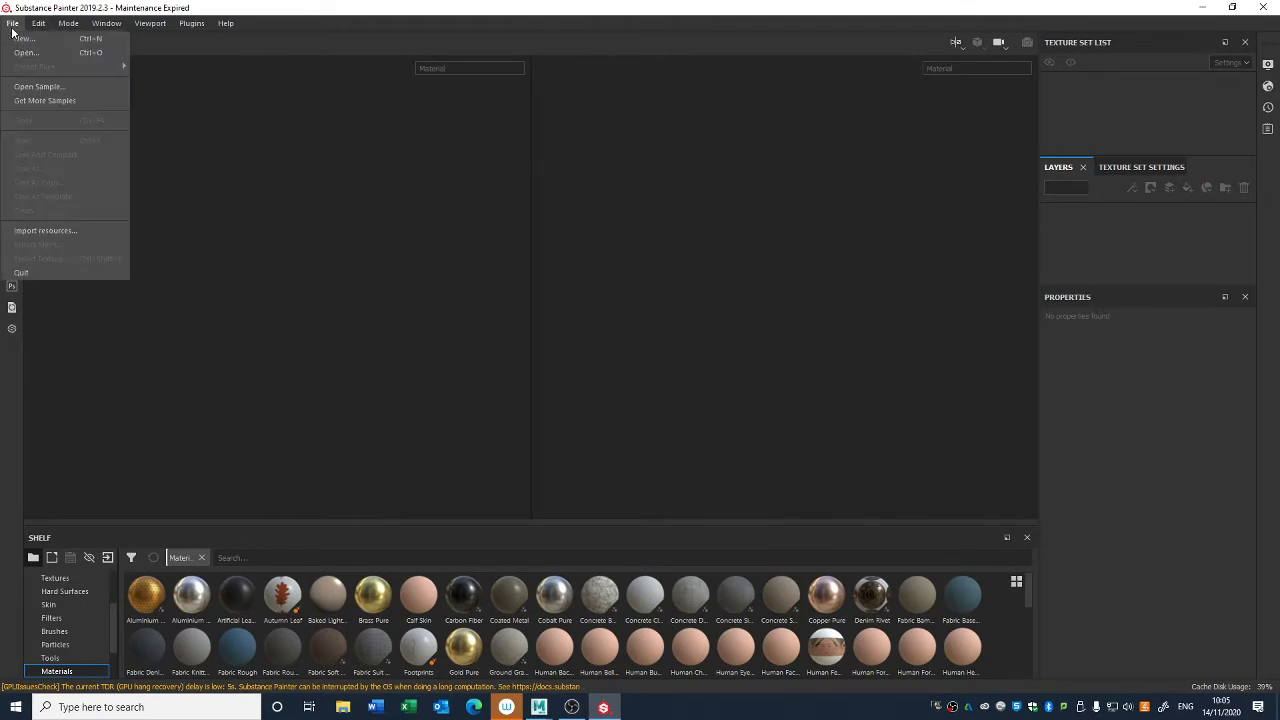
{"action": "left_click", "coordinate": [22, 40]}
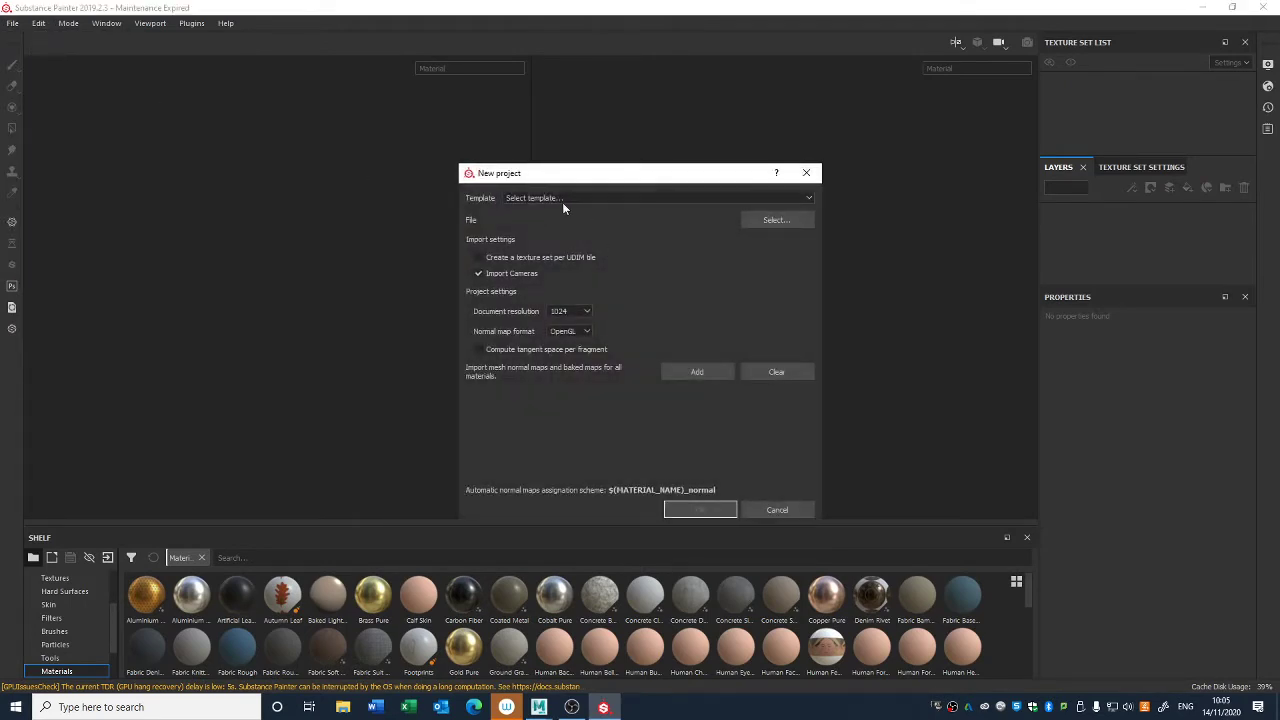
{"action": "left_click", "coordinate": [564, 199]}
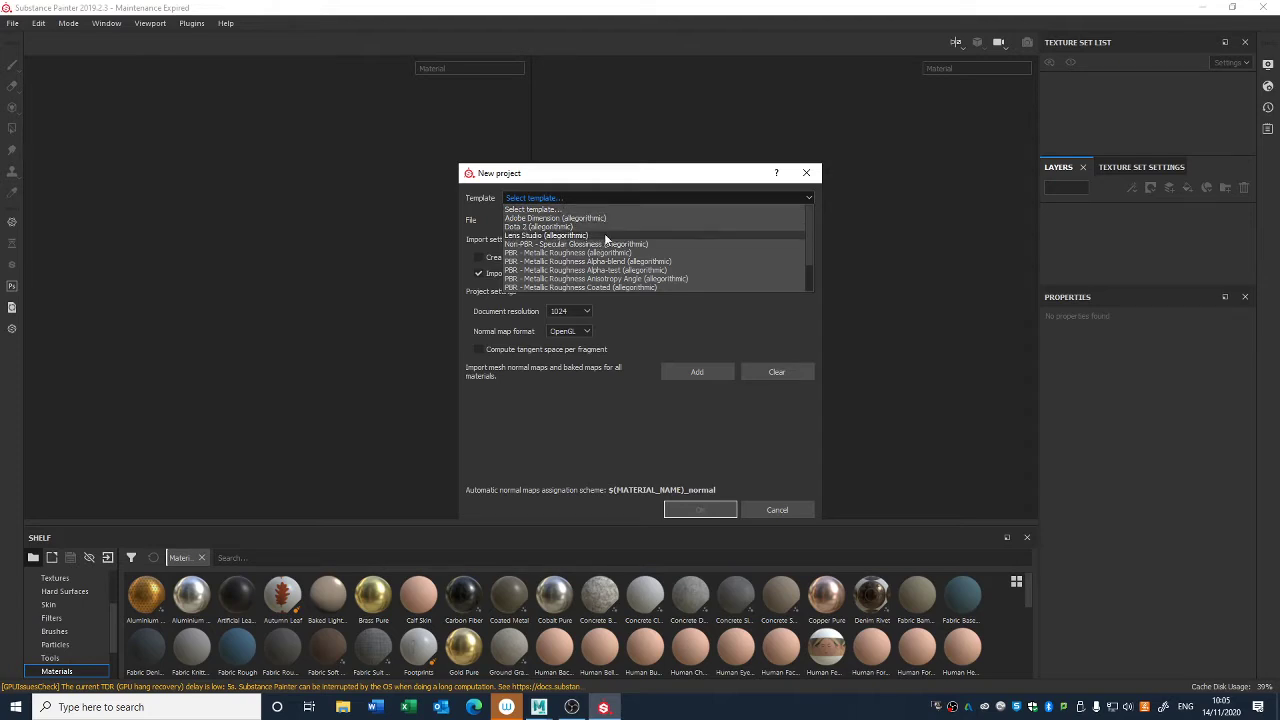
{"action": "scroll", "coordinate": [605, 235], "scroll_direction": "down", "scroll_amount": 1}
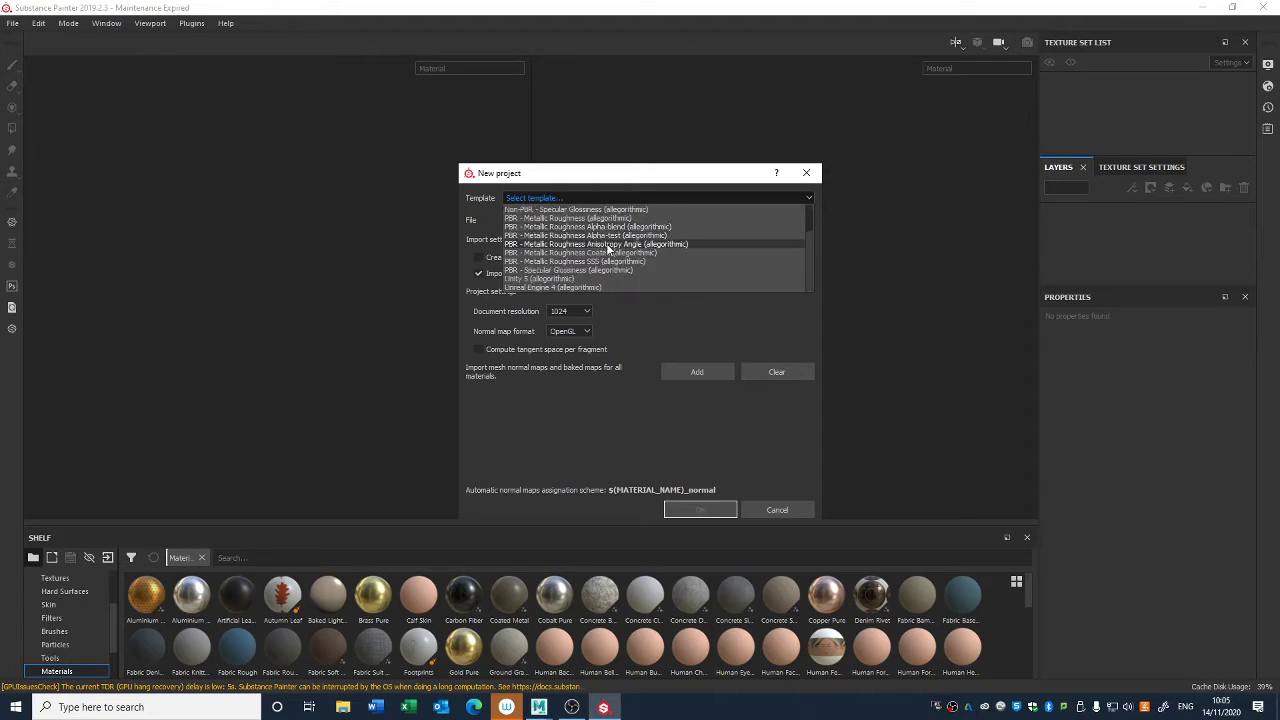
{"action": "scroll", "coordinate": [605, 238], "scroll_direction": "up", "scroll_amount": 1}
{"action": "scroll", "coordinate": [600, 256], "scroll_direction": "down", "scroll_amount": 1}
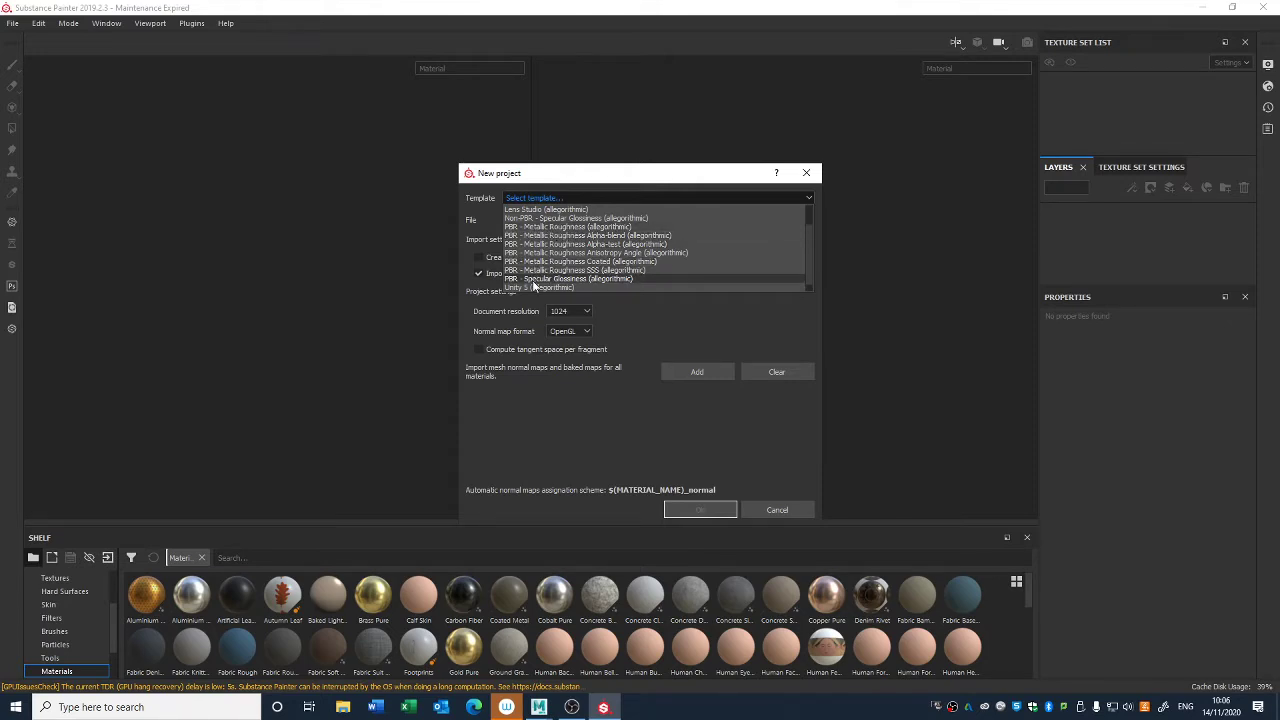
{"action": "left_click", "coordinate": [539, 219]}
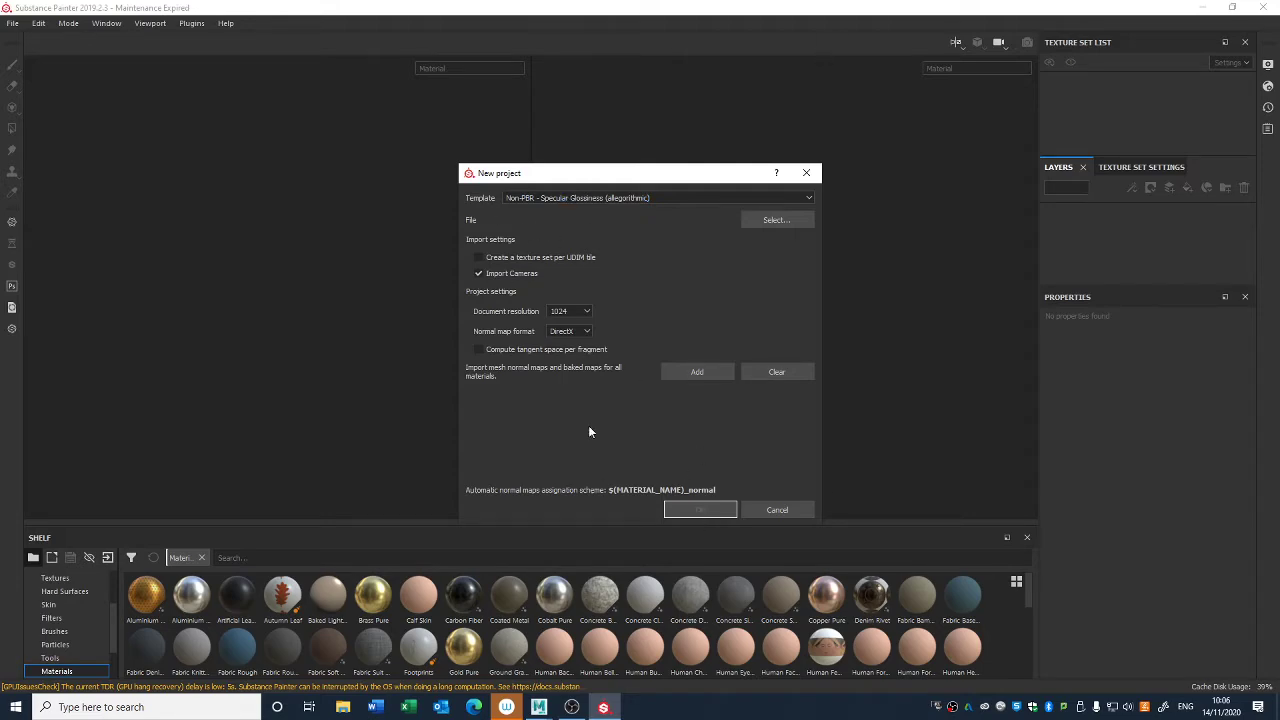
- Load Cow For Substance from the Desktop of This PC as the project mesh and create the project
{"action": "left_click", "coordinate": [772, 221]}
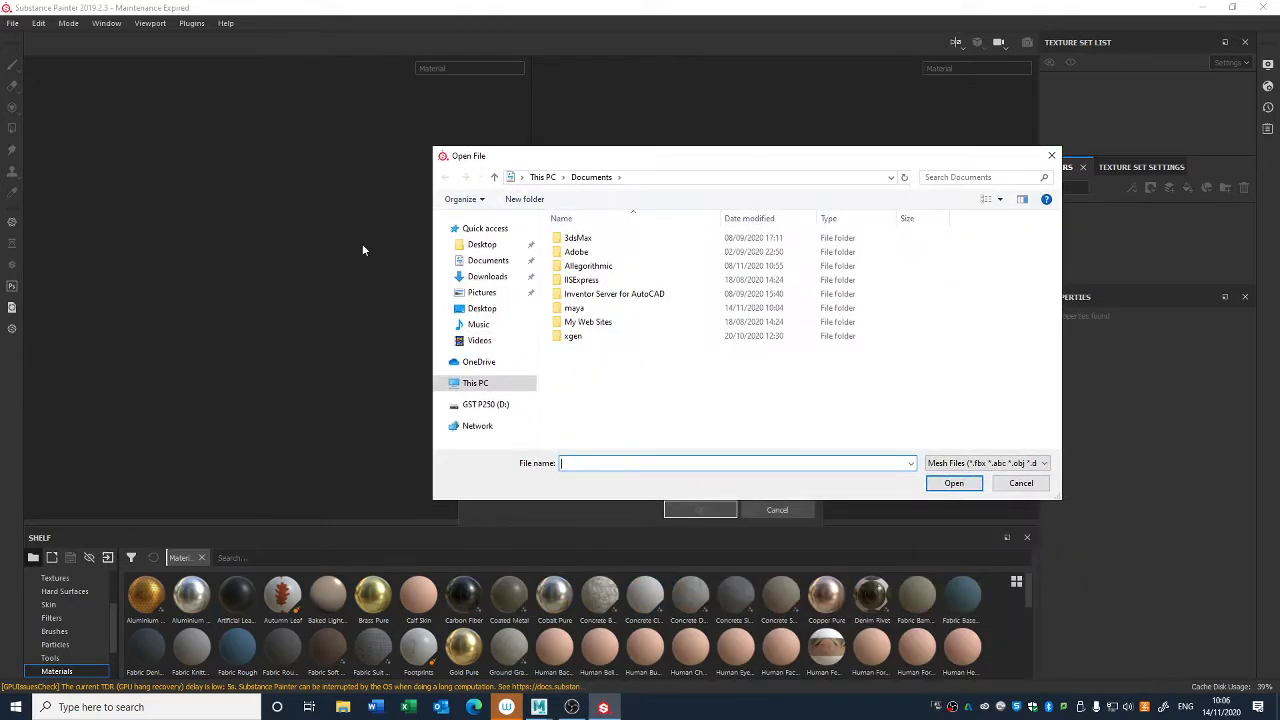
{"action": "left_click", "coordinate": [478, 245]}
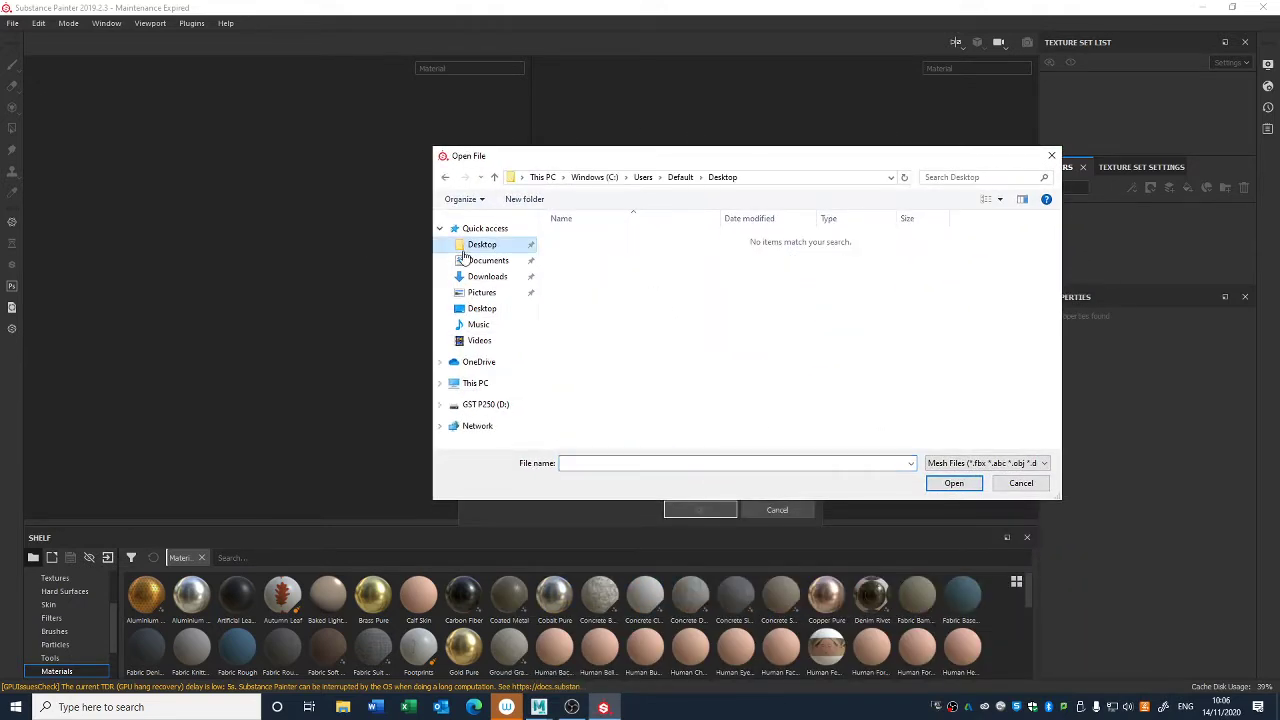
{"action": "left_click", "coordinate": [445, 383]}
{"action": "left_click", "coordinate": [481, 255]}
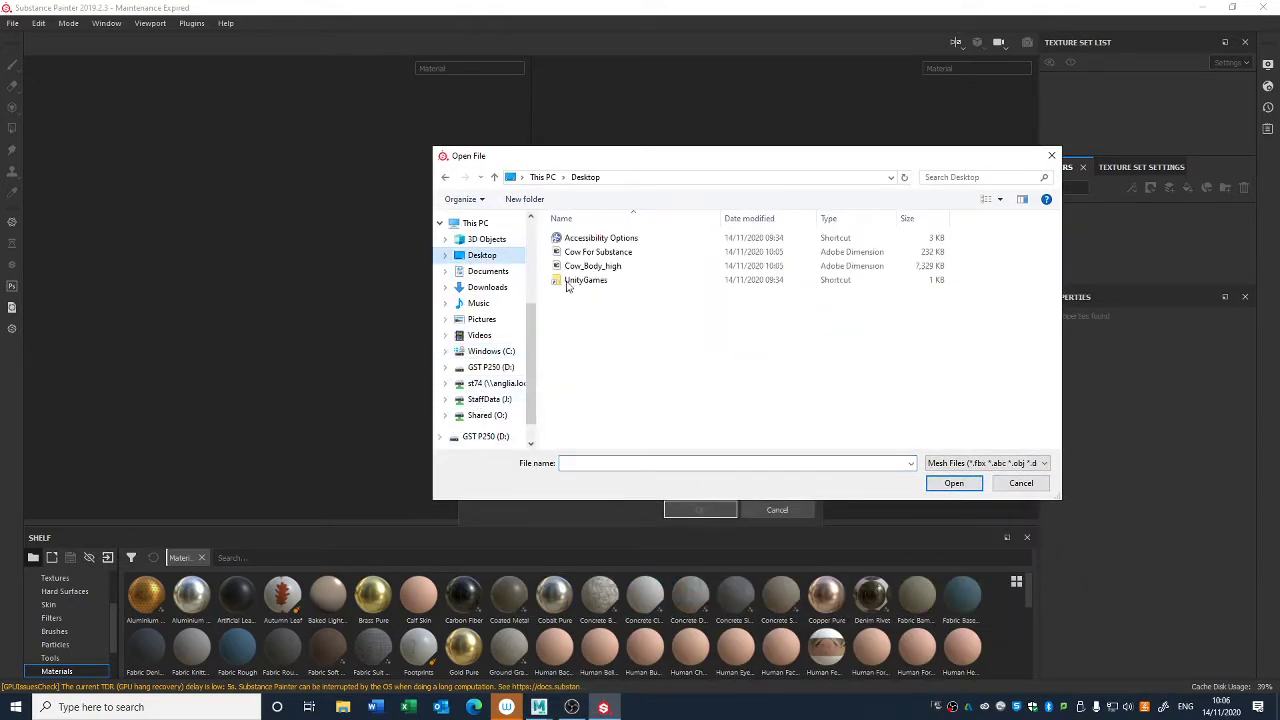
{"action": "left_click", "coordinate": [605, 252]}
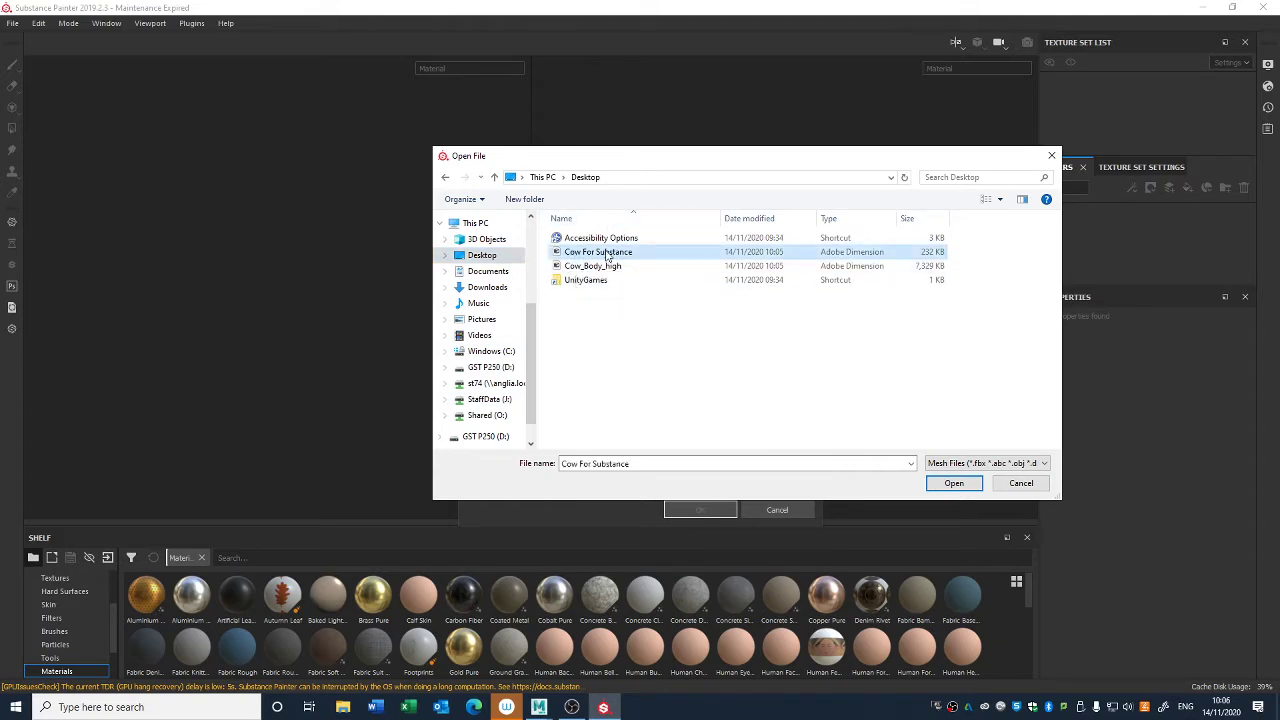
{"action": "left_click", "coordinate": [952, 483]}
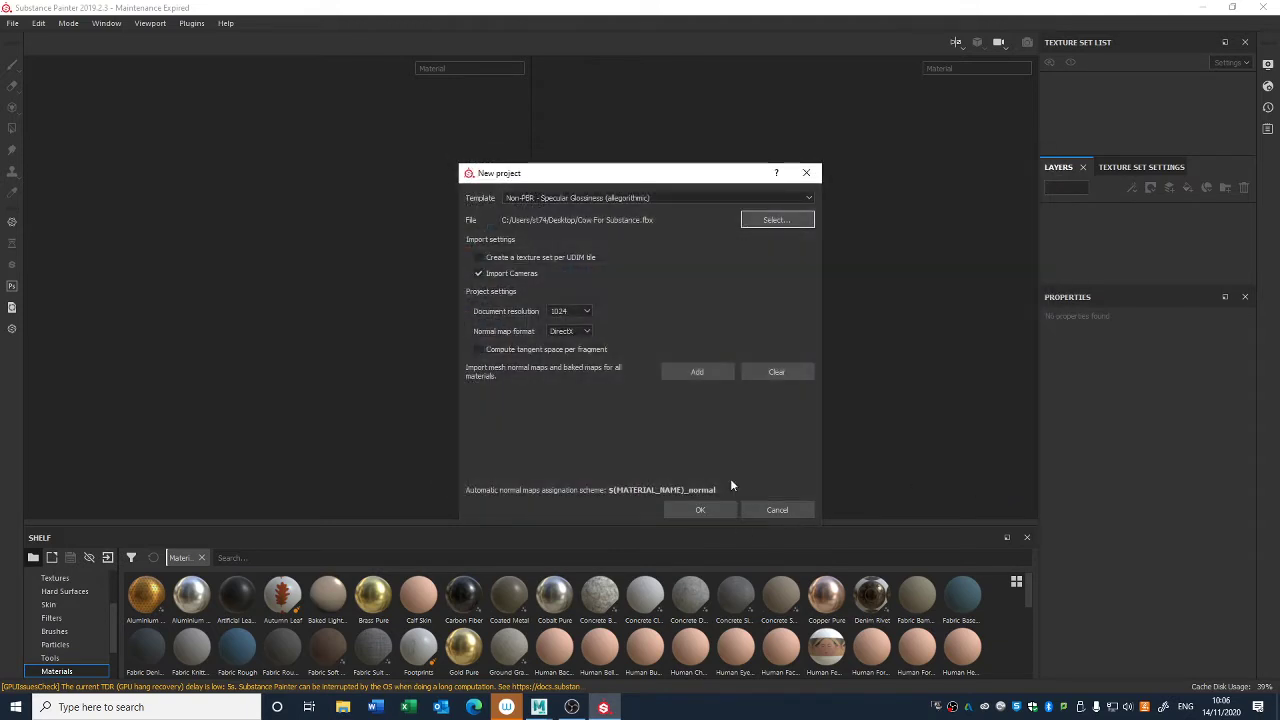
{"action": "left_click", "coordinate": [681, 508]}
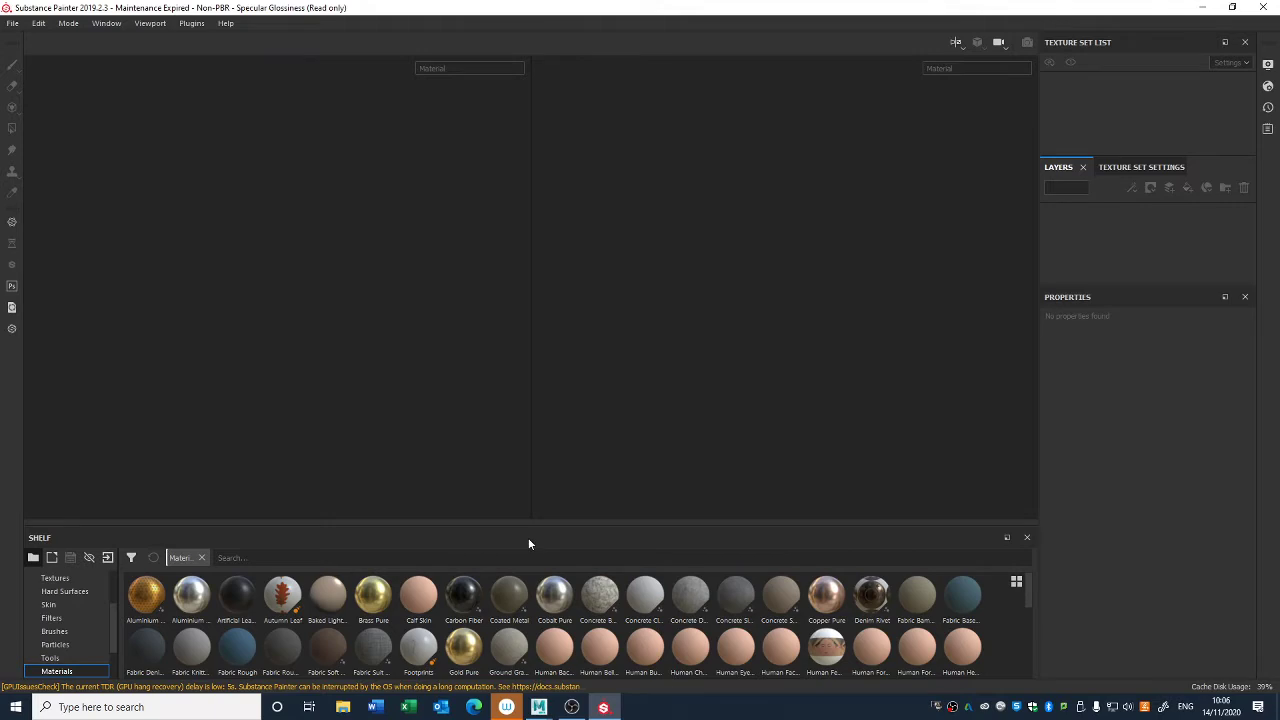
- Inspect the imported cow model from several angles in the 3D view
{"action": "left_click_drag", "start_coordinate": [180, 415], "coordinate": [243, 354], "text": "alt"}
{"action": "middle_click_drag", "start_coordinate": [243, 354], "coordinate": [366, 226], "text": "alt"}
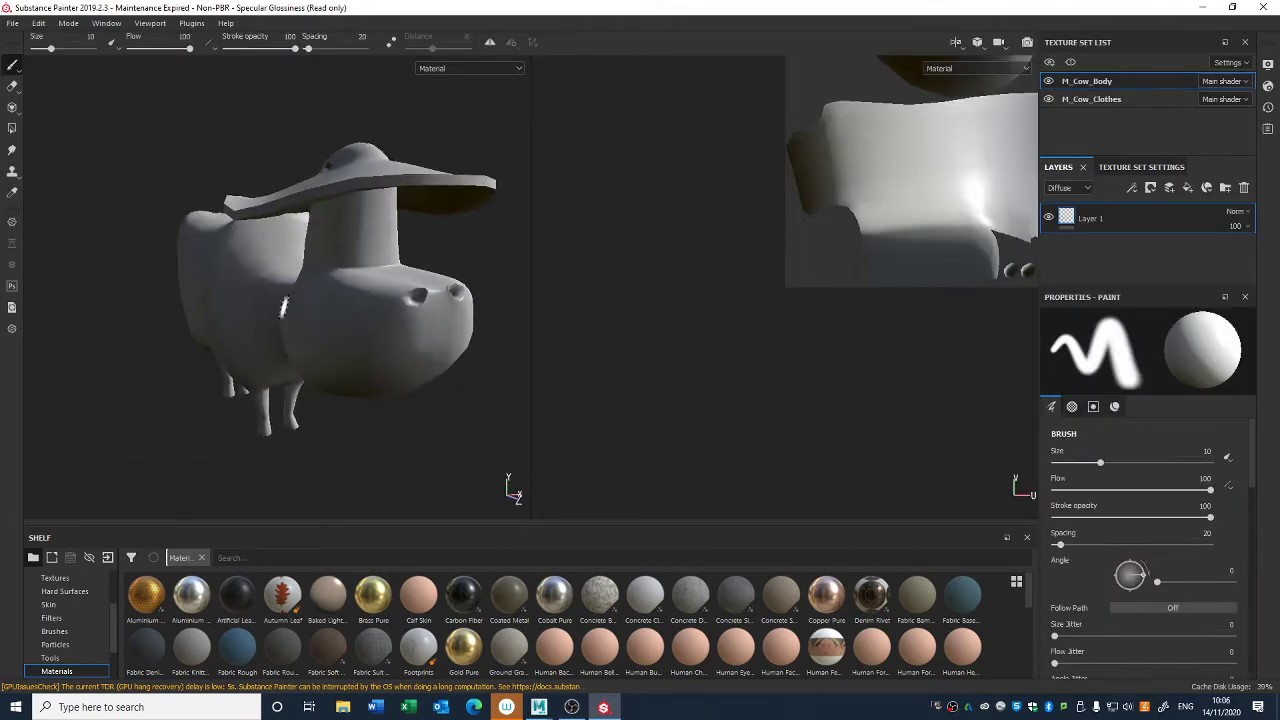
{"action": "right_click_drag", "start_coordinate": [345, 300], "coordinate": [354, 332], "text": "shift"}
{"action": "left_click_drag", "start_coordinate": [291, 350], "coordinate": [349, 386], "text": "alt"}
{"action": "mouse_move", "coordinate": [349, 388]}
{"action": "right_mouse_down", "text": "shift"}
{"action": "mouse_move", "coordinate": [288, 389]}
{"action": "mouse_move", "coordinate": [371, 394]}
{"action": "right_mouse_up", "text": "shift"}
{"action": "left_click_drag", "start_coordinate": [371, 394], "coordinate": [351, 400], "text": "alt"}
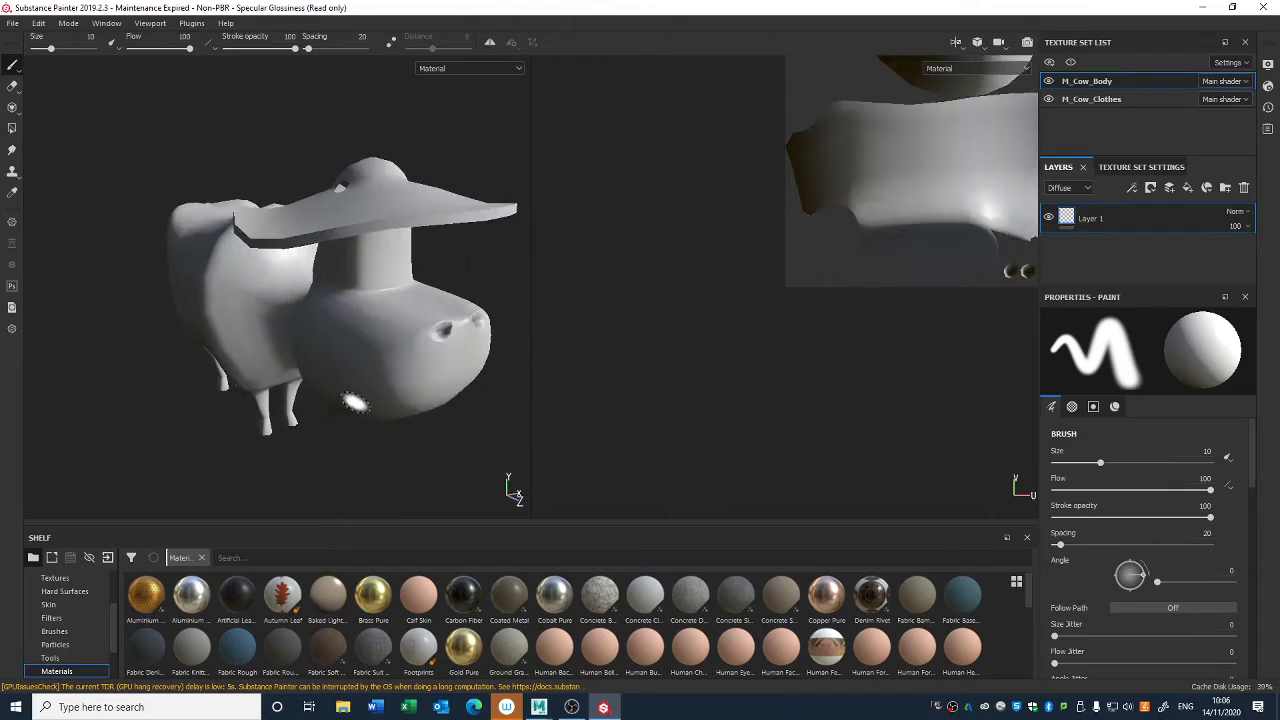
{"action": "right_click_drag", "start_coordinate": [351, 400], "coordinate": [394, 449], "text": "shift"}
{"action": "left_click_drag", "start_coordinate": [394, 449], "coordinate": [380, 434], "text": "alt"}
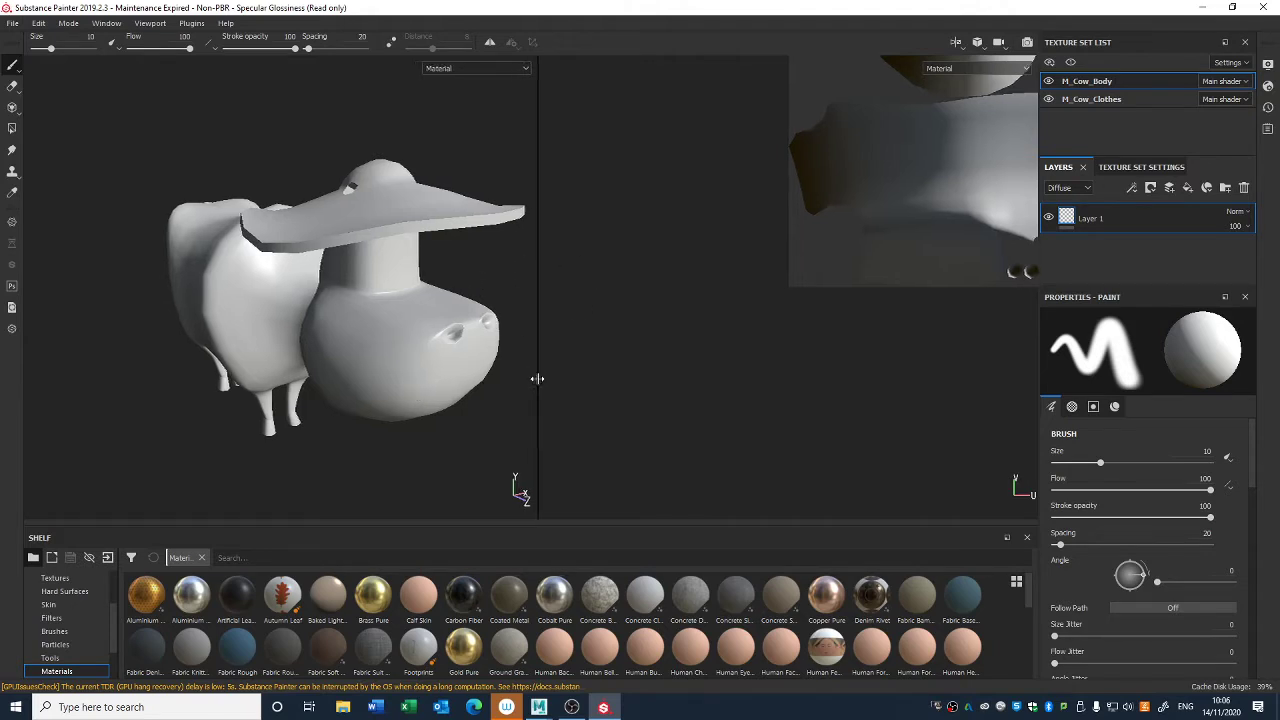
- Widen the 3D viewport slightly and frame the full body UV layout in the 2D view
{"action": "left_click_drag", "start_coordinate": [536, 376], "coordinate": [556, 394]}
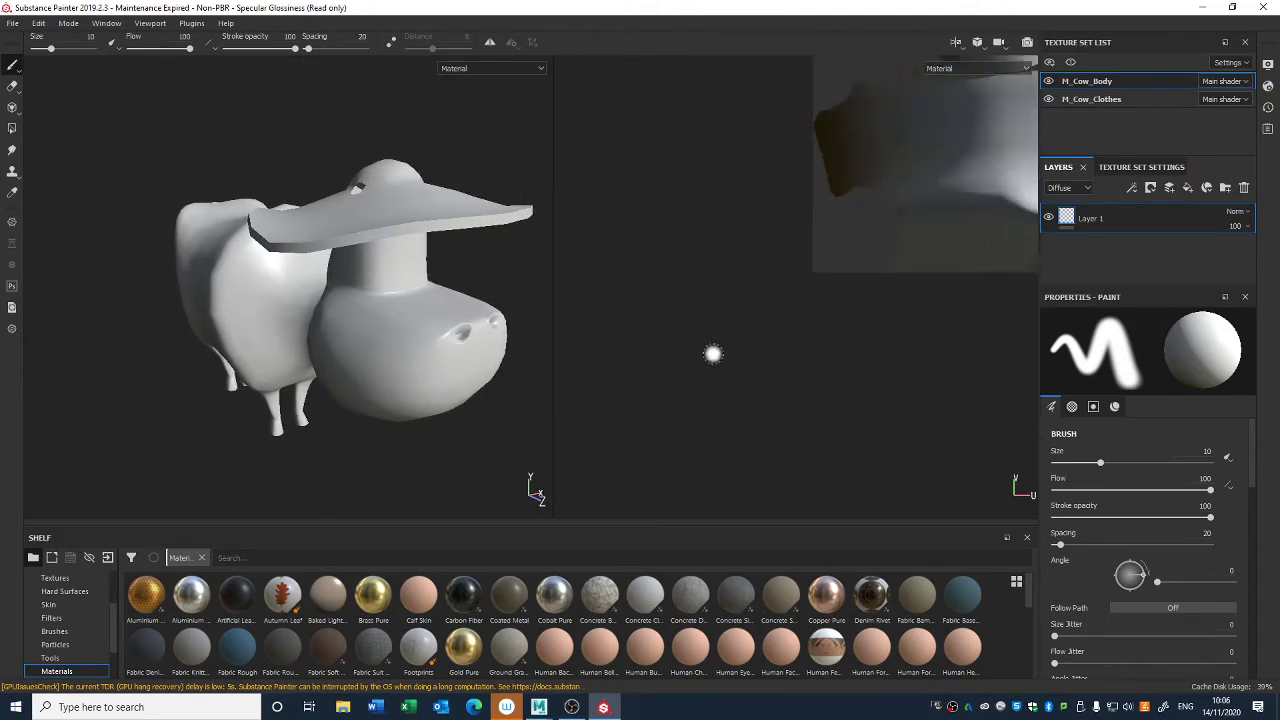
{"action": "scroll", "coordinate": [726, 338], "scroll_direction": "down", "scroll_amount": 2}
{"action": "middle_click_drag", "start_coordinate": [726, 336], "coordinate": [671, 395], "text": "alt"}
{"action": "left_click_drag", "start_coordinate": [410, 337], "coordinate": [436, 298], "text": "alt"}
{"action": "middle_click_drag", "start_coordinate": [436, 298], "coordinate": [366, 247], "text": "alt"}
{"action": "left_click_drag", "start_coordinate": [366, 247], "coordinate": [217, 353], "text": "alt"}
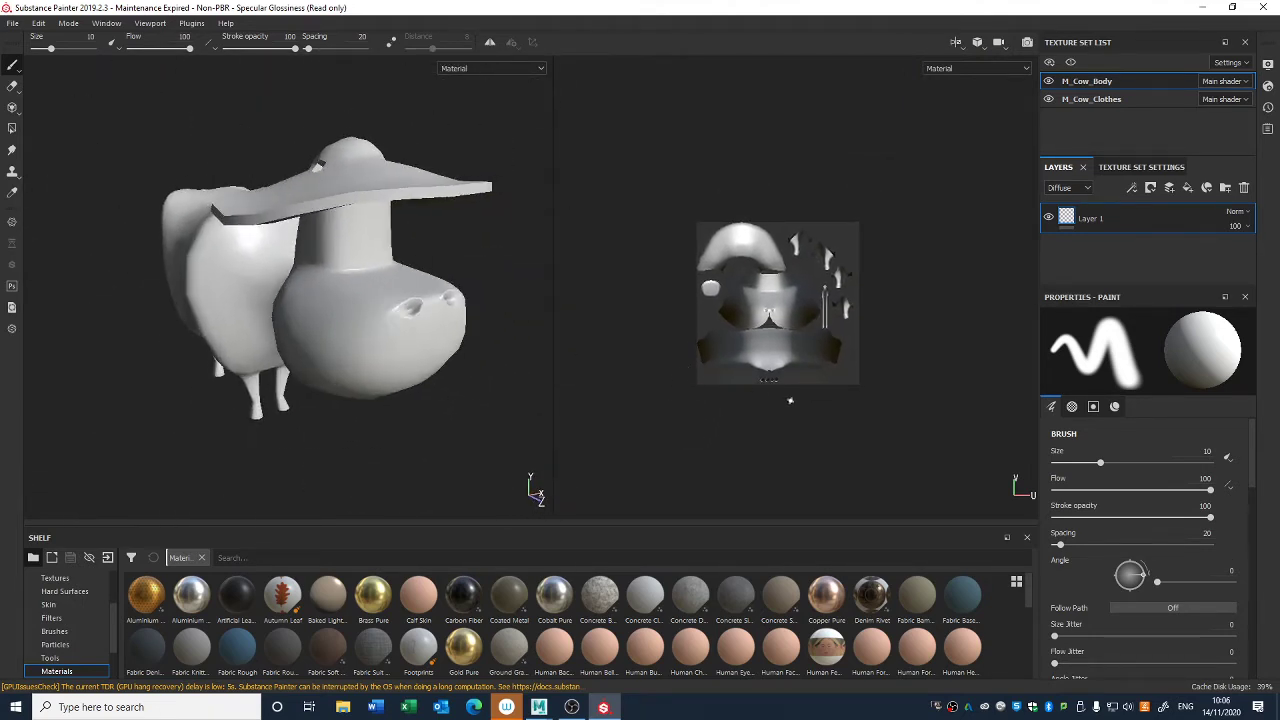
{"action": "middle_click_drag", "start_coordinate": [822, 376], "coordinate": [792, 361], "text": "alt"}
{"action": "scroll", "coordinate": [876, 402], "scroll_direction": "up", "scroll_amount": 5}
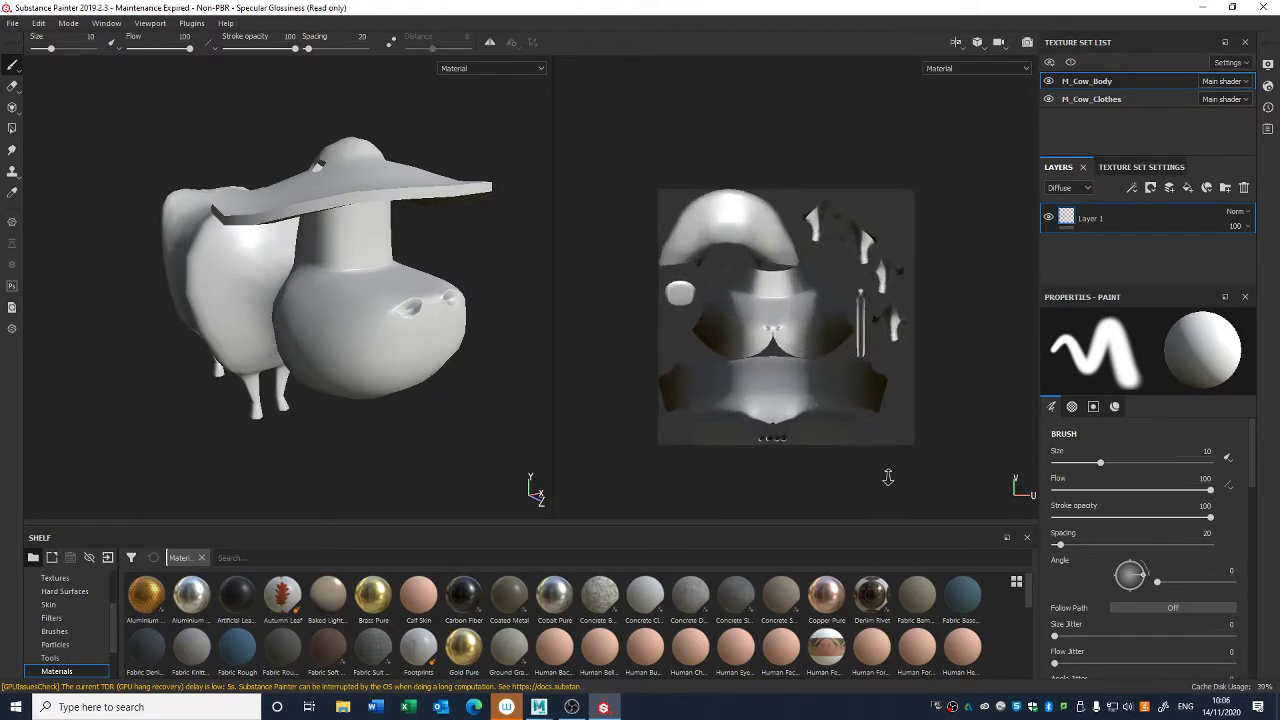
{"action": "middle_click_drag", "start_coordinate": [876, 402], "coordinate": [842, 288], "text": "alt"}
{"action": "right_click_drag", "start_coordinate": [842, 288], "coordinate": [773, 214], "text": "alt"}
{"action": "middle_click_drag", "start_coordinate": [773, 214], "coordinate": [775, 238], "text": "alt"}
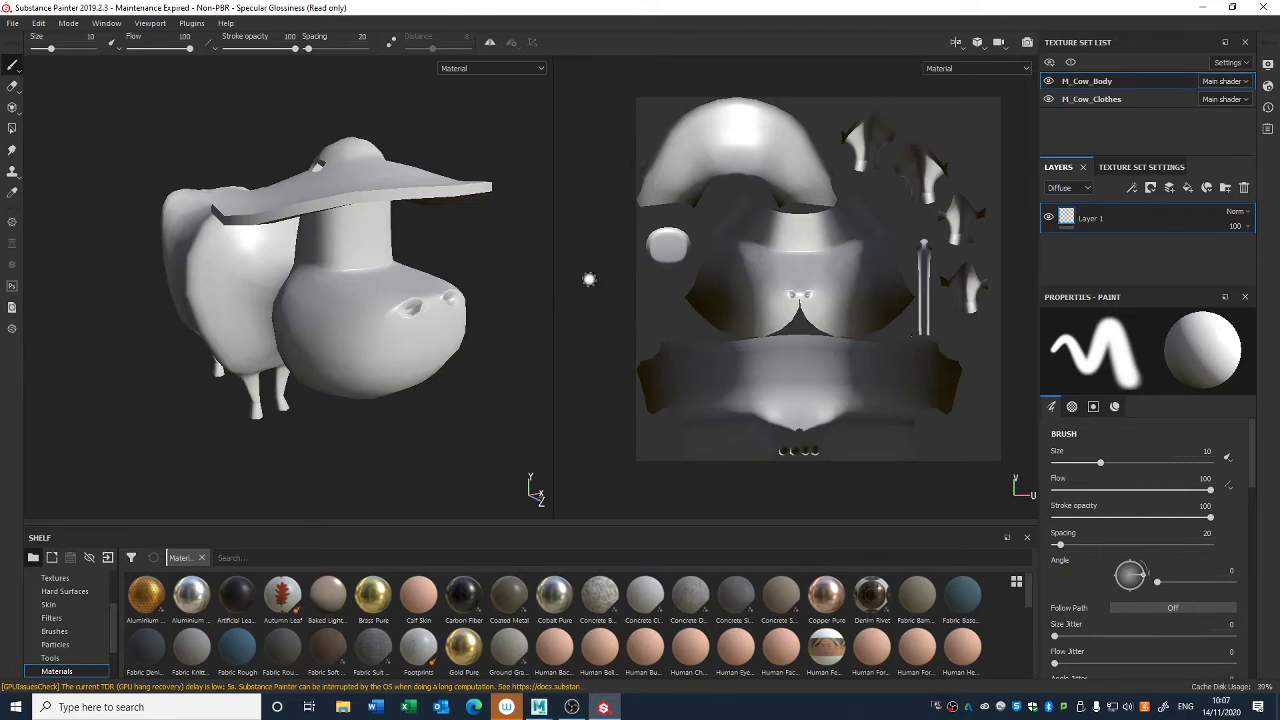
{"action": "left_click", "coordinate": [106, 24]}
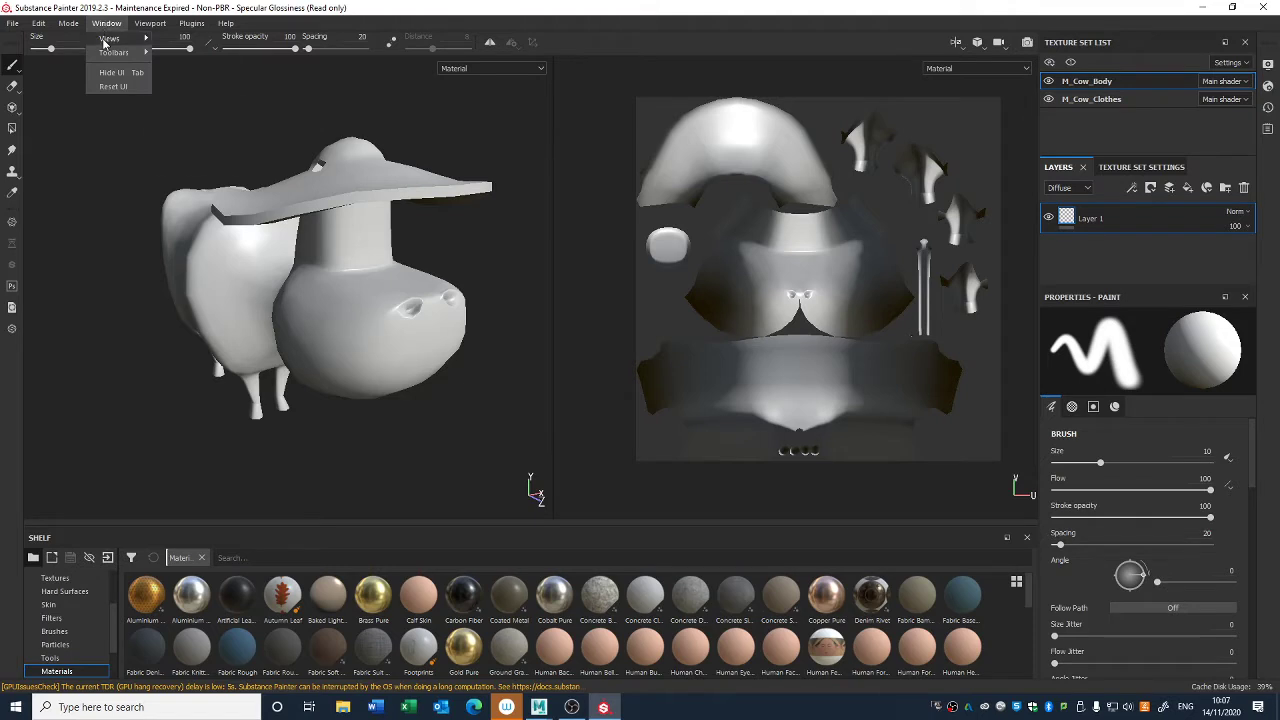
{"action": "mouse_move", "coordinate": [103, 40]}
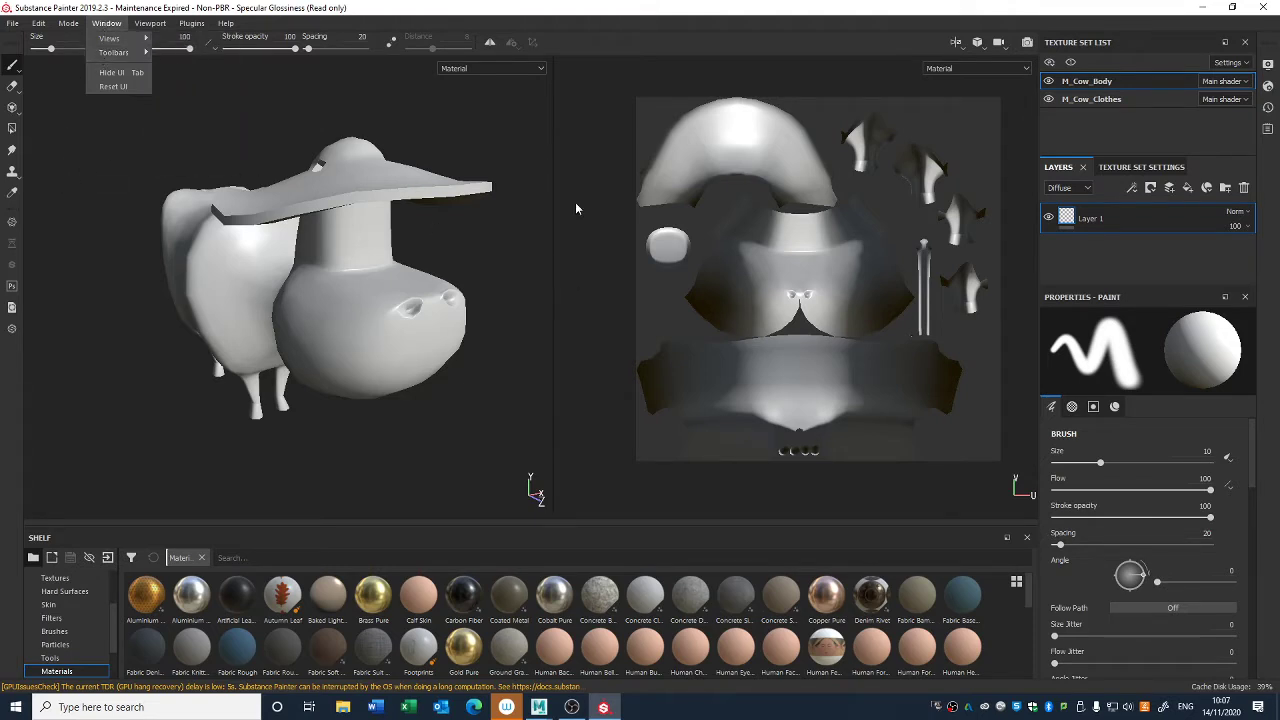
{"action": "left_click", "coordinate": [443, 363]}
{"action": "left_click_drag", "start_coordinate": [443, 363], "coordinate": [462, 375], "text": "alt"}
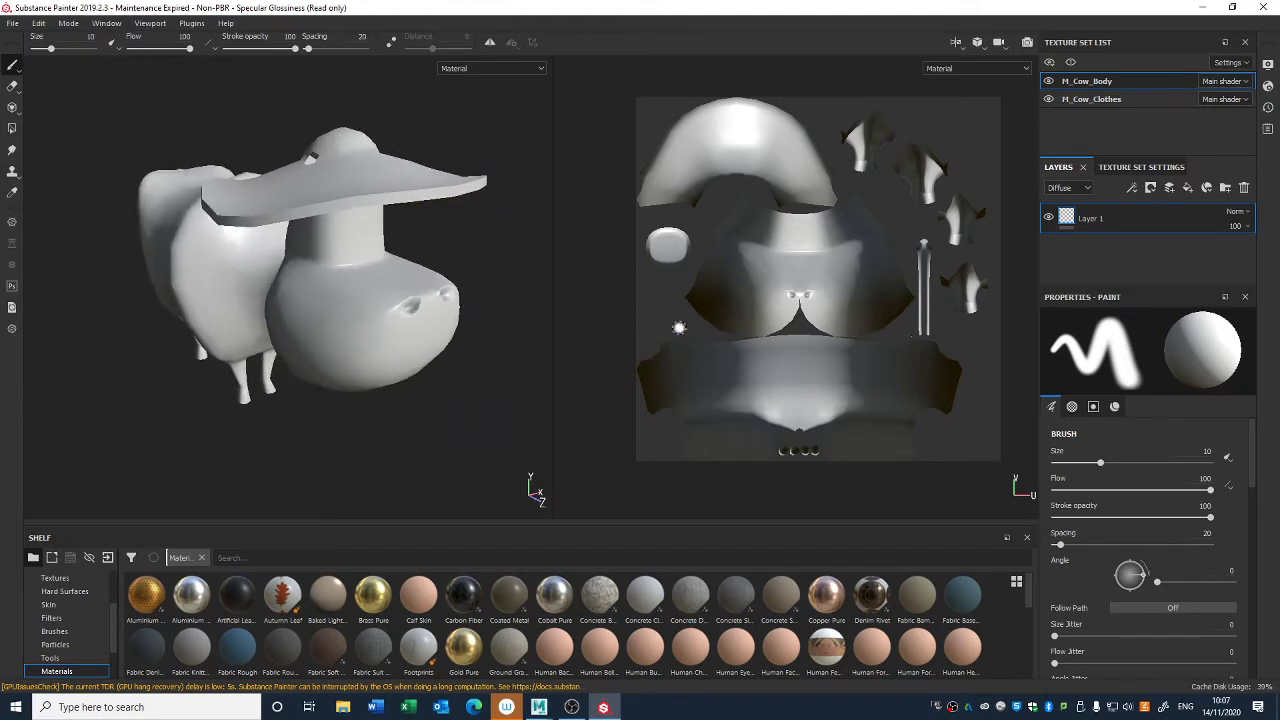
{"action": "left_click_drag", "start_coordinate": [477, 414], "coordinate": [608, 262], "text": "alt"}
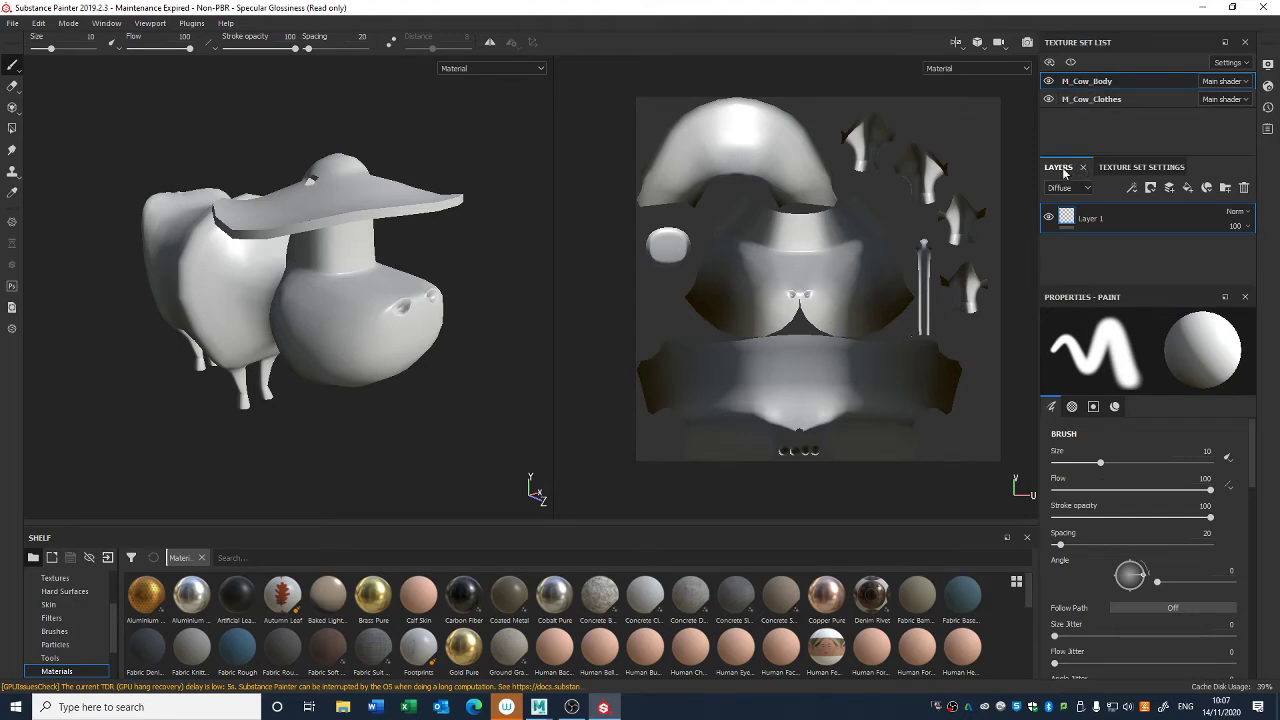
- Dock Layers together with the Texture Set List so both share one area
{"action": "left_click_drag", "start_coordinate": [1064, 172], "coordinate": [1112, 83]}
{"action": "left_click", "coordinate": [1113, 46]}
{"action": "left_click", "coordinate": [1070, 44]}
{"action": "left_click", "coordinate": [1111, 44]}
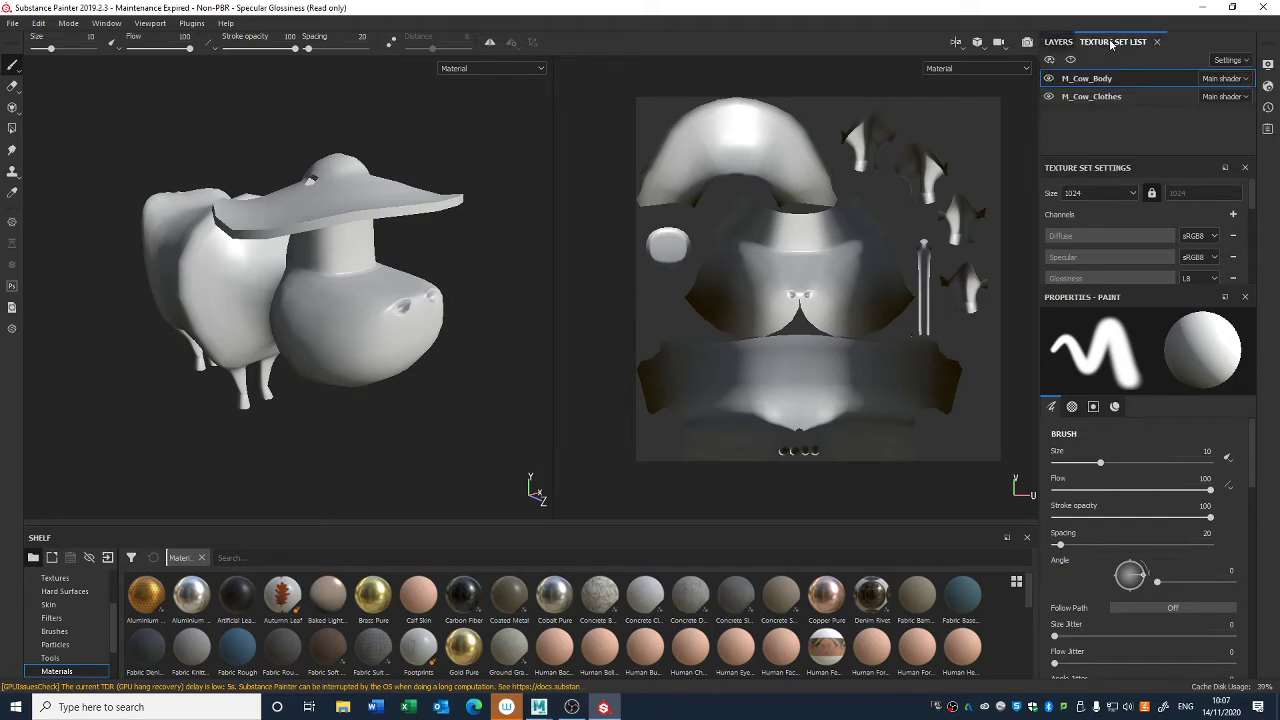
- Dock Texture Set Settings together with the paint Properties and bring Layers and Texture Set Settings to the front
{"action": "mouse_move", "coordinate": [1091, 171]}
{"action": "left_mouse_down"}
{"action": "mouse_move", "coordinate": [1108, 378]}
{"action": "mouse_move", "coordinate": [1140, 300]}
{"action": "mouse_move", "coordinate": [1158, 192]}
{"action": "mouse_move", "coordinate": [1160, 369]}
{"action": "left_mouse_up"}
{"action": "left_click", "coordinate": [1060, 42]}
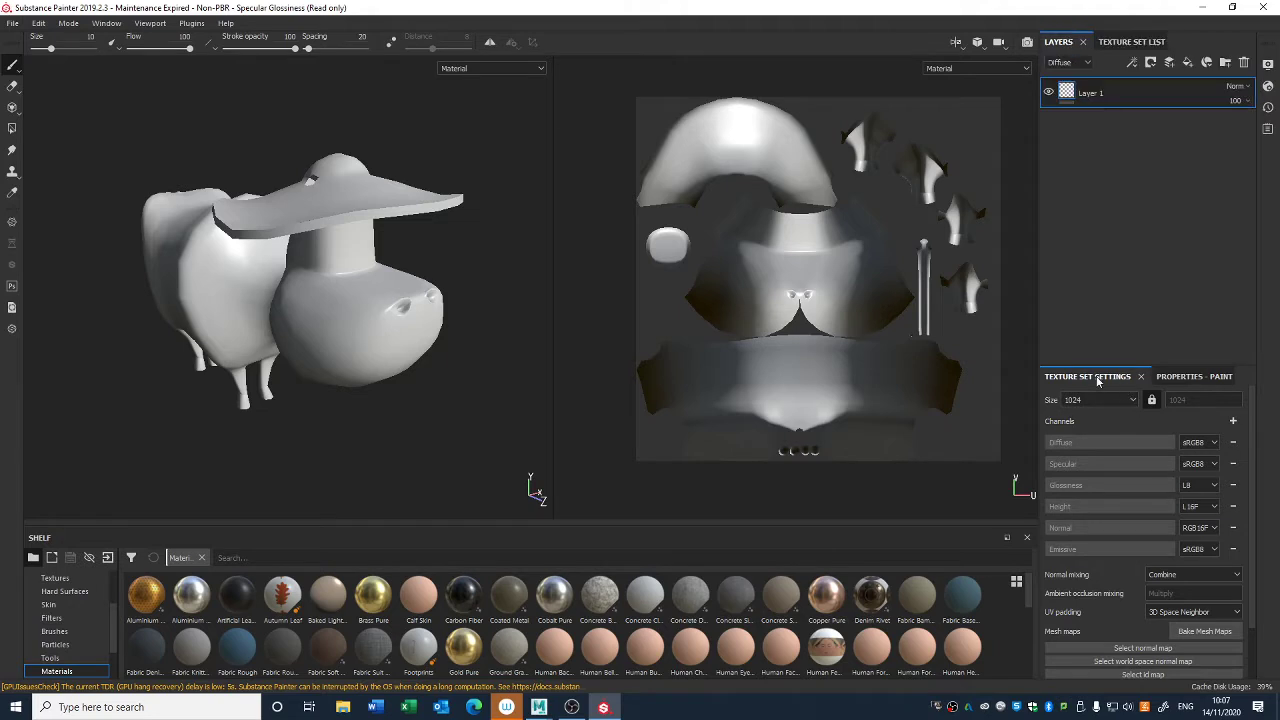
{"action": "left_click", "coordinate": [1192, 377]}
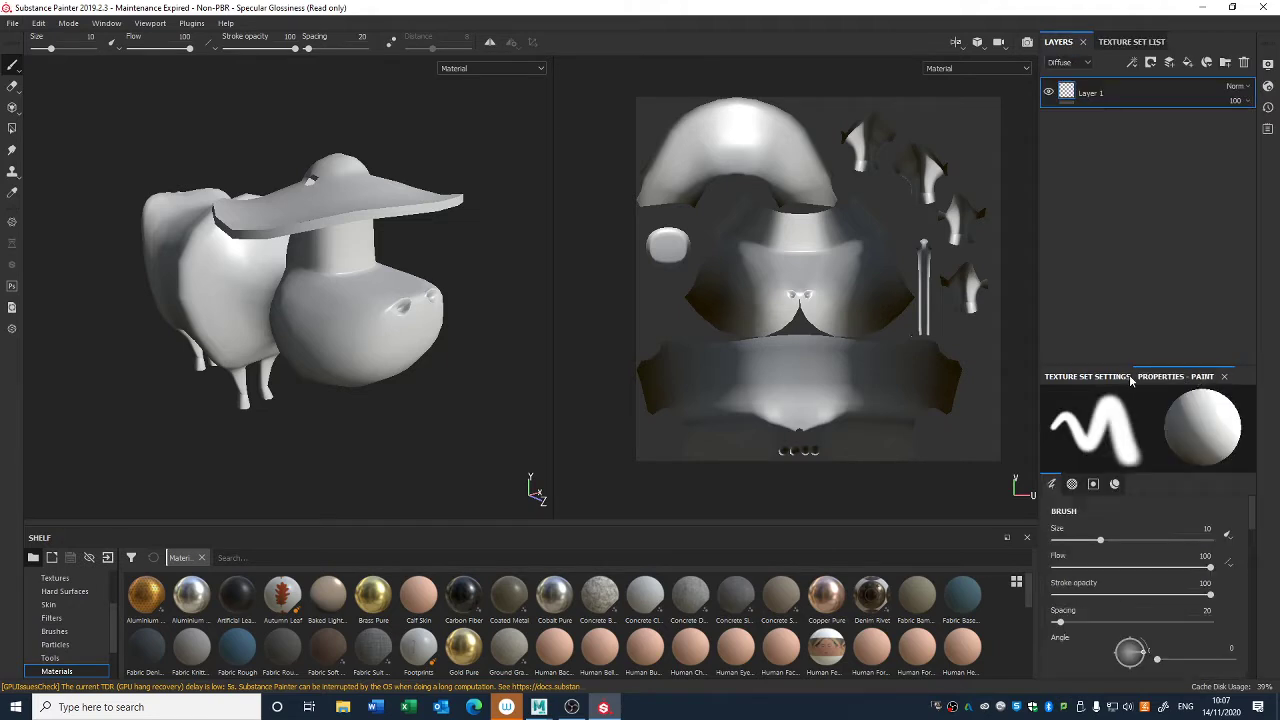
{"action": "left_click", "coordinate": [1095, 380]}
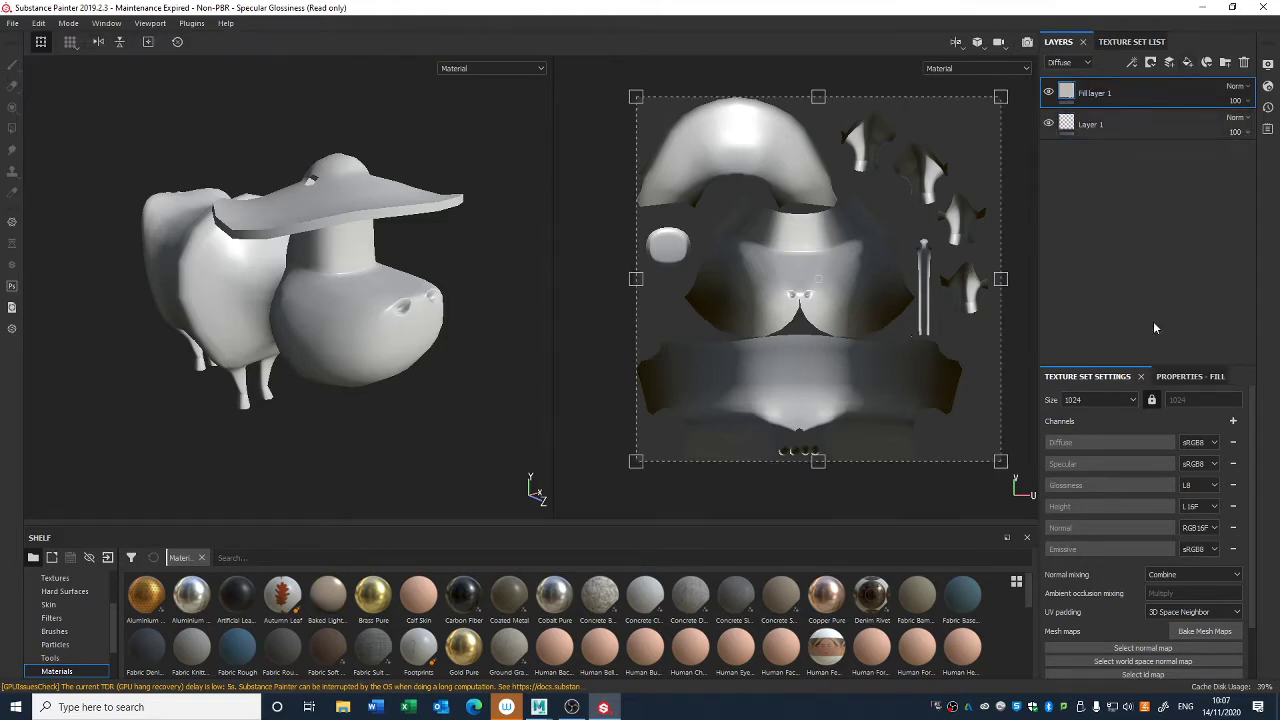
- Try a dark grey diffuse colour on the new fill layer of the cow body
{"action": "left_click", "coordinate": [1175, 377]}
{"action": "scroll", "coordinate": [1120, 570], "scroll_direction": "down", "scroll_amount": 3}
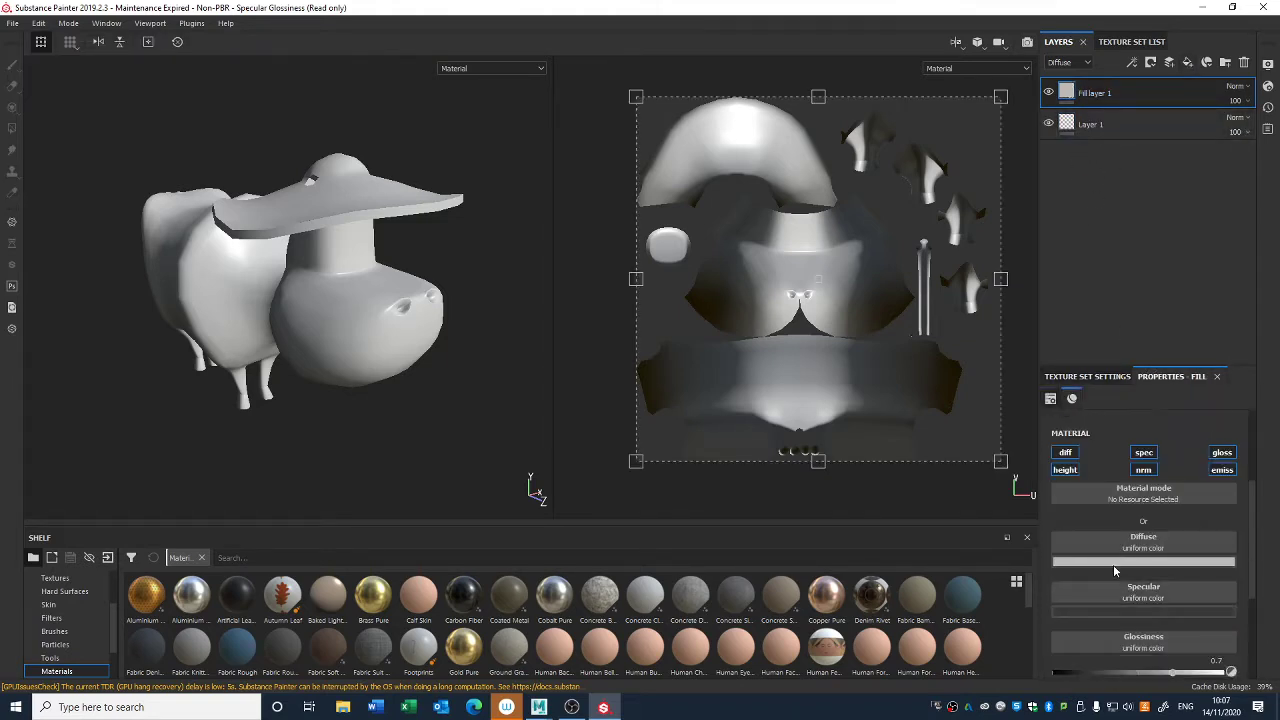
{"action": "left_click", "coordinate": [1120, 562]}
{"action": "left_click", "coordinate": [1110, 461]}
{"action": "left_click", "coordinate": [1102, 491]}
{"action": "left_click", "coordinate": [1082, 213]}
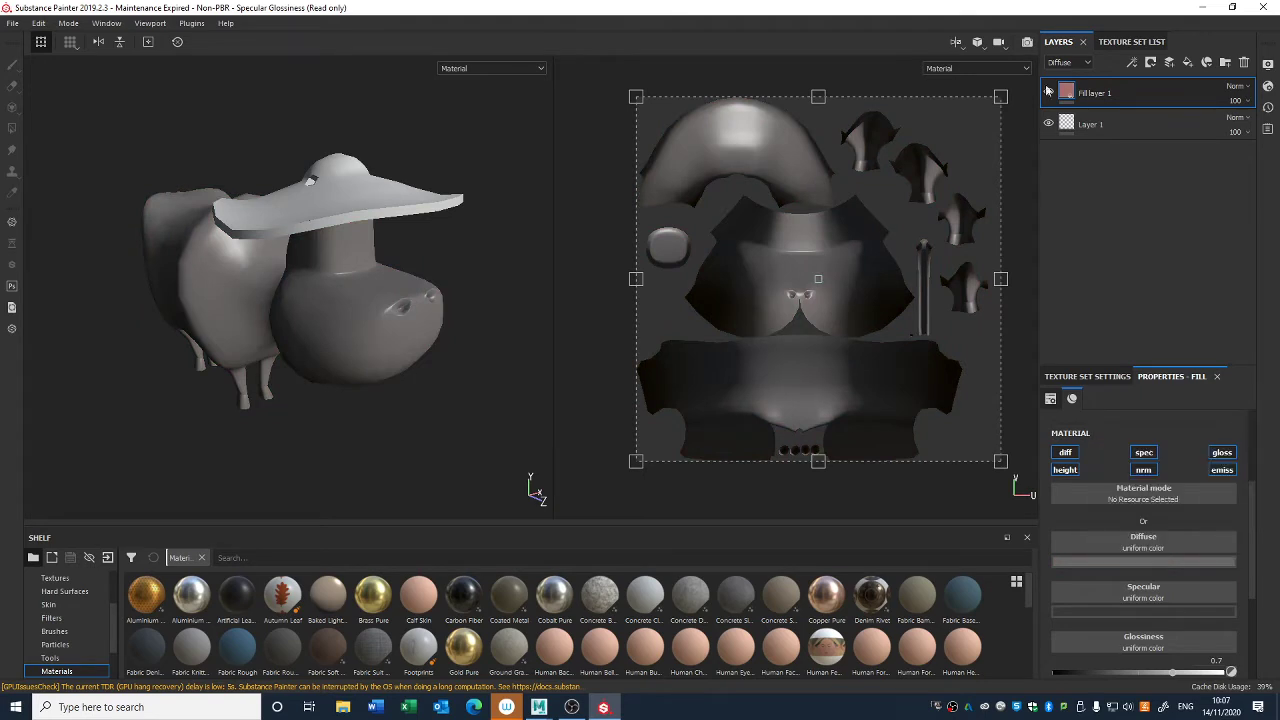
- Delete the trial fill layer from the cow body's layer stack
{"action": "right_click", "coordinate": [1128, 93]}
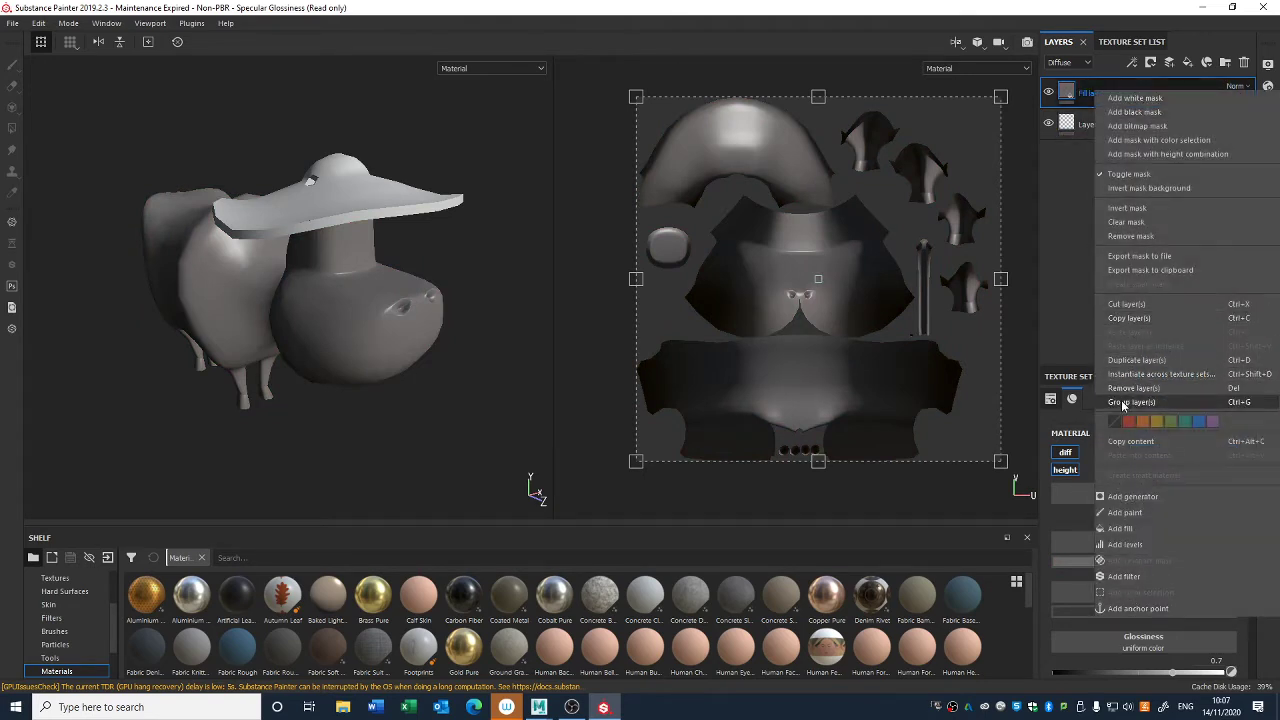
{"action": "left_click", "coordinate": [1090, 255]}
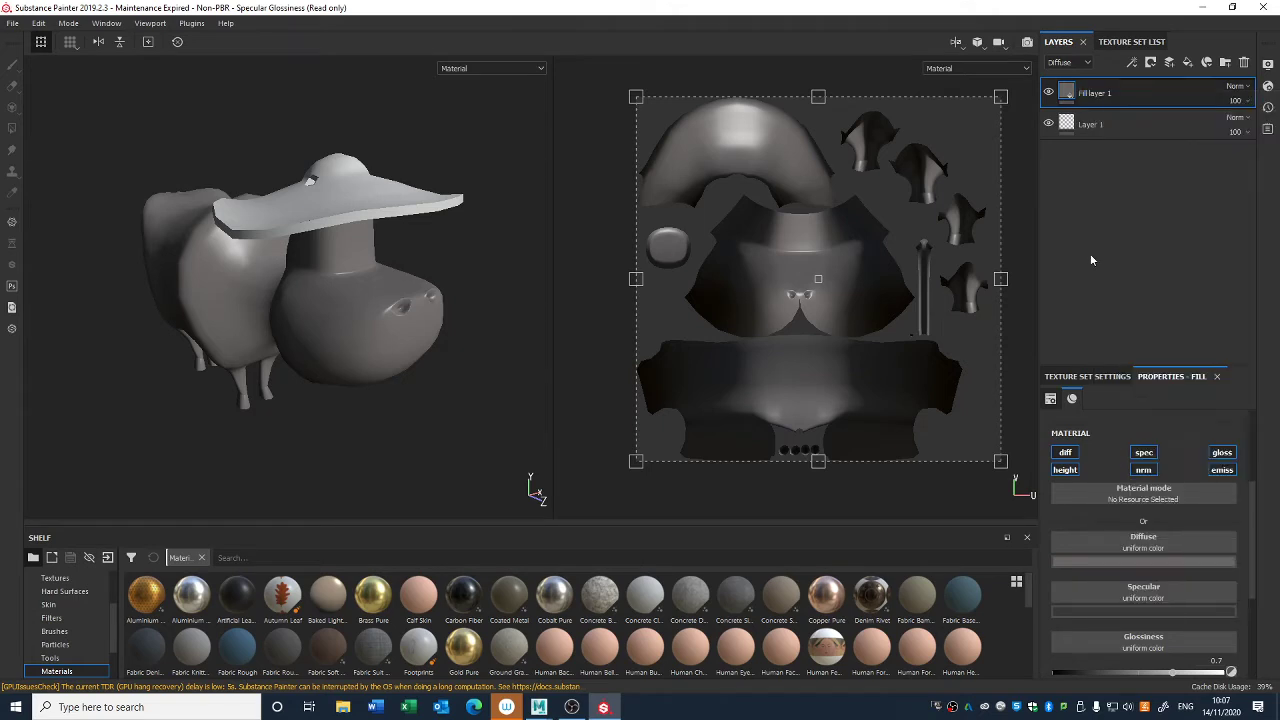
{"action": "key", "text": "Delete"}
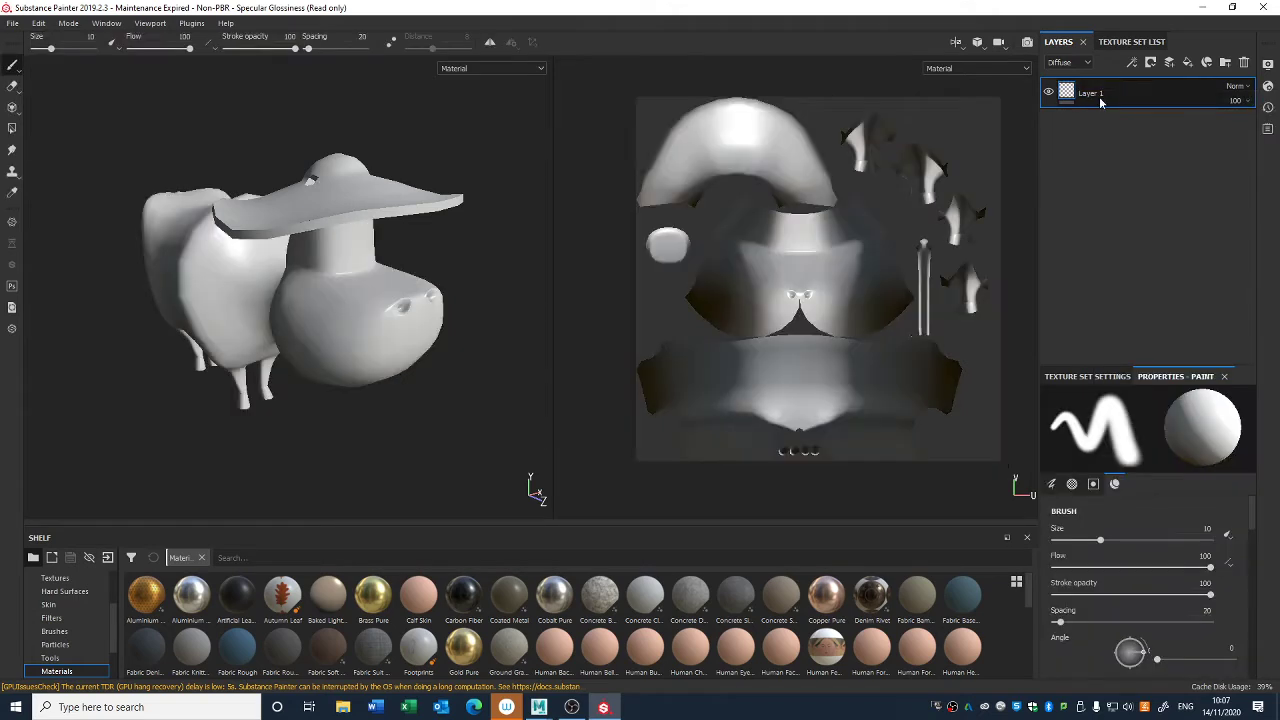
- Toggle the visibility of the M_Cow_Body and M_Cow_Clothes texture sets to check which parts of the model each covers
{"action": "left_click", "coordinate": [1131, 41]}
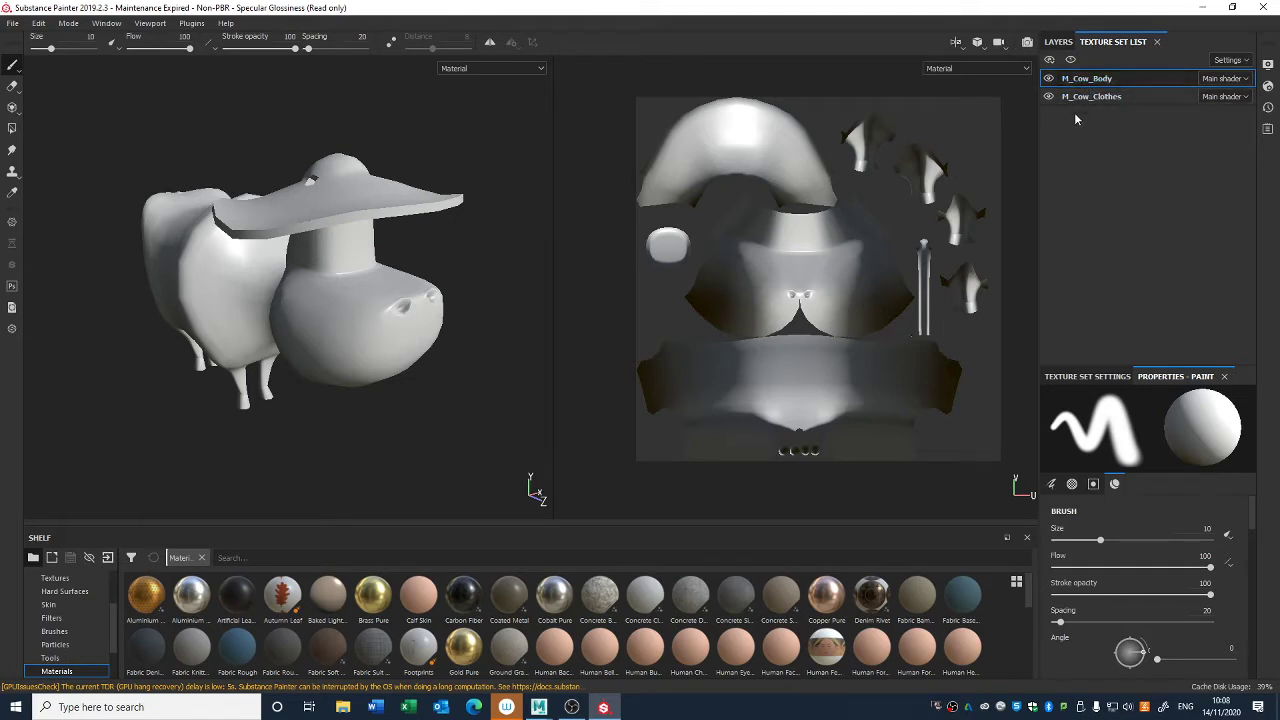
{"action": "left_click", "coordinate": [1048, 80]}
{"action": "left_click", "coordinate": [1048, 80]}
{"action": "left_click", "coordinate": [1049, 97]}
{"action": "left_click", "coordinate": [1049, 97]}
{"action": "left_click", "coordinate": [1049, 97]}
{"action": "left_click", "coordinate": [1049, 97]}
- Show the clothes, briefly isolate them by hiding the body, and leave both texture sets visible
{"action": "left_click", "coordinate": [1049, 97]}
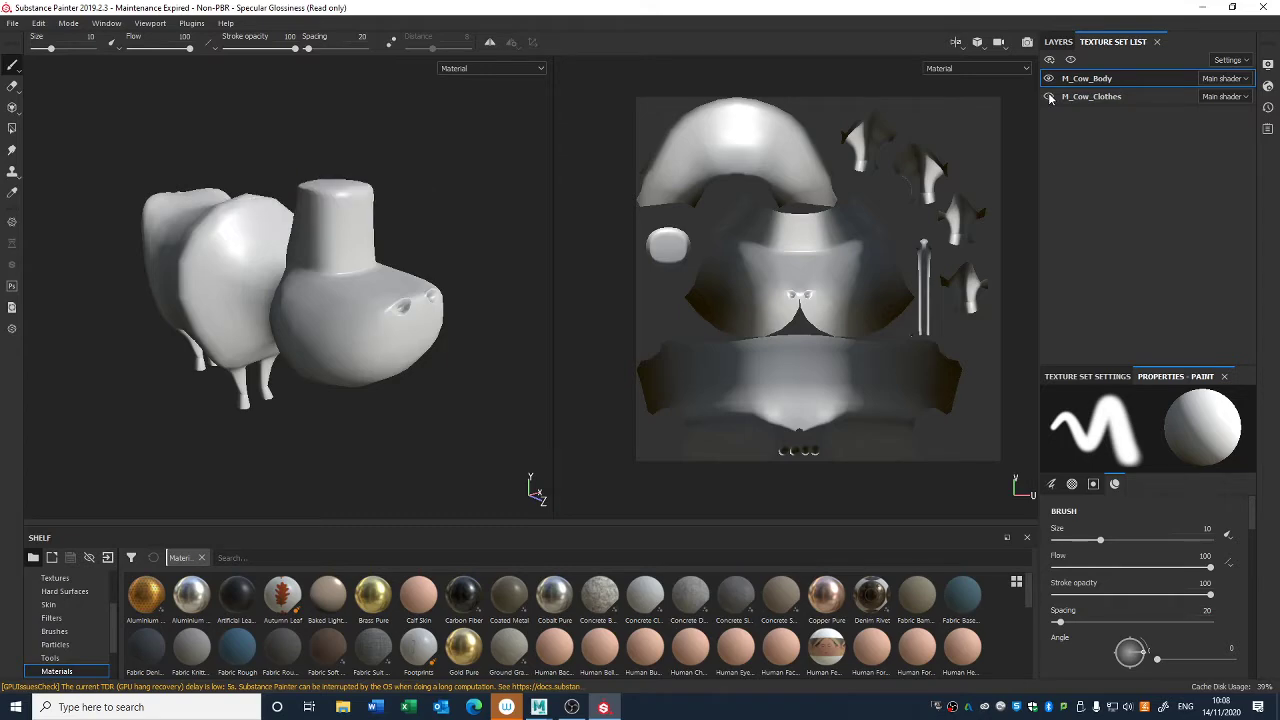
{"action": "left_click", "coordinate": [1049, 97]}
{"action": "left_click", "coordinate": [1049, 80]}
{"action": "left_click", "coordinate": [1049, 80]}
{"action": "left_click", "coordinate": [1049, 80]}
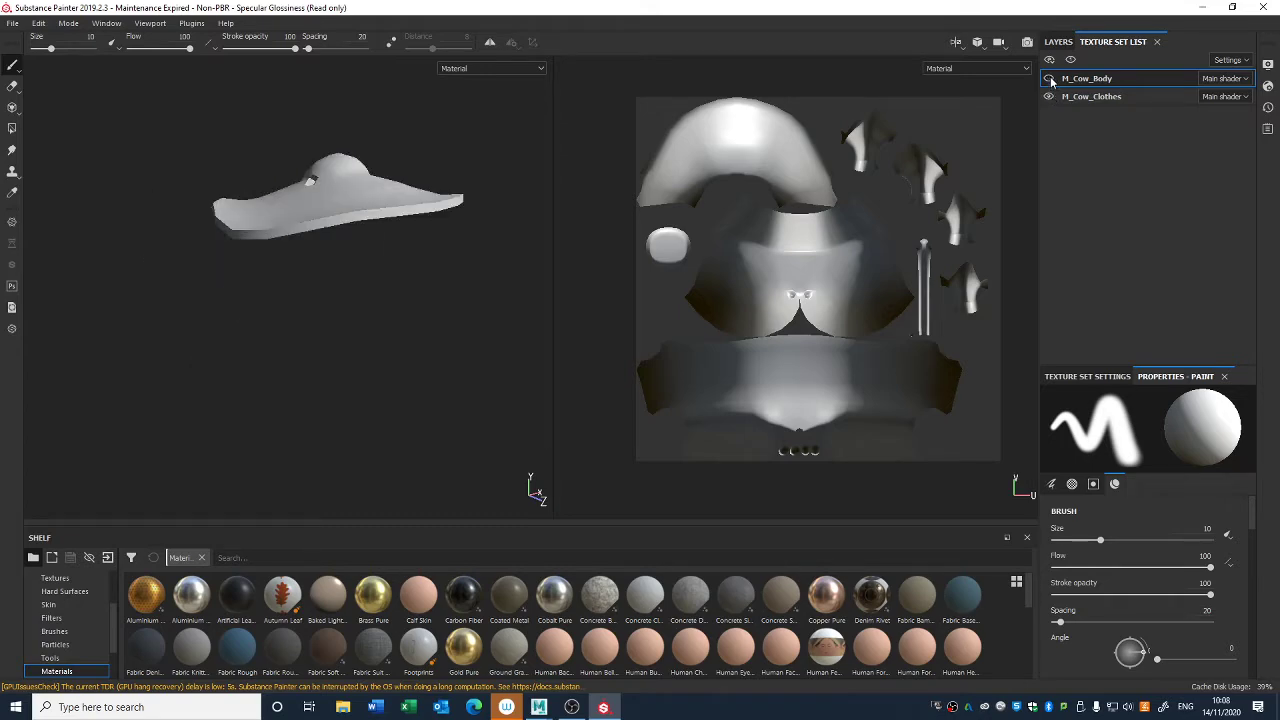
{"action": "left_click", "coordinate": [1049, 80]}
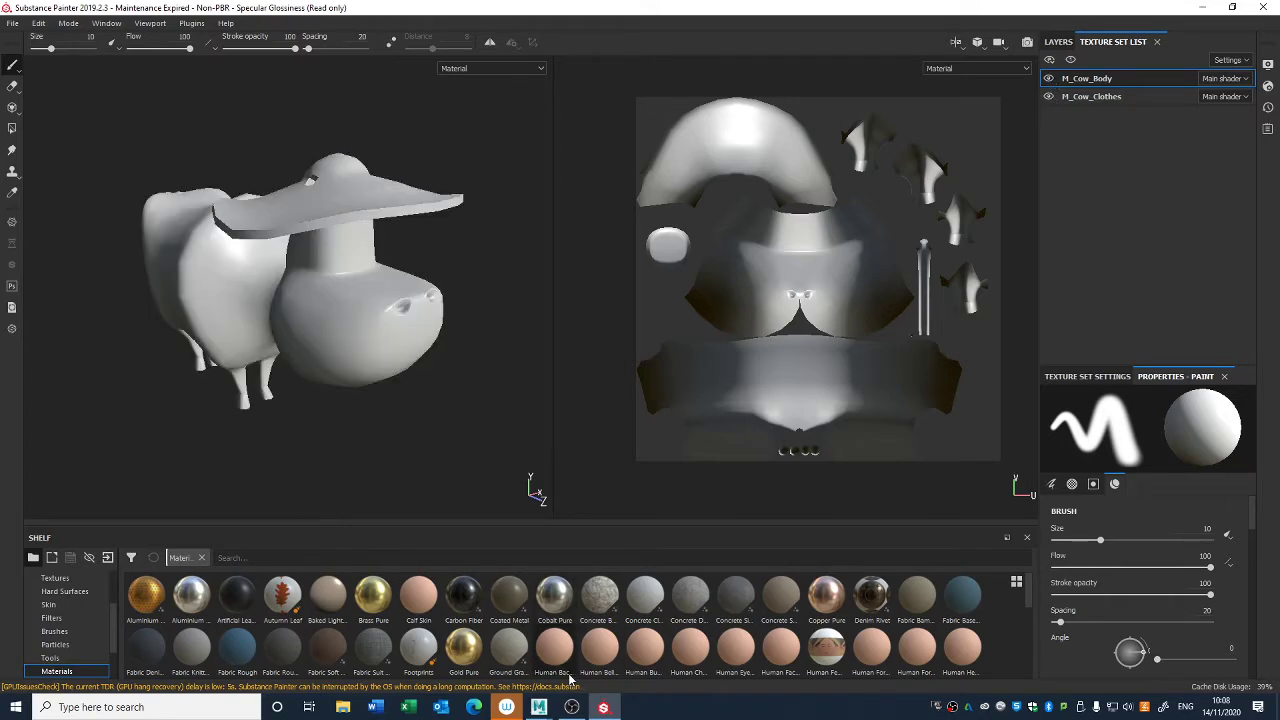
- Switch to Maya, hide the Body_high mesh and select the Hat_low and Body_low meshes
{"action": "left_click", "coordinate": [539, 707]}
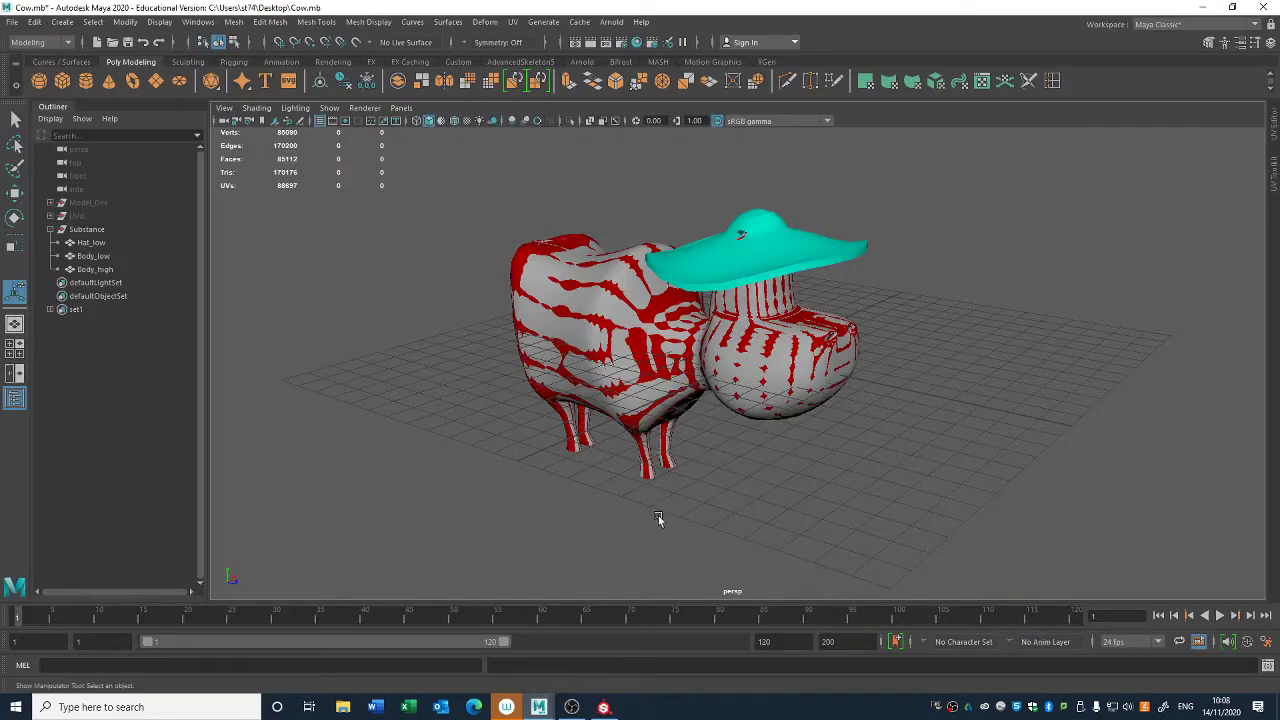
{"action": "left_click", "coordinate": [92, 271]}
{"action": "key", "text": "ctrl+h"}
{"action": "left_click_drag", "start_coordinate": [609, 474], "coordinate": [630, 415], "text": "alt"}
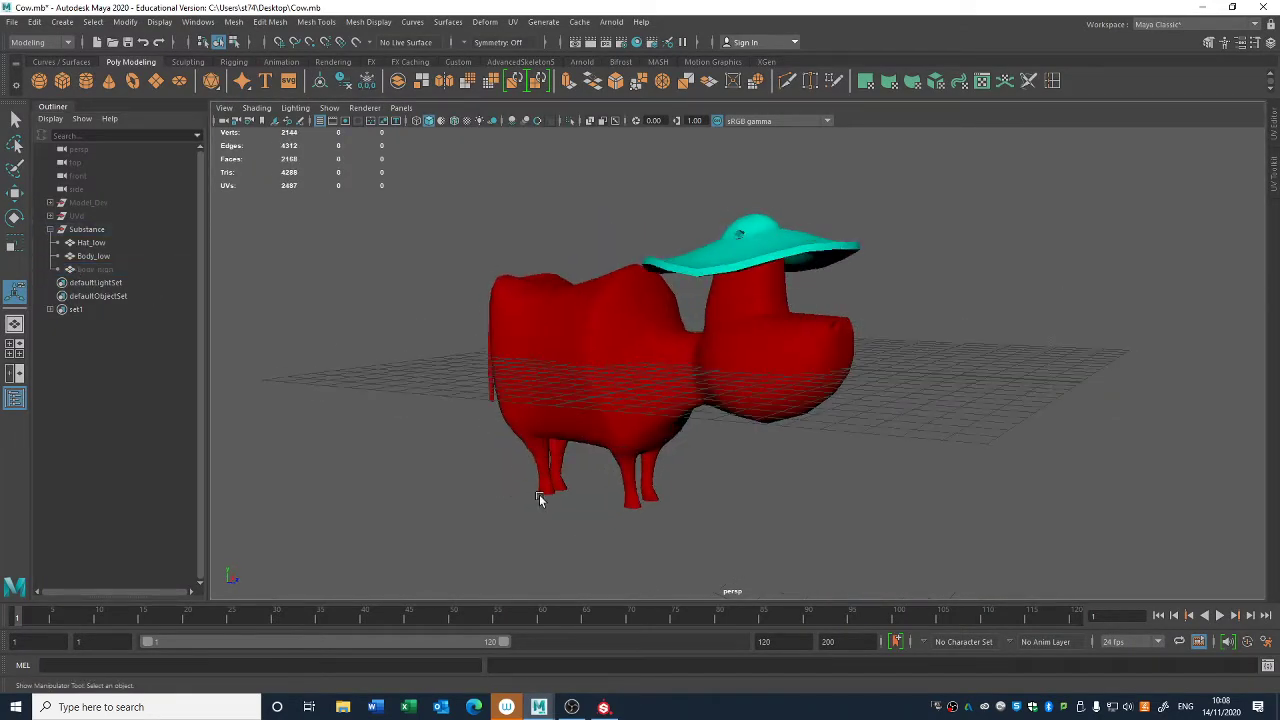
{"action": "left_click_drag", "start_coordinate": [430, 532], "coordinate": [995, 268]}
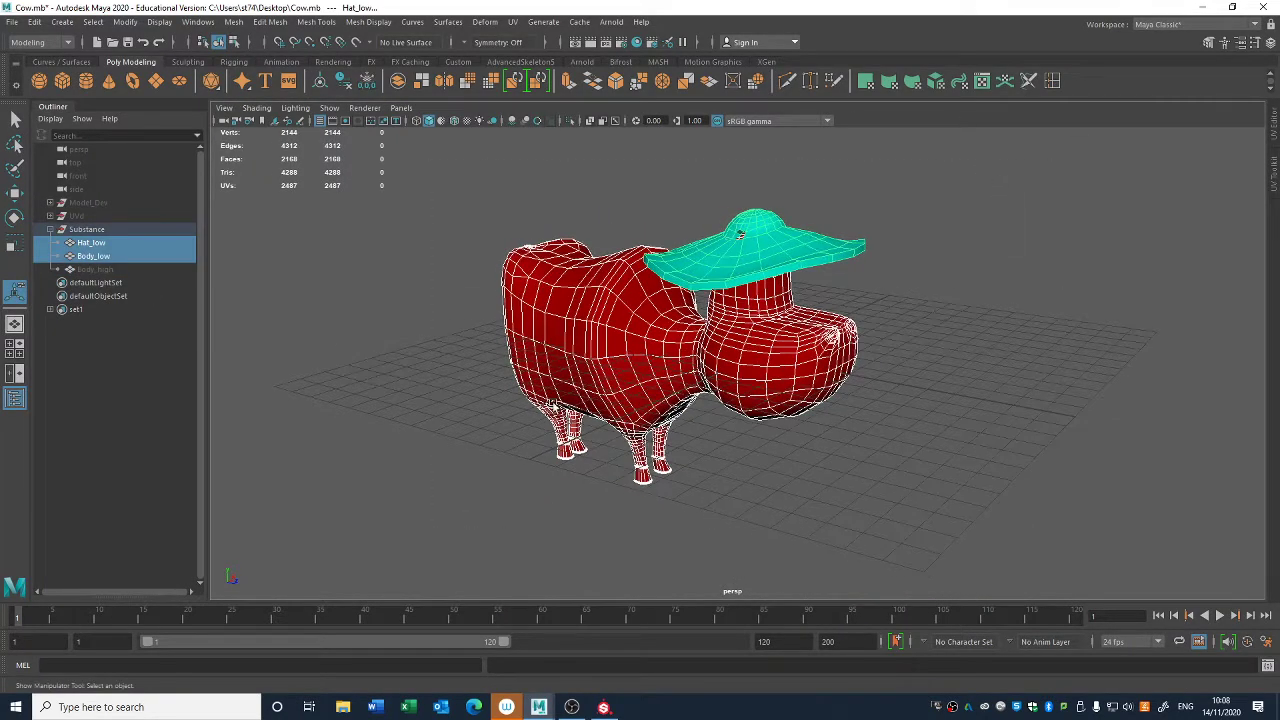
- Return to Substance Painter and compare the UV layouts of the M_Cow_Clothes and M_Cow_Body texture sets
{"action": "left_click", "coordinate": [603, 707]}
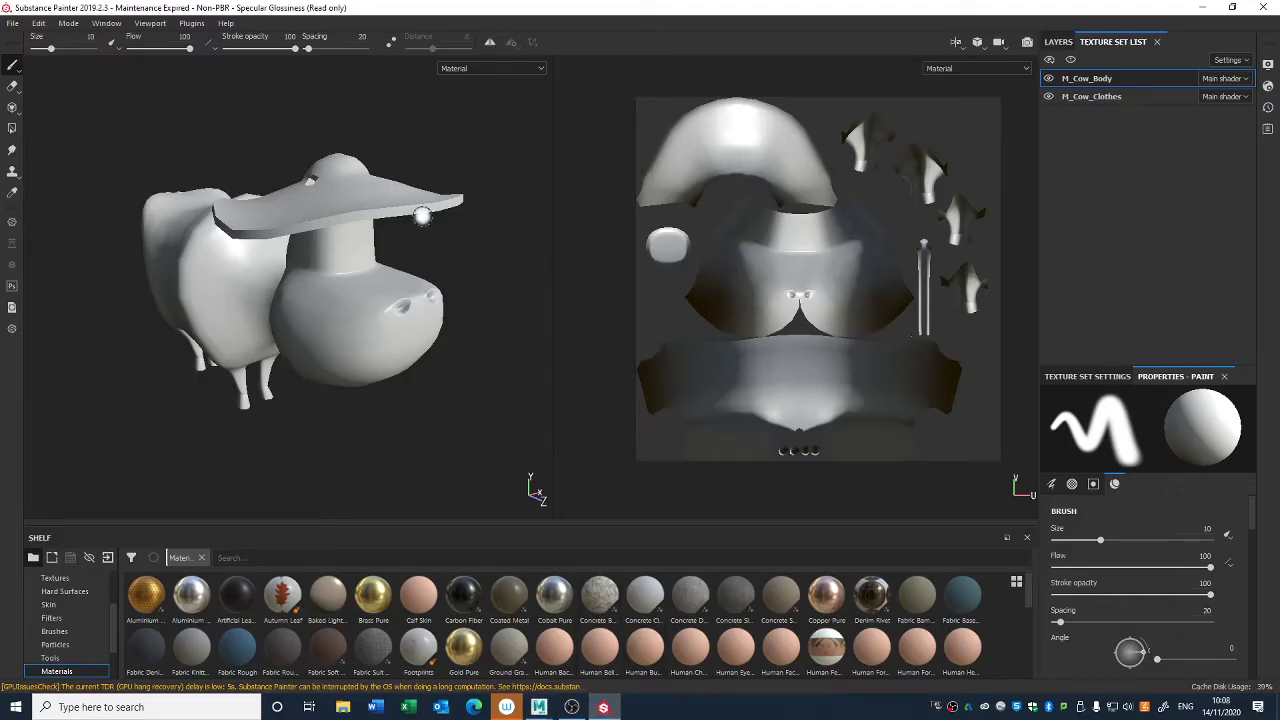
{"action": "left_click", "coordinate": [1085, 96]}
{"action": "left_click", "coordinate": [1085, 79]}
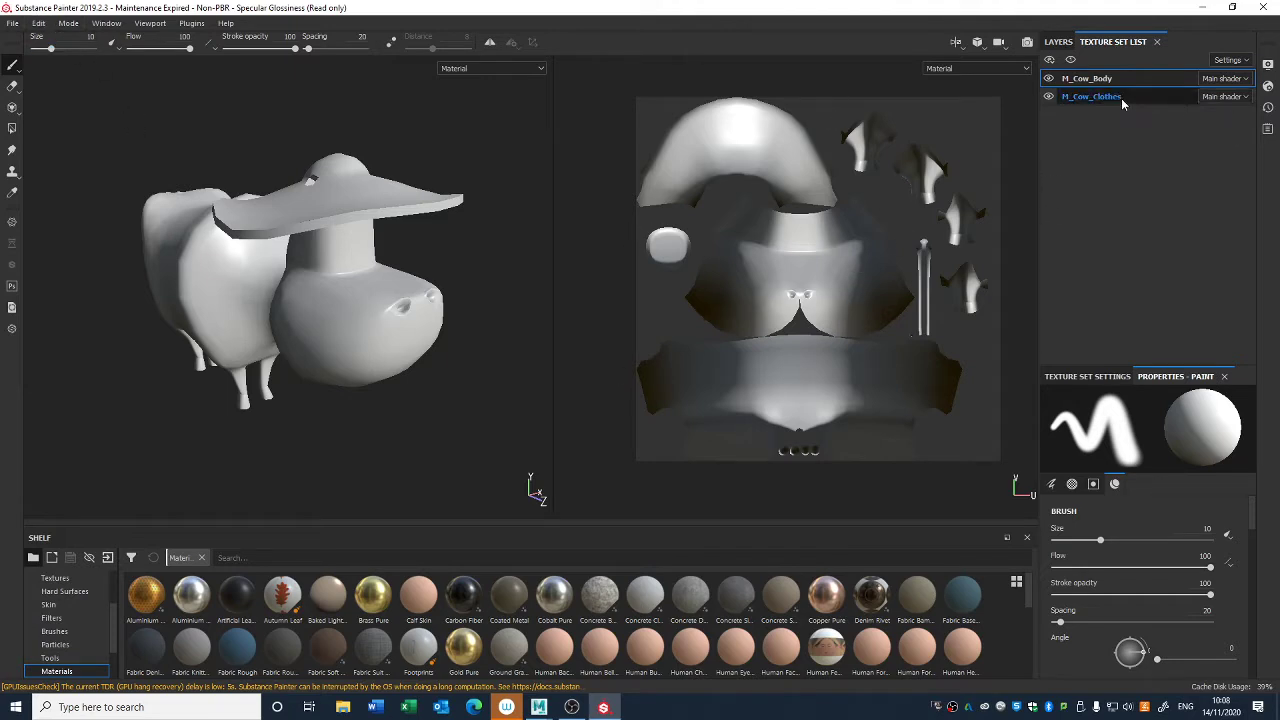
- Check the UVs of Hat_low and Body_low in Maya's UV Editor, deselect the meshes and return to Substance Painter
{"action": "left_click", "coordinate": [539, 707]}
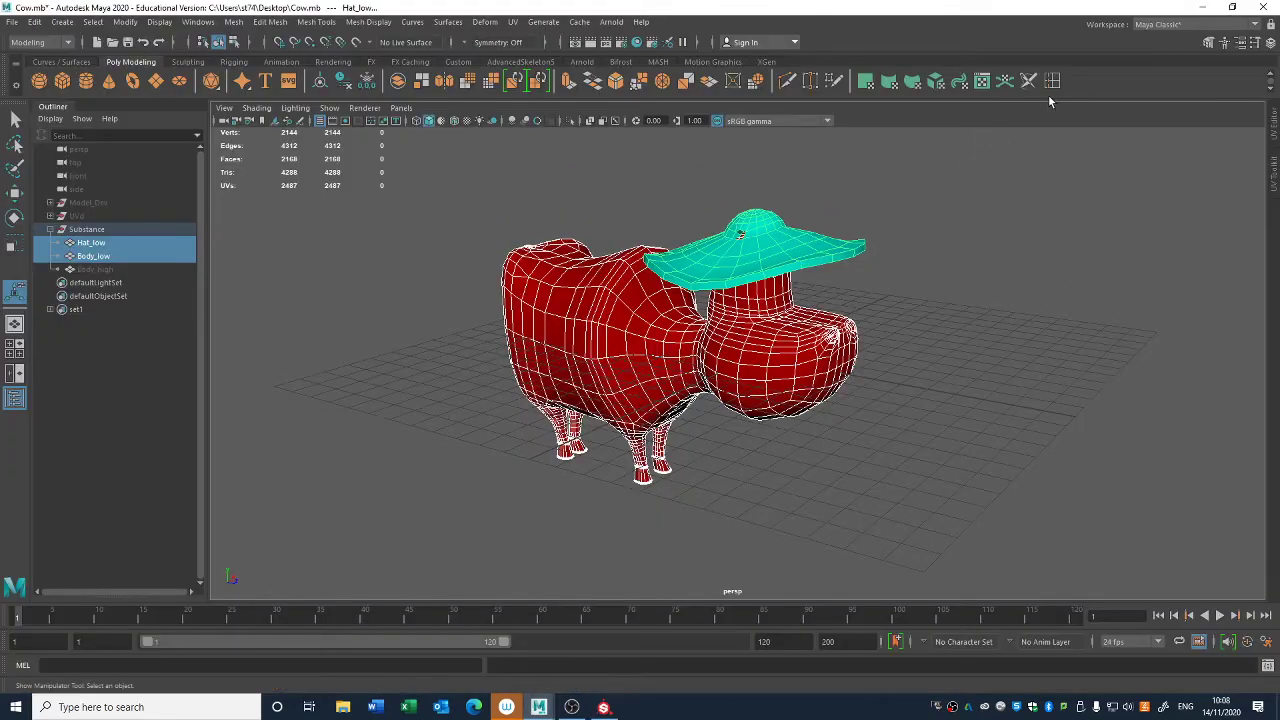
{"action": "left_click", "coordinate": [512, 21]}
{"action": "left_click", "coordinate": [520, 50]}
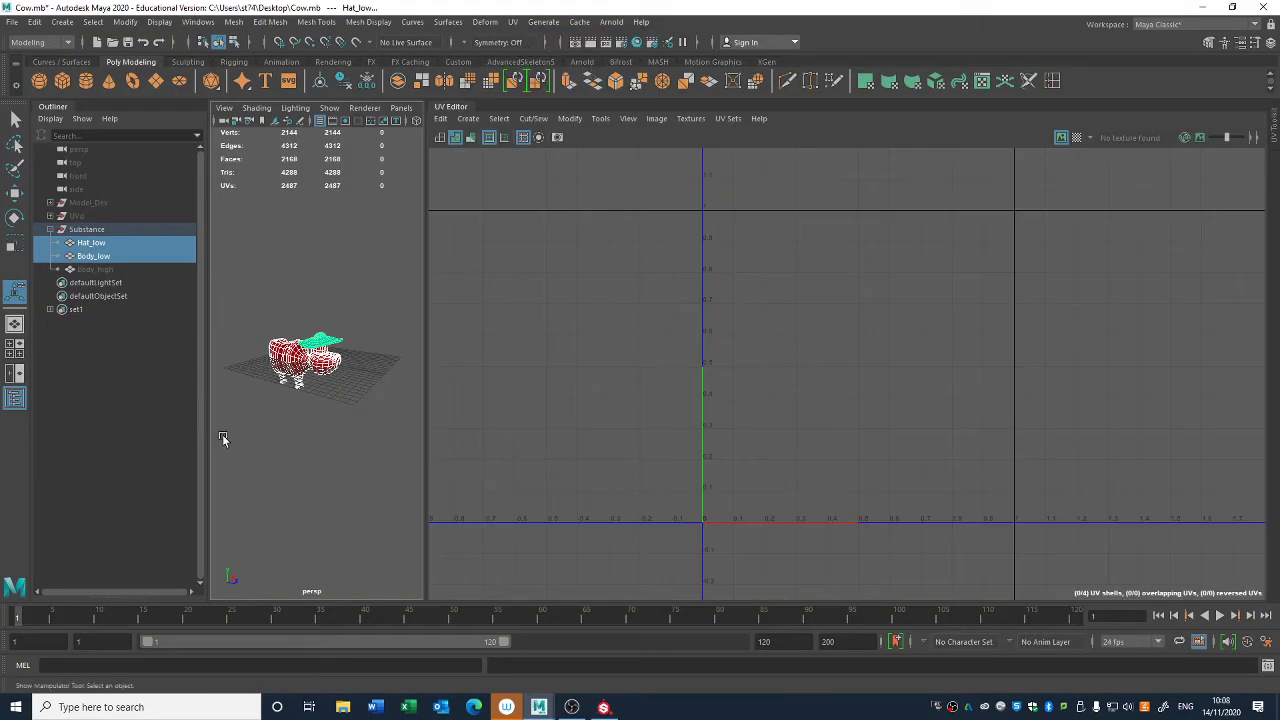
{"action": "left_click_drag", "start_coordinate": [221, 434], "coordinate": [380, 275]}
{"action": "left_click", "coordinate": [456, 109]}
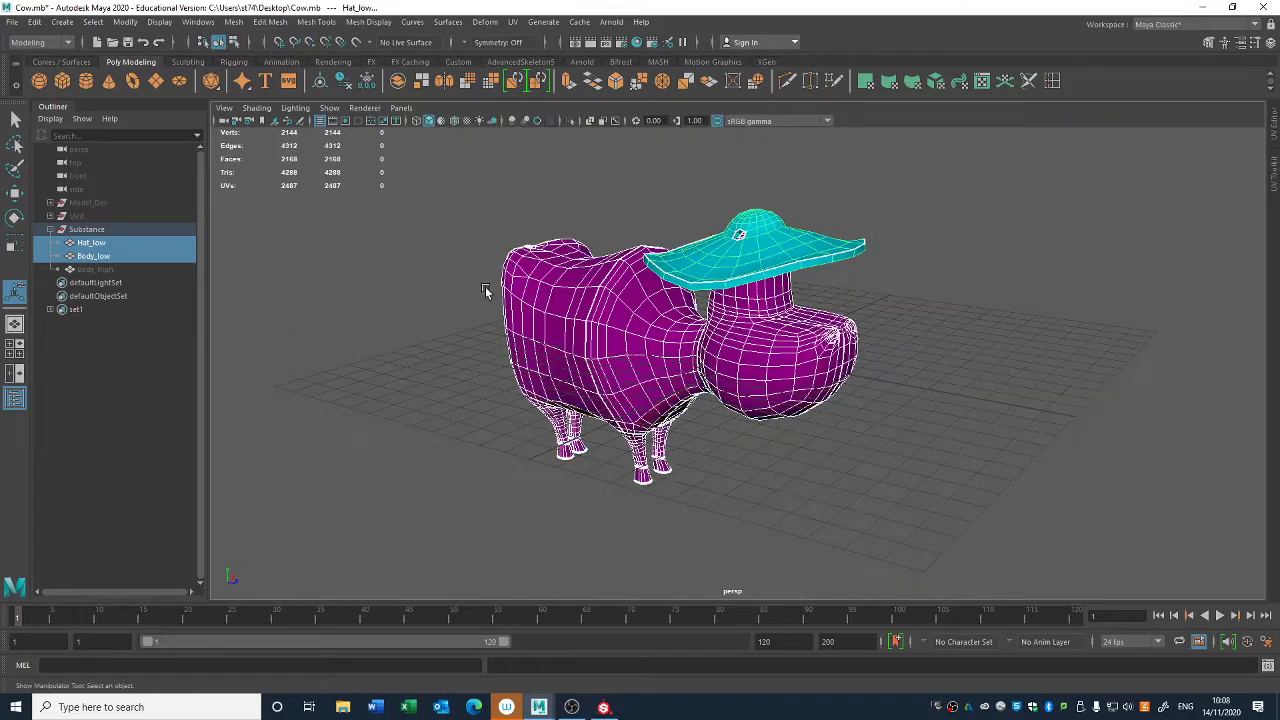
{"action": "scroll", "coordinate": [715, 213], "scroll_direction": "up", "scroll_amount": 2}
{"action": "left_click", "coordinate": [967, 290]}
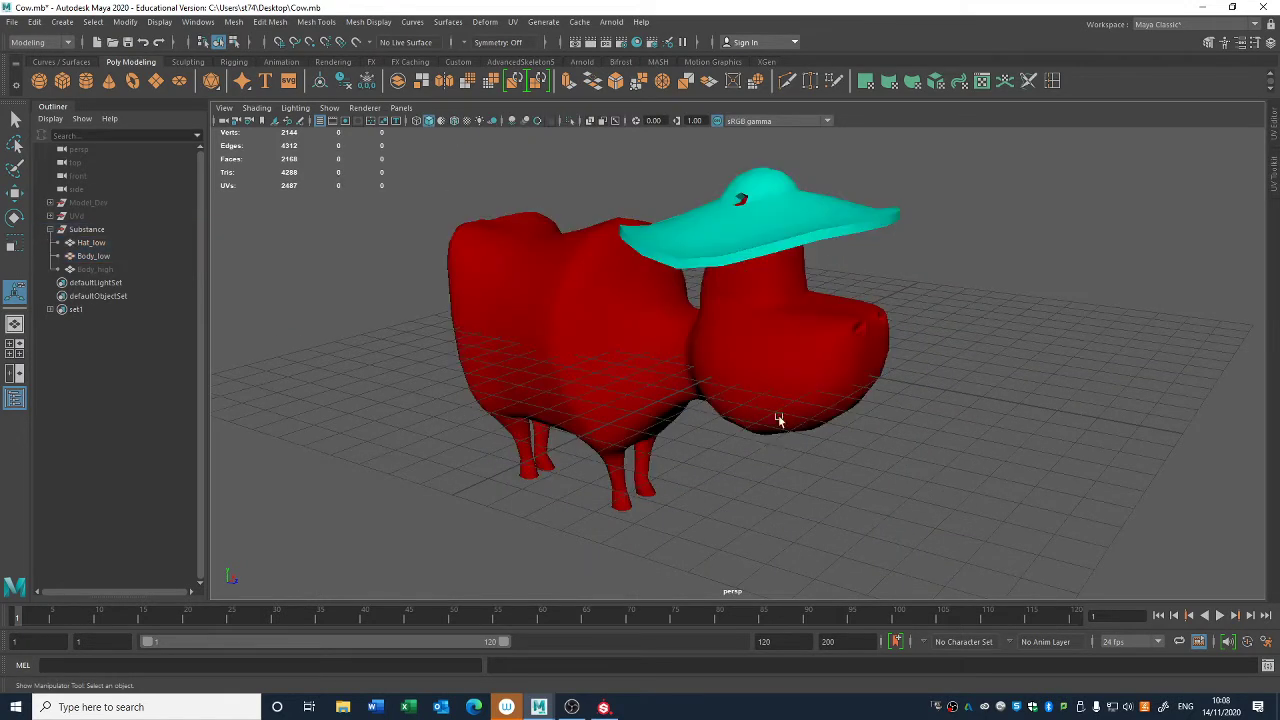
{"action": "left_click", "coordinate": [1203, 7]}
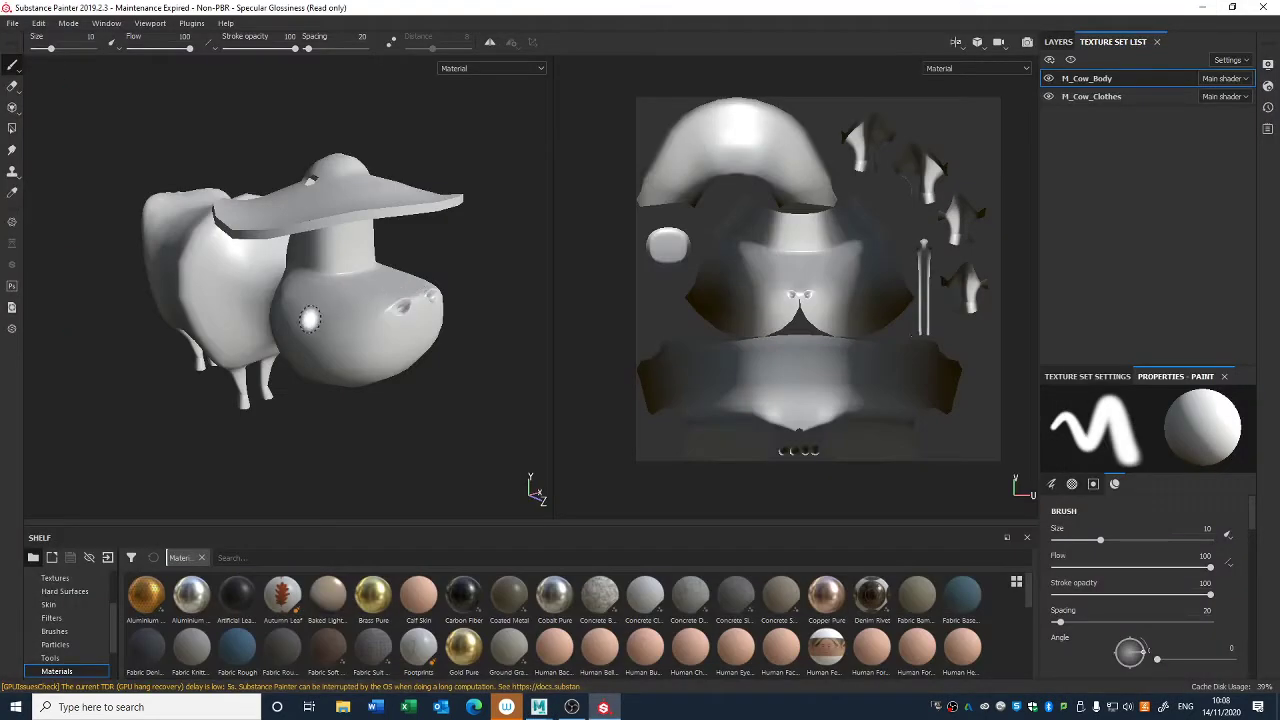
- Enlarge the paint Properties area vertically and bring the Texture Set Settings of M_Cow_Body to the front
{"action": "mouse_move", "coordinate": [311, 318]}
{"action": "left_mouse_down", "text": "alt"}
{"action": "mouse_move", "coordinate": [262, 274]}
{"action": "mouse_move", "coordinate": [160, 309]}
{"action": "mouse_move", "coordinate": [209, 266]}
{"action": "mouse_move", "coordinate": [391, 300]}
{"action": "left_mouse_up", "text": "alt"}
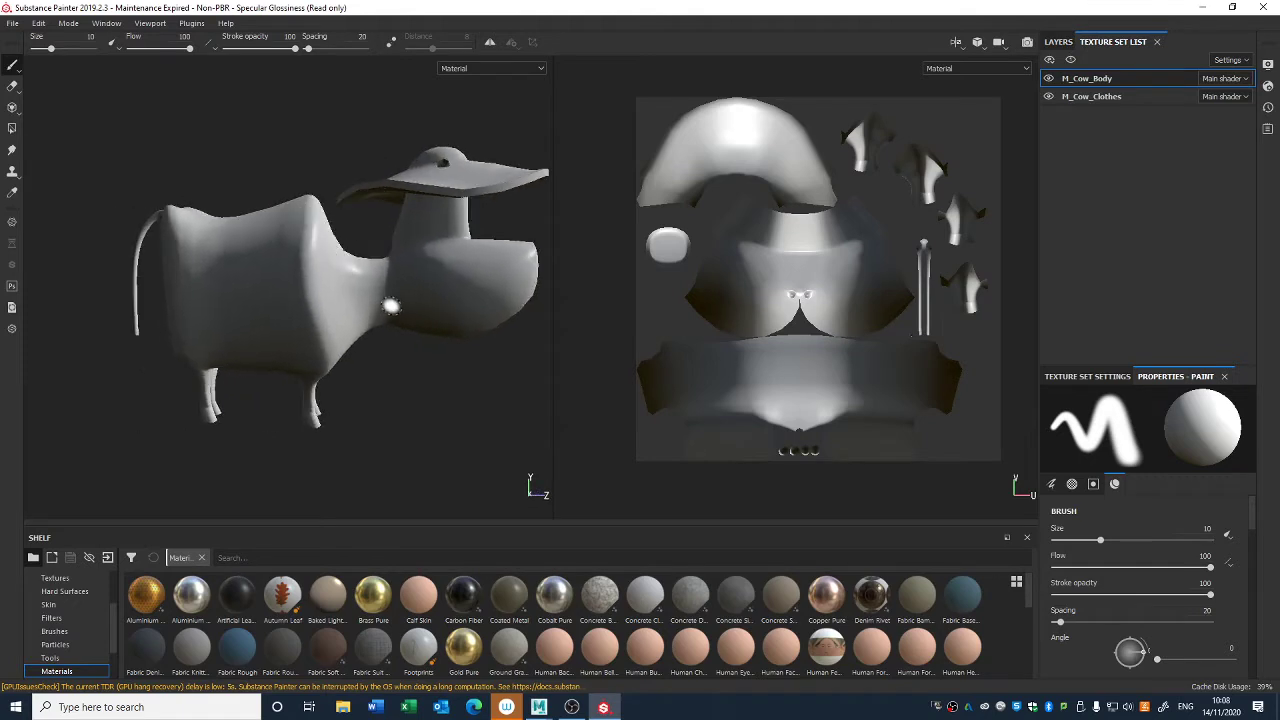
{"action": "left_click_drag", "start_coordinate": [441, 338], "coordinate": [381, 354], "text": "alt"}
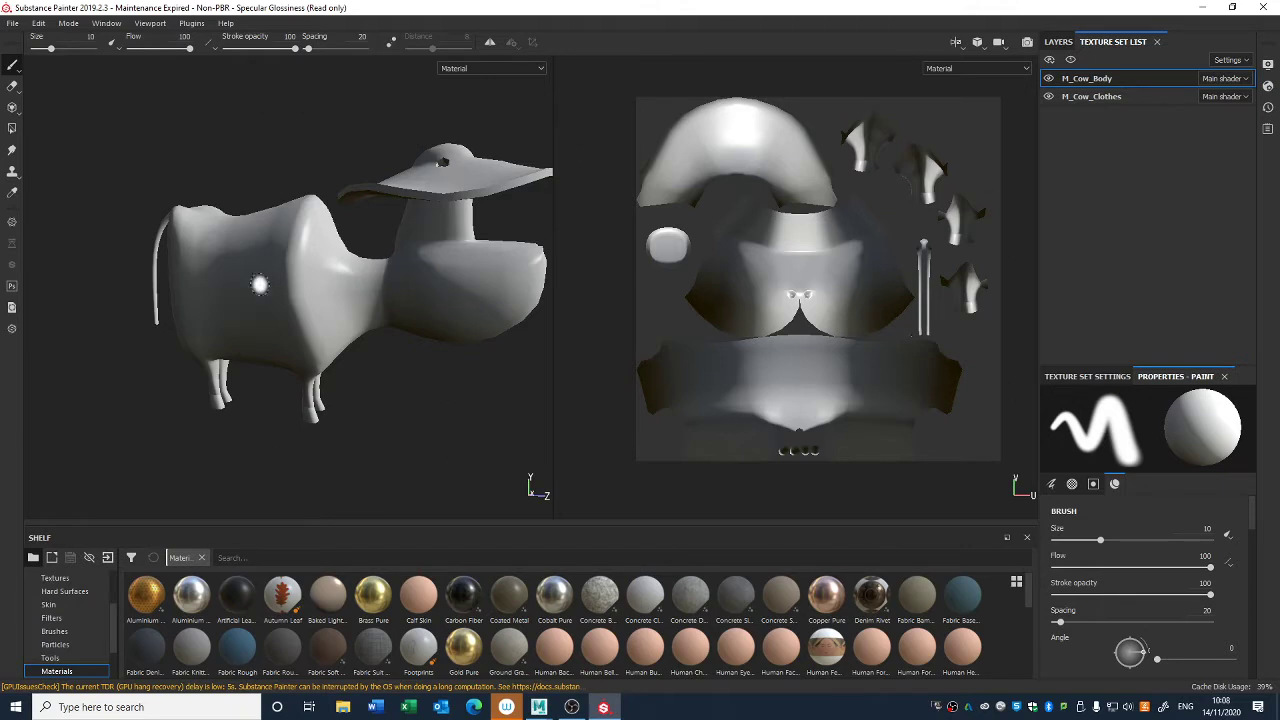
{"action": "left_click_drag", "start_coordinate": [443, 162], "coordinate": [310, 341], "text": "alt"}
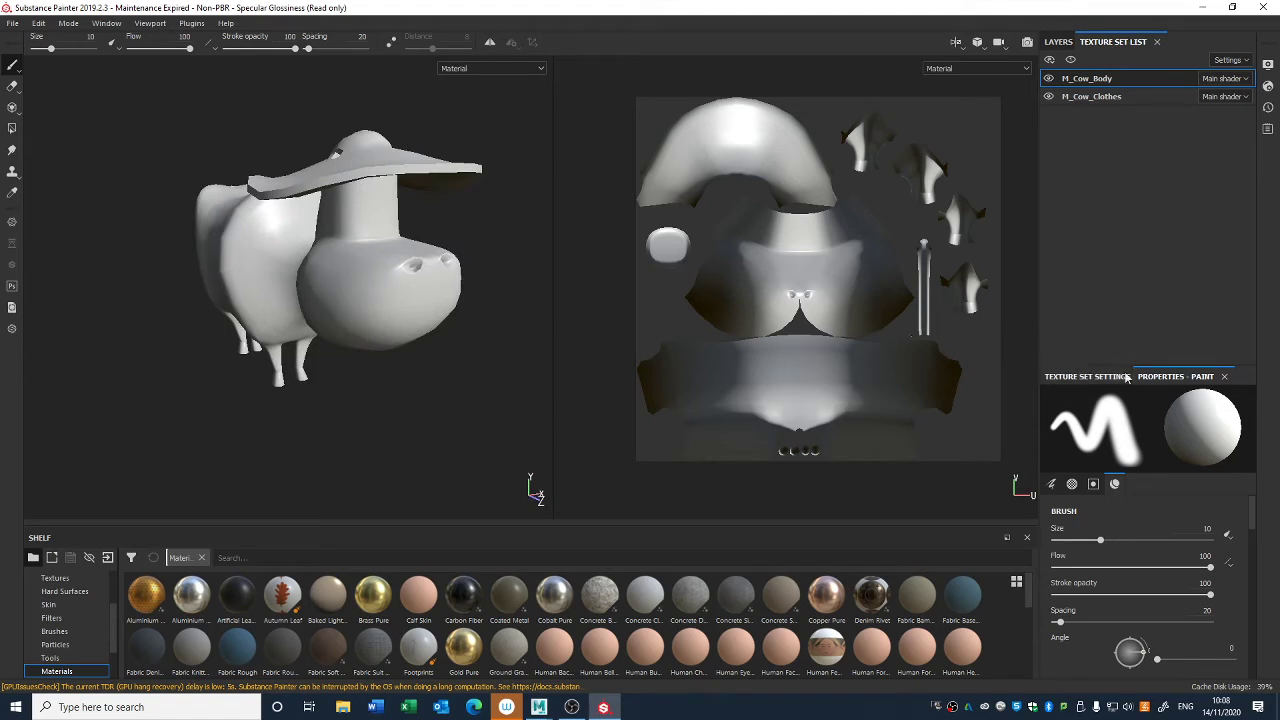
{"action": "scroll", "coordinate": [1136, 601], "scroll_direction": "down", "scroll_amount": 5}
{"action": "scroll", "coordinate": [1140, 610], "scroll_direction": "down", "scroll_amount": 10}
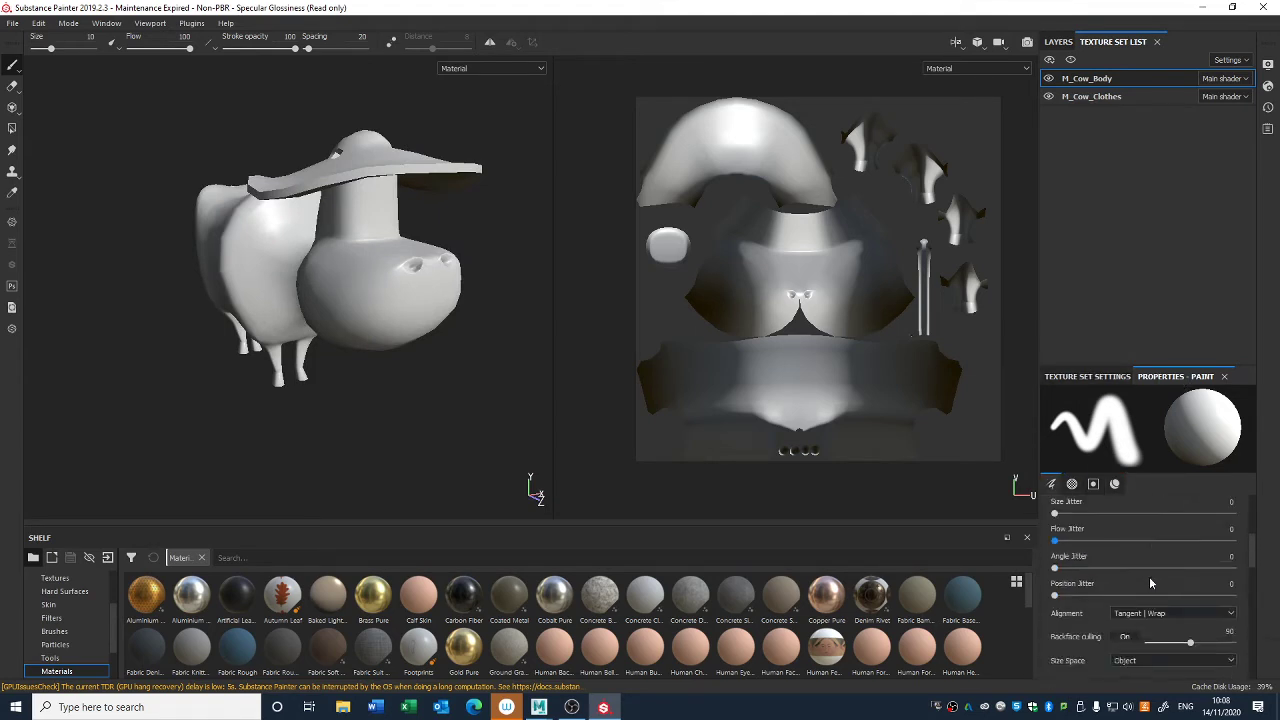
{"action": "scroll", "coordinate": [1163, 615], "scroll_direction": "down", "scroll_amount": 5}
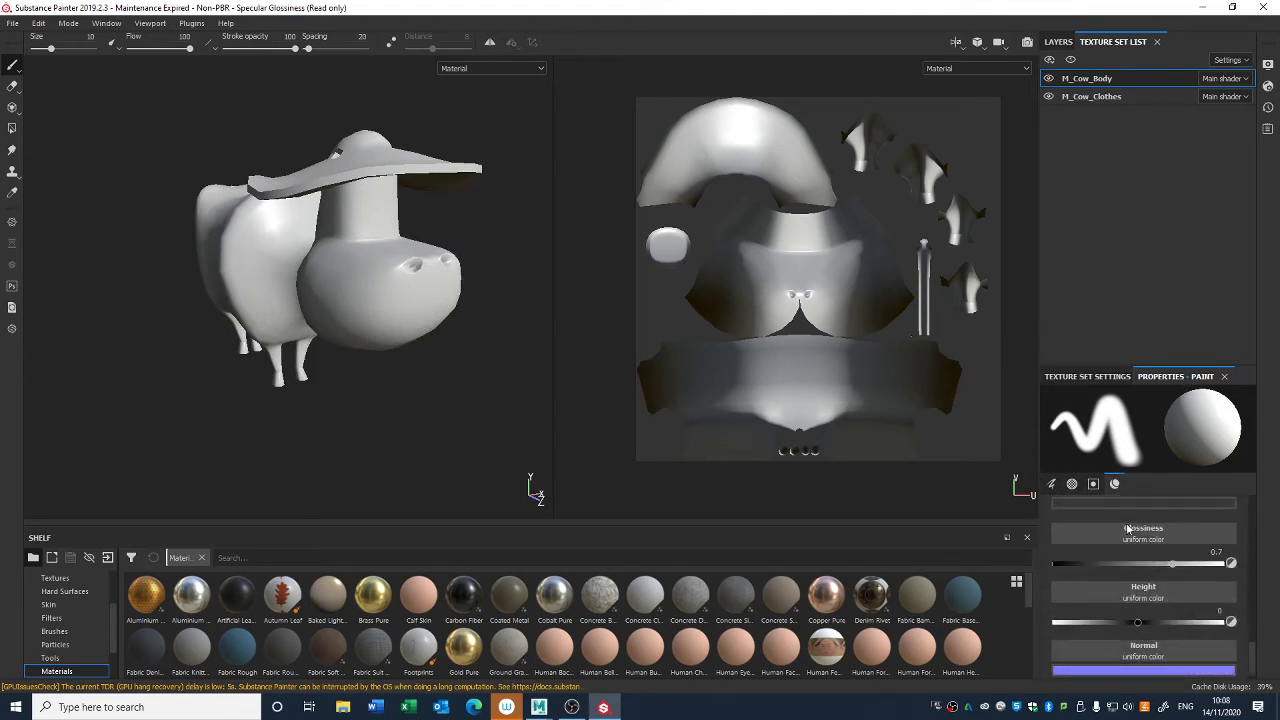
{"action": "scroll", "coordinate": [1128, 528], "scroll_direction": "up", "scroll_amount": 15}
{"action": "left_click_drag", "start_coordinate": [1122, 369], "coordinate": [1122, 293]}
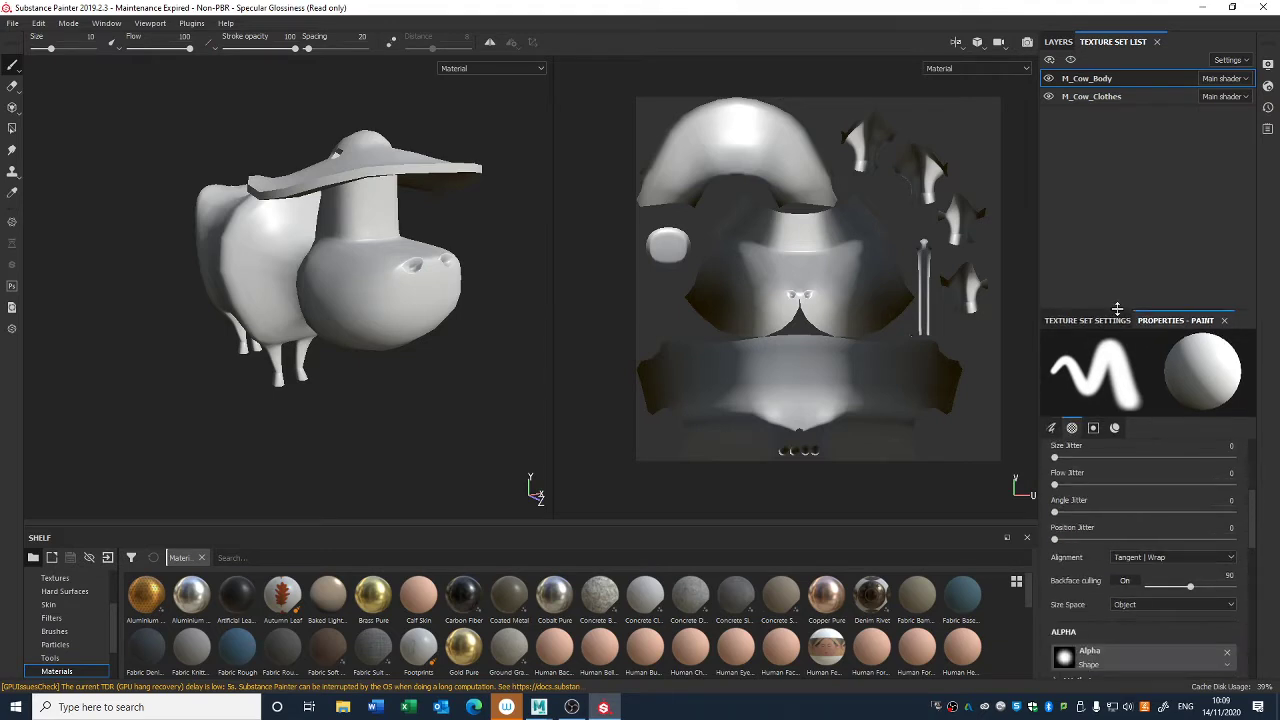
{"action": "scroll", "coordinate": [1116, 568], "scroll_direction": "up", "scroll_amount": 3}
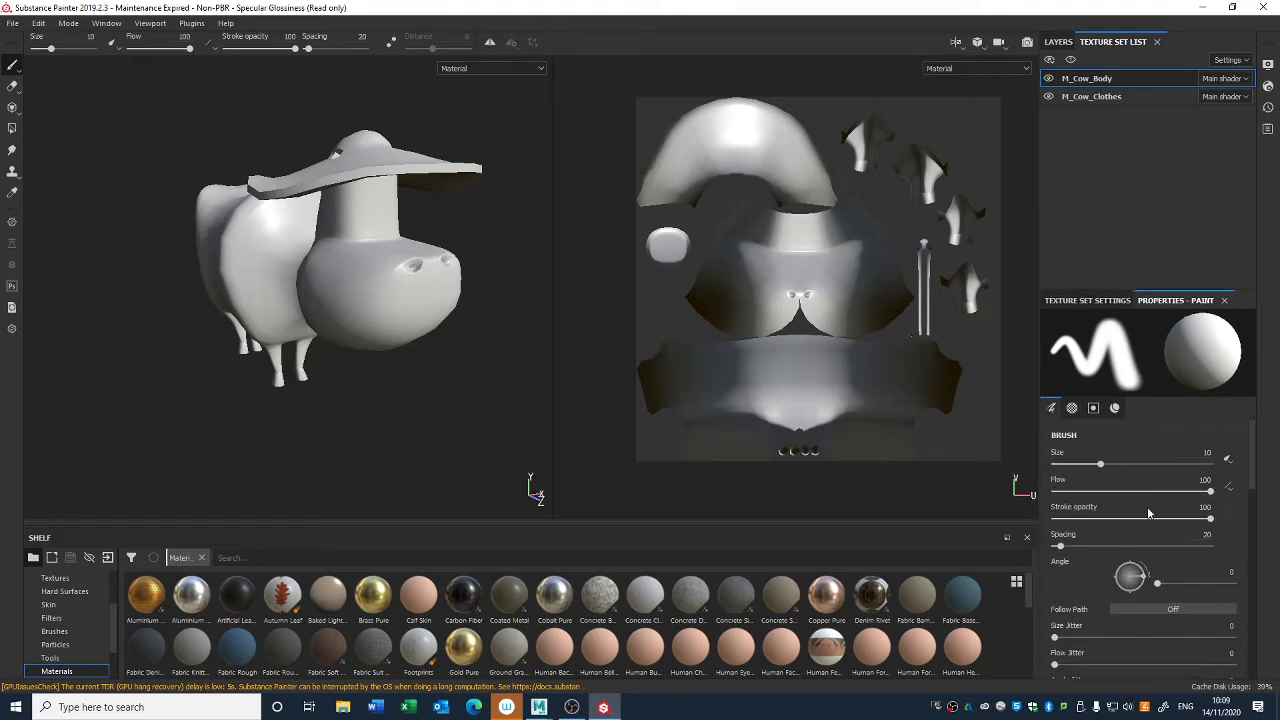
{"action": "left_click", "coordinate": [1090, 302]}
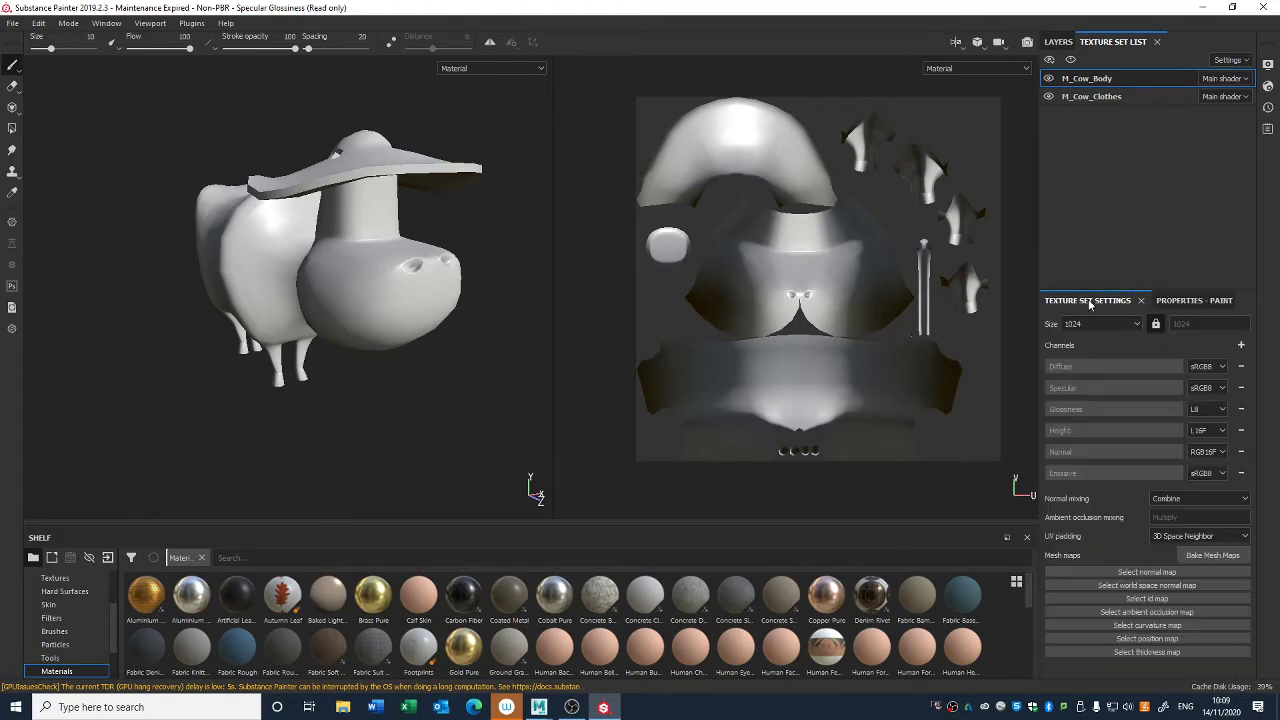
- Open mesh map baking for M_Cow_Body and set the output size to 1024
{"action": "left_click_drag", "start_coordinate": [508, 402], "coordinate": [435, 390], "text": "alt"}
{"action": "right_click_drag", "start_coordinate": [435, 390], "coordinate": [406, 400], "text": "shift"}
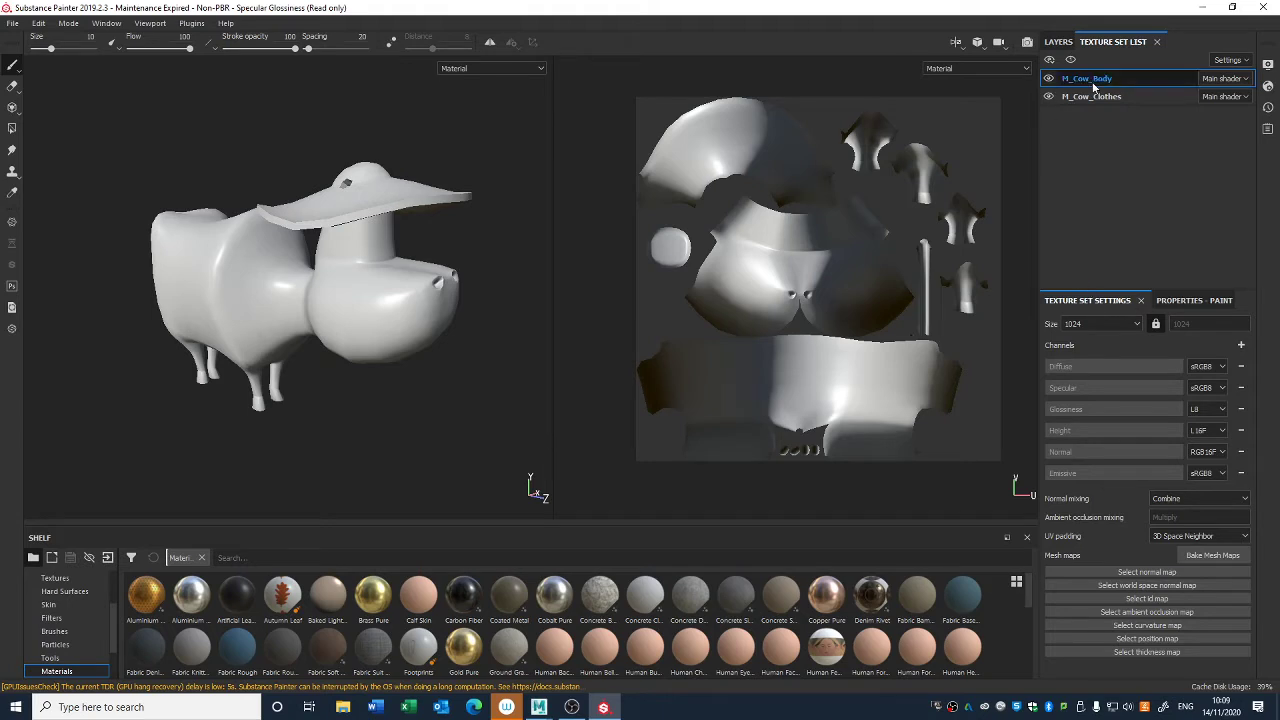
{"action": "left_click", "coordinate": [1212, 556]}
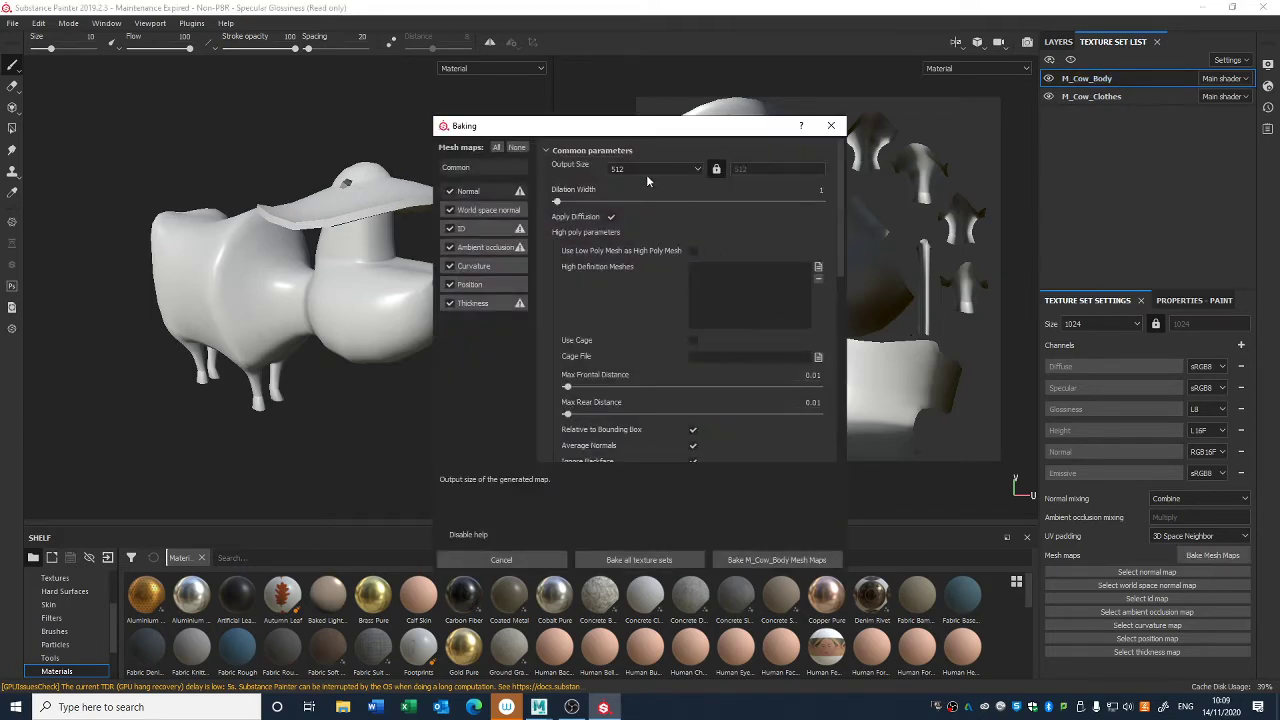
{"action": "left_click", "coordinate": [618, 170]}
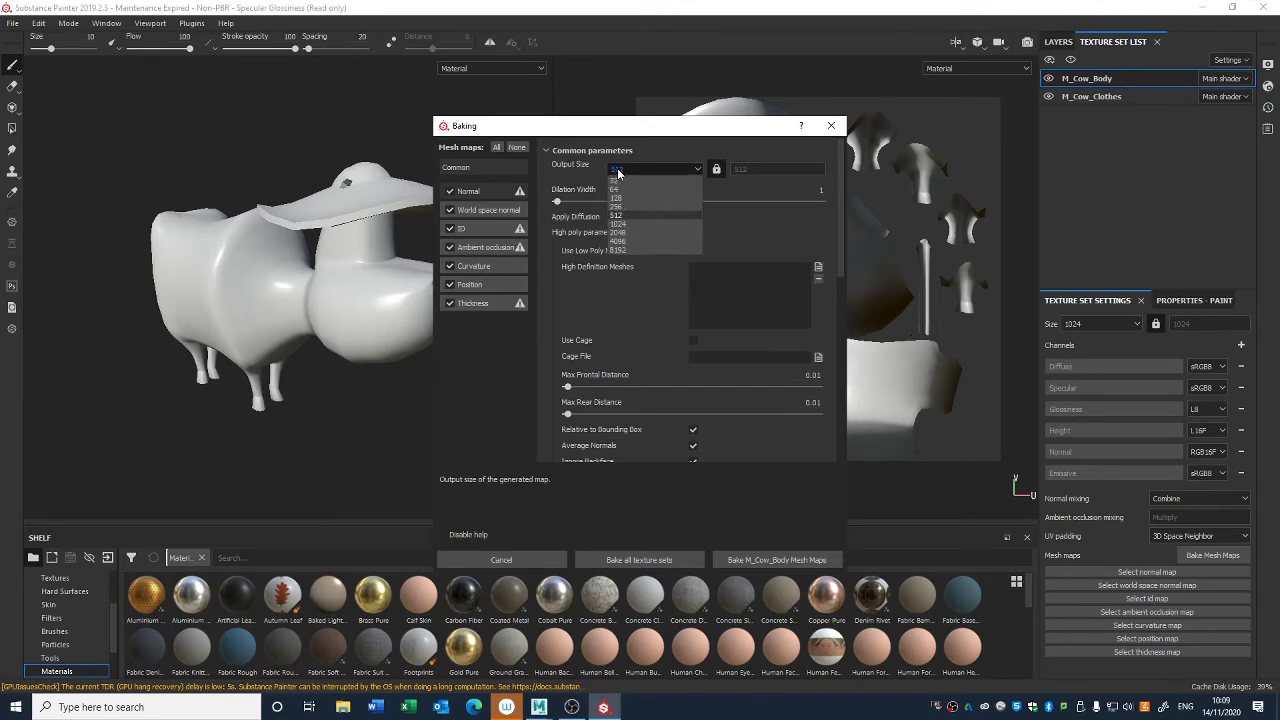
{"action": "left_click", "coordinate": [624, 222]}
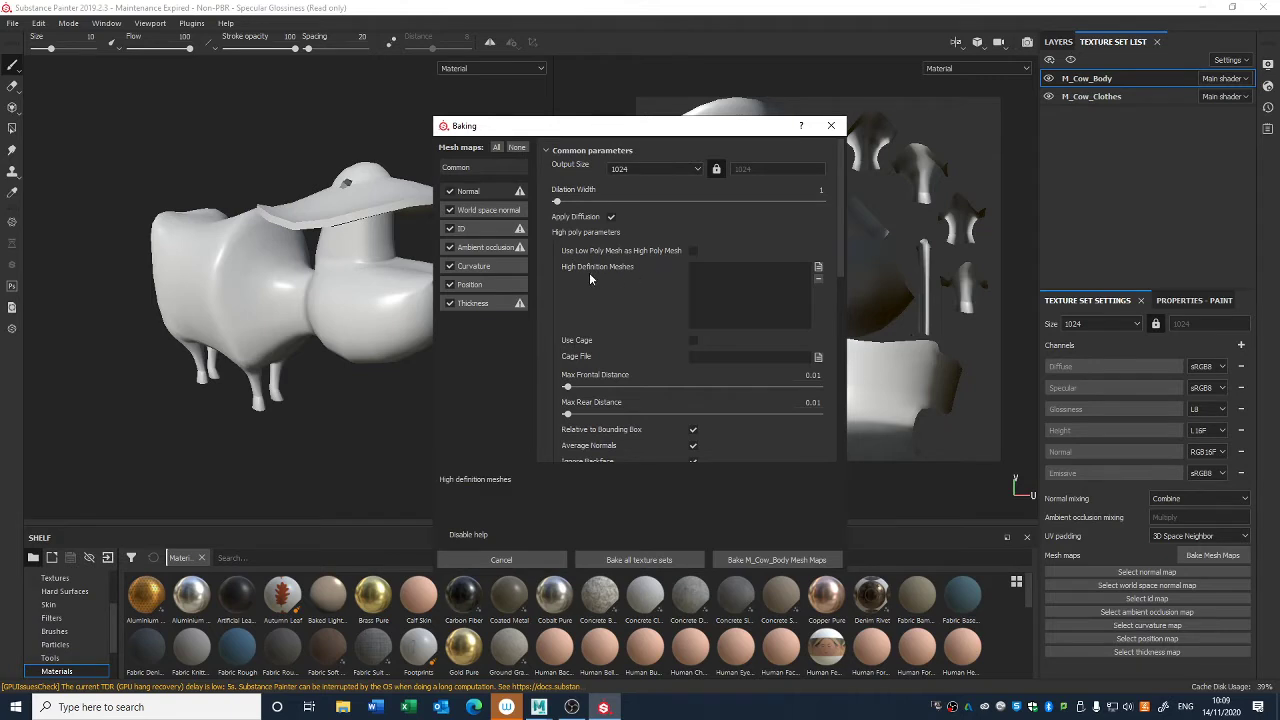
- Load Cow_Body_high as the high definition mesh, bake the M_Cow_Body mesh maps and dismiss the baking report
{"action": "left_click", "coordinate": [818, 268]}
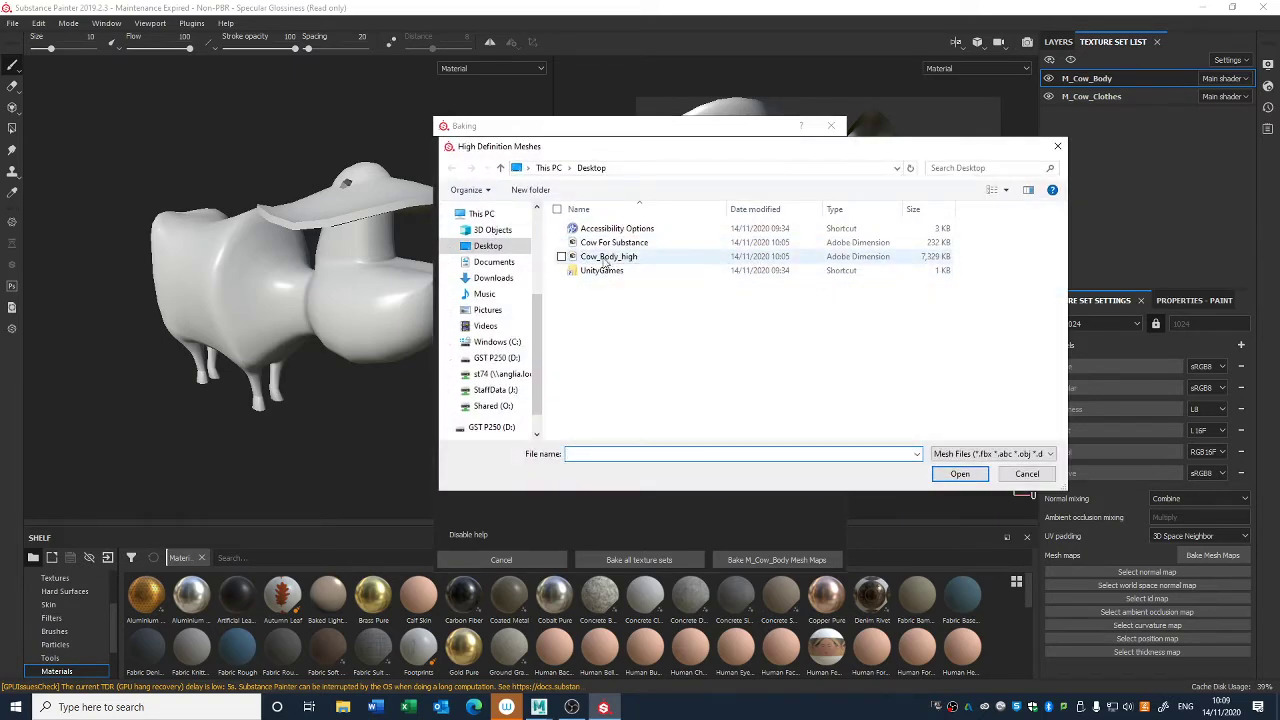
{"action": "double_click", "coordinate": [605, 257]}
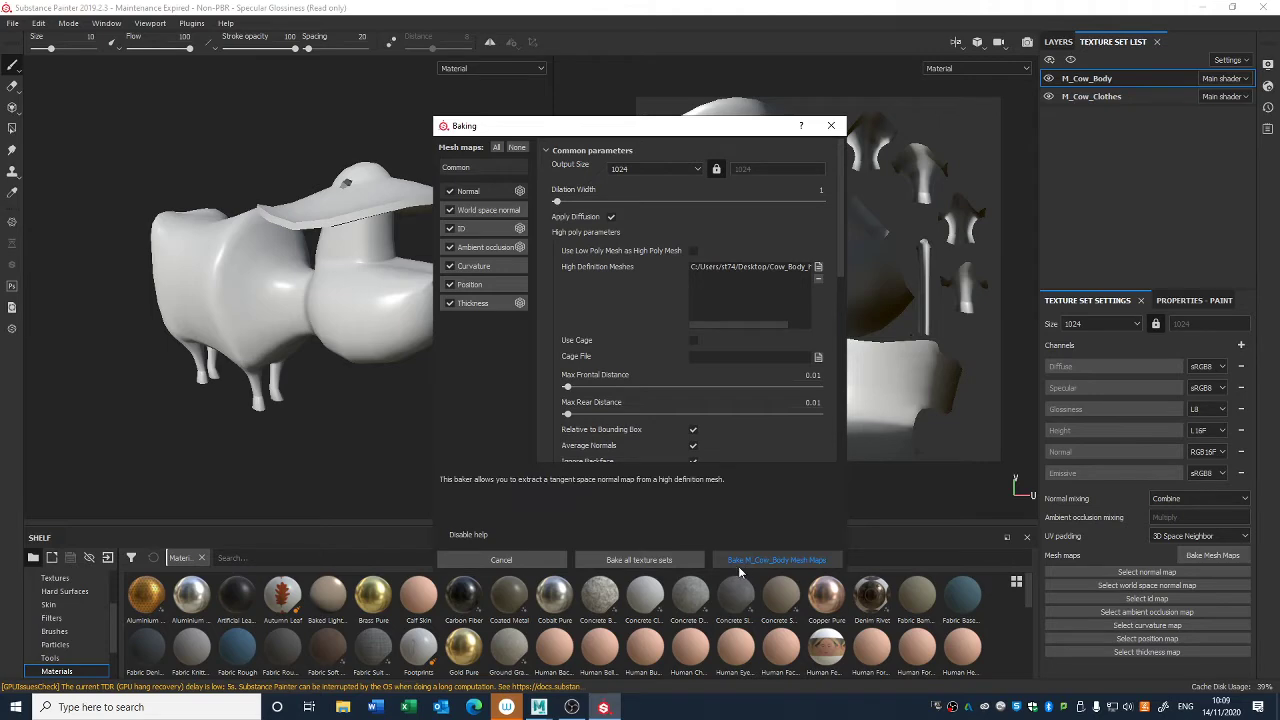
{"action": "left_click", "coordinate": [821, 568]}
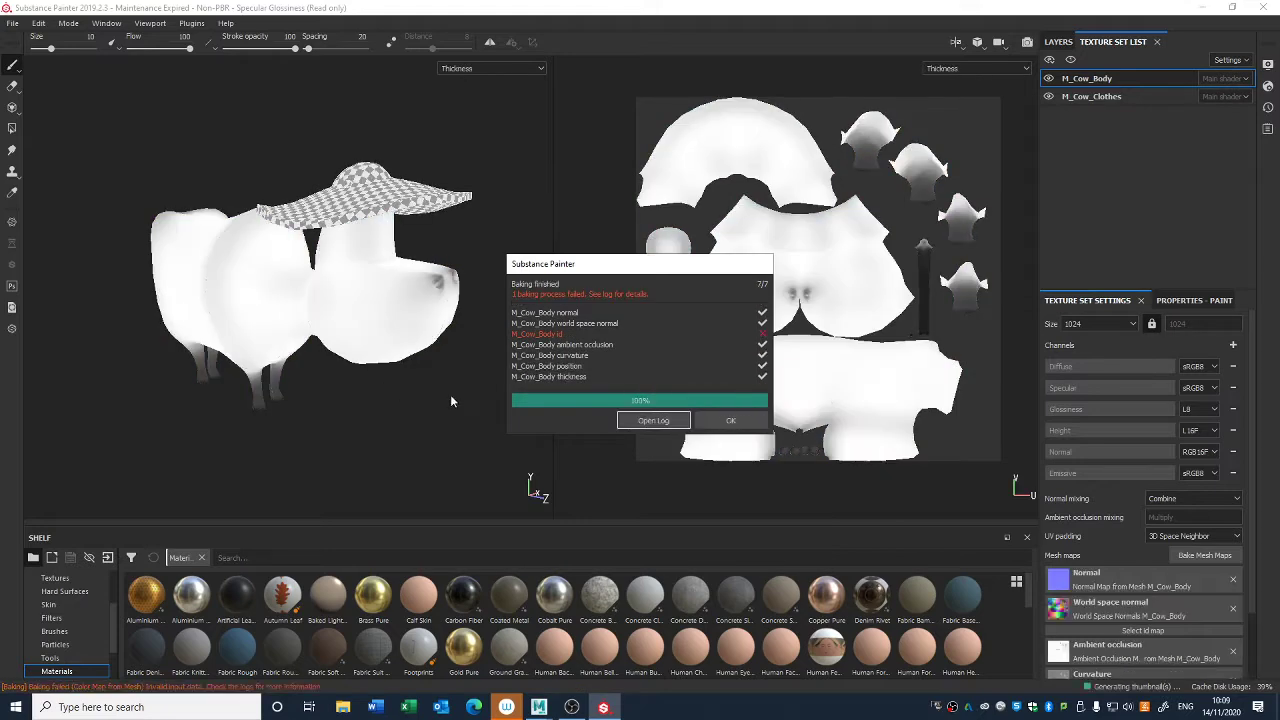
{"action": "left_click", "coordinate": [731, 423]}
- Examine the baked detail on the cow's body and nostrils under different lighting, and review the list of baked mesh maps
{"action": "right_click_drag", "start_coordinate": [358, 364], "coordinate": [348, 381], "text": "shift"}
{"action": "left_click_drag", "start_coordinate": [348, 381], "coordinate": [390, 353], "text": "alt"}
{"action": "right_click_drag", "start_coordinate": [390, 353], "coordinate": [371, 354], "text": "shift"}
{"action": "left_click_drag", "start_coordinate": [371, 354], "coordinate": [330, 310], "text": "alt"}
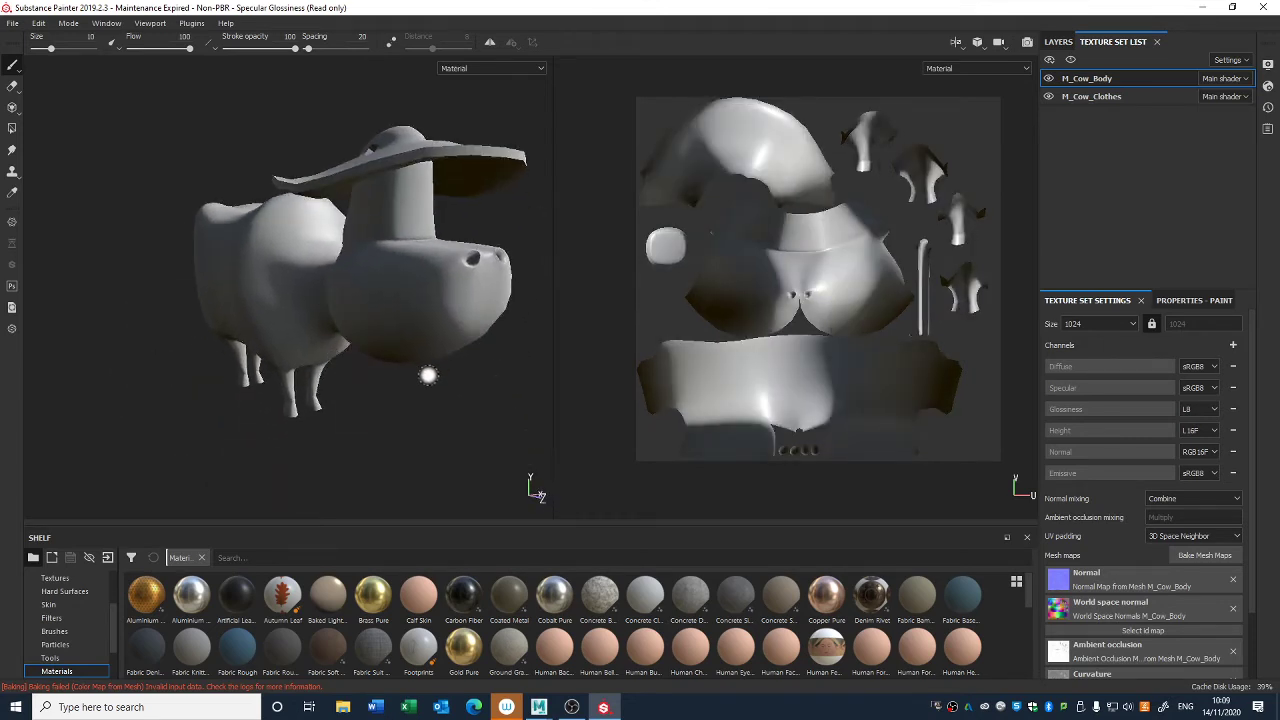
{"action": "right_click_drag", "start_coordinate": [400, 373], "coordinate": [371, 385], "text": "shift"}
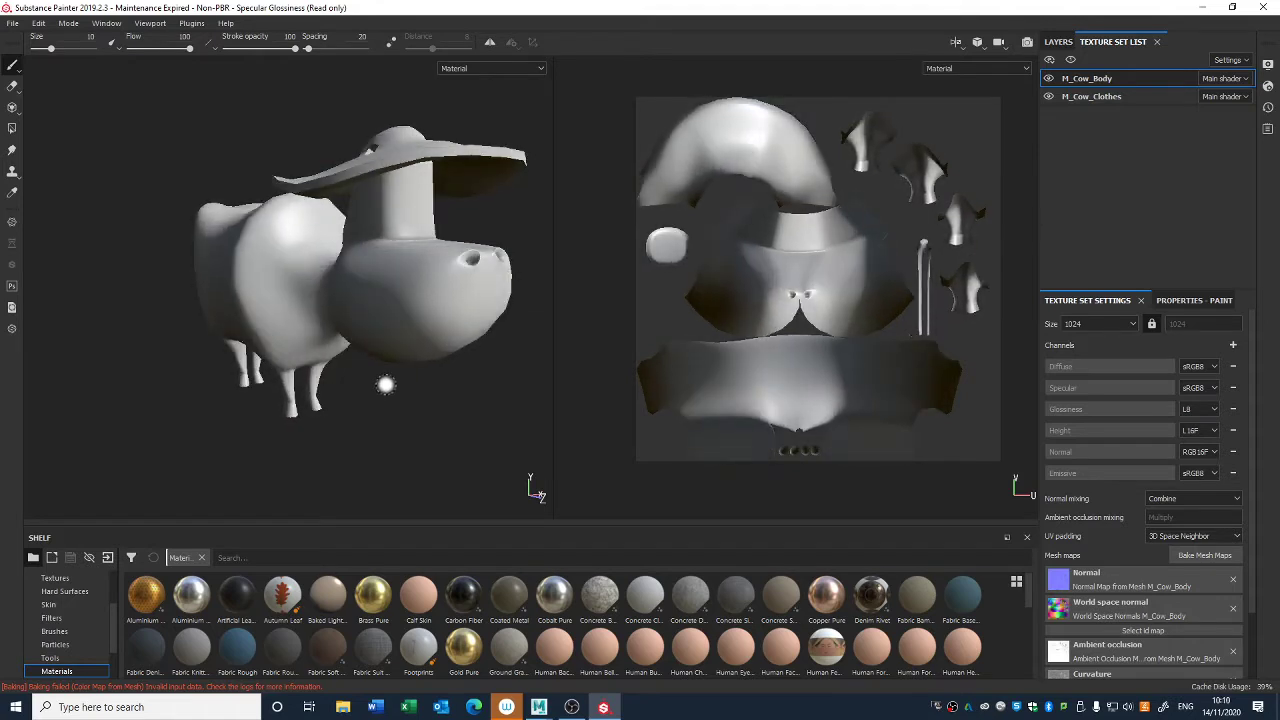
{"action": "left_click_drag", "start_coordinate": [384, 379], "coordinate": [381, 391], "text": "alt"}
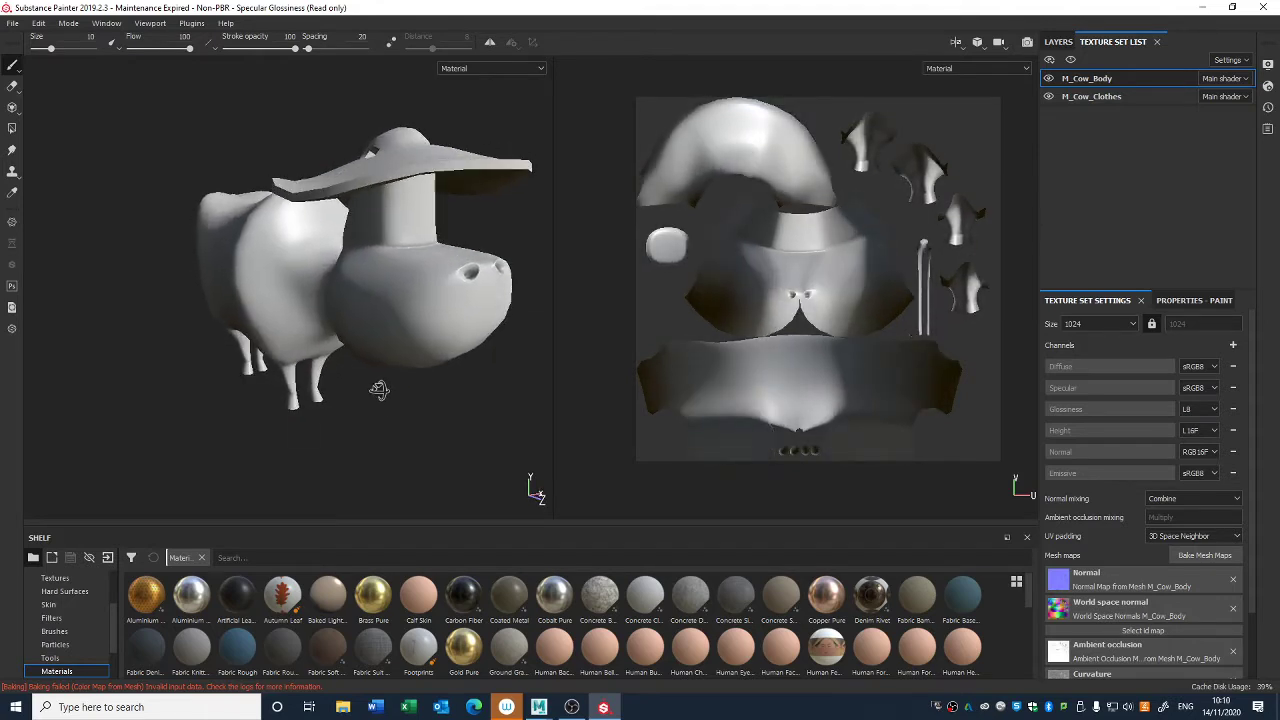
{"action": "right_click_drag", "start_coordinate": [394, 336], "coordinate": [450, 511], "text": "alt"}
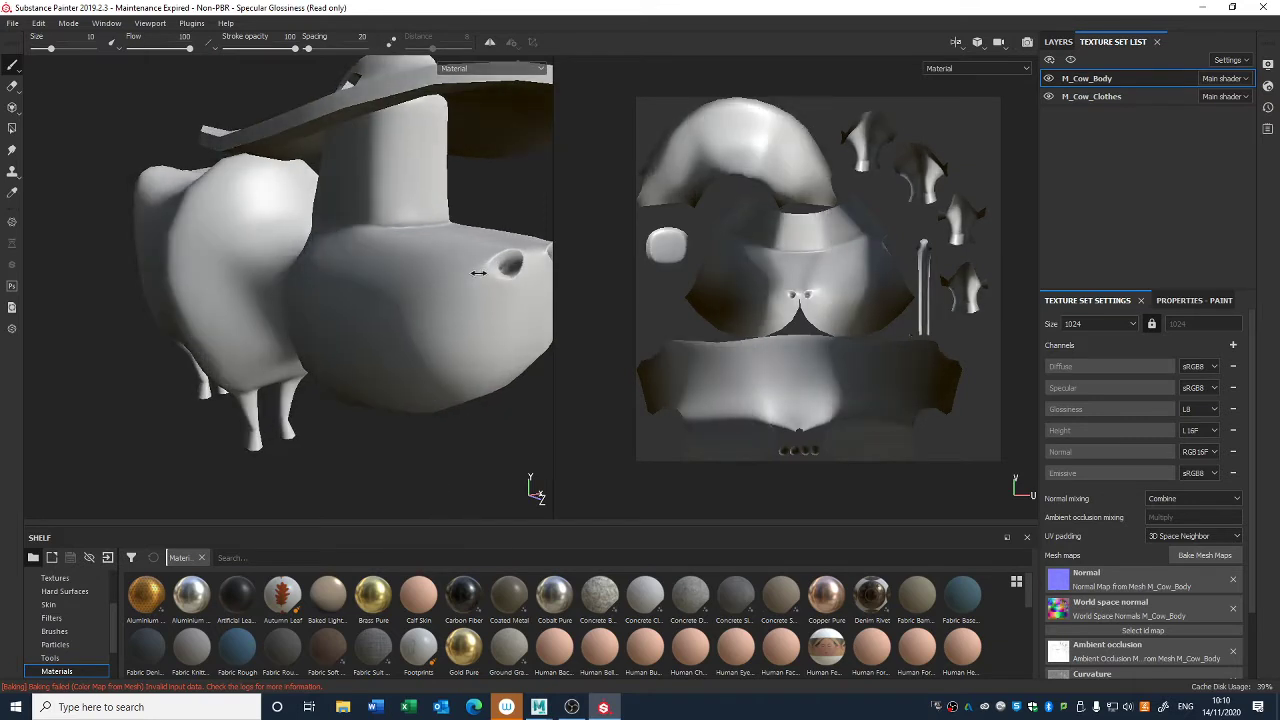
{"action": "scroll", "coordinate": [1178, 535], "scroll_direction": "down", "scroll_amount": 2}
{"action": "scroll", "coordinate": [1178, 535], "scroll_direction": "down", "scroll_amount": 2}
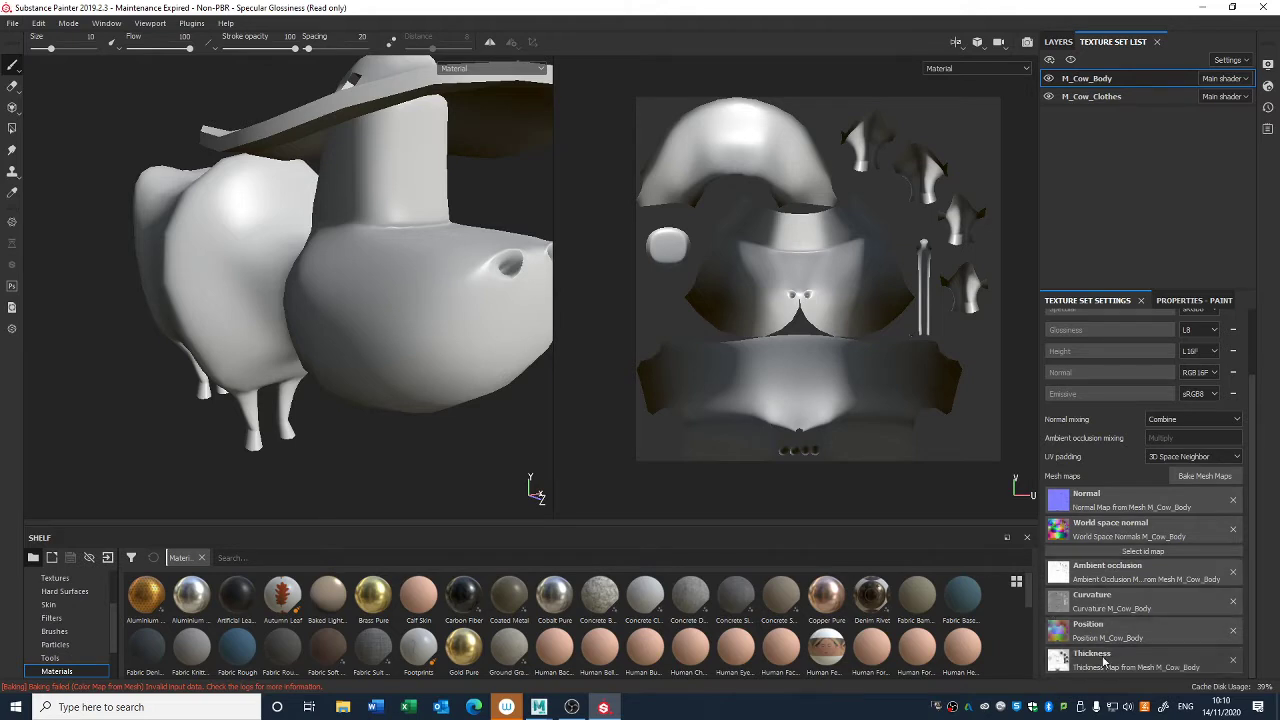
{"action": "scroll", "coordinate": [1128, 600], "scroll_direction": "up", "scroll_amount": 2}
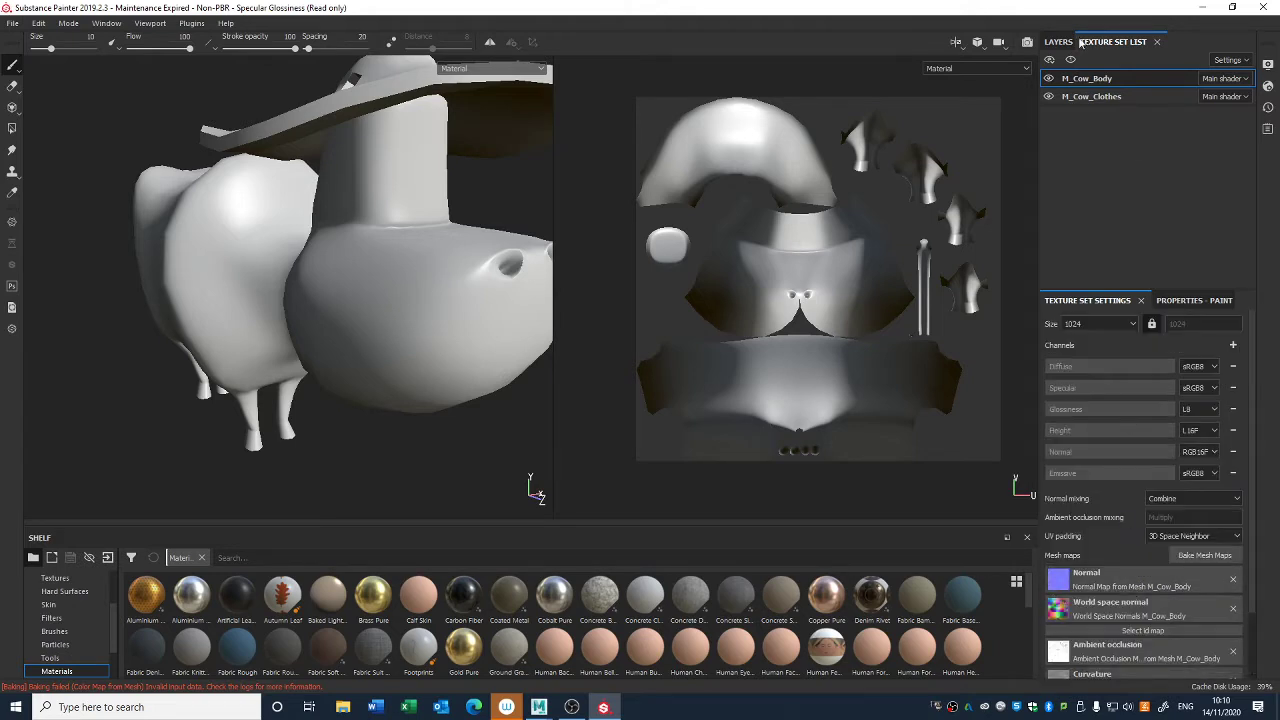
- Open baking for M_Cow_Clothes, remove the Cow_Body_high mesh and enable Use Low Poly Mesh as High Poly Mesh
{"action": "left_click", "coordinate": [1091, 96]}
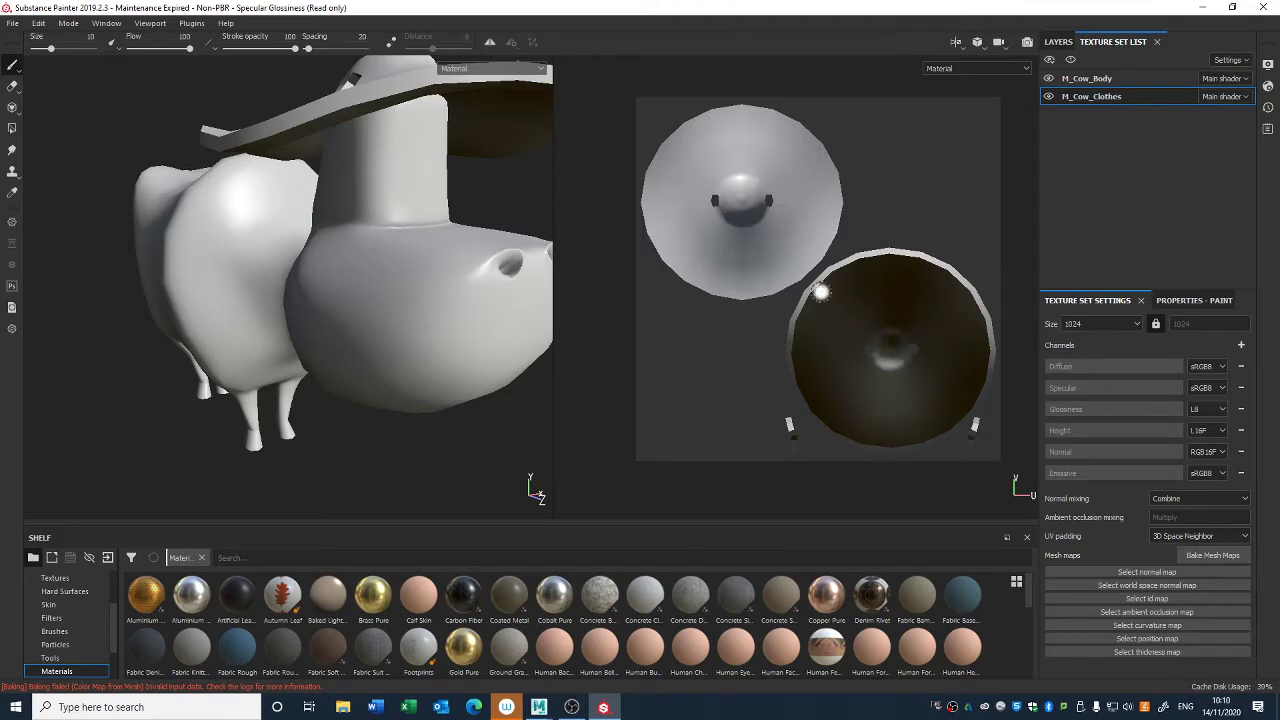
{"action": "left_click", "coordinate": [1230, 558]}
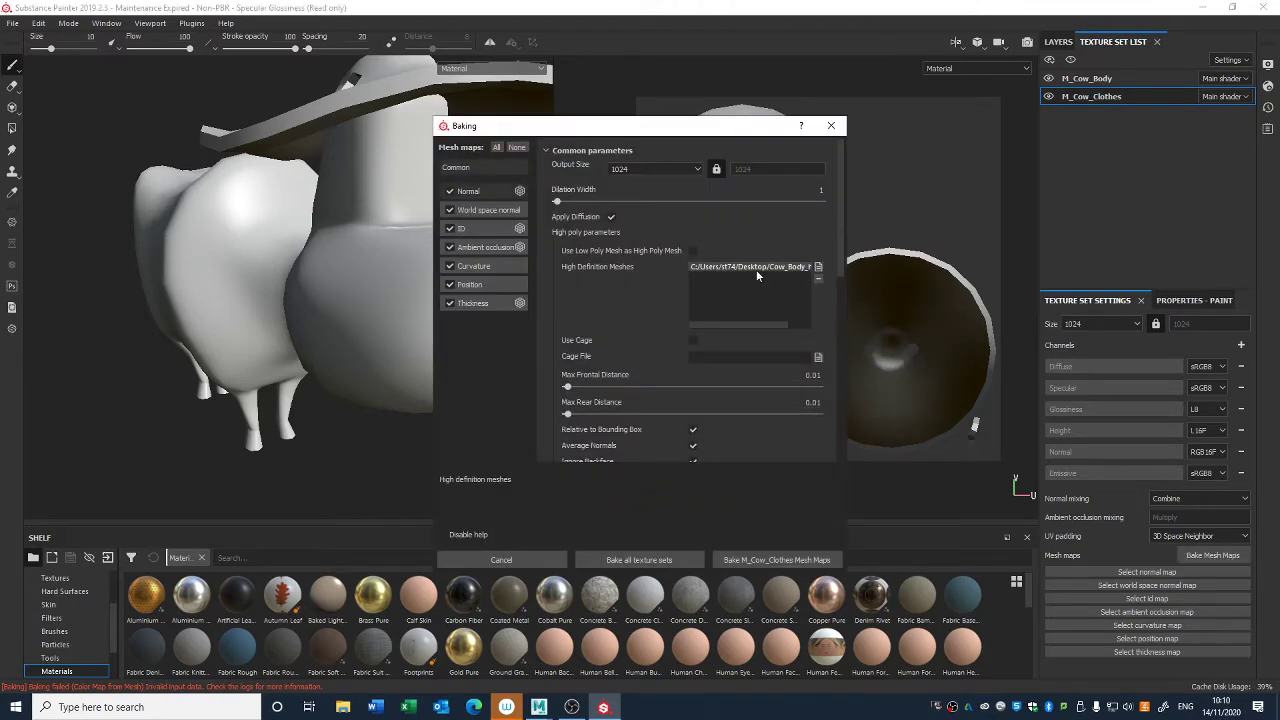
{"action": "left_click", "coordinate": [819, 279]}
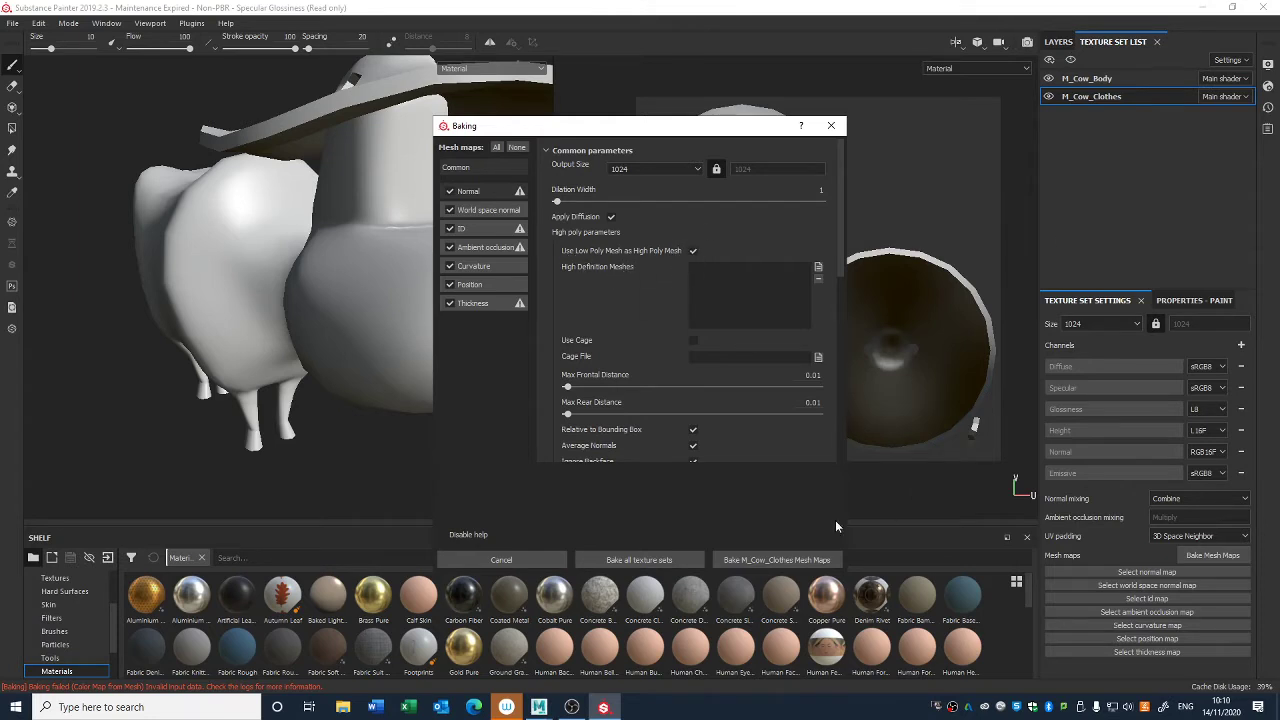
- Bake the M_Cow_Clothes mesh maps, dismiss the baking report and inspect the baked result on the hat
{"action": "left_click", "coordinate": [811, 559]}
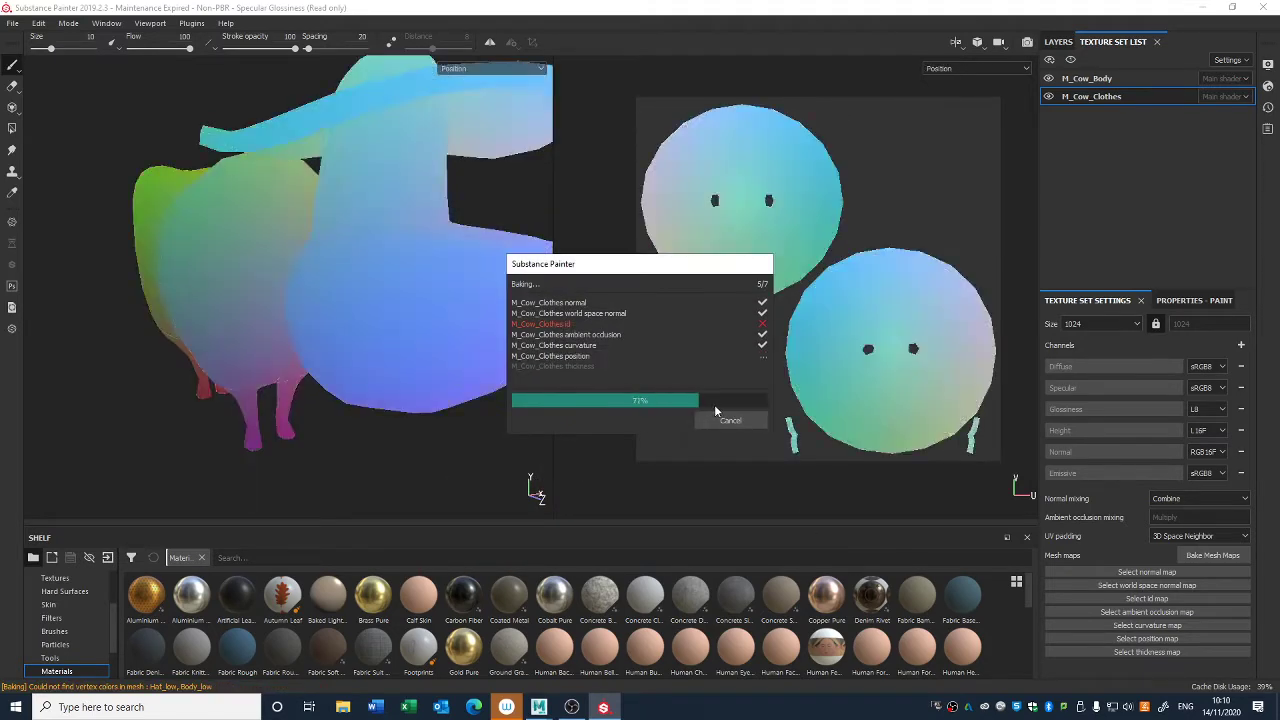
{"action": "left_click", "coordinate": [717, 418]}
{"action": "scroll", "coordinate": [1133, 541], "scroll_direction": "down", "scroll_amount": 2}
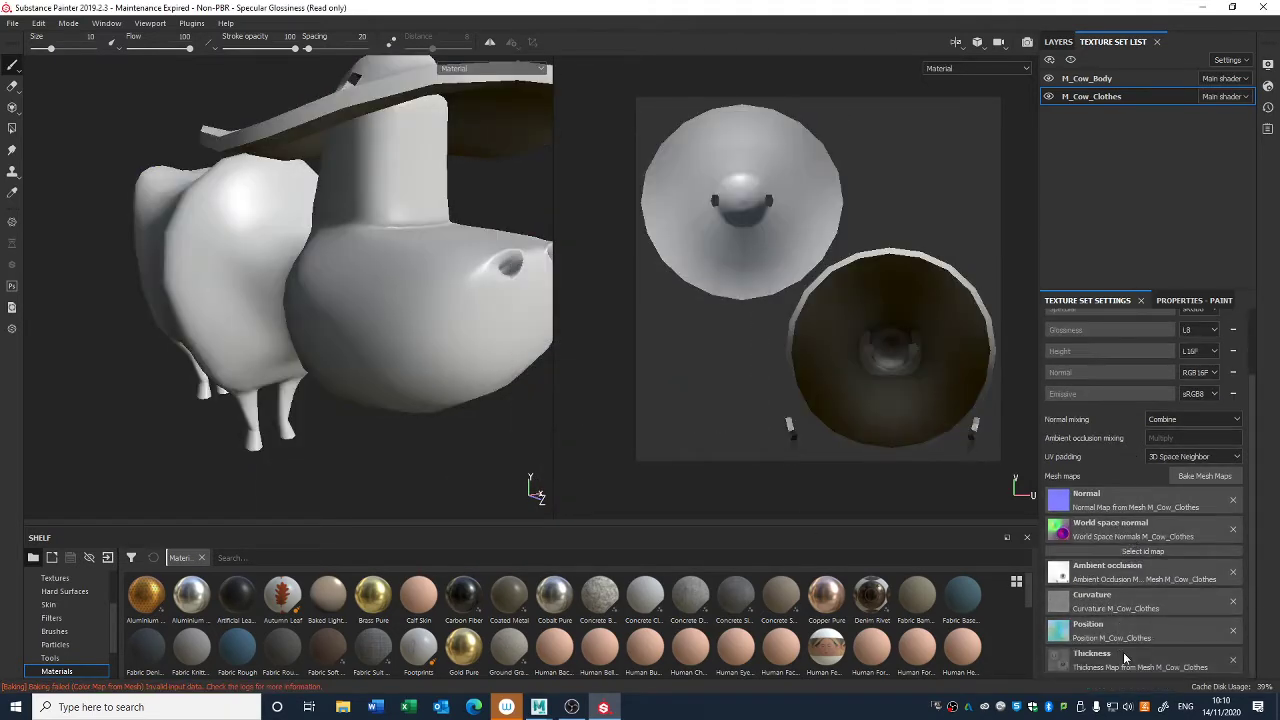
{"action": "left_click_drag", "start_coordinate": [508, 457], "coordinate": [334, 390], "text": "alt"}
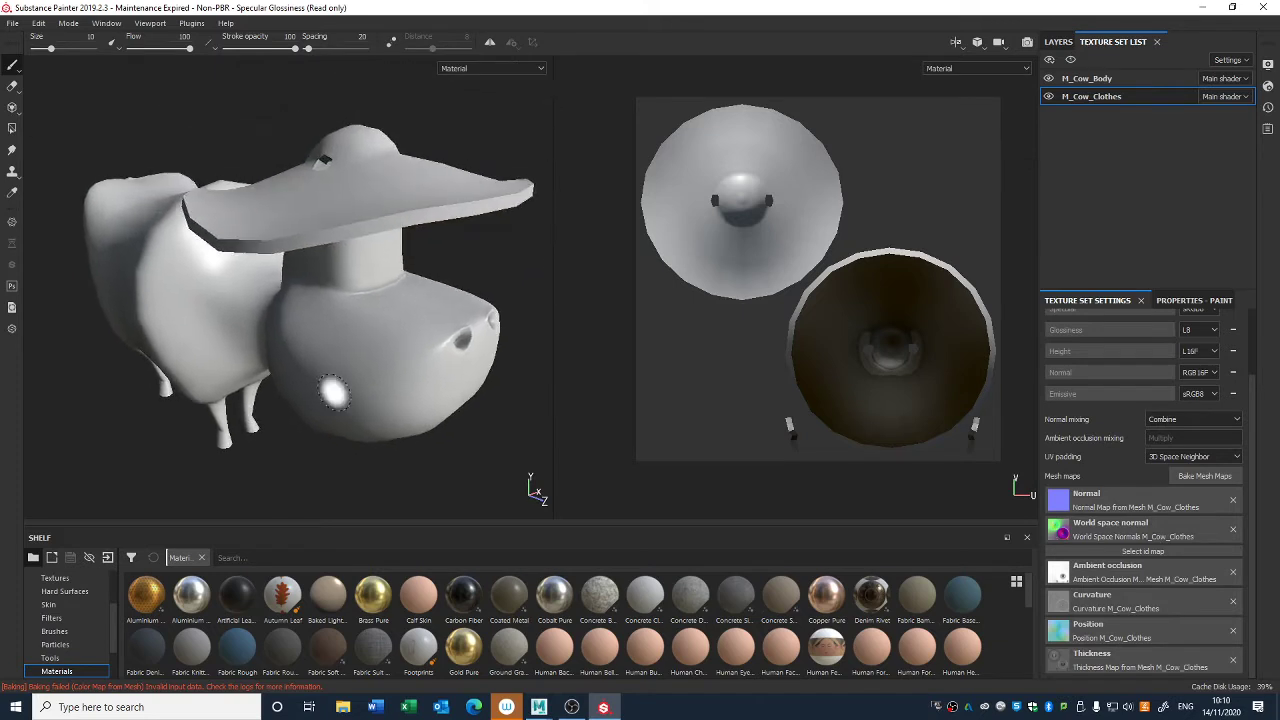
{"action": "left_click_drag", "start_coordinate": [290, 319], "coordinate": [366, 300], "text": "alt"}
{"action": "middle_click_drag", "start_coordinate": [366, 300], "coordinate": [440, 273], "text": "alt"}
{"action": "left_click_drag", "start_coordinate": [440, 273], "coordinate": [363, 322], "text": "alt"}
{"action": "right_click_drag", "start_coordinate": [363, 322], "coordinate": [340, 300], "text": "shift"}
{"action": "left_click_drag", "start_coordinate": [340, 294], "coordinate": [420, 330], "text": "alt"}
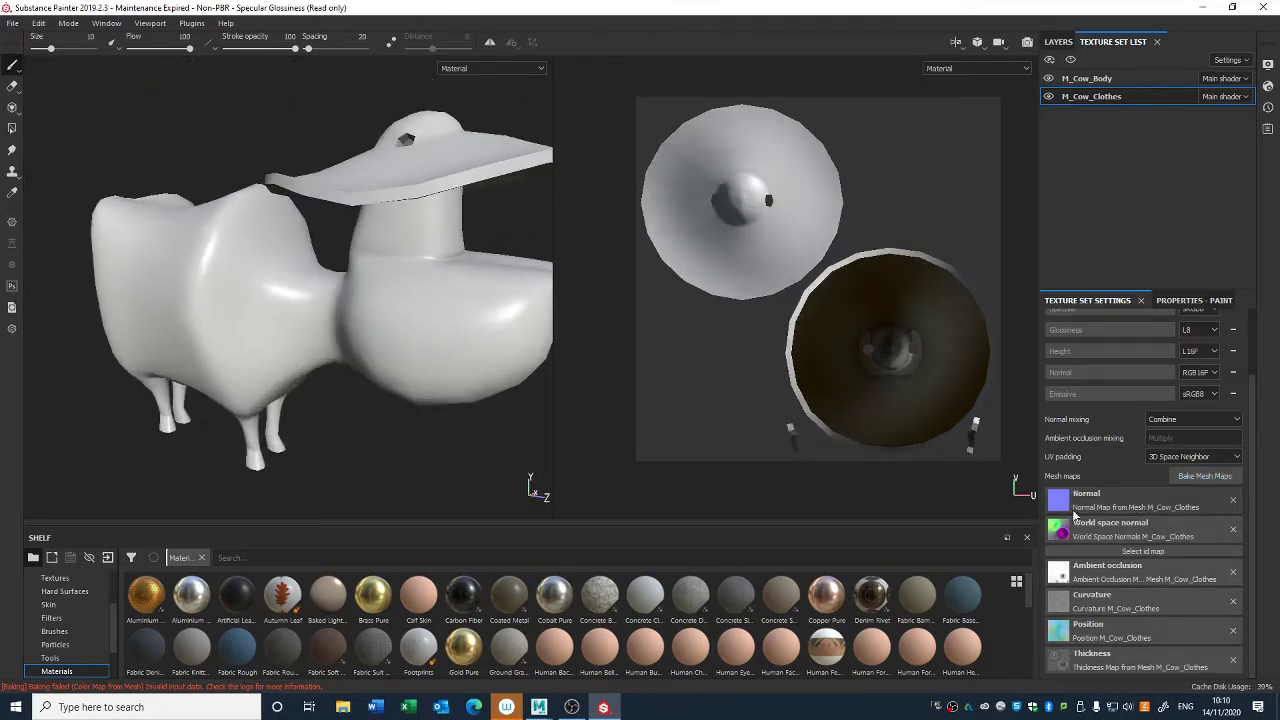
- In the M_Cow_Body texture set, add a fill layer and delete the default Layer 1
{"action": "left_click", "coordinate": [1085, 77]}
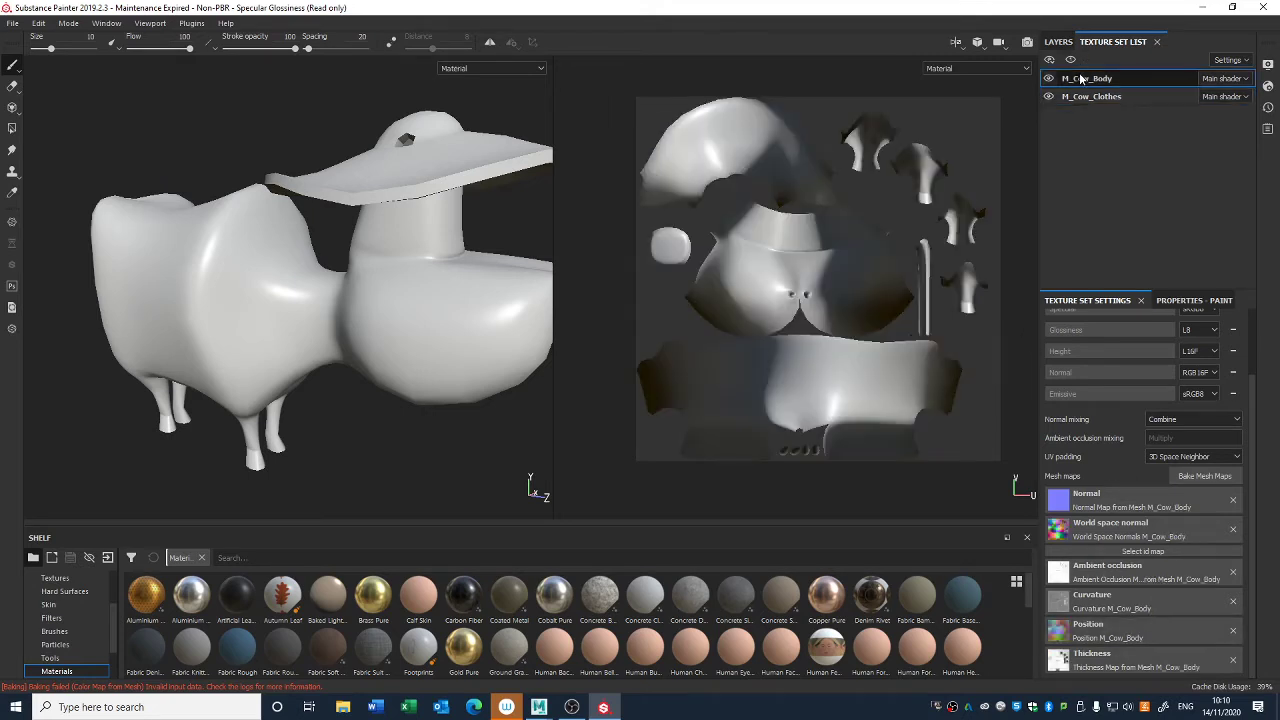
{"action": "mouse_move", "coordinate": [346, 372]}
{"action": "left_mouse_down", "text": "alt"}
{"action": "mouse_move", "coordinate": [323, 277]}
{"action": "mouse_move", "coordinate": [281, 280]}
{"action": "mouse_move", "coordinate": [309, 321]}
{"action": "mouse_move", "coordinate": [187, 302]}
{"action": "mouse_move", "coordinate": [190, 277]}
{"action": "mouse_move", "coordinate": [315, 288]}
{"action": "mouse_move", "coordinate": [299, 240]}
{"action": "left_mouse_up", "text": "alt"}
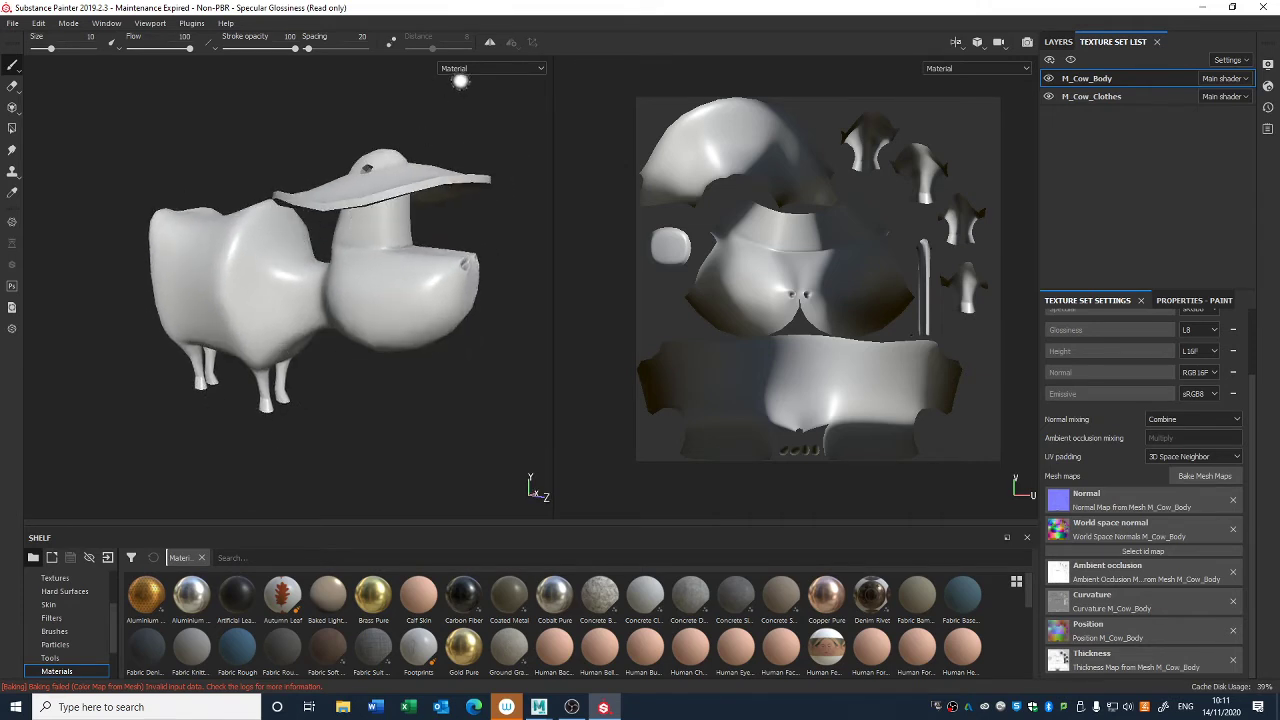
{"action": "left_click", "coordinate": [1058, 42]}
{"action": "mouse_move", "coordinate": [469, 290]}
{"action": "left_mouse_down", "text": "alt"}
{"action": "mouse_move", "coordinate": [422, 293]}
{"action": "mouse_move", "coordinate": [447, 304]}
{"action": "left_mouse_up", "text": "alt"}
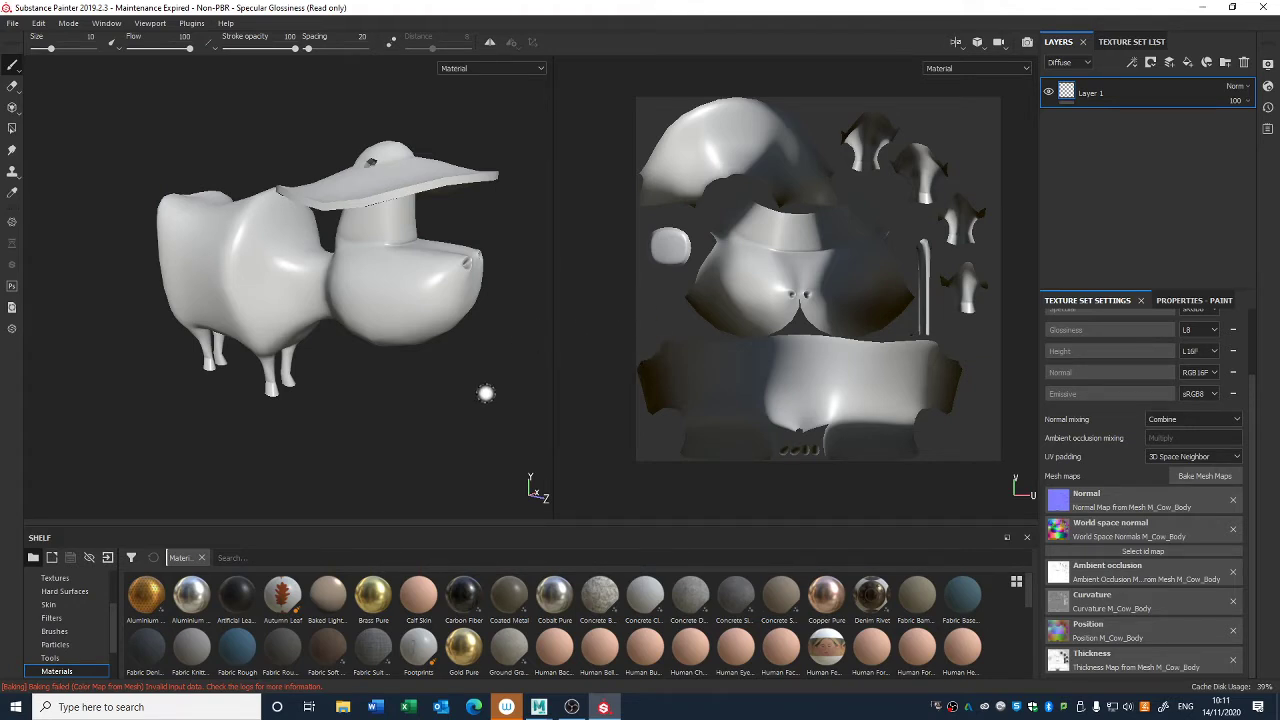
{"action": "left_click_drag", "start_coordinate": [494, 378], "coordinate": [451, 497], "text": "alt"}
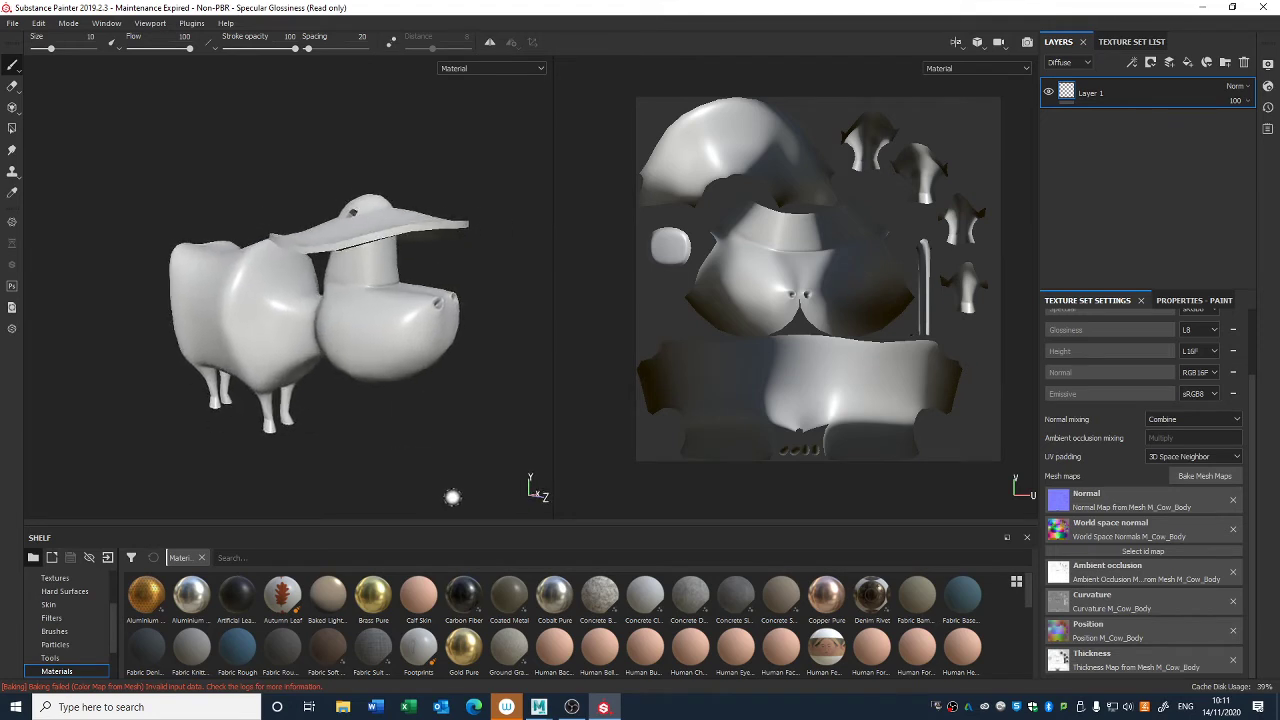
{"action": "left_click", "coordinate": [1188, 63]}
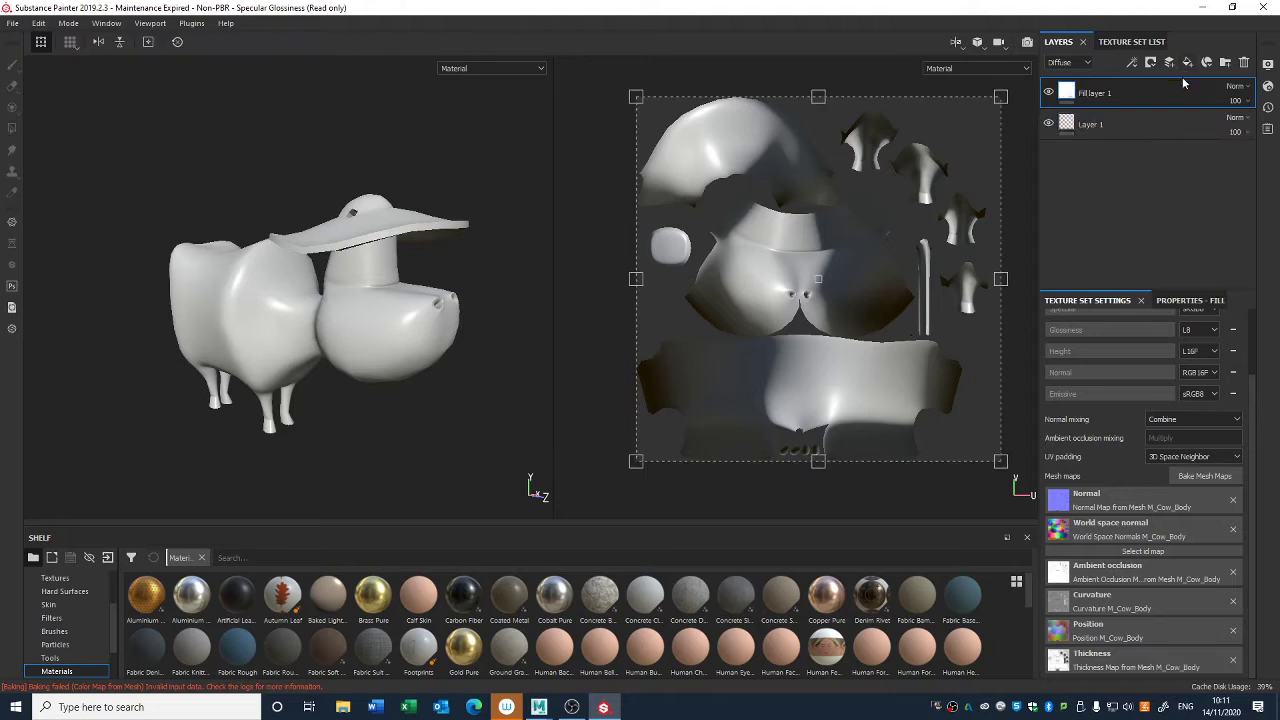
{"action": "left_click", "coordinate": [1091, 126]}
{"action": "key", "text": "Delete"}
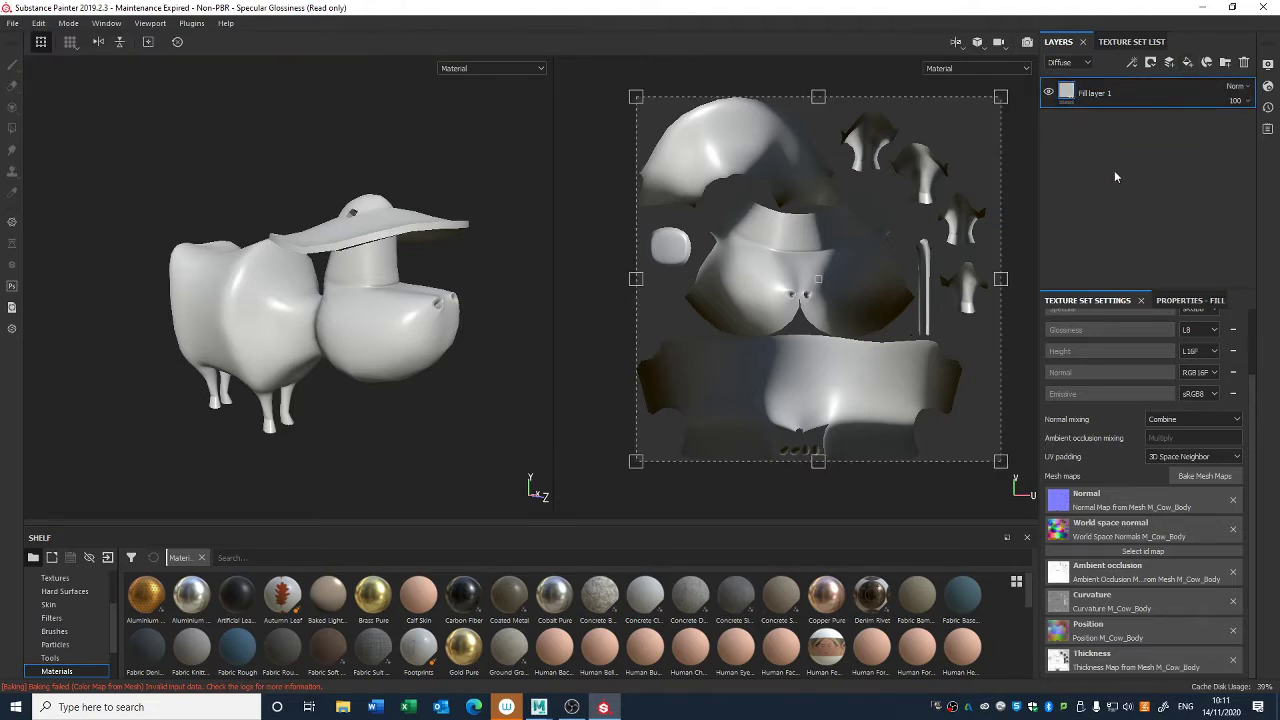
- Restrict Fill layer 1 to the diffuse channel by disabling specular, glossiness, height, normal and emissive
{"action": "left_click", "coordinate": [1185, 303]}
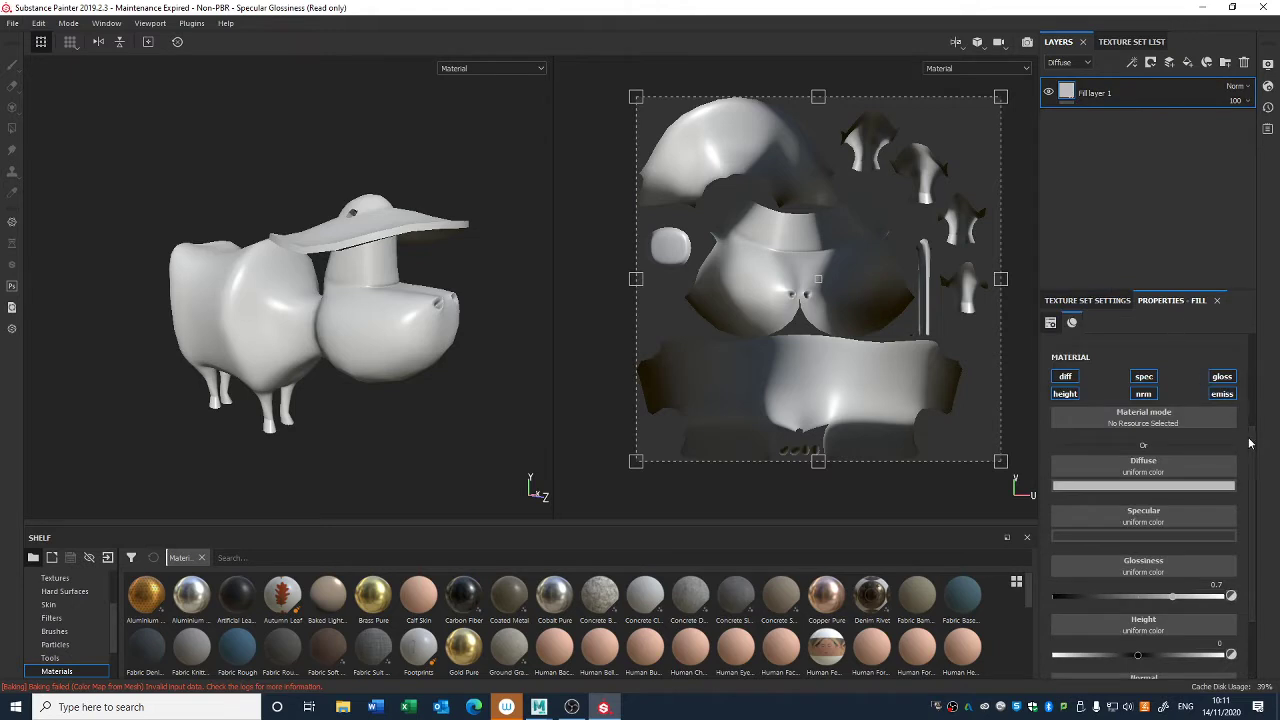
{"action": "scroll", "coordinate": [1156, 496], "scroll_direction": "down", "scroll_amount": 3}
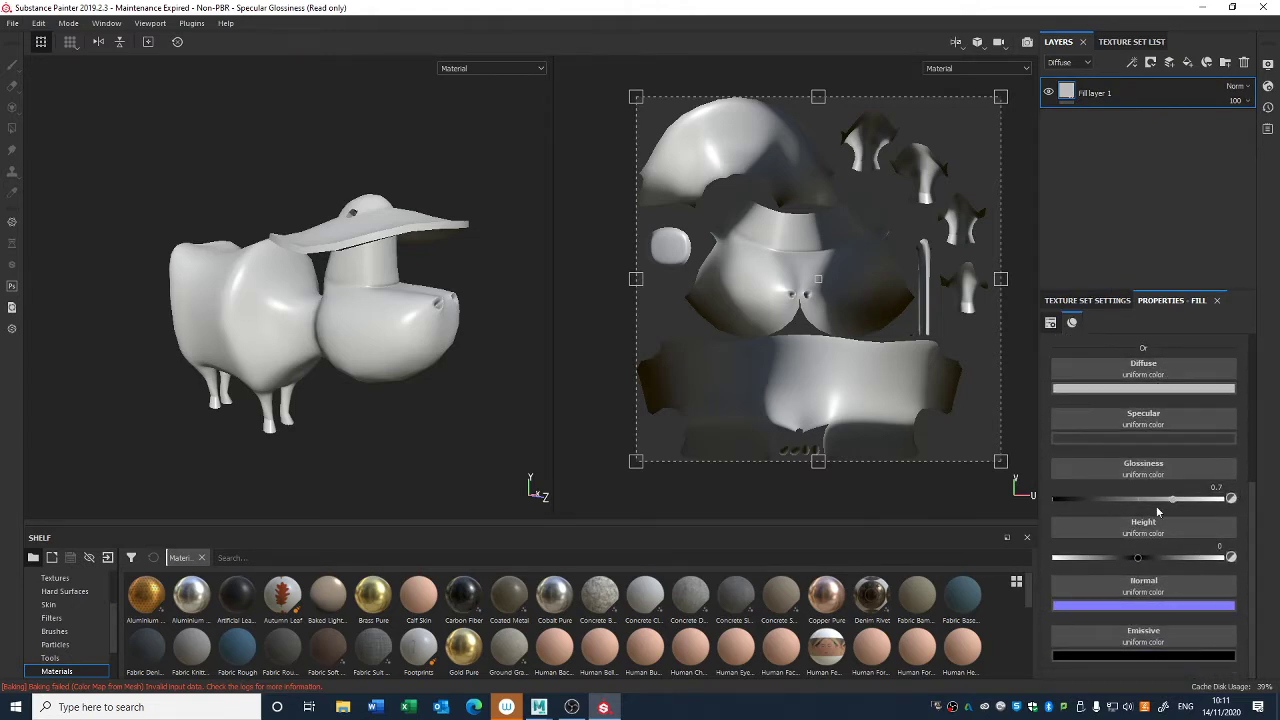
{"action": "left_click_drag", "start_coordinate": [1249, 537], "coordinate": [1249, 447]}
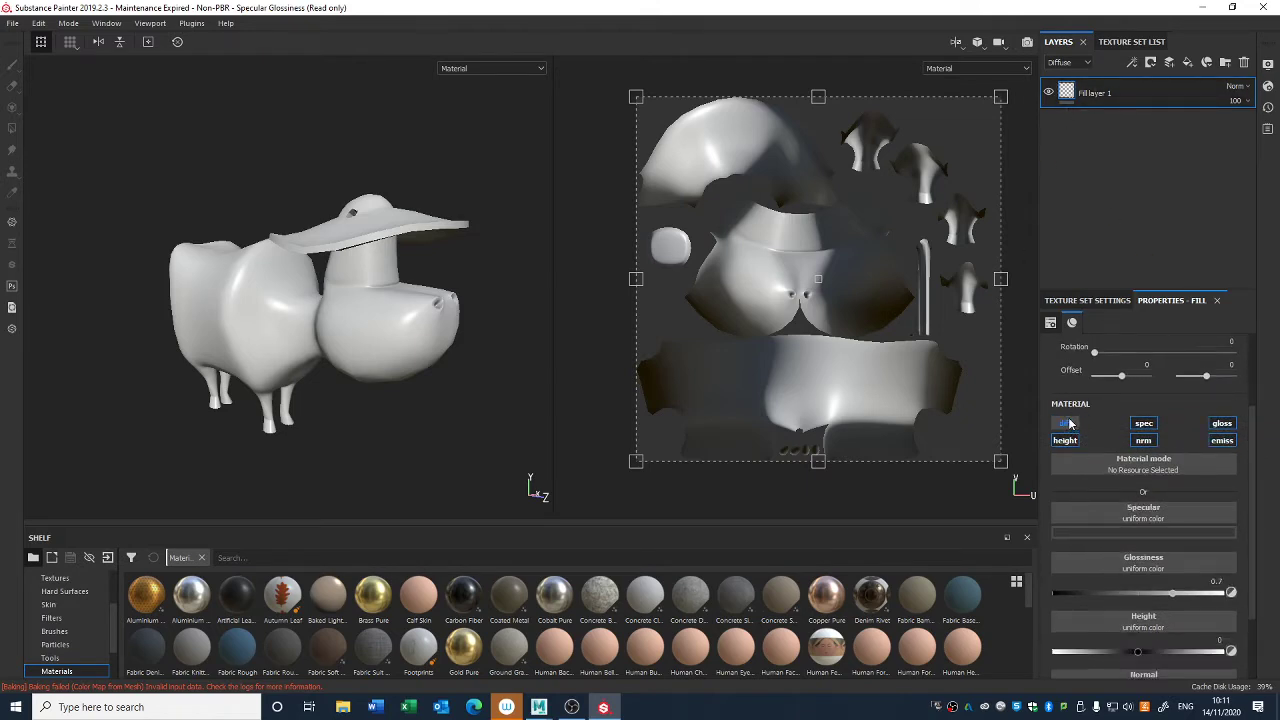
{"action": "left_click", "coordinate": [1145, 425]}
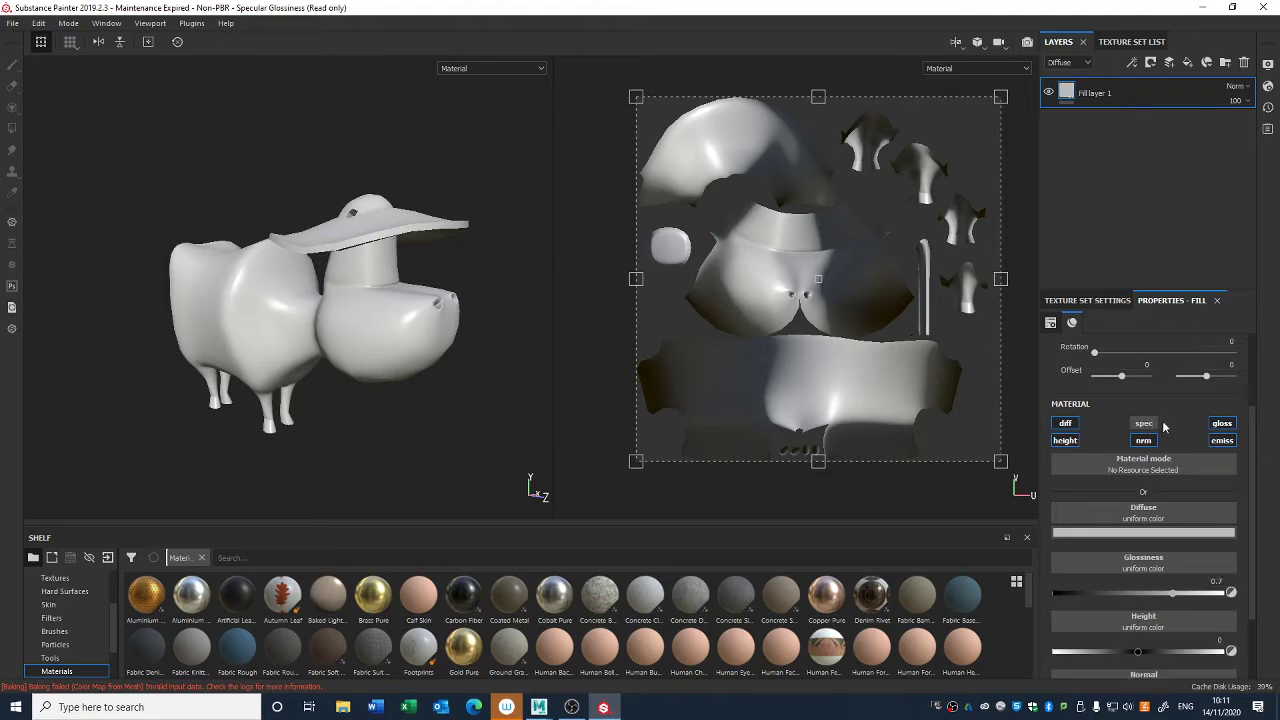
{"action": "left_click", "coordinate": [1224, 424]}
{"action": "left_click", "coordinate": [1070, 441]}
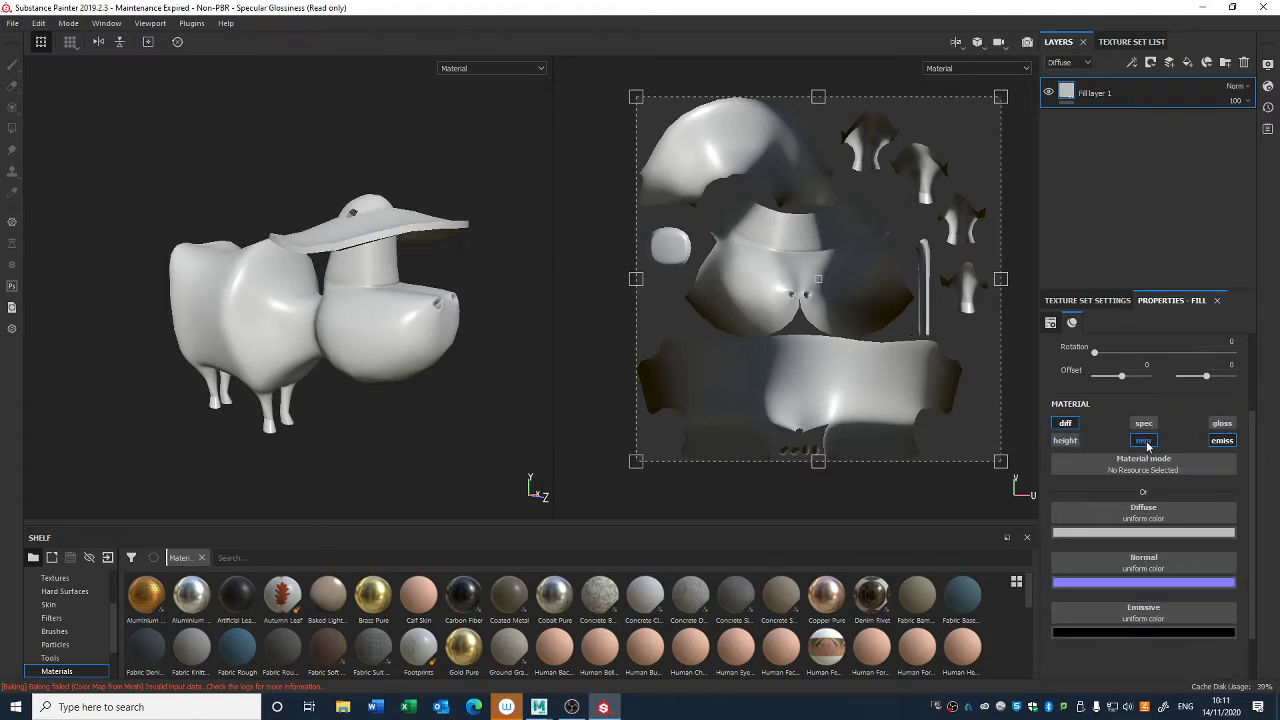
{"action": "left_click", "coordinate": [1144, 441]}
{"action": "left_click", "coordinate": [1222, 441]}
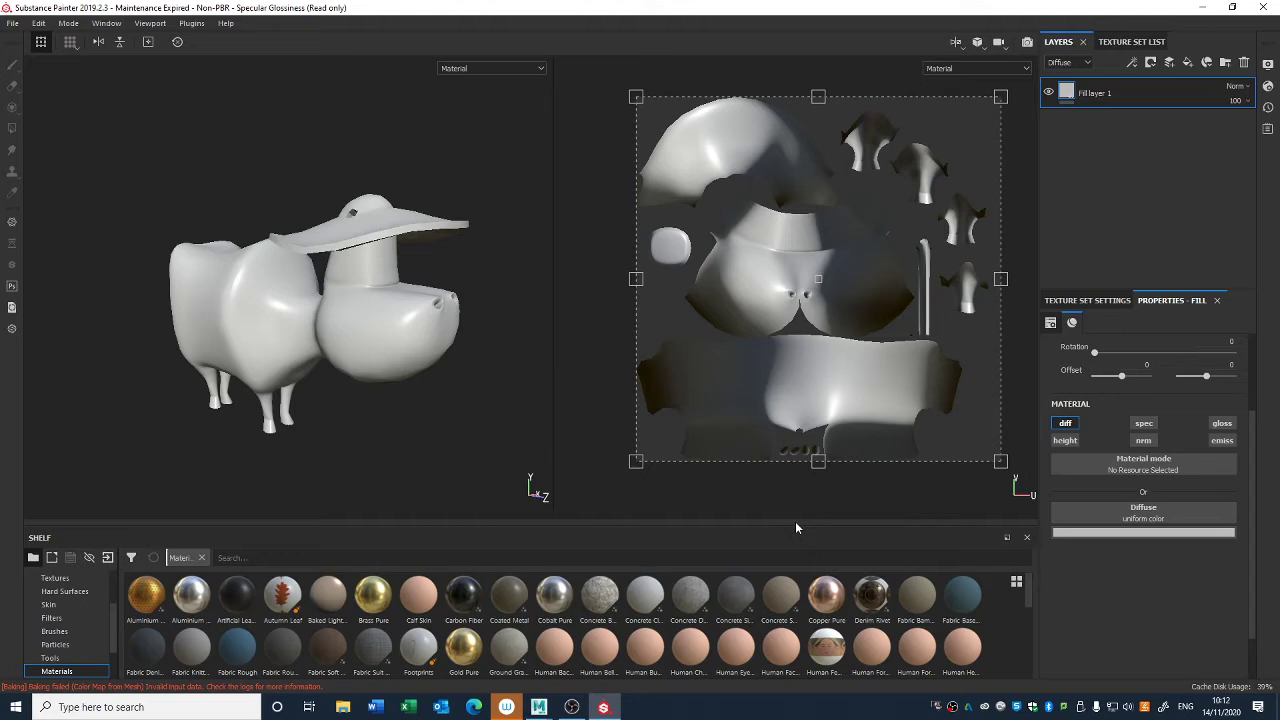
- Set the diffuse colour of Fill layer 1 to a light orange-brown
{"action": "left_click", "coordinate": [1107, 534]}
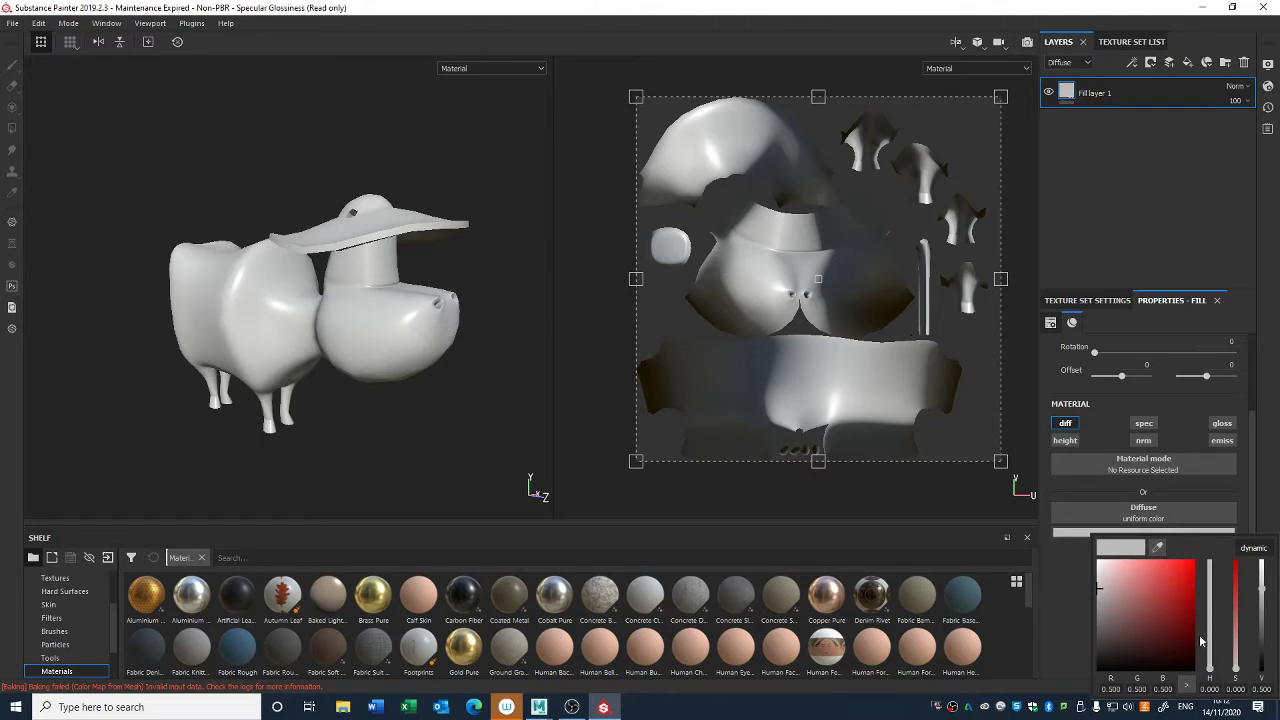
{"action": "left_click_drag", "start_coordinate": [1209, 666], "coordinate": [1208, 580]}
{"action": "left_click", "coordinate": [1114, 621]}
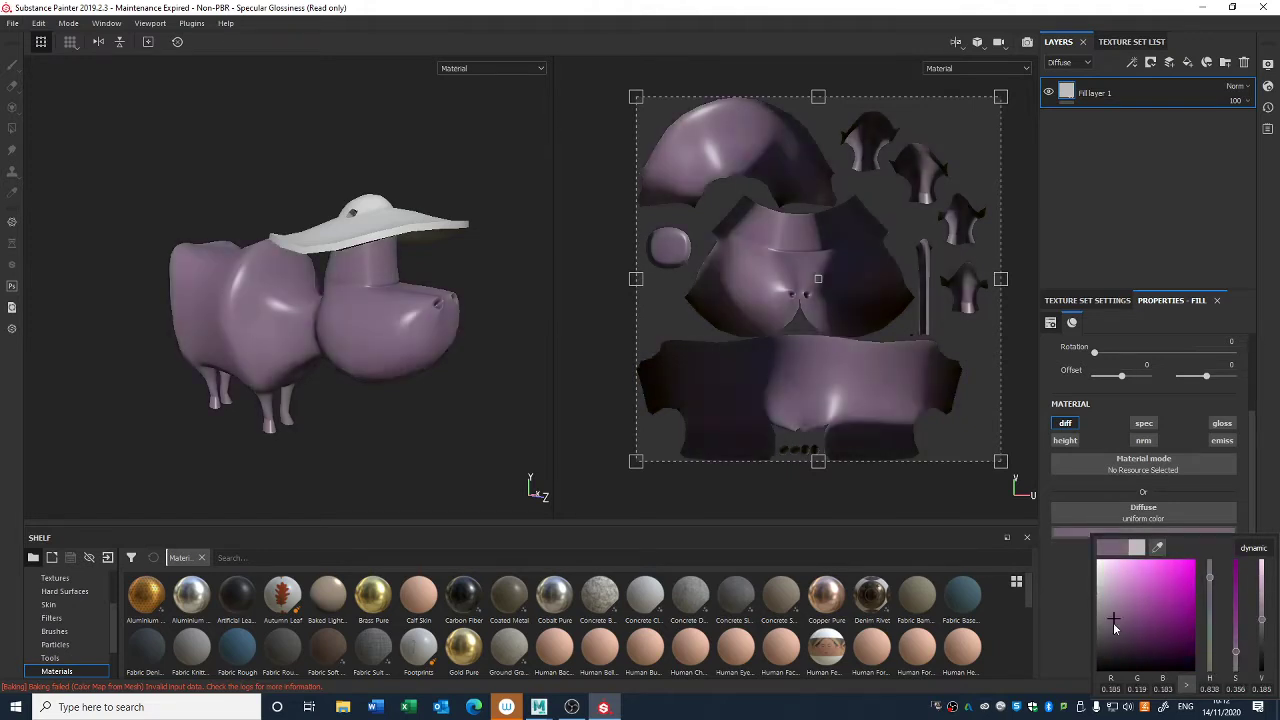
{"action": "mouse_move", "coordinate": [1114, 621]}
{"action": "left_mouse_down"}
{"action": "mouse_move", "coordinate": [1118, 638]}
{"action": "mouse_move", "coordinate": [1130, 628]}
{"action": "mouse_move", "coordinate": [1122, 637]}
{"action": "left_mouse_up"}
{"action": "left_click_drag", "start_coordinate": [1210, 582], "coordinate": [1210, 667]}
{"action": "left_click", "coordinate": [1113, 639]}
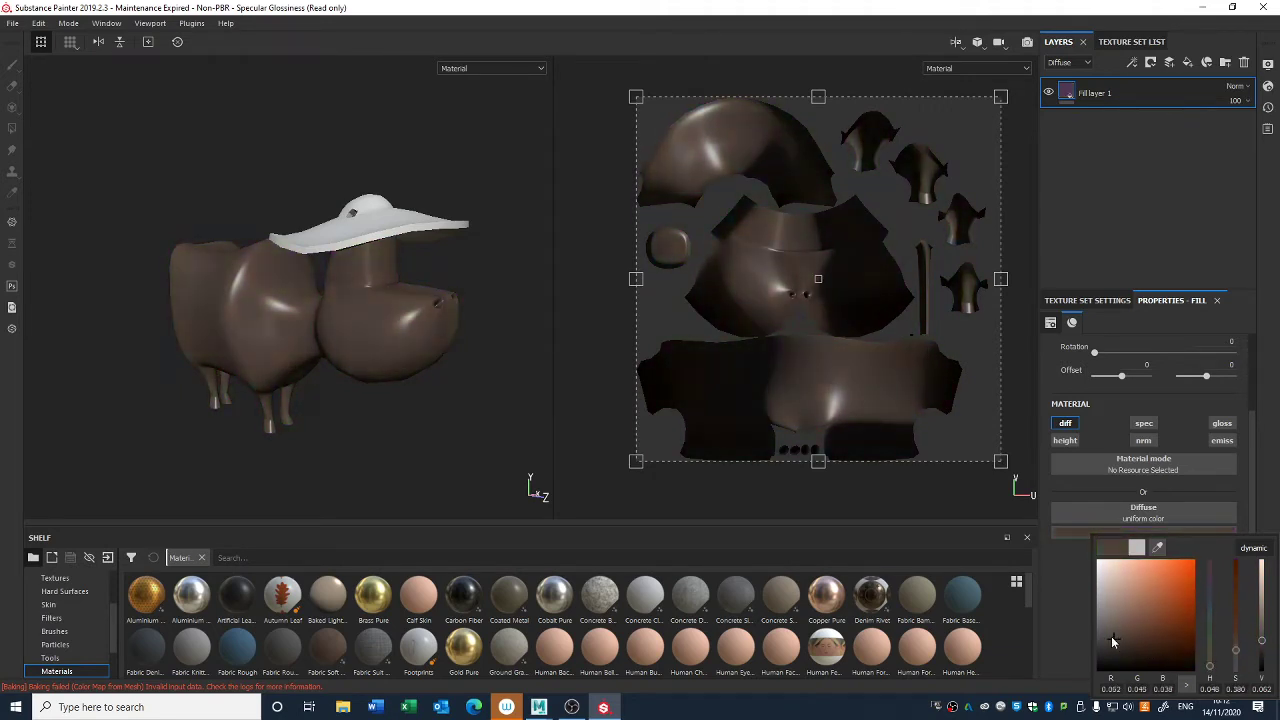
{"action": "left_click_drag", "start_coordinate": [1113, 641], "coordinate": [1147, 598]}
{"action": "left_click_drag", "start_coordinate": [508, 458], "coordinate": [390, 376], "text": "alt"}
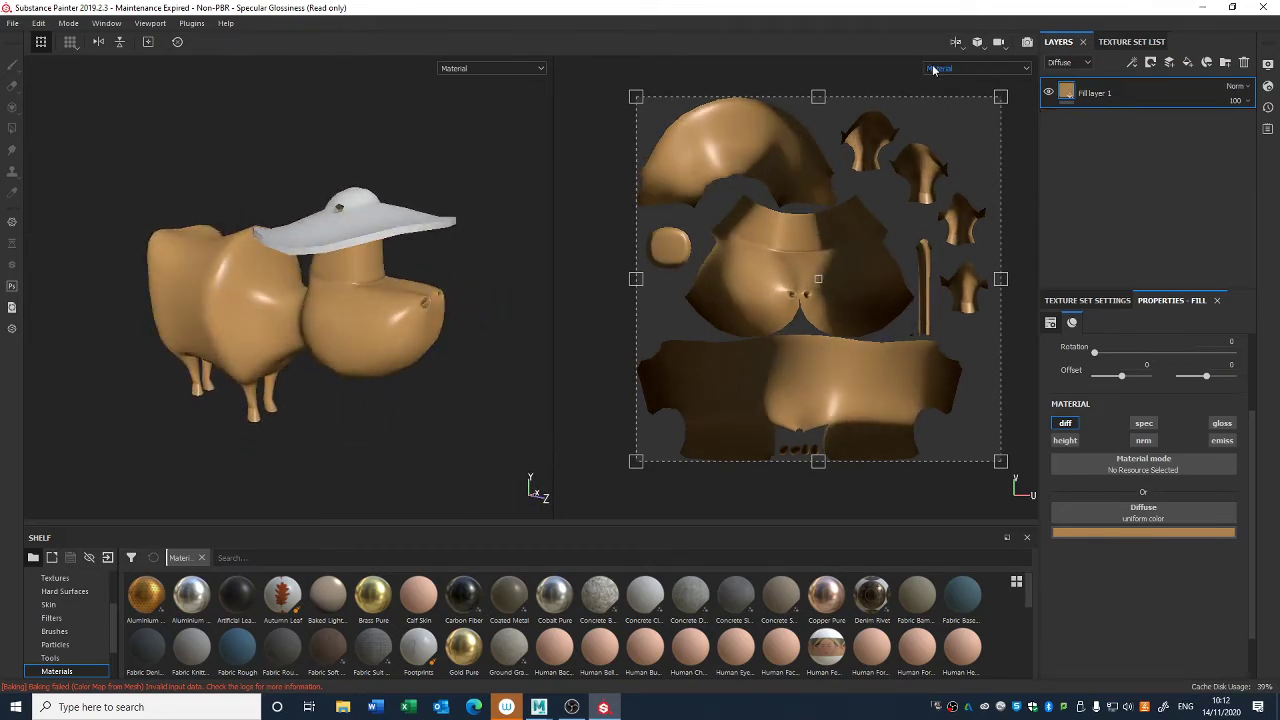
- Display the Height channel and the single Normal channel on the cow in the viewport
{"action": "left_click", "coordinate": [460, 70]}
{"action": "left_click", "coordinate": [463, 71]}
{"action": "left_click", "coordinate": [460, 70]}
{"action": "left_click", "coordinate": [460, 90]}
{"action": "left_click", "coordinate": [487, 70]}
{"action": "mouse_move", "coordinate": [541, 88]}
{"action": "left_mouse_down"}
{"action": "mouse_move", "coordinate": [544, 128]}
{"action": "mouse_move", "coordinate": [538, 91]}
{"action": "left_mouse_up"}
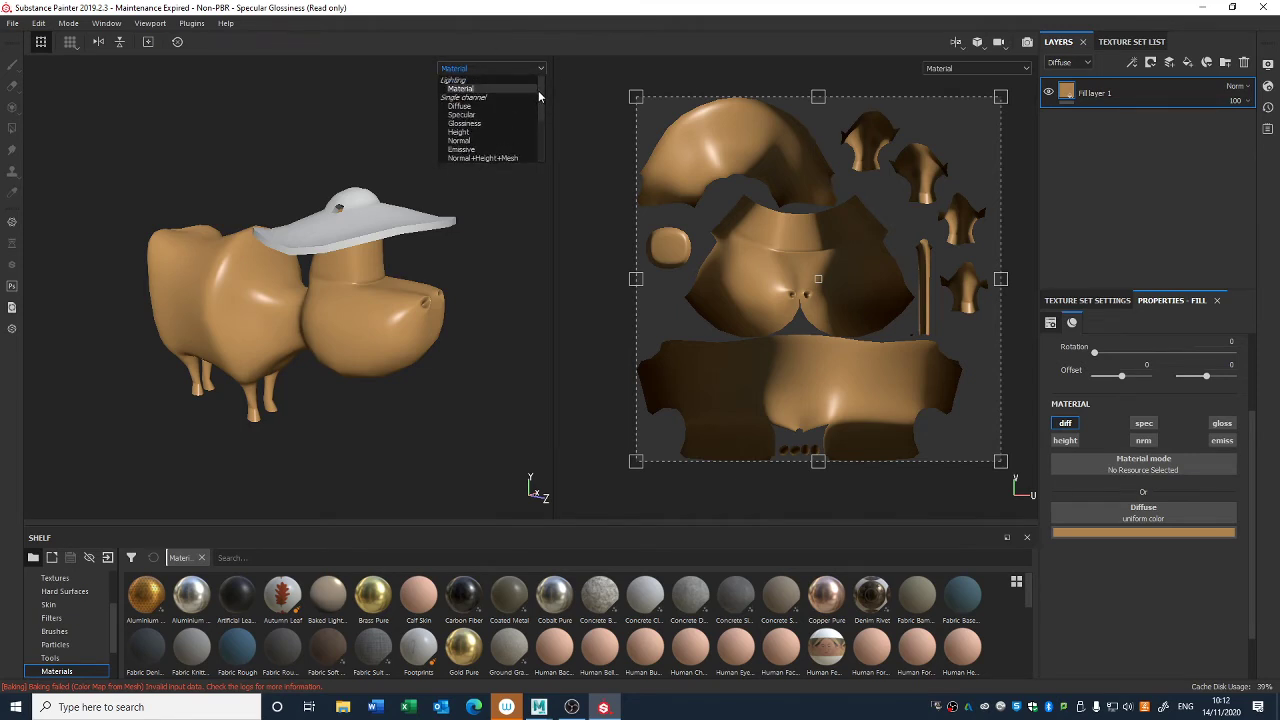
{"action": "left_click", "coordinate": [510, 134]}
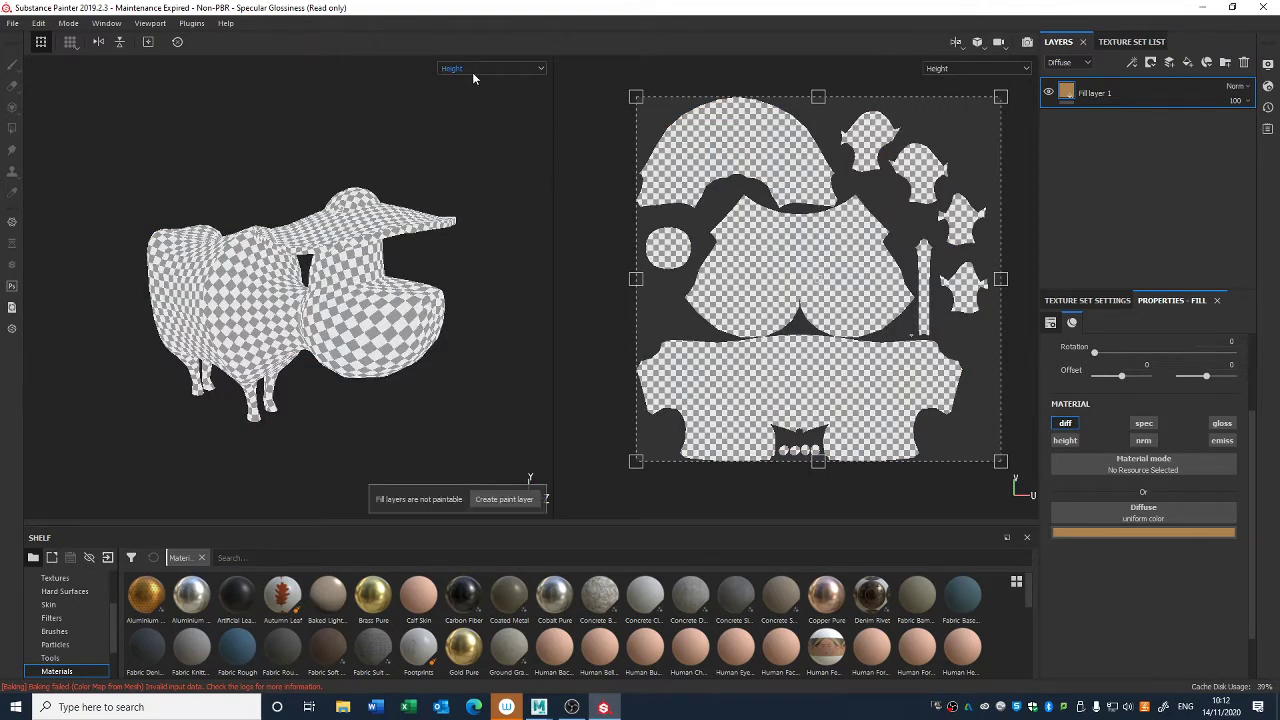
{"action": "left_click", "coordinate": [474, 69]}
{"action": "left_click", "coordinate": [485, 141]}
{"action": "mouse_move", "coordinate": [469, 151]}
{"action": "left_mouse_down", "text": "alt"}
{"action": "mouse_move", "coordinate": [483, 151]}
{"action": "mouse_move", "coordinate": [452, 153]}
{"action": "left_mouse_up", "text": "alt"}
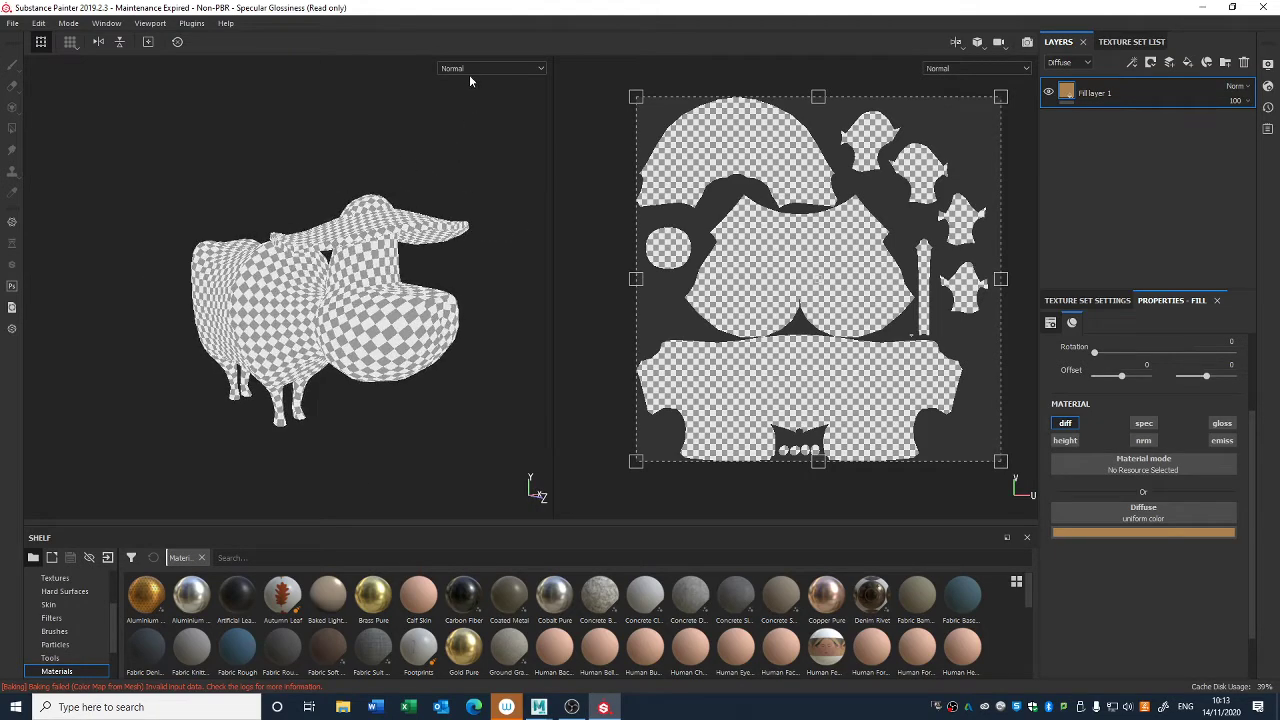
- Display the baked Normal mesh map and the Curvature mesh map on the cow and examine them
{"action": "left_click", "coordinate": [496, 69]}
{"action": "scroll", "coordinate": [544, 99], "scroll_direction": "down", "scroll_amount": 3}
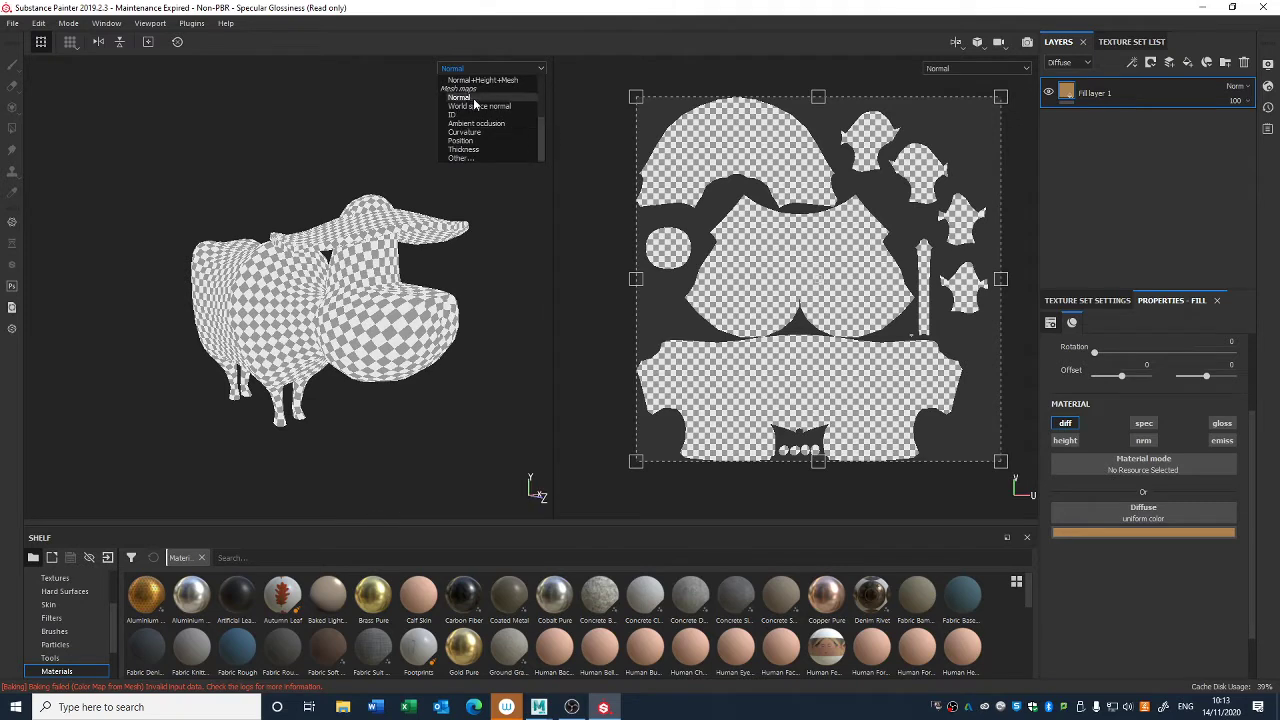
{"action": "left_click", "coordinate": [1092, 300]}
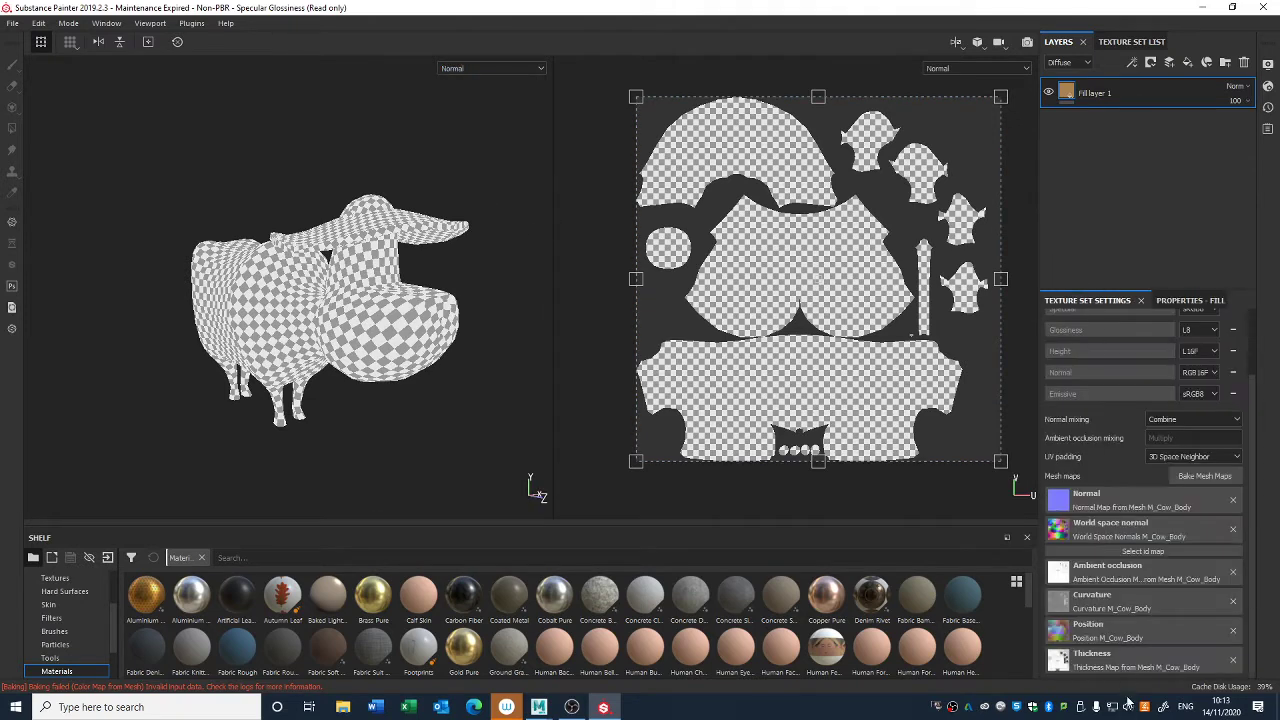
{"action": "left_click", "coordinate": [483, 71]}
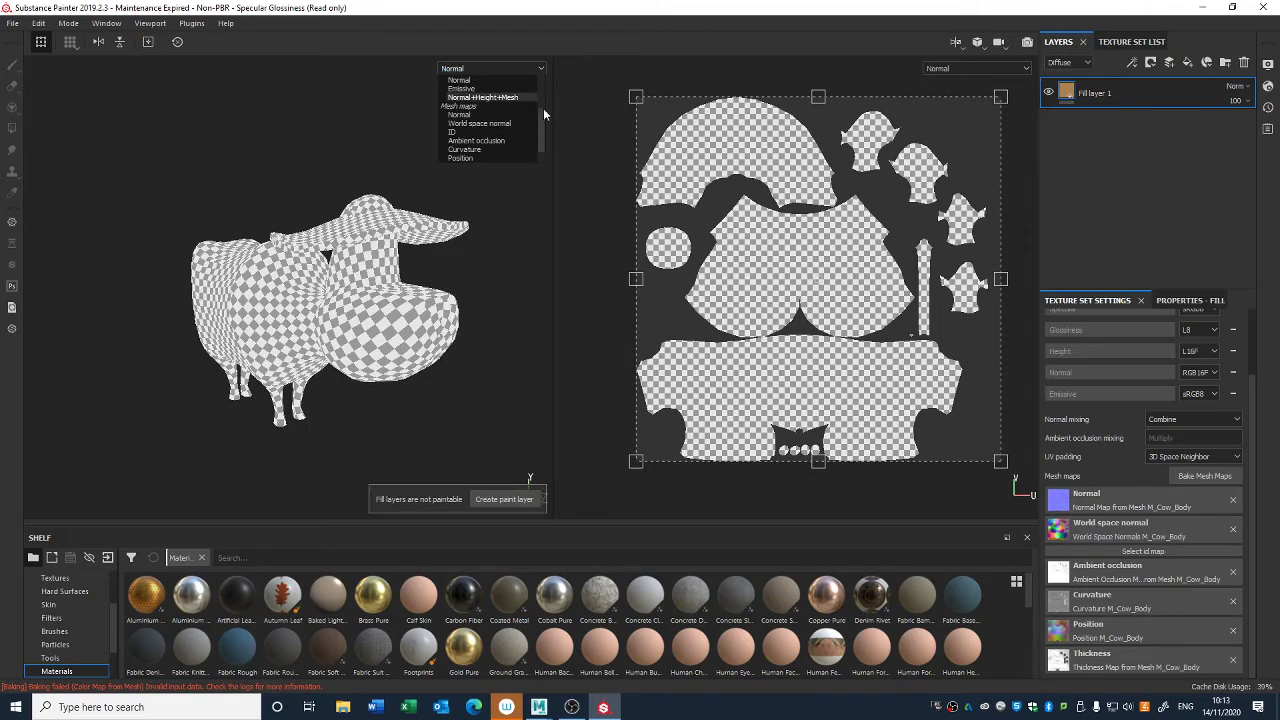
{"action": "left_click_drag", "start_coordinate": [543, 108], "coordinate": [542, 120]}
{"action": "left_click", "coordinate": [498, 98]}
{"action": "left_click_drag", "start_coordinate": [435, 278], "coordinate": [459, 321], "text": "alt"}
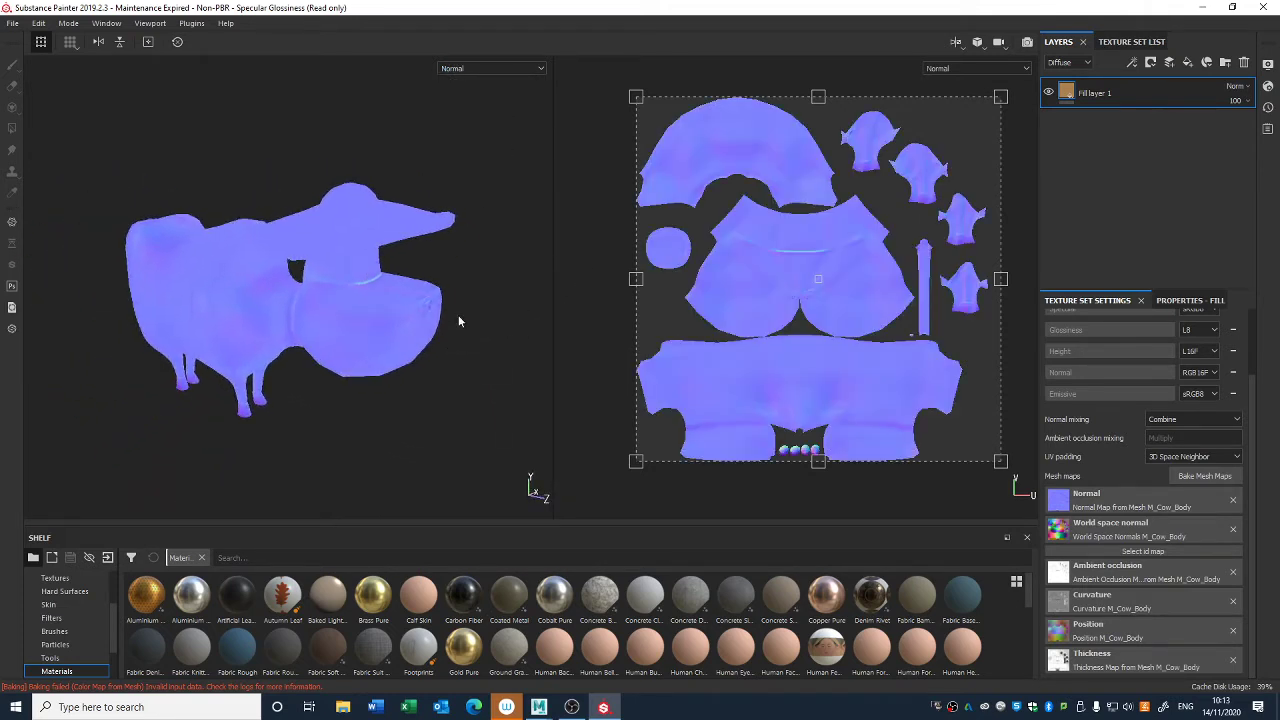
{"action": "left_click", "coordinate": [462, 69]}
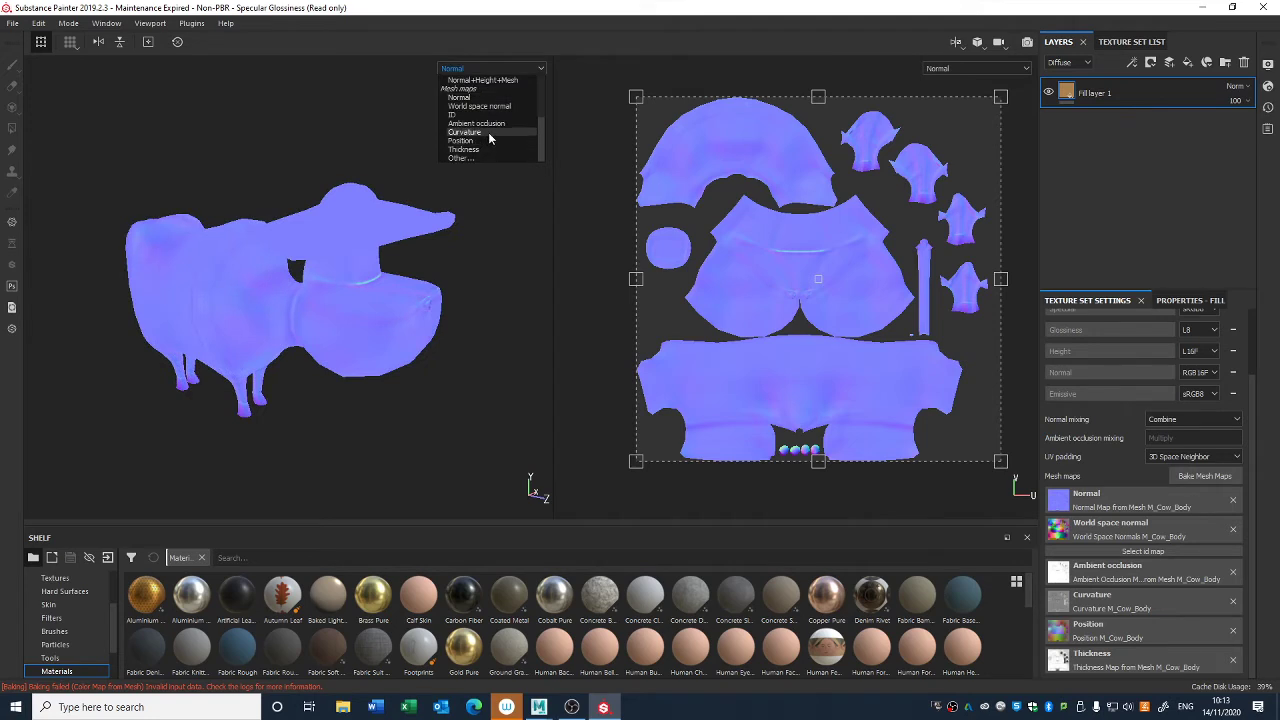
{"action": "left_click", "coordinate": [491, 138]}
{"action": "left_click_drag", "start_coordinate": [490, 225], "coordinate": [514, 236], "text": "alt"}
- Set the viewport to show only the Diffuse channel and check the cow's flat base colour
{"action": "left_click", "coordinate": [500, 69]}
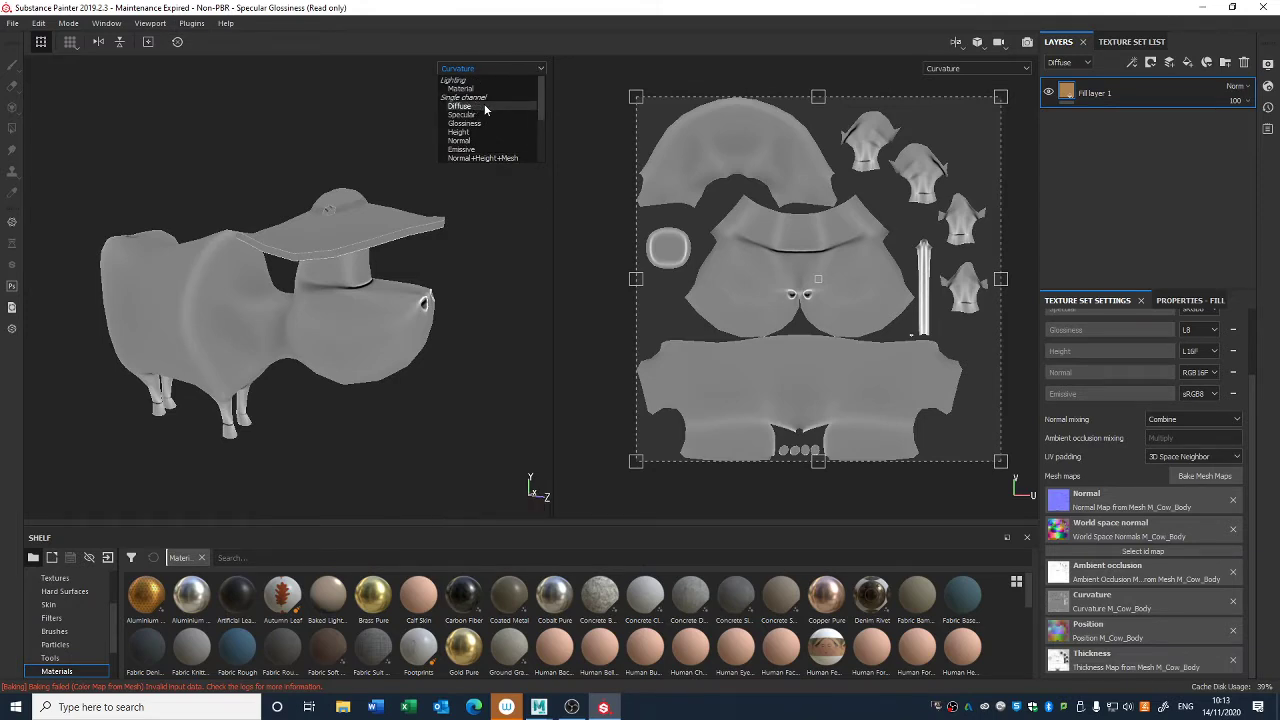
{"action": "left_click", "coordinate": [485, 107]}
{"action": "left_click_drag", "start_coordinate": [494, 177], "coordinate": [456, 268], "text": "alt"}
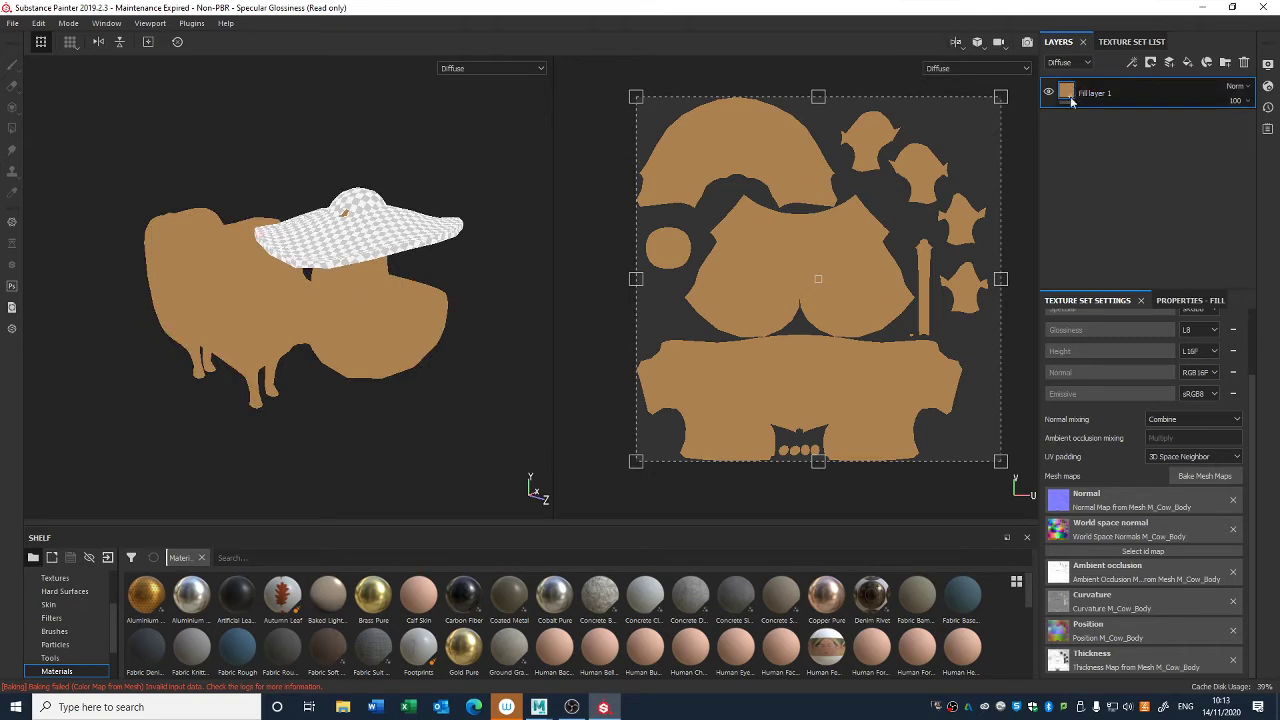
{"action": "left_click_drag", "start_coordinate": [473, 452], "coordinate": [490, 416], "text": "alt"}
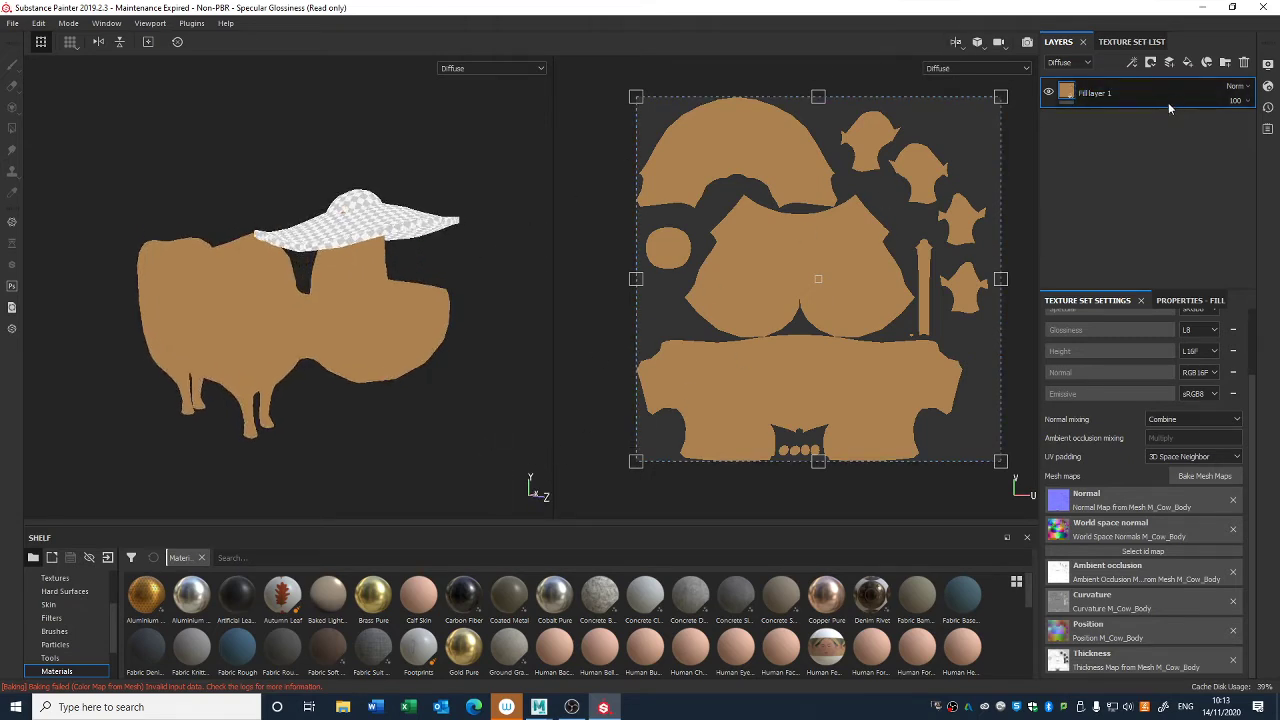
- Duplicate Fill layer 1 and set the copy's diffuse colour to a dark brown
{"action": "left_click", "coordinate": [1205, 300]}
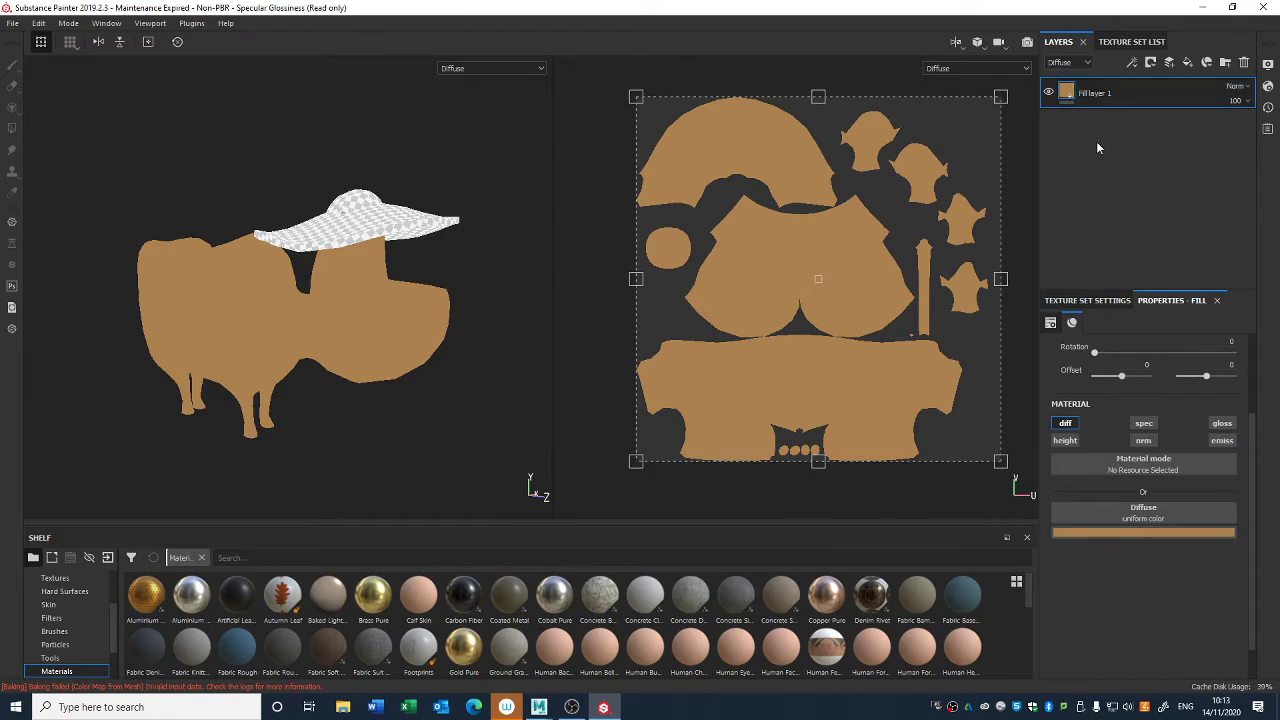
{"action": "key", "text": "ctrl+d"}
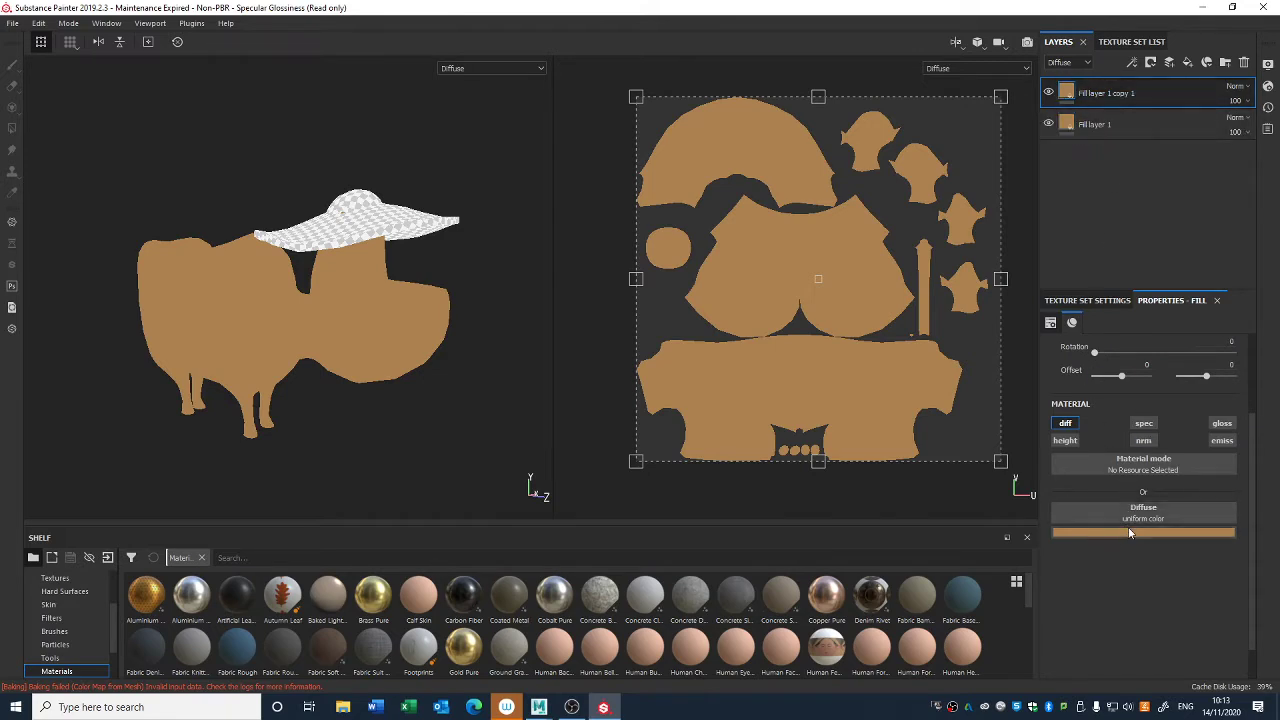
{"action": "left_click", "coordinate": [1128, 533]}
{"action": "left_click_drag", "start_coordinate": [1154, 580], "coordinate": [1160, 625]}
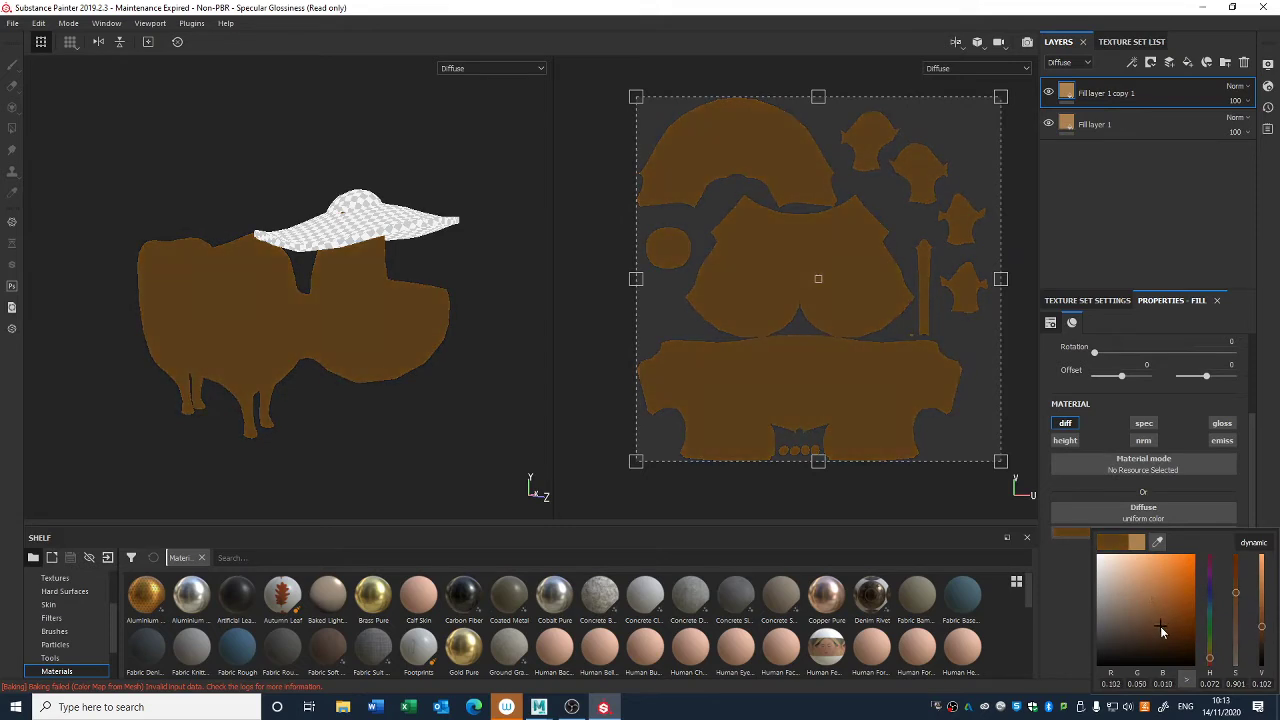
- Add a black mask to the dark brown fill layer, try a brush stroke on the cow's head and undo it
{"action": "right_click", "coordinate": [1067, 94]}
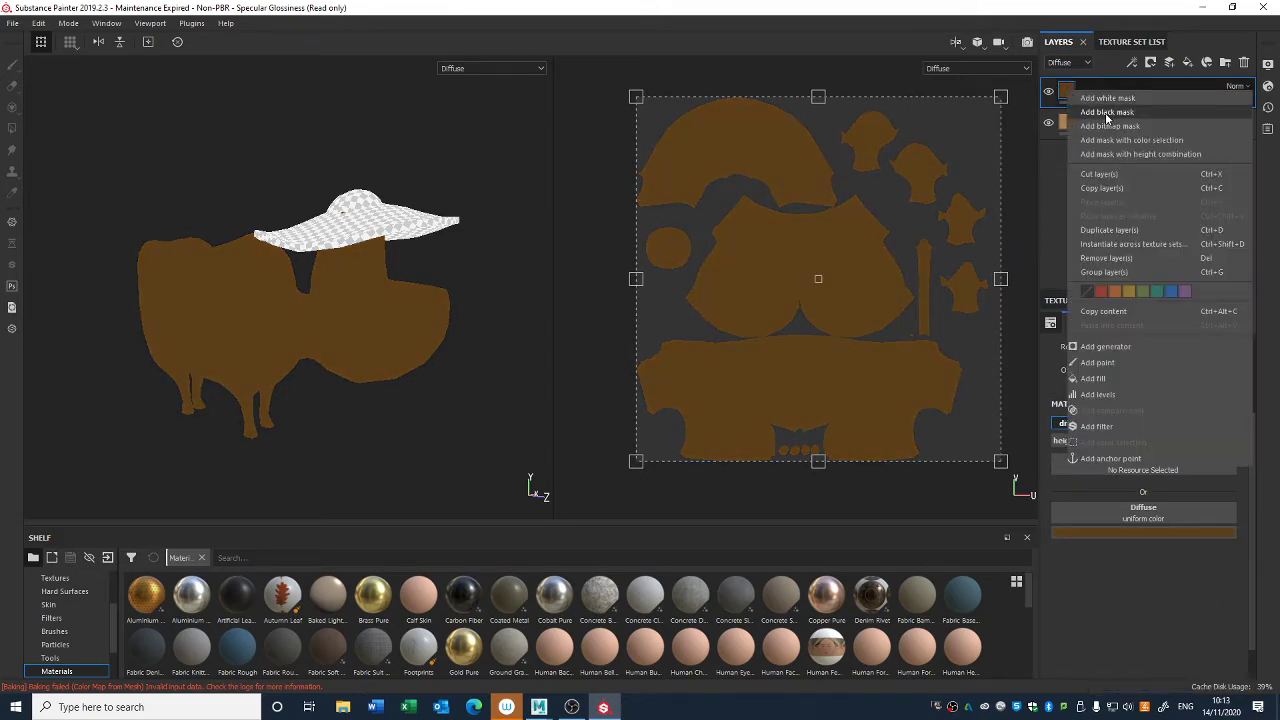
{"action": "left_click", "coordinate": [1107, 112]}
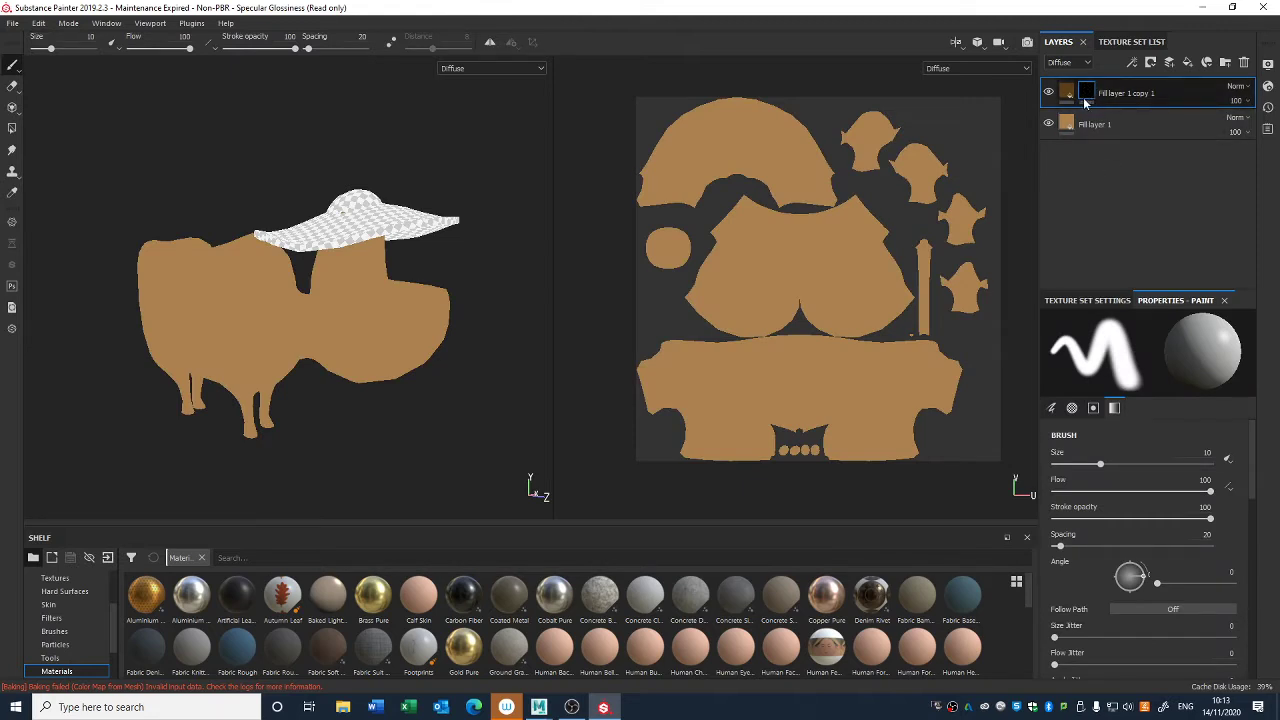
{"action": "mouse_move", "coordinate": [386, 349]}
{"action": "left_mouse_down"}
{"action": "mouse_move", "coordinate": [400, 310]}
{"action": "mouse_move", "coordinate": [345, 300]}
{"action": "mouse_move", "coordinate": [438, 373]}
{"action": "left_mouse_up"}
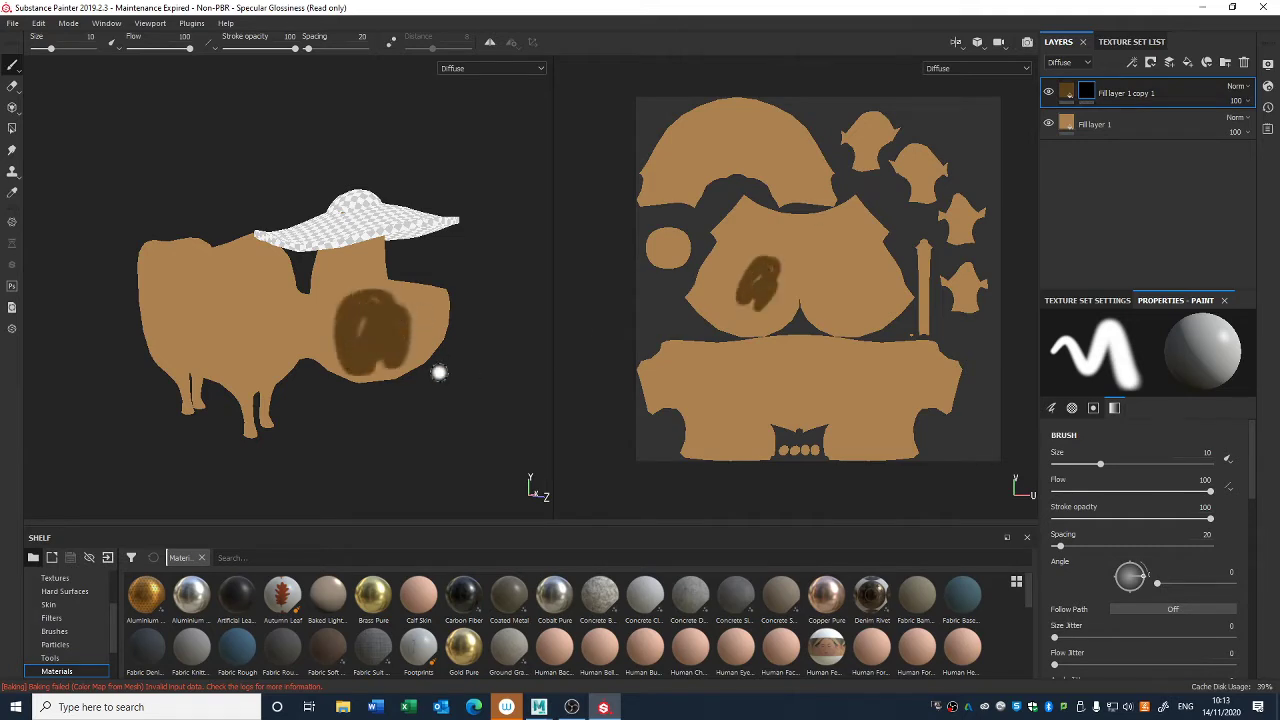
{"action": "key", "text": "ctrl+z"}
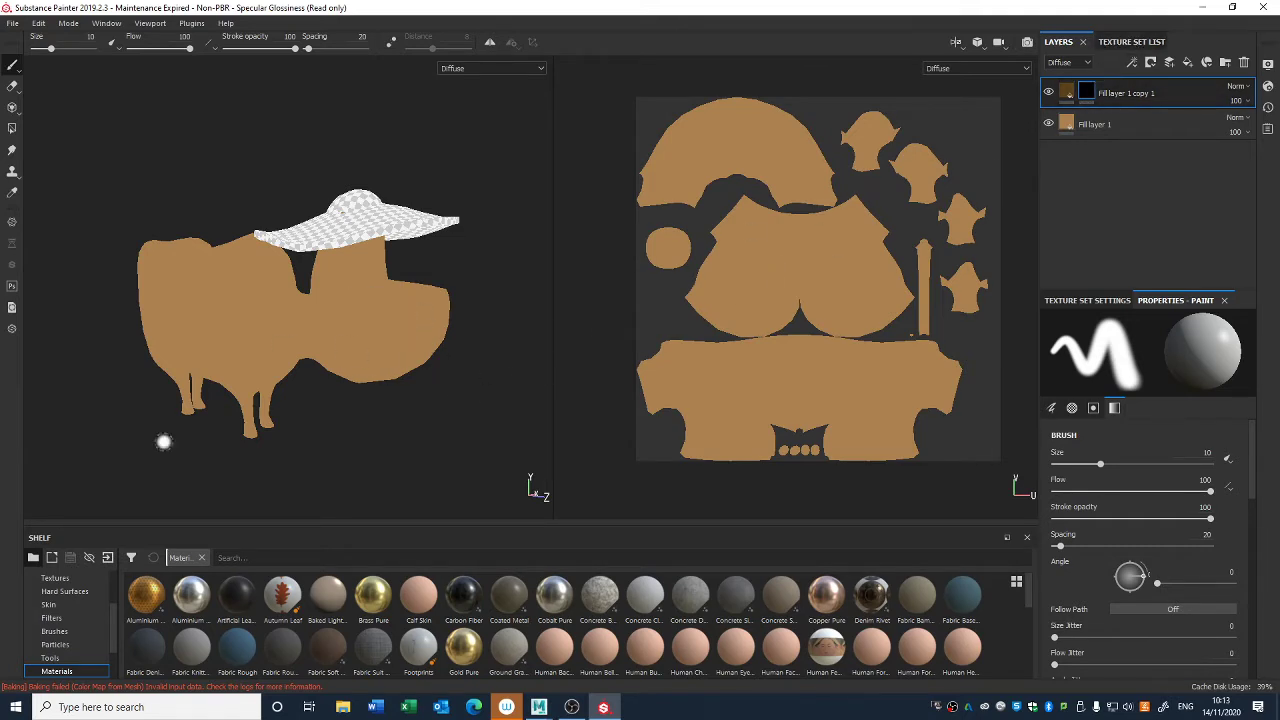
- Add a generator to the dark brown layer's mask and try Dripping Rust on it
{"action": "right_click", "coordinate": [1087, 93]}
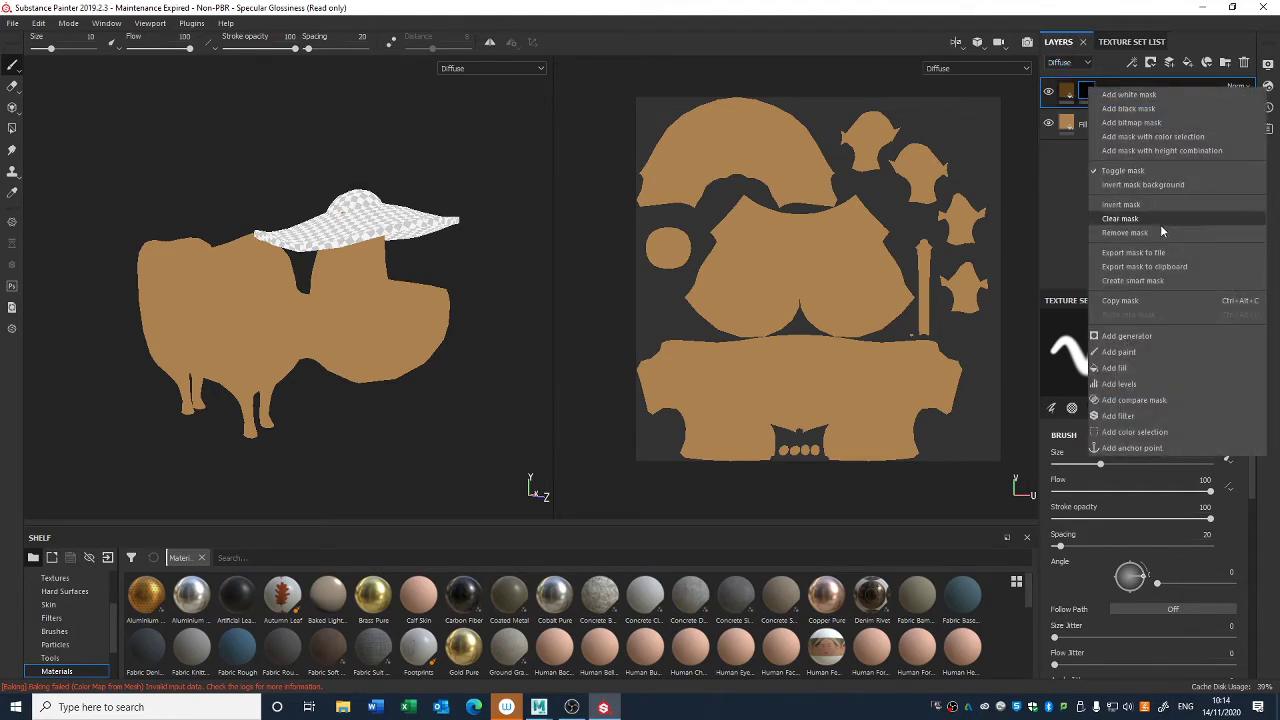
{"action": "left_click", "coordinate": [1140, 337]}
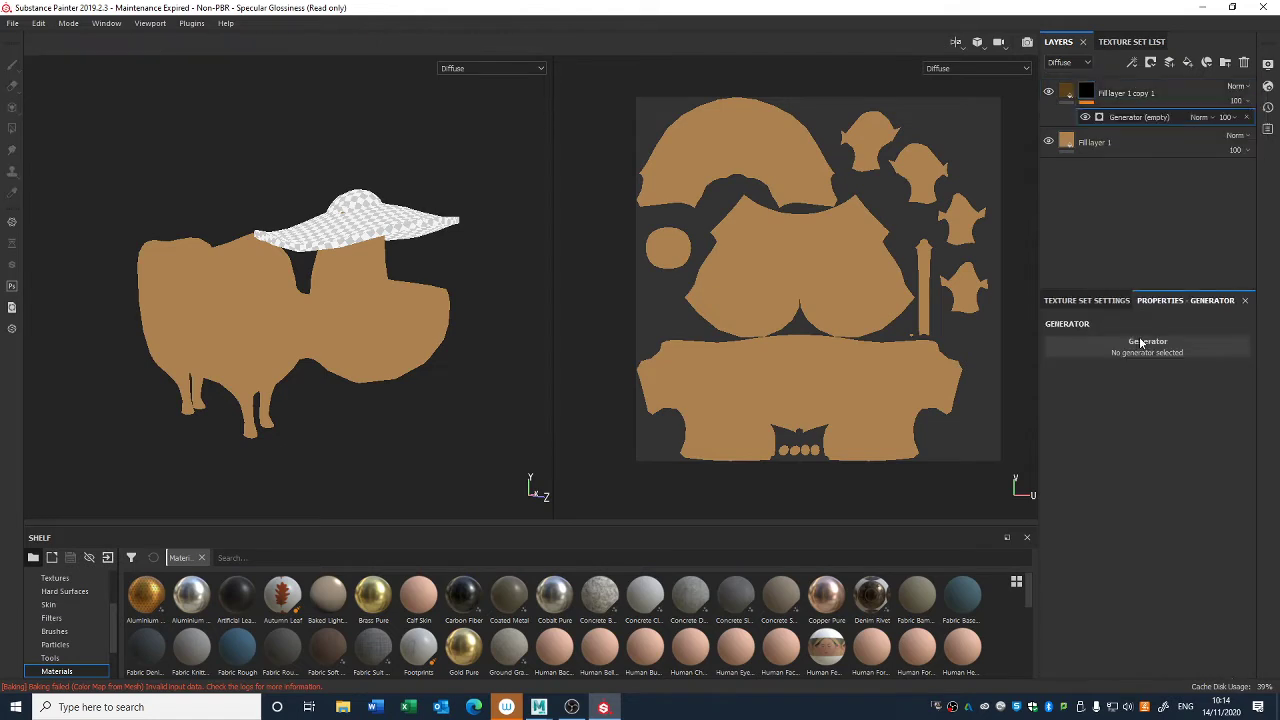
{"action": "left_click", "coordinate": [1150, 347]}
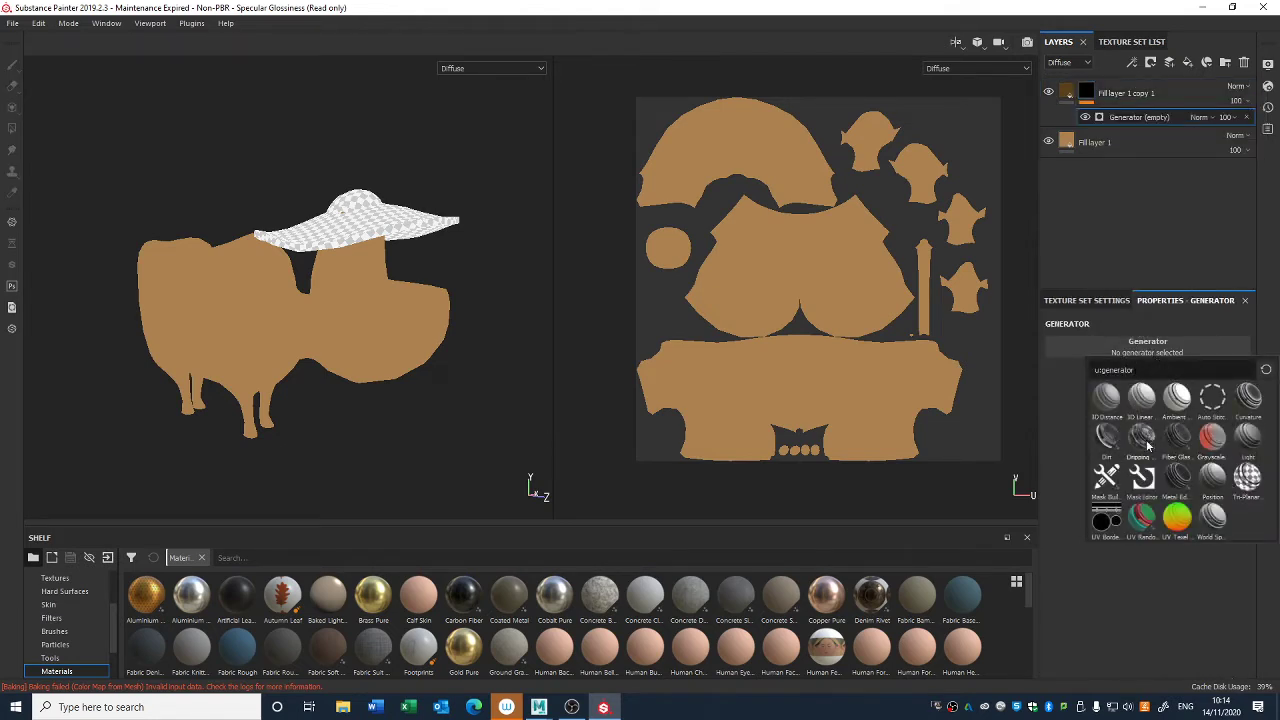
{"action": "left_click", "coordinate": [1143, 437]}
- Try the Dirt generator on the mask, and clear the generator selection
{"action": "left_click", "coordinate": [1122, 350]}
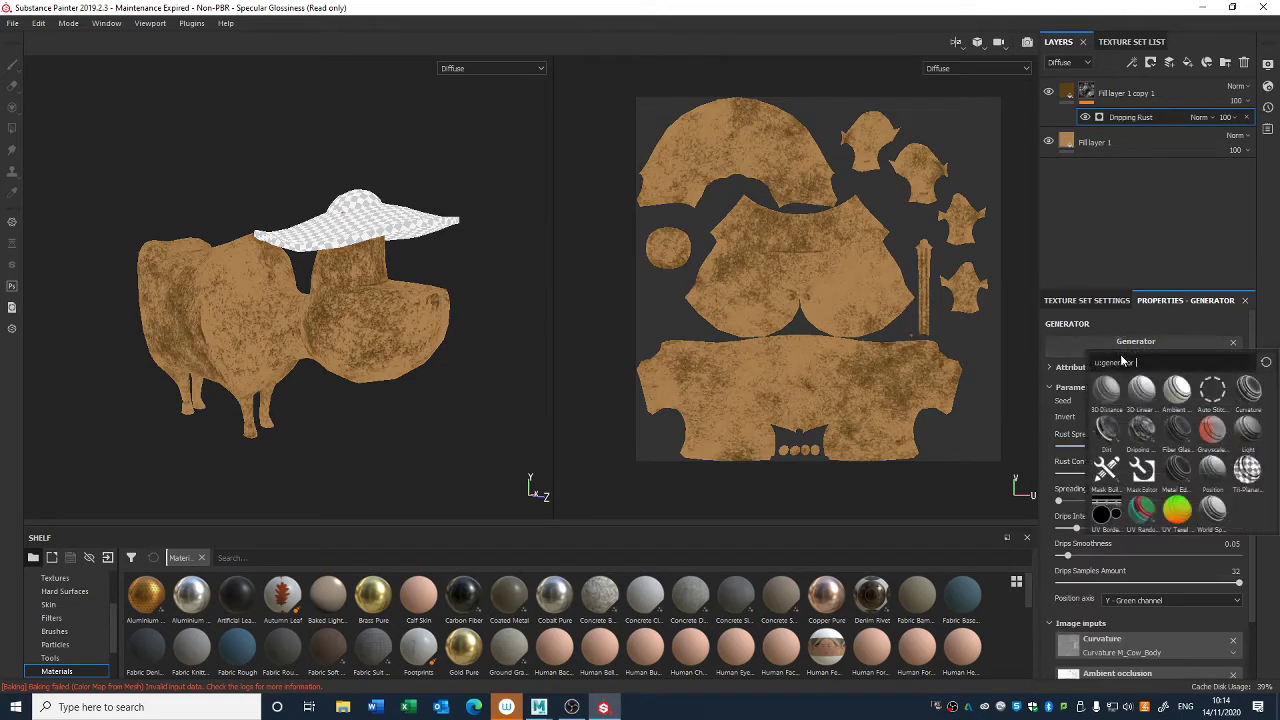
{"action": "left_click", "coordinate": [1115, 432]}
{"action": "left_click", "coordinate": [1165, 347]}
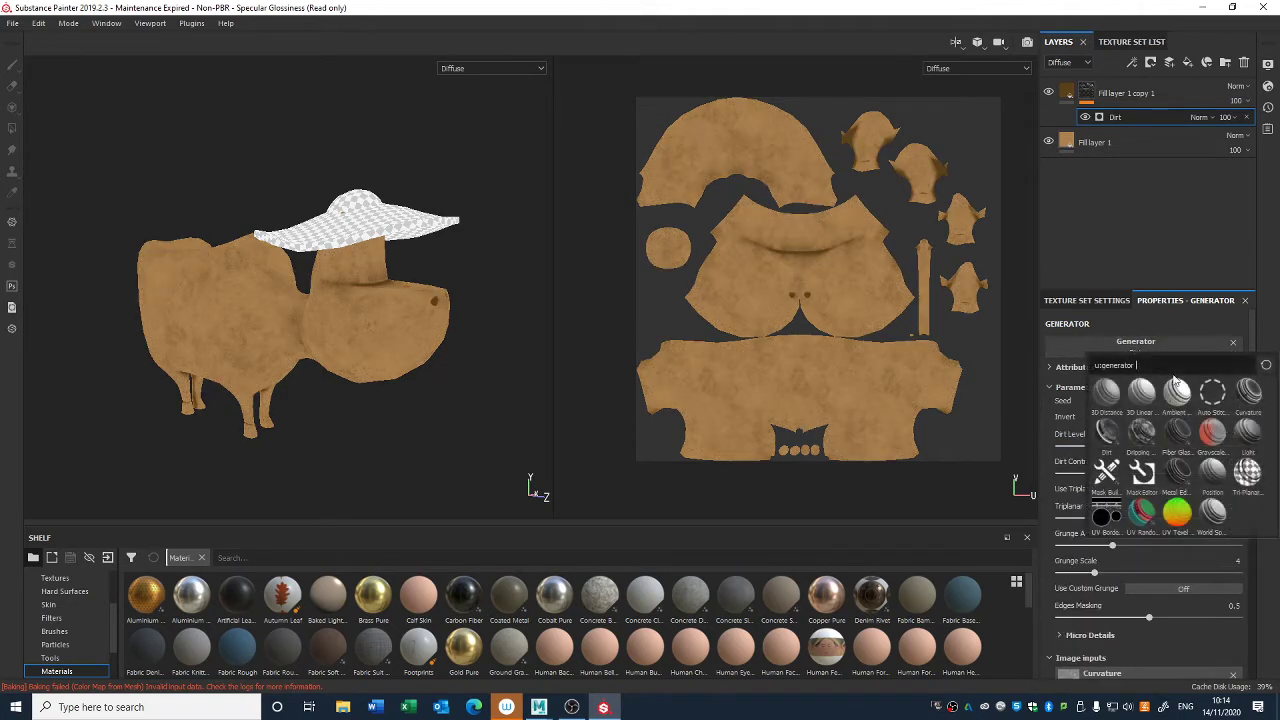
{"action": "left_click", "coordinate": [1233, 345]}
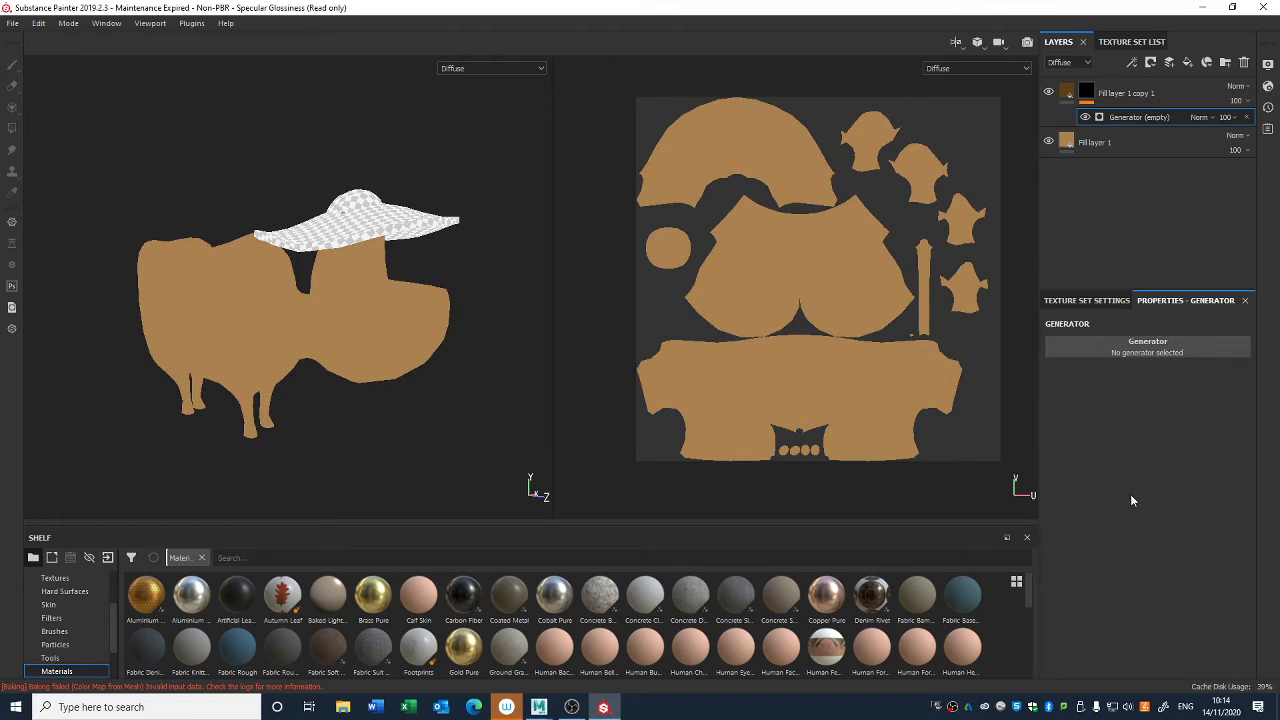
- Assign the Curvature generator to the dark brown layer's mask and set its Global Balance to 0.17
{"action": "left_click", "coordinate": [1147, 346]}
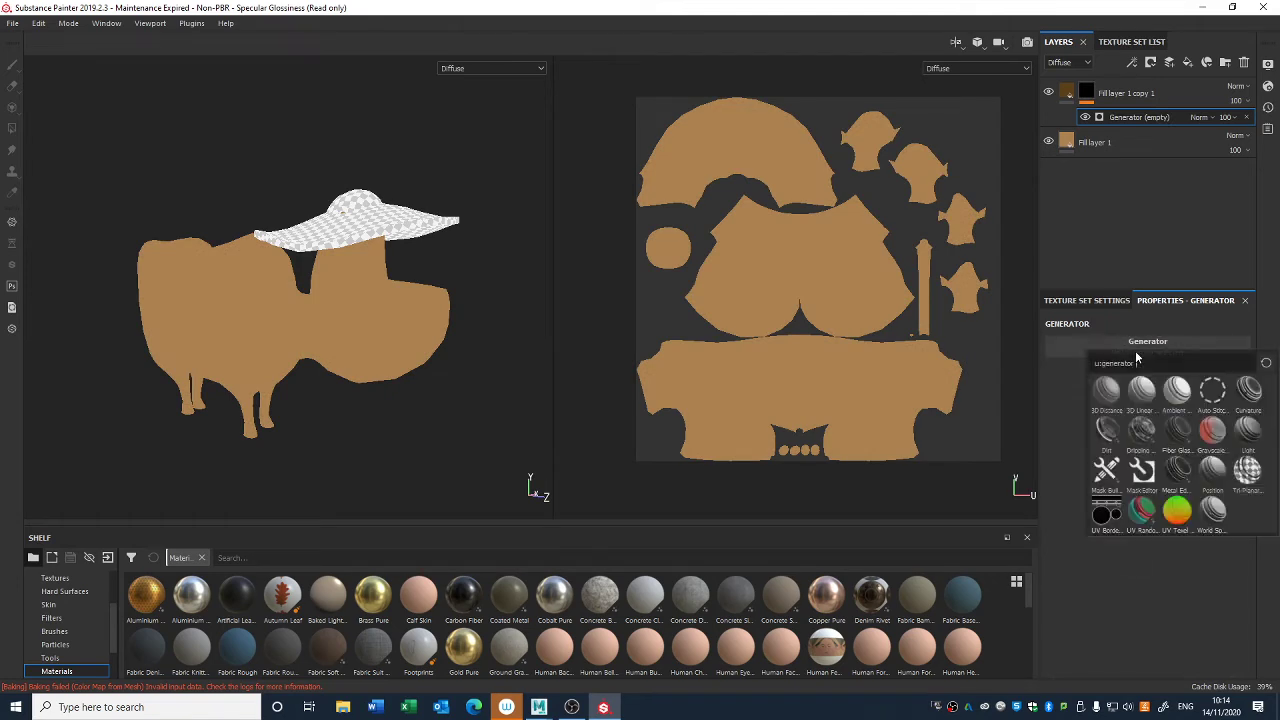
{"action": "left_click", "coordinate": [1250, 392]}
{"action": "left_click_drag", "start_coordinate": [520, 450], "coordinate": [453, 415], "text": "alt"}
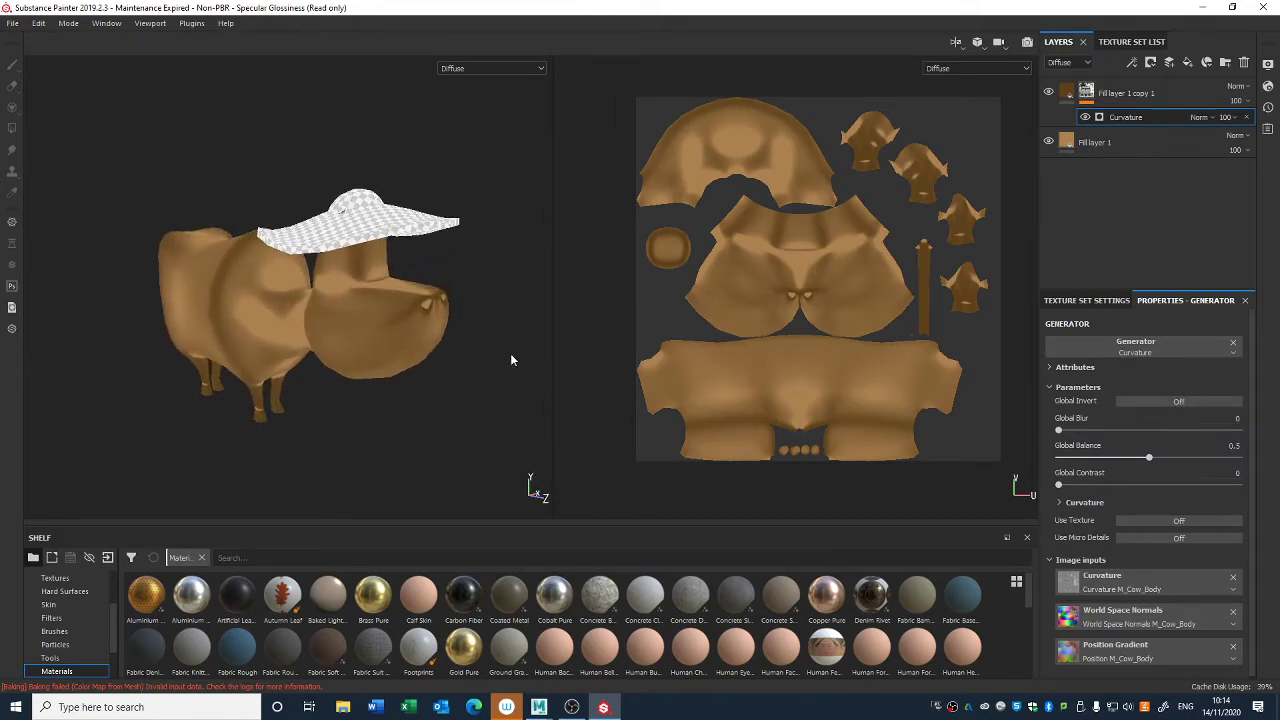
{"action": "left_click_drag", "start_coordinate": [1066, 433], "coordinate": [1078, 428]}
{"action": "mouse_move", "coordinate": [1143, 458]}
{"action": "left_mouse_down"}
{"action": "mouse_move", "coordinate": [1168, 456]}
{"action": "mouse_move", "coordinate": [1116, 458]}
{"action": "left_mouse_up"}
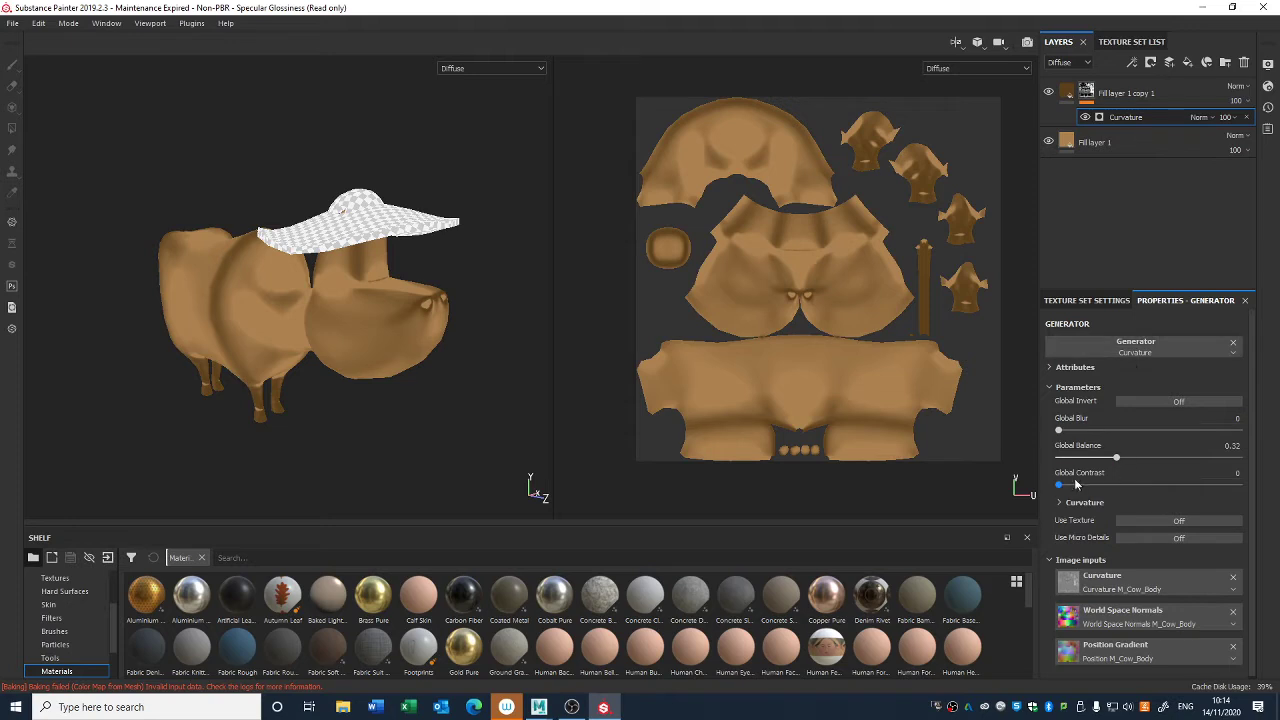
{"action": "mouse_move", "coordinate": [1116, 458]}
{"action": "left_mouse_down"}
{"action": "mouse_move", "coordinate": [1096, 458]}
{"action": "mouse_move", "coordinate": [1089, 475]}
{"action": "left_mouse_up"}
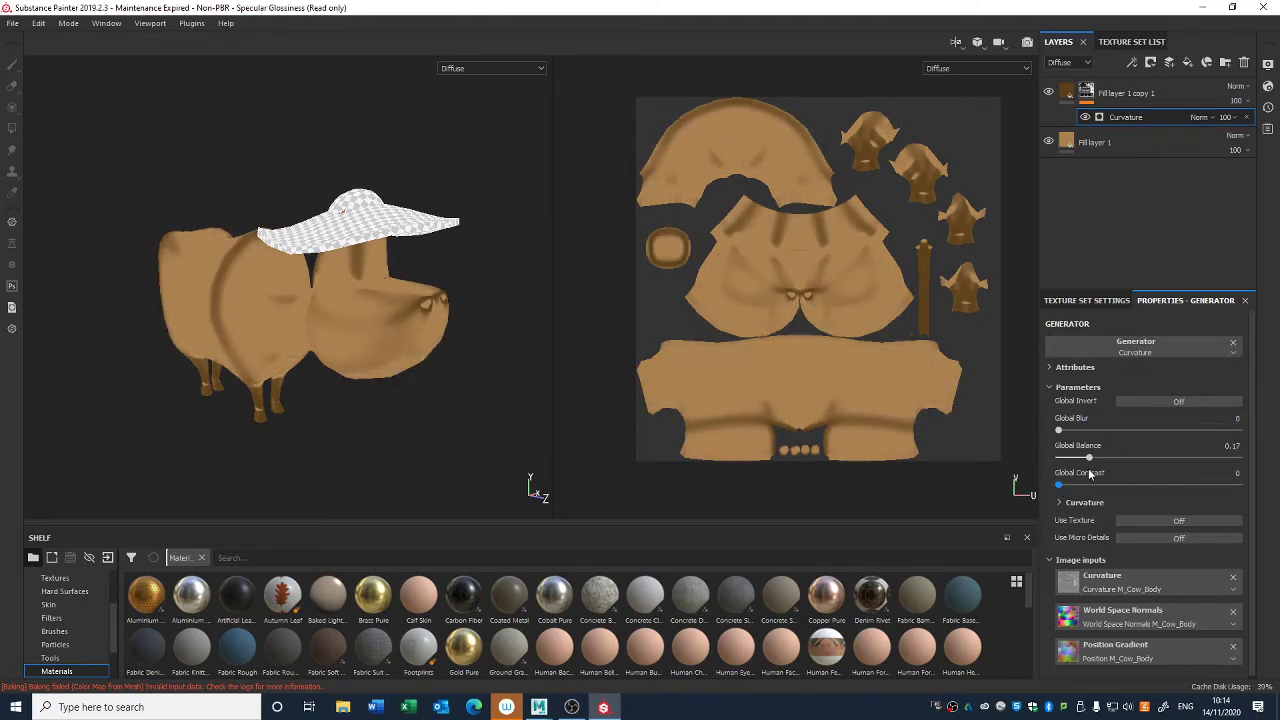
- Try inverting the generator's curvature and set Global Balance to 0.38
{"action": "left_click", "coordinate": [1061, 504]}
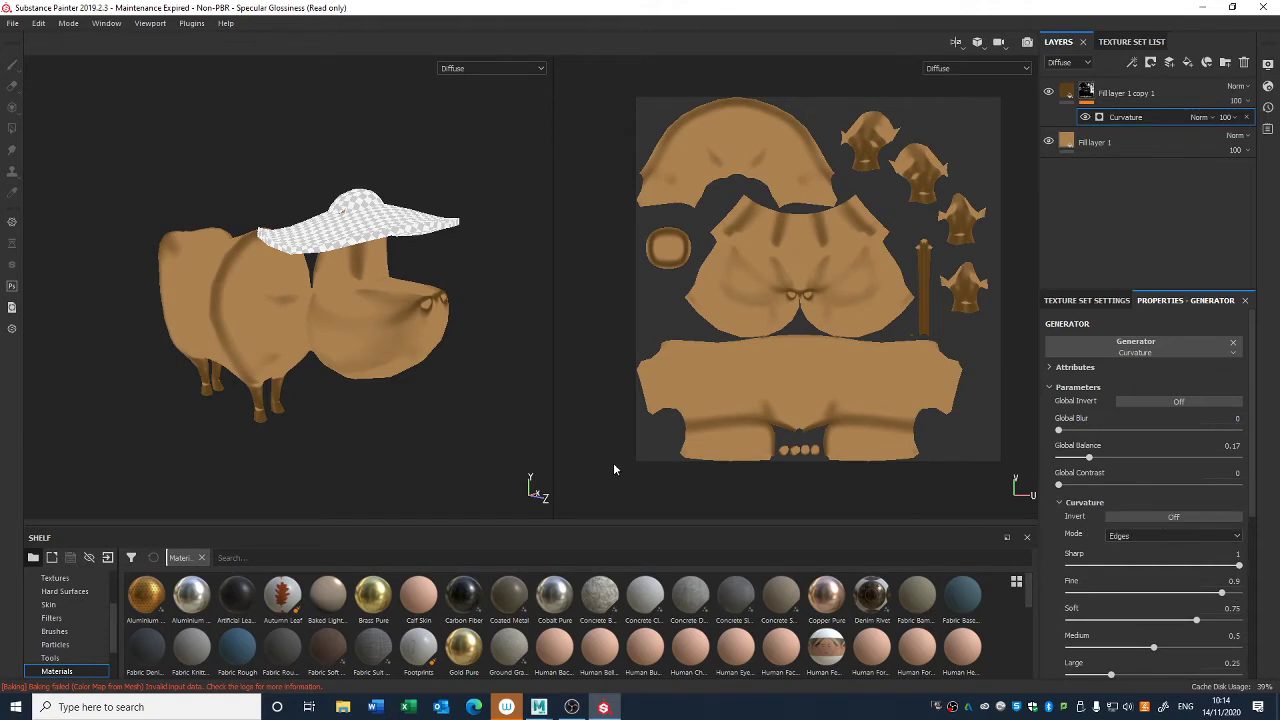
{"action": "left_click", "coordinate": [1123, 516]}
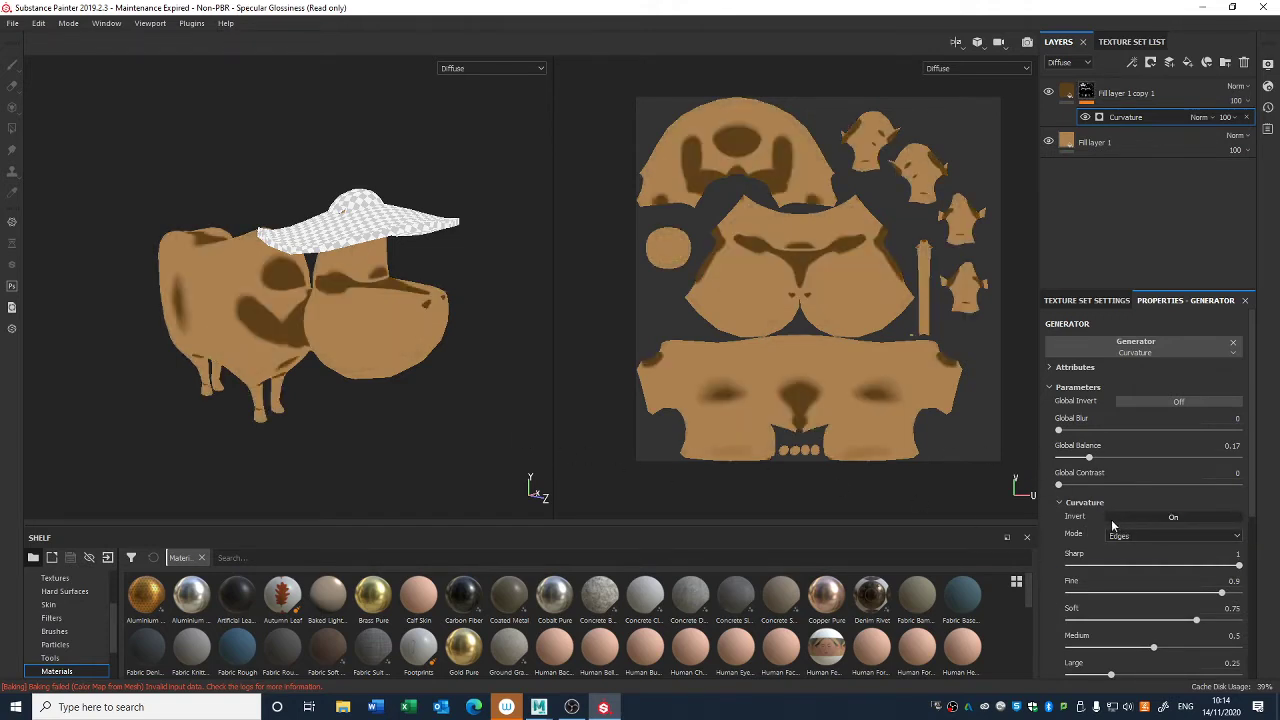
{"action": "left_click_drag", "start_coordinate": [1089, 457], "coordinate": [1127, 457]}
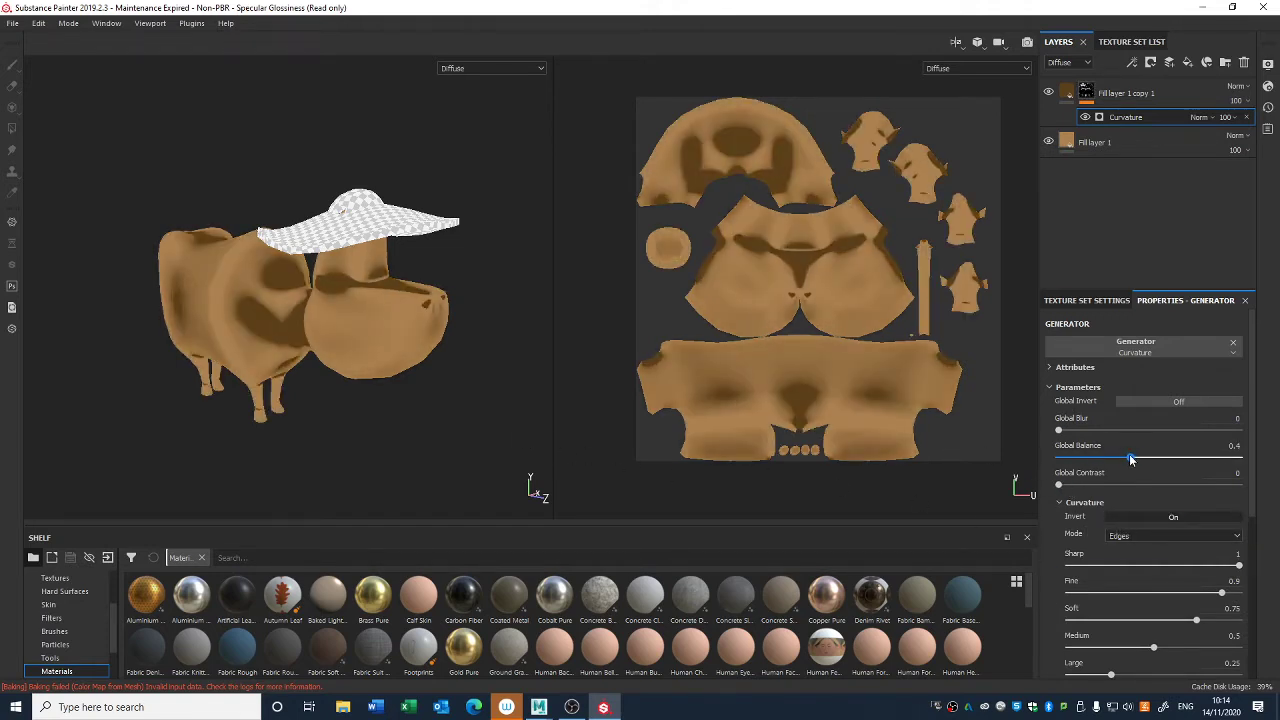
{"action": "mouse_move", "coordinate": [1059, 485]}
{"action": "left_mouse_down"}
{"action": "mouse_move", "coordinate": [1090, 485]}
{"action": "mouse_move", "coordinate": [1045, 486]}
{"action": "left_mouse_up"}
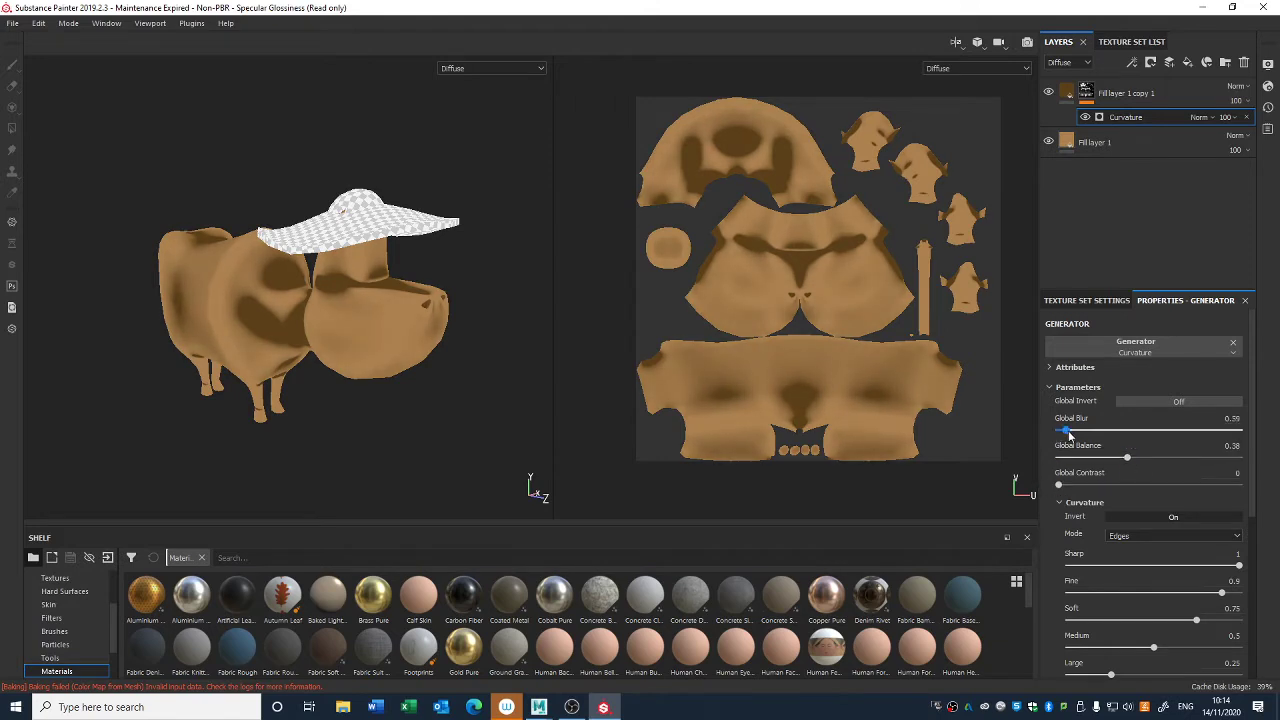
- Try curvature values of Sharp 0.44, Fine 0.71, Huge 0.06 and Brightness 0.31 in the generator
{"action": "scroll", "coordinate": [1250, 480], "scroll_direction": "down", "scroll_amount": 1}
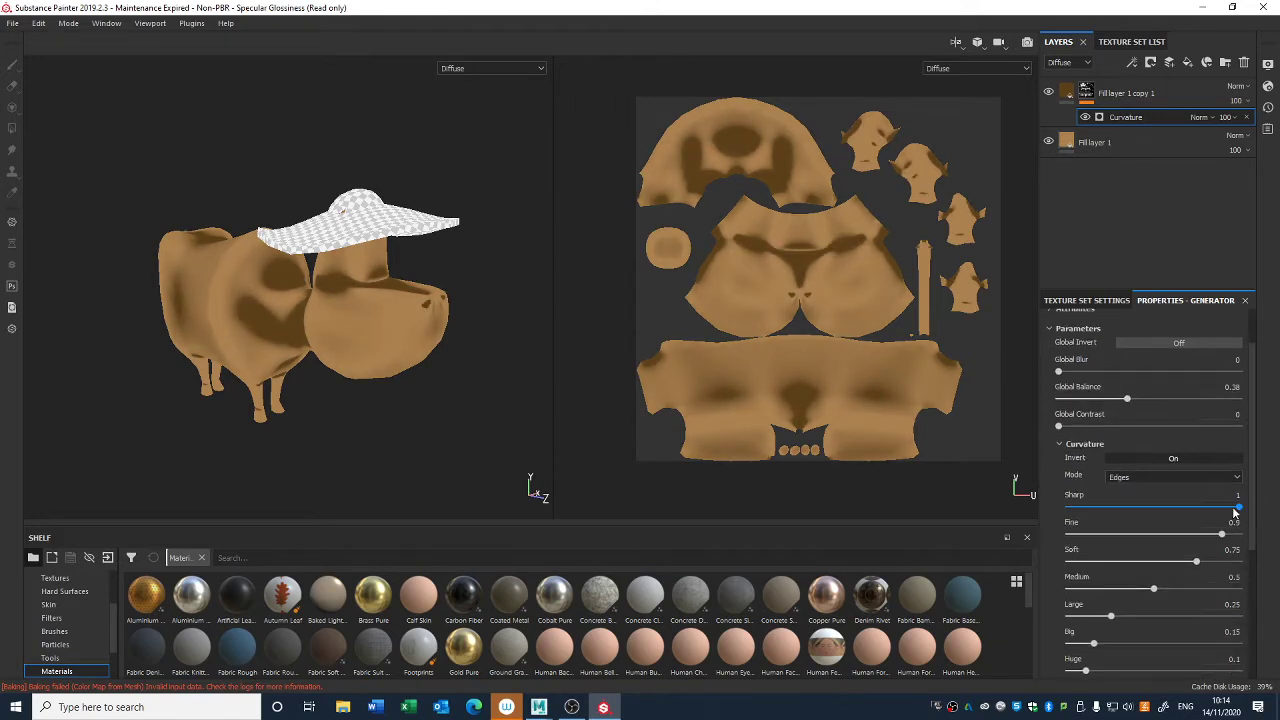
{"action": "left_click_drag", "start_coordinate": [1239, 508], "coordinate": [1184, 537]}
{"action": "scroll", "coordinate": [1232, 577], "scroll_direction": "down", "scroll_amount": 1}
{"action": "mouse_move", "coordinate": [1090, 599]}
{"action": "left_mouse_down"}
{"action": "mouse_move", "coordinate": [1148, 604]}
{"action": "mouse_move", "coordinate": [1078, 600]}
{"action": "left_mouse_up"}
{"action": "mouse_move", "coordinate": [1153, 653]}
{"action": "left_mouse_down"}
{"action": "mouse_move", "coordinate": [1101, 657]}
{"action": "mouse_move", "coordinate": [1167, 653]}
{"action": "left_mouse_up"}
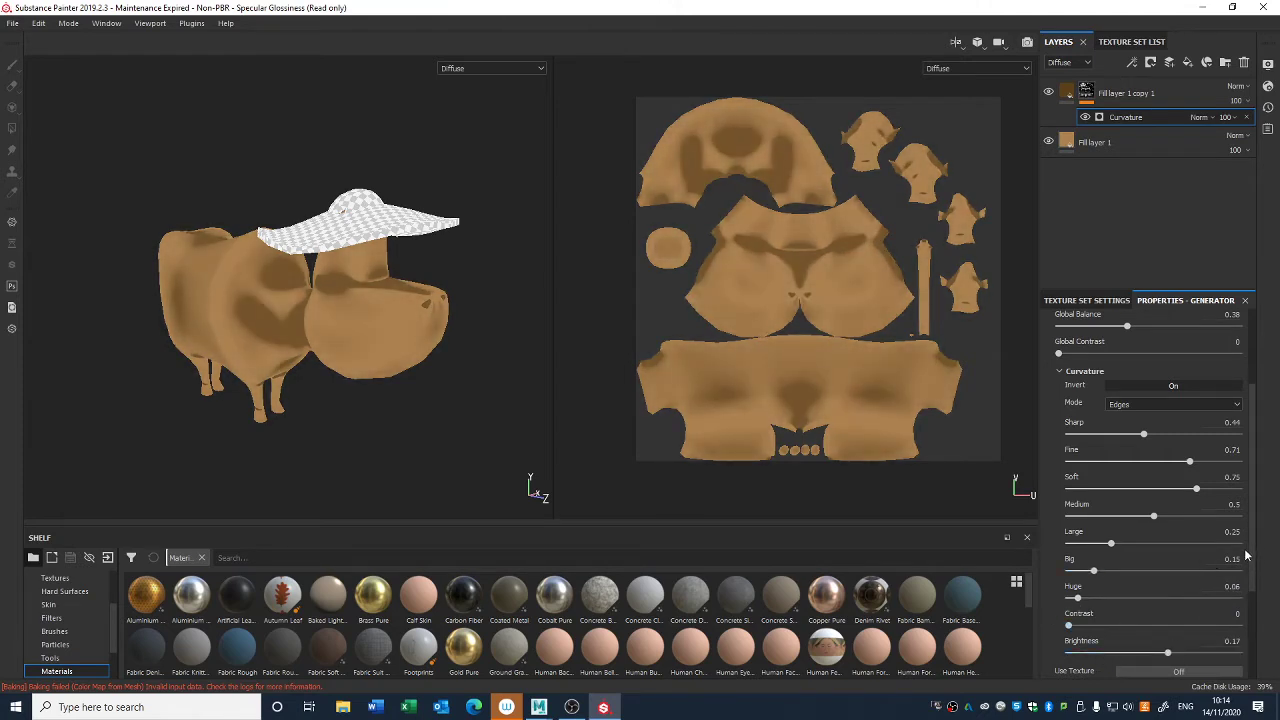
{"action": "mouse_move", "coordinate": [1174, 657]}
{"action": "left_mouse_down"}
{"action": "mouse_move", "coordinate": [1194, 661]}
{"action": "mouse_move", "coordinate": [1179, 660]}
{"action": "left_mouse_up"}
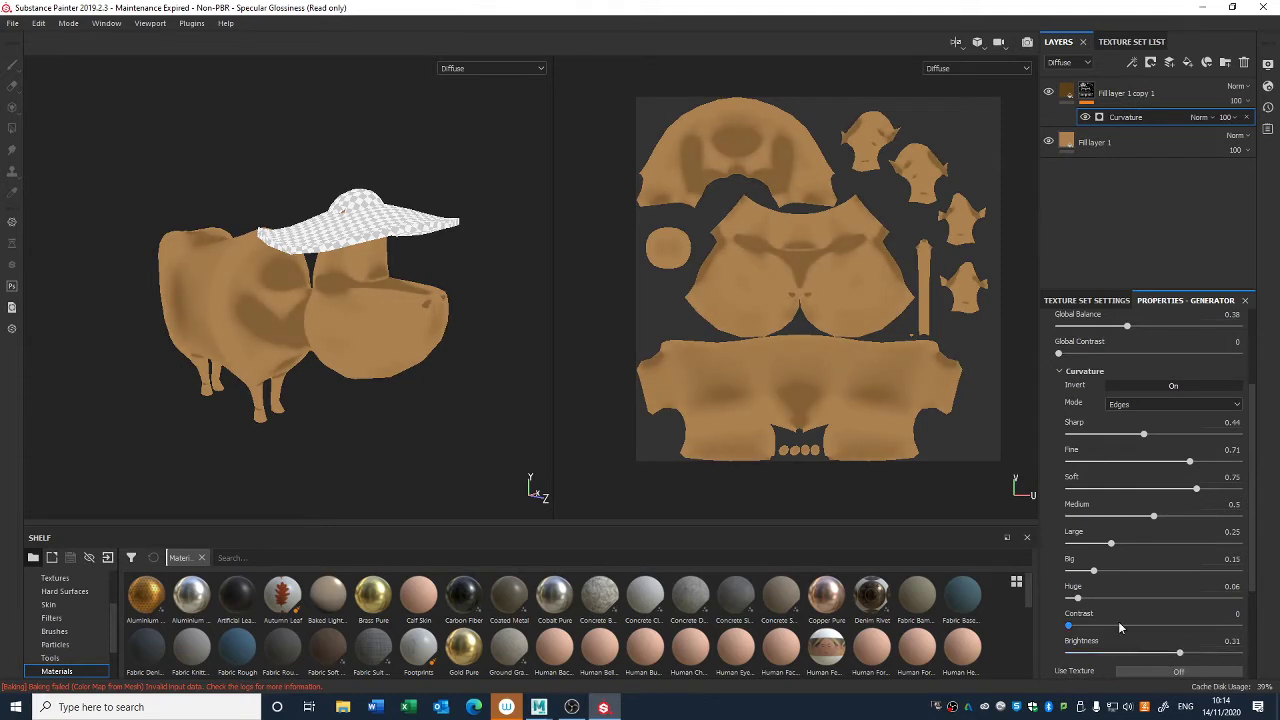
- Undo the curvature detail, brightness, balance and invert changes made to the generator
{"action": "left_click_drag", "start_coordinate": [469, 424], "coordinate": [449, 421], "text": "alt"}
{"action": "key", "text": "ctrl+z"}
{"action": "key", "text": "ctrl+z"}
{"action": "key", "text": "ctrl+z"}
{"action": "key", "text": "ctrl+z"}
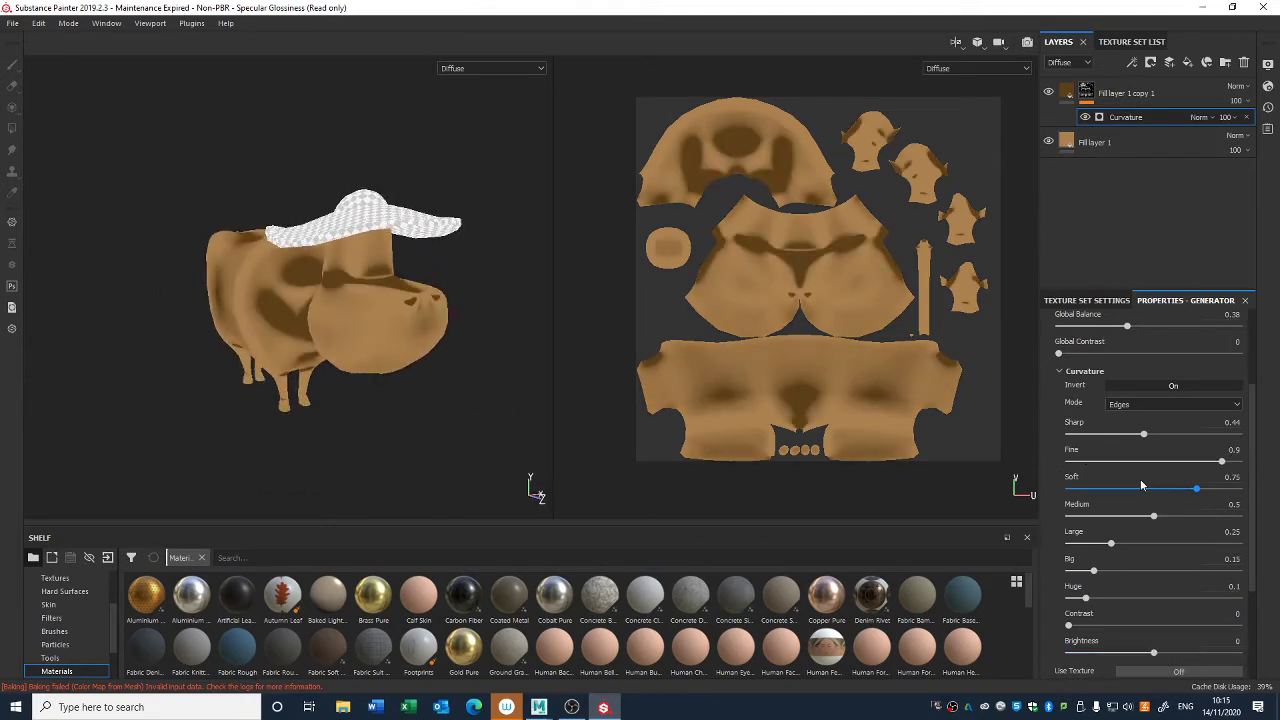
{"action": "key", "text": "ctrl+z"}
{"action": "key", "text": "ctrl+z"}
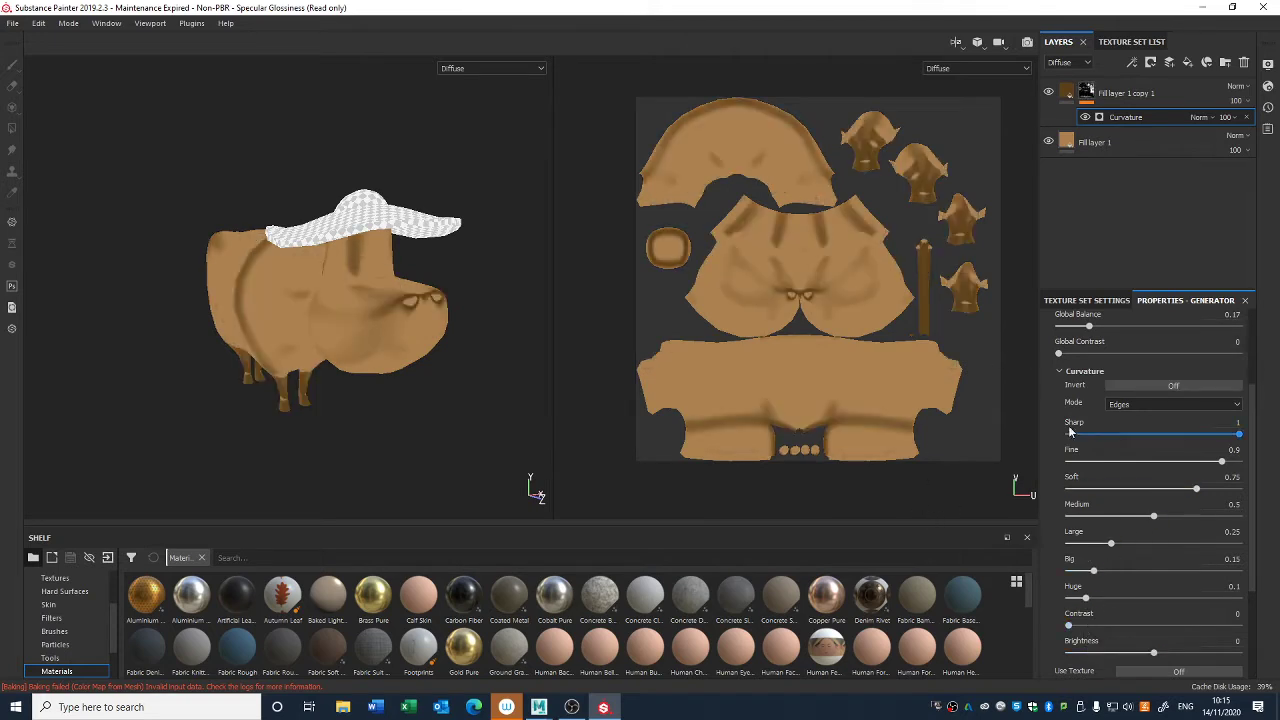
- Set the Curvature generator's Fine to 0.68, Soft 0.33, Medium 0.67, Large 0.15 and Big 0.34
{"action": "left_click_drag", "start_coordinate": [1202, 467], "coordinate": [1183, 517]}
{"action": "left_click_drag", "start_coordinate": [1111, 543], "coordinate": [1126, 571]}
{"action": "left_click_drag", "start_coordinate": [468, 484], "coordinate": [427, 397], "text": "alt"}
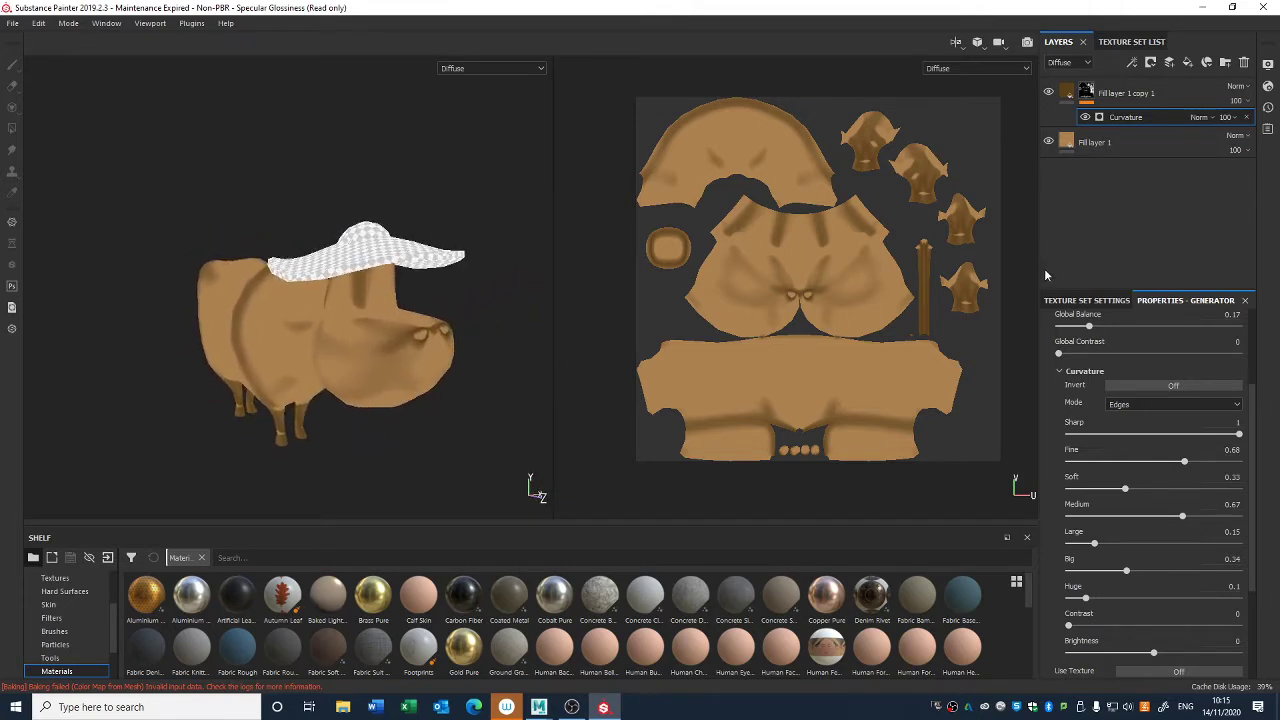
{"action": "left_click", "coordinate": [1108, 299]}
{"action": "left_click", "coordinate": [1204, 300]}
{"action": "scroll", "coordinate": [1258, 395], "scroll_direction": "up", "scroll_amount": 5}
- Duplicate the masked dark brown fill layer and set the copy's diffuse colour to a darker greyish brown, RGB 0.049, 0.038, 0.029
{"action": "left_click", "coordinate": [1086, 93]}
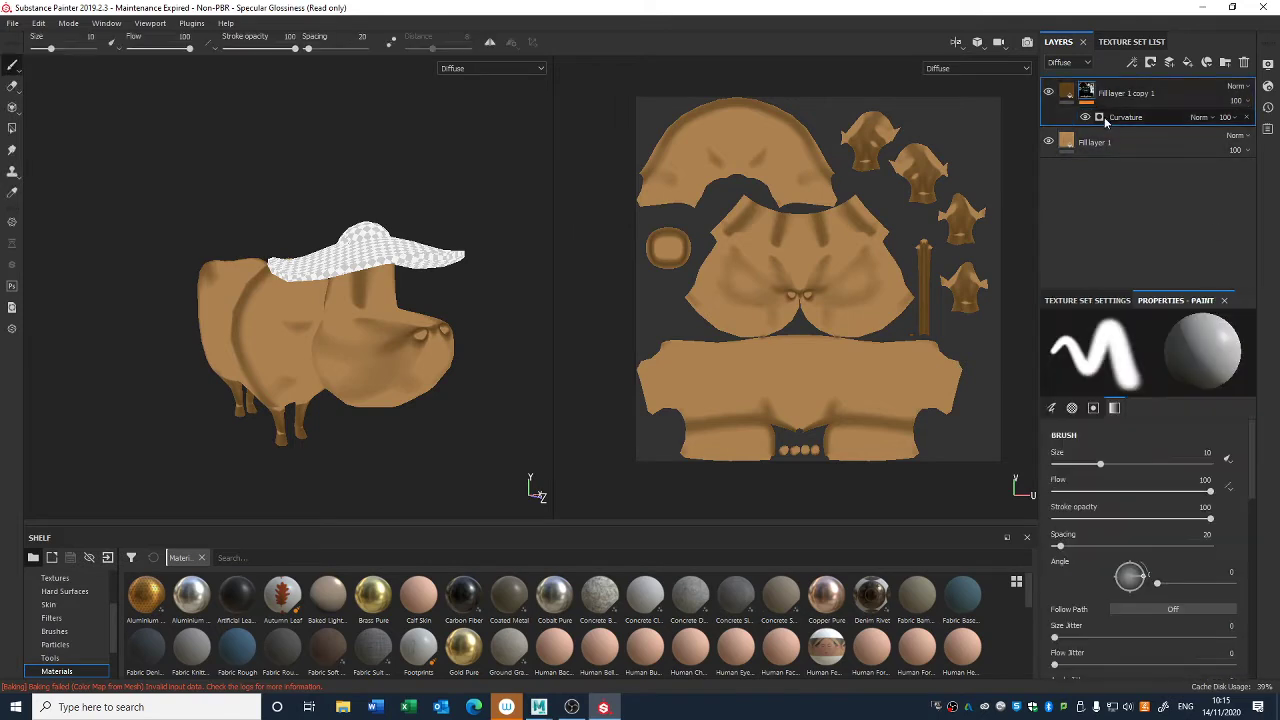
{"action": "key", "text": "ctrl+d"}
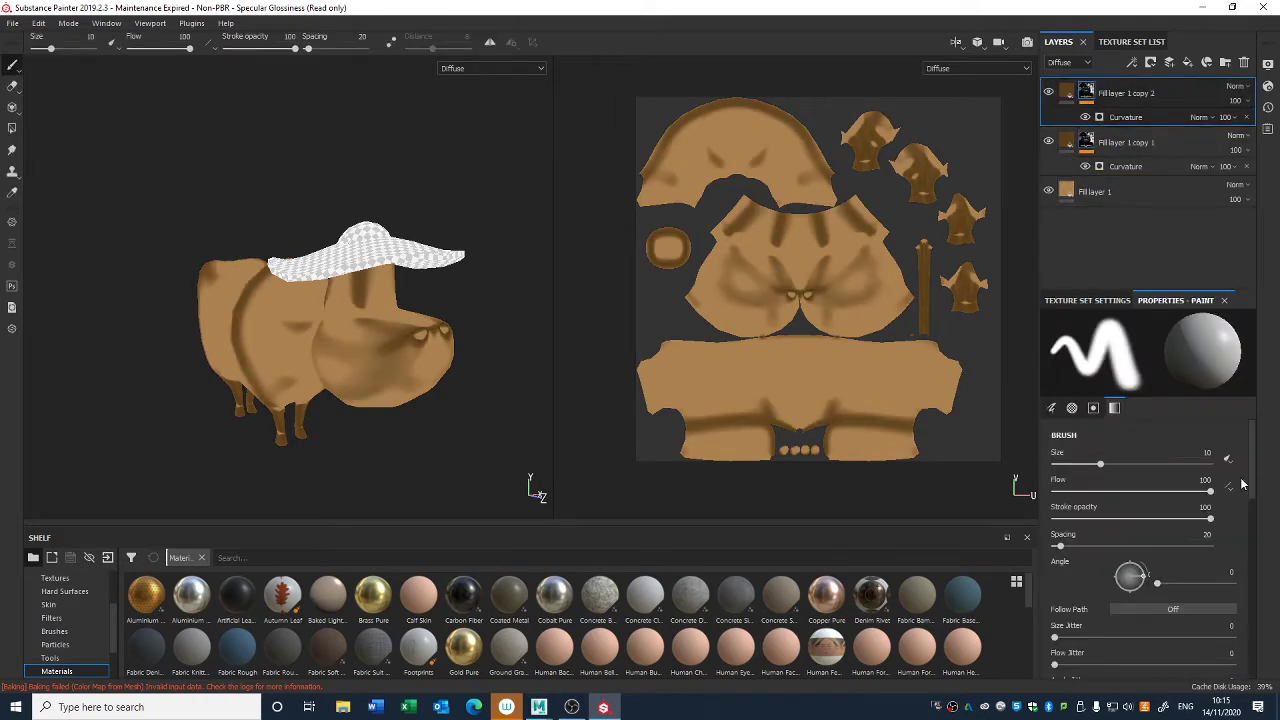
{"action": "left_click", "coordinate": [1066, 94]}
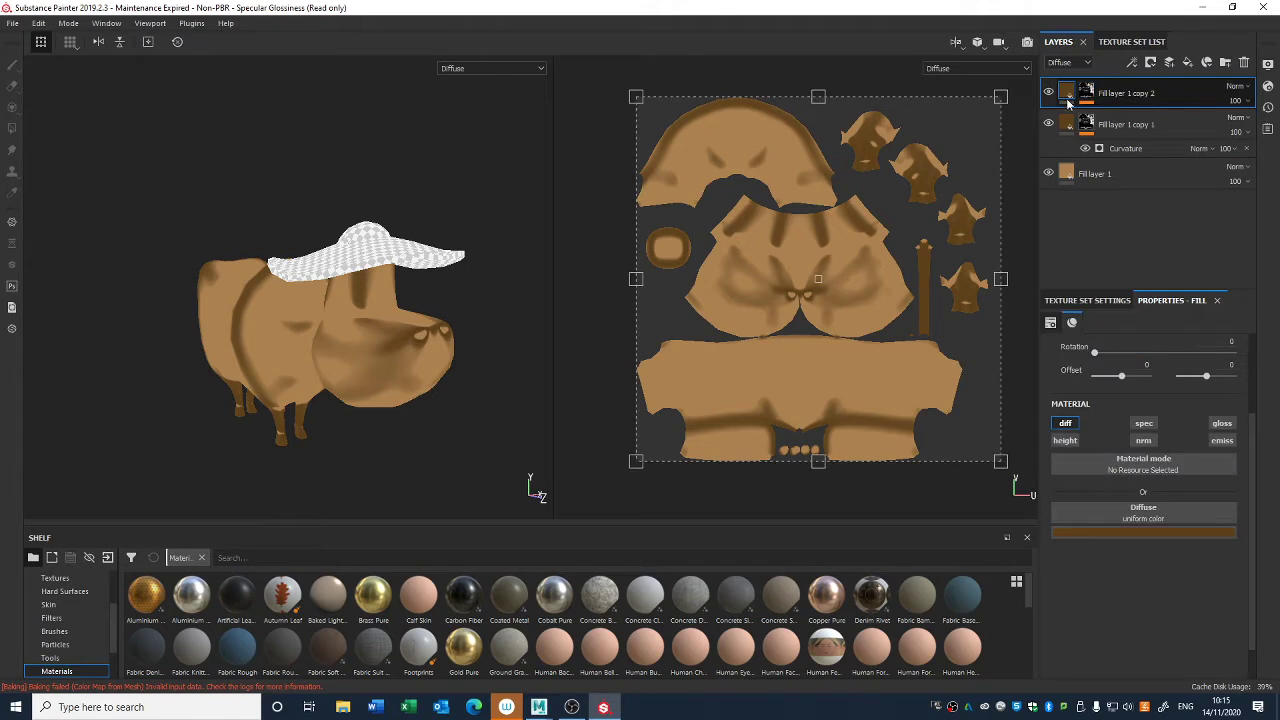
{"action": "left_click", "coordinate": [1130, 530]}
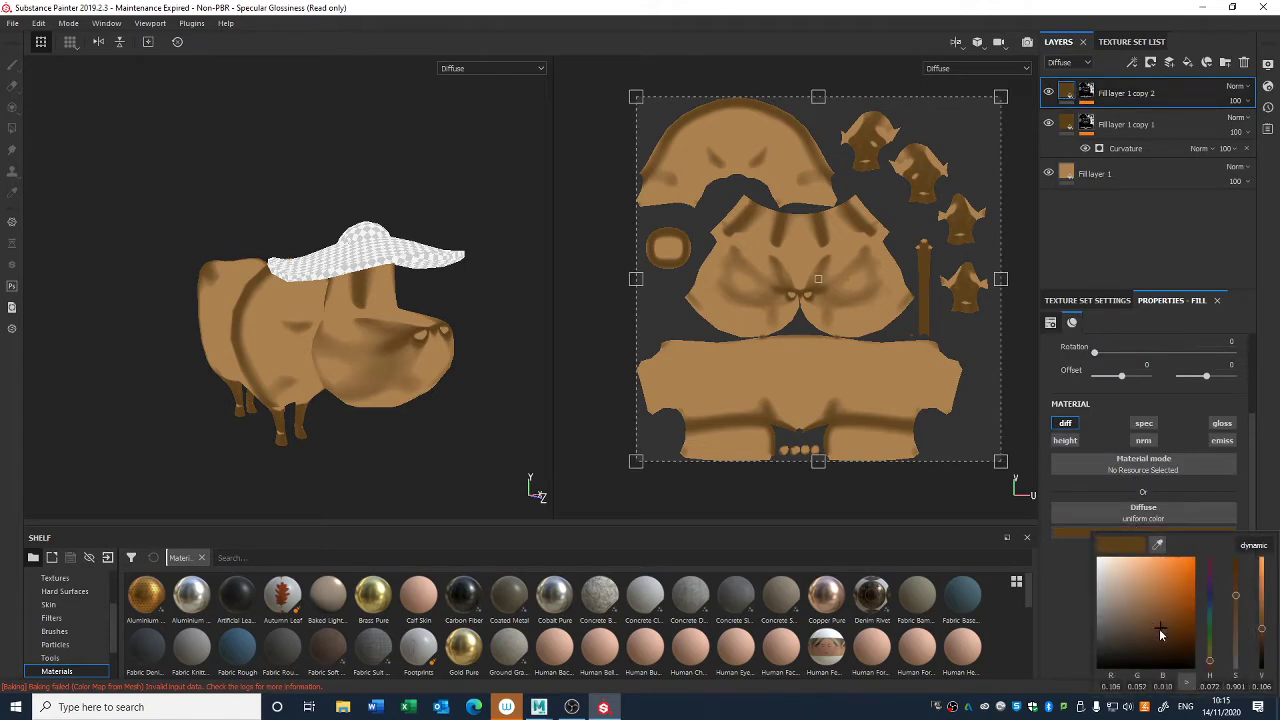
{"action": "left_click", "coordinate": [1118, 640]}
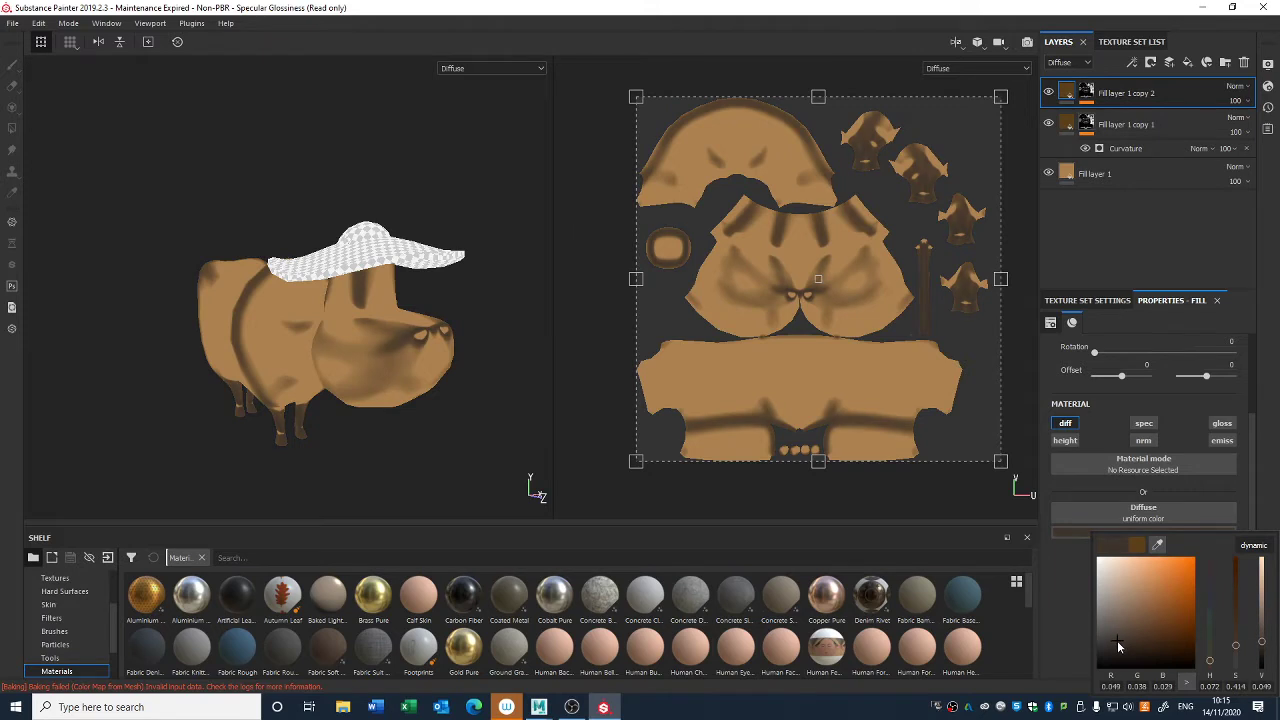
- Replace the Curvature generator in the top copy's mask with World Space Normals and check the shading around the cow
{"action": "left_click", "coordinate": [1088, 93]}
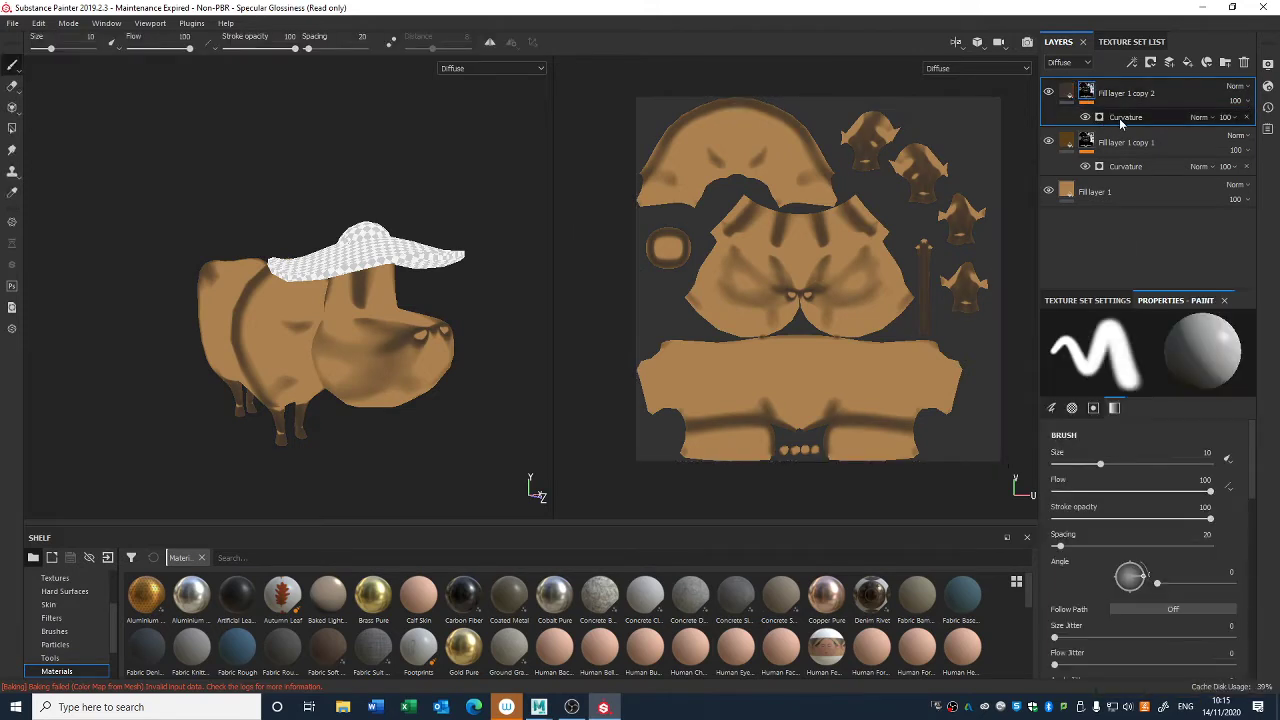
{"action": "left_click", "coordinate": [1120, 118]}
{"action": "left_click", "coordinate": [1233, 342]}
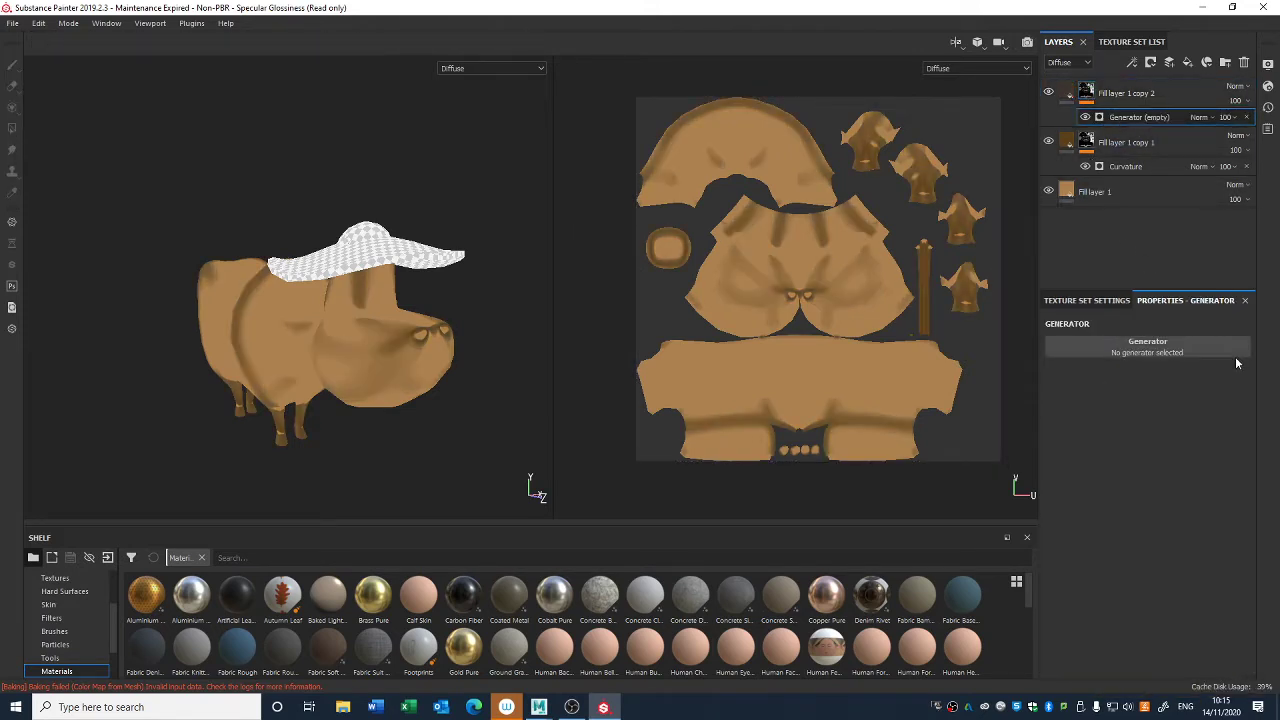
{"action": "left_click", "coordinate": [1130, 345]}
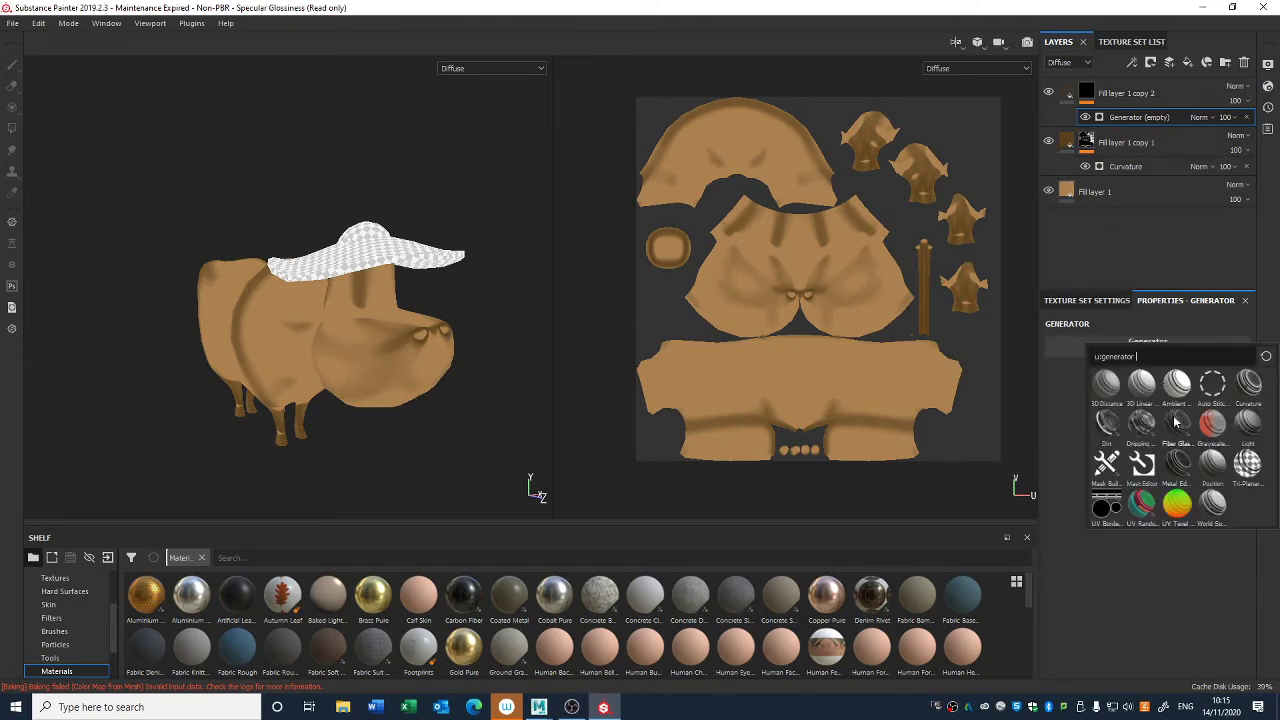
{"action": "left_click", "coordinate": [1213, 507]}
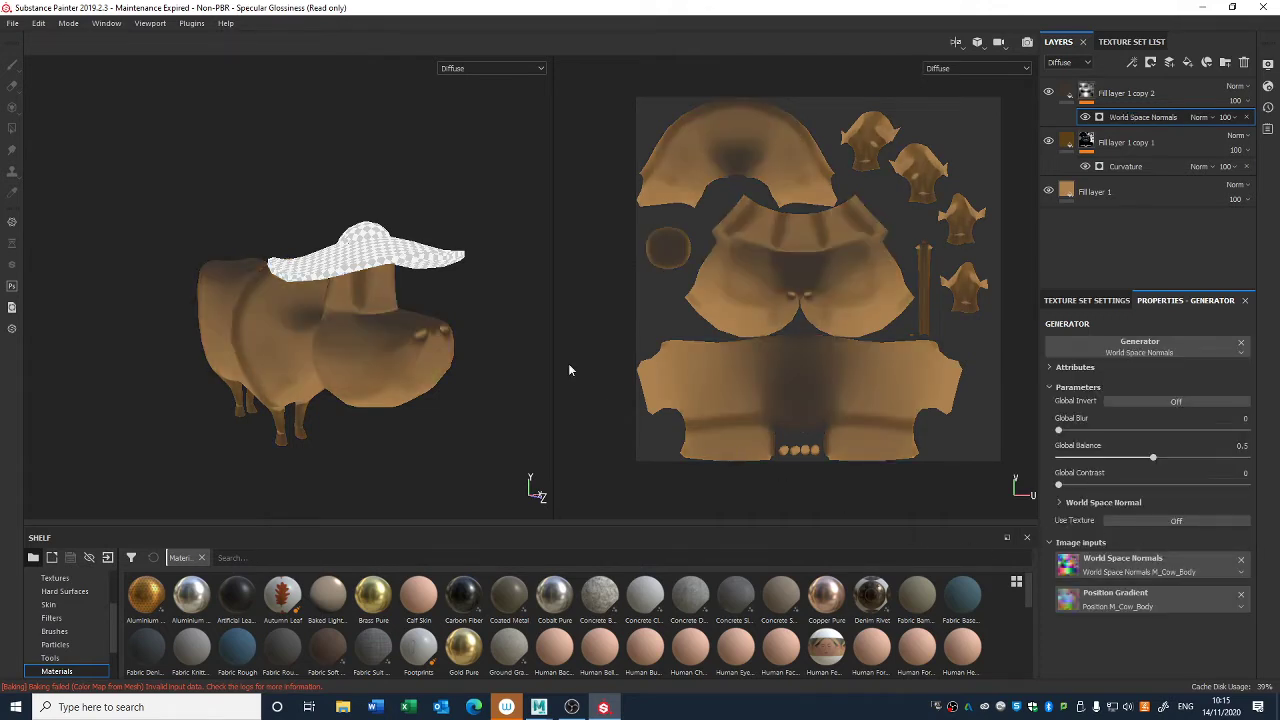
{"action": "left_click_drag", "start_coordinate": [501, 342], "coordinate": [431, 307], "text": "alt"}
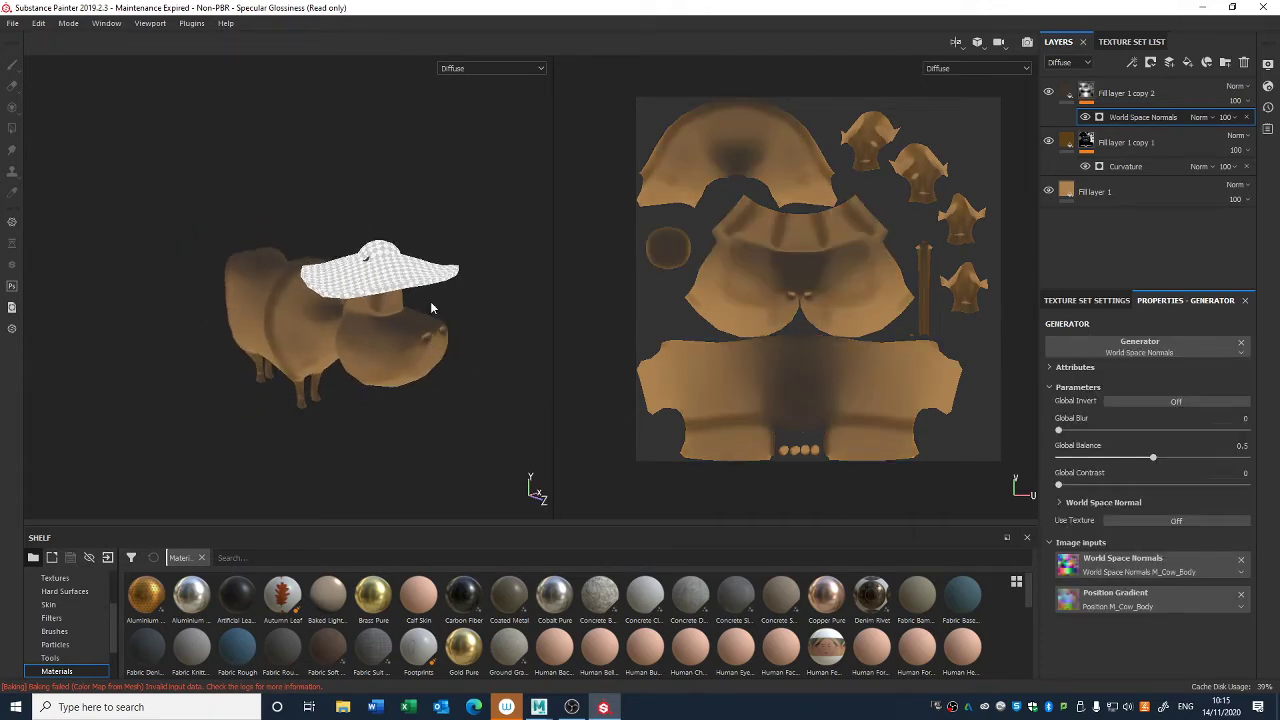
{"action": "left_click_drag", "start_coordinate": [445, 352], "coordinate": [491, 409], "text": "alt"}
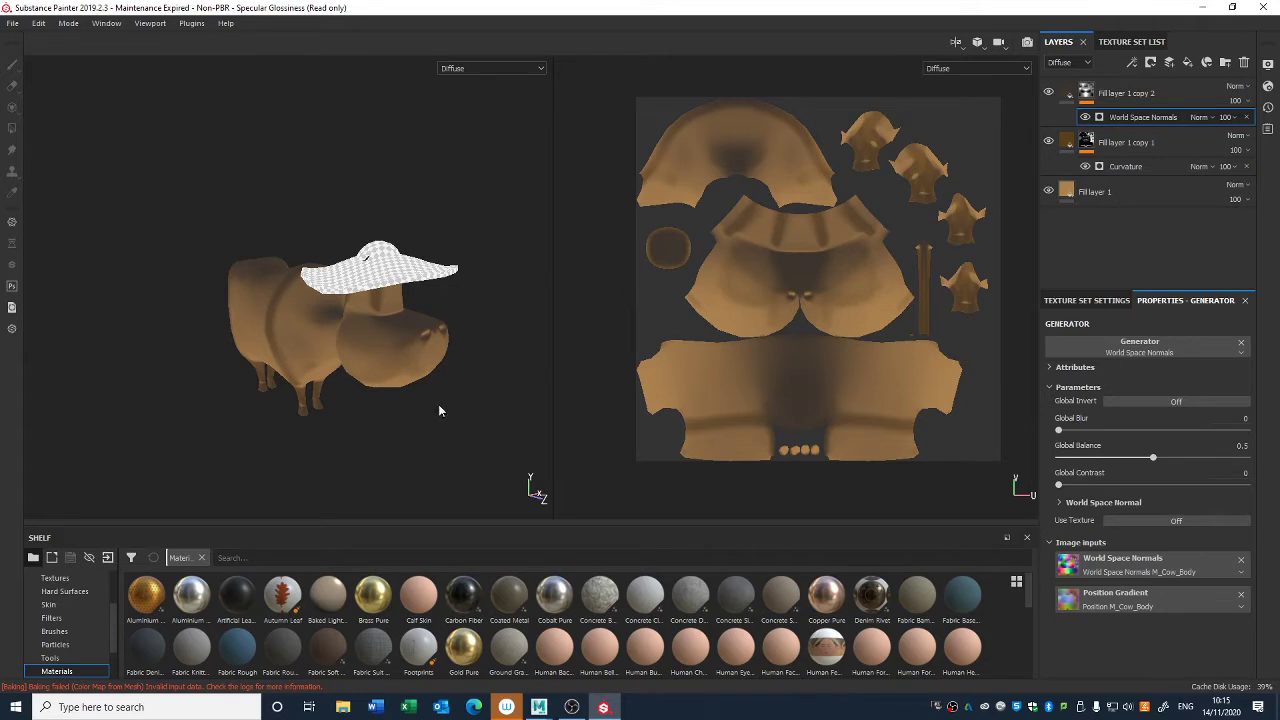
- Invert the World Space Normal map in the top layer's generator and compare the cow with that layer hidden and shown
{"action": "left_click", "coordinate": [1062, 503]}
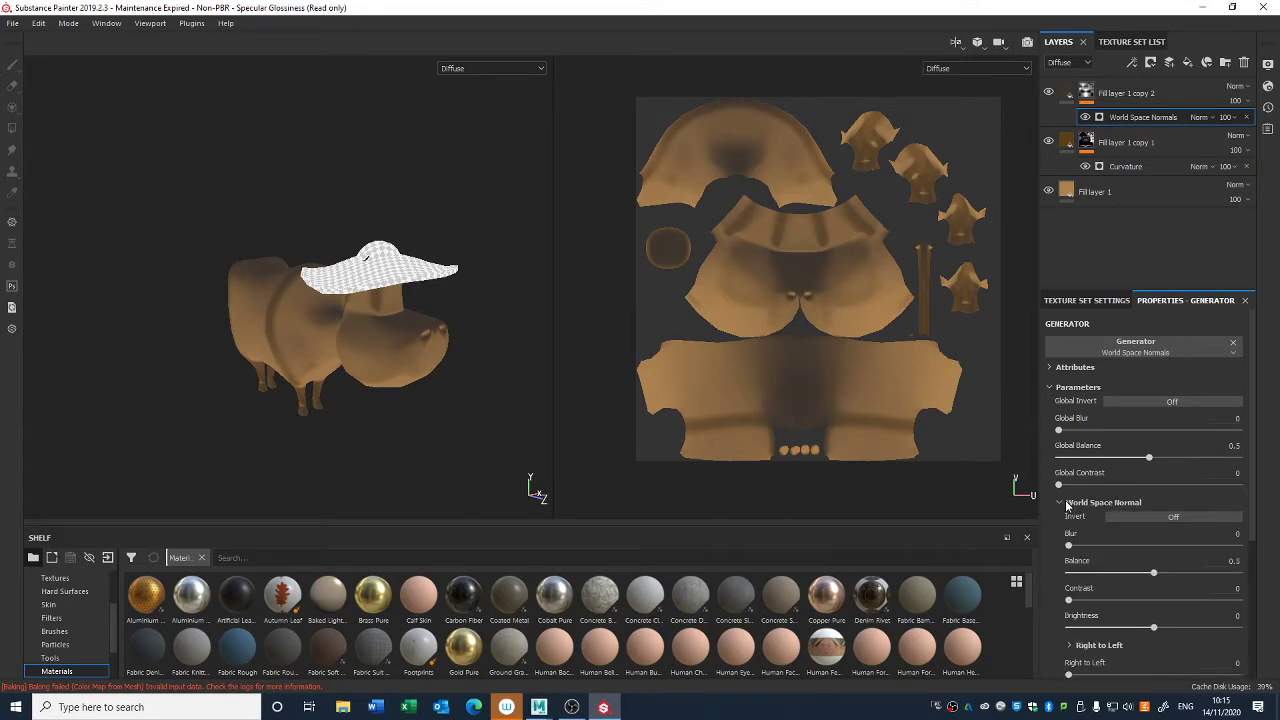
{"action": "left_click", "coordinate": [1144, 516]}
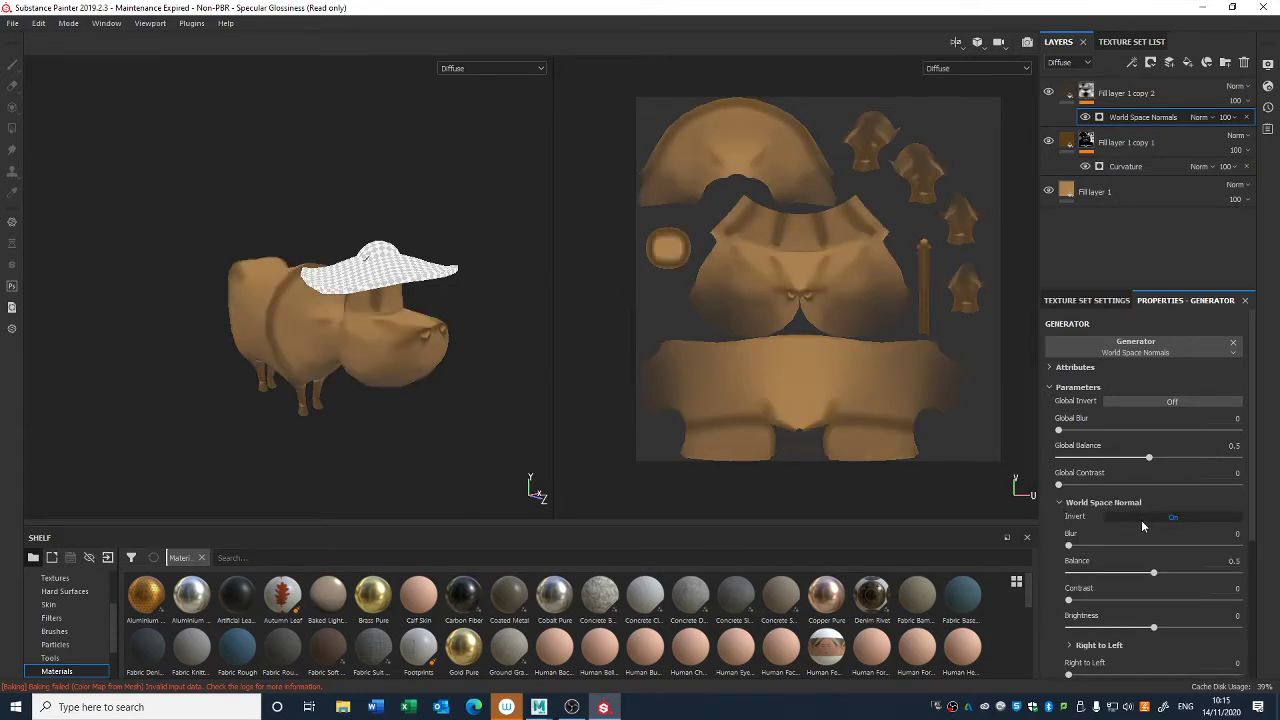
{"action": "mouse_move", "coordinate": [396, 358]}
{"action": "left_mouse_down", "text": "alt"}
{"action": "mouse_move", "coordinate": [413, 393]}
{"action": "mouse_move", "coordinate": [397, 376]}
{"action": "left_mouse_up", "text": "alt"}
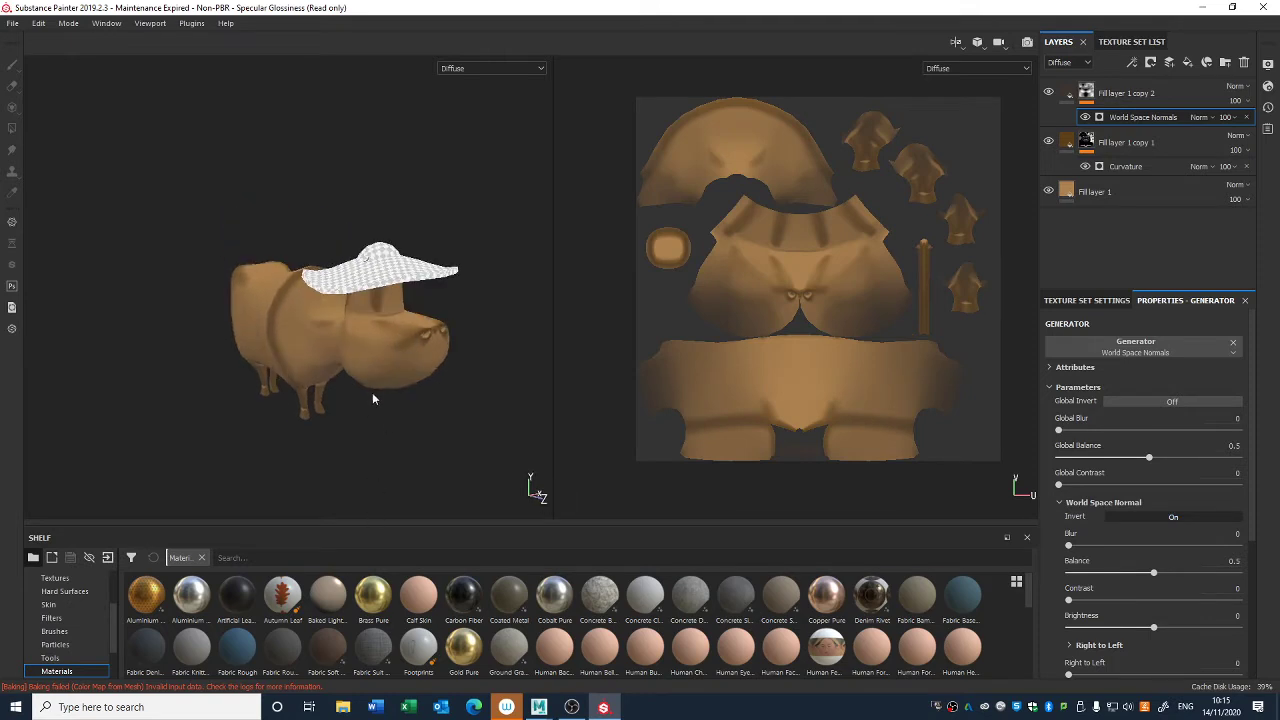
{"action": "left_click_drag", "start_coordinate": [392, 426], "coordinate": [404, 426], "text": "alt"}
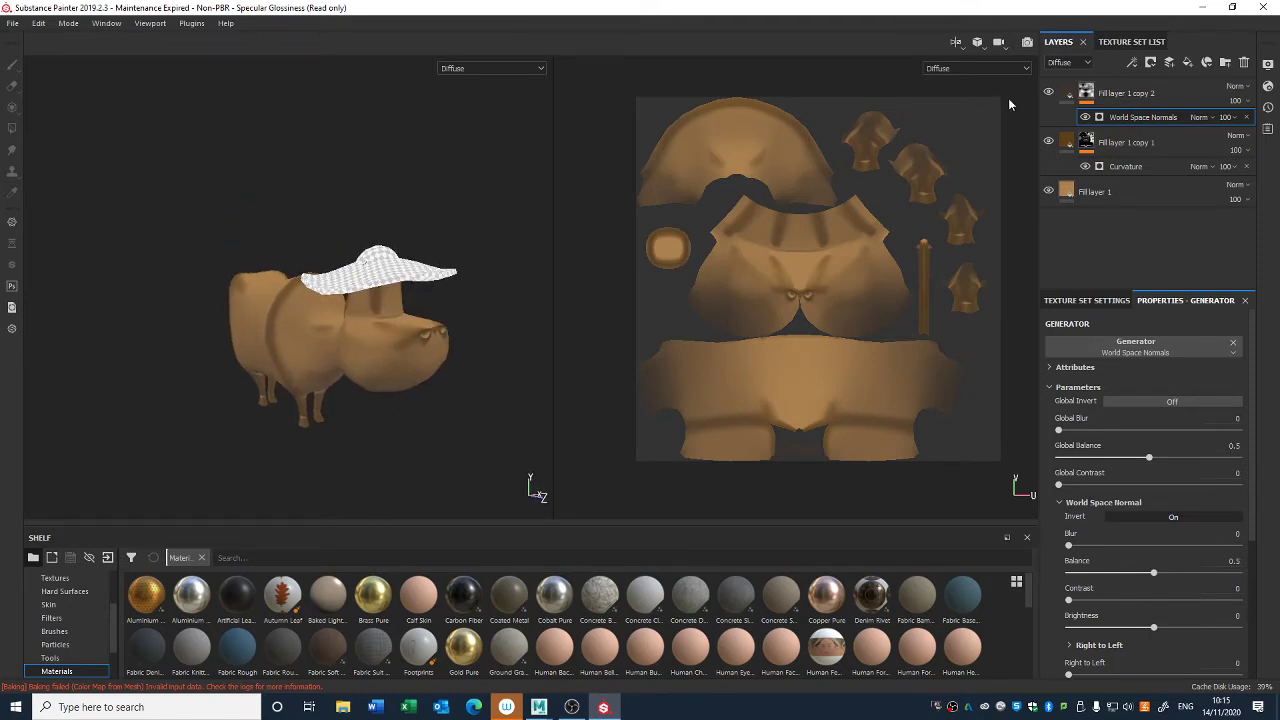
{"action": "left_click", "coordinate": [1049, 93]}
{"action": "left_click", "coordinate": [1049, 93]}
{"action": "scroll", "coordinate": [392, 157], "scroll_direction": "down", "scroll_amount": 3}
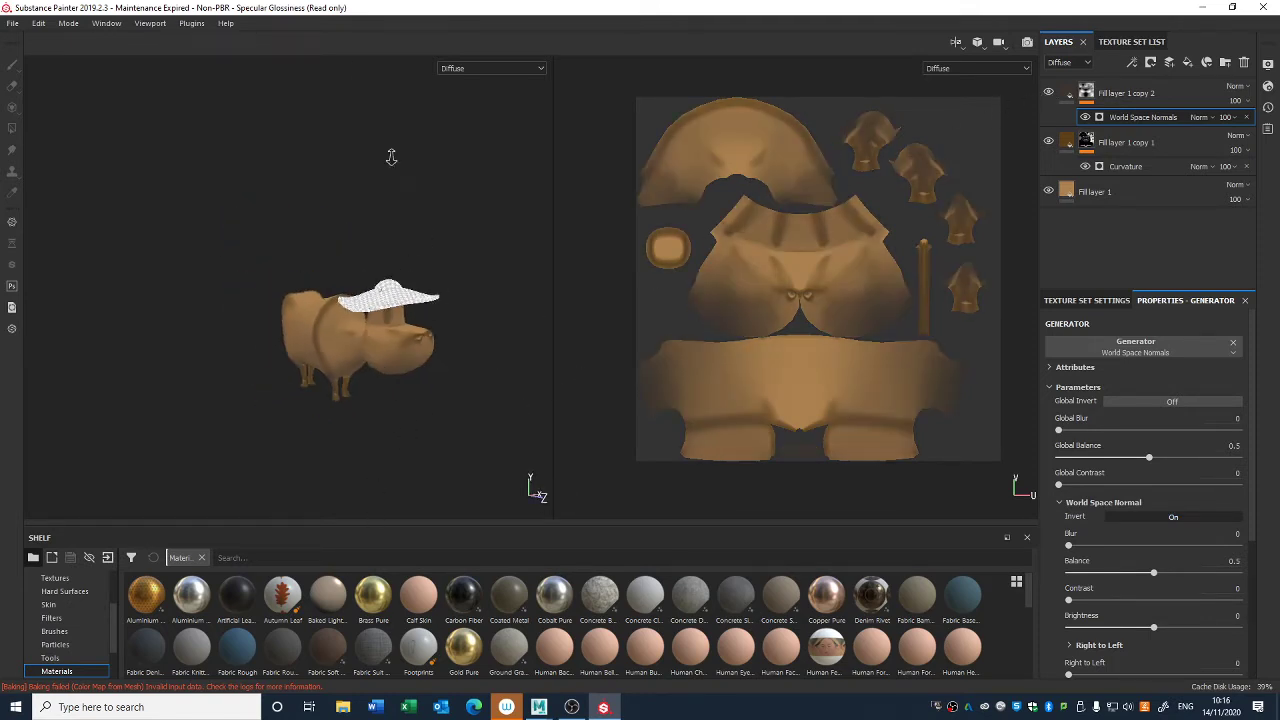
{"action": "left_click_drag", "start_coordinate": [435, 271], "coordinate": [402, 224], "text": "alt"}
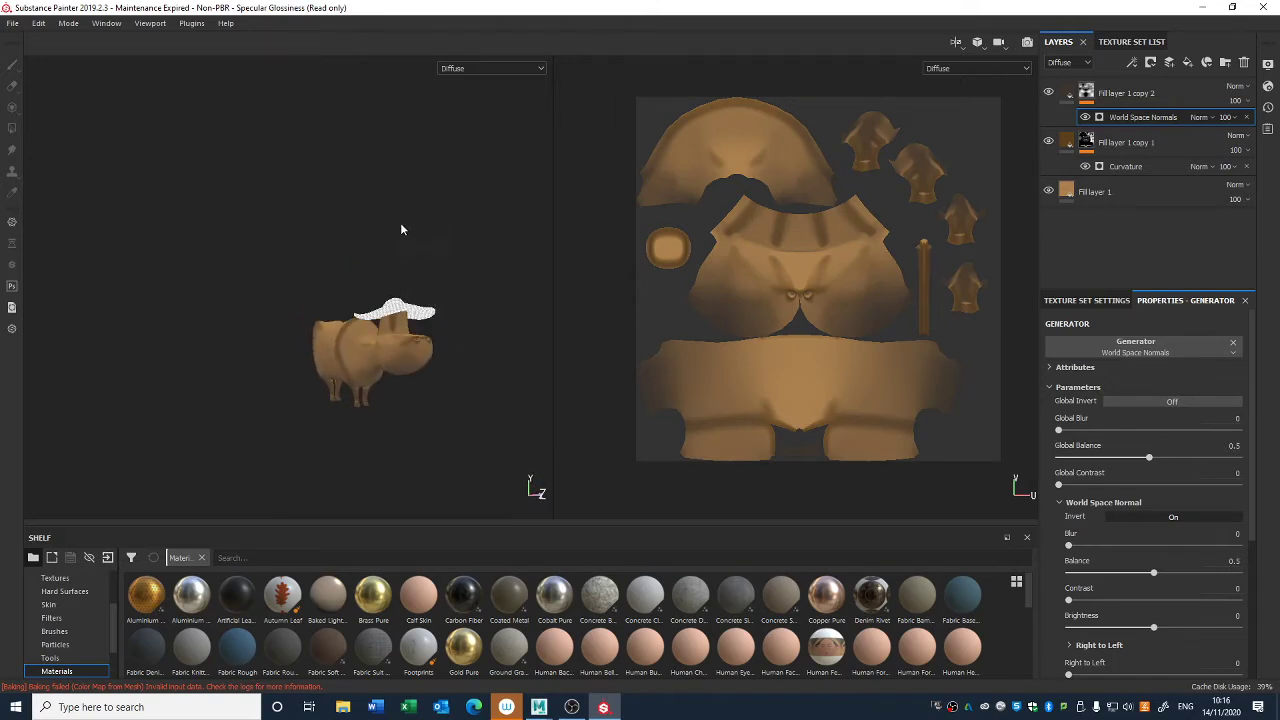
{"action": "scroll", "coordinate": [400, 224], "scroll_direction": "up", "scroll_amount": 3}
{"action": "middle_click_drag", "start_coordinate": [609, 411], "coordinate": [397, 355], "text": "alt"}
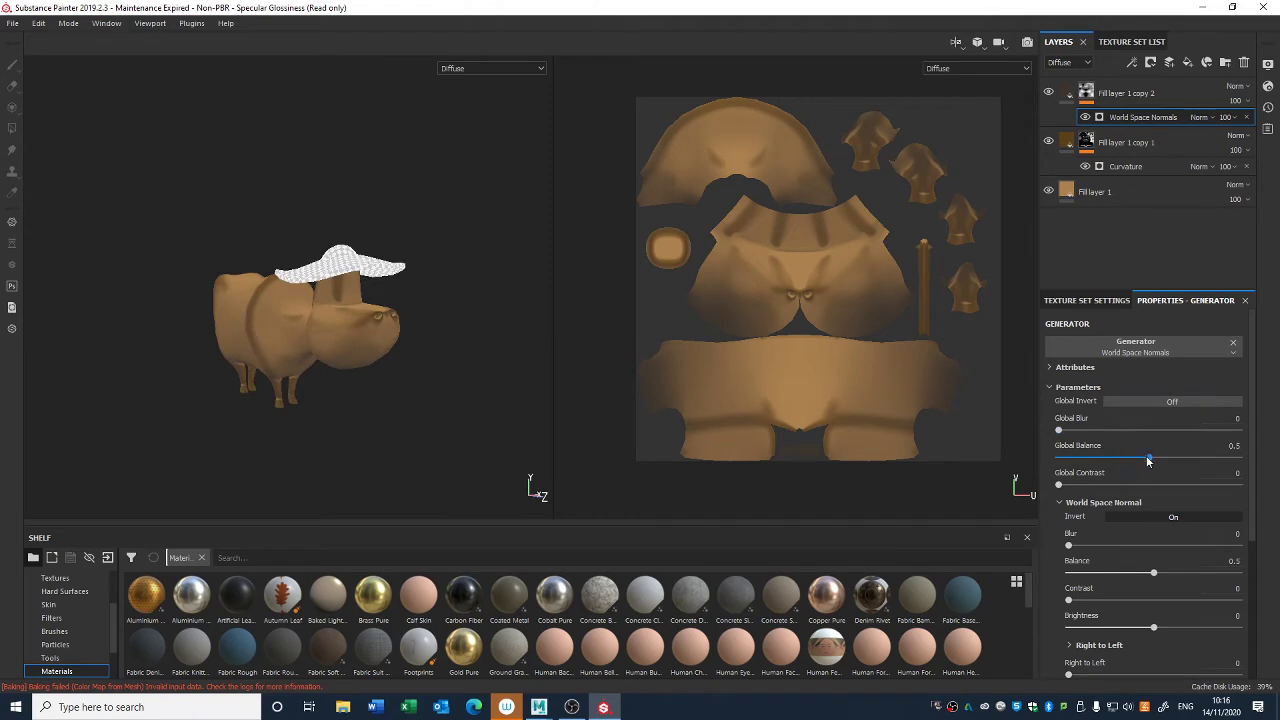
- Set the World Space Normals generator's Global Balance to 0.51 and Global Contrast to 0.23
{"action": "mouse_move", "coordinate": [1148, 461]}
{"action": "left_mouse_down"}
{"action": "mouse_move", "coordinate": [1168, 458]}
{"action": "mouse_move", "coordinate": [1156, 465]}
{"action": "left_mouse_up"}
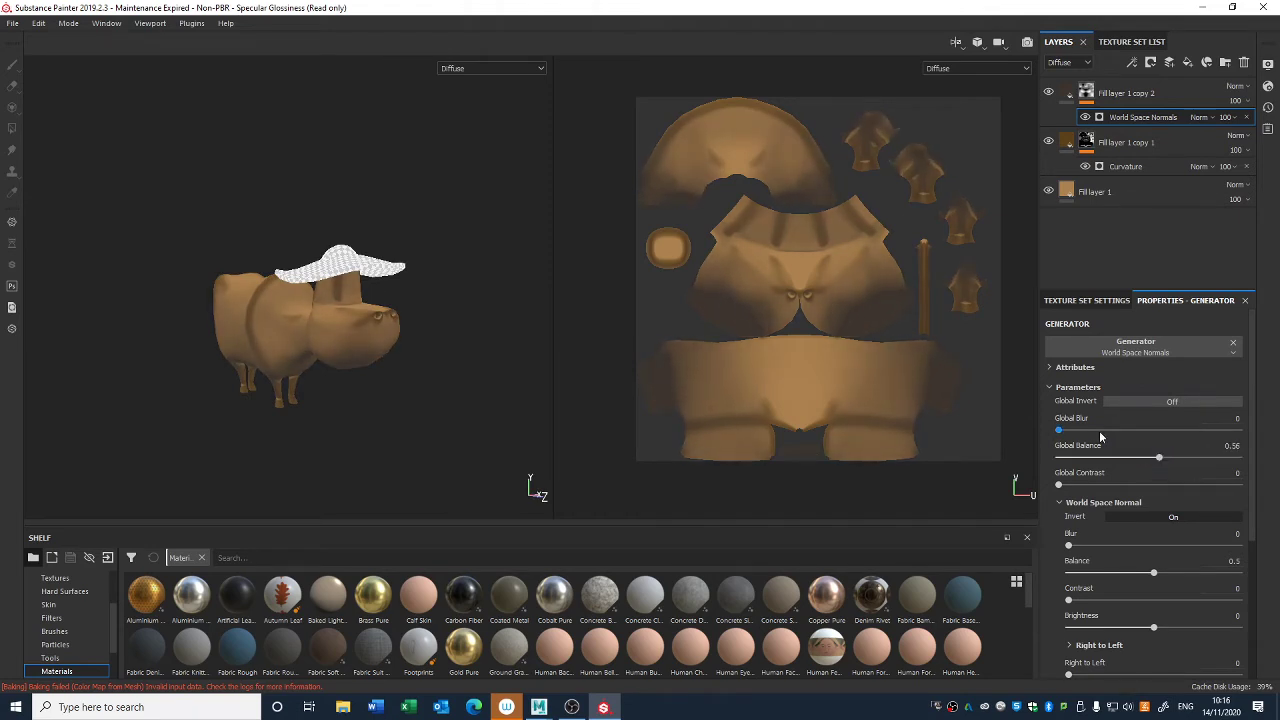
{"action": "left_click_drag", "start_coordinate": [1059, 430], "coordinate": [1116, 431]}
{"action": "left_click_drag", "start_coordinate": [545, 443], "coordinate": [478, 343], "text": "alt"}
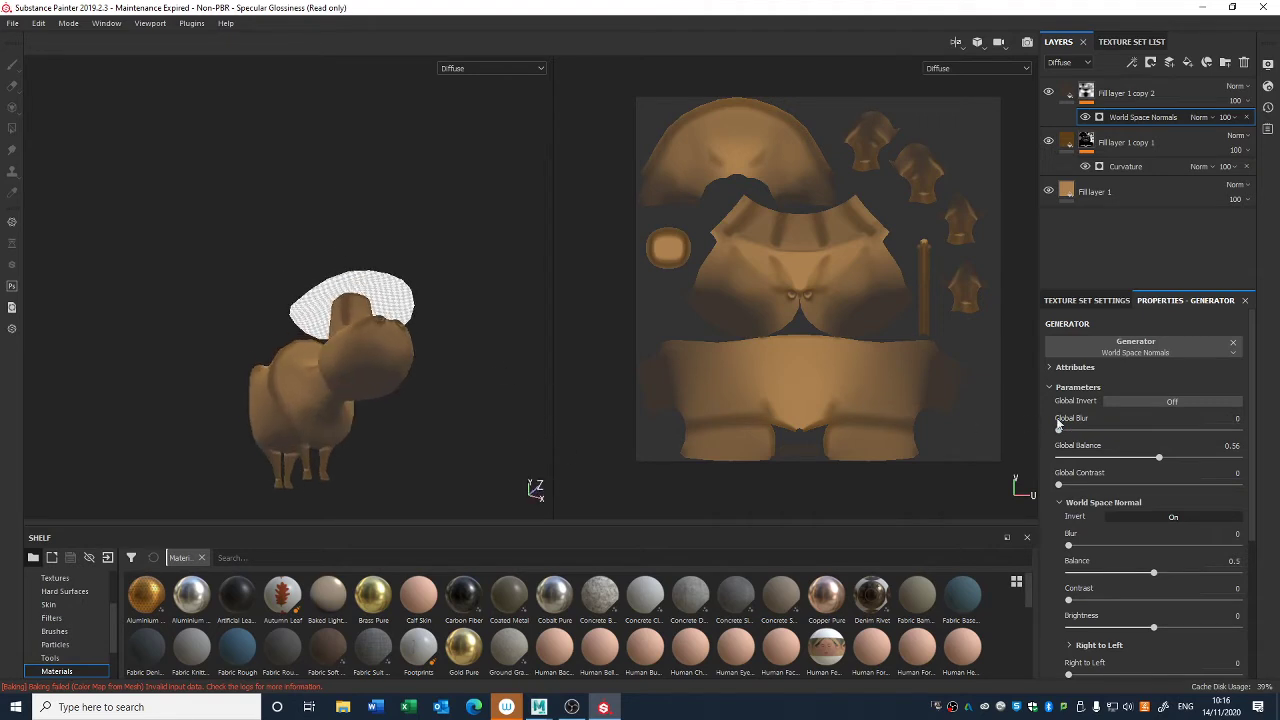
{"action": "left_click_drag", "start_coordinate": [548, 478], "coordinate": [506, 474], "text": "alt"}
{"action": "left_click_drag", "start_coordinate": [1158, 457], "coordinate": [1142, 460]}
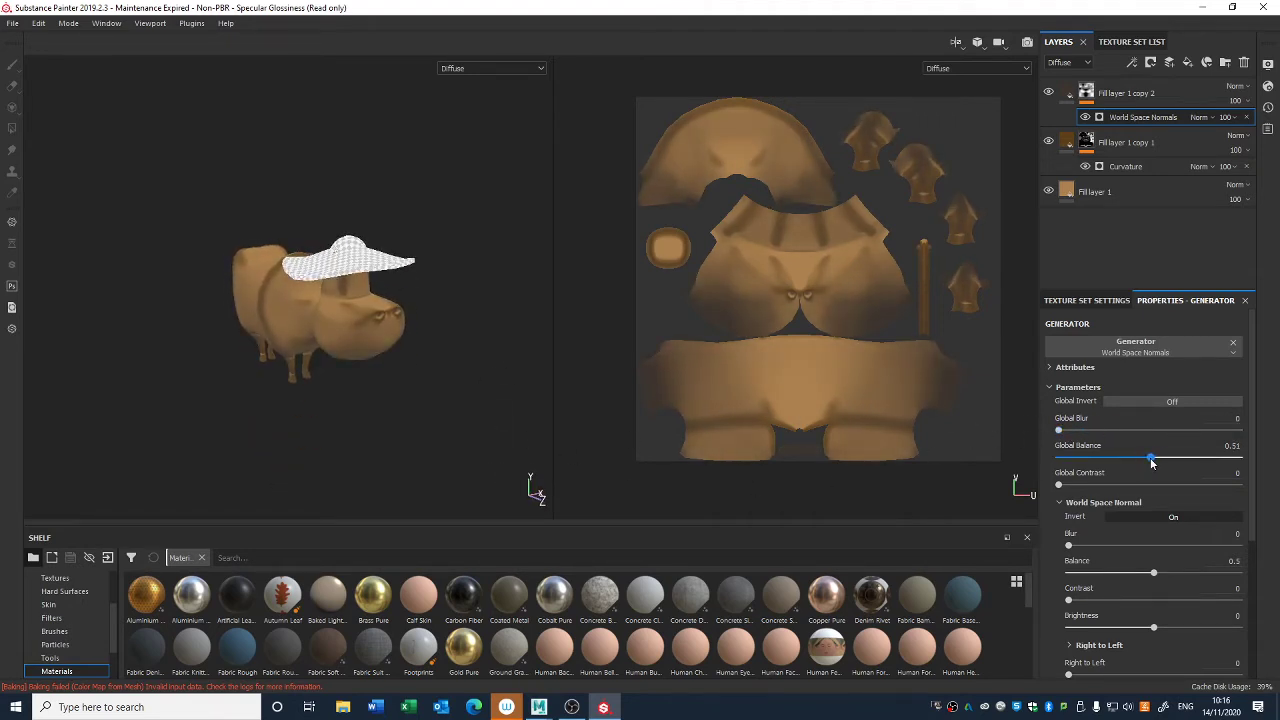
{"action": "left_click_drag", "start_coordinate": [1060, 485], "coordinate": [1100, 485]}
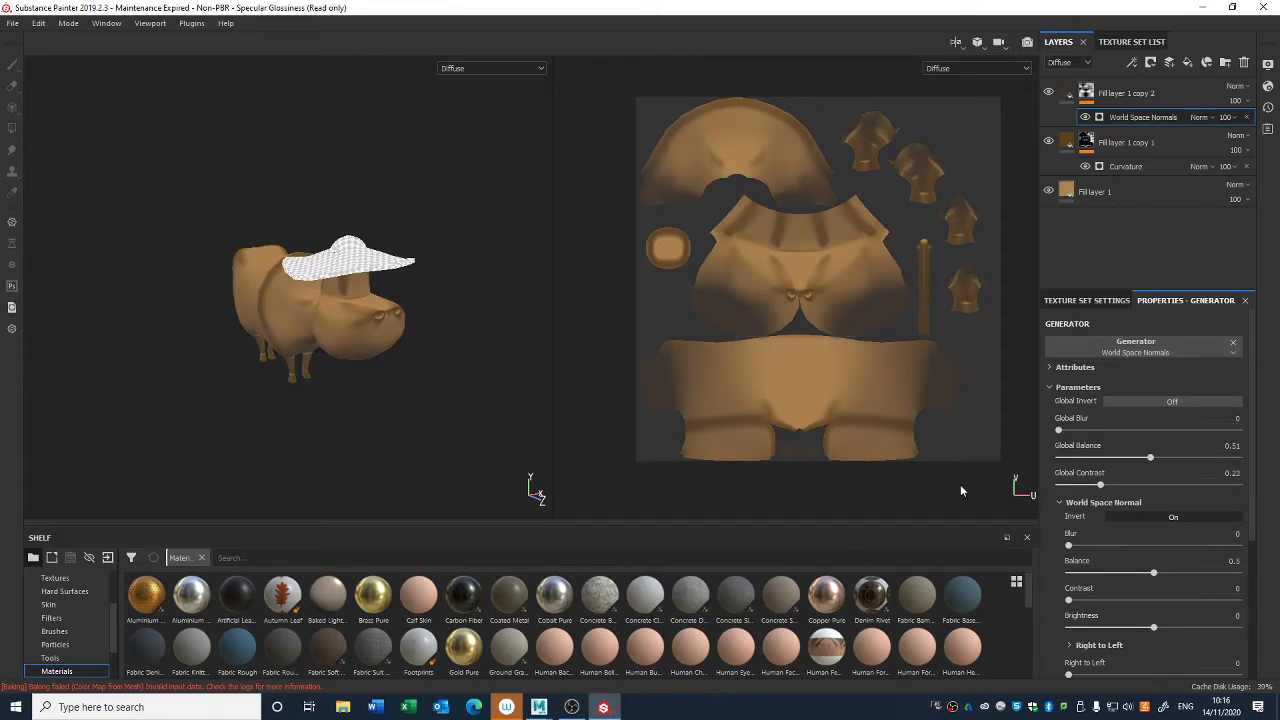
{"action": "left_click_drag", "start_coordinate": [440, 300], "coordinate": [493, 342], "text": "alt"}
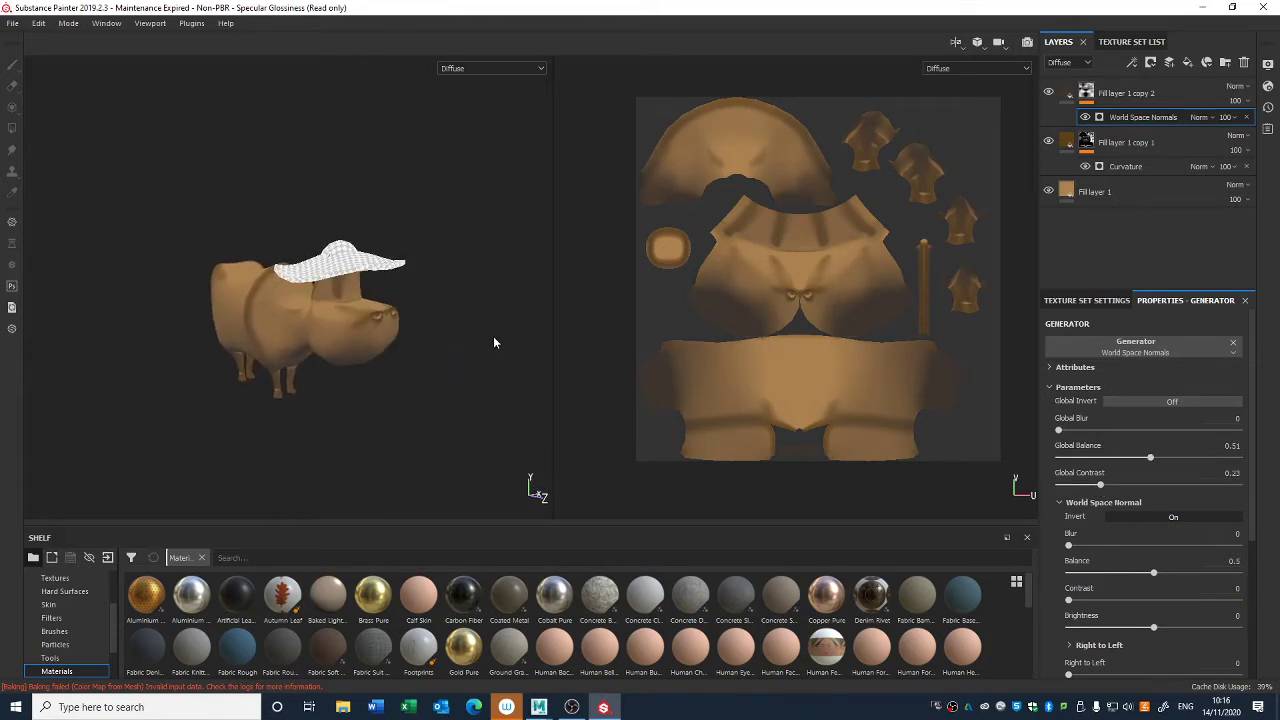
- Add a Contrast Luminosity filter to the top fill layer's mask with Contrast 0.1 and Luminosity -0.19
{"action": "right_click", "coordinate": [1087, 93]}
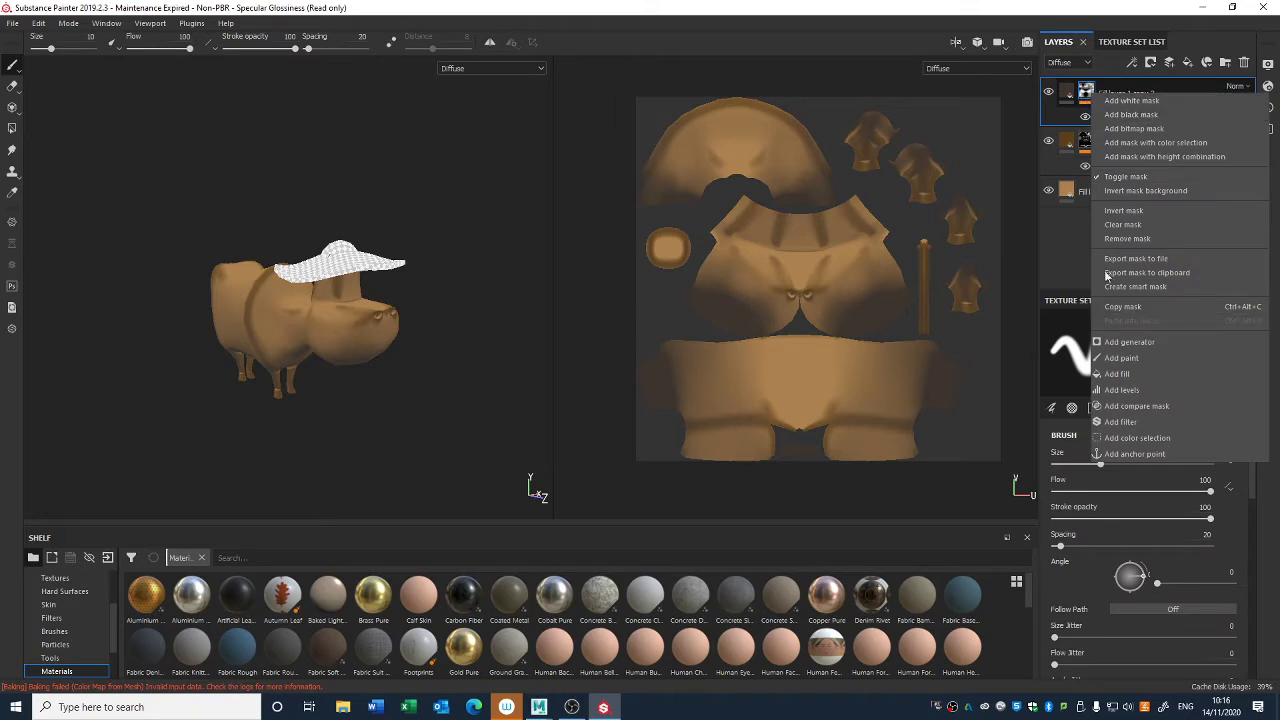
{"action": "left_click", "coordinate": [1134, 424]}
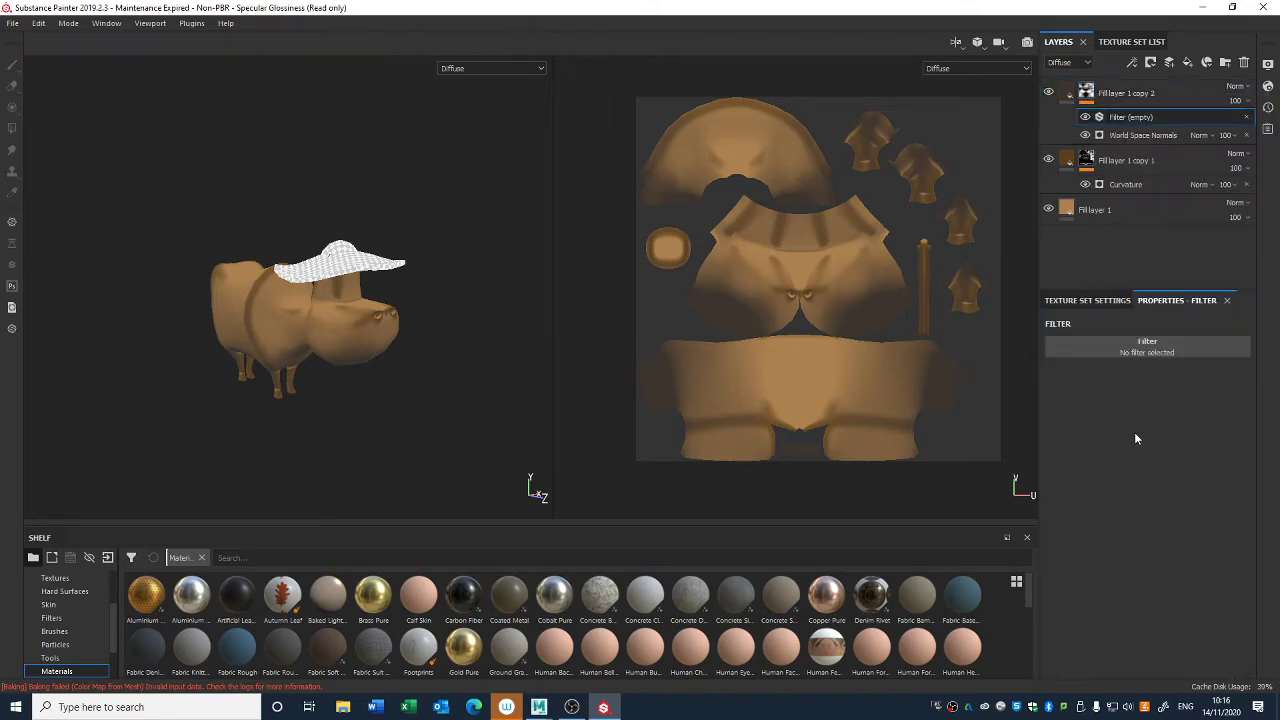
{"action": "left_click", "coordinate": [1135, 350]}
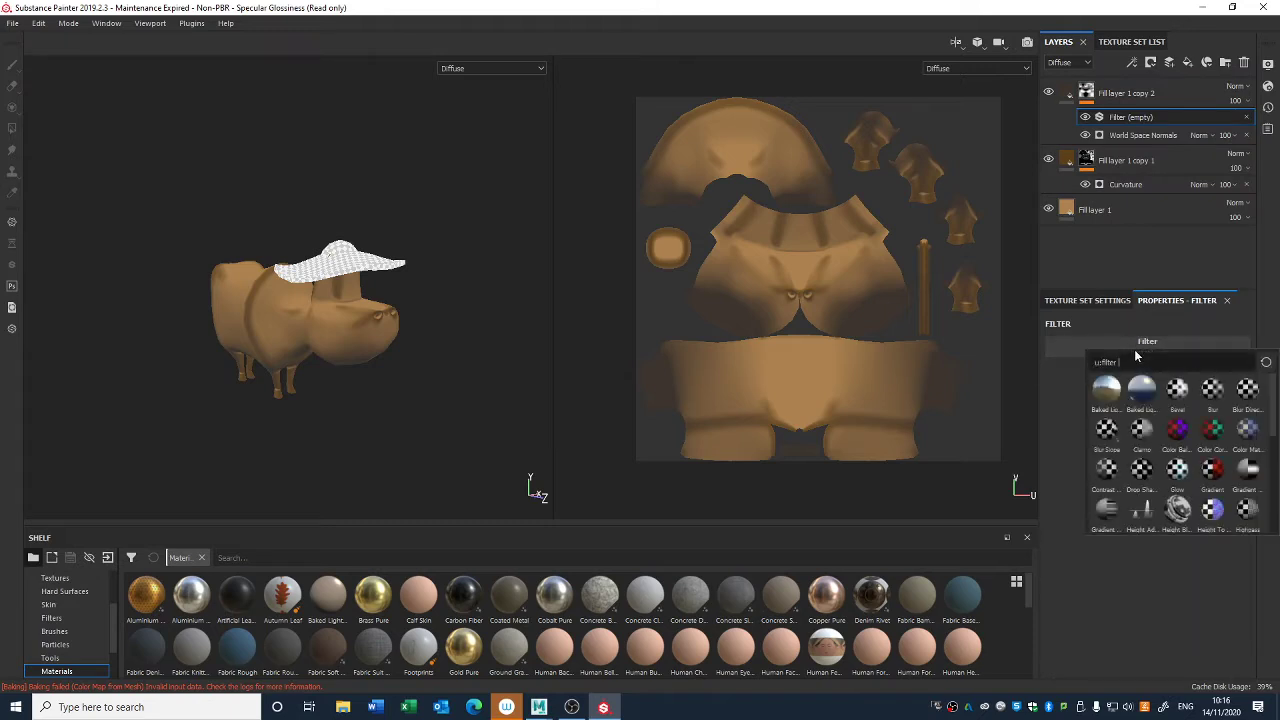
{"action": "left_click", "coordinate": [1106, 468]}
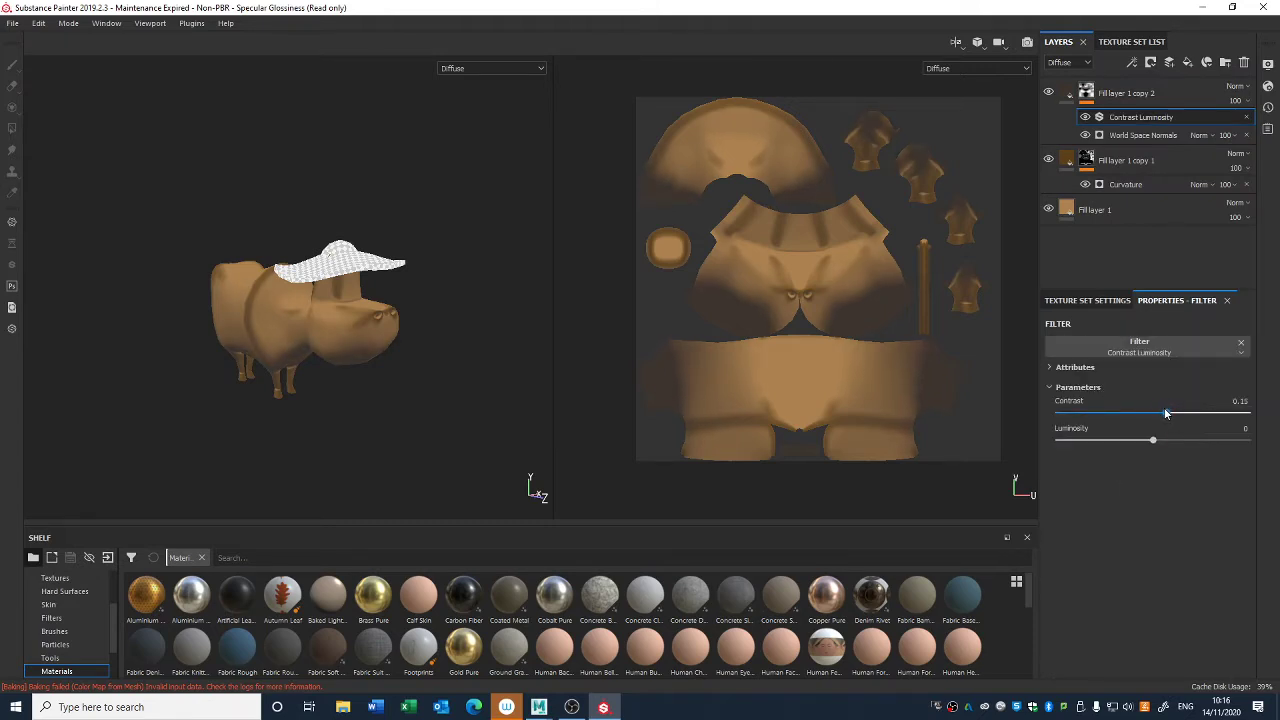
{"action": "left_click_drag", "start_coordinate": [1152, 441], "coordinate": [1143, 441]}
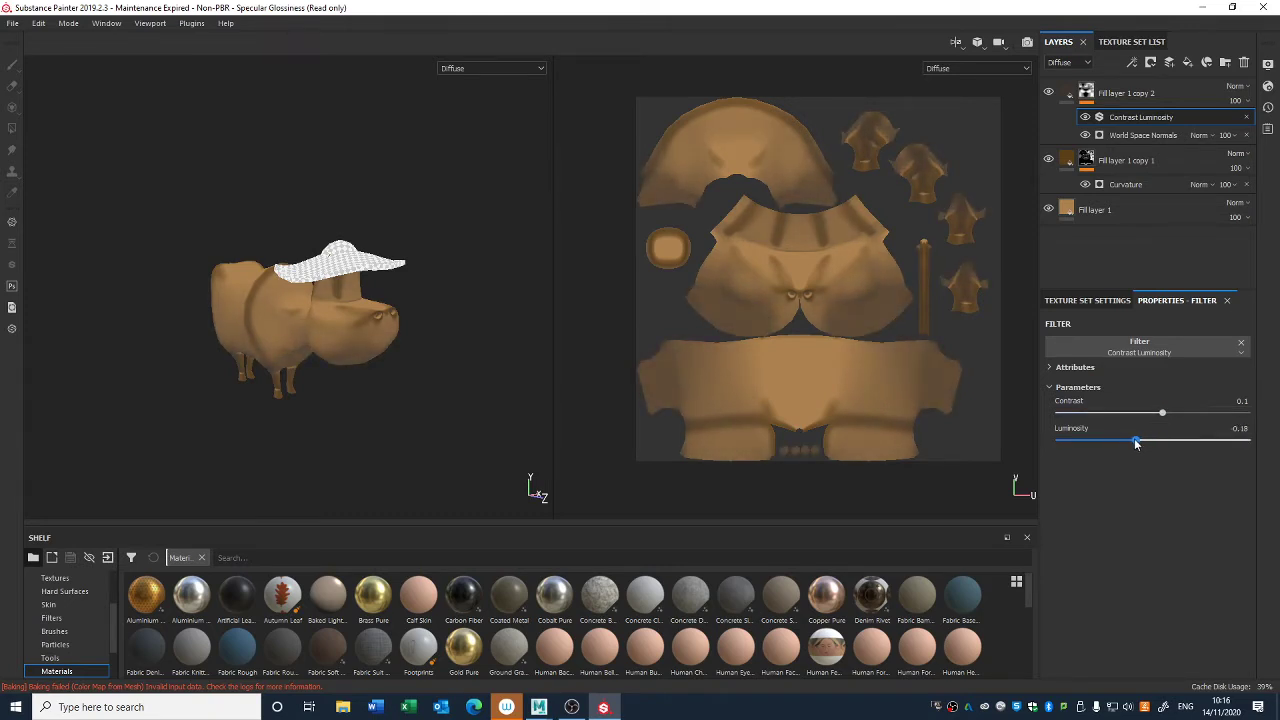
{"action": "left_click_drag", "start_coordinate": [401, 446], "coordinate": [357, 357], "text": "alt"}
- Try a different hue, such as teal, for the base fill layer's diffuse colour and undo the change
{"action": "left_click", "coordinate": [1095, 212]}
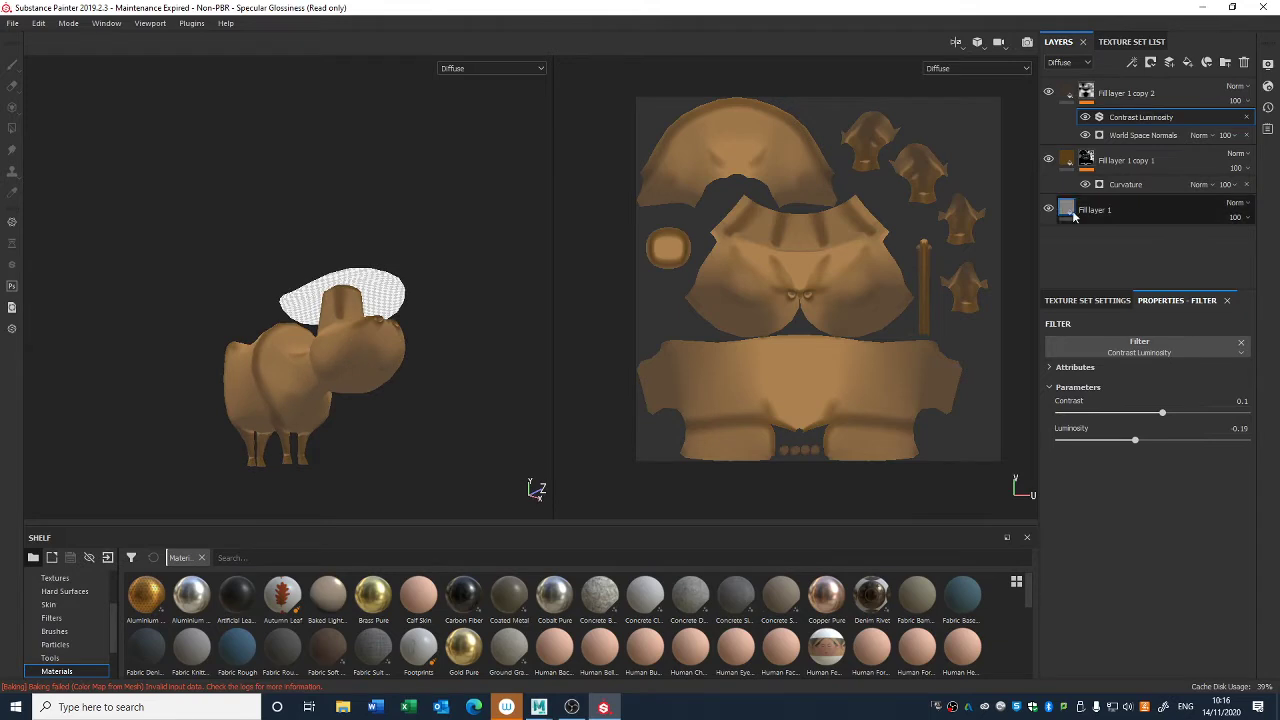
{"action": "left_click", "coordinate": [1114, 532]}
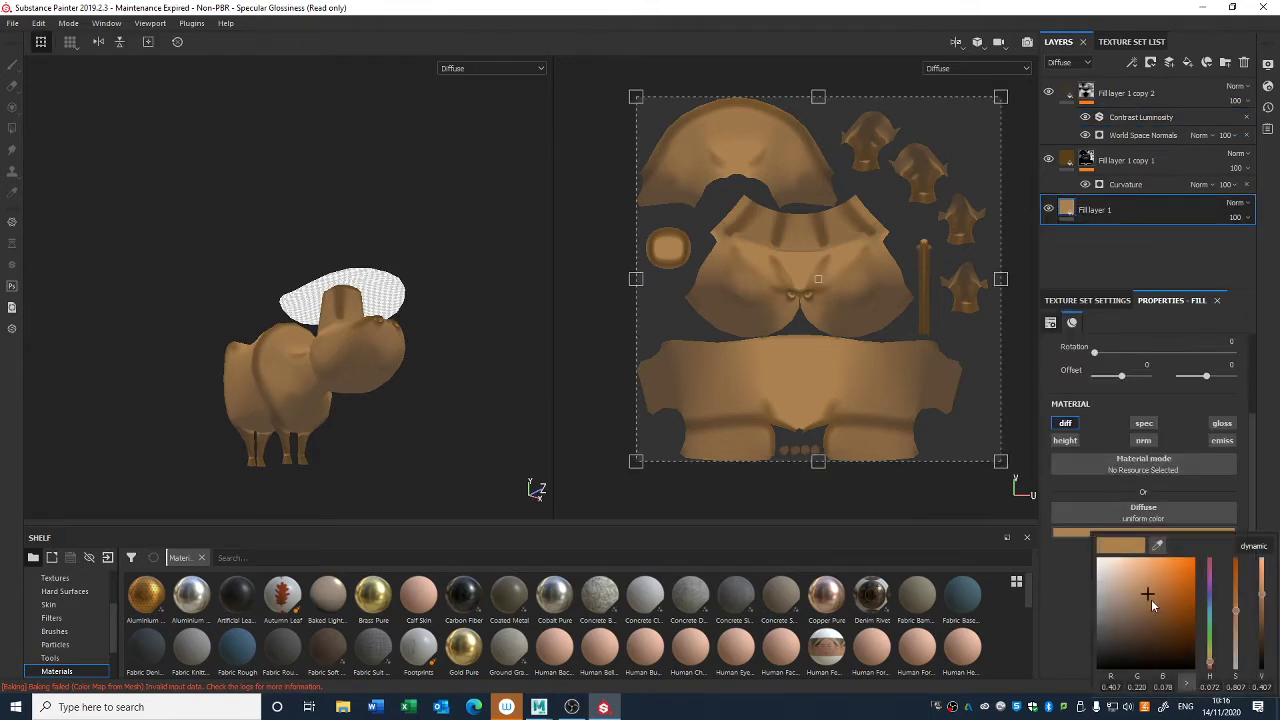
{"action": "mouse_move", "coordinate": [1152, 604]}
{"action": "left_mouse_down"}
{"action": "mouse_move", "coordinate": [1138, 616]}
{"action": "mouse_move", "coordinate": [1166, 568]}
{"action": "mouse_move", "coordinate": [1131, 561]}
{"action": "mouse_move", "coordinate": [1154, 583]}
{"action": "mouse_move", "coordinate": [1148, 594]}
{"action": "left_mouse_up"}
{"action": "left_click_drag", "start_coordinate": [1210, 645], "coordinate": [1173, 613]}
{"action": "key", "text": "ctrl+z"}
{"action": "left_click_drag", "start_coordinate": [546, 438], "coordinate": [462, 335], "text": "alt"}
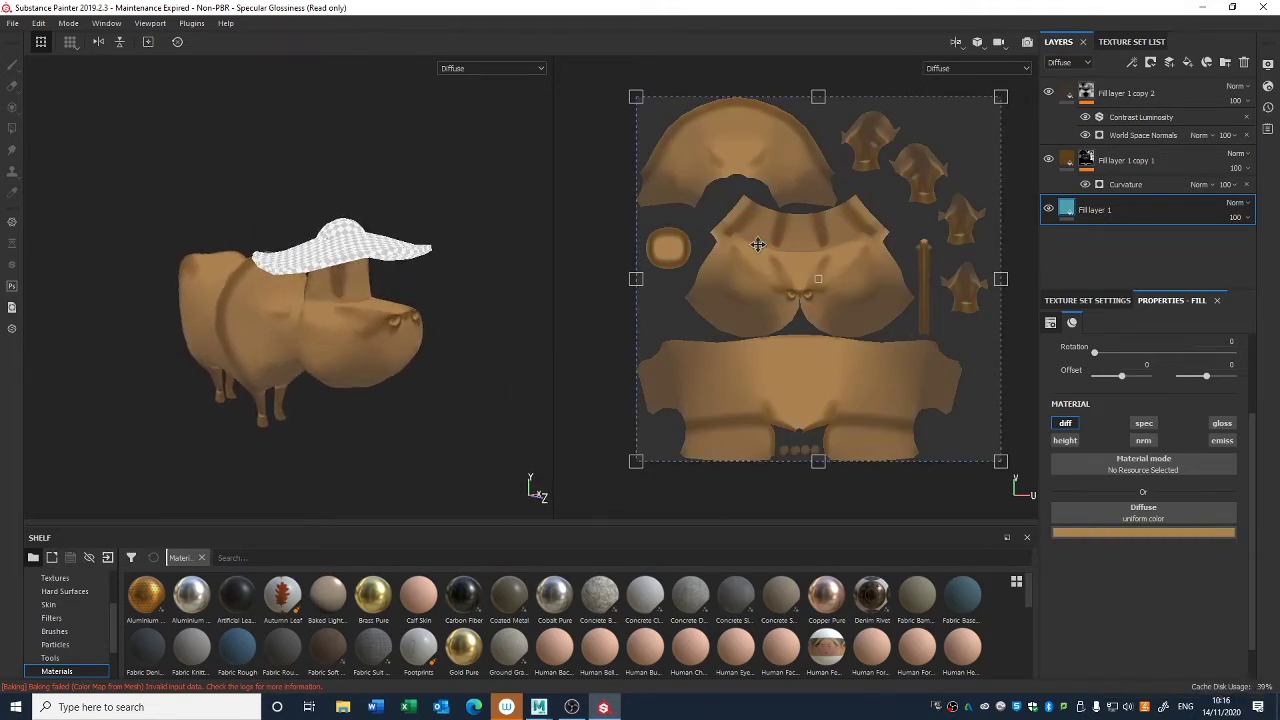
- Toggle the visibility of the Curvature and World Space Normals fill layers to compare what each contributes to the cow's body
{"action": "left_click", "coordinate": [1127, 163]}
{"action": "left_click", "coordinate": [1048, 160]}
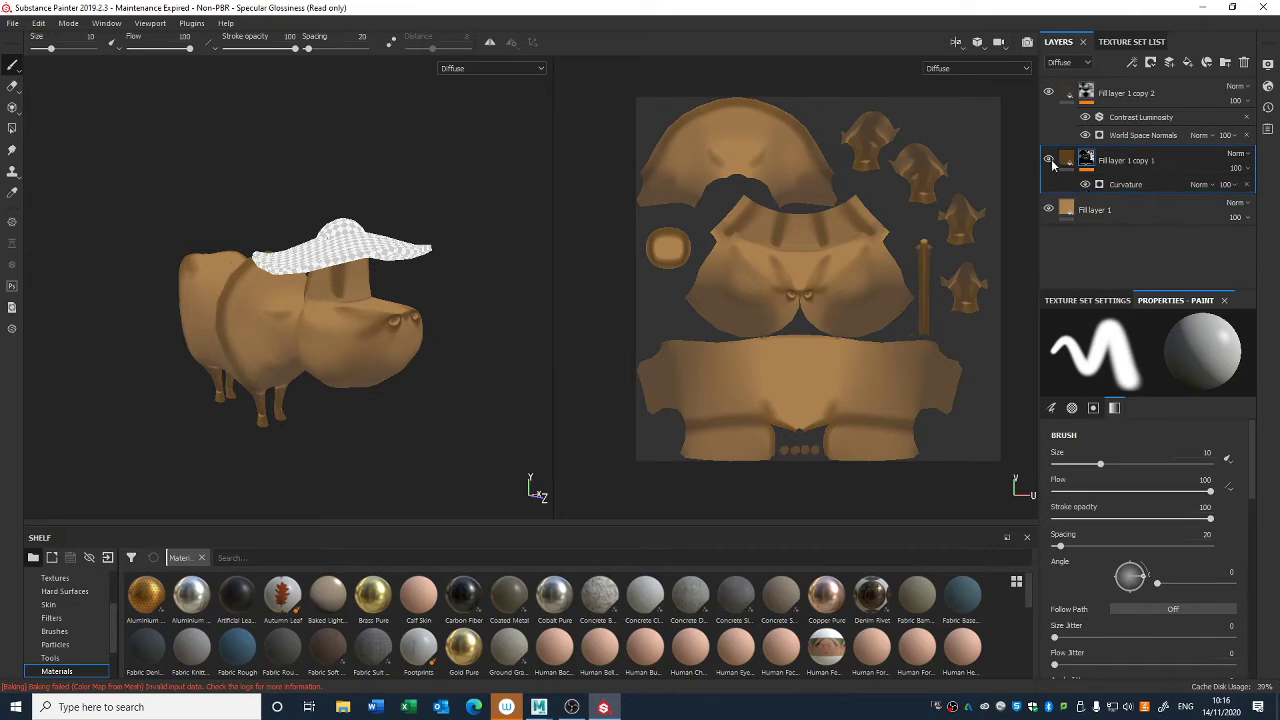
{"action": "left_click", "coordinate": [1048, 93]}
{"action": "left_click", "coordinate": [1048, 93]}
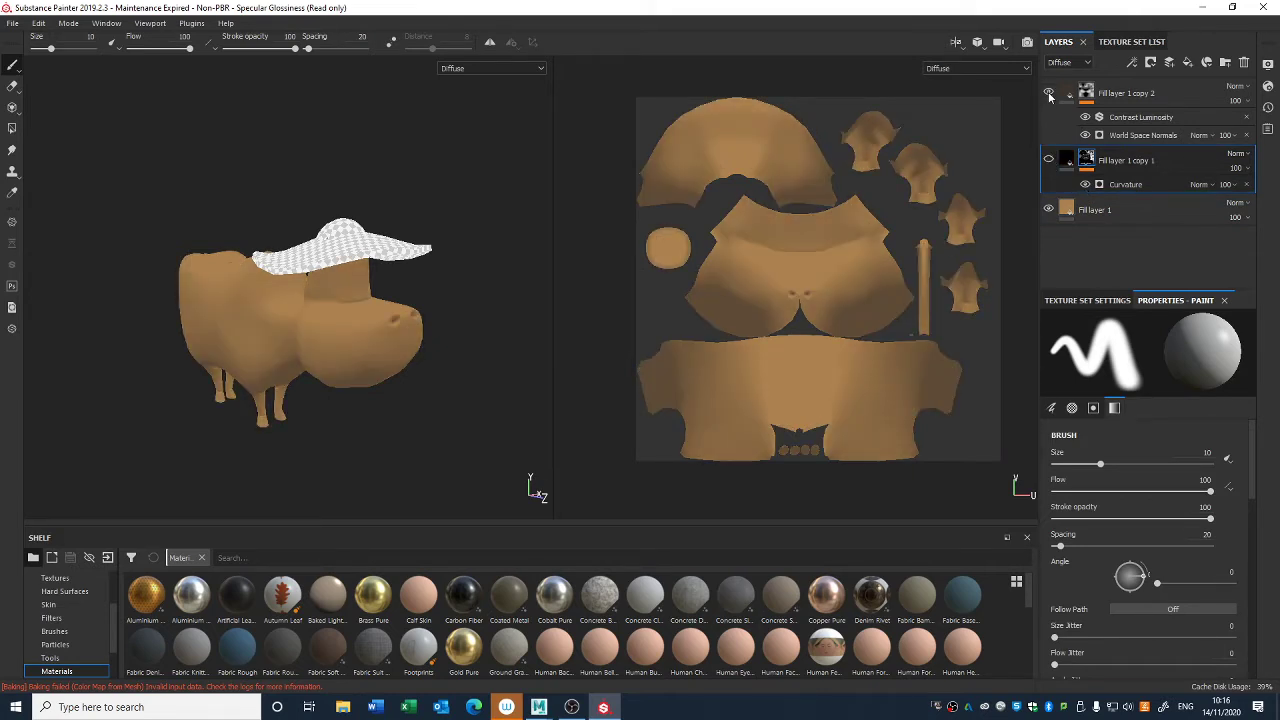
{"action": "left_click", "coordinate": [1048, 93]}
{"action": "left_click", "coordinate": [1048, 93]}
{"action": "left_click_drag", "start_coordinate": [500, 300], "coordinate": [491, 380], "text": "alt"}
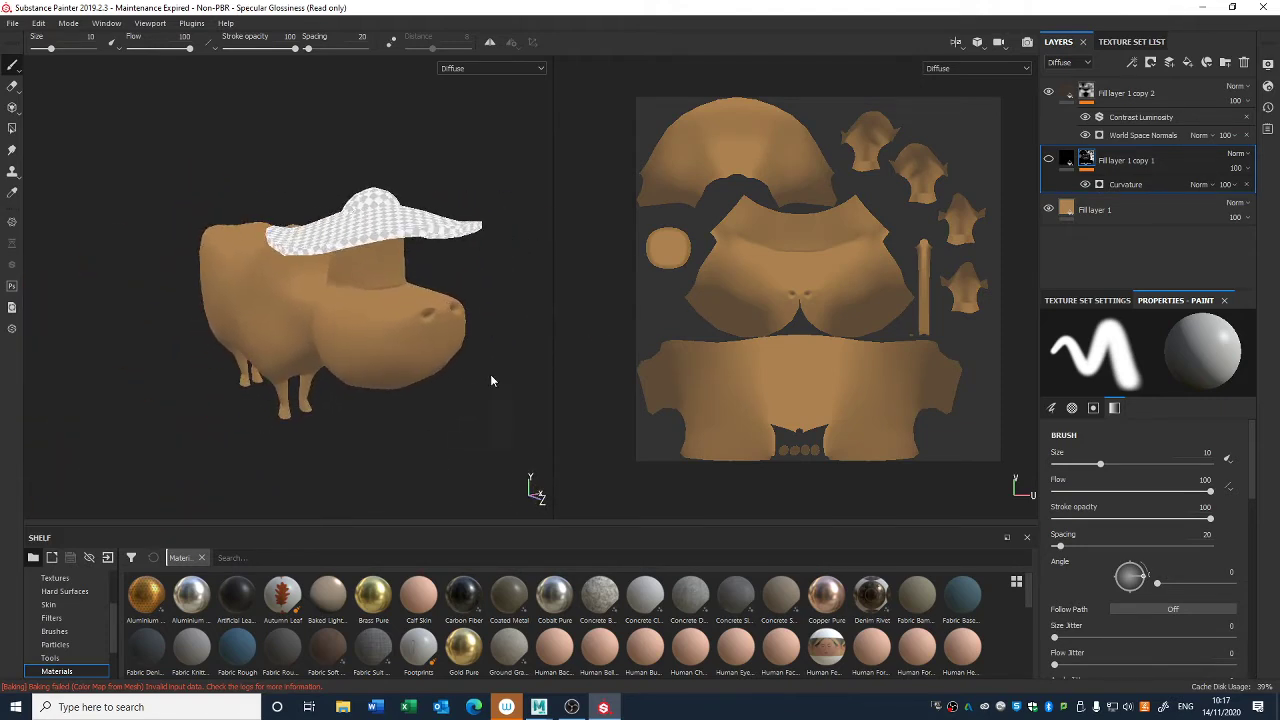
{"action": "left_click", "coordinate": [1049, 160]}
{"action": "mouse_move", "coordinate": [470, 372]}
{"action": "right_mouse_down", "text": "shift"}
{"action": "mouse_move", "coordinate": [483, 423]}
{"action": "mouse_move", "coordinate": [480, 334]}
{"action": "mouse_move", "coordinate": [518, 383]}
{"action": "right_mouse_up", "text": "shift"}
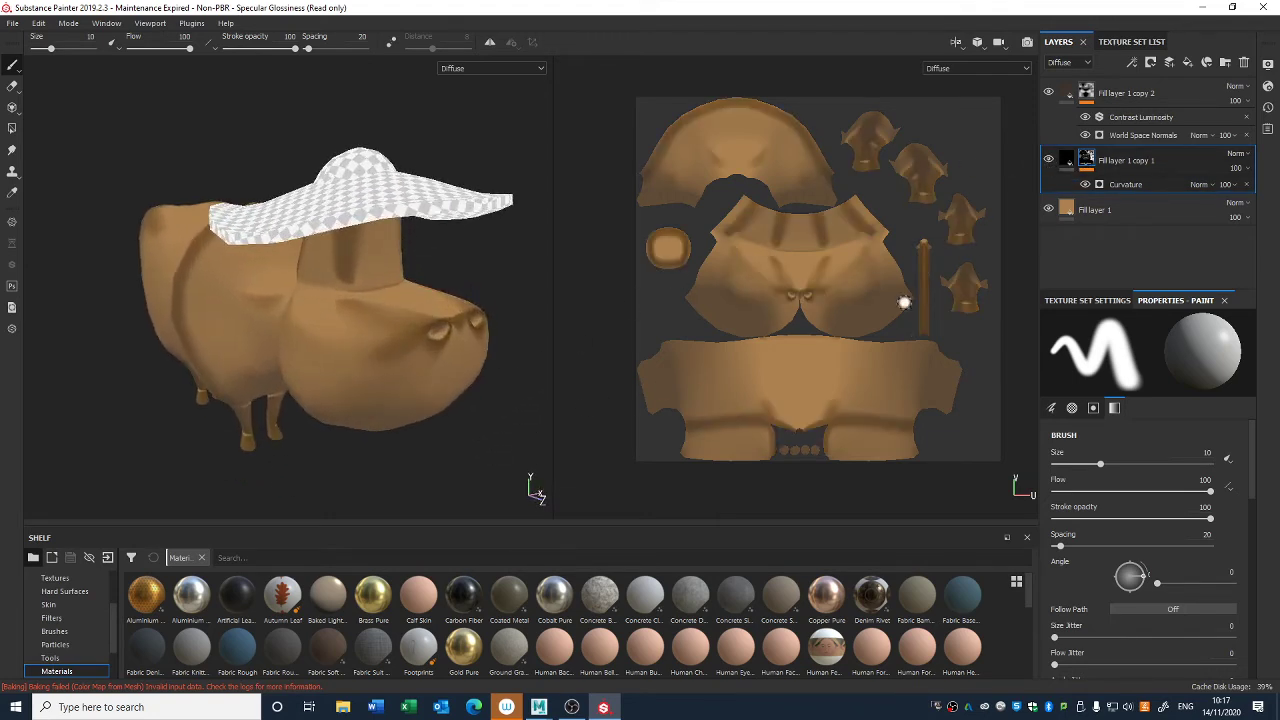
{"action": "left_click_drag", "start_coordinate": [477, 418], "coordinate": [435, 374], "text": "alt"}
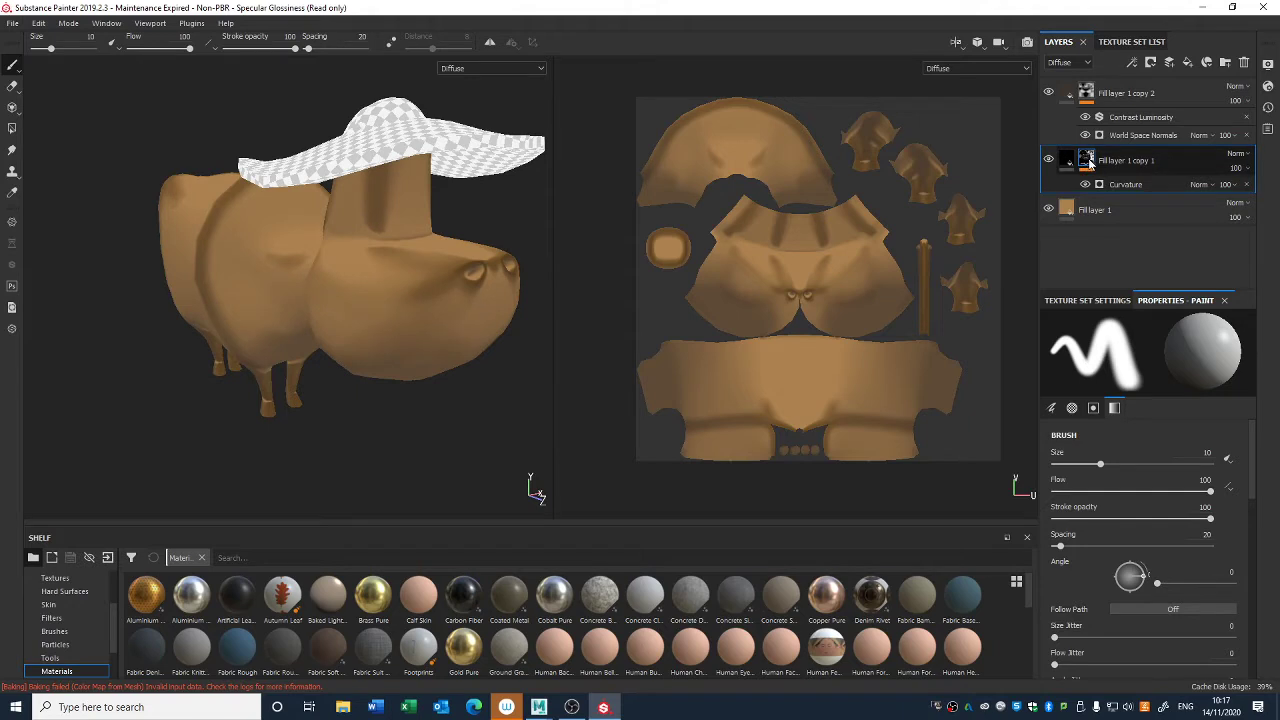
- Add a paint effect above the Curvature generator in the middle fill layer's mask and compare the body with the generator off and on
{"action": "right_click", "coordinate": [1090, 165]}
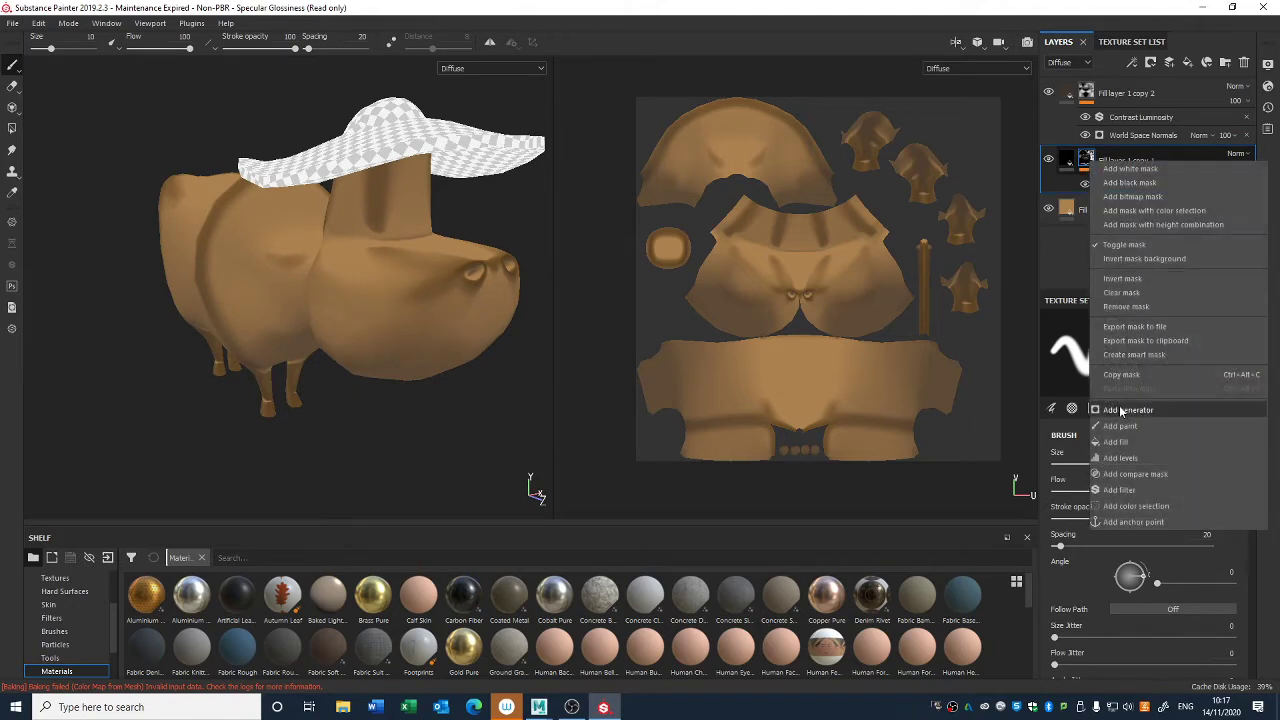
{"action": "left_click", "coordinate": [1126, 425]}
{"action": "left_click", "coordinate": [1085, 202]}
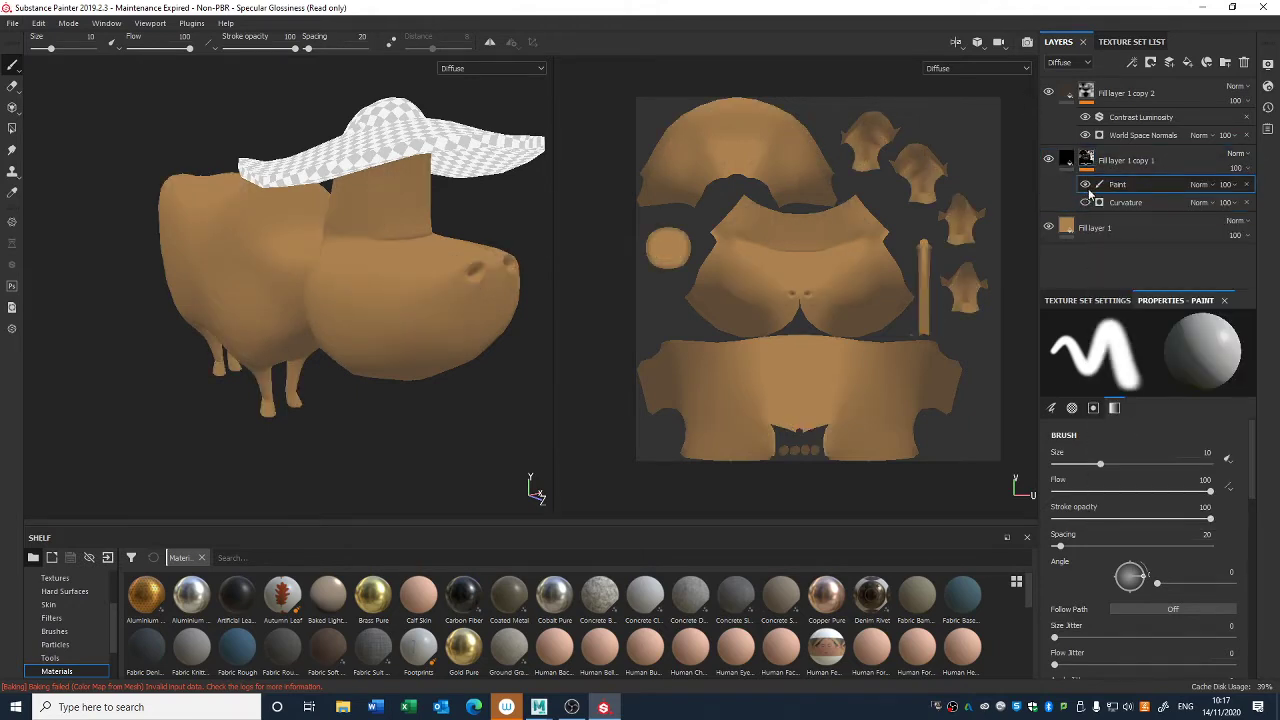
{"action": "left_click", "coordinate": [1085, 202]}
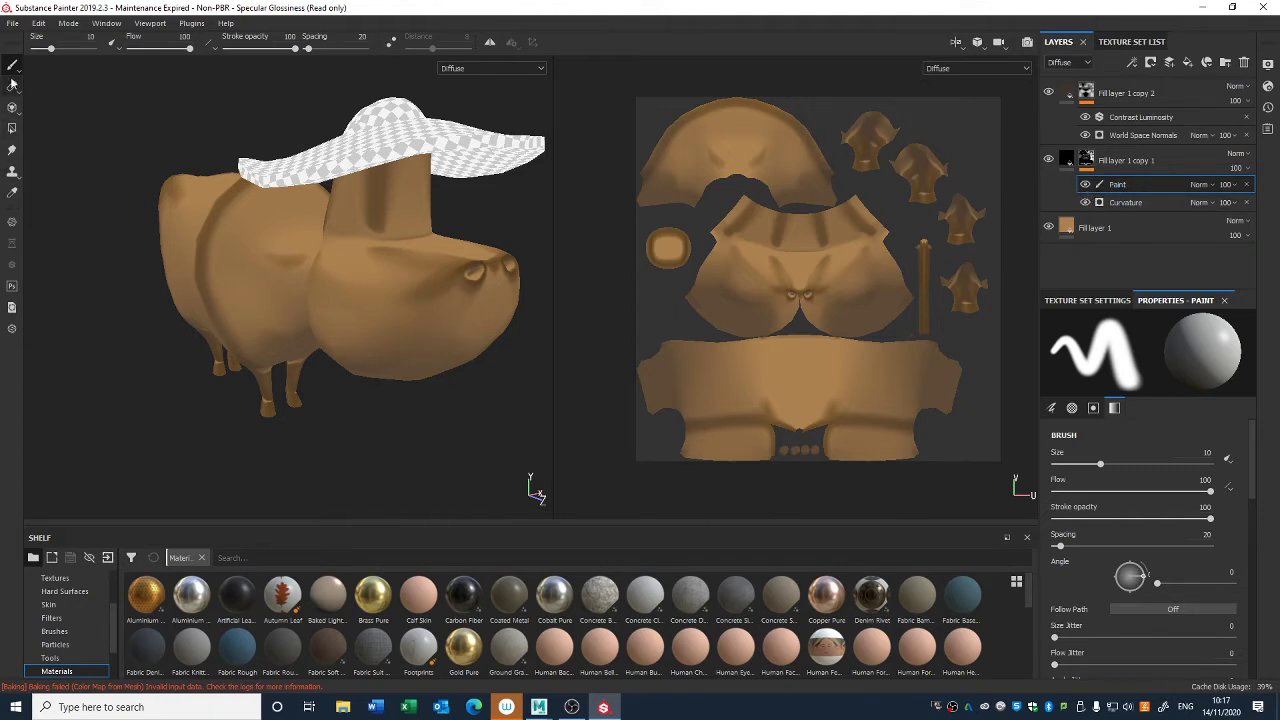
- Choose the Artistic Heavy brush for painting the mask and set its flow to 24
{"action": "mouse_move", "coordinate": [15, 73]}
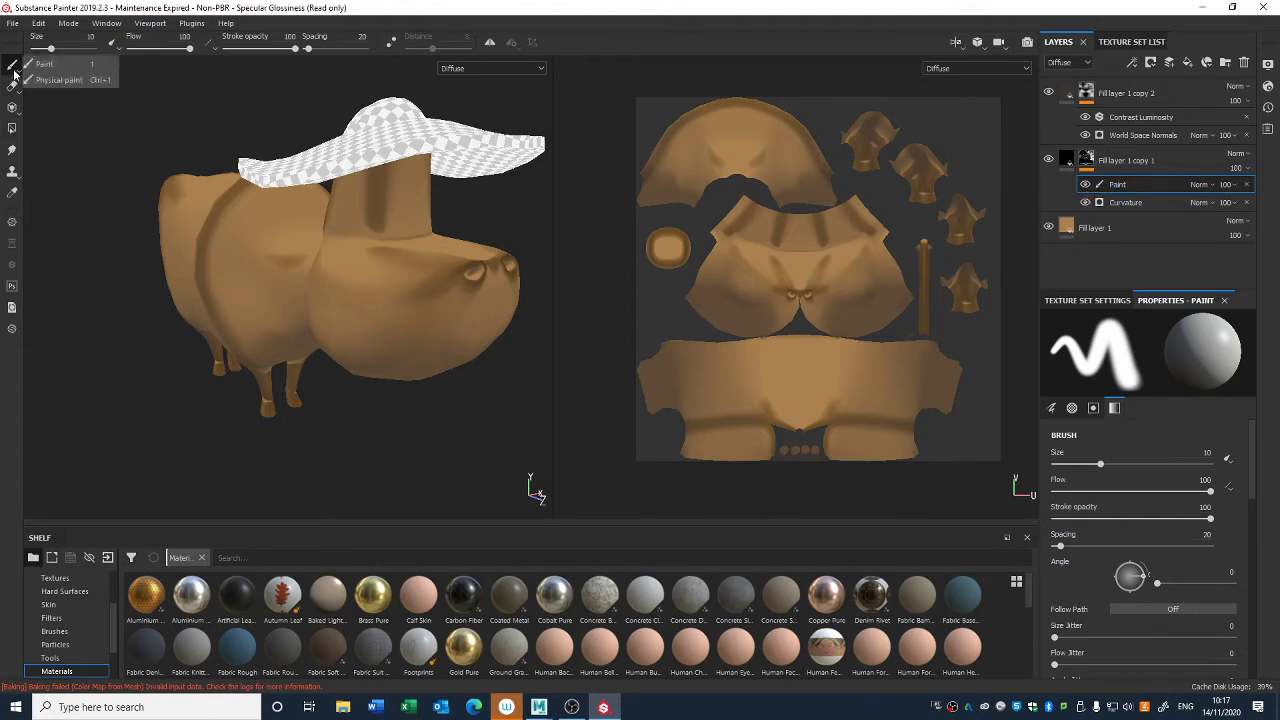
{"action": "left_click", "coordinate": [72, 632]}
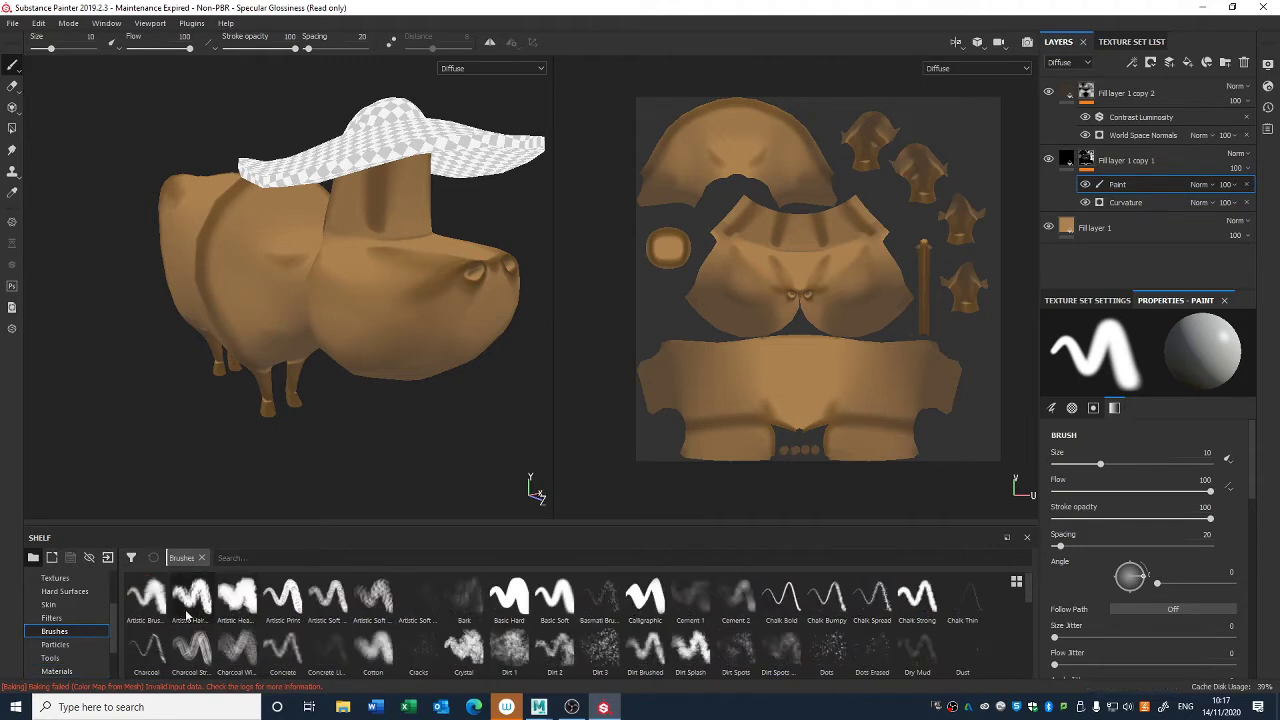
{"action": "left_click", "coordinate": [237, 598]}
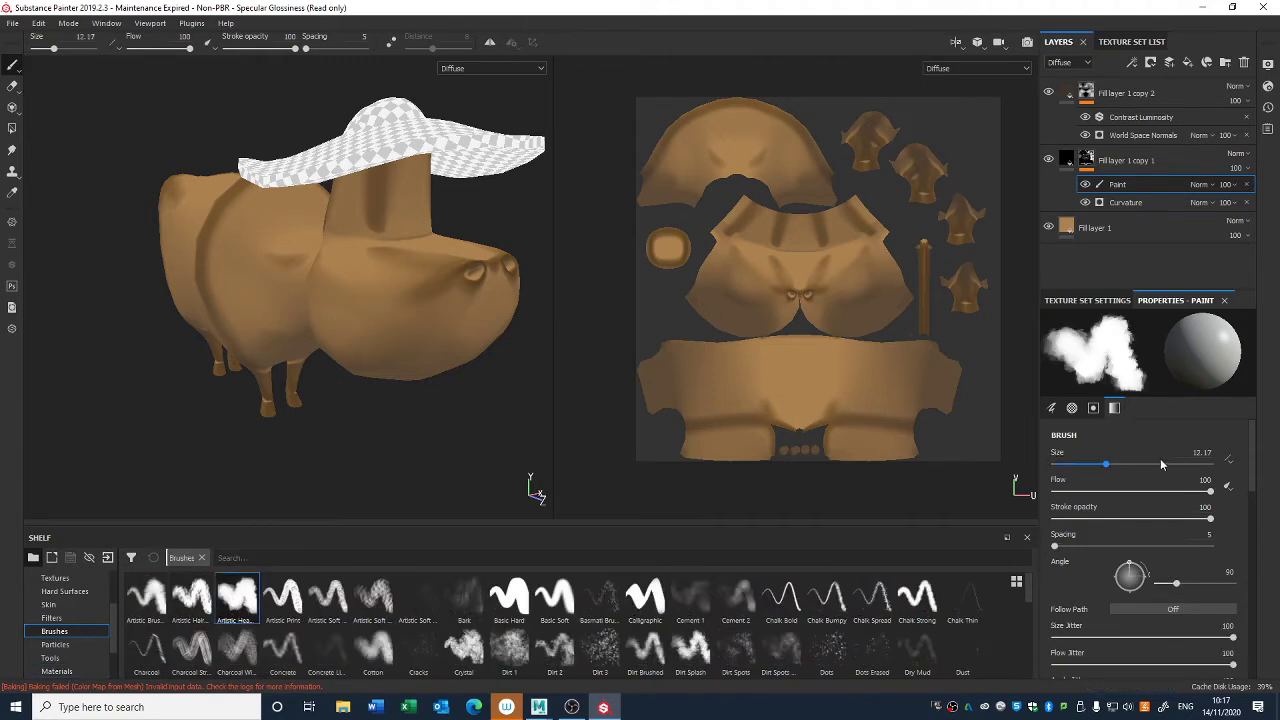
{"action": "left_click_drag", "start_coordinate": [1164, 492], "coordinate": [1091, 496]}
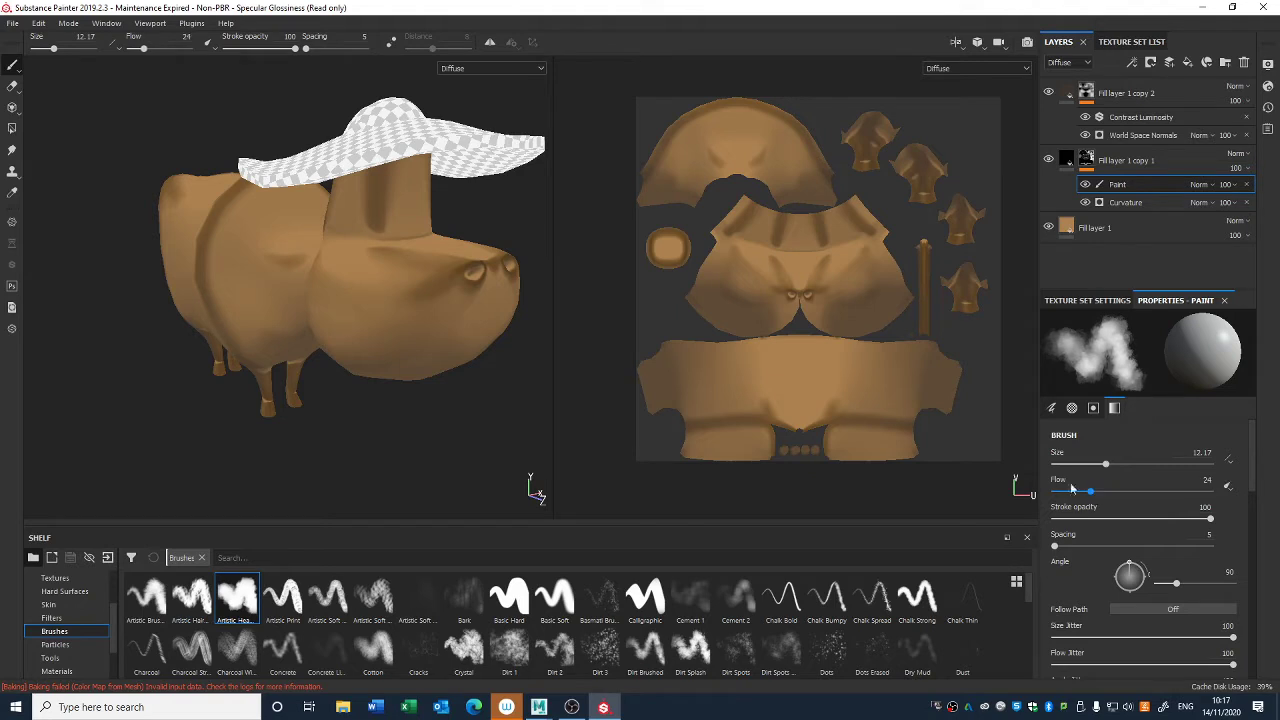
- Try a white test stroke on the cow's muzzle in the Curvature layer's mask and undo it
{"action": "left_click_drag", "start_coordinate": [400, 303], "coordinate": [363, 283], "text": "alt"}
{"action": "right_click_drag", "start_coordinate": [363, 283], "coordinate": [443, 354], "text": "alt"}
{"action": "middle_click_drag", "start_coordinate": [443, 354], "coordinate": [356, 335], "text": "alt"}
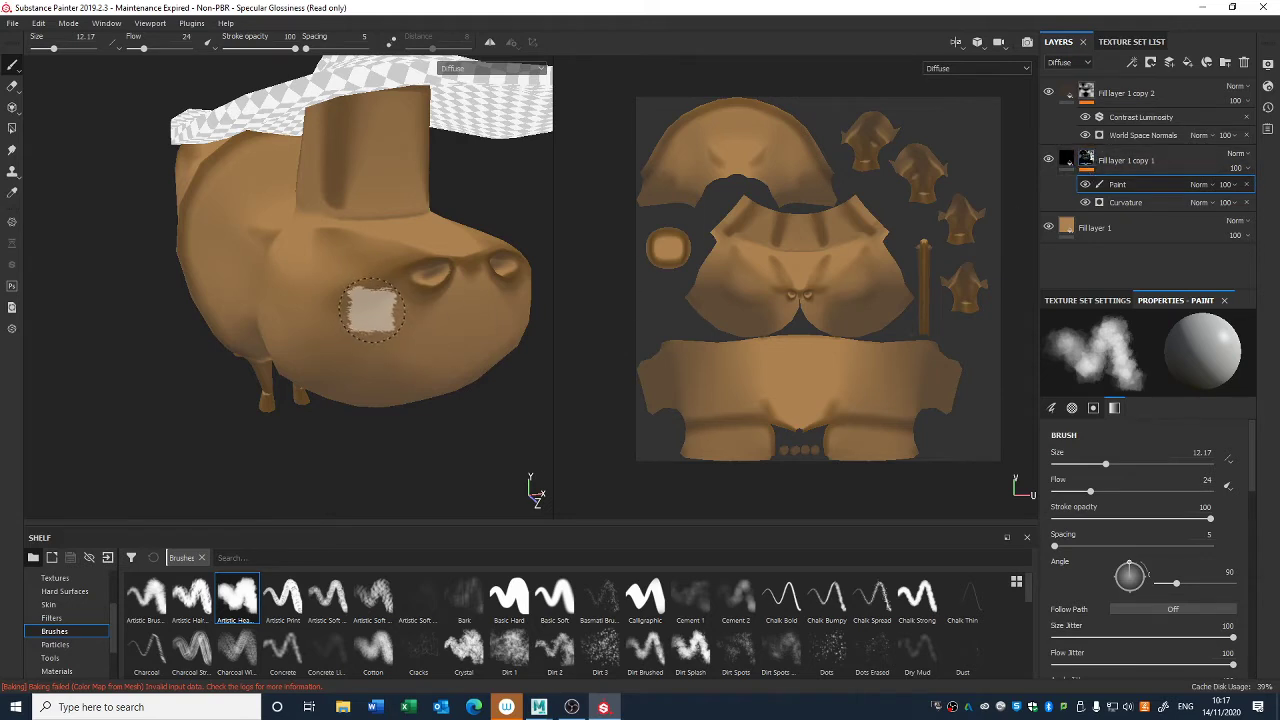
{"action": "left_click_drag", "start_coordinate": [370, 309], "coordinate": [328, 309]}
{"action": "key", "text": "ctrl+z"}
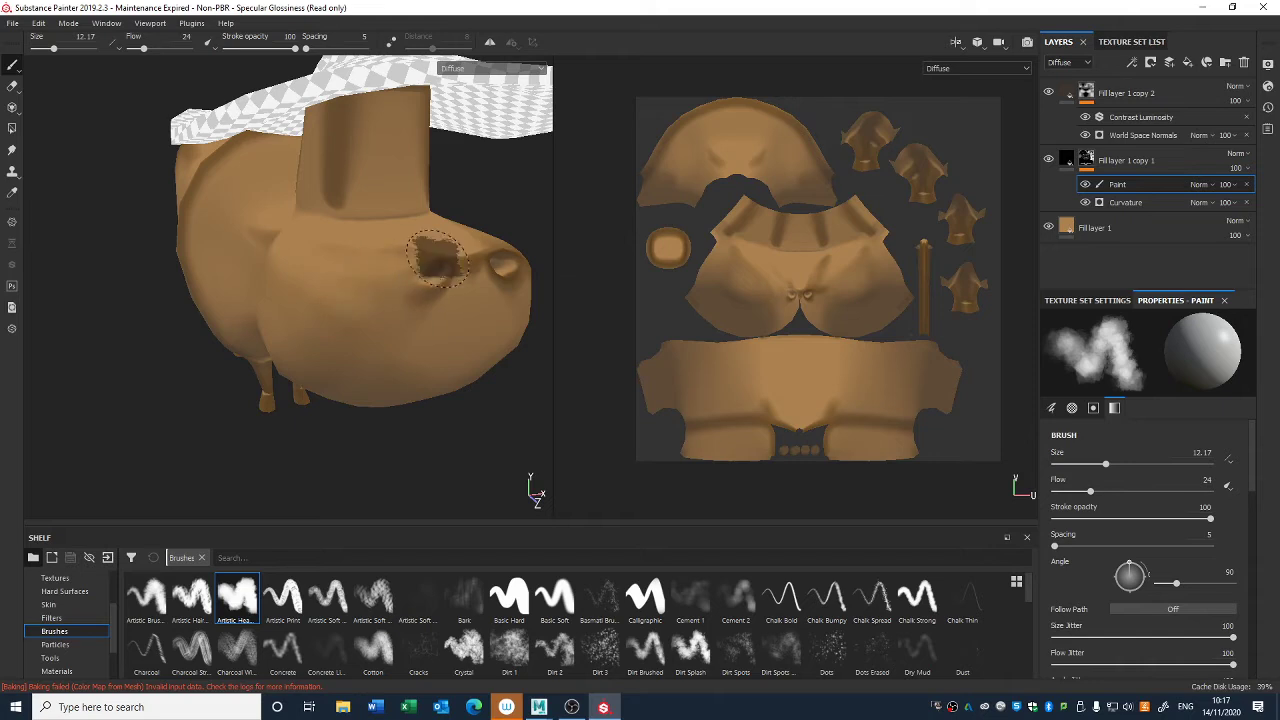
- Paint black into the Curvature layer's mask around the nostrils, muzzle and head to remove the harsh dark shading
{"action": "left_click_drag", "start_coordinate": [484, 240], "coordinate": [293, 245], "text": "alt"}
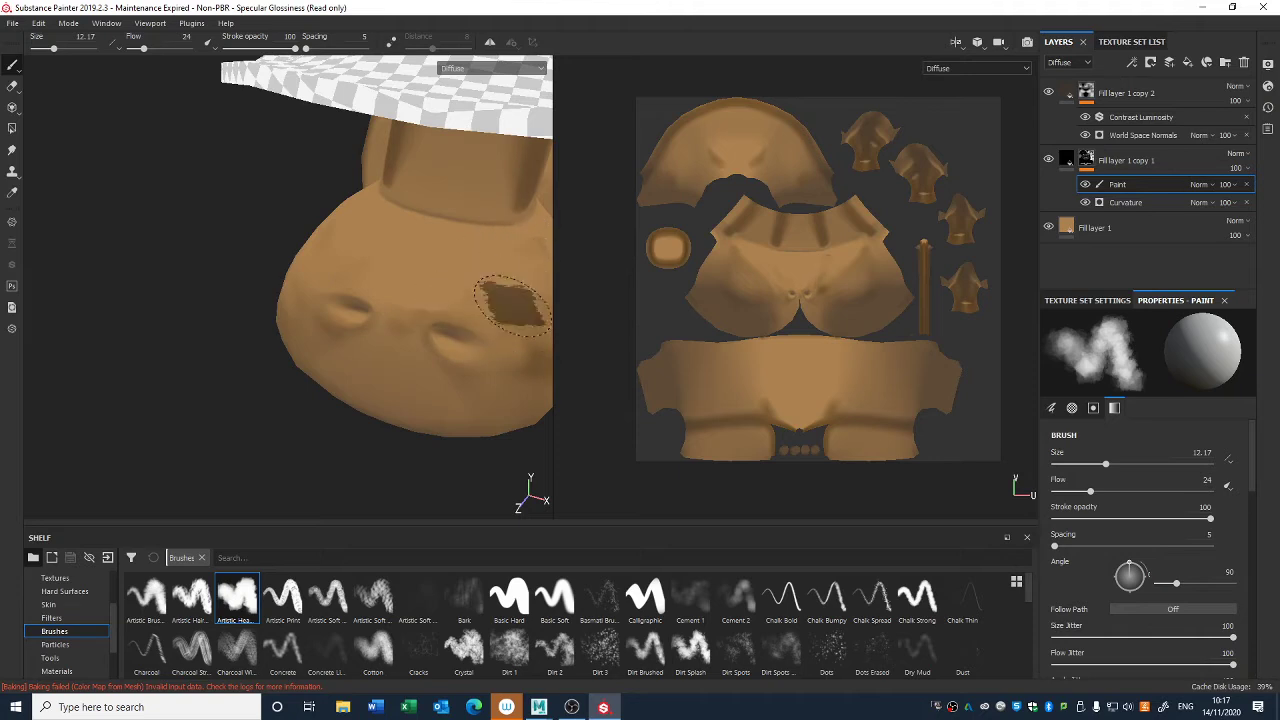
{"action": "mouse_move", "coordinate": [470, 302]}
{"action": "left_mouse_down", "text": "alt"}
{"action": "mouse_move", "coordinate": [286, 263]}
{"action": "mouse_move", "coordinate": [337, 205]}
{"action": "left_mouse_up", "text": "alt"}
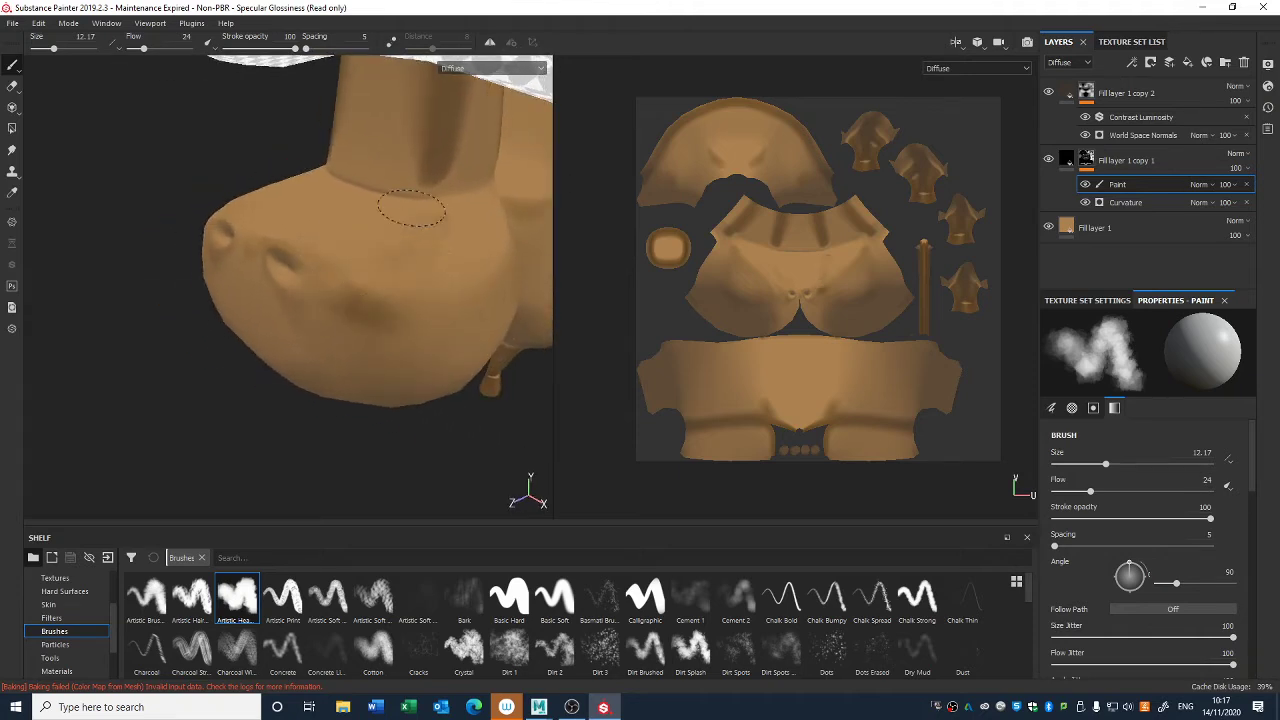
{"action": "mouse_move", "coordinate": [369, 358]}
{"action": "left_mouse_down", "text": "alt"}
{"action": "mouse_move", "coordinate": [335, 320]}
{"action": "mouse_move", "coordinate": [300, 329]}
{"action": "left_mouse_up", "text": "alt"}
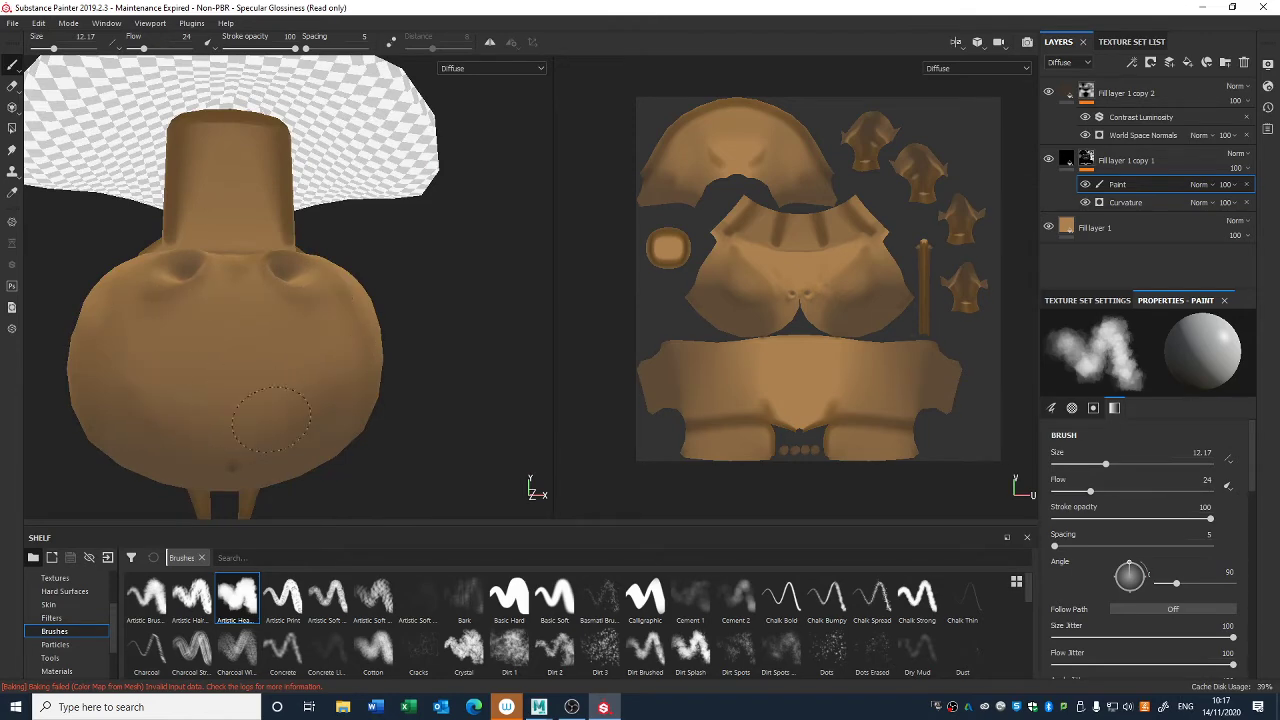
{"action": "mouse_move", "coordinate": [300, 380]}
{"action": "left_mouse_down", "text": "alt"}
{"action": "mouse_move", "coordinate": [457, 357]}
{"action": "mouse_move", "coordinate": [341, 323]}
{"action": "mouse_move", "coordinate": [486, 334]}
{"action": "mouse_move", "coordinate": [286, 280]}
{"action": "left_mouse_up", "text": "alt"}
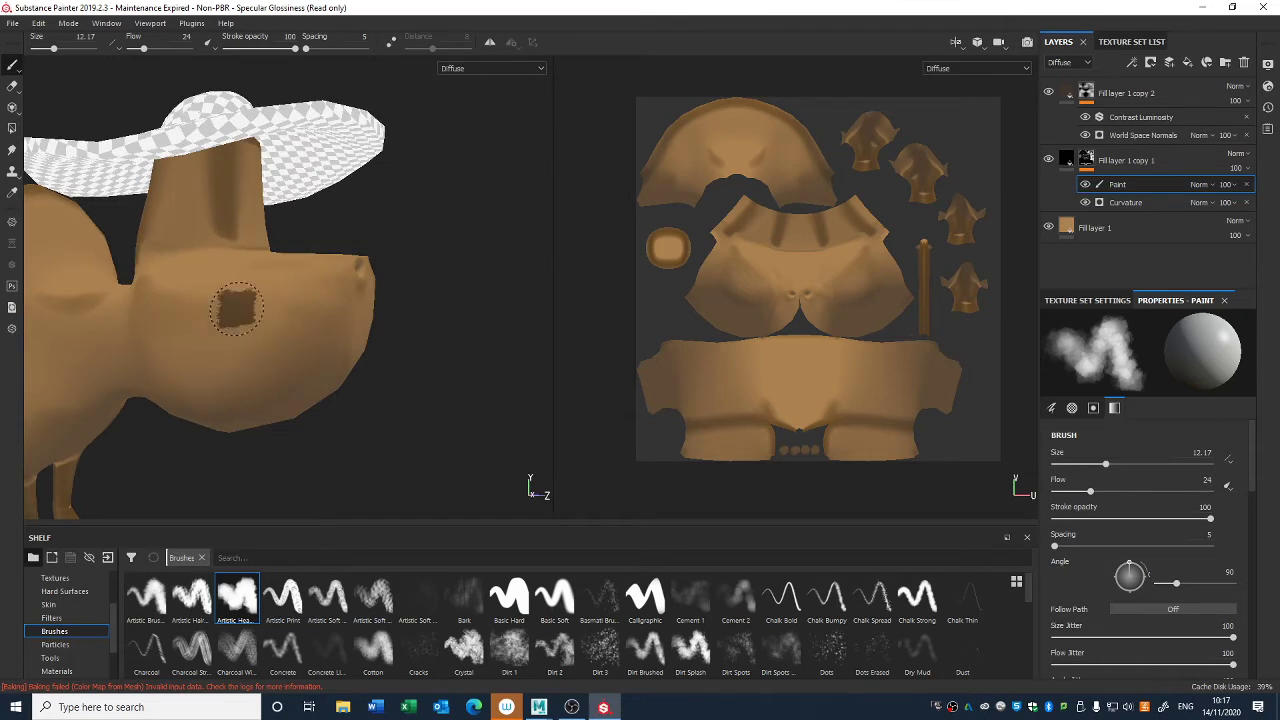
{"action": "mouse_move", "coordinate": [189, 386]}
{"action": "left_mouse_down", "text": "alt"}
{"action": "mouse_move", "coordinate": [401, 275]}
{"action": "mouse_move", "coordinate": [428, 190]}
{"action": "mouse_move", "coordinate": [357, 268]}
{"action": "mouse_move", "coordinate": [465, 324]}
{"action": "mouse_move", "coordinate": [594, 309]}
{"action": "left_mouse_up", "text": "alt"}
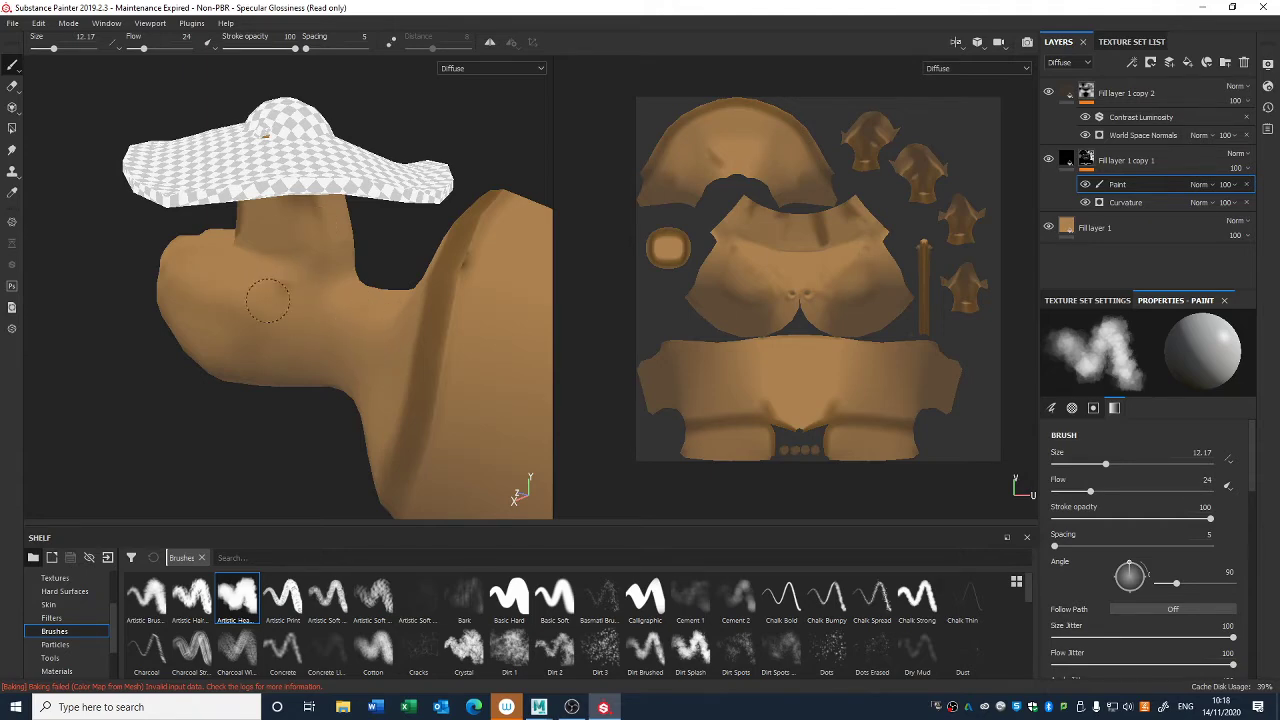
{"action": "left_click_drag", "start_coordinate": [349, 323], "coordinate": [449, 360], "text": "alt"}
{"action": "right_click_drag", "start_coordinate": [449, 360], "coordinate": [340, 274], "text": "alt"}
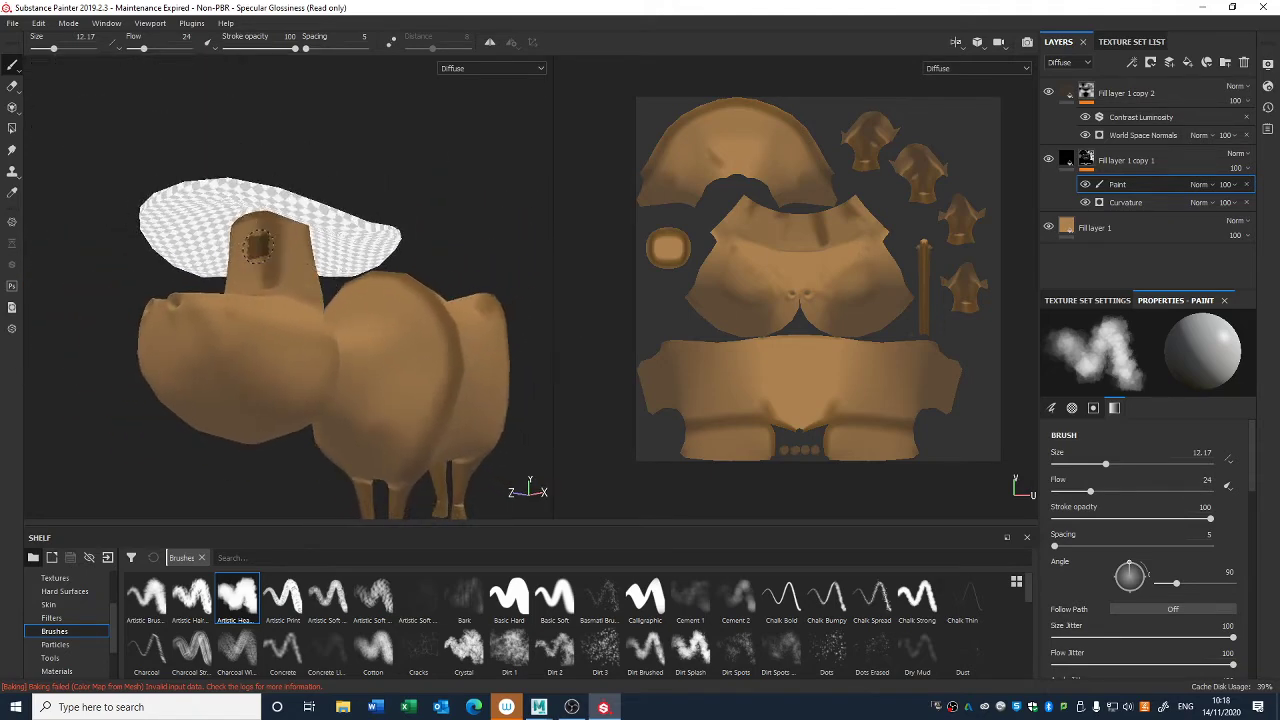
{"action": "mouse_move", "coordinate": [276, 266]}
{"action": "left_mouse_down", "text": "alt"}
{"action": "mouse_move", "coordinate": [487, 270]}
{"action": "mouse_move", "coordinate": [463, 383]}
{"action": "mouse_move", "coordinate": [500, 350]}
{"action": "left_mouse_up", "text": "alt"}
- Lower the Curvature fill layer's opacity to 41 and compare the cow with the layer hidden and shown
{"action": "left_click", "coordinate": [1247, 169]}
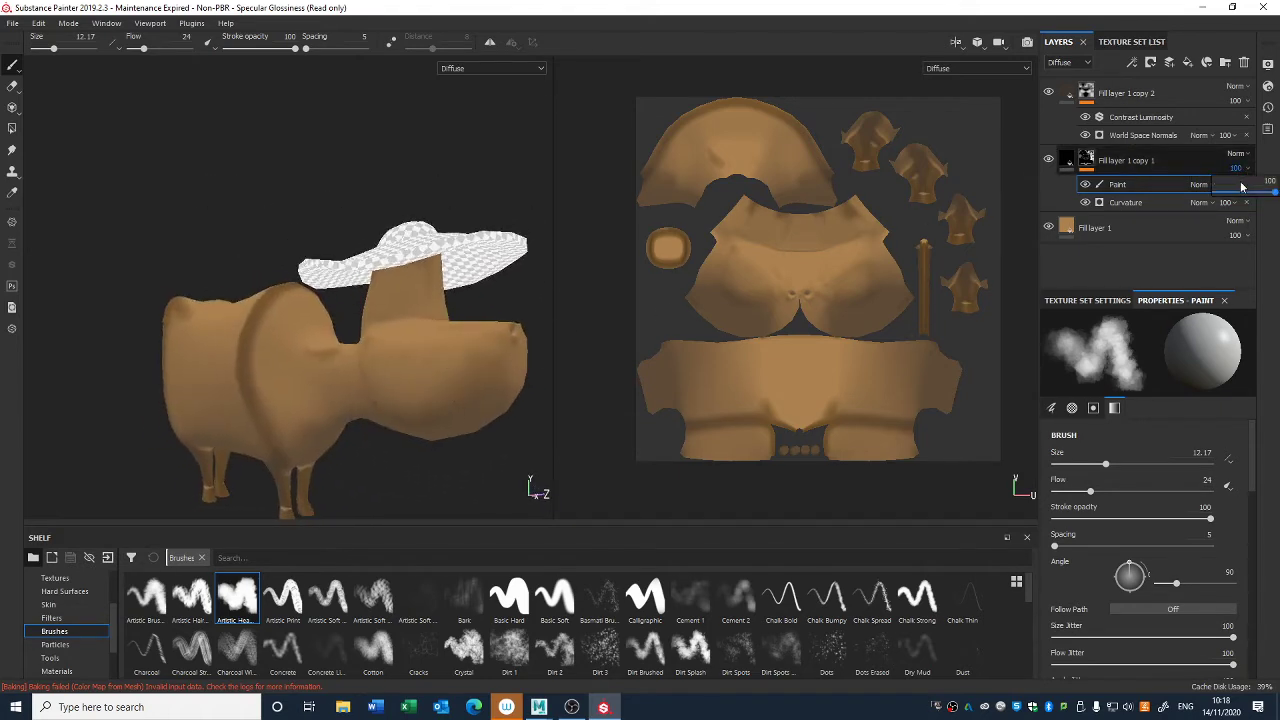
{"action": "left_click_drag", "start_coordinate": [1275, 195], "coordinate": [1240, 194]}
{"action": "left_click_drag", "start_coordinate": [451, 397], "coordinate": [355, 411], "text": "alt"}
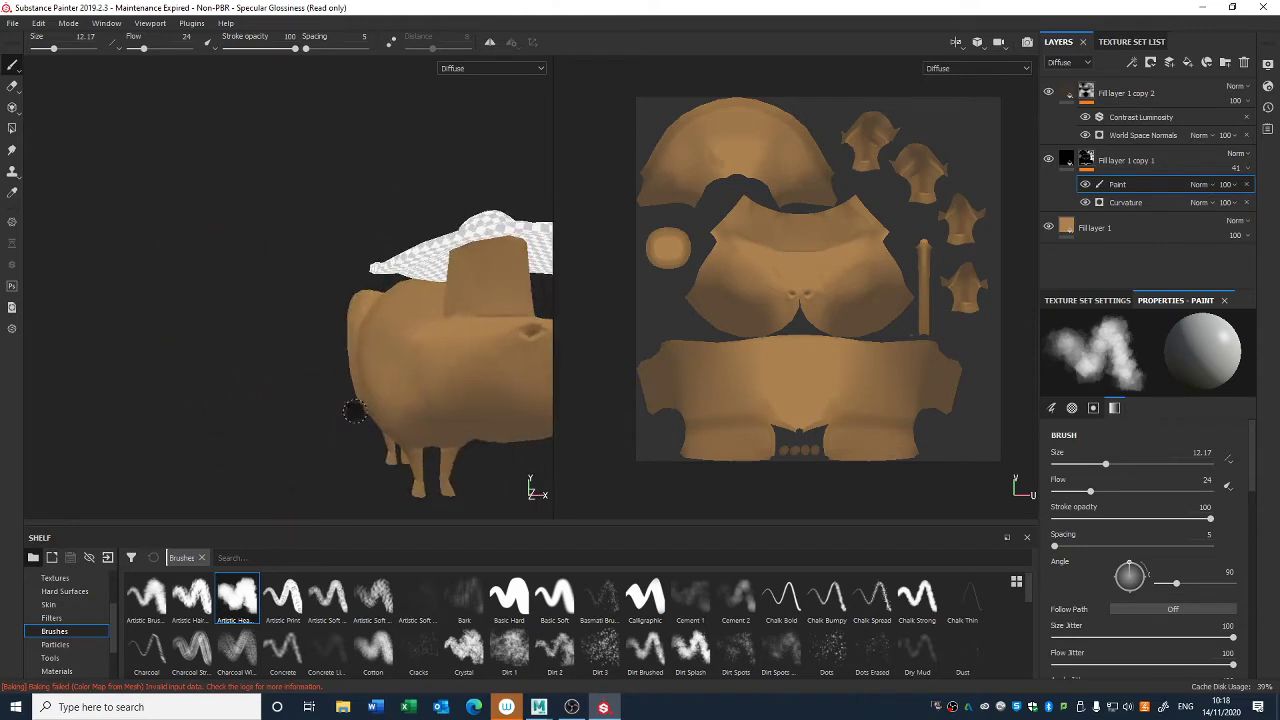
{"action": "left_click", "coordinate": [1050, 160]}
{"action": "left_click", "coordinate": [1049, 160]}
{"action": "left_click_drag", "start_coordinate": [505, 350], "coordinate": [418, 345], "text": "alt"}
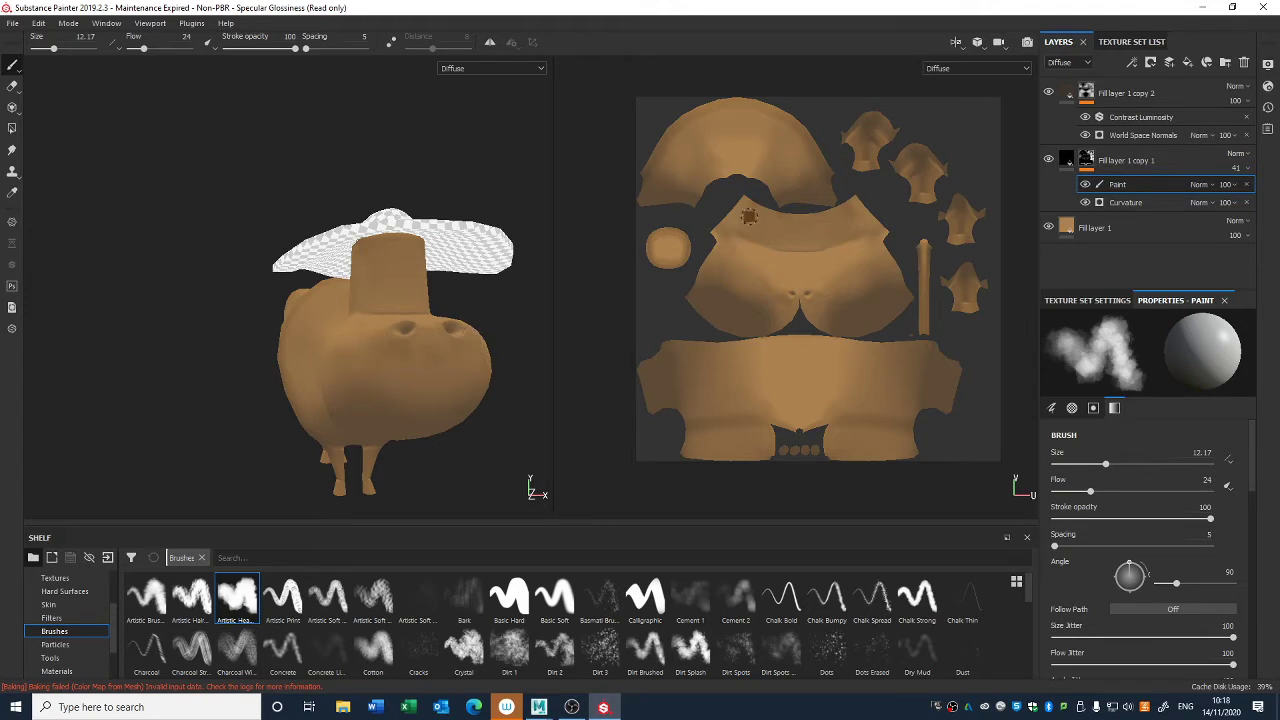
{"action": "left_click", "coordinate": [1050, 164]}
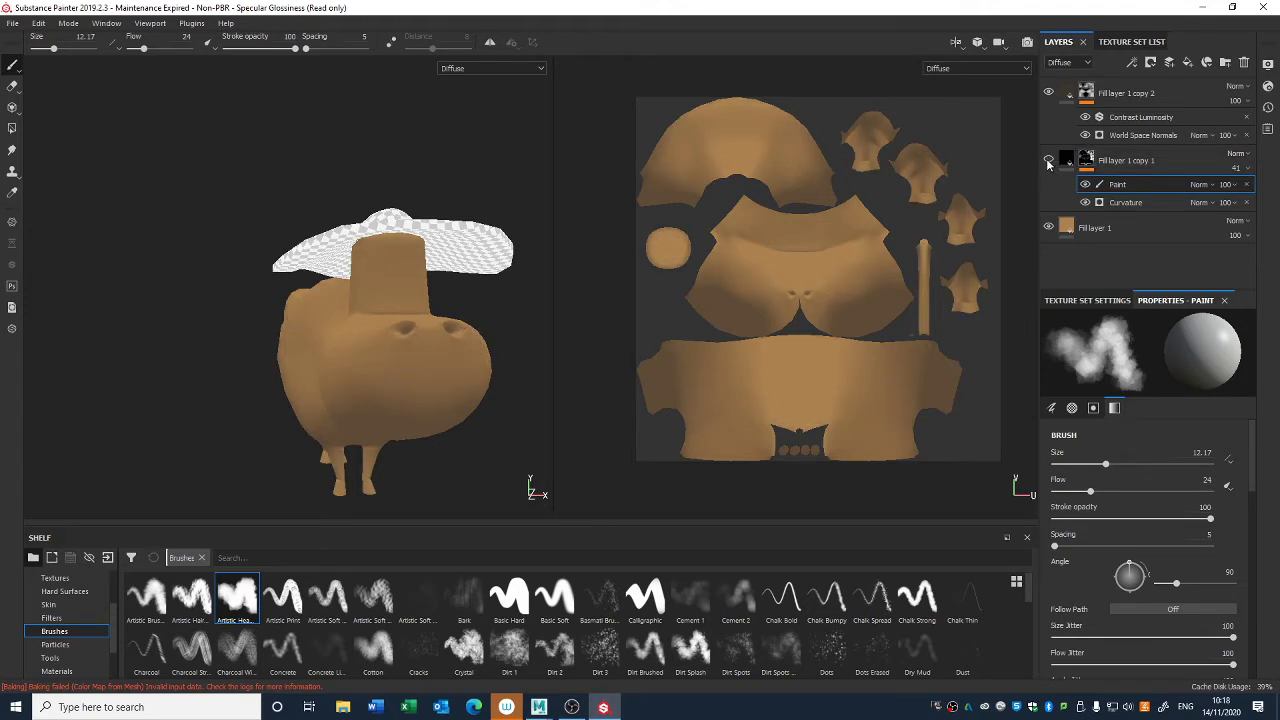
{"action": "left_click", "coordinate": [1048, 163]}
- Set the Curvature fill layer's opacity to 50 while checking the shading on the side of the body
{"action": "left_click_drag", "start_coordinate": [350, 396], "coordinate": [477, 403], "text": "alt"}
{"action": "middle_click_drag", "start_coordinate": [477, 403], "coordinate": [634, 306], "text": "alt"}
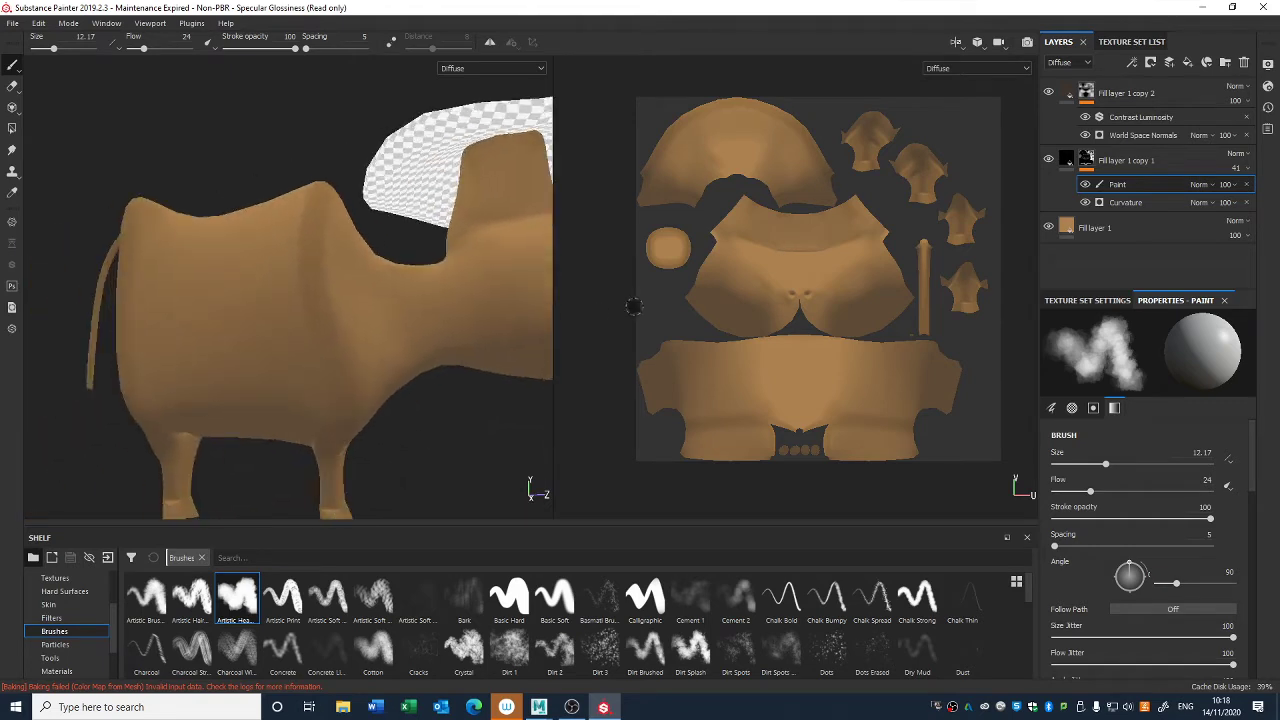
{"action": "left_click", "coordinate": [1246, 170]}
{"action": "left_click", "coordinate": [1246, 192]}
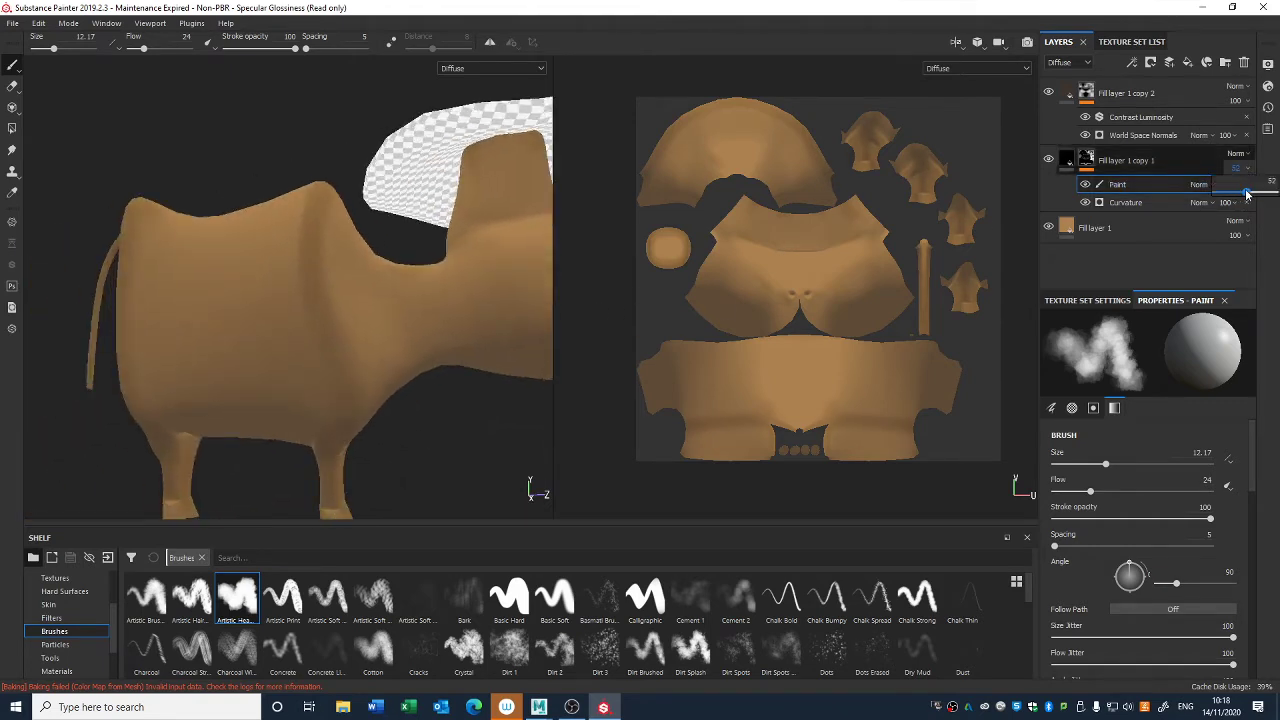
{"action": "left_click_drag", "start_coordinate": [391, 358], "coordinate": [353, 372], "text": "alt"}
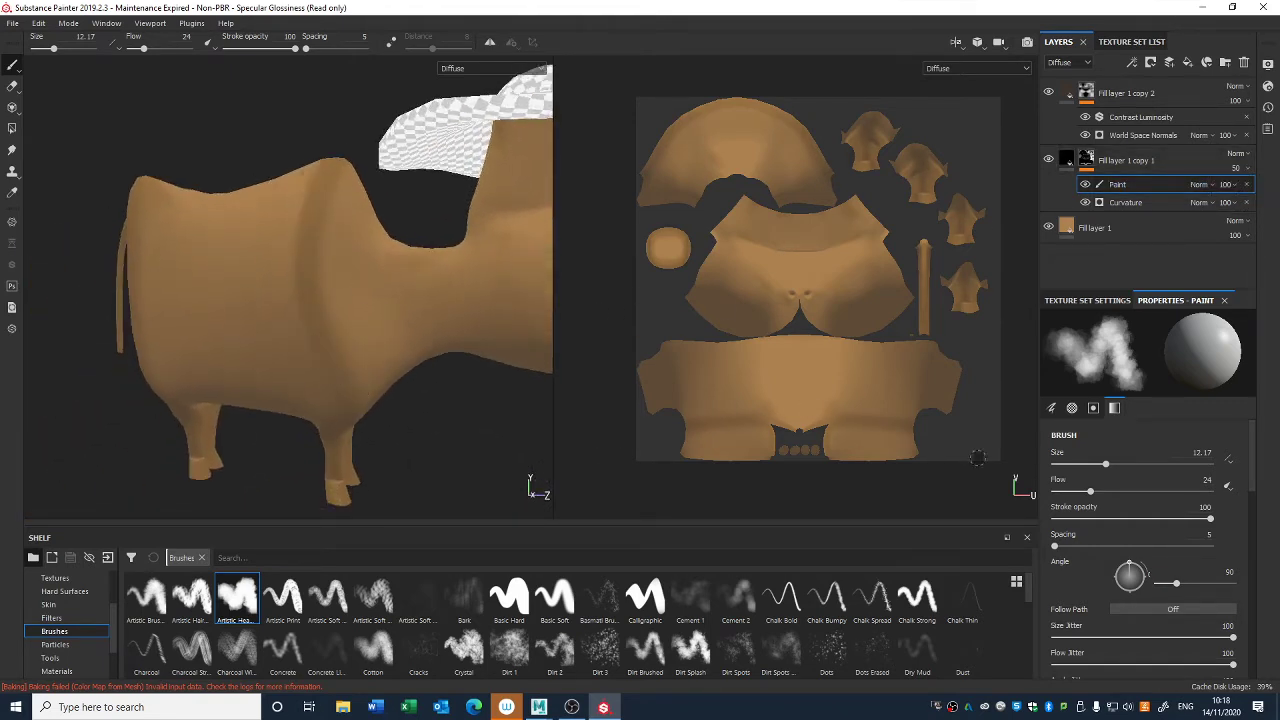
- Set the brush flow to 4 and softly paint out the dark Curvature band across both shoulders
{"action": "left_click_drag", "start_coordinate": [1090, 491], "coordinate": [1059, 491]}
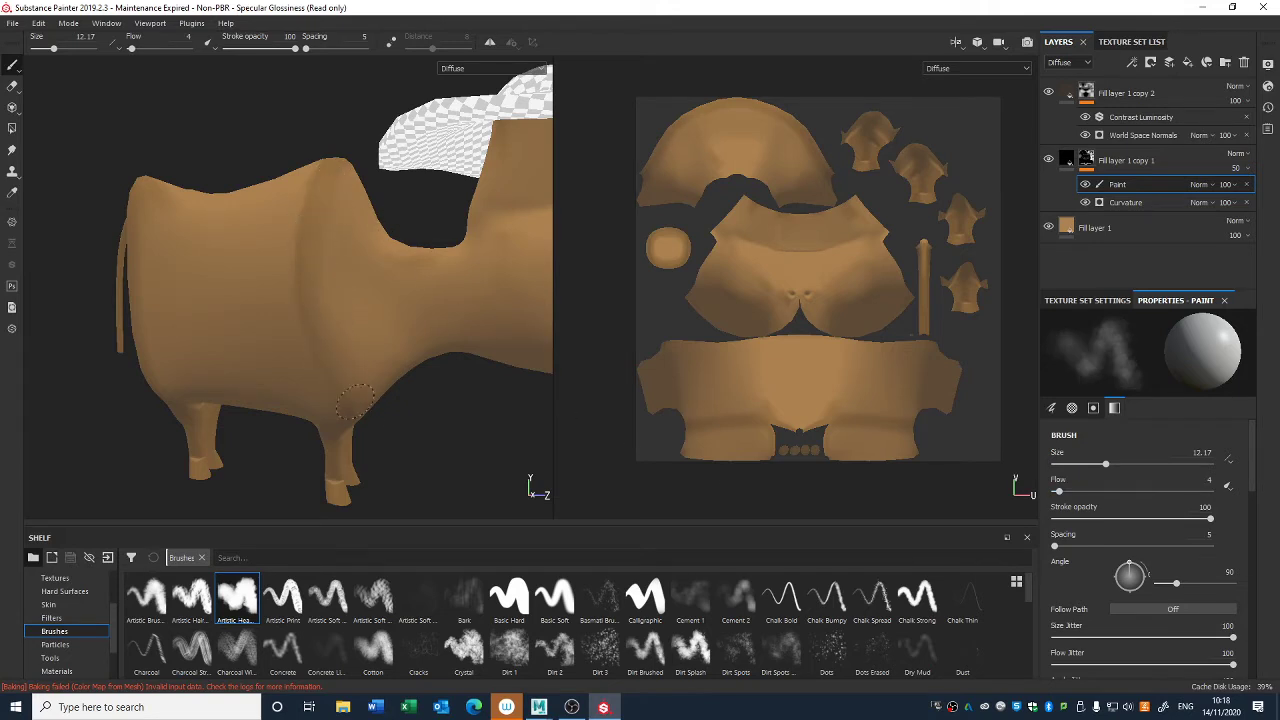
{"action": "left_click_drag", "start_coordinate": [308, 162], "coordinate": [352, 262], "text": "alt"}
{"action": "right_click_drag", "start_coordinate": [352, 262], "coordinate": [413, 164], "text": "alt"}
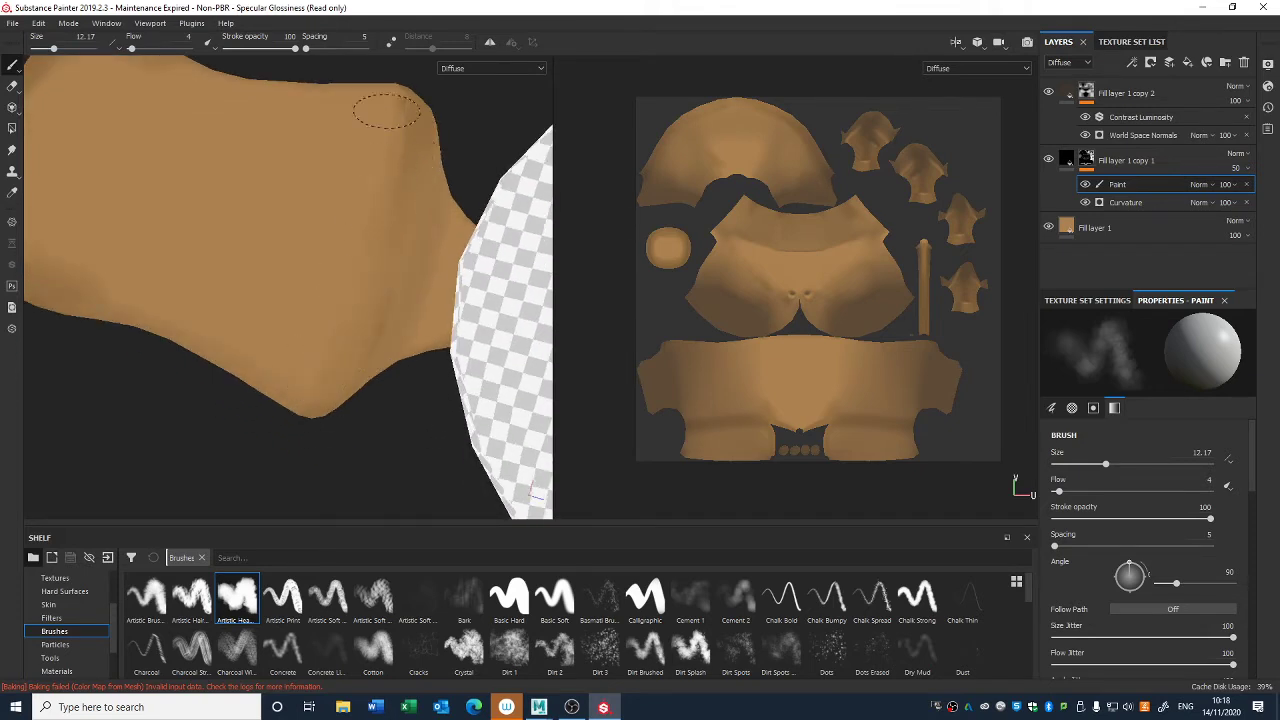
{"action": "left_click_drag", "start_coordinate": [386, 112], "coordinate": [376, 195], "text": "alt"}
{"action": "mouse_move", "coordinate": [324, 306]}
{"action": "left_mouse_down", "text": "alt"}
{"action": "mouse_move", "coordinate": [386, 232]}
{"action": "mouse_move", "coordinate": [470, 206]}
{"action": "left_mouse_up", "text": "alt"}
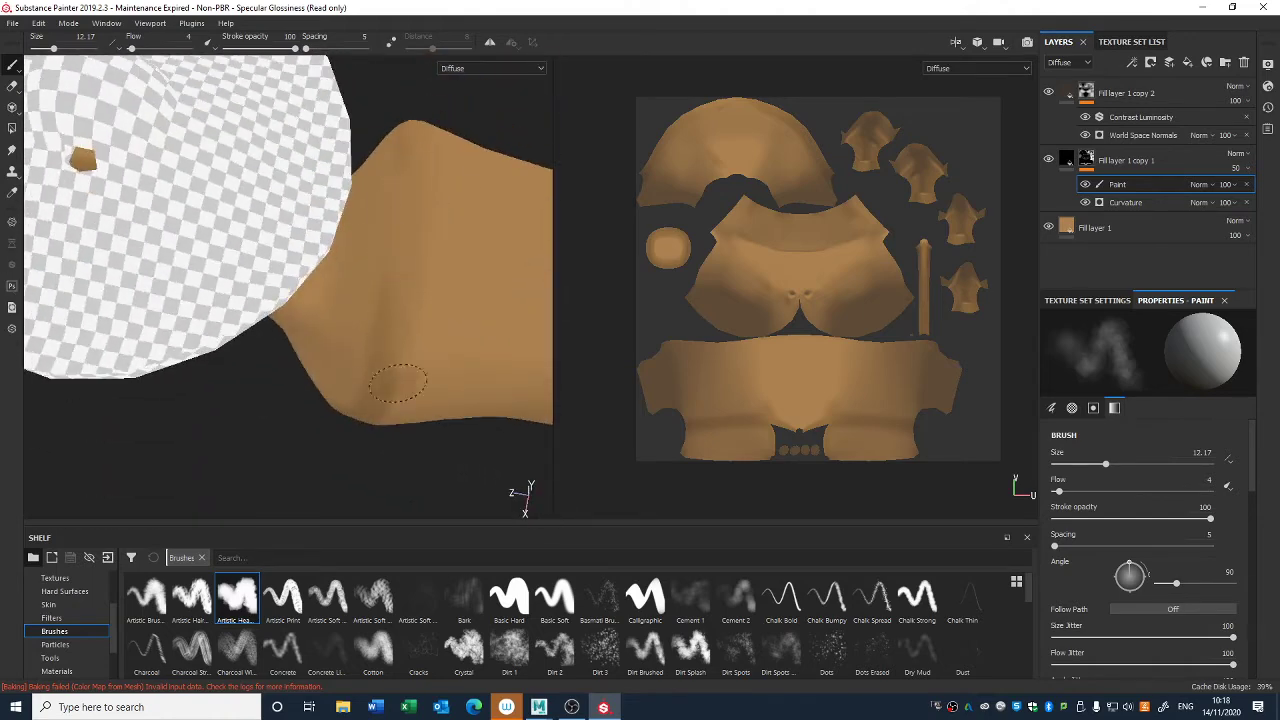
{"action": "left_click_drag", "start_coordinate": [380, 382], "coordinate": [383, 337], "text": "alt"}
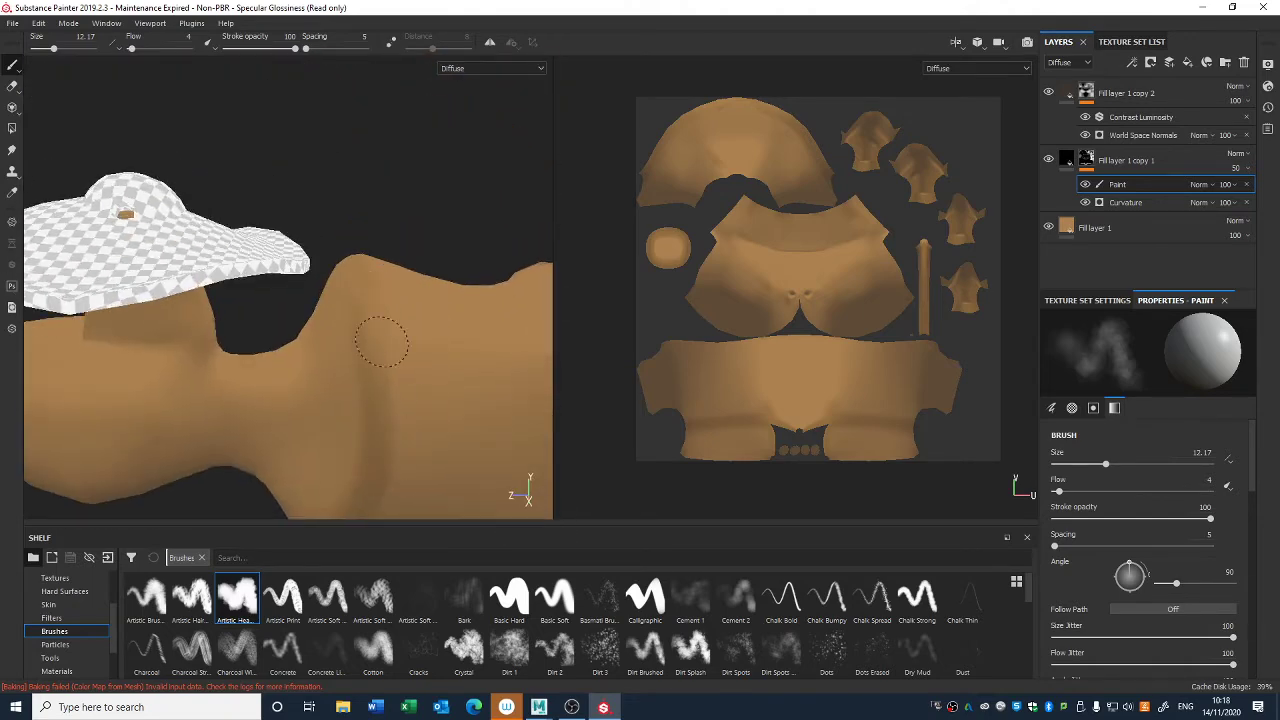
{"action": "left_click_drag", "start_coordinate": [390, 422], "coordinate": [362, 441], "text": "alt"}
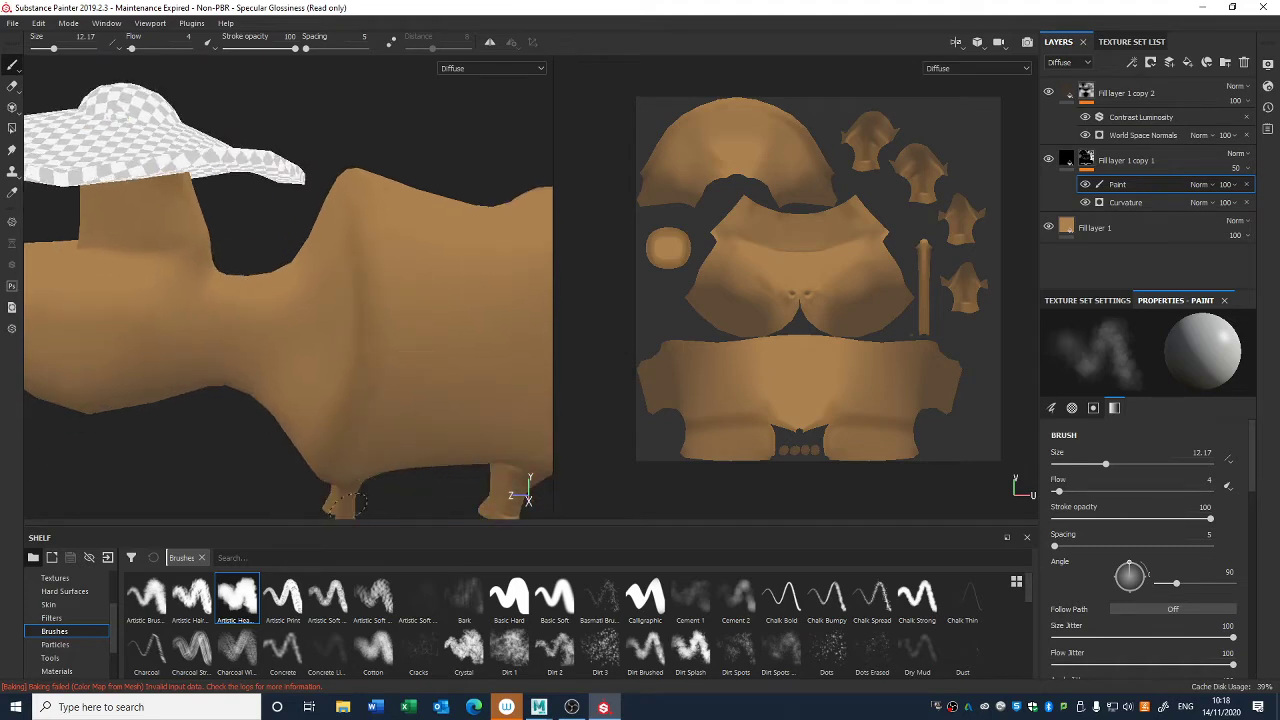
- Softly paint out the dark Curvature shading on the hindquarters and around the base of the tail
{"action": "left_click_drag", "start_coordinate": [386, 340], "coordinate": [291, 299], "text": "alt"}
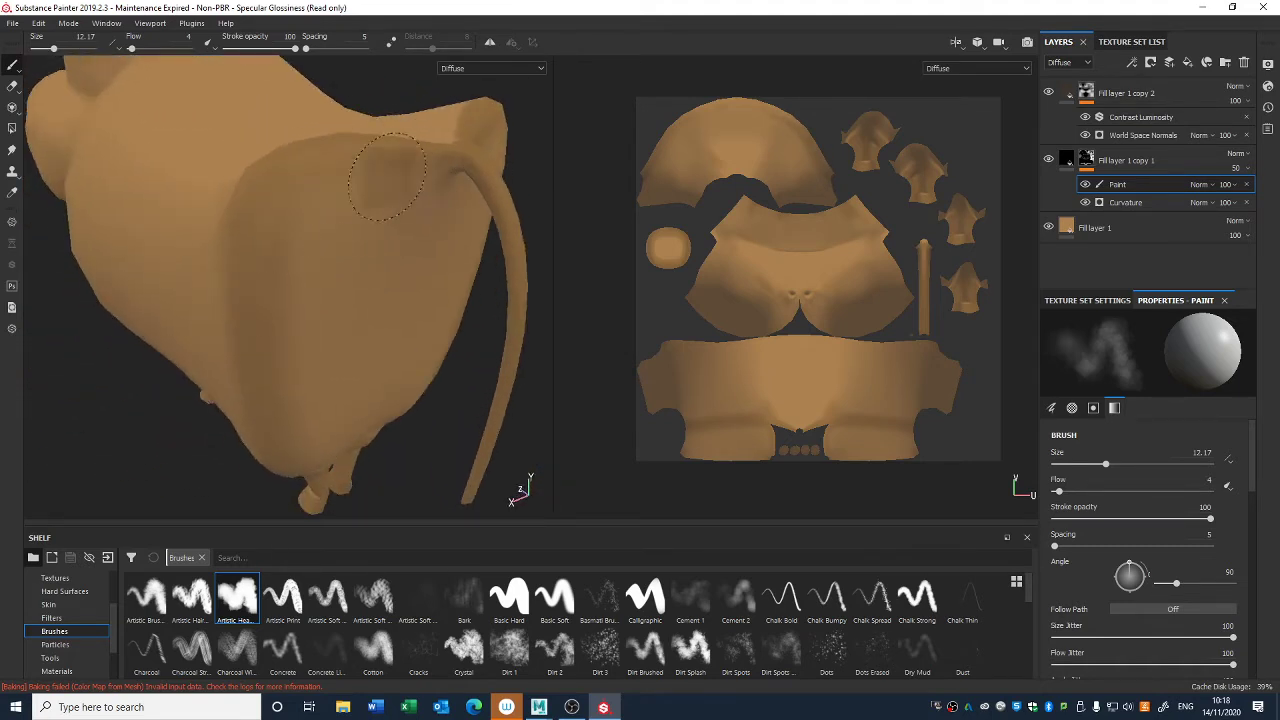
{"action": "left_click_drag", "start_coordinate": [320, 438], "coordinate": [287, 462], "text": "alt"}
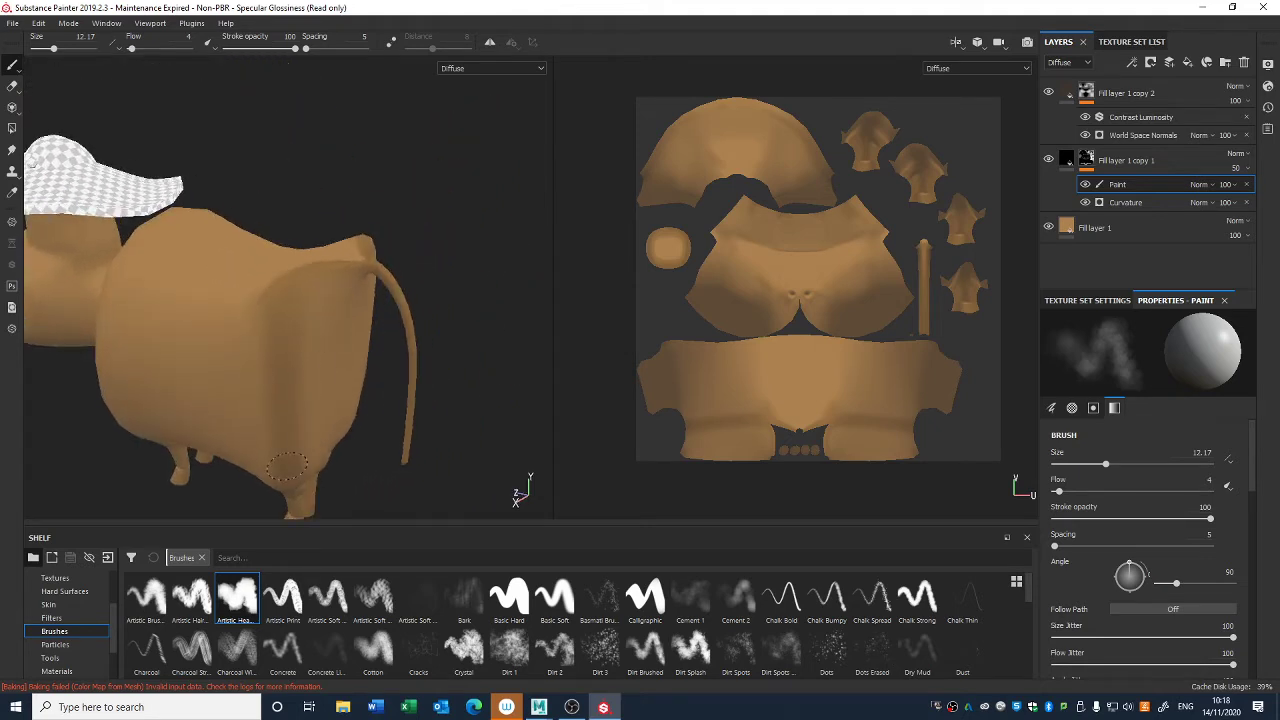
{"action": "left_click_drag", "start_coordinate": [254, 320], "coordinate": [264, 282], "text": "alt"}
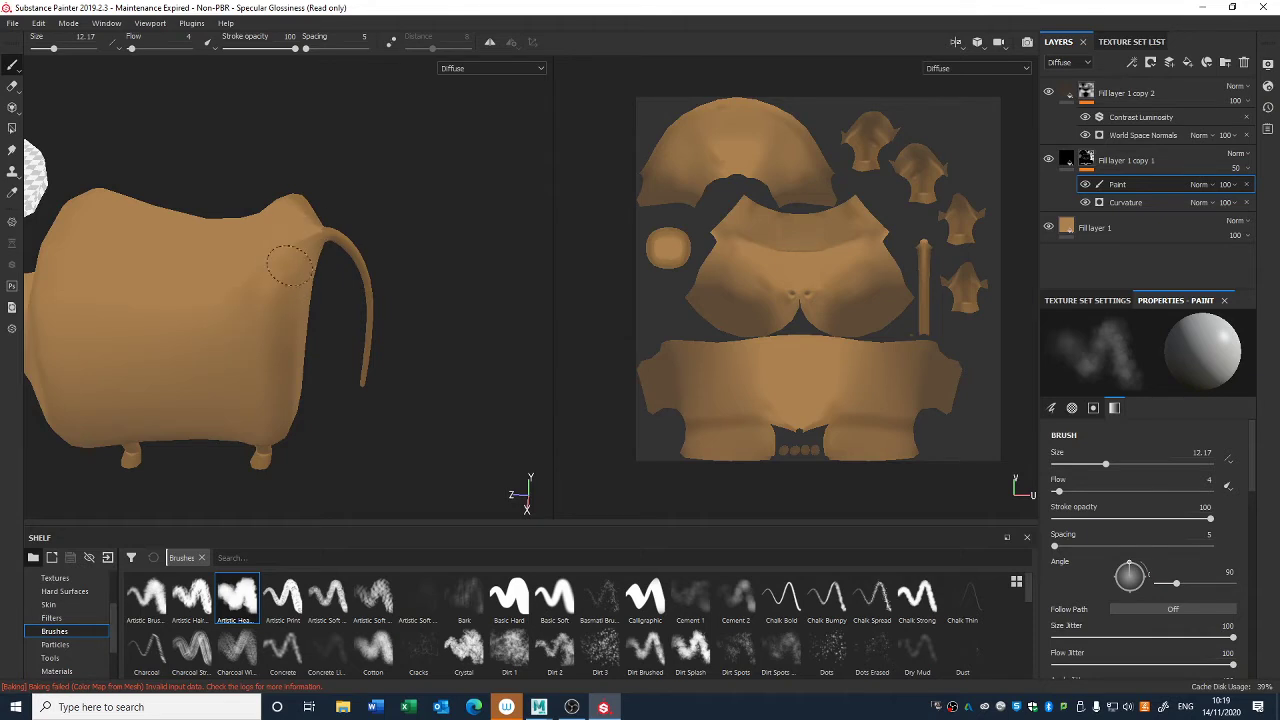
{"action": "mouse_move", "coordinate": [243, 330]}
{"action": "left_mouse_down", "text": "alt"}
{"action": "mouse_move", "coordinate": [434, 245]}
{"action": "mouse_move", "coordinate": [427, 300]}
{"action": "mouse_move", "coordinate": [300, 286]}
{"action": "mouse_move", "coordinate": [172, 305]}
{"action": "mouse_move", "coordinate": [215, 291]}
{"action": "left_mouse_up", "text": "alt"}
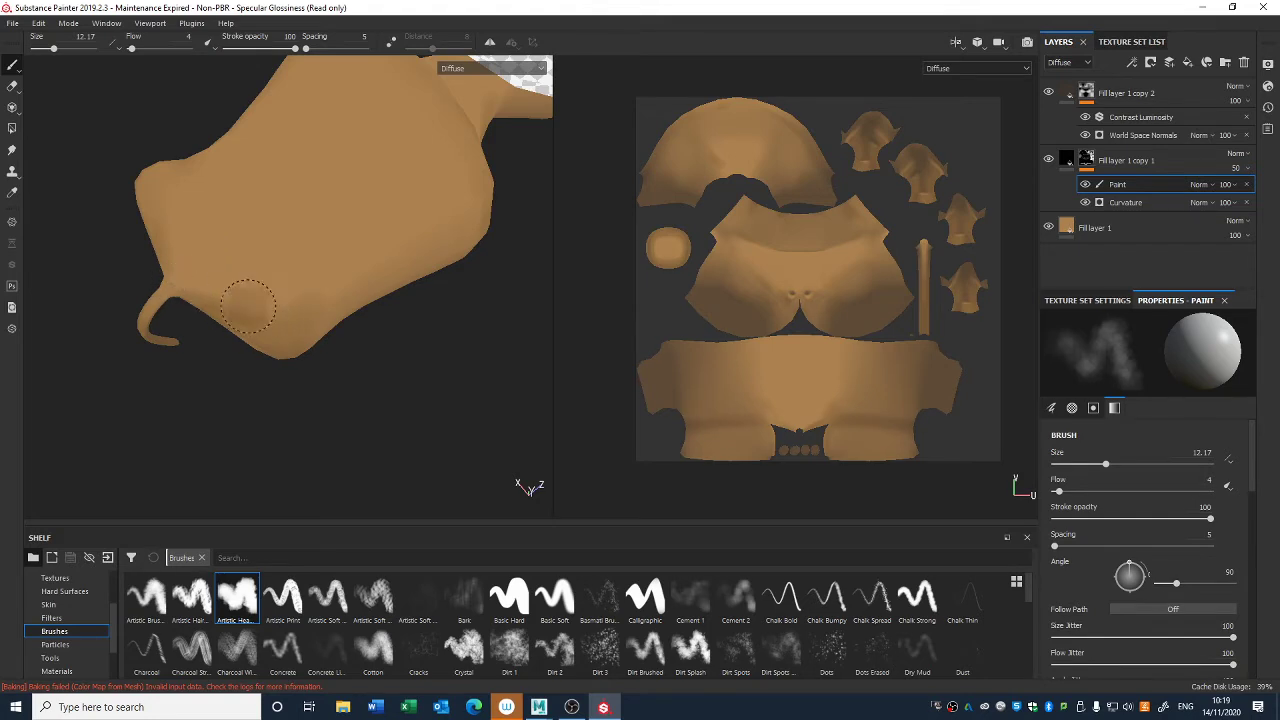
{"action": "left_click_drag", "start_coordinate": [354, 409], "coordinate": [260, 285], "text": "alt"}
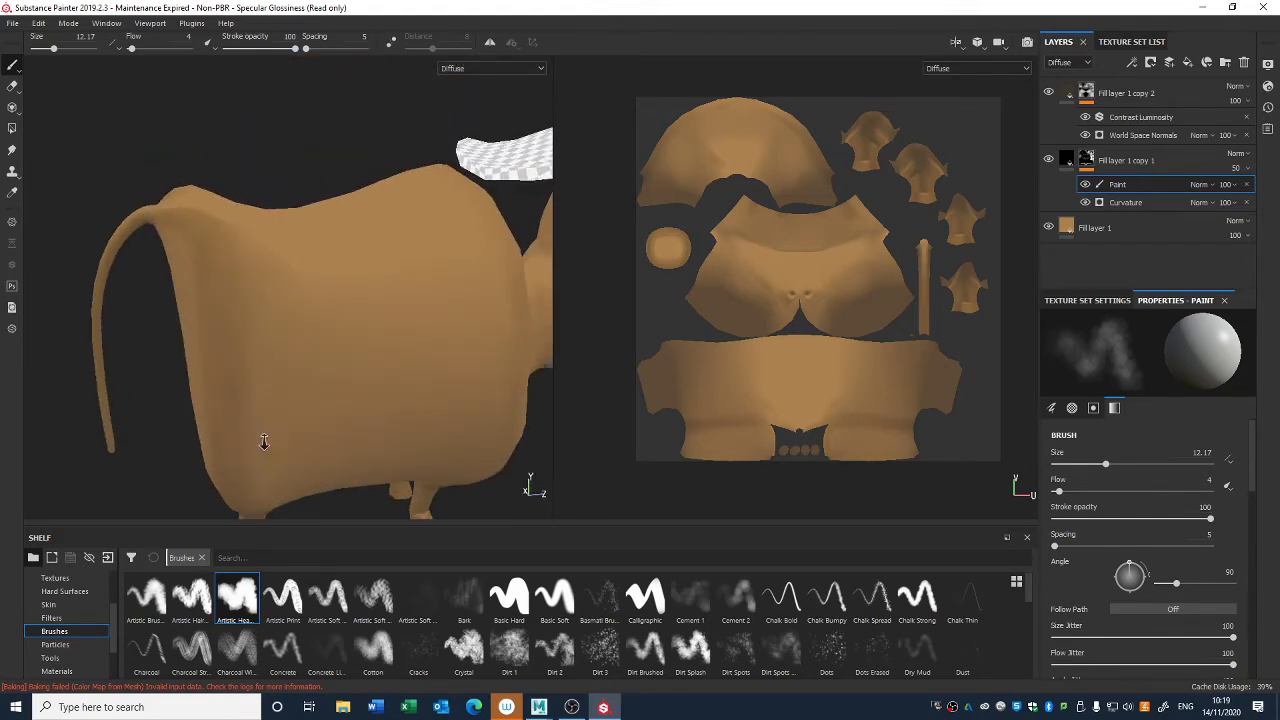
{"action": "left_click_drag", "start_coordinate": [263, 437], "coordinate": [336, 355], "text": "alt"}
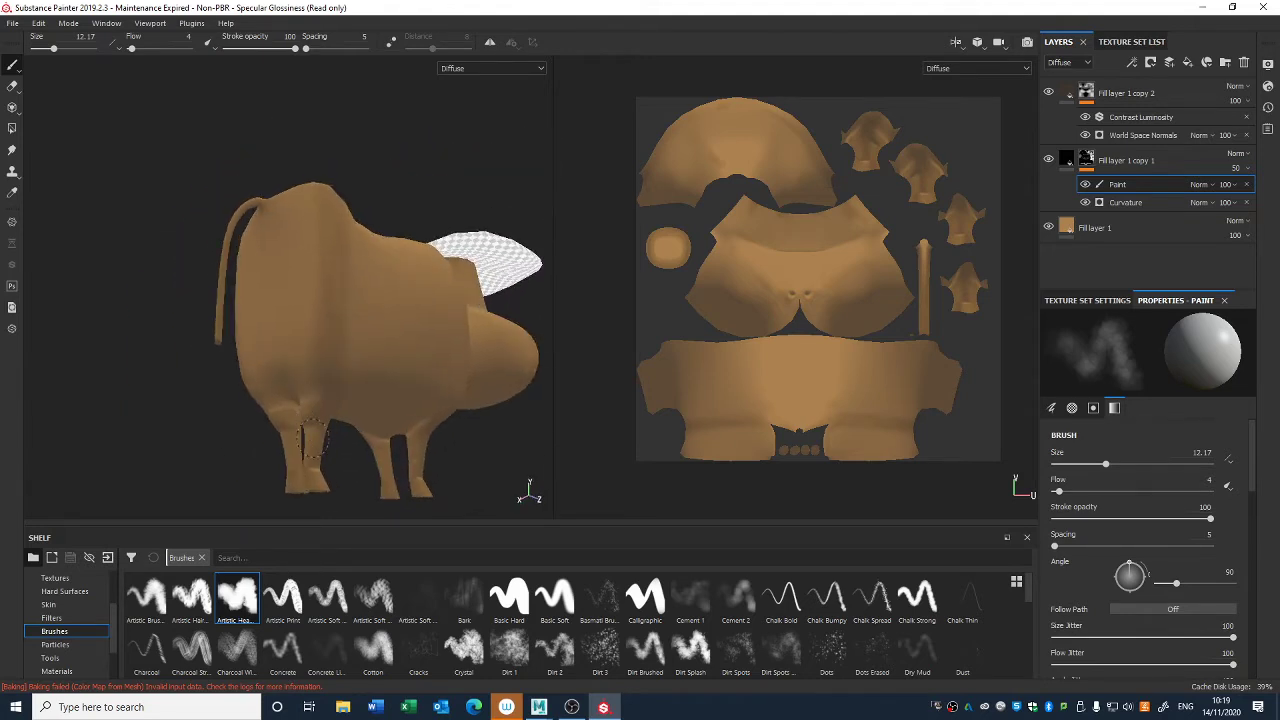
- Soften the Curvature shading in the mask where the legs join the underside of the belly
{"action": "right_click_drag", "start_coordinate": [314, 438], "coordinate": [337, 551], "text": "alt"}
{"action": "middle_click_drag", "start_coordinate": [337, 380], "coordinate": [350, 249], "text": "alt"}
{"action": "right_click_drag", "start_coordinate": [350, 249], "coordinate": [352, 287], "text": "alt"}
{"action": "left_click_drag", "start_coordinate": [427, 374], "coordinate": [329, 325], "text": "alt"}
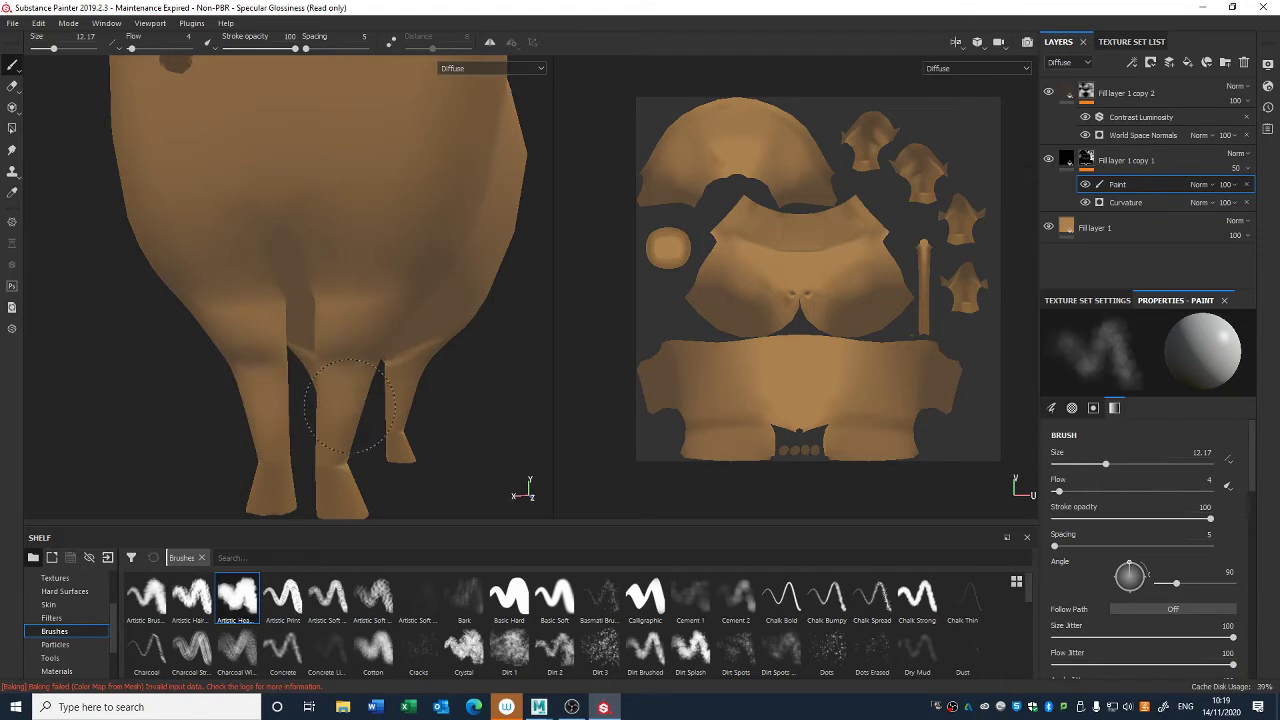
{"action": "left_click_drag", "start_coordinate": [344, 371], "coordinate": [381, 336], "text": "alt"}
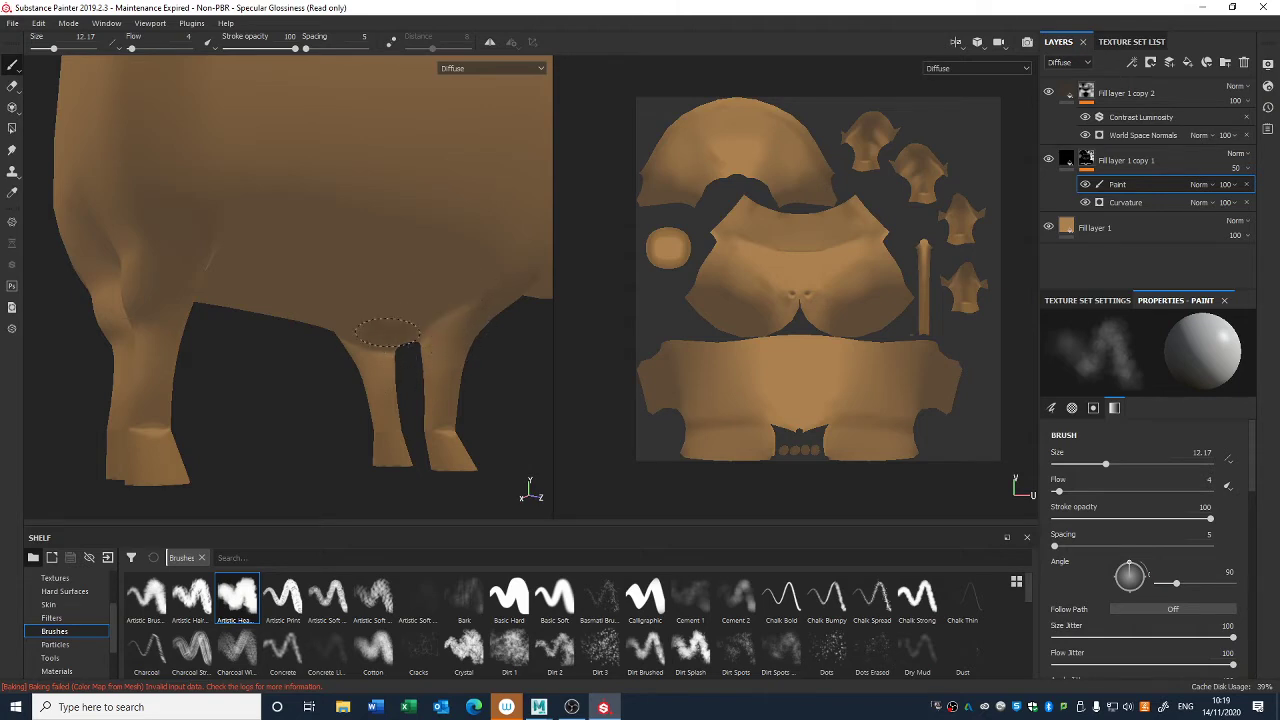
- Soften the remaining Curvature shading around the lower legs and hooves and check the whole body
{"action": "mouse_move", "coordinate": [410, 435]}
{"action": "left_mouse_down", "text": "alt"}
{"action": "mouse_move", "coordinate": [371, 423]}
{"action": "mouse_move", "coordinate": [386, 323]}
{"action": "mouse_move", "coordinate": [368, 279]}
{"action": "mouse_move", "coordinate": [285, 335]}
{"action": "left_mouse_up", "text": "alt"}
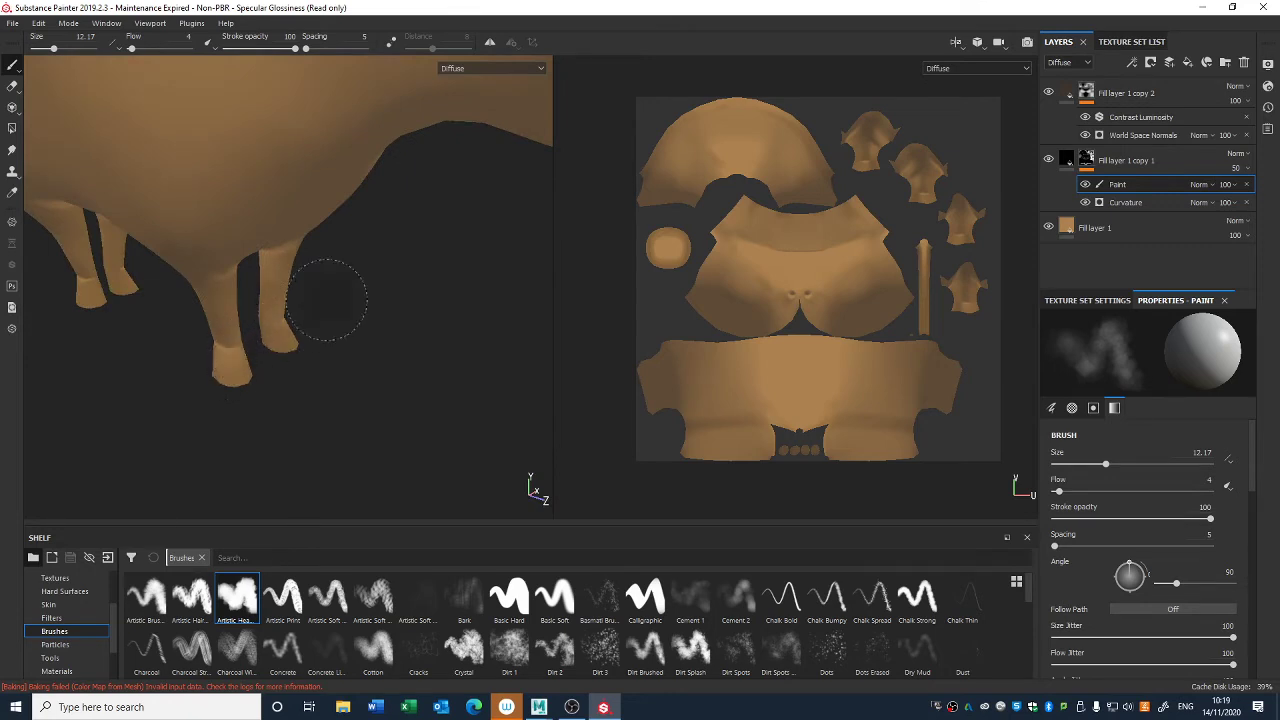
{"action": "left_click_drag", "start_coordinate": [329, 294], "coordinate": [300, 306], "text": "alt"}
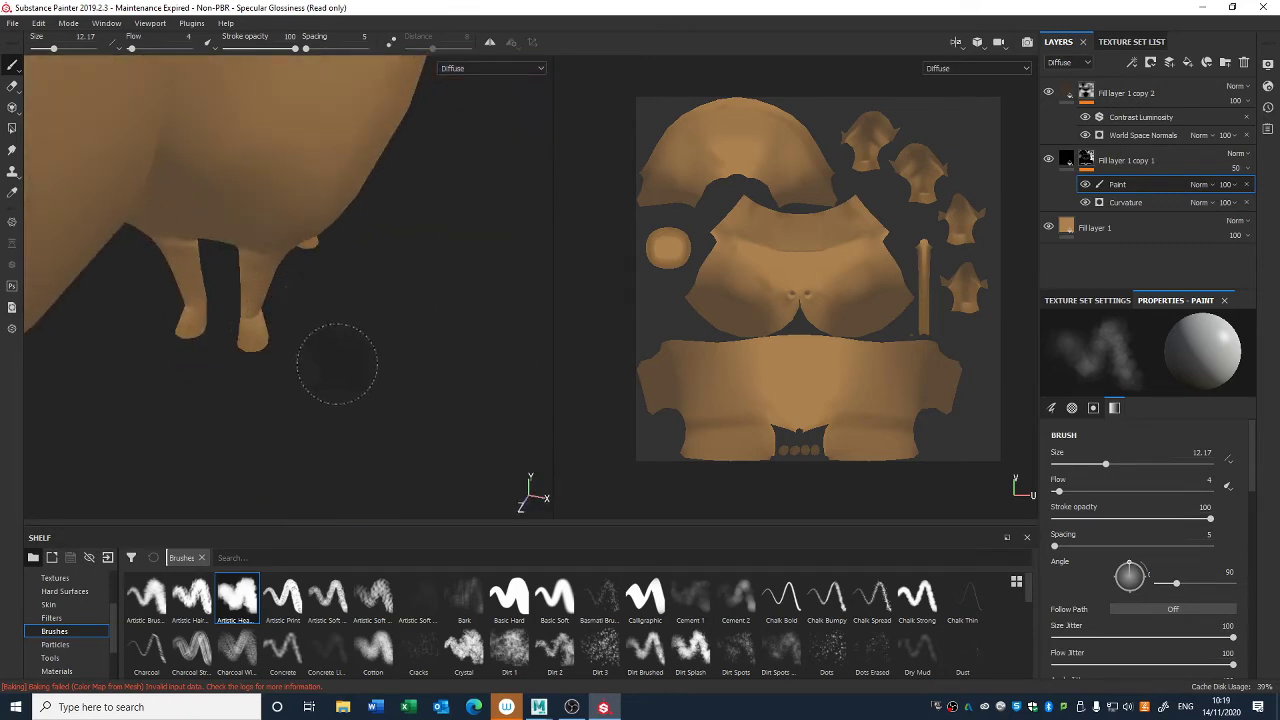
{"action": "left_click_drag", "start_coordinate": [334, 363], "coordinate": [310, 295], "text": "alt"}
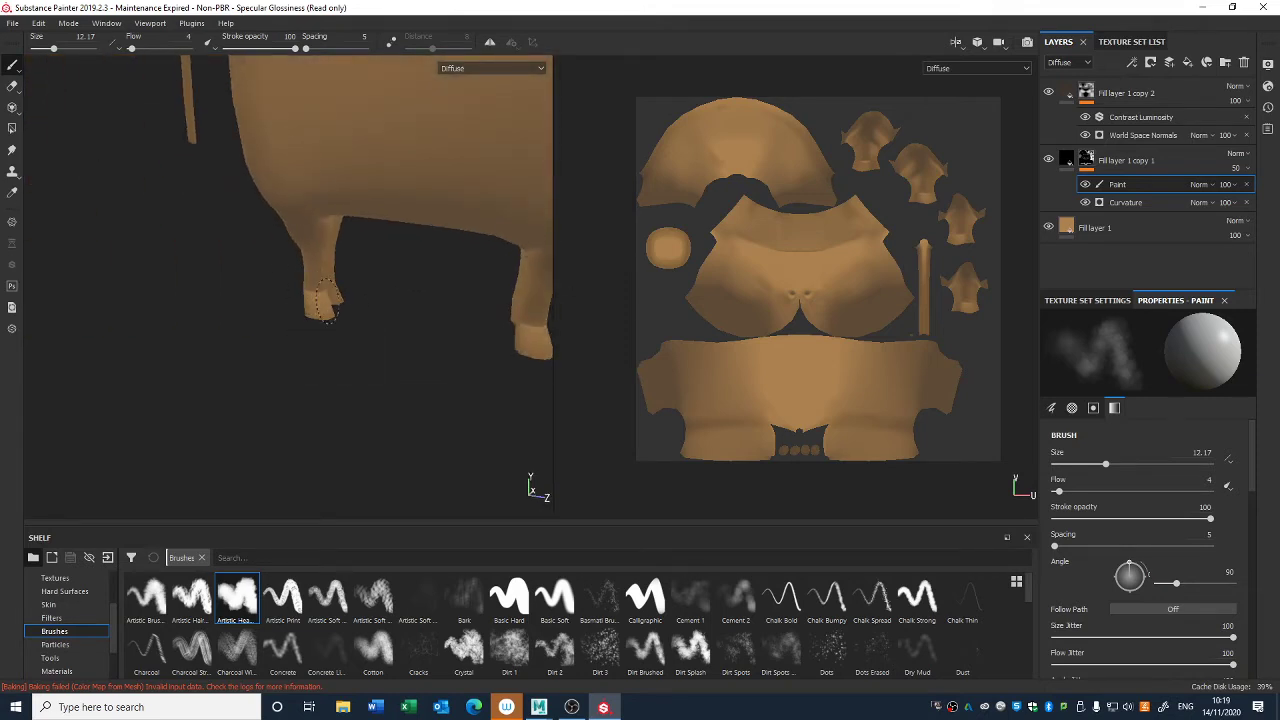
{"action": "left_click_drag", "start_coordinate": [398, 308], "coordinate": [130, 338], "text": "alt"}
{"action": "left_click_drag", "start_coordinate": [540, 452], "coordinate": [437, 328], "text": "alt"}
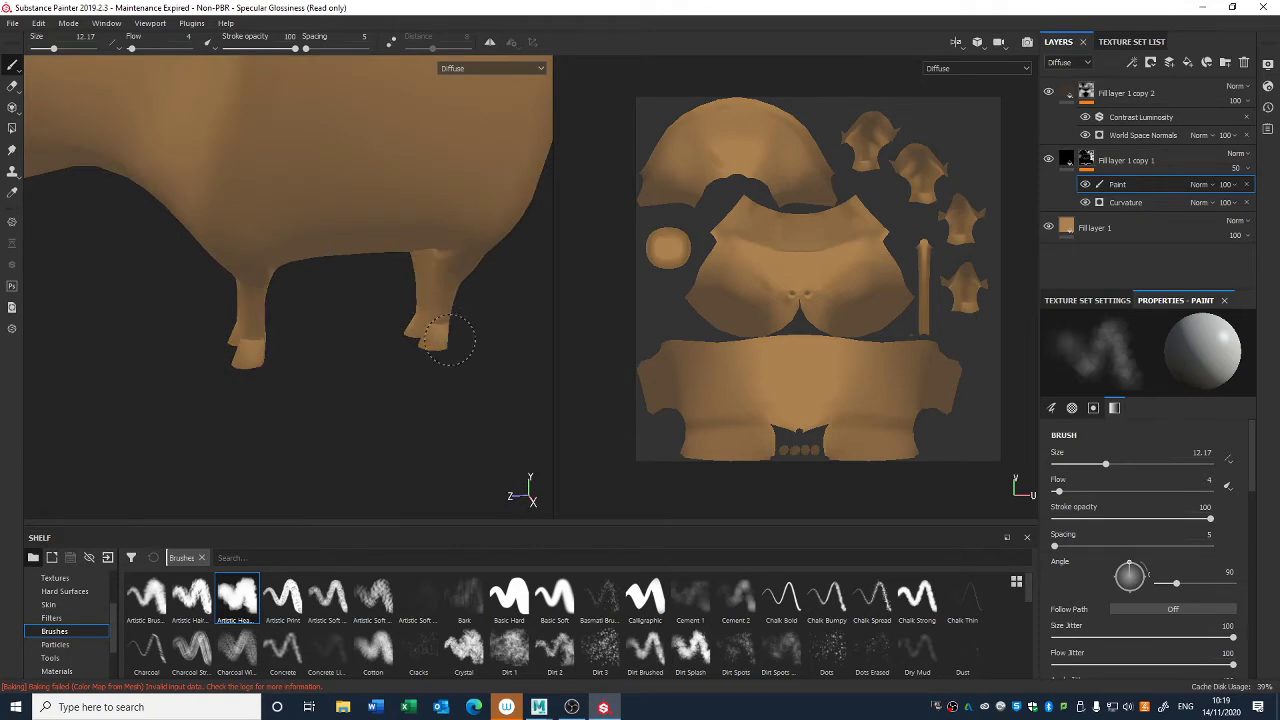
{"action": "left_click_drag", "start_coordinate": [429, 400], "coordinate": [421, 299], "text": "alt"}
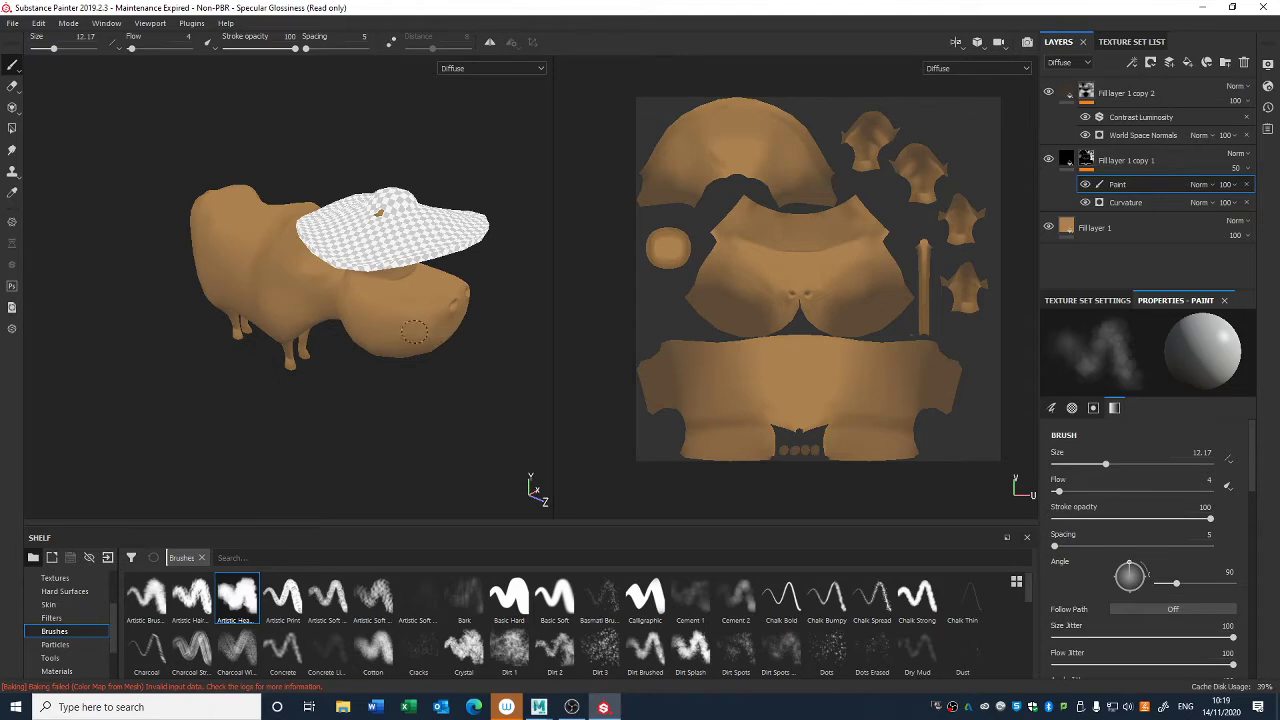
{"action": "scroll", "coordinate": [415, 333], "scroll_direction": "up", "scroll_amount": 3}
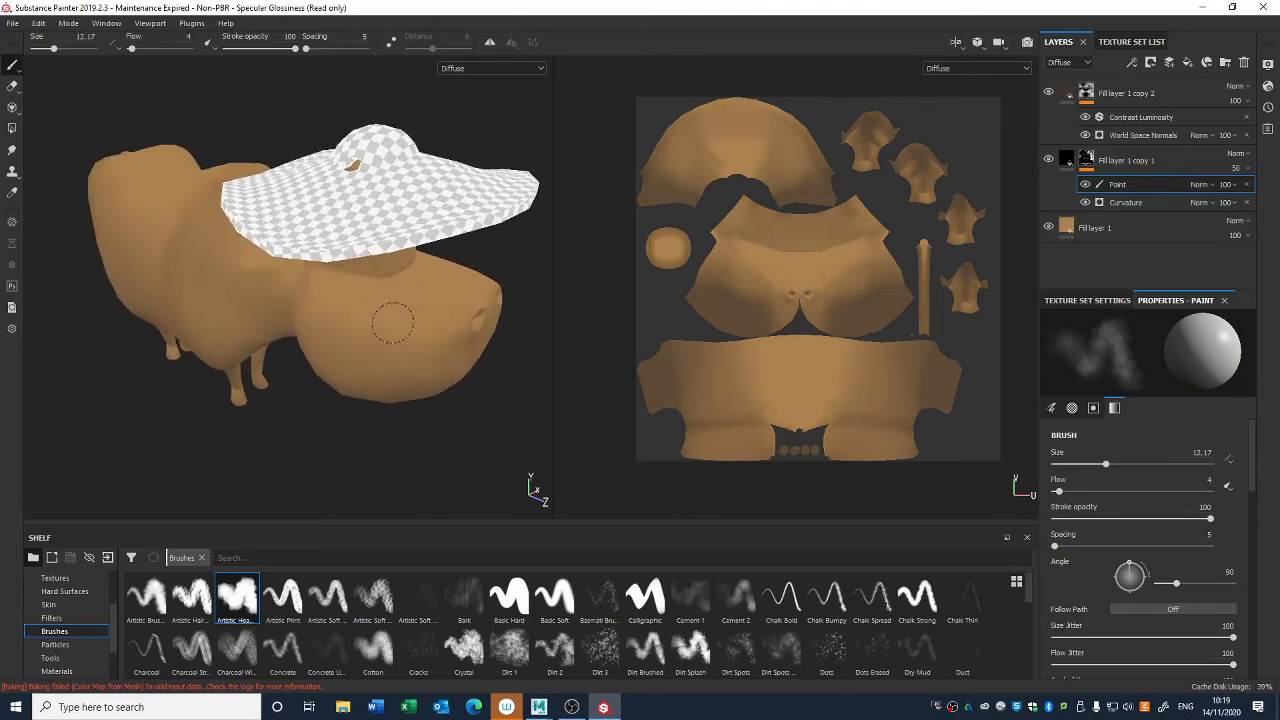
{"action": "left_click_drag", "start_coordinate": [435, 340], "coordinate": [385, 290], "text": "alt"}
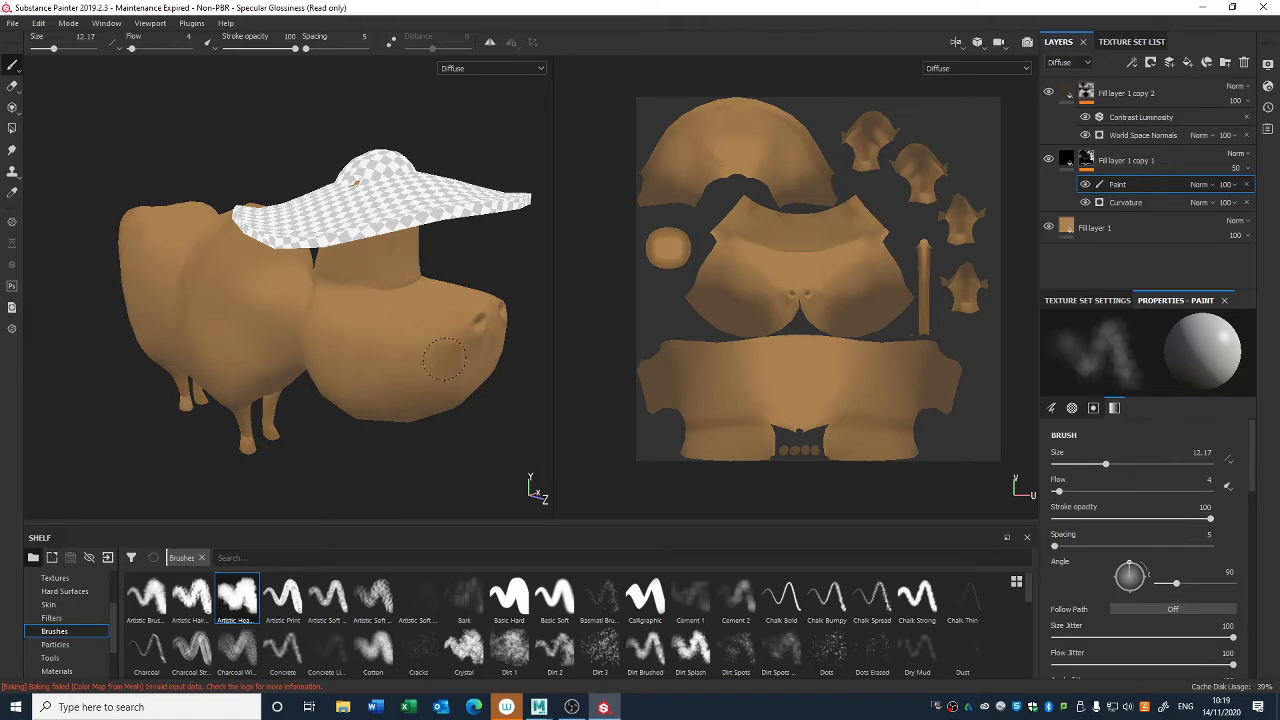
- Add a Blur filter to the mask of Fill layer 1 copy 1 above its Paint effect and set the blur intensity to 2.56
{"action": "left_click_drag", "start_coordinate": [445, 360], "coordinate": [569, 330], "text": "alt"}
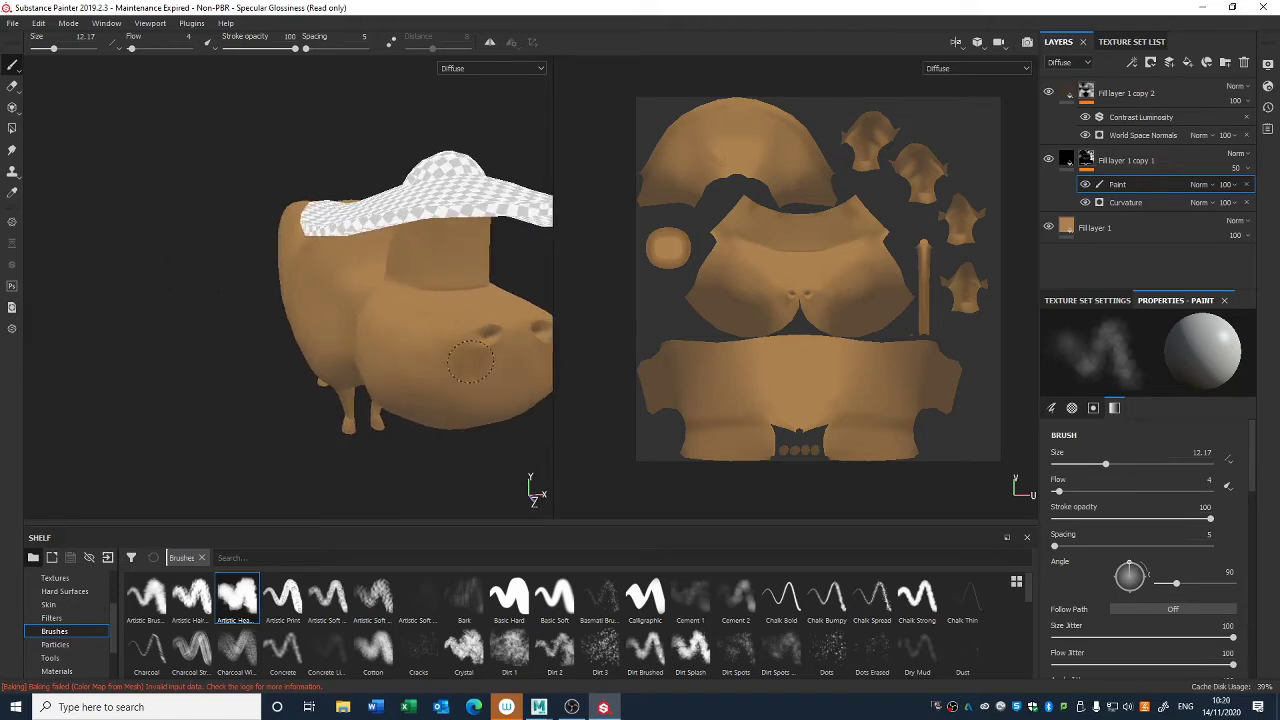
{"action": "left_click_drag", "start_coordinate": [390, 358], "coordinate": [378, 386], "text": "alt"}
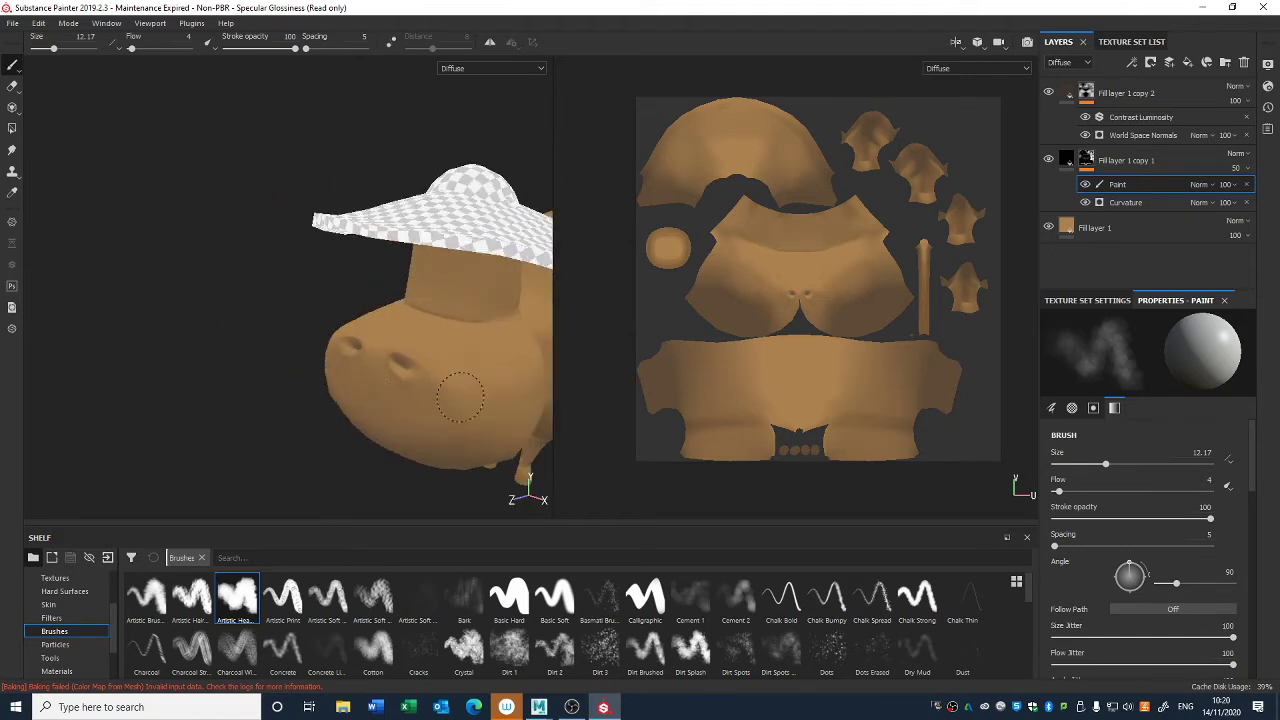
{"action": "mouse_move", "coordinate": [525, 362]}
{"action": "left_mouse_down", "text": "alt"}
{"action": "mouse_move", "coordinate": [228, 280]}
{"action": "mouse_move", "coordinate": [330, 288]}
{"action": "left_mouse_up", "text": "alt"}
{"action": "right_click", "coordinate": [1090, 162]}
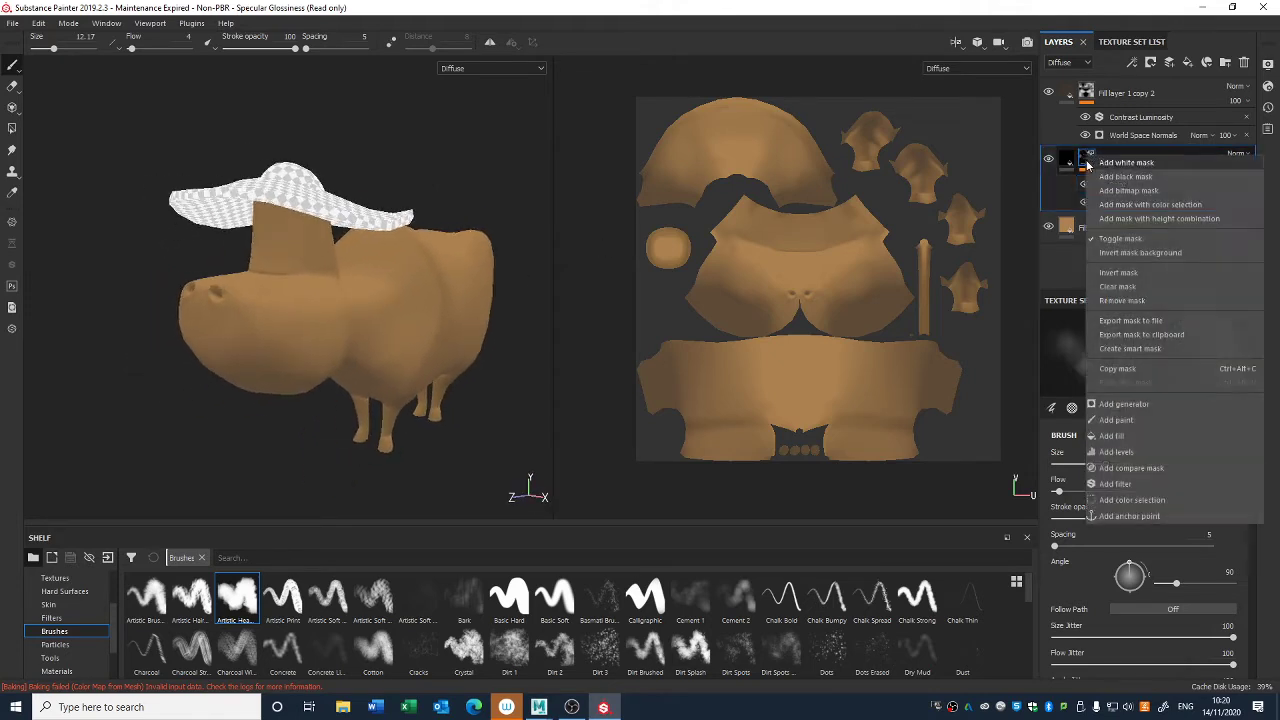
{"action": "left_click", "coordinate": [1135, 482]}
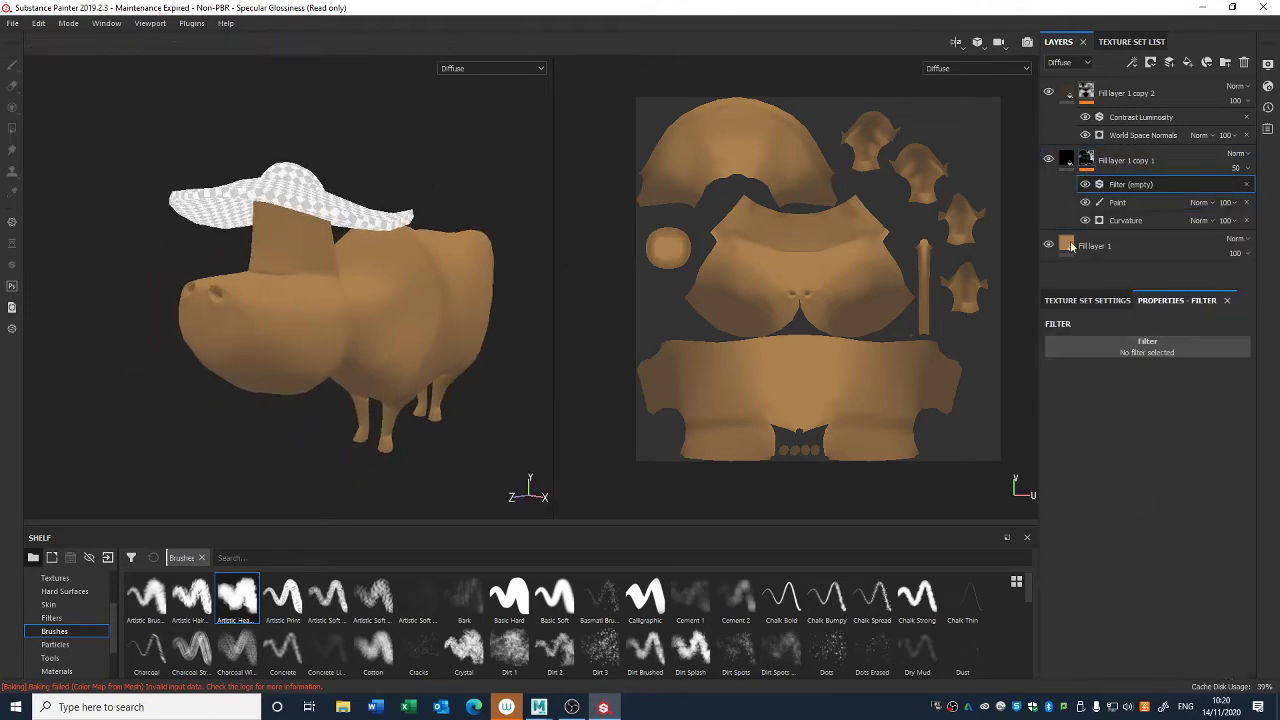
{"action": "left_click", "coordinate": [1145, 348]}
{"action": "left_click", "coordinate": [1213, 384]}
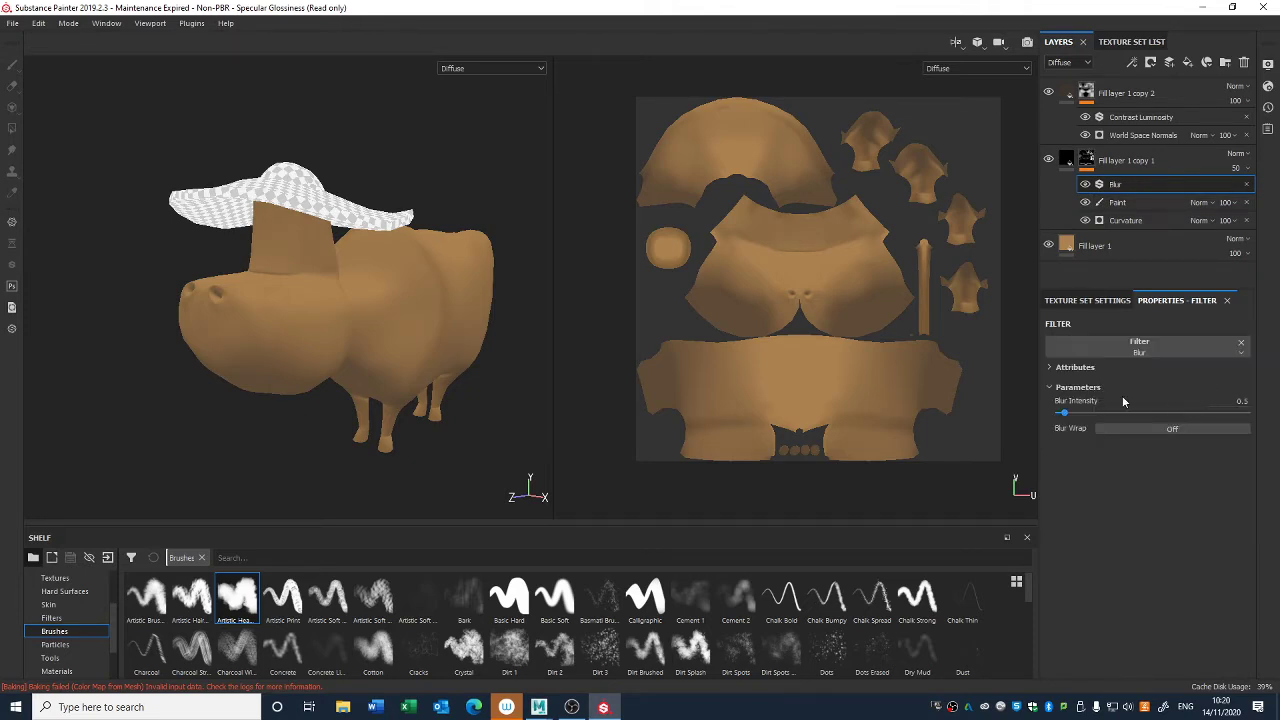
{"action": "left_click_drag", "start_coordinate": [1068, 413], "coordinate": [1069, 415]}
- Compare the cow with Fill layer 1 copy 1 hidden and shown, examining the blurred curvature shading from the front, side and rear
{"action": "left_click_drag", "start_coordinate": [502, 370], "coordinate": [400, 380], "text": "alt"}
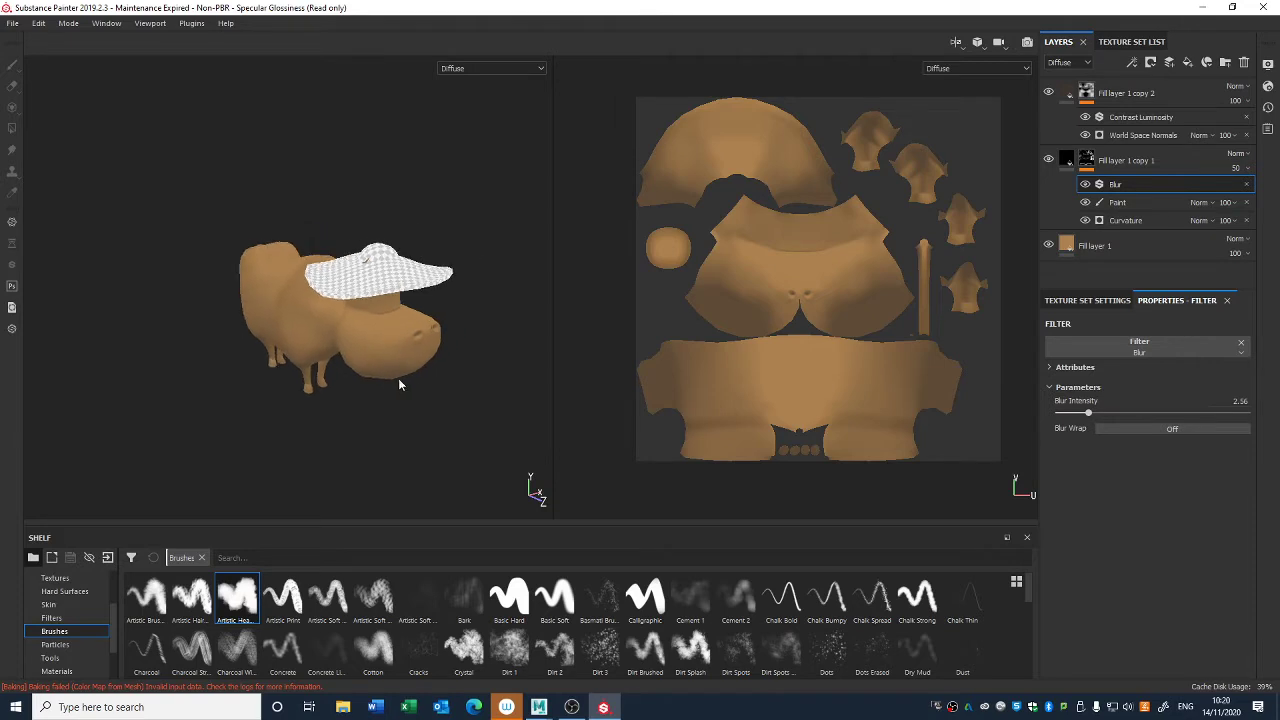
{"action": "left_click", "coordinate": [1048, 160]}
{"action": "left_click", "coordinate": [1048, 160]}
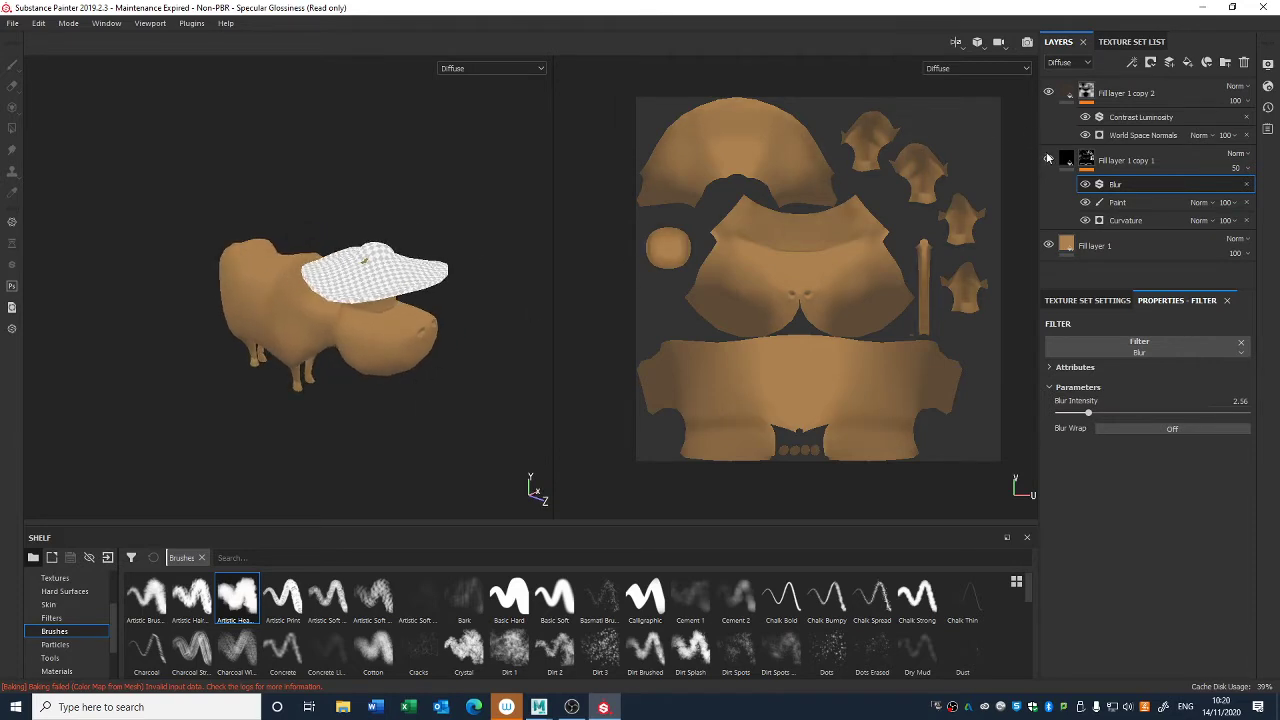
{"action": "left_click", "coordinate": [1048, 160]}
{"action": "left_click", "coordinate": [1048, 160]}
{"action": "left_click", "coordinate": [1048, 160]}
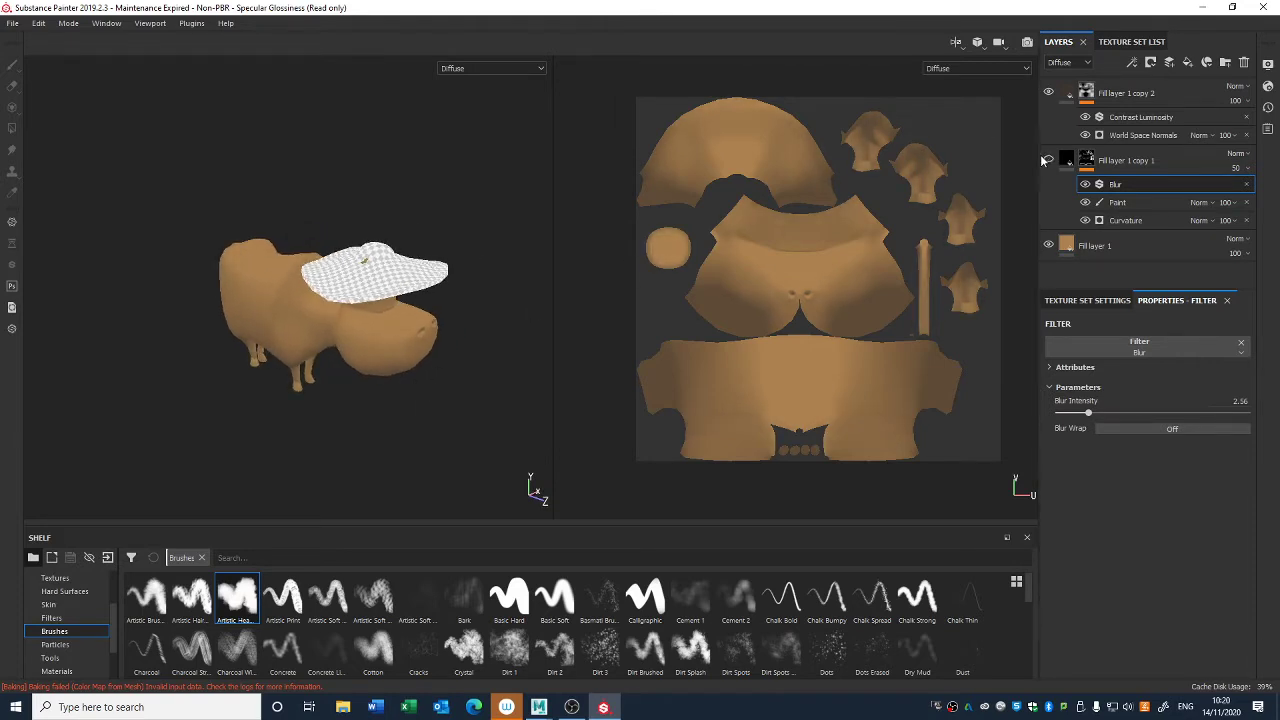
{"action": "left_click", "coordinate": [1048, 160]}
{"action": "left_click", "coordinate": [1046, 160]}
{"action": "left_click", "coordinate": [1046, 160]}
{"action": "scroll", "coordinate": [352, 362], "scroll_direction": "up", "scroll_amount": 2}
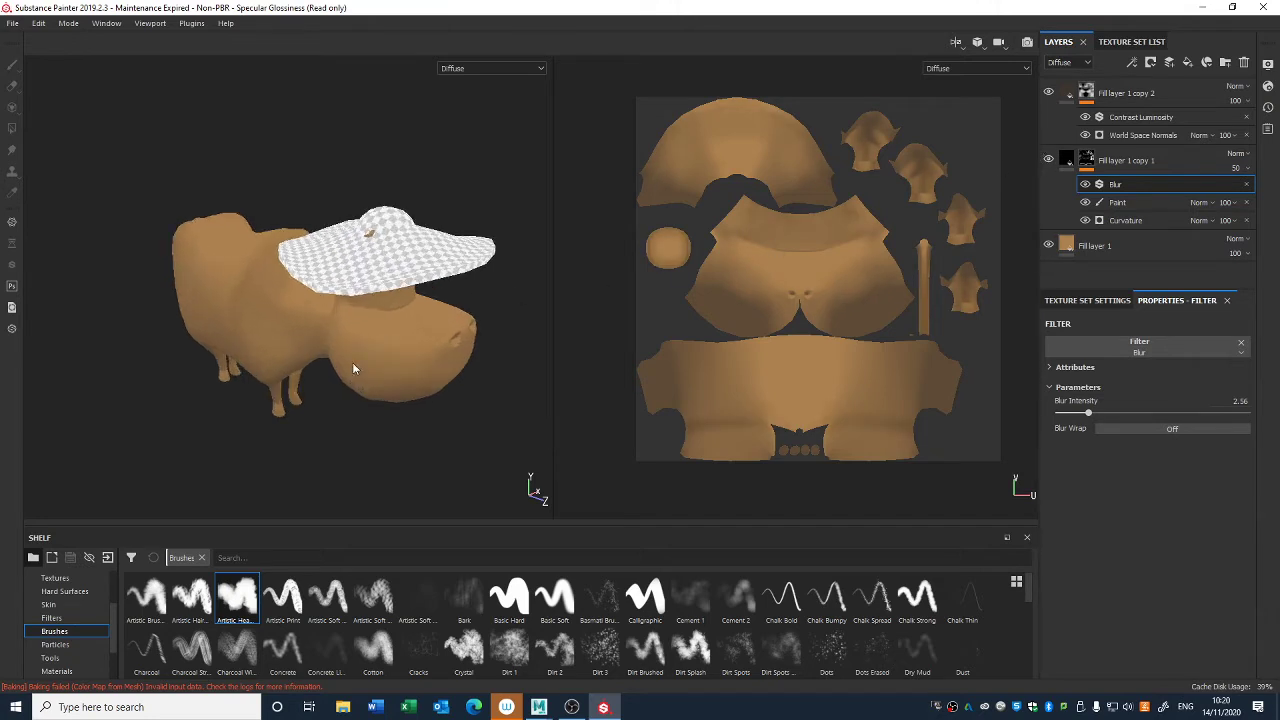
{"action": "left_click_drag", "start_coordinate": [352, 362], "coordinate": [265, 325], "text": "alt"}
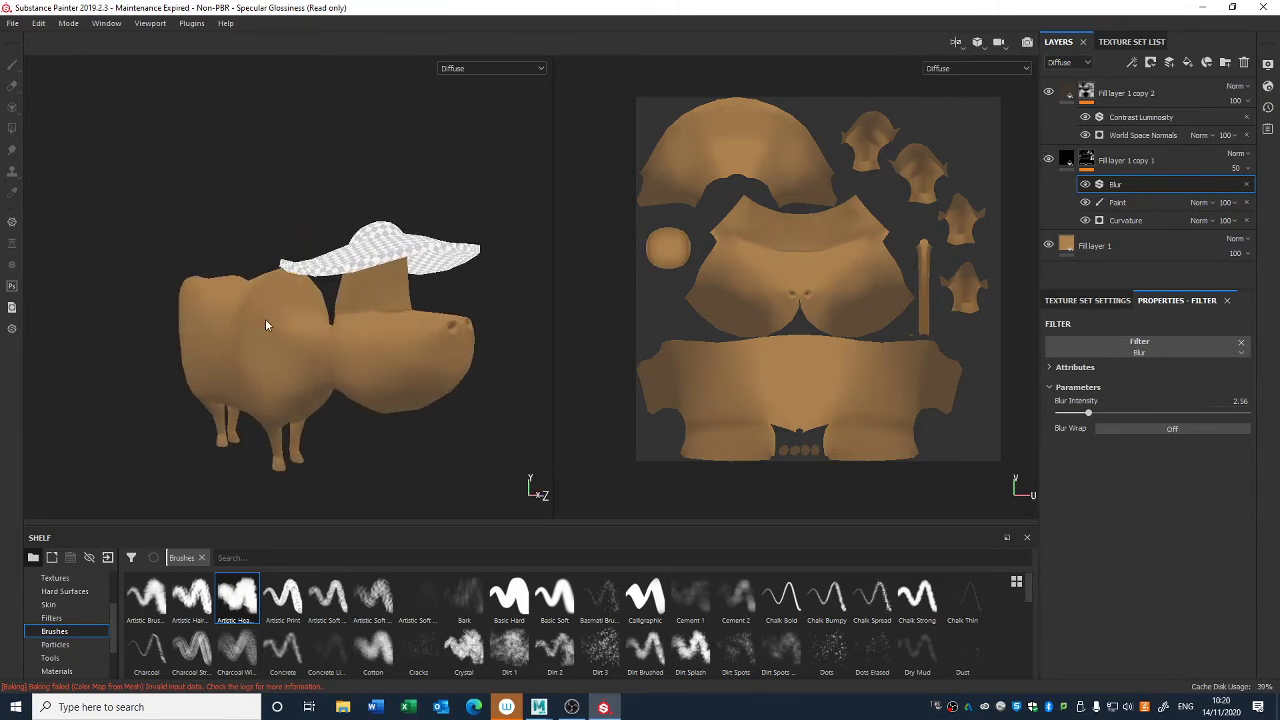
{"action": "left_click", "coordinate": [1048, 160]}
{"action": "left_click", "coordinate": [1048, 160]}
{"action": "left_click_drag", "start_coordinate": [248, 326], "coordinate": [424, 289], "text": "alt"}
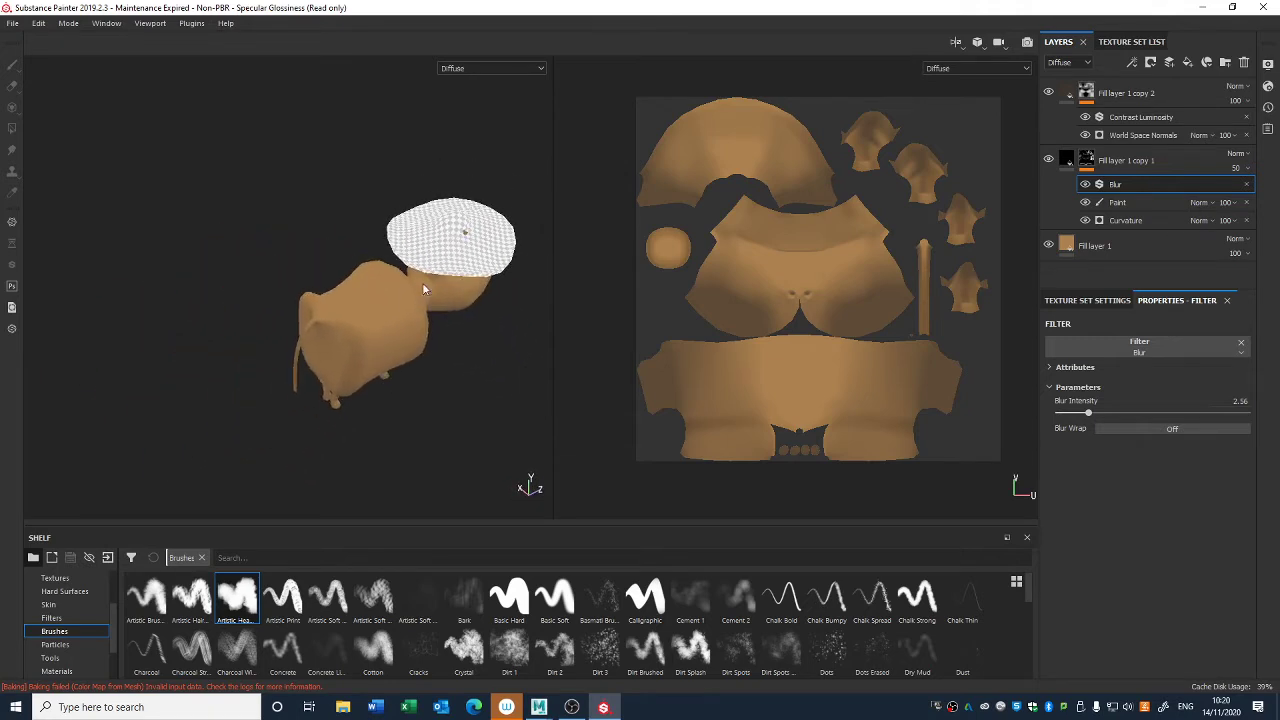
{"action": "left_click", "coordinate": [1048, 159]}
{"action": "left_click", "coordinate": [1048, 159]}
- Select the Paint effect in the mask of Fill layer 1 copy 1 for painting on the cow's hindquarters
{"action": "left_click_drag", "start_coordinate": [408, 350], "coordinate": [496, 435], "text": "alt"}
{"action": "left_click", "coordinate": [1117, 202]}
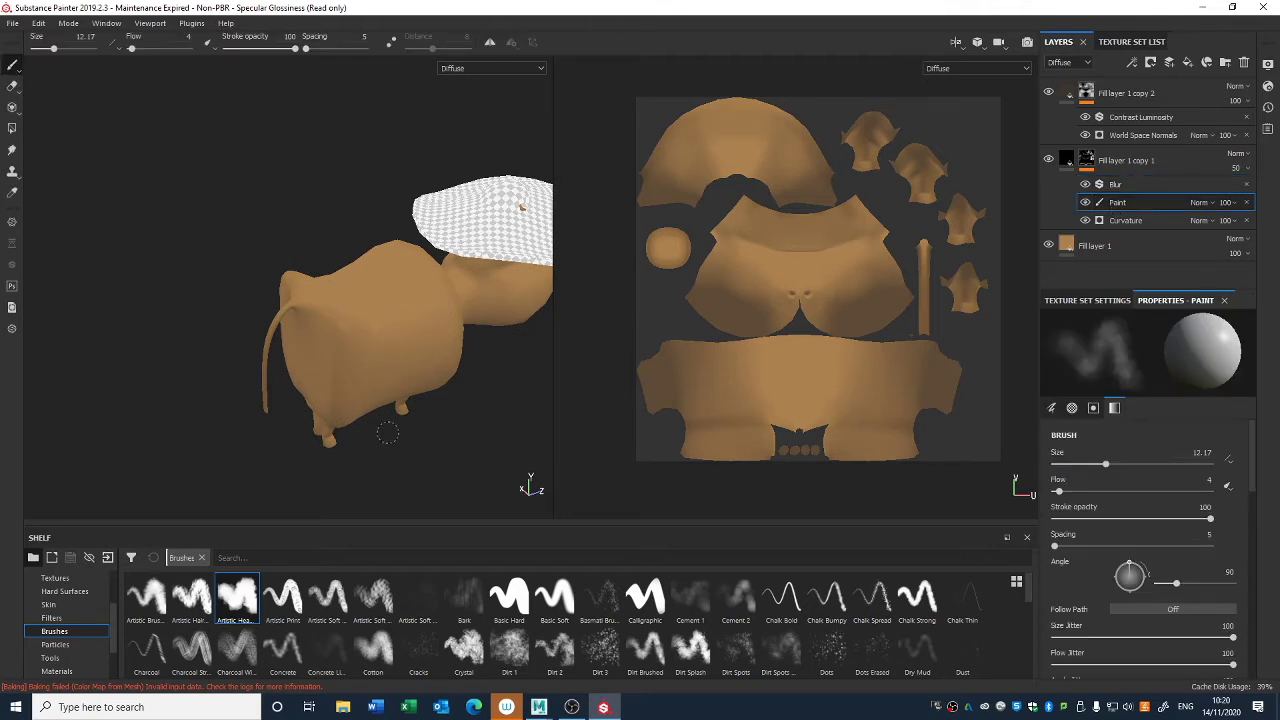
- Compare the cow with Fill layer 1 copy 2 hidden and shown to judge its world space normals shading
{"action": "left_click_drag", "start_coordinate": [388, 432], "coordinate": [340, 370], "text": "alt"}
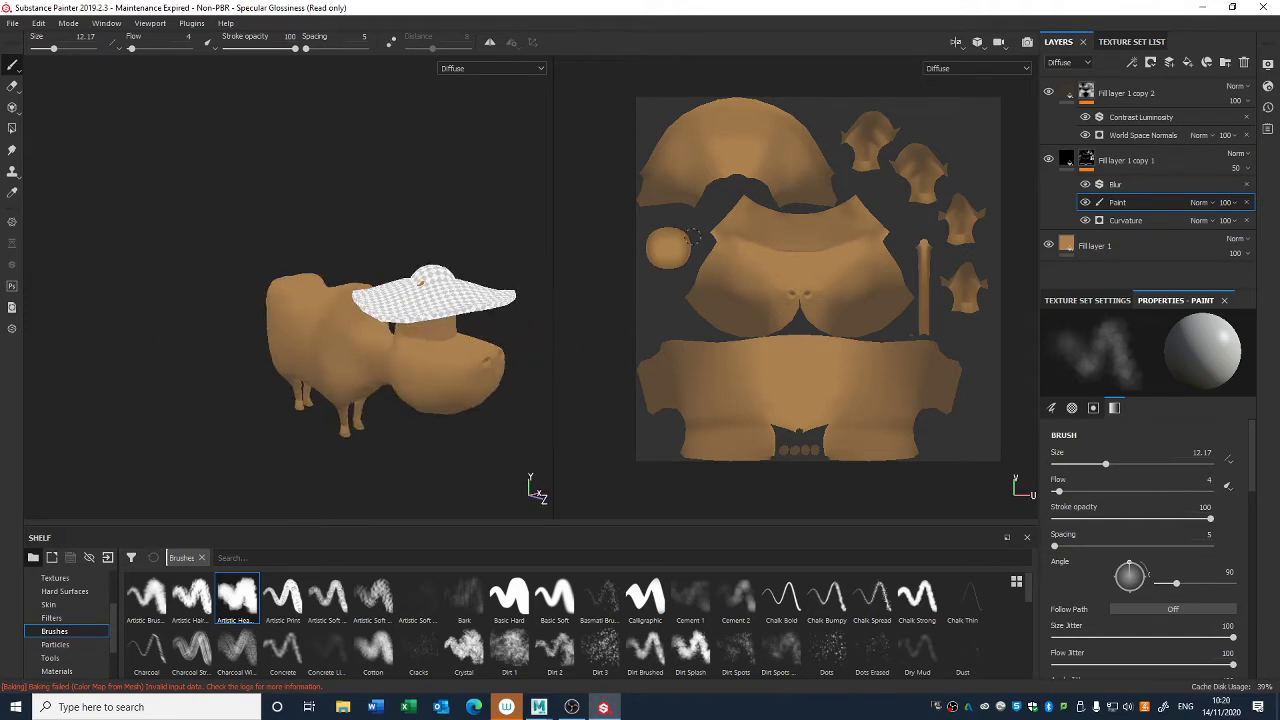
{"action": "left_click", "coordinate": [1049, 93]}
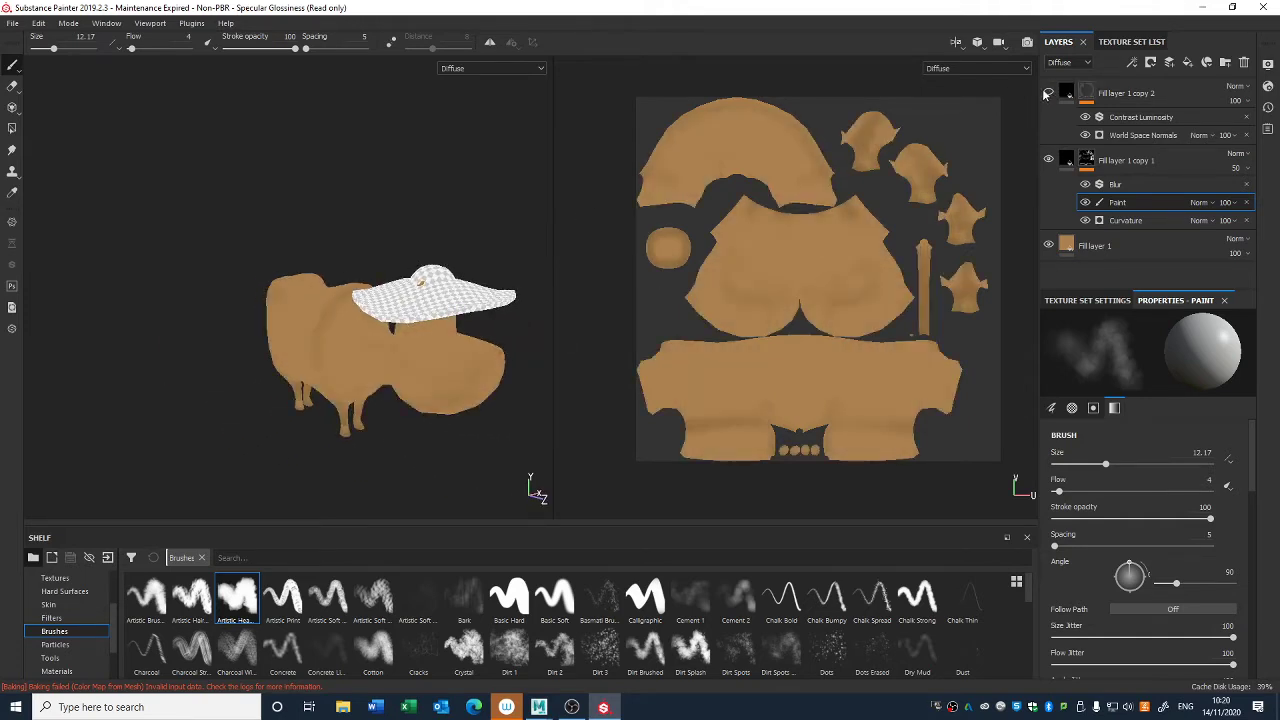
{"action": "mouse_move", "coordinate": [431, 352]}
{"action": "left_mouse_down", "text": "alt"}
{"action": "mouse_move", "coordinate": [420, 295]}
{"action": "mouse_move", "coordinate": [428, 338]}
{"action": "left_mouse_up", "text": "alt"}
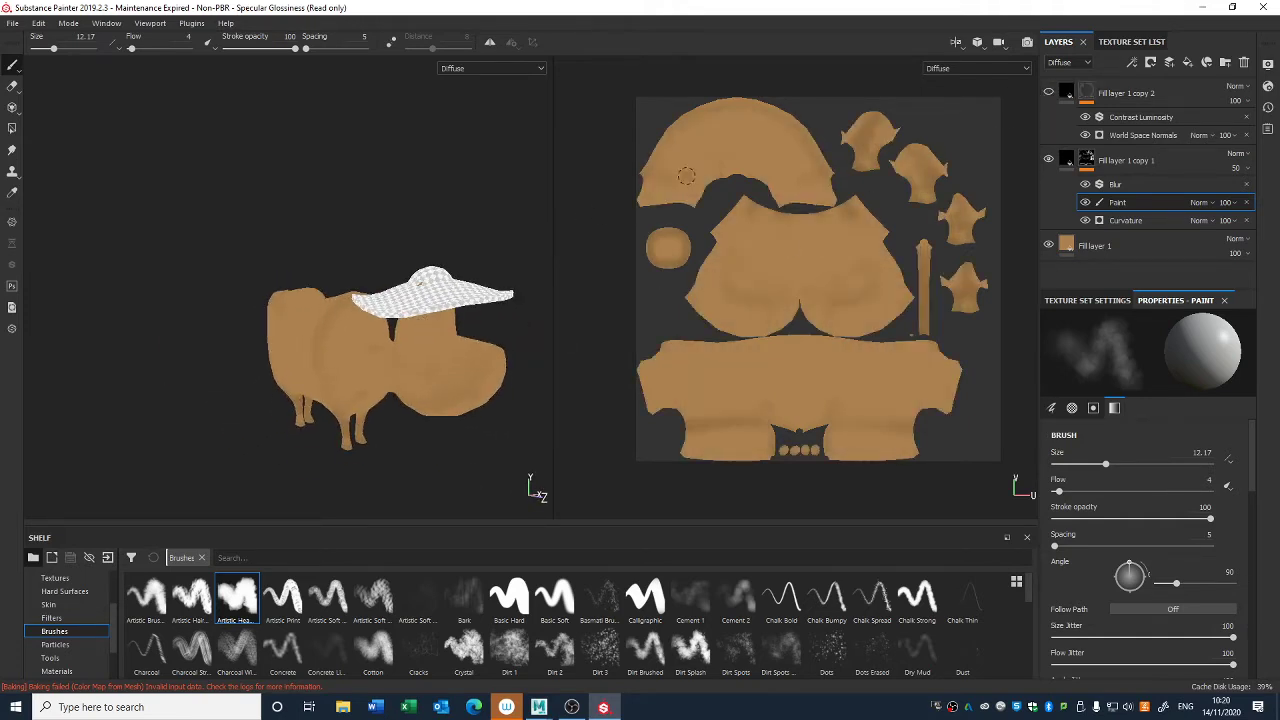
{"action": "left_click", "coordinate": [1049, 93]}
{"action": "left_click", "coordinate": [1049, 93]}
{"action": "left_click", "coordinate": [1049, 93]}
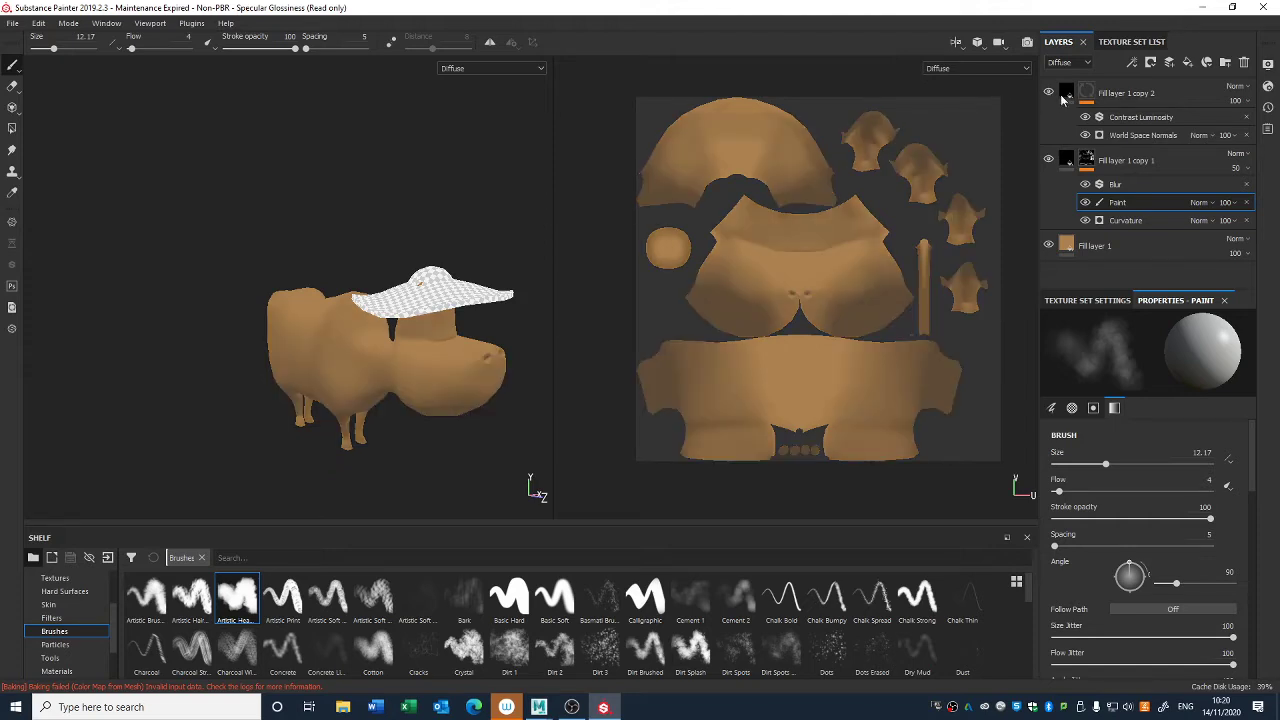
- Move Fill layer 1 copy 2 below Fill layer 1 copy 1 and duplicate Fill layer 1 copy 1
{"action": "left_click_drag", "start_coordinate": [1158, 92], "coordinate": [1160, 216]}
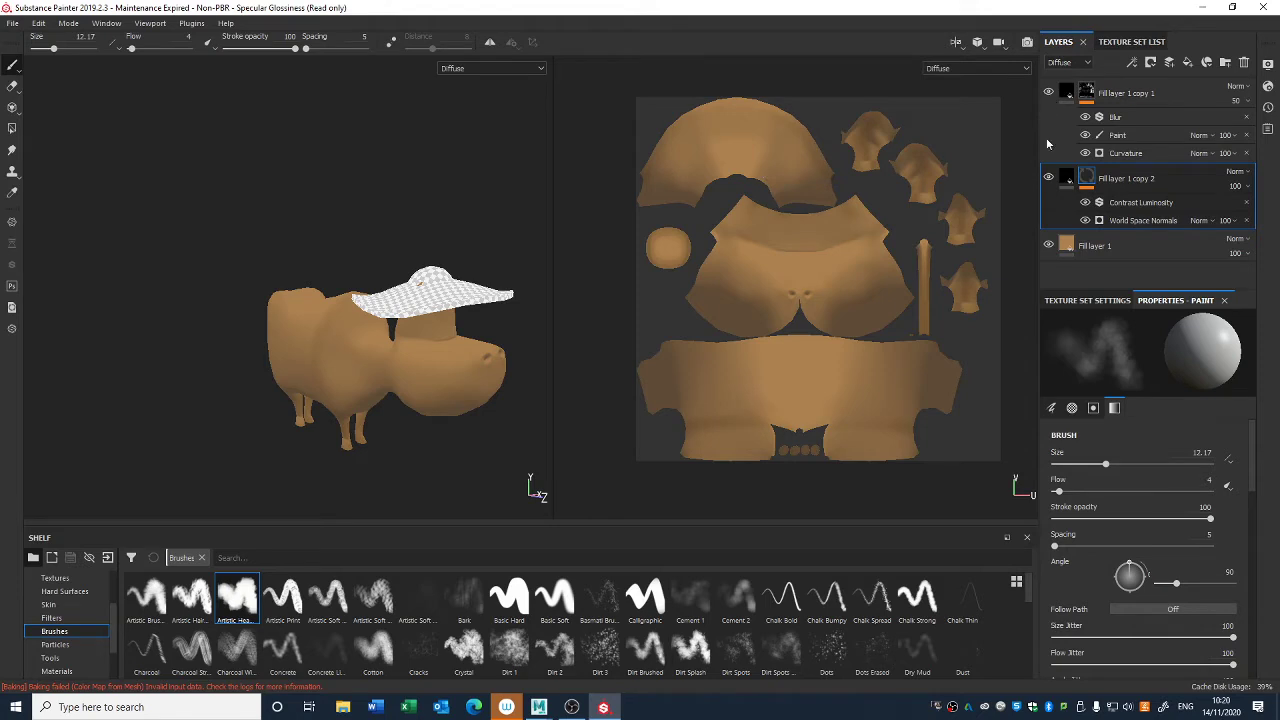
{"action": "left_click", "coordinate": [1070, 177]}
{"action": "left_click", "coordinate": [1069, 96]}
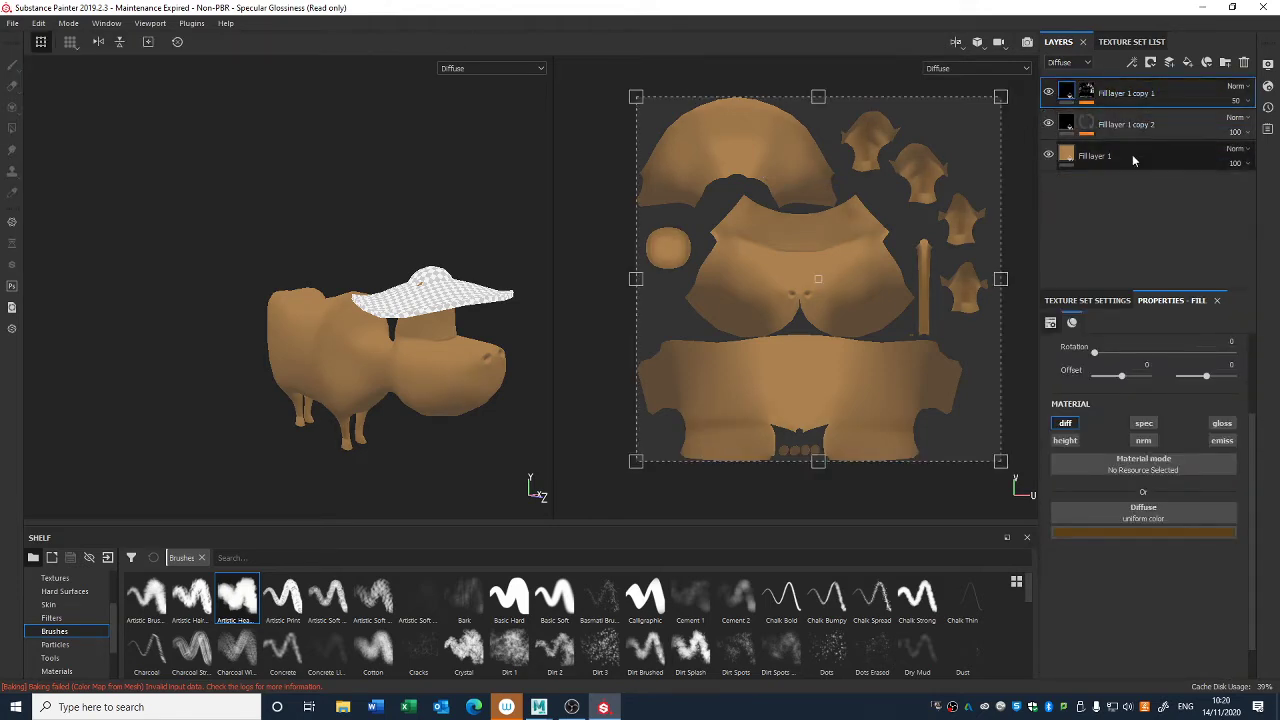
{"action": "key", "text": "ctrl+d"}
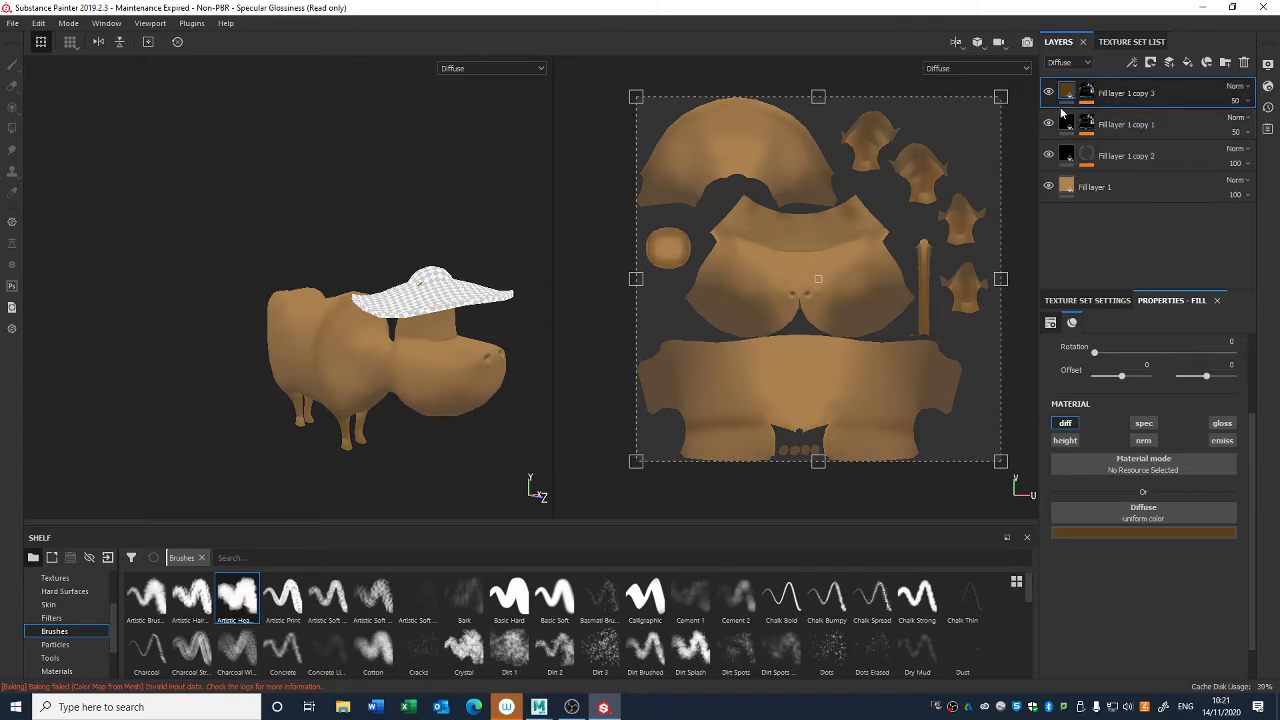
- Give Fill layer 1 copy 3 a darker brown diffuse color (0.038, 0.024, 0.013) and replace its mask with an empty black mask
{"action": "left_click", "coordinate": [1104, 531]}
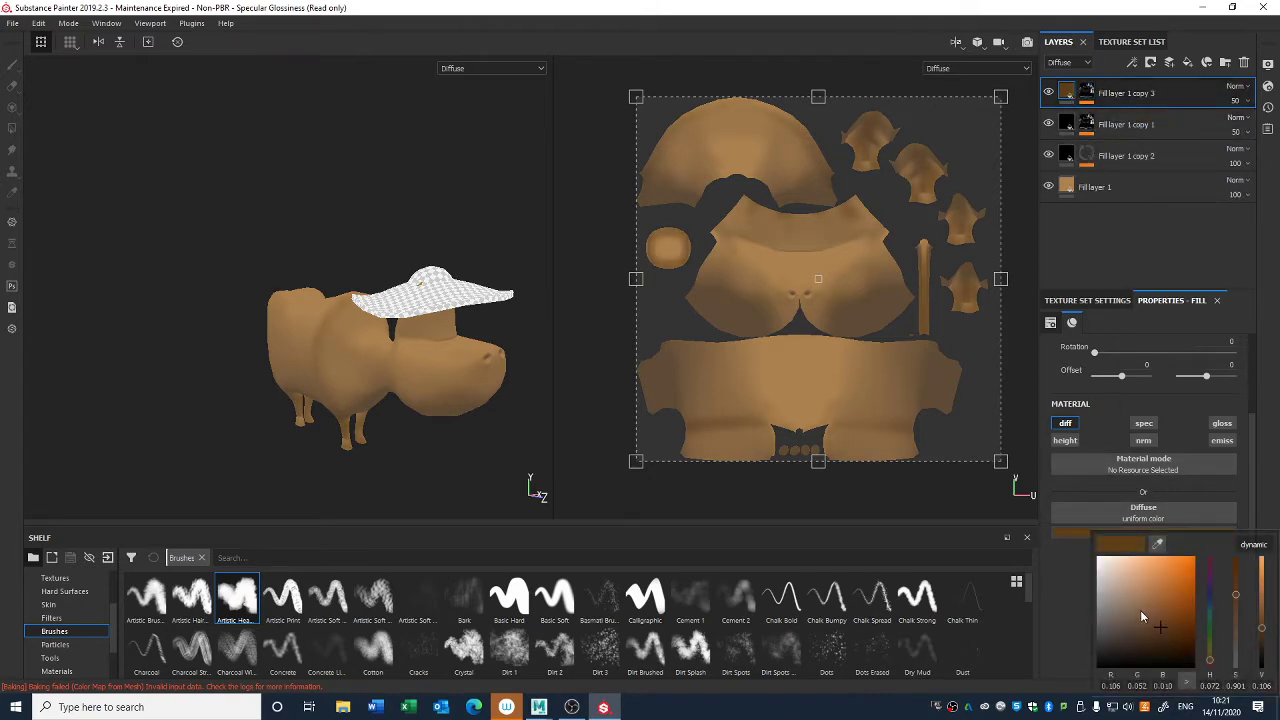
{"action": "left_click_drag", "start_coordinate": [1158, 632], "coordinate": [1138, 645]}
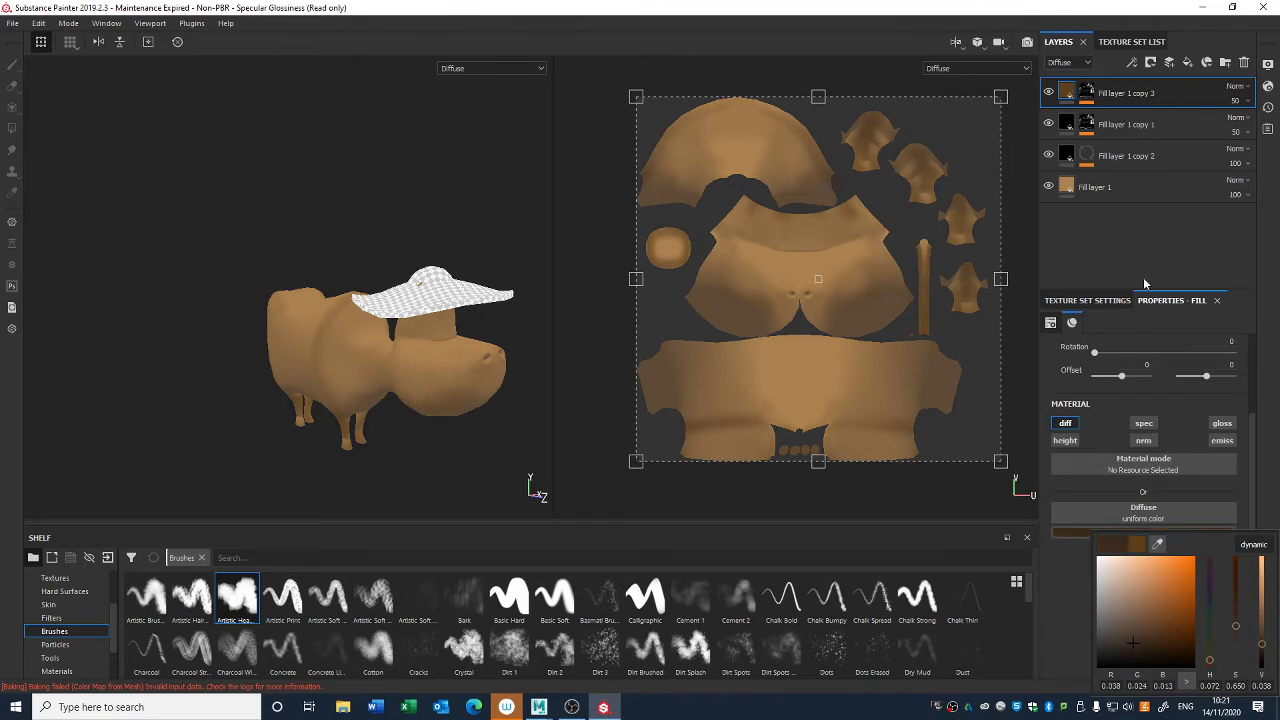
{"action": "left_click", "coordinate": [1086, 92]}
{"action": "right_click", "coordinate": [1078, 97]}
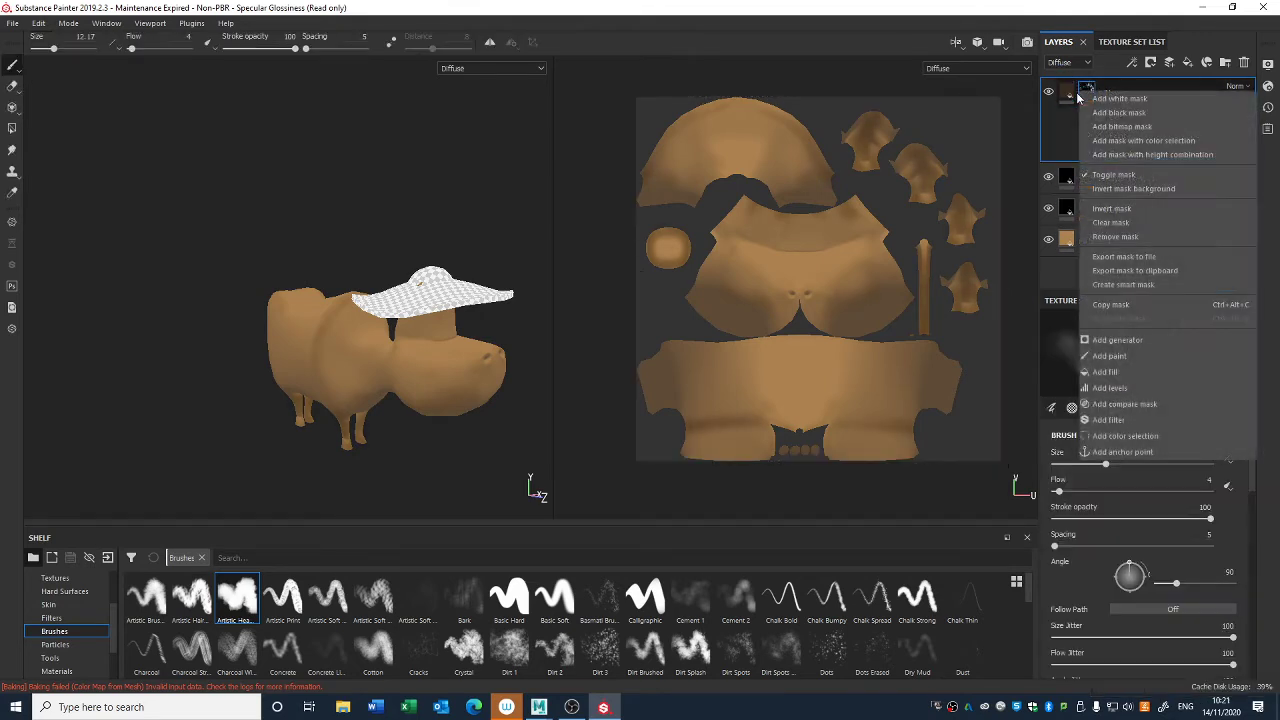
{"action": "left_click", "coordinate": [1110, 112]}
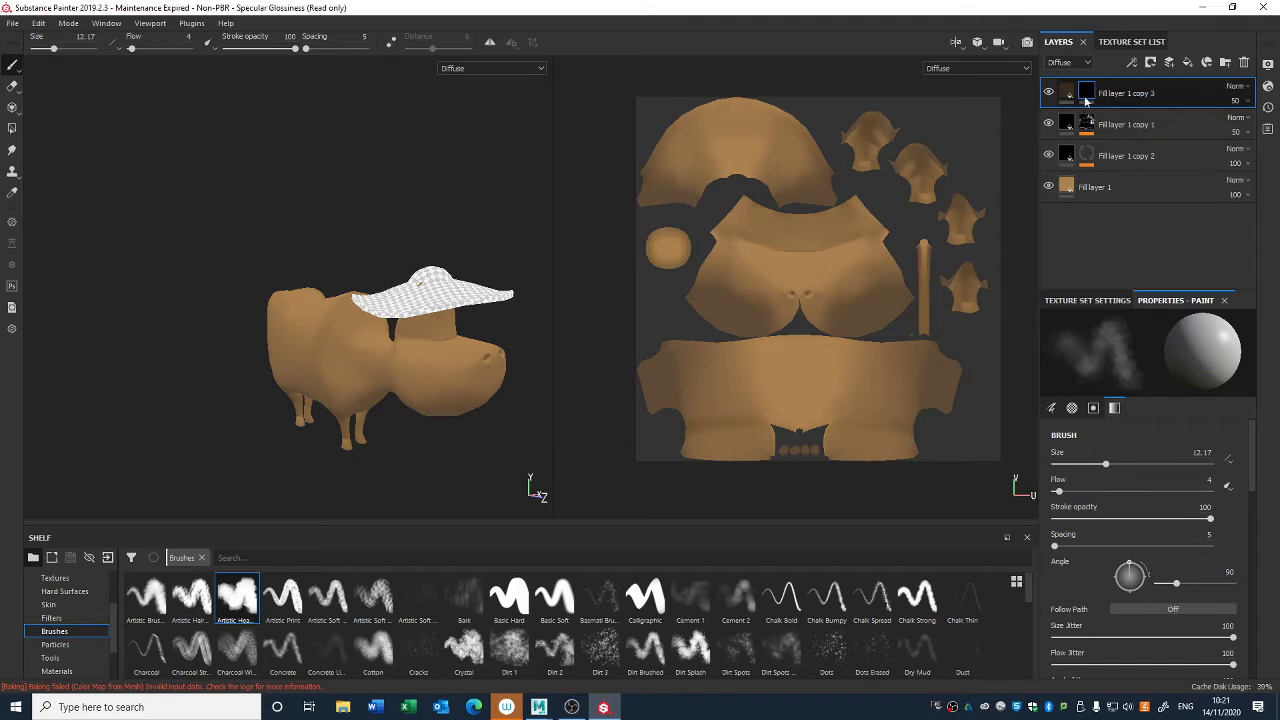
- Add a Light generator to the black mask of Fill layer 1 copy 3
{"action": "right_click", "coordinate": [1088, 91]}
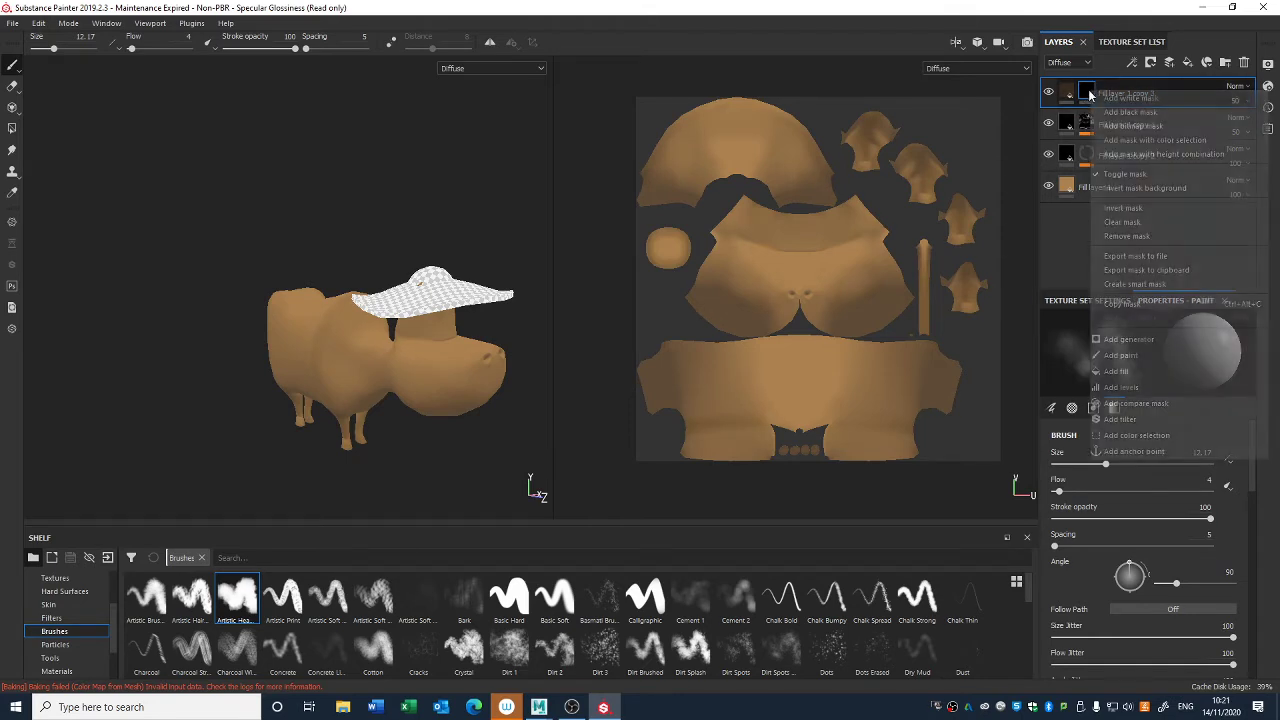
{"action": "left_click", "coordinate": [1136, 339]}
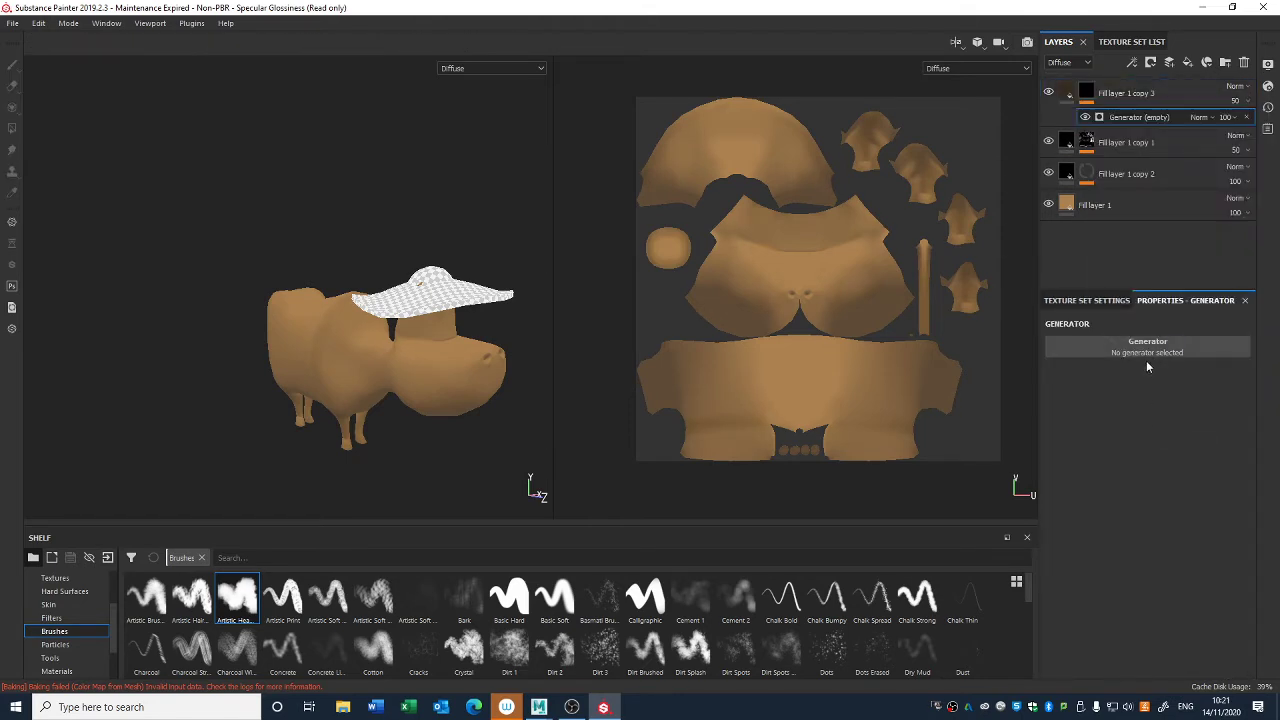
{"action": "left_click", "coordinate": [1143, 346]}
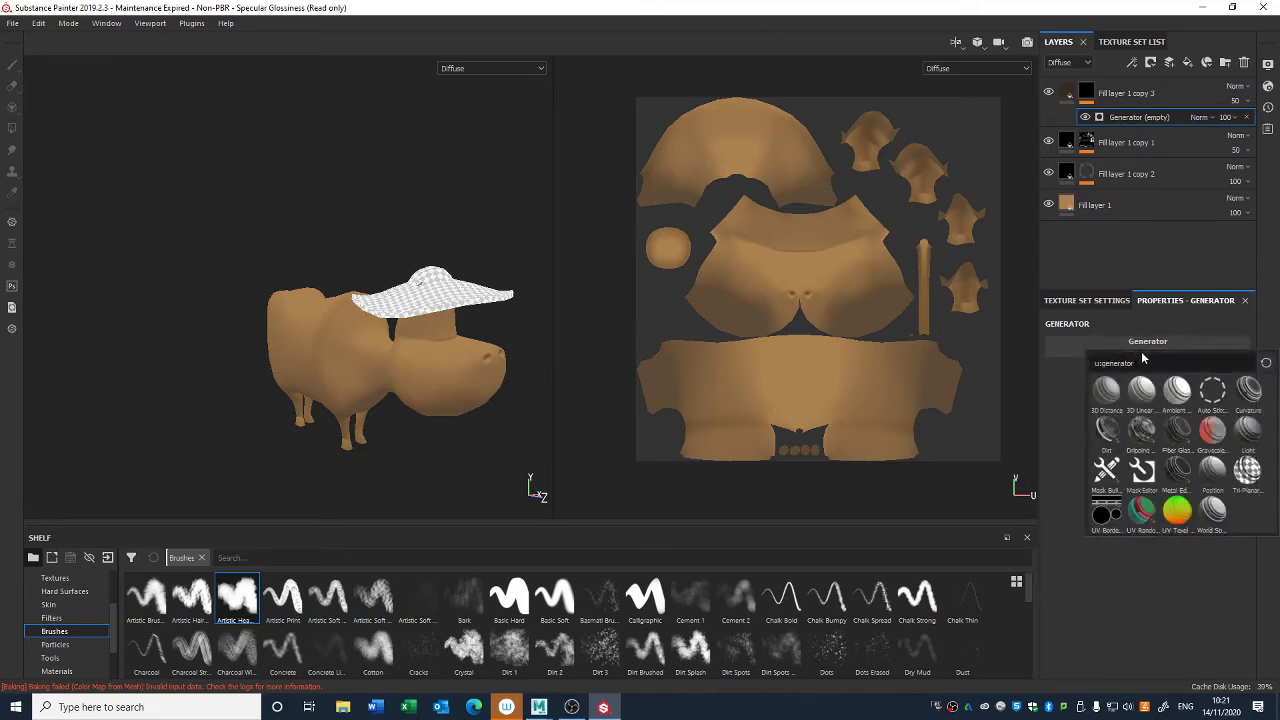
{"action": "left_click", "coordinate": [1249, 431]}
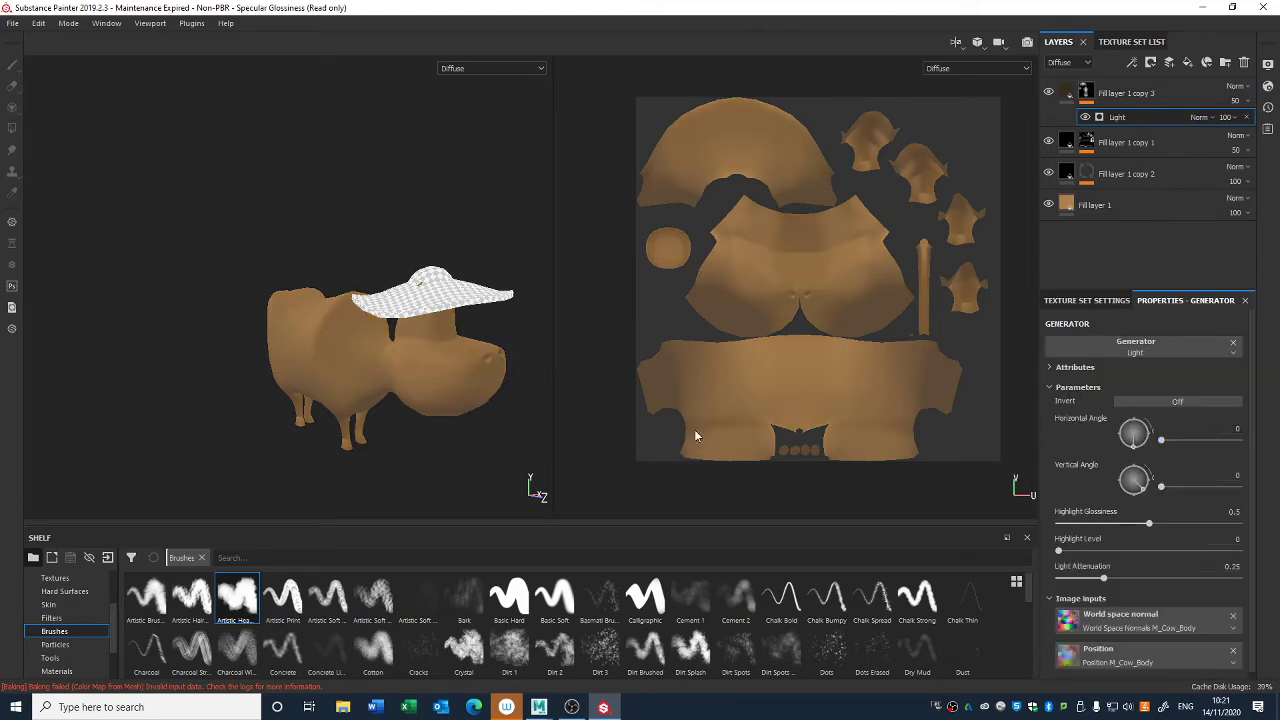
- Set the Light generator's vertical angle to 88 and check the effect on the cow
{"action": "left_click_drag", "start_coordinate": [388, 346], "coordinate": [450, 337], "text": "alt"}
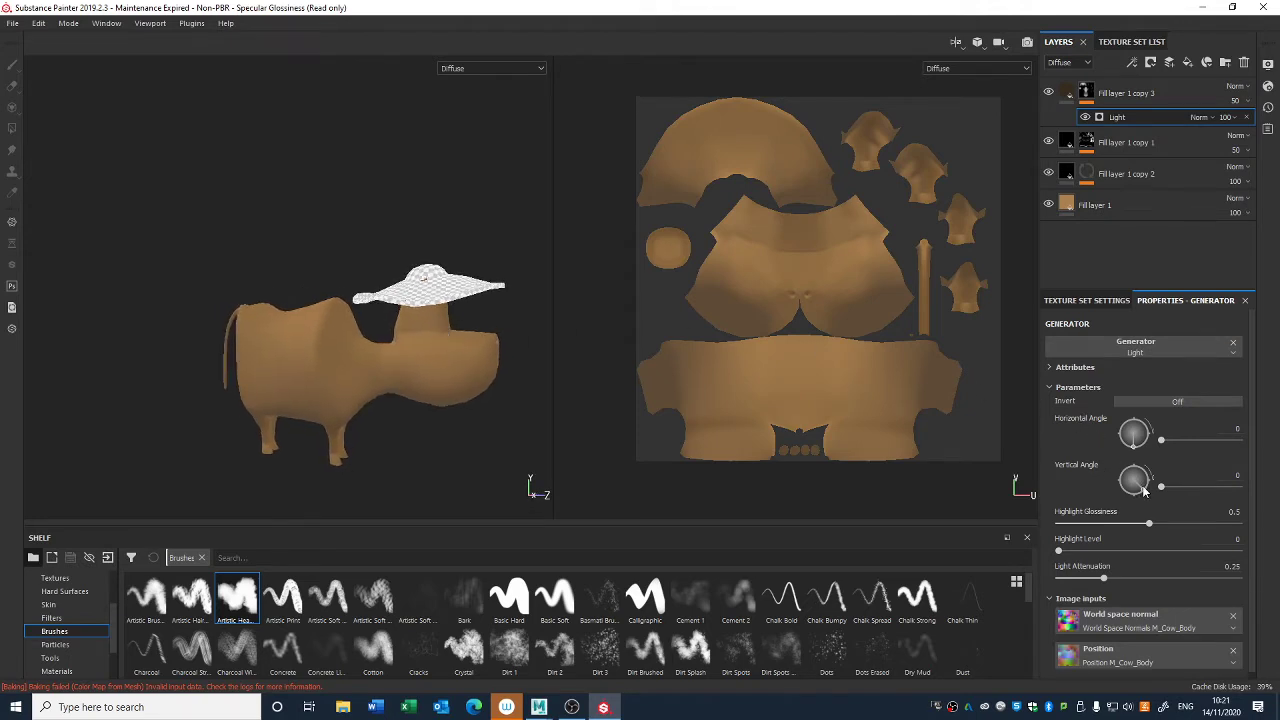
{"action": "left_click_drag", "start_coordinate": [1145, 488], "coordinate": [1136, 457]}
{"action": "left_click_drag", "start_coordinate": [602, 445], "coordinate": [510, 405], "text": "alt"}
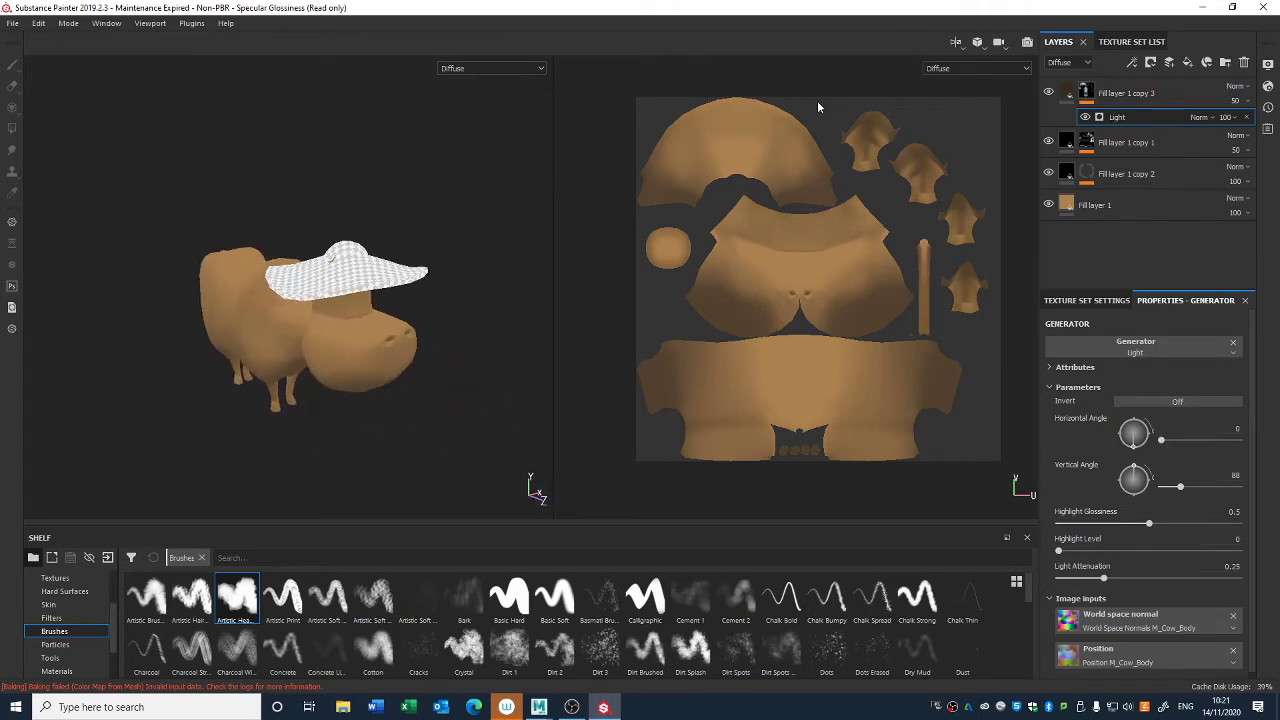
{"action": "left_click", "coordinate": [1049, 92]}
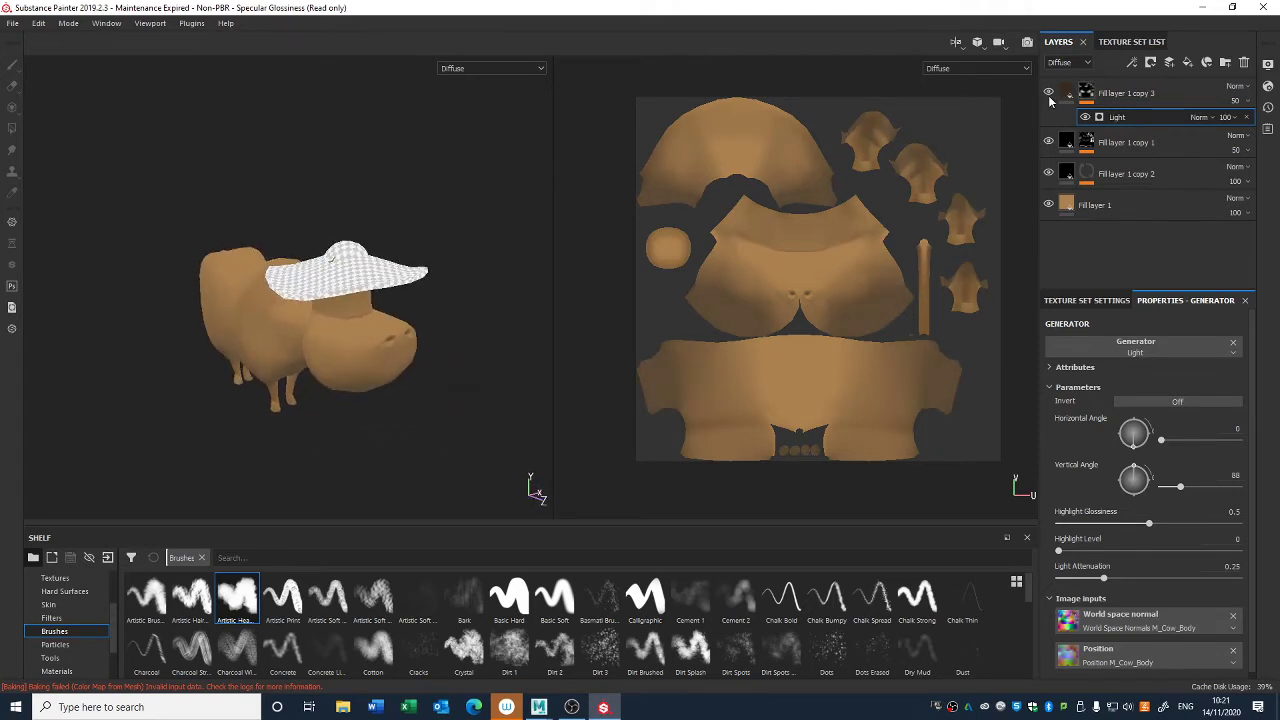
- Change the diffuse color of Fill layer 1 copy 3 to a light beige (0.440, 0.331, 0.248)
{"action": "left_click", "coordinate": [1068, 96]}
{"action": "left_click", "coordinate": [1080, 531]}
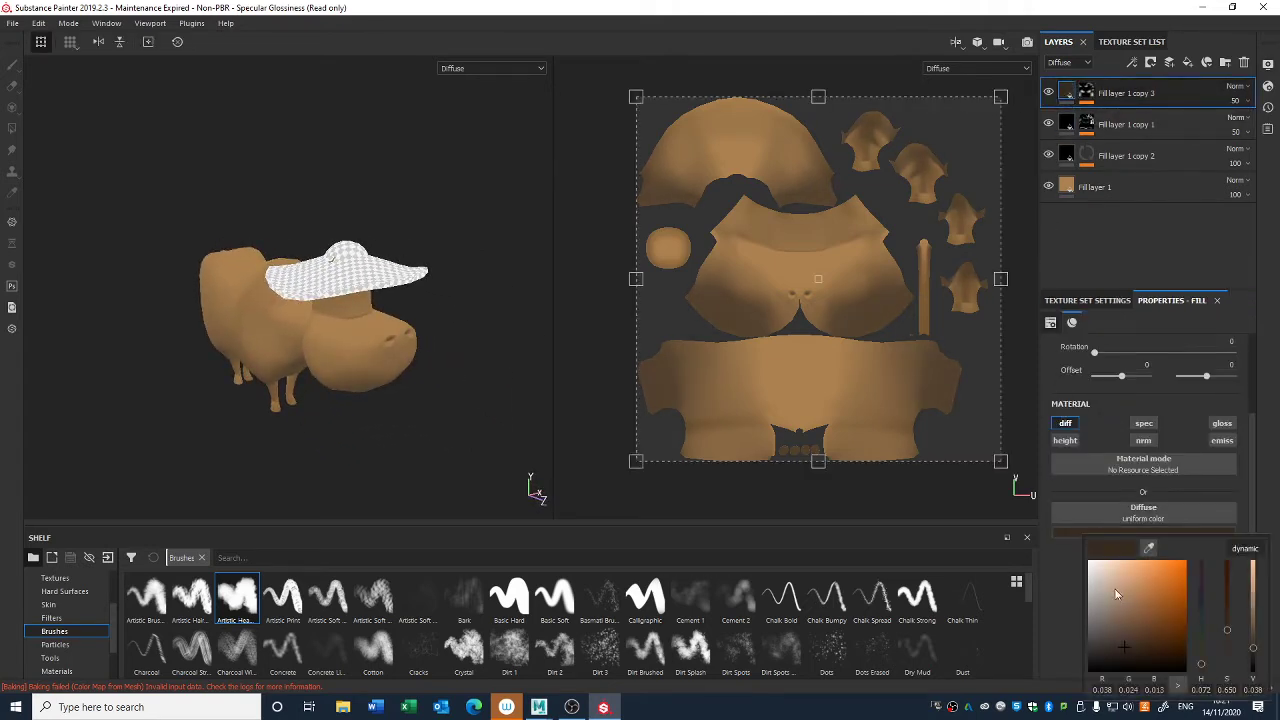
{"action": "mouse_move", "coordinate": [1125, 648]}
{"action": "left_mouse_down"}
{"action": "mouse_move", "coordinate": [1111, 564]}
{"action": "mouse_move", "coordinate": [1109, 596]}
{"action": "left_mouse_up"}
{"action": "left_click_drag", "start_coordinate": [483, 409], "coordinate": [469, 383], "text": "alt"}
- Set the Light generator's vertical angle to 252 so the beige highlight falls on the cow's upper surfaces
{"action": "left_click", "coordinate": [1034, 103]}
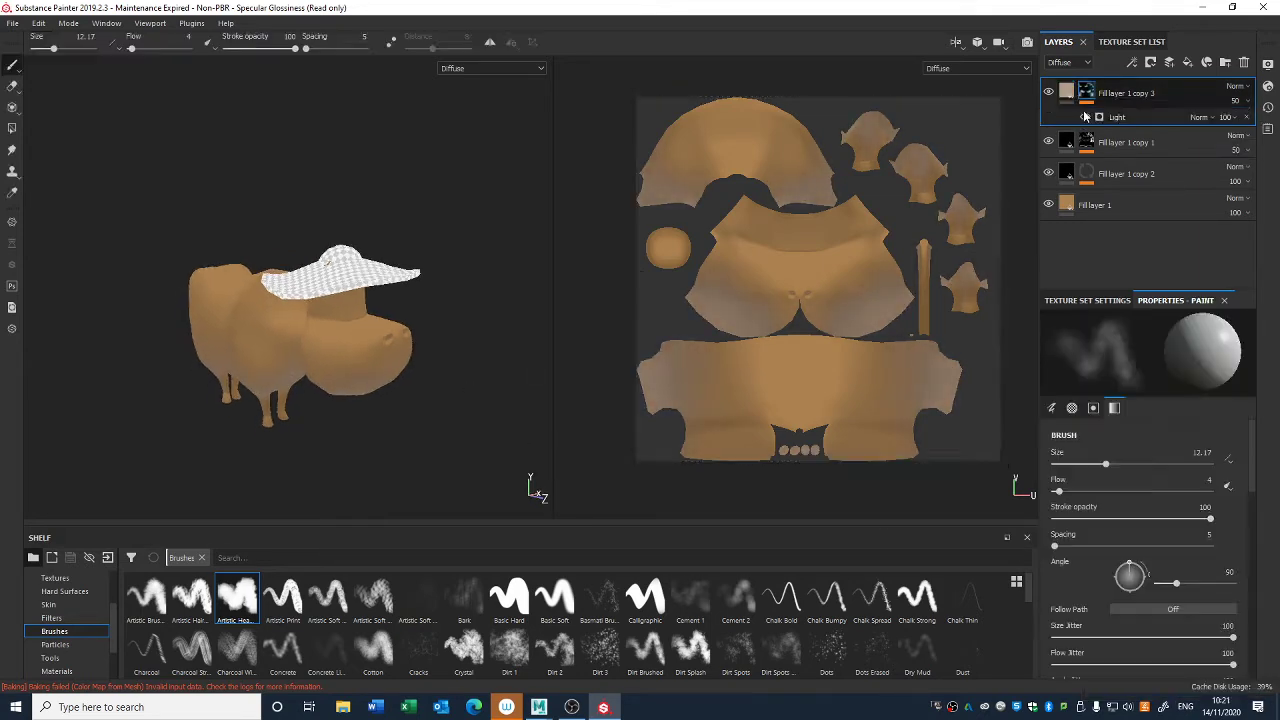
{"action": "left_click", "coordinate": [1117, 118]}
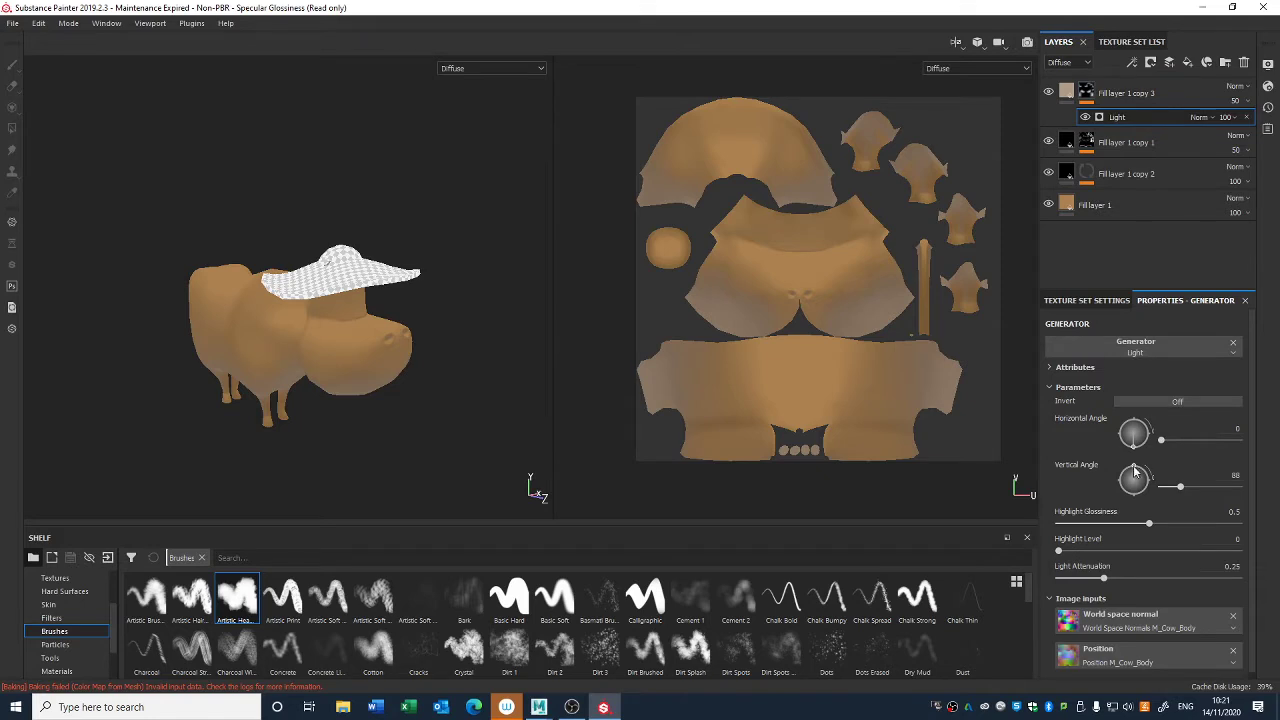
{"action": "left_click_drag", "start_coordinate": [1134, 474], "coordinate": [1136, 480]}
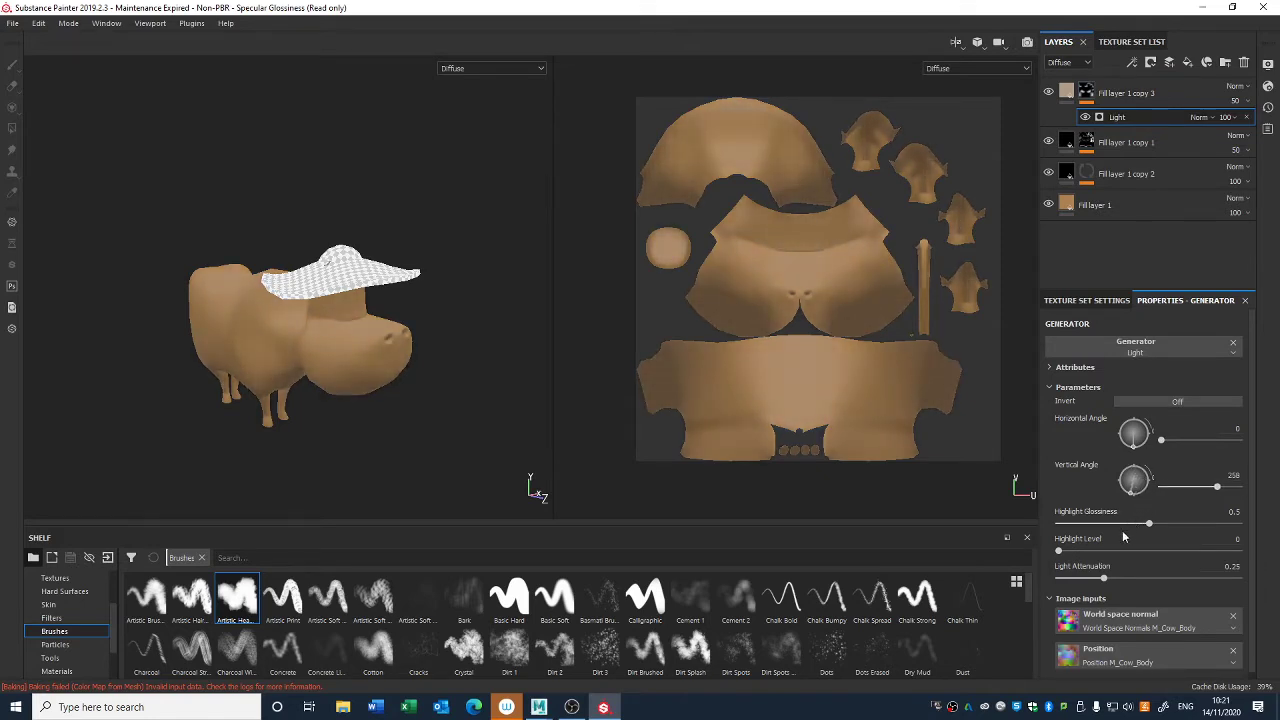
{"action": "left_click_drag", "start_coordinate": [1102, 537], "coordinate": [1111, 540]}
{"action": "left_click_drag", "start_coordinate": [425, 330], "coordinate": [445, 352], "text": "alt"}
- Set the Light generator's highlight glossiness to 0.7 in the mask of Fill layer 1 copy 3
{"action": "left_click", "coordinate": [1065, 95]}
{"action": "left_click", "coordinate": [1086, 93]}
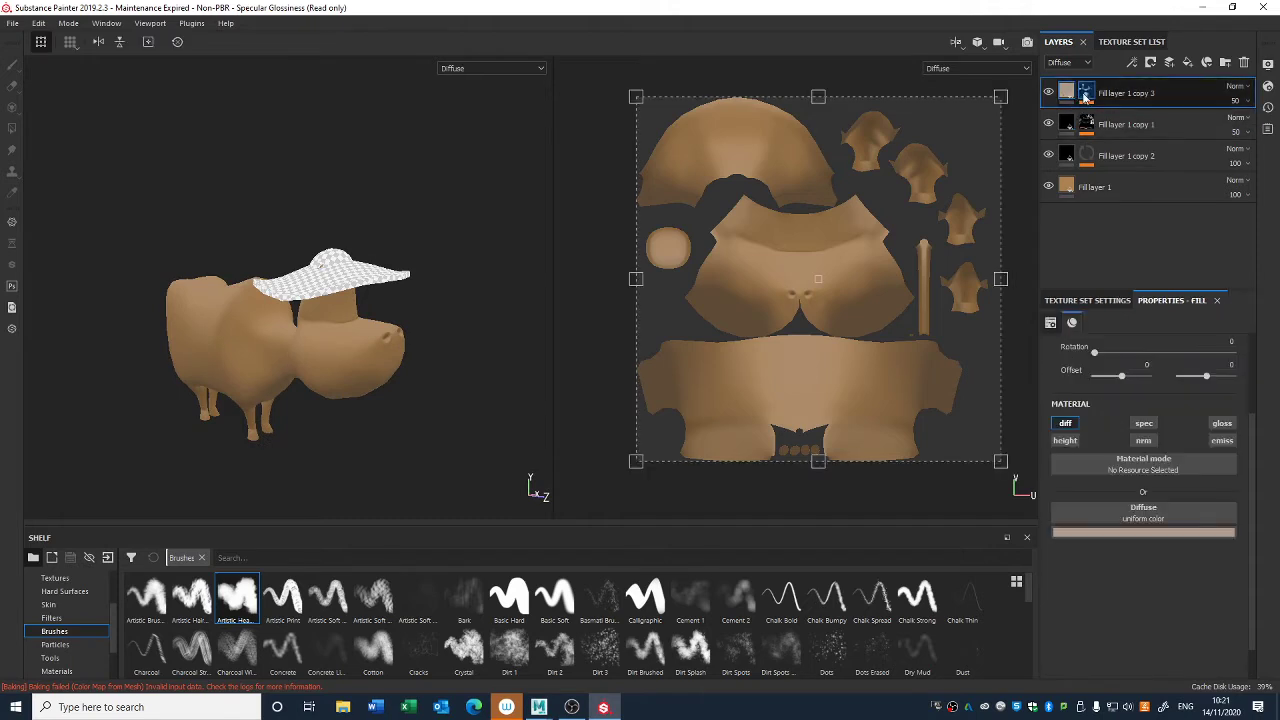
{"action": "left_click", "coordinate": [1117, 117]}
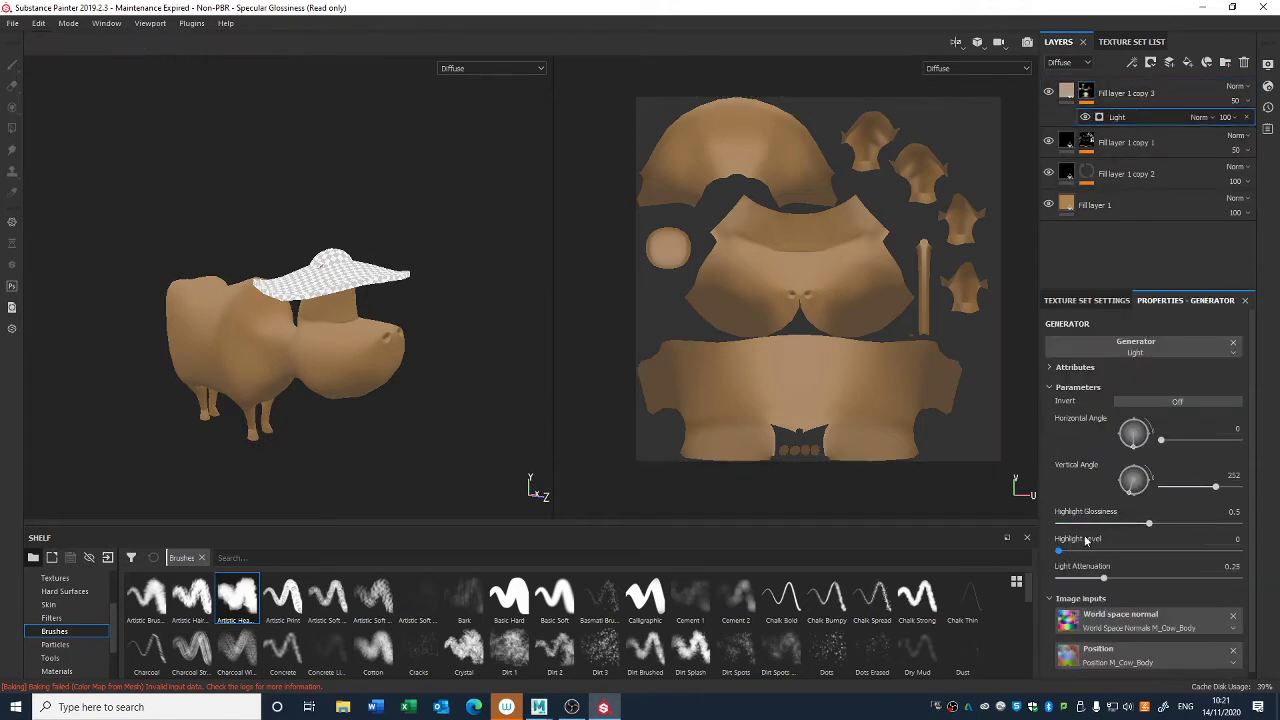
{"action": "left_click_drag", "start_coordinate": [1145, 526], "coordinate": [1186, 527]}
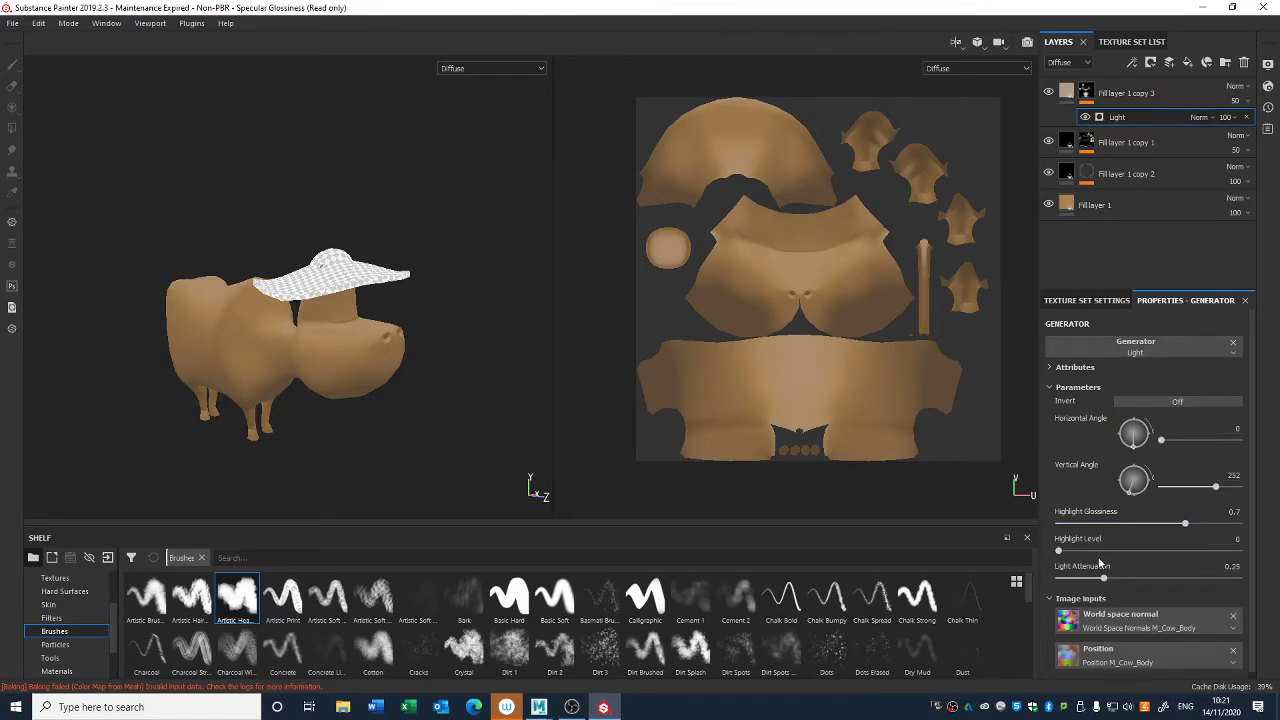
- Try highlight levels of 1 and 0.24 on the Light generator and return the level to 0
{"action": "left_click_drag", "start_coordinate": [1064, 552], "coordinate": [1251, 558]}
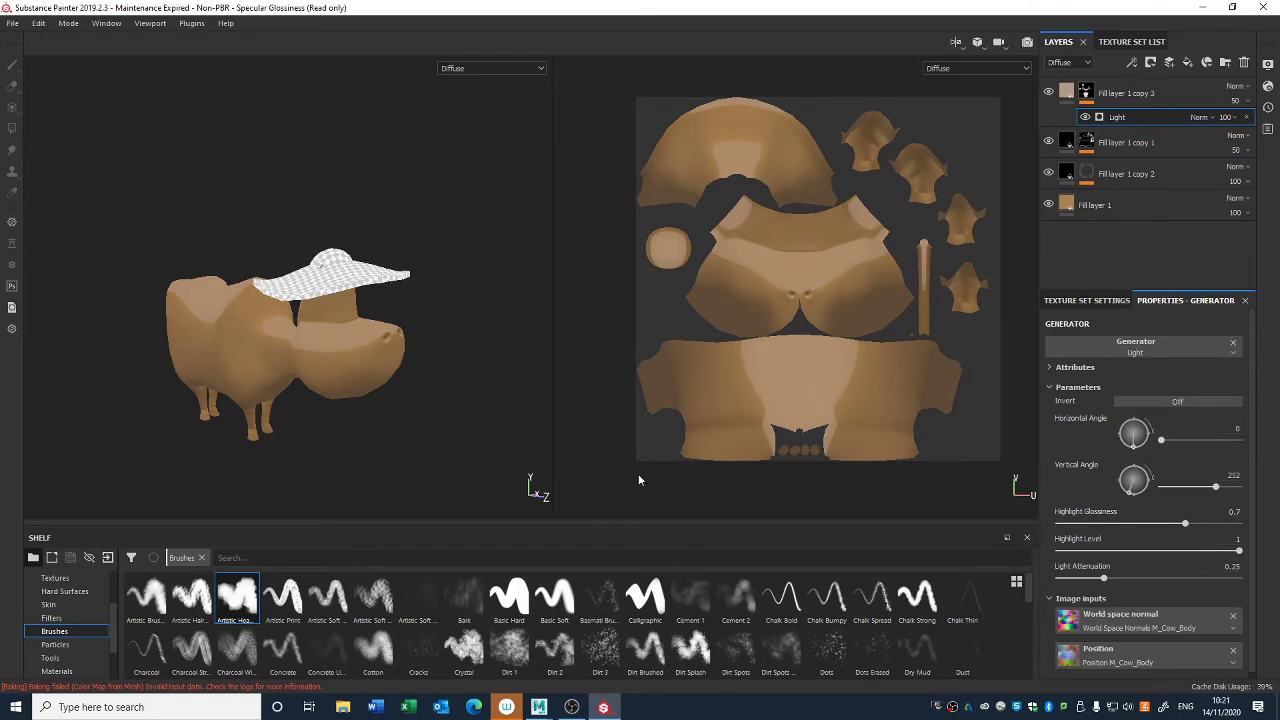
{"action": "left_click_drag", "start_coordinate": [445, 419], "coordinate": [434, 449], "text": "alt"}
{"action": "left_click_drag", "start_coordinate": [1125, 550], "coordinate": [1097, 552]}
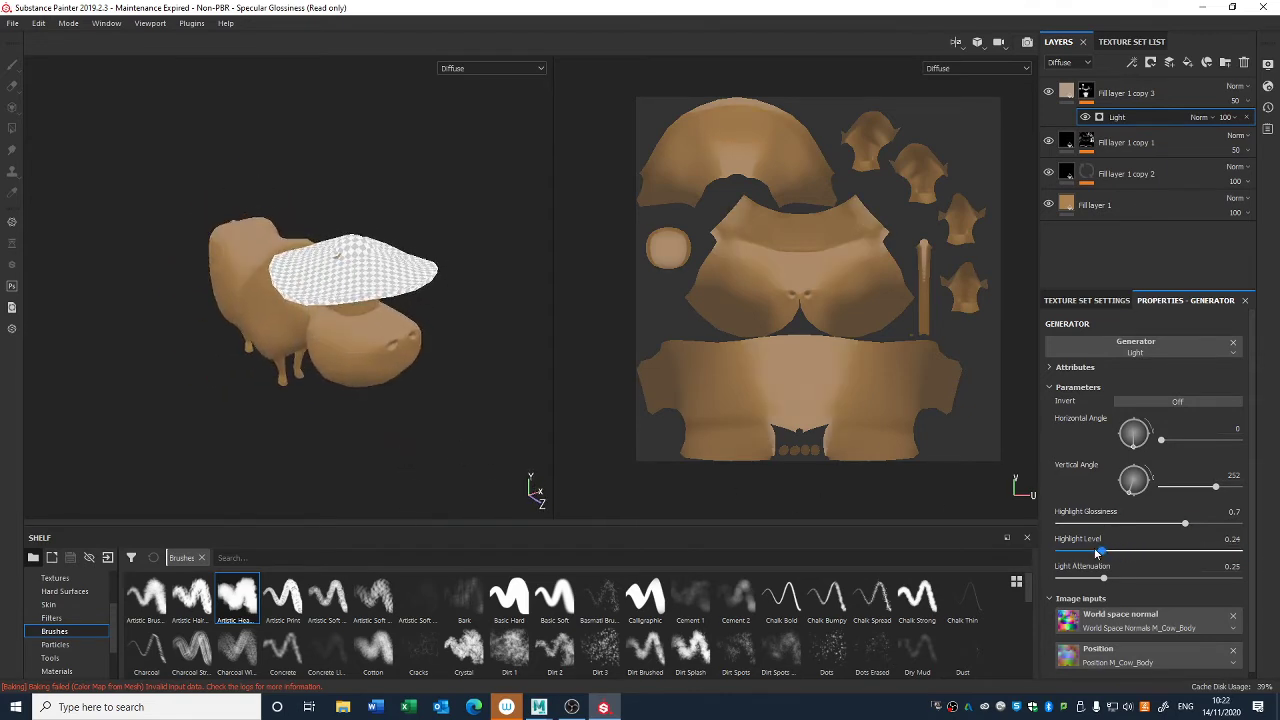
{"action": "mouse_move", "coordinate": [442, 414]}
{"action": "left_mouse_down", "text": "alt"}
{"action": "mouse_move", "coordinate": [434, 378]}
{"action": "mouse_move", "coordinate": [436, 391]}
{"action": "left_mouse_up", "text": "alt"}
- Set the Light generator's light attenuation to 0.04 and check the cow from the side and front
{"action": "left_click_drag", "start_coordinate": [1104, 580], "coordinate": [1233, 584]}
{"action": "mouse_move", "coordinate": [1077, 582]}
{"action": "left_mouse_down"}
{"action": "mouse_move", "coordinate": [1128, 583]}
{"action": "mouse_move", "coordinate": [1052, 596]}
{"action": "mouse_move", "coordinate": [1075, 596]}
{"action": "mouse_move", "coordinate": [1064, 596]}
{"action": "left_mouse_up"}
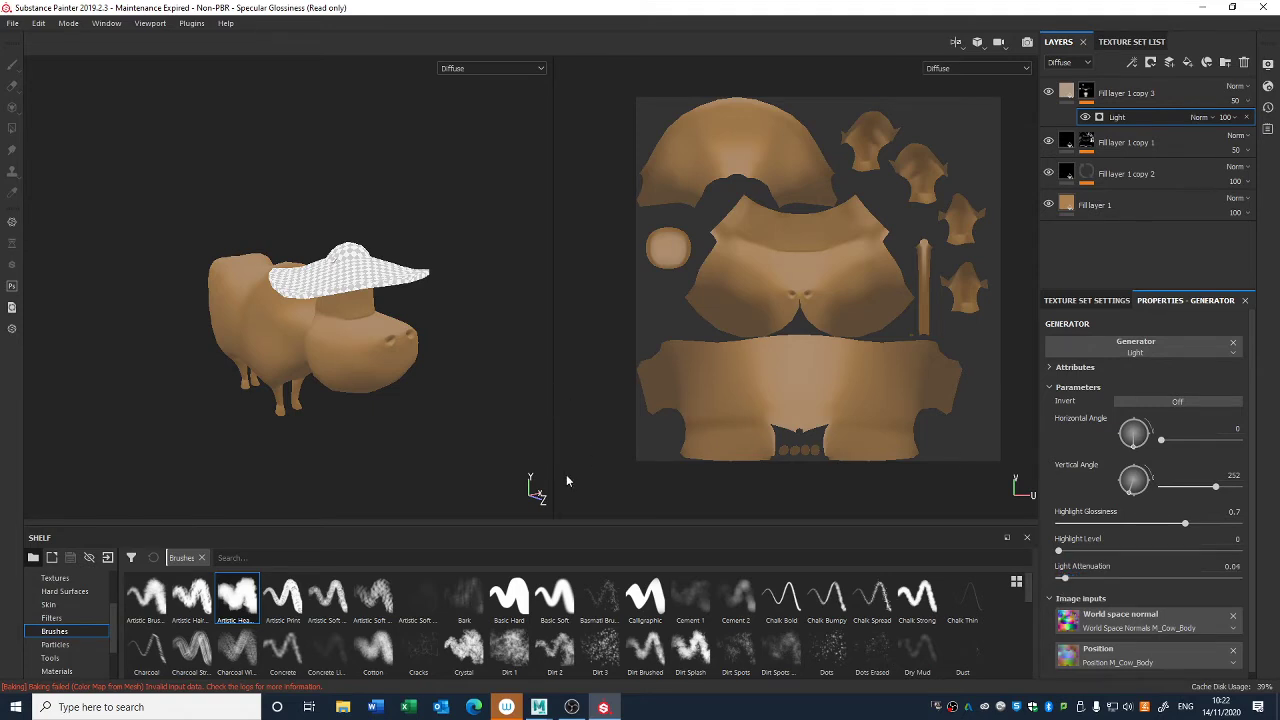
{"action": "left_click_drag", "start_coordinate": [566, 476], "coordinate": [574, 449], "text": "alt"}
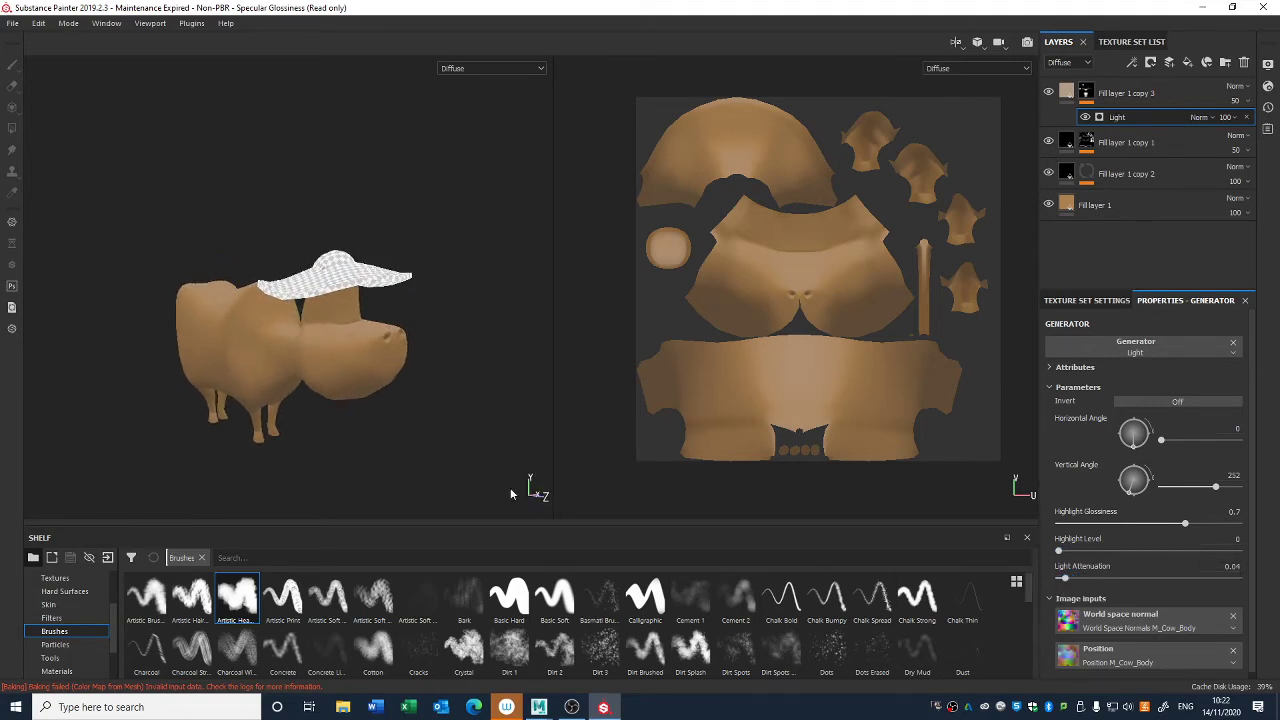
{"action": "left_click_drag", "start_coordinate": [517, 409], "coordinate": [495, 350], "text": "alt"}
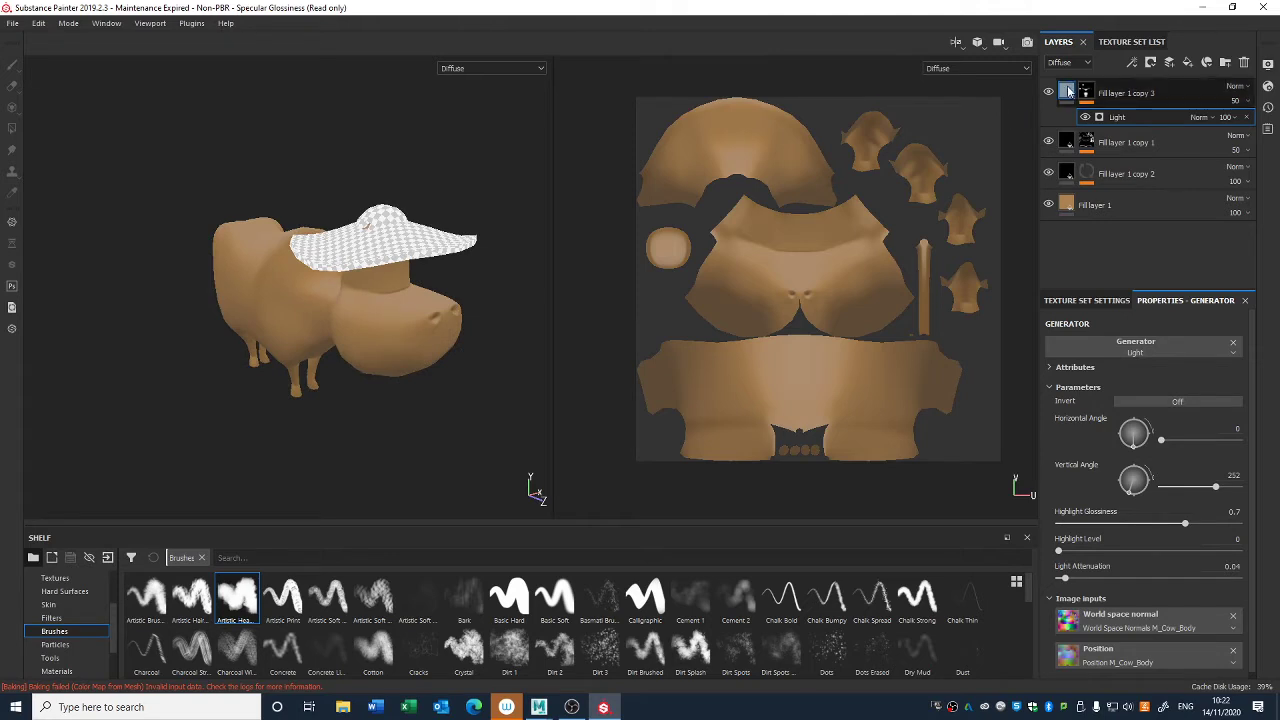
- Review the diffuse color of Fill layer 1 copy 3 and examine the combined shading on the cow from several angles
{"action": "left_click", "coordinate": [1127, 93]}
{"action": "left_click", "coordinate": [1100, 532]}
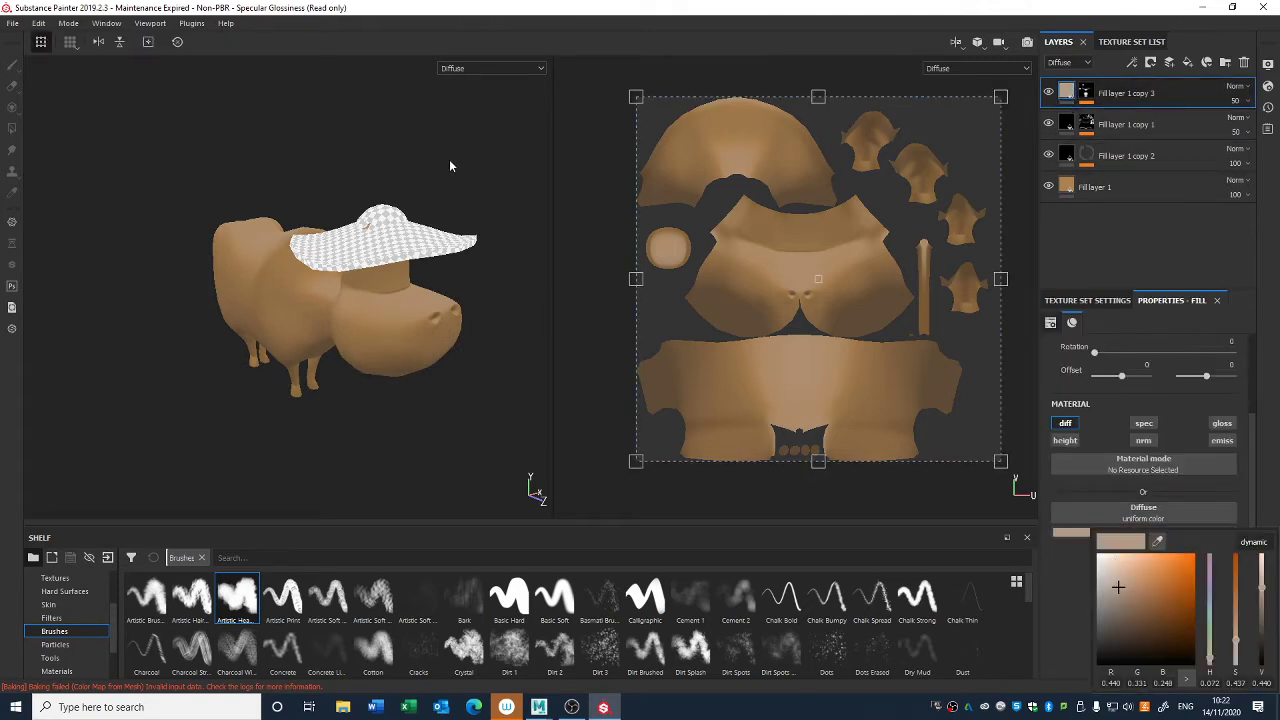
{"action": "left_click", "coordinate": [464, 73]}
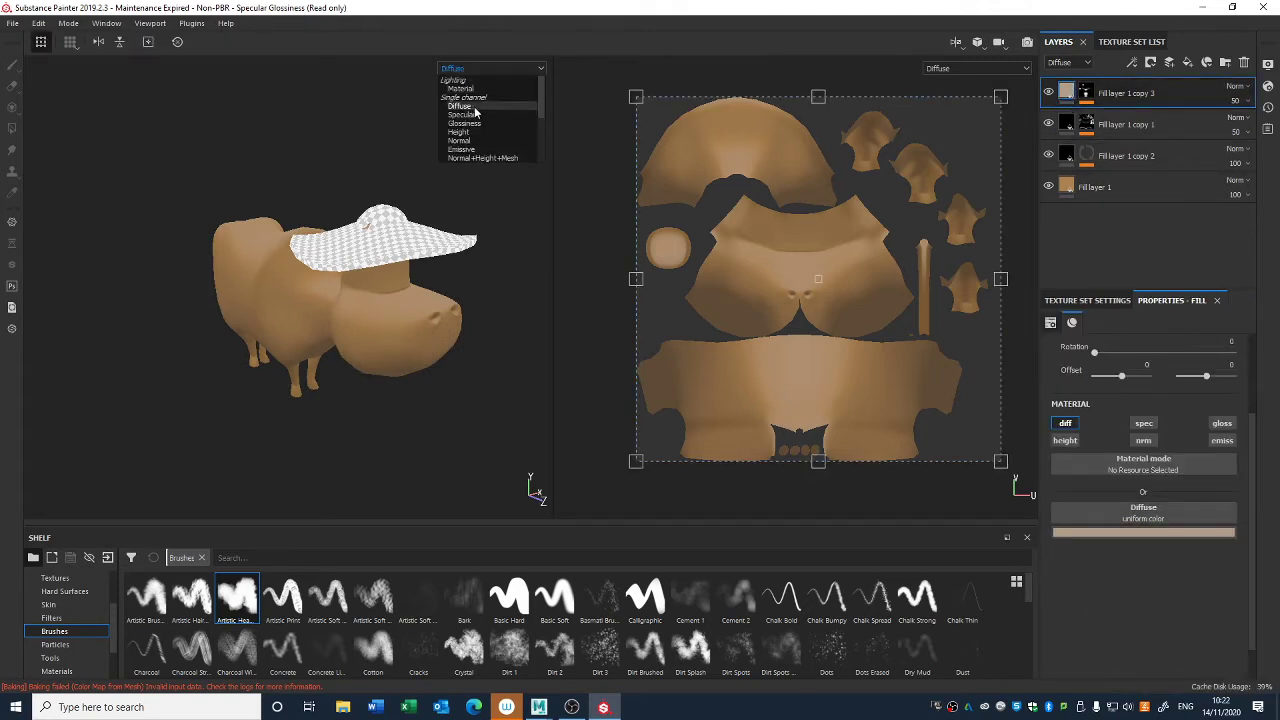
{"action": "left_click", "coordinate": [375, 143]}
{"action": "left_click_drag", "start_coordinate": [375, 170], "coordinate": [392, 245], "text": "alt"}
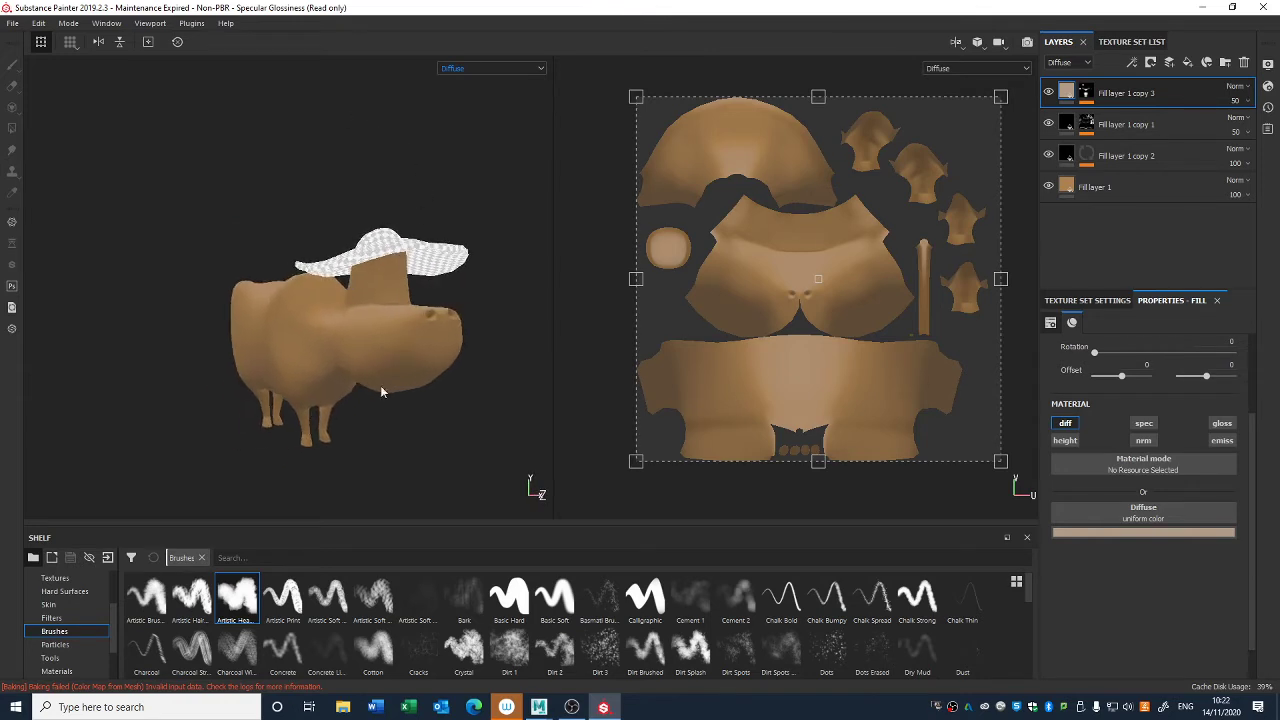
{"action": "left_click_drag", "start_coordinate": [339, 288], "coordinate": [352, 377], "text": "alt"}
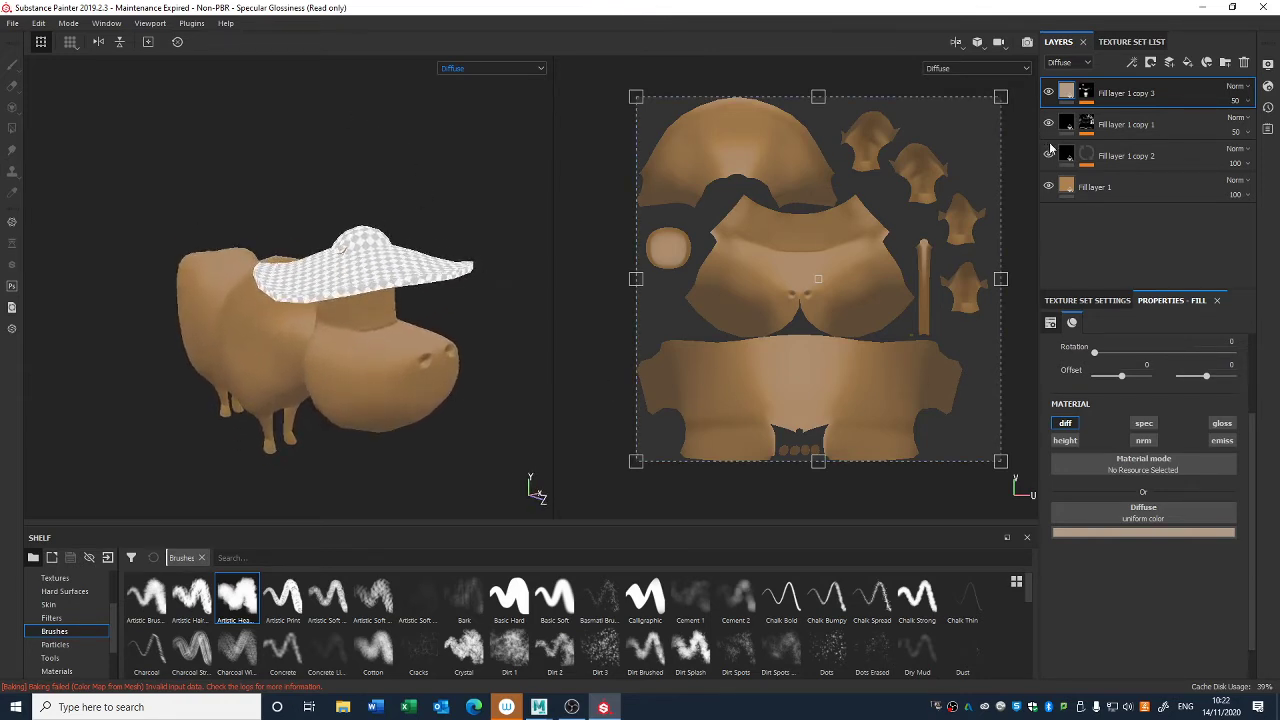
- Review the Curvature generator's parameters and image inputs in the mask of Fill layer 1 copy 1
{"action": "left_click", "coordinate": [1086, 124]}
{"action": "left_click", "coordinate": [1125, 184]}
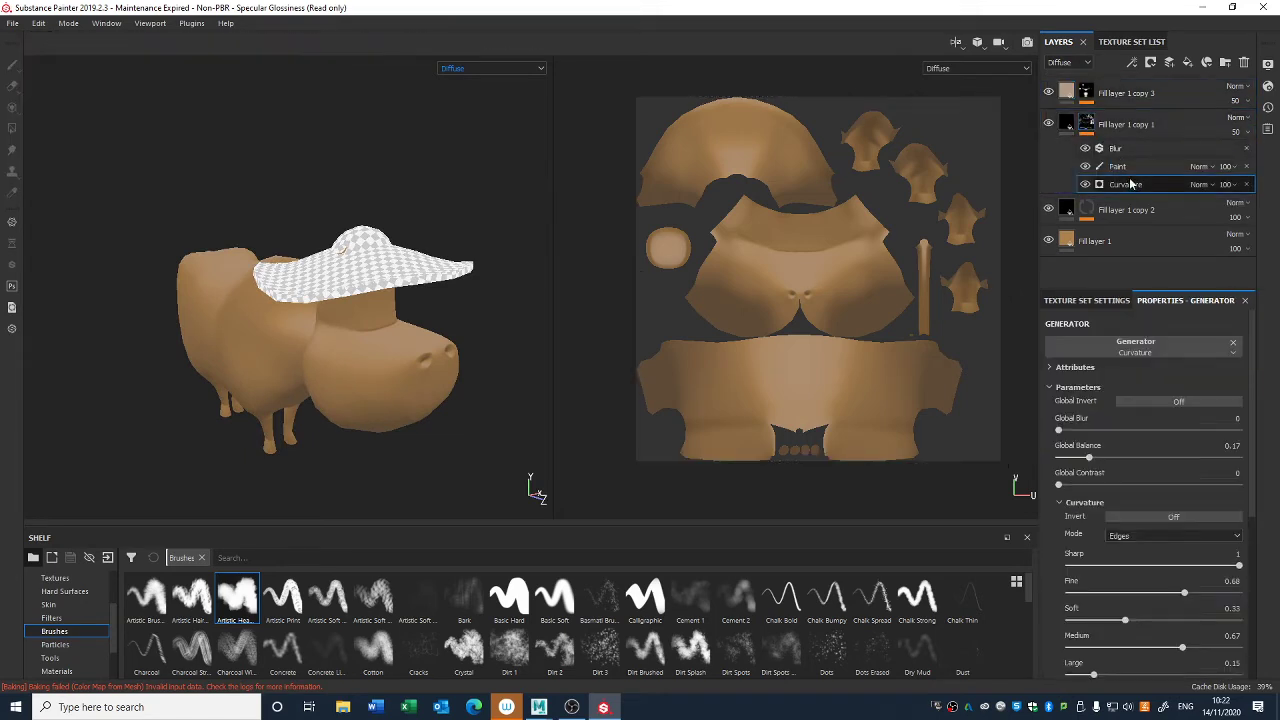
{"action": "left_click_drag", "start_coordinate": [1252, 384], "coordinate": [1250, 562]}
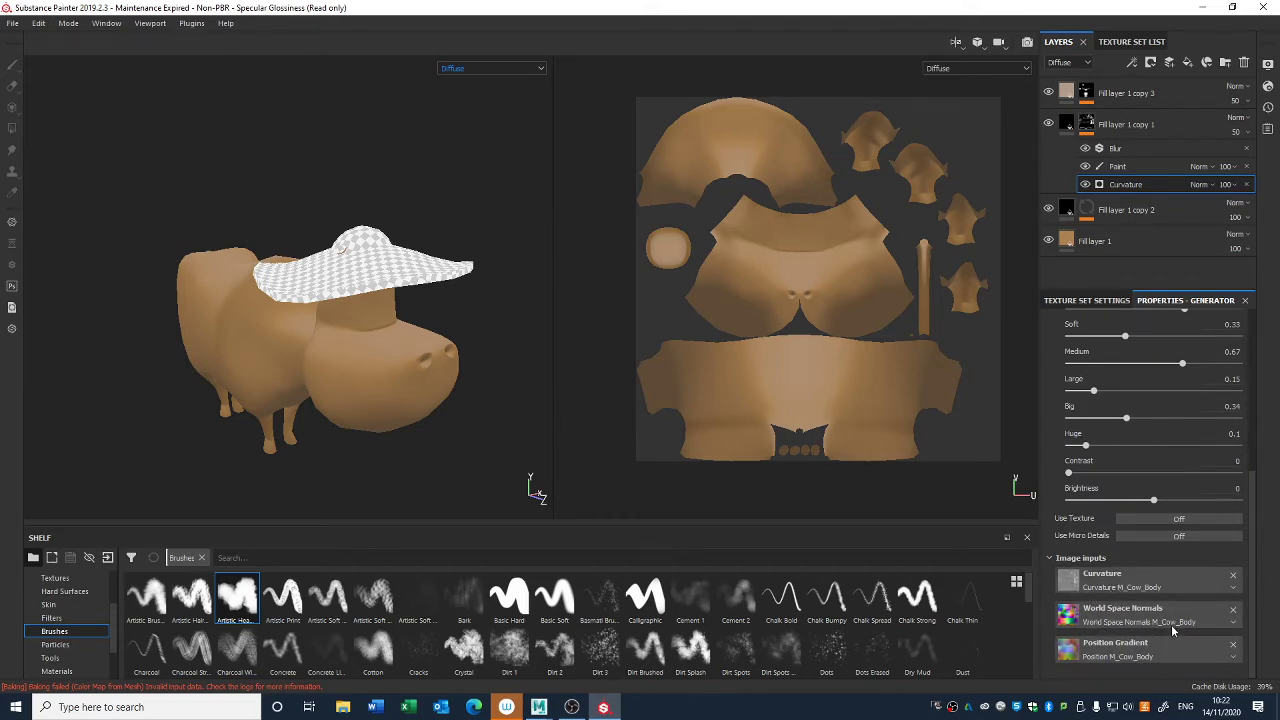
{"action": "left_click_drag", "start_coordinate": [1254, 485], "coordinate": [1238, 320]}
{"action": "left_click", "coordinate": [1092, 304]}
{"action": "left_click", "coordinate": [1182, 302]}
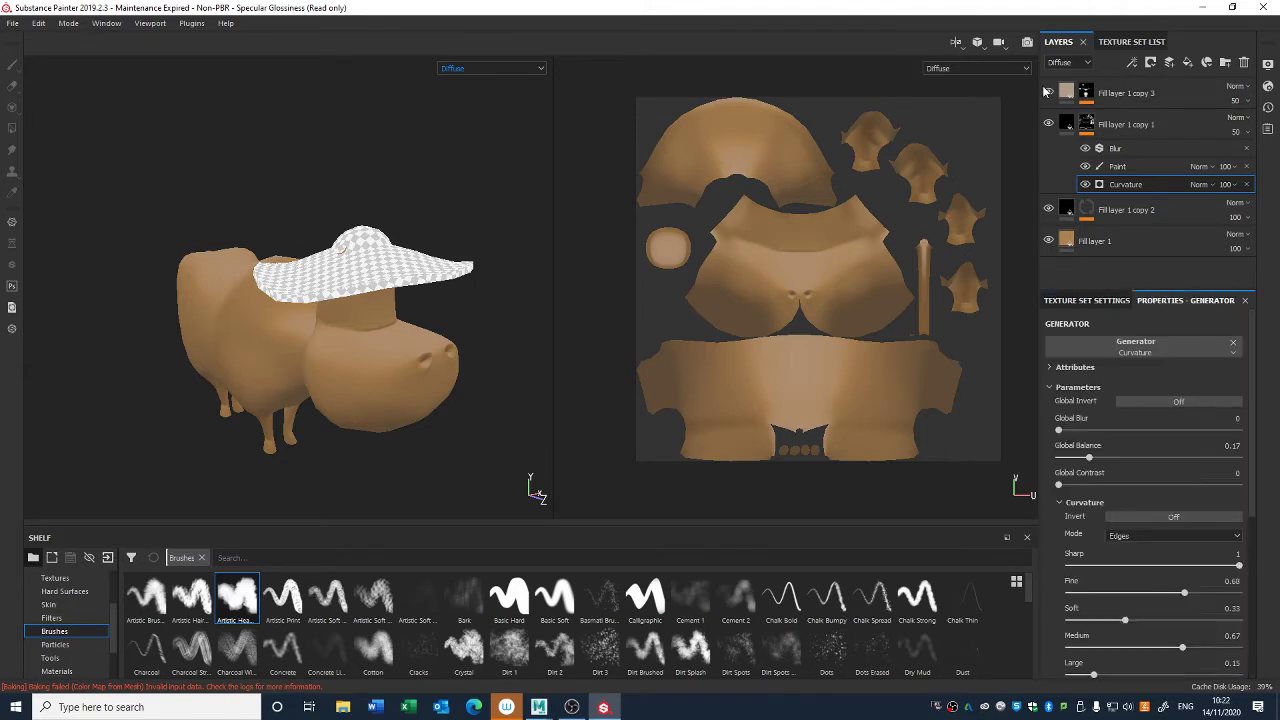
- Change the diffuse color of Fill layer 1 copy 3 to pale yellow and reduce the layer's opacity to 13
{"action": "left_click", "coordinate": [1068, 93]}
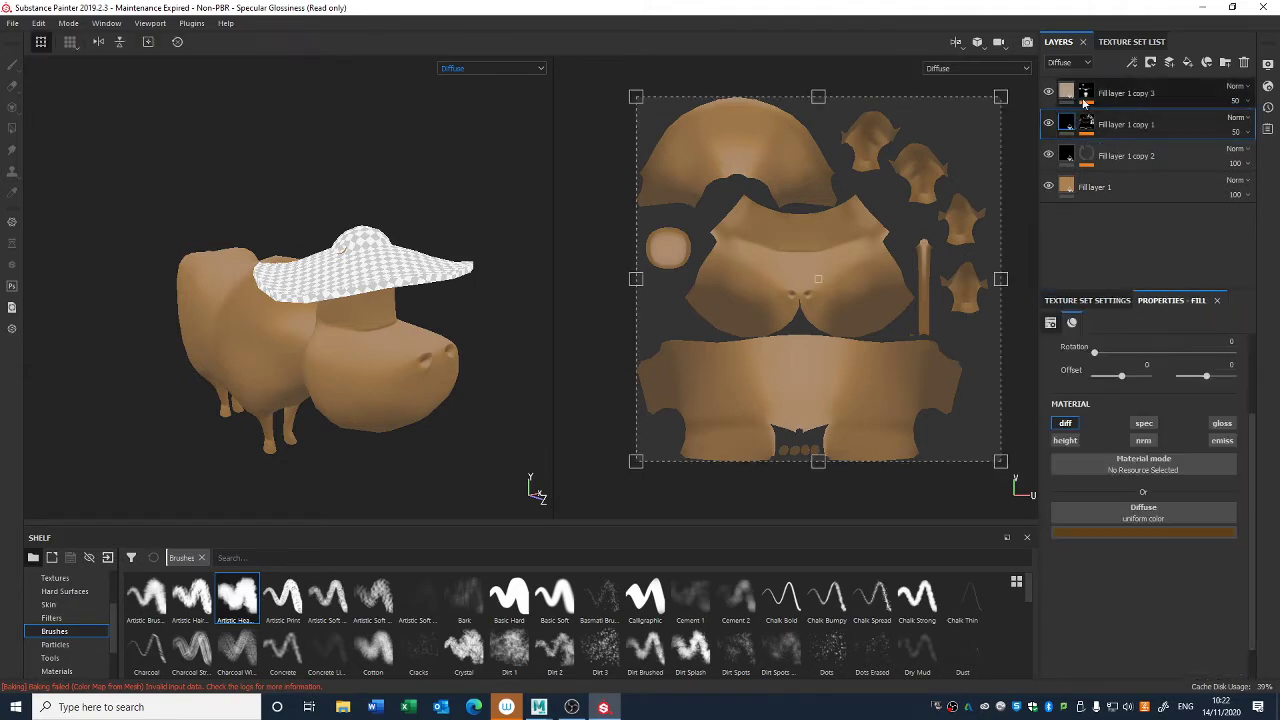
{"action": "left_click", "coordinate": [1125, 532]}
{"action": "mouse_move", "coordinate": [1211, 662]}
{"action": "left_mouse_down"}
{"action": "mouse_move", "coordinate": [1211, 643]}
{"action": "mouse_move", "coordinate": [1211, 654]}
{"action": "left_mouse_up"}
{"action": "left_click", "coordinate": [1102, 564]}
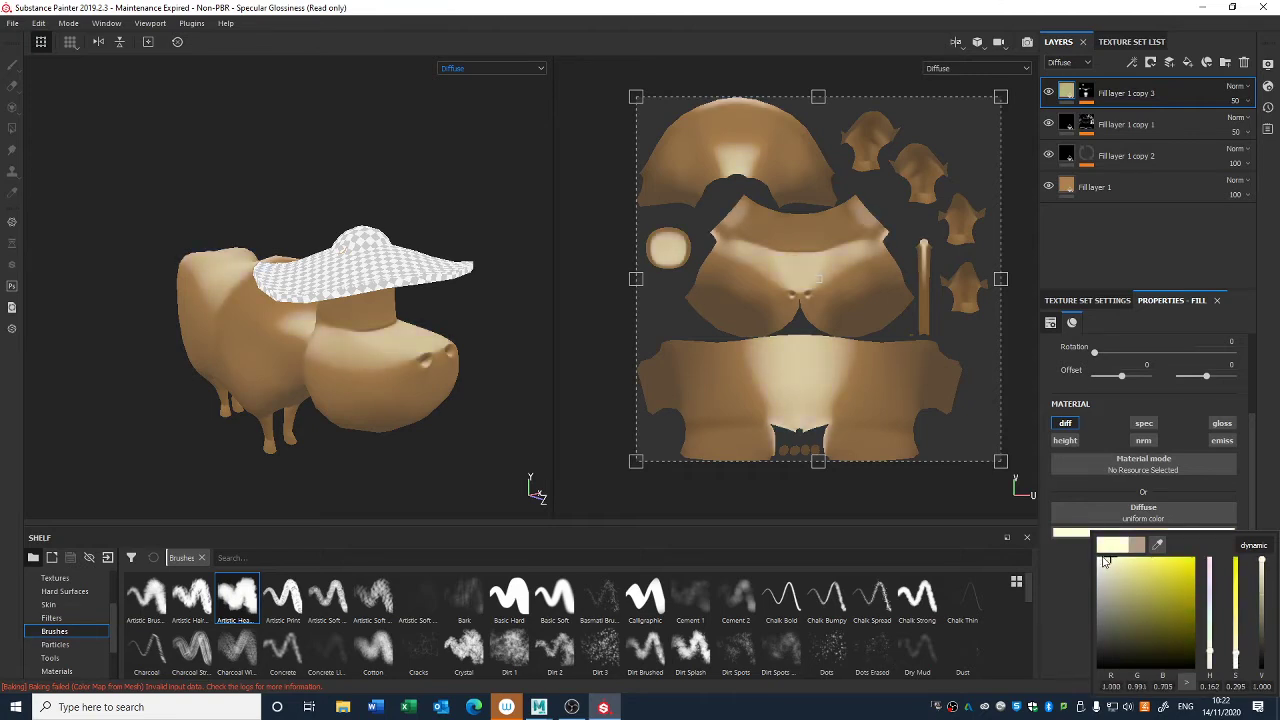
{"action": "left_click", "coordinate": [1246, 102]}
{"action": "left_click_drag", "start_coordinate": [1245, 130], "coordinate": [1225, 131]}
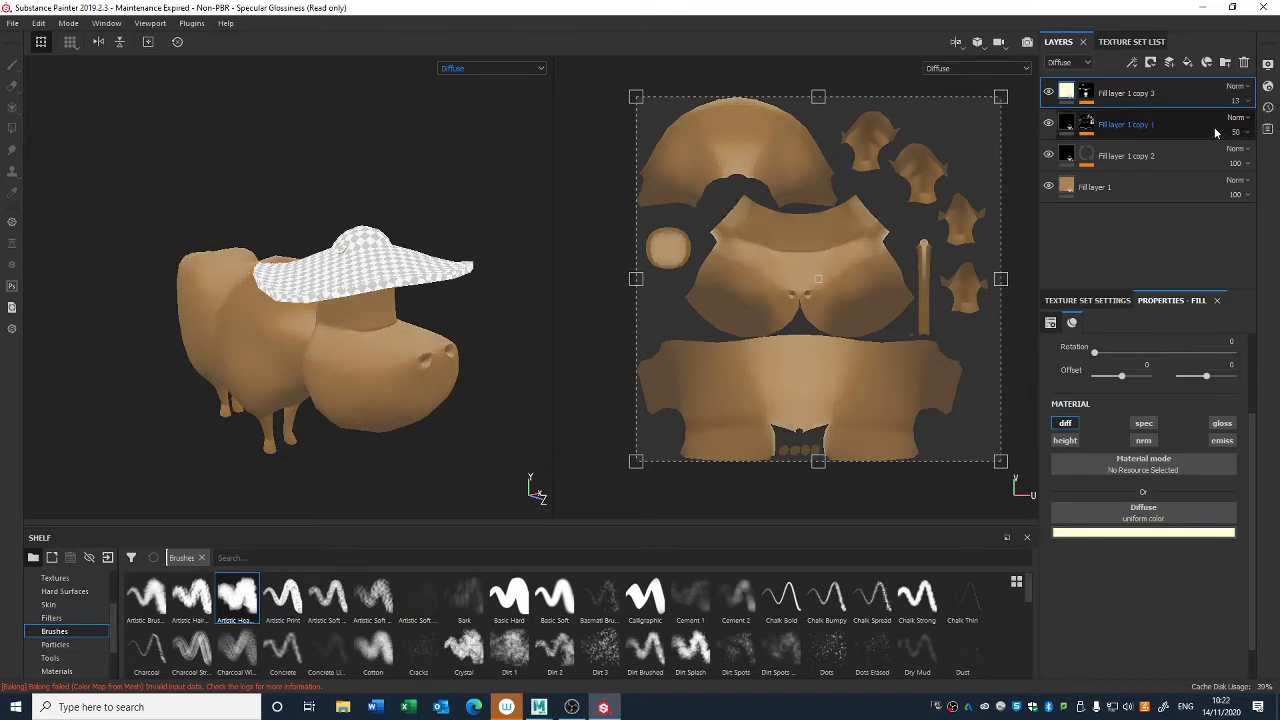
- Compare the cow with Fill layer 1 copy 3 hidden and shown, and examine the highlights from several angles
{"action": "left_click", "coordinate": [1048, 93]}
{"action": "left_click", "coordinate": [1048, 93]}
{"action": "left_click", "coordinate": [1048, 97]}
{"action": "left_click", "coordinate": [1048, 97]}
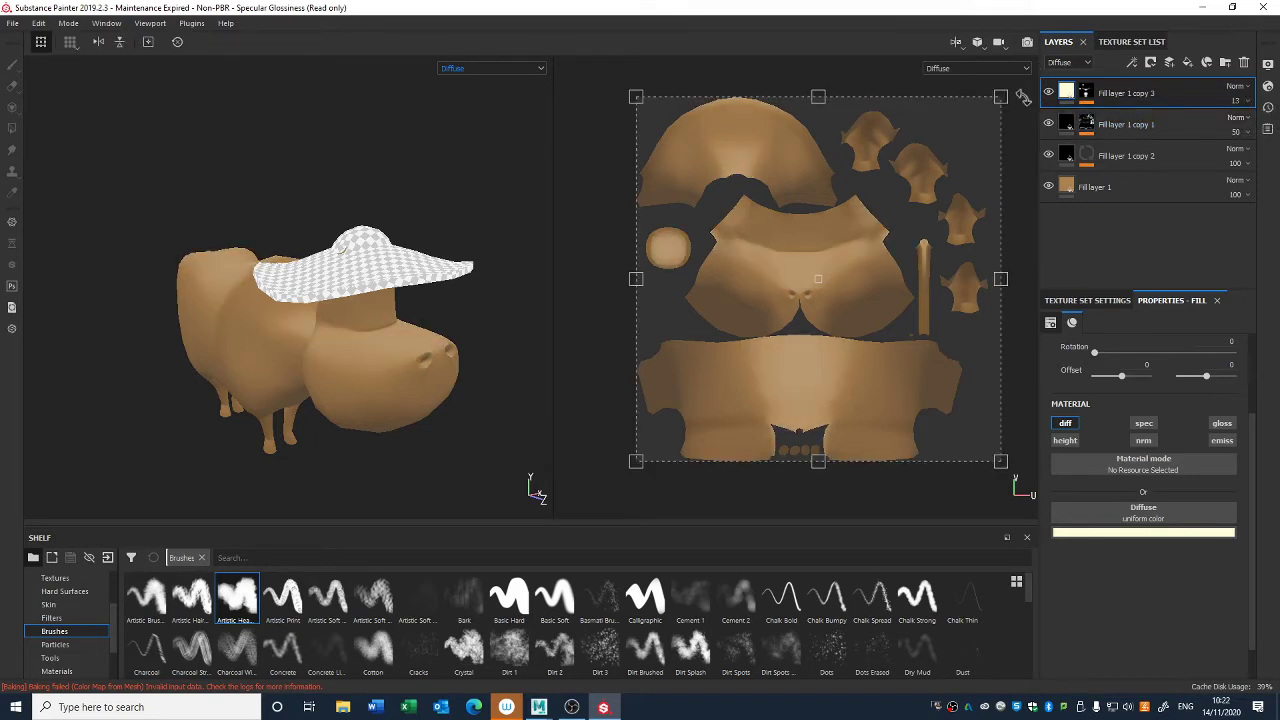
{"action": "right_click_drag", "start_coordinate": [474, 285], "coordinate": [405, 222], "text": "alt"}
{"action": "mouse_move", "coordinate": [442, 315]}
{"action": "left_mouse_down", "text": "alt"}
{"action": "mouse_move", "coordinate": [471, 378]}
{"action": "mouse_move", "coordinate": [465, 323]}
{"action": "left_mouse_up", "text": "alt"}
{"action": "right_click_drag", "start_coordinate": [465, 323], "coordinate": [440, 400], "text": "alt"}
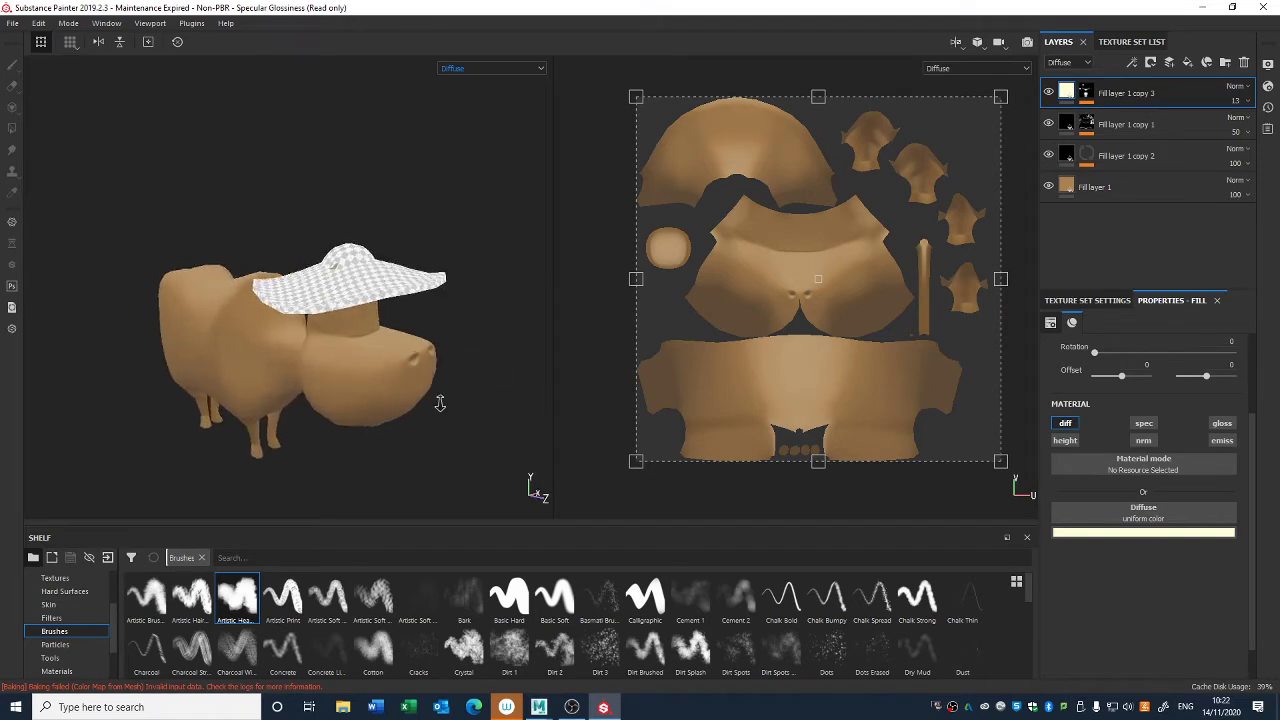
{"action": "left_click_drag", "start_coordinate": [440, 400], "coordinate": [361, 229], "text": "alt"}
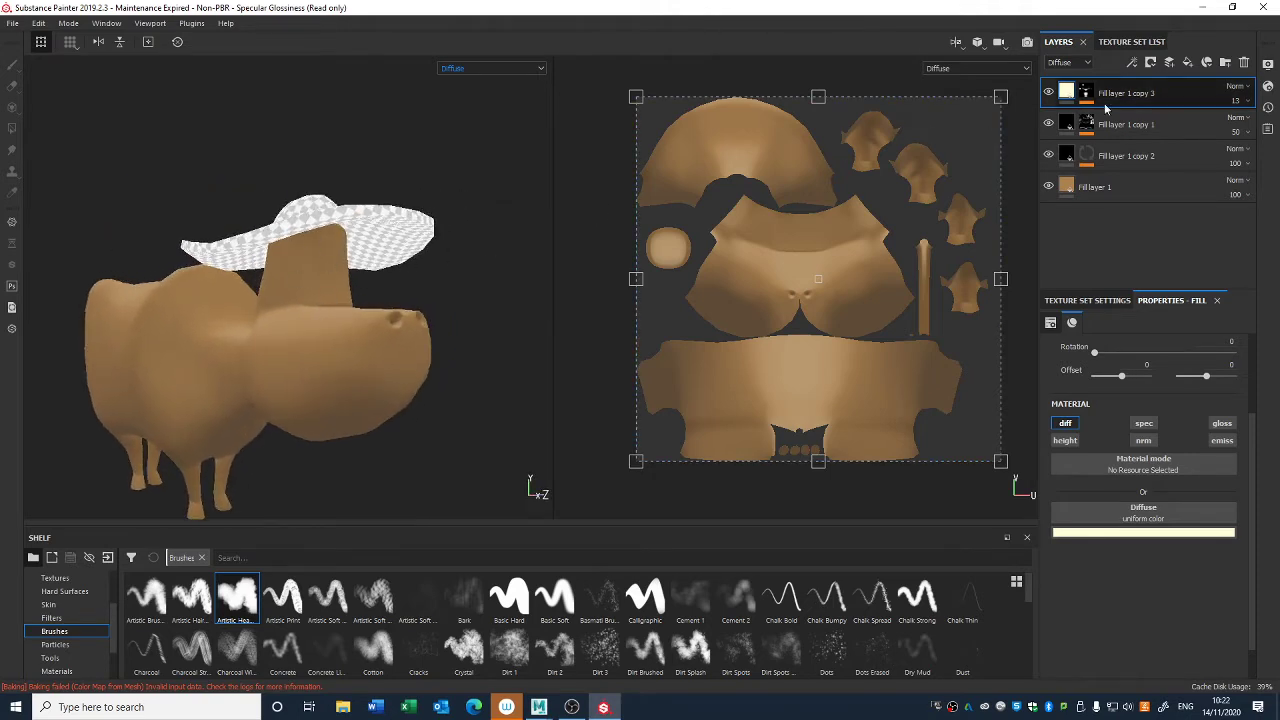
- Rename Fill layer 1 copy 2 as World Space, Fill layer 1 copy 1 as Curv, and Fill layer 1 copy 3 as Ligh
{"action": "double_click", "coordinate": [1130, 156]}
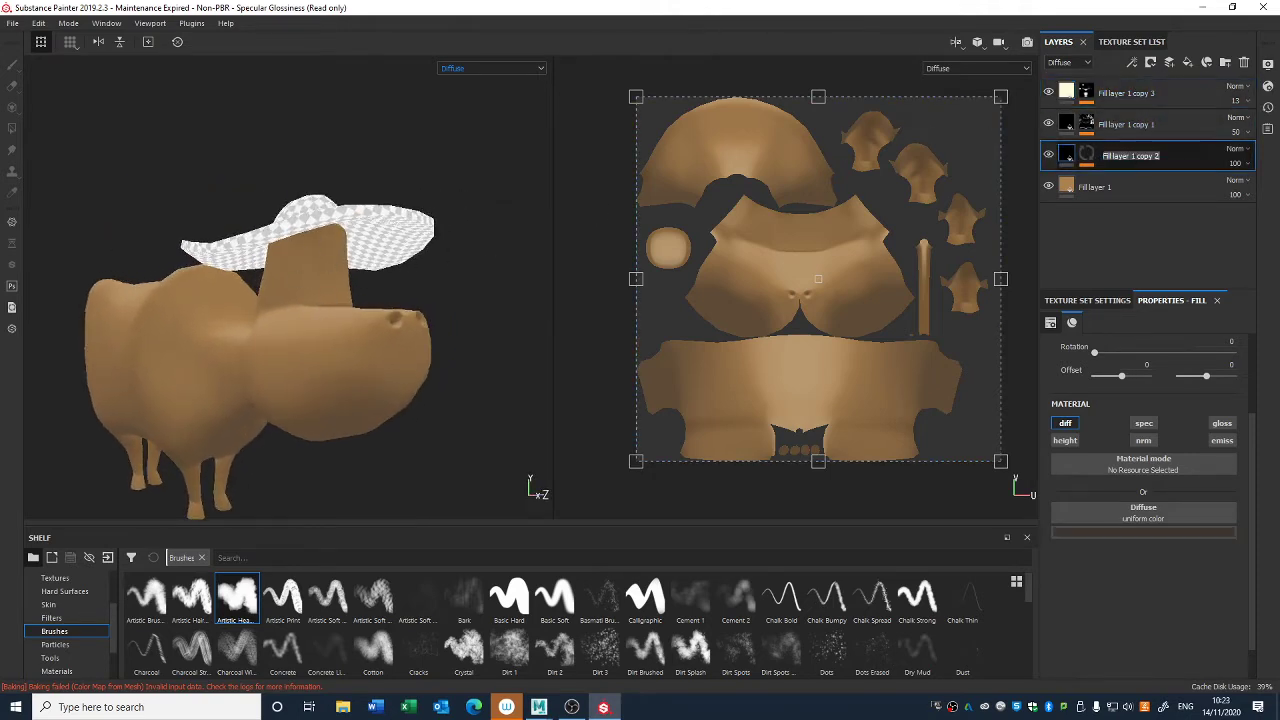
{"action": "type", "text": "World S"}
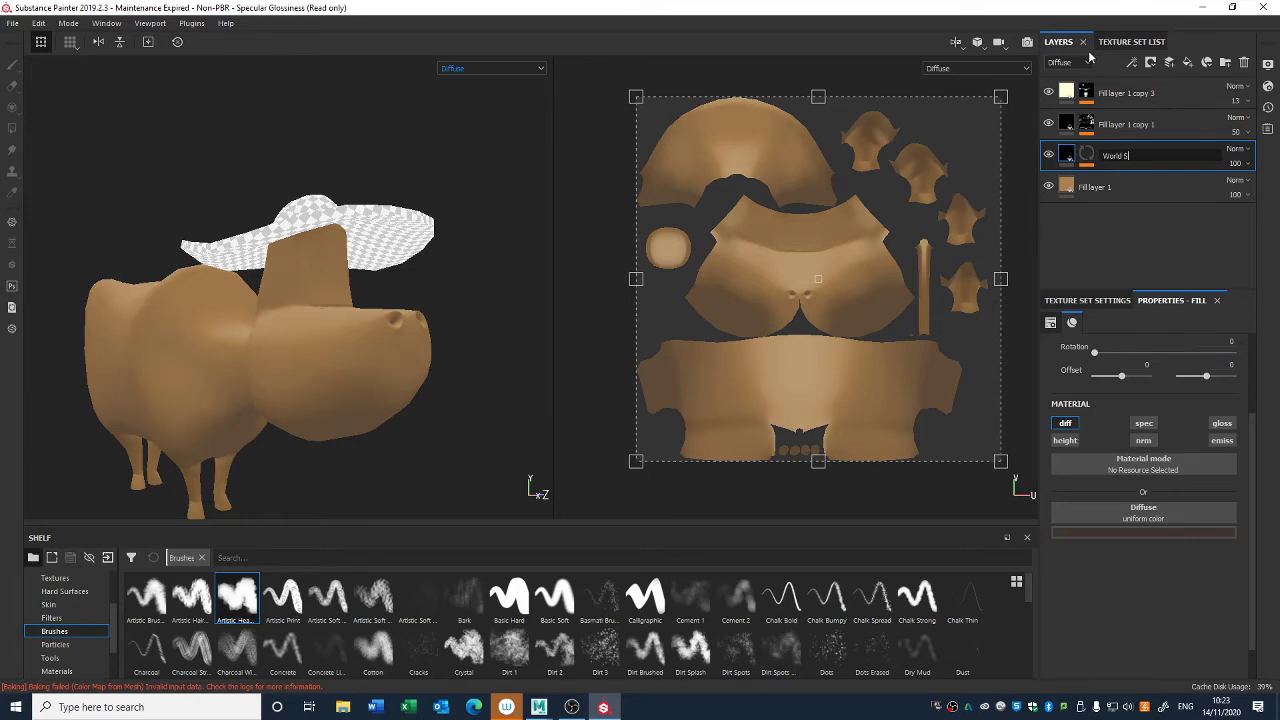
{"action": "type", "text": "pace"}
{"action": "key", "text": "Return"}
{"action": "double_click", "coordinate": [1120, 124]}
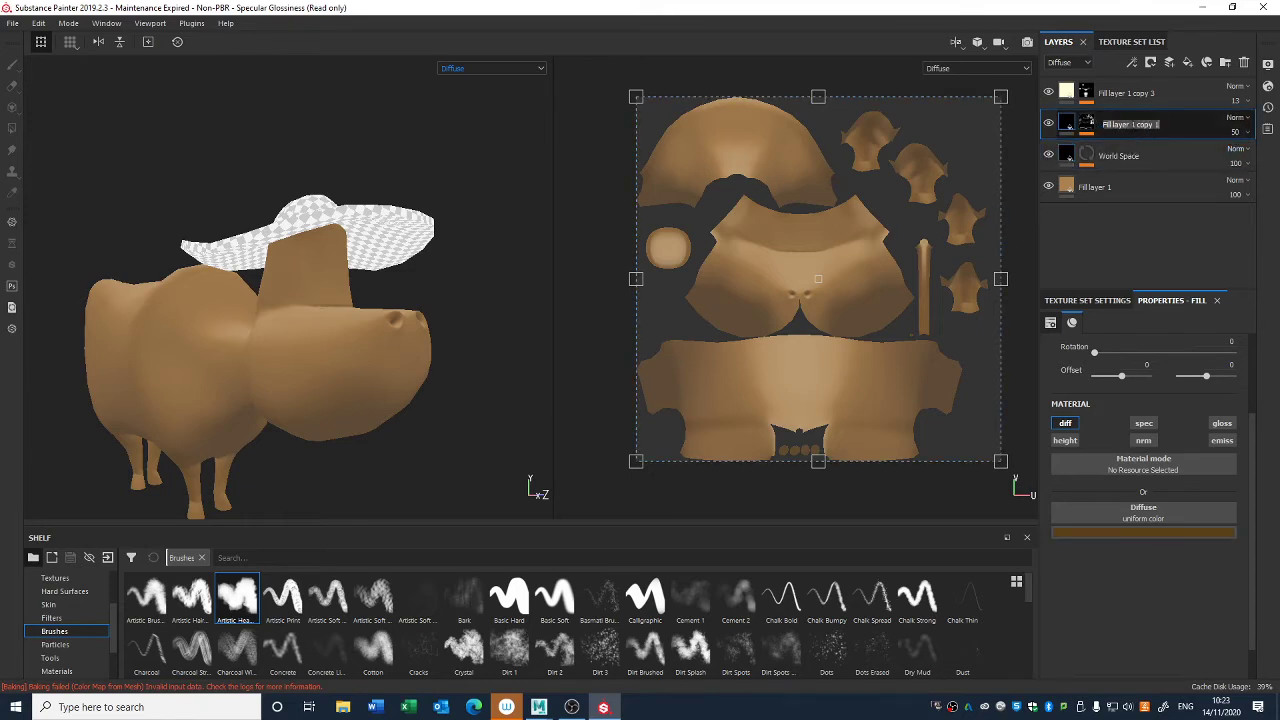
{"action": "type", "text": "Curv"}
{"action": "key", "text": "Return"}
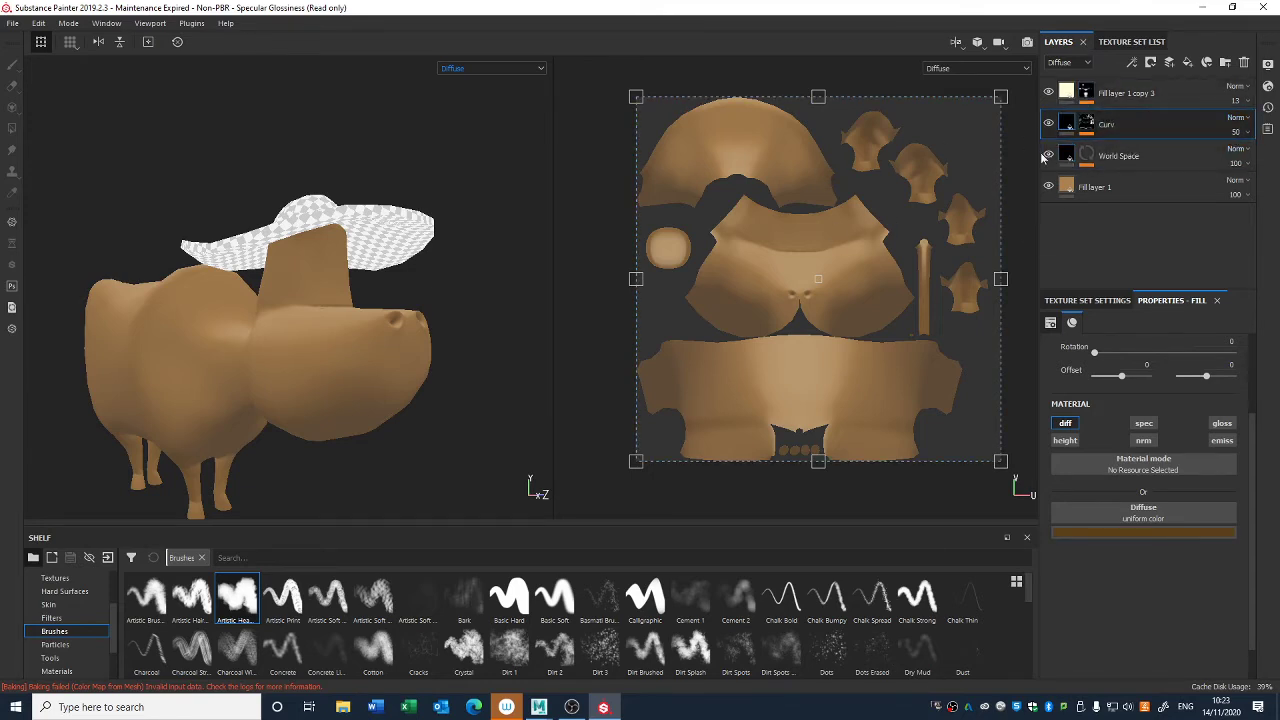
{"action": "double_click", "coordinate": [1128, 100]}
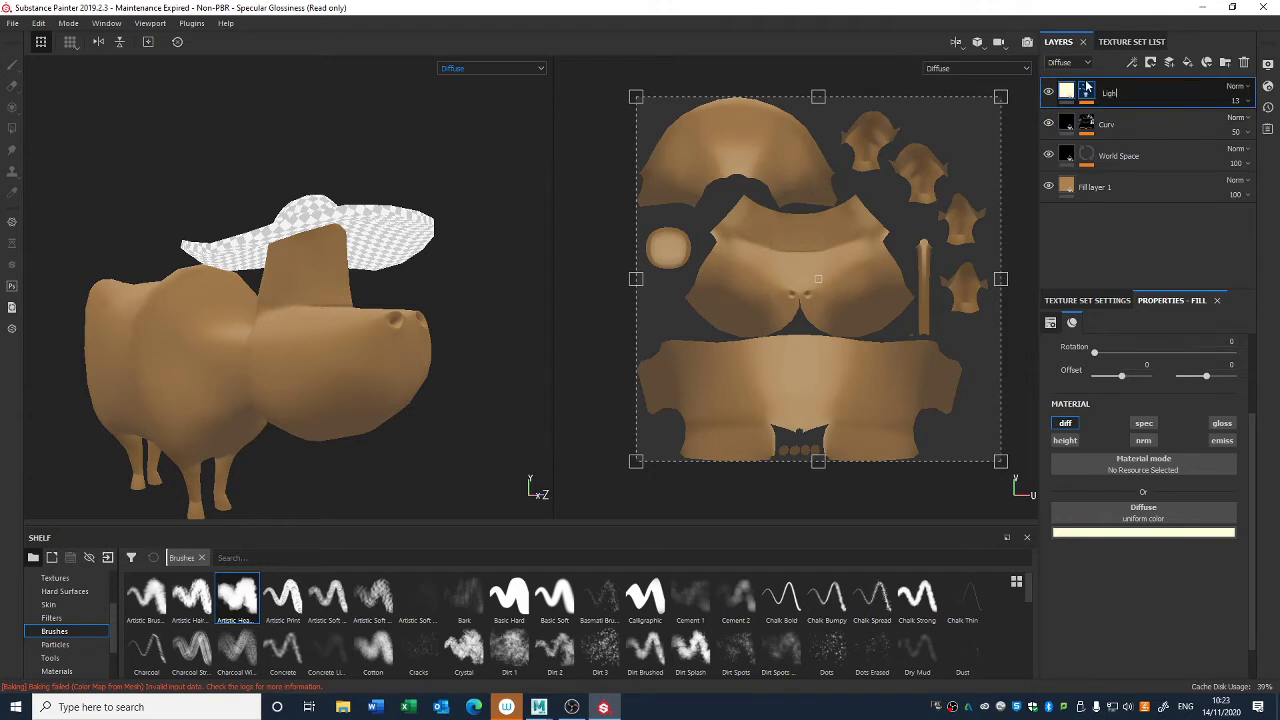
- Try a new fill layer at the top of the stack, undo it, and toggle the World Space layer to check its effect
{"action": "left_click", "coordinate": [1188, 63]}
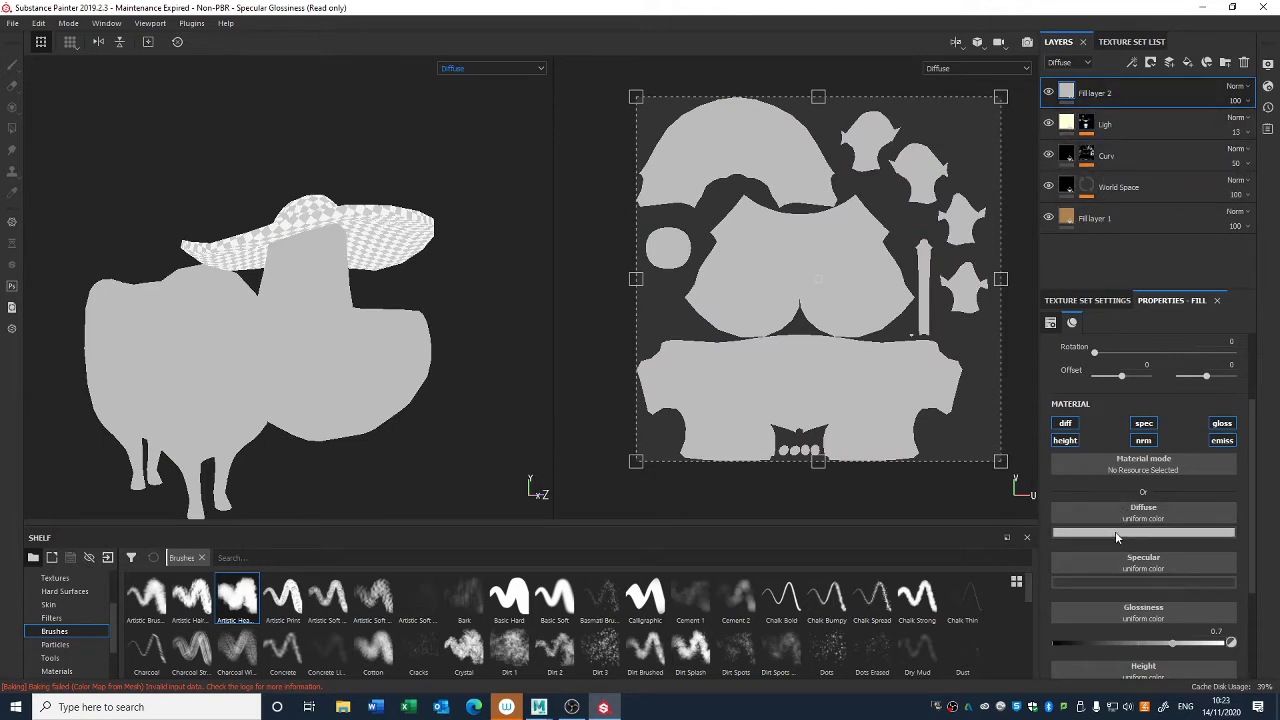
{"action": "key", "text": "ctrl+z"}
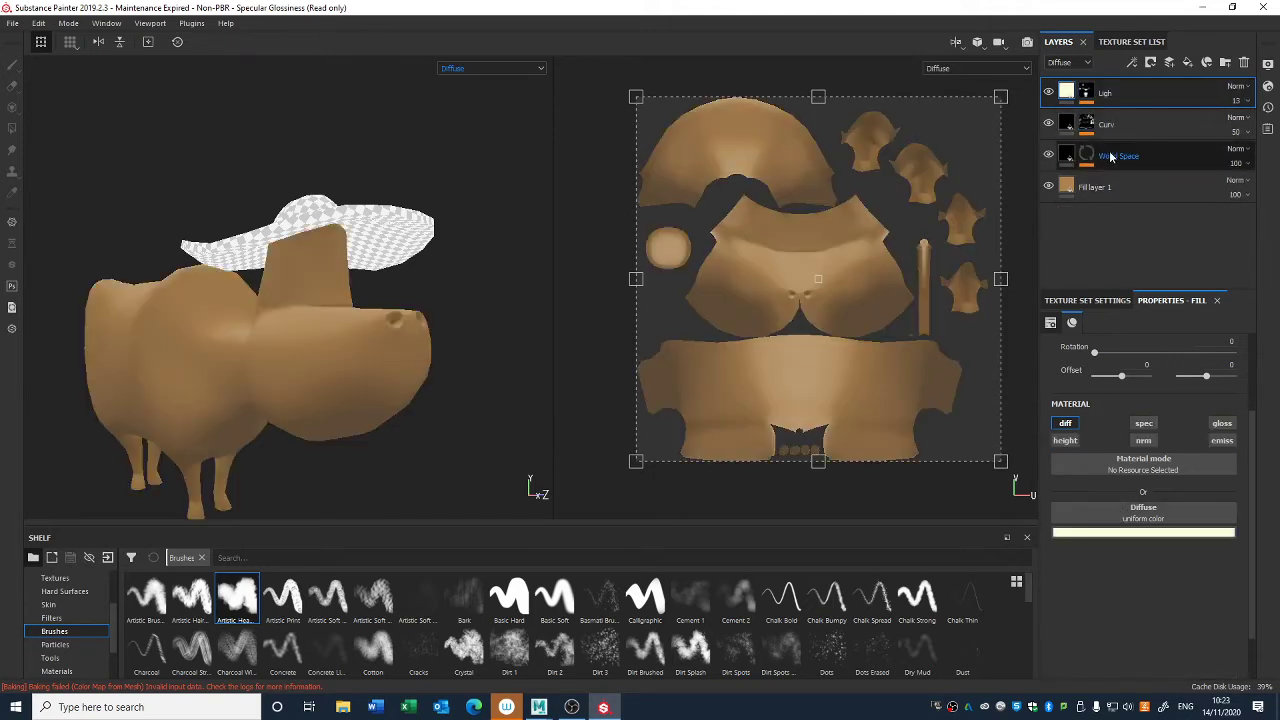
{"action": "left_click", "coordinate": [1048, 155]}
{"action": "left_click", "coordinate": [1048, 155]}
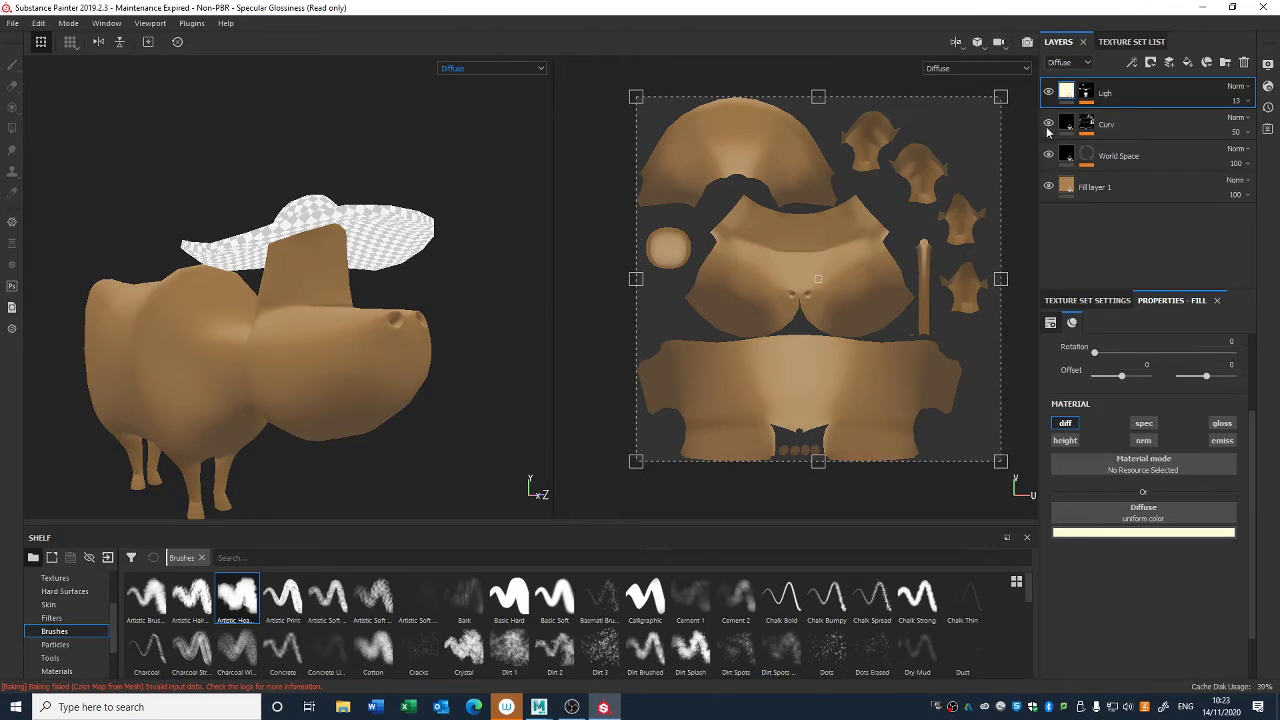
- Duplicate the World Space layer, move the copy above Ligh, and give it a black mask with a paint effect
{"action": "left_click", "coordinate": [1095, 160]}
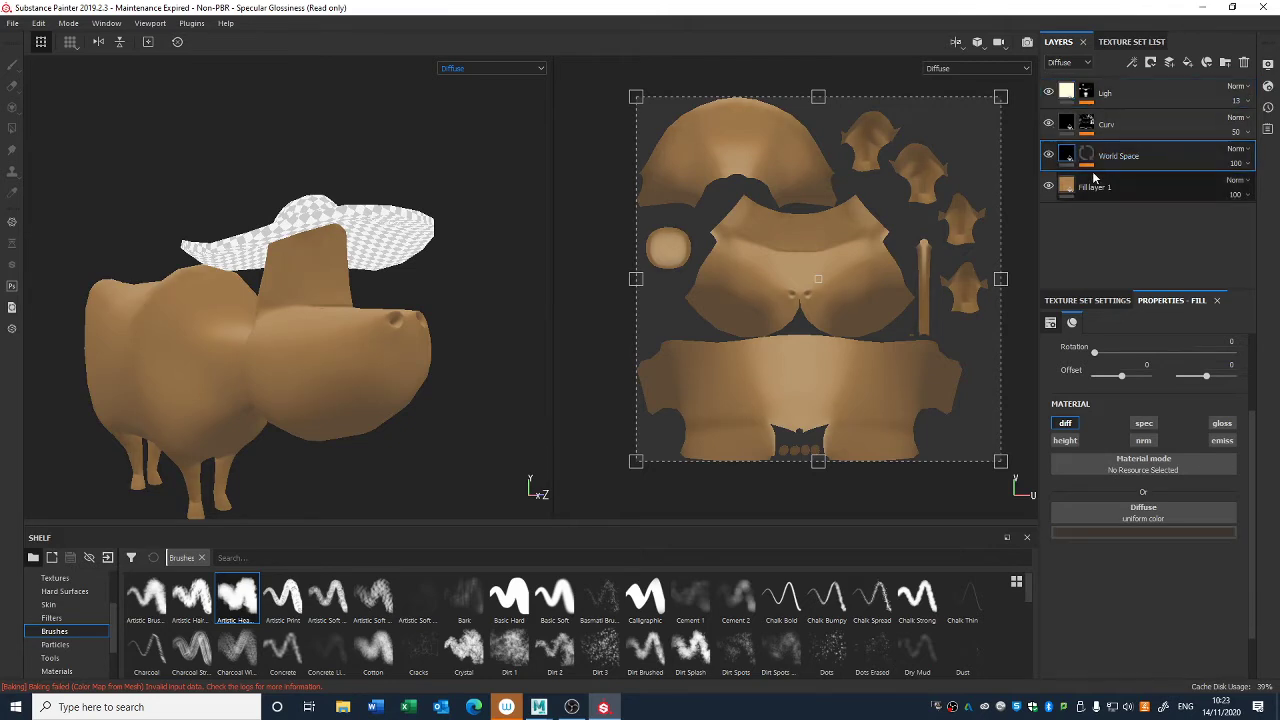
{"action": "key", "text": "ctrl+d"}
{"action": "left_click_drag", "start_coordinate": [1110, 164], "coordinate": [1128, 82]}
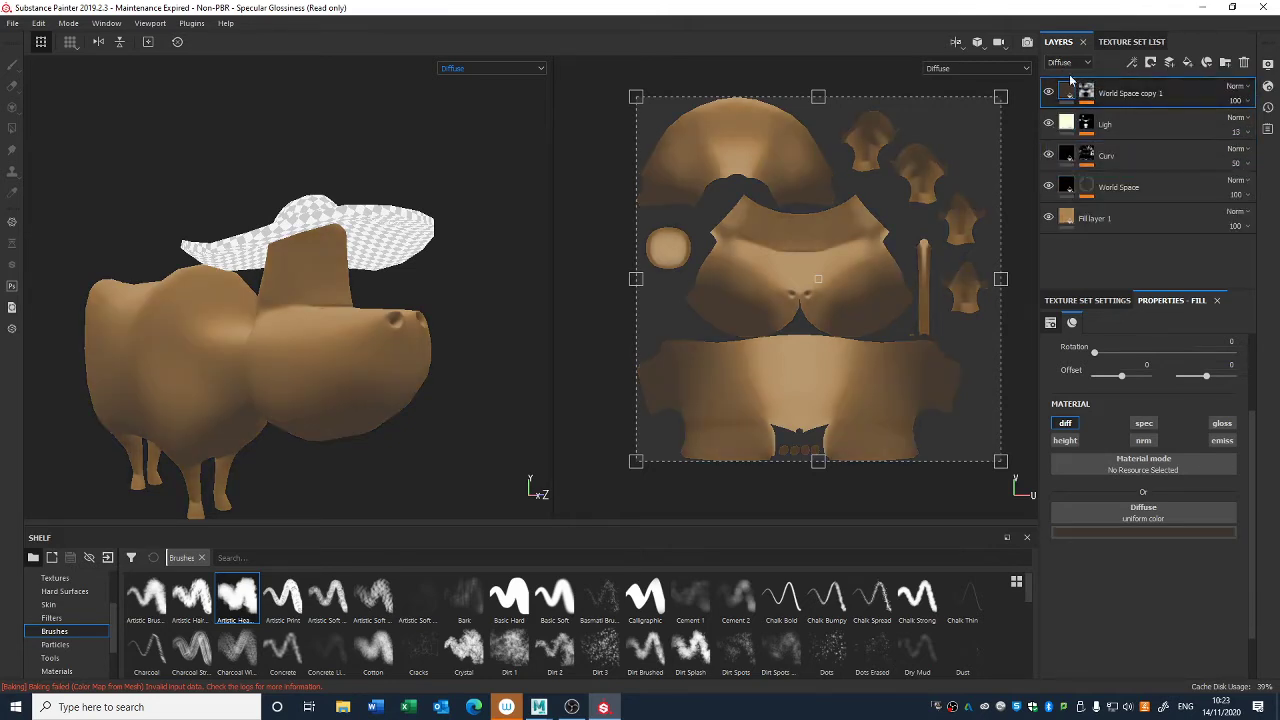
{"action": "right_click", "coordinate": [1070, 90]}
{"action": "left_click", "coordinate": [1092, 92]}
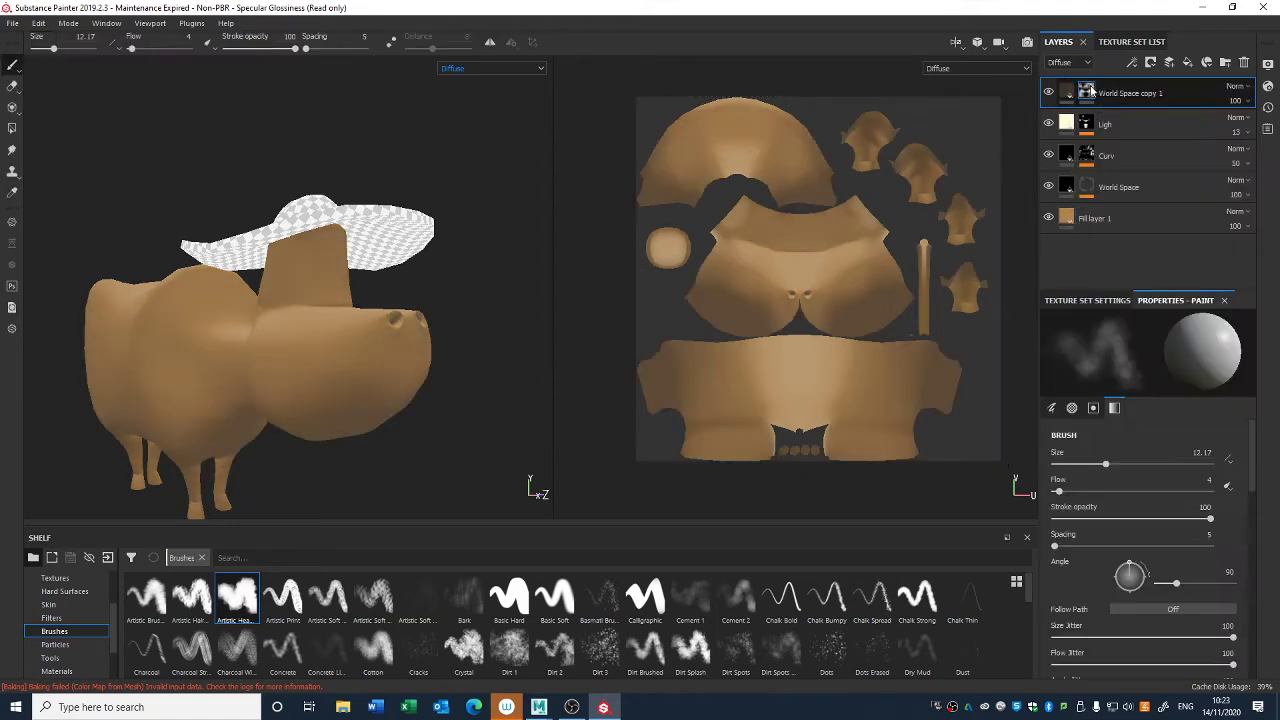
{"action": "right_click", "coordinate": [1090, 92]}
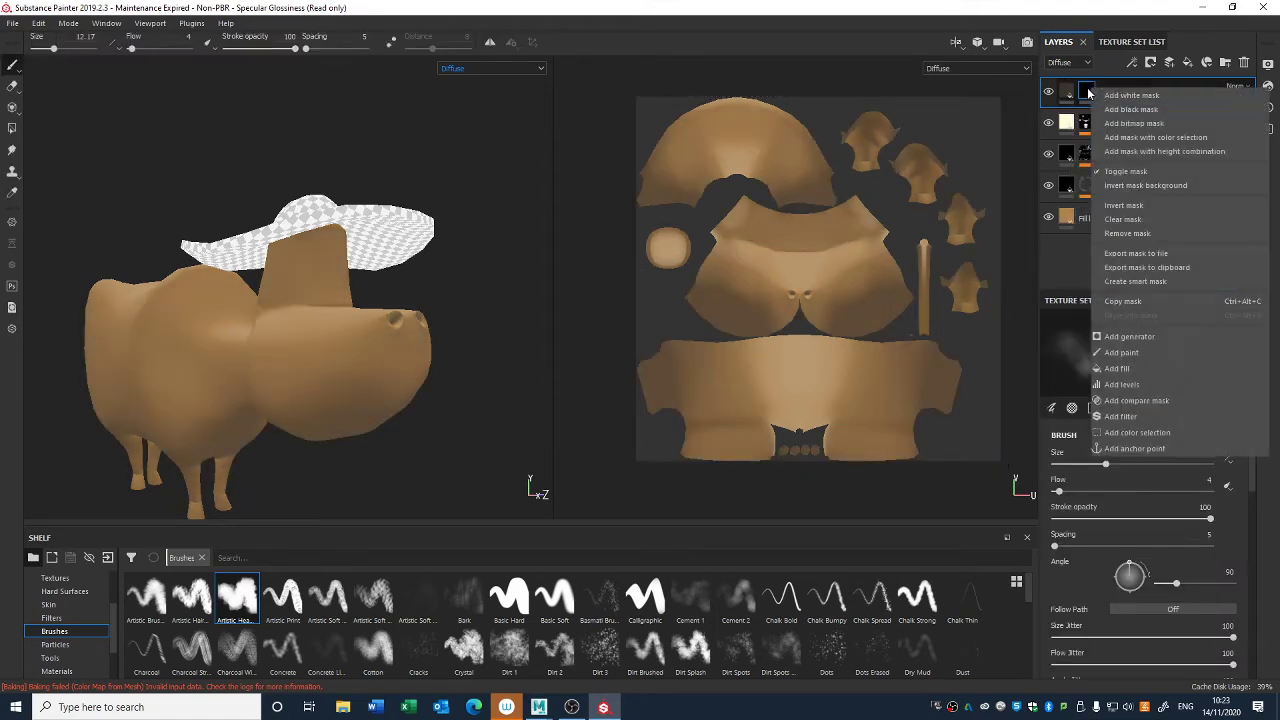
{"action": "left_click", "coordinate": [1136, 352]}
- Hide the M_Cow_Clothes texture set to expose the top of the cow's head for painting
{"action": "middle_click_drag", "start_coordinate": [396, 232], "coordinate": [557, 287], "text": "alt"}
{"action": "right_click_drag", "start_coordinate": [557, 287], "coordinate": [558, 475], "text": "alt"}
{"action": "mouse_move", "coordinate": [558, 475]}
{"action": "left_mouse_down", "text": "alt"}
{"action": "mouse_move", "coordinate": [471, 329]}
{"action": "mouse_move", "coordinate": [367, 296]}
{"action": "left_mouse_up", "text": "alt"}
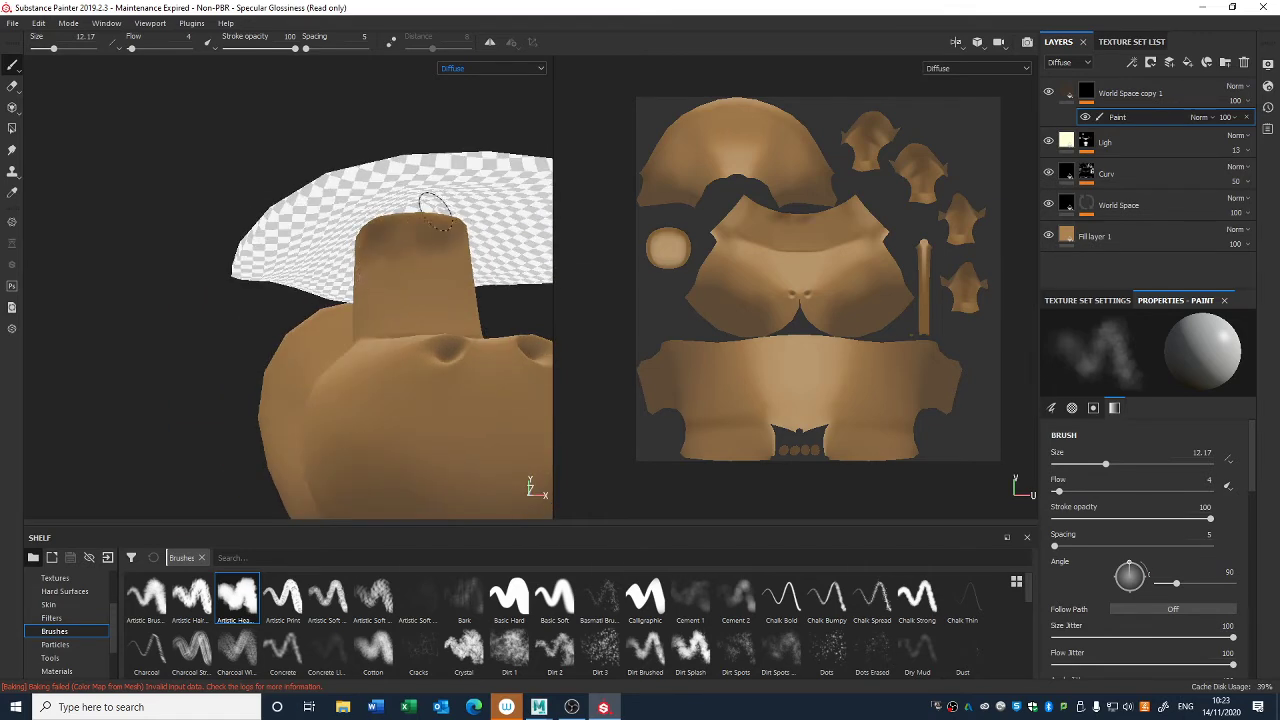
{"action": "left_click_drag", "start_coordinate": [435, 210], "coordinate": [515, 330], "text": "alt"}
{"action": "left_click", "coordinate": [1128, 41]}
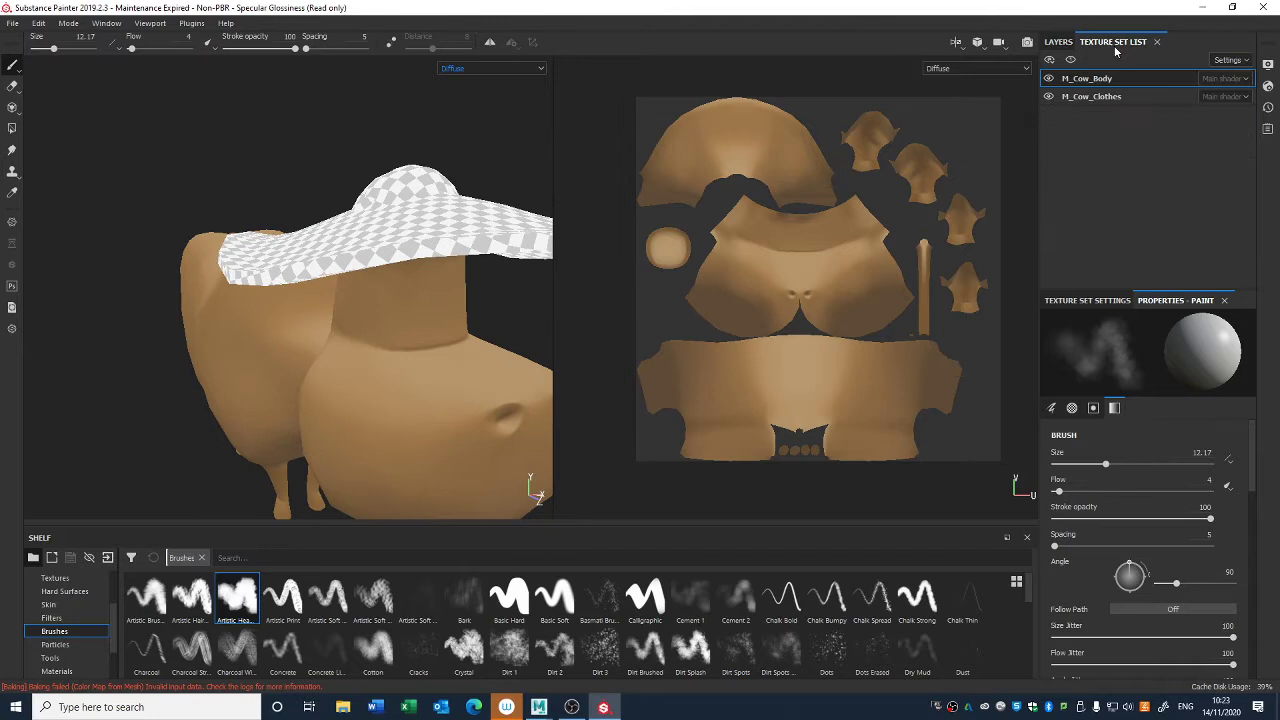
{"action": "left_click", "coordinate": [1049, 96]}
{"action": "left_click_drag", "start_coordinate": [487, 185], "coordinate": [470, 211], "text": "alt"}
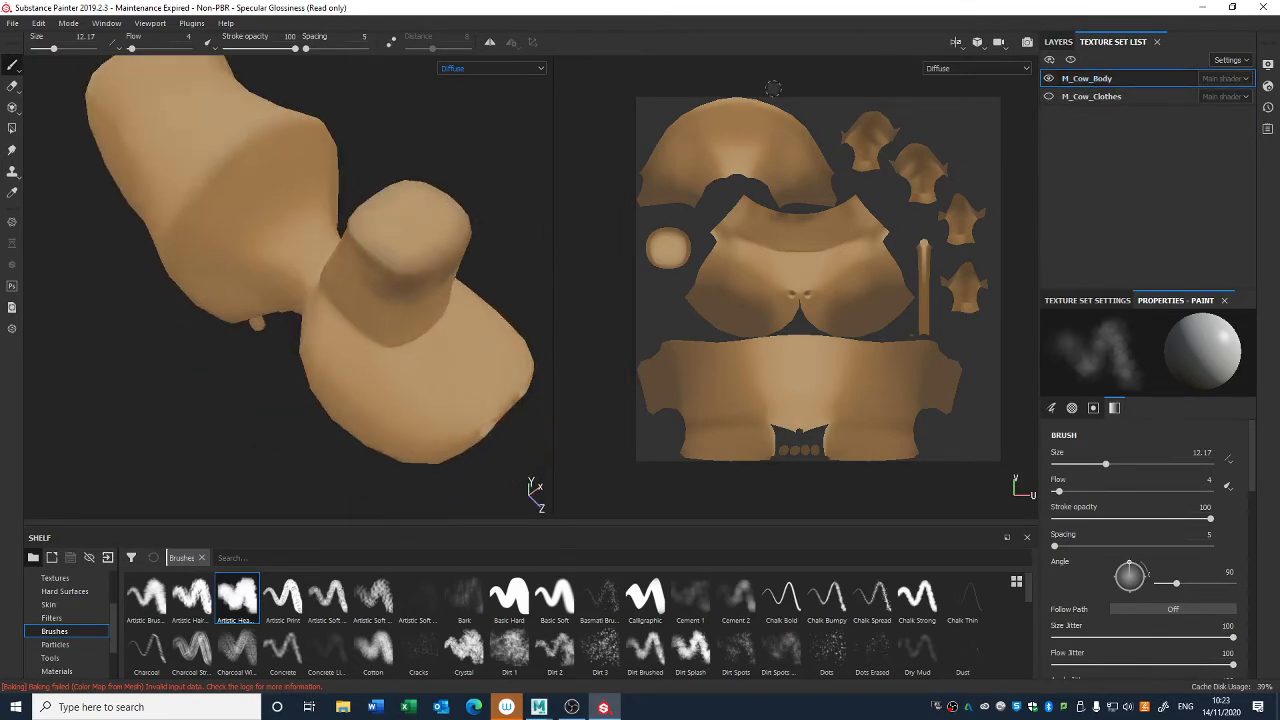
{"action": "left_click", "coordinate": [1050, 96]}
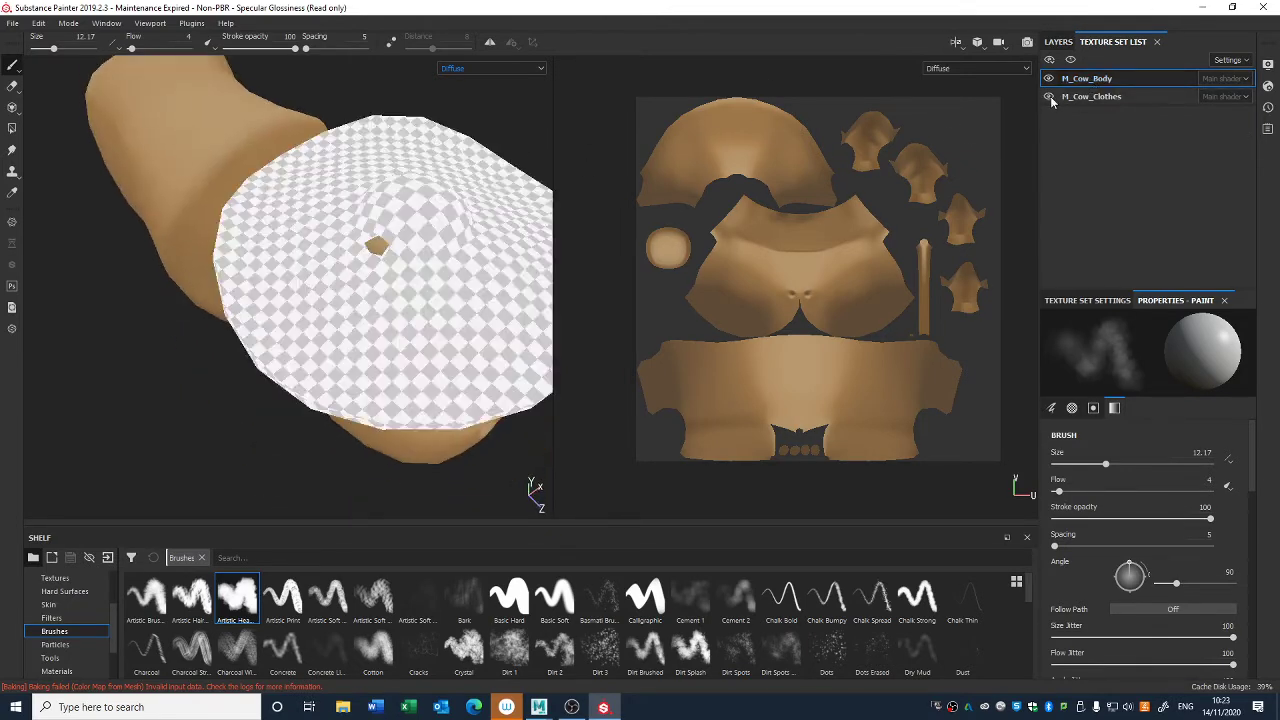
{"action": "left_click", "coordinate": [1050, 96]}
{"action": "left_click", "coordinate": [1058, 41]}
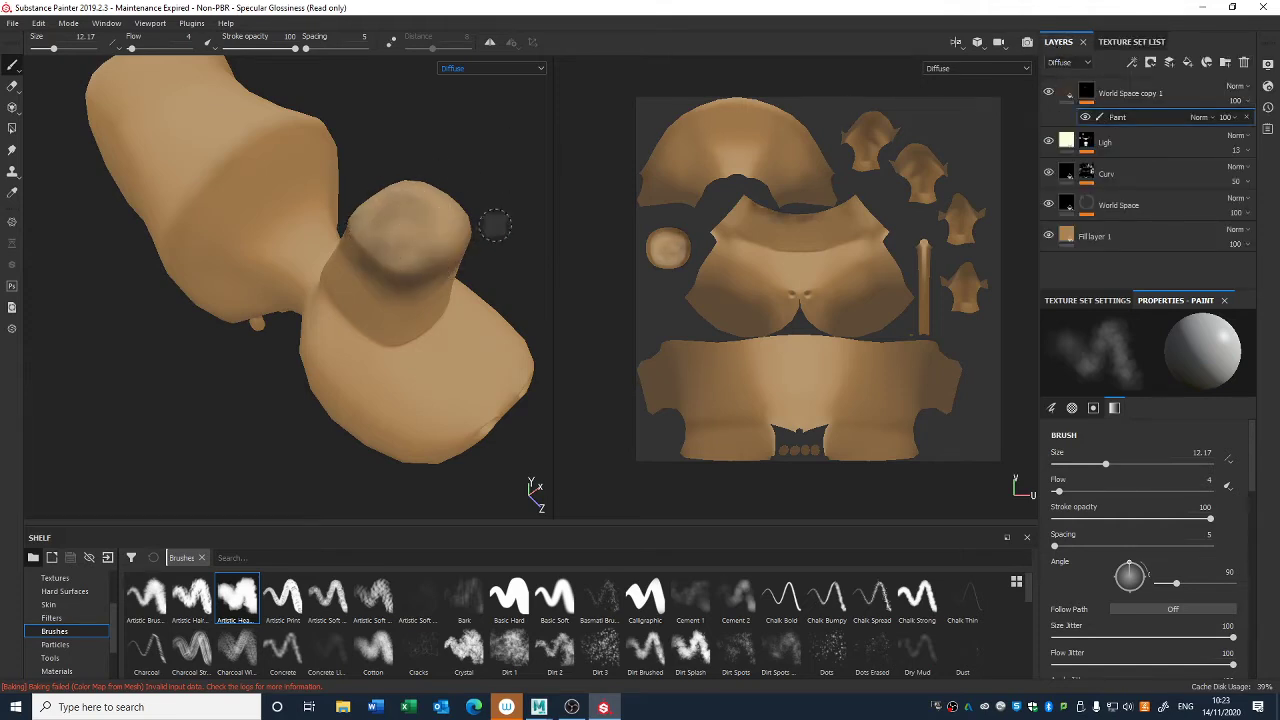
- Set the brush size to 18.33 and paint dark shading over the top and upper sides of the cow's head
{"action": "right_click", "coordinate": [432, 215]}
{"action": "left_click_drag", "start_coordinate": [480, 318], "coordinate": [493, 320]}
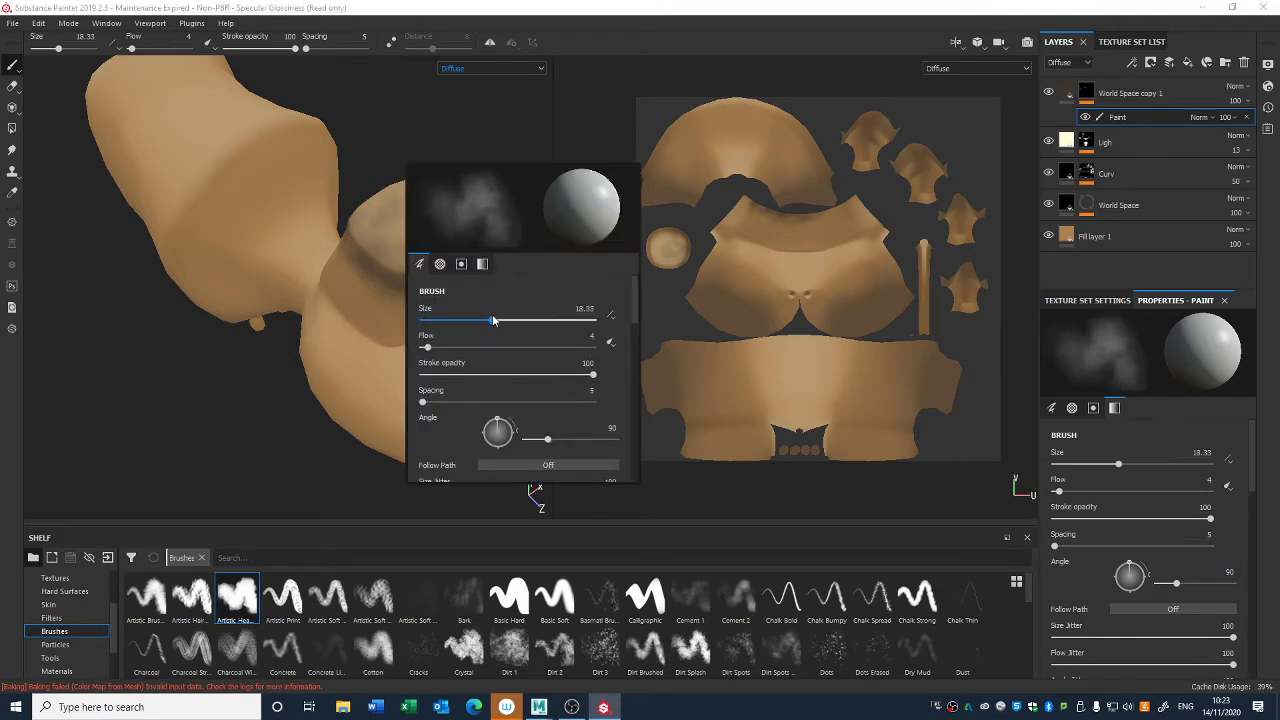
{"action": "left_click_drag", "start_coordinate": [402, 240], "coordinate": [245, 215], "text": "alt"}
{"action": "mouse_move", "coordinate": [500, 242]}
{"action": "left_mouse_down"}
{"action": "mouse_move", "coordinate": [485, 258]}
{"action": "mouse_move", "coordinate": [495, 262]}
{"action": "mouse_move", "coordinate": [440, 251]}
{"action": "mouse_move", "coordinate": [498, 266]}
{"action": "mouse_move", "coordinate": [446, 274]}
{"action": "mouse_move", "coordinate": [237, 273]}
{"action": "left_mouse_up"}
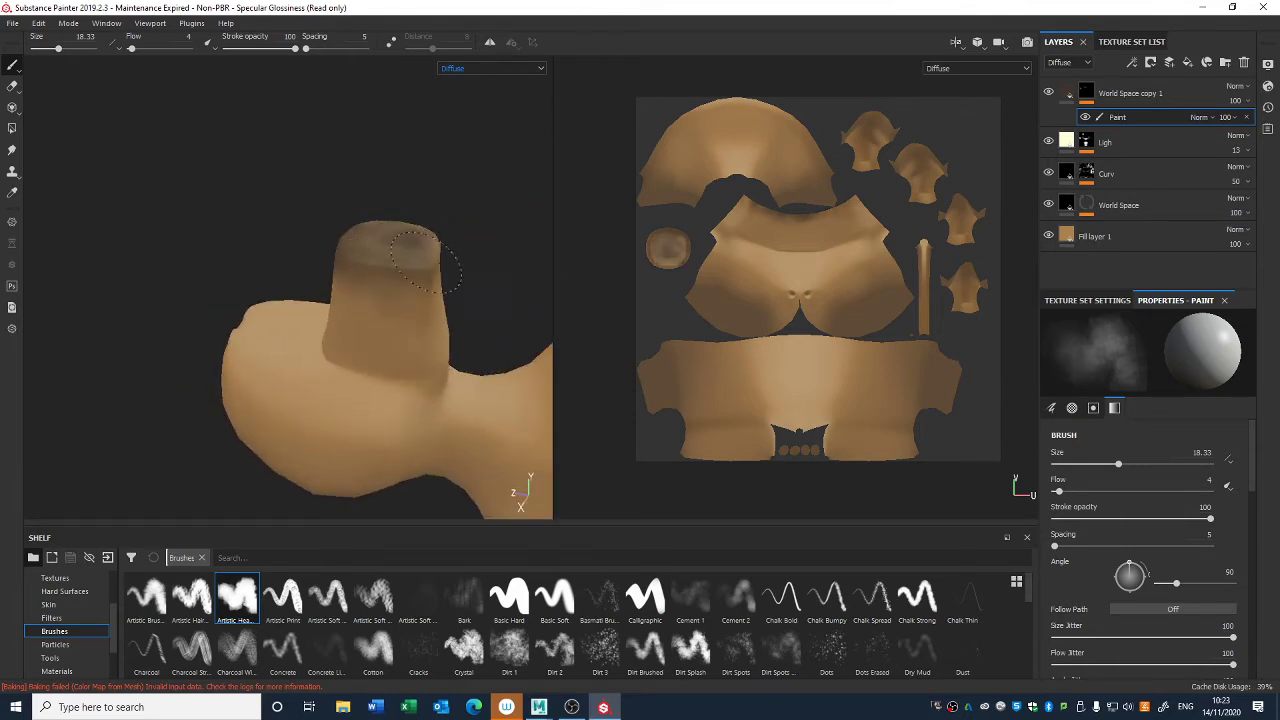
{"action": "left_click_drag", "start_coordinate": [425, 265], "coordinate": [366, 277], "text": "alt"}
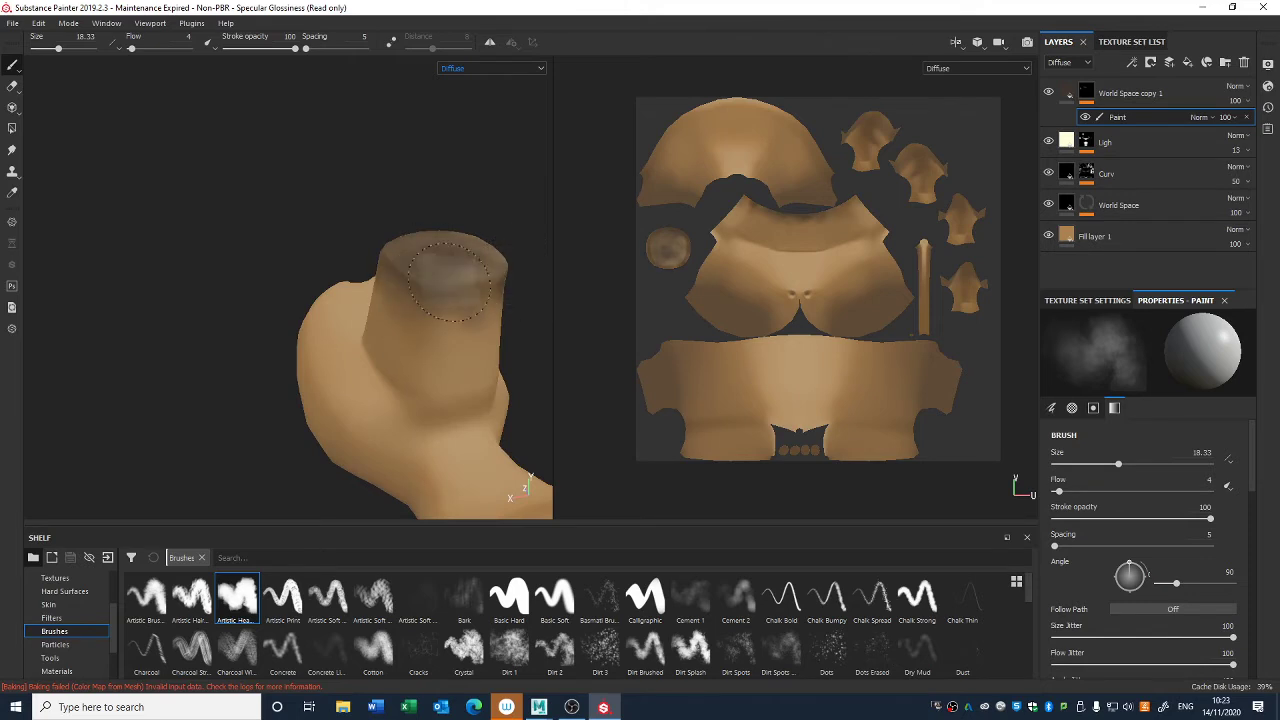
{"action": "left_click_drag", "start_coordinate": [449, 282], "coordinate": [672, 273], "text": "alt"}
- Show the M_Cow_Clothes texture set again and check the painted head shading beneath the hat
{"action": "left_click", "coordinate": [1136, 42]}
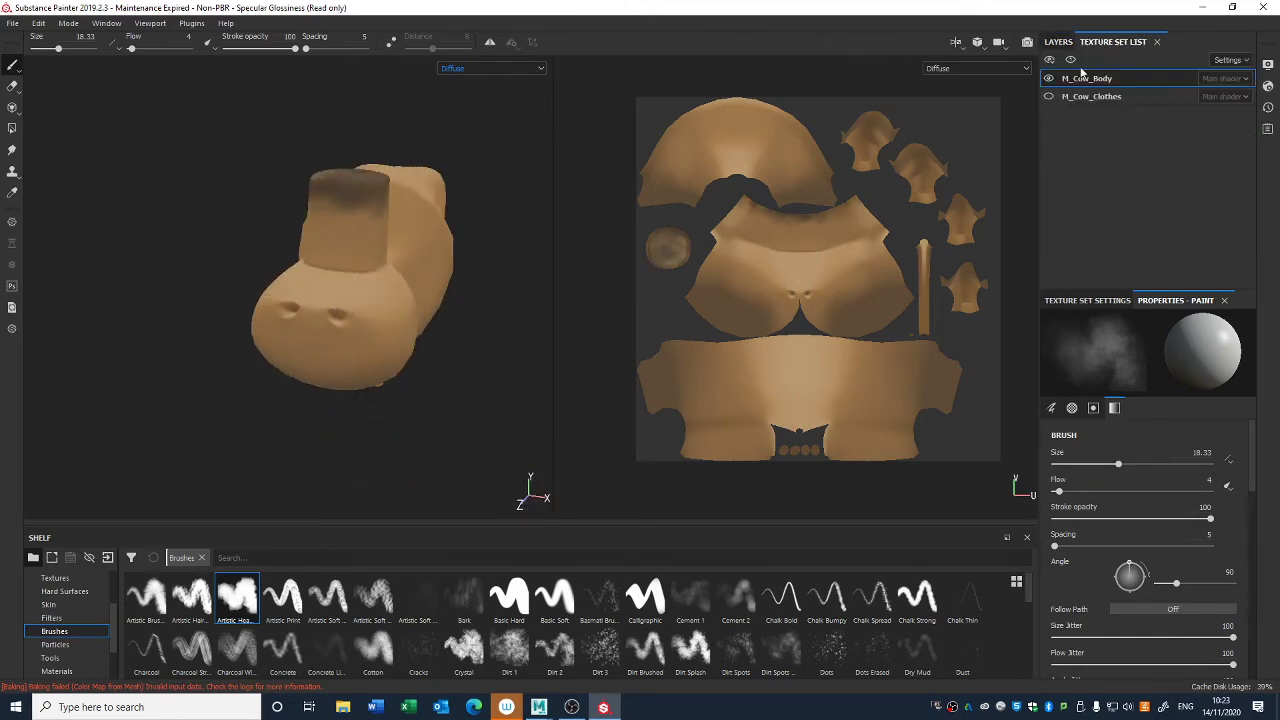
{"action": "left_click", "coordinate": [1048, 96]}
{"action": "left_click", "coordinate": [1055, 43]}
{"action": "left_click_drag", "start_coordinate": [381, 417], "coordinate": [457, 330], "text": "alt"}
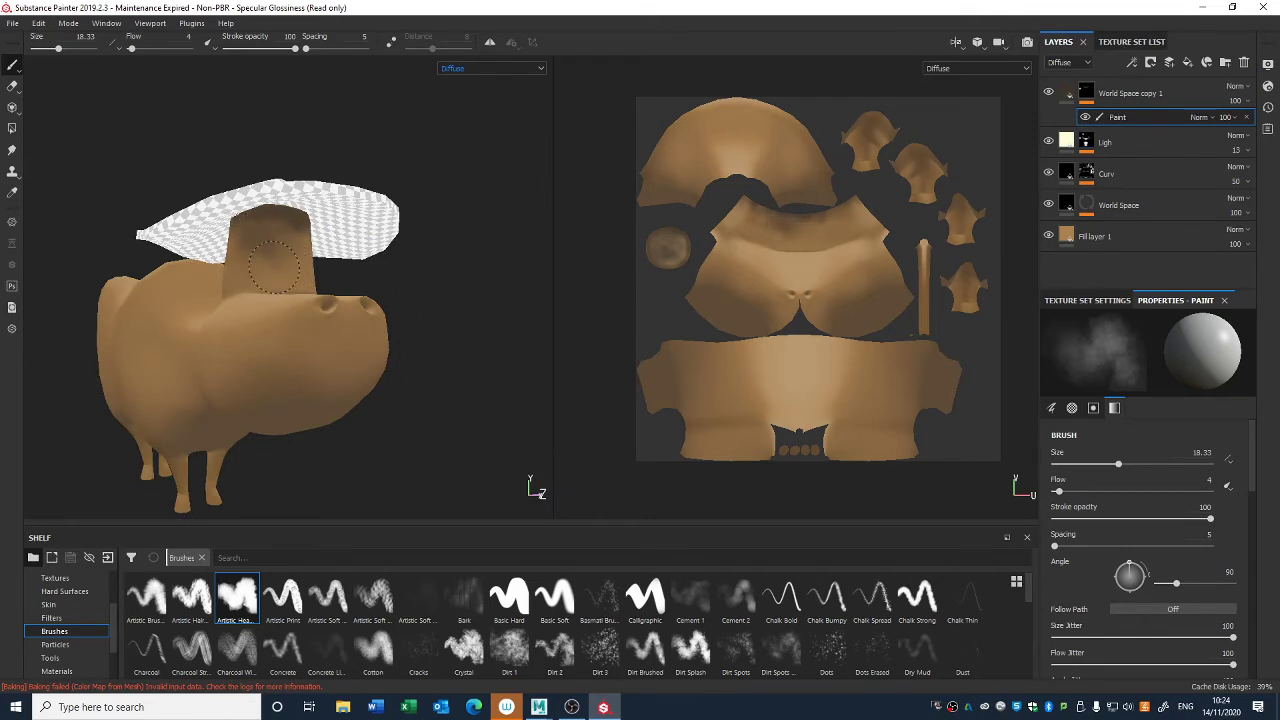
- Paint soft dark shading around the cow's head under the hat brim and where the head meets the muzzle
{"action": "mouse_move", "coordinate": [274, 267]}
{"action": "left_mouse_down"}
{"action": "mouse_move", "coordinate": [291, 264]}
{"action": "mouse_move", "coordinate": [229, 250]}
{"action": "left_mouse_up"}
{"action": "mouse_move", "coordinate": [236, 262]}
{"action": "left_mouse_down", "text": "alt"}
{"action": "mouse_move", "coordinate": [337, 314]}
{"action": "mouse_move", "coordinate": [350, 382]}
{"action": "left_mouse_up", "text": "alt"}
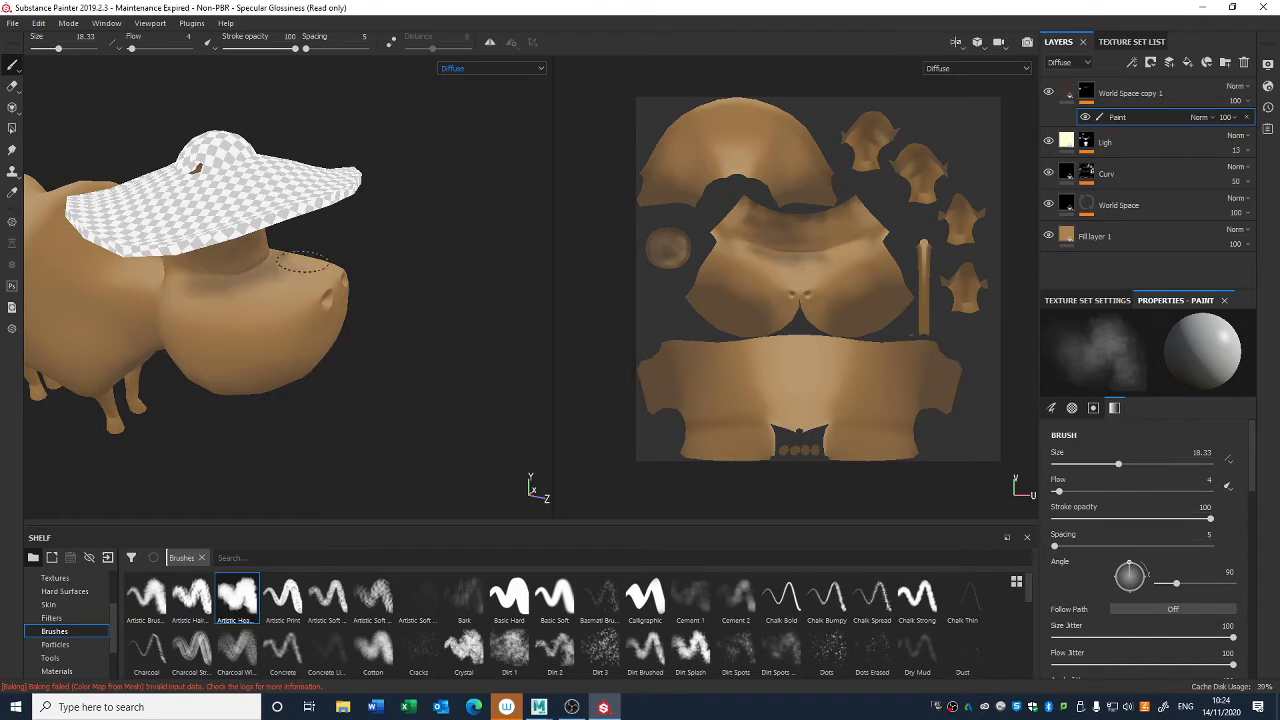
{"action": "mouse_move", "coordinate": [199, 300]}
{"action": "left_mouse_down", "text": "alt"}
{"action": "mouse_move", "coordinate": [370, 312]}
{"action": "mouse_move", "coordinate": [380, 272]}
{"action": "mouse_move", "coordinate": [420, 278]}
{"action": "left_mouse_up", "text": "alt"}
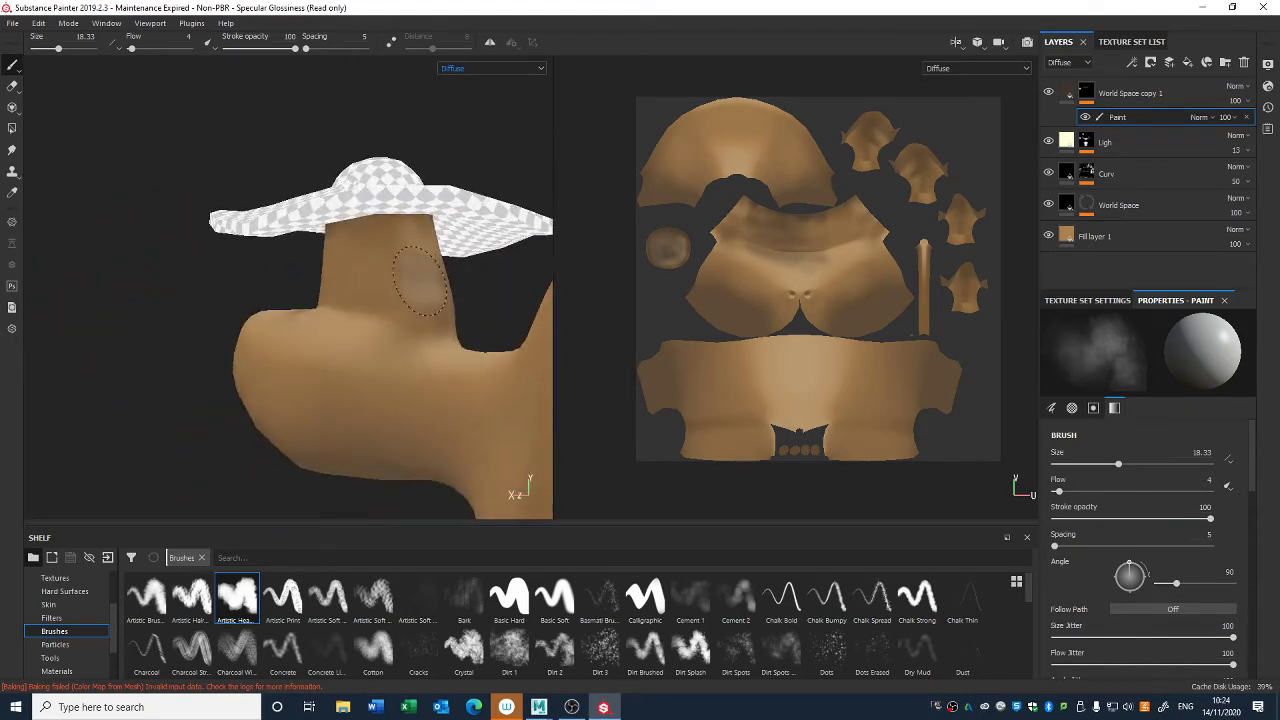
{"action": "left_click_drag", "start_coordinate": [358, 240], "coordinate": [325, 260]}
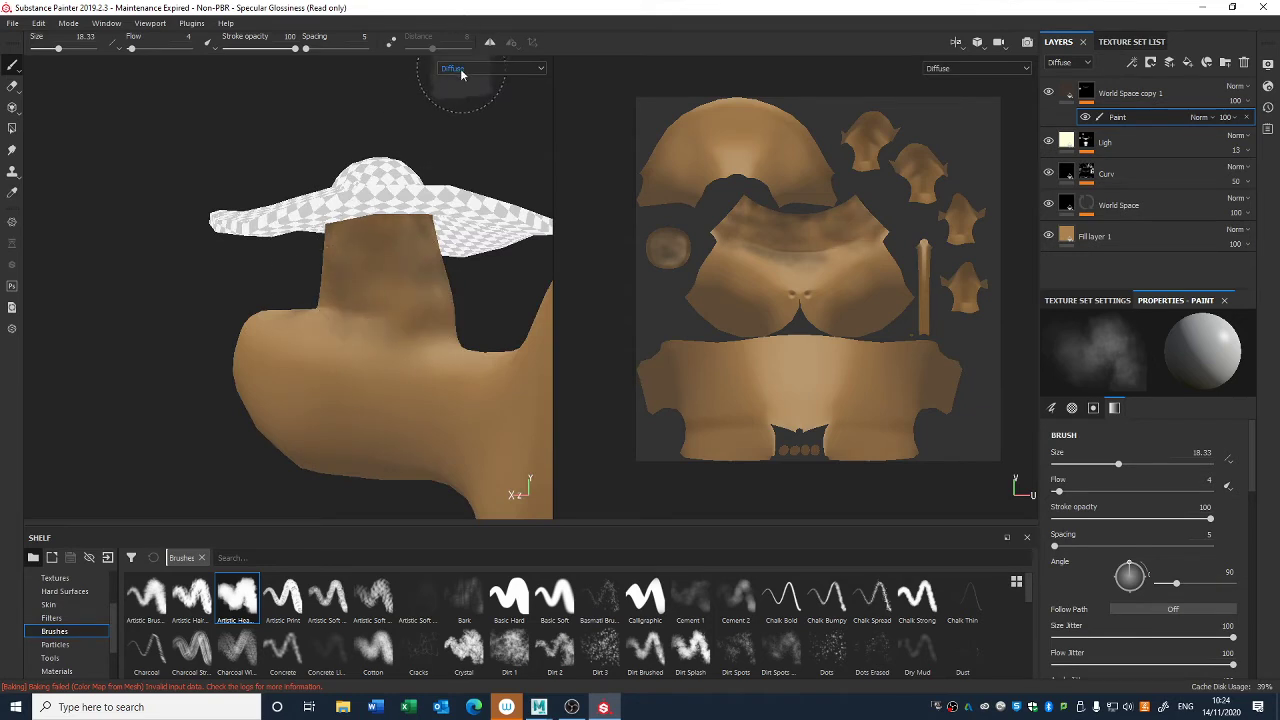
{"action": "mouse_move", "coordinate": [422, 320]}
{"action": "left_mouse_down", "text": "alt"}
{"action": "mouse_move", "coordinate": [360, 166]}
{"action": "mouse_move", "coordinate": [540, 300]}
{"action": "left_mouse_up", "text": "alt"}
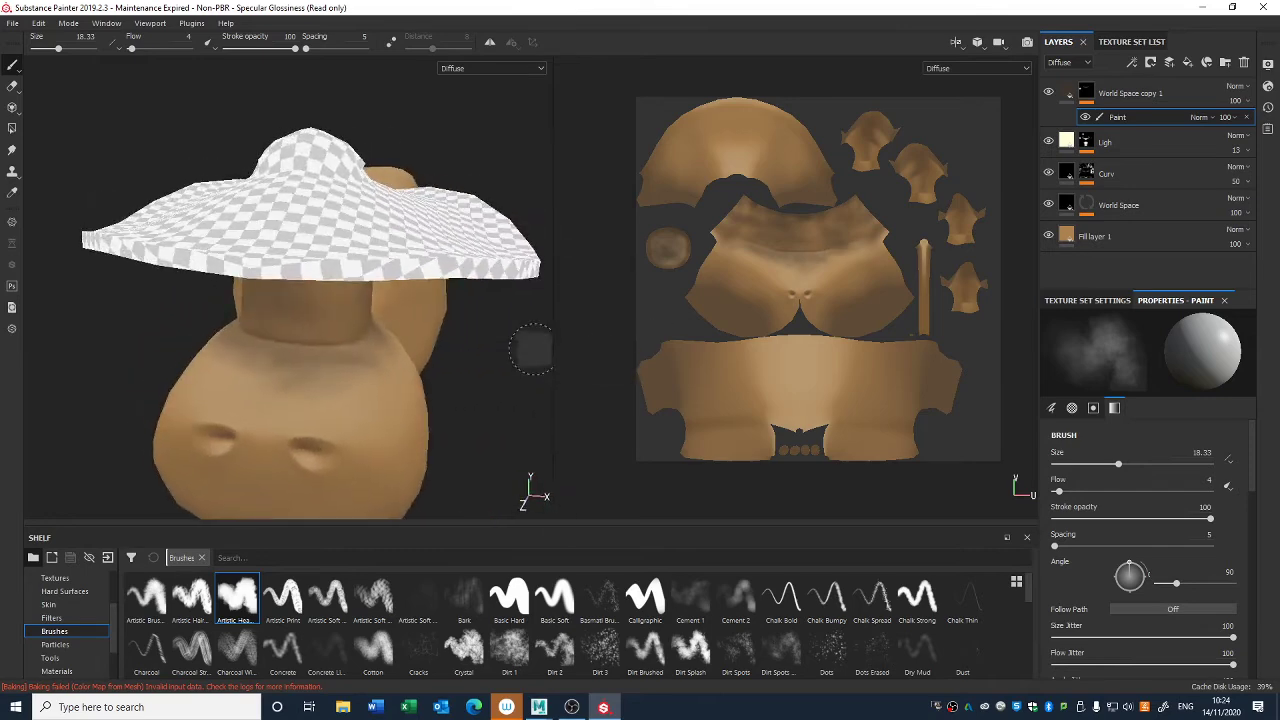
- Check the painted shading where the head meets the muzzle from both sides and the front of the cow
{"action": "left_click_drag", "start_coordinate": [399, 353], "coordinate": [483, 337], "text": "alt"}
{"action": "left_click_drag", "start_coordinate": [432, 420], "coordinate": [417, 403]}
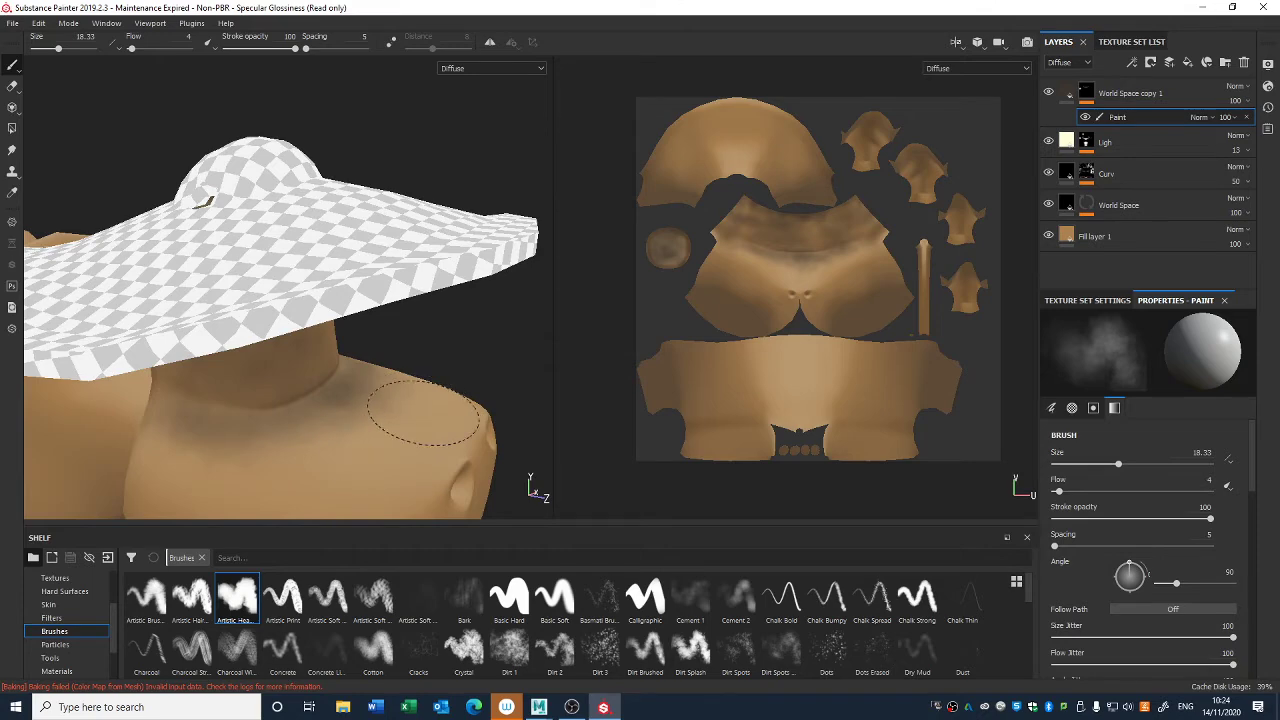
{"action": "mouse_move", "coordinate": [326, 445]}
{"action": "left_mouse_down", "text": "alt"}
{"action": "mouse_move", "coordinate": [430, 325]}
{"action": "mouse_move", "coordinate": [400, 363]}
{"action": "mouse_move", "coordinate": [285, 345]}
{"action": "mouse_move", "coordinate": [245, 305]}
{"action": "mouse_move", "coordinate": [271, 357]}
{"action": "mouse_move", "coordinate": [271, 234]}
{"action": "mouse_move", "coordinate": [220, 337]}
{"action": "mouse_move", "coordinate": [250, 368]}
{"action": "mouse_move", "coordinate": [210, 362]}
{"action": "mouse_move", "coordinate": [223, 429]}
{"action": "mouse_move", "coordinate": [193, 403]}
{"action": "left_mouse_up", "text": "alt"}
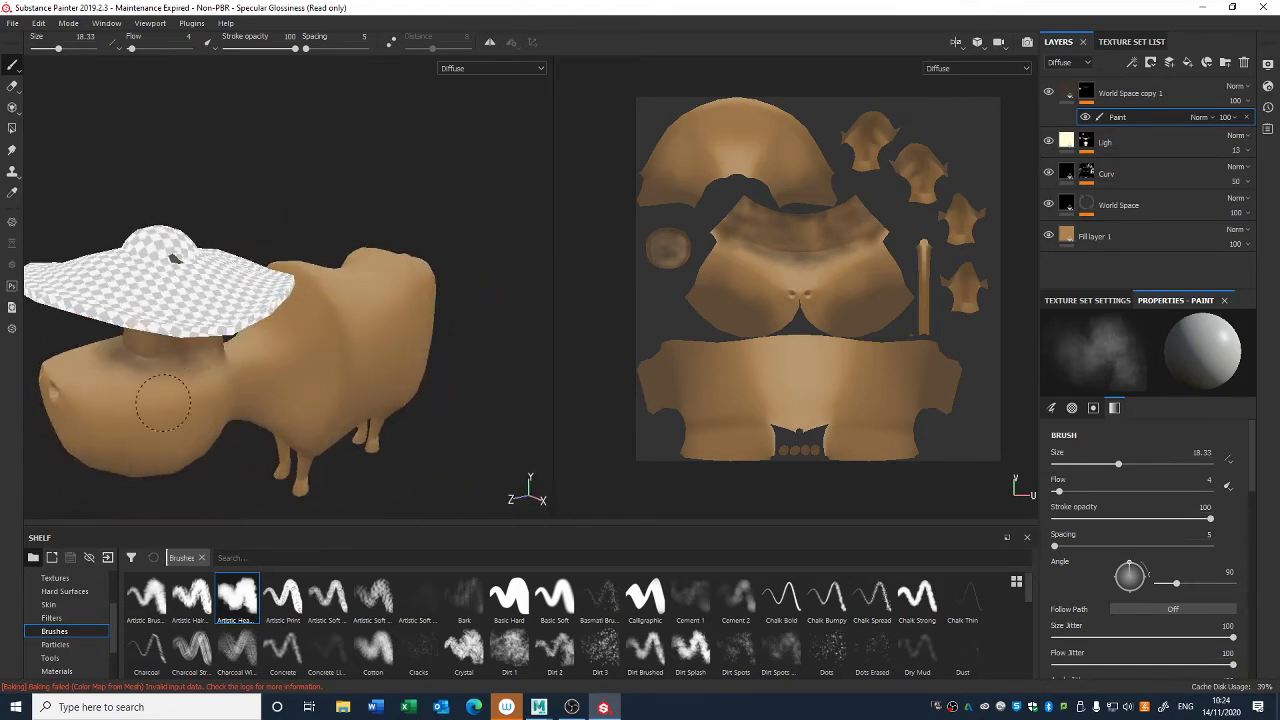
{"action": "left_click_drag", "start_coordinate": [102, 399], "coordinate": [400, 394], "text": "alt"}
{"action": "middle_click_drag", "start_coordinate": [337, 397], "coordinate": [597, 171], "text": "alt"}
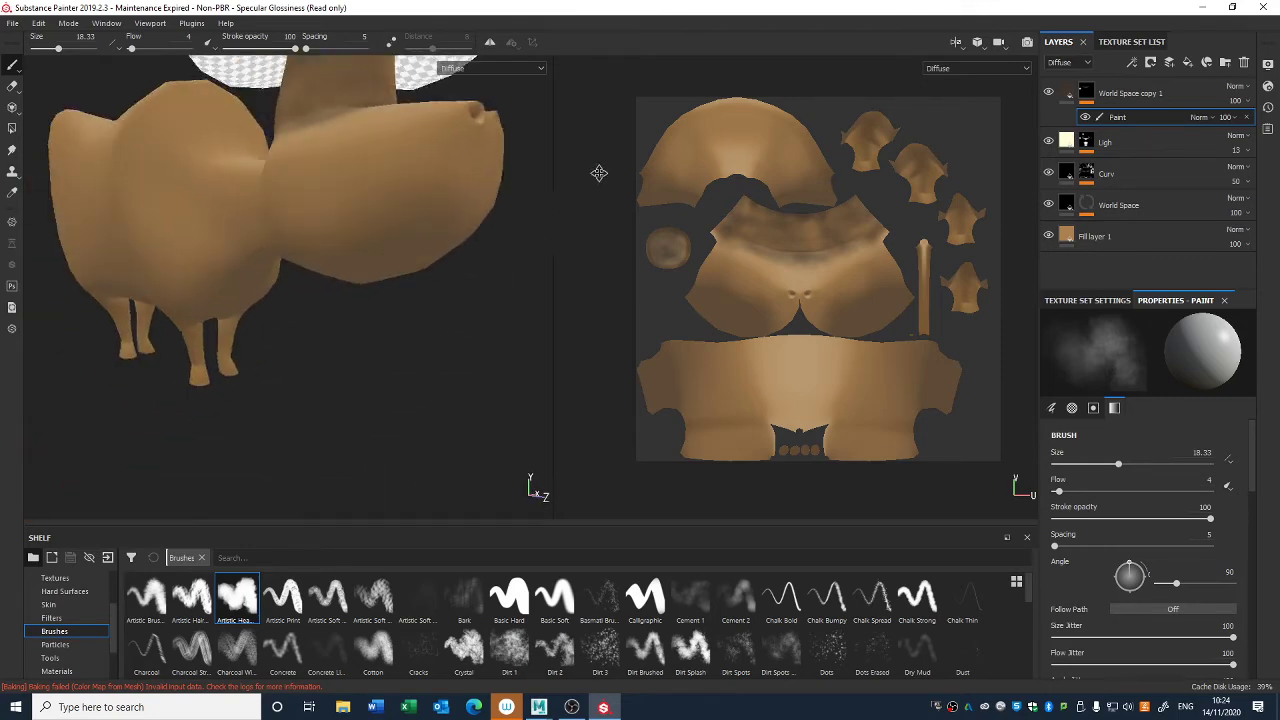
{"action": "mouse_move", "coordinate": [350, 410]}
{"action": "left_mouse_down", "text": "alt"}
{"action": "mouse_move", "coordinate": [297, 246]}
{"action": "mouse_move", "coordinate": [370, 446]}
{"action": "mouse_move", "coordinate": [317, 306]}
{"action": "mouse_move", "coordinate": [251, 251]}
{"action": "mouse_move", "coordinate": [300, 337]}
{"action": "mouse_move", "coordinate": [277, 254]}
{"action": "mouse_move", "coordinate": [400, 266]}
{"action": "left_mouse_up", "text": "alt"}
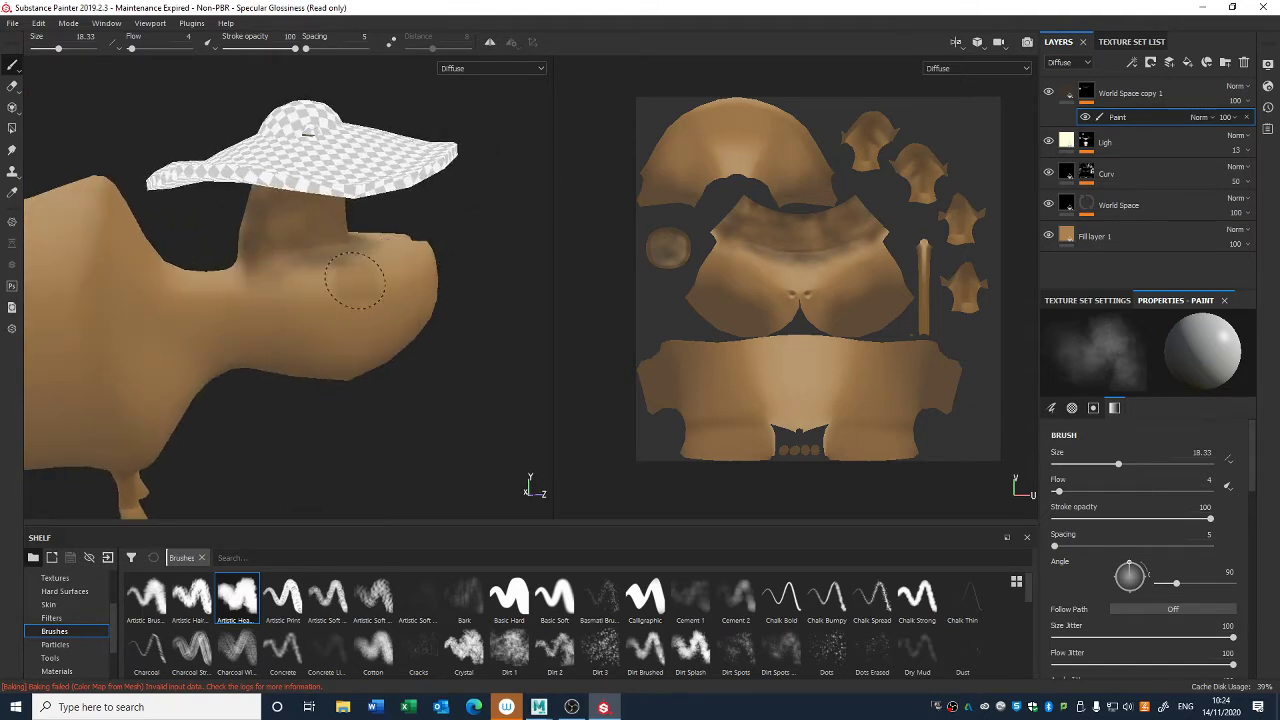
{"action": "left_click_drag", "start_coordinate": [238, 287], "coordinate": [531, 286], "text": "alt"}
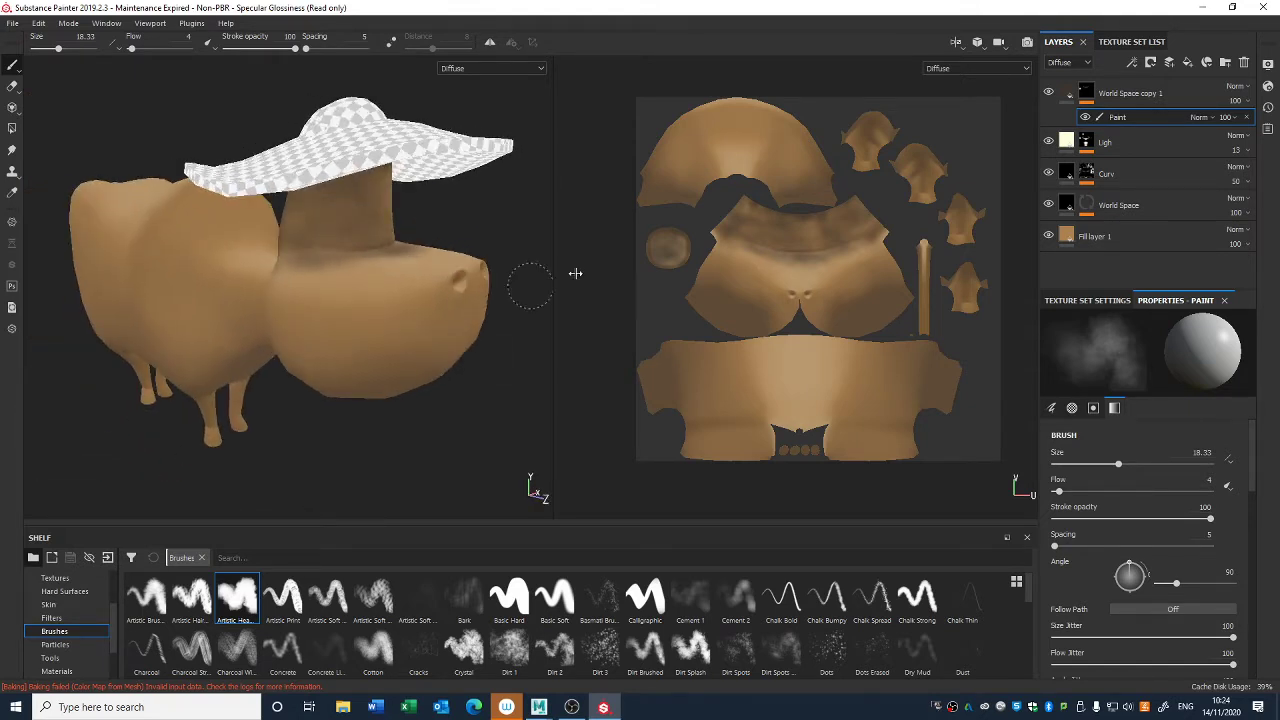
- Add a Blur filter to the mask of World Space copy 1 with a blur intensity of 6.26
{"action": "right_click", "coordinate": [1090, 95]}
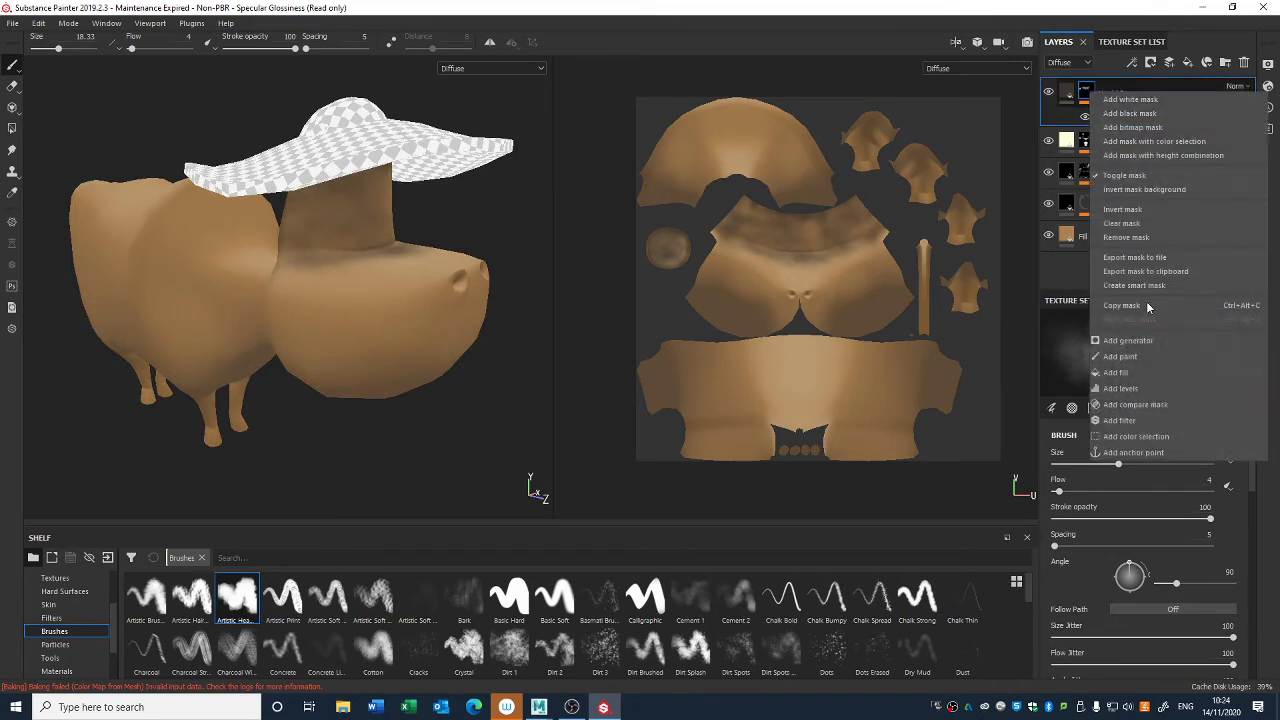
{"action": "left_click", "coordinate": [1120, 420]}
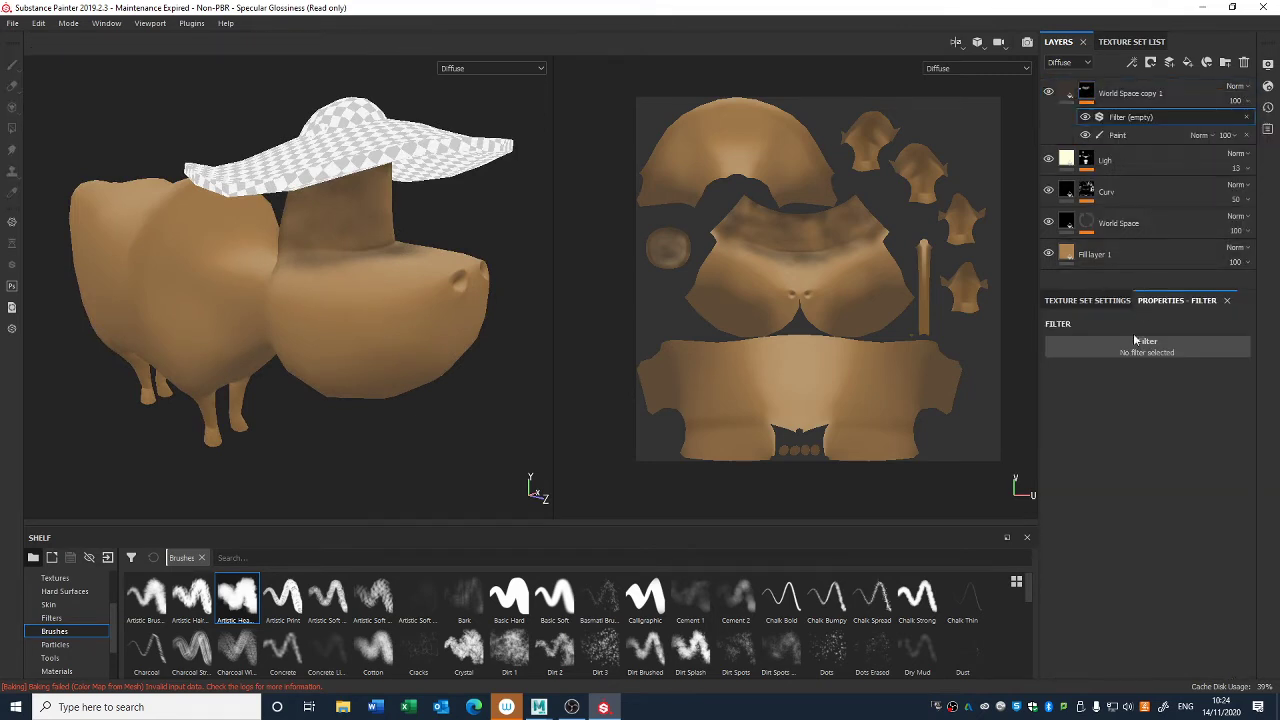
{"action": "left_click", "coordinate": [1140, 341]}
{"action": "left_click", "coordinate": [1210, 394]}
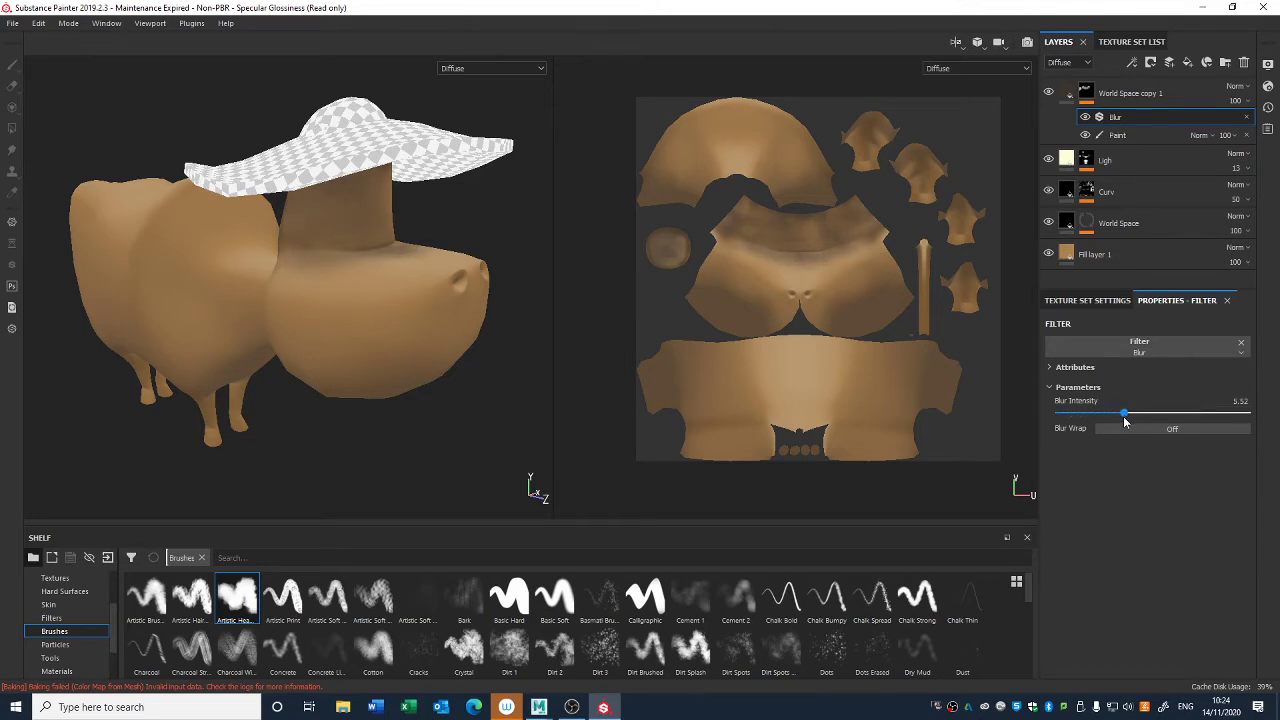
- Lower the opacity of the World Space copy 1 layer to 49 and view the whole cow
{"action": "left_click", "coordinate": [1246, 103]}
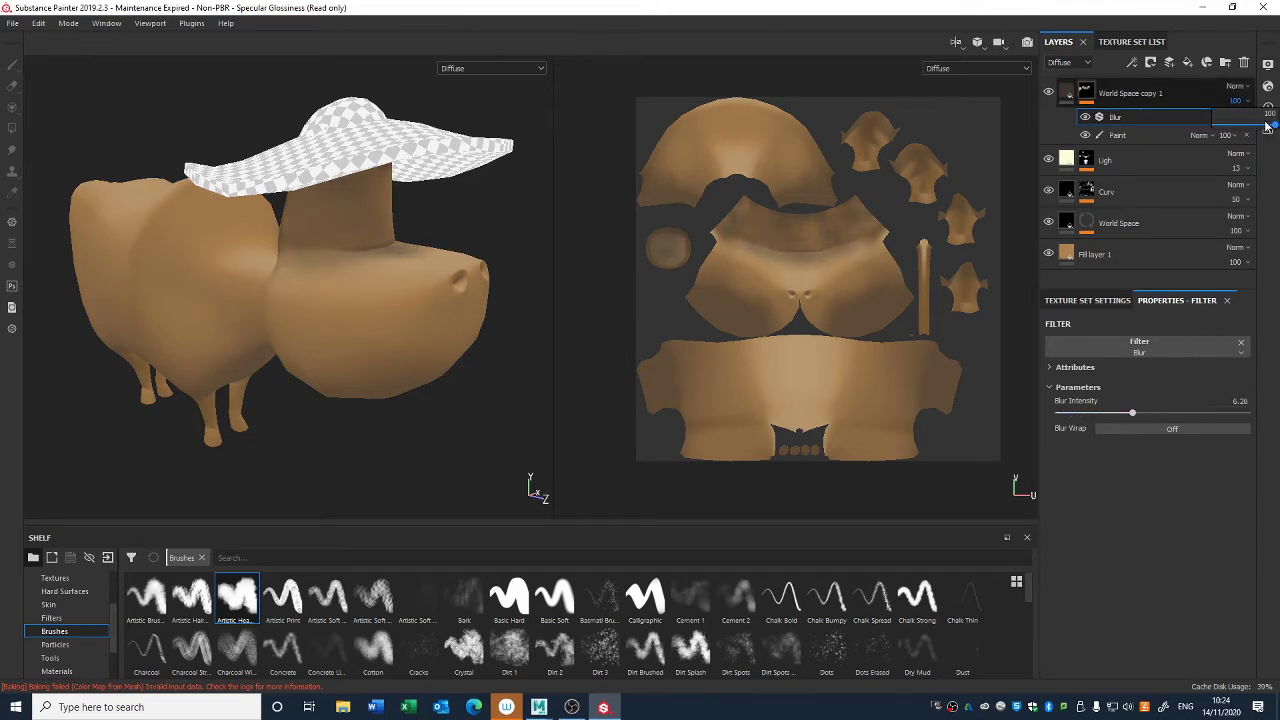
{"action": "left_click_drag", "start_coordinate": [1267, 125], "coordinate": [1257, 124]}
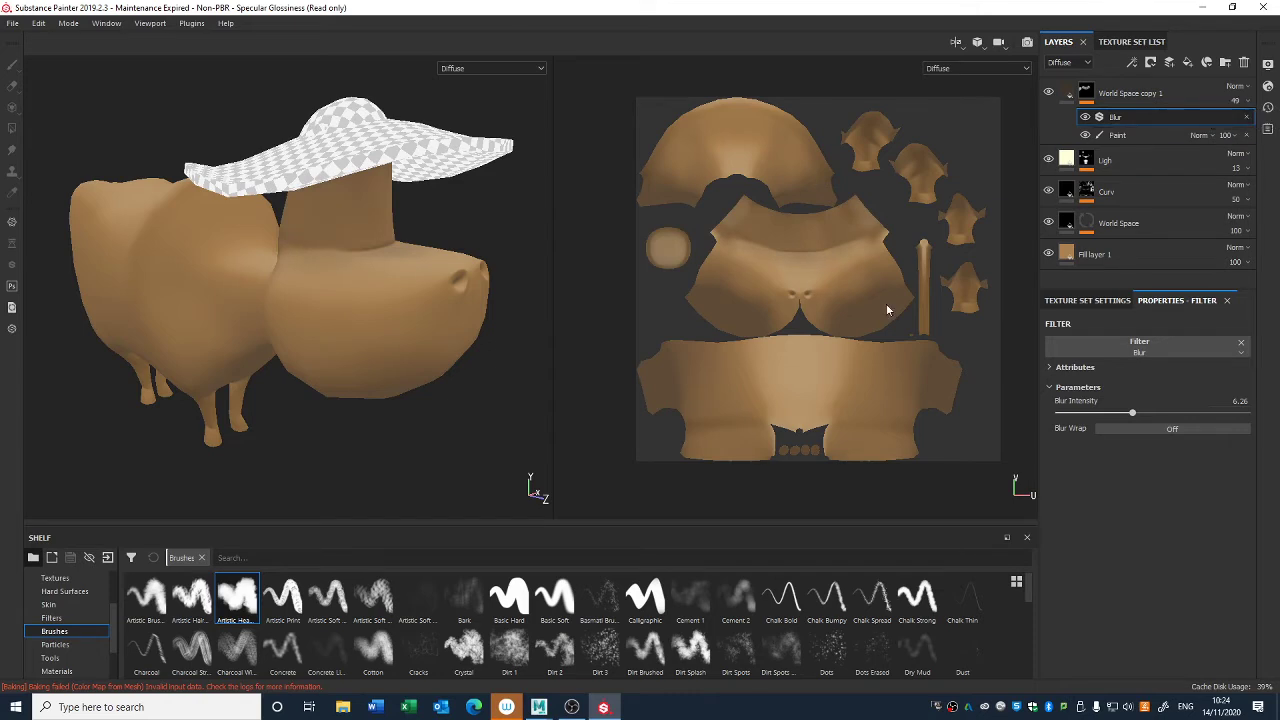
{"action": "right_click_drag", "start_coordinate": [390, 240], "coordinate": [345, 86], "text": "alt"}
{"action": "left_click_drag", "start_coordinate": [345, 86], "coordinate": [448, 341], "text": "alt"}
{"action": "right_click_drag", "start_coordinate": [448, 341], "coordinate": [424, 267], "text": "alt"}
{"action": "left_click_drag", "start_coordinate": [423, 261], "coordinate": [418, 363], "text": "alt"}
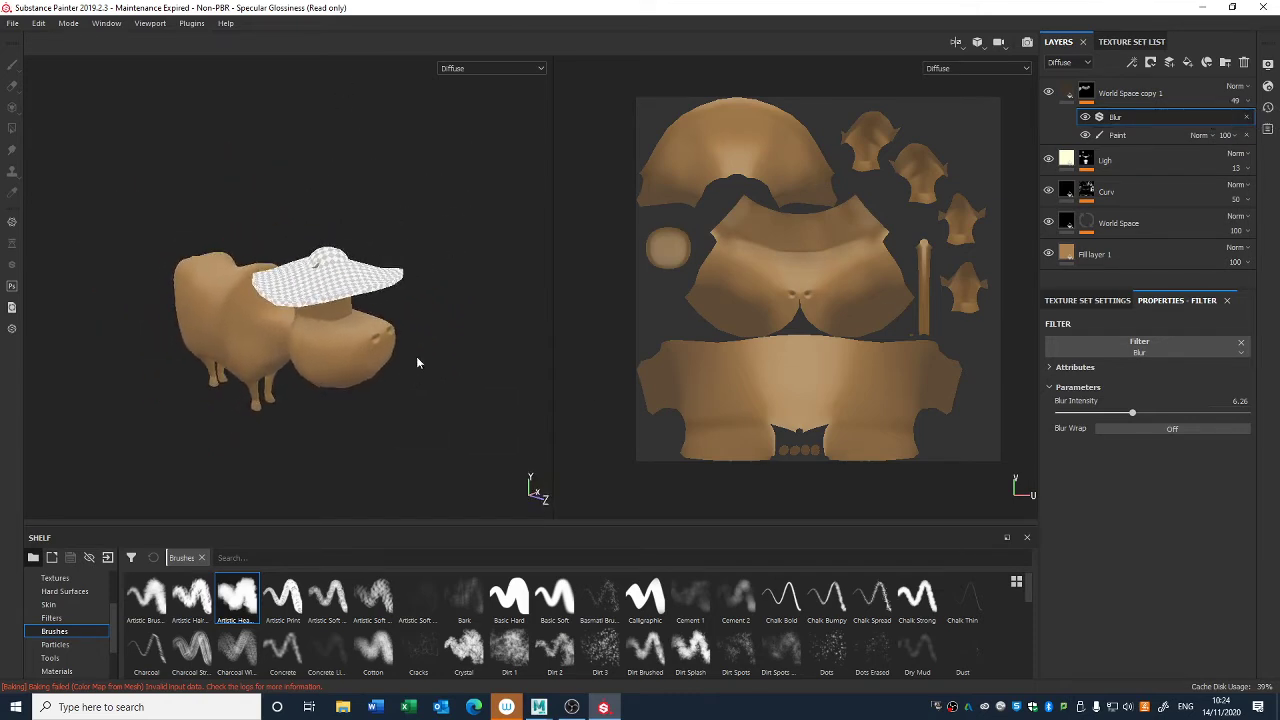
- Toggle the visibility of World Space copy 1 to compare the cow with and without the under-hat shading
{"action": "left_click", "coordinate": [1050, 92]}
{"action": "left_click", "coordinate": [1049, 92]}
{"action": "left_click", "coordinate": [1049, 92]}
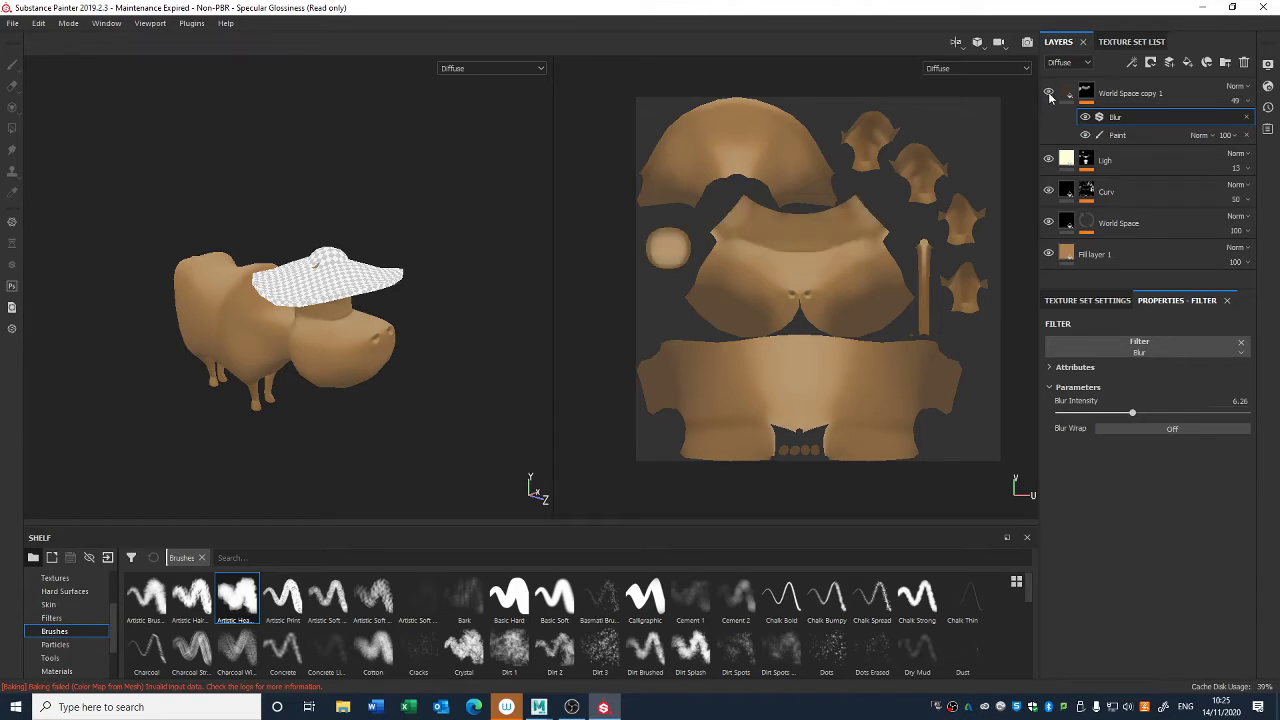
{"action": "left_click", "coordinate": [1048, 92]}
{"action": "left_click_drag", "start_coordinate": [380, 200], "coordinate": [400, 271], "text": "alt"}
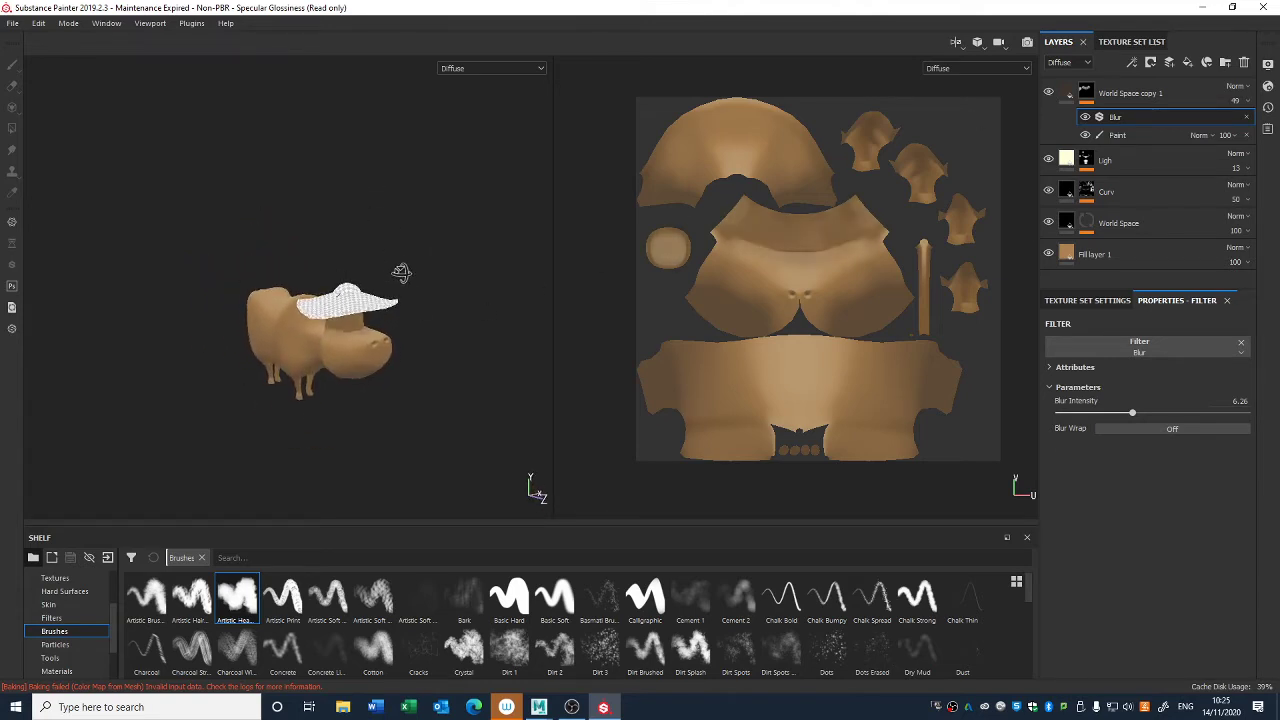
{"action": "left_click", "coordinate": [1049, 92]}
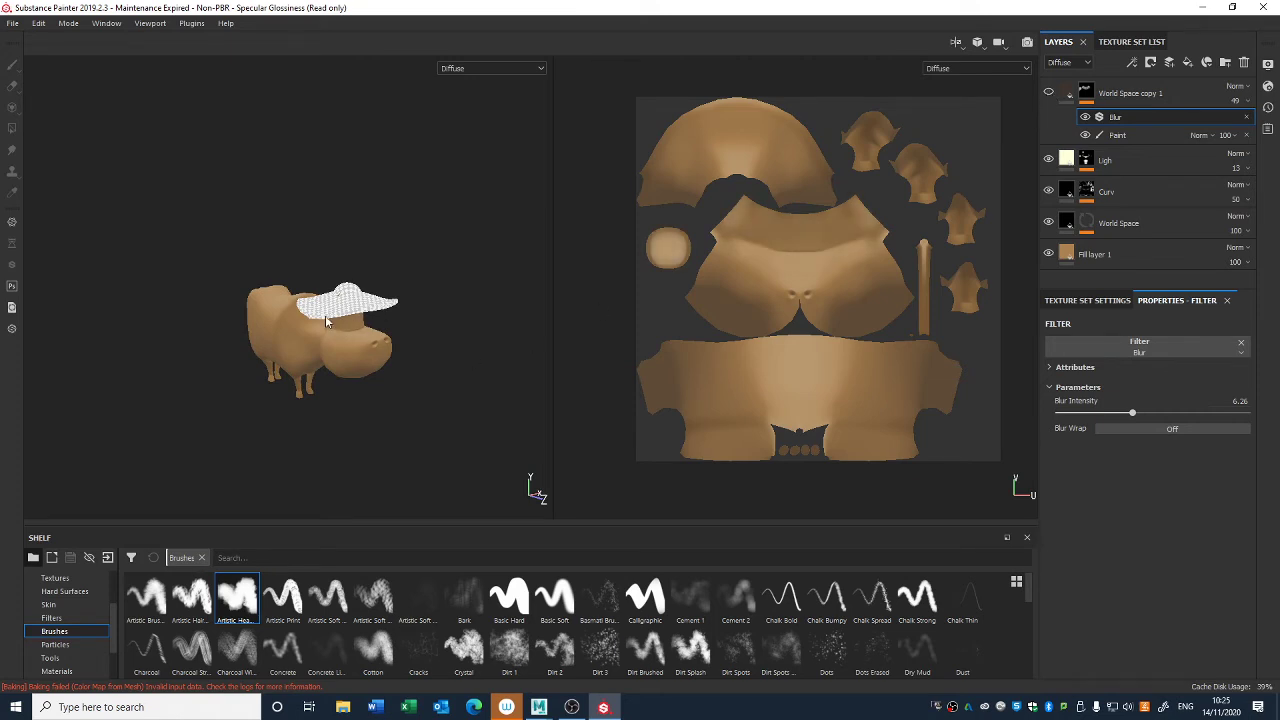
{"action": "right_click_drag", "start_coordinate": [326, 318], "coordinate": [378, 462], "text": "alt"}
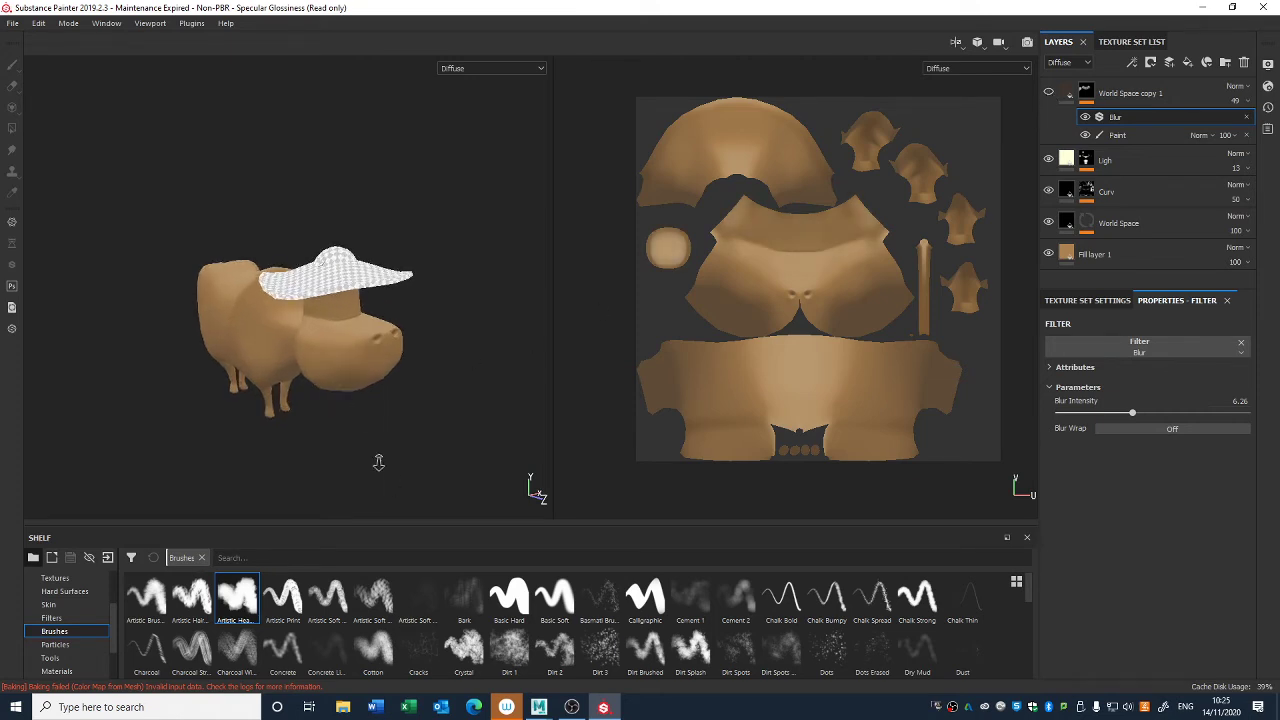
{"action": "left_click", "coordinate": [1050, 93]}
- Set the diffuse color of World Space copy 1 to dark brown (0.073, 0.037, 0.010) and compare it with the layer hidden
{"action": "left_click", "coordinate": [1068, 93]}
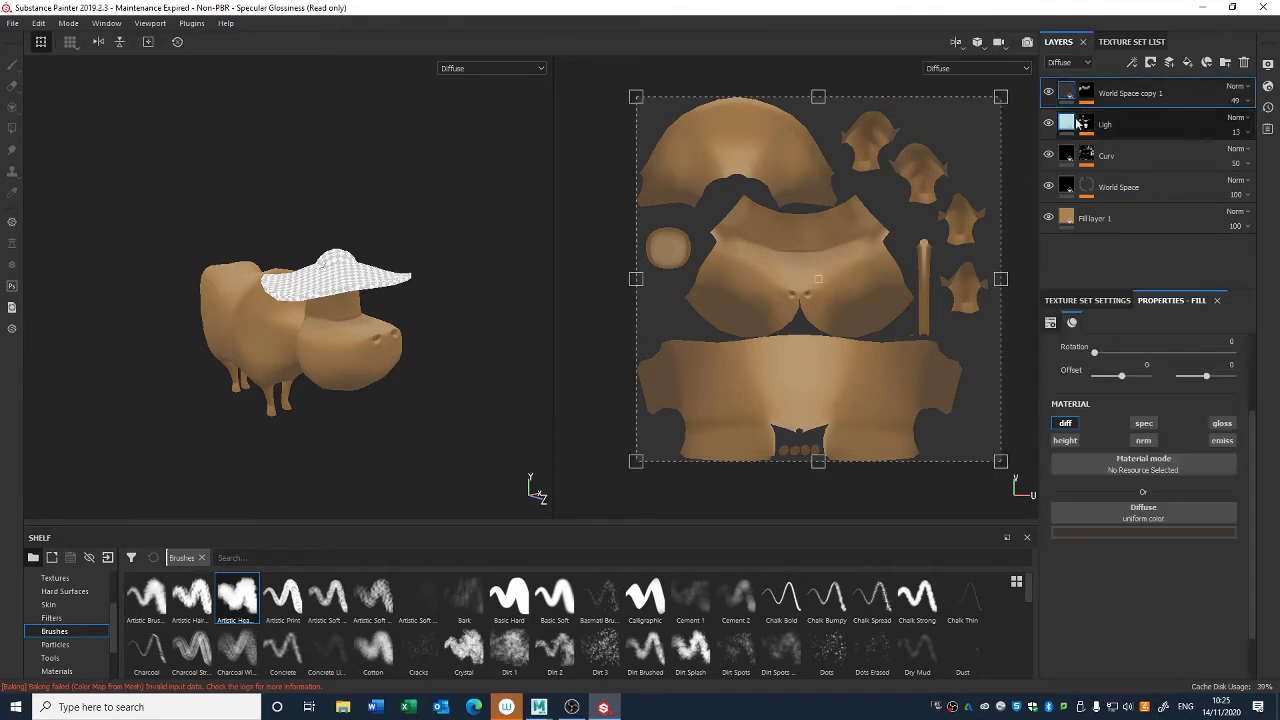
{"action": "left_click", "coordinate": [1128, 532]}
{"action": "left_click_drag", "start_coordinate": [1118, 645], "coordinate": [1157, 640]}
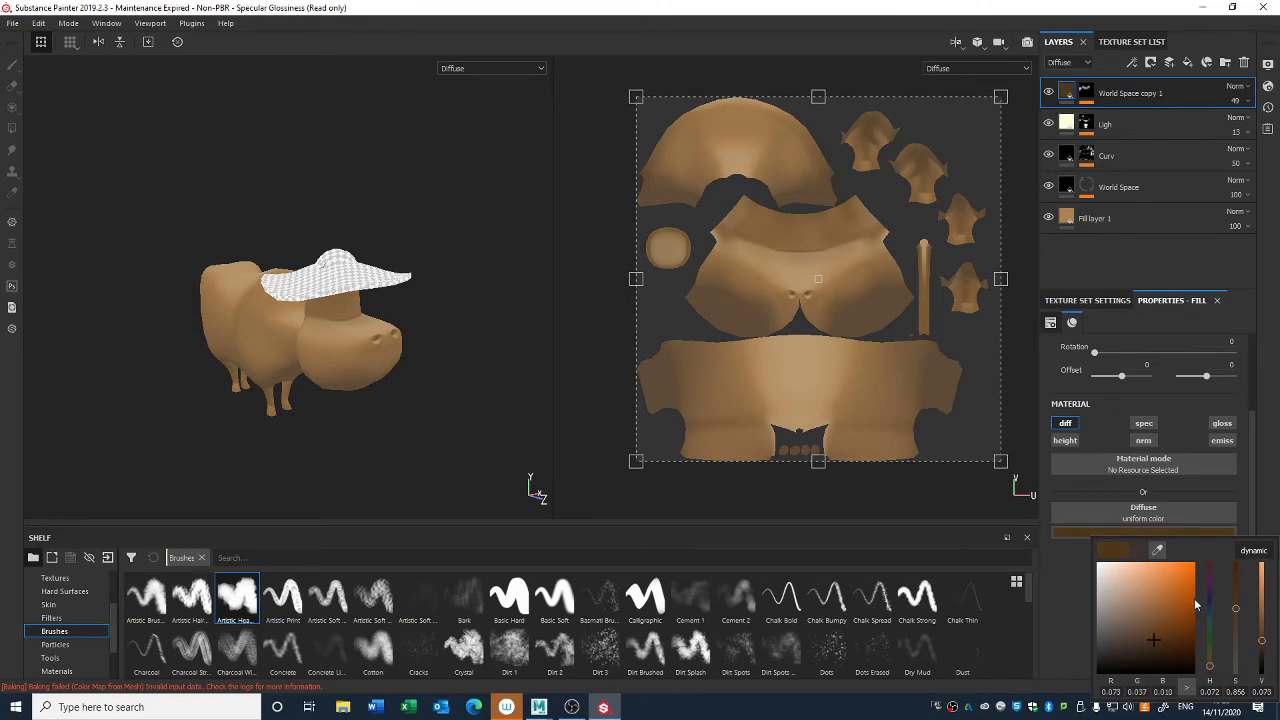
{"action": "left_click", "coordinate": [1048, 91]}
{"action": "left_click", "coordinate": [1048, 91]}
- Examine the shading on the cow's head, body and legs from several angles
{"action": "mouse_move", "coordinate": [437, 292]}
{"action": "left_mouse_down", "text": "alt"}
{"action": "mouse_move", "coordinate": [537, 227]}
{"action": "mouse_move", "coordinate": [432, 300]}
{"action": "left_mouse_up", "text": "alt"}
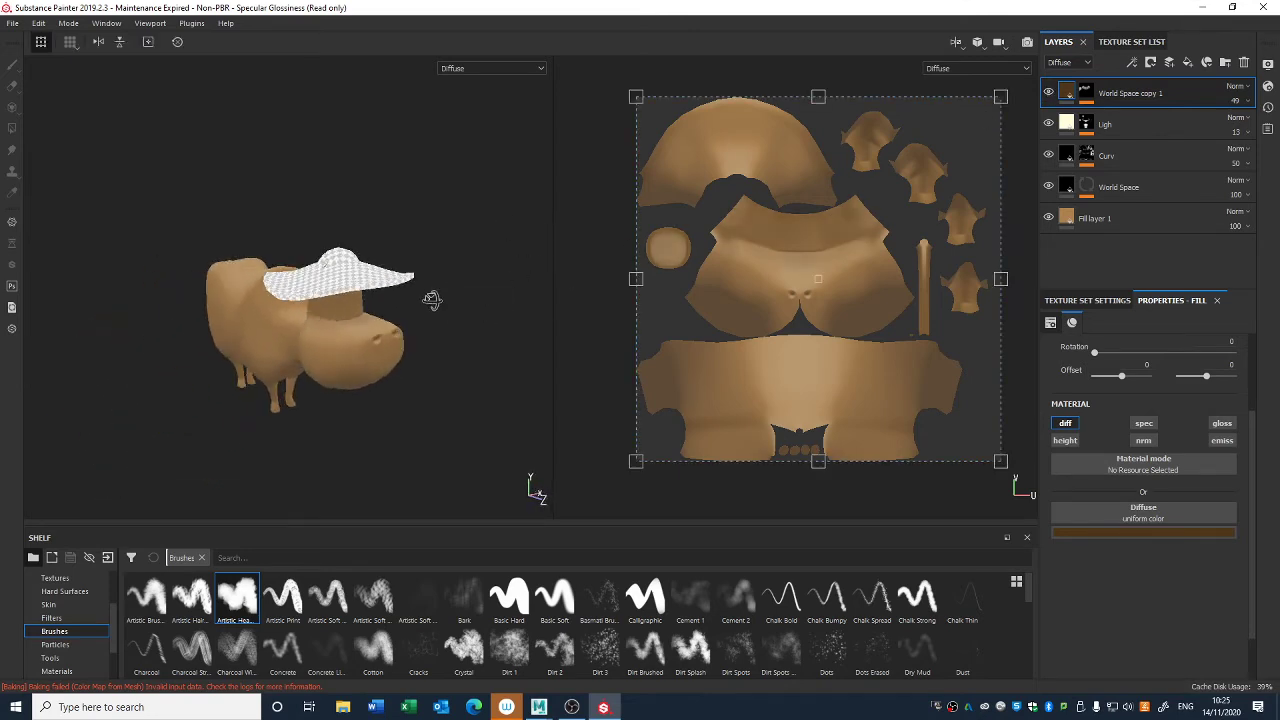
{"action": "right_click_drag", "start_coordinate": [432, 300], "coordinate": [392, 192], "text": "alt"}
{"action": "left_click_drag", "start_coordinate": [392, 192], "coordinate": [431, 276], "text": "alt"}
{"action": "right_click_drag", "start_coordinate": [431, 276], "coordinate": [472, 330], "text": "alt"}
{"action": "middle_click_drag", "start_coordinate": [472, 330], "coordinate": [487, 268], "text": "alt"}
{"action": "right_click_drag", "start_coordinate": [487, 268], "coordinate": [500, 371], "text": "alt"}
{"action": "left_click_drag", "start_coordinate": [500, 371], "coordinate": [522, 345], "text": "alt"}
{"action": "middle_click_drag", "start_coordinate": [522, 345], "coordinate": [620, 197], "text": "alt"}
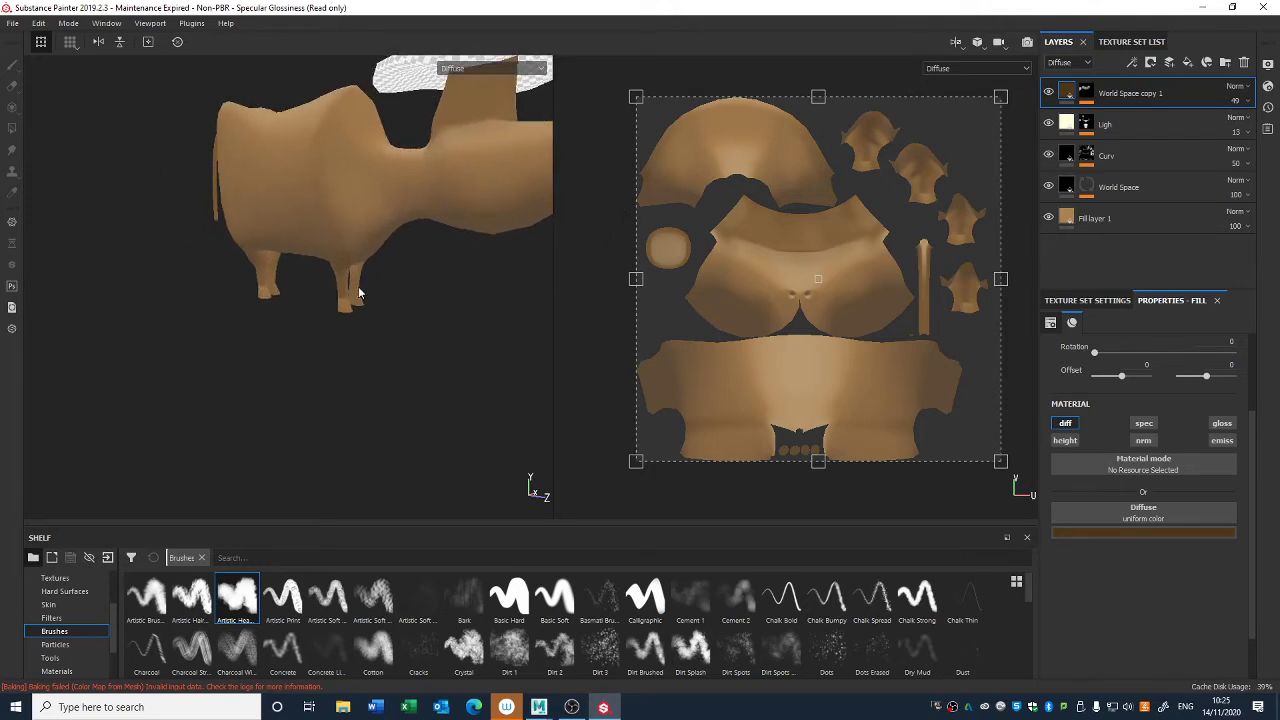
{"action": "right_click_drag", "start_coordinate": [360, 293], "coordinate": [443, 334], "text": "alt"}
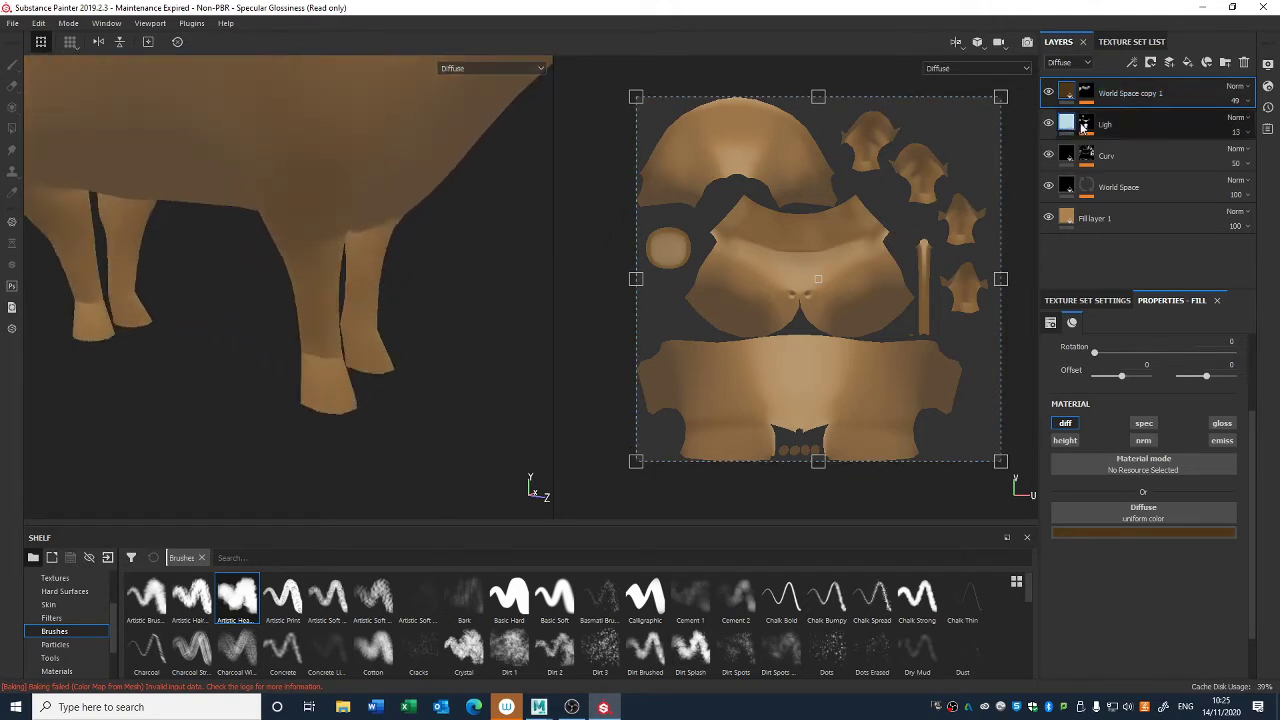
{"action": "right_click_drag", "start_coordinate": [465, 268], "coordinate": [338, 61], "text": "alt"}
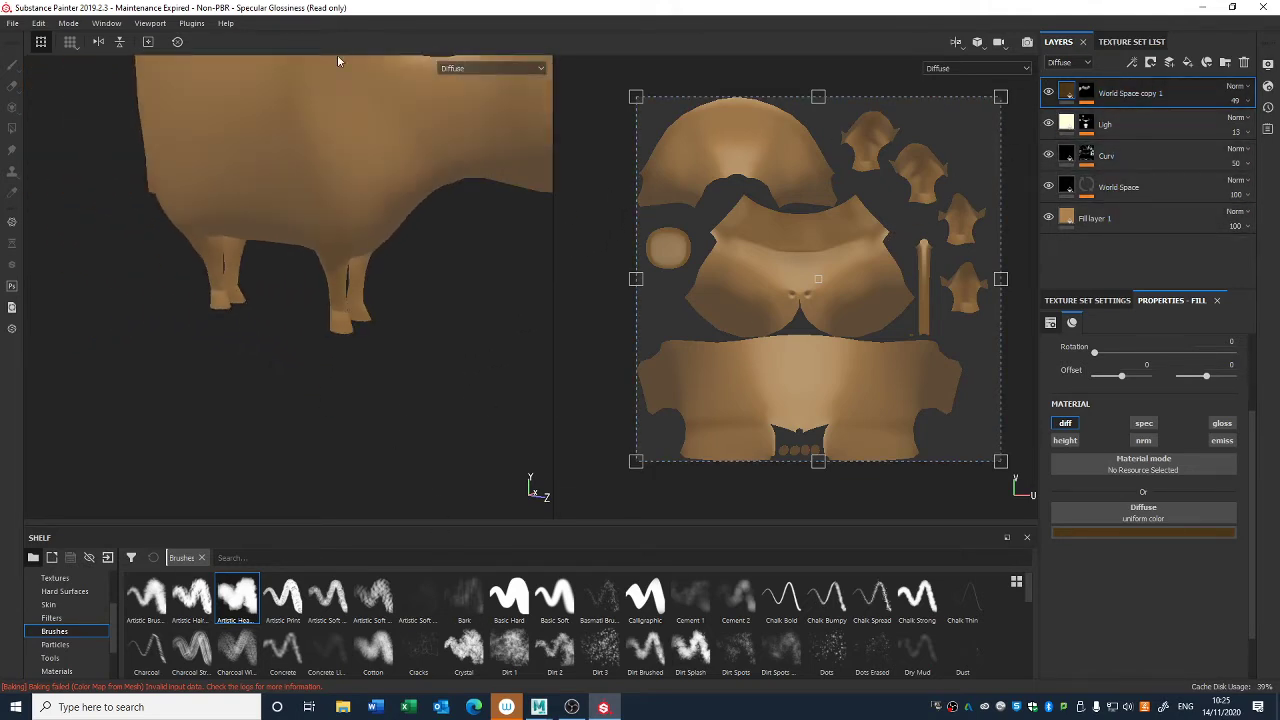
{"action": "middle_click_drag", "start_coordinate": [338, 61], "coordinate": [351, 377], "text": "alt"}
{"action": "right_click_drag", "start_coordinate": [351, 377], "coordinate": [290, 300], "text": "alt"}
- Move the World Space copy 1, Ligh, Curv and World Space layers into a new folder named Values
{"action": "left_click", "coordinate": [1116, 184], "text": "shift"}
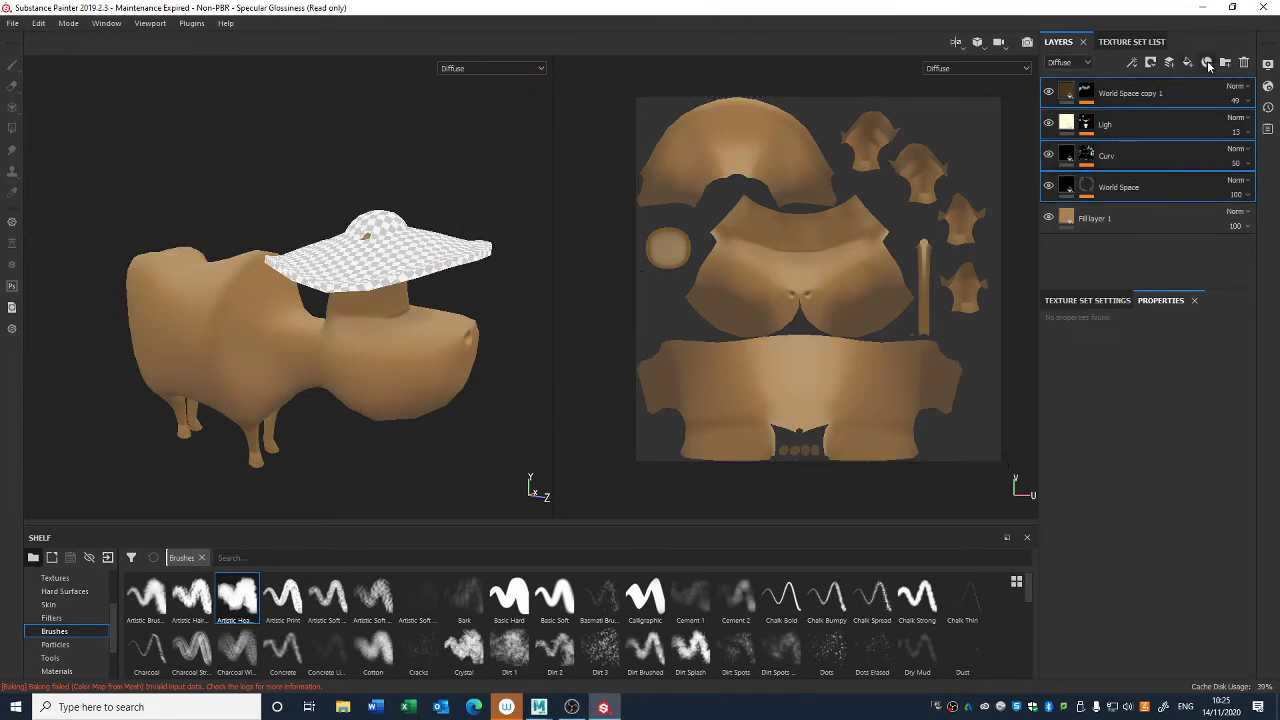
{"action": "left_click", "coordinate": [1227, 66]}
{"action": "left_click", "coordinate": [1134, 129]}
{"action": "left_click", "coordinate": [1138, 226], "text": "shift"}
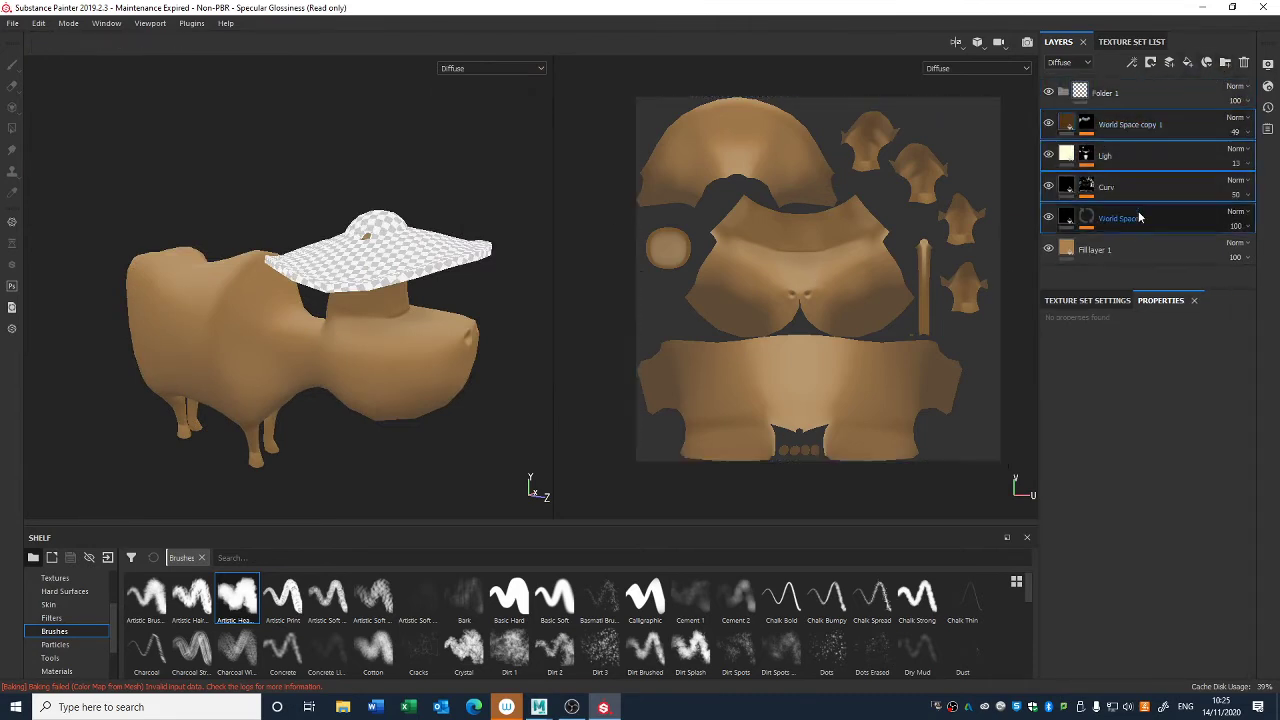
{"action": "left_click_drag", "start_coordinate": [1140, 217], "coordinate": [1108, 101]}
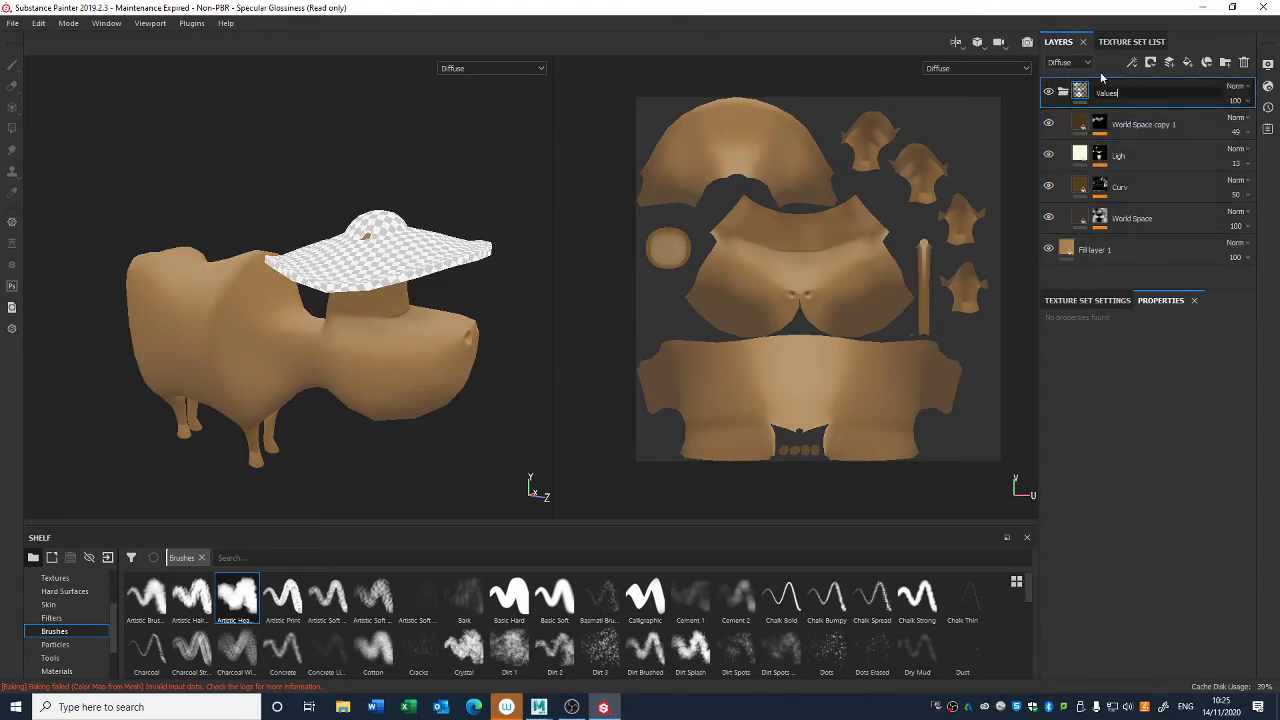
{"action": "key", "text": "Return"}
- Hide Fill layer 1 temporarily to view the Values shading without the base color, and show it again
{"action": "left_click", "coordinate": [1048, 249]}
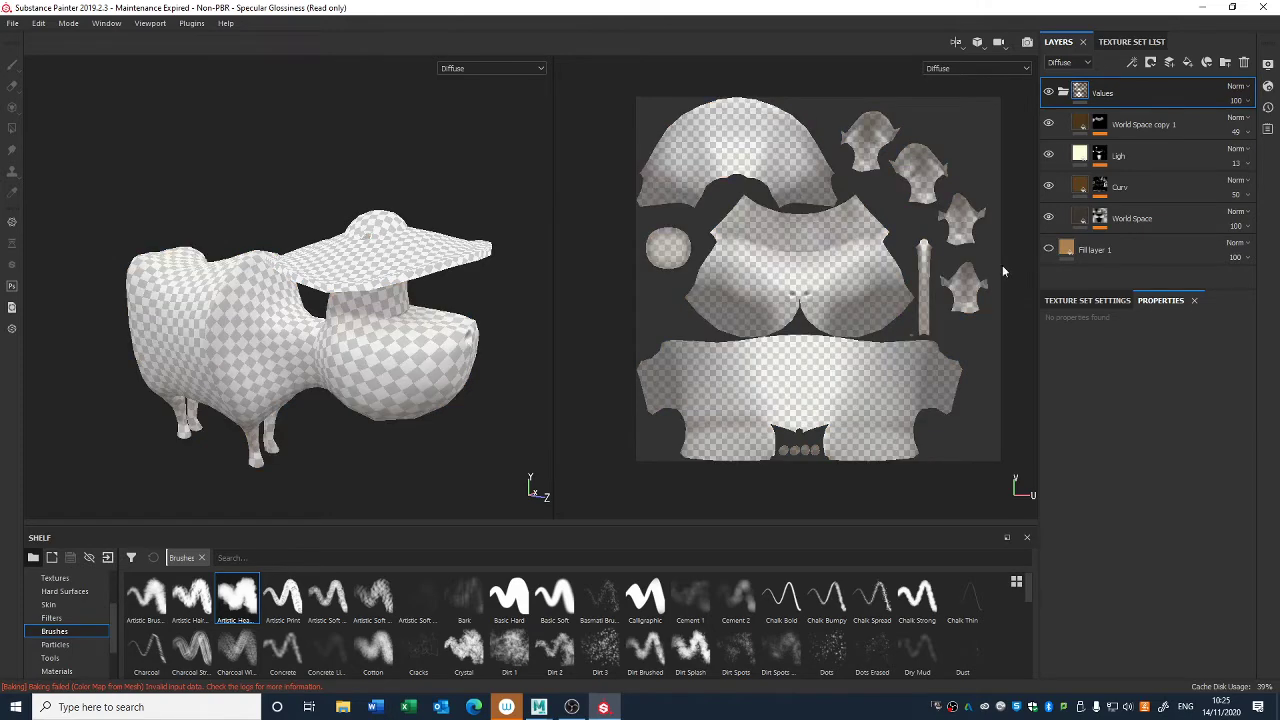
{"action": "left_click_drag", "start_coordinate": [571, 392], "coordinate": [390, 376], "text": "alt"}
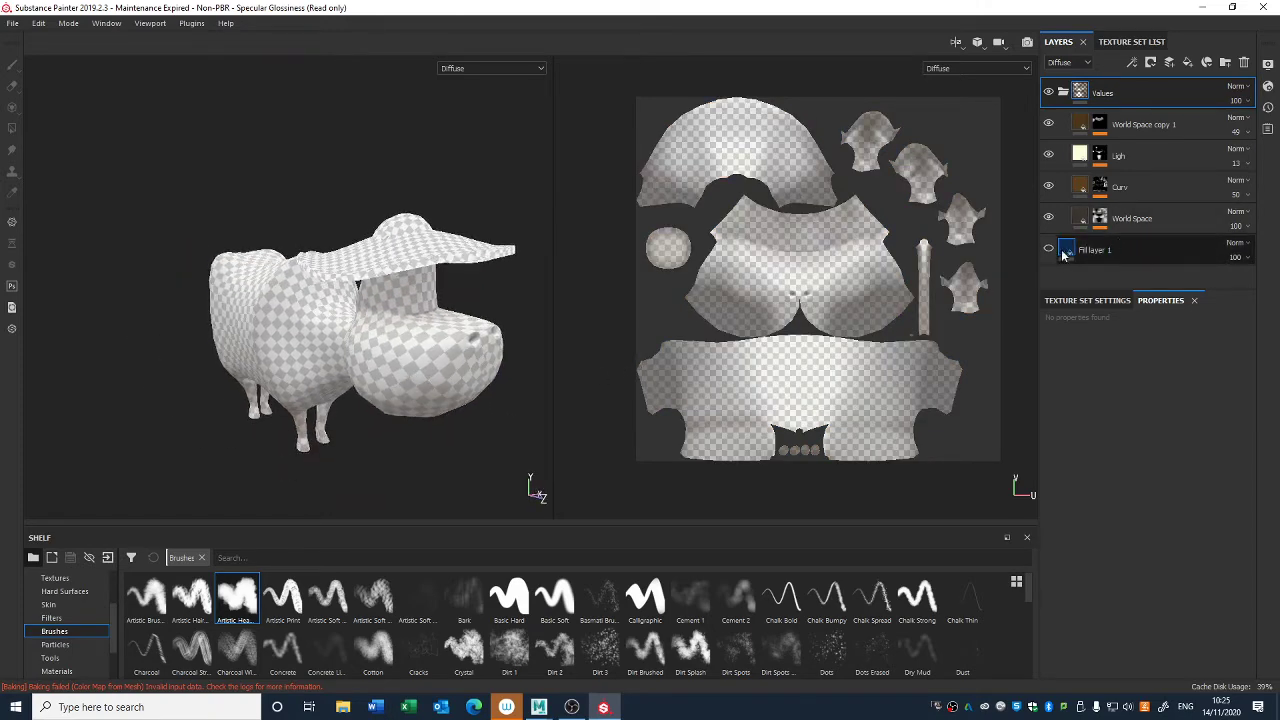
{"action": "left_click", "coordinate": [1049, 249]}
- Try white as the diffuse color of Fill layer 1 to preview the shading, and undo the color change
{"action": "left_click", "coordinate": [1101, 252]}
{"action": "left_click", "coordinate": [1104, 534]}
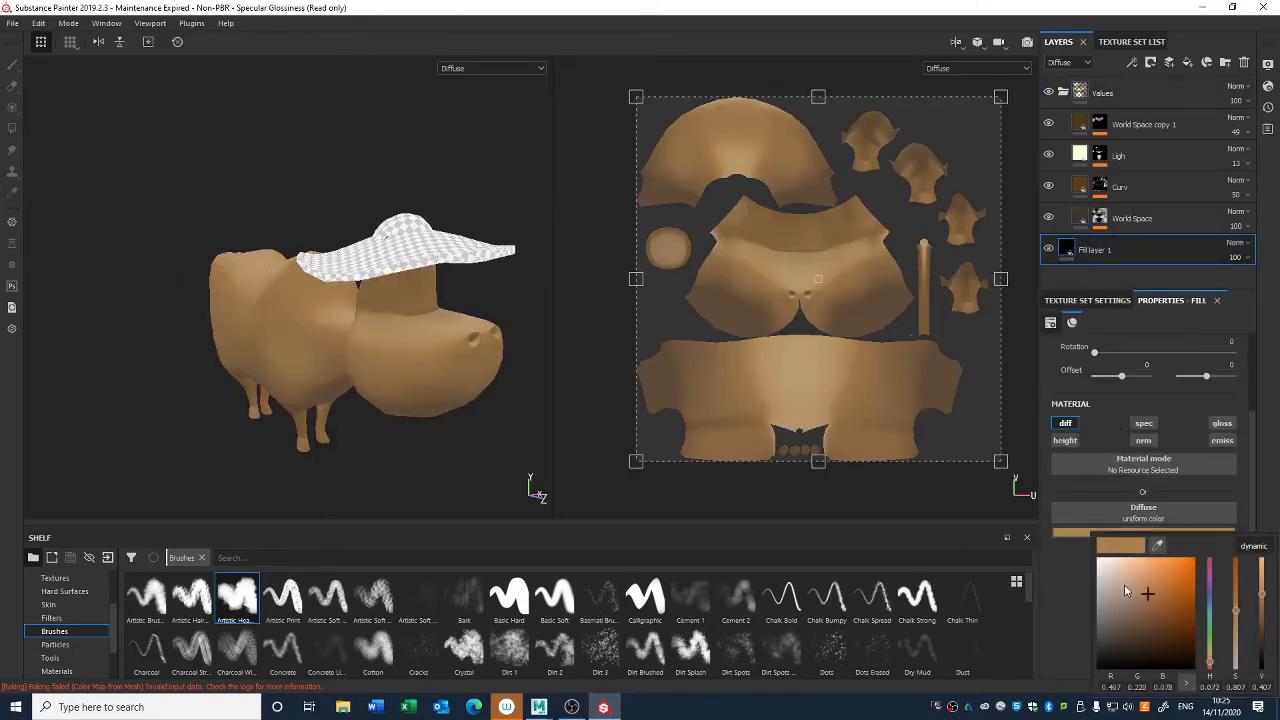
{"action": "left_click_drag", "start_coordinate": [1124, 584], "coordinate": [1090, 548]}
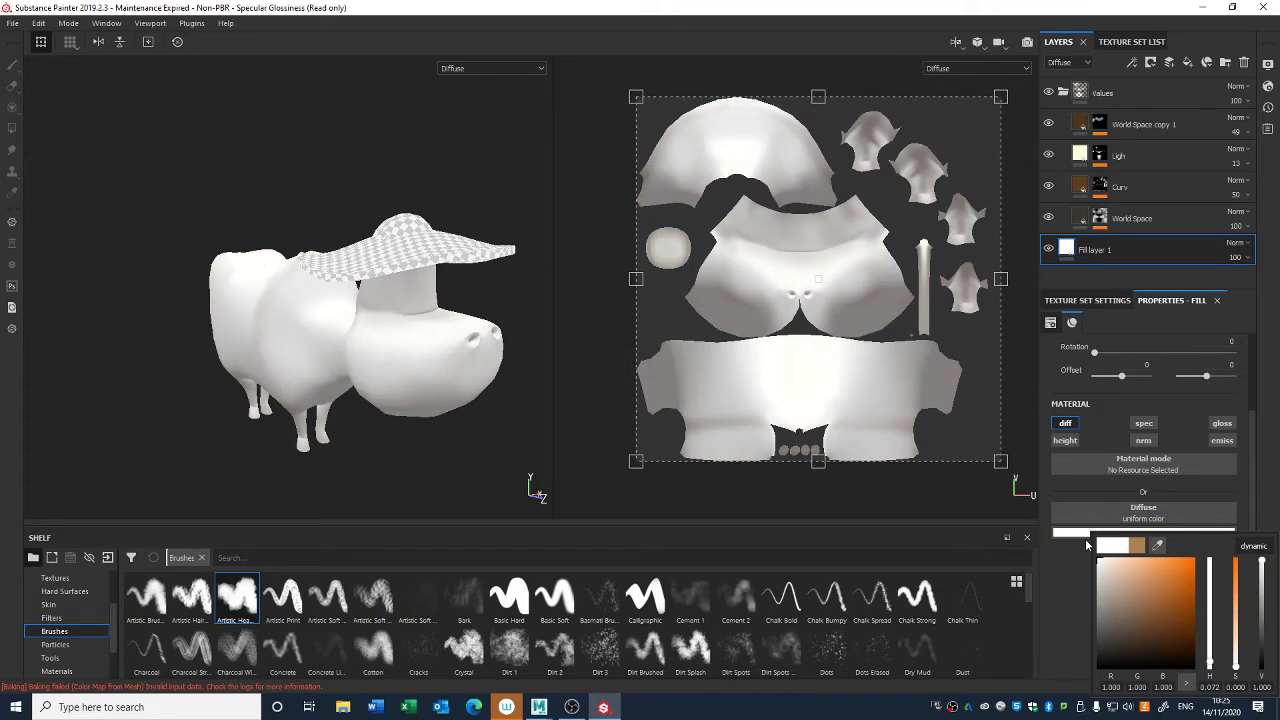
{"action": "left_click_drag", "start_coordinate": [468, 412], "coordinate": [498, 416], "text": "alt"}
{"action": "key", "text": "ctrl+z"}
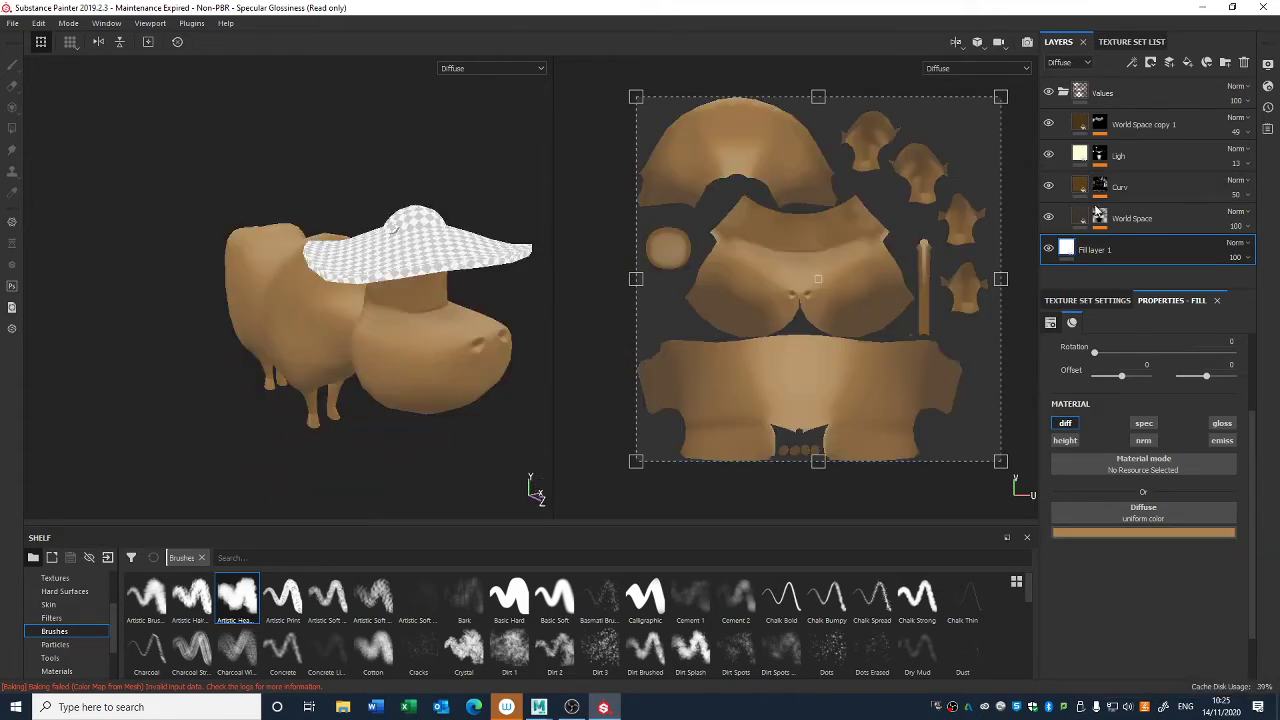
- Add a fill layer above World Space copy 1 with only the diffuse channel enabled and its color set to black
{"action": "left_click", "coordinate": [1099, 124]}
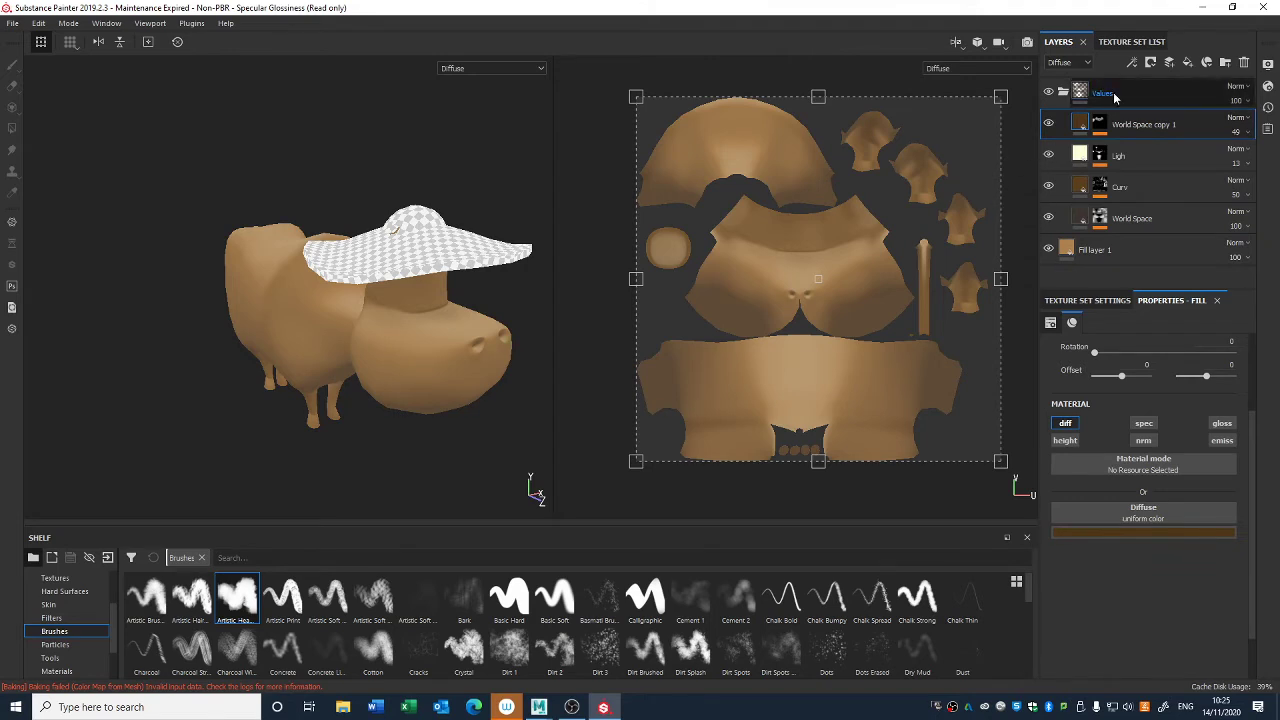
{"action": "left_click", "coordinate": [1189, 62]}
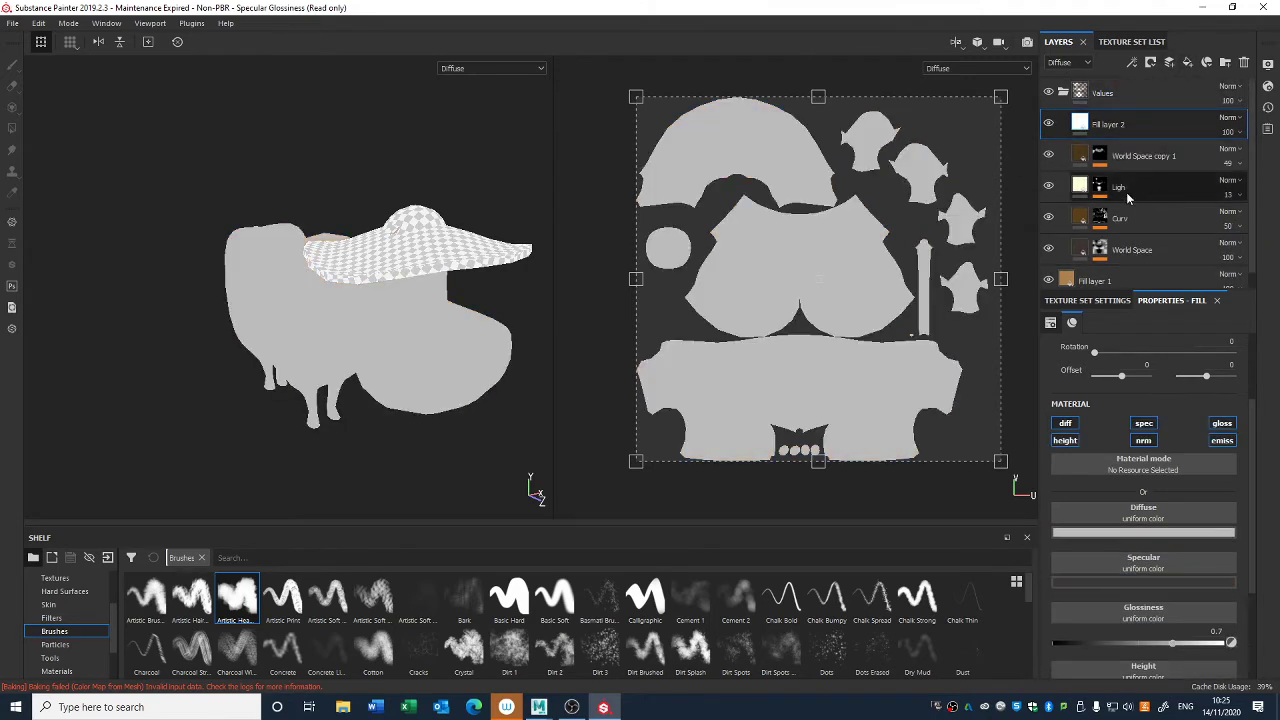
{"action": "left_click", "coordinate": [1145, 423]}
{"action": "left_click", "coordinate": [1220, 442]}
{"action": "left_click", "coordinate": [1065, 440]}
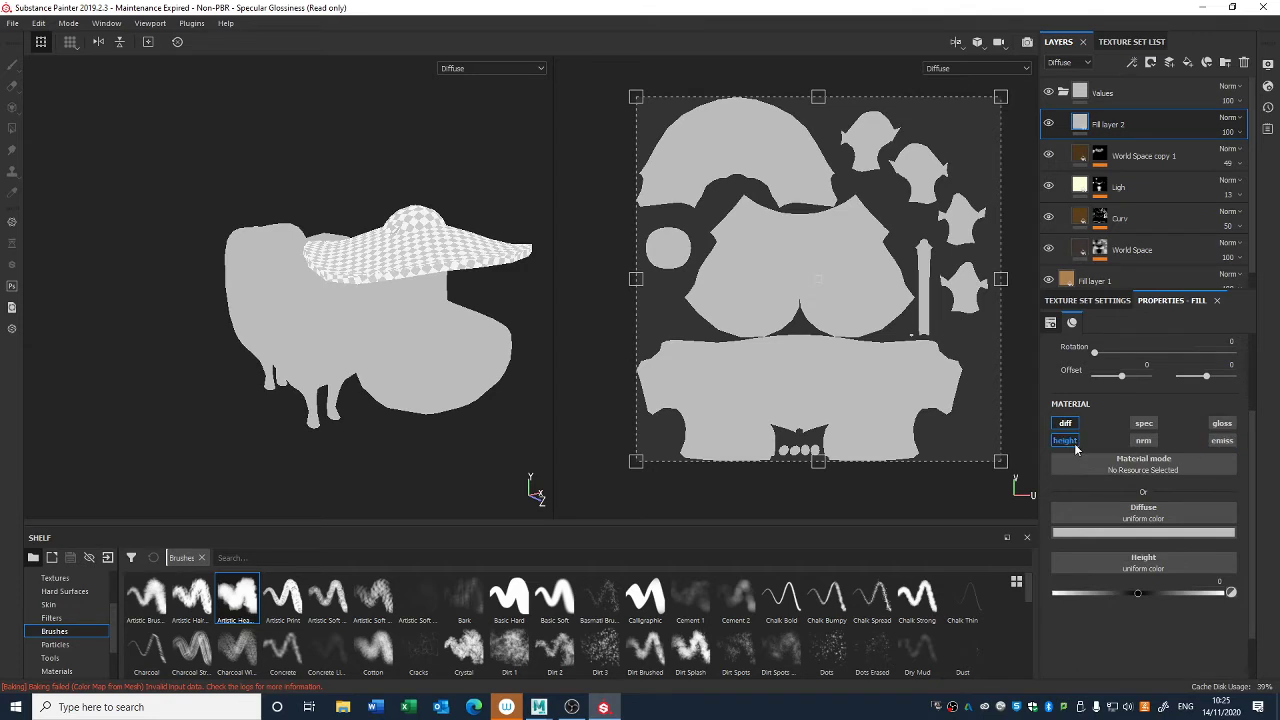
{"action": "left_click", "coordinate": [1143, 532]}
{"action": "left_click_drag", "start_coordinate": [1140, 607], "coordinate": [1090, 682]}
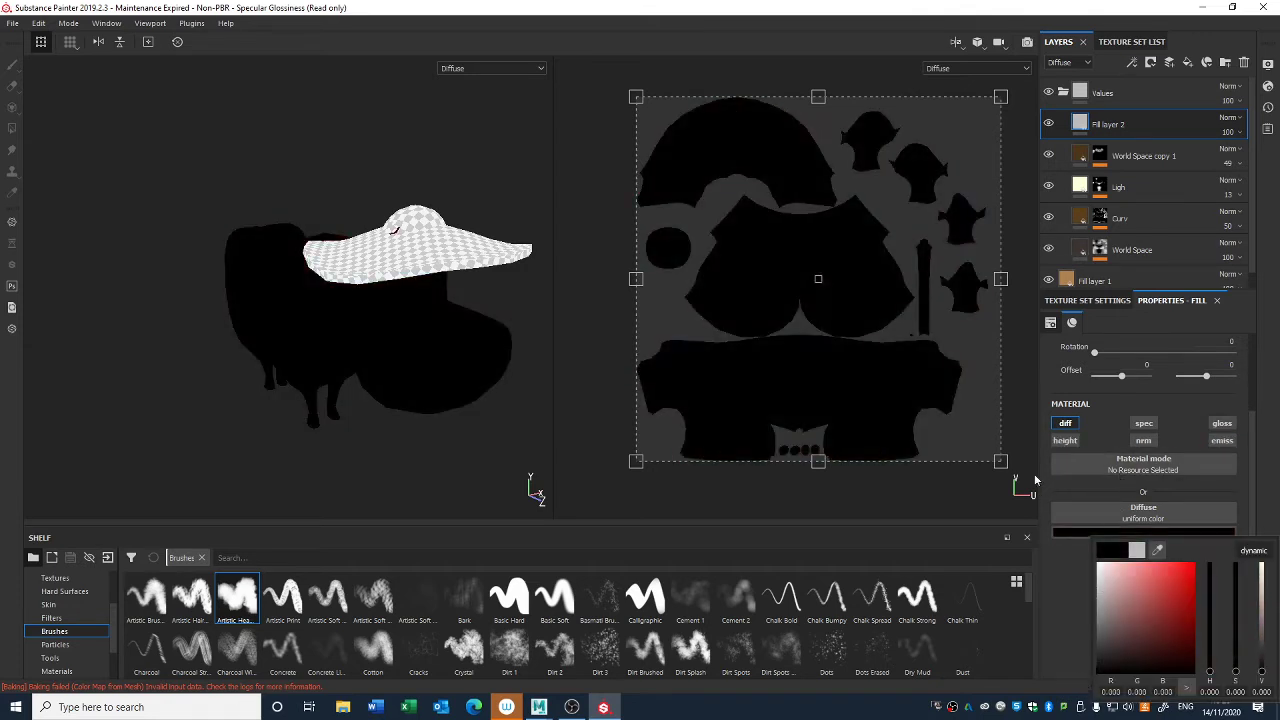
- Add a black mask to Fill layer 2 and add a generator to that mask
{"action": "right_click", "coordinate": [1080, 124]}
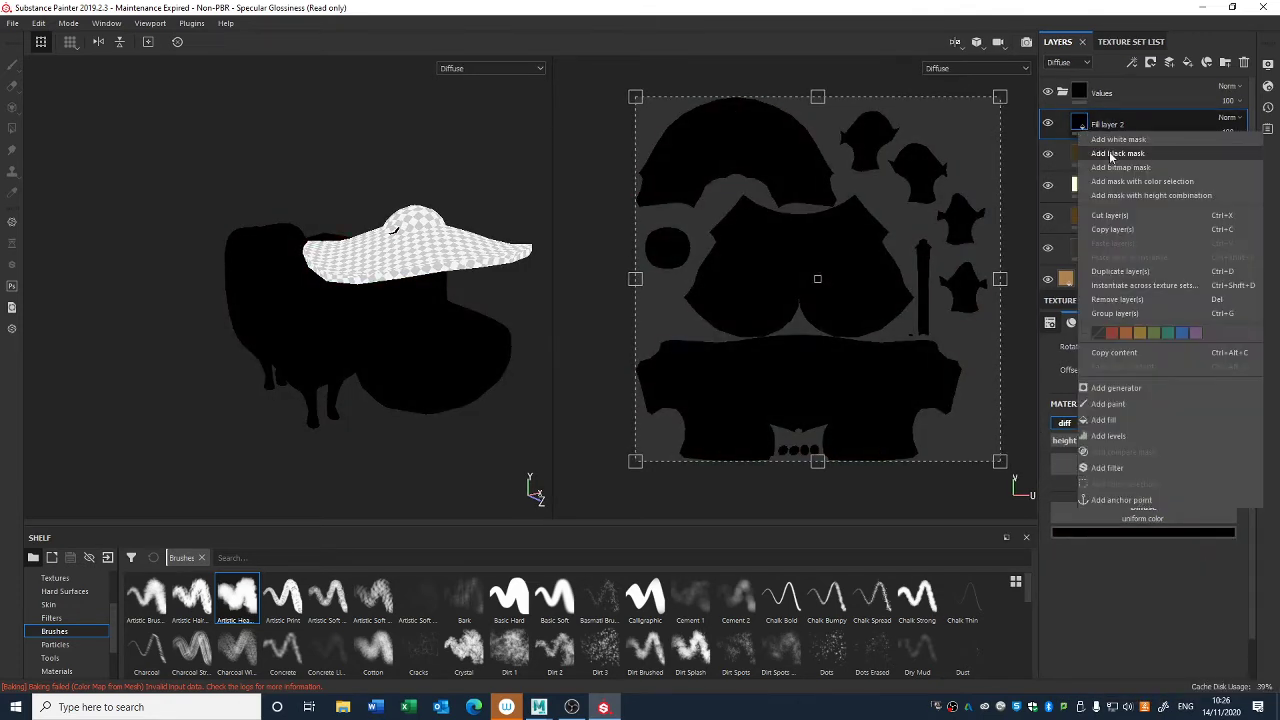
{"action": "left_click", "coordinate": [1100, 134]}
{"action": "right_click", "coordinate": [1099, 120]}
{"action": "left_click", "coordinate": [1150, 356]}
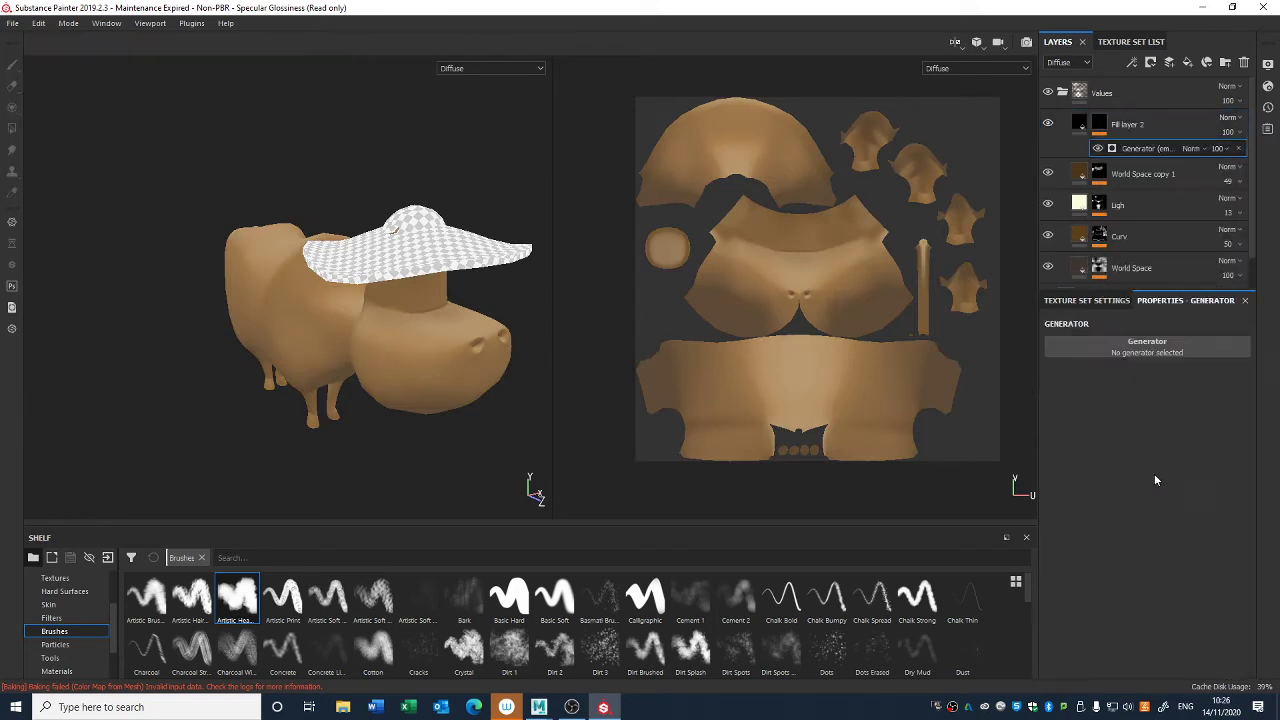
- Load the Ambient Occlusion generator in Fill layer 2's mask with Global Invert on, Global Balance 0.49 and Global Contrast 0.07
{"action": "left_click", "coordinate": [1156, 349]}
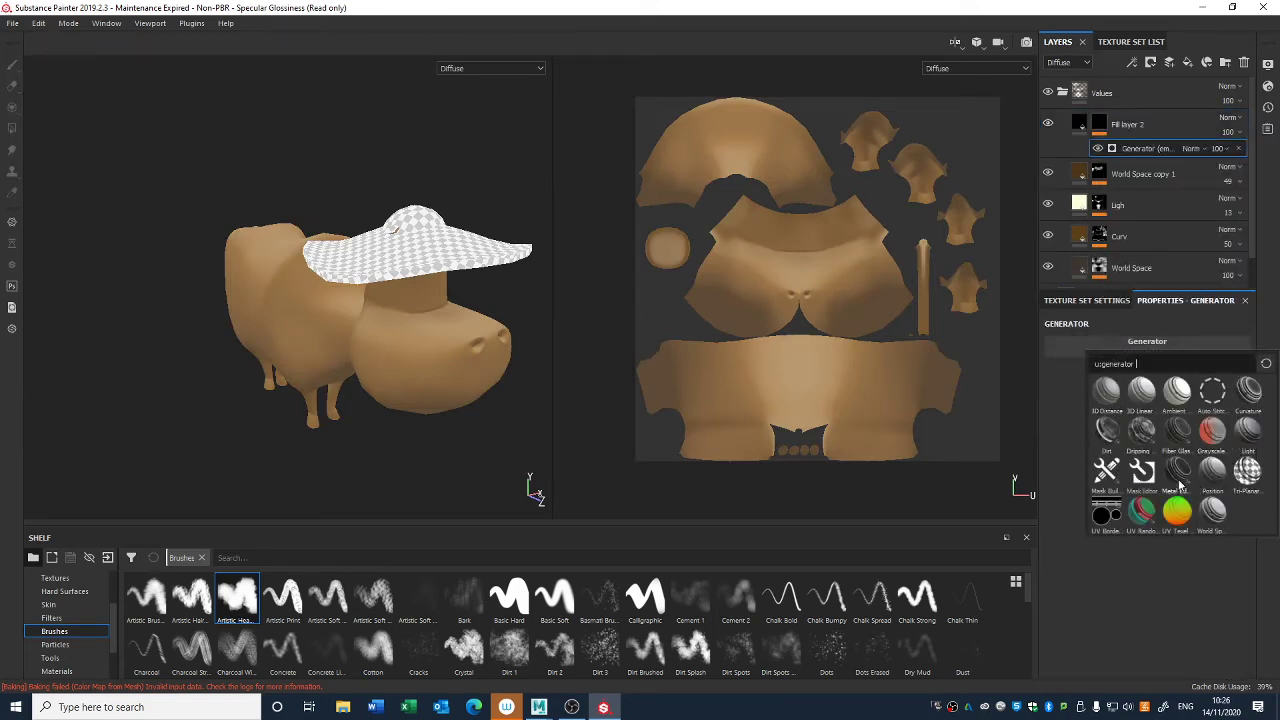
{"action": "left_click", "coordinate": [1176, 394]}
{"action": "left_click_drag", "start_coordinate": [477, 430], "coordinate": [575, 334], "text": "alt"}
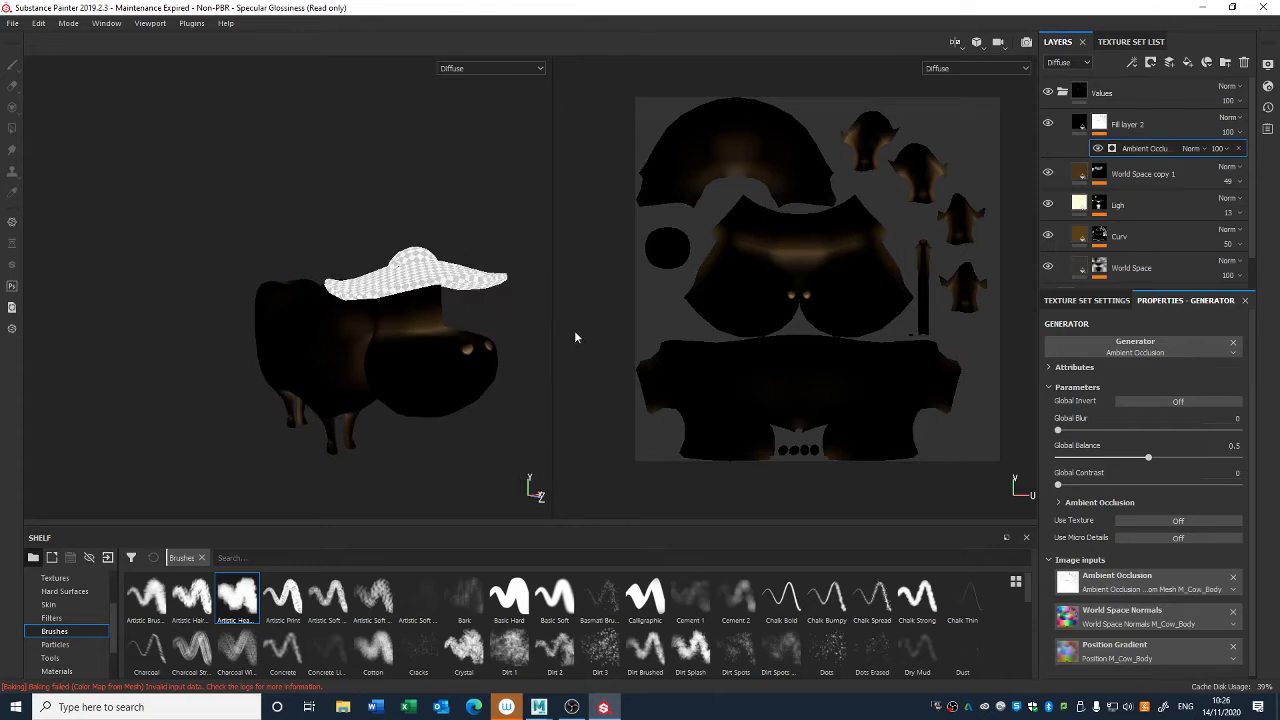
{"action": "left_click", "coordinate": [1151, 402]}
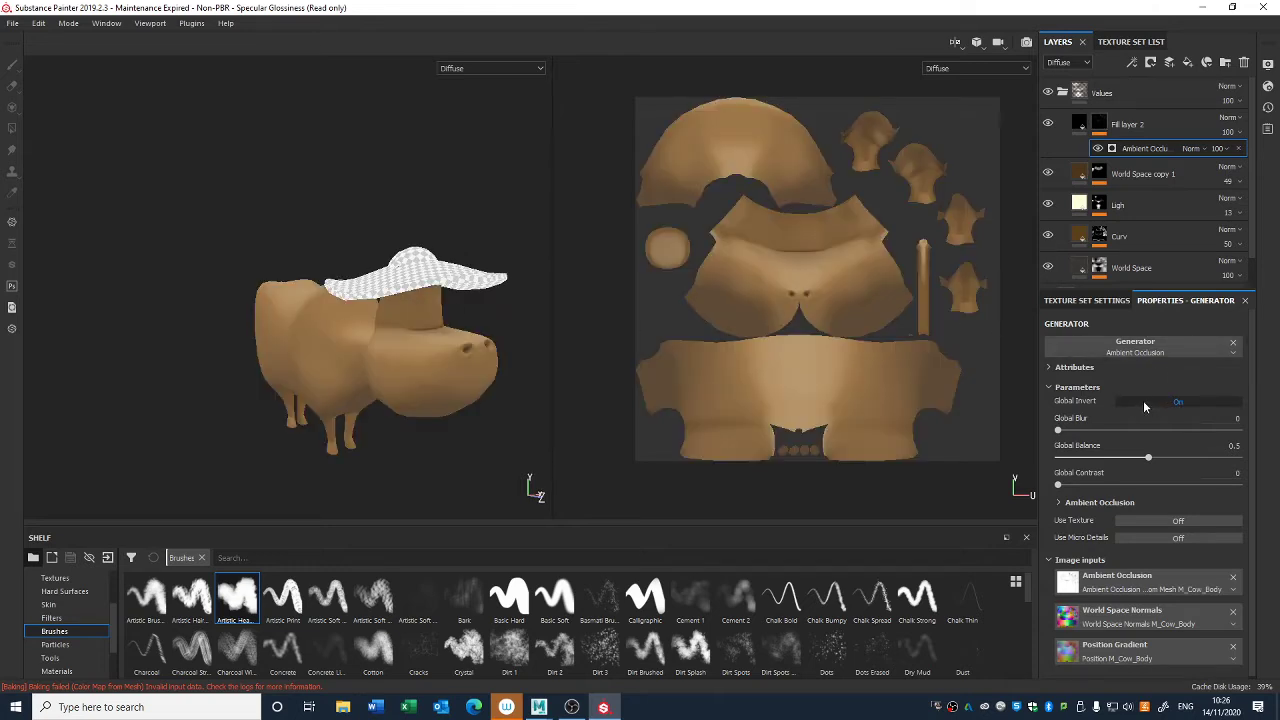
{"action": "mouse_move", "coordinate": [1147, 458]}
{"action": "left_mouse_down"}
{"action": "mouse_move", "coordinate": [1165, 458]}
{"action": "mouse_move", "coordinate": [1146, 459]}
{"action": "left_mouse_up"}
{"action": "left_click_drag", "start_coordinate": [1078, 486], "coordinate": [1153, 488]}
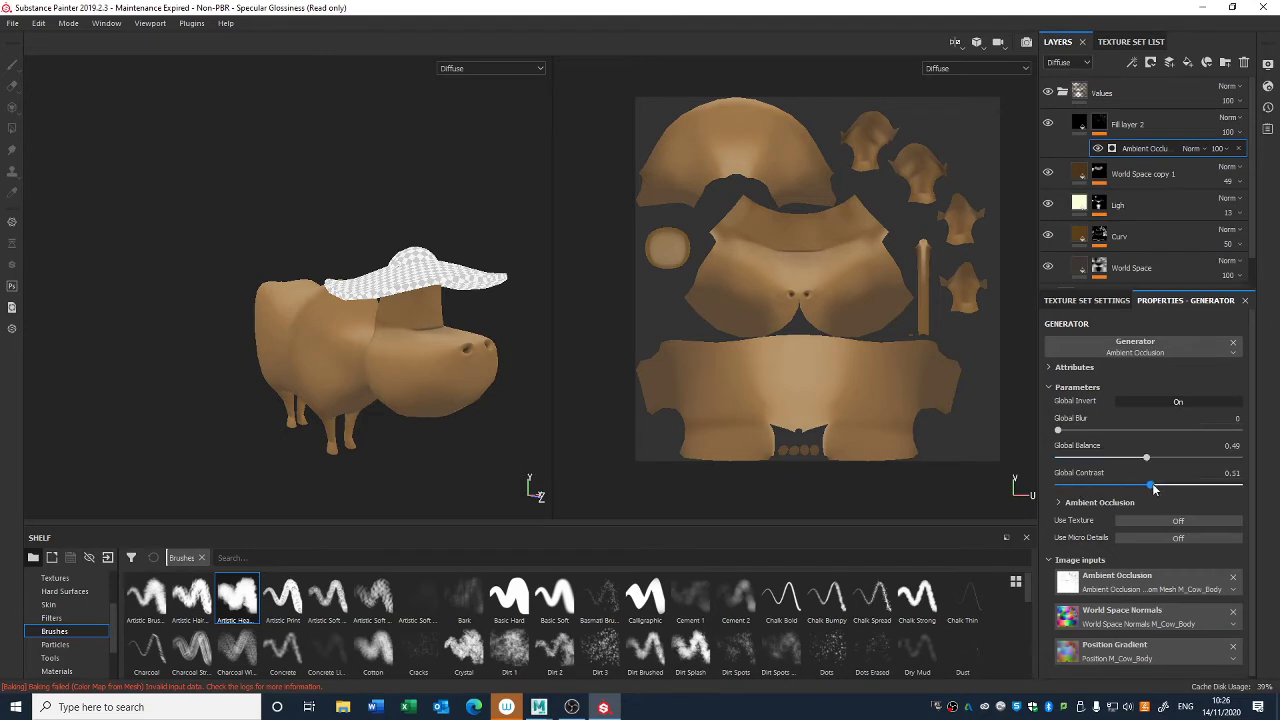
{"action": "left_click_drag", "start_coordinate": [1058, 485], "coordinate": [1071, 486]}
- Set the generator's Ambient Occlusion balance to 0.14 and its contrast to 0.47
{"action": "left_click", "coordinate": [1067, 505]}
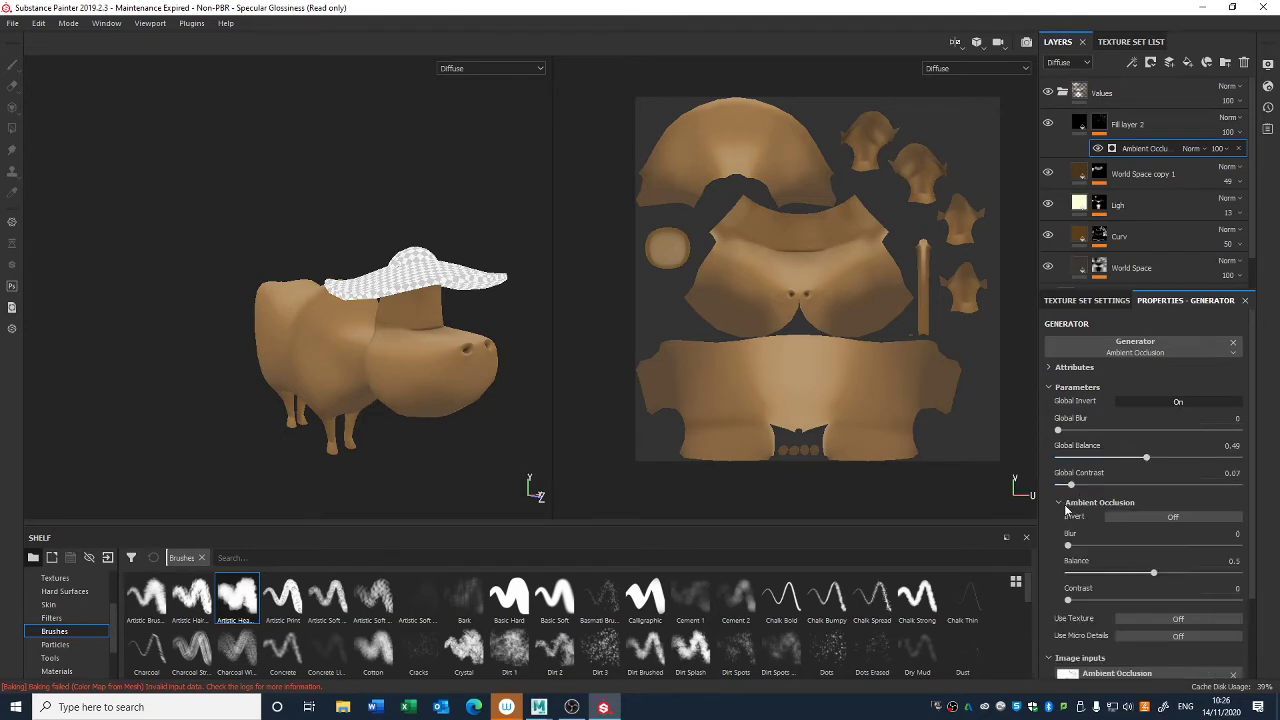
{"action": "mouse_move", "coordinate": [1154, 573]}
{"action": "left_mouse_down"}
{"action": "mouse_move", "coordinate": [1188, 574]}
{"action": "mouse_move", "coordinate": [1087, 573]}
{"action": "mouse_move", "coordinate": [1175, 600]}
{"action": "mouse_move", "coordinate": [1094, 577]}
{"action": "left_mouse_up"}
{"action": "left_click", "coordinate": [1091, 574]}
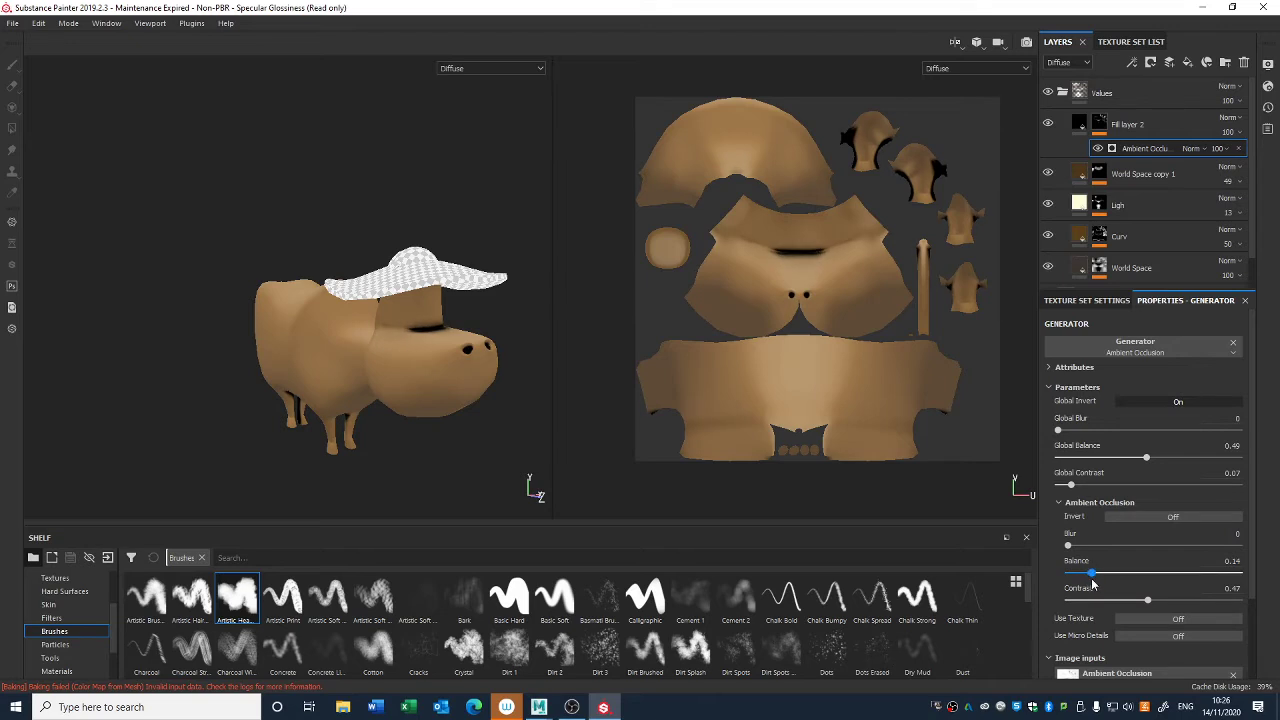
- Add a Contrast Luminosity filter to Fill layer 2's mask with contrast 0.26 and luminosity -0.5
{"action": "right_click", "coordinate": [1099, 126]}
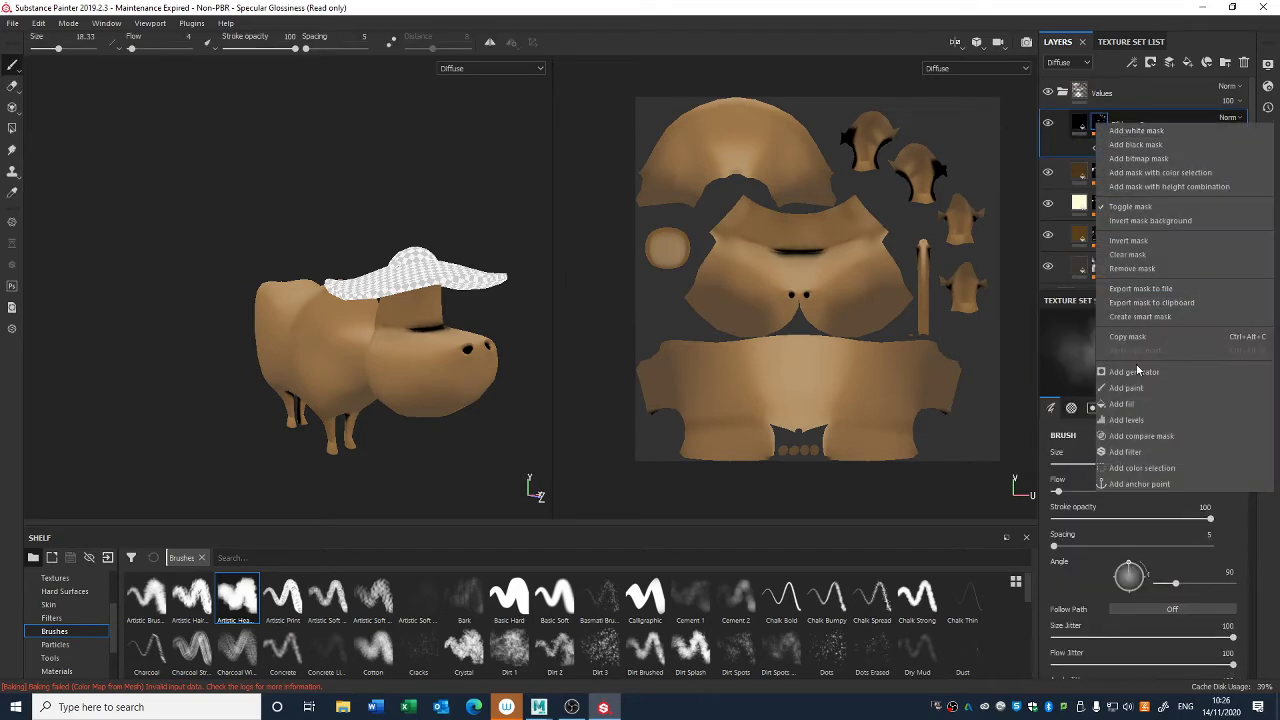
{"action": "left_click", "coordinate": [1138, 454]}
{"action": "left_click", "coordinate": [1122, 349]}
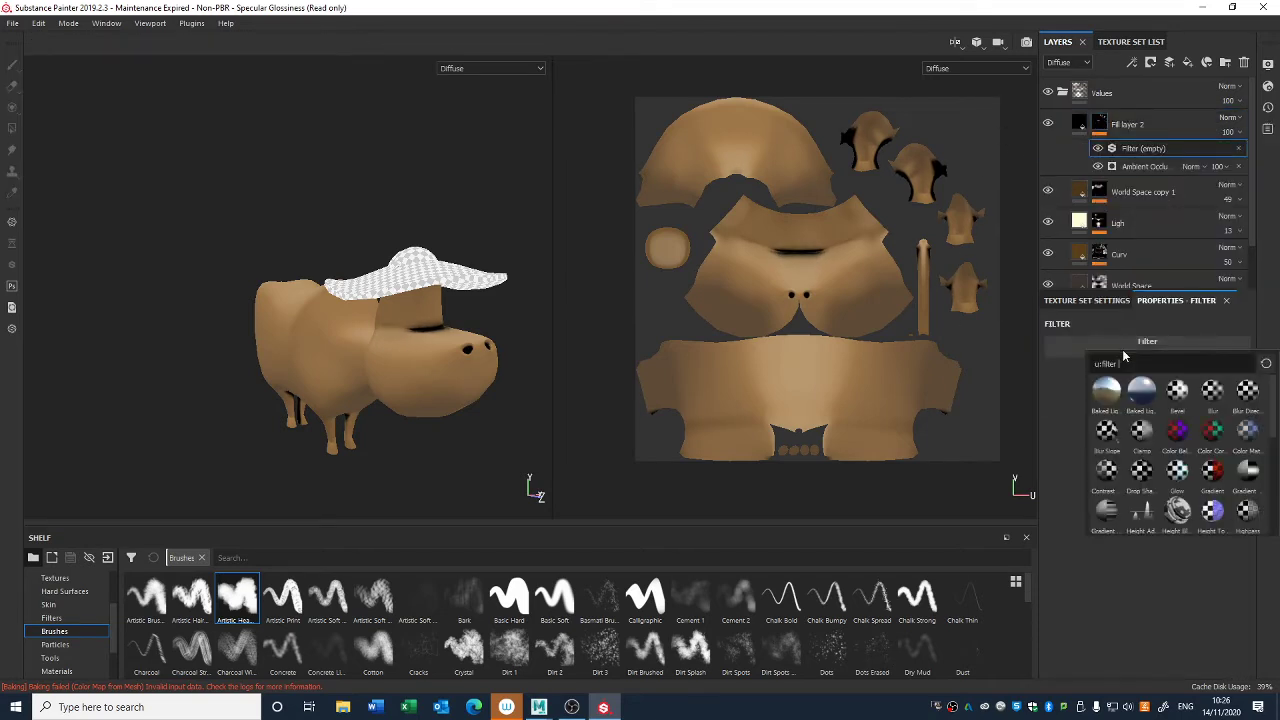
{"action": "left_click", "coordinate": [1115, 466]}
{"action": "left_click_drag", "start_coordinate": [1140, 417], "coordinate": [1105, 442]}
{"action": "scroll", "coordinate": [403, 225], "scroll_direction": "down", "scroll_amount": 3}
{"action": "left_click_drag", "start_coordinate": [420, 229], "coordinate": [431, 257], "text": "alt"}
{"action": "mouse_move", "coordinate": [1105, 440]}
{"action": "left_mouse_down"}
{"action": "mouse_move", "coordinate": [1159, 443]}
{"action": "mouse_move", "coordinate": [1104, 442]}
{"action": "left_mouse_up"}
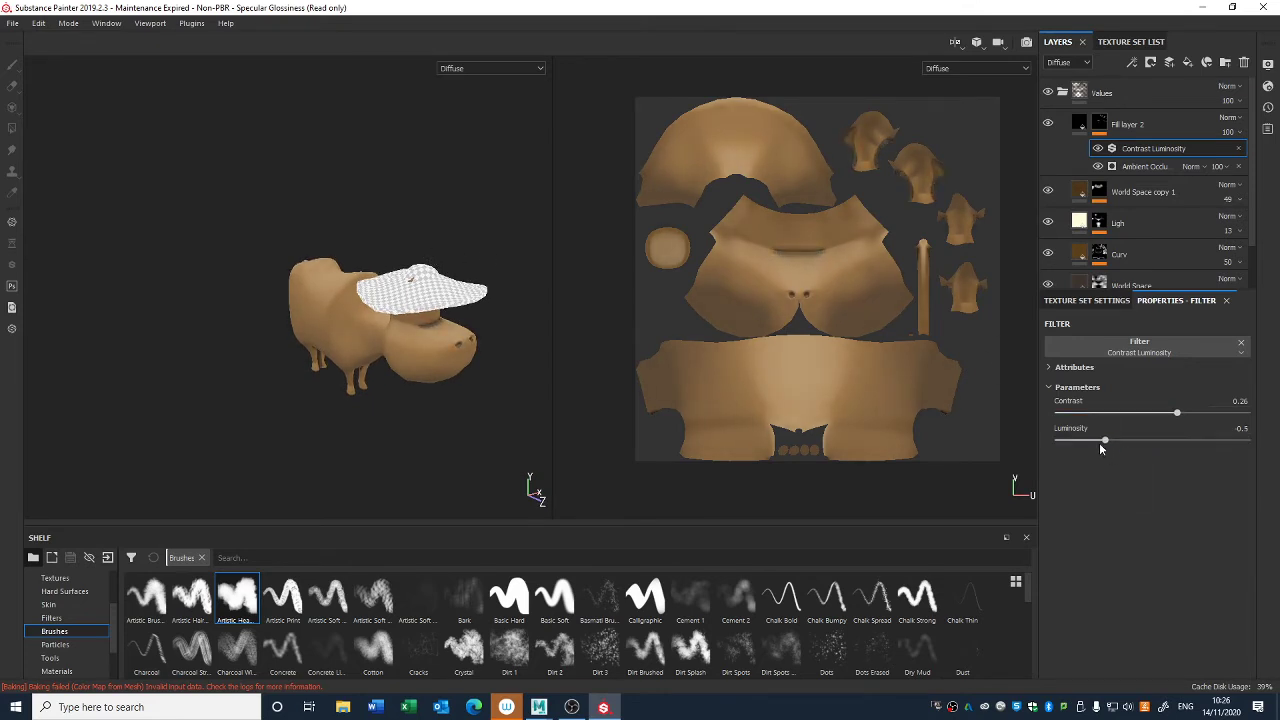
- Delete Fill layer 2 from the Values folder
{"action": "left_click", "coordinate": [1129, 126]}
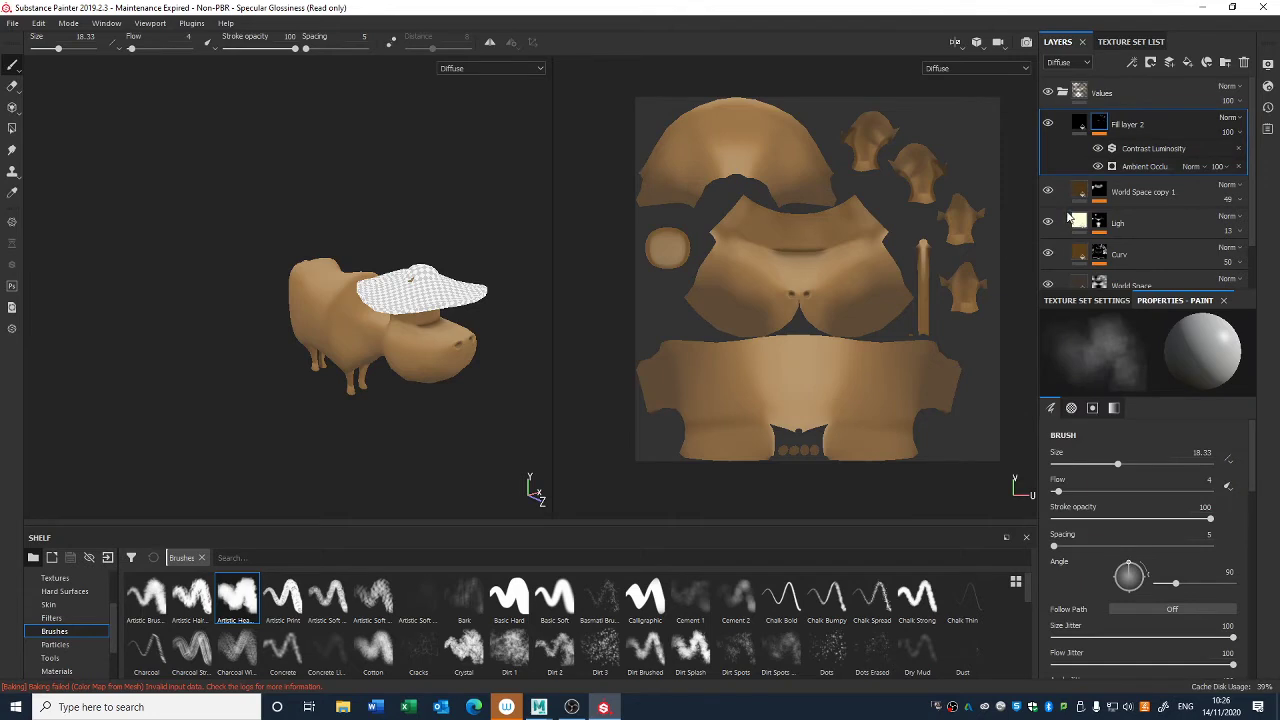
{"action": "key", "text": "Delete"}
{"action": "left_click_drag", "start_coordinate": [506, 312], "coordinate": [488, 334], "text": "alt"}
{"action": "scroll", "coordinate": [491, 331], "scroll_direction": "up", "scroll_amount": 3}
- Select the paint effect in World Space copy 1's mask and set the brush size to 6.78 near the nostrils
{"action": "left_click", "coordinate": [1099, 126]}
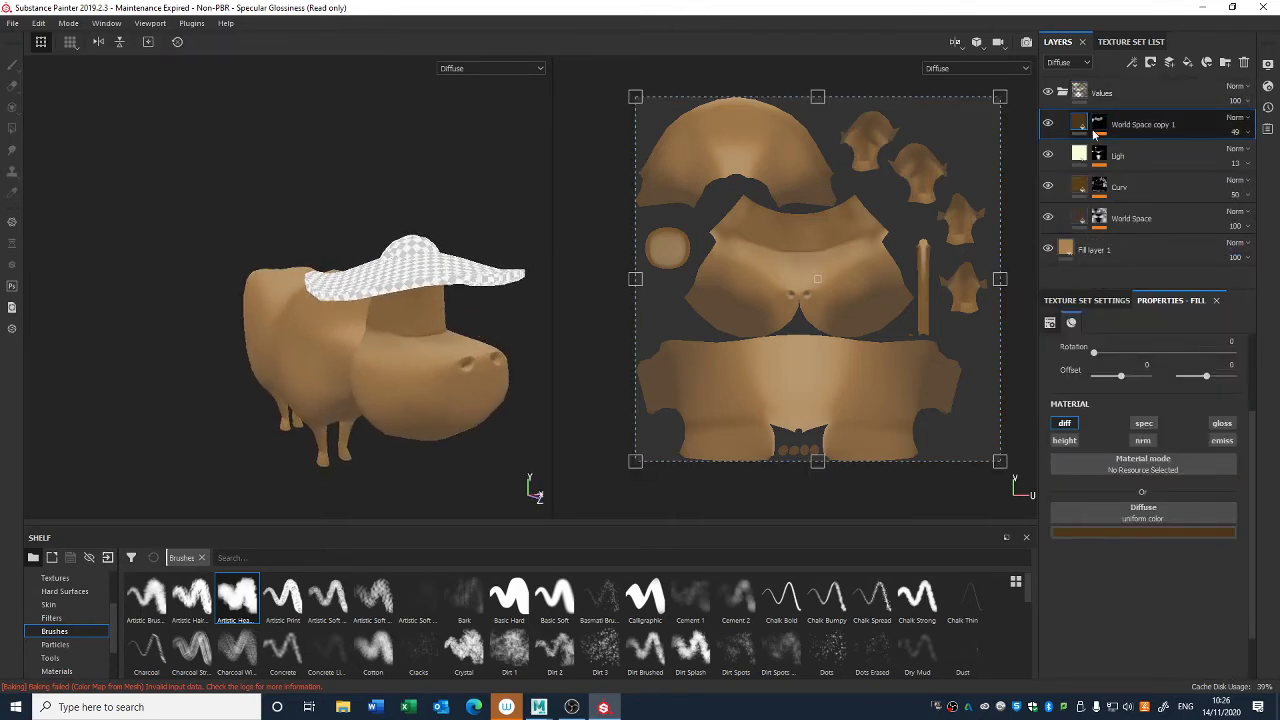
{"action": "left_click", "coordinate": [1128, 166]}
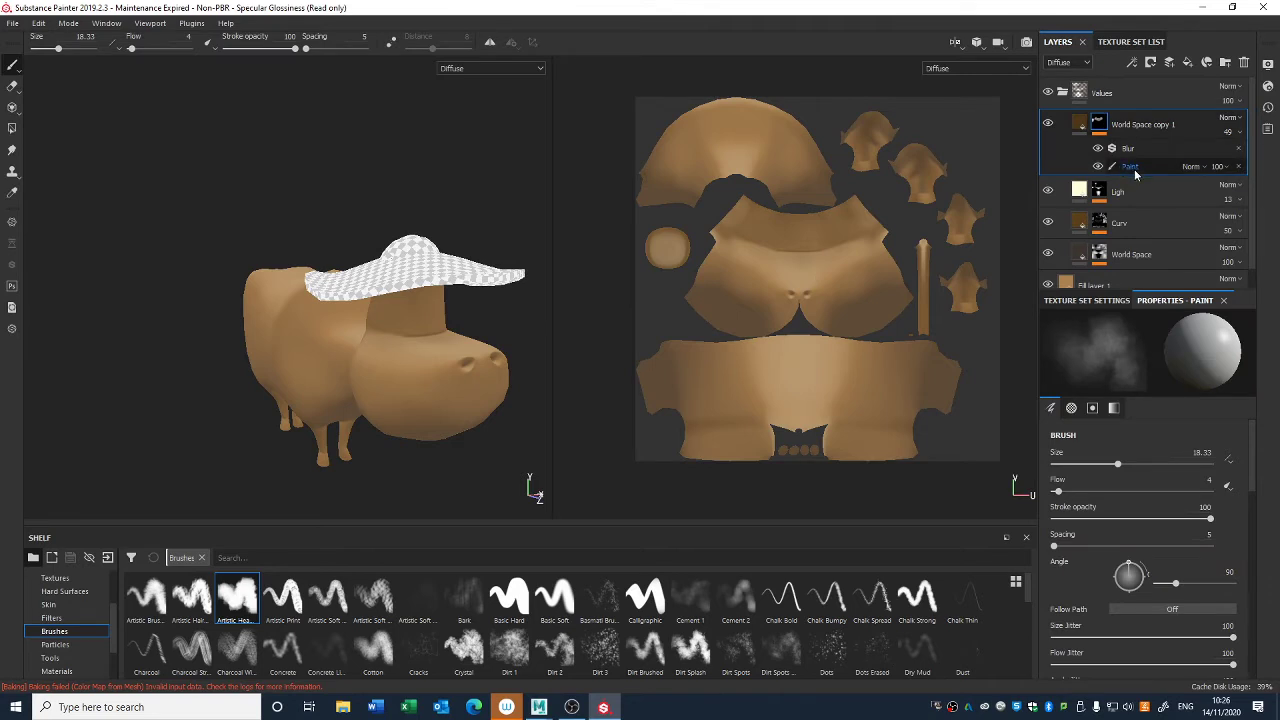
{"action": "left_click", "coordinate": [1124, 168]}
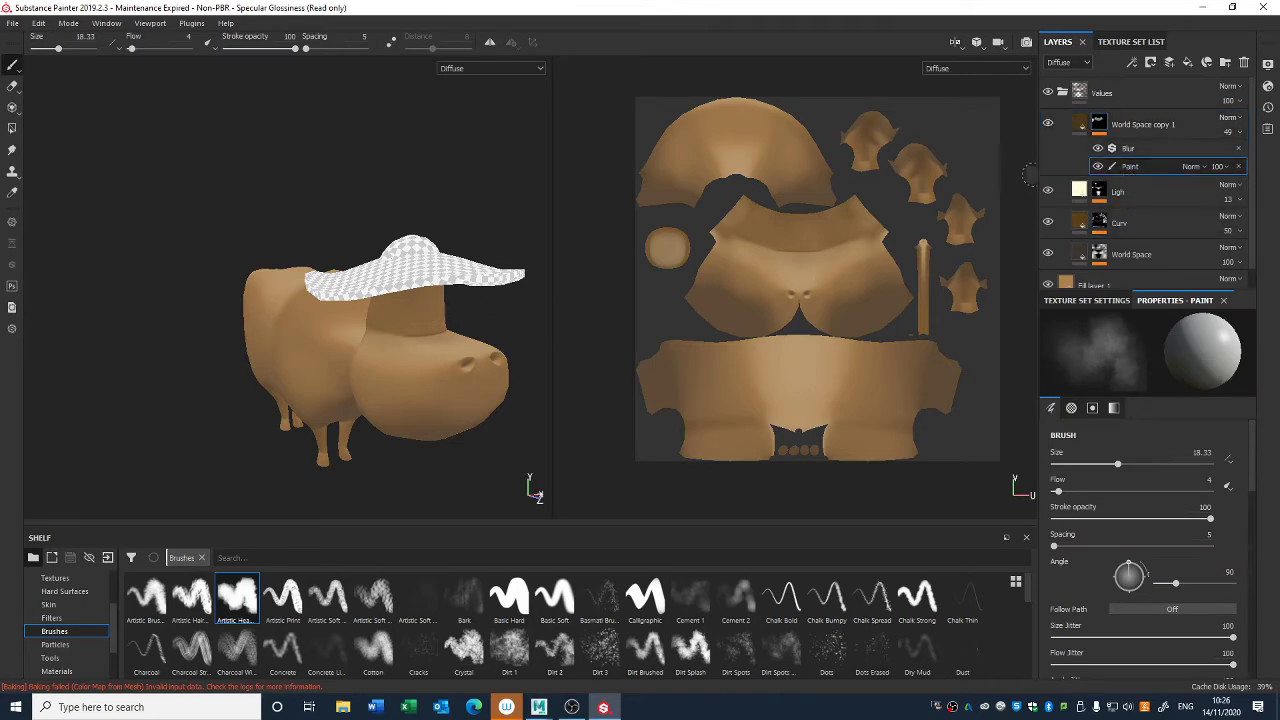
{"action": "left_click_drag", "start_coordinate": [517, 398], "coordinate": [404, 266], "text": "alt"}
{"action": "right_click_drag", "start_coordinate": [404, 266], "coordinate": [430, 389], "text": "alt"}
{"action": "left_click_drag", "start_coordinate": [342, 189], "coordinate": [361, 252], "text": "alt"}
{"action": "right_click", "coordinate": [346, 162]}
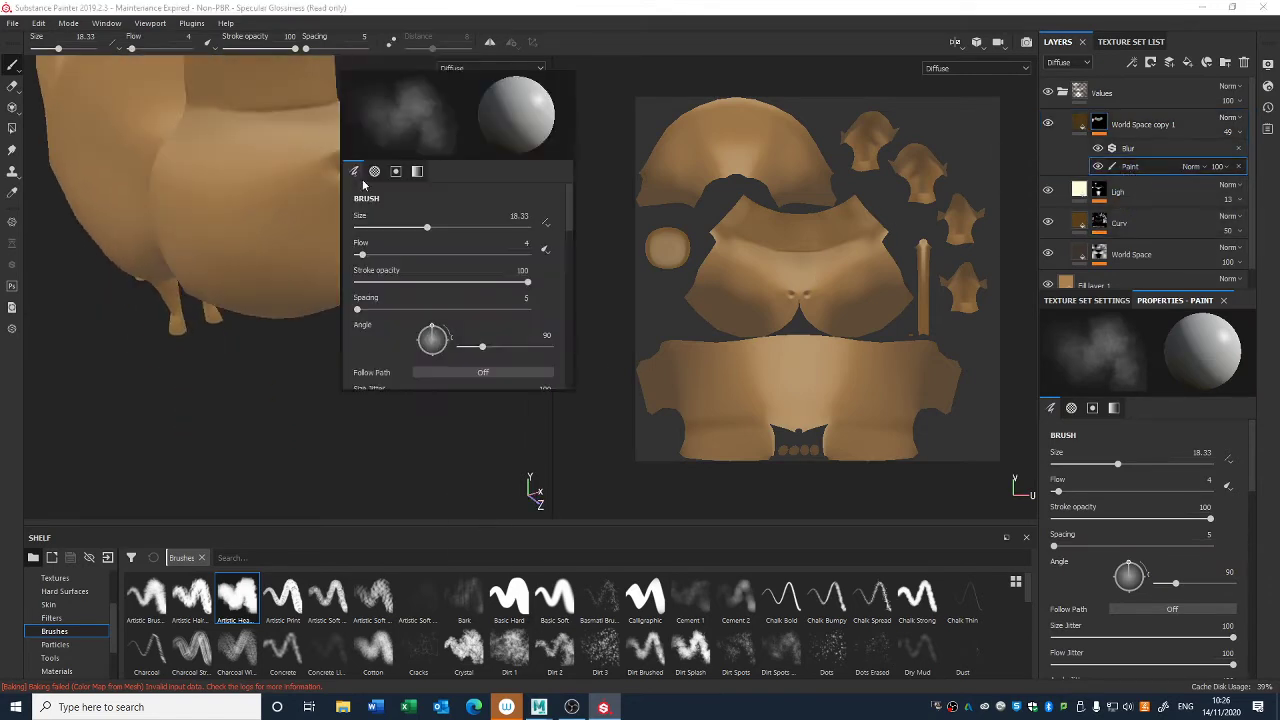
{"action": "left_click_drag", "start_coordinate": [427, 227], "coordinate": [400, 227]}
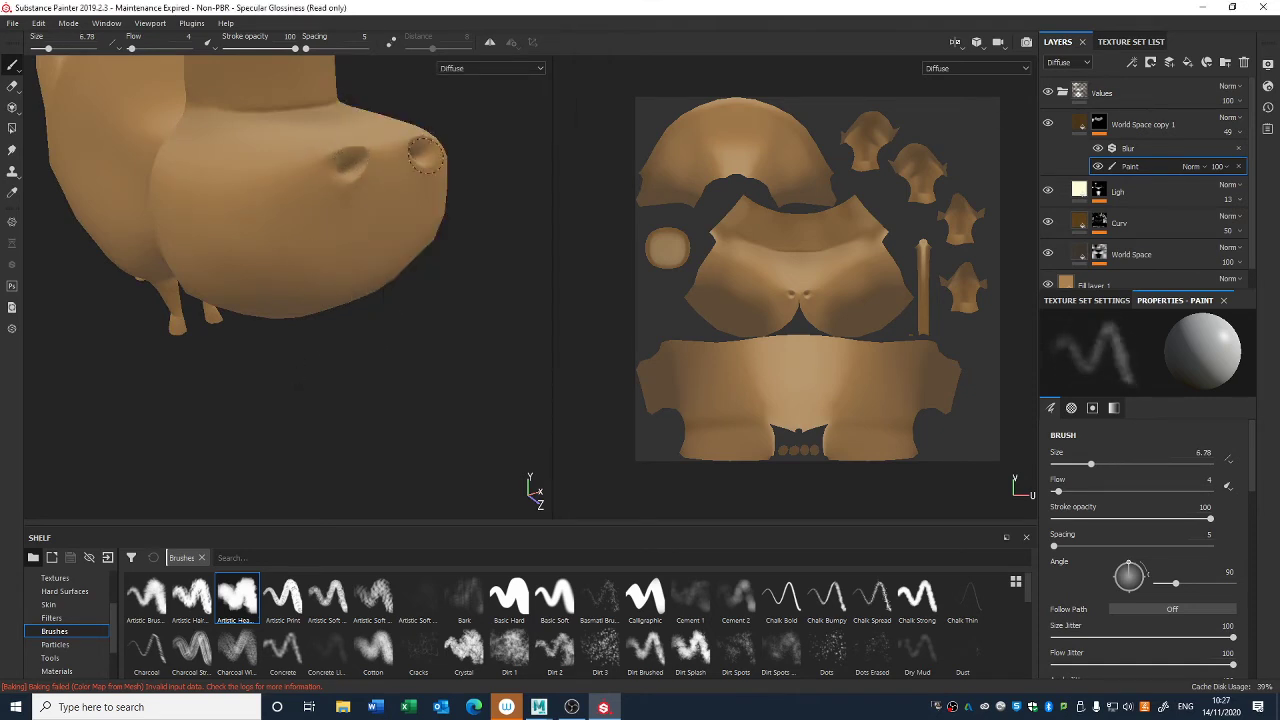
{"action": "right_click_drag", "start_coordinate": [421, 321], "coordinate": [238, 35], "text": "alt"}
{"action": "middle_click_drag", "start_coordinate": [324, 304], "coordinate": [418, 409], "text": "alt"}
{"action": "right_click_drag", "start_coordinate": [418, 409], "coordinate": [406, 228], "text": "alt"}
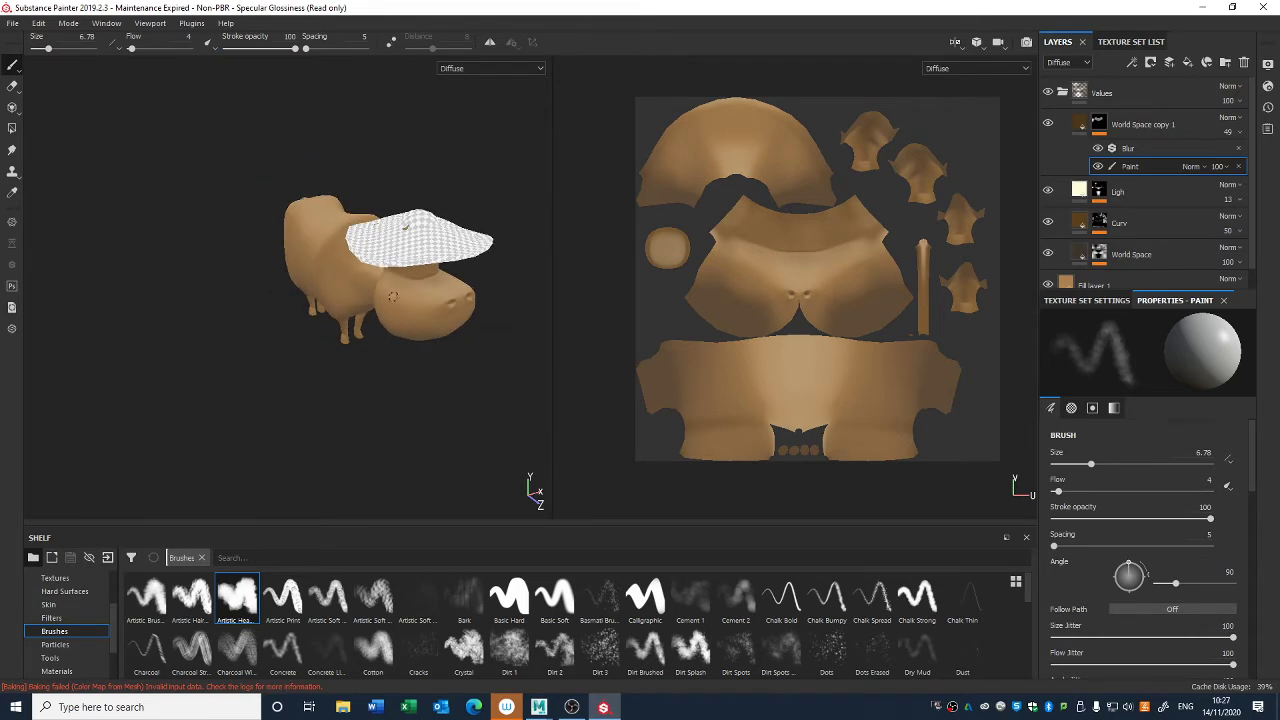
{"action": "left_click_drag", "start_coordinate": [406, 228], "coordinate": [414, 279], "text": "alt"}
- Collapse the Values folder and add a folder named Colours directly above Fill layer 1
{"action": "left_click", "coordinate": [1085, 131]}
{"action": "left_click_drag", "start_coordinate": [425, 392], "coordinate": [469, 448], "text": "alt"}
{"action": "left_click_drag", "start_coordinate": [296, 411], "coordinate": [407, 472], "text": "alt"}
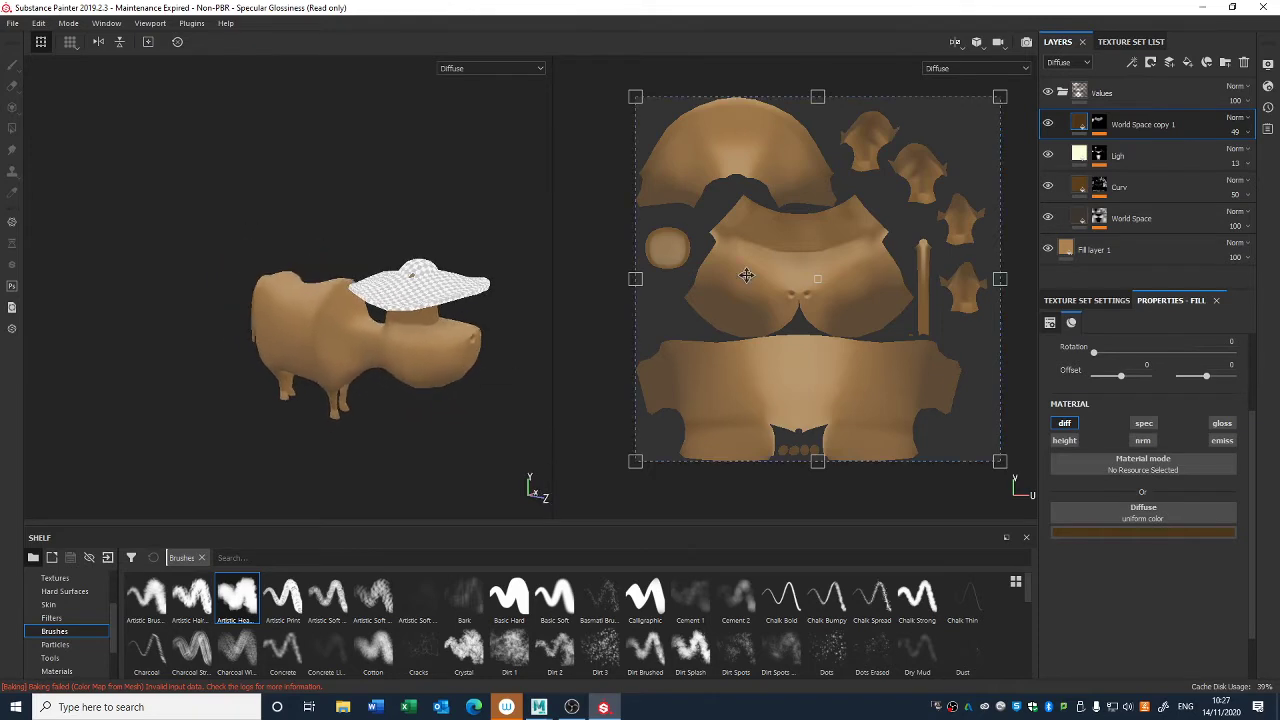
{"action": "left_click", "coordinate": [1062, 92]}
{"action": "left_click", "coordinate": [1092, 133]}
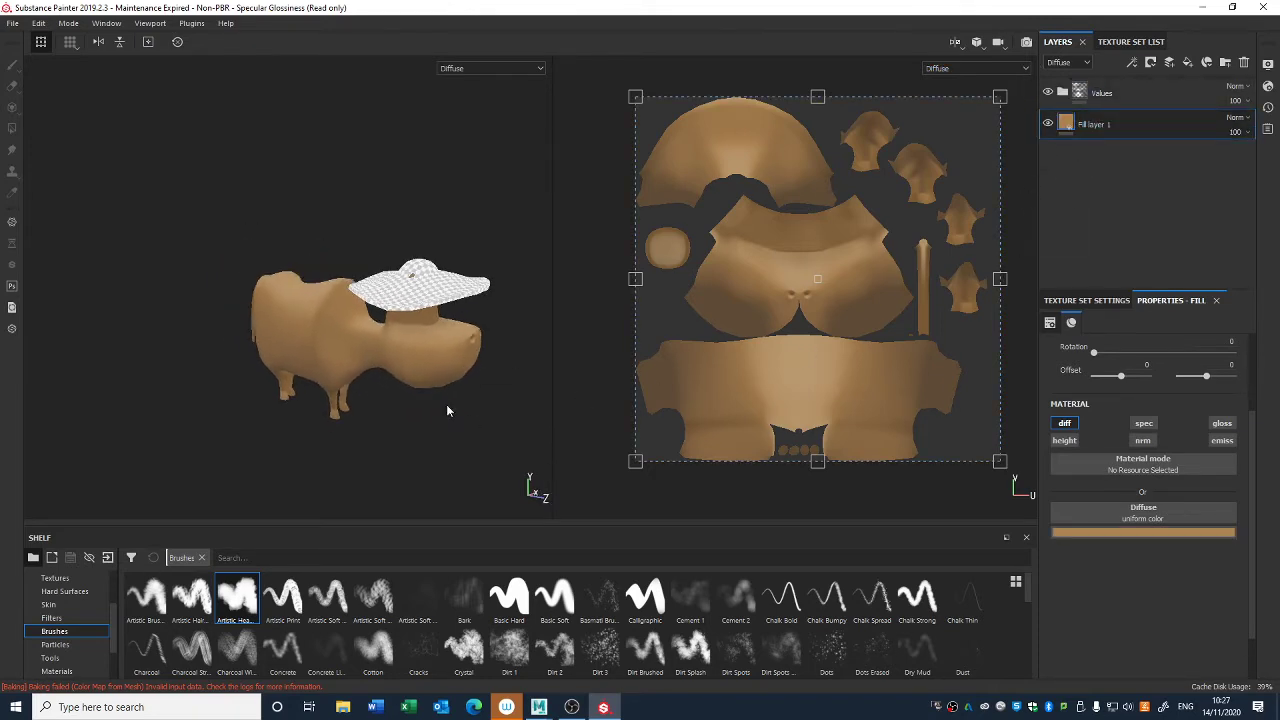
{"action": "right_click_drag", "start_coordinate": [449, 411], "coordinate": [463, 423], "text": "alt"}
{"action": "middle_click_drag", "start_coordinate": [463, 423], "coordinate": [486, 374], "text": "alt"}
{"action": "left_click_drag", "start_coordinate": [486, 374], "coordinate": [476, 338], "text": "alt"}
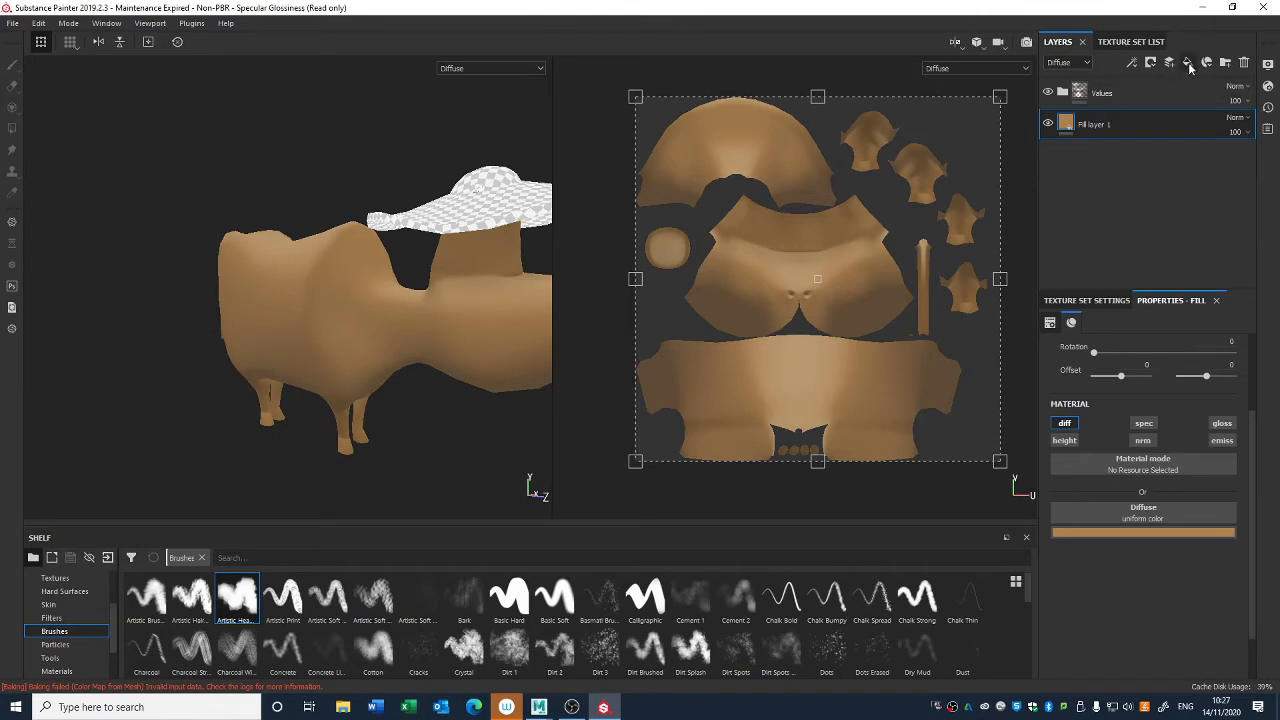
{"action": "left_click", "coordinate": [1225, 62]}
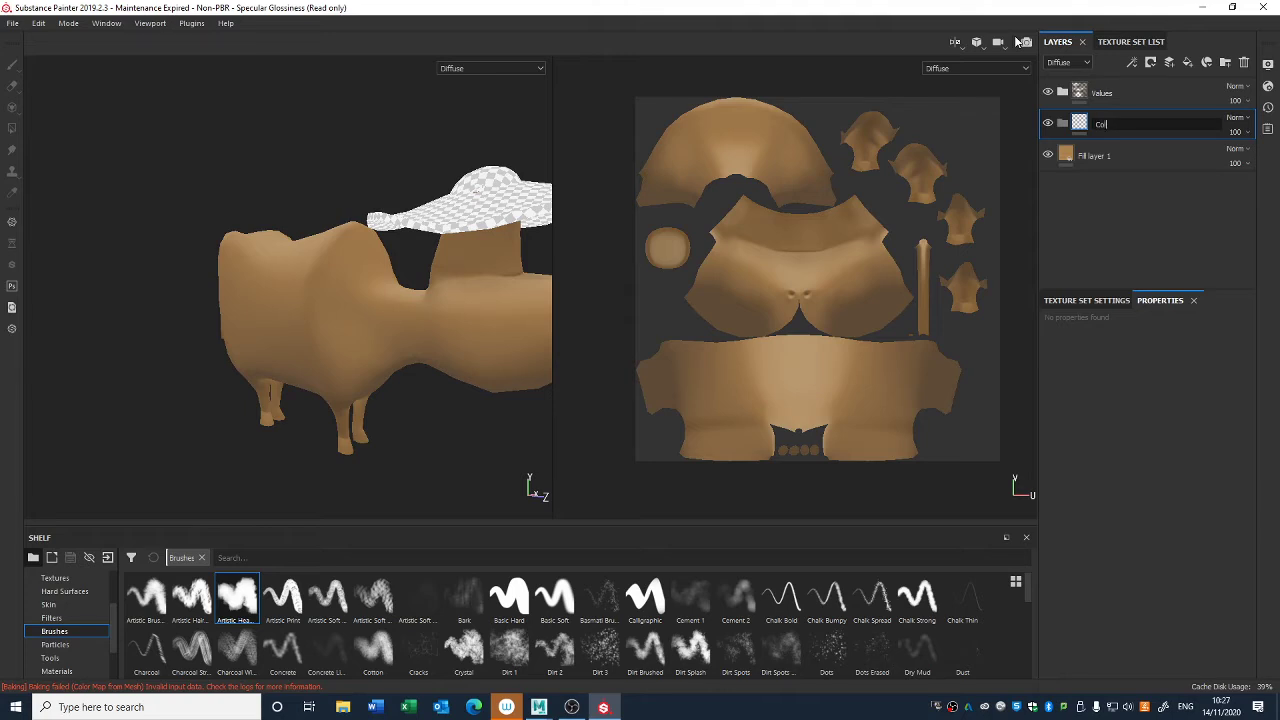
{"action": "type", "text": "Colours"}
{"action": "key", "text": "Return"}
- Rename Fill layer 1 as Base and place it inside the Colours folder
{"action": "double_click", "coordinate": [1088, 157]}
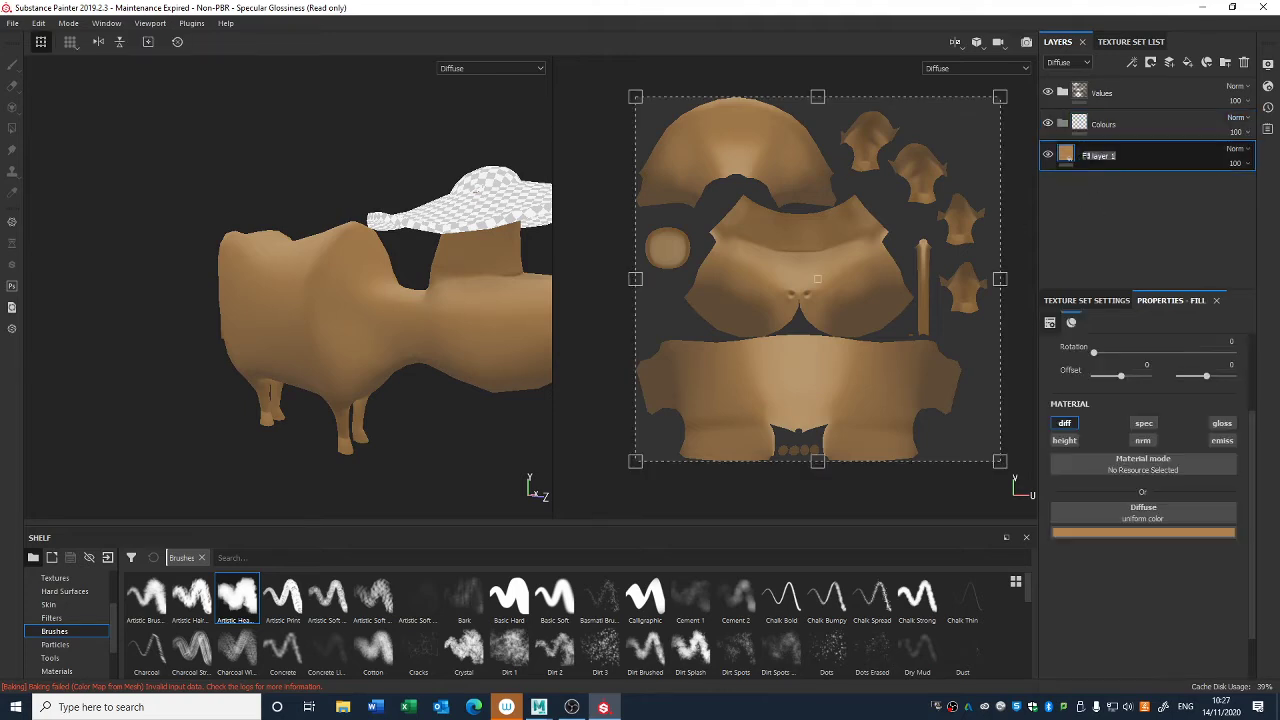
{"action": "type", "text": "Base"}
{"action": "key", "text": "Return"}
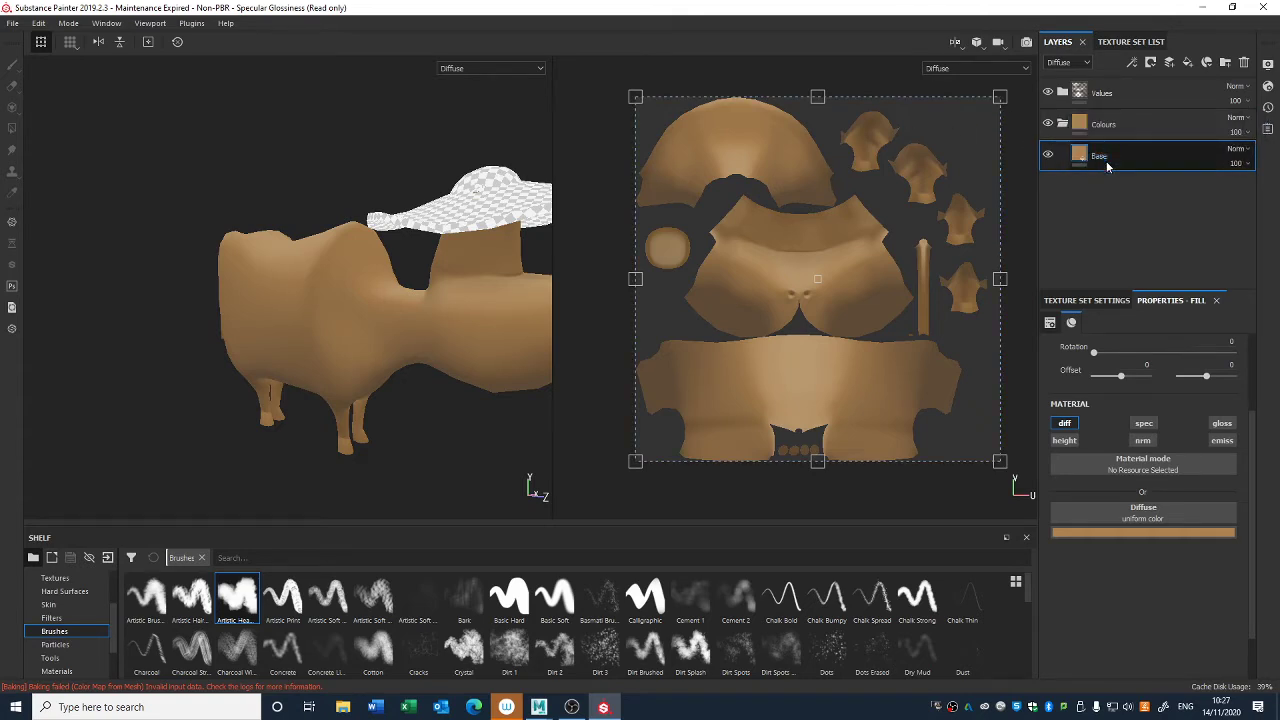
- Duplicate the Base layer and set the copy's diffuse color to a dark brown of about 0.062, 0.042, 0.028 RGB
{"action": "key", "text": "ctrl+d"}
{"action": "left_click", "coordinate": [1135, 535]}
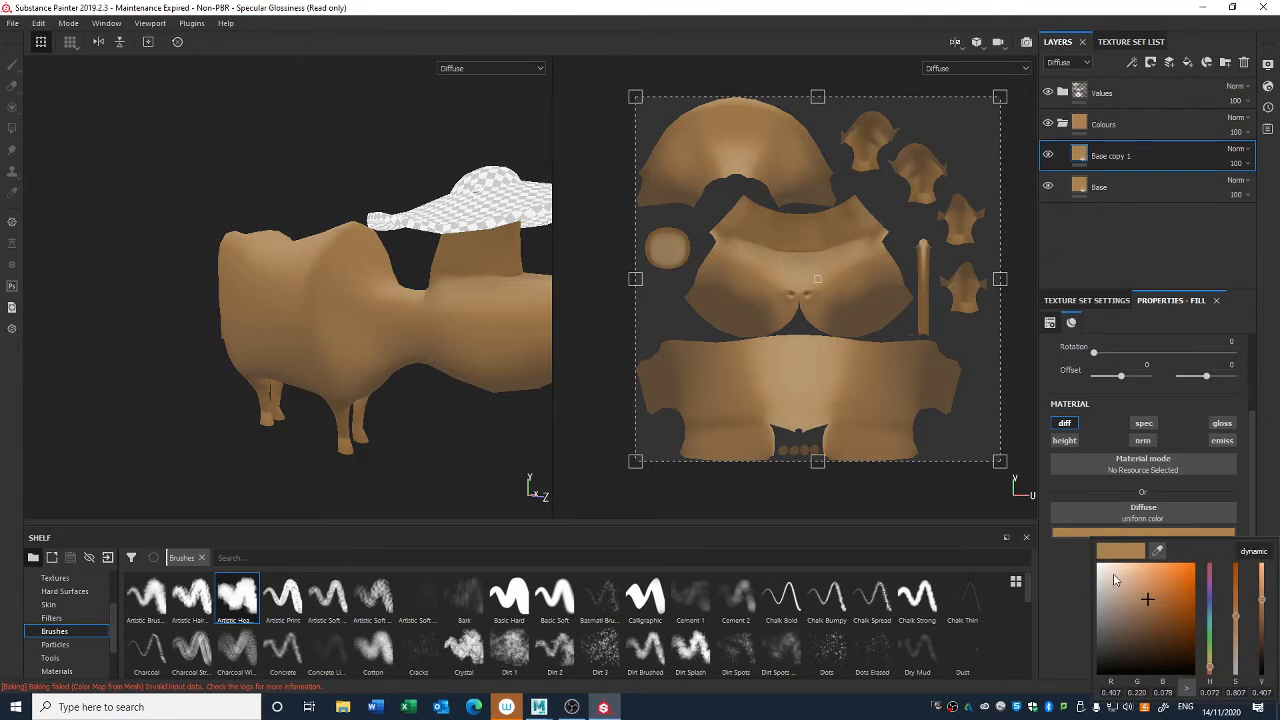
{"action": "left_click_drag", "start_coordinate": [1149, 600], "coordinate": [1128, 648]}
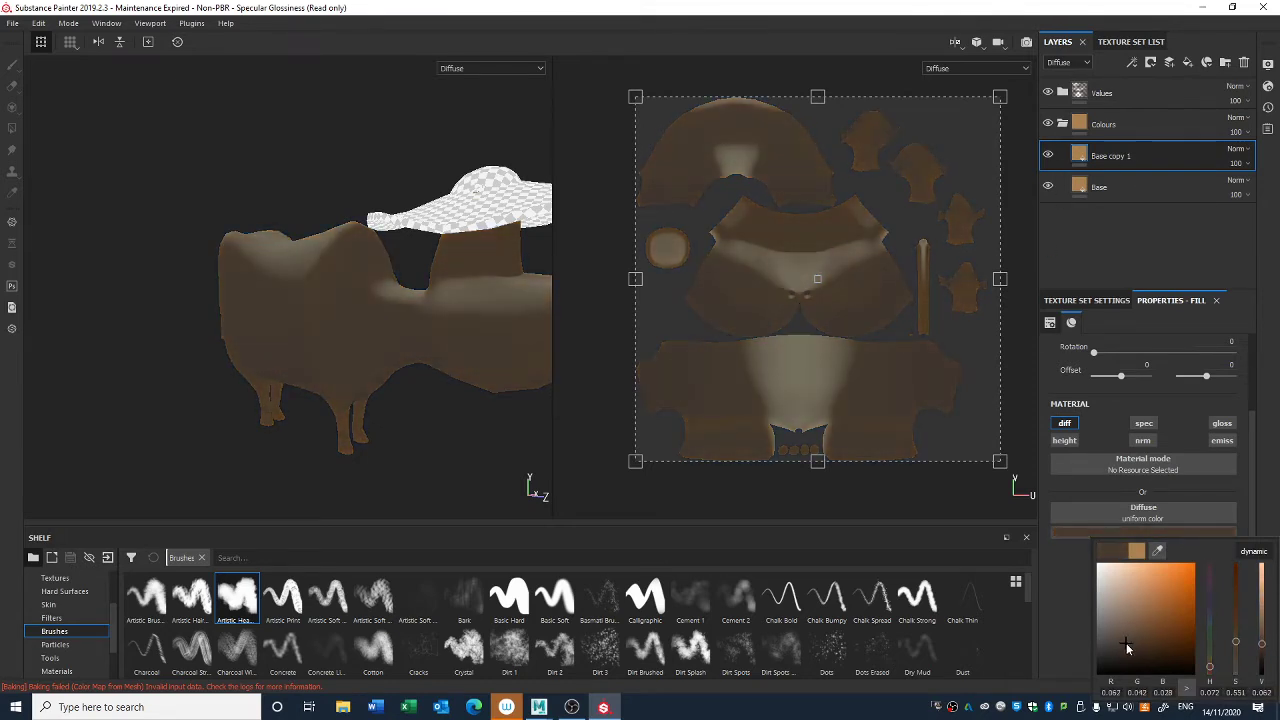
- Add a black mask with a paint effect to Base copy 1
{"action": "right_click", "coordinate": [1092, 154]}
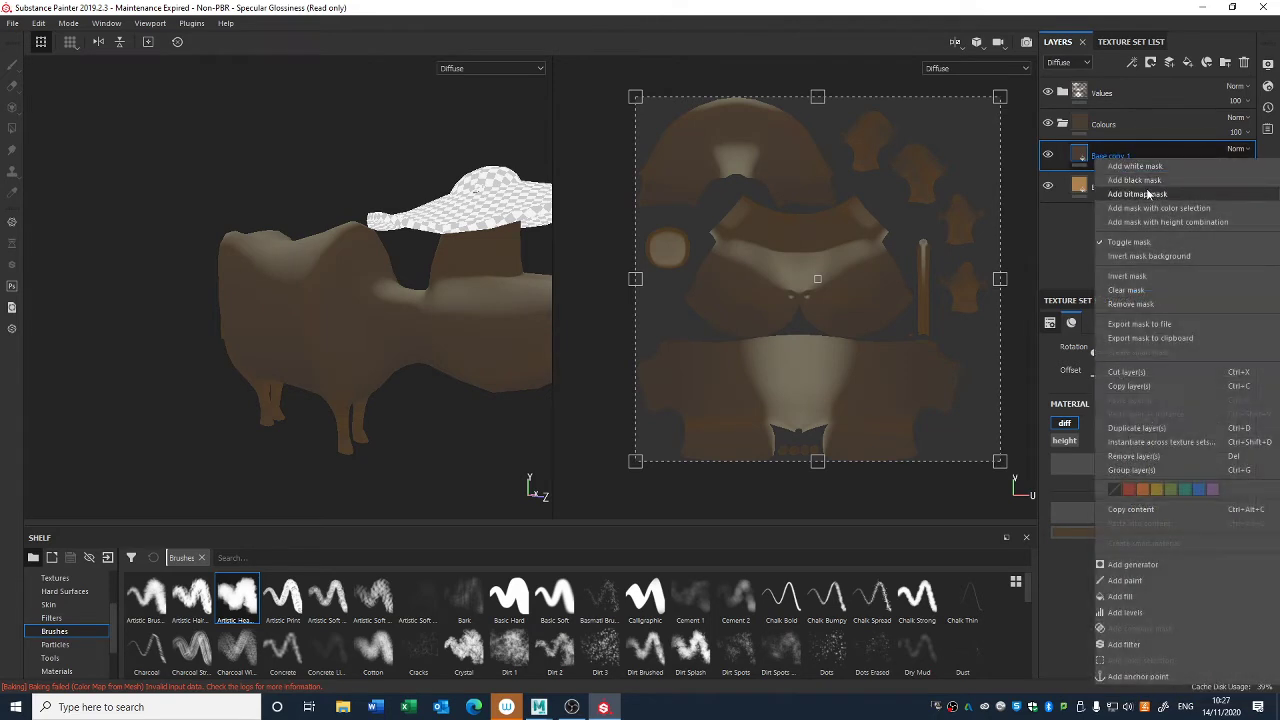
{"action": "left_click", "coordinate": [1102, 166]}
{"action": "right_click", "coordinate": [1098, 156]}
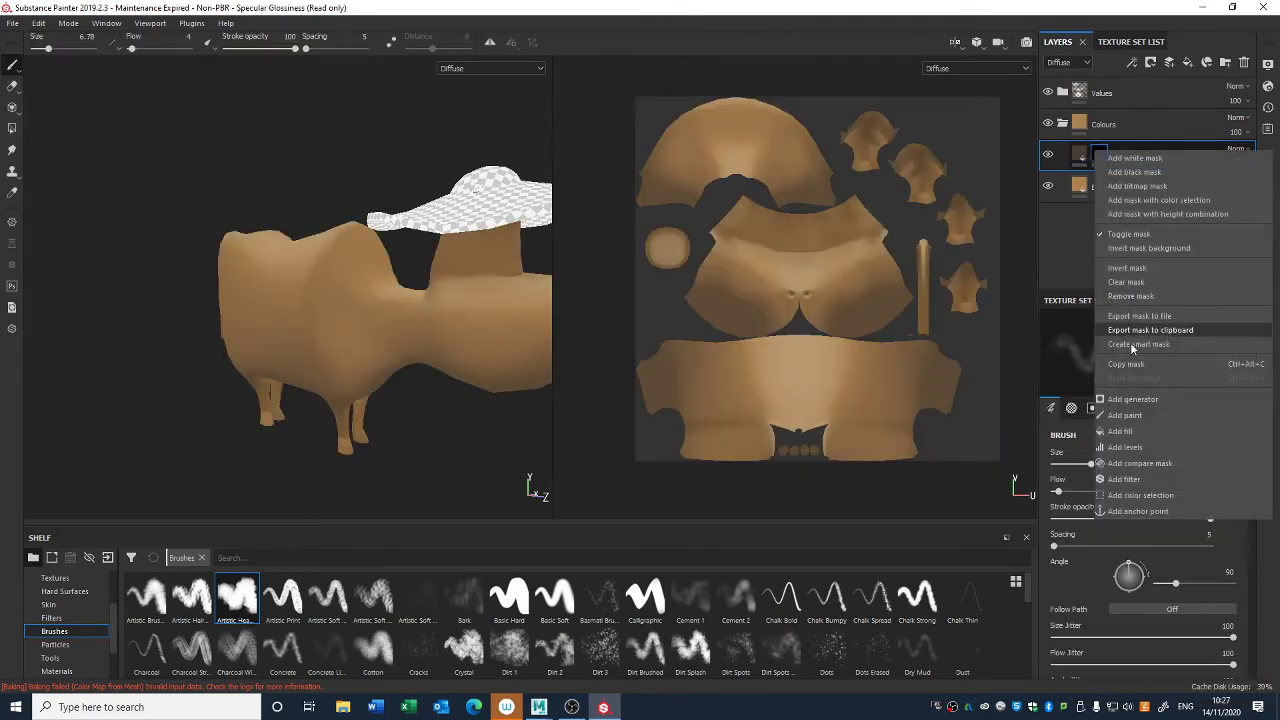
{"action": "left_click", "coordinate": [1128, 416]}
- Activate the Polygon Fill tool for Base copy 1's mask with the cow's legs in close-up
{"action": "middle_click_drag", "start_coordinate": [402, 328], "coordinate": [455, 215], "text": "alt"}
{"action": "right_click_drag", "start_coordinate": [455, 215], "coordinate": [417, 337], "text": "alt"}
{"action": "middle_click_drag", "start_coordinate": [417, 337], "coordinate": [400, 229], "text": "alt"}
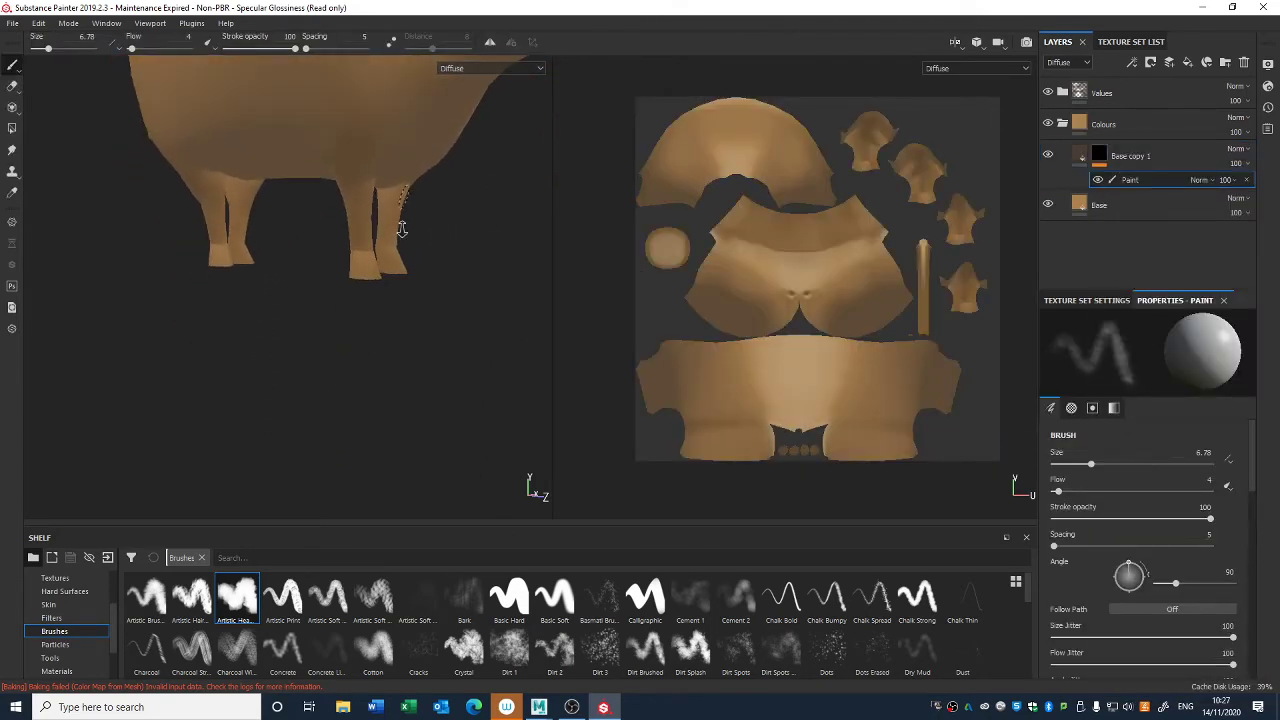
{"action": "right_click_drag", "start_coordinate": [400, 229], "coordinate": [352, 337], "text": "alt"}
{"action": "mouse_move", "coordinate": [287, 390]}
{"action": "left_mouse_down"}
{"action": "mouse_move", "coordinate": [258, 395]}
{"action": "mouse_move", "coordinate": [312, 415]}
{"action": "mouse_move", "coordinate": [310, 455]}
{"action": "left_mouse_up"}
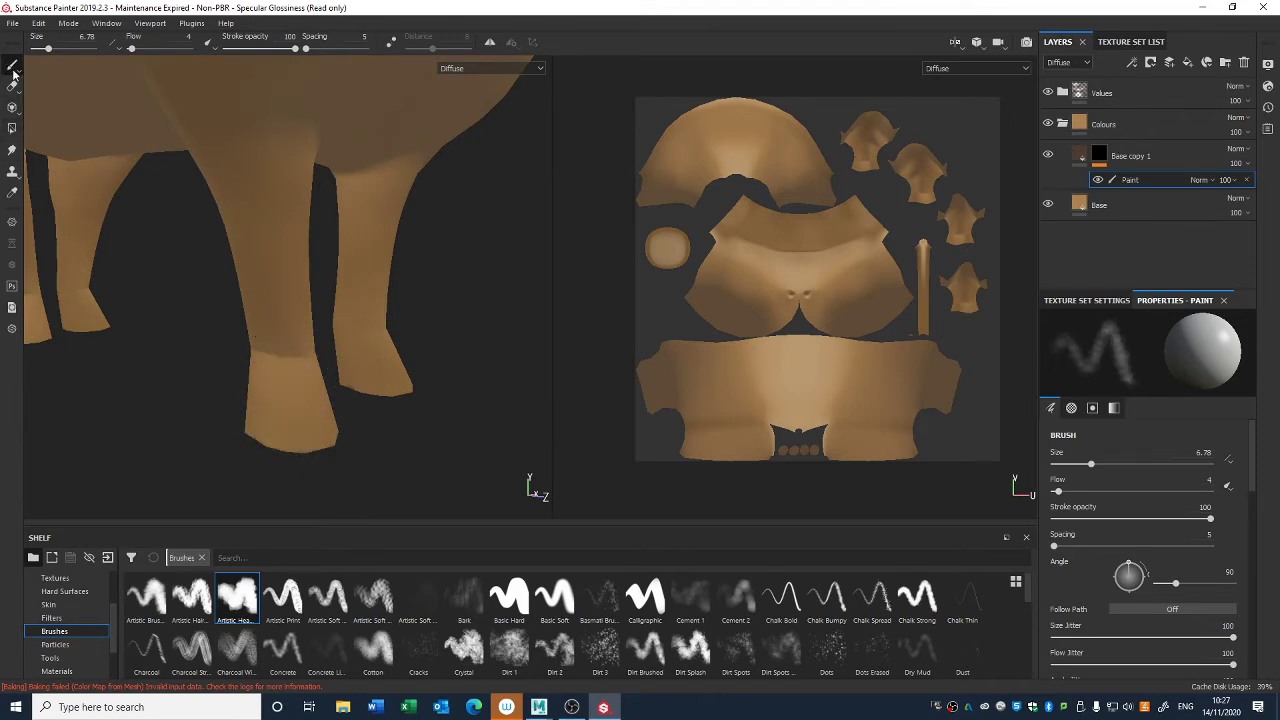
{"action": "left_click", "coordinate": [12, 129]}
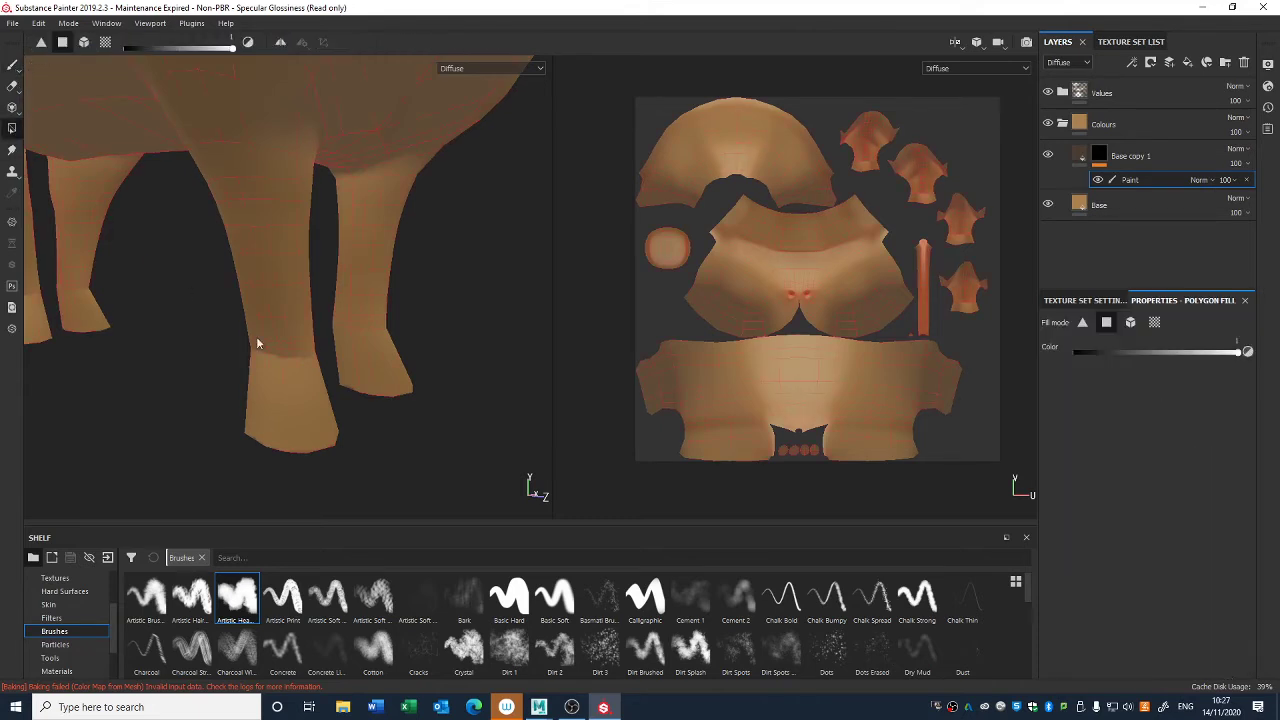
- Fill the faces of the nearest hoof with white in Base copy 1's mask using quad fill mode
{"action": "middle_click_drag", "start_coordinate": [390, 415], "coordinate": [574, 328], "text": "alt"}
{"action": "left_click_drag", "start_coordinate": [526, 400], "coordinate": [603, 308], "text": "alt"}
{"action": "left_click", "coordinate": [434, 324]}
{"action": "left_click", "coordinate": [421, 316]}
{"action": "left_click", "coordinate": [402, 311]}
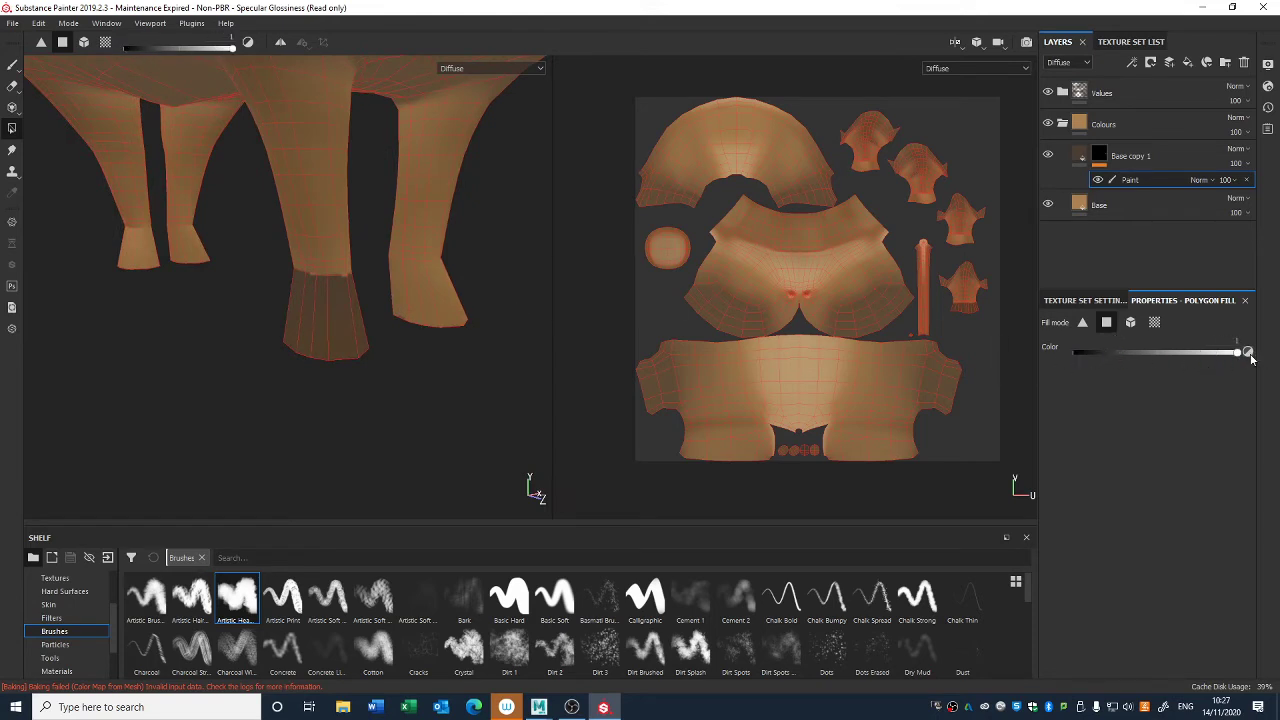
- Clear the hoof's fill with the fill color at 0, and set the fill color back to 1
{"action": "key", "text": "x"}
{"action": "left_click_drag", "start_coordinate": [223, 485], "coordinate": [465, 204]}
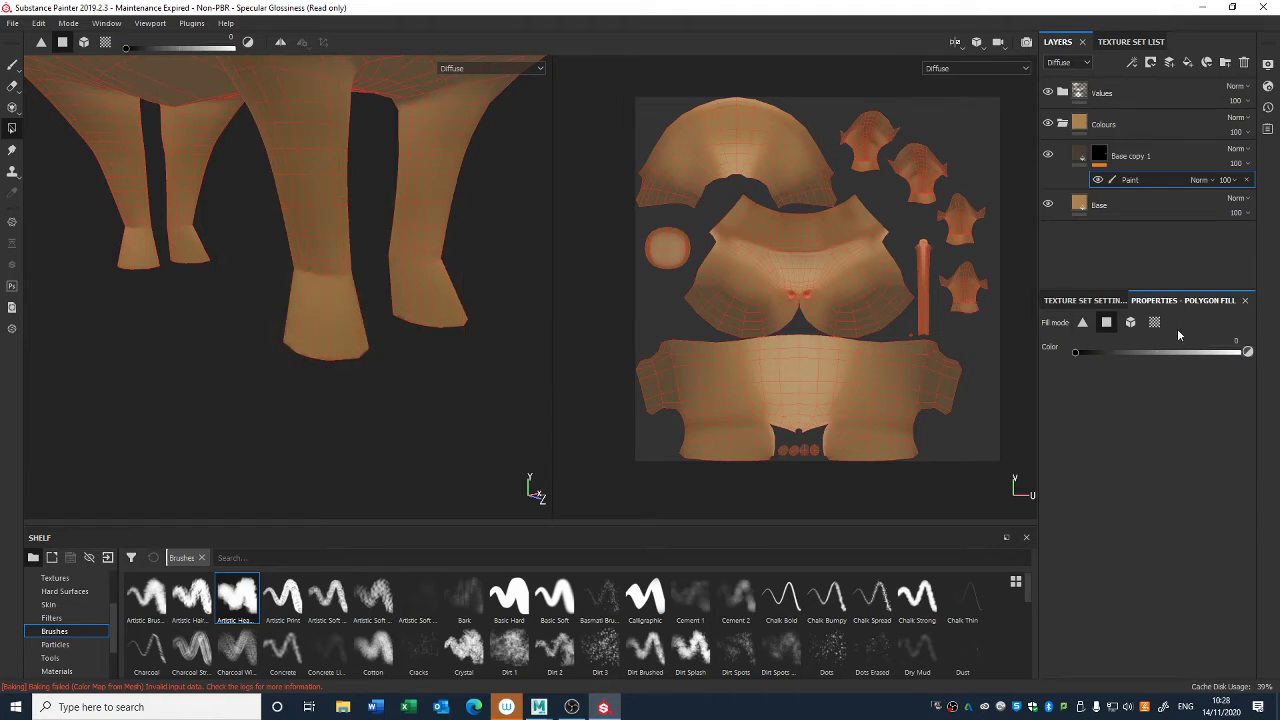
{"action": "left_click_drag", "start_coordinate": [1139, 352], "coordinate": [1249, 343]}
- Try the triangle, mesh and UV chunk fill modes on the hoof and the head's UV island, and return to quad fill mode
{"action": "left_click", "coordinate": [1082, 324]}
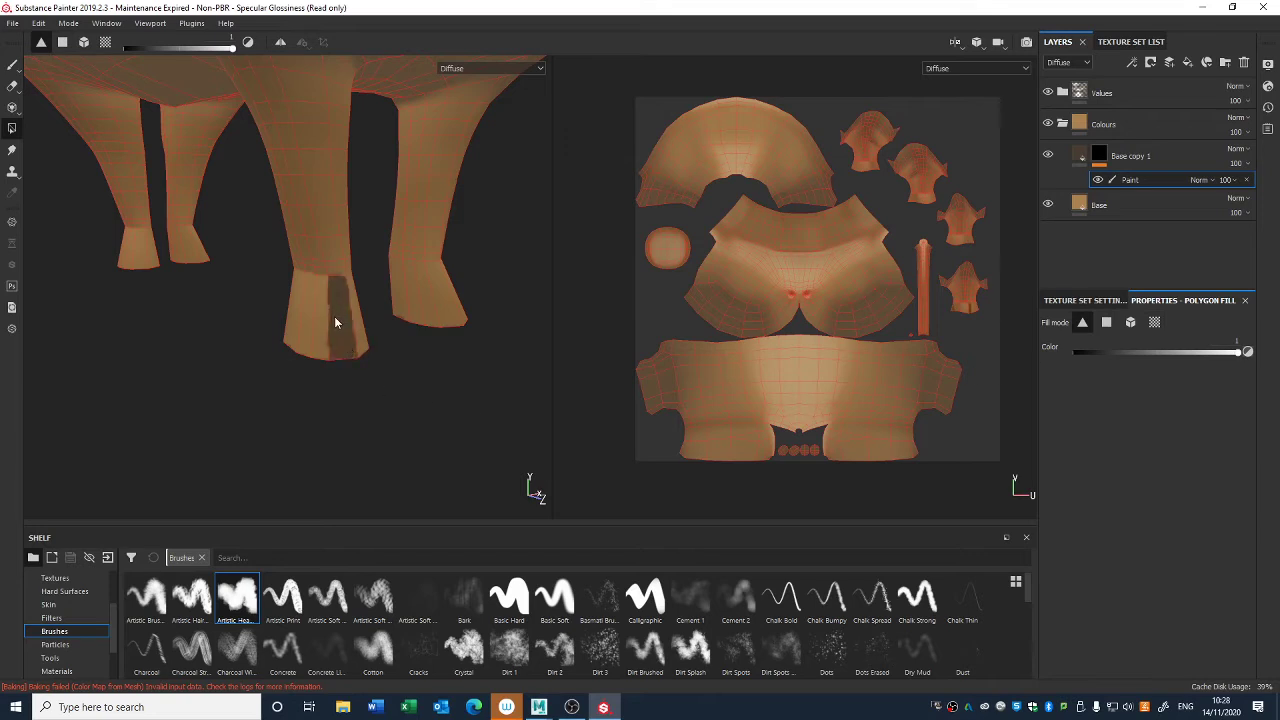
{"action": "left_click", "coordinate": [1130, 327]}
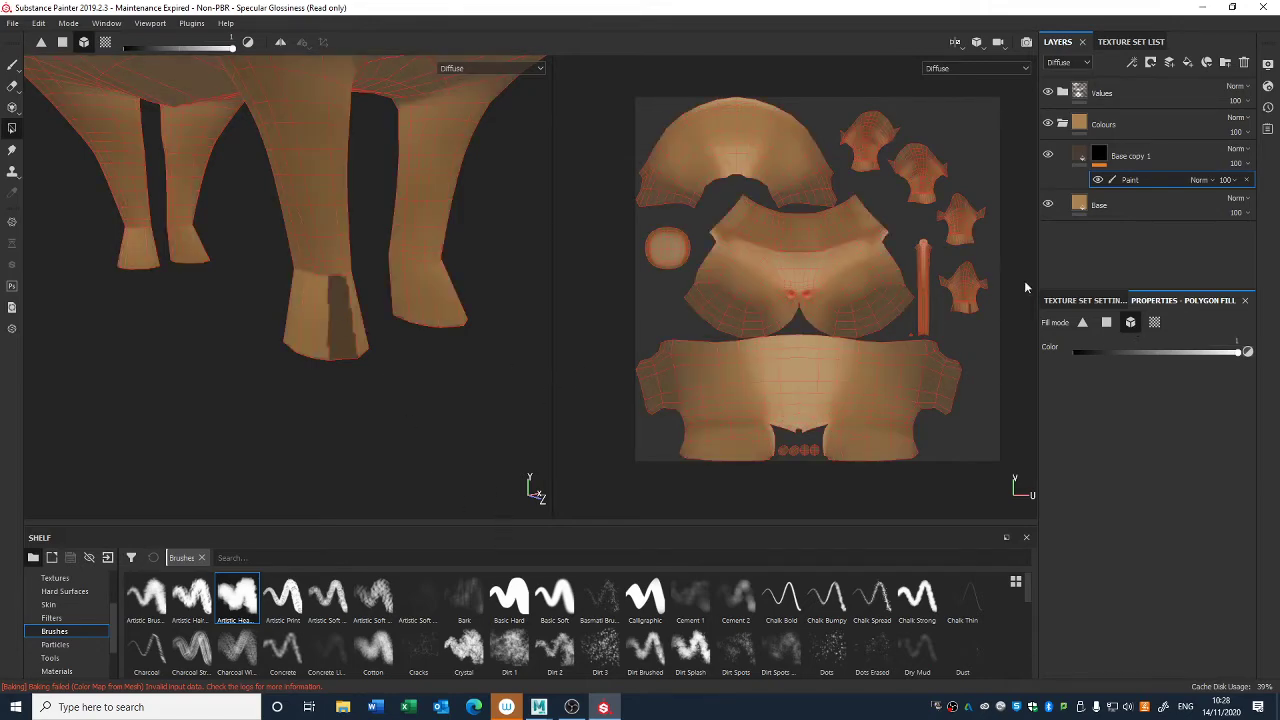
{"action": "left_click", "coordinate": [1154, 322]}
{"action": "left_click", "coordinate": [738, 289]}
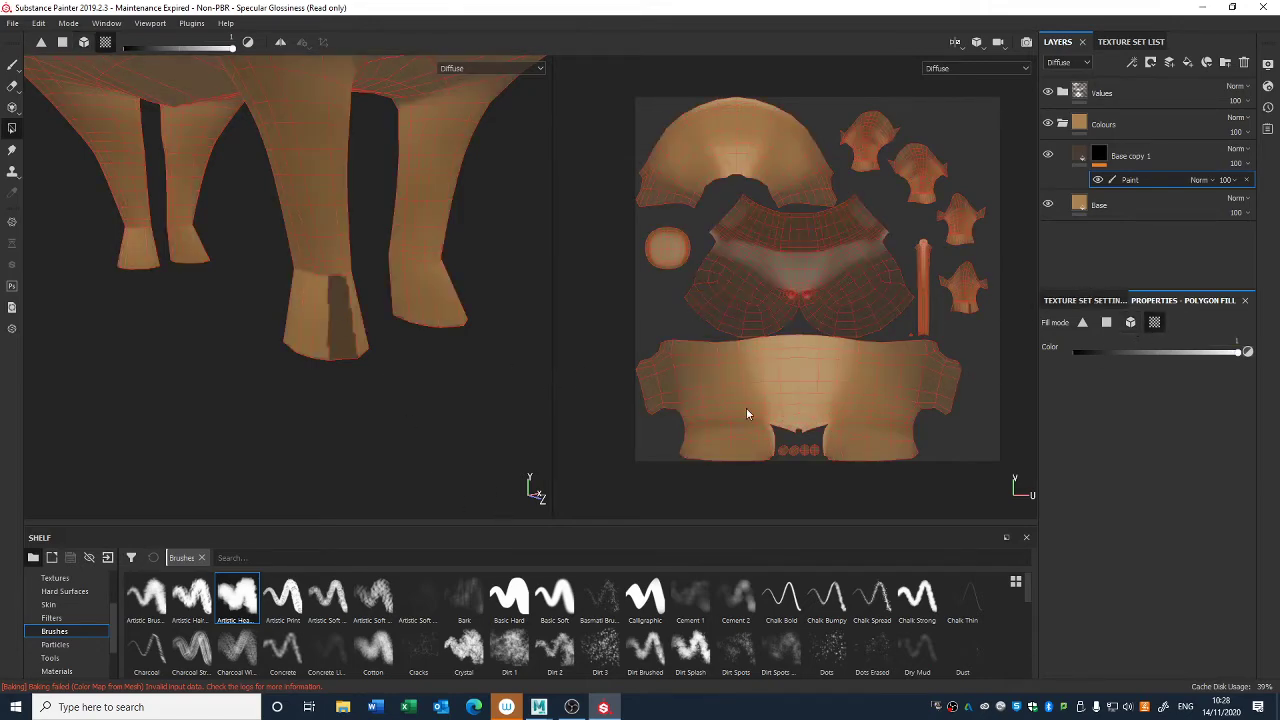
{"action": "left_click", "coordinate": [1106, 322]}
{"action": "left_click_drag", "start_coordinate": [351, 392], "coordinate": [344, 360], "text": "alt"}
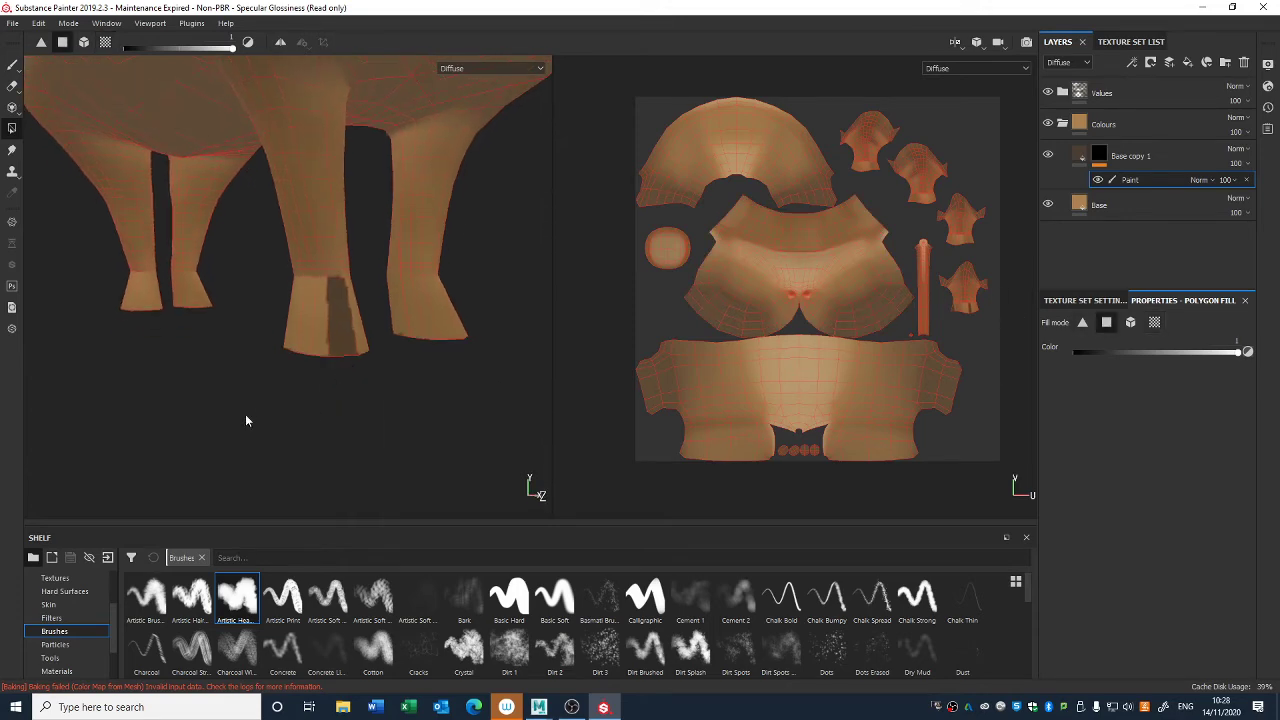
- Fill the faces of all four hooves with white in Base copy 1's mask using quad fill mode
{"action": "left_click_drag", "start_coordinate": [245, 415], "coordinate": [453, 337]}
{"action": "left_click_drag", "start_coordinate": [107, 337], "coordinate": [217, 294]}
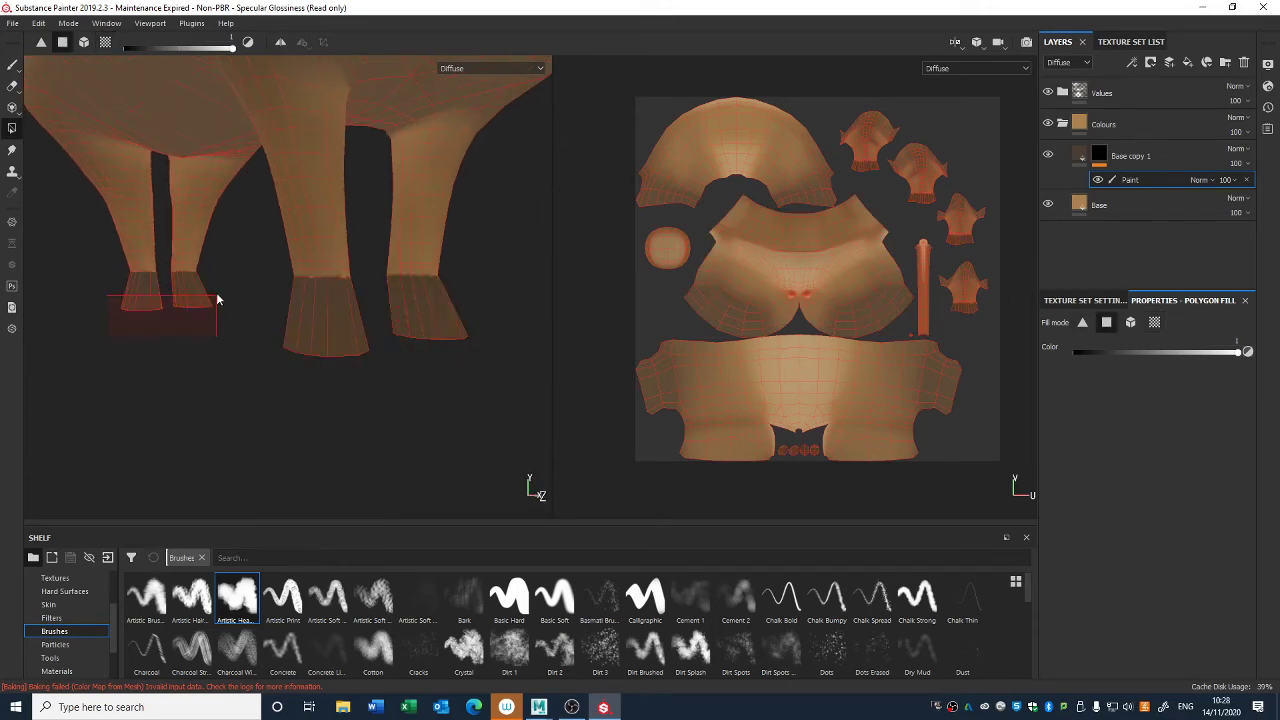
{"action": "left_click_drag", "start_coordinate": [240, 422], "coordinate": [367, 406], "text": "alt"}
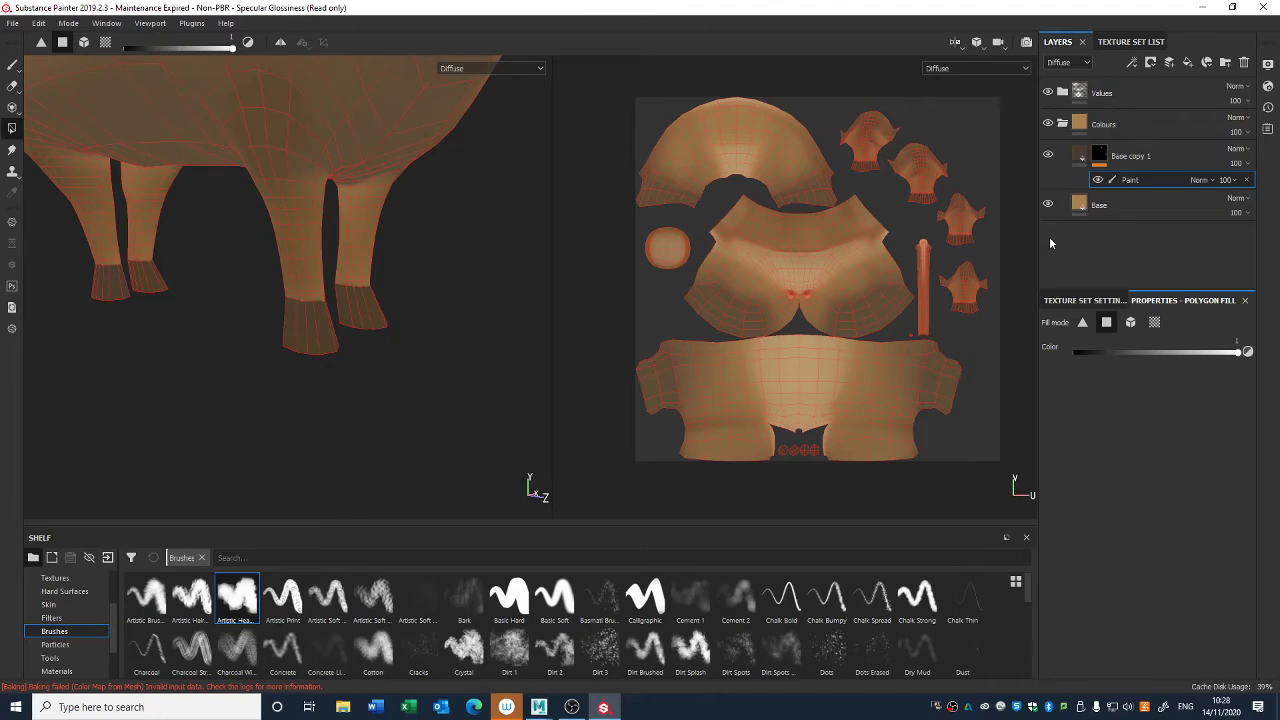
- Add a Blur filter to Base copy 1's mask and set its blur intensity to about 2
{"action": "right_click", "coordinate": [1121, 160]}
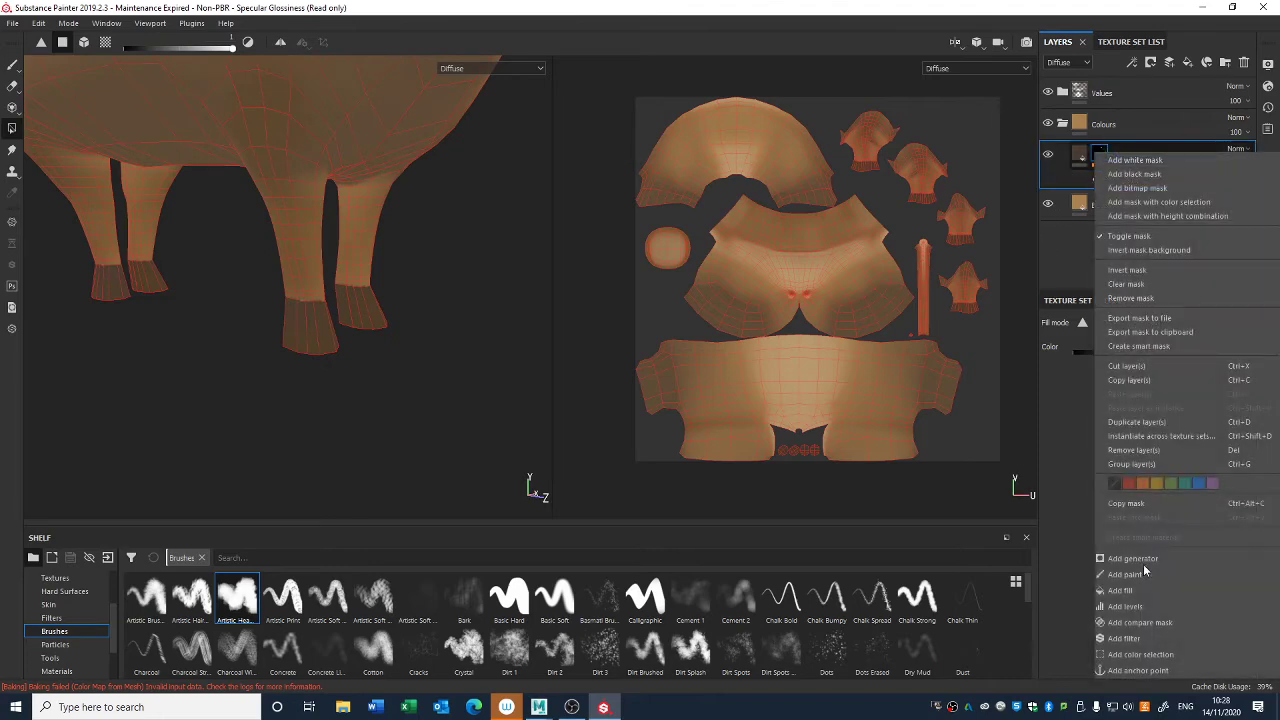
{"action": "left_click", "coordinate": [1137, 645]}
{"action": "left_click", "coordinate": [1150, 346]}
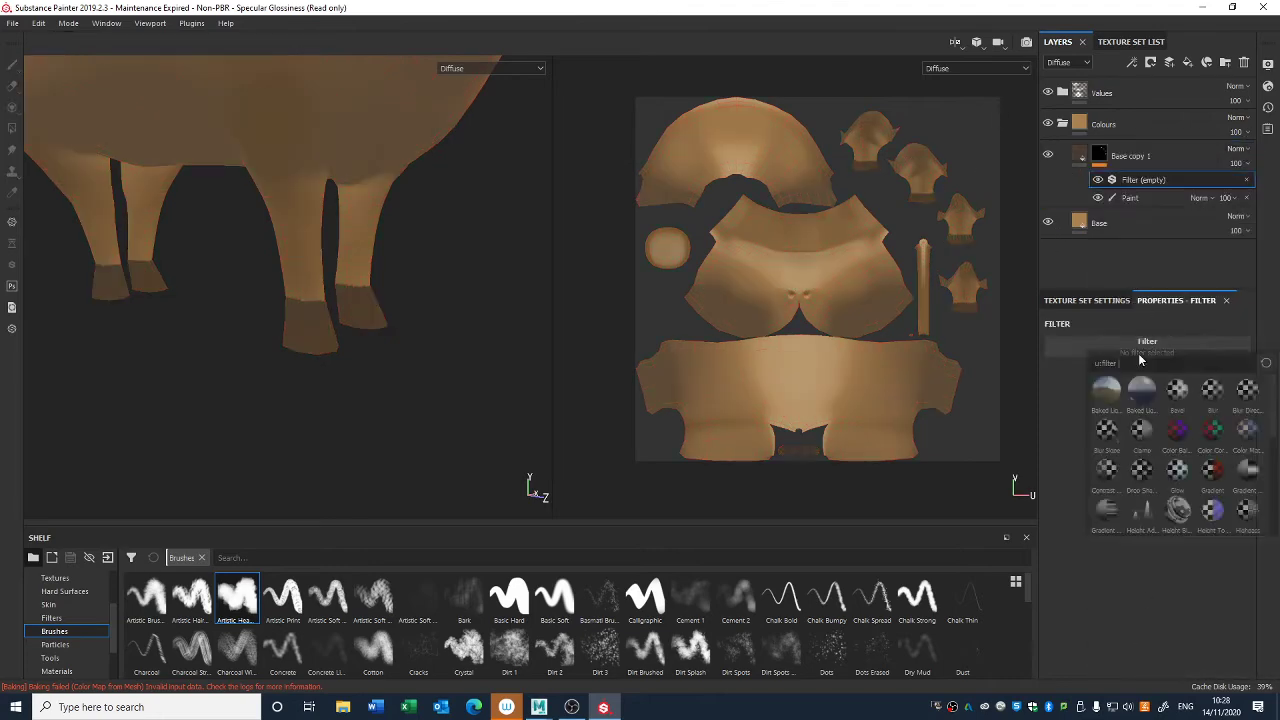
{"action": "left_click", "coordinate": [1212, 393]}
{"action": "left_click_drag", "start_coordinate": [1068, 413], "coordinate": [1081, 414]}
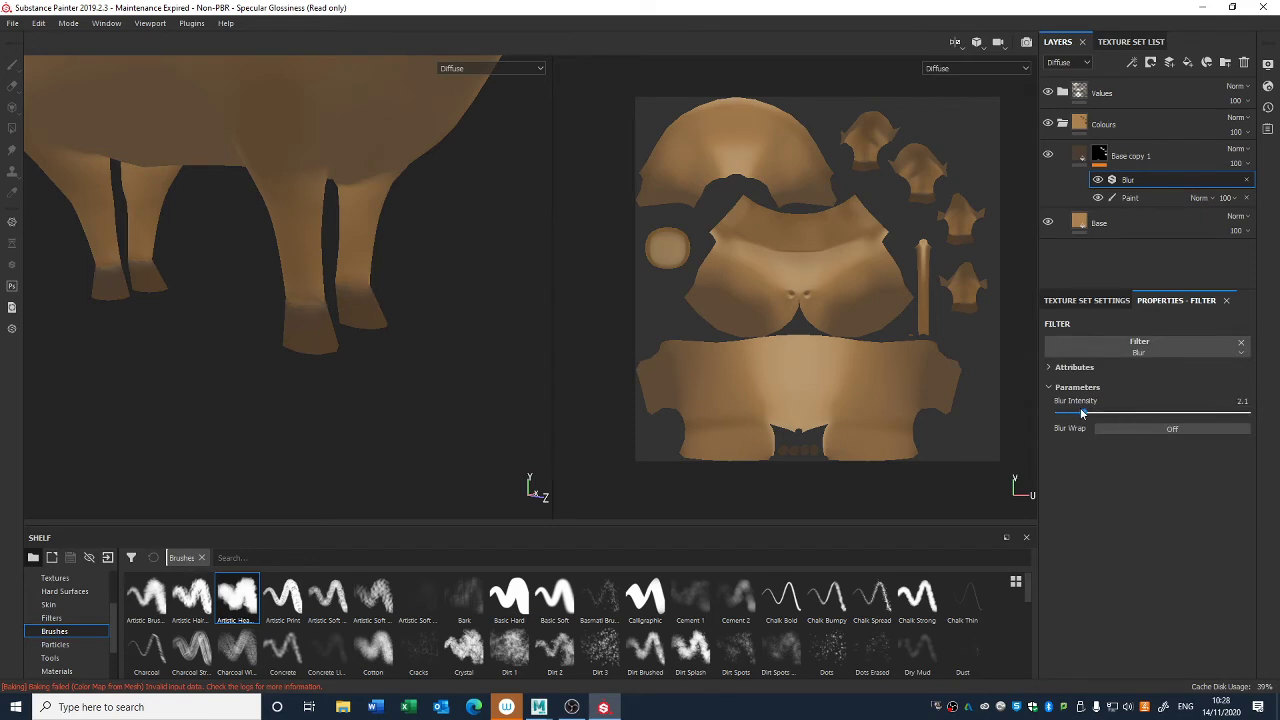
- Replace the mask's Blur filter with Blur Directional, set its angle to 90 and adjust its intensity
{"action": "left_click", "coordinate": [1175, 345]}
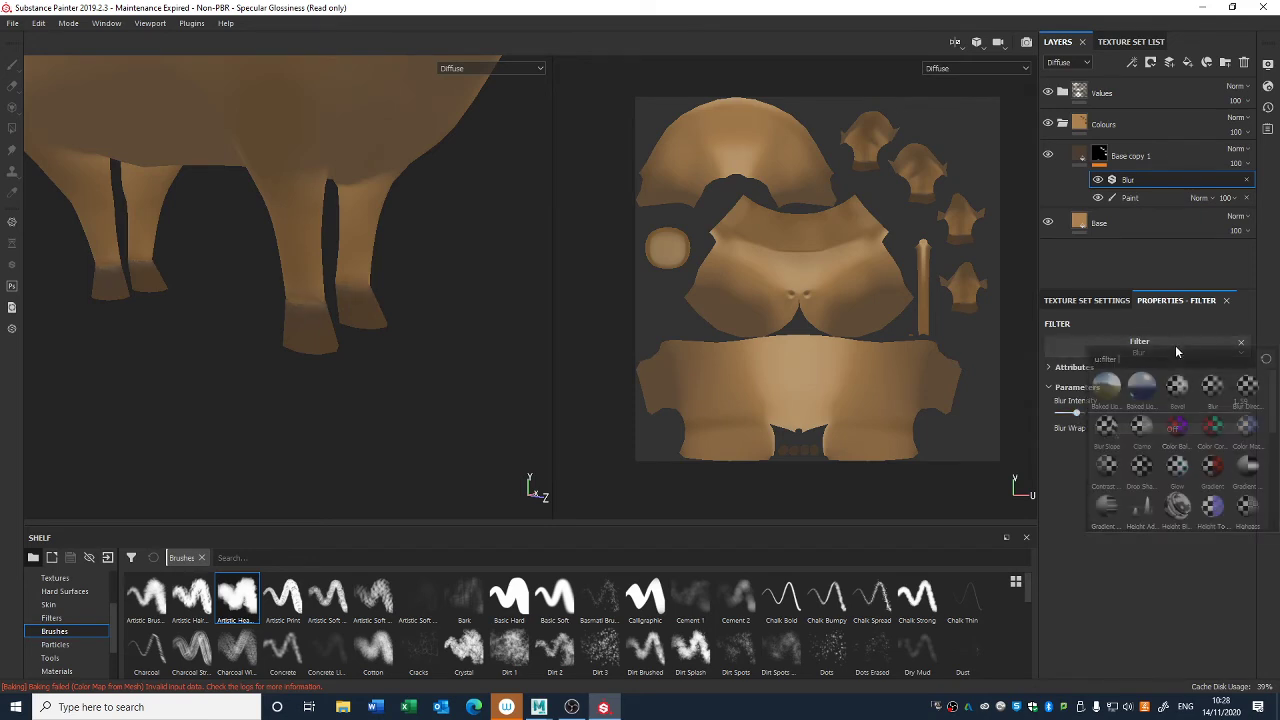
{"action": "left_click", "coordinate": [1247, 393]}
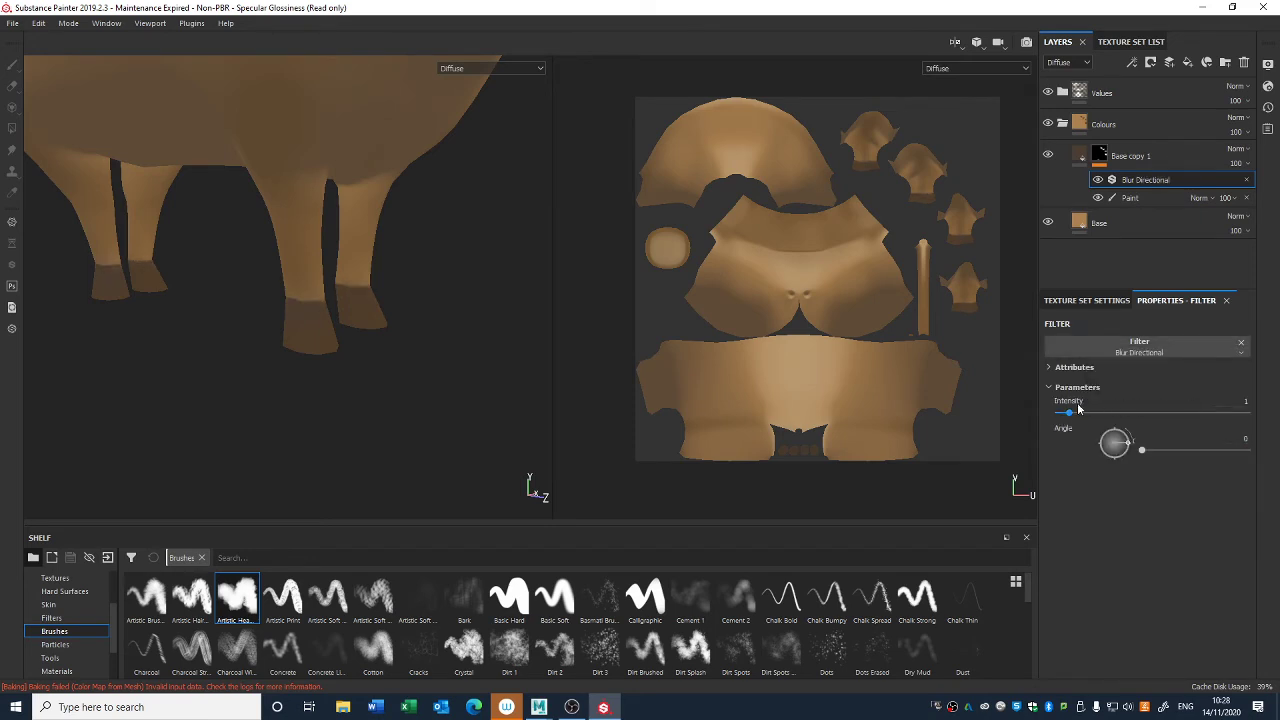
{"action": "left_click_drag", "start_coordinate": [1071, 416], "coordinate": [1119, 440]}
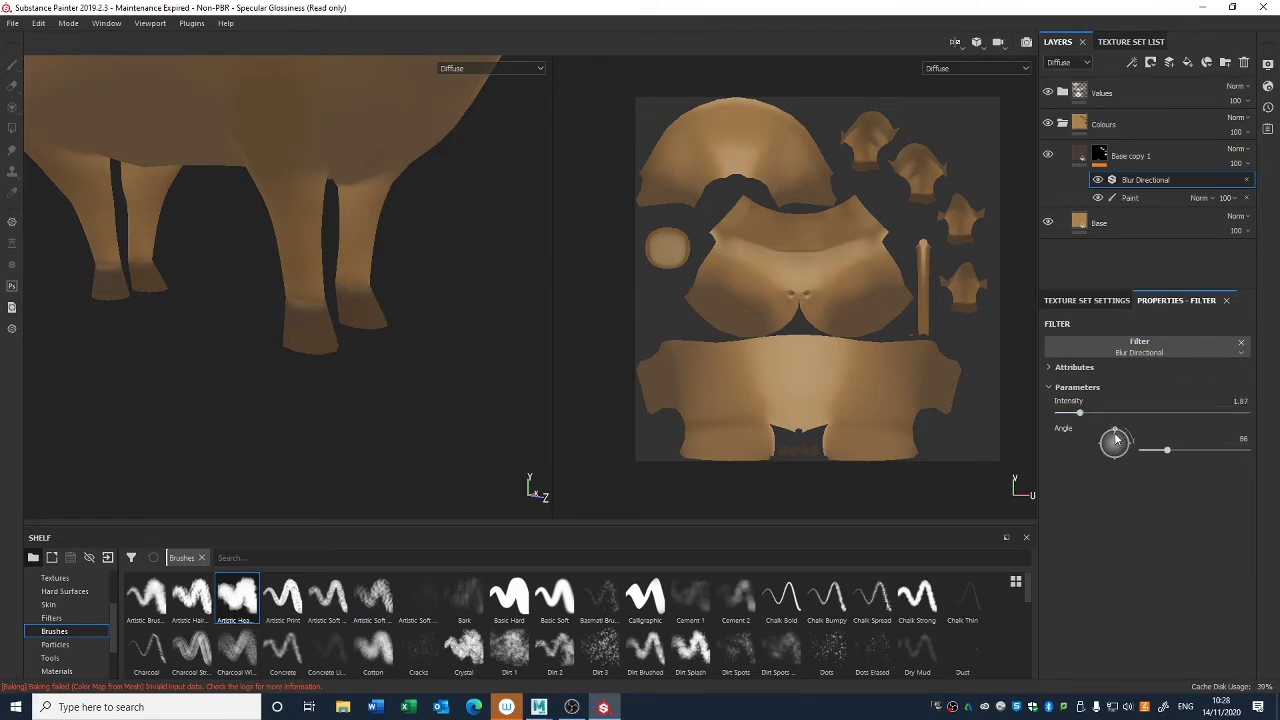
{"action": "left_click_drag", "start_coordinate": [1077, 412], "coordinate": [1072, 416]}
- Polygon-fill the narrow band of quads just above the hoof on one leg's UV island in Base copy 1's mask paint
{"action": "mouse_move", "coordinate": [350, 352]}
{"action": "left_mouse_down", "text": "alt"}
{"action": "mouse_move", "coordinate": [281, 347]}
{"action": "mouse_move", "coordinate": [364, 340]}
{"action": "mouse_move", "coordinate": [326, 371]}
{"action": "mouse_move", "coordinate": [509, 380]}
{"action": "mouse_move", "coordinate": [408, 310]}
{"action": "mouse_move", "coordinate": [389, 331]}
{"action": "mouse_move", "coordinate": [549, 289]}
{"action": "left_mouse_up", "text": "alt"}
{"action": "key", "text": "4"}
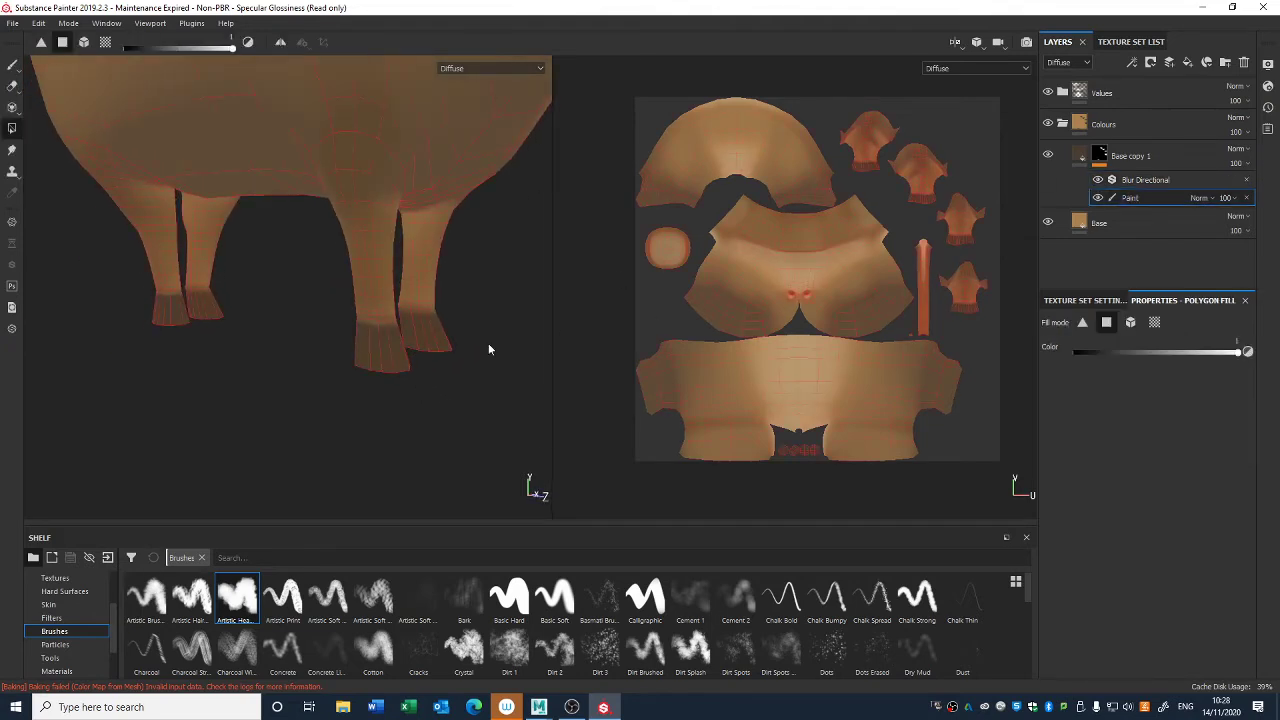
{"action": "right_click_drag", "start_coordinate": [390, 328], "coordinate": [426, 517], "text": "alt"}
{"action": "left_click_drag", "start_coordinate": [340, 334], "coordinate": [165, 316], "text": "alt"}
{"action": "right_click_drag", "start_coordinate": [390, 400], "coordinate": [396, 378], "text": "alt"}
{"action": "left_click_drag", "start_coordinate": [396, 378], "coordinate": [562, 348], "text": "alt"}
{"action": "right_click_drag", "start_coordinate": [911, 194], "coordinate": [857, 560], "text": "alt"}
{"action": "middle_click_drag", "start_coordinate": [872, 289], "coordinate": [689, 409], "text": "alt"}
{"action": "right_click_drag", "start_coordinate": [757, 272], "coordinate": [769, 618], "text": "alt"}
{"action": "middle_click_drag", "start_coordinate": [767, 456], "coordinate": [749, 213], "text": "alt"}
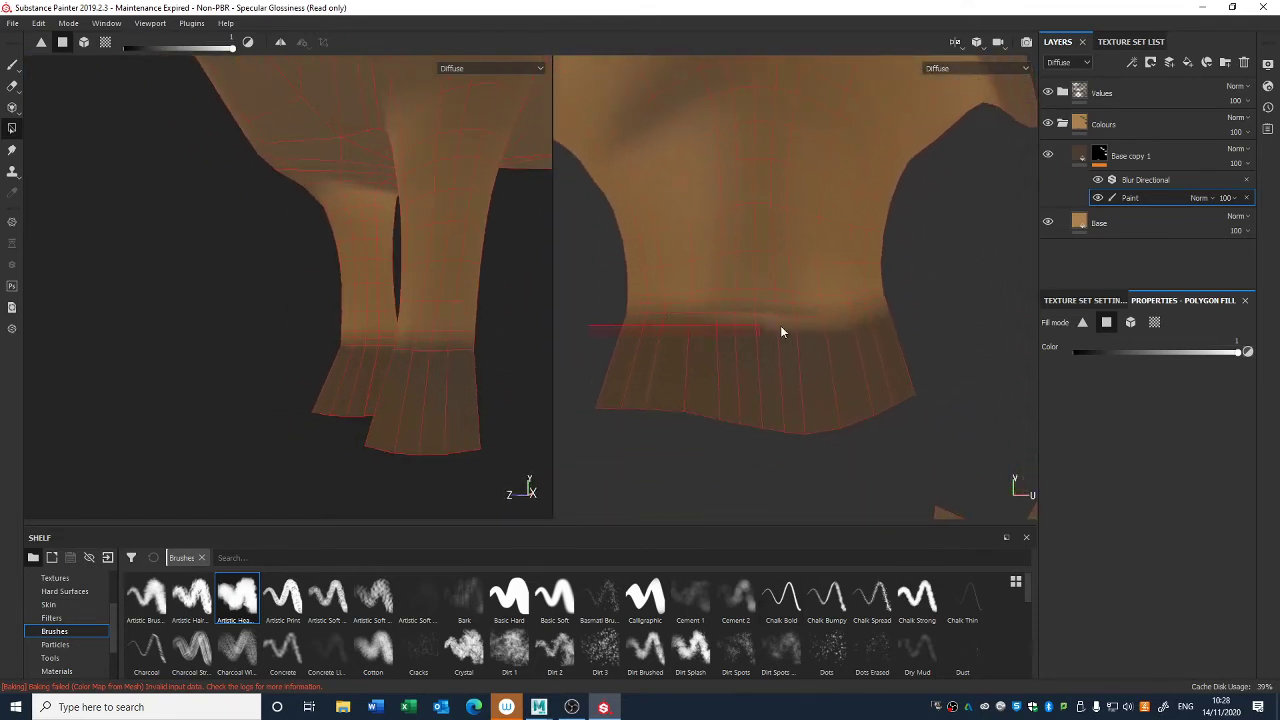
{"action": "left_click_drag", "start_coordinate": [782, 332], "coordinate": [924, 314]}
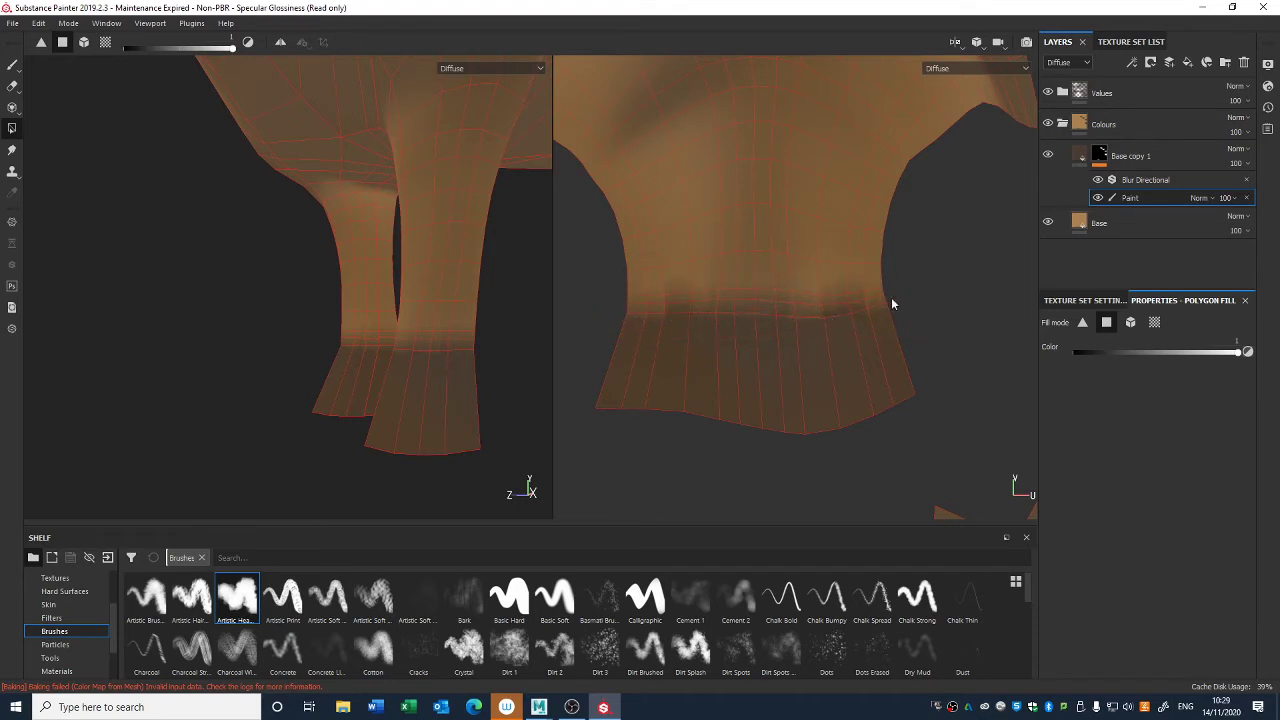
- Fill the matching band of quads above the hooves on the remaining three leg UV islands in Base copy 1's mask
{"action": "right_click_drag", "start_coordinate": [748, 358], "coordinate": [729, 66], "text": "alt"}
{"action": "middle_click_drag", "start_coordinate": [858, 257], "coordinate": [1058, 412], "text": "alt"}
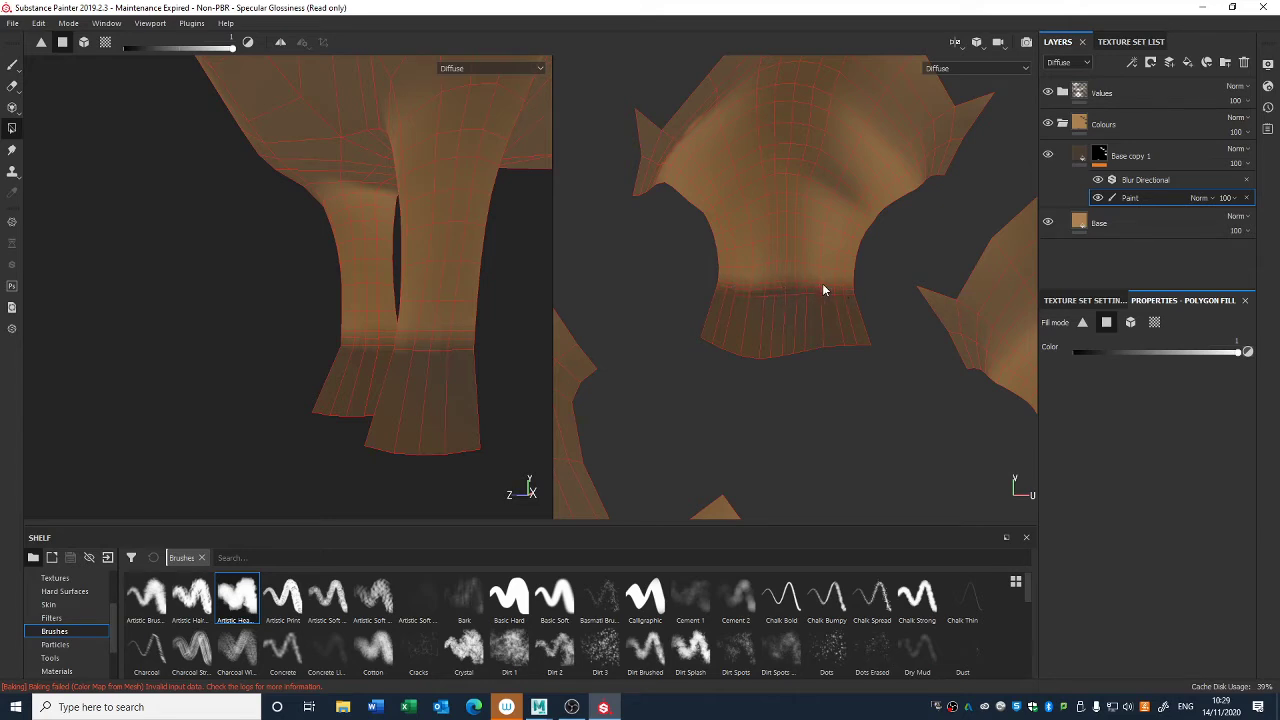
{"action": "middle_click_drag", "start_coordinate": [830, 351], "coordinate": [667, 310], "text": "alt"}
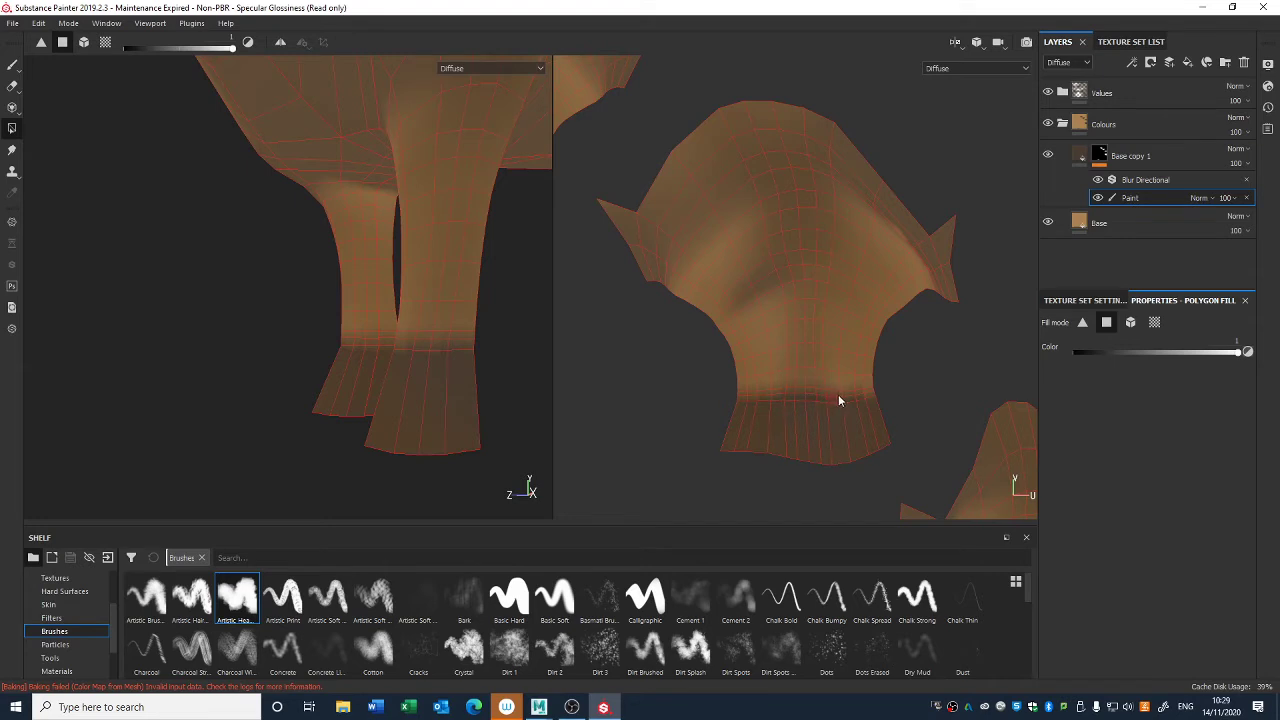
{"action": "middle_click_drag", "start_coordinate": [884, 444], "coordinate": [667, 267], "text": "alt"}
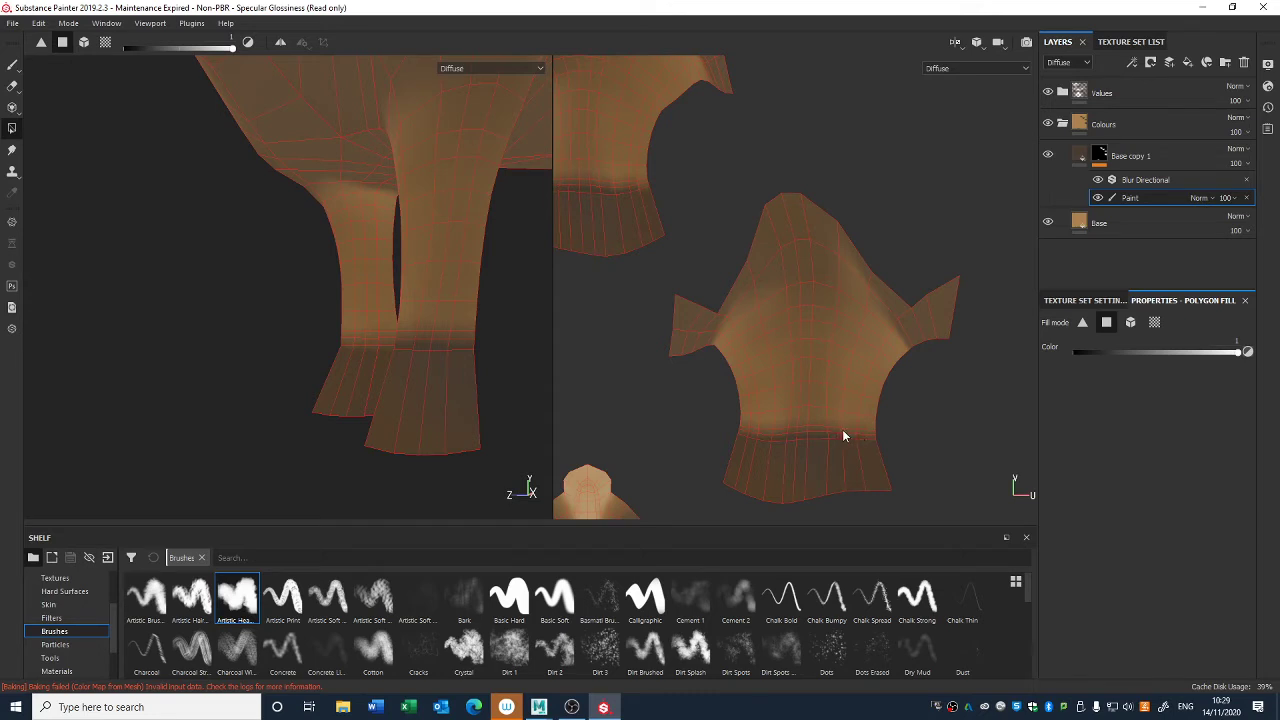
{"action": "right_click_drag", "start_coordinate": [783, 429], "coordinate": [767, 377], "text": "alt"}
{"action": "middle_click_drag", "start_coordinate": [767, 377], "coordinate": [730, 300], "text": "alt"}
{"action": "right_click_drag", "start_coordinate": [730, 300], "coordinate": [807, 409], "text": "alt"}
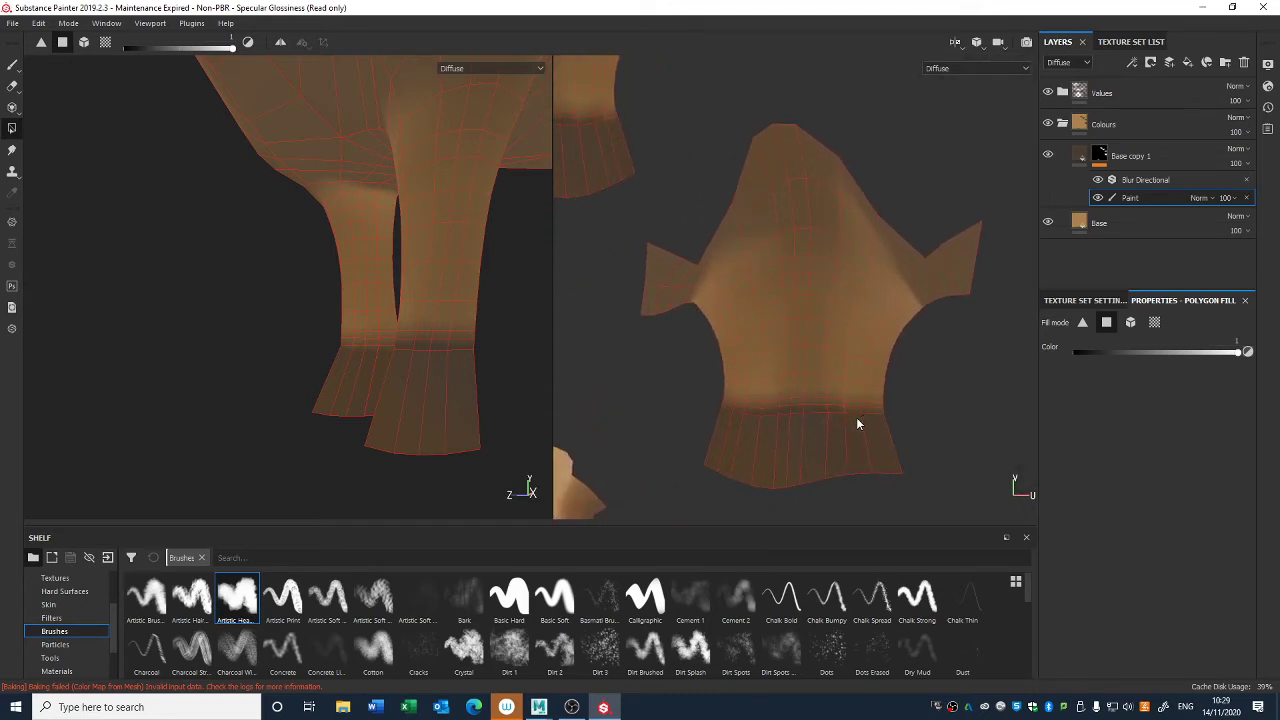
{"action": "right_click_drag", "start_coordinate": [714, 352], "coordinate": [655, 120], "text": "alt"}
{"action": "middle_click_drag", "start_coordinate": [740, 300], "coordinate": [905, 376], "text": "alt"}
{"action": "right_click_drag", "start_coordinate": [815, 270], "coordinate": [765, 120], "text": "alt"}
{"action": "middle_click_drag", "start_coordinate": [756, 295], "coordinate": [885, 141], "text": "alt"}
{"action": "right_click_drag", "start_coordinate": [821, 355], "coordinate": [754, 262], "text": "alt"}
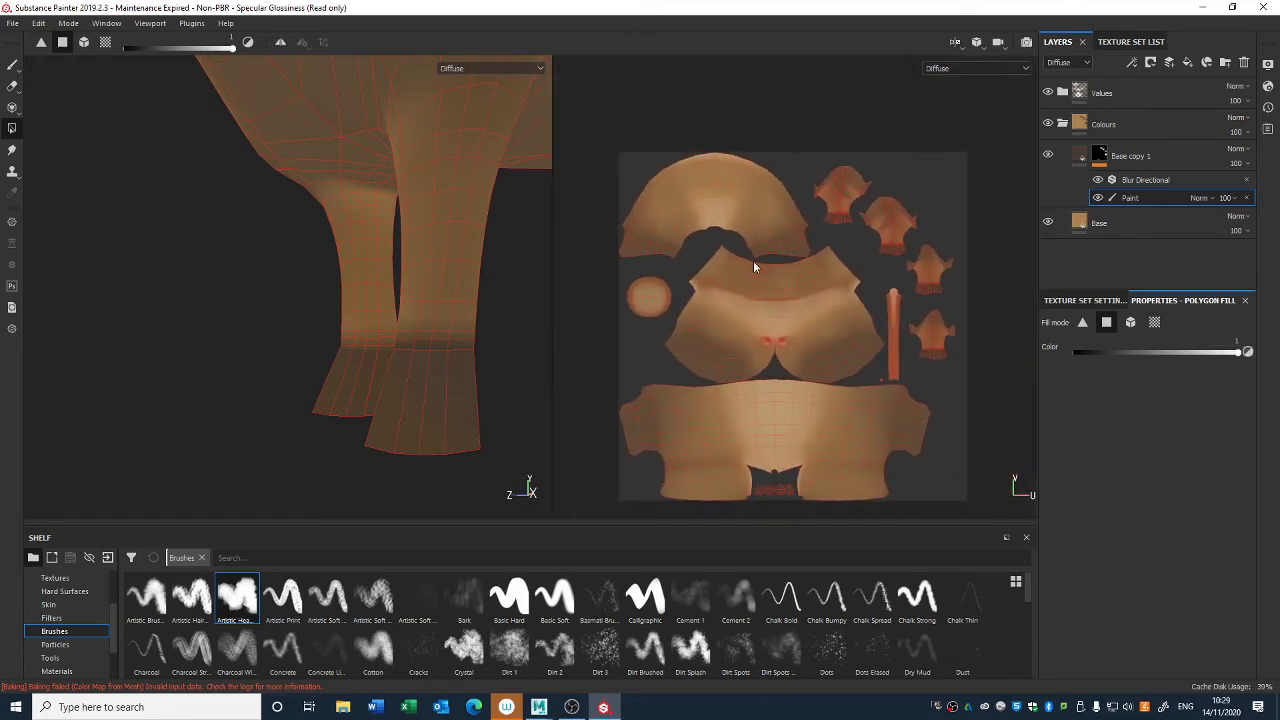
{"action": "middle_click_drag", "start_coordinate": [754, 267], "coordinate": [756, 243], "text": "alt"}
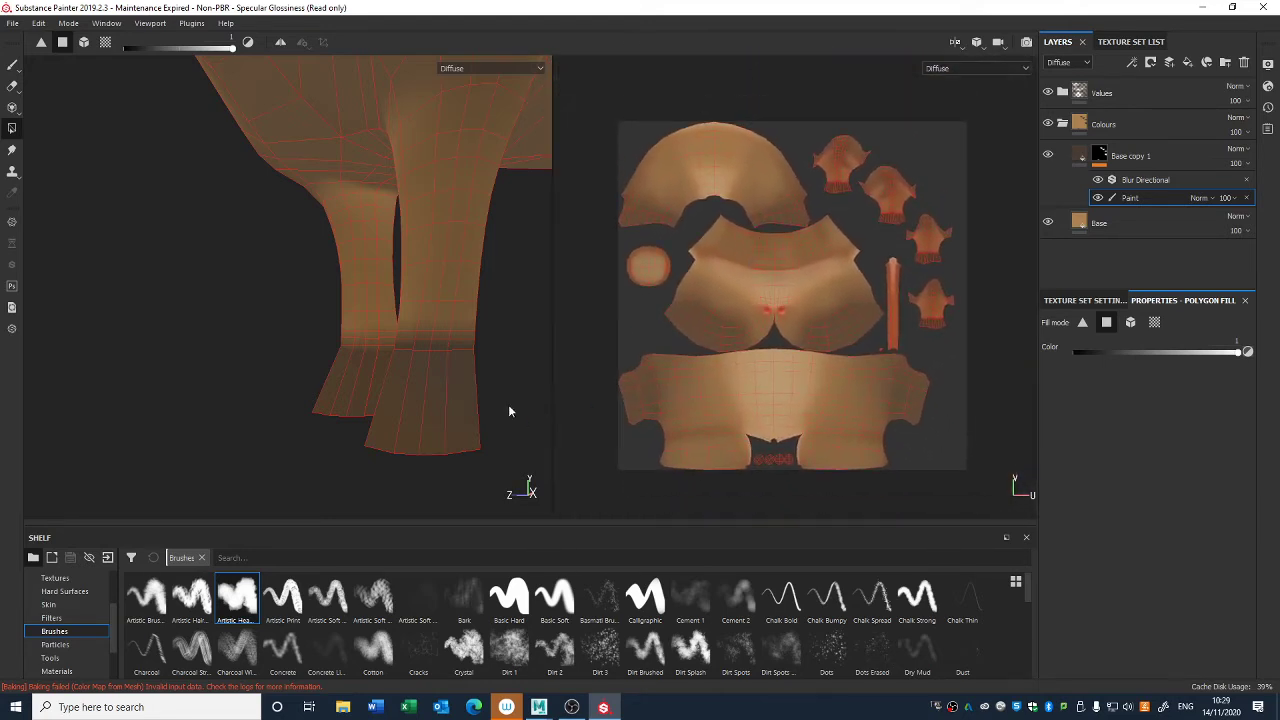
{"action": "left_click_drag", "start_coordinate": [522, 390], "coordinate": [418, 381], "text": "alt"}
{"action": "left_click", "coordinate": [573, 707]}
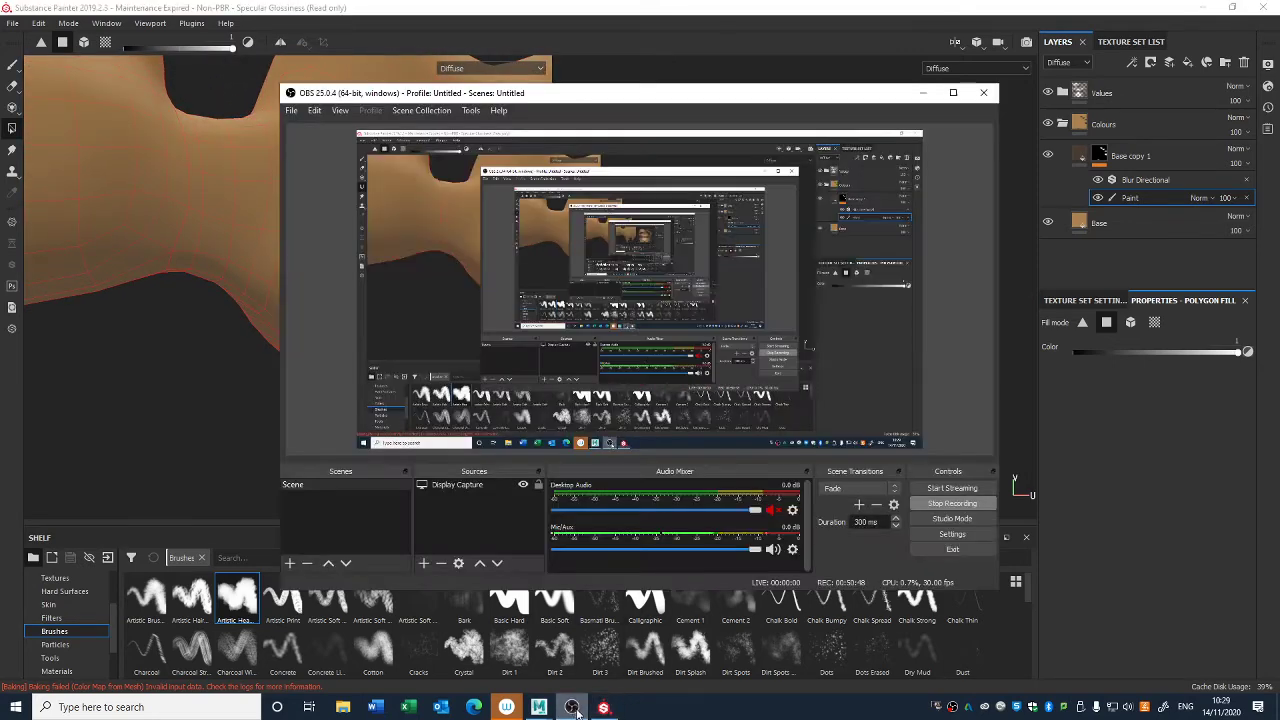
{"action": "right_click_drag", "start_coordinate": [435, 462], "coordinate": [326, 131], "text": "alt"}
{"action": "left_click_drag", "start_coordinate": [326, 131], "coordinate": [634, 337], "text": "alt"}
{"action": "right_click_drag", "start_coordinate": [415, 383], "coordinate": [457, 488], "text": "alt"}
{"action": "middle_click_drag", "start_coordinate": [457, 488], "coordinate": [368, 262], "text": "alt"}
{"action": "right_click_drag", "start_coordinate": [368, 262], "coordinate": [461, 413], "text": "alt"}
- Switch to the Paint tool and set the Blur Directional filter's intensity to 0.79 to sharpen the hoof edges
{"action": "left_click", "coordinate": [12, 64]}
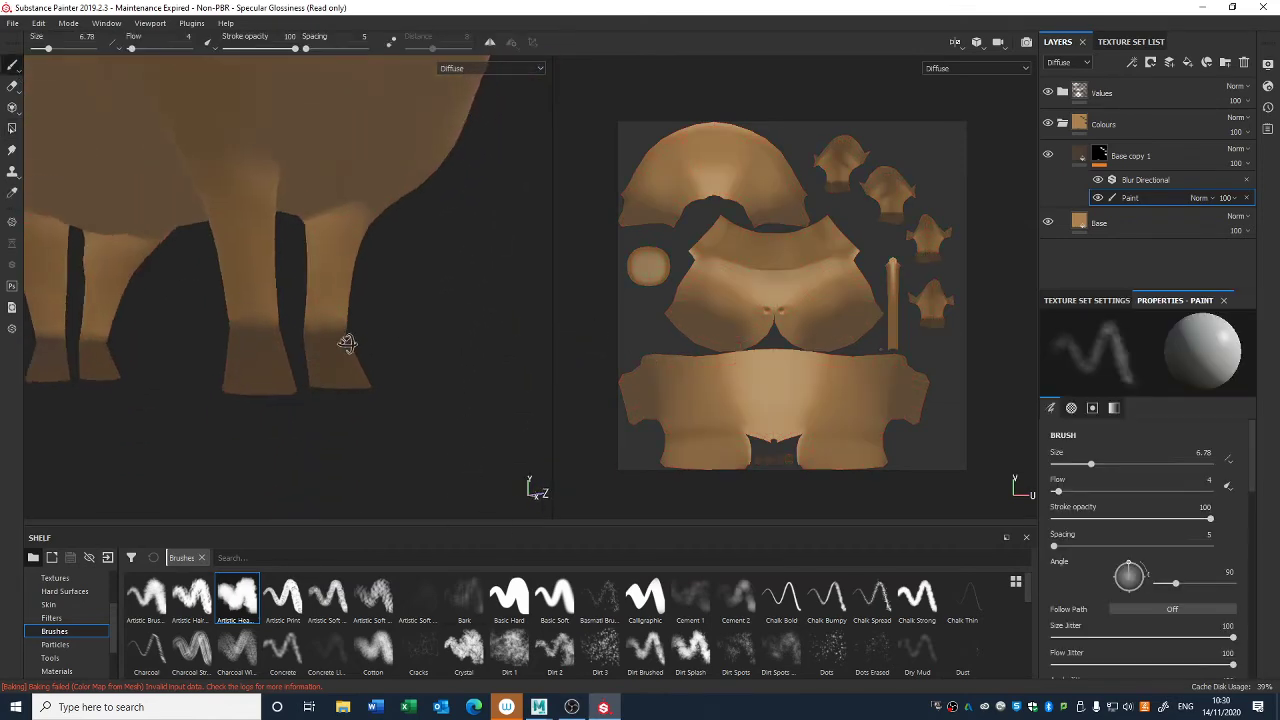
{"action": "left_click", "coordinate": [1138, 181]}
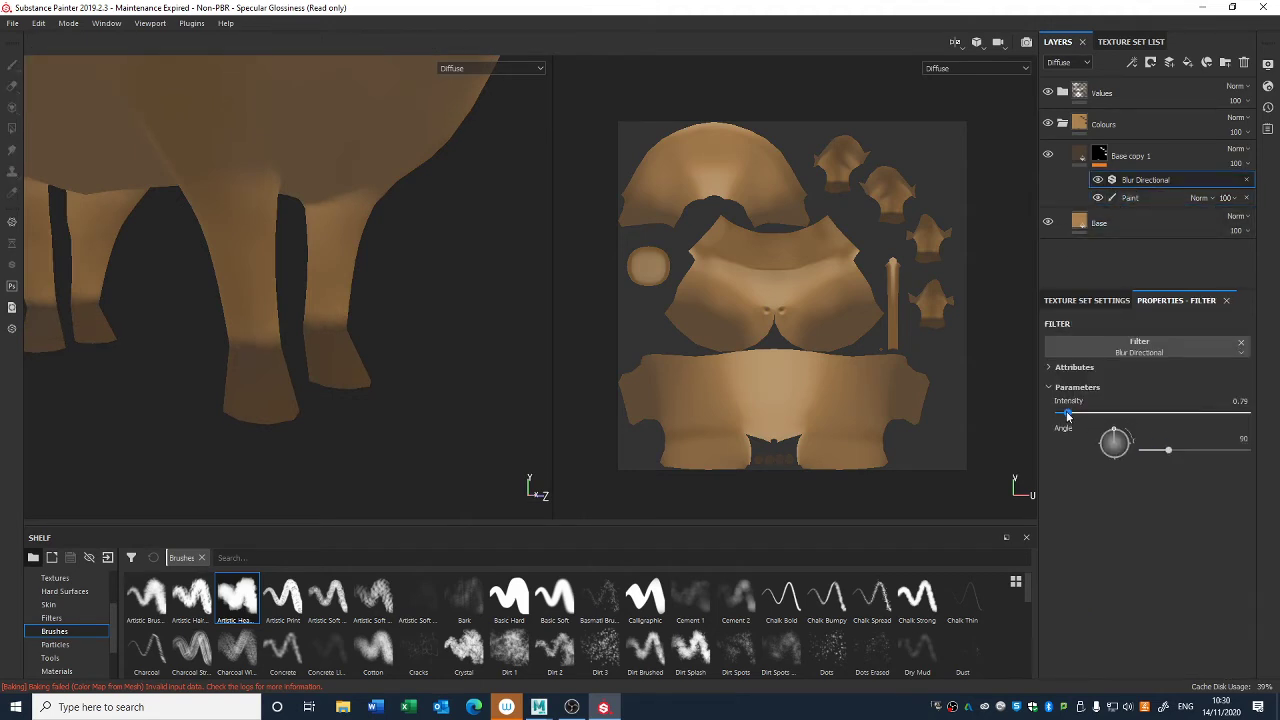
{"action": "right_click_drag", "start_coordinate": [345, 385], "coordinate": [226, 72], "text": "alt"}
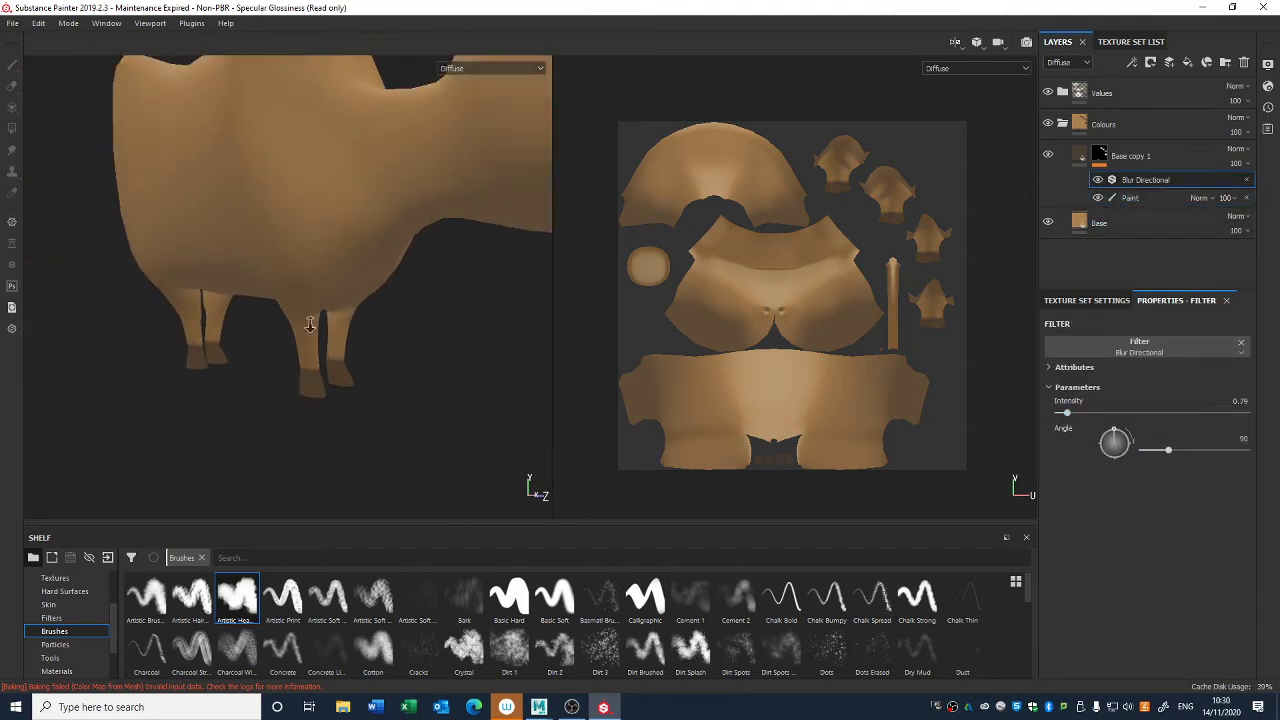
{"action": "right_click_drag", "start_coordinate": [311, 323], "coordinate": [249, 157], "text": "alt"}
{"action": "right_click_drag", "start_coordinate": [270, 232], "coordinate": [345, 517], "text": "alt"}
{"action": "middle_click_drag", "start_coordinate": [302, 323], "coordinate": [265, 237], "text": "alt"}
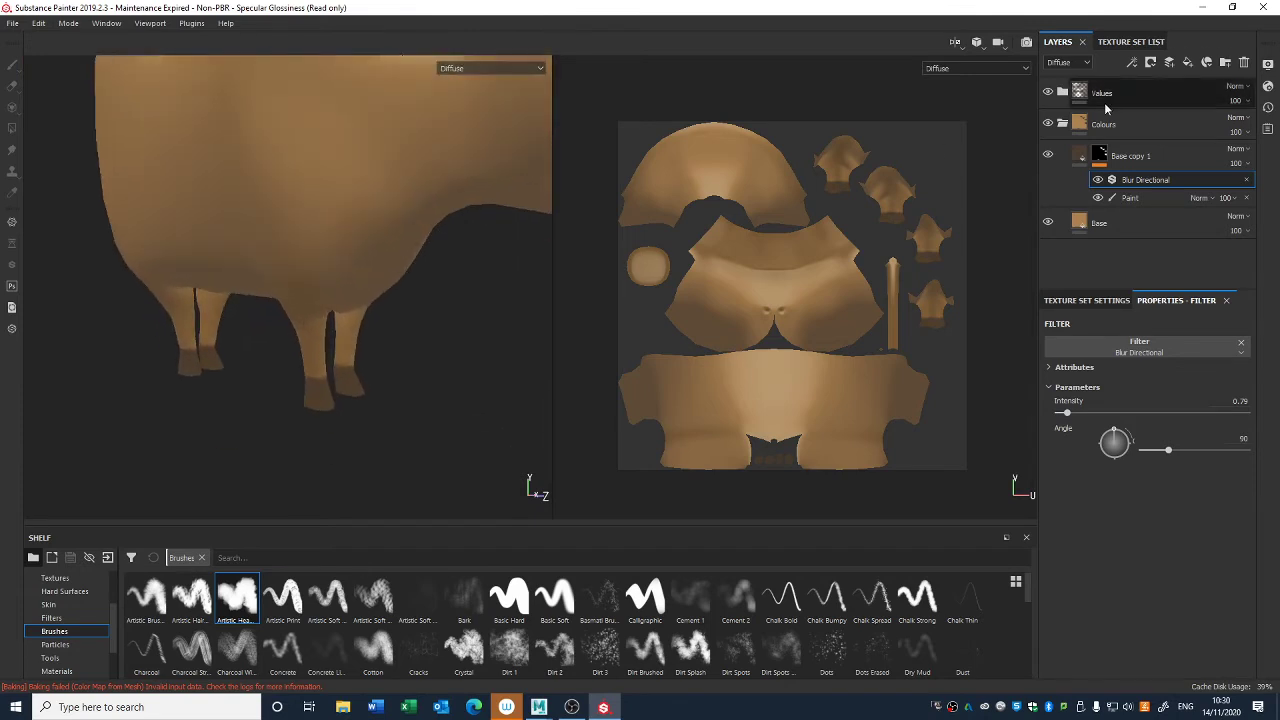
- Duplicate the Base layer, move the copy above Base copy 1 and set its diffuse color to a light peach
{"action": "left_click", "coordinate": [1145, 159]}
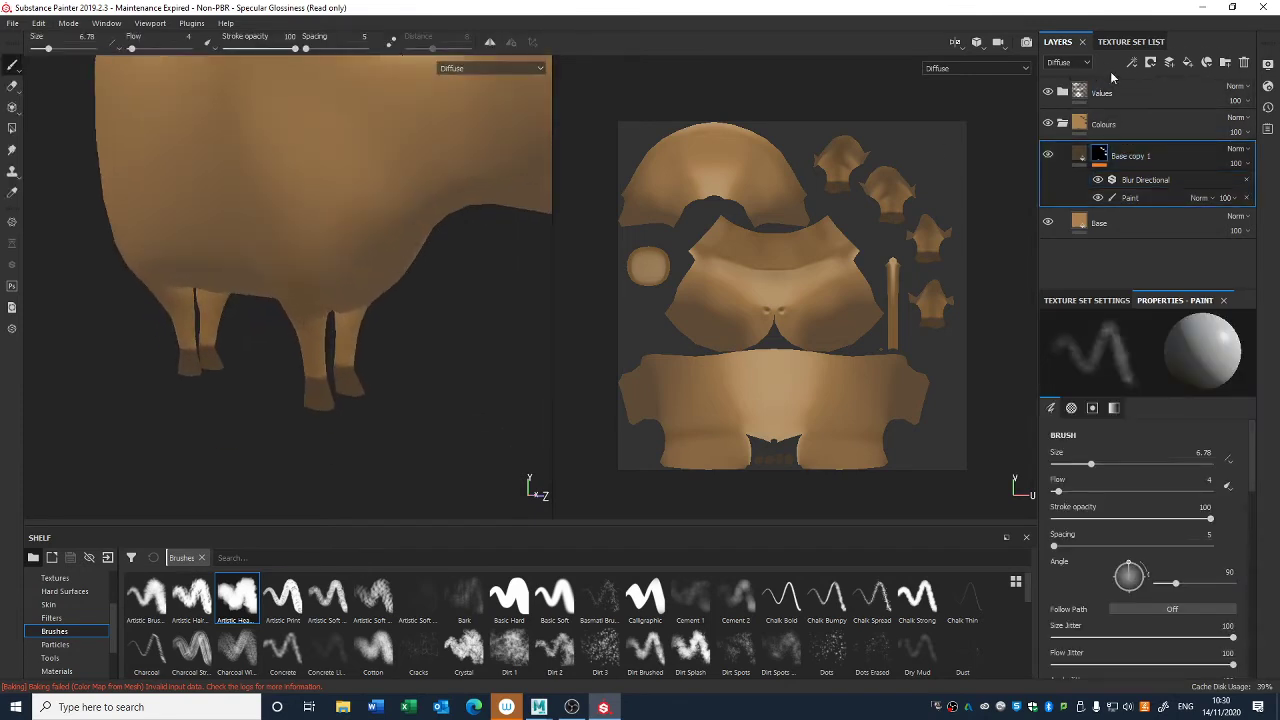
{"action": "left_click", "coordinate": [1120, 224]}
{"action": "key", "text": "ctrl+d"}
{"action": "left_click_drag", "start_coordinate": [1124, 227], "coordinate": [1129, 157]}
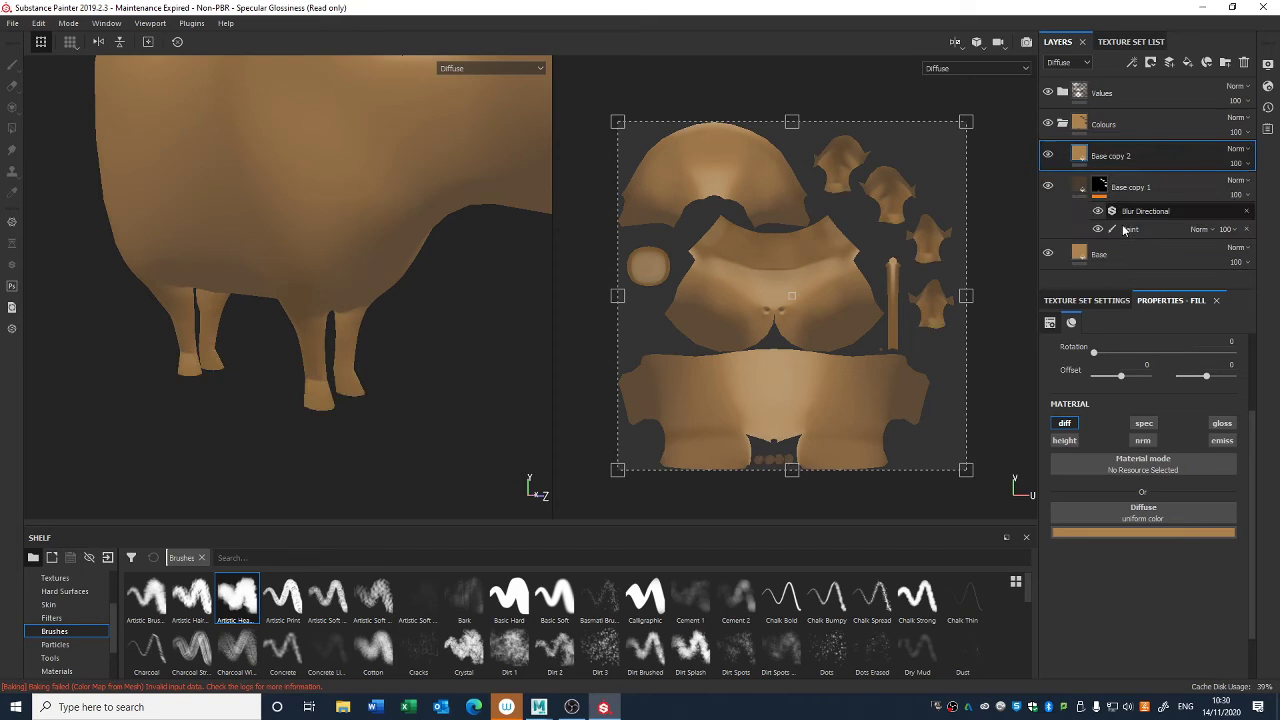
{"action": "left_click", "coordinate": [1143, 532]}
{"action": "left_click", "coordinate": [1130, 578]}
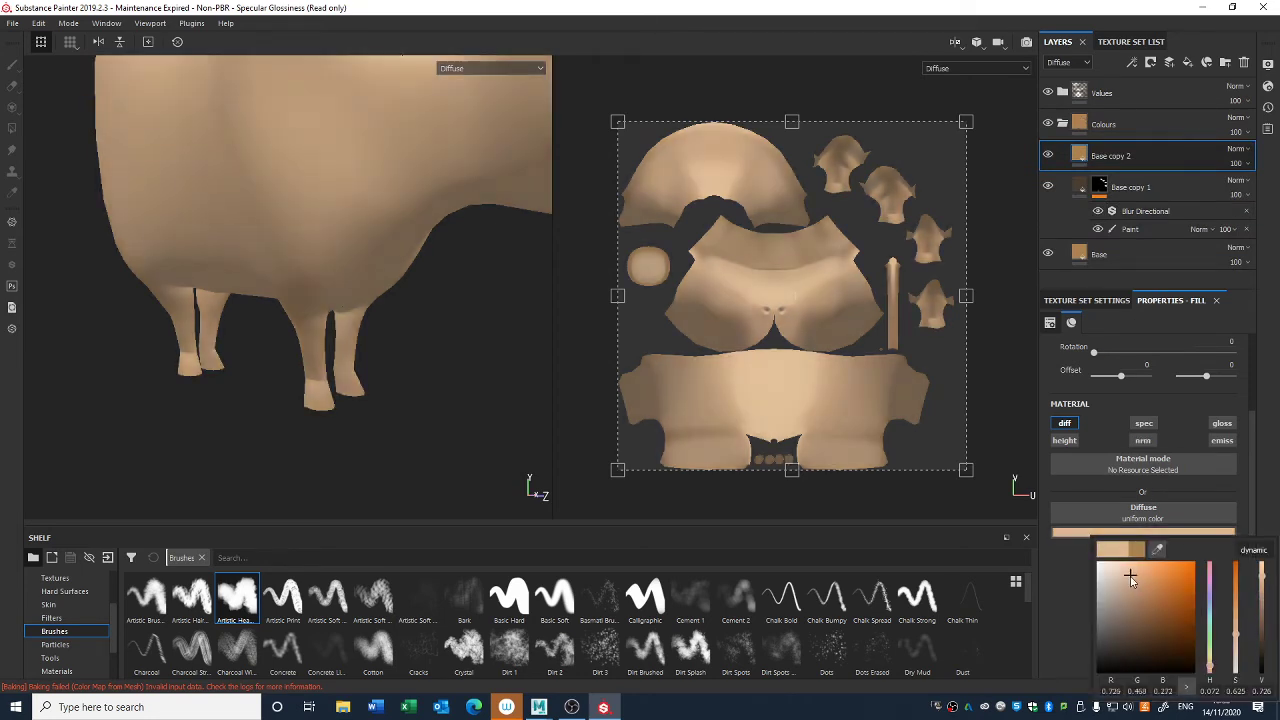
- Add a black mask with a paint effect to Base copy 2
{"action": "right_click", "coordinate": [1078, 154]}
{"action": "left_click", "coordinate": [1110, 173]}
{"action": "right_click", "coordinate": [1104, 150]}
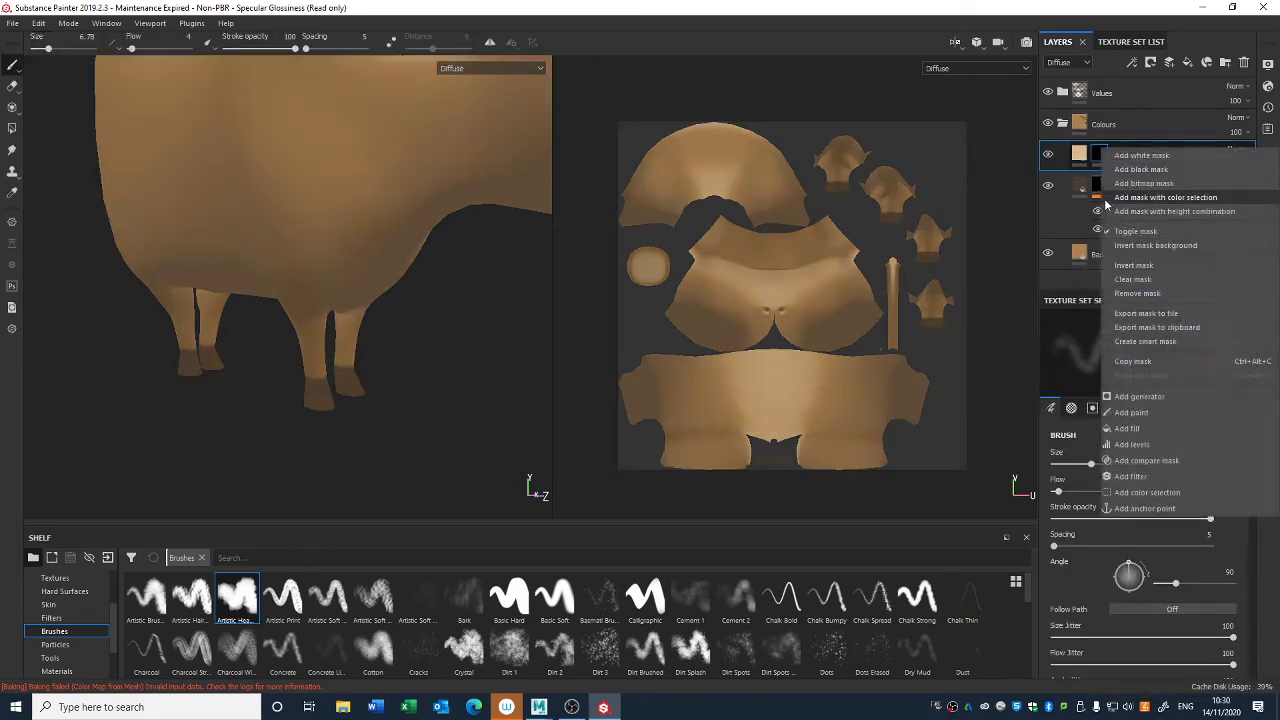
{"action": "left_click", "coordinate": [1134, 413]}
- Paint soft light patches on the hooves in Base copy 2's mask and set the layer's opacity to 49
{"action": "mouse_move", "coordinate": [386, 376]}
{"action": "left_mouse_down", "text": "alt"}
{"action": "mouse_move", "coordinate": [367, 281]}
{"action": "mouse_move", "coordinate": [423, 460]}
{"action": "left_mouse_up", "text": "alt"}
{"action": "middle_click_drag", "start_coordinate": [423, 460], "coordinate": [391, 291], "text": "alt"}
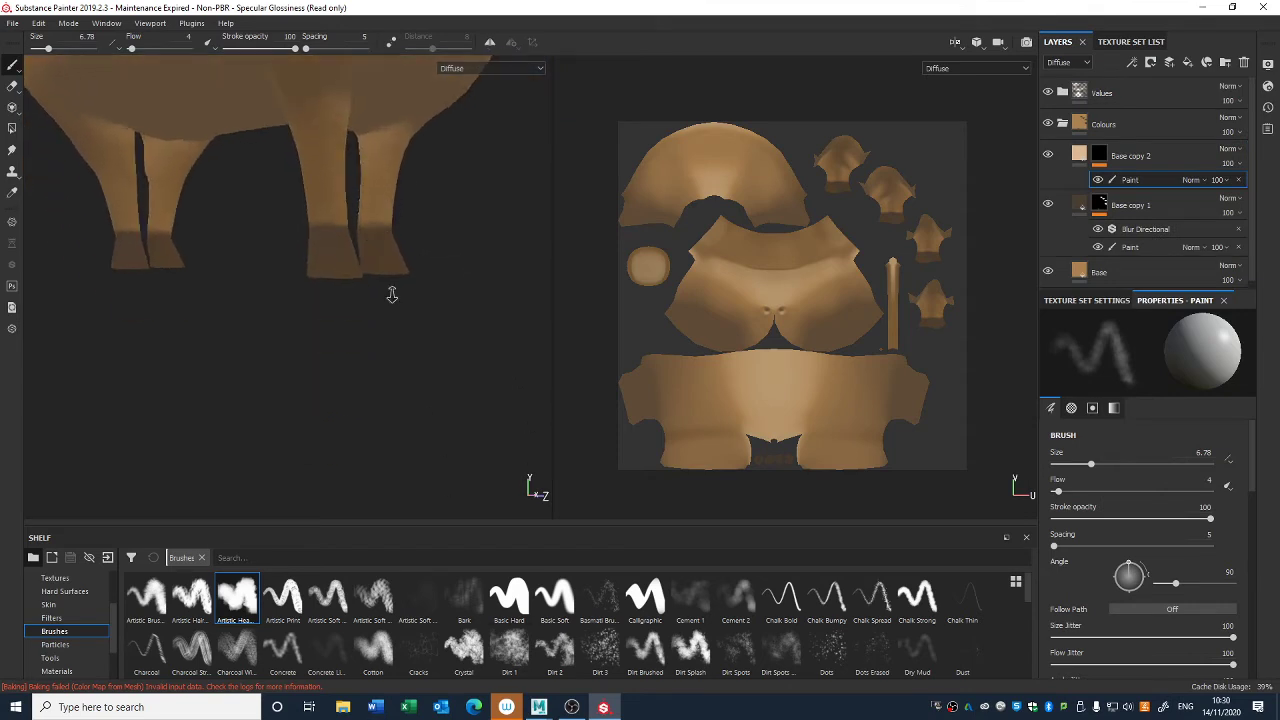
{"action": "right_click_drag", "start_coordinate": [391, 291], "coordinate": [306, 260], "text": "alt"}
{"action": "left_click_drag", "start_coordinate": [306, 260], "coordinate": [323, 300], "text": "alt"}
{"action": "mouse_move", "coordinate": [261, 240]}
{"action": "left_mouse_down"}
{"action": "mouse_move", "coordinate": [265, 260]}
{"action": "mouse_move", "coordinate": [220, 250]}
{"action": "mouse_move", "coordinate": [285, 265]}
{"action": "mouse_move", "coordinate": [375, 165]}
{"action": "mouse_move", "coordinate": [372, 200]}
{"action": "left_mouse_up"}
{"action": "mouse_move", "coordinate": [372, 212]}
{"action": "right_mouse_down", "text": "alt"}
{"action": "mouse_move", "coordinate": [403, 240]}
{"action": "mouse_move", "coordinate": [382, 289]}
{"action": "right_mouse_up", "text": "alt"}
{"action": "mouse_move", "coordinate": [382, 289]}
{"action": "left_mouse_down", "text": "alt"}
{"action": "mouse_move", "coordinate": [291, 405]}
{"action": "mouse_move", "coordinate": [668, 394]}
{"action": "mouse_move", "coordinate": [281, 319]}
{"action": "left_mouse_up", "text": "alt"}
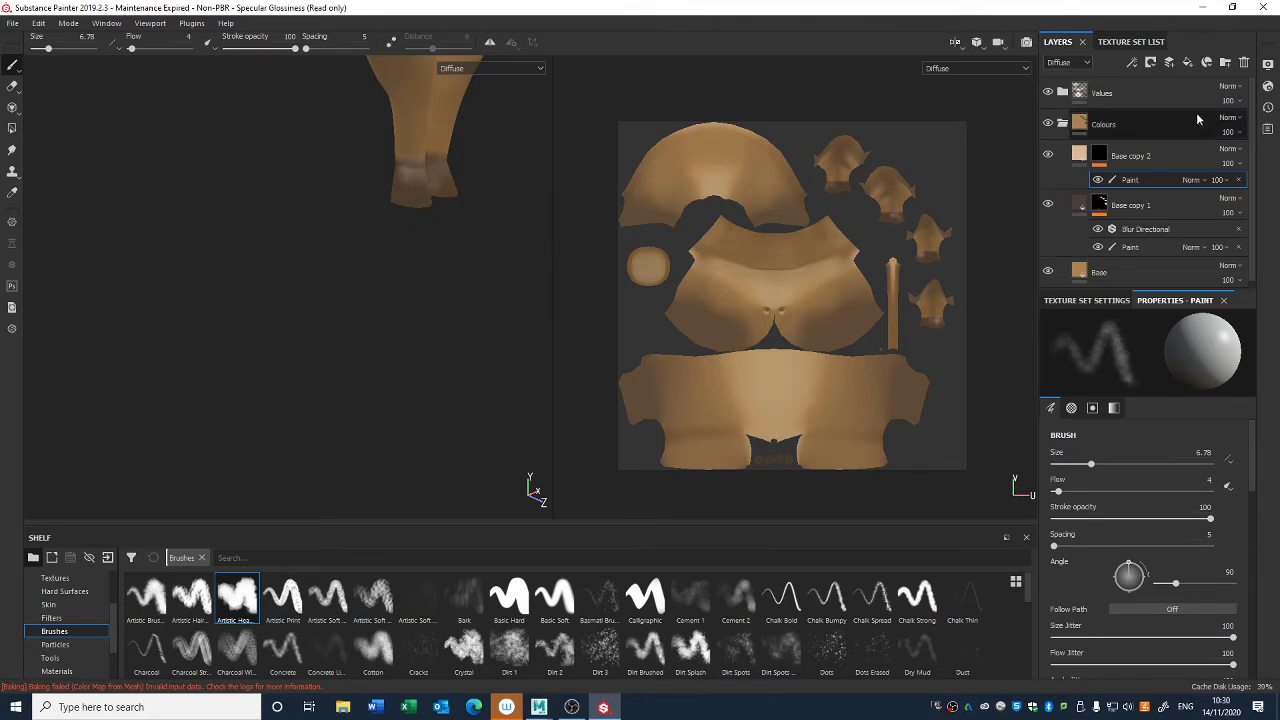
{"action": "left_click_drag", "start_coordinate": [1258, 188], "coordinate": [1245, 190]}
- Examine the hoof coloring and the whole cow's body from several angles and distances
{"action": "middle_click_drag", "start_coordinate": [290, 272], "coordinate": [436, 290], "text": "alt"}
{"action": "right_click_drag", "start_coordinate": [349, 197], "coordinate": [138, 406], "text": "alt"}
{"action": "middle_click_drag", "start_coordinate": [362, 235], "coordinate": [346, 480], "text": "alt"}
{"action": "right_click_drag", "start_coordinate": [399, 434], "coordinate": [260, 86], "text": "alt"}
{"action": "left_click_drag", "start_coordinate": [369, 371], "coordinate": [462, 369], "text": "alt"}
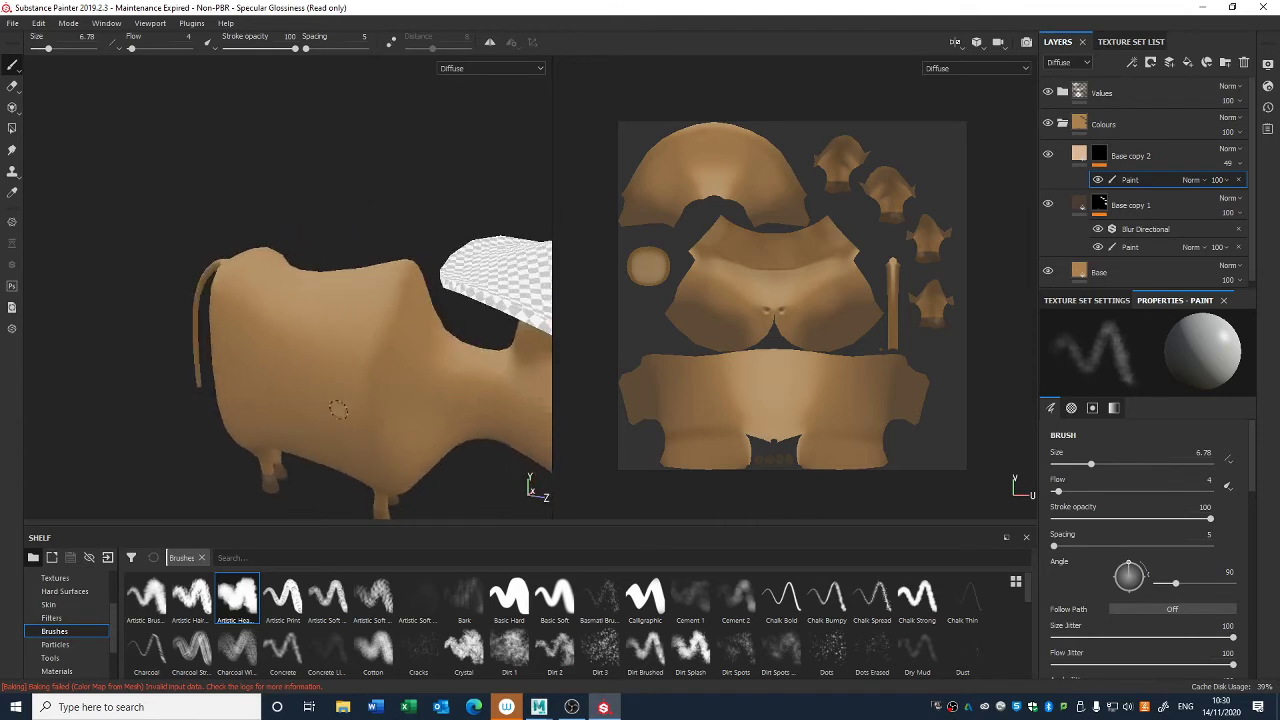
{"action": "middle_click_drag", "start_coordinate": [338, 409], "coordinate": [371, 266], "text": "alt"}
{"action": "right_click_drag", "start_coordinate": [371, 266], "coordinate": [427, 325], "text": "alt"}
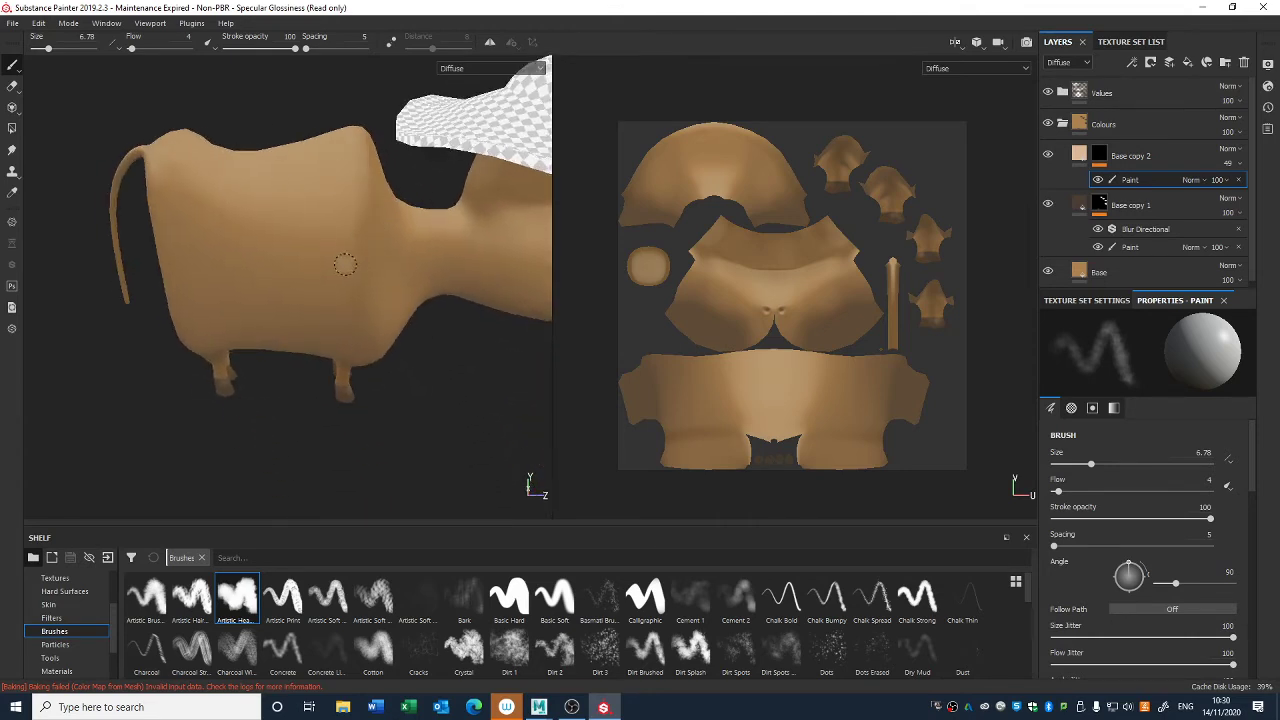
{"action": "left_click_drag", "start_coordinate": [325, 232], "coordinate": [327, 314], "text": "alt"}
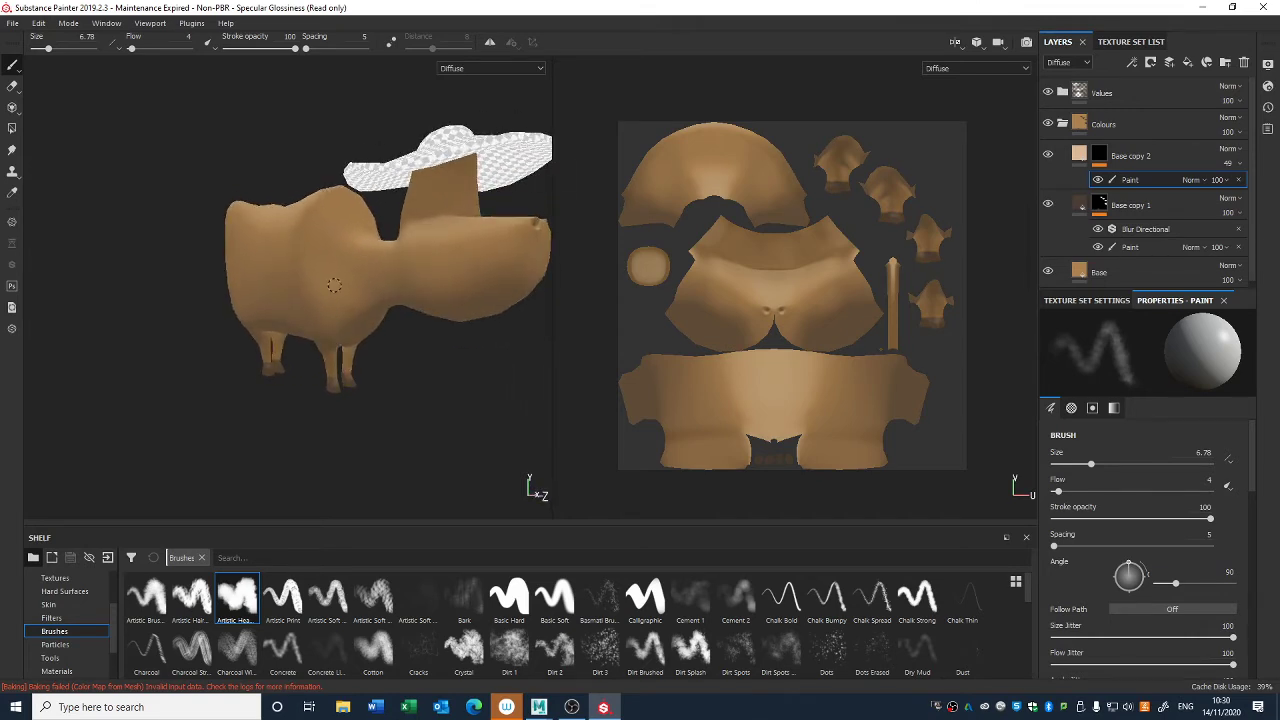
{"action": "left_click_drag", "start_coordinate": [464, 391], "coordinate": [477, 408], "text": "alt"}
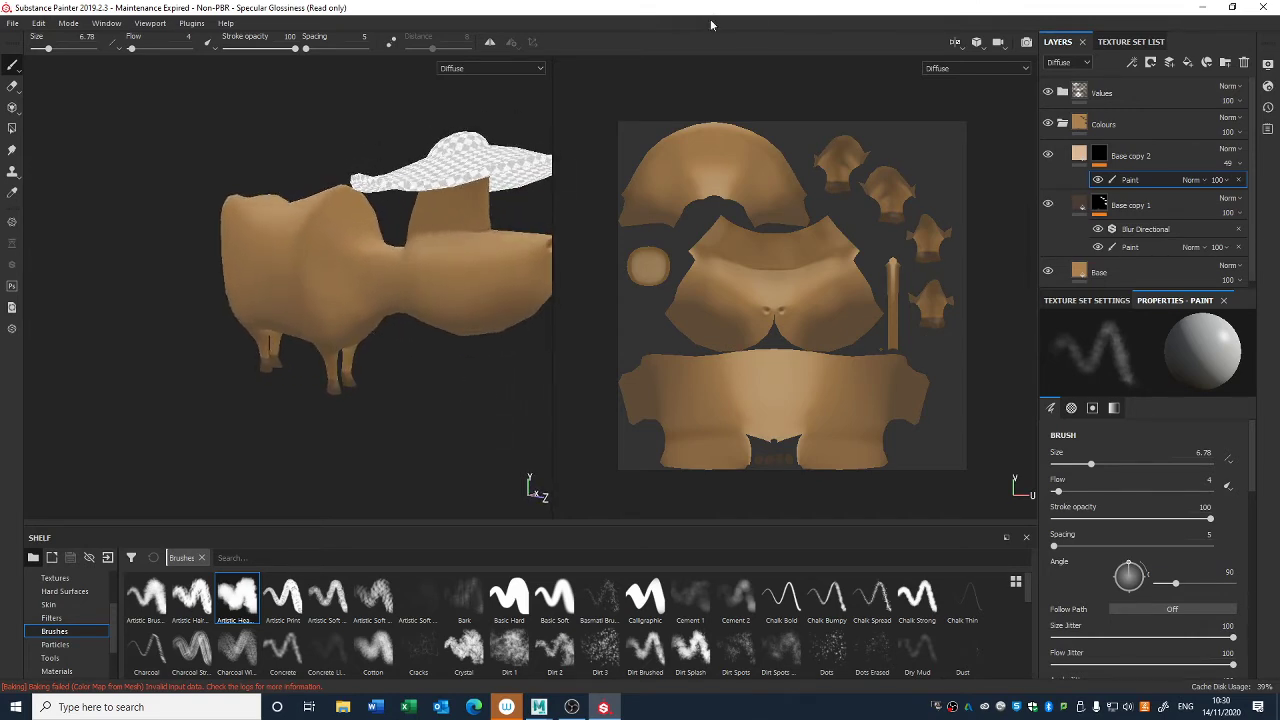
- Browse the alpha shapes available in the shelf
{"action": "scroll", "coordinate": [68, 625], "scroll_direction": "up", "scroll_amount": 3}
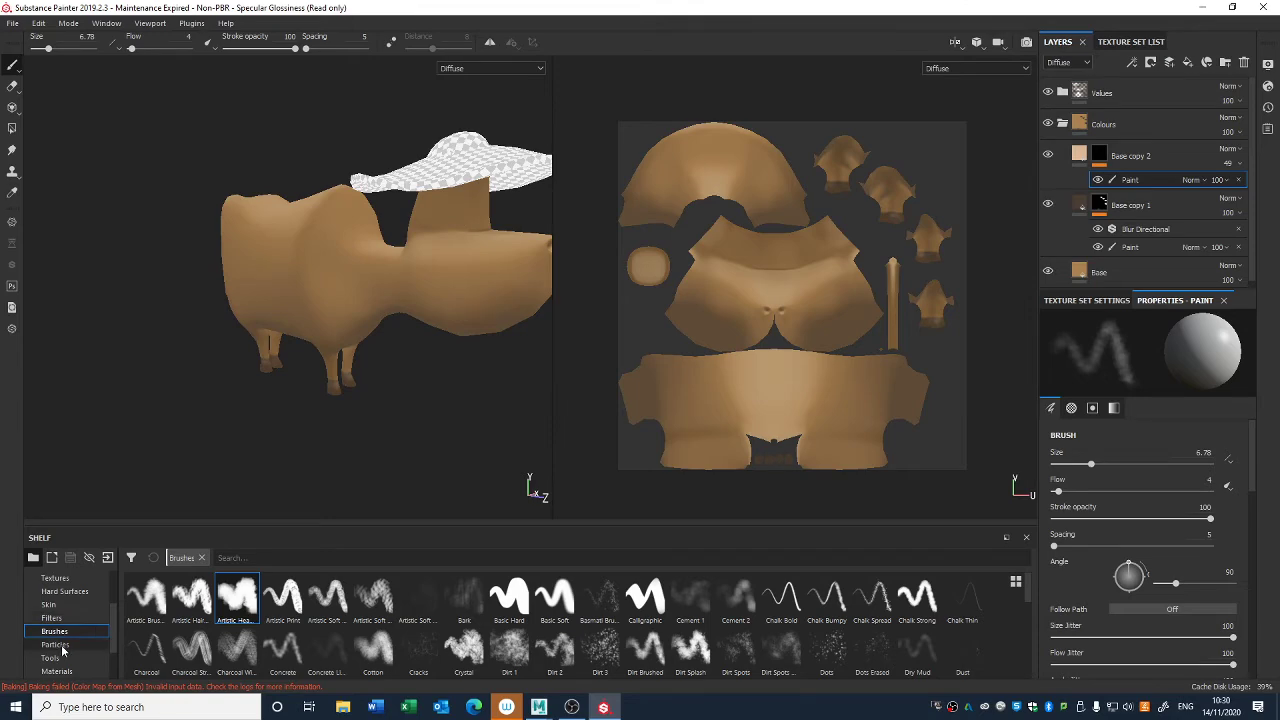
{"action": "left_click", "coordinate": [56, 604]}
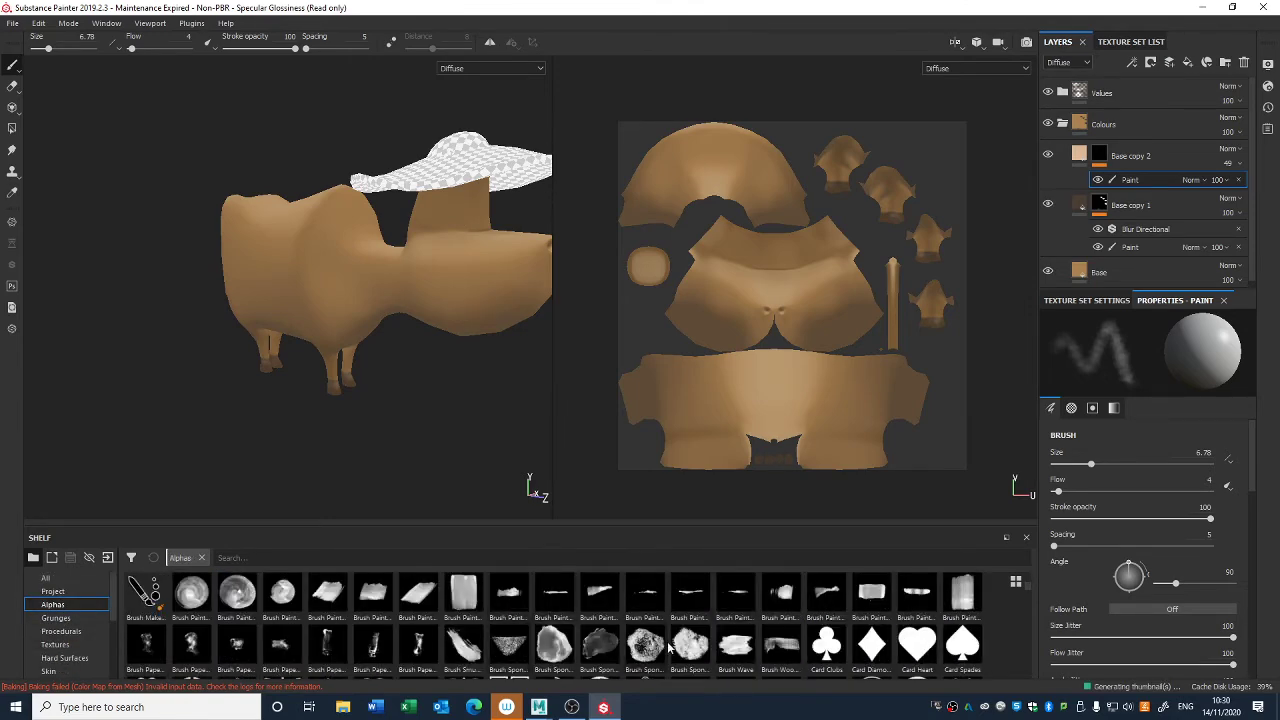
{"action": "scroll", "coordinate": [600, 628], "scroll_direction": "down", "scroll_amount": 3}
{"action": "scroll", "coordinate": [538, 634], "scroll_direction": "down", "scroll_amount": 6}
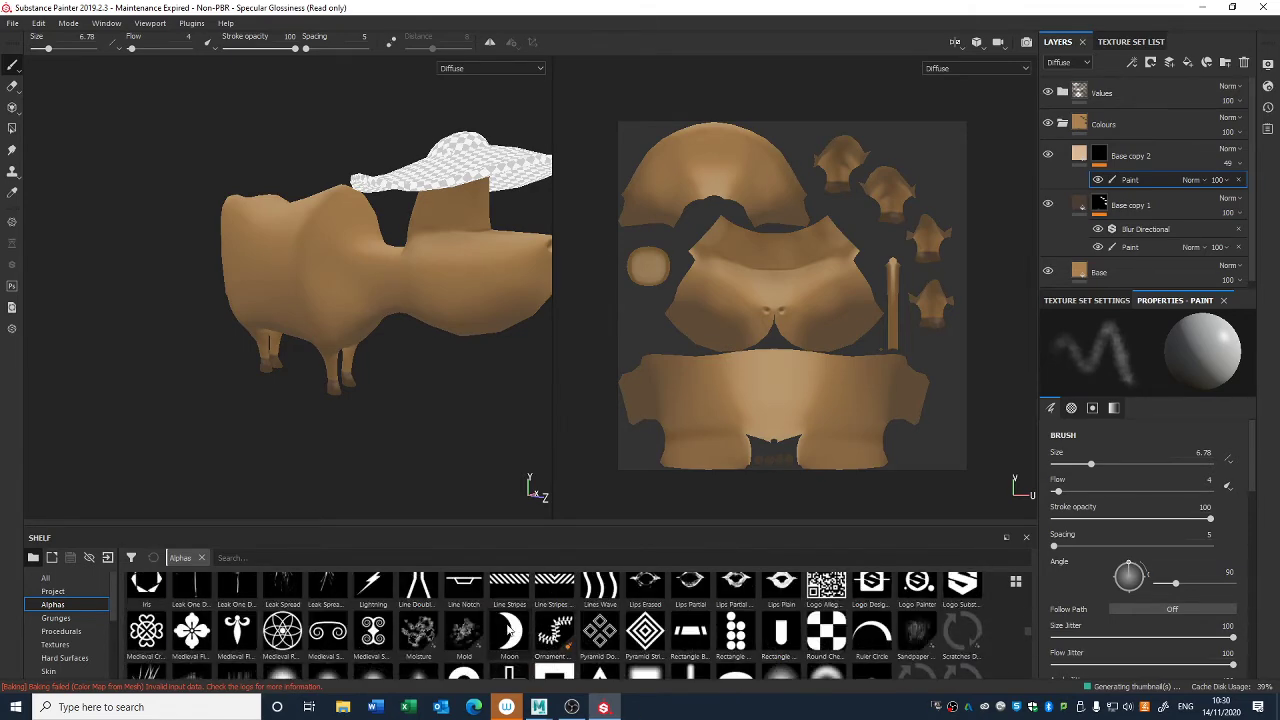
{"action": "scroll", "coordinate": [515, 634], "scroll_direction": "down", "scroll_amount": 2}
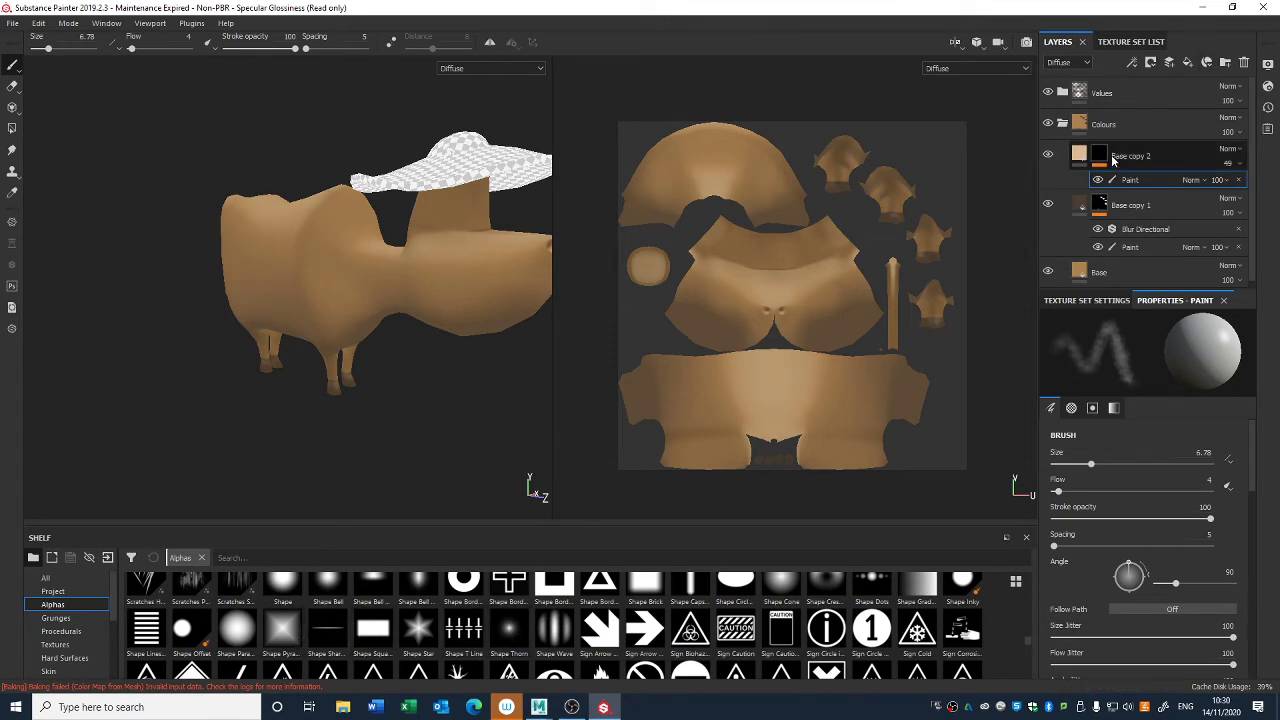
- Add a fill layer above Base copy 2 with only the diffuse channel active, and give it a black mask with a paint effect
{"action": "left_click", "coordinate": [1188, 63]}
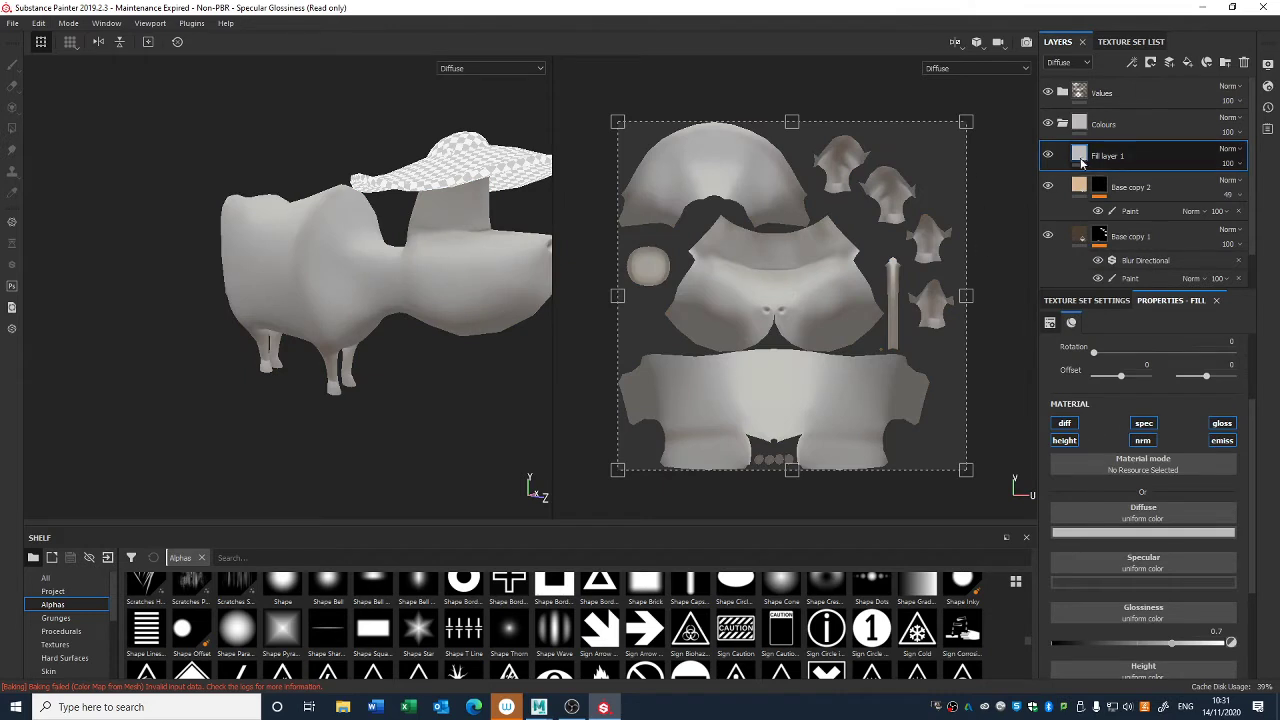
{"action": "left_click", "coordinate": [1144, 424]}
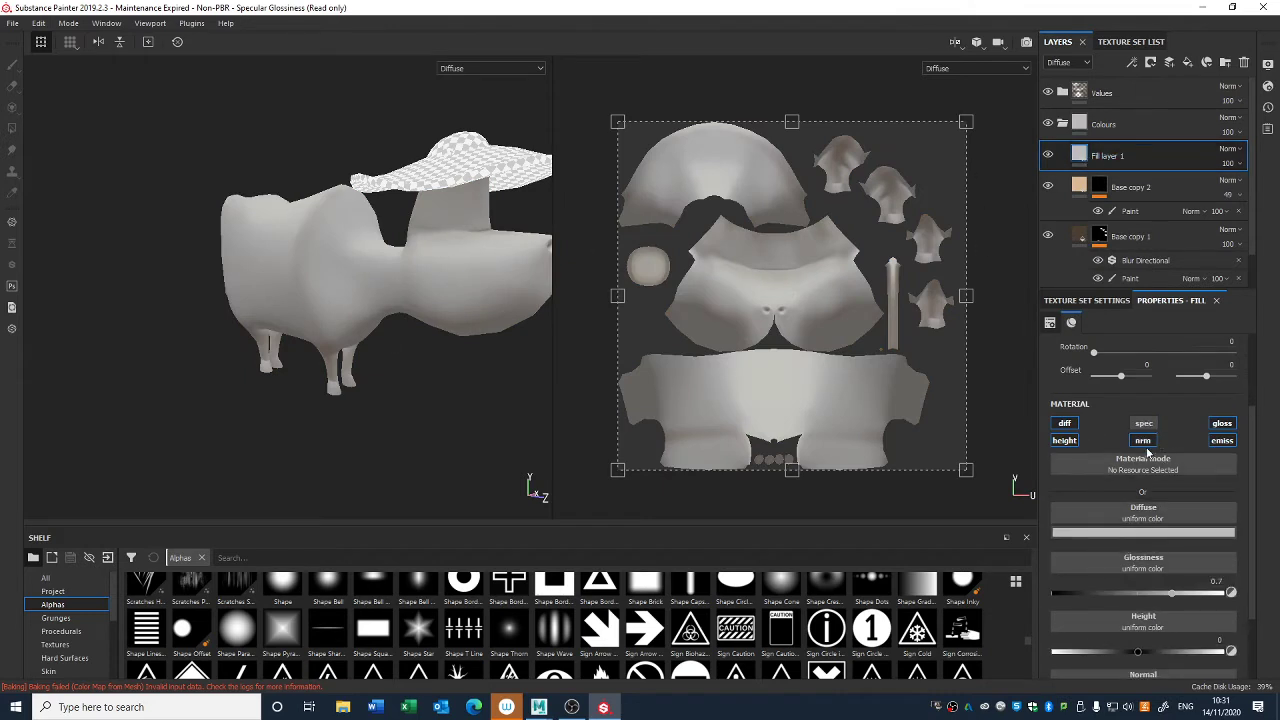
{"action": "left_click", "coordinate": [1222, 423]}
{"action": "left_click", "coordinate": [1222, 441]}
{"action": "left_click", "coordinate": [1144, 441]}
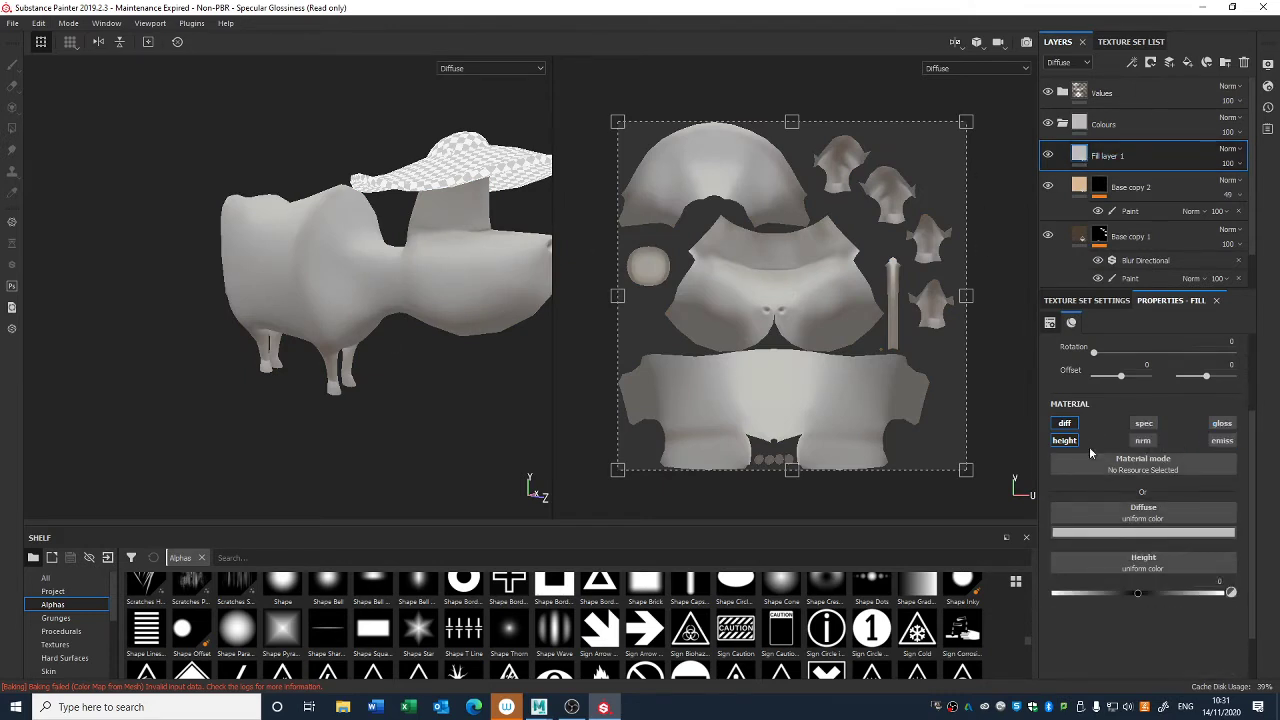
{"action": "left_click", "coordinate": [1064, 441]}
{"action": "right_click", "coordinate": [1100, 158]}
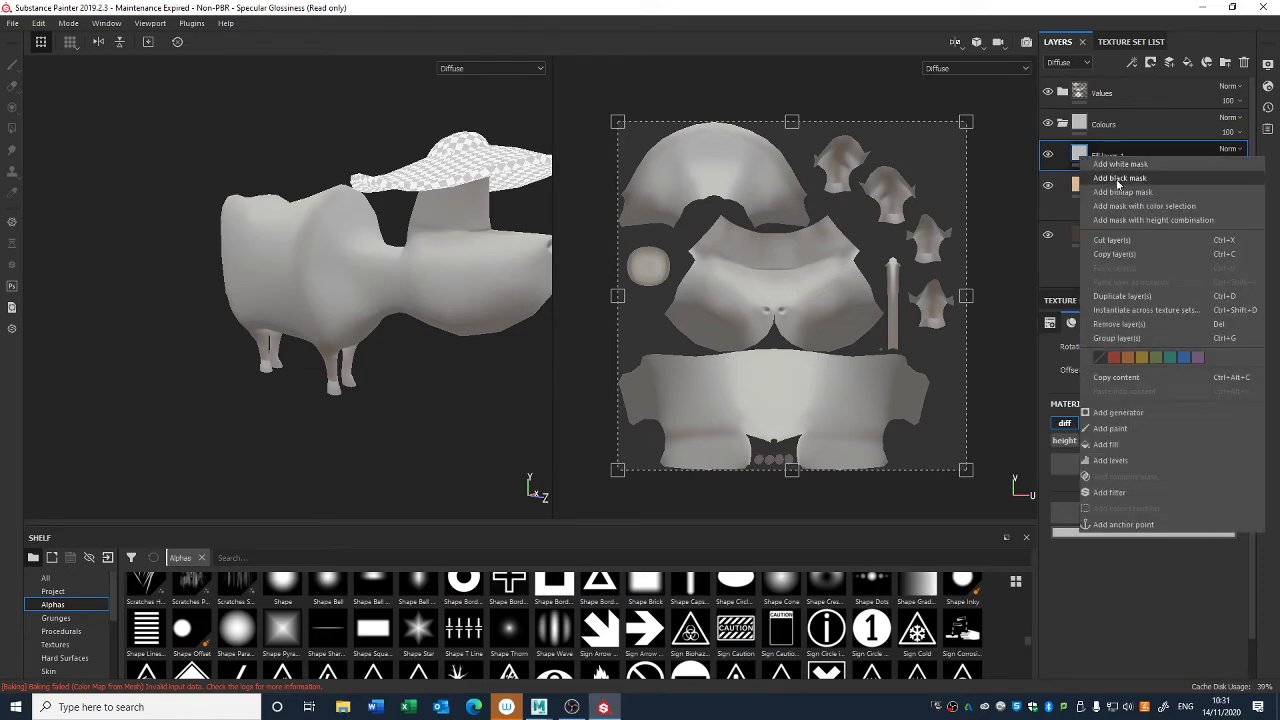
{"action": "left_click", "coordinate": [1119, 178]}
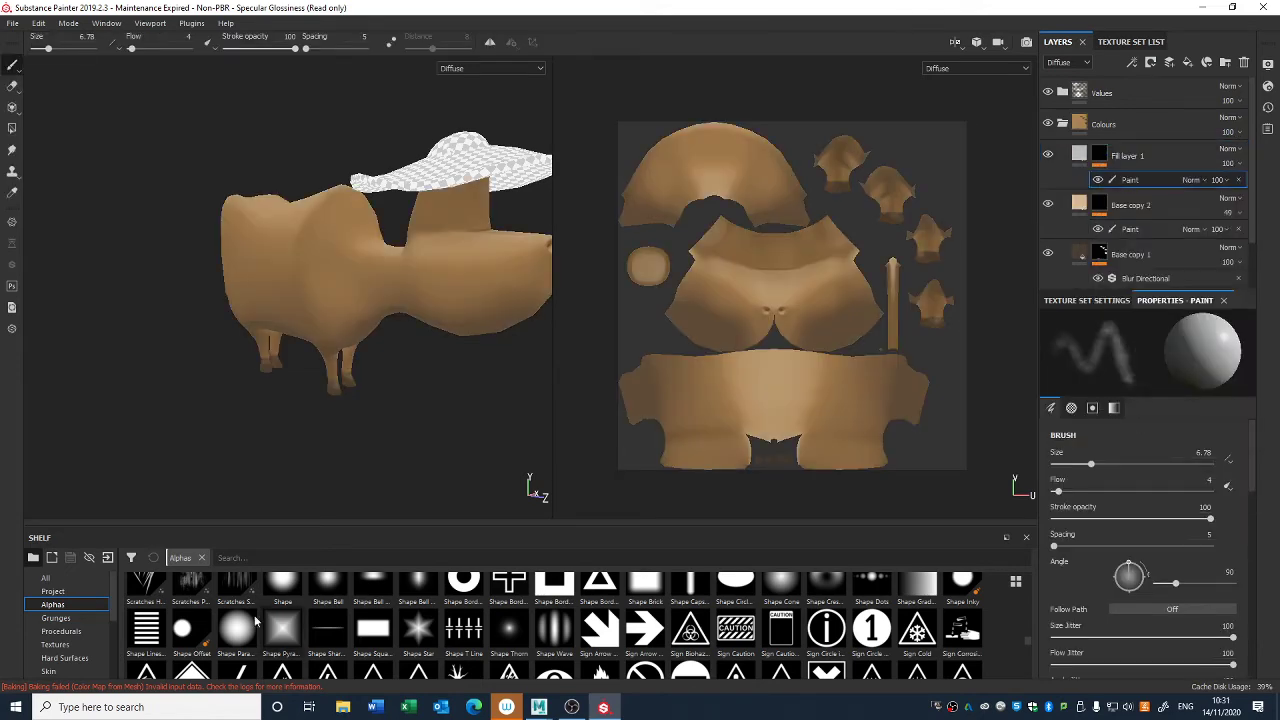
- Choose the Basic Hard brush for painting the mask and set its alpha to Shape Brick
{"action": "scroll", "coordinate": [82, 630], "scroll_direction": "down", "scroll_amount": 3}
{"action": "left_click", "coordinate": [54, 657]}
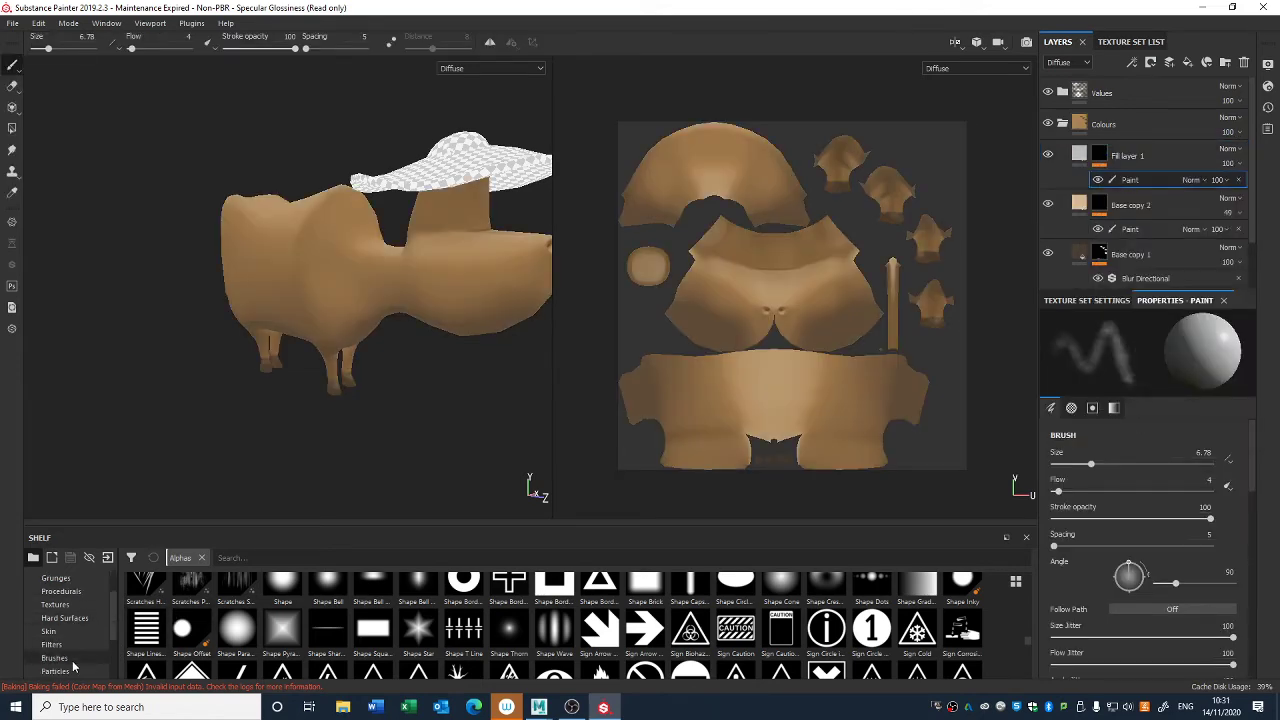
{"action": "left_click", "coordinate": [509, 597]}
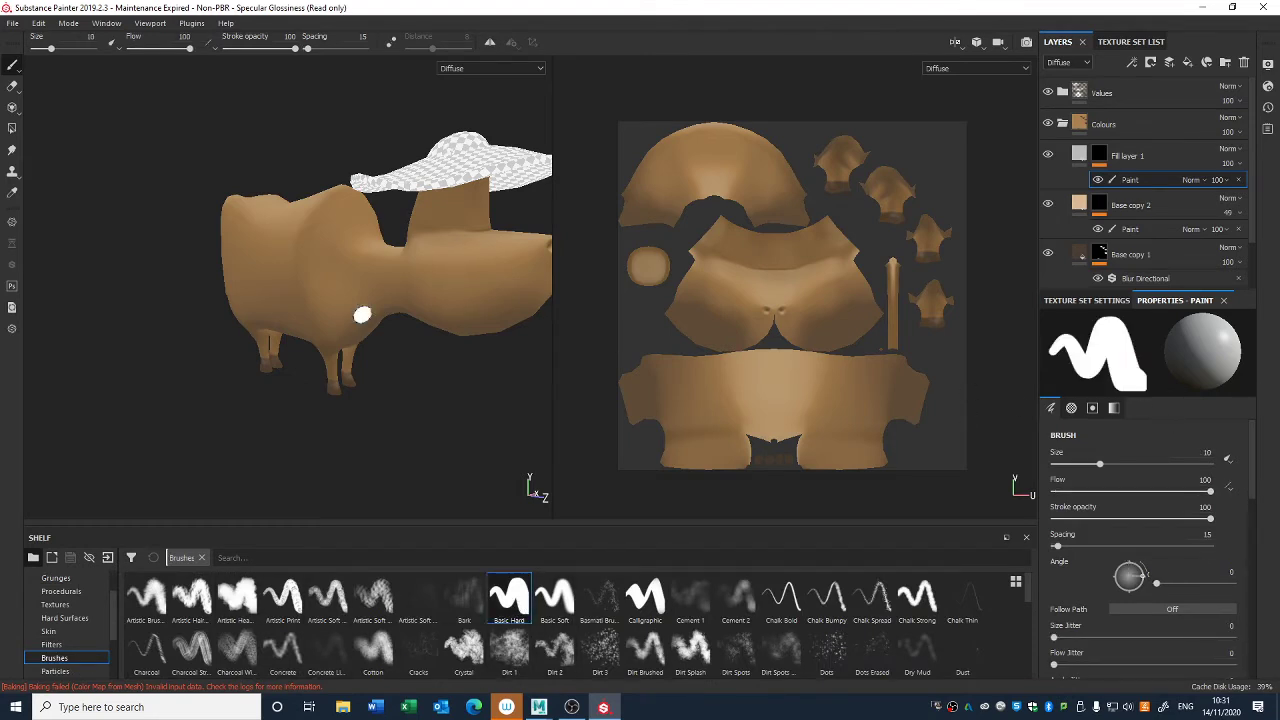
{"action": "scroll", "coordinate": [89, 624], "scroll_direction": "up", "scroll_amount": 3}
{"action": "left_click", "coordinate": [74, 606]}
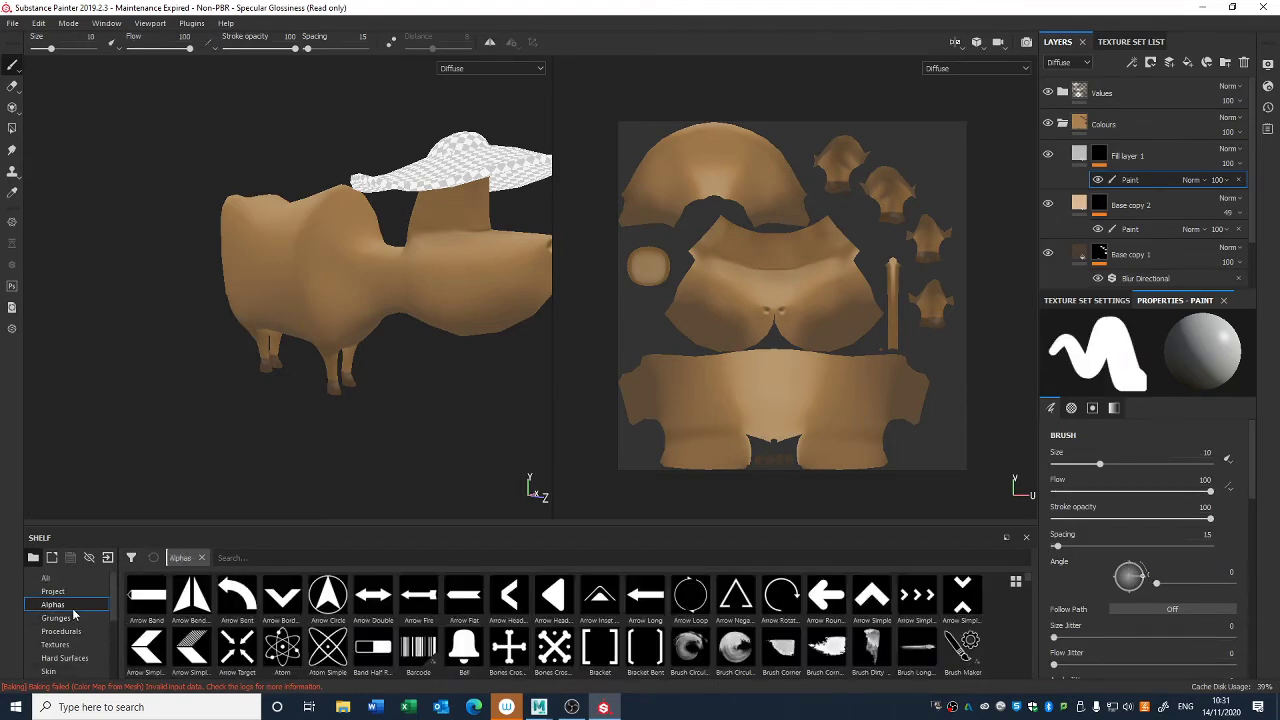
{"action": "scroll", "coordinate": [1143, 571], "scroll_direction": "down", "scroll_amount": 6}
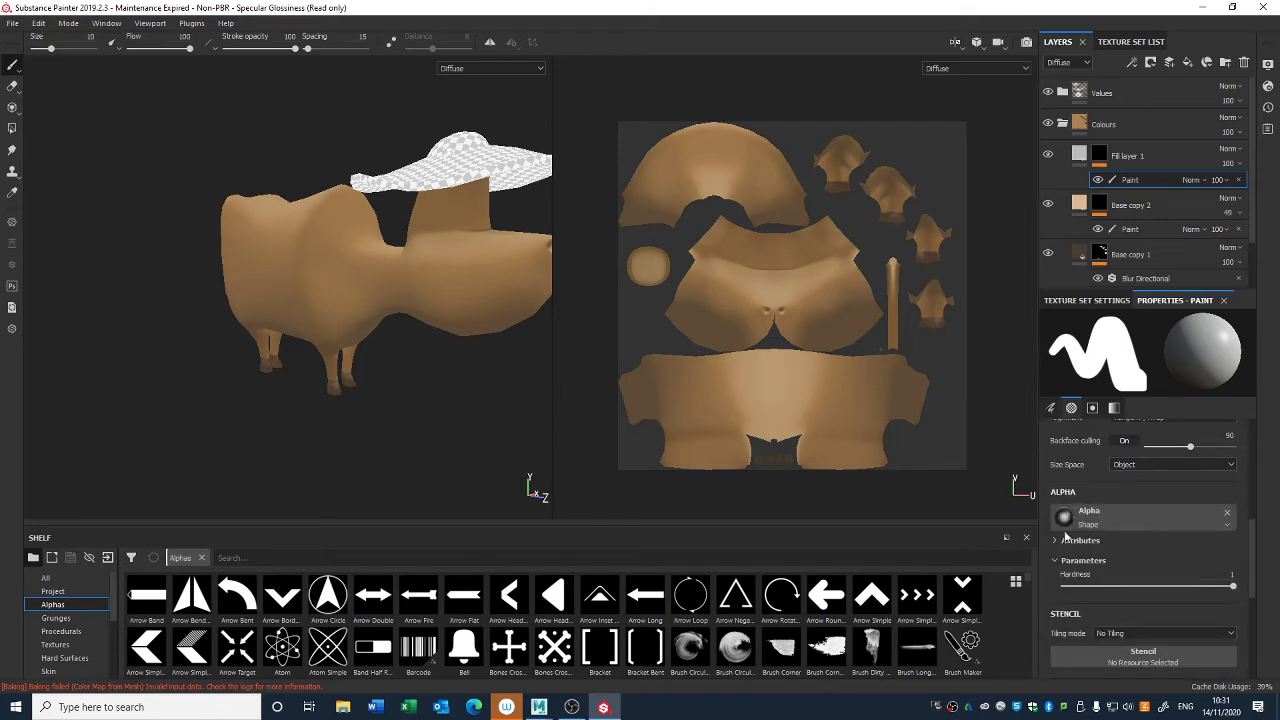
{"action": "scroll", "coordinate": [328, 596], "scroll_direction": "down", "scroll_amount": 5}
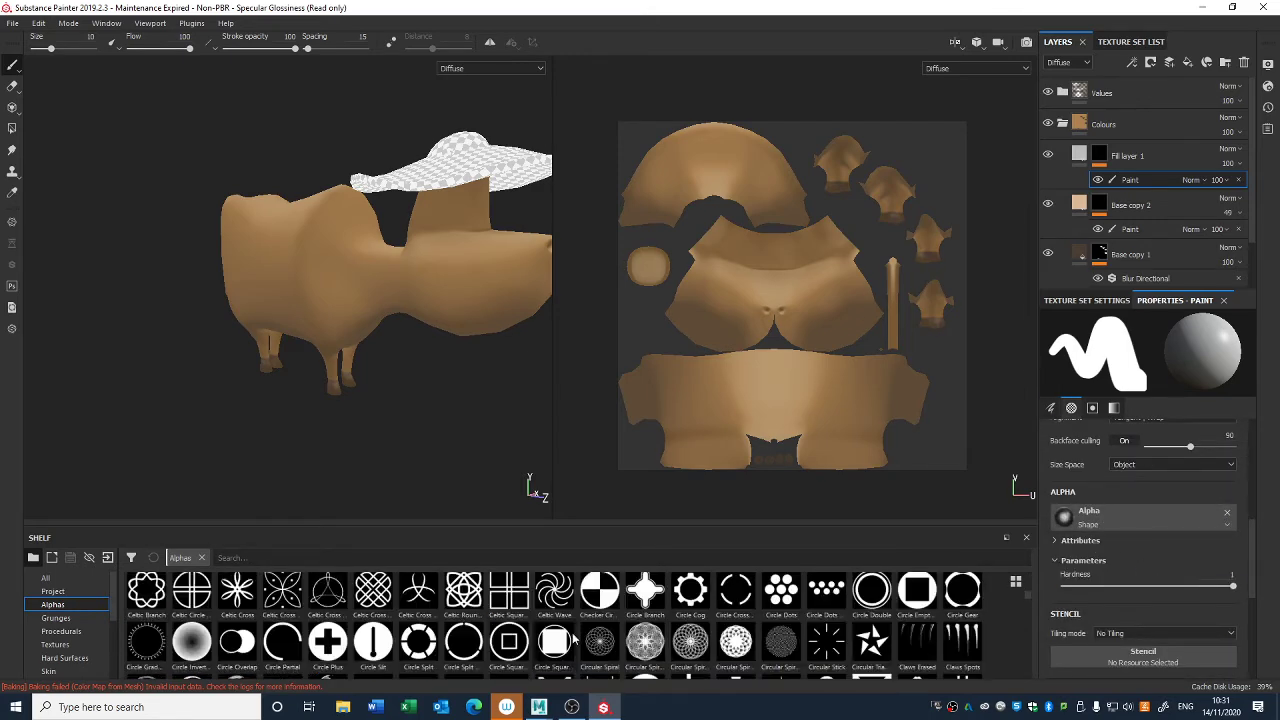
{"action": "scroll", "coordinate": [704, 640], "scroll_direction": "down", "scroll_amount": 15}
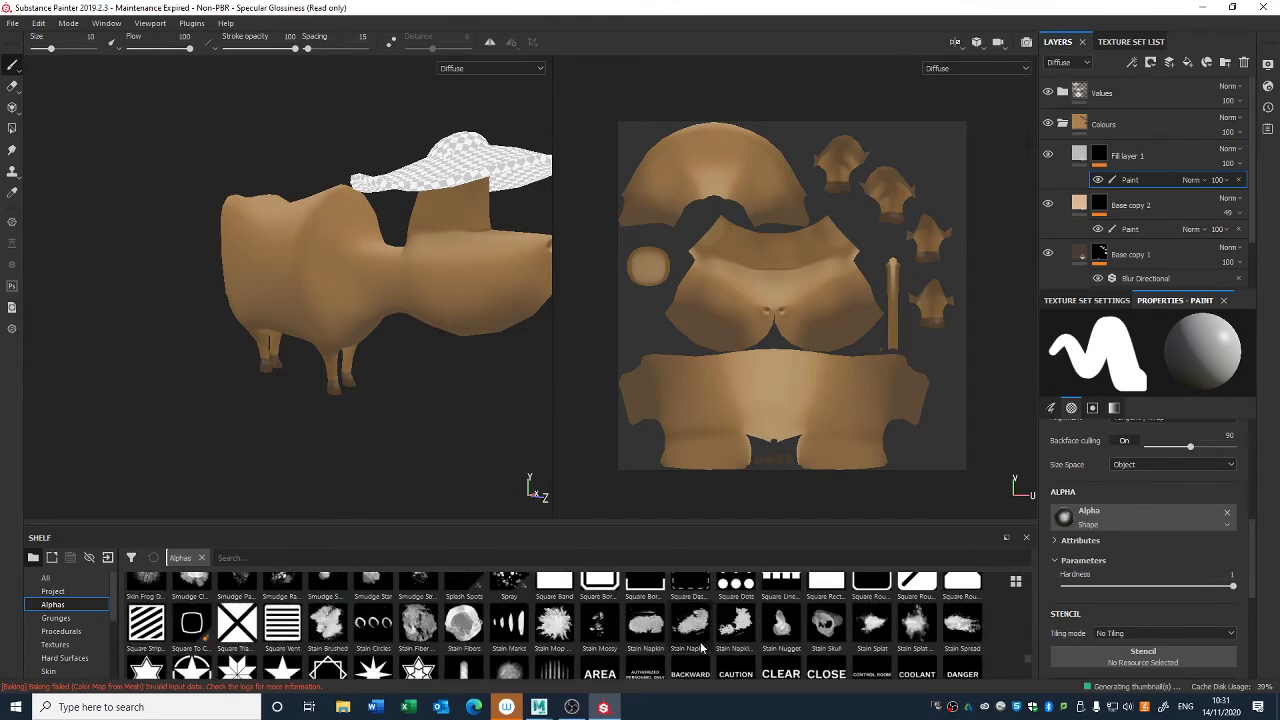
{"action": "scroll", "coordinate": [704, 648], "scroll_direction": "up", "scroll_amount": 2}
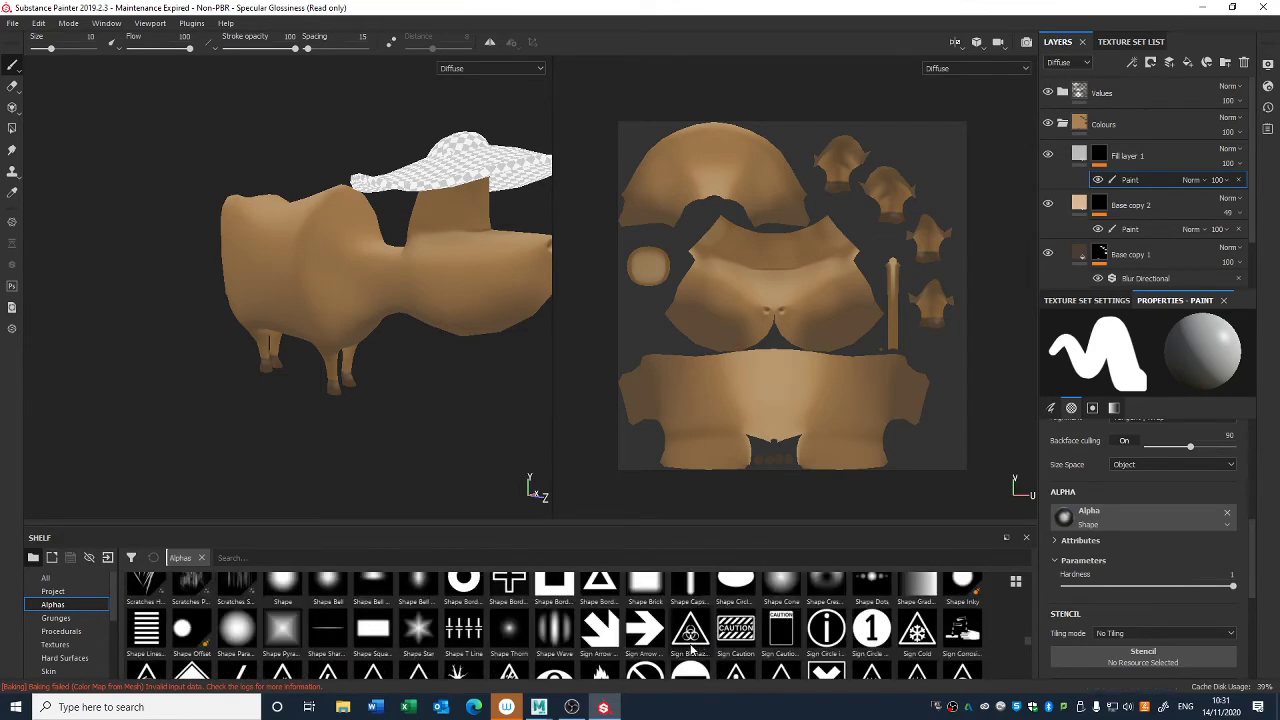
{"action": "scroll", "coordinate": [802, 628], "scroll_direction": "up", "scroll_amount": 2}
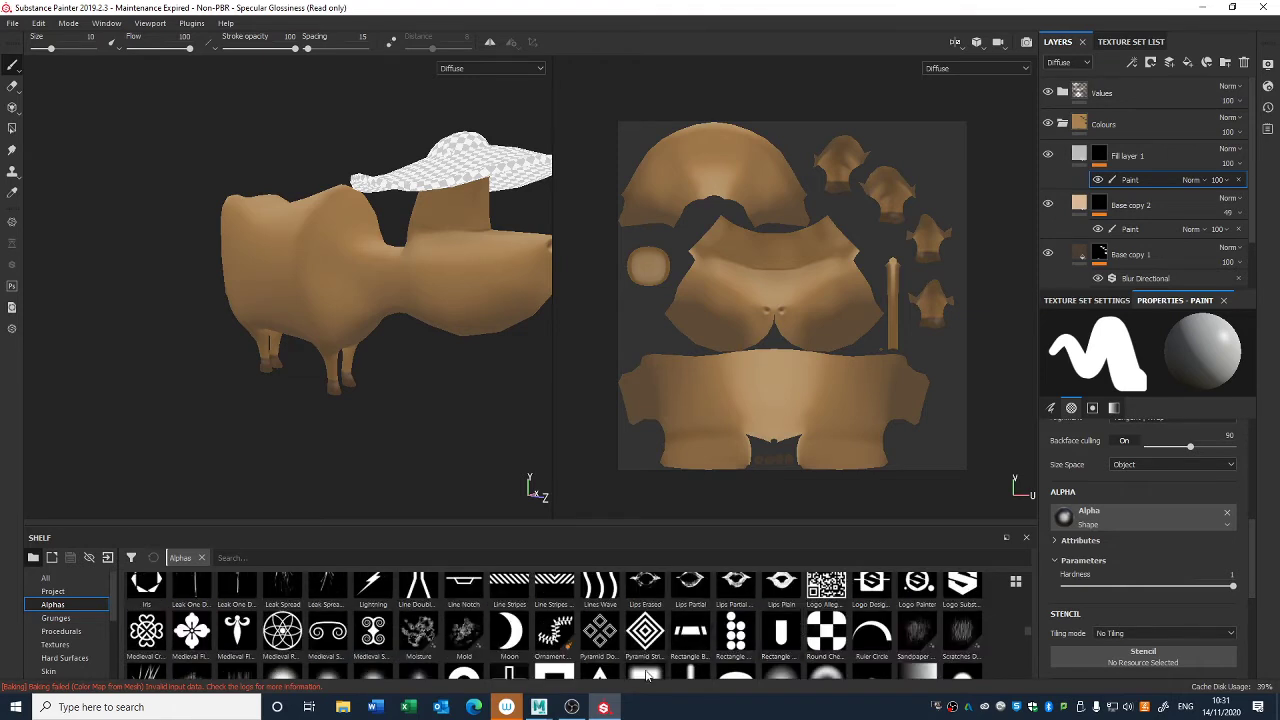
{"action": "mouse_move", "coordinate": [810, 580]}
{"action": "left_mouse_down"}
{"action": "mouse_move", "coordinate": [1057, 464]}
{"action": "mouse_move", "coordinate": [1080, 518]}
{"action": "left_mouse_up"}
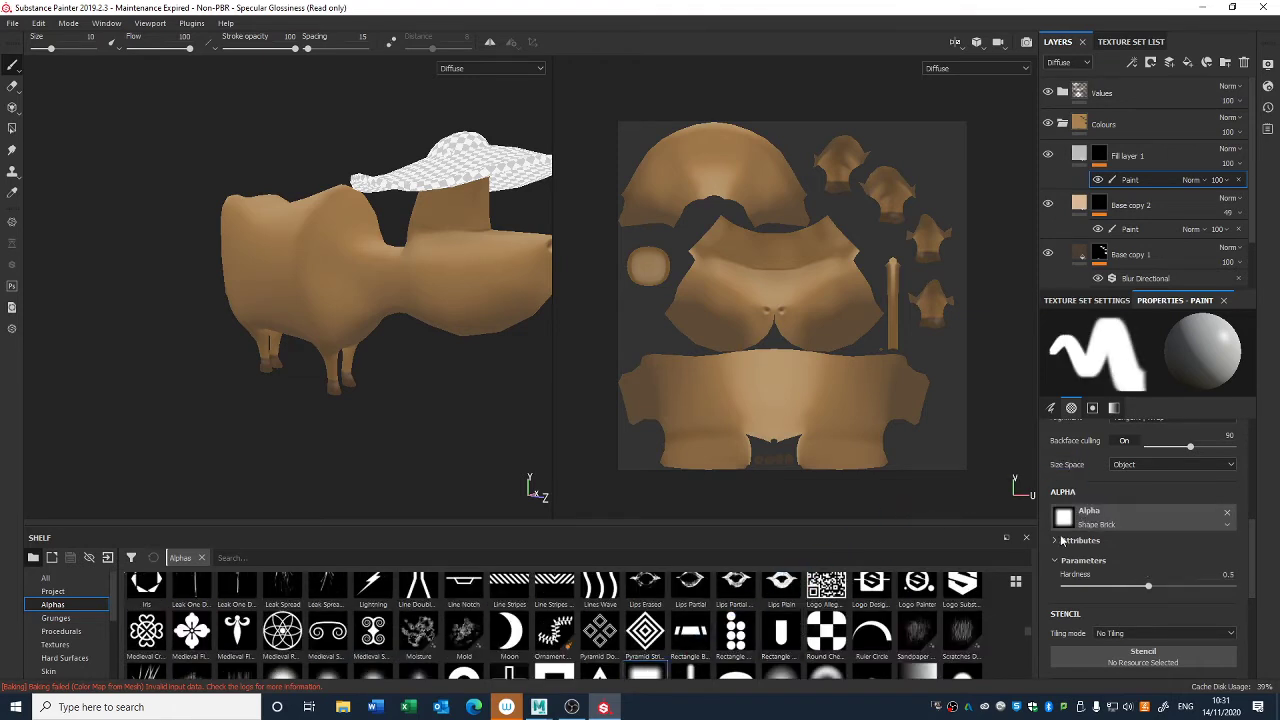
- Set the brush spacing to 400, disable pen pressure for its size and set the size to 23.18
{"action": "right_click", "coordinate": [320, 277]}
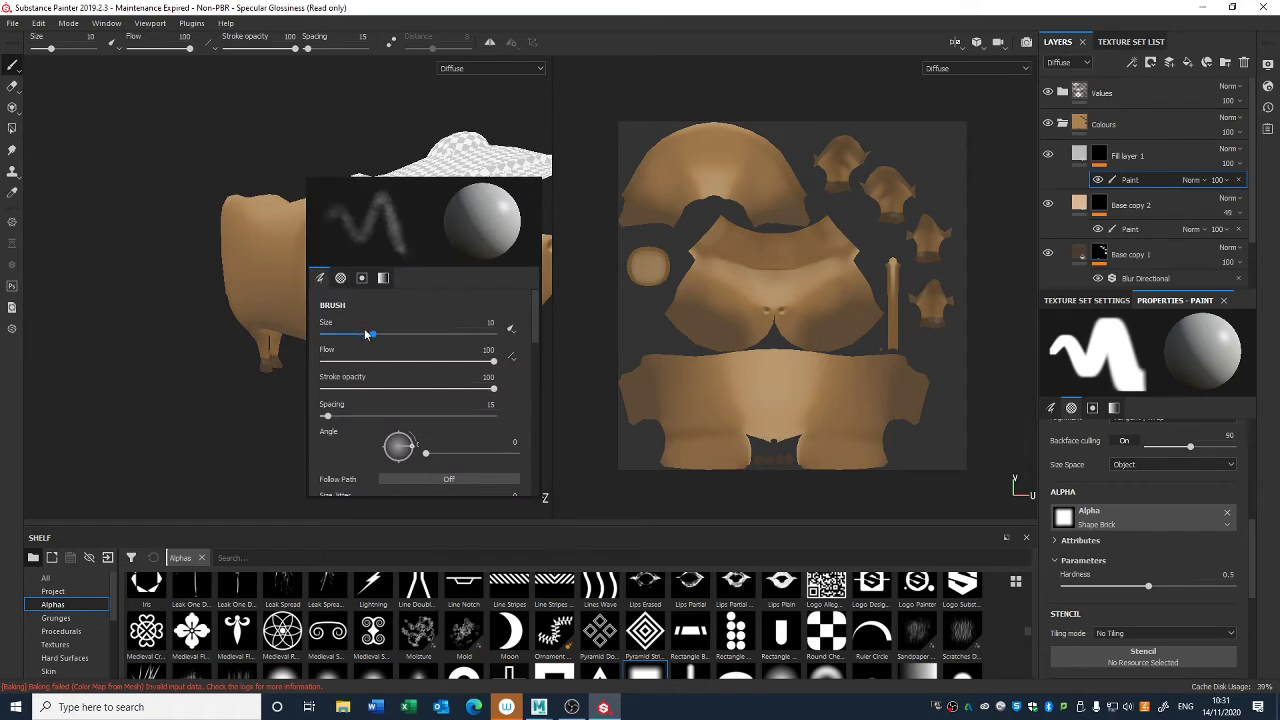
{"action": "left_click_drag", "start_coordinate": [366, 334], "coordinate": [362, 334]}
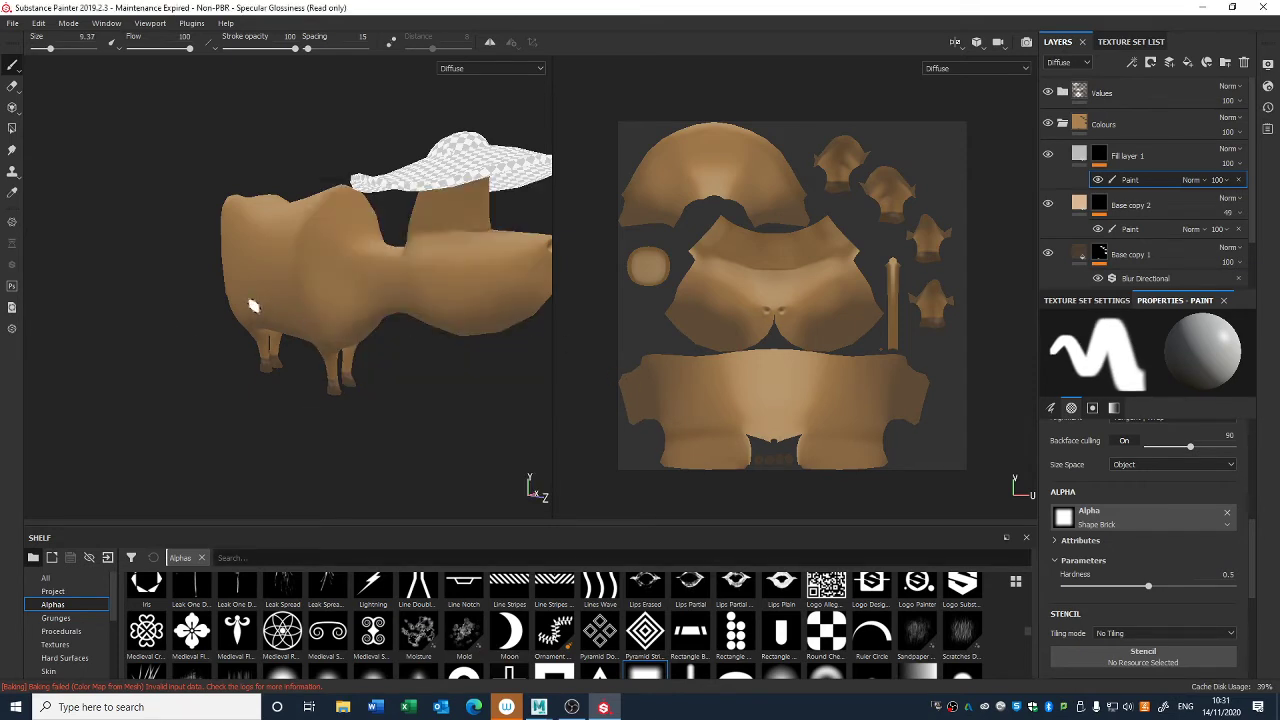
{"action": "right_click", "coordinate": [253, 306]}
{"action": "left_click_drag", "start_coordinate": [269, 462], "coordinate": [438, 458]}
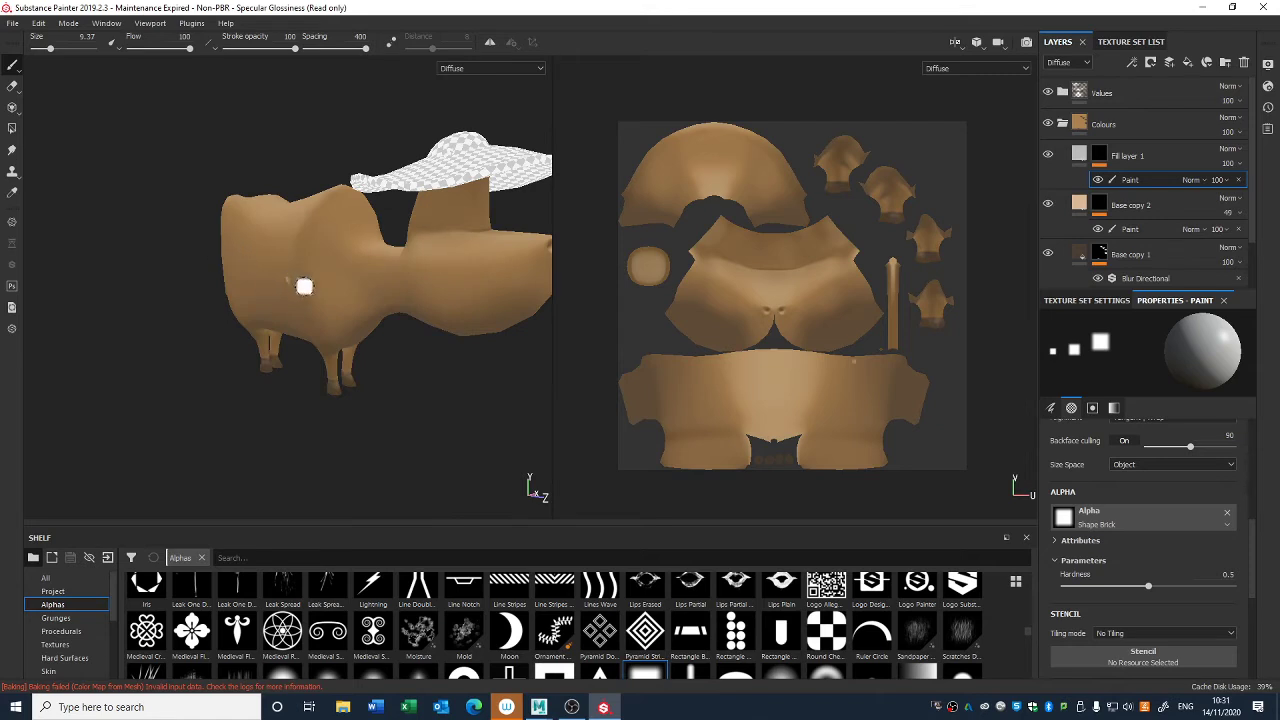
{"action": "right_click", "coordinate": [308, 275]}
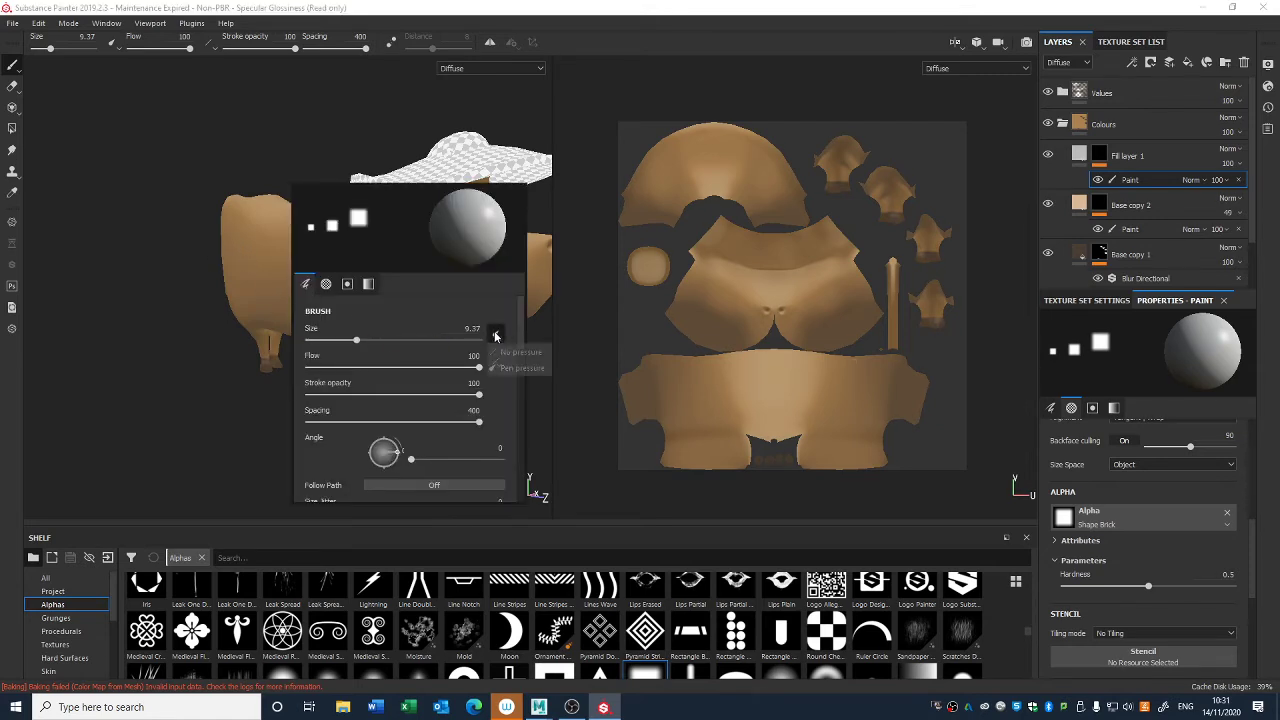
{"action": "left_click_drag", "start_coordinate": [356, 340], "coordinate": [396, 344]}
- Stamp several separate soft square patches across the side of the cow's body
{"action": "left_click", "coordinate": [287, 251]}
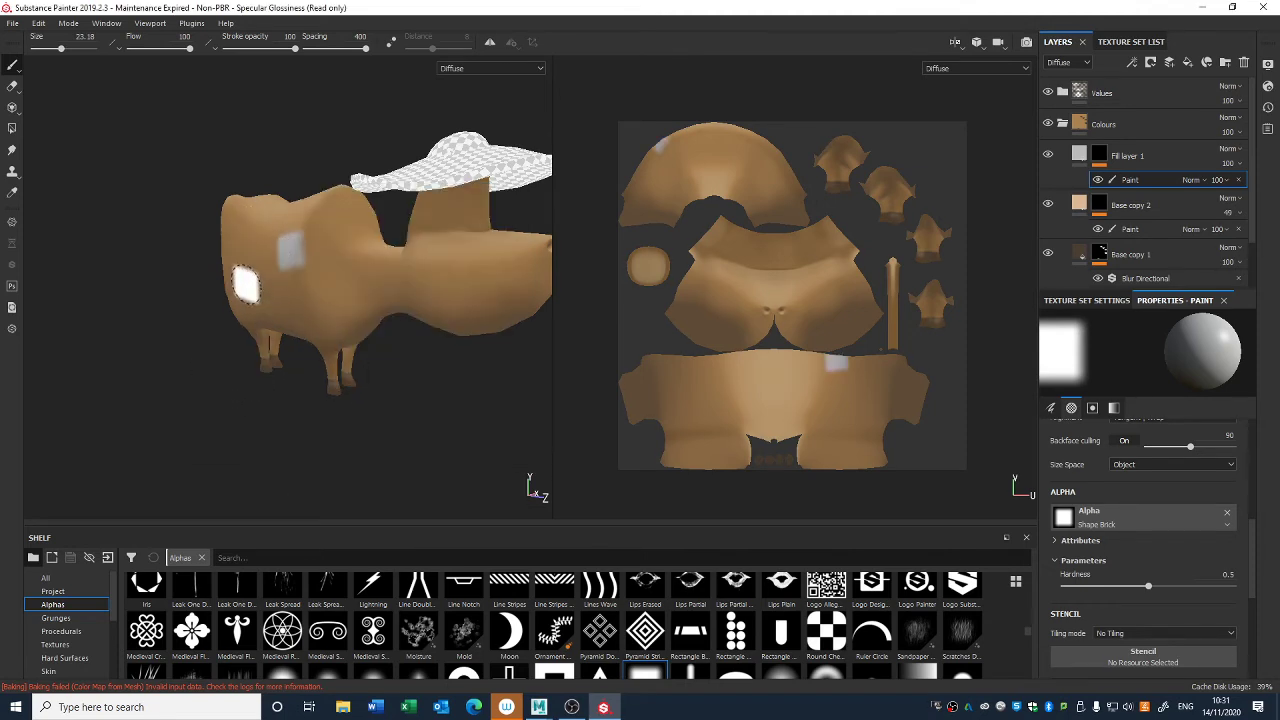
{"action": "left_click", "coordinate": [244, 284]}
{"action": "left_click", "coordinate": [302, 310]}
{"action": "left_click", "coordinate": [339, 258]}
{"action": "left_click", "coordinate": [240, 224]}
{"action": "left_click_drag", "start_coordinate": [201, 397], "coordinate": [236, 421], "text": "alt"}
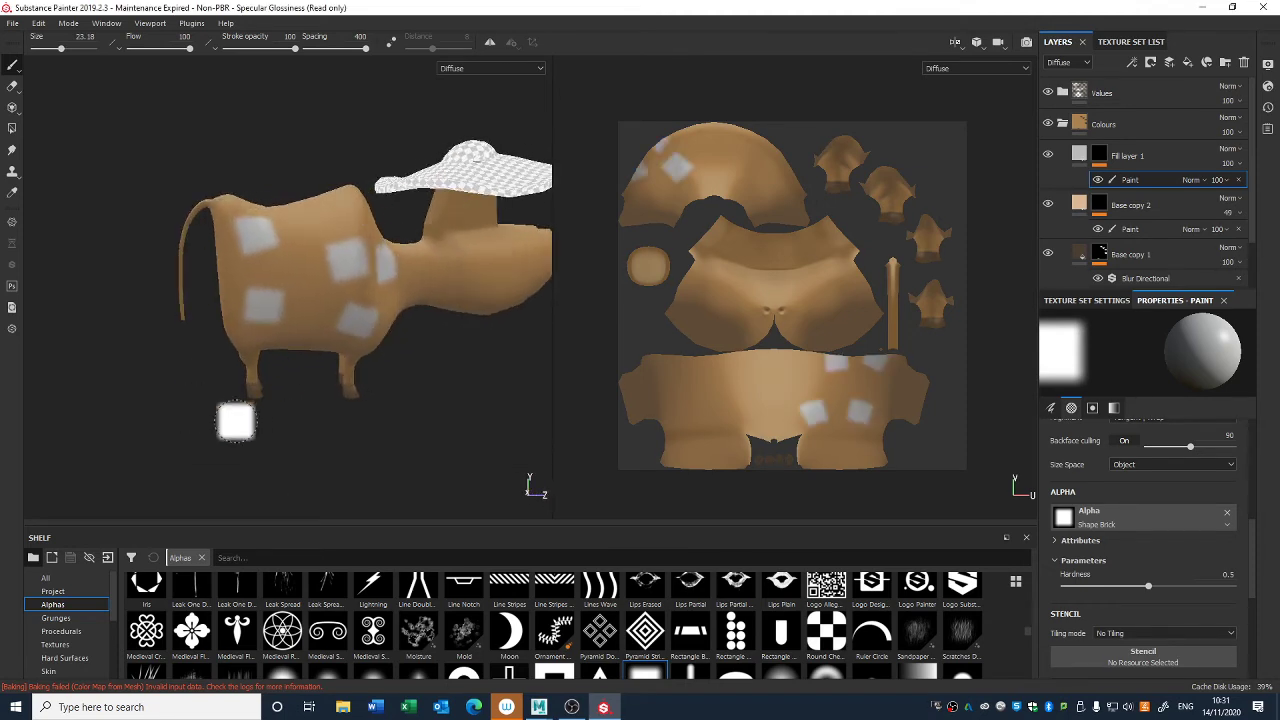
{"action": "right_click_drag", "start_coordinate": [236, 421], "coordinate": [255, 363], "text": "alt"}
{"action": "middle_click_drag", "start_coordinate": [255, 363], "coordinate": [300, 477], "text": "alt"}
{"action": "right_click_drag", "start_coordinate": [300, 477], "coordinate": [317, 534], "text": "alt"}
{"action": "middle_click_drag", "start_coordinate": [317, 534], "coordinate": [287, 434], "text": "alt"}
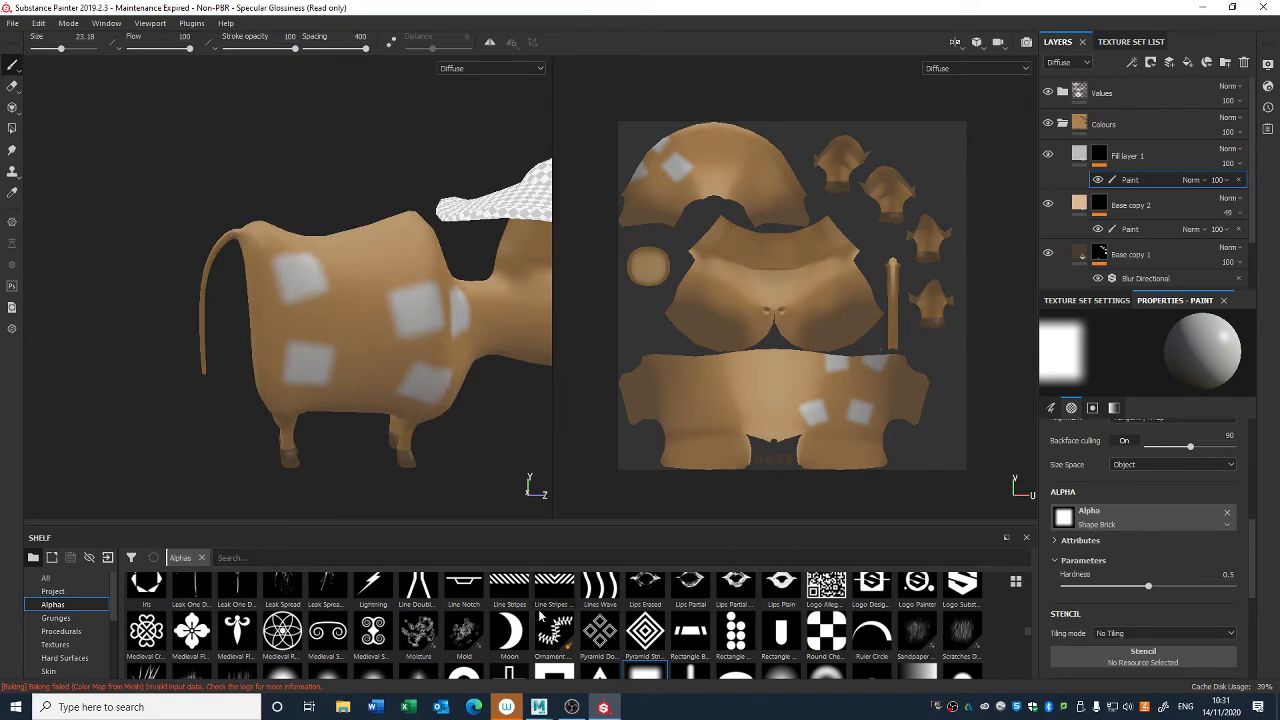
- Switch the brush alpha to Moon and undo the square patches stamped on the body
{"action": "mouse_move", "coordinate": [508, 630]}
{"action": "left_mouse_down"}
{"action": "mouse_move", "coordinate": [648, 562]}
{"action": "mouse_move", "coordinate": [1080, 514]}
{"action": "mouse_move", "coordinate": [1065, 517]}
{"action": "left_mouse_up"}
{"action": "key", "text": "ctrl+z"}
{"action": "key", "text": "ctrl+z"}
{"action": "key", "text": "ctrl+z"}
{"action": "key", "text": "ctrl+z"}
{"action": "key", "text": "ctrl+z"}
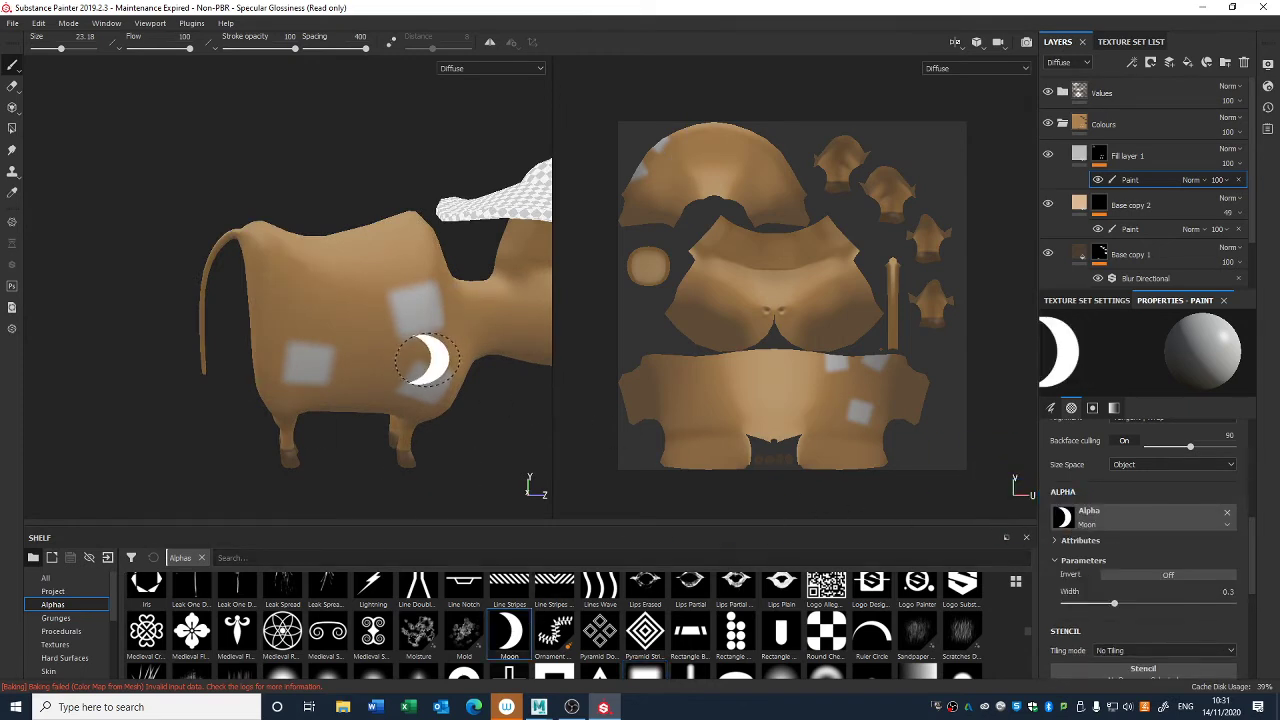
- Try three Moon stamps on the cow's side and undo them
{"action": "left_click", "coordinate": [315, 340]}
{"action": "left_click", "coordinate": [355, 268]}
{"action": "left_click", "coordinate": [417, 346]}
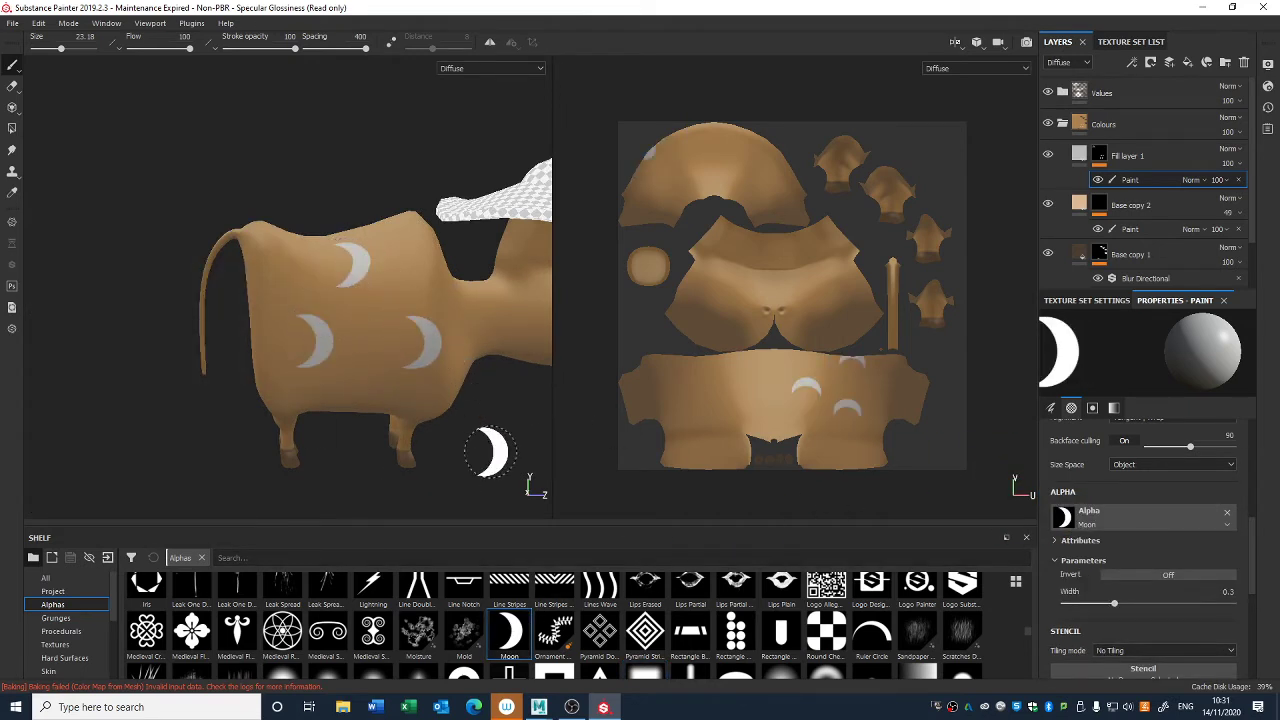
{"action": "key", "text": "ctrl+z"}
{"action": "key", "text": "ctrl+z"}
{"action": "key", "text": "ctrl+z"}
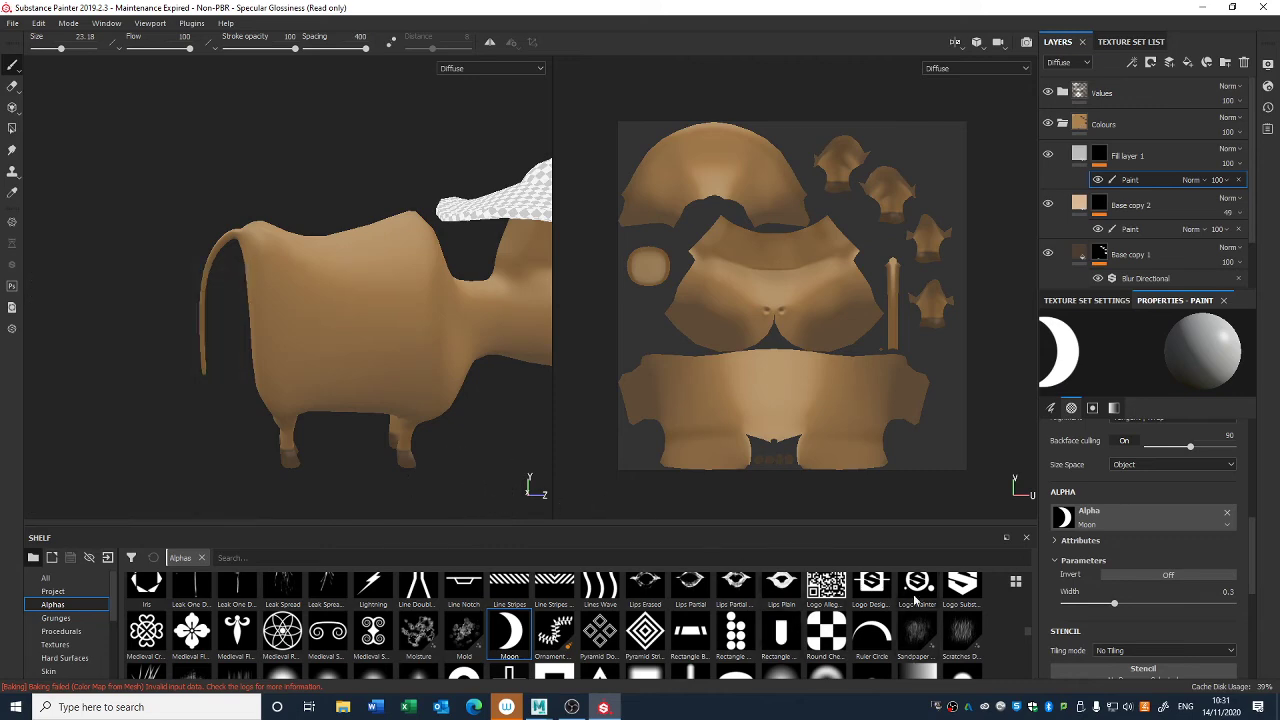
- Stamp three crescents on the cow's side in Fill layer 1's mask, spaced apart in a triangle
{"action": "scroll", "coordinate": [1016, 625], "scroll_direction": "down", "scroll_amount": 5}
{"action": "scroll", "coordinate": [1029, 641], "scroll_direction": "up", "scroll_amount": 3}
{"action": "scroll", "coordinate": [1028, 634], "scroll_direction": "down", "scroll_amount": 1}
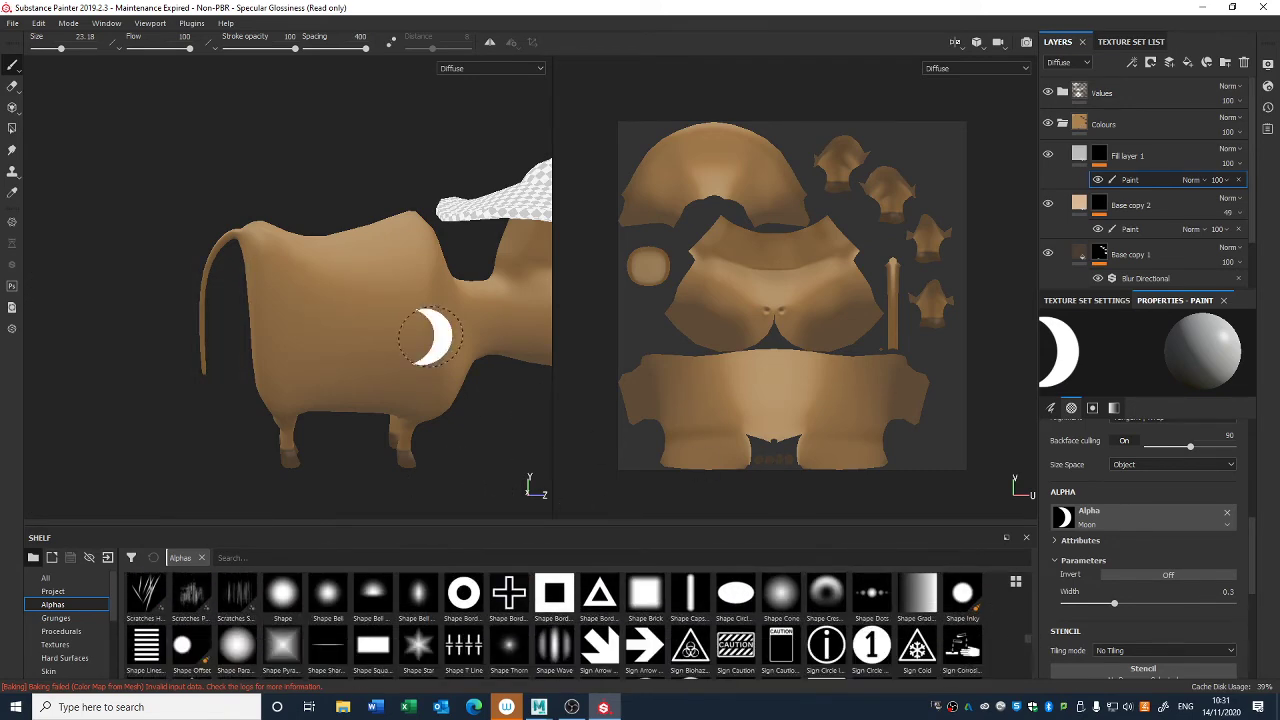
{"action": "left_click", "coordinate": [298, 355]}
{"action": "left_click", "coordinate": [340, 271]}
{"action": "left_click", "coordinate": [412, 327]}
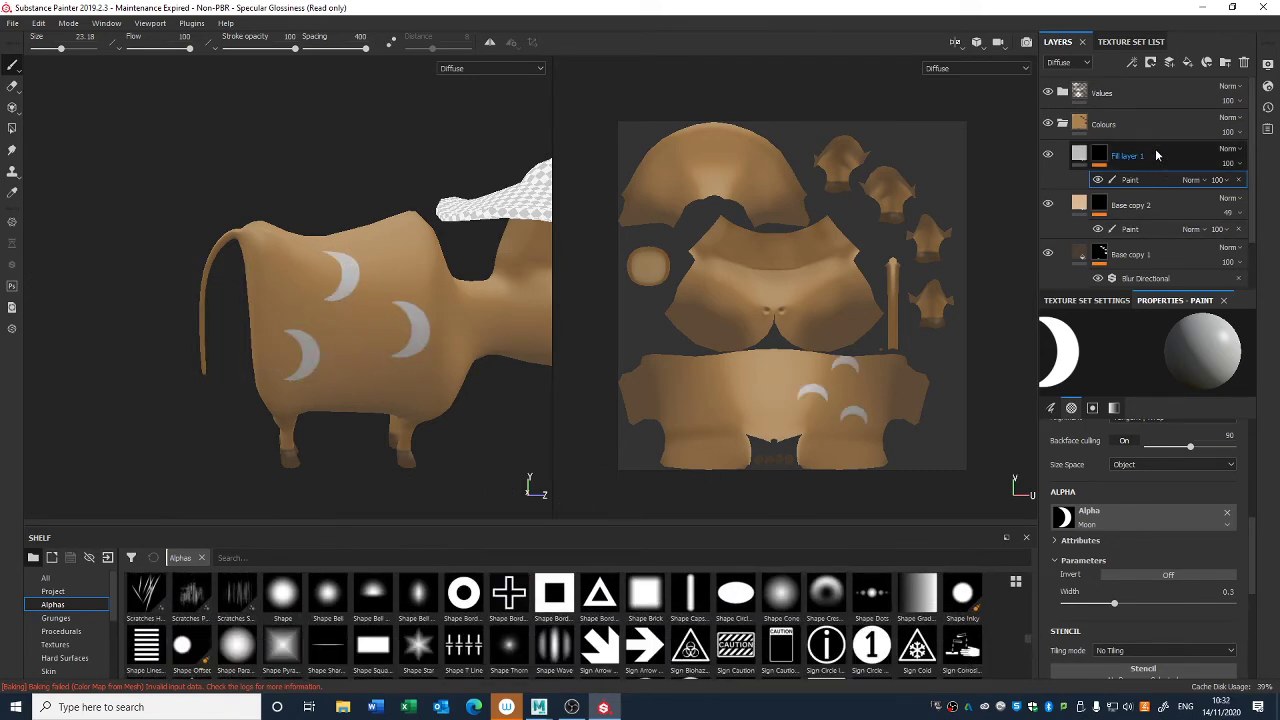
- Add a filter to Fill layer 1's mask and set it to Bevel
{"action": "right_click", "coordinate": [1106, 156]}
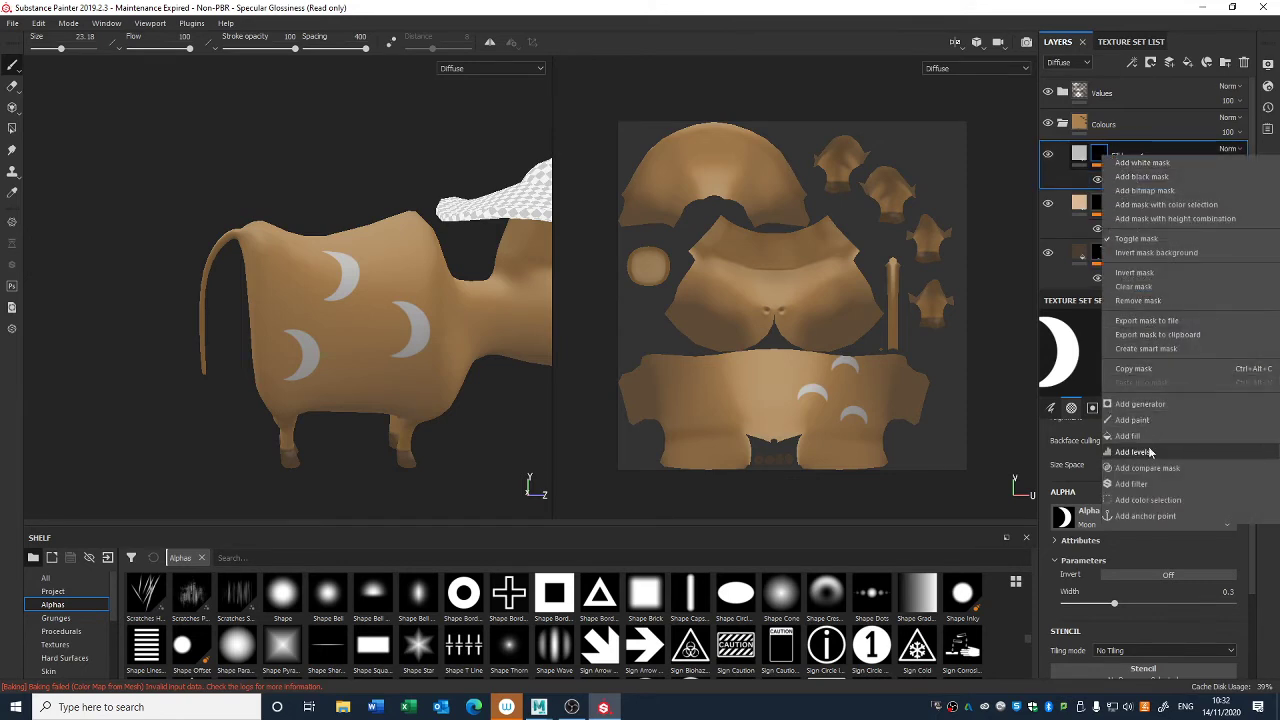
{"action": "left_click", "coordinate": [1156, 484]}
{"action": "left_click", "coordinate": [1150, 342]}
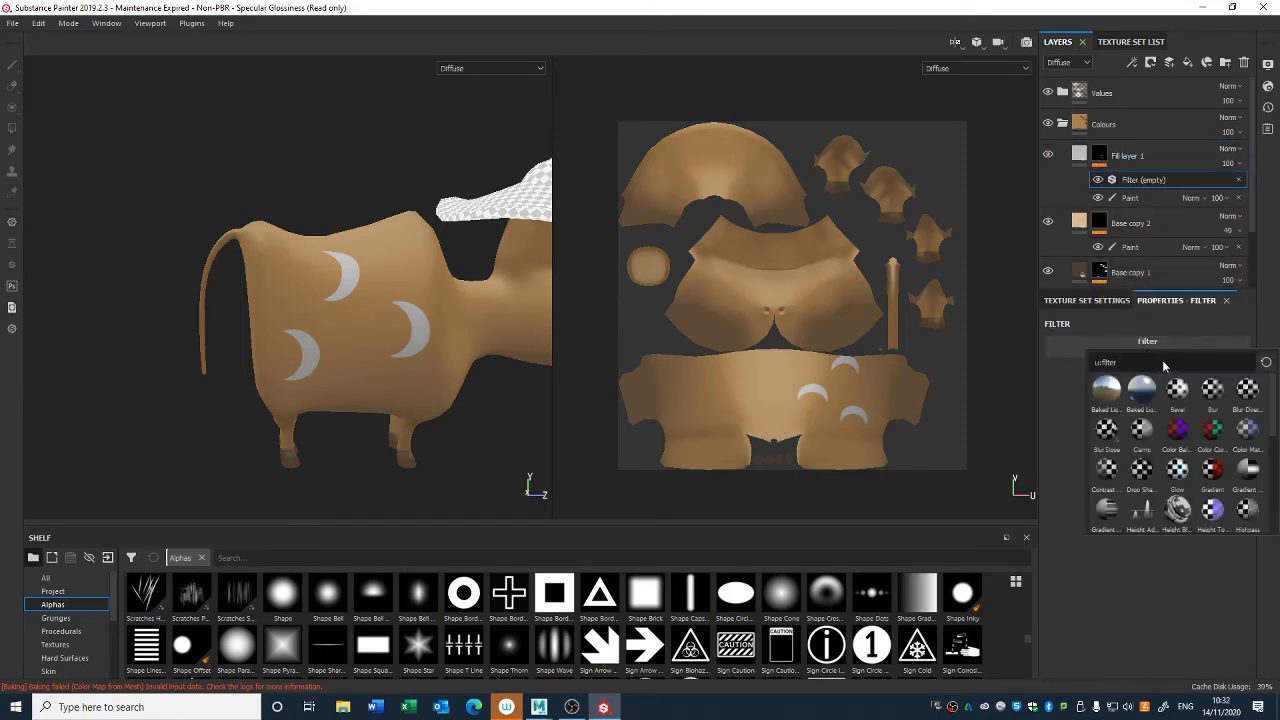
{"action": "left_click", "coordinate": [1177, 393]}
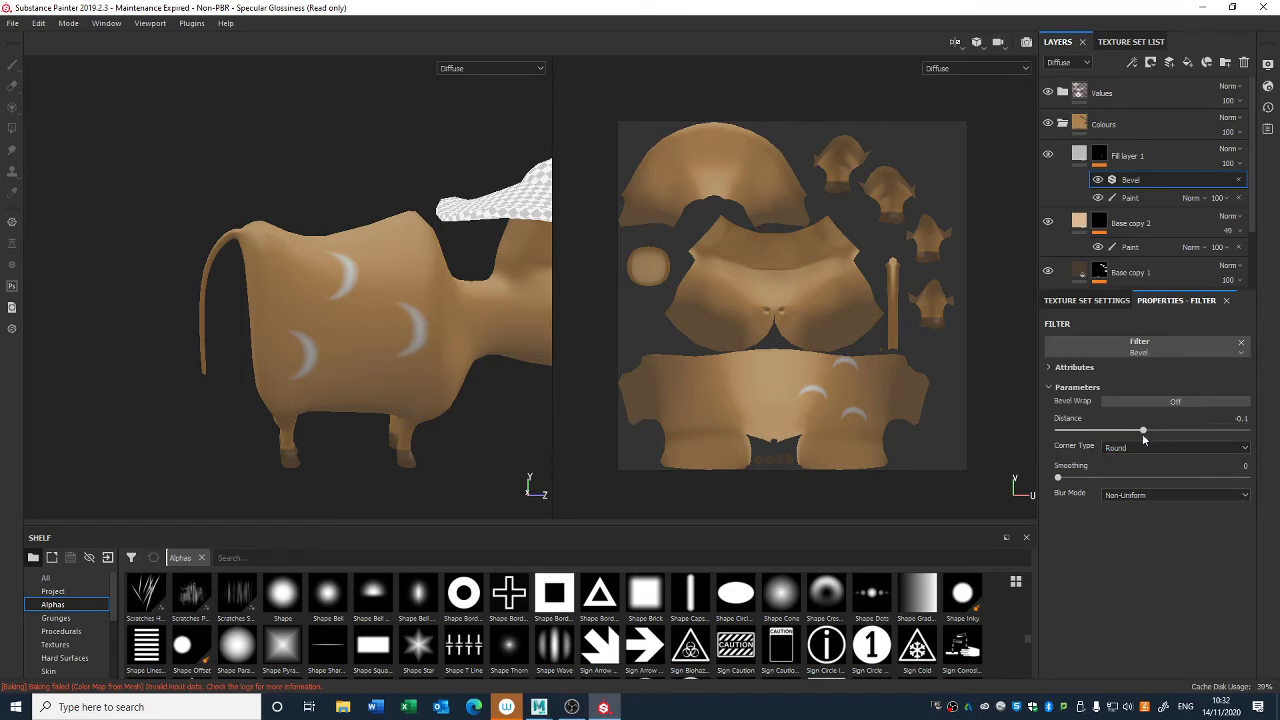
{"action": "left_click", "coordinate": [1060, 367]}
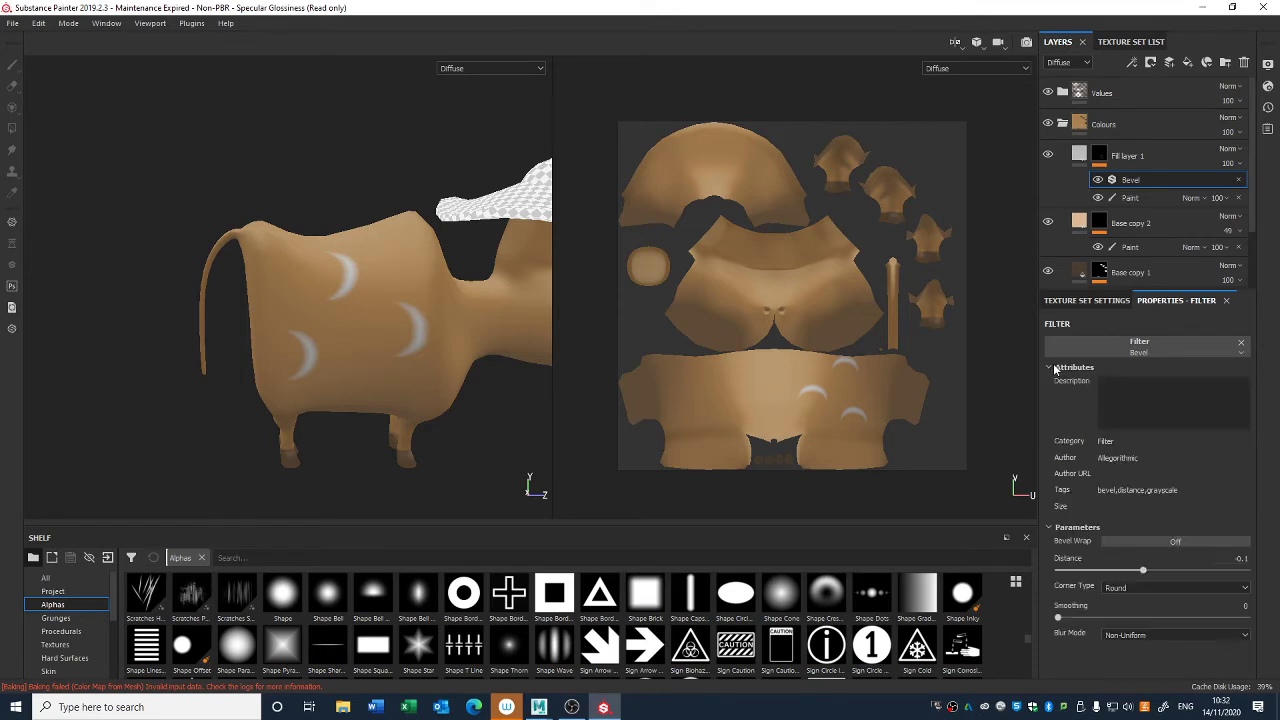
{"action": "left_click", "coordinate": [1050, 371]}
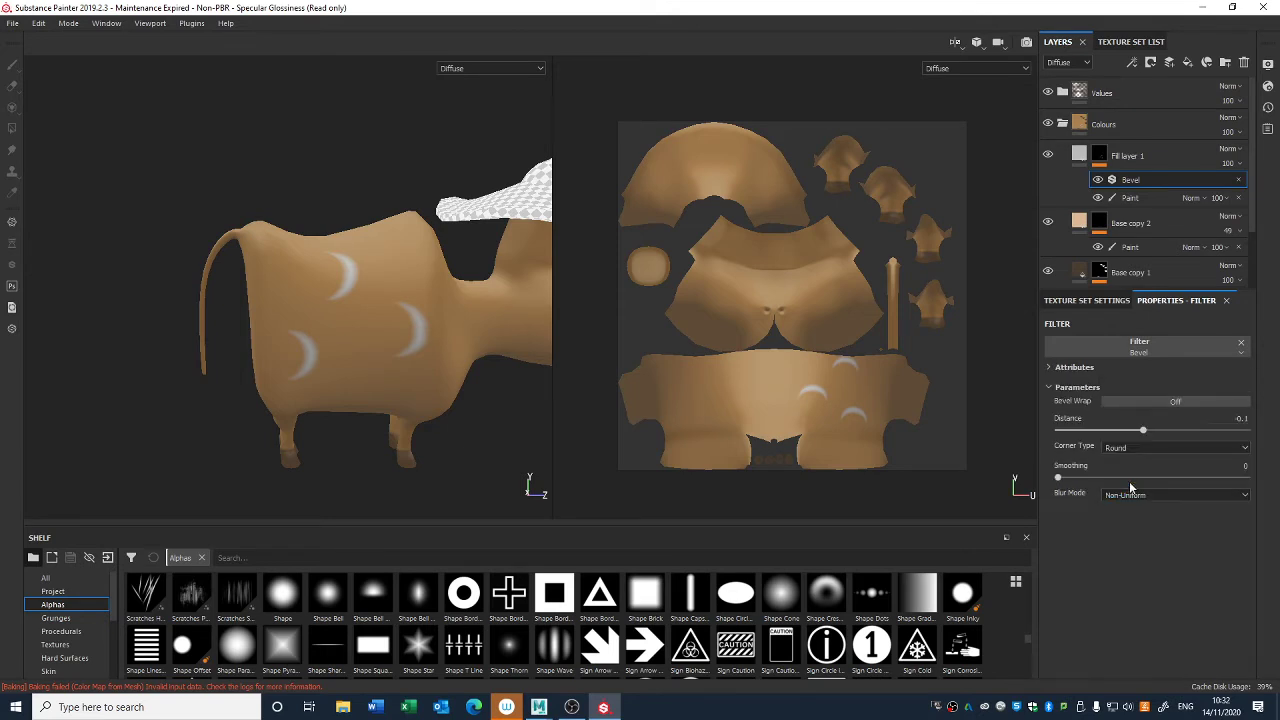
- Set the Bevel filter on Fill layer 1's mask to Angular corners, distance -0.01, smoothing 1.13 and Uniform blur mode
{"action": "left_click", "coordinate": [1120, 447]}
{"action": "left_click", "coordinate": [1117, 469]}
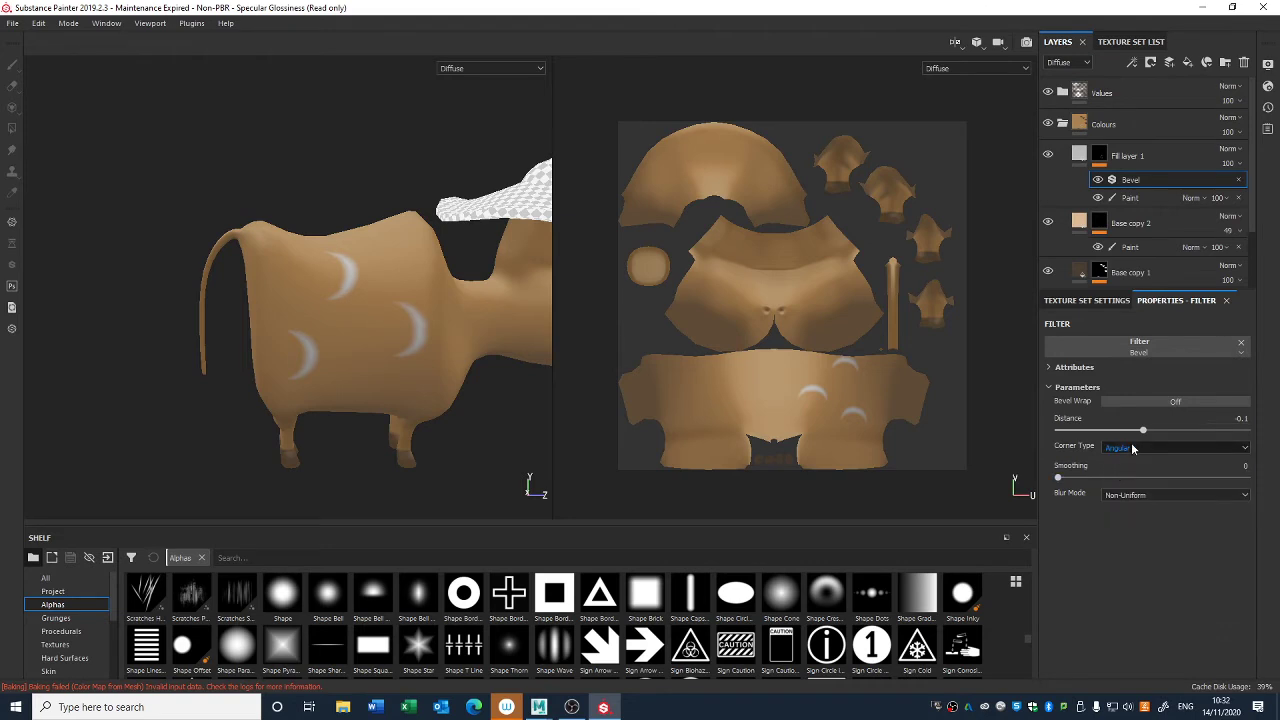
{"action": "left_click_drag", "start_coordinate": [1100, 486], "coordinate": [1102, 484]}
{"action": "mouse_move", "coordinate": [1143, 432]}
{"action": "left_mouse_down"}
{"action": "mouse_move", "coordinate": [1163, 433]}
{"action": "mouse_move", "coordinate": [1135, 433]}
{"action": "mouse_move", "coordinate": [1151, 432]}
{"action": "left_mouse_up"}
{"action": "left_click", "coordinate": [1143, 495]}
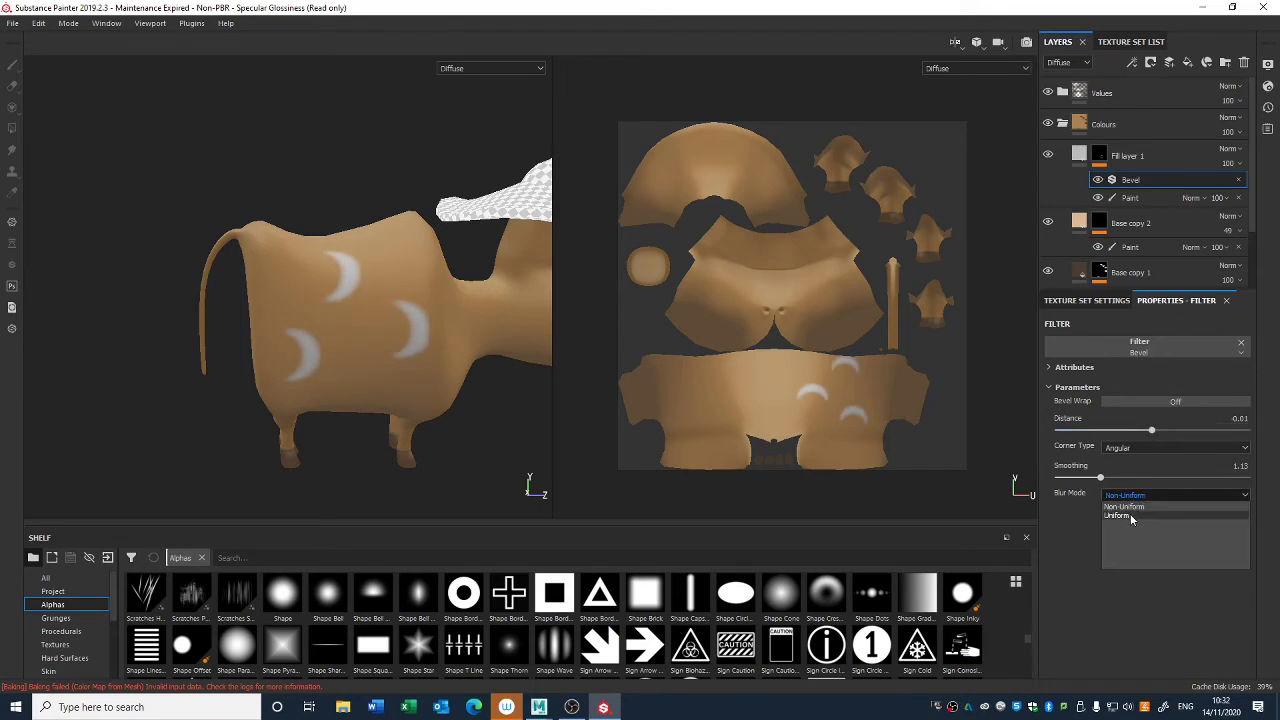
{"action": "left_click", "coordinate": [1131, 516]}
{"action": "left_click", "coordinate": [1099, 343]}
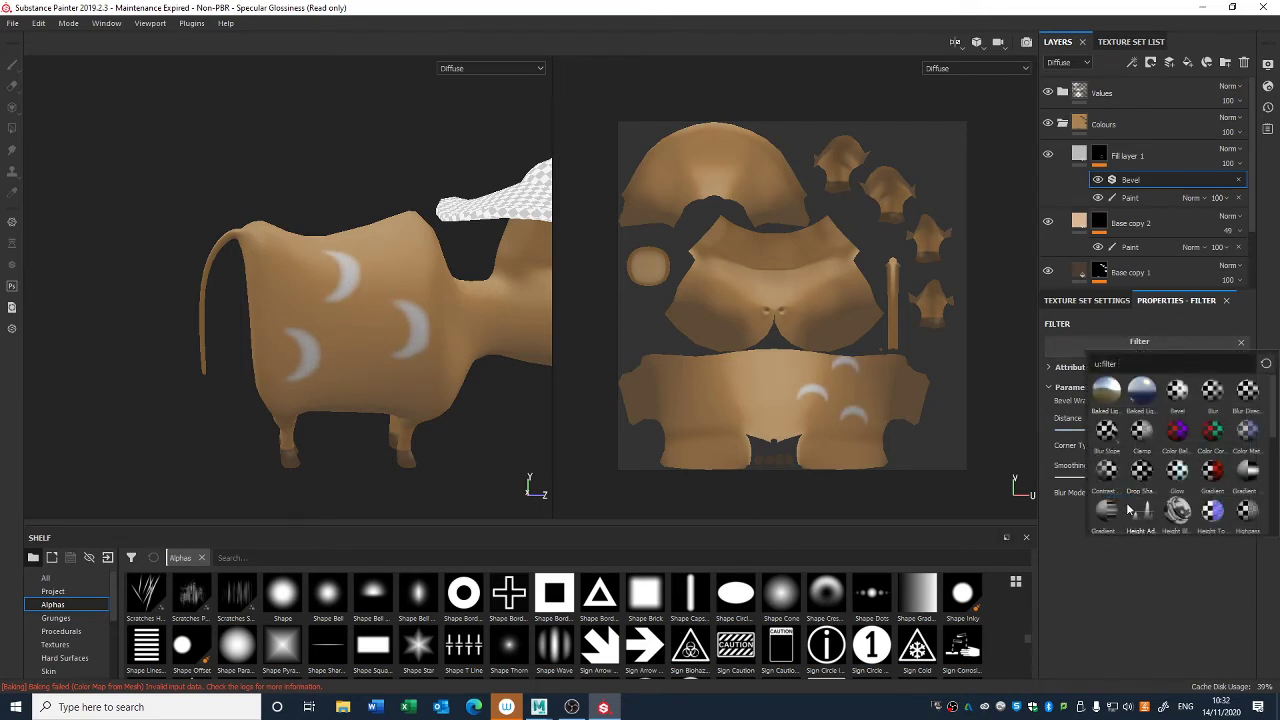
{"action": "left_click", "coordinate": [613, 417]}
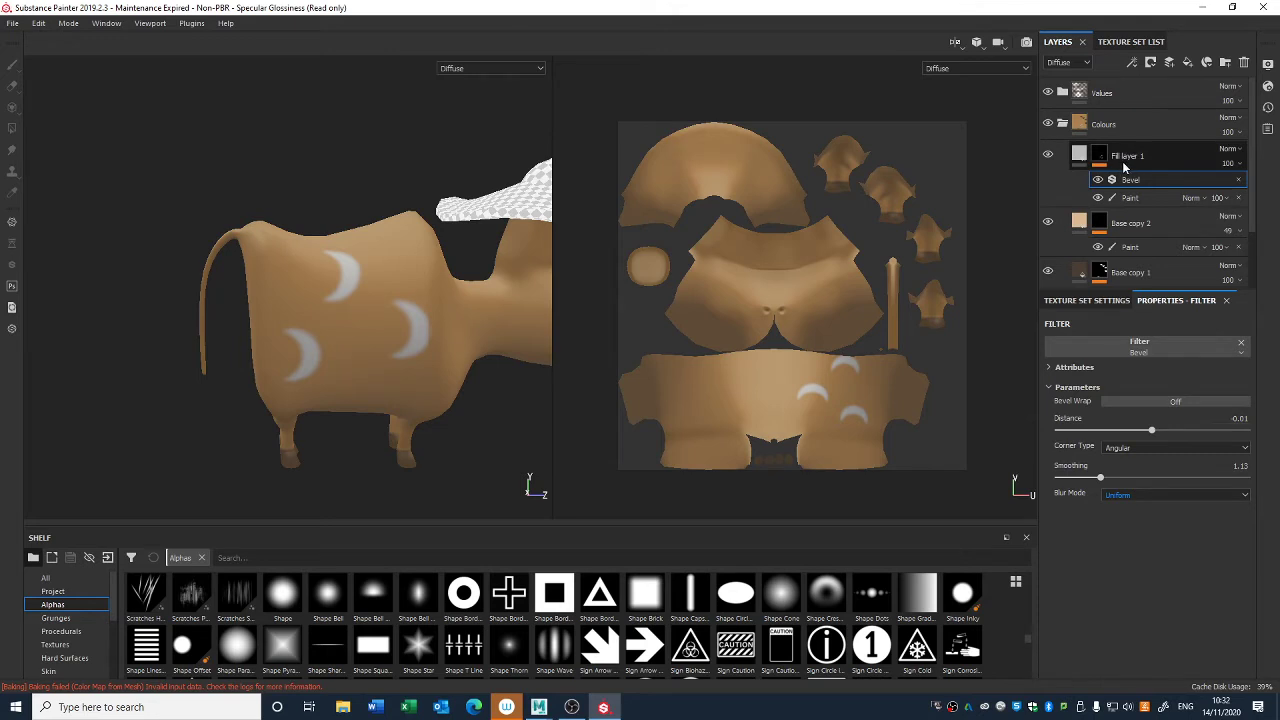
- Duplicate Fill layer 1, replace the copy's mask effects with a fresh paint effect, and set its diffuse color to a muted pinkish grey
{"action": "key", "text": "ctrl+d"}
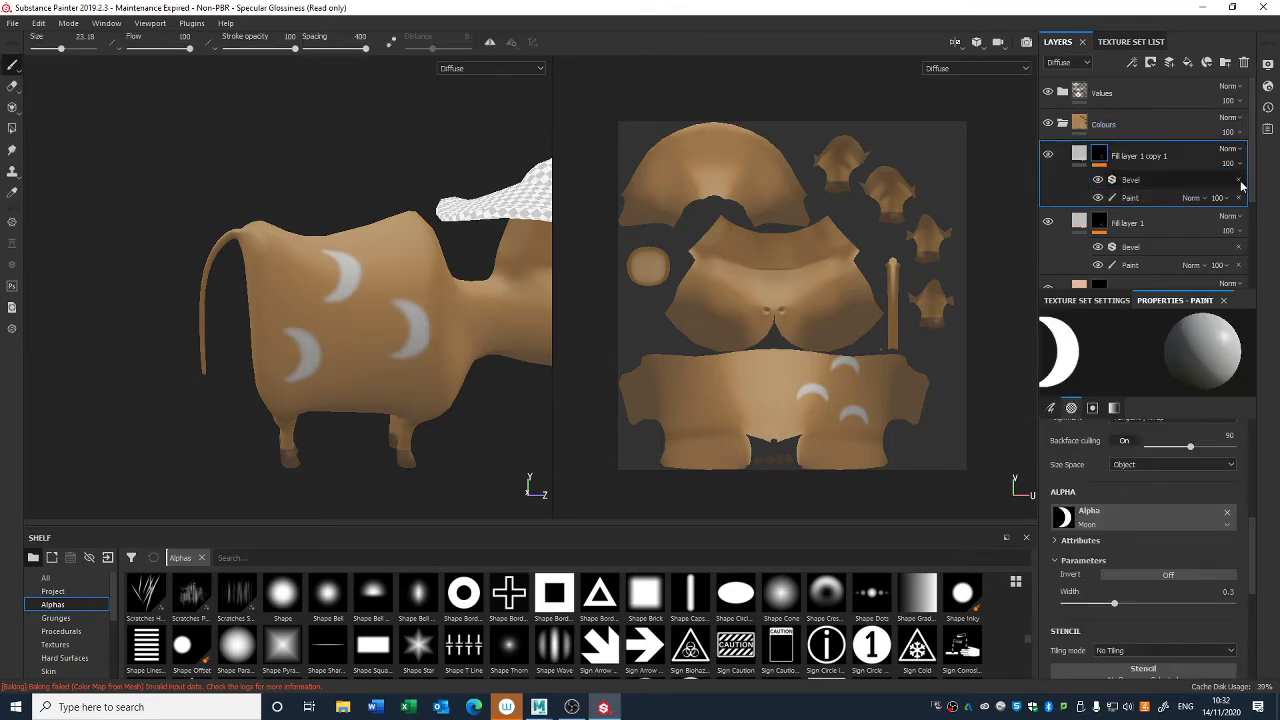
{"action": "left_click", "coordinate": [1240, 181]}
{"action": "left_click", "coordinate": [1240, 181]}
{"action": "right_click", "coordinate": [1102, 154]}
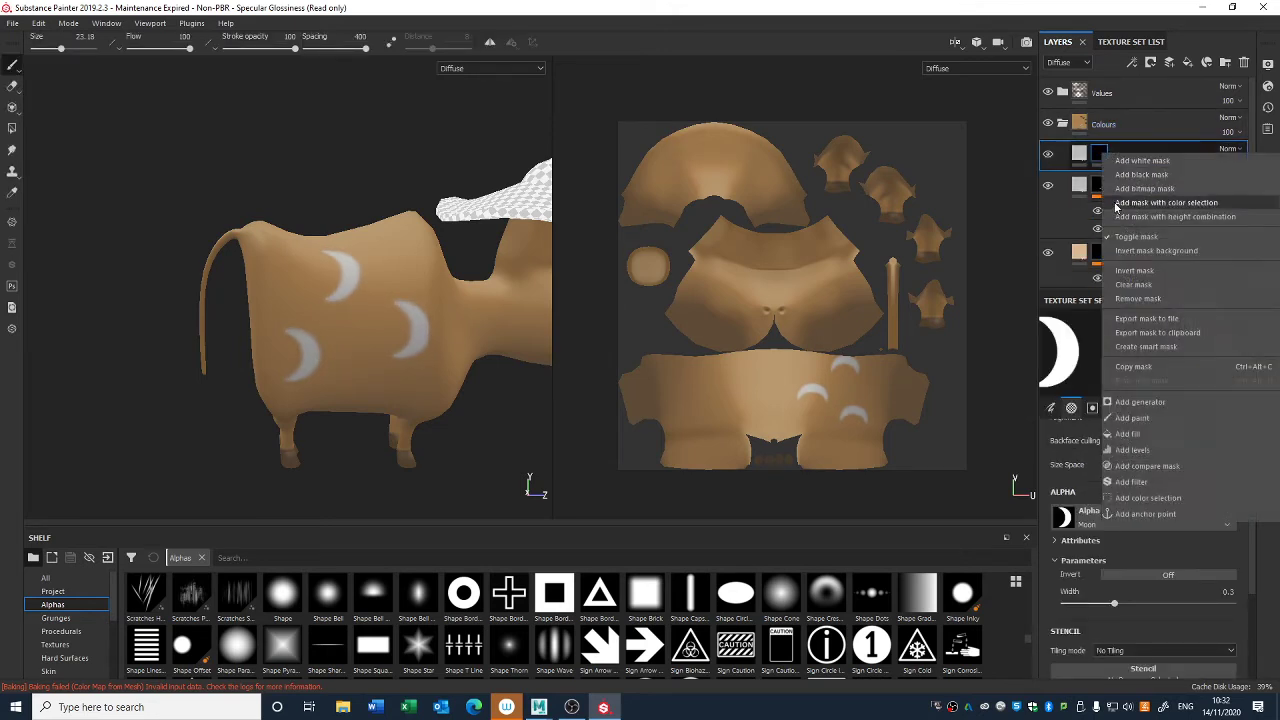
{"action": "left_click", "coordinate": [1130, 433]}
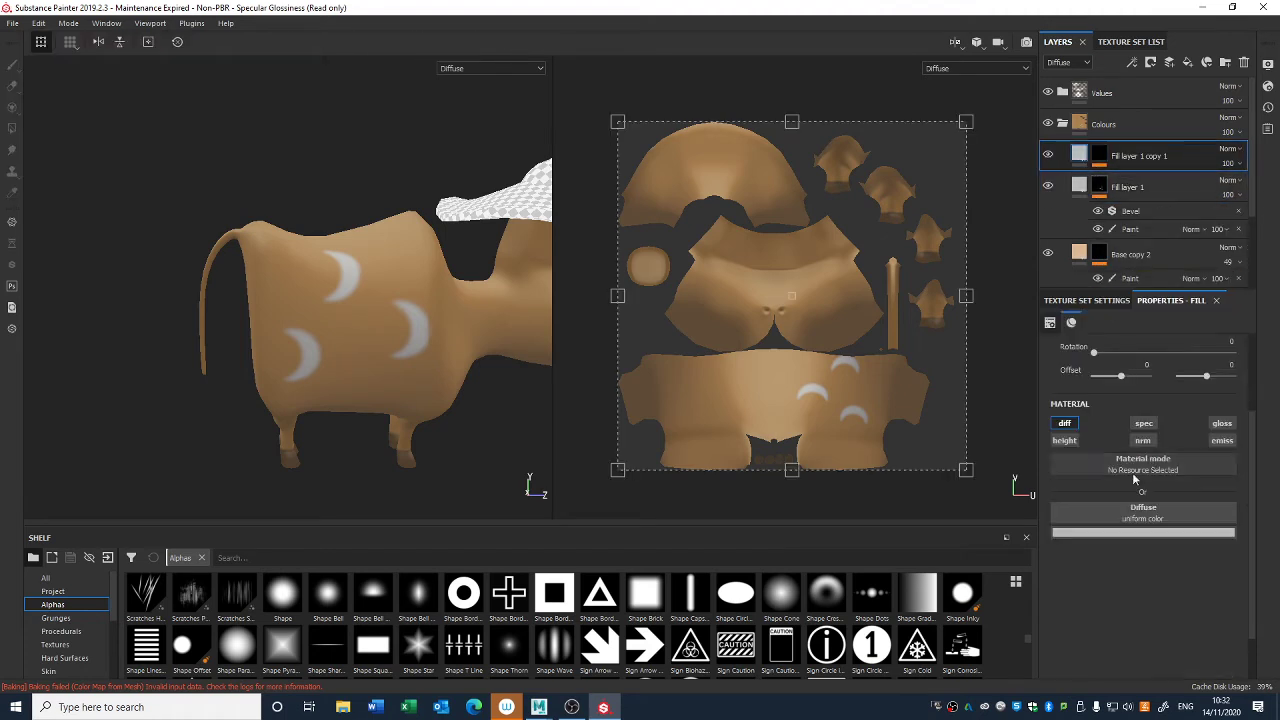
{"action": "left_click", "coordinate": [1138, 532]}
{"action": "left_click", "coordinate": [1107, 598]}
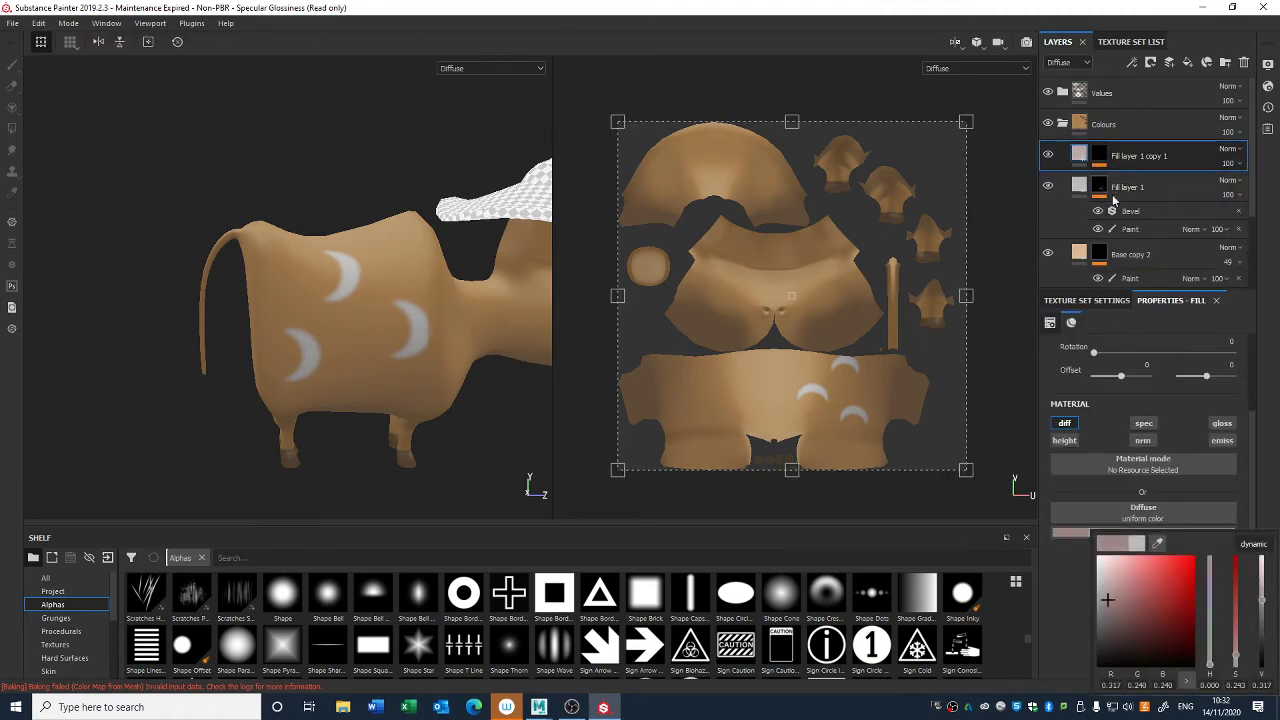
- Shade the crescents' edges in the copy's mask with the Artistic Heavy brush at size 6.98, and set the layer's opacity to 61
{"action": "left_click", "coordinate": [1102, 159]}
{"action": "right_click_drag", "start_coordinate": [328, 334], "coordinate": [391, 553], "text": "alt"}
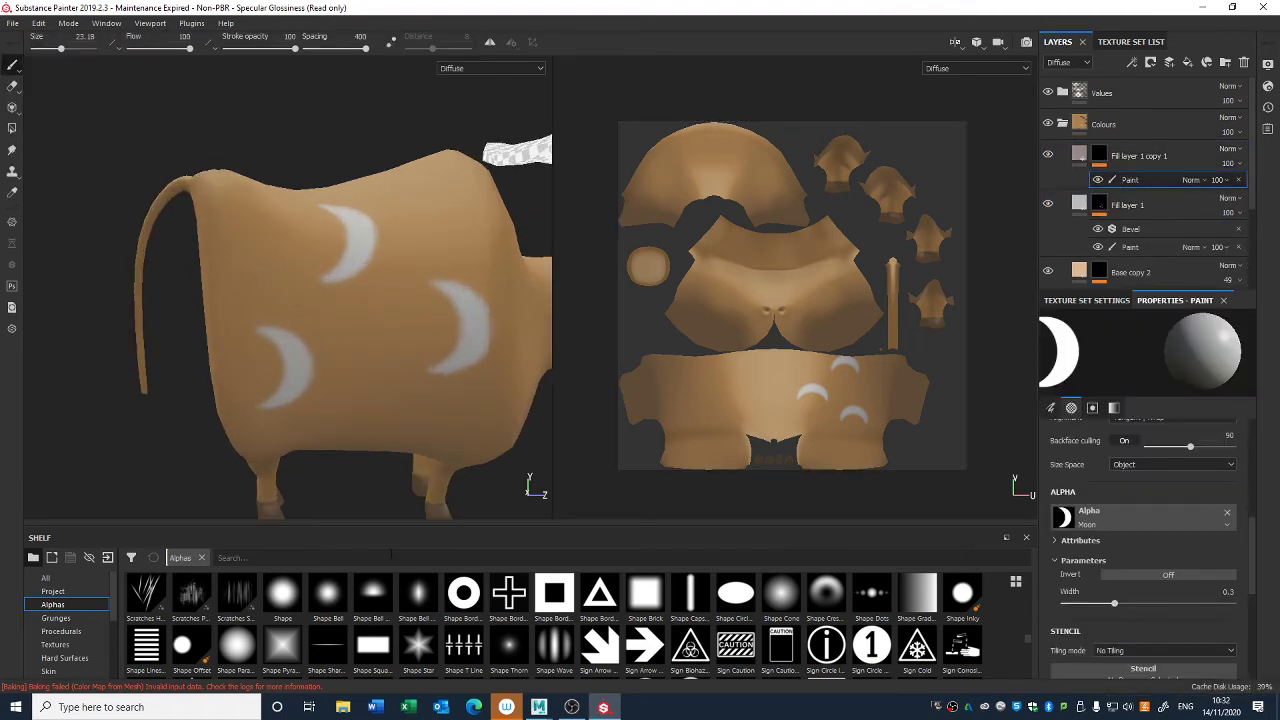
{"action": "scroll", "coordinate": [88, 648], "scroll_direction": "down", "scroll_amount": 2}
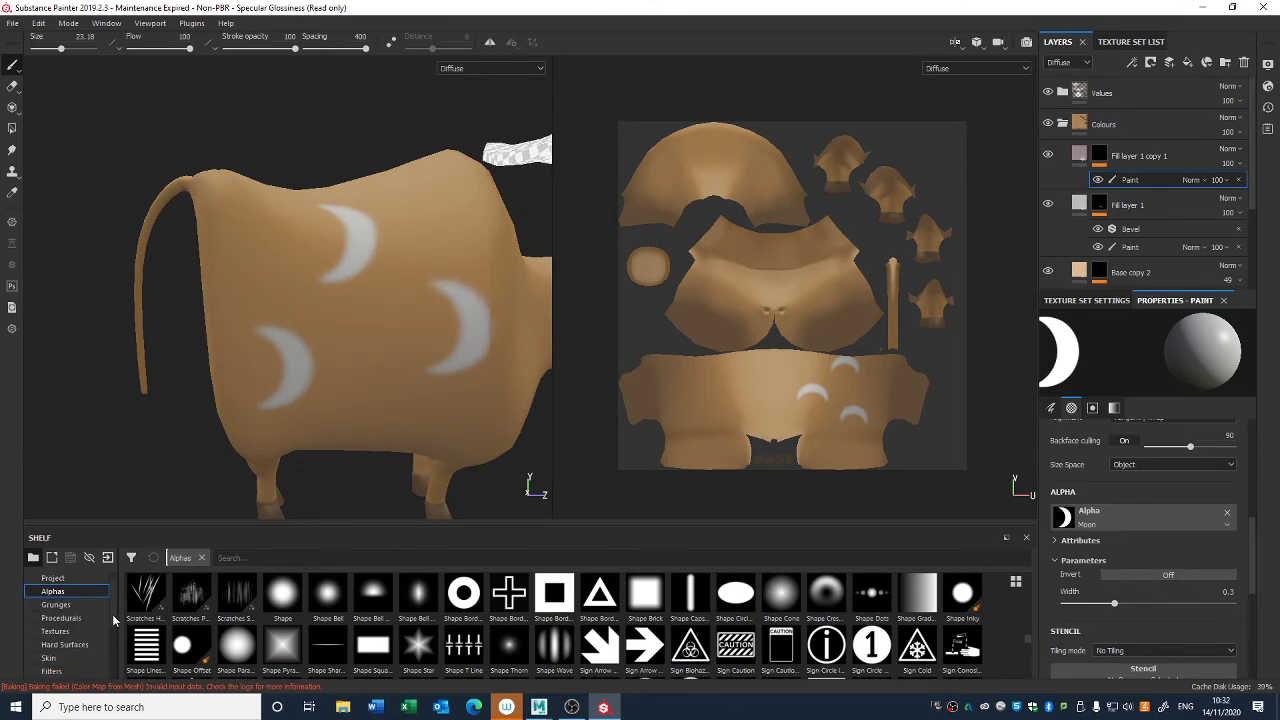
{"action": "left_click", "coordinate": [55, 658]}
{"action": "left_click", "coordinate": [229, 602]}
{"action": "right_click", "coordinate": [320, 336]}
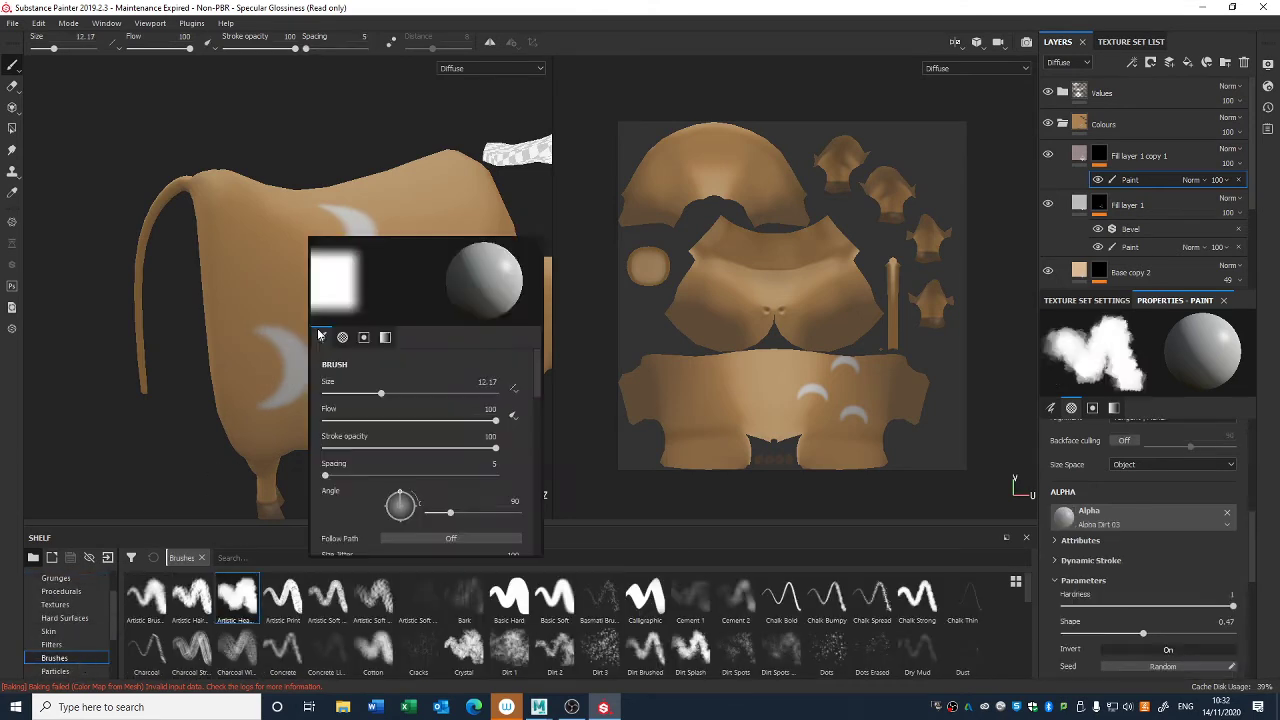
{"action": "left_click_drag", "start_coordinate": [381, 389], "coordinate": [366, 396]}
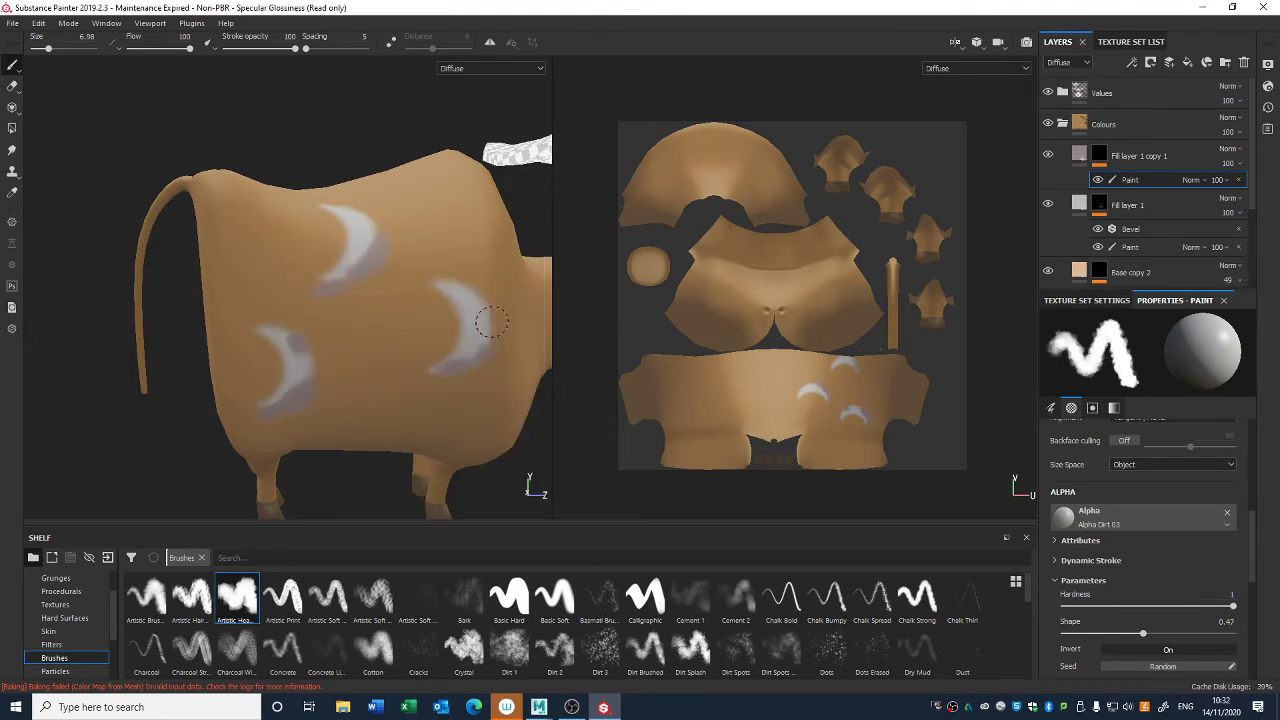
{"action": "left_click_drag", "start_coordinate": [1228, 165], "coordinate": [1258, 189]}
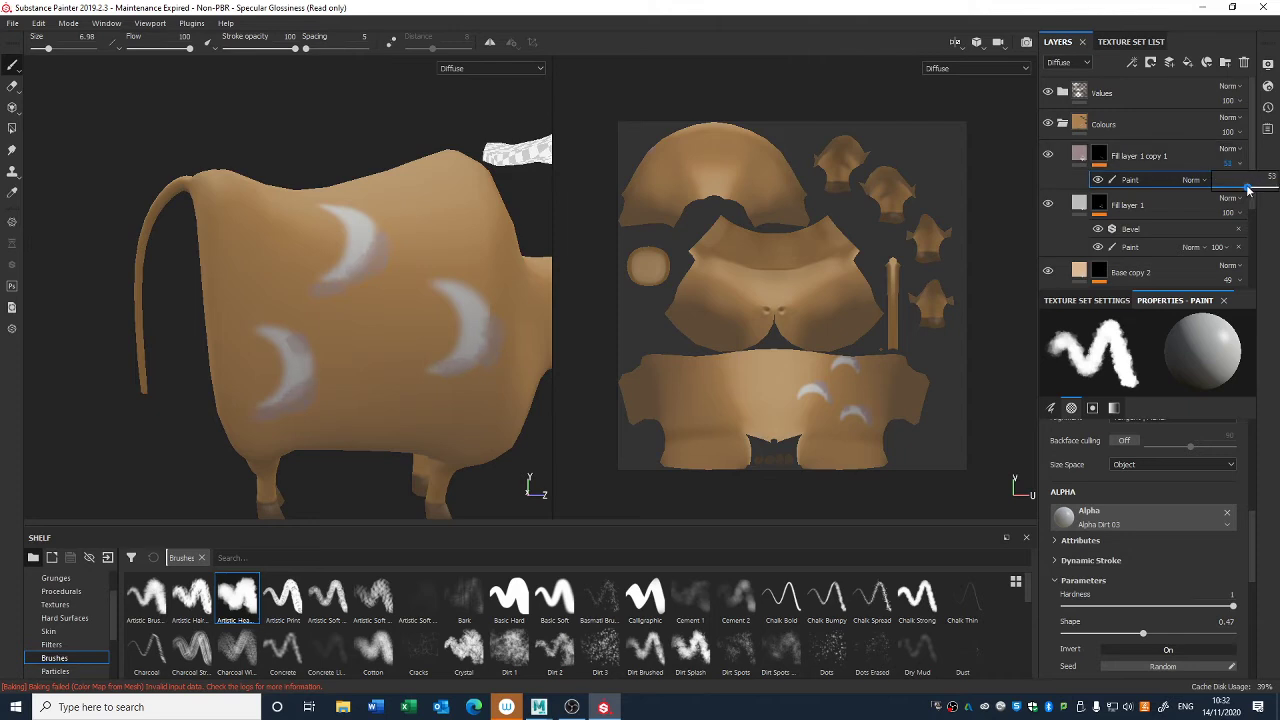
- Add a Blur filter with intensity 4.37 to the mask of Fill layer 1 copy 1
{"action": "right_click", "coordinate": [1100, 155]}
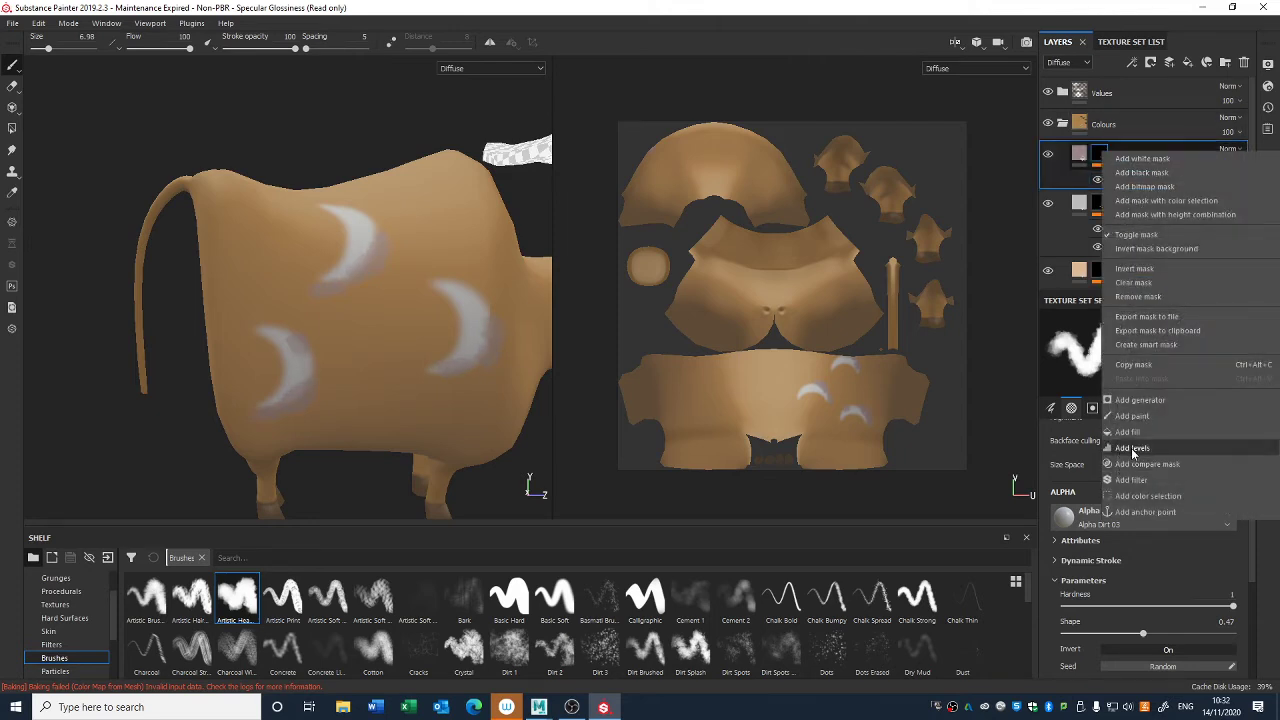
{"action": "left_click", "coordinate": [1131, 480]}
{"action": "left_click", "coordinate": [1147, 347]}
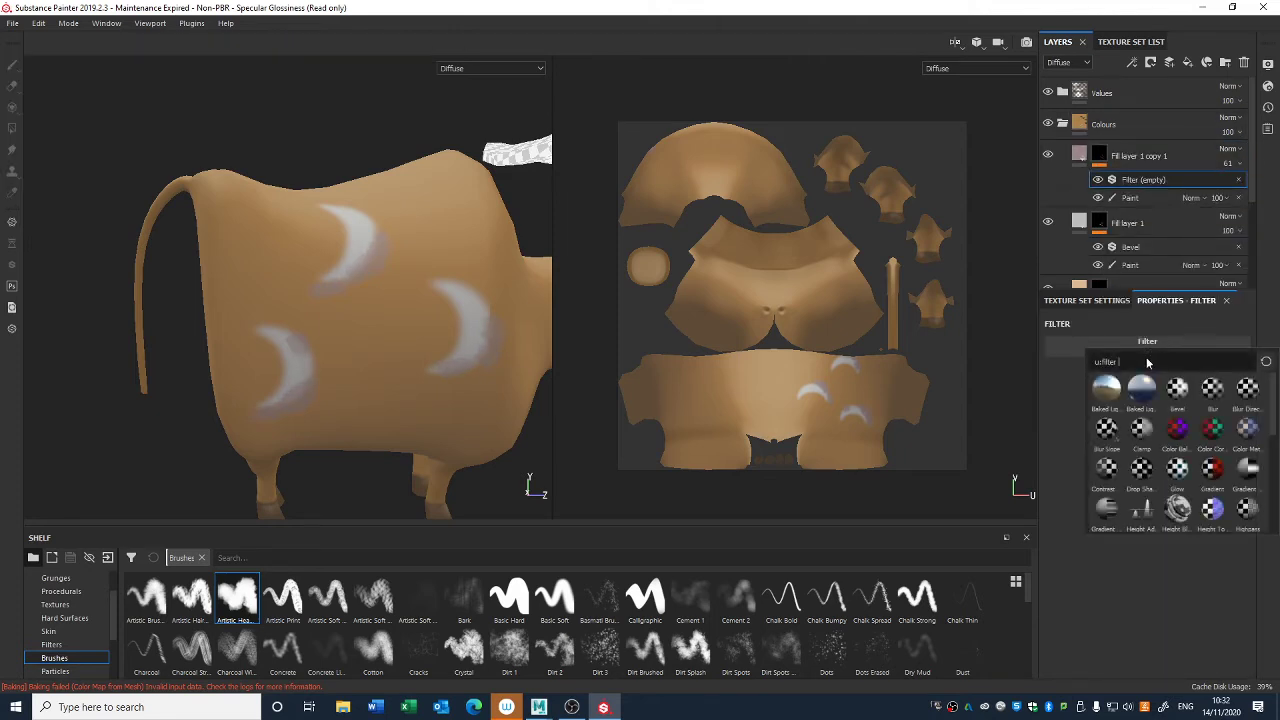
{"action": "left_click", "coordinate": [1208, 392]}
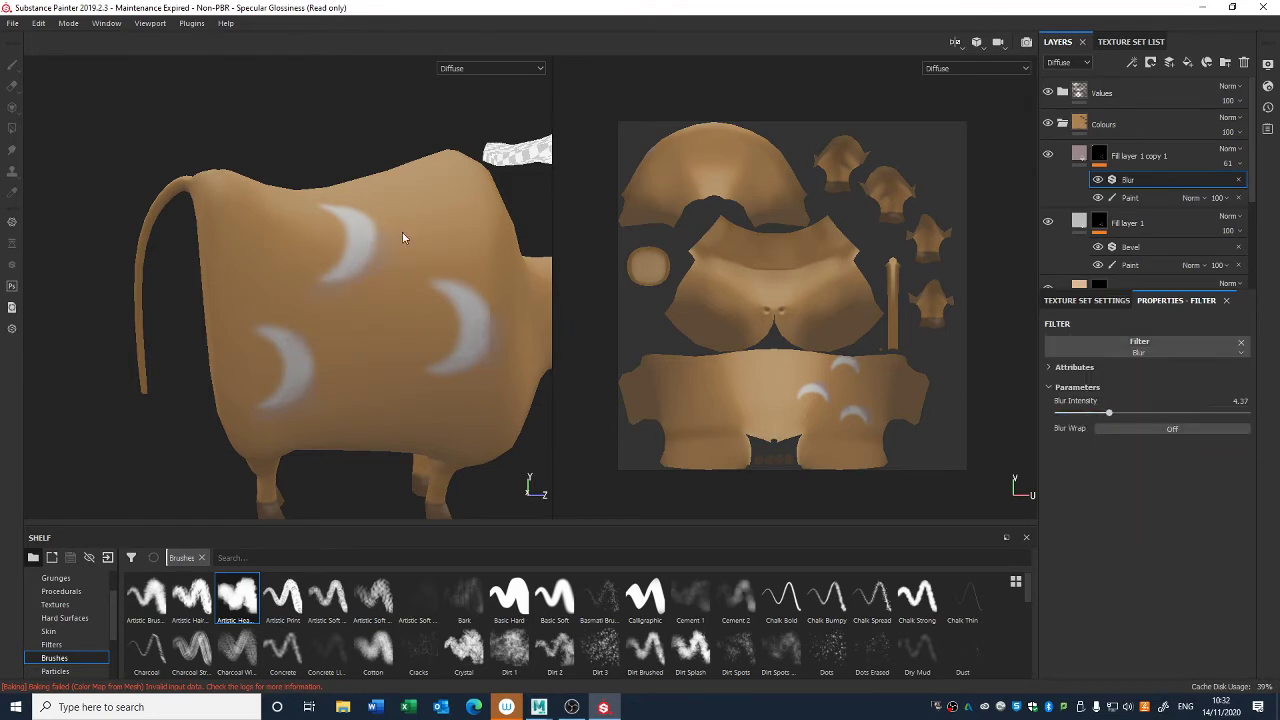
- Delete Fill layer 1 and its copy from the Colours folder
{"action": "left_click", "coordinate": [1138, 156]}
{"action": "left_click", "coordinate": [1139, 228], "text": "shift"}
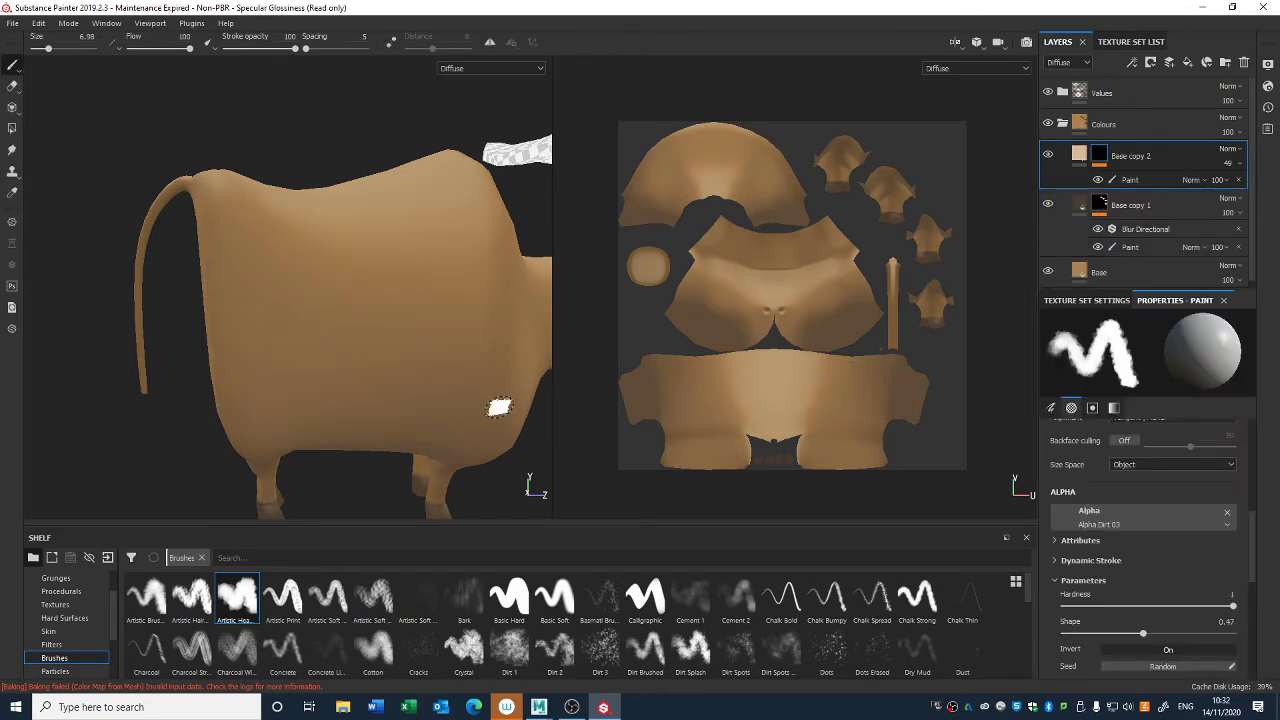
{"action": "mouse_move", "coordinate": [500, 403]}
{"action": "left_mouse_down", "text": "alt"}
{"action": "mouse_move", "coordinate": [306, 177]}
{"action": "mouse_move", "coordinate": [289, 347]}
{"action": "left_mouse_up", "text": "alt"}
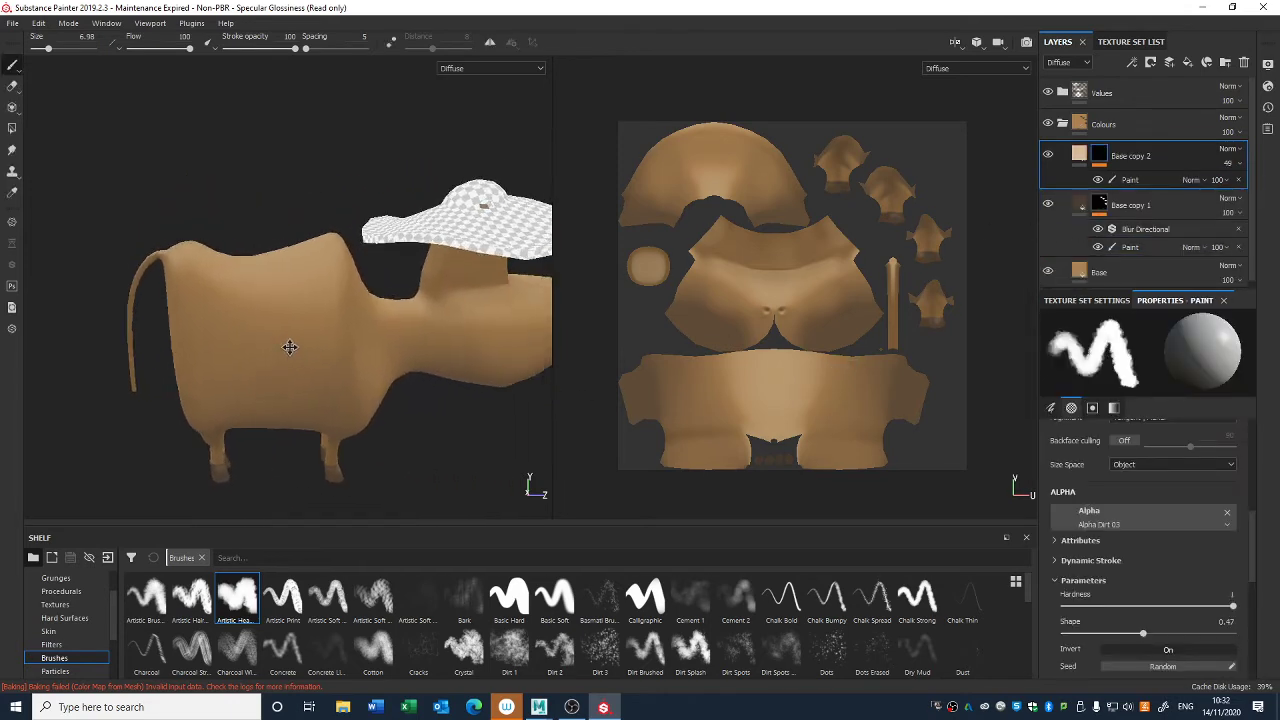
- Examine the cow's body from several angles, comparing it with the Values folder hidden and shown
{"action": "right_click_drag", "start_coordinate": [290, 347], "coordinate": [285, 283], "text": "alt"}
{"action": "left_click_drag", "start_coordinate": [391, 380], "coordinate": [297, 361], "text": "alt"}
{"action": "middle_click_drag", "start_coordinate": [297, 361], "coordinate": [297, 307], "text": "alt"}
{"action": "right_click_drag", "start_coordinate": [297, 307], "coordinate": [463, 635], "text": "alt"}
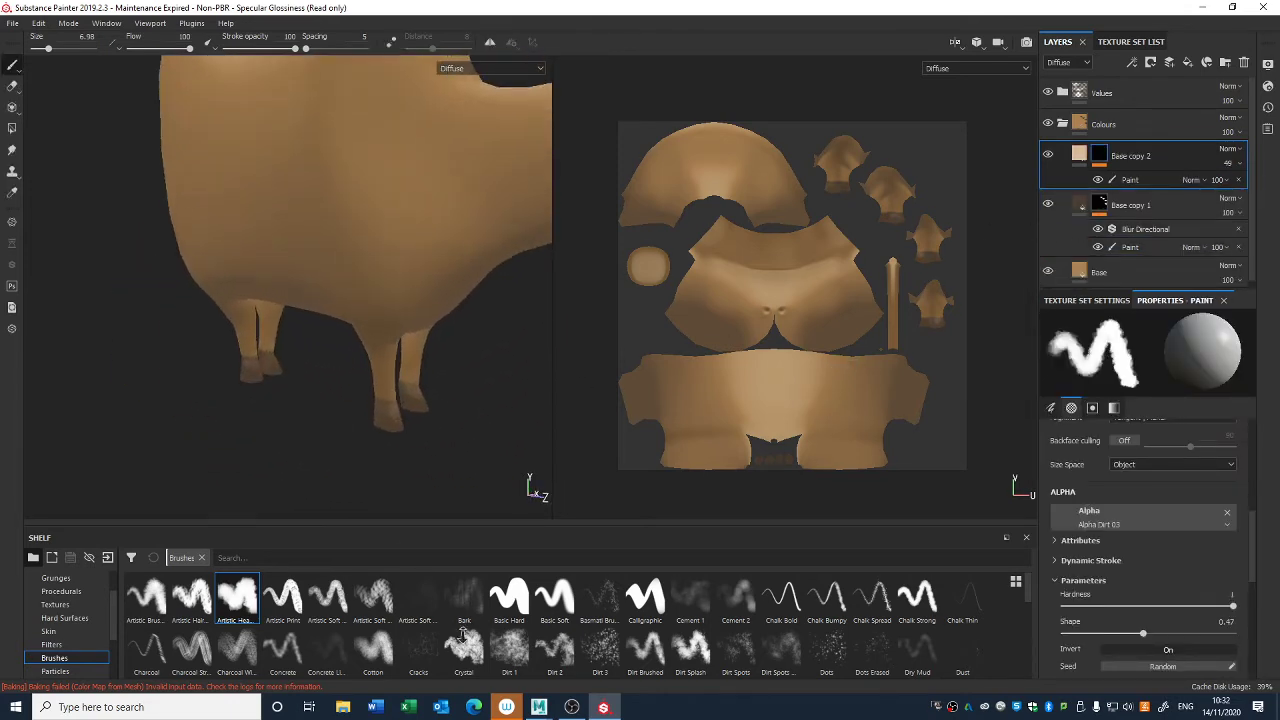
{"action": "mouse_move", "coordinate": [412, 415]}
{"action": "left_mouse_down", "text": "alt"}
{"action": "mouse_move", "coordinate": [371, 191]}
{"action": "mouse_move", "coordinate": [303, 320]}
{"action": "mouse_move", "coordinate": [360, 380]}
{"action": "mouse_move", "coordinate": [375, 366]}
{"action": "mouse_move", "coordinate": [360, 350]}
{"action": "left_mouse_up", "text": "alt"}
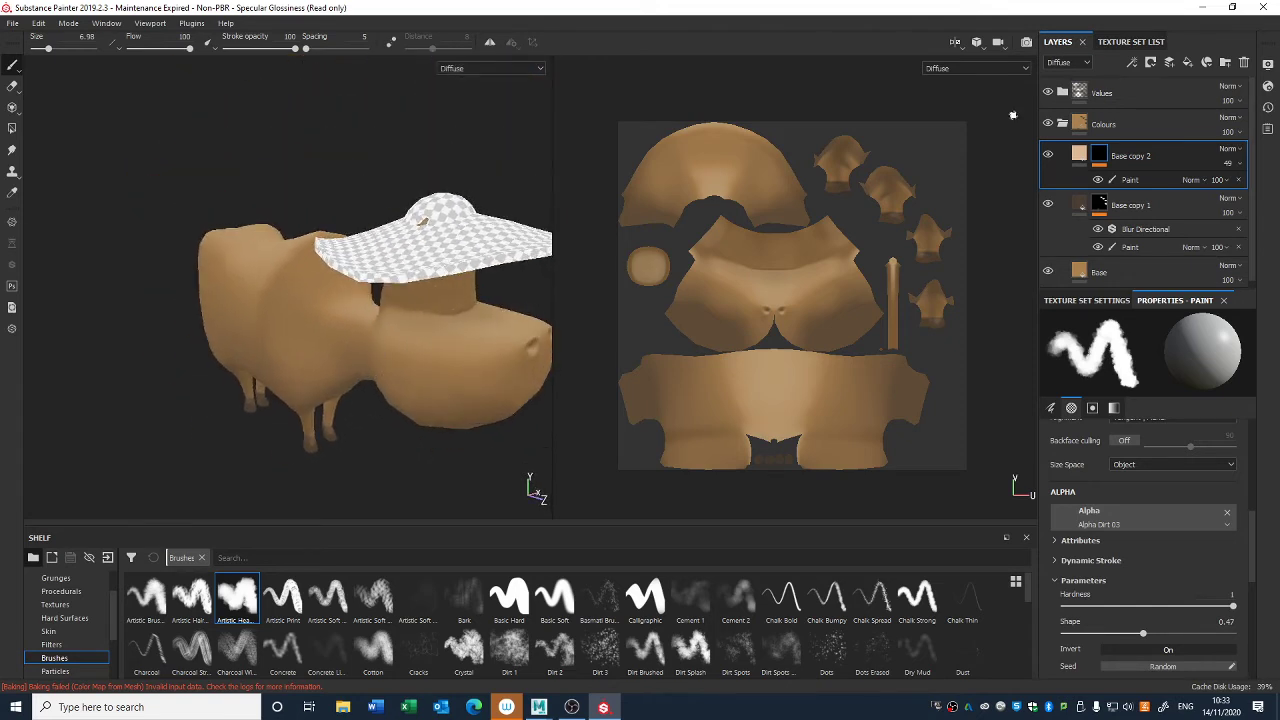
{"action": "left_click", "coordinate": [1062, 124]}
{"action": "left_click", "coordinate": [1062, 92]}
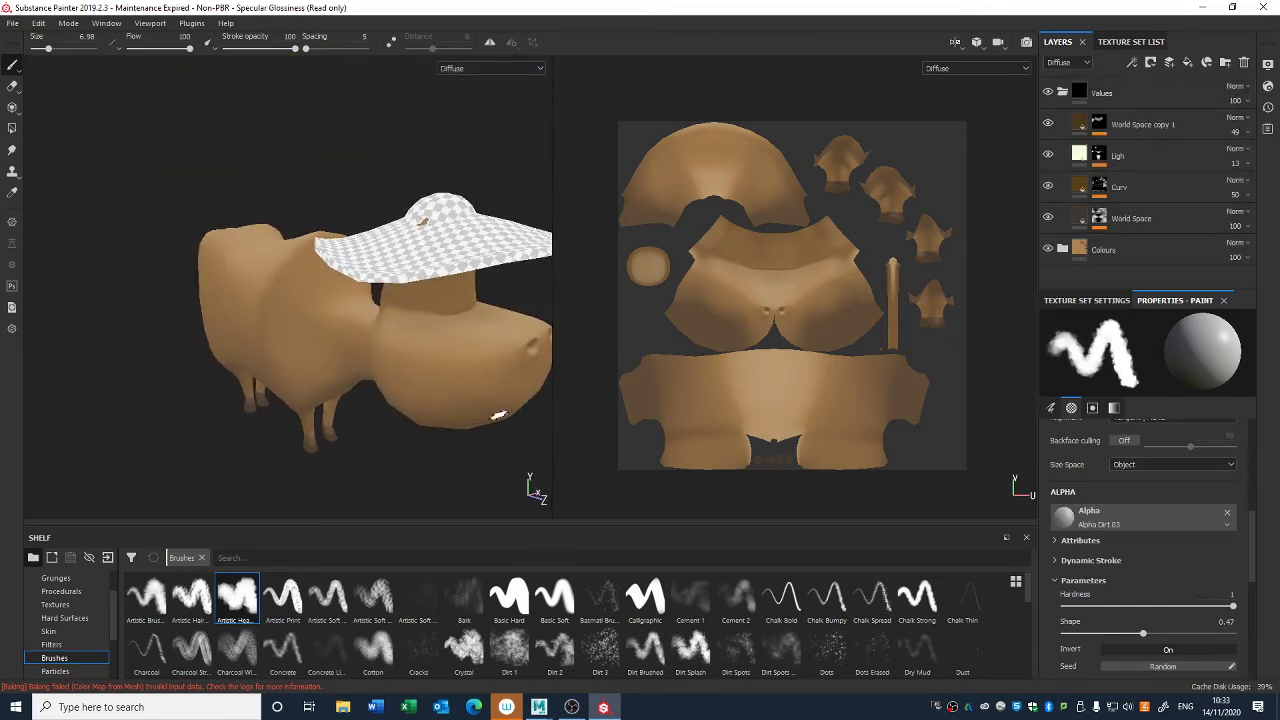
{"action": "left_click", "coordinate": [1061, 93]}
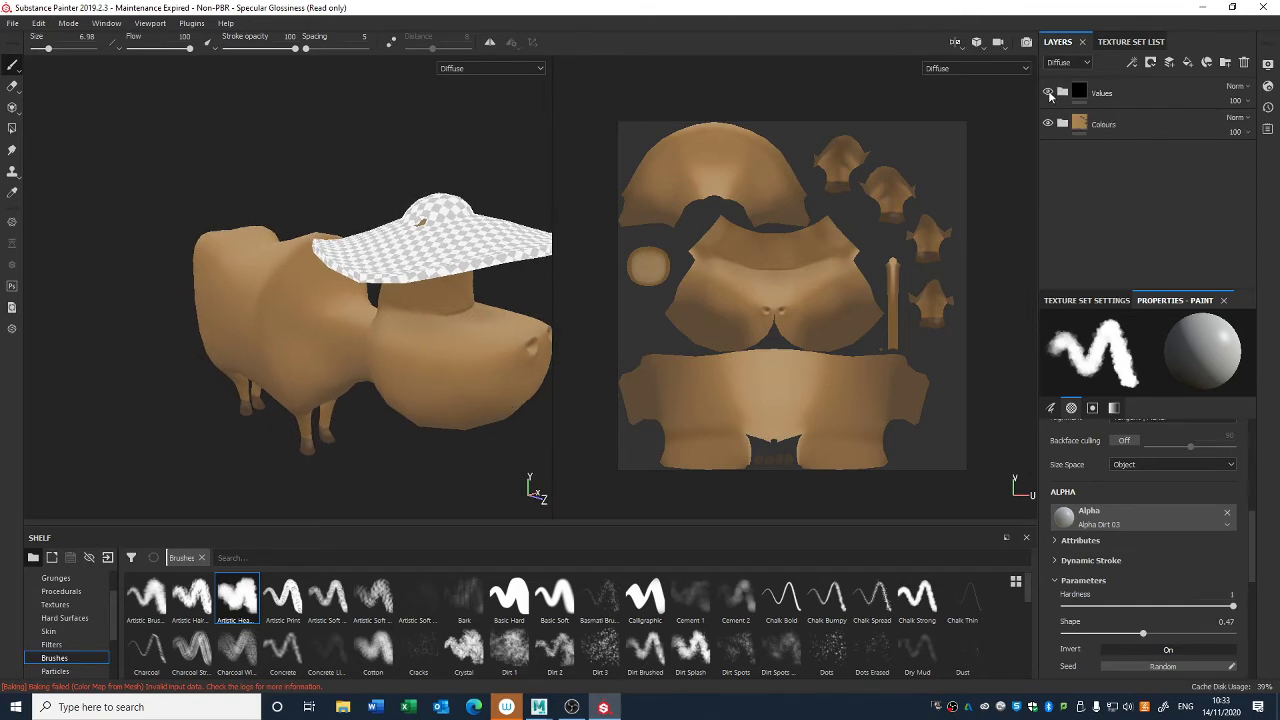
{"action": "left_click", "coordinate": [1048, 93]}
{"action": "left_click", "coordinate": [1049, 93]}
{"action": "mouse_move", "coordinate": [543, 379]}
{"action": "right_mouse_down", "text": "alt"}
{"action": "mouse_move", "coordinate": [407, 362]}
{"action": "mouse_move", "coordinate": [350, 330]}
{"action": "right_mouse_up", "text": "alt"}
{"action": "left_click_drag", "start_coordinate": [395, 302], "coordinate": [369, 310], "text": "alt"}
{"action": "middle_click_drag", "start_coordinate": [369, 310], "coordinate": [325, 254], "text": "alt"}
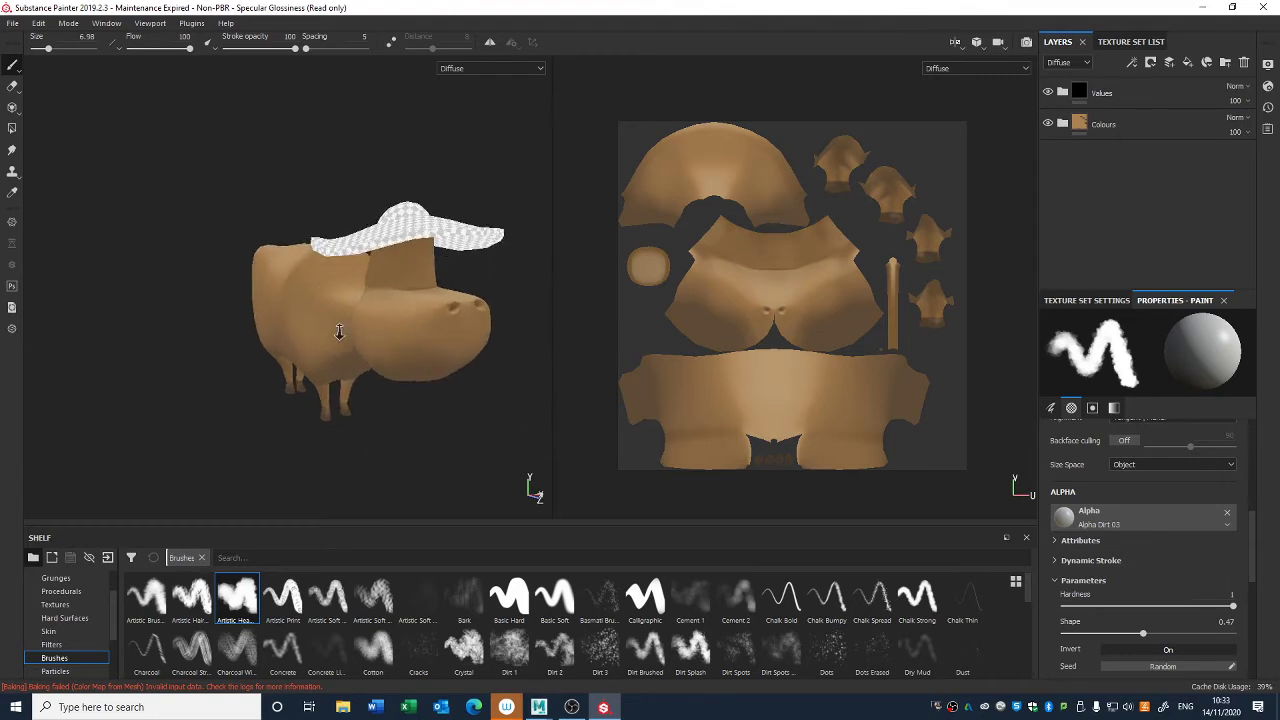
{"action": "right_click_drag", "start_coordinate": [337, 331], "coordinate": [397, 370], "text": "alt"}
{"action": "left_click_drag", "start_coordinate": [433, 365], "coordinate": [436, 351], "text": "alt"}
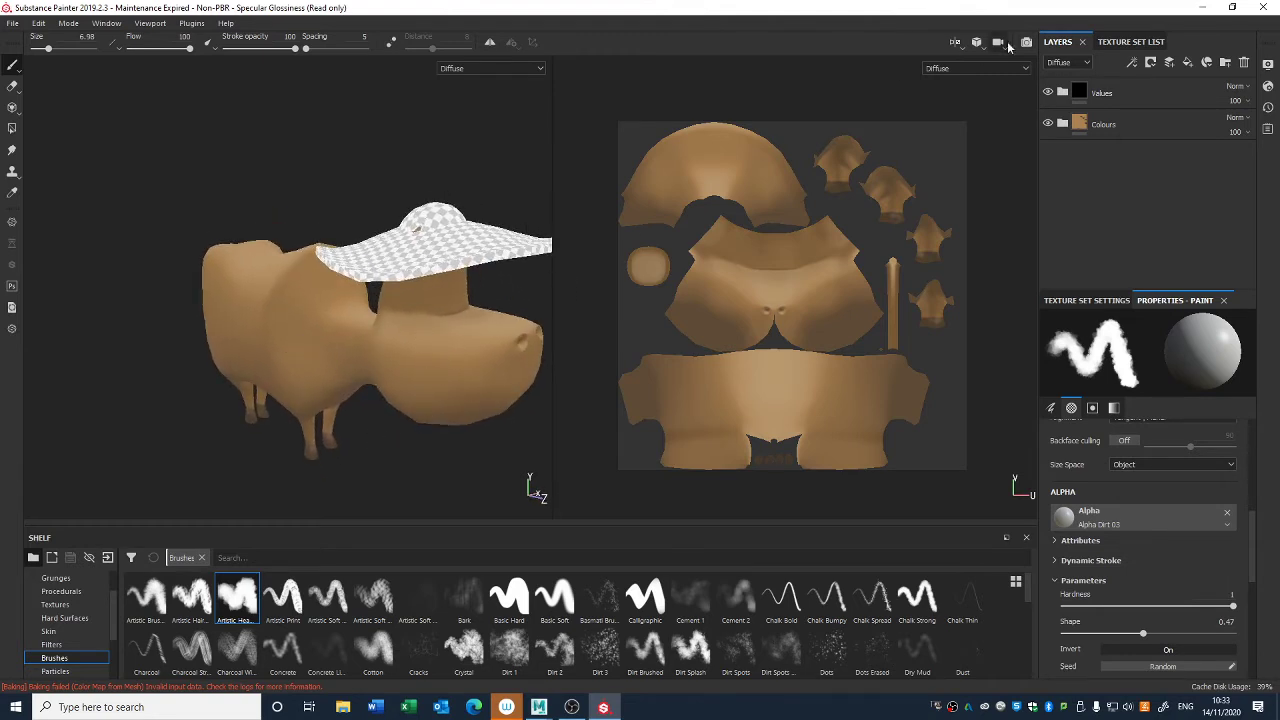
- Switch to the M_Cow_Clothes texture set and add a fill layer to its layer stack
{"action": "left_click", "coordinate": [1131, 42]}
{"action": "left_click", "coordinate": [1100, 101]}
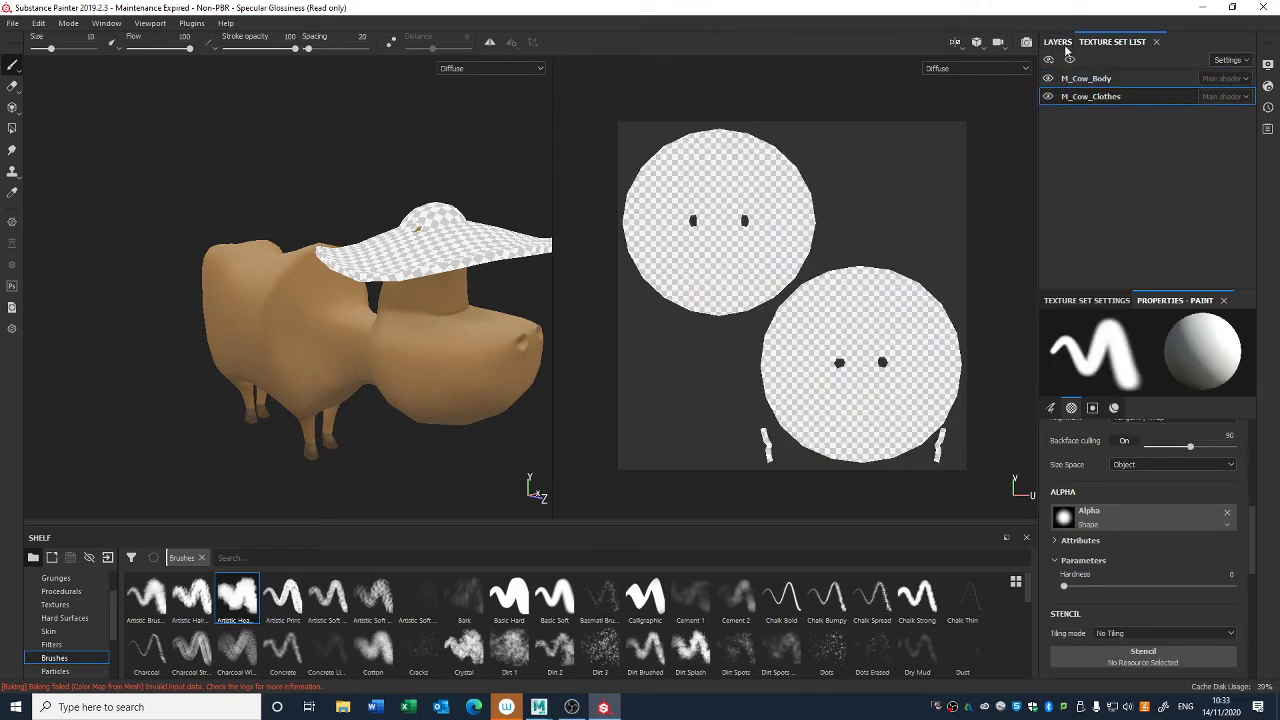
{"action": "left_click", "coordinate": [1058, 42]}
{"action": "left_click_drag", "start_coordinate": [423, 406], "coordinate": [400, 317], "text": "alt"}
{"action": "left_click", "coordinate": [1187, 62]}
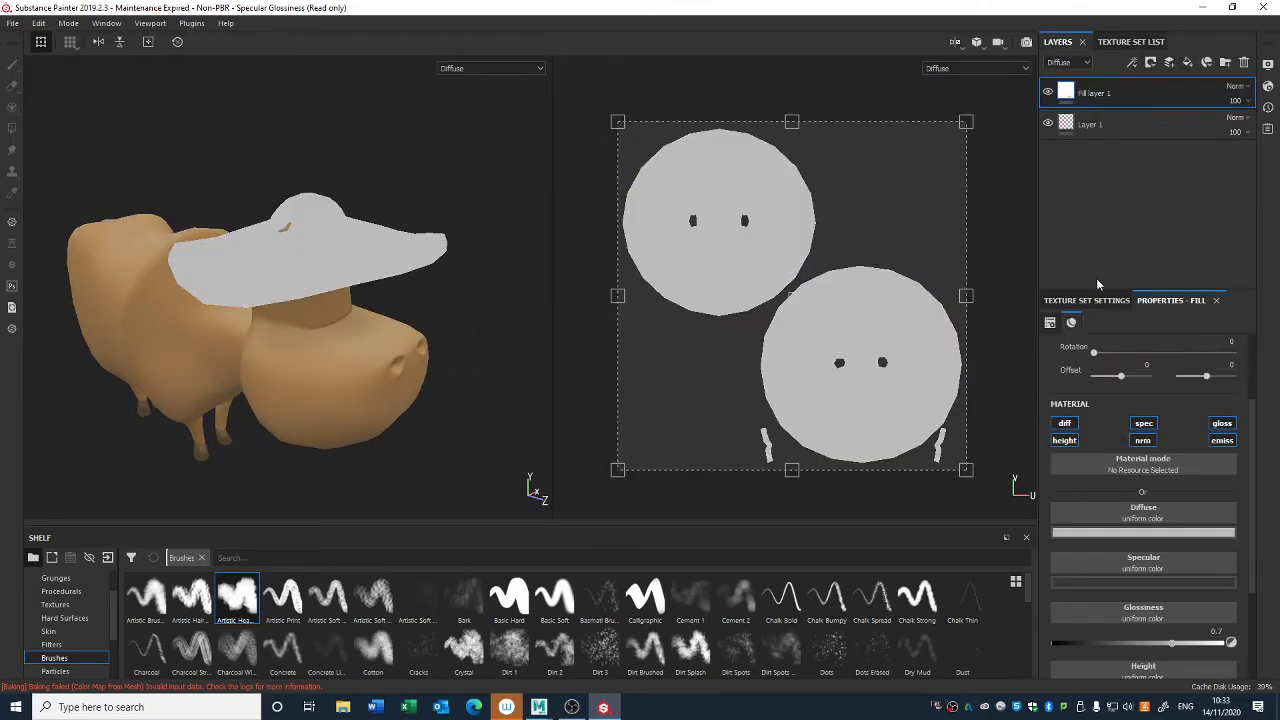
- Set the hat fill layer's diffuse color to a mid green
{"action": "left_click", "coordinate": [1143, 533]}
{"action": "left_click", "coordinate": [1211, 617]}
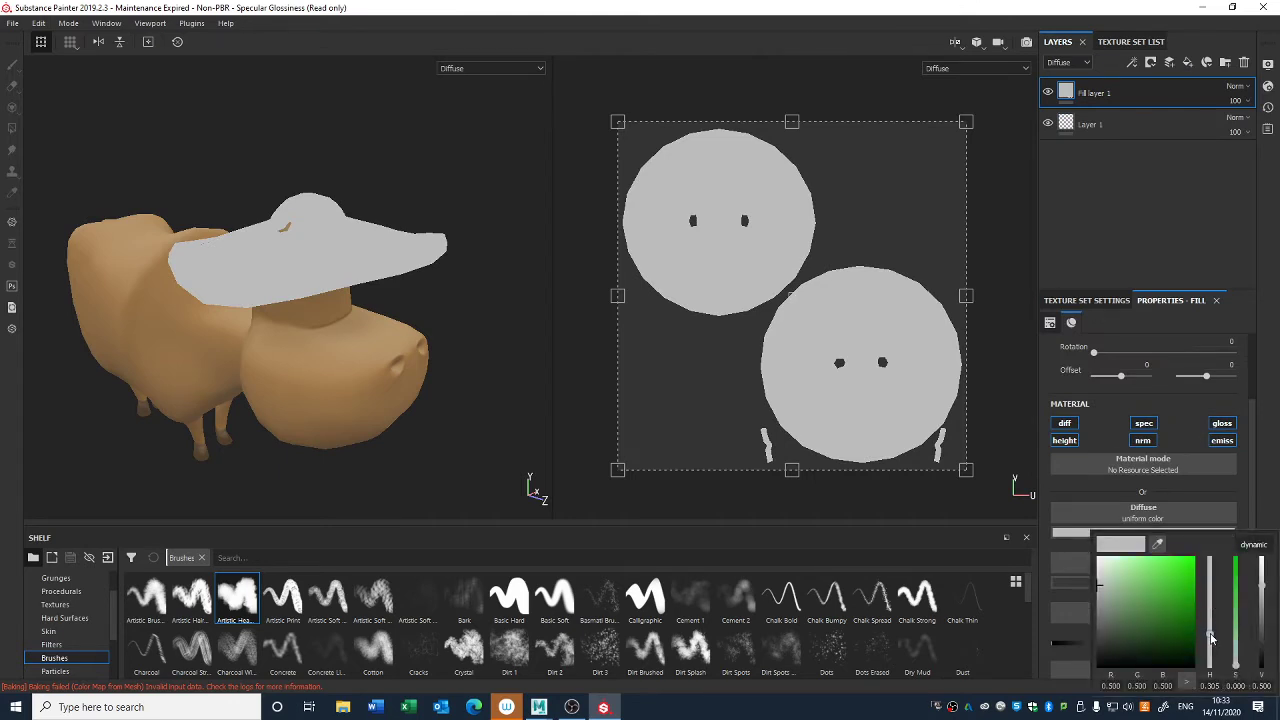
{"action": "left_click_drag", "start_coordinate": [1210, 634], "coordinate": [1210, 635]}
{"action": "mouse_move", "coordinate": [1158, 592]}
{"action": "left_mouse_down"}
{"action": "mouse_move", "coordinate": [1153, 623]}
{"action": "mouse_move", "coordinate": [1163, 602]}
{"action": "left_mouse_up"}
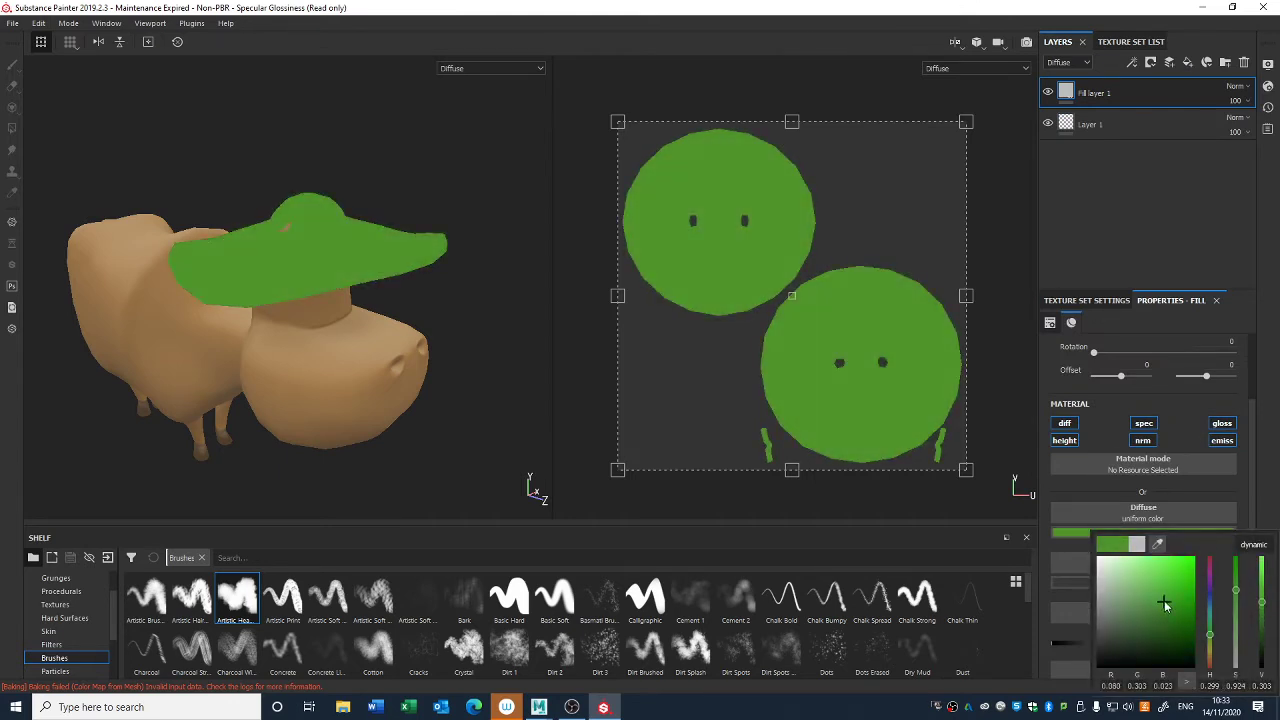
- Duplicate the green fill layer and set the copy's diffuse color to a dark green
{"action": "key", "text": "ctrl+d"}
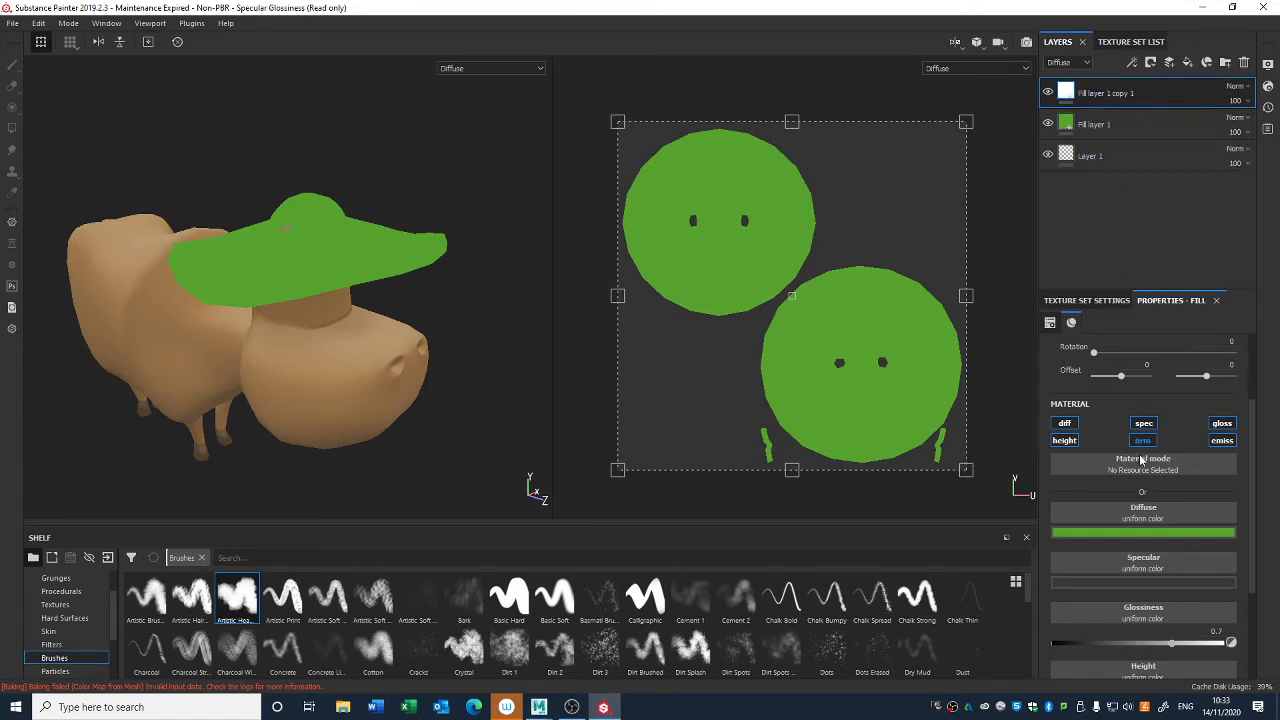
{"action": "left_click", "coordinate": [1142, 533]}
{"action": "left_click", "coordinate": [1135, 644]}
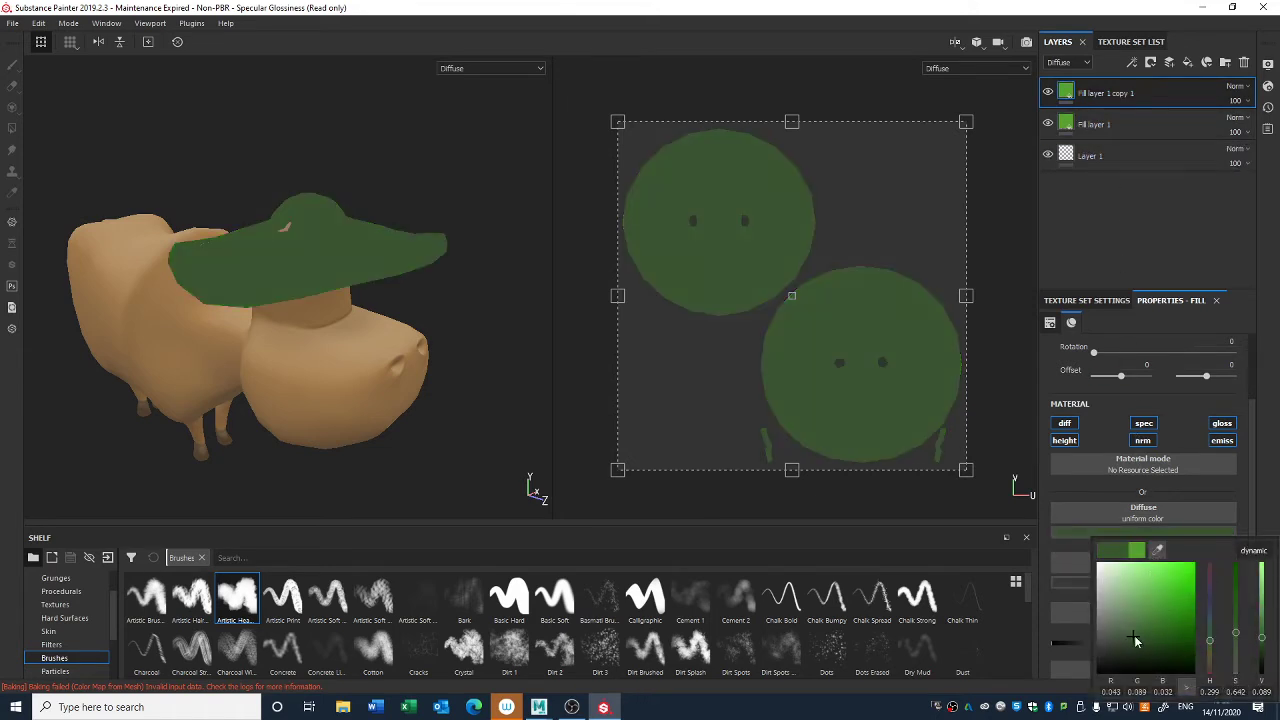
{"action": "left_click", "coordinate": [1134, 224]}
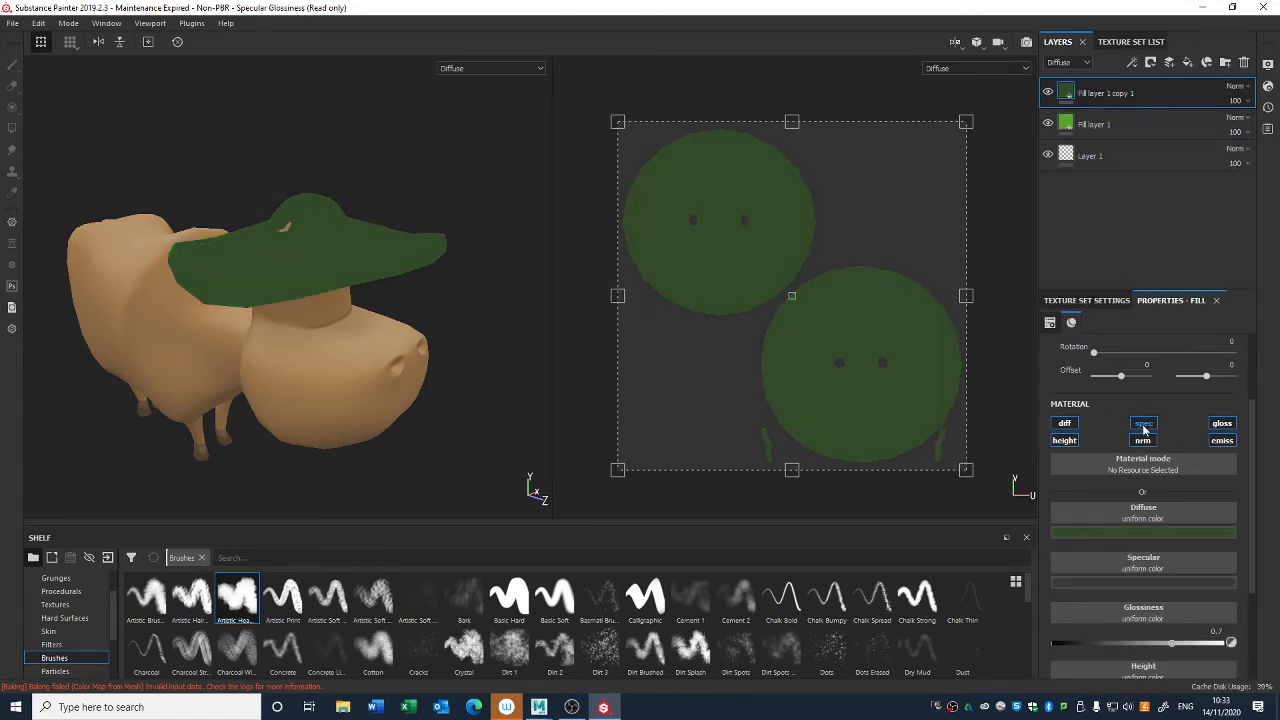
- Disable the specular, normal, glossiness, emissive and height channels on the dark green copy, leaving only diffuse
{"action": "left_click", "coordinate": [1145, 428]}
{"action": "left_click", "coordinate": [1144, 441]}
{"action": "left_click", "coordinate": [1228, 427]}
{"action": "left_click", "coordinate": [1226, 441]}
{"action": "left_click", "coordinate": [1071, 442]}
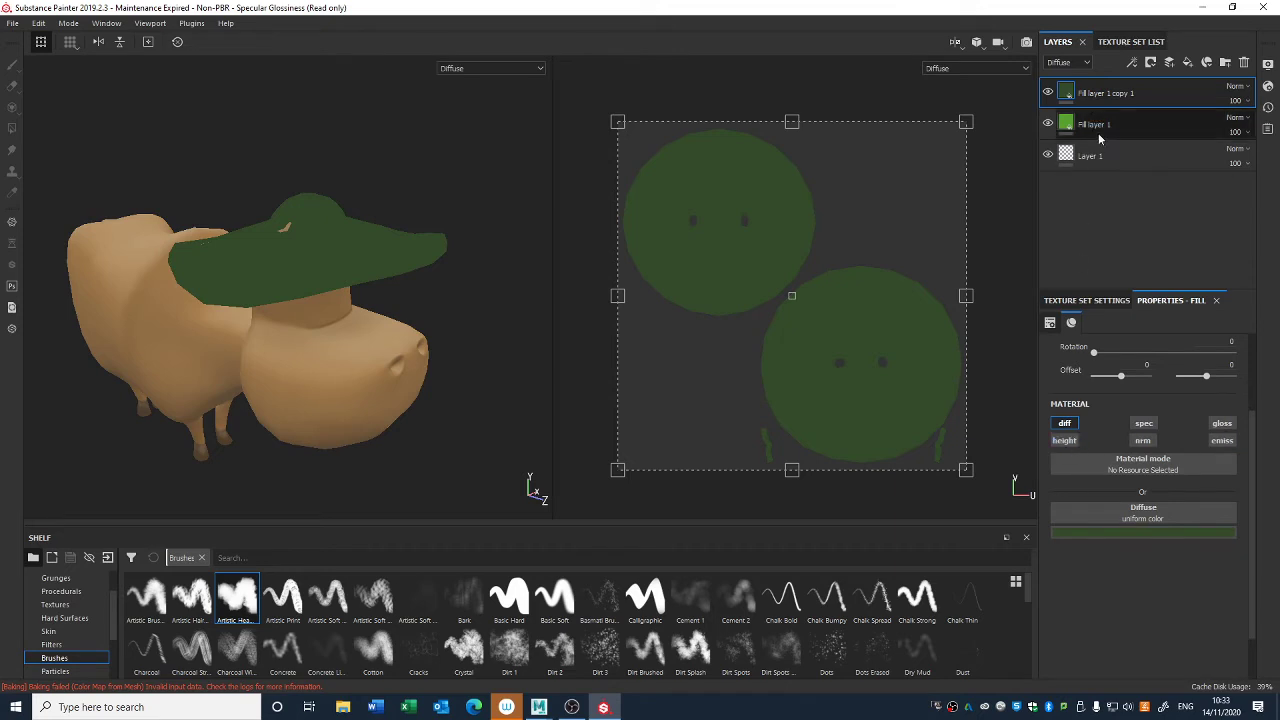
- Reduce the lighter green Fill layer 1 to its diffuse channel by disabling all its other material channels
{"action": "left_click", "coordinate": [1099, 126]}
{"action": "left_click", "coordinate": [1222, 440]}
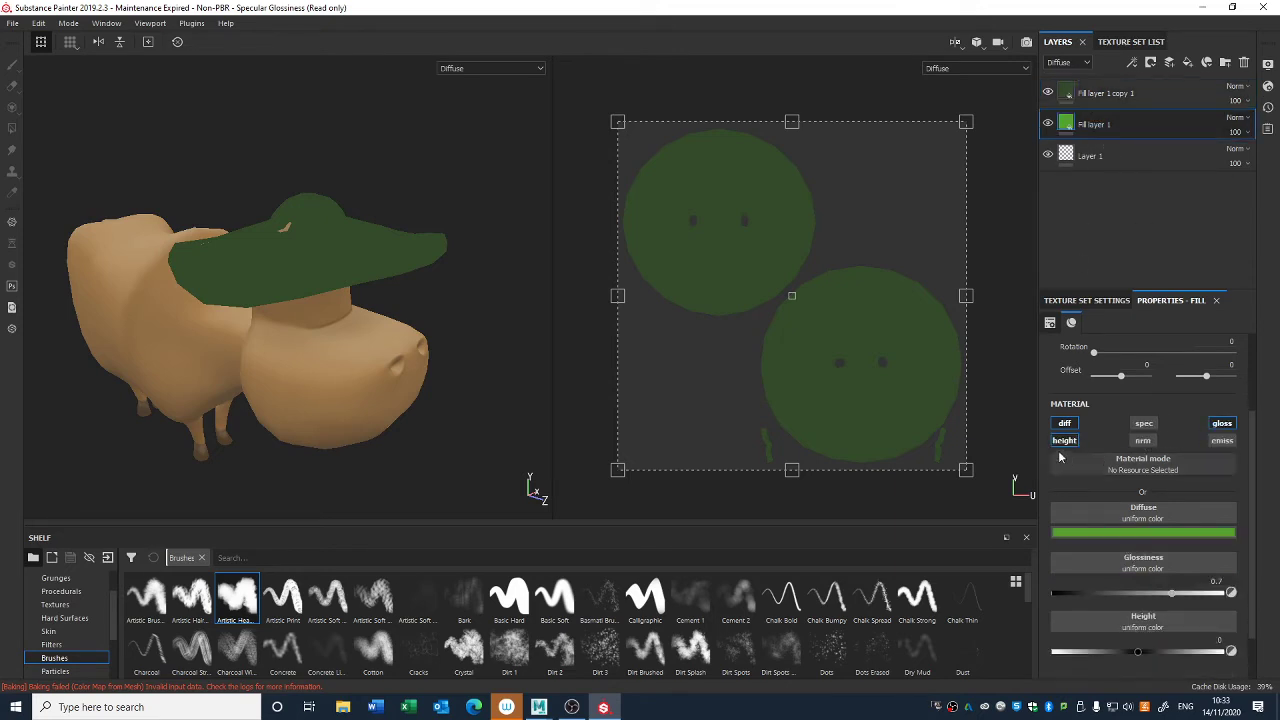
{"action": "left_click", "coordinate": [1066, 441]}
{"action": "left_click", "coordinate": [1222, 424]}
- Add a black mask to the dark green fill layer and apply an Ambient Occlusion generator to that mask
{"action": "left_click", "coordinate": [1105, 93]}
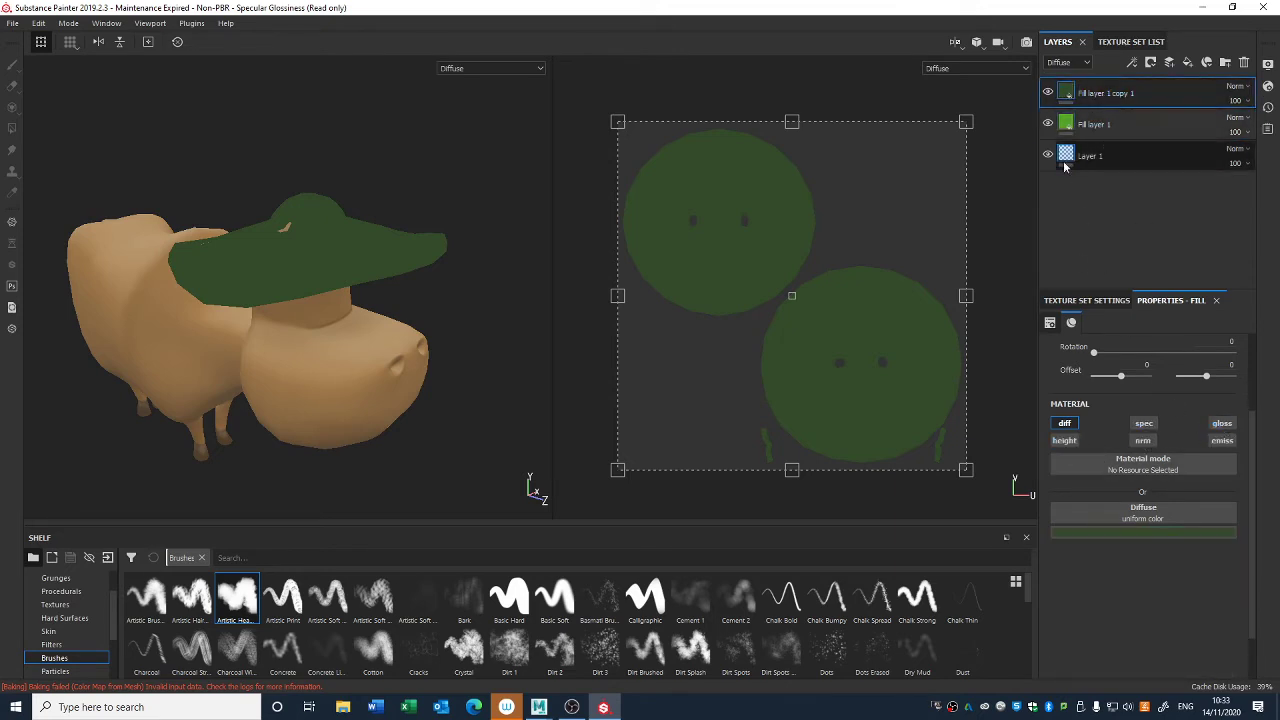
{"action": "right_click", "coordinate": [1092, 100]}
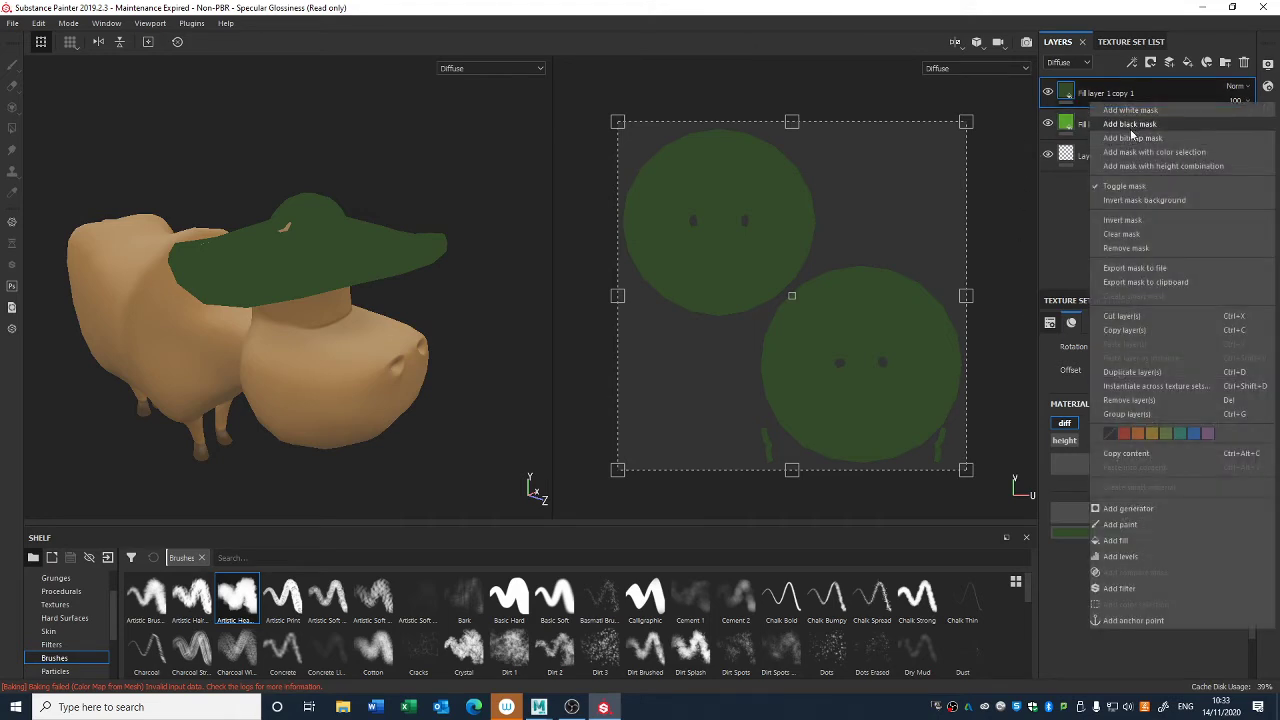
{"action": "left_click", "coordinate": [1129, 124]}
{"action": "right_click", "coordinate": [1086, 93]}
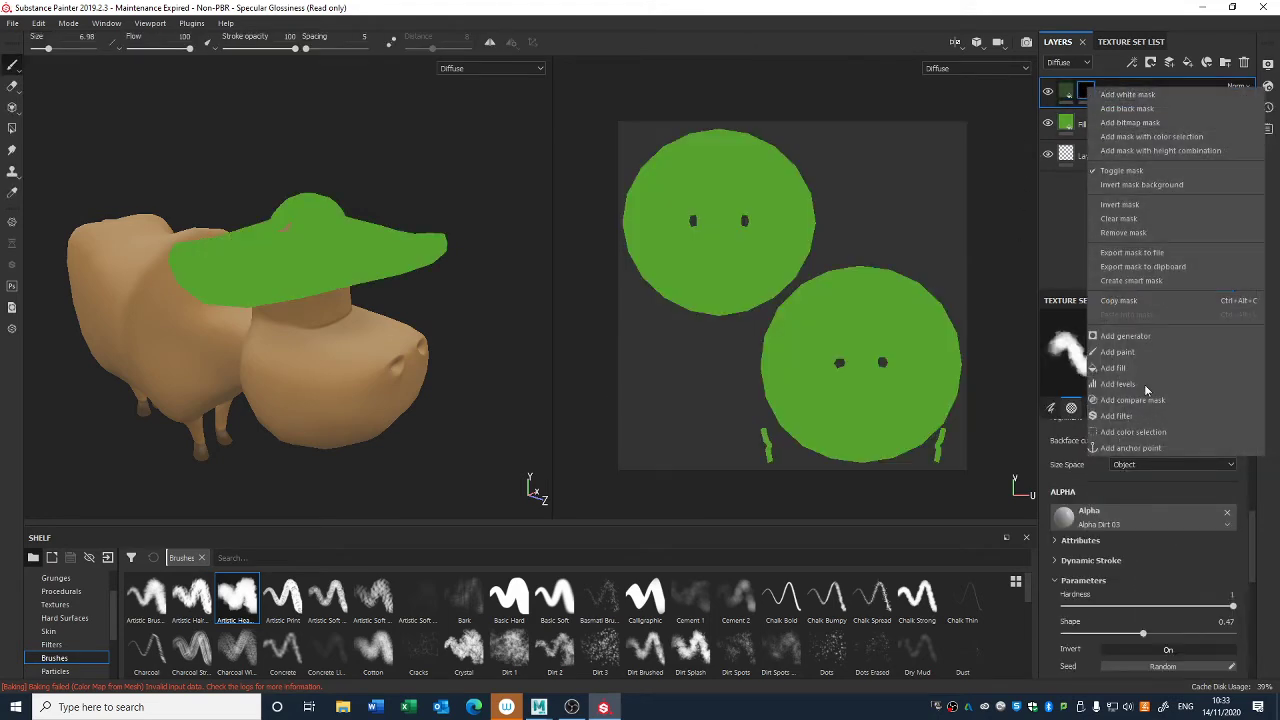
{"action": "left_click", "coordinate": [1120, 343]}
{"action": "left_click", "coordinate": [1155, 349]}
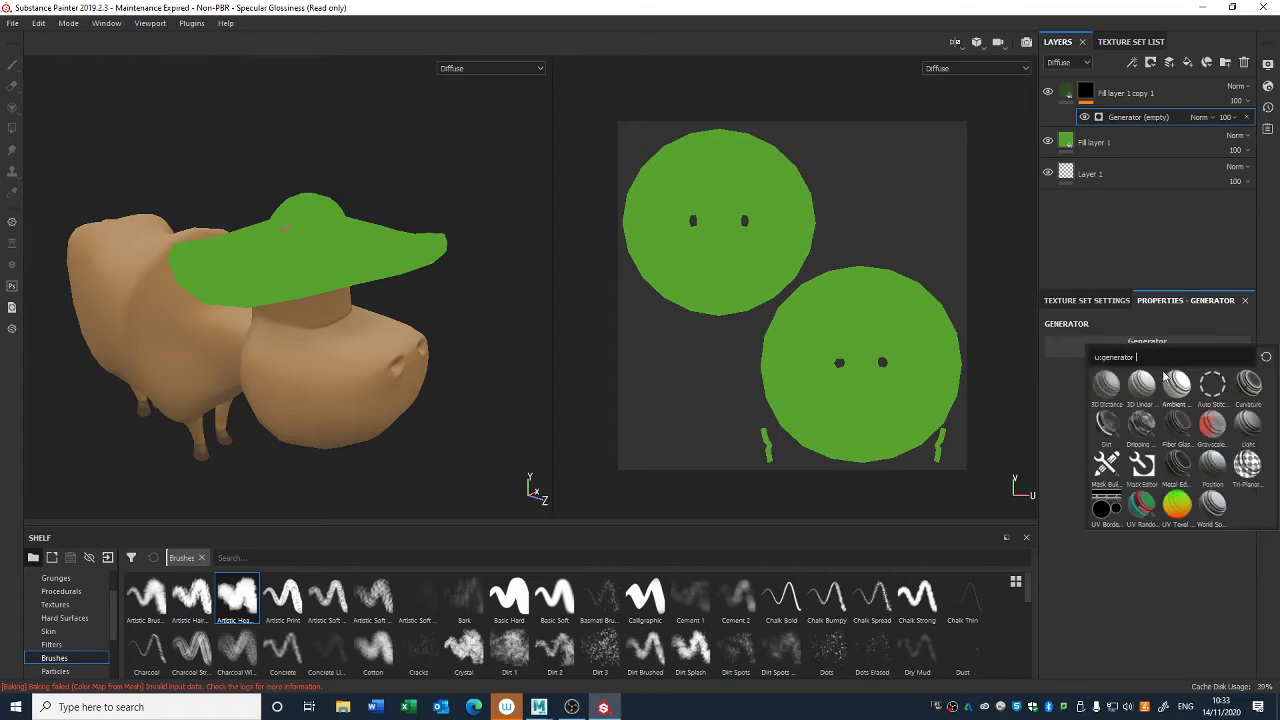
{"action": "left_click", "coordinate": [1176, 386]}
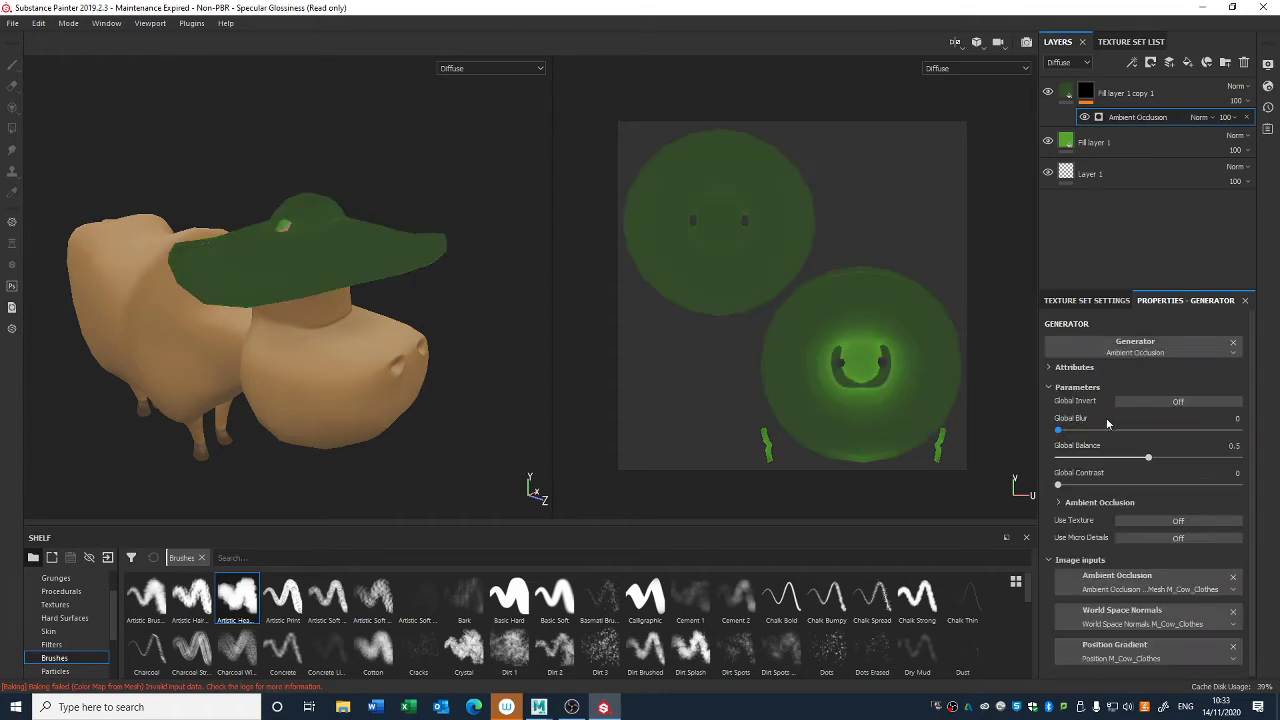
- Turn on the Ambient Occlusion generator's Global Invert, set Global Blur 0.47 and Global Balance 0.25, and lower its occlusion Balance to about 0.06
{"action": "left_click", "coordinate": [1140, 401]}
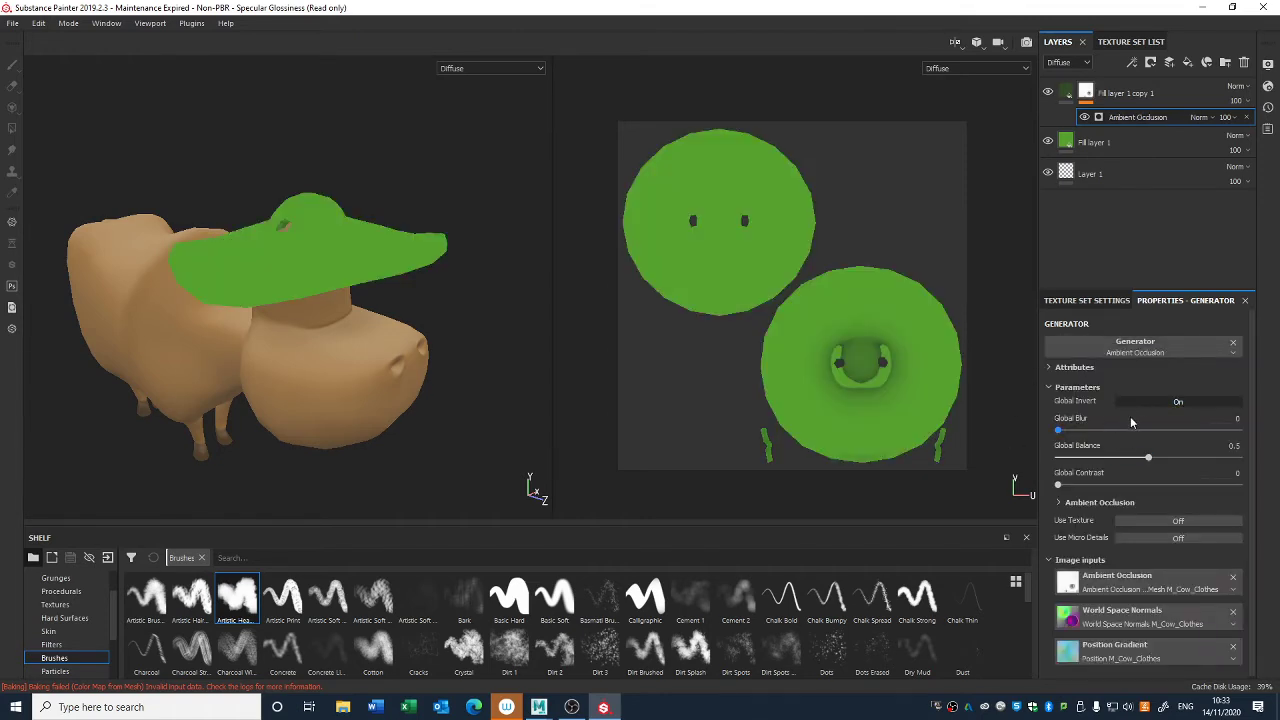
{"action": "left_click_drag", "start_coordinate": [1148, 457], "coordinate": [1073, 435]}
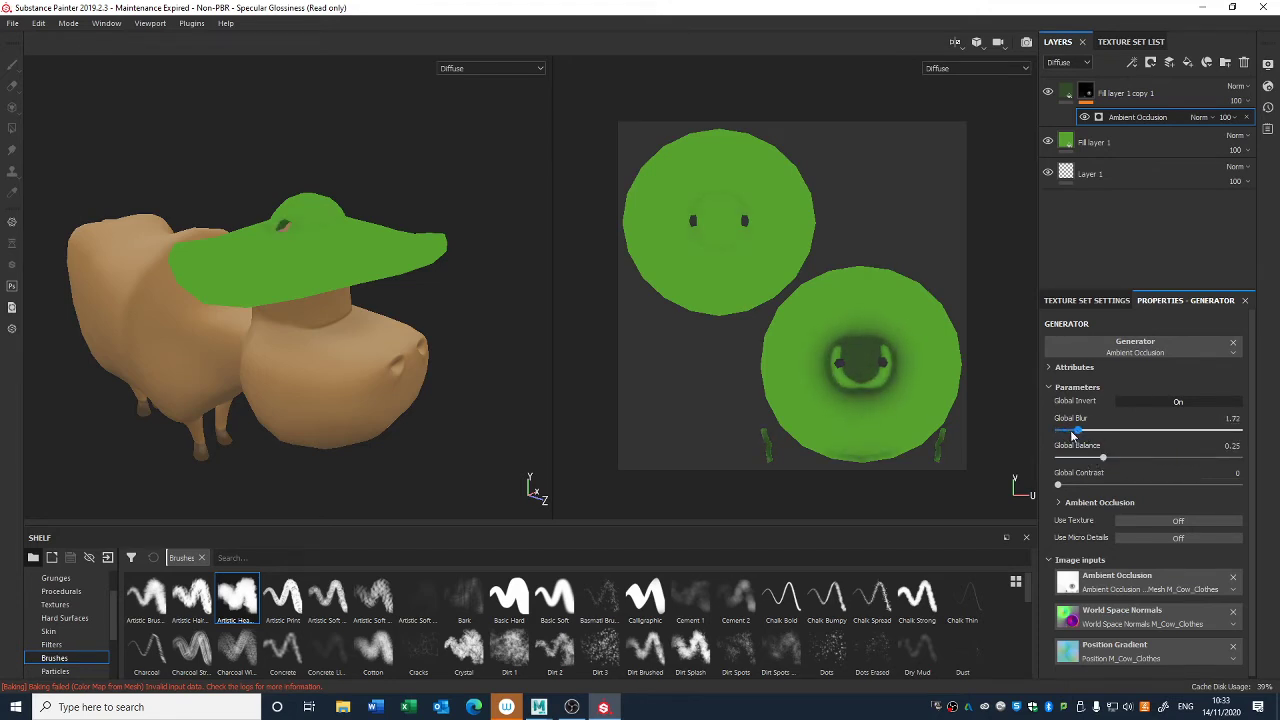
{"action": "left_click_drag", "start_coordinate": [1055, 490], "coordinate": [1052, 488]}
{"action": "left_click", "coordinate": [1060, 502]}
{"action": "left_click_drag", "start_coordinate": [1151, 573], "coordinate": [1080, 578]}
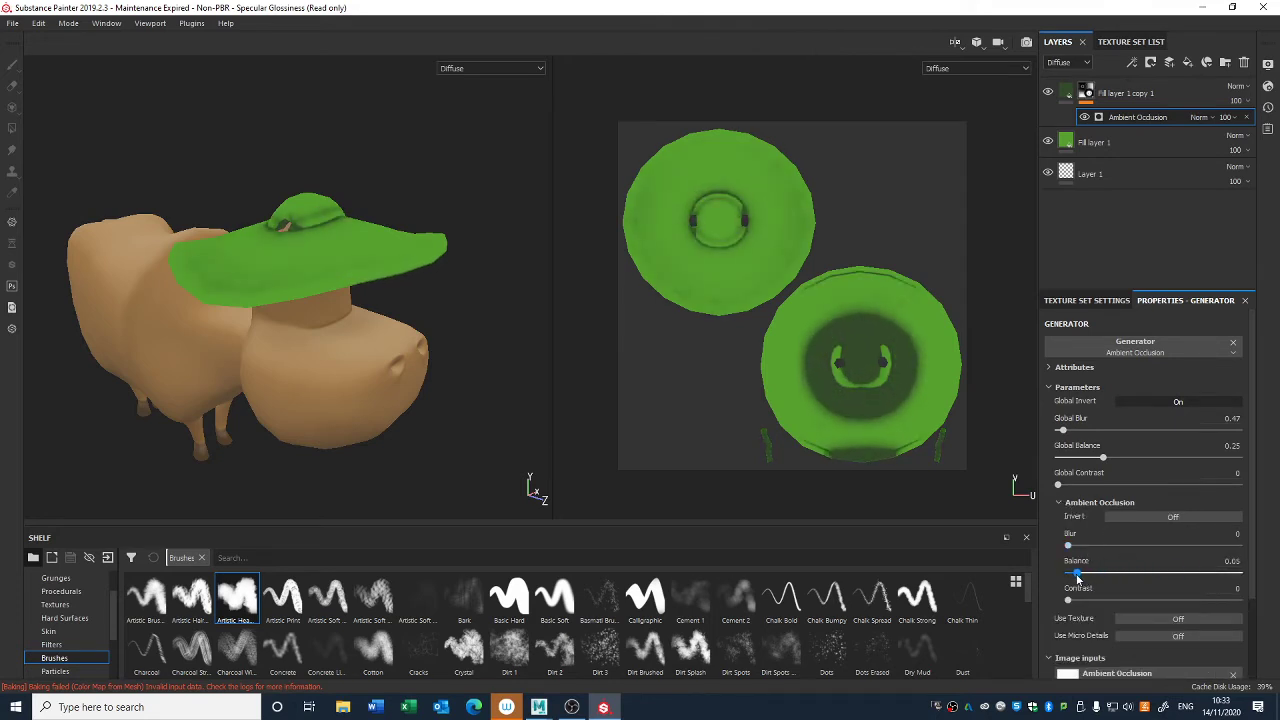
- Replace the dark green layer's mask generator with Curvature and set its Global Contrast to 0.32
{"action": "left_click", "coordinate": [1087, 92]}
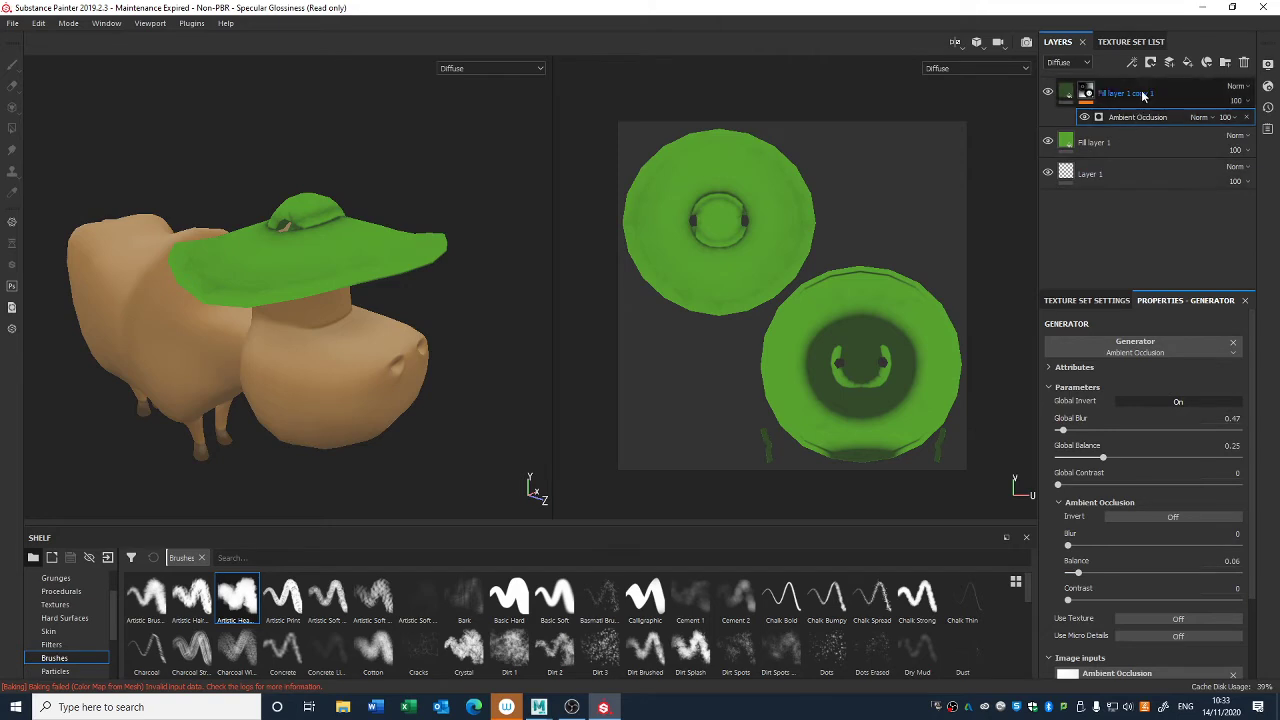
{"action": "left_click", "coordinate": [1138, 117]}
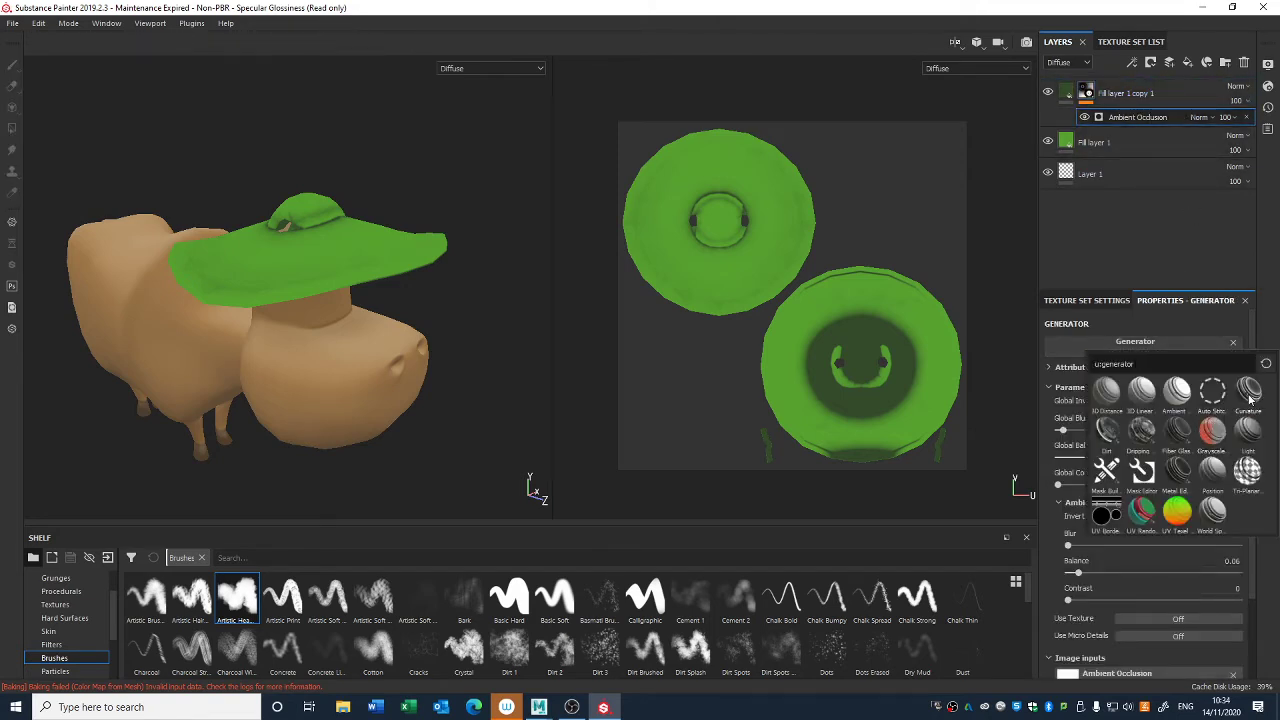
{"action": "left_click", "coordinate": [1181, 396]}
{"action": "left_click_drag", "start_coordinate": [1149, 455], "coordinate": [1131, 459]}
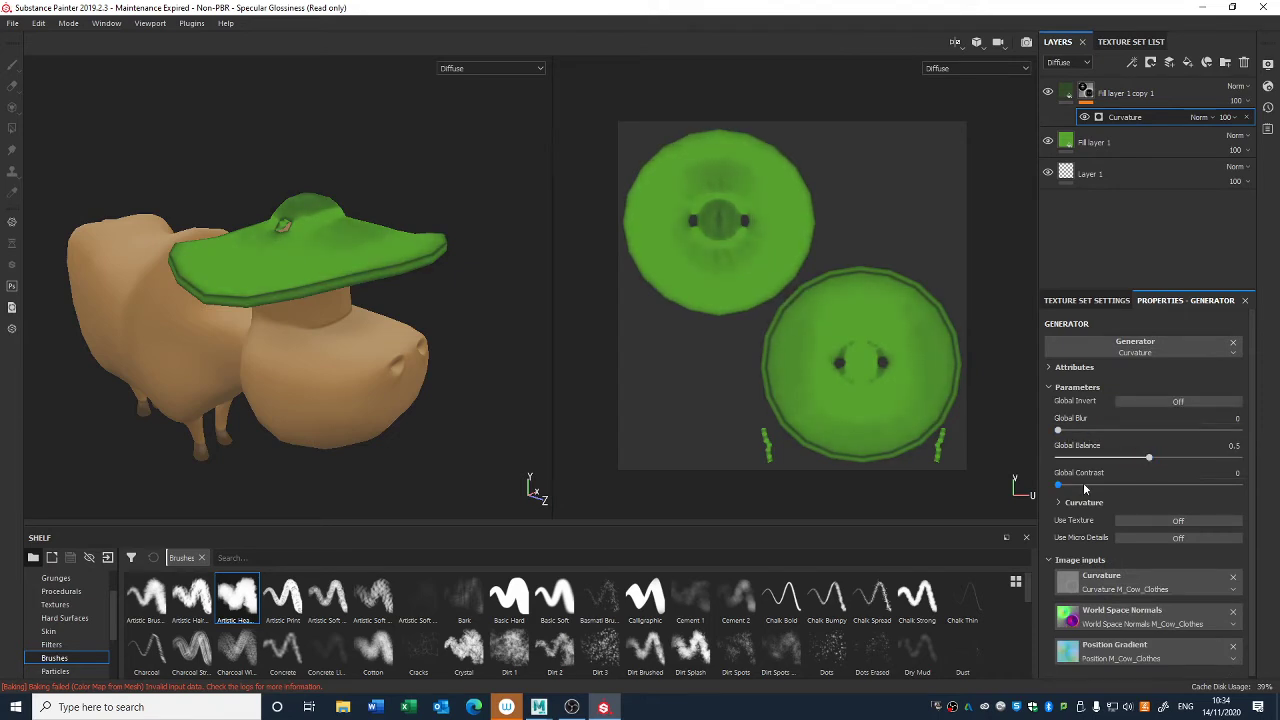
{"action": "left_click_drag", "start_coordinate": [375, 338], "coordinate": [386, 312], "text": "alt"}
- Add a paint effect above the Curvature generator in the dark green layer's mask and set the brush flow to 24
{"action": "right_click", "coordinate": [1085, 92]}
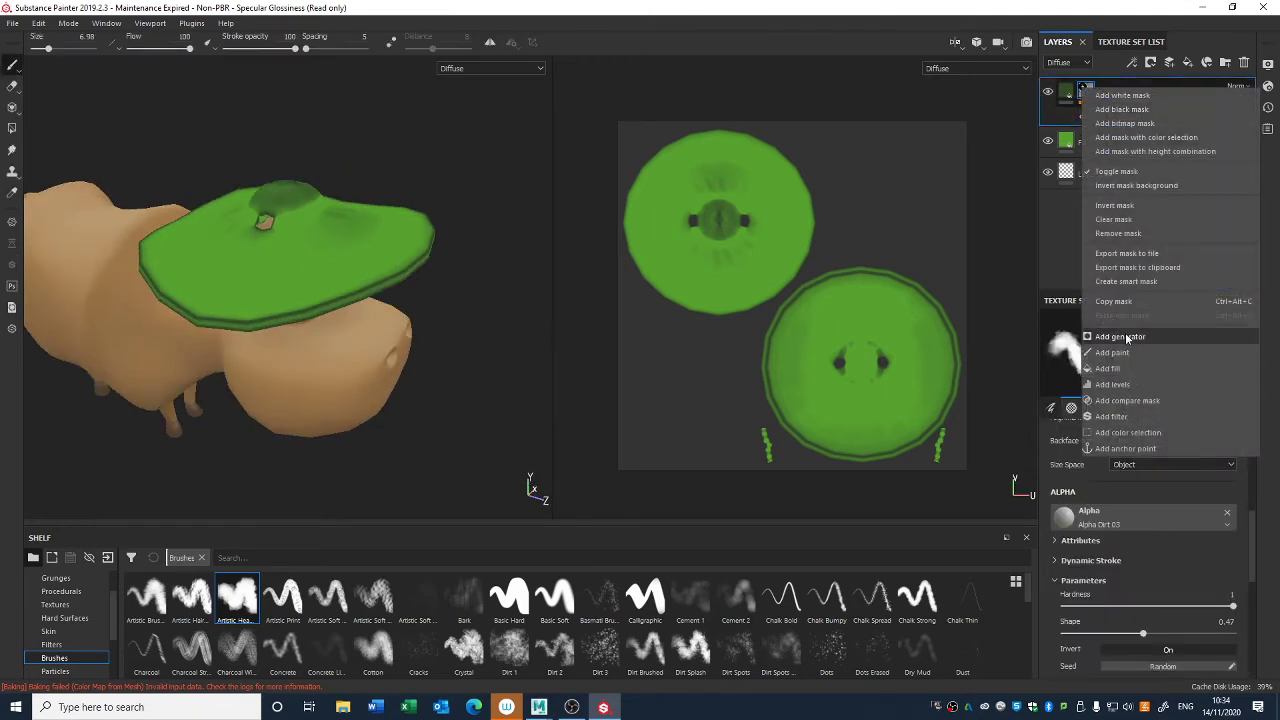
{"action": "left_click", "coordinate": [1112, 358]}
{"action": "middle_click_drag", "start_coordinate": [633, 257], "coordinate": [677, 234]}
{"action": "left_click_drag", "start_coordinate": [277, 234], "coordinate": [287, 210], "text": "alt"}
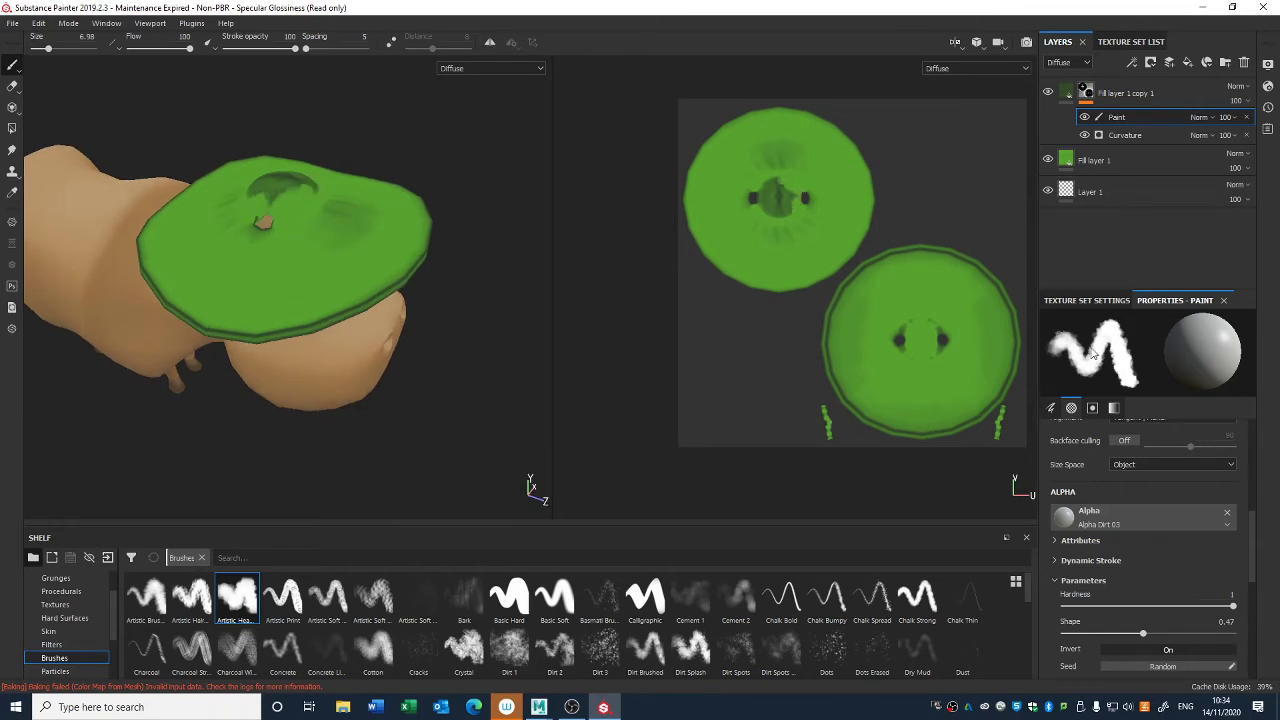
{"action": "left_click", "coordinate": [1088, 300]}
{"action": "left_click", "coordinate": [1175, 301]}
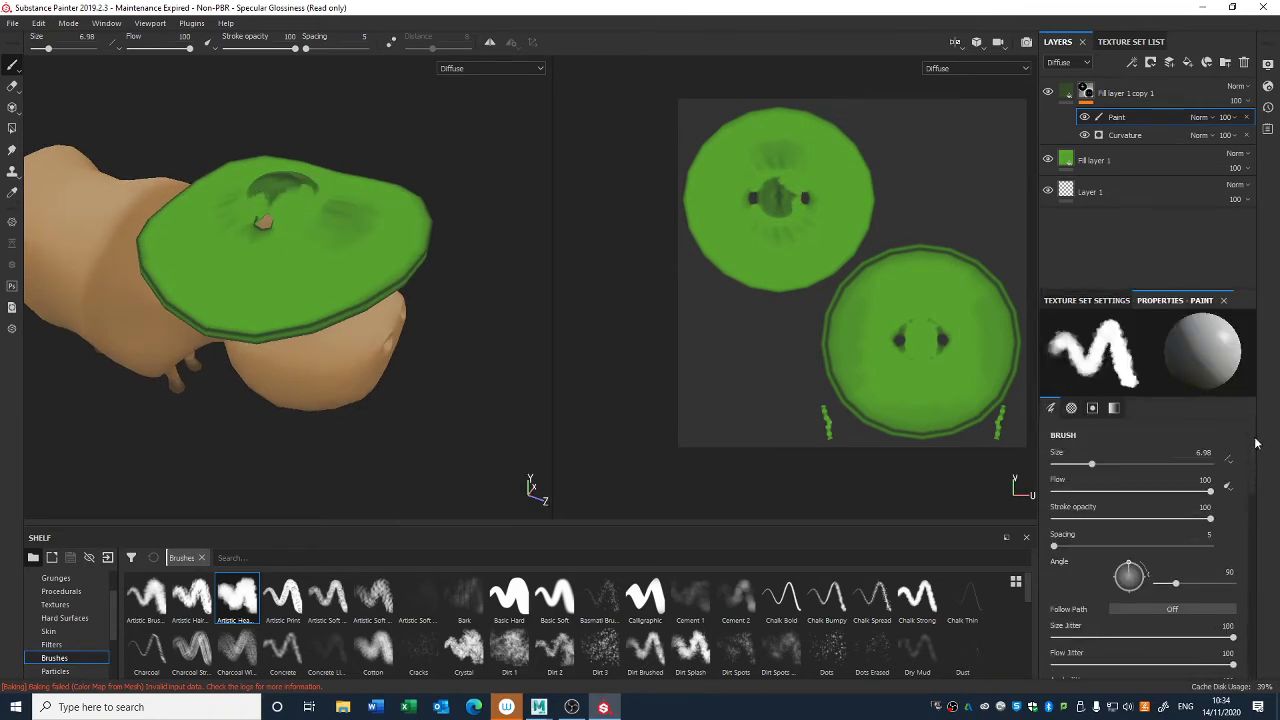
{"action": "left_click_drag", "start_coordinate": [1116, 490], "coordinate": [1089, 483]}
- Enlarge the brush to 15.21 and paint out the dark curvature shading on the hat's crown and upper brim
{"action": "left_click_drag", "start_coordinate": [329, 225], "coordinate": [326, 211], "text": "alt"}
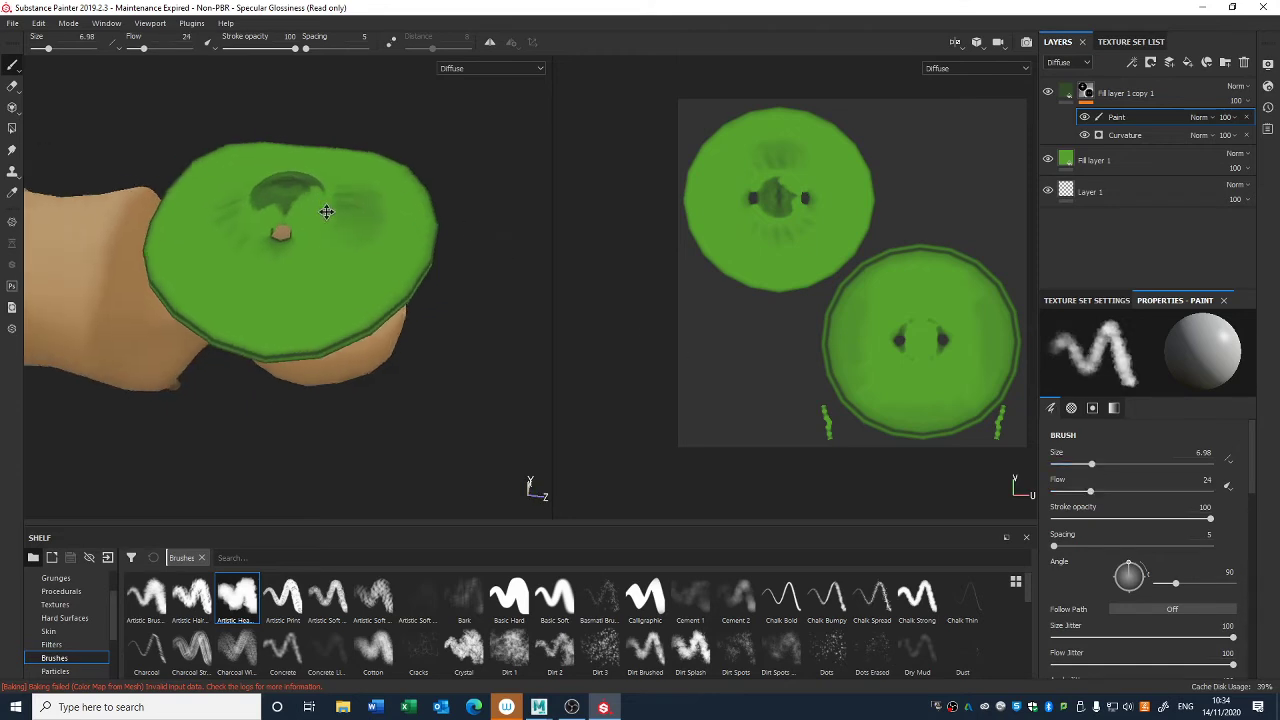
{"action": "middle_click_drag", "start_coordinate": [326, 211], "coordinate": [421, 282], "text": "alt"}
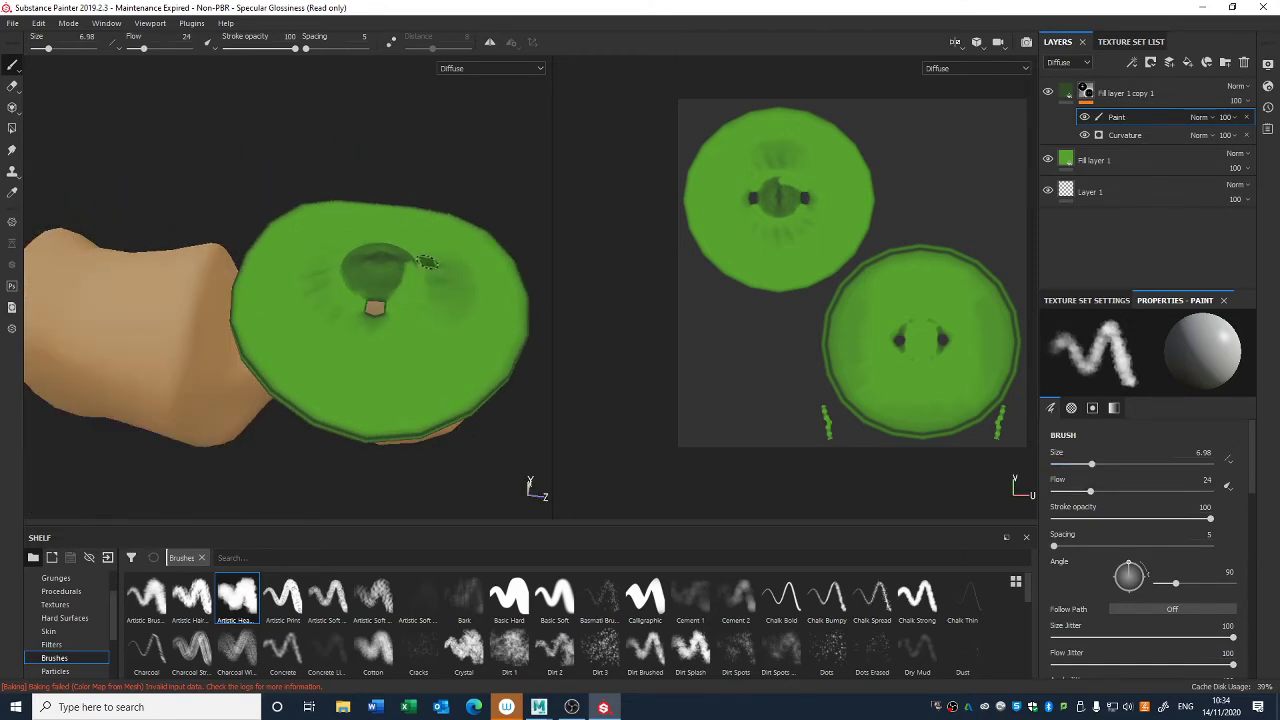
{"action": "right_click", "coordinate": [415, 285]}
{"action": "left_click_drag", "start_coordinate": [472, 343], "coordinate": [482, 344]}
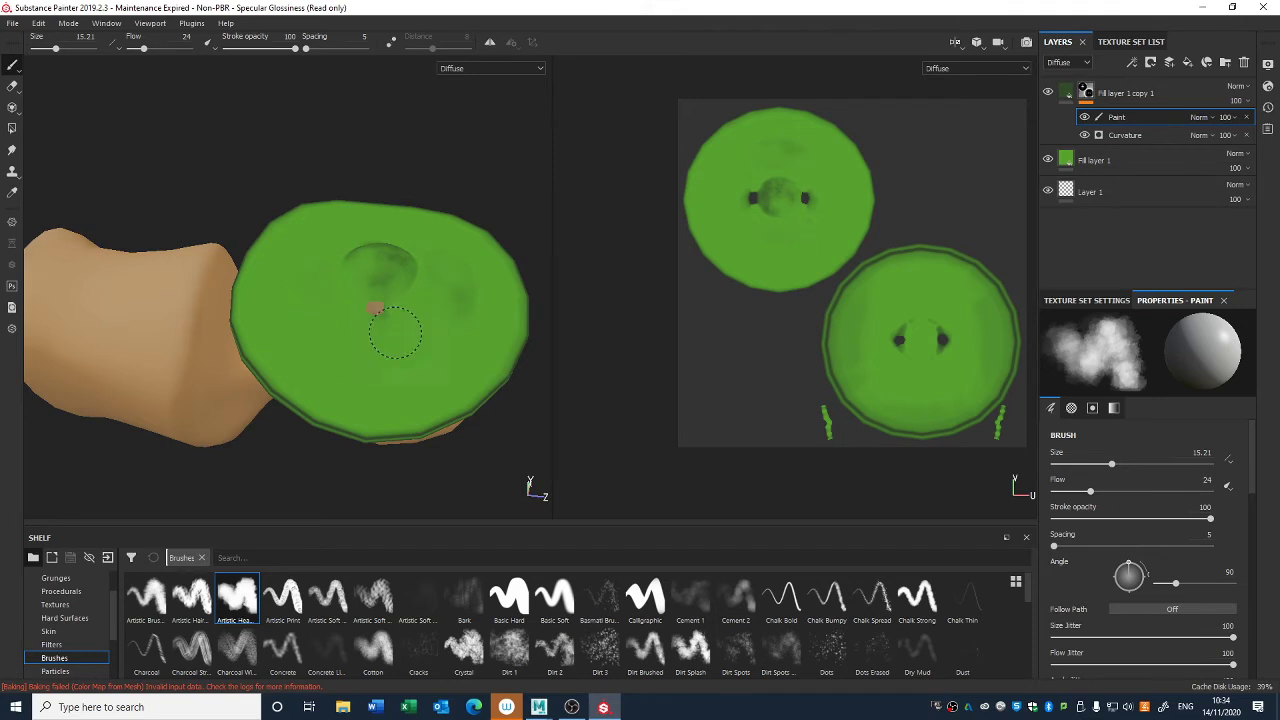
{"action": "left_click_drag", "start_coordinate": [395, 332], "coordinate": [430, 421], "text": "alt"}
{"action": "left_click_drag", "start_coordinate": [510, 383], "coordinate": [437, 335], "text": "alt"}
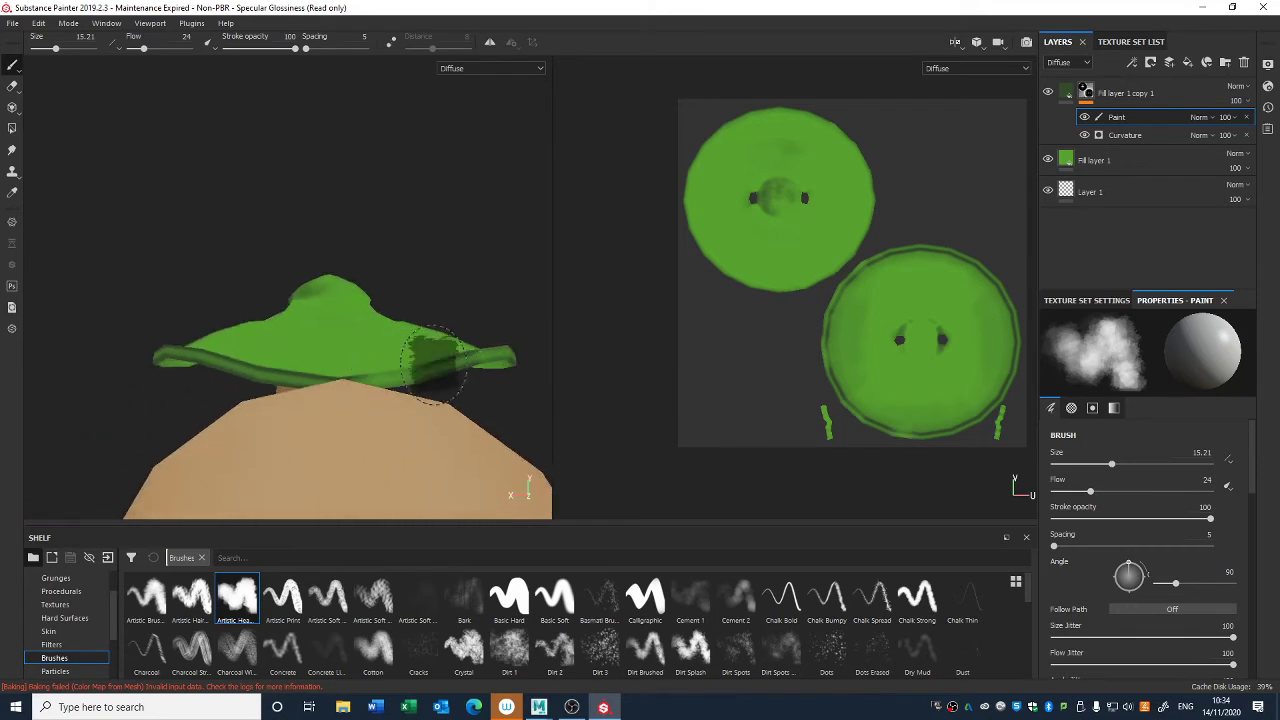
{"action": "mouse_move", "coordinate": [272, 382]}
{"action": "left_mouse_down", "text": "alt"}
{"action": "mouse_move", "coordinate": [349, 434]}
{"action": "mouse_move", "coordinate": [448, 232]}
{"action": "left_mouse_up", "text": "alt"}
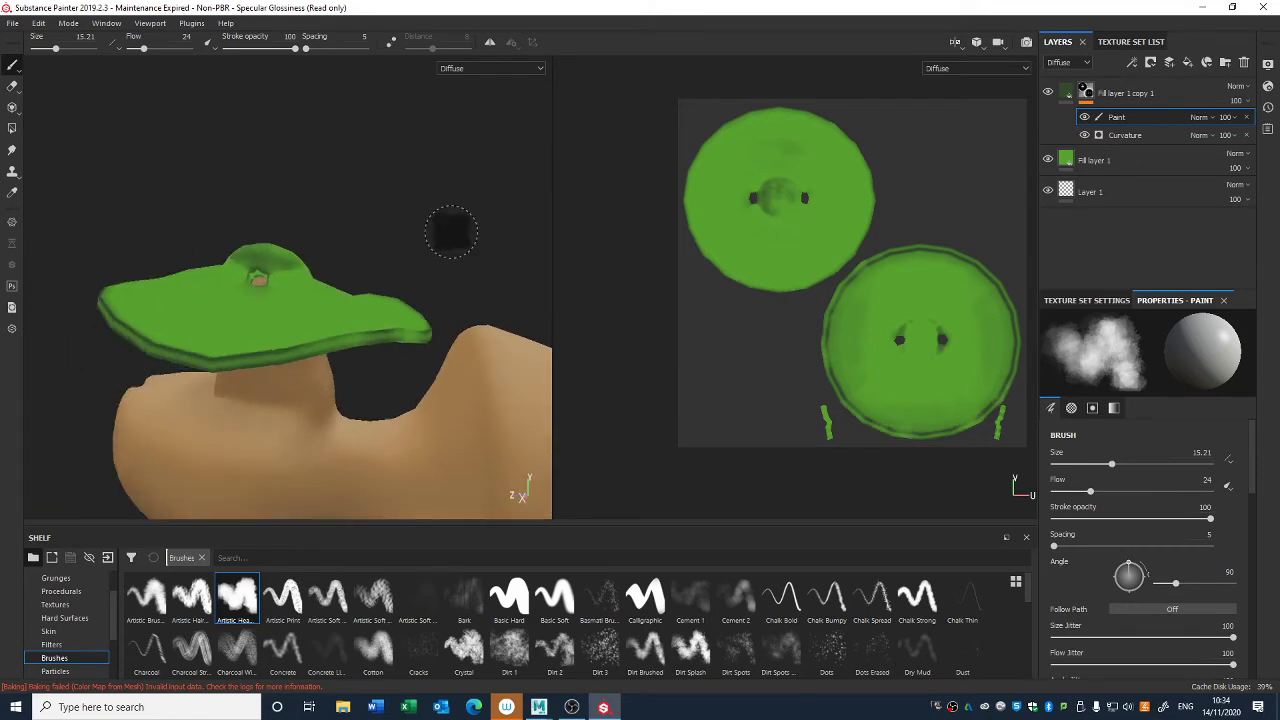
{"action": "left_click_drag", "start_coordinate": [218, 372], "coordinate": [266, 394], "text": "alt"}
{"action": "middle_click_drag", "start_coordinate": [190, 388], "coordinate": [500, 320], "text": "alt"}
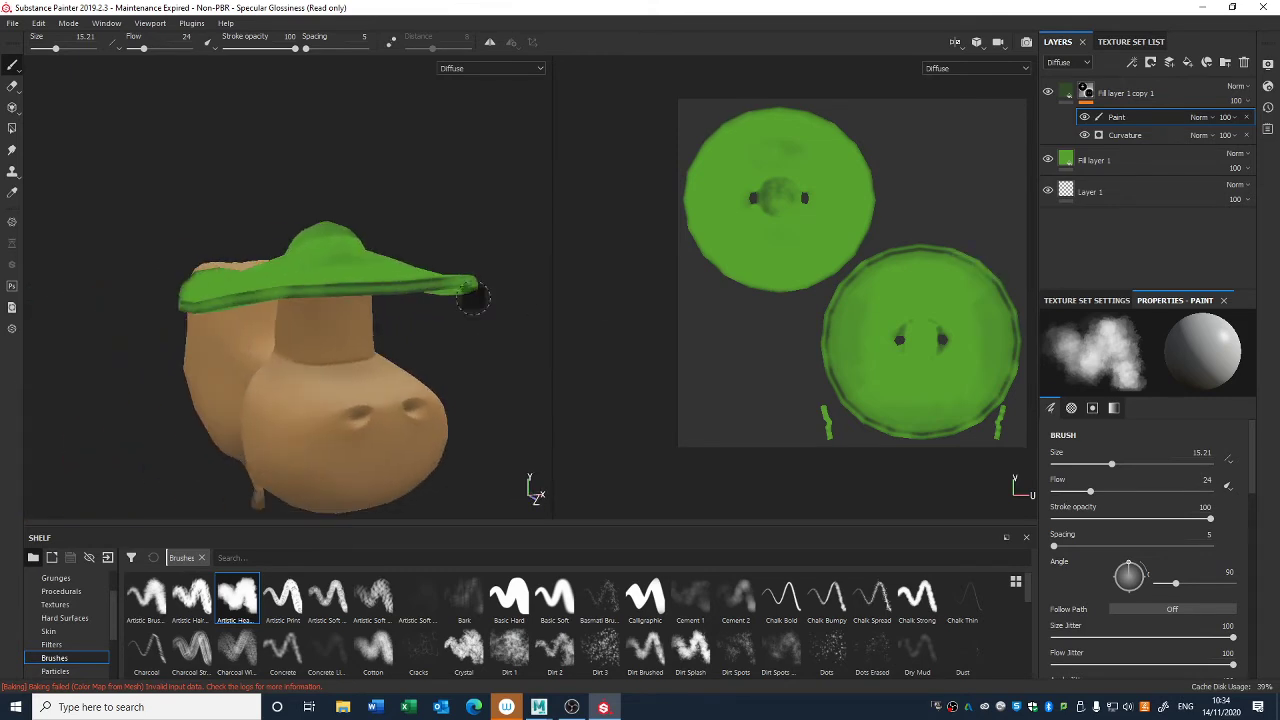
- Paint soft dark green shading on the underside of the hat brim around the cow's head
{"action": "mouse_move", "coordinate": [415, 283]}
{"action": "left_mouse_down", "text": "alt"}
{"action": "mouse_move", "coordinate": [380, 217]}
{"action": "mouse_move", "coordinate": [403, 230]}
{"action": "mouse_move", "coordinate": [322, 255]}
{"action": "mouse_move", "coordinate": [395, 265]}
{"action": "mouse_move", "coordinate": [262, 300]}
{"action": "mouse_move", "coordinate": [310, 235]}
{"action": "mouse_move", "coordinate": [350, 225]}
{"action": "mouse_move", "coordinate": [398, 260]}
{"action": "left_mouse_up", "text": "alt"}
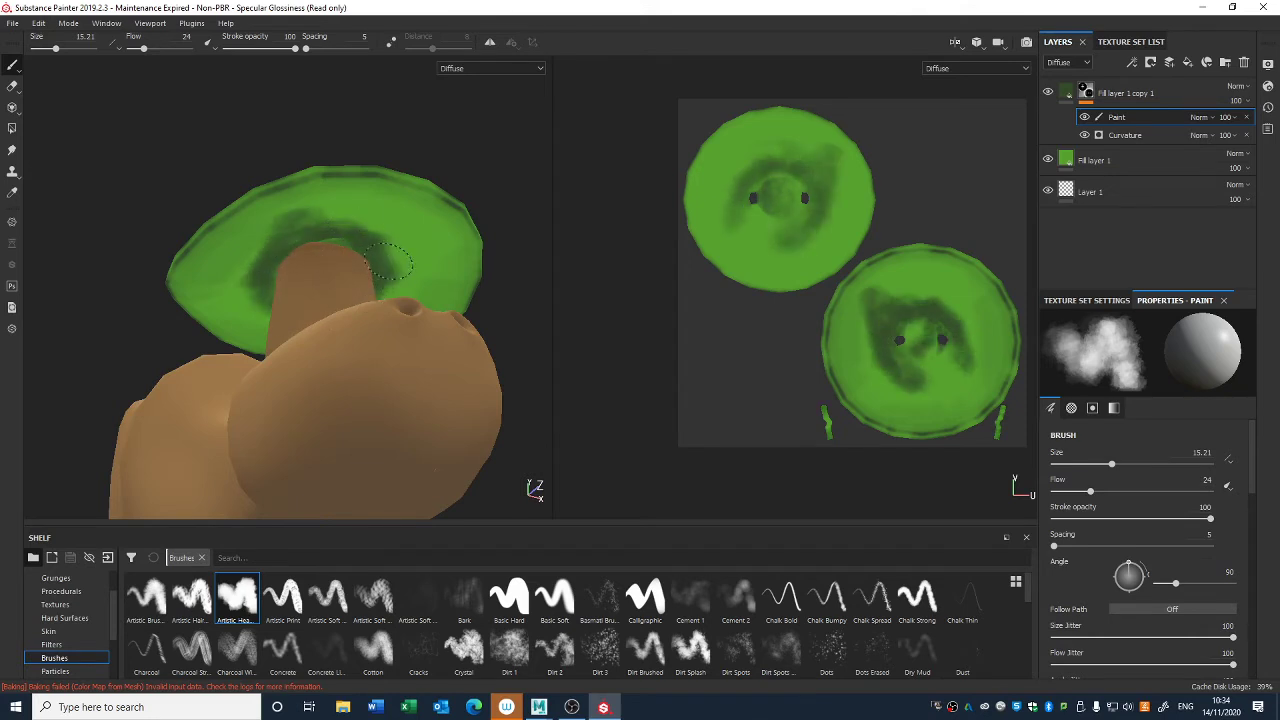
{"action": "mouse_move", "coordinate": [288, 278]}
{"action": "left_mouse_down", "text": "alt"}
{"action": "mouse_move", "coordinate": [310, 282]}
{"action": "mouse_move", "coordinate": [301, 295]}
{"action": "left_mouse_up", "text": "alt"}
{"action": "mouse_move", "coordinate": [282, 300]}
{"action": "left_mouse_down"}
{"action": "mouse_move", "coordinate": [262, 342]}
{"action": "mouse_move", "coordinate": [250, 318]}
{"action": "mouse_move", "coordinate": [342, 255]}
{"action": "mouse_move", "coordinate": [255, 295]}
{"action": "mouse_move", "coordinate": [237, 318]}
{"action": "left_mouse_up"}
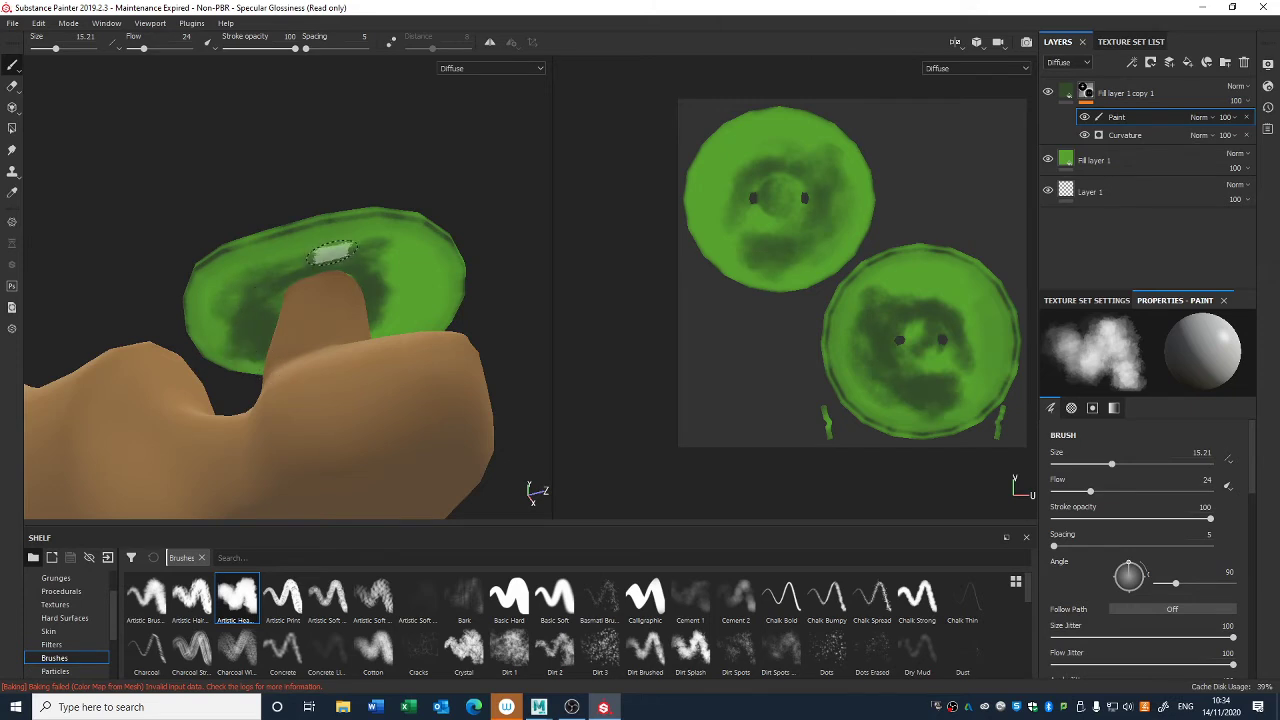
{"action": "mouse_move", "coordinate": [398, 279]}
{"action": "left_mouse_down", "text": "alt"}
{"action": "mouse_move", "coordinate": [446, 292]}
{"action": "mouse_move", "coordinate": [422, 334]}
{"action": "mouse_move", "coordinate": [418, 312]}
{"action": "mouse_move", "coordinate": [406, 346]}
{"action": "left_mouse_up", "text": "alt"}
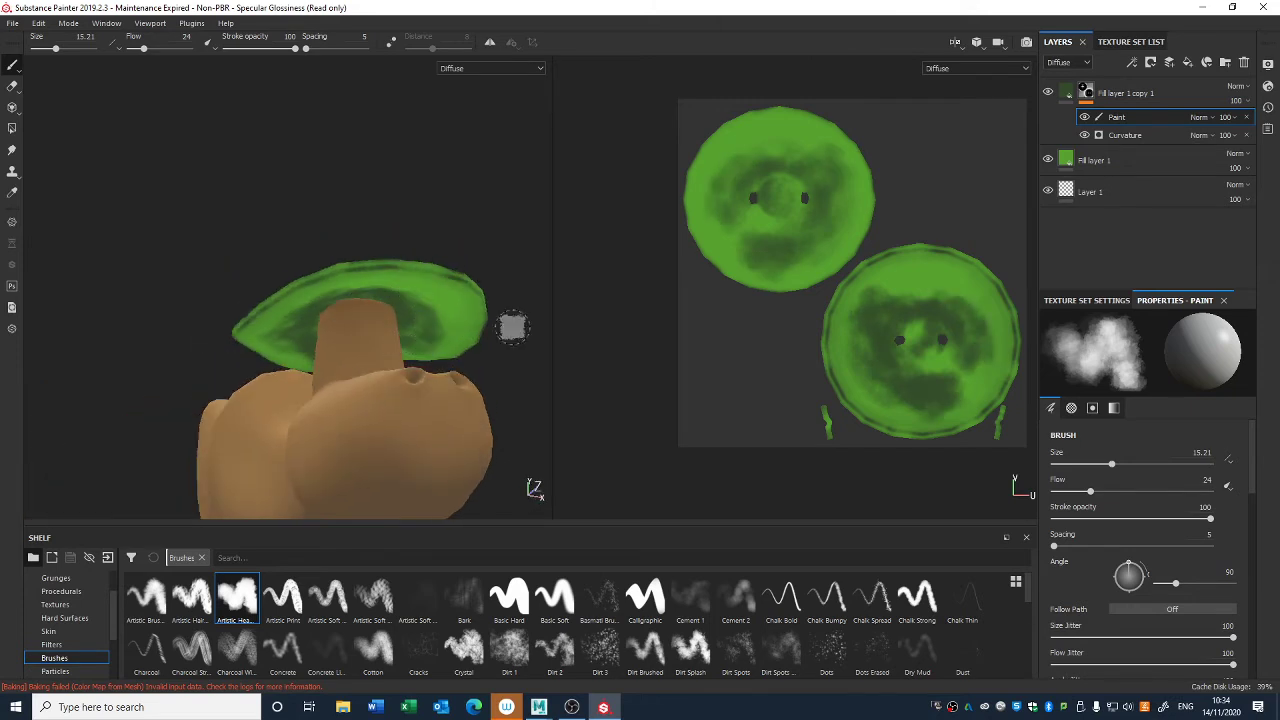
- Add a Blur filter to the dark green layer's mask and adjust its intensity to soften the painted shading
{"action": "right_click", "coordinate": [1086, 91]}
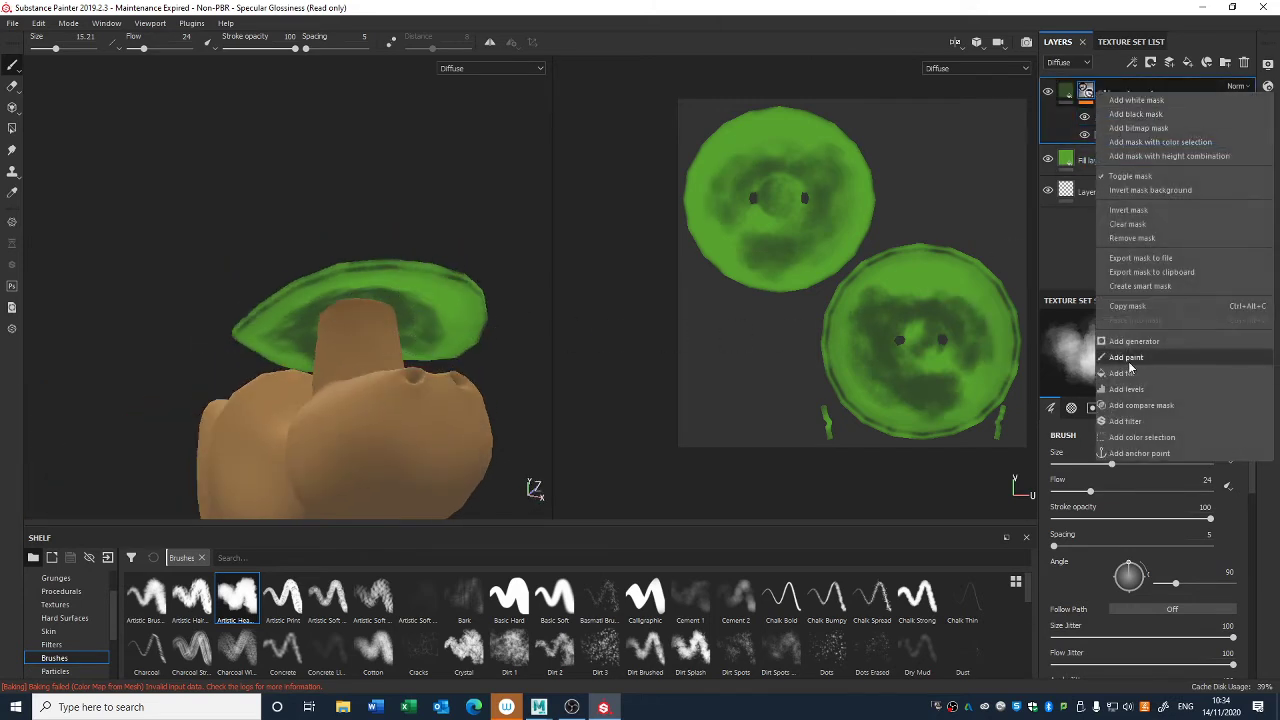
{"action": "left_click", "coordinate": [1140, 421]}
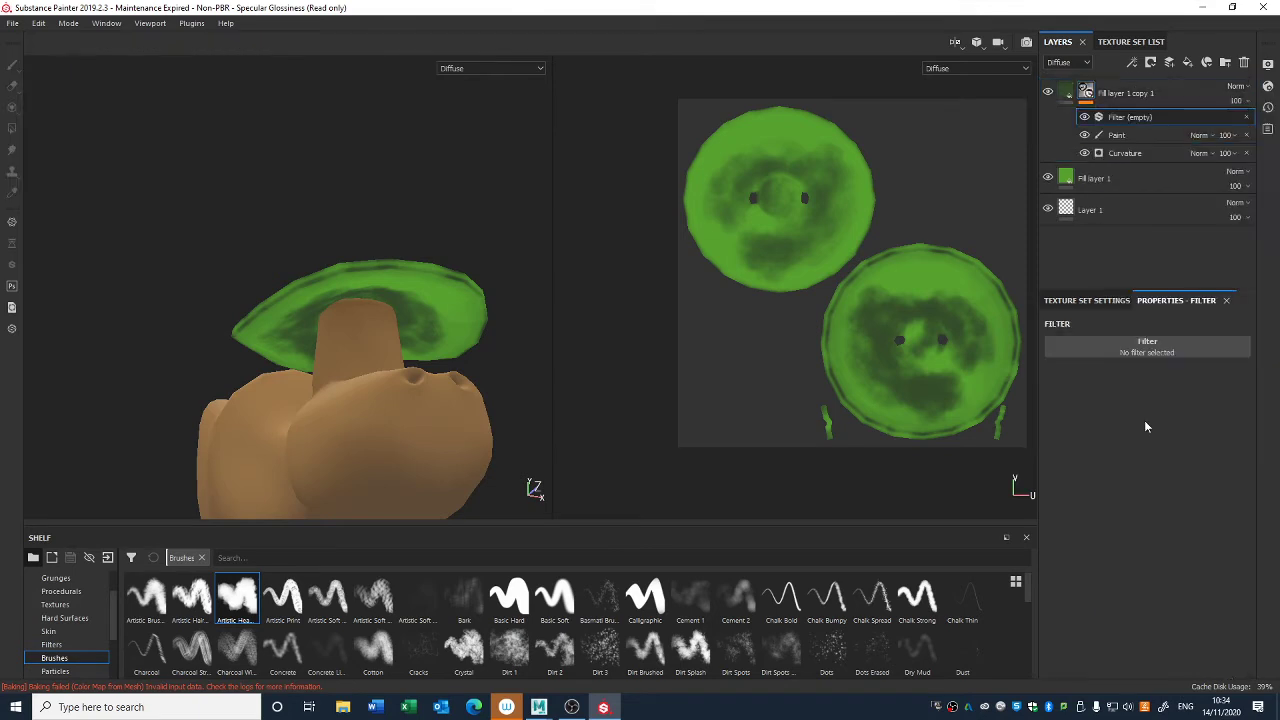
{"action": "left_click", "coordinate": [1141, 356]}
{"action": "left_click", "coordinate": [1162, 354]}
{"action": "left_click", "coordinate": [1174, 356]}
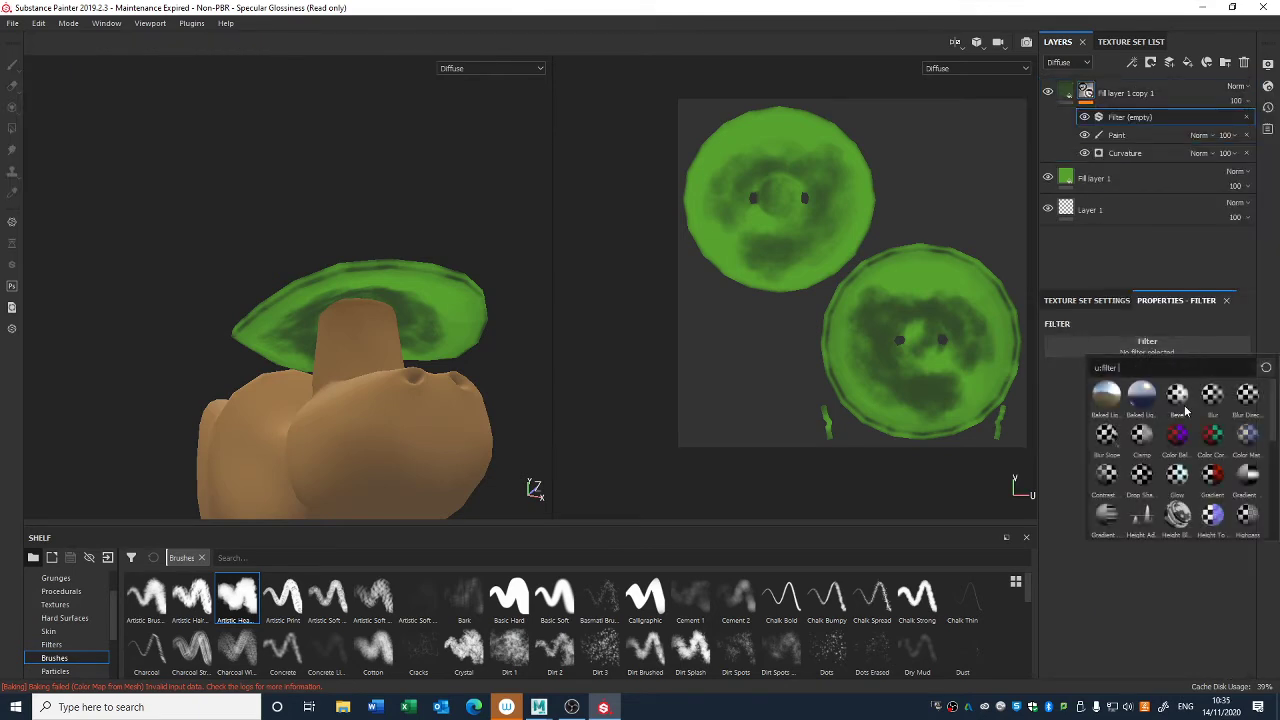
{"action": "left_click", "coordinate": [1210, 398]}
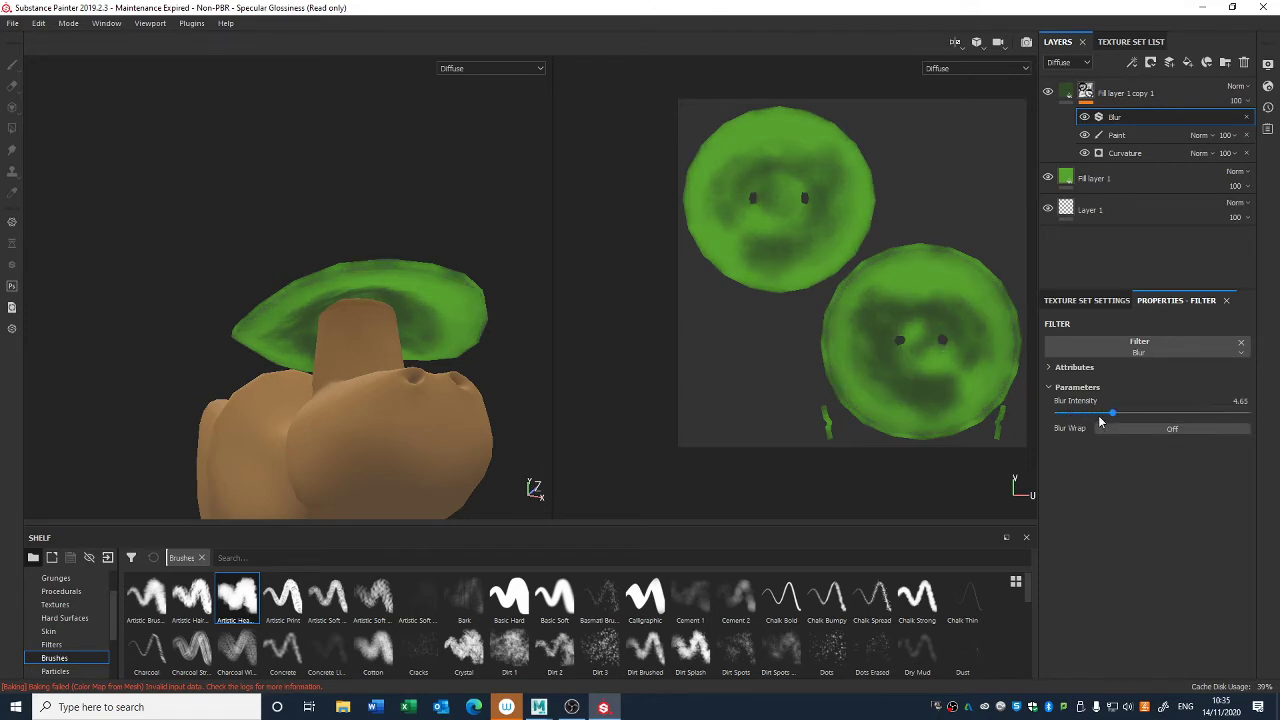
{"action": "mouse_move", "coordinate": [430, 285]}
{"action": "left_mouse_down", "text": "alt"}
{"action": "mouse_move", "coordinate": [477, 366]}
{"action": "mouse_move", "coordinate": [444, 288]}
{"action": "mouse_move", "coordinate": [390, 305]}
{"action": "left_mouse_up", "text": "alt"}
- Duplicate the masked dark green layer and remove the Blur and Paint effects from the copy's mask
{"action": "left_click", "coordinate": [1116, 104]}
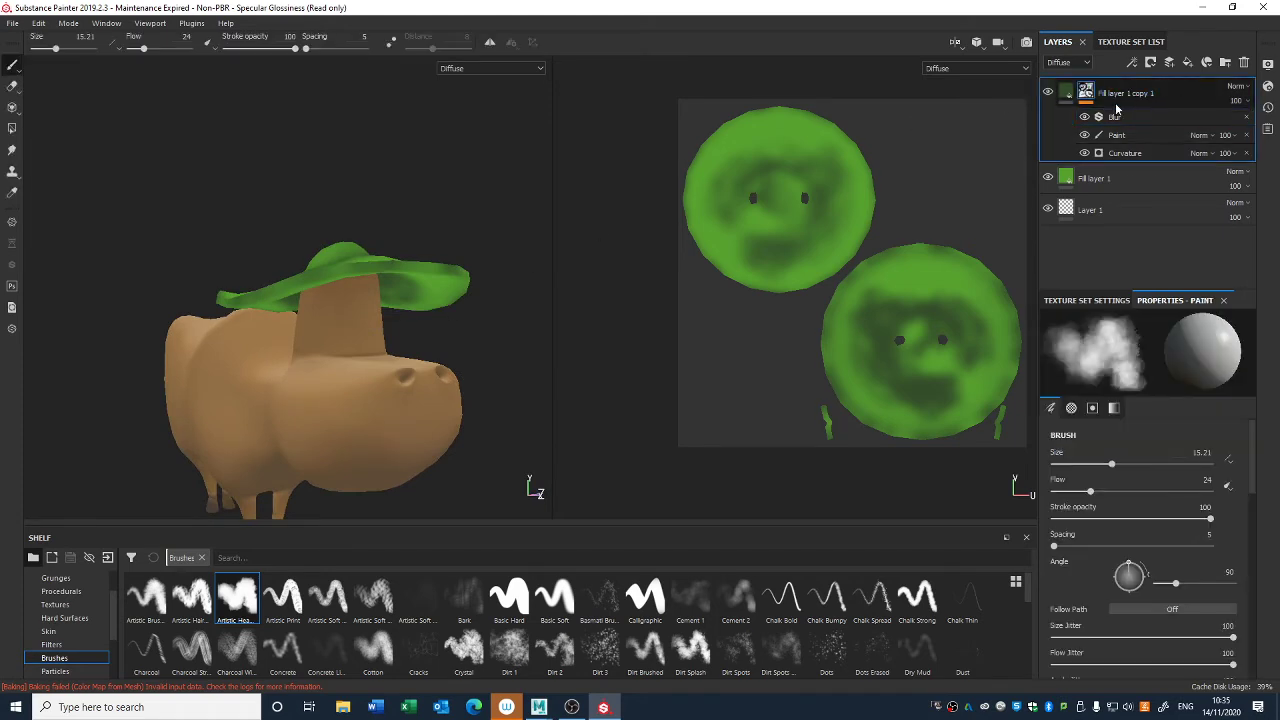
{"action": "key", "text": "ctrl+d"}
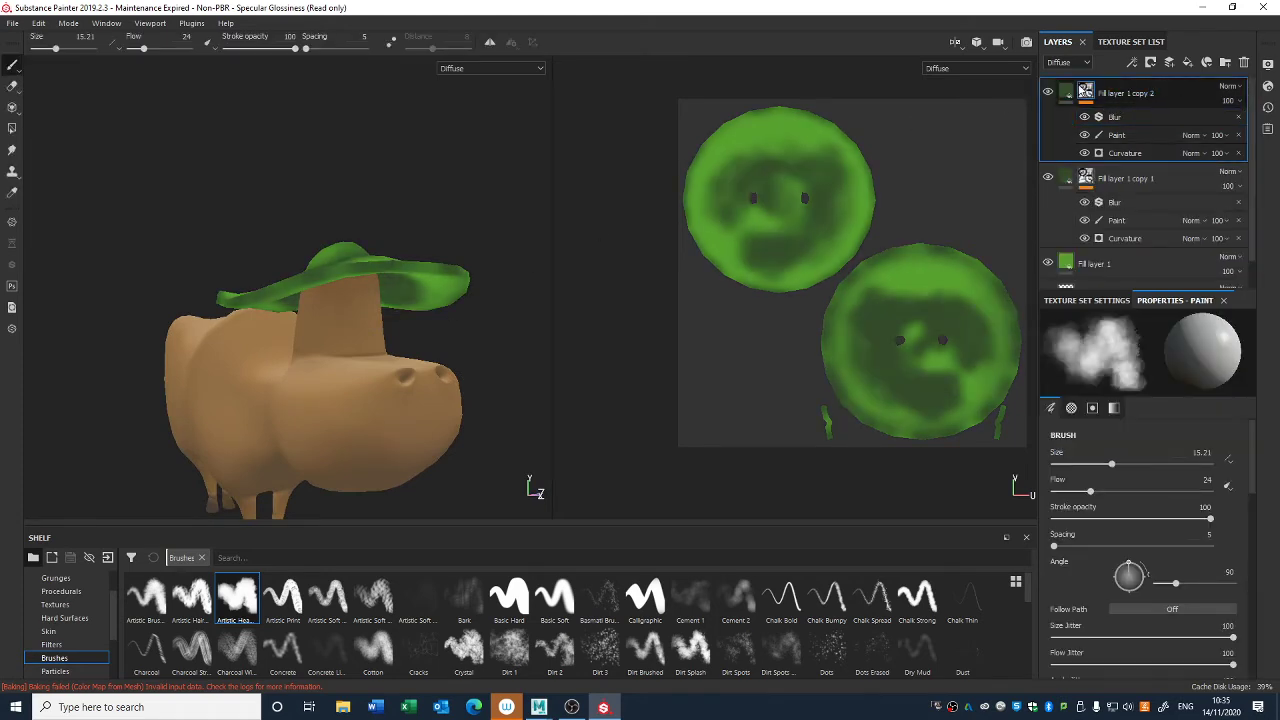
{"action": "left_click", "coordinate": [1237, 118]}
{"action": "left_click", "coordinate": [1238, 118]}
- Replace the duplicate's Curvature generator with World Space Normals and turn on Global Invert to darken the hat's underside
{"action": "left_click", "coordinate": [1160, 122]}
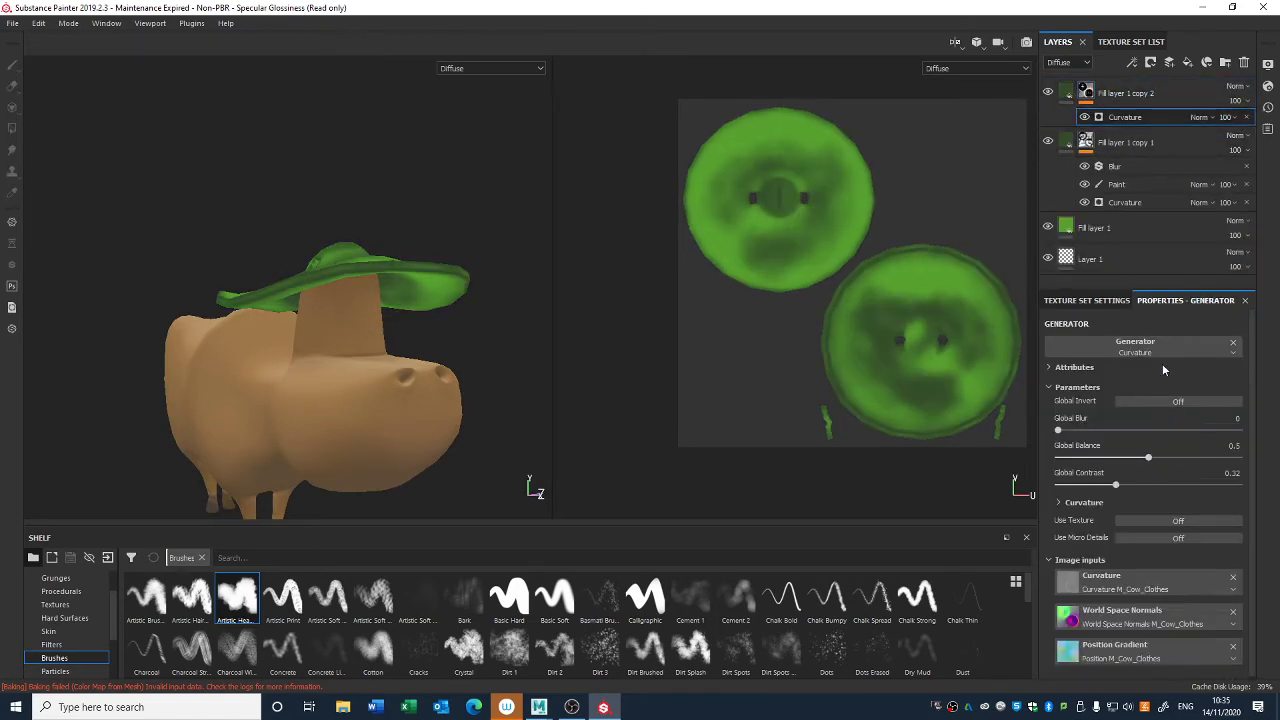
{"action": "left_click", "coordinate": [1163, 369]}
{"action": "left_click", "coordinate": [1168, 350]}
{"action": "left_click", "coordinate": [1208, 513]}
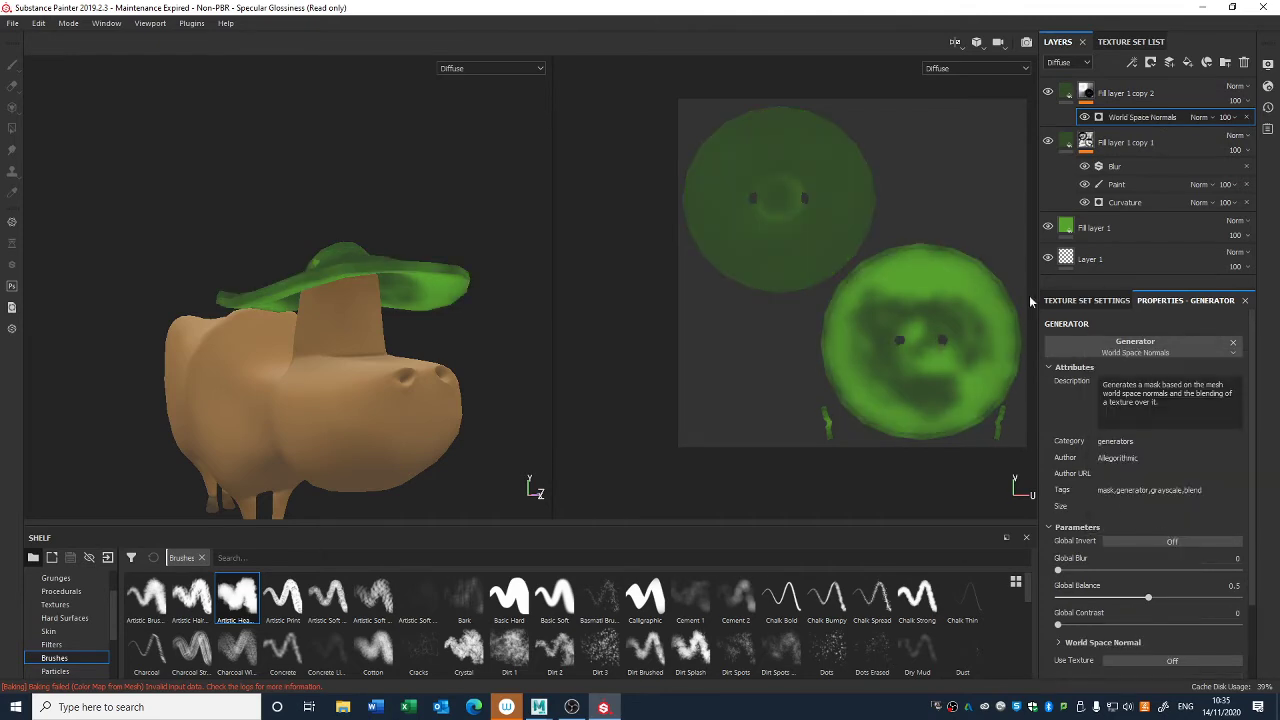
{"action": "left_click_drag", "start_coordinate": [482, 294], "coordinate": [496, 300], "text": "alt"}
{"action": "left_click", "coordinate": [1170, 541]}
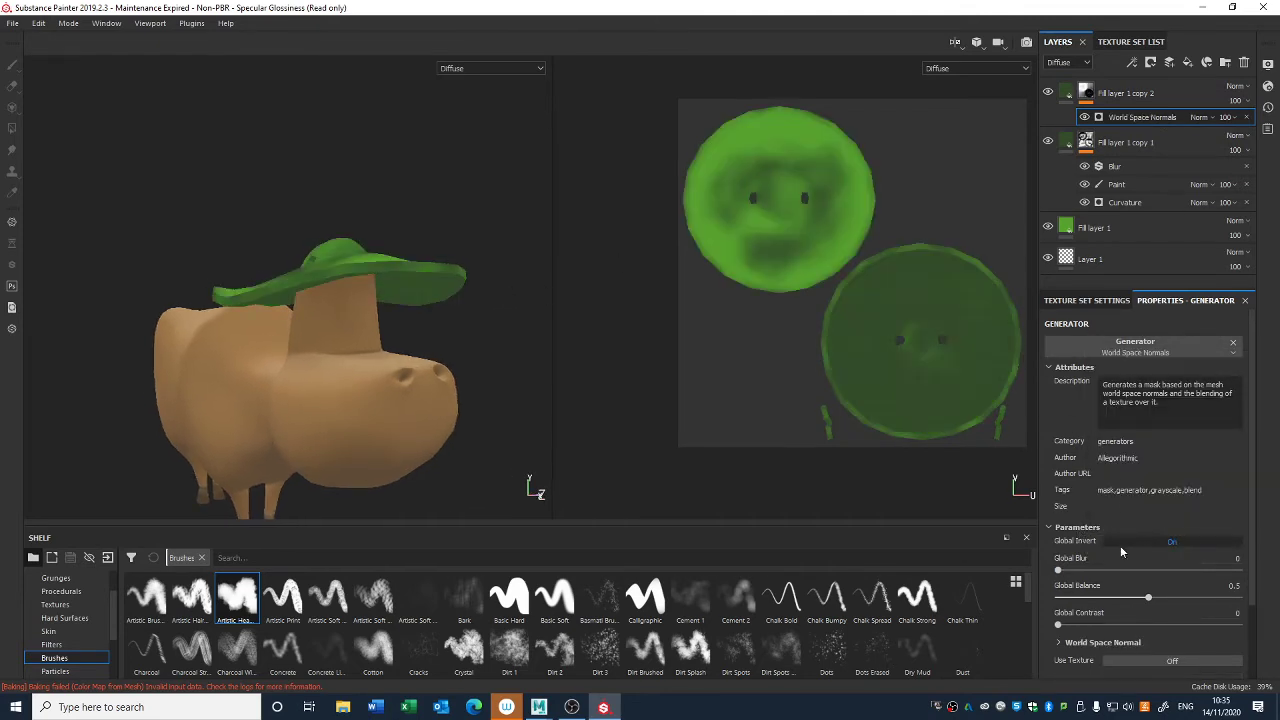
{"action": "left_click_drag", "start_coordinate": [444, 344], "coordinate": [402, 338], "text": "alt"}
- Change the base Fill layer 1's diffuse color from green to a muted tan
{"action": "left_click", "coordinate": [1072, 227]}
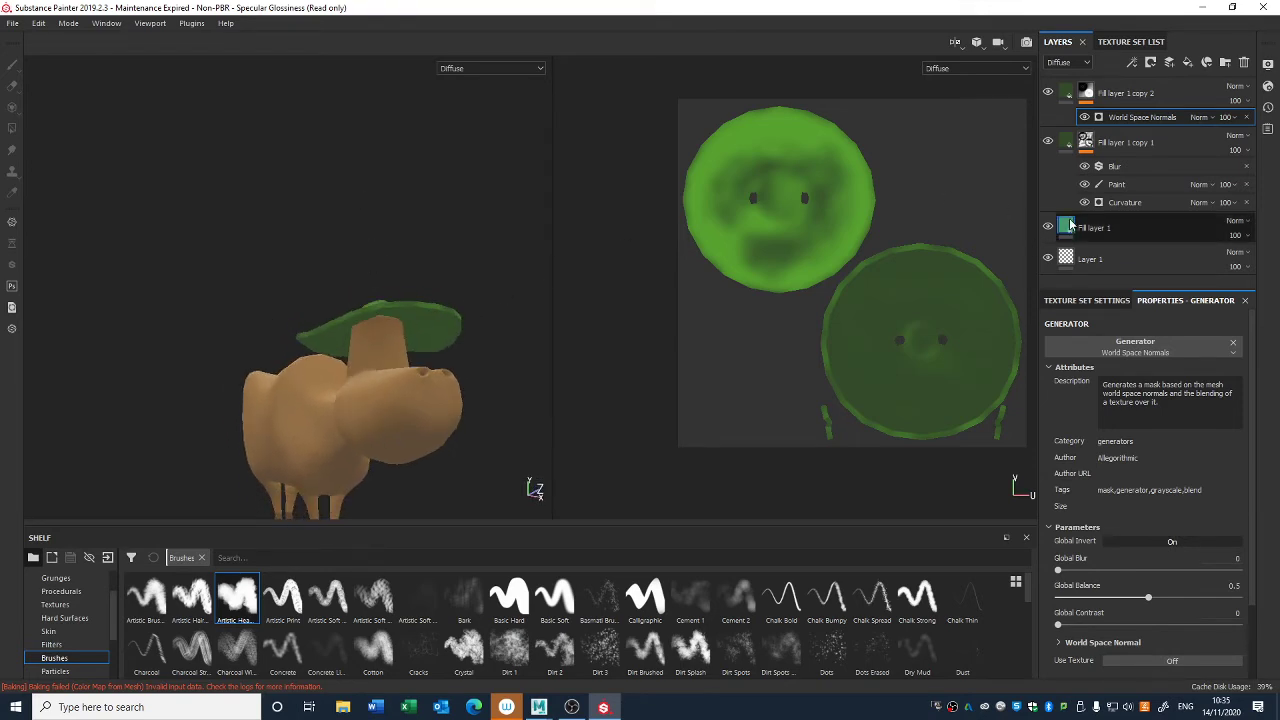
{"action": "left_click", "coordinate": [1143, 532]}
{"action": "left_click_drag", "start_coordinate": [1160, 605], "coordinate": [1131, 612]}
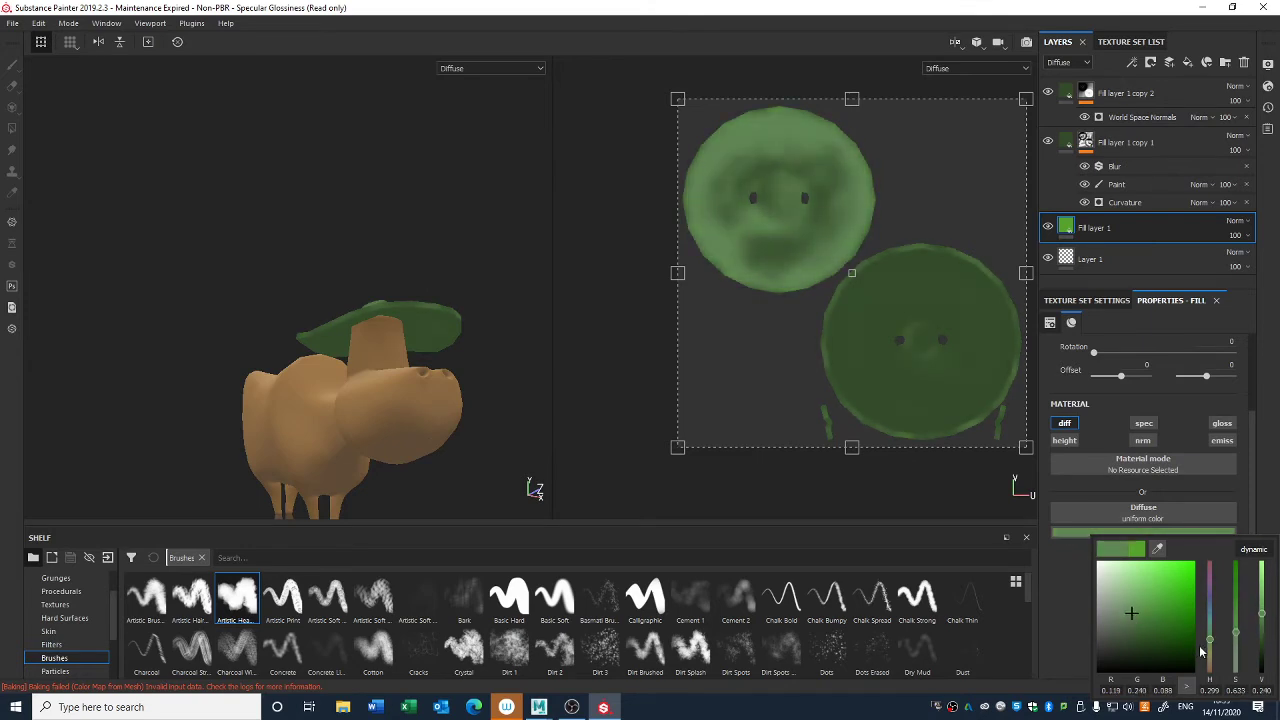
{"action": "left_click_drag", "start_coordinate": [1209, 640], "coordinate": [1211, 665]}
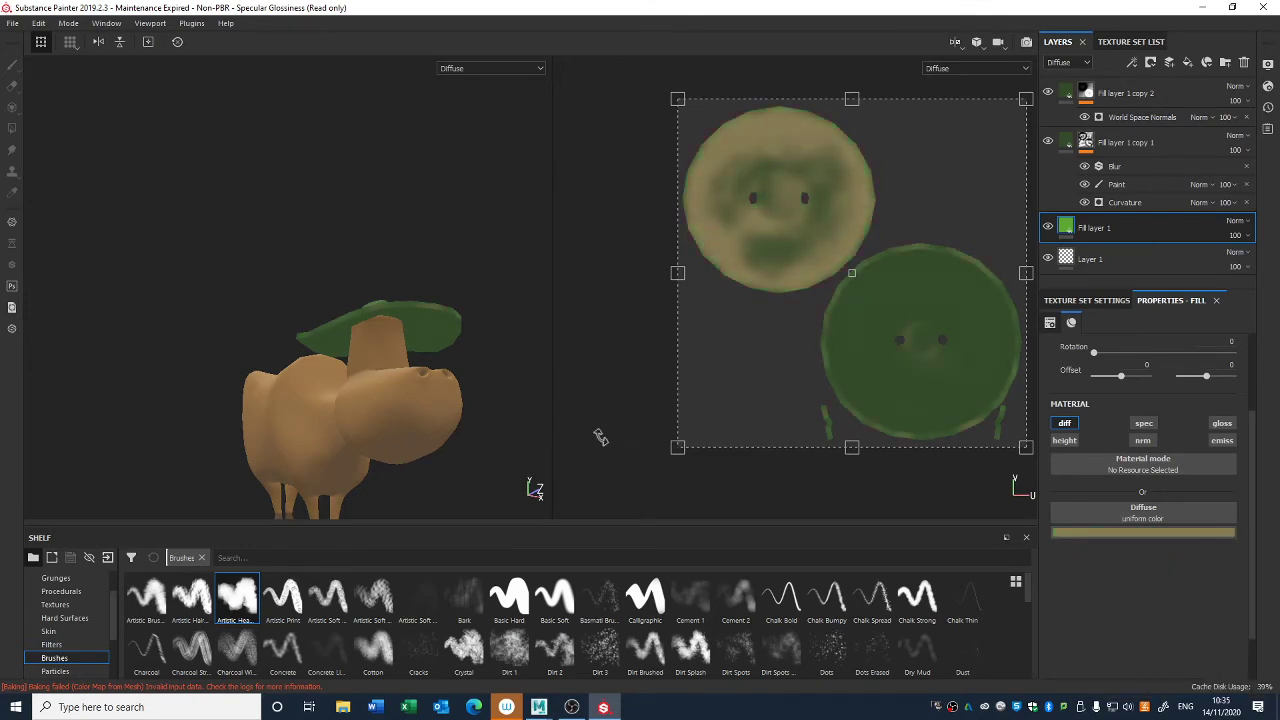
- Change the diffuse color of the Curvature-masked Fill layer 1 copy 1 from dark green to a muted, dark grey-green
{"action": "left_click_drag", "start_coordinate": [600, 437], "coordinate": [571, 423], "text": "alt"}
{"action": "left_click_drag", "start_coordinate": [463, 388], "coordinate": [488, 426], "text": "alt"}
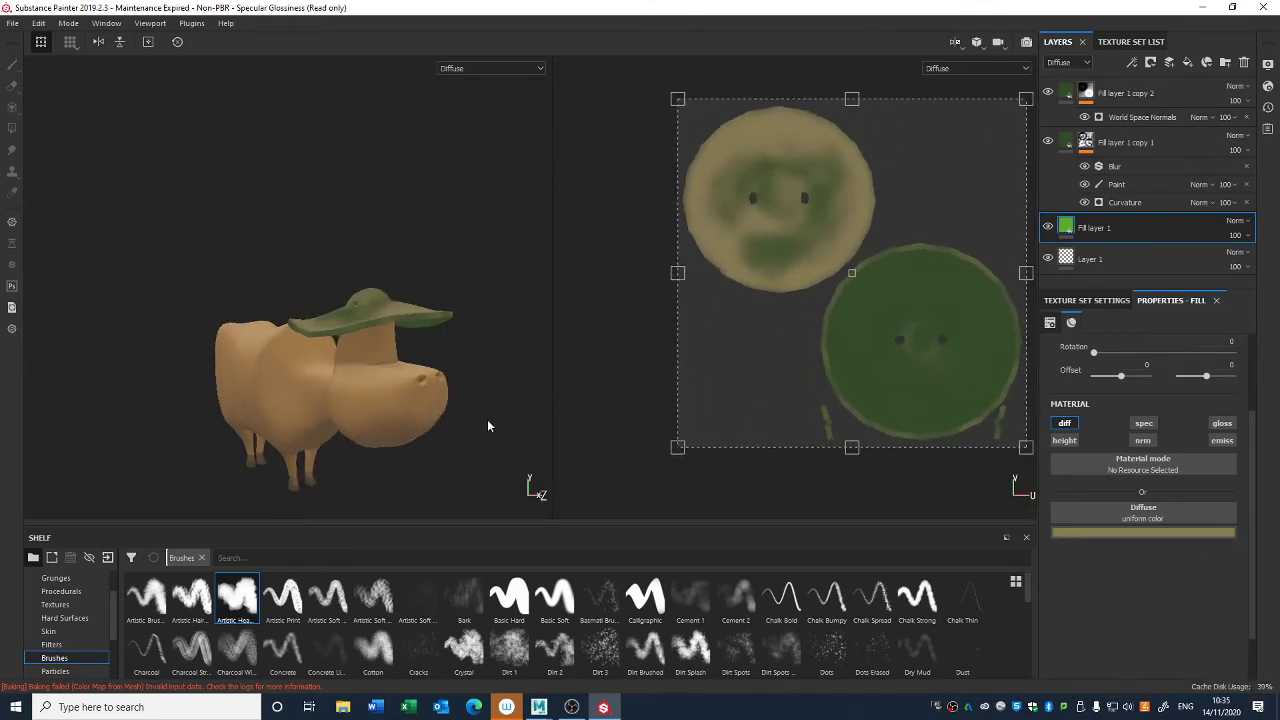
{"action": "left_click", "coordinate": [1090, 143]}
{"action": "left_click", "coordinate": [1068, 144]}
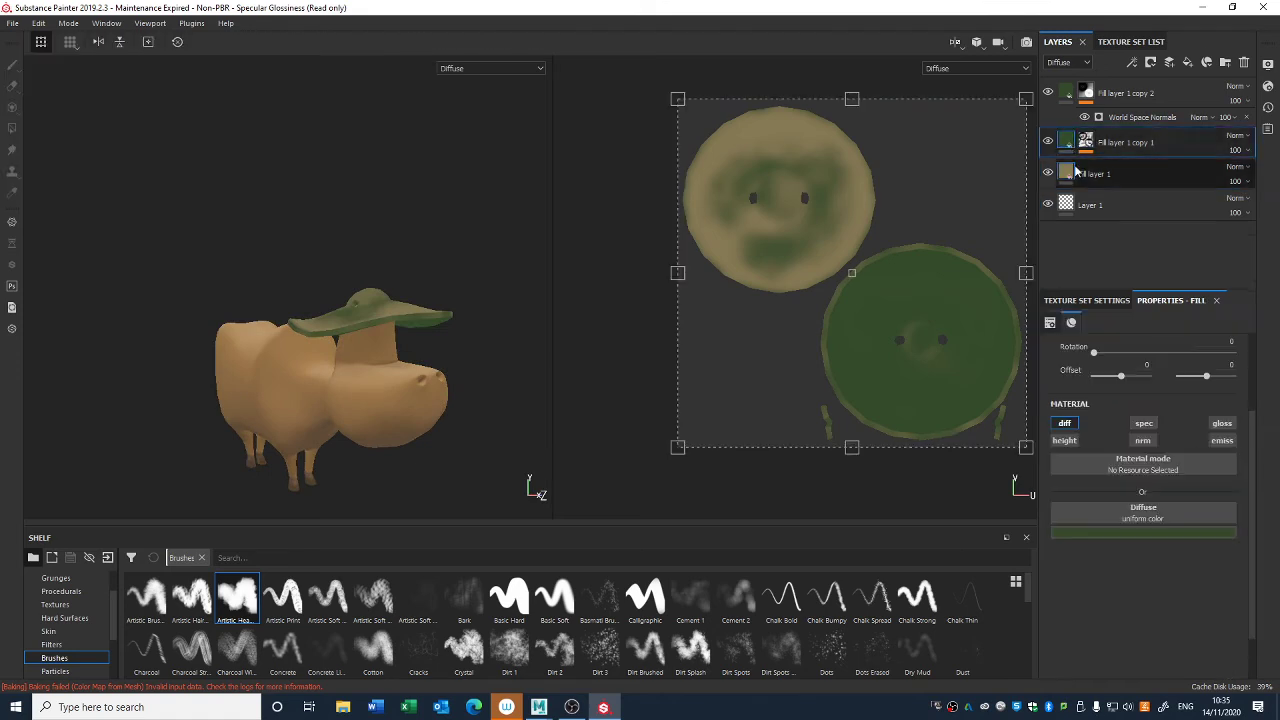
{"action": "left_click", "coordinate": [1162, 533]}
{"action": "left_click_drag", "start_coordinate": [1160, 604], "coordinate": [1114, 619]}
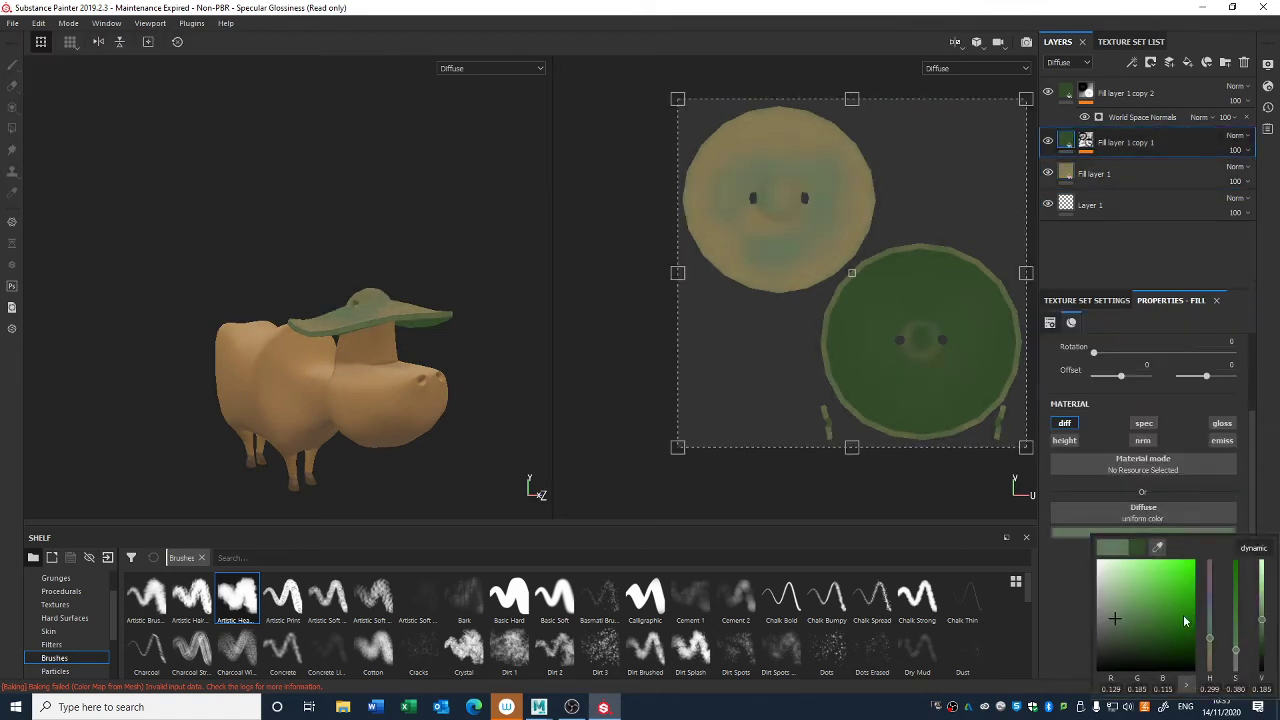
{"action": "left_click_drag", "start_coordinate": [1211, 645], "coordinate": [1210, 664]}
{"action": "left_click_drag", "start_coordinate": [1110, 623], "coordinate": [1125, 647]}
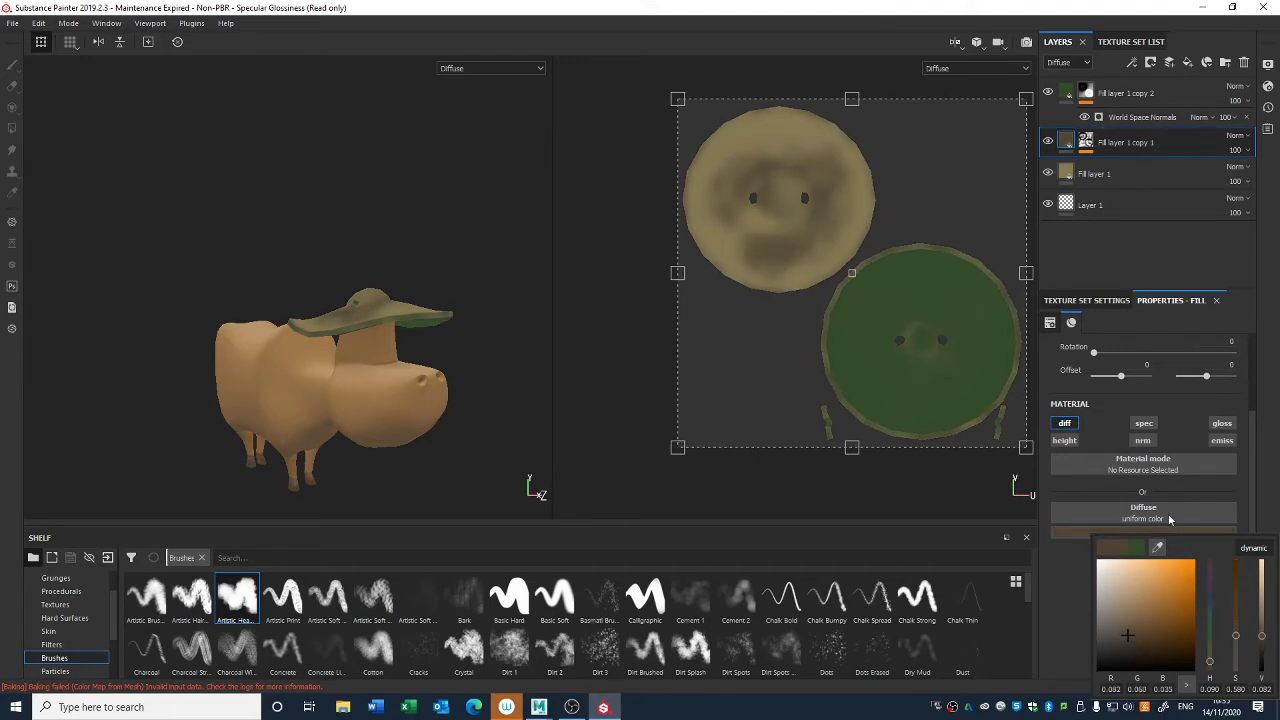
{"action": "mouse_move", "coordinate": [1131, 600]}
{"action": "left_mouse_down"}
{"action": "mouse_move", "coordinate": [1114, 585]}
{"action": "mouse_move", "coordinate": [1109, 651]}
{"action": "mouse_move", "coordinate": [1110, 595]}
{"action": "left_mouse_up"}
{"action": "left_click_drag", "start_coordinate": [1207, 663], "coordinate": [1210, 638]}
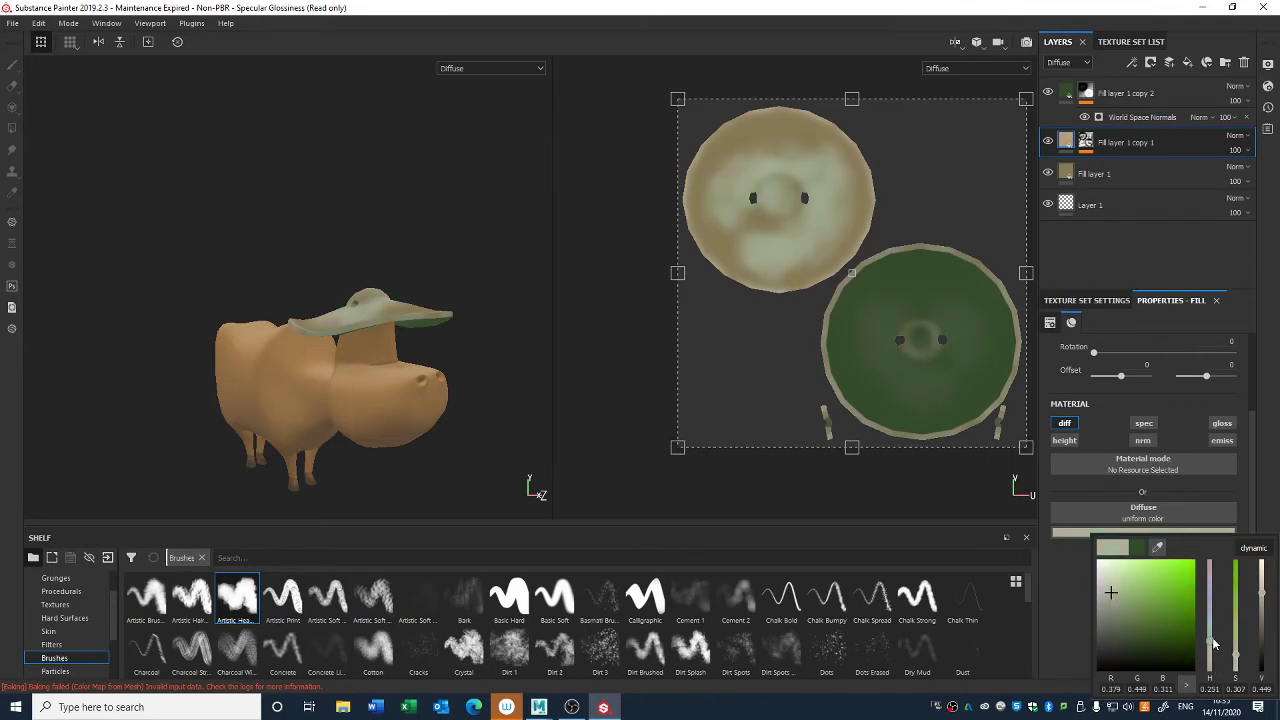
{"action": "left_click_drag", "start_coordinate": [1110, 594], "coordinate": [1108, 651]}
- Change the diffuse color of the World Space Normals-masked Fill layer 1 copy 2 to a very dark, desaturated brown
{"action": "left_click", "coordinate": [1068, 118]}
{"action": "left_click", "coordinate": [1136, 535]}
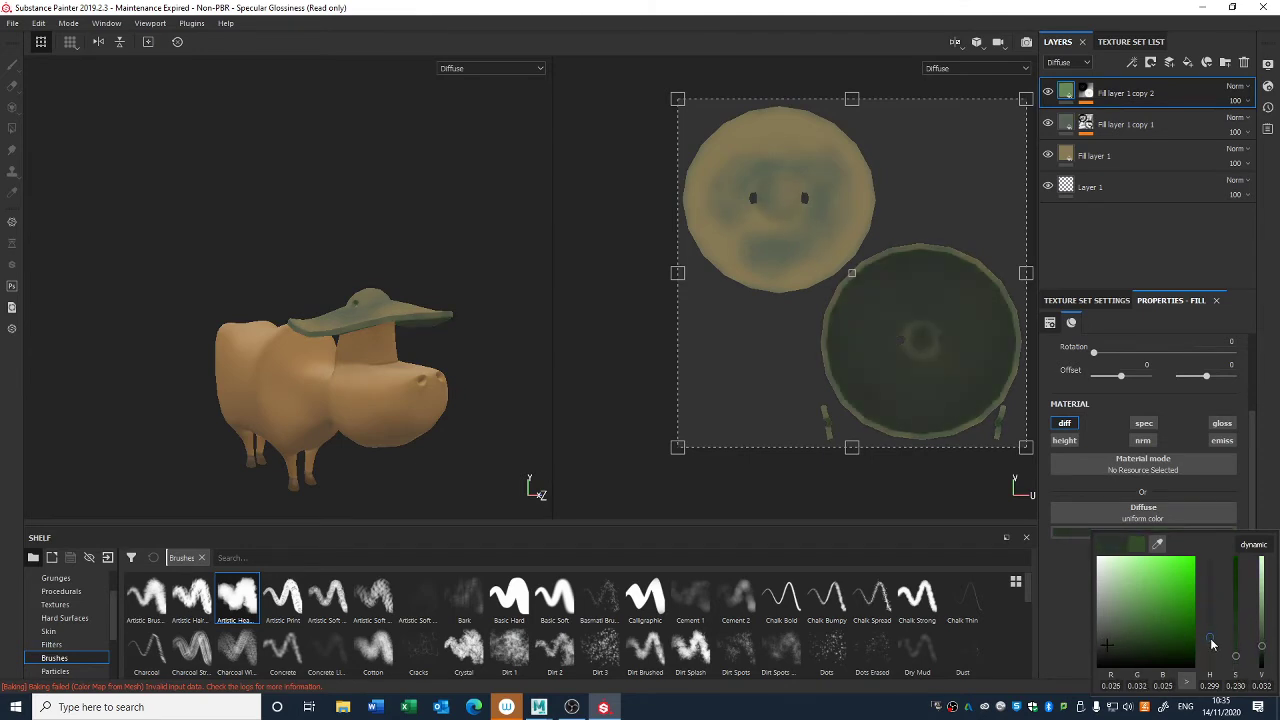
{"action": "left_click_drag", "start_coordinate": [1211, 640], "coordinate": [1206, 660]}
{"action": "left_click_drag", "start_coordinate": [440, 430], "coordinate": [421, 324], "text": "alt"}
- Hide the M_Cow_Clothes texture set so that only the M_Cow_Body set is displayed, and view the head
{"action": "left_click", "coordinate": [1130, 41]}
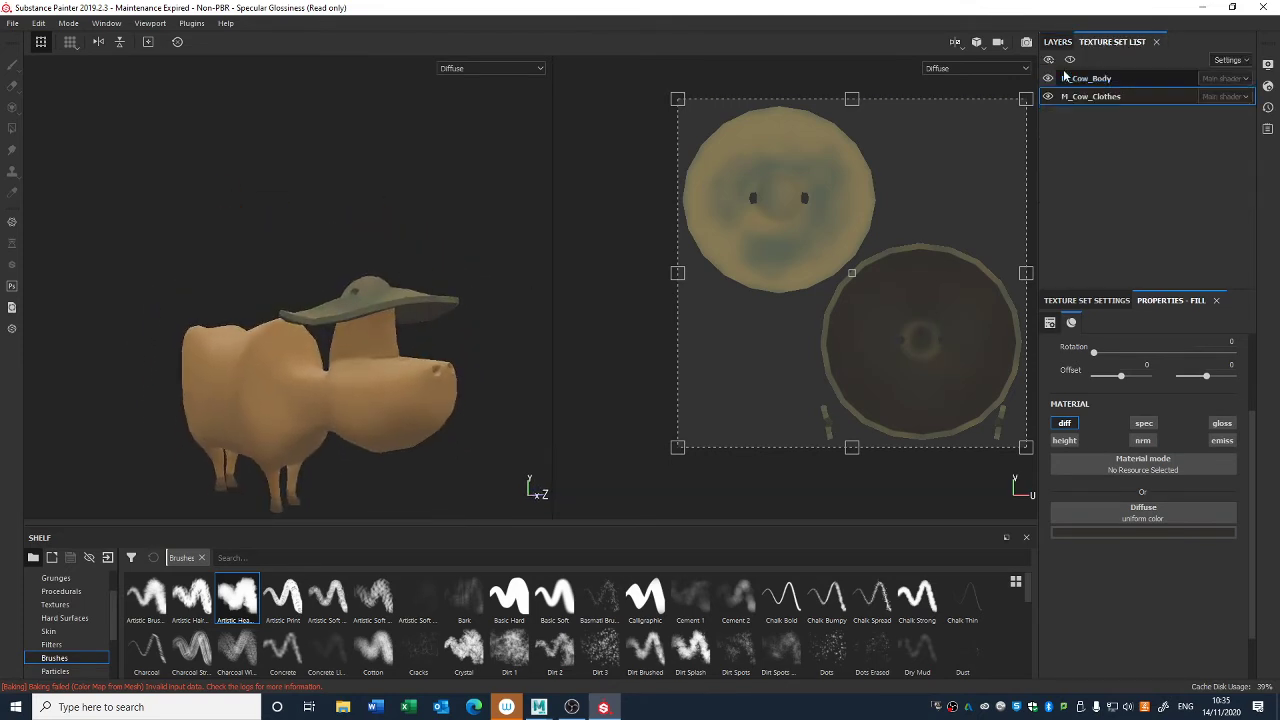
{"action": "left_click", "coordinate": [1048, 78]}
{"action": "left_click", "coordinate": [1048, 78]}
{"action": "left_click", "coordinate": [1048, 96]}
{"action": "left_click_drag", "start_coordinate": [471, 402], "coordinate": [425, 280], "text": "alt"}
{"action": "middle_click_drag", "start_coordinate": [431, 323], "coordinate": [406, 282]}
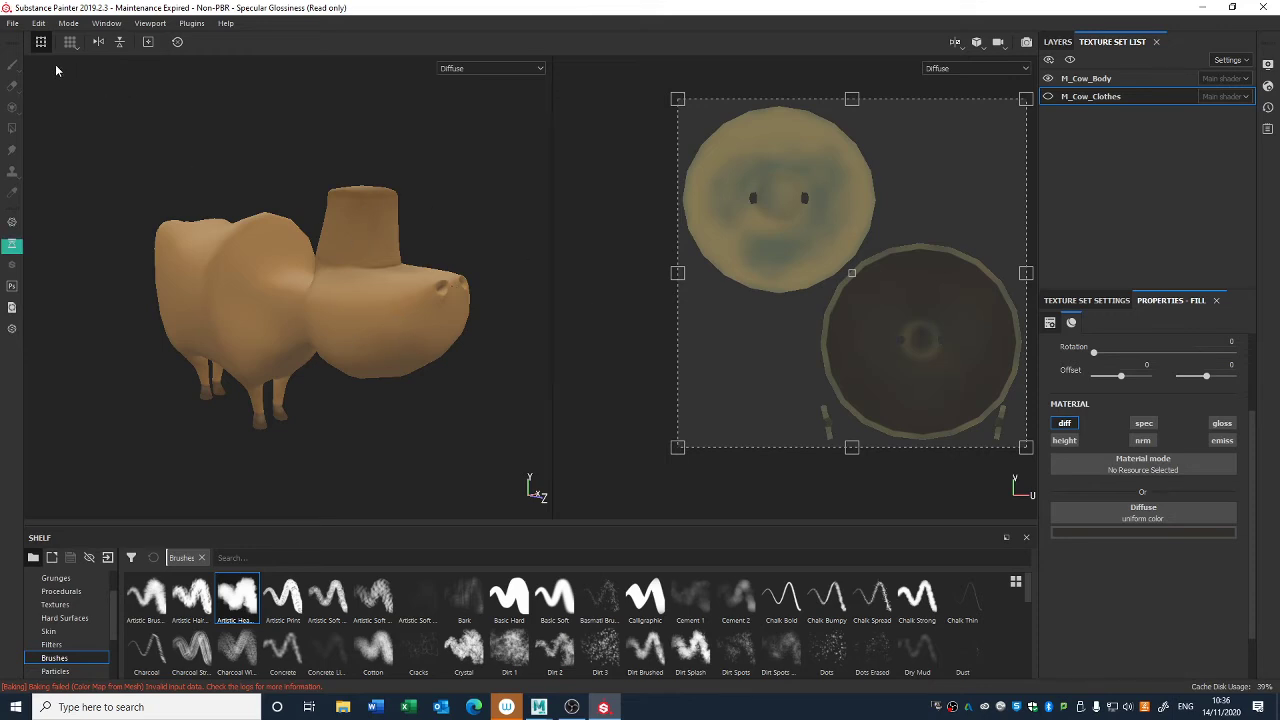
- Save the project to the Desktop as "Cow Substance"
{"action": "left_click", "coordinate": [12, 23]}
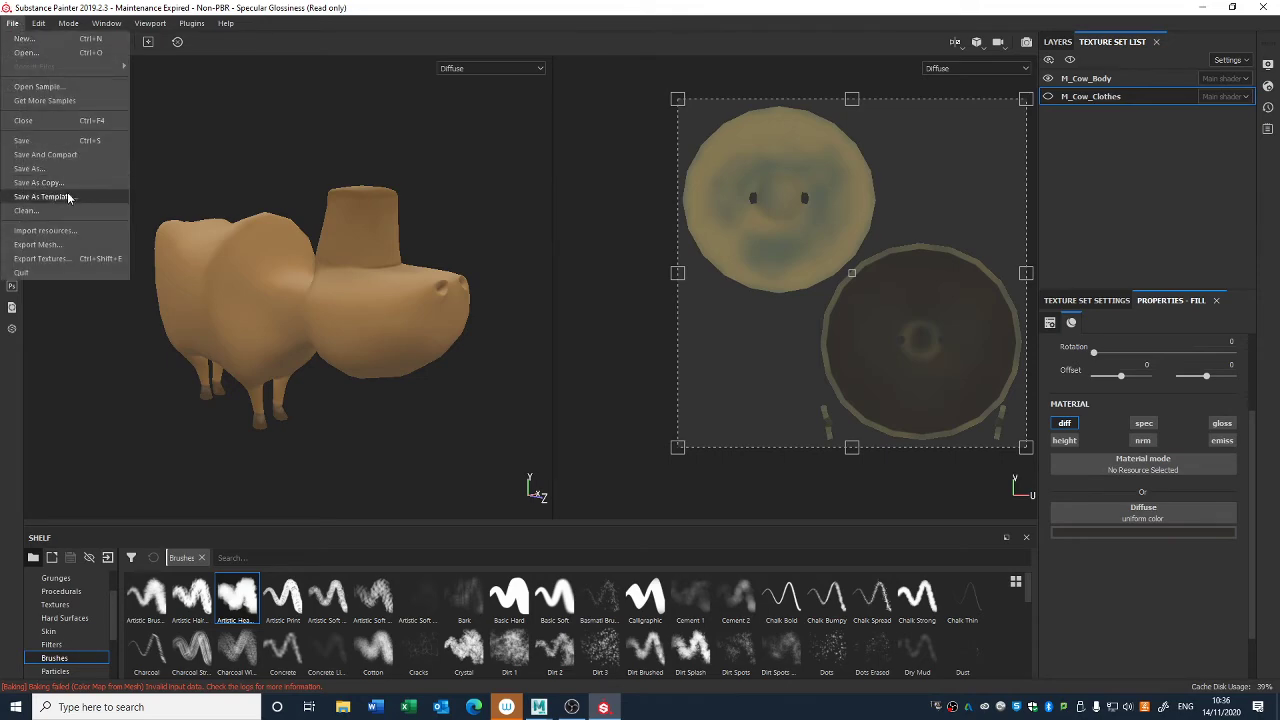
{"action": "left_click", "coordinate": [60, 169]}
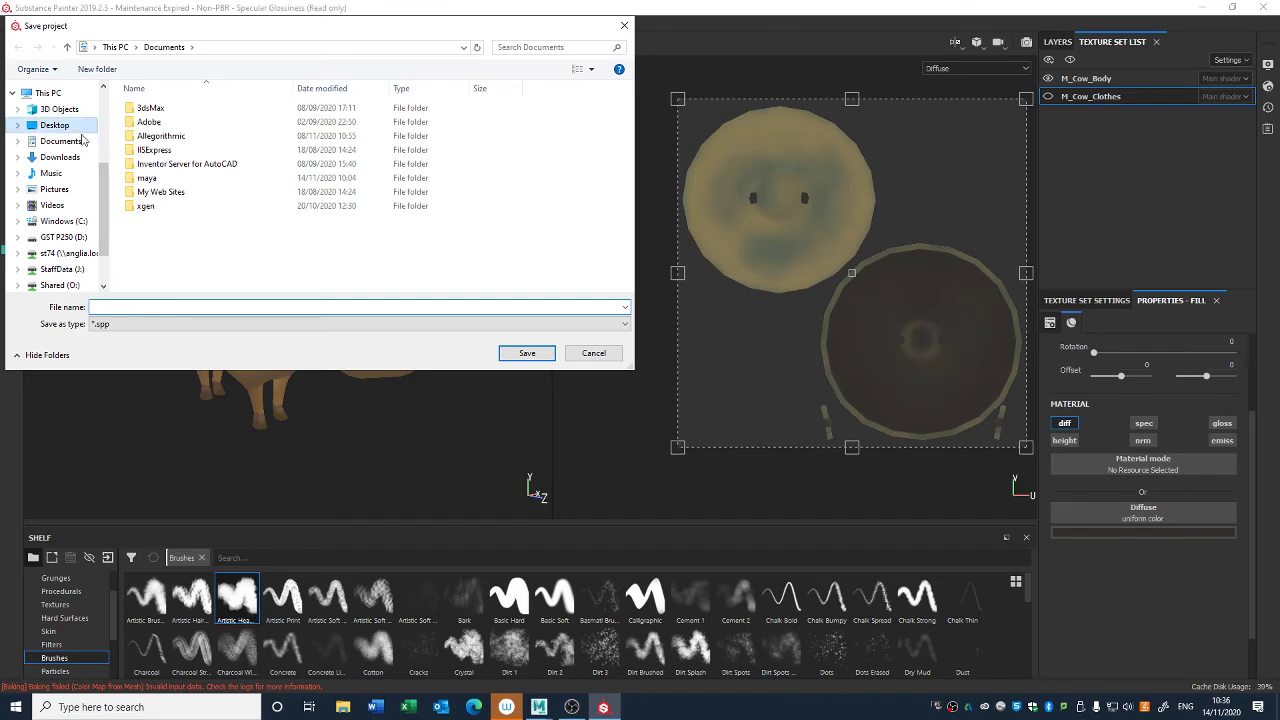
{"action": "left_click", "coordinate": [80, 127]}
{"action": "type", "text": "C"}
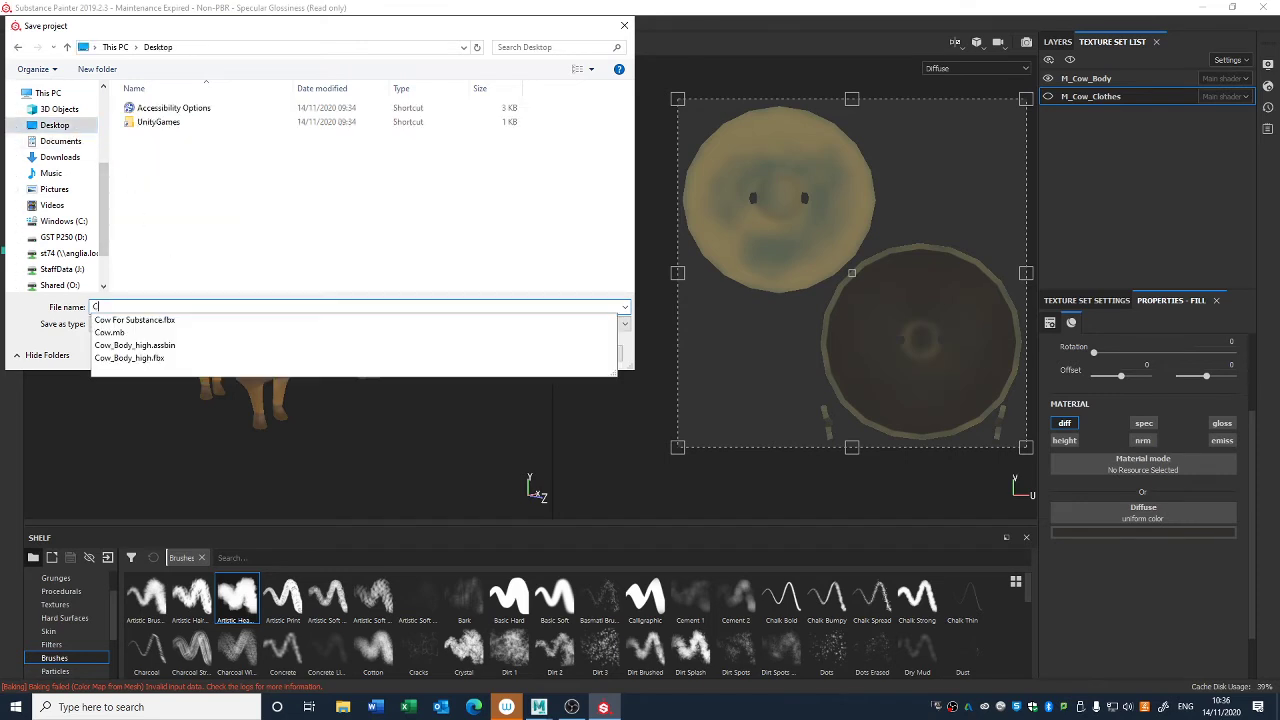
{"action": "type", "text": "ow Substance"}
{"action": "key", "text": "Return"}
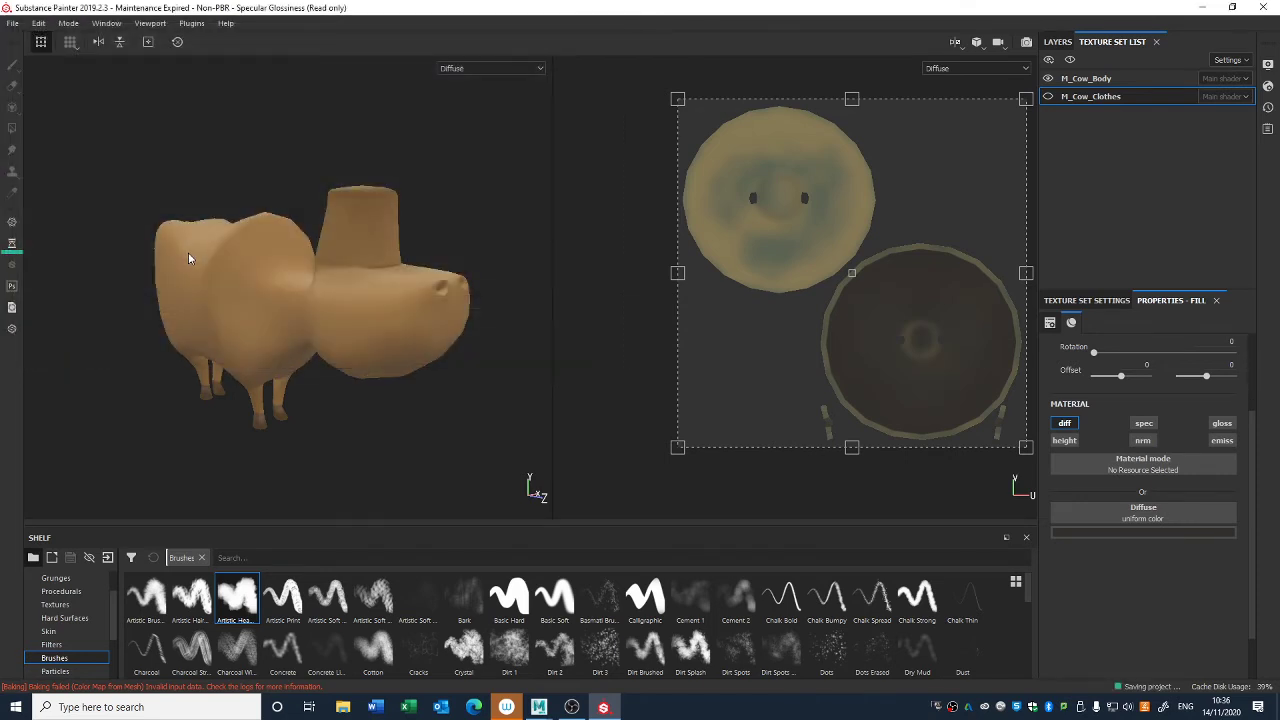
- Open the texture export settings and expand the map lists of M_Cow_Body and M_Cow_Clothes
{"action": "left_click_drag", "start_coordinate": [276, 183], "coordinate": [302, 185], "text": "alt"}
{"action": "middle_click_drag", "start_coordinate": [302, 185], "coordinate": [286, 180], "text": "alt"}
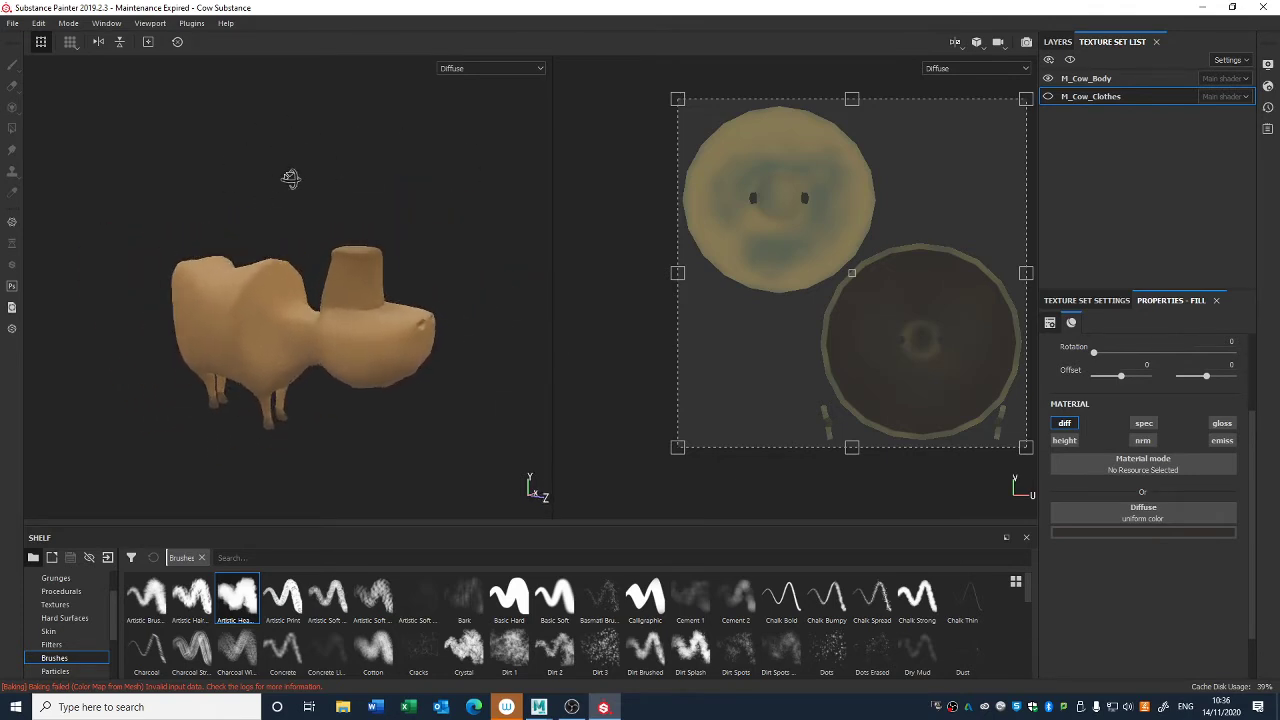
{"action": "left_click", "coordinate": [12, 22]}
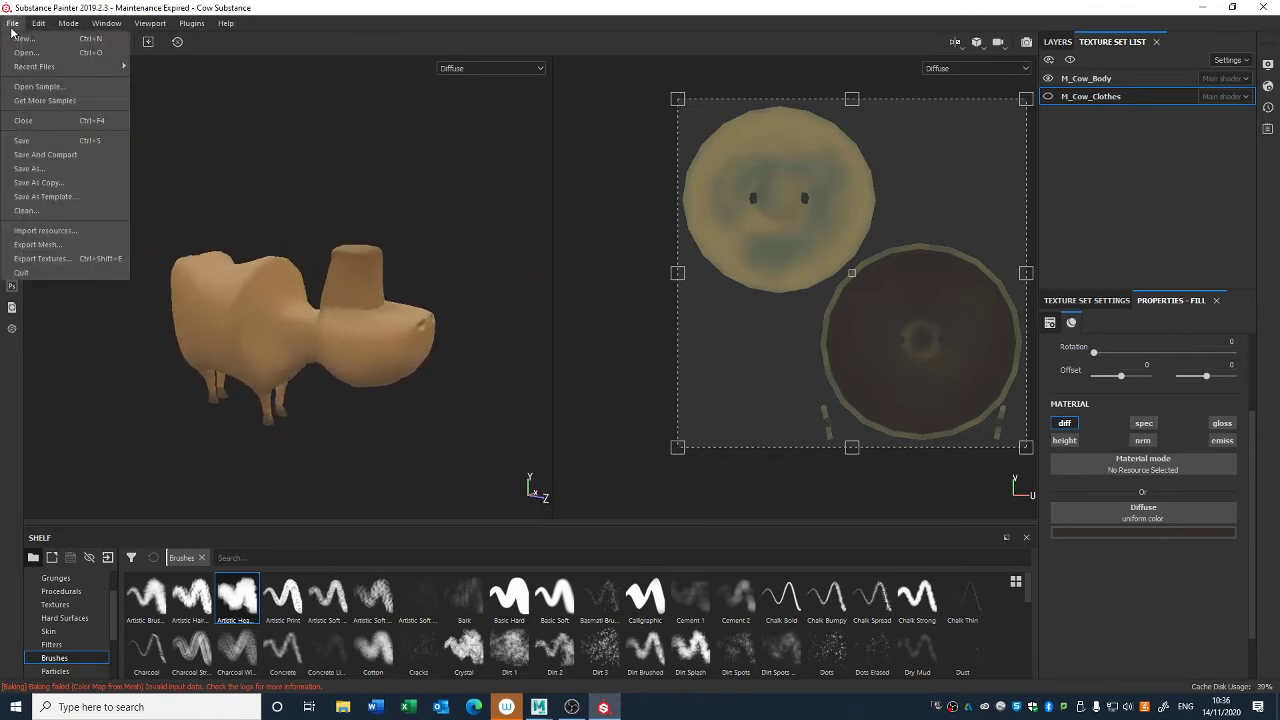
{"action": "left_click", "coordinate": [80, 259]}
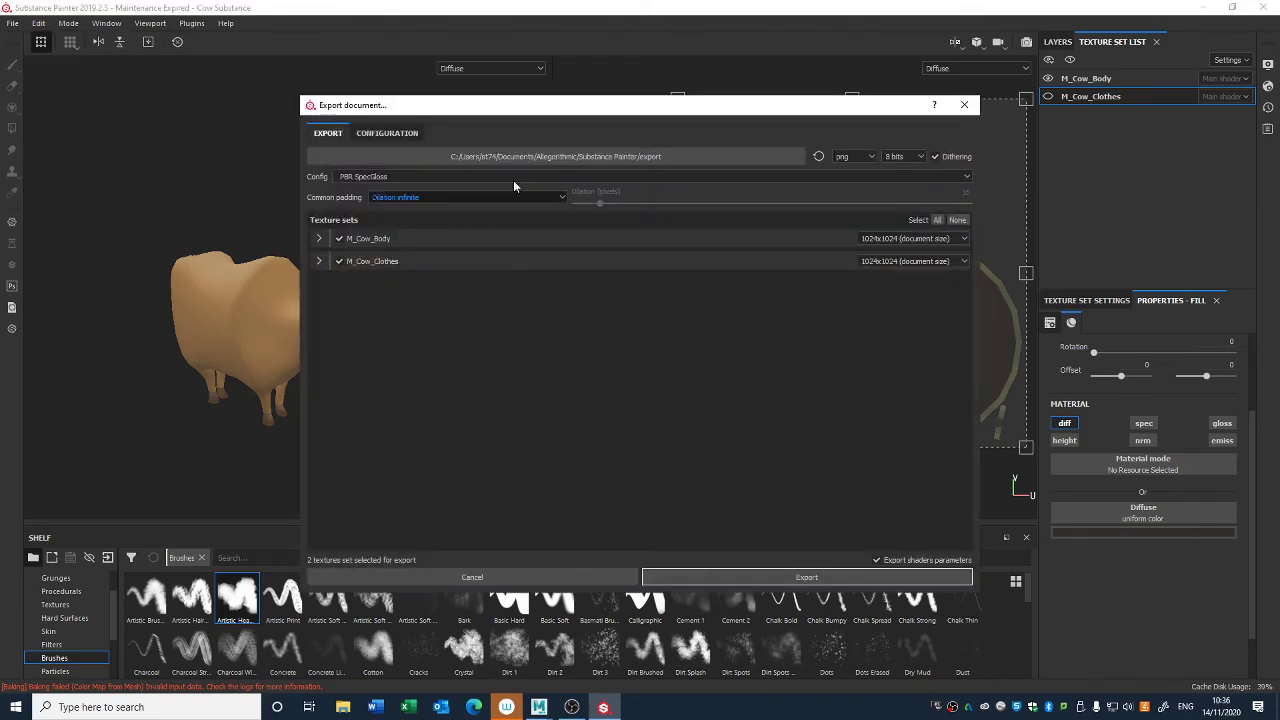
{"action": "left_click", "coordinate": [319, 238]}
{"action": "left_click", "coordinate": [319, 380]}
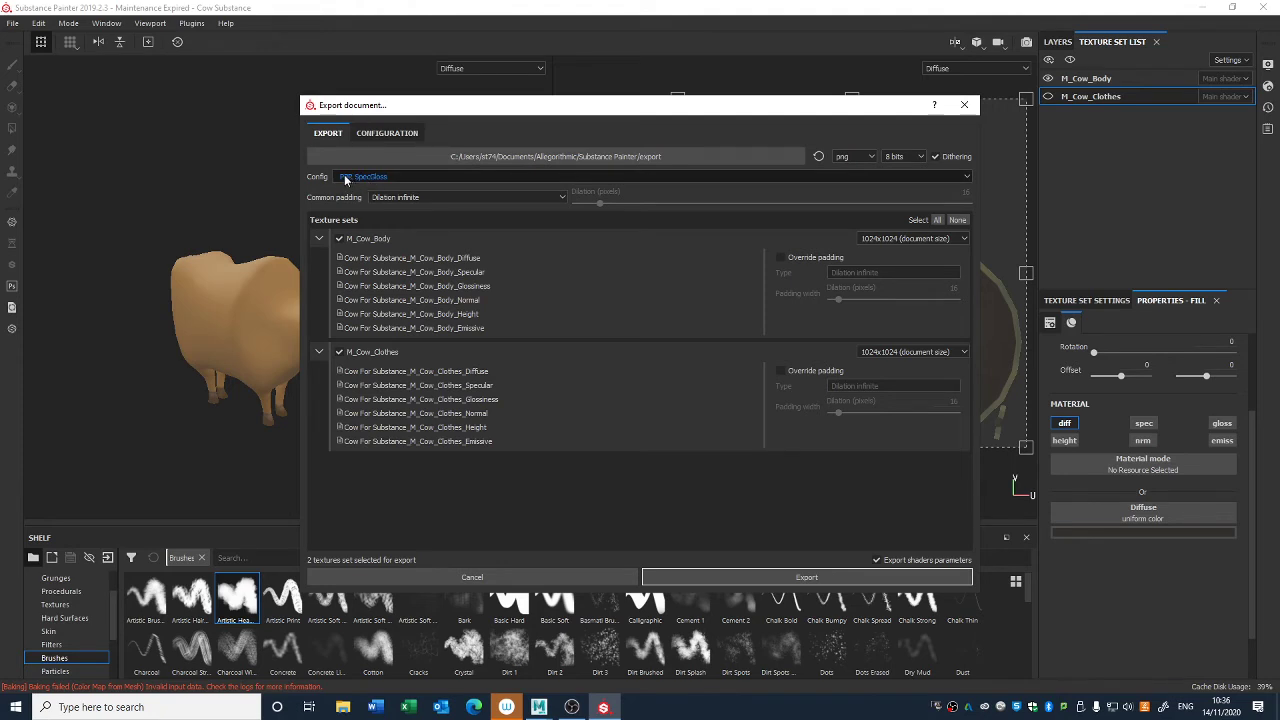
- Try the Sketchfab export configuration, and return the configuration to PBR SpecGloss
{"action": "left_click", "coordinate": [582, 178]}
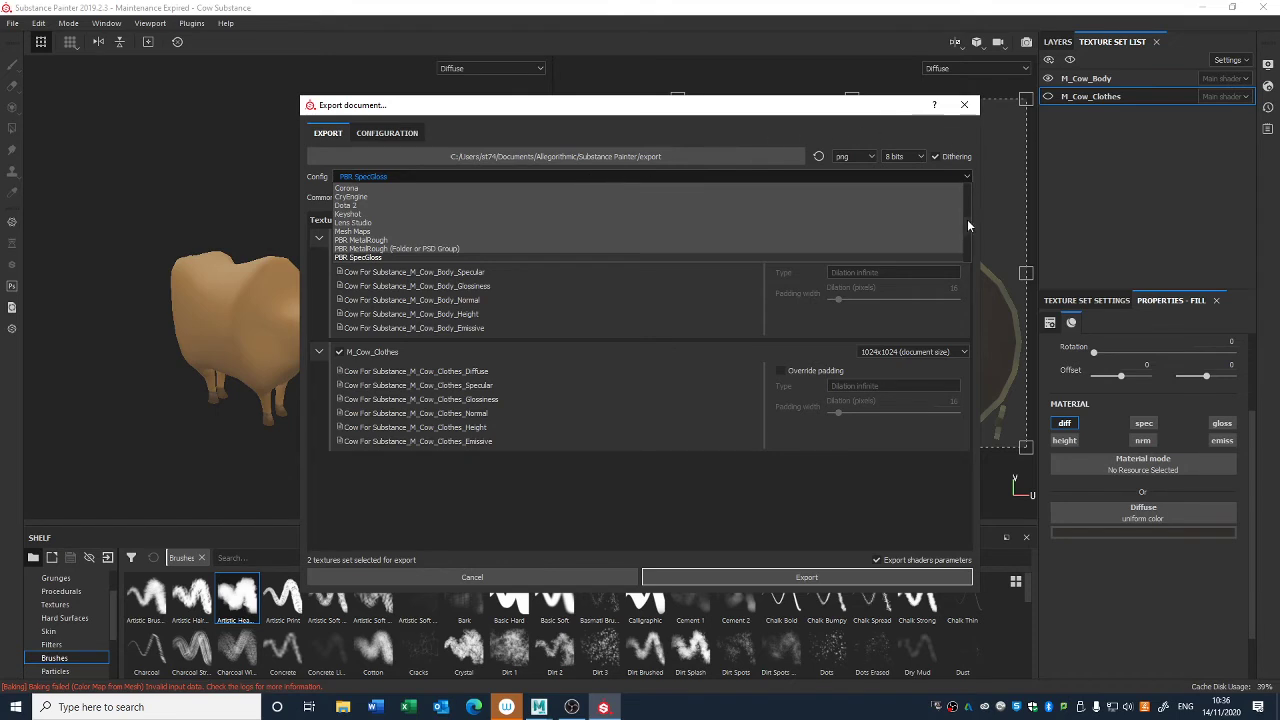
{"action": "scroll", "coordinate": [967, 219], "scroll_direction": "down", "scroll_amount": 3}
{"action": "mouse_move", "coordinate": [965, 228]}
{"action": "left_mouse_down"}
{"action": "mouse_move", "coordinate": [965, 244]}
{"action": "mouse_move", "coordinate": [964, 198]}
{"action": "left_mouse_up"}
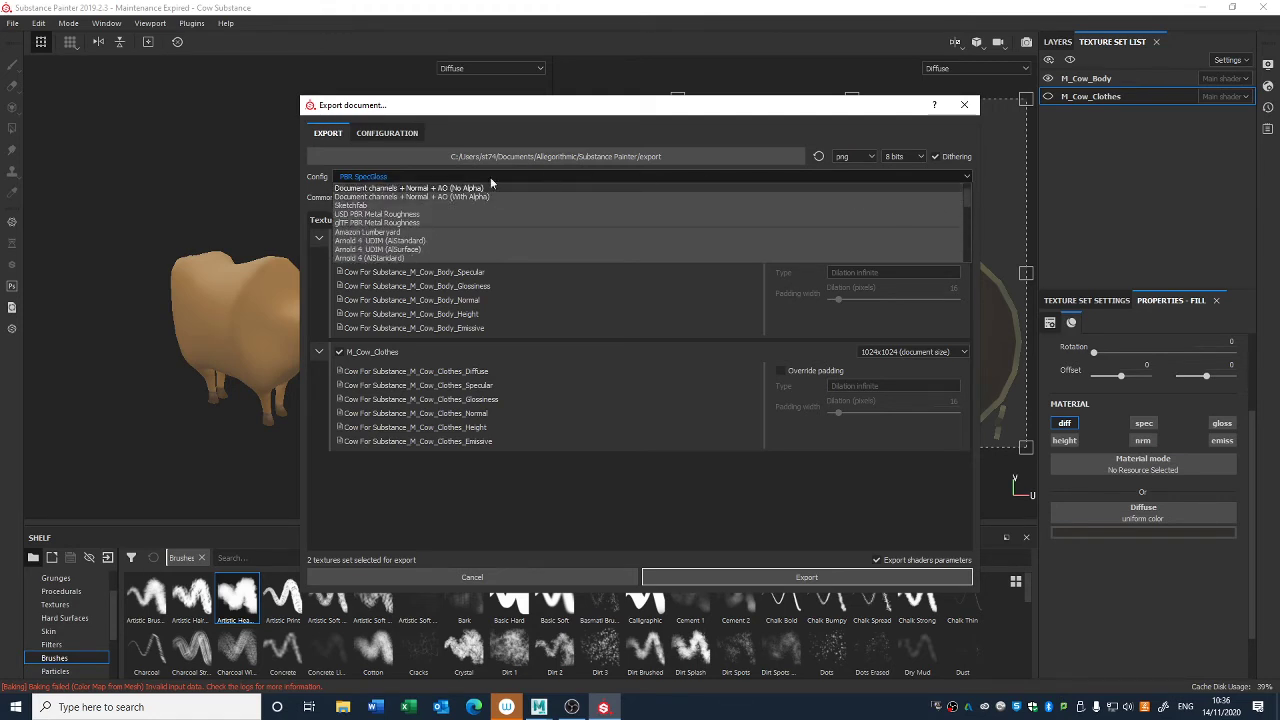
{"action": "left_click", "coordinate": [350, 206]}
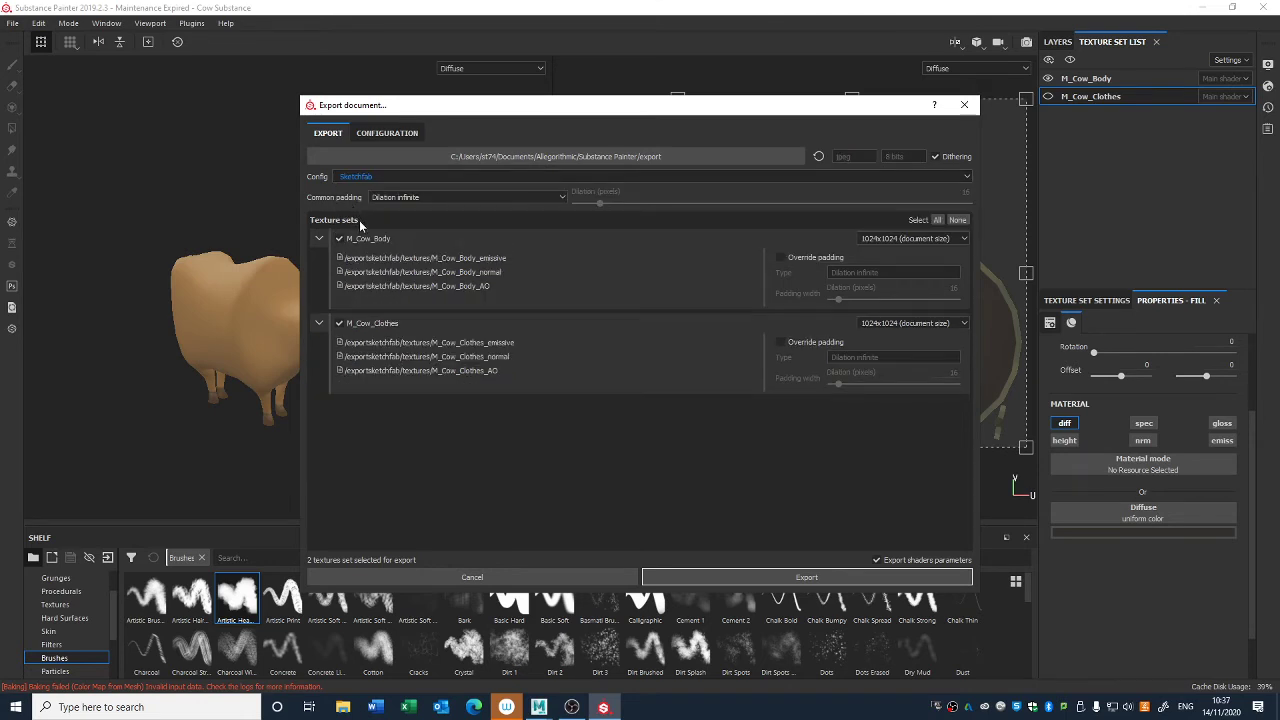
{"action": "left_click", "coordinate": [672, 177]}
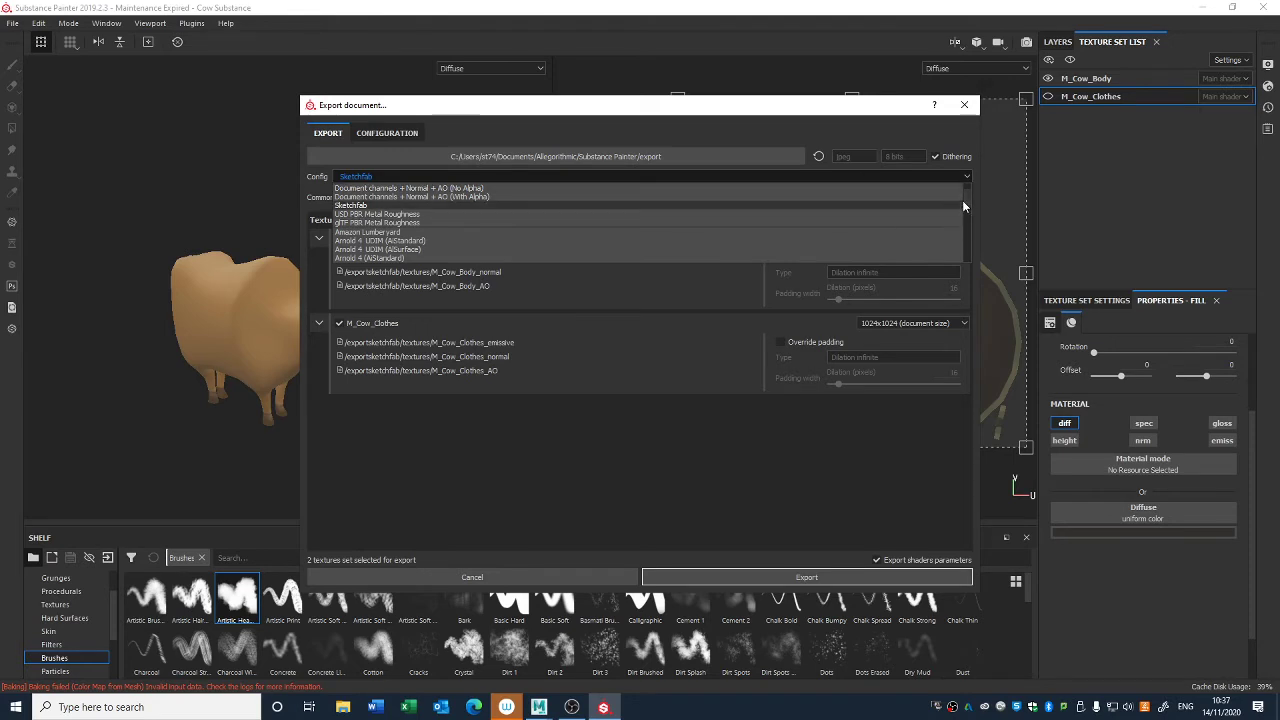
{"action": "scroll", "coordinate": [964, 205], "scroll_direction": "up", "scroll_amount": 1}
{"action": "left_click_drag", "start_coordinate": [966, 203], "coordinate": [965, 226]}
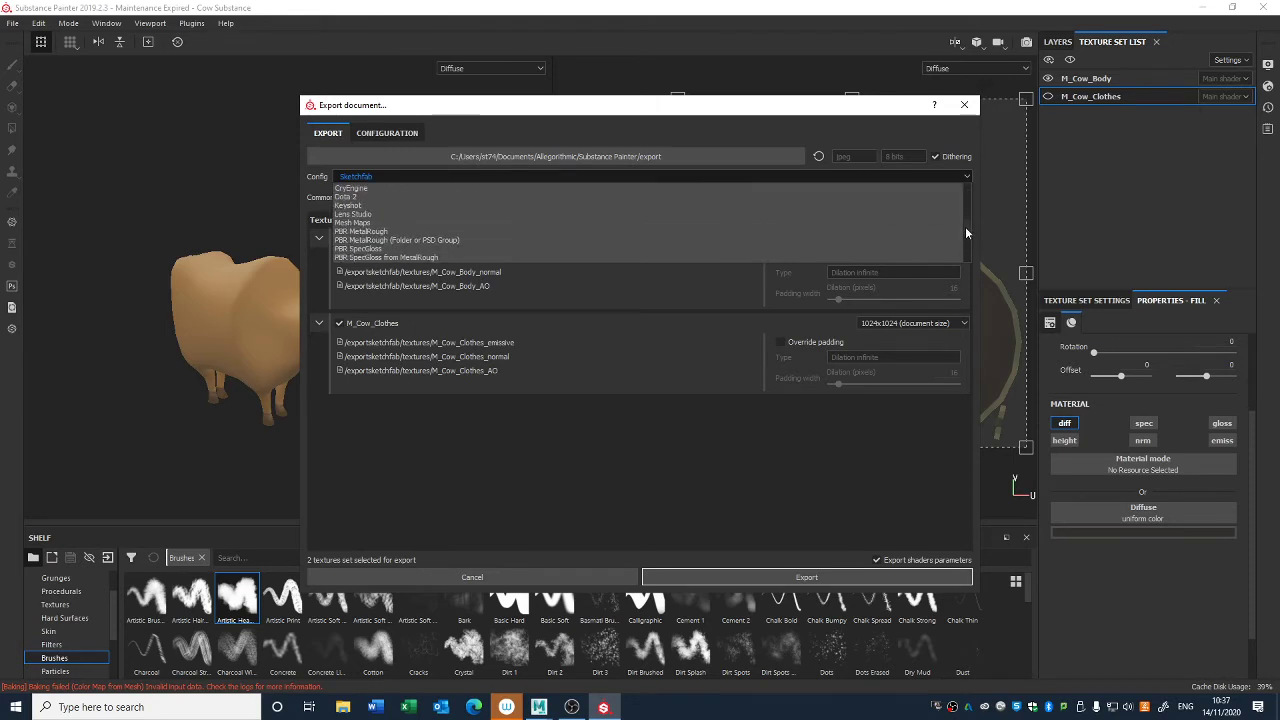
{"action": "left_click", "coordinate": [368, 248]}
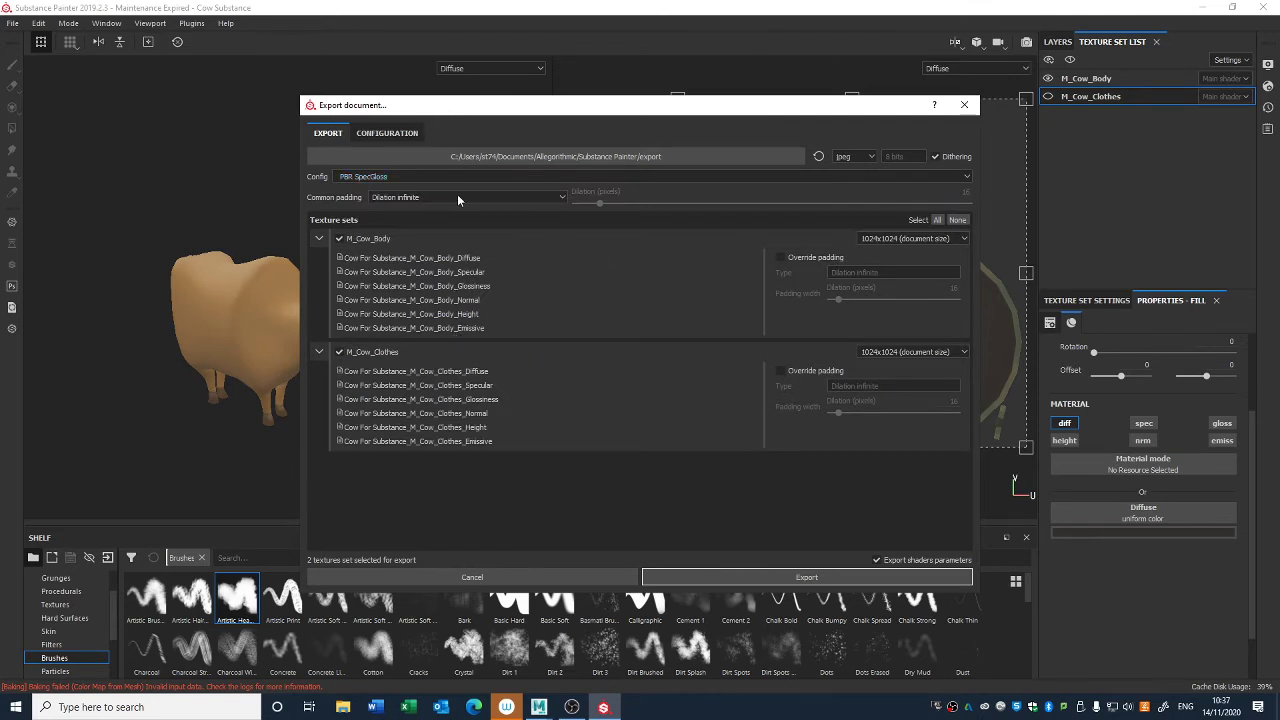
- Set the common padding to Dilation + Transparent with a dilation of 2 pixels
{"action": "left_click", "coordinate": [508, 198]}
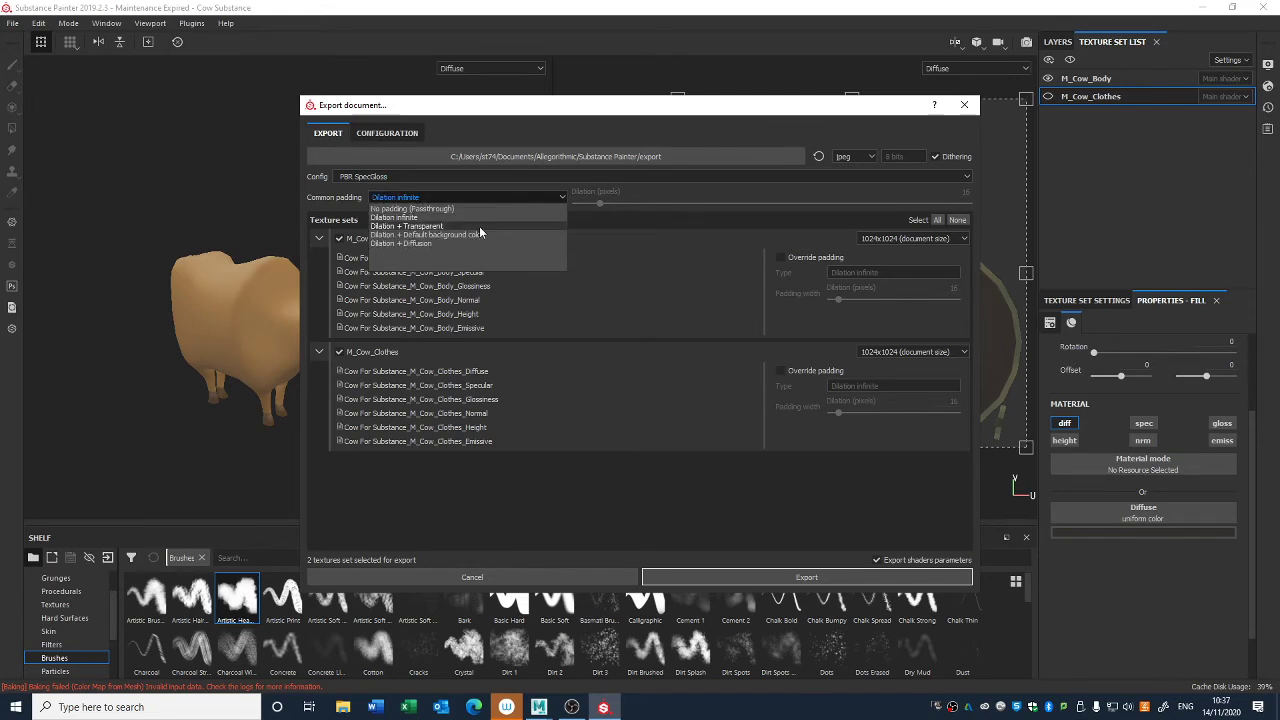
{"action": "left_click", "coordinate": [479, 226]}
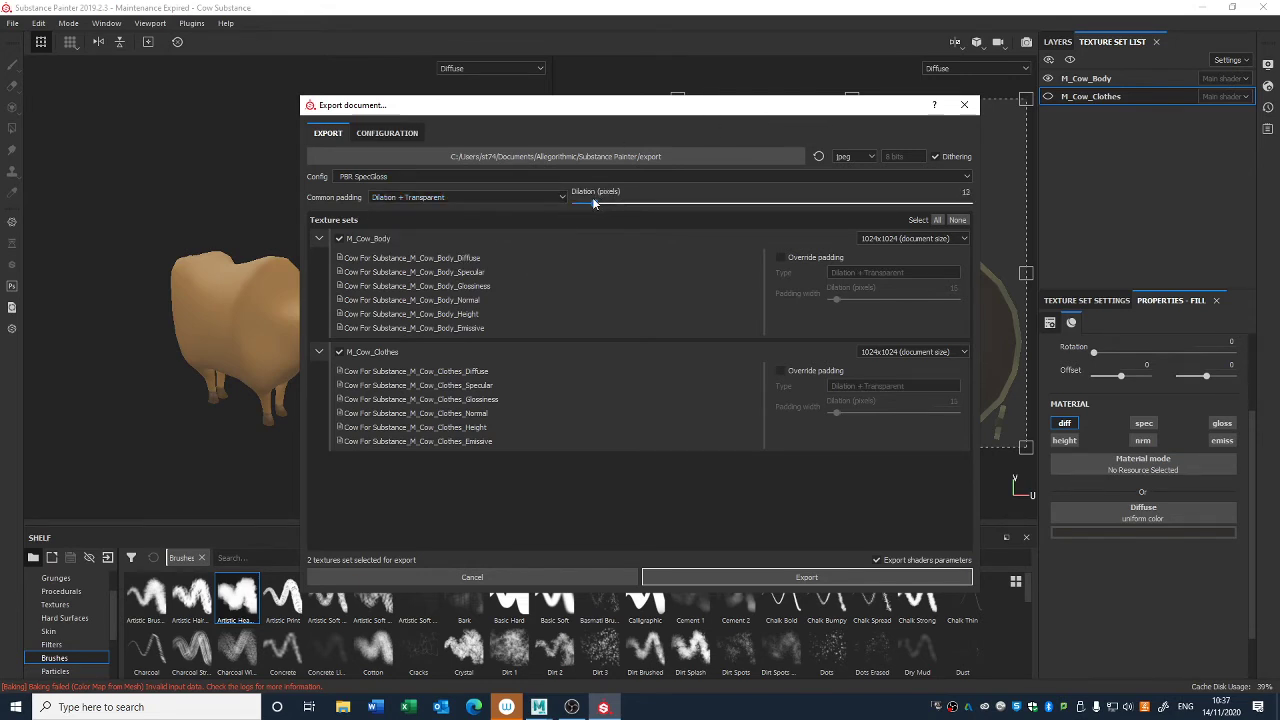
{"action": "left_click_drag", "start_coordinate": [599, 203], "coordinate": [594, 203]}
{"action": "key", "text": "Return"}
- Choose the Desktop as the export folder for the textures
{"action": "left_click", "coordinate": [680, 157]}
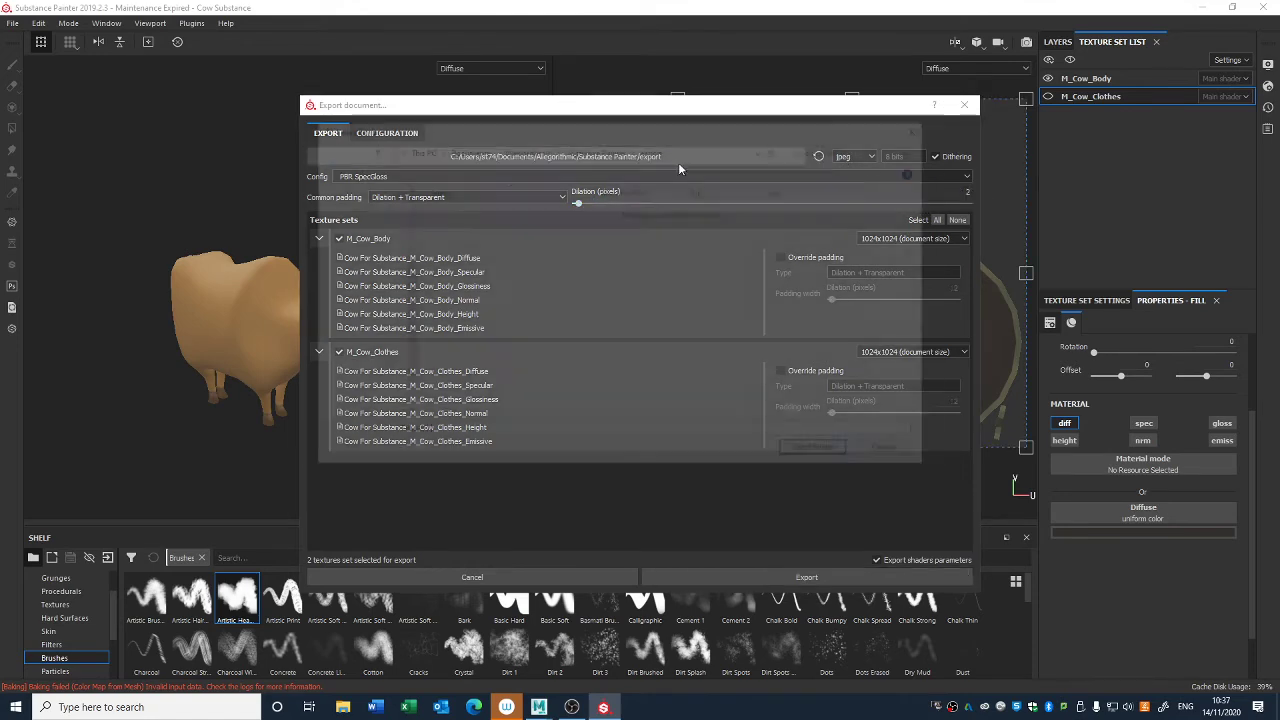
{"action": "left_click", "coordinate": [354, 246]}
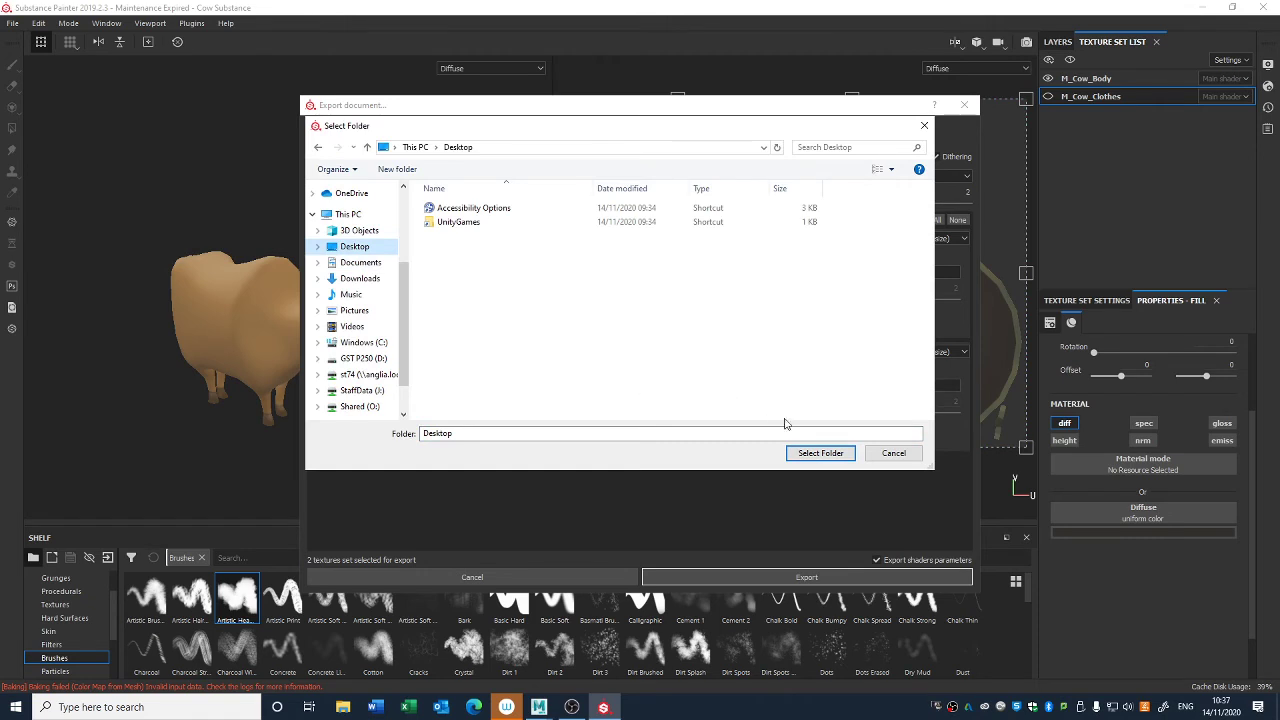
{"action": "left_click", "coordinate": [820, 453]}
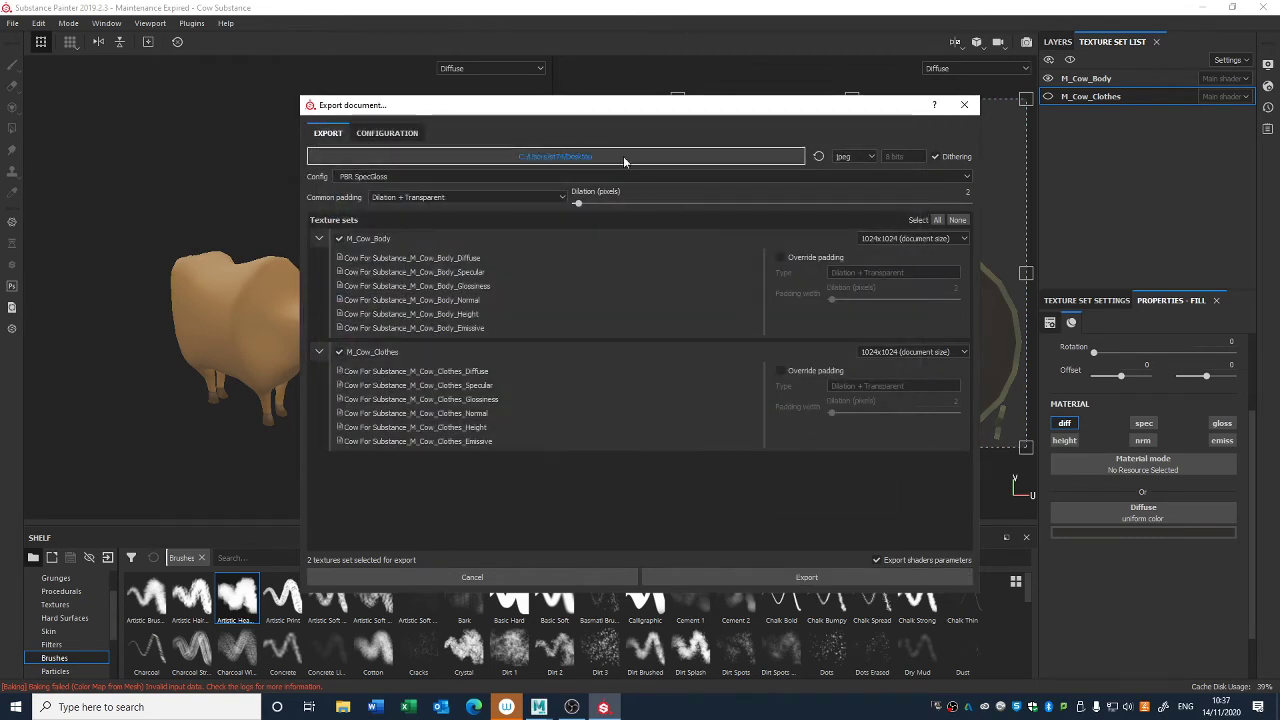
- Set the export file format to targa and export both texture sets
{"action": "left_click", "coordinate": [858, 158]}
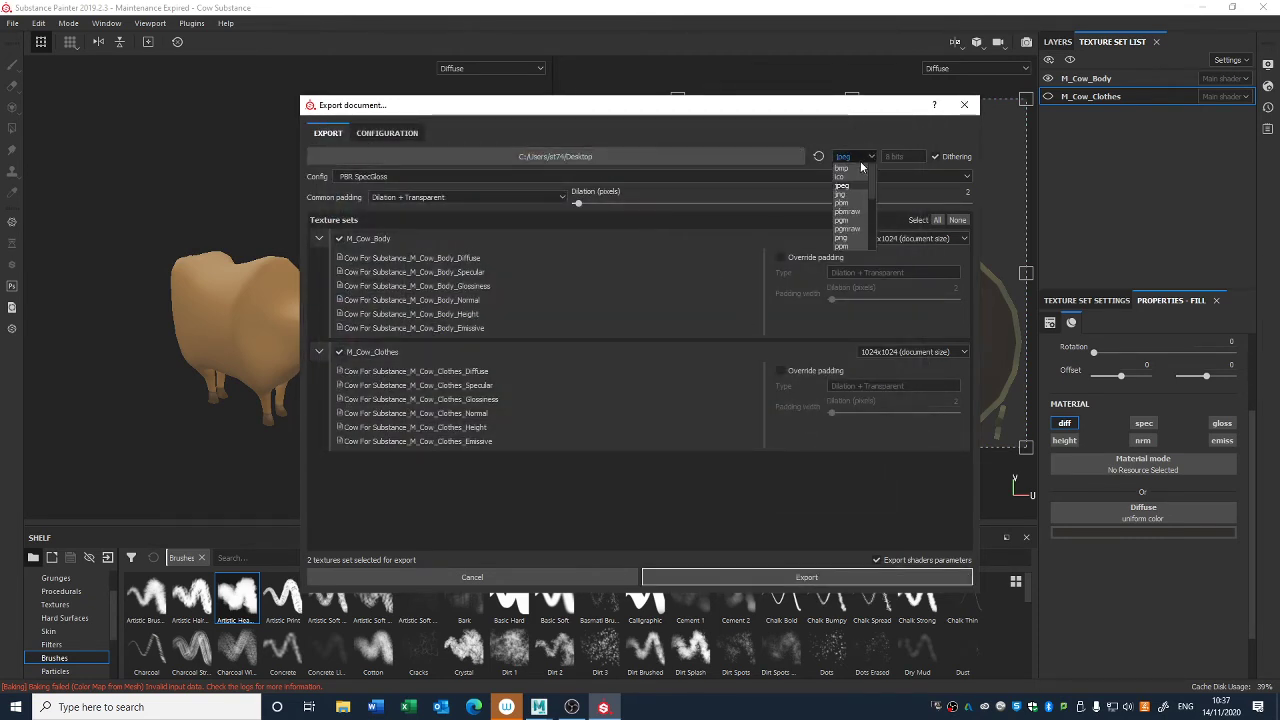
{"action": "scroll", "coordinate": [855, 205], "scroll_direction": "down", "scroll_amount": 3}
{"action": "left_click", "coordinate": [856, 218]}
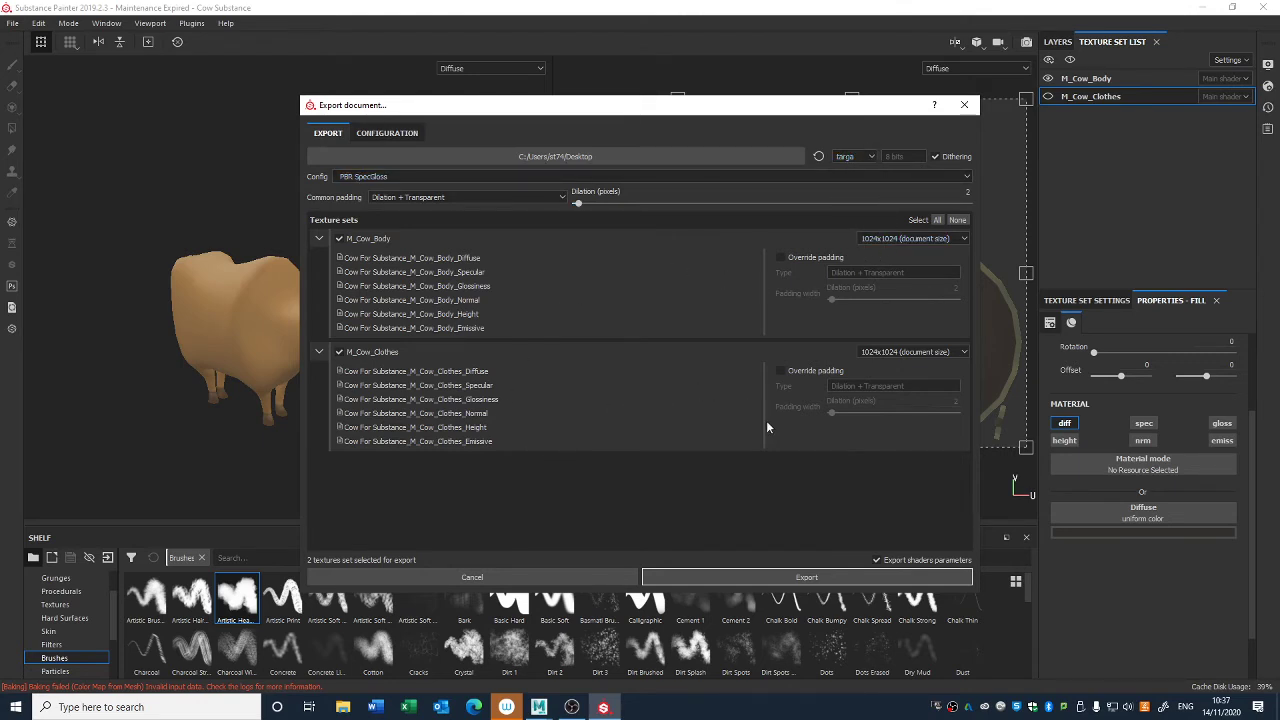
{"action": "left_click", "coordinate": [776, 582]}
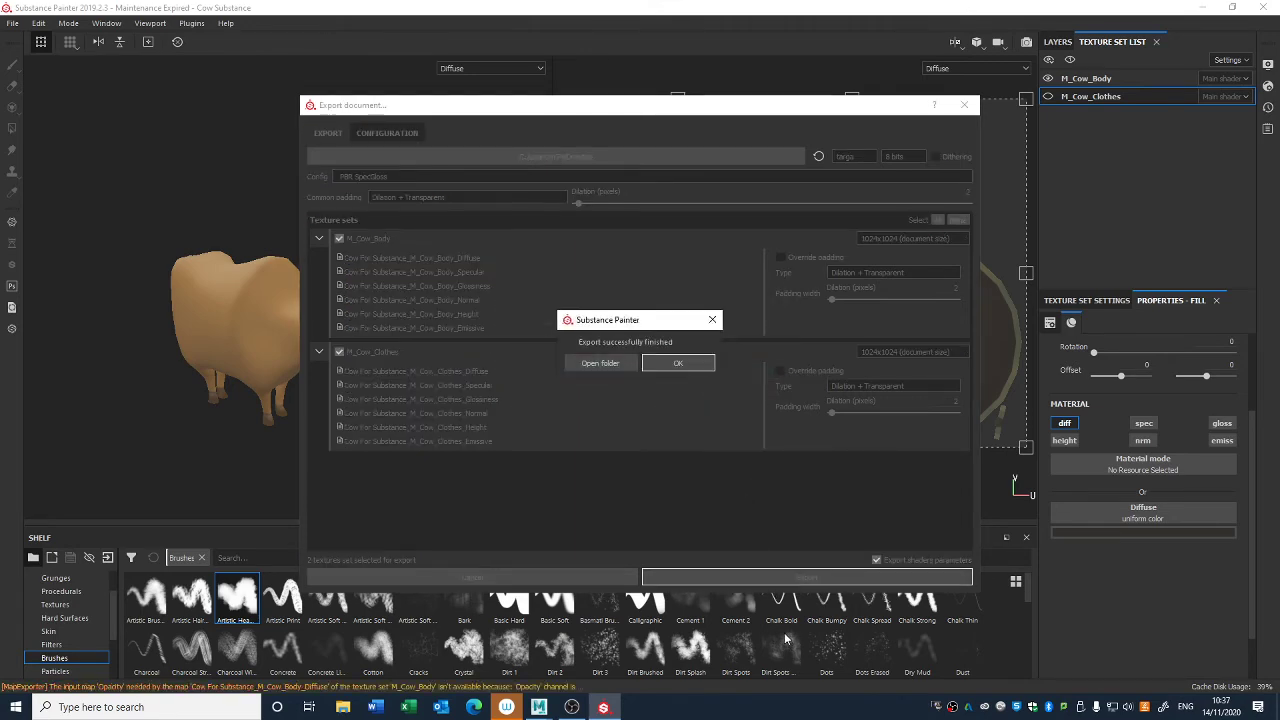
{"action": "left_click", "coordinate": [678, 362]}
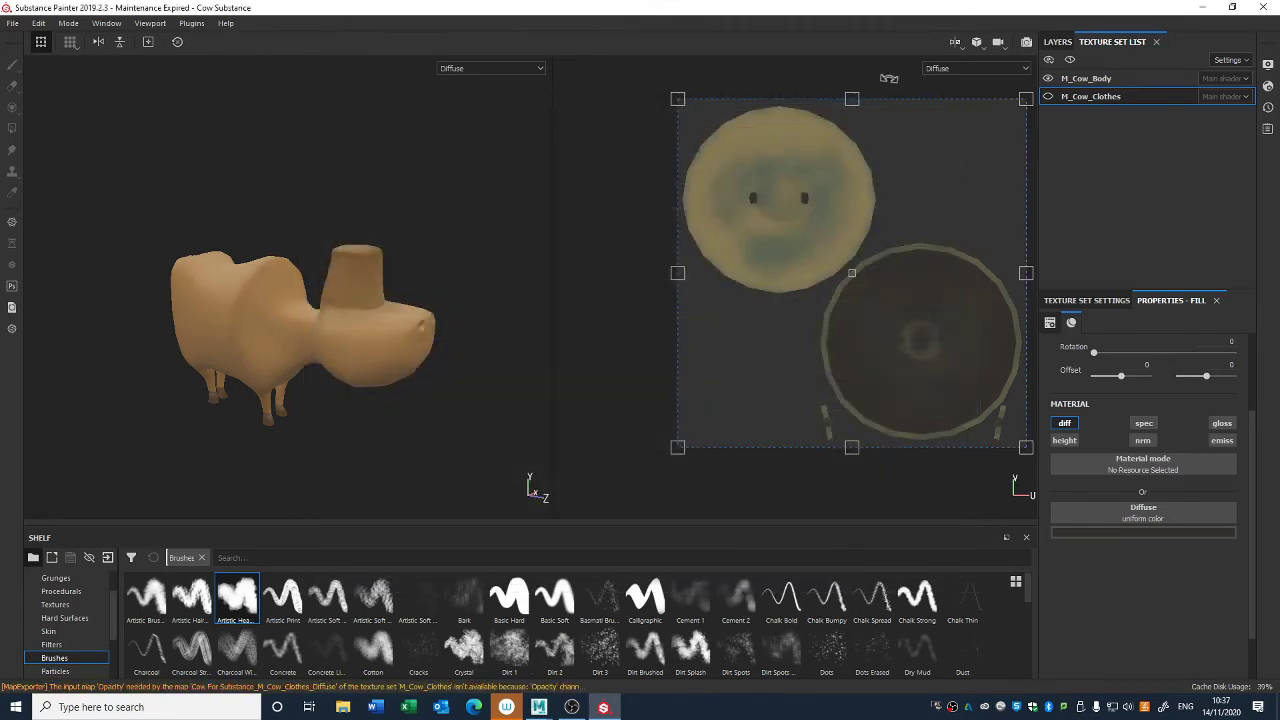
- Show the desktop and move the exported texture files away from the program shortcuts onto the open area
{"action": "left_click", "coordinate": [1201, 7]}
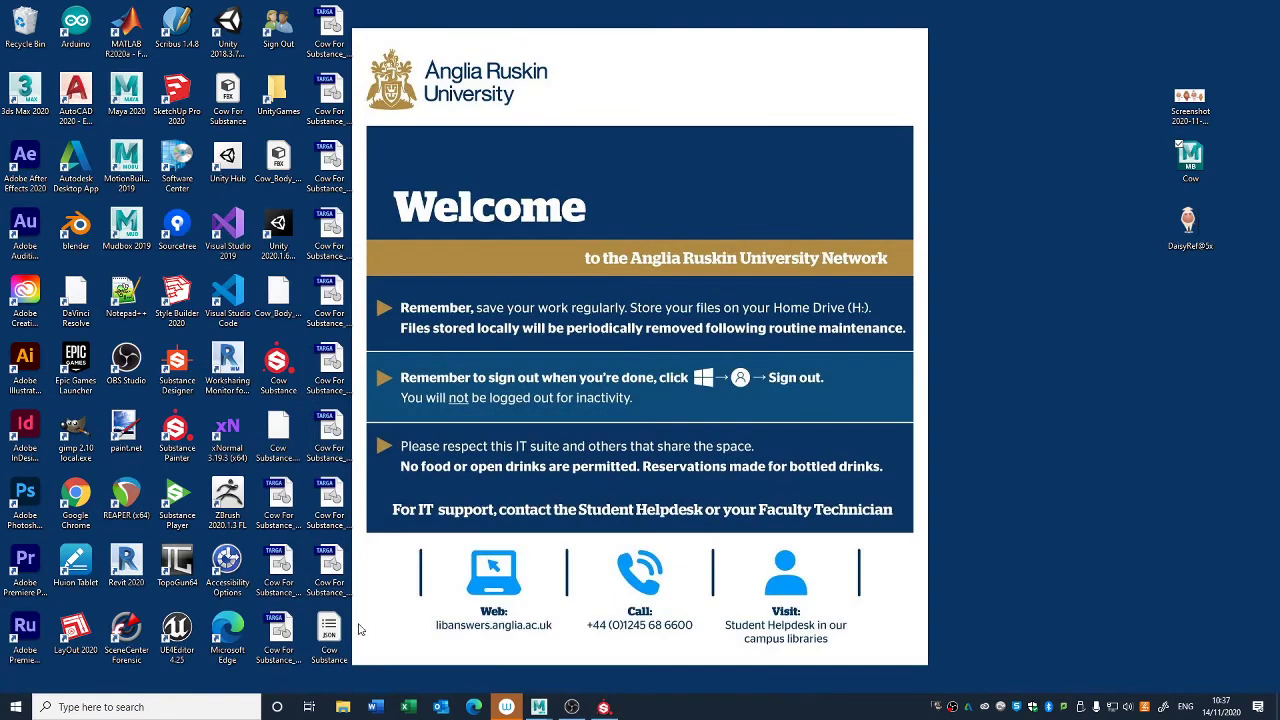
{"action": "left_click_drag", "start_coordinate": [374, 638], "coordinate": [312, 26]}
{"action": "left_click_drag", "start_coordinate": [325, 25], "coordinate": [592, 28]}
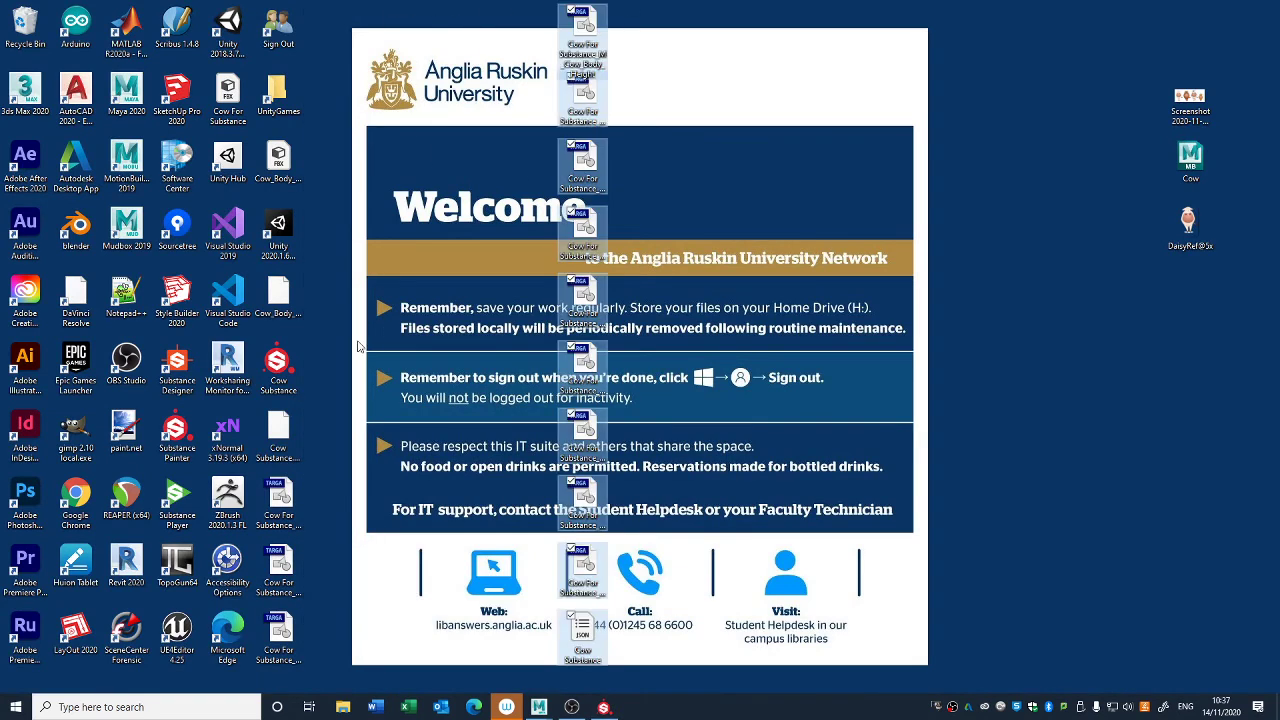
{"action": "left_click_drag", "start_coordinate": [326, 512], "coordinate": [490, 163]}
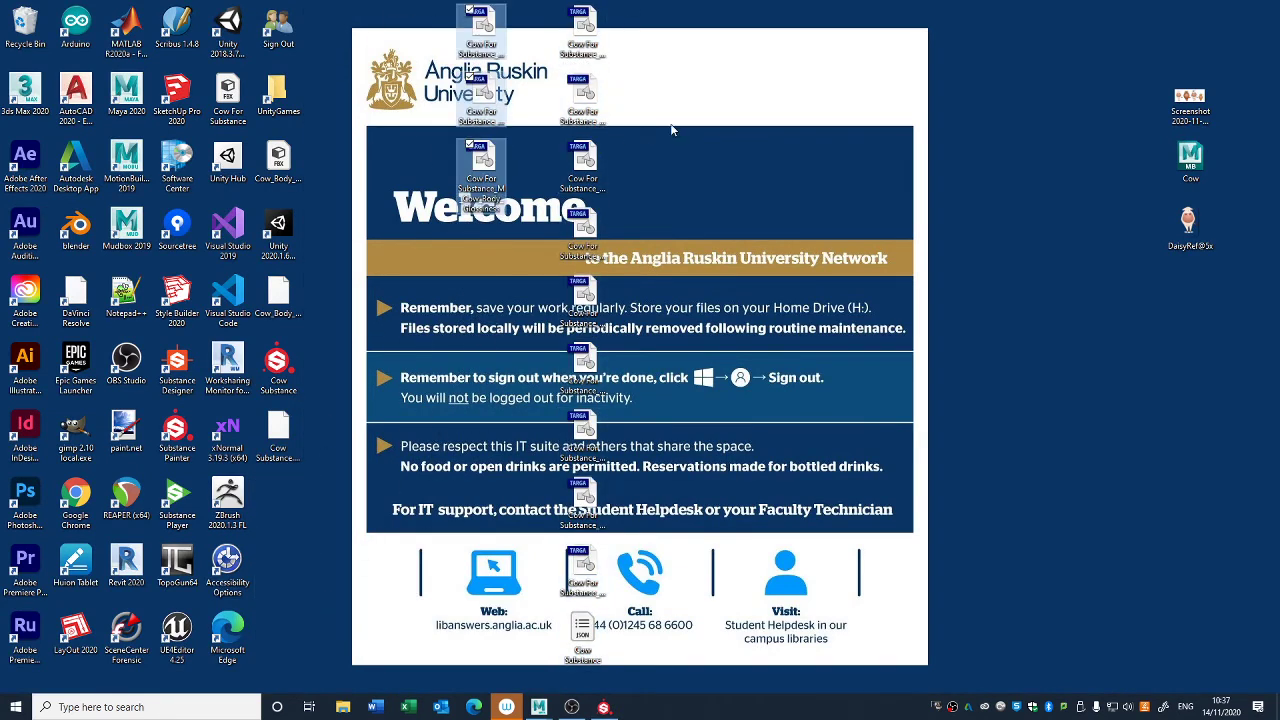
- Set the M_Cow_Body Diffuse and Normal texture files apart from the other exported maps on the desktop
{"action": "left_click", "coordinate": [490, 35]}
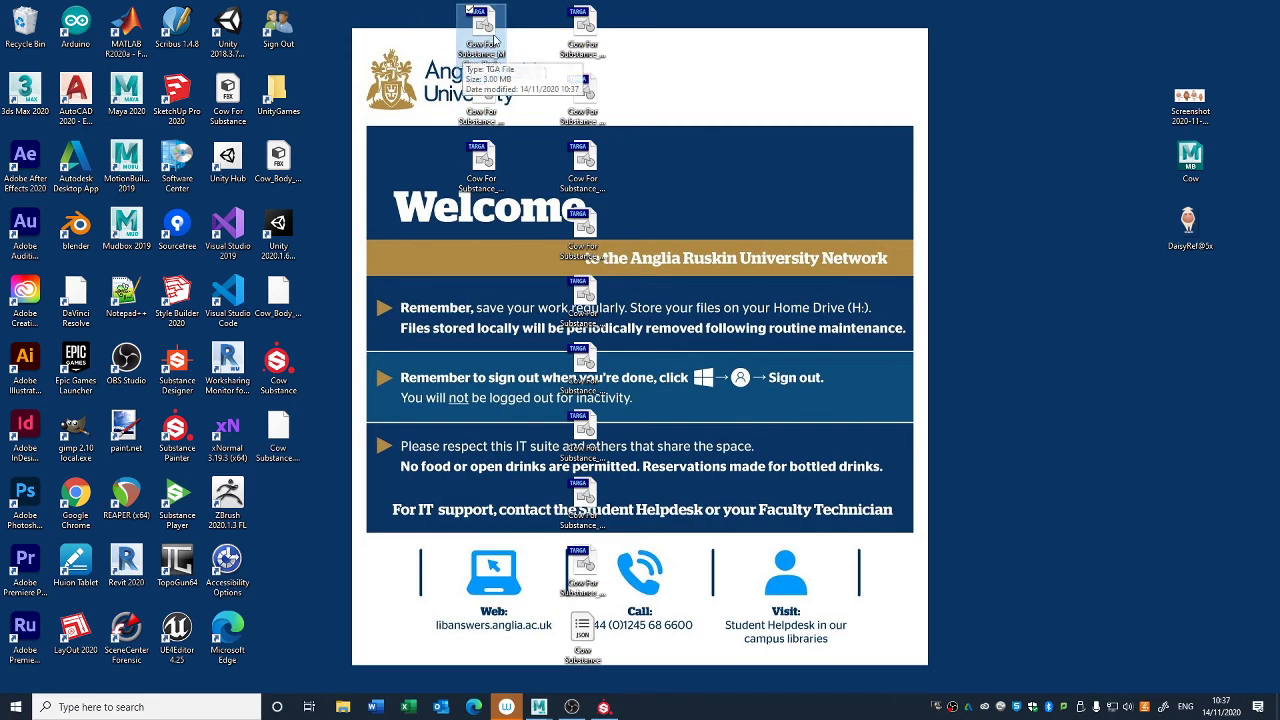
{"action": "left_click_drag", "start_coordinate": [494, 38], "coordinate": [391, 306]}
{"action": "left_click", "coordinate": [580, 33]}
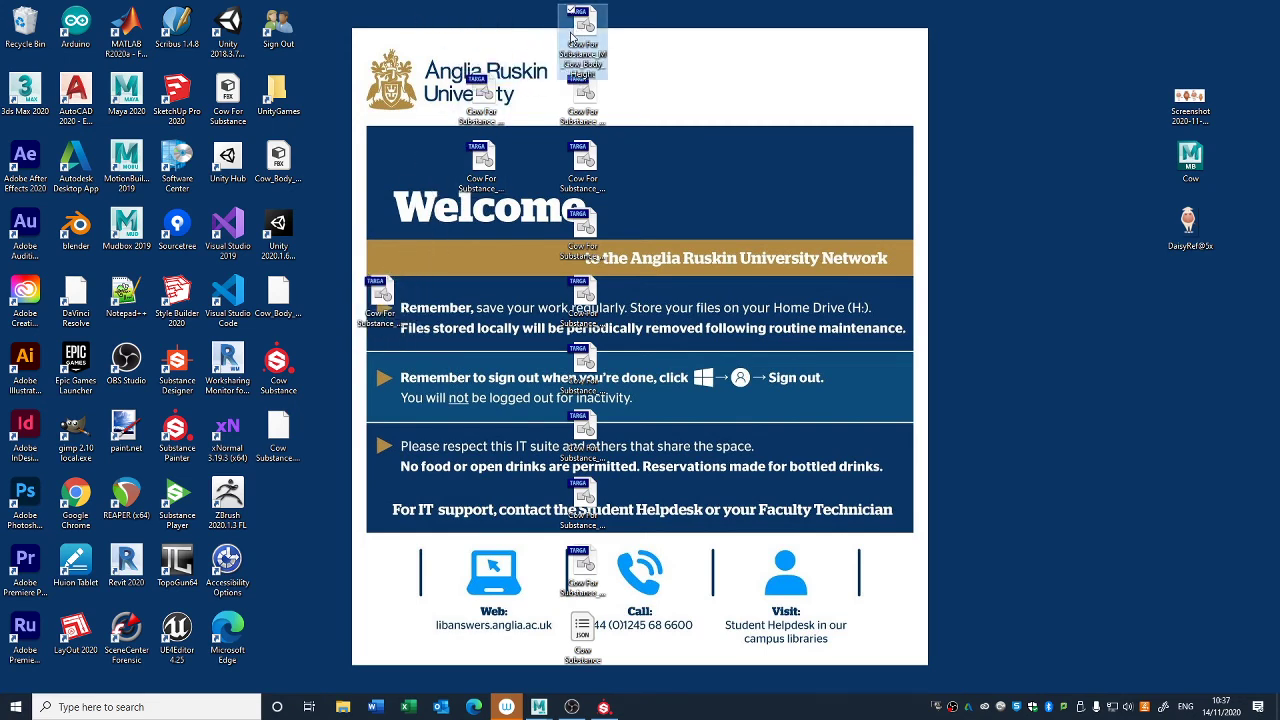
{"action": "left_click_drag", "start_coordinate": [571, 37], "coordinate": [490, 173]}
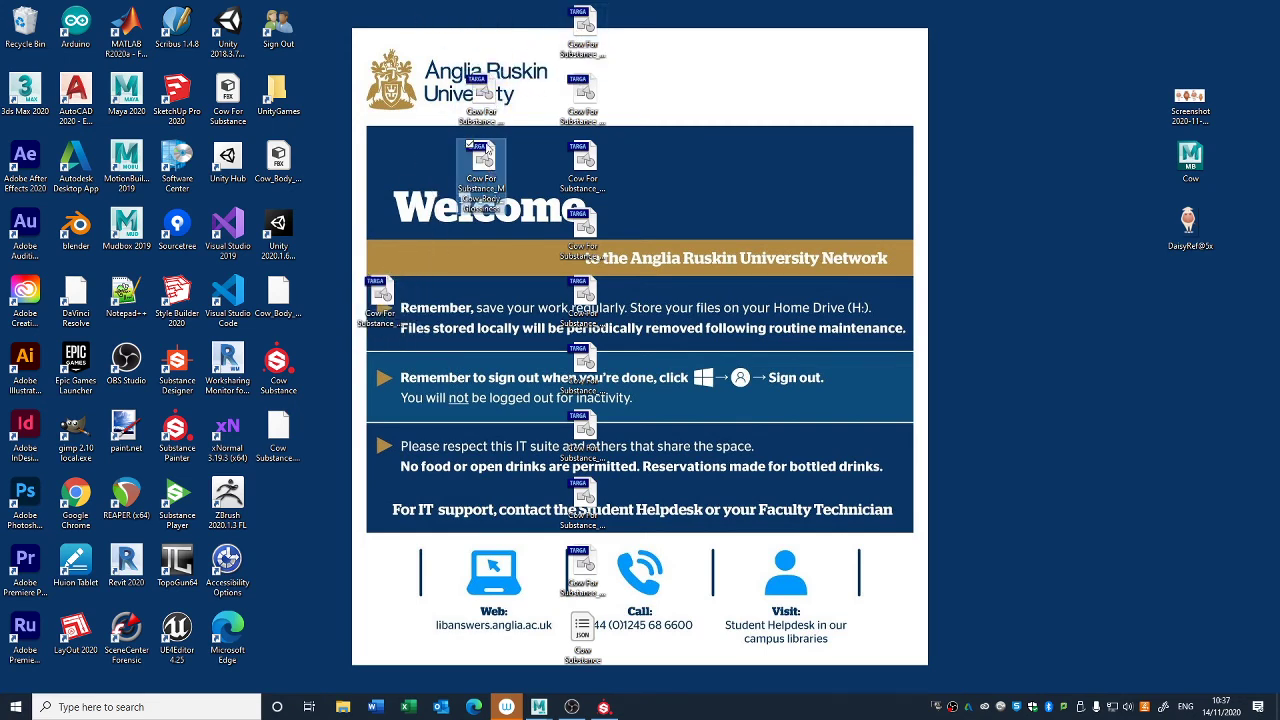
{"action": "left_click", "coordinate": [588, 98]}
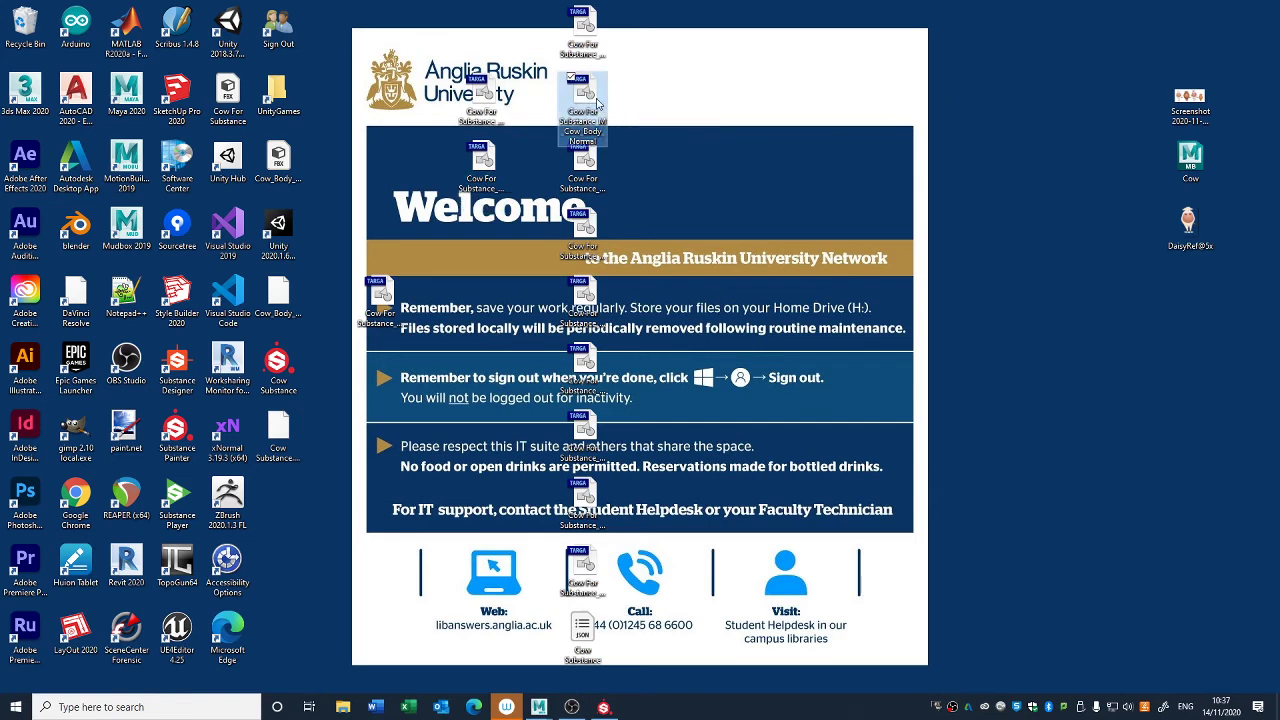
{"action": "left_click_drag", "start_coordinate": [585, 128], "coordinate": [376, 382]}
- Place the M_Cow_Clothes Diffuse and Normal texture files beside the separated body textures
{"action": "left_click", "coordinate": [589, 170]}
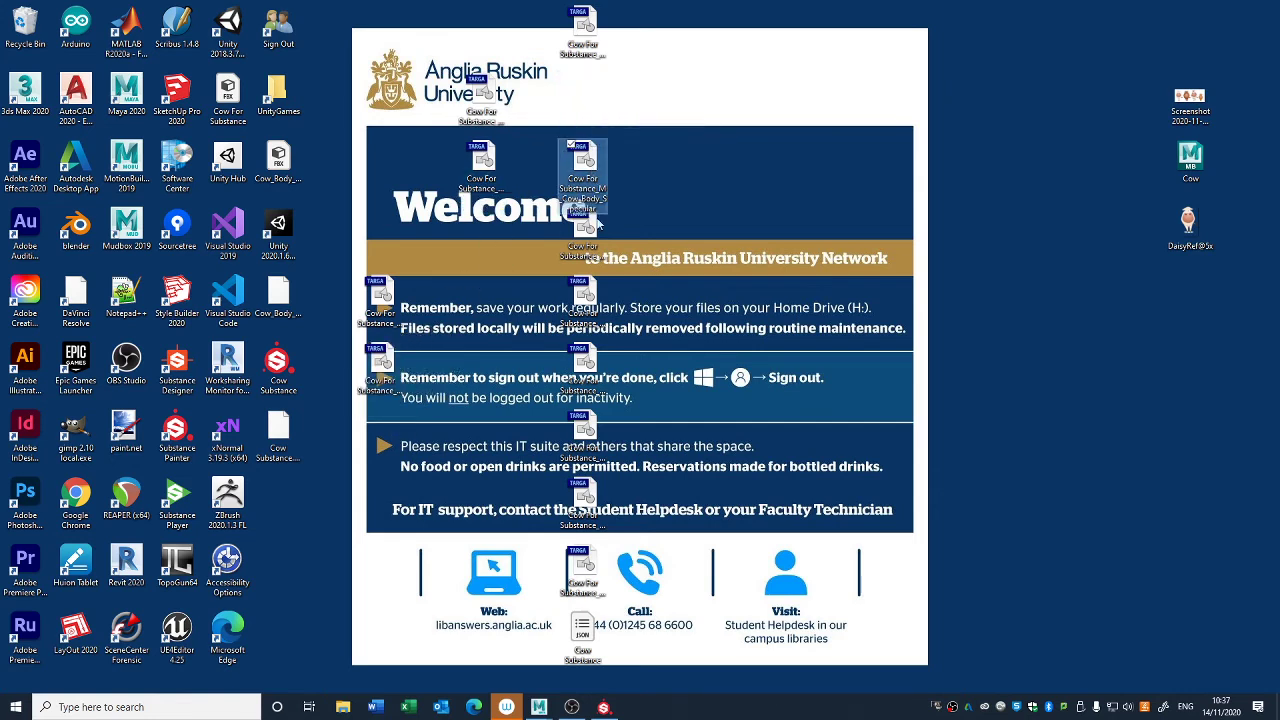
{"action": "left_click", "coordinate": [590, 238]}
{"action": "left_click_drag", "start_coordinate": [618, 265], "coordinate": [465, 330]}
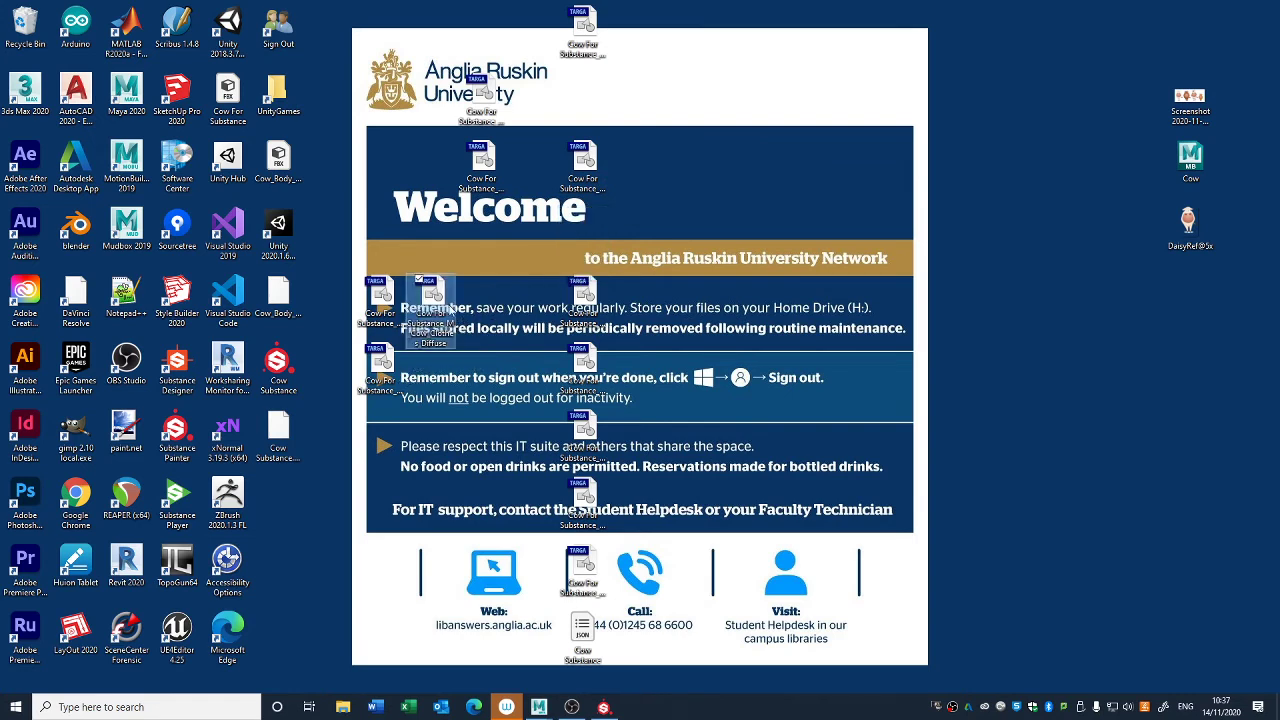
{"action": "left_click", "coordinate": [590, 360]}
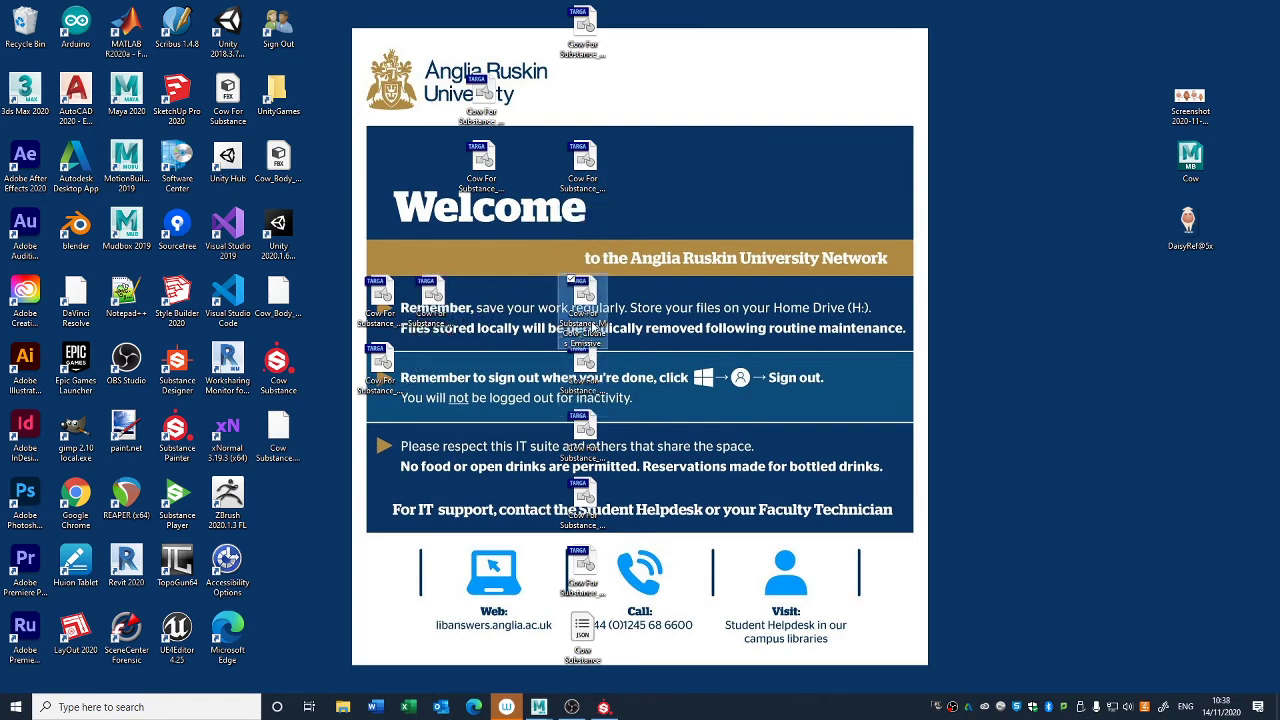
{"action": "left_click", "coordinate": [580, 497]}
{"action": "left_click_drag", "start_coordinate": [580, 497], "coordinate": [430, 372]}
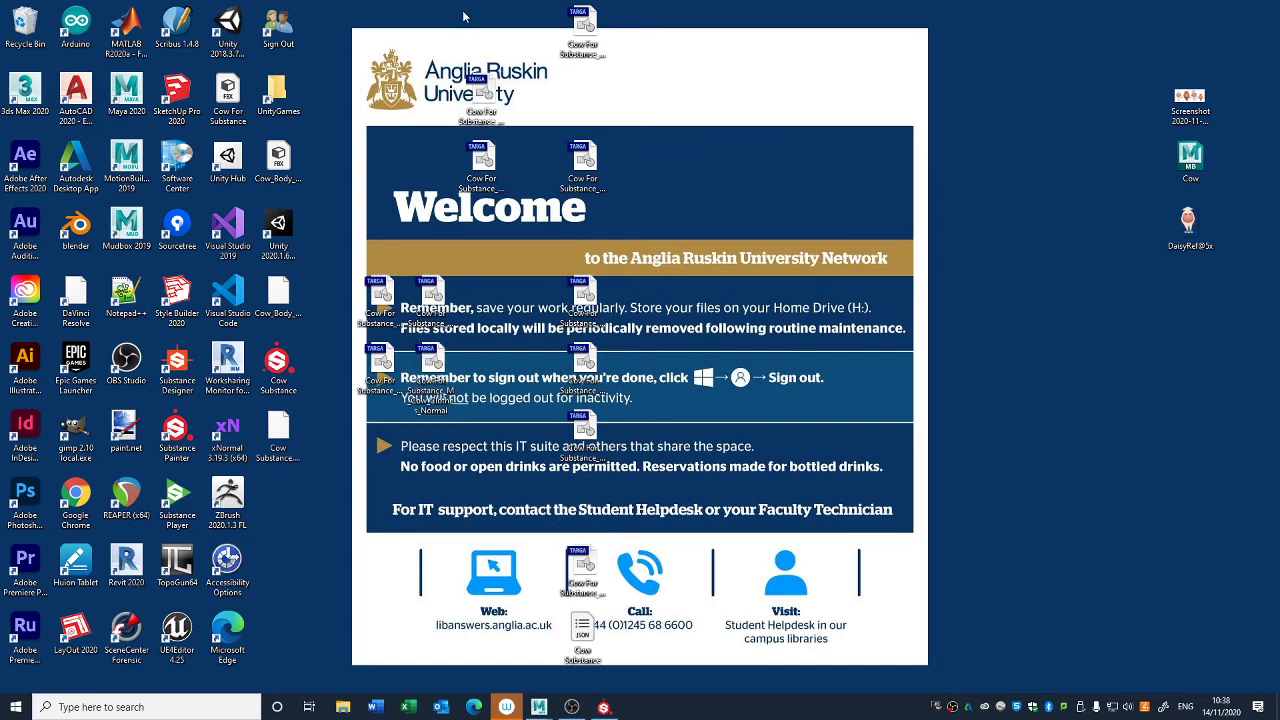
- Delete the remaining exported Targa maps and move the four kept Diffuse and Normal files to the empty desktop area near DaisyRef@5x
{"action": "left_click_drag", "start_coordinate": [462, 10], "coordinate": [271, 643]}
{"action": "key", "text": "Delete"}
{"action": "left_click_drag", "start_coordinate": [342, 444], "coordinate": [1045, 380]}
{"action": "left_click", "coordinate": [1080, 392]}
{"action": "left_click_drag", "start_coordinate": [898, 498], "coordinate": [1080, 350]}
{"action": "left_click", "coordinate": [1104, 393]}
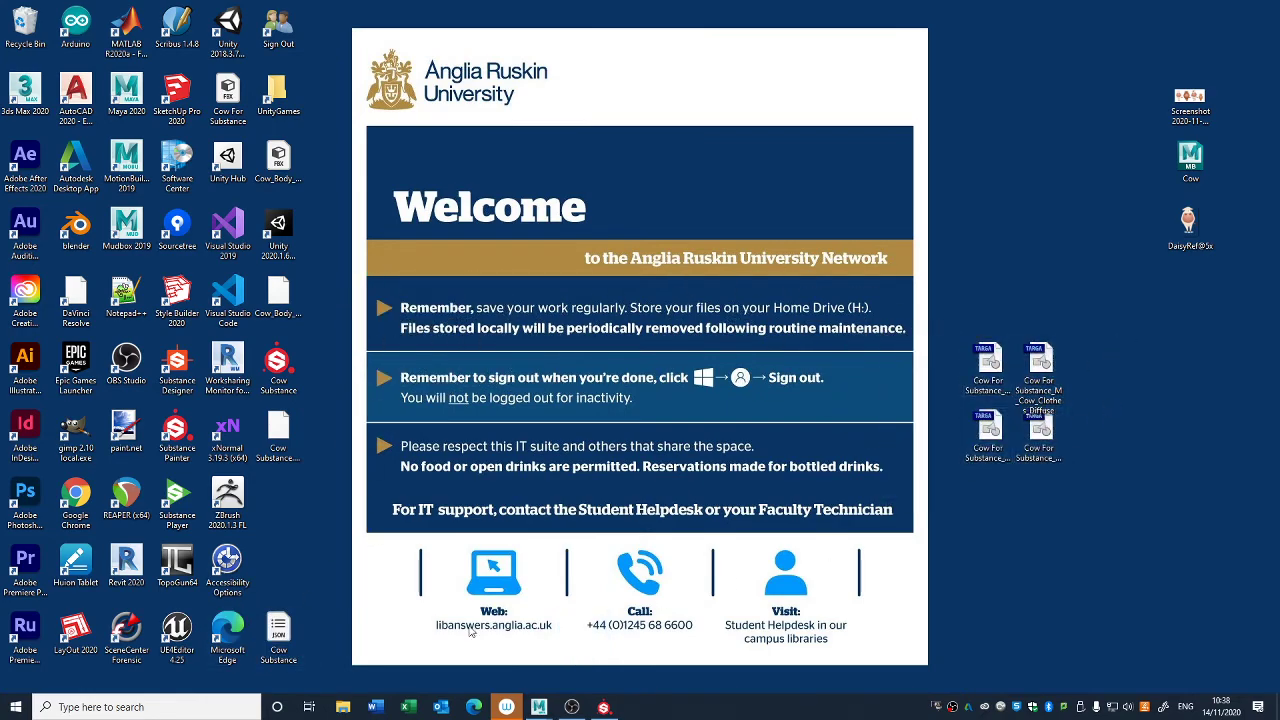
- Switch to Substance Painter, show the cow in full Material view instead of Diffuse, and inspect its shading
{"action": "left_click", "coordinate": [606, 706]}
{"action": "mouse_move", "coordinate": [543, 280]}
{"action": "left_mouse_down", "text": "alt"}
{"action": "mouse_move", "coordinate": [423, 329]}
{"action": "mouse_move", "coordinate": [415, 362]}
{"action": "mouse_move", "coordinate": [466, 360]}
{"action": "mouse_move", "coordinate": [457, 371]}
{"action": "left_mouse_up", "text": "alt"}
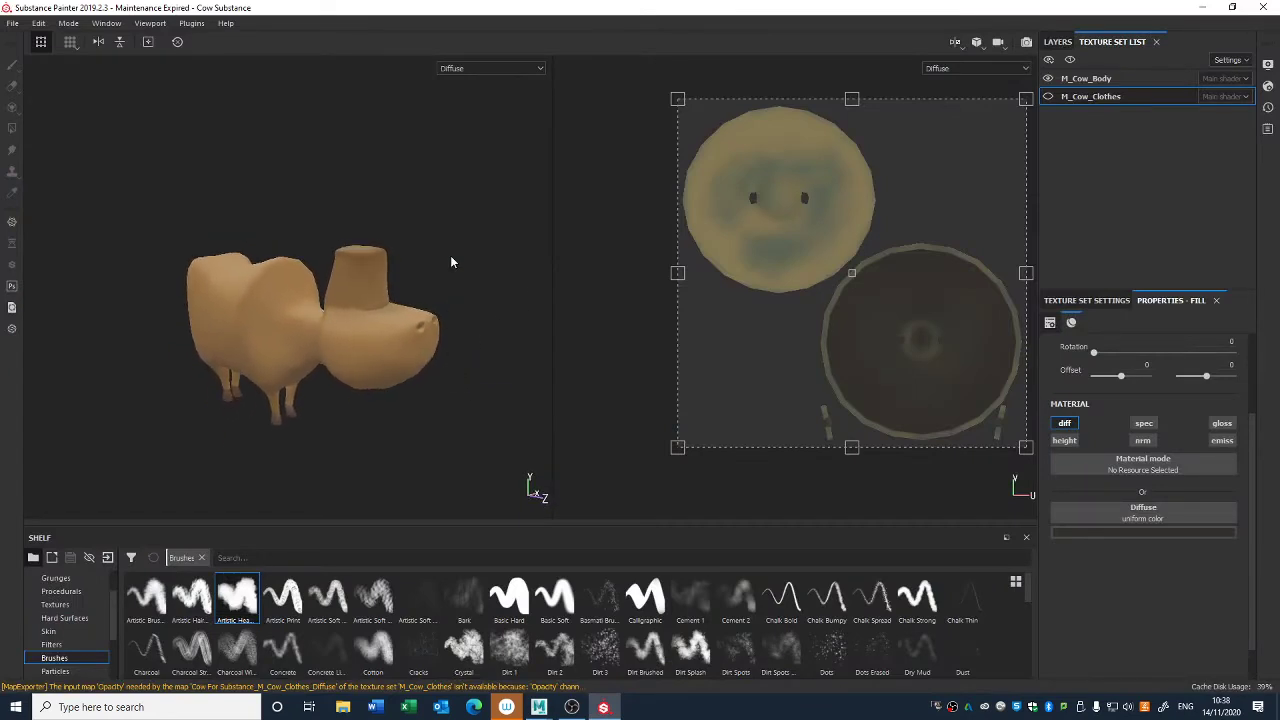
{"action": "left_click", "coordinate": [466, 67]}
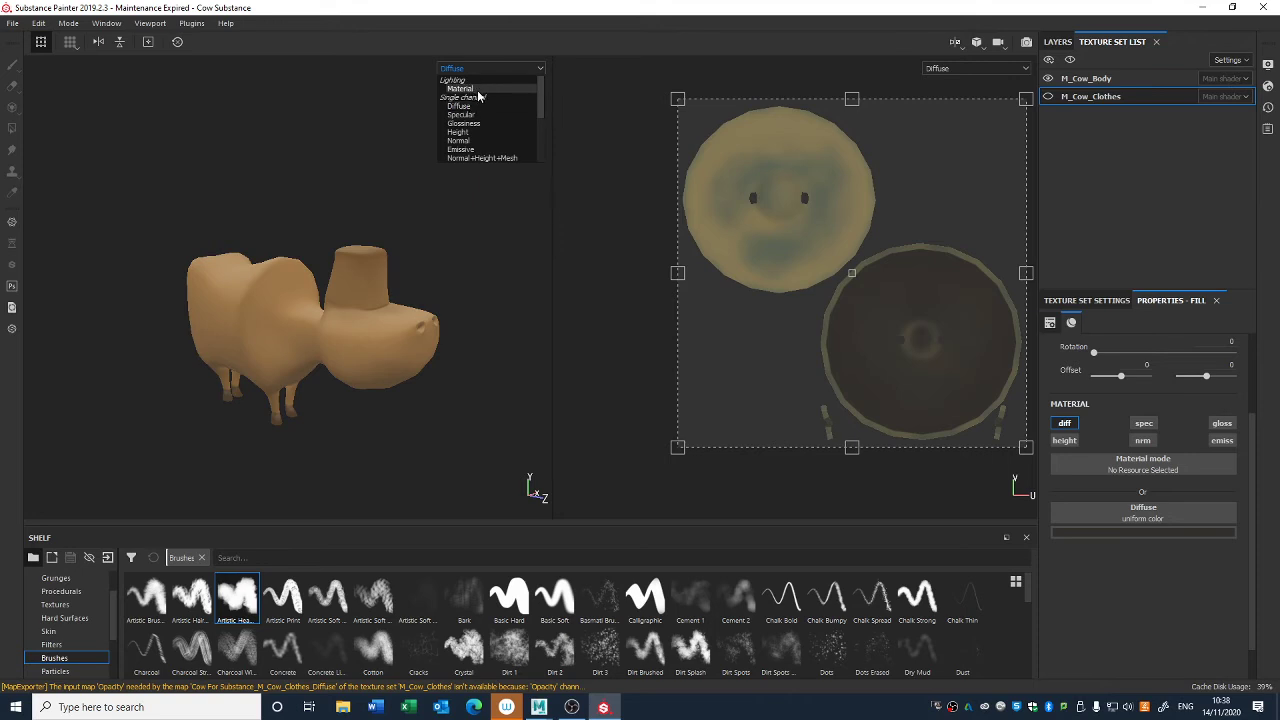
{"action": "left_click", "coordinate": [478, 92]}
{"action": "left_click_drag", "start_coordinate": [480, 157], "coordinate": [456, 190], "text": "alt"}
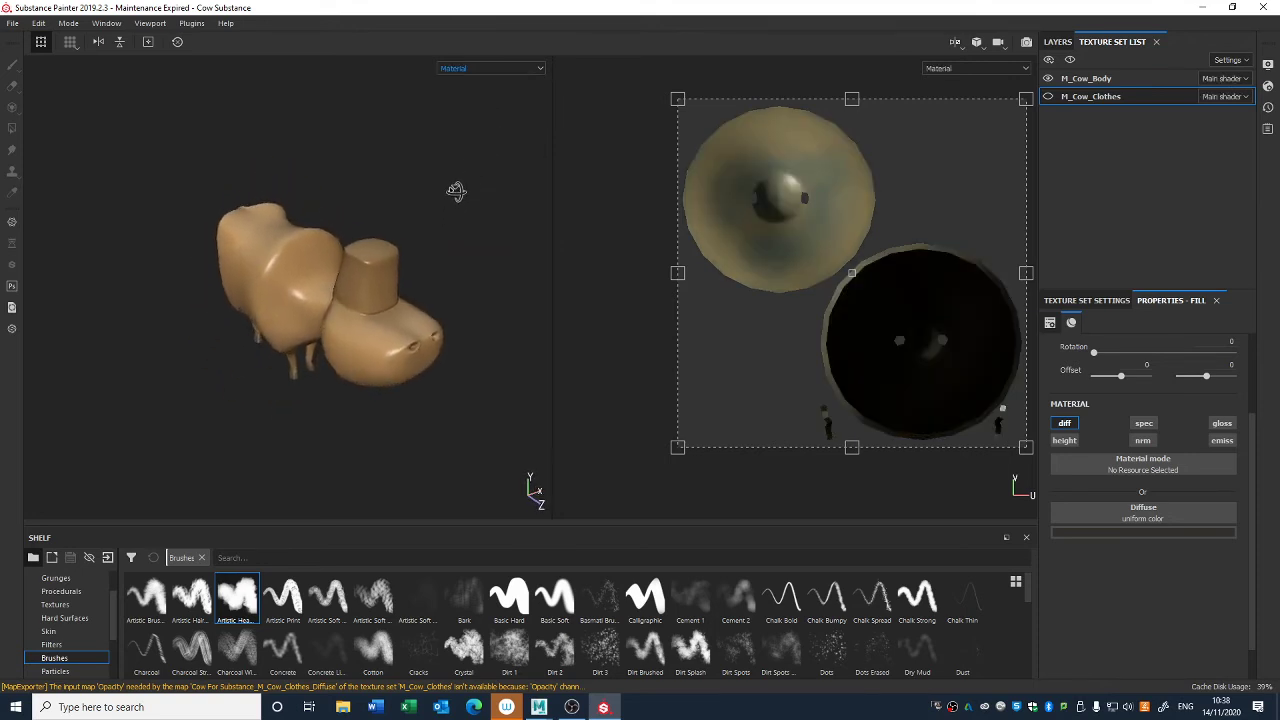
{"action": "mouse_move", "coordinate": [456, 190]}
{"action": "right_mouse_down", "text": "shift"}
{"action": "mouse_move", "coordinate": [391, 164]}
{"action": "mouse_move", "coordinate": [400, 186]}
{"action": "mouse_move", "coordinate": [371, 183]}
{"action": "mouse_move", "coordinate": [423, 206]}
{"action": "mouse_move", "coordinate": [429, 80]}
{"action": "mouse_move", "coordinate": [441, 207]}
{"action": "right_mouse_up", "text": "shift"}
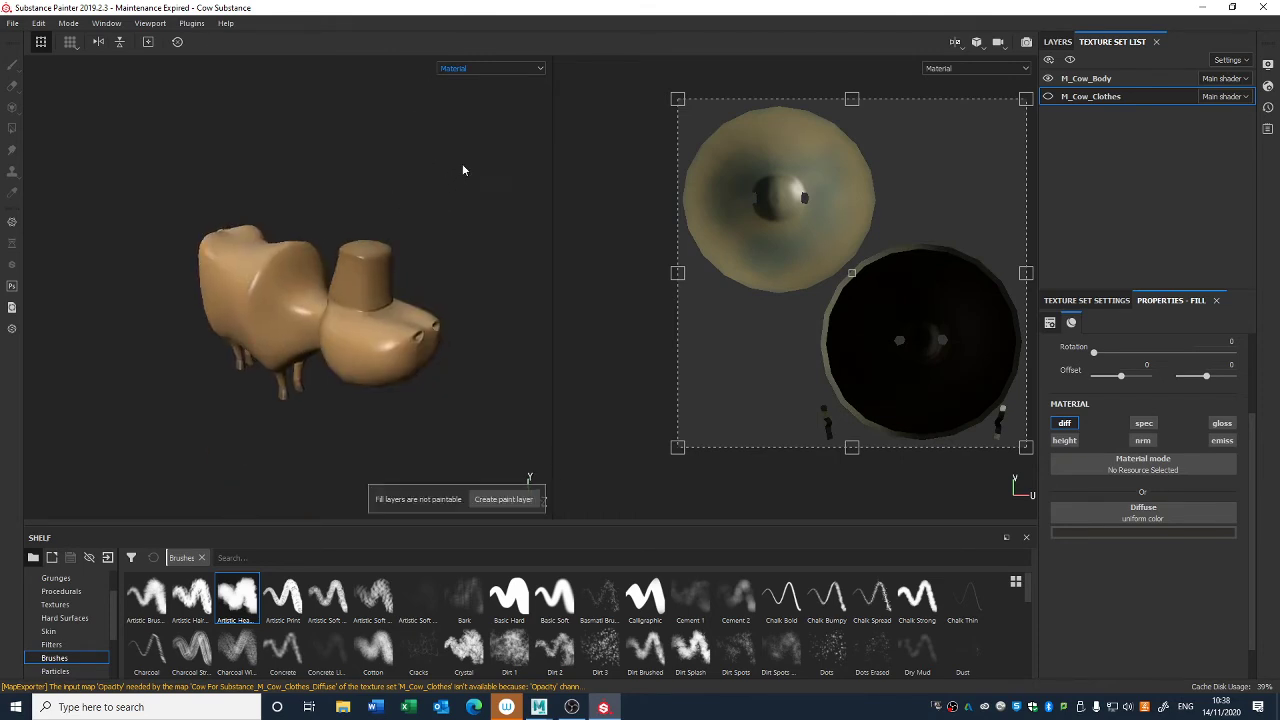
- Enable the glossiness channel on the Base layer of M_Cow_Body and lower glossiness to about 0.066
{"action": "left_click", "coordinate": [1078, 79]}
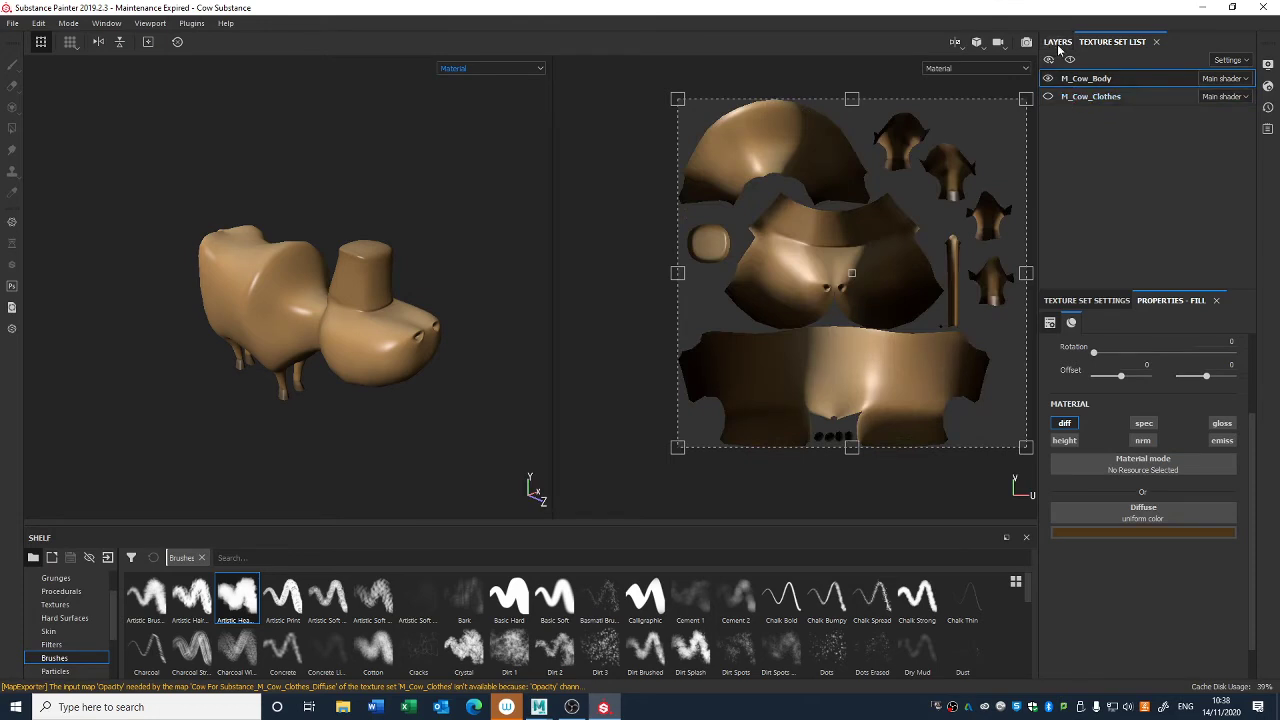
{"action": "left_click", "coordinate": [1058, 44]}
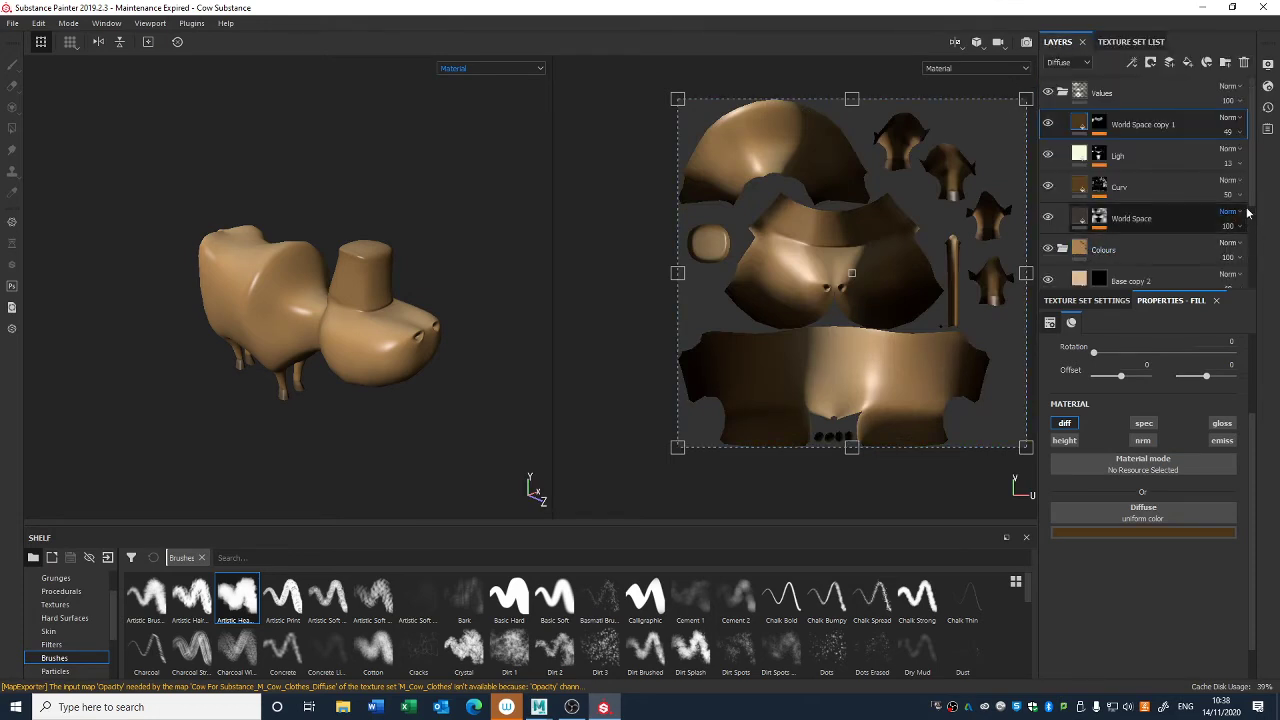
{"action": "scroll", "coordinate": [1250, 282], "scroll_direction": "down", "scroll_amount": 3}
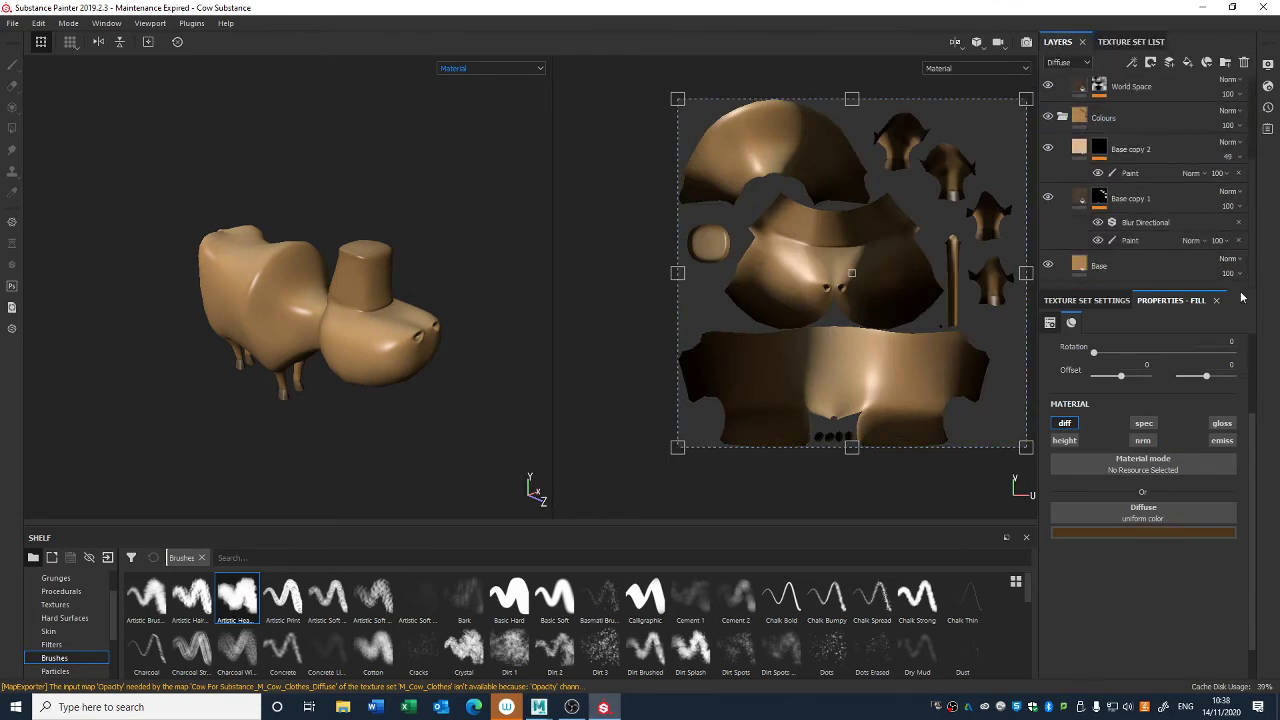
{"action": "left_click", "coordinate": [1110, 266]}
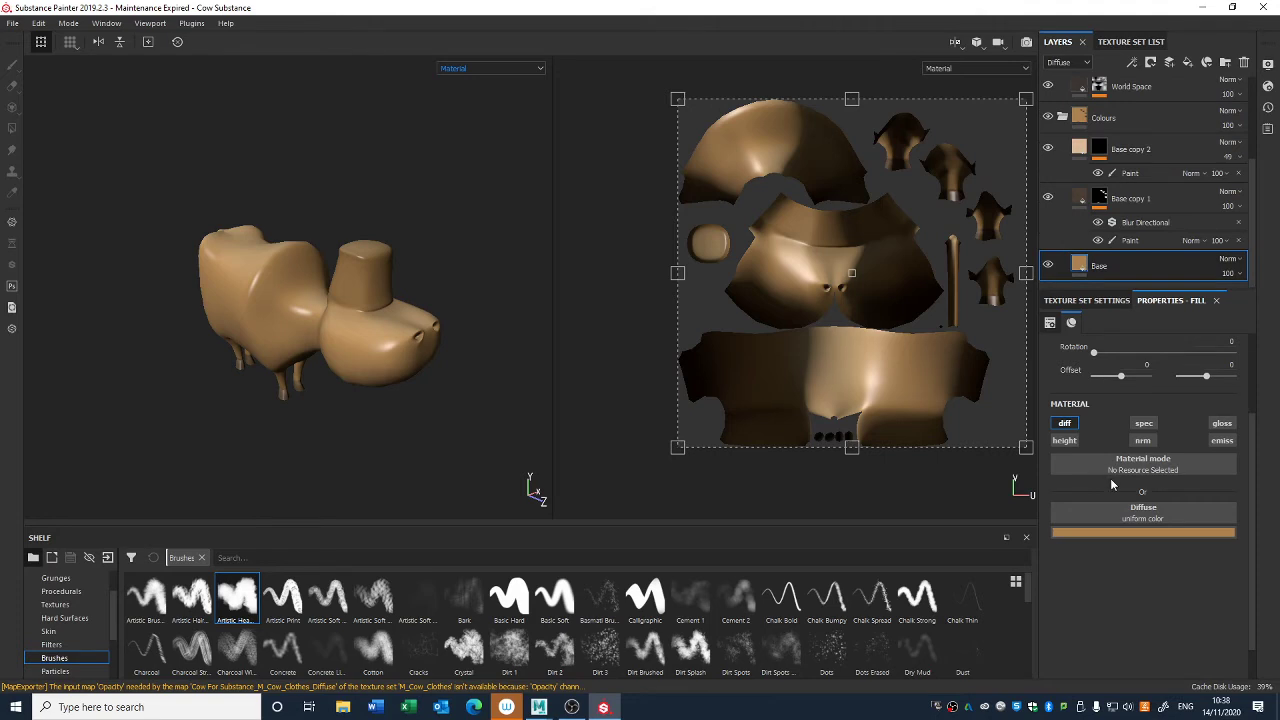
{"action": "left_click", "coordinate": [1222, 424]}
{"action": "mouse_move", "coordinate": [1172, 594]}
{"action": "left_mouse_down"}
{"action": "mouse_move", "coordinate": [1040, 600]}
{"action": "mouse_move", "coordinate": [1076, 594]}
{"action": "mouse_move", "coordinate": [1061, 596]}
{"action": "left_mouse_up"}
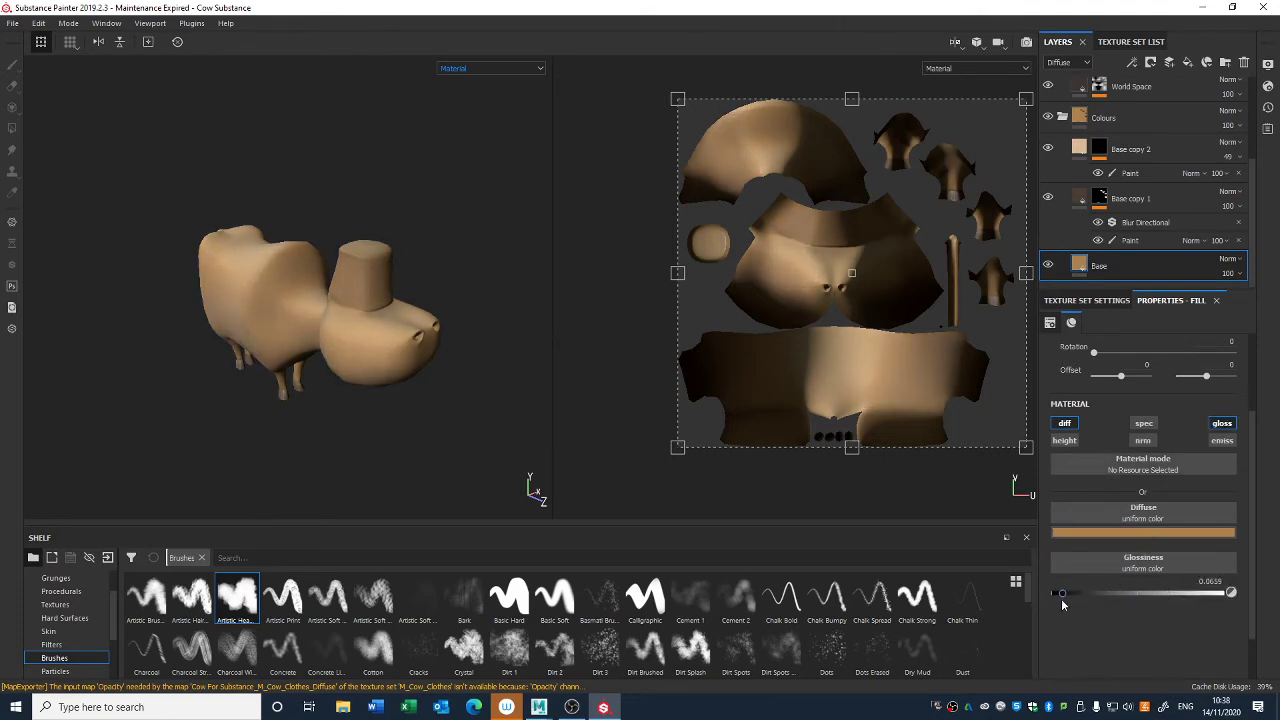
- Enable the Base layer's specular channel, tint it a muted greenish grey, and check the effect on the cow
{"action": "left_click", "coordinate": [1140, 428]}
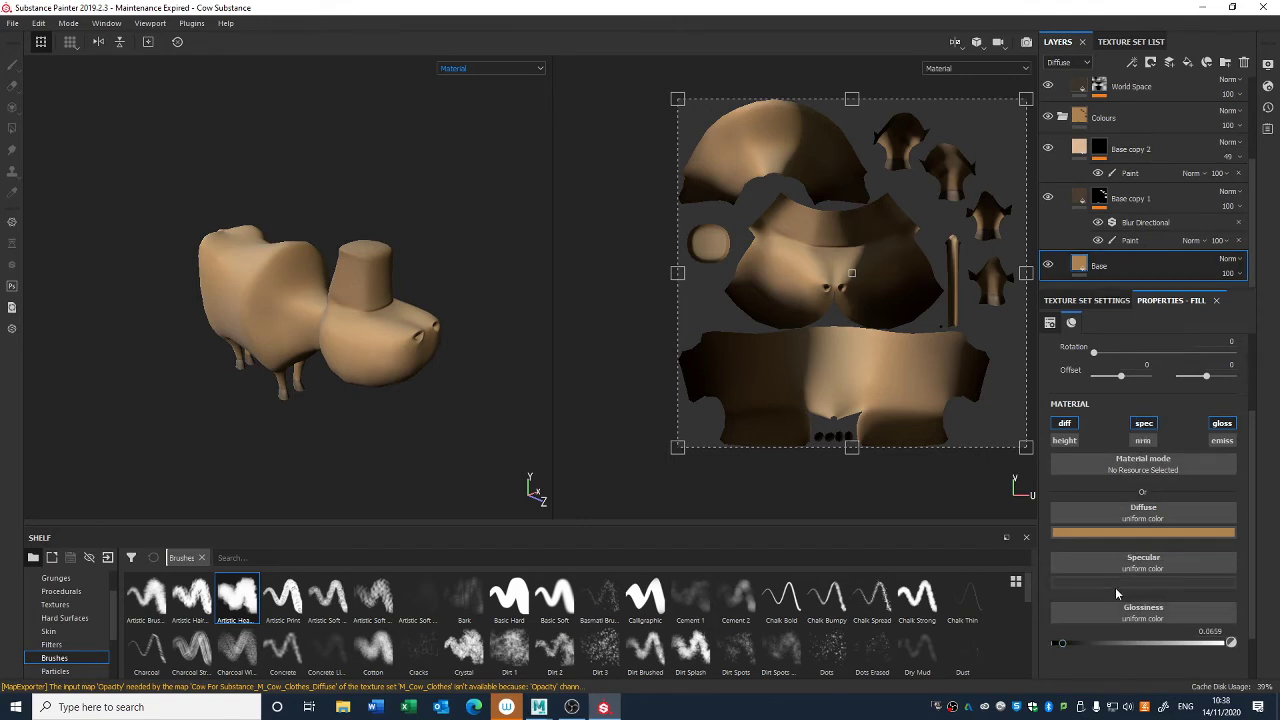
{"action": "left_click", "coordinate": [1116, 584]}
{"action": "mouse_move", "coordinate": [1139, 493]}
{"action": "left_mouse_down"}
{"action": "mouse_move", "coordinate": [1143, 457]}
{"action": "mouse_move", "coordinate": [1108, 500]}
{"action": "mouse_move", "coordinate": [1112, 490]}
{"action": "left_mouse_up"}
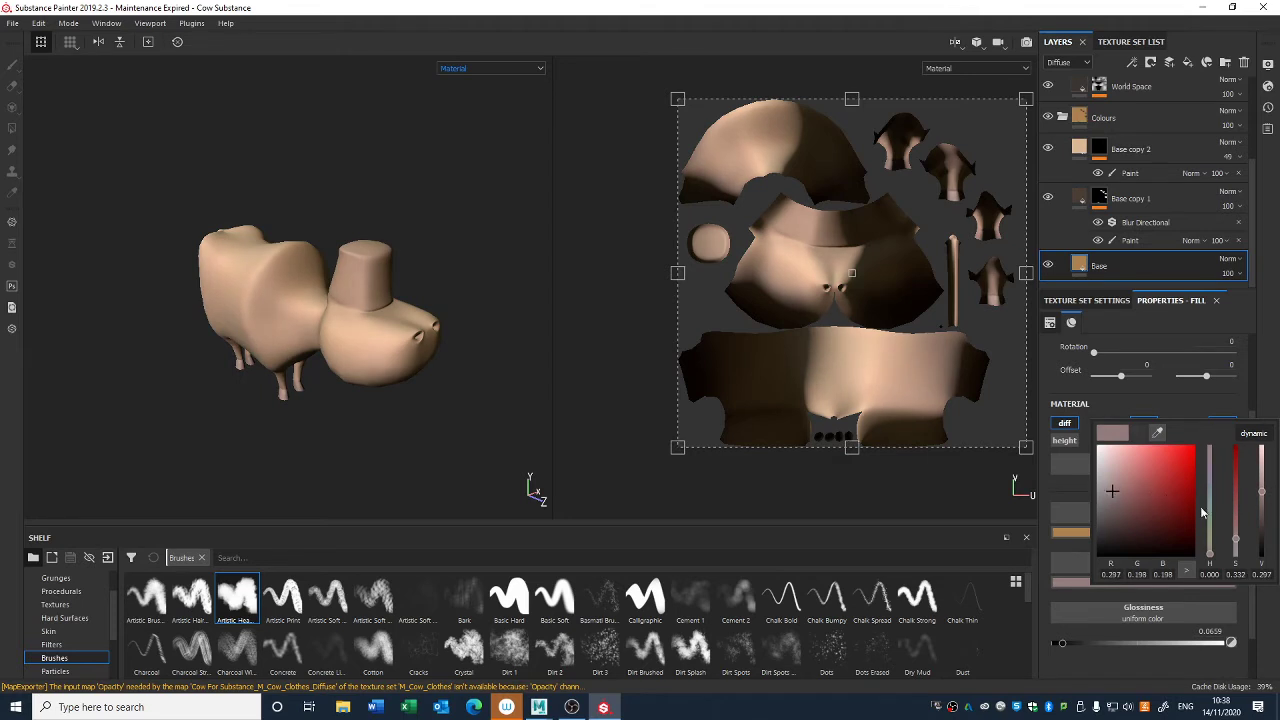
{"action": "left_click_drag", "start_coordinate": [1209, 552], "coordinate": [1208, 540]}
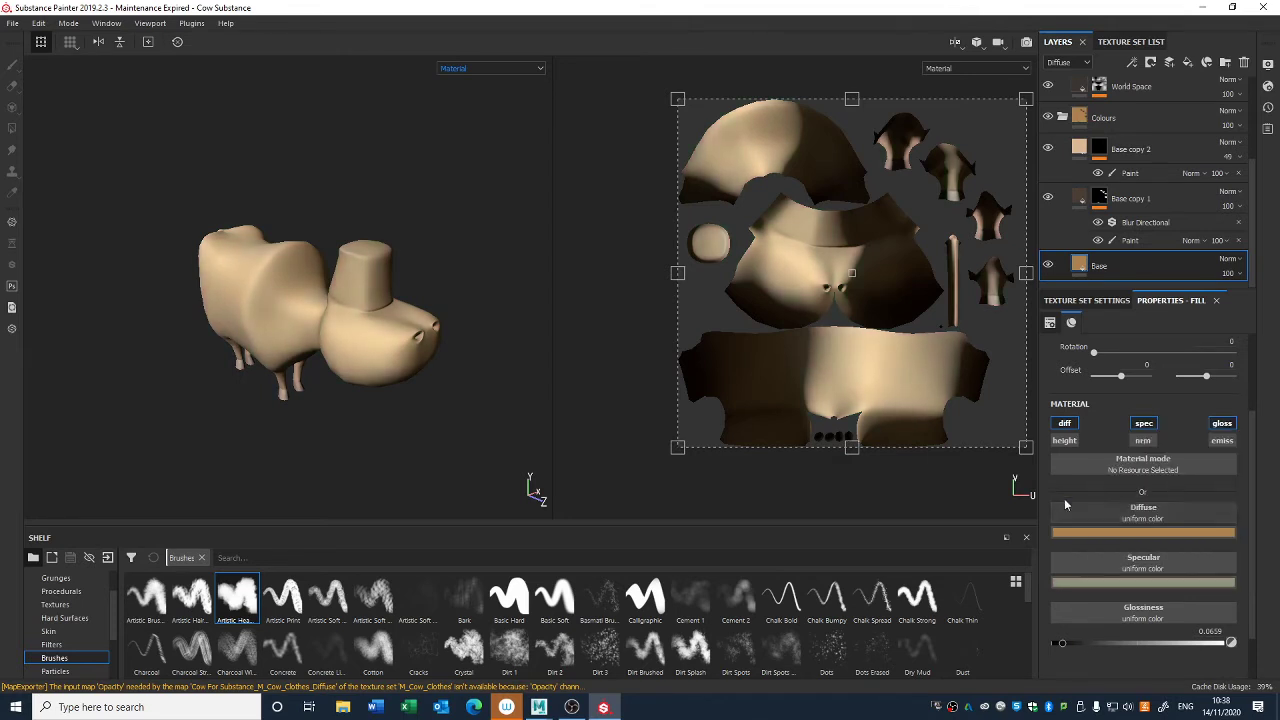
{"action": "left_click_drag", "start_coordinate": [471, 360], "coordinate": [396, 346], "text": "alt"}
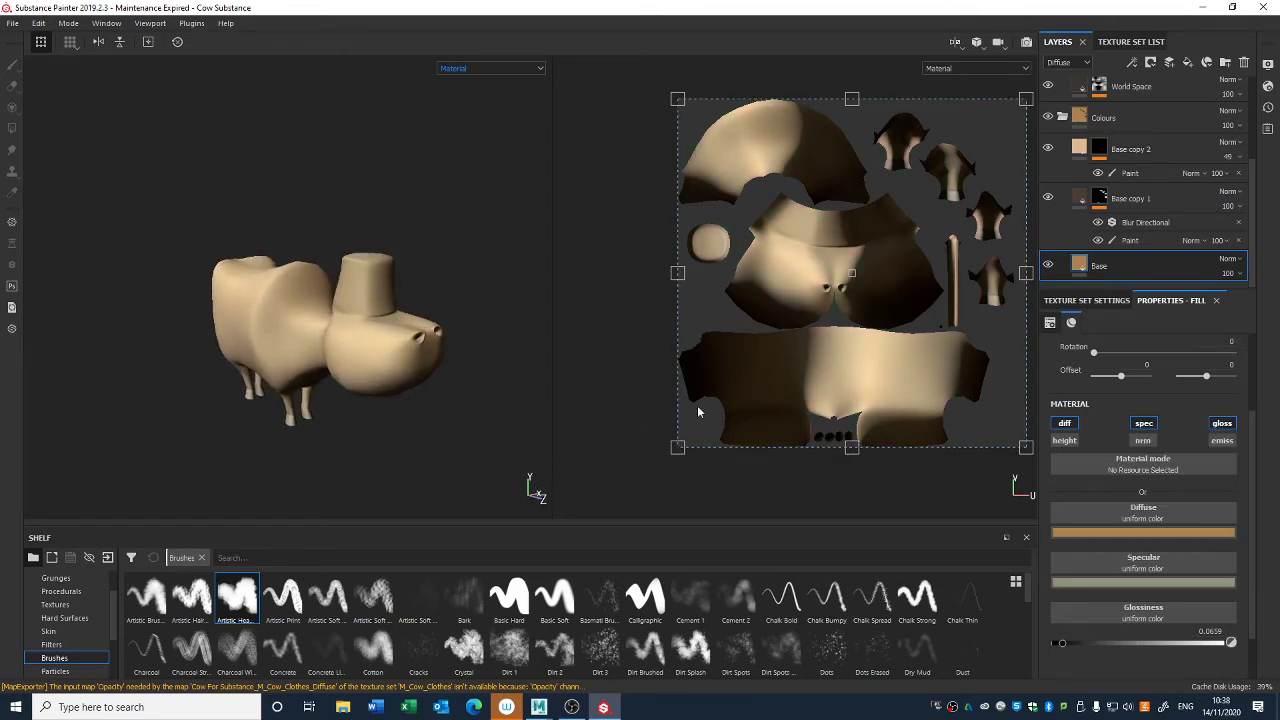
- Turn off the Base layer's specular and glossiness channels and return the cow view to Diffuse
{"action": "left_click", "coordinate": [1142, 424]}
{"action": "left_click", "coordinate": [1222, 424]}
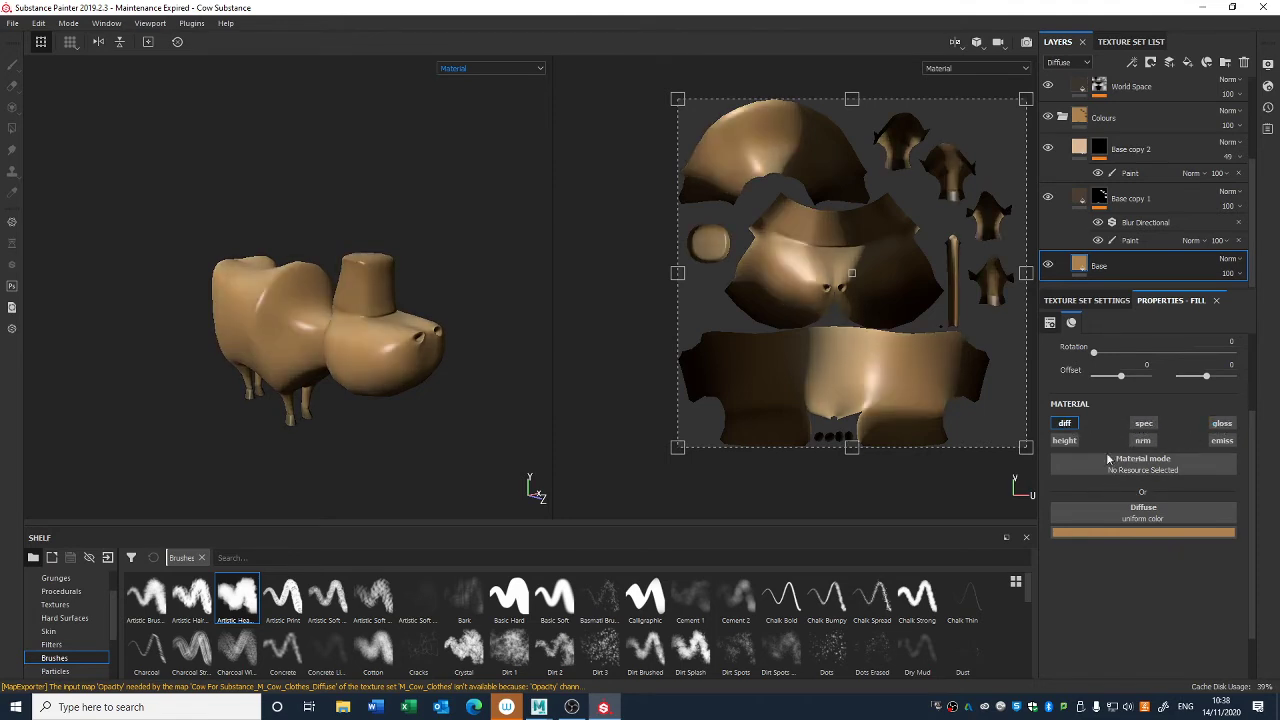
{"action": "left_click", "coordinate": [987, 60]}
{"action": "left_click", "coordinate": [486, 114]}
{"action": "left_click_drag", "start_coordinate": [465, 230], "coordinate": [443, 278], "text": "alt"}
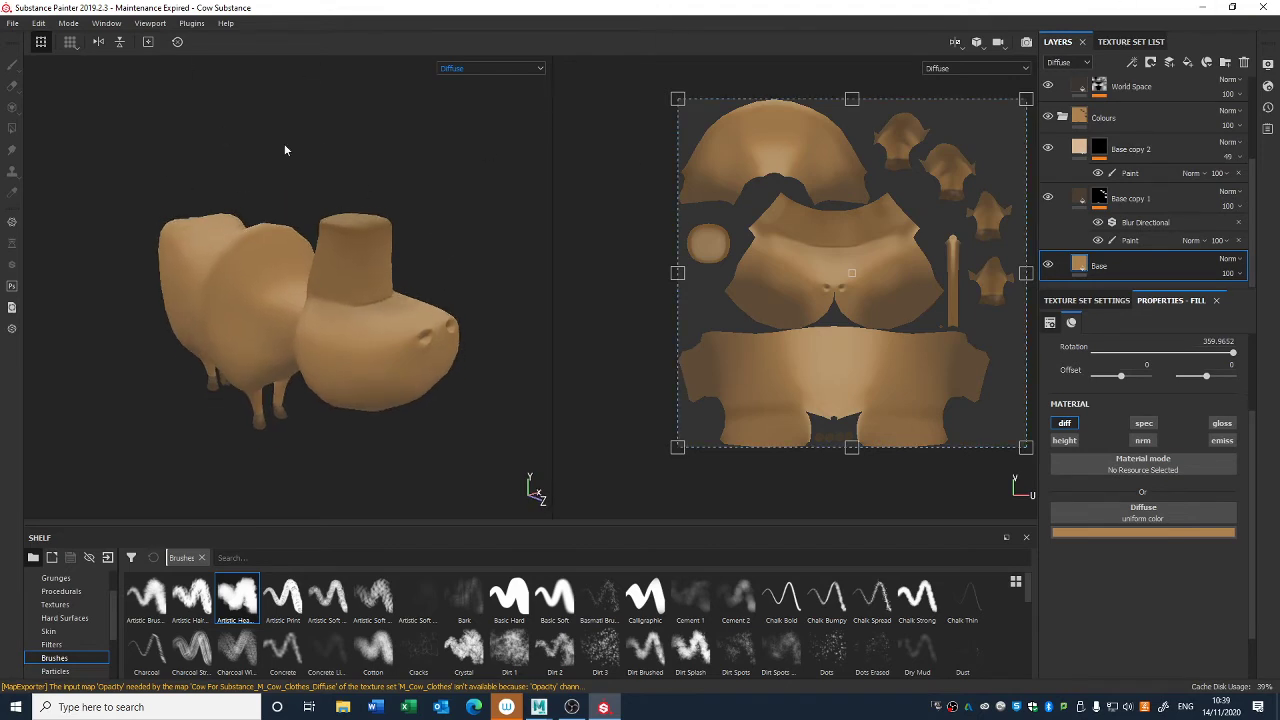
- Quit Substance Painter and switch to the Cow.mb scene in Maya
{"action": "left_click", "coordinate": [13, 23]}
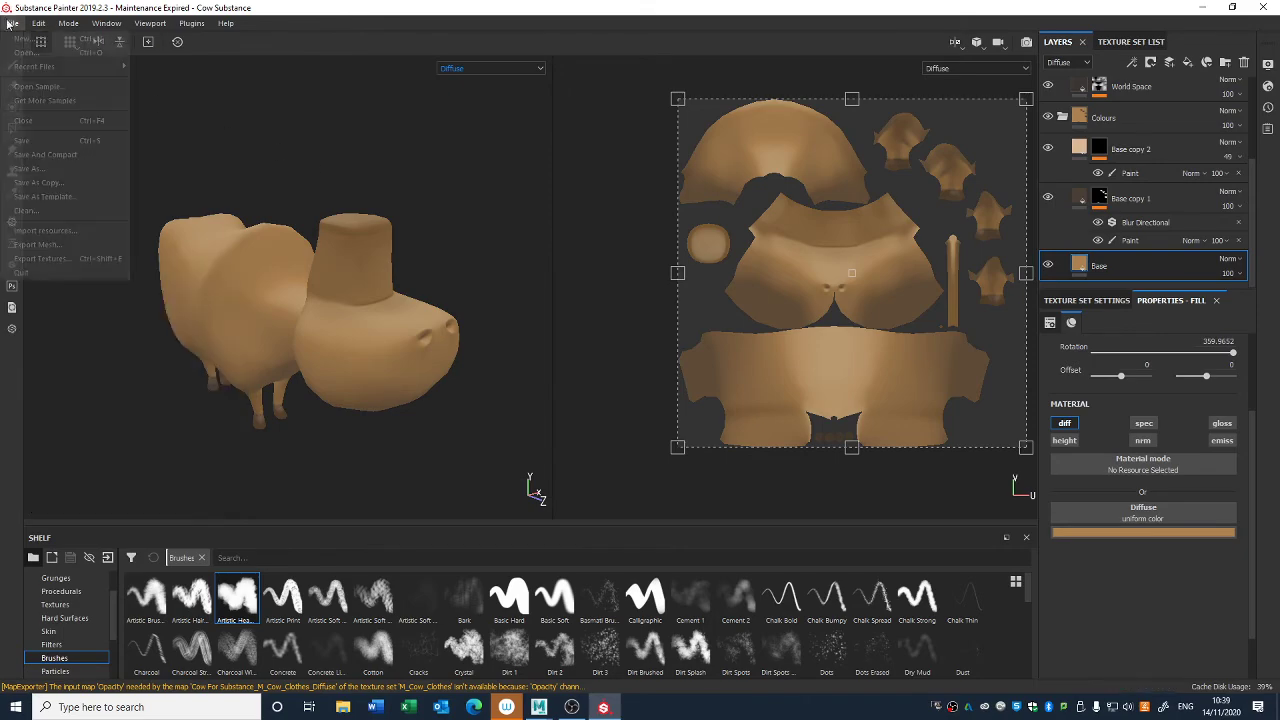
{"action": "left_click", "coordinate": [56, 274]}
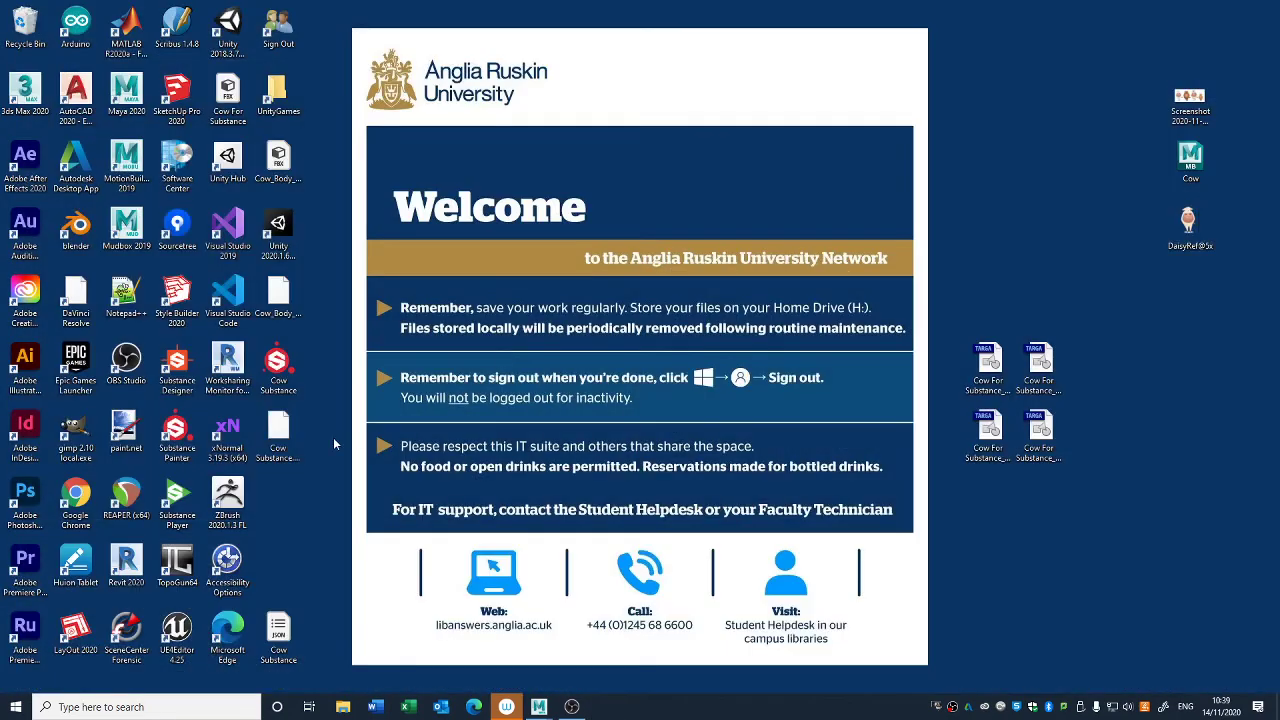
{"action": "mouse_move", "coordinate": [539, 707]}
{"action": "left_click", "coordinate": [622, 650]}
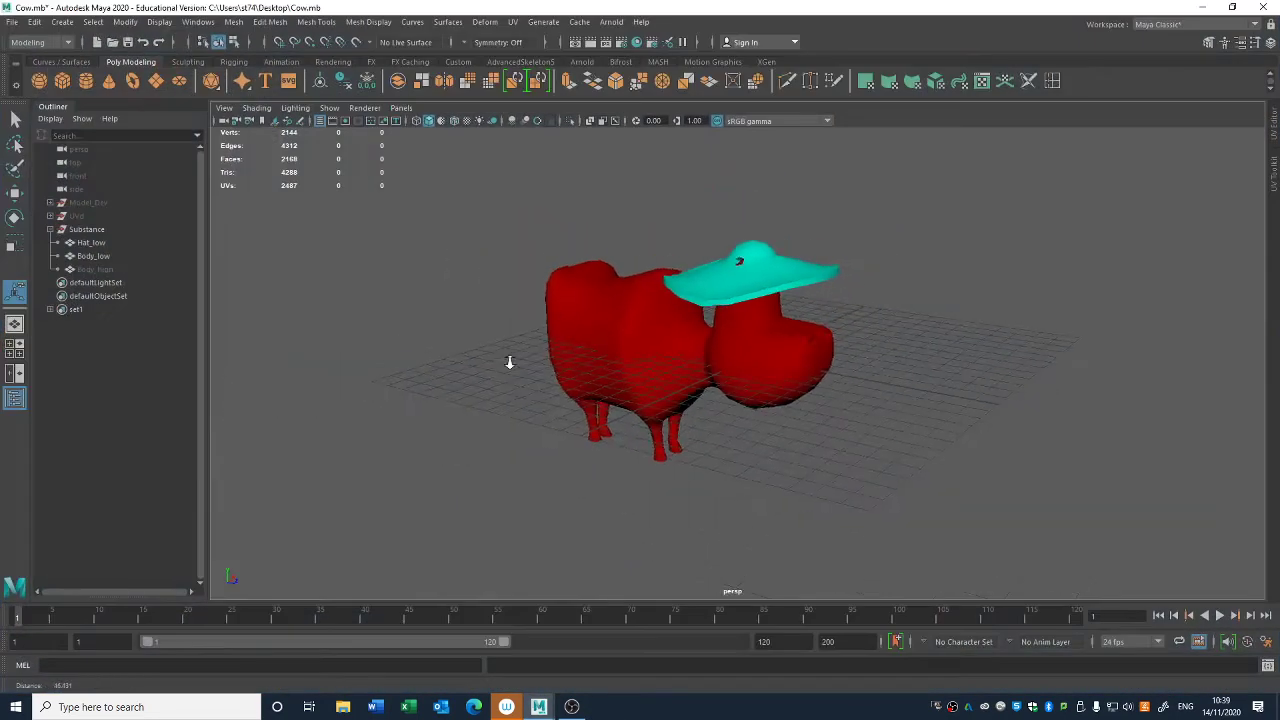
- Duplicate the Substance group and expand the copy to check the meshes inside it
{"action": "left_click", "coordinate": [50, 229]}
{"action": "left_click", "coordinate": [87, 230]}
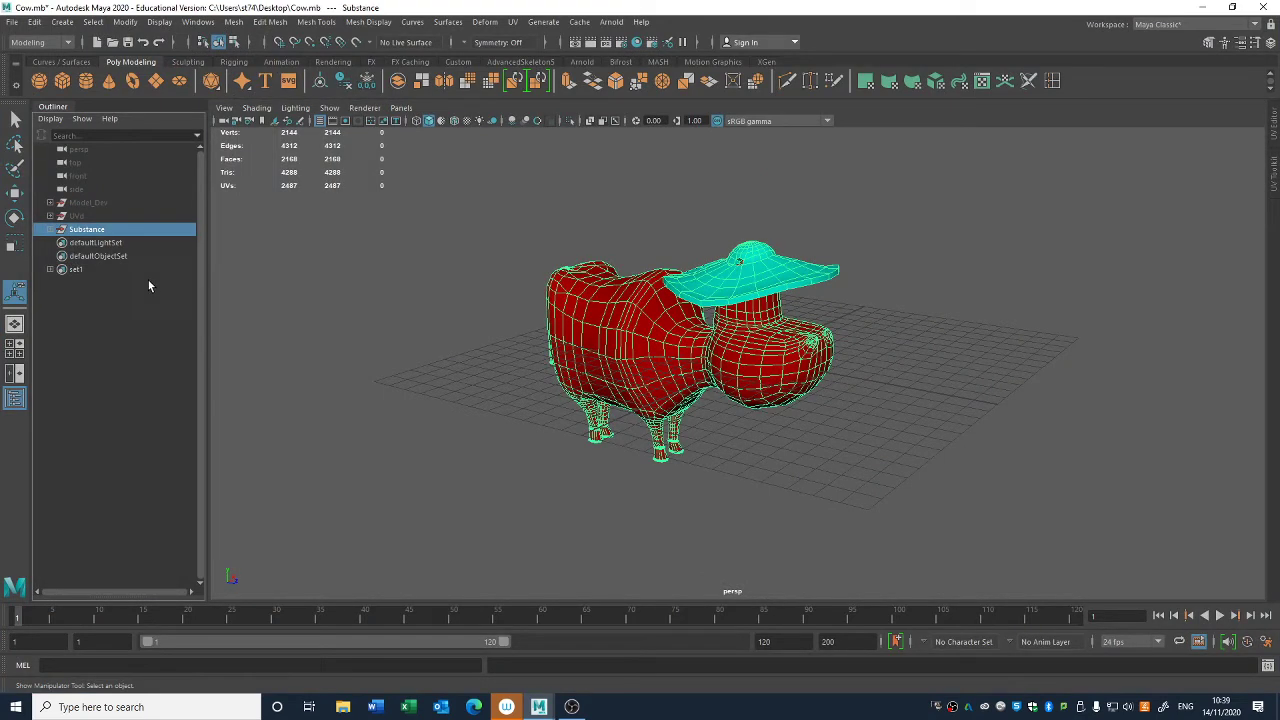
{"action": "key", "text": "ctrl+d"}
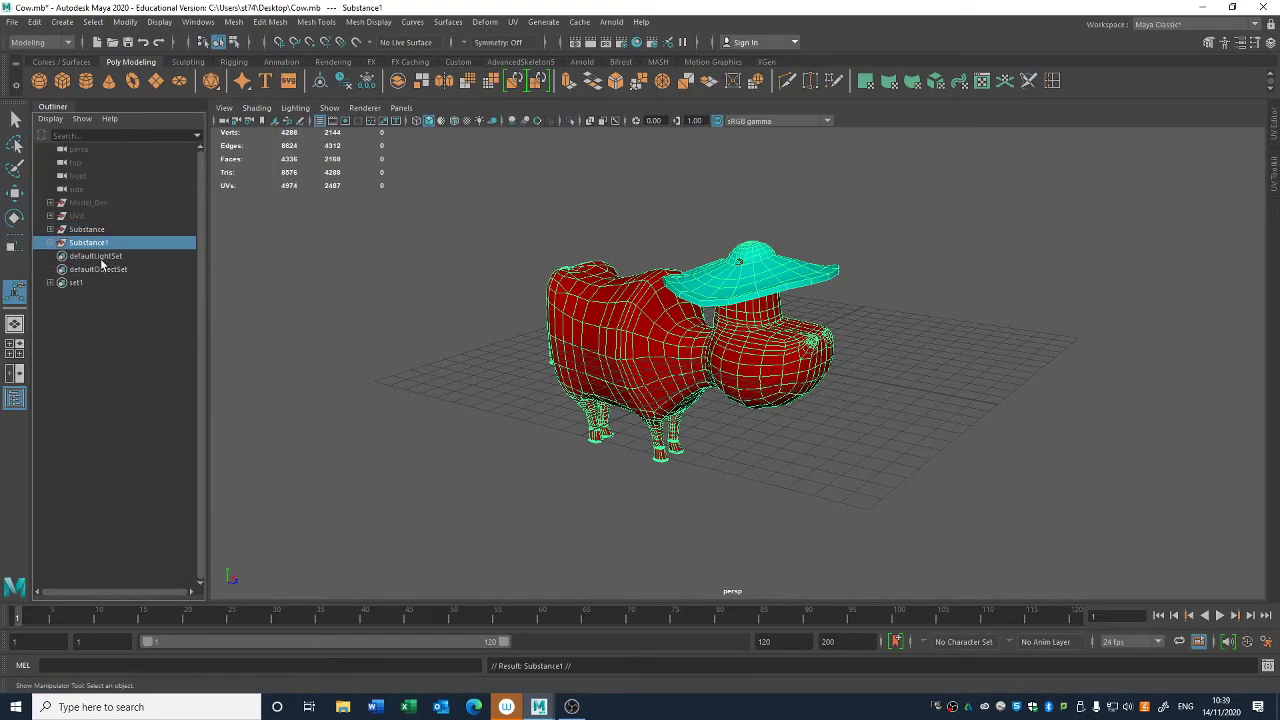
{"action": "left_click", "coordinate": [50, 242]}
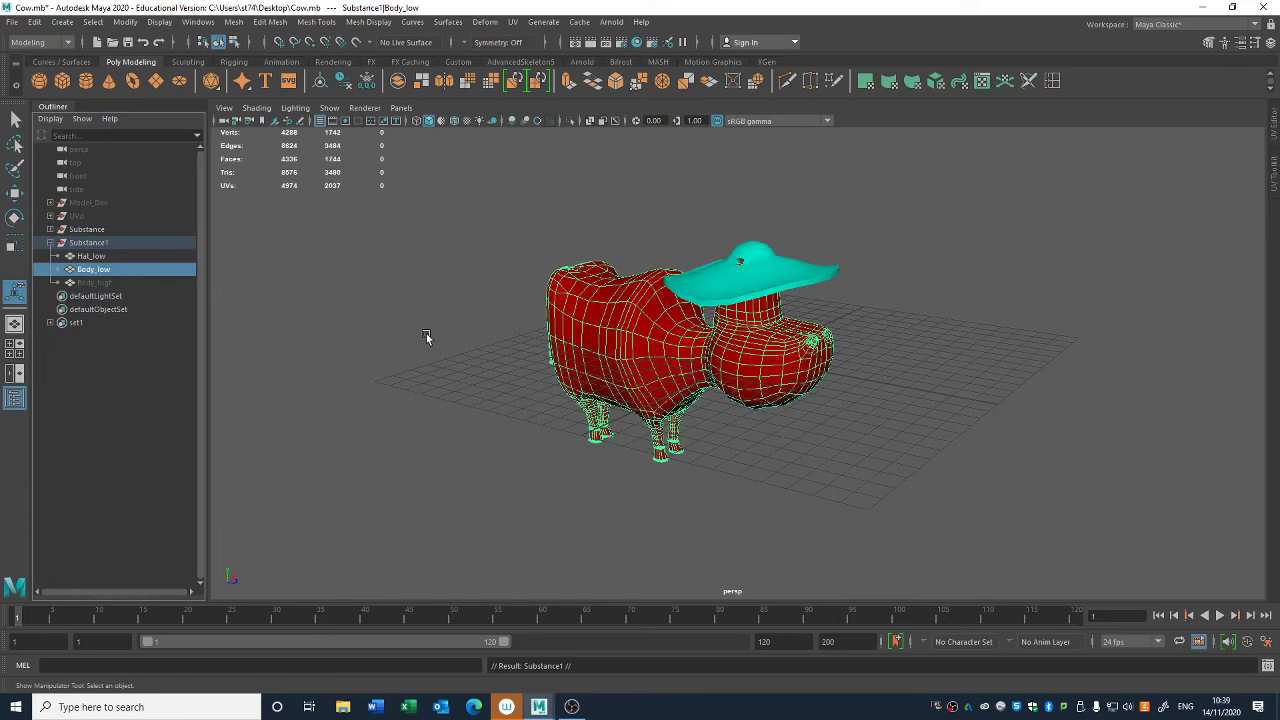
{"action": "left_click", "coordinate": [515, 482]}
{"action": "left_click_drag", "start_coordinate": [515, 482], "coordinate": [988, 114]}
{"action": "left_click", "coordinate": [981, 163]}
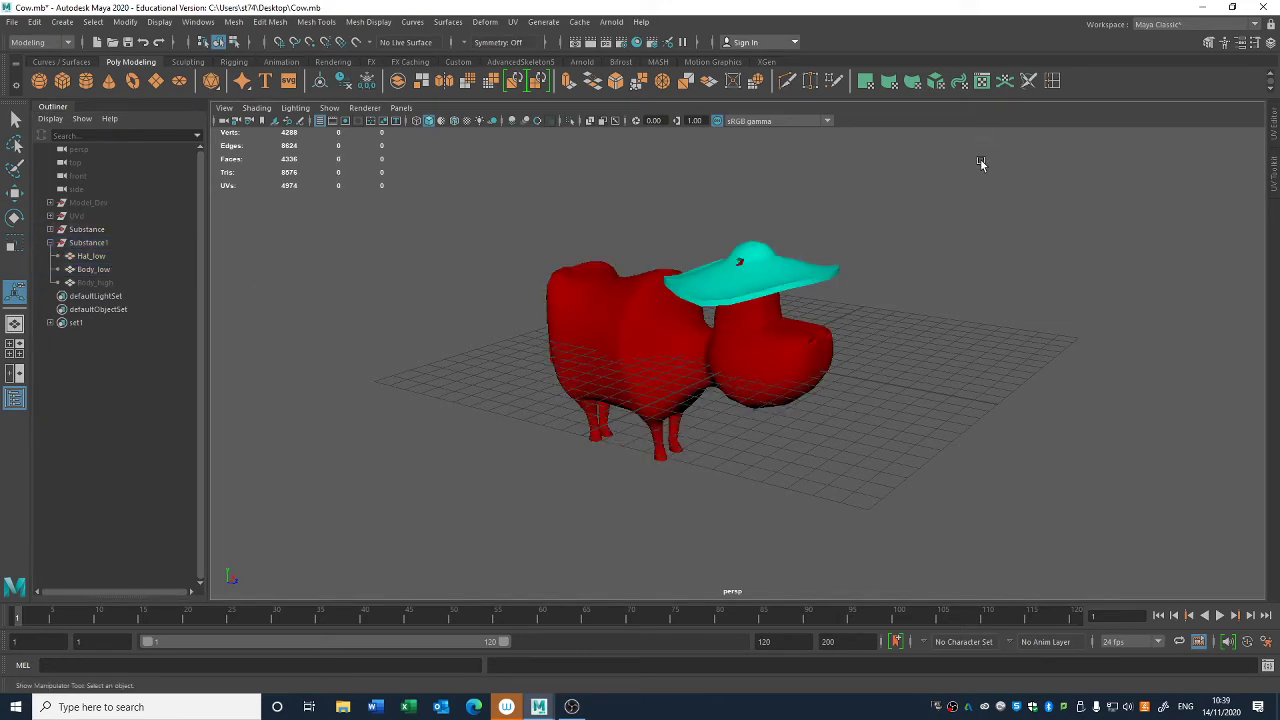
- Rename the duplicated Substance group as Export
{"action": "left_click", "coordinate": [85, 242]}
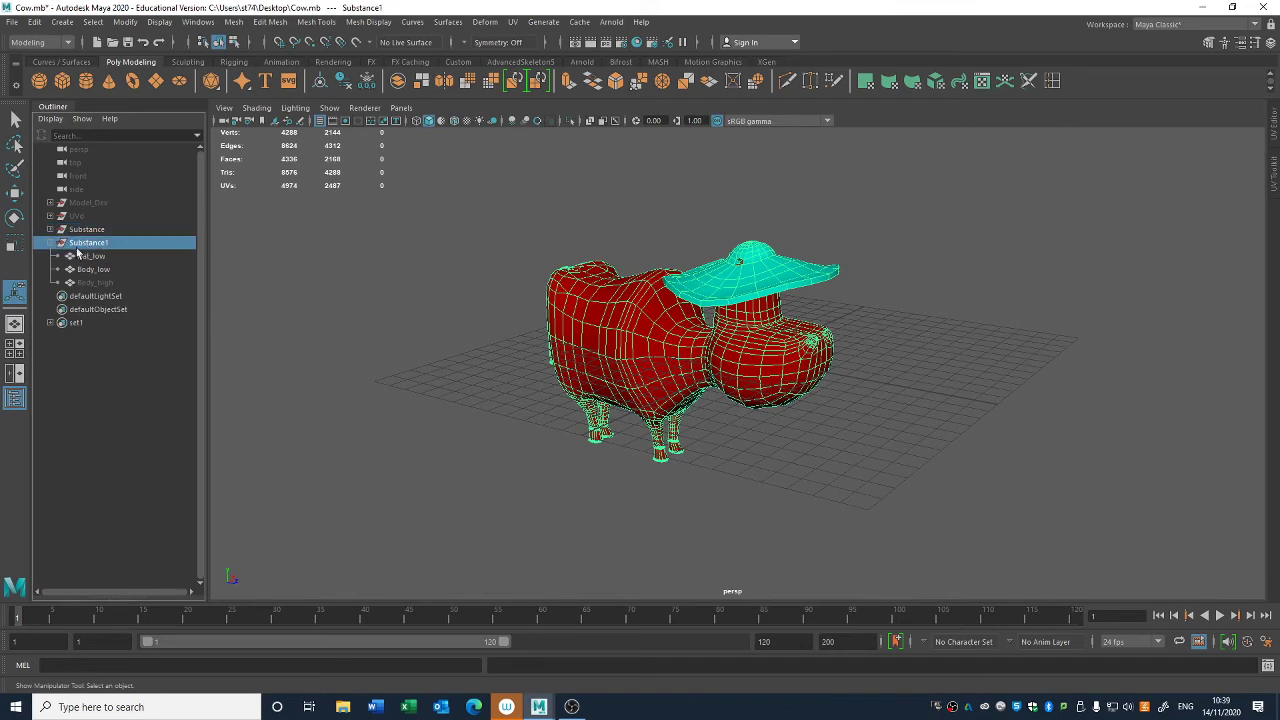
{"action": "double_click", "coordinate": [82, 246]}
{"action": "type", "text": "L"}
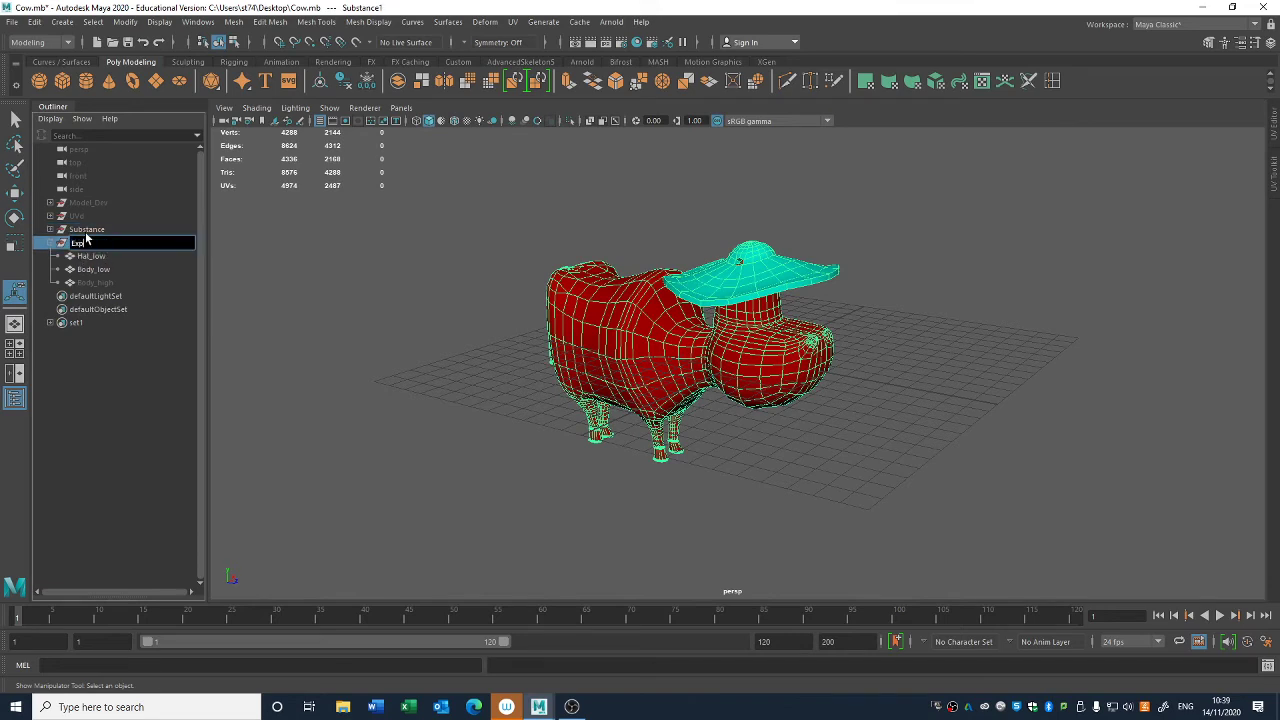
{"action": "type", "text": "xport"}
{"action": "key", "text": "Return"}
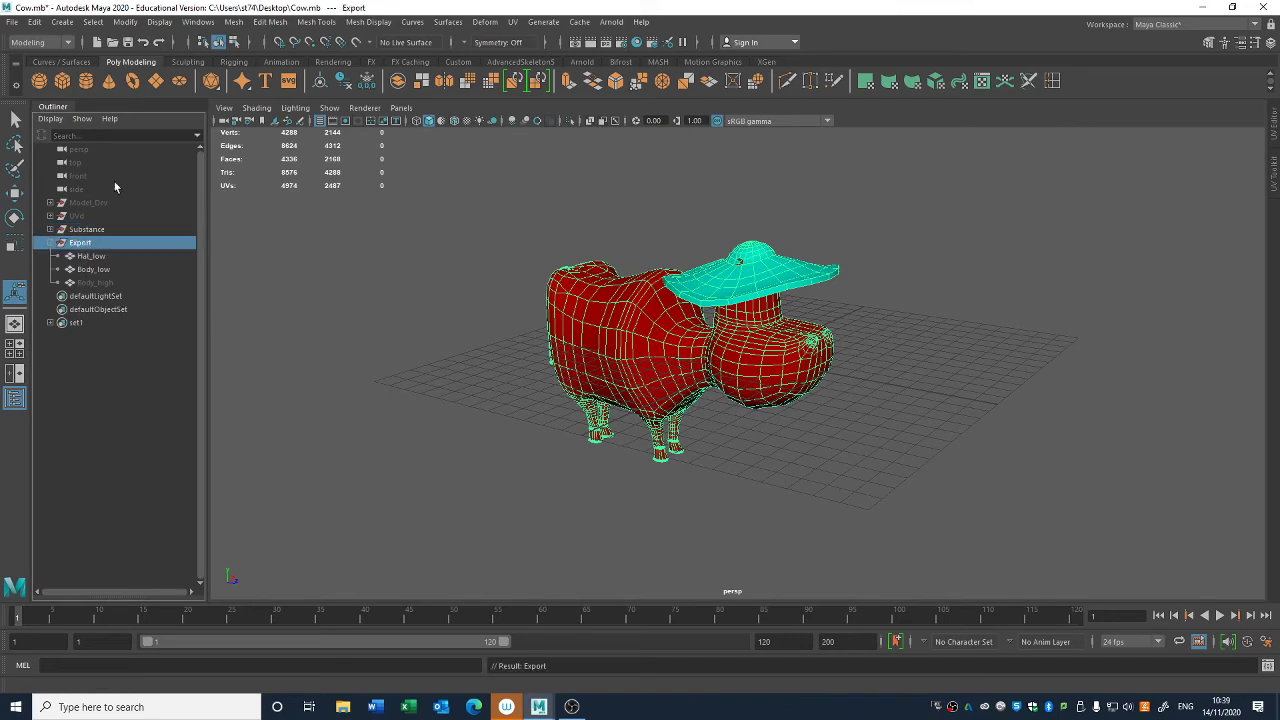
- Delete the hidden Body_high mesh from the Export group, keeping only the low-poly hat and body
{"action": "left_click", "coordinate": [104, 260]}
{"action": "left_click", "coordinate": [532, 445]}
{"action": "left_click_drag", "start_coordinate": [534, 447], "coordinate": [1256, 47]}
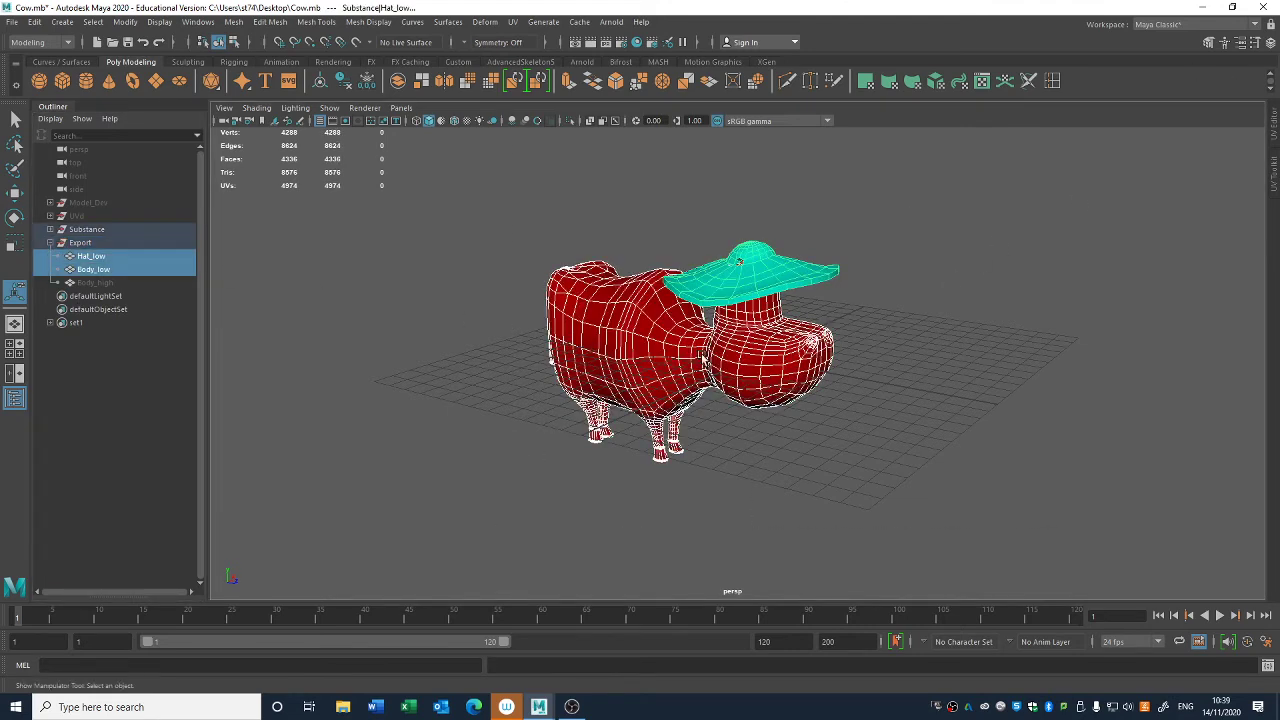
{"action": "left_click", "coordinate": [96, 283]}
{"action": "key", "text": "Delete"}
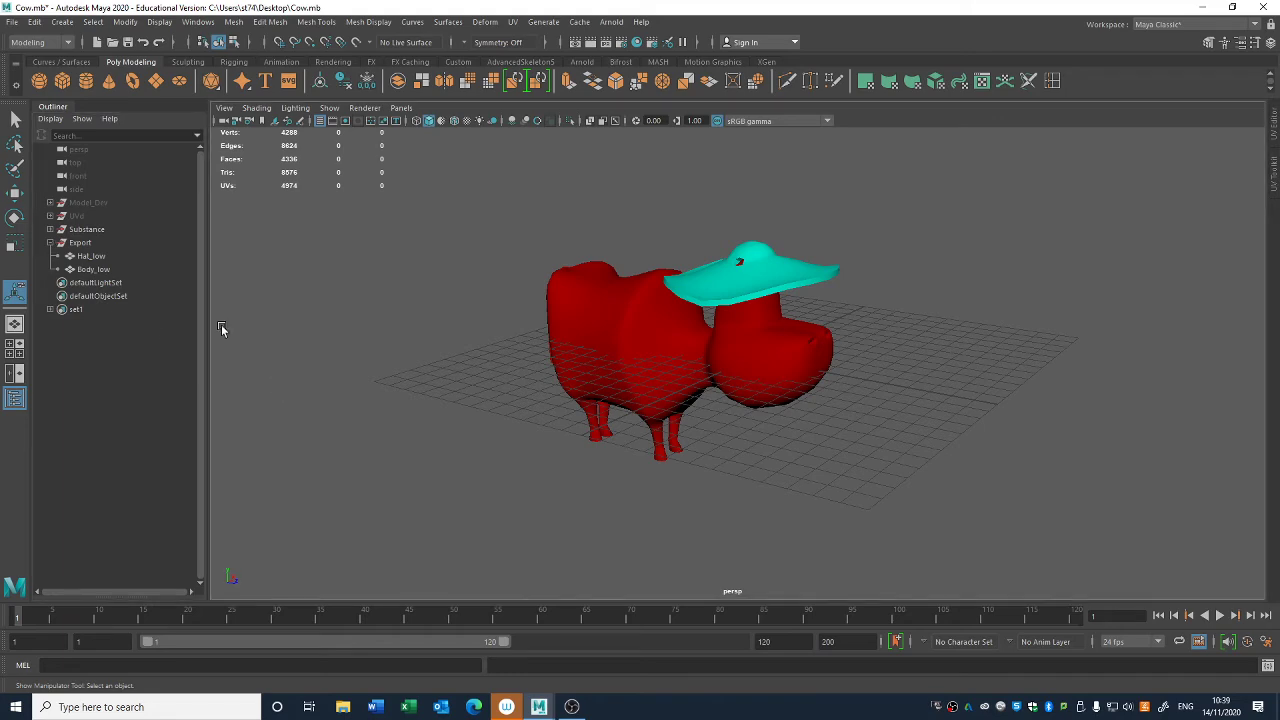
- Move the Export group's pivot to the middle of the body and snap its height to the bottom of the cow's feet
{"action": "left_click", "coordinate": [80, 243]}
{"action": "left_click_drag", "start_coordinate": [526, 518], "coordinate": [945, 207]}
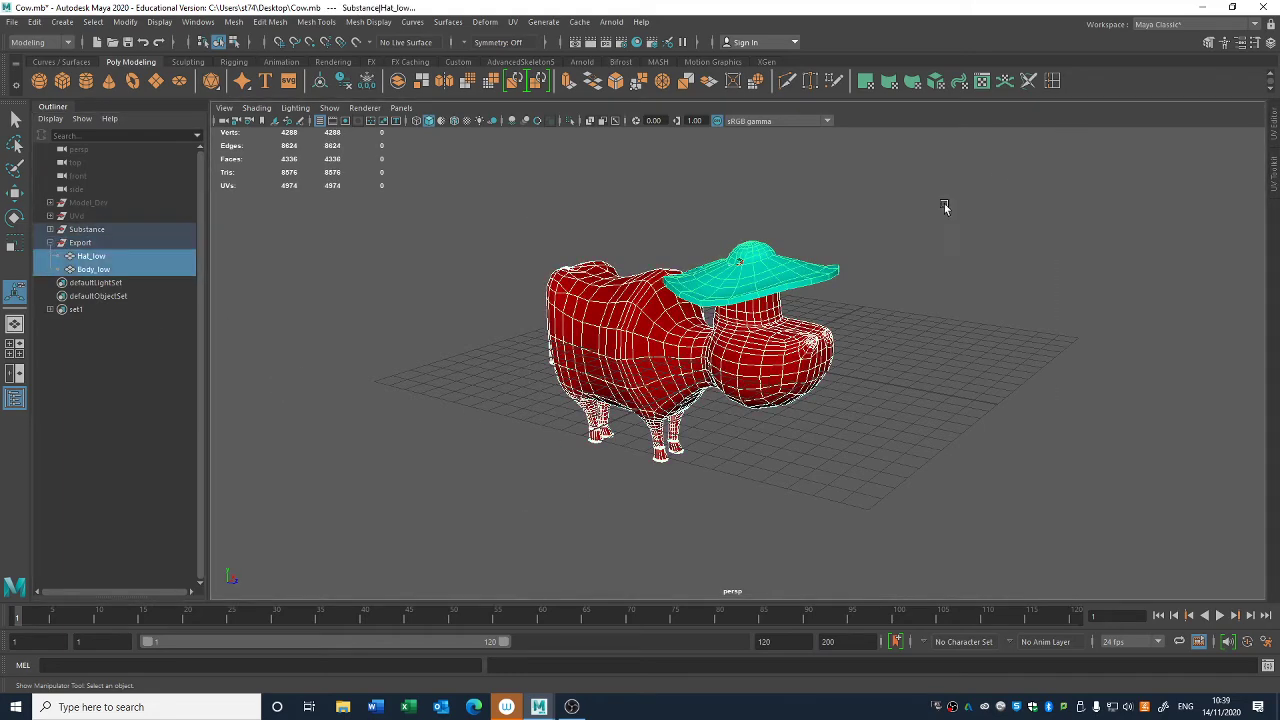
{"action": "left_click", "coordinate": [129, 243]}
{"action": "left_click_drag", "start_coordinate": [628, 518], "coordinate": [717, 474], "text": "alt"}
{"action": "key", "text": "w"}
{"action": "middle_click_drag", "start_coordinate": [717, 474], "coordinate": [777, 425], "text": "alt"}
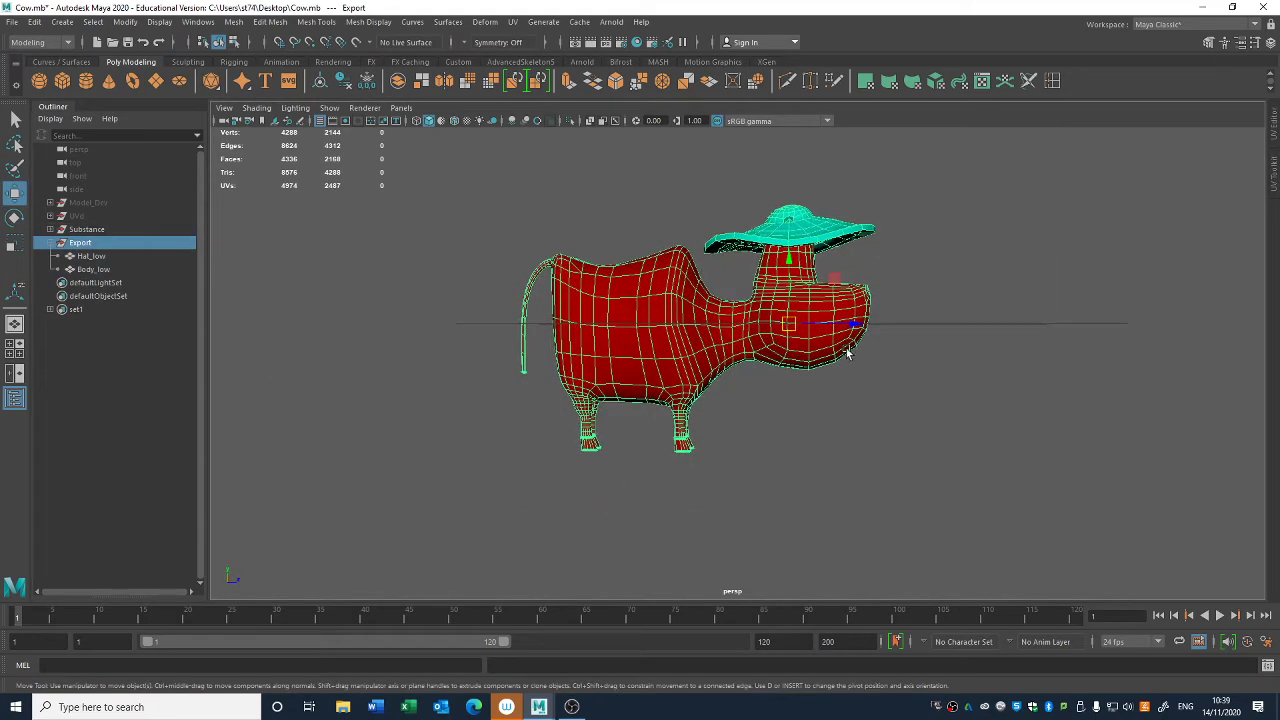
{"action": "key", "text": "d"}
{"action": "key", "text": "v"}
{"action": "left_click_drag", "start_coordinate": [855, 323], "coordinate": [598, 398]}
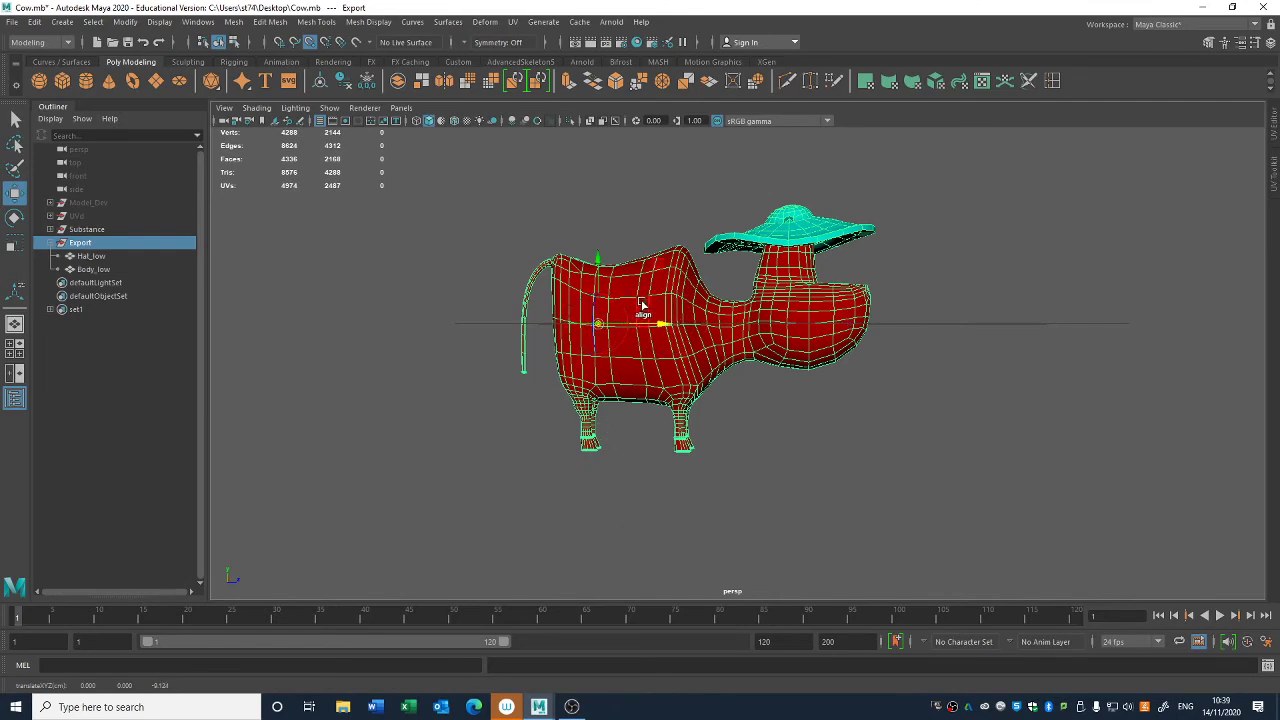
{"action": "left_click_drag", "start_coordinate": [599, 264], "coordinate": [689, 456]}
- Snap the Export group by its new pivot to the centre of the grid so the cow stands on it
{"action": "left_click_drag", "start_coordinate": [926, 483], "coordinate": [694, 431], "text": "alt"}
{"action": "key", "text": "x"}
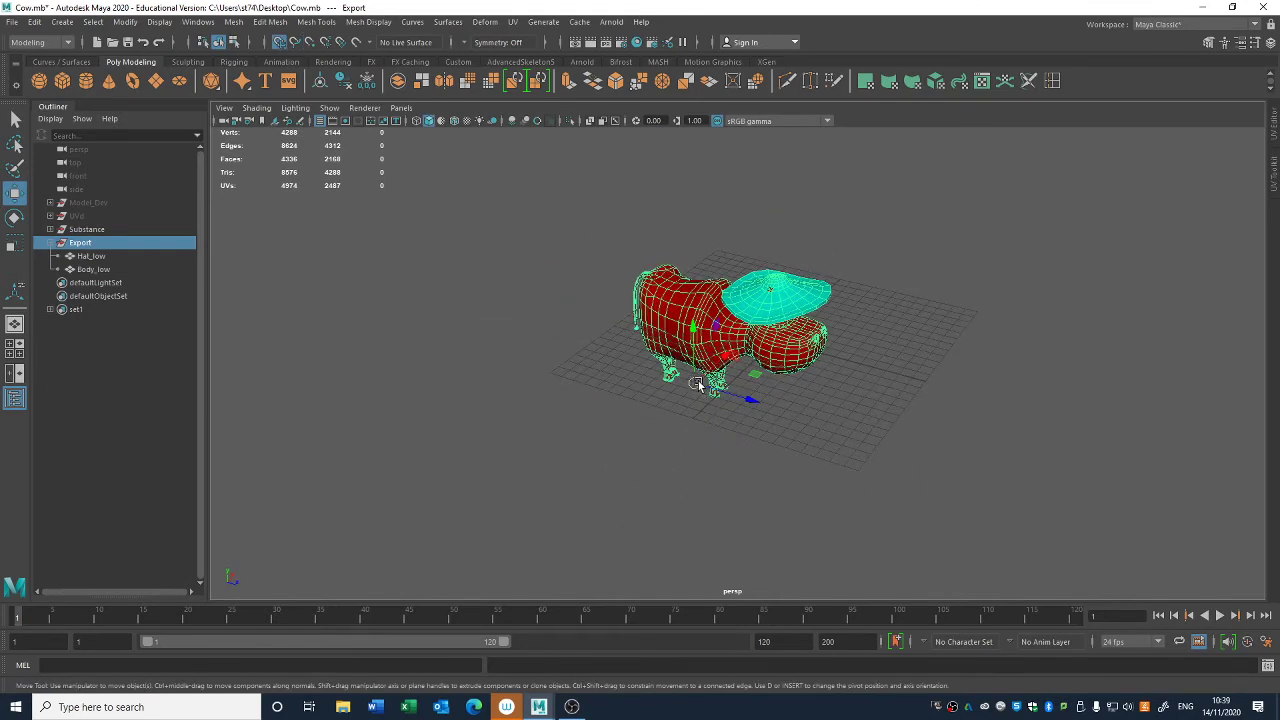
{"action": "left_click_drag", "start_coordinate": [698, 383], "coordinate": [773, 347]}
- Hide the original Substance group and check the Export cow's placement on the grid from several angles
{"action": "left_click", "coordinate": [144, 233]}
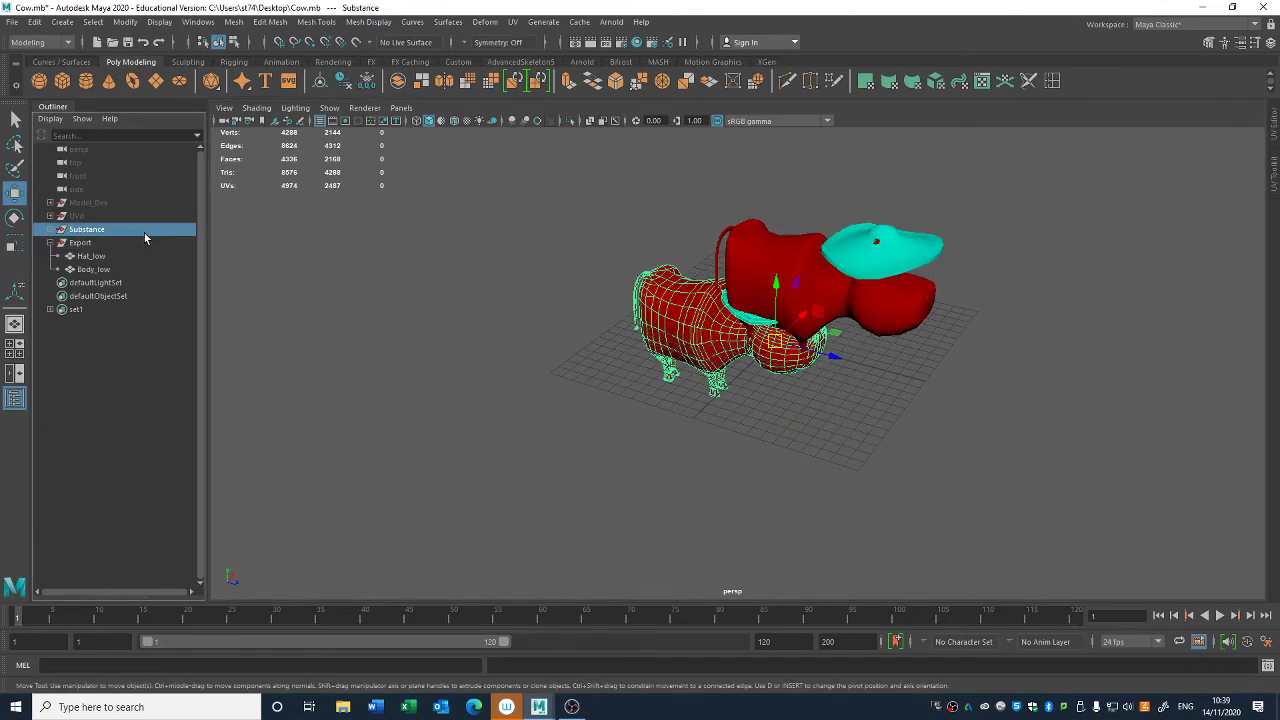
{"action": "key", "text": "ctrl+h"}
{"action": "left_click", "coordinate": [130, 243]}
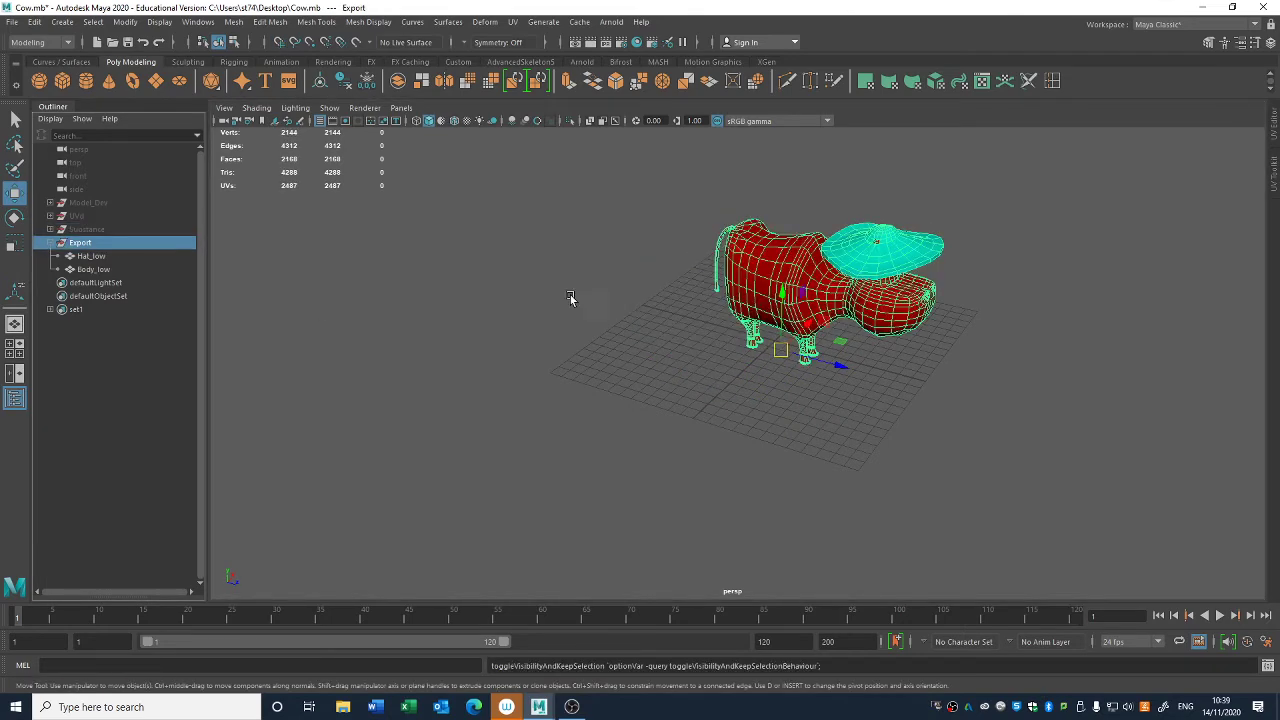
{"action": "key", "text": "f"}
{"action": "left_click_drag", "start_coordinate": [570, 295], "coordinate": [789, 374], "text": "alt"}
{"action": "left_click_drag", "start_coordinate": [820, 329], "coordinate": [803, 323]}
{"action": "scroll", "coordinate": [709, 414], "scroll_direction": "down", "scroll_amount": 6}
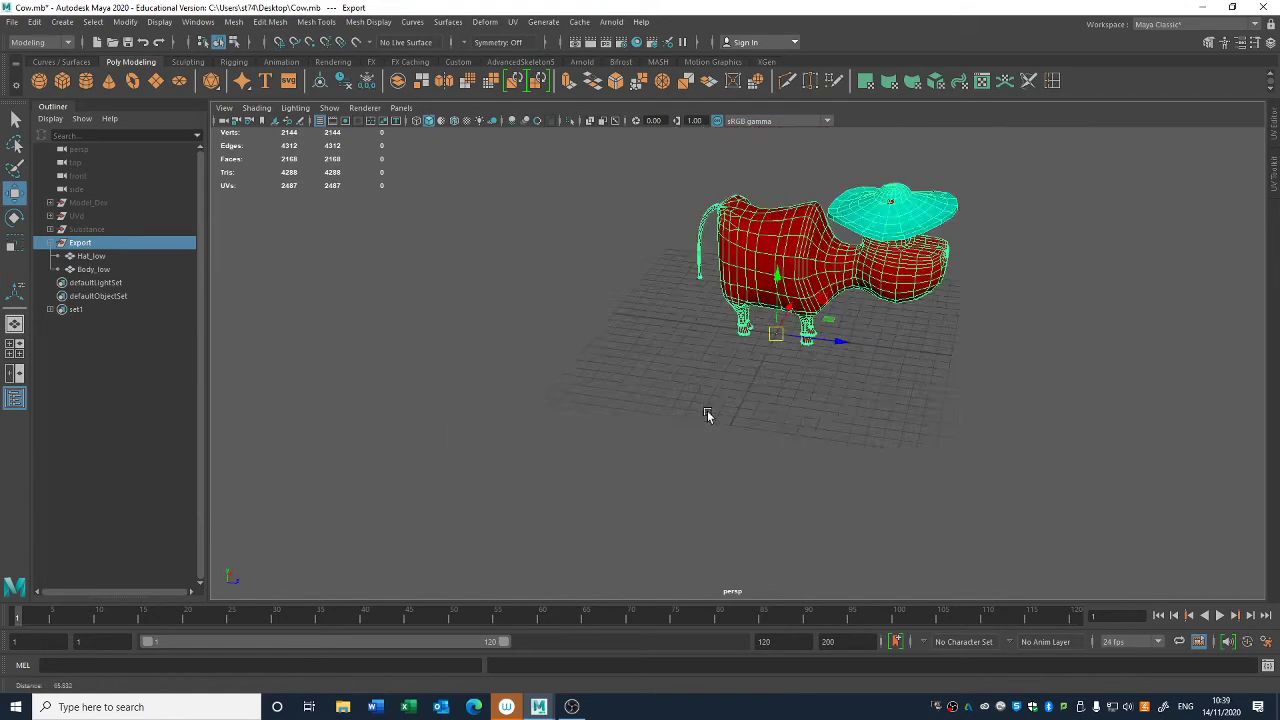
{"action": "left_click_drag", "start_coordinate": [709, 414], "coordinate": [740, 428], "text": "alt"}
{"action": "left_click", "coordinate": [933, 410]}
{"action": "left_click_drag", "start_coordinate": [933, 410], "coordinate": [771, 286], "text": "alt"}
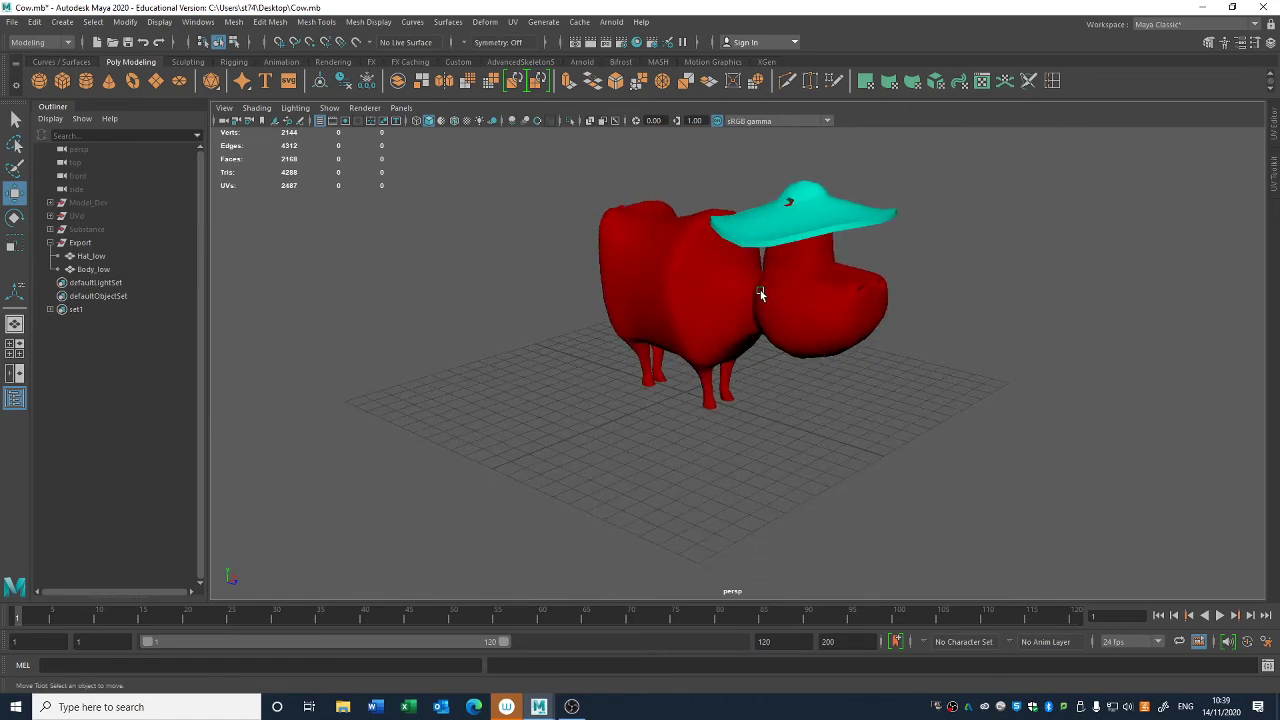
- Pick the low-poly hat and body alternately to check that they are separate meshes, and clear the selection
{"action": "left_click", "coordinate": [792, 344]}
{"action": "left_click", "coordinate": [796, 222]}
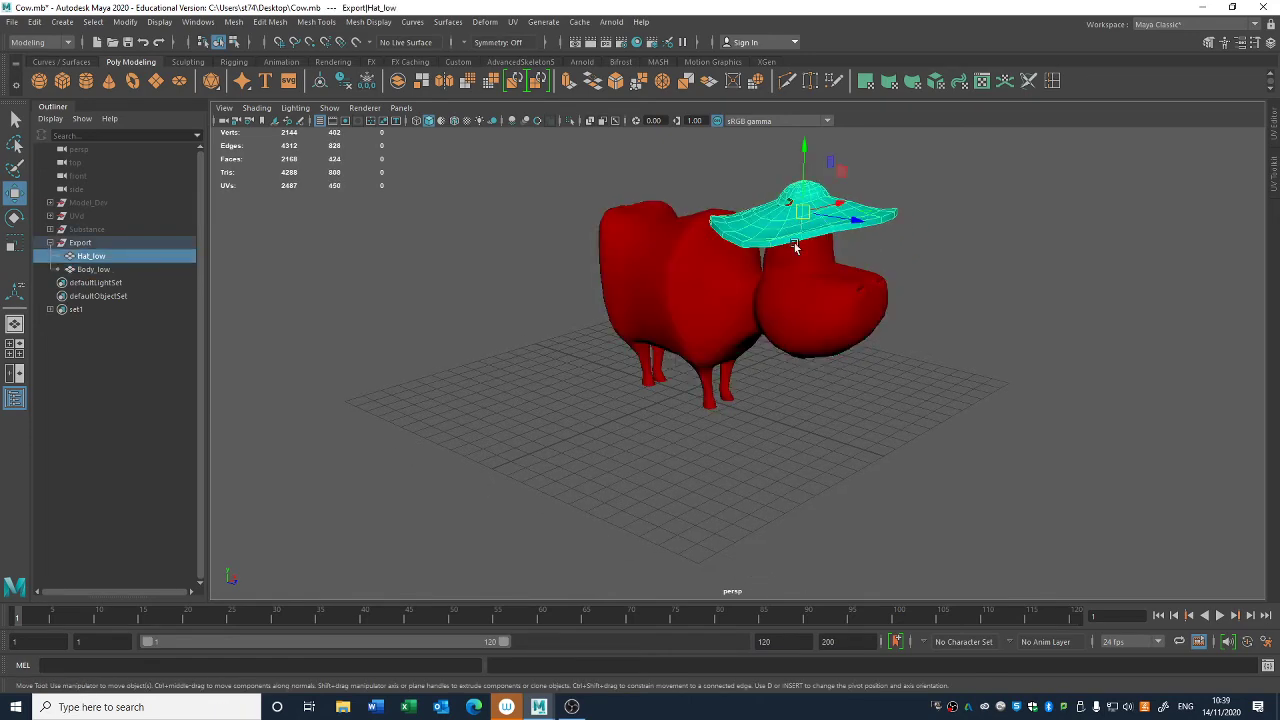
{"action": "left_click", "coordinate": [799, 287]}
{"action": "left_click", "coordinate": [775, 226]}
{"action": "left_click", "coordinate": [778, 282]}
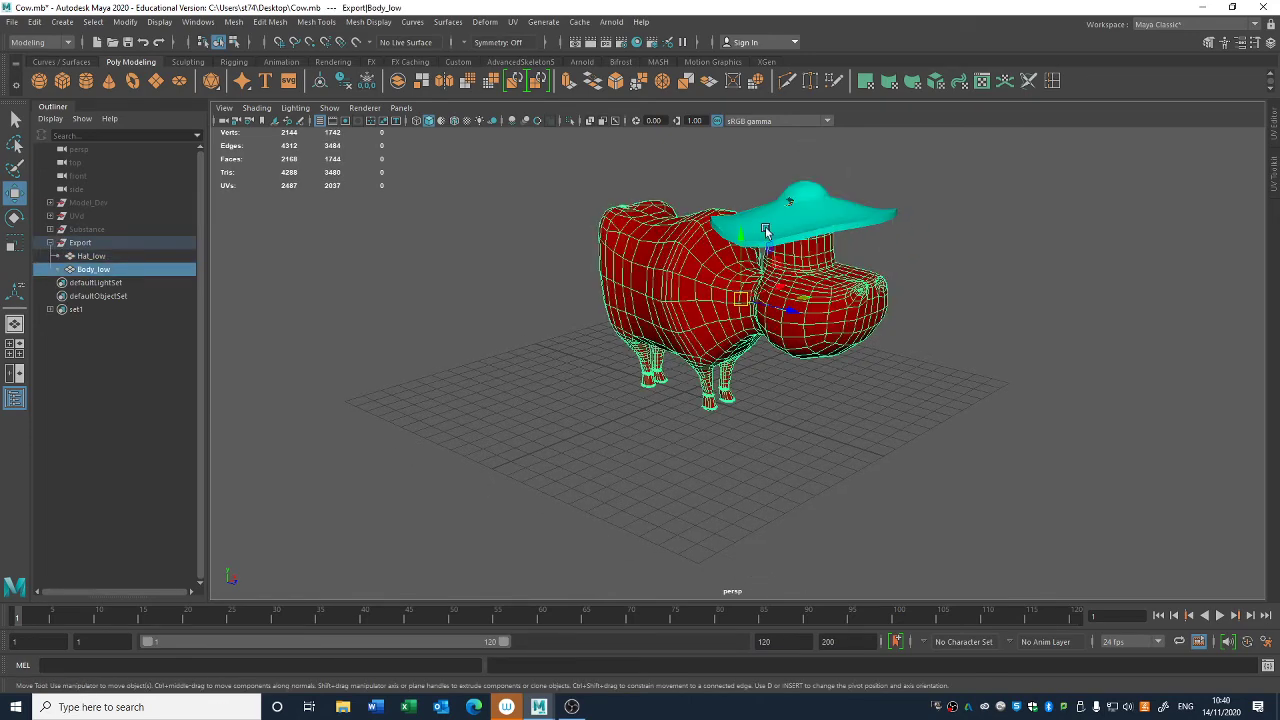
{"action": "left_click", "coordinate": [766, 232]}
{"action": "left_click", "coordinate": [870, 518]}
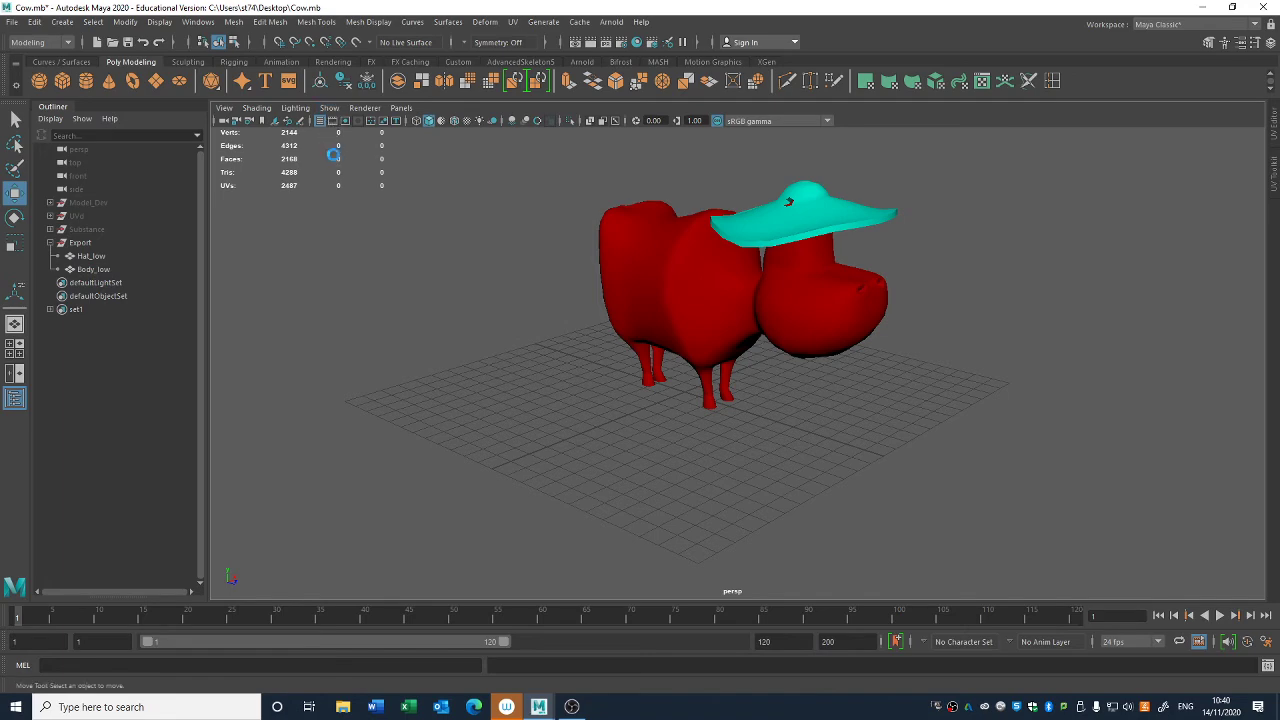
- Save the scene and export the selected hat and body meshes to the Desktop as an FBX file named Cow_Sketchfab
{"action": "key", "text": "ctrl+s"}
{"action": "left_click_drag", "start_coordinate": [518, 458], "coordinate": [1056, 130]}
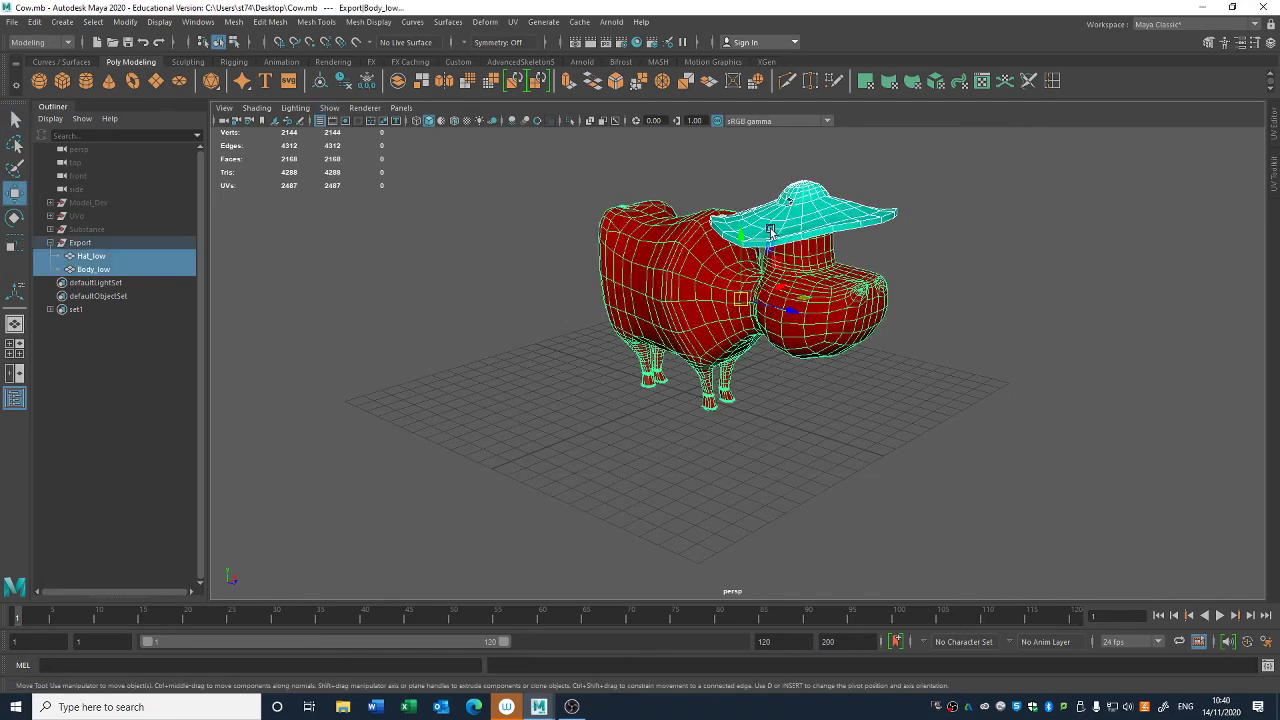
{"action": "left_click", "coordinate": [12, 22]}
{"action": "left_click", "coordinate": [72, 197]}
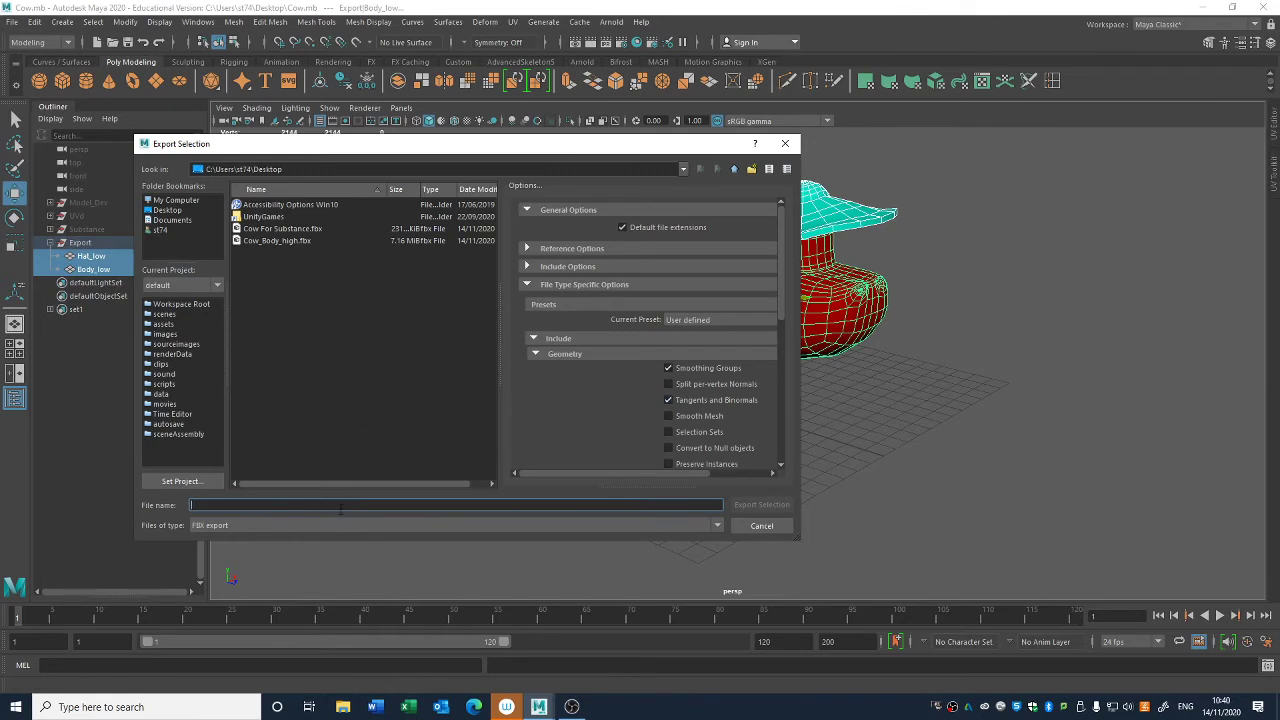
{"action": "type", "text": "Cow_Sketchfab"}
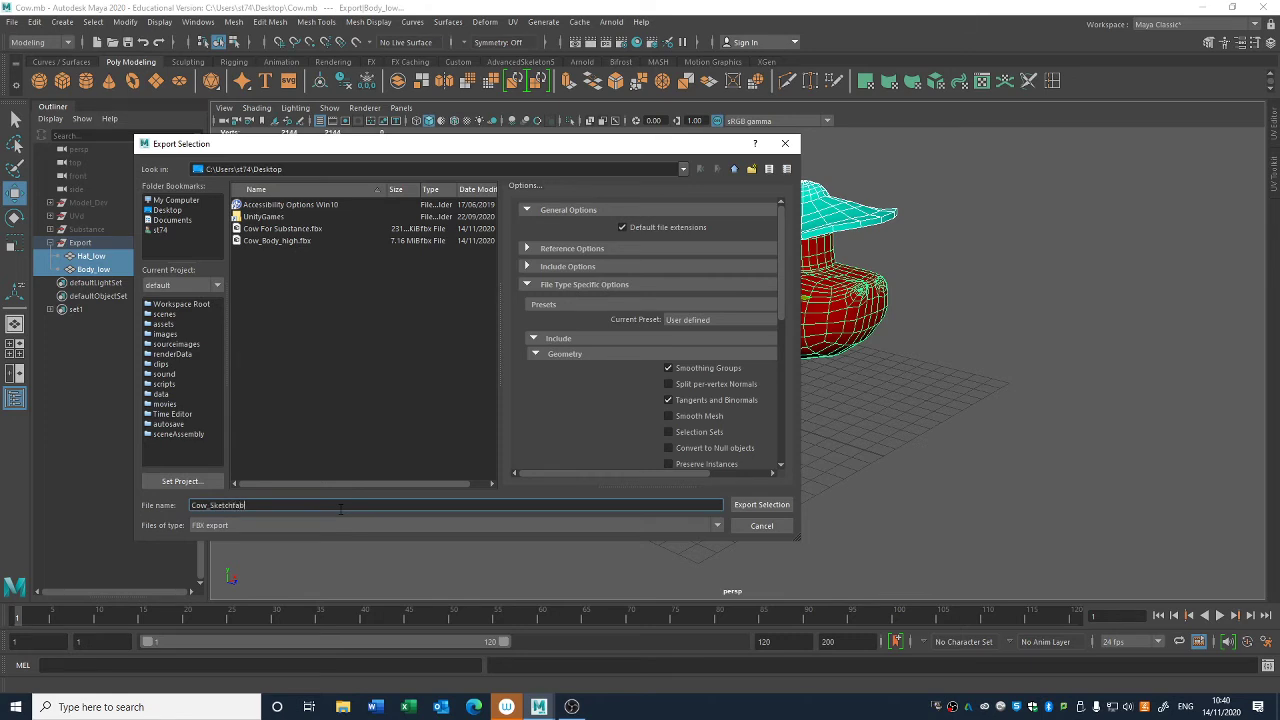
{"action": "key", "text": "Return"}
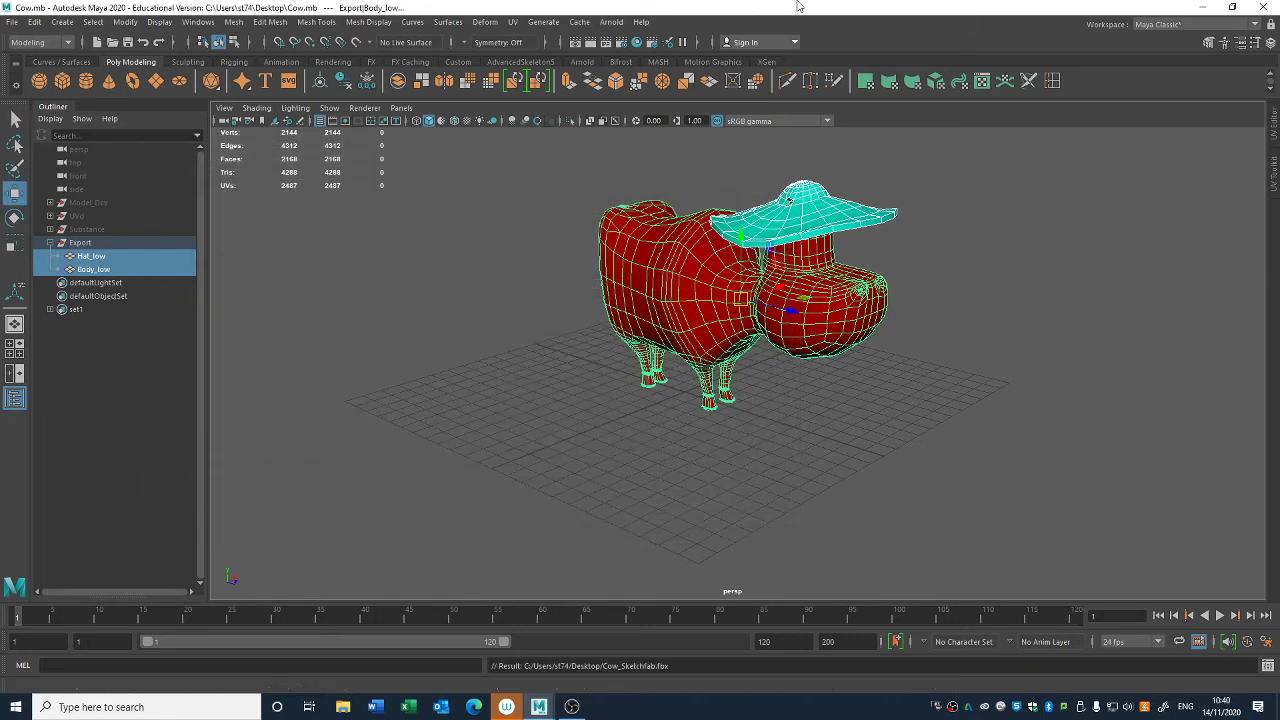
- Minimise Maya and start Google Chrome
{"action": "left_click", "coordinate": [1203, 7]}
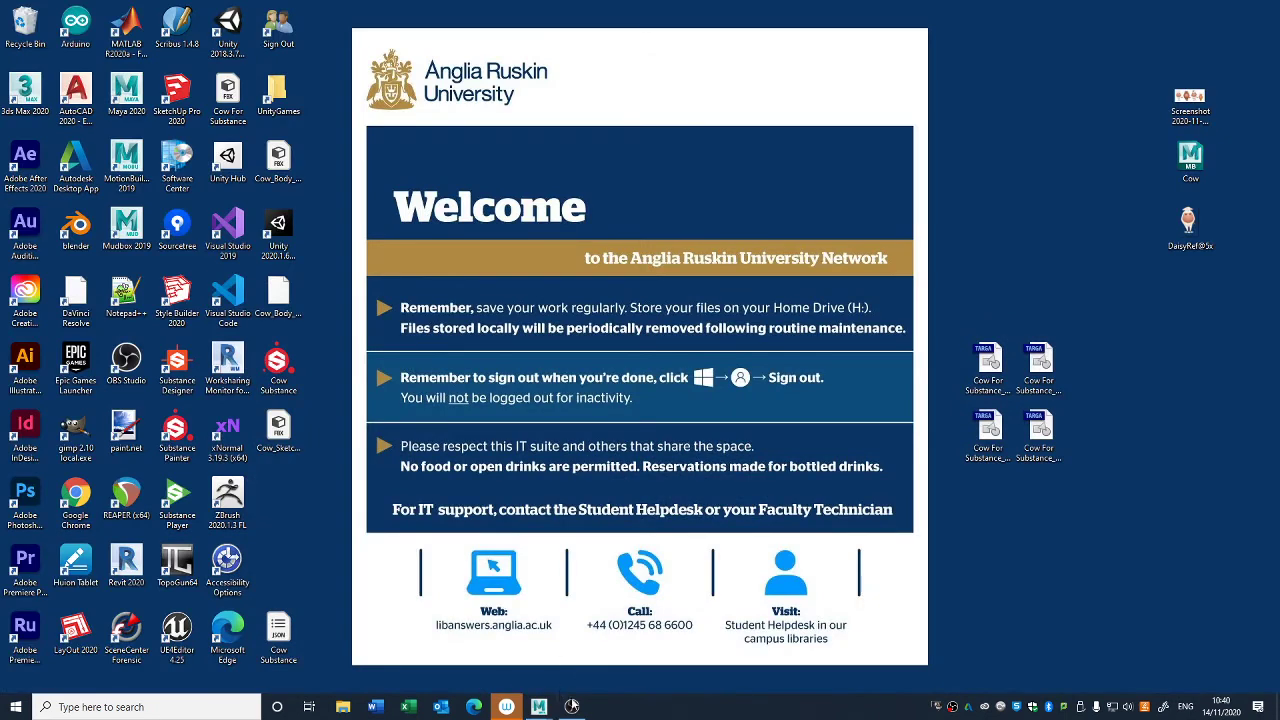
{"action": "key", "text": "super"}
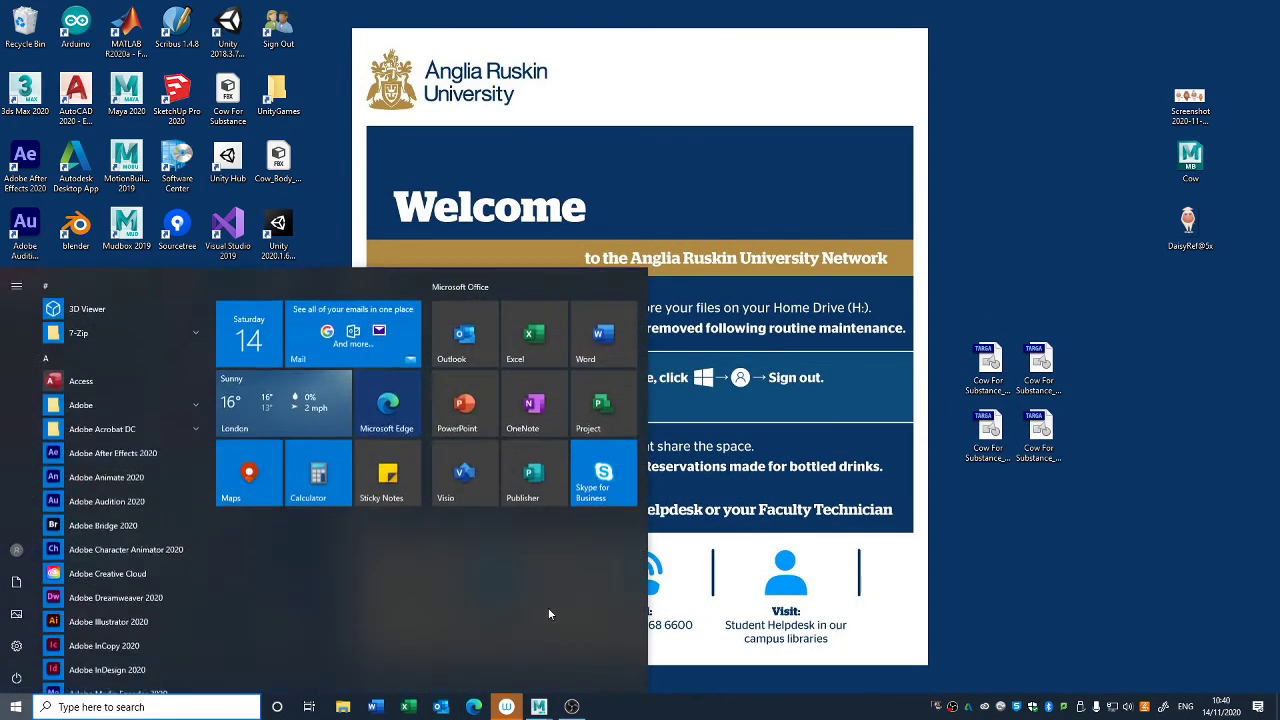
{"action": "type", "text": "ch"}
{"action": "key", "text": "Return"}
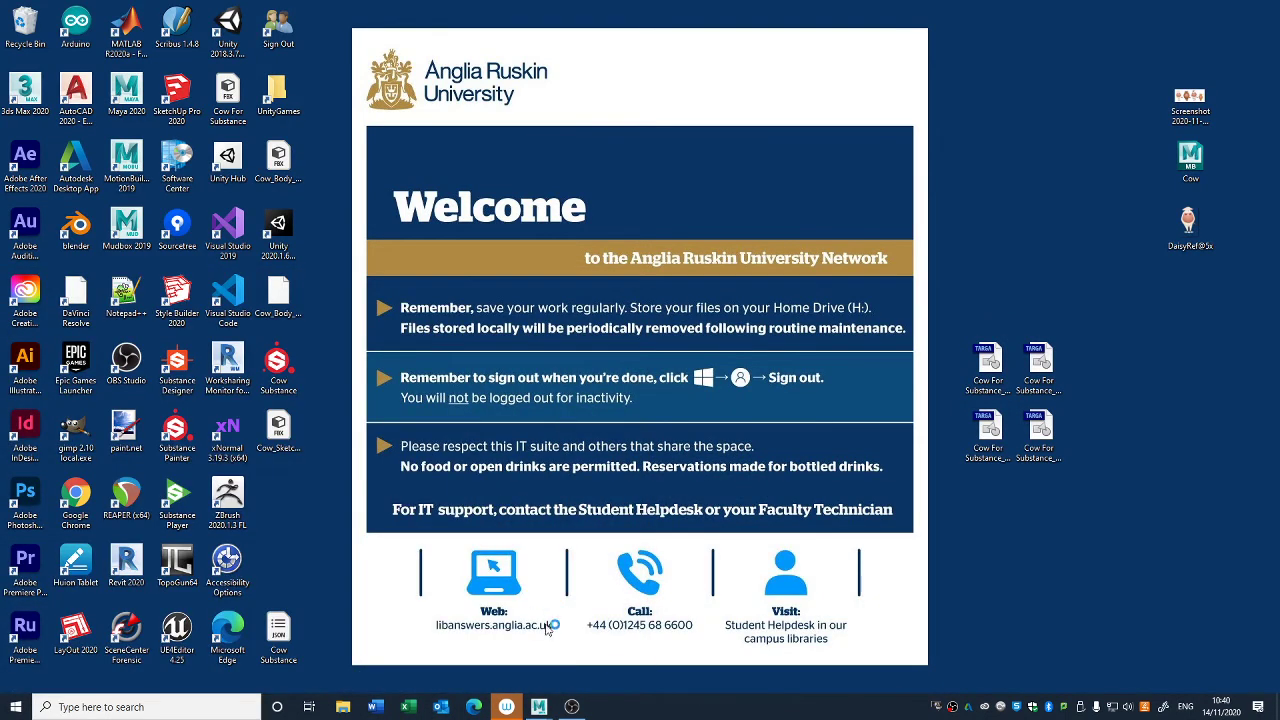
- Find Adobe Photoshop CS6 (64 Bit) through the Windows search and launch it
{"action": "key", "text": "super"}
{"action": "type", "text": "ph"}
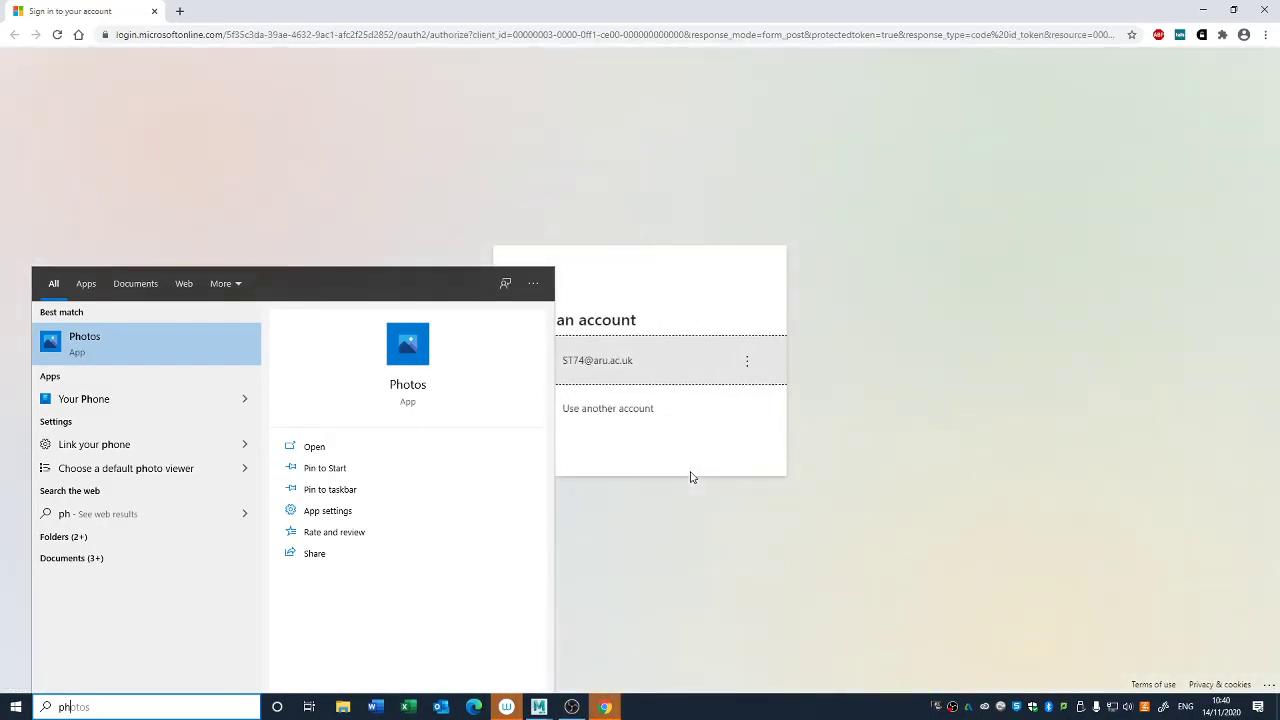
{"action": "type", "text": "ot"}
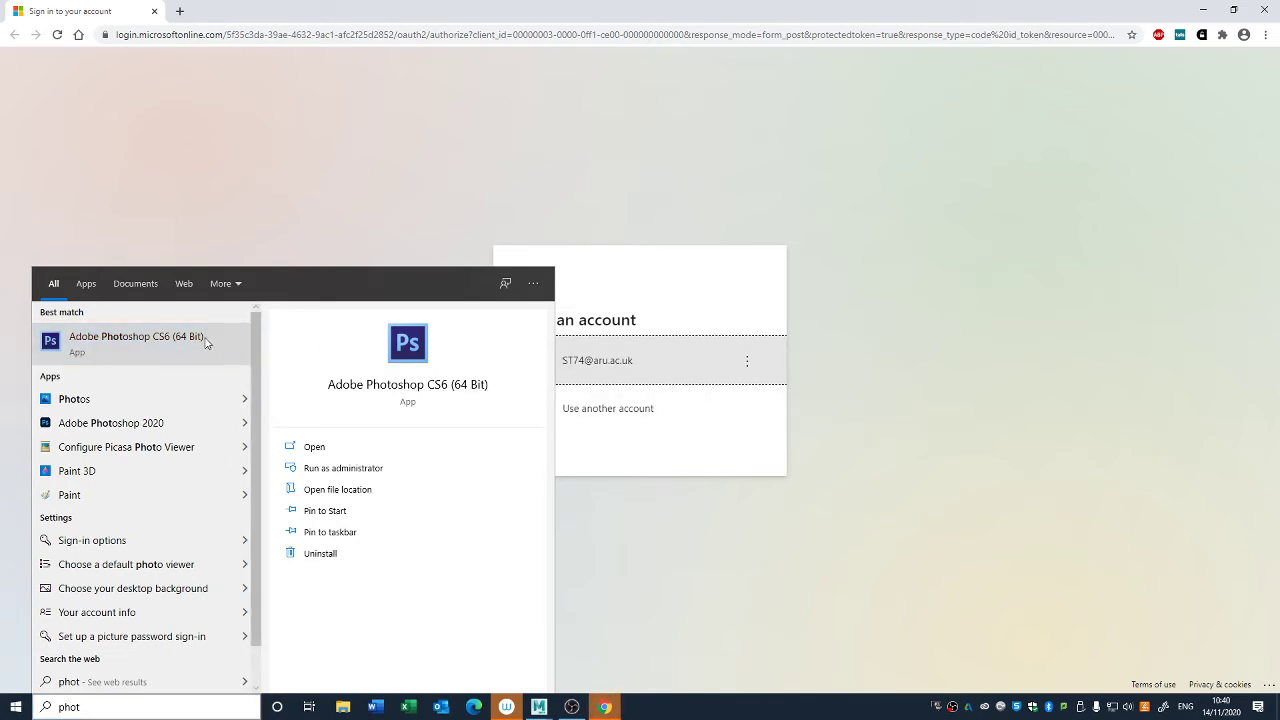
{"action": "left_click", "coordinate": [760, 11]}
- Search the web for sketchfab in Chrome and open the Sketchfab website
{"action": "left_click", "coordinate": [400, 32]}
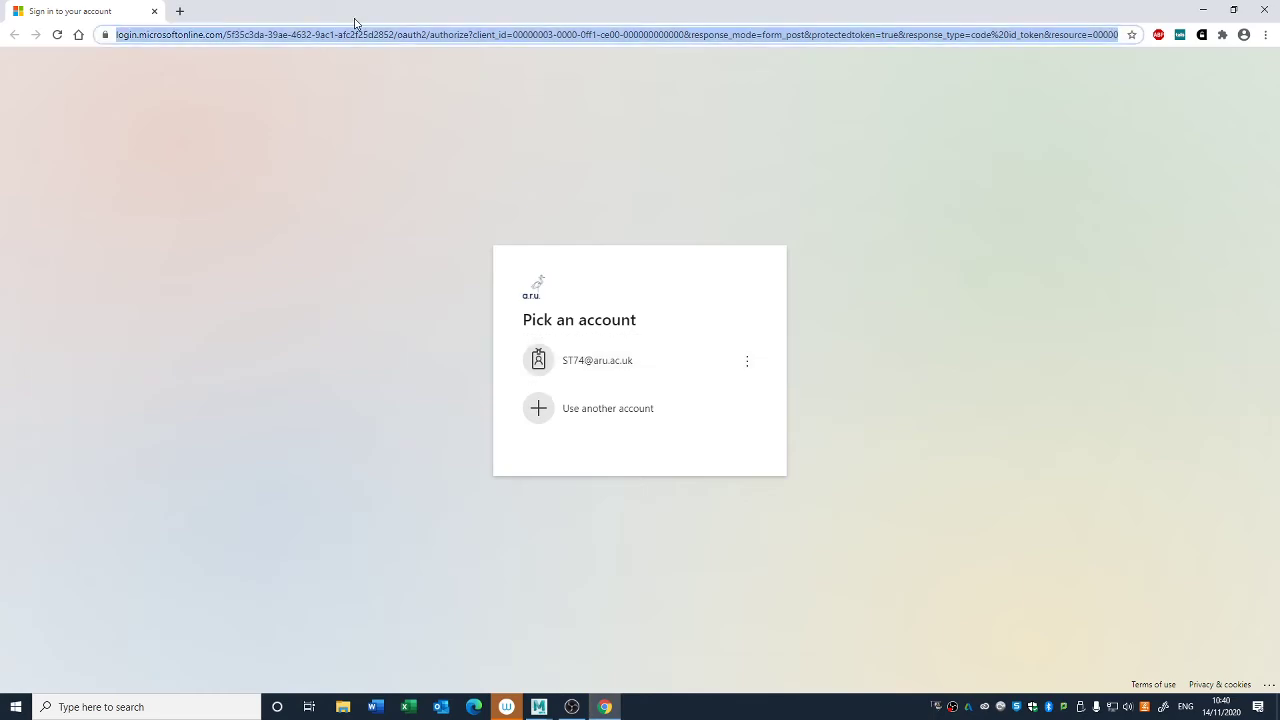
{"action": "type", "text": "sketchfav"}
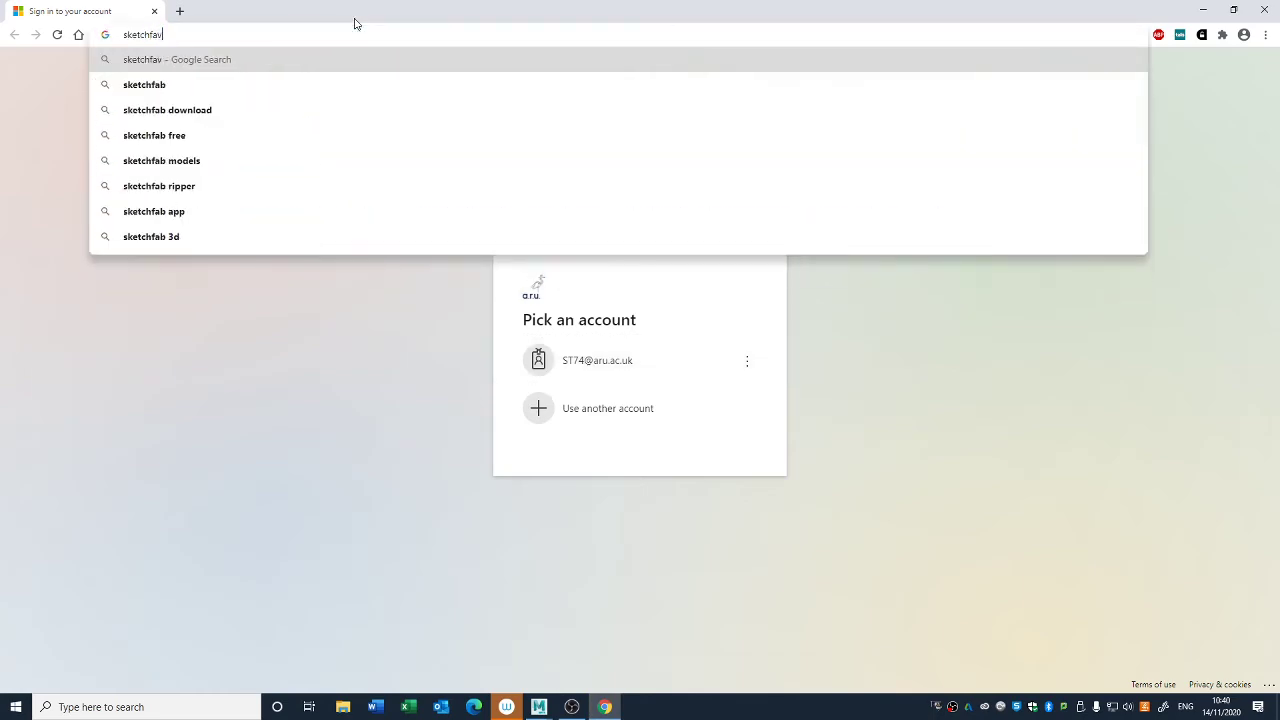
{"action": "key", "text": "Down"}
{"action": "key", "text": "Return"}
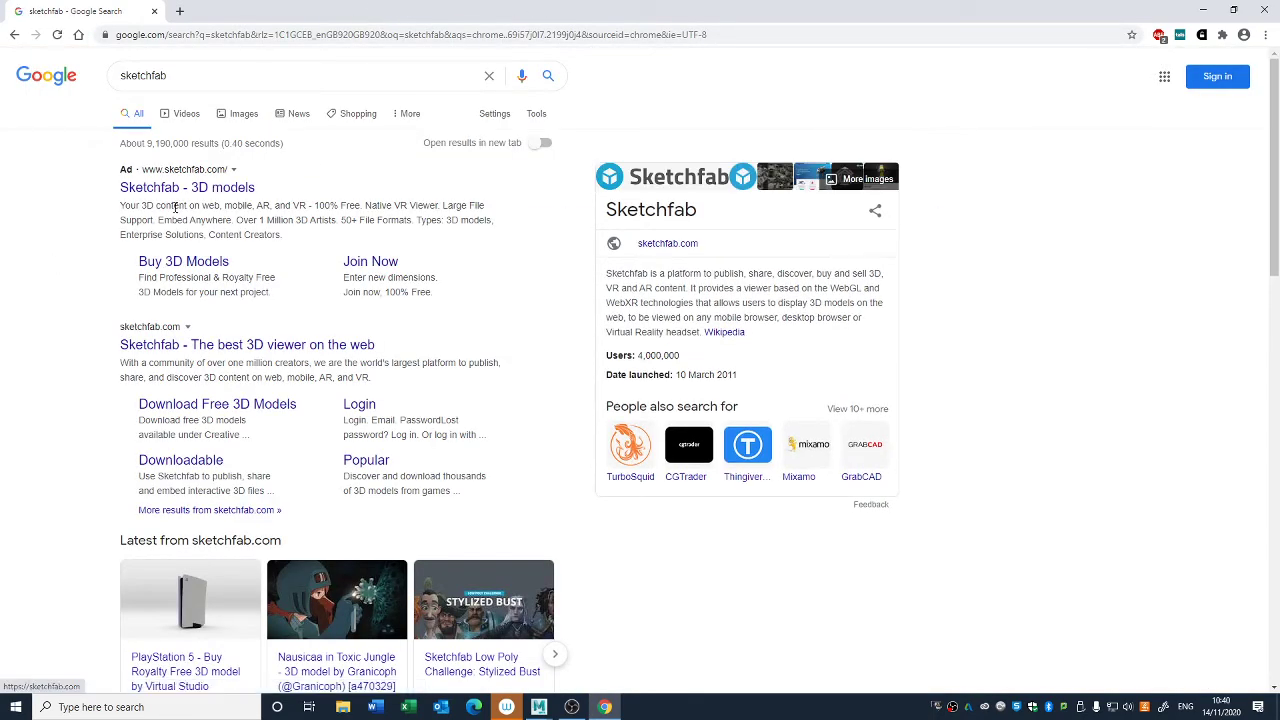
{"action": "left_click", "coordinate": [200, 189]}
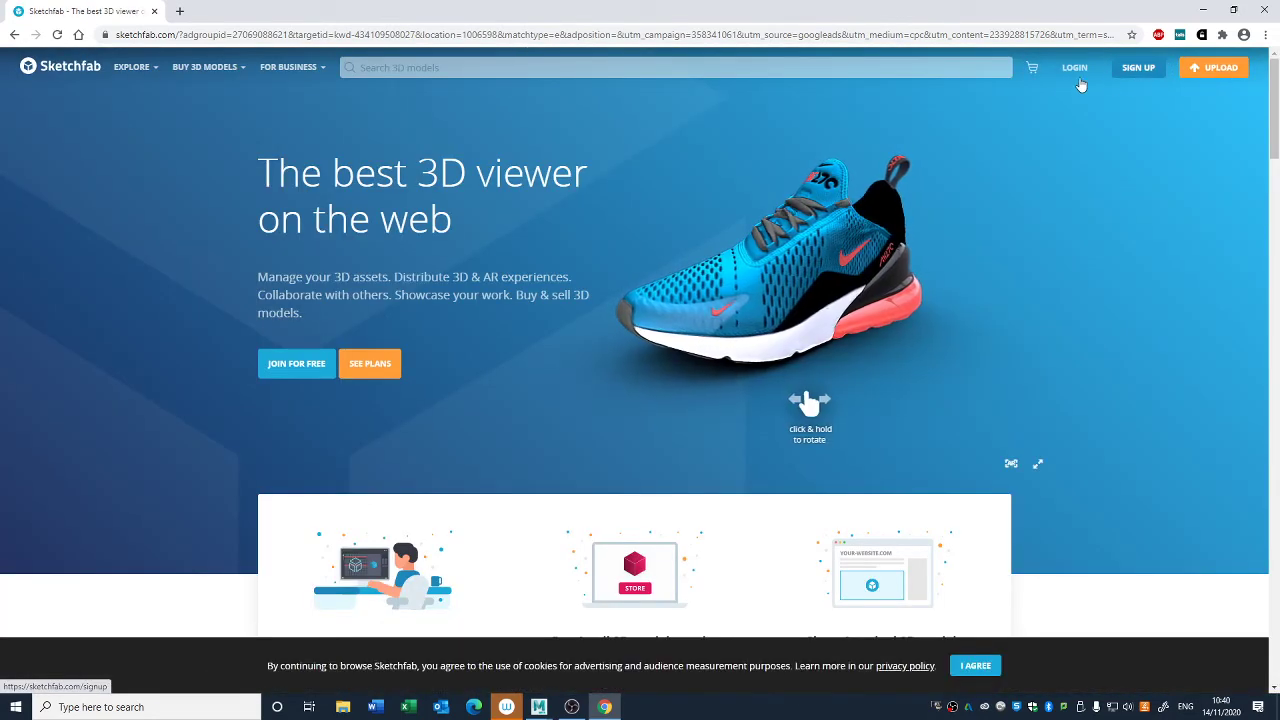
- Open the Sketchfab login form and try to log in with the account e-mail and password
{"action": "left_click", "coordinate": [1074, 68]}
{"action": "left_click", "coordinate": [614, 270]}
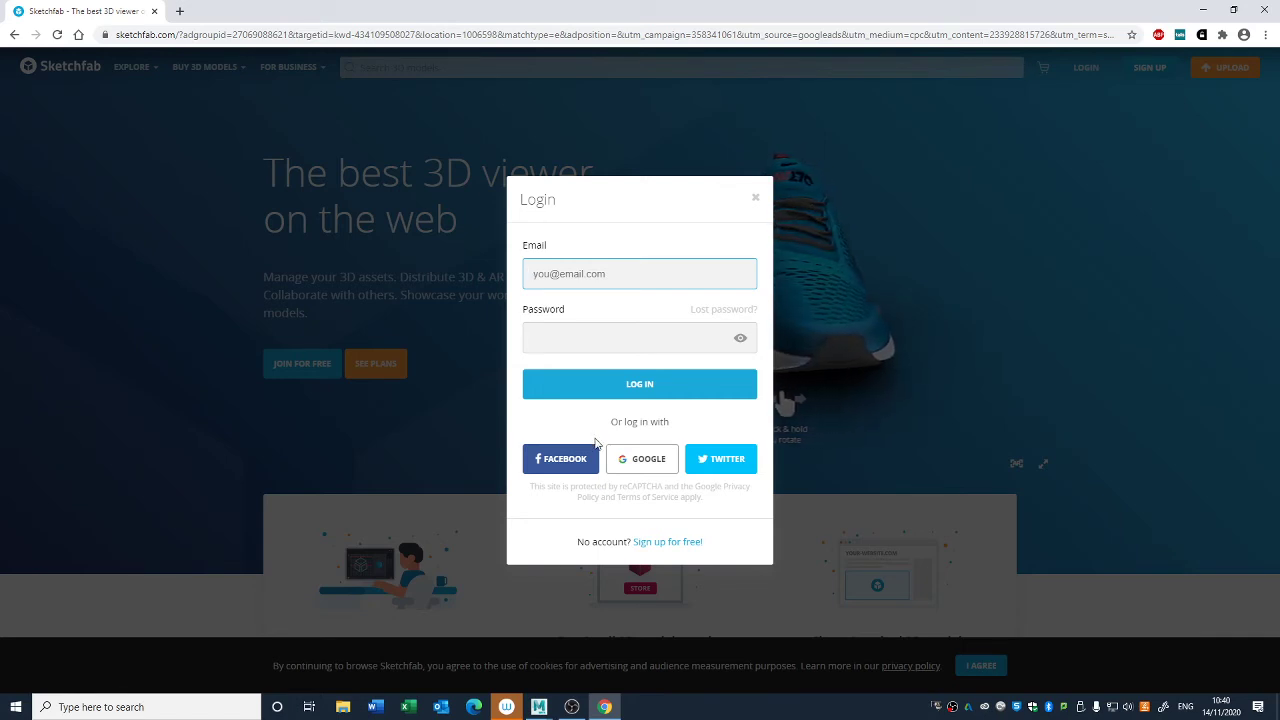
{"action": "left_click", "coordinate": [576, 708]}
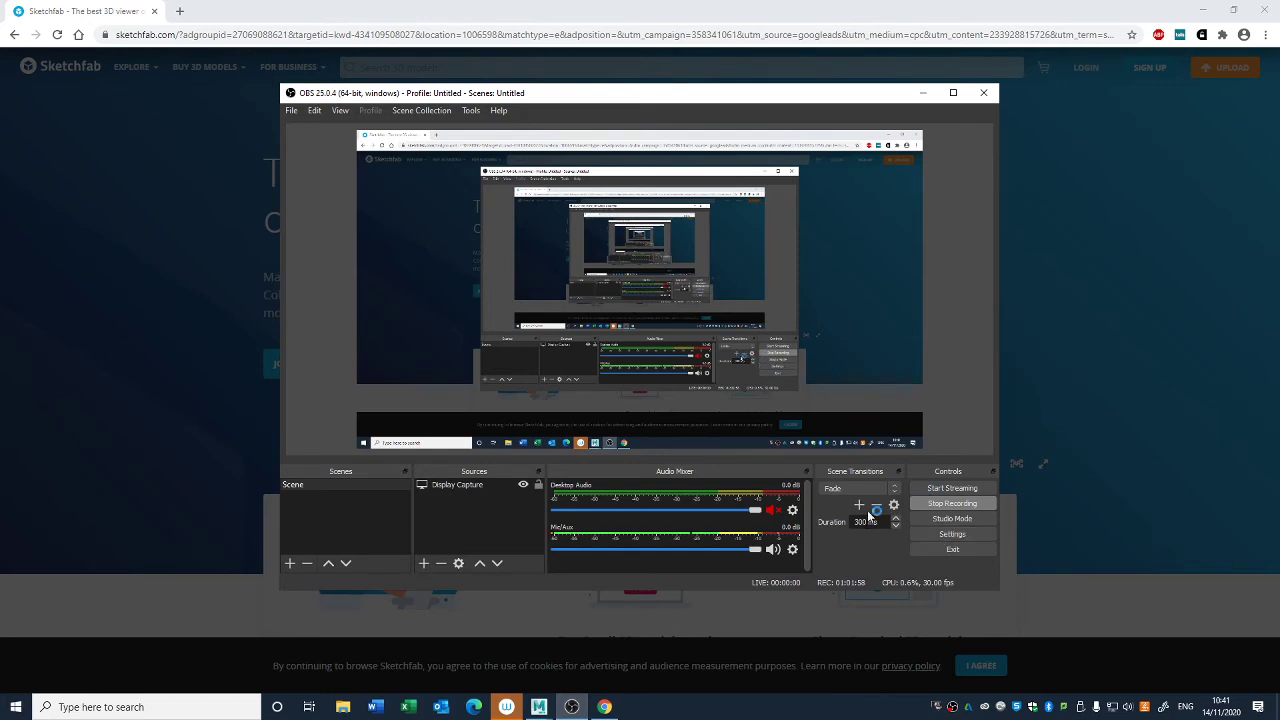
{"action": "left_click", "coordinate": [923, 92]}
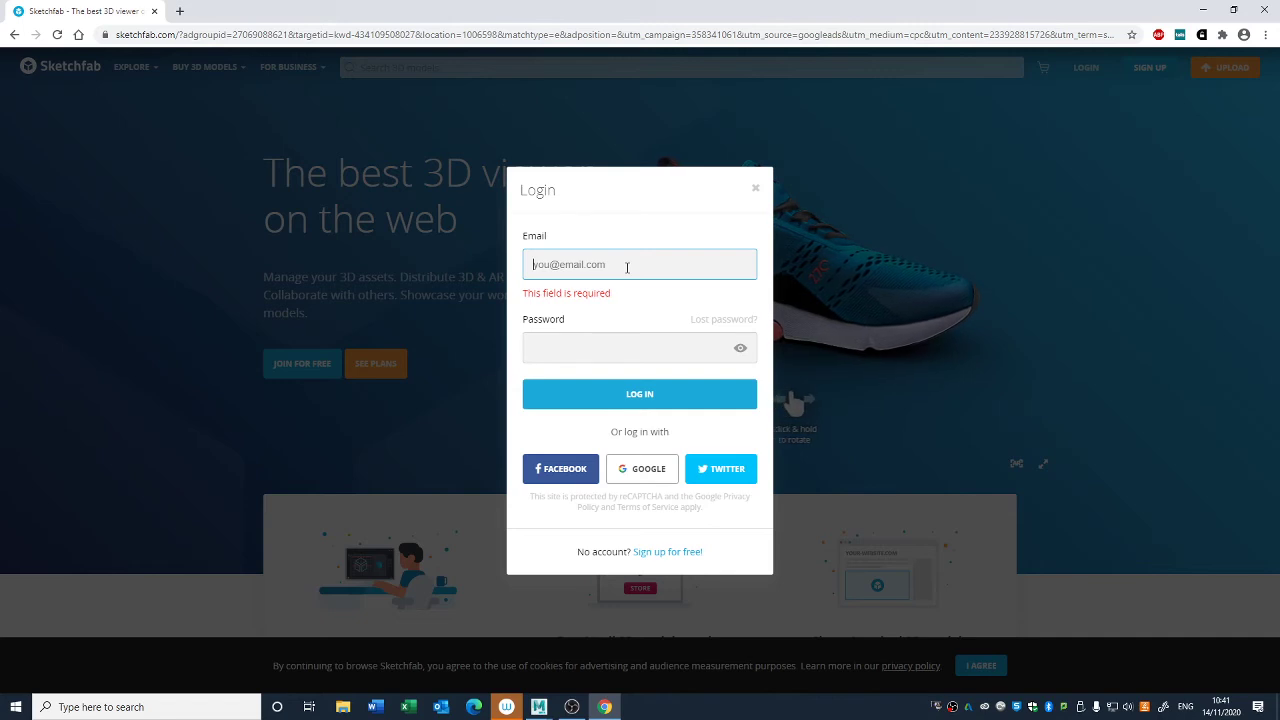
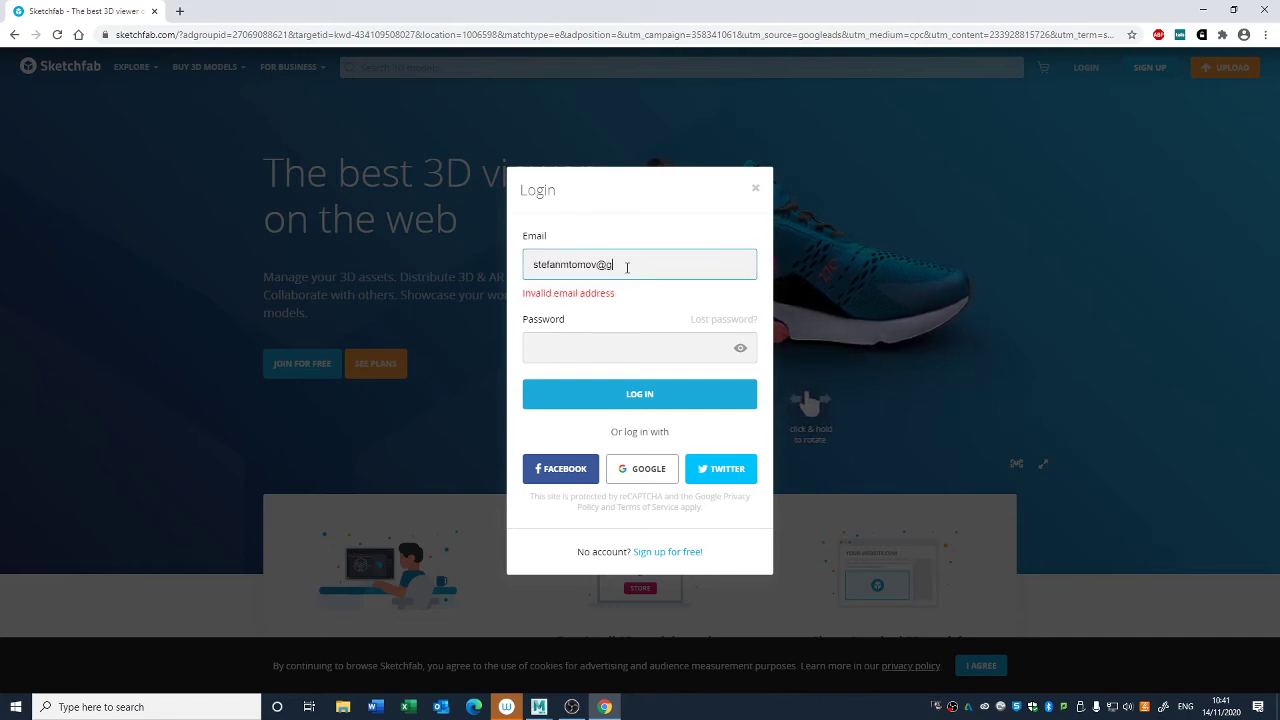
{"action": "key", "text": "Tab"}
{"action": "type", "text": "*******"}
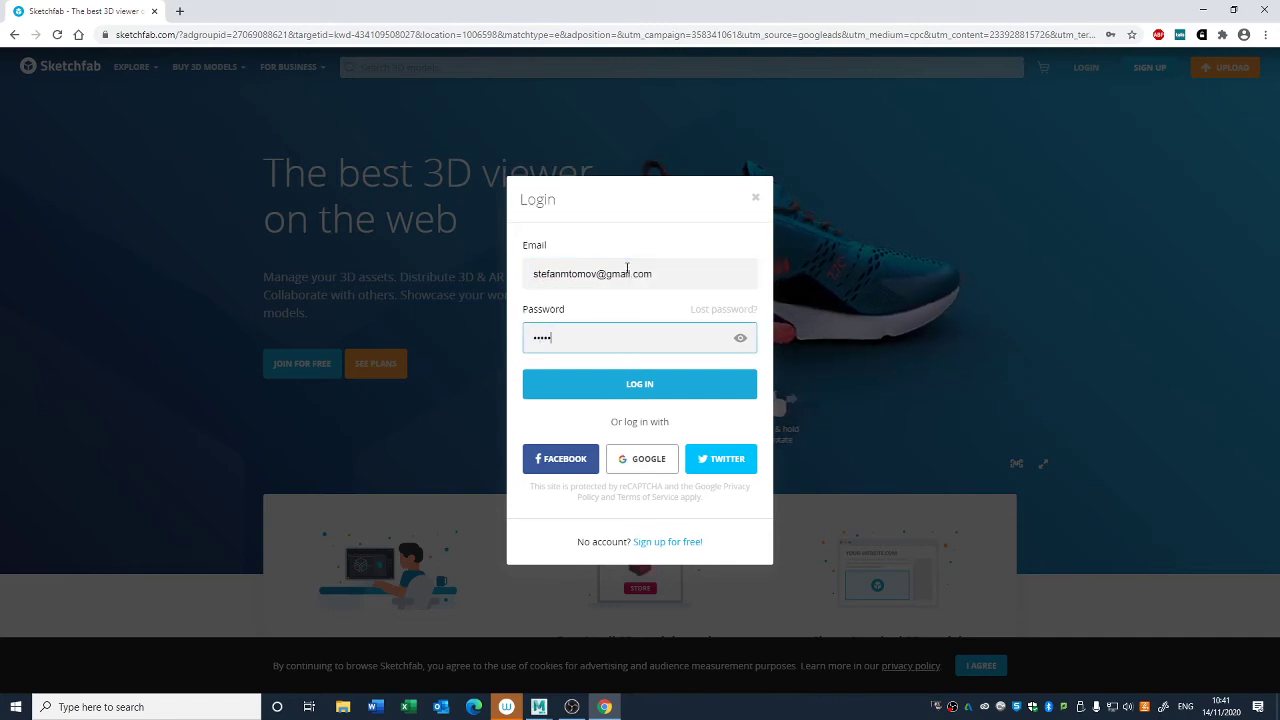
{"action": "type", "text": "*"}
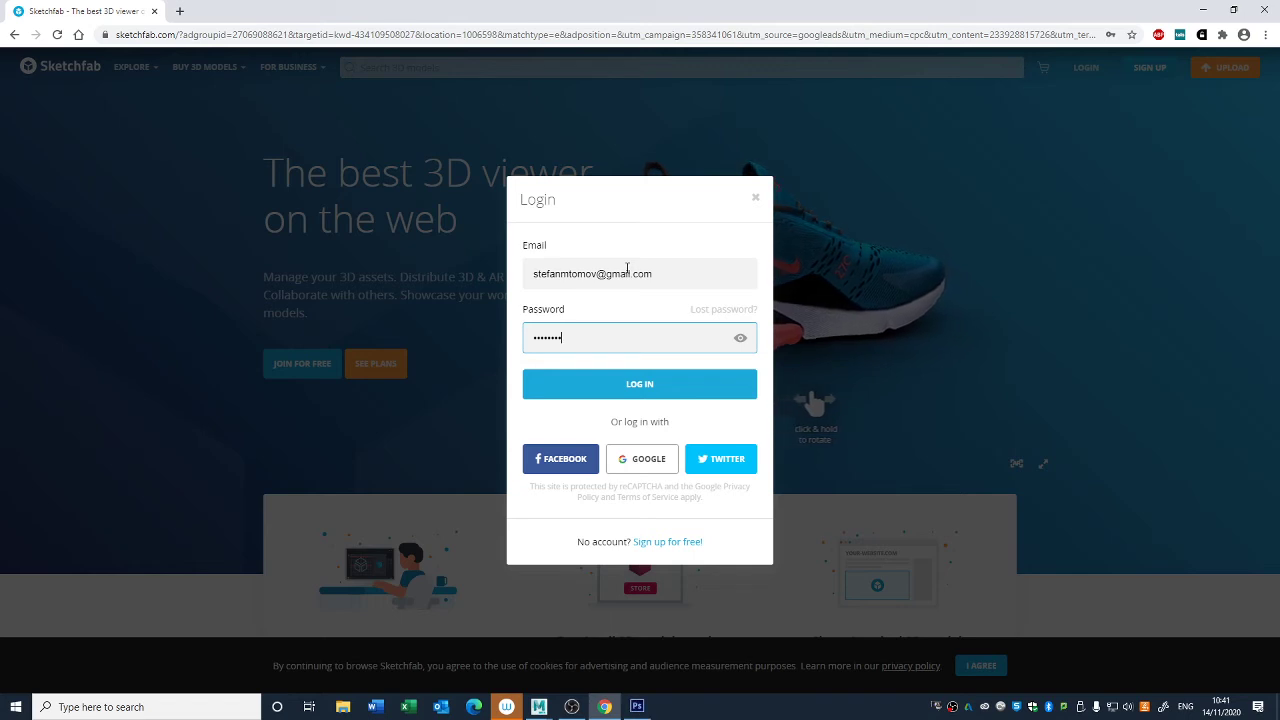
{"action": "key", "text": "Return"}
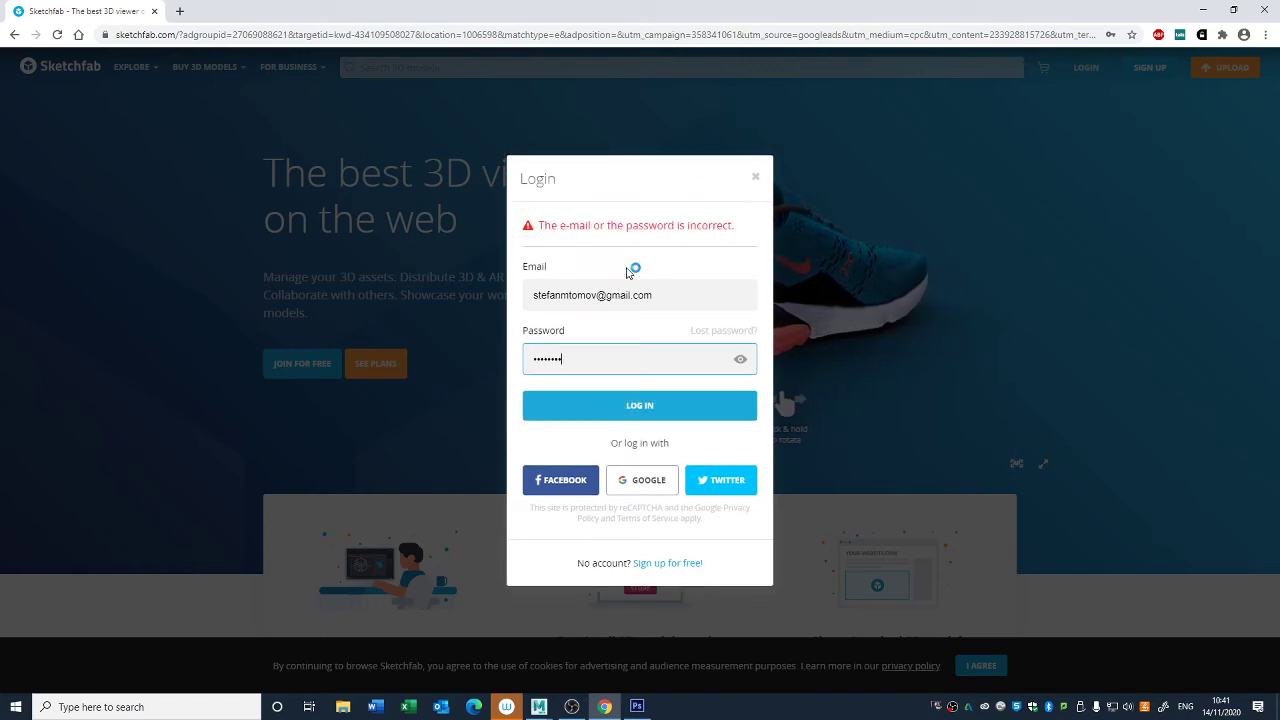
- Re-enter the account password to log in to Sketchfab and decline saving it in the browser
{"action": "key", "text": "ctrl+a"}
{"action": "type", "text": "********"}
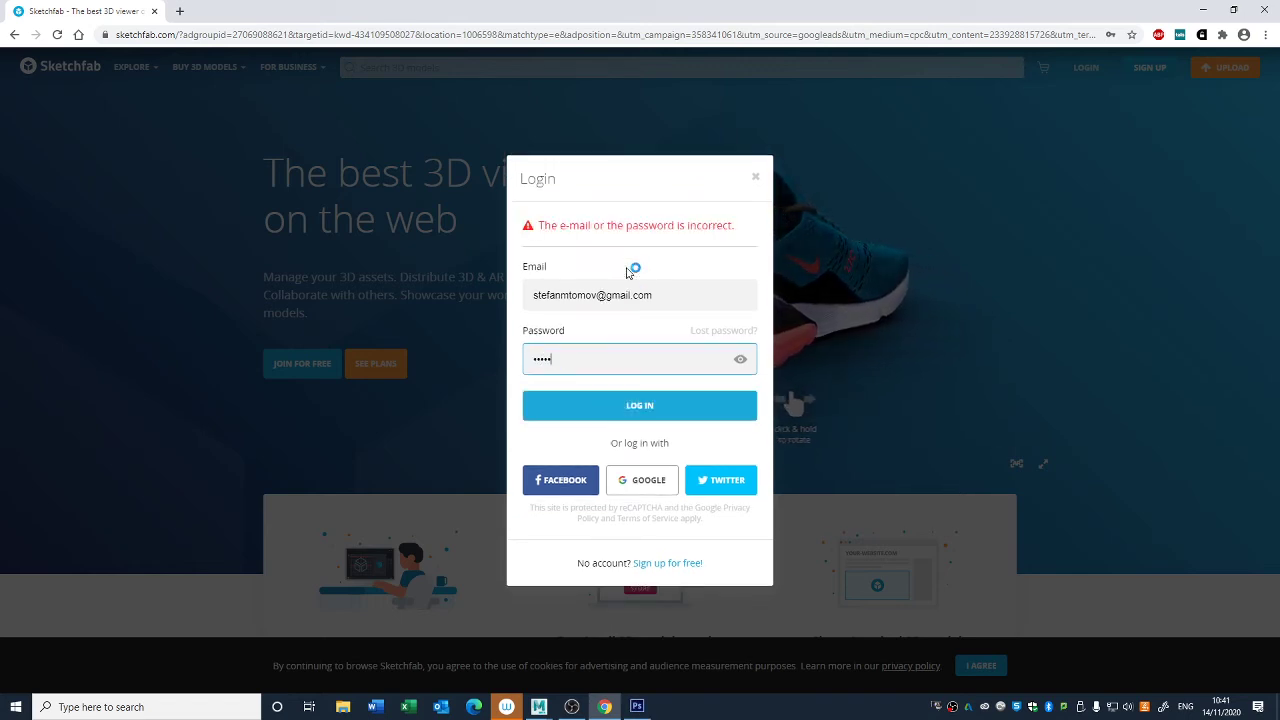
{"action": "key", "text": "Return"}
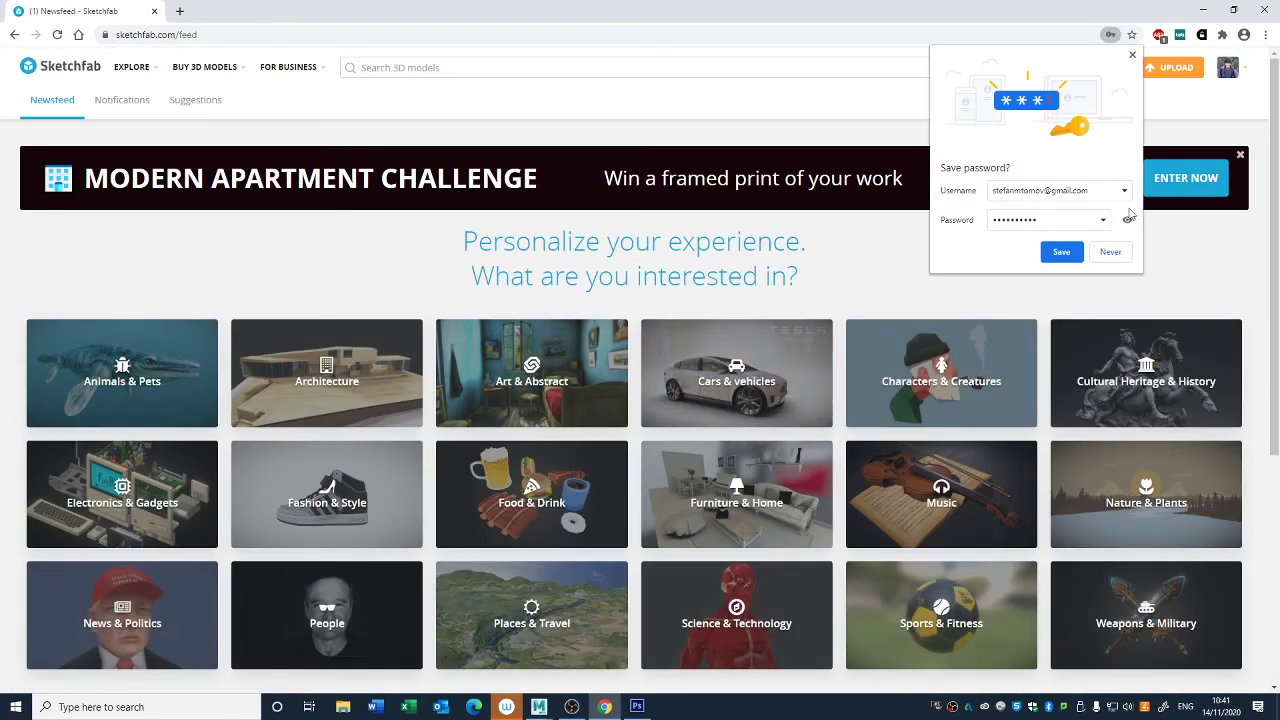
{"action": "left_click", "coordinate": [1115, 255]}
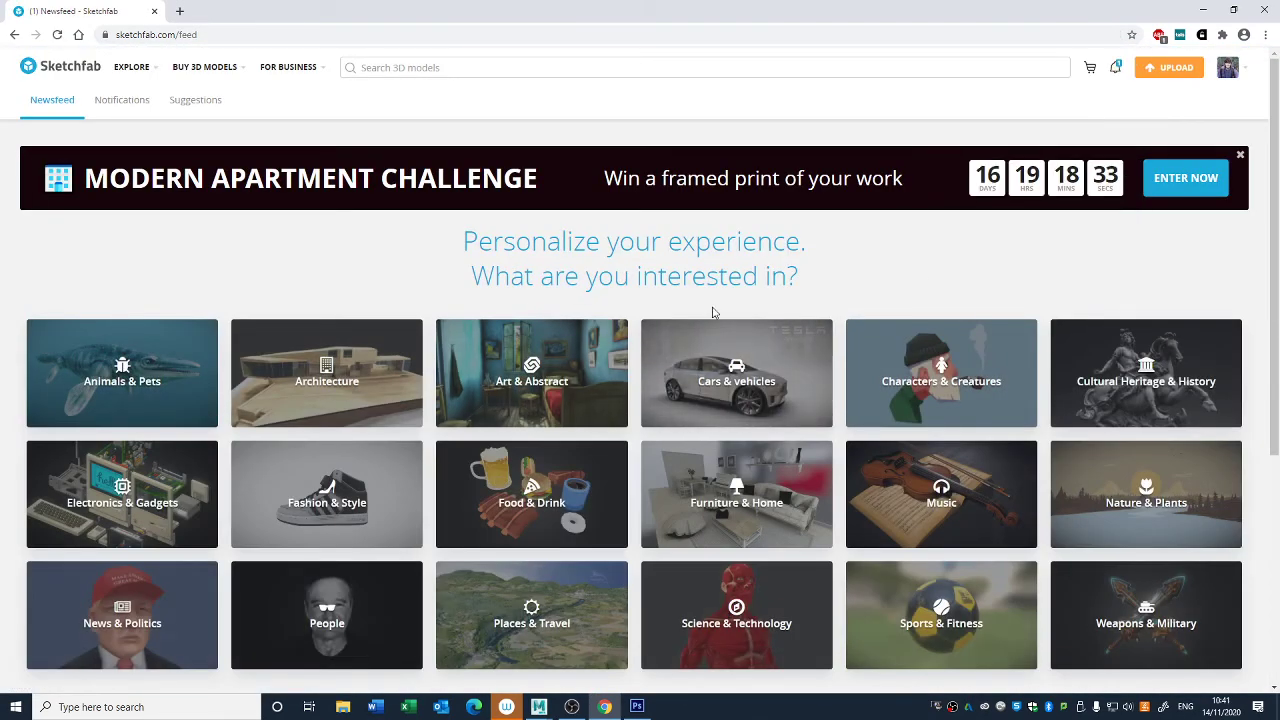
- Upload the Cow_Sketchfab file from the Desktop to Sketchfab as a new model
{"action": "left_click", "coordinate": [1175, 70]}
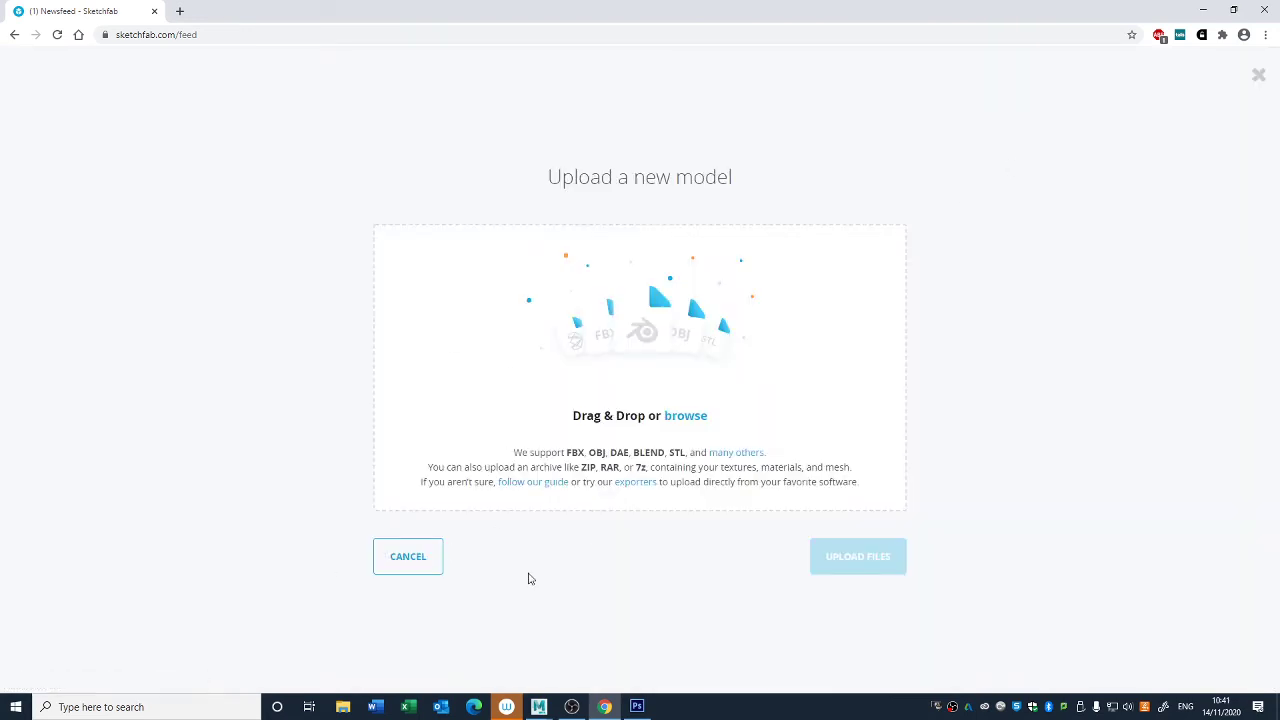
{"action": "left_click", "coordinate": [686, 417]}
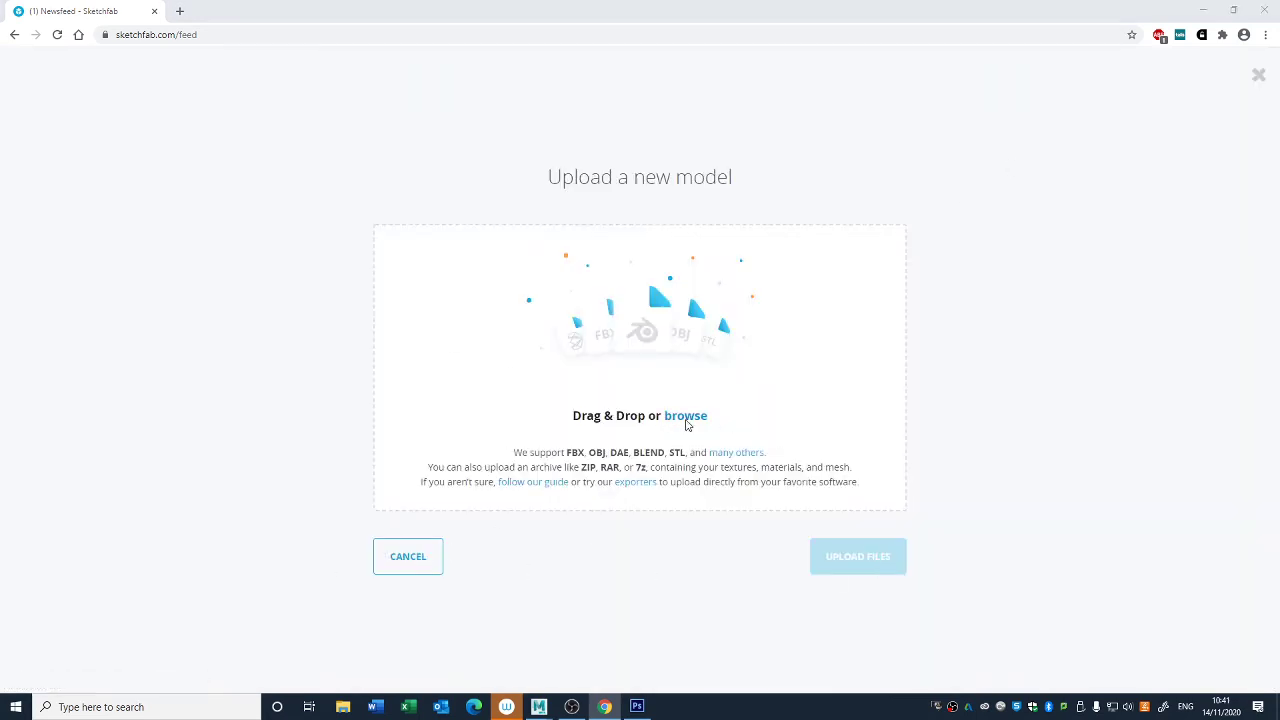
{"action": "left_click", "coordinate": [54, 165]}
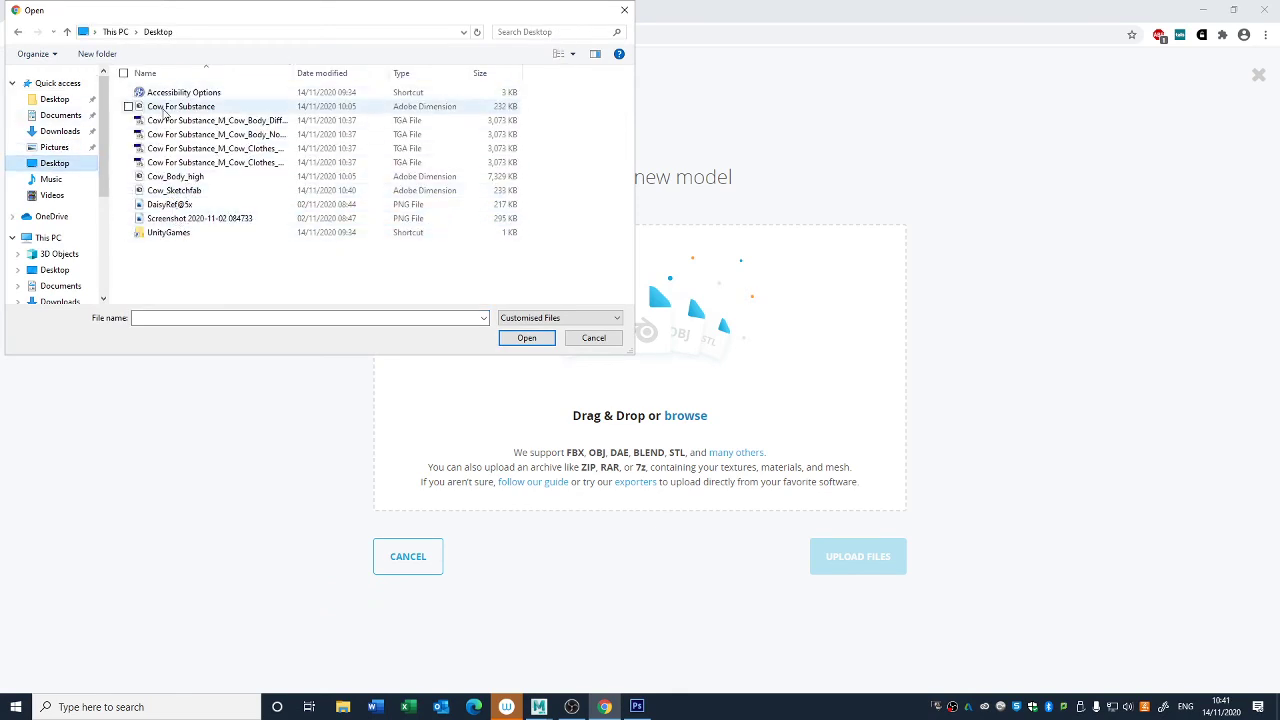
{"action": "left_click", "coordinate": [174, 191]}
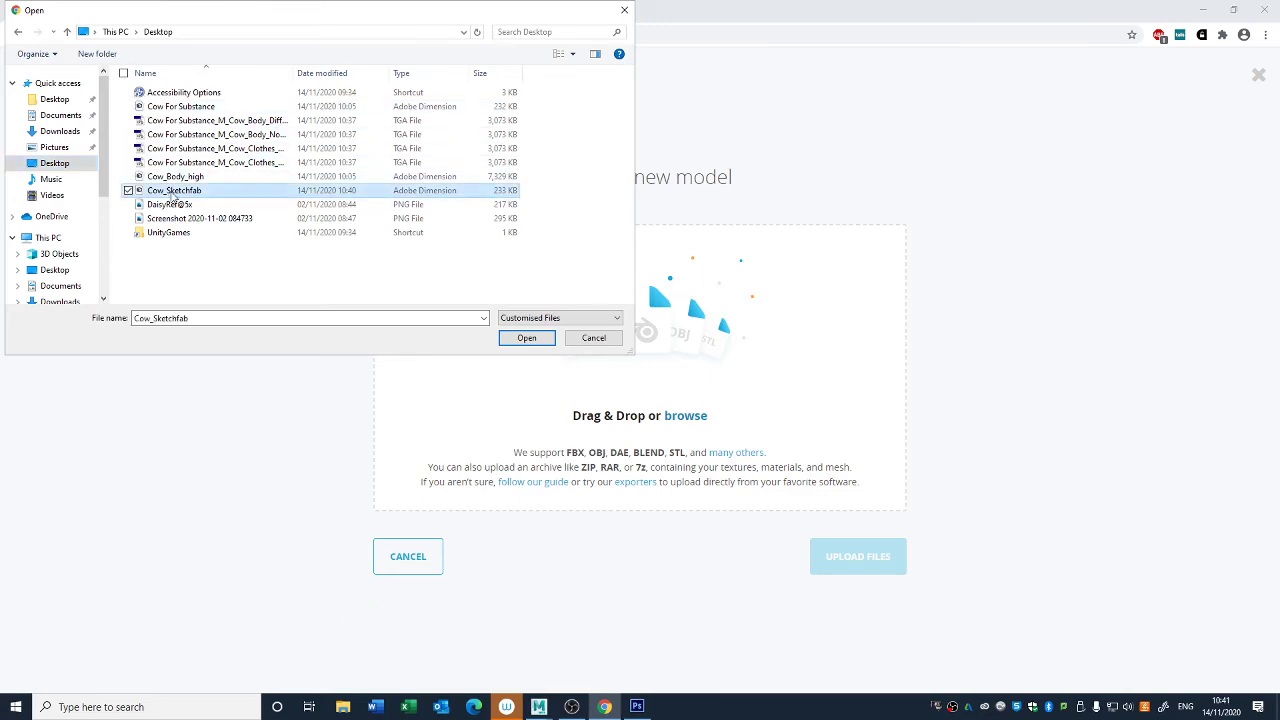
{"action": "left_click", "coordinate": [526, 338]}
{"action": "left_click", "coordinate": [816, 485]}
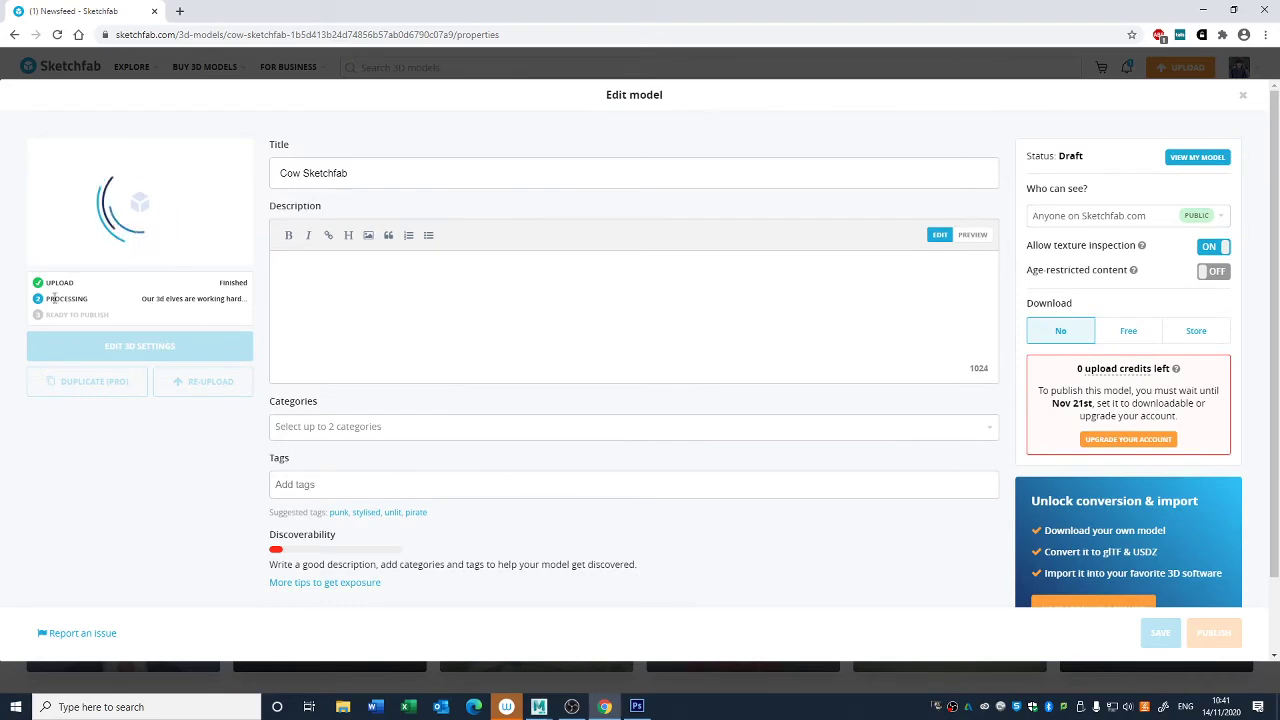
{"action": "left_click", "coordinate": [1201, 10]}
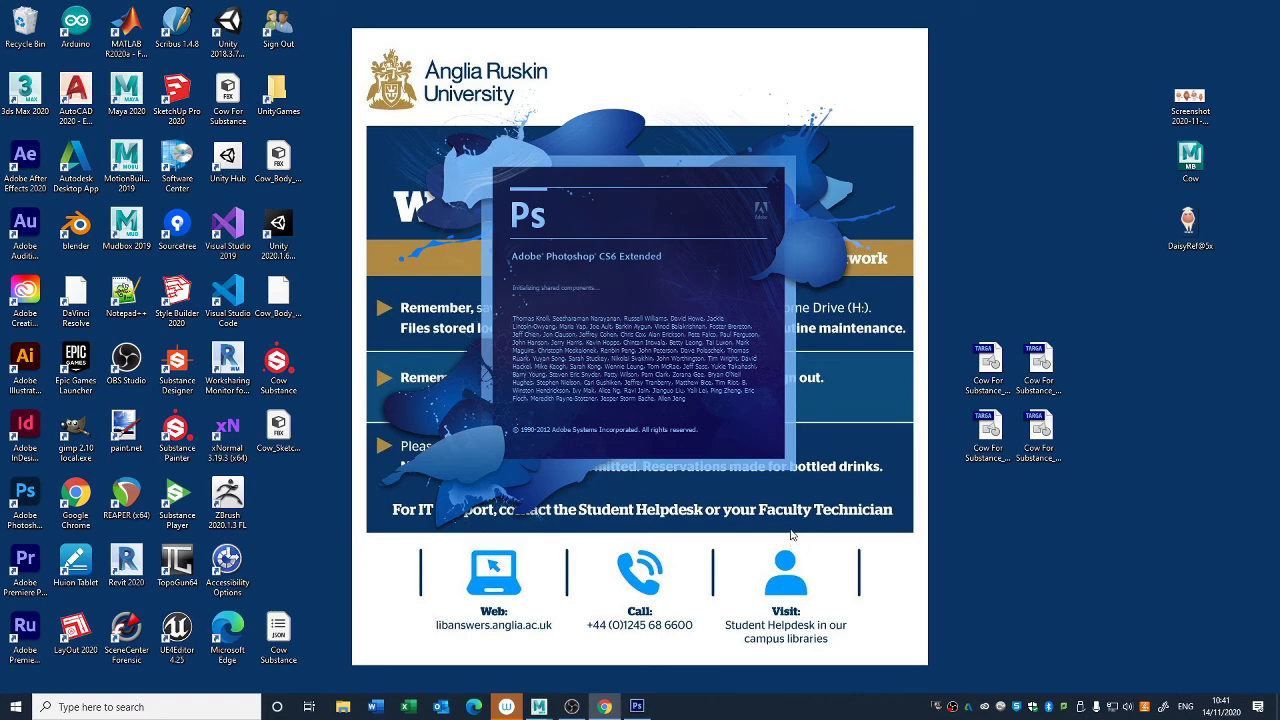
{"action": "mouse_move", "coordinate": [605, 704]}
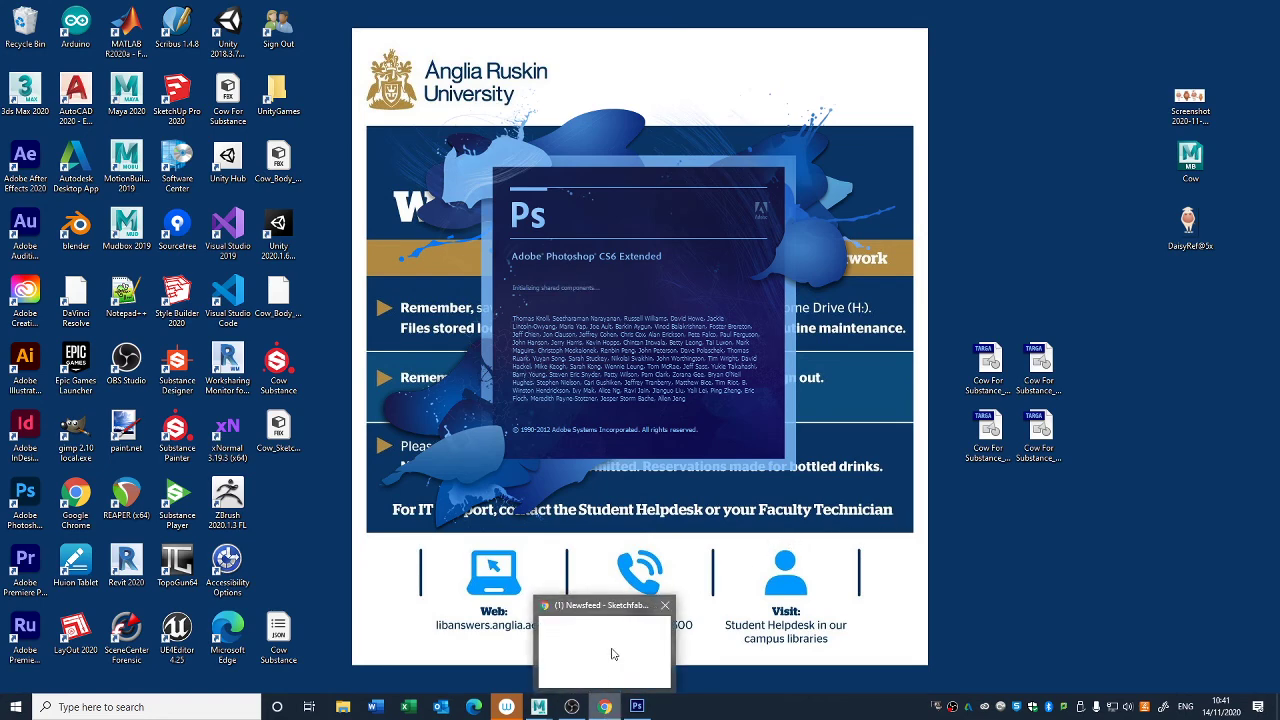
{"action": "mouse_move", "coordinate": [613, 654]}
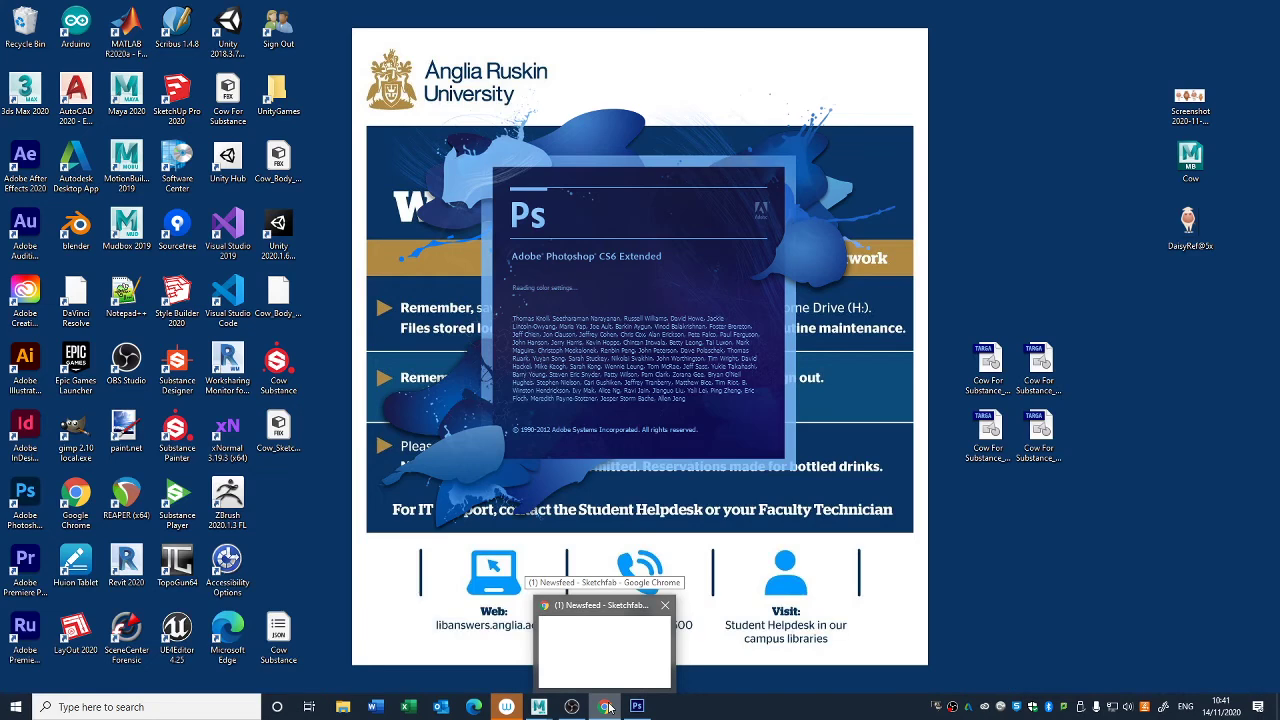
{"action": "left_click", "coordinate": [607, 706]}
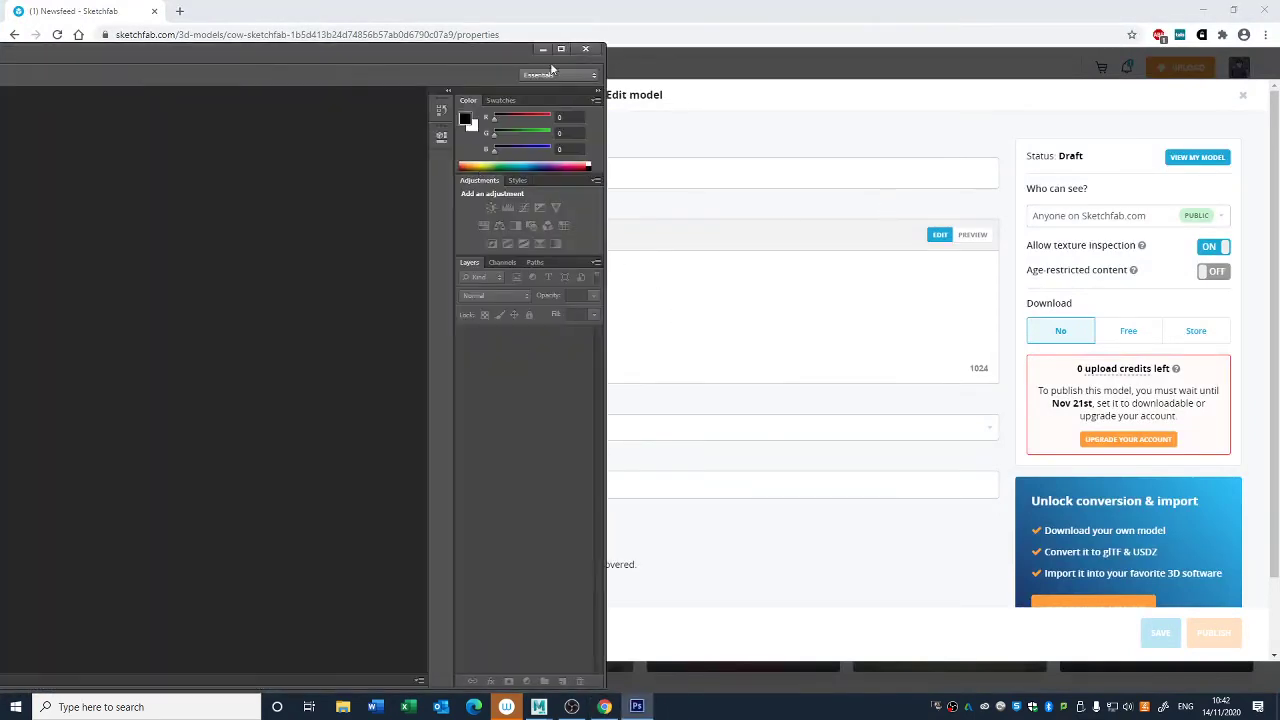
- Minimise the Photoshop window and title the uploaded model "Weather Cows Character"
{"action": "left_click", "coordinate": [543, 50]}
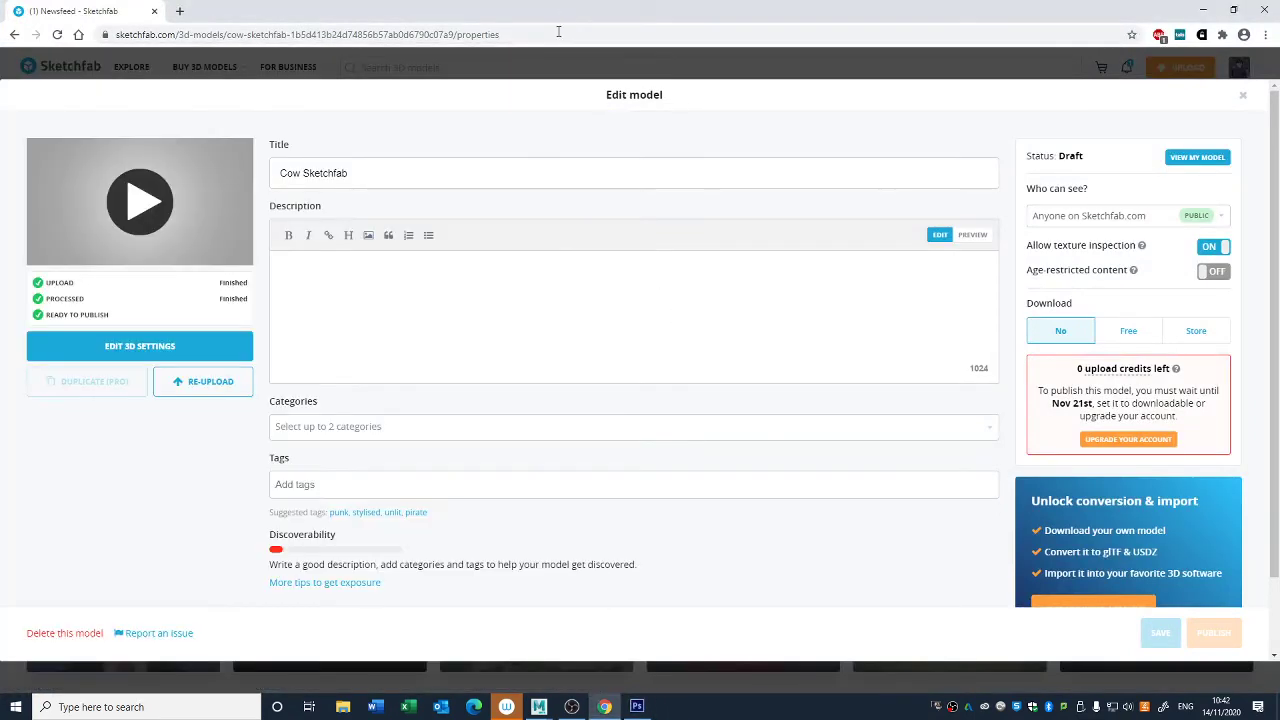
{"action": "triple_click", "coordinate": [371, 177]}
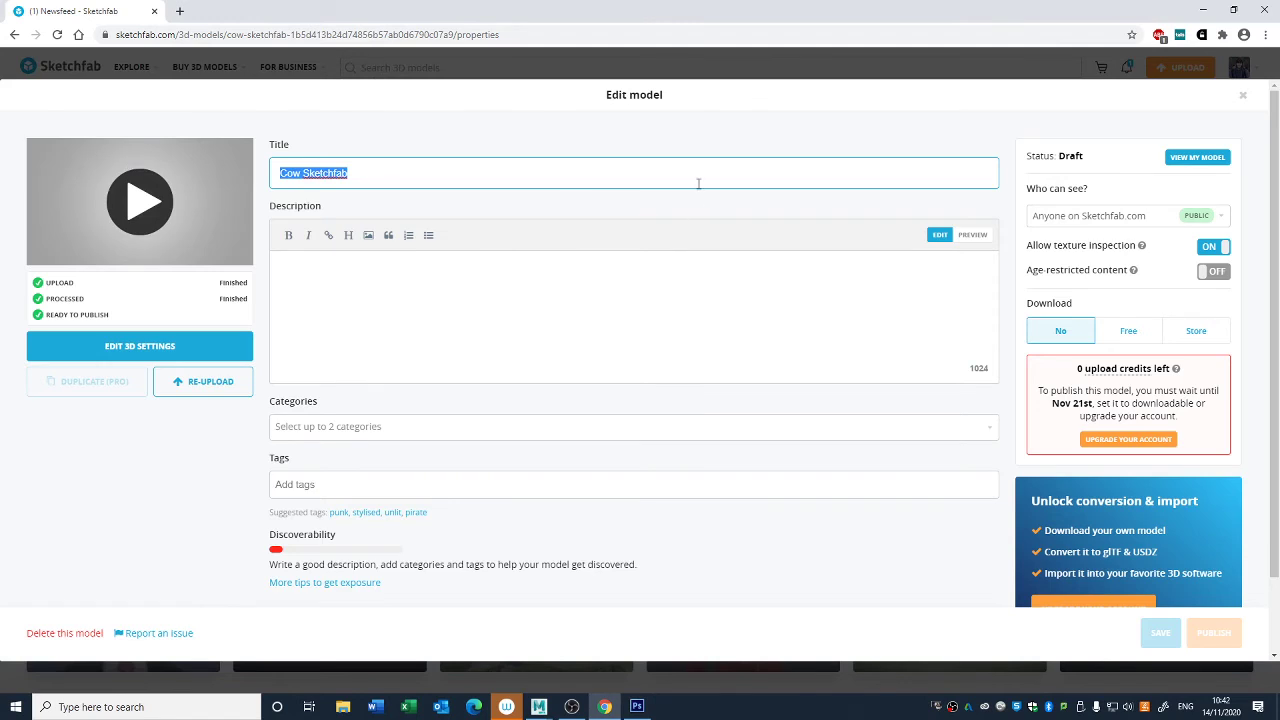
{"action": "type", "text": "Weather Cows Character"}
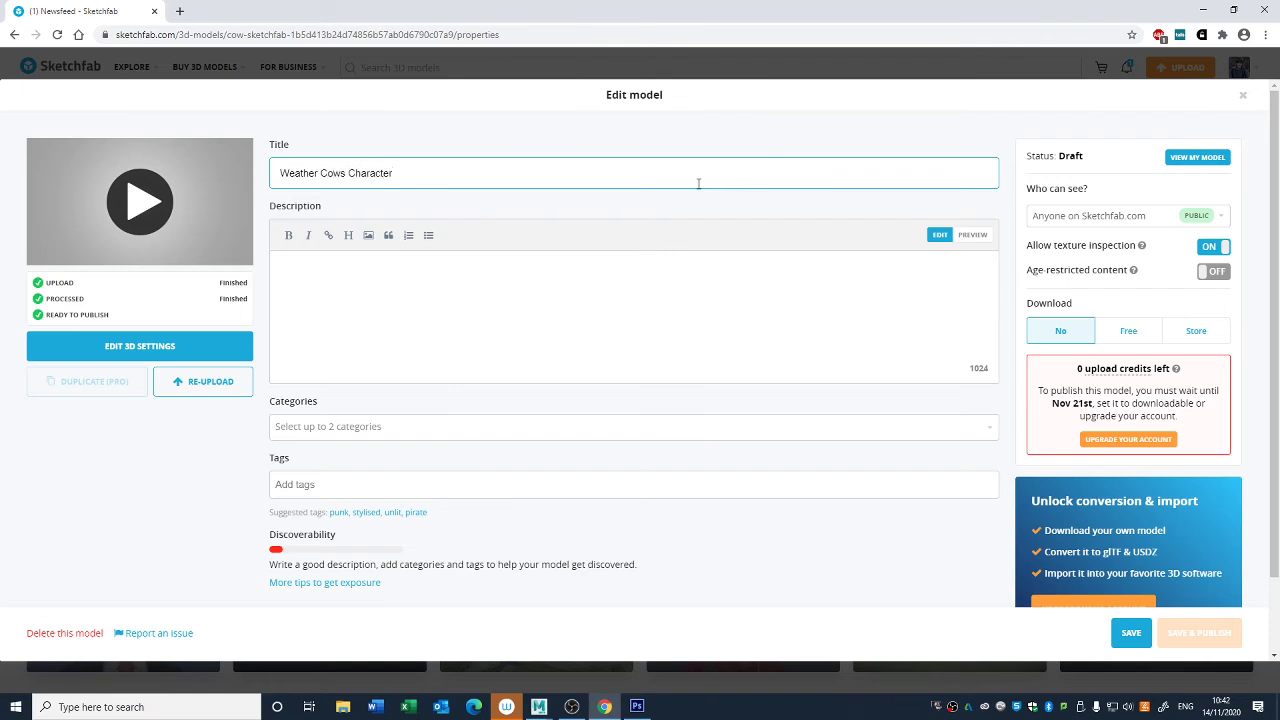
{"action": "key", "text": "ctrl+shift+Left"}
{"action": "key", "text": "Left"}
{"action": "type", "text": "Succubus"}
{"action": "key", "text": "ctrl+shift+Left"}
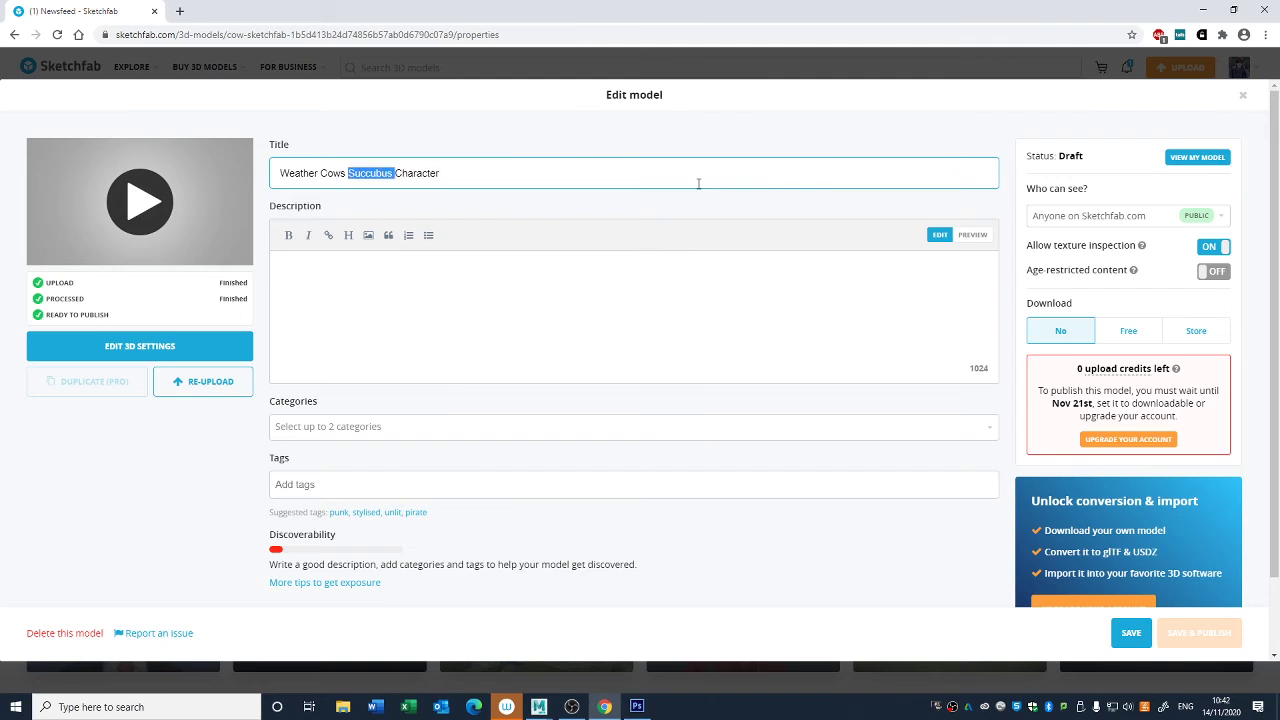
{"action": "type", "text": "Games"}
{"action": "key", "text": "ctrl+shift+Left"}
{"action": "key", "text": "BackSpace"}
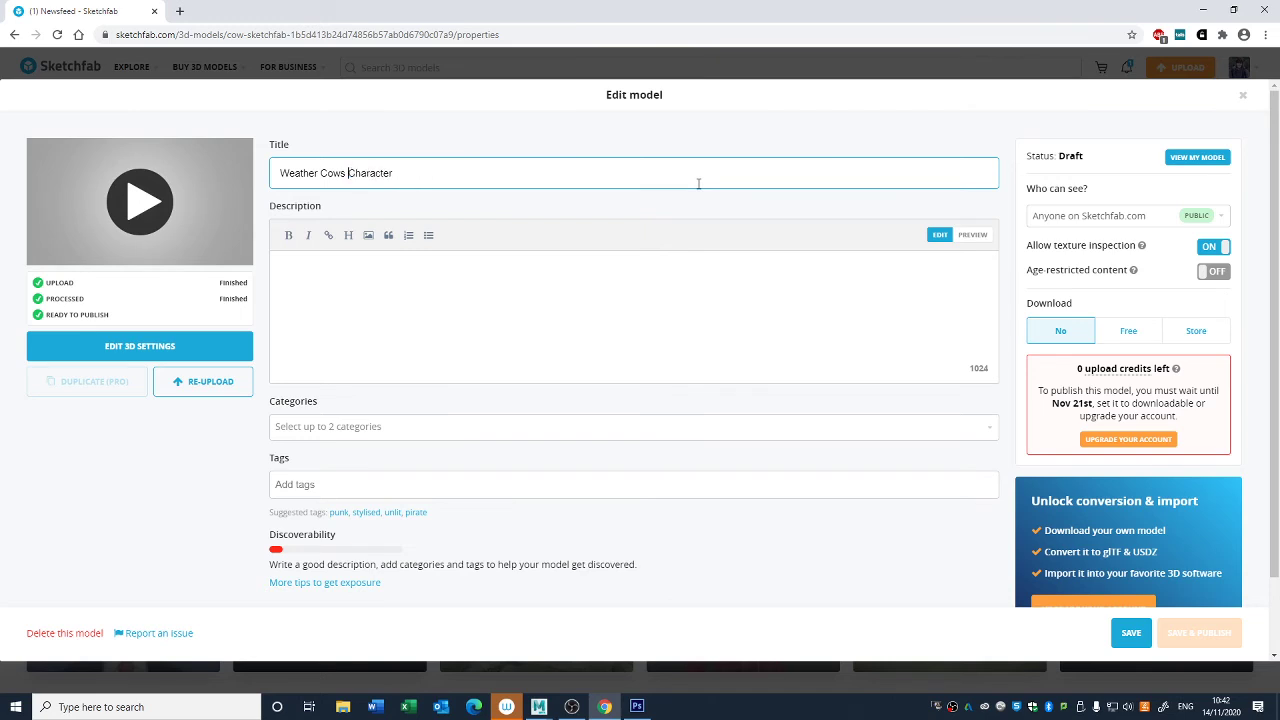
- Save the model's properties and open its 3D settings editor from the model page
{"action": "left_click", "coordinate": [658, 260]}
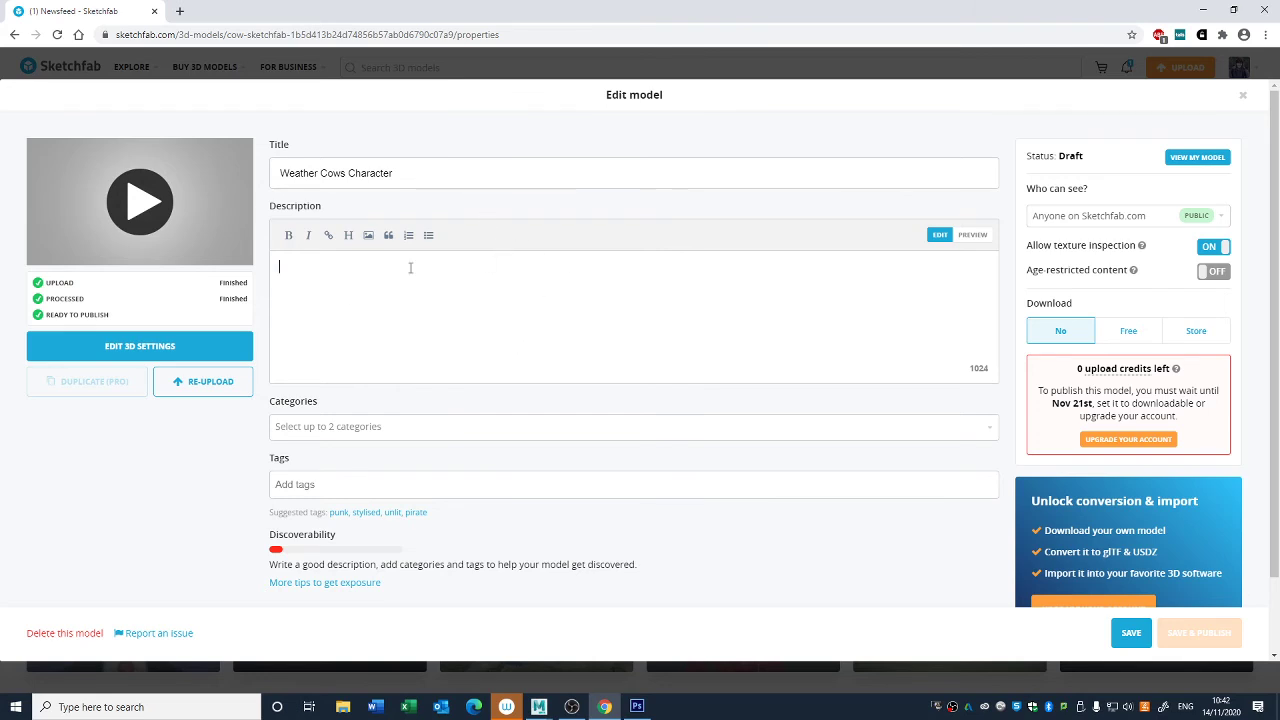
{"action": "key", "text": "shift+Tab"}
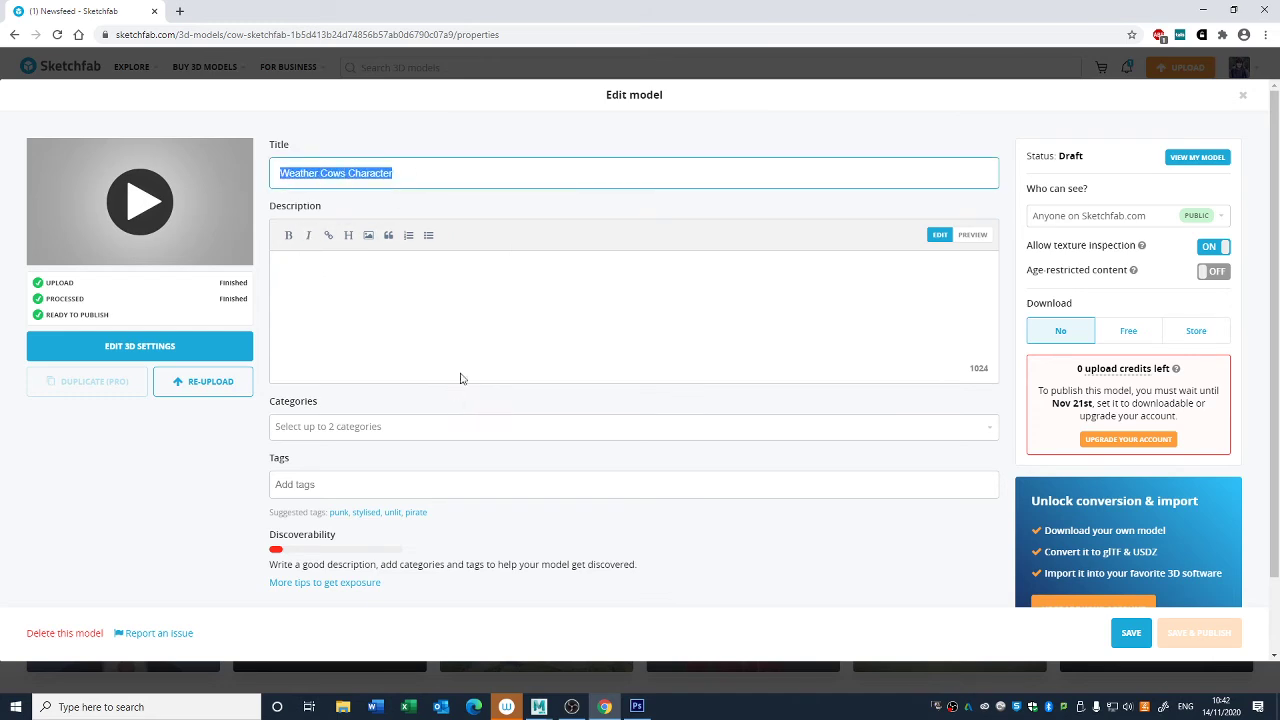
{"action": "key", "text": "Tab"}
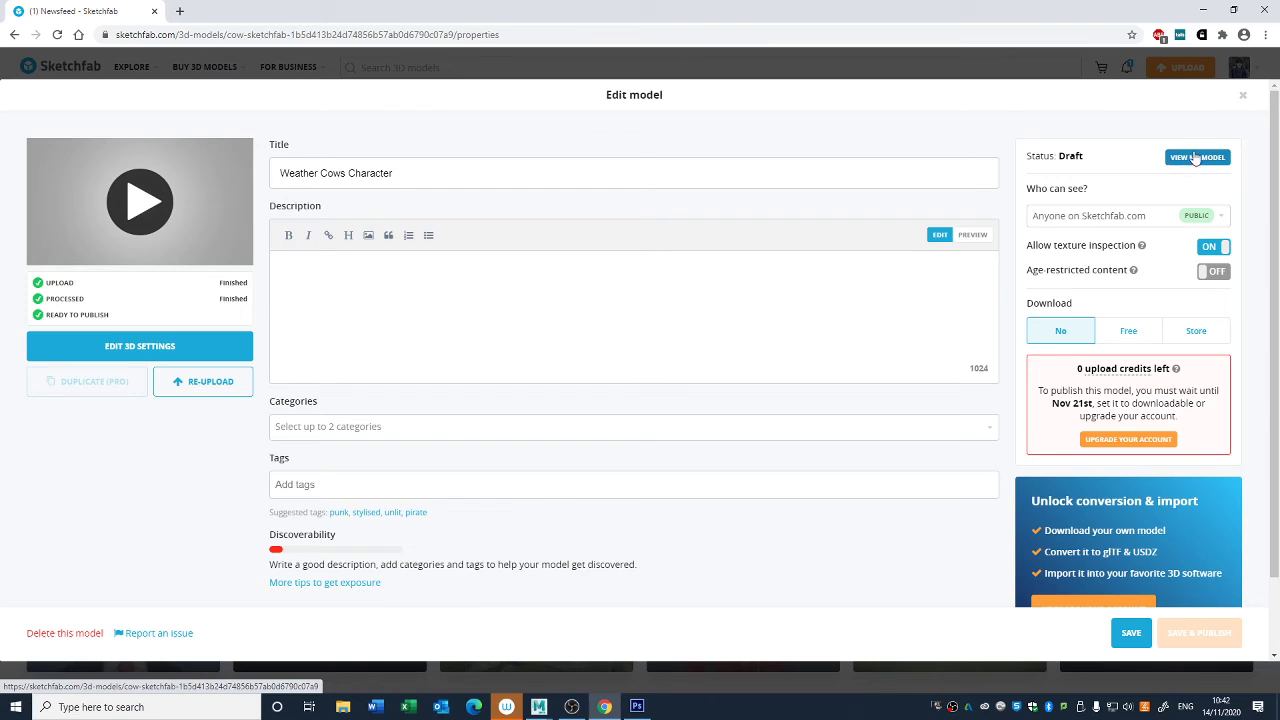
{"action": "left_click", "coordinate": [1131, 634]}
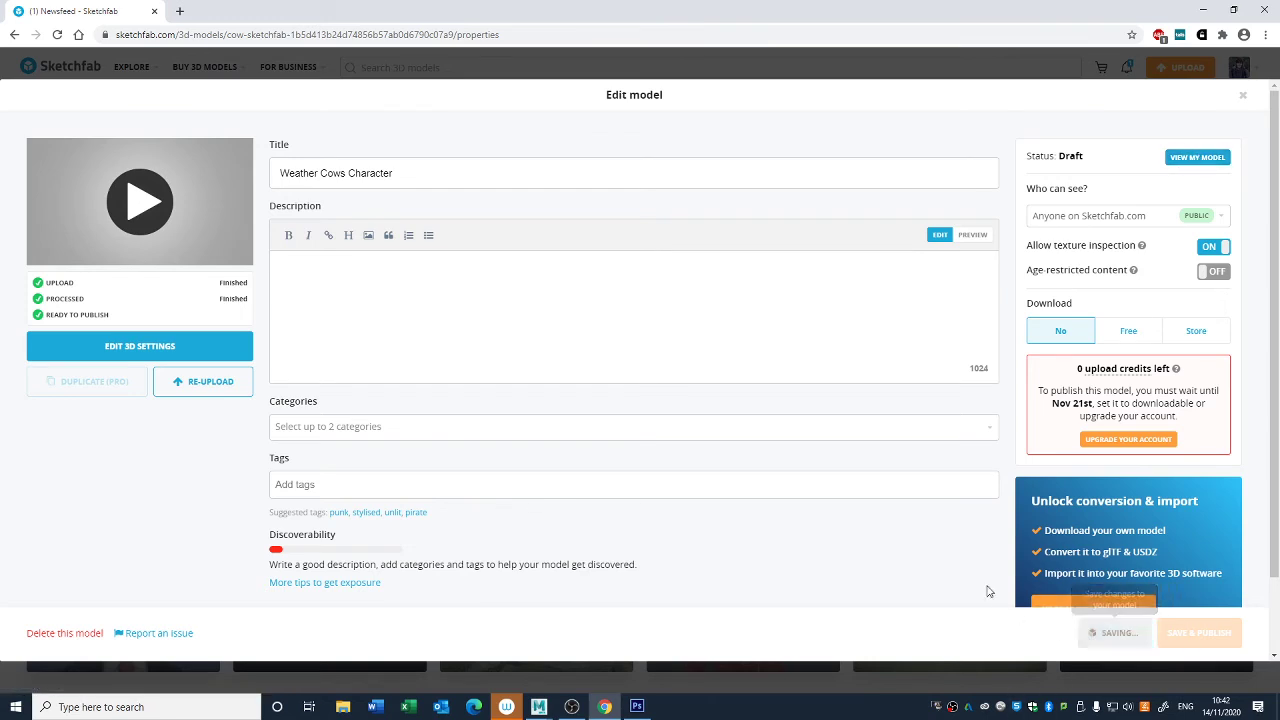
{"action": "left_click", "coordinate": [1195, 160]}
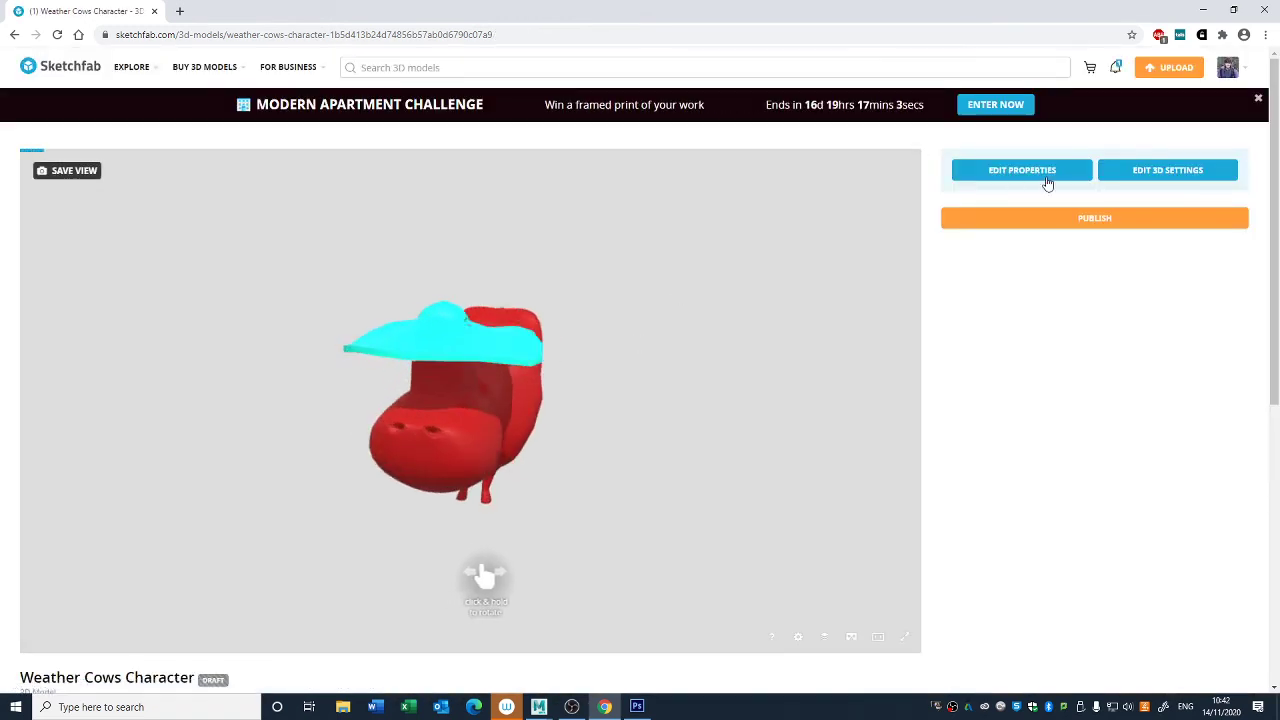
{"action": "left_click", "coordinate": [1140, 175]}
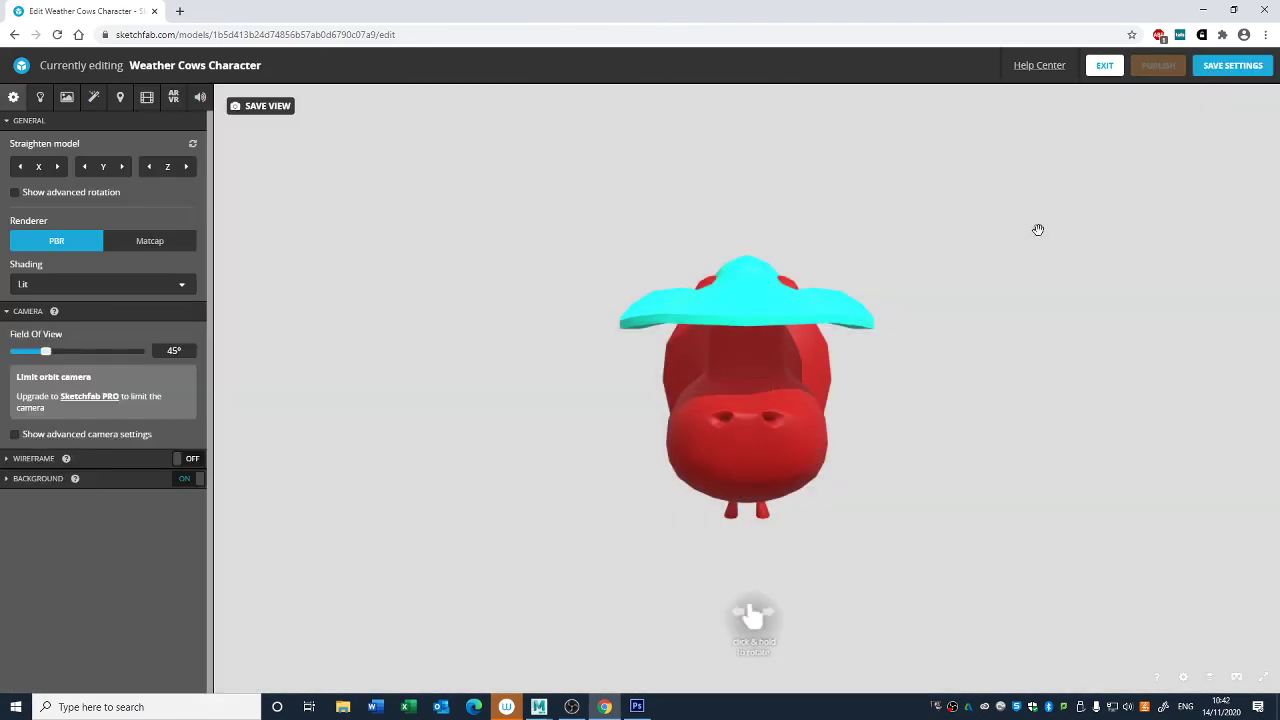
- Examine the uploaded cow and its hat from several angles and distances in the 3D editor
{"action": "left_click_drag", "start_coordinate": [631, 594], "coordinate": [738, 588]}
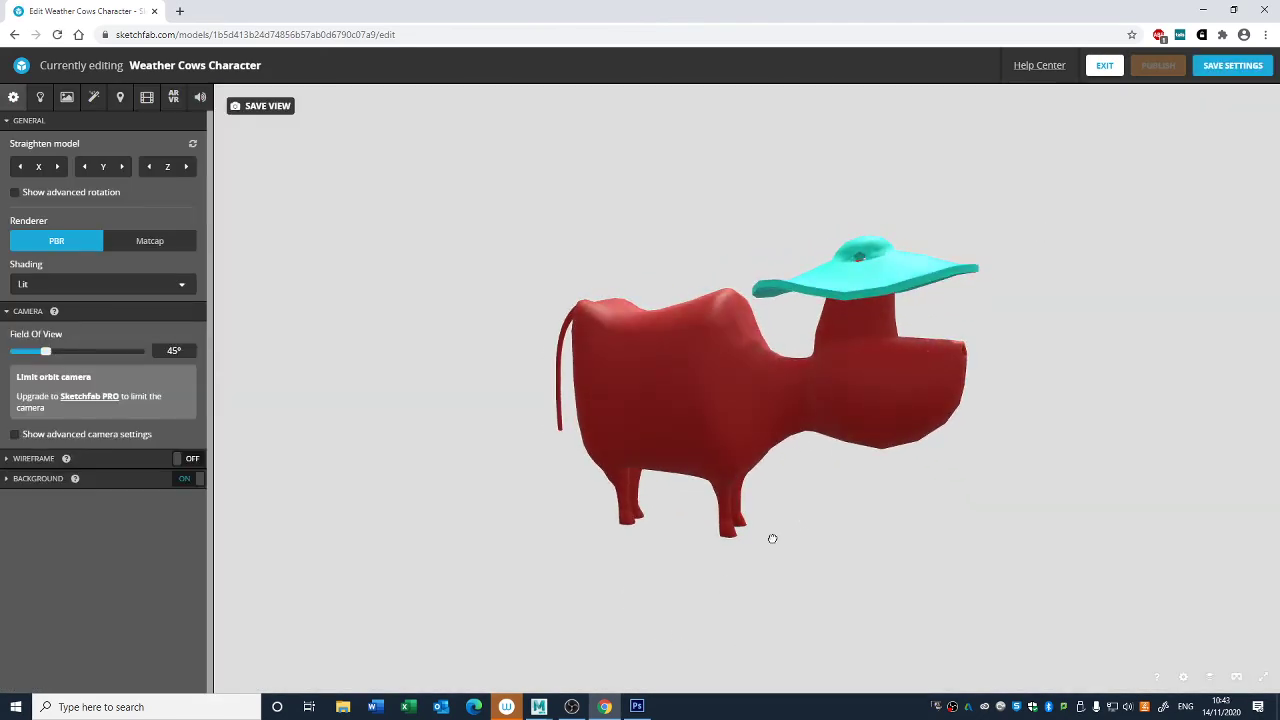
{"action": "left_click_drag", "start_coordinate": [940, 464], "coordinate": [884, 447]}
{"action": "scroll", "coordinate": [880, 430], "scroll_direction": "up", "scroll_amount": 4}
{"action": "scroll", "coordinate": [880, 429], "scroll_direction": "down", "scroll_amount": 2}
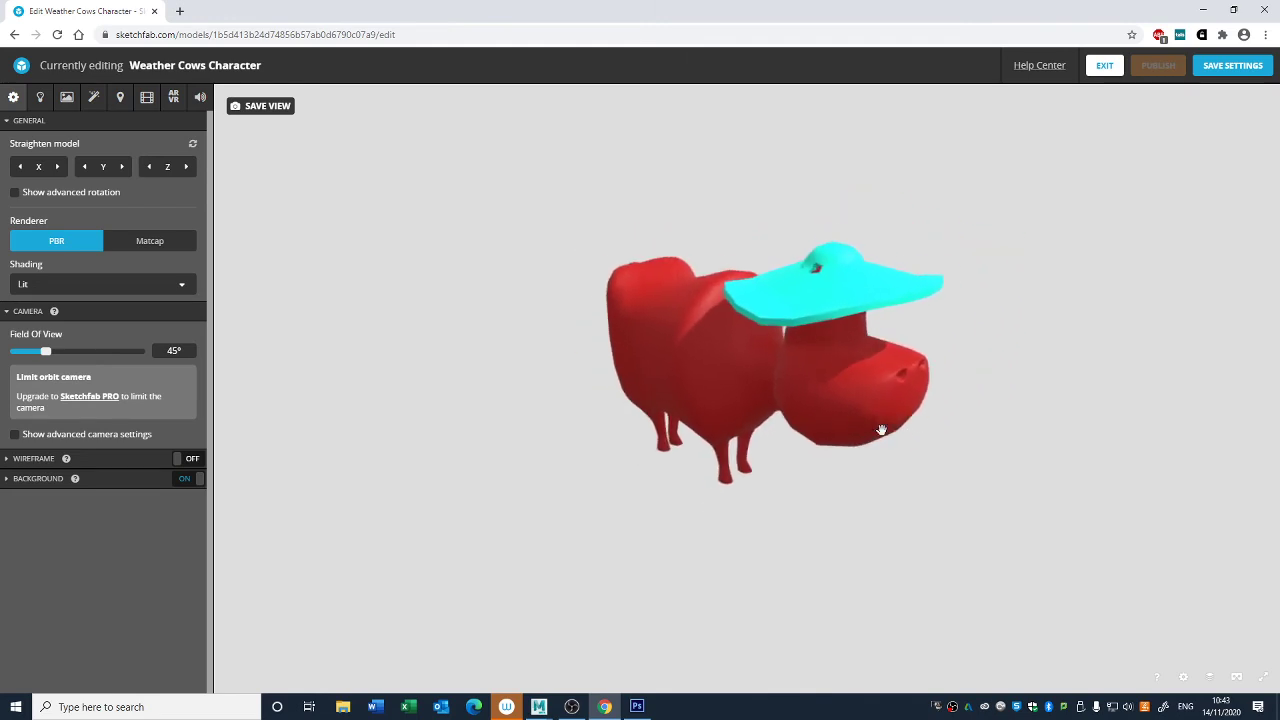
{"action": "scroll", "coordinate": [876, 430], "scroll_direction": "up", "scroll_amount": 2}
{"action": "scroll", "coordinate": [869, 431], "scroll_direction": "down", "scroll_amount": 3}
{"action": "right_click_drag", "start_coordinate": [874, 458], "coordinate": [862, 447]}
{"action": "left_click_drag", "start_coordinate": [862, 447], "coordinate": [823, 443]}
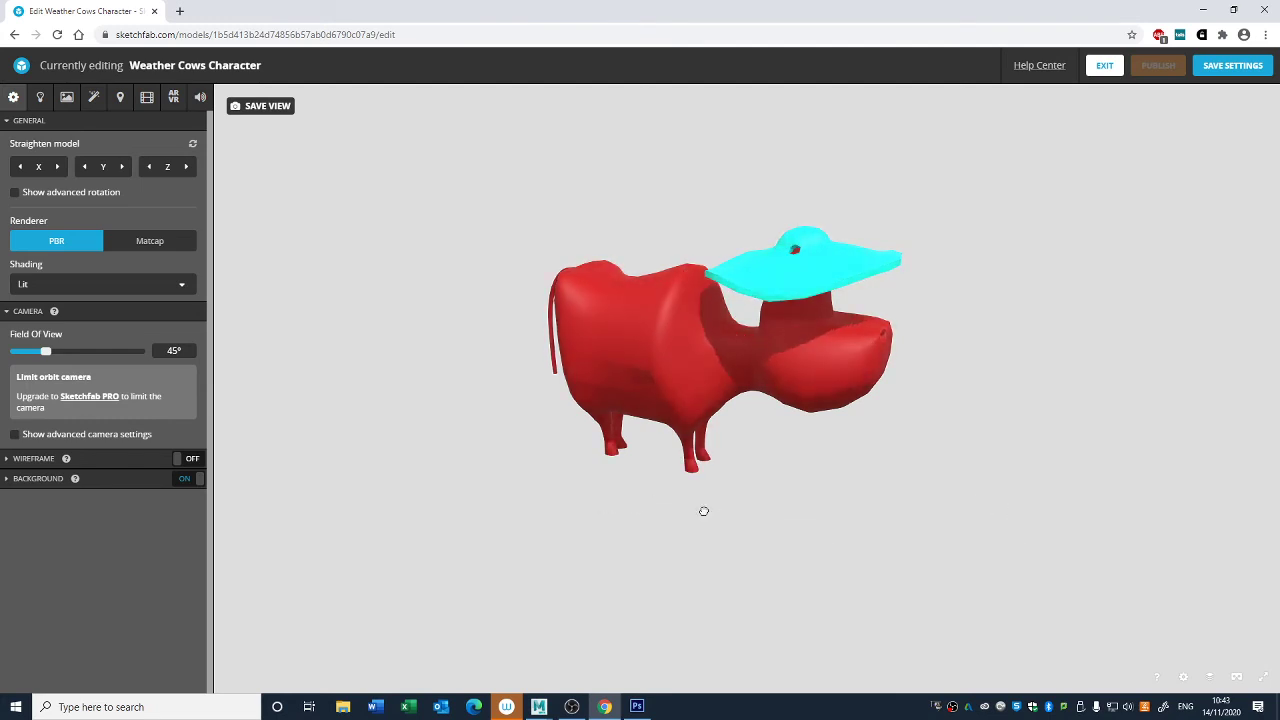
{"action": "left_click_drag", "start_coordinate": [860, 509], "coordinate": [797, 497]}
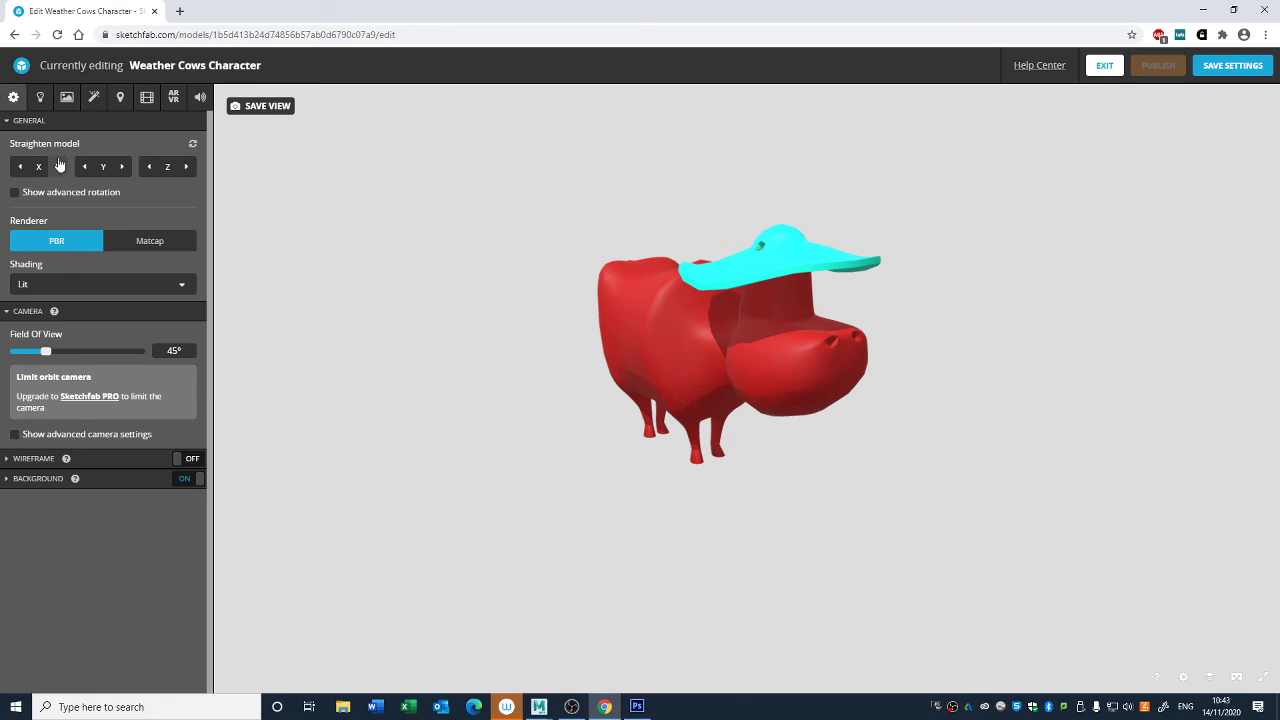
- Set the scene's shading to Shadeless
{"action": "left_click", "coordinate": [30, 286]}
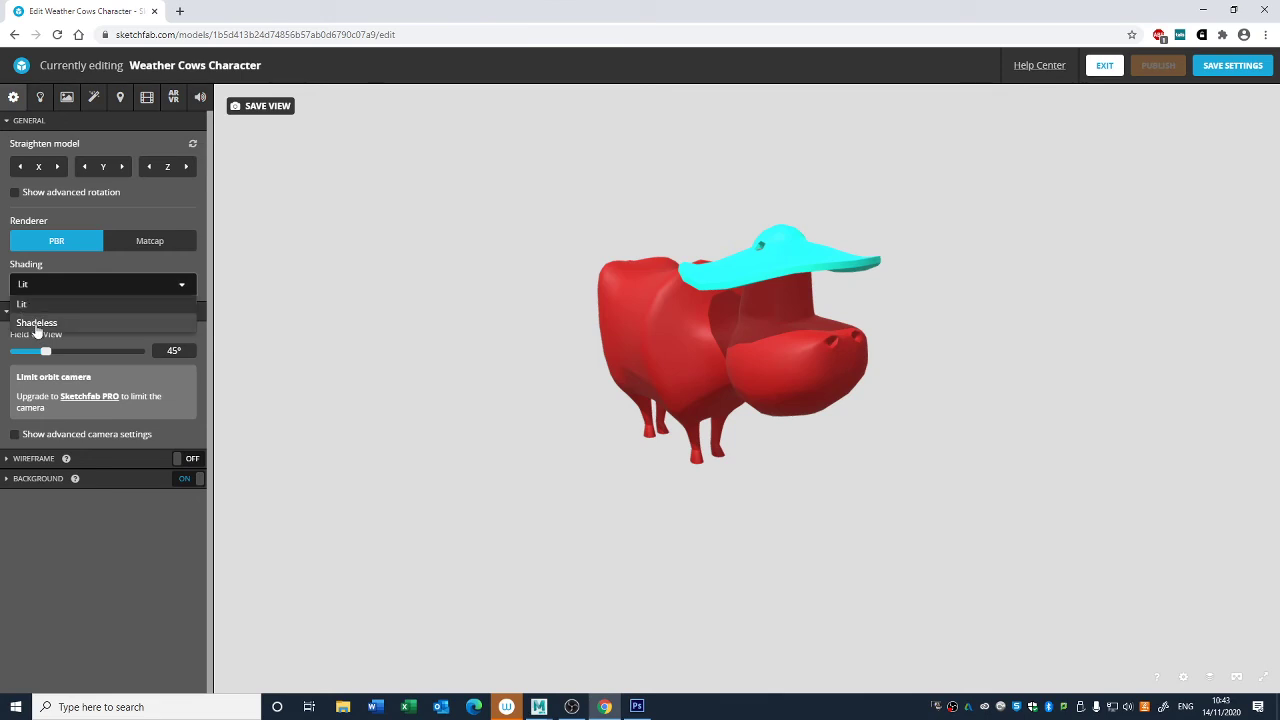
{"action": "left_click", "coordinate": [36, 322]}
{"action": "mouse_move", "coordinate": [585, 518]}
{"action": "left_mouse_down"}
{"action": "mouse_move", "coordinate": [632, 476]}
{"action": "mouse_move", "coordinate": [609, 523]}
{"action": "mouse_move", "coordinate": [531, 500]}
{"action": "mouse_move", "coordinate": [494, 506]}
{"action": "mouse_move", "coordinate": [630, 521]}
{"action": "mouse_move", "coordinate": [586, 506]}
{"action": "left_mouse_up"}
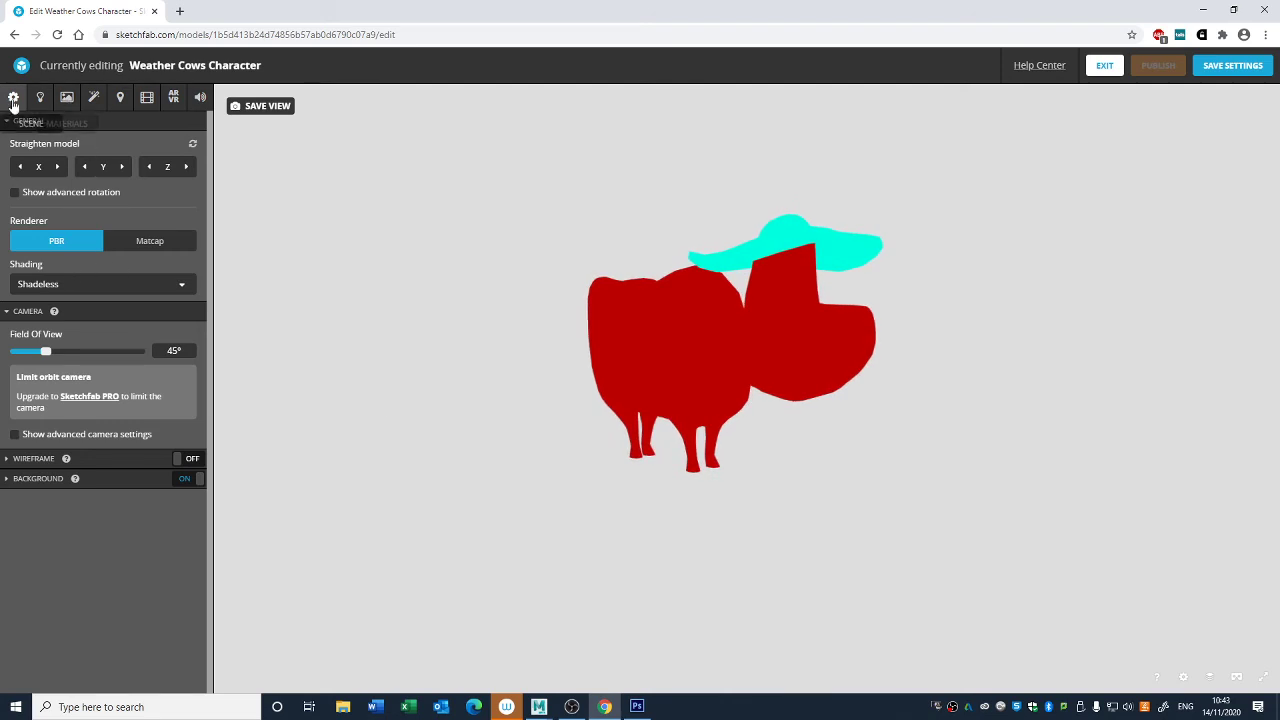
- Import the four Cow For Substance body and clothes diffuse and normal Targa textures from the Desktop through the M_Cow_Clothes base color
{"action": "left_click", "coordinate": [67, 98]}
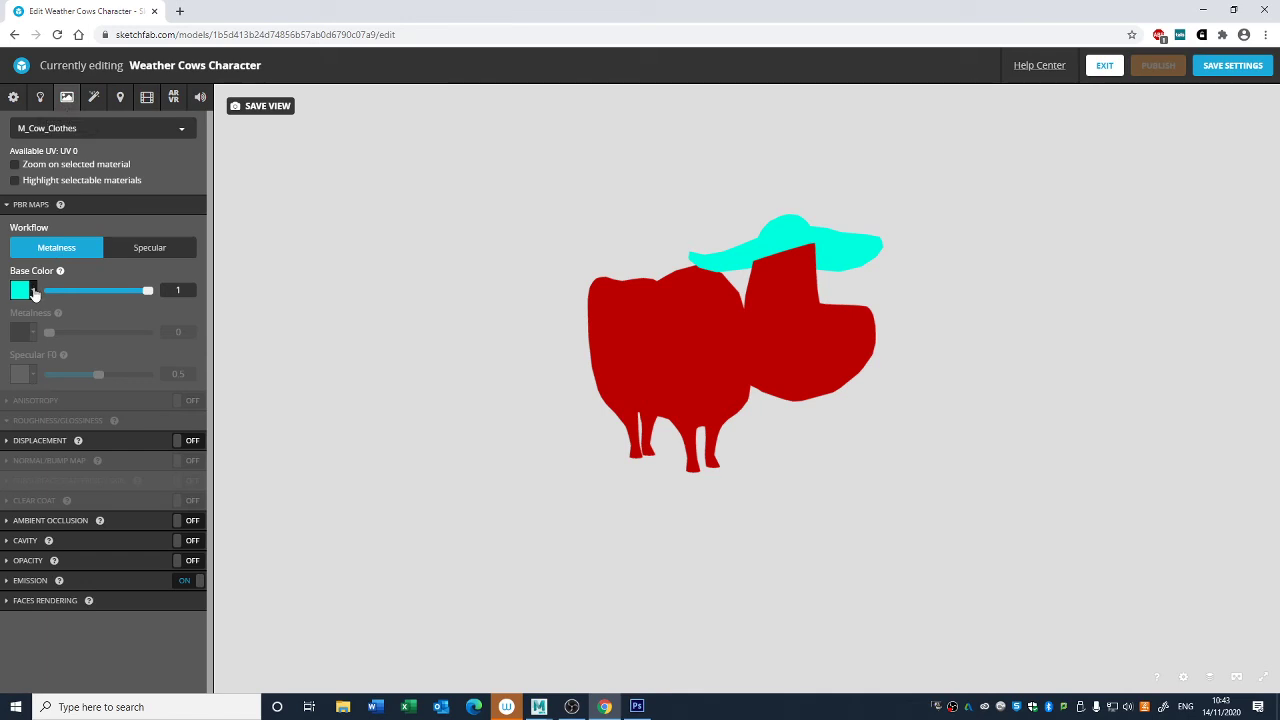
{"action": "left_click", "coordinate": [33, 291]}
{"action": "left_click", "coordinate": [78, 330]}
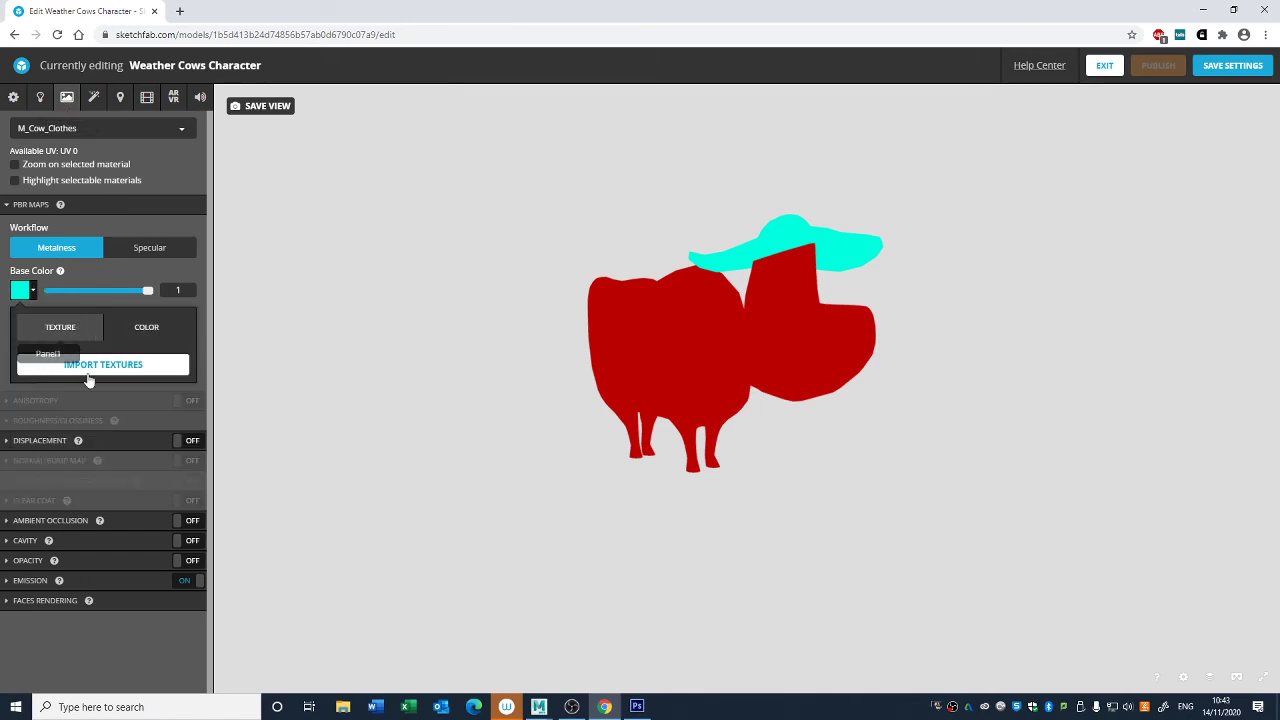
{"action": "left_click", "coordinate": [90, 367]}
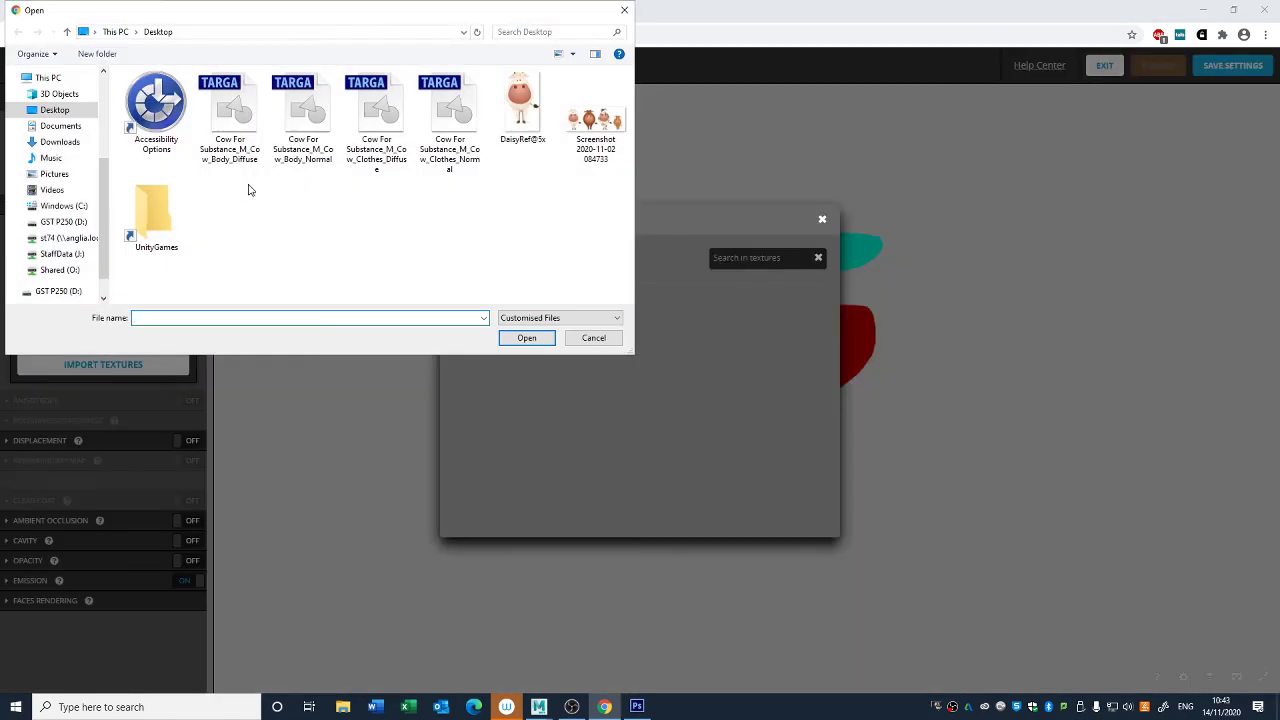
{"action": "left_click_drag", "start_coordinate": [234, 210], "coordinate": [443, 85]}
{"action": "left_click", "coordinate": [526, 338]}
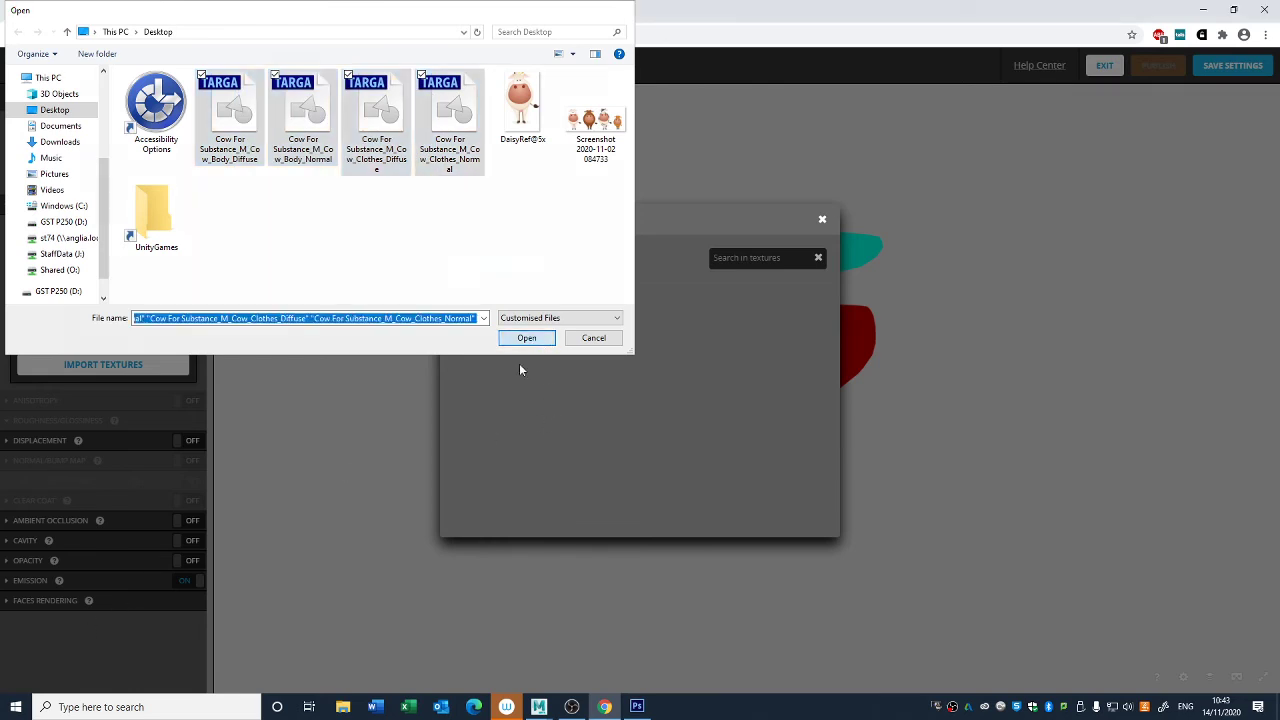
{"action": "scroll", "coordinate": [530, 398], "scroll_direction": "up", "scroll_amount": 1}
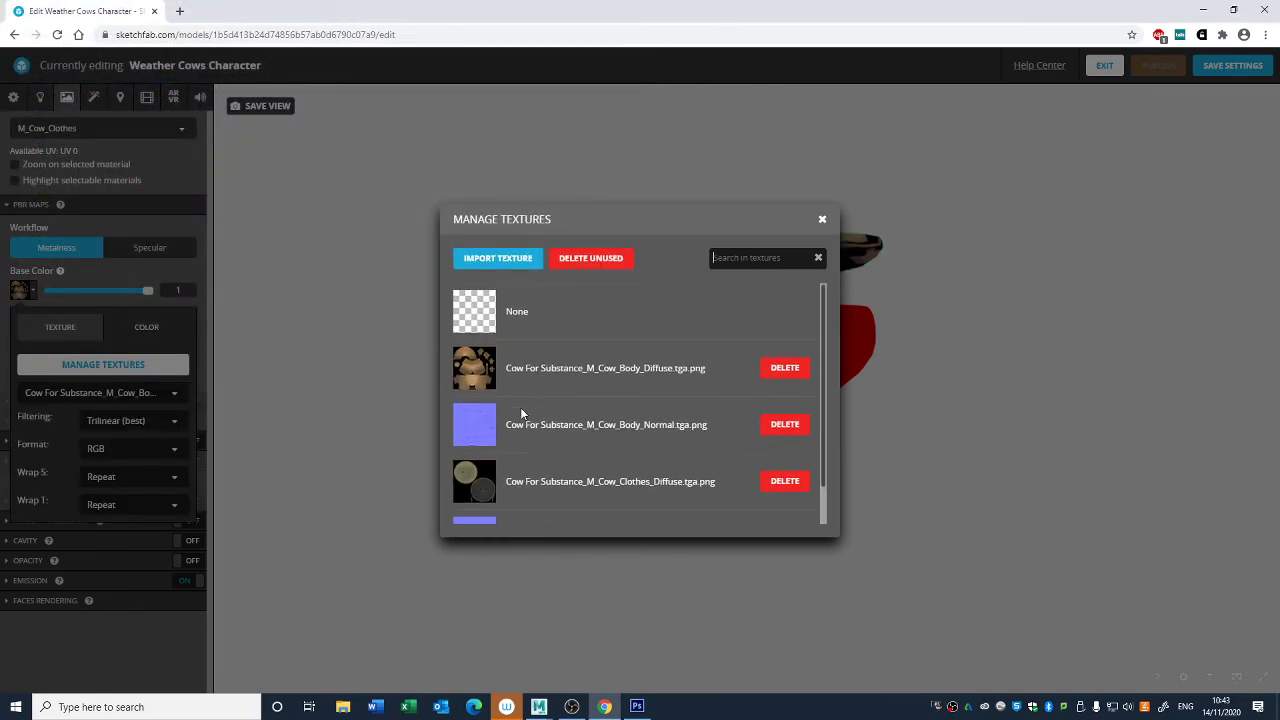
- Try the Cow For Substance_M_Cow_Body_Diffuse texture as the base color of the M_Cow_Clothes material
{"action": "left_click", "coordinate": [484, 372]}
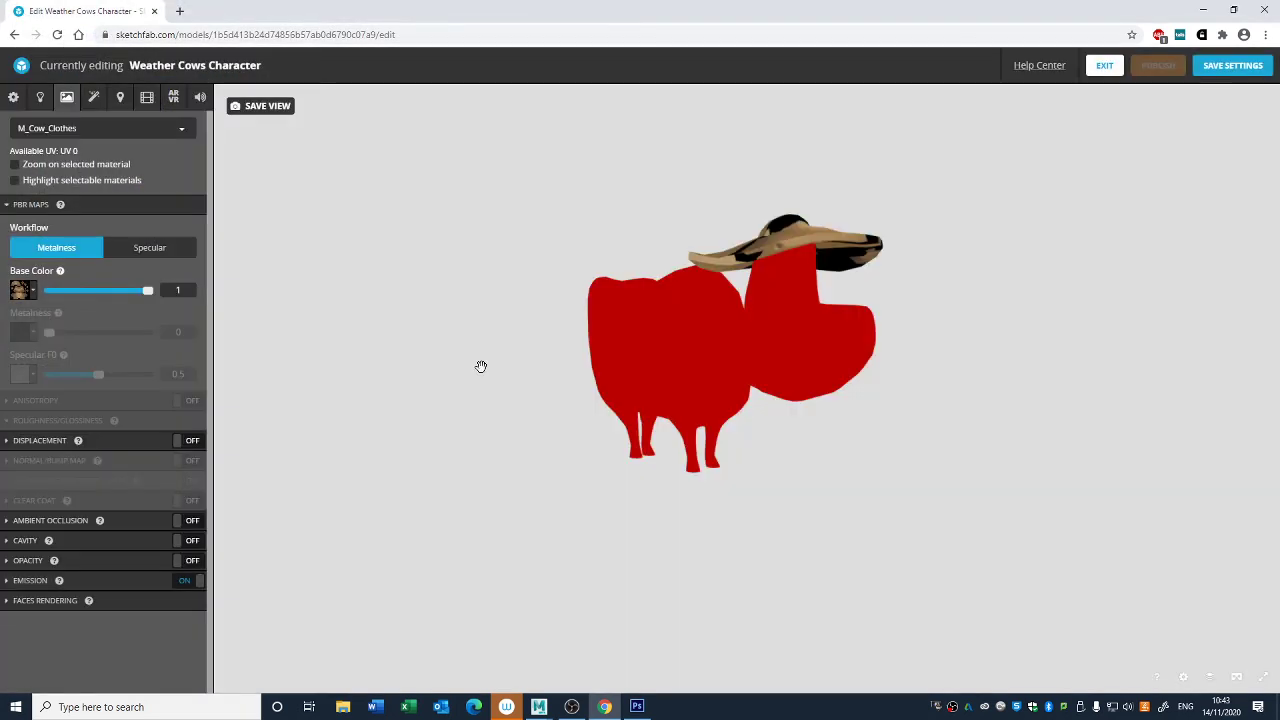
{"action": "left_click_drag", "start_coordinate": [796, 233], "coordinate": [781, 287]}
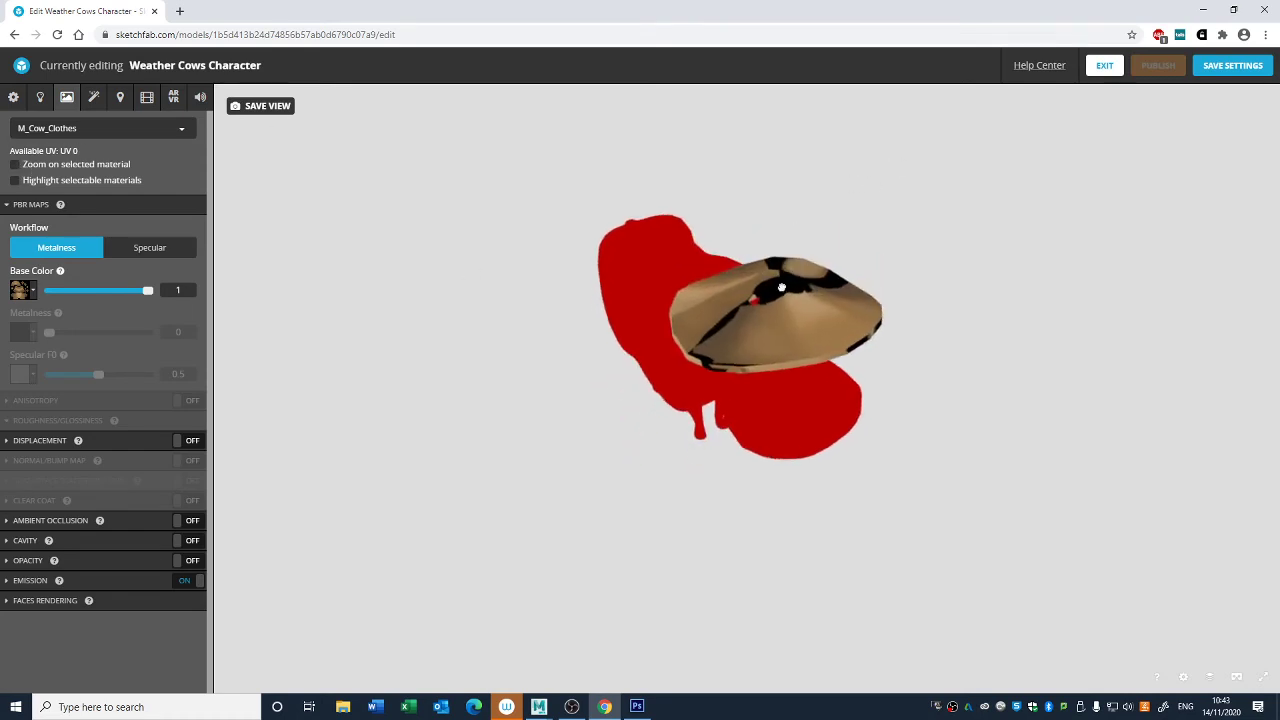
{"action": "left_click_drag", "start_coordinate": [413, 283], "coordinate": [420, 261]}
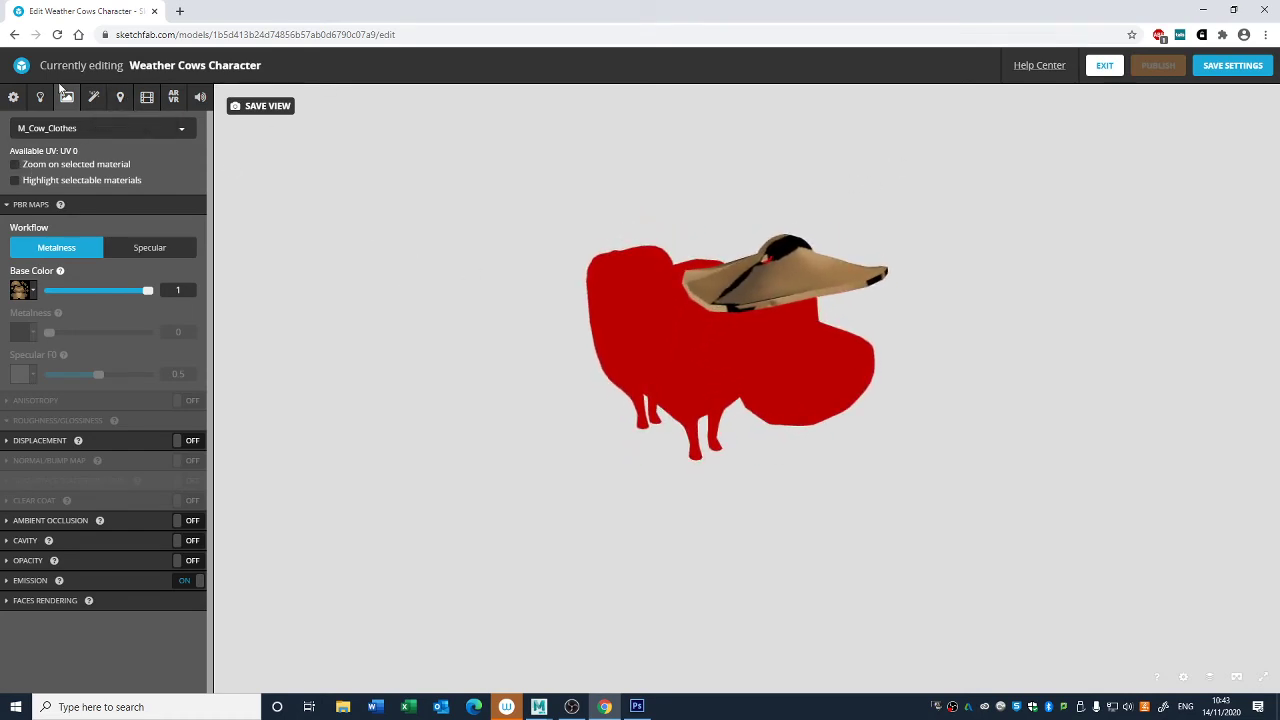
- Set the base color texture of the M_Cow_Clothes material to Cow For Substance_M_Cow_Clothes_Diffuse
{"action": "left_click", "coordinate": [69, 130]}
{"action": "left_click", "coordinate": [69, 130]}
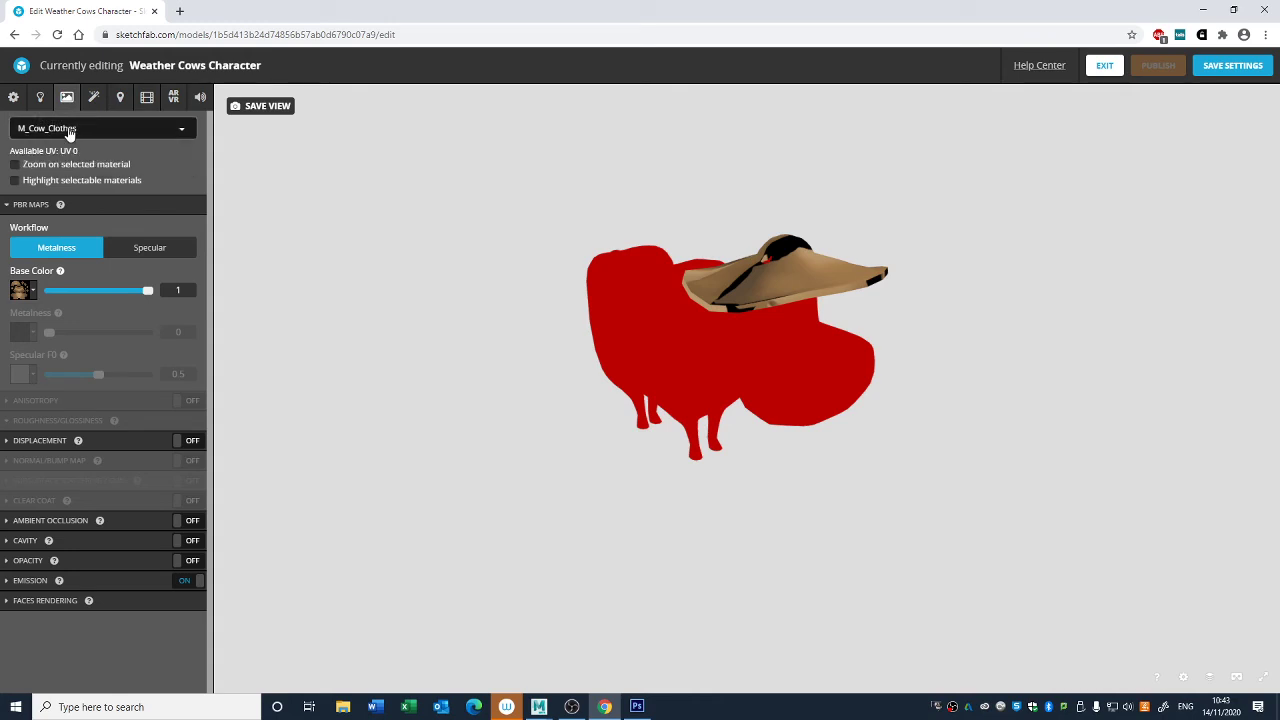
{"action": "left_click", "coordinate": [81, 137]}
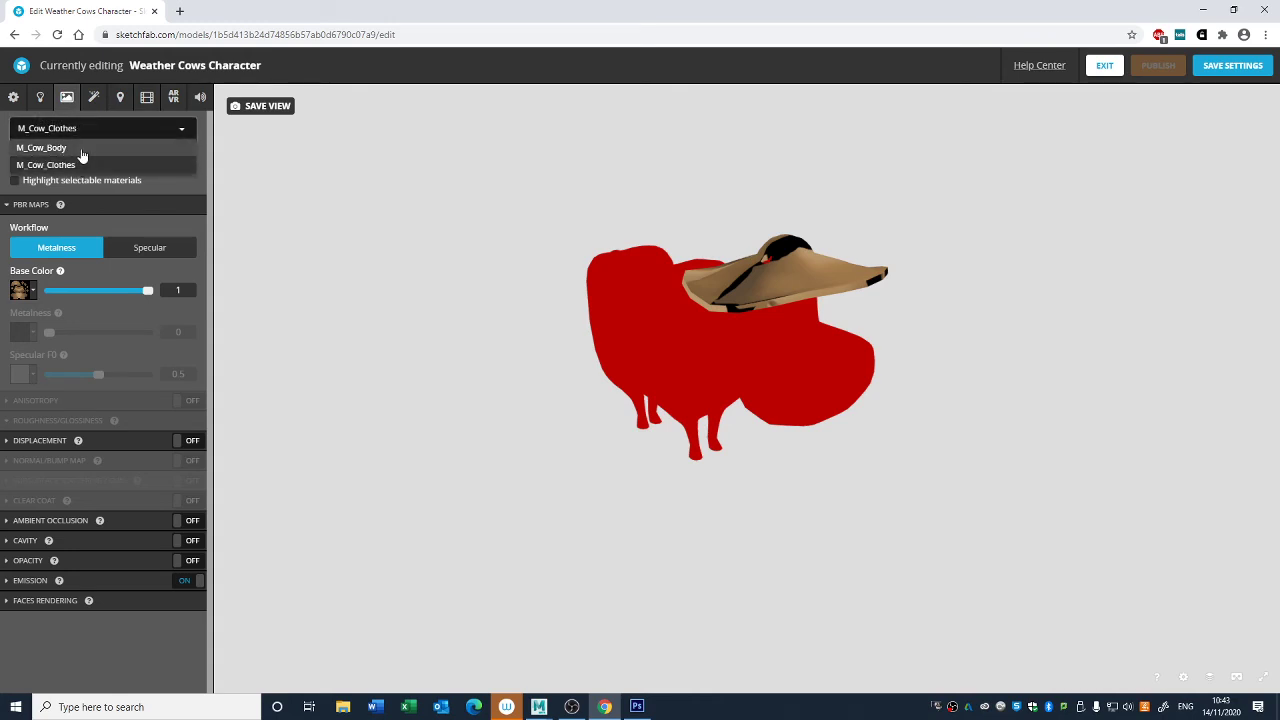
{"action": "left_click", "coordinate": [60, 148]}
{"action": "left_click", "coordinate": [80, 132]}
{"action": "left_click", "coordinate": [72, 167]}
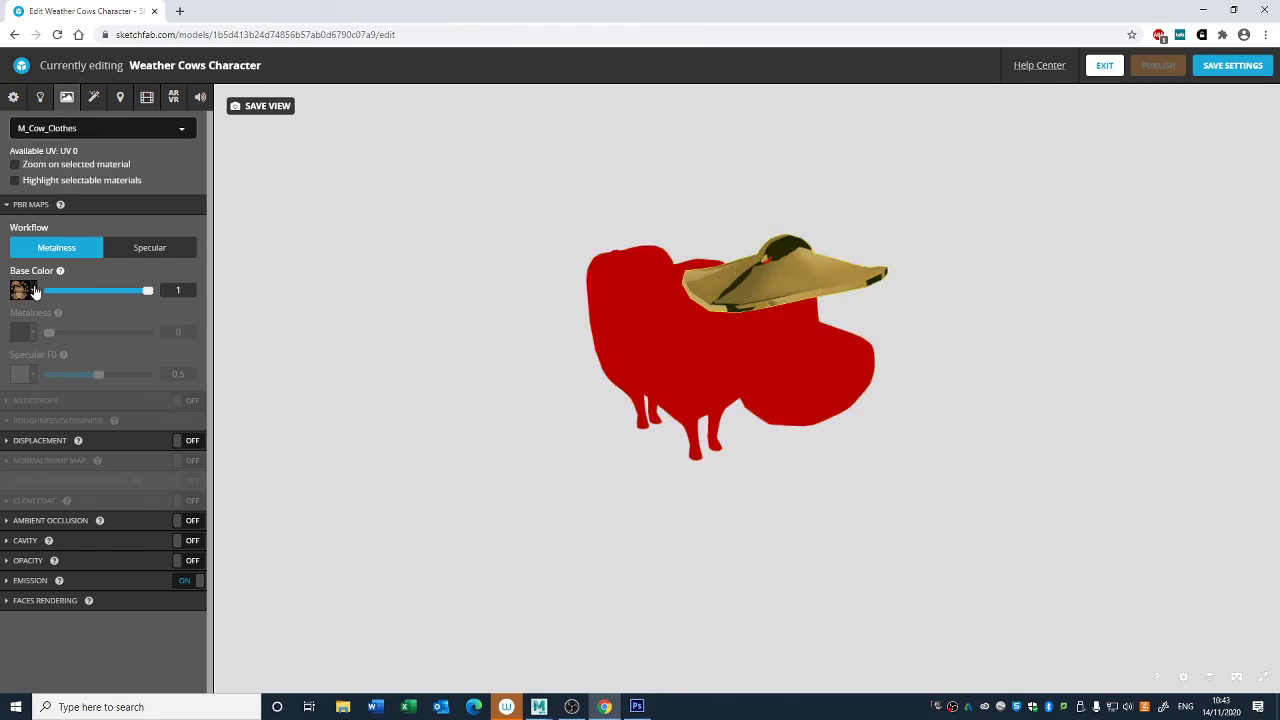
{"action": "left_click", "coordinate": [25, 290]}
{"action": "left_click", "coordinate": [108, 393]}
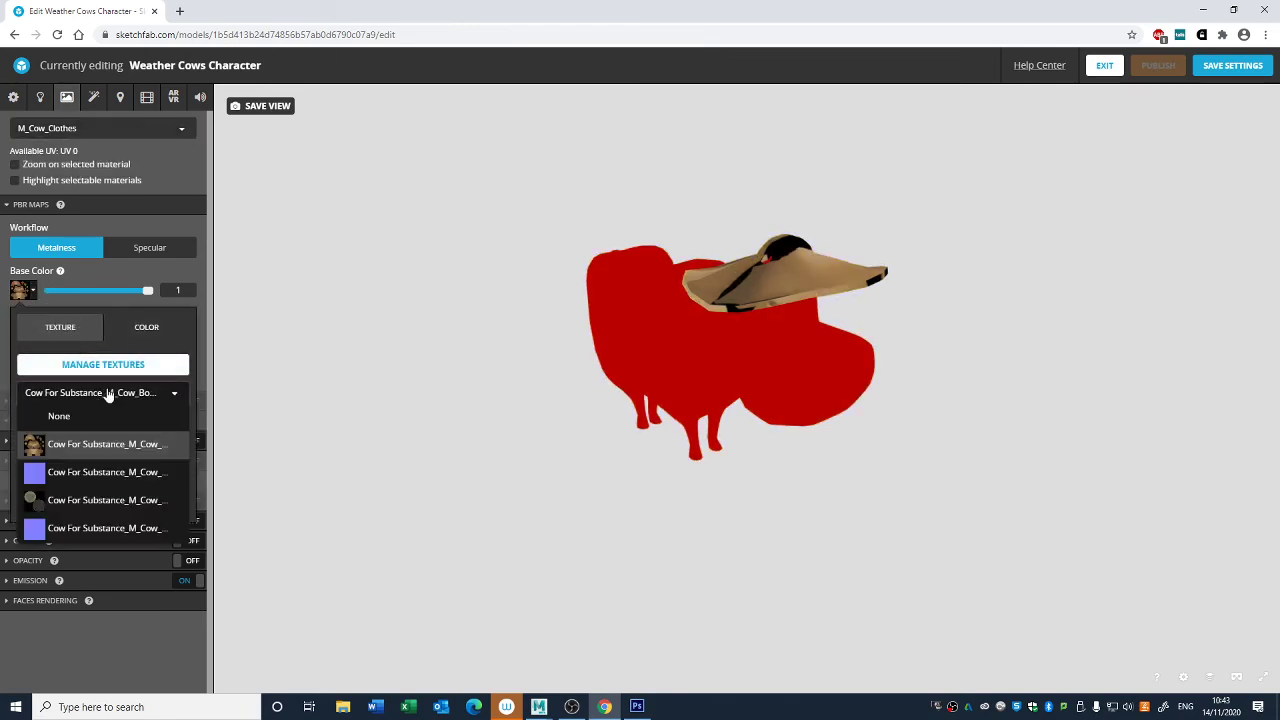
{"action": "left_click", "coordinate": [71, 501]}
{"action": "left_click_drag", "start_coordinate": [471, 508], "coordinate": [714, 463]}
- Set the base color texture of the M_Cow_Body material to Cow For Substance_M_Cow_Body_Diffuse
{"action": "left_click", "coordinate": [60, 130]}
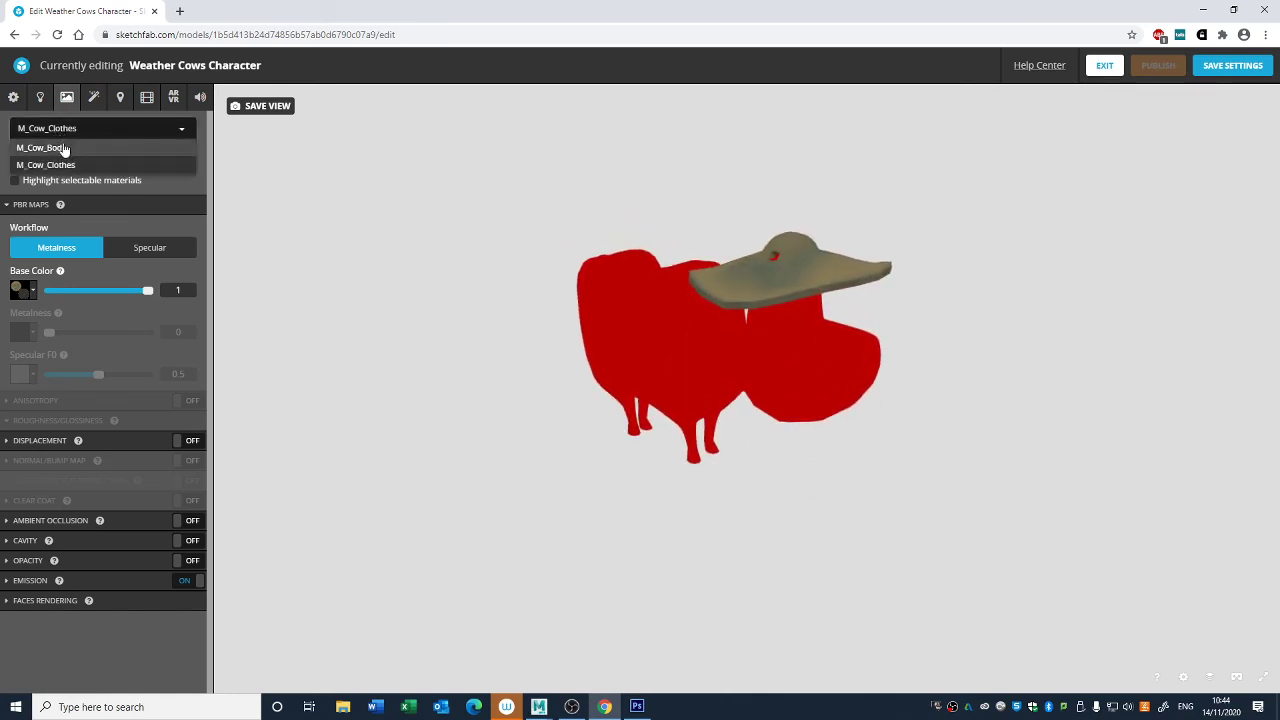
{"action": "left_click", "coordinate": [63, 146]}
{"action": "left_click", "coordinate": [21, 290]}
{"action": "left_click", "coordinate": [66, 330]}
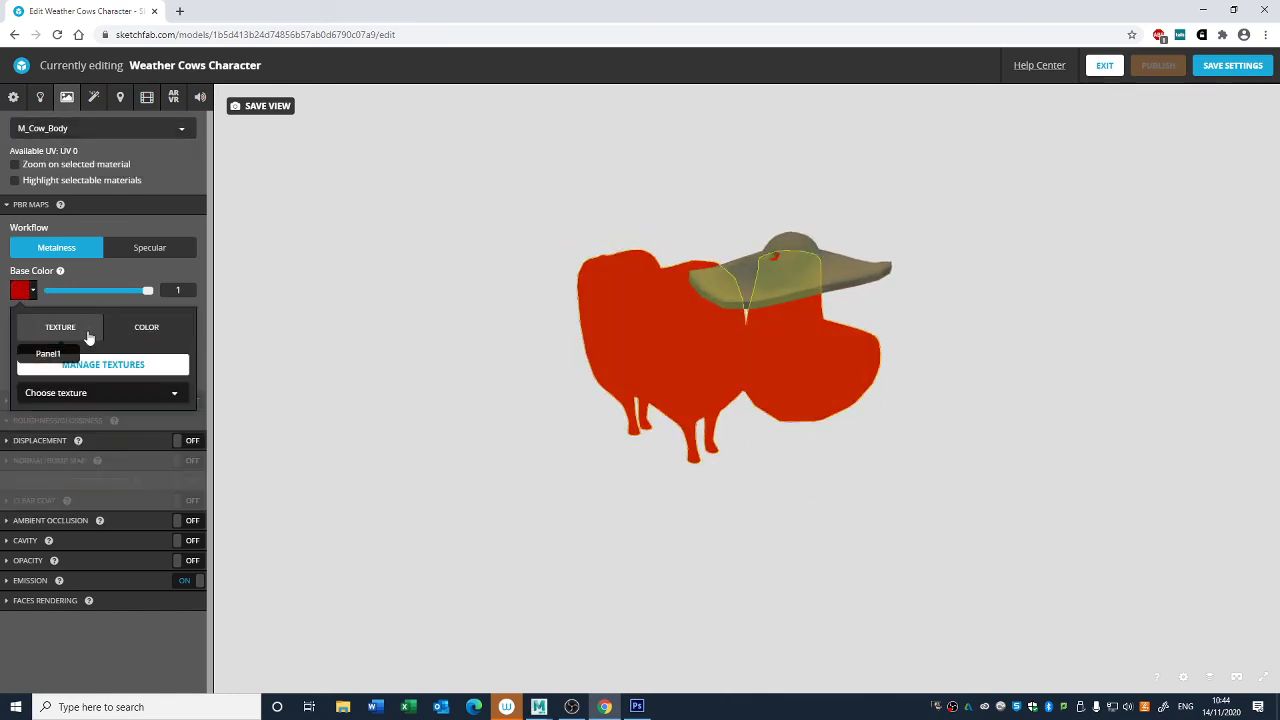
{"action": "left_click", "coordinate": [77, 393]}
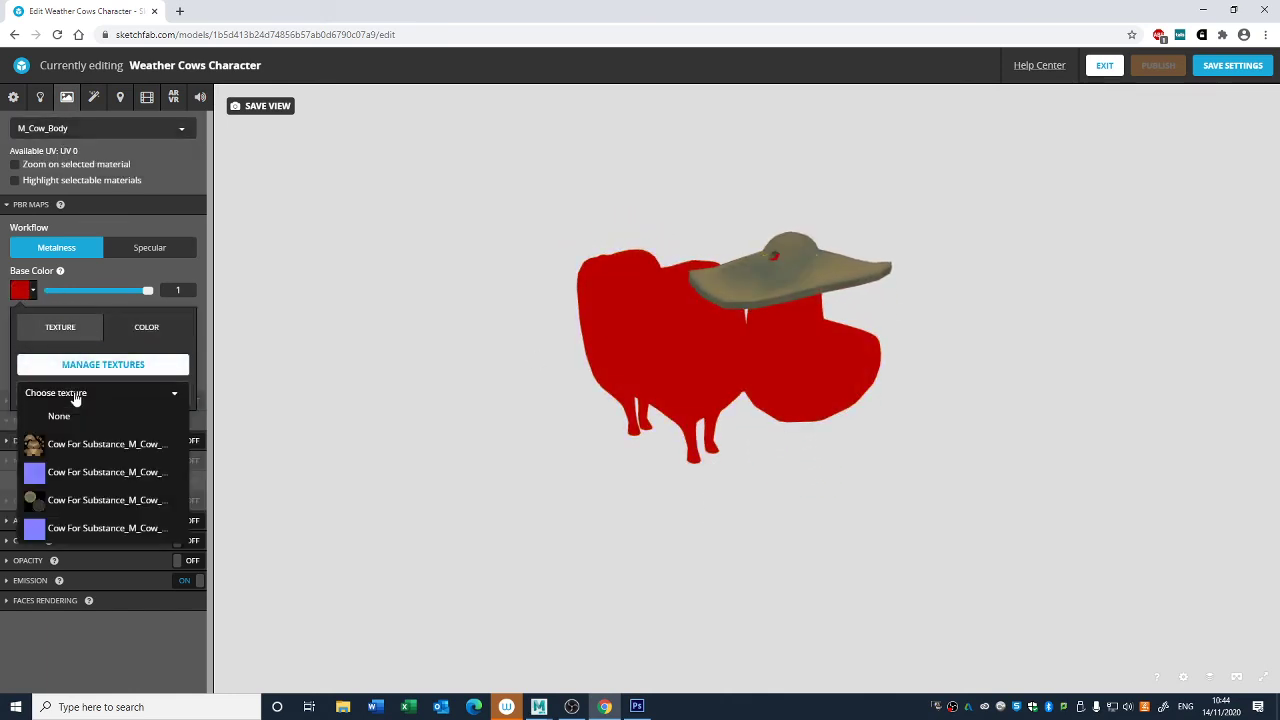
{"action": "left_click", "coordinate": [79, 447]}
{"action": "left_click", "coordinate": [643, 503]}
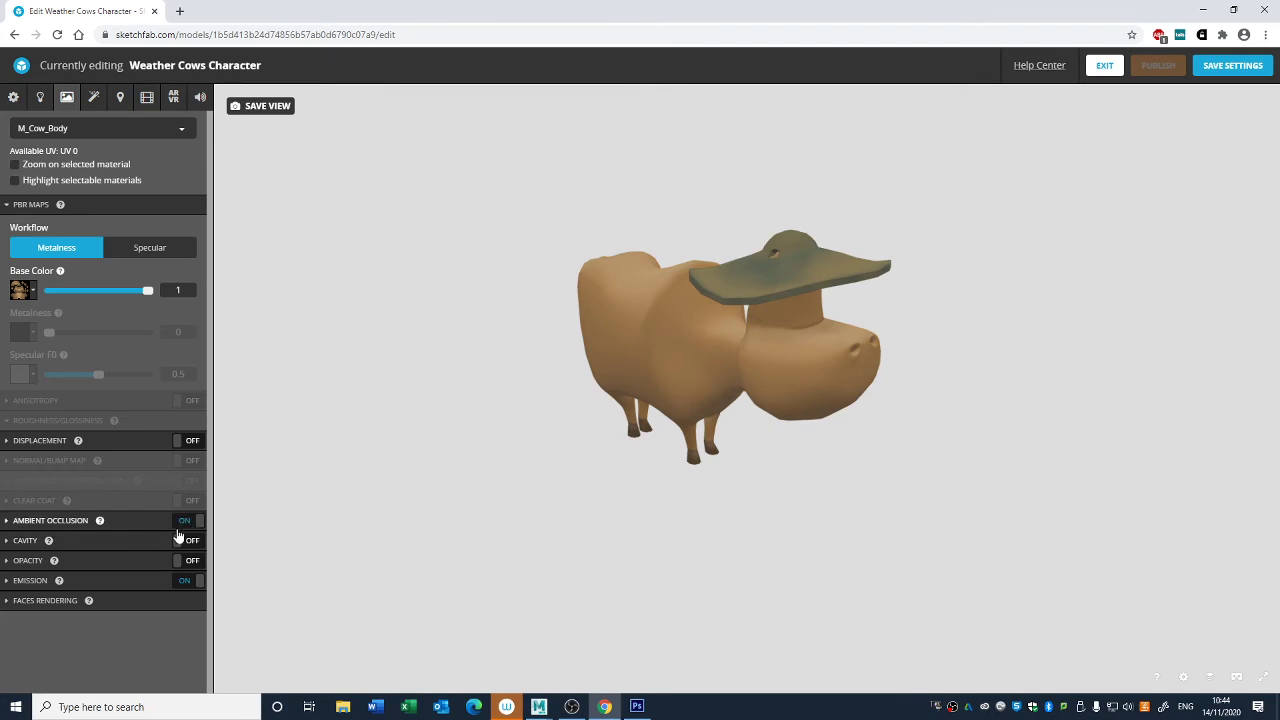
- Turn off ambient occlusion for the M_Cow_Body material
{"action": "left_click", "coordinate": [62, 522]}
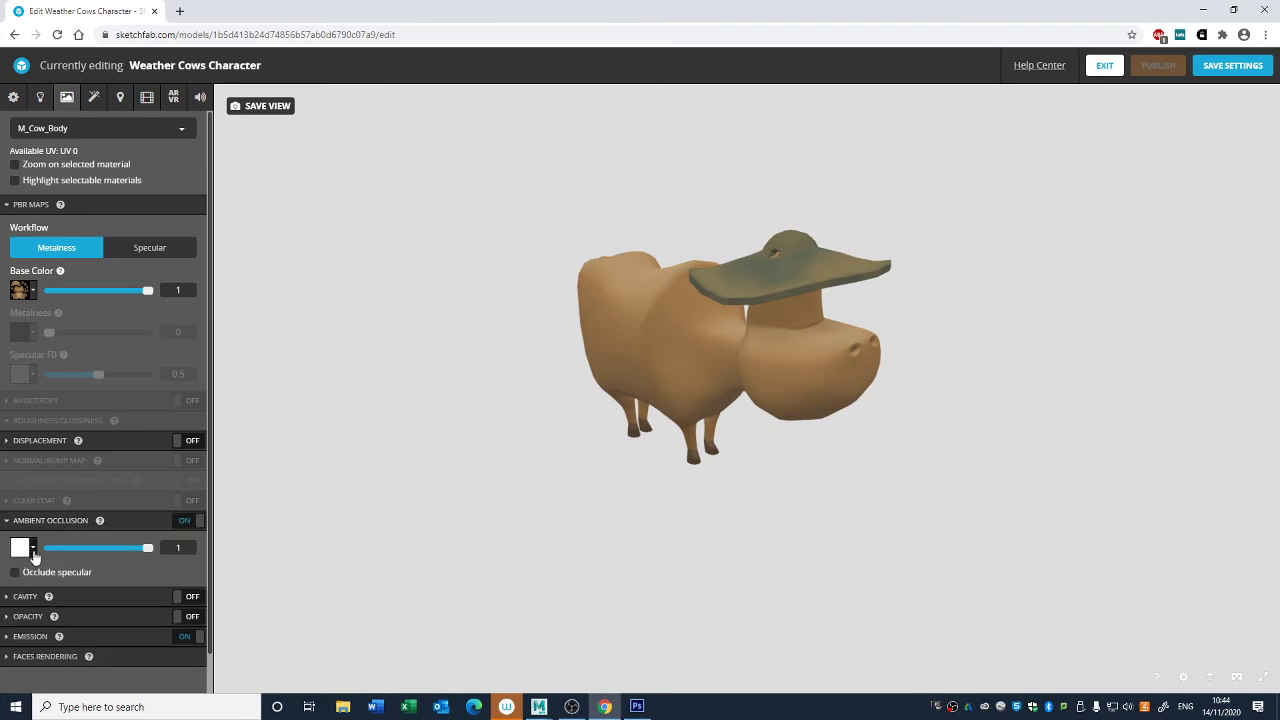
{"action": "left_click", "coordinate": [33, 550]}
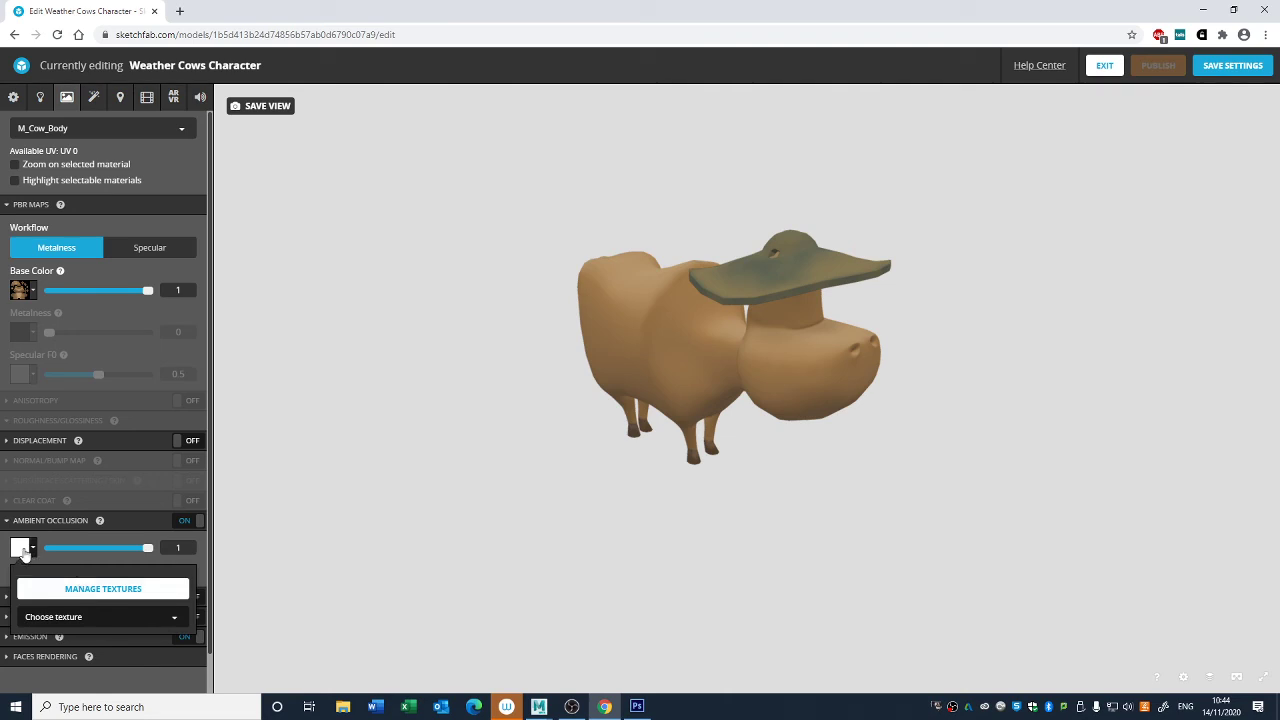
{"action": "left_click", "coordinate": [24, 553]}
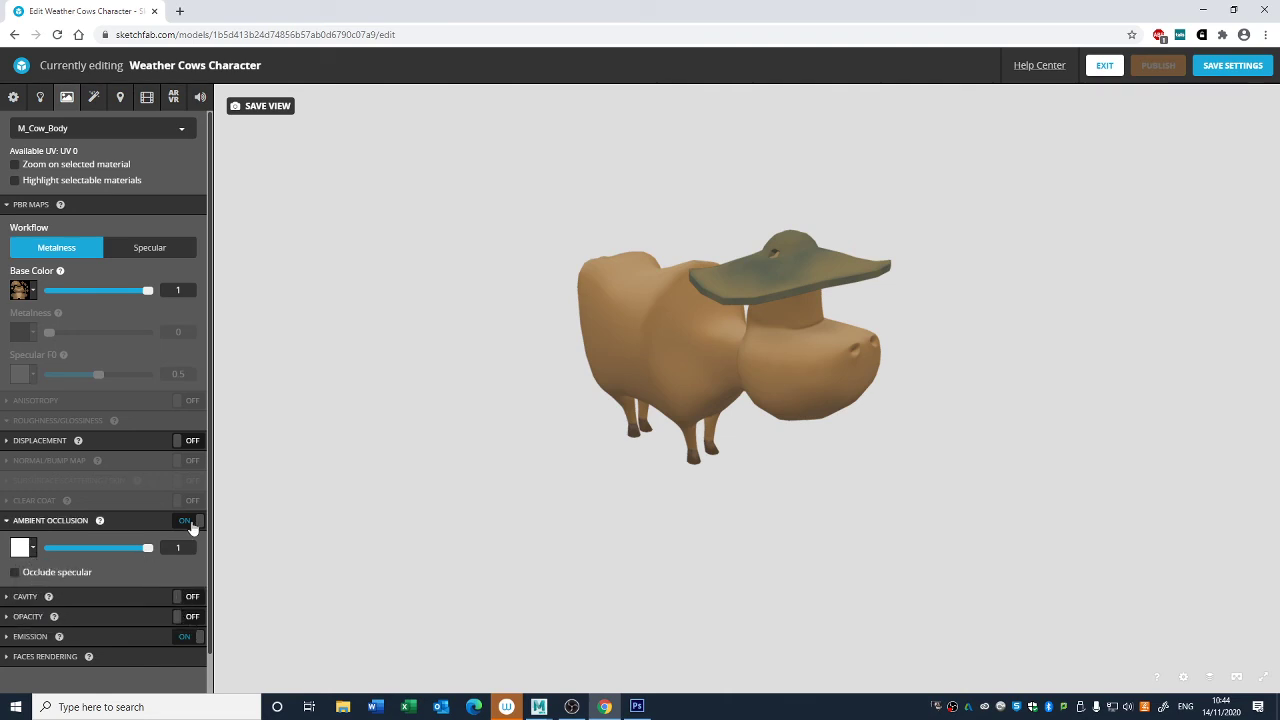
{"action": "left_click", "coordinate": [194, 524]}
{"action": "left_click", "coordinate": [12, 522]}
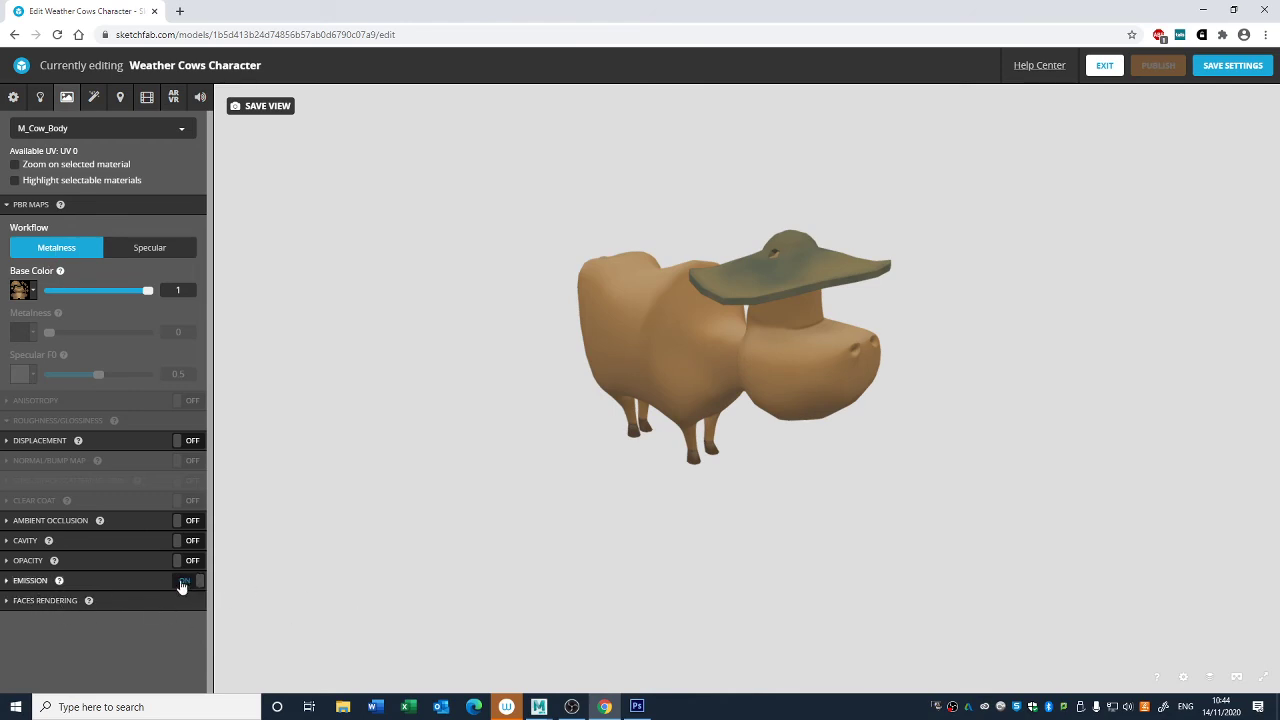
{"action": "left_click_drag", "start_coordinate": [670, 585], "coordinate": [651, 560]}
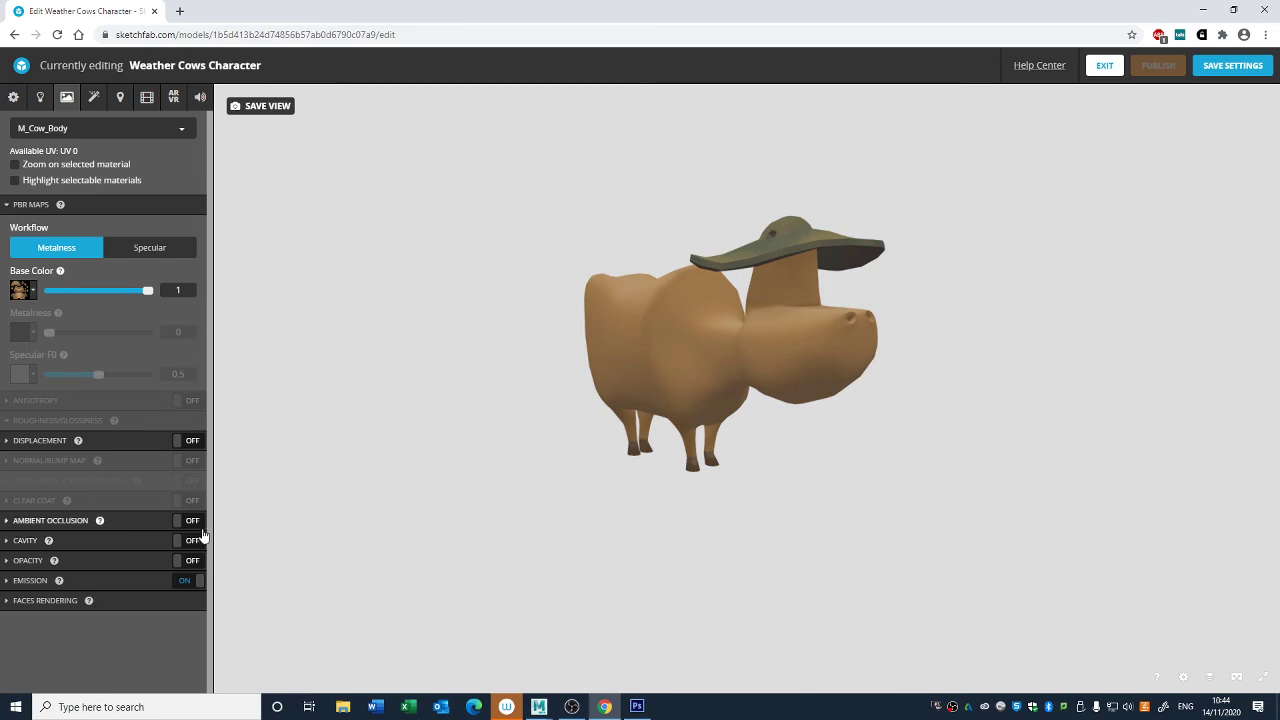
{"action": "mouse_move", "coordinate": [580, 451]}
{"action": "left_mouse_down"}
{"action": "mouse_move", "coordinate": [500, 477]}
{"action": "mouse_move", "coordinate": [594, 473]}
{"action": "mouse_move", "coordinate": [646, 451]}
{"action": "mouse_move", "coordinate": [591, 471]}
{"action": "mouse_move", "coordinate": [551, 463]}
{"action": "left_mouse_up"}
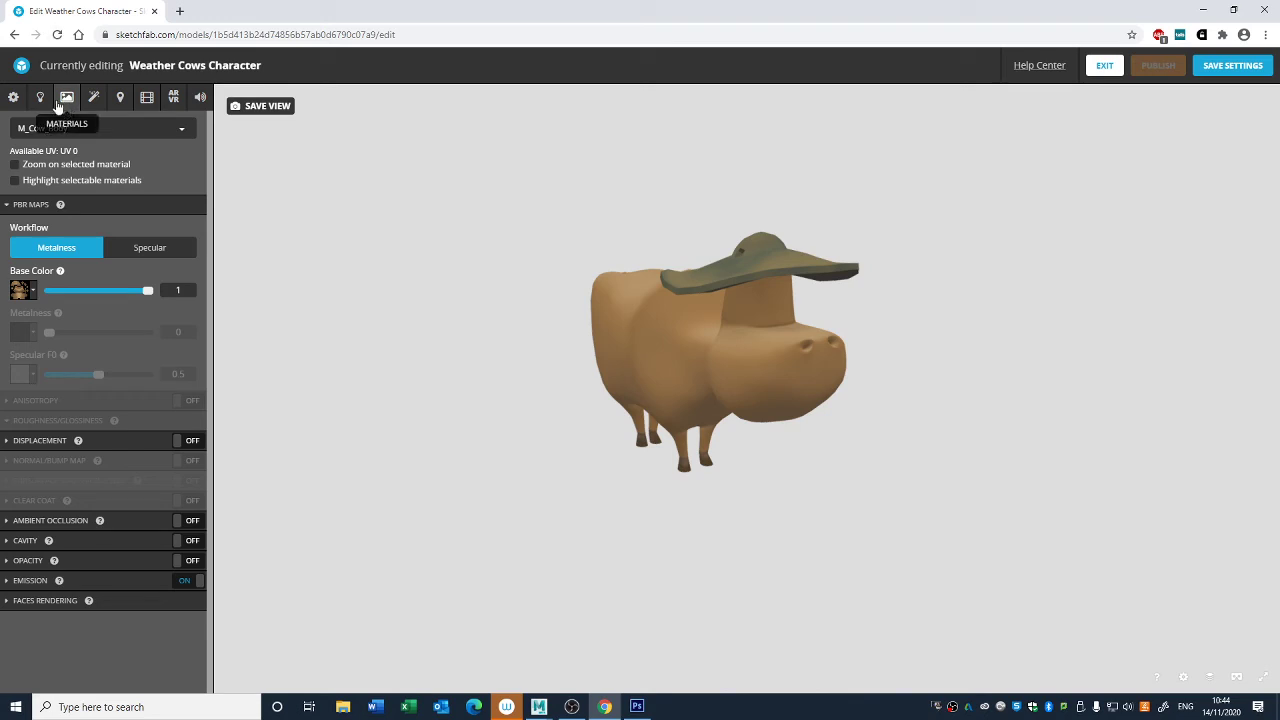
- Try the wireframe overlay on the cow in the scene settings and switch it off again
{"action": "left_click", "coordinate": [12, 97]}
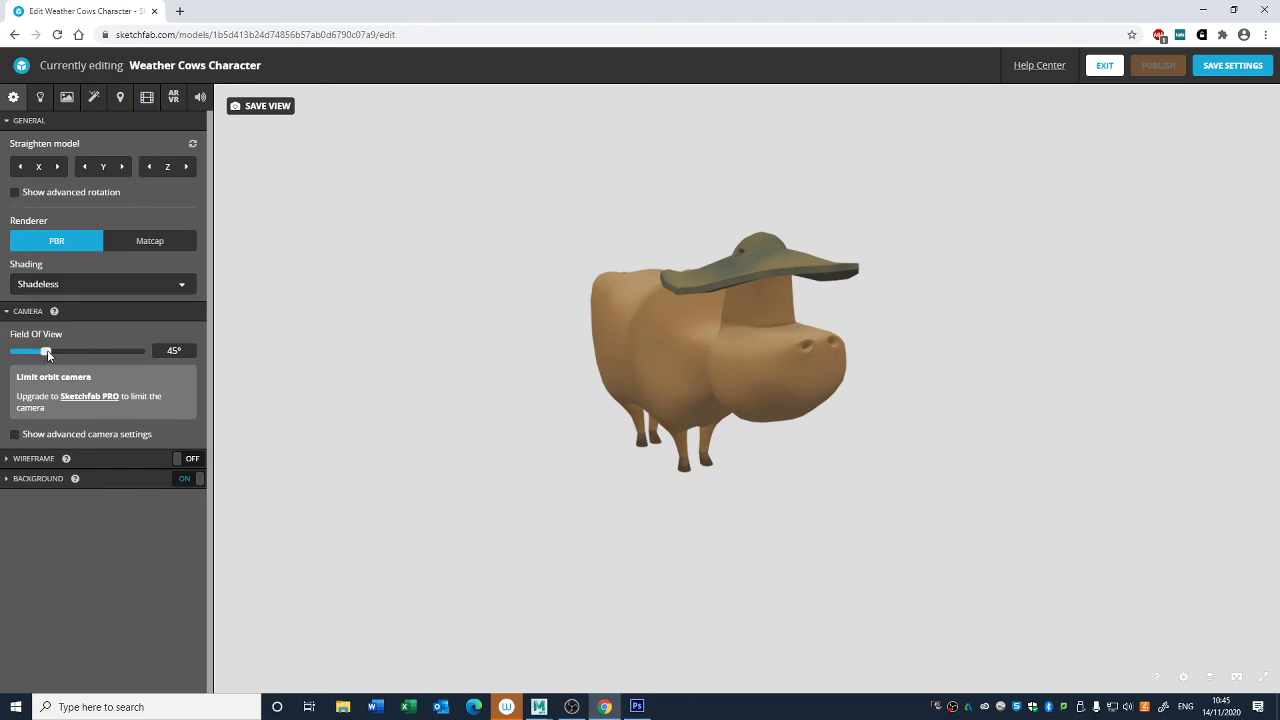
{"action": "left_click", "coordinate": [183, 460]}
{"action": "left_click", "coordinate": [183, 460]}
- Try the other background types, including the clean_dark background image
{"action": "left_click", "coordinate": [15, 479]}
{"action": "scroll", "coordinate": [20, 485], "scroll_direction": "down", "scroll_amount": 1}
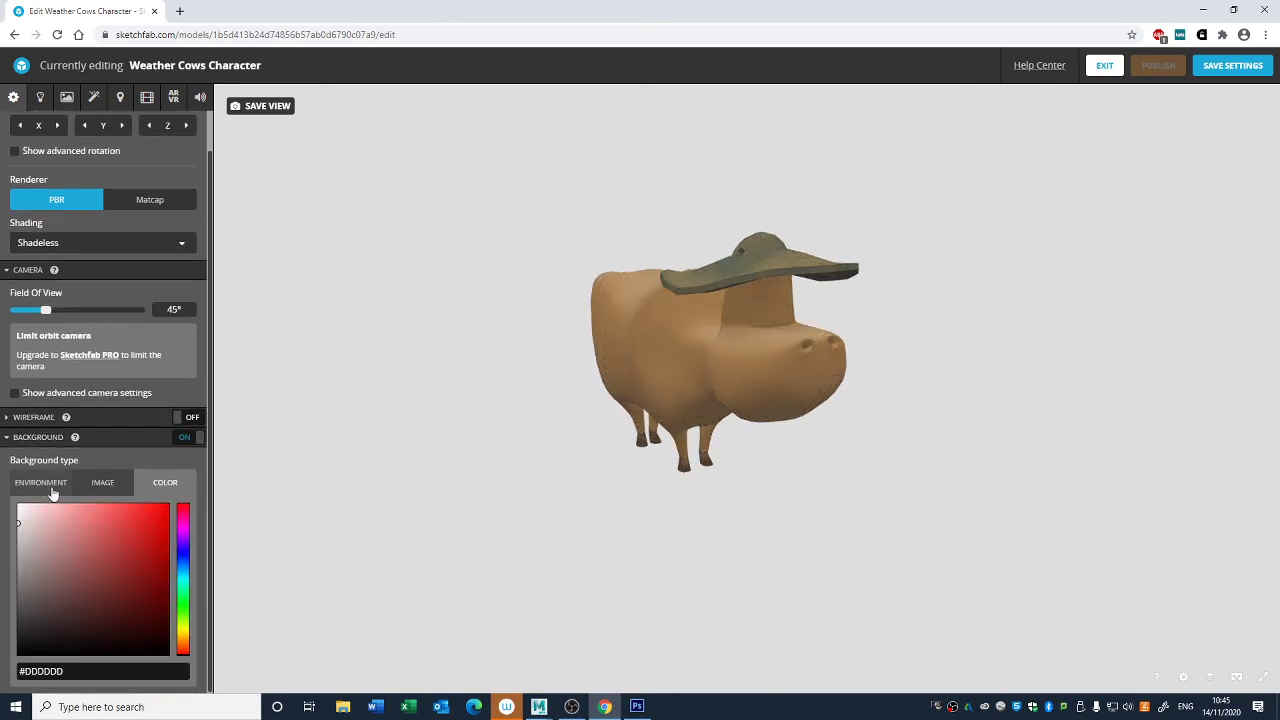
{"action": "left_click", "coordinate": [70, 487]}
{"action": "left_click", "coordinate": [112, 527]}
{"action": "left_click", "coordinate": [155, 530]}
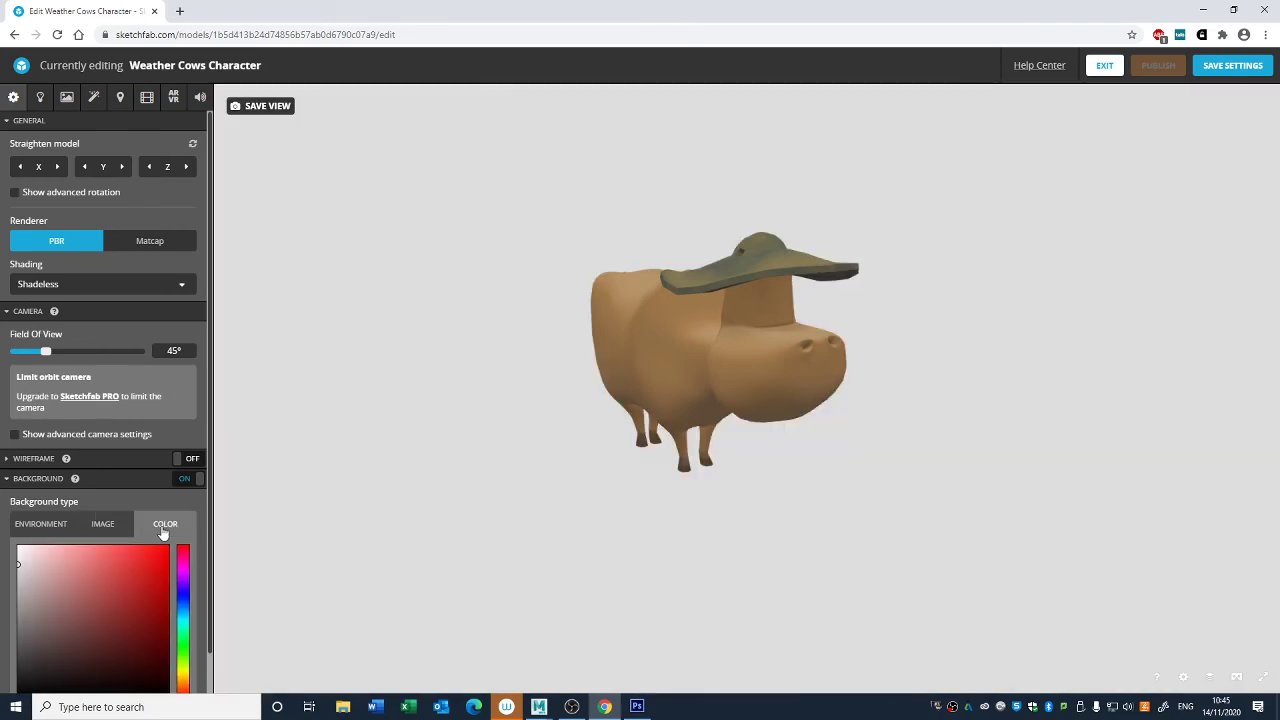
{"action": "scroll", "coordinate": [103, 526], "scroll_direction": "down", "scroll_amount": 1}
{"action": "left_click", "coordinate": [103, 487]}
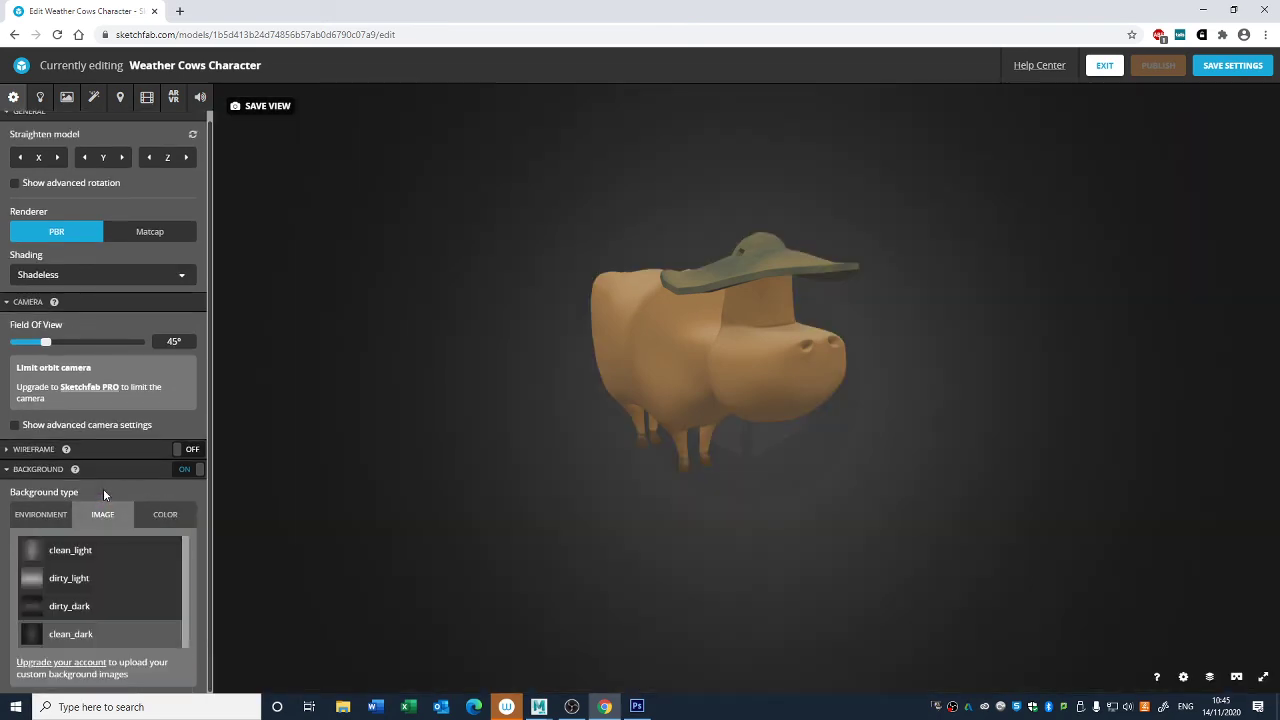
- Try solid blue background colors behind the cow, from dark #1C1E22 and #24262C to saturated #193583
{"action": "left_click", "coordinate": [149, 516]}
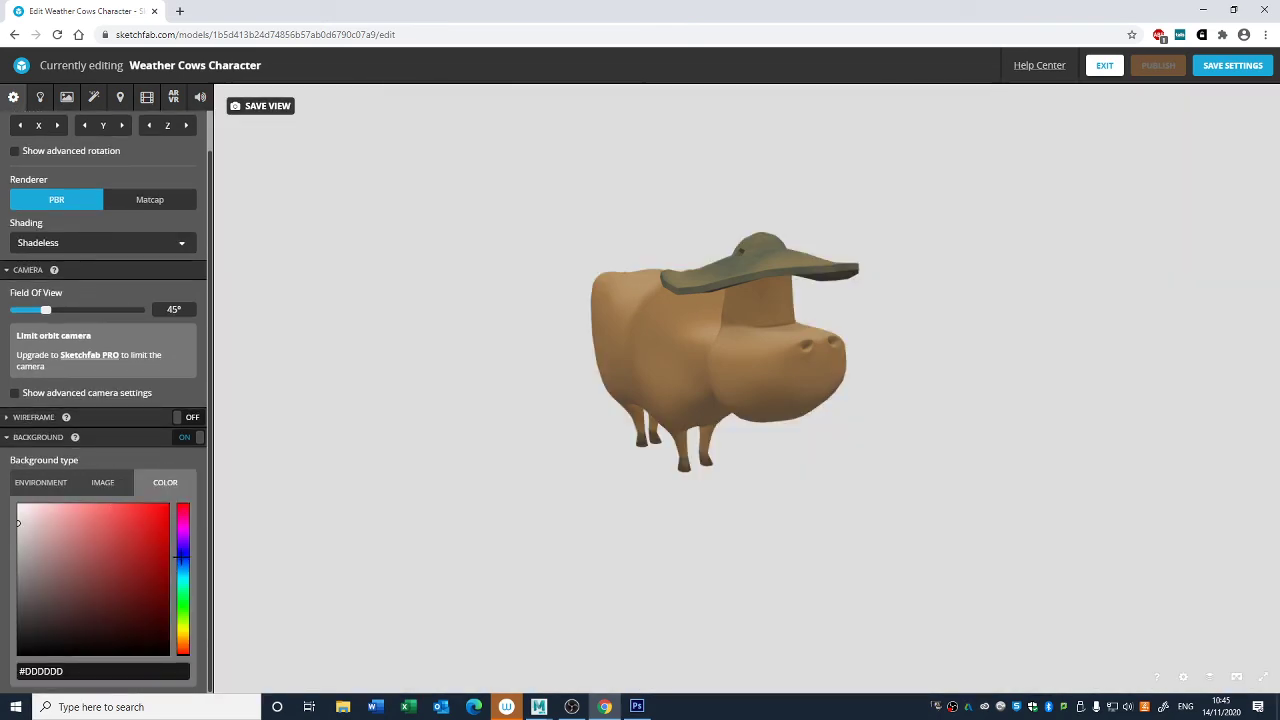
{"action": "left_click_drag", "start_coordinate": [60, 548], "coordinate": [40, 635]}
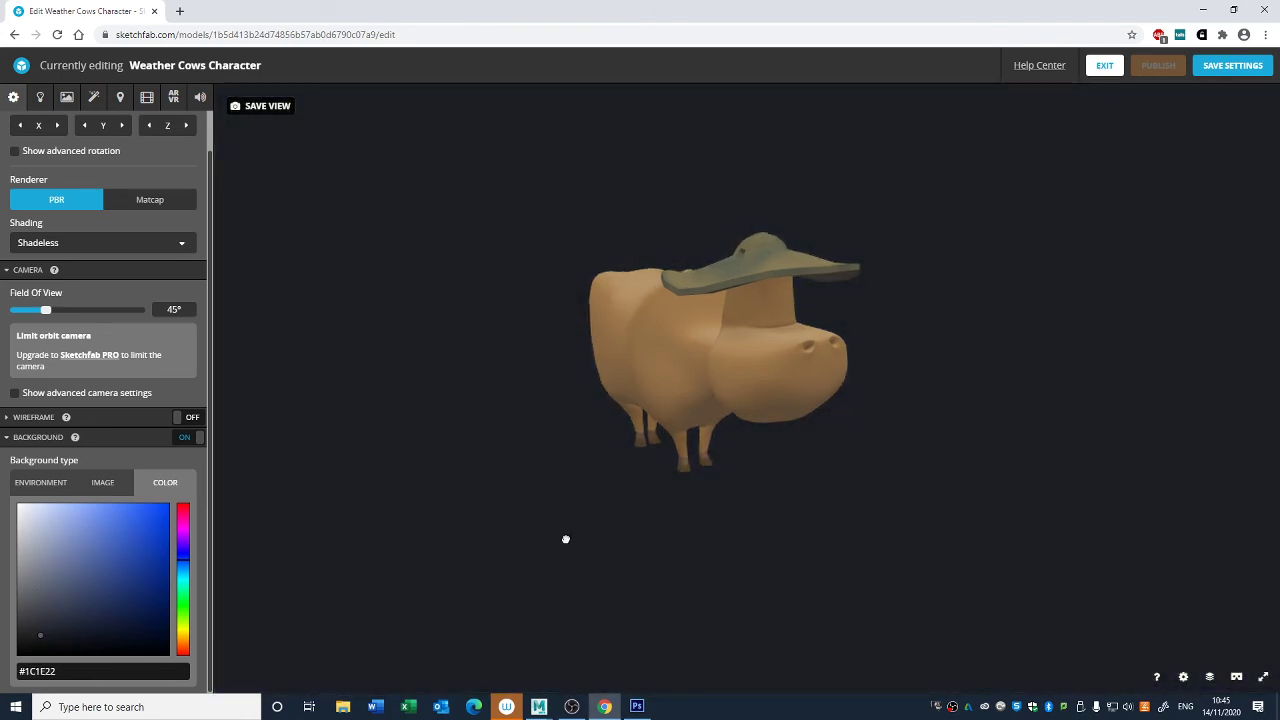
{"action": "left_click_drag", "start_coordinate": [566, 537], "coordinate": [582, 548]}
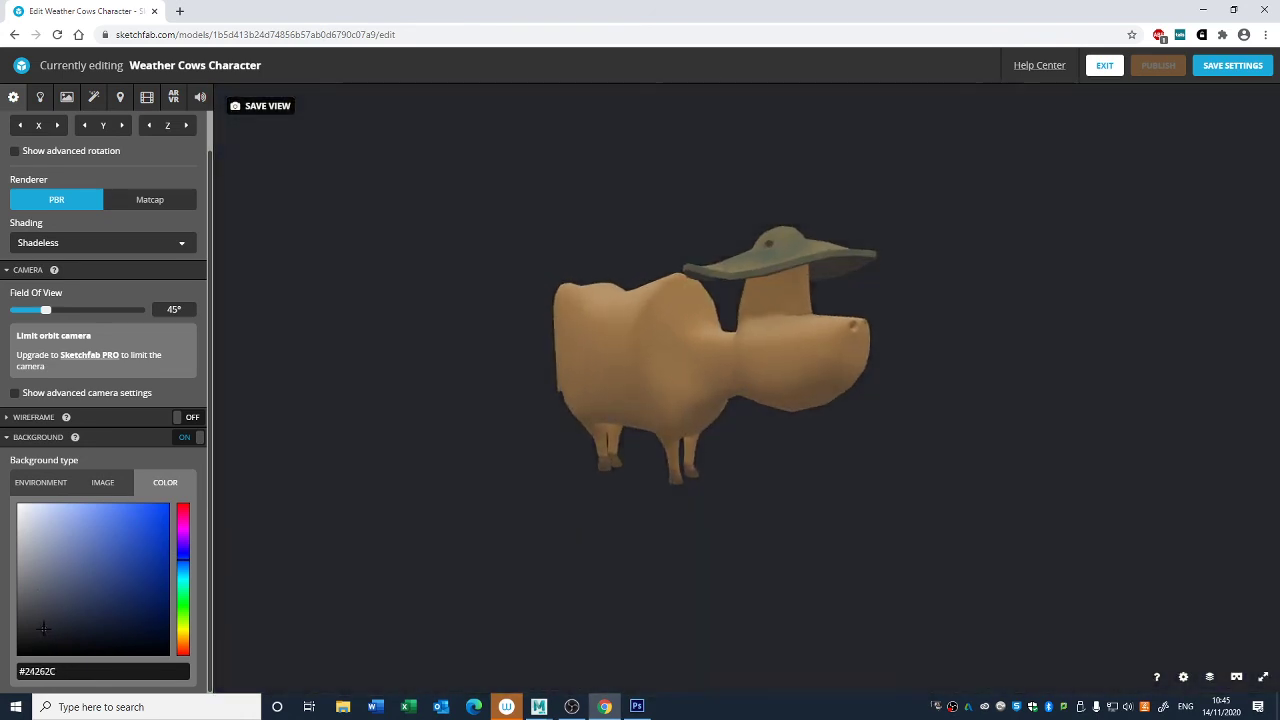
{"action": "left_click", "coordinate": [40, 631]}
{"action": "left_click_drag", "start_coordinate": [40, 631], "coordinate": [46, 633]}
{"action": "mouse_move", "coordinate": [43, 629]}
{"action": "left_mouse_down"}
{"action": "mouse_move", "coordinate": [30, 601]}
{"action": "mouse_move", "coordinate": [36, 631]}
{"action": "mouse_move", "coordinate": [80, 622]}
{"action": "mouse_move", "coordinate": [111, 611]}
{"action": "mouse_move", "coordinate": [156, 560]}
{"action": "mouse_move", "coordinate": [155, 600]}
{"action": "mouse_move", "coordinate": [74, 609]}
{"action": "left_mouse_up"}
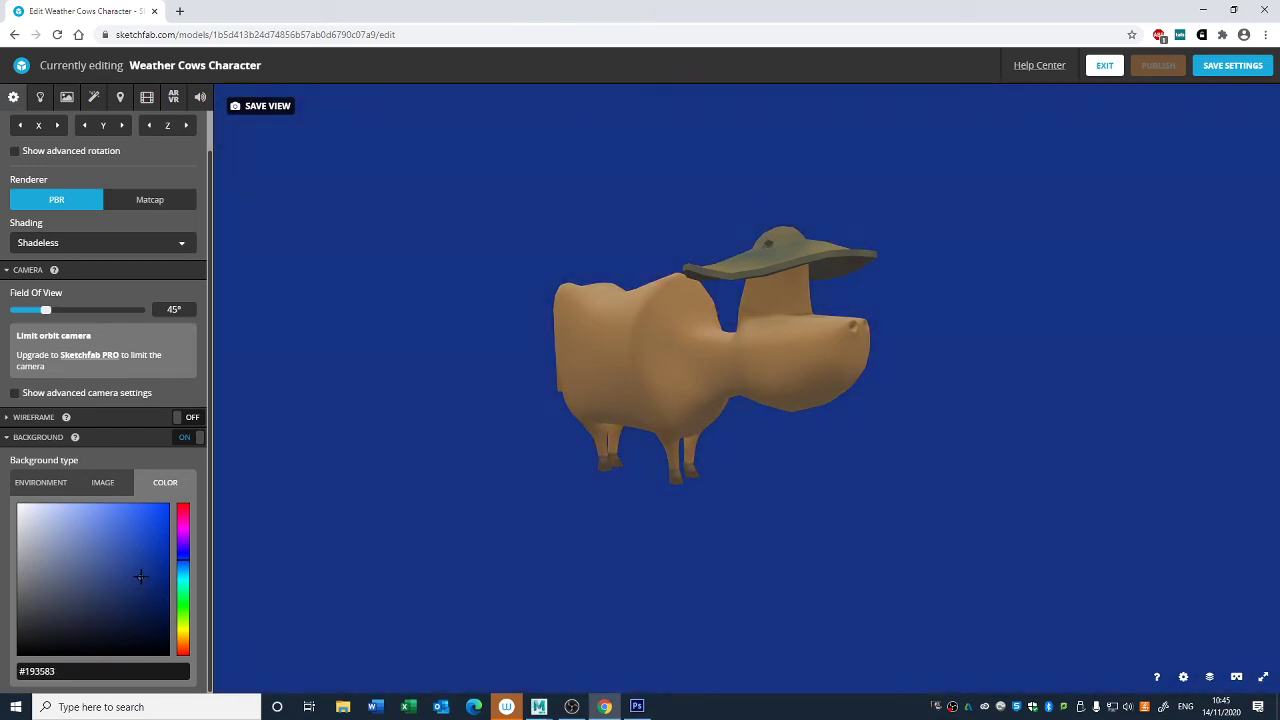
{"action": "mouse_move", "coordinate": [140, 576]}
{"action": "left_mouse_down"}
{"action": "mouse_move", "coordinate": [160, 576]}
{"action": "mouse_move", "coordinate": [33, 630]}
{"action": "left_mouse_up"}
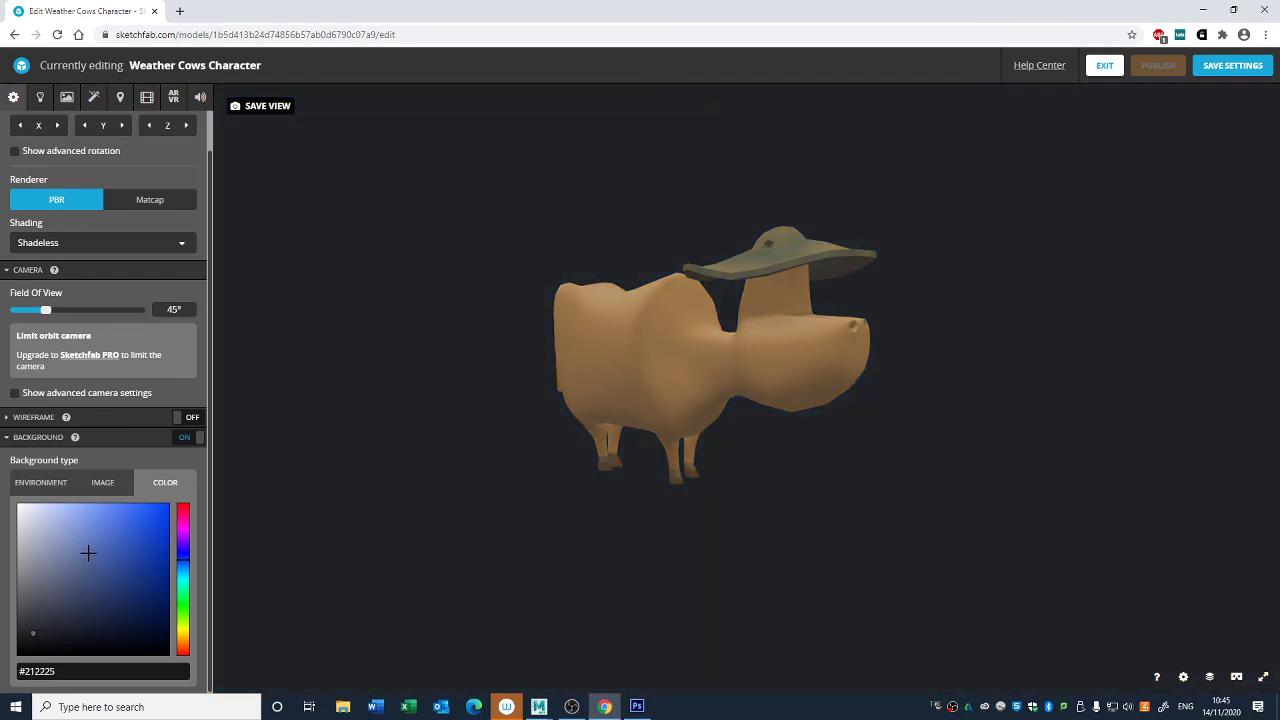
- Try shifting the dark background's hue, with bluish #212125 and #1B1C22 and greenish #2E302E
{"action": "mouse_move", "coordinate": [186, 575]}
{"action": "left_mouse_down"}
{"action": "mouse_move", "coordinate": [184, 607]}
{"action": "mouse_move", "coordinate": [186, 551]}
{"action": "left_mouse_up"}
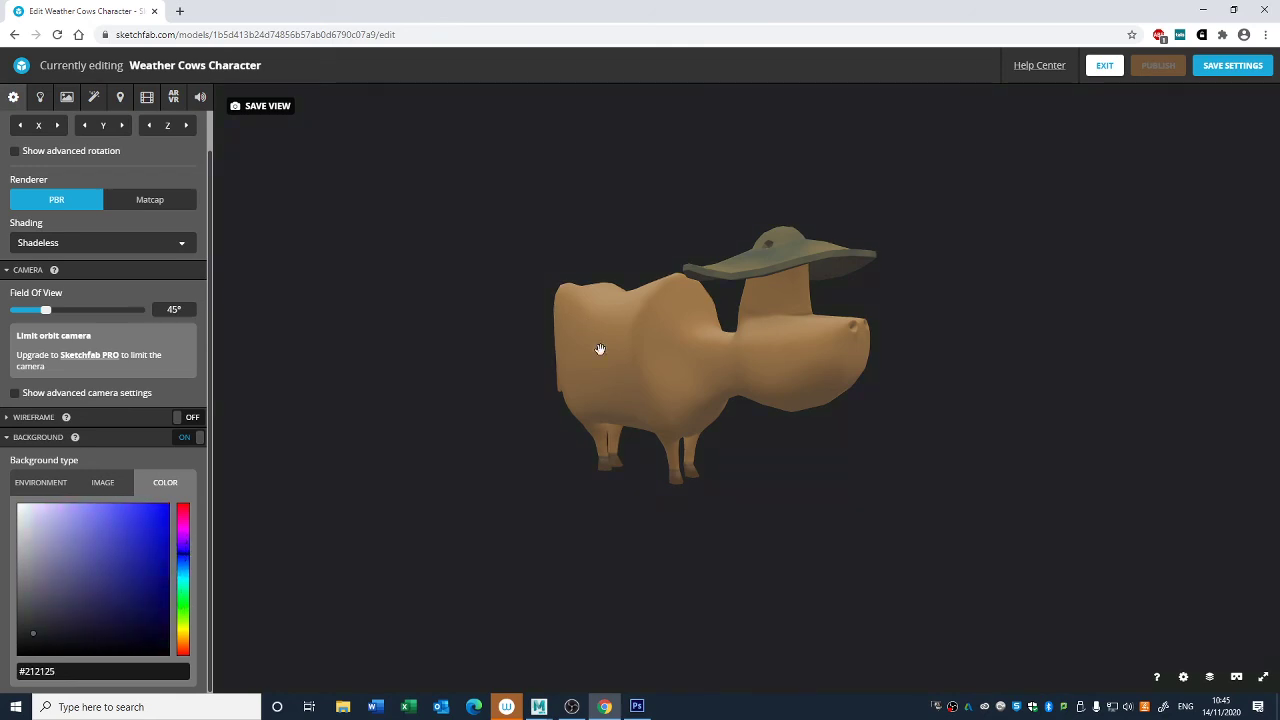
{"action": "left_click_drag", "start_coordinate": [597, 436], "coordinate": [829, 537]}
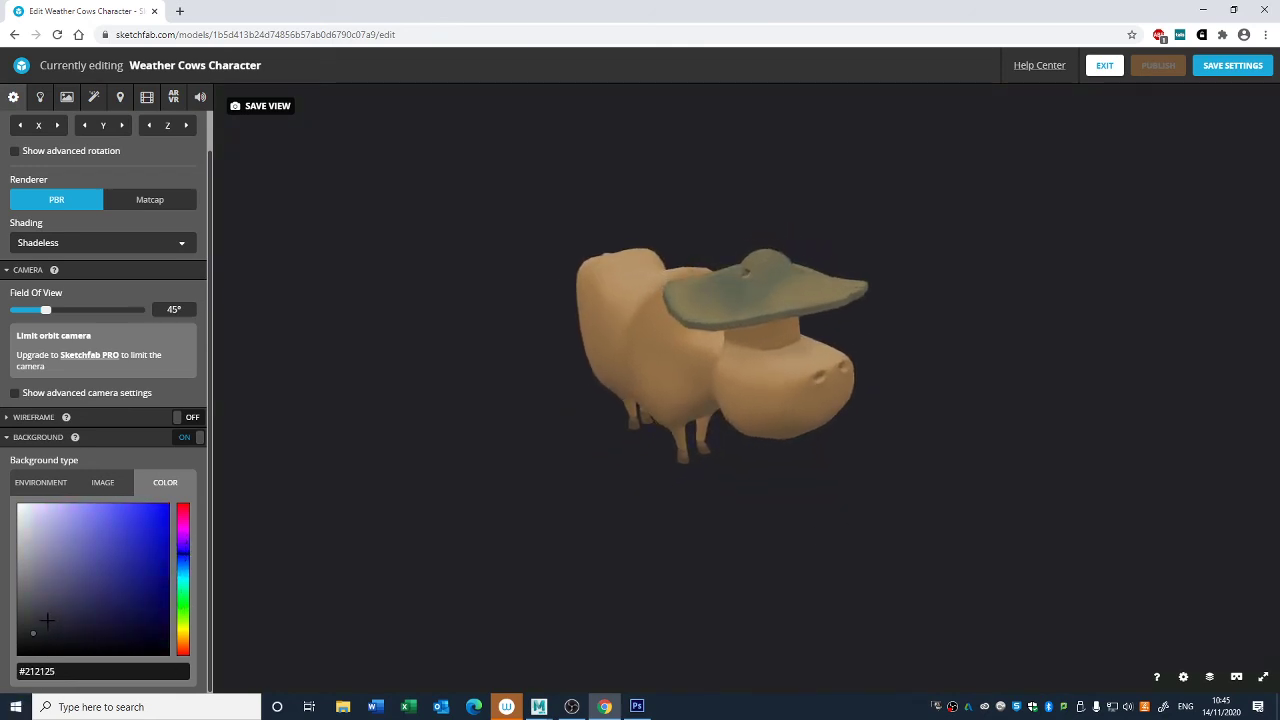
{"action": "left_click", "coordinate": [43, 636]}
{"action": "left_click_drag", "start_coordinate": [750, 570], "coordinate": [771, 551]}
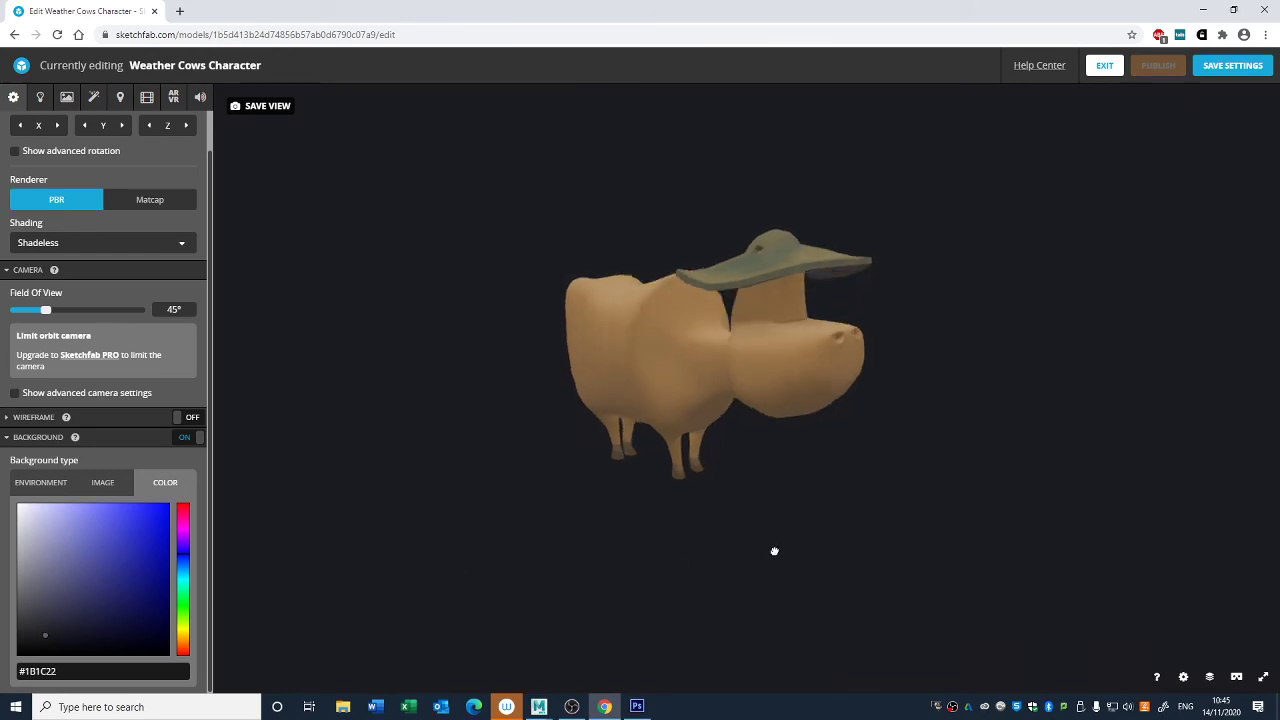
{"action": "left_click_drag", "start_coordinate": [183, 644], "coordinate": [196, 601]}
{"action": "left_click_drag", "start_coordinate": [55, 598], "coordinate": [25, 622]}
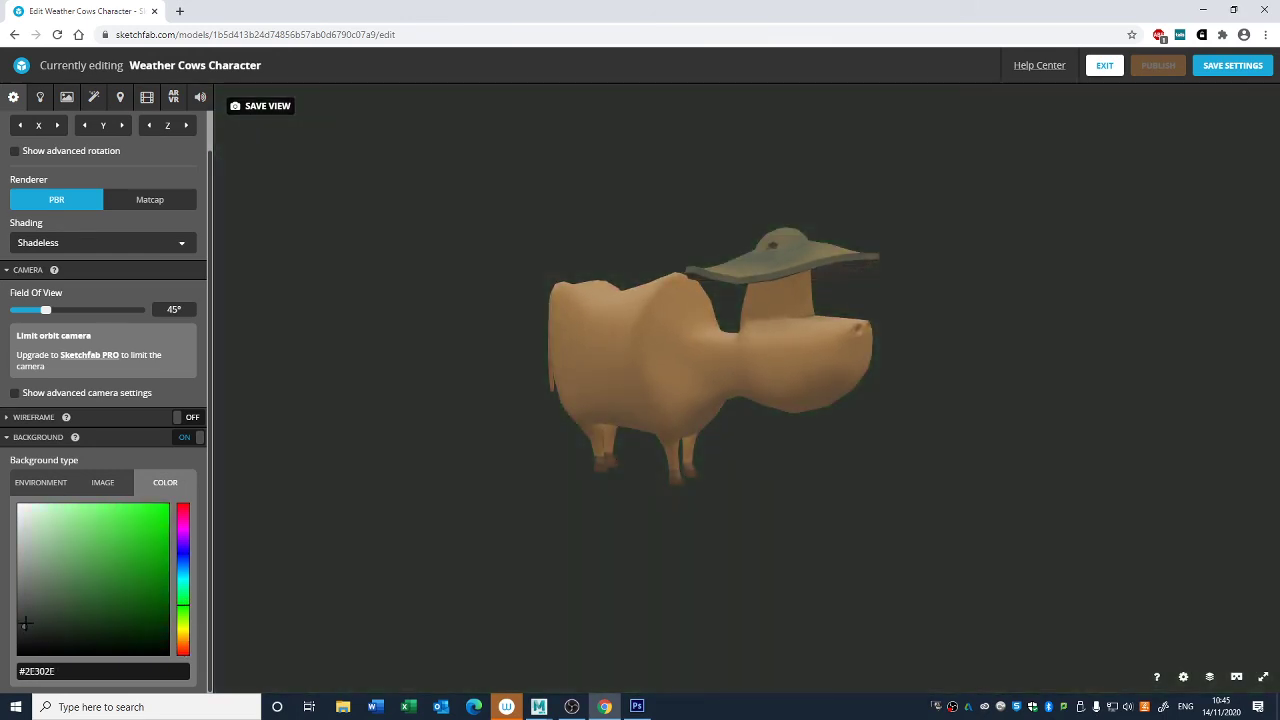
- Set the background color to the dark blue-grey #212226
{"action": "left_click_drag", "start_coordinate": [184, 566], "coordinate": [183, 556]}
{"action": "left_click_drag", "start_coordinate": [44, 624], "coordinate": [32, 640]}
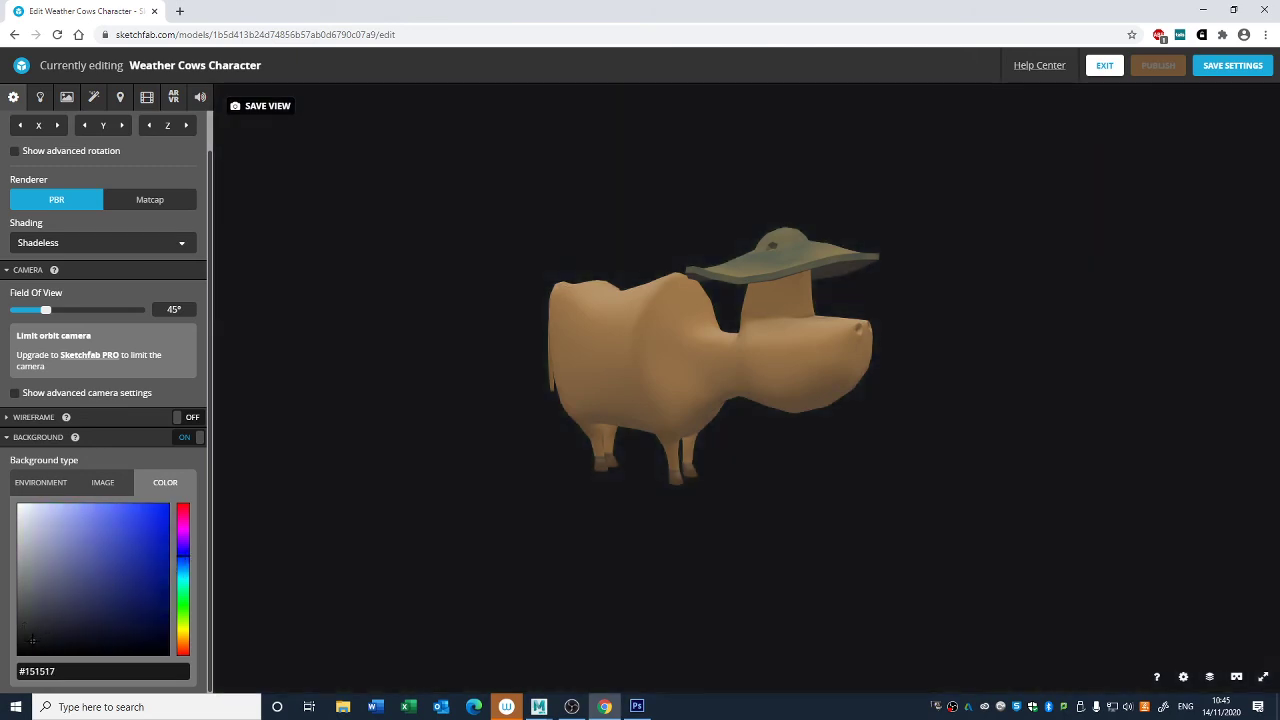
{"action": "left_click_drag", "start_coordinate": [700, 490], "coordinate": [657, 534]}
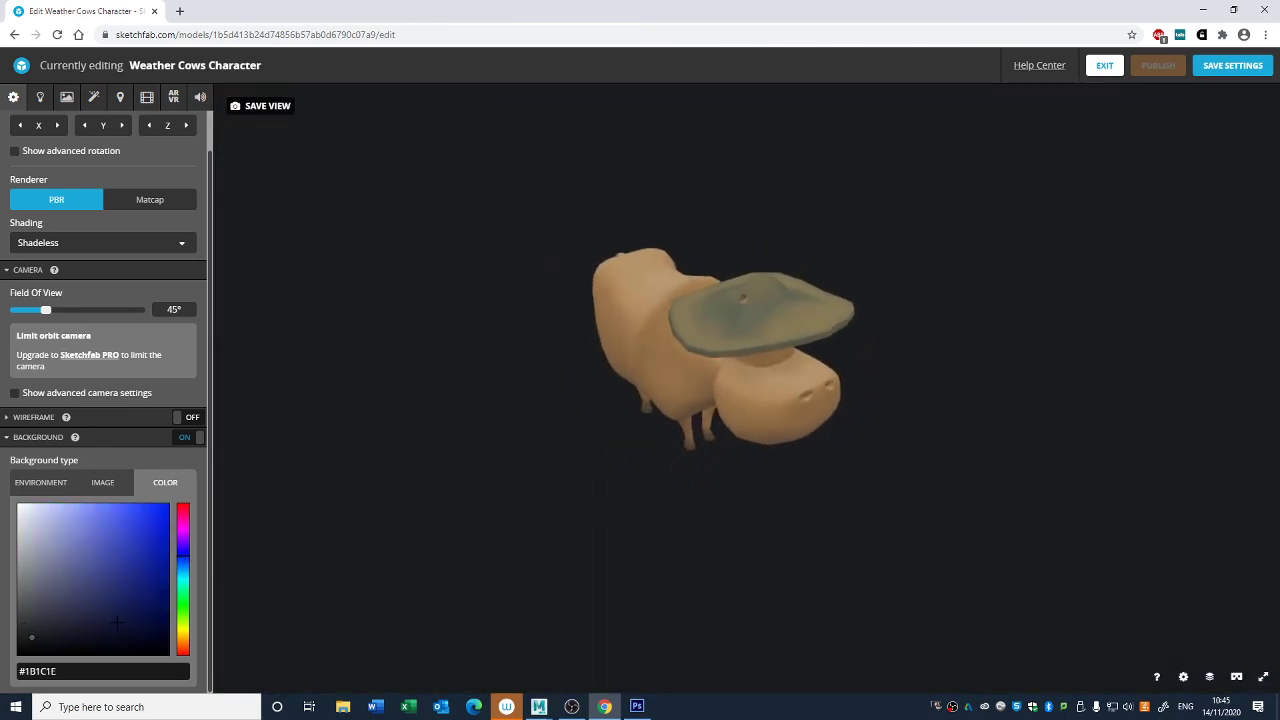
{"action": "left_click_drag", "start_coordinate": [32, 636], "coordinate": [15, 662]}
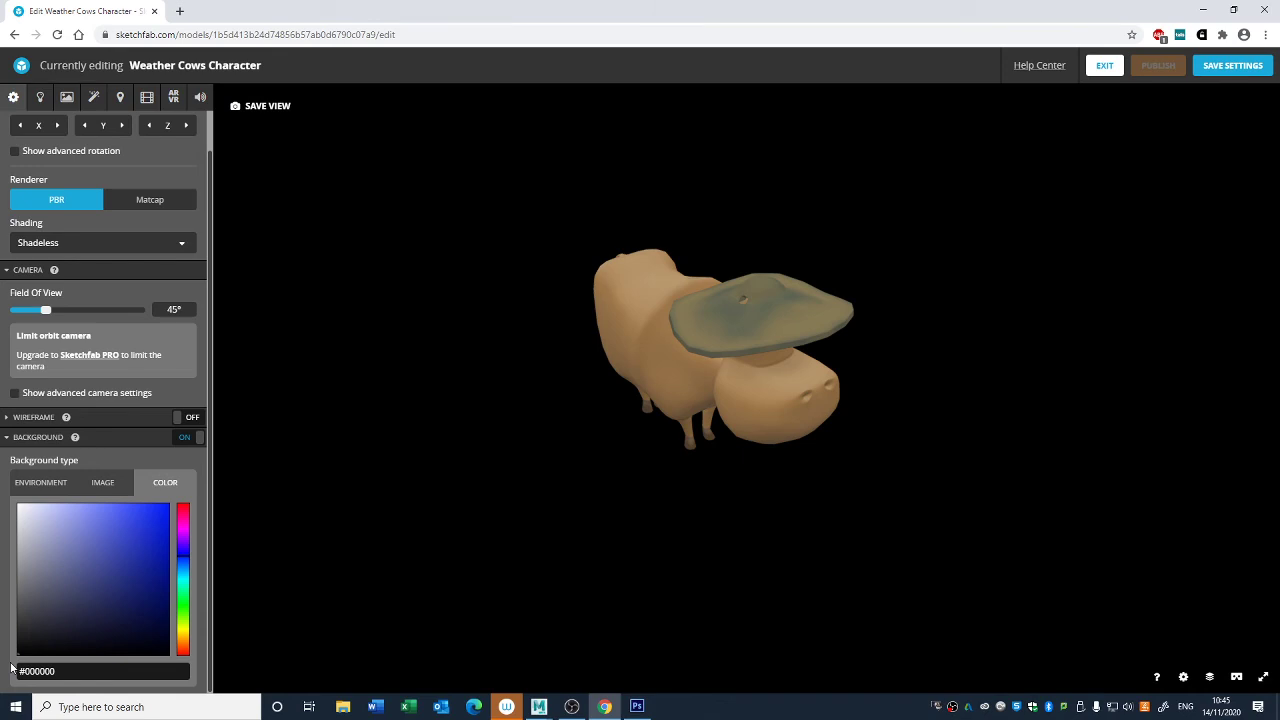
{"action": "left_click_drag", "start_coordinate": [18, 652], "coordinate": [44, 628]}
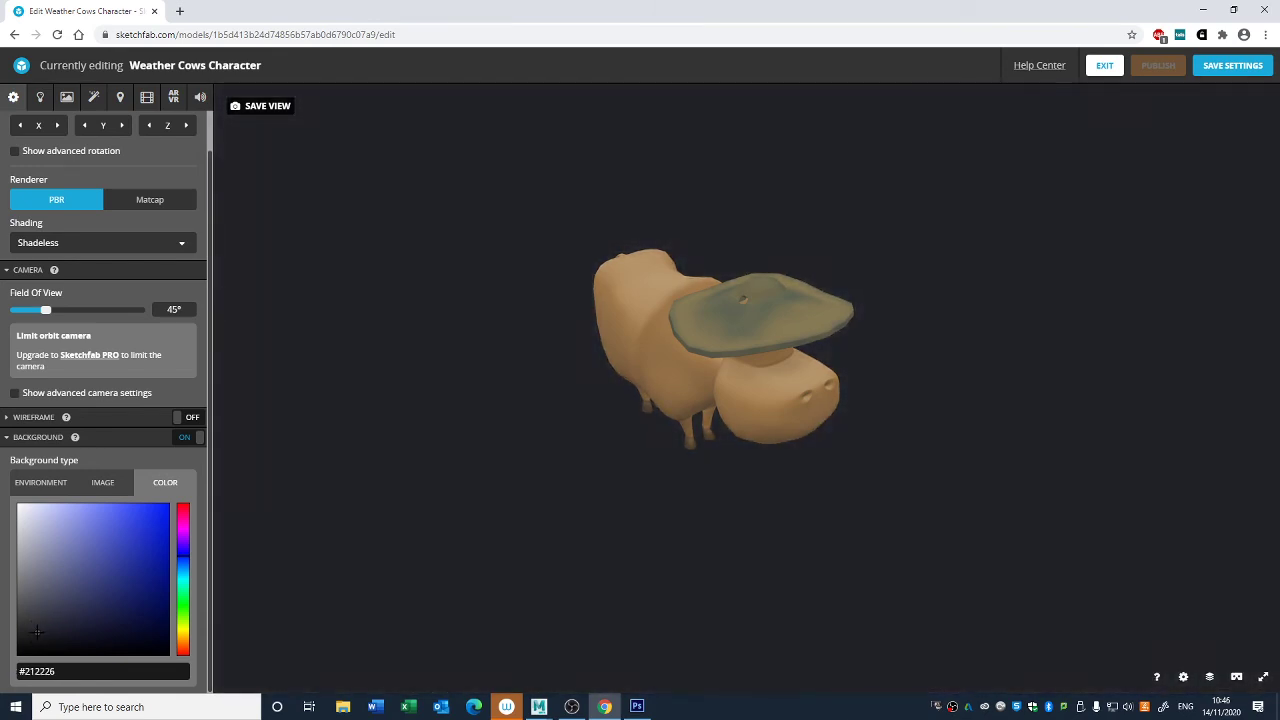
{"action": "left_click_drag", "start_coordinate": [657, 566], "coordinate": [664, 531]}
{"action": "scroll", "coordinate": [683, 525], "scroll_direction": "down", "scroll_amount": 5}
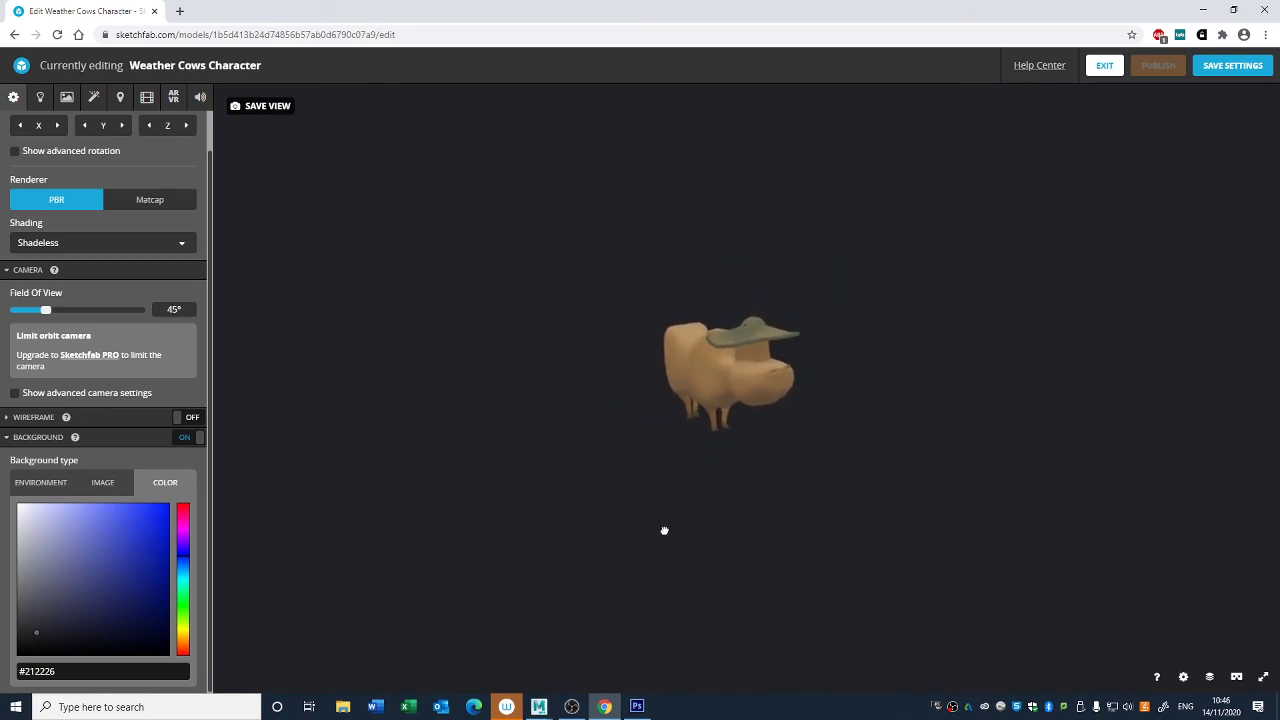
{"action": "scroll", "coordinate": [686, 504], "scroll_direction": "up", "scroll_amount": 2}
{"action": "scroll", "coordinate": [734, 428], "scroll_direction": "up", "scroll_amount": 4}
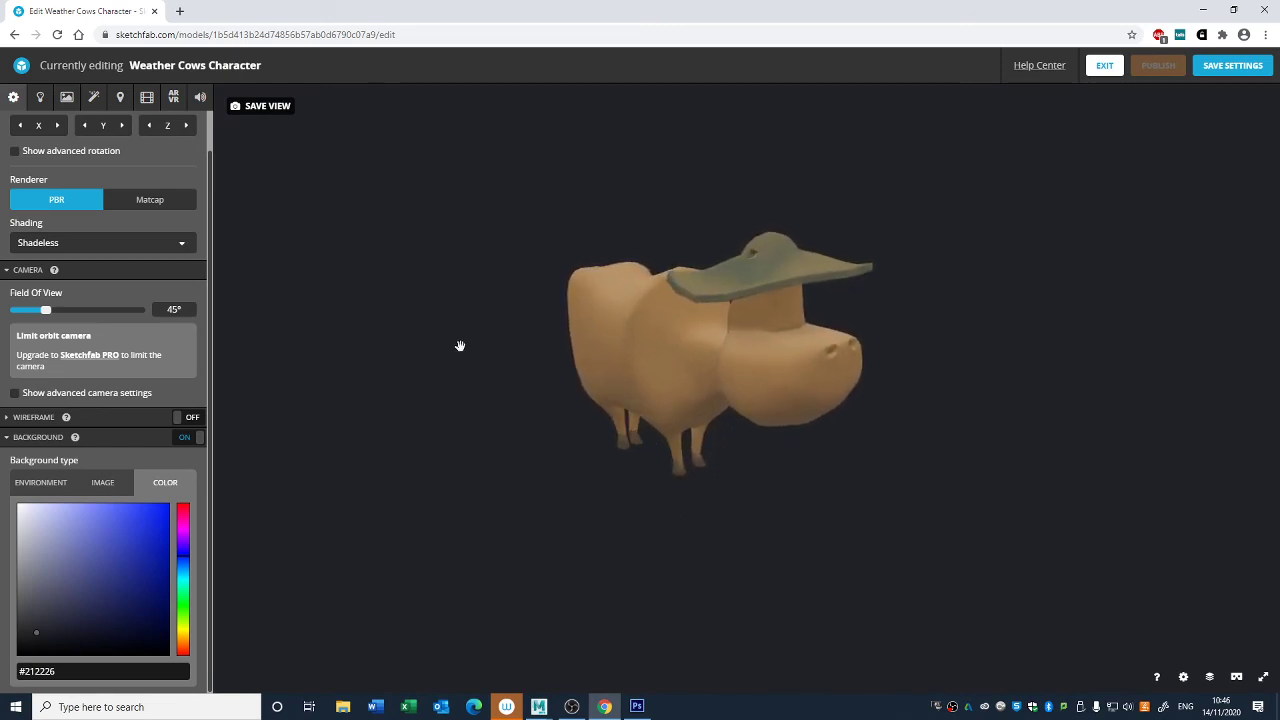
{"action": "left_click", "coordinate": [12, 437]}
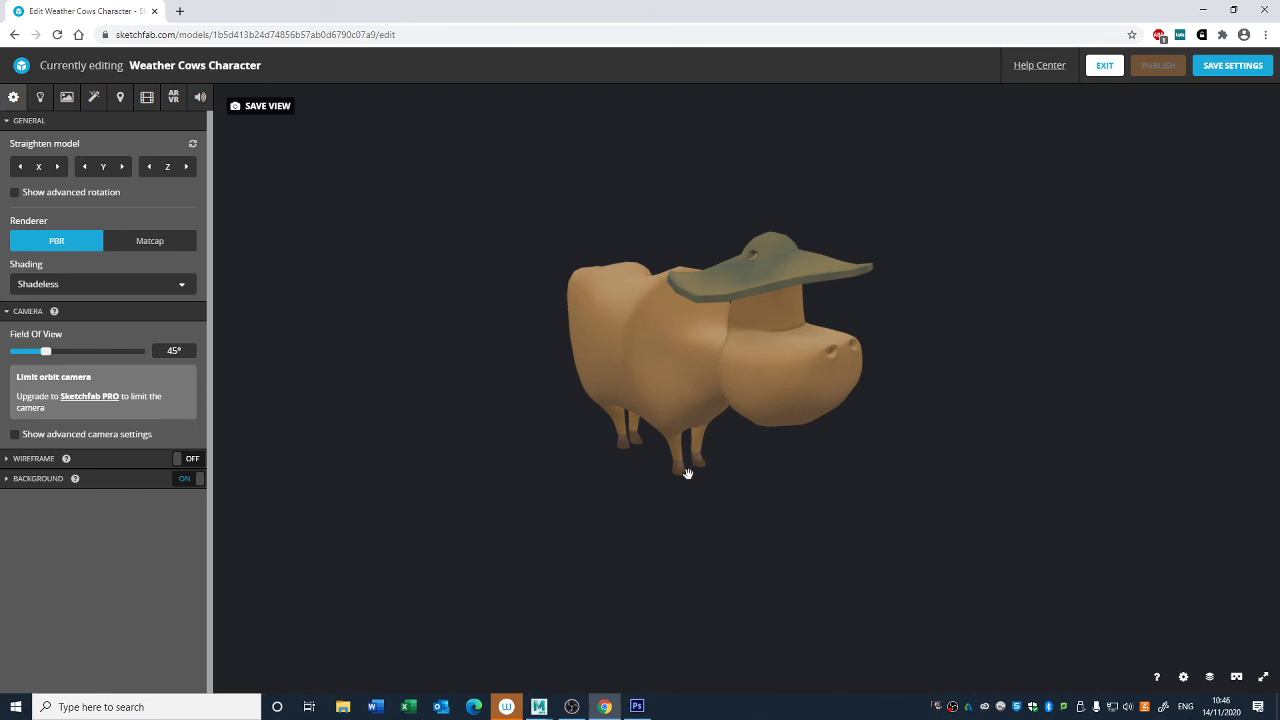
{"action": "left_click_drag", "start_coordinate": [733, 544], "coordinate": [733, 518]}
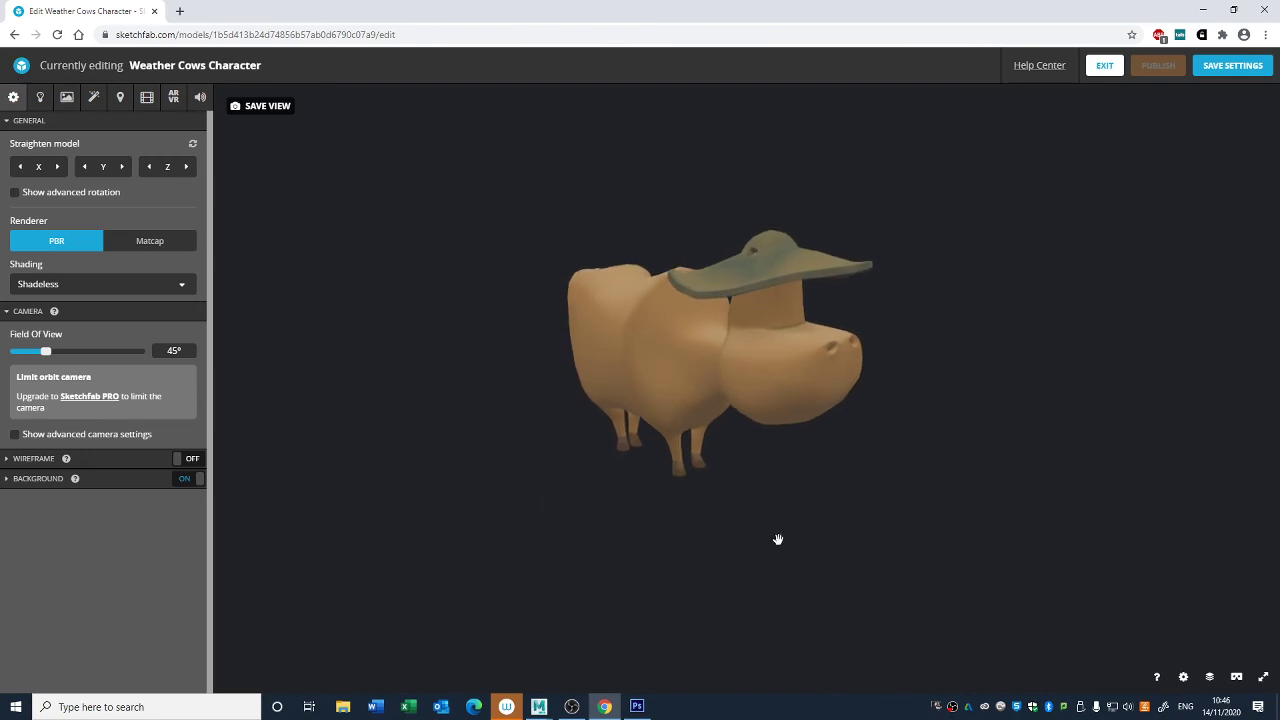
- Review the lighting and environment settings and the M_Cow_Body material channels
{"action": "left_click", "coordinate": [40, 97]}
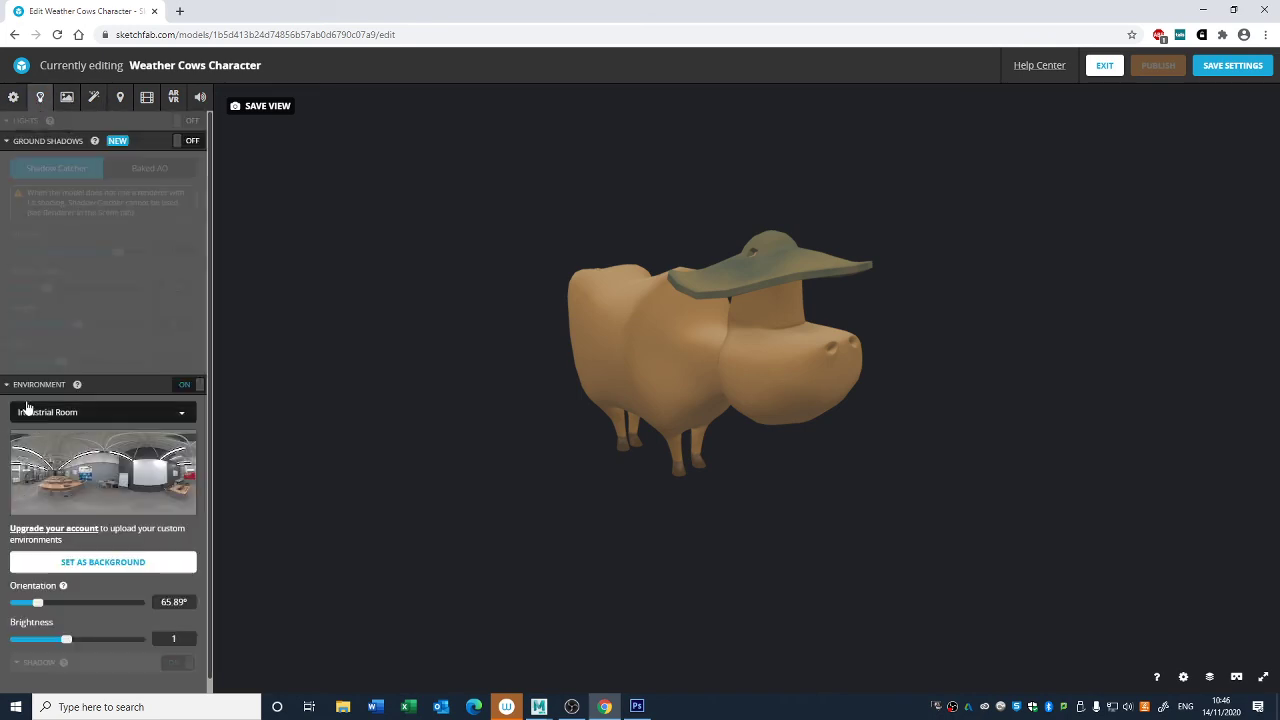
{"action": "left_click", "coordinate": [12, 387]}
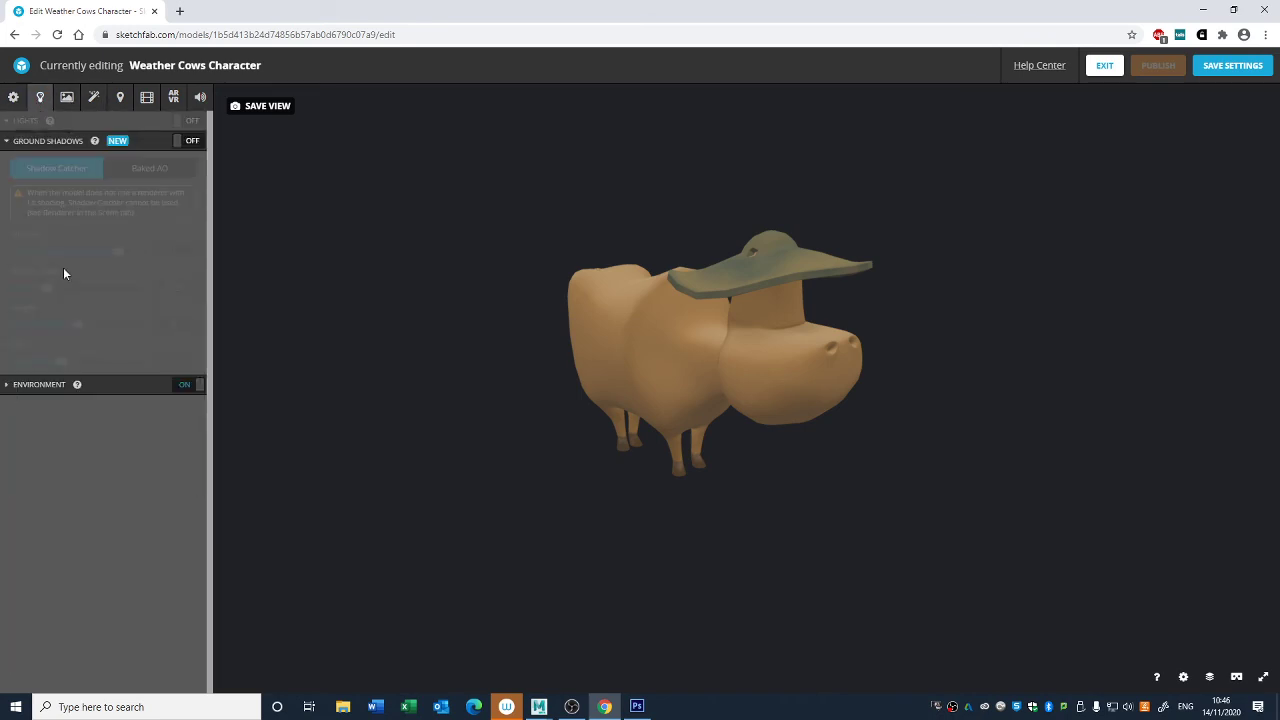
{"action": "left_click", "coordinate": [67, 97]}
{"action": "left_click", "coordinate": [8, 206]}
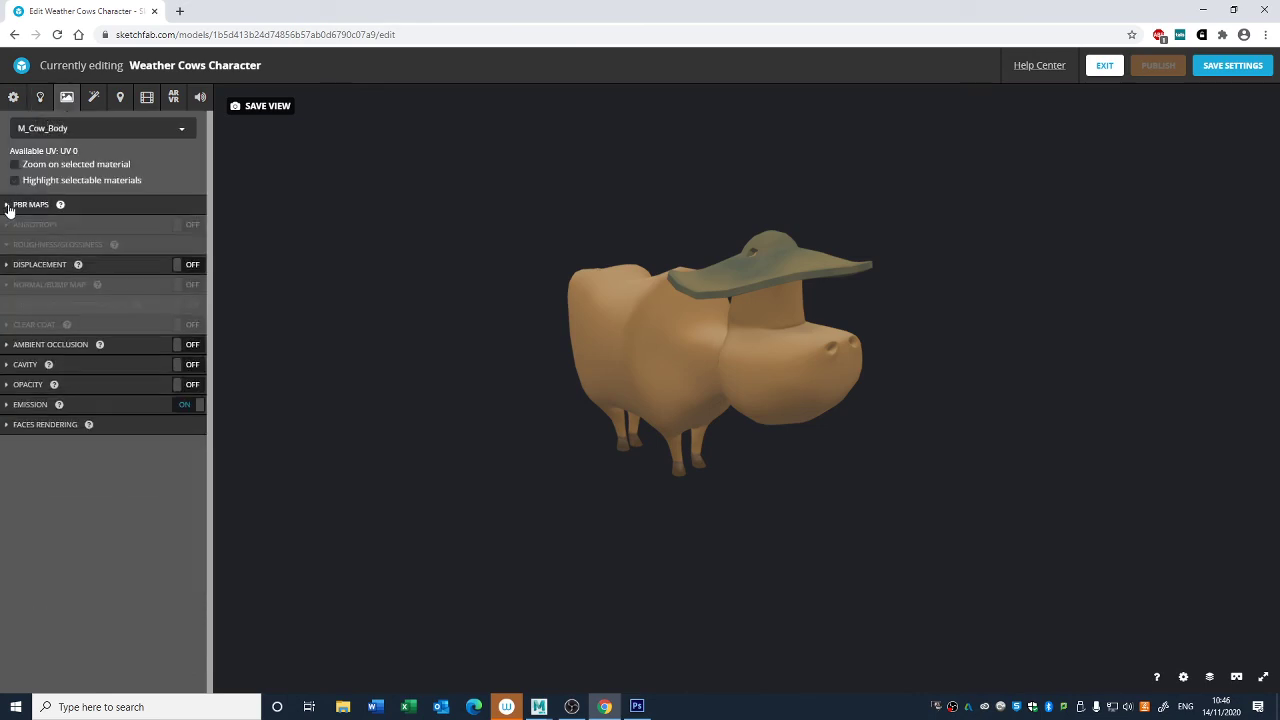
{"action": "left_click", "coordinate": [10, 256]}
{"action": "left_click", "coordinate": [6, 264]}
{"action": "left_click", "coordinate": [24, 205]}
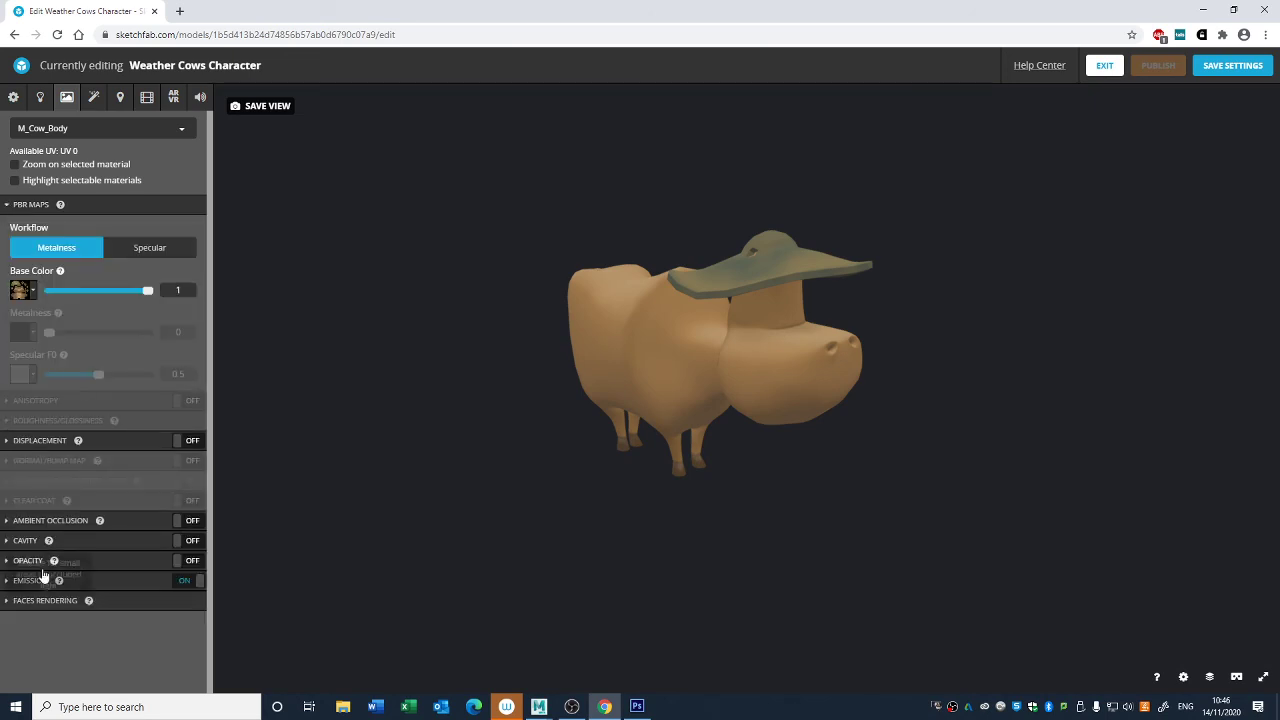
- Try the screen space reflection, SSAO, grain and depth of field post-processing filters one by one
{"action": "left_click", "coordinate": [93, 97]}
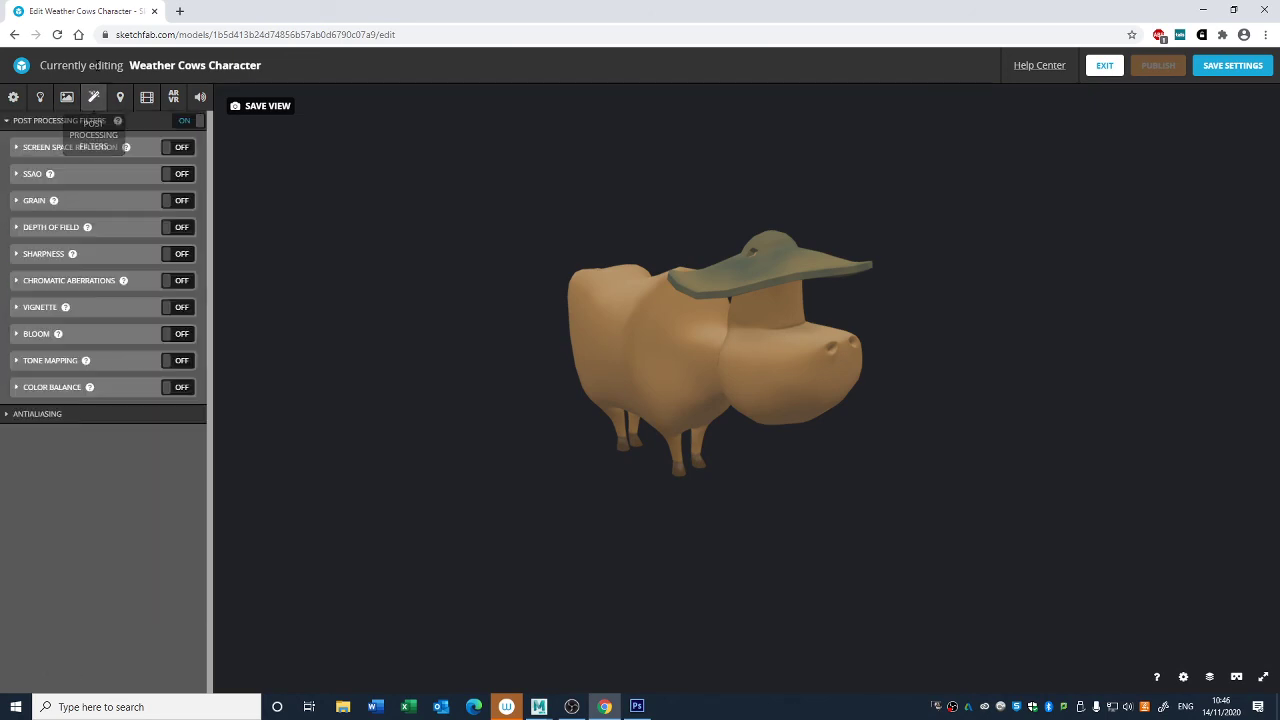
{"action": "left_click", "coordinate": [188, 151]}
{"action": "left_click", "coordinate": [188, 151]}
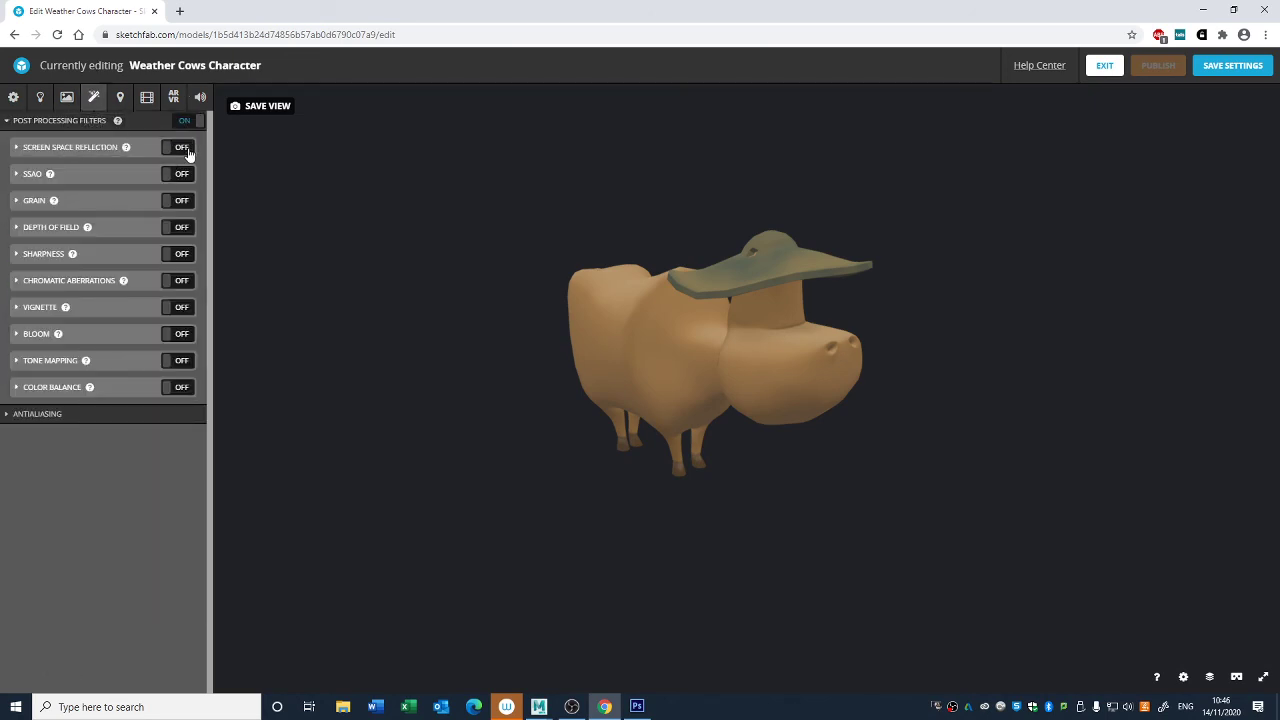
{"action": "left_click", "coordinate": [186, 175]}
{"action": "left_click", "coordinate": [186, 175]}
{"action": "left_click", "coordinate": [186, 175]}
{"action": "left_click", "coordinate": [186, 175]}
{"action": "left_click", "coordinate": [184, 204]}
{"action": "left_click", "coordinate": [184, 204]}
{"action": "left_click", "coordinate": [181, 229]}
{"action": "left_click", "coordinate": [181, 229]}
- Enable the Sharpness post-processing filter and set its strength to 0.13
{"action": "left_click", "coordinate": [177, 256]}
{"action": "left_click", "coordinate": [178, 258]}
{"action": "left_click", "coordinate": [29, 260]}
{"action": "left_click", "coordinate": [179, 257]}
{"action": "mouse_move", "coordinate": [50, 283]}
{"action": "left_mouse_down"}
{"action": "mouse_move", "coordinate": [90, 282]}
{"action": "mouse_move", "coordinate": [14, 293]}
{"action": "mouse_move", "coordinate": [40, 298]}
{"action": "left_mouse_up"}
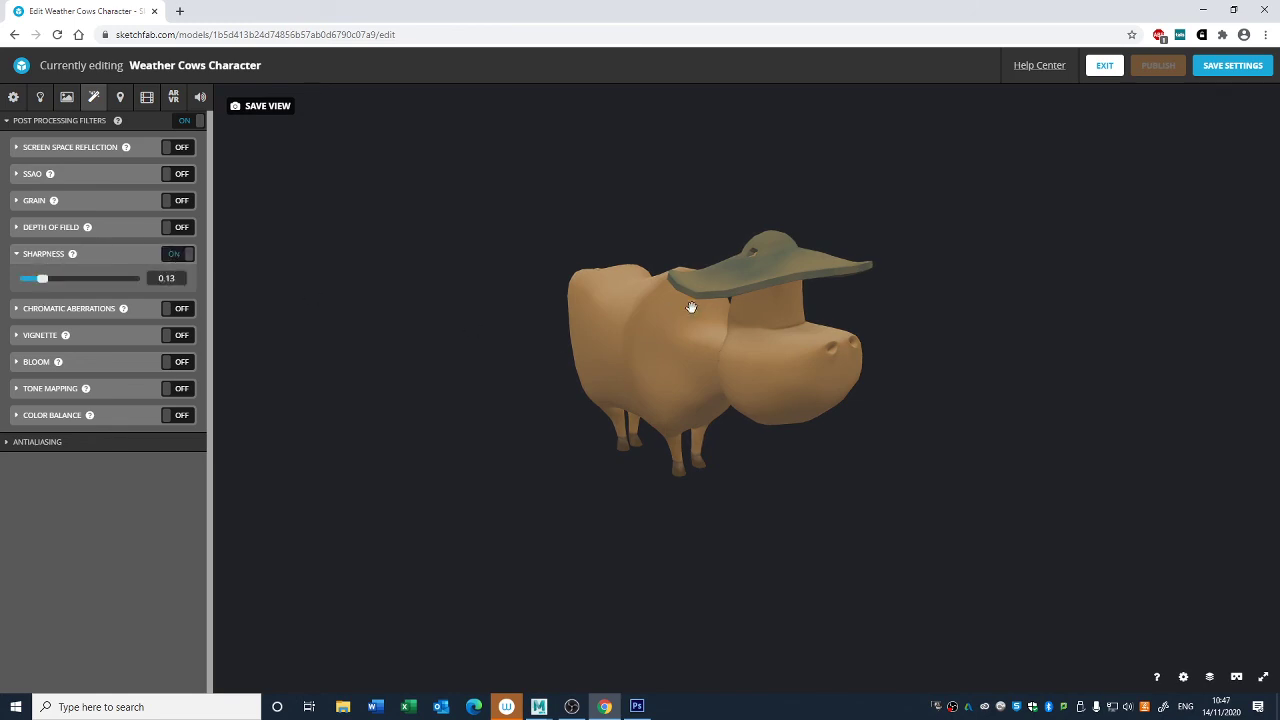
{"action": "scroll", "coordinate": [700, 320], "scroll_direction": "up", "scroll_amount": 5}
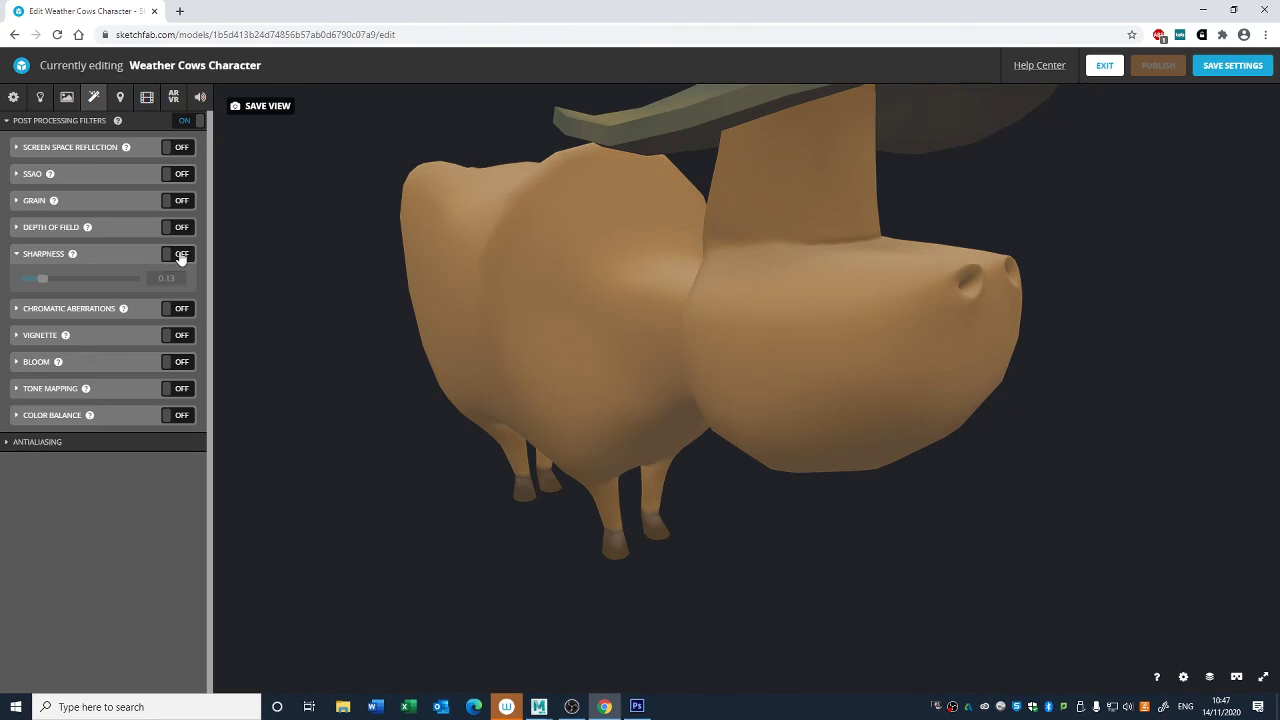
- Try the Chromatic Aberrations and Vignette filters on the cow one by one
{"action": "scroll", "coordinate": [706, 323], "scroll_direction": "down", "scroll_amount": 5}
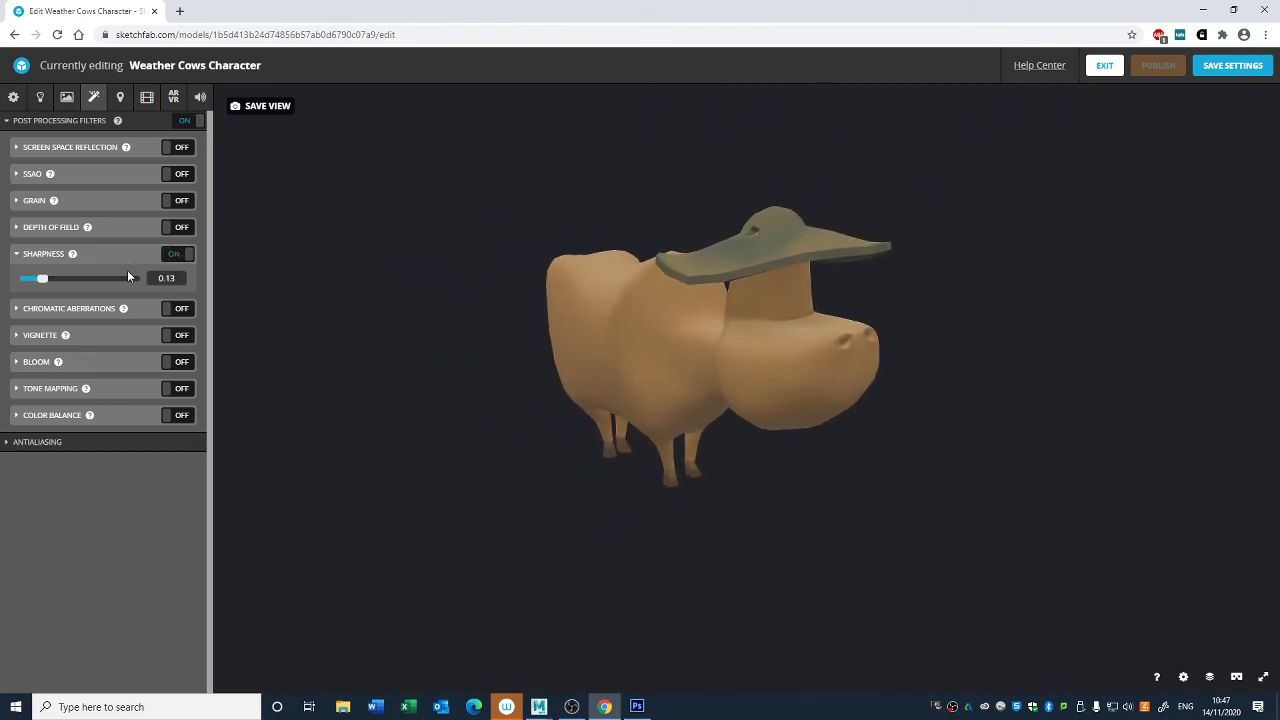
{"action": "left_click", "coordinate": [24, 254]}
{"action": "left_click", "coordinate": [180, 284]}
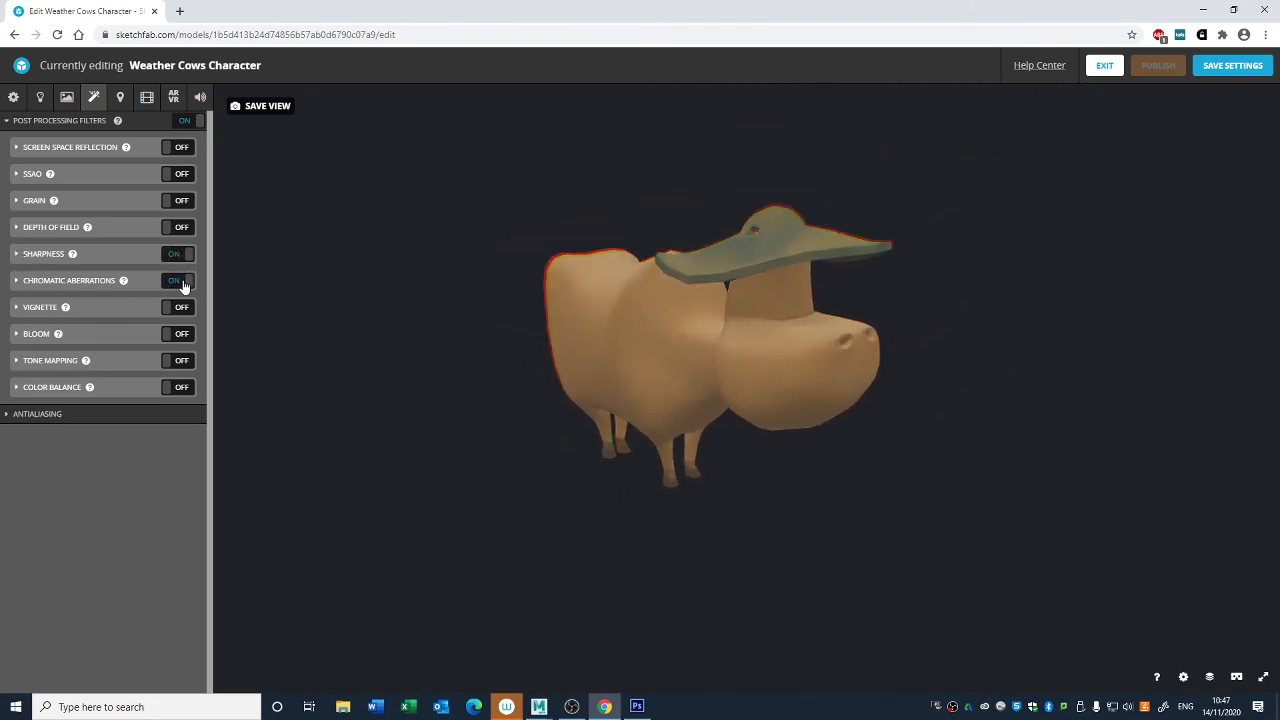
{"action": "left_click", "coordinate": [183, 287]}
{"action": "left_click", "coordinate": [176, 309]}
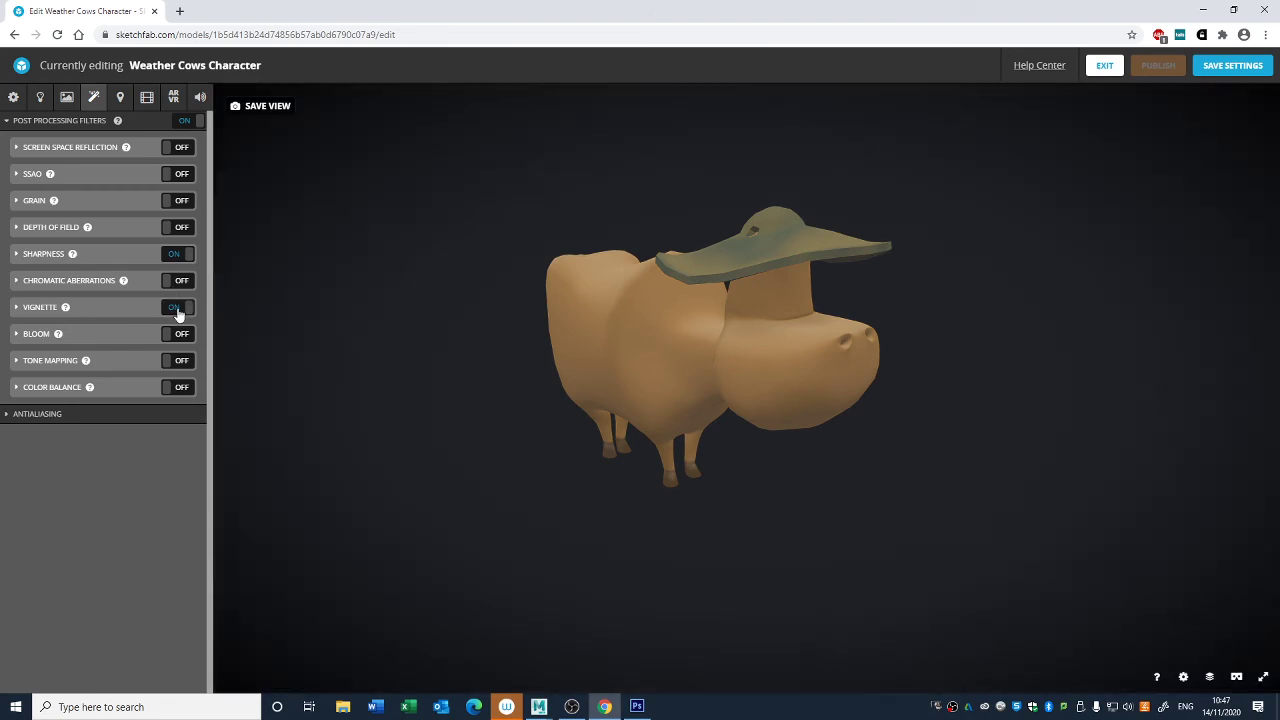
{"action": "left_click", "coordinate": [172, 310]}
- Try the Bloom filter with threshold 0.247, intensity 1.667 and radius 0.7, and inspect its glow around the cow
{"action": "left_click", "coordinate": [184, 339]}
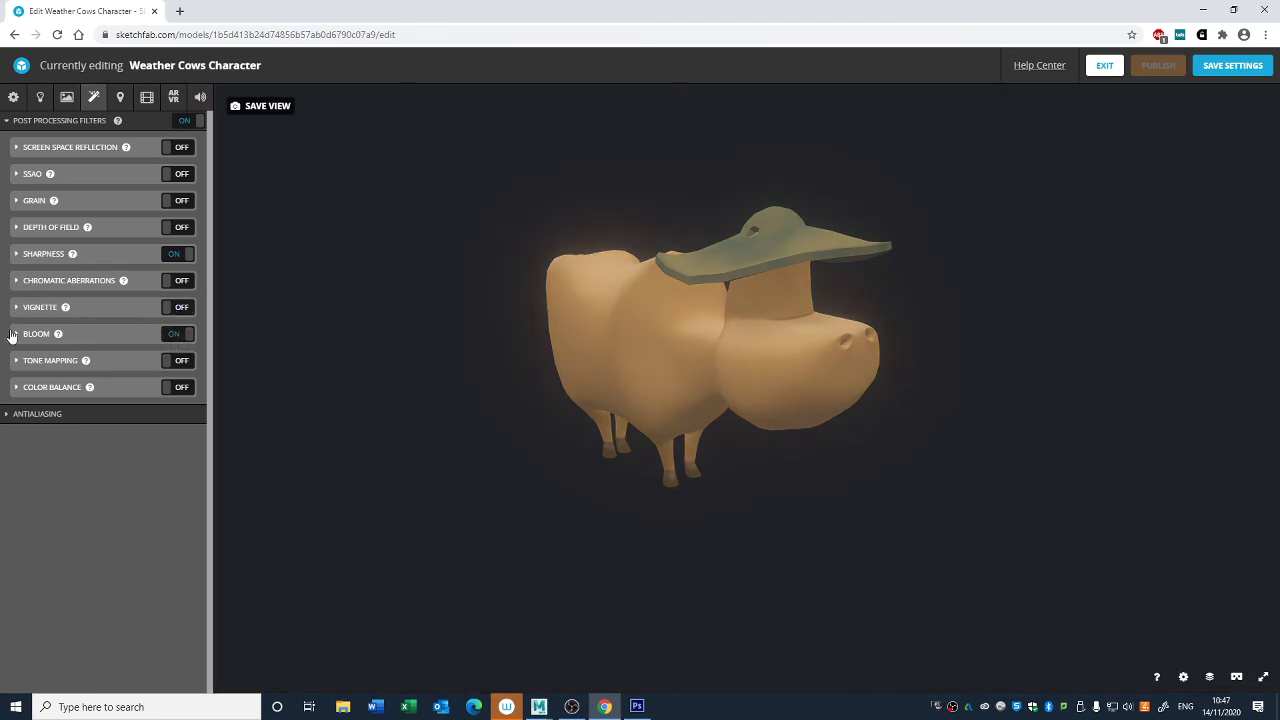
{"action": "left_click", "coordinate": [12, 336]}
{"action": "left_click_drag", "start_coordinate": [130, 370], "coordinate": [131, 397]}
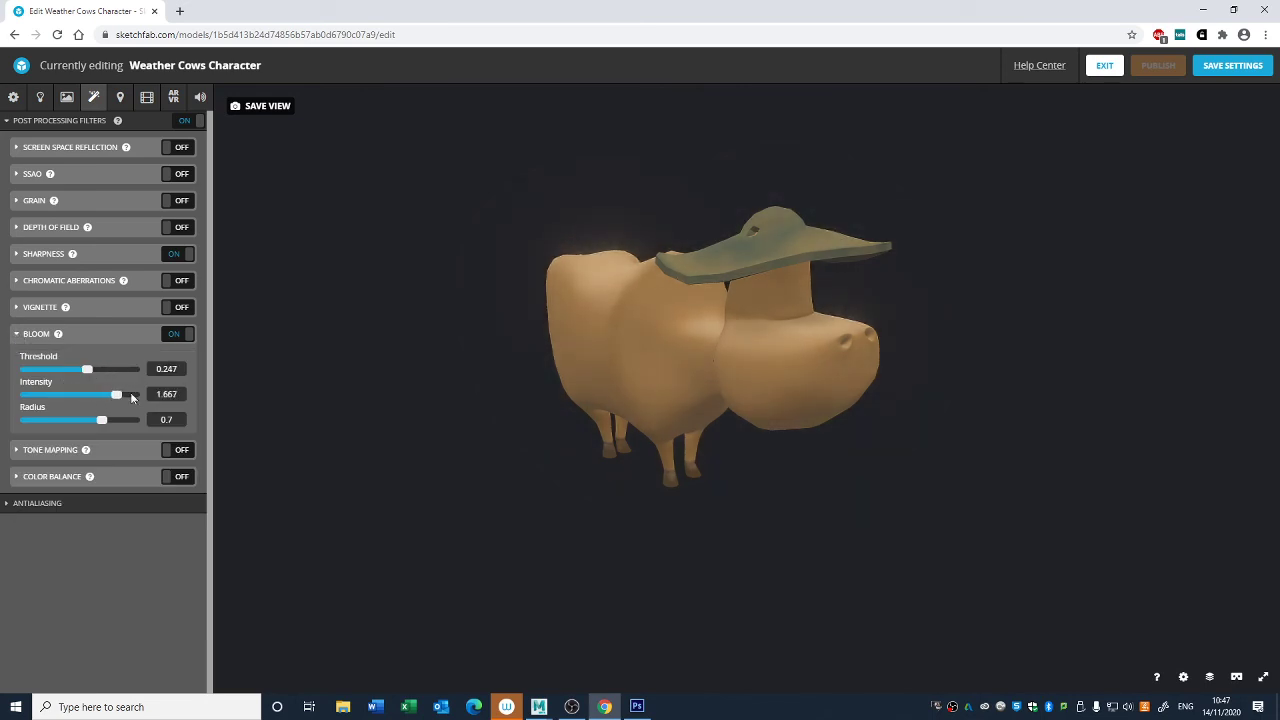
{"action": "left_click", "coordinate": [186, 342]}
{"action": "left_click", "coordinate": [186, 342]}
{"action": "scroll", "coordinate": [497, 366], "scroll_direction": "down", "scroll_amount": 4}
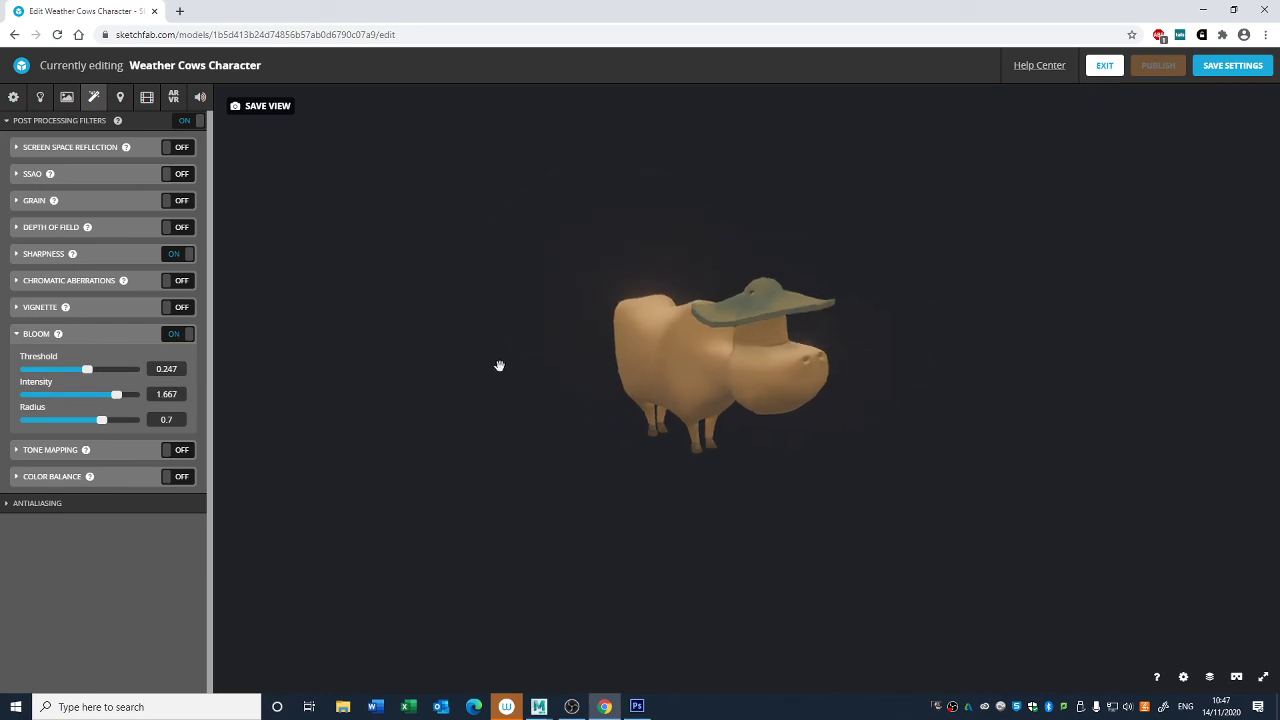
{"action": "mouse_move", "coordinate": [498, 366]}
{"action": "left_mouse_down"}
{"action": "mouse_move", "coordinate": [568, 374]}
{"action": "mouse_move", "coordinate": [523, 371]}
{"action": "left_mouse_up"}
{"action": "scroll", "coordinate": [605, 371], "scroll_direction": "up", "scroll_amount": 4}
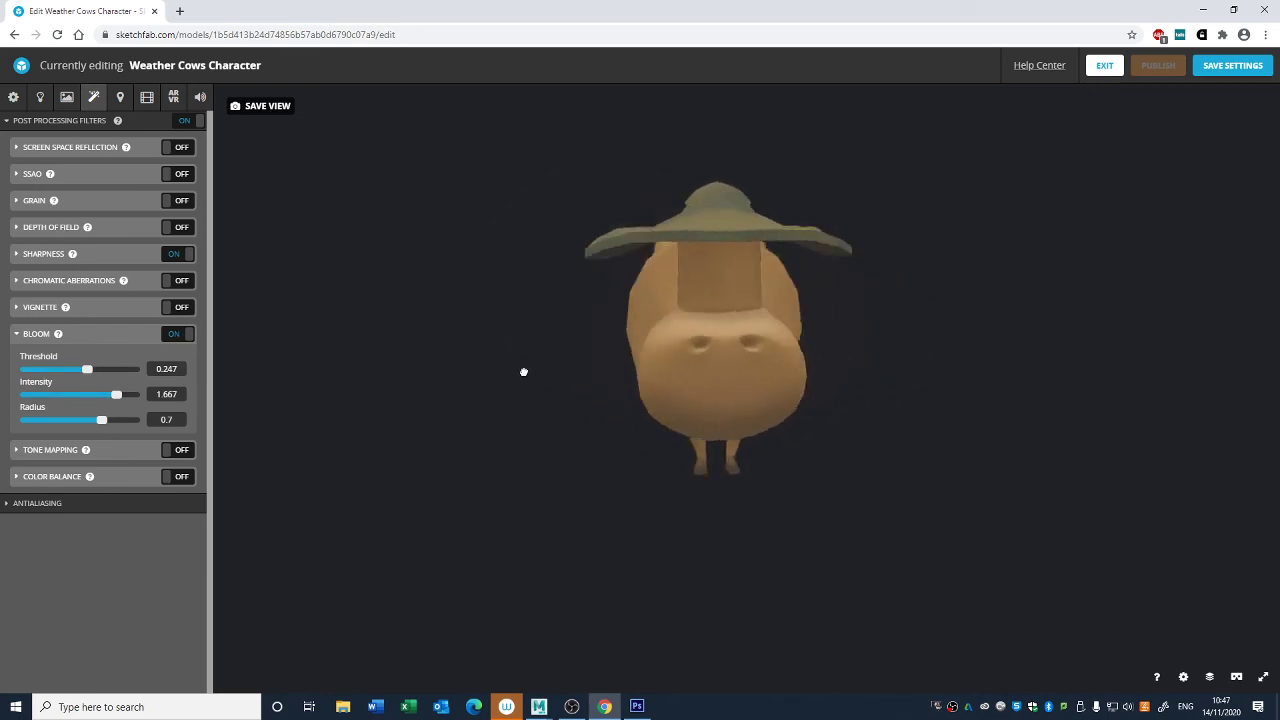
{"action": "mouse_move", "coordinate": [666, 382]}
{"action": "left_mouse_down"}
{"action": "mouse_move", "coordinate": [660, 414]}
{"action": "mouse_move", "coordinate": [777, 363]}
{"action": "mouse_move", "coordinate": [806, 420]}
{"action": "mouse_move", "coordinate": [854, 371]}
{"action": "mouse_move", "coordinate": [791, 363]}
{"action": "mouse_move", "coordinate": [837, 357]}
{"action": "mouse_move", "coordinate": [634, 294]}
{"action": "mouse_move", "coordinate": [645, 258]}
{"action": "left_mouse_up"}
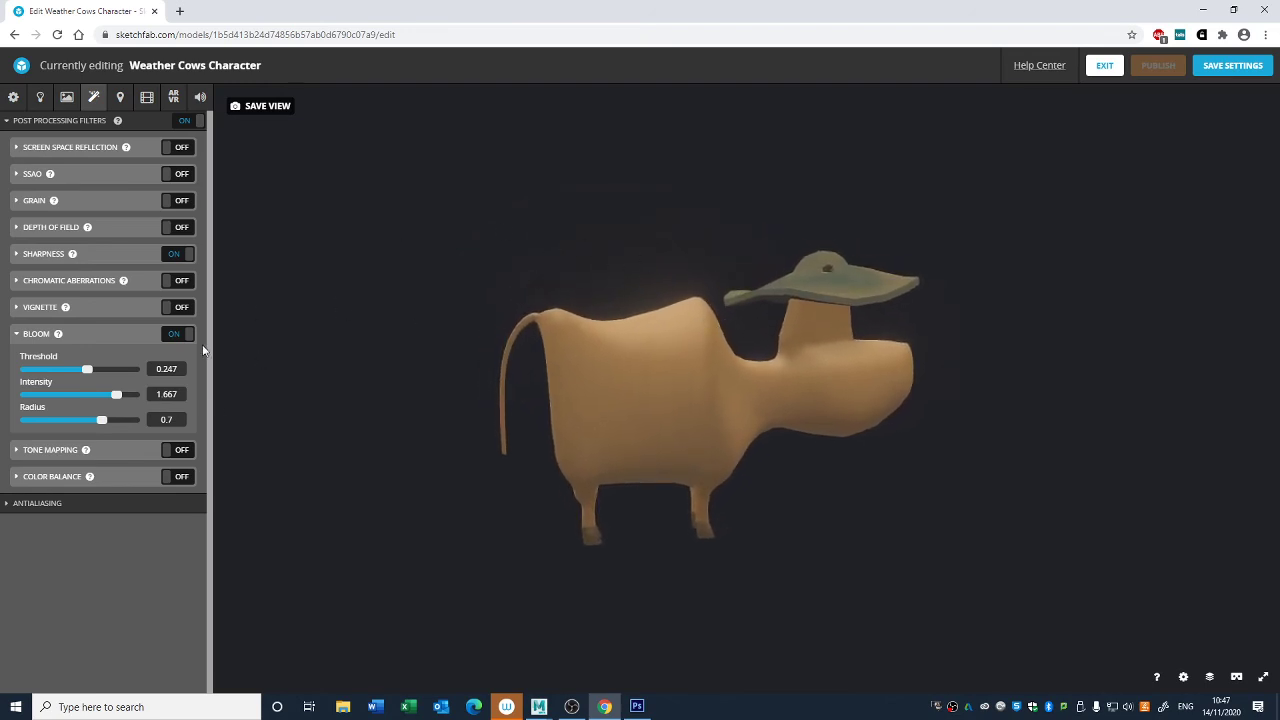
- Compare the cow with Bloom enabled and disabled, leaving the filter off
{"action": "left_click", "coordinate": [176, 334]}
{"action": "left_click", "coordinate": [176, 334]}
{"action": "left_click", "coordinate": [176, 334]}
{"action": "mouse_move", "coordinate": [670, 440]}
{"action": "left_mouse_down"}
{"action": "mouse_move", "coordinate": [705, 444]}
{"action": "mouse_move", "coordinate": [685, 426]}
{"action": "left_mouse_up"}
{"action": "left_click", "coordinate": [34, 337]}
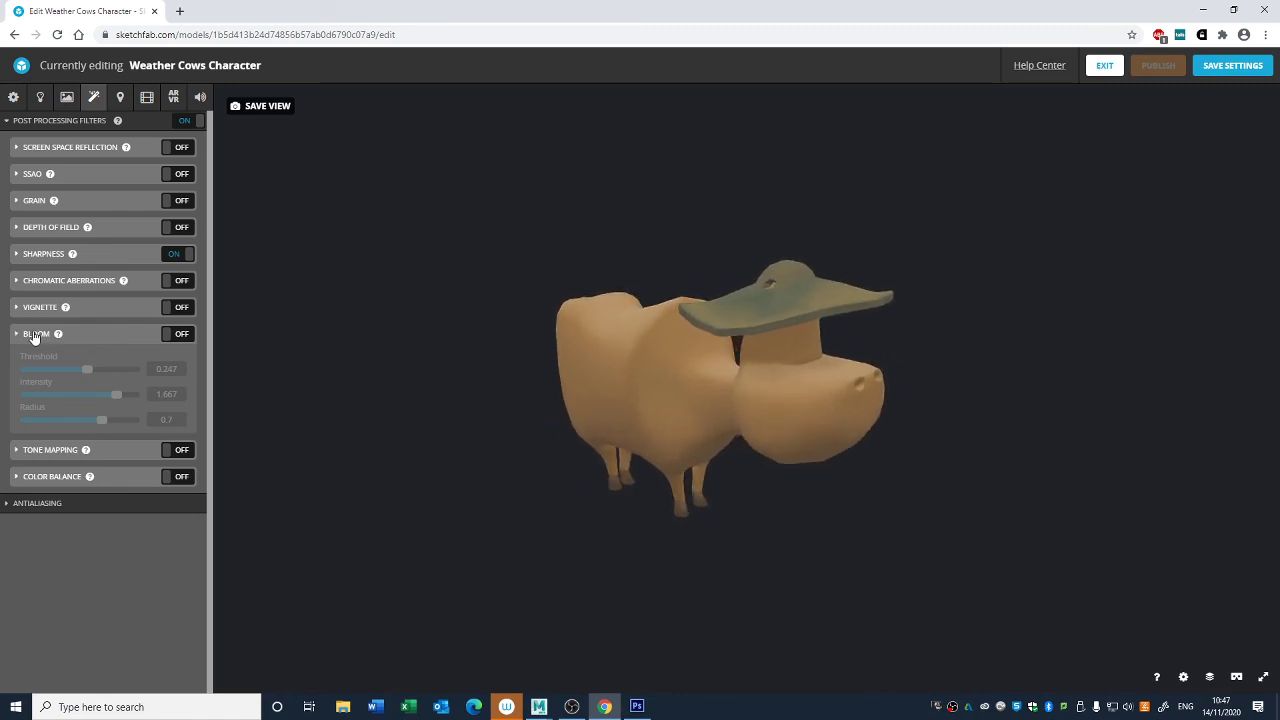
{"action": "left_click", "coordinate": [186, 335]}
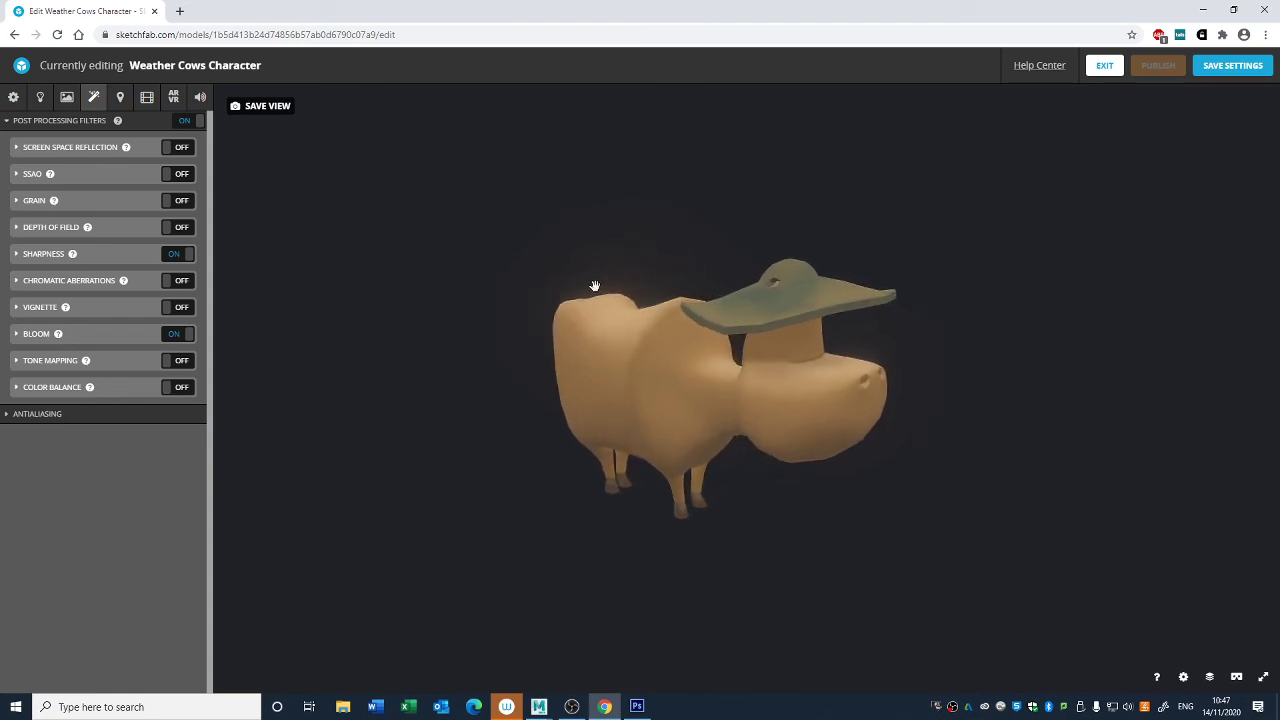
{"action": "left_click", "coordinate": [181, 336]}
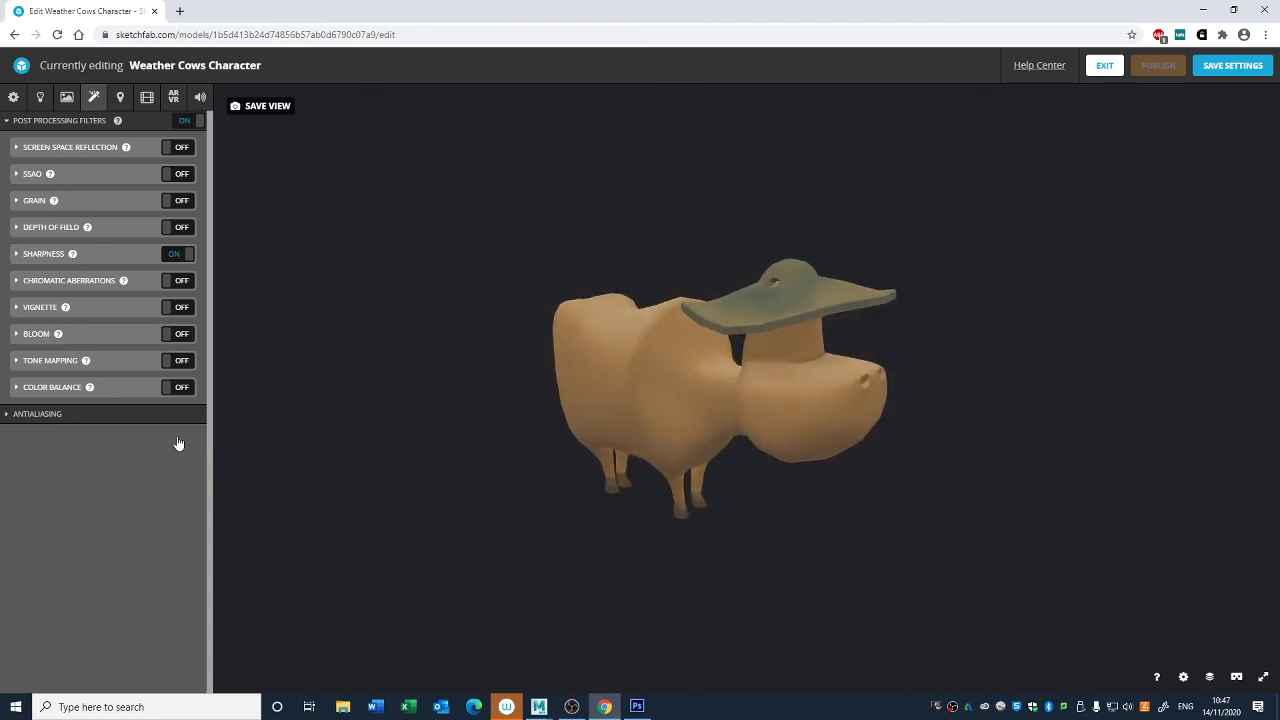
- Try the Tone Mapping filter, and the Color Balance filter with adjusted midtone red, switching both off again
{"action": "left_click", "coordinate": [181, 368]}
{"action": "left_click", "coordinate": [181, 368]}
{"action": "left_click", "coordinate": [180, 390]}
{"action": "left_click", "coordinate": [18, 388]}
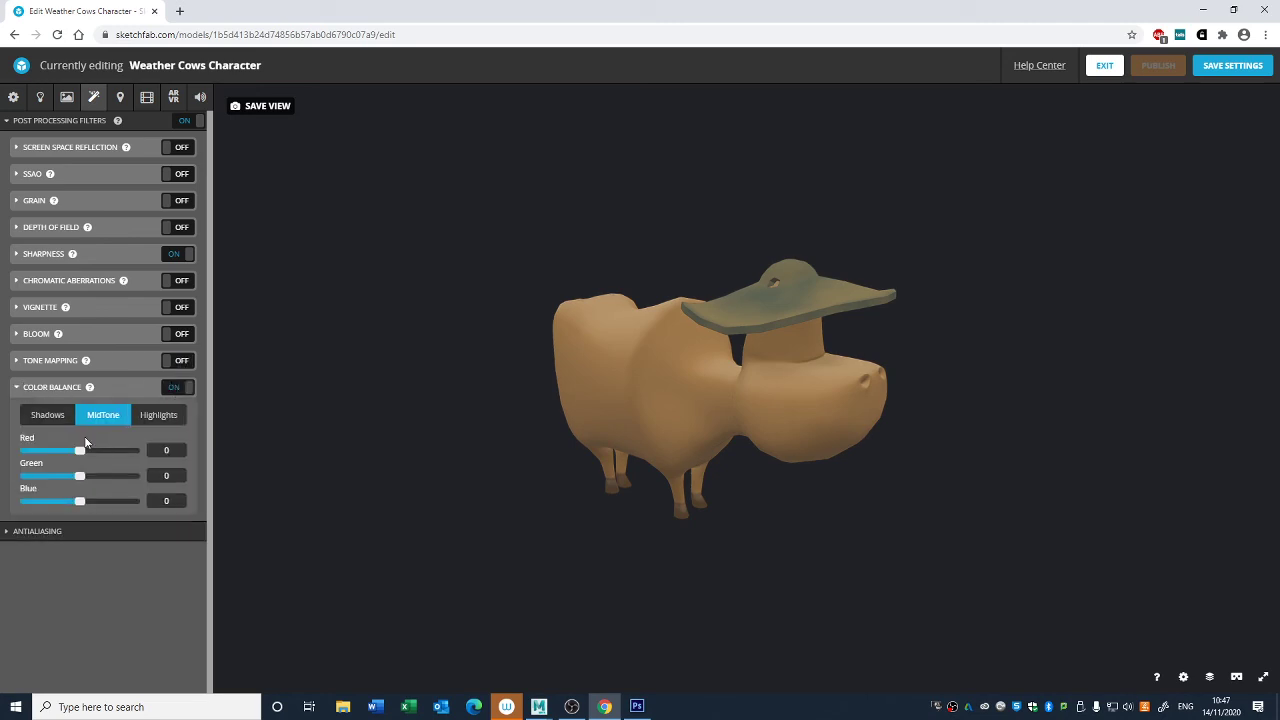
{"action": "left_click_drag", "start_coordinate": [85, 457], "coordinate": [93, 454]}
{"action": "left_click", "coordinate": [98, 390]}
{"action": "left_click", "coordinate": [176, 389]}
- Check the temporal antialiasing options and go back to the general scene settings
{"action": "left_click", "coordinate": [30, 414]}
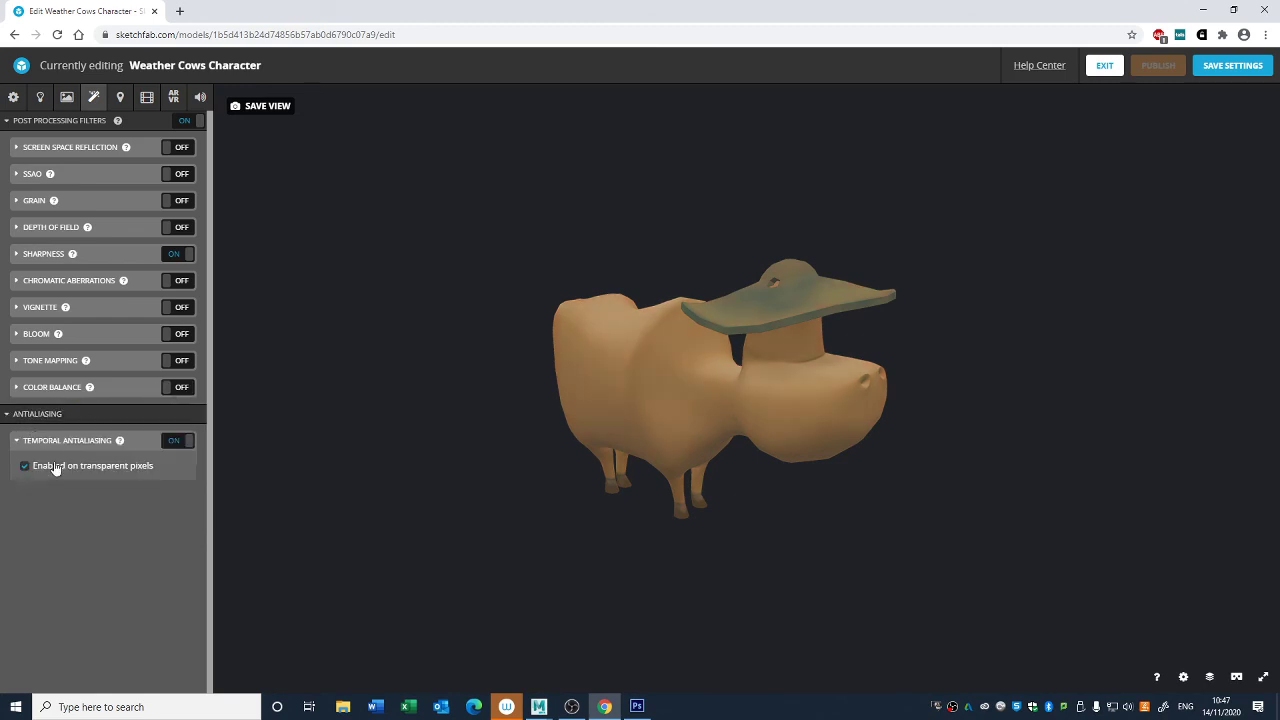
{"action": "left_click", "coordinate": [56, 414]}
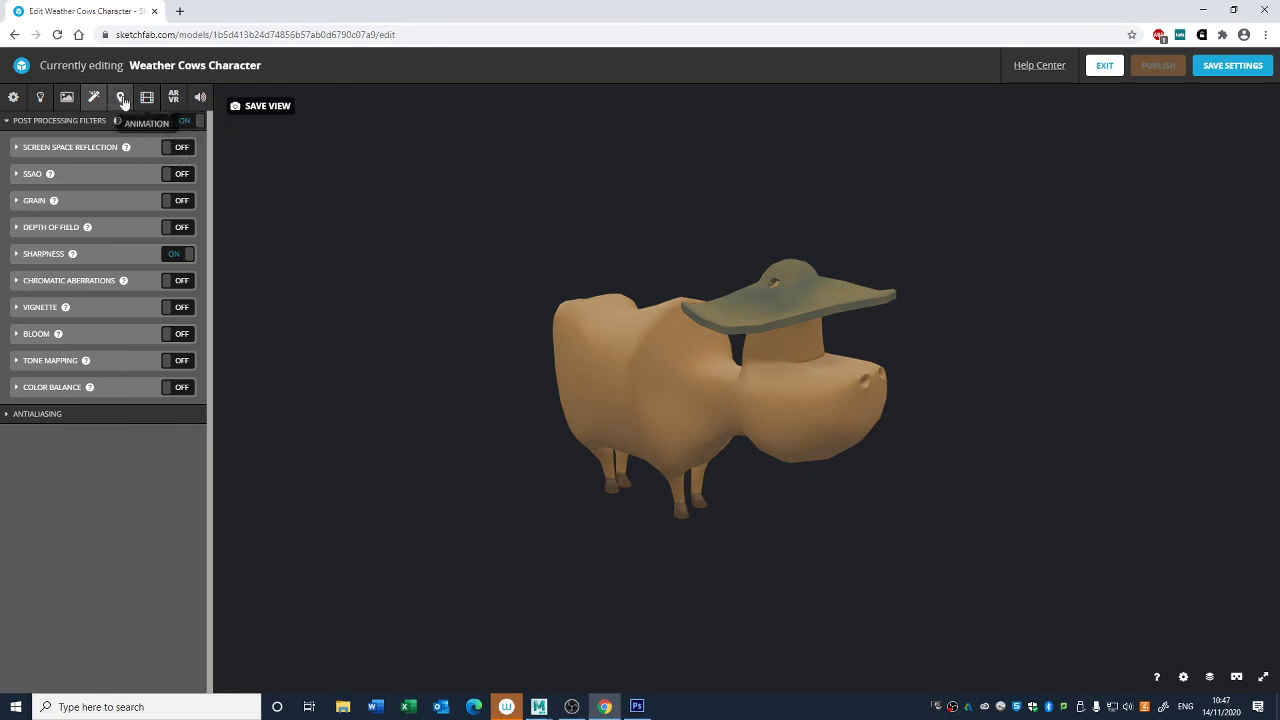
{"action": "left_click", "coordinate": [13, 97]}
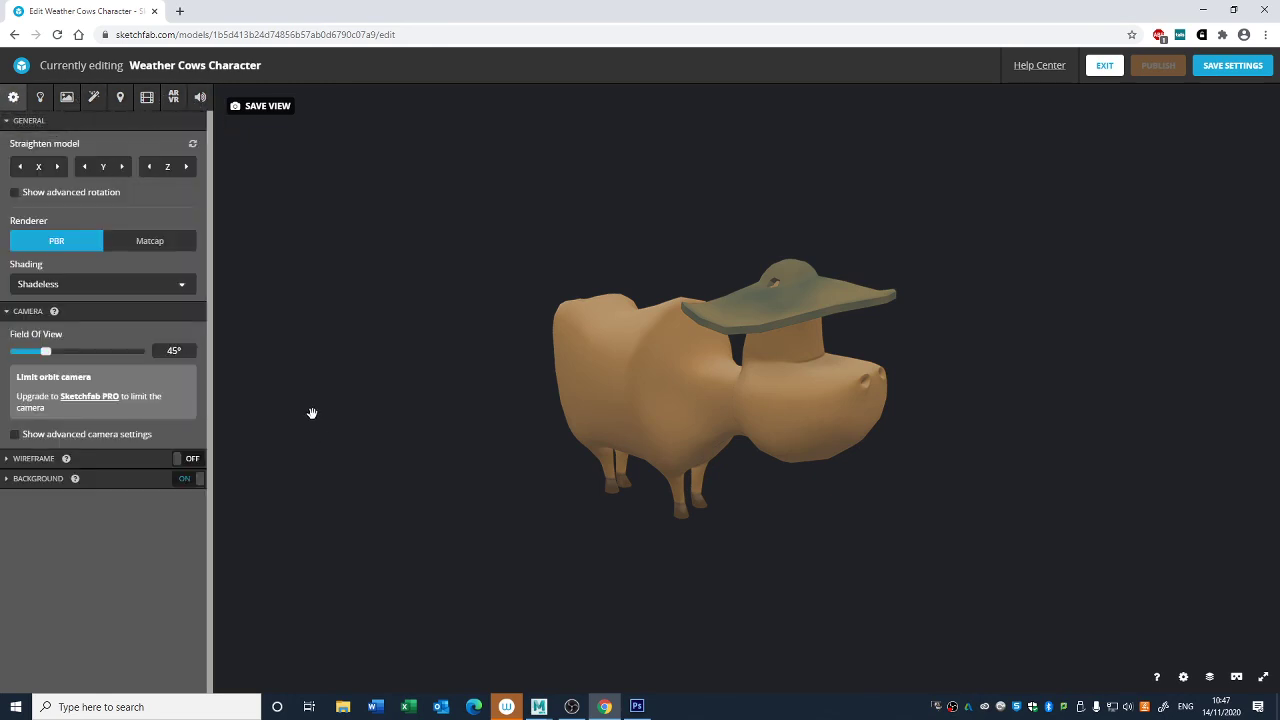
- Frame the cow closely from a low three-quarter front angle, save that view, and save the 3D settings
{"action": "left_click_drag", "start_coordinate": [434, 304], "coordinate": [403, 280]}
{"action": "scroll", "coordinate": [426, 286], "scroll_direction": "up", "scroll_amount": 3}
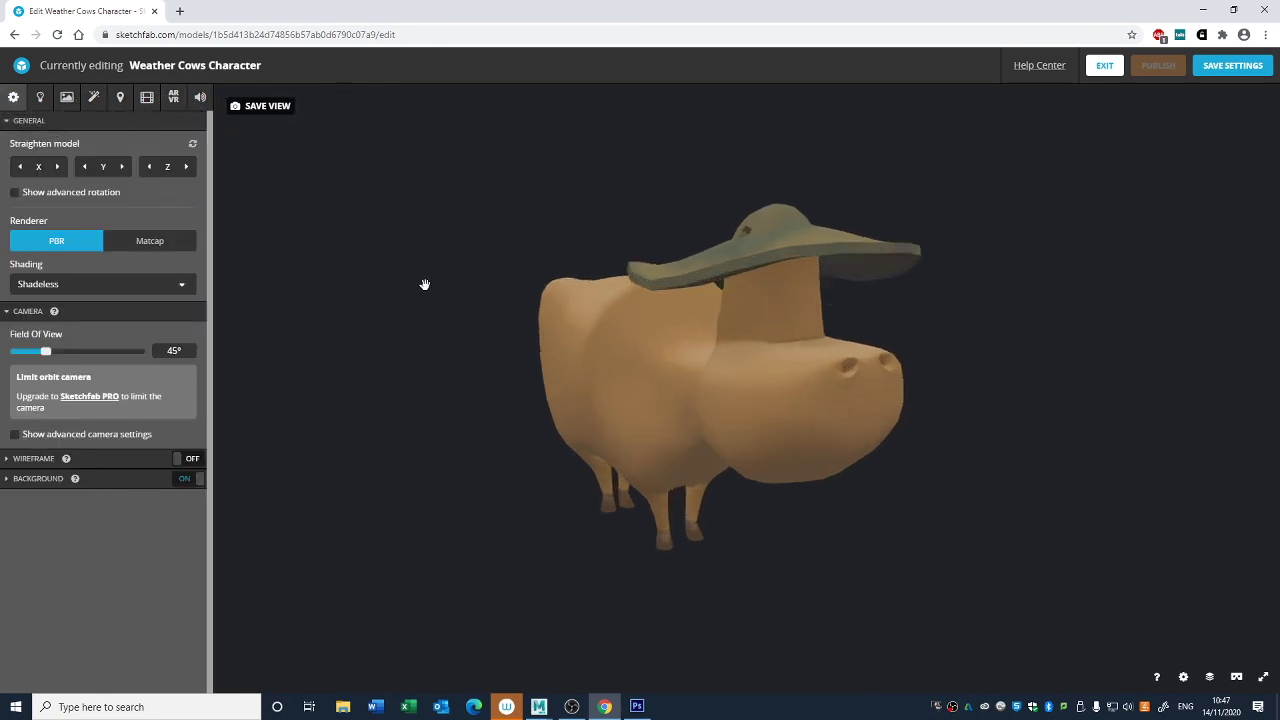
{"action": "left_click", "coordinate": [270, 110]}
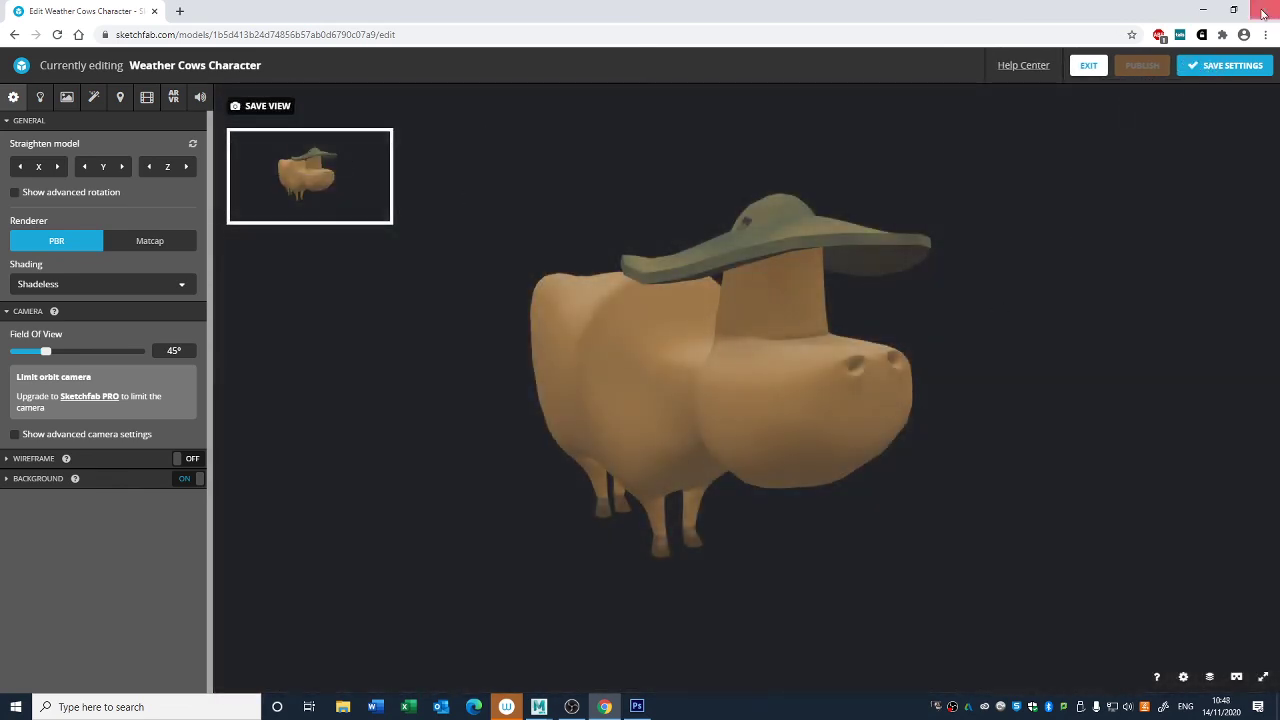
{"action": "left_click", "coordinate": [1215, 70]}
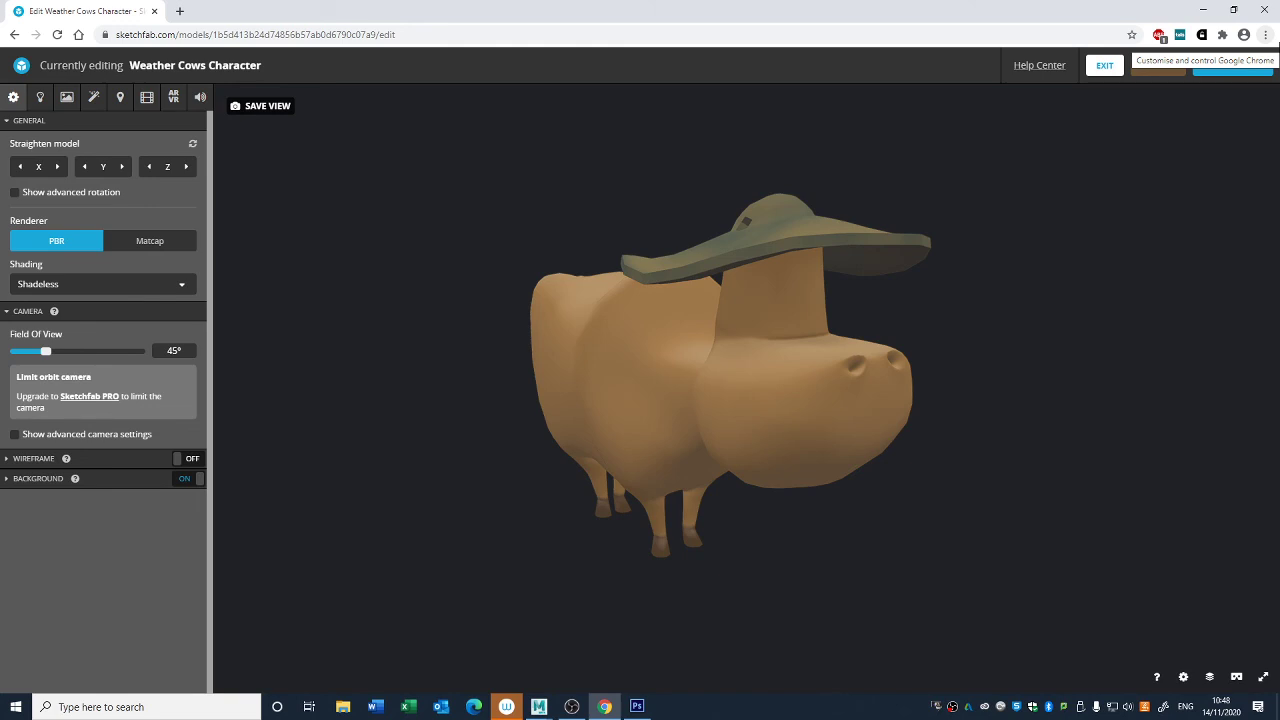
{"action": "scroll", "coordinate": [837, 367], "scroll_direction": "down", "scroll_amount": 4}
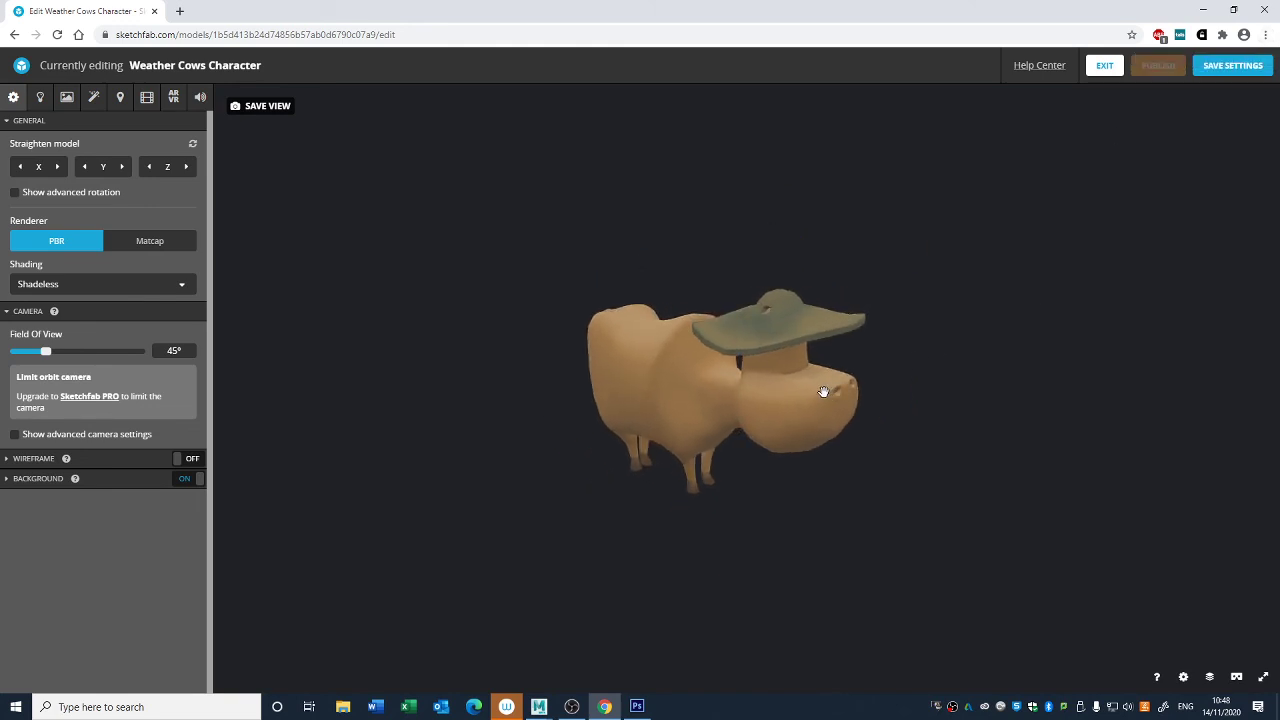
{"action": "left_click_drag", "start_coordinate": [815, 391], "coordinate": [797, 318]}
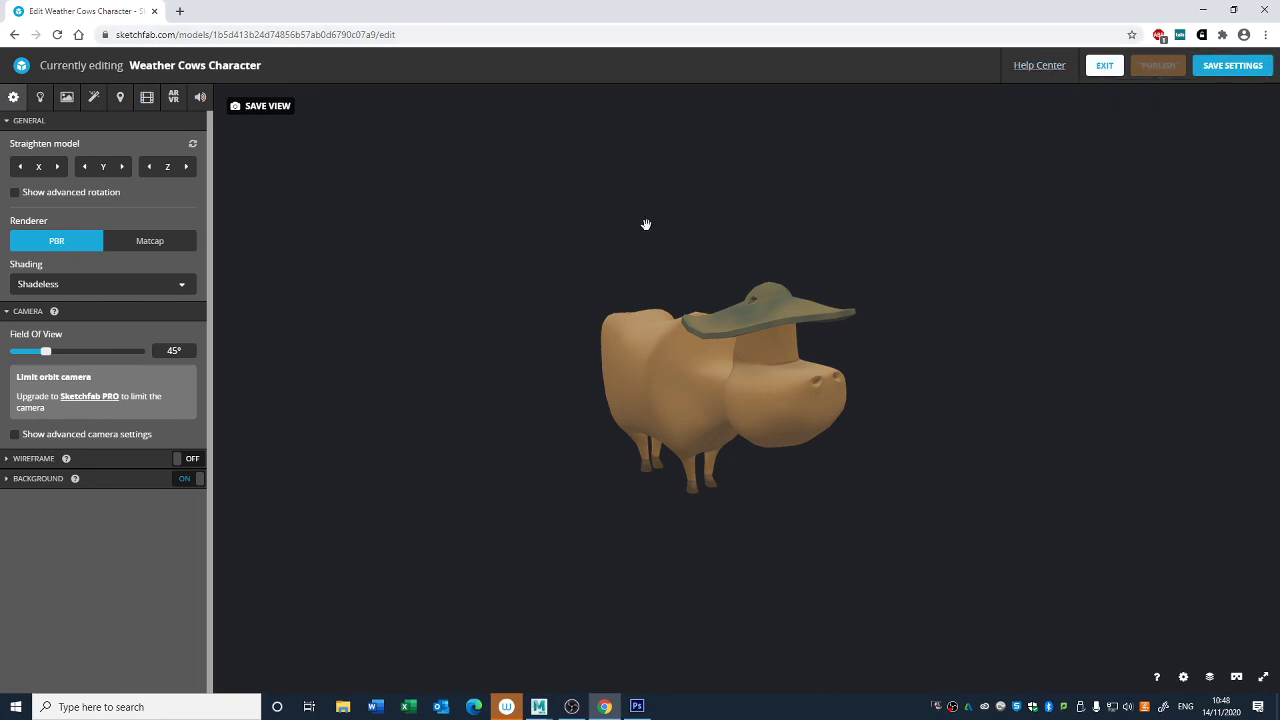
{"action": "scroll", "coordinate": [714, 349], "scroll_direction": "up", "scroll_amount": 3}
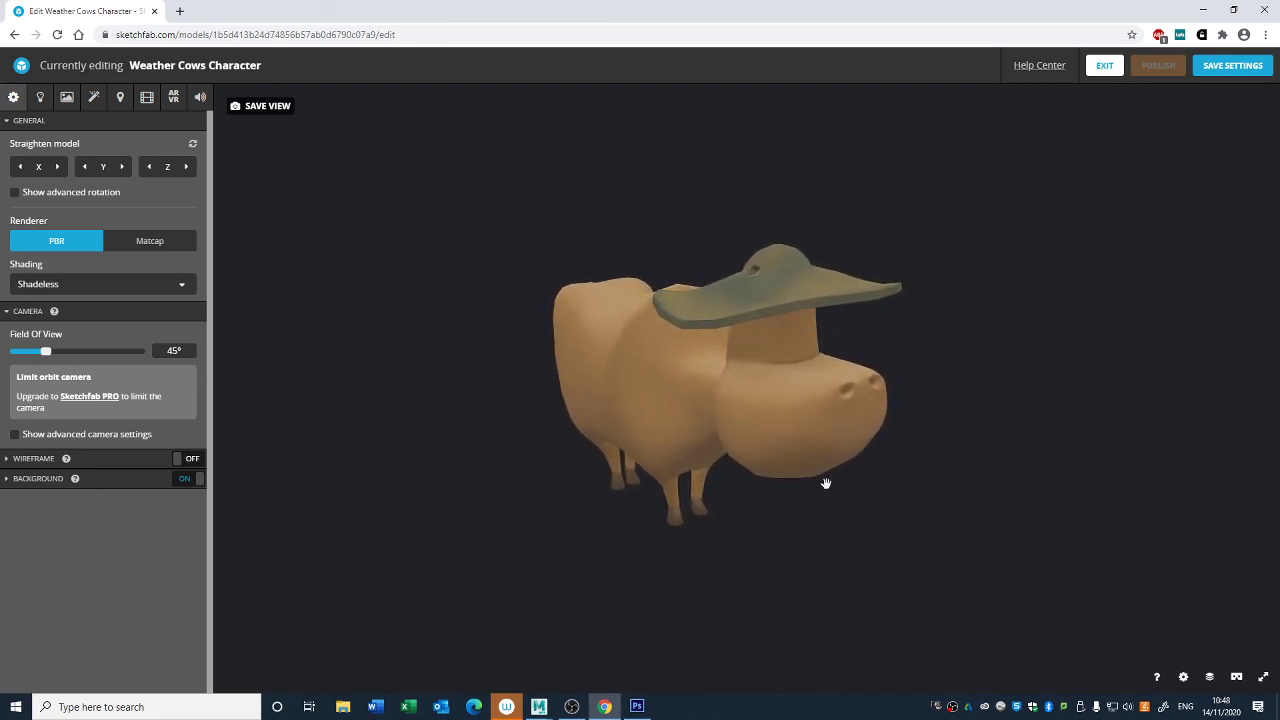
{"action": "mouse_move", "coordinate": [706, 452]}
{"action": "left_mouse_down"}
{"action": "mouse_move", "coordinate": [663, 434]}
{"action": "mouse_move", "coordinate": [663, 445]}
{"action": "mouse_move", "coordinate": [606, 437]}
{"action": "mouse_move", "coordinate": [720, 451]}
{"action": "mouse_move", "coordinate": [700, 449]}
{"action": "left_mouse_up"}
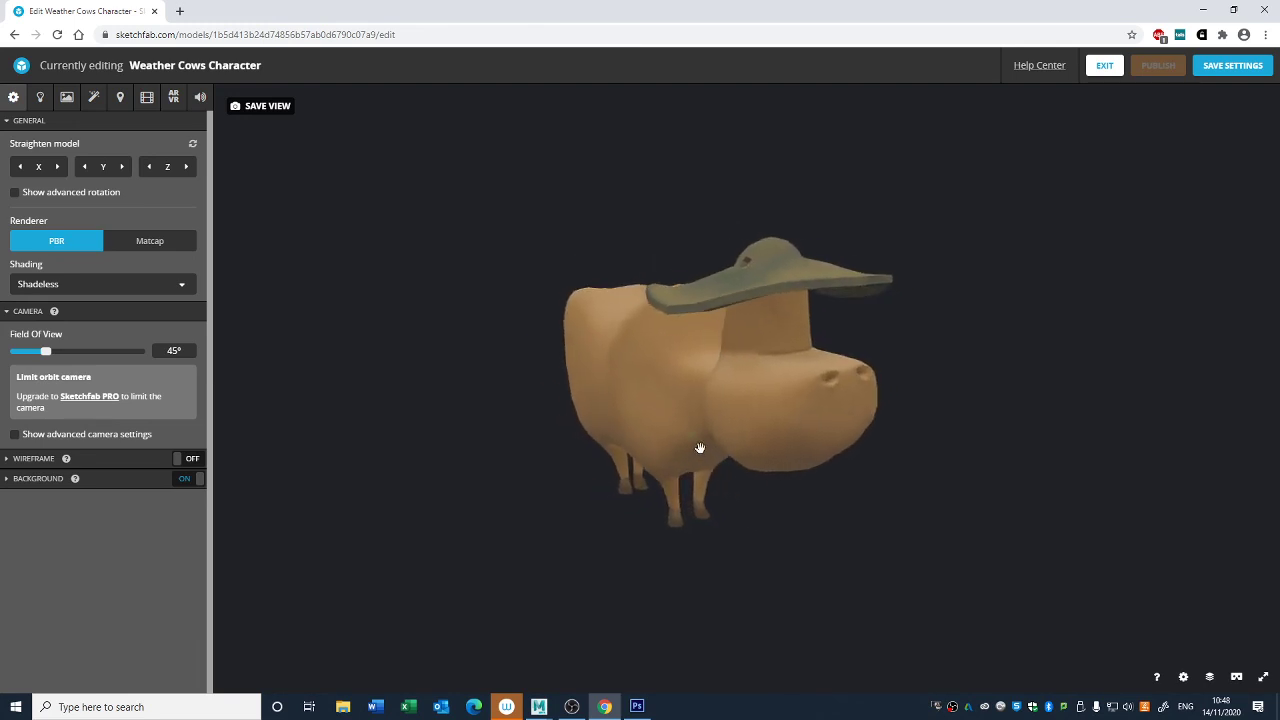
- Search Google for "sketchfab labs screenshot" in a new browser tab and open the Sketchfab Labs Screenshots experiment
{"action": "left_click", "coordinate": [180, 12]}
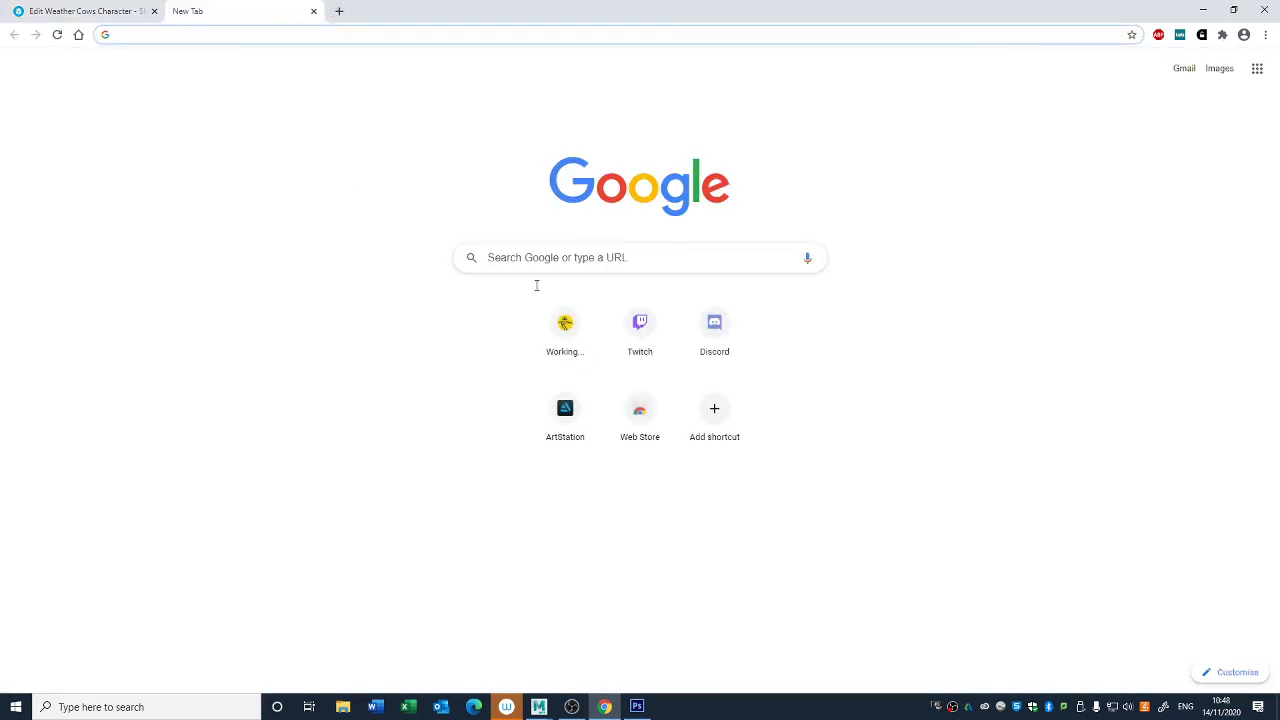
{"action": "left_click", "coordinate": [582, 256]}
{"action": "type", "text": "ske"}
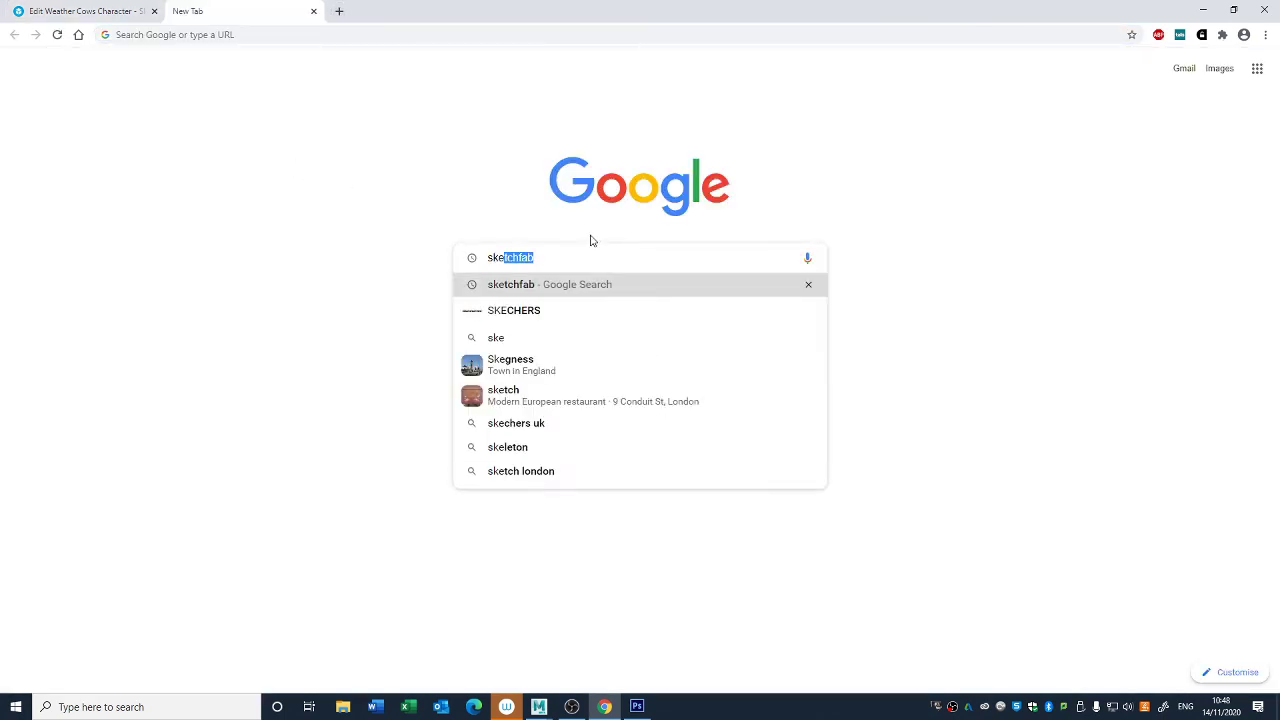
{"action": "type", "text": "tchfab l"}
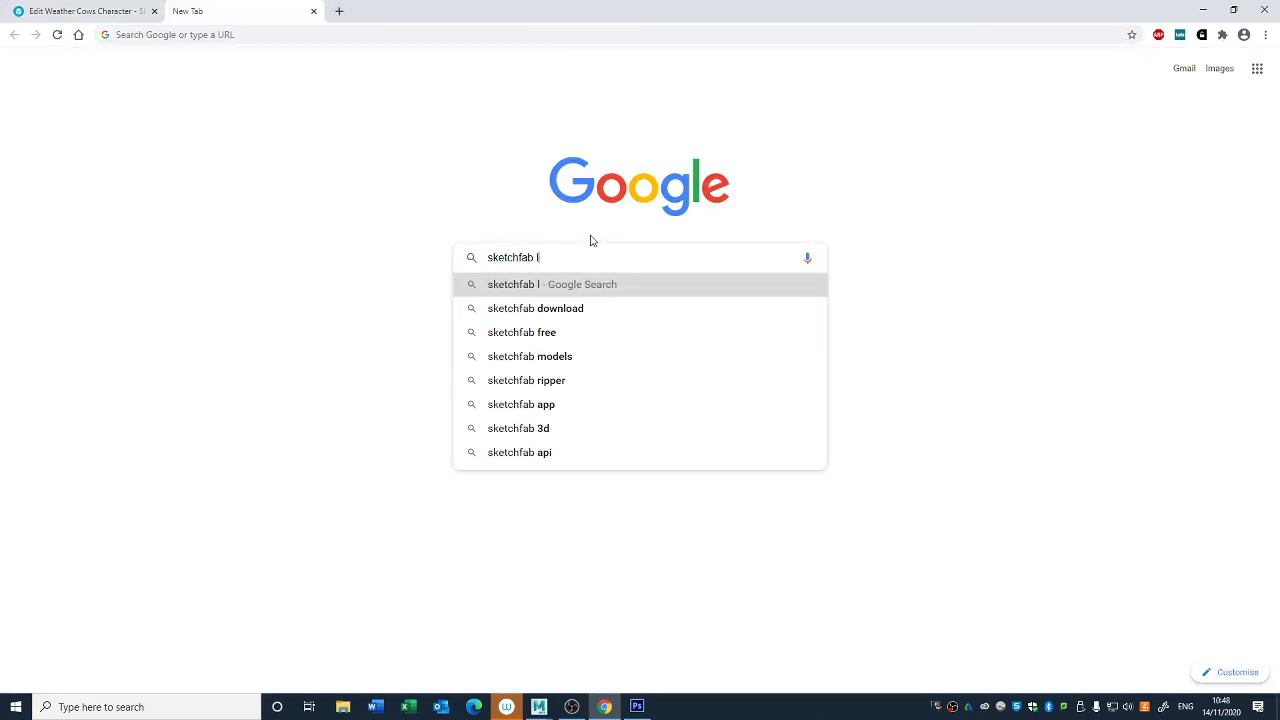
{"action": "type", "text": "abs"}
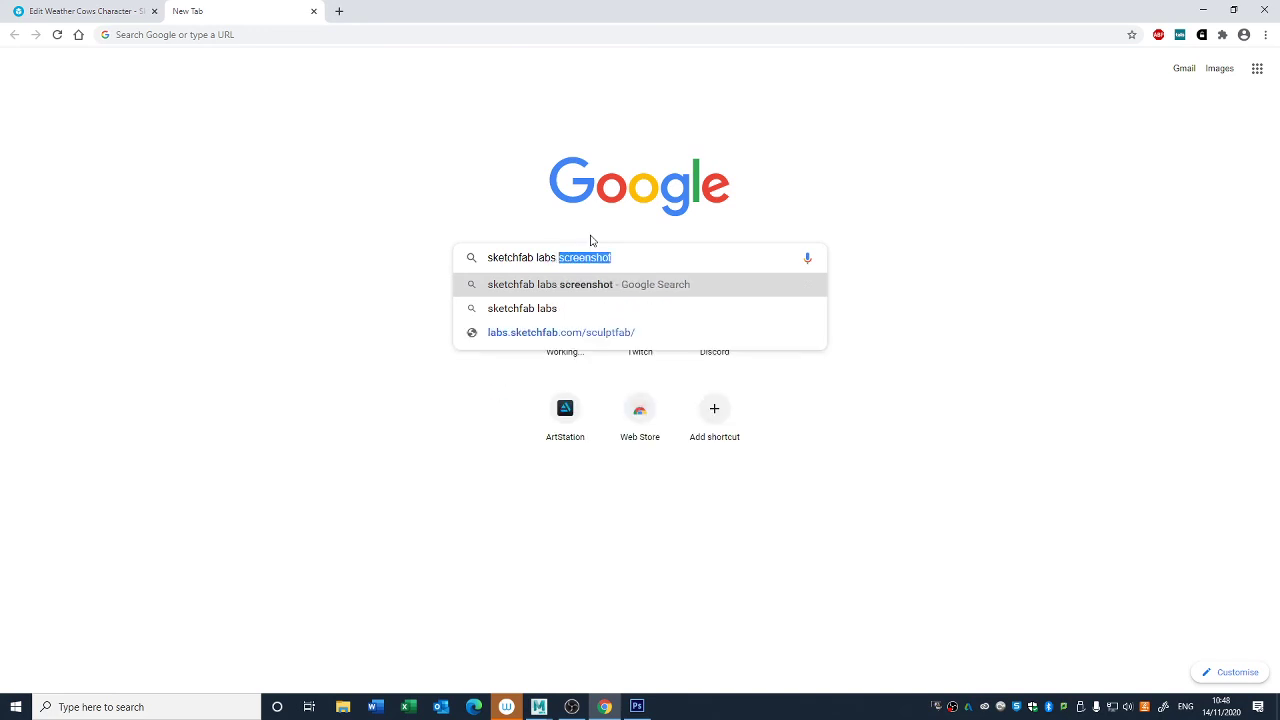
{"action": "key", "text": "Return"}
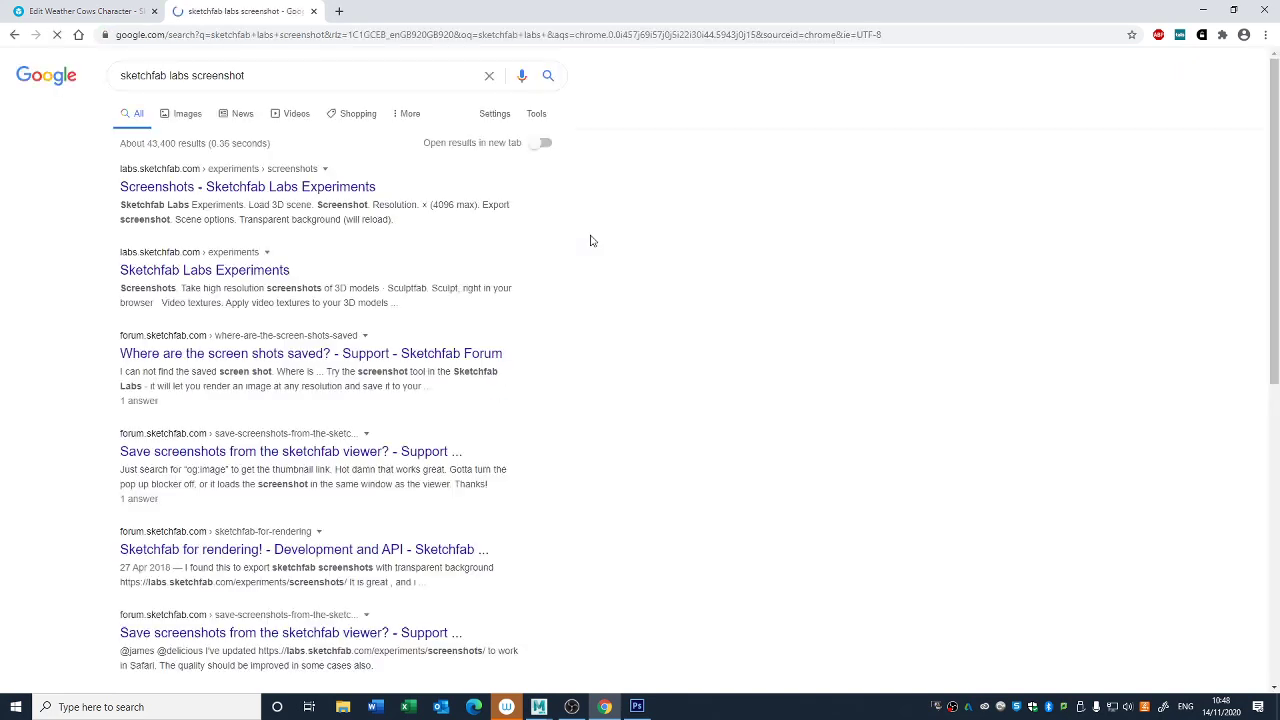
{"action": "left_click", "coordinate": [197, 192]}
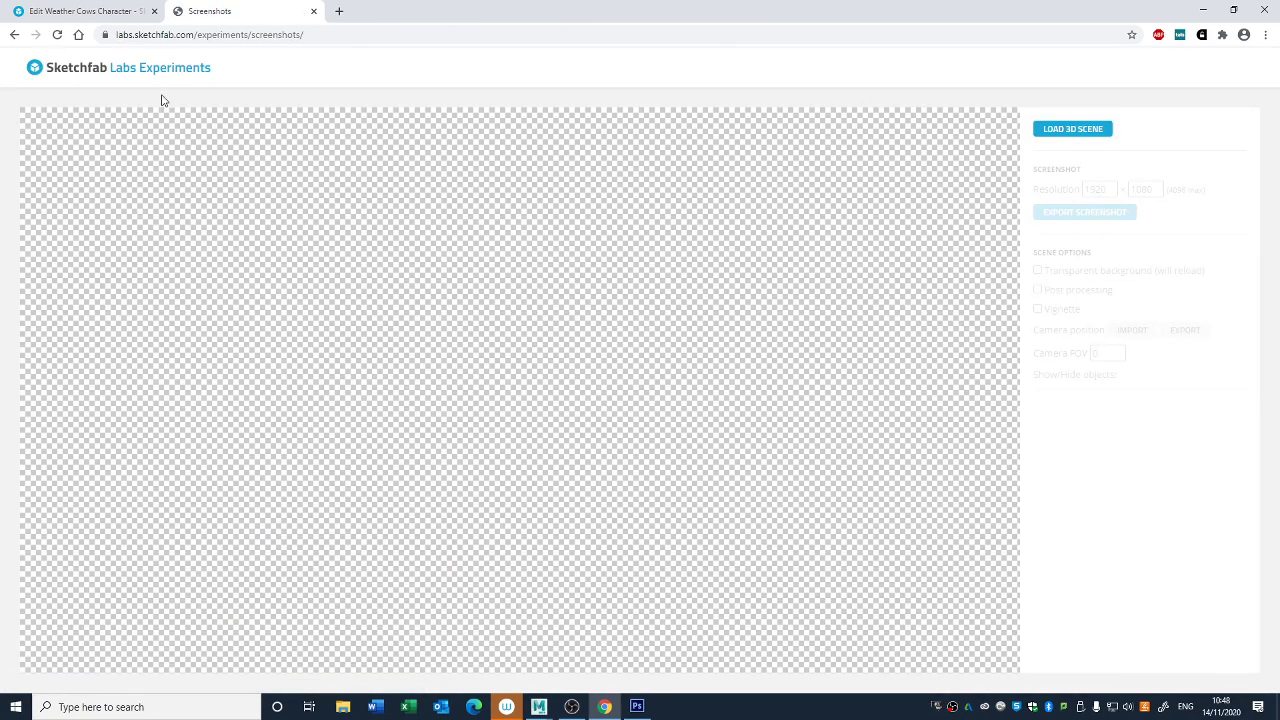
- Start loading a 3D scene into the screenshot tool and choose to pick the model from a URL
{"action": "left_click", "coordinate": [1080, 130]}
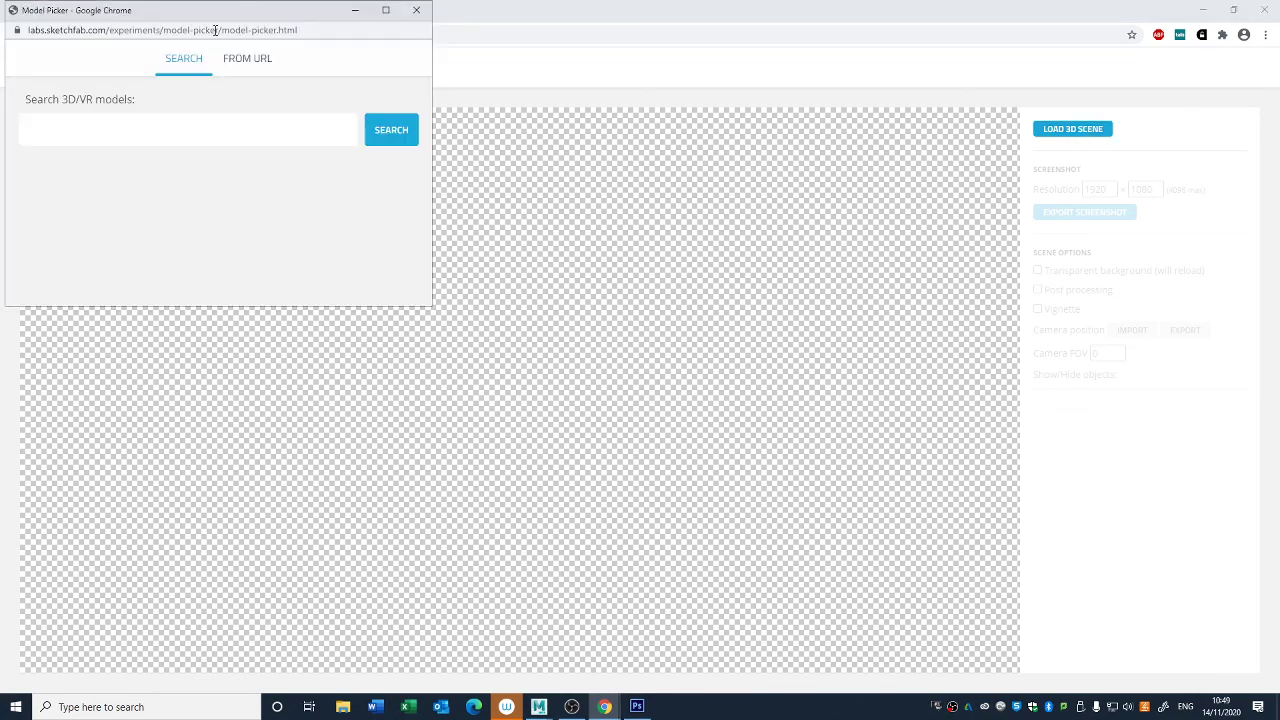
{"action": "mouse_move", "coordinate": [199, 16]}
{"action": "left_mouse_down"}
{"action": "mouse_move", "coordinate": [490, 68]}
{"action": "mouse_move", "coordinate": [786, 178]}
{"action": "left_mouse_up"}
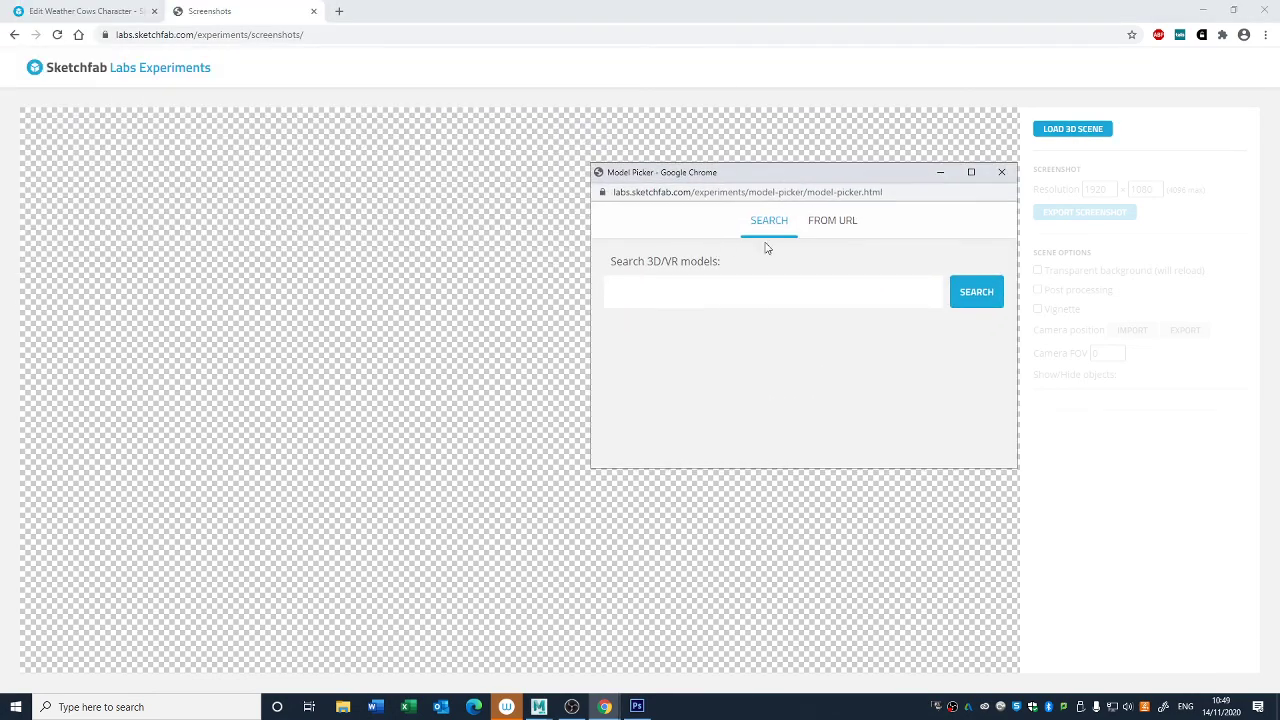
{"action": "left_click", "coordinate": [825, 228]}
- Return to the Weather Cows Character editor and exit it to the model's page
{"action": "left_click", "coordinate": [100, 11]}
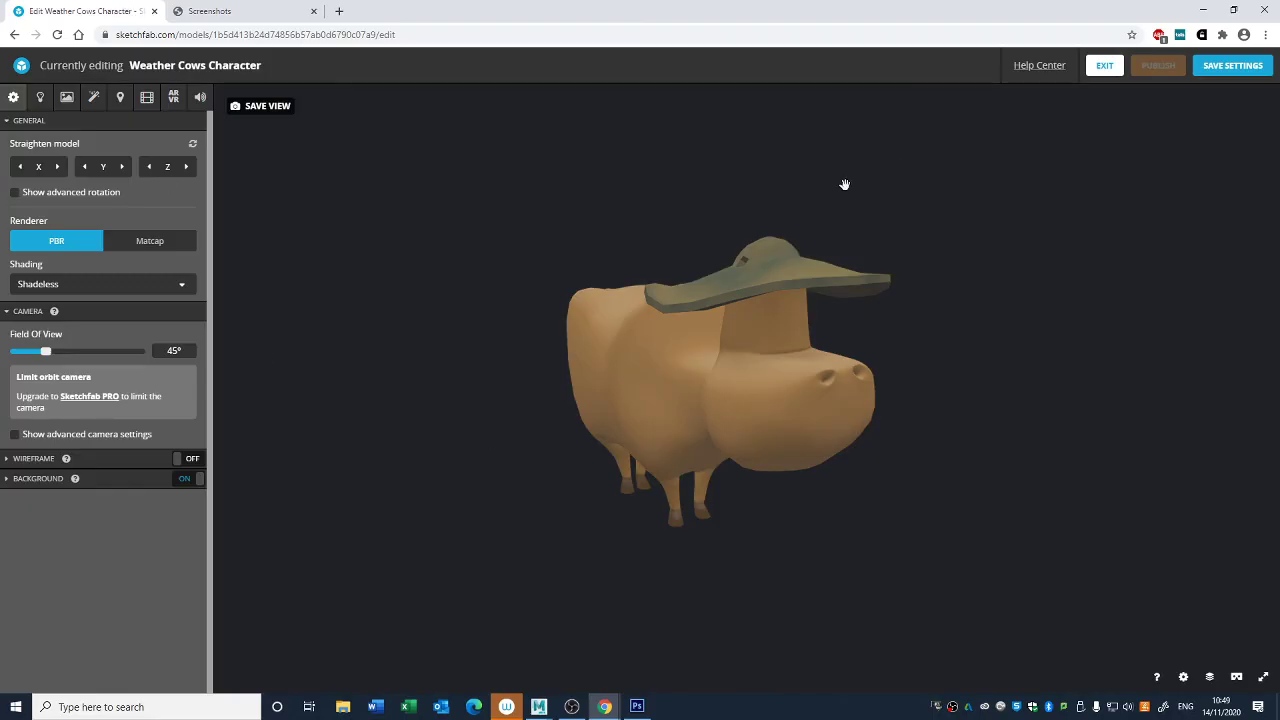
{"action": "left_click", "coordinate": [1106, 67]}
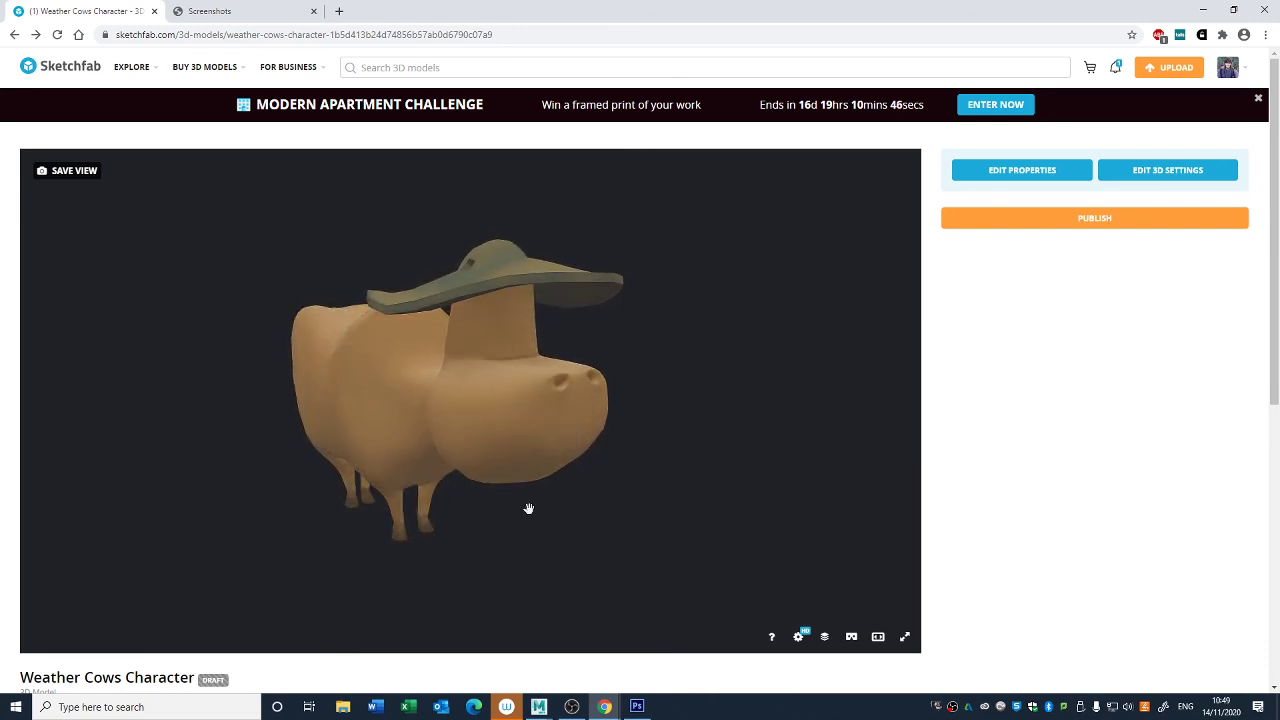
{"action": "scroll", "coordinate": [630, 520], "scroll_direction": "down", "scroll_amount": 3}
{"action": "left_click_drag", "start_coordinate": [540, 385], "coordinate": [517, 414]}
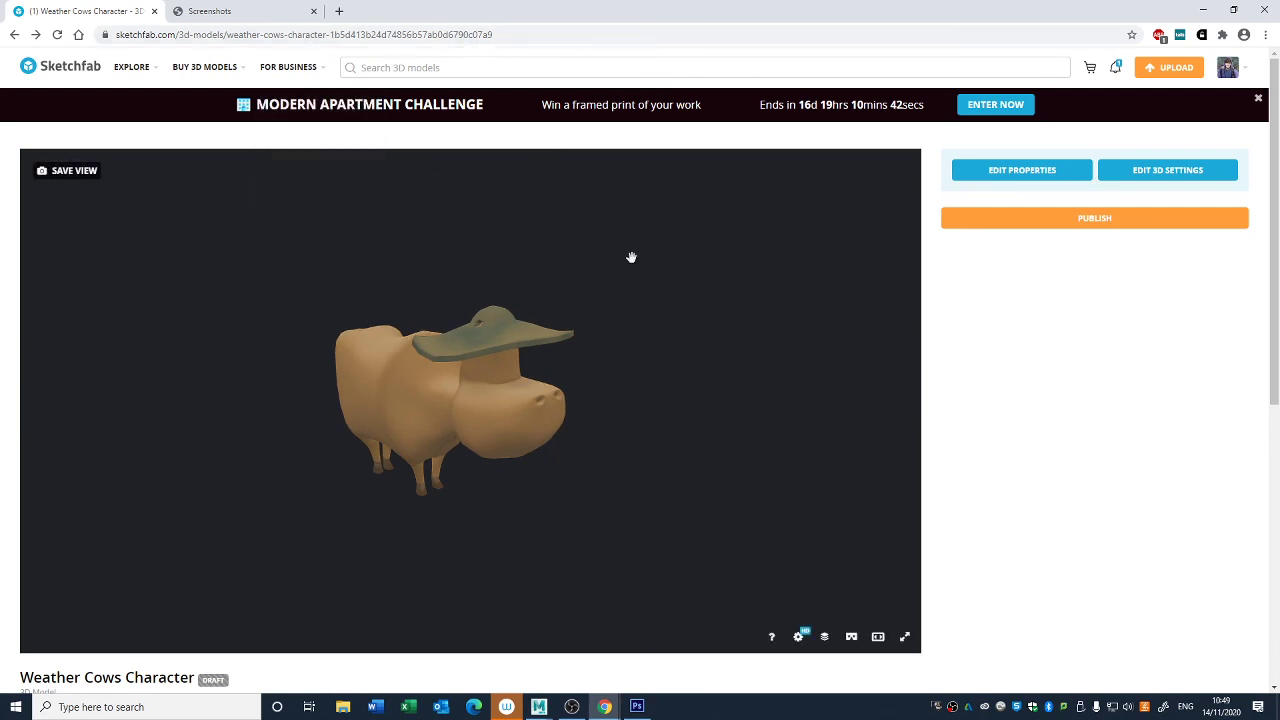
{"action": "left_click_drag", "start_coordinate": [661, 542], "coordinate": [641, 582]}
{"action": "mouse_move", "coordinate": [405, 434]}
{"action": "left_mouse_down"}
{"action": "mouse_move", "coordinate": [438, 417]}
{"action": "mouse_move", "coordinate": [424, 434]}
{"action": "left_mouse_up"}
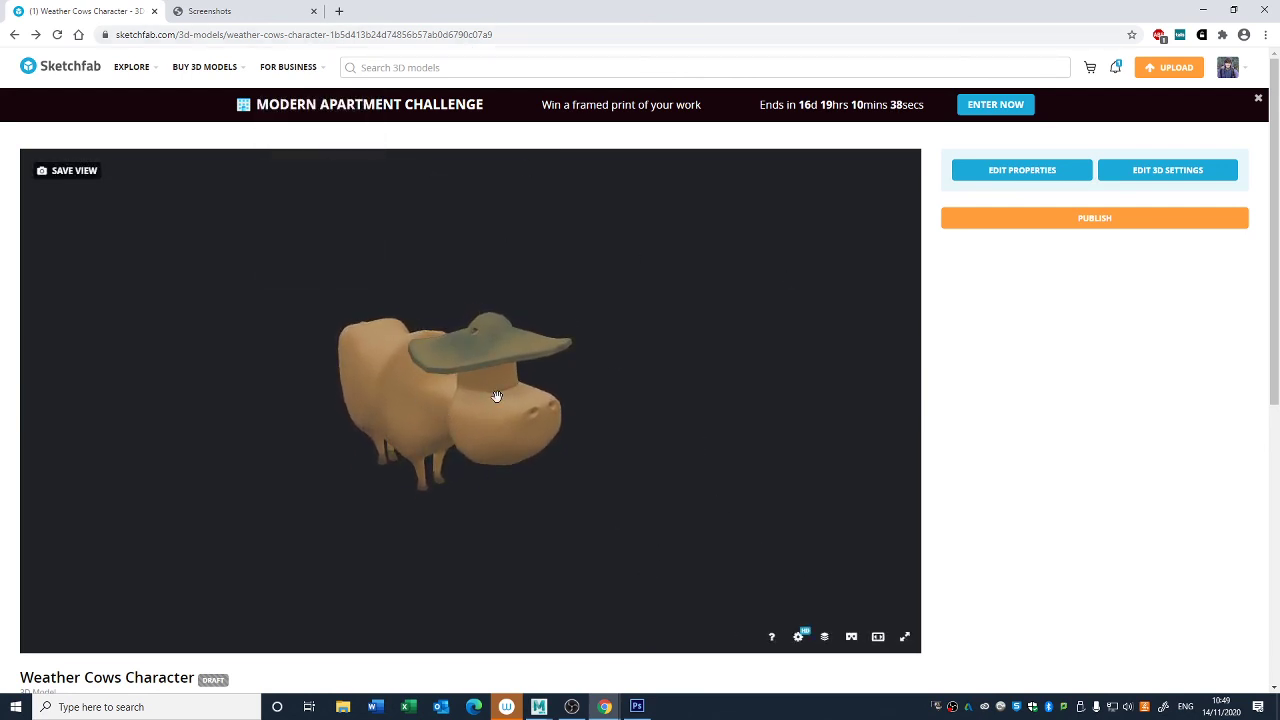
{"action": "left_click_drag", "start_coordinate": [658, 474], "coordinate": [660, 461]}
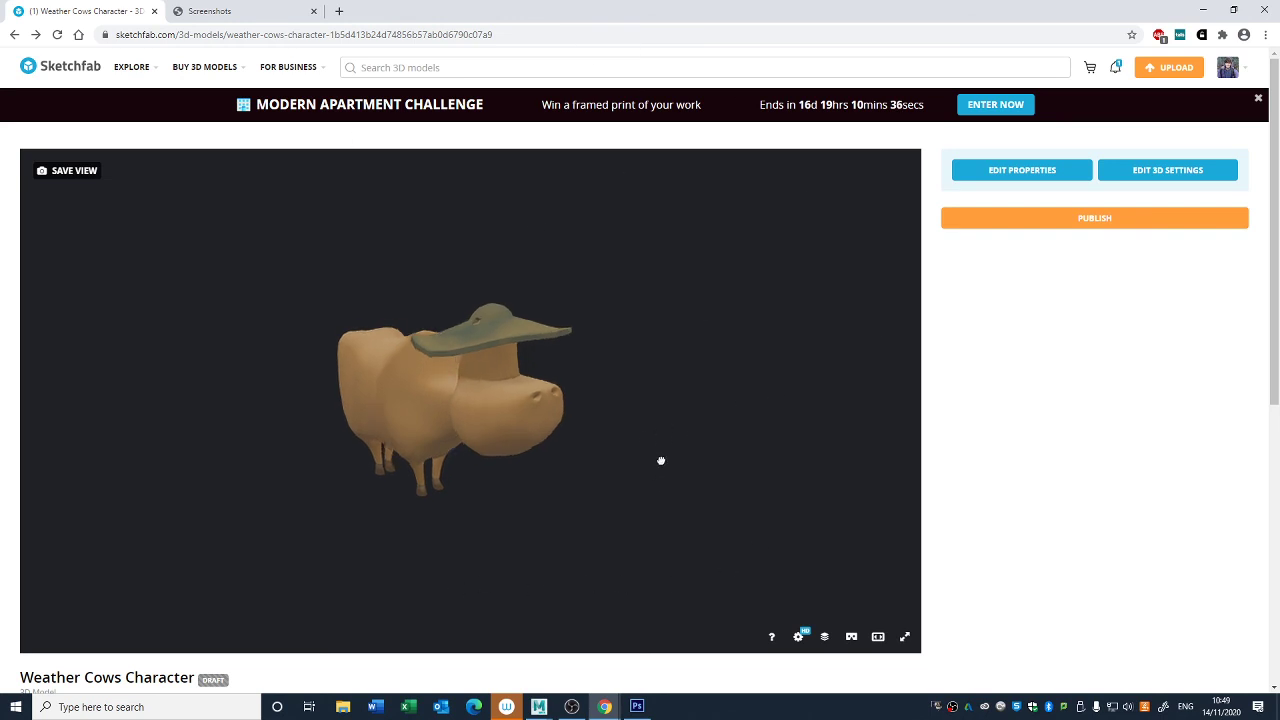
- Examine the cow and its hat on the model page from above, close up and from the three-quarter front
{"action": "scroll", "coordinate": [520, 331], "scroll_direction": "up", "scroll_amount": 5}
{"action": "mouse_move", "coordinate": [514, 316]}
{"action": "left_mouse_down"}
{"action": "mouse_move", "coordinate": [516, 360]}
{"action": "mouse_move", "coordinate": [497, 320]}
{"action": "left_mouse_up"}
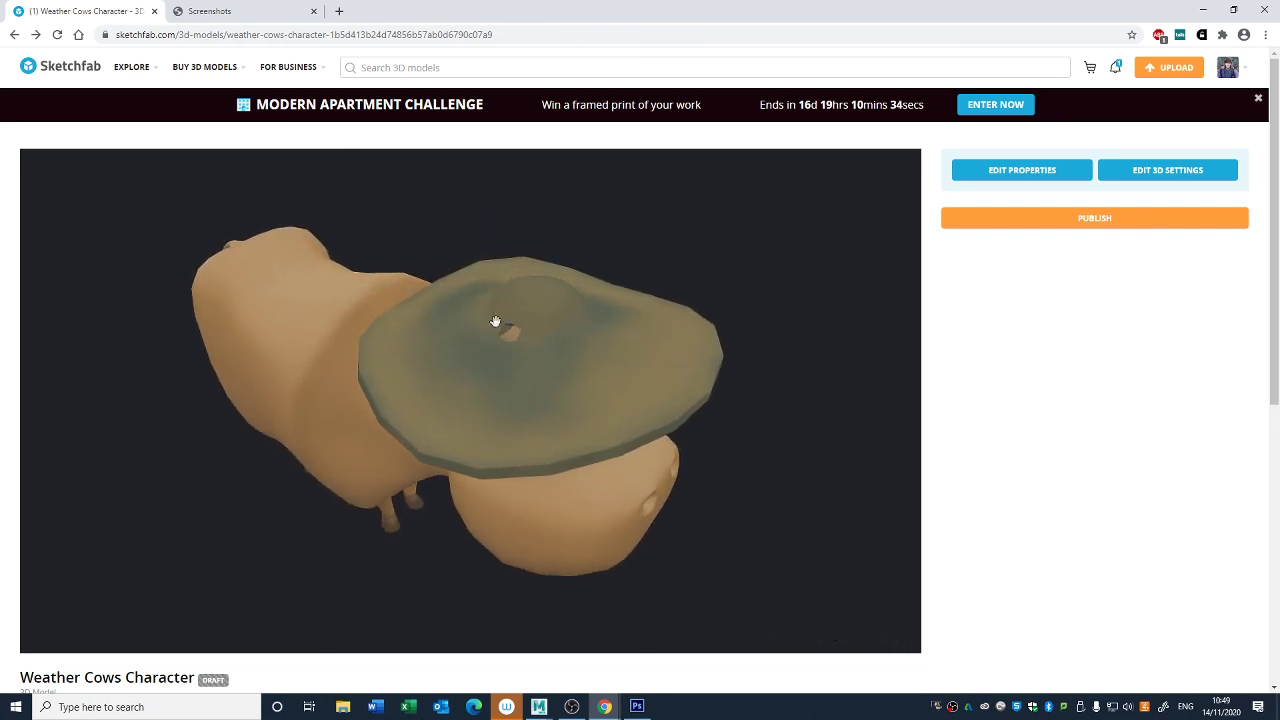
{"action": "scroll", "coordinate": [577, 437], "scroll_direction": "down", "scroll_amount": 4}
{"action": "scroll", "coordinate": [586, 445], "scroll_direction": "up", "scroll_amount": 2}
{"action": "scroll", "coordinate": [586, 447], "scroll_direction": "up", "scroll_amount": 4}
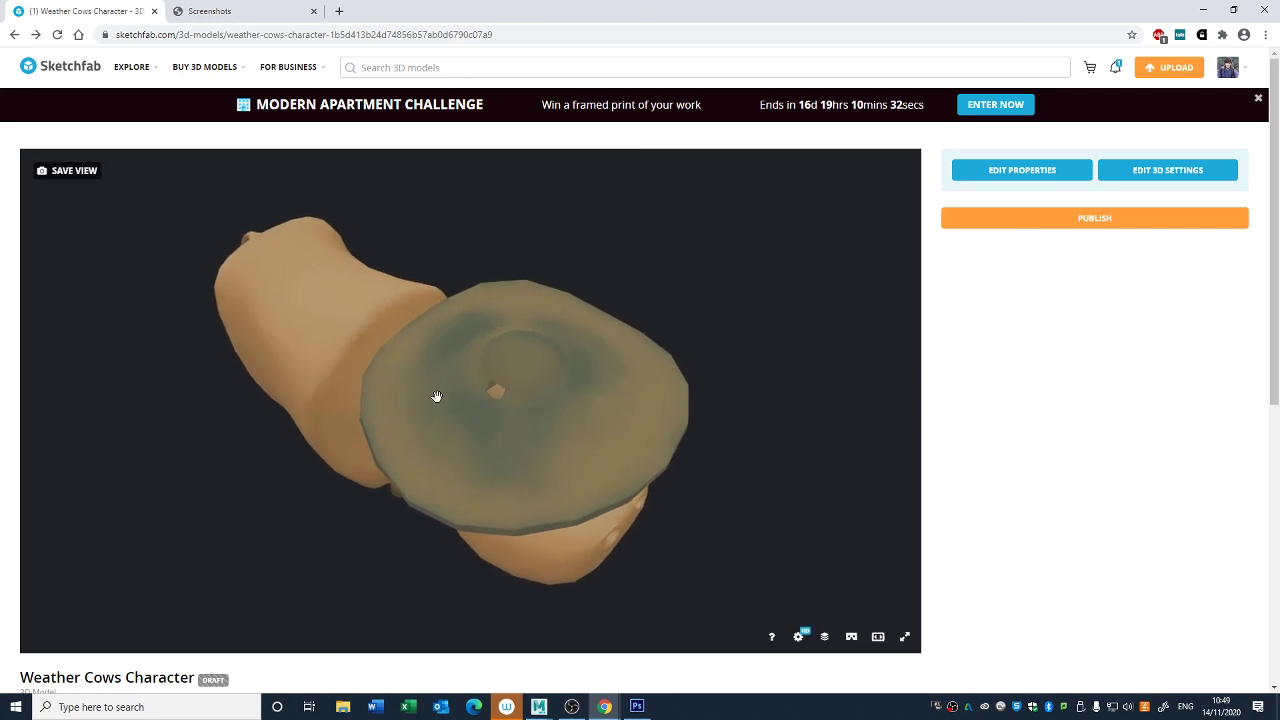
{"action": "scroll", "coordinate": [463, 357], "scroll_direction": "down", "scroll_amount": 2}
{"action": "scroll", "coordinate": [589, 302], "scroll_direction": "up", "scroll_amount": 3}
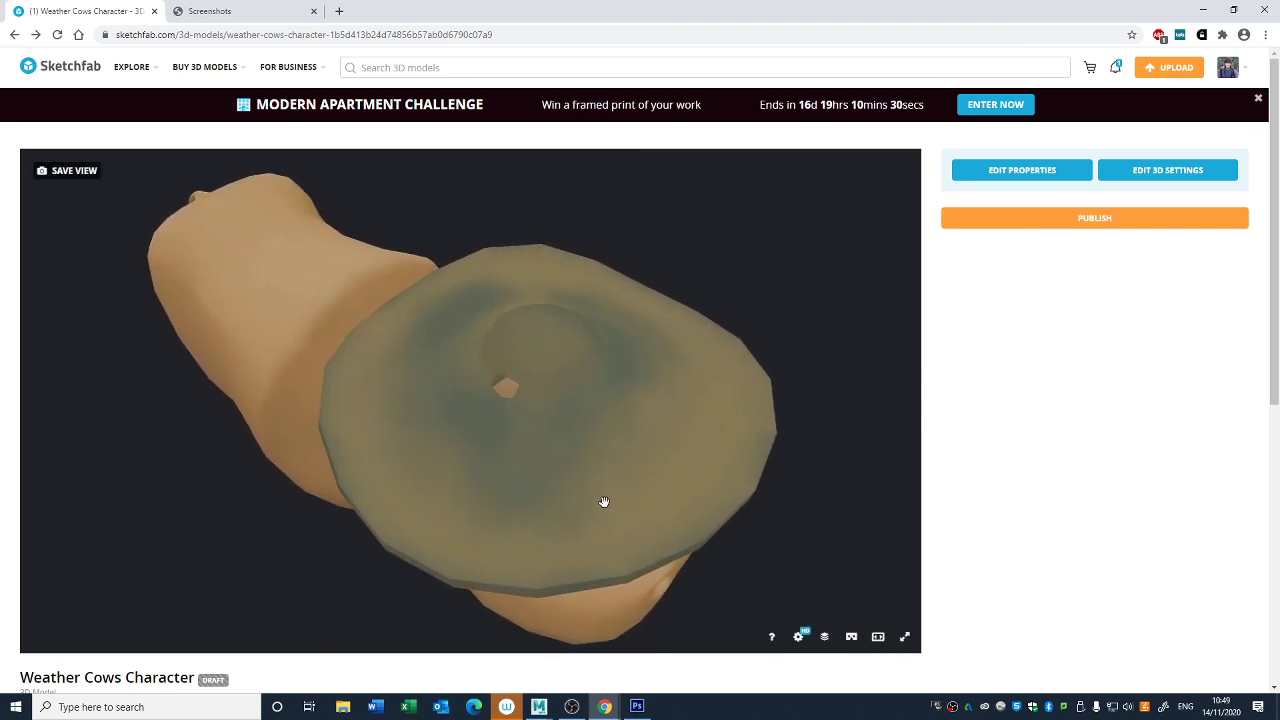
{"action": "scroll", "coordinate": [613, 490], "scroll_direction": "down", "scroll_amount": 5}
{"action": "left_click_drag", "start_coordinate": [623, 480], "coordinate": [578, 359]}
{"action": "scroll", "coordinate": [578, 359], "scroll_direction": "up", "scroll_amount": 2}
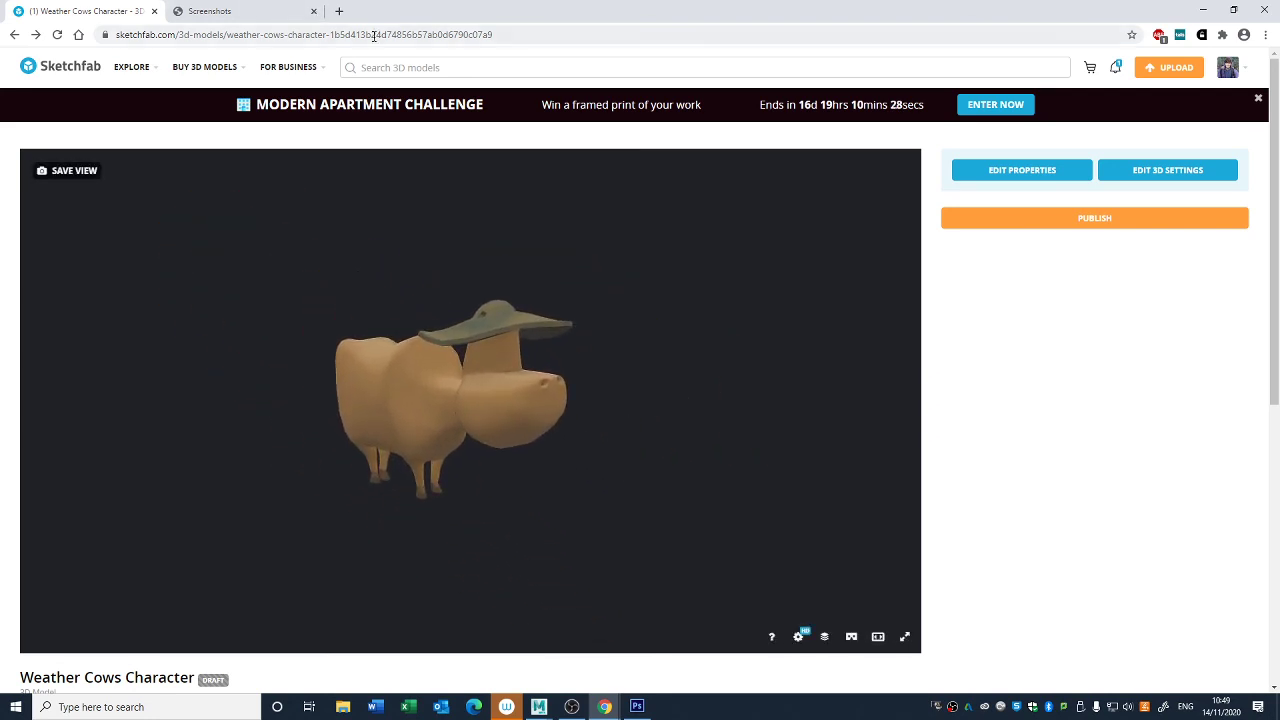
- Copy the model page's URL and load the Weather Cows Character from that URL into the Sketchfab Labs screenshot tool
{"action": "left_click", "coordinate": [376, 37]}
{"action": "key", "text": "ctrl+c"}
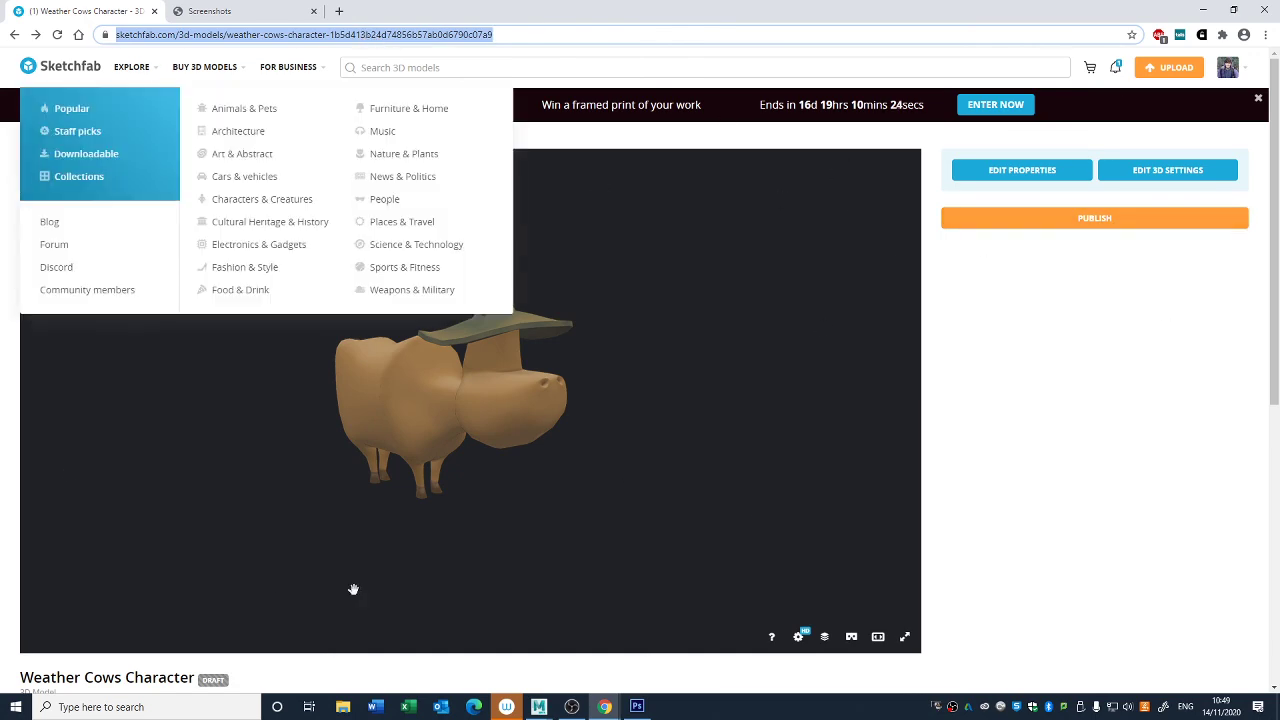
{"action": "left_click", "coordinate": [258, 9]}
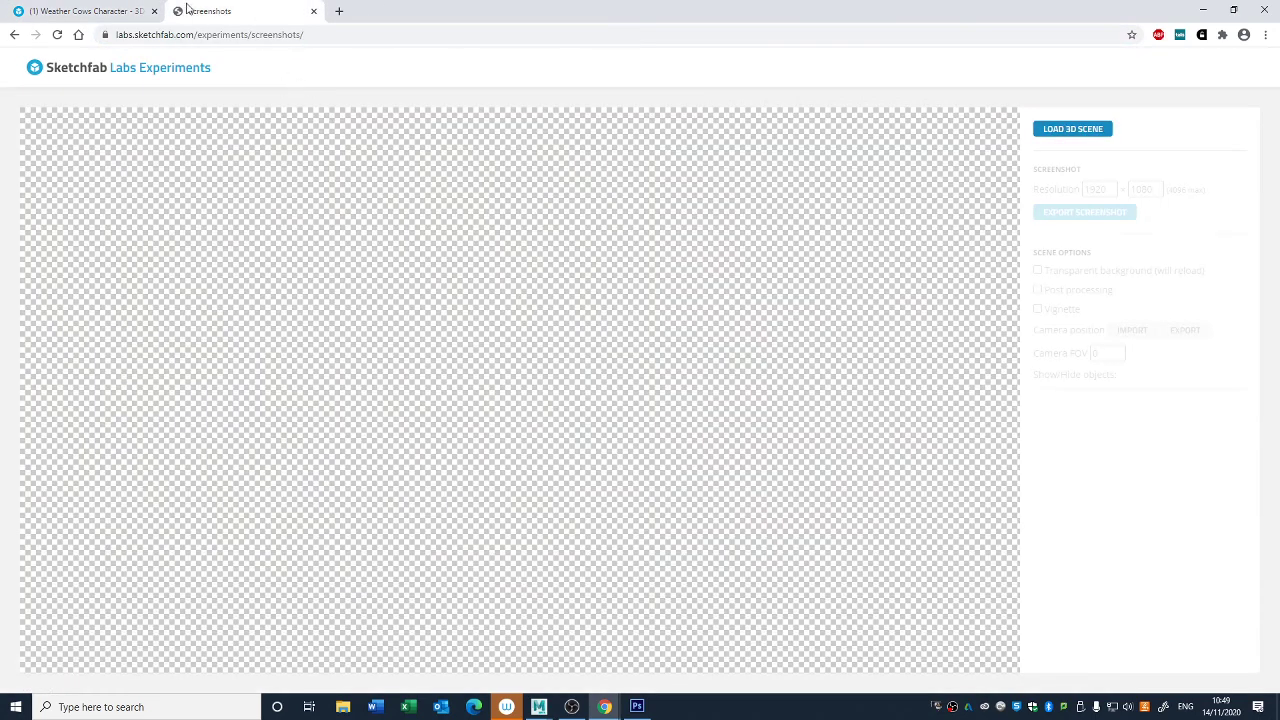
{"action": "left_click_drag", "start_coordinate": [116, 35], "coordinate": [343, 37]}
{"action": "left_click", "coordinate": [374, 41]}
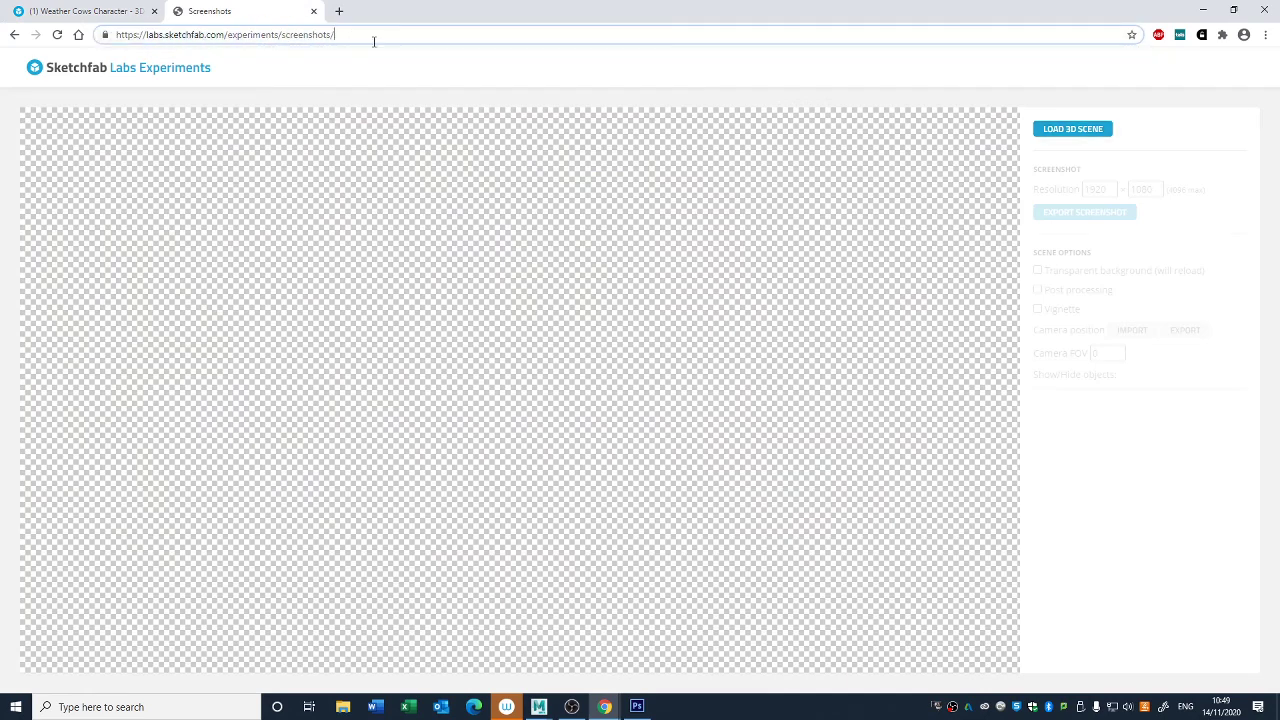
{"action": "left_click", "coordinate": [1055, 131]}
{"action": "left_click", "coordinate": [818, 233]}
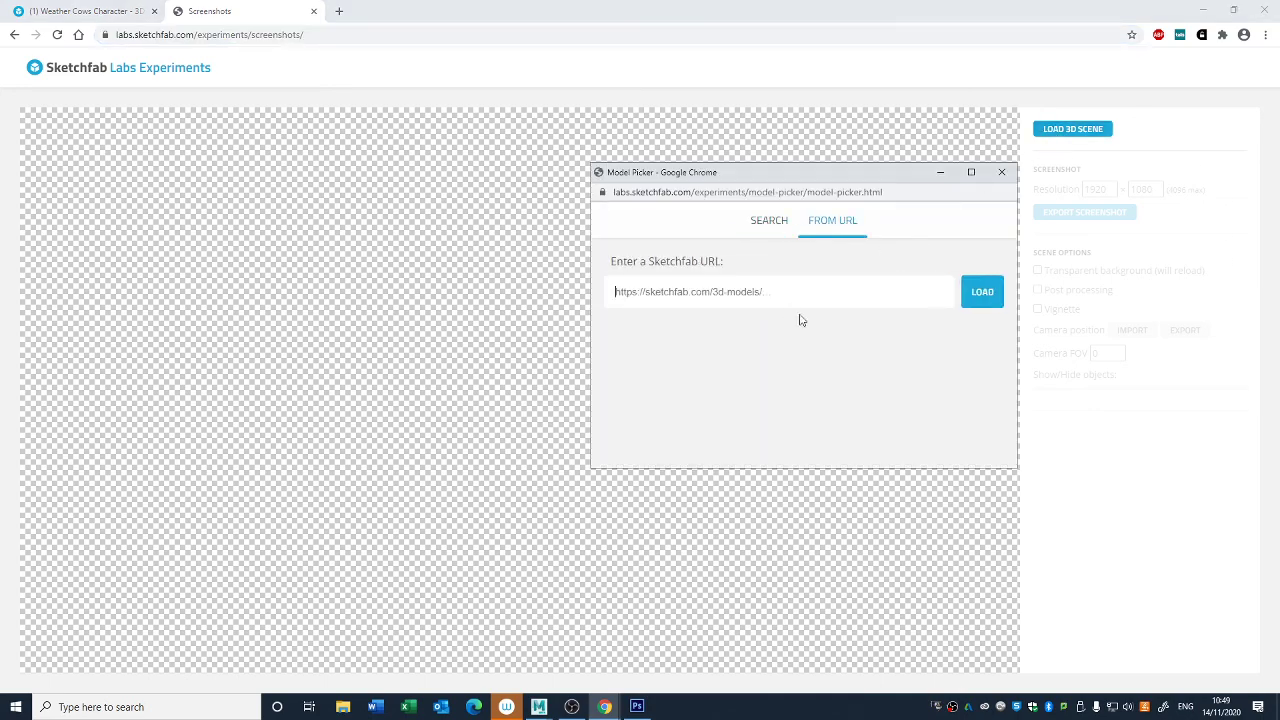
{"action": "key", "text": "ctrl+v"}
{"action": "left_click", "coordinate": [983, 294]}
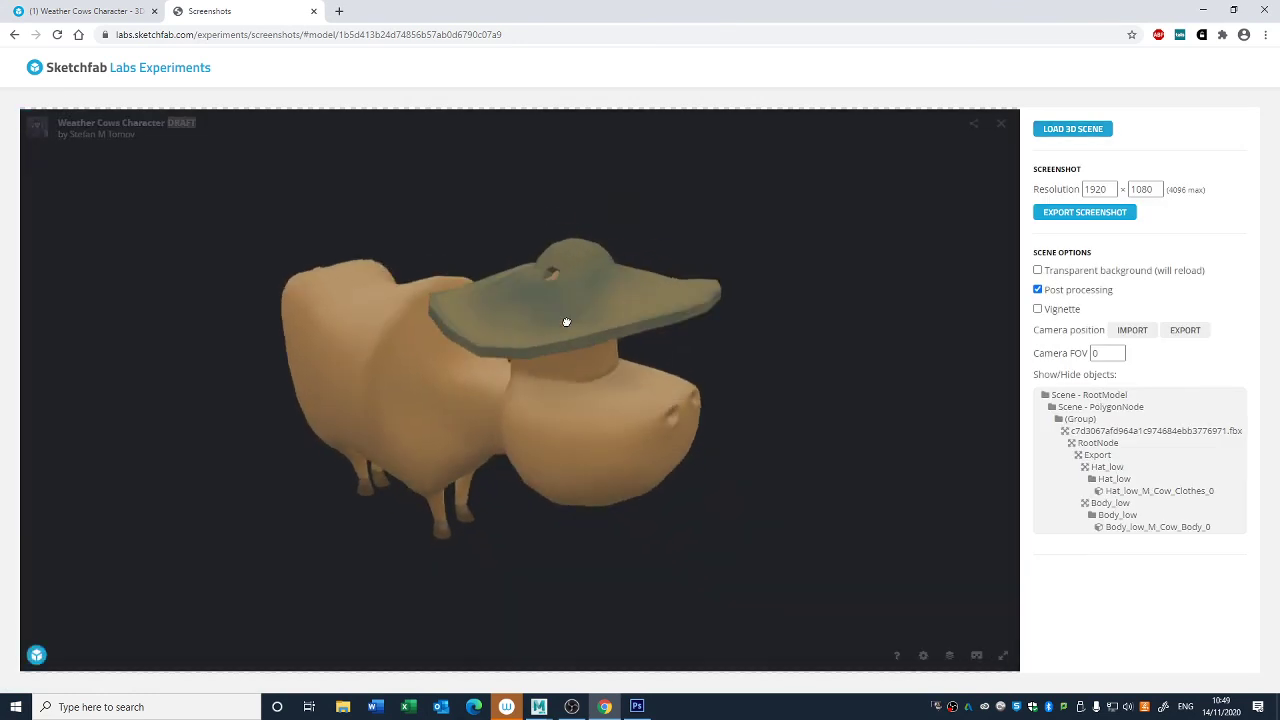
- Turn off post processing, frame the cow in a three-quarter front view and export a screenshot of it
{"action": "triple_click", "coordinate": [1046, 290]}
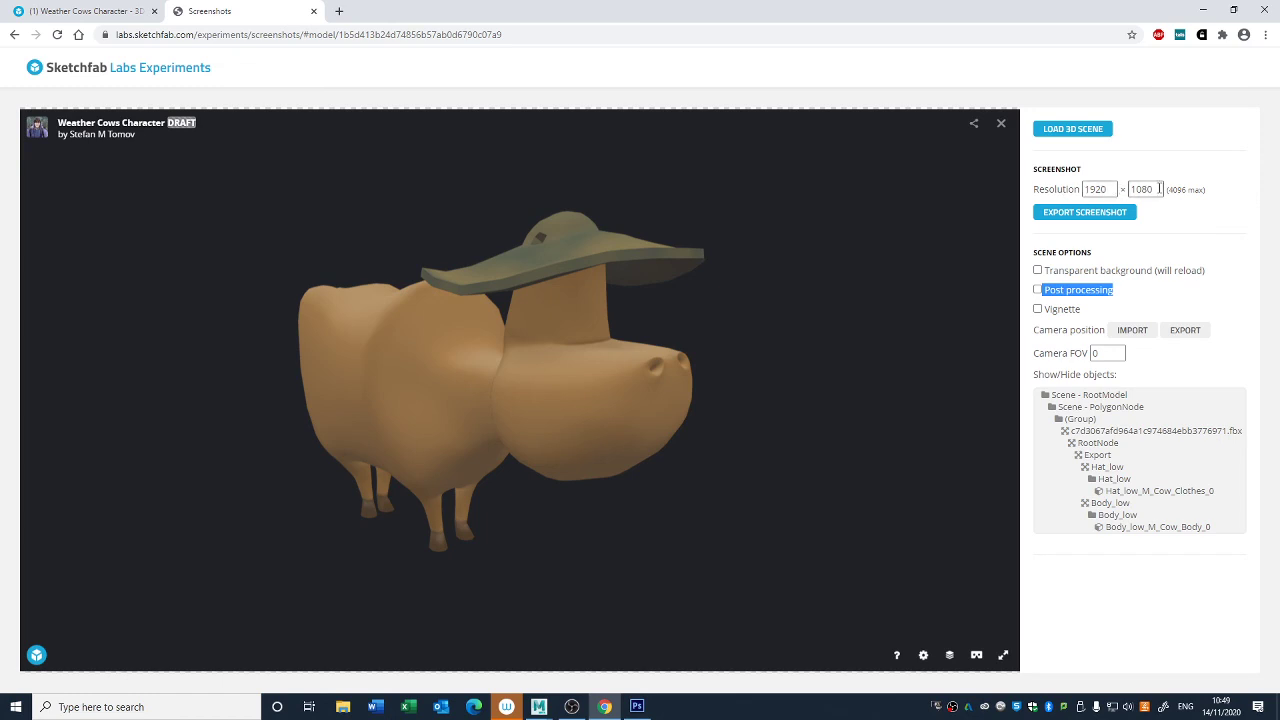
{"action": "left_click_drag", "start_coordinate": [857, 288], "coordinate": [797, 331]}
{"action": "scroll", "coordinate": [797, 336], "scroll_direction": "up", "scroll_amount": 3}
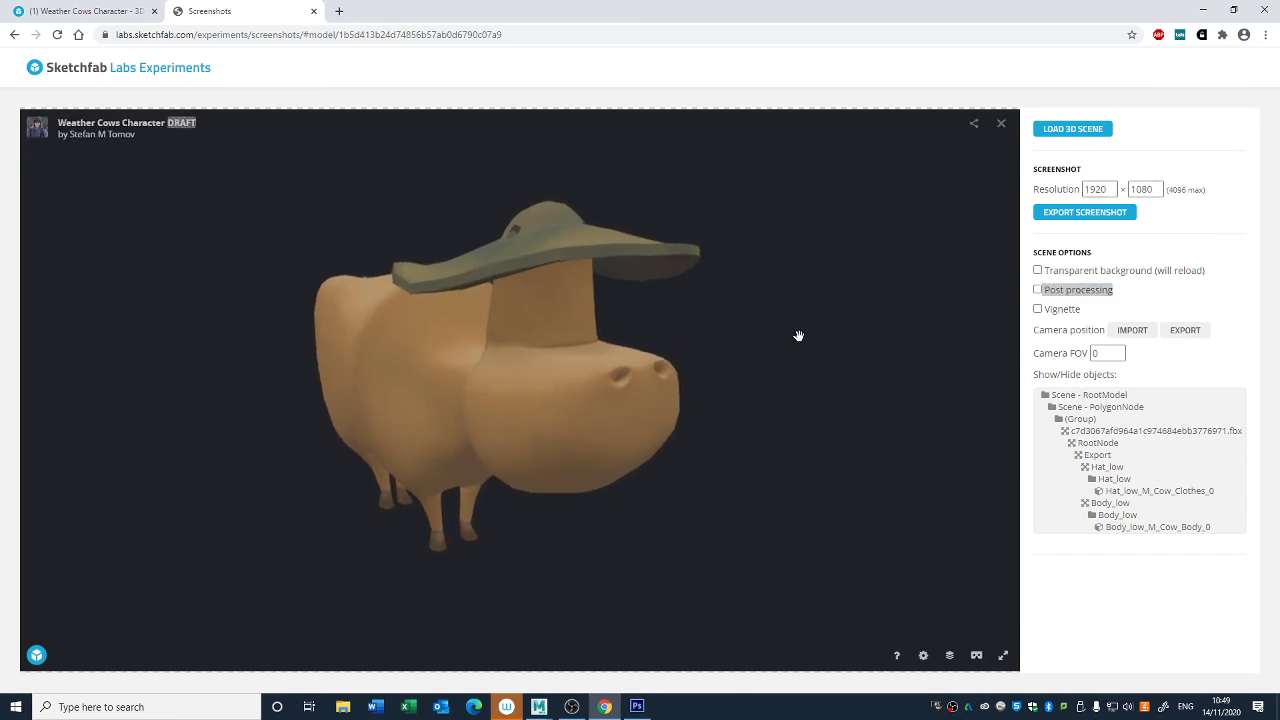
{"action": "scroll", "coordinate": [727, 281], "scroll_direction": "down", "scroll_amount": 3}
{"action": "scroll", "coordinate": [634, 286], "scroll_direction": "up", "scroll_amount": 2}
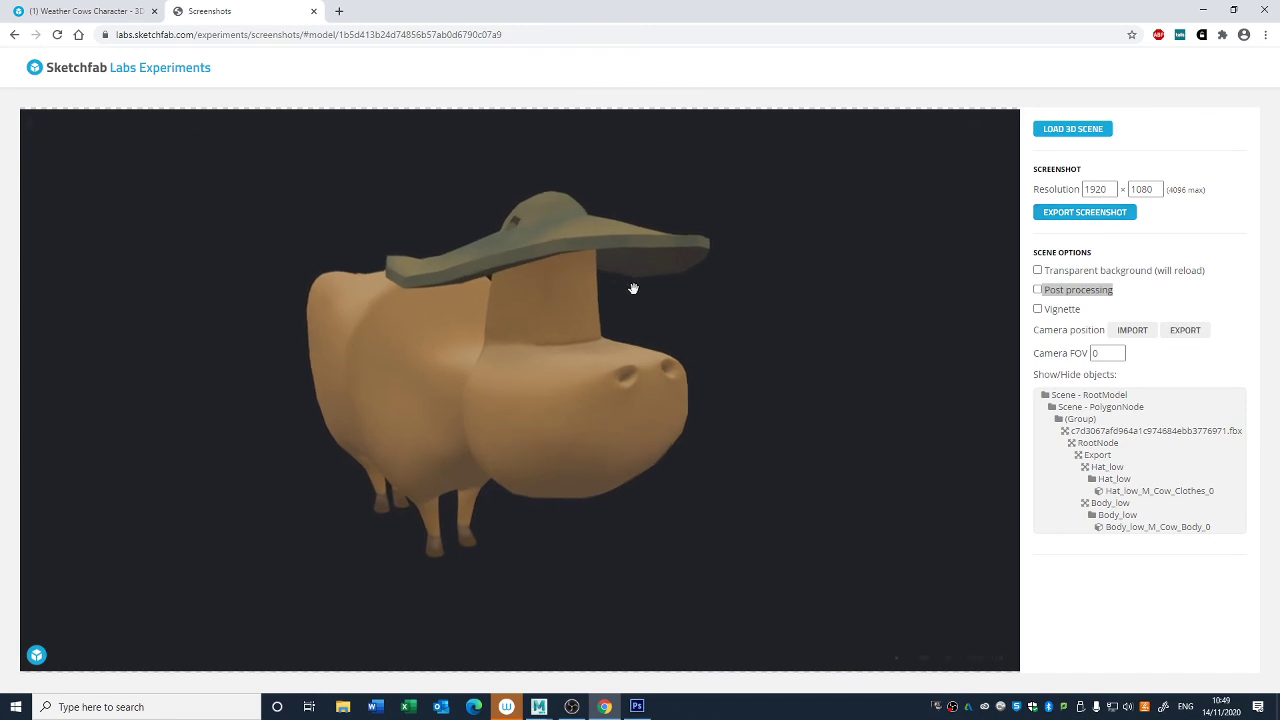
{"action": "mouse_move", "coordinate": [692, 304]}
{"action": "left_mouse_down"}
{"action": "mouse_move", "coordinate": [696, 333]}
{"action": "mouse_move", "coordinate": [711, 334]}
{"action": "mouse_move", "coordinate": [711, 317]}
{"action": "left_mouse_up"}
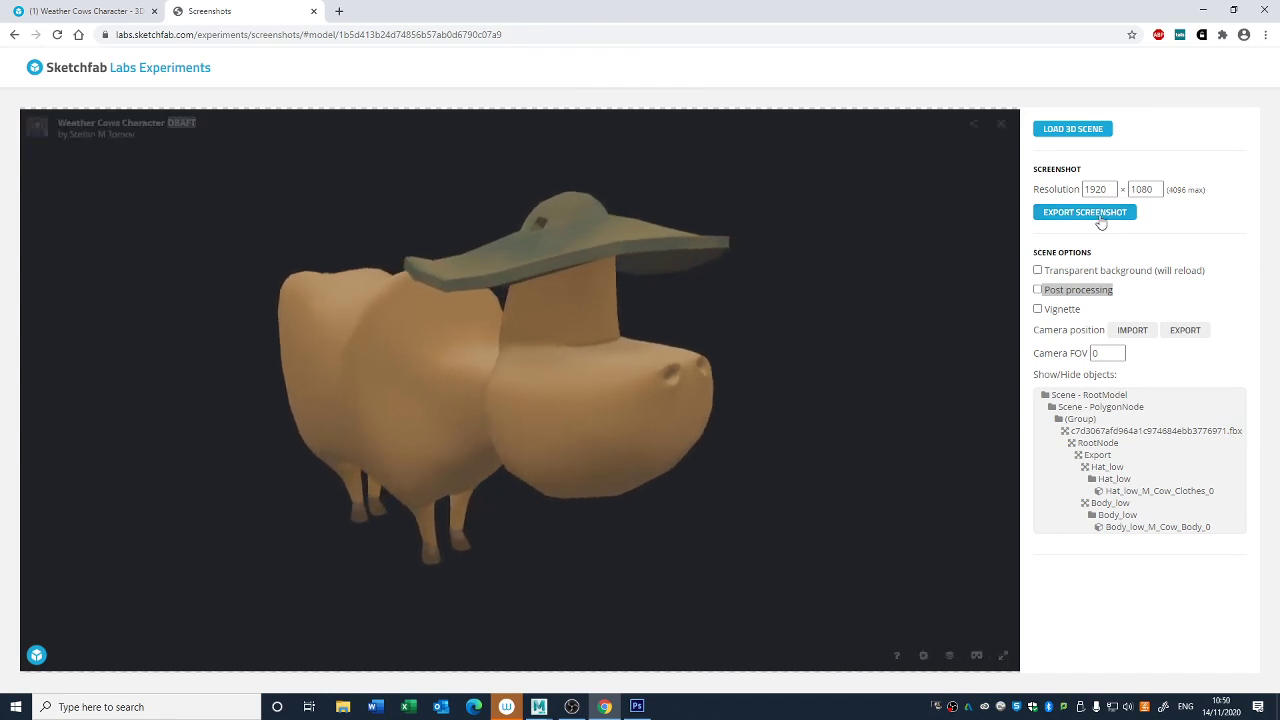
{"action": "left_click", "coordinate": [1060, 212]}
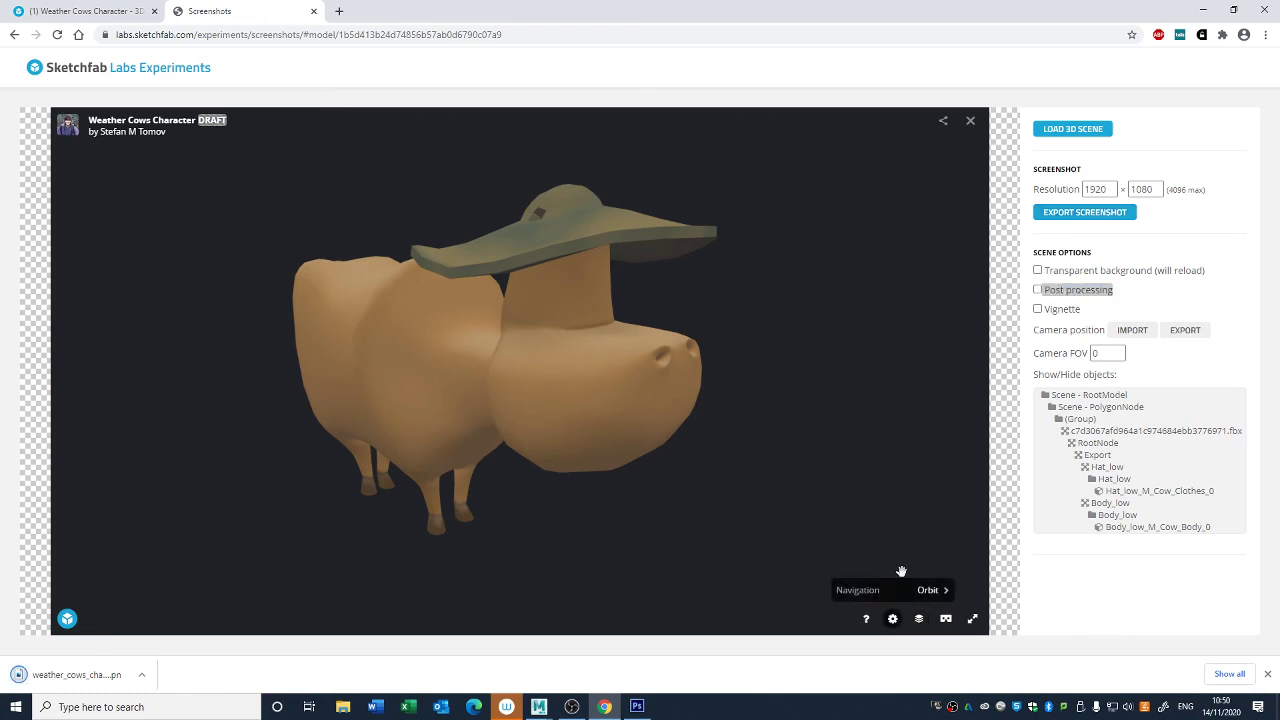
- Overlay a white wireframe on the cow, view it from a lower three-quarter angle and export that as a second screenshot
{"action": "left_click", "coordinate": [918, 620]}
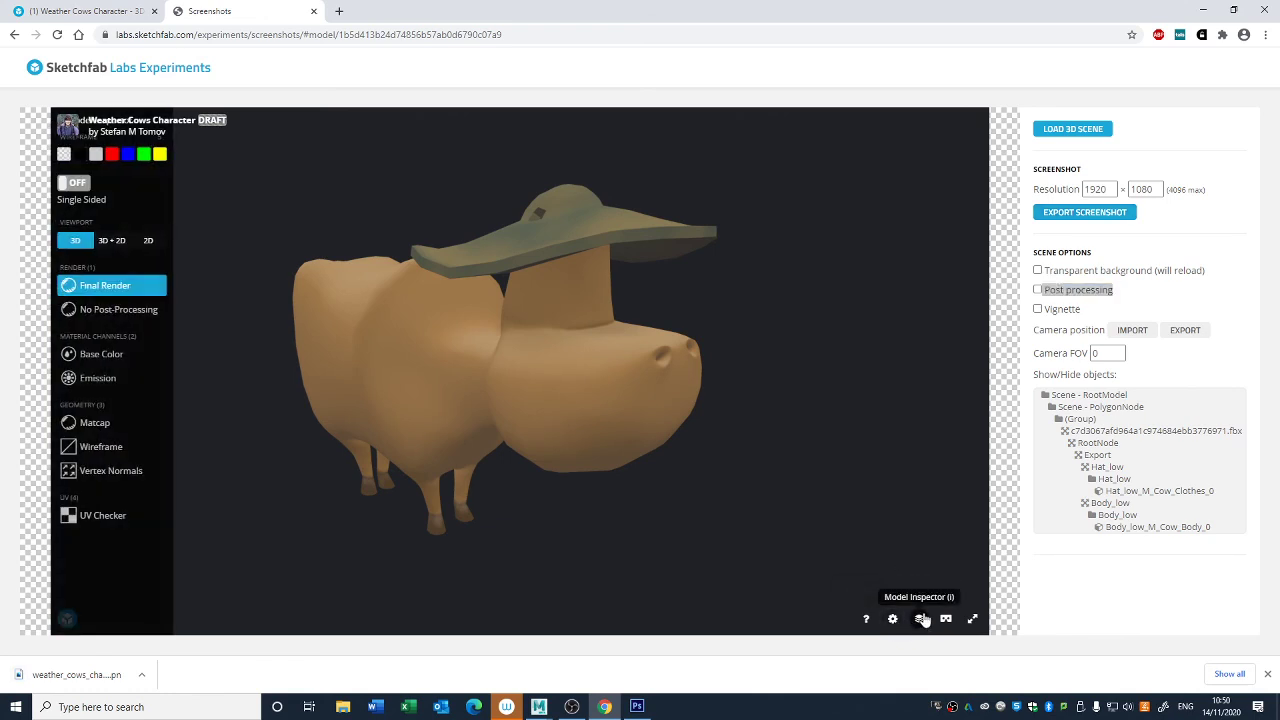
{"action": "left_click", "coordinate": [95, 155]}
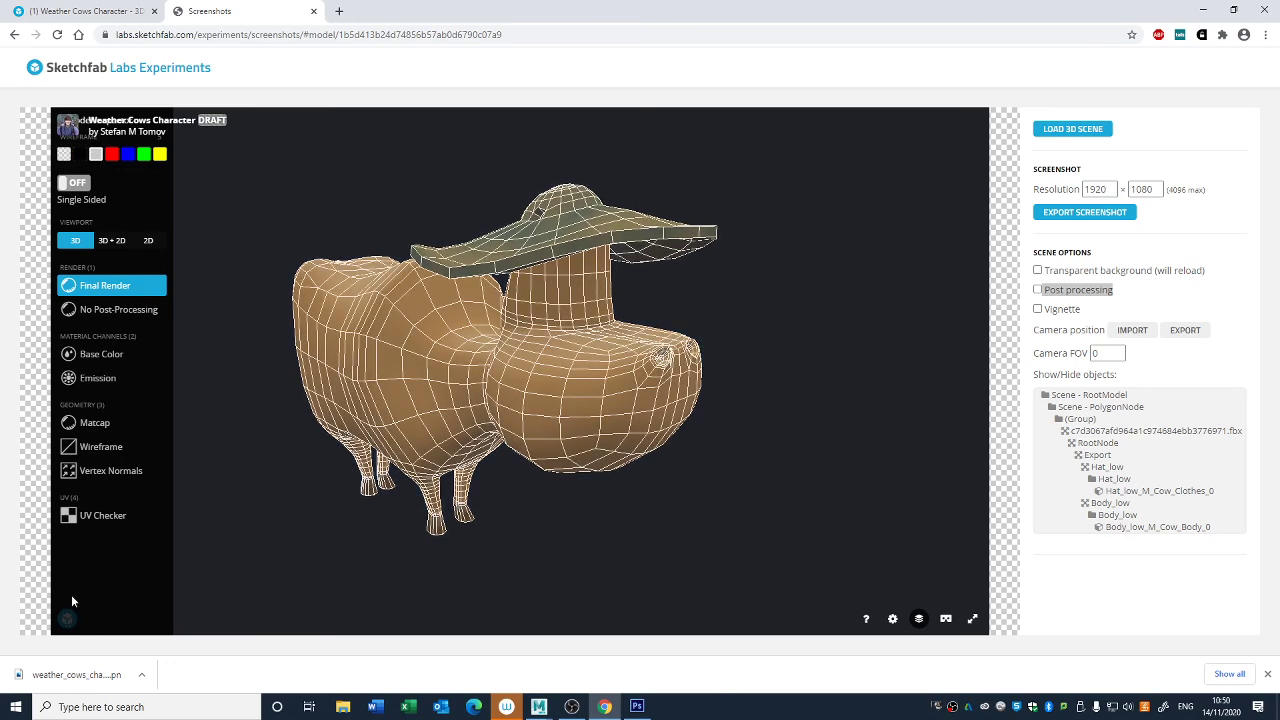
{"action": "left_click", "coordinate": [919, 620]}
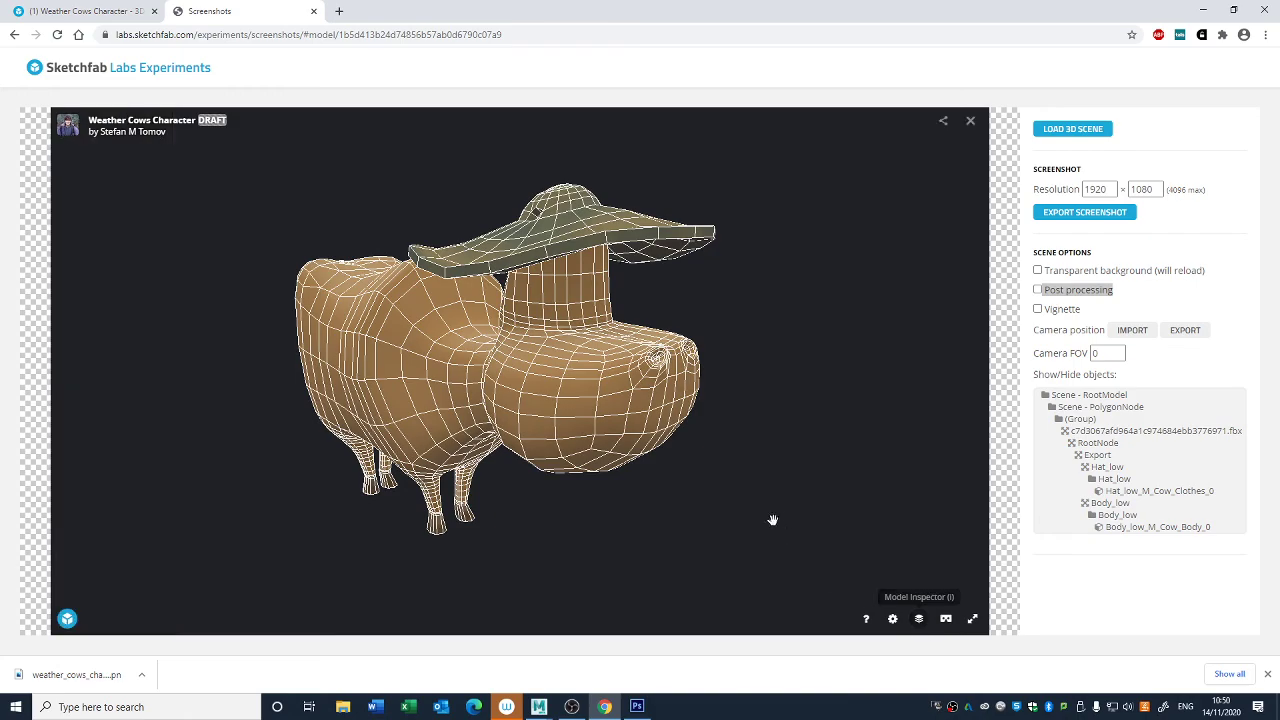
{"action": "left_click_drag", "start_coordinate": [778, 505], "coordinate": [894, 286]}
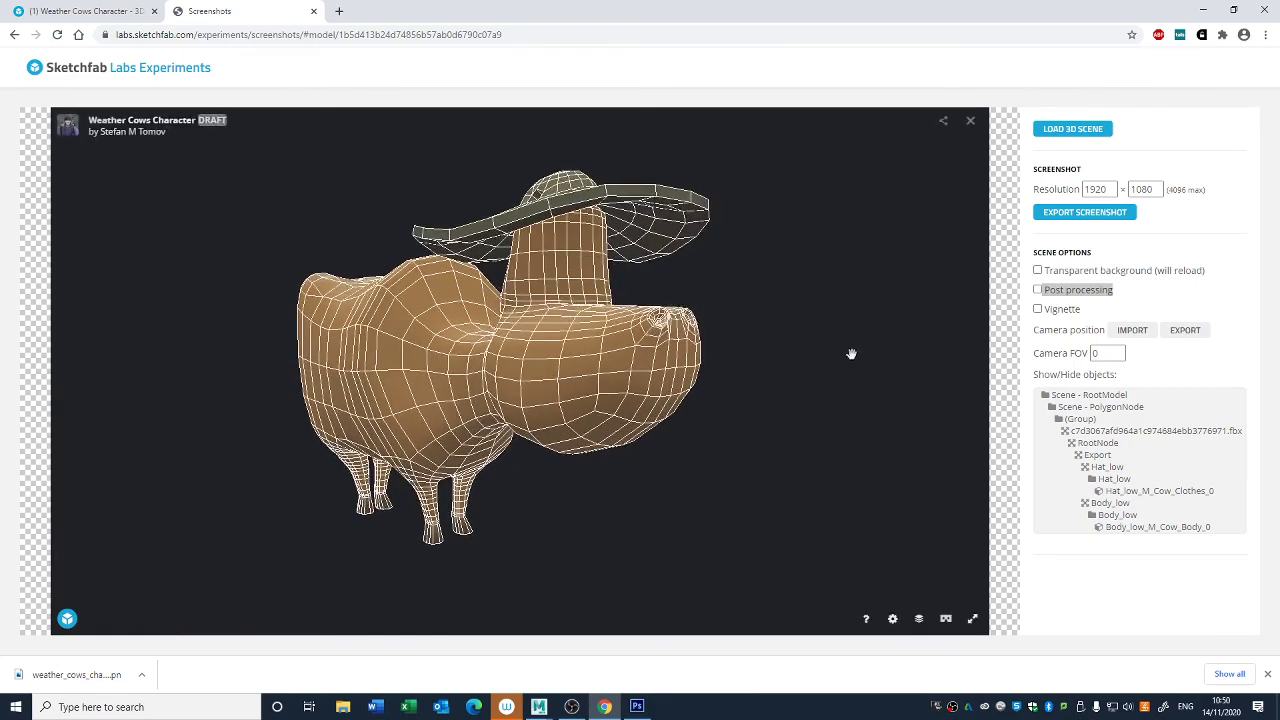
{"action": "left_click_drag", "start_coordinate": [940, 229], "coordinate": [818, 273]}
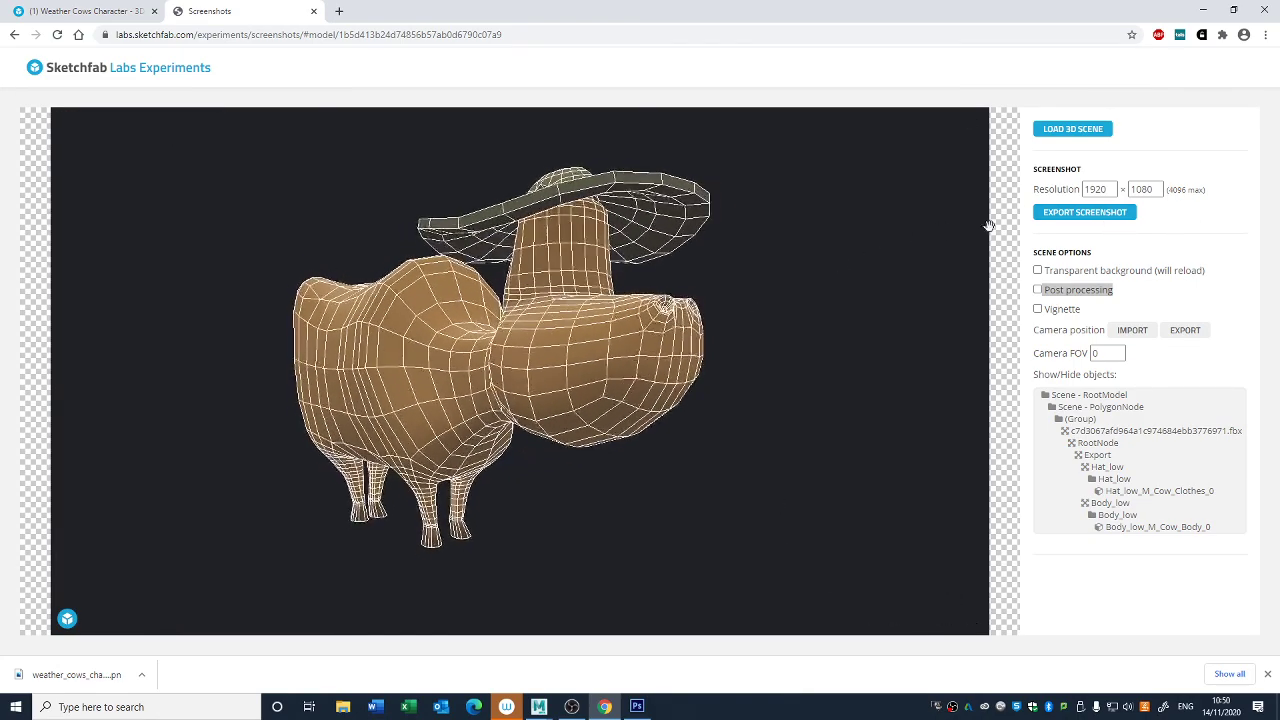
{"action": "left_click", "coordinate": [1083, 212]}
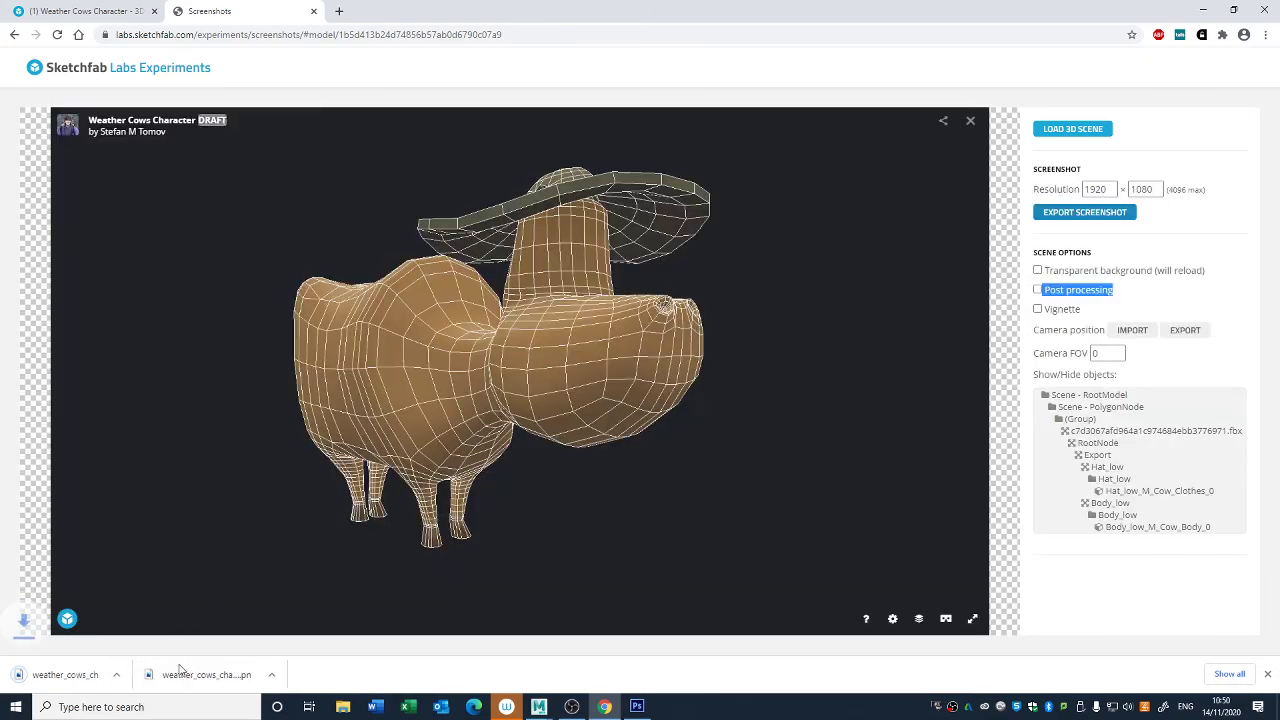
- Open the two exported cow screenshots one after the other to check them, closing each again
{"action": "left_click", "coordinate": [195, 674]}
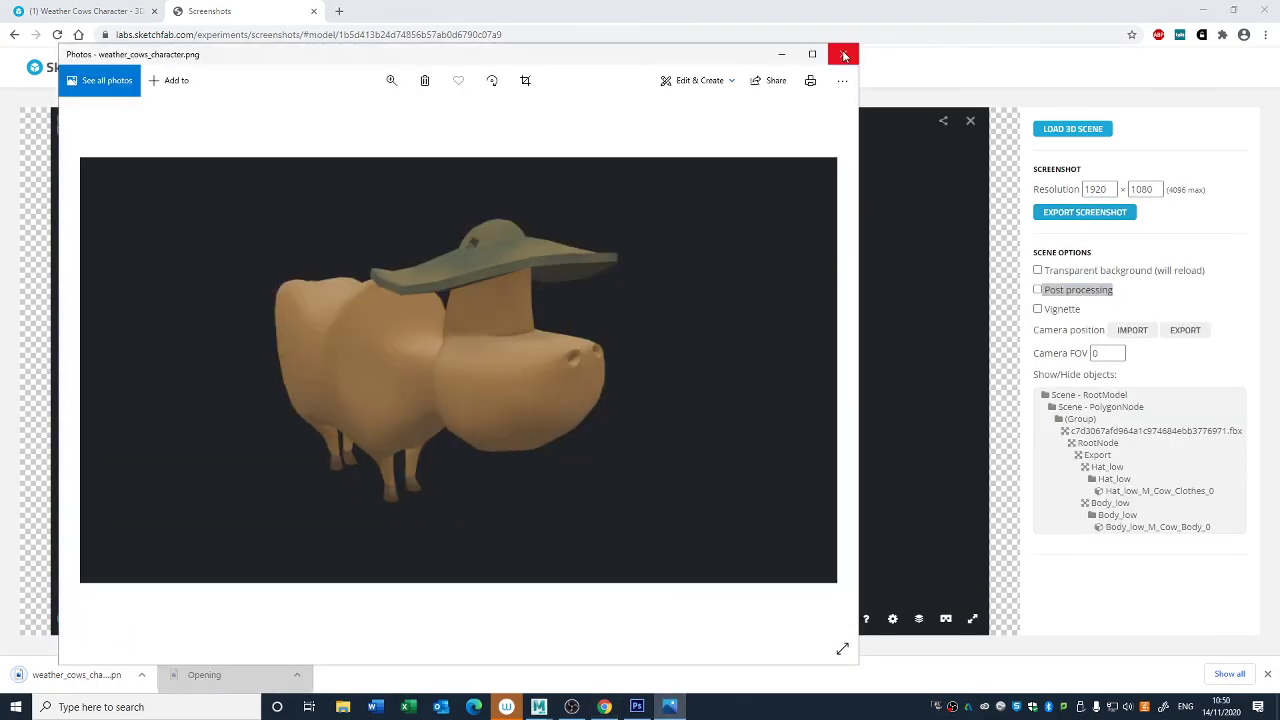
{"action": "left_click", "coordinate": [843, 54]}
{"action": "left_click", "coordinate": [125, 676]}
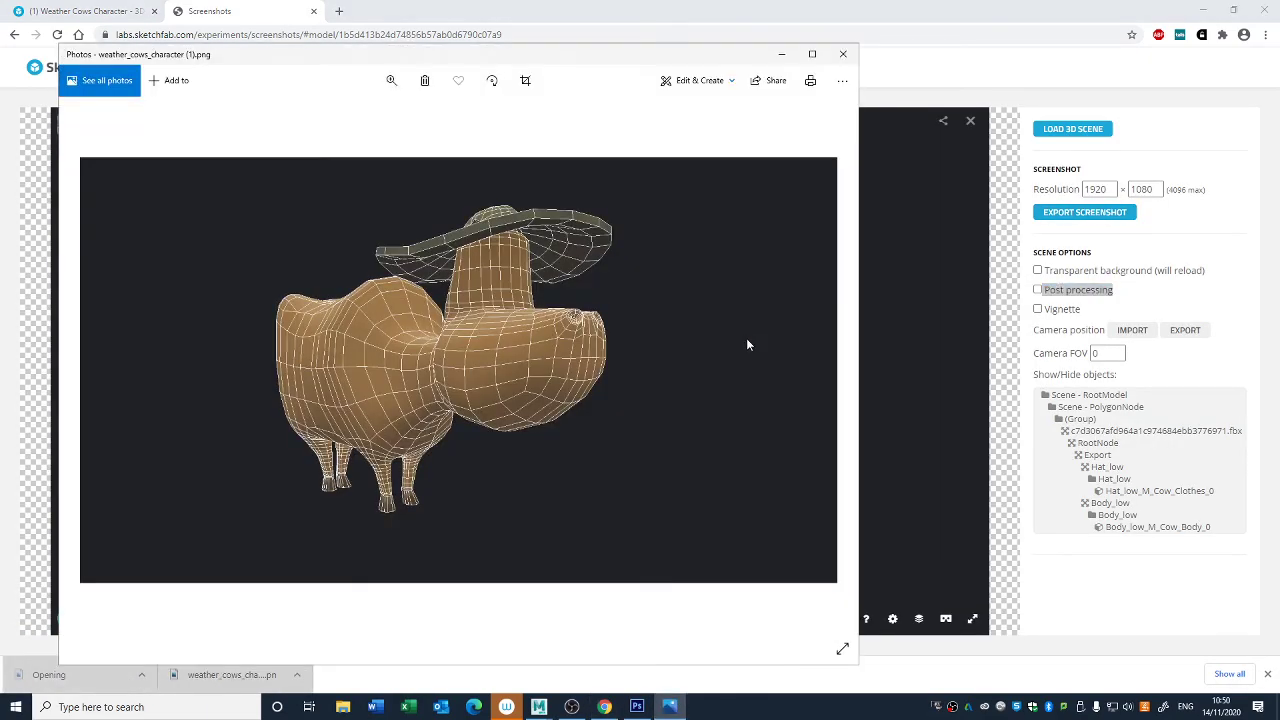
{"action": "left_click", "coordinate": [843, 53]}
{"action": "mouse_move", "coordinate": [817, 322]}
{"action": "left_mouse_down"}
{"action": "mouse_move", "coordinate": [718, 366]}
{"action": "mouse_move", "coordinate": [699, 344]}
{"action": "mouse_move", "coordinate": [637, 349]}
{"action": "mouse_move", "coordinate": [663, 346]}
{"action": "mouse_move", "coordinate": [596, 374]}
{"action": "mouse_move", "coordinate": [603, 366]}
{"action": "mouse_move", "coordinate": [605, 378]}
{"action": "mouse_move", "coordinate": [829, 337]}
{"action": "mouse_move", "coordinate": [540, 329]}
{"action": "mouse_move", "coordinate": [409, 345]}
{"action": "left_mouse_up"}
{"action": "scroll", "coordinate": [598, 373], "scroll_direction": "up", "scroll_amount": 3}
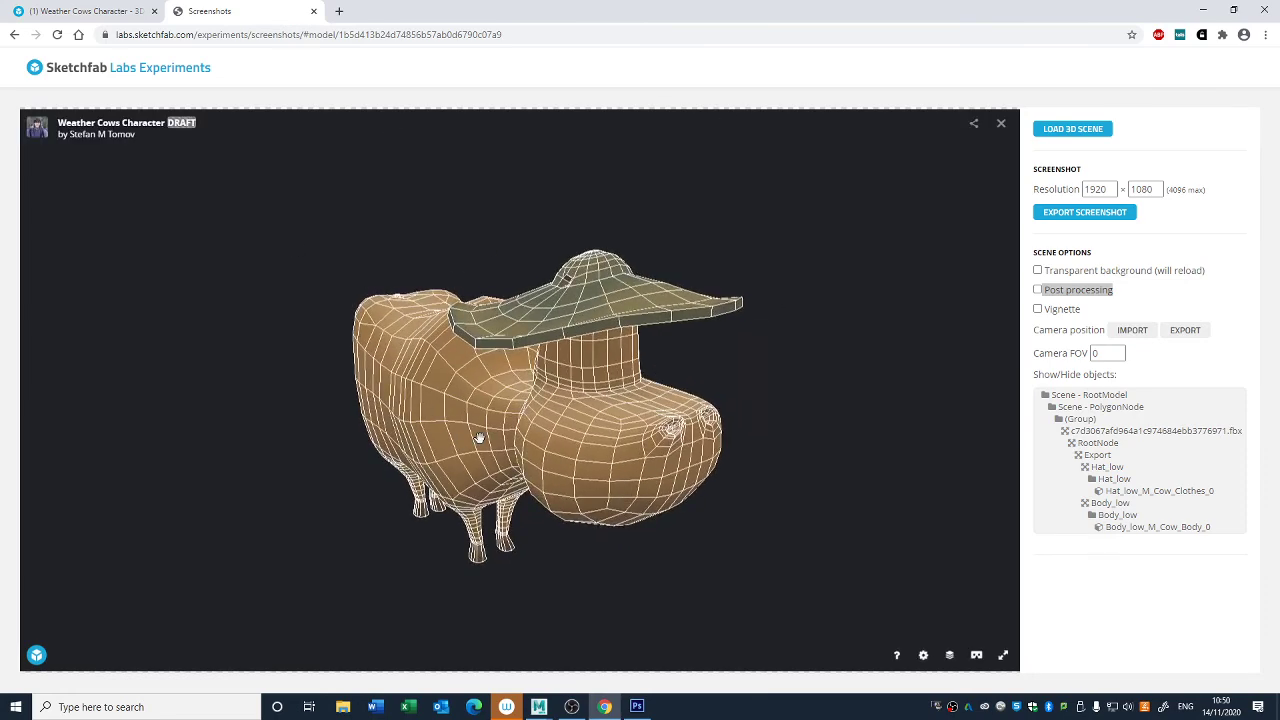
{"action": "mouse_move", "coordinate": [530, 444]}
{"action": "left_mouse_down"}
{"action": "mouse_move", "coordinate": [534, 429]}
{"action": "mouse_move", "coordinate": [580, 432]}
{"action": "mouse_move", "coordinate": [537, 452]}
{"action": "mouse_move", "coordinate": [512, 443]}
{"action": "left_mouse_up"}
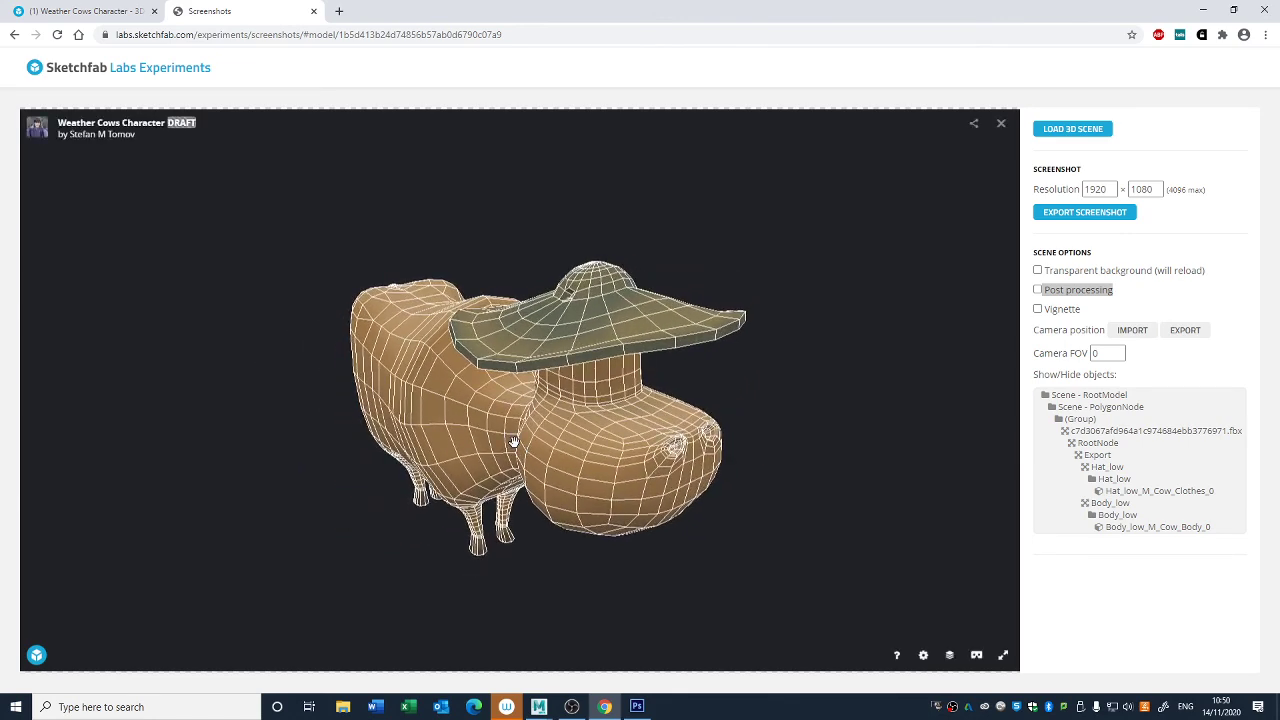
{"action": "left_click", "coordinate": [103, 10]}
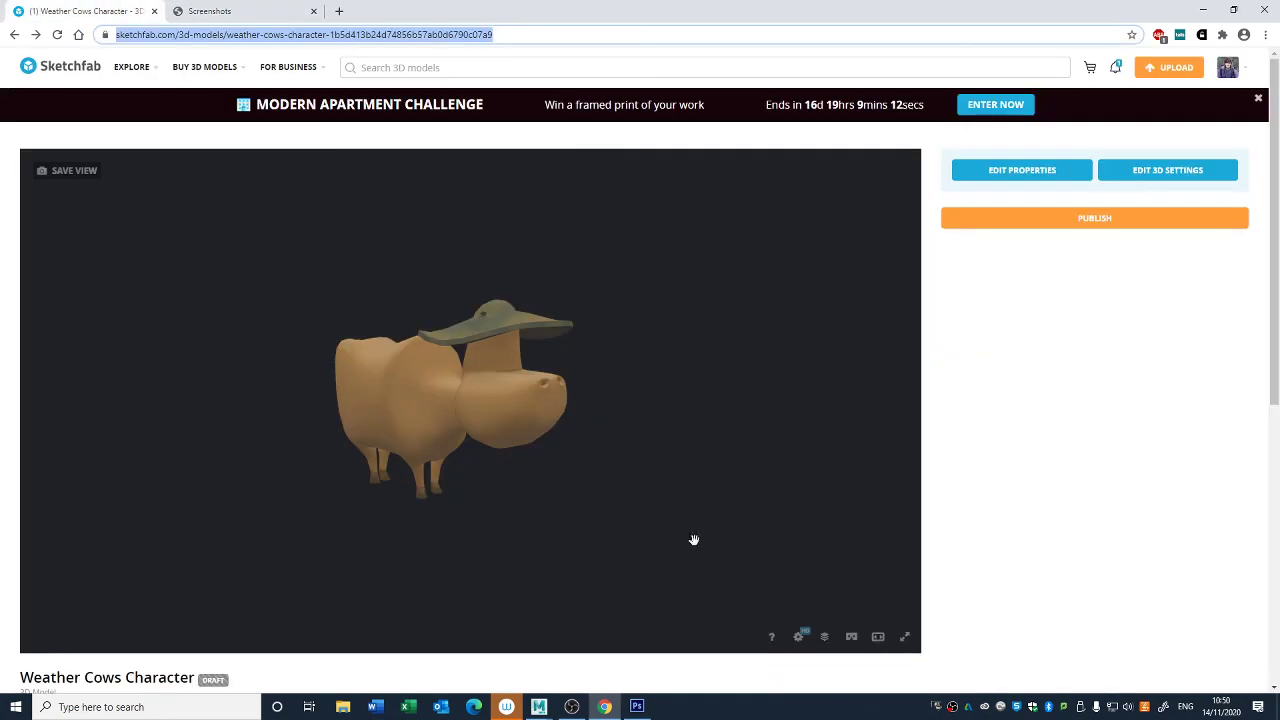
{"action": "left_click", "coordinate": [245, 12]}
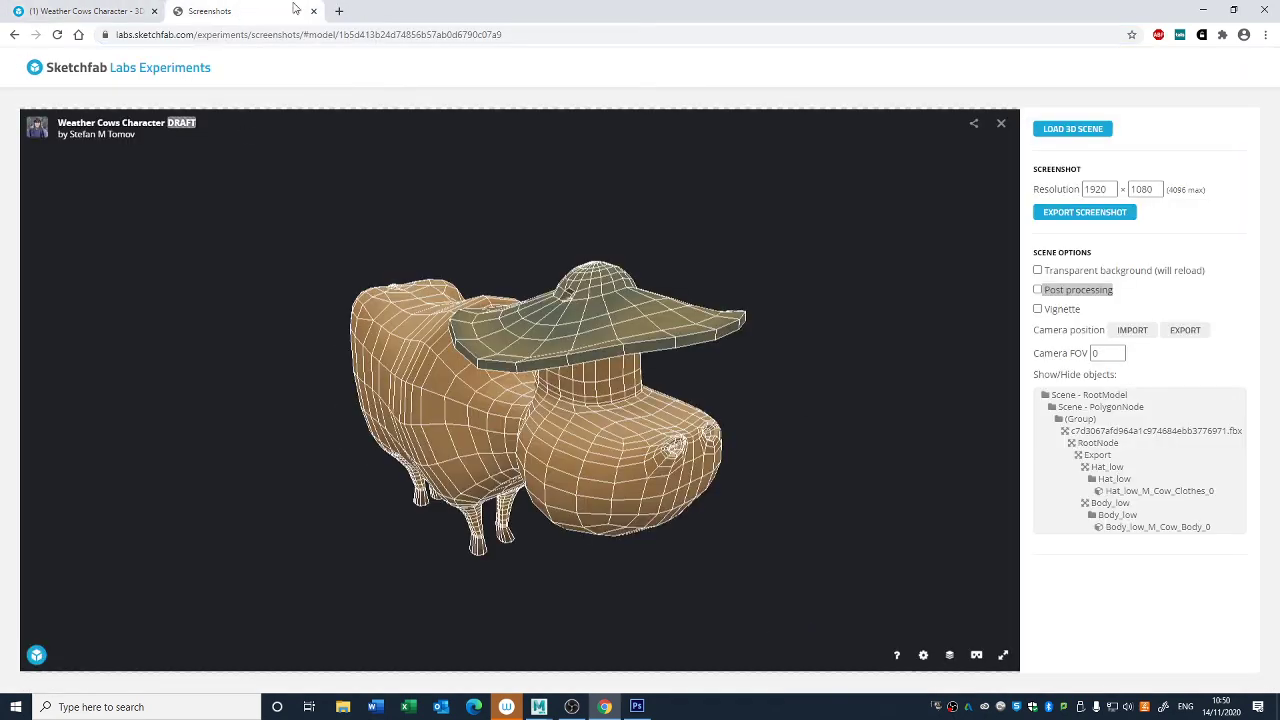
{"action": "left_click", "coordinate": [90, 11]}
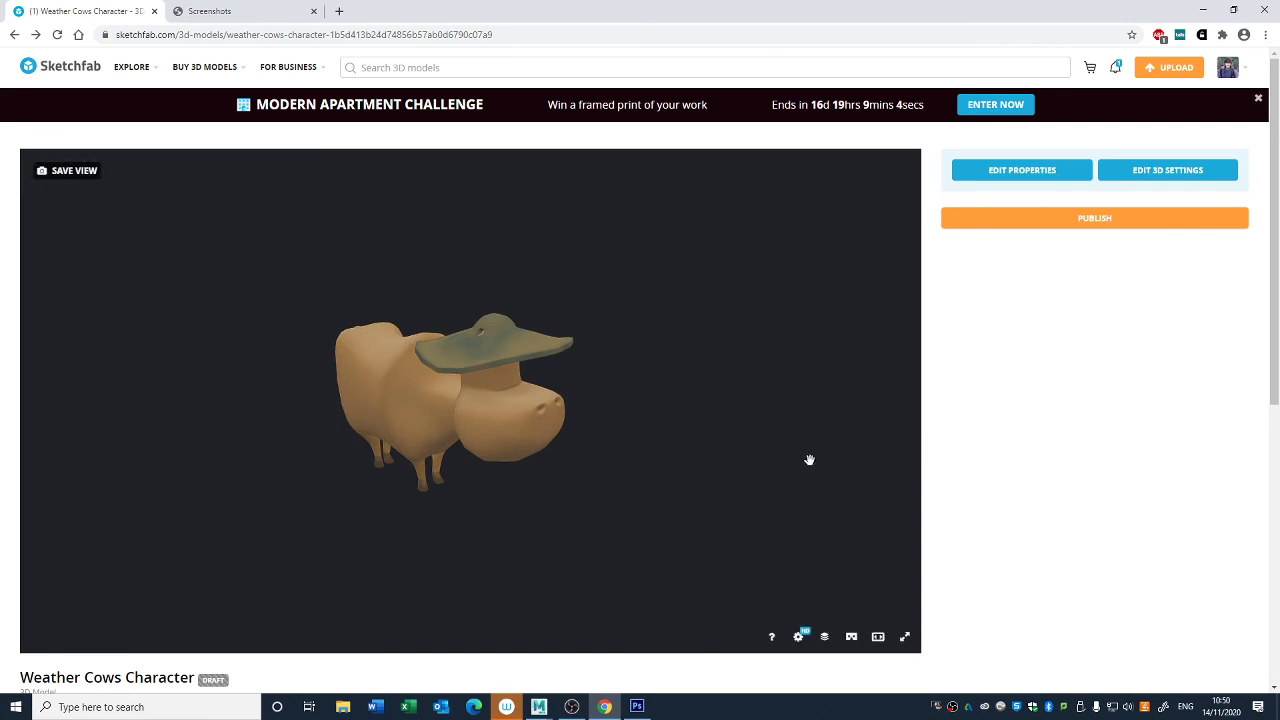
- Switch to Photoshop and open the texture file Cow For Substance_M_Cow_Body_Diffuse from the desktop
{"action": "left_click", "coordinate": [641, 706]}
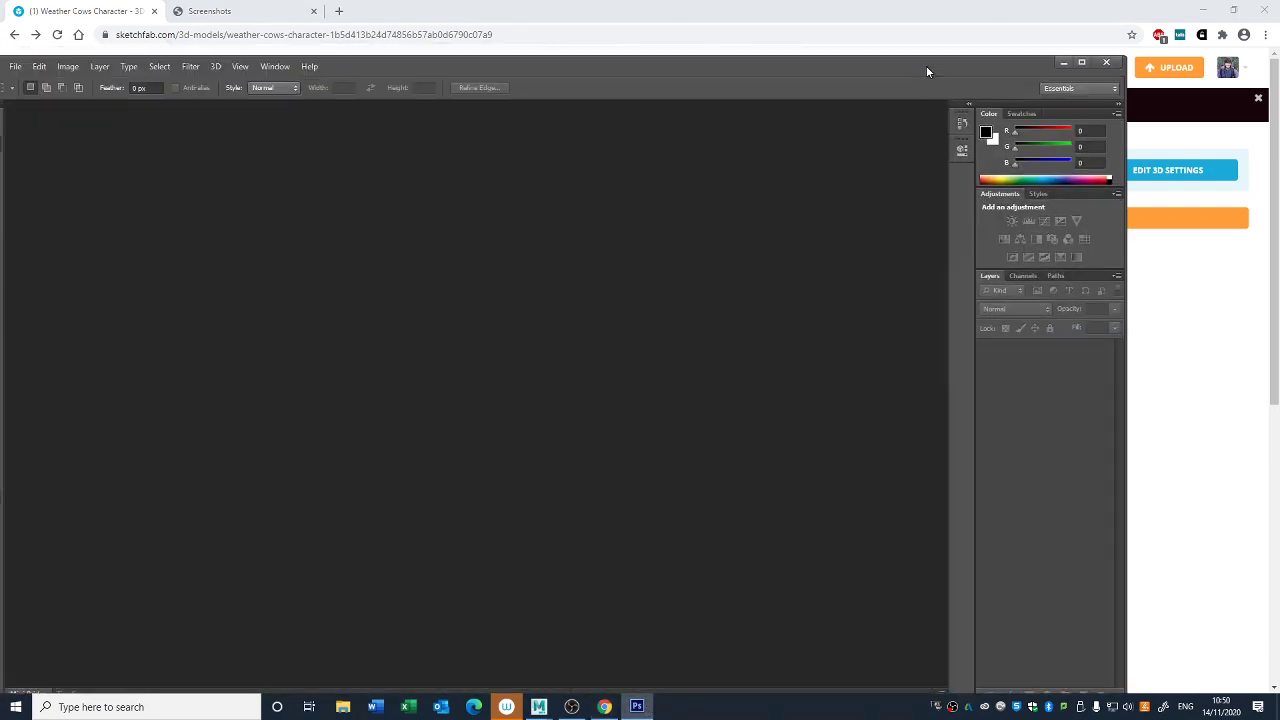
{"action": "double_click", "coordinate": [926, 65]}
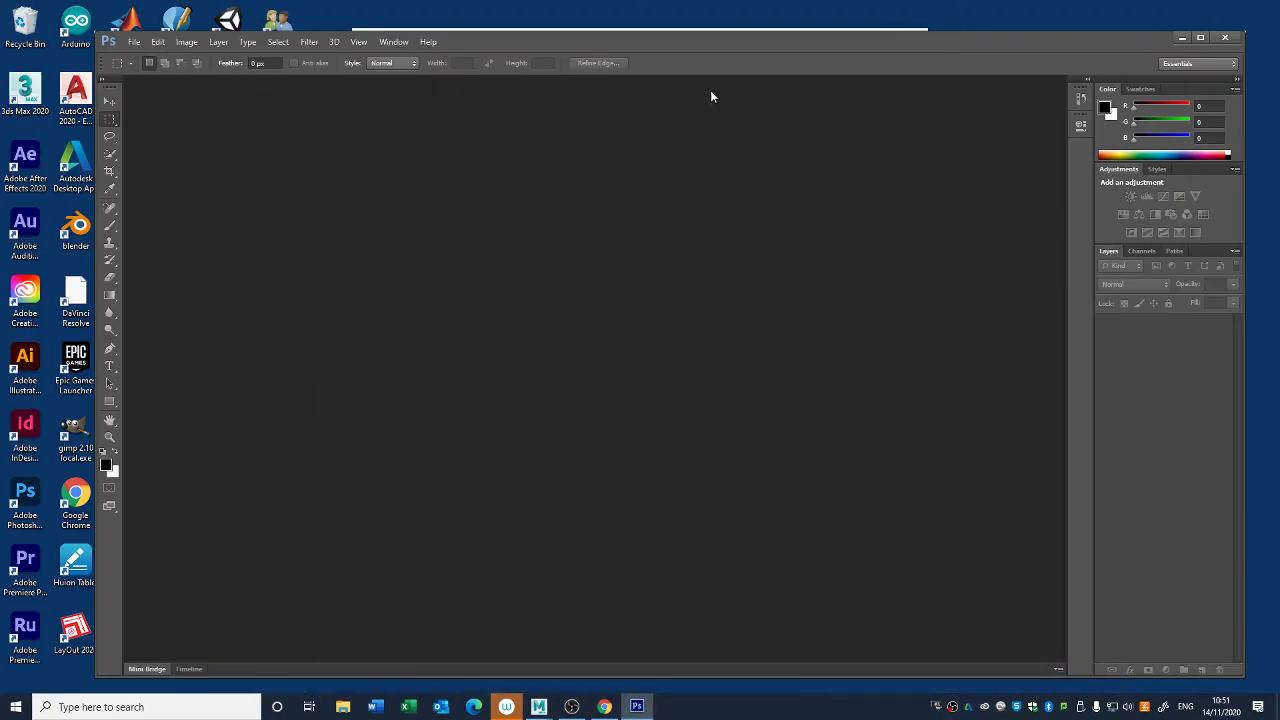
{"action": "left_click_drag", "start_coordinate": [706, 54], "coordinate": [994, 44]}
{"action": "left_click_drag", "start_coordinate": [765, 31], "coordinate": [151, 66]}
{"action": "left_click", "coordinate": [990, 370]}
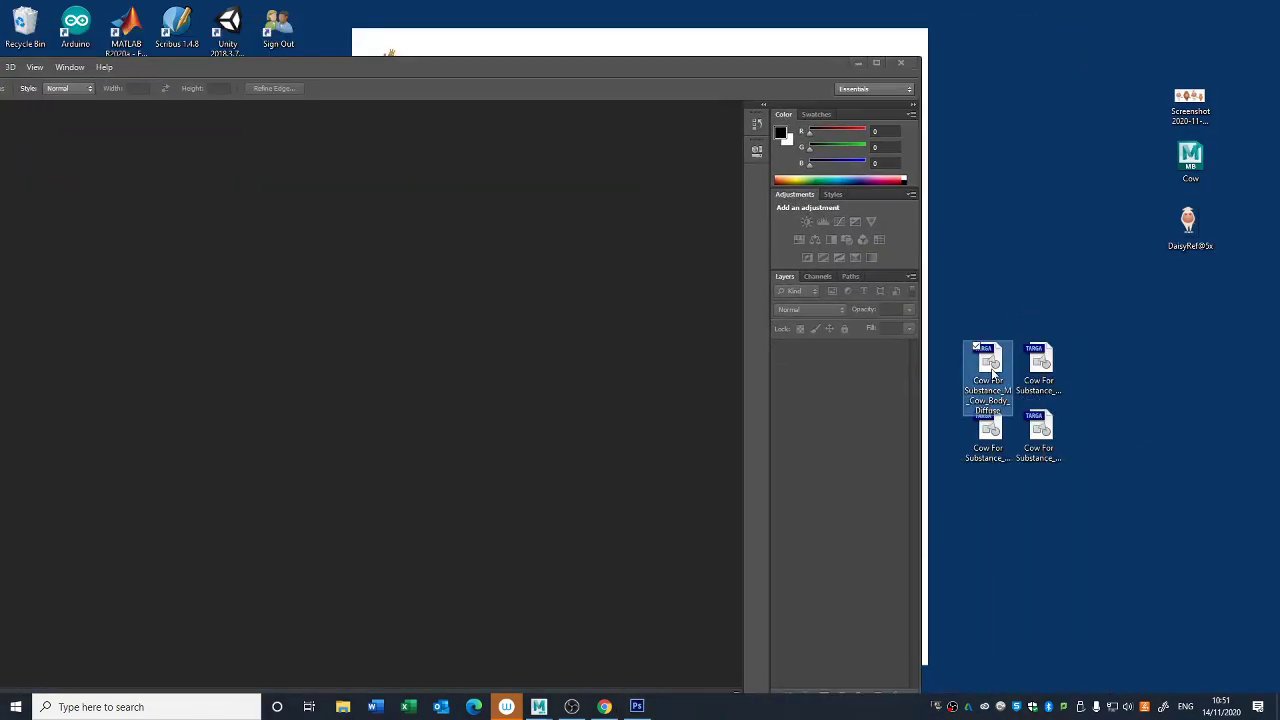
{"action": "left_click_drag", "start_coordinate": [990, 365], "coordinate": [446, 408]}
{"action": "left_click_drag", "start_coordinate": [468, 68], "coordinate": [767, 53]}
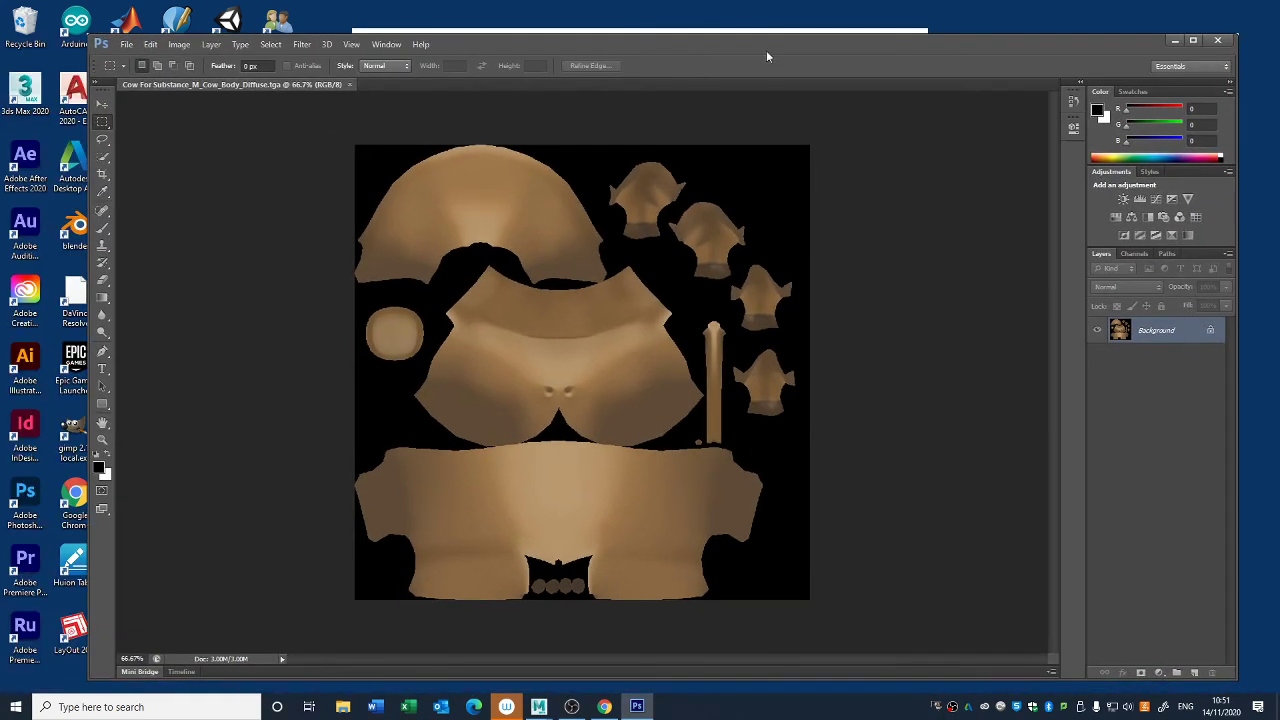
- Switch to Maya, examine the UV layout of the cow's Body_low mesh in the UV Editor, and return to Photoshop
{"action": "mouse_move", "coordinate": [539, 706]}
{"action": "left_click", "coordinate": [582, 668]}
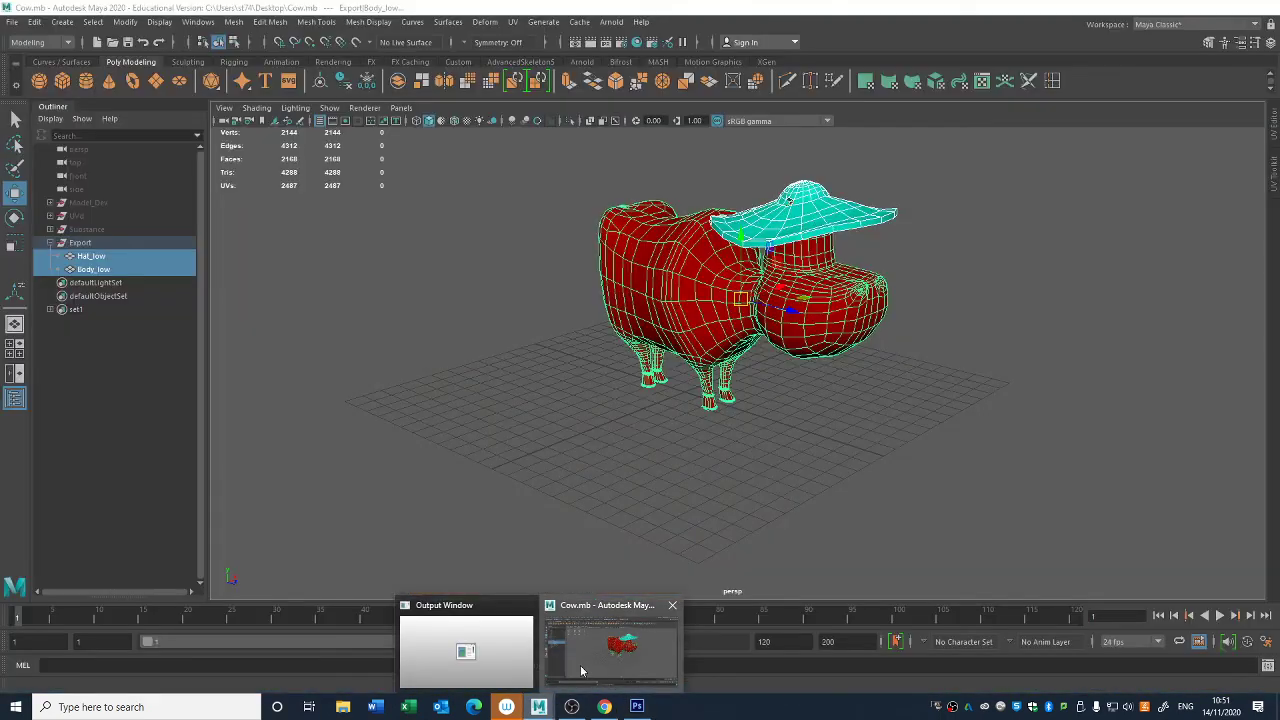
{"action": "left_click", "coordinate": [778, 363]}
{"action": "left_click_drag", "start_coordinate": [796, 393], "coordinate": [874, 296]}
{"action": "left_click", "coordinate": [514, 22]}
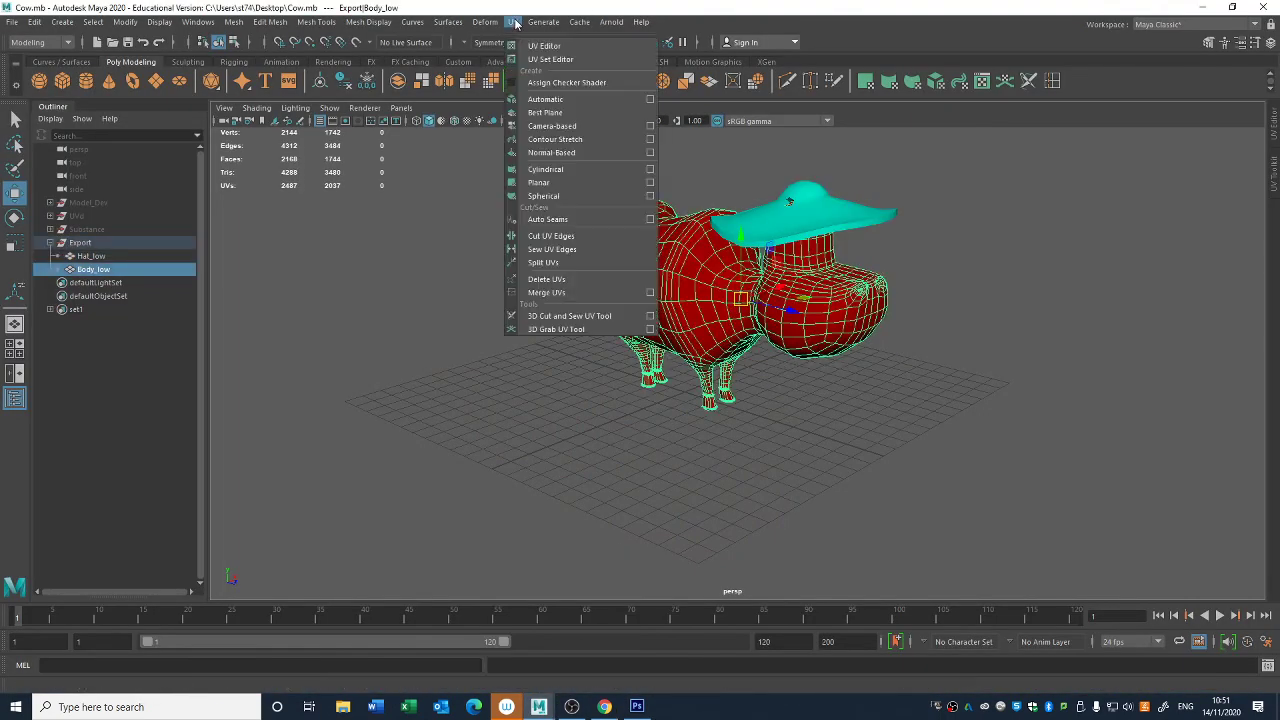
{"action": "left_click", "coordinate": [535, 47]}
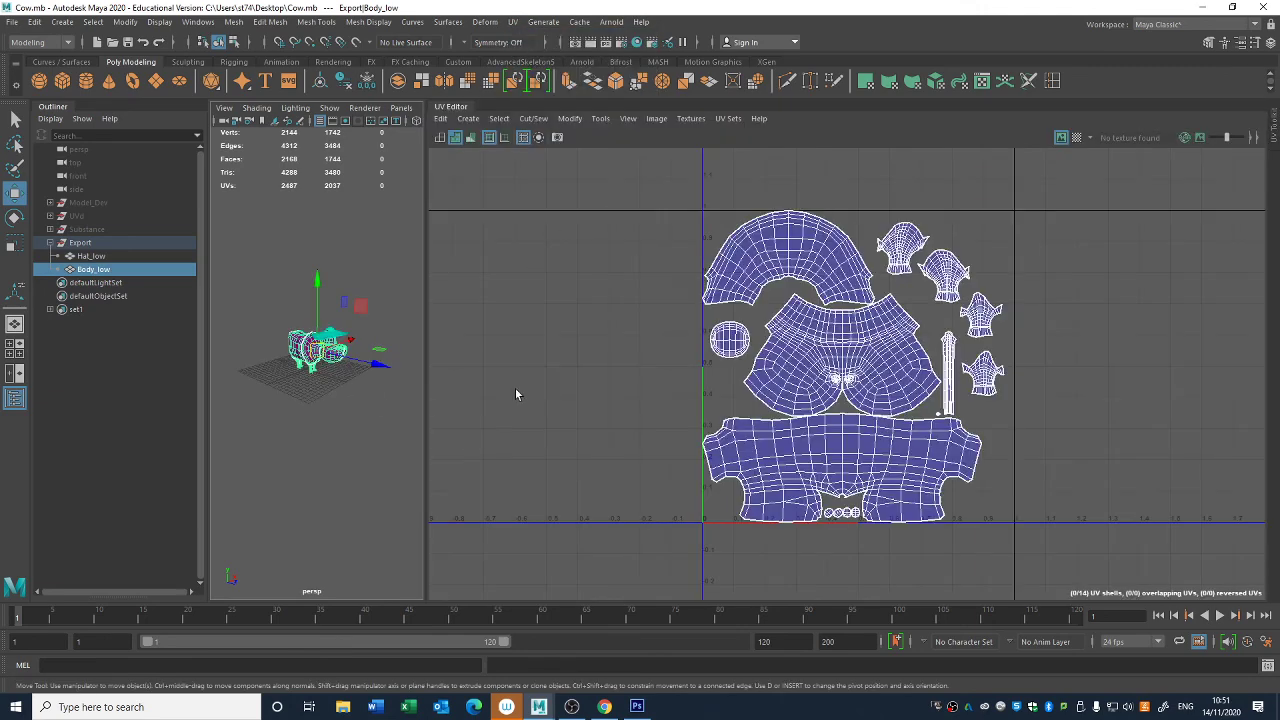
{"action": "left_click", "coordinate": [1201, 7]}
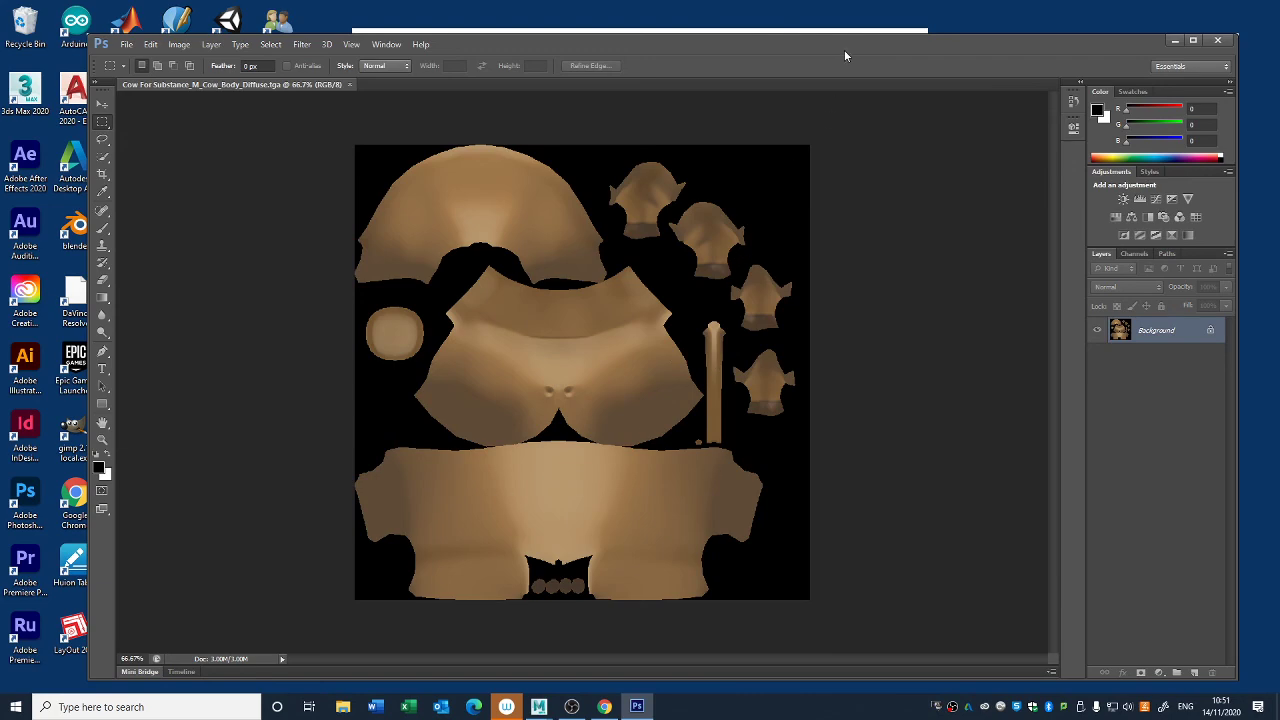
- Bring the Cow For Substance_M_Cow_Body_Normal texture from the desktop into the open diffuse document to view it, and cancel the placement
{"action": "left_click_drag", "start_coordinate": [844, 49], "coordinate": [542, 56]}
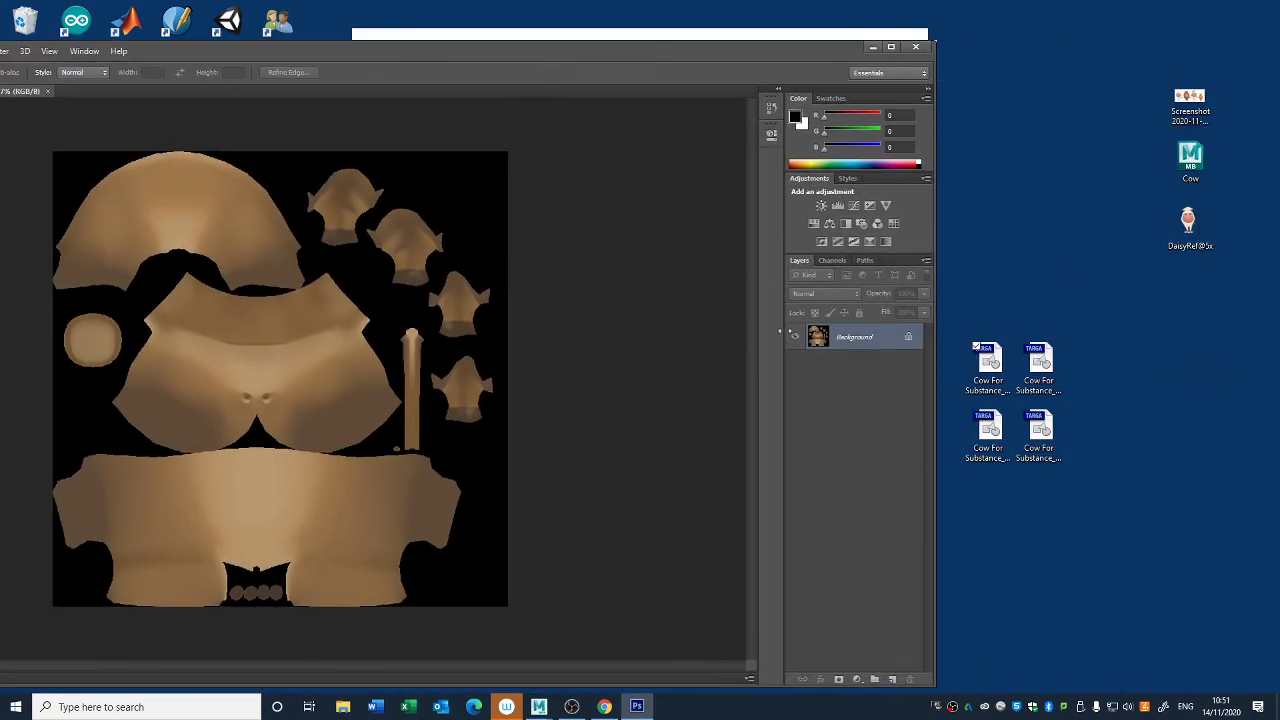
{"action": "left_click", "coordinate": [988, 430]}
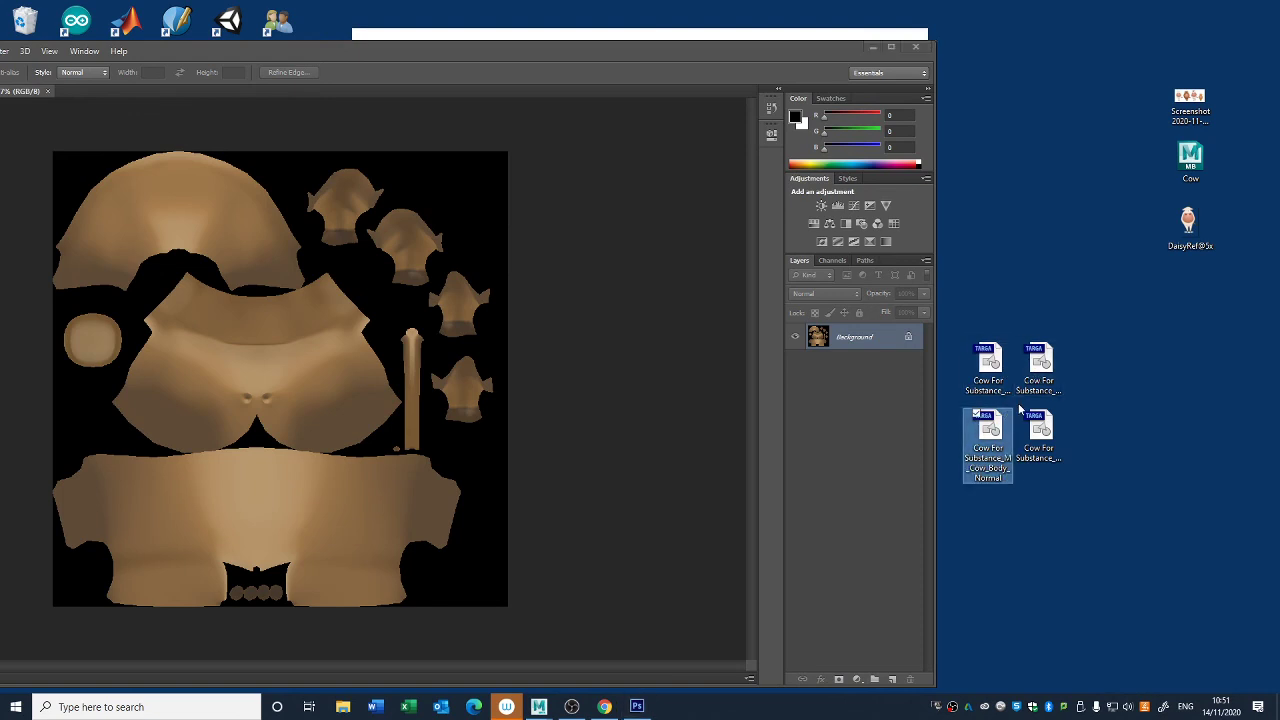
{"action": "left_click_drag", "start_coordinate": [990, 440], "coordinate": [389, 585]}
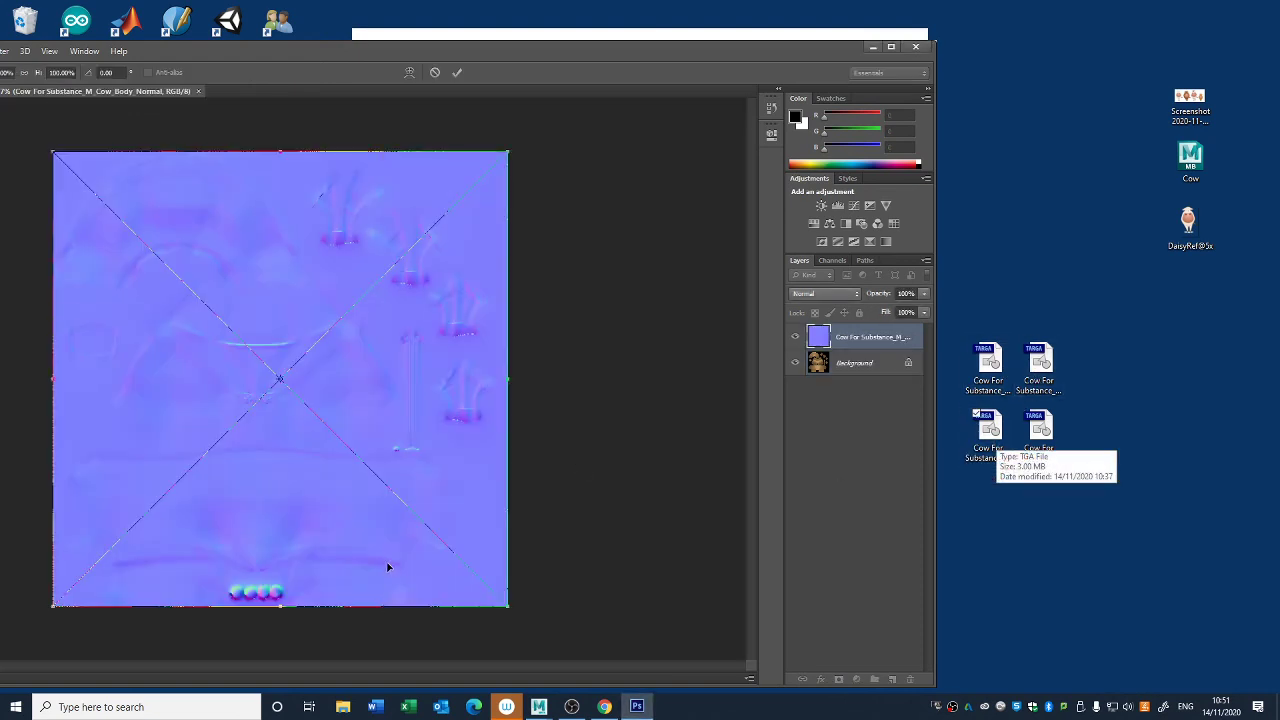
{"action": "key", "text": "Escape"}
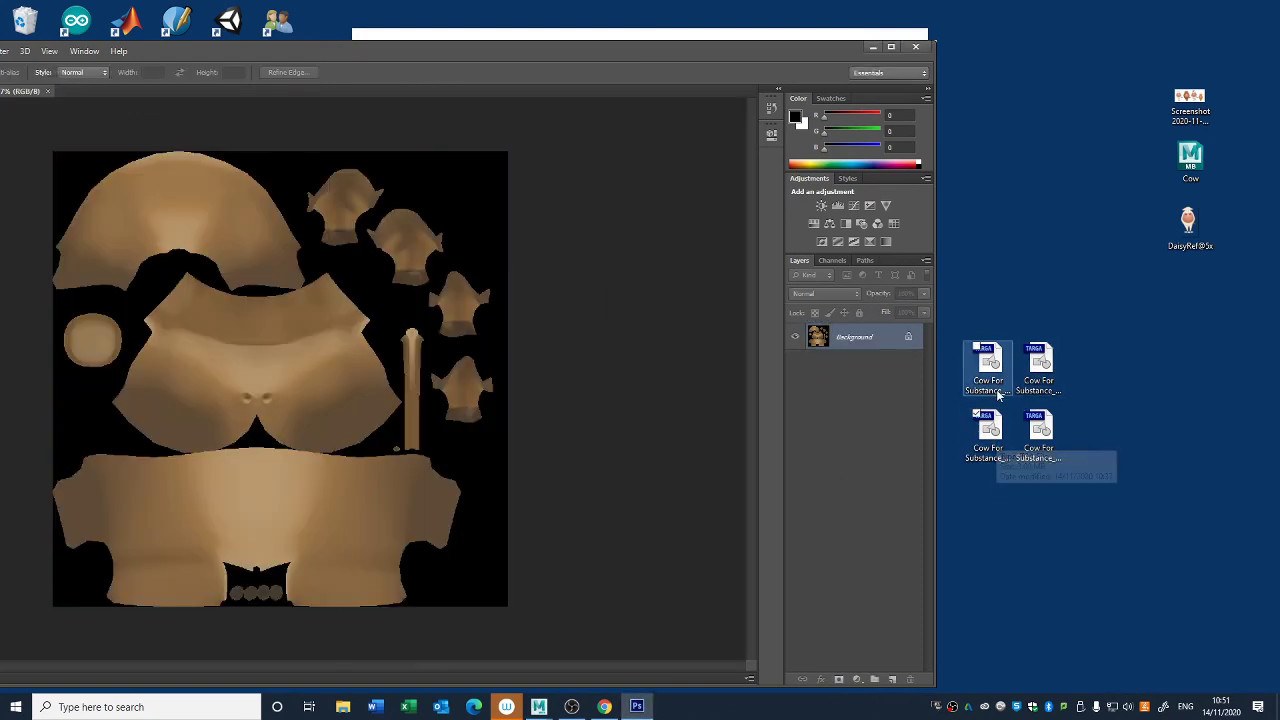
- Bring the Cow For Substance_M_Cow_Clothes_Diffuse texture into the document, view it with Photoshop maximized, and quit without placing it
{"action": "left_click_drag", "start_coordinate": [1038, 362], "coordinate": [384, 569]}
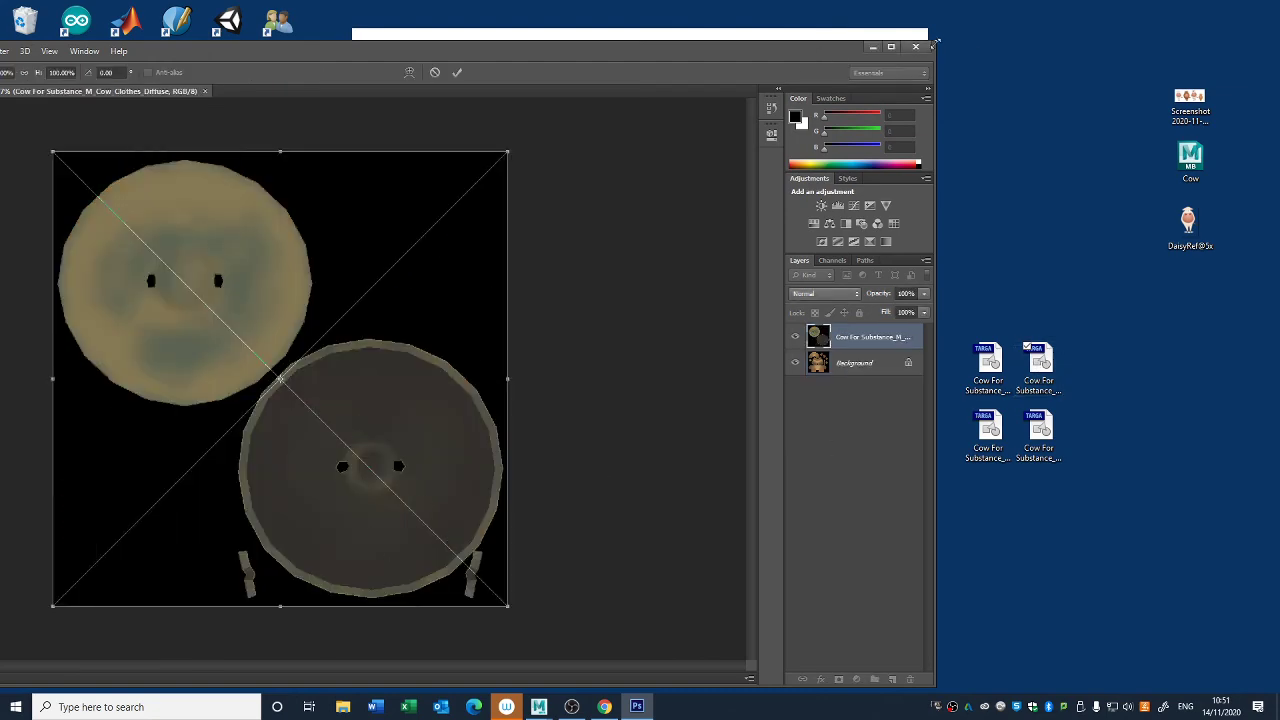
{"action": "left_click", "coordinate": [894, 46]}
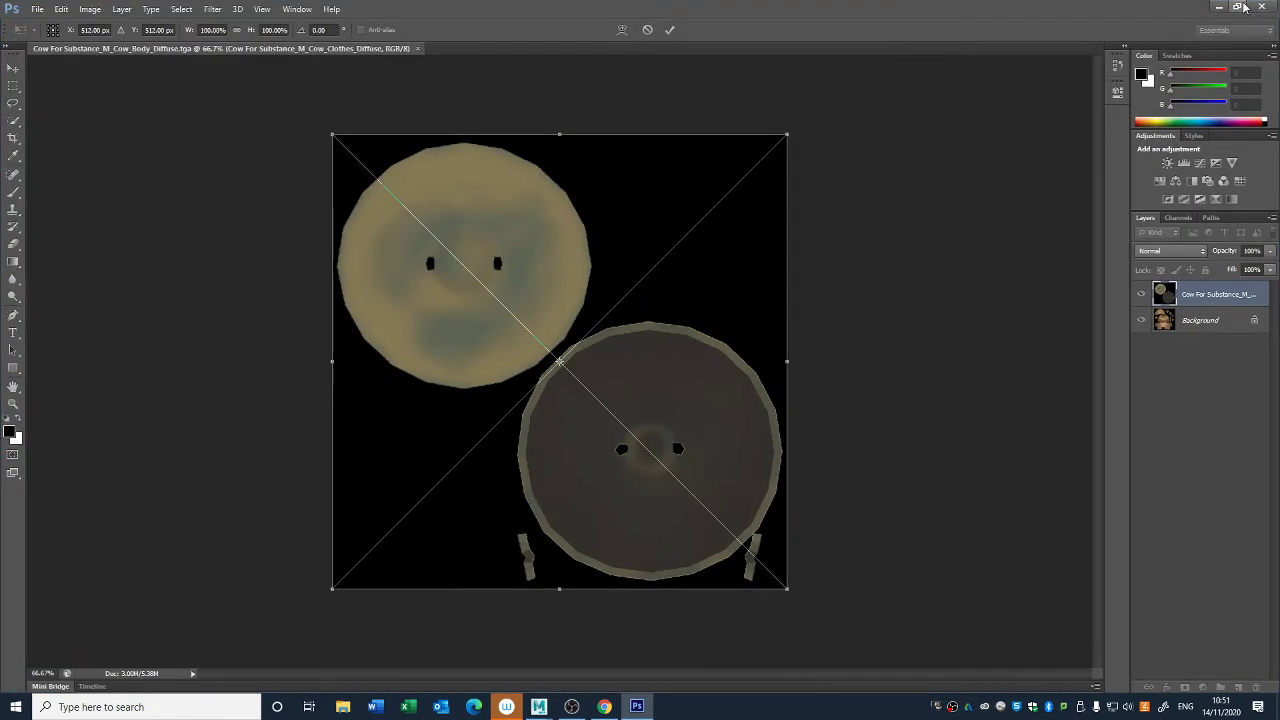
{"action": "left_click", "coordinate": [1258, 6]}
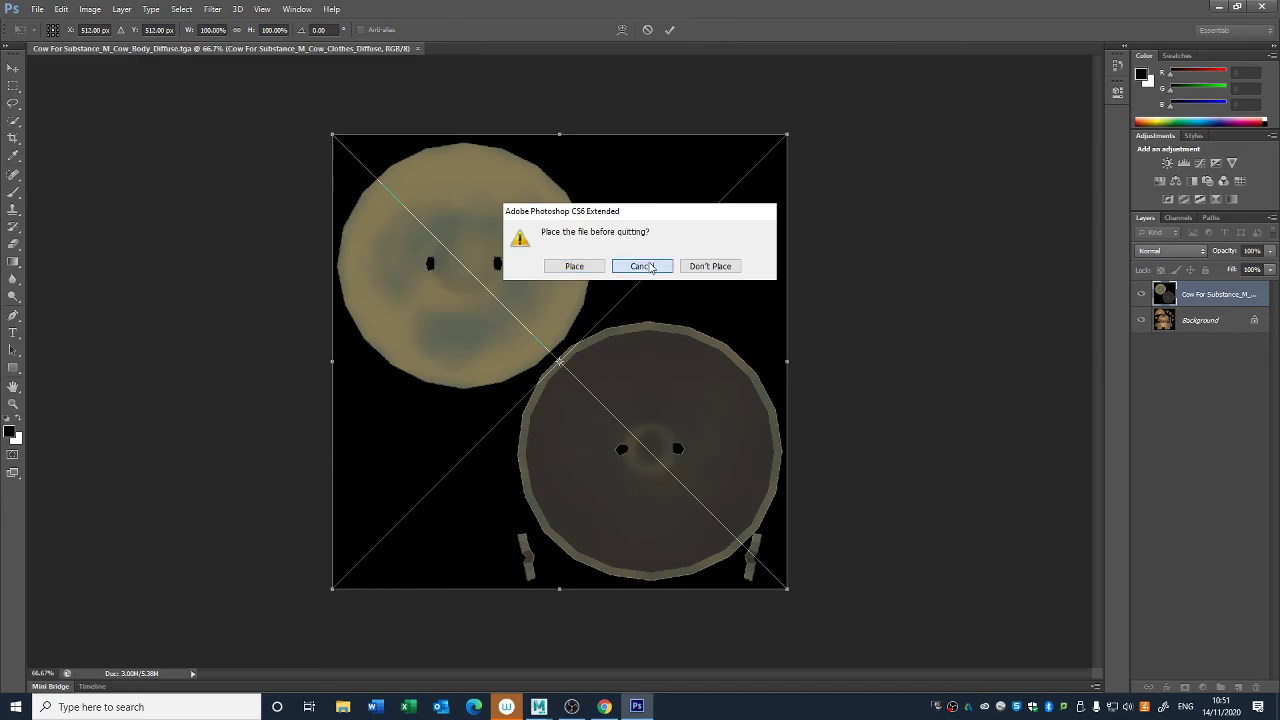
{"action": "left_click", "coordinate": [703, 268]}
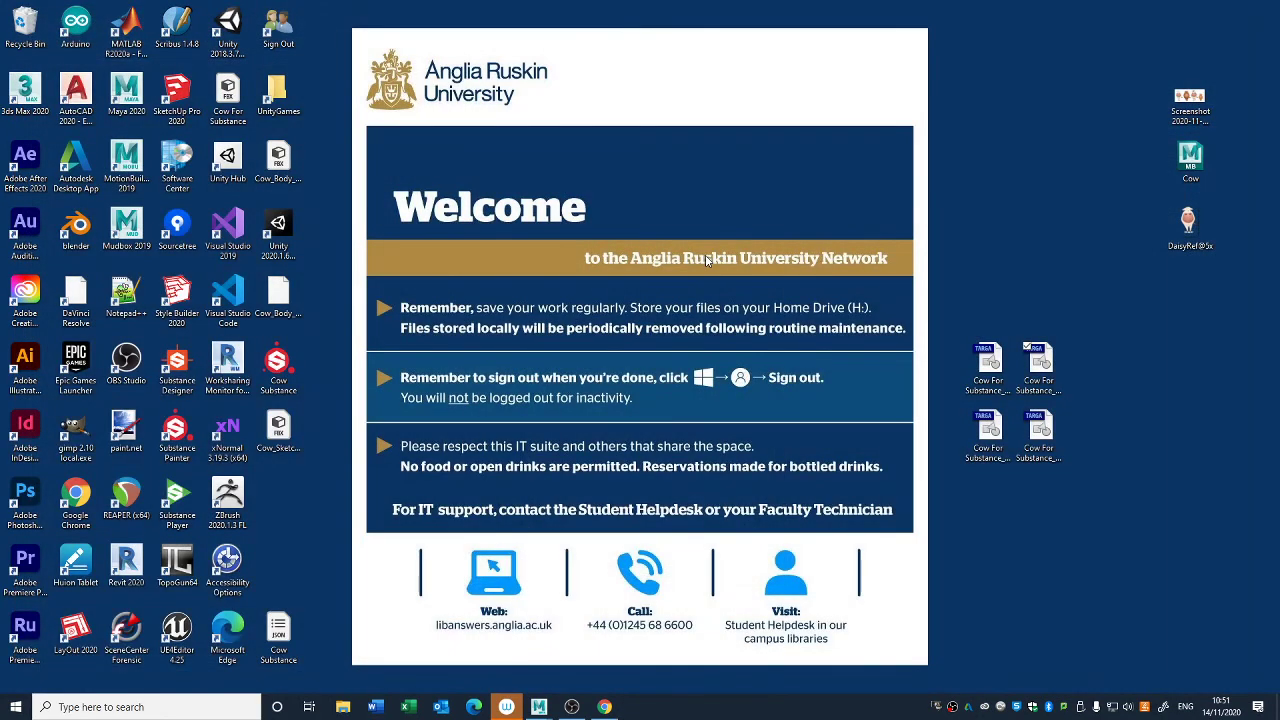